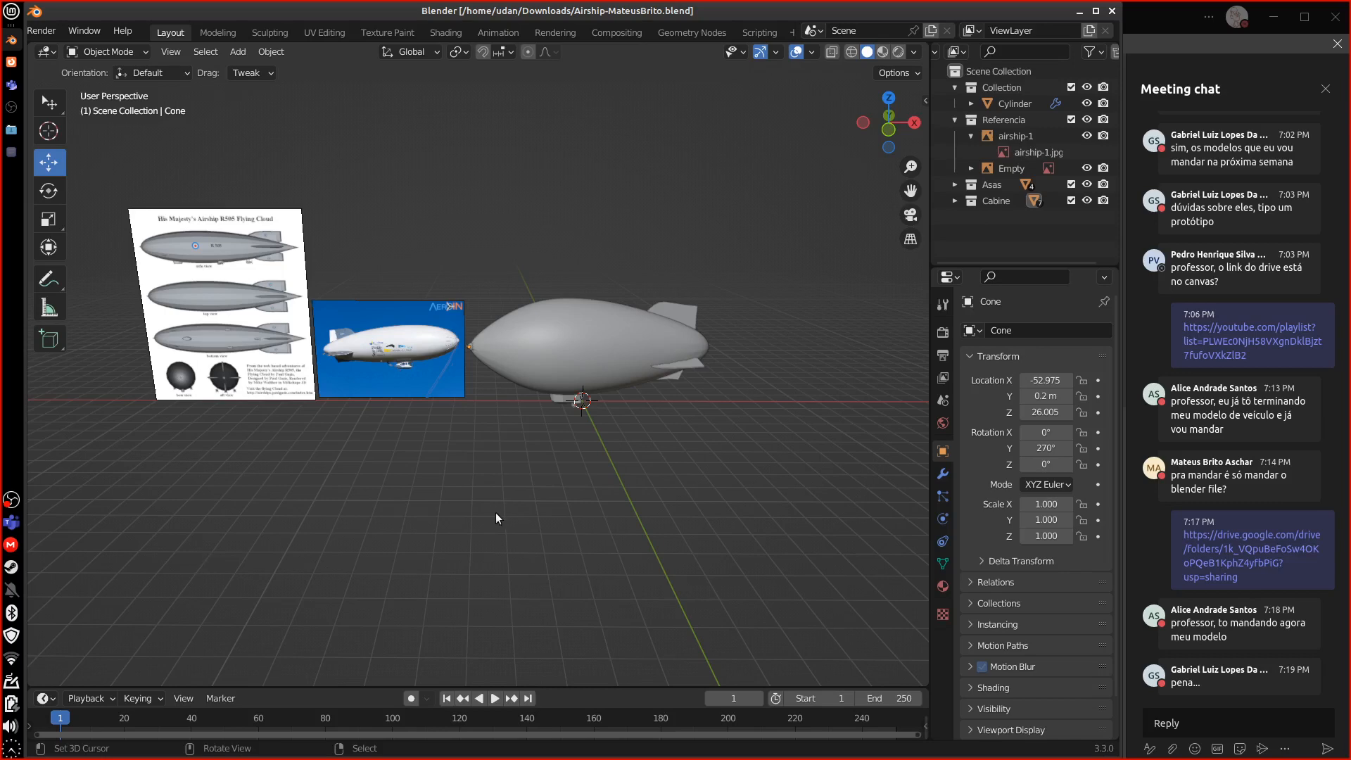
- Examine the airship model and the two reference images beside it from slightly different angles
middle_click_drag(496, 512, 529, 525)
middle_click_drag(370, 615, 424, 582)
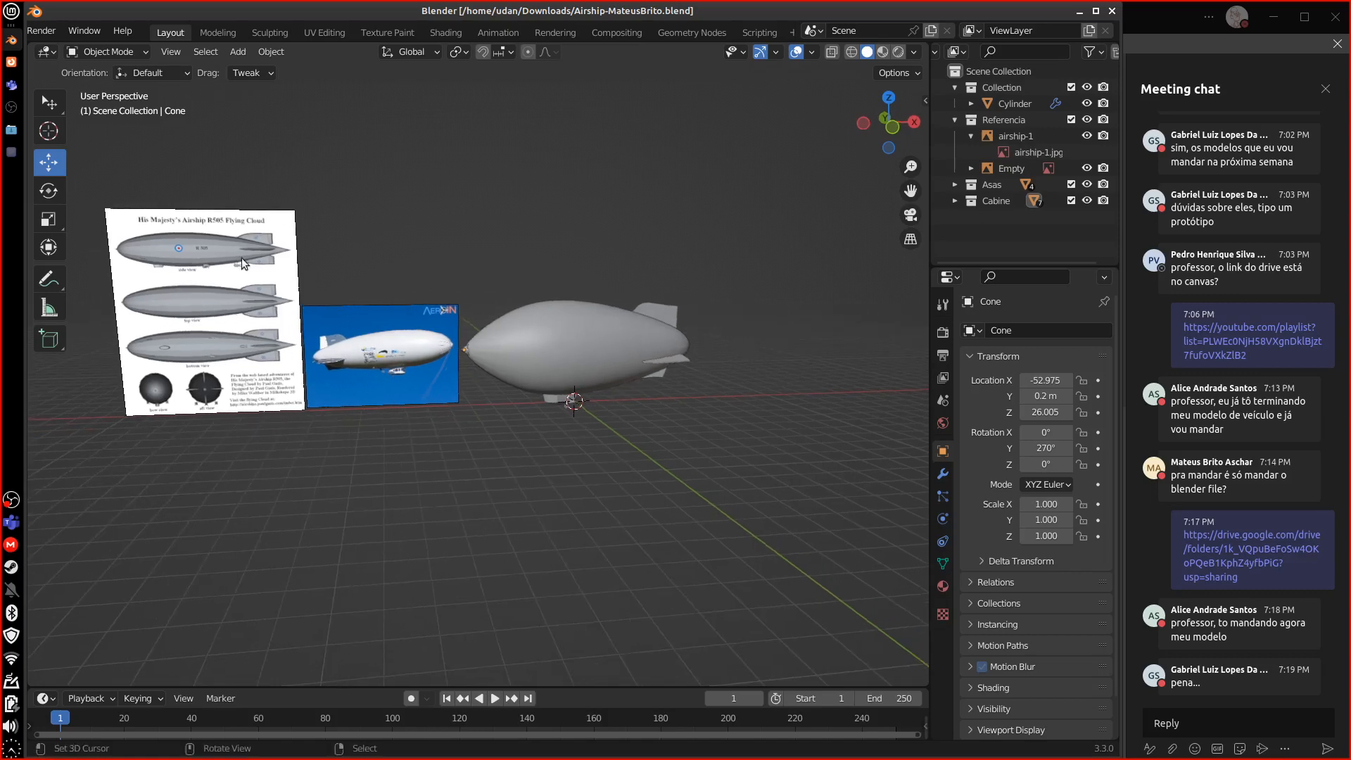
left_click_drag(300, 168, 314, 186)
left_click_drag(324, 168, 335, 182)
mouse_move(331, 136)
left_mouse_down()
mouse_move(312, 142)
mouse_move(333, 183)
left_mouse_up()
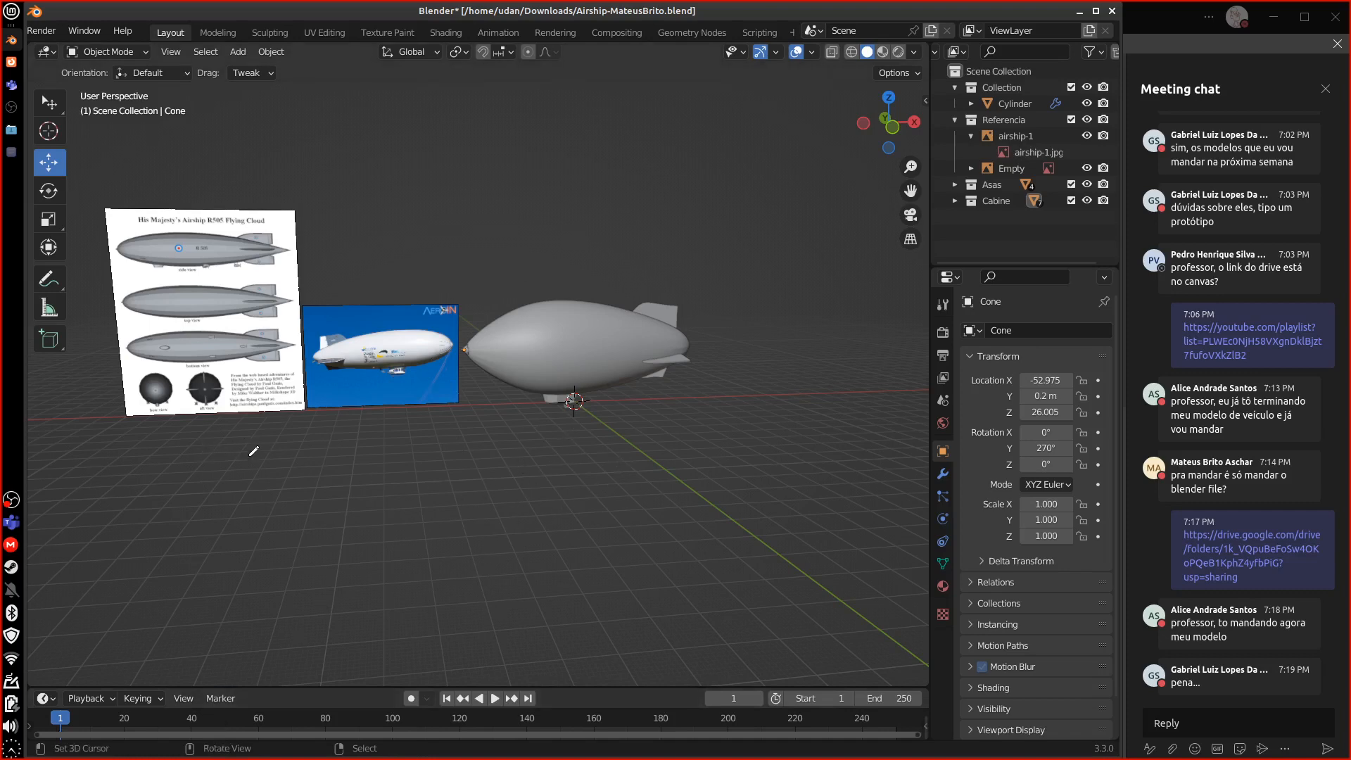
mouse_move(254, 451)
left_mouse_down()
mouse_move(281, 178)
mouse_move(306, 454)
left_mouse_up()
mouse_move(334, 437)
right_mouse_down()
mouse_move(228, 192)
mouse_move(285, 483)
mouse_move(193, 449)
mouse_move(345, 206)
mouse_move(405, 337)
right_mouse_up()
middle_click_drag(561, 522, 610, 521)
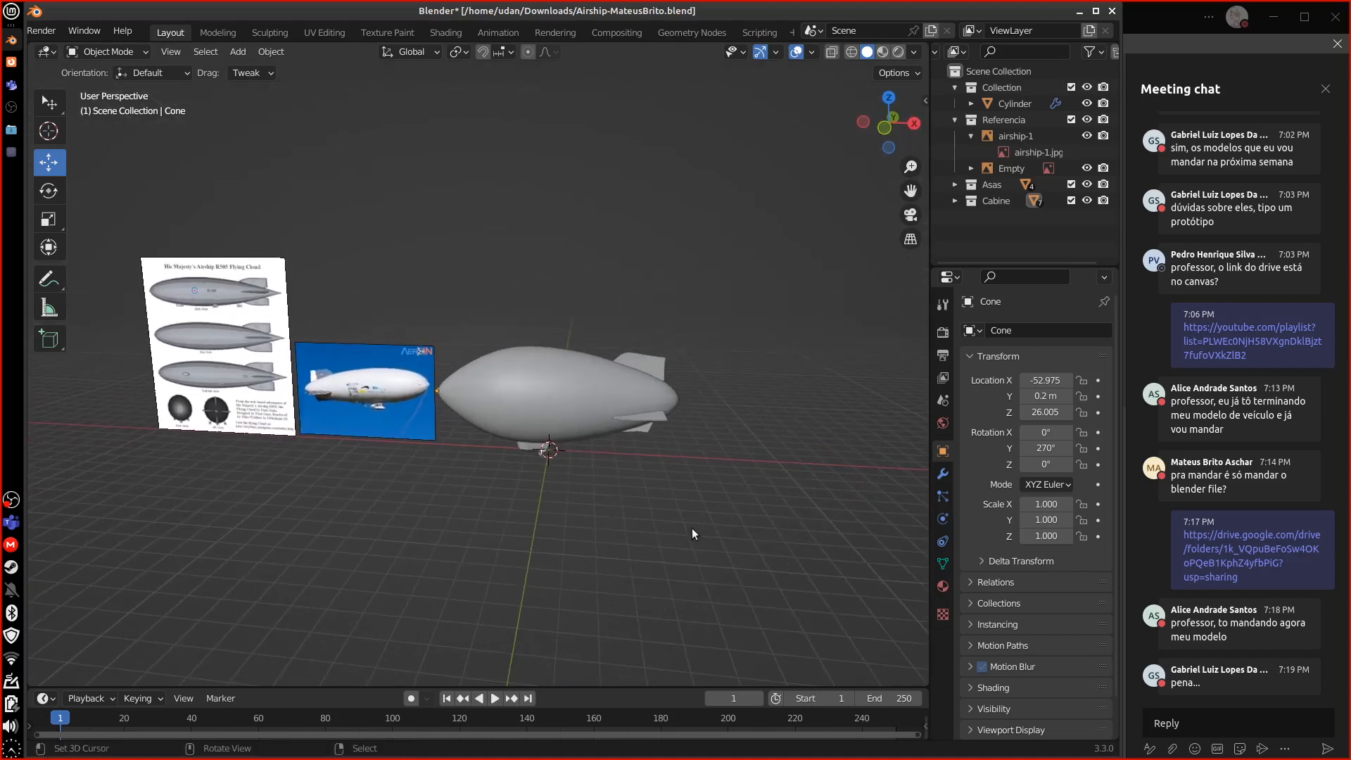
- Widen the side editors and give the Outliner more height
left_click_drag(931, 214, 865, 215)
left_click_drag(956, 267, 956, 384)
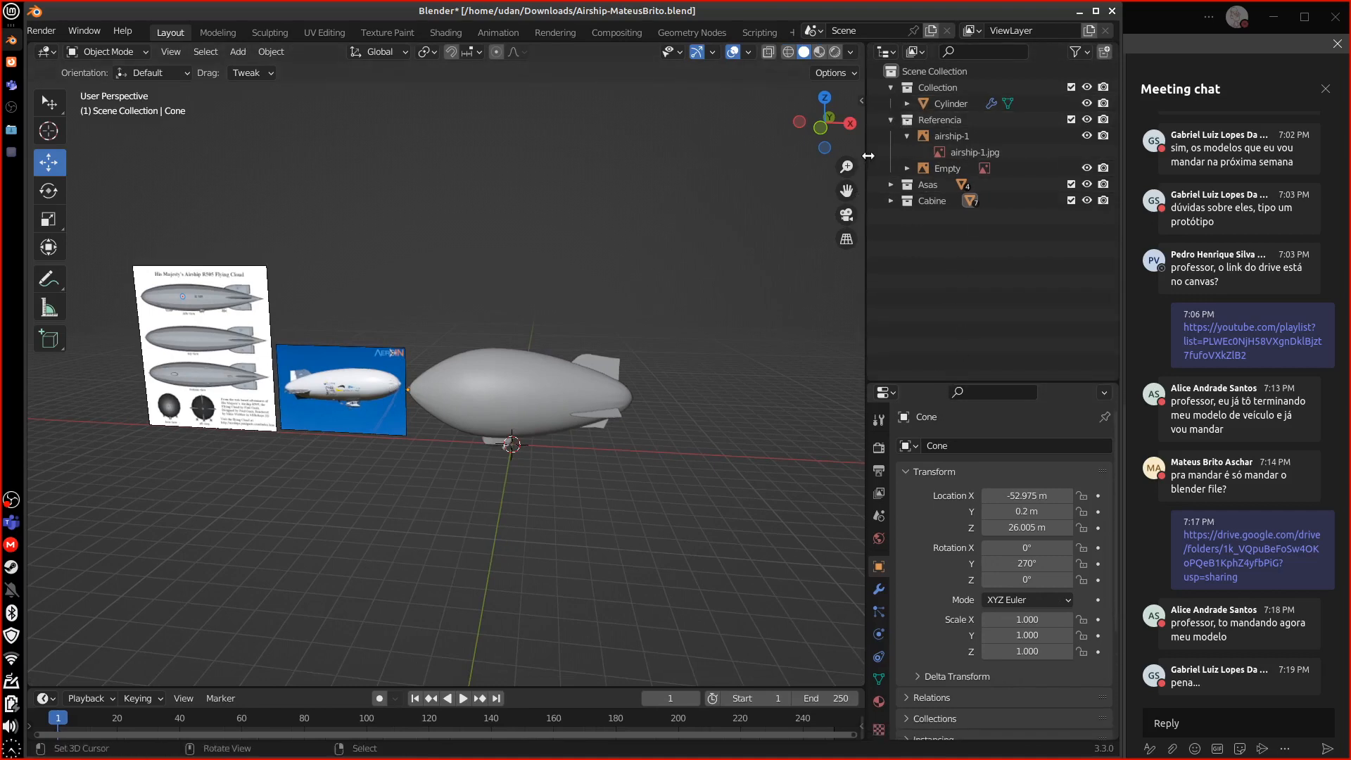
left_click_drag(867, 160, 844, 159)
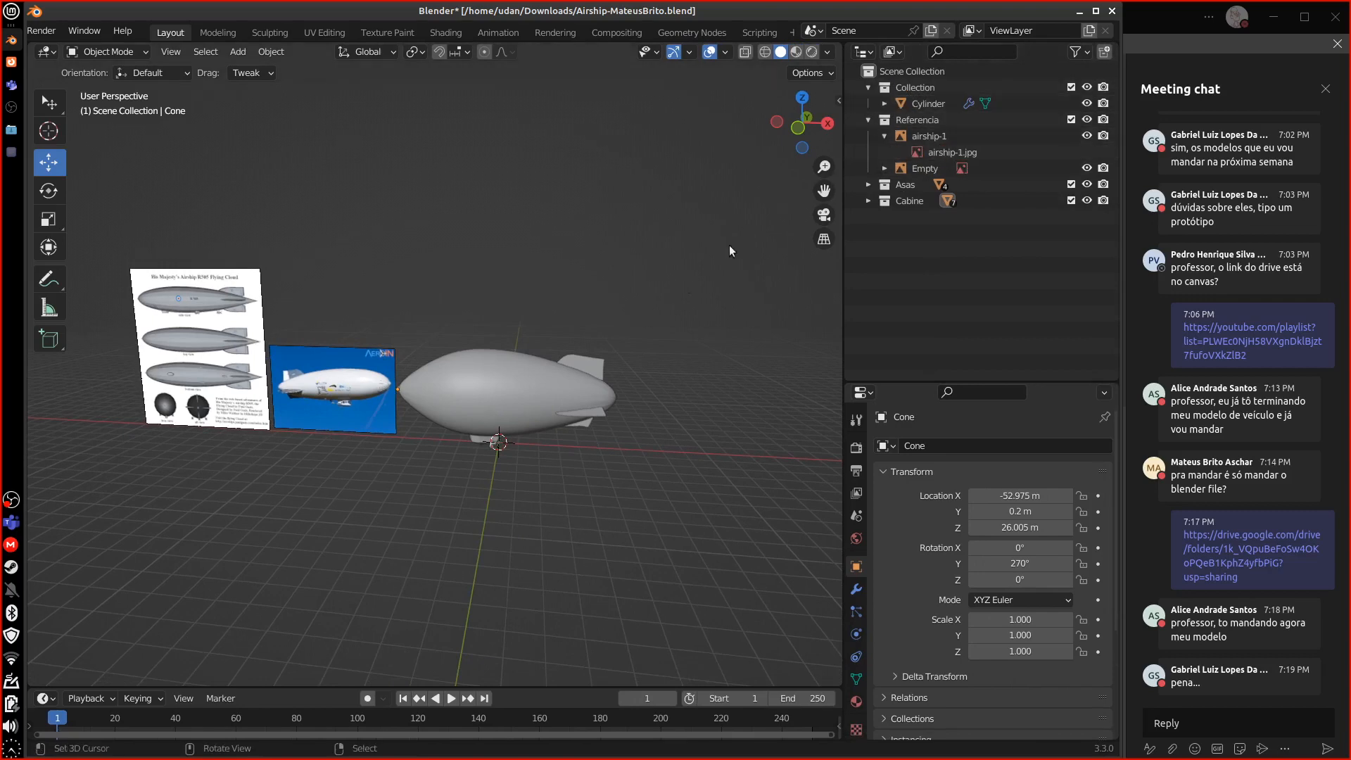
- Rename the Cylinder object that forms the airship's envelope to BalaoGas
left_click(934, 103)
middle_click_drag(638, 537, 725, 464)
scroll(632, 493, "up", 5)
left_click(885, 103)
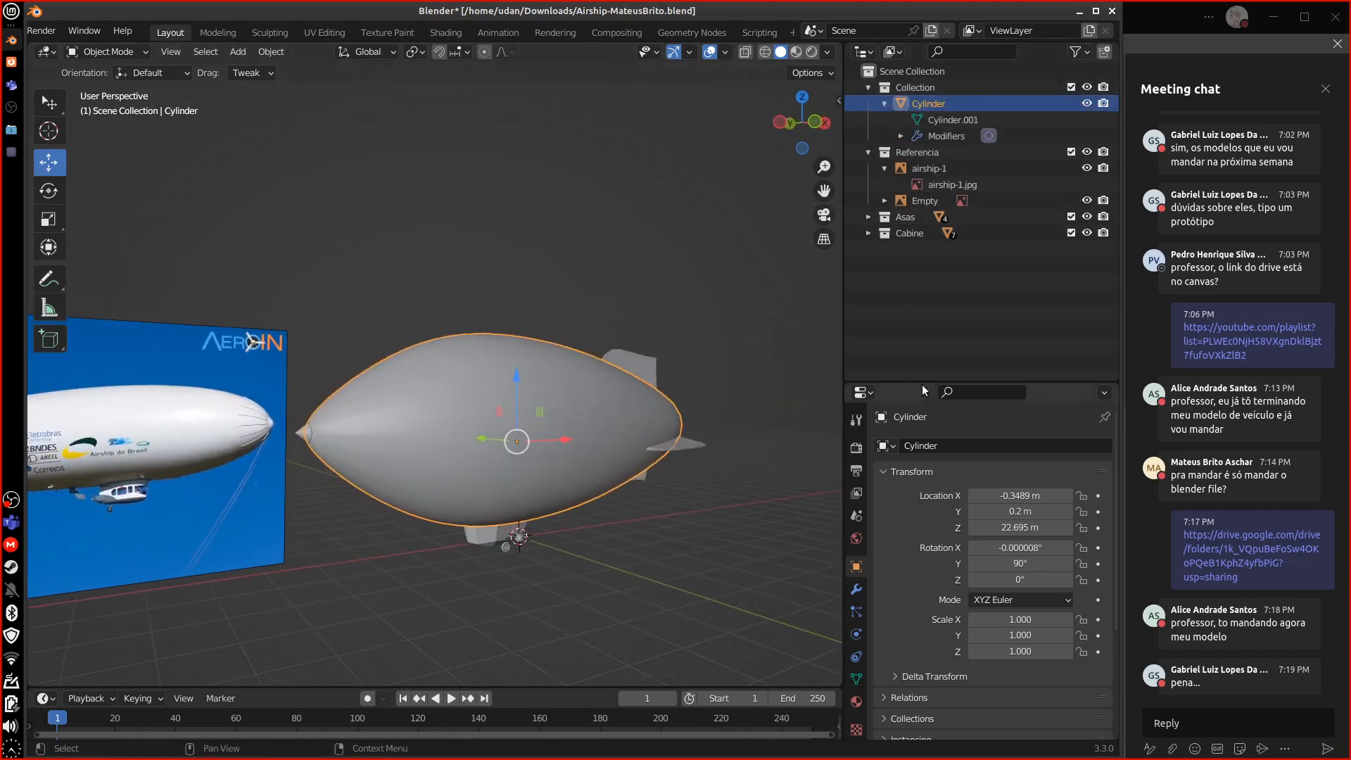
double_click(948, 103)
key("BackSpace")
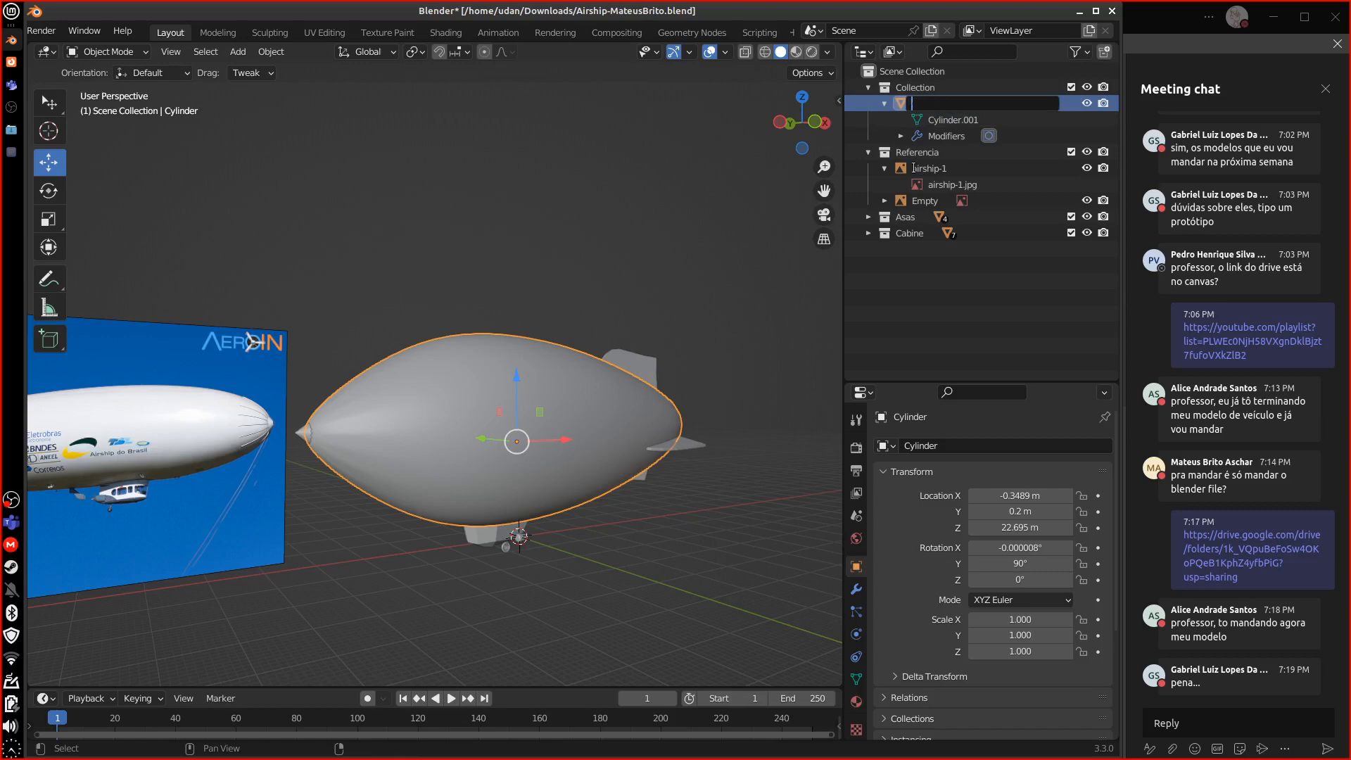
type("BalaoGas")
key("Return")
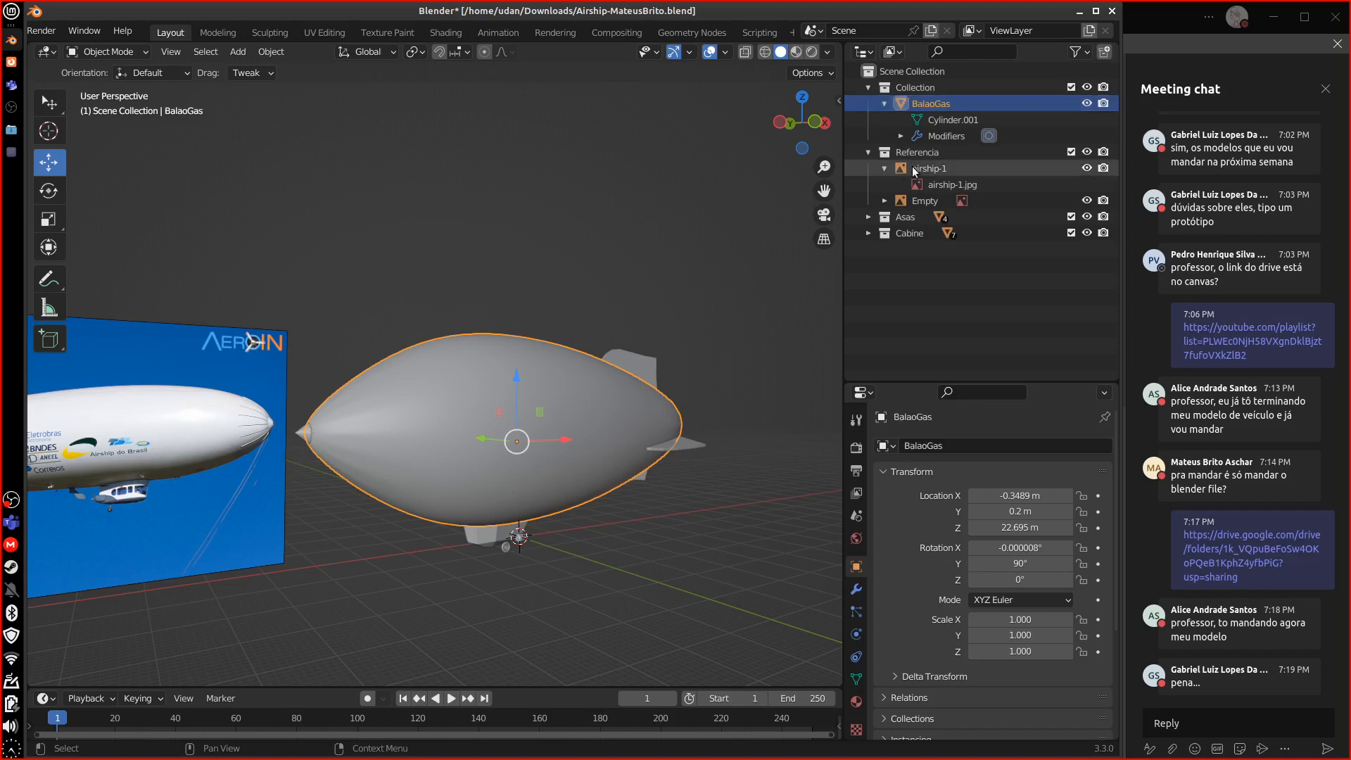
- Give the envelope's mesh data, Cylinder.001, the name BalaoGas
double_click(968, 119)
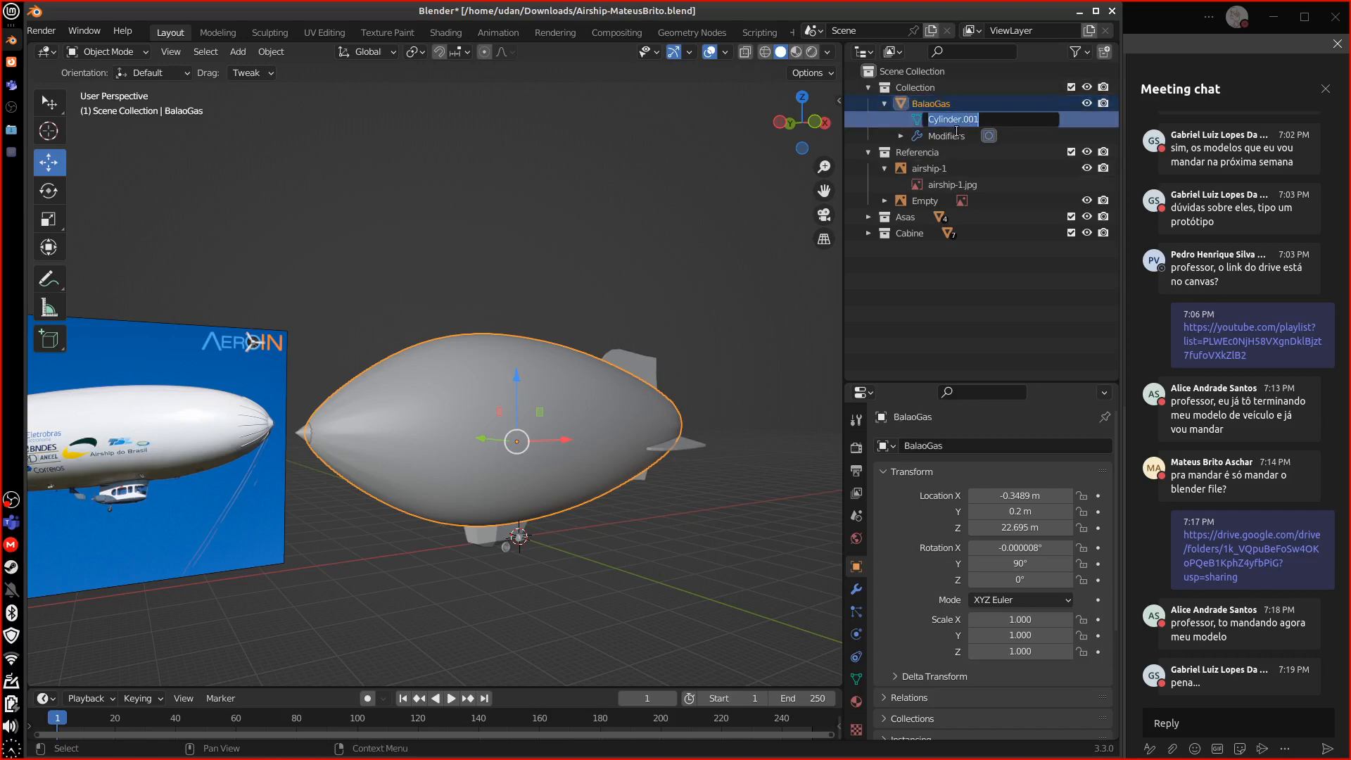
type("BalaoGas")
key("Return")
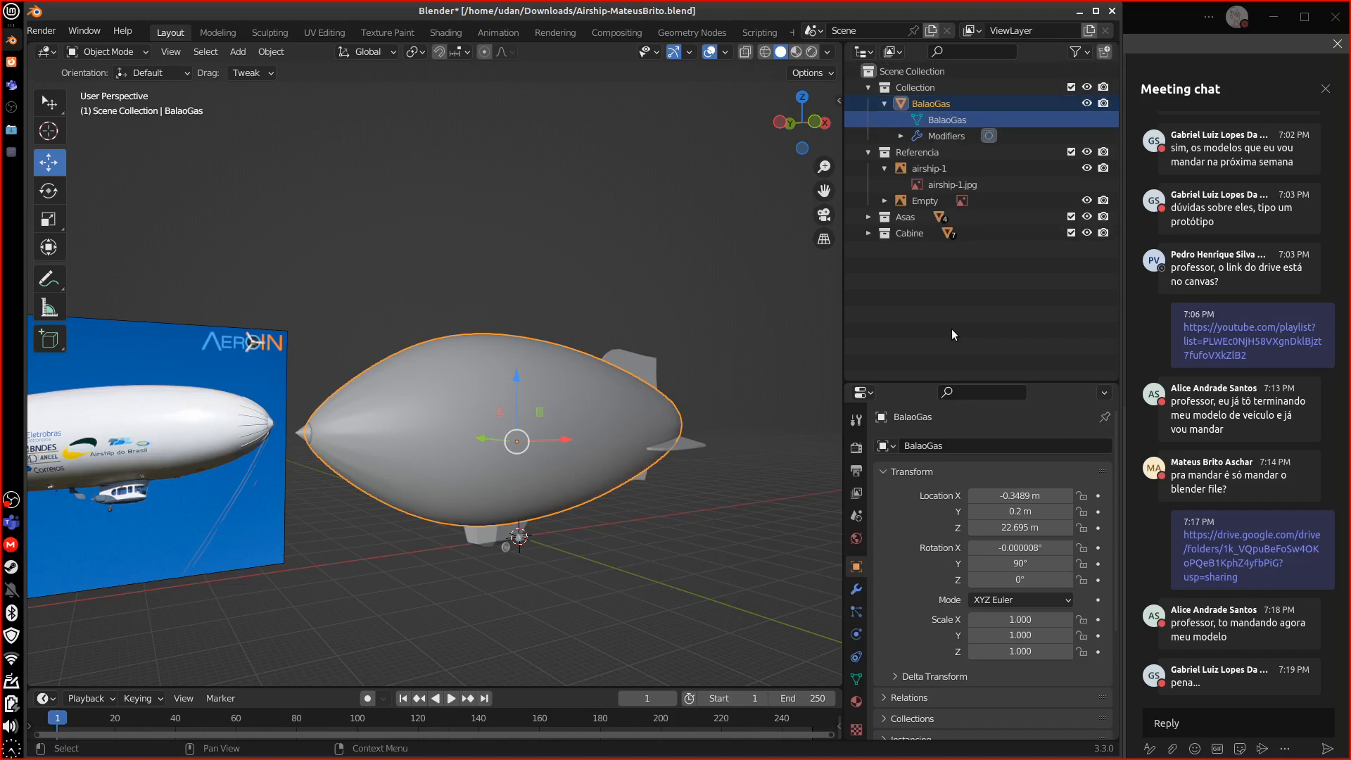
- Enlarge the Properties editor and display the Subdivision modifier settings of BalaoGas
left_click(901, 136)
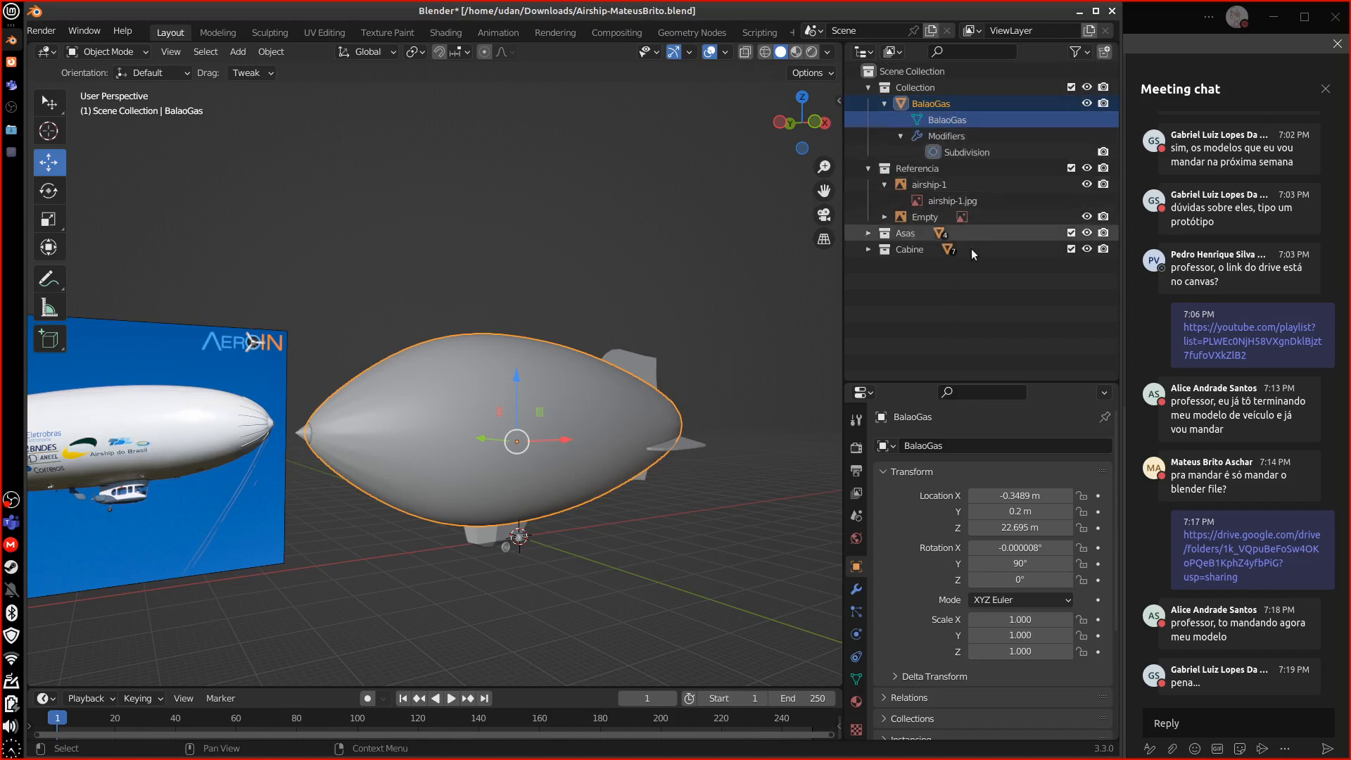
left_click(946, 136)
left_click_drag(964, 383, 964, 272)
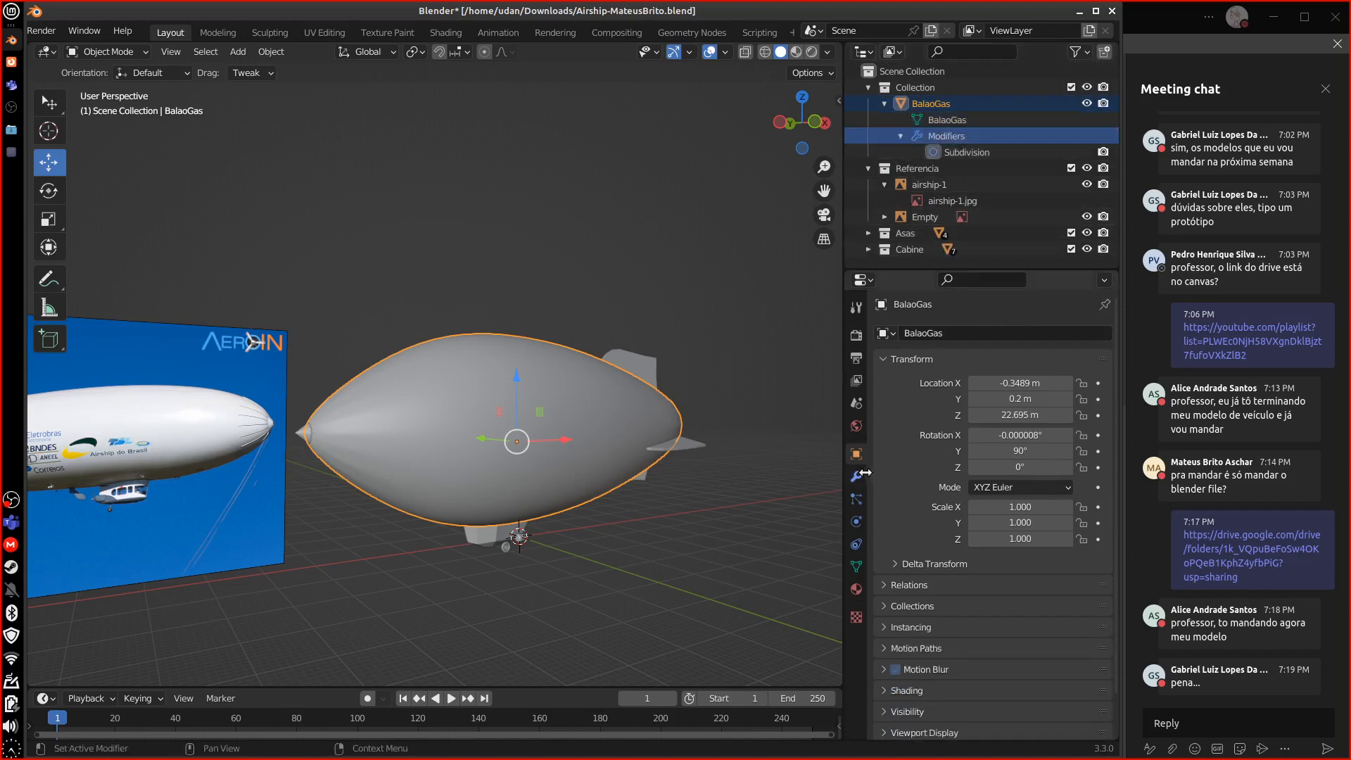
left_click(857, 476)
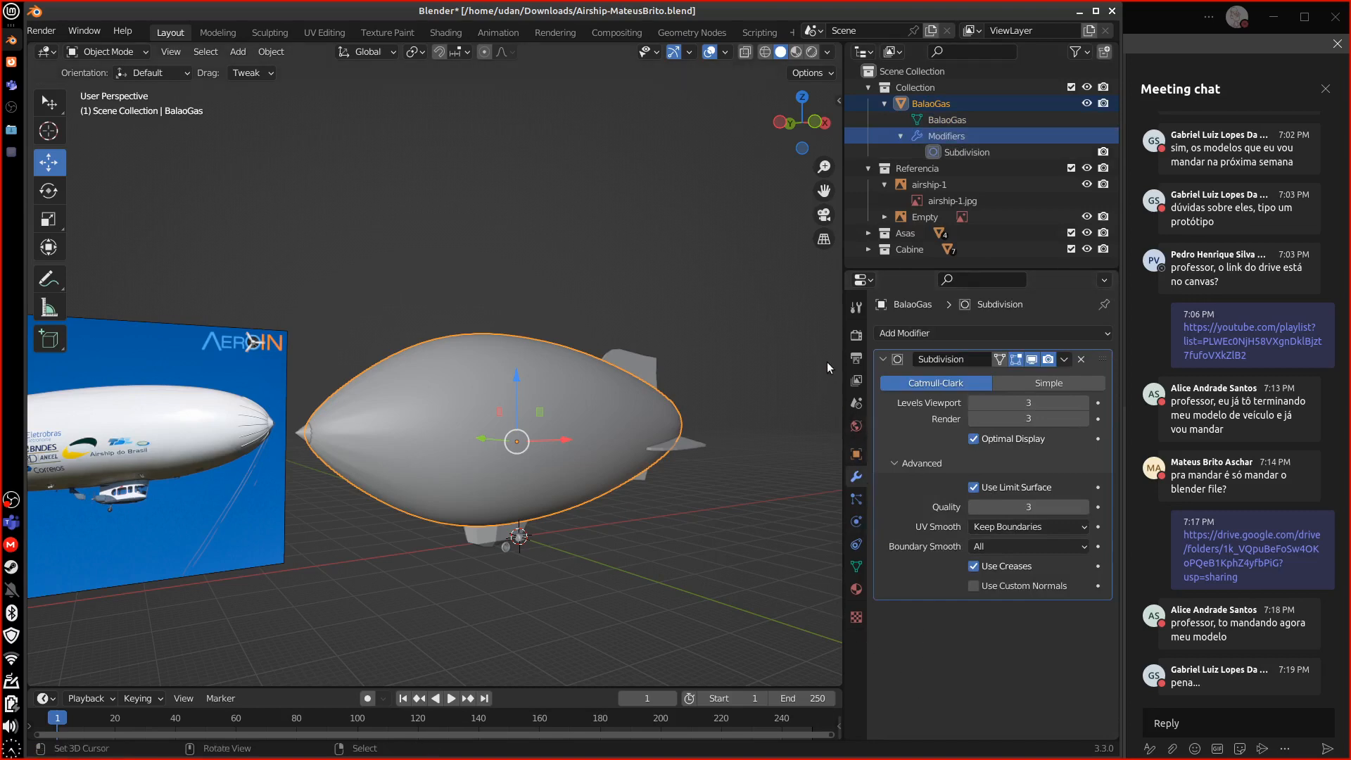
left_click(957, 332)
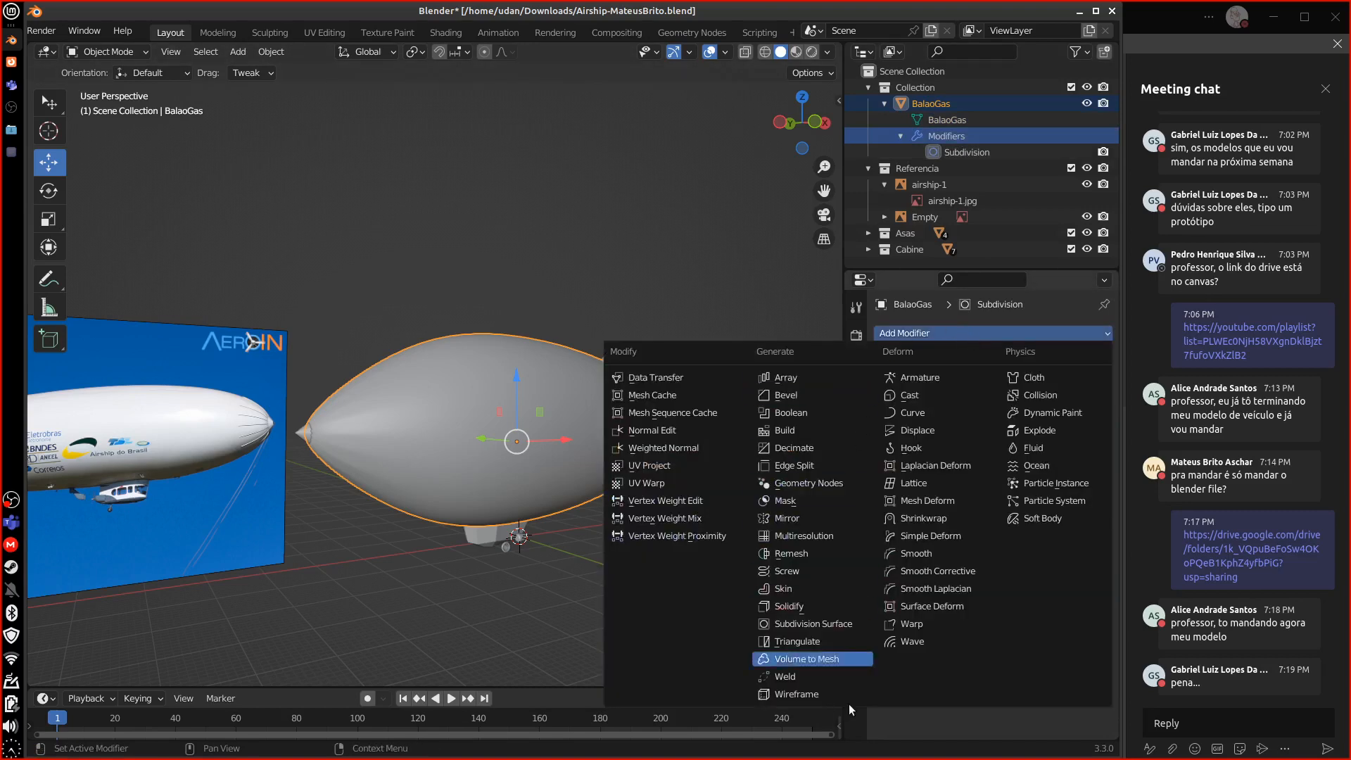
left_click(986, 725)
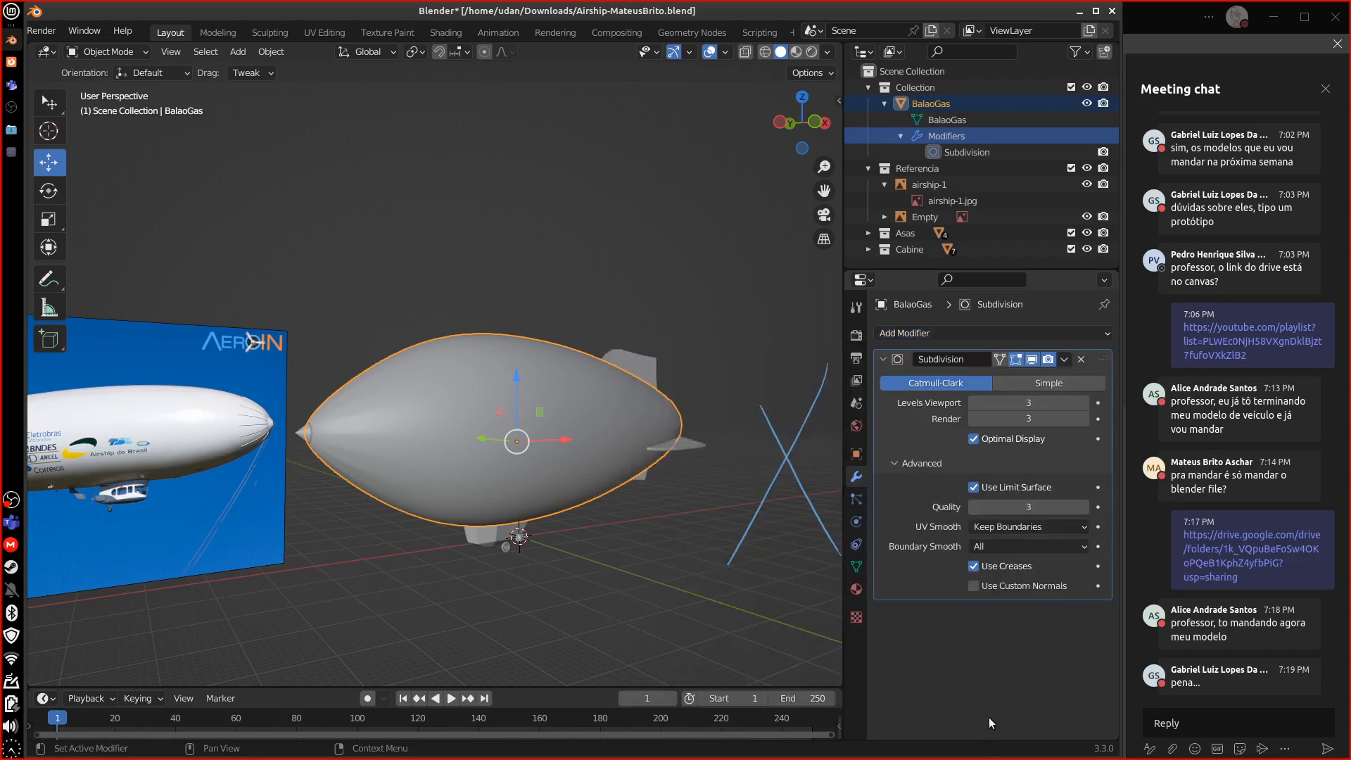
mouse_move(825, 373)
right_mouse_down()
mouse_move(737, 515)
mouse_move(822, 528)
mouse_move(759, 427)
right_mouse_up()
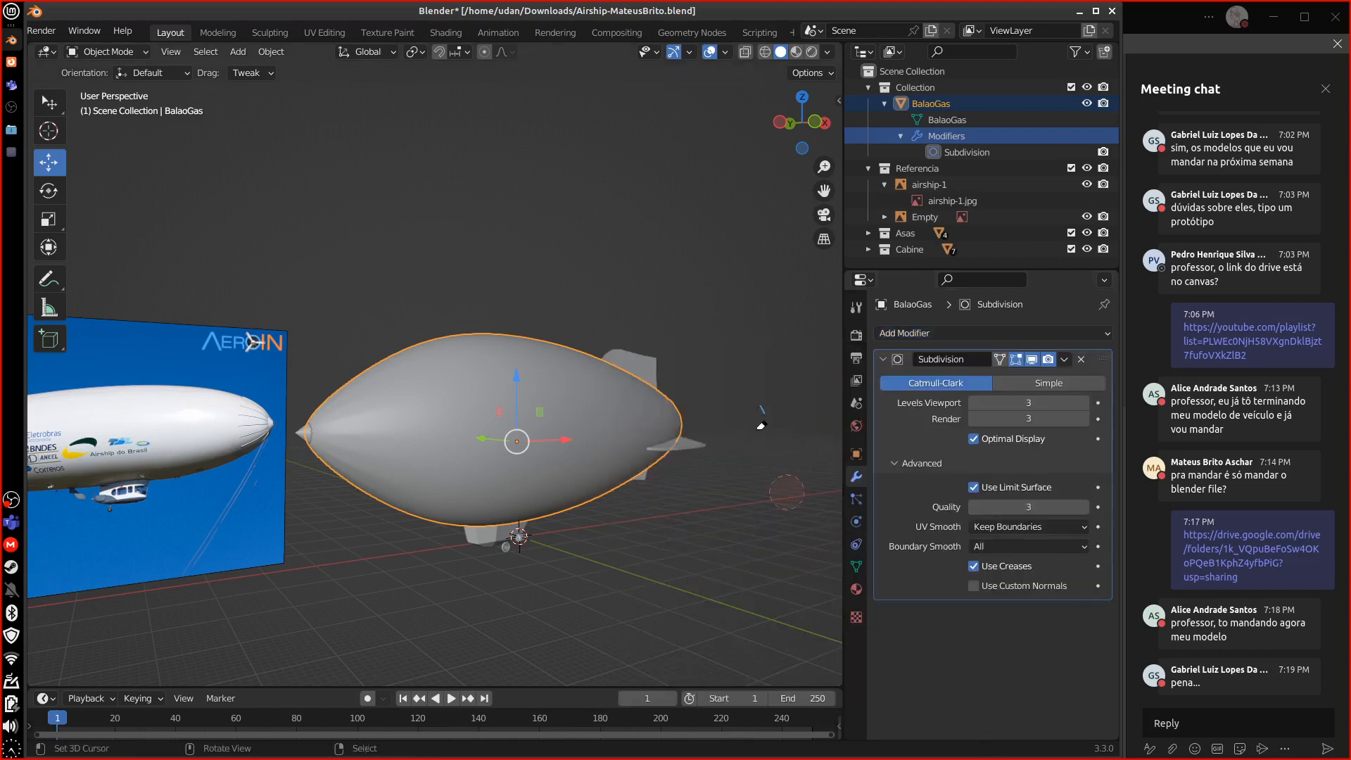
- Turn on the scene Statistics overlay in the 3D viewport
left_click(828, 52)
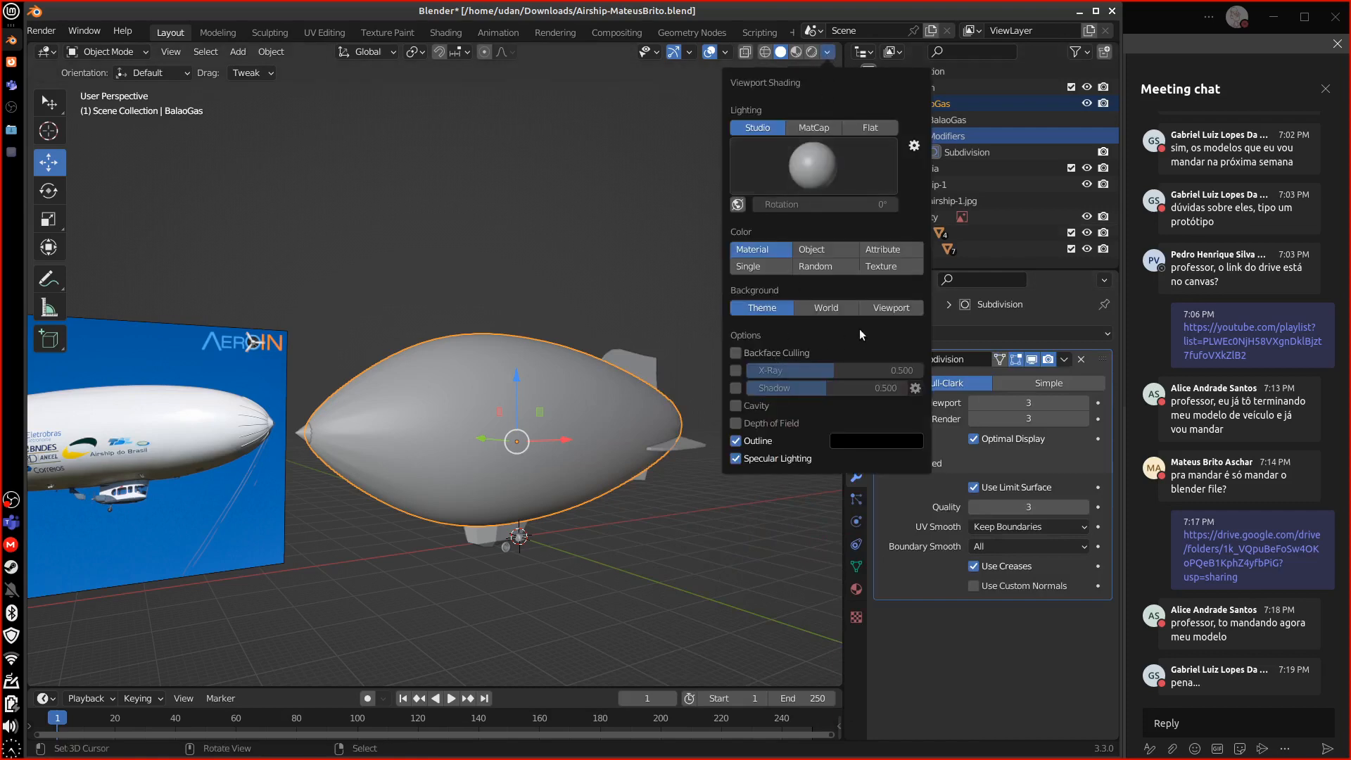
left_click(724, 52)
left_click(643, 184)
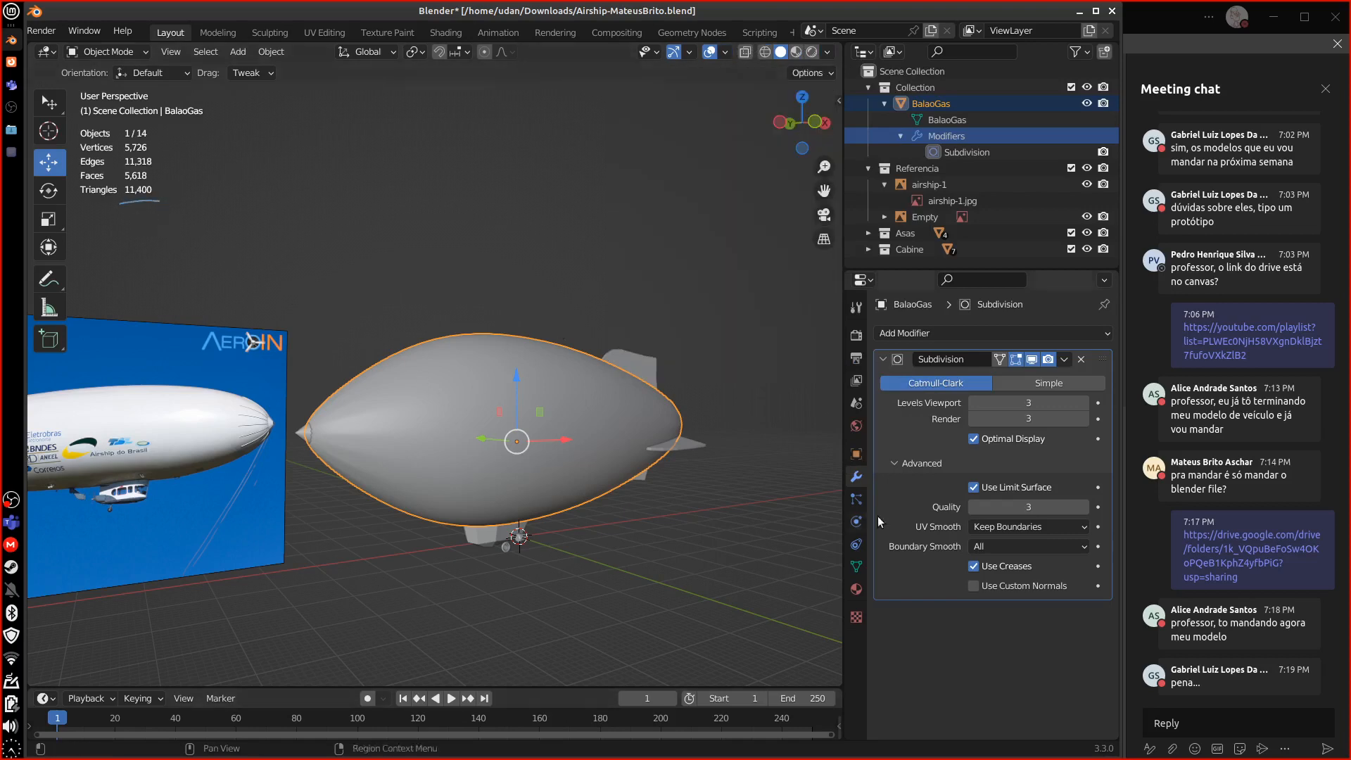
- Remove the Subdivision modifier from BalaoGas as a trial and undo the removal
left_click(1080, 358)
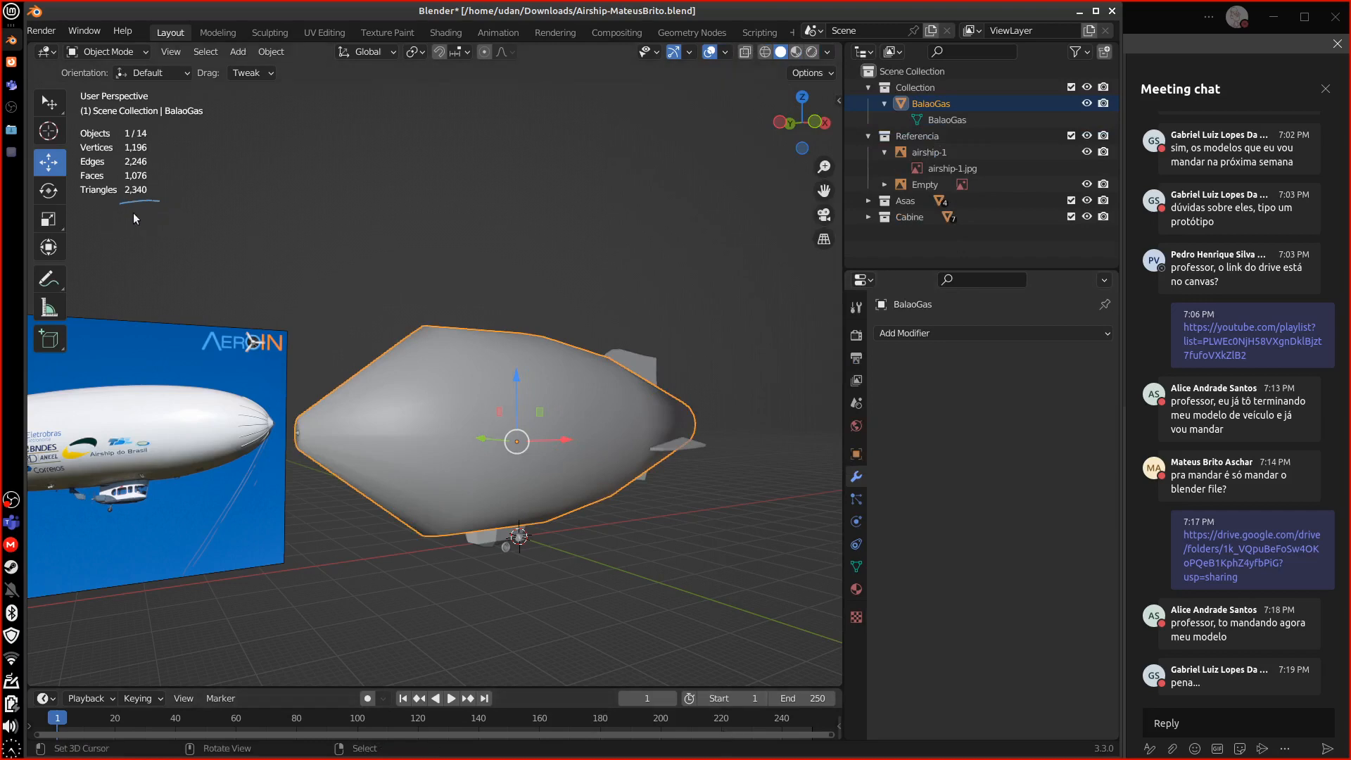
key("ctrl+z")
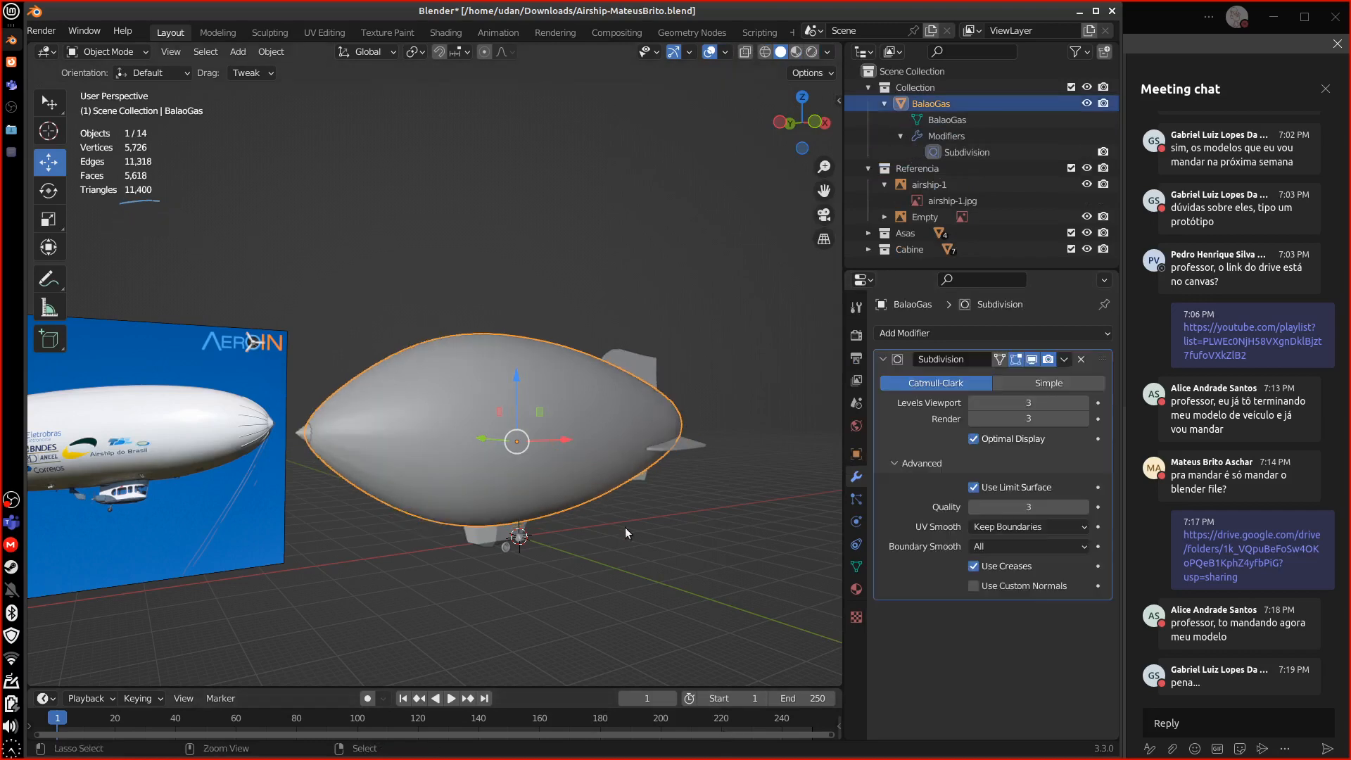
- Annotate the number 2000 freehand above the airship and erase the note
mouse_move(557, 163)
left_mouse_down()
mouse_move(567, 195)
mouse_move(598, 166)
mouse_move(636, 161)
left_mouse_up()
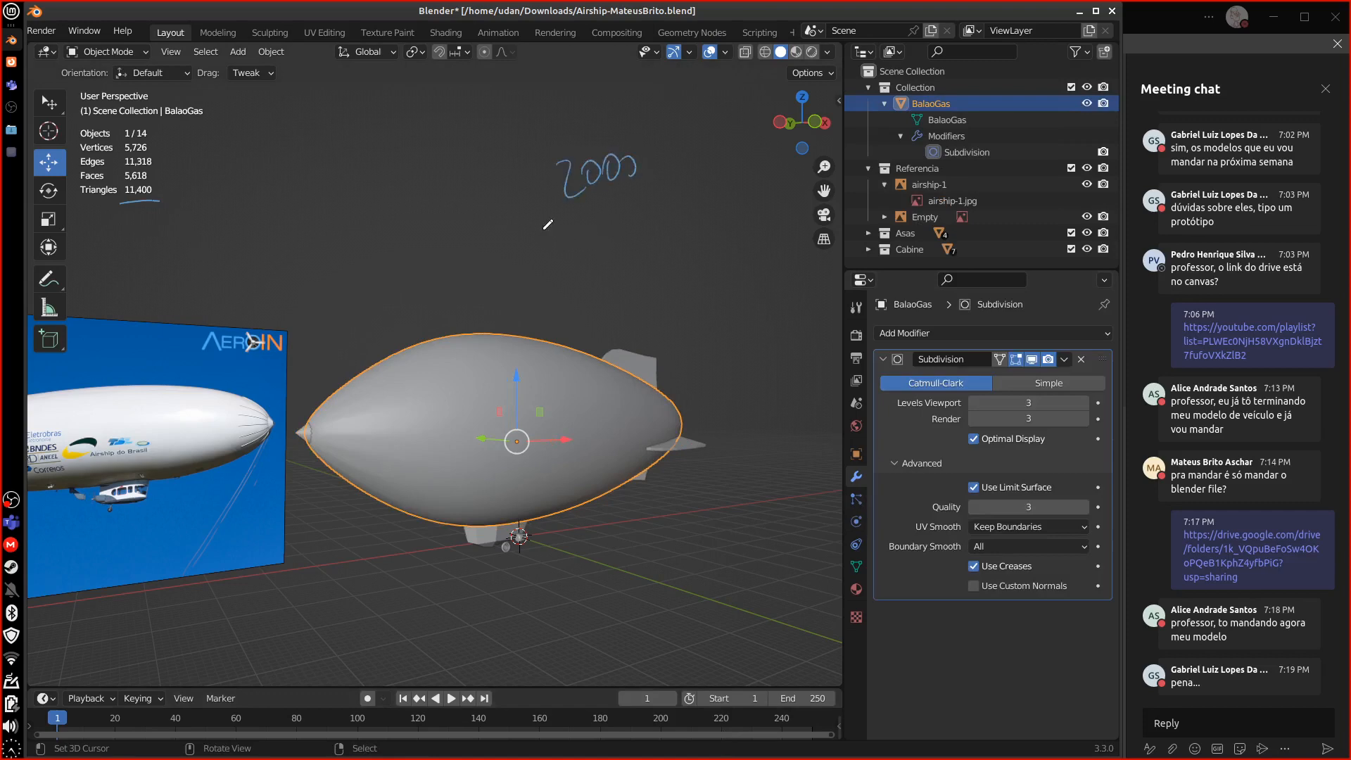
left_click_drag(573, 201, 554, 211)
mouse_move(529, 280)
right_mouse_down()
mouse_move(553, 269)
mouse_move(517, 259)
mouse_move(533, 184)
mouse_move(535, 203)
right_mouse_up()
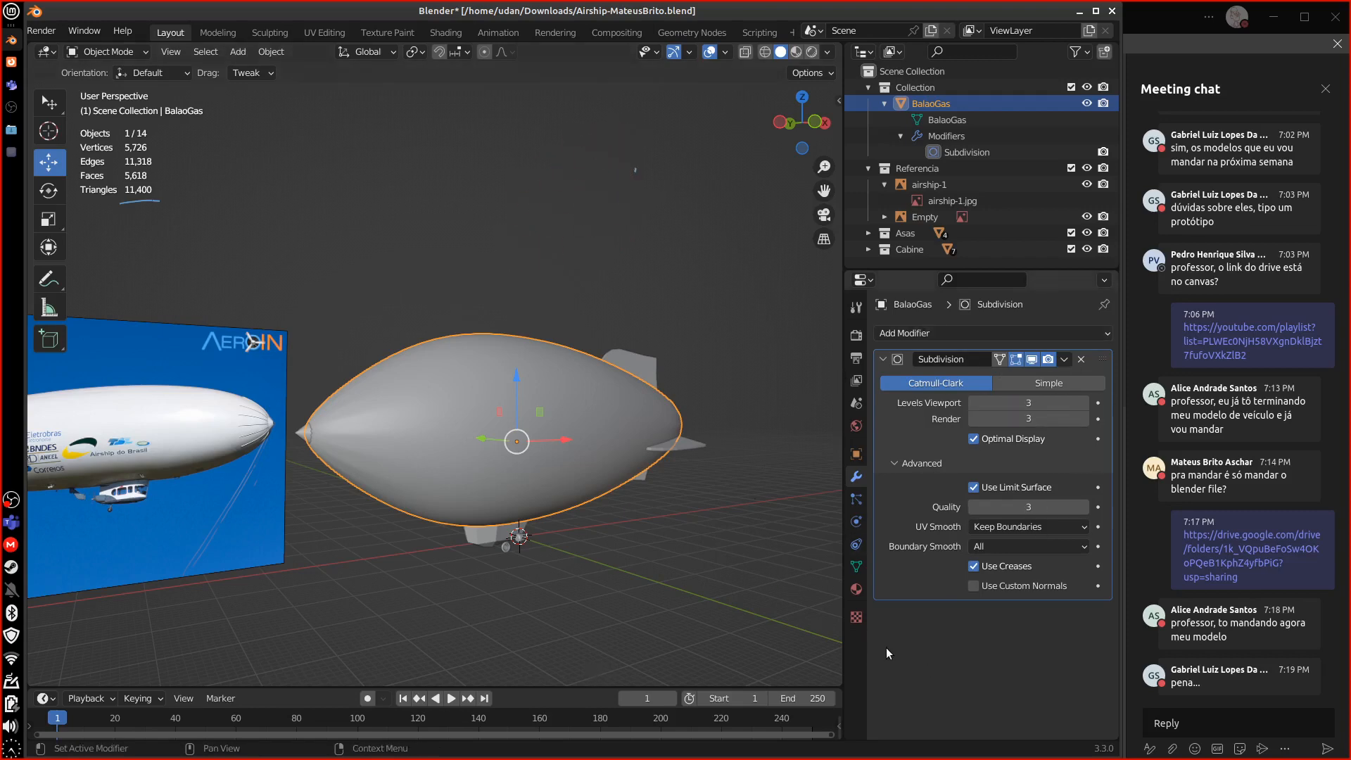
- Set the Subdivision modifier's viewport and render levels to 1 on BalaoGas
left_click(973, 404)
left_click(975, 419)
left_click(974, 403)
left_click(974, 419)
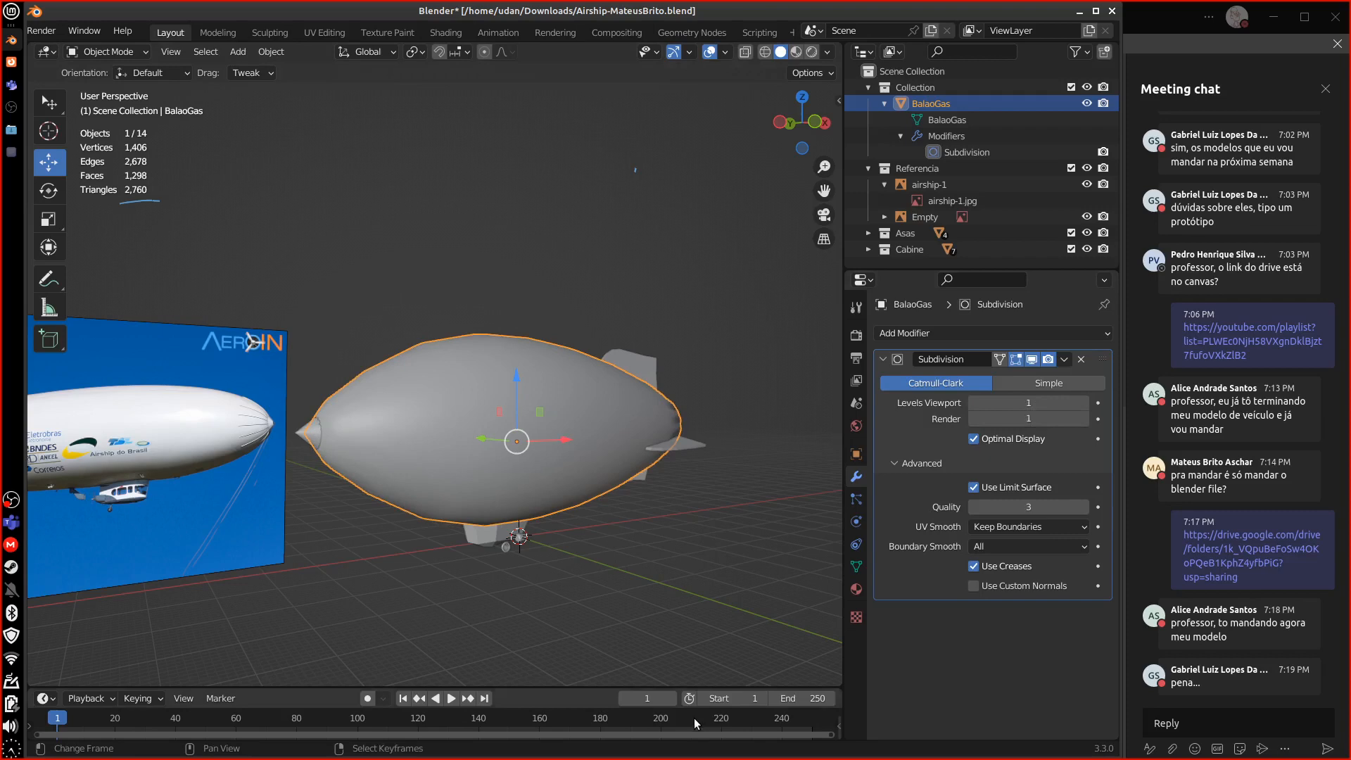
- Remove the Subdivision modifier from BalaoGas and inspect its base mesh in Edit Mode
middle_click_drag(716, 548, 587, 482)
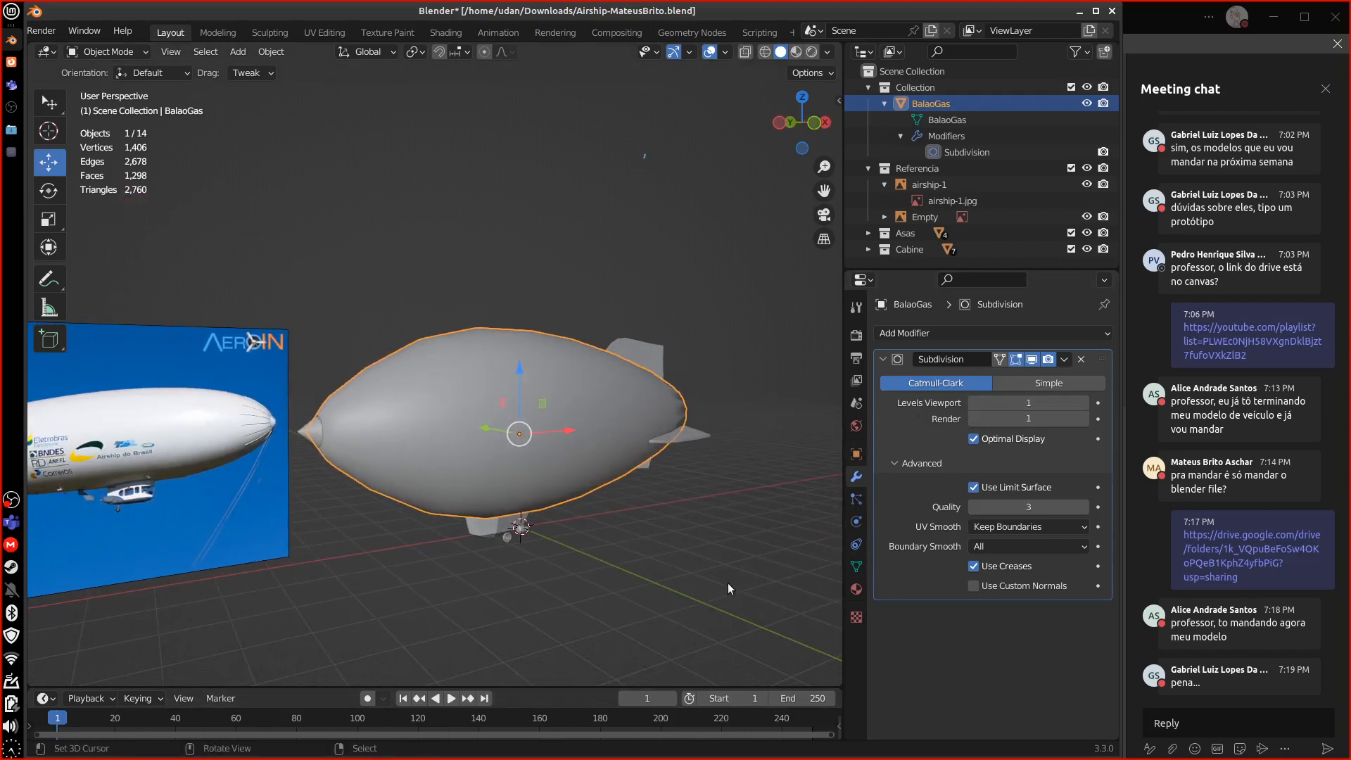
middle_click_drag(728, 582, 698, 579)
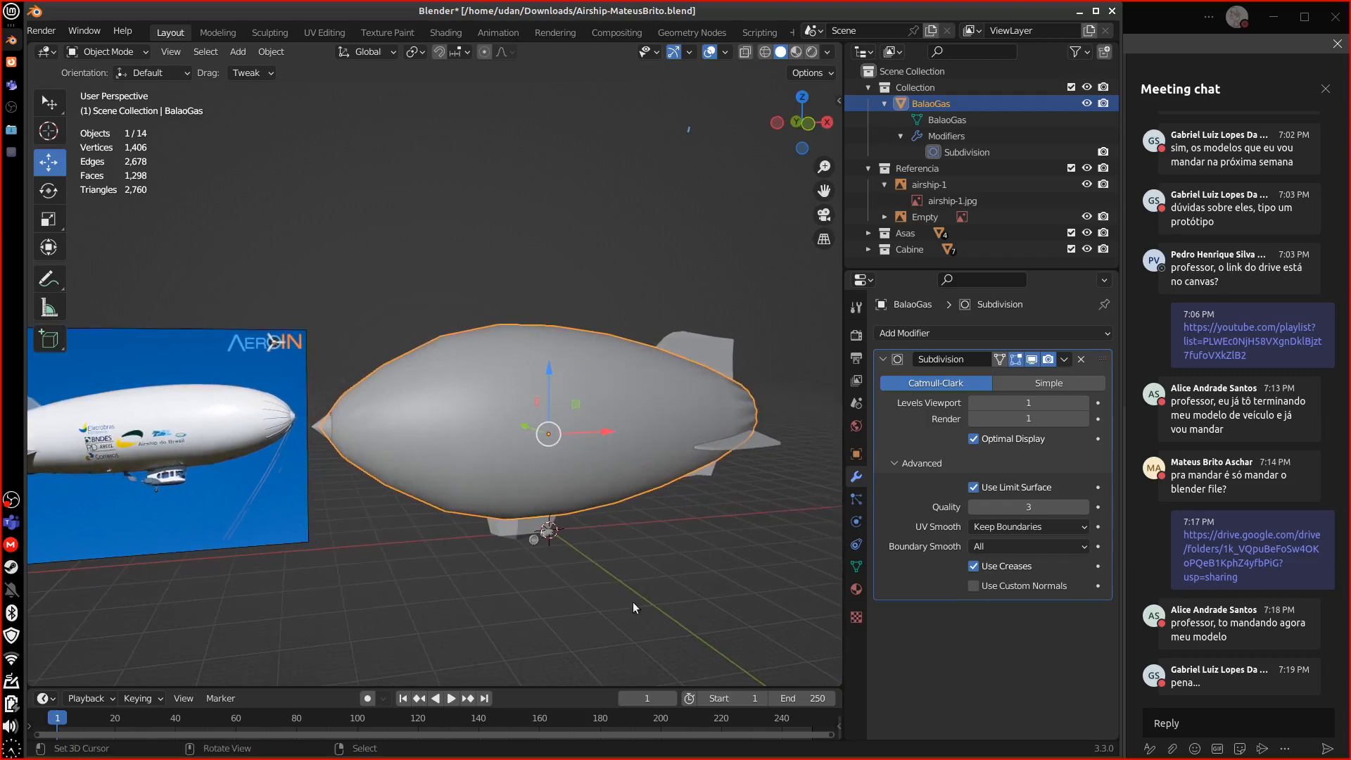
left_click(1081, 358)
key("Tab")
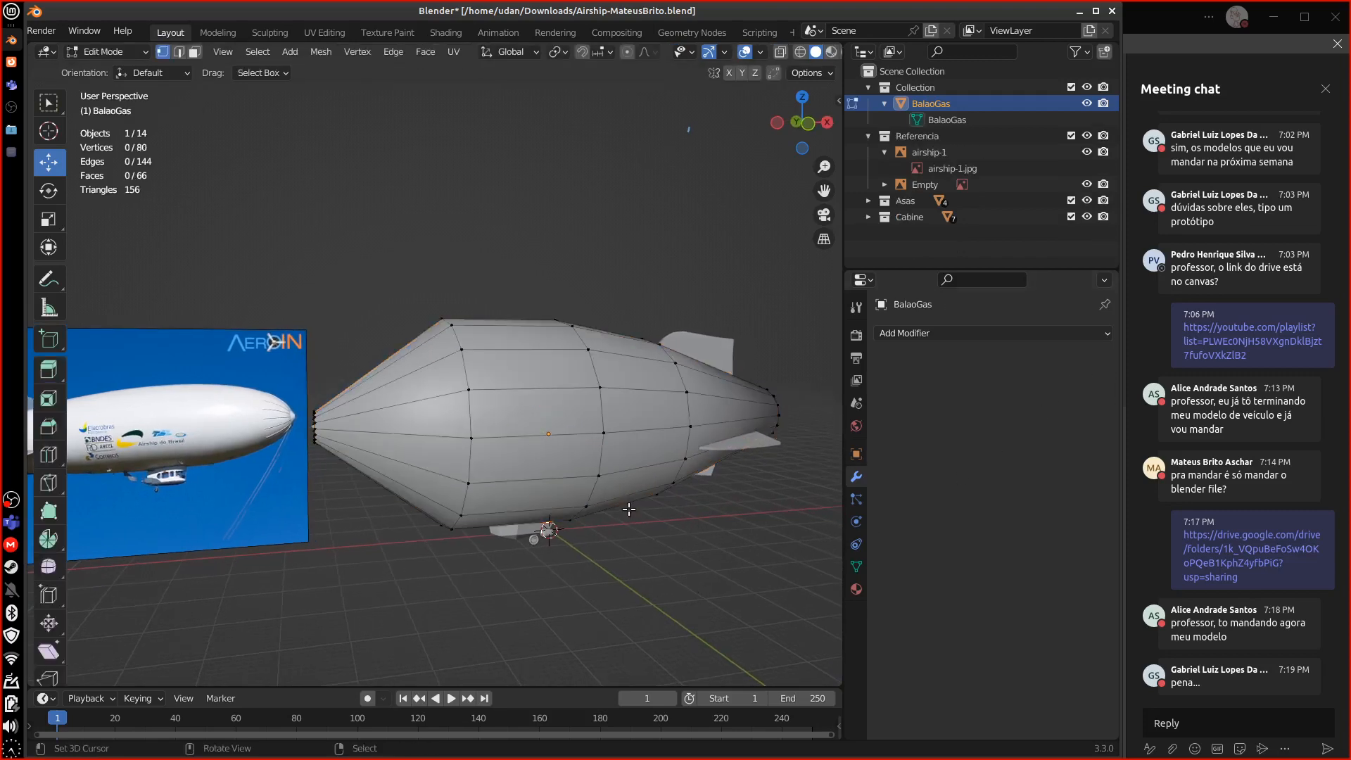
scroll(671, 519, "up", 3)
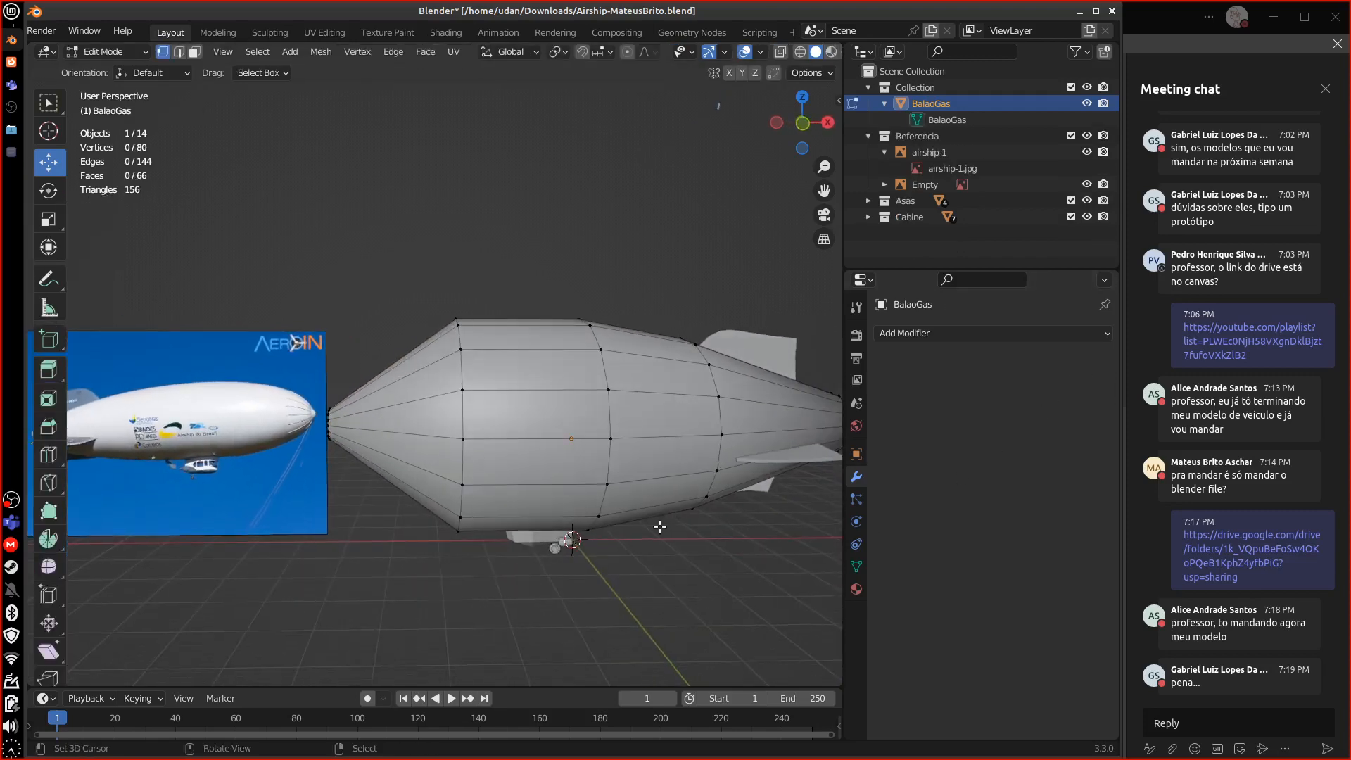
middle_click_drag(653, 556, 706, 552)
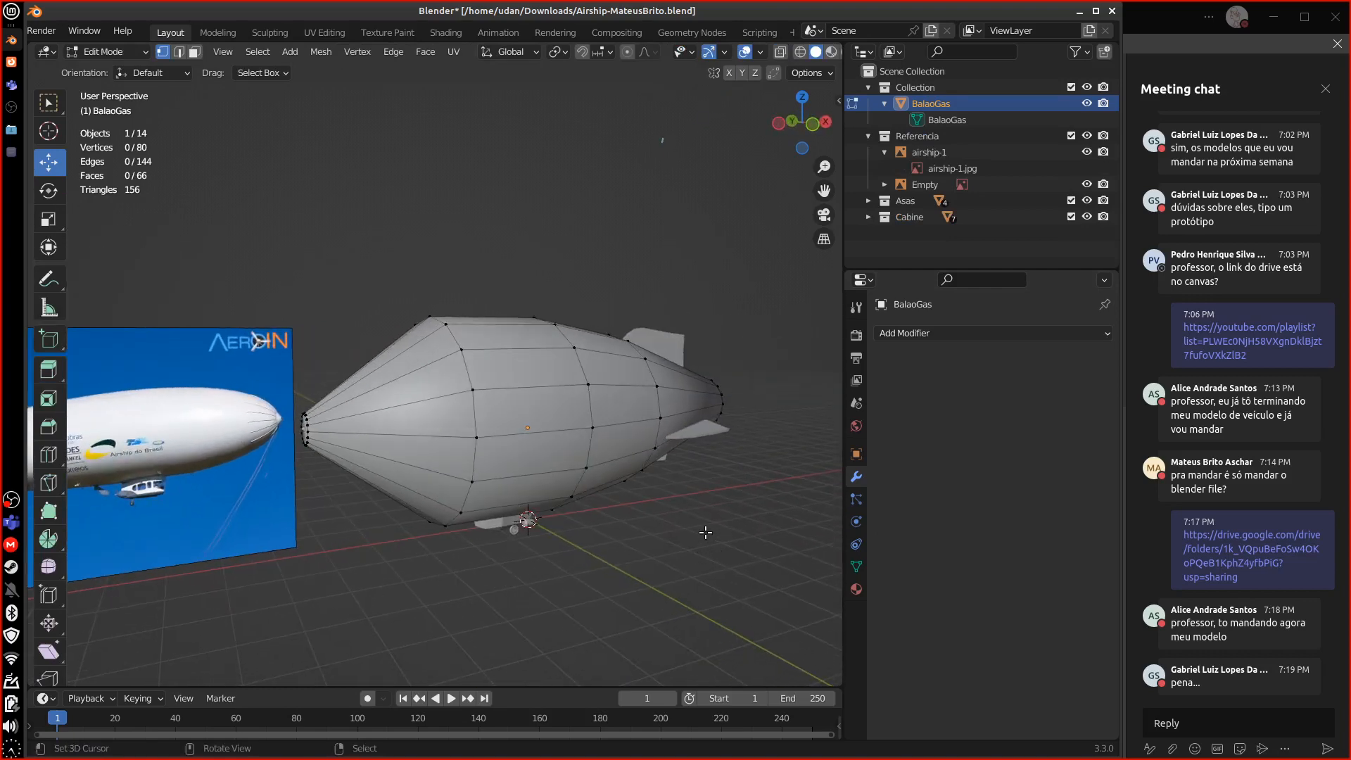
- Return to Object Mode and add a level 1 Subdivision Surface modifier to BalaoGas
key("Tab")
key("ctrl+1")
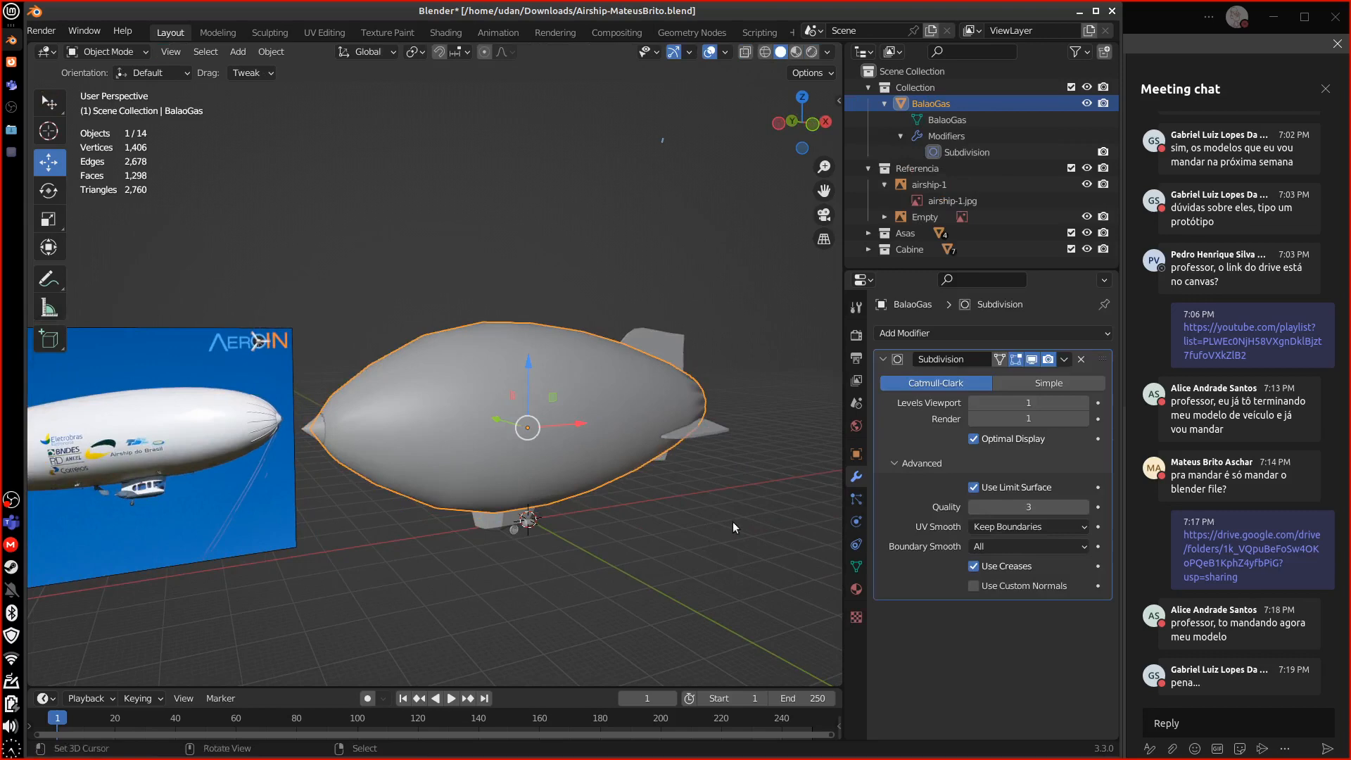
left_click(1065, 361)
left_click_drag(111, 210, 171, 199)
middle_click_drag(632, 547, 622, 522)
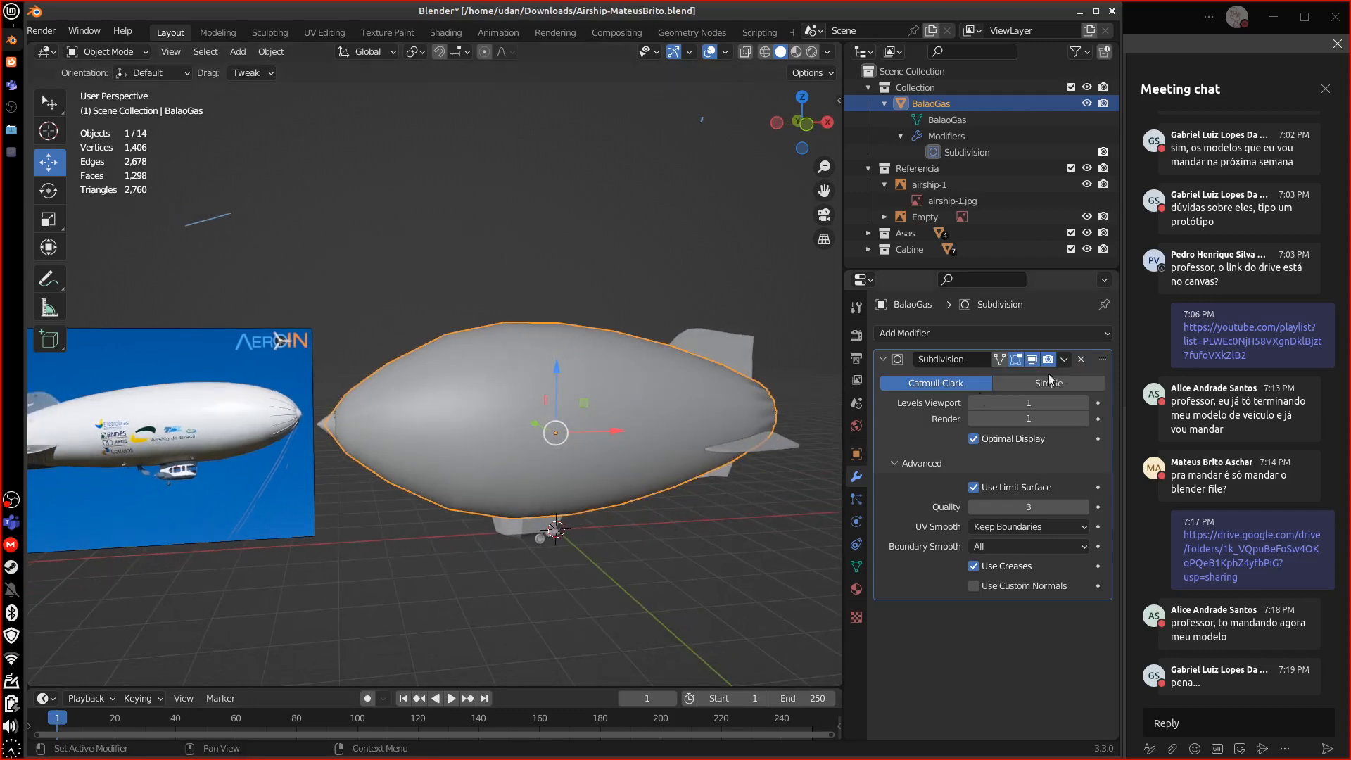
- Remove the Subdivision modifier from BalaoGas and view the nose of its base mesh in Edit Mode
key("ctrl+x")
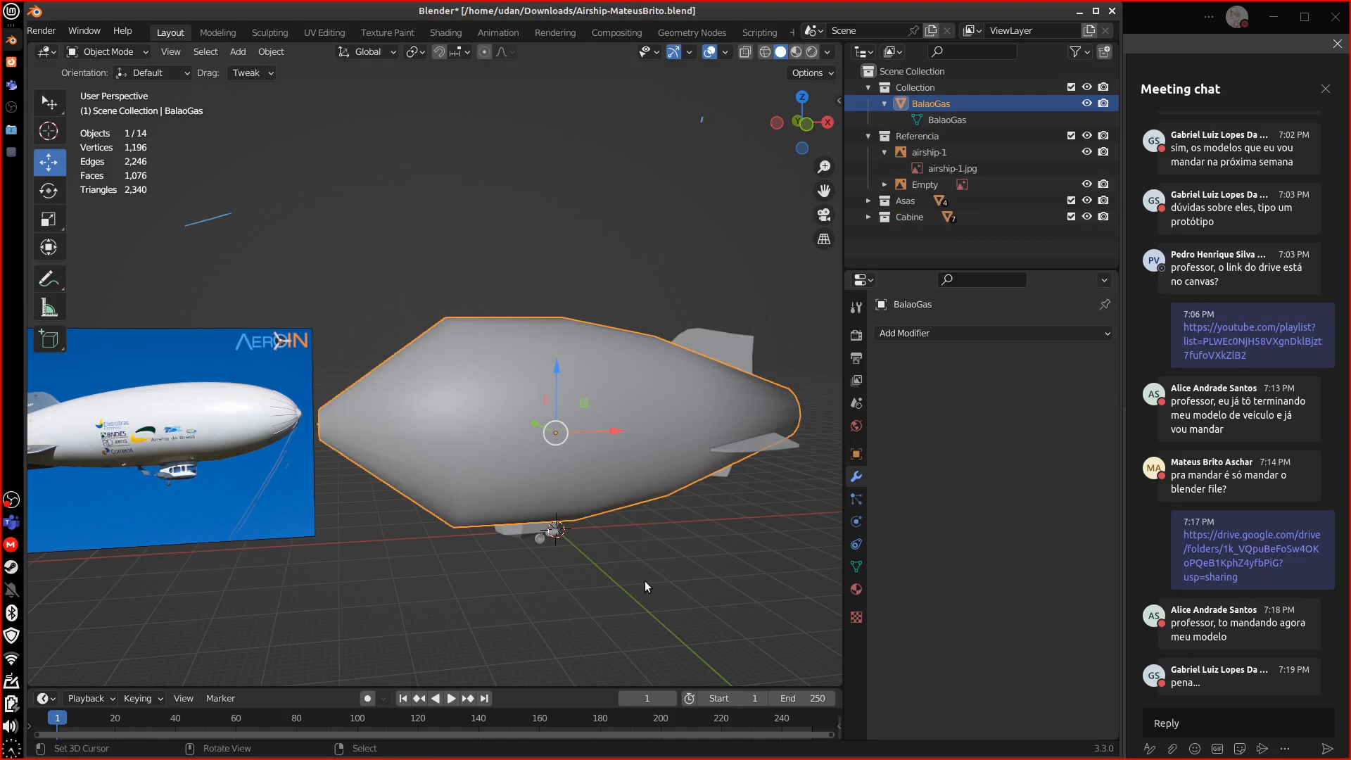
key("Tab")
middle_click_drag(424, 469, 313, 437)
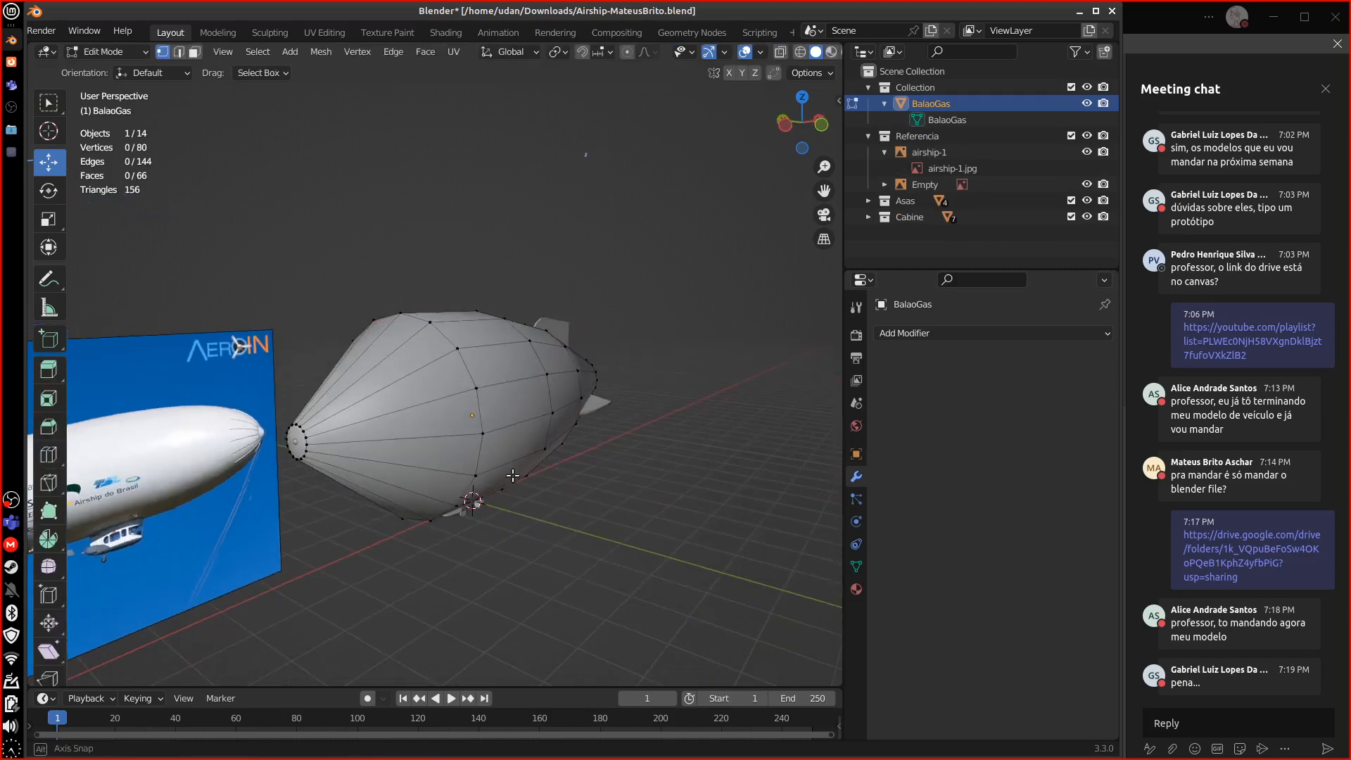
- Try to select edge loops on the envelope's front part, undo the selections, and return to Object Mode in front view
left_click(306, 440, "alt")
left_click(311, 440, "alt")
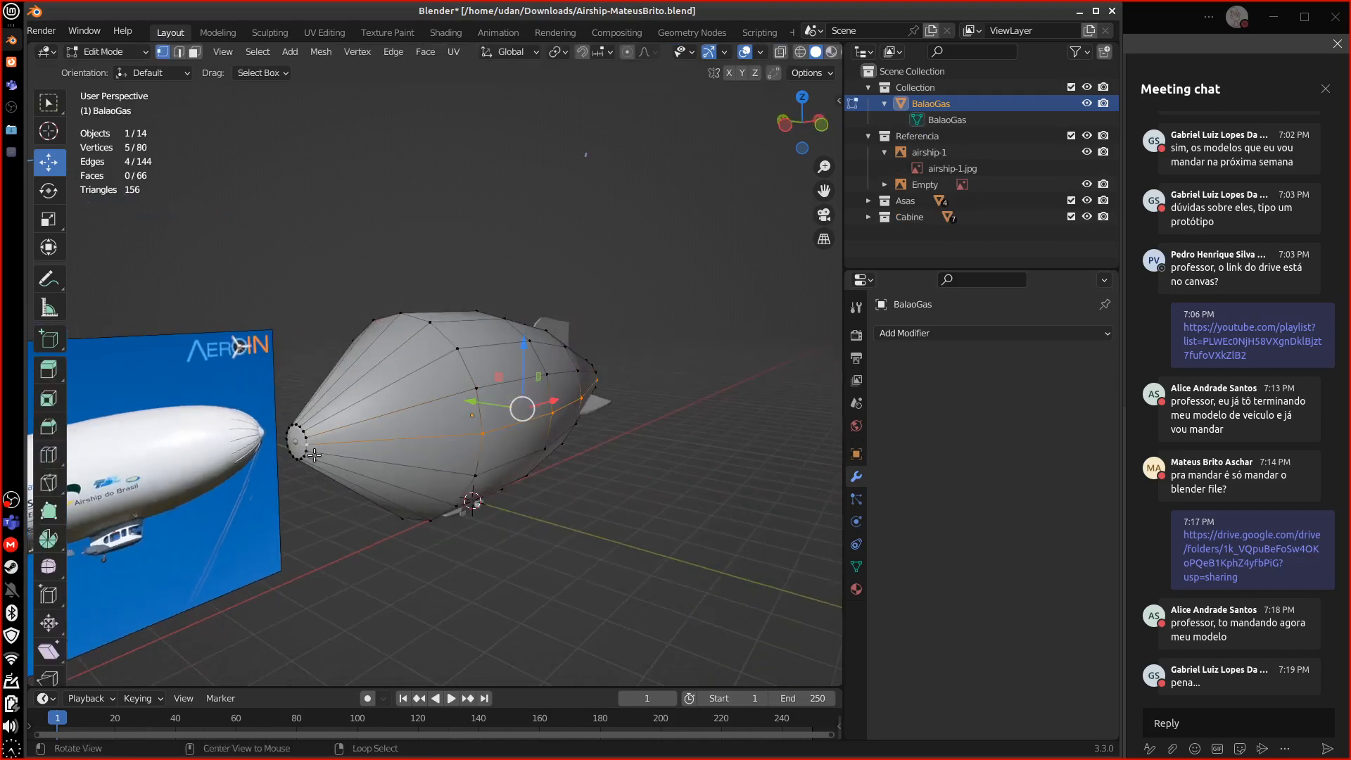
right_click(310, 441, "alt")
right_click(307, 443, "alt")
right_click(475, 393, "alt")
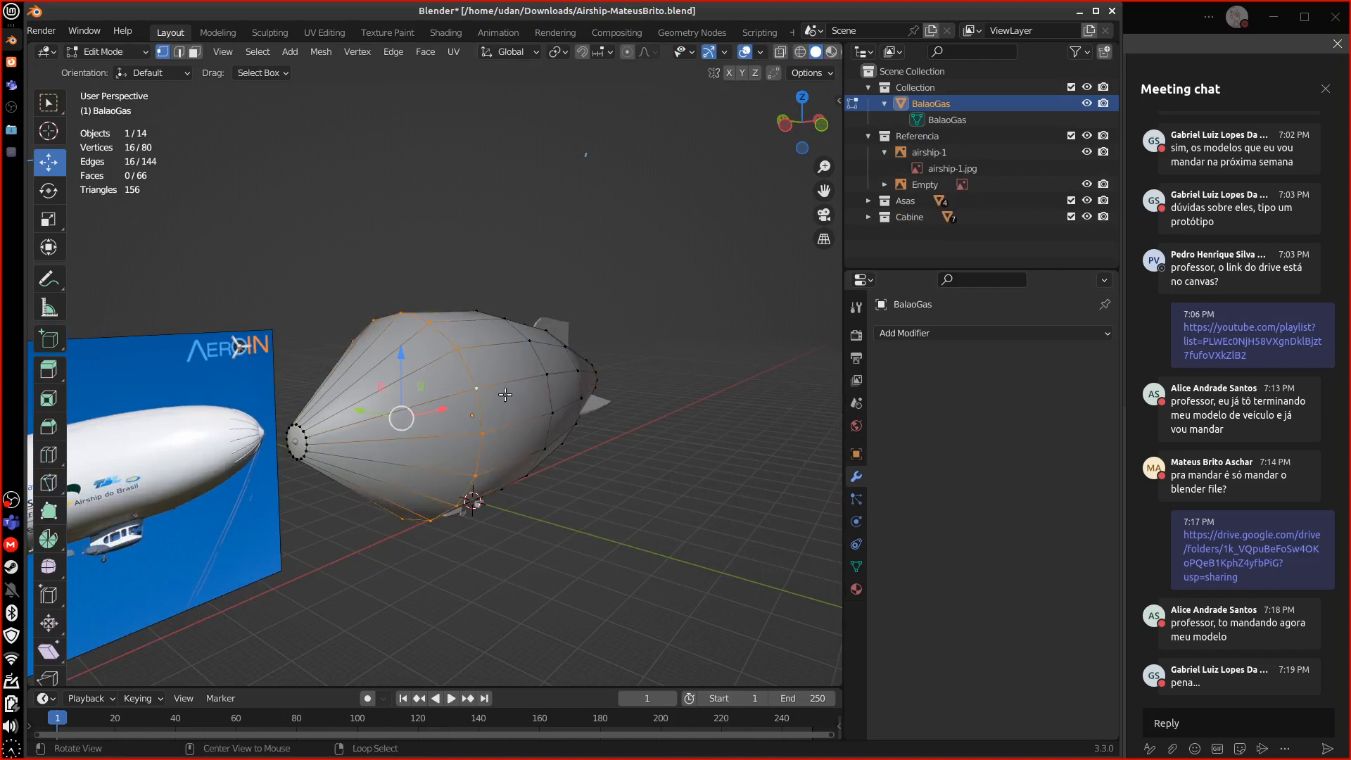
key("KP_3")
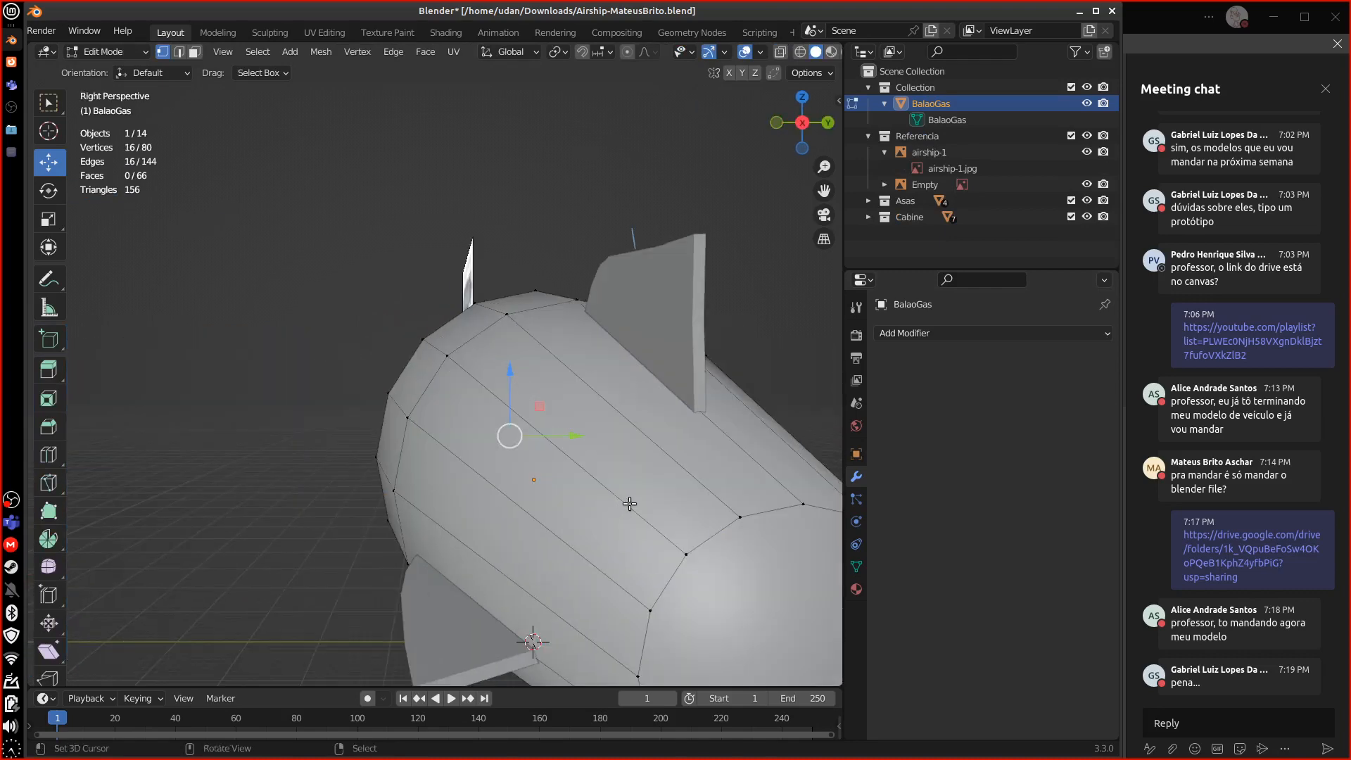
key("KP_1")
key("ctrl+z")
key("ctrl+z")
key("ctrl+z")
key("ctrl+z")
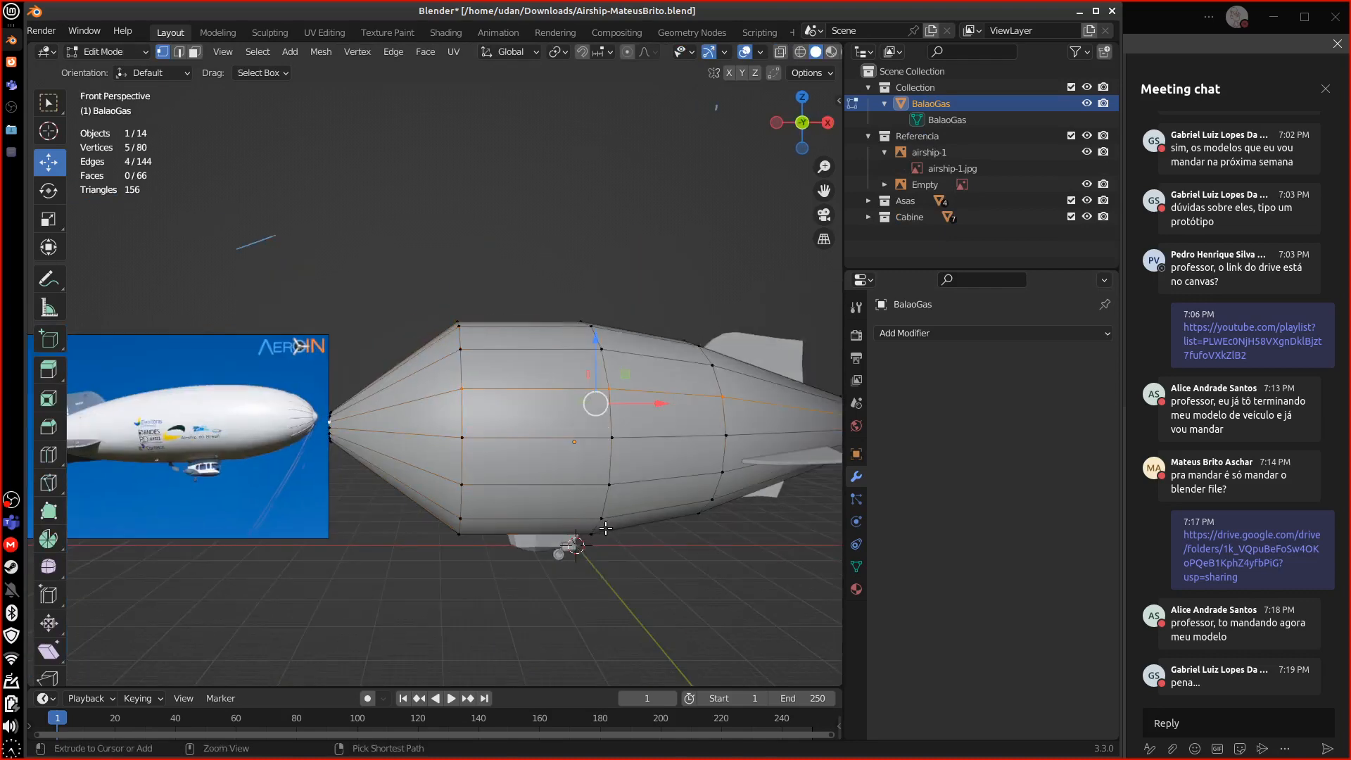
key("Tab")
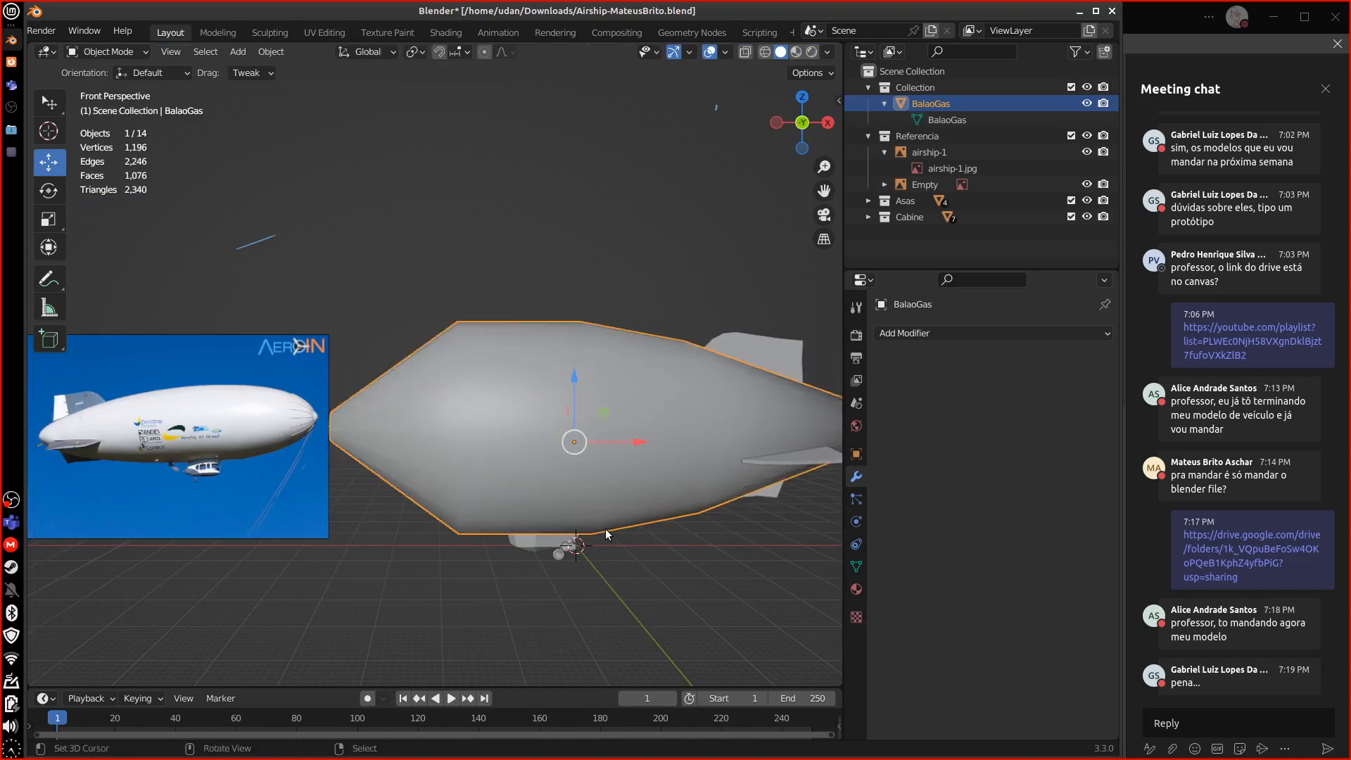
- Add a level 1 Subdivision Surface modifier to BalaoGas and apply it to the mesh
key("ctrl+1")
middle_click_drag(567, 628, 744, 564)
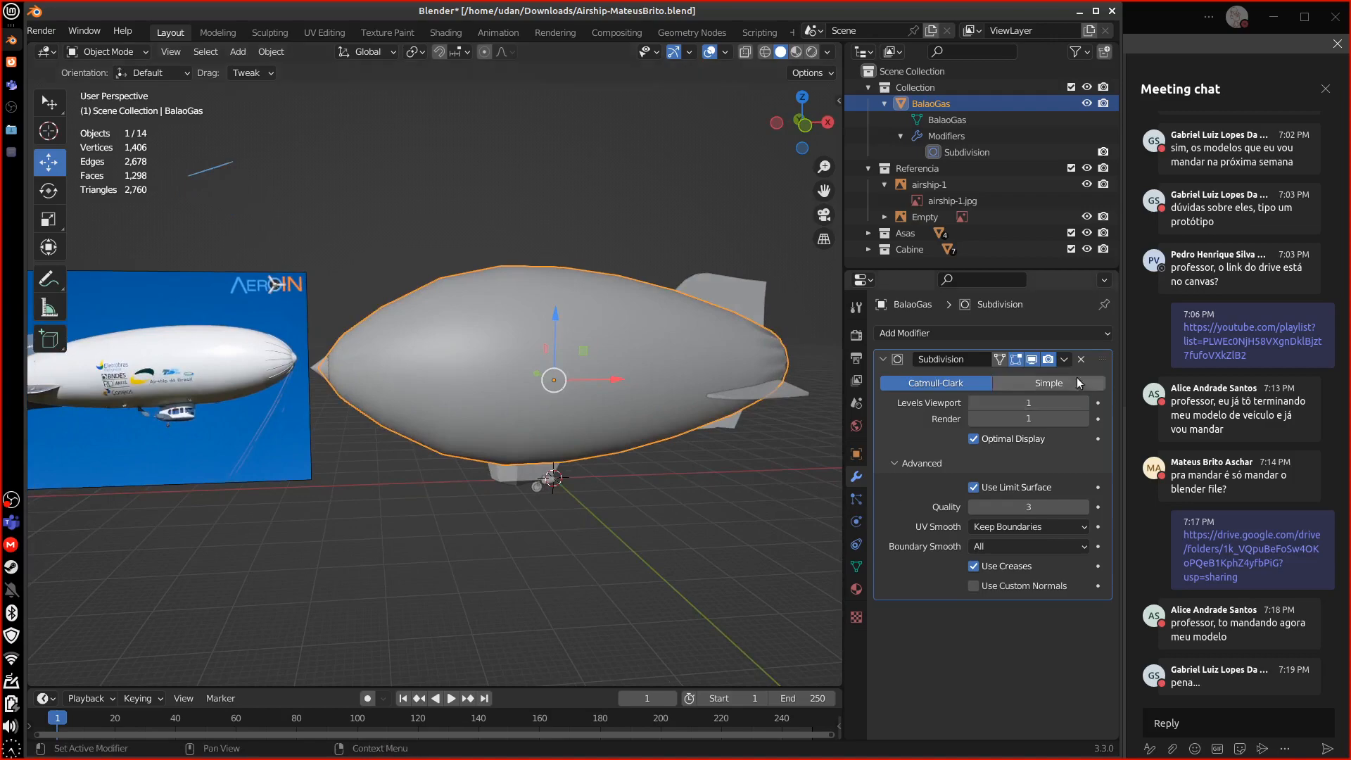
left_click(1064, 358)
left_click(1041, 379)
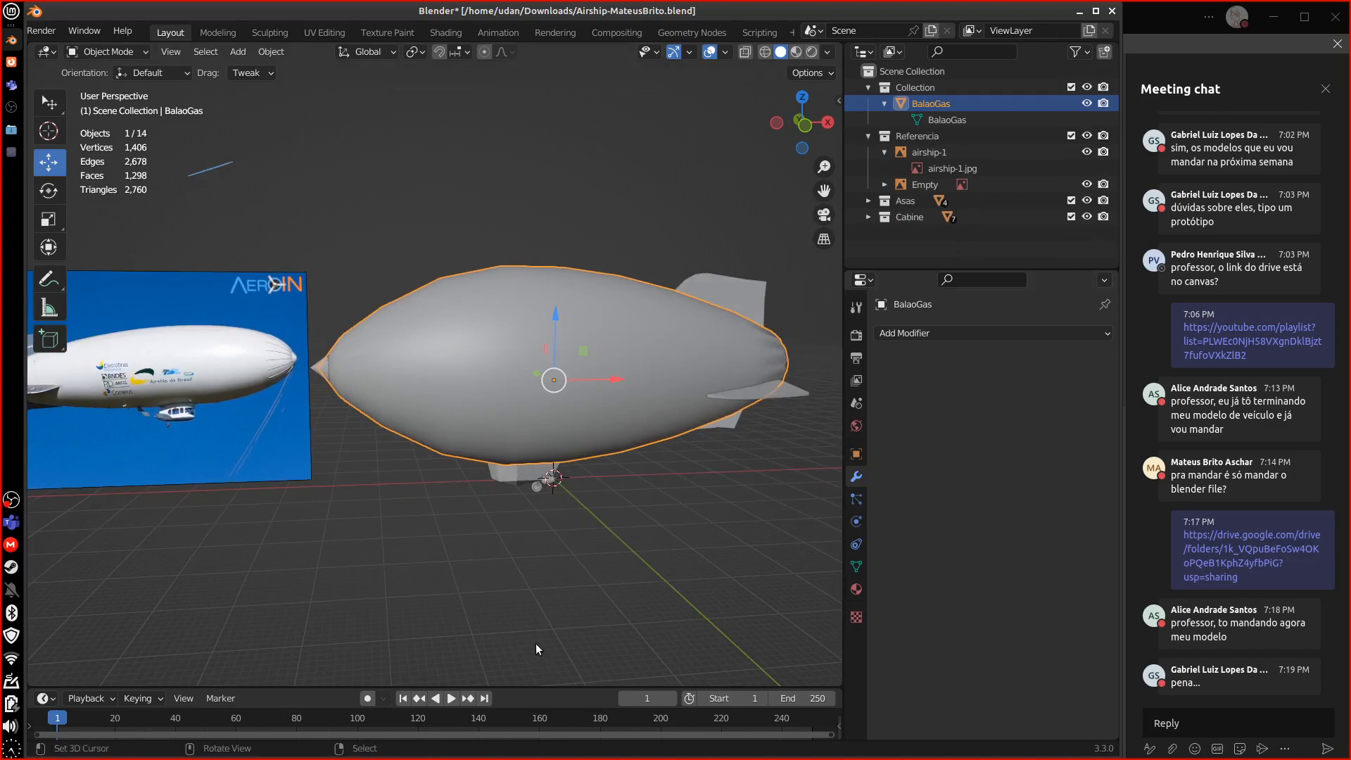
- Examine the subdivided mesh around the envelope's nose in Edit Mode and undo the applied subdivision
key("Tab")
middle_click_drag(535, 643, 618, 445)
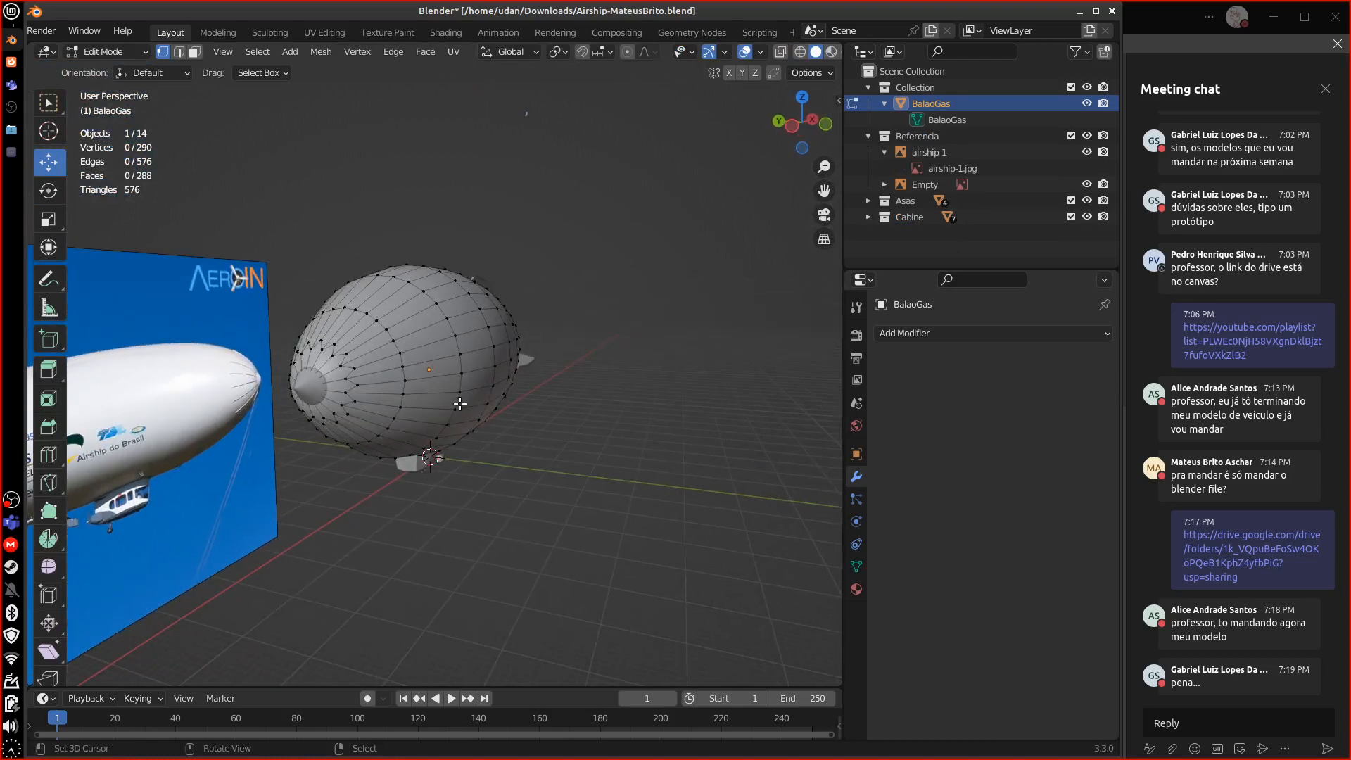
middle_click_drag(459, 403, 382, 309)
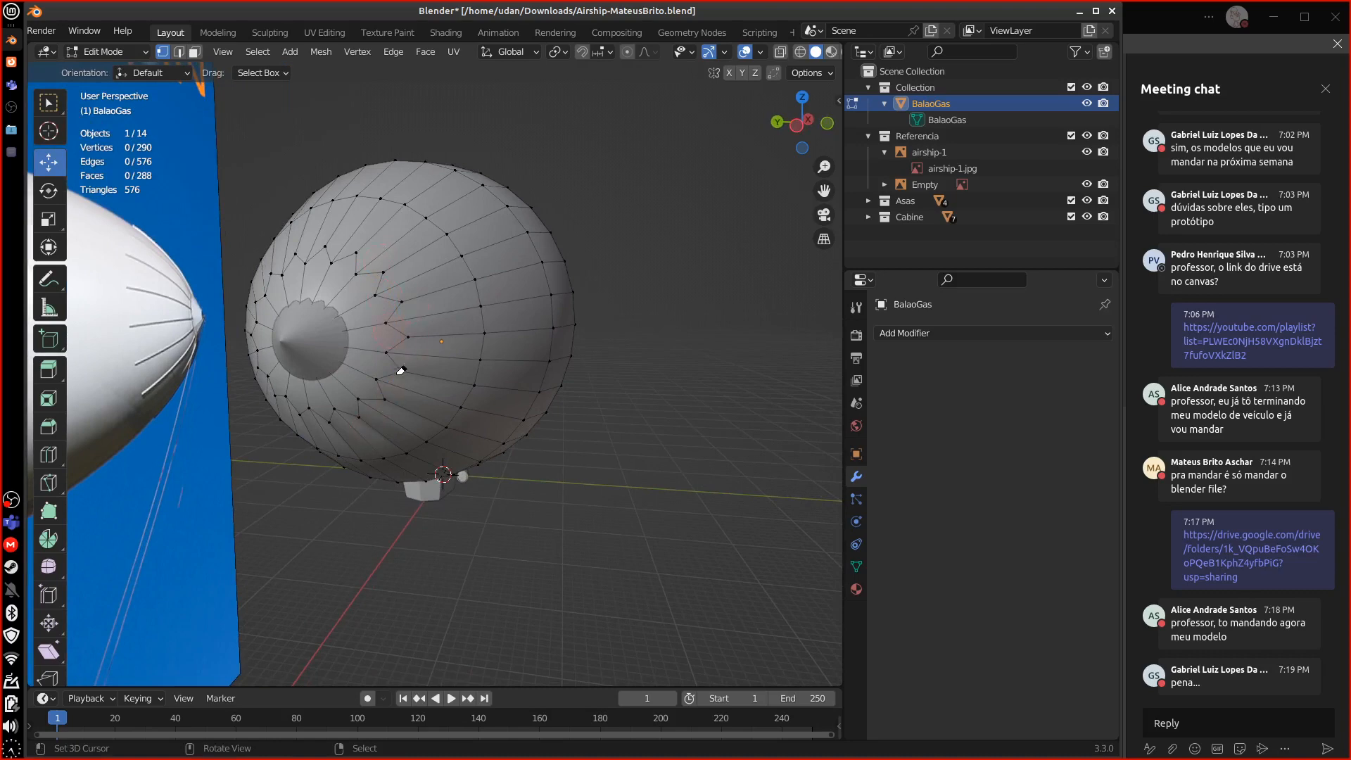
left_click_drag(376, 369, 366, 382)
left_click_drag(364, 300, 436, 386)
key("ctrl+z")
key("ctrl+z")
key("ctrl+z")
key("ctrl+shift+z")
- Set a Subdivision modifier at level 2 on BalaoGas in Object Mode and remove the modifier
key("Tab")
key("ctrl+1")
key("ctrl+2")
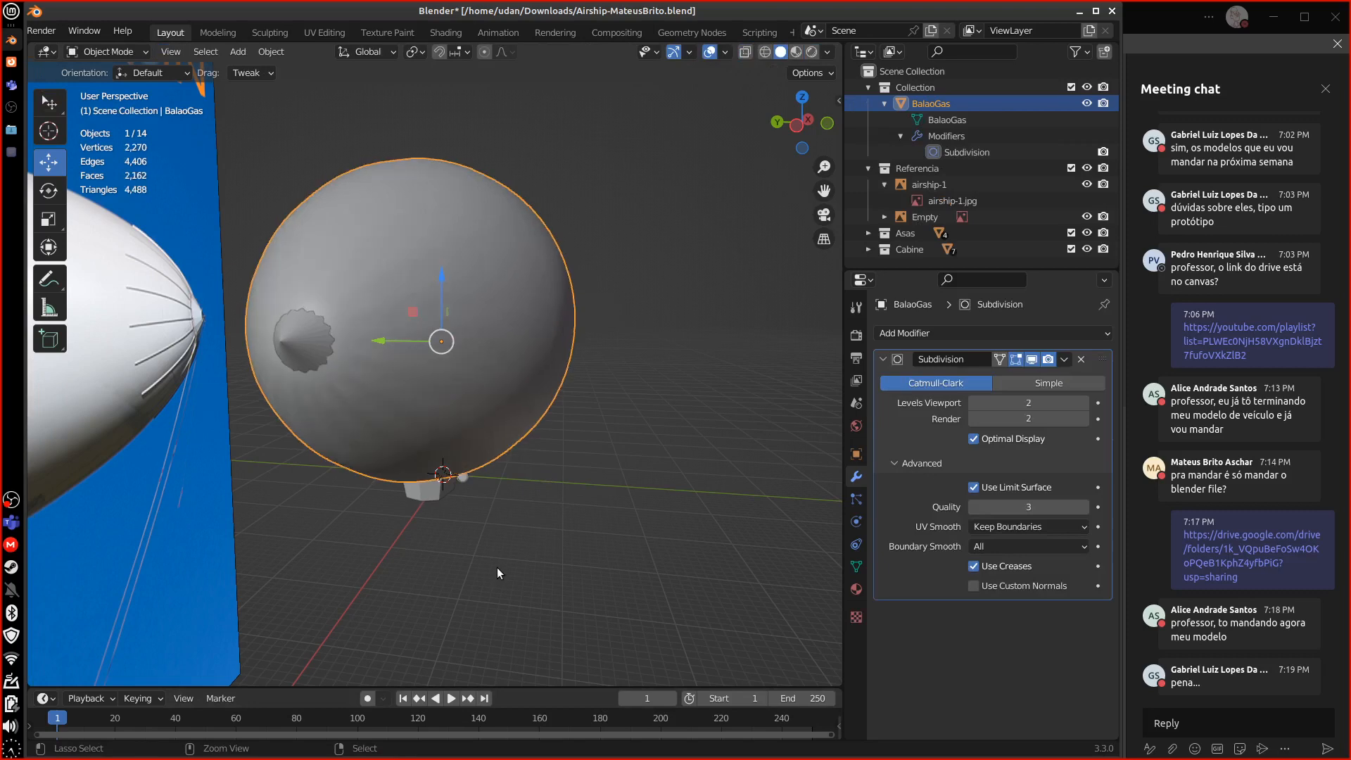
left_click(1080, 360)
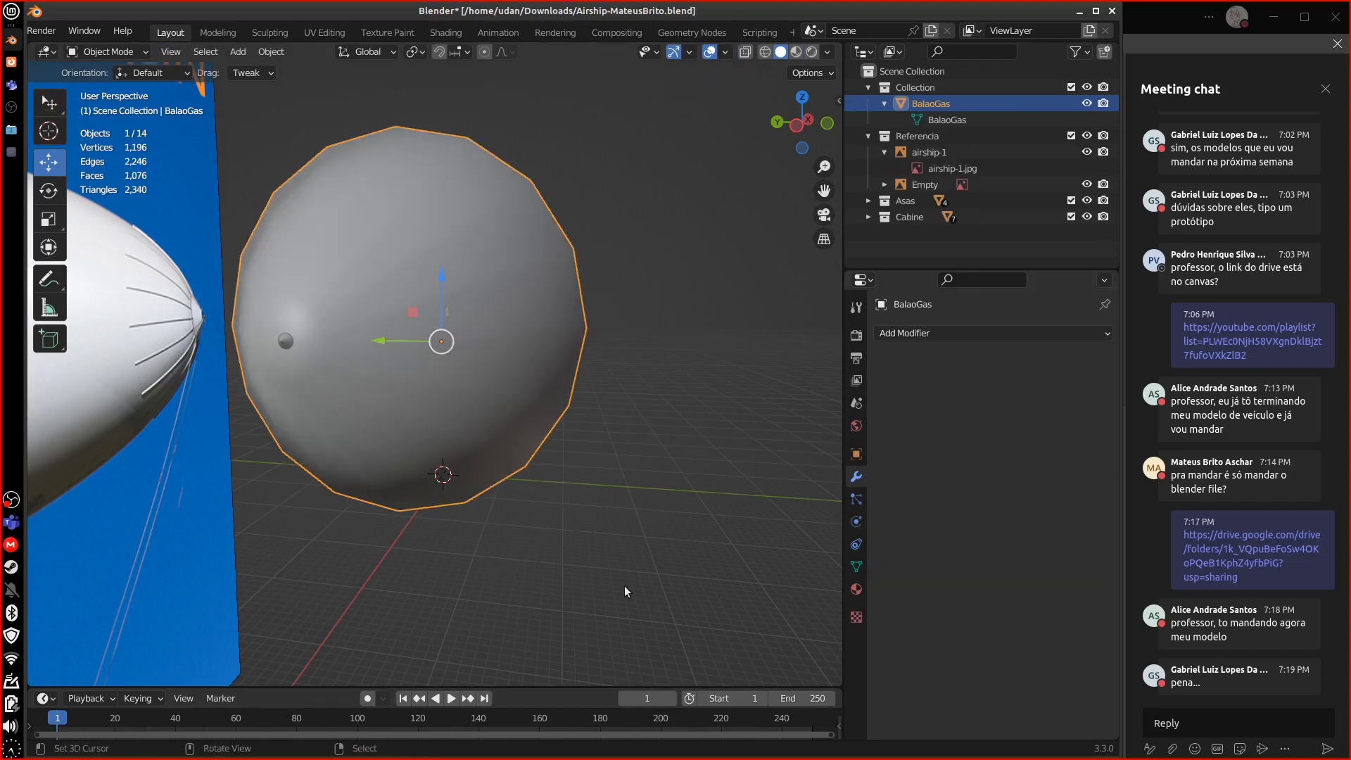
- Open BalaoGas in Edit Mode, select the edge loop around the nose cap, and clear the selection
middle_click_drag(623, 585, 565, 512)
key("Tab")
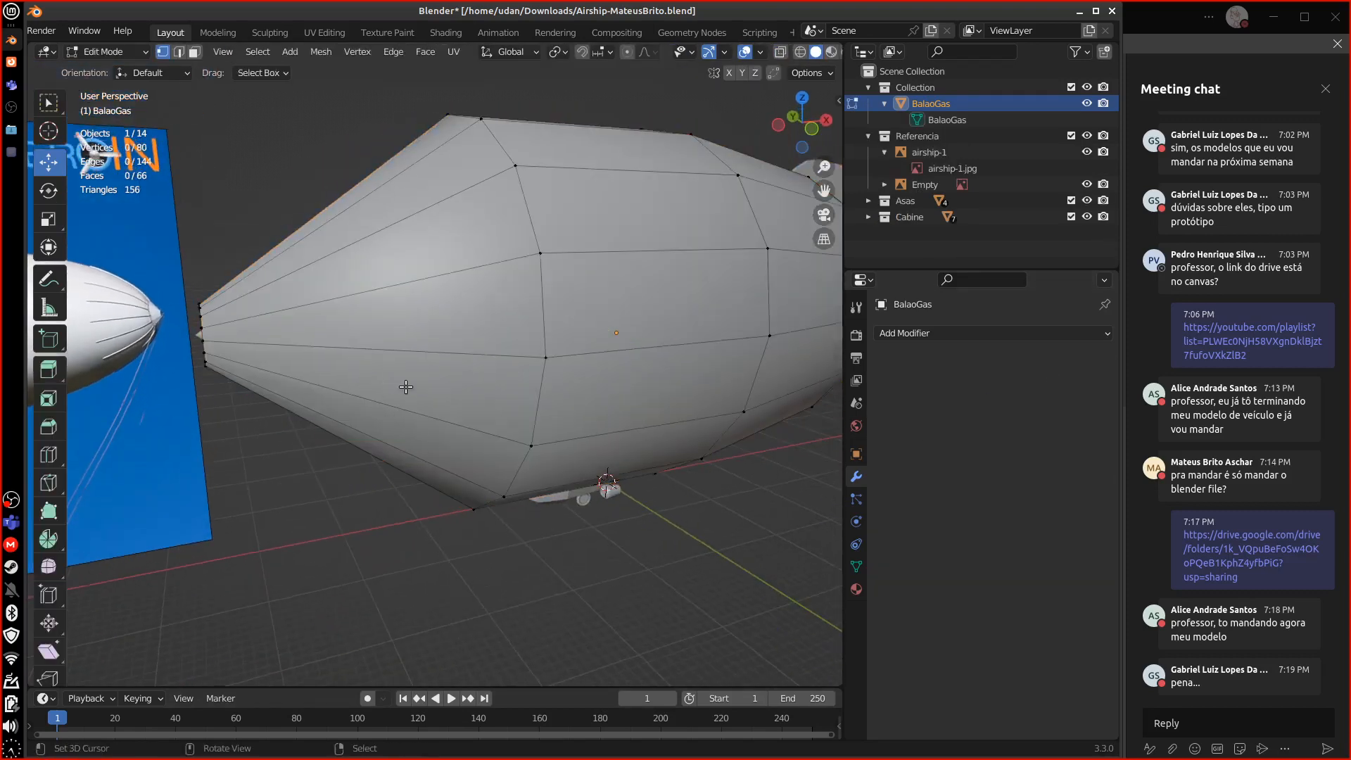
middle_click_drag(406, 387, 550, 527)
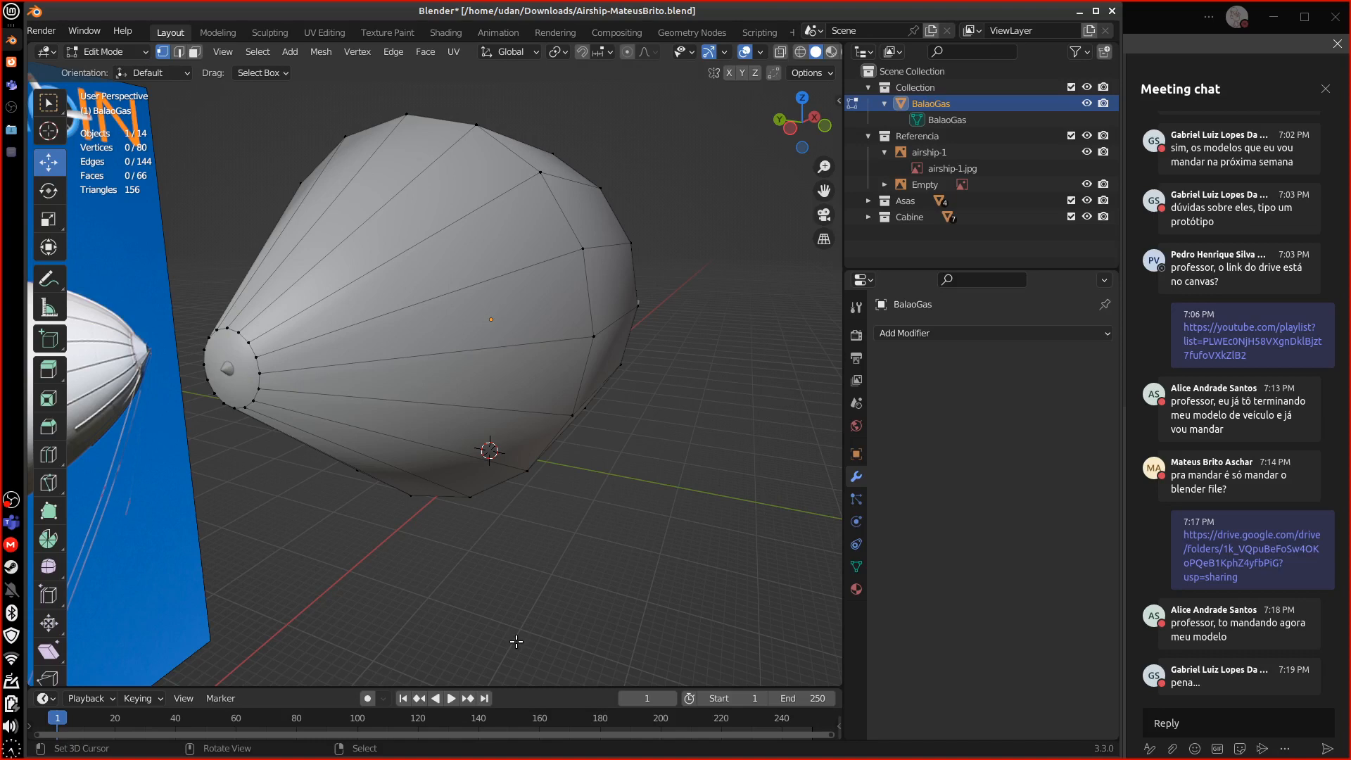
middle_click_drag(304, 369, 486, 416, "shift")
left_click(357, 347, "alt")
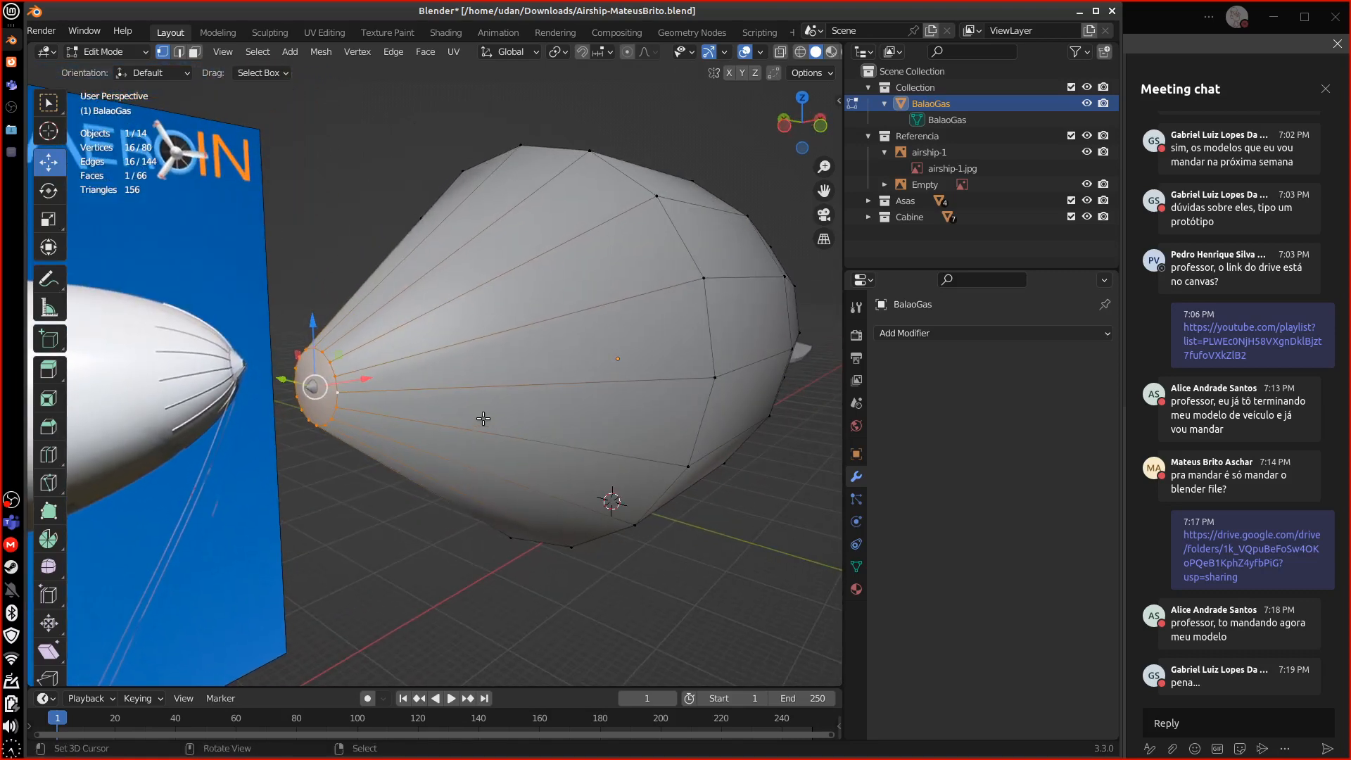
key("a")
key("alt+a")
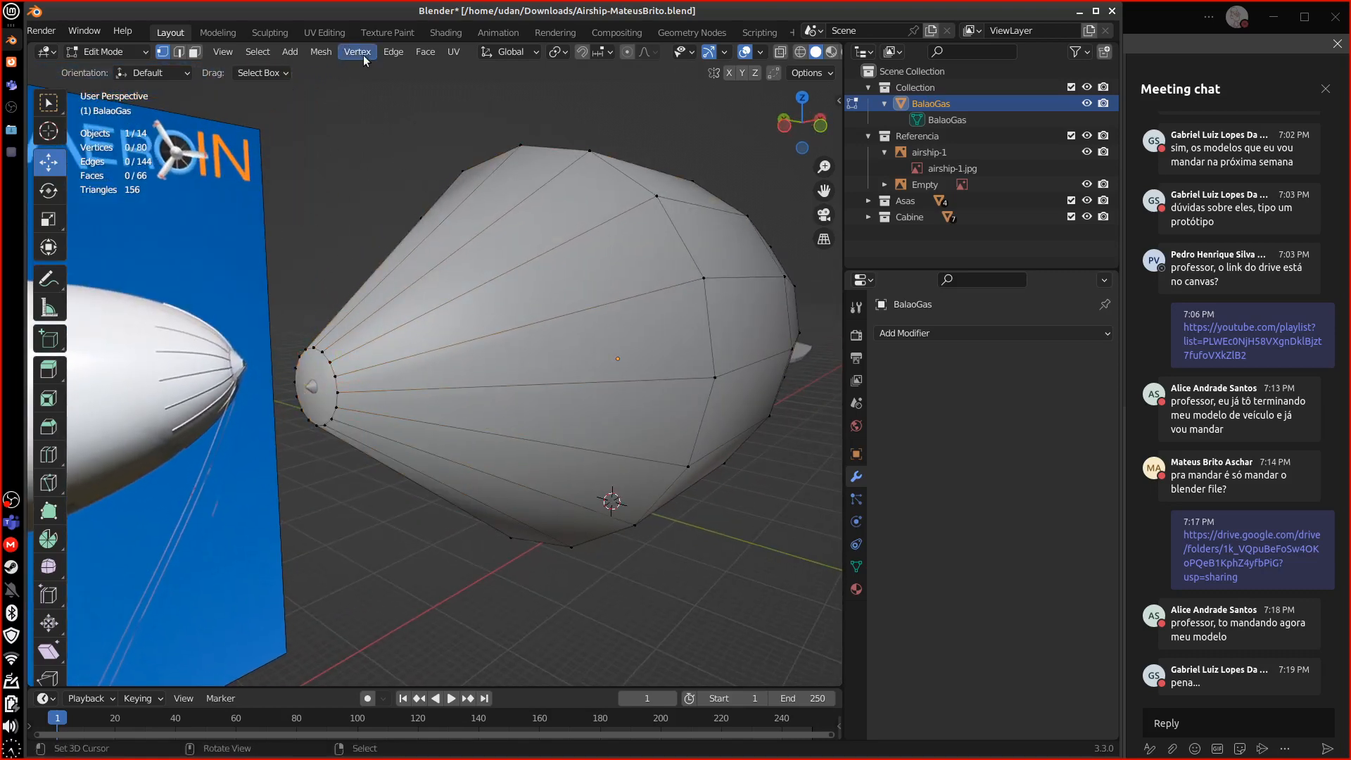
- Select all BalaoGas faces with more than 4 vertices and delete only those faces, leaving their edges in place
left_click(258, 51)
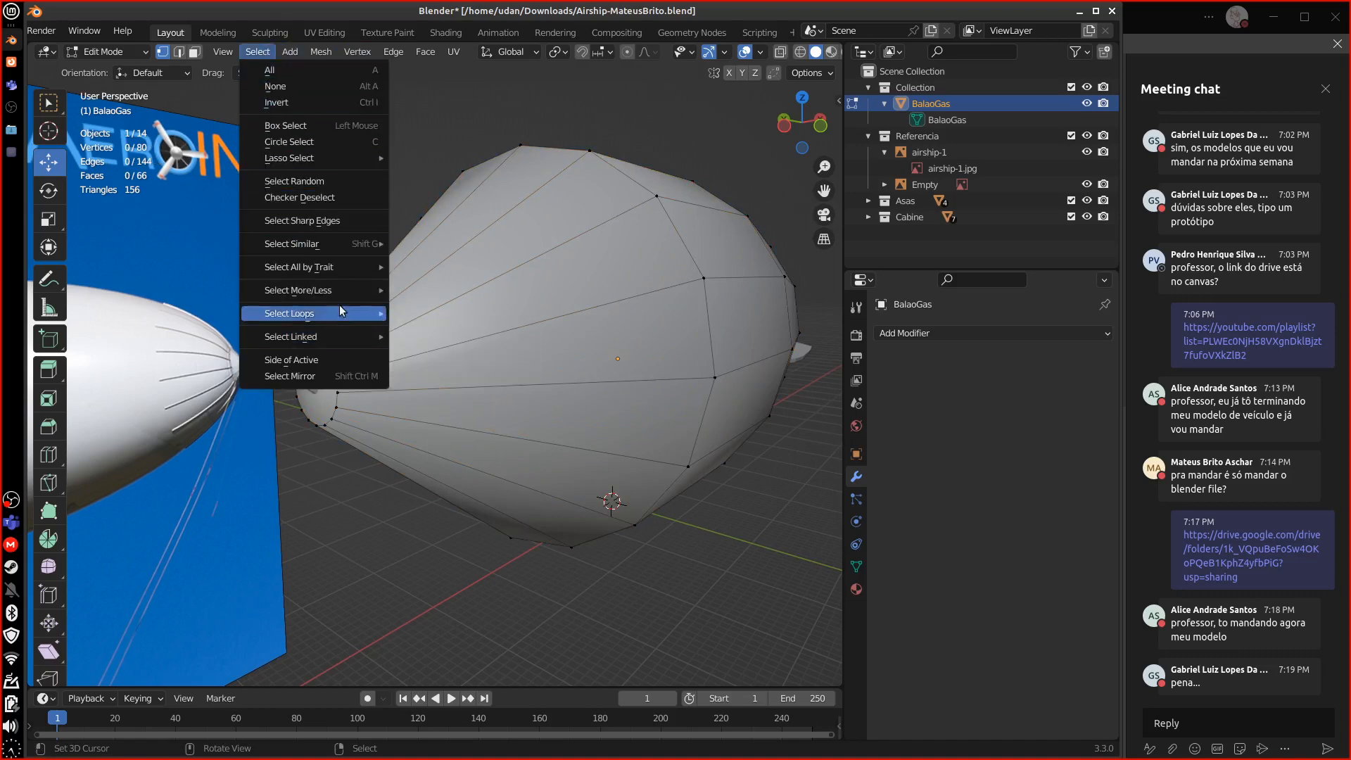
mouse_move(338, 268)
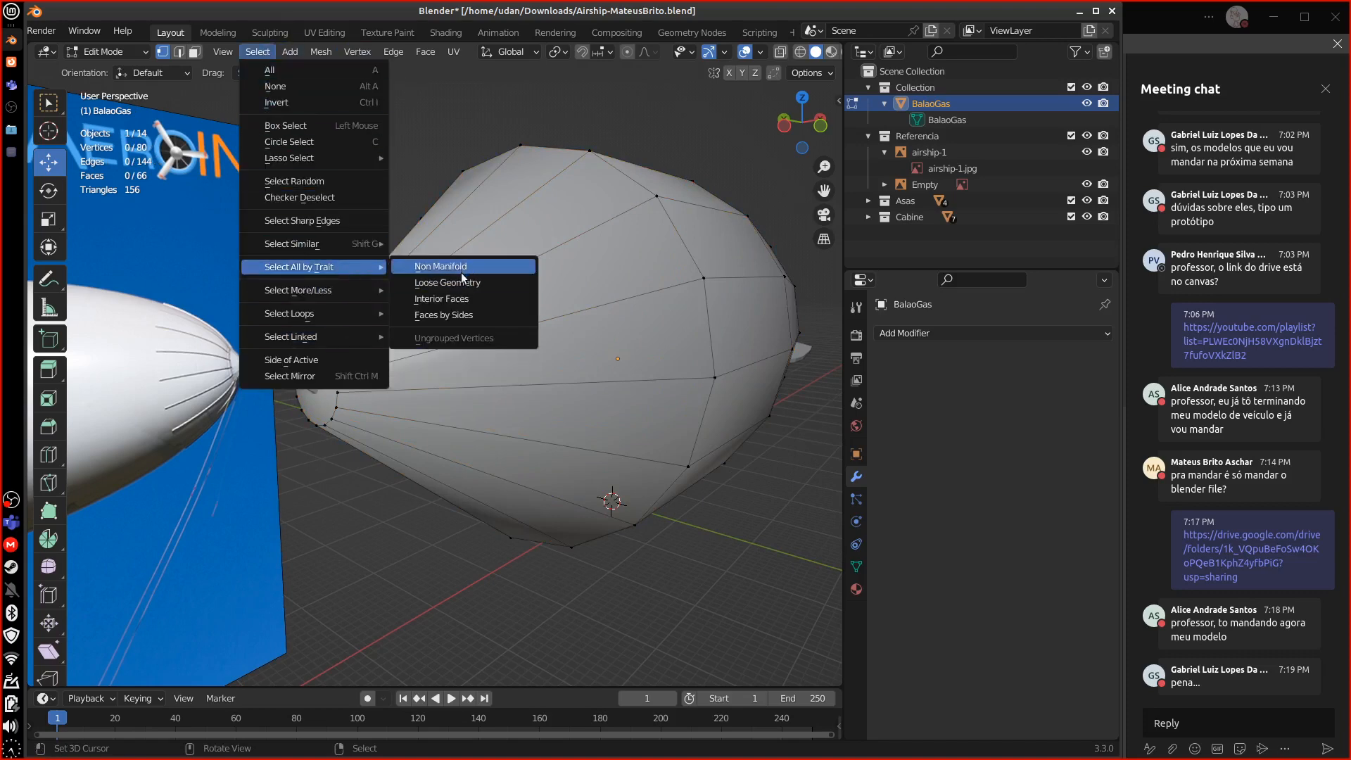
left_click(444, 314)
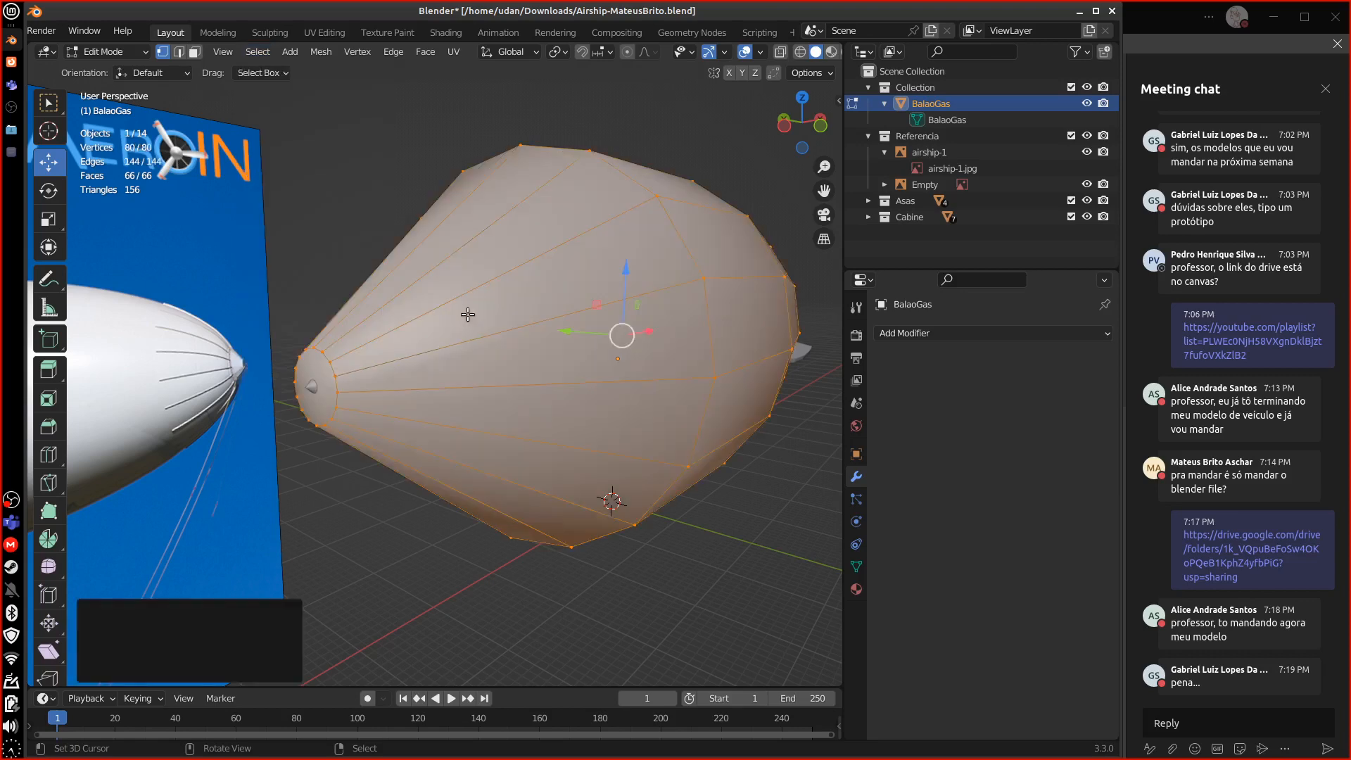
left_click(267, 649)
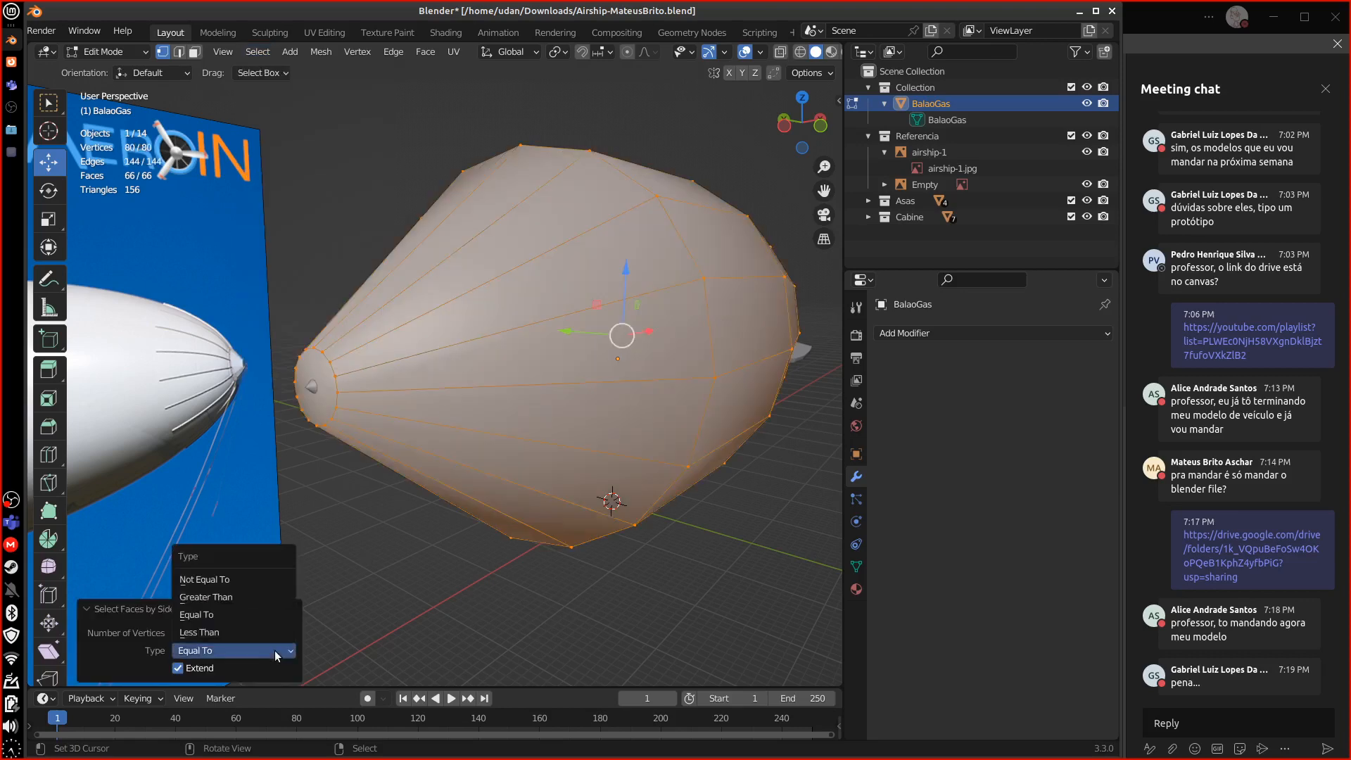
left_click(261, 597)
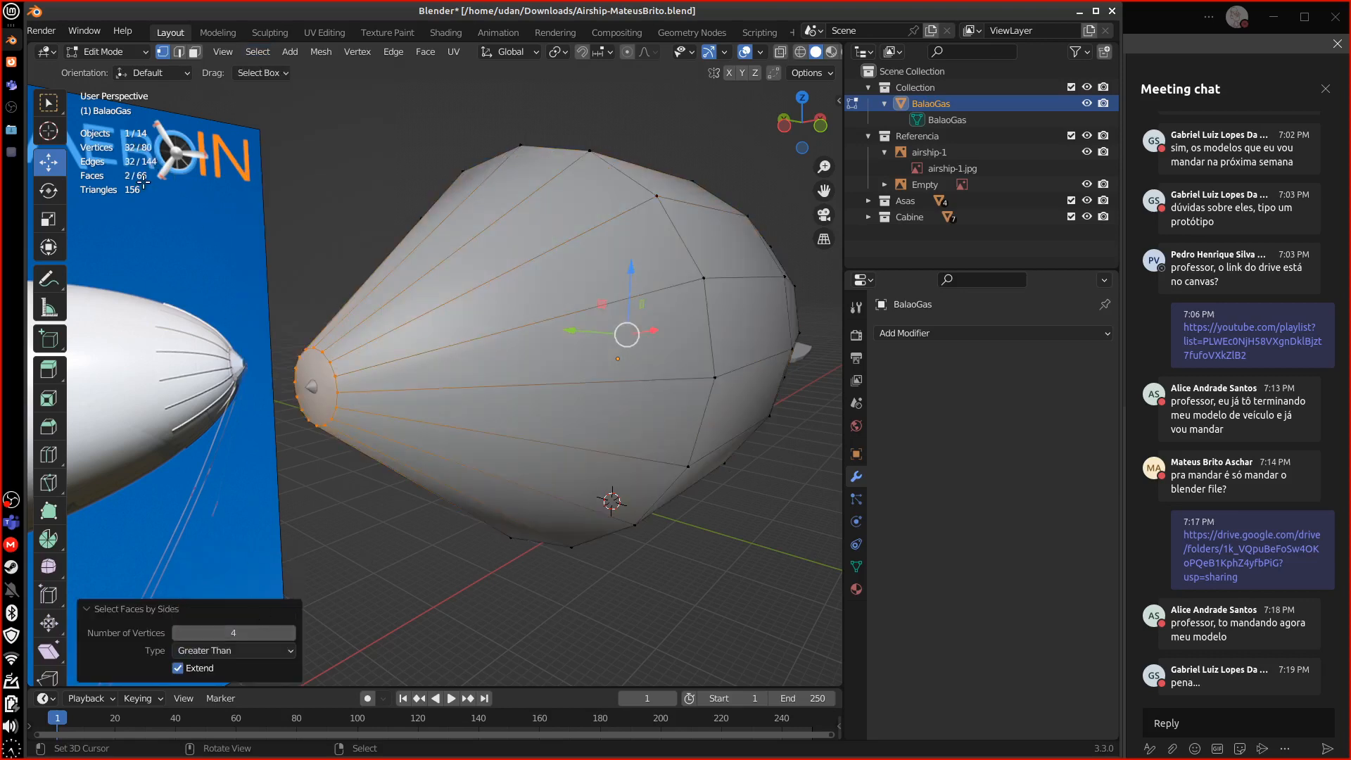
middle_click_drag(664, 545, 582, 494)
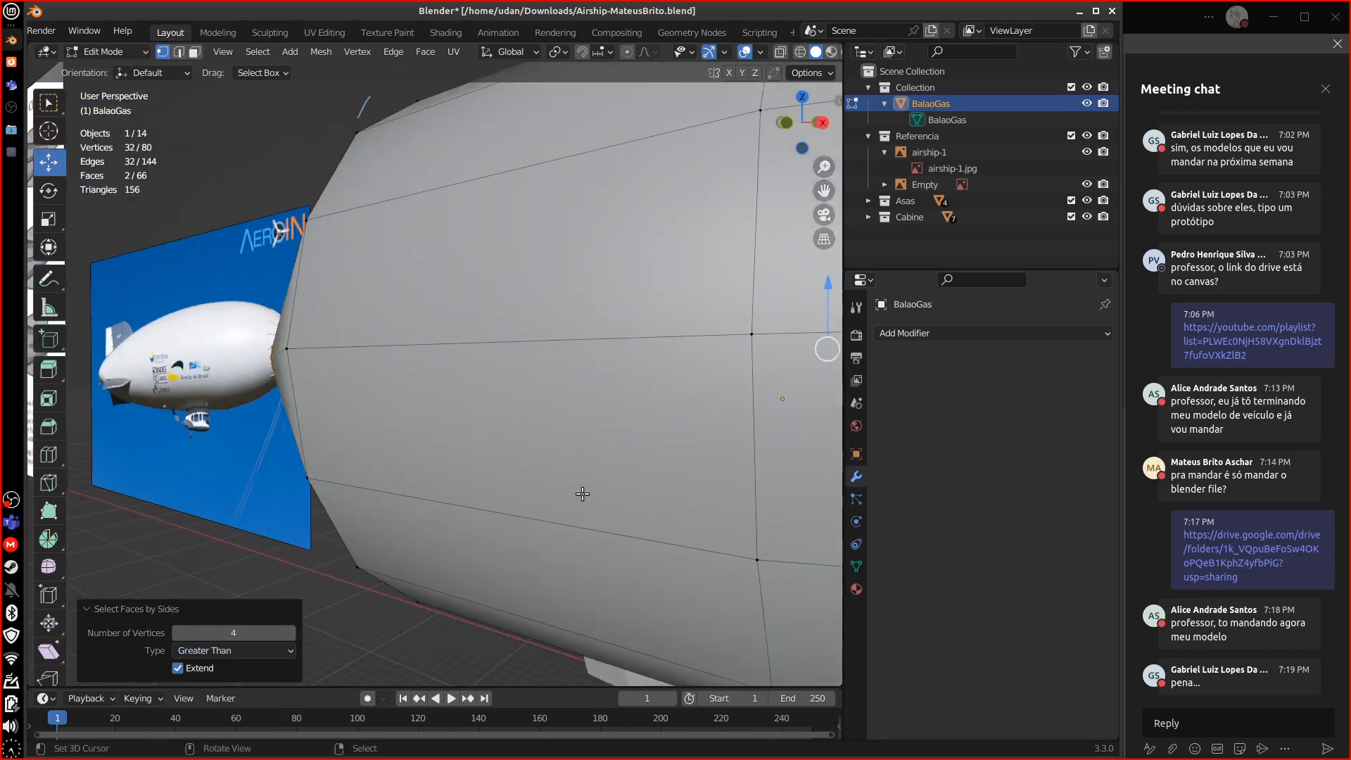
scroll(582, 494, "down", 8)
middle_click_drag(710, 463, 604, 491)
scroll(578, 486, "up", 5)
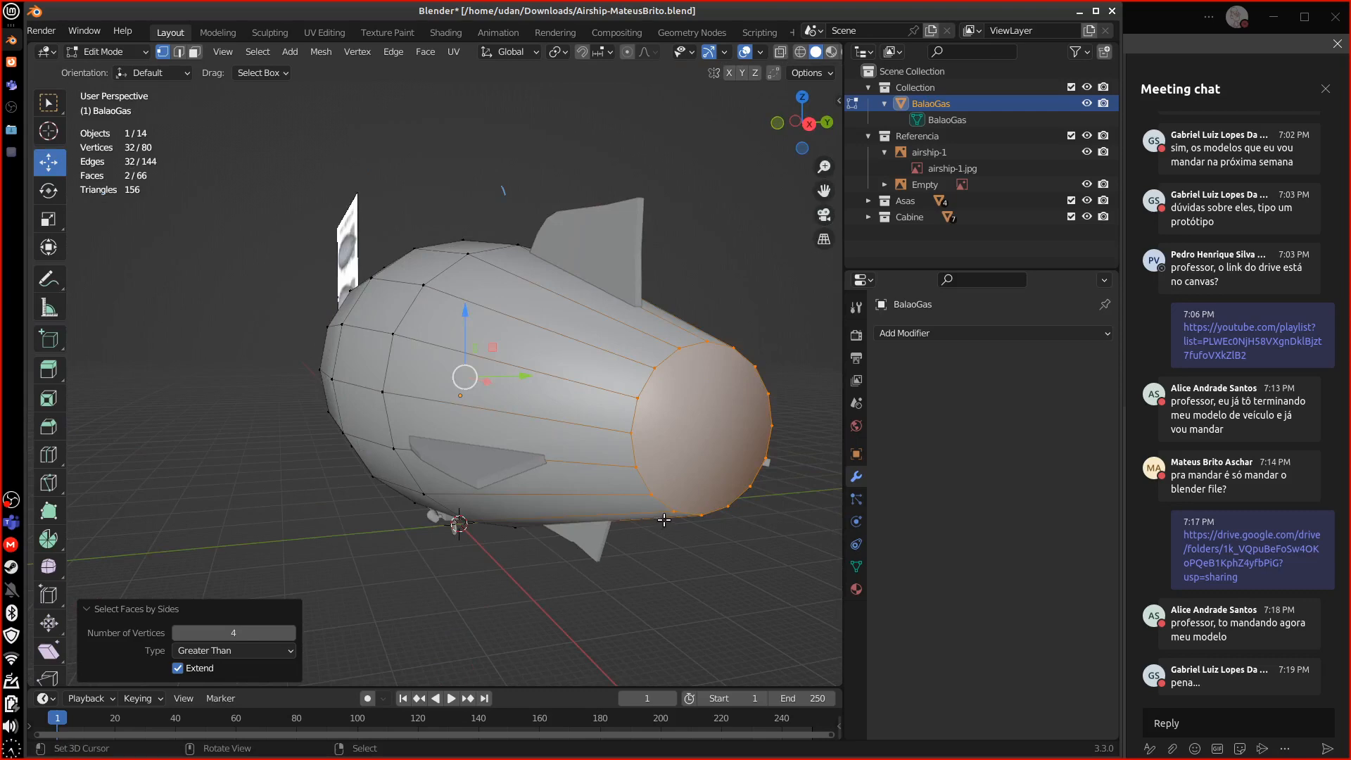
key("x")
left_click(630, 565)
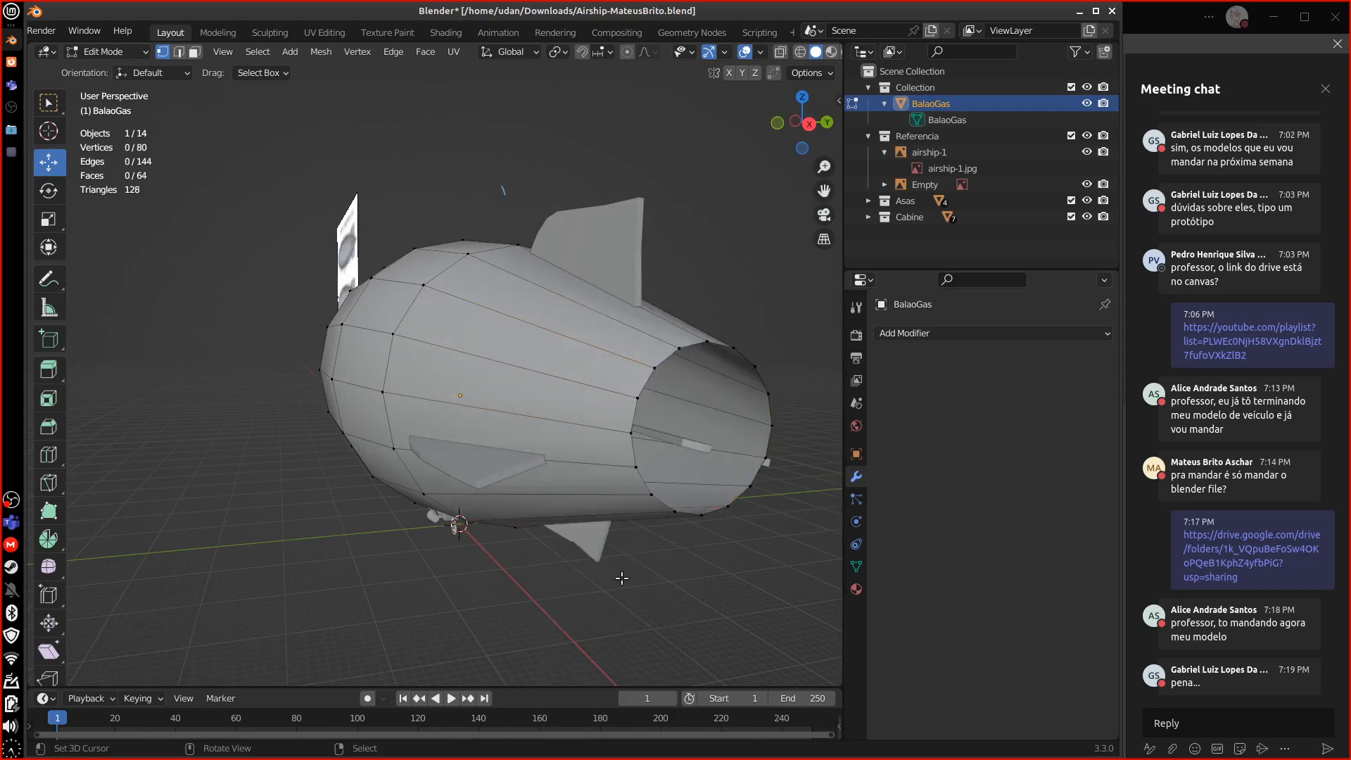
- In front orthographic view, add one centred loop cut between the nose ring and the first wide ring, and scale it by about 1.261
key("KP_3")
key("KP_1")
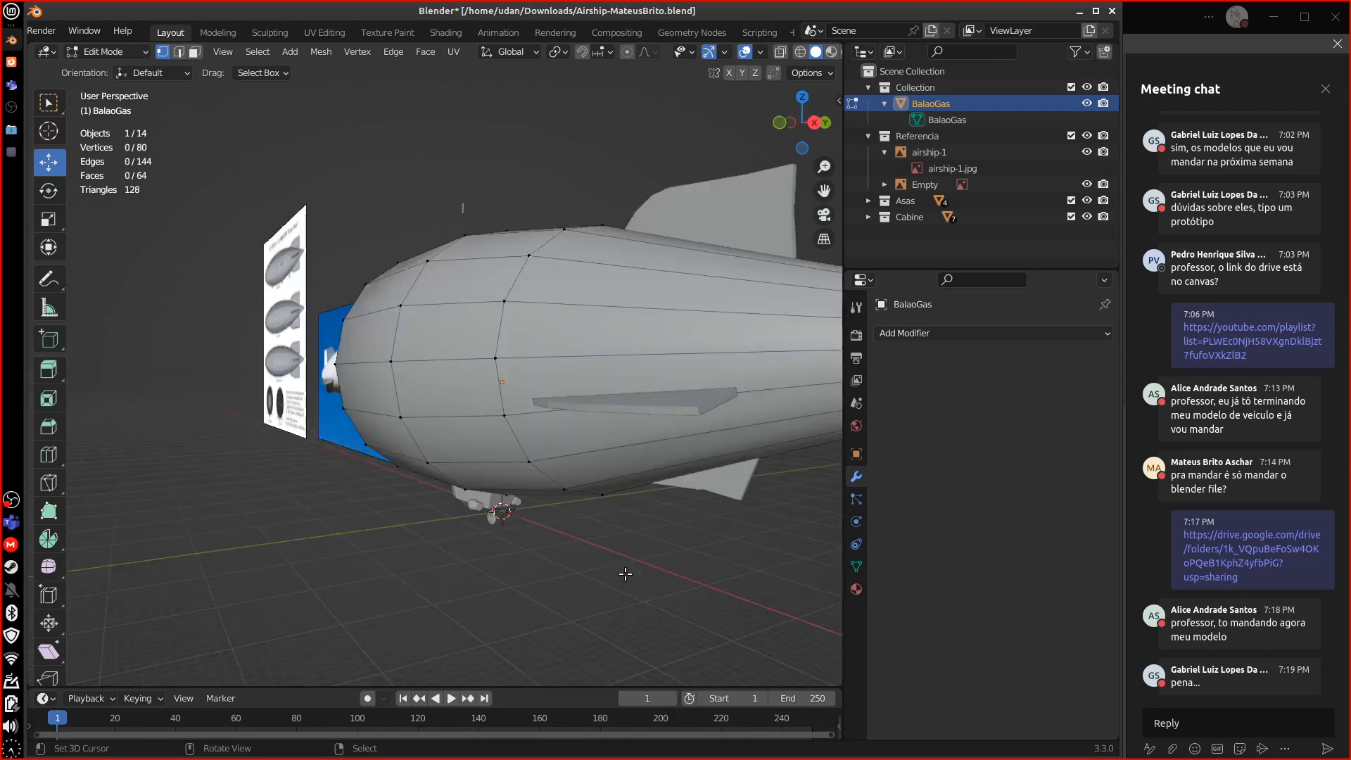
key("KP_5")
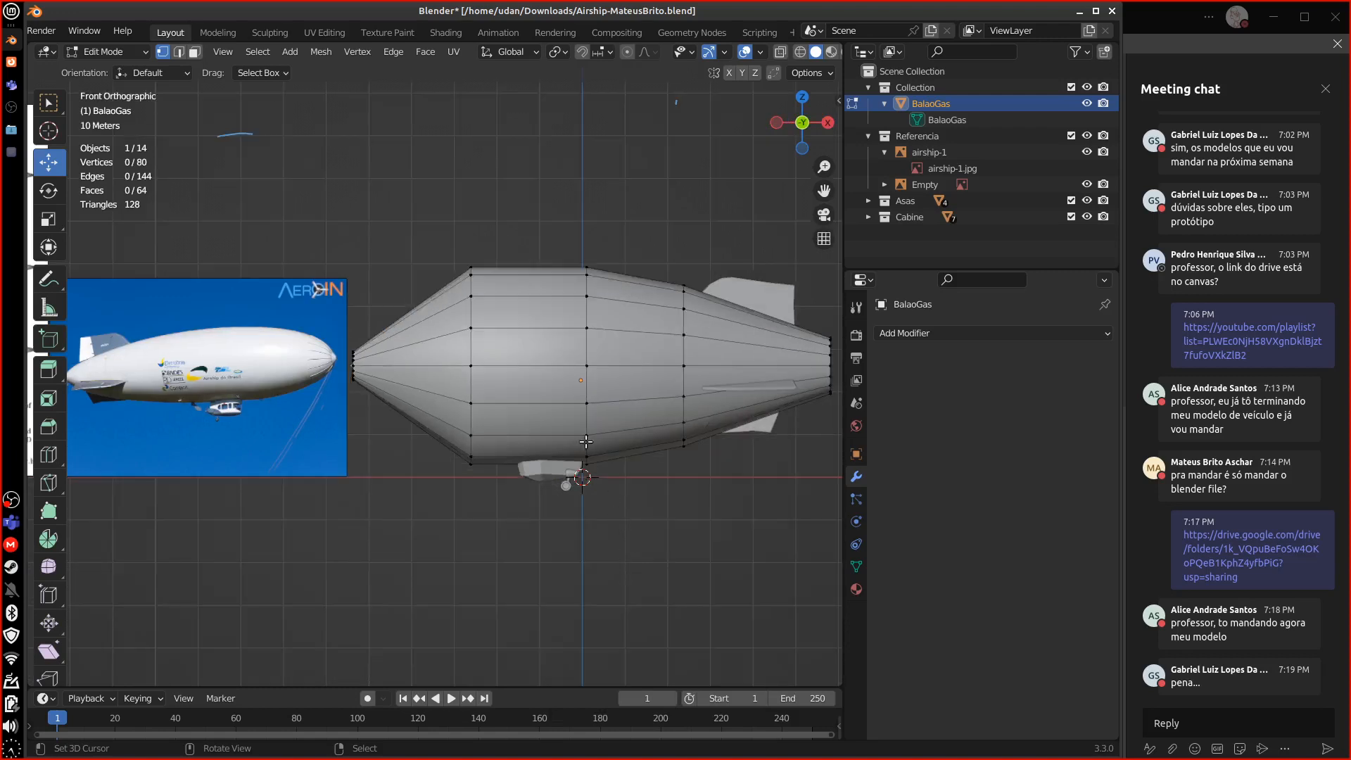
middle_click_drag(537, 384, 519, 446, "shift")
key("ctrl+r")
left_click(425, 391)
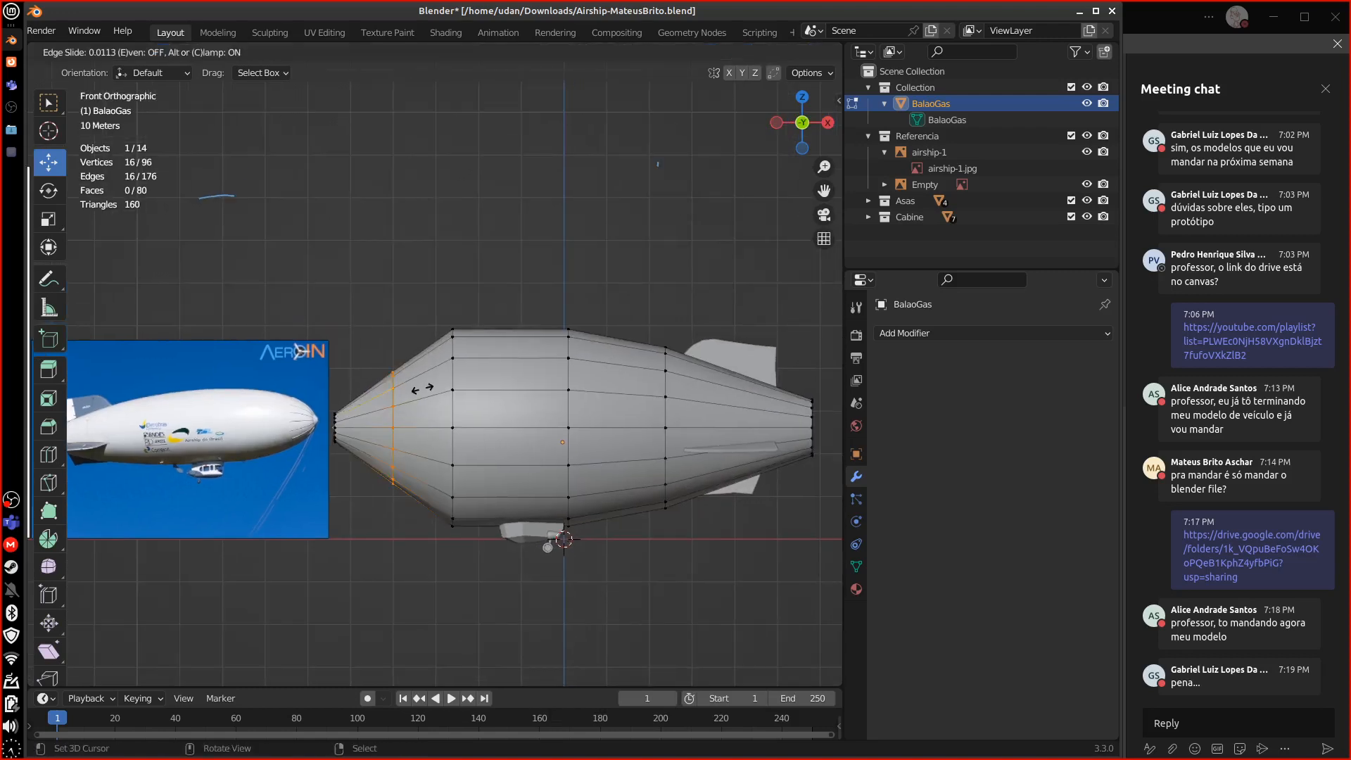
right_click(423, 389)
key("s")
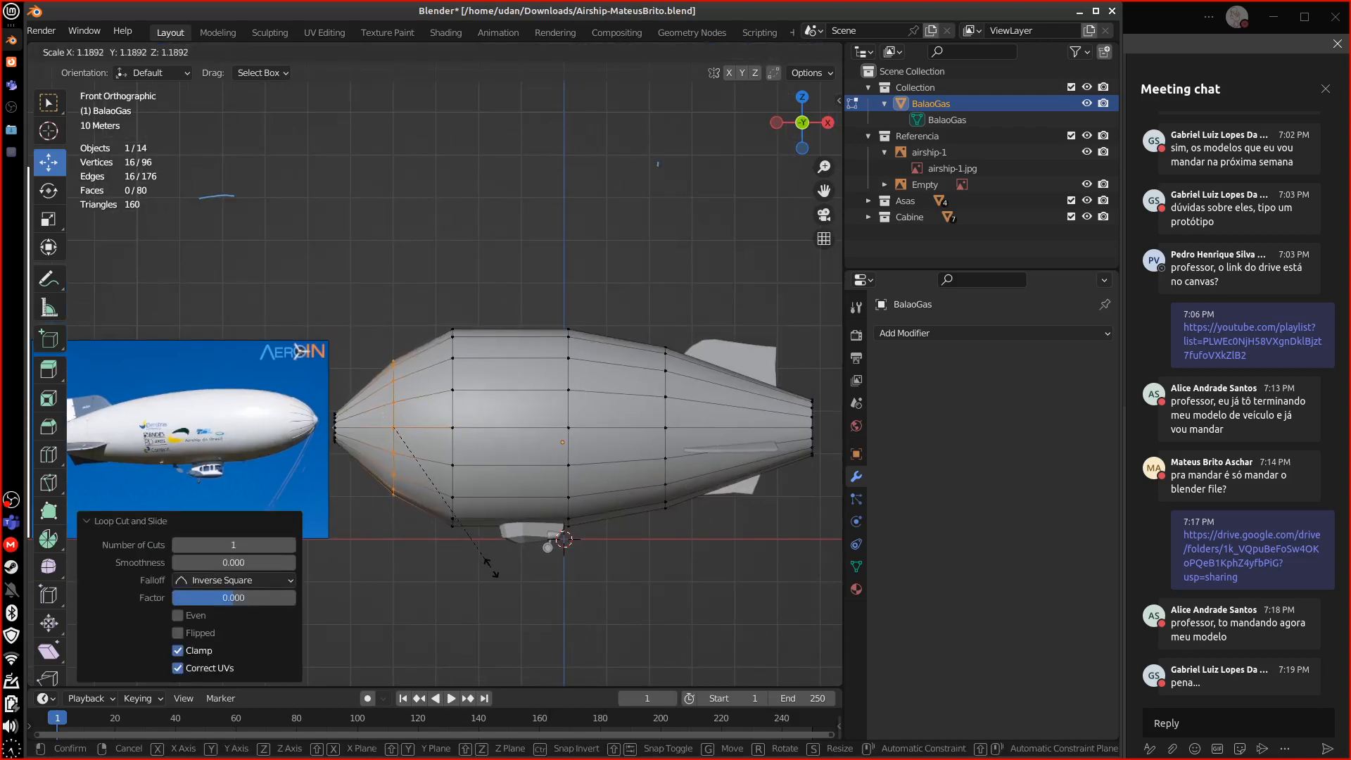
left_click(498, 575)
- Add one centred loop cut in the last section before the tail end and scale it by about 1.115
key("ctrl+r")
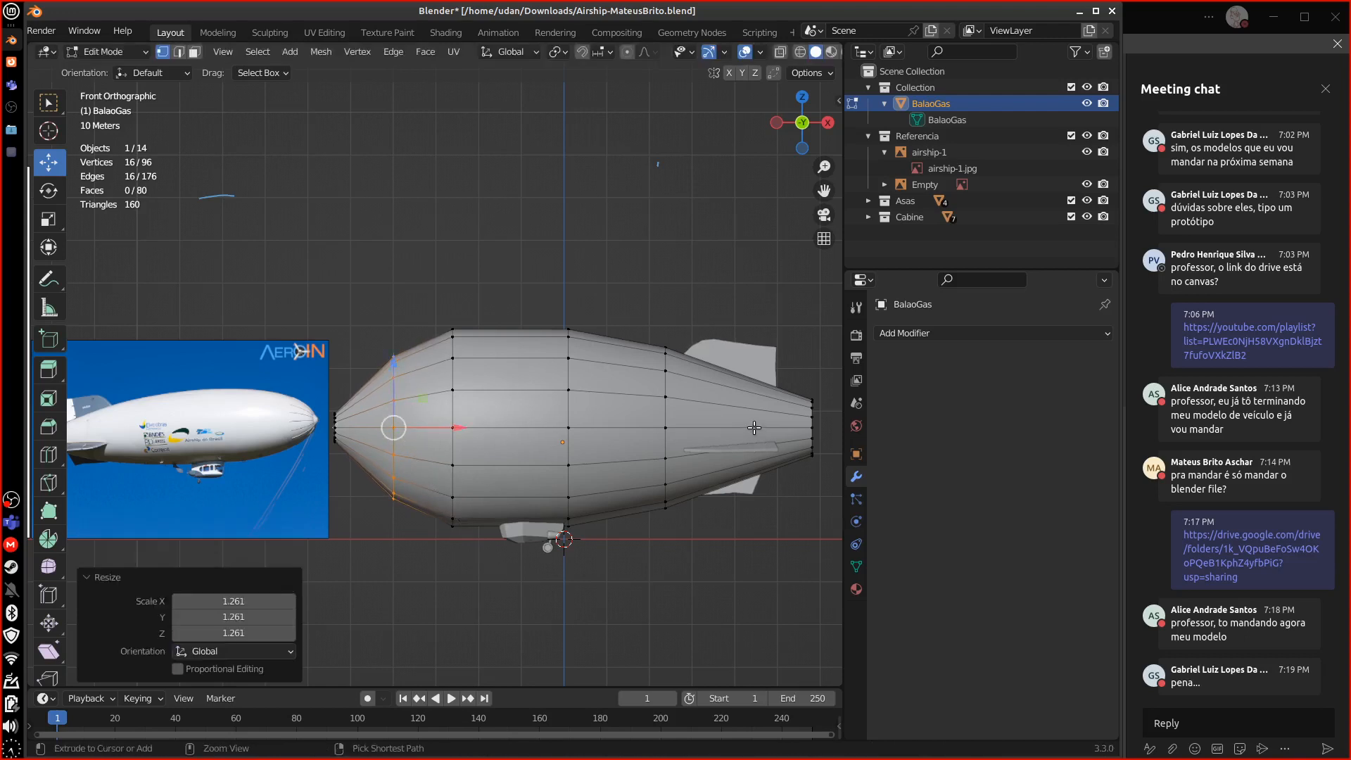
left_click(756, 416)
right_click(756, 416)
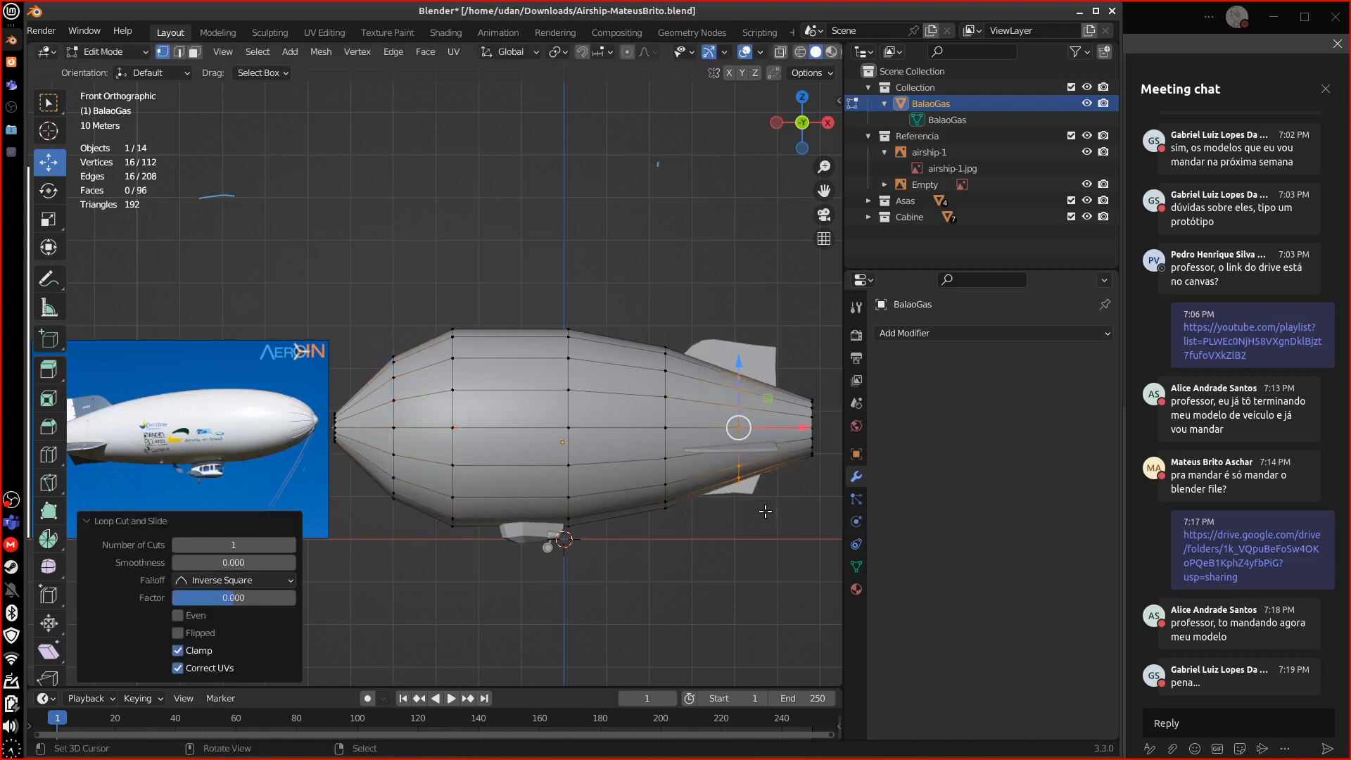
key("s")
left_click(803, 472)
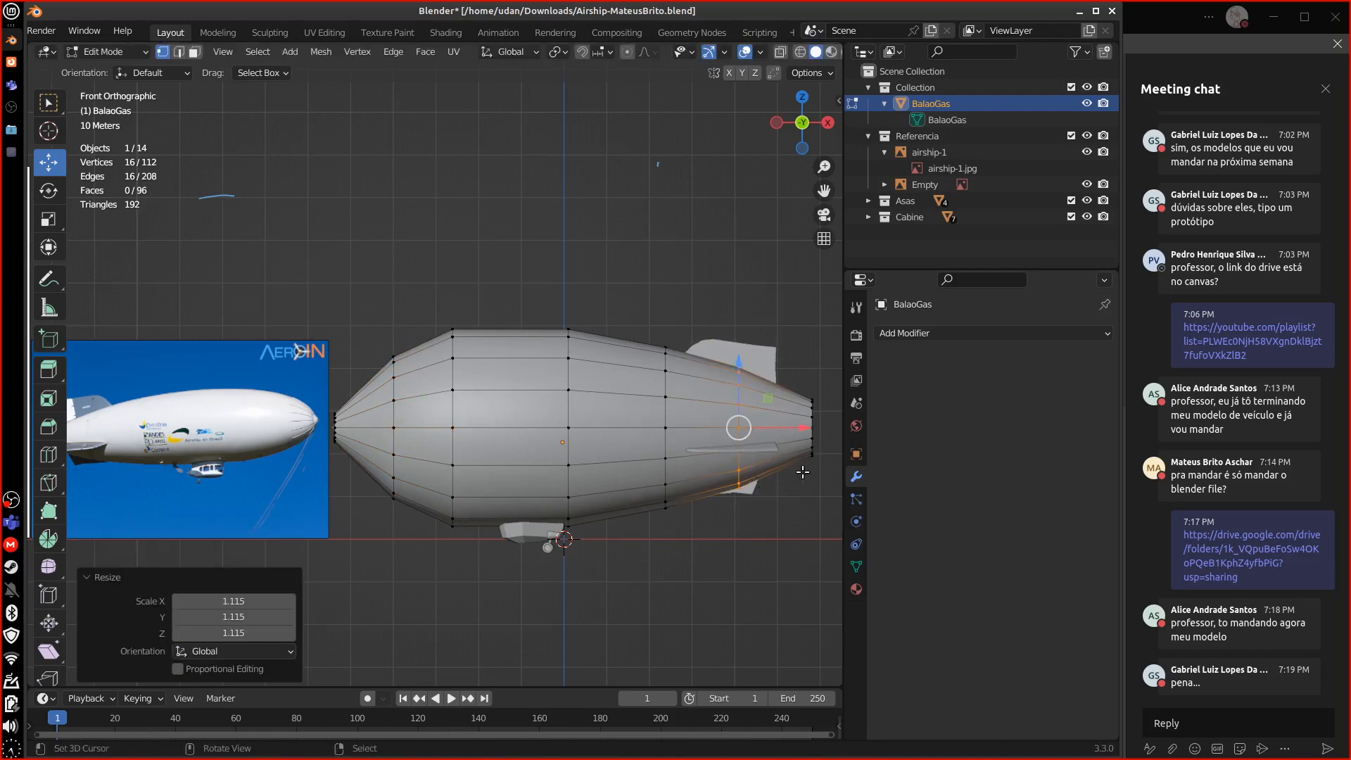
- Extrude the envelope's tail-end edge loop, move the new ring about 7.44 m along X, and scale it by about 0.461
right_click(811, 428)
right_click(812, 435, "alt")
left_click_drag(732, 475, 609, 501, "alt+shift")
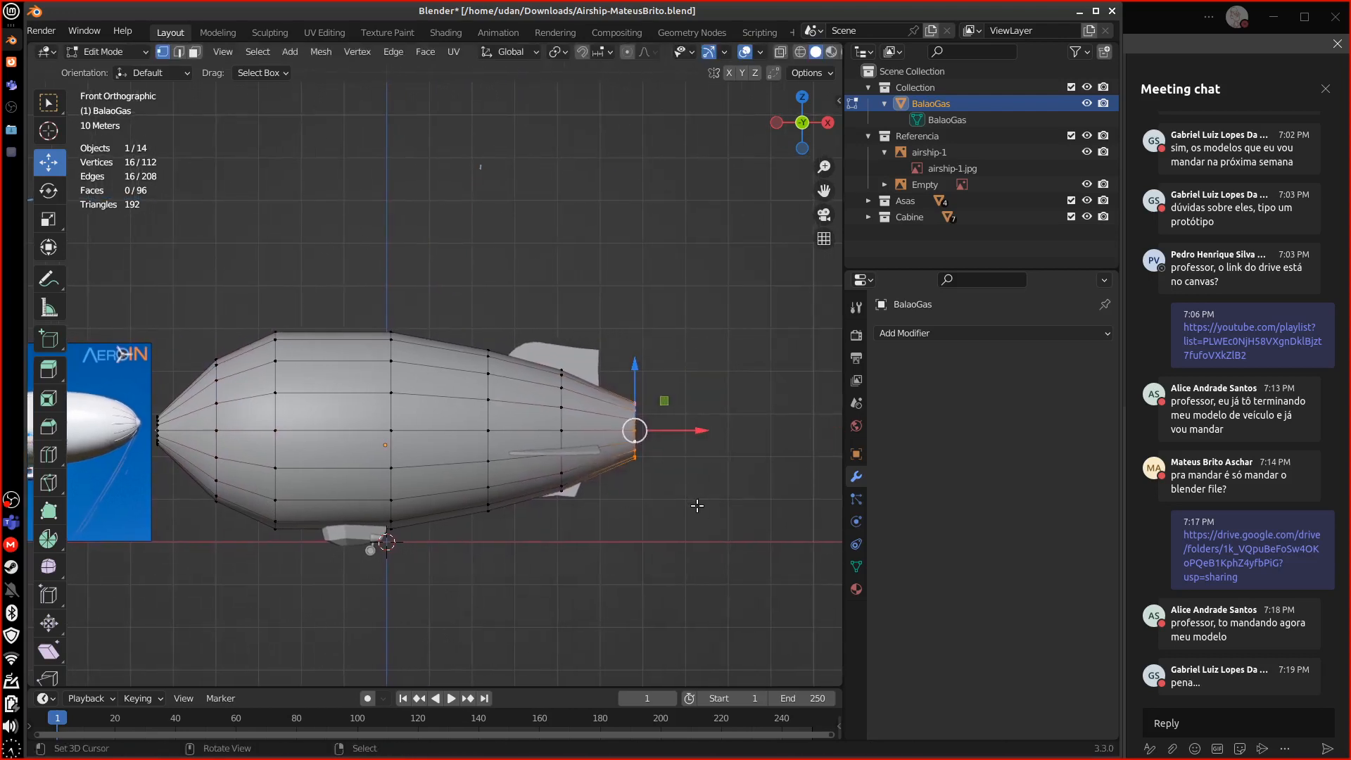
scroll(697, 505, "up", 3)
left_click_drag(747, 528, 559, 511, "alt+shift")
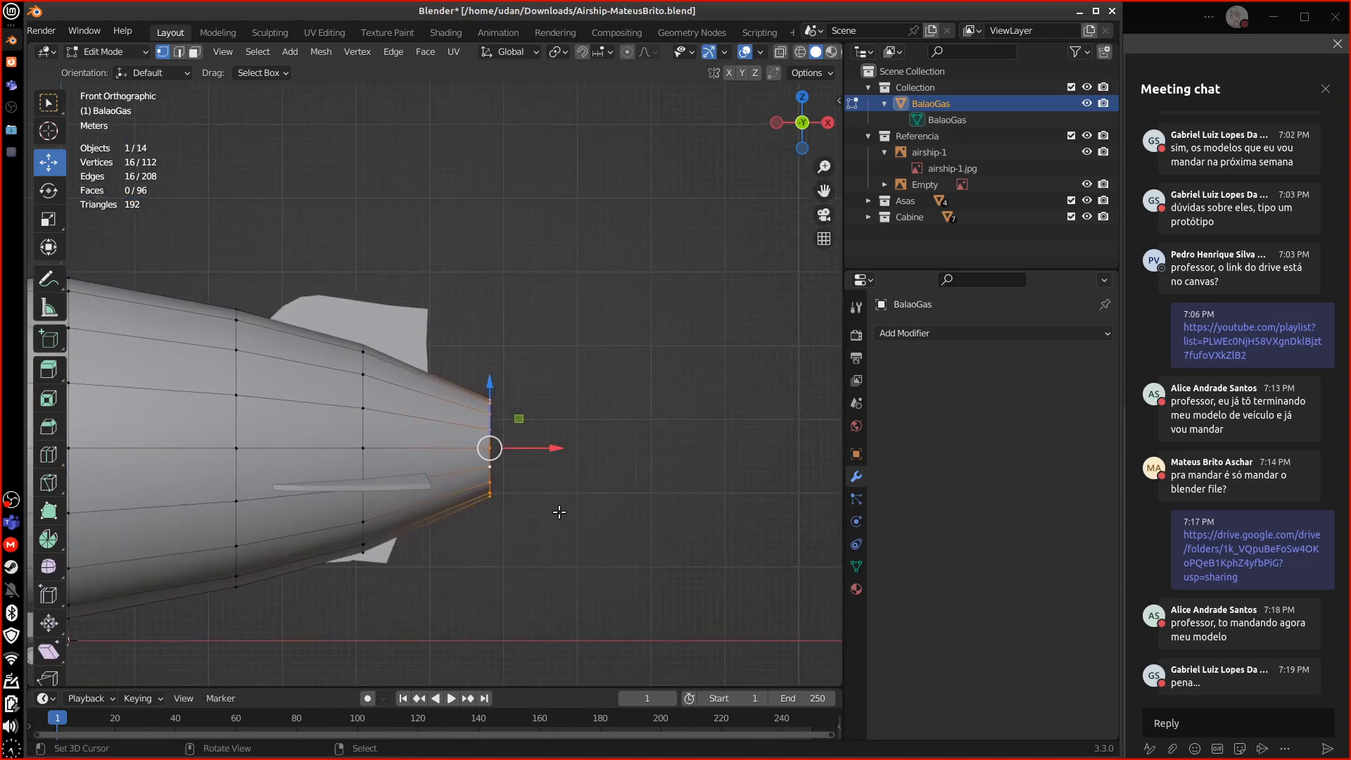
key("e")
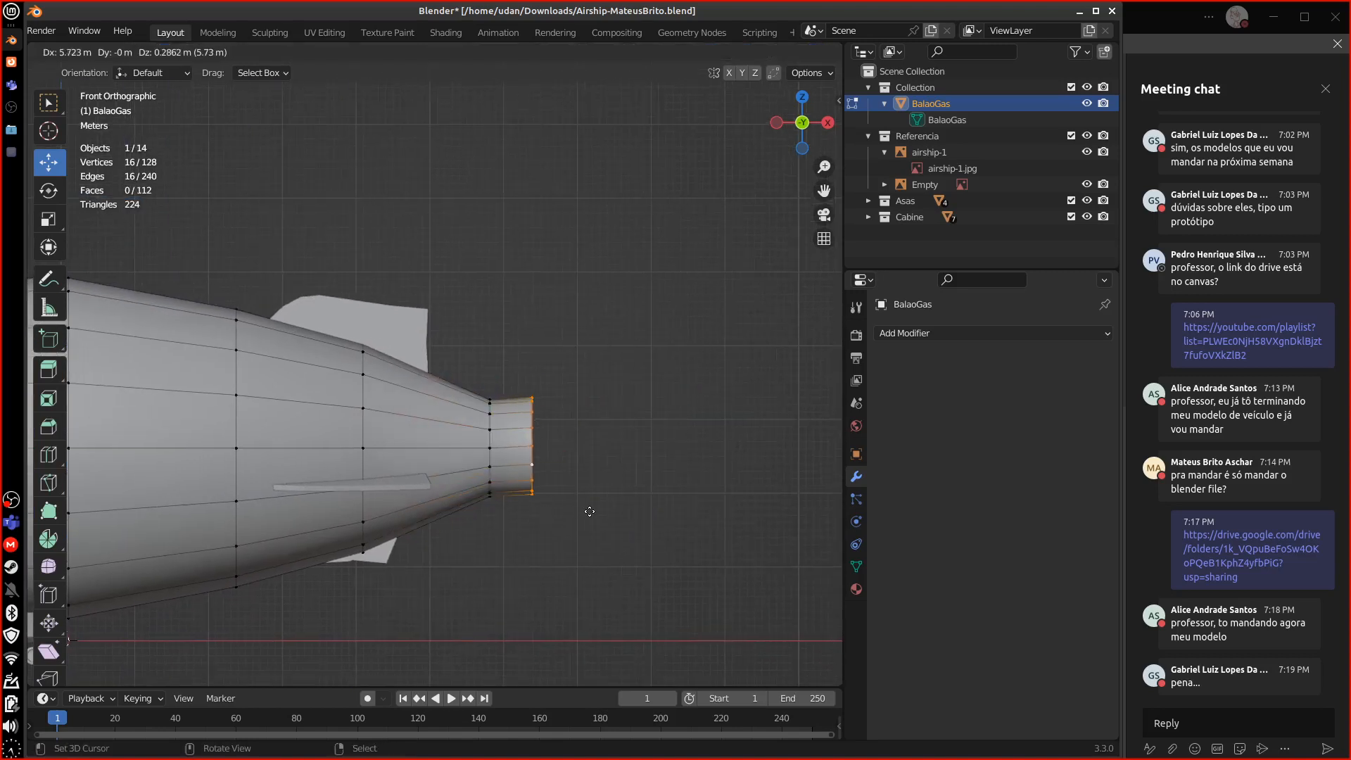
key("y")
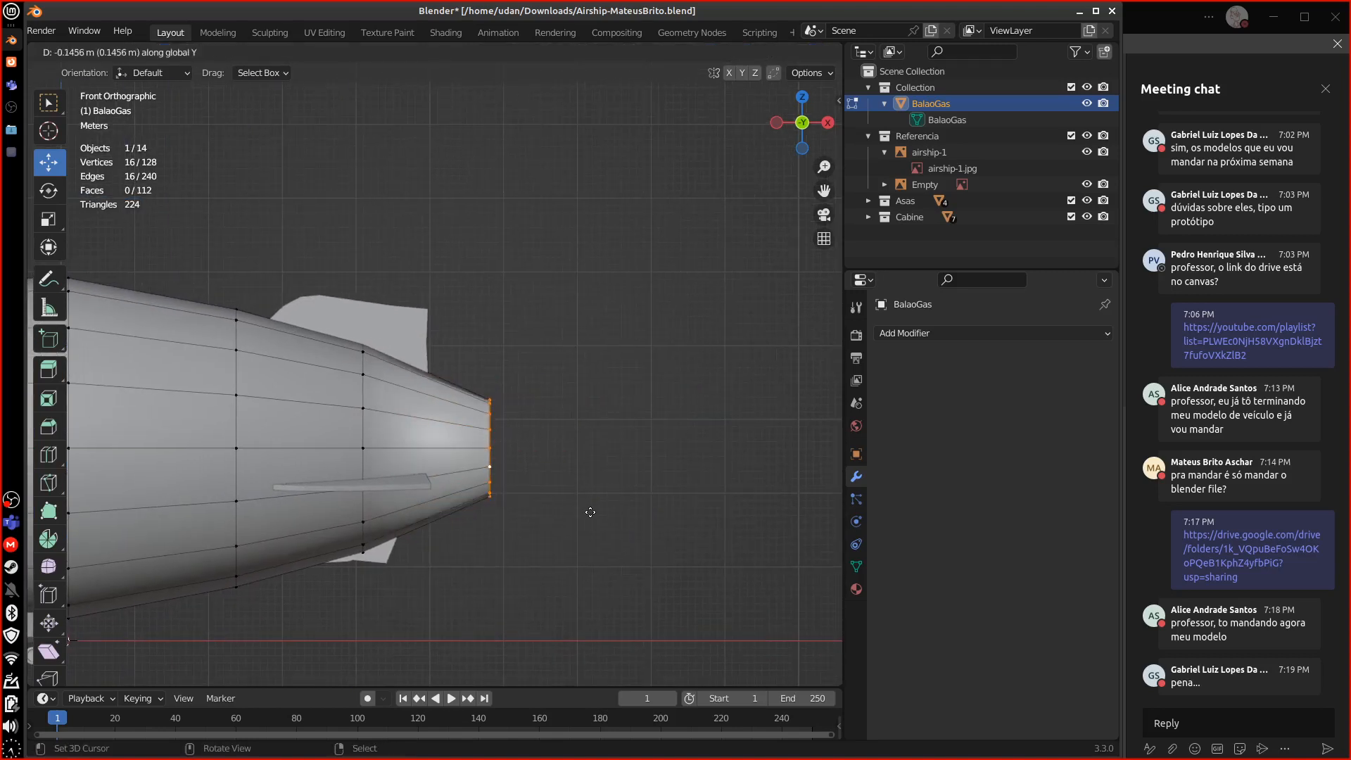
key("g")
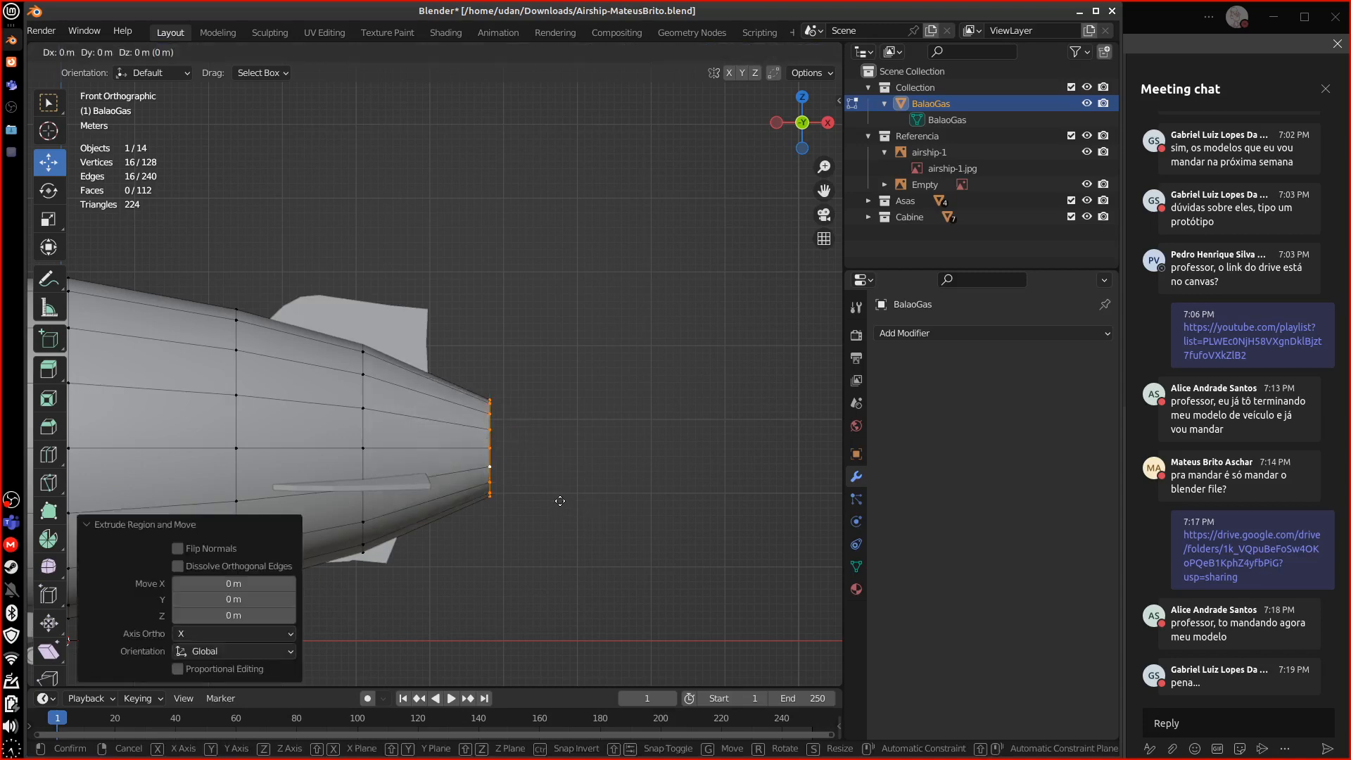
key("Escape")
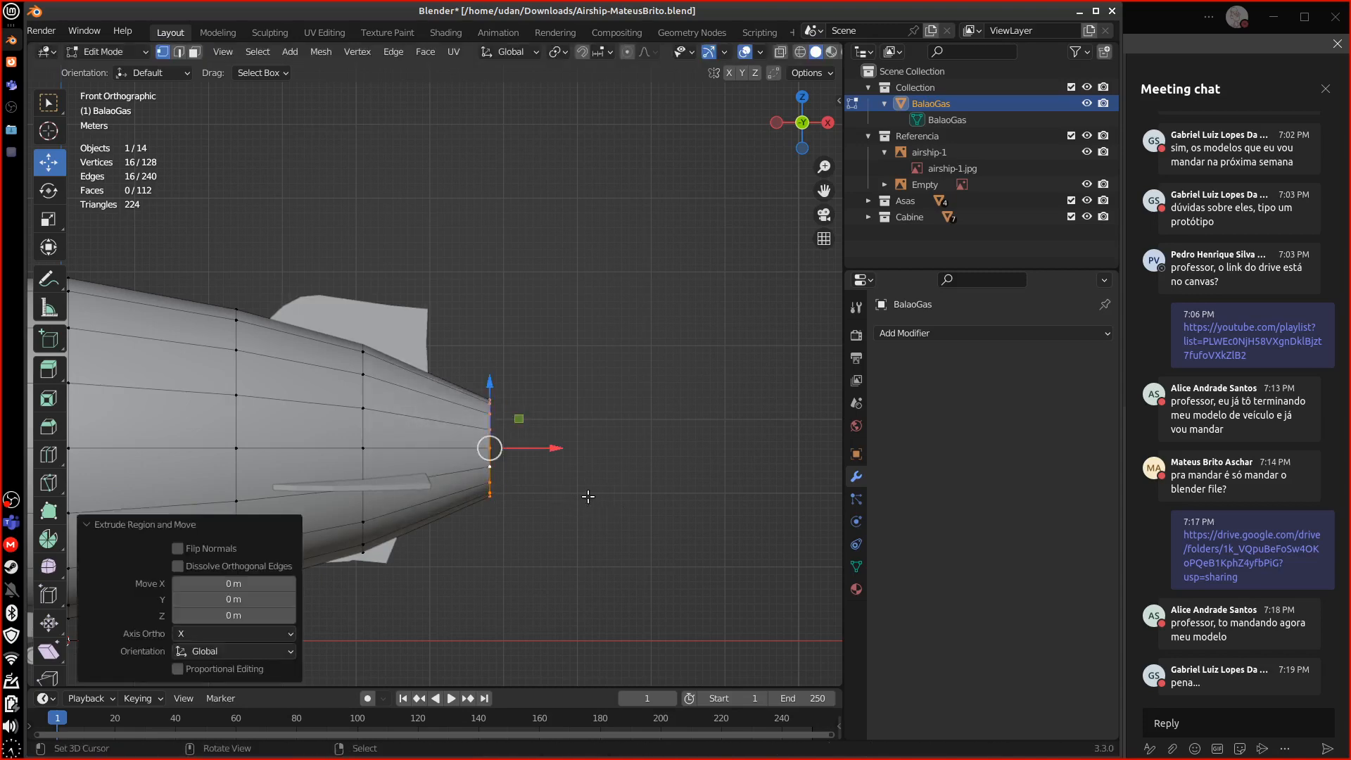
key("g")
key("x")
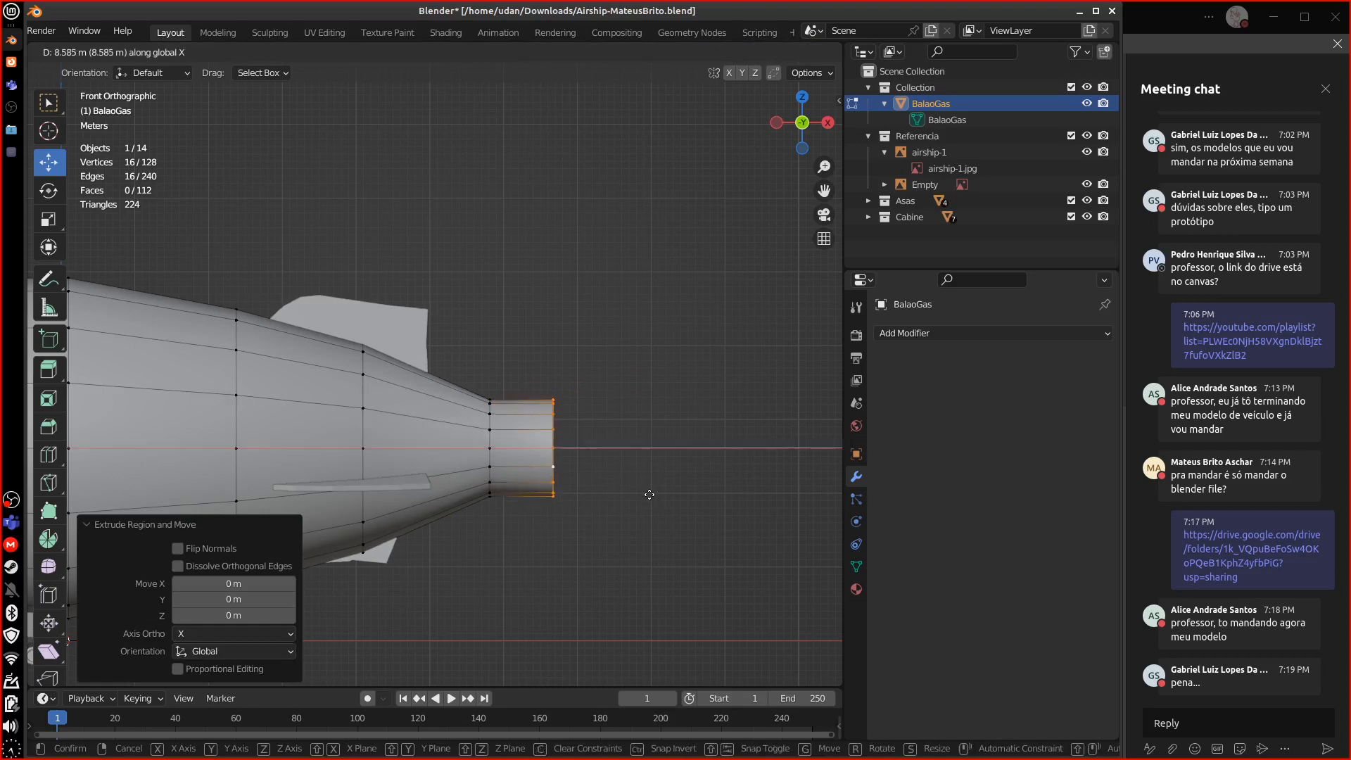
left_click(641, 497)
key("s")
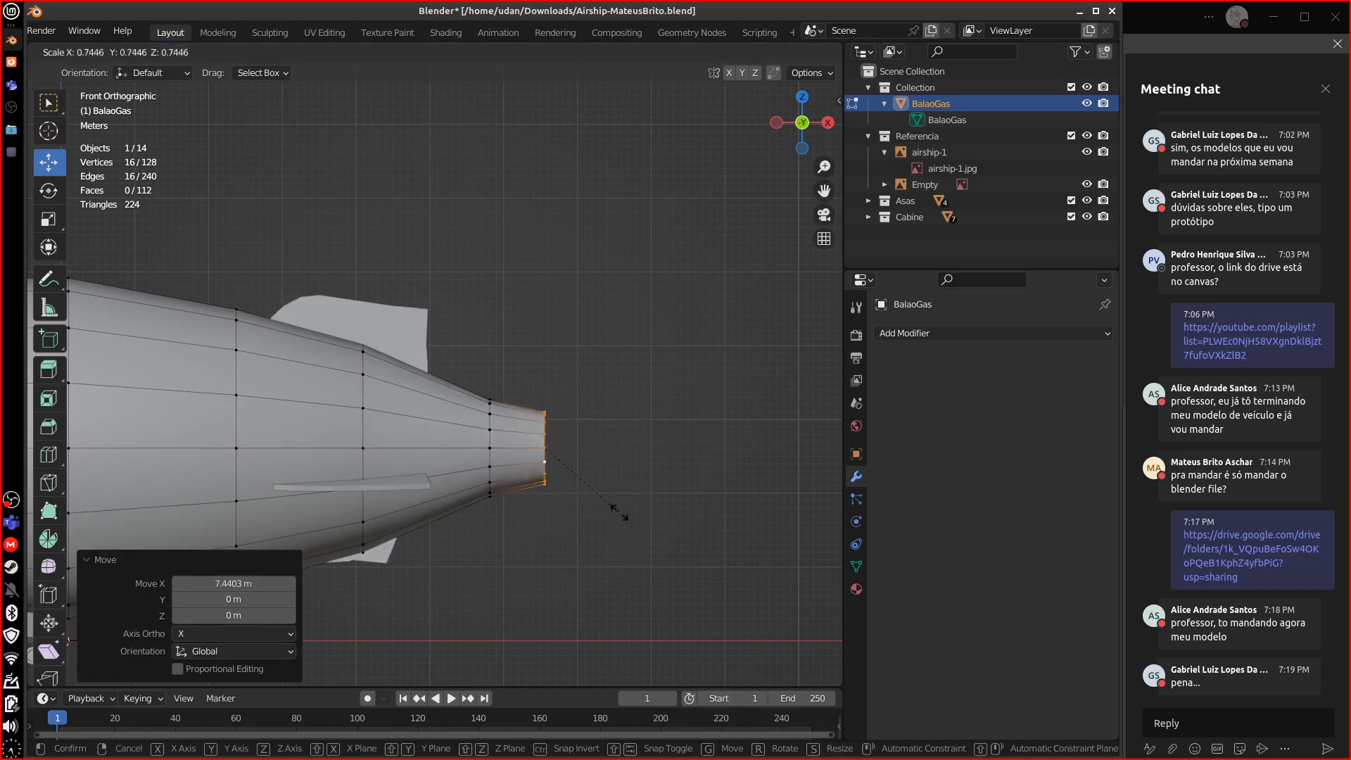
left_click(595, 484)
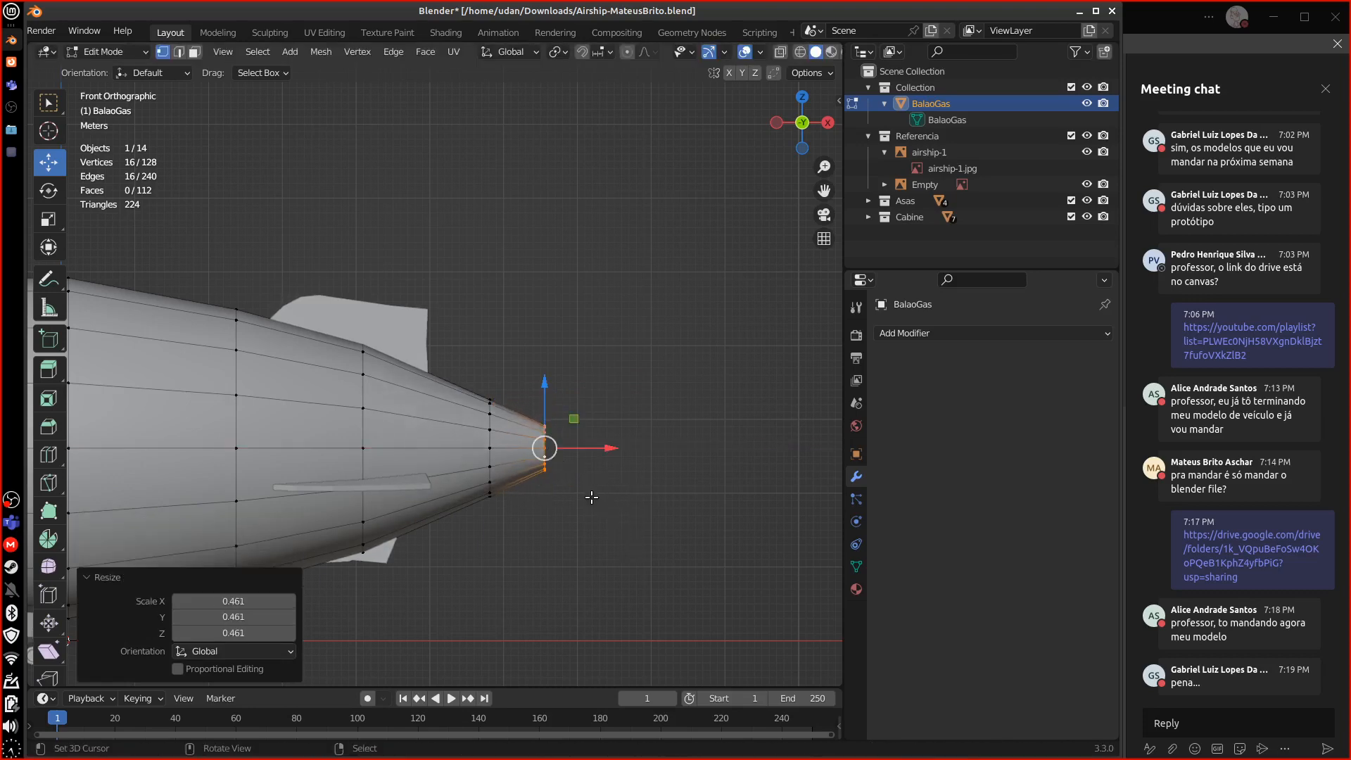
- Extrude the small tail ring about 5.53 m along X and merge its vertices at center to close the tail
key("e")
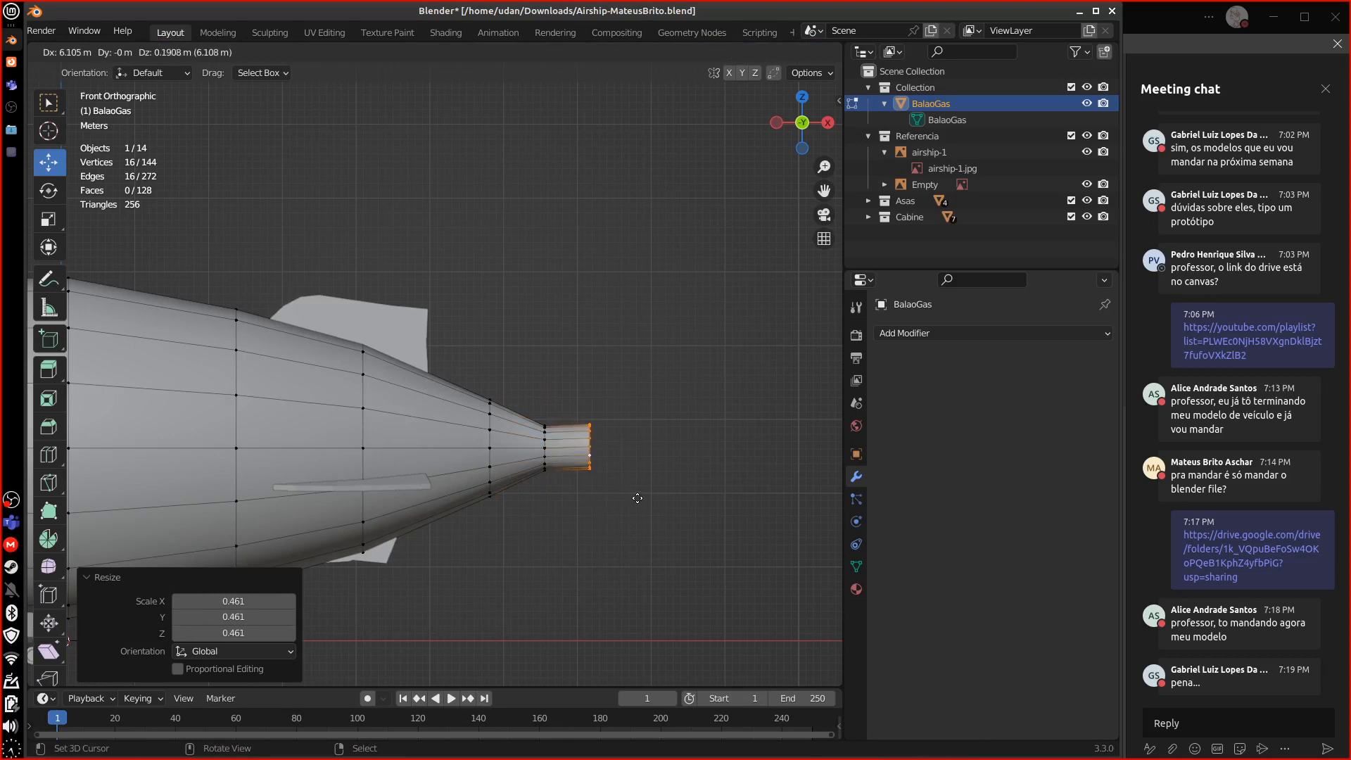
key("x")
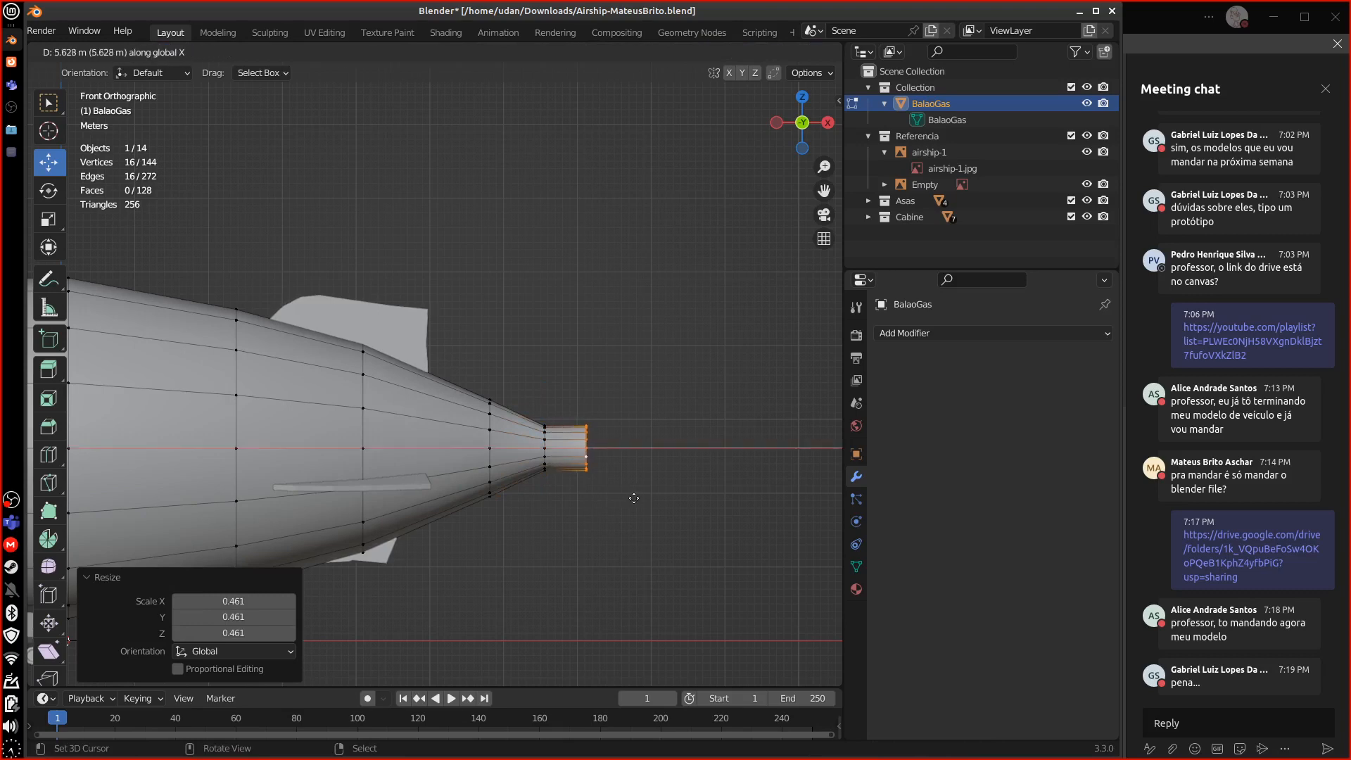
left_click(631, 484)
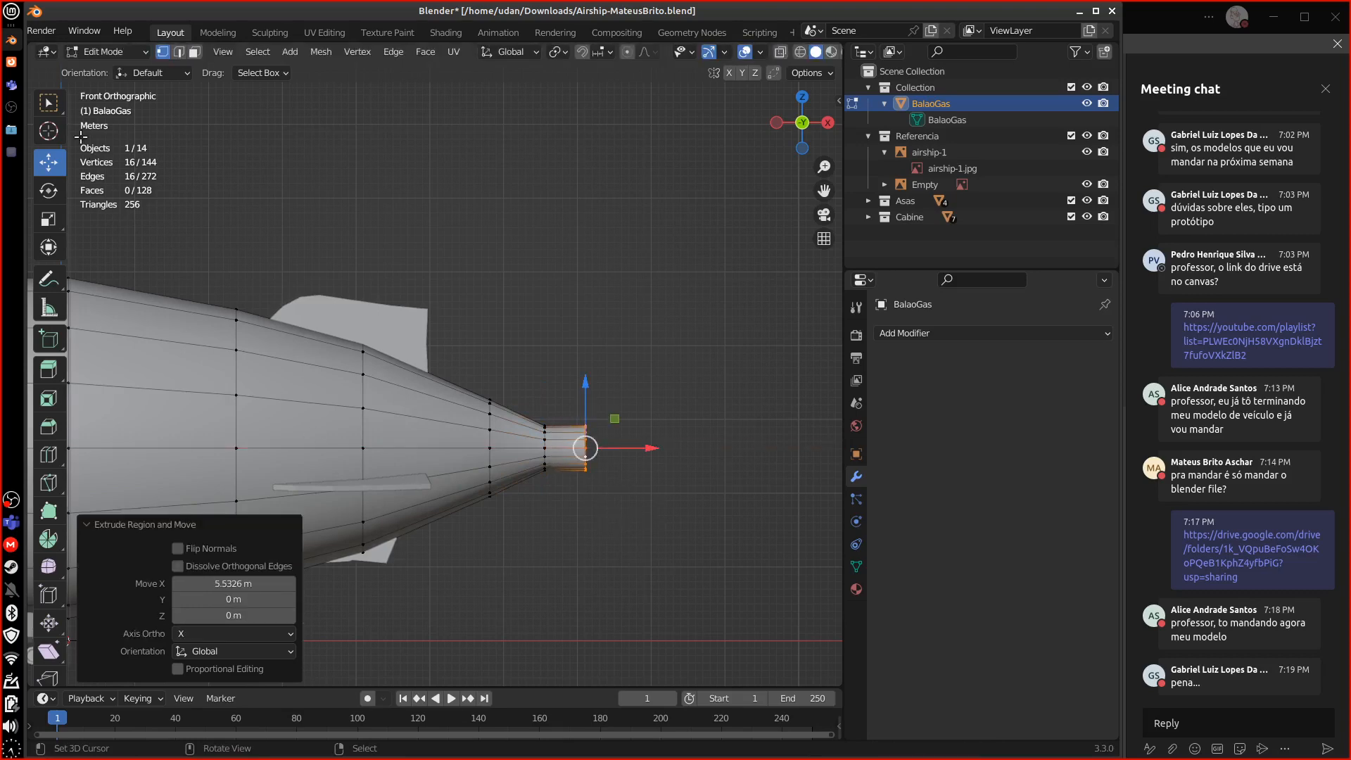
key("w")
key("m")
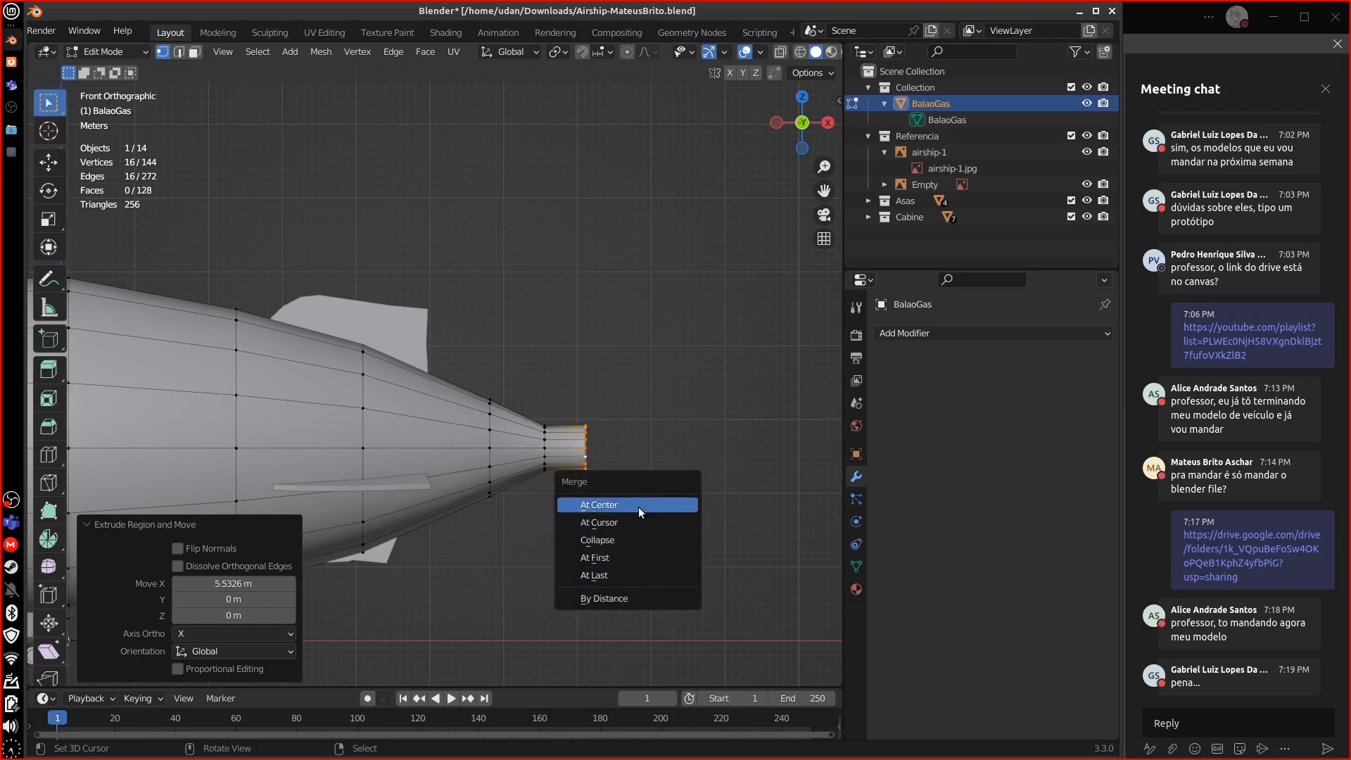
left_click(639, 506)
mouse_move(657, 529)
middle_mouse_down()
mouse_move(474, 524)
mouse_move(724, 518)
mouse_move(640, 537)
middle_mouse_up()
middle_click_drag(466, 562, 382, 448)
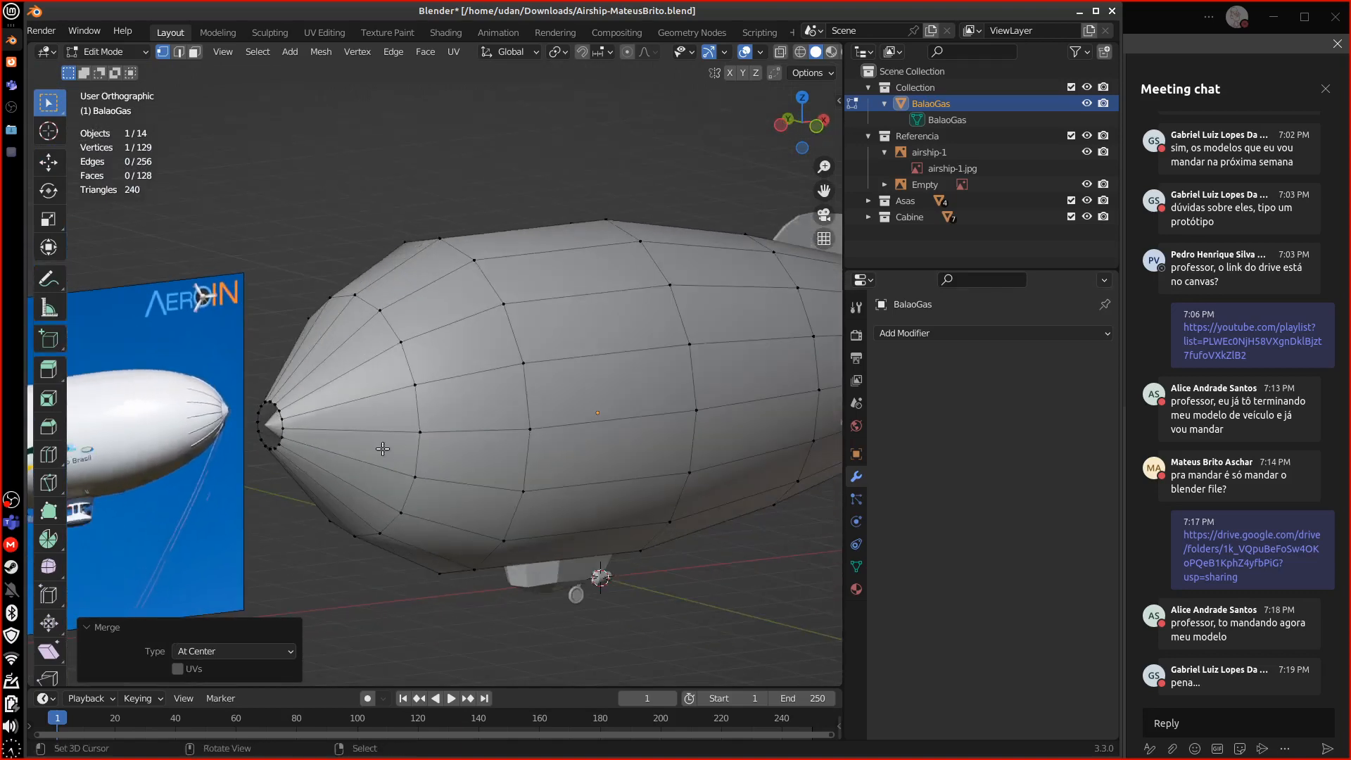
left_click(279, 429, "alt")
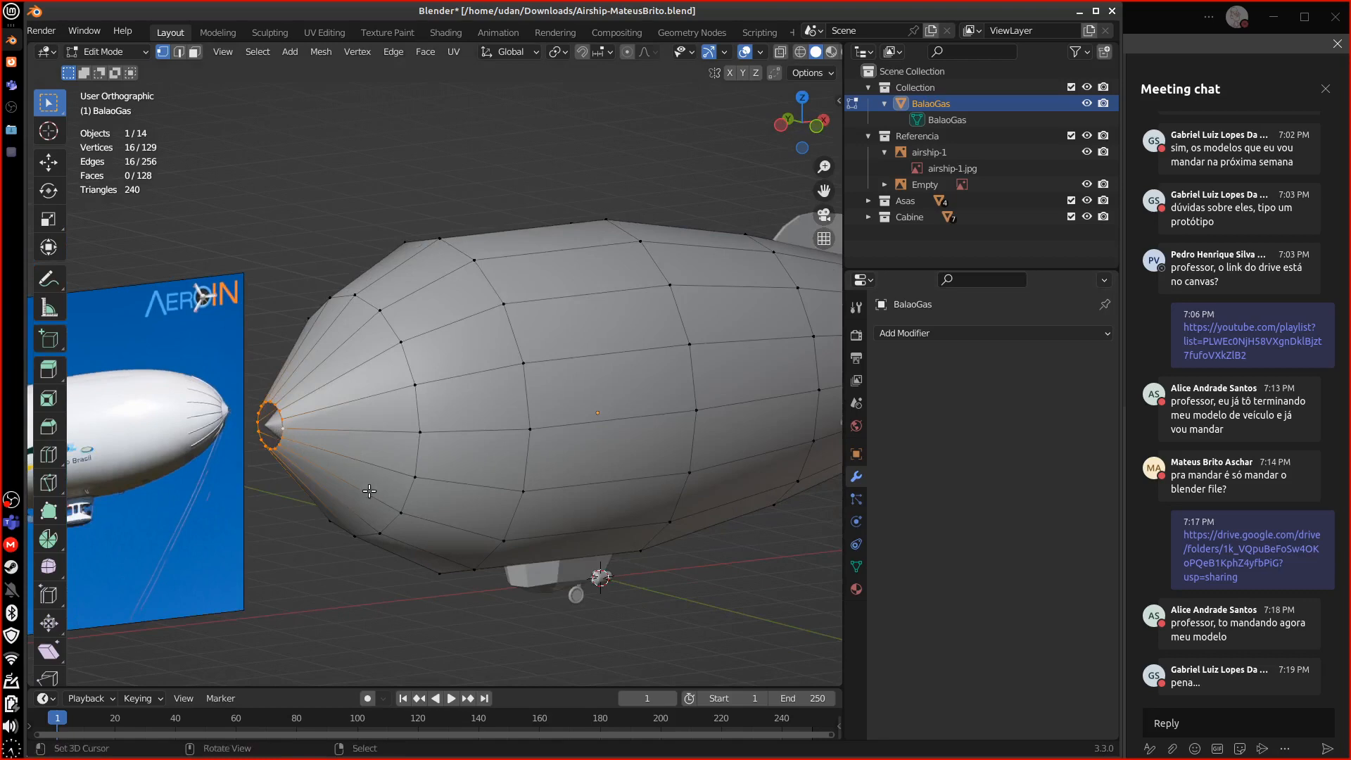
- In front orthographic view, add one centred loop cut between the two widest rings above the cabin and scale it by about 1.045
key("KP_3")
key("KP_1")
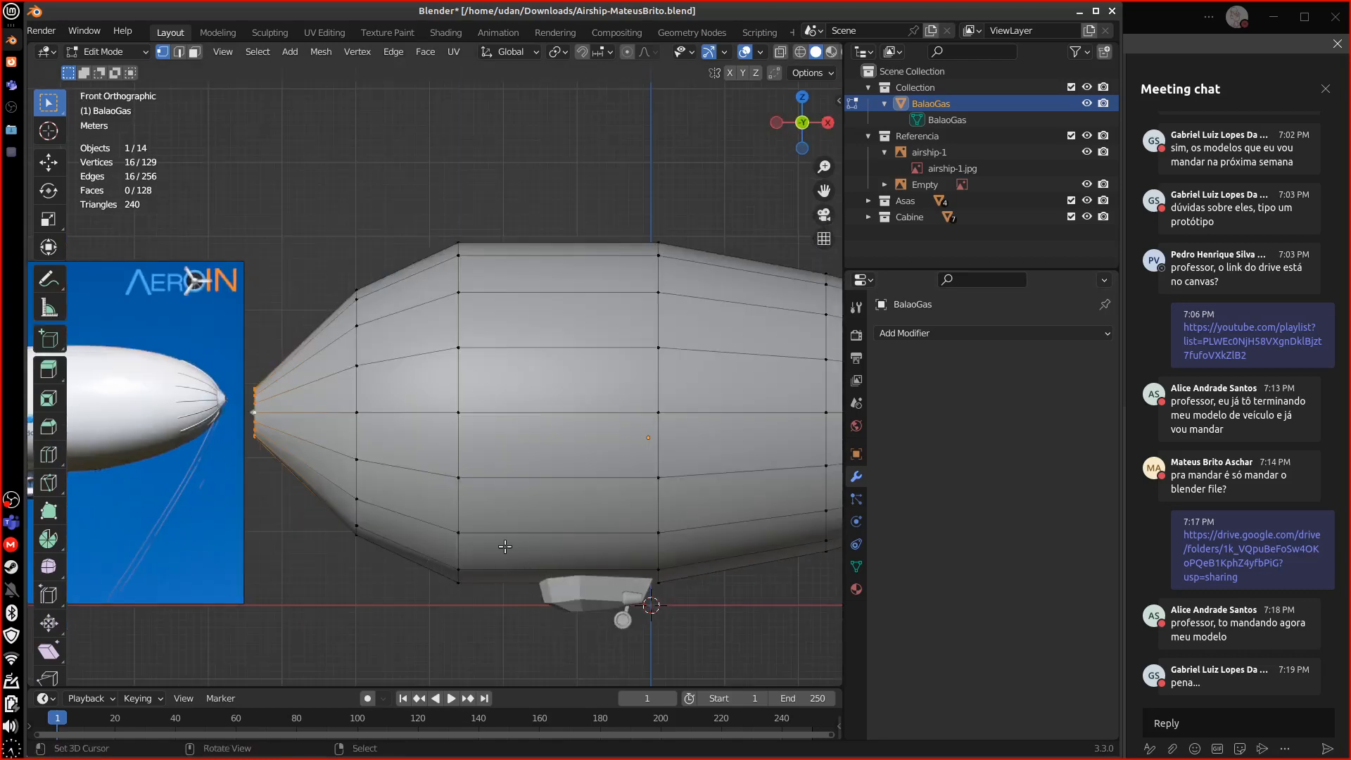
left_click(541, 412, "alt")
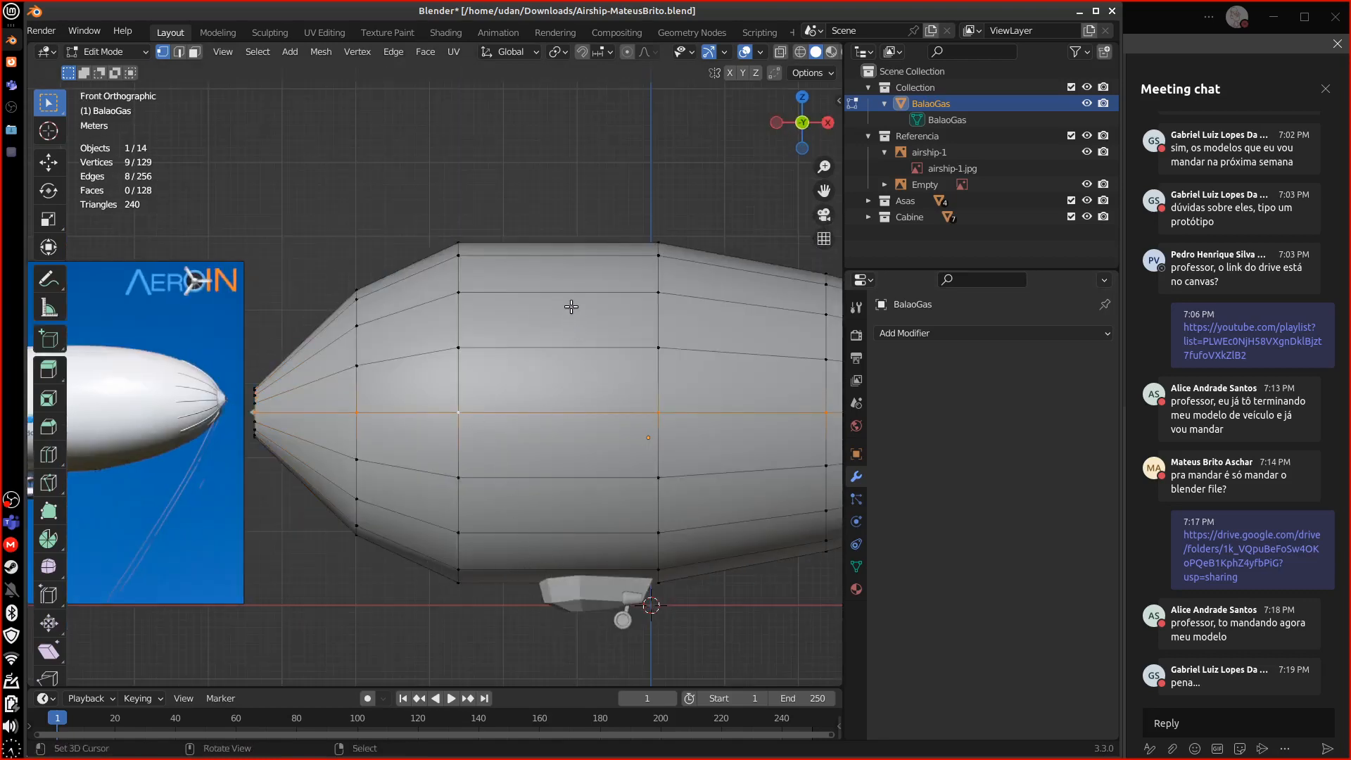
key("ctrl+r")
left_click(574, 265)
right_click(626, 516)
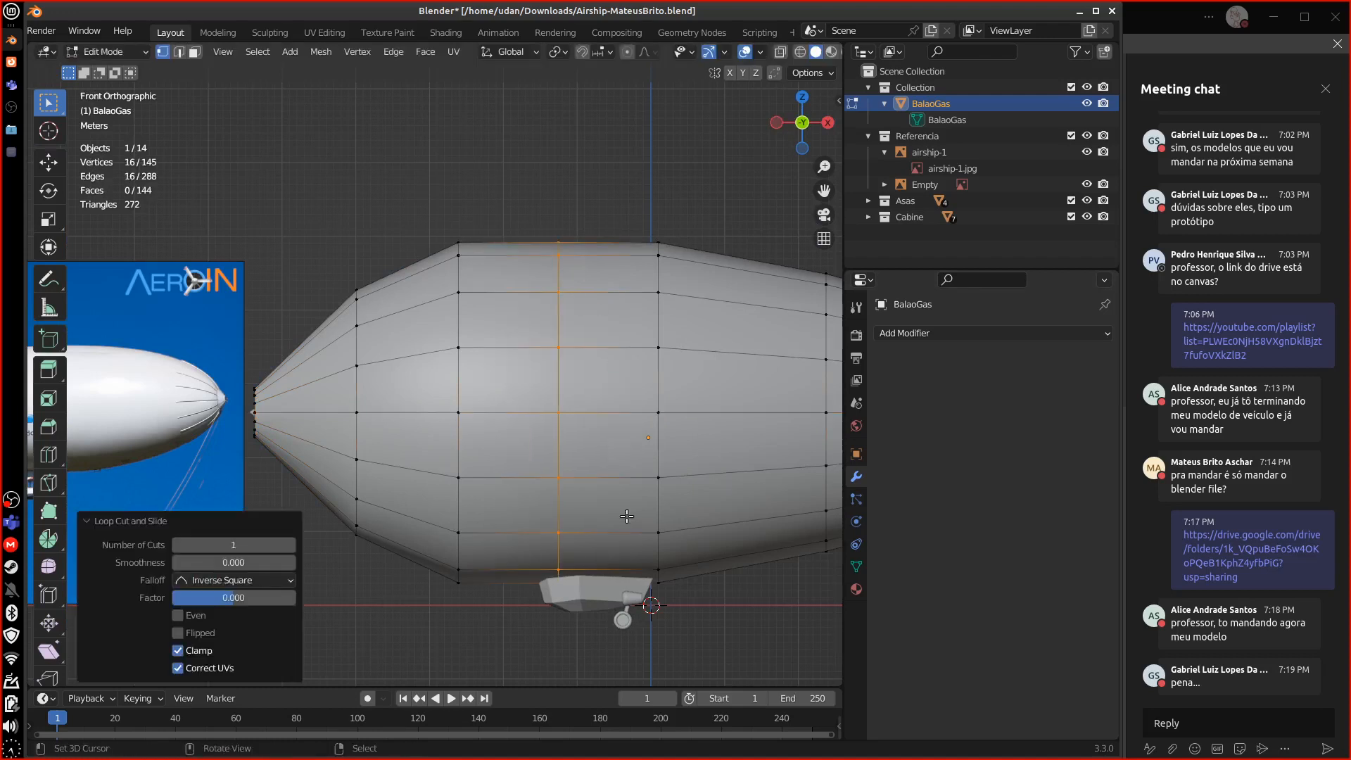
key("s")
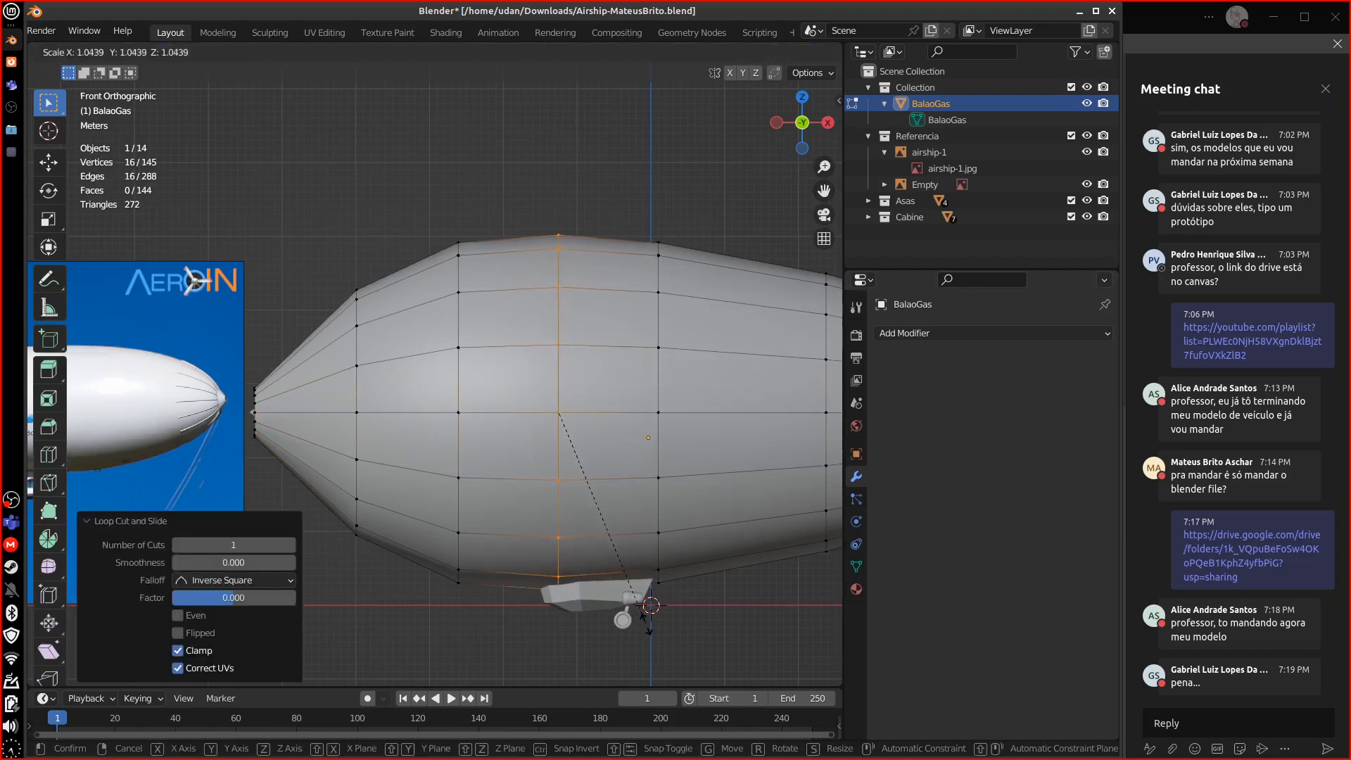
left_click(650, 619)
- Add one centred loop cut in the section just behind the wide middle part, ahead of the fins, and scale it by about 1.004
middle_click_drag(732, 563, 551, 571, "shift")
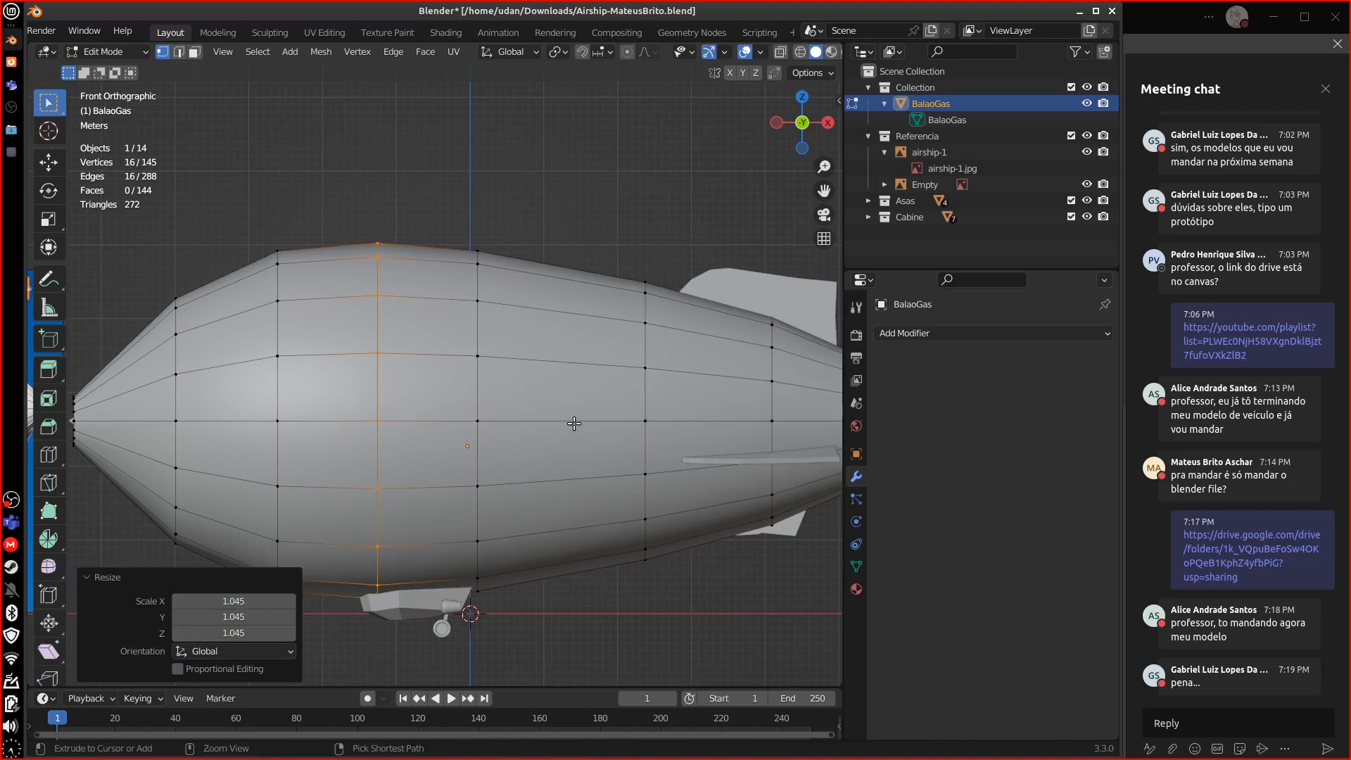
key("ctrl+r")
left_click(579, 419)
right_click(599, 500)
key("s")
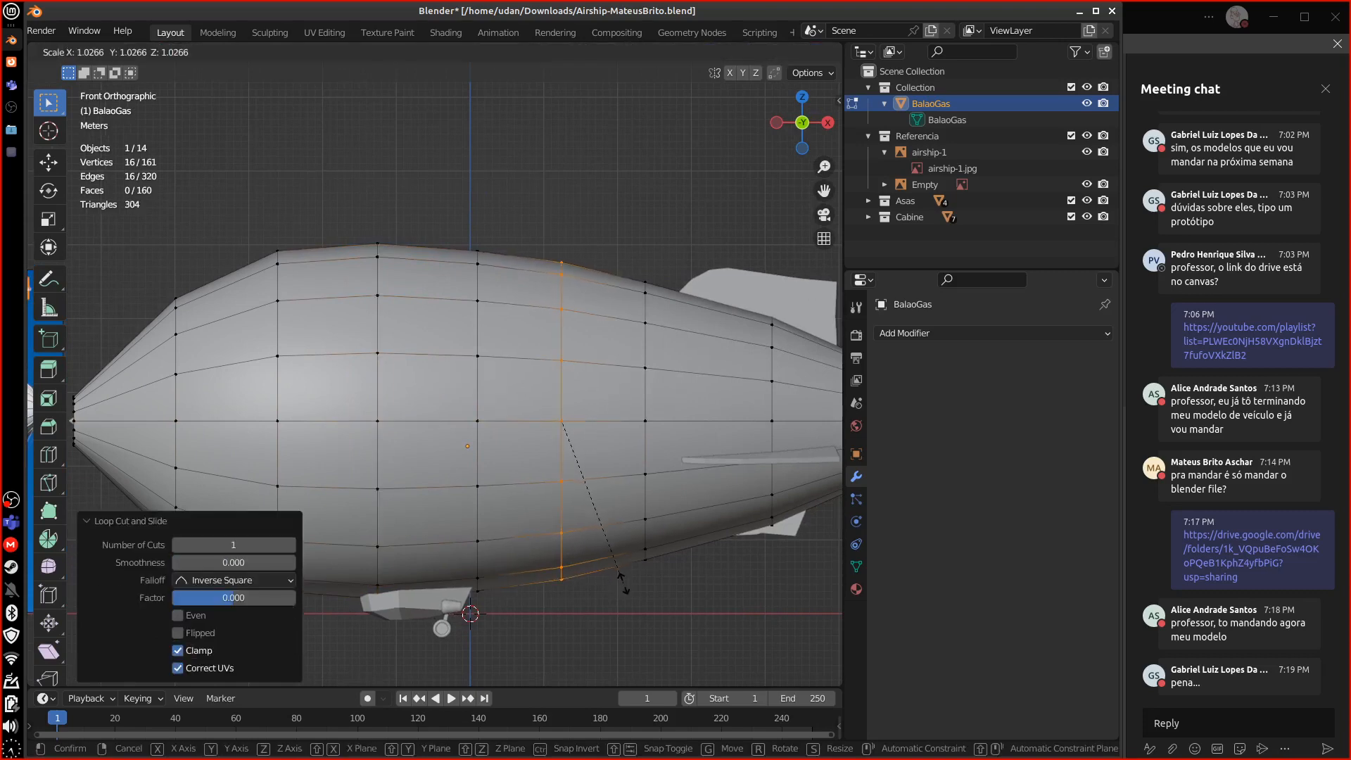
left_click(618, 580)
- In Object Mode, select the nose Cone and move it clear of the envelope along negative X, starting with about 3.53 m
middle_click_drag(537, 380, 631, 523)
scroll(537, 473, "up", 4)
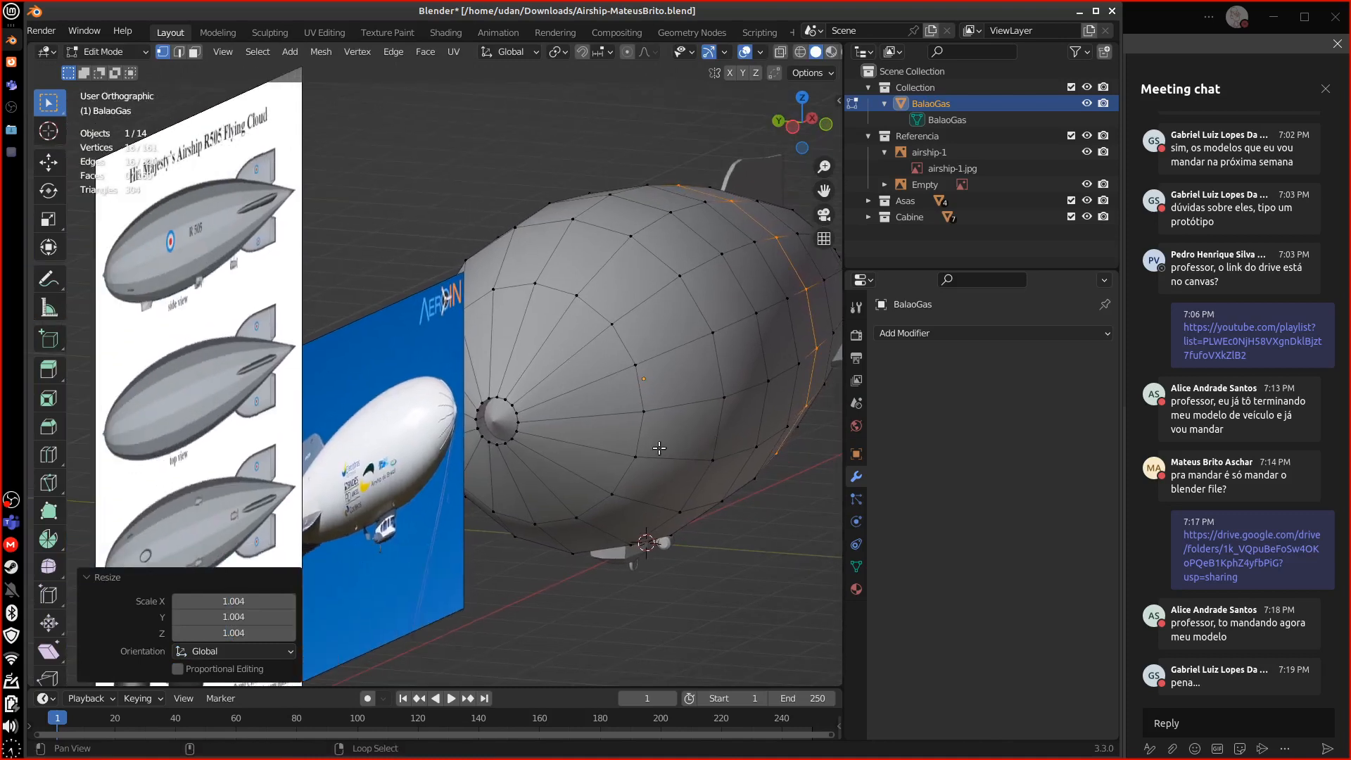
key("Tab")
left_click(455, 422)
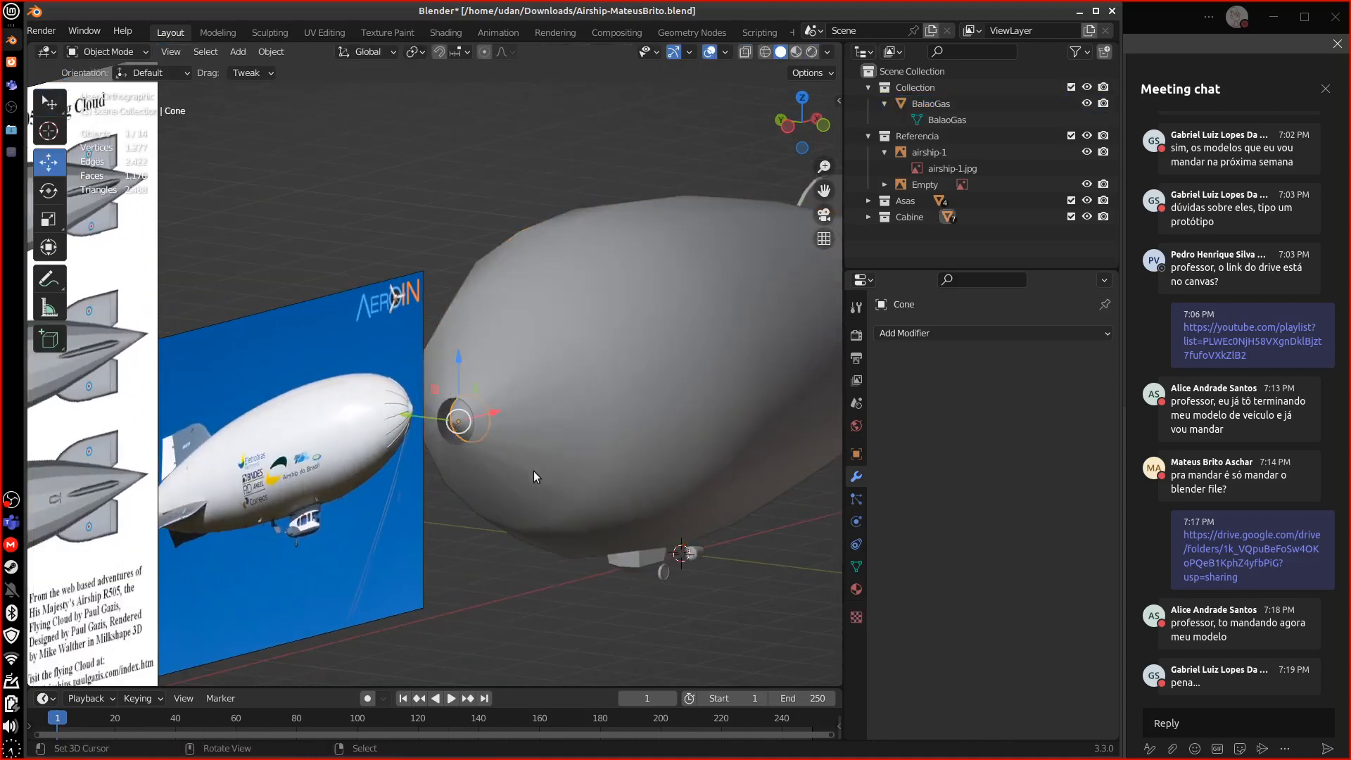
key("KP_3")
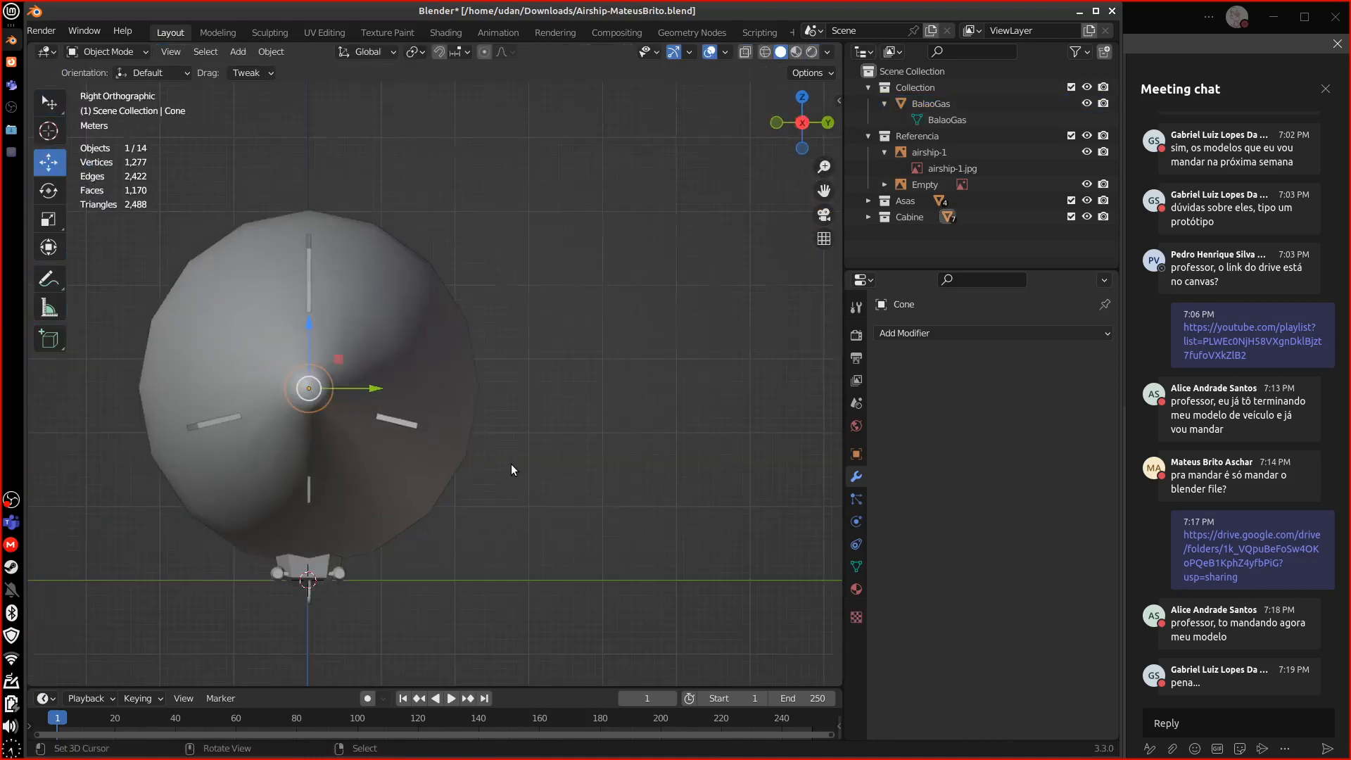
key("KP_1")
middle_click_drag(509, 458, 597, 494, "shift")
left_click_drag(467, 447, 447, 452)
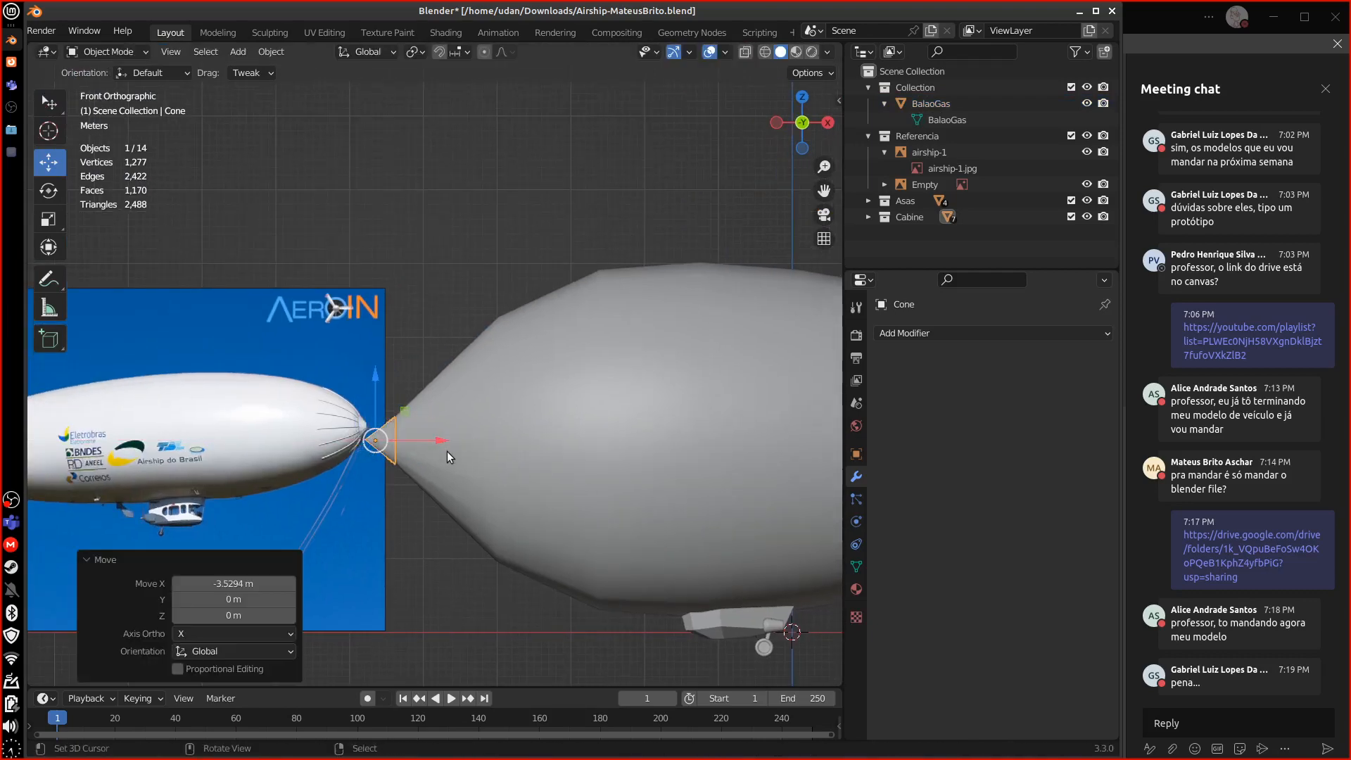
scroll(469, 514, "up", 5)
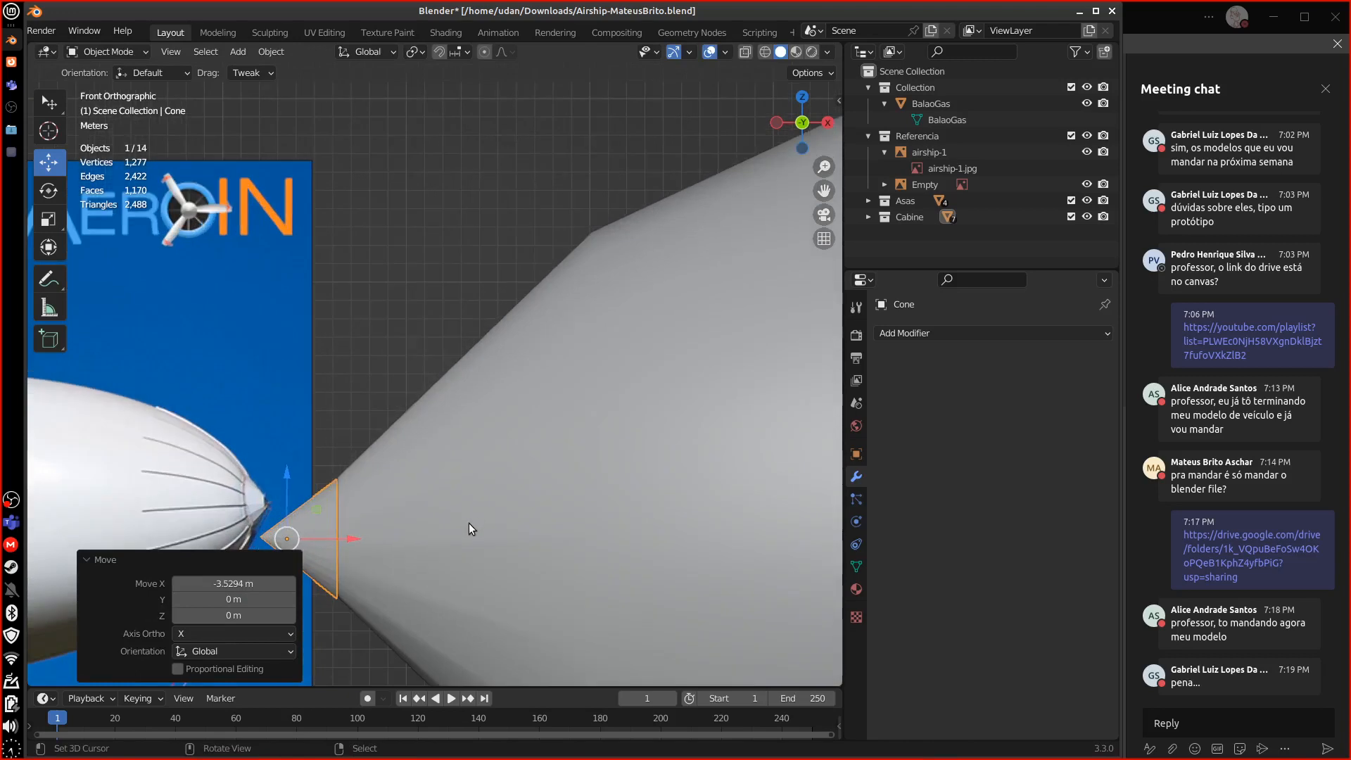
middle_click_drag(472, 528, 352, 410, "shift")
left_click_drag(285, 380, 248, 380)
- In Edit Mode on the Cone, select its round base face and delete only that face
middle_click_drag(296, 404, 334, 426)
key("Tab")
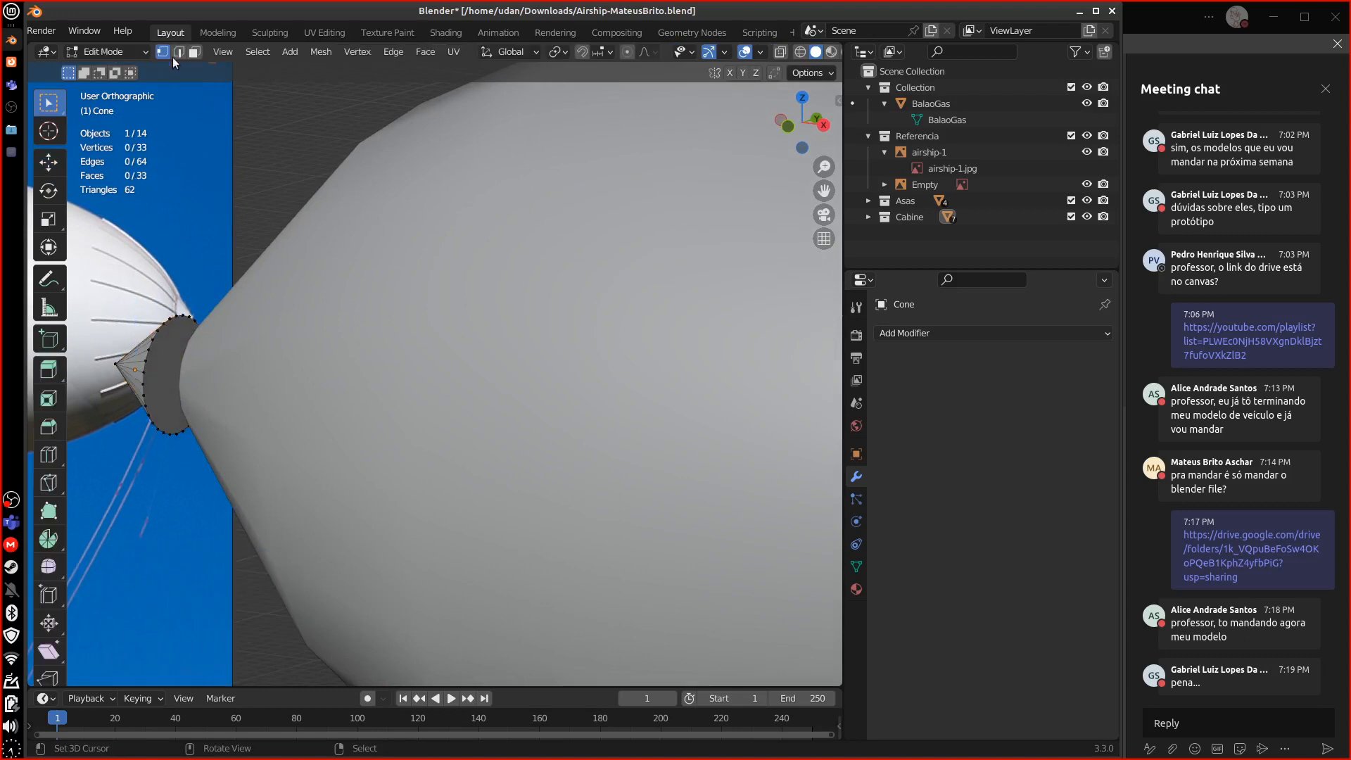
left_click(171, 387)
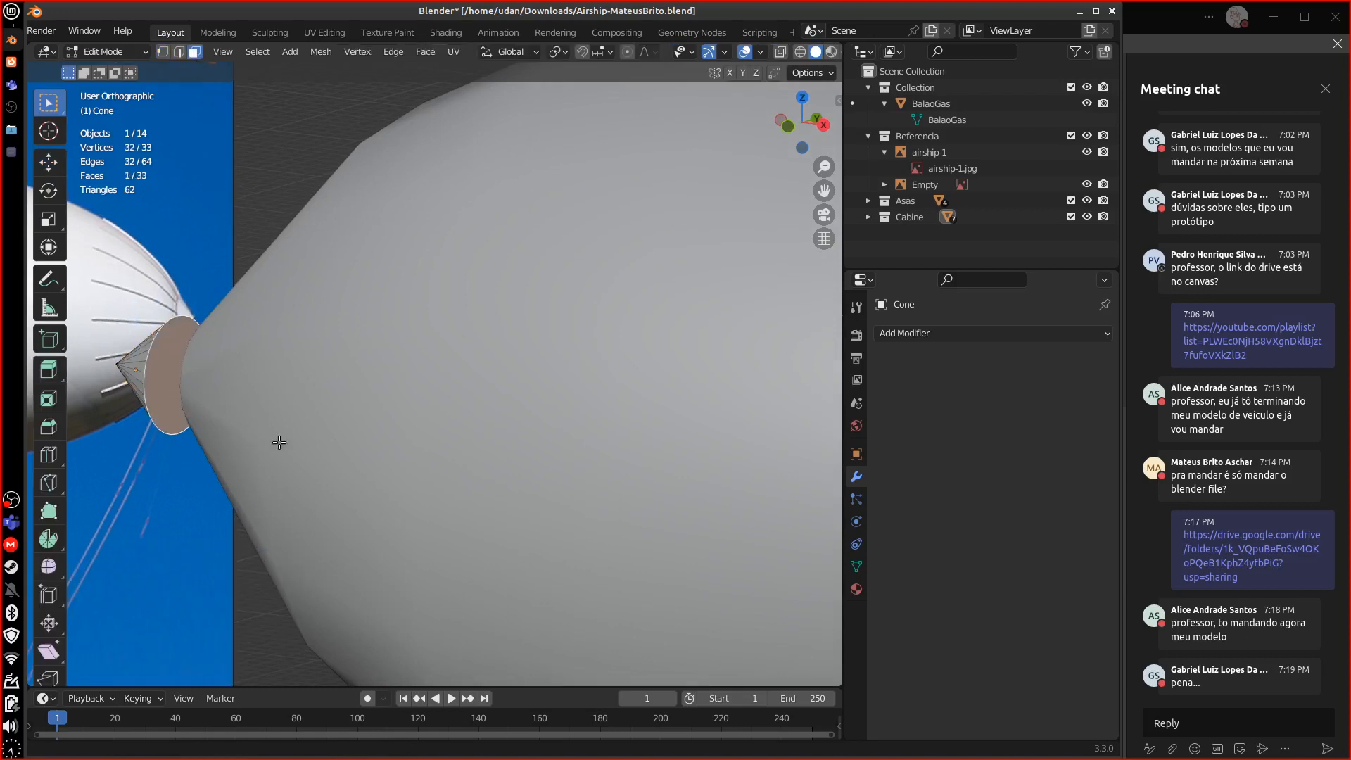
middle_click_drag(278, 443, 339, 477, "shift")
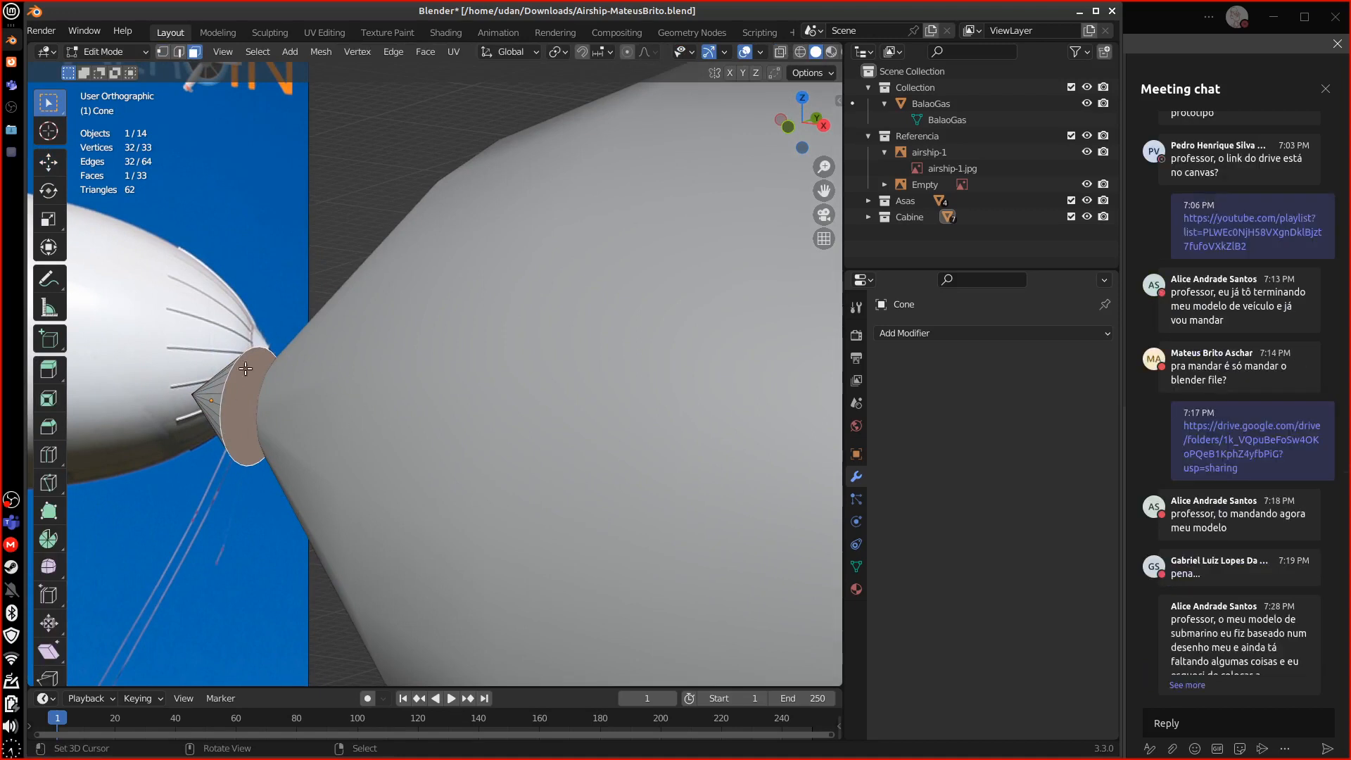
key("x")
left_click(263, 431)
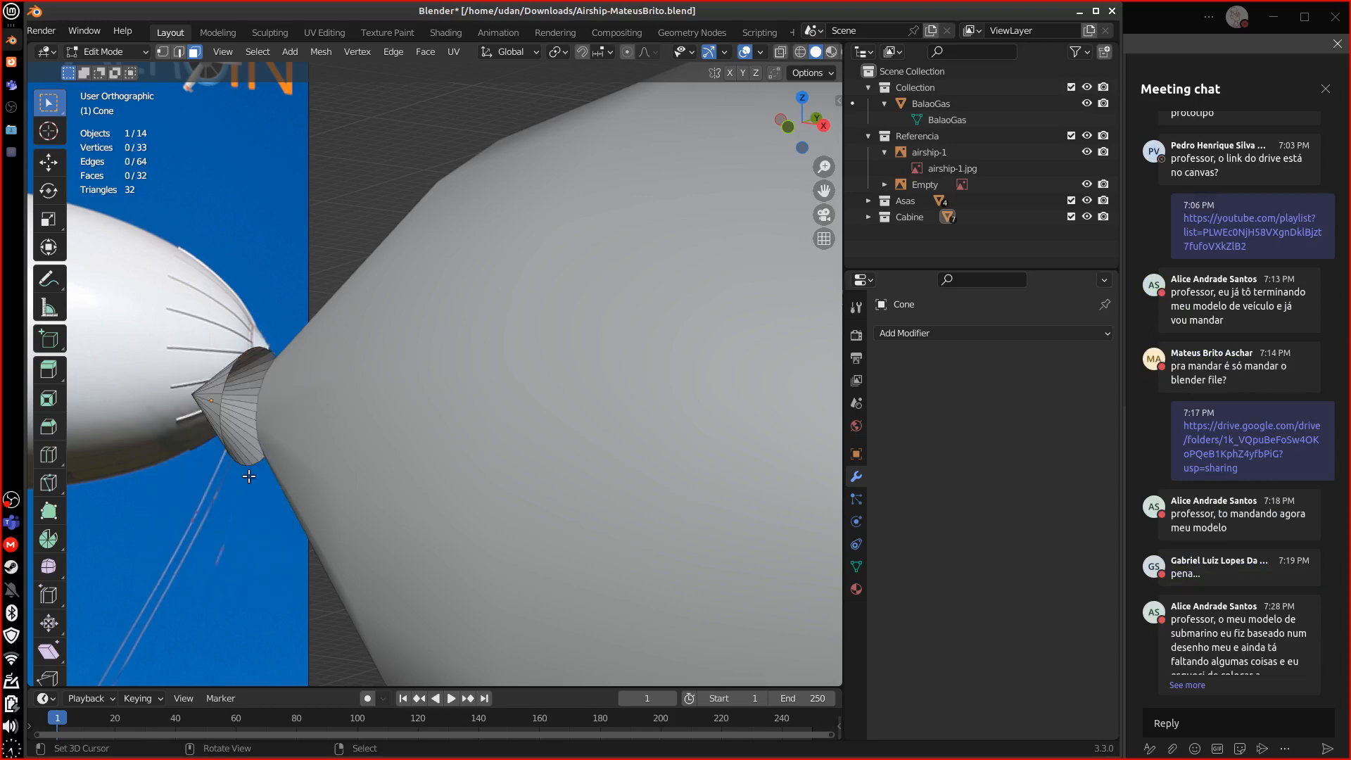
- Select all linked faces of the Cone and move them 2.2 m along X until the base meets the envelope's nose ring
left_click(240, 451)
key("ctrl+l")
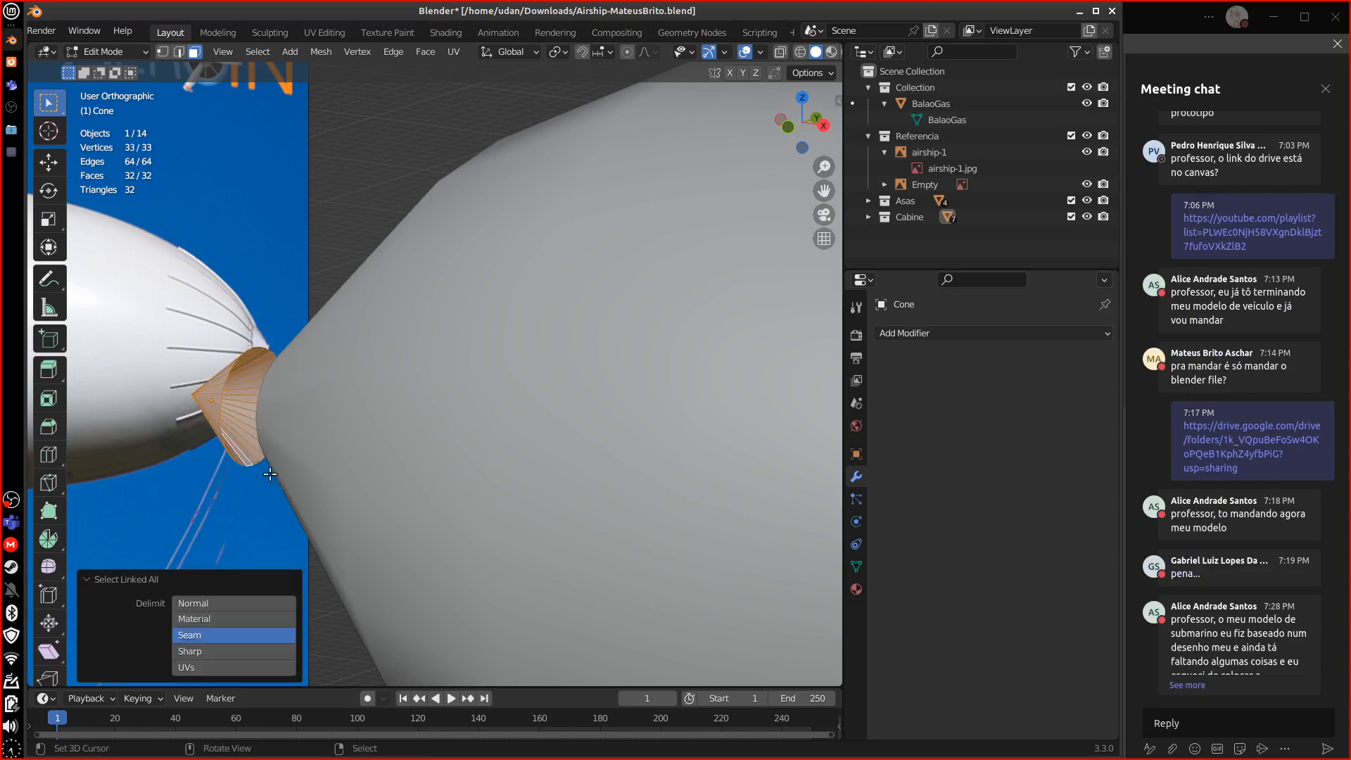
key("KP_3")
key("KP_1")
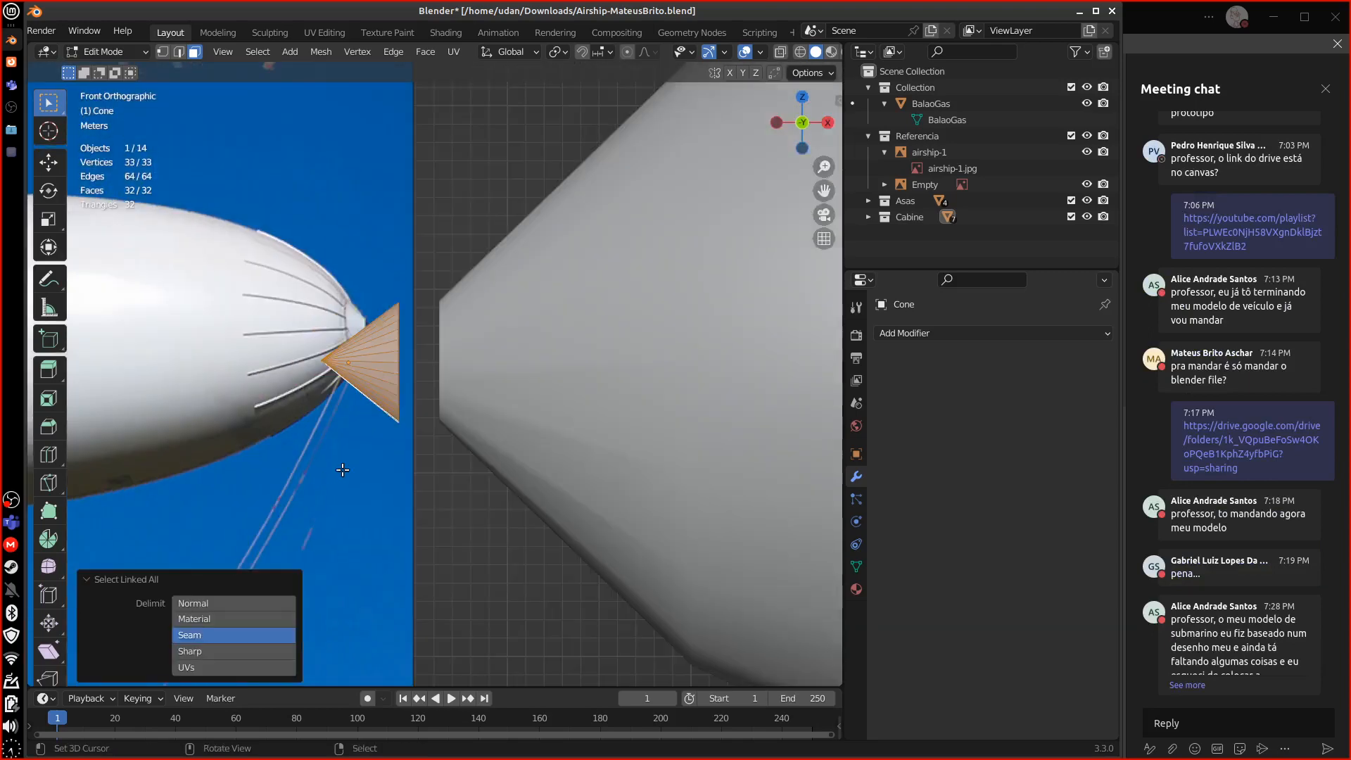
middle_click_drag(527, 399, 417, 433, "shift")
key("g")
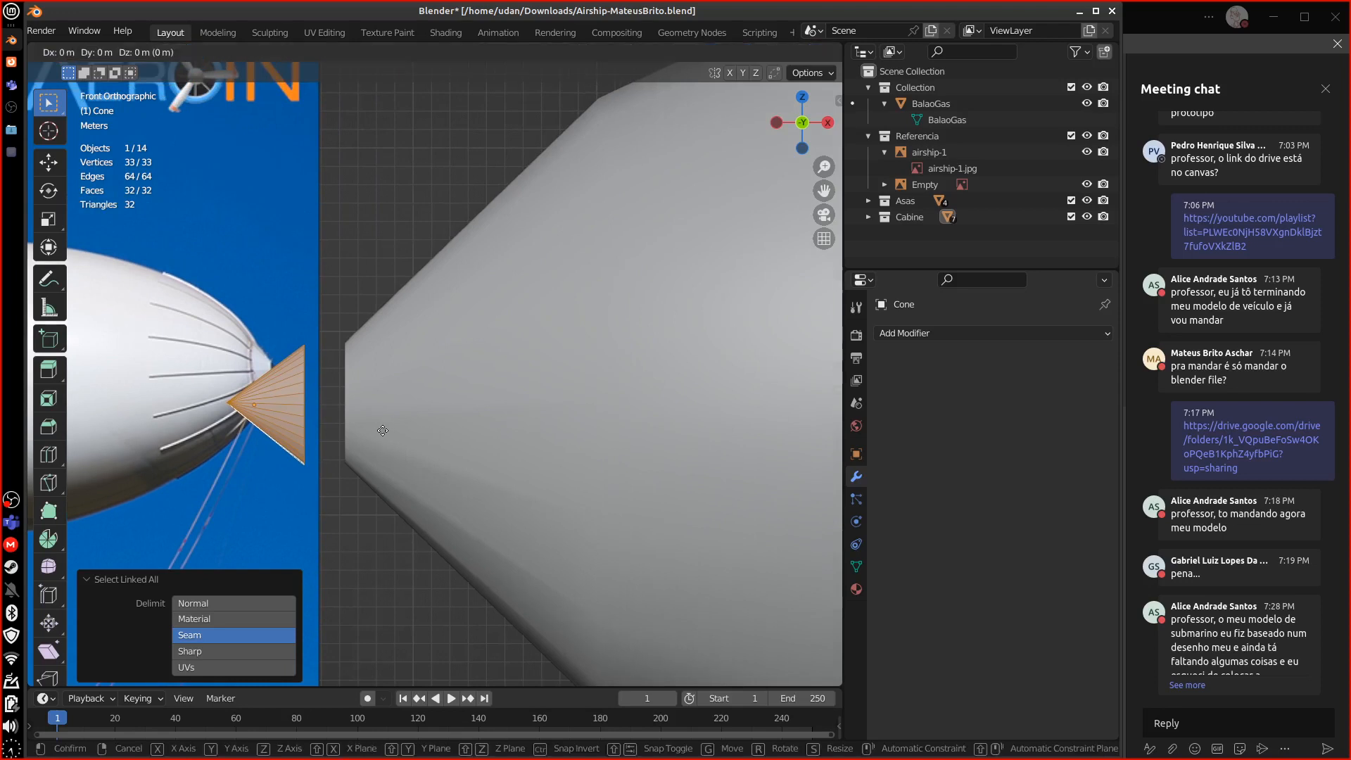
key("x")
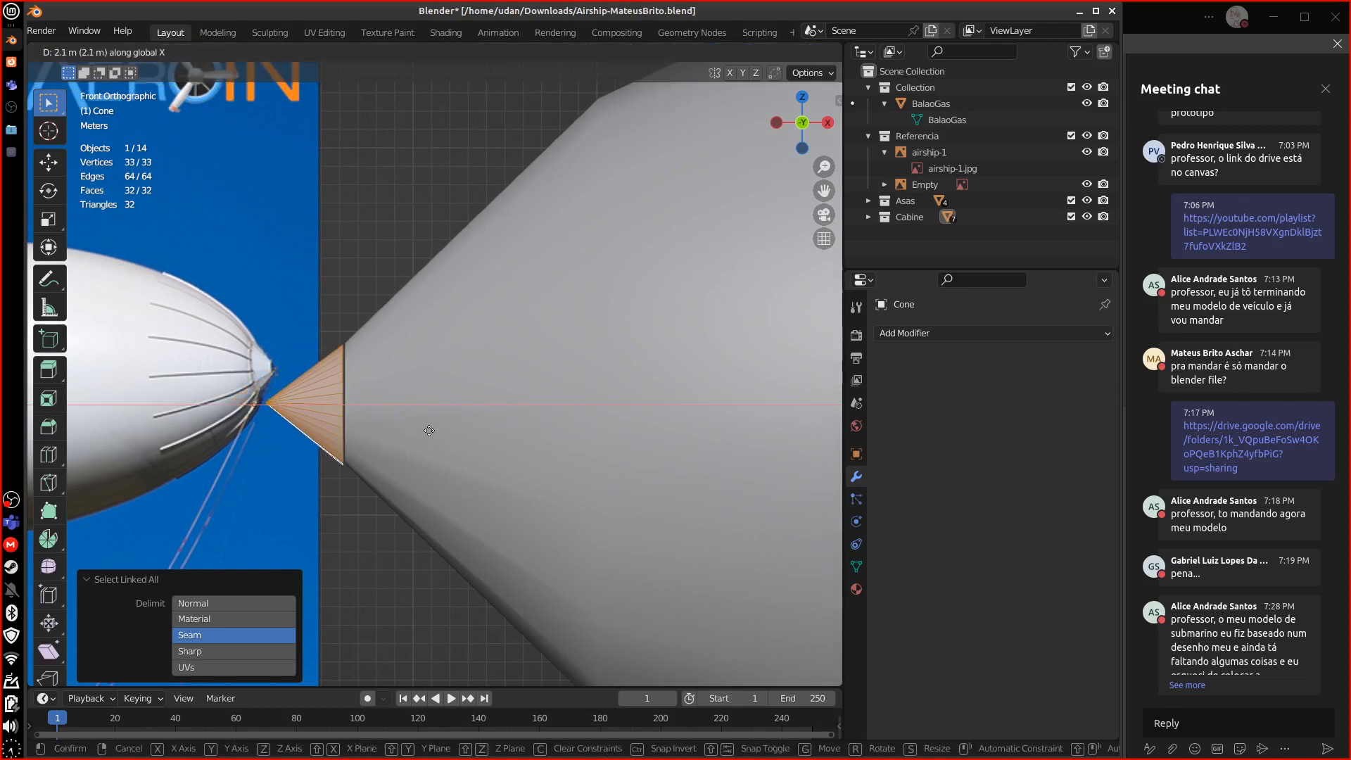
left_click(439, 432)
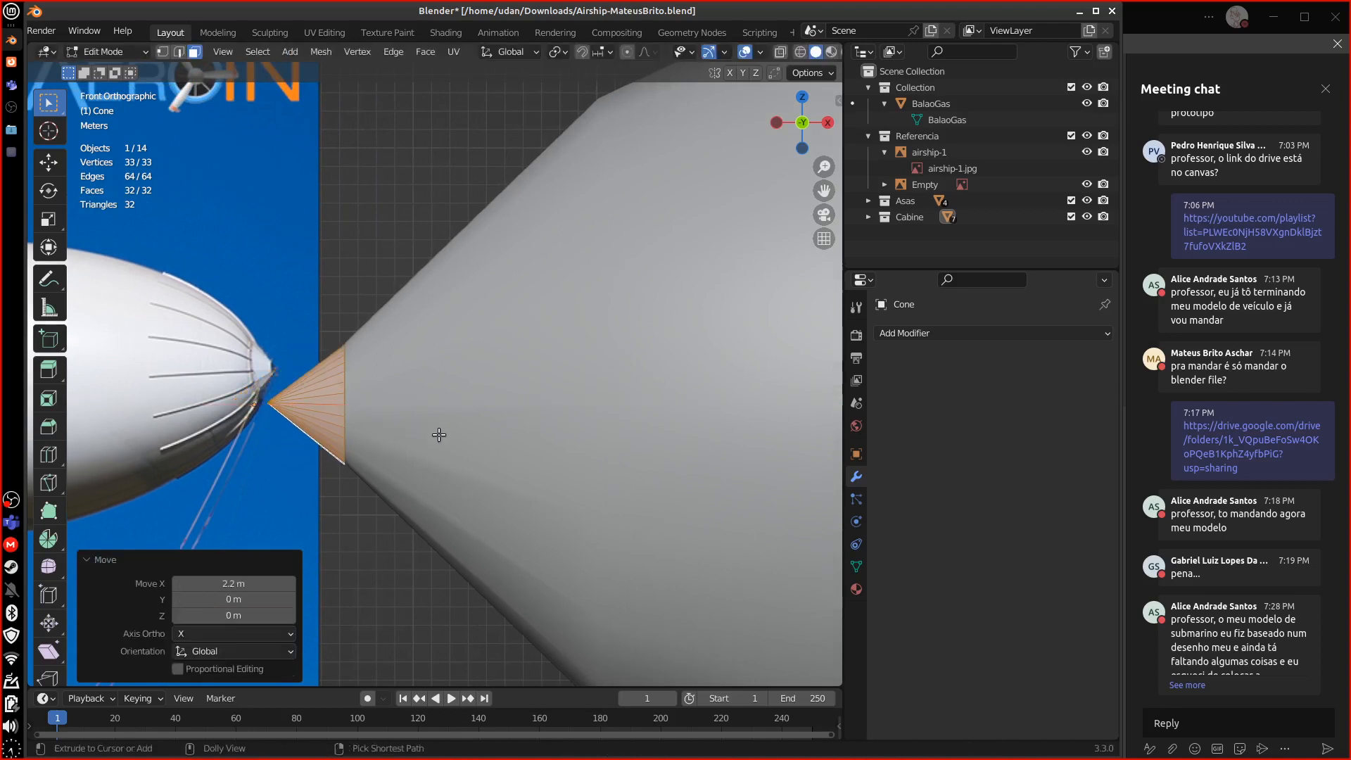
- Scale the Cone's faces by about 1.078, shift them 0.1 m along X and Z, and return to Object Mode with the Cone selected
key("s")
left_click(447, 374)
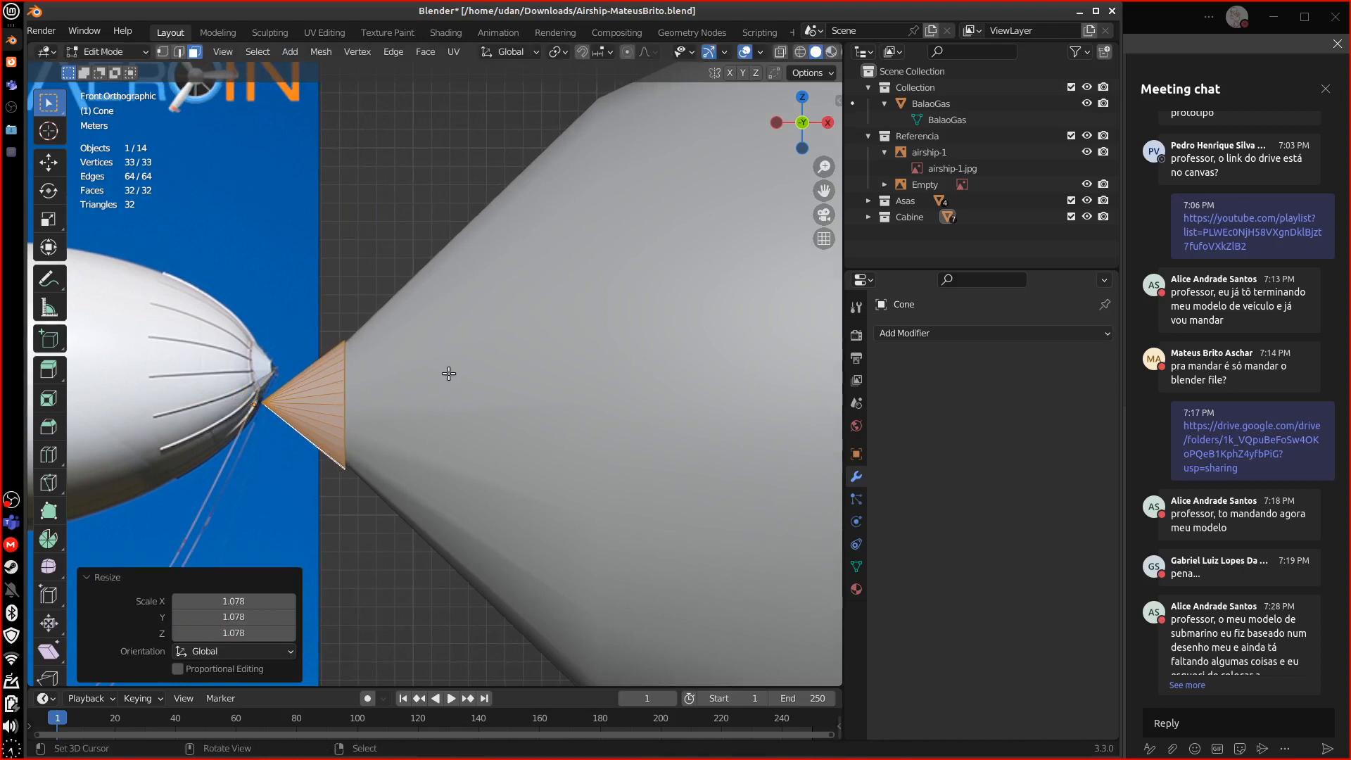
key("g")
left_click(447, 376)
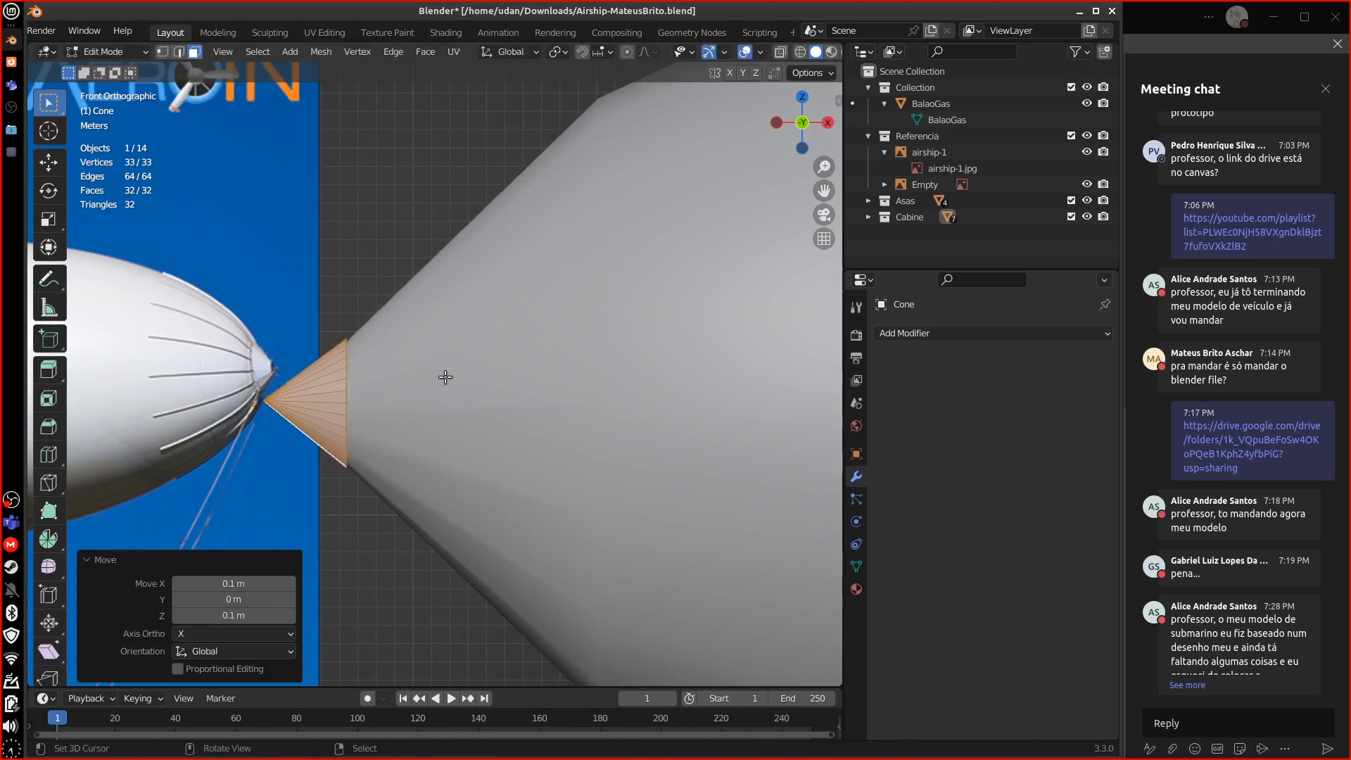
key("Tab")
right_click(483, 483)
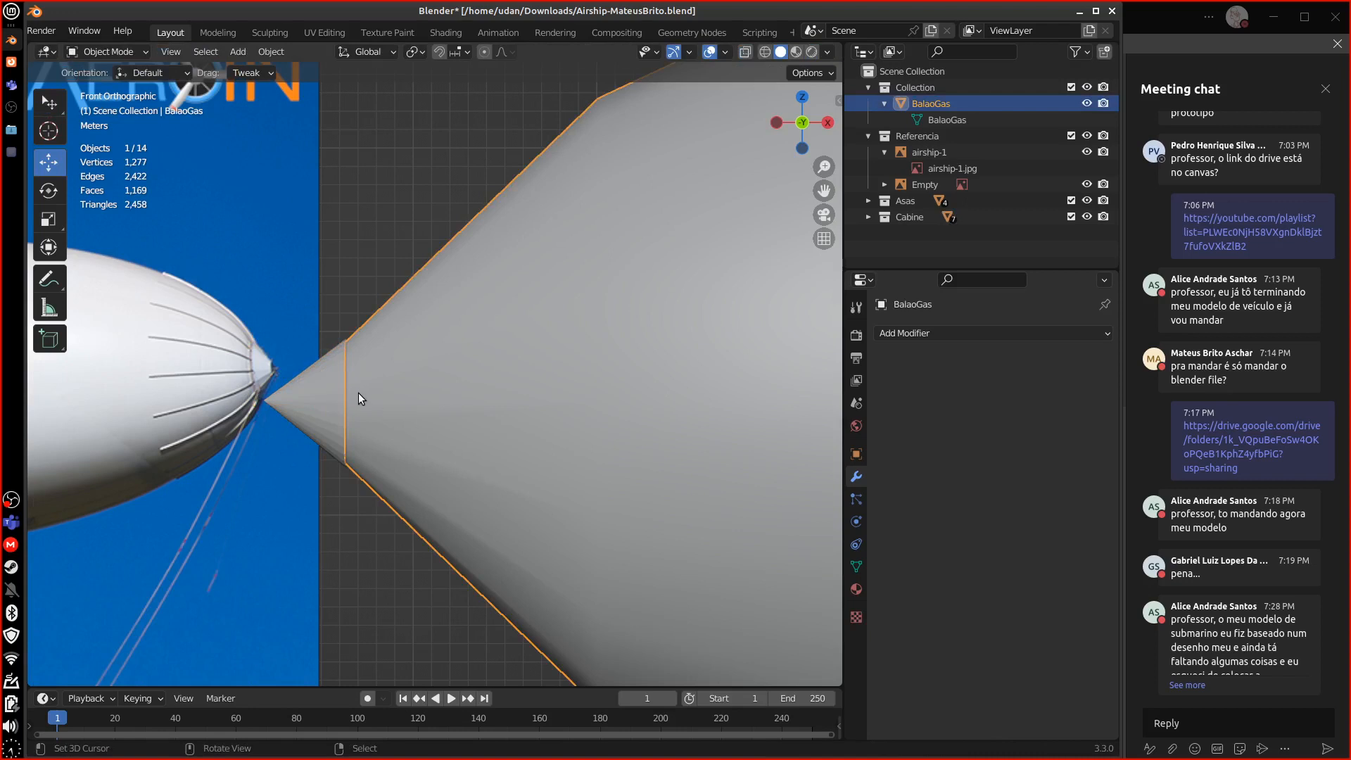
right_click(319, 395)
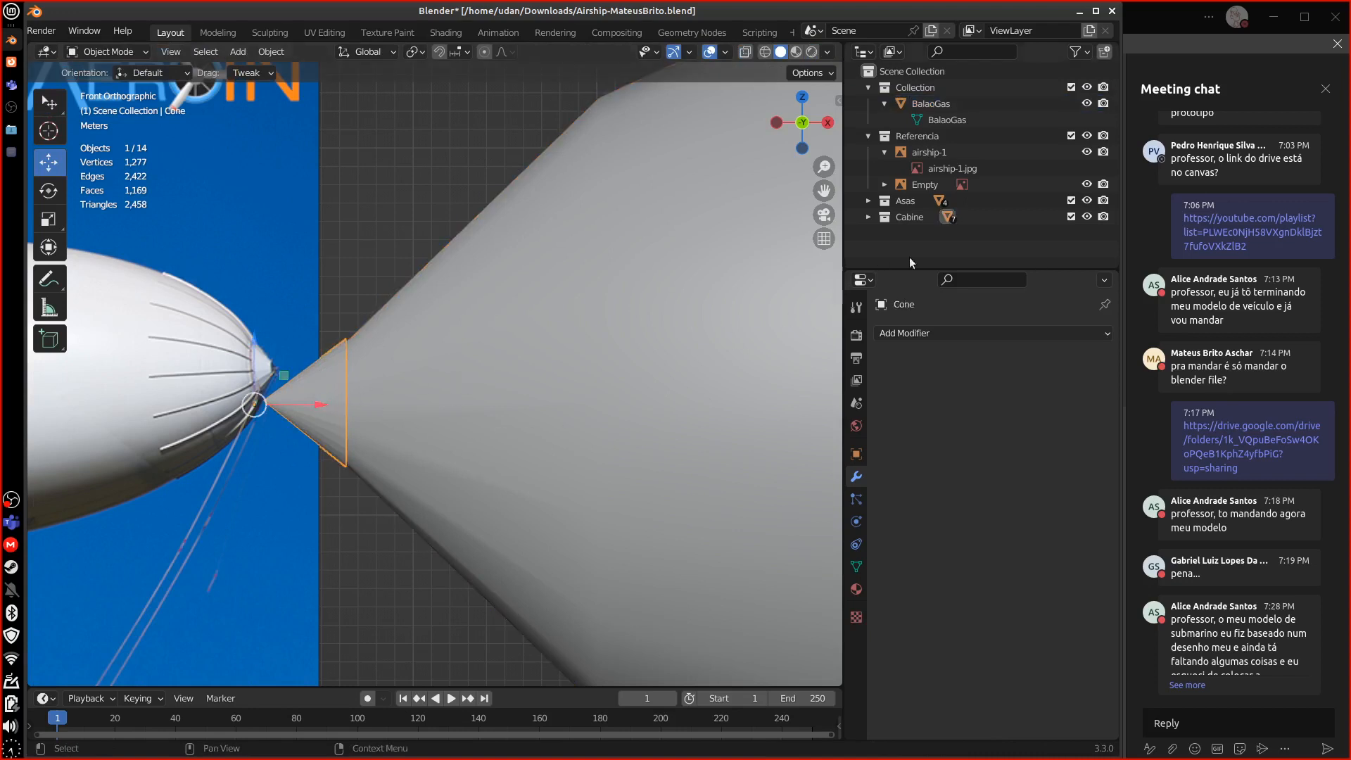
- Expand the Cabine collection and its nested objects down to the wheel parts, enlarging the Outliner to show the whole hierarchy
left_click(868, 217)
left_click_drag(928, 270, 935, 384)
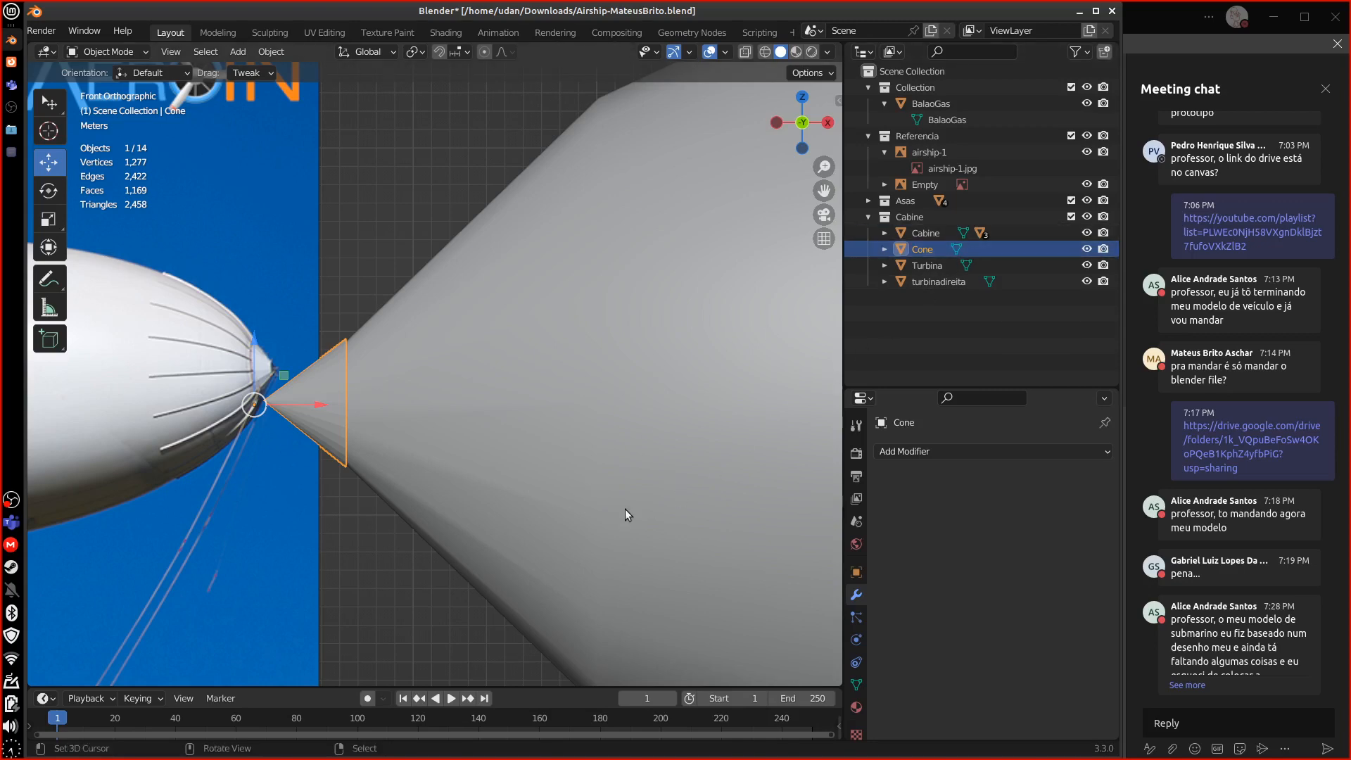
scroll(625, 509, "down", 6)
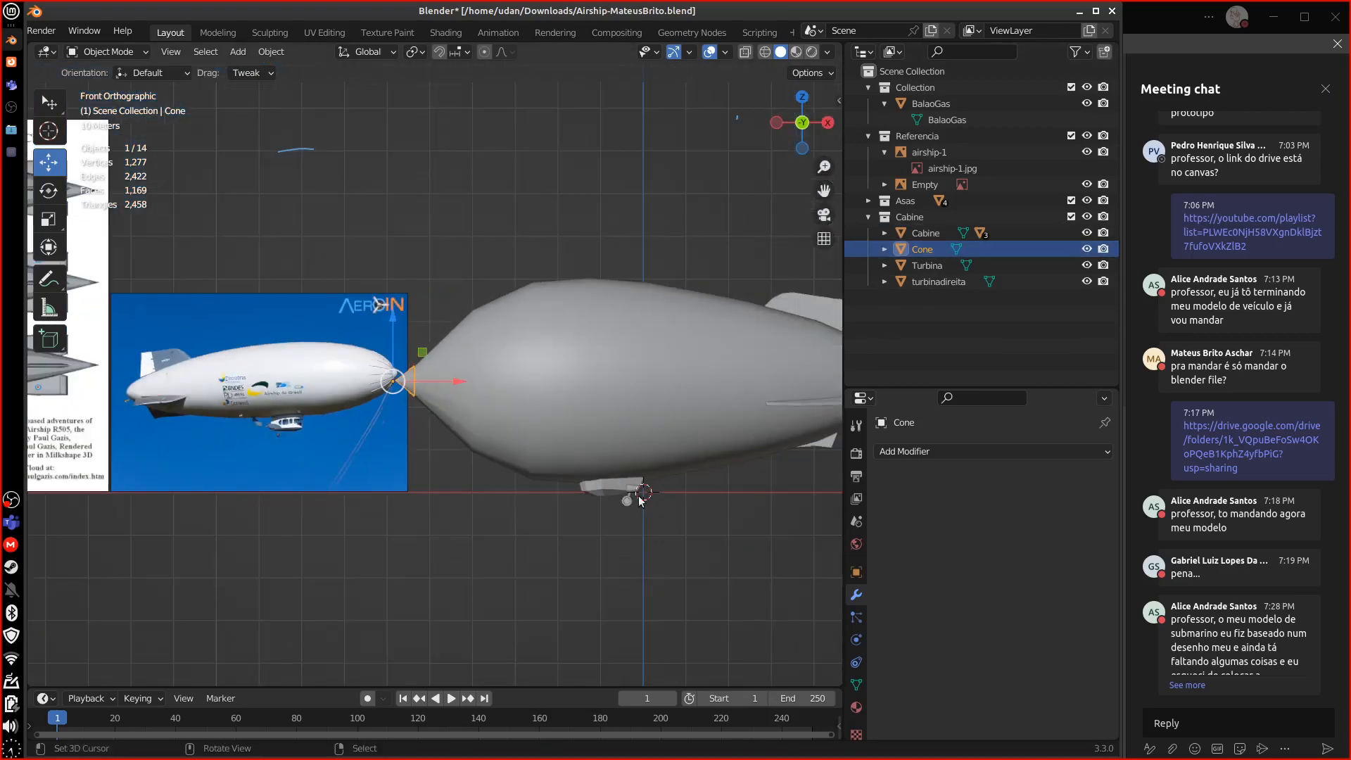
middle_click_drag(799, 525, 627, 541, "shift")
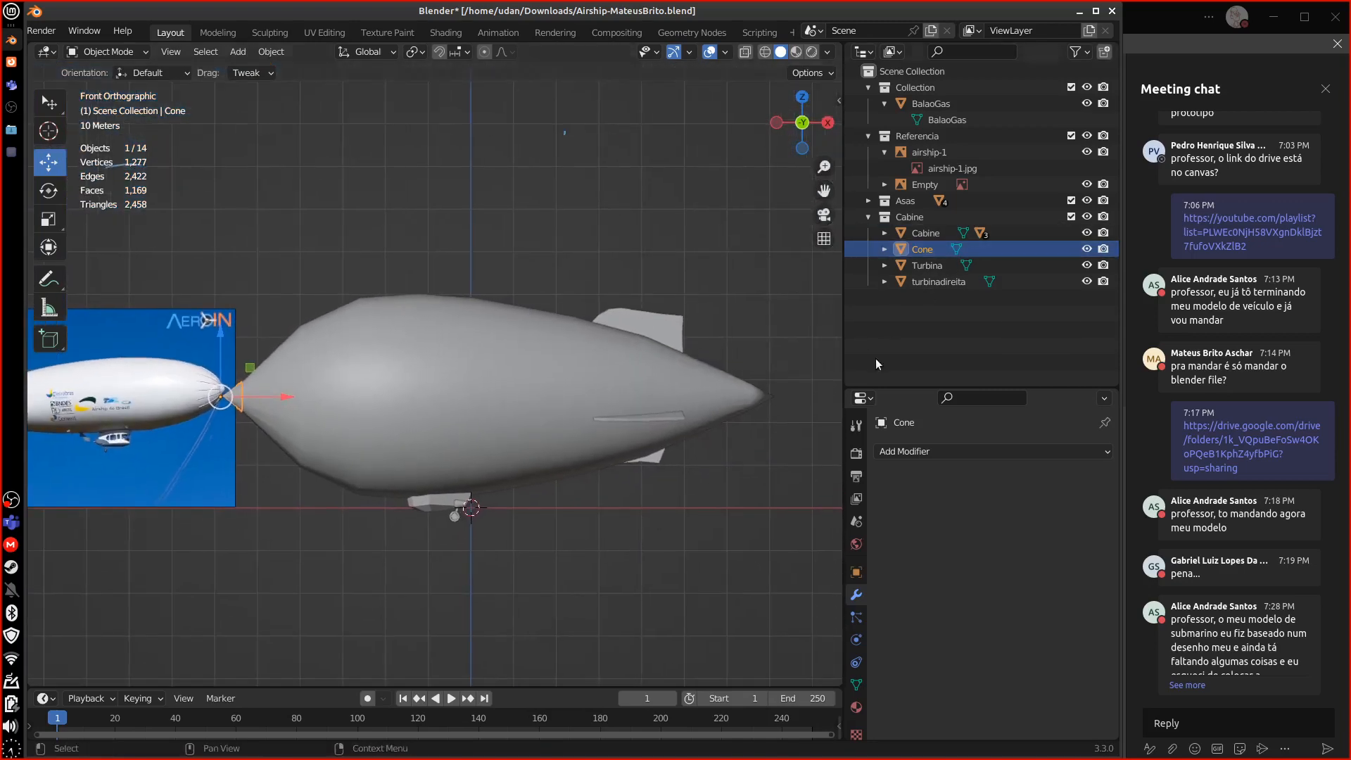
left_click(884, 232)
left_click(900, 265)
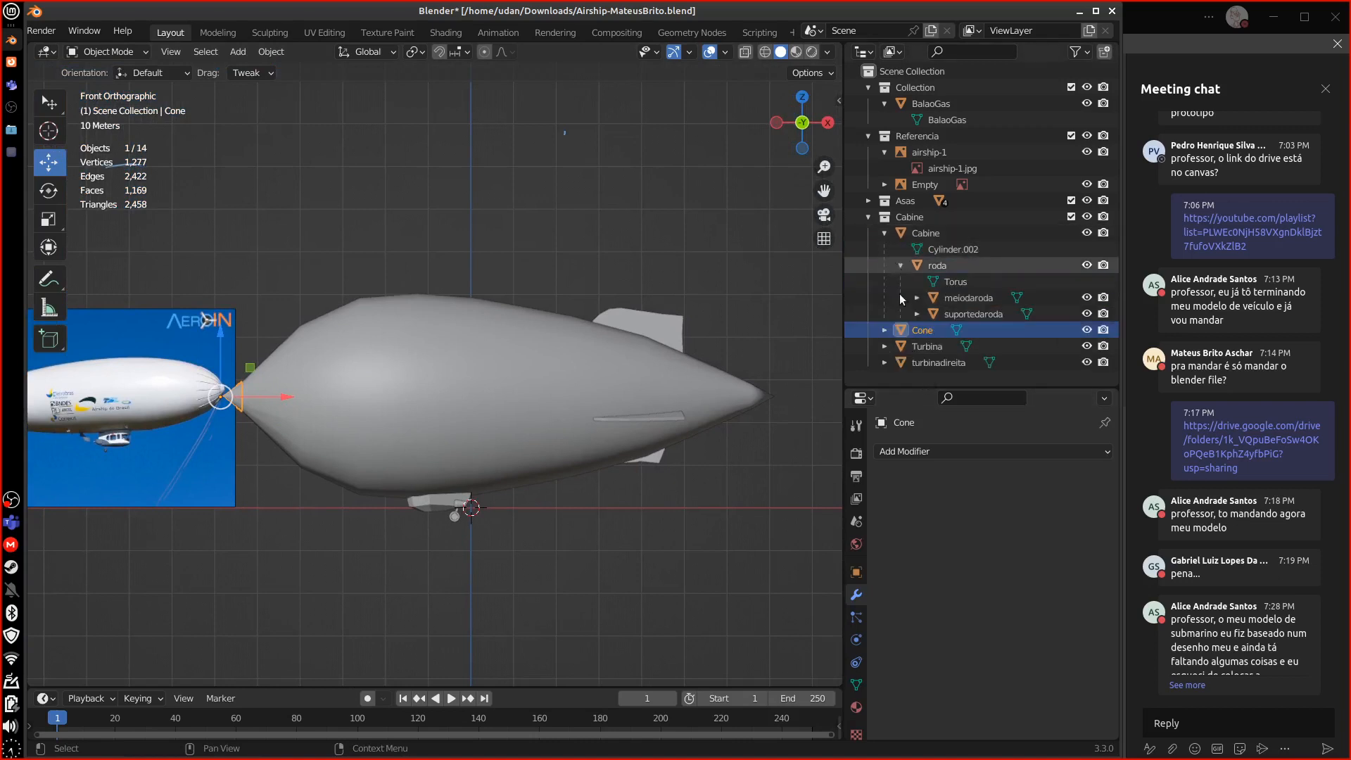
left_click(917, 298)
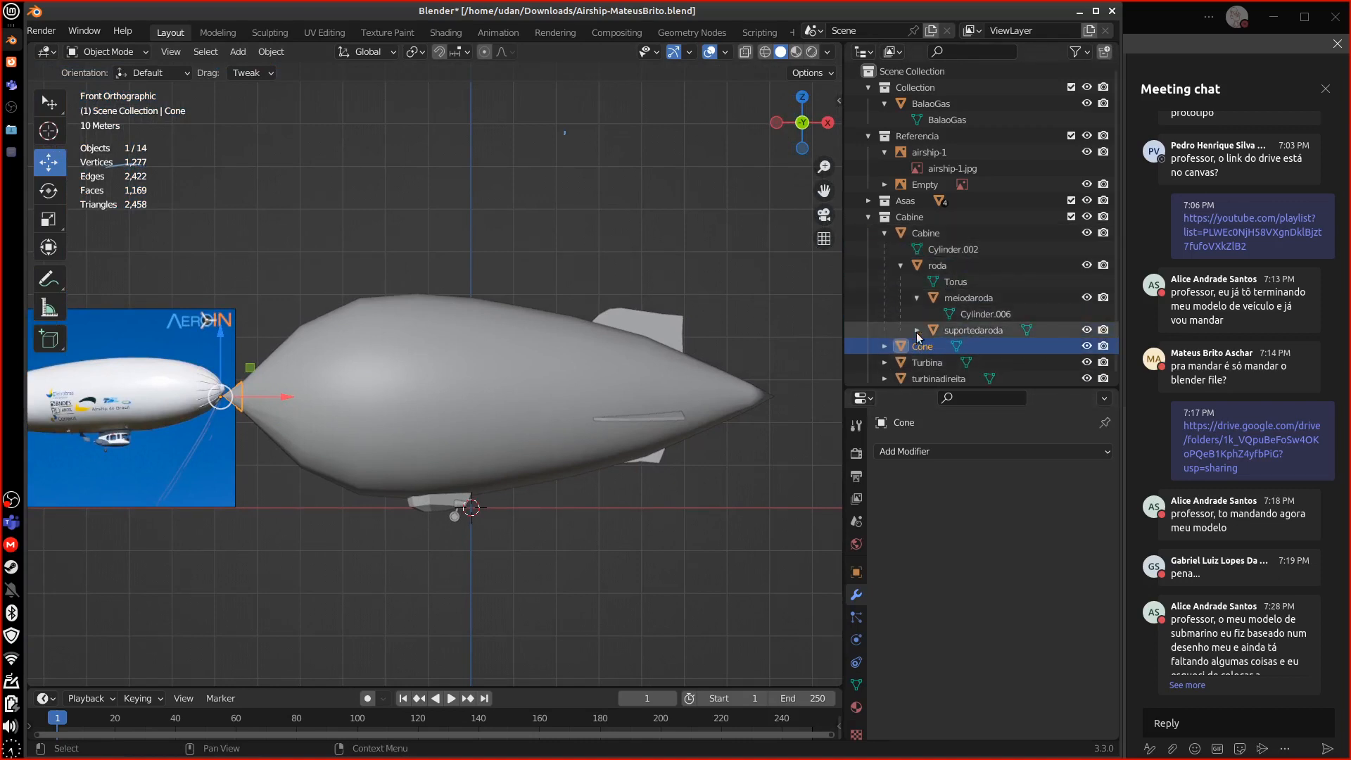
left_click(917, 330)
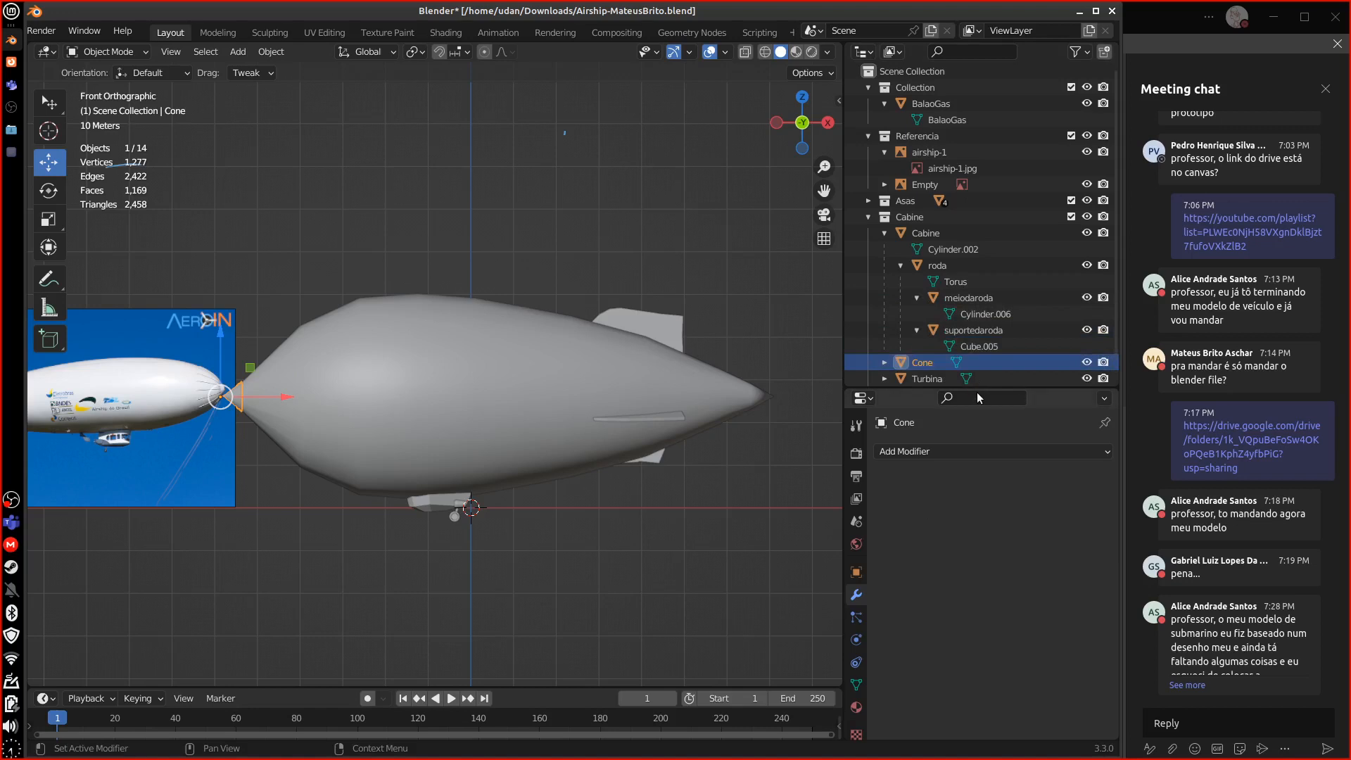
left_click_drag(1018, 388, 1014, 438)
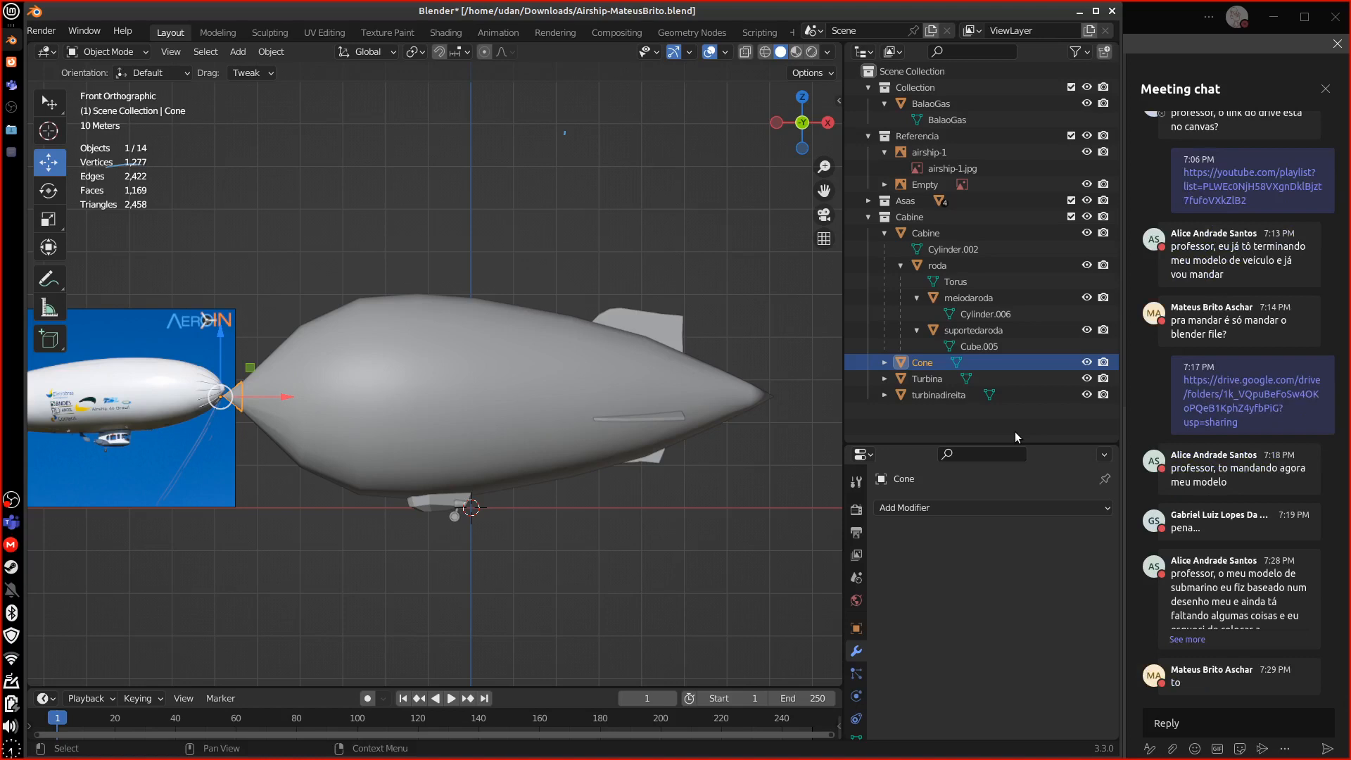
- Rename the meiodaroda object as MeioRoda
double_click(965, 298)
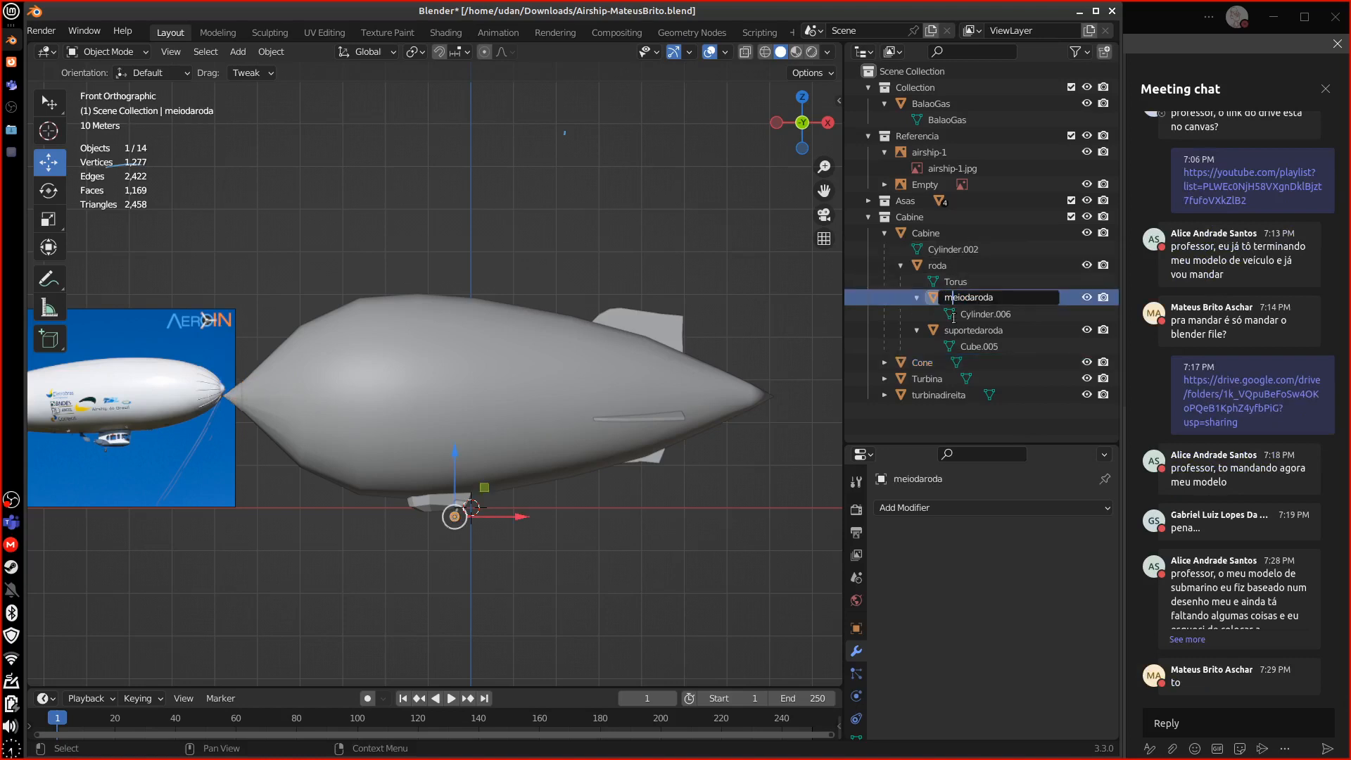
key("BackSpace")
type("M")
key("BackSpace")
key("BackSpace")
key("BackSpace")
key("BackSpace")
key("BackSpace")
type("Roda")
key("Return")
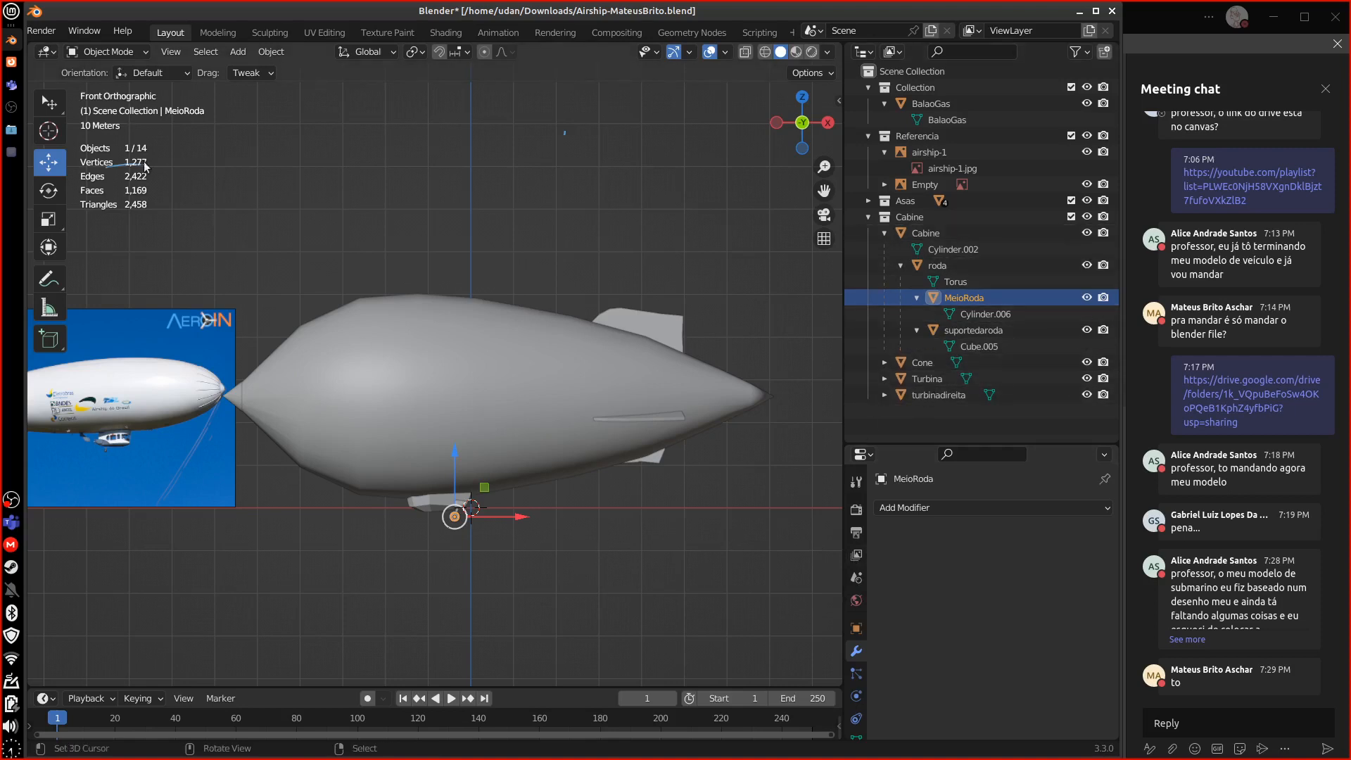
- Select every object in the Cabine collection, from Cabine through turbinadireita, and move them into the main Collection
left_click(49, 103)
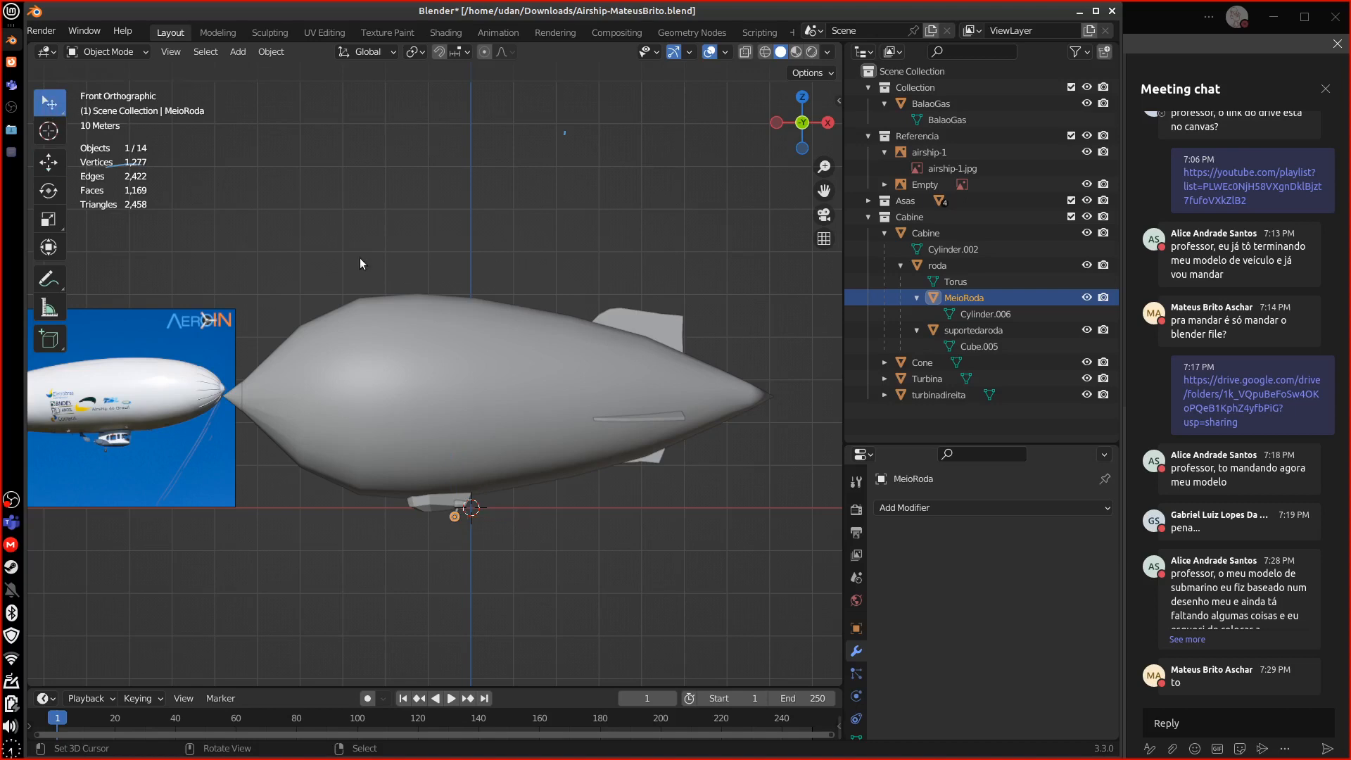
middle_click_drag(609, 584, 610, 597)
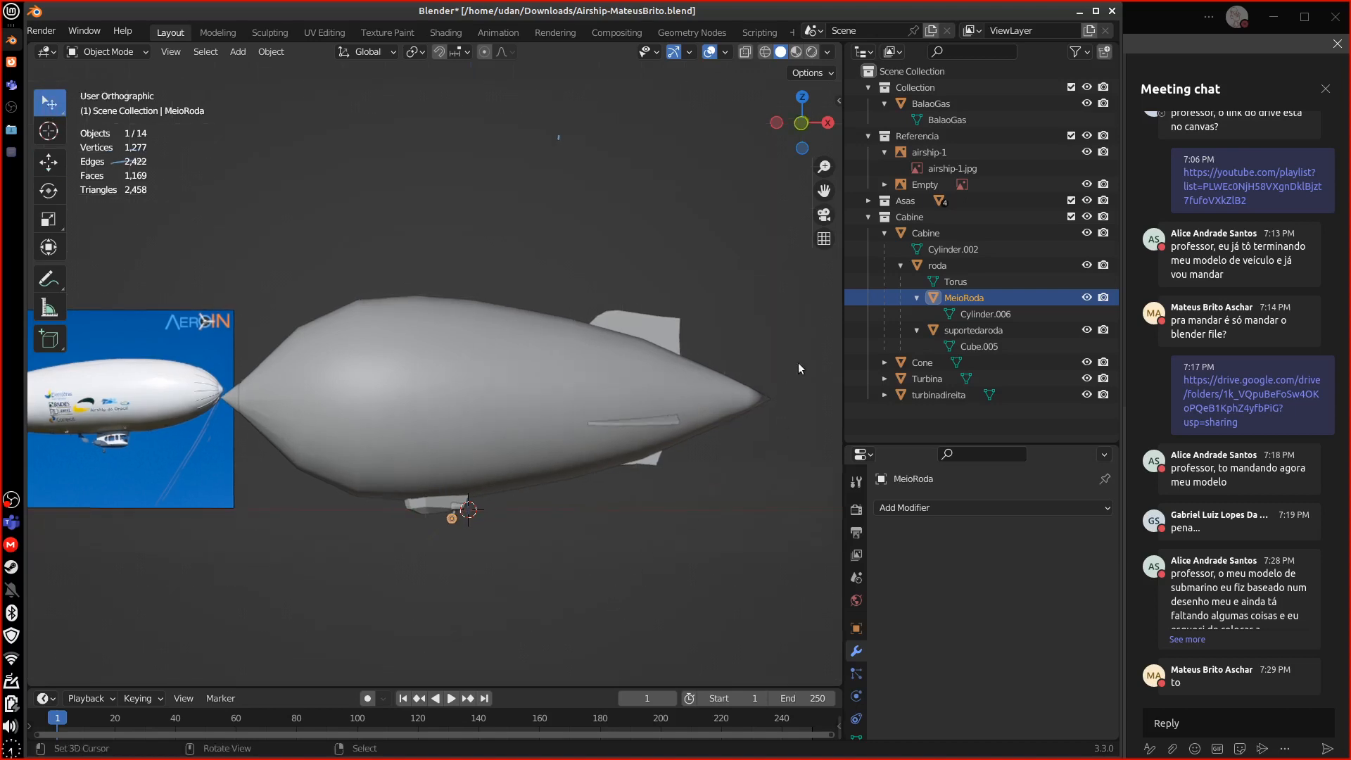
left_click(939, 234)
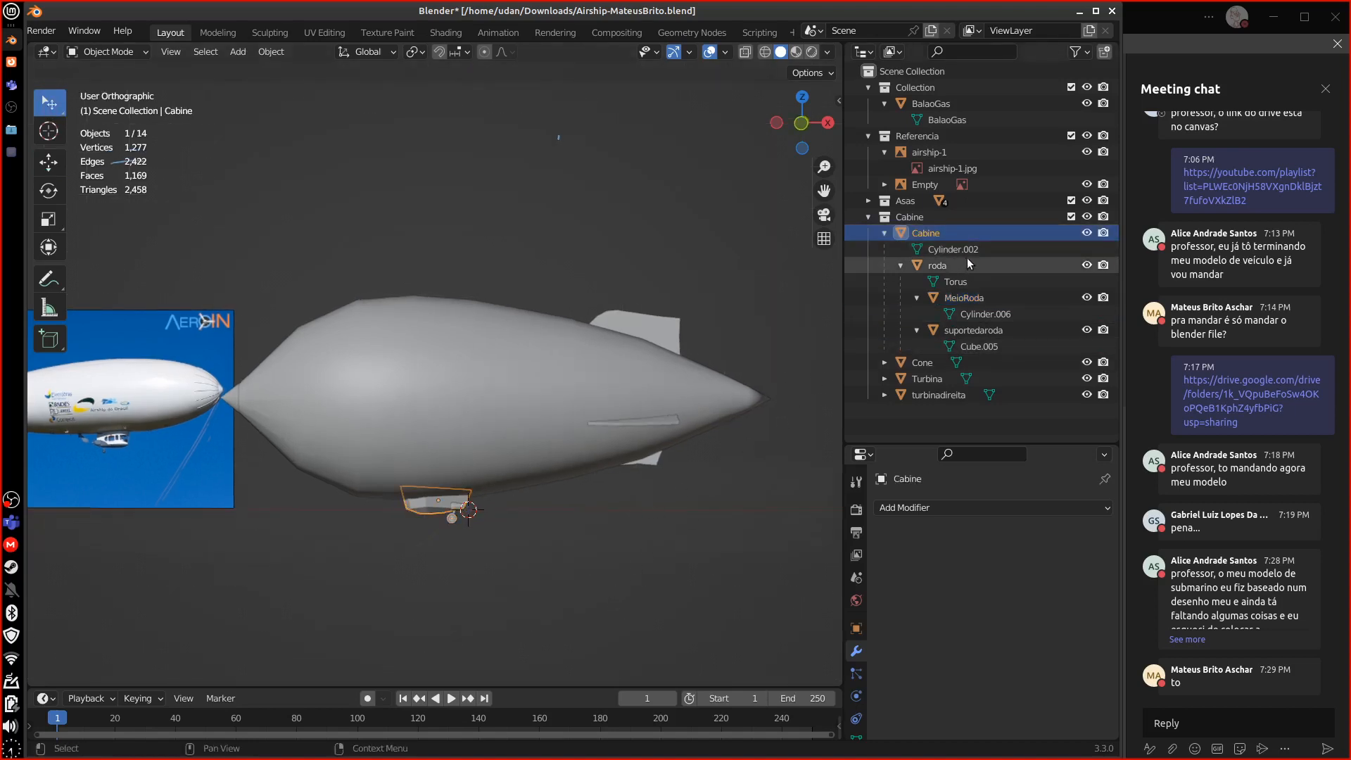
left_click(948, 394, "shift")
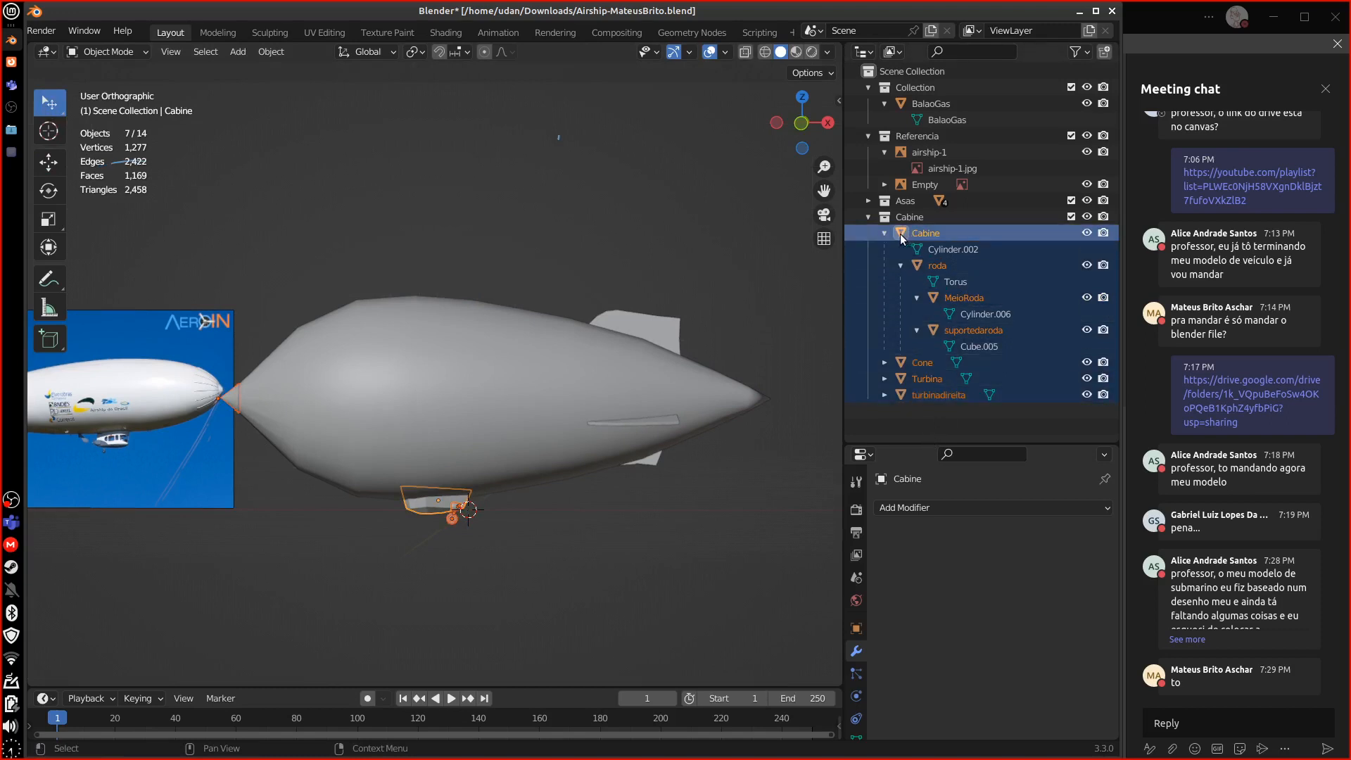
left_click_drag(901, 237, 914, 87)
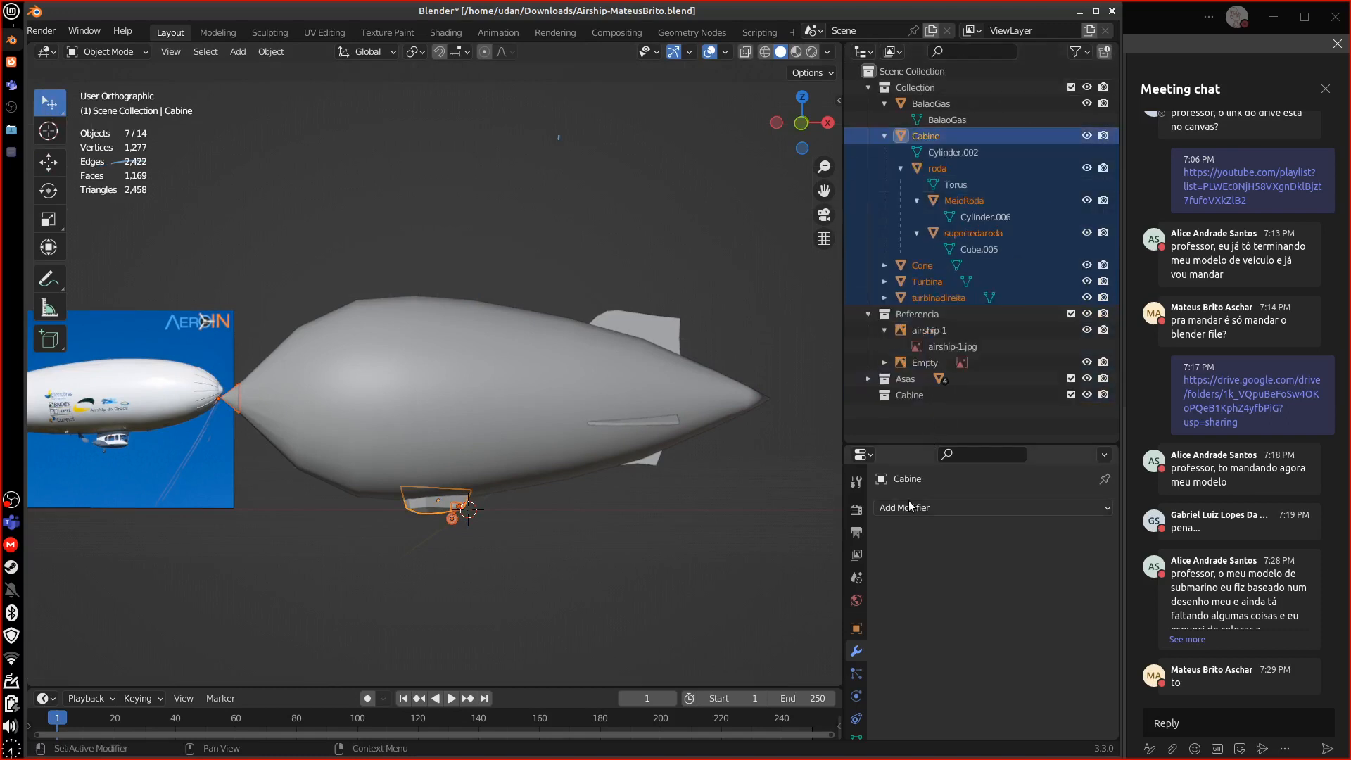
- Move the four fin objects from the Asas collection into the main Collection, and collapse the Cabine and BalaoGas entries
left_click(868, 379)
left_click(934, 395)
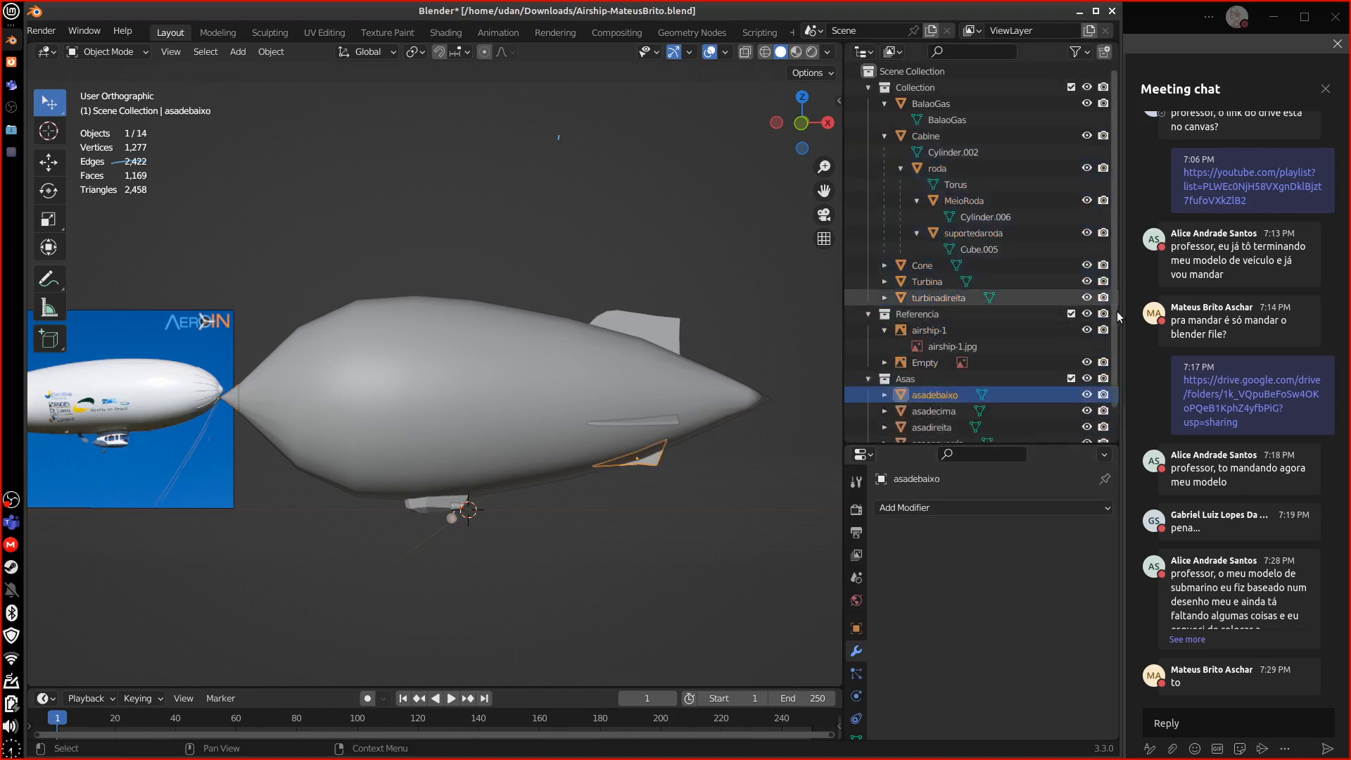
scroll(1111, 320, "down", 2)
left_click(985, 410, "shift")
left_click_drag(980, 373, 910, 71)
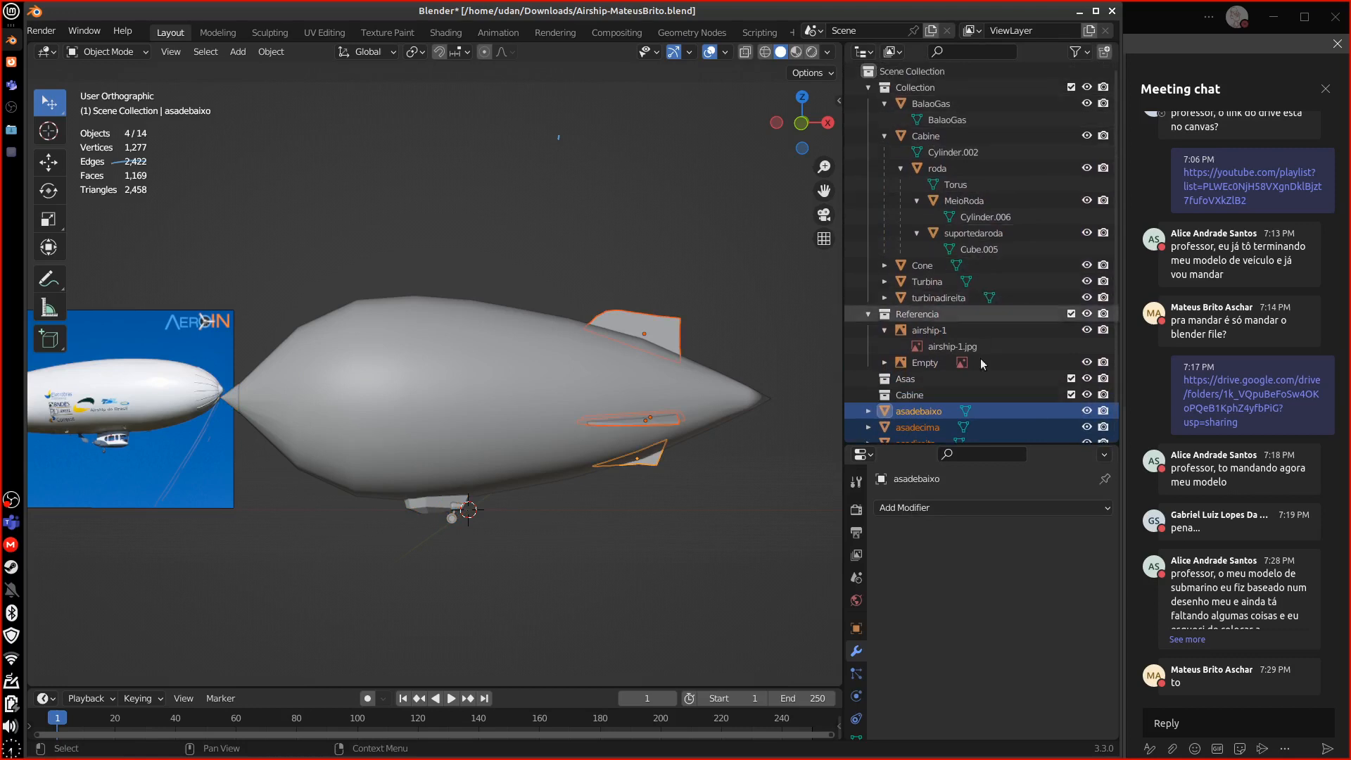
left_click_drag(915, 412, 922, 100)
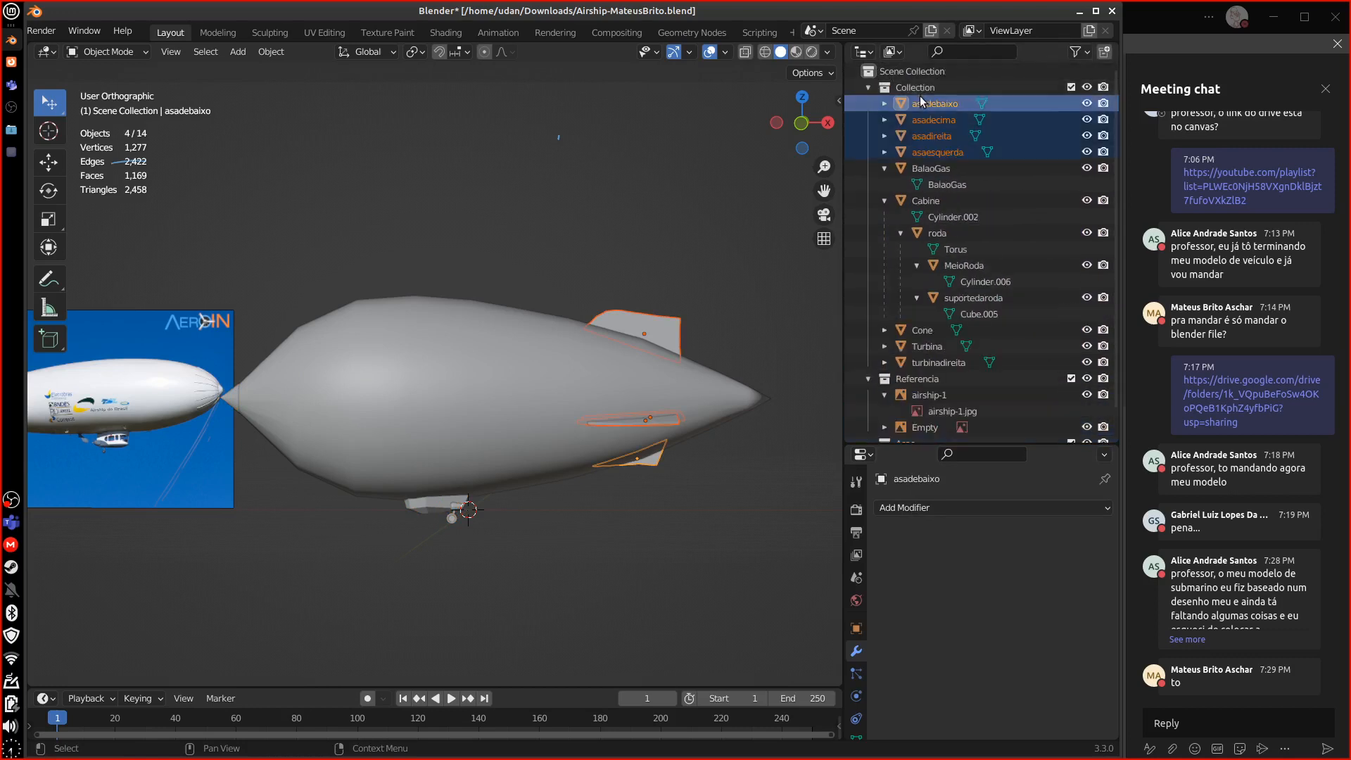
left_click(884, 201)
left_click(884, 168)
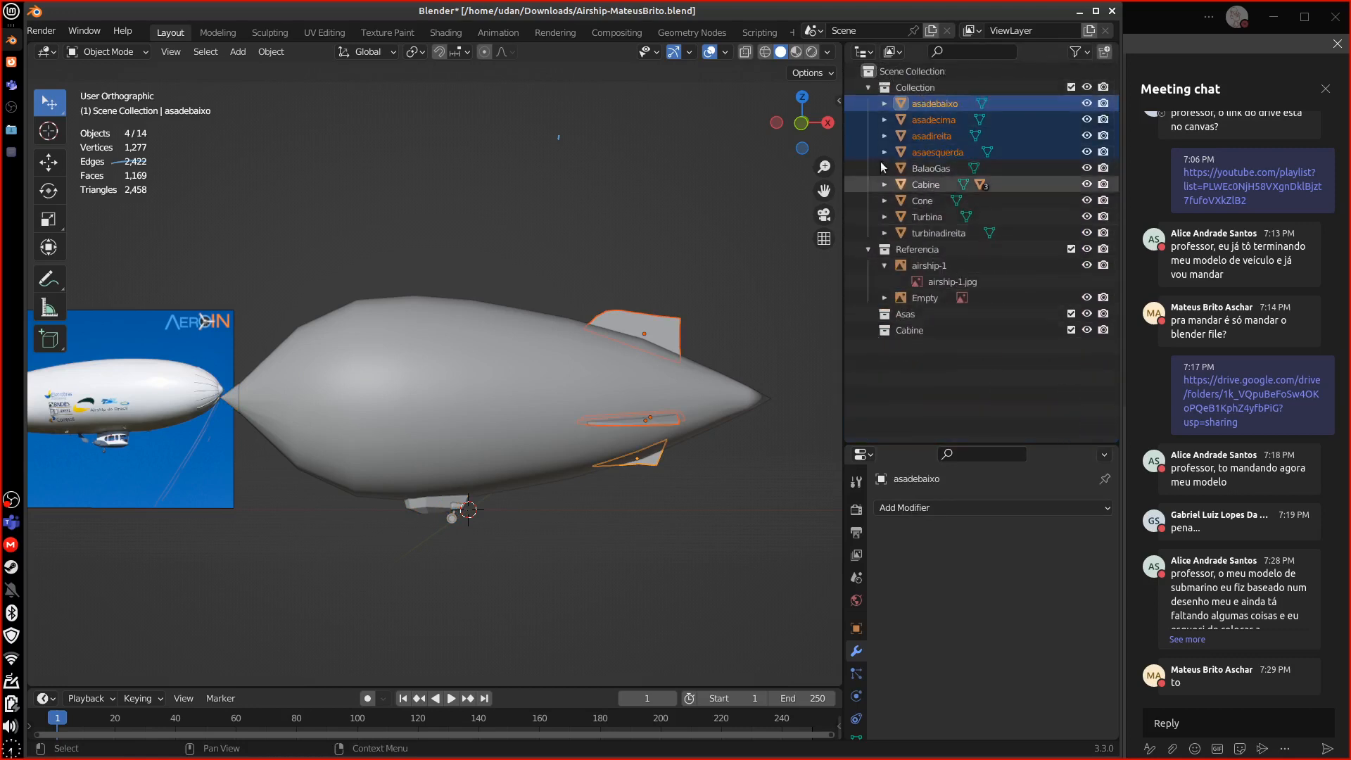
- Delete the empty Cabine and Asas collections
left_click(913, 332)
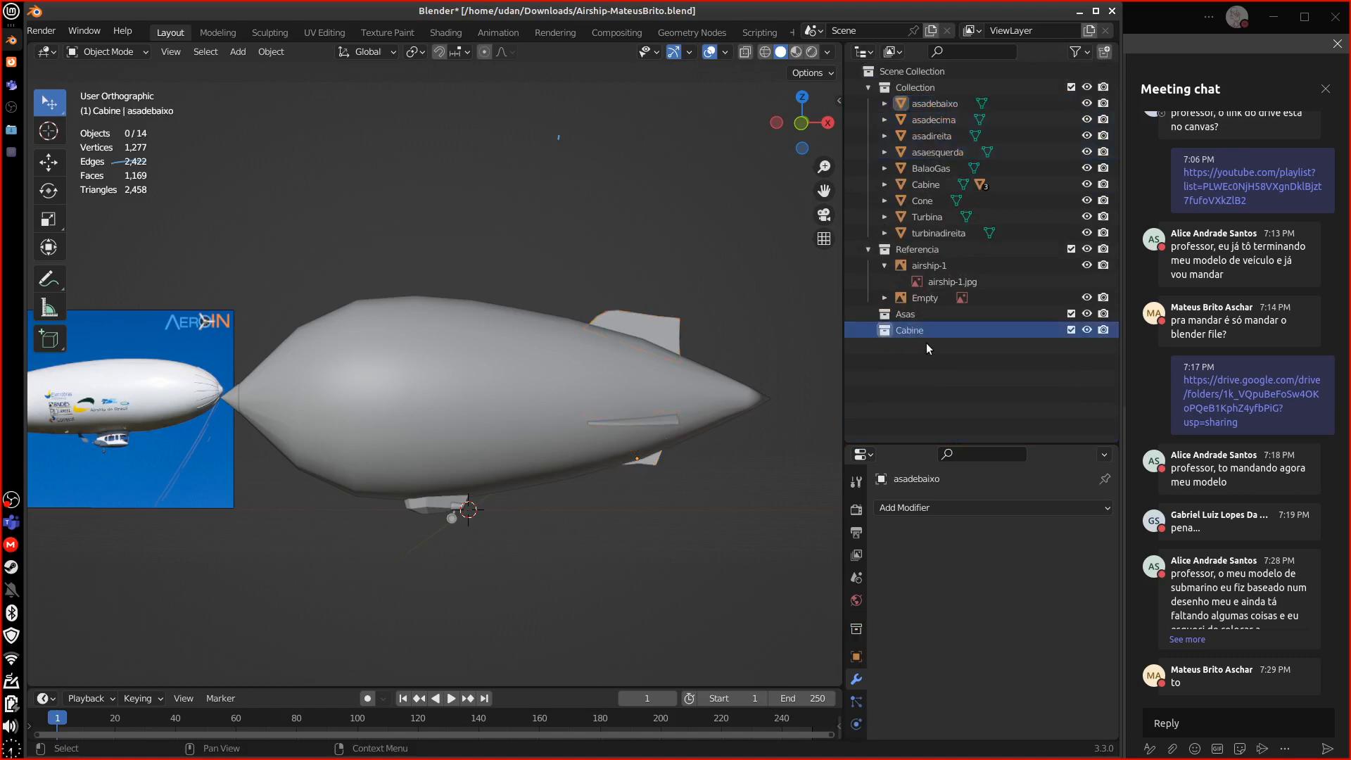
key("Delete")
left_click(912, 315)
key("Delete")
- Rename the main Collection as Zeppelin
left_click(920, 88)
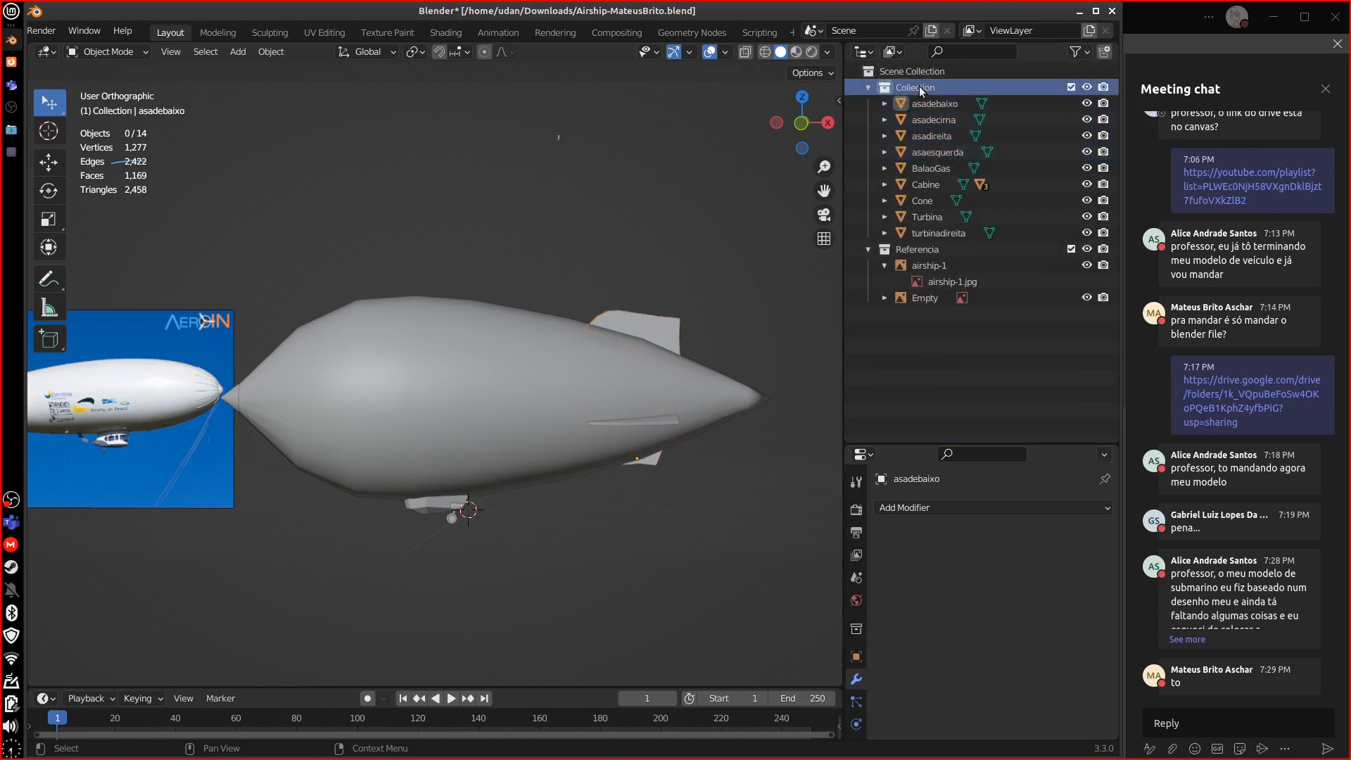
double_click(925, 88)
type("Z")
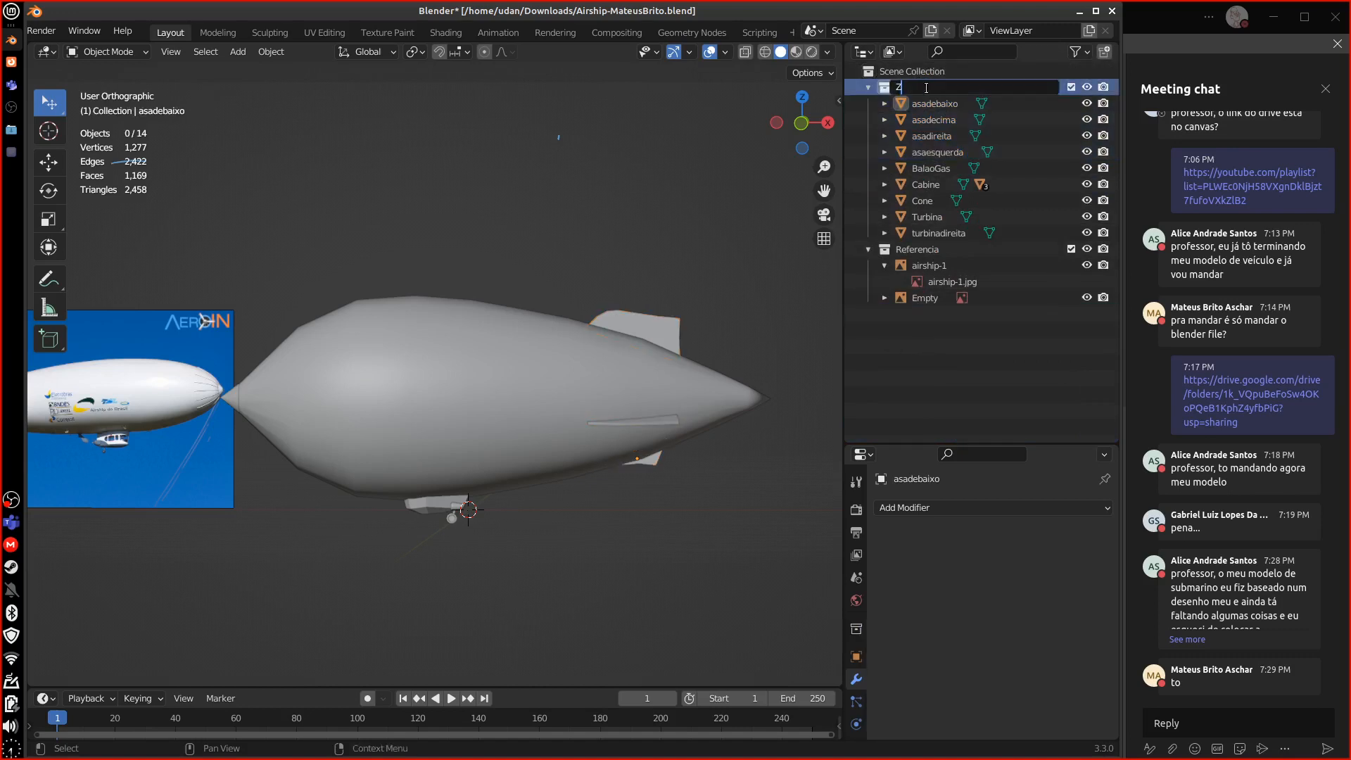
type("eppelin")
key("Return")
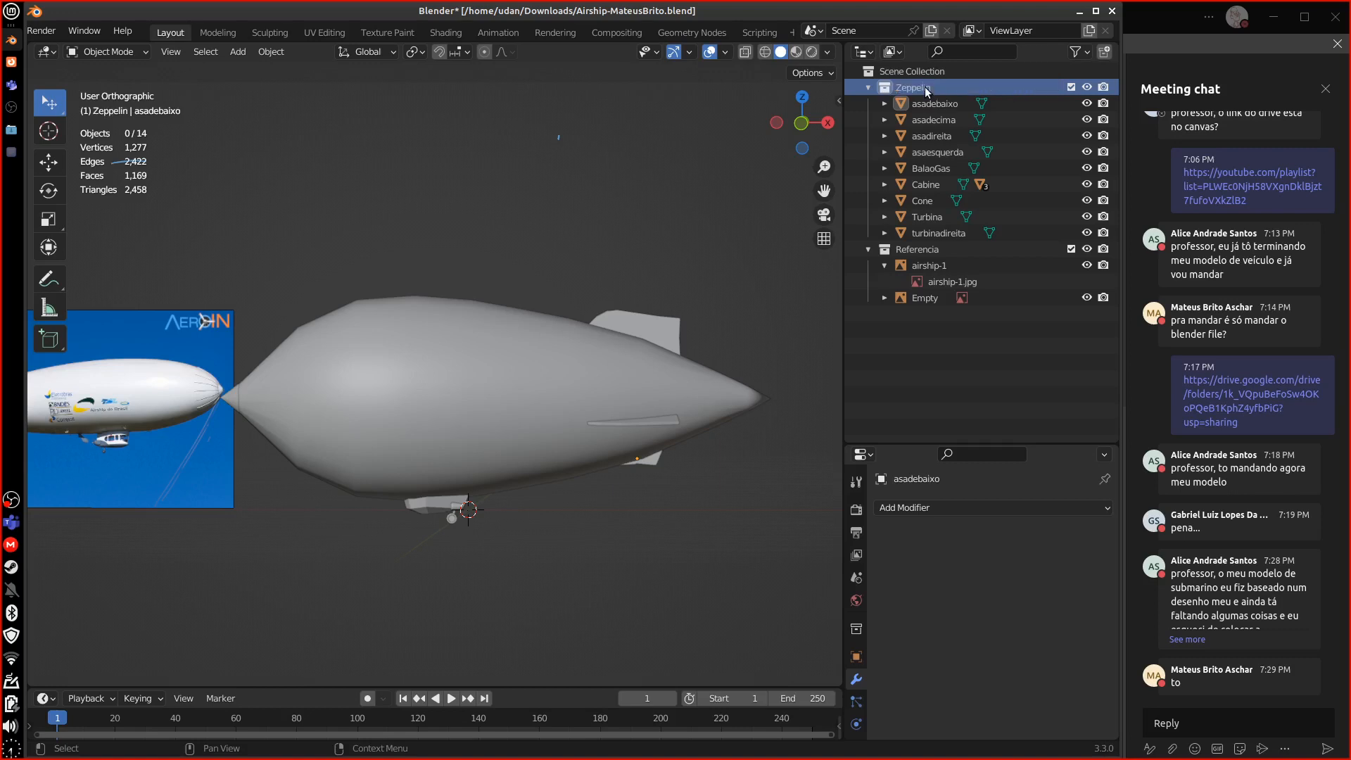
- Check the Zeppelin collection's contents by selecting all its top-level objects, then only the asaesquerda fin and the turbinadireita turbine
middle_click_drag(657, 507, 670, 539)
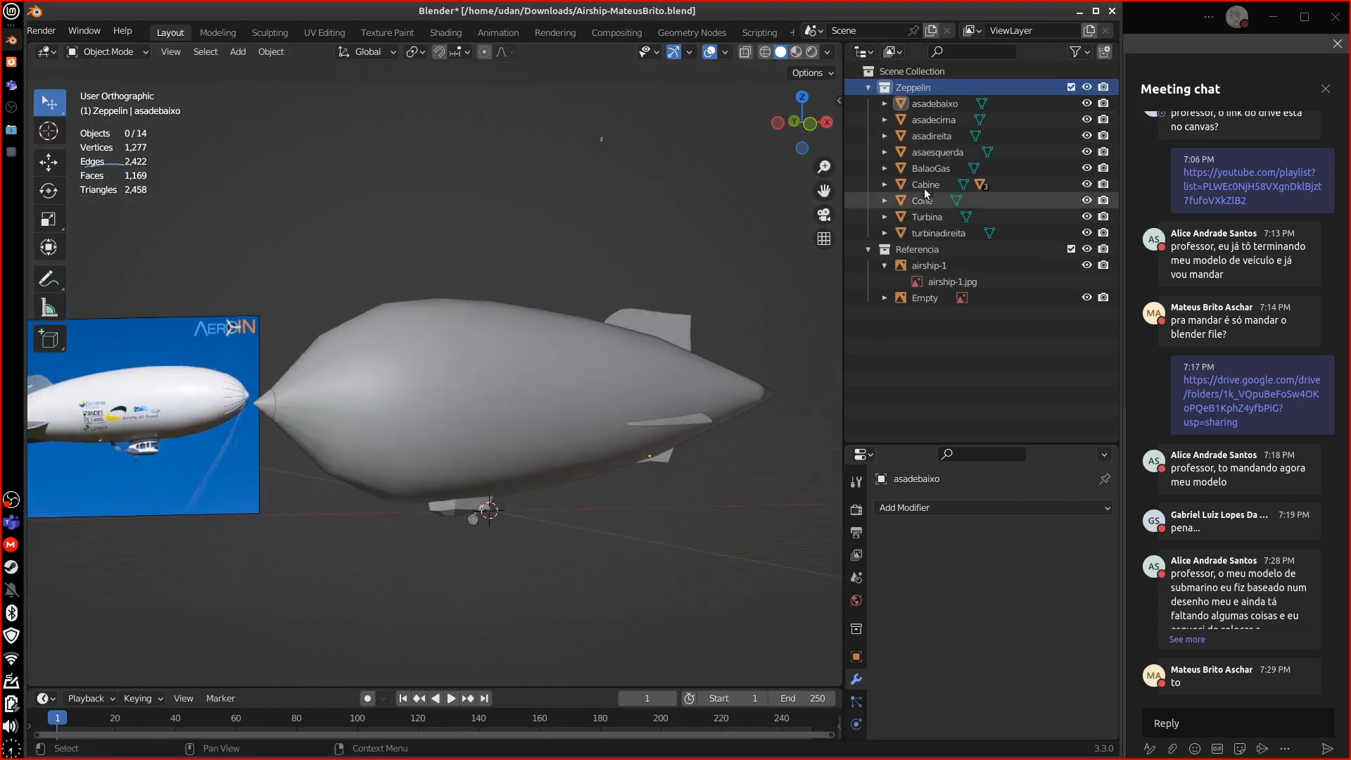
left_click_drag(926, 229, 934, 103)
middle_click_drag(590, 683, 529, 676)
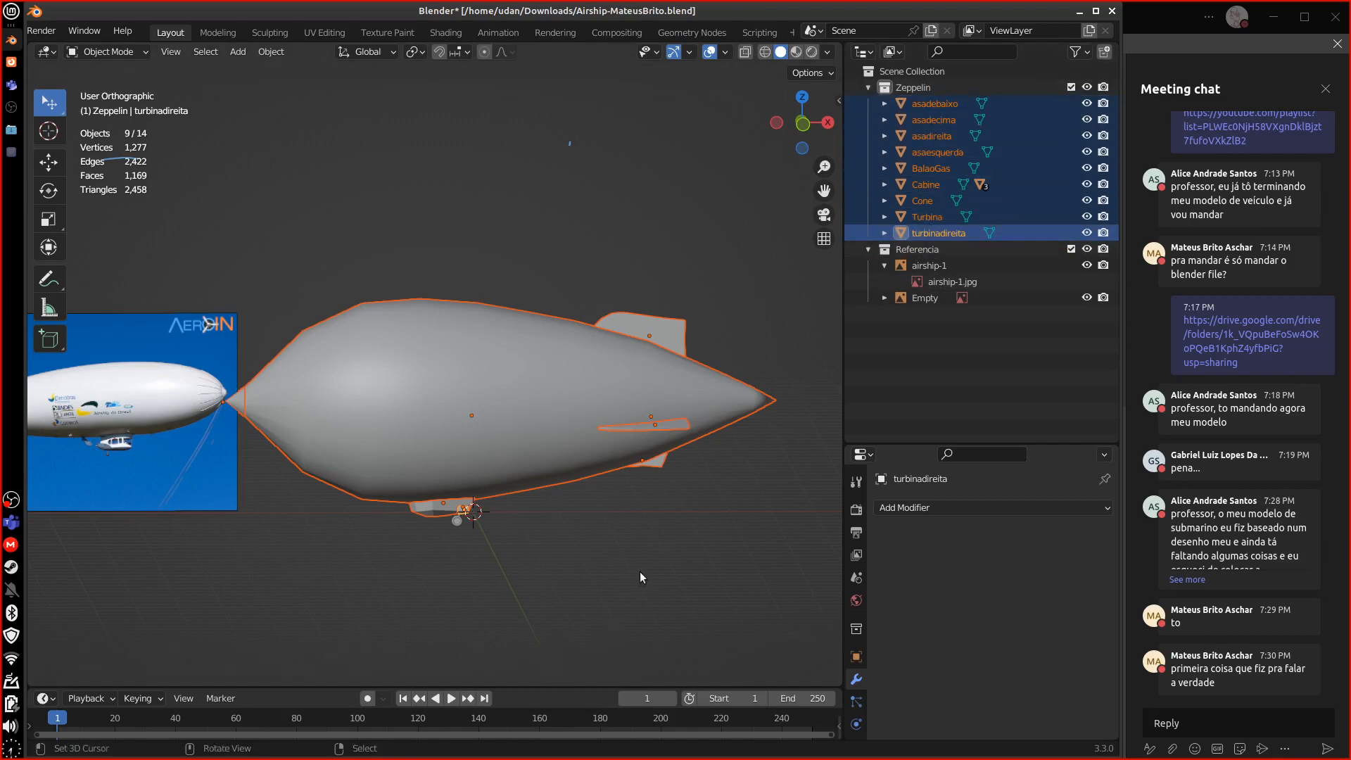
middle_click_drag(640, 571, 703, 412)
left_click(698, 435)
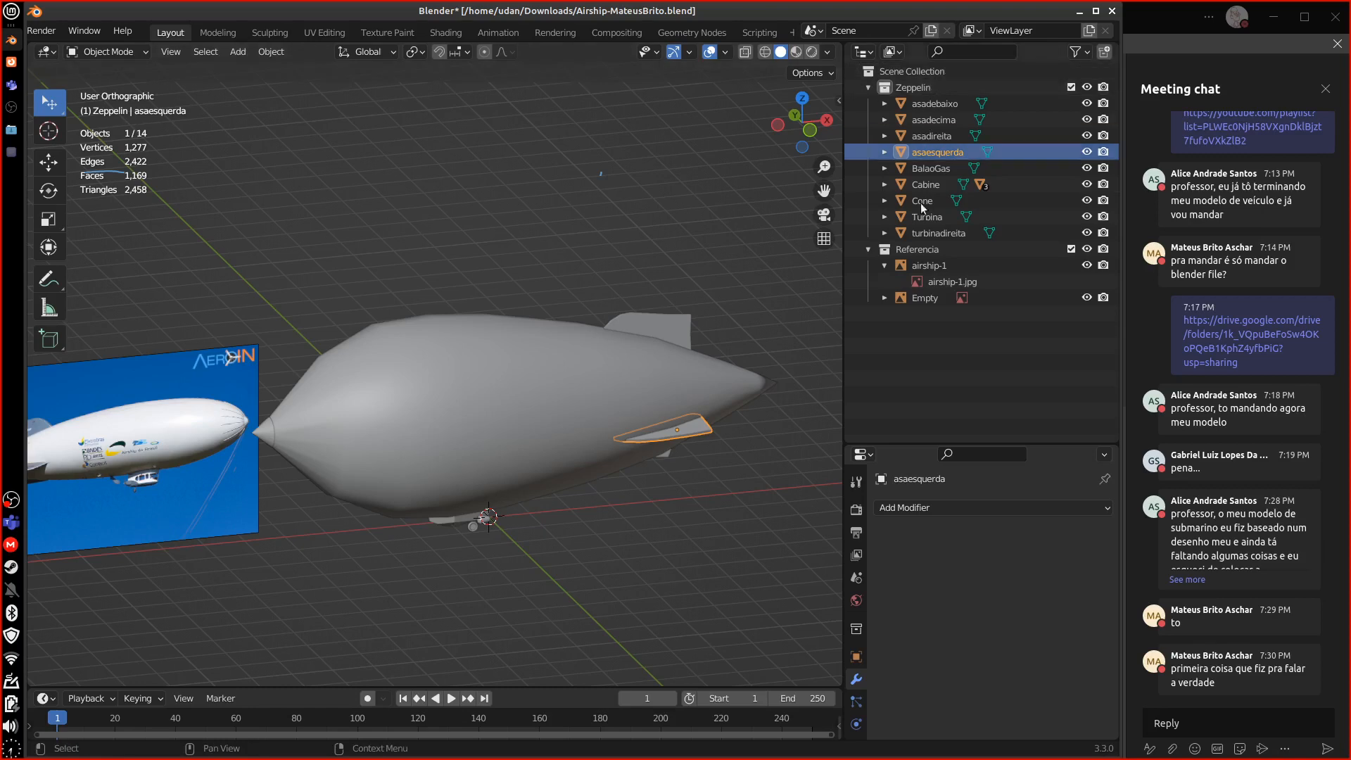
left_click(930, 233)
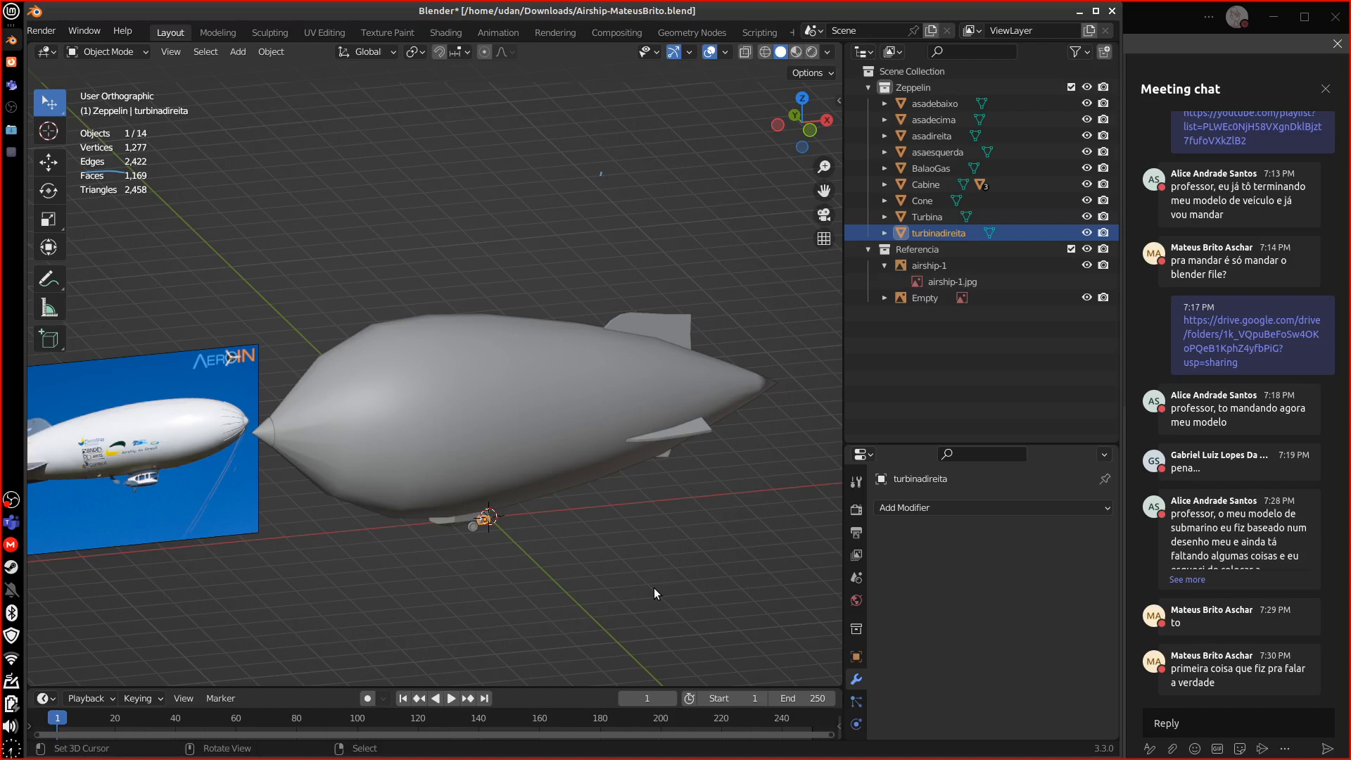
- Expand the Cabine hierarchy and inspect its wheel parts by selecting roda, MeioRoda and suportedaroda in turn
left_click(885, 185)
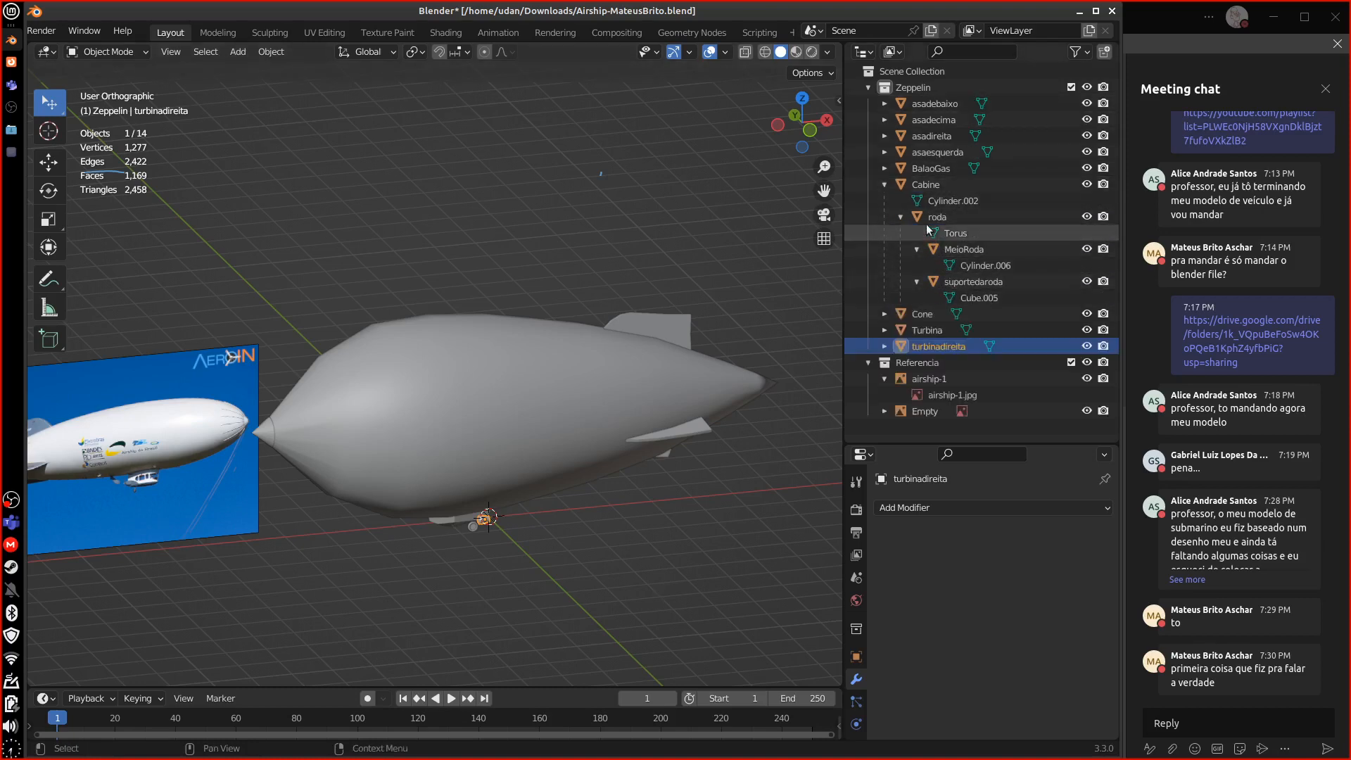
left_click(900, 217)
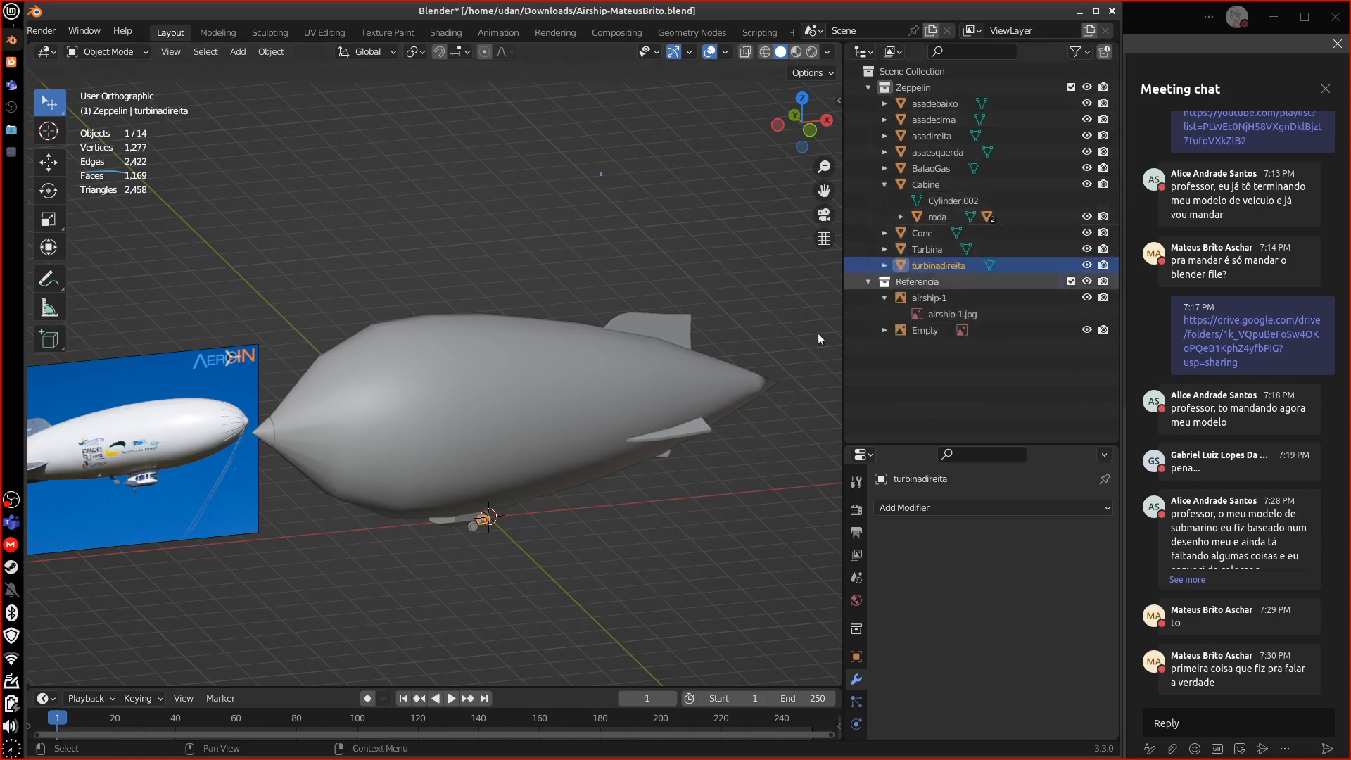
left_click(900, 216)
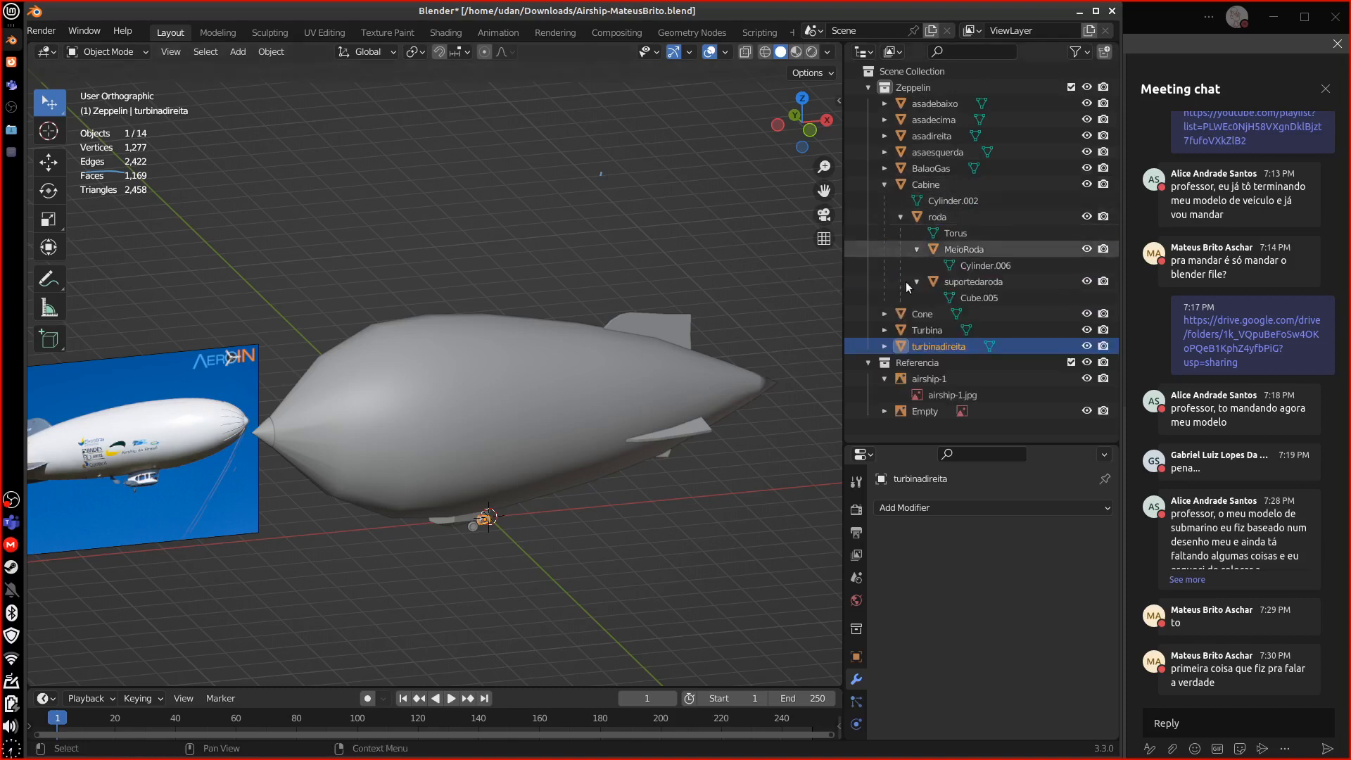
left_click(937, 217)
left_click(965, 251)
left_click(976, 283)
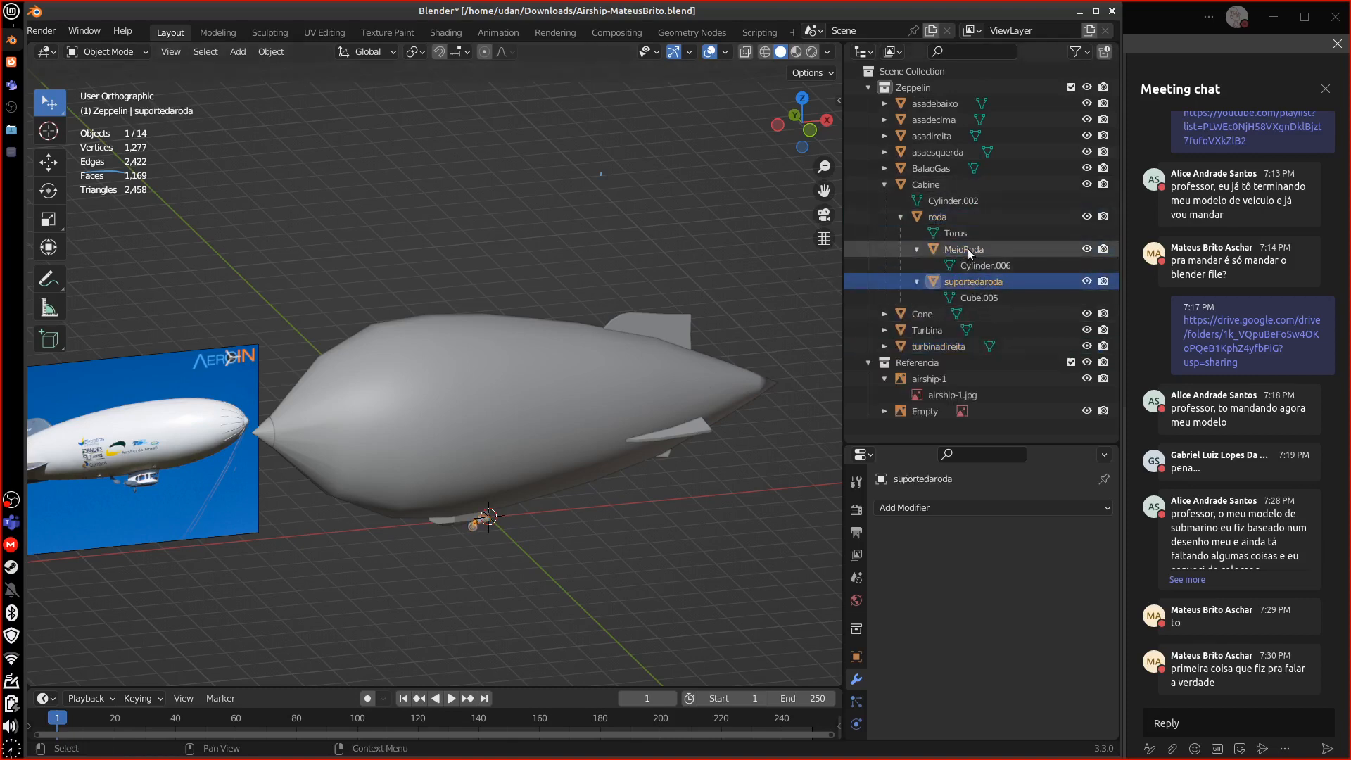
left_click(969, 249)
left_click(951, 219)
left_click(976, 282)
middle_click_drag(710, 503, 719, 454)
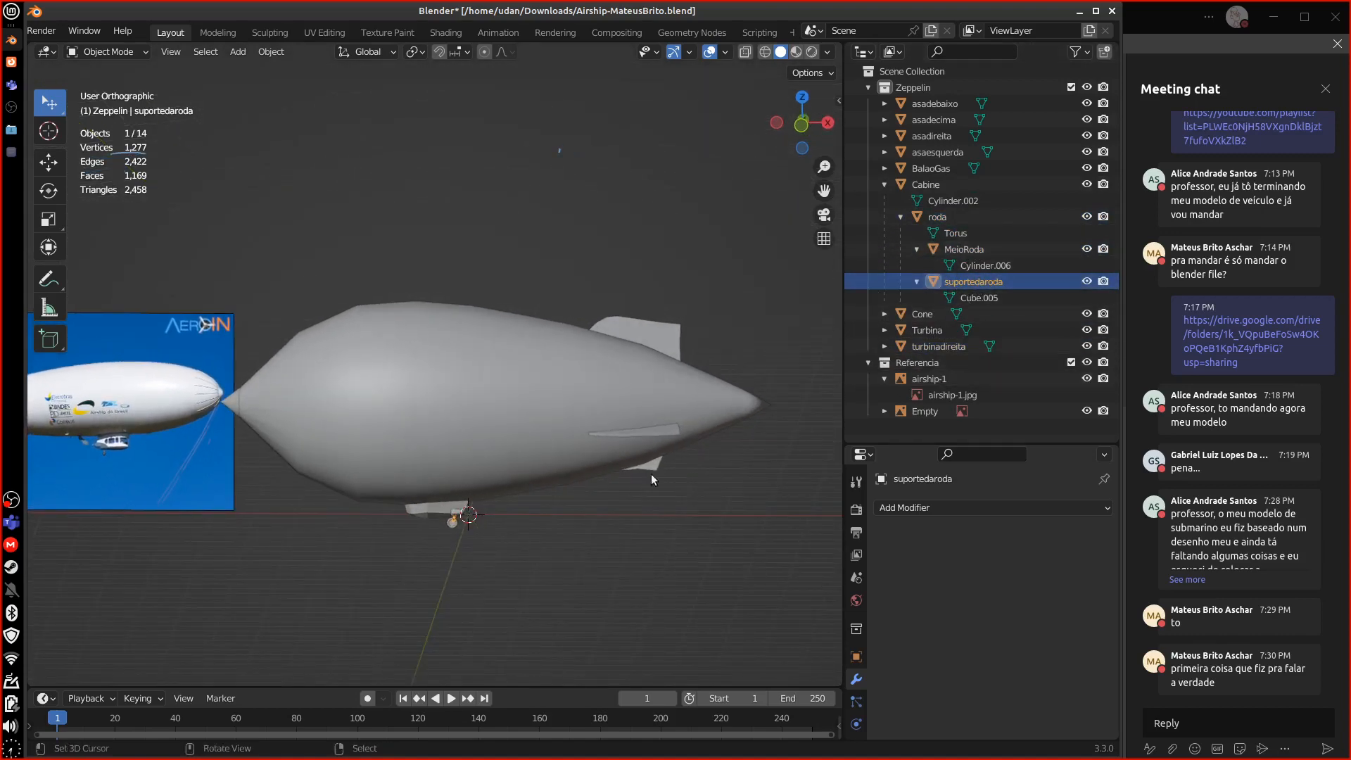
- Inspect the BalaoGas envelope and the asaesquerda fin, collapse the Cabine hierarchy and select the Zeppelin collection
middle_click_drag(555, 595, 517, 479)
scroll(545, 551, "up", 2)
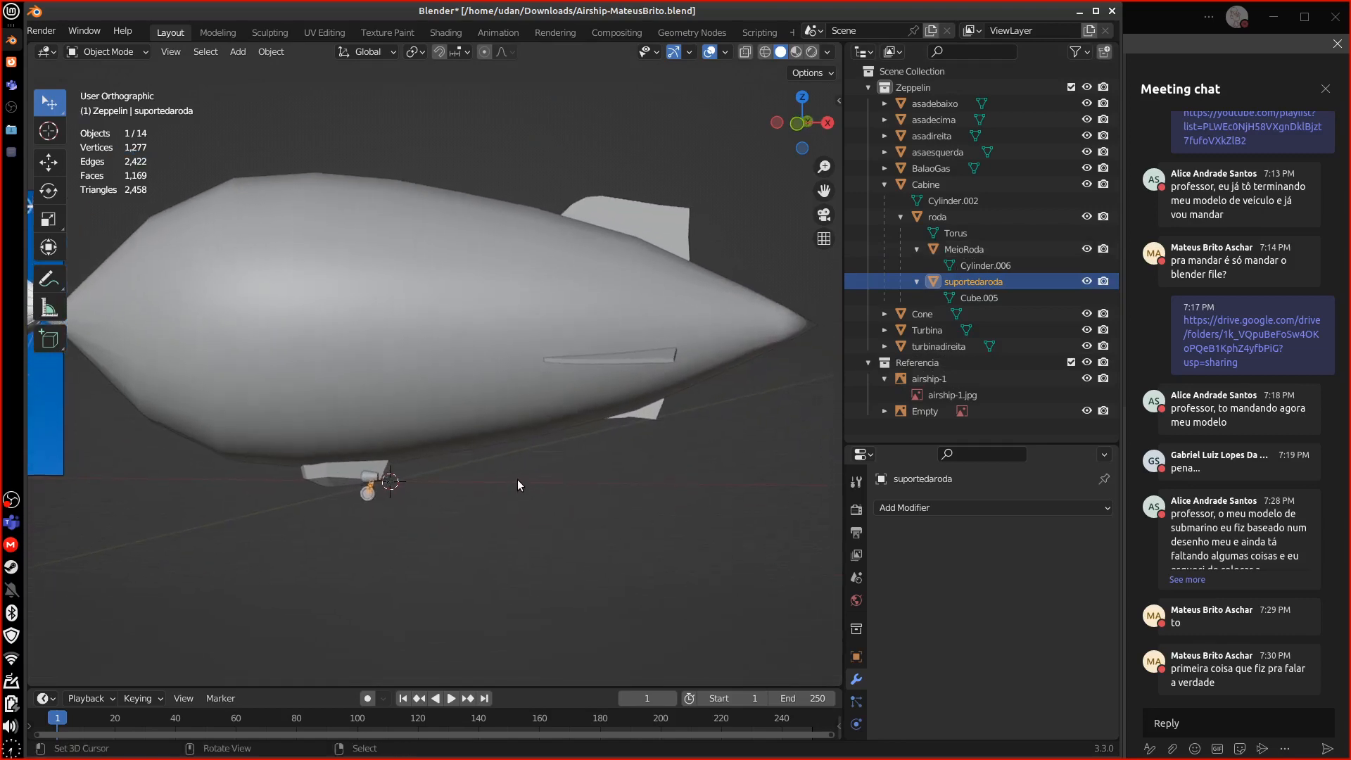
left_click(496, 373)
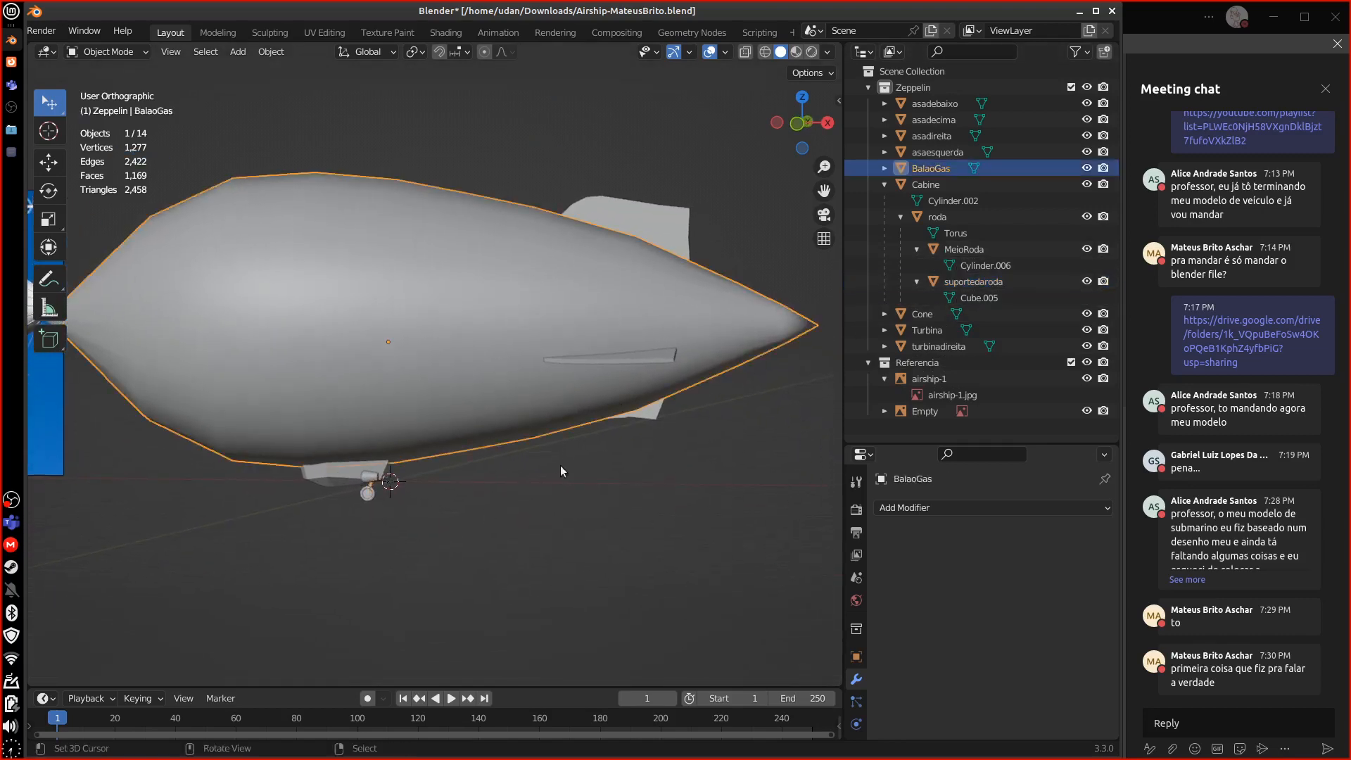
mouse_move(540, 554)
middle_mouse_down()
mouse_move(615, 491)
mouse_move(543, 523)
mouse_move(563, 551)
mouse_move(605, 569)
mouse_move(554, 567)
middle_mouse_up()
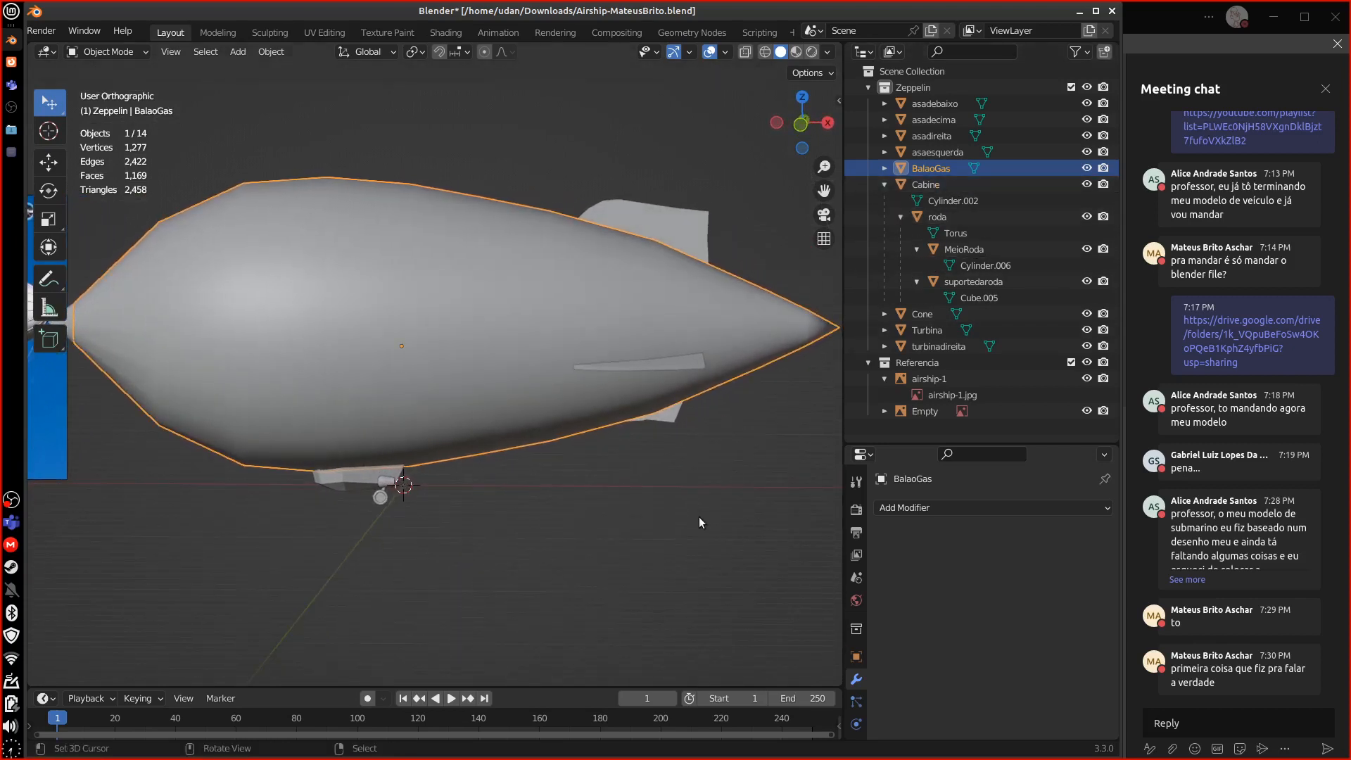
middle_click_drag(508, 577, 521, 509)
left_click(564, 359)
middle_click_drag(589, 427, 636, 478)
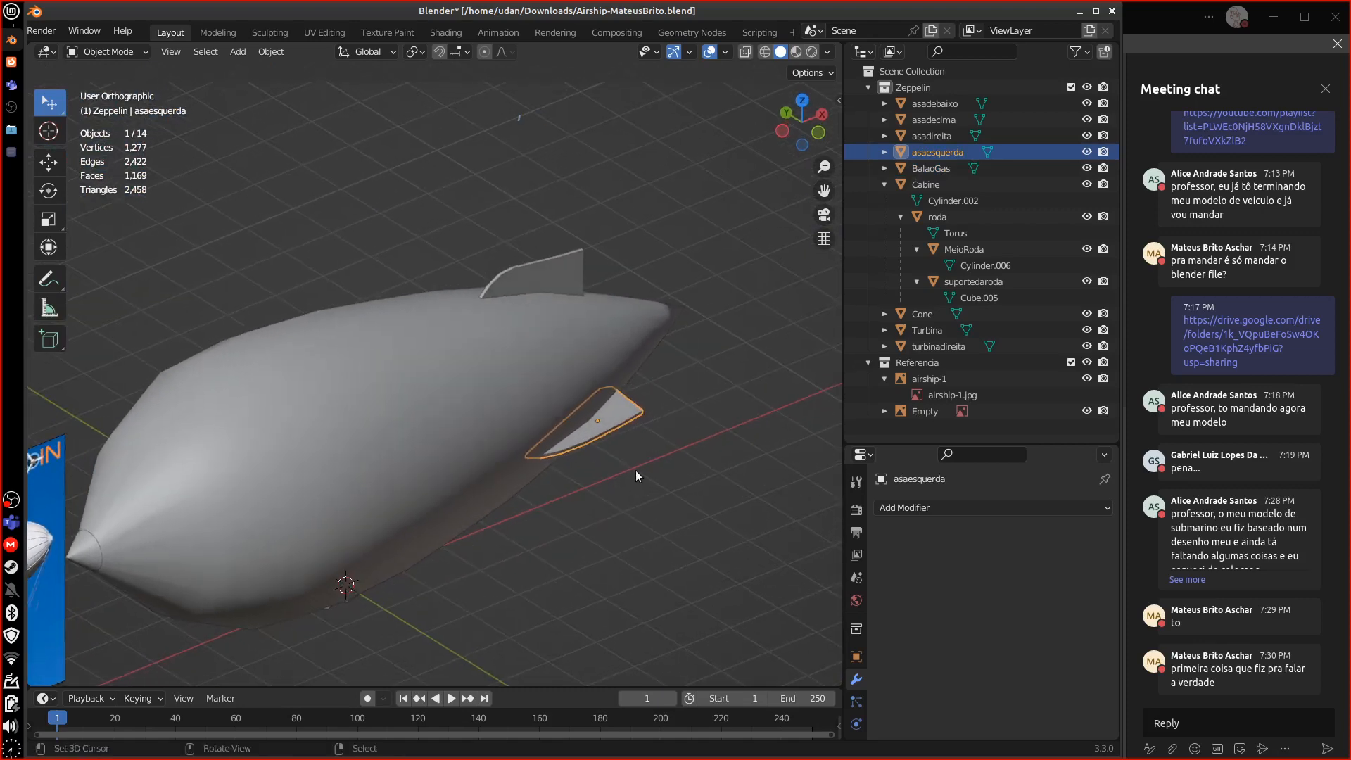
left_click(884, 184)
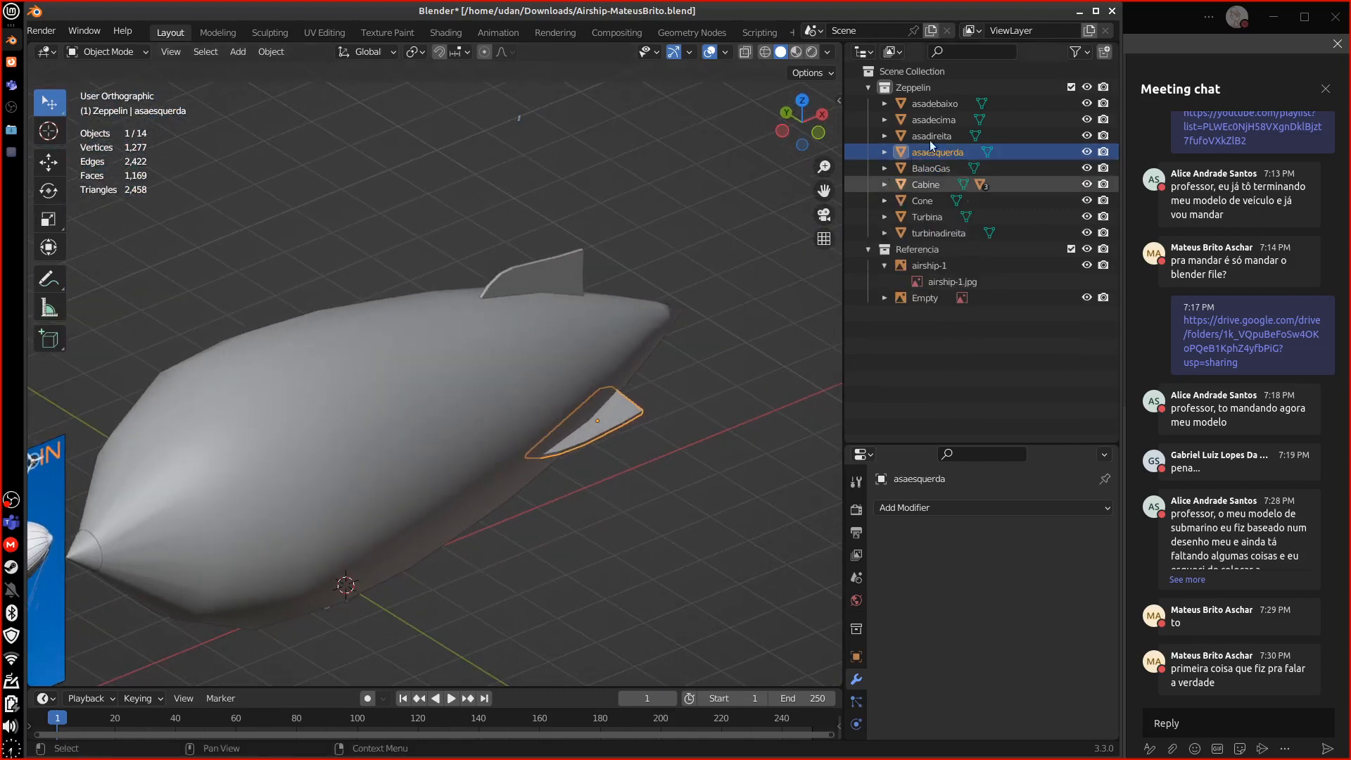
left_click(922, 87)
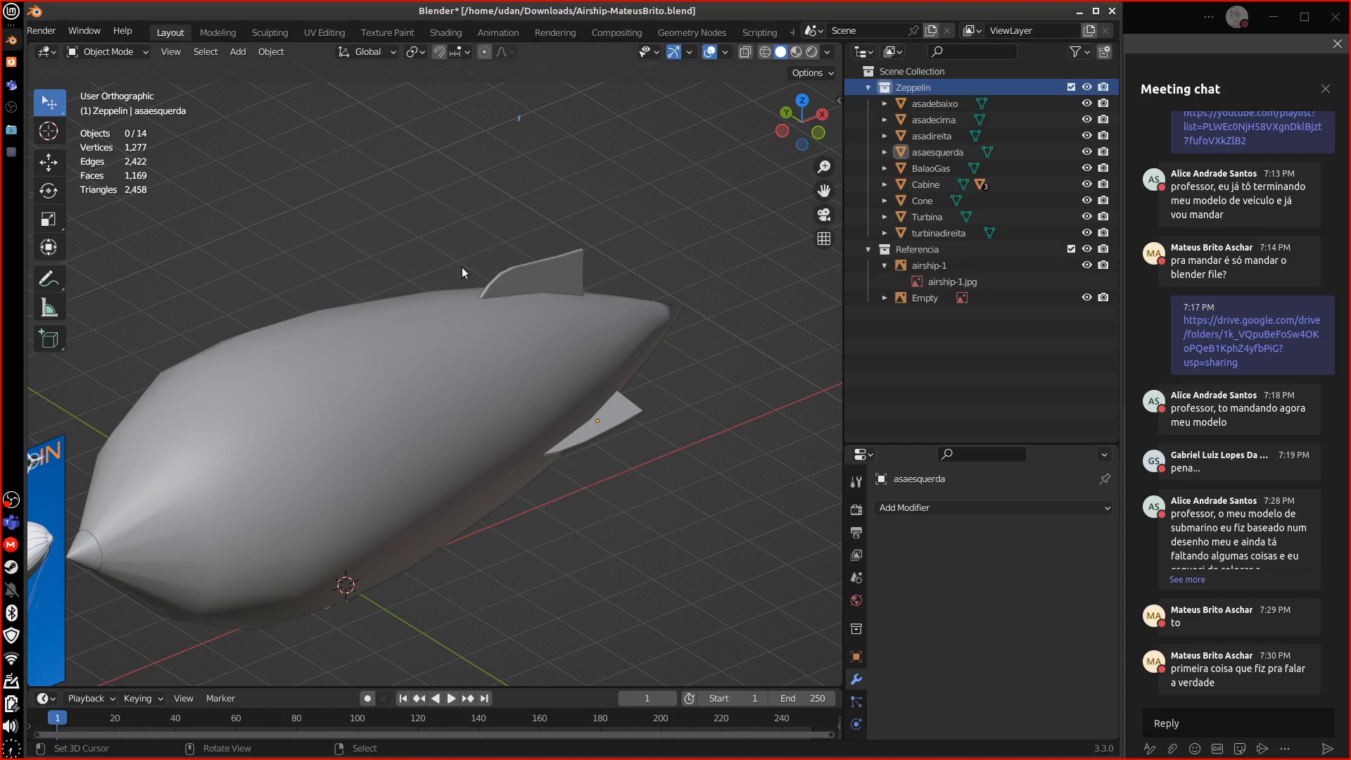
- Circle the whole airship with freehand annotation strokes and erase them
mouse_move(461, 229)
left_mouse_down()
mouse_move(290, 642)
mouse_move(440, 626)
left_mouse_up()
mouse_move(409, 244)
left_mouse_down()
mouse_move(560, 247)
mouse_move(418, 619)
left_mouse_up()
left_click_drag(624, 208, 627, 241)
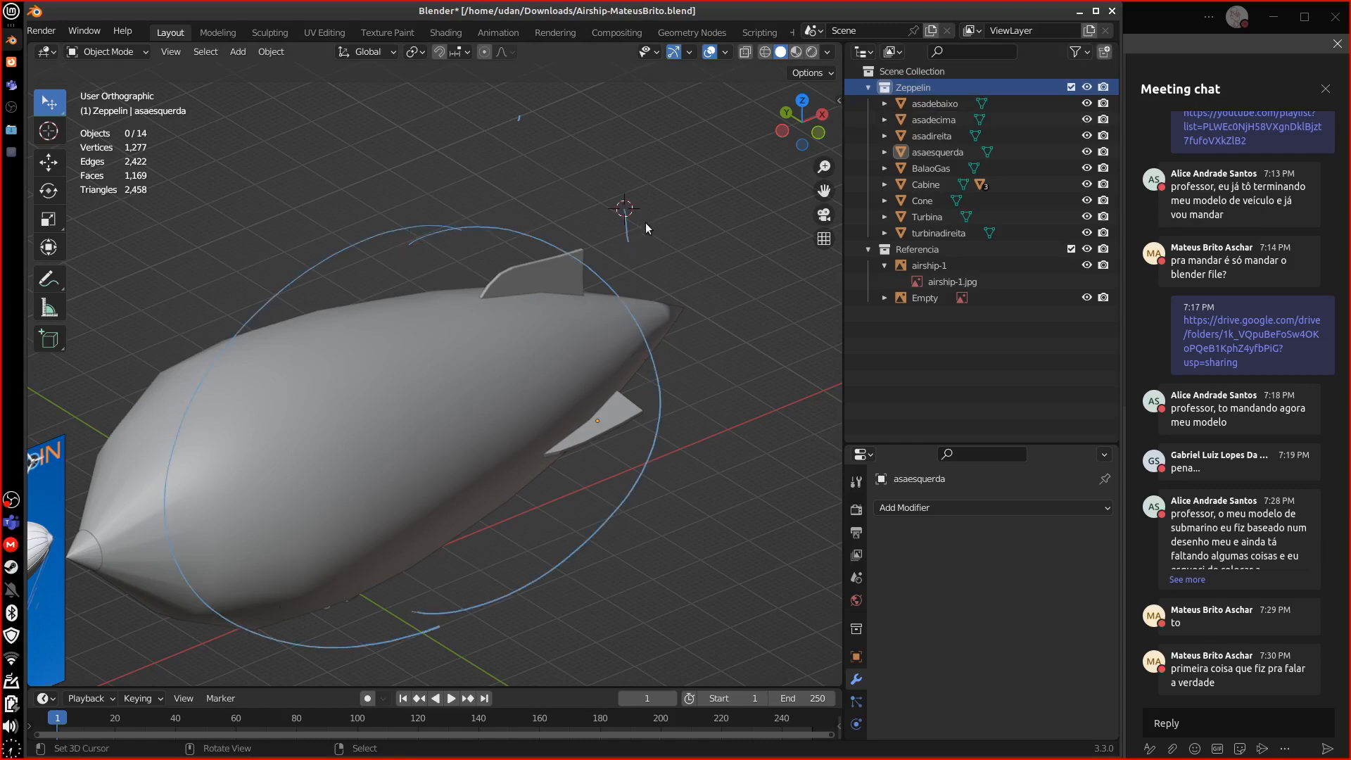
mouse_move(646, 224)
right_mouse_down()
mouse_move(640, 309)
mouse_move(540, 588)
mouse_move(190, 478)
mouse_move(656, 297)
mouse_move(395, 256)
mouse_move(211, 556)
mouse_move(483, 594)
mouse_move(278, 373)
mouse_move(264, 447)
right_mouse_up()
- Try joining all top-level Zeppelin objects, from asadebaixo to turbinadireita, into one object and undo the join
left_click(944, 232)
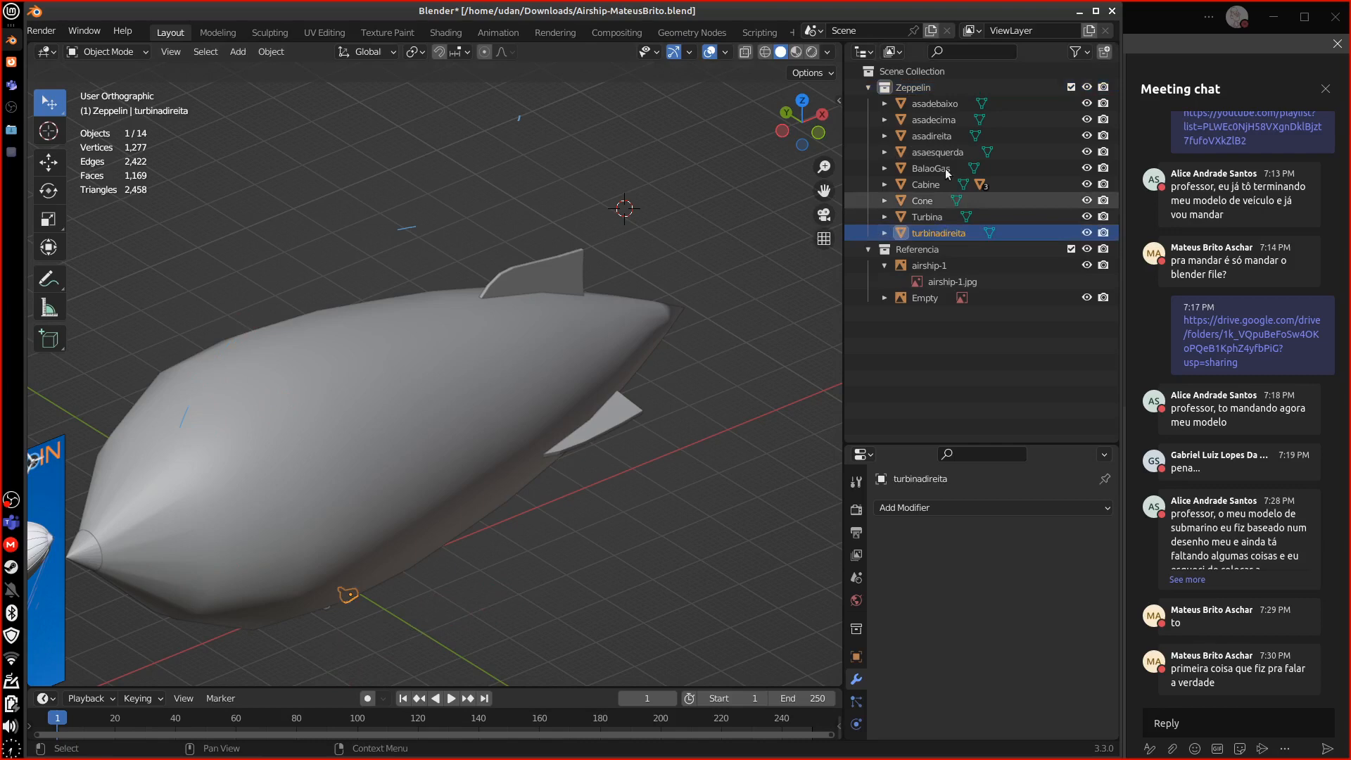
left_click(936, 105, "shift")
mouse_move(693, 525)
middle_mouse_down()
mouse_move(585, 492)
mouse_move(591, 466)
mouse_move(519, 511)
mouse_move(668, 517)
middle_mouse_up()
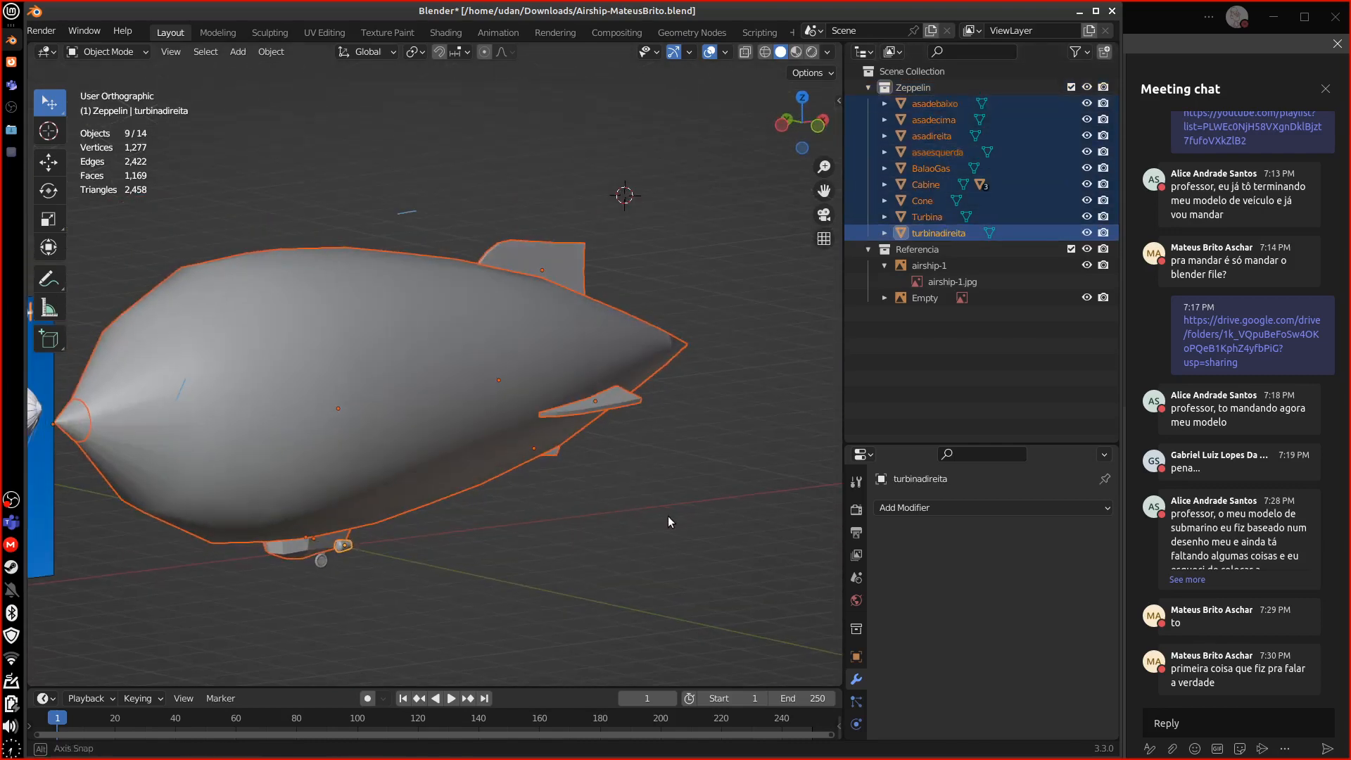
left_click(279, 59)
left_click(340, 194)
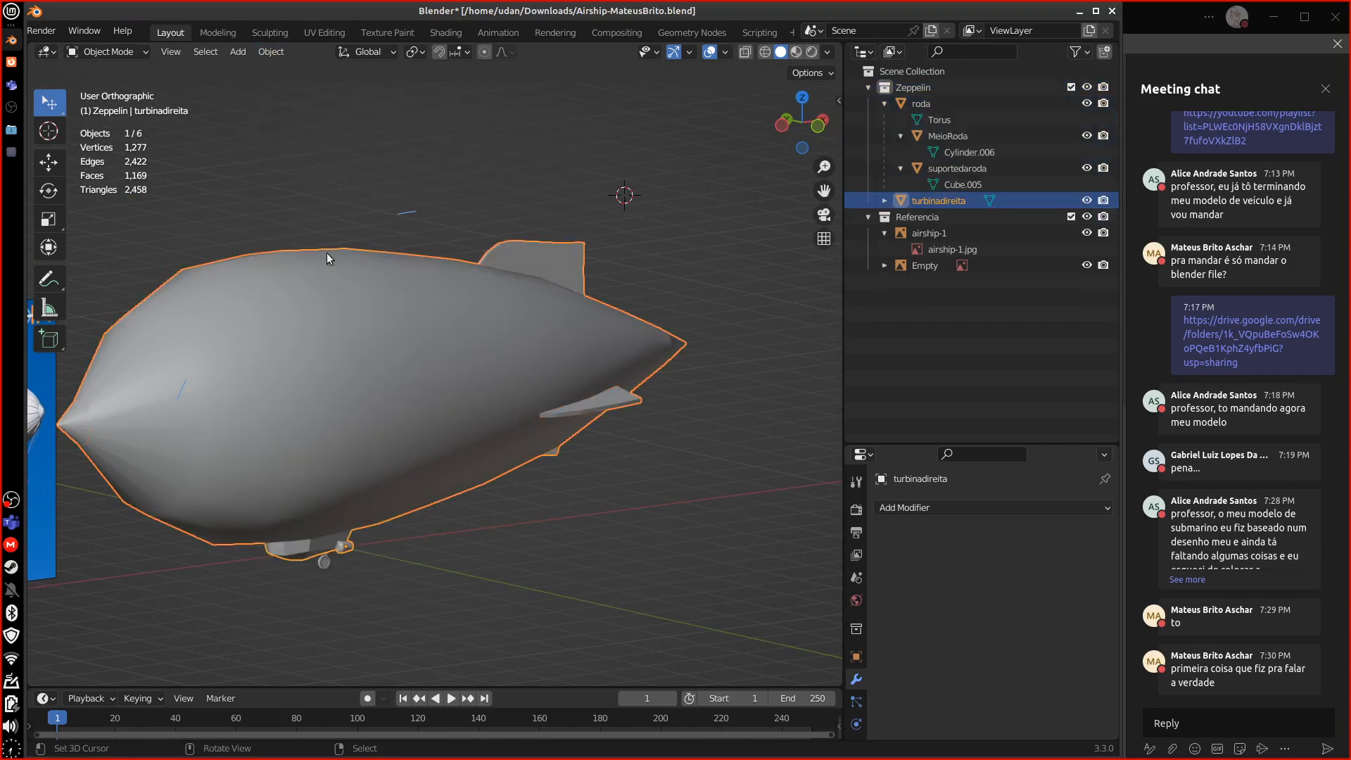
key("ctrl+z")
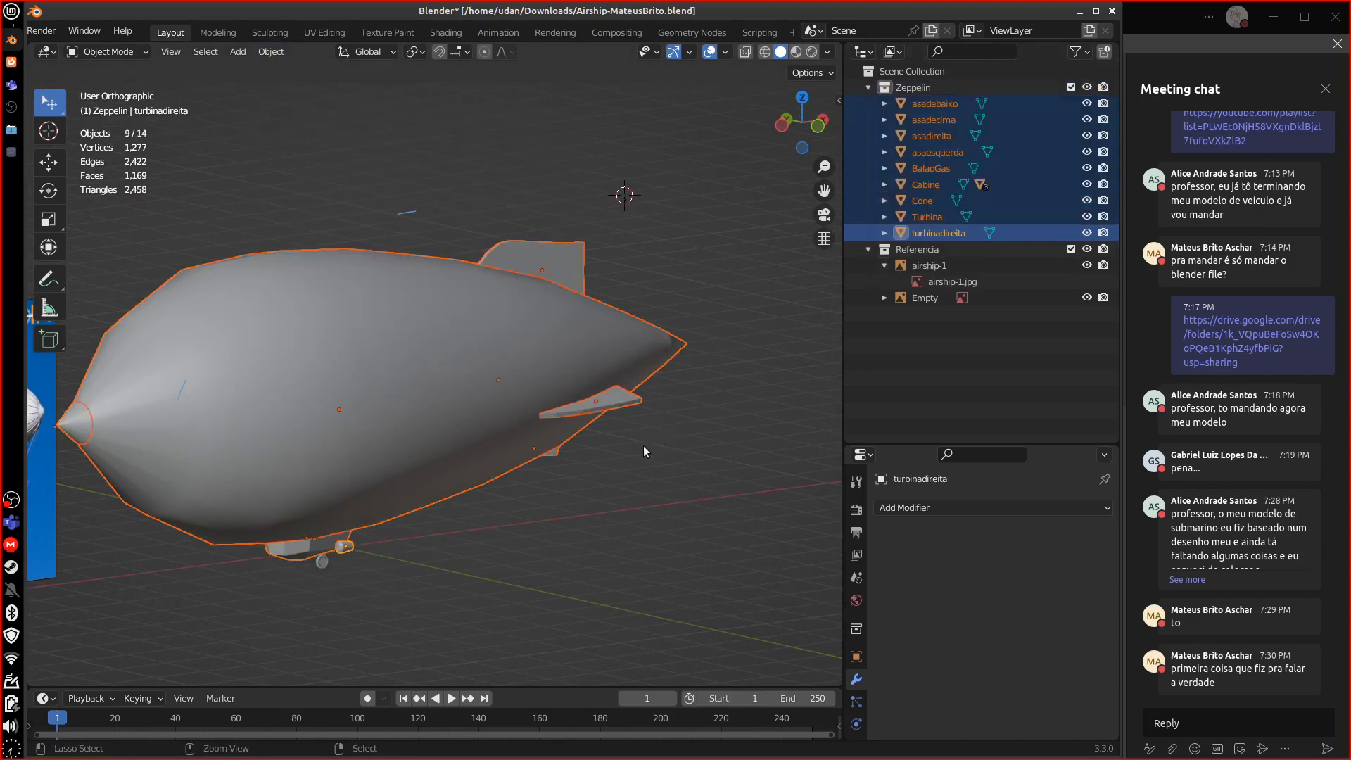
- Expand turbinadireita, Cabine and Empty in a taller outliner, and check roda and the mesh data of MeioRoda and suportedaroda
left_click(884, 233)
middle_click_drag(668, 522, 619, 525)
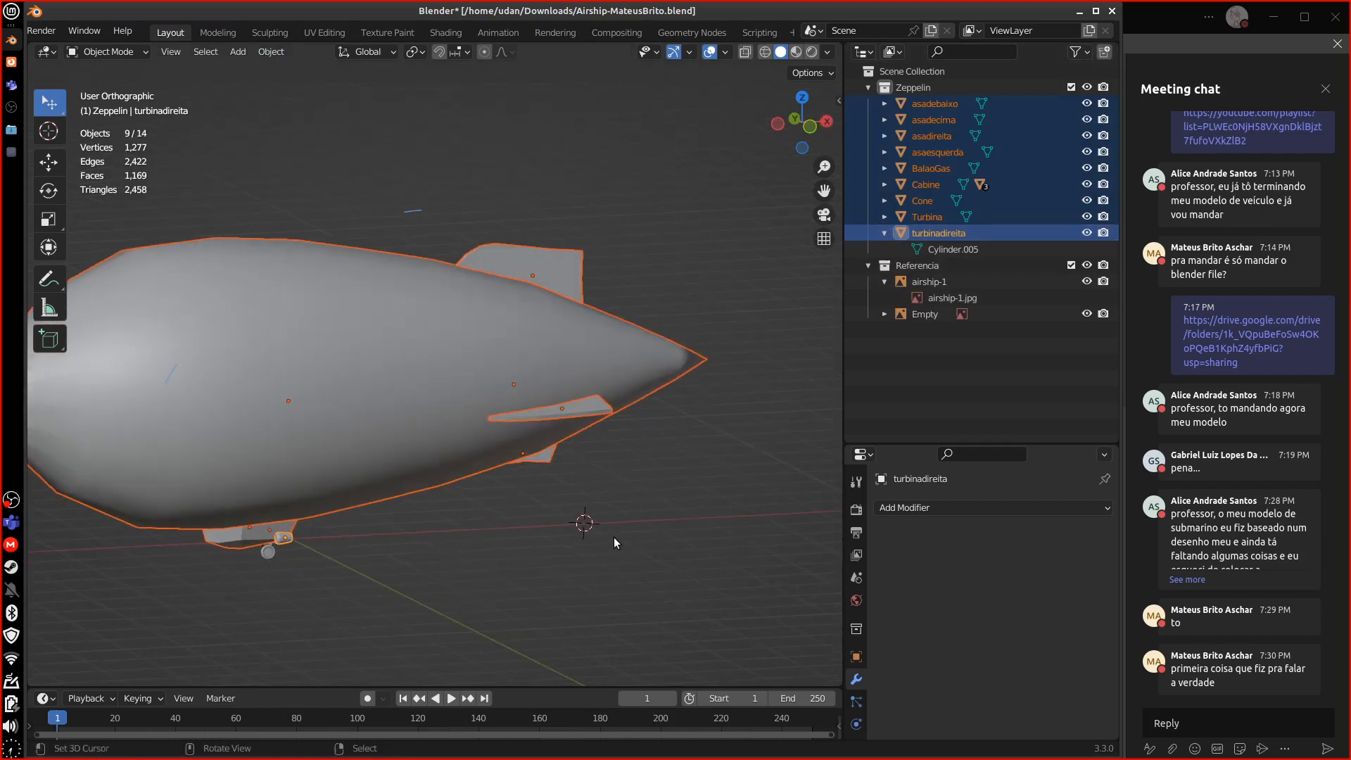
left_click(884, 184)
left_click(957, 203)
left_click(947, 217)
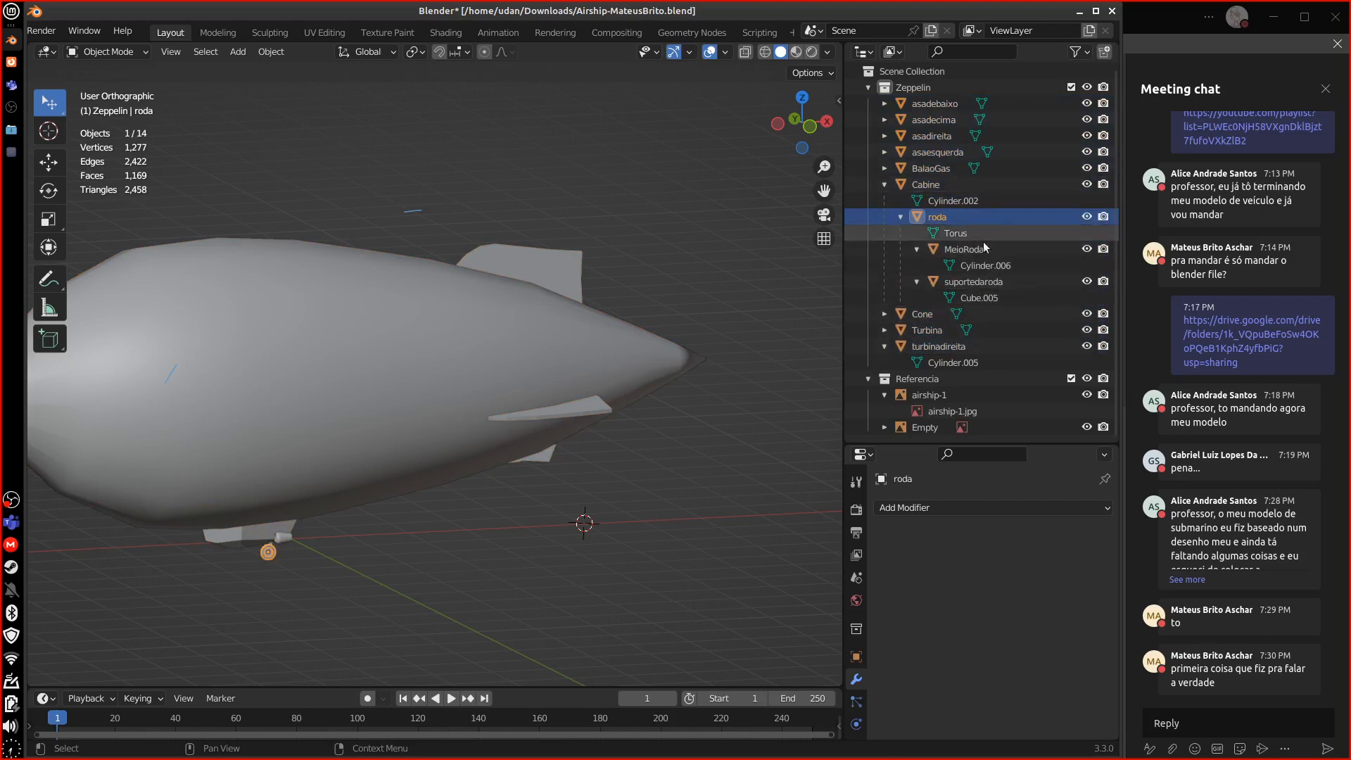
left_click(983, 265)
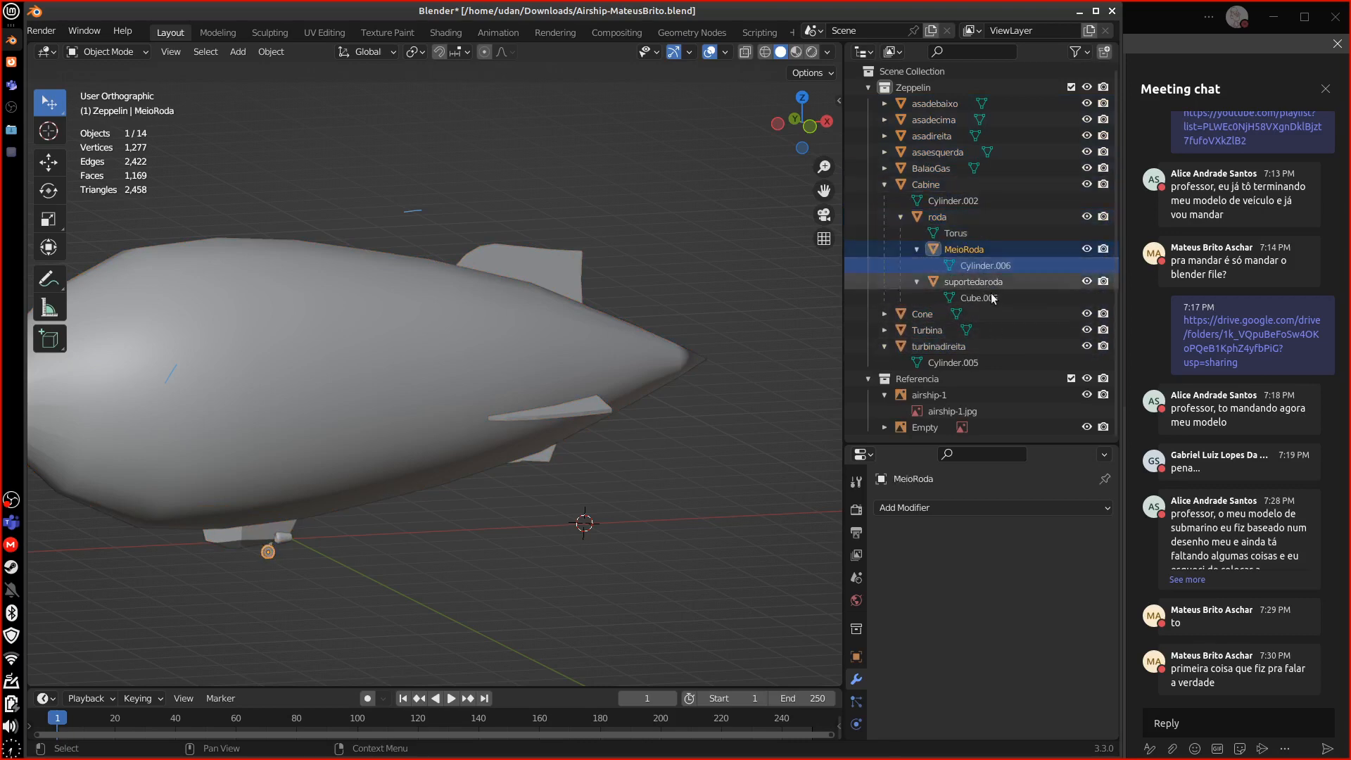
left_click(984, 298)
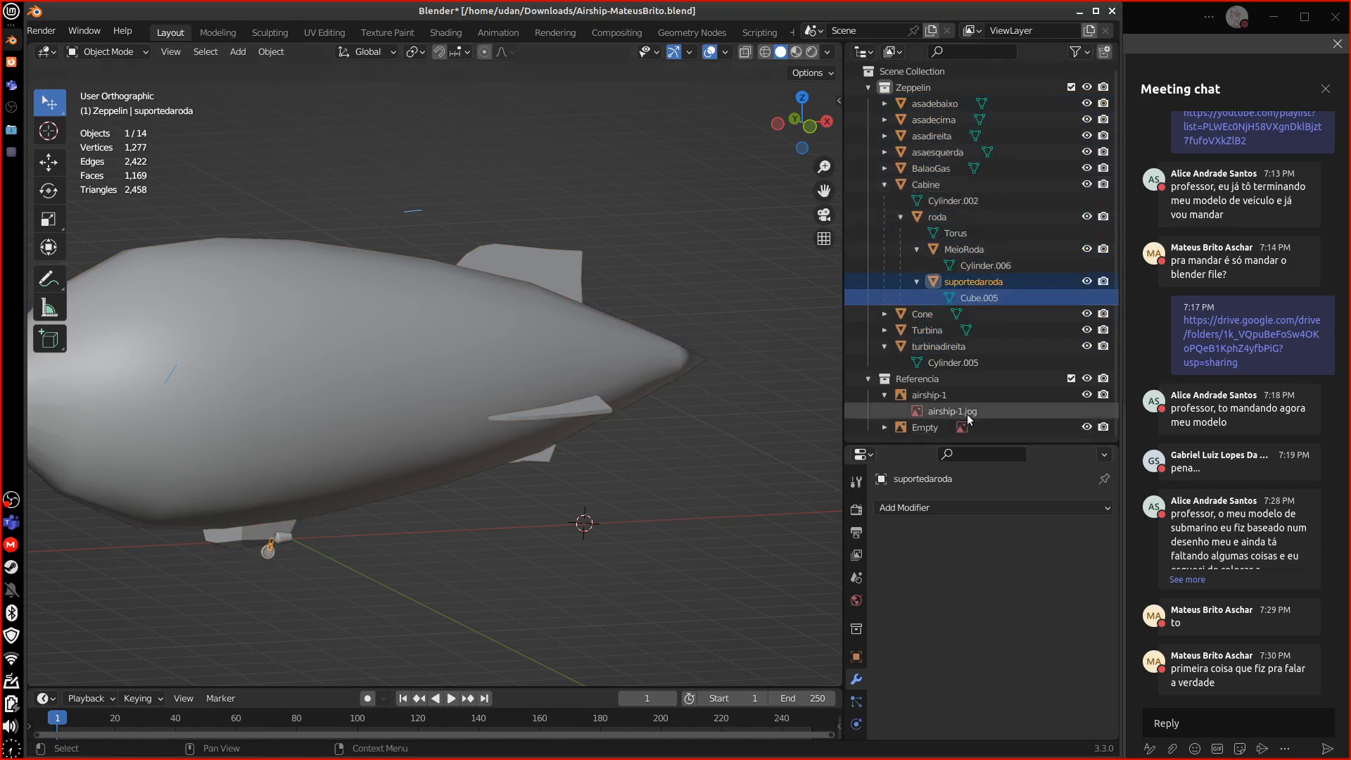
left_click_drag(951, 444, 942, 487)
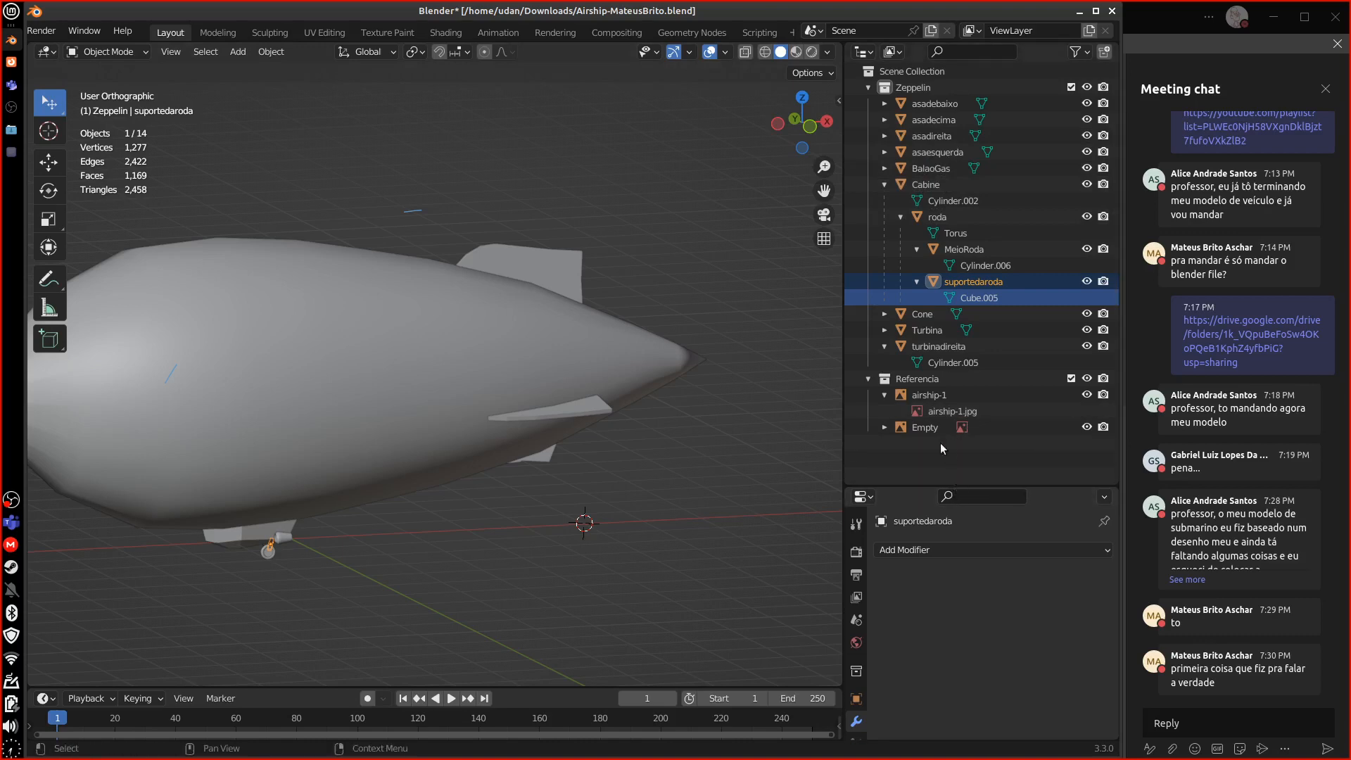
left_click(884, 427)
- Check the BalaoGas envelope's mesh briefly in Edit Mode and return to Object Mode
left_click(529, 403)
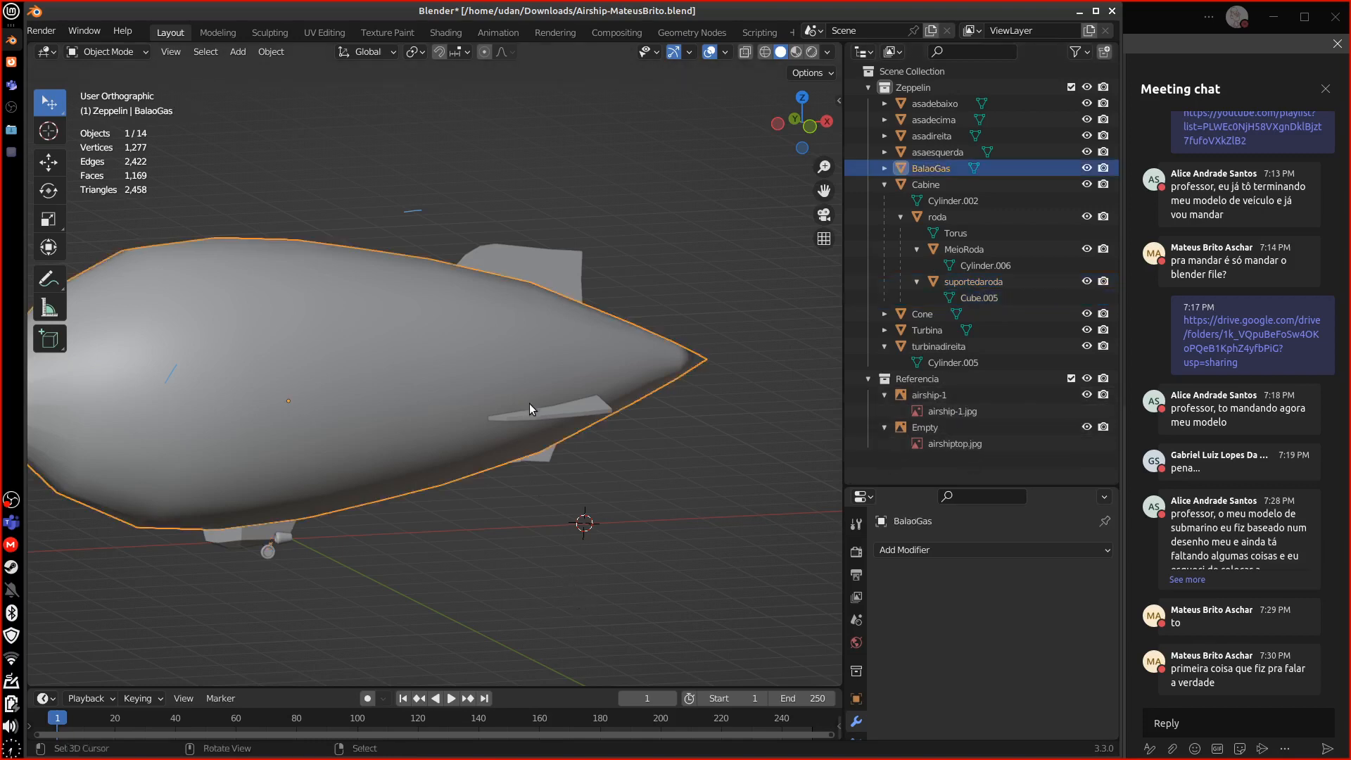
middle_click_drag(529, 403, 676, 521)
key("Tab")
key("Tab")
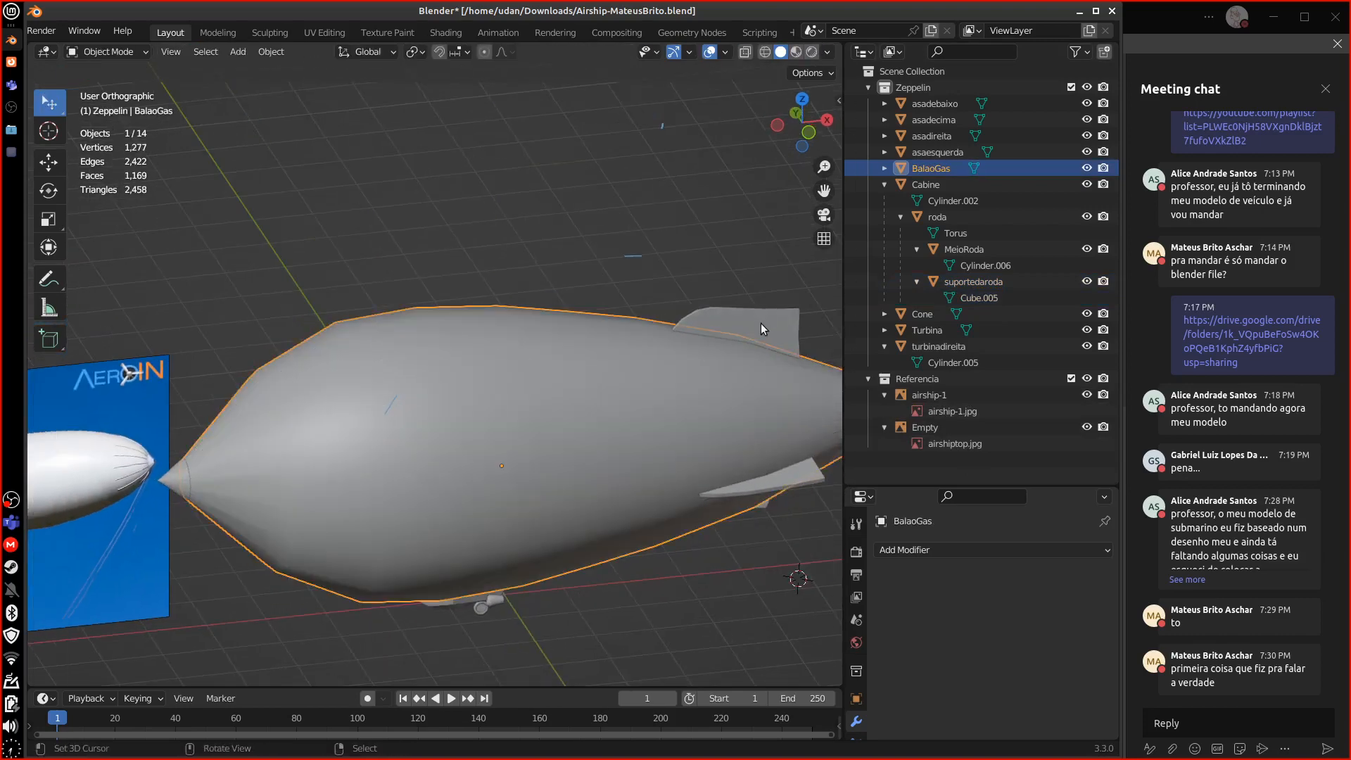
- Open the asadecima upper fin for mesh editing in front view, with vertex selection and X-ray enabled
left_click(762, 323)
key("Tab")
middle_click_drag(780, 452, 732, 472)
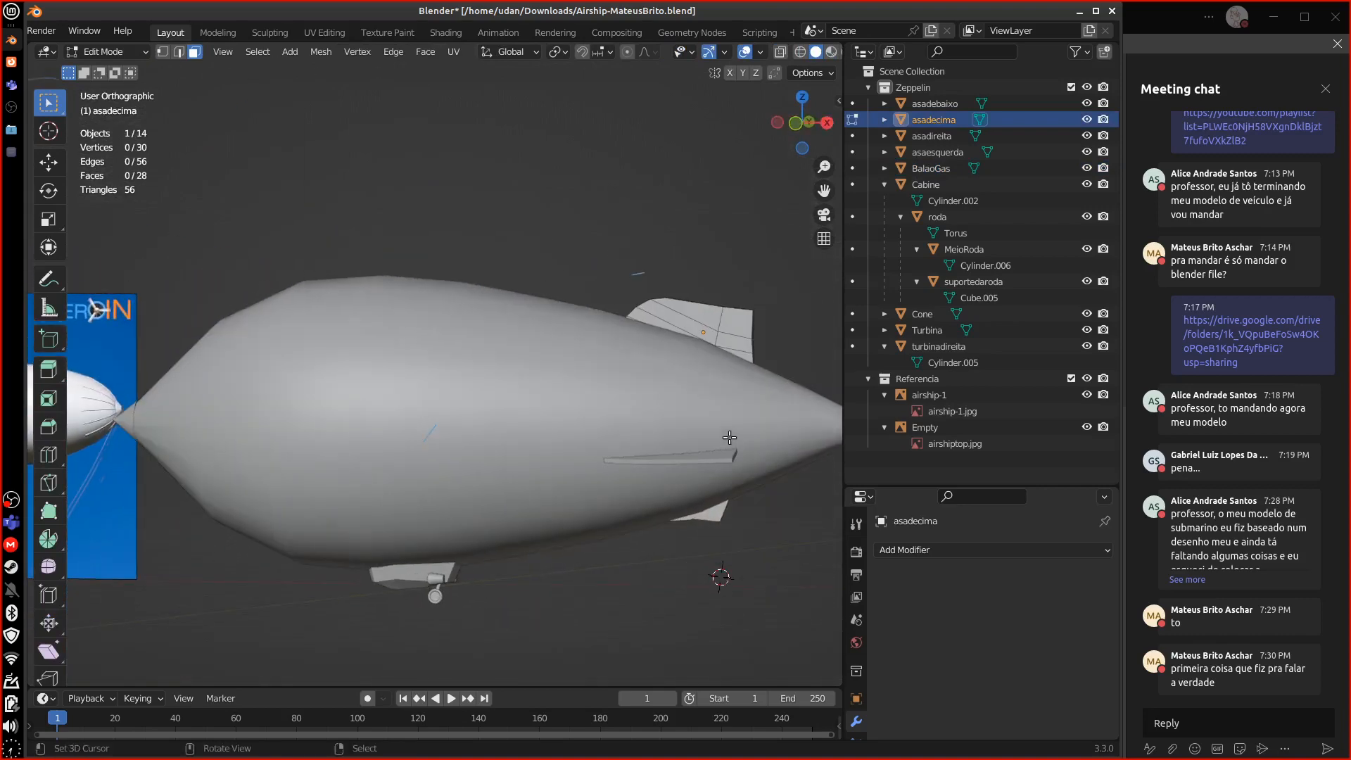
key("KP_3")
key("KP_1")
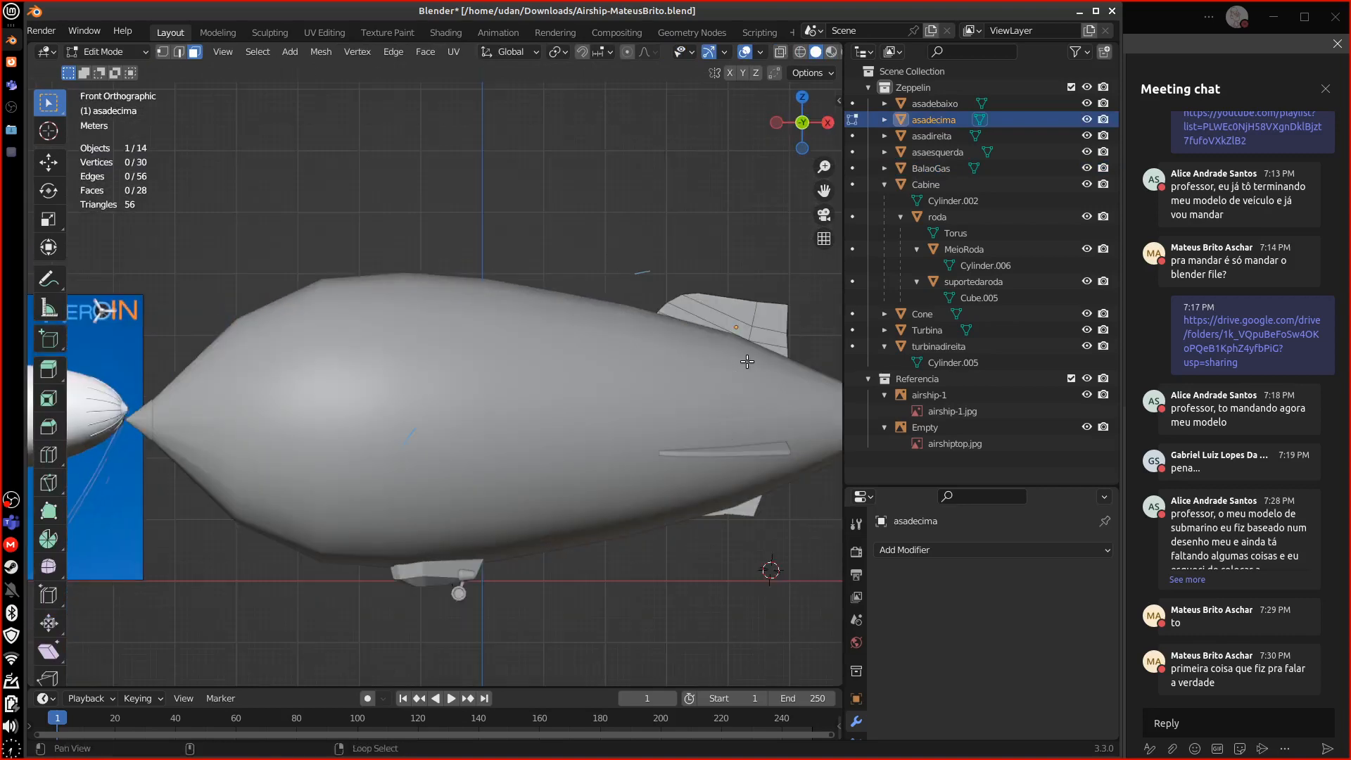
middle_click_drag(732, 434, 510, 349, "shift")
scroll(511, 349, "up", 4)
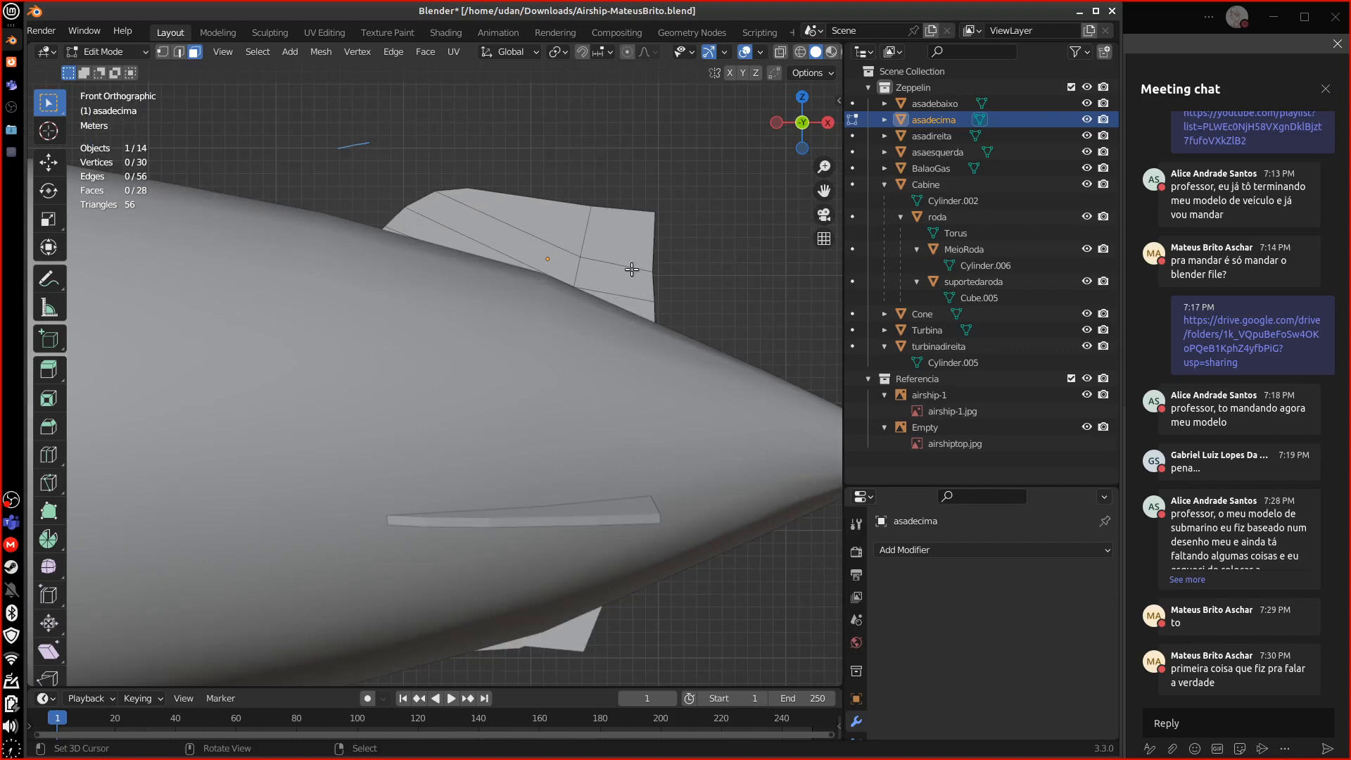
scroll(607, 363, "up", 2)
middle_click_drag(607, 363, 546, 395, "shift")
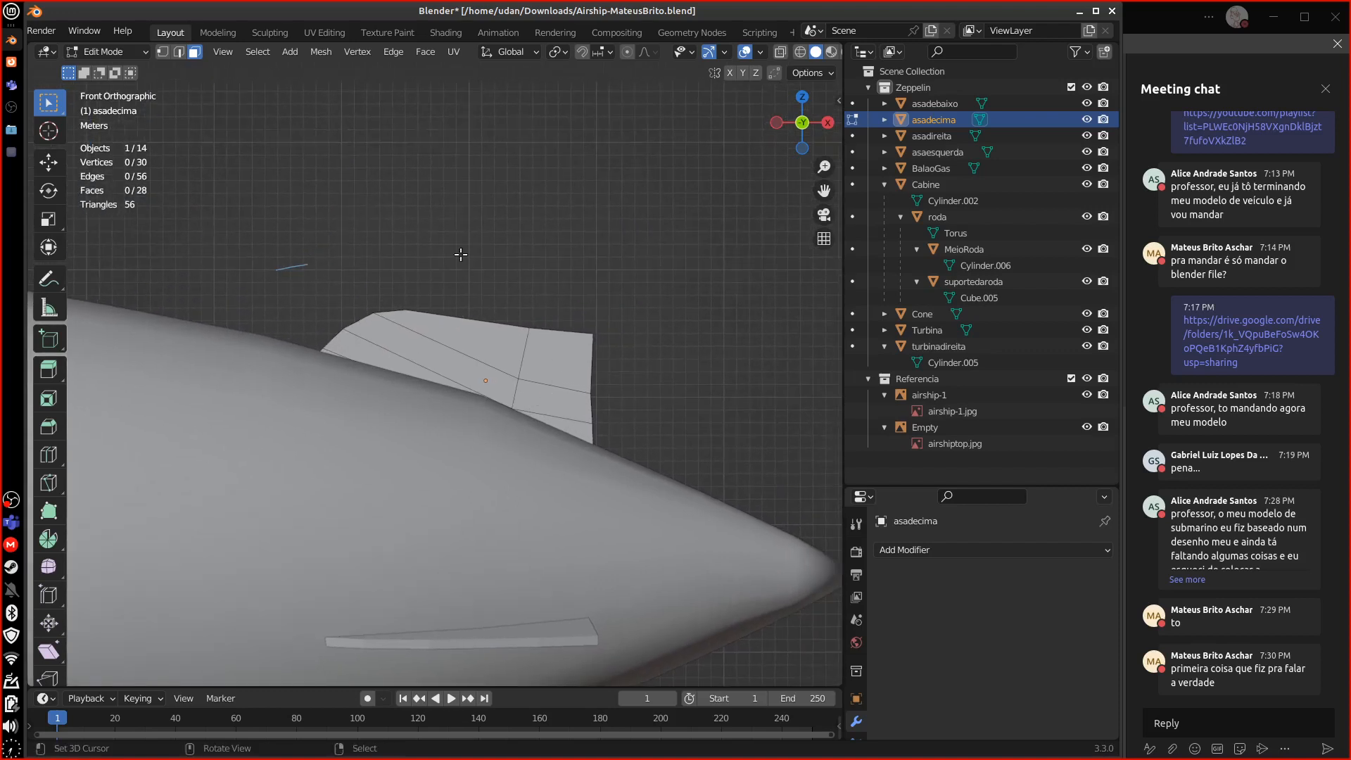
key("1")
left_click(779, 52)
scroll(606, 438, "up", 1)
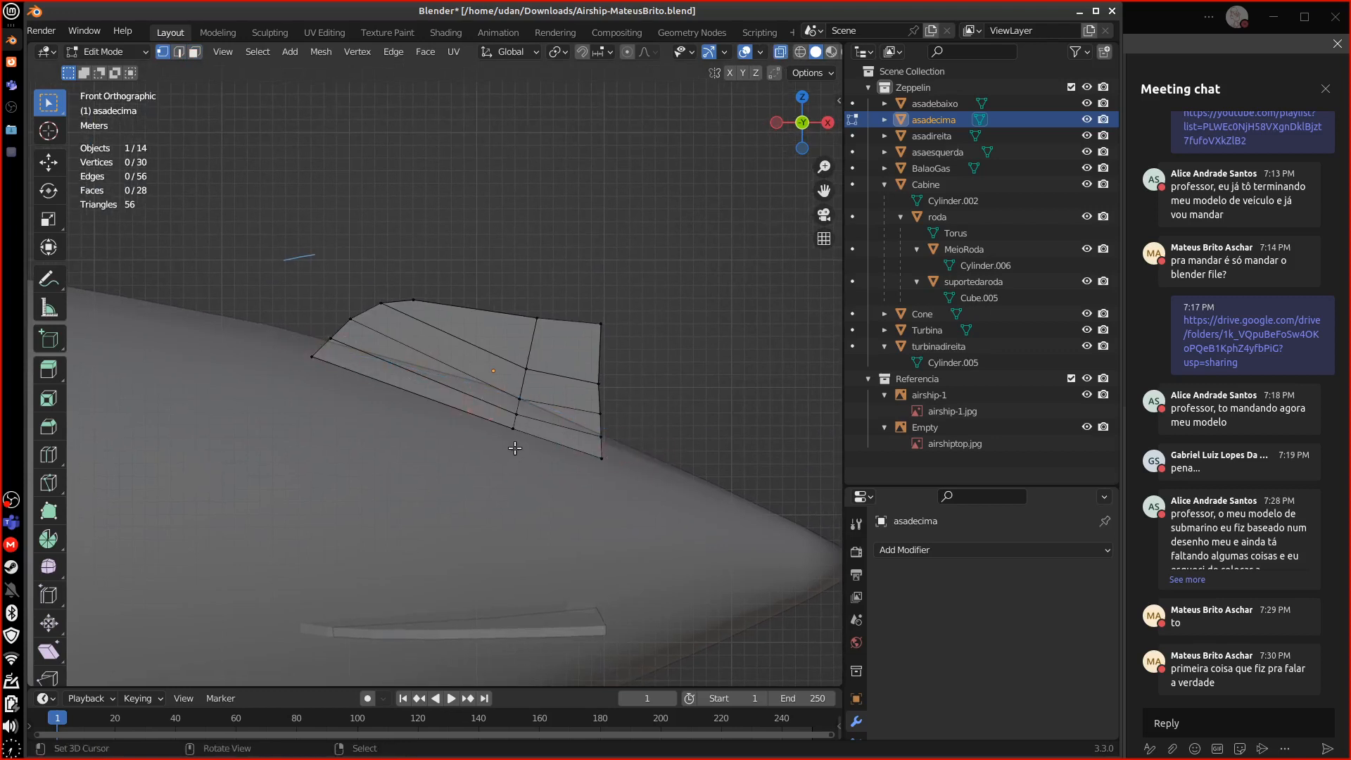
- Select the six vertices along both sides of the asadecima fin's lower edge, inside the envelope
middle_click_drag(559, 462, 585, 408)
left_click(494, 463, "alt")
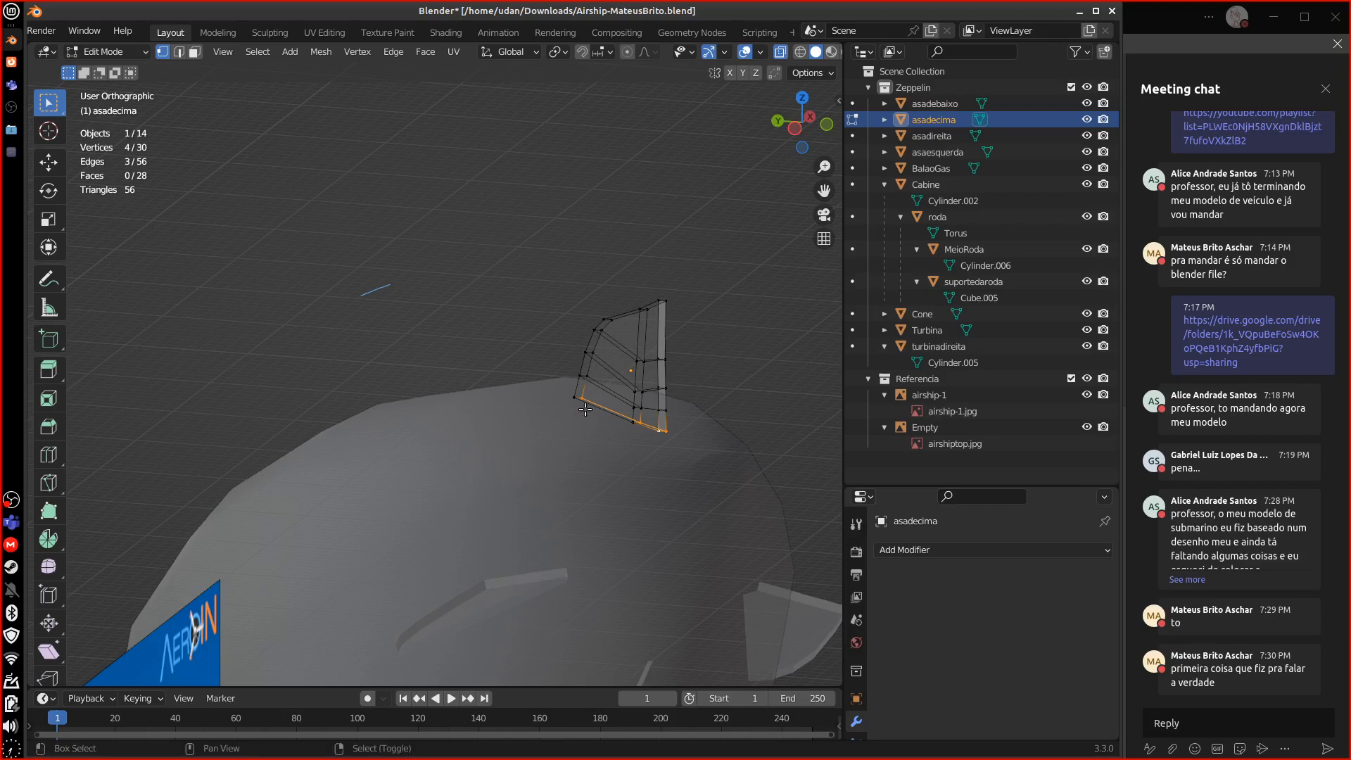
left_click(577, 401, "shift")
left_click(633, 434, "shift")
middle_click_drag(678, 458, 624, 493)
key("x")
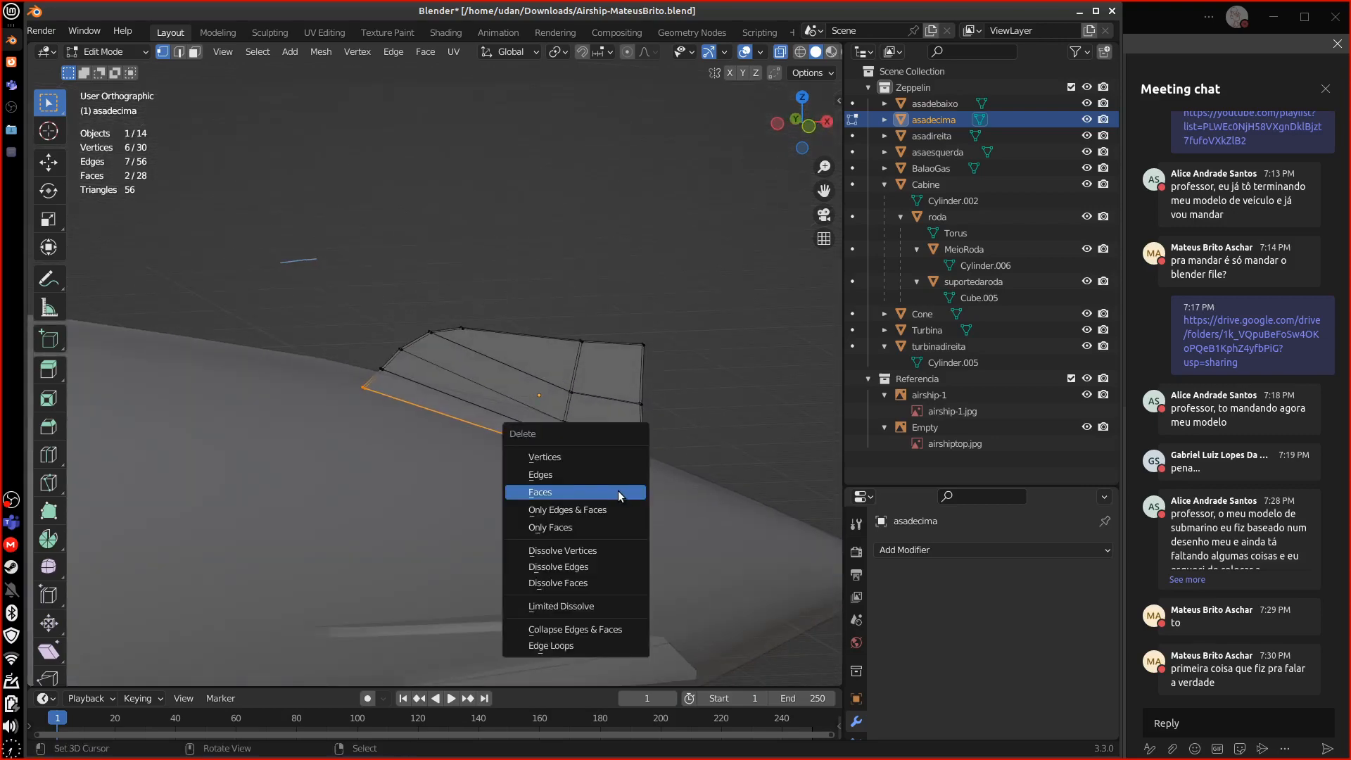
left_click(564, 492)
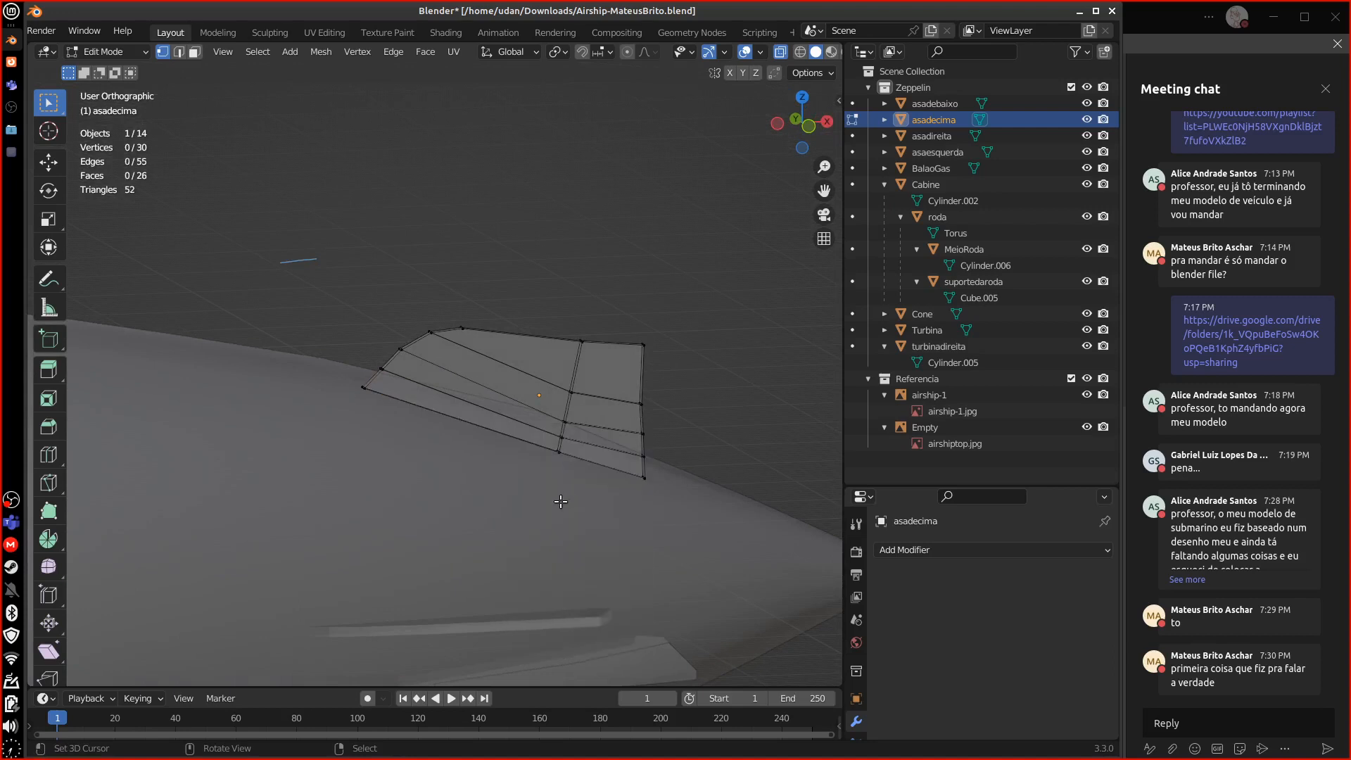
key("ctrl+z")
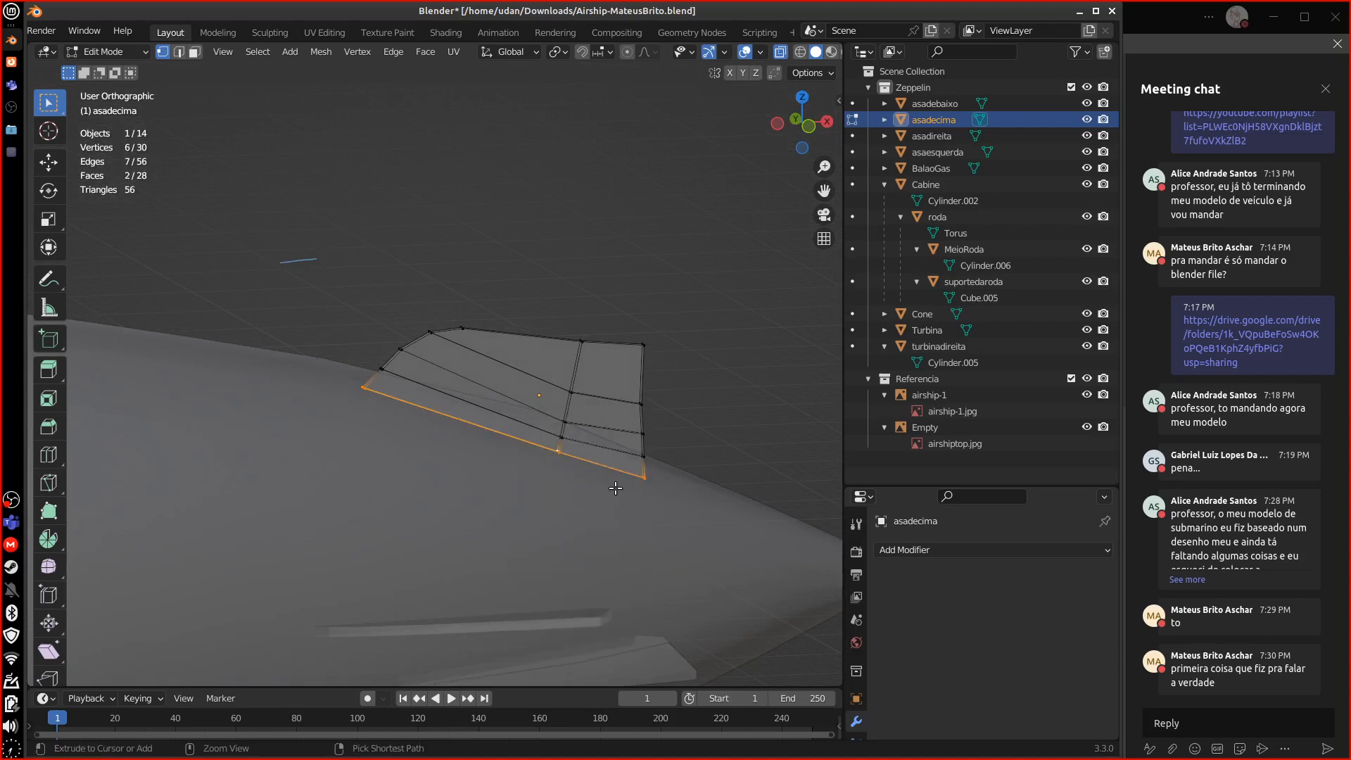
- Delete the selected vertices along the asadecima fin's lower edge
key("x")
left_click(587, 458)
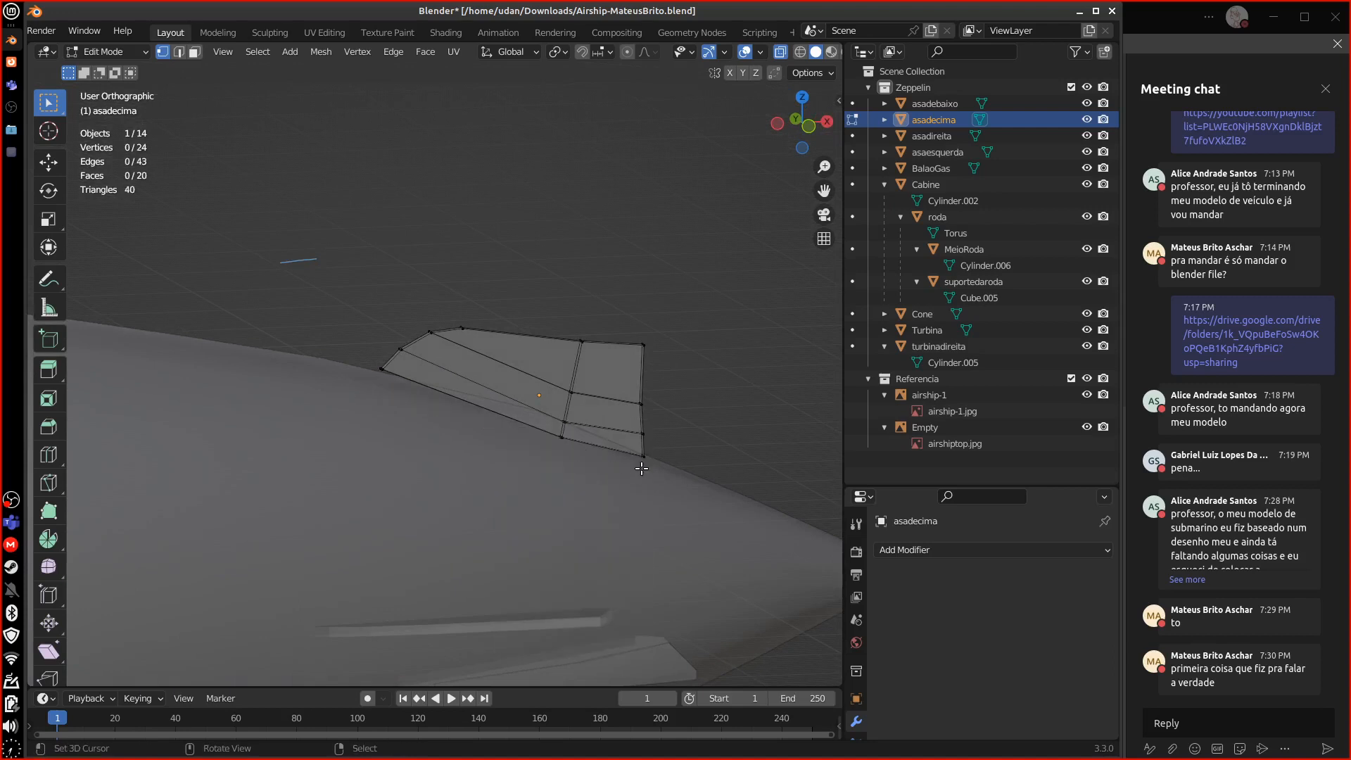
key("ctrl+l")
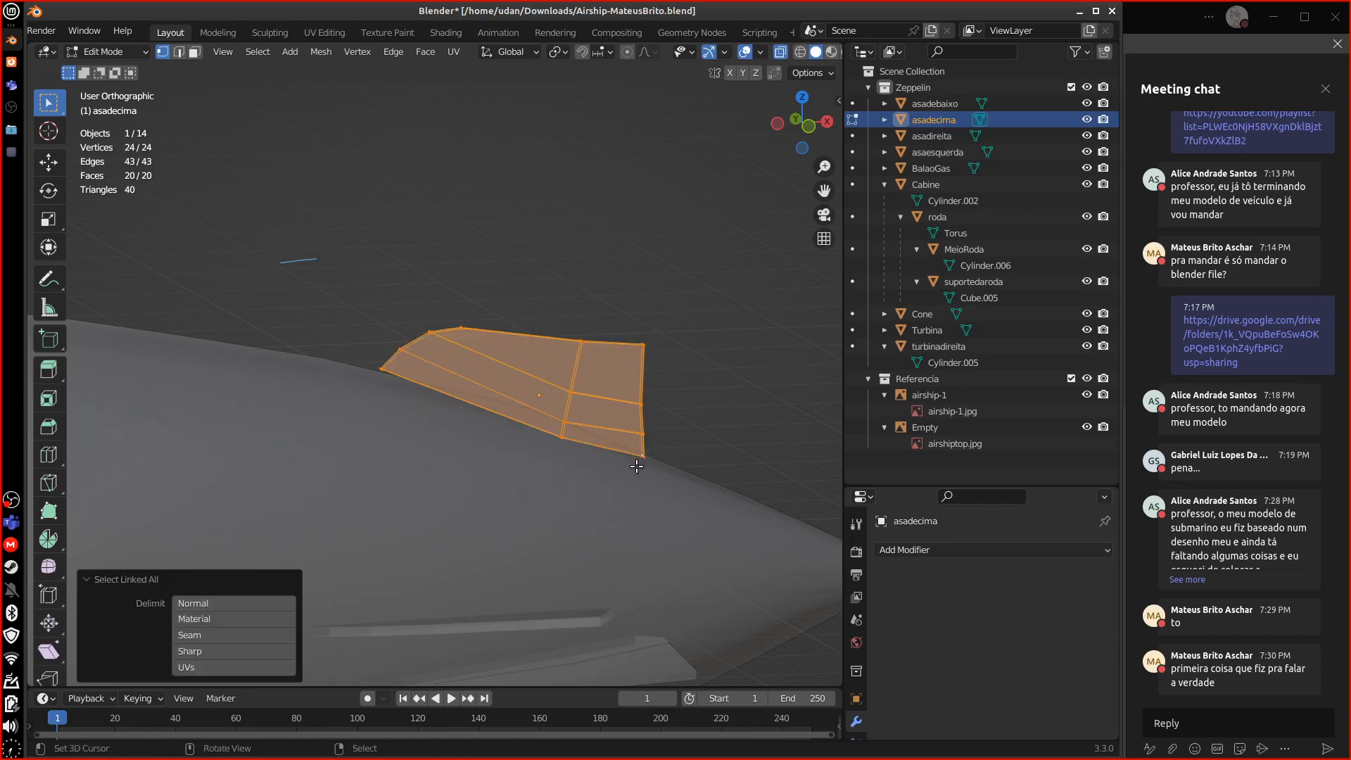
- Move the two front vertices of the asadecima fin's base -0.4 m along Z in front view
key("KP_3")
key("KP_1")
middle_click_drag(591, 368, 542, 391, "shift")
scroll(542, 401, "up", 2)
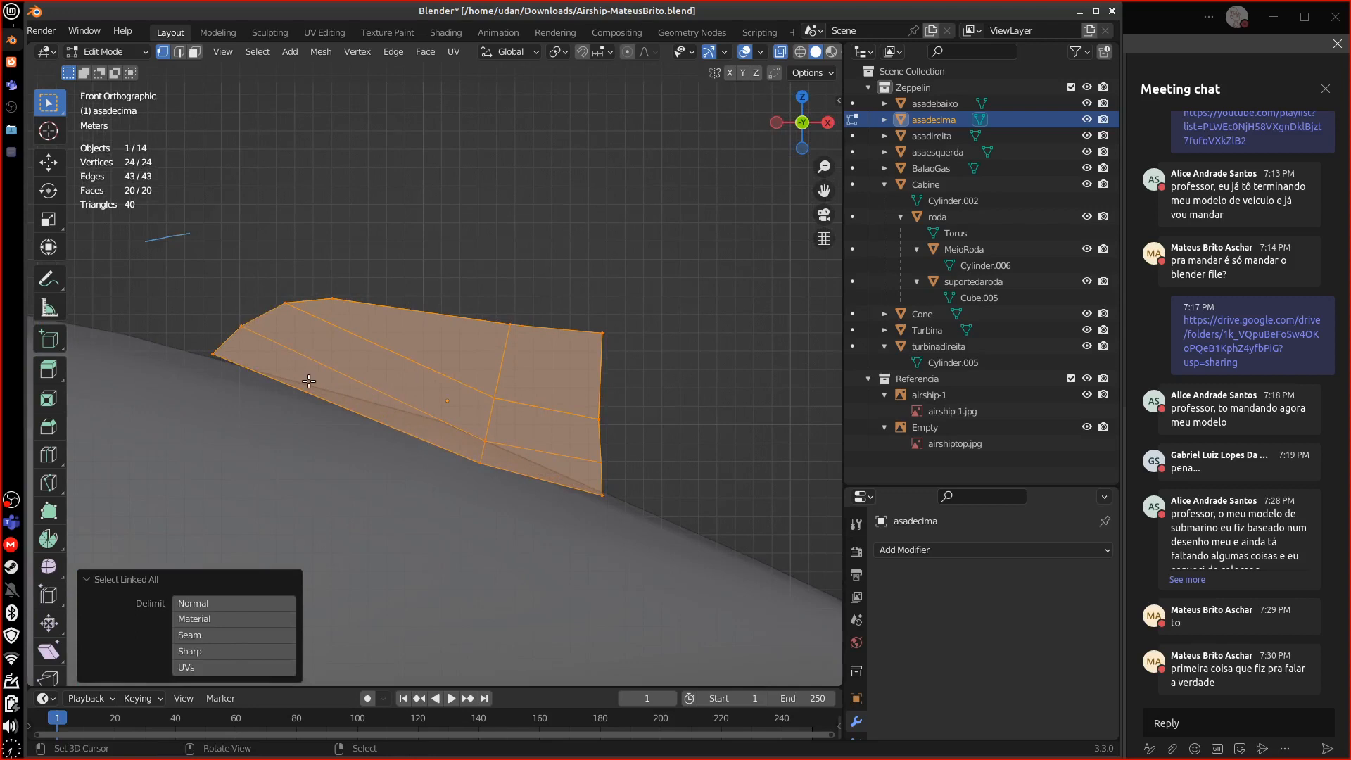
left_click(232, 338)
key("b")
left_click_drag(188, 343, 231, 393)
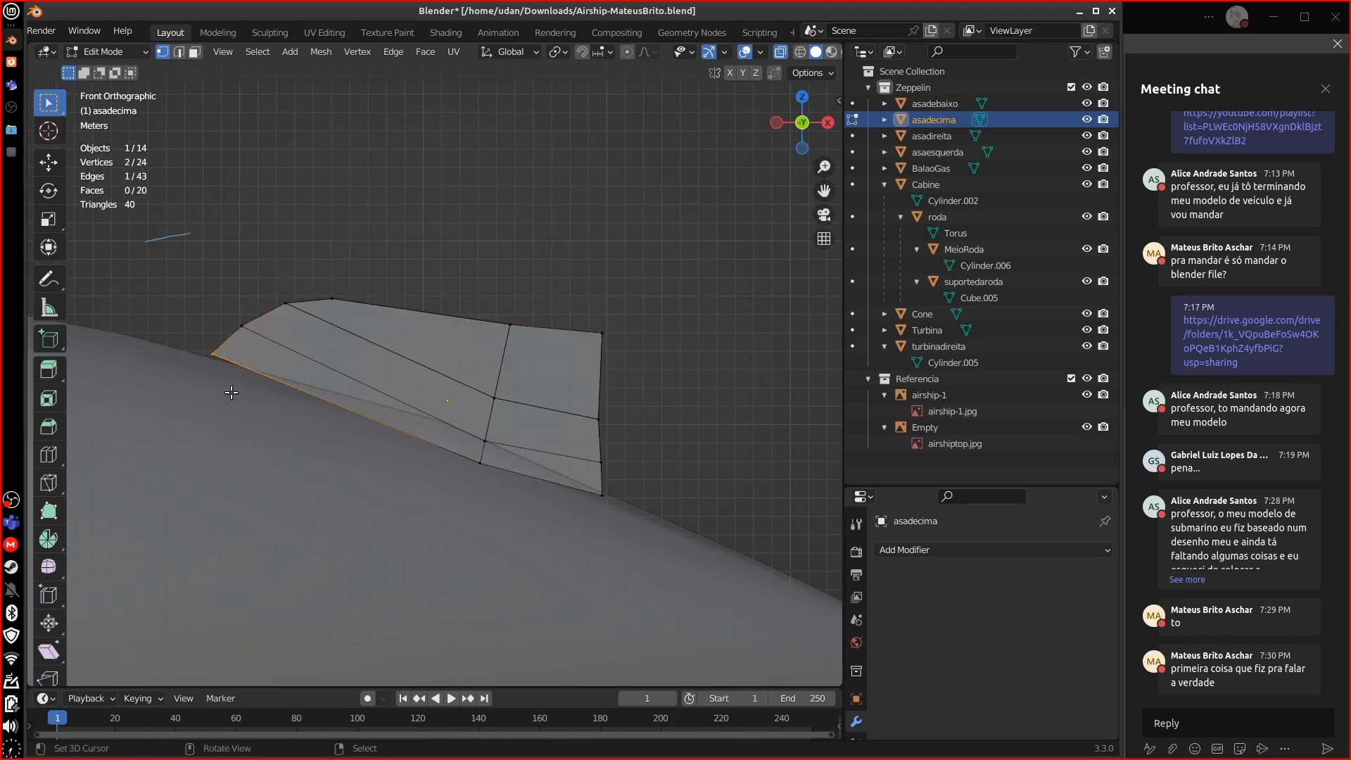
type("gz-0.4")
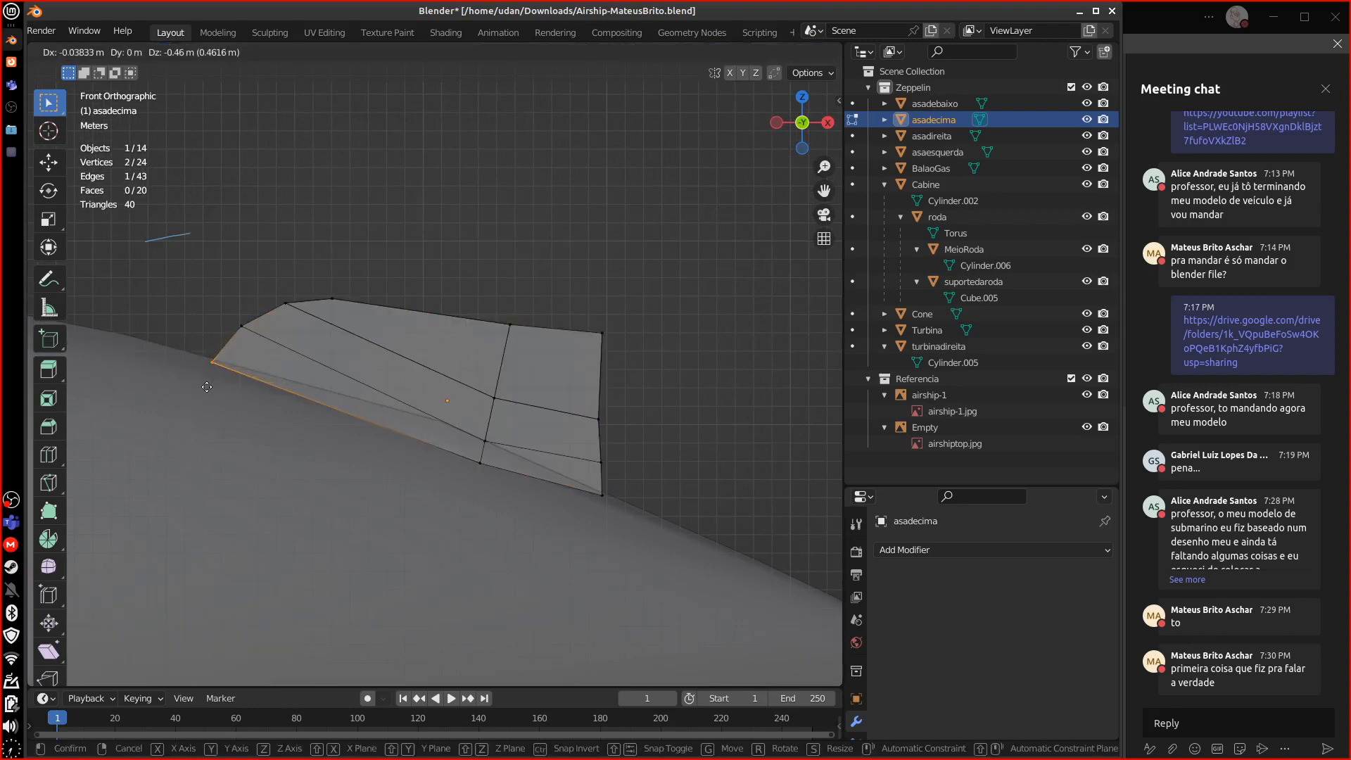
key("Return")
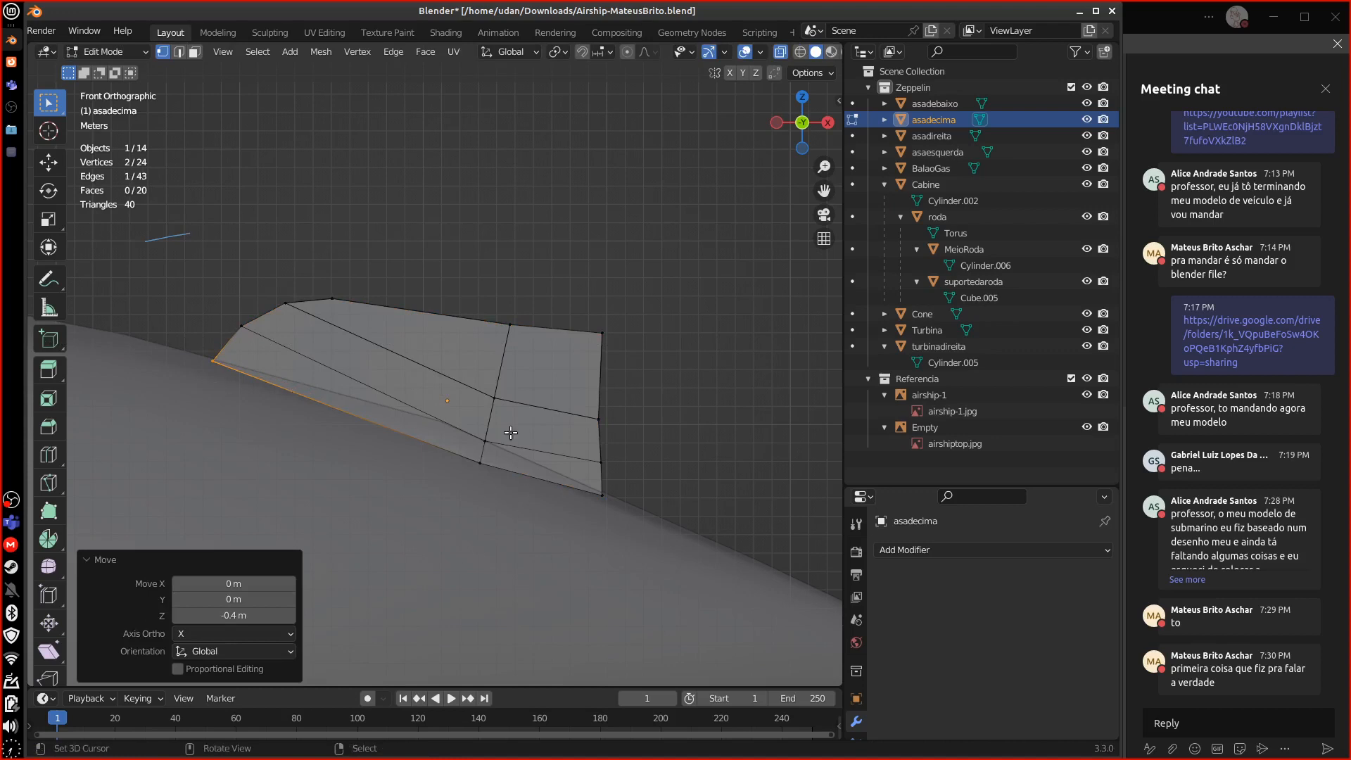
- Move the two rear corner vertices of the asadecima fin's base about 0.038 m along Z
left_click(603, 494, "shift")
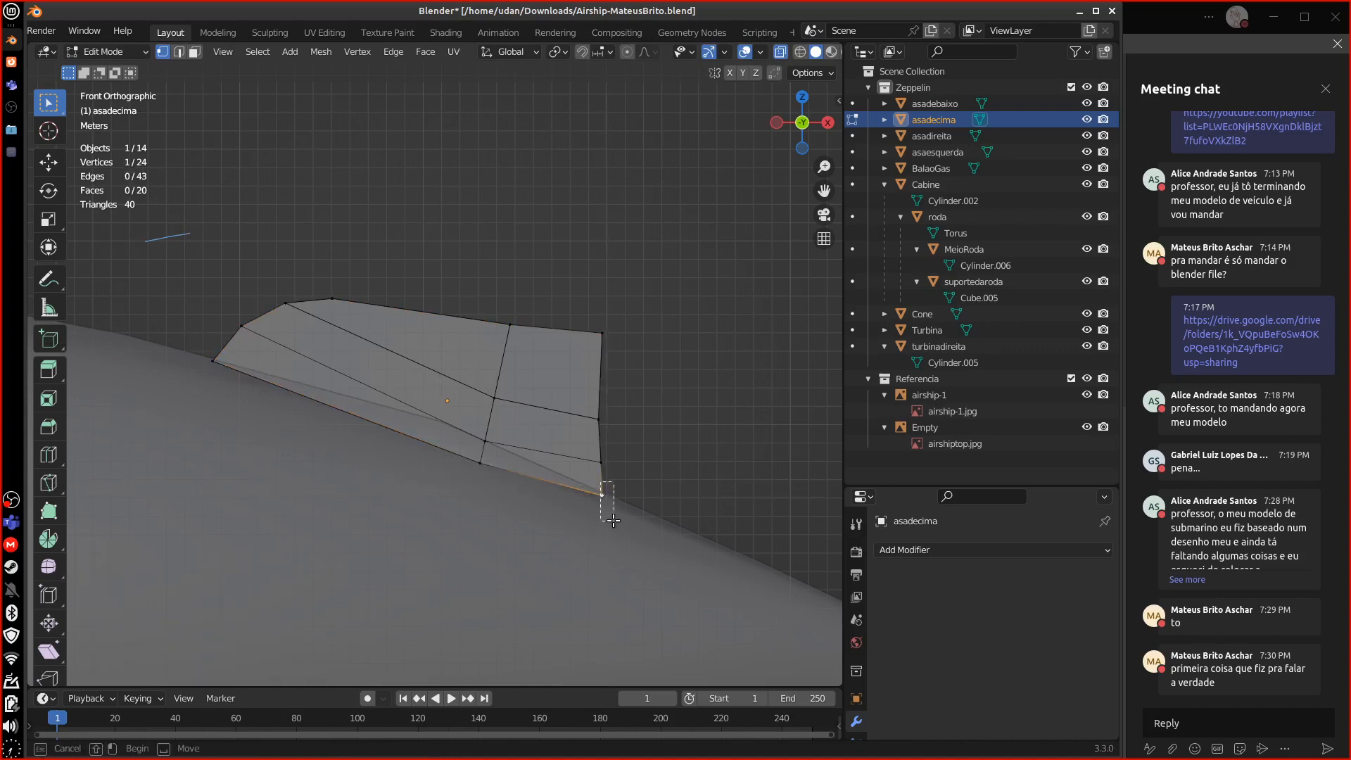
key("g")
left_click(612, 509)
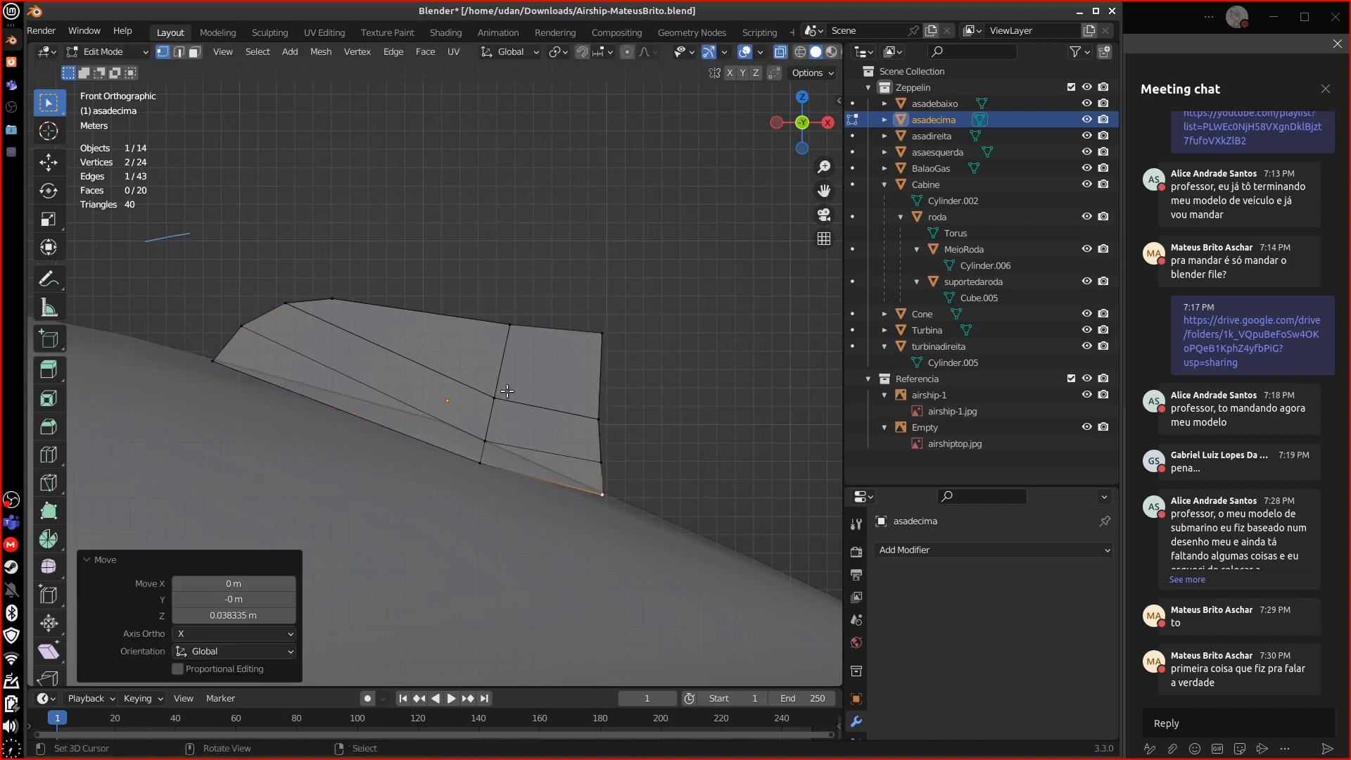
- Move the four middle interior vertices of the asadecima fin 0.2 m in X and 1.7 m in Z
right_click(498, 391)
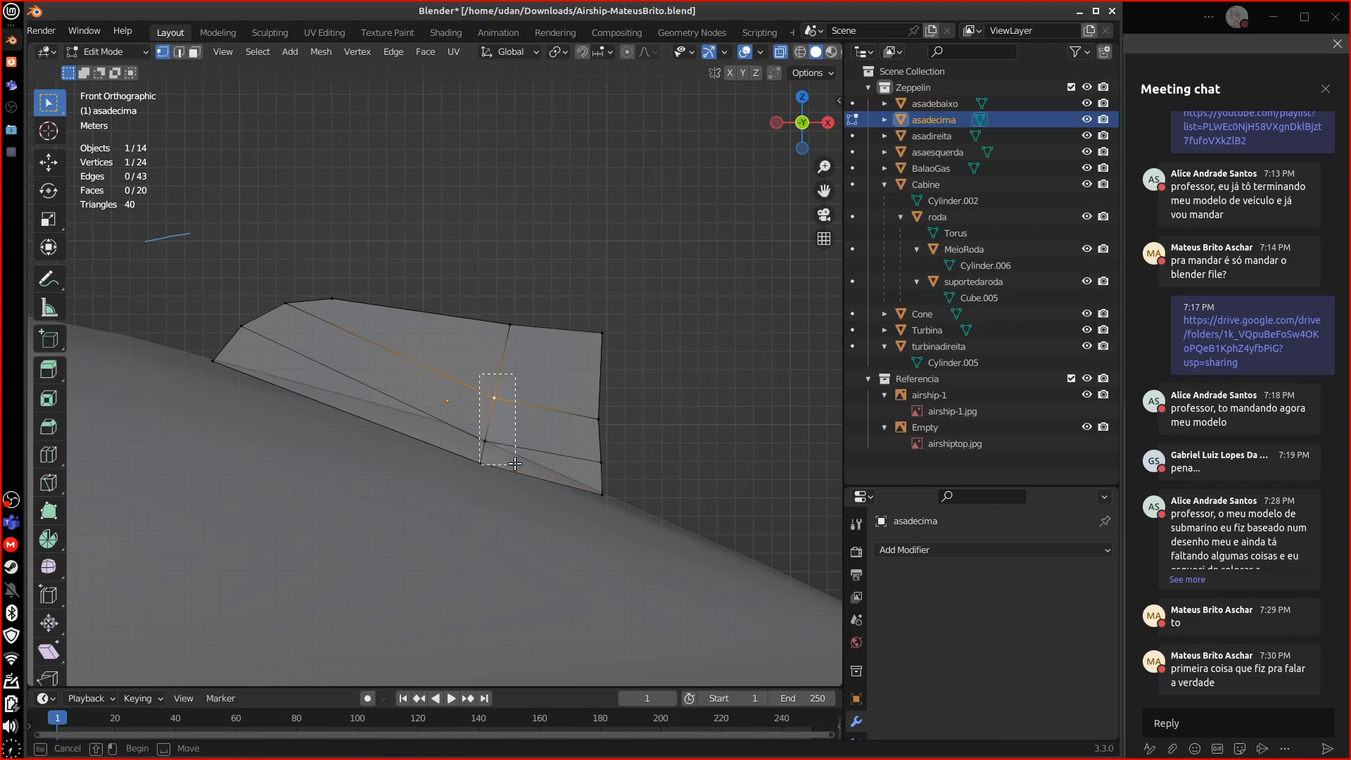
right_click(487, 437)
key("b")
left_click_drag(484, 379, 506, 452)
key("g")
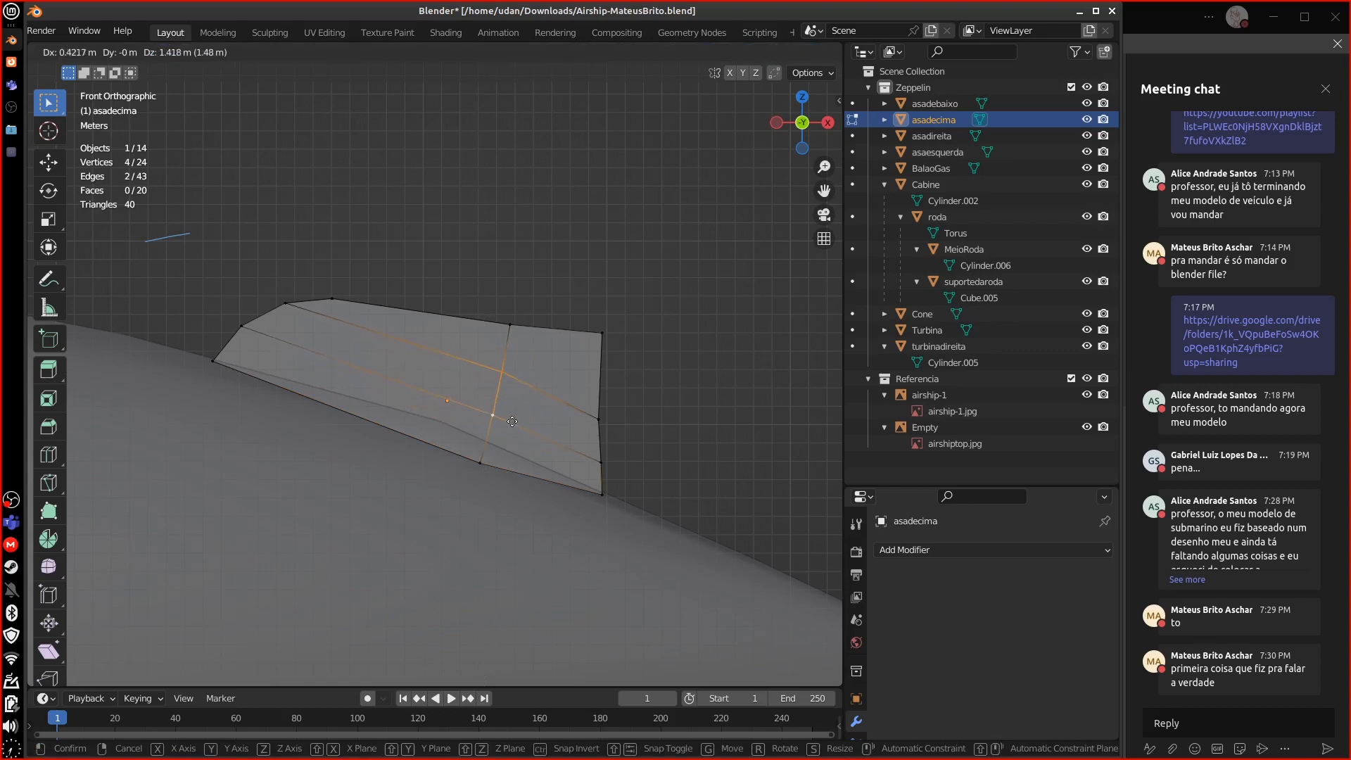
left_click(467, 410)
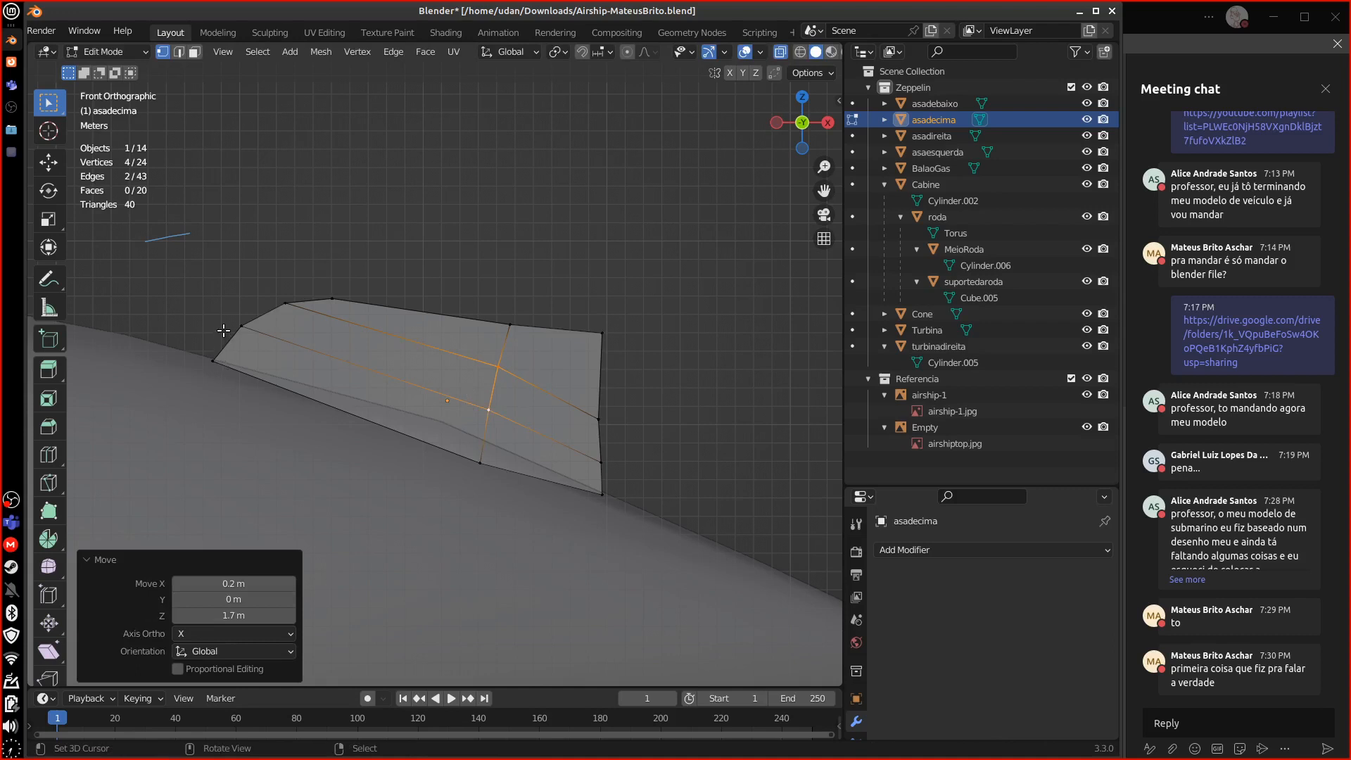
- Sketch an annotation arc over the asadecima fin's upper edge and erase it again
left_click_drag(236, 310, 656, 388)
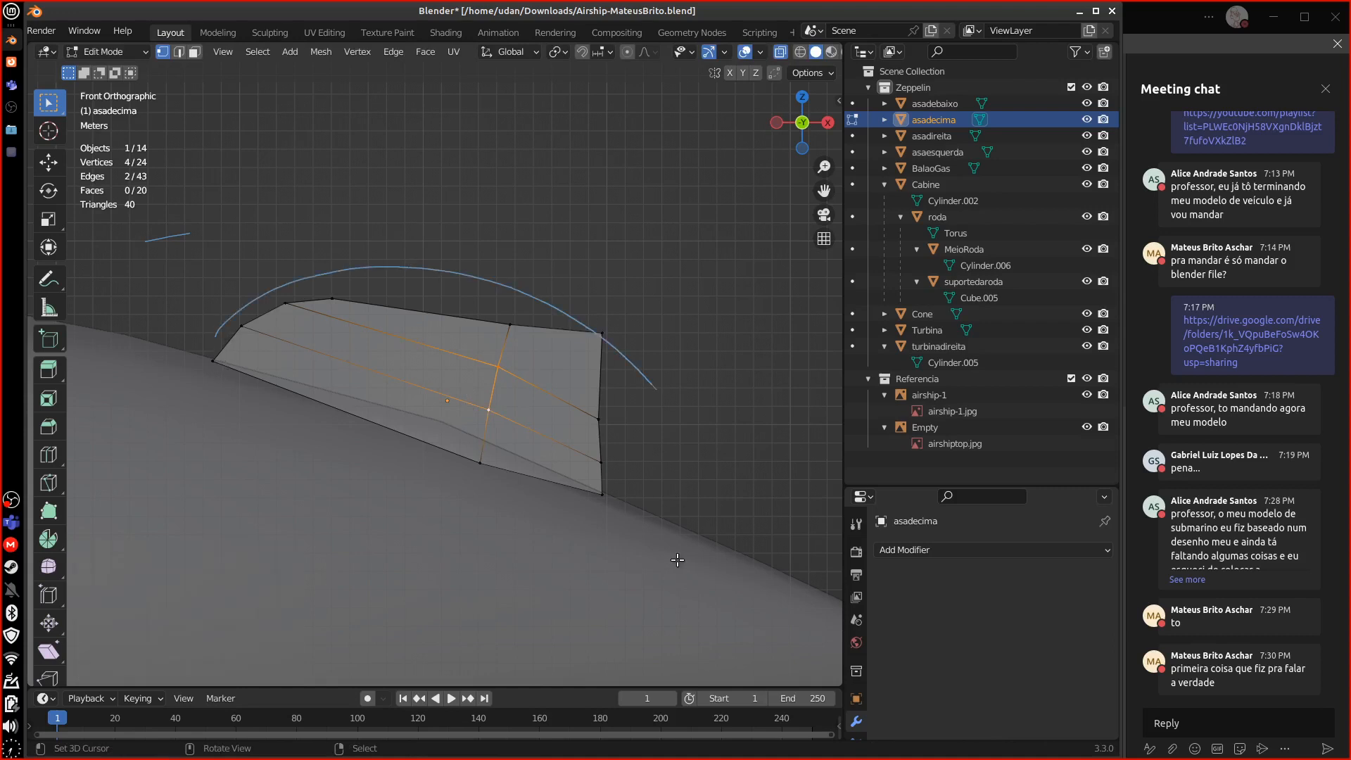
left_click(600, 417)
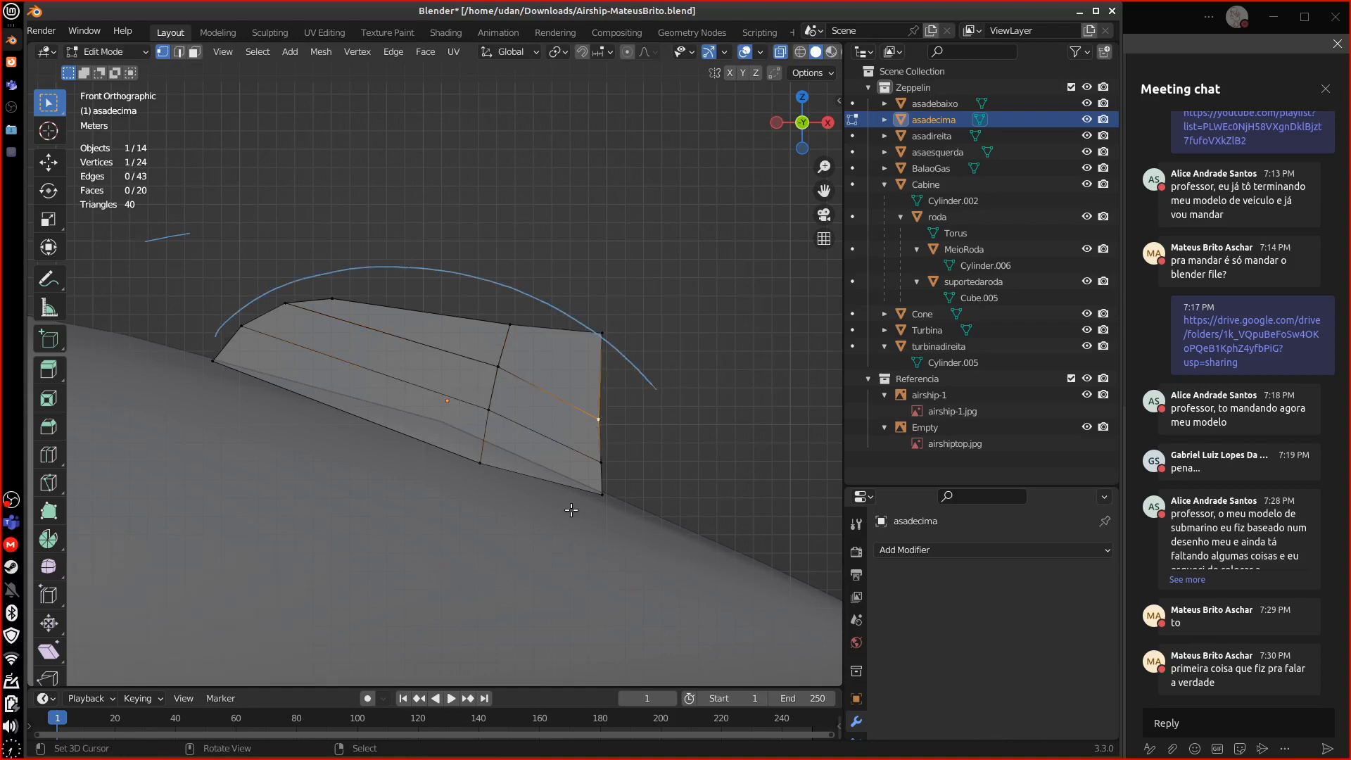
left_click(602, 329)
right_click_drag(644, 392, 443, 254)
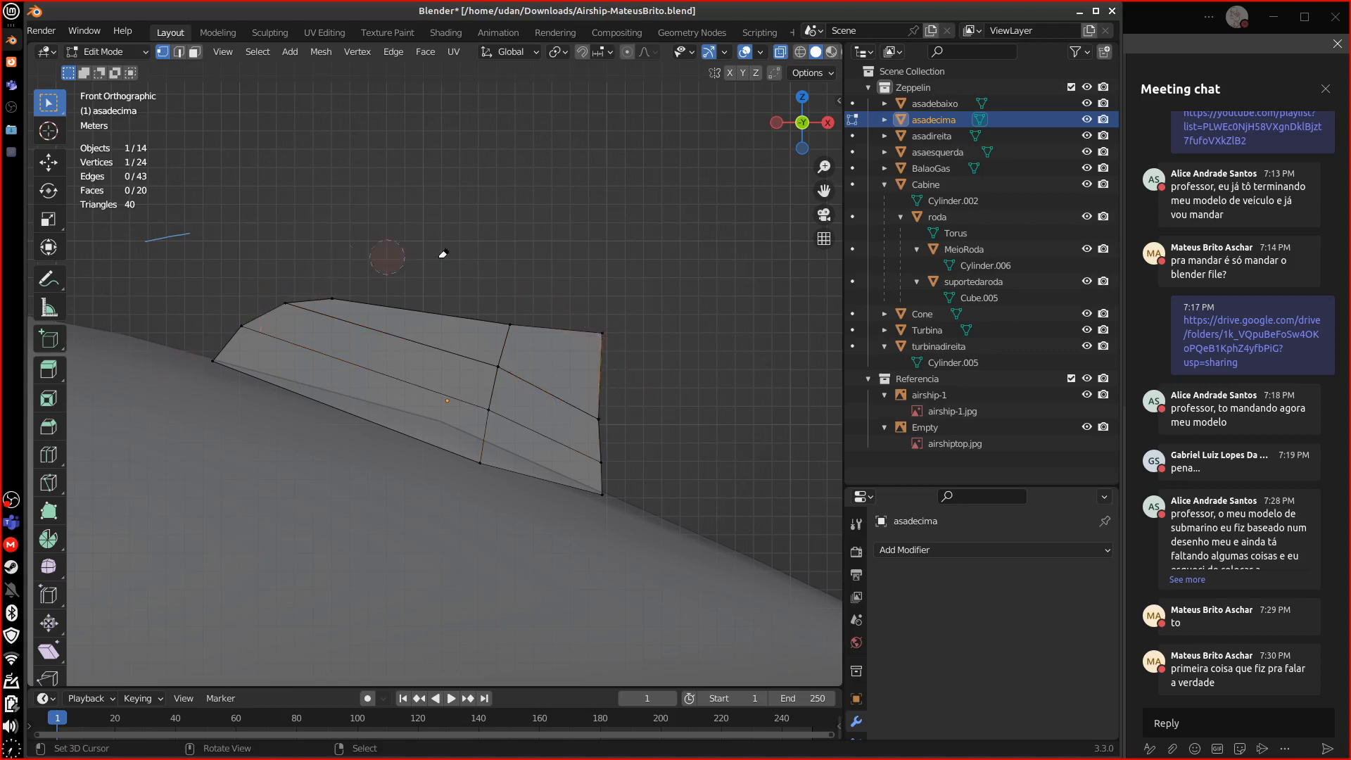
- Move the two middle vertices of the asadecima fin's lower edge -1.8784 m in X and 2.0701 m in Z
left_click(483, 482)
key("b")
left_click_drag(472, 458, 491, 489)
key("g")
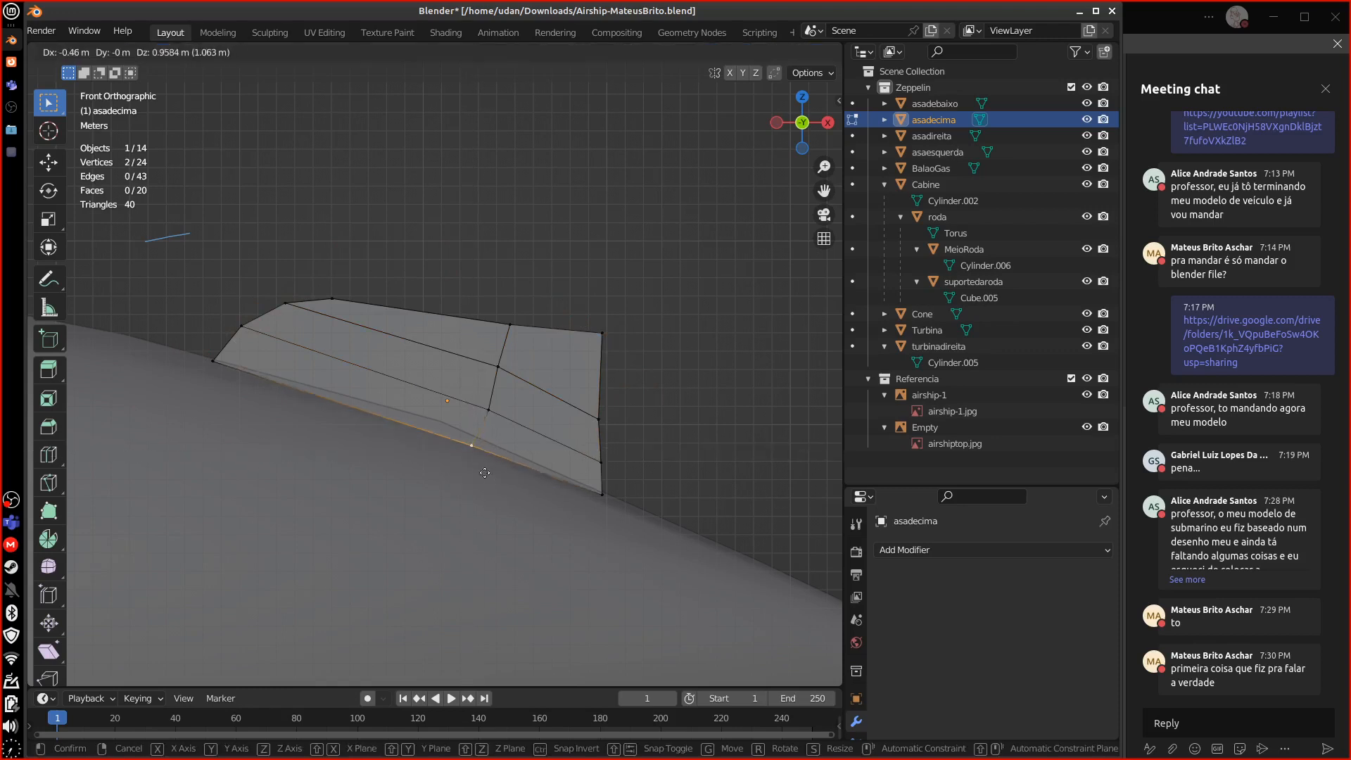
left_click(462, 457)
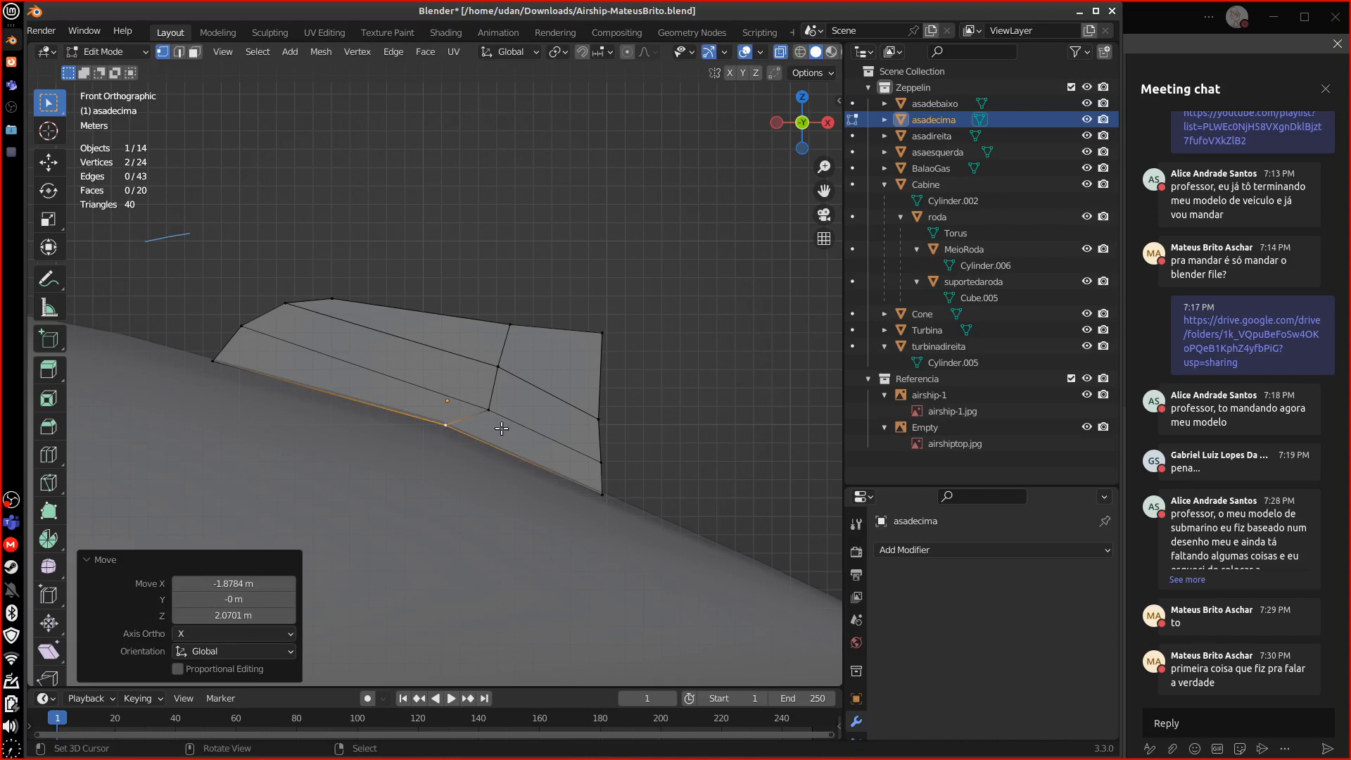
- Shift the fin's four middle interior vertices forward and slightly up, closer above the moved lower-edge vertices
left_click(488, 410)
key("b")
left_click_drag(475, 363, 514, 427)
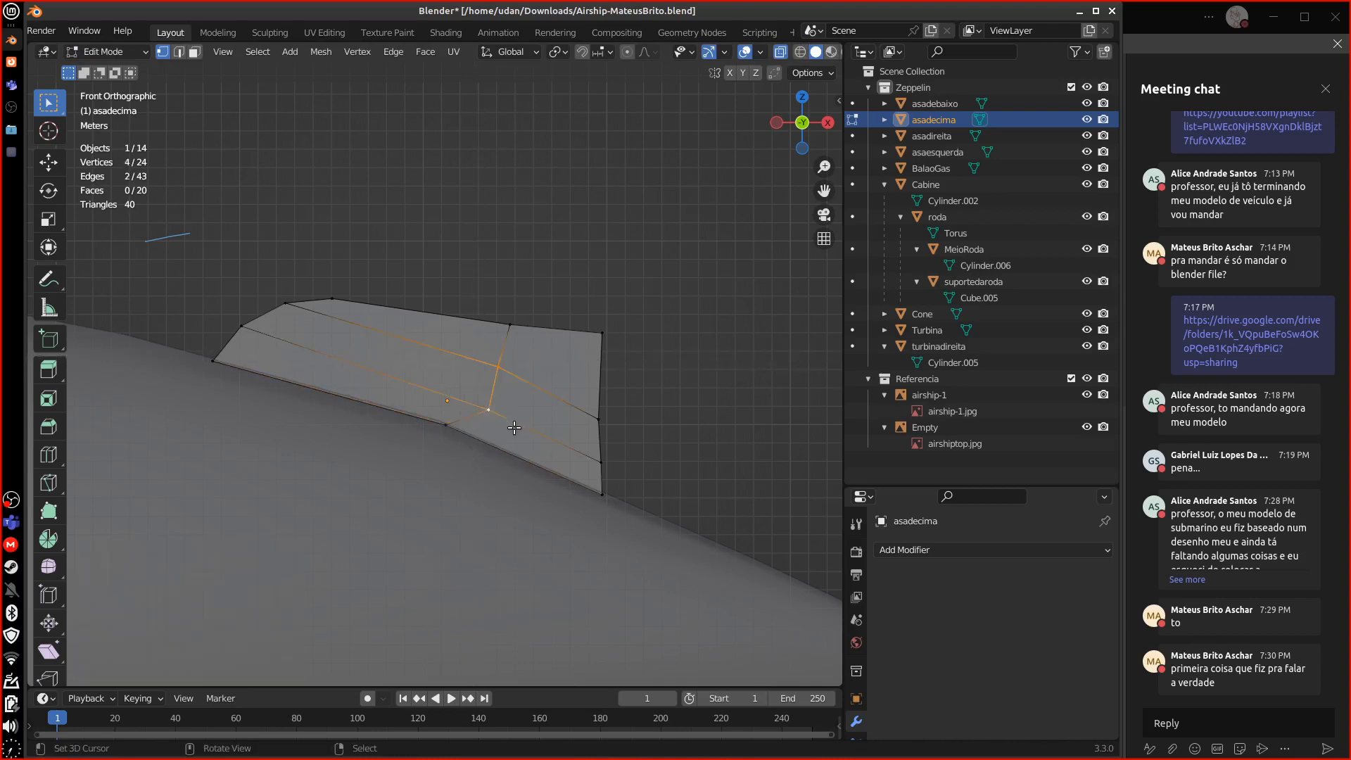
key("g")
left_click(487, 407)
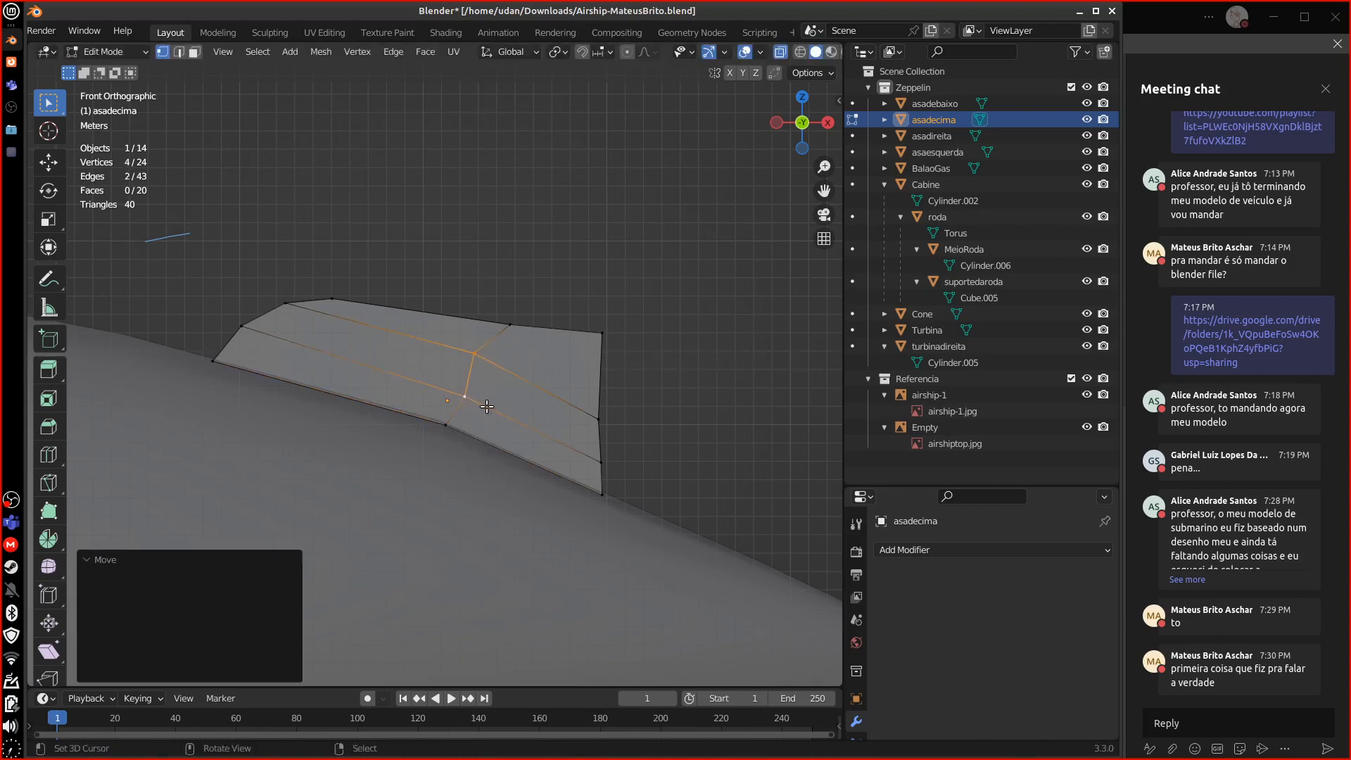
- Move only the upper pair of the fin's middle interior vertices about 0.54 m in X and -0.15 m in Z
left_click(477, 355)
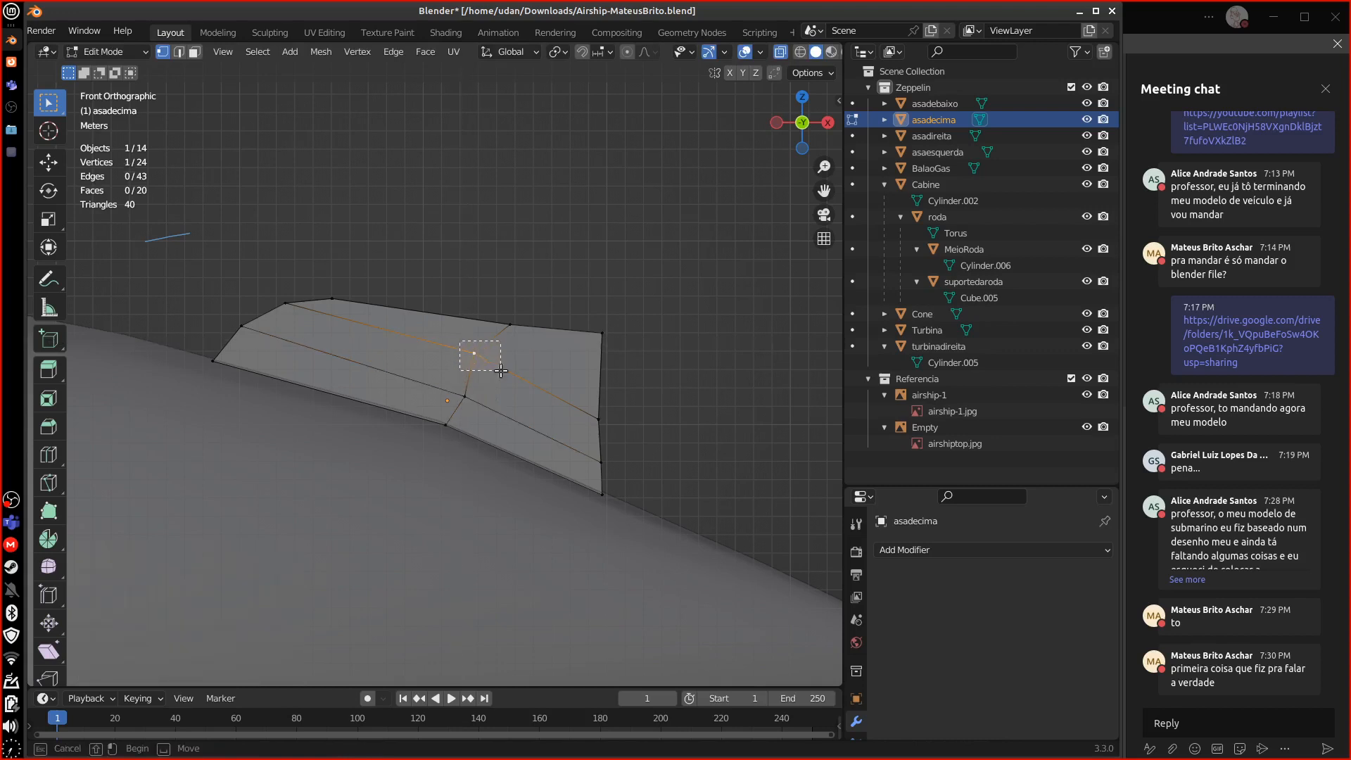
left_click(475, 353, "shift")
key("g")
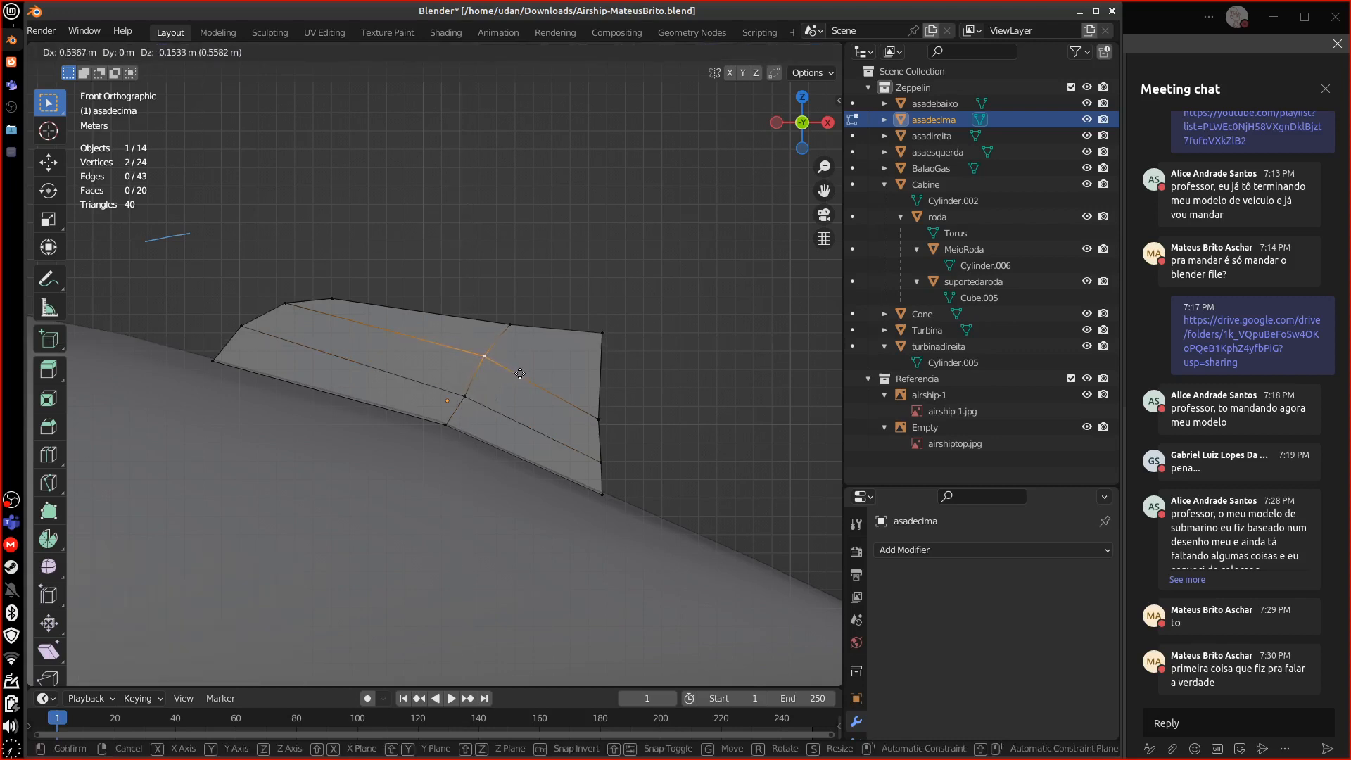
left_click(519, 375)
- Move the lower pair of the fin's middle interior vertices -0.46002 m in X and 0.15334 m in Z
right_click(474, 395)
left_click(464, 395, "shift")
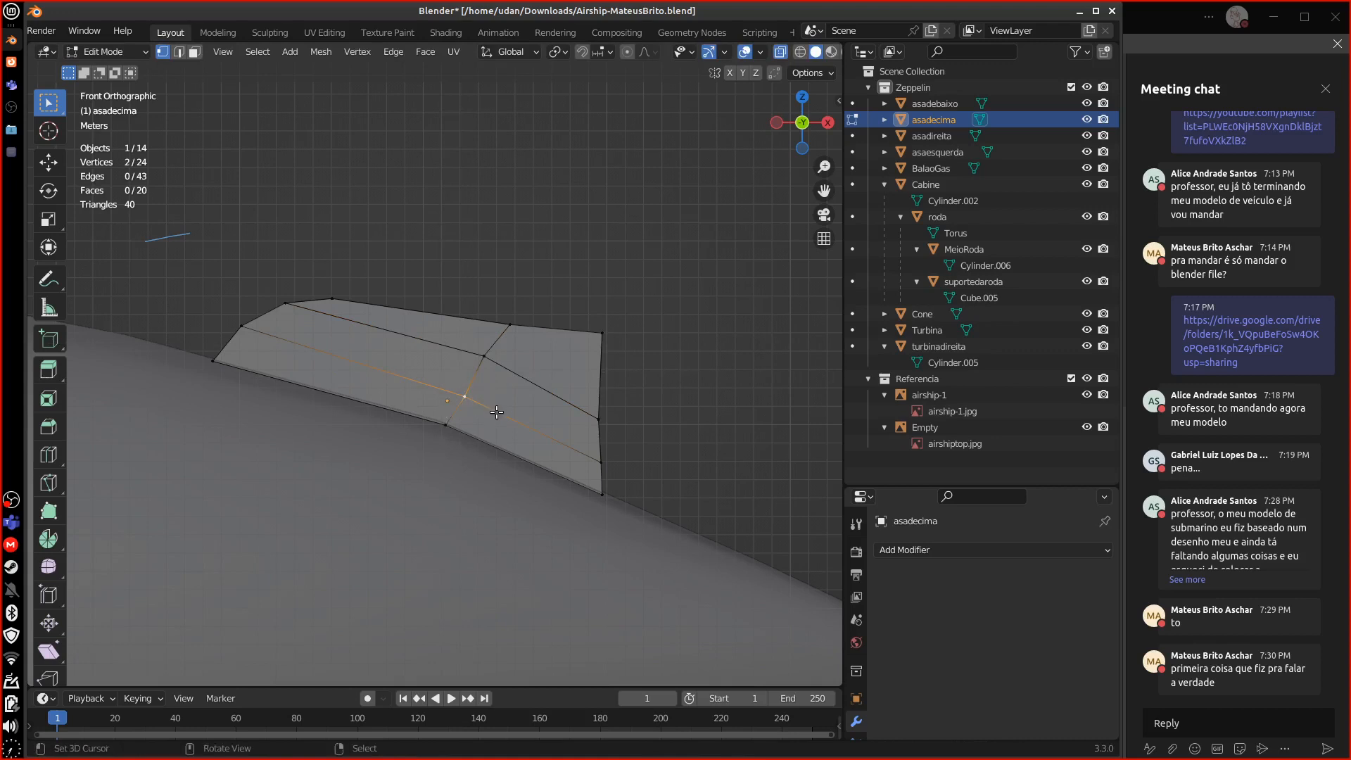
key("g")
left_click(487, 403)
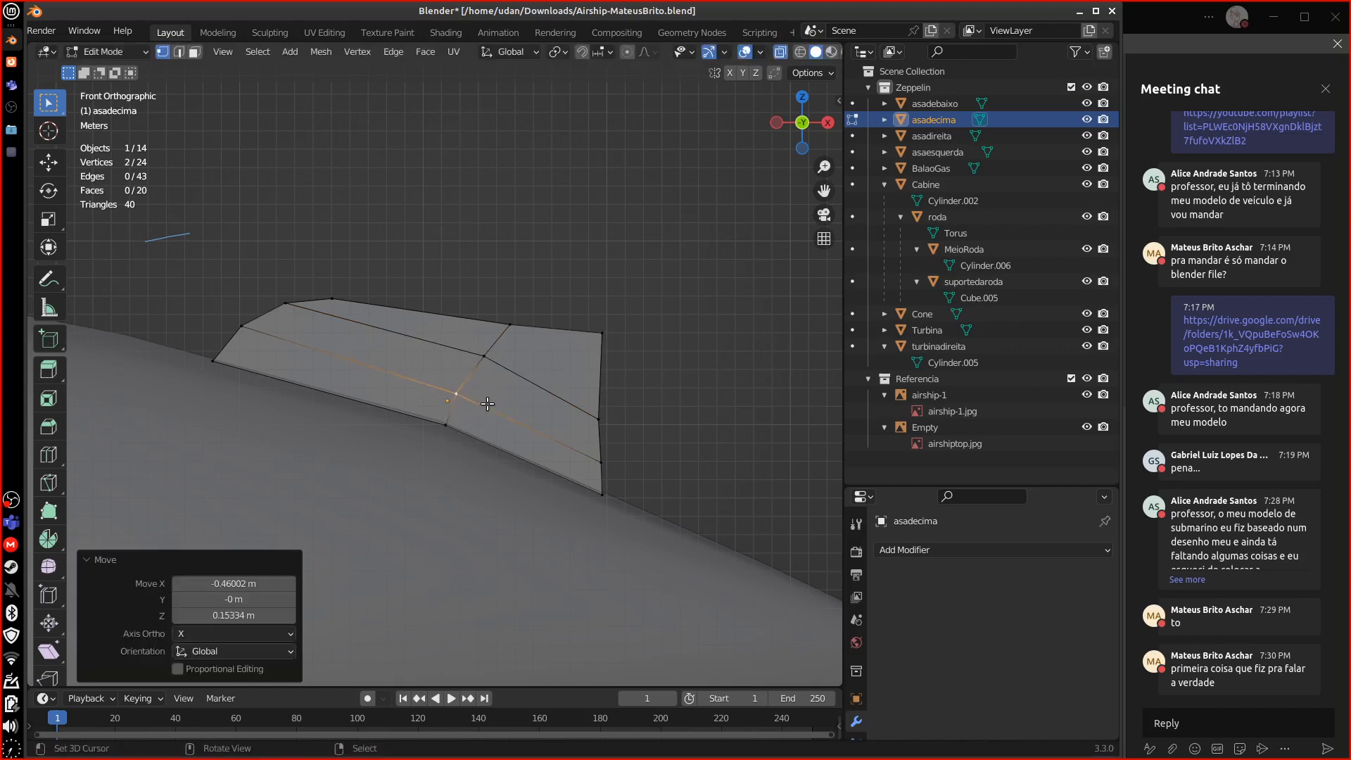
- Edge-slide the upper middle vertex pair on the asadecima fin's rear edge upward by a factor of 0.228
right_click(610, 415)
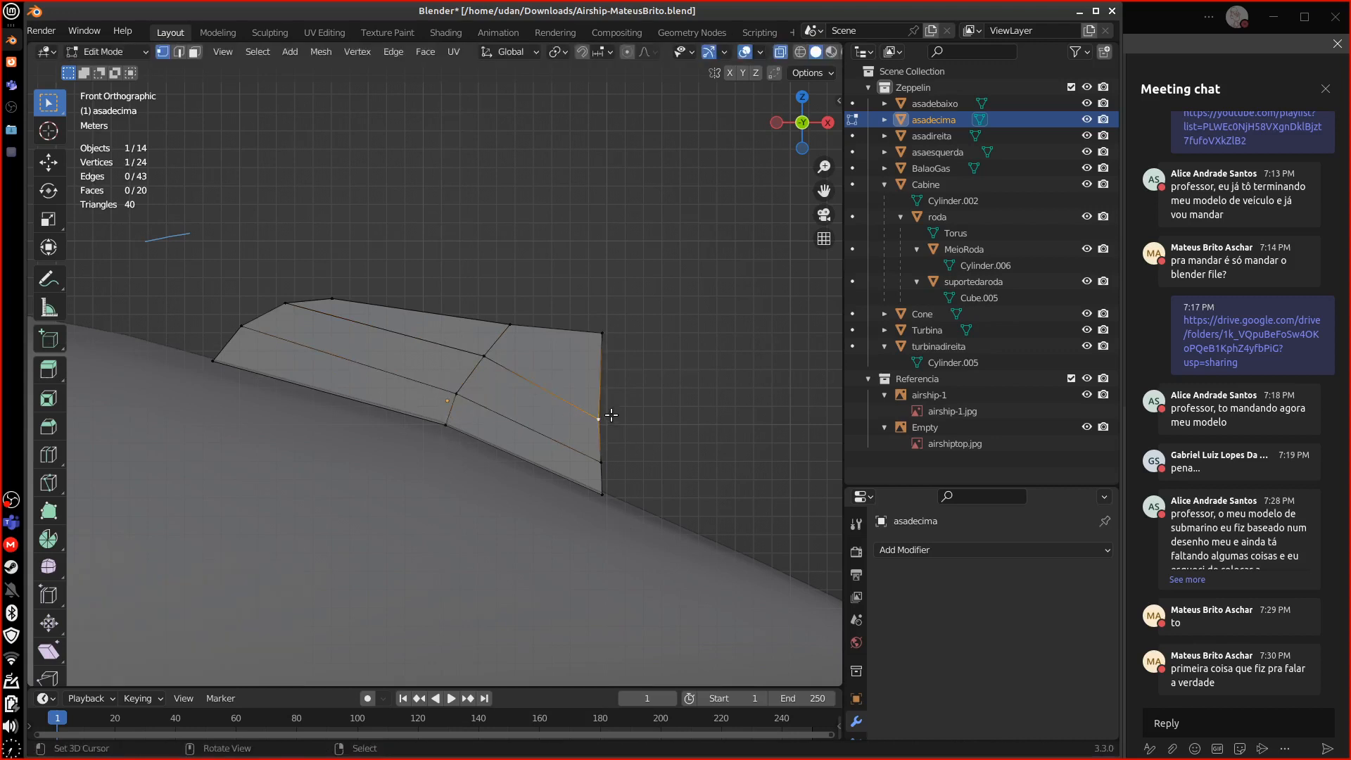
key("b")
left_click_drag(581, 394, 617, 435)
key("h")
key("alt+h")
key("g")
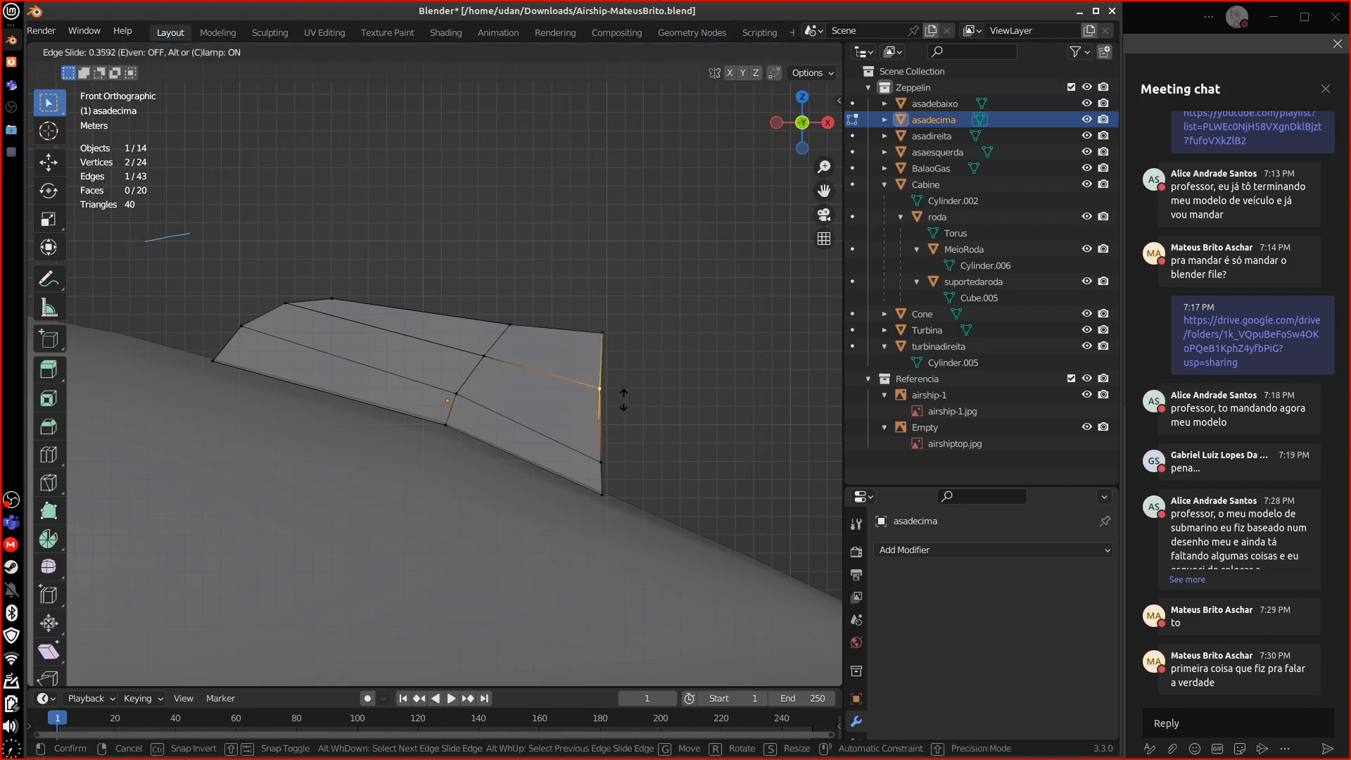
left_click(619, 408)
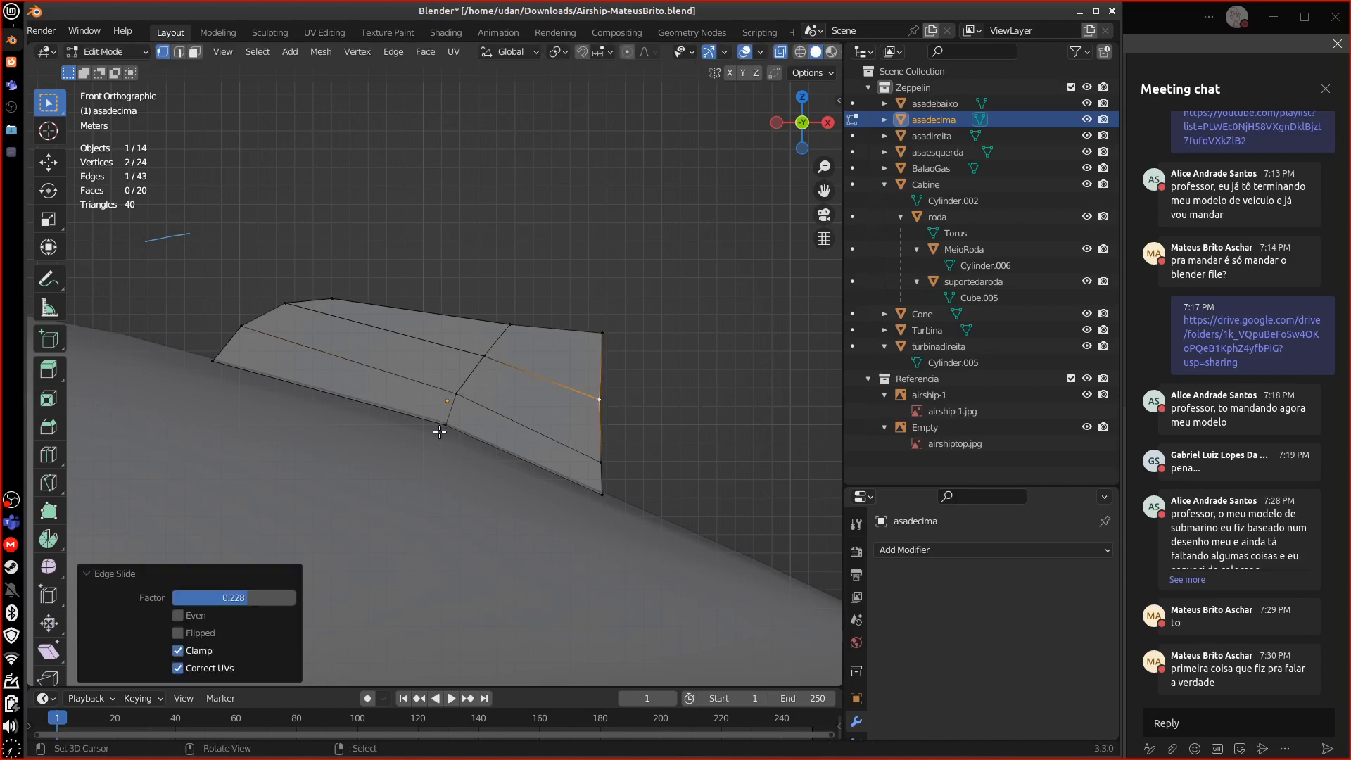
- Sketch annotation curves along the asadecima fin's edge flow and erase them again
left_click_drag(434, 441, 545, 307)
left_click_drag(451, 380, 695, 501)
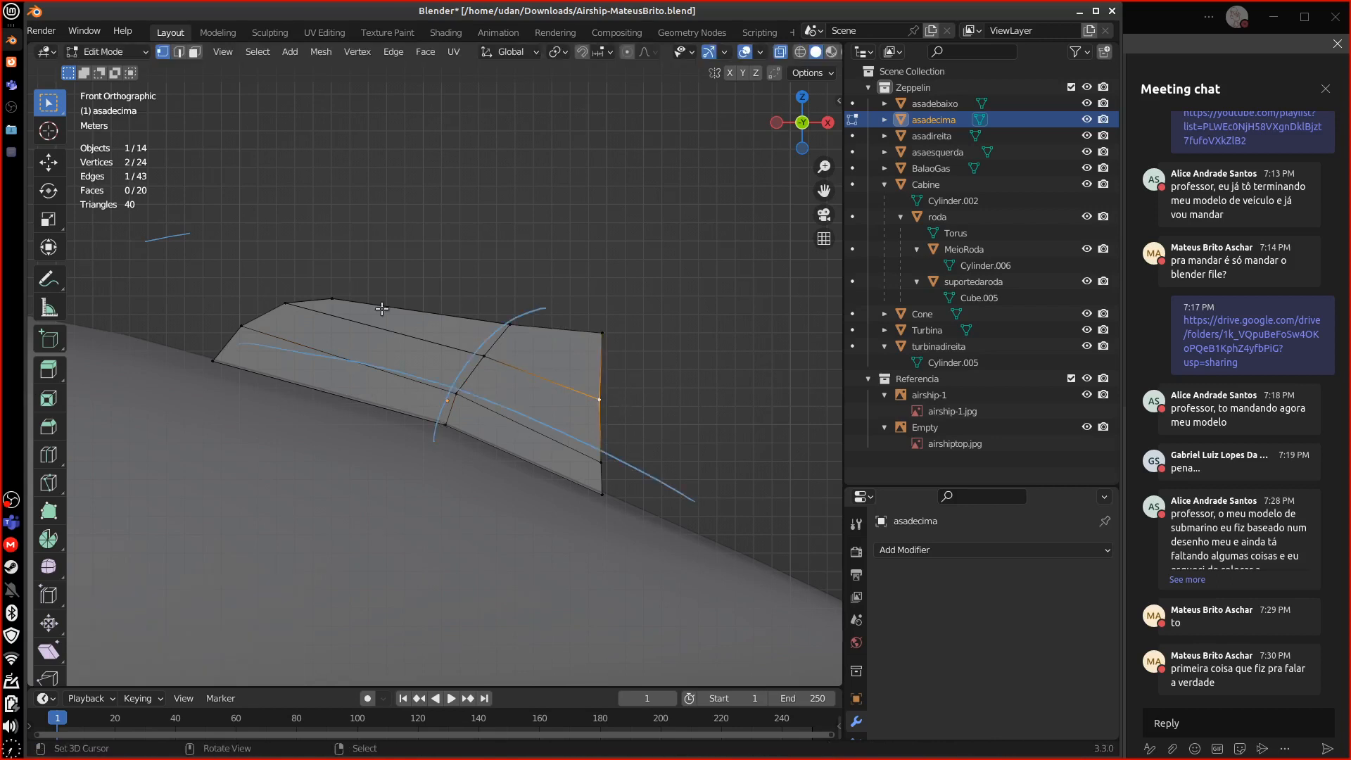
left_click_drag(281, 292, 697, 462)
right_click_drag(739, 469, 532, 304)
mouse_move(322, 282)
right_mouse_down()
mouse_move(366, 326)
mouse_move(168, 270)
right_mouse_up()
- Handwrite the annotations "MODIFICADORES" and "N-GON" above the fin, with a slashed zero under each word
middle_click_drag(714, 398, 576, 542, "shift")
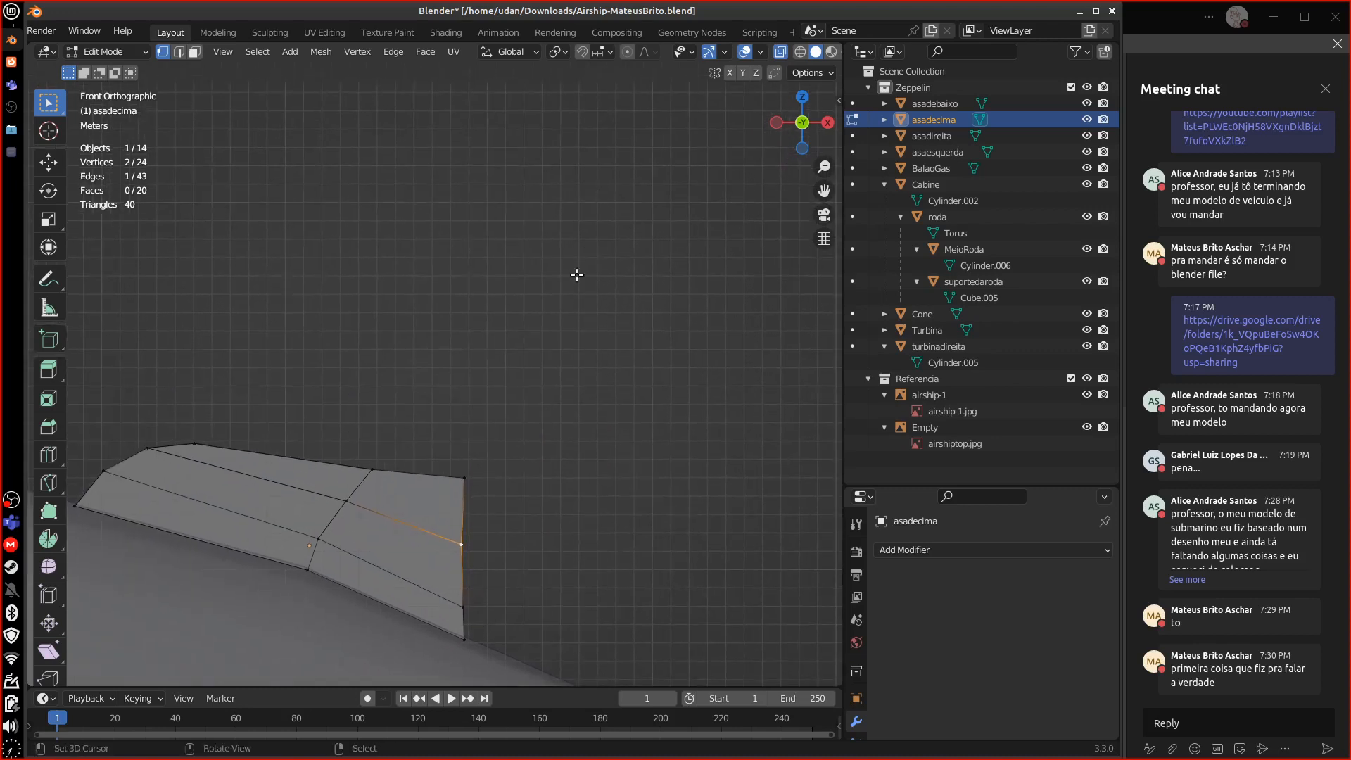
mouse_move(525, 213)
left_mouse_down()
mouse_move(579, 188)
mouse_move(598, 206)
mouse_move(612, 183)
mouse_move(634, 190)
mouse_move(651, 176)
mouse_move(646, 201)
mouse_move(658, 185)
mouse_move(651, 200)
mouse_move(666, 209)
mouse_move(723, 204)
left_mouse_up()
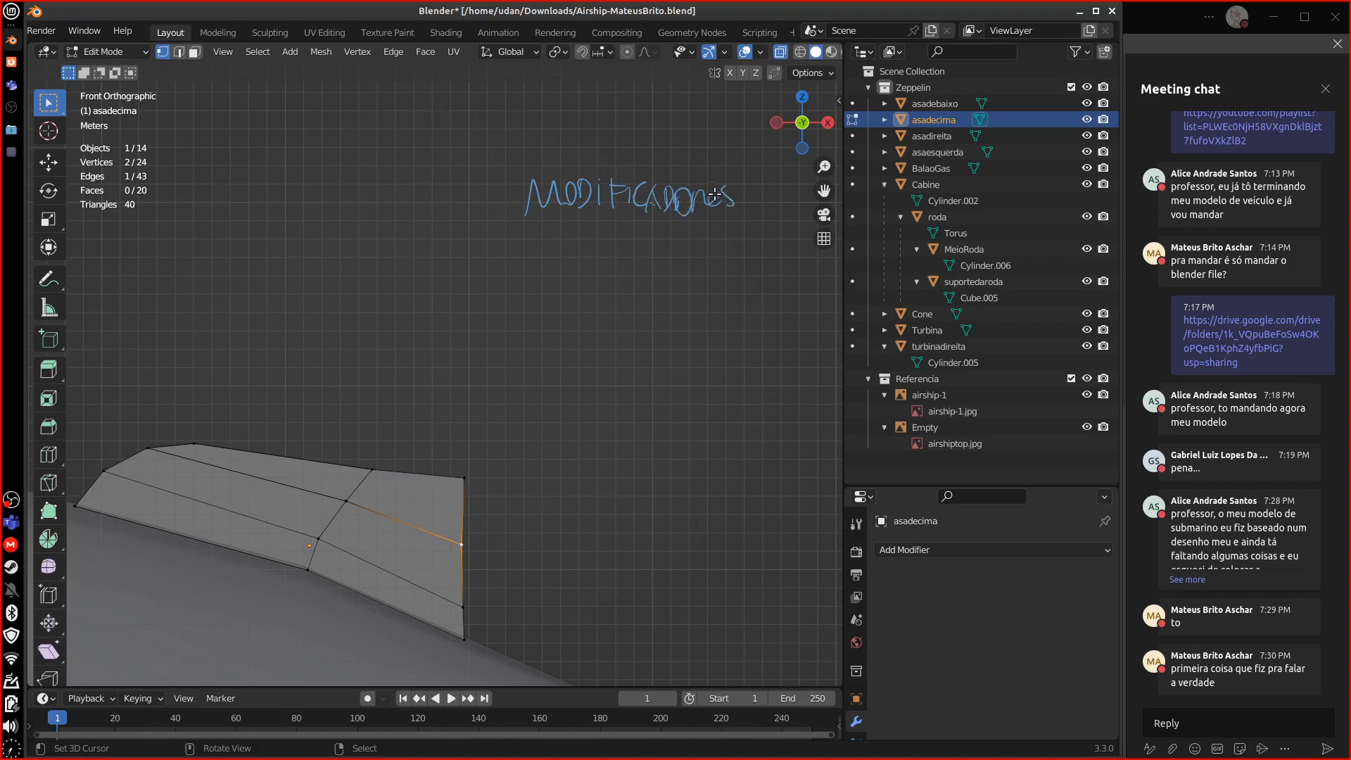
left_click_drag(909, 488, 909, 365)
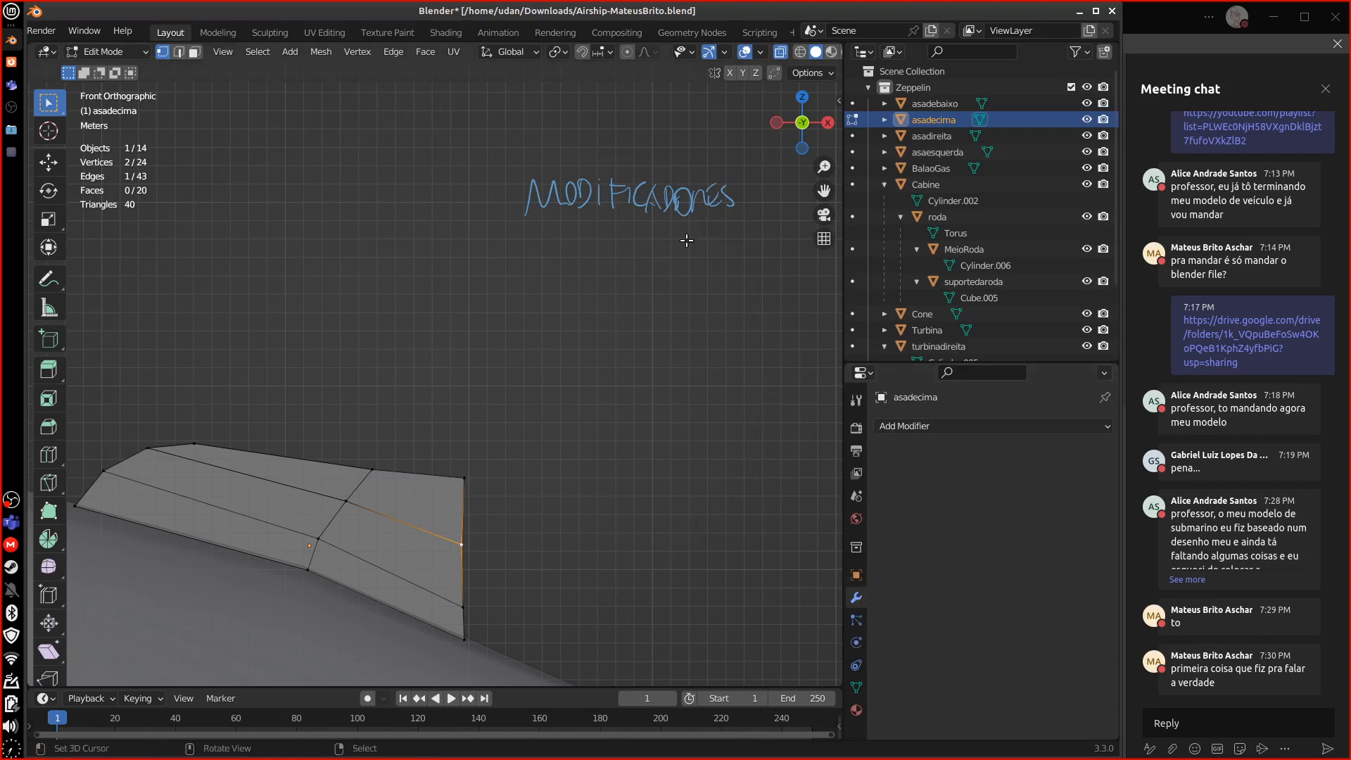
left_click_drag(687, 240, 665, 273)
mouse_move(529, 331)
left_mouse_down()
mouse_move(550, 289)
mouse_move(593, 316)
mouse_move(659, 303)
left_mouse_up()
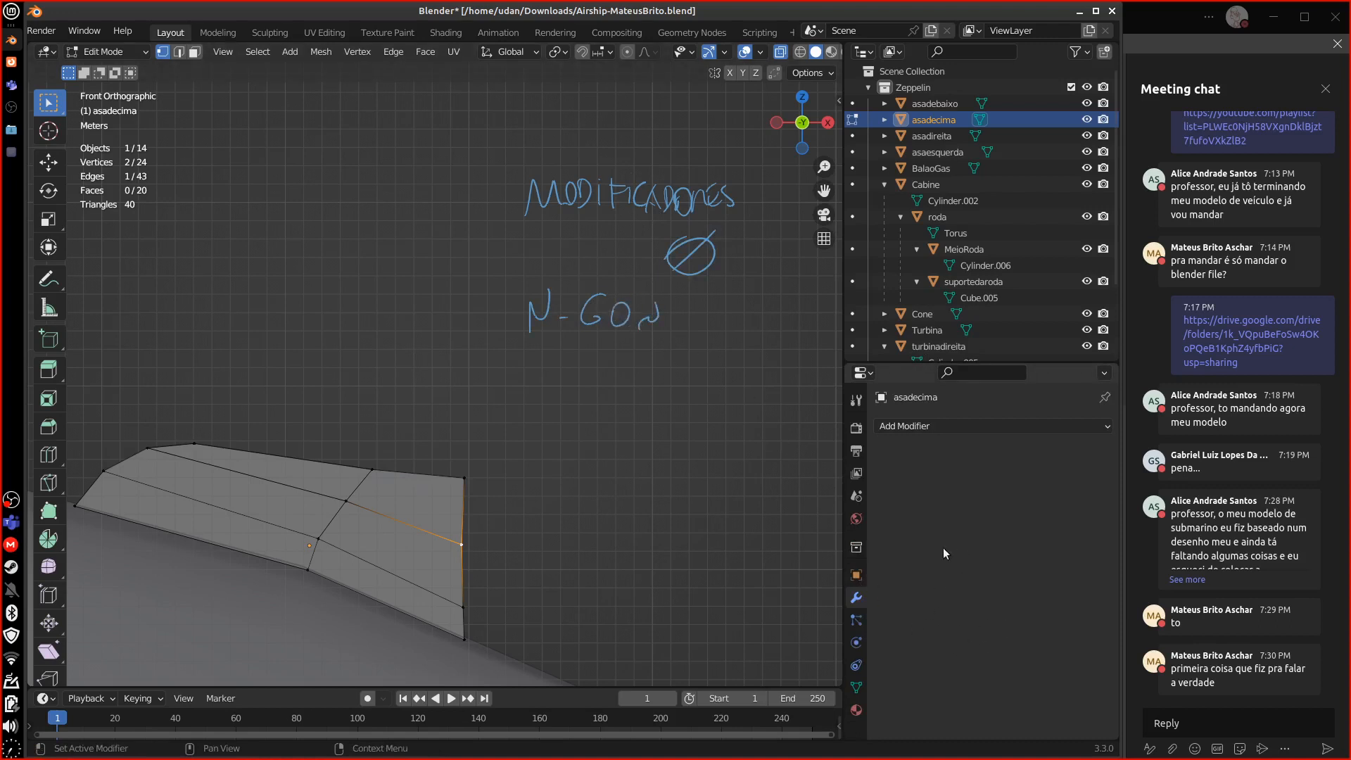
middle_click_drag(691, 614, 428, 580)
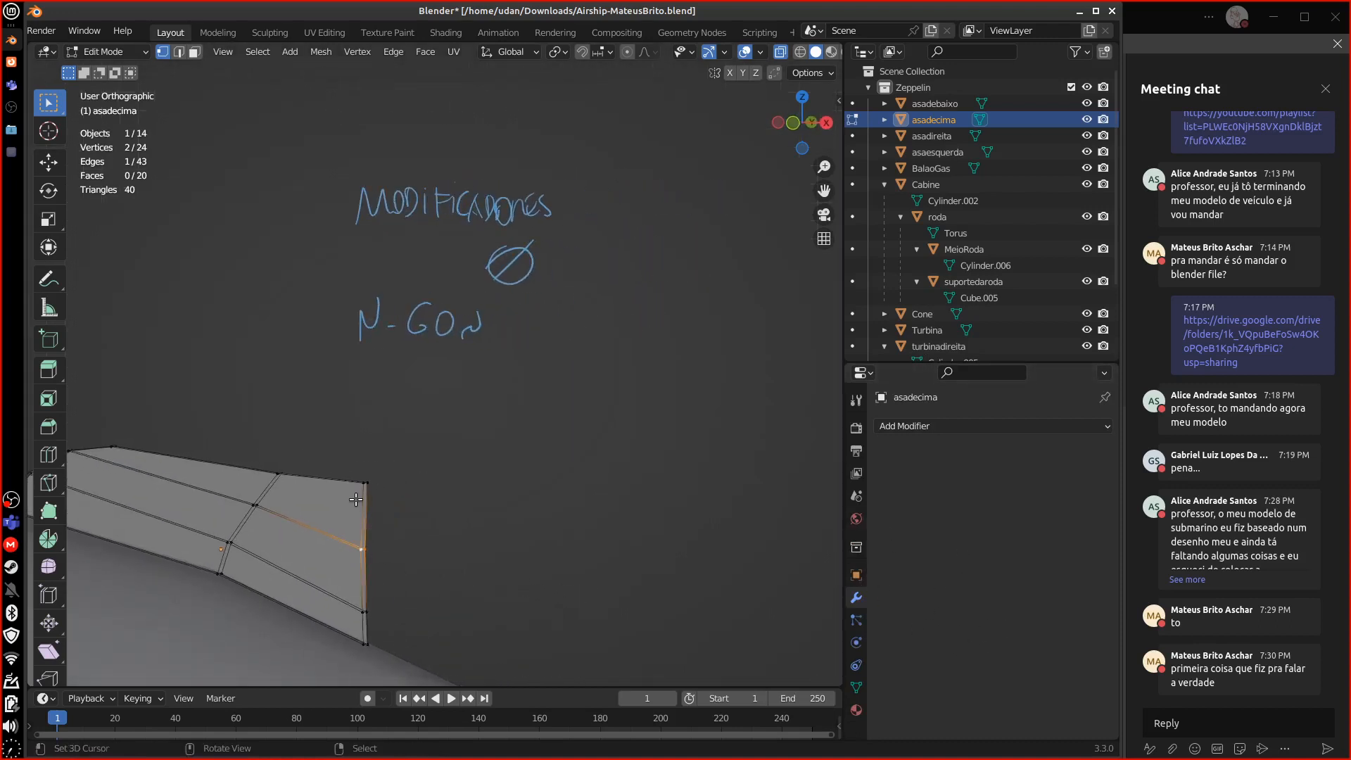
key("KP_1")
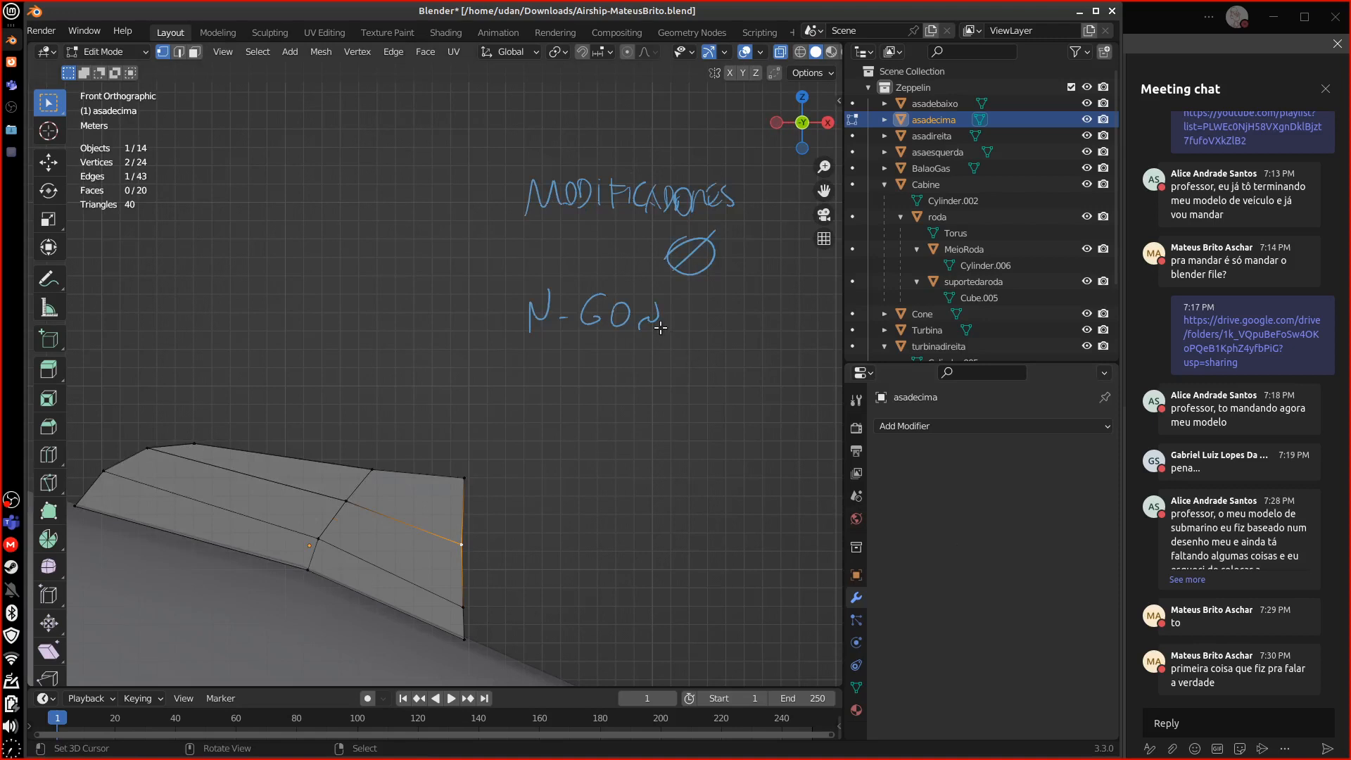
key("ctrl+z")
mouse_move(640, 327)
left_mouse_down()
mouse_move(662, 312)
mouse_move(693, 348)
mouse_move(647, 405)
left_mouse_up()
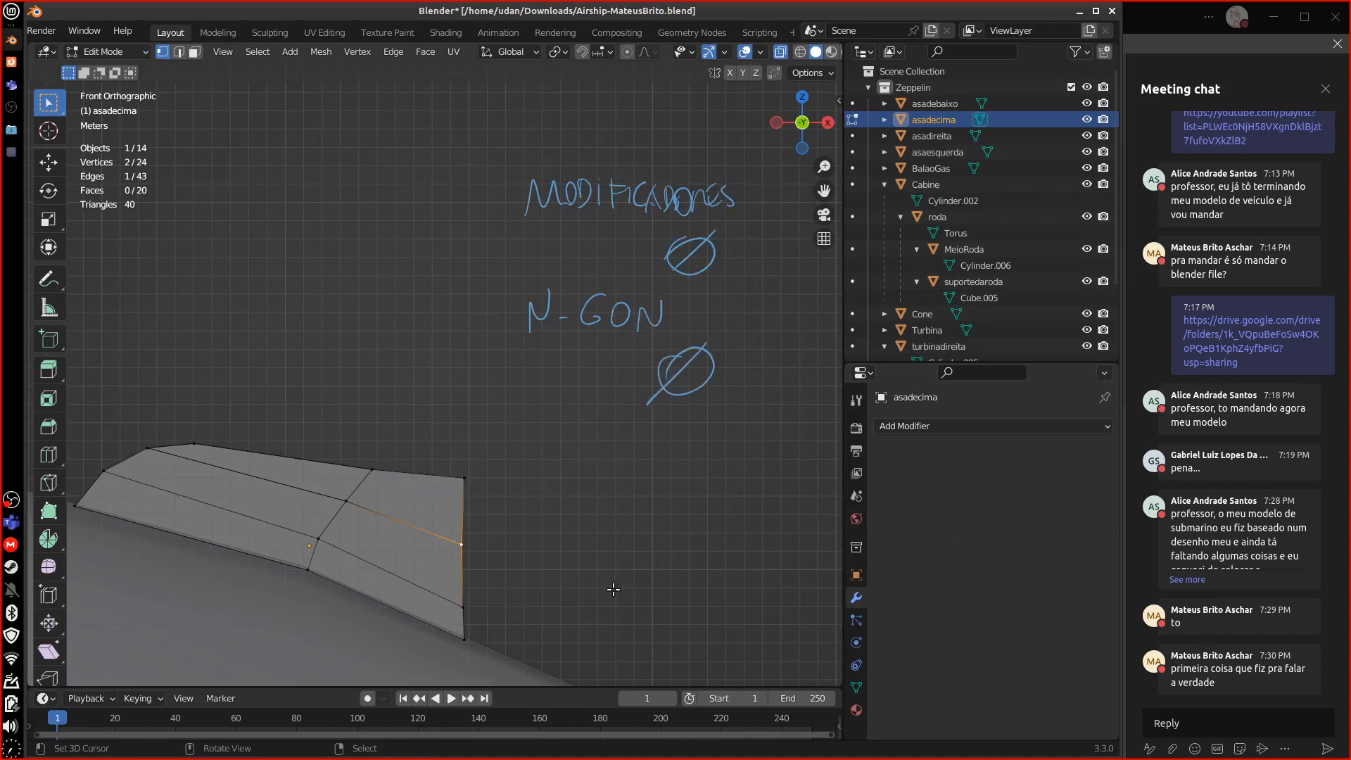
- Return the asadecima fin from Edit Mode to Object Mode
scroll(630, 577, "down", 5)
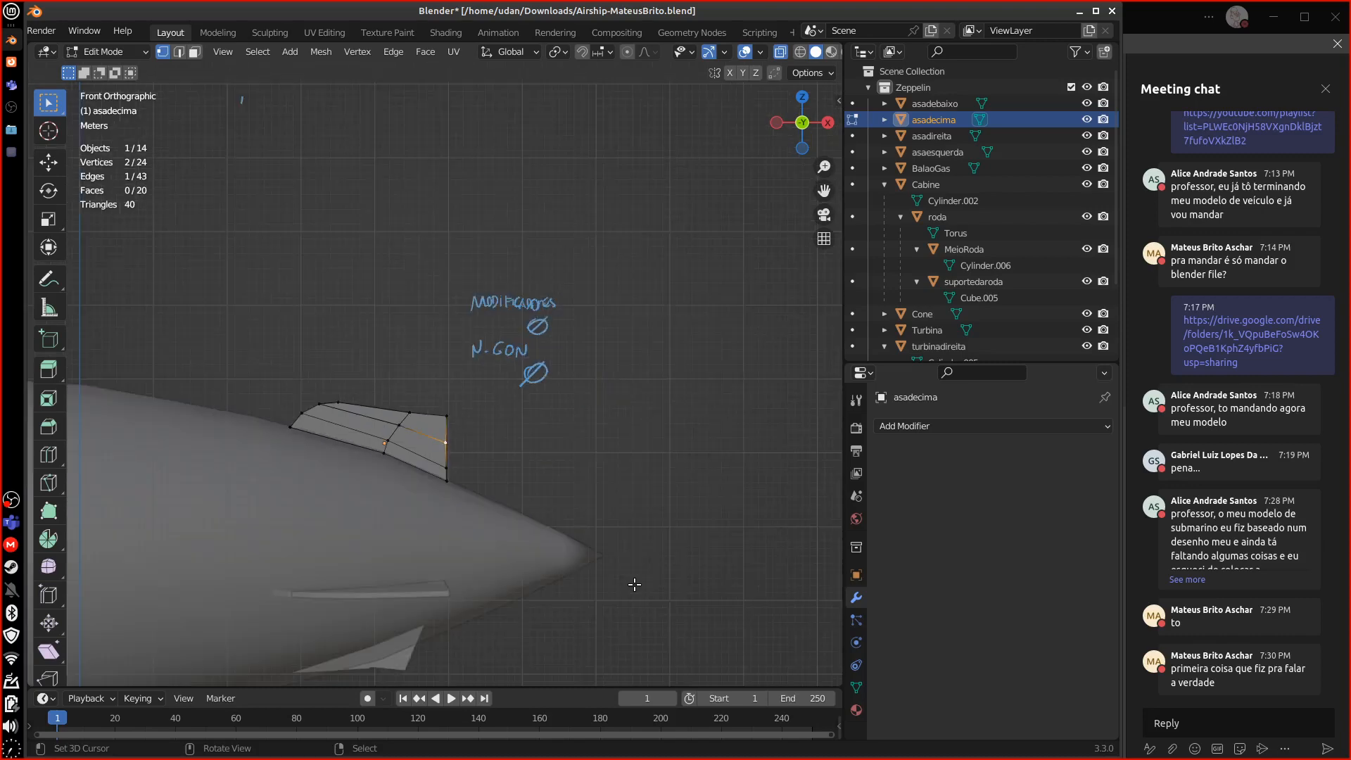
mouse_move(617, 520)
middle_mouse_down("shift")
mouse_move(702, 373)
mouse_move(747, 341)
middle_mouse_up("shift")
mouse_move(529, 441)
middle_mouse_down("shift")
mouse_move(705, 478)
mouse_move(870, 475)
mouse_move(659, 455)
mouse_move(769, 490)
middle_mouse_up("shift")
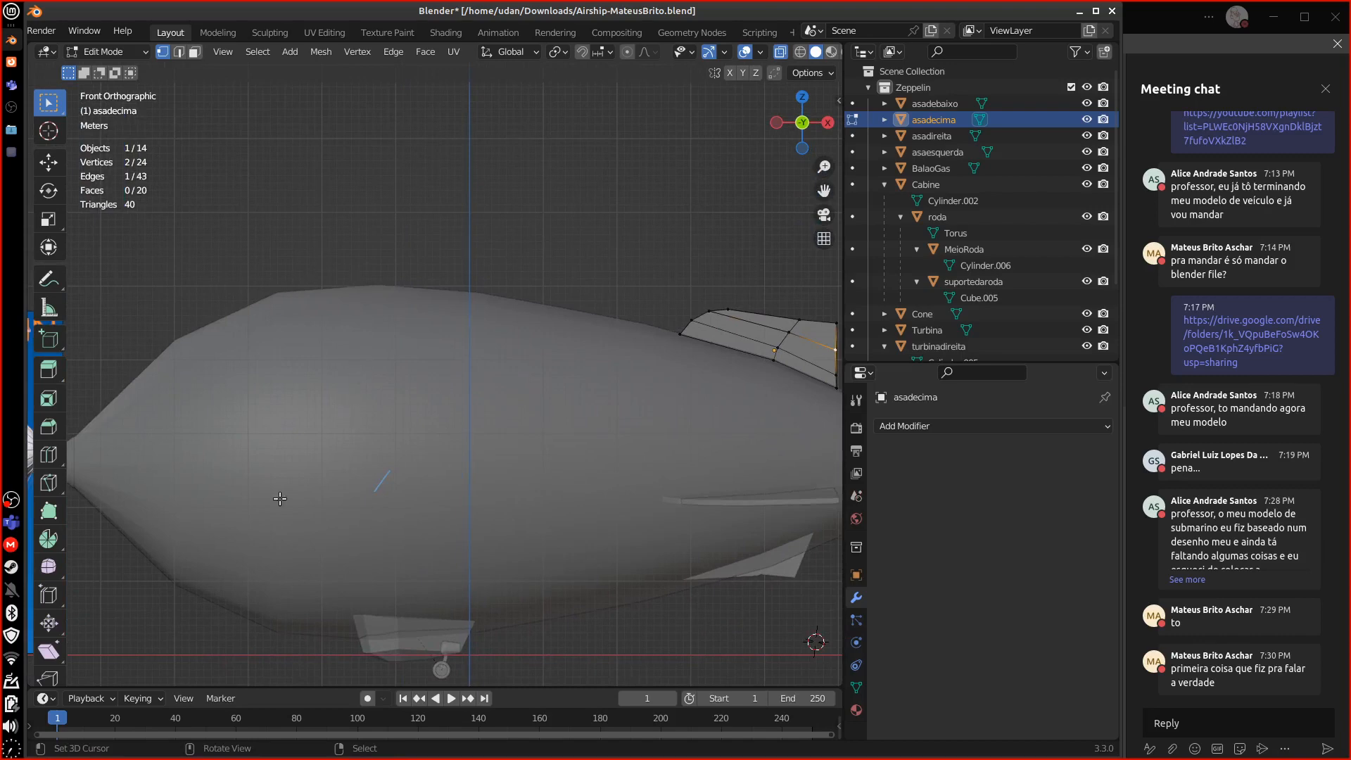
middle_click_drag(754, 500, 570, 395, "shift")
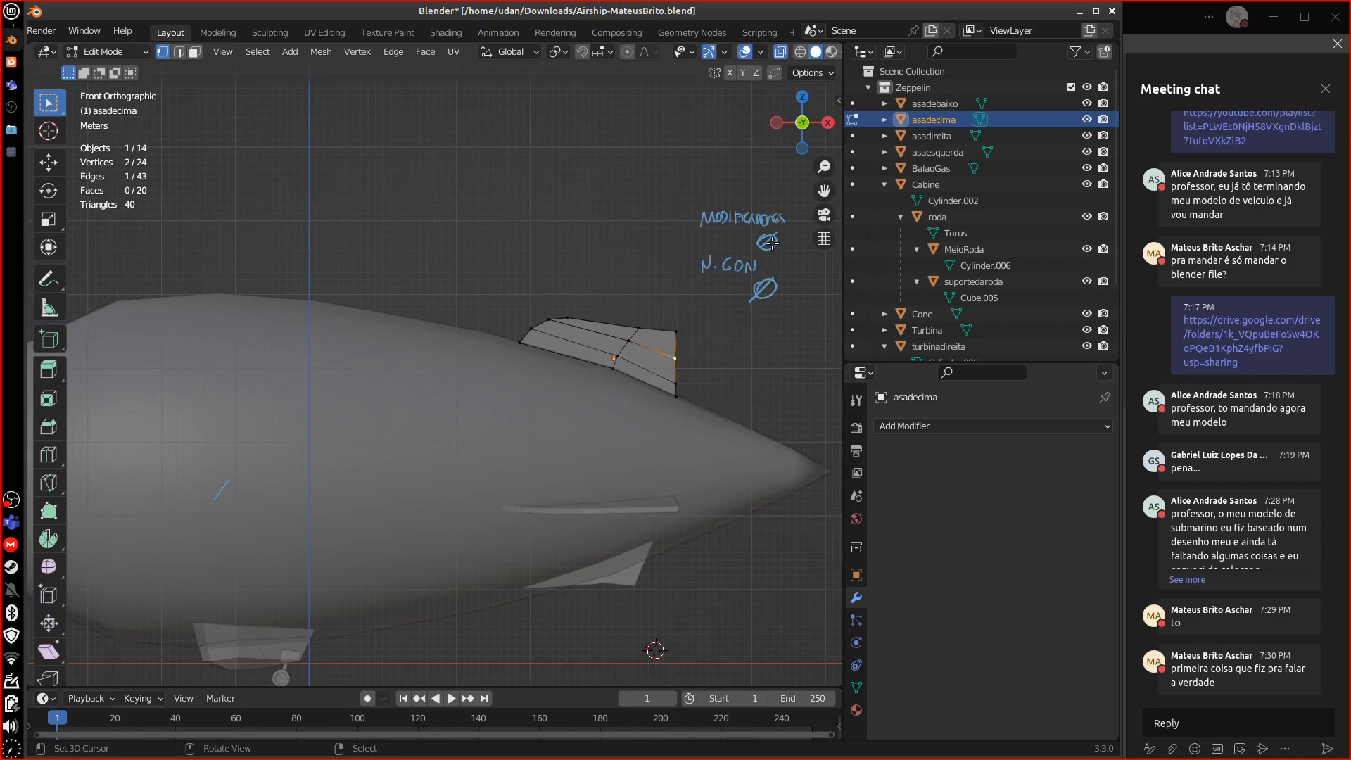
key("Tab")
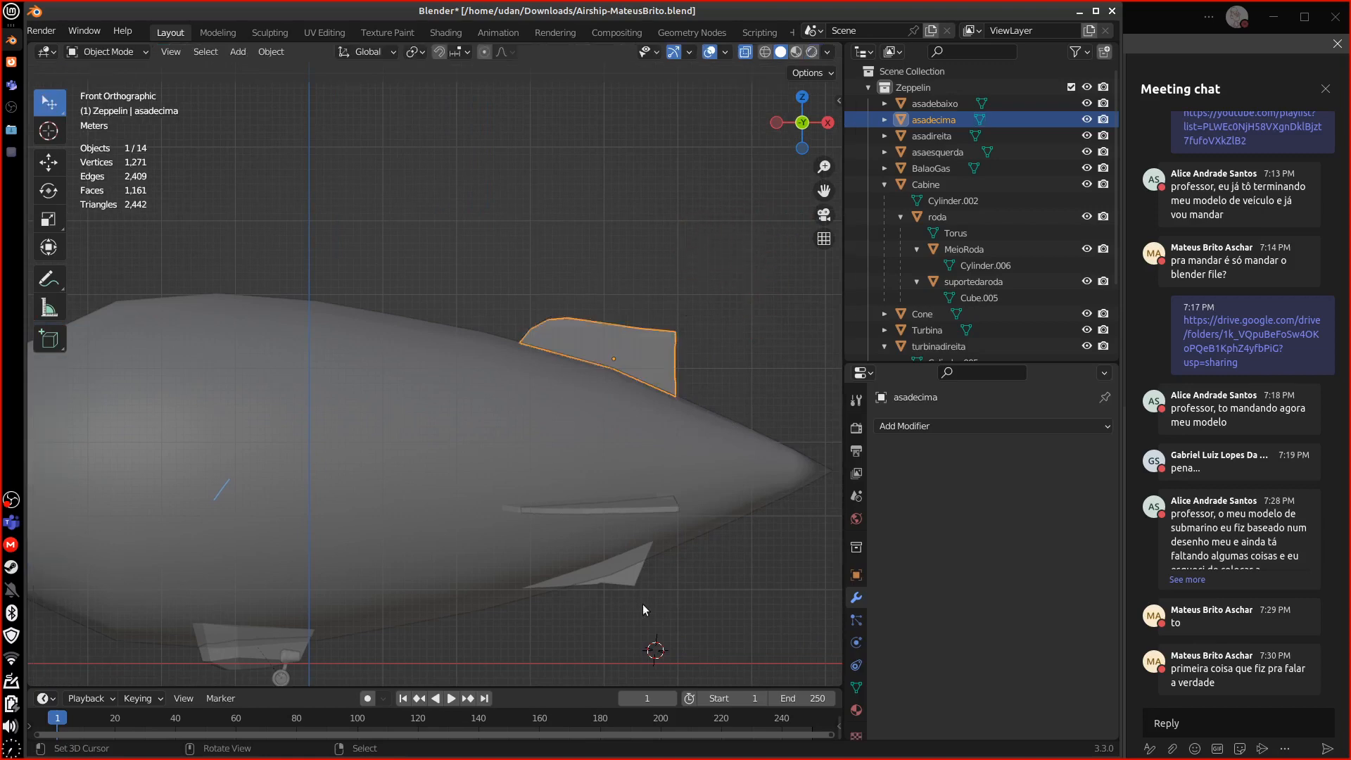
- Show the Face Orientation overlay and turn off X-ray to check the normals of the envelope and fins
scroll(598, 485, "down", 5, "shift")
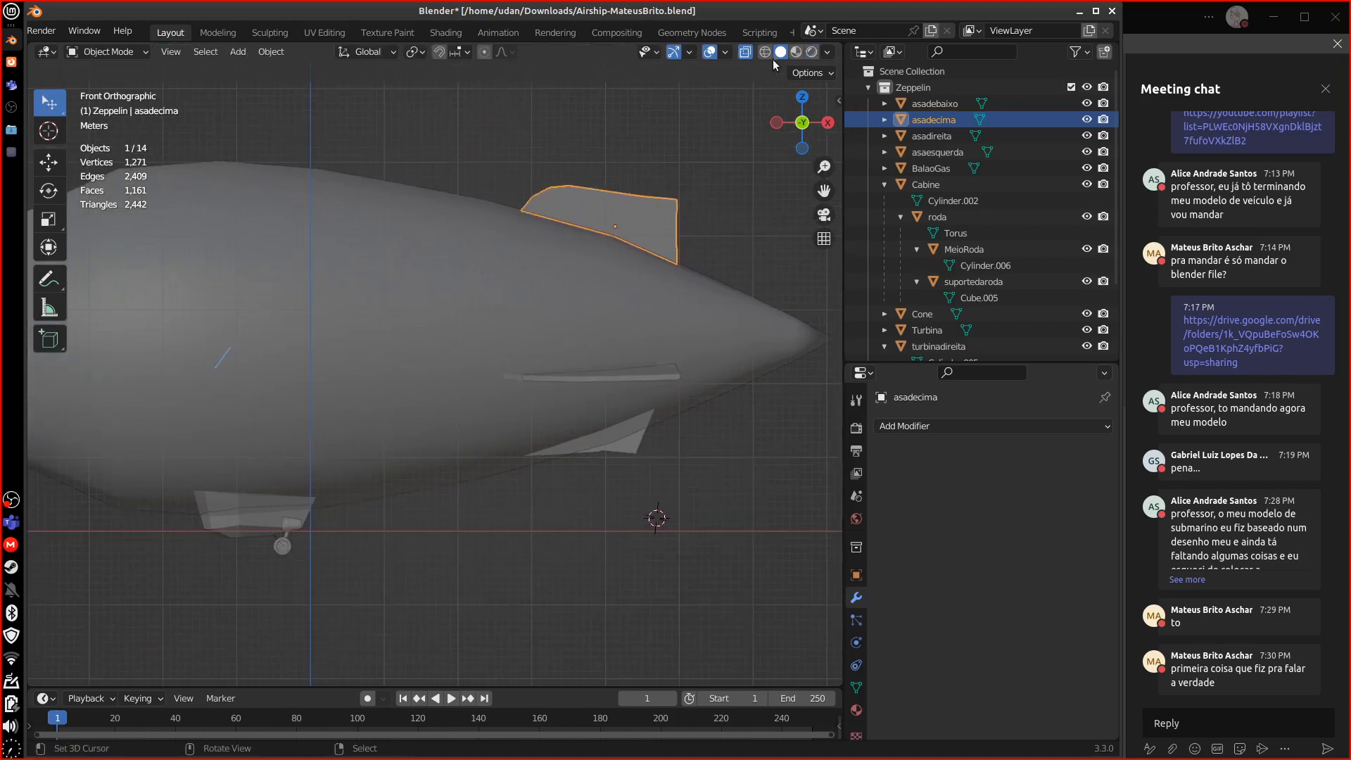
left_click(724, 52)
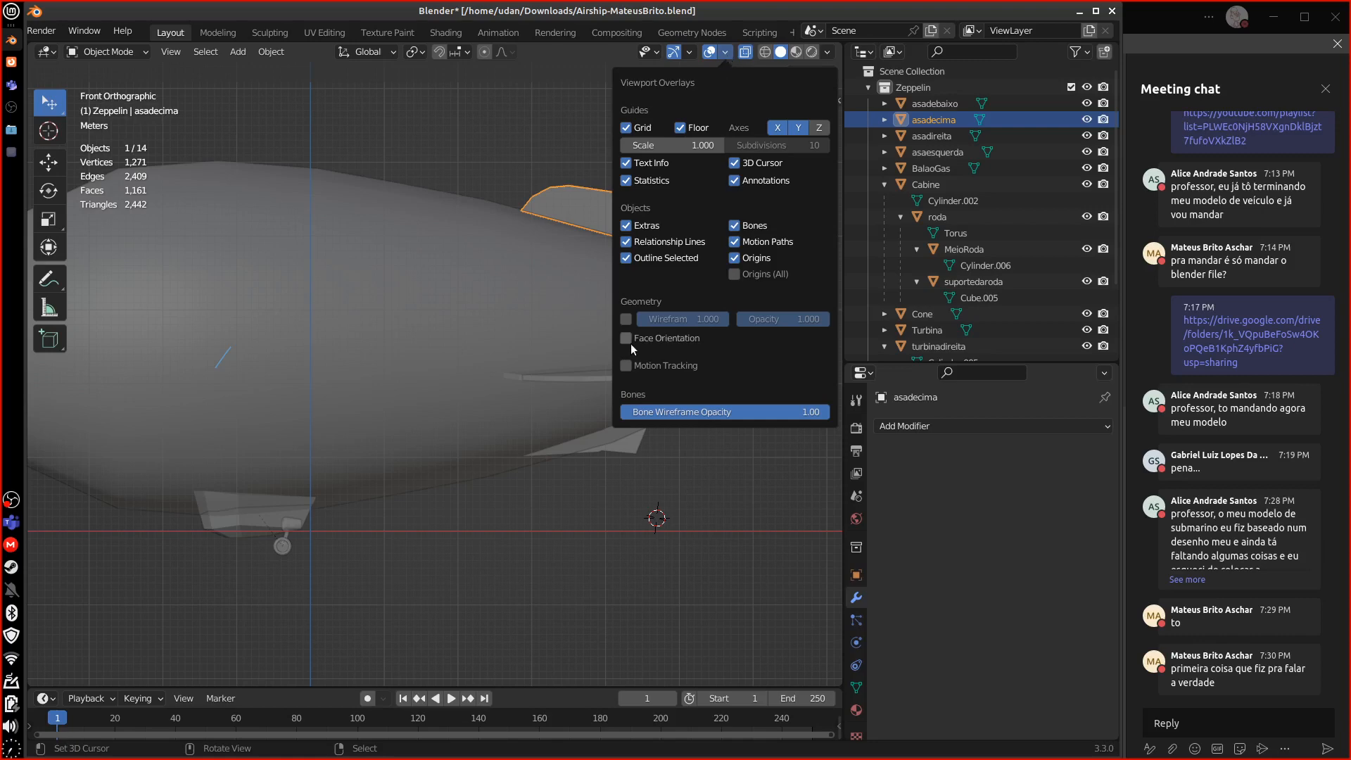
left_click(744, 52)
middle_click_drag(655, 377, 558, 554)
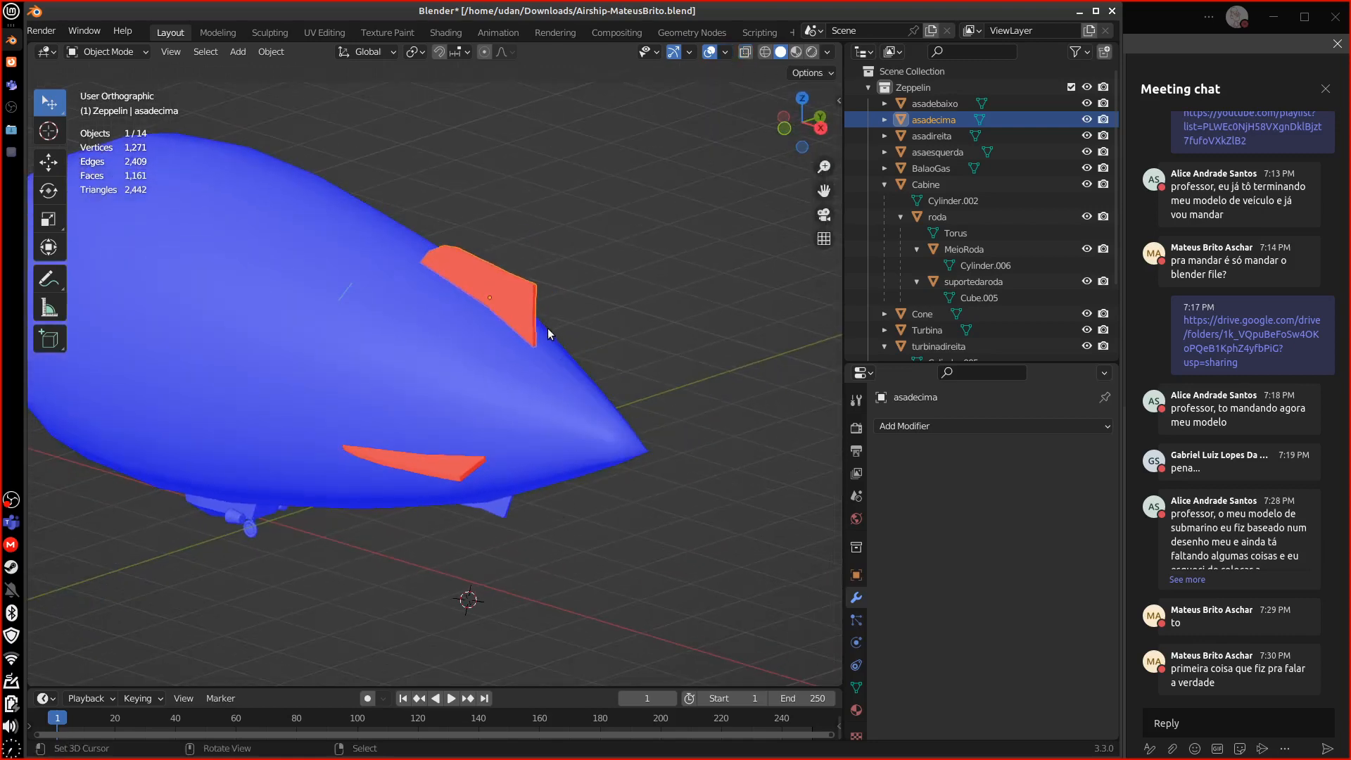
left_click(725, 51)
scroll(577, 342, "up", 2)
middle_click_drag(571, 401, 703, 369)
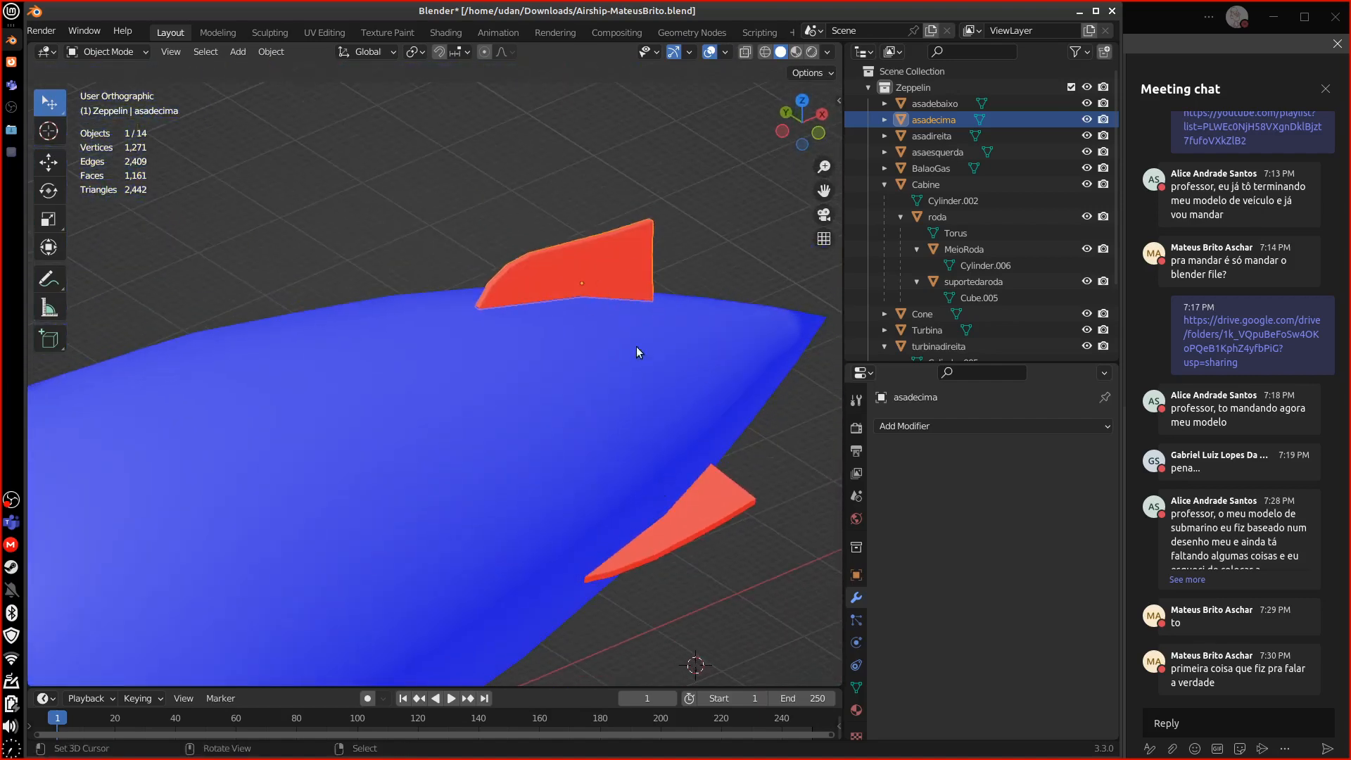
- Enable Backface Culling in the viewport shading and view the asadecima fin from another angle
left_click(828, 53)
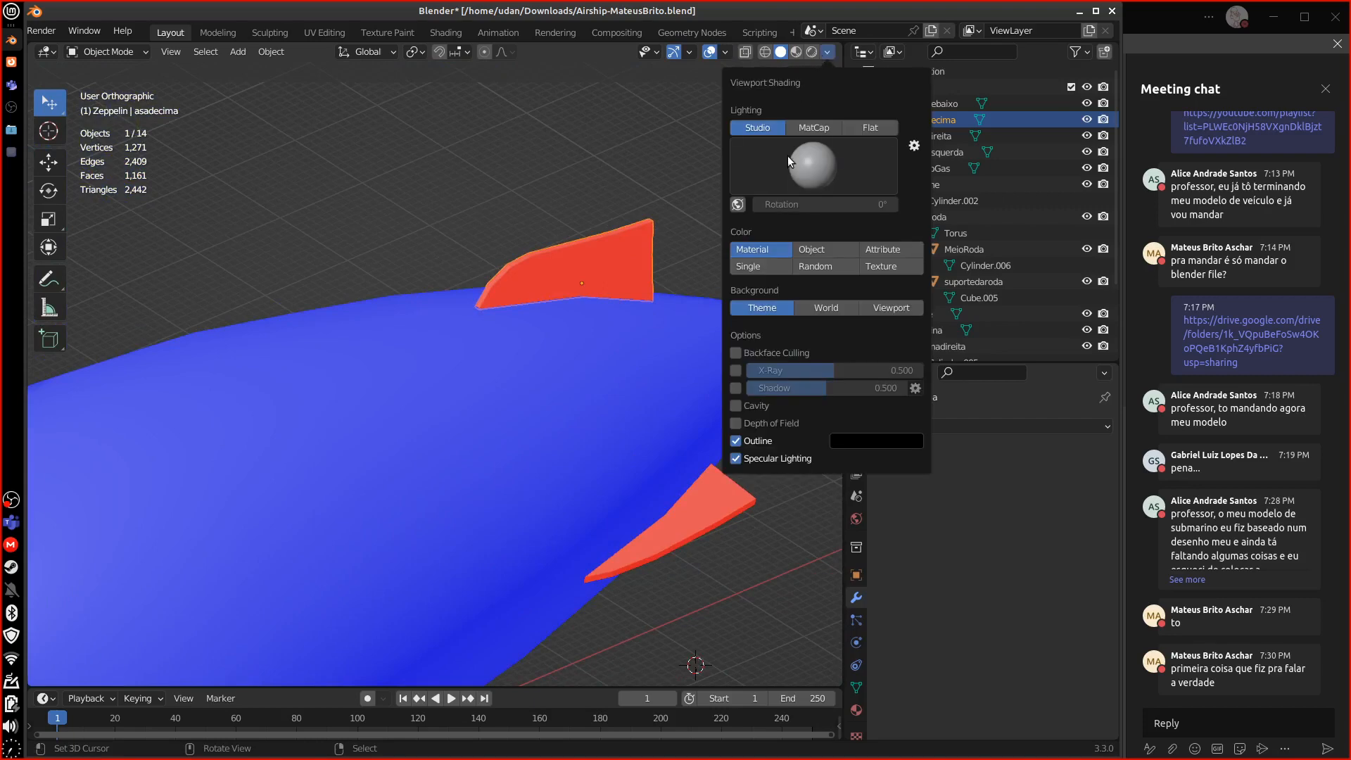
left_click(765, 351)
mouse_move(629, 610)
middle_mouse_down()
mouse_move(716, 479)
mouse_move(664, 356)
mouse_move(688, 483)
mouse_move(675, 455)
middle_mouse_up()
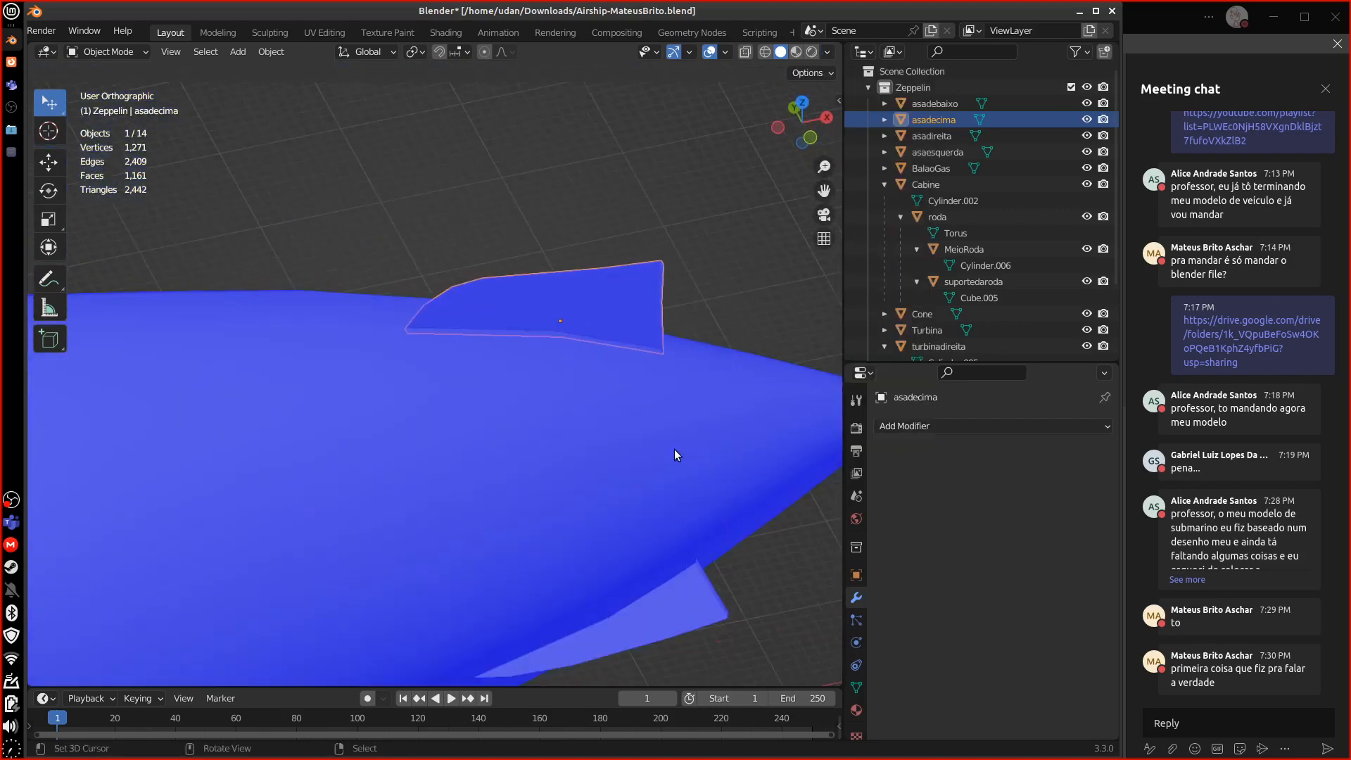
- Disable Backface Culling in the viewport shading and inspect the face orientation of the asadecima fin up close
scroll(674, 450, "up", 2)
middle_click_drag(733, 315, 578, 417)
left_click(725, 52)
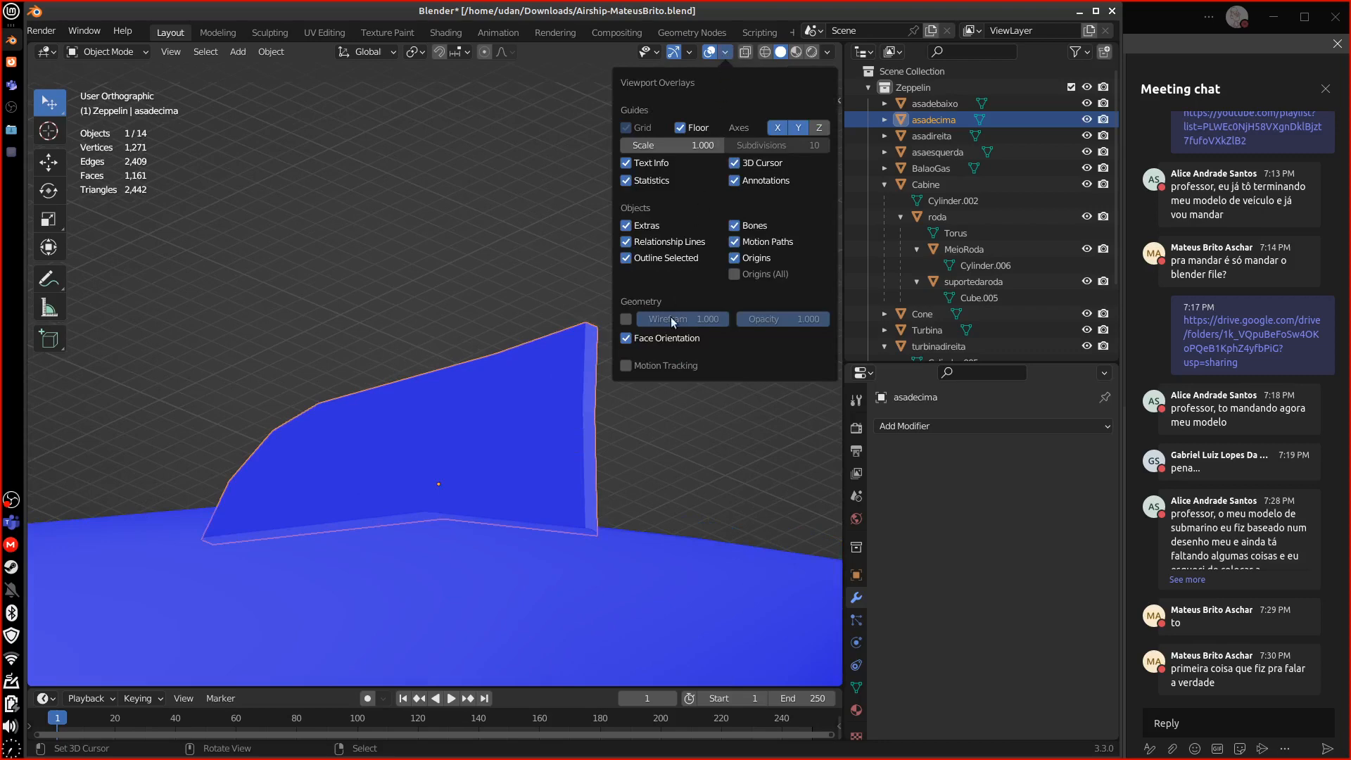
left_click(643, 339)
left_click(644, 340)
left_click(826, 53)
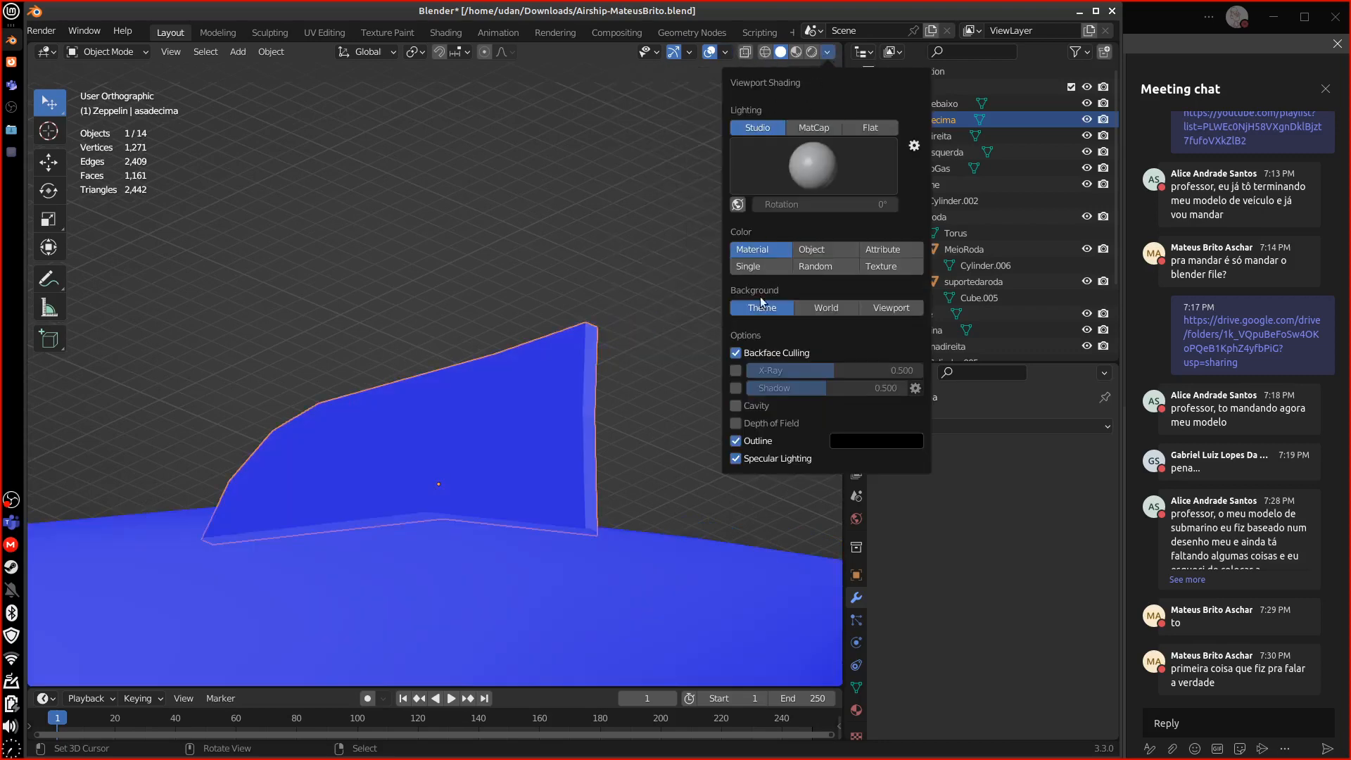
left_click(736, 352)
scroll(638, 476, "up", 1)
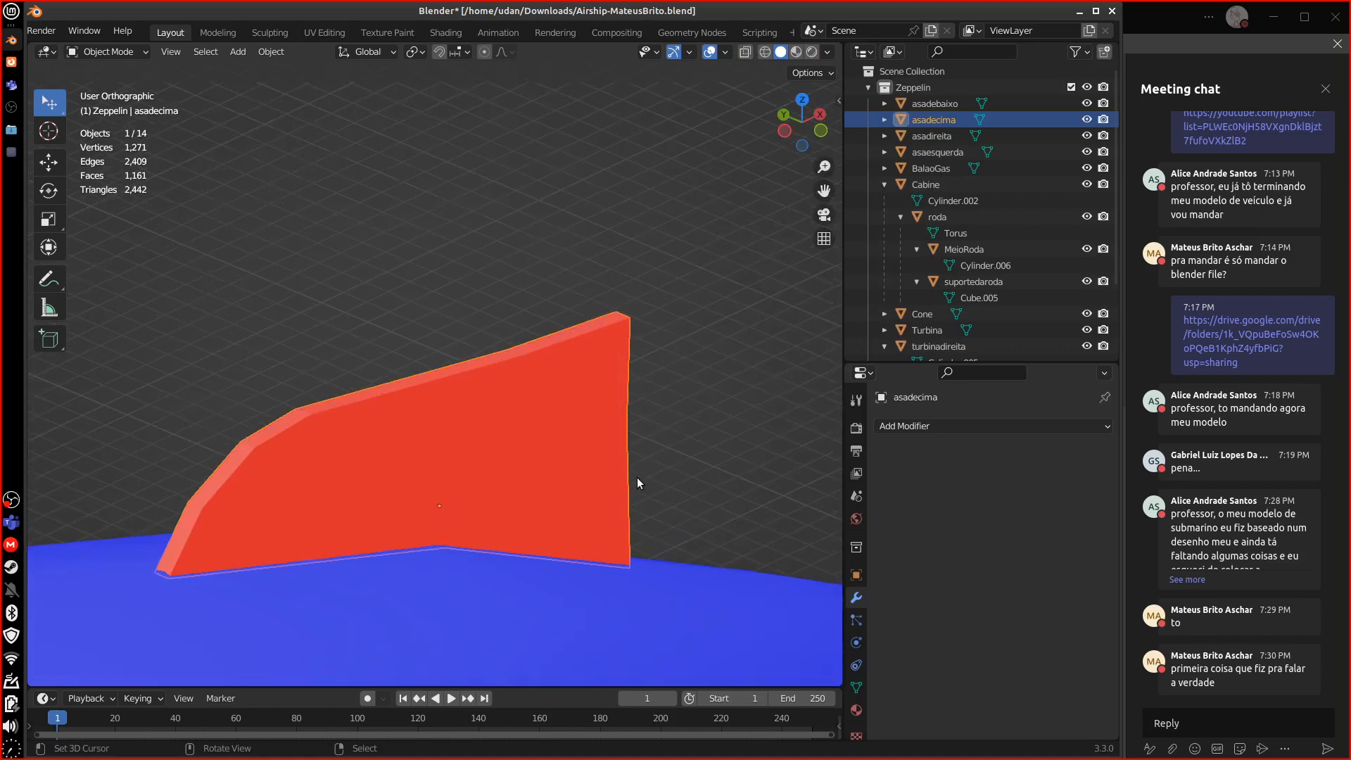
- Flip the normals of the entire asadecima fin mesh in Edit Mode and return to Object Mode
scroll(635, 479, "down", 6)
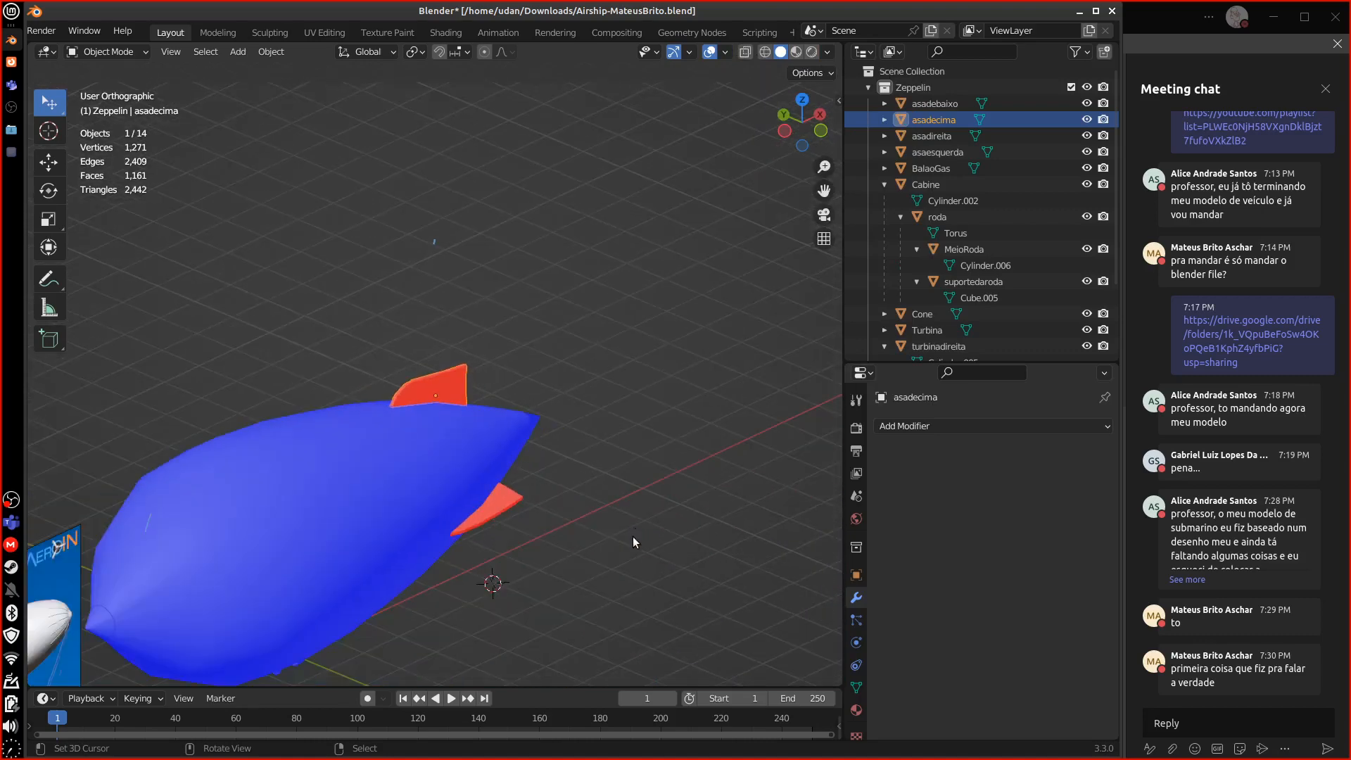
middle_click_drag(632, 536, 501, 465)
key("Tab")
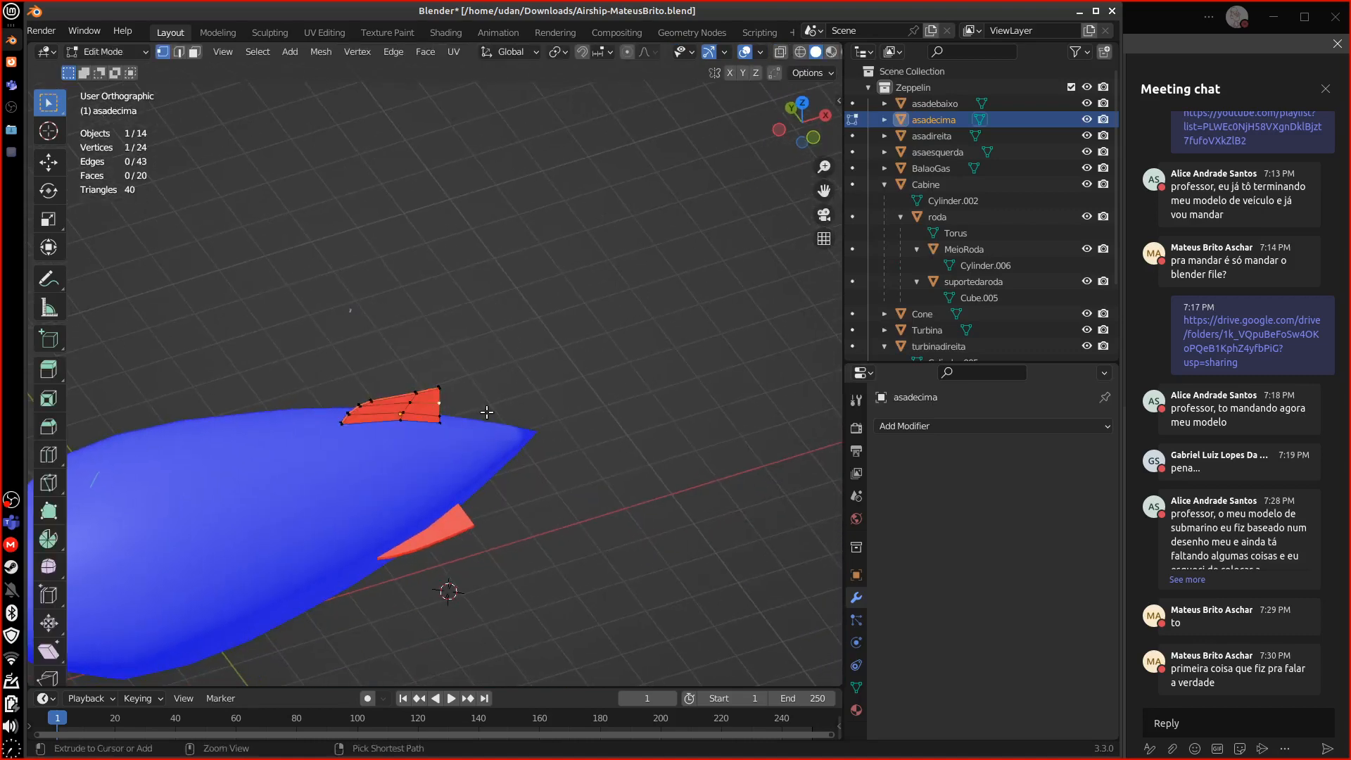
key("ctrl+l")
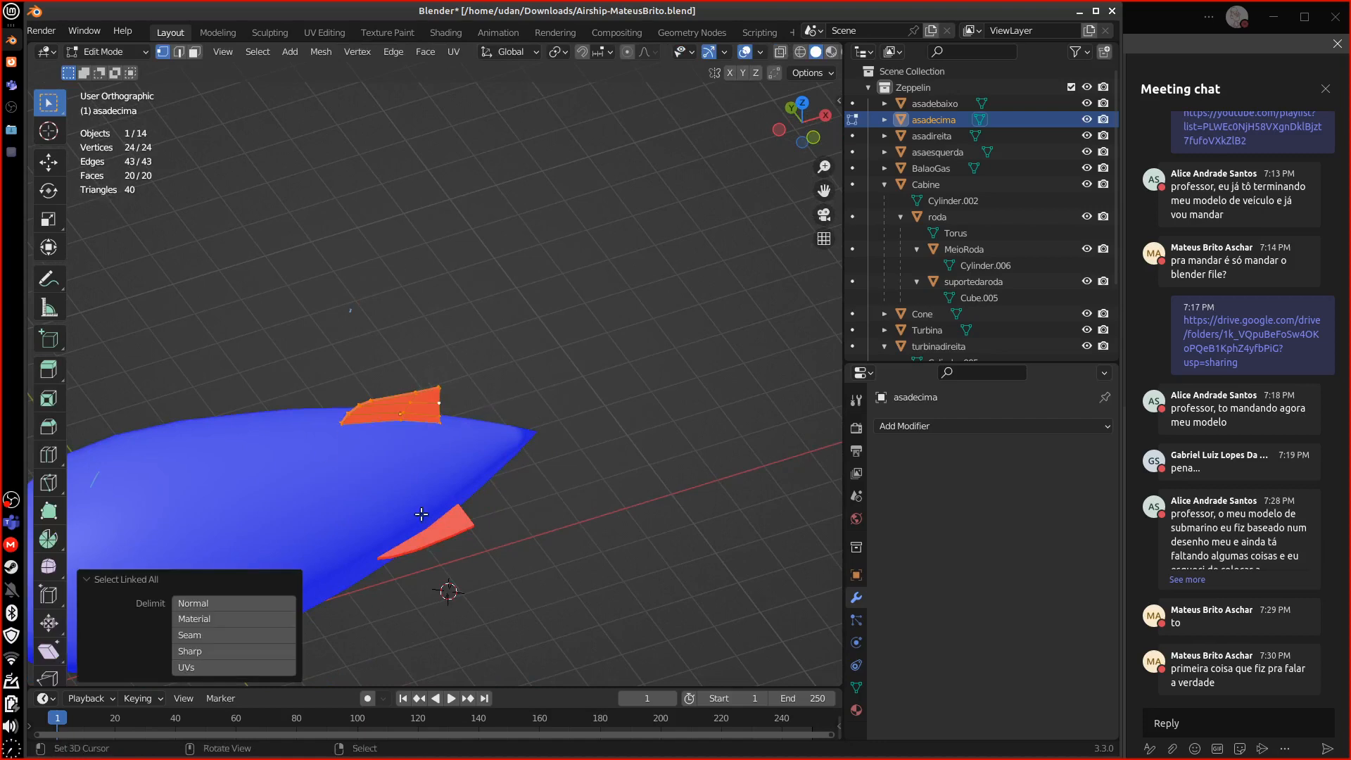
left_click(321, 52)
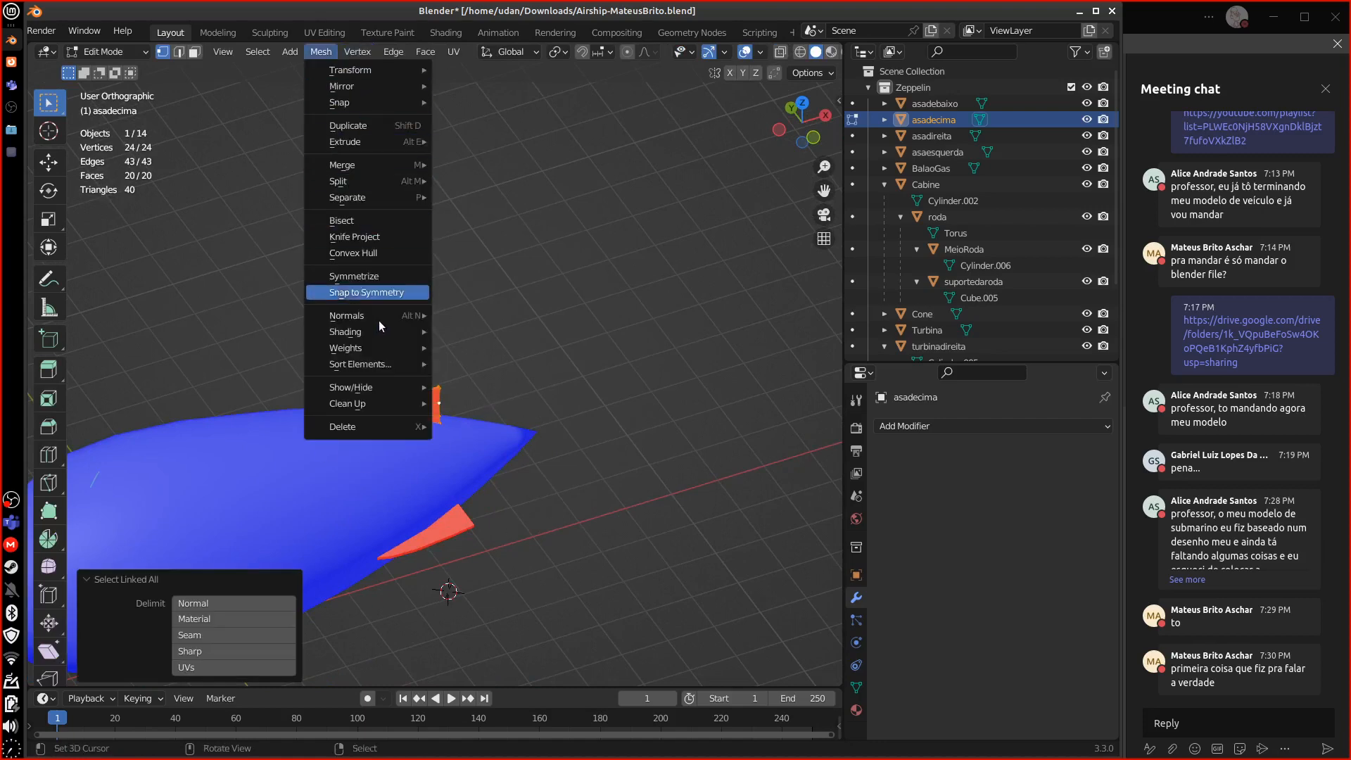
mouse_move(383, 316)
left_click(559, 313)
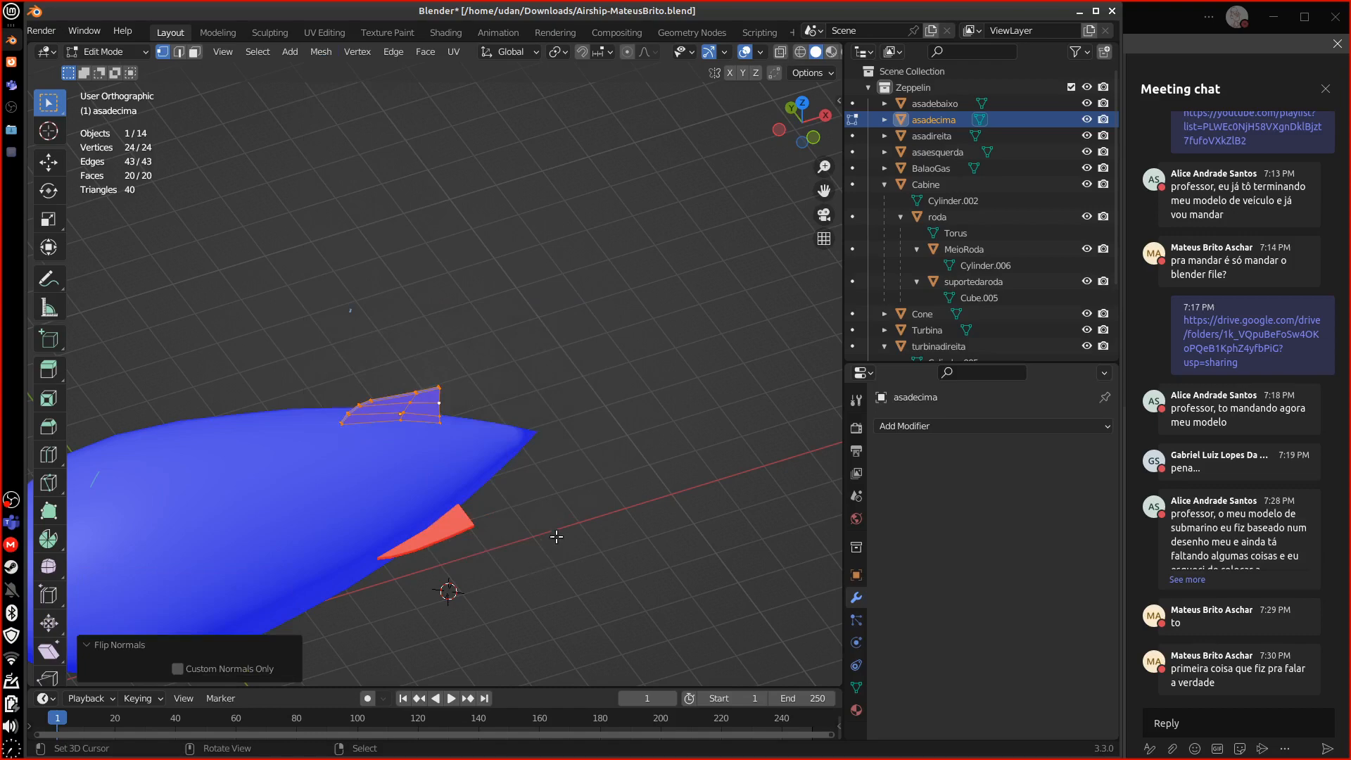
middle_click_drag(519, 392, 561, 340, "shift")
key("Tab")
- Select the whole mesh of the asaesquerda fin in Edit Mode from the top view and flip its normals
left_click(619, 470)
key("KP_7")
scroll(517, 478, "up", 5)
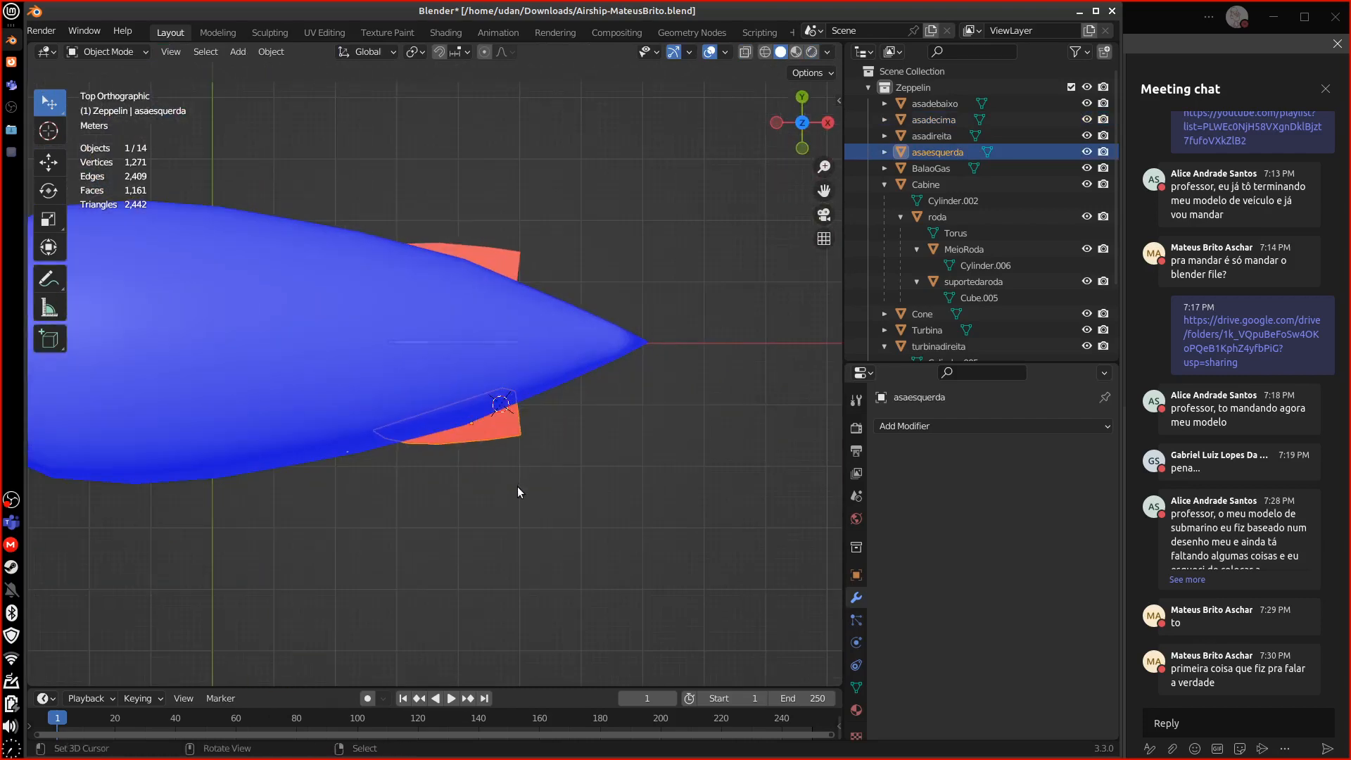
key("Tab")
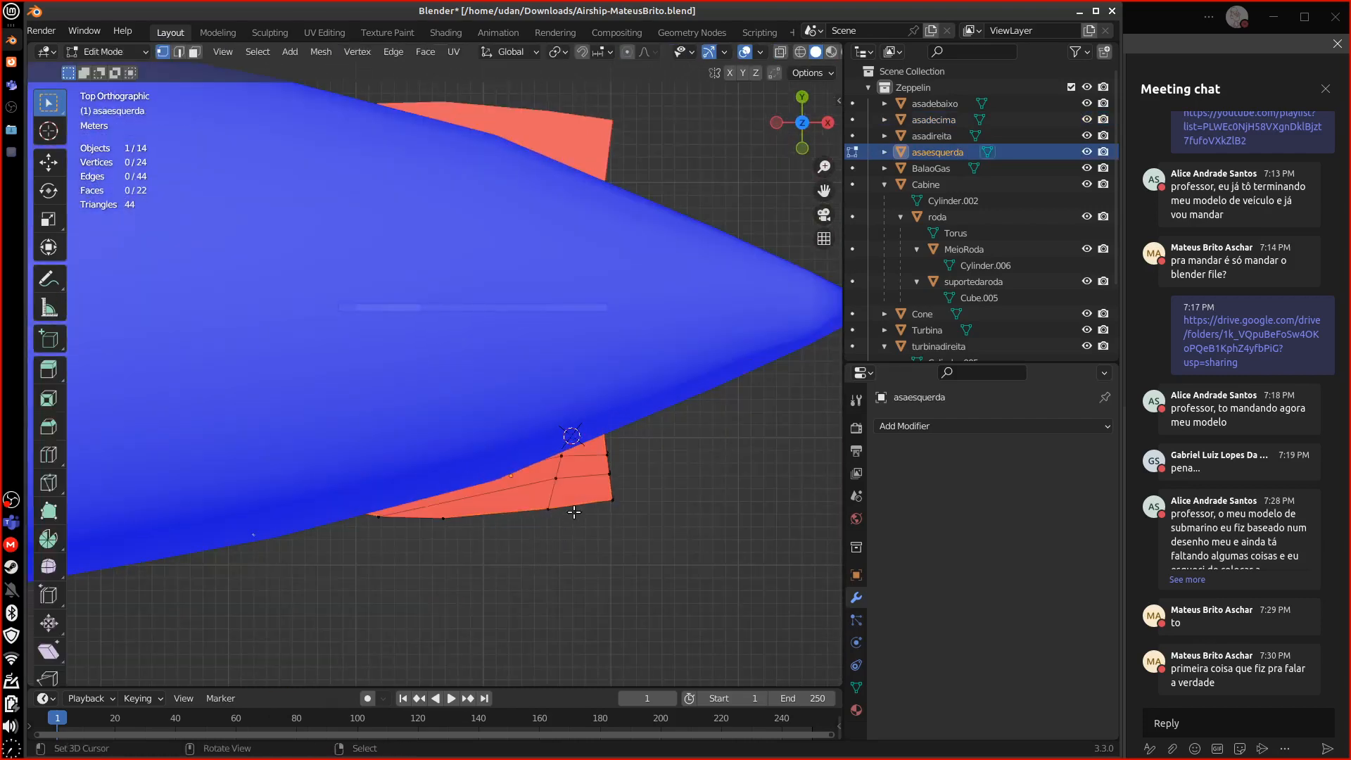
middle_click_drag(586, 490, 569, 511, "shift")
key("ctrl+l")
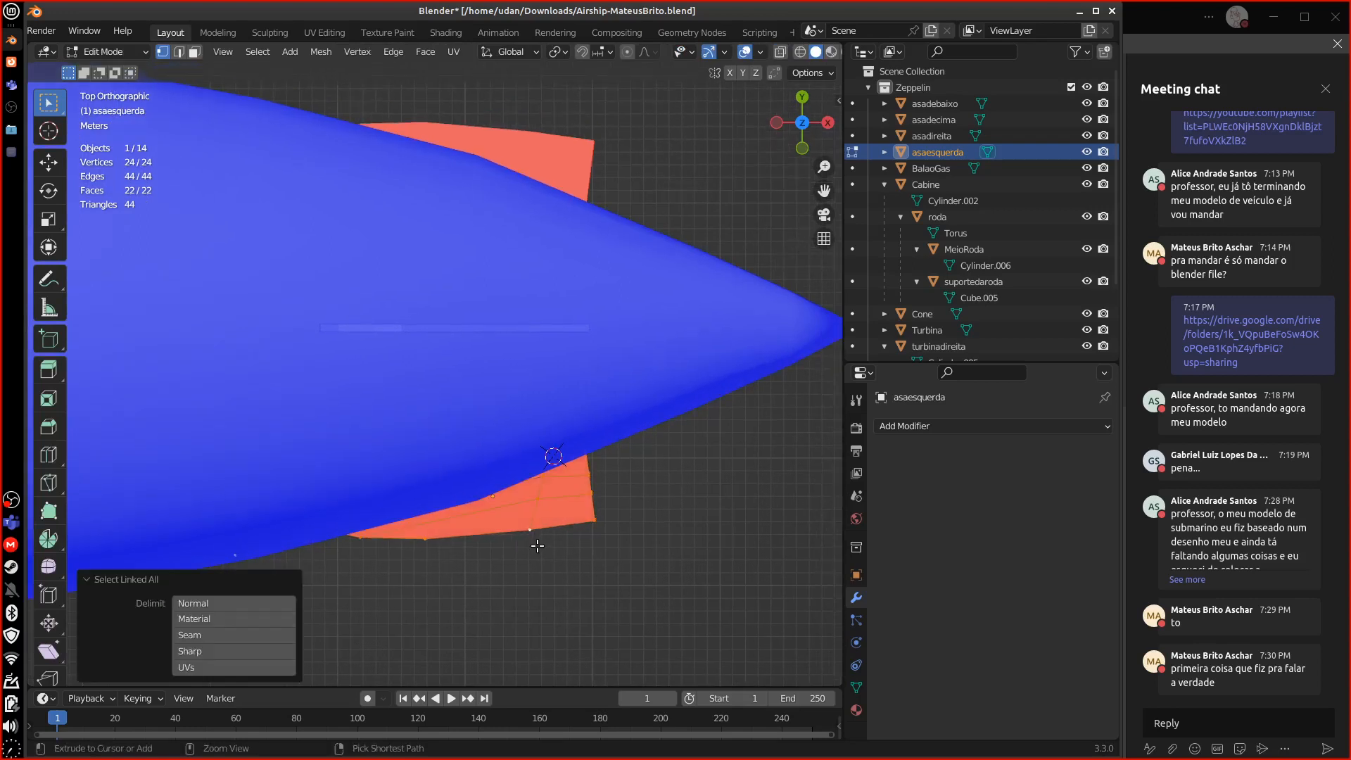
key("g")
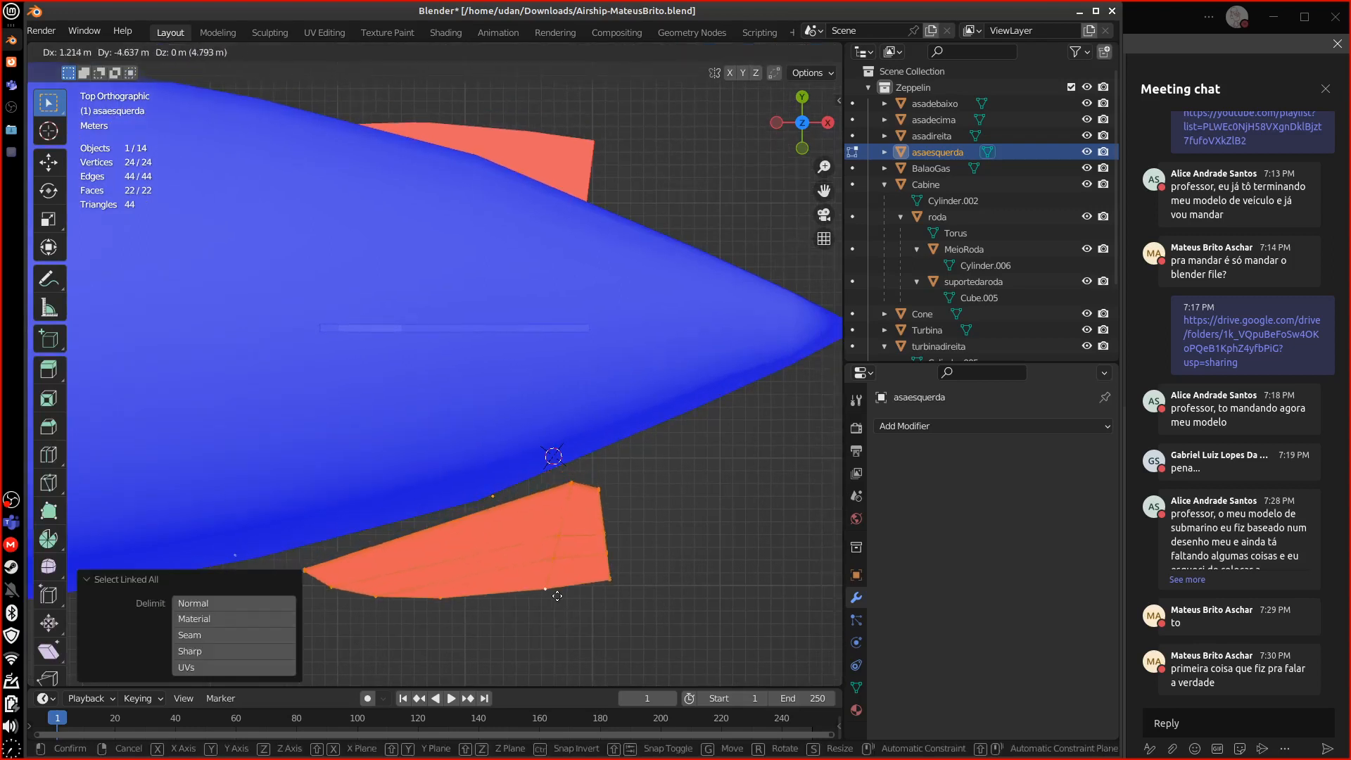
key("Escape")
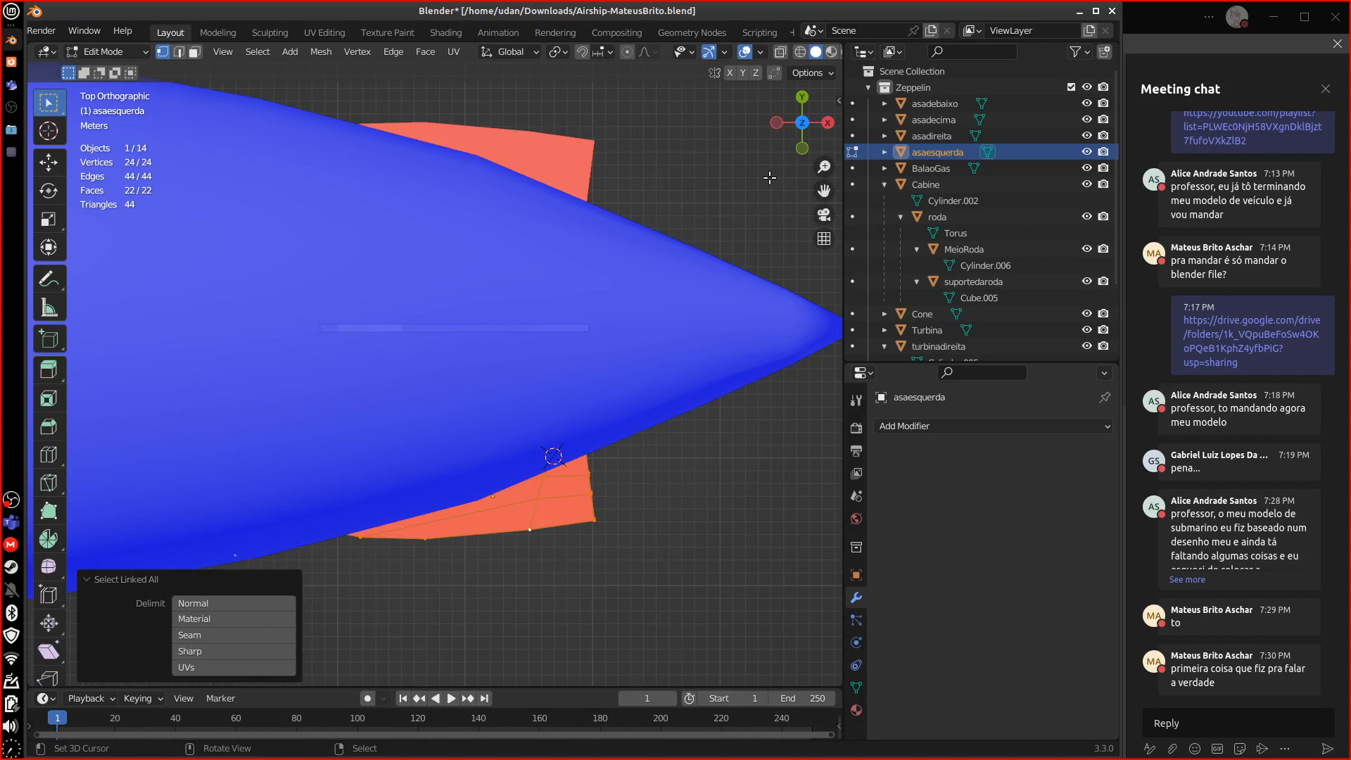
left_click(757, 52)
left_click(320, 51)
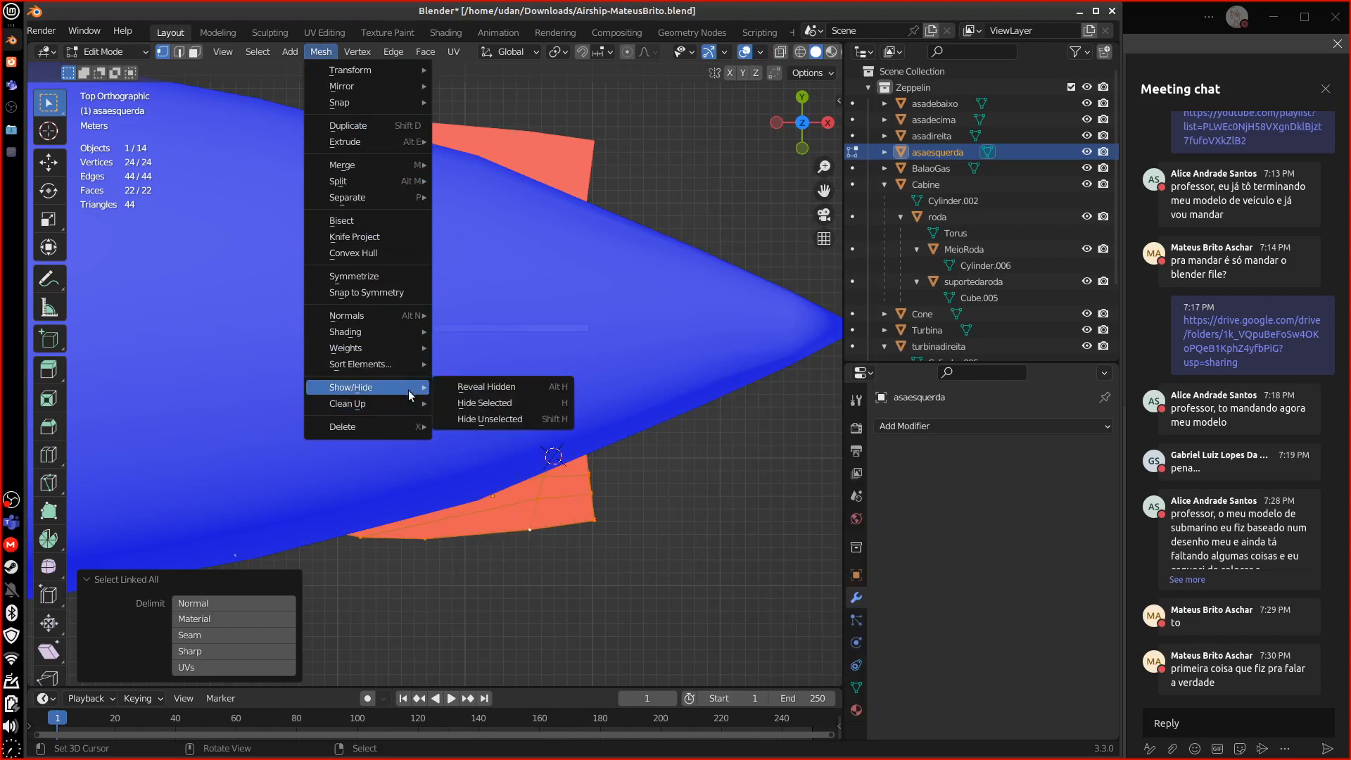
mouse_move(408, 315)
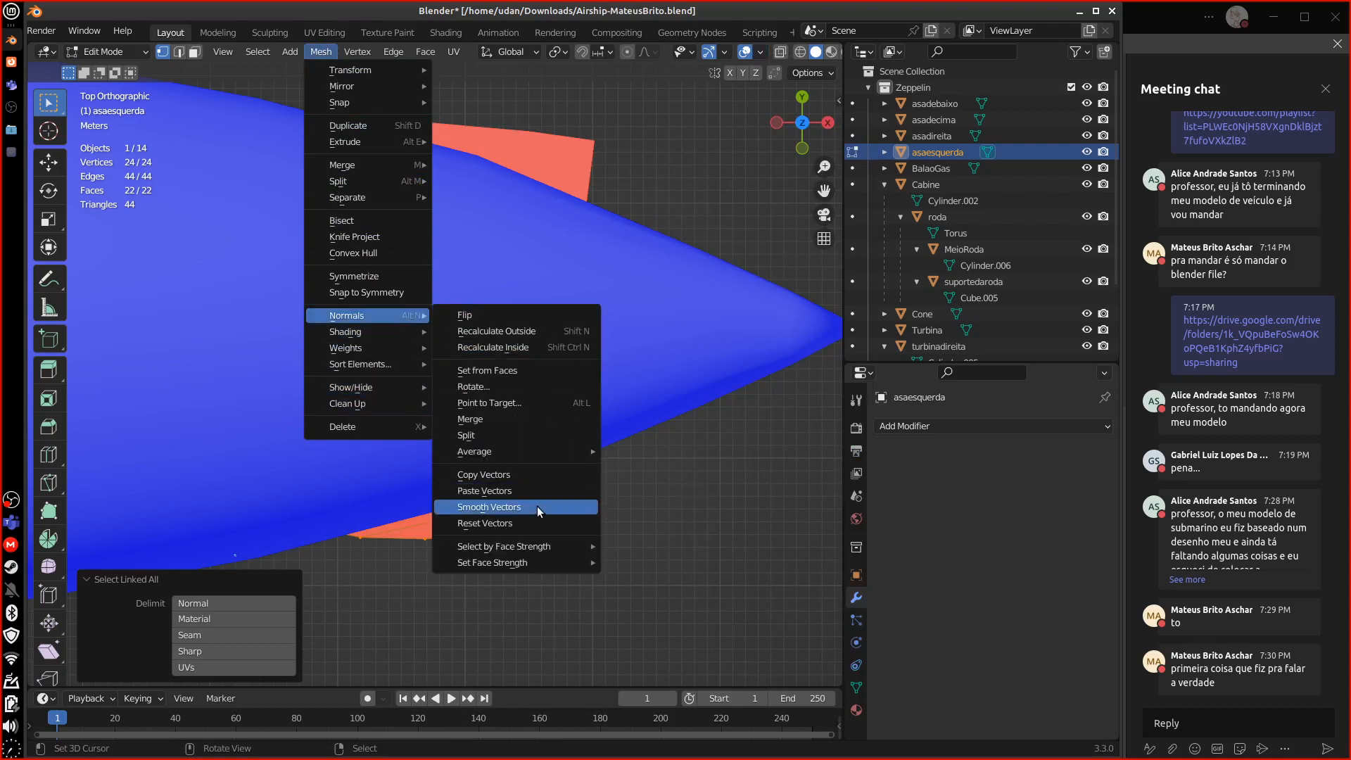
left_click(492, 315)
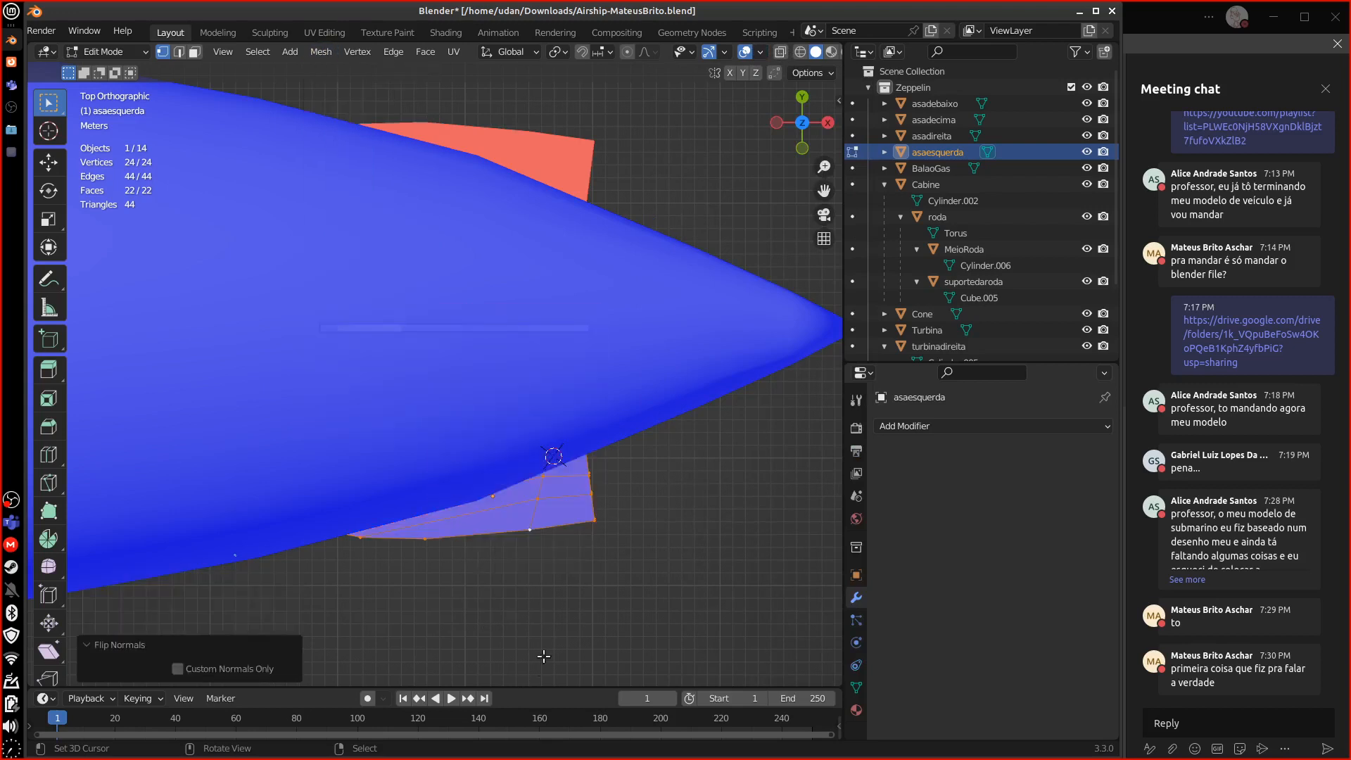
- Switch to wireframe and move the entire asaesquerda mesh outward from the envelope by about 1.36 m
mouse_move(617, 537)
middle_mouse_down("shift")
mouse_move(601, 482)
mouse_move(614, 498)
middle_mouse_up("shift")
key("shift+z")
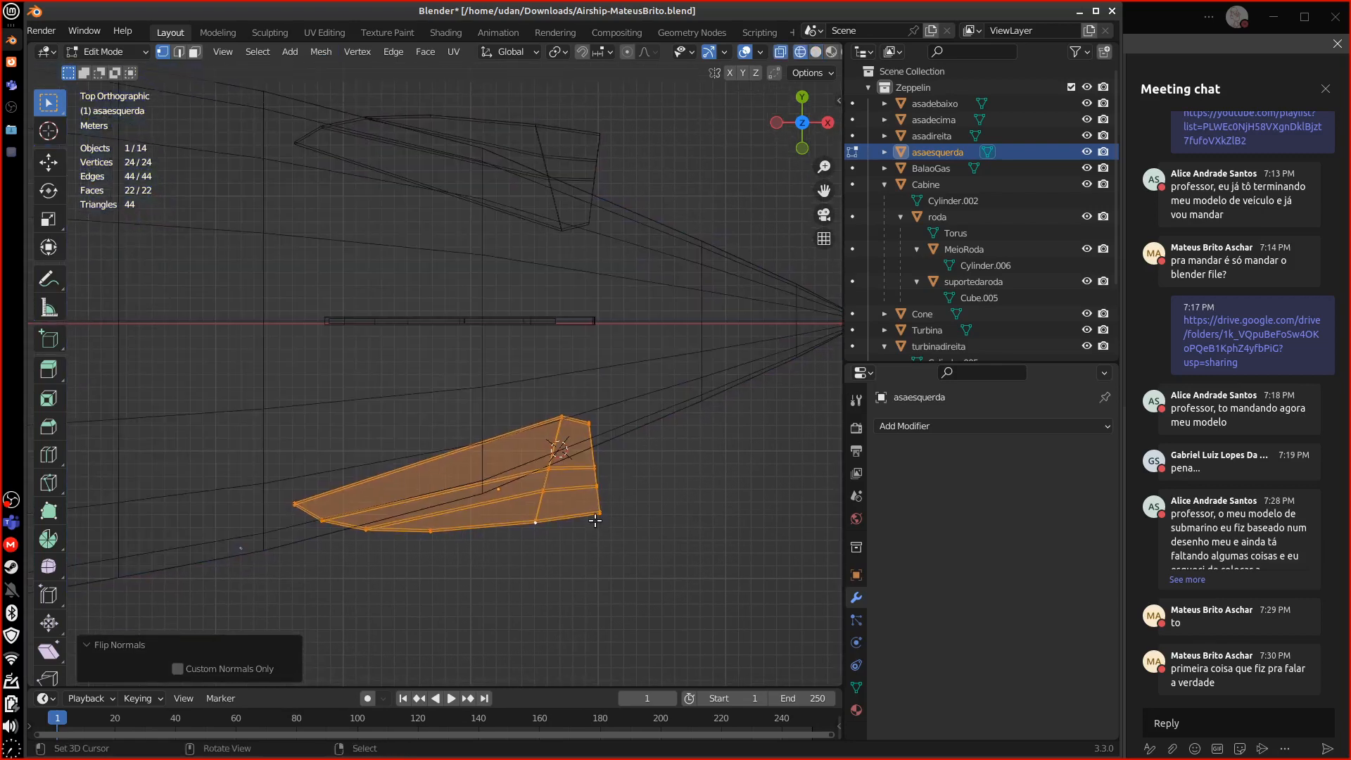
scroll(594, 530, "up", 2)
scroll(562, 513, "up", 1)
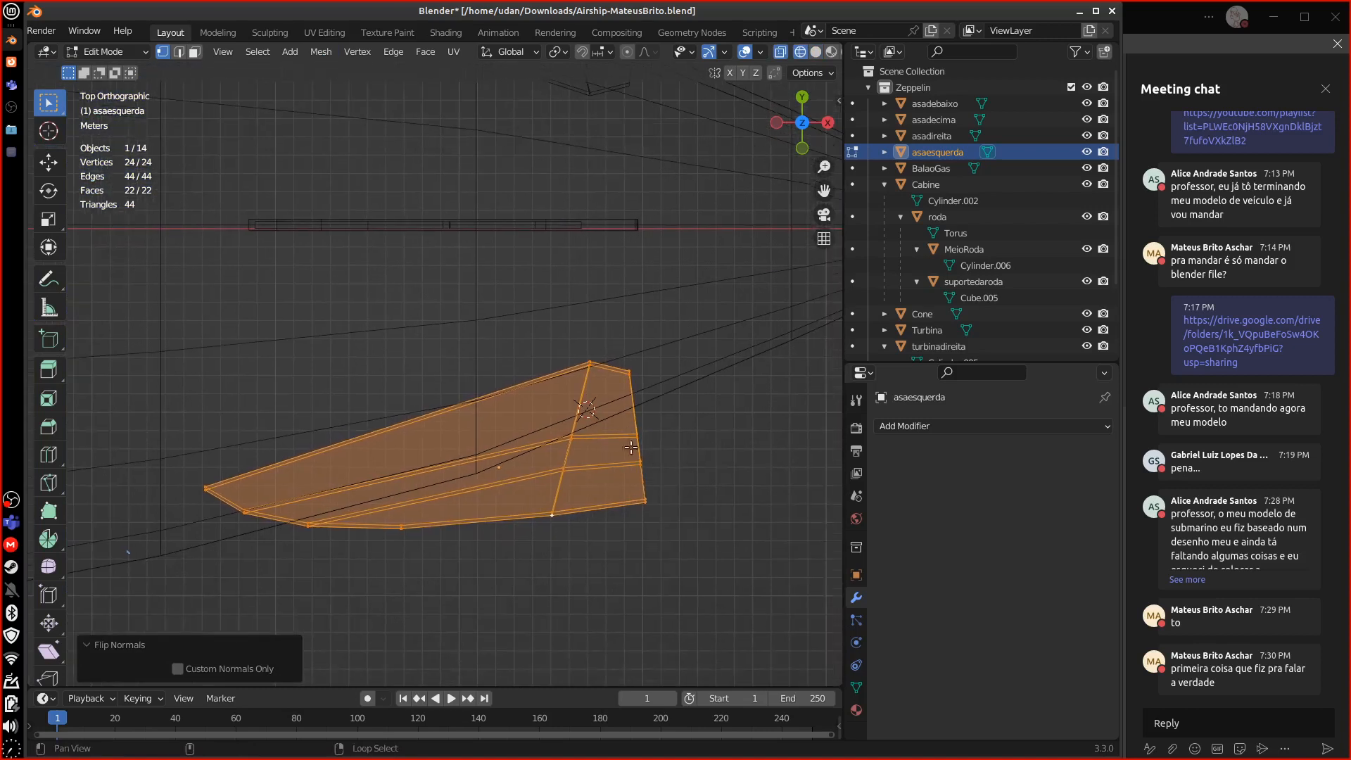
key("g")
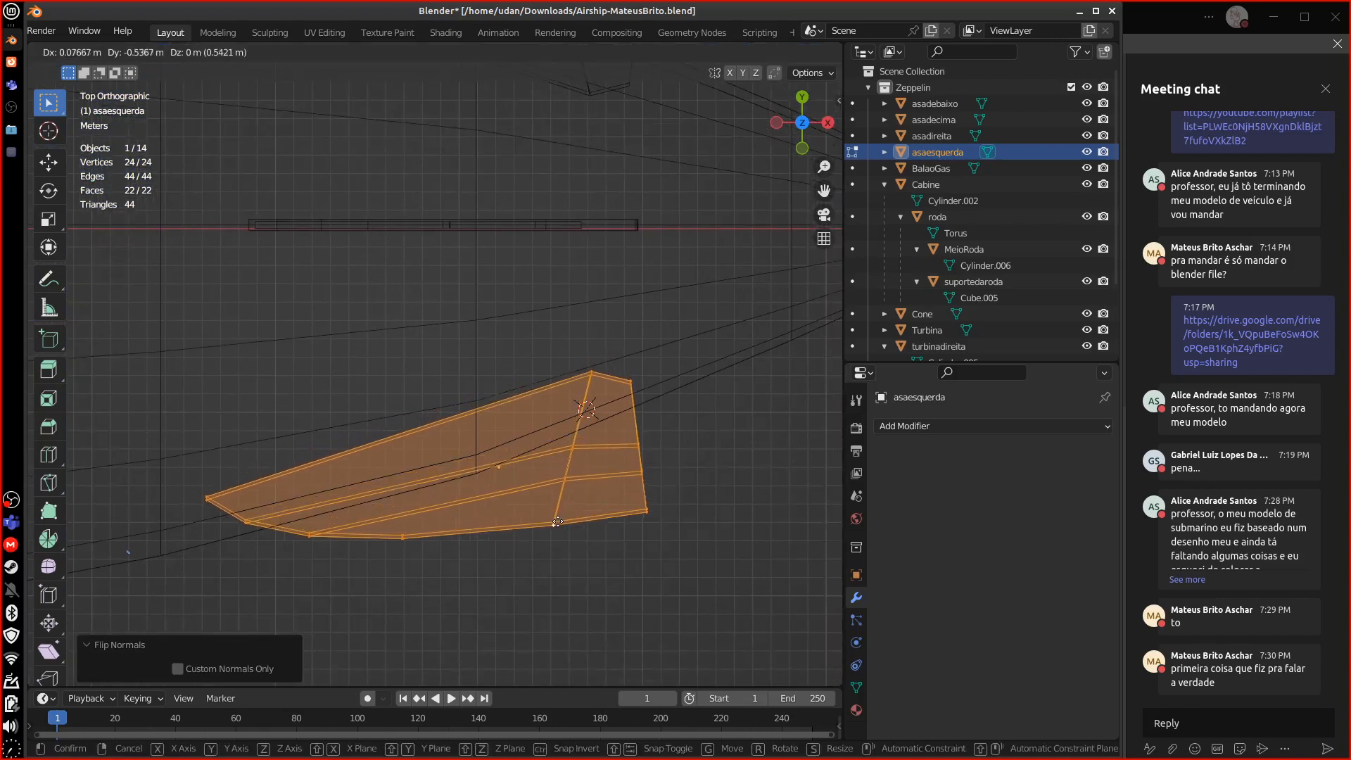
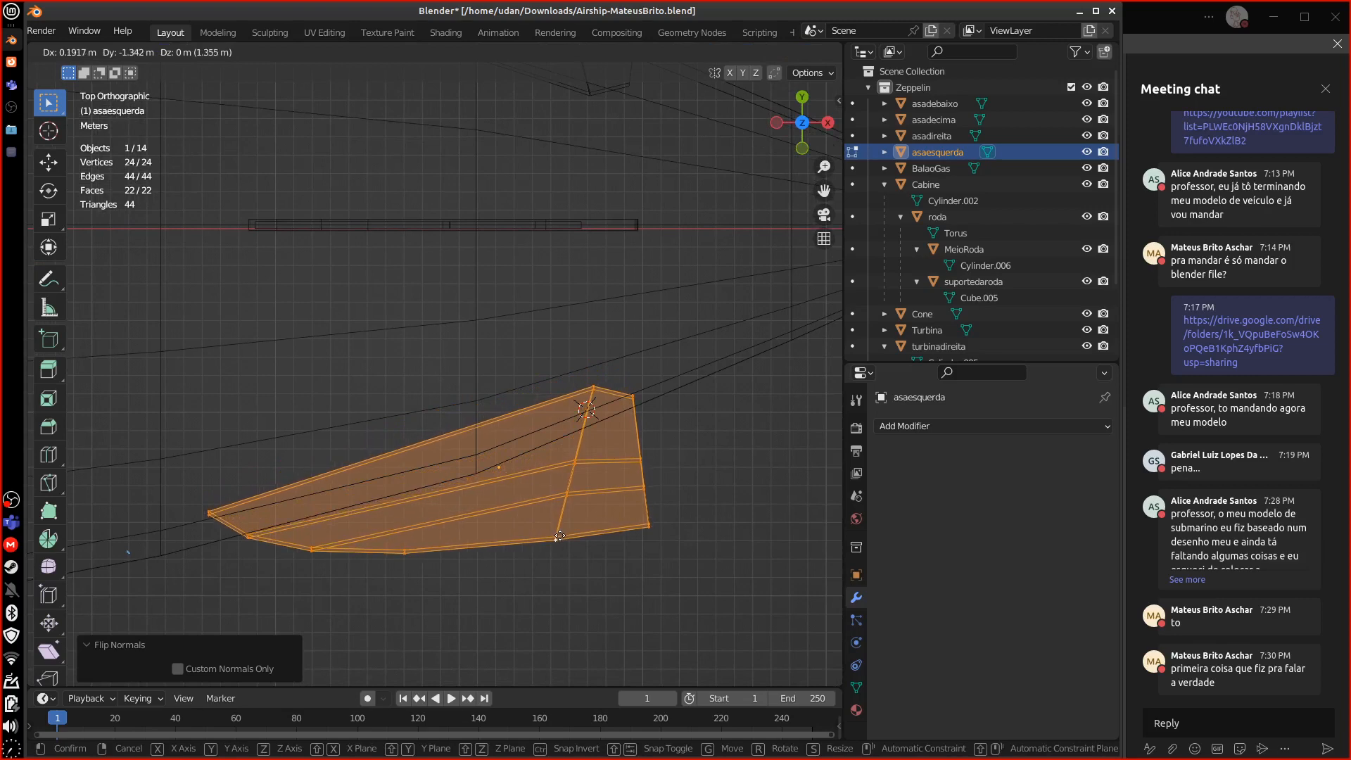
left_click(560, 538)
- Delete the four vertices of the asaesquerda fin's inner edge that lies inside the envelope
left_click(572, 456)
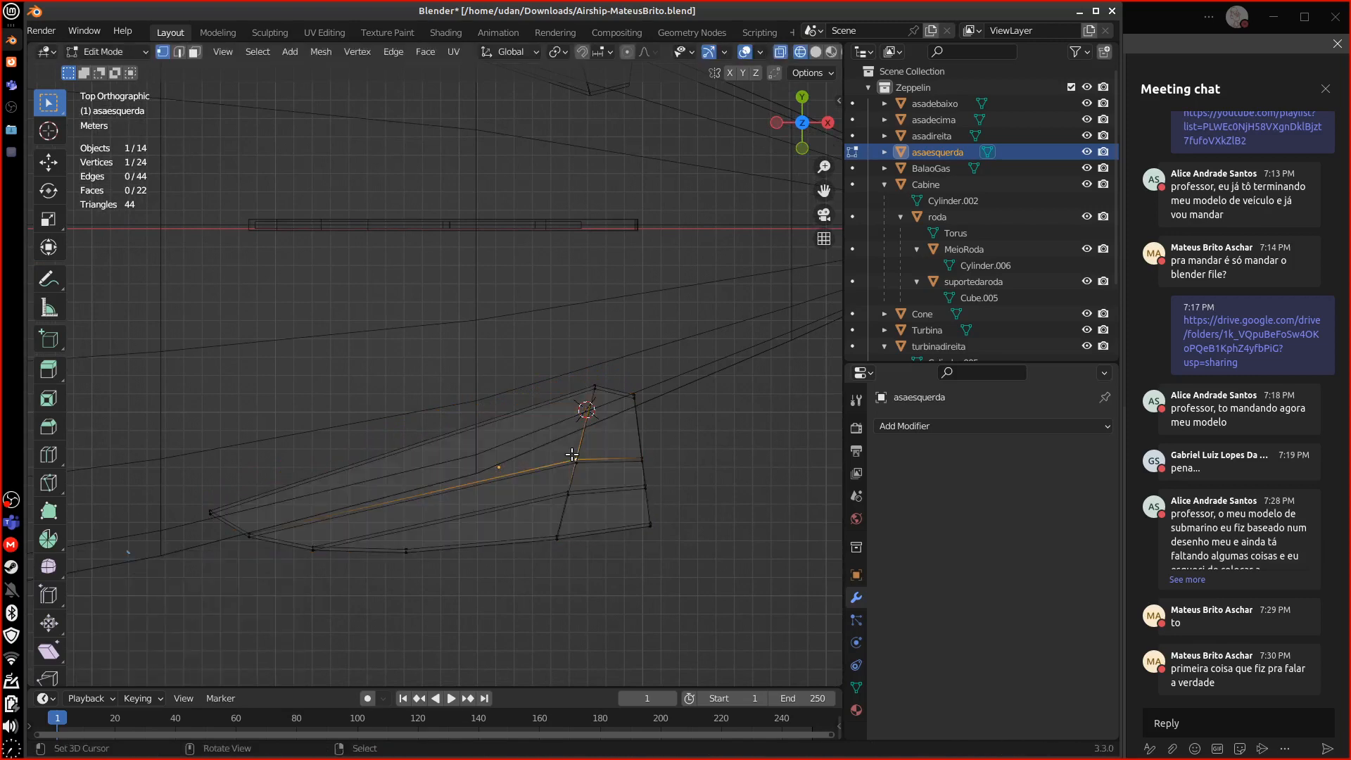
left_click(234, 503)
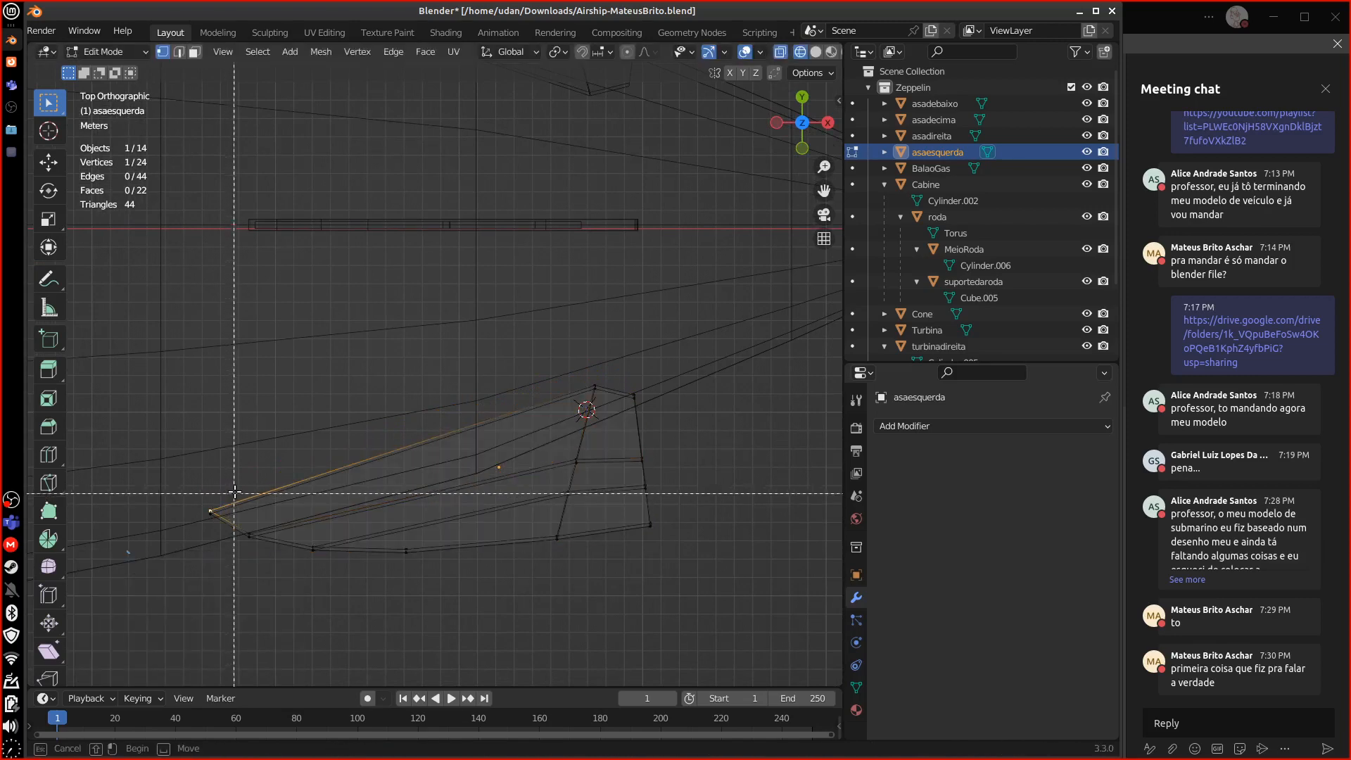
left_click(210, 510, "shift")
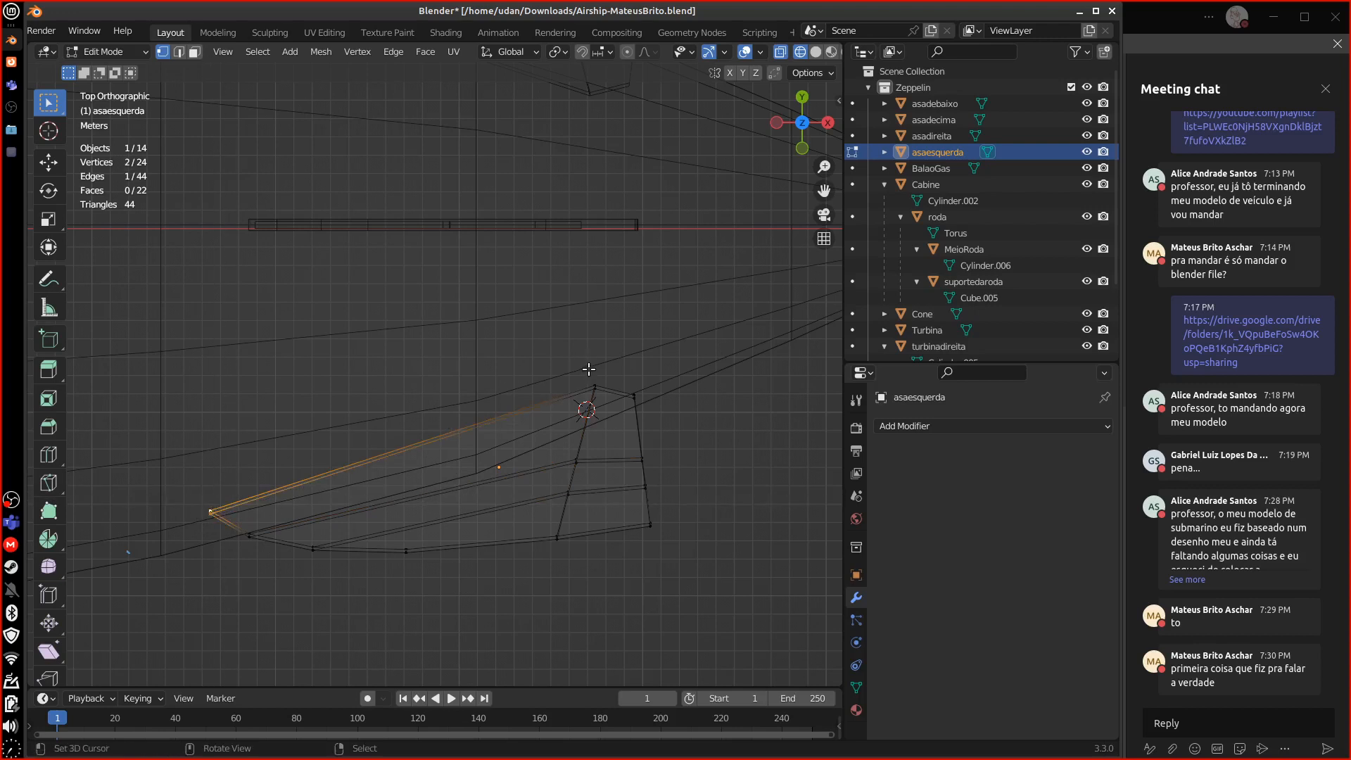
key("b")
left_click_drag(568, 363, 614, 399)
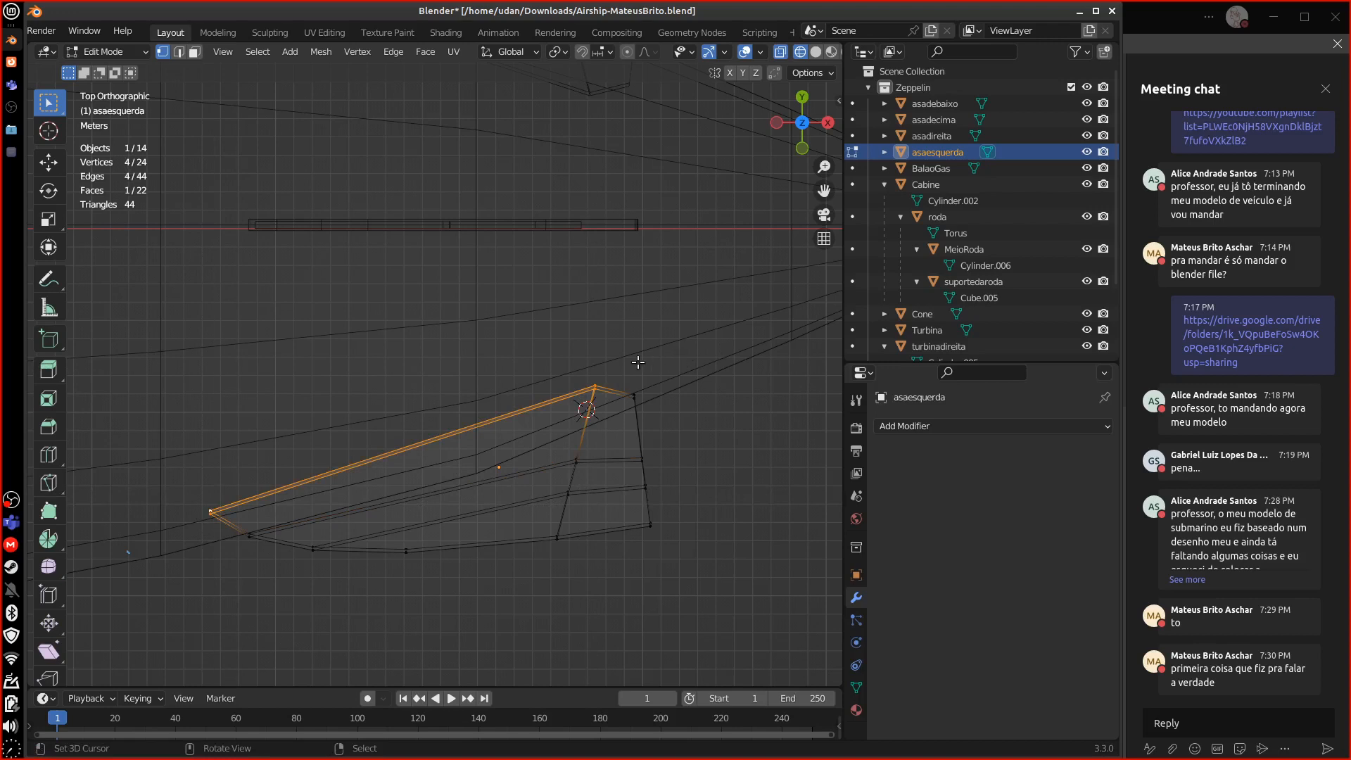
key("x")
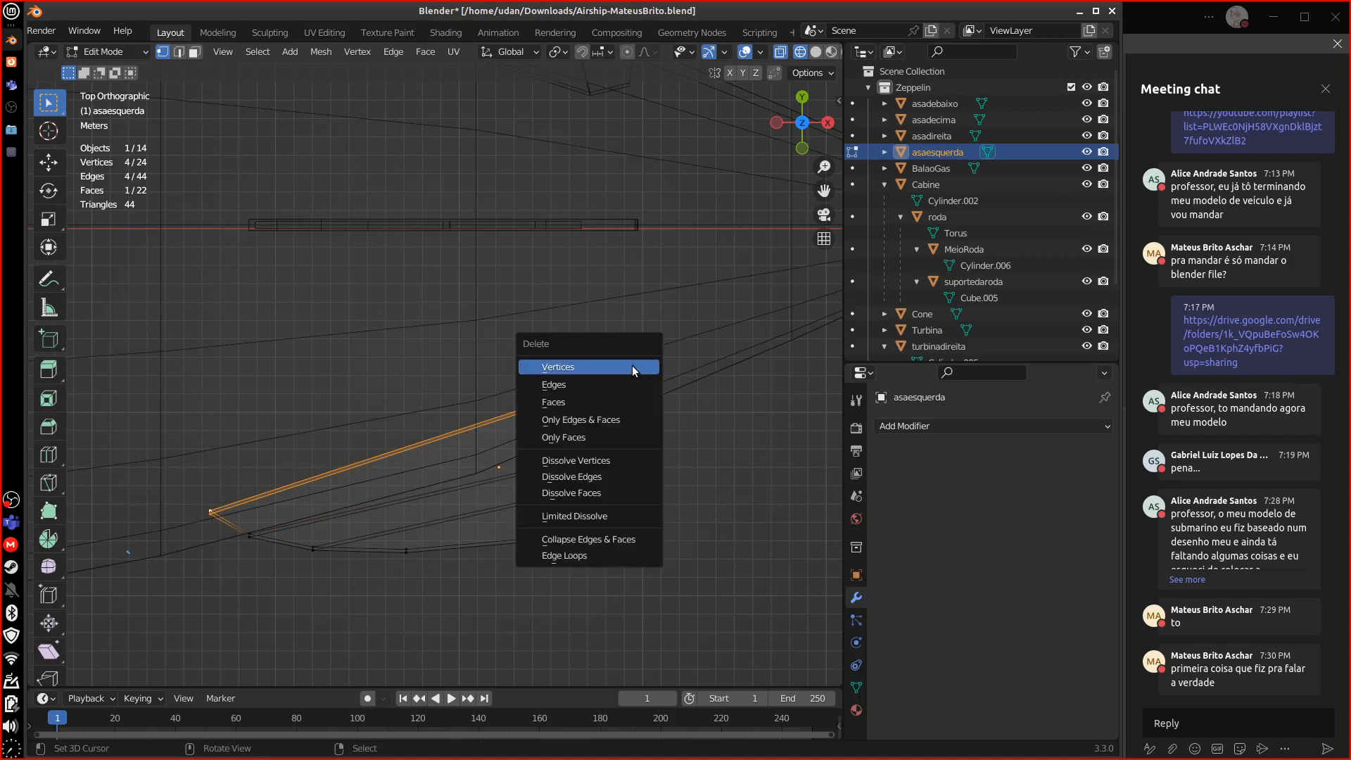
left_click(632, 366)
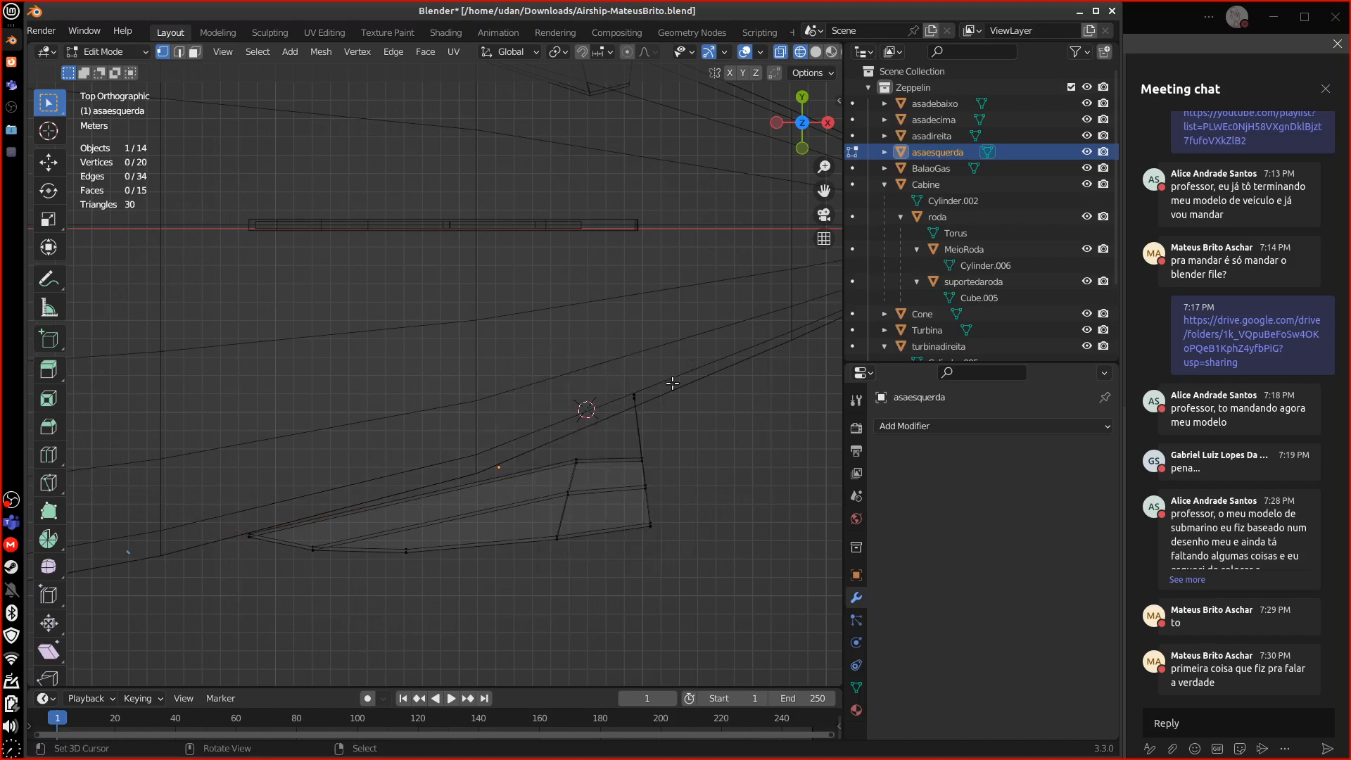
- Delete the two leftover vertices at the inner rear corner of the asaesquerda fin
right_click(605, 377, "shift")
key("b")
left_click_drag(610, 368, 670, 417)
key("x")
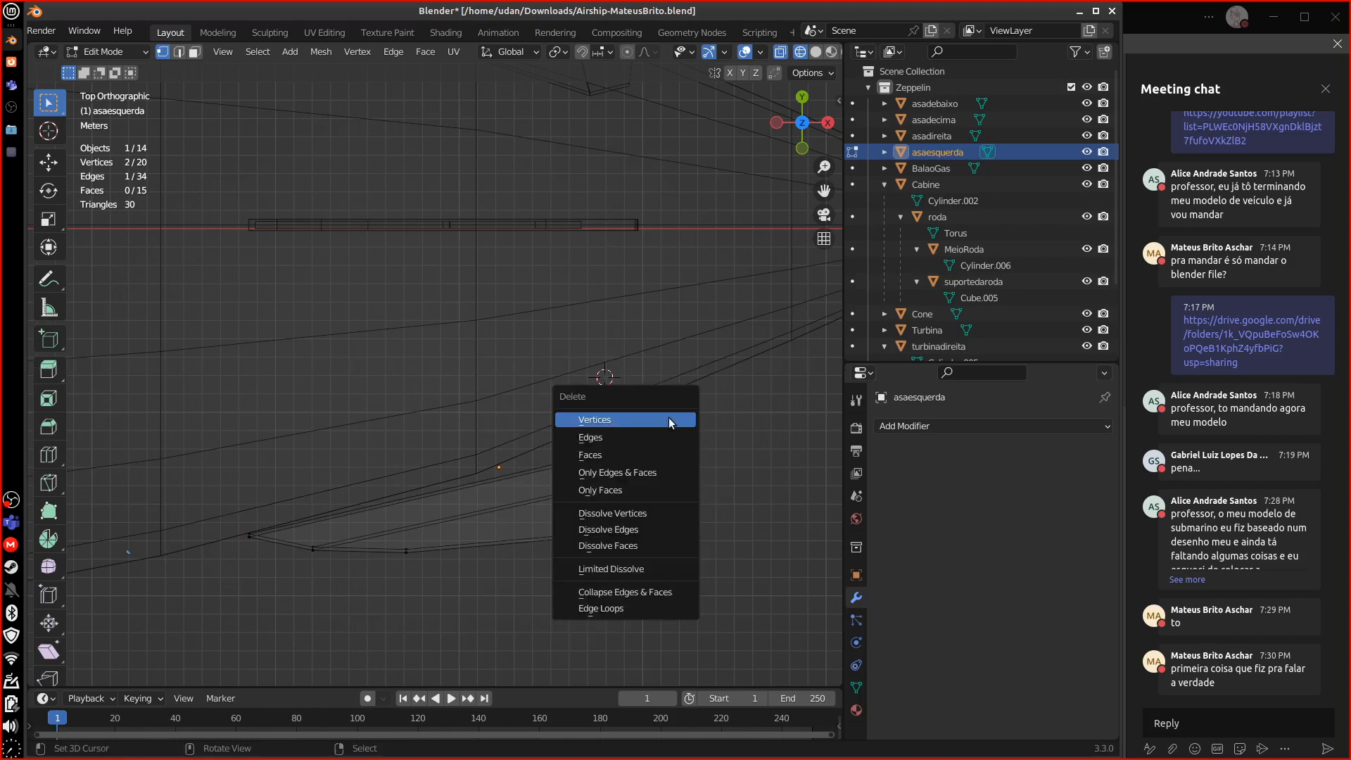
left_click(669, 419)
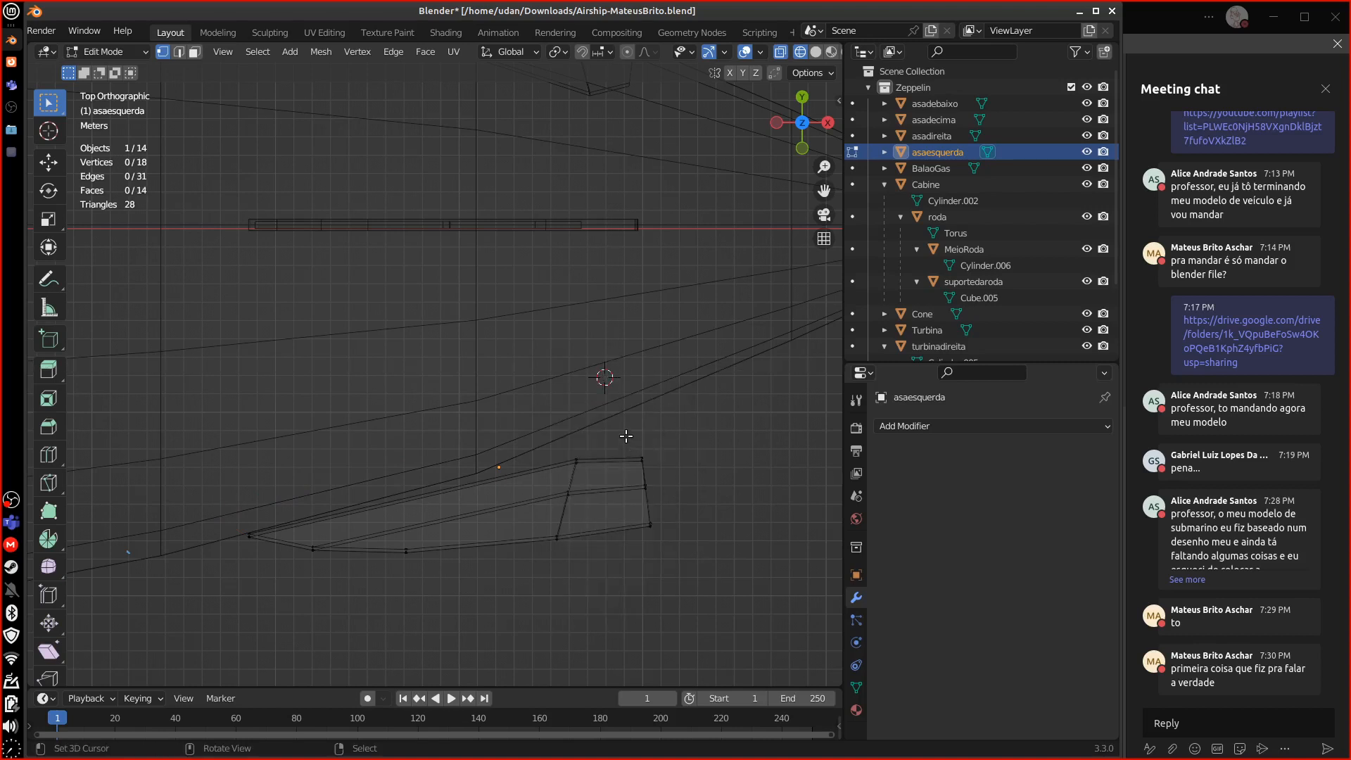
- Move the asaesquerda fin's two inner rear vertices to the envelope, about -0.23 m in X and 3.37 m in Y
key("b")
left_click_drag(626, 436, 668, 471)
key("g")
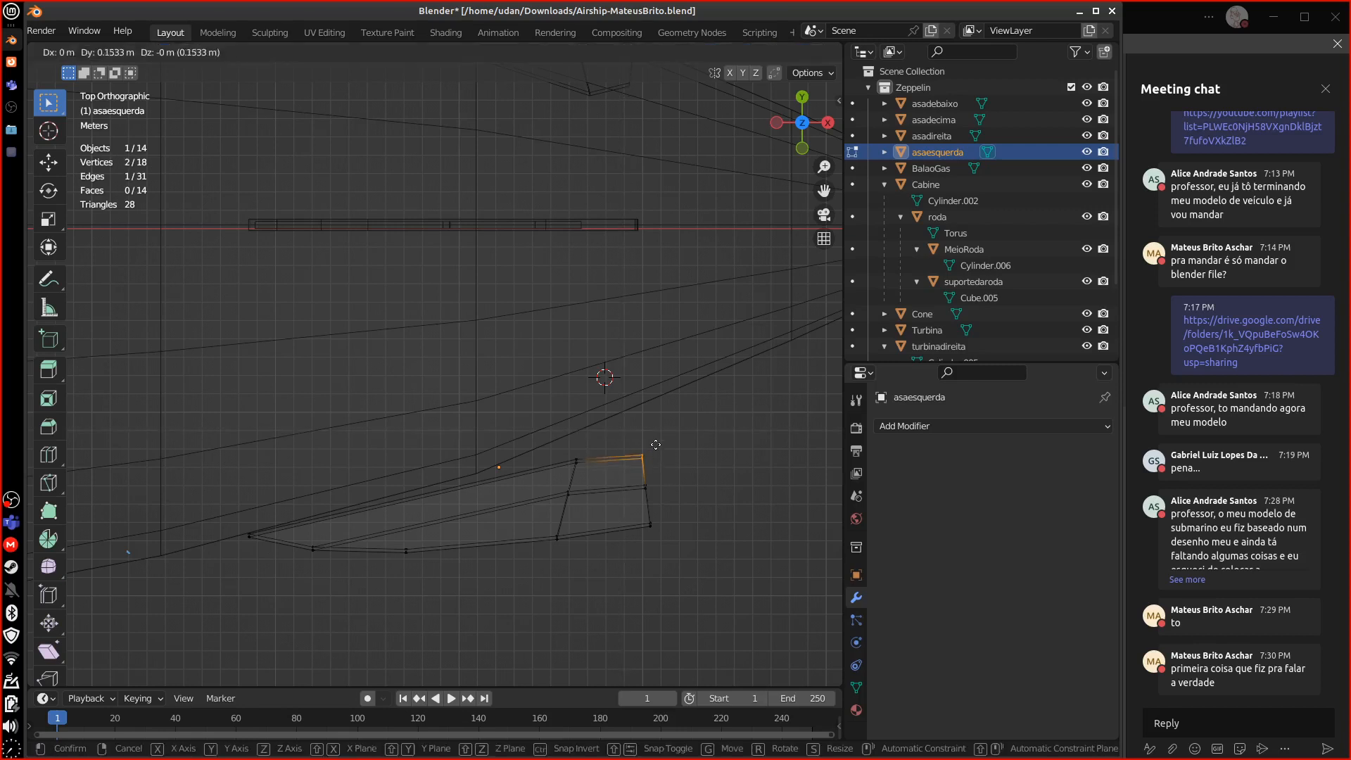
left_click(589, 437)
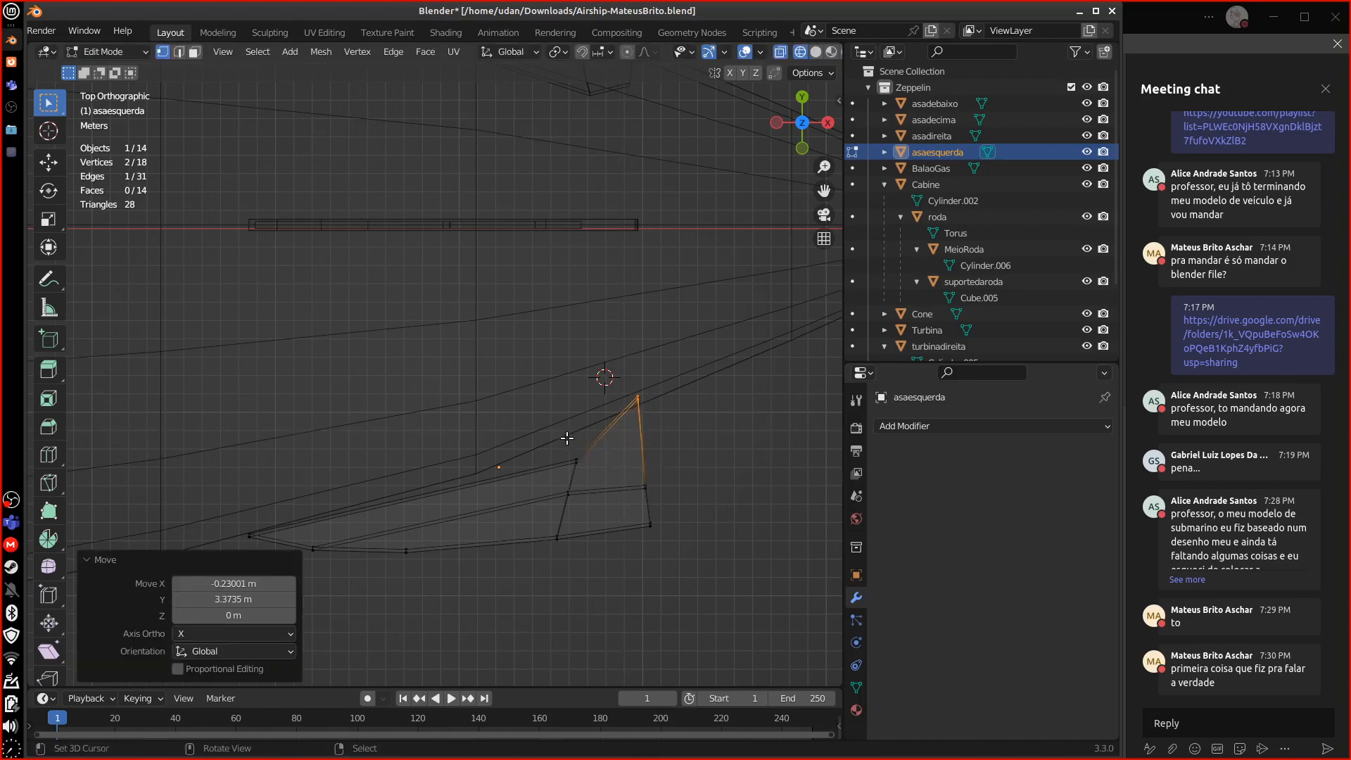
- Move the four rear vertices of the asaesquerda fin's inner edge closer to the envelope surface
key("b")
left_click_drag(566, 434, 598, 474)
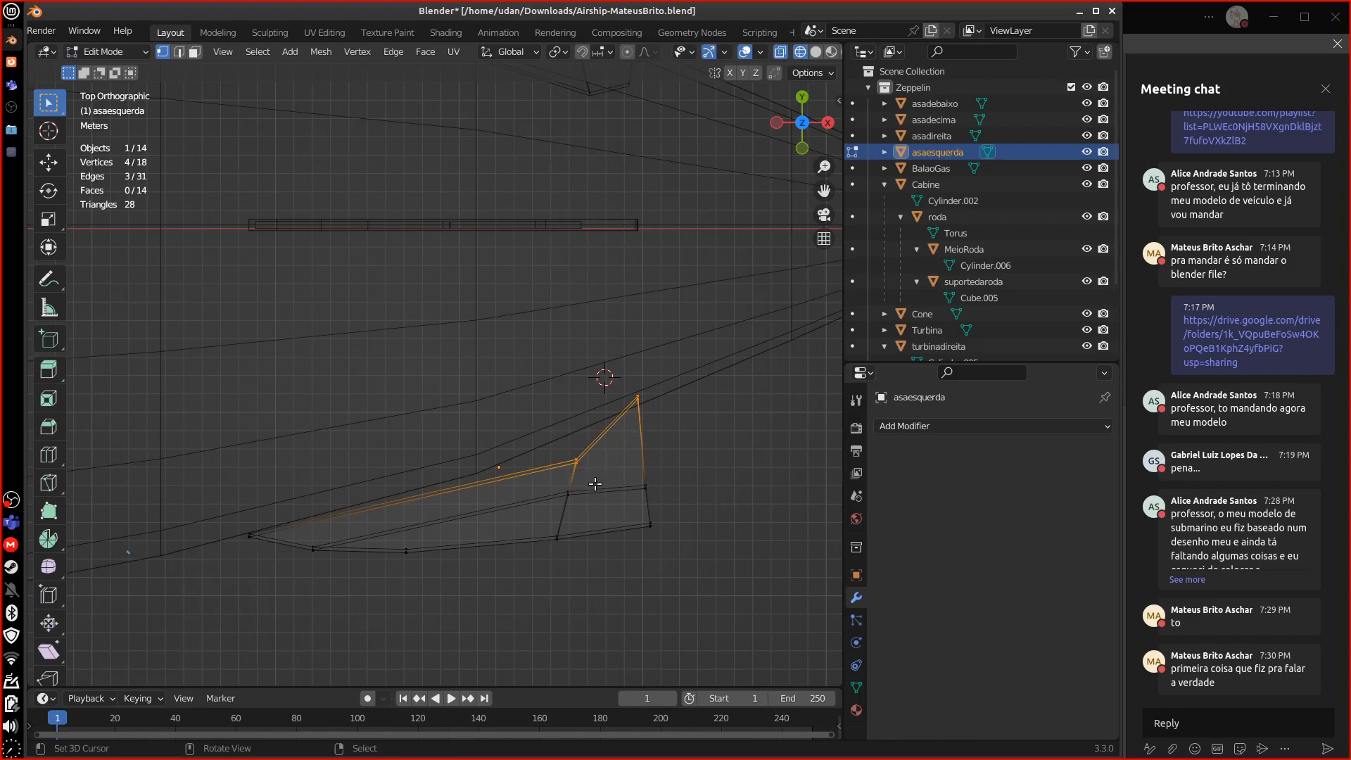
key("g")
left_click(582, 456)
- Realign the asaesquerda fin's two inner rear corner vertices with the envelope contour, moving them about 0.65 m in X and -1.76 m in Y
left_click(626, 357)
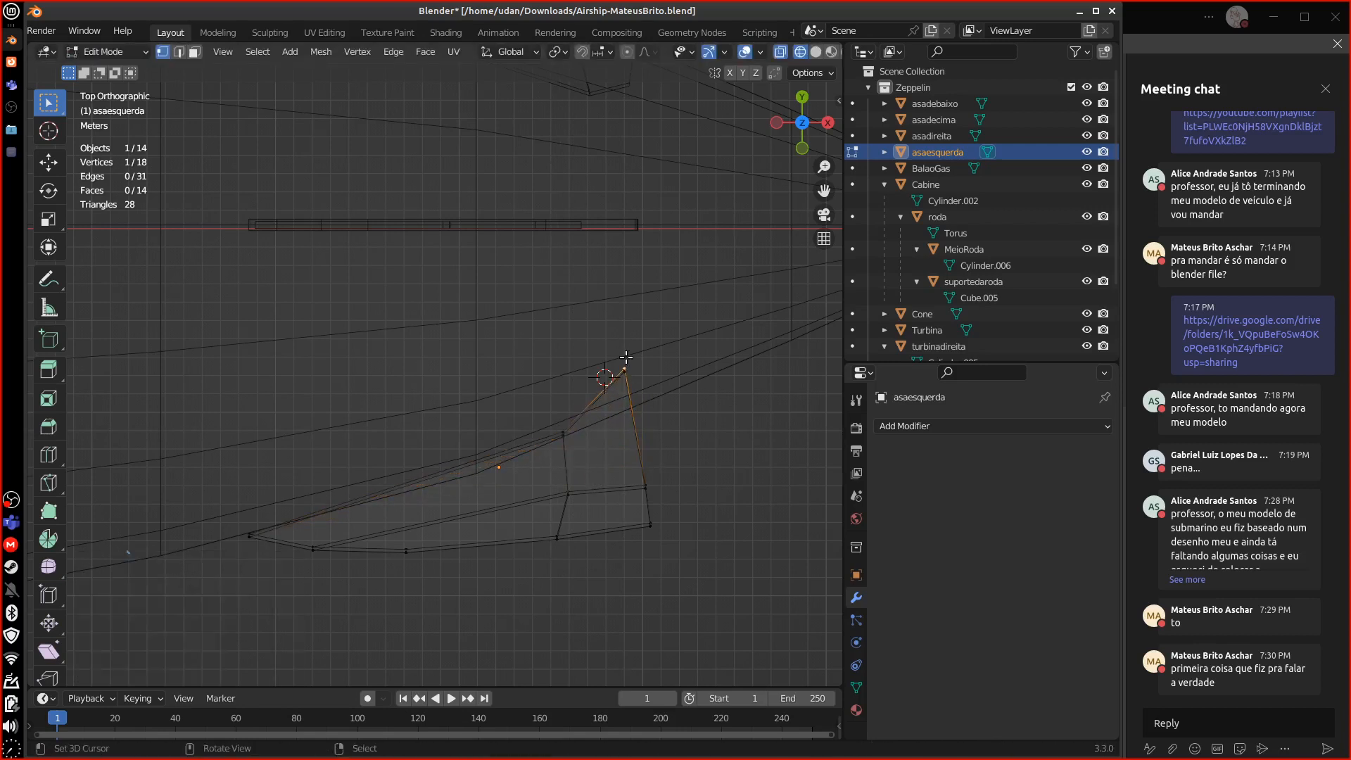
key("b")
left_click_drag(612, 357, 654, 394)
key("g")
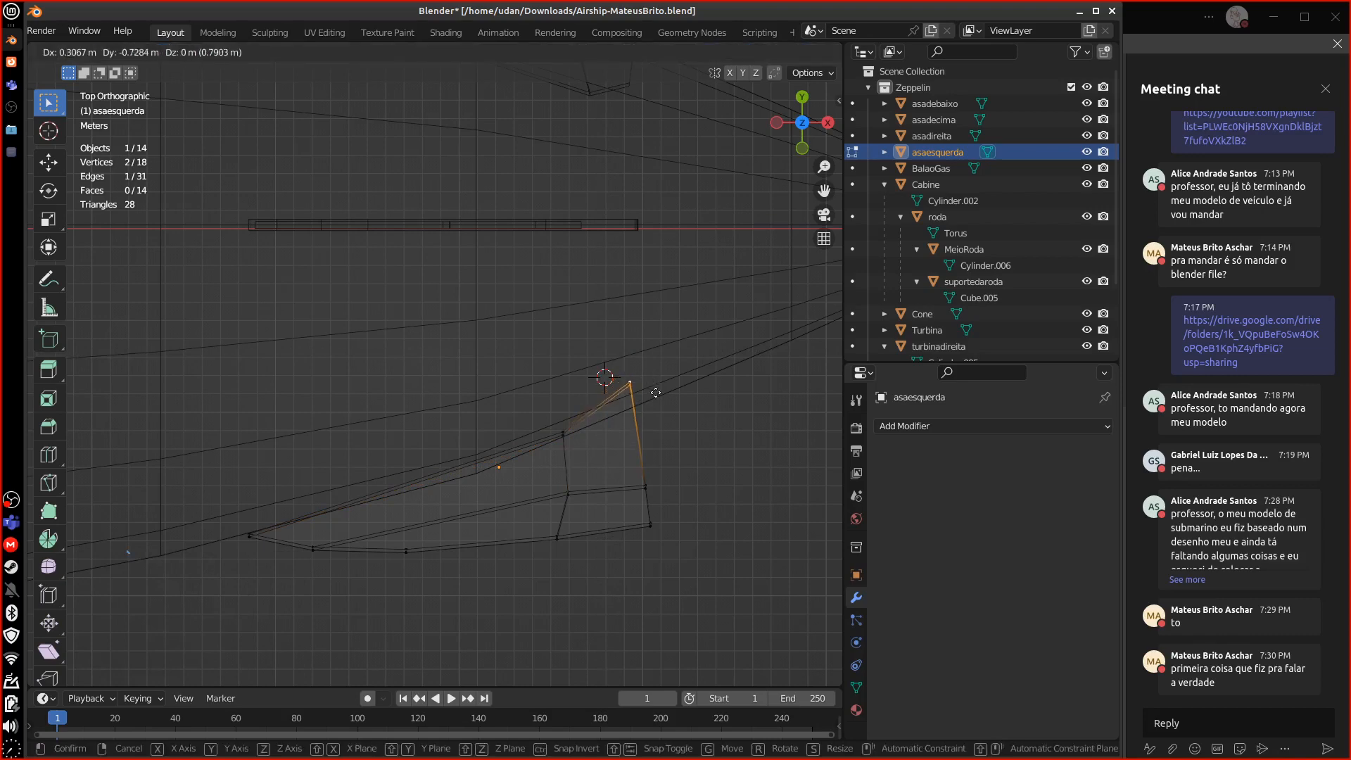
left_click(659, 410)
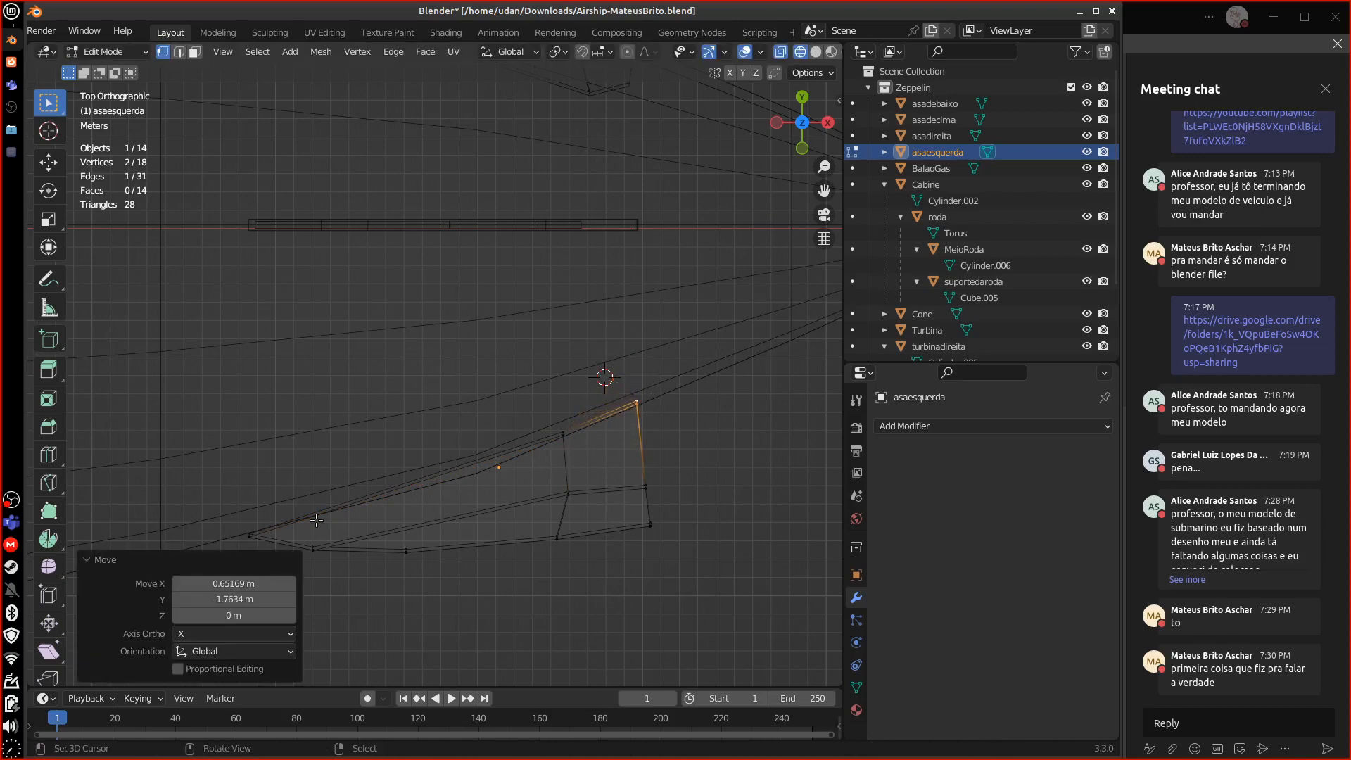
- Move the two vertices at the asaesquerda fin's front tip 0.345 m along Y, onto the envelope edge
middle_click_drag(247, 519, 342, 448, "shift")
left_click(342, 449)
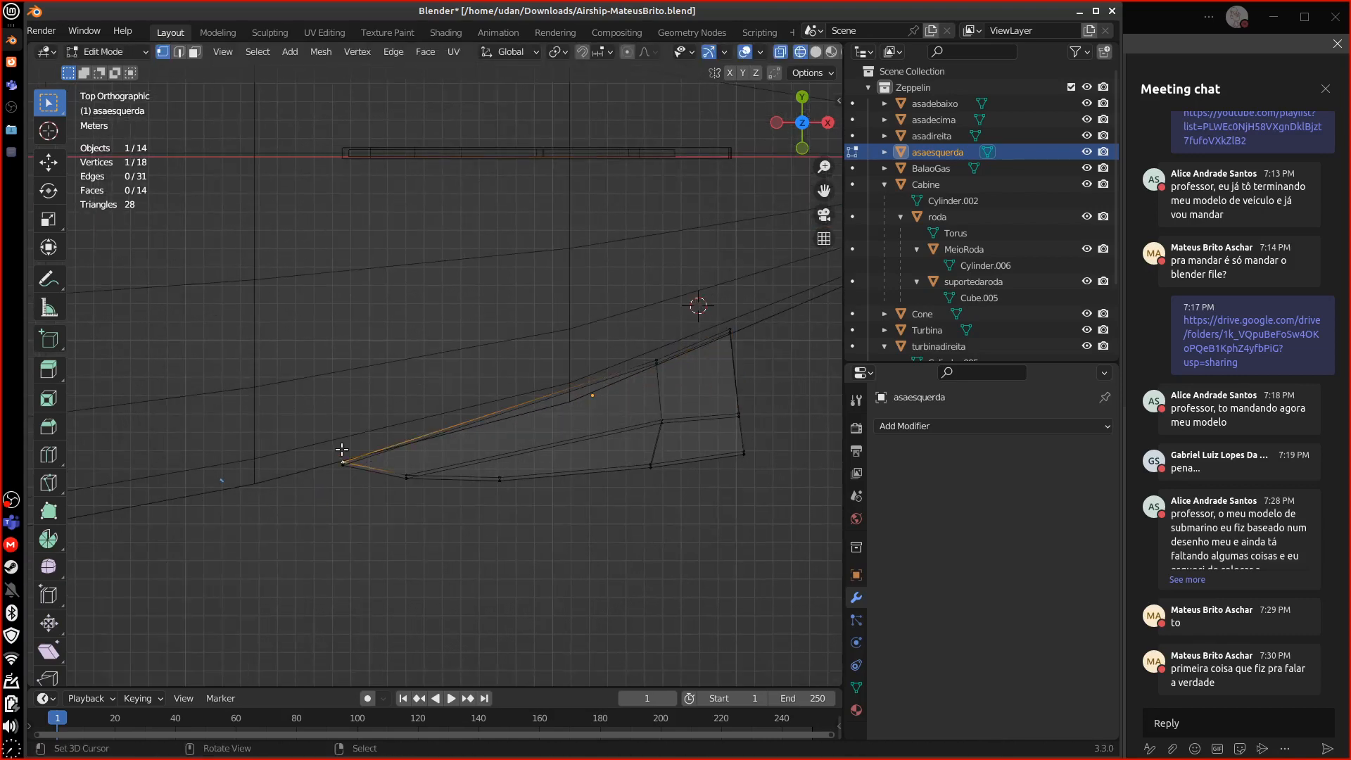
left_click(338, 447, "shift")
key("g")
key("y")
left_click(507, 437)
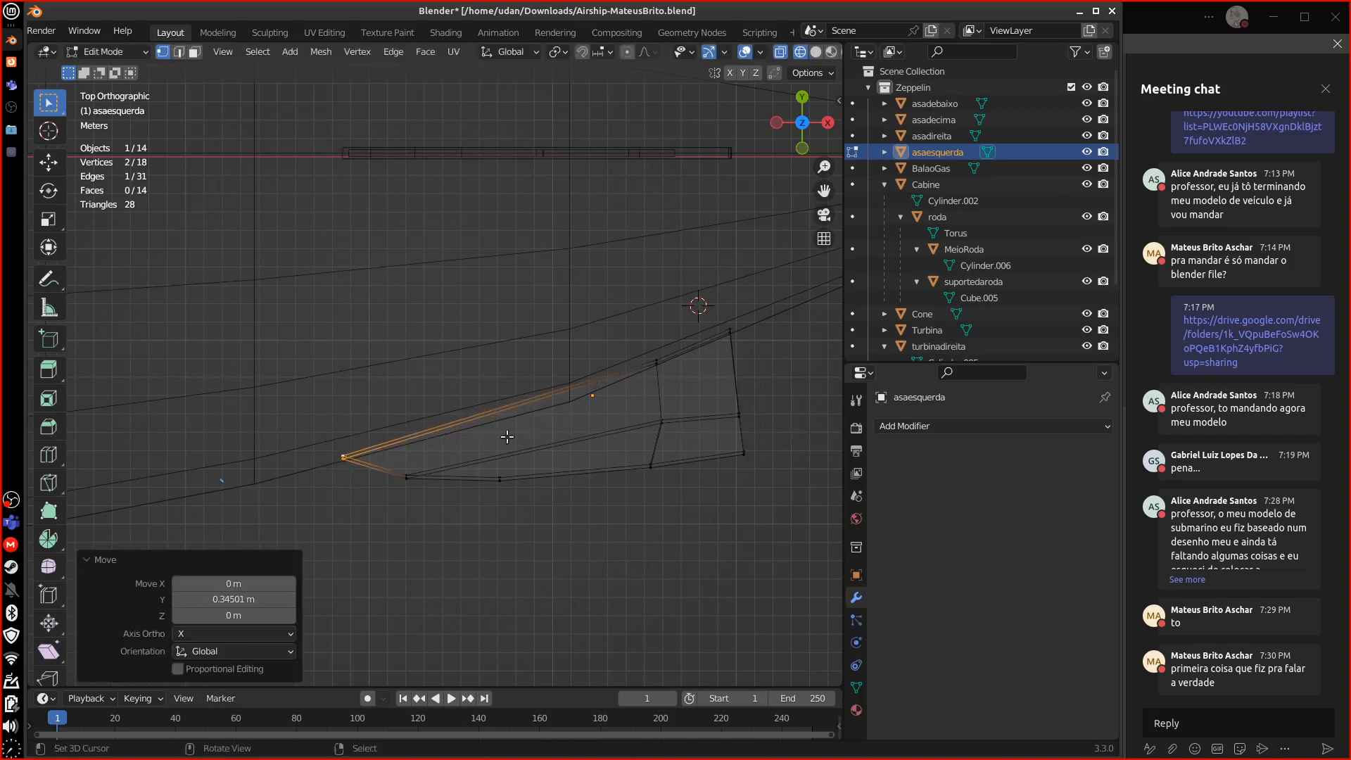
left_click(660, 357)
key("b")
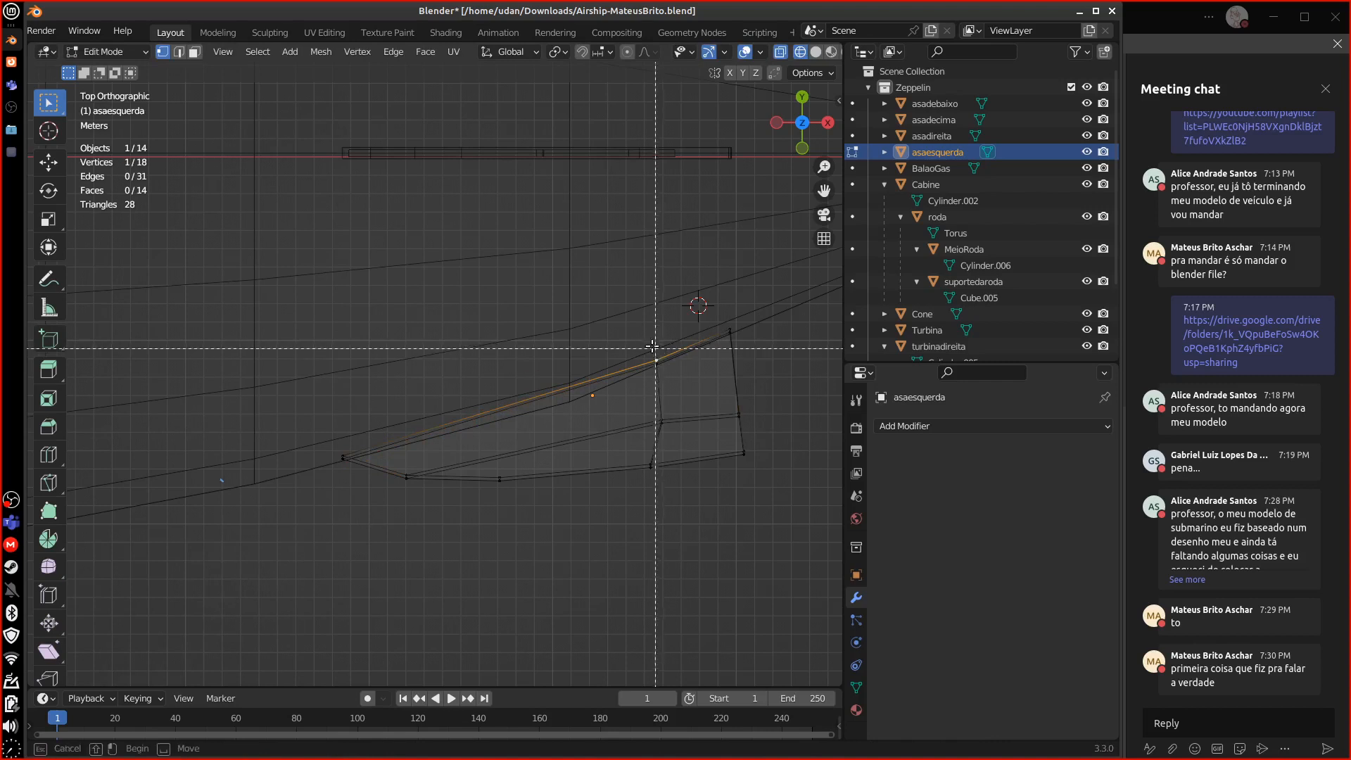
left_click_drag(636, 334, 673, 492)
key("g")
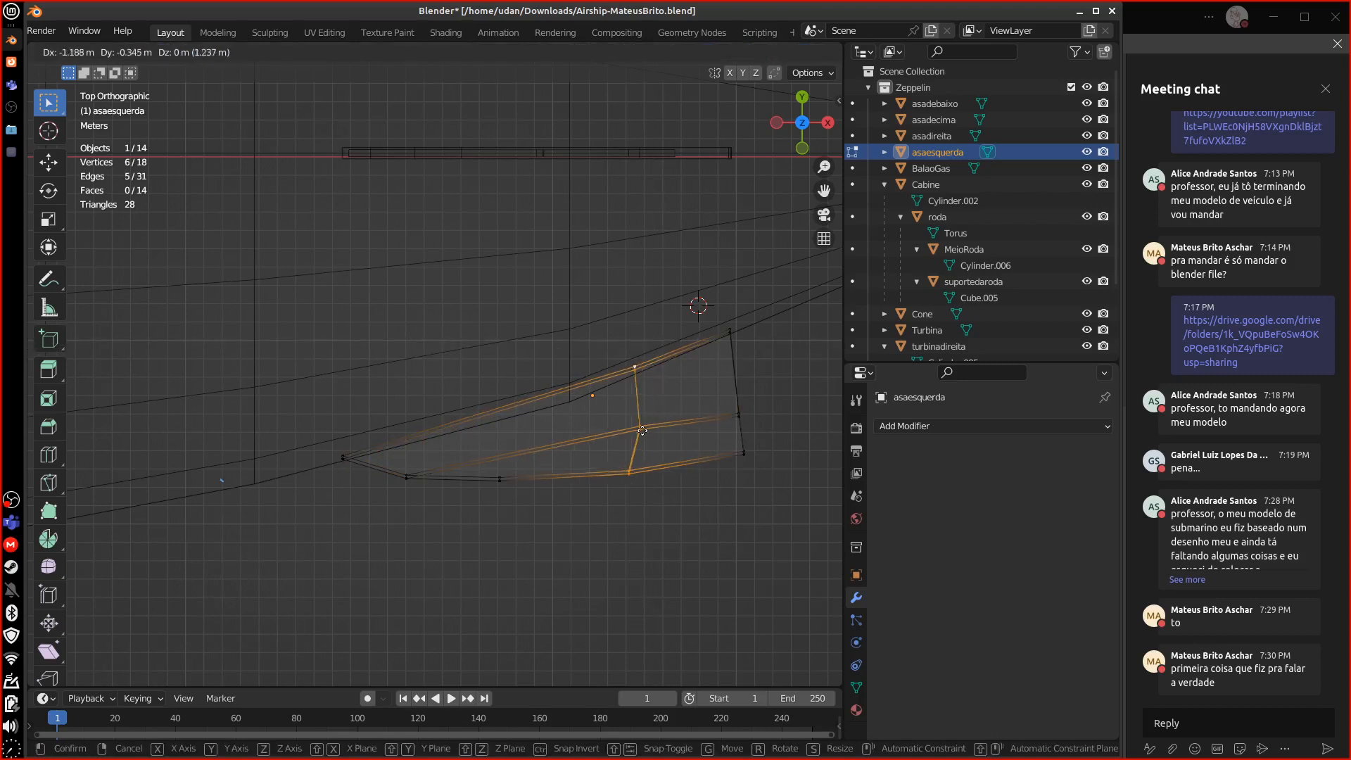
key("Escape")
- Move the four inner and middle vertices of the asaesquerda fin's cross edge to the envelope's bend, about -4.5 m in X and -1.9 m in Y
left_click(669, 412)
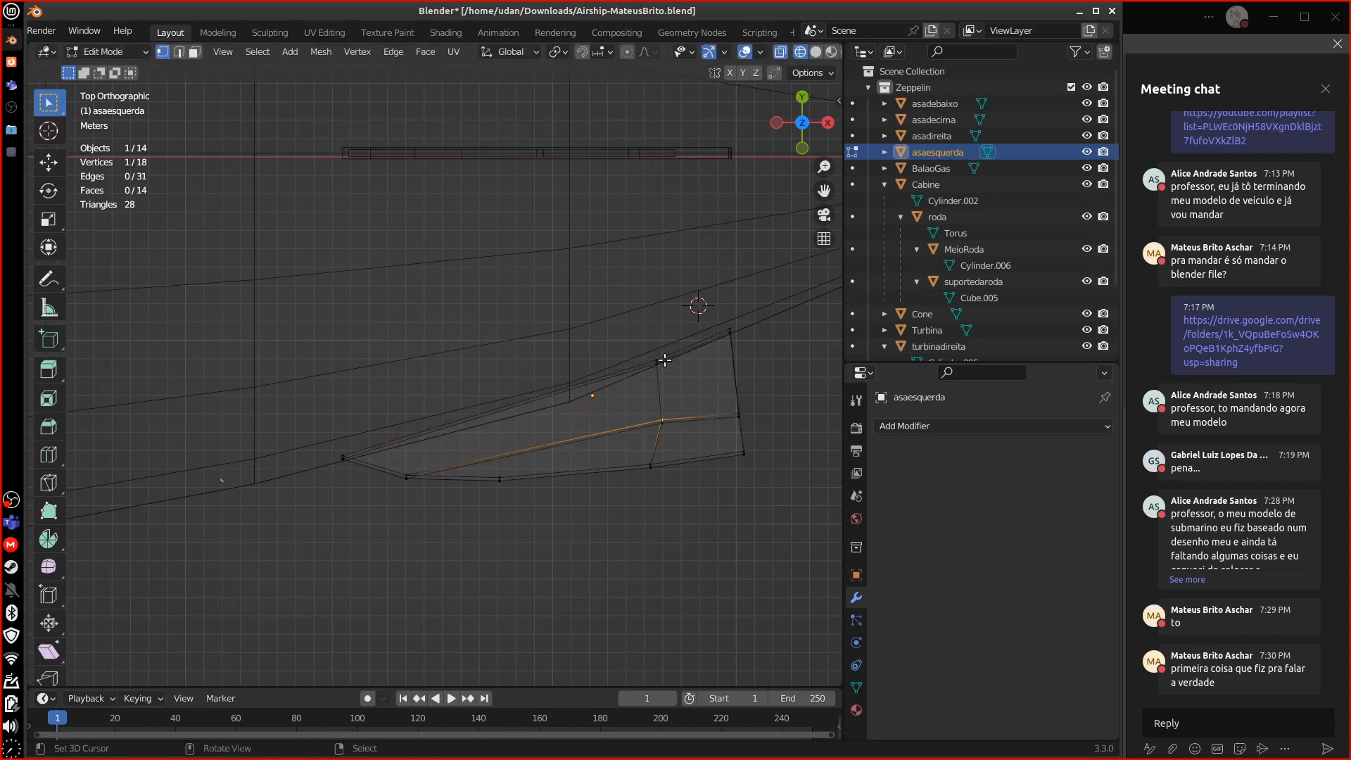
key("b")
left_click_drag(636, 335, 689, 427)
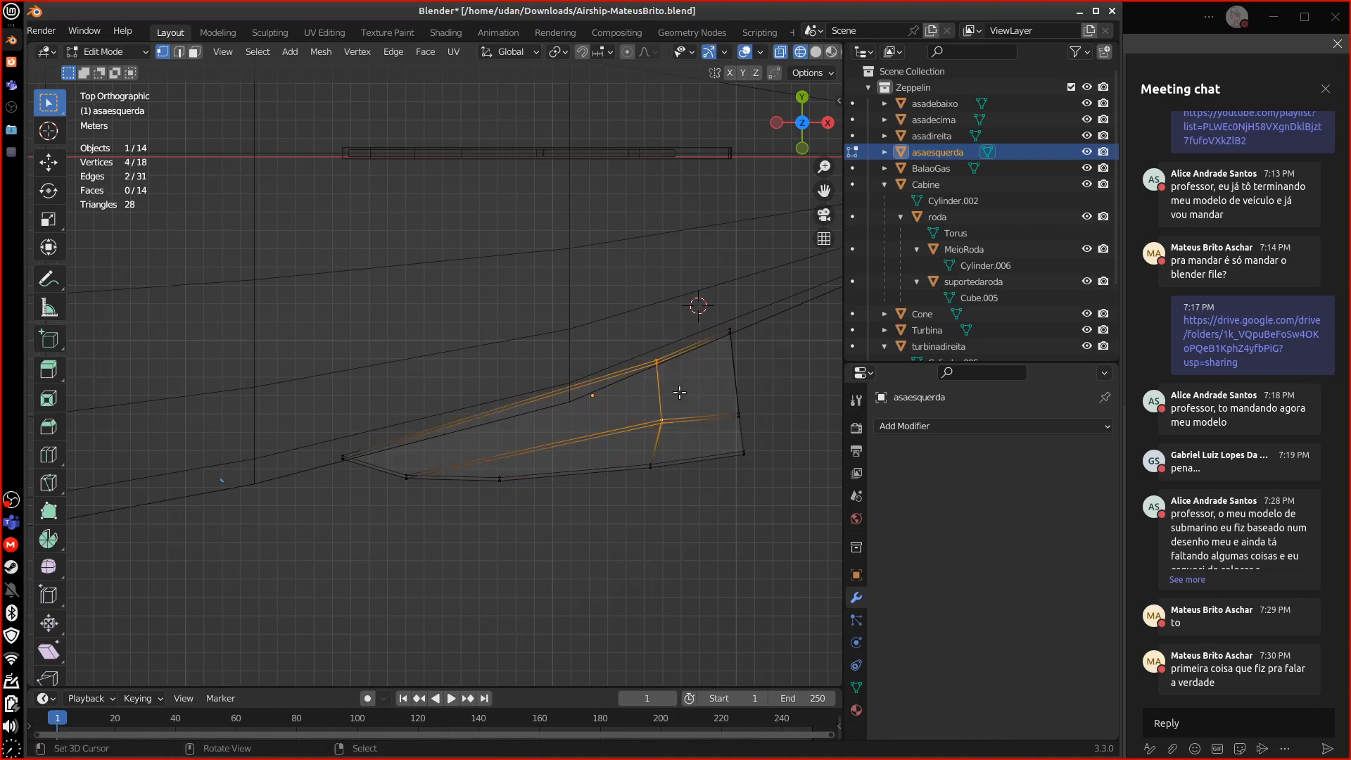
key("g")
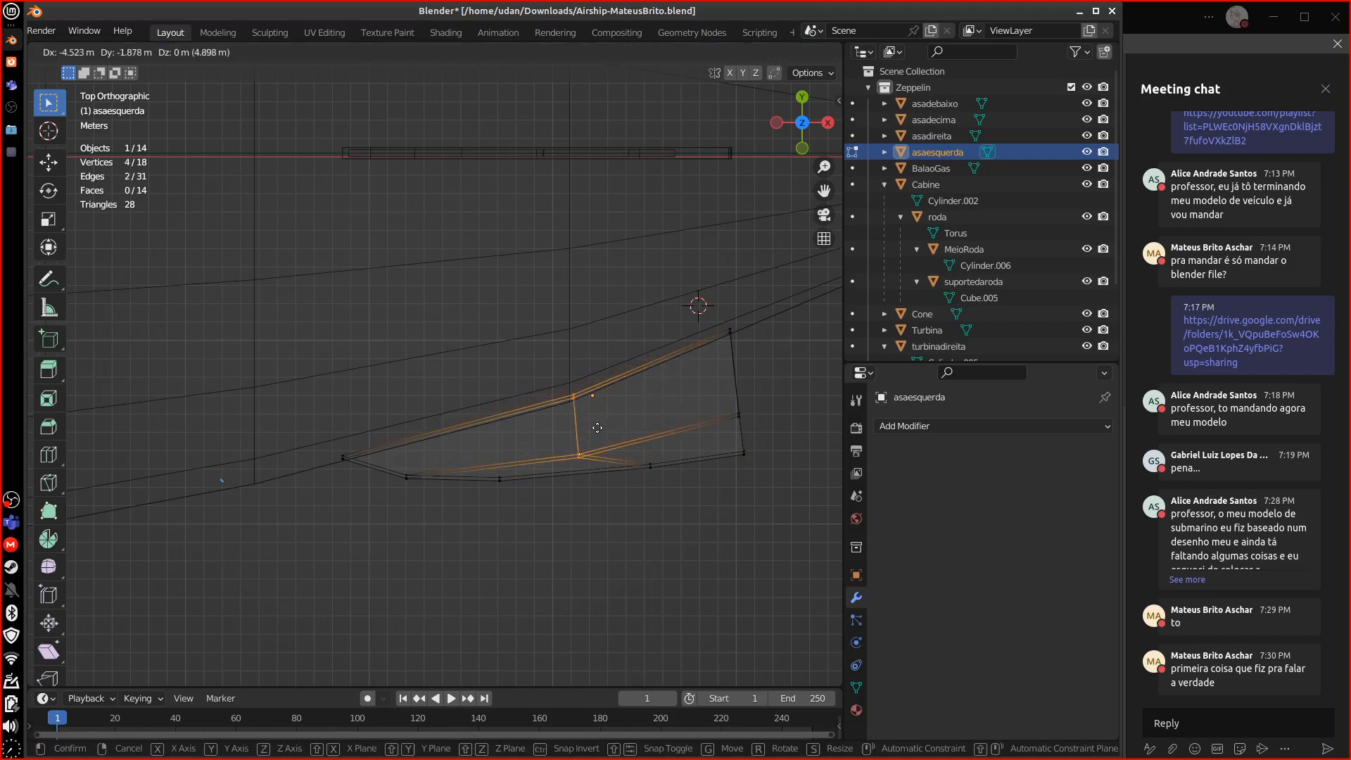
left_click(598, 428)
- Move the two middle vertices of the asaesquerda fin's cross edge about 1.92 m in X and 1.38 m in Y to straighten the edge
left_click(581, 451)
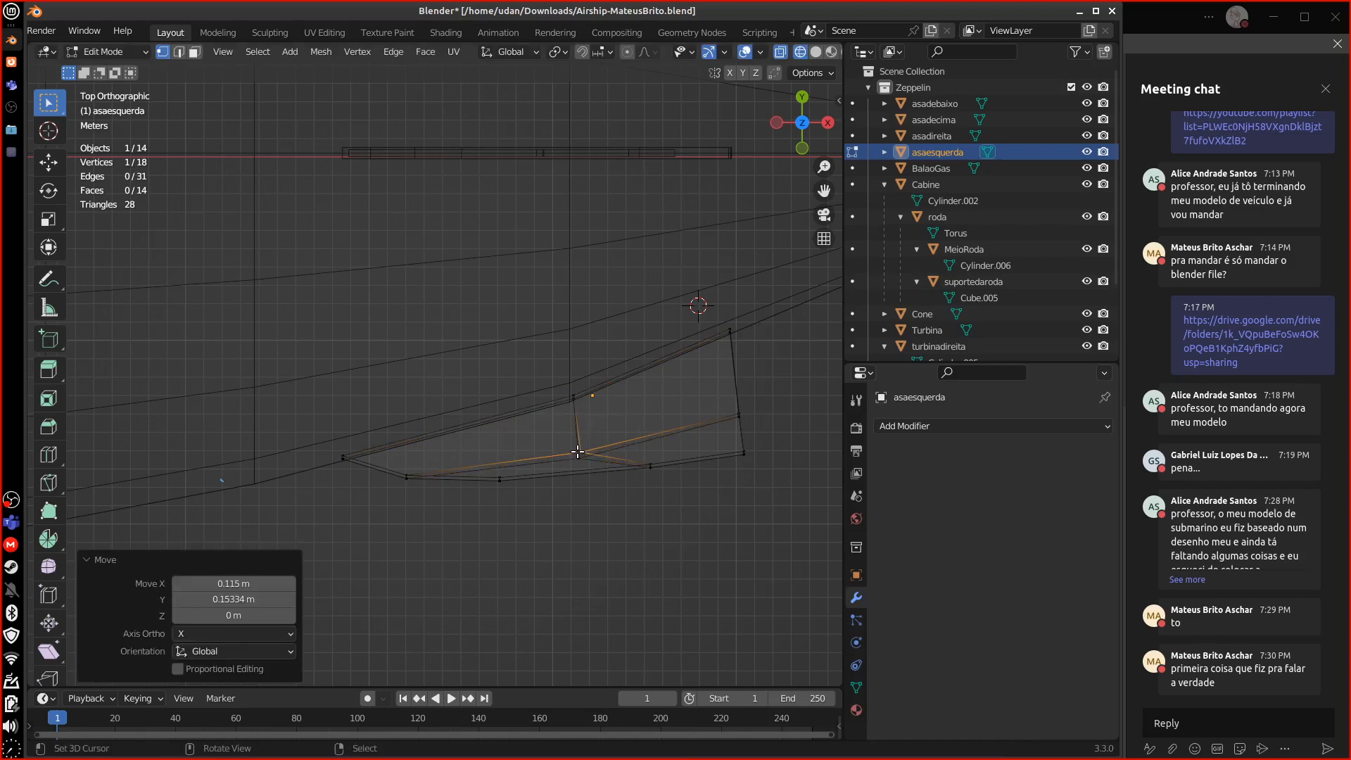
left_click(593, 440)
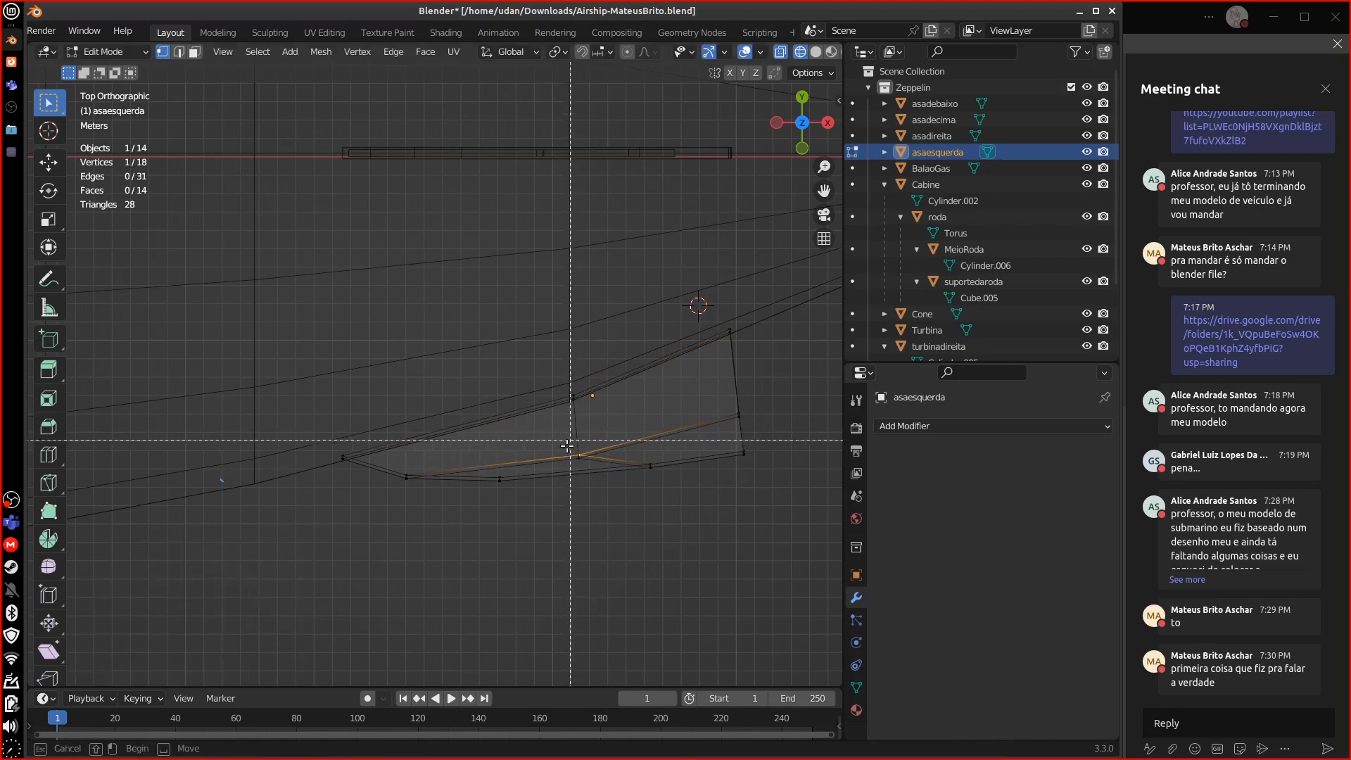
left_click(577, 452, "shift")
key("g")
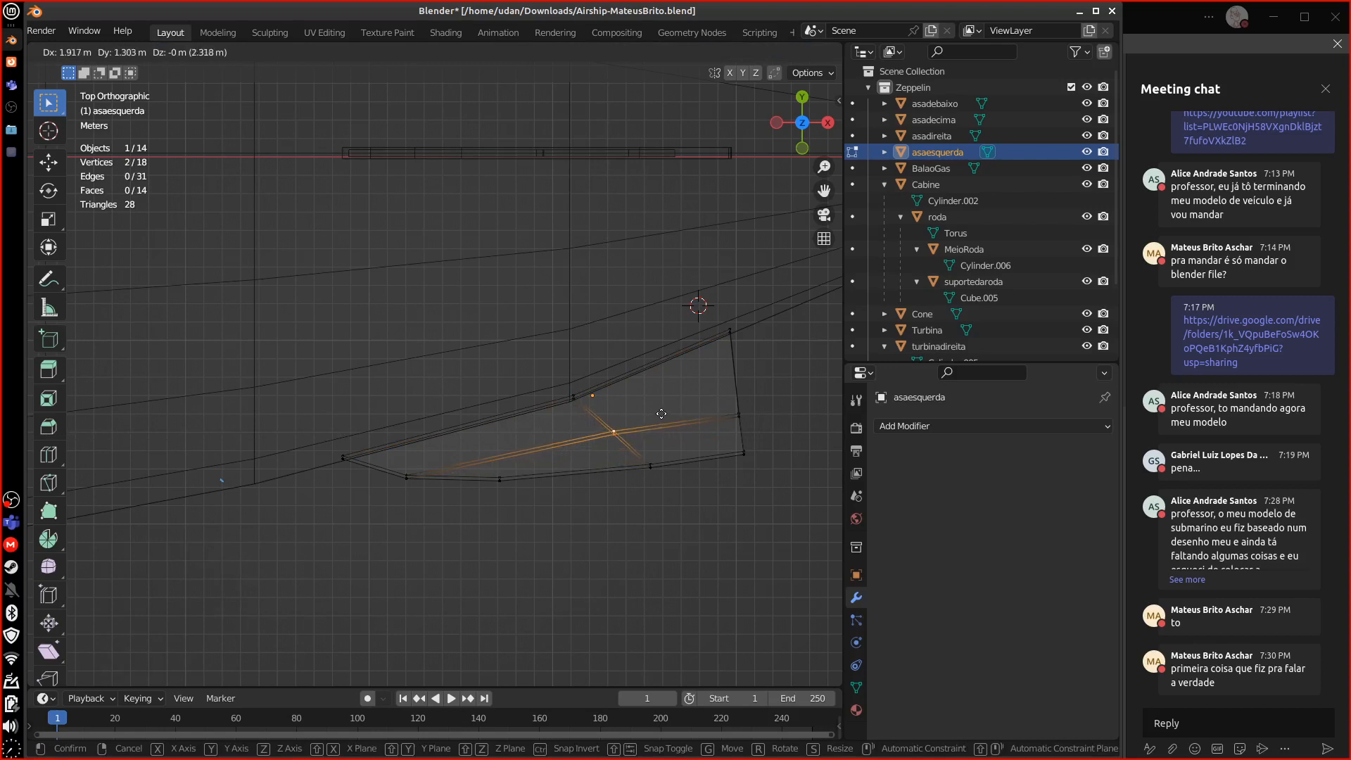
left_click(659, 411)
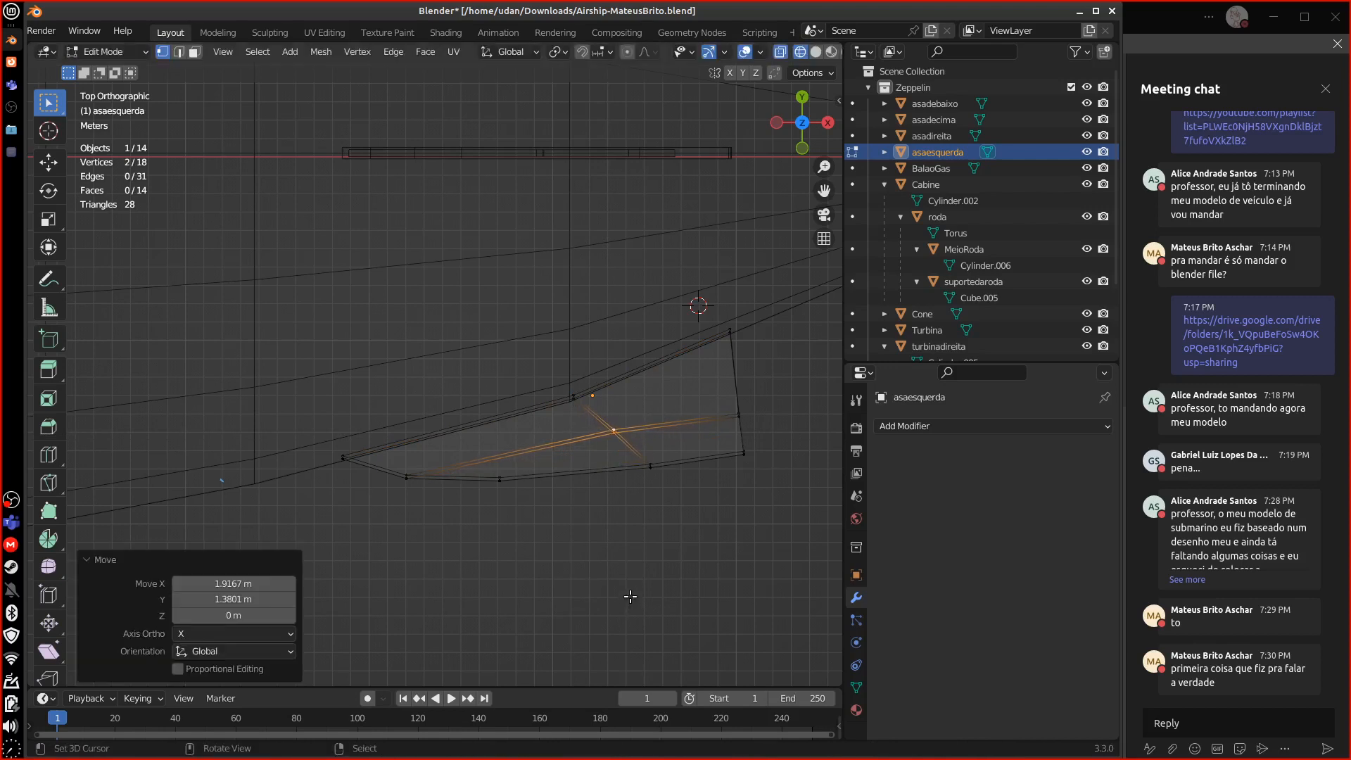
key("g")
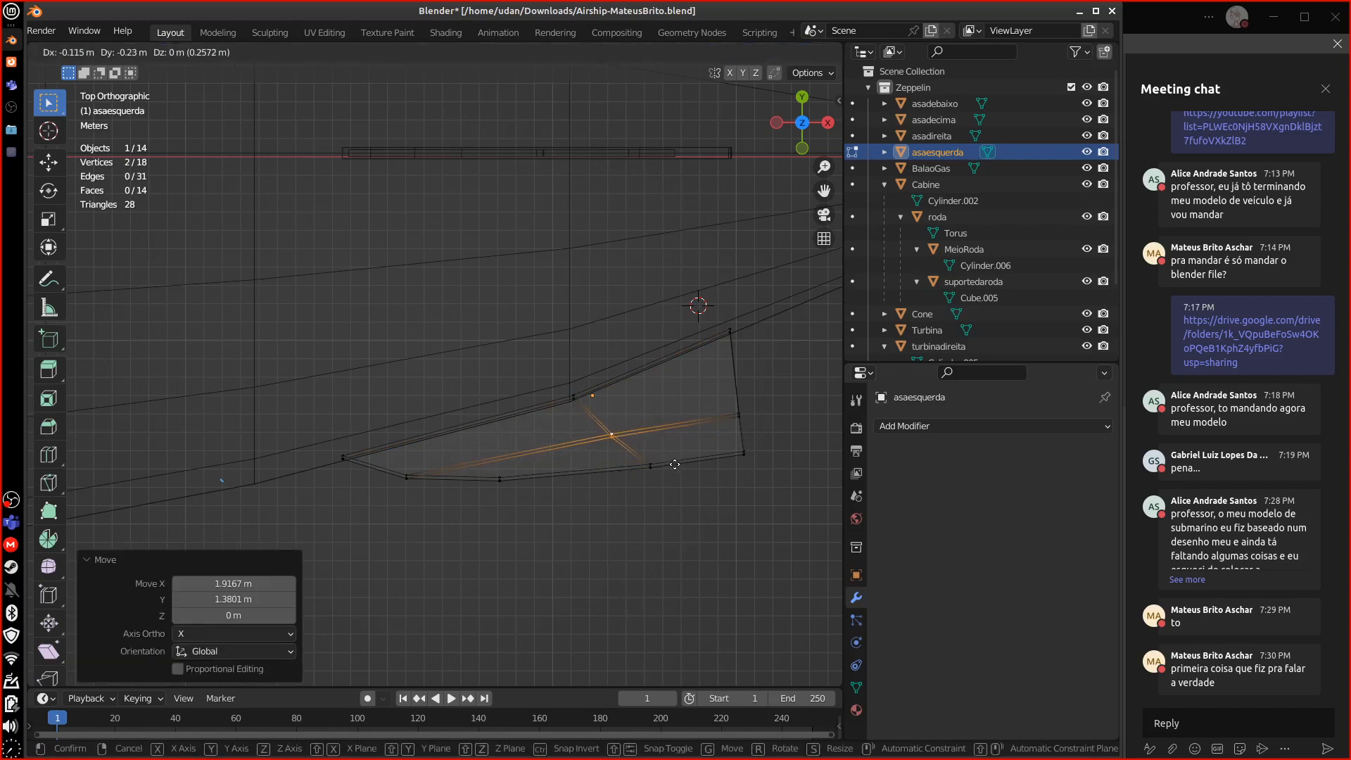
left_click(644, 491)
- Move the entire asaesquerda fin mesh about 0.82 m along Y to close the gap to the envelope
key("Tab")
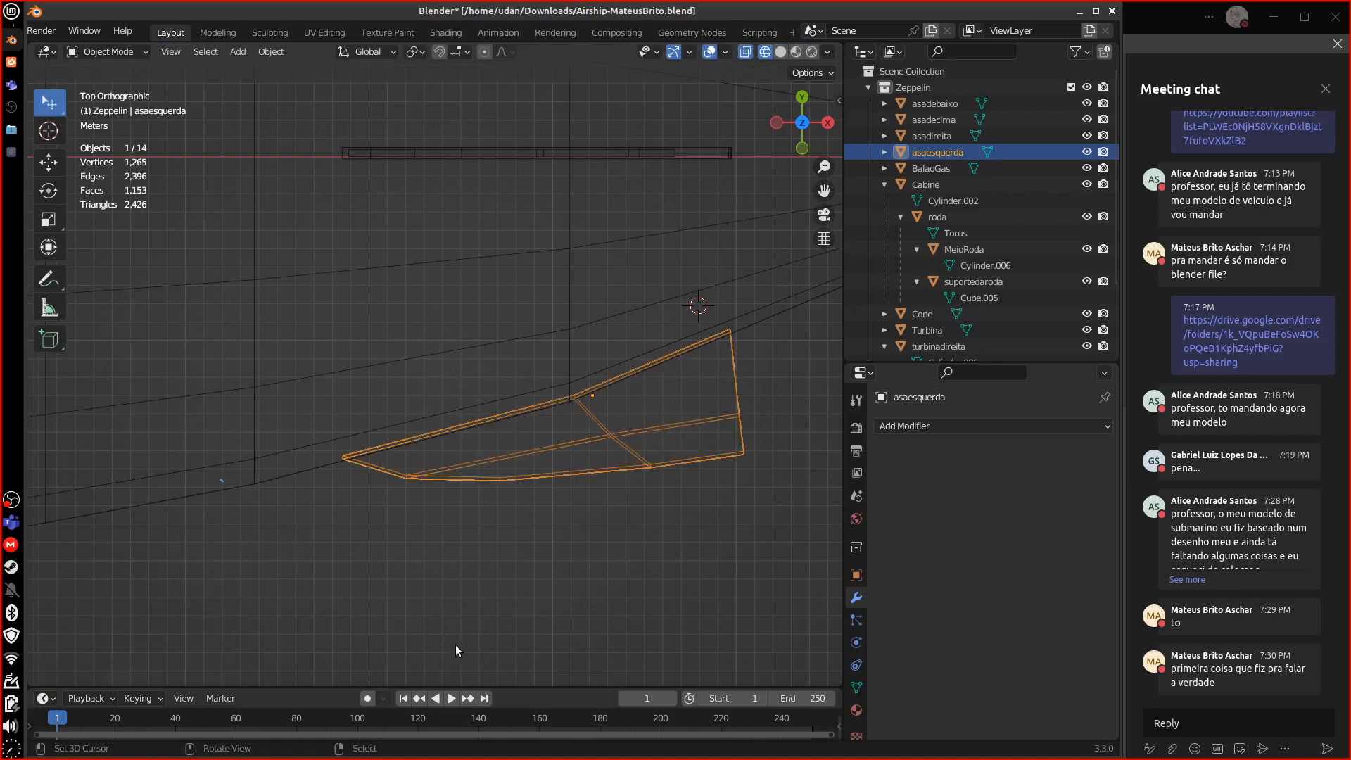
key("shift+z")
mouse_move(555, 573)
middle_mouse_down()
mouse_move(749, 470)
mouse_move(648, 344)
mouse_move(639, 386)
mouse_move(793, 542)
mouse_move(626, 580)
middle_mouse_up()
key("Tab")
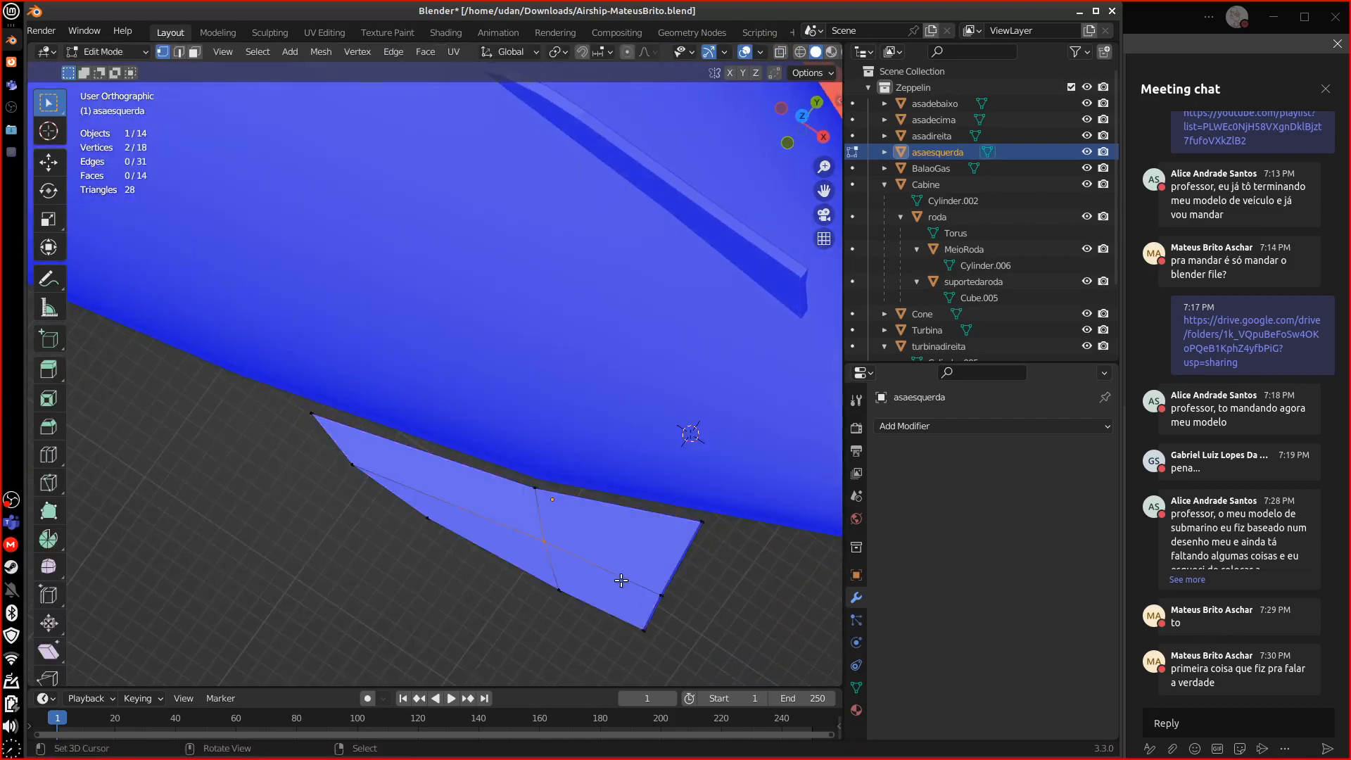
key("ctrl+l")
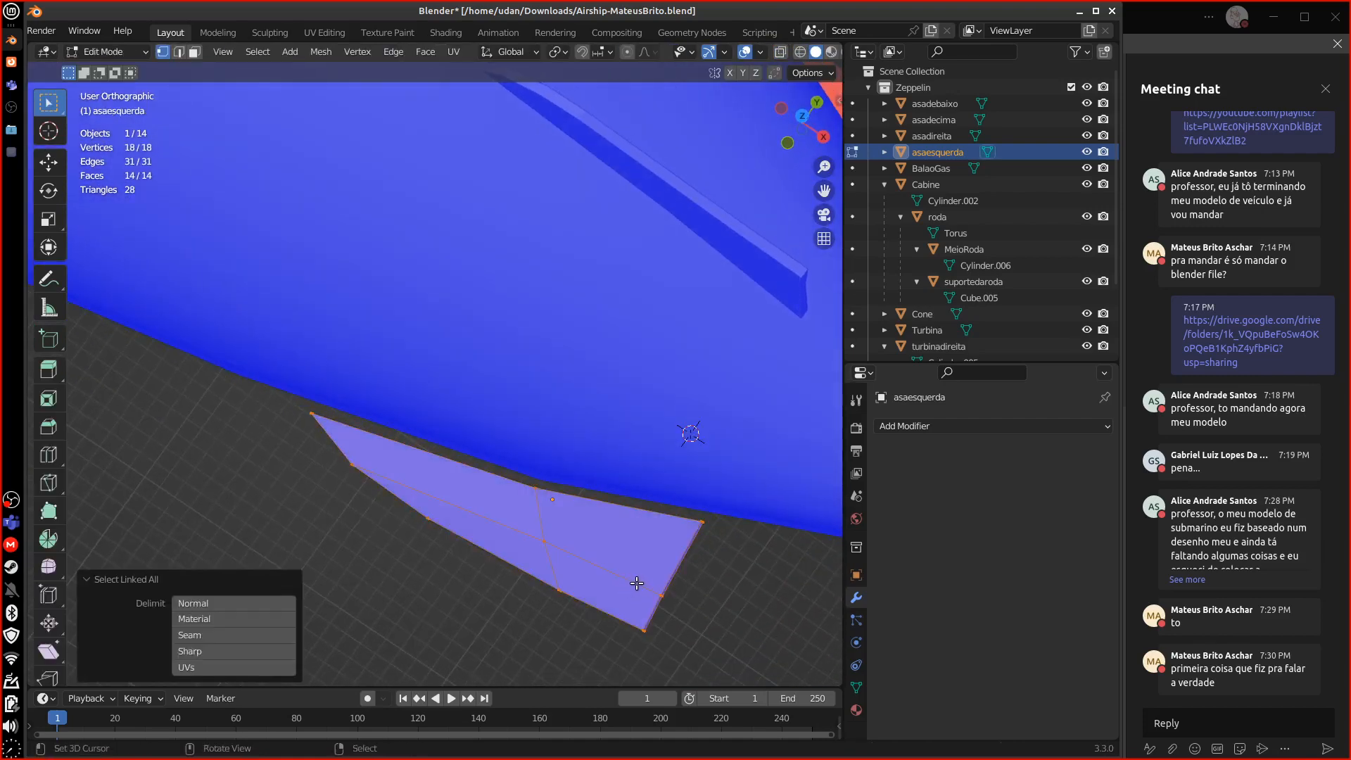
key("g")
key("x")
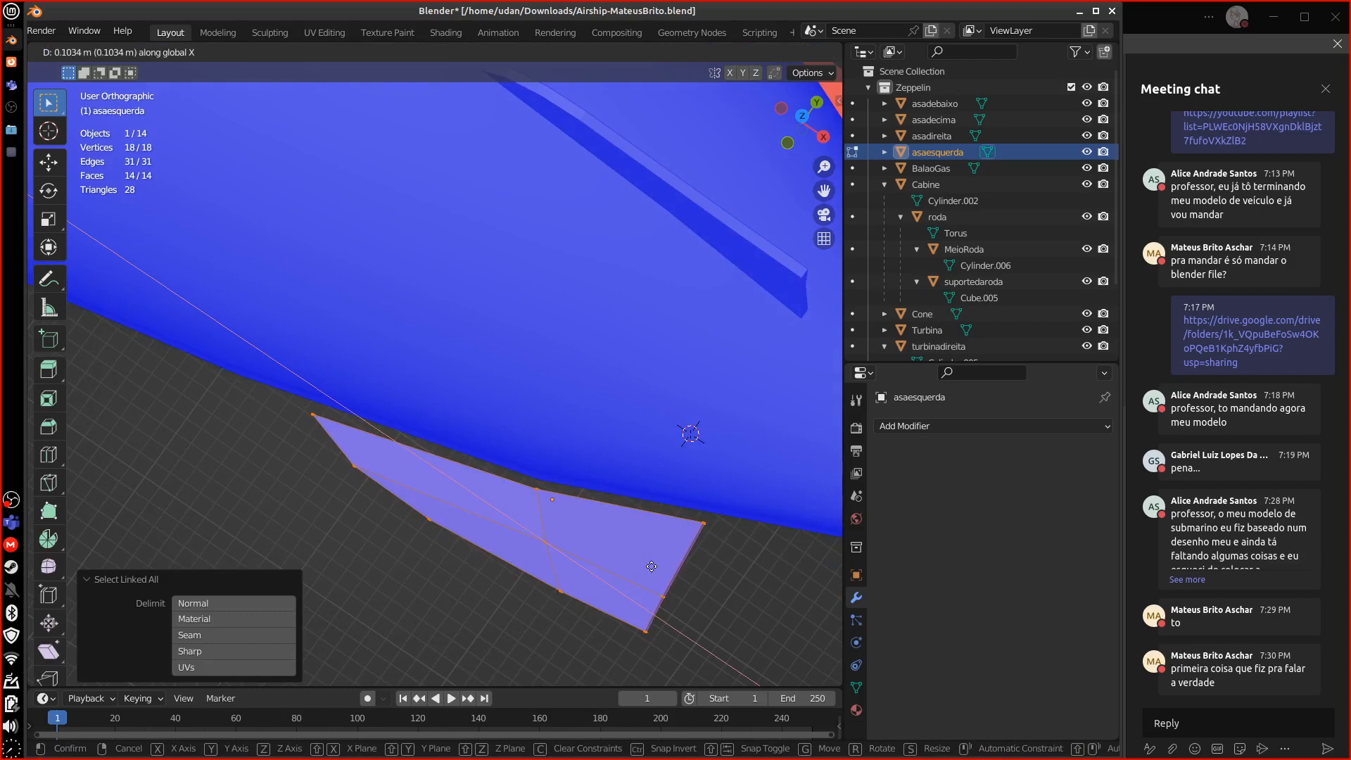
key("y")
left_click(644, 571)
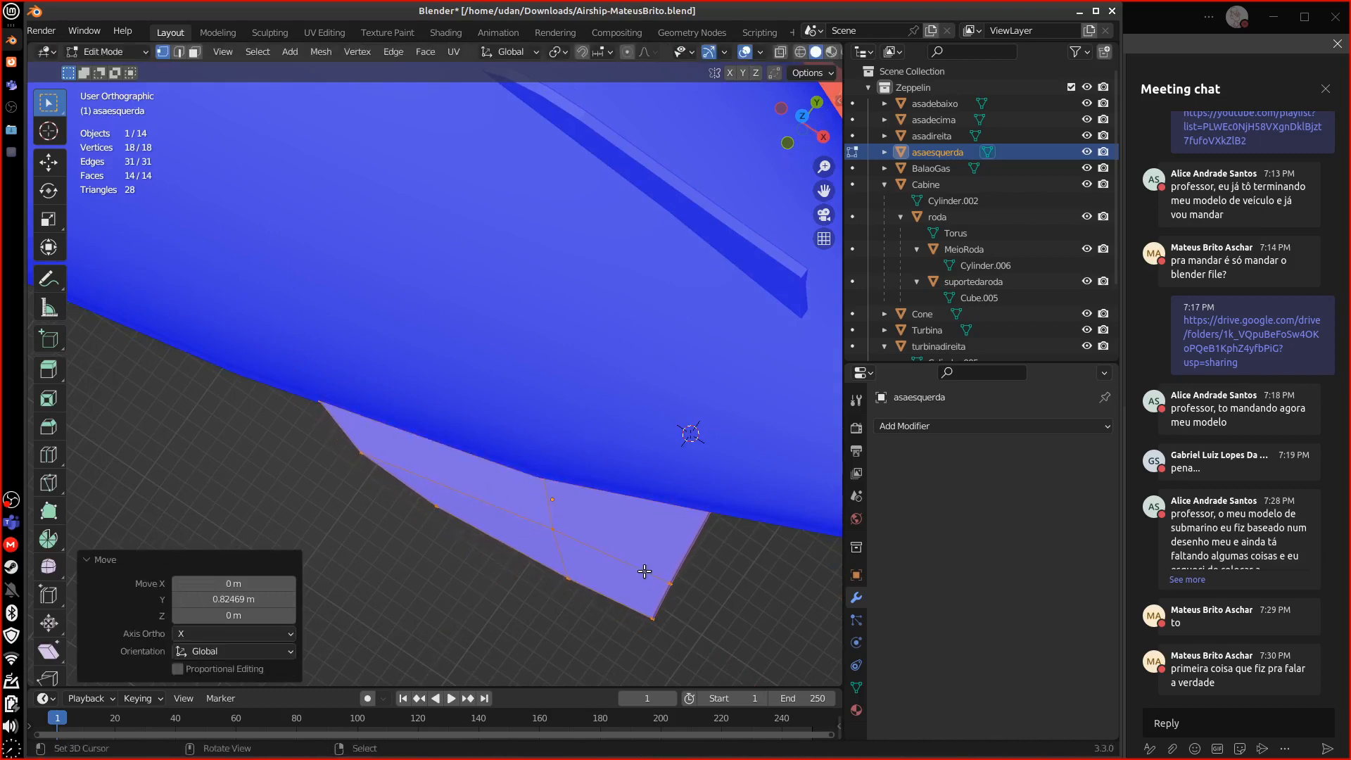
scroll(644, 578, "down", 5)
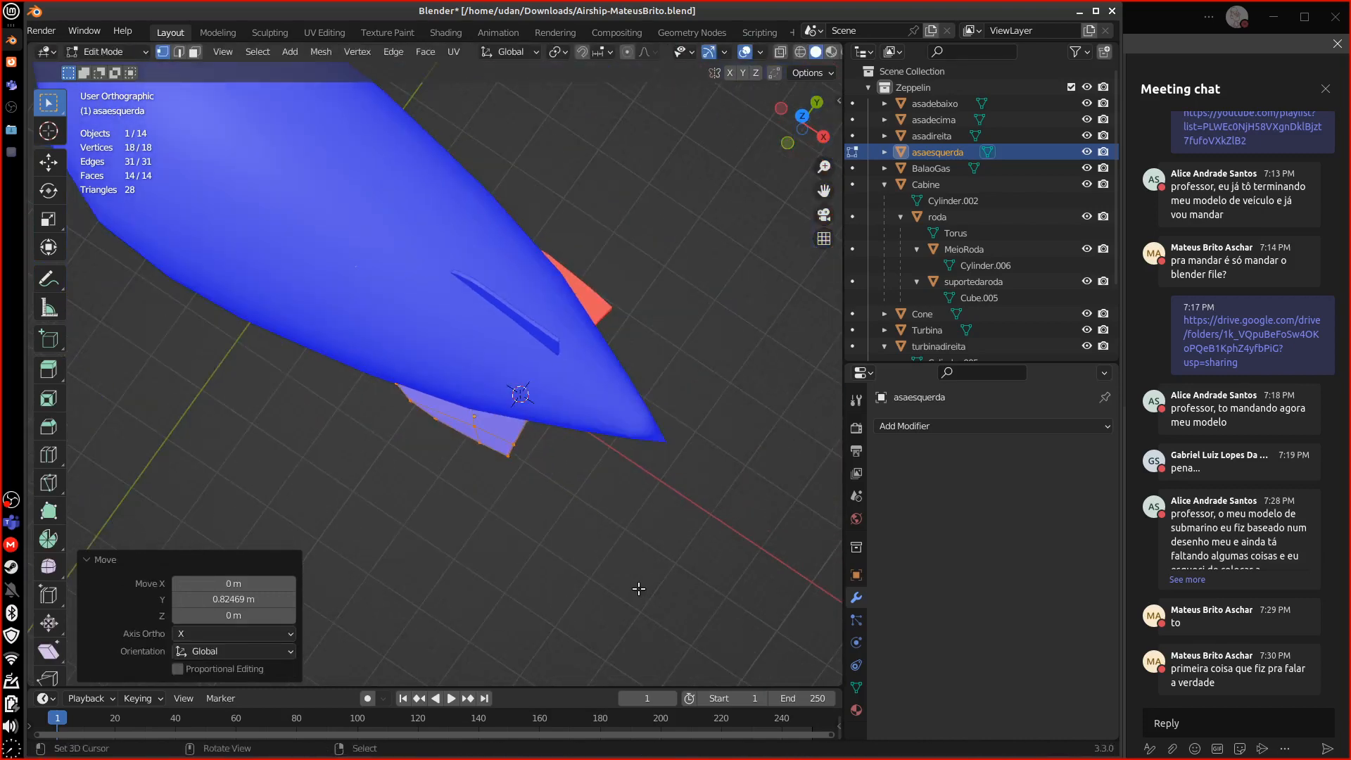
key("Tab")
- Flip the normals of all faces on the asadireita fin
middle_click_drag(633, 565, 294, 444)
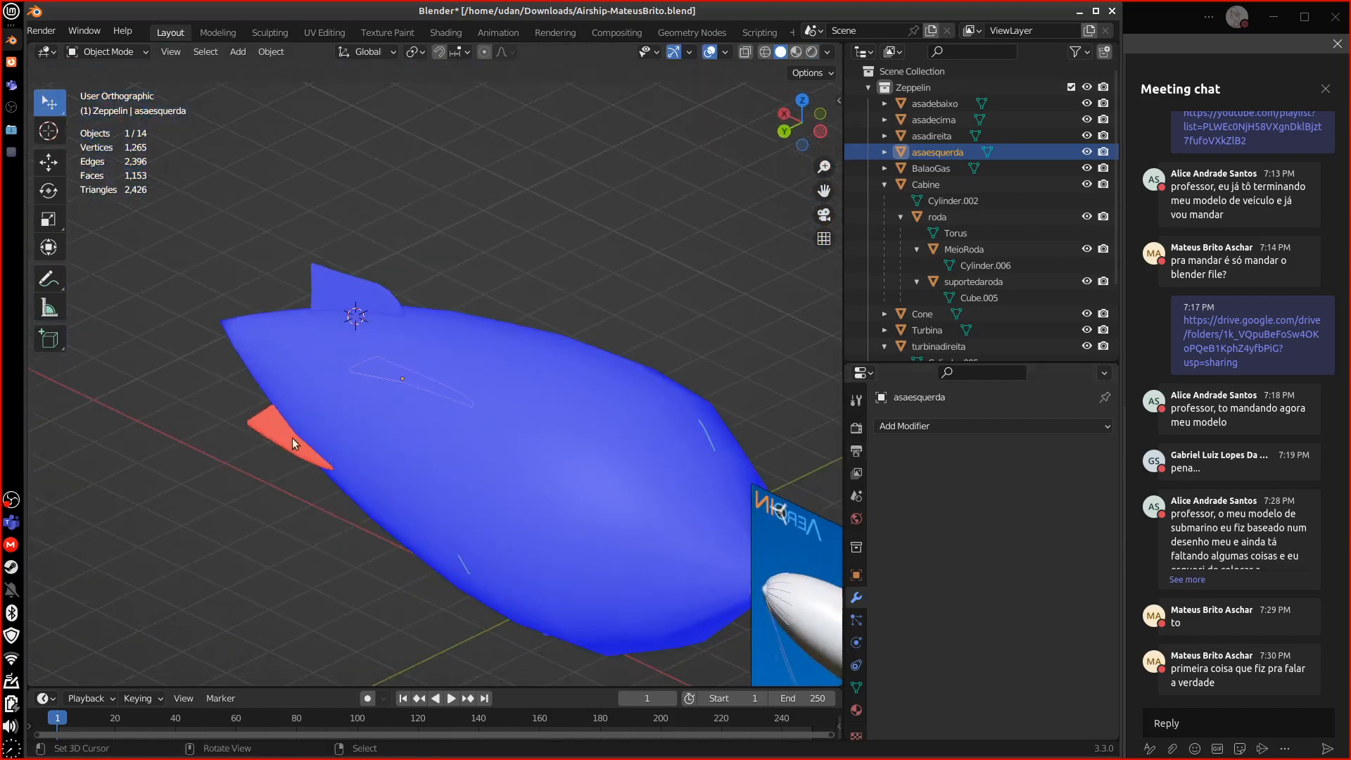
left_click(292, 442)
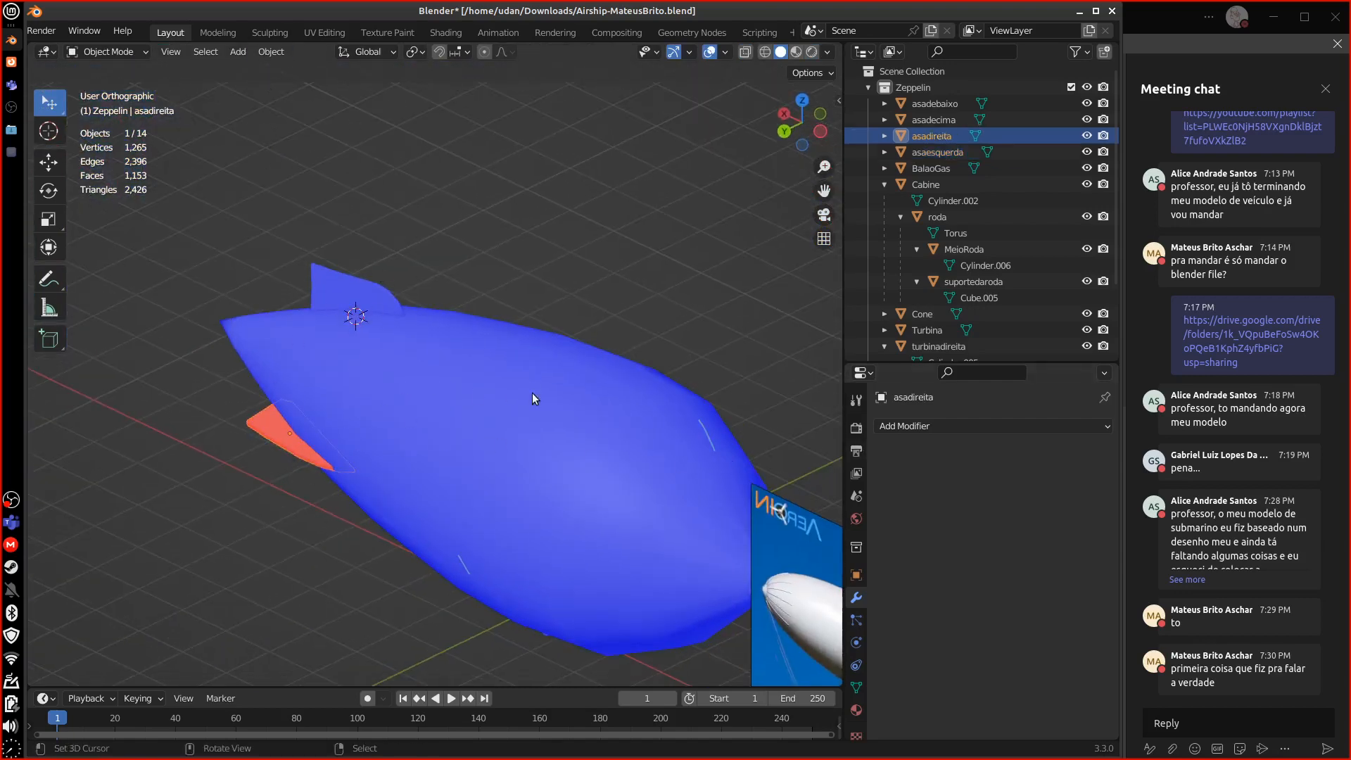
middle_click_drag(532, 394, 574, 407)
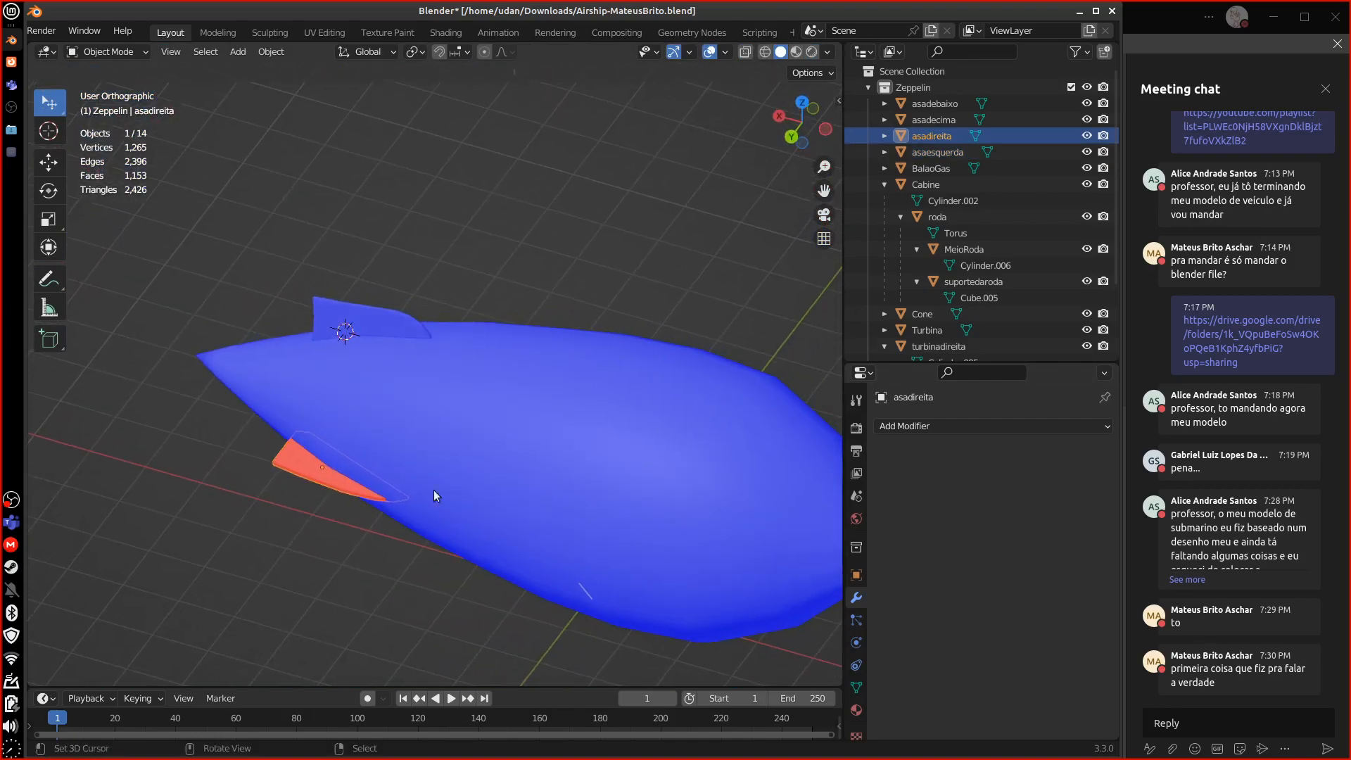
key("Tab")
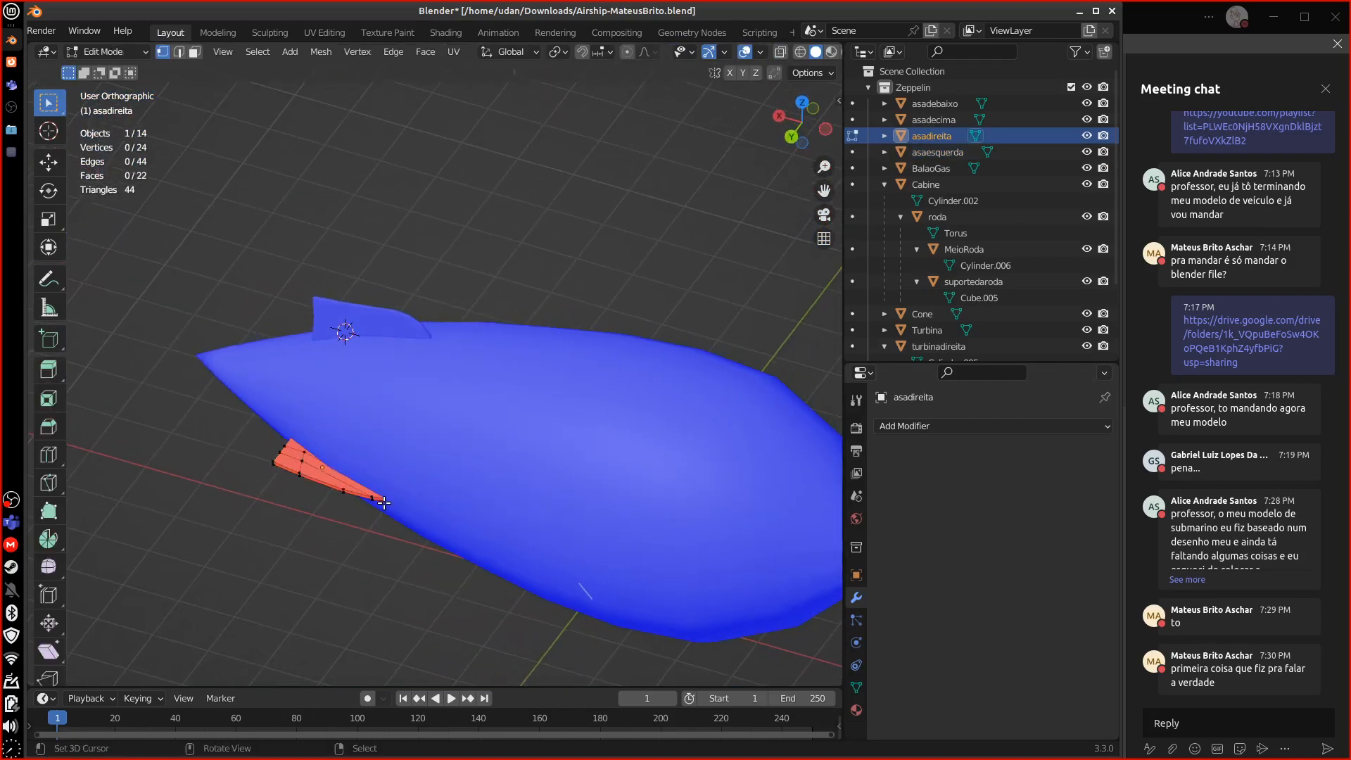
key("a")
right_click(385, 504)
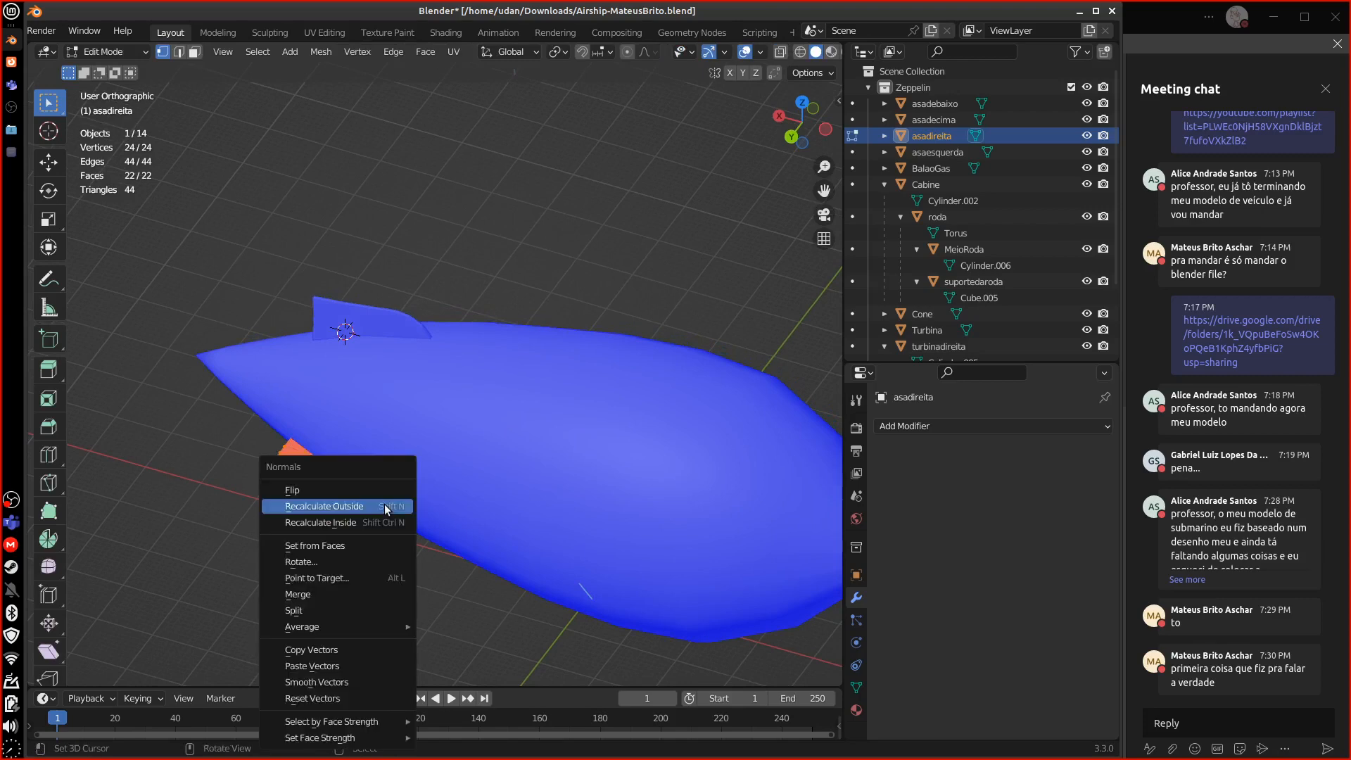
left_click(387, 491)
key("Tab")
- Select the BalaoGas envelope and display its object transform properties in an enlarged properties area
middle_click_drag(547, 573, 631, 408)
mouse_move(660, 519)
middle_mouse_down()
mouse_move(525, 497)
mouse_move(628, 471)
mouse_move(669, 498)
middle_mouse_up()
left_click(584, 425)
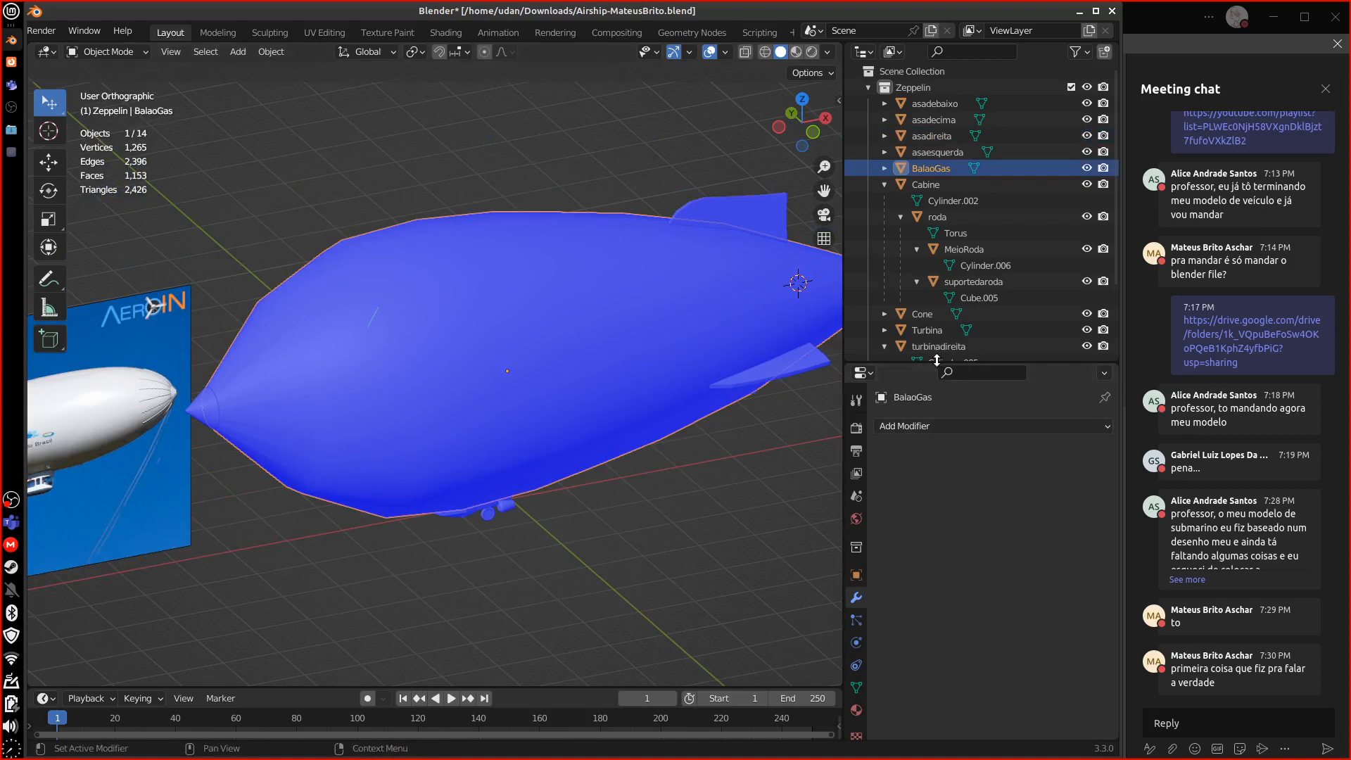
left_click_drag(936, 360, 917, 240)
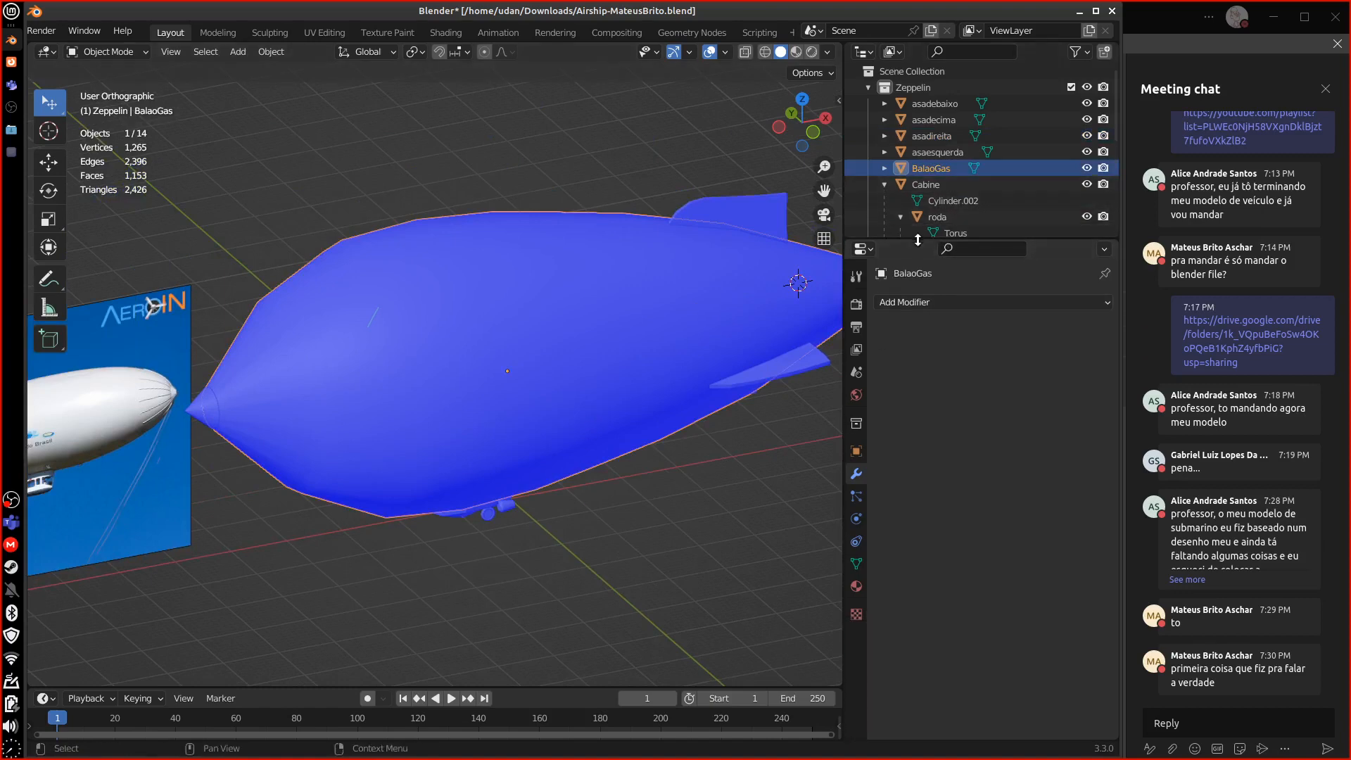
left_click(856, 451)
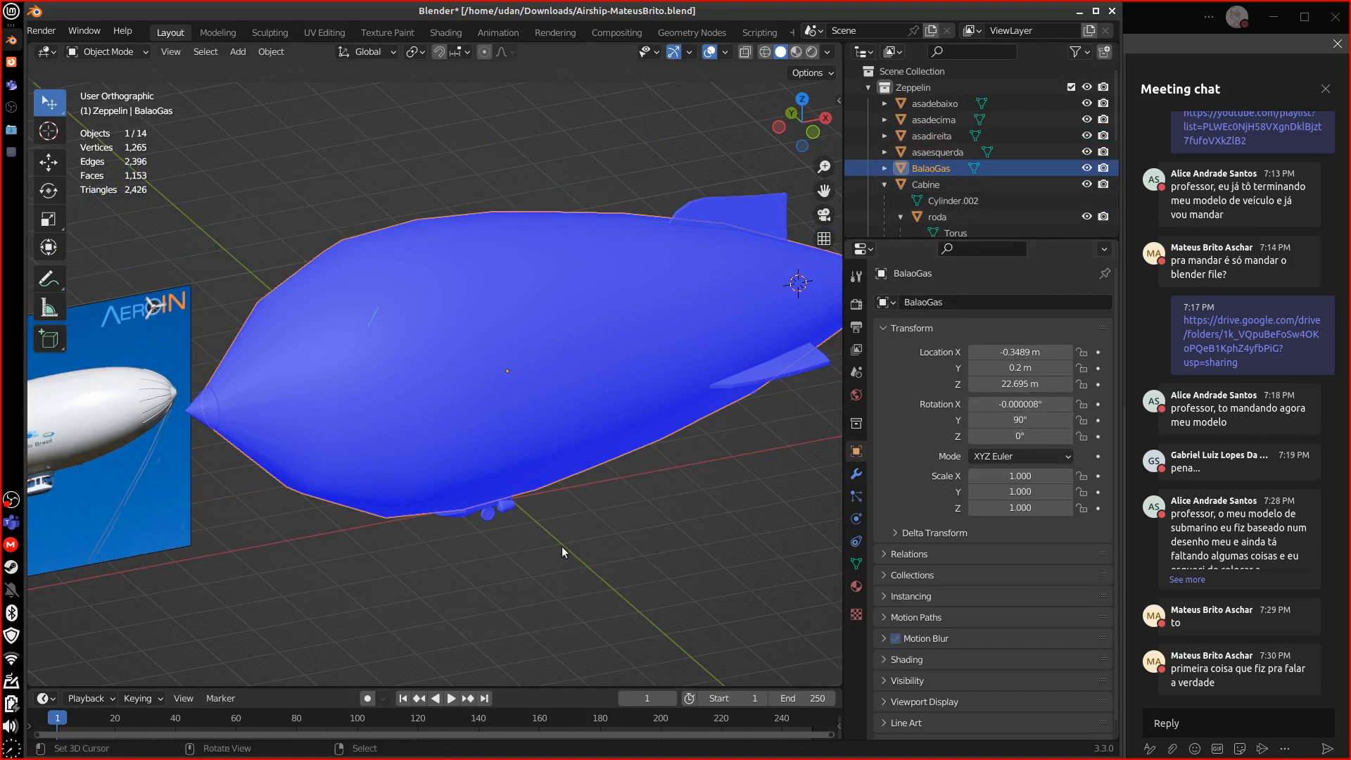
- Select all objects and inspect the airship in top and front orthographic views
key("a")
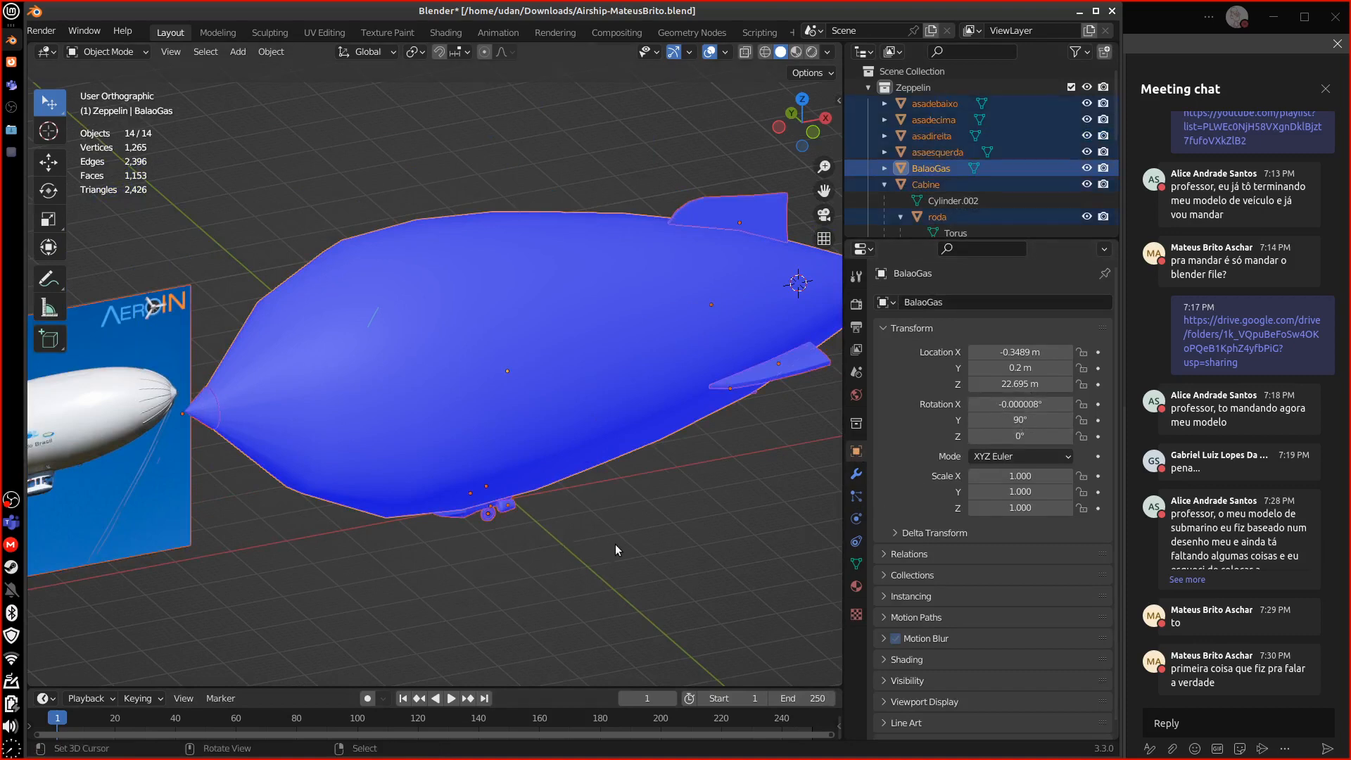
key("KP_7")
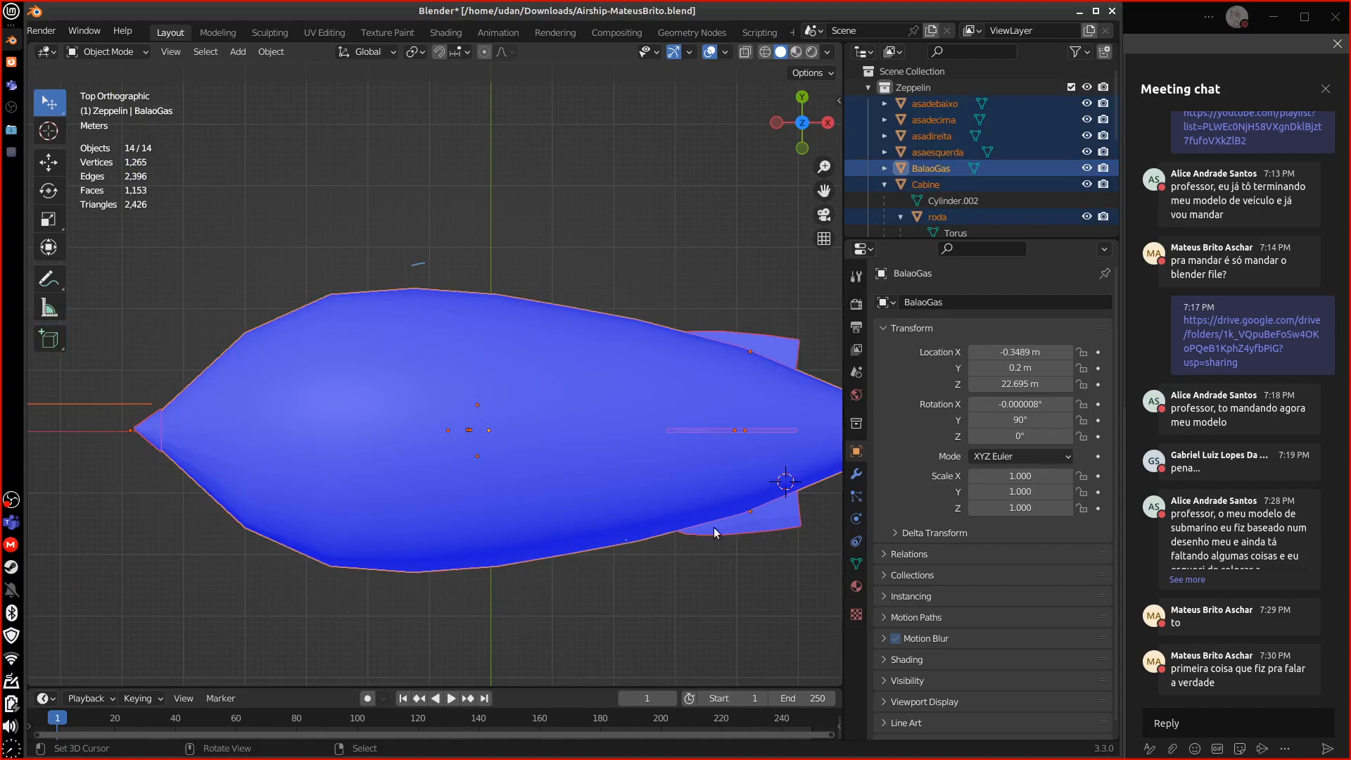
key("KP_1")
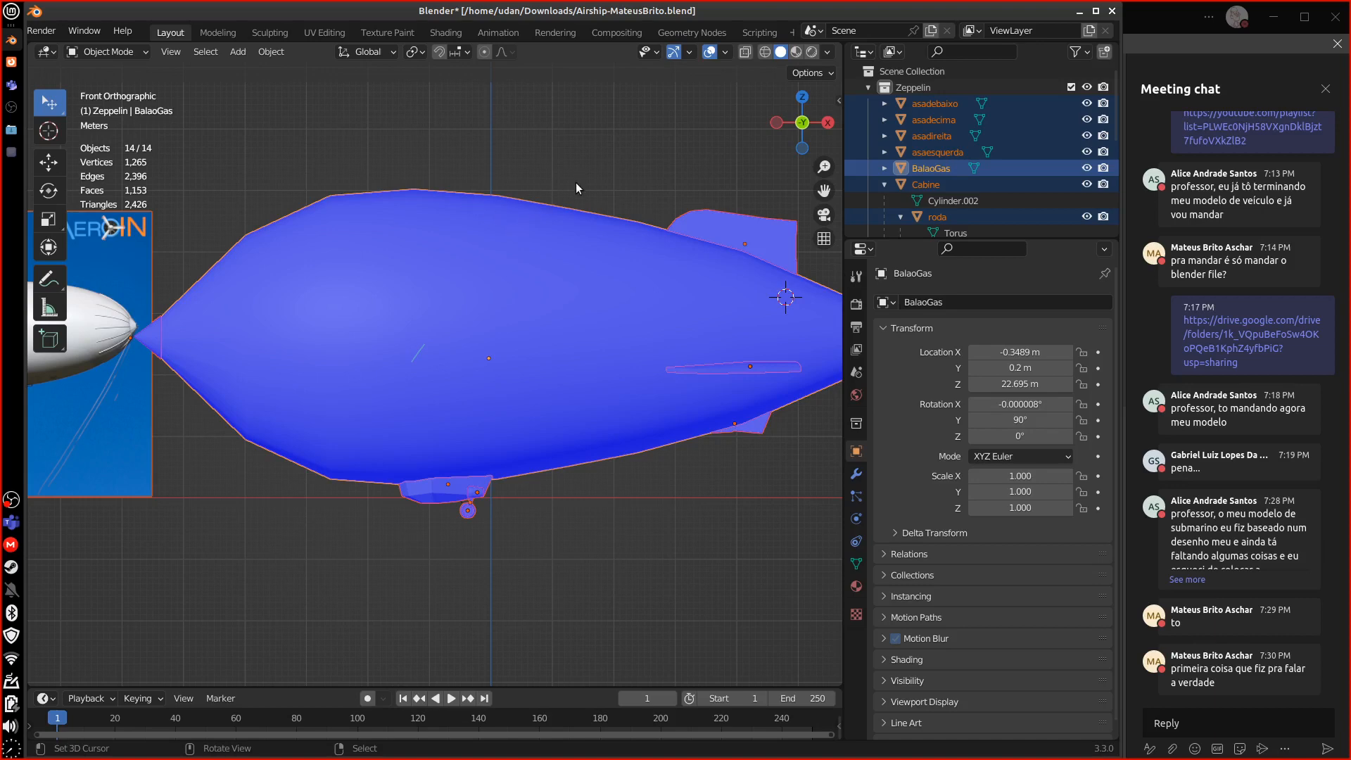
- Draw two crossing annotation strokes over the envelope in front view and erase them
left_click_drag(589, 168, 298, 589)
left_click_drag(373, 127, 652, 599)
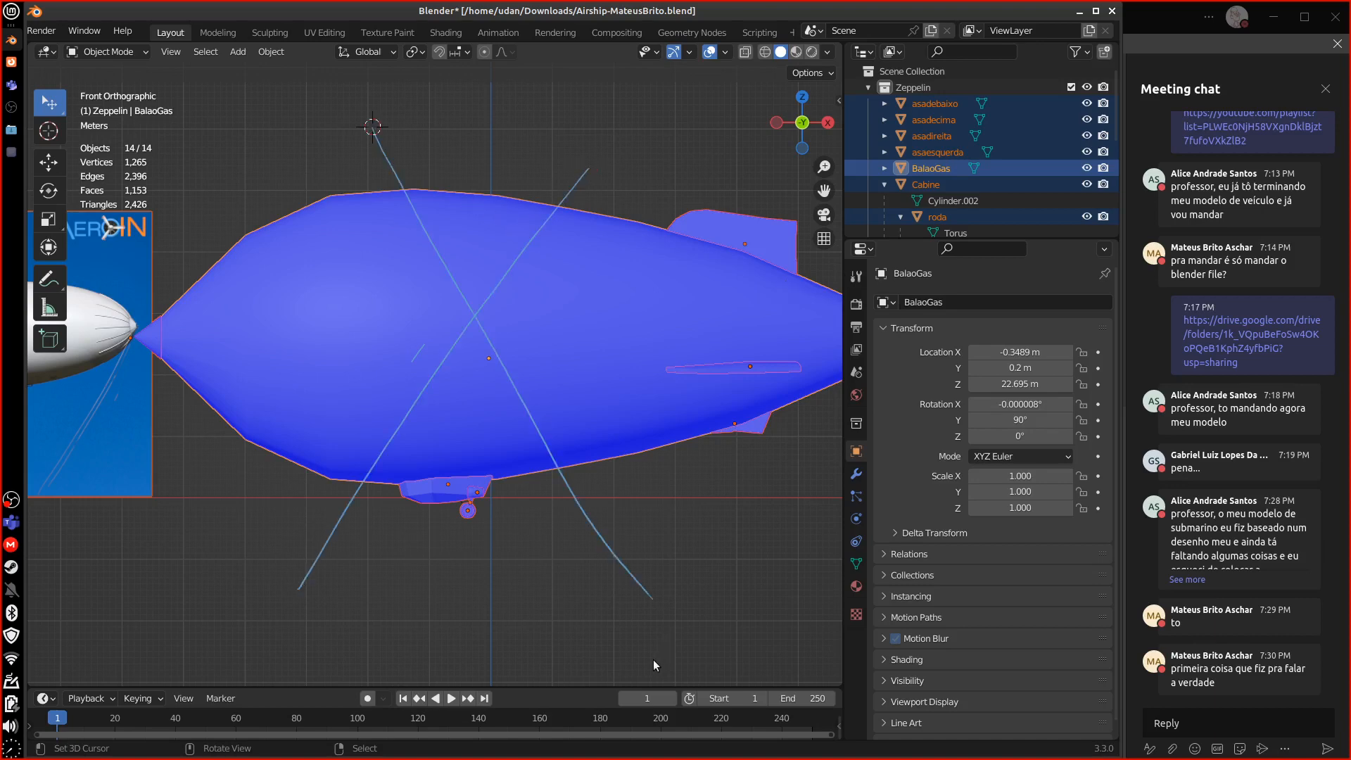
mouse_move(311, 624)
right_mouse_down()
mouse_move(390, 140)
mouse_move(671, 647)
mouse_move(382, 396)
mouse_move(554, 198)
right_mouse_up()
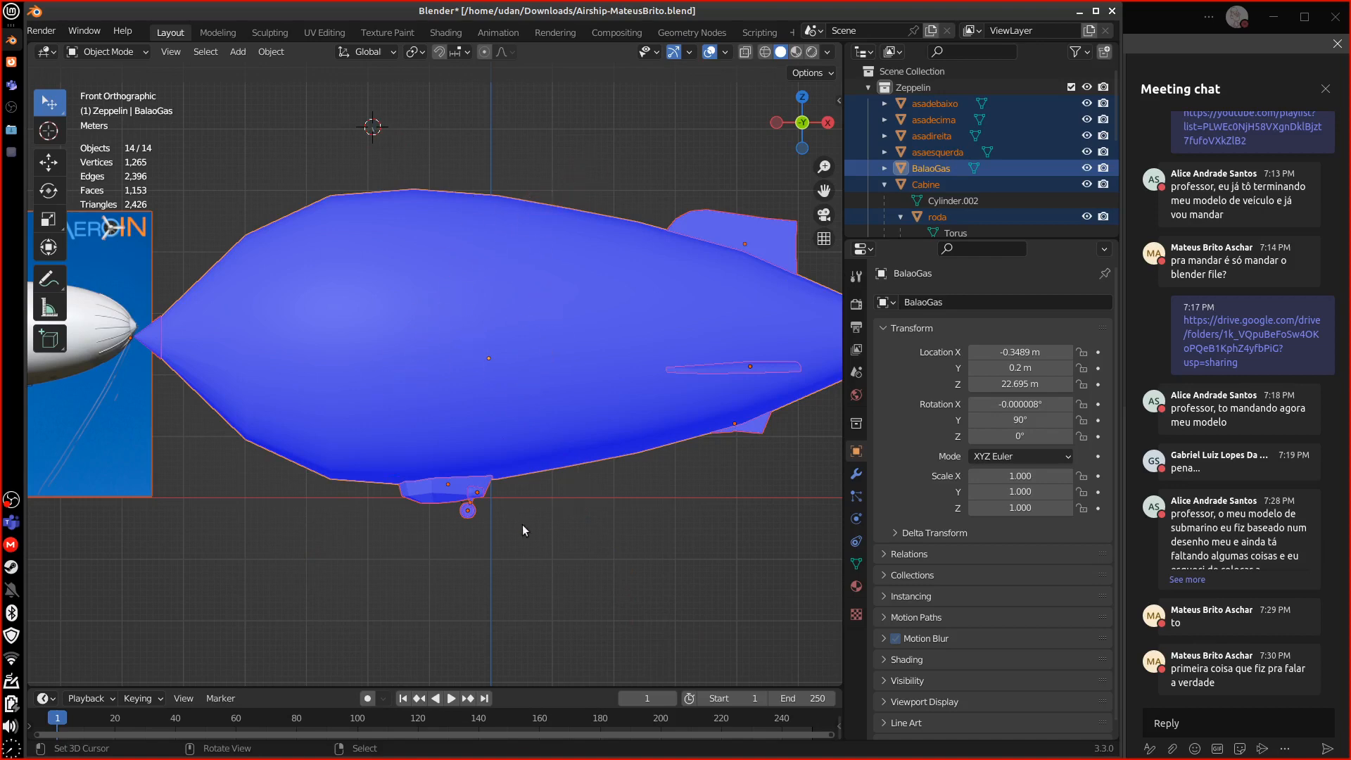
key("KP_7")
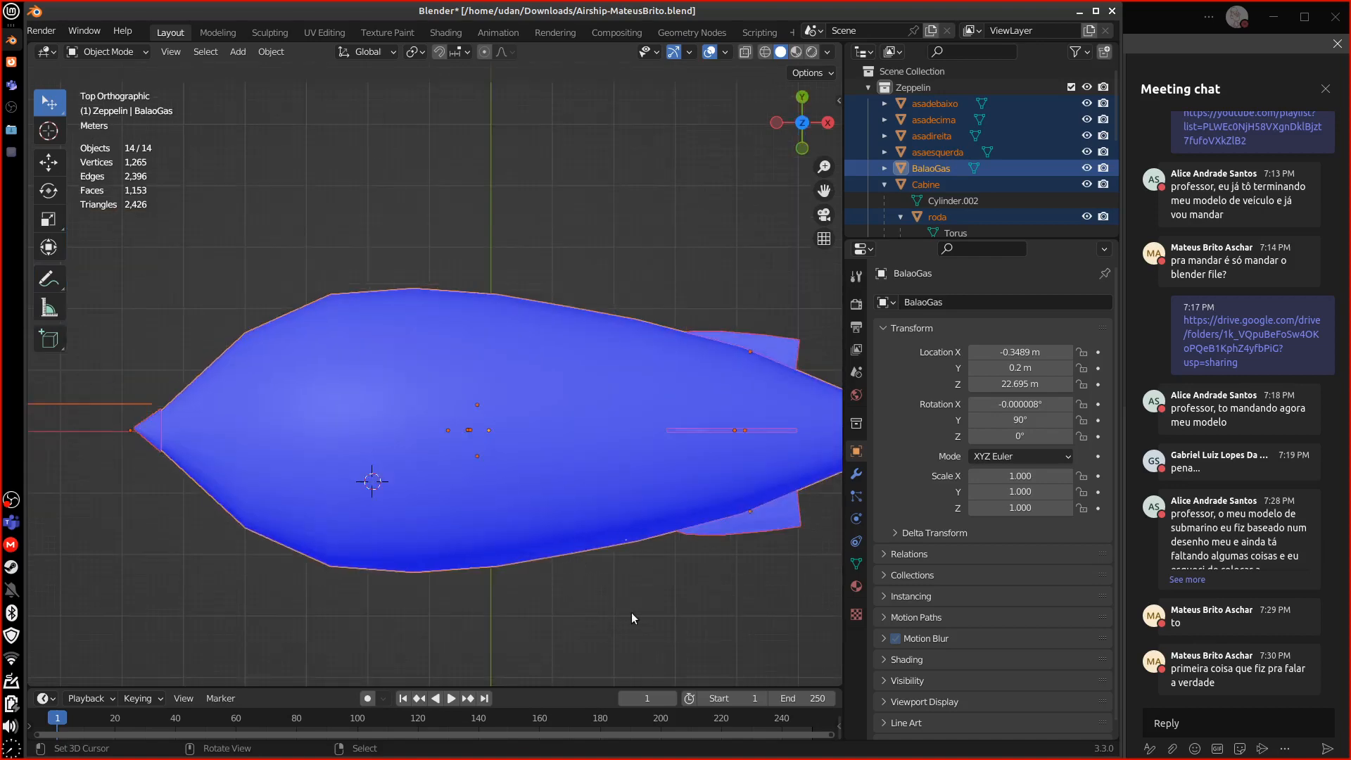
key("r")
key("Escape")
- Box-select all the airship parts in top view, using wireframe display to include the asadireita fin, and return to solid shading
left_click(522, 525)
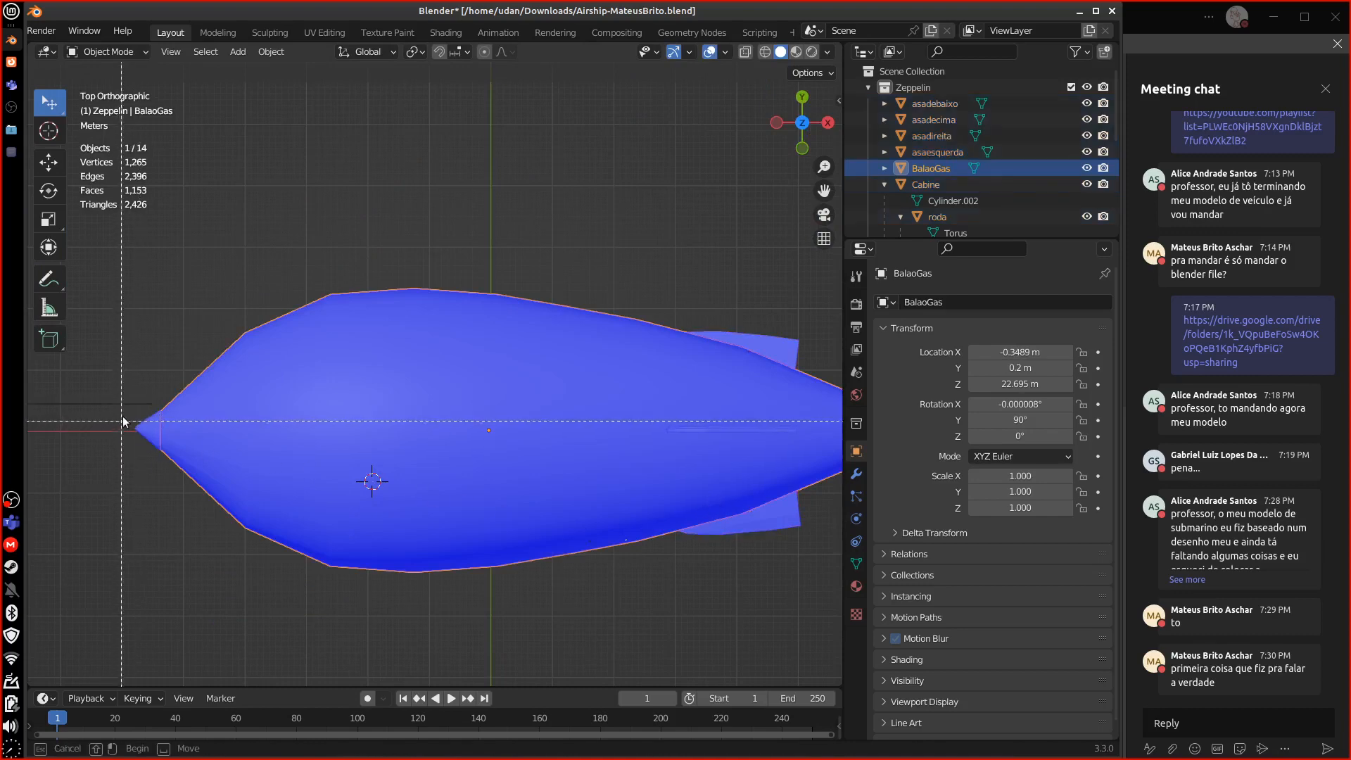
left_click_drag(138, 420, 698, 605)
middle_click_drag(698, 598, 580, 554, "shift")
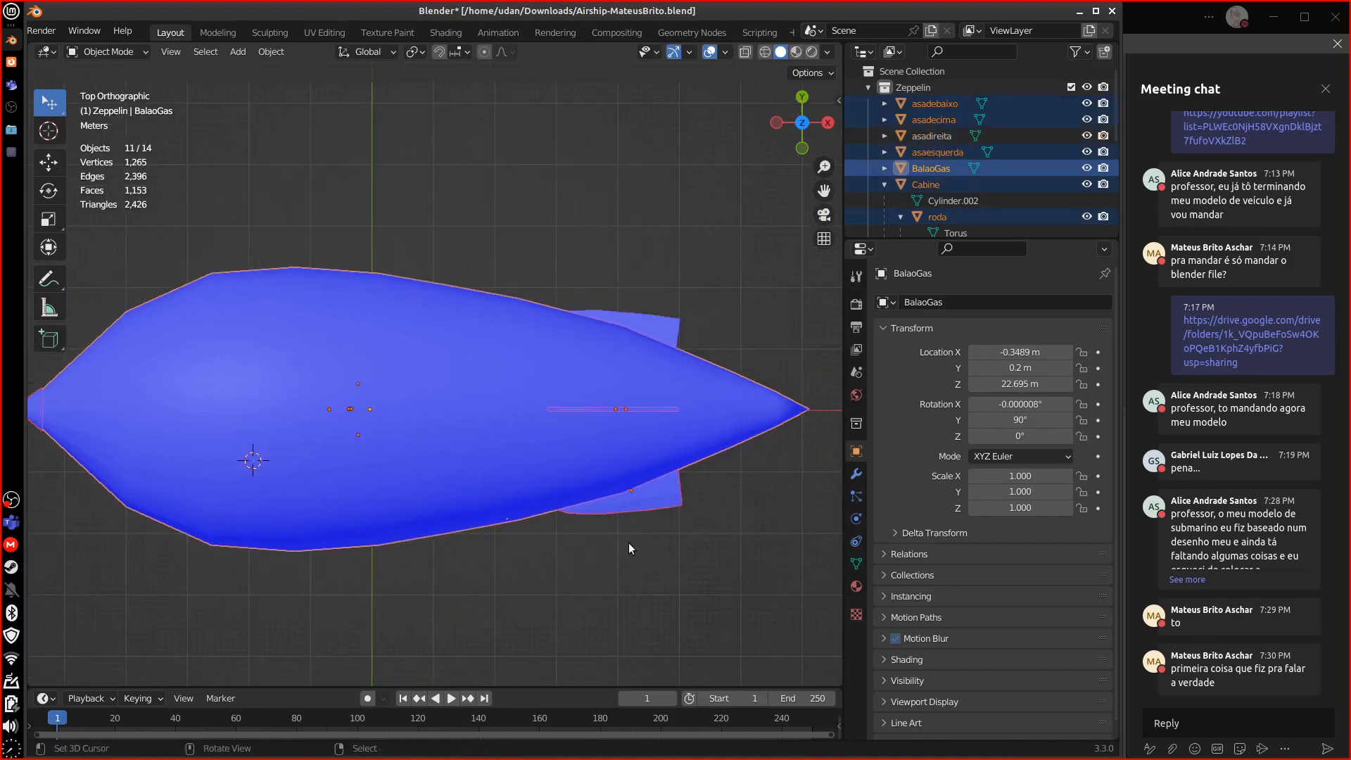
key("shift+z")
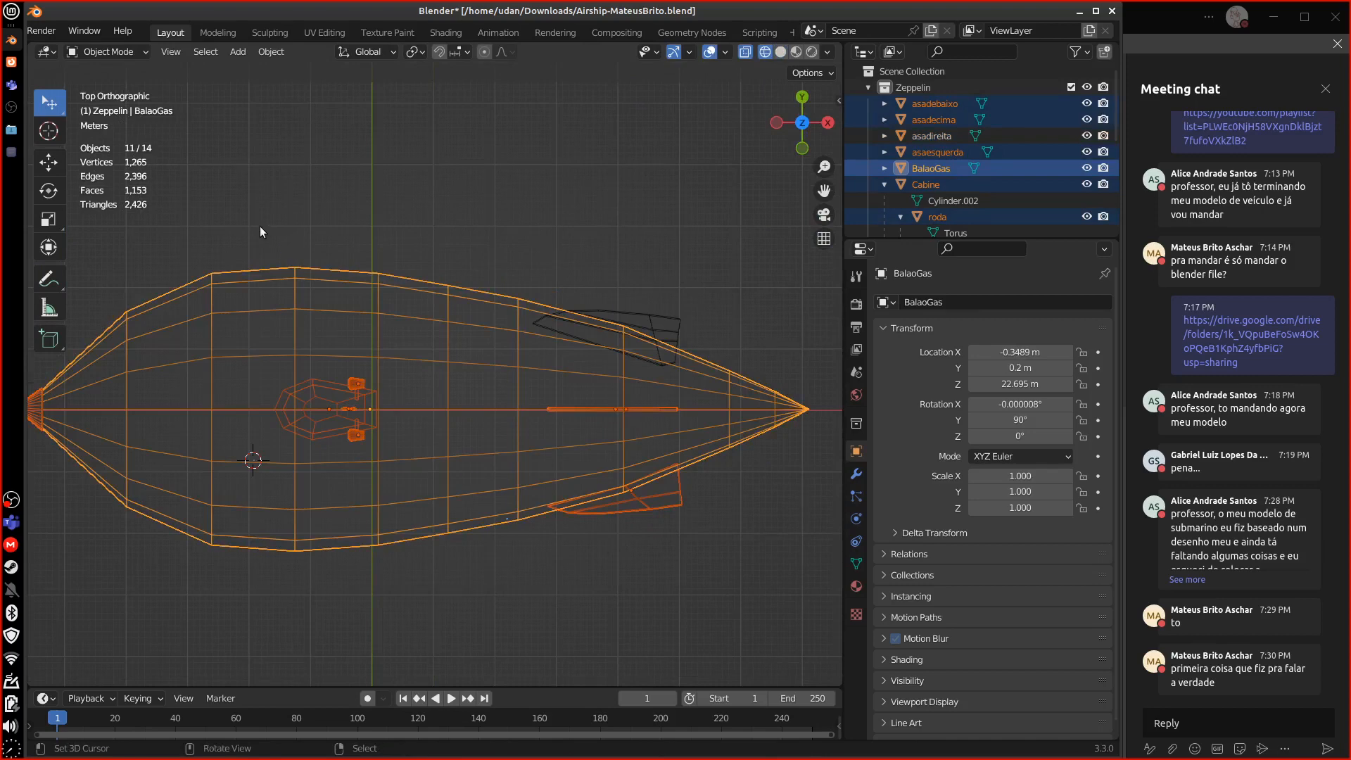
key("b")
left_click_drag(791, 614, 791, 615)
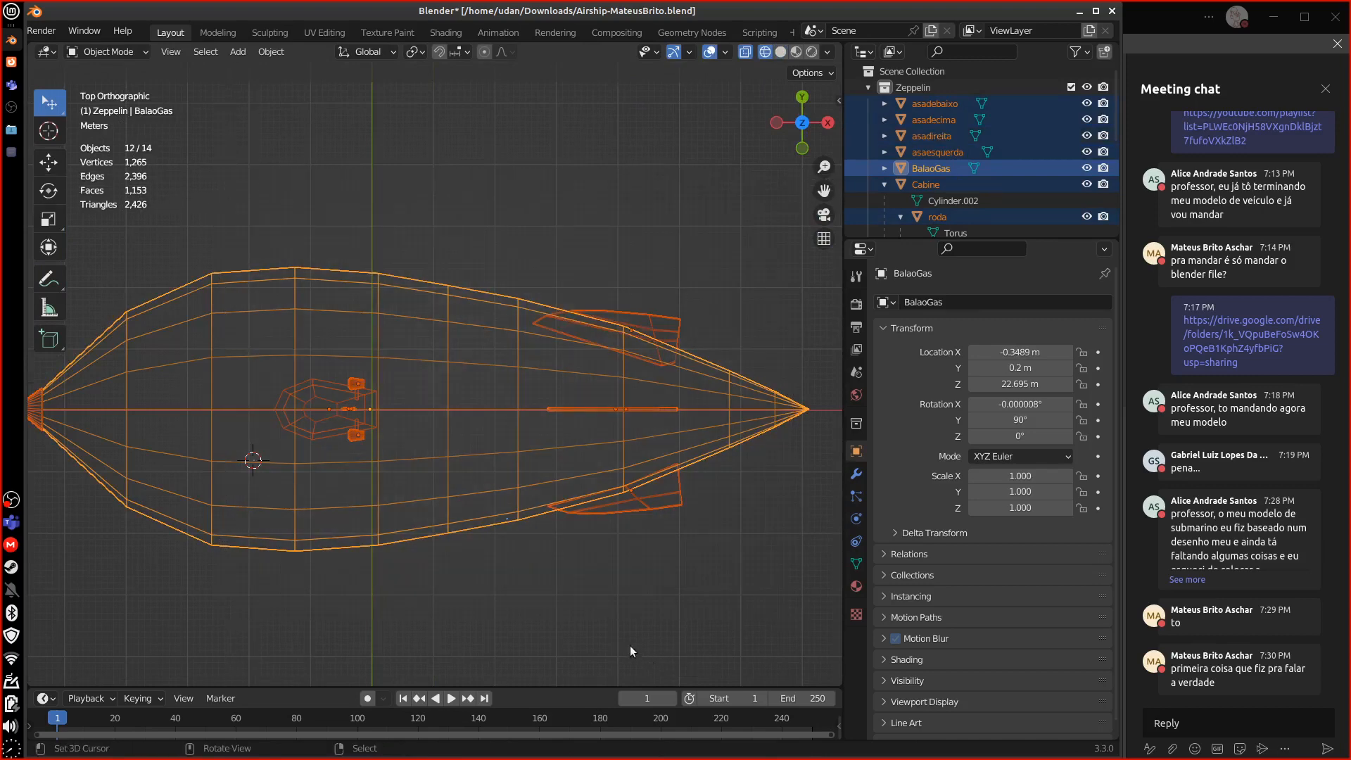
key("shift+z")
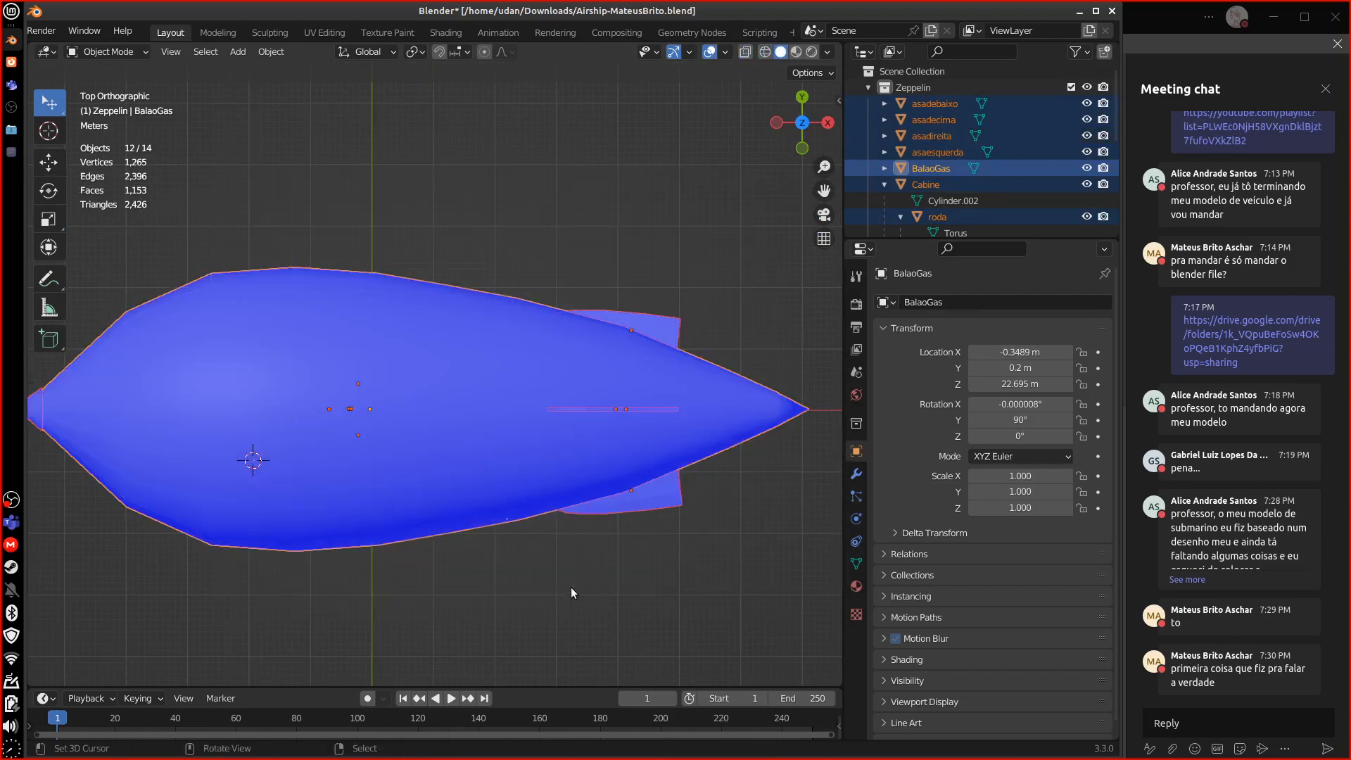
- Rotate the selected airship parts -90° about Z and move them -10.2 m in X and 13.8 m in Y
key("r")
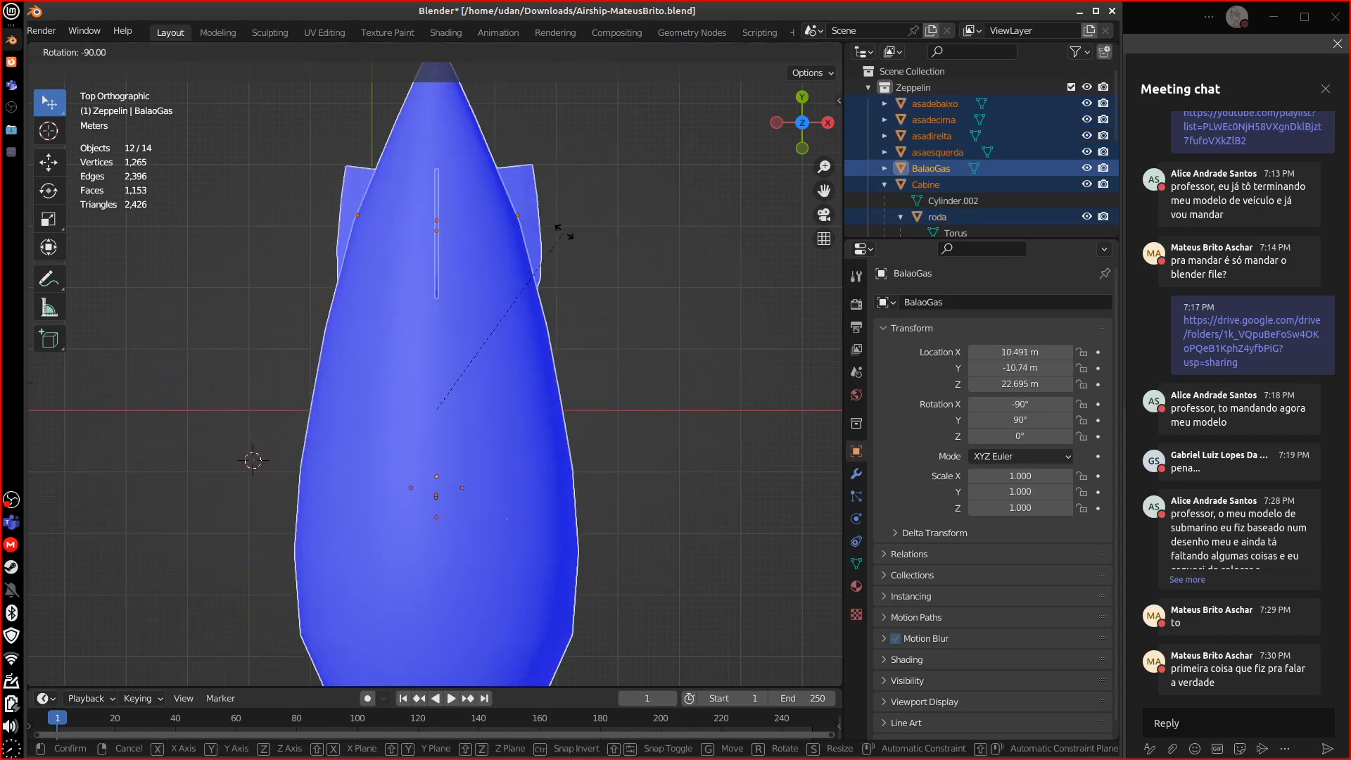
left_click(556, 234)
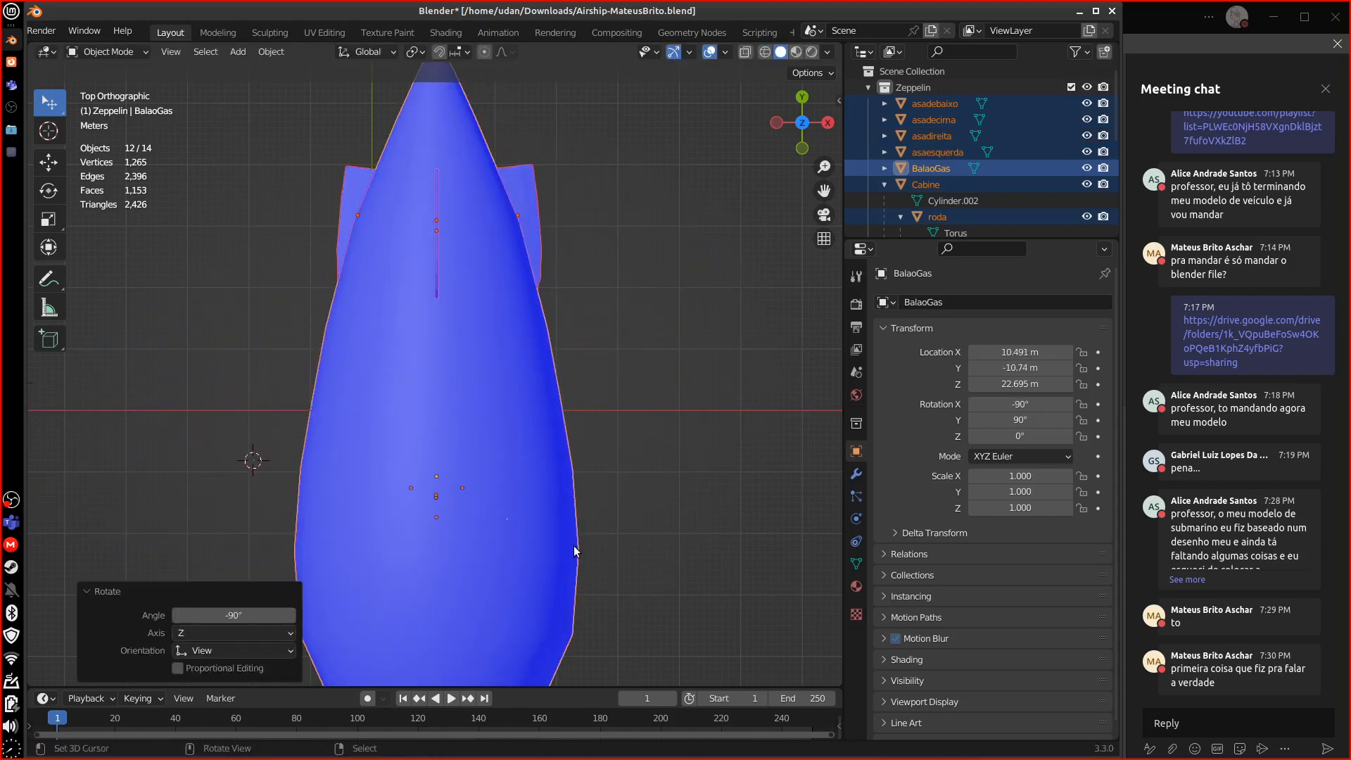
key("g")
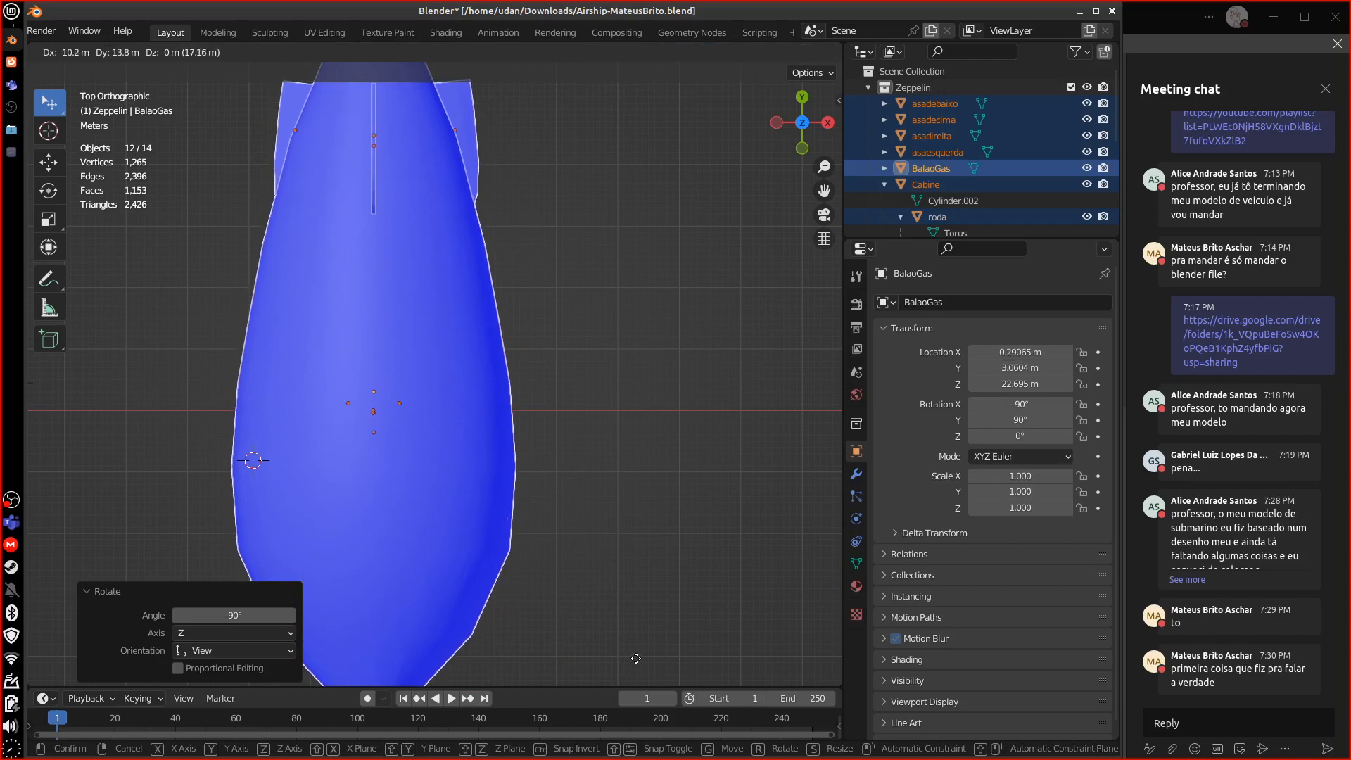
left_click(635, 658)
- Move the selected airship parts -4.2 m in Y and -20.7 m in Z in right orthographic view
key("KP_3")
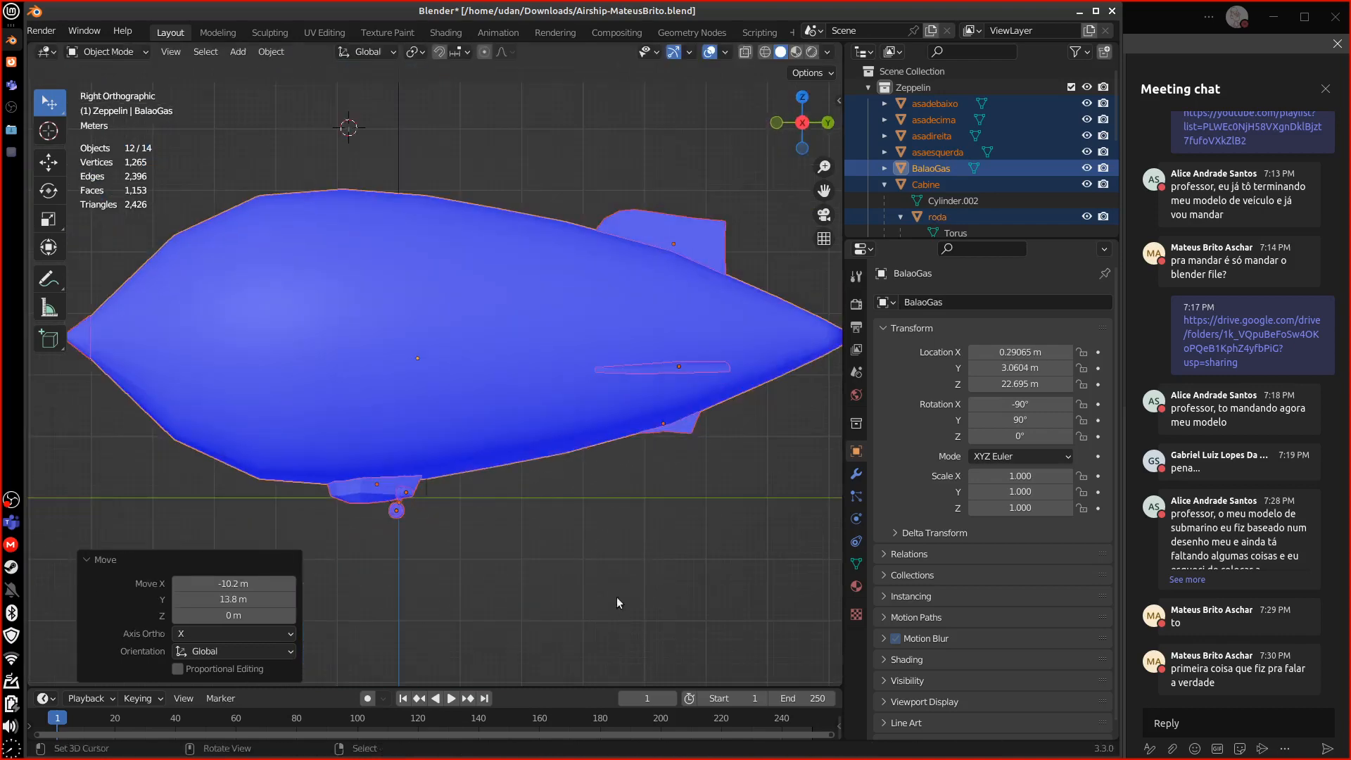
key("g")
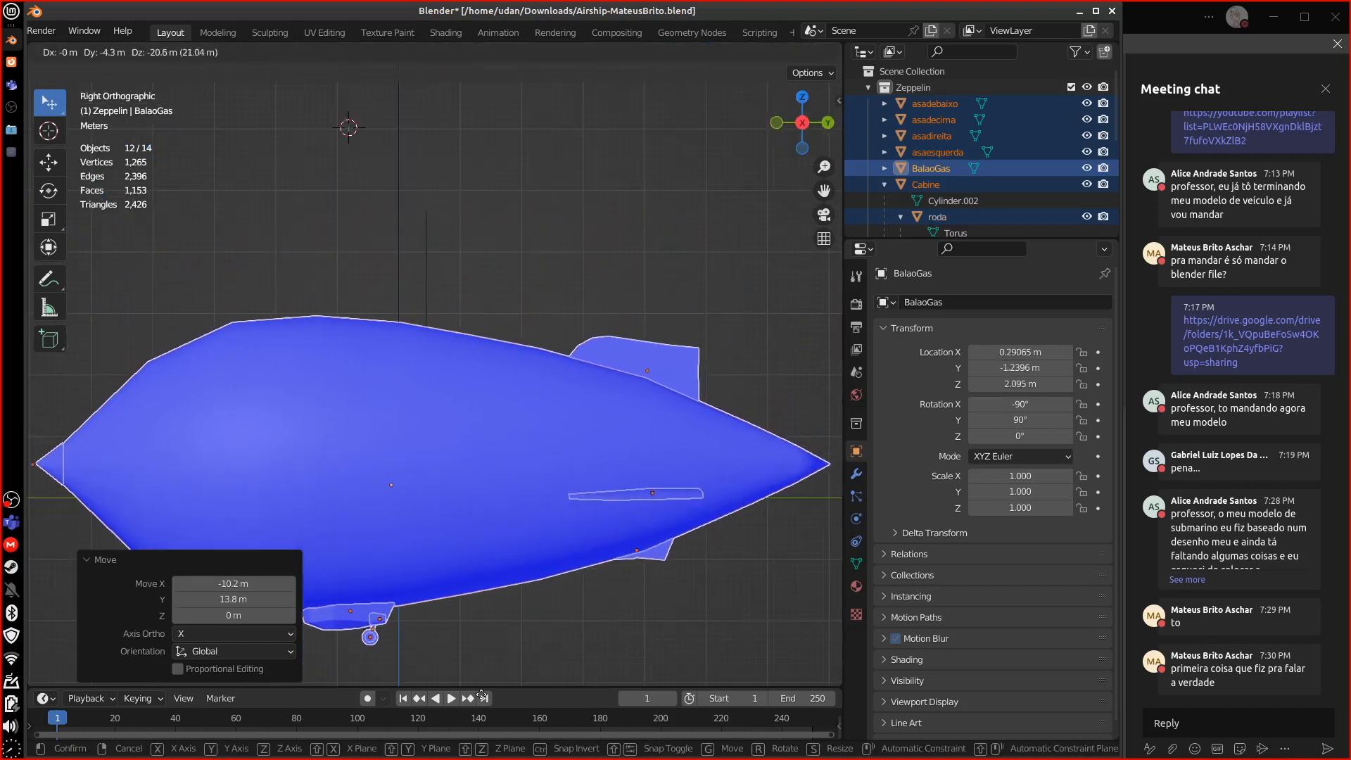
left_click(523, 607)
- Apply the rotation of the selected airship parts
middle_click_drag(558, 592, 590, 492)
left_click(271, 51)
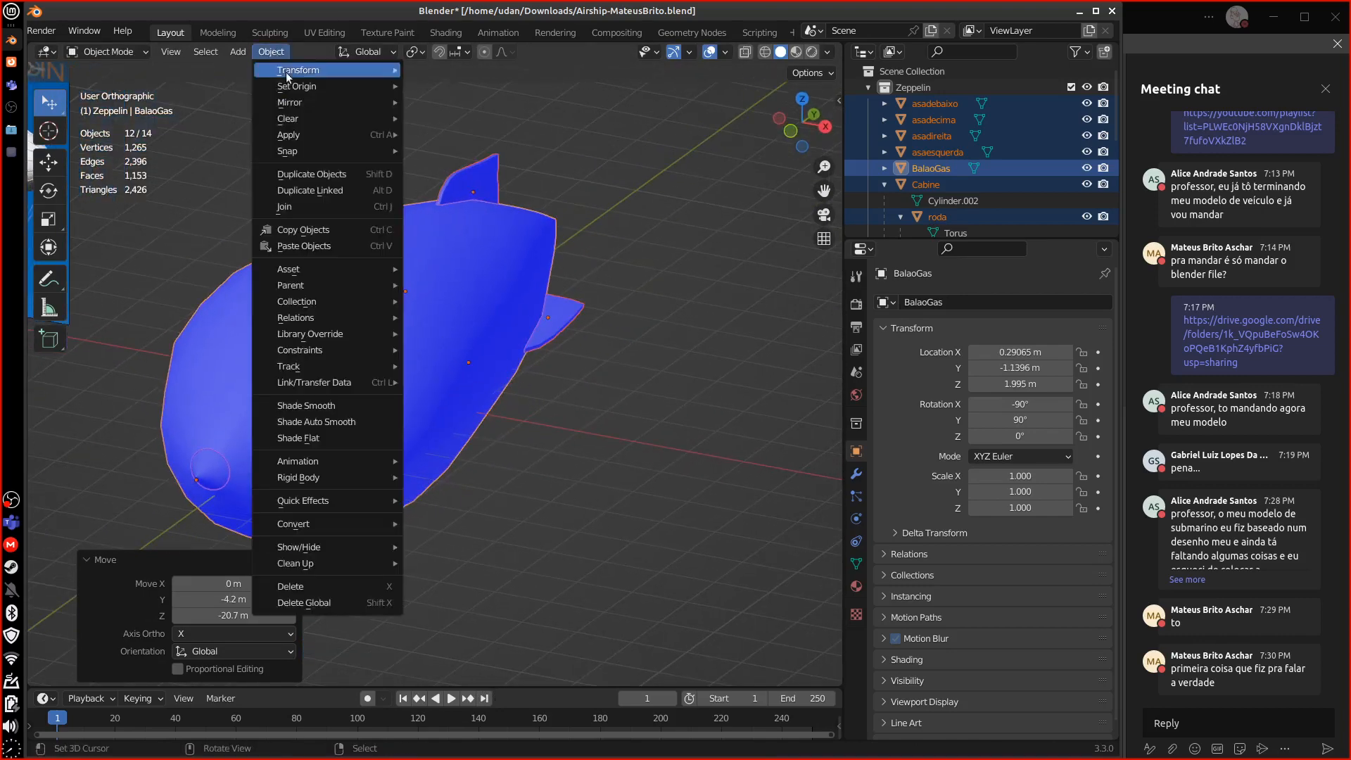
mouse_move(339, 106)
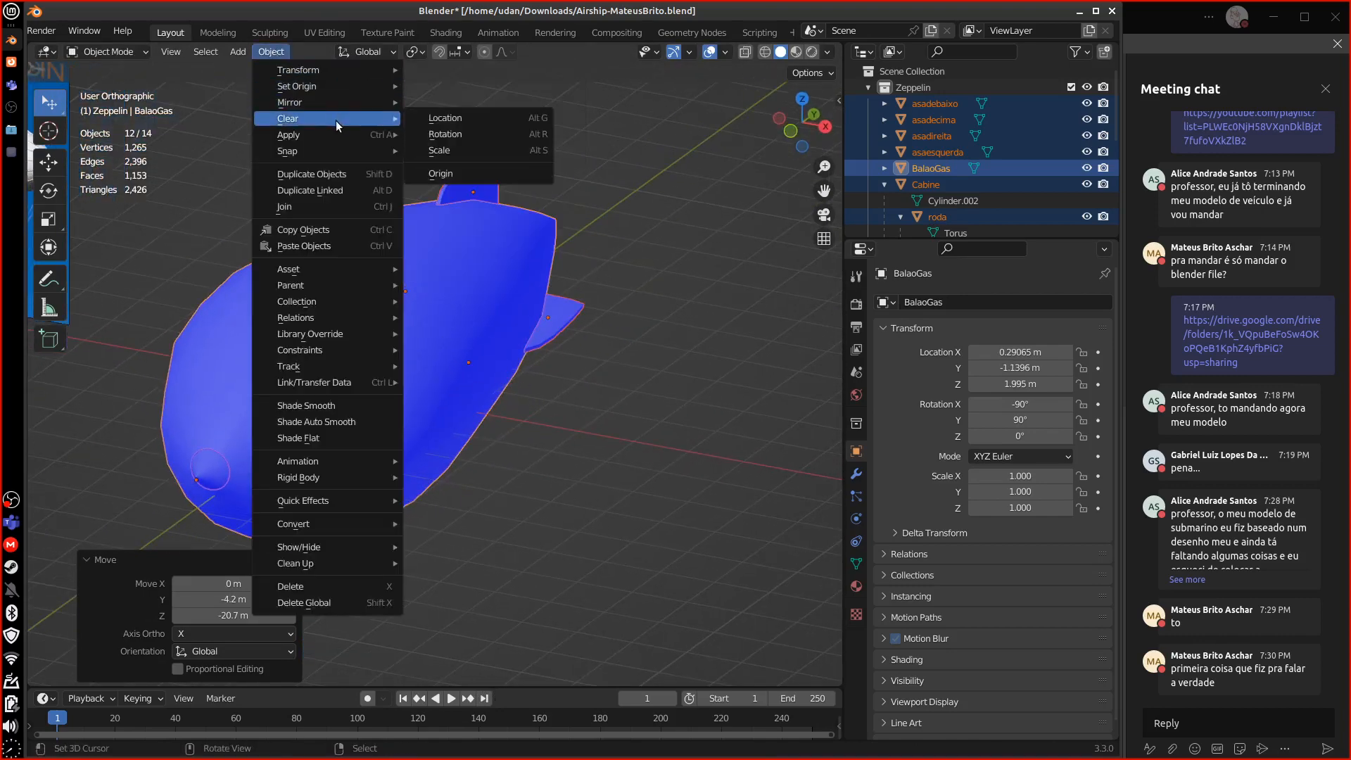
mouse_move(330, 137)
left_click(521, 149)
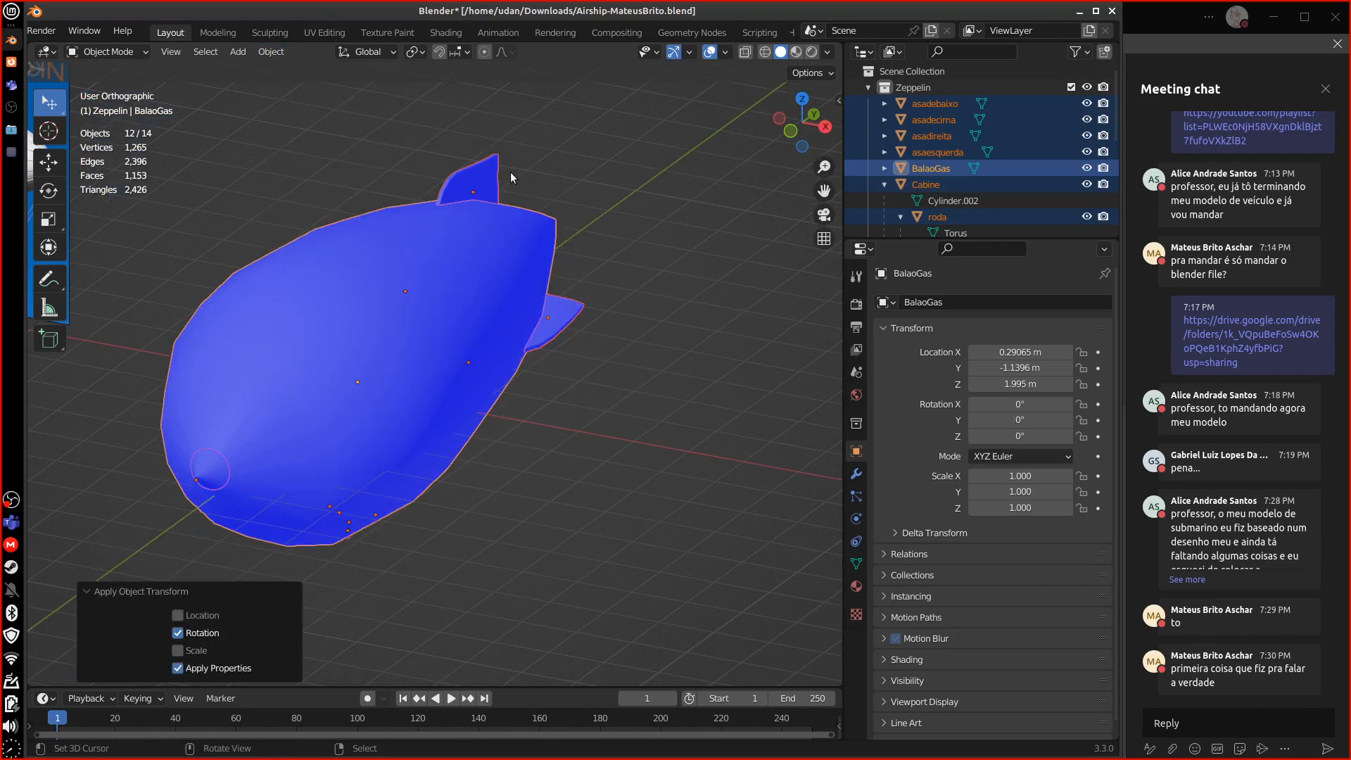
- Select the Cabine object and try setting its scale to 1 on the X, Y and Z axes
middle_click_drag(738, 485, 386, 509)
left_click(340, 511)
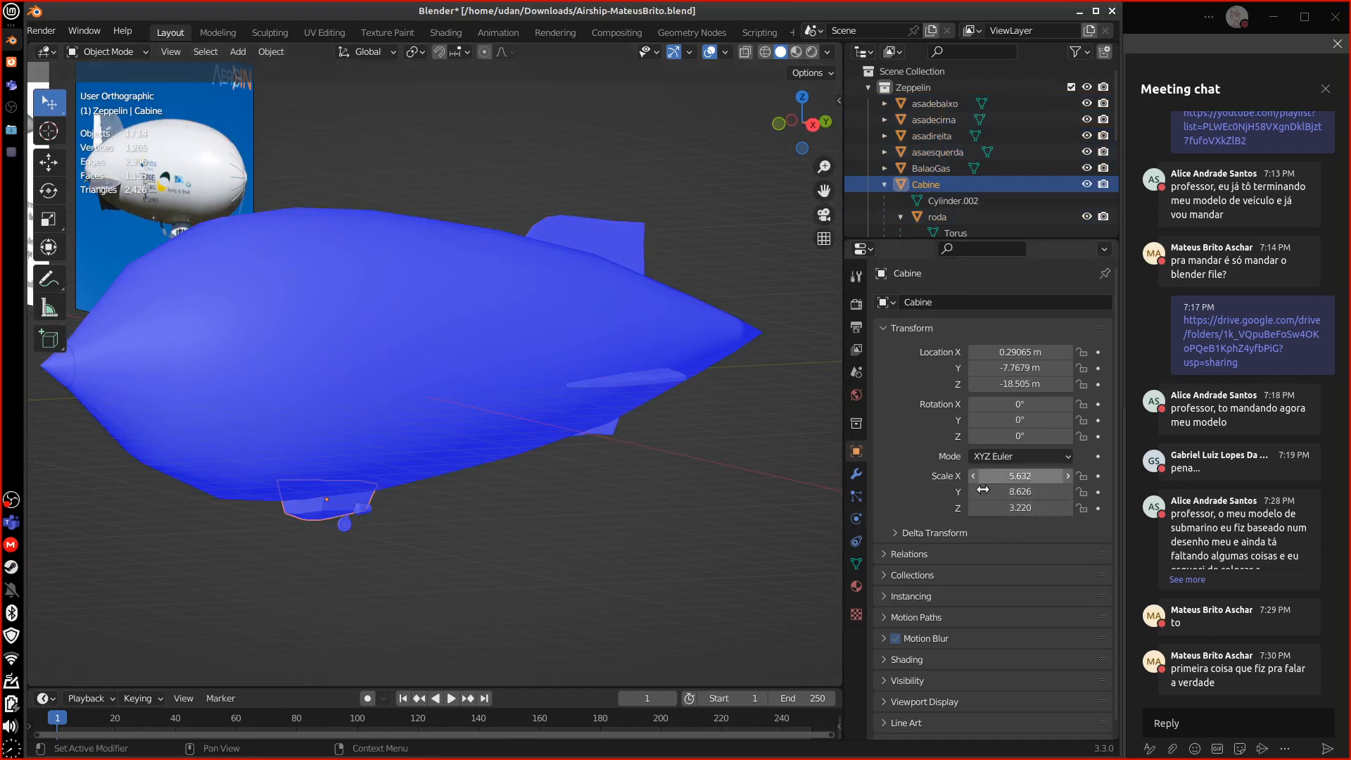
left_click(1027, 475)
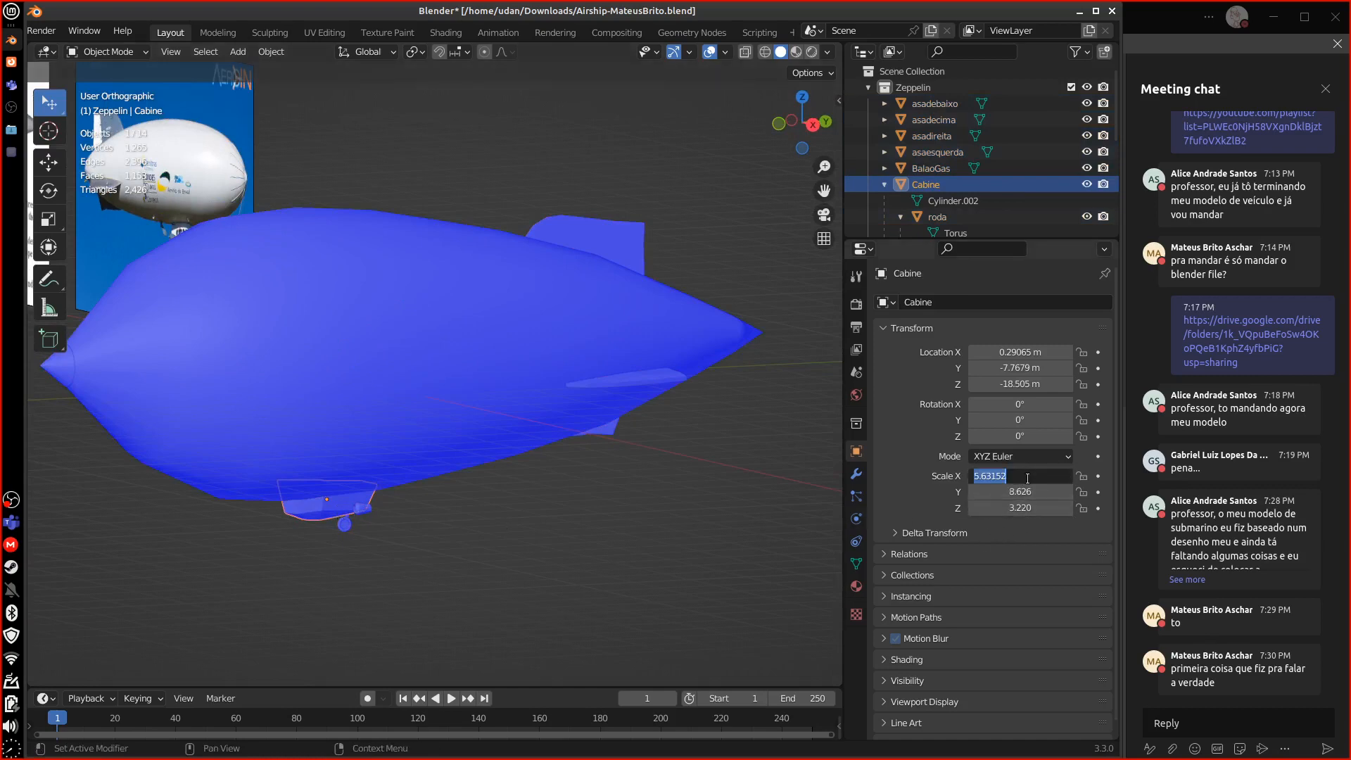
type("1")
key("Return")
left_click(1024, 491)
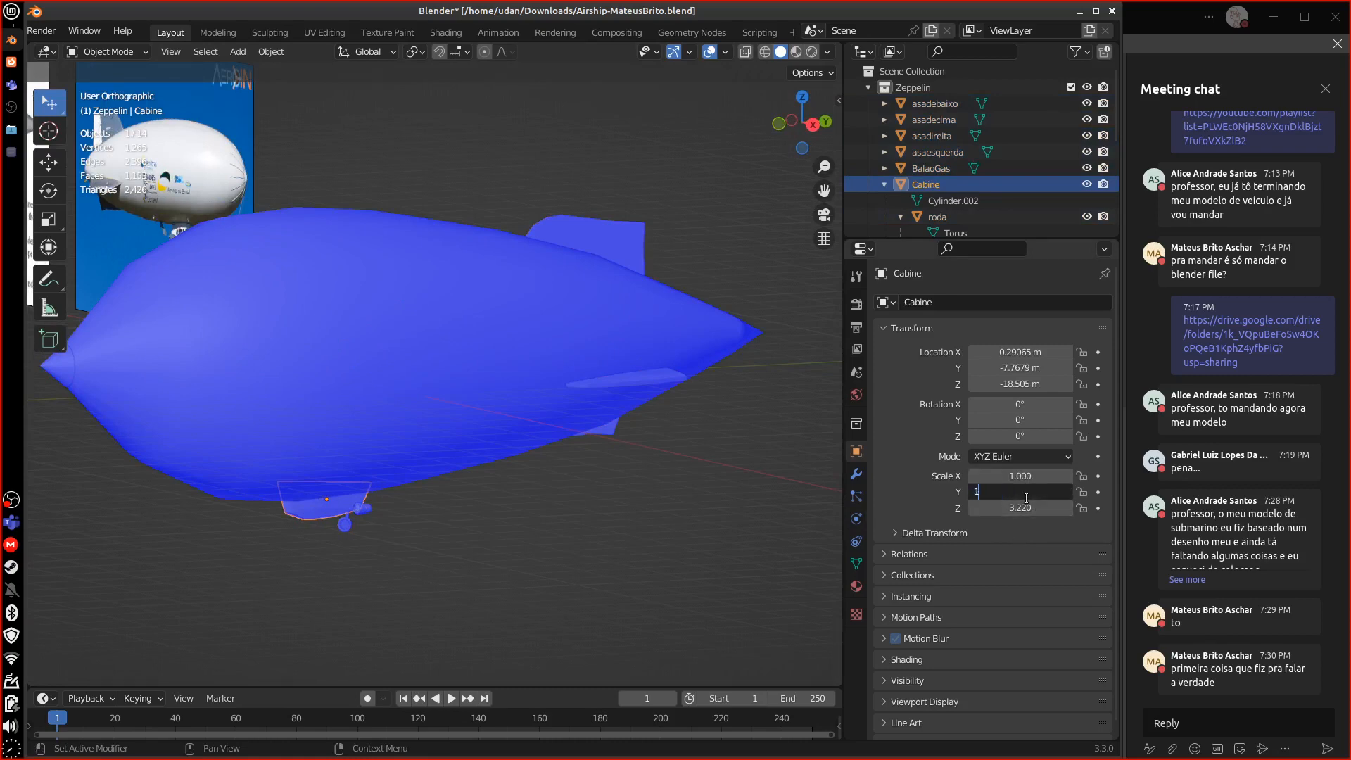
type("1[")
key("Return")
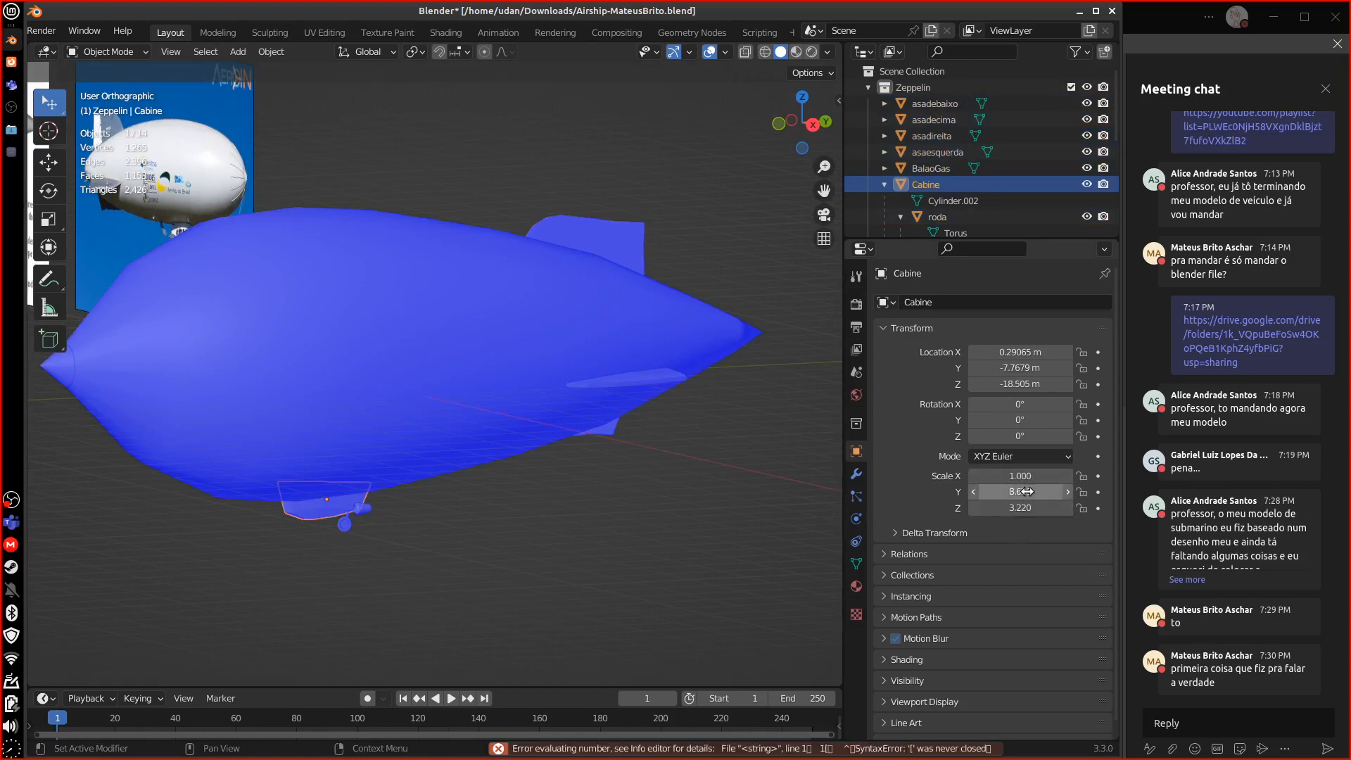
left_click(1025, 491)
key("Return")
left_click(1019, 508)
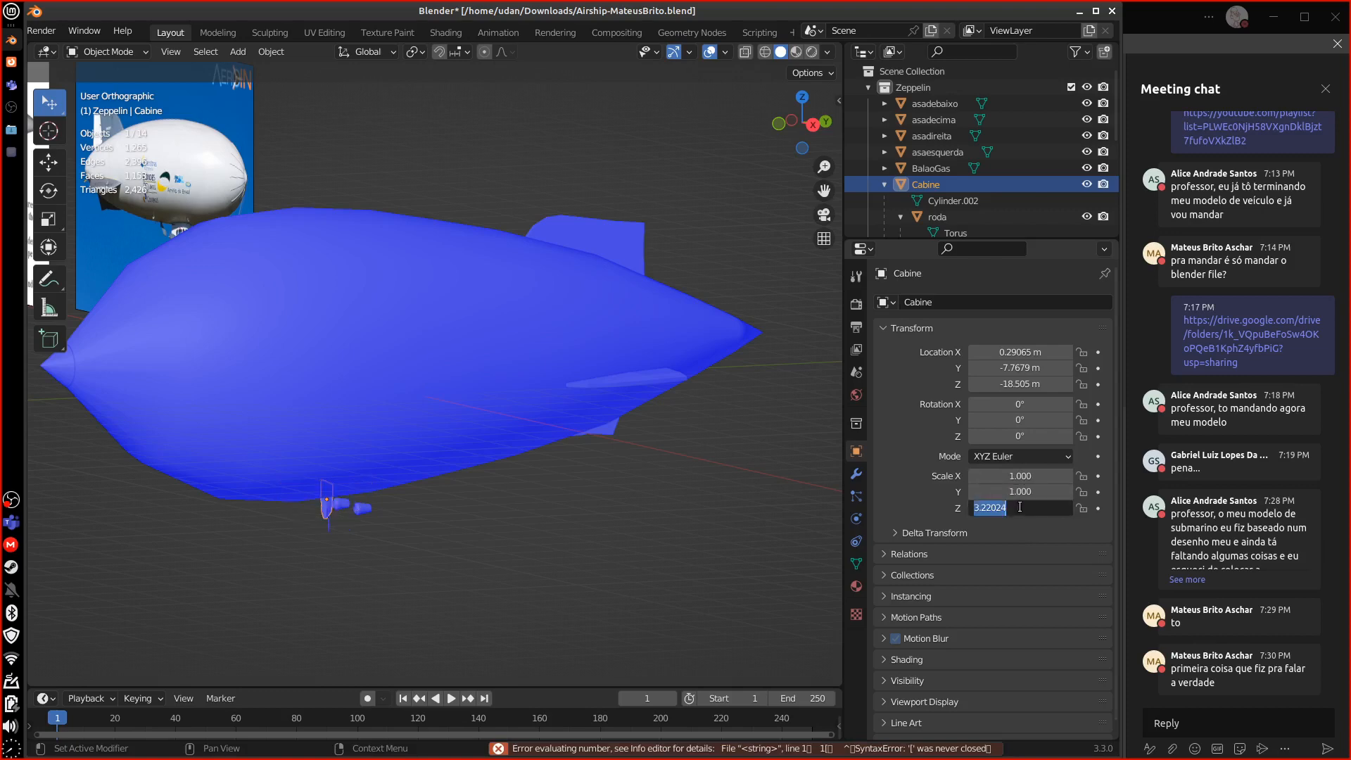
type("1")
key("Return")
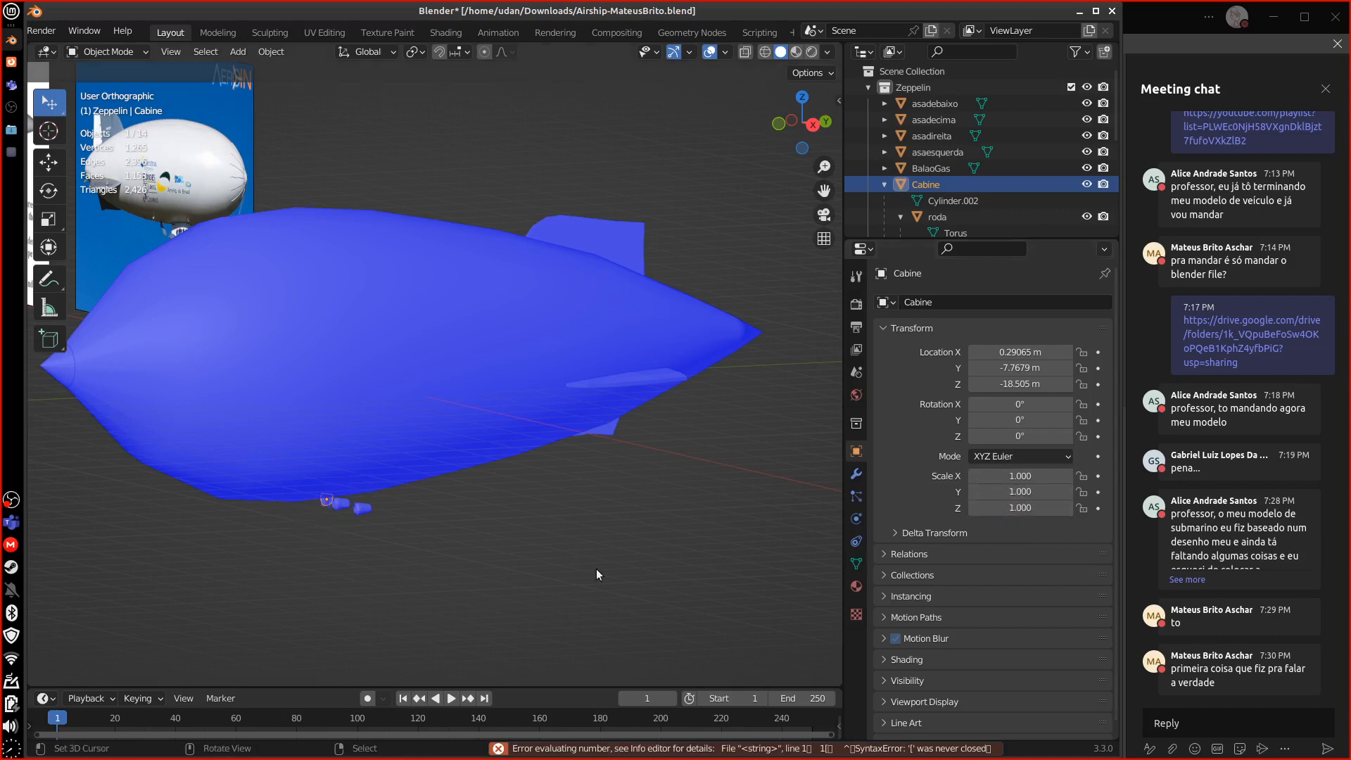
- Inspect the rescaled Cabine up close, and undo its scale changes and selection to restore the full airship selection
key("KP_Decimal")
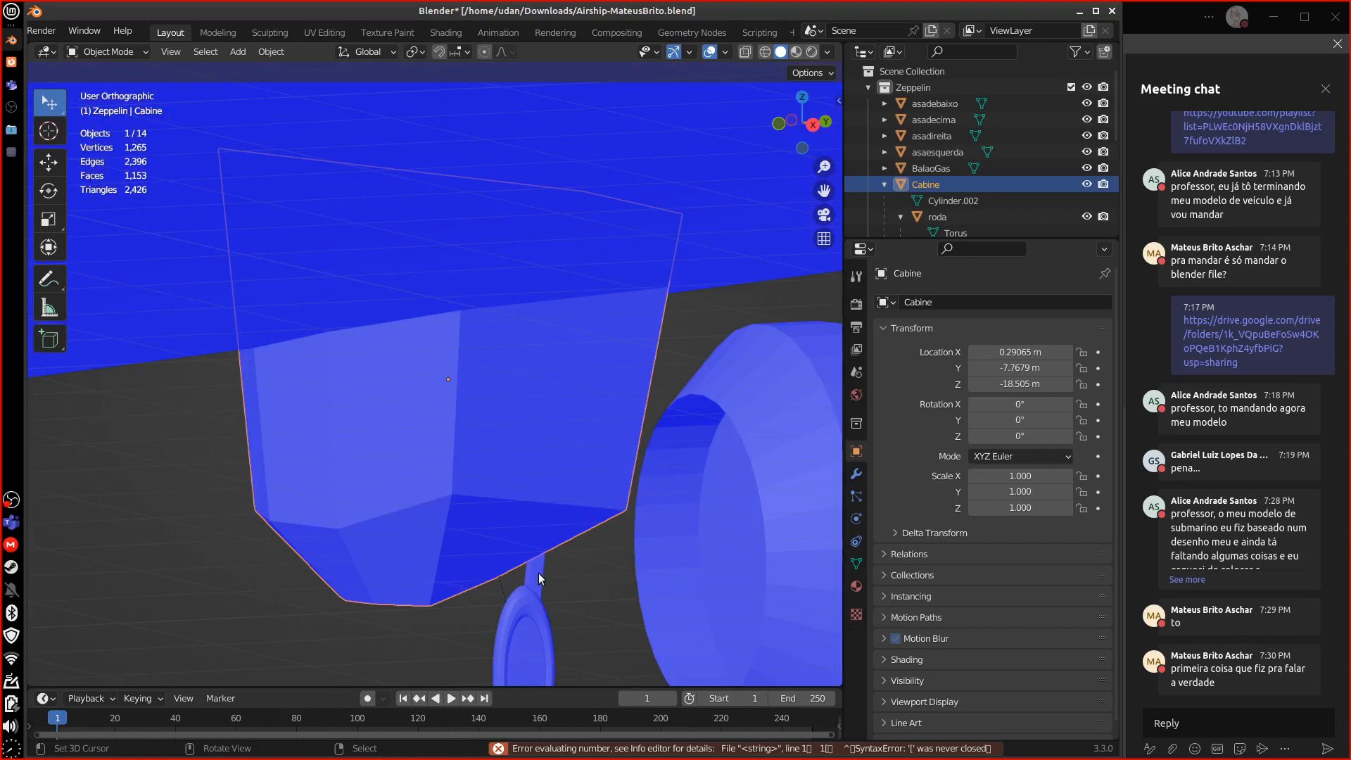
middle_click_drag(539, 572, 592, 534)
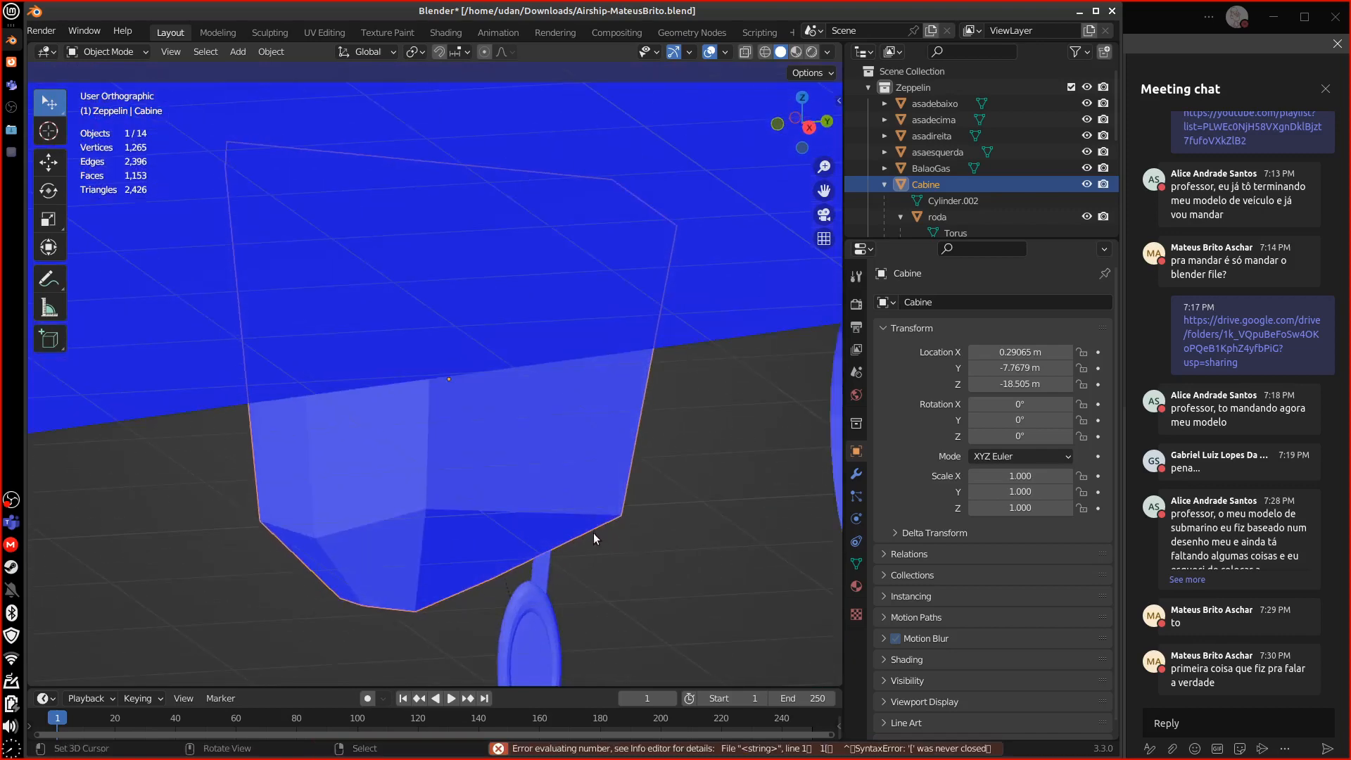
scroll(593, 533, "down", 5)
key("ctrl+z")
key("ctrl+z")
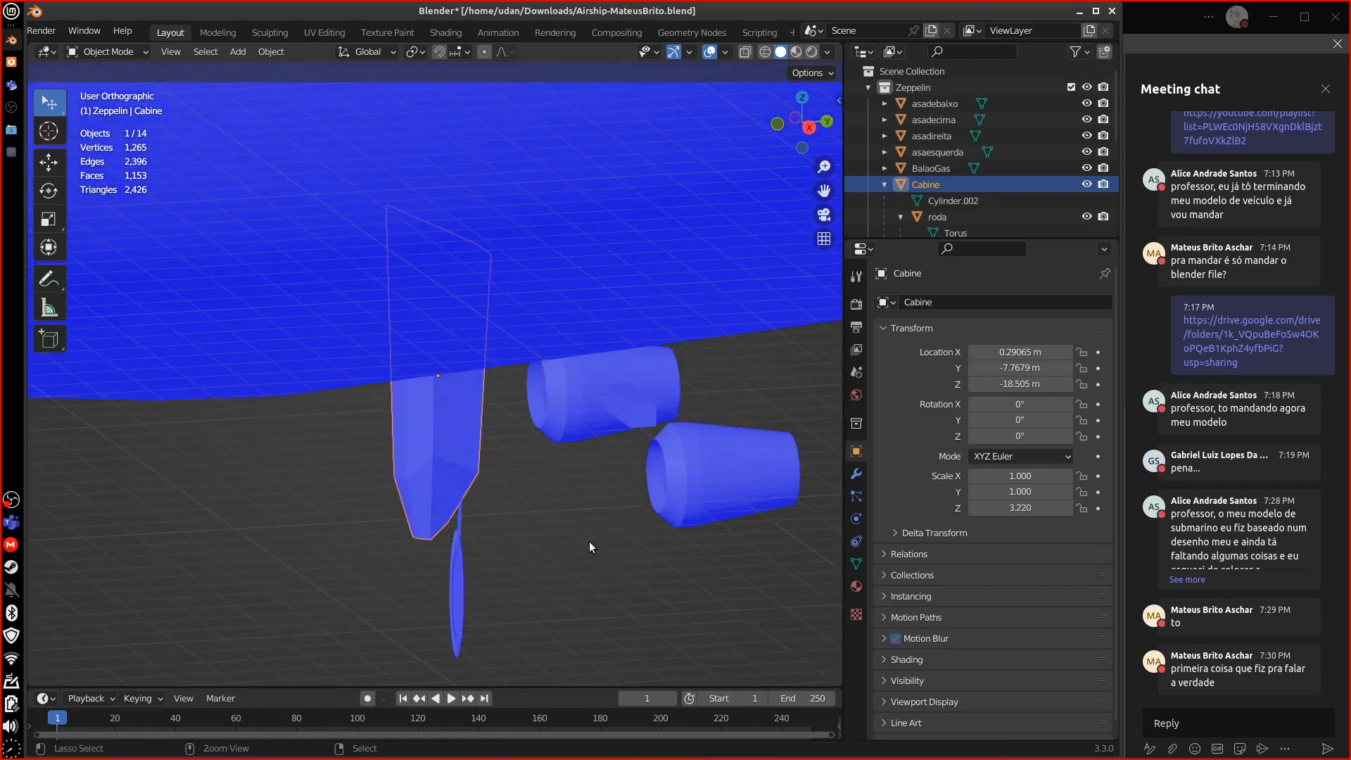
scroll(588, 543, "down", 6)
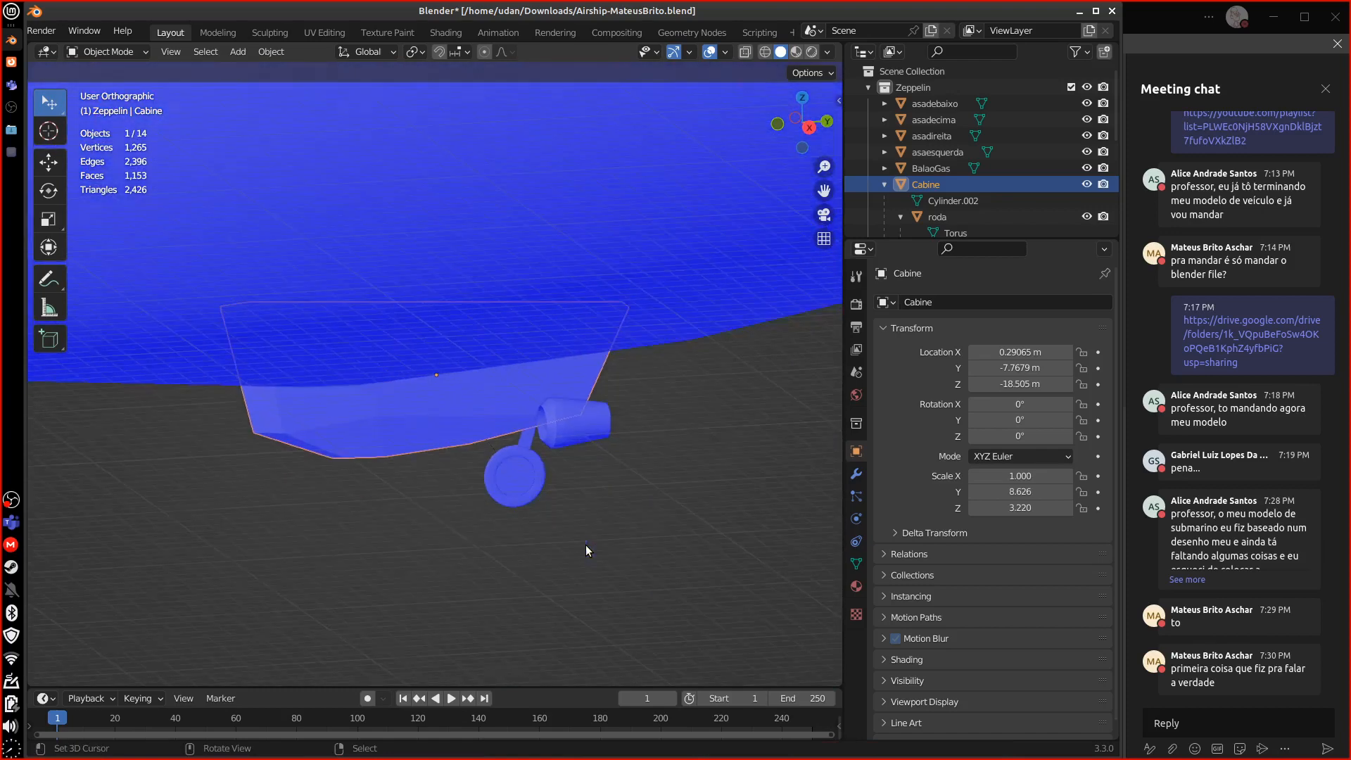
middle_click_drag(587, 544, 690, 575)
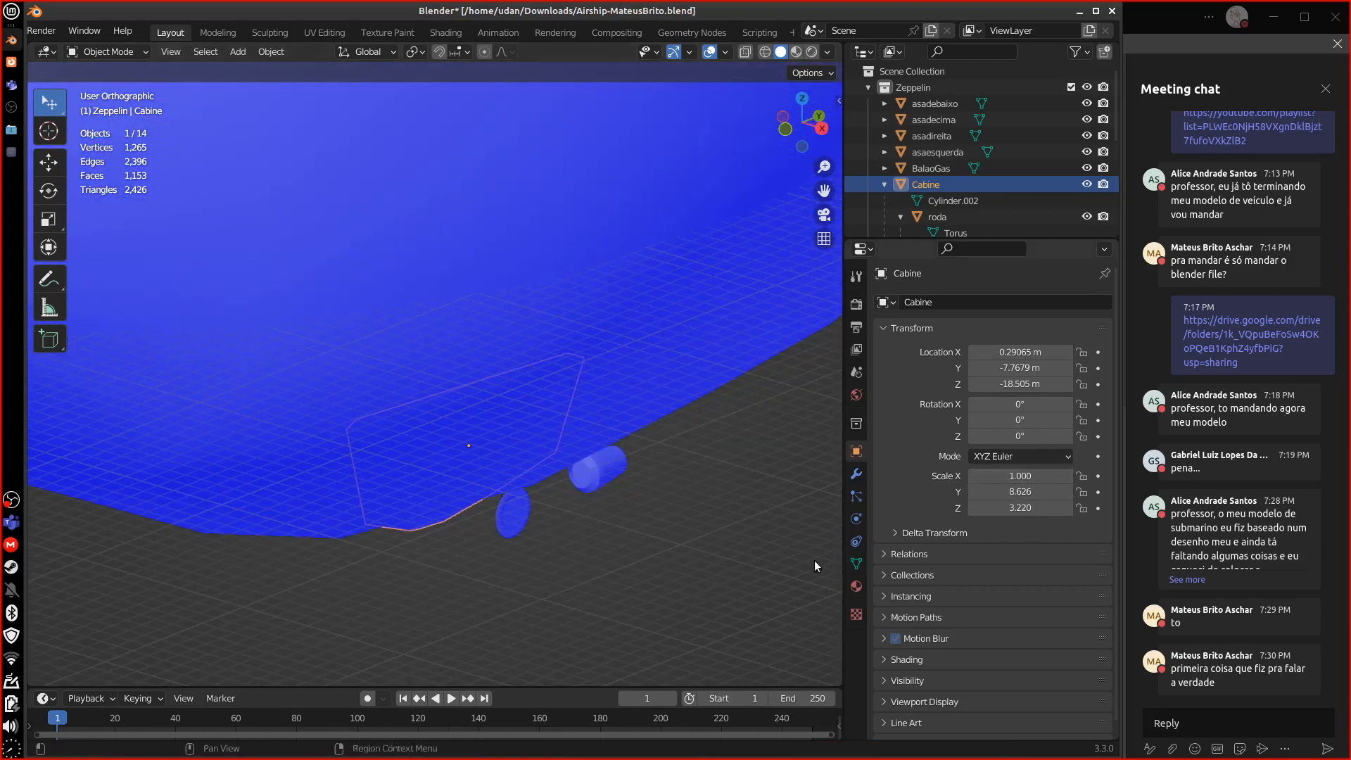
key("ctrl+z")
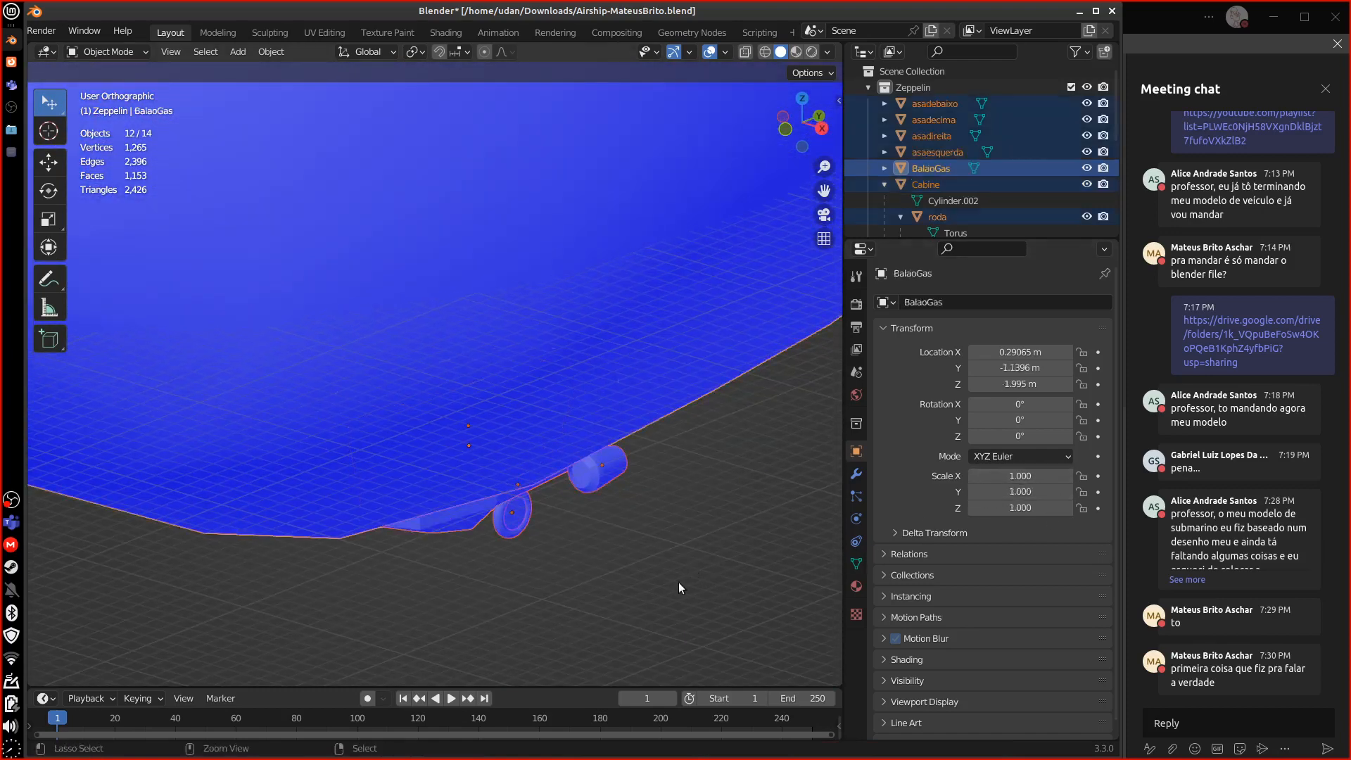
- Apply the scale of the selected airship parts
middle_click_drag(677, 588, 496, 483)
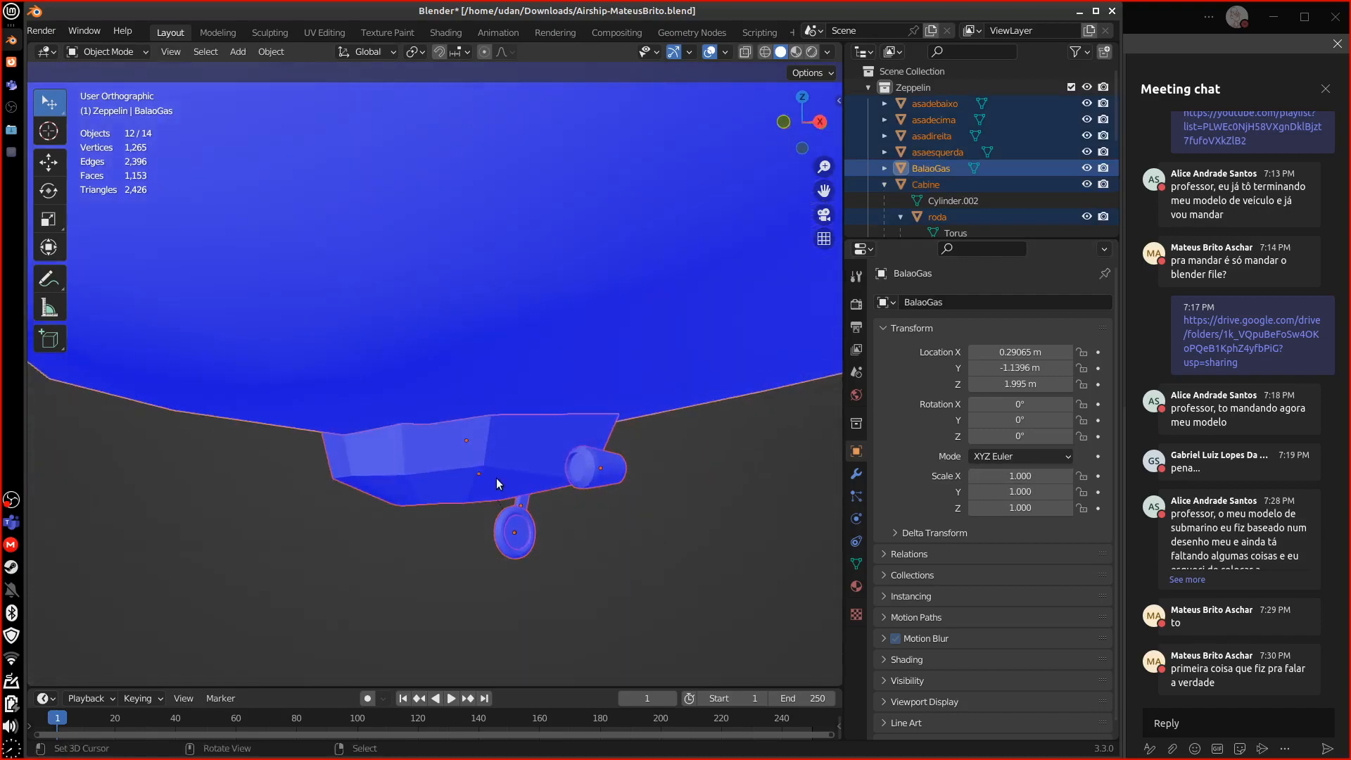
scroll(641, 546, "down", 8)
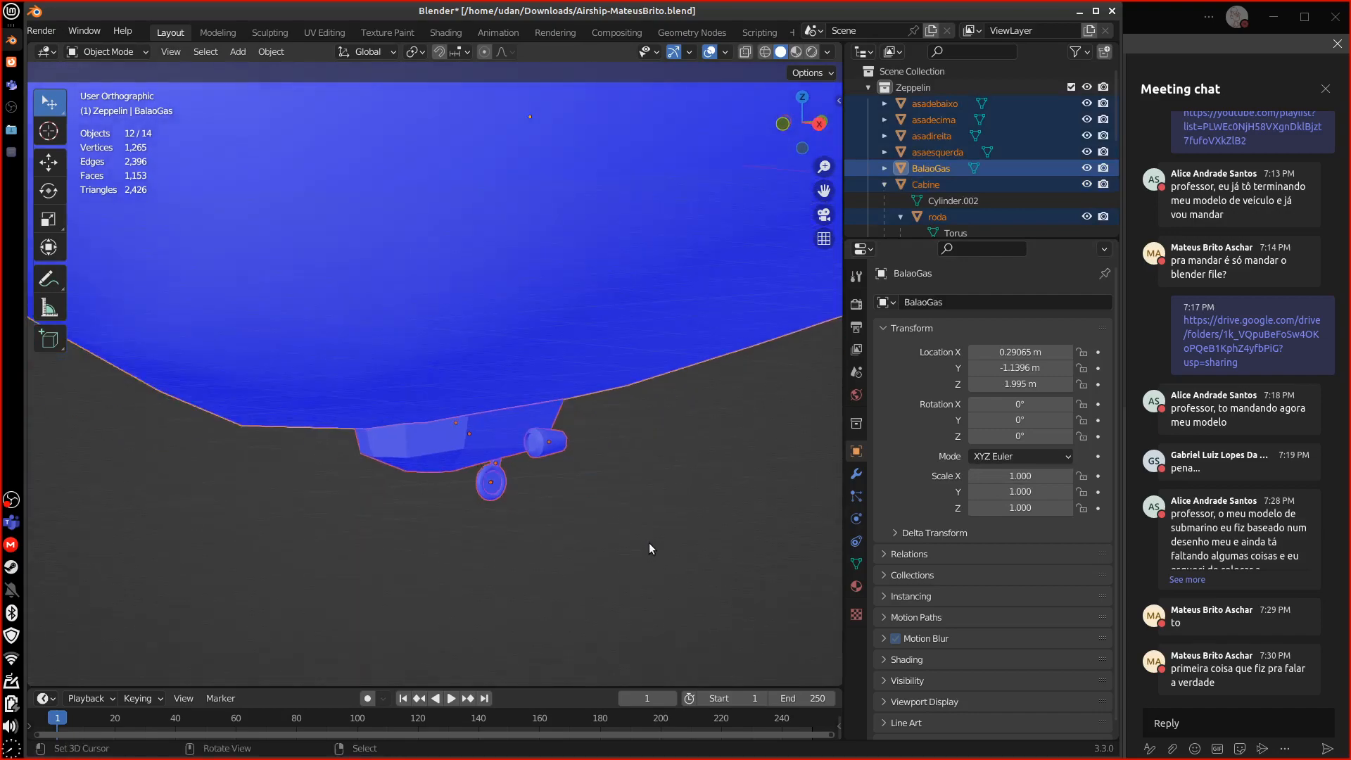
middle_click_drag(649, 542, 646, 581)
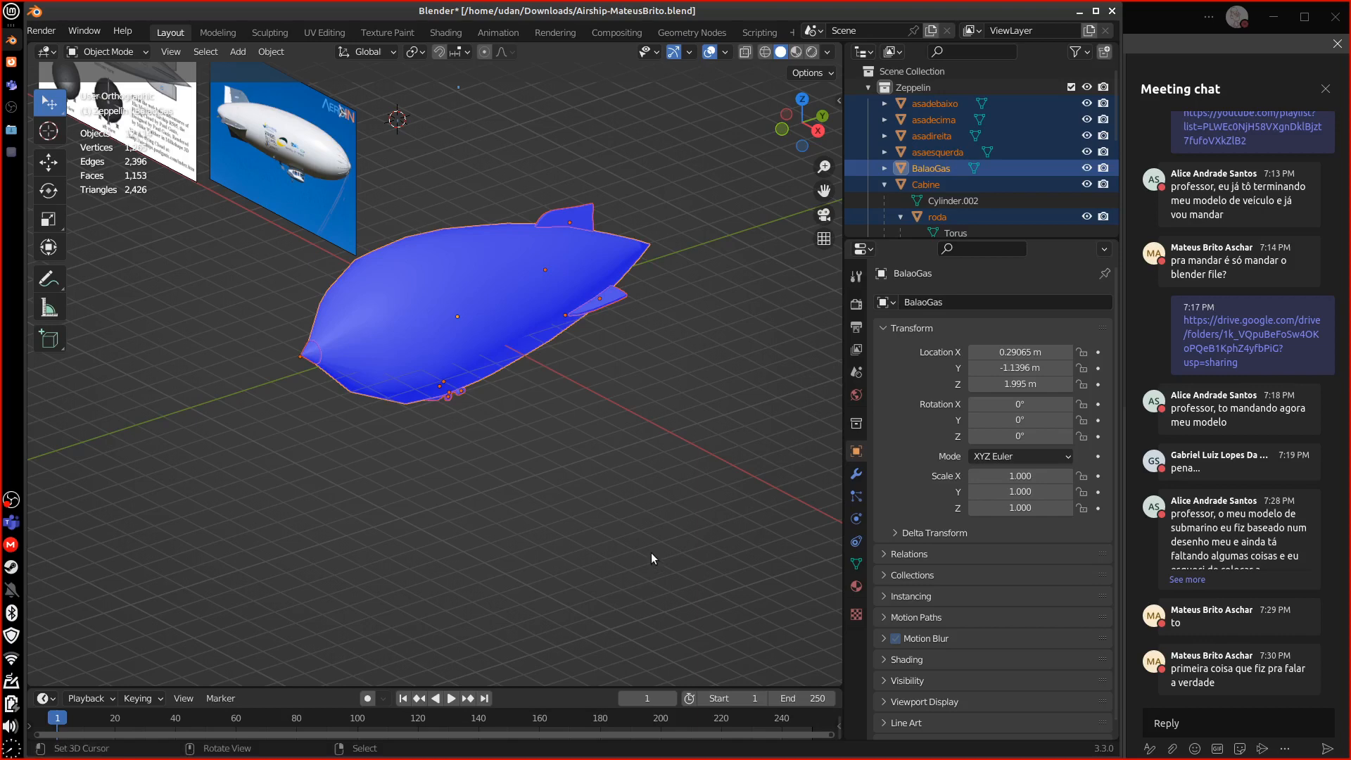
middle_click_drag(596, 488, 670, 540, "shift")
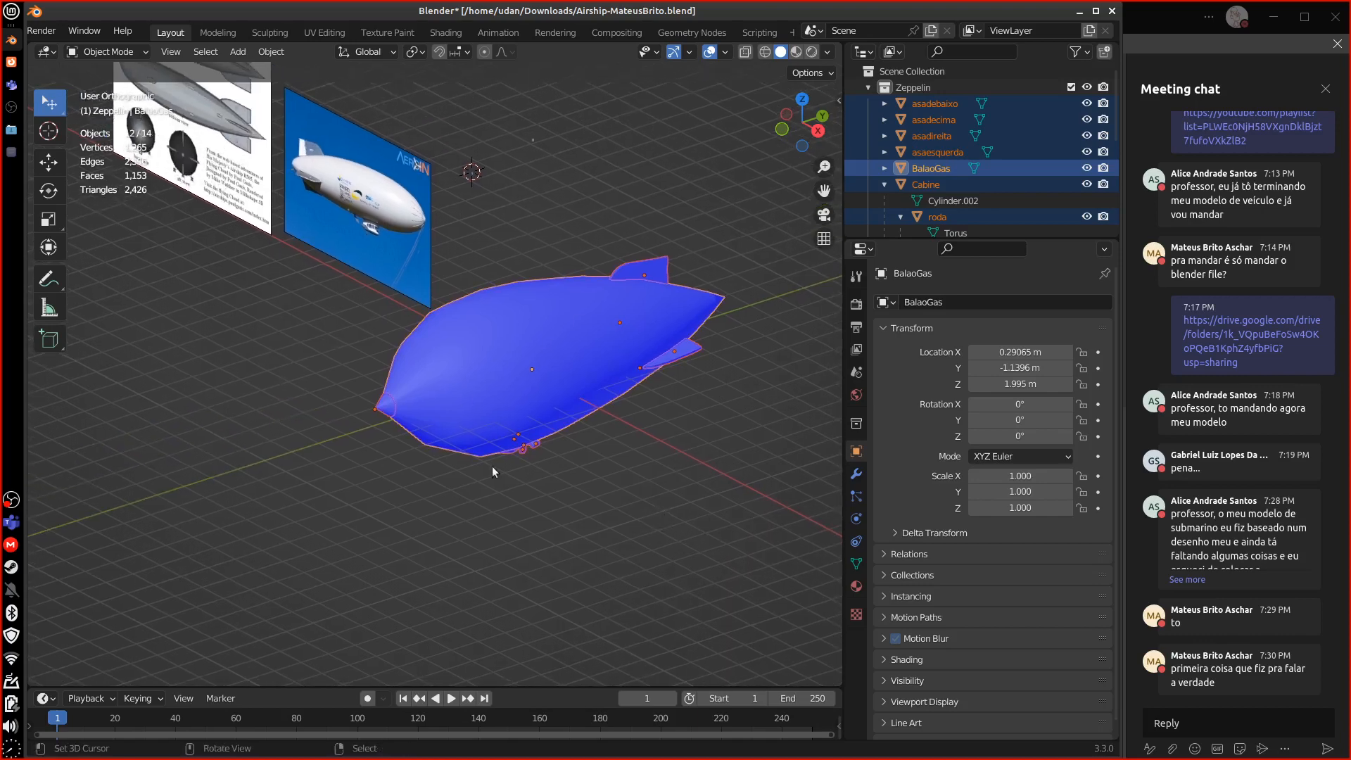
left_click(272, 51)
mouse_move(343, 135)
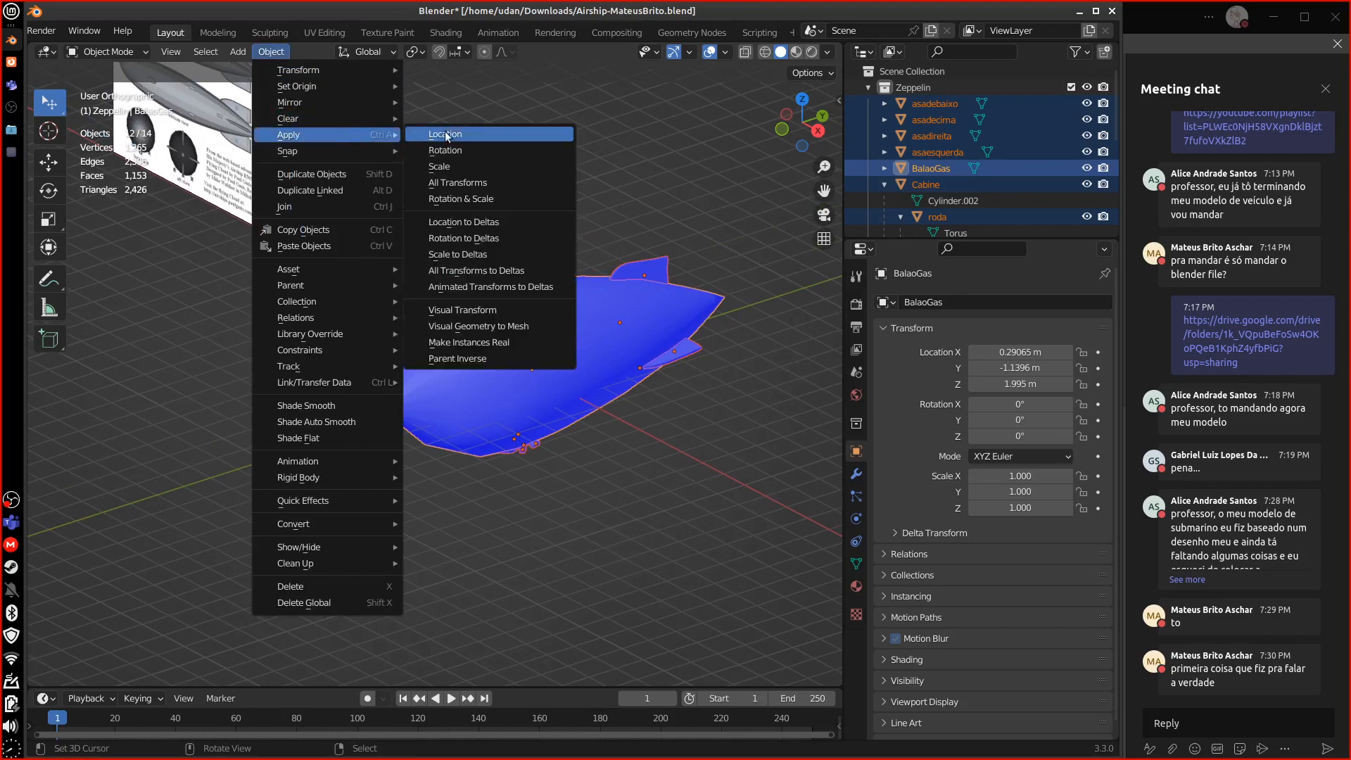
left_click(500, 166)
- Select turbinadireita and Cabine in turn to check their applied transforms and face orientation
middle_click_drag(619, 457, 605, 529)
scroll(605, 529, "up", 3)
left_click(677, 529)
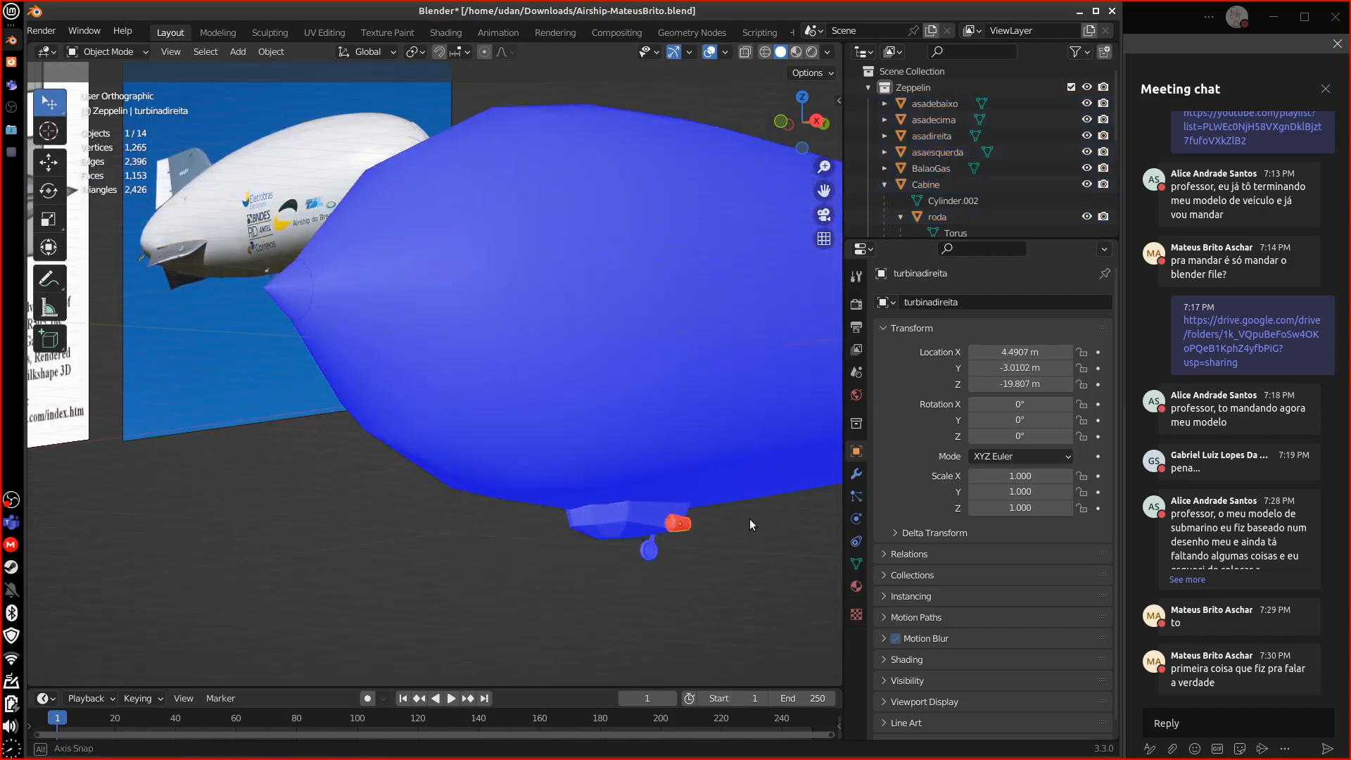
middle_click_drag(749, 517, 556, 555)
left_click(556, 554)
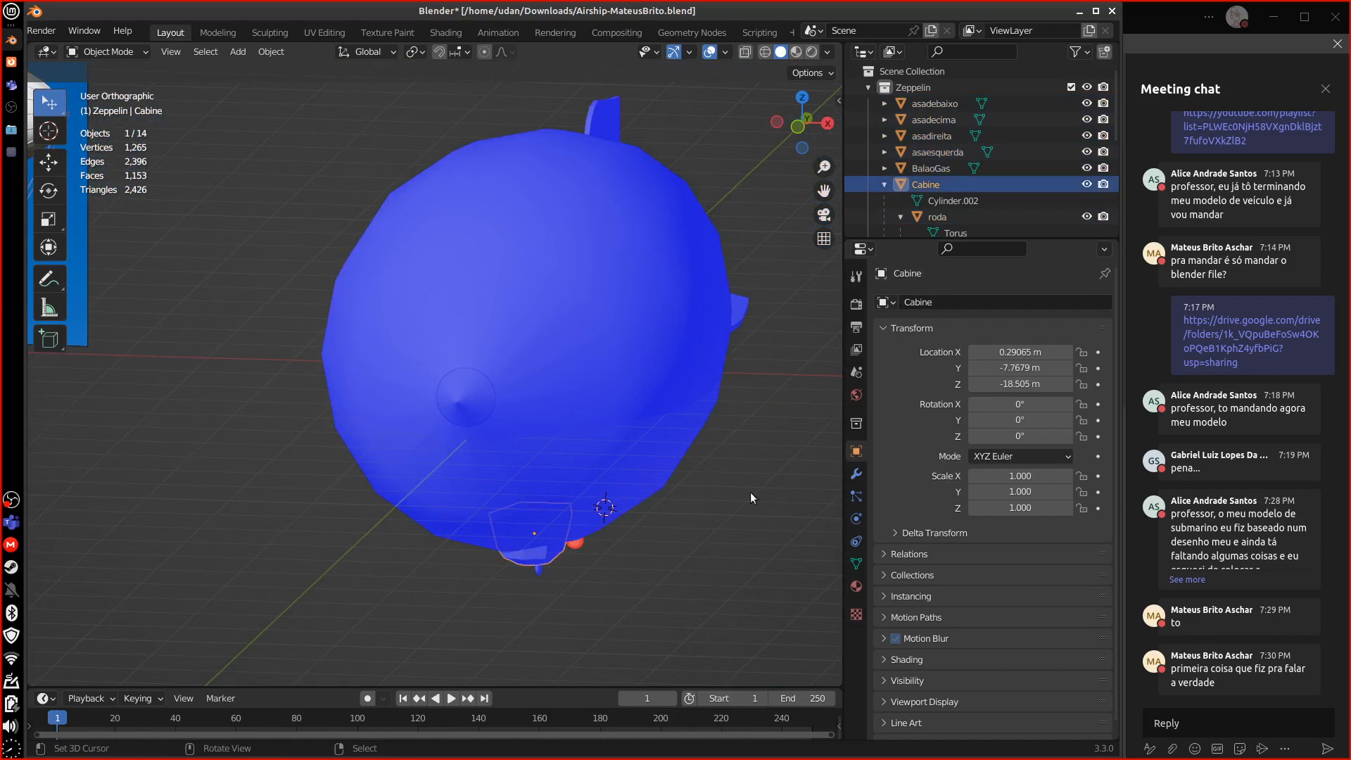
middle_click_drag(769, 512, 701, 518)
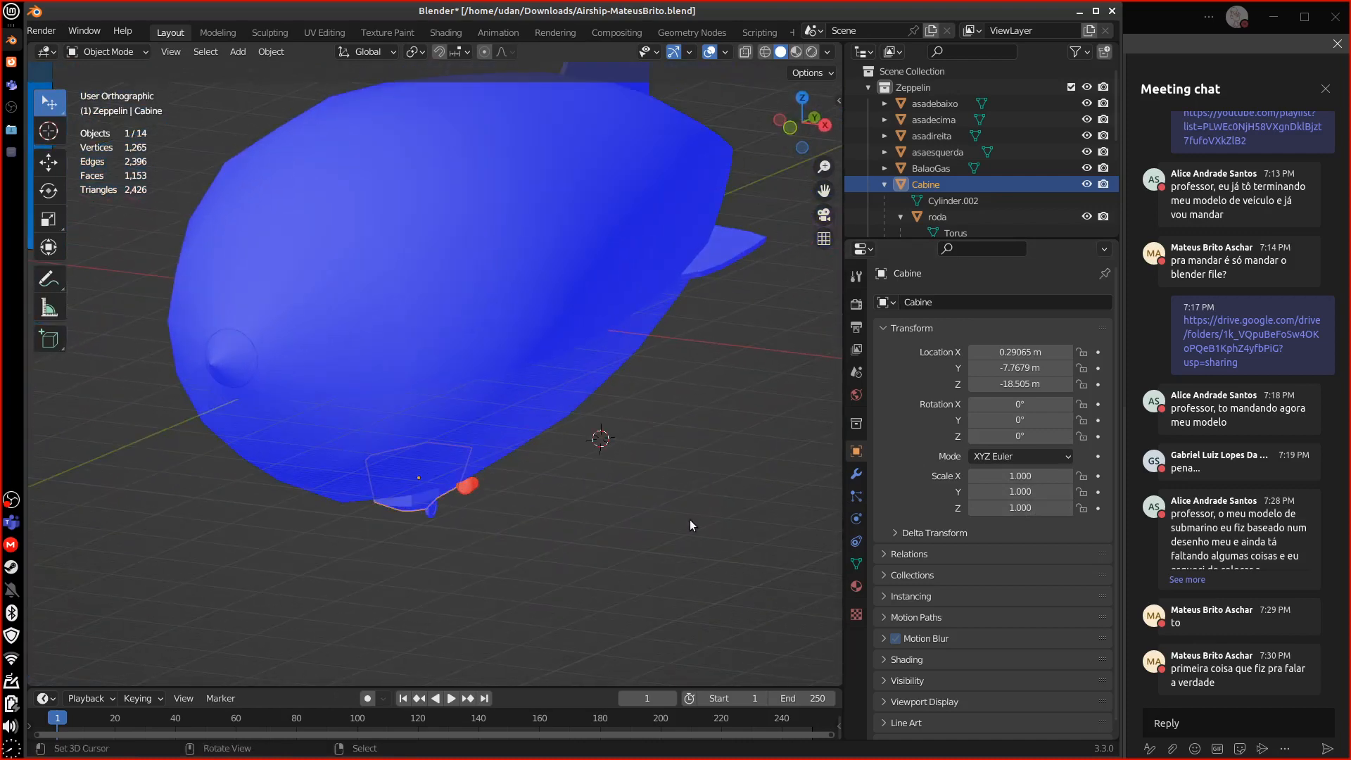
- Flip the normals of the whole turbinadireita mesh
left_click(469, 491)
key("Tab")
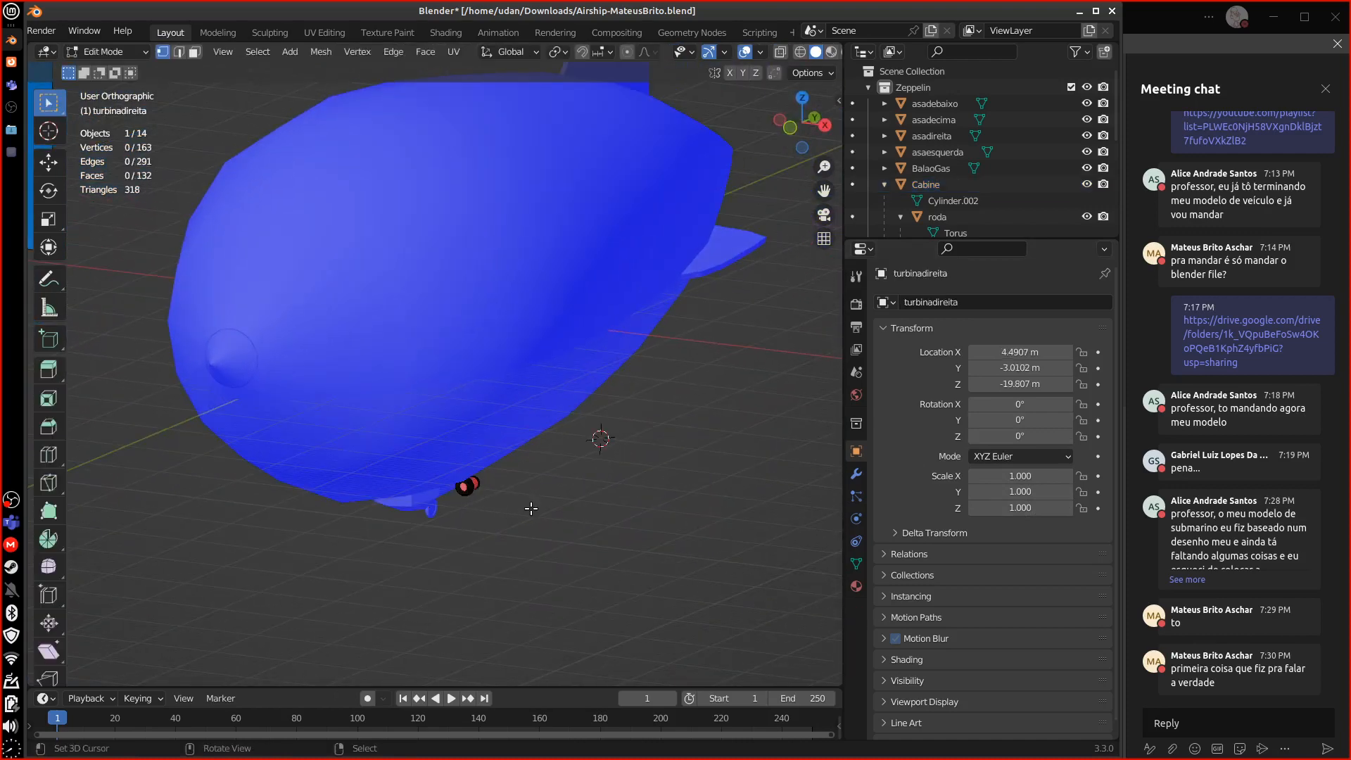
key("a")
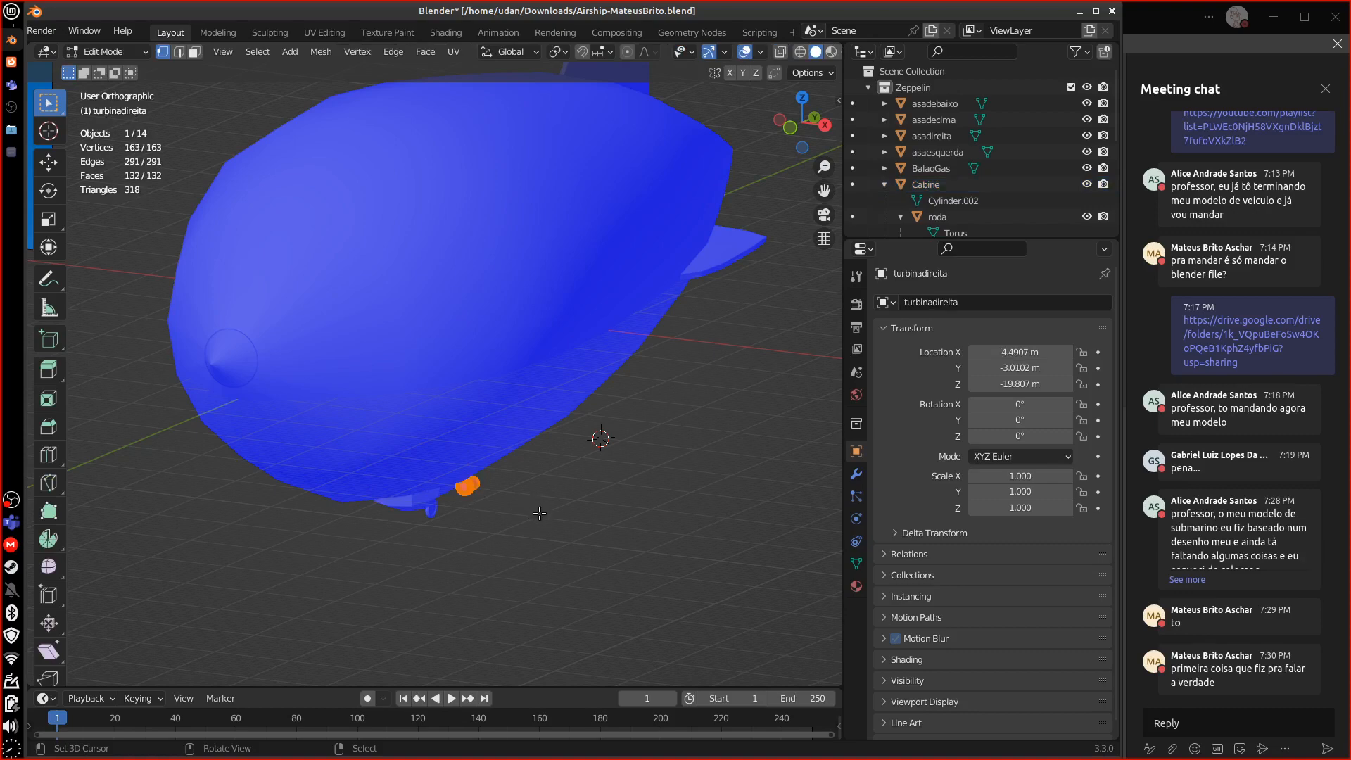
key("KP_Decimal")
middle_click_drag(583, 519, 650, 460)
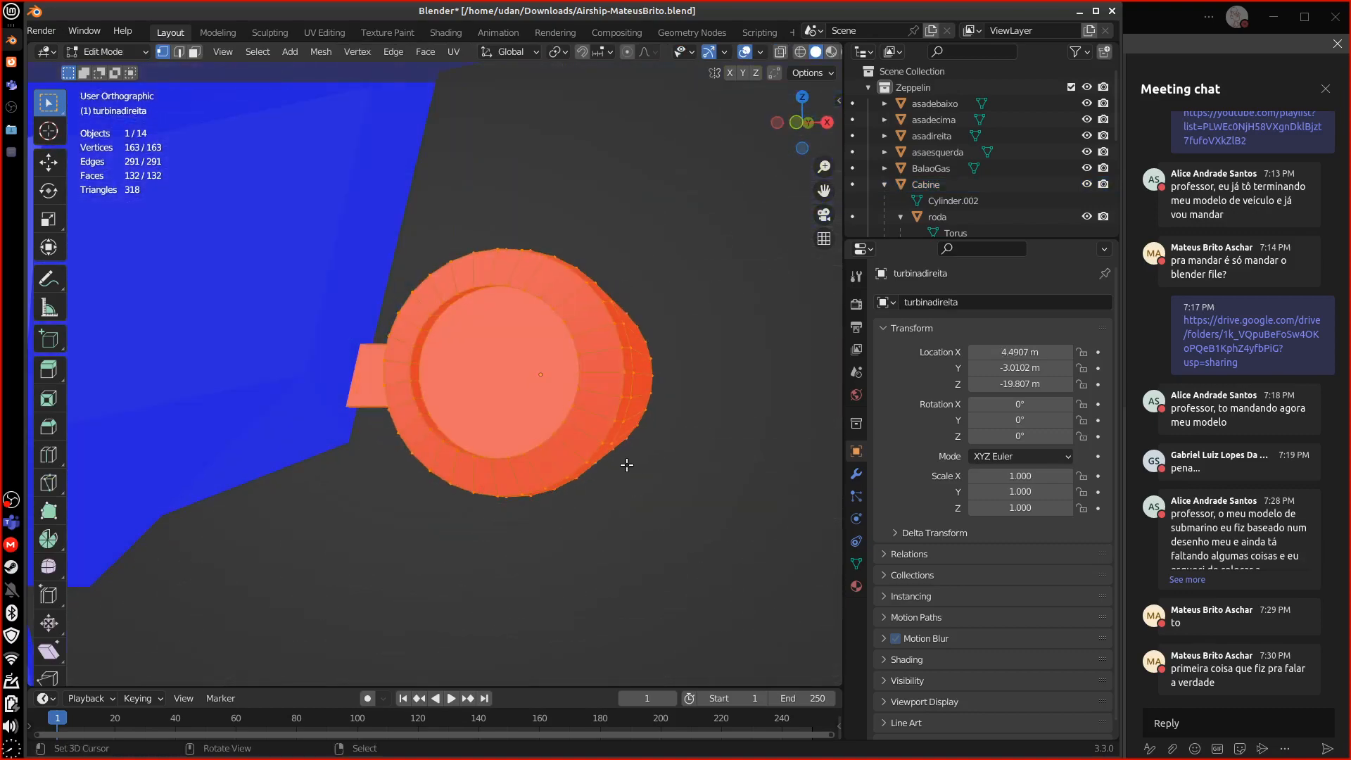
key("Tab")
key("Tab")
middle_click_drag(599, 407, 568, 425)
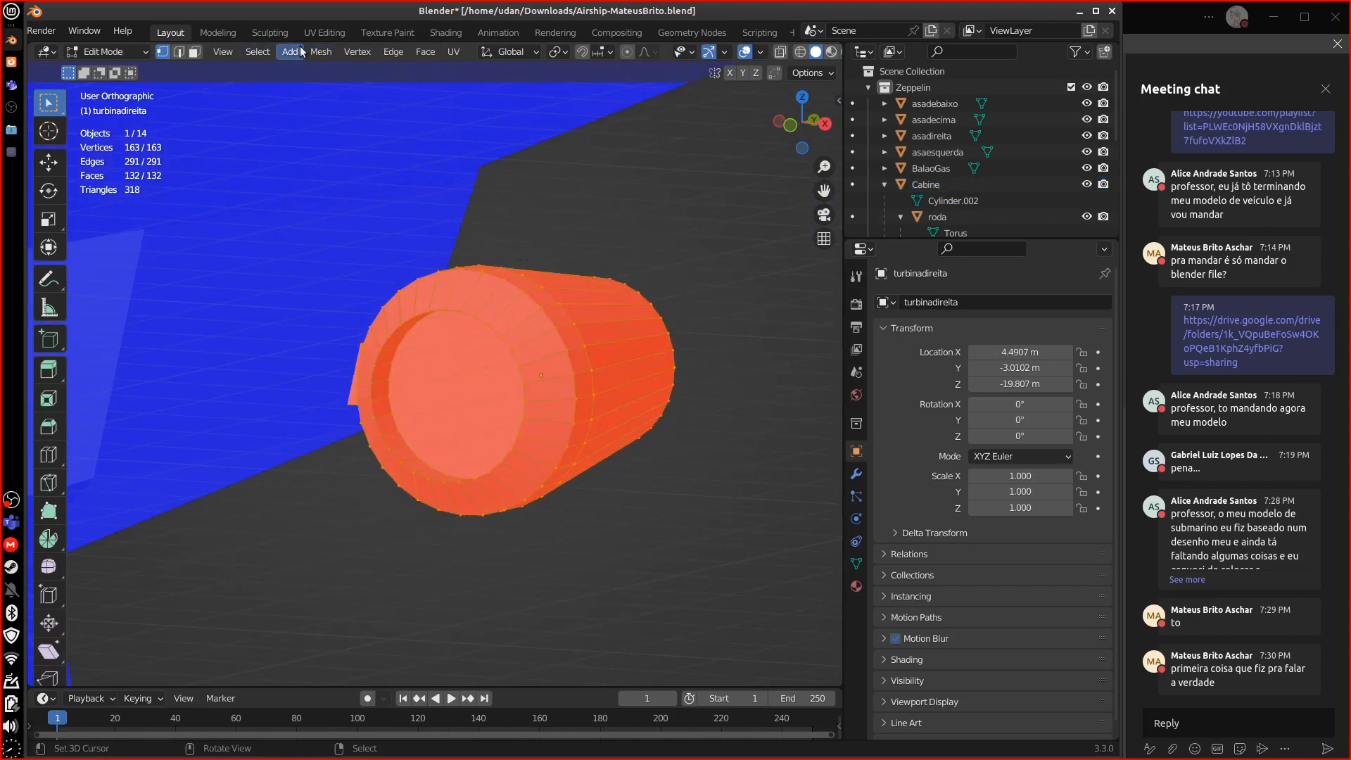
left_click(327, 51)
mouse_move(378, 315)
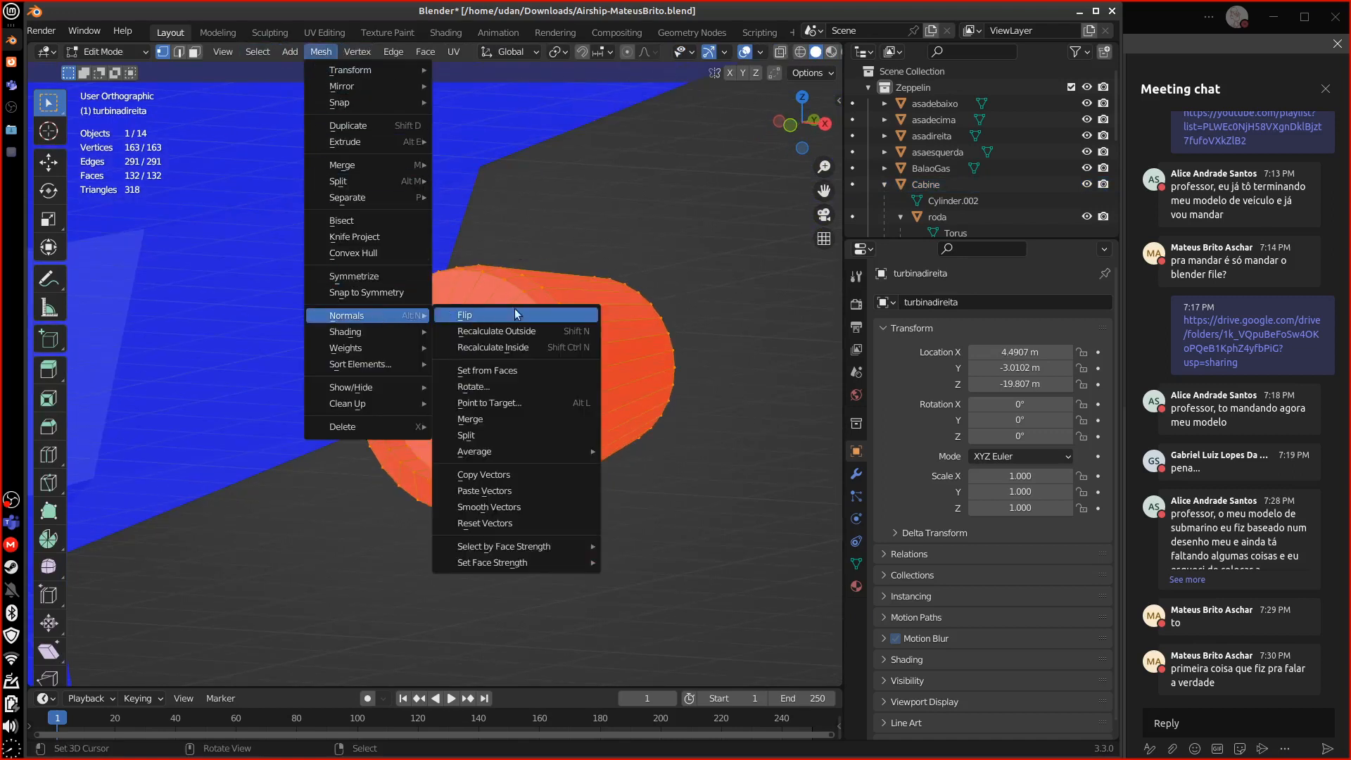
left_click(520, 315)
- Delete the round cap face recessed in the wide front end of turbinadireita
middle_click_drag(591, 530, 568, 405)
left_click(195, 51)
left_click(476, 389)
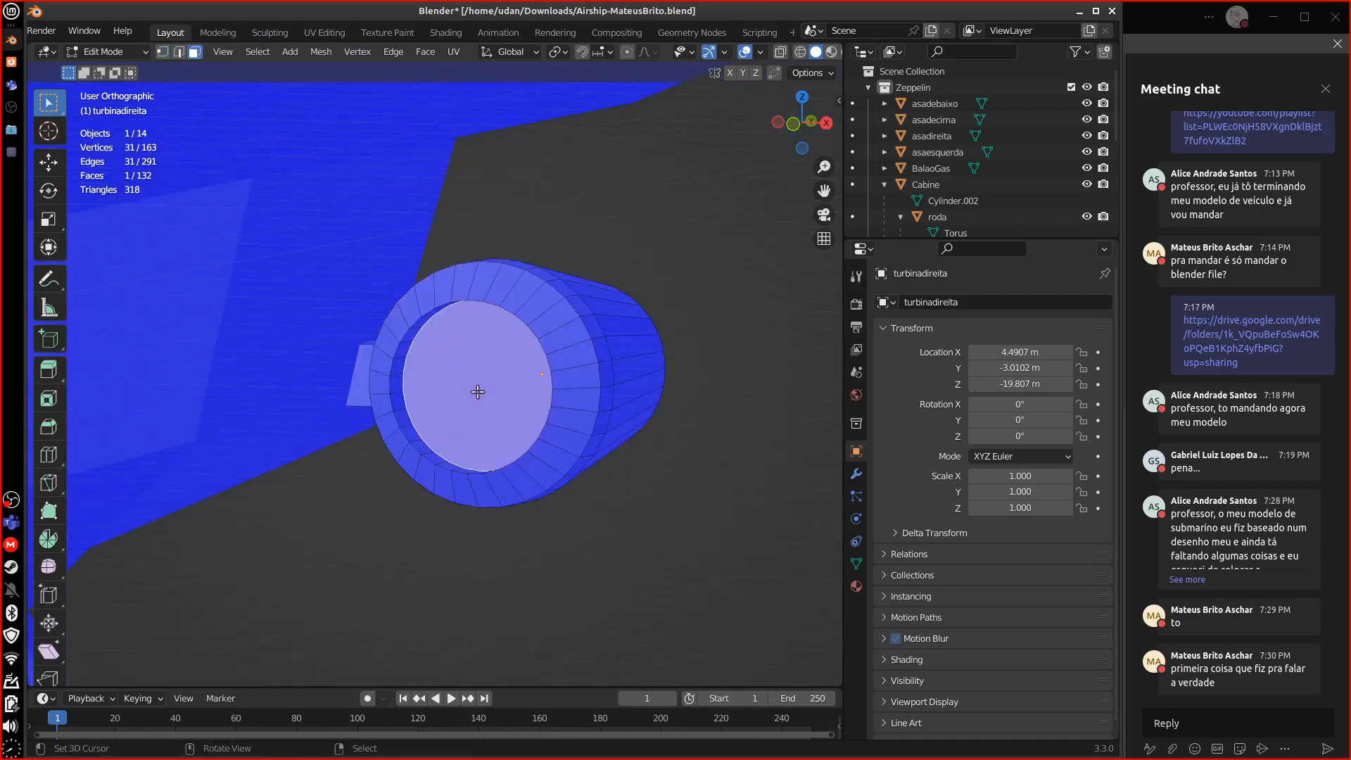
middle_click_drag(609, 481, 698, 455)
key("x")
left_click(560, 504)
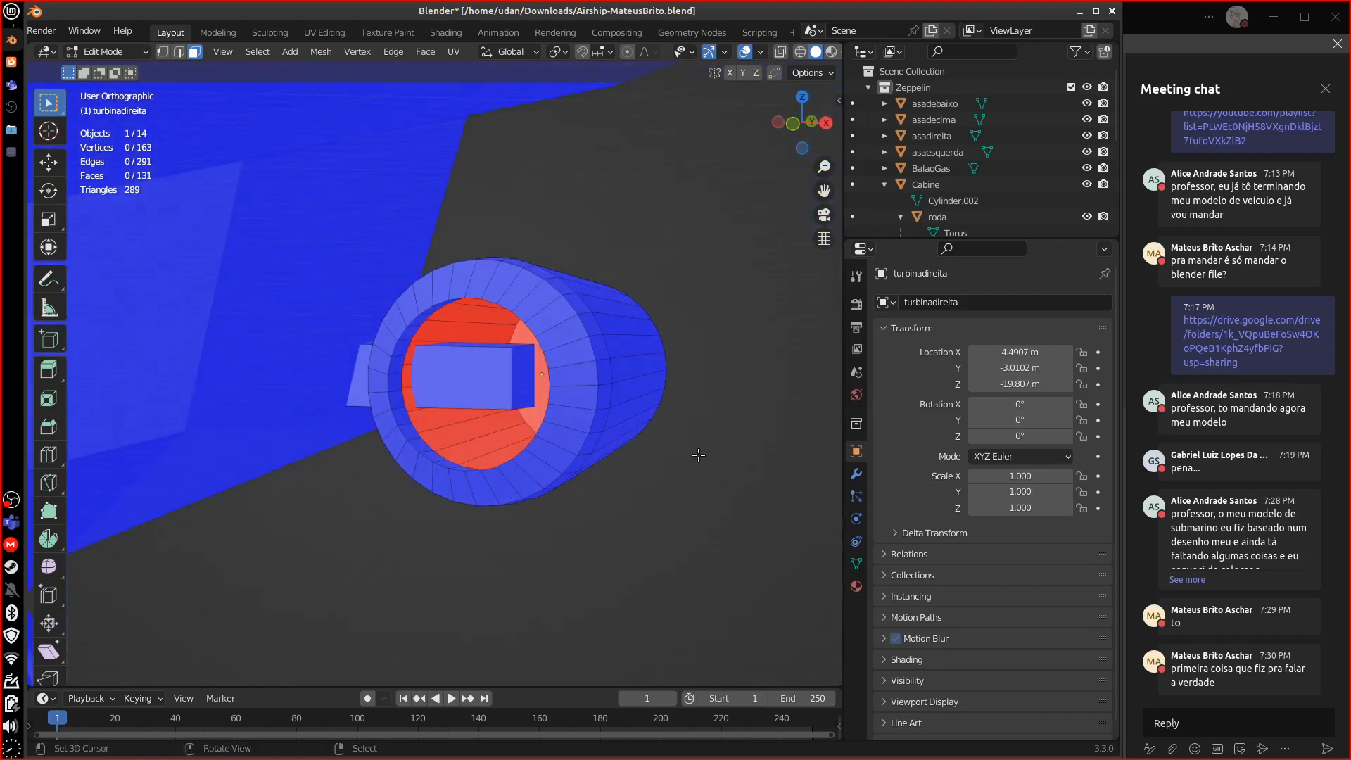
- Move the support strut's end face inside the turbine about -0.73 m along X and delete that face
left_click(521, 378)
mouse_move(585, 424)
middle_mouse_down()
mouse_move(563, 413)
mouse_move(583, 402)
middle_mouse_up()
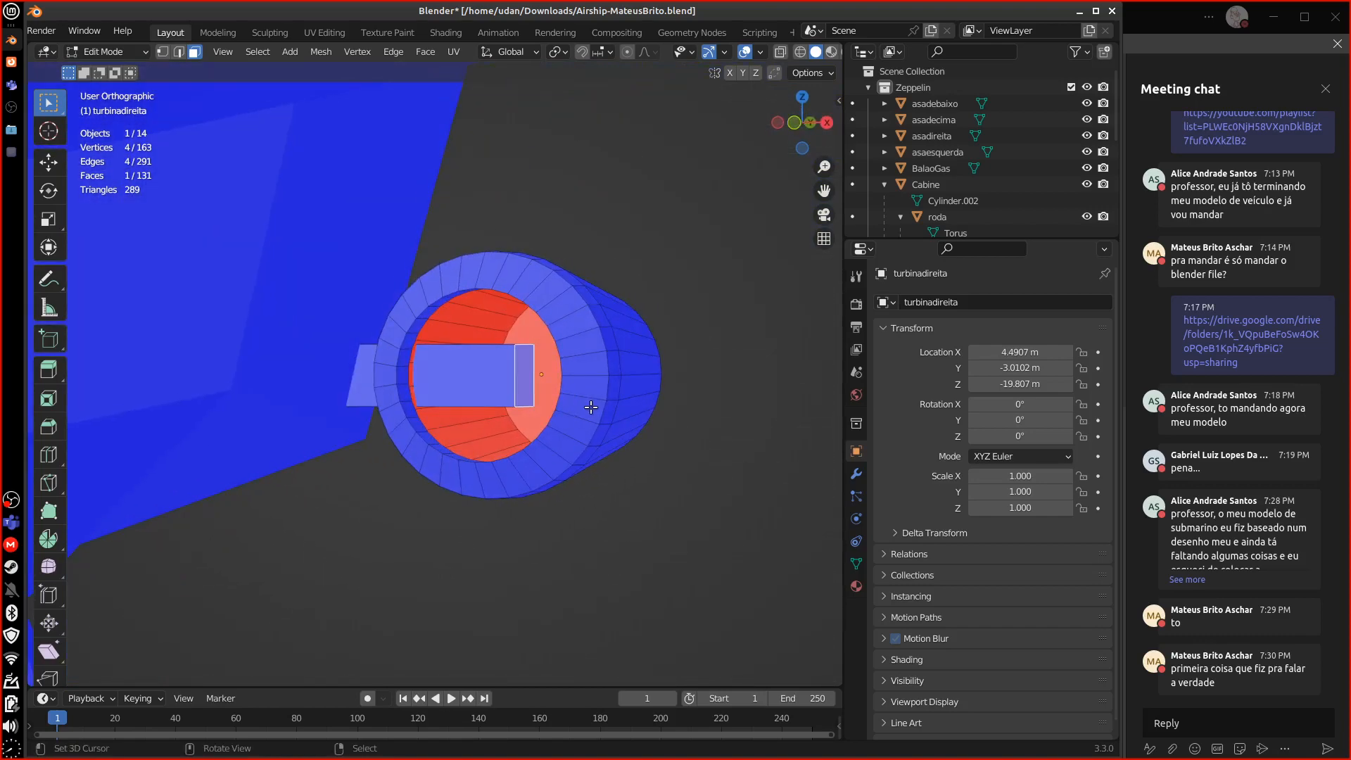
key("g")
key("x")
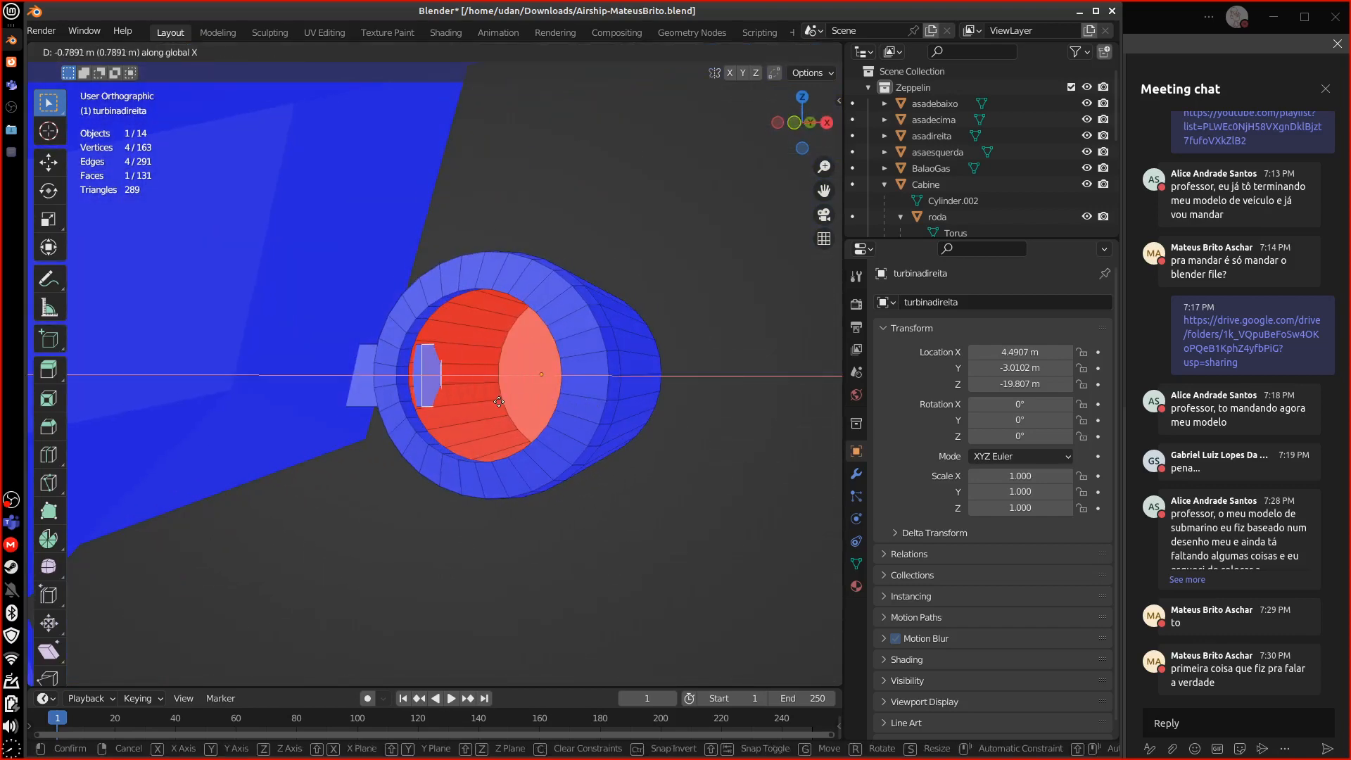
left_click(508, 404)
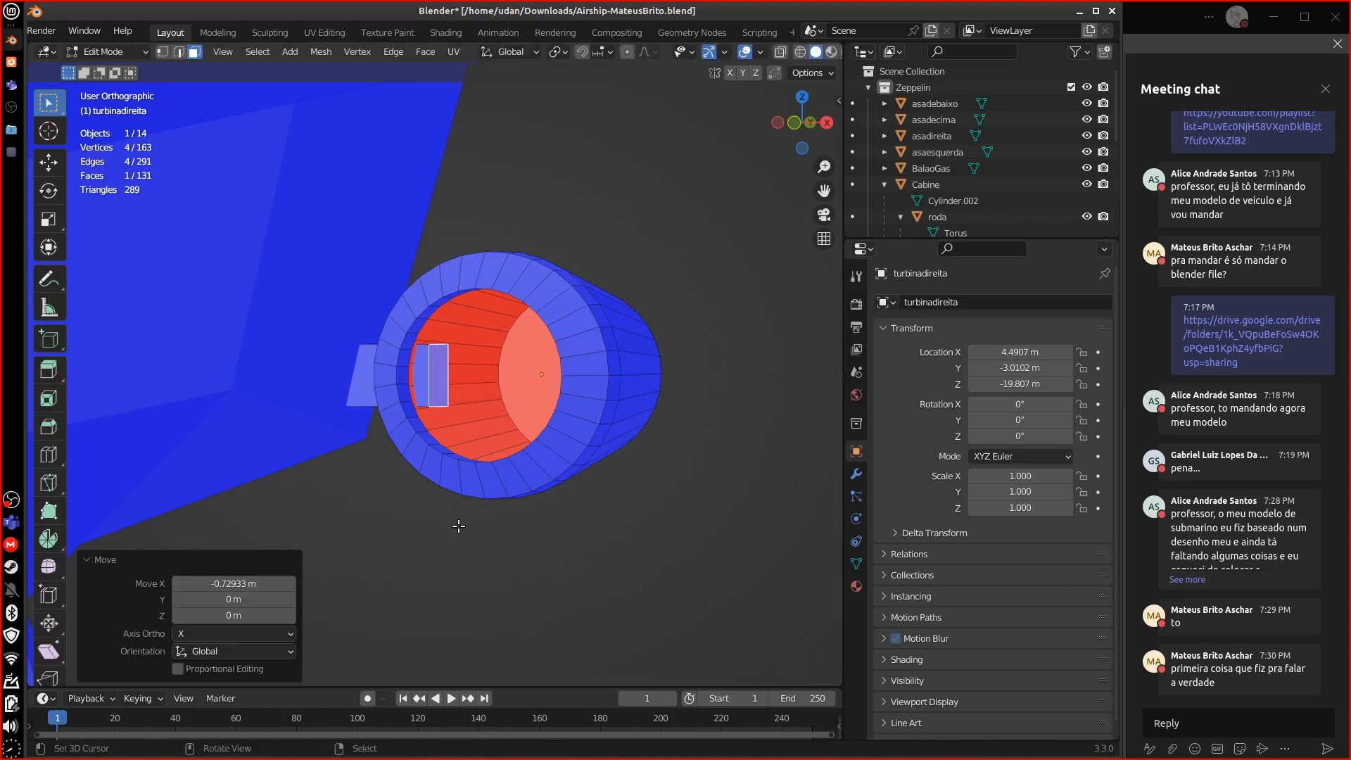
key("x")
left_click(483, 385)
- Delete the round cap face on the narrow rear end of turbinadireita
middle_click_drag(603, 455, 489, 434)
left_click(487, 432)
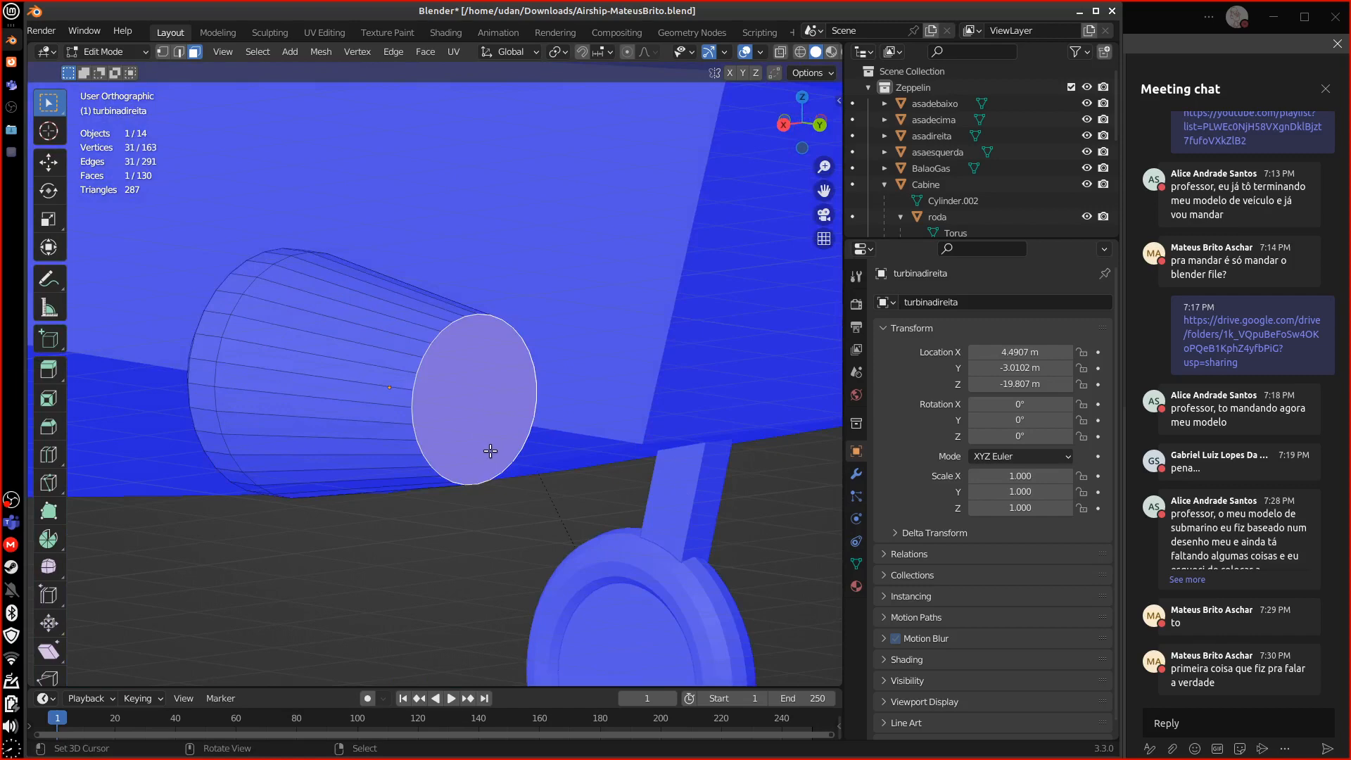
key("x")
left_click(483, 453)
- Isolate turbinadireita, select the cabin-side end face of its support strut, and restore the full airship view
middle_click_drag(453, 552, 531, 505)
key("slash")
middle_click_drag(686, 452, 612, 439)
left_click(539, 416)
mouse_move(541, 465)
middle_mouse_down()
mouse_move(485, 470)
mouse_move(515, 461)
middle_mouse_up()
key("shift")
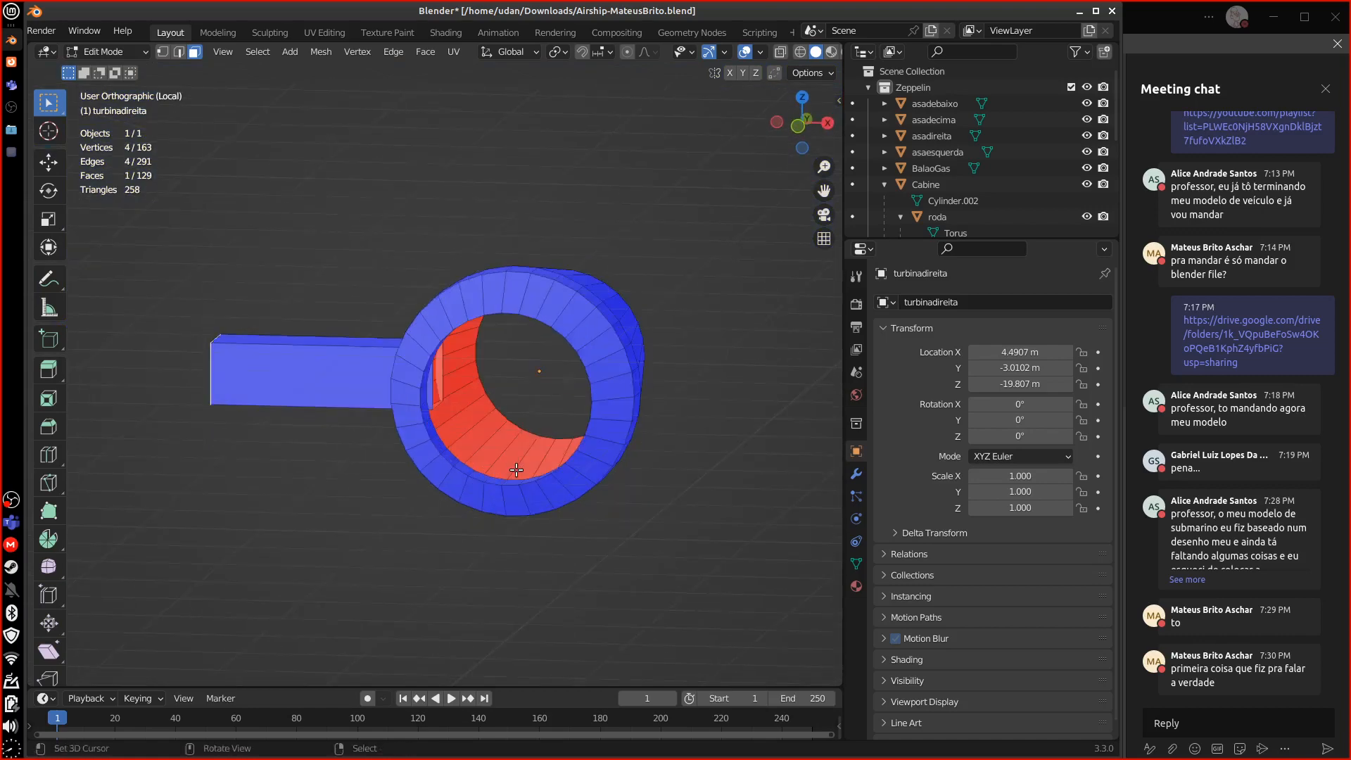
key("KP_Decimal")
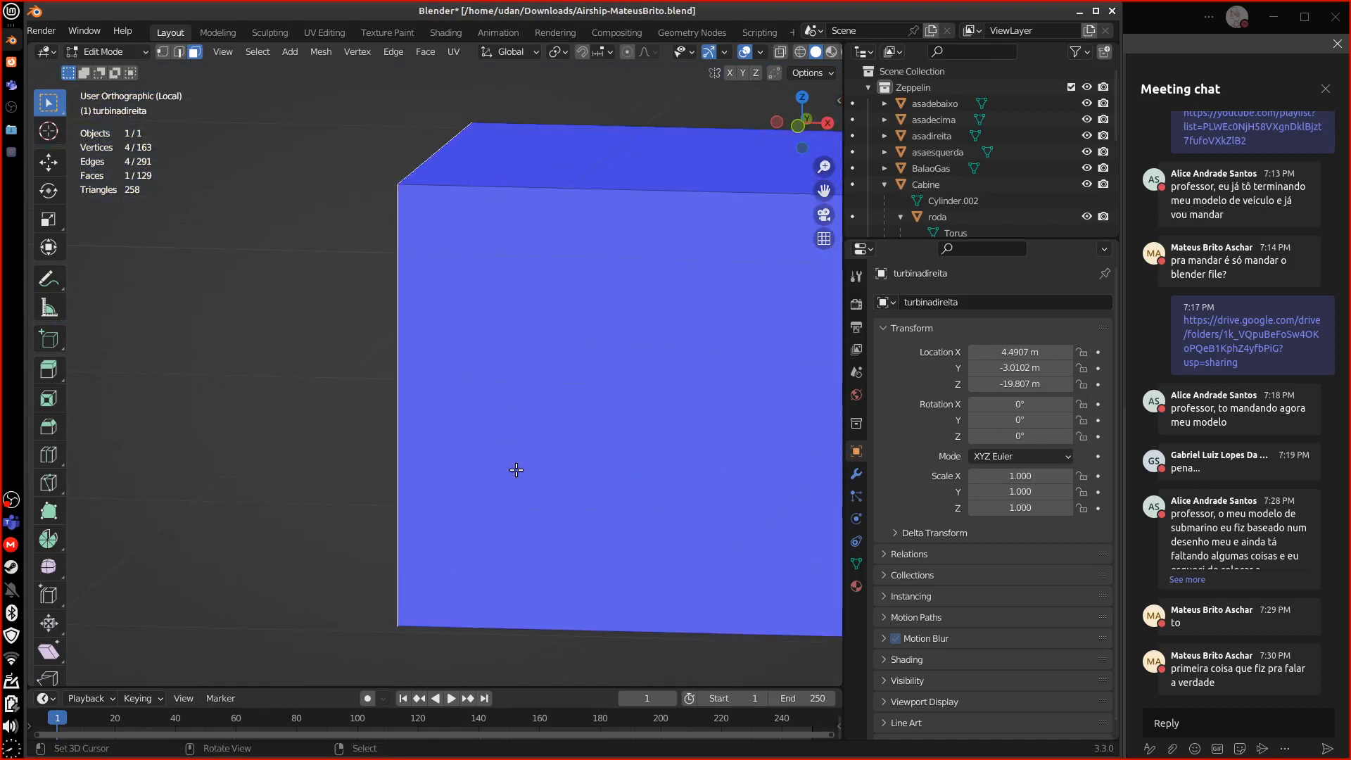
key("KP_Divide")
- Shorten the strut inside the cabin by moving its end face along X toward the turbine, and delete that face
middle_click_drag(519, 467, 598, 494)
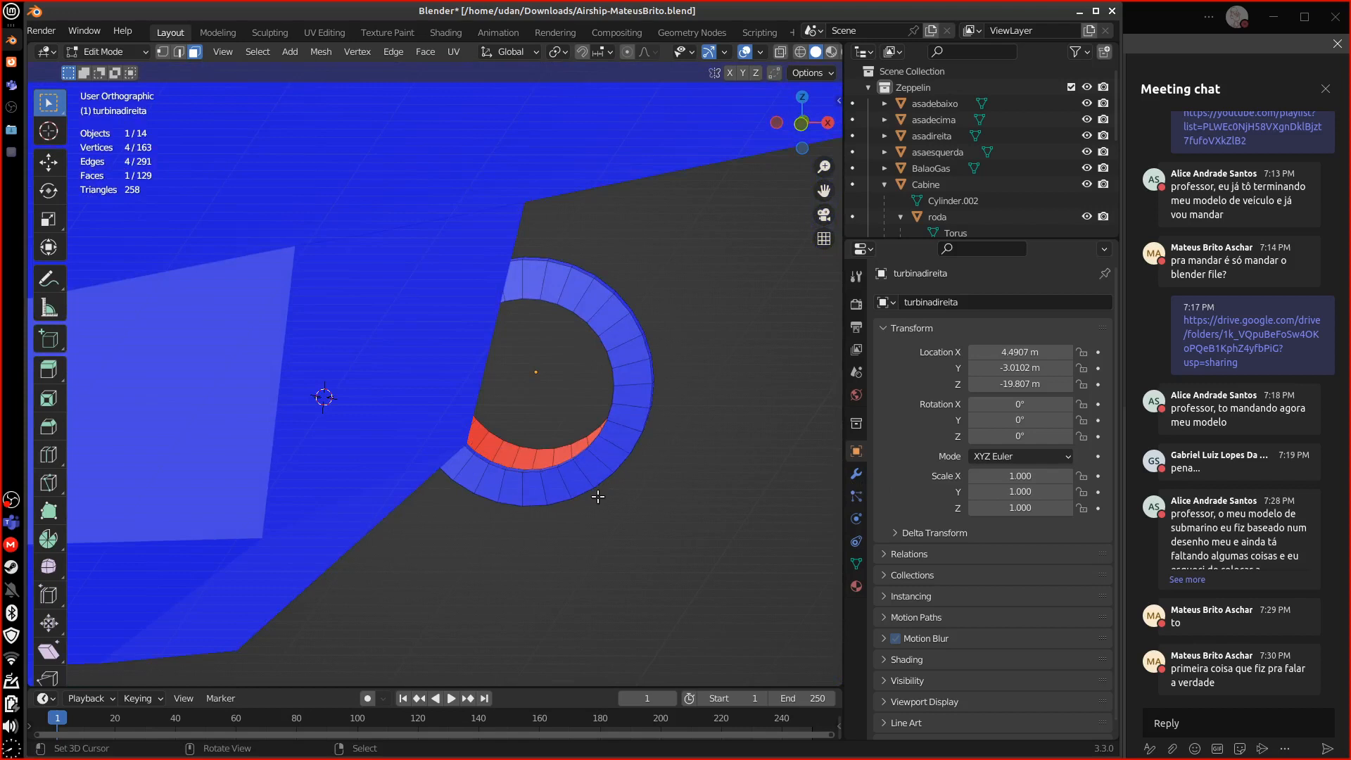
key("KP_5")
middle_click_drag(596, 498, 701, 524)
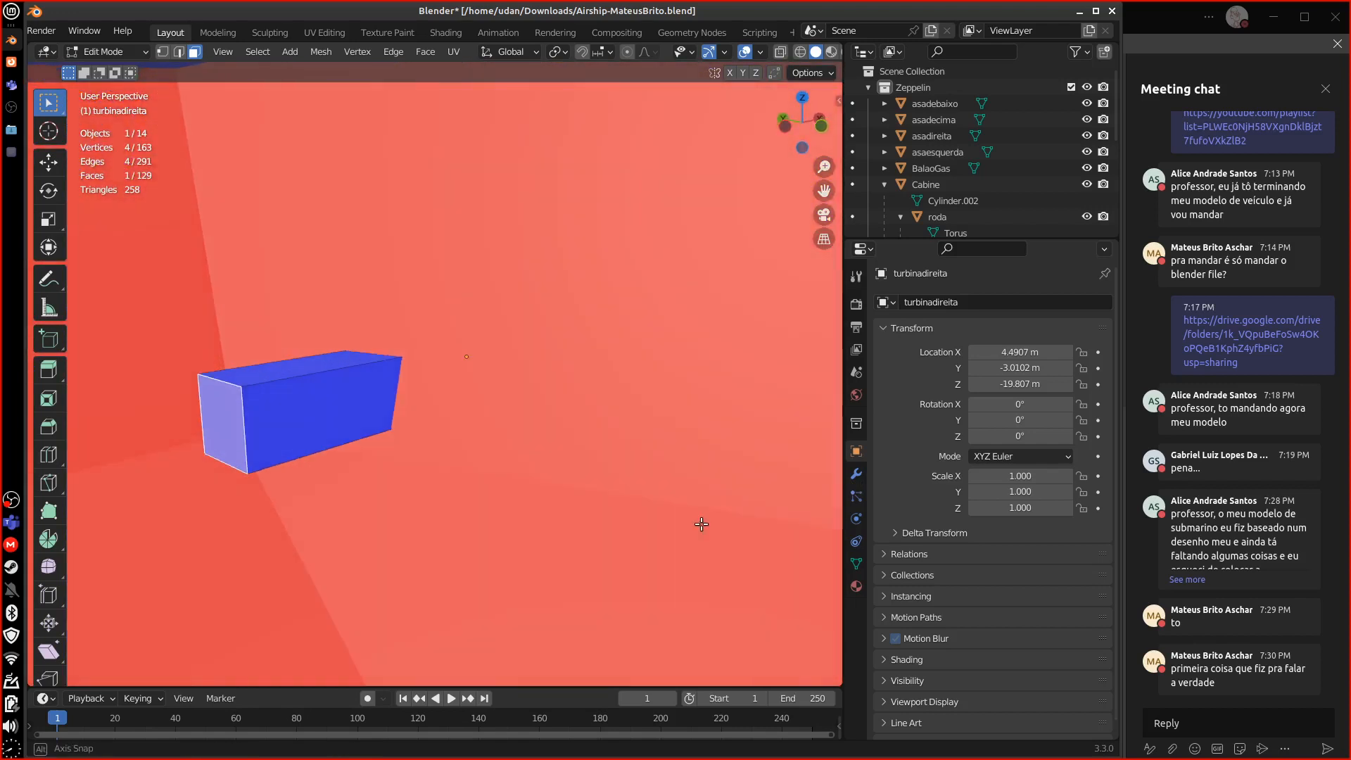
left_click(241, 435)
left_click(218, 434)
middle_click_drag(403, 481, 376, 474)
key("g")
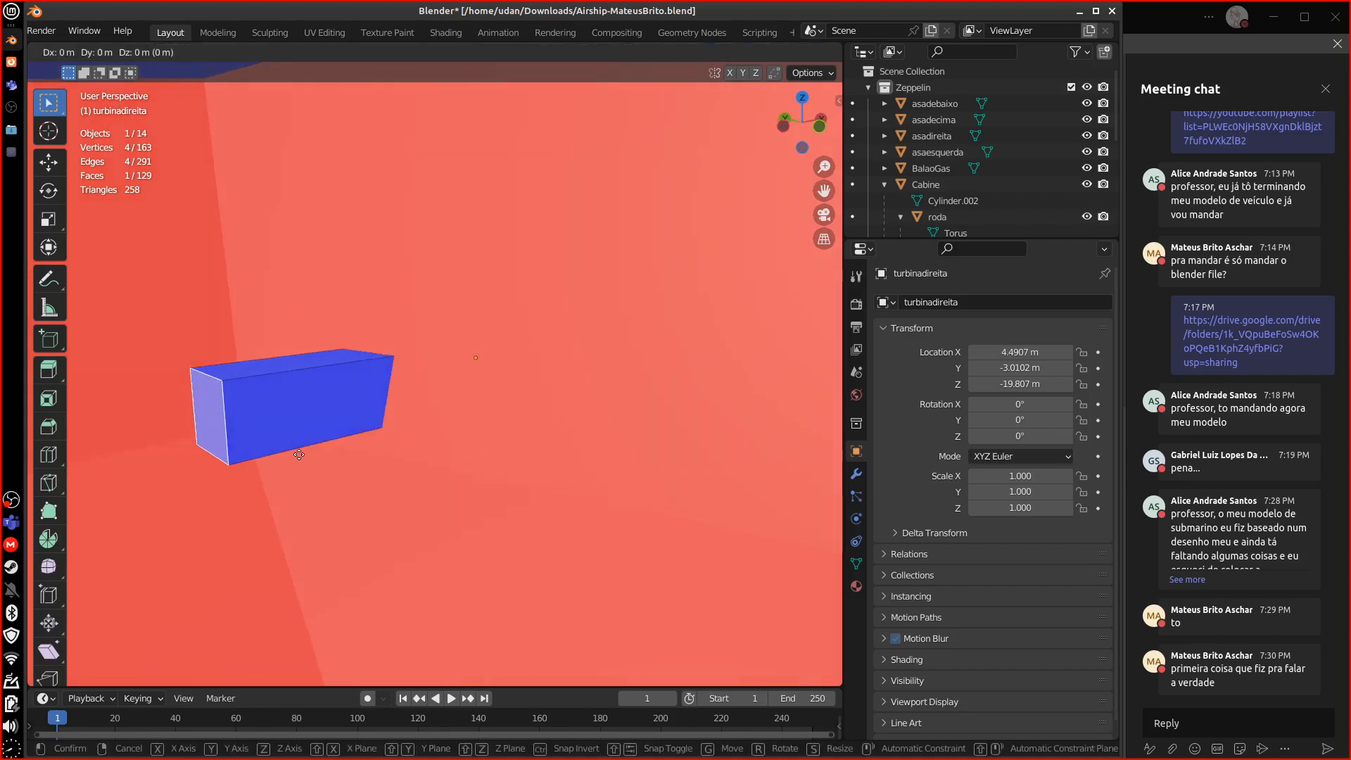
key("x")
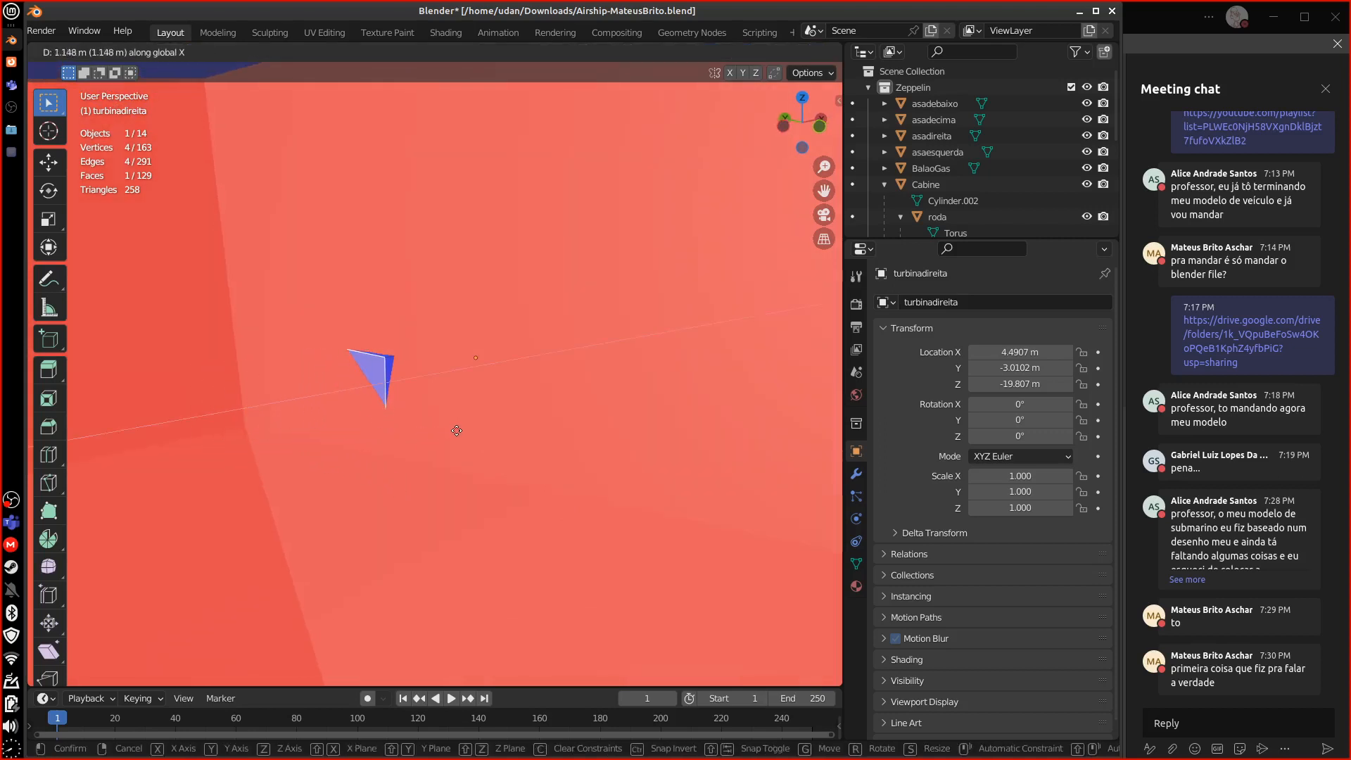
left_click(442, 436)
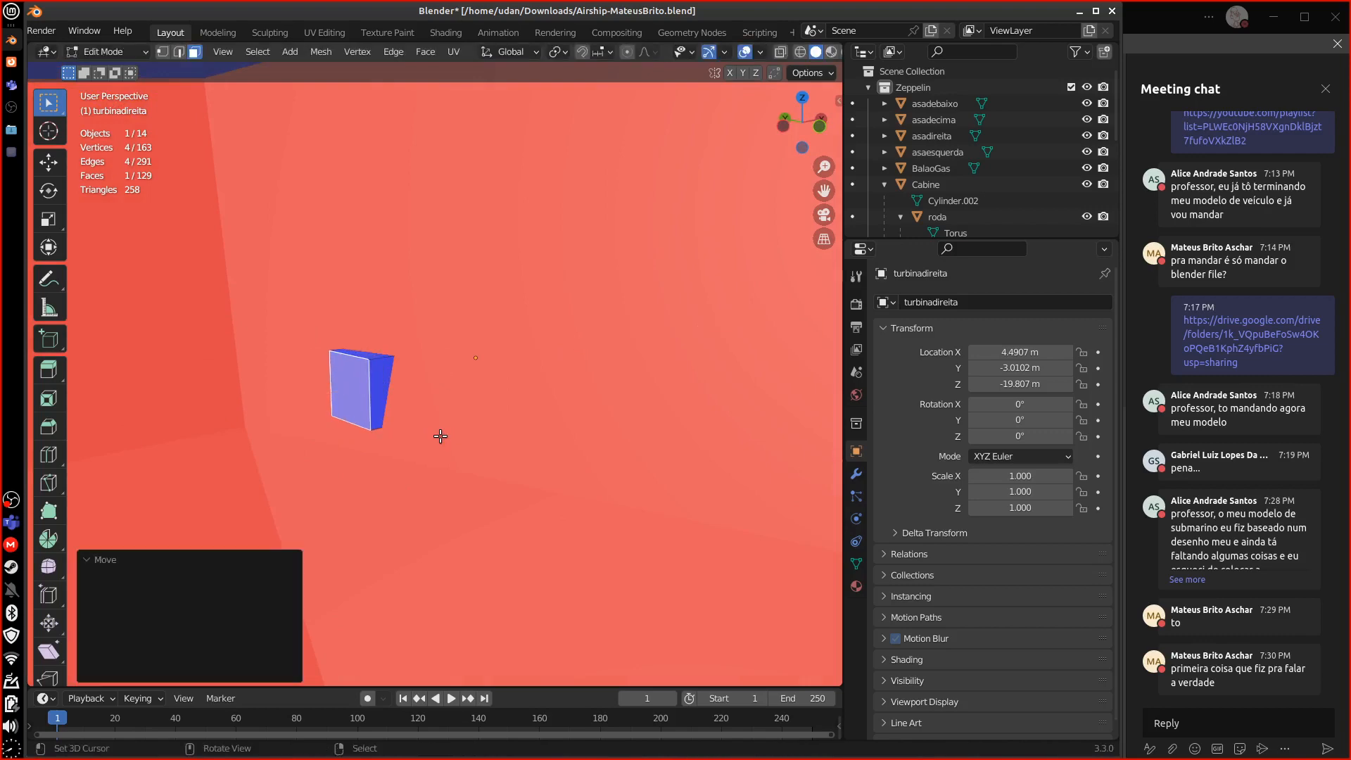
key("x")
left_click(401, 426)
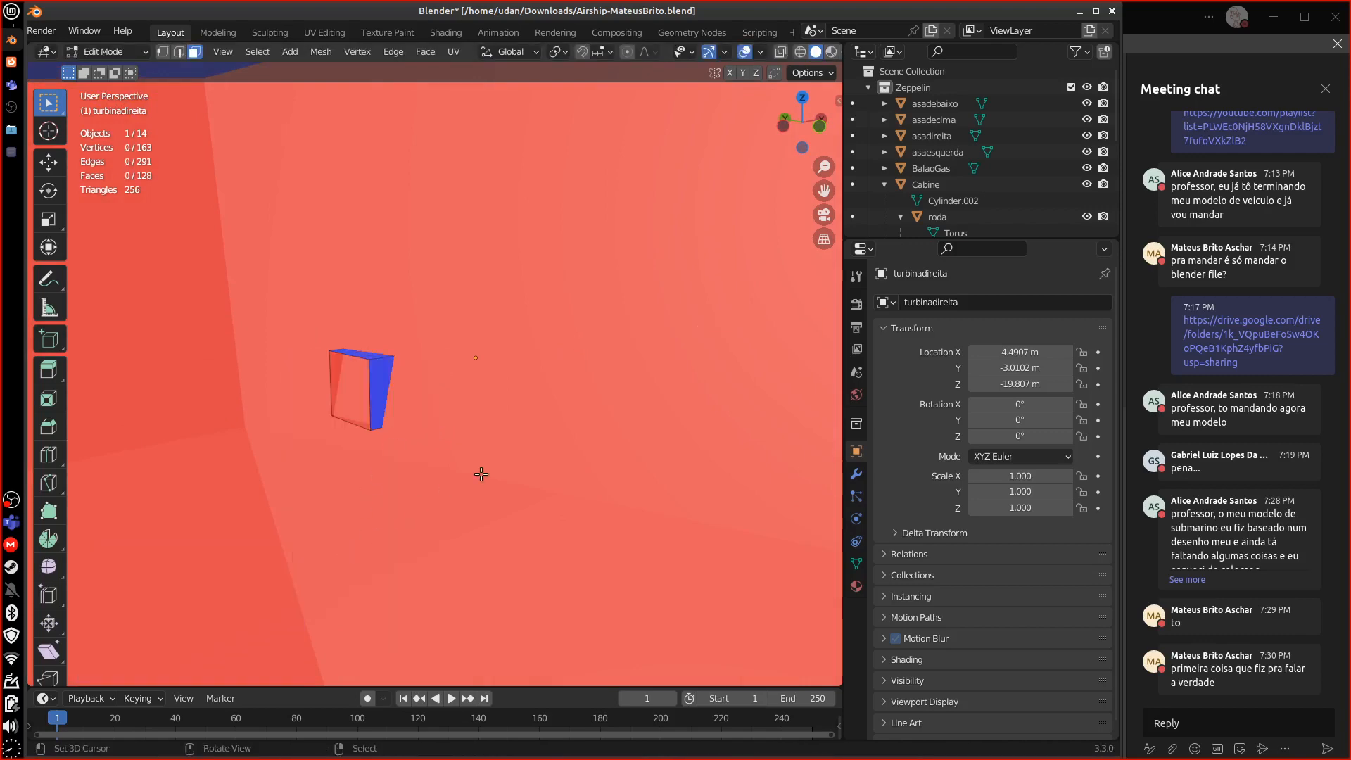
- Close the turbine's front opening by extruding its inner edge loop in place and merging the new vertices at center
middle_click_drag(481, 474, 535, 432)
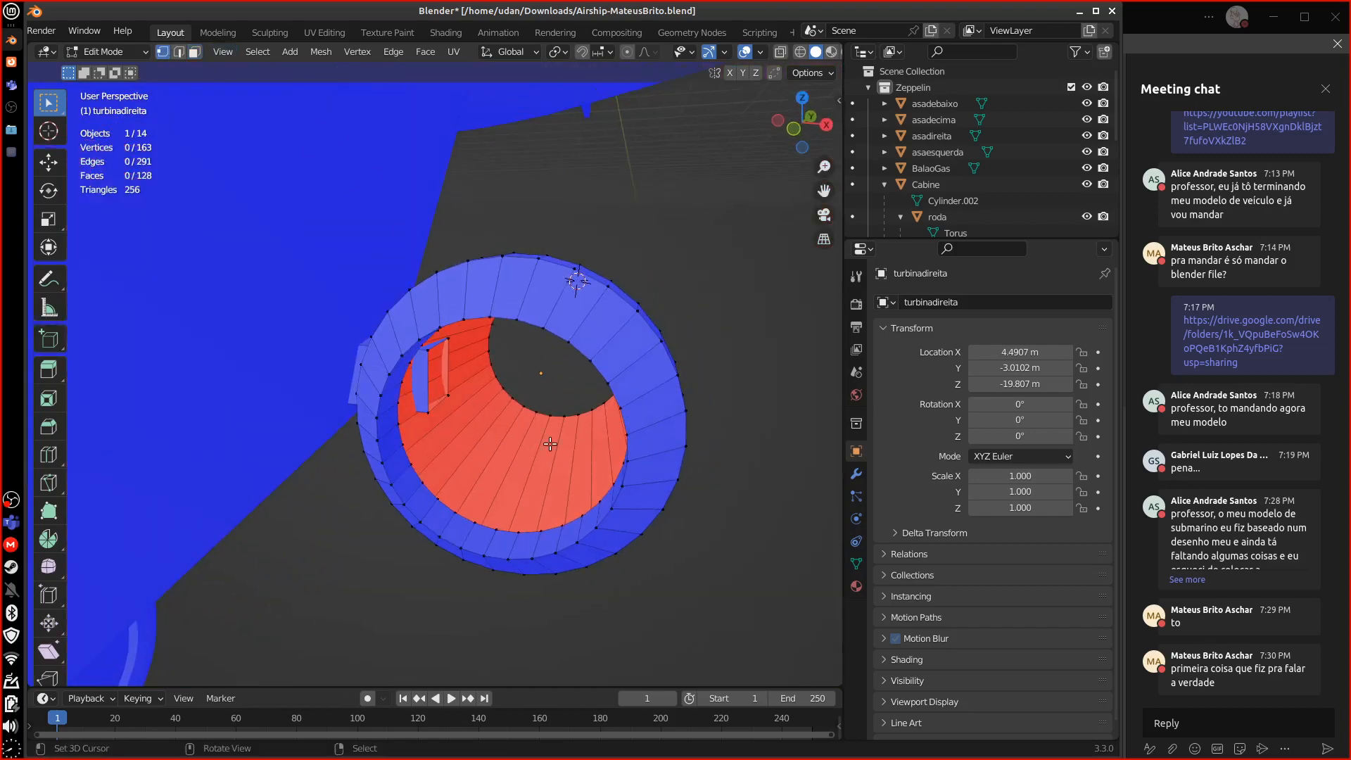
left_click(542, 532, "alt")
key("e")
key("Escape")
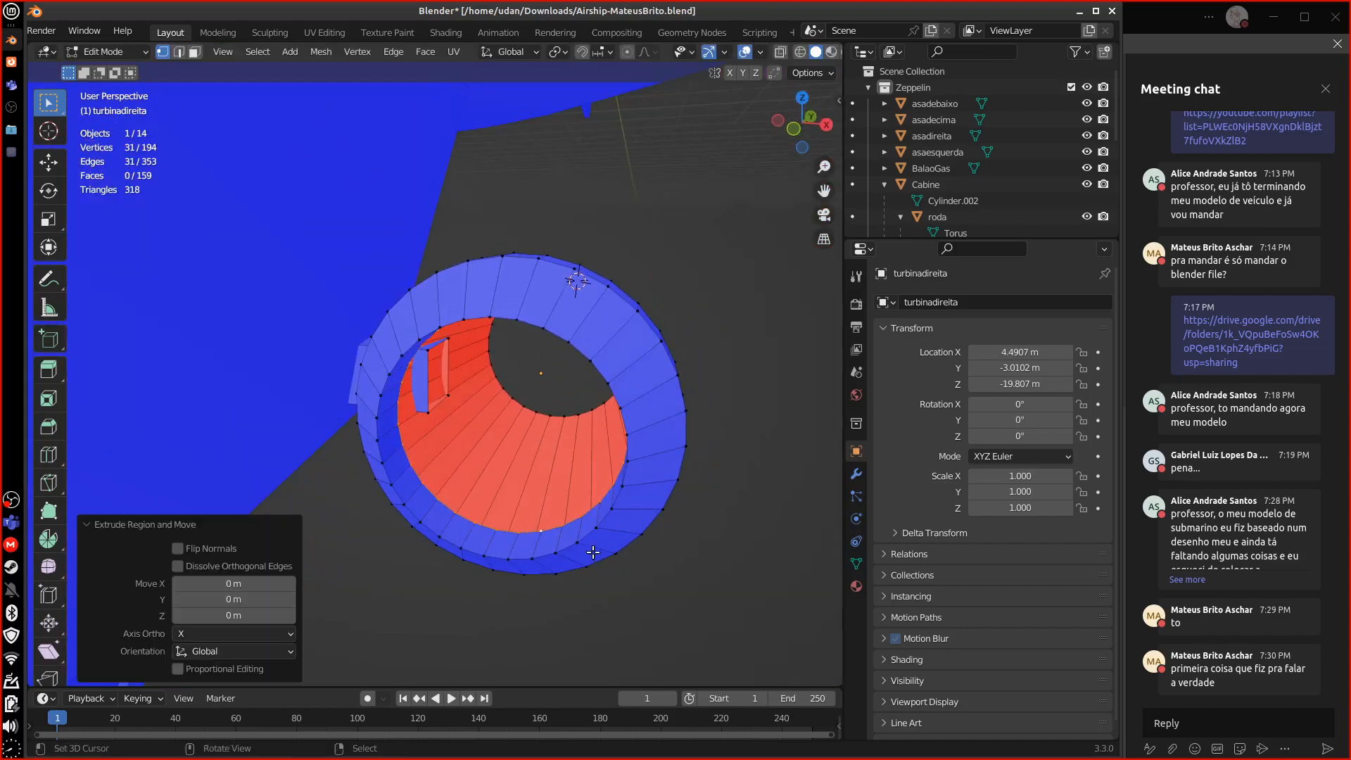
key("m")
left_click(591, 554)
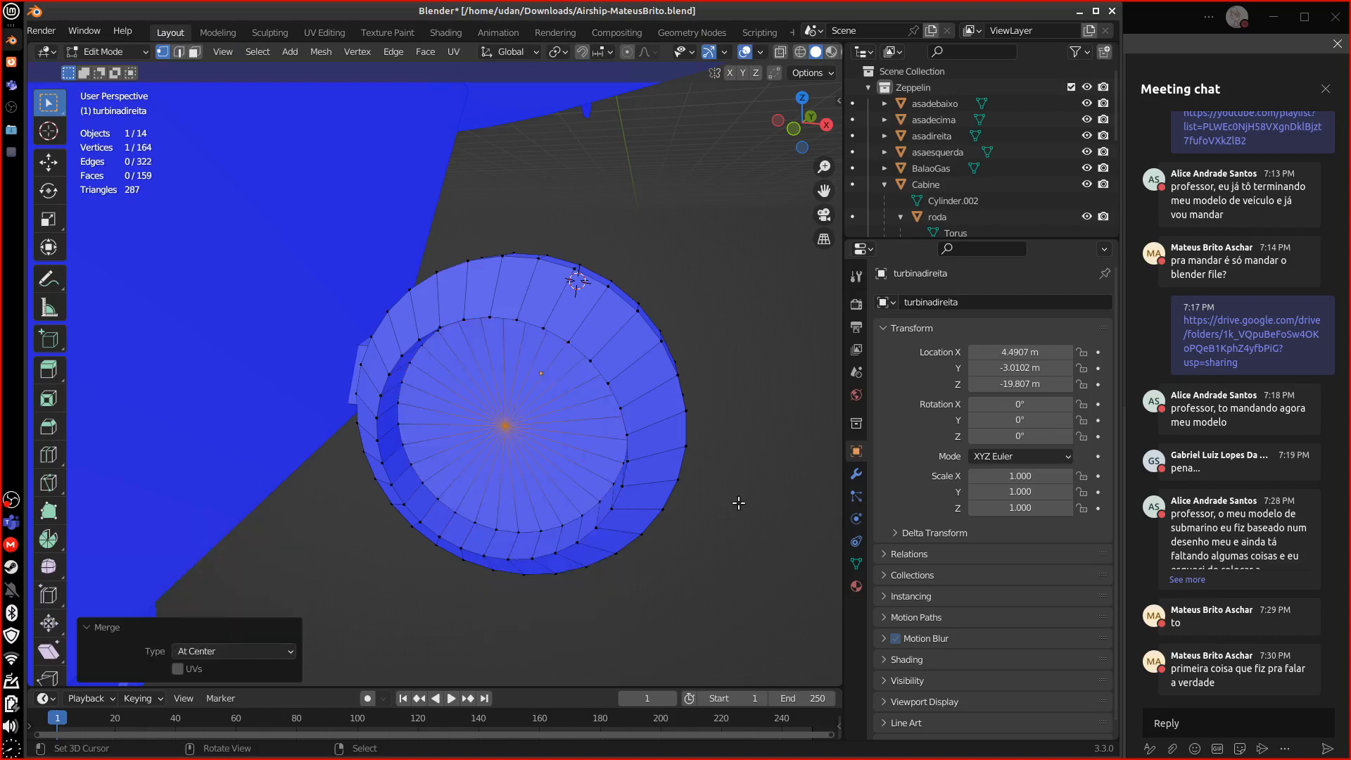
- Close the turbine's rear opening by extruding its edge loop in place and merging at center, and leave Edit Mode
middle_click_drag(738, 502, 528, 501)
left_click(476, 528, "alt")
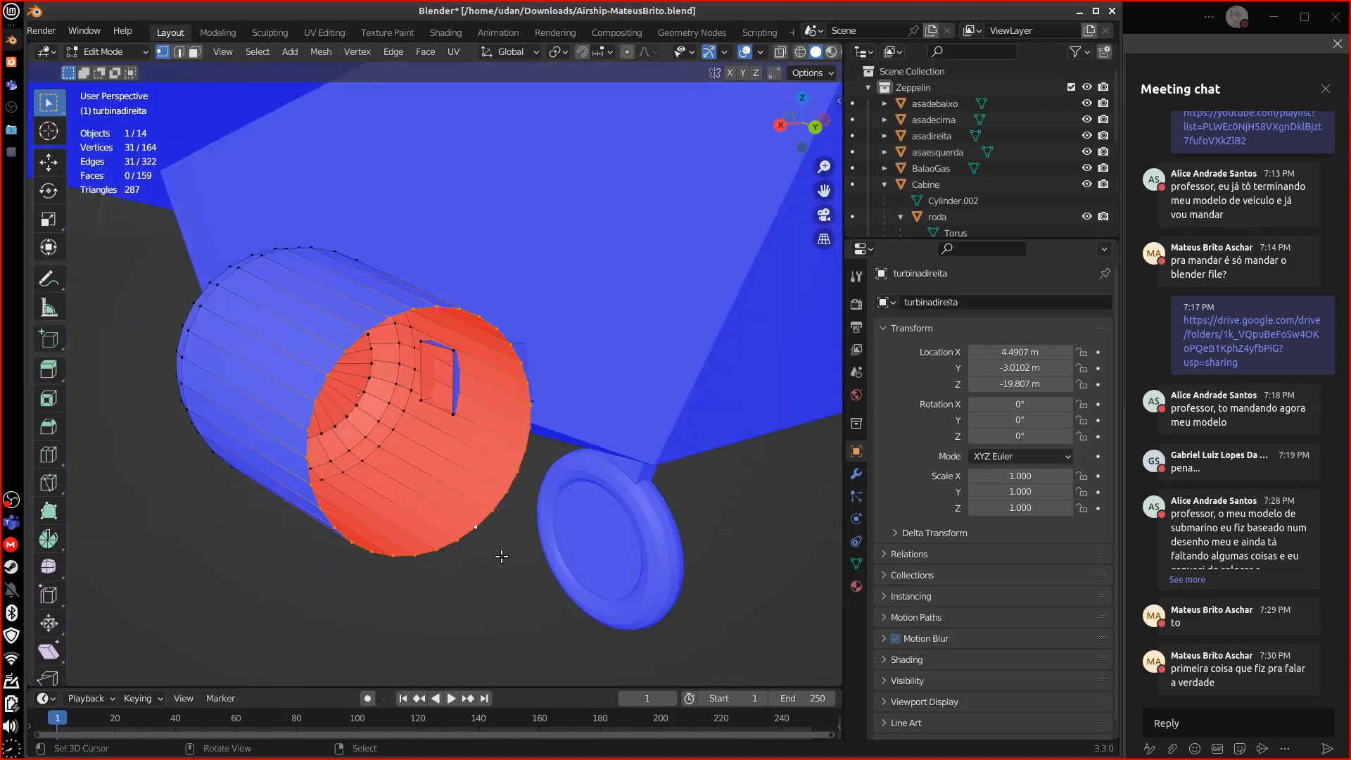
key("e")
key("Escape")
key("m")
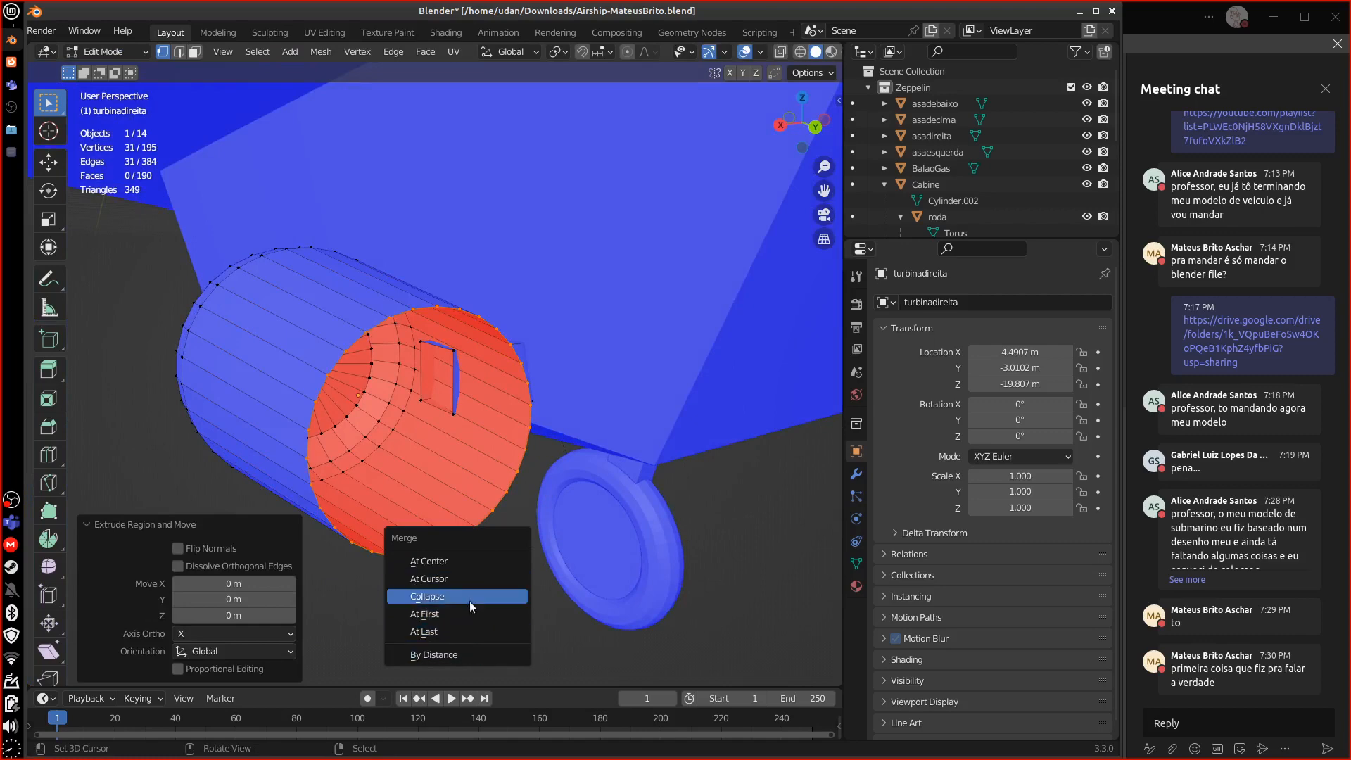
left_click(466, 563)
middle_click_drag(466, 563, 648, 515)
scroll(649, 516, "down", 5)
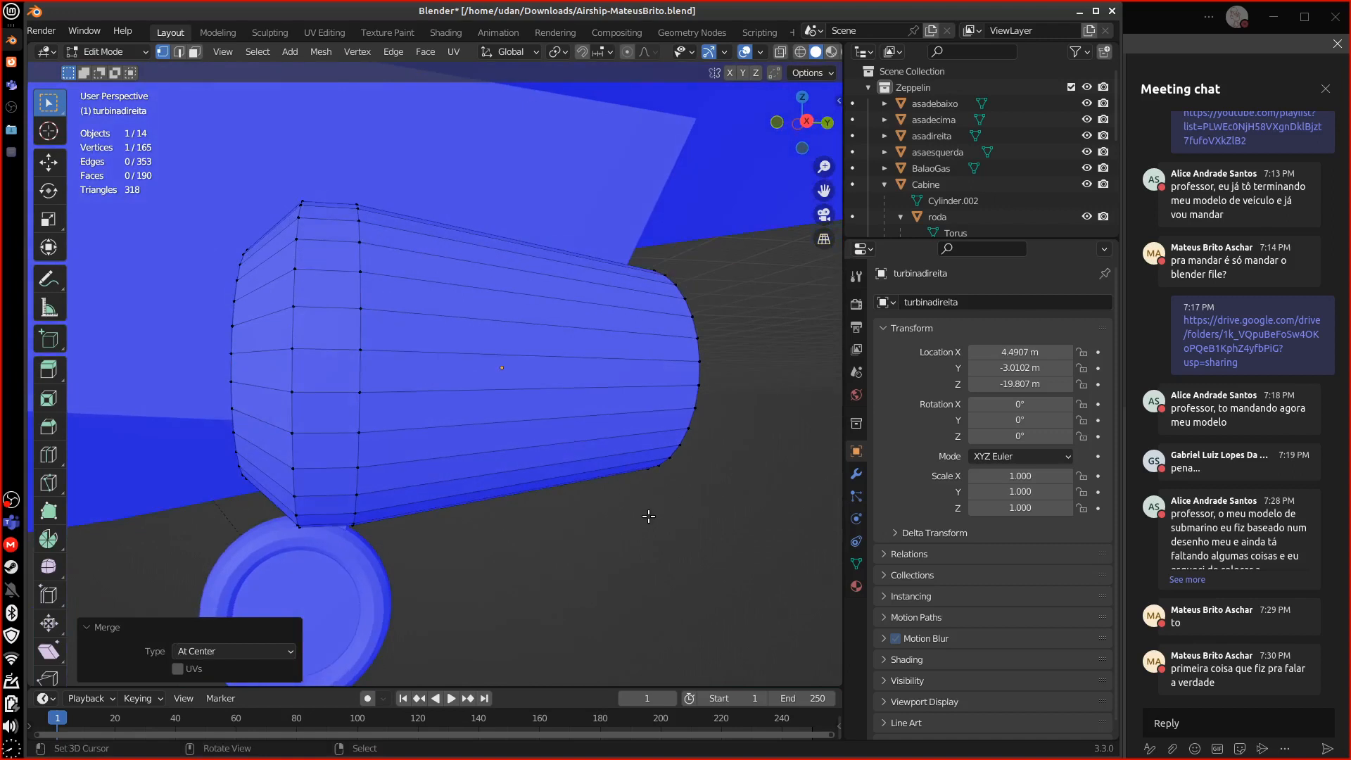
key("Tab")
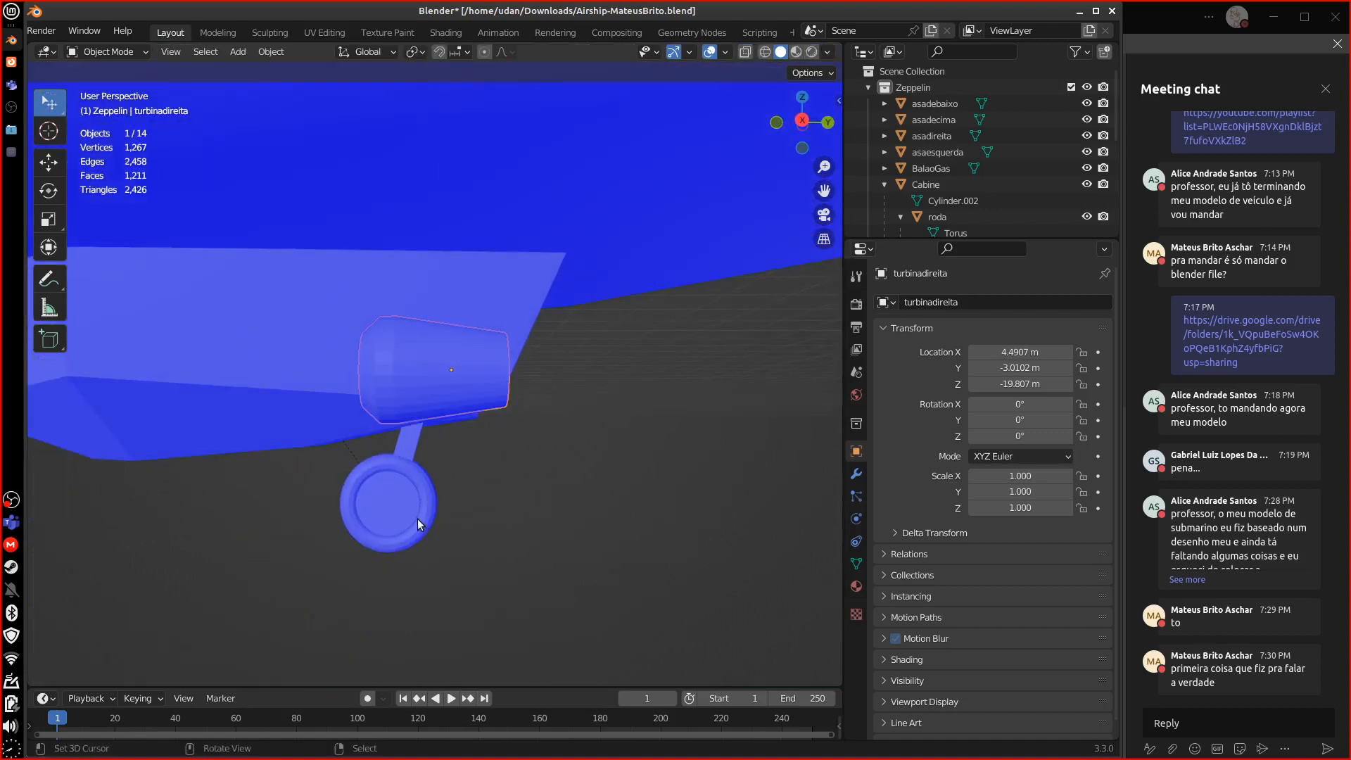
- Inspect the mesh of the roda wheel in Edit Mode
left_click(417, 520)
key("Tab")
middle_click_drag(424, 535, 510, 525)
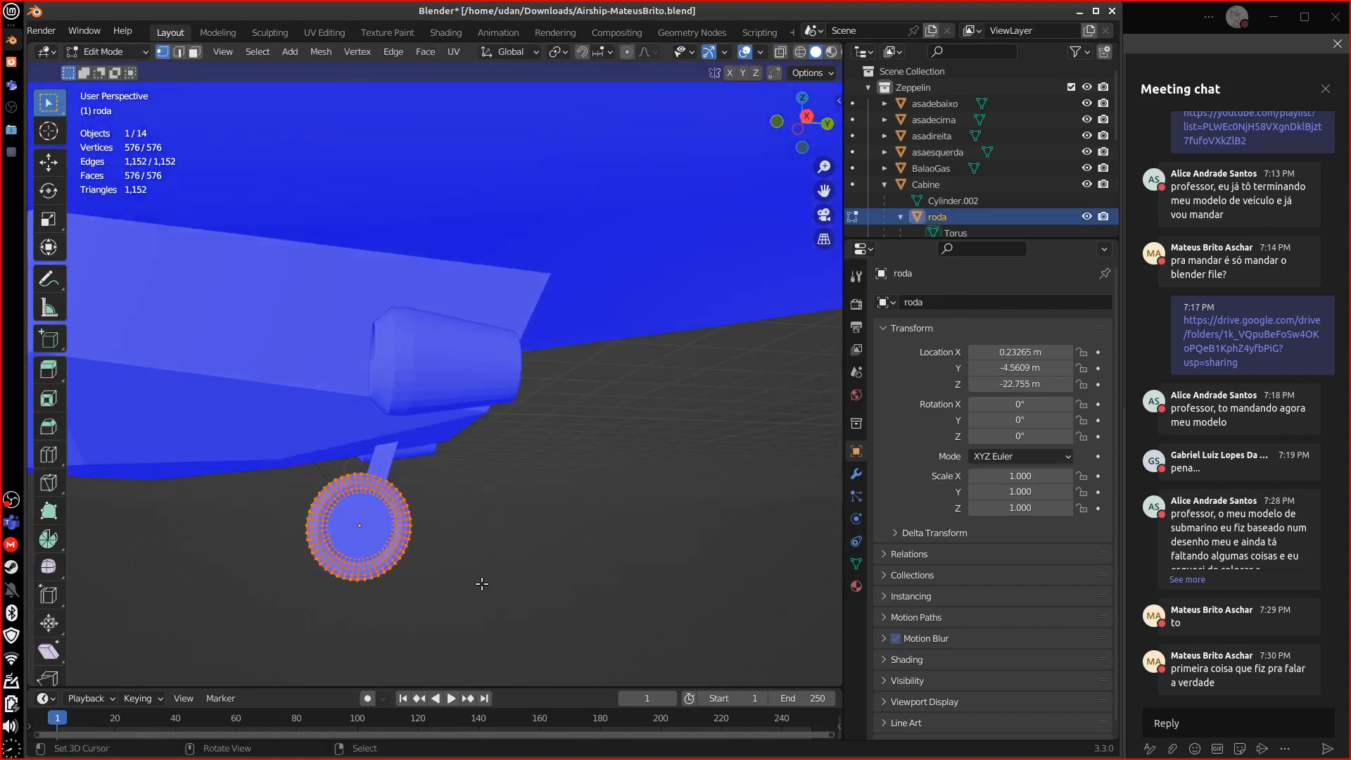
scroll(439, 603, "up", 3)
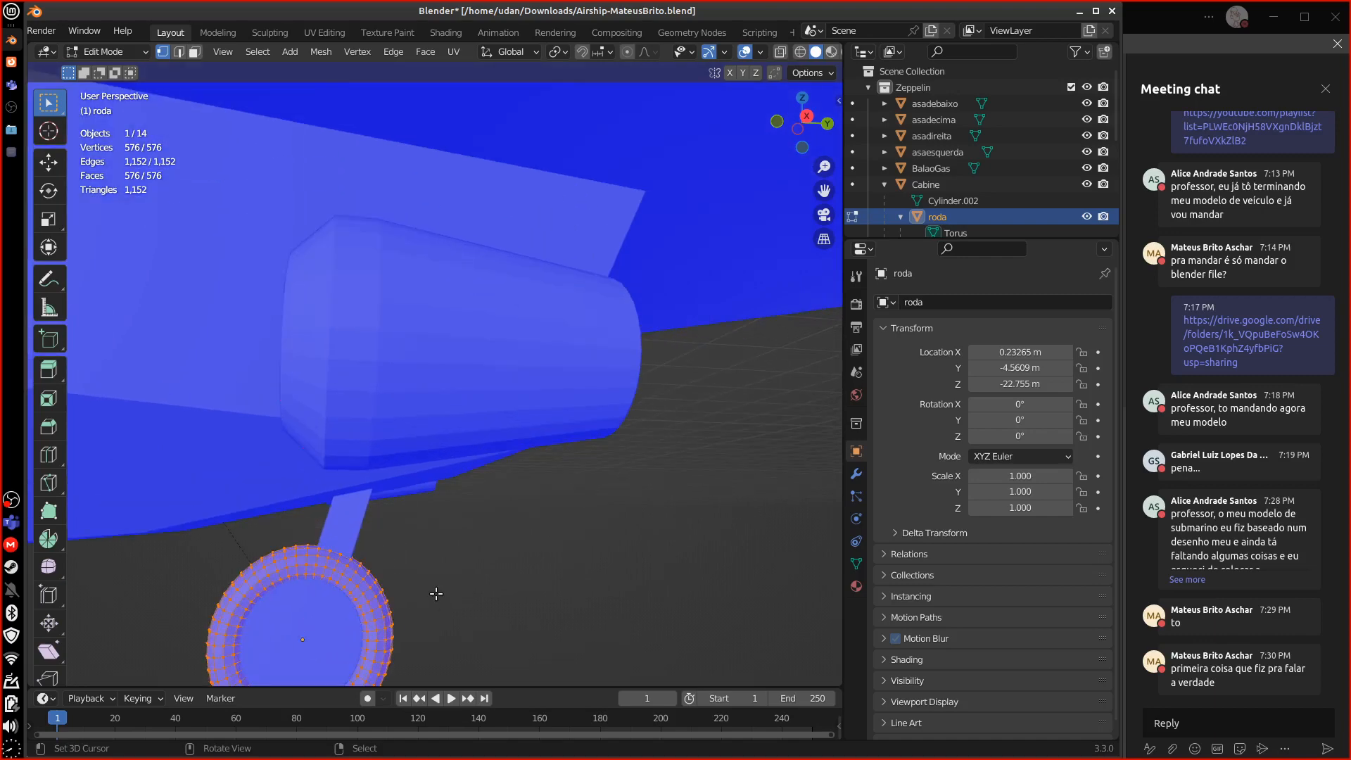
scroll(436, 593, "down", 2)
key("Tab")
- Isolate the MeioRoda wheel disc in Edit Mode and delete one of its large round faces
left_click(394, 542)
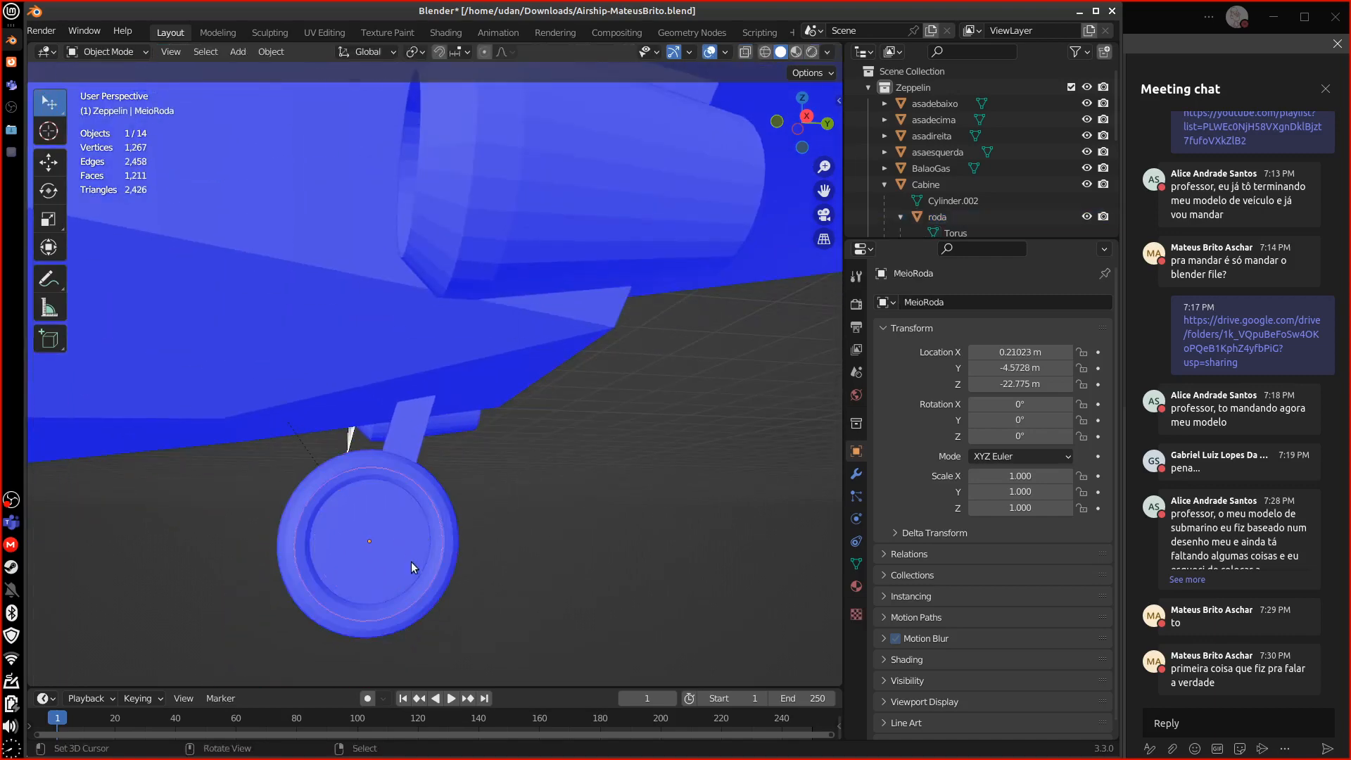
key("g")
right_click(681, 559)
key("Tab")
middle_click_drag(548, 560, 631, 601)
key("KP_Divide")
key("alt+a")
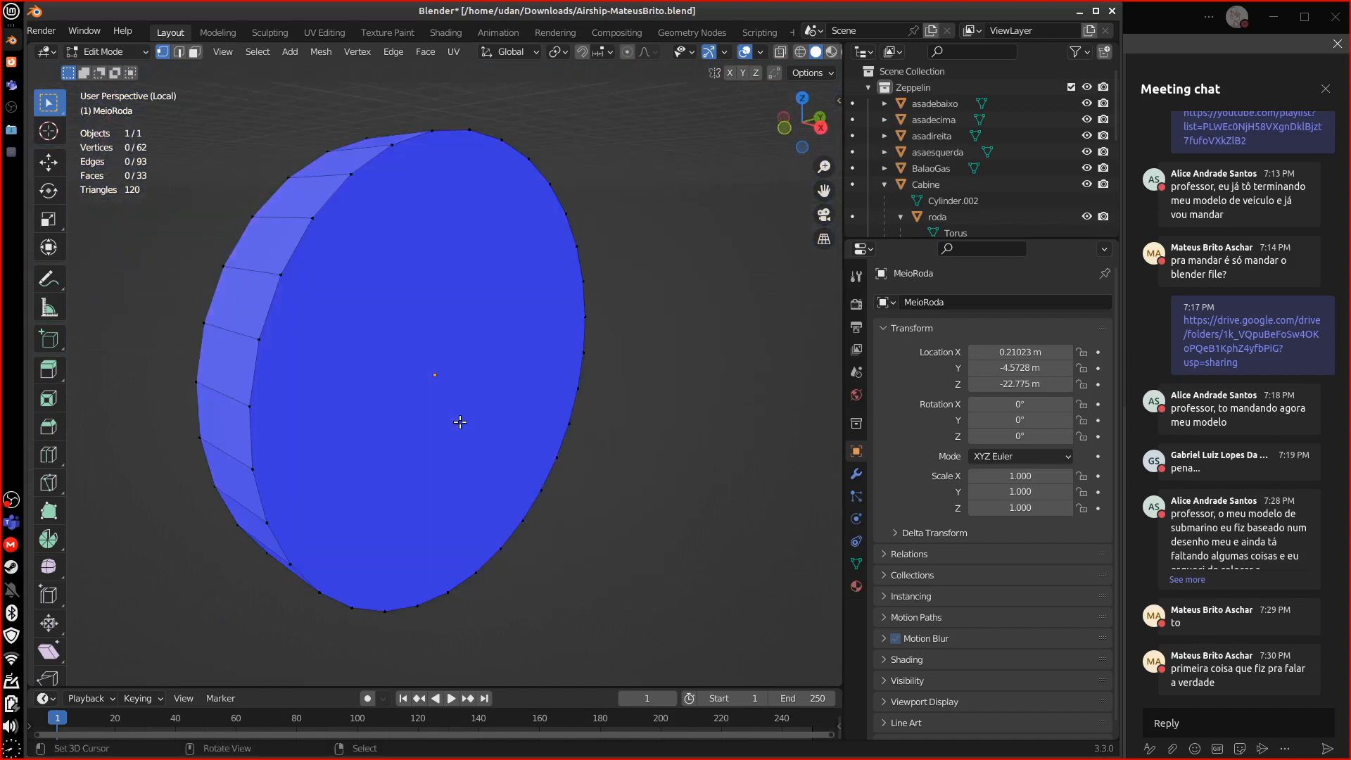
left_click(466, 405)
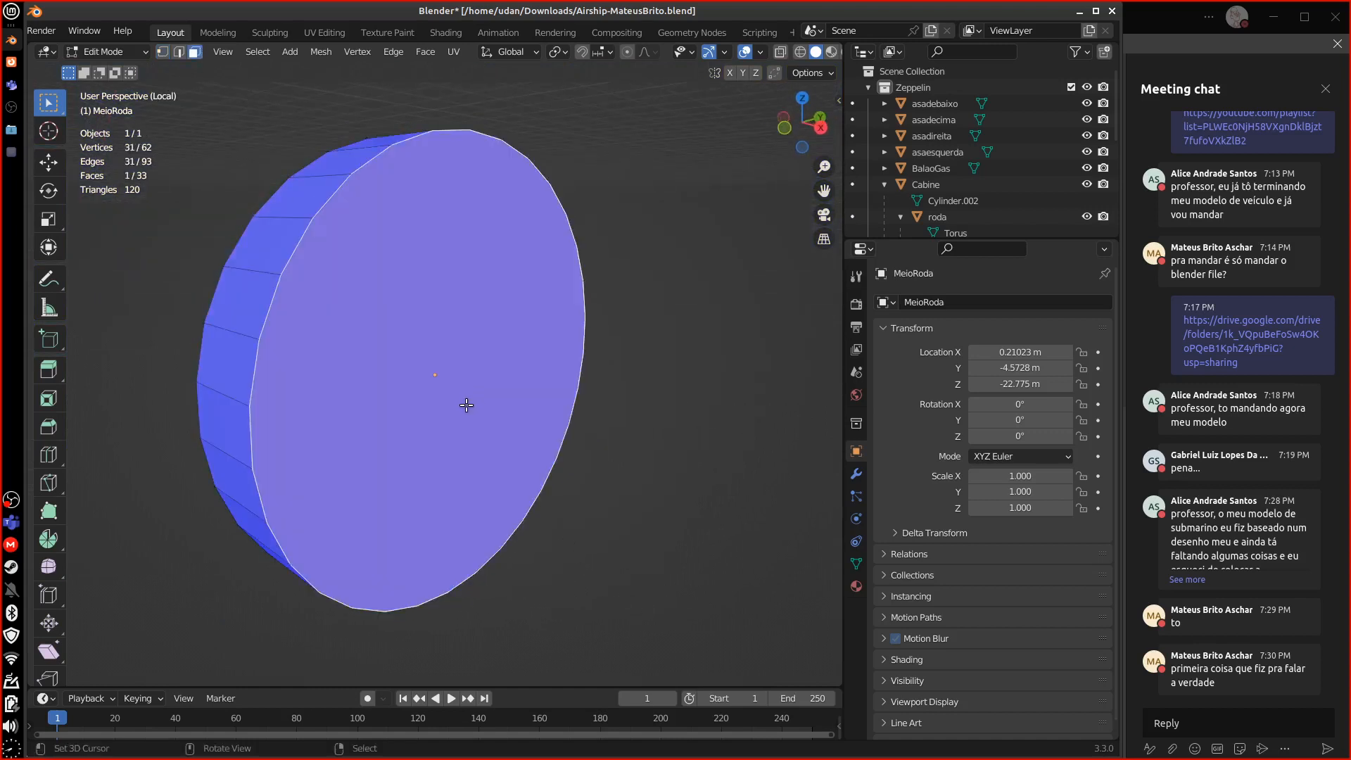
key("x")
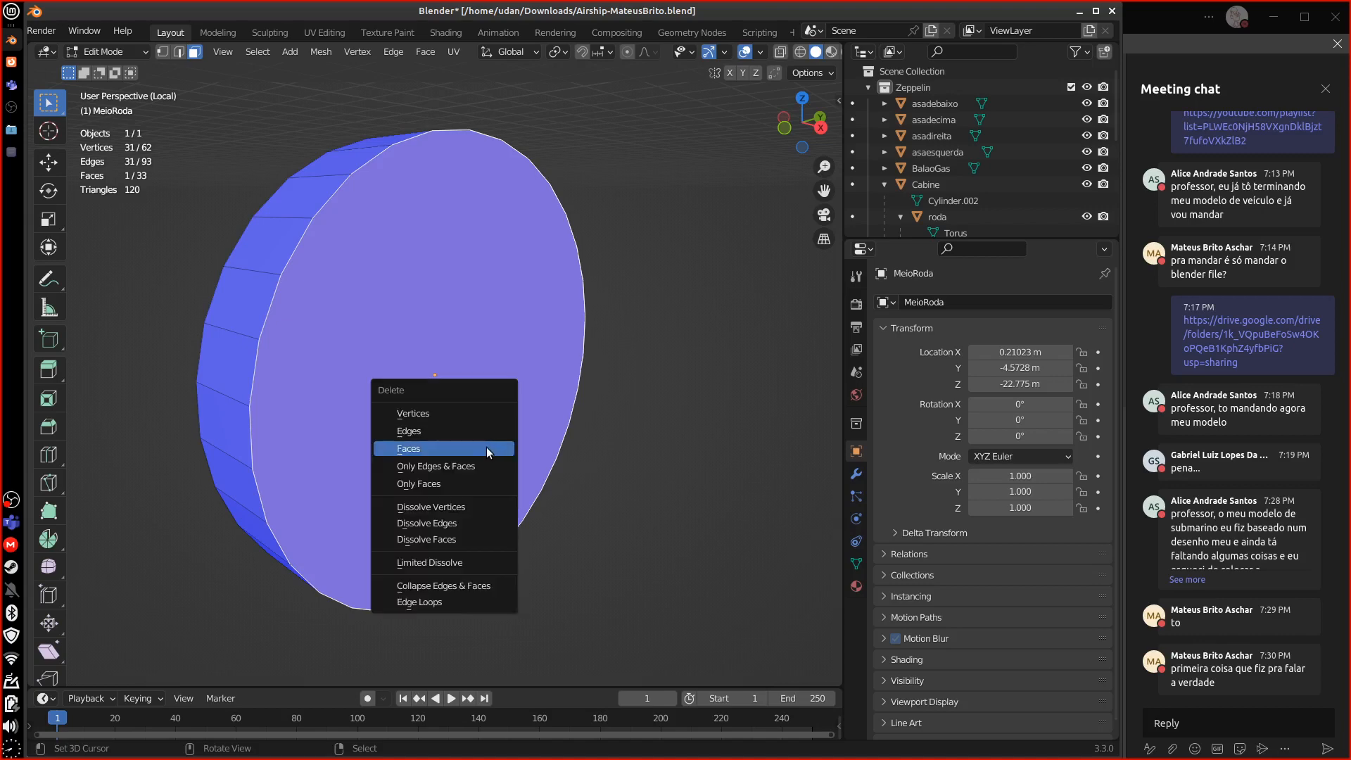
left_click(483, 447)
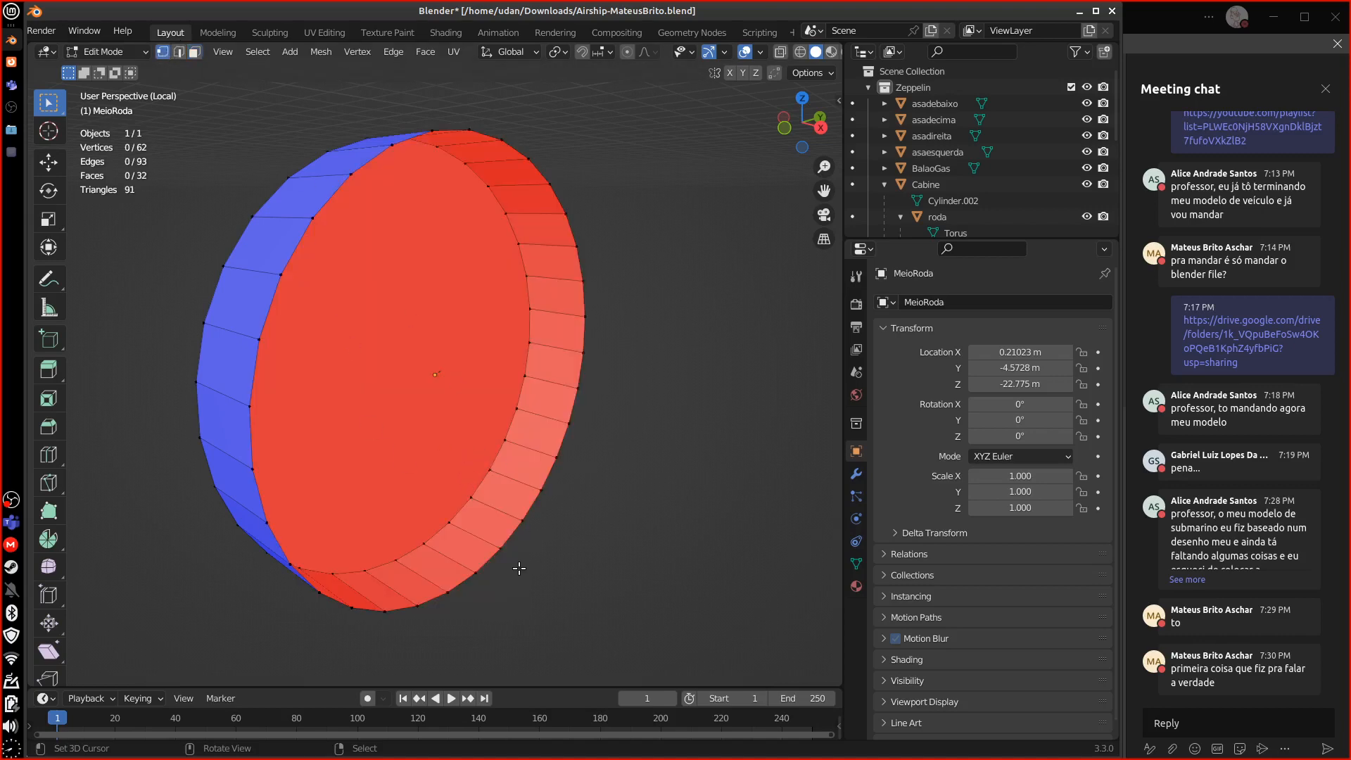
- Close the open side of the MeioRoda disc by extruding its rim edge loop in place and merging the new vertices at center
left_click(570, 210, "alt")
key("e")
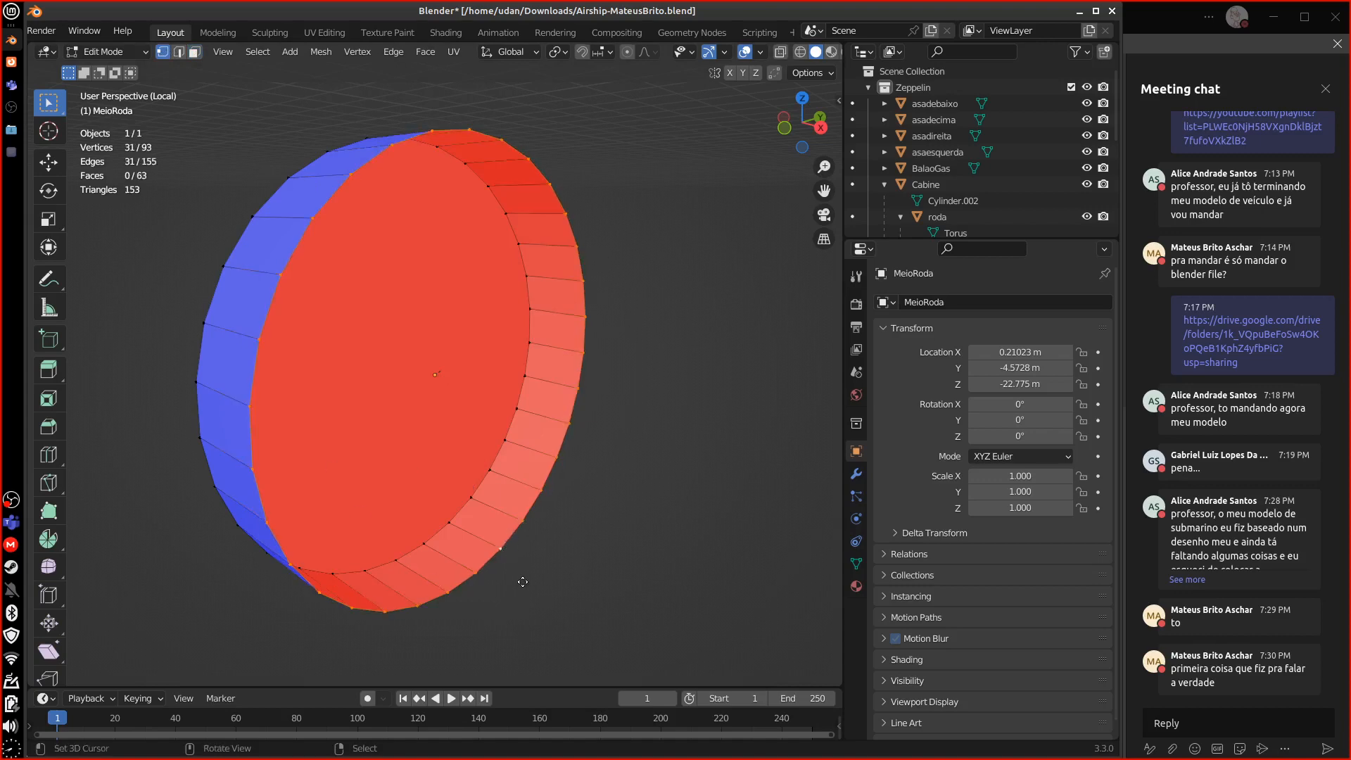
key("Escape")
key("m")
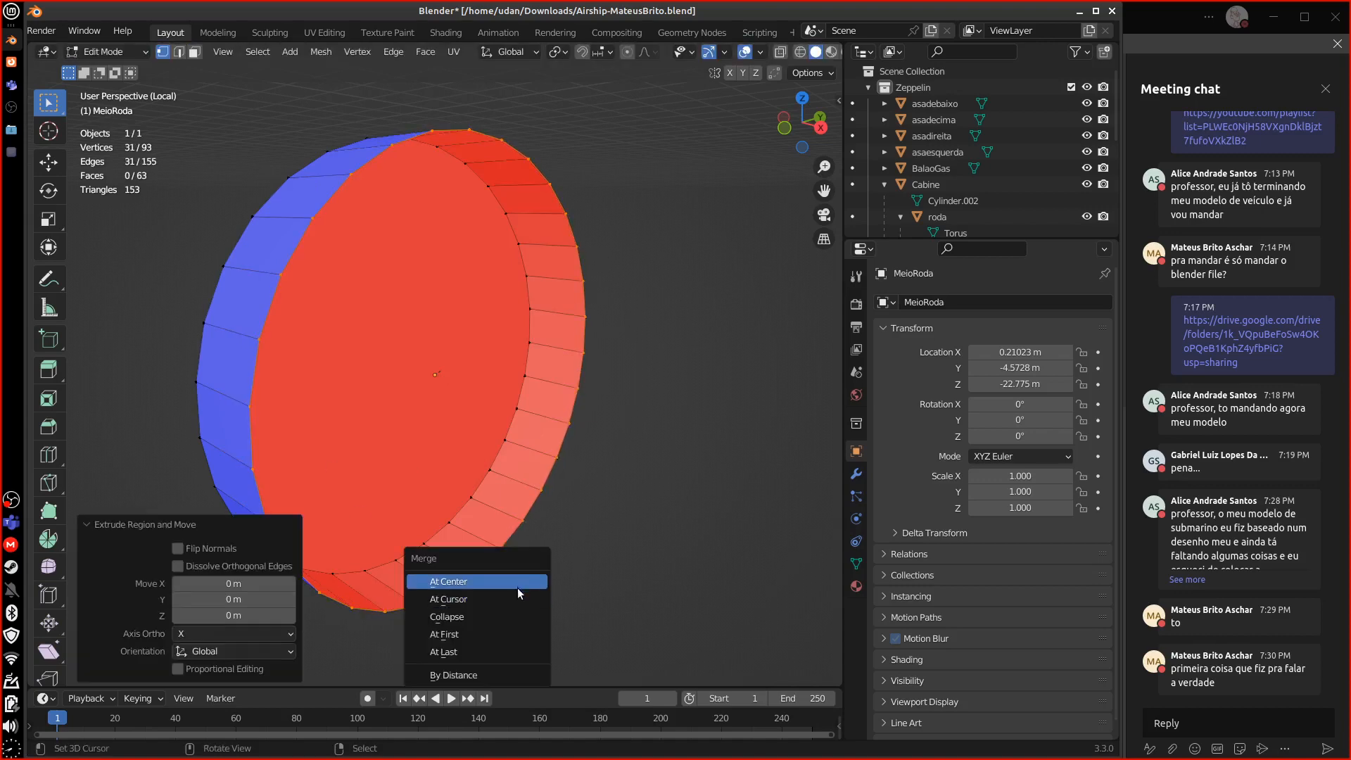
left_click(519, 589)
middle_click_drag(511, 603, 543, 530)
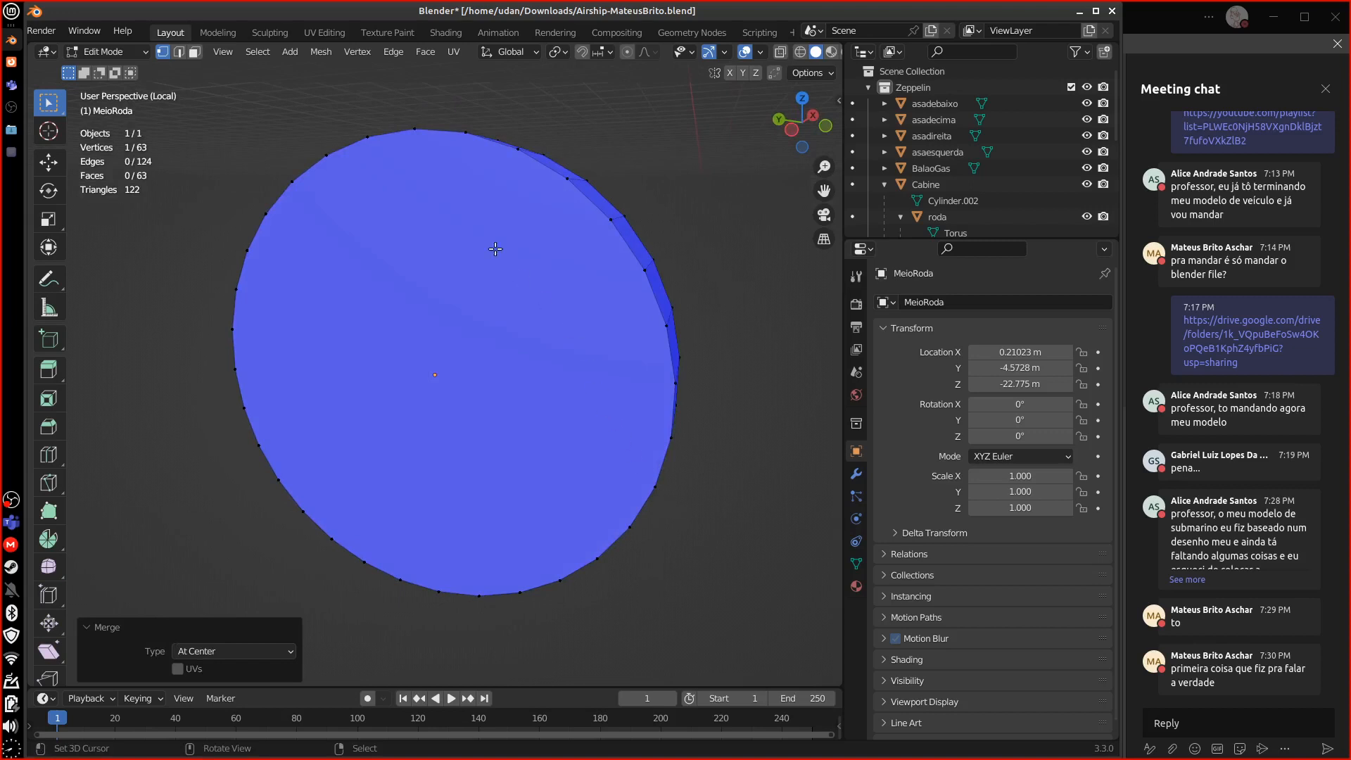
- Delete the single large round face on the opposite side of the MeioRoda disc
right_click(648, 282, "alt")
key("x")
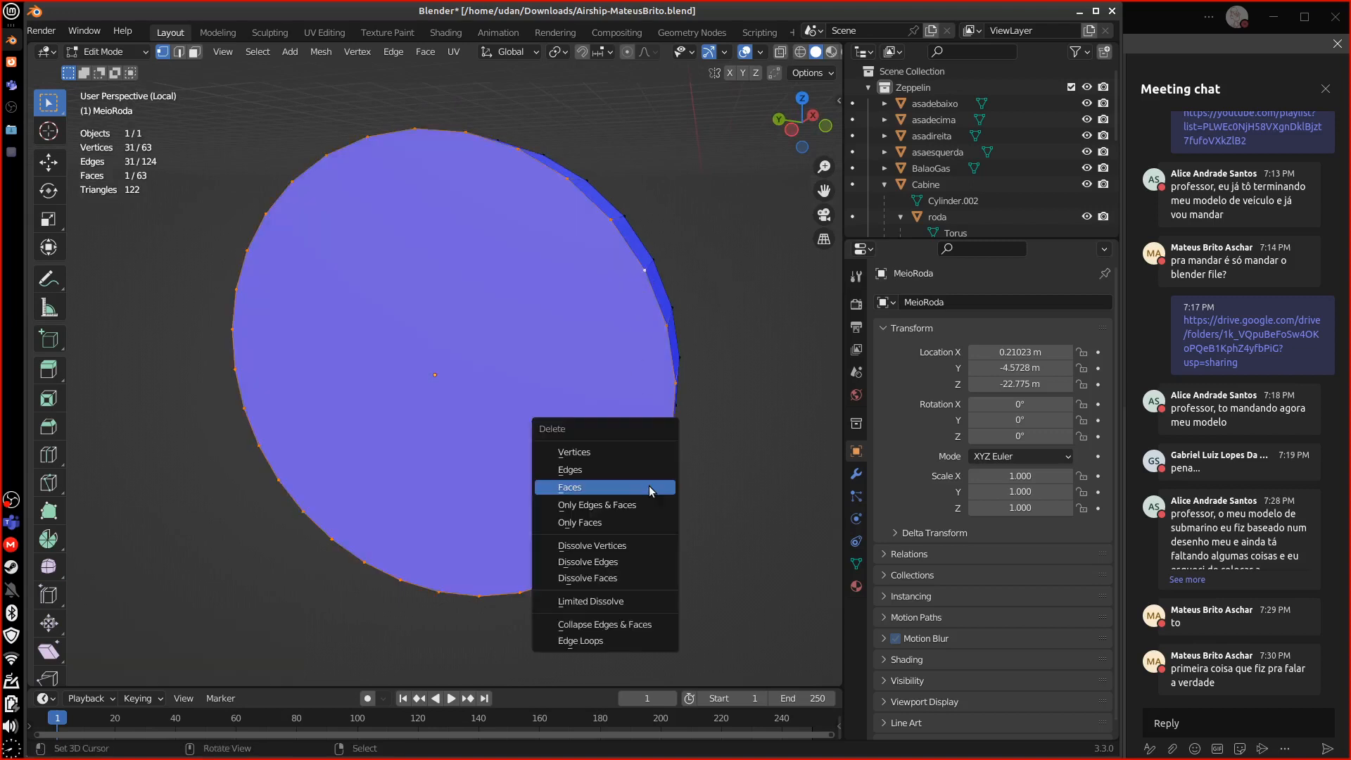
left_click(649, 484)
- Close the disc's second opening by extruding its edge loop in place and merging at center, and leave local view and Edit Mode
right_click(661, 470, "alt")
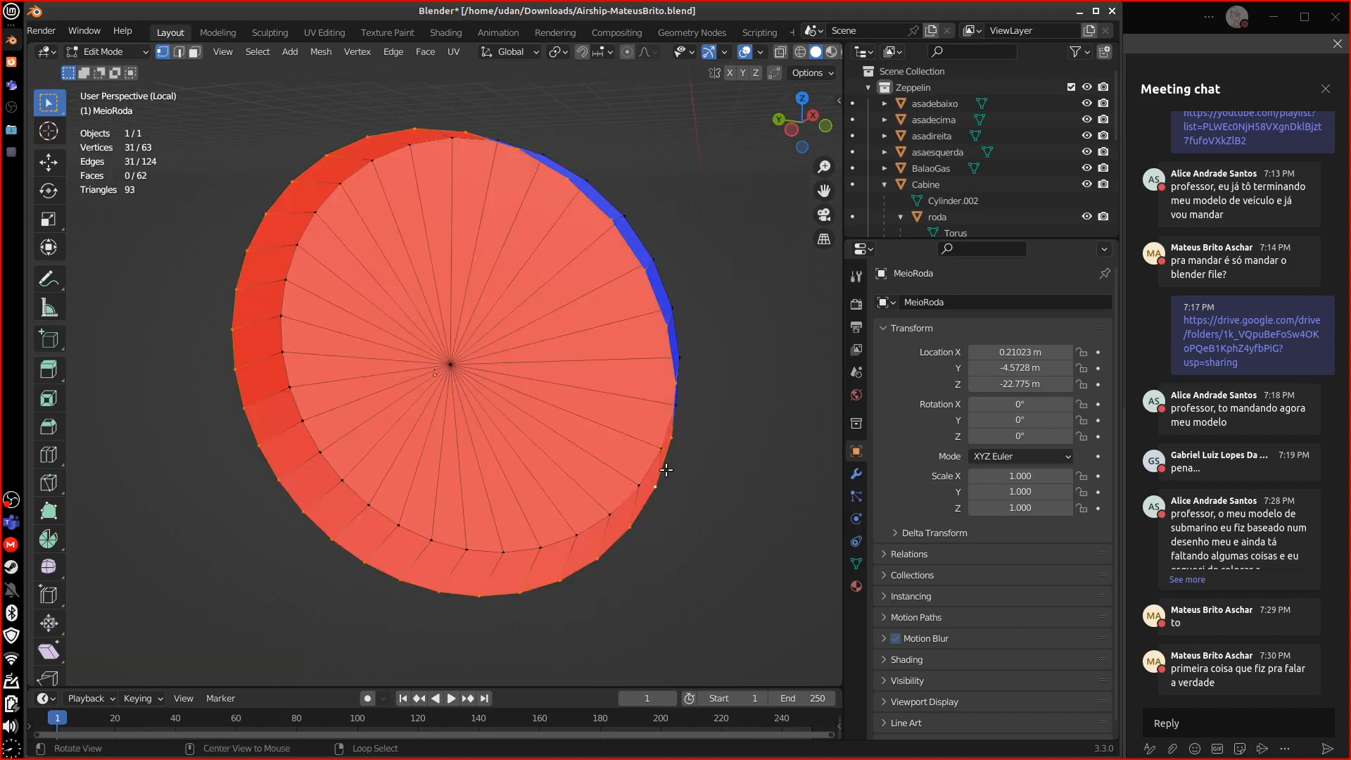
key("e")
key("Escape")
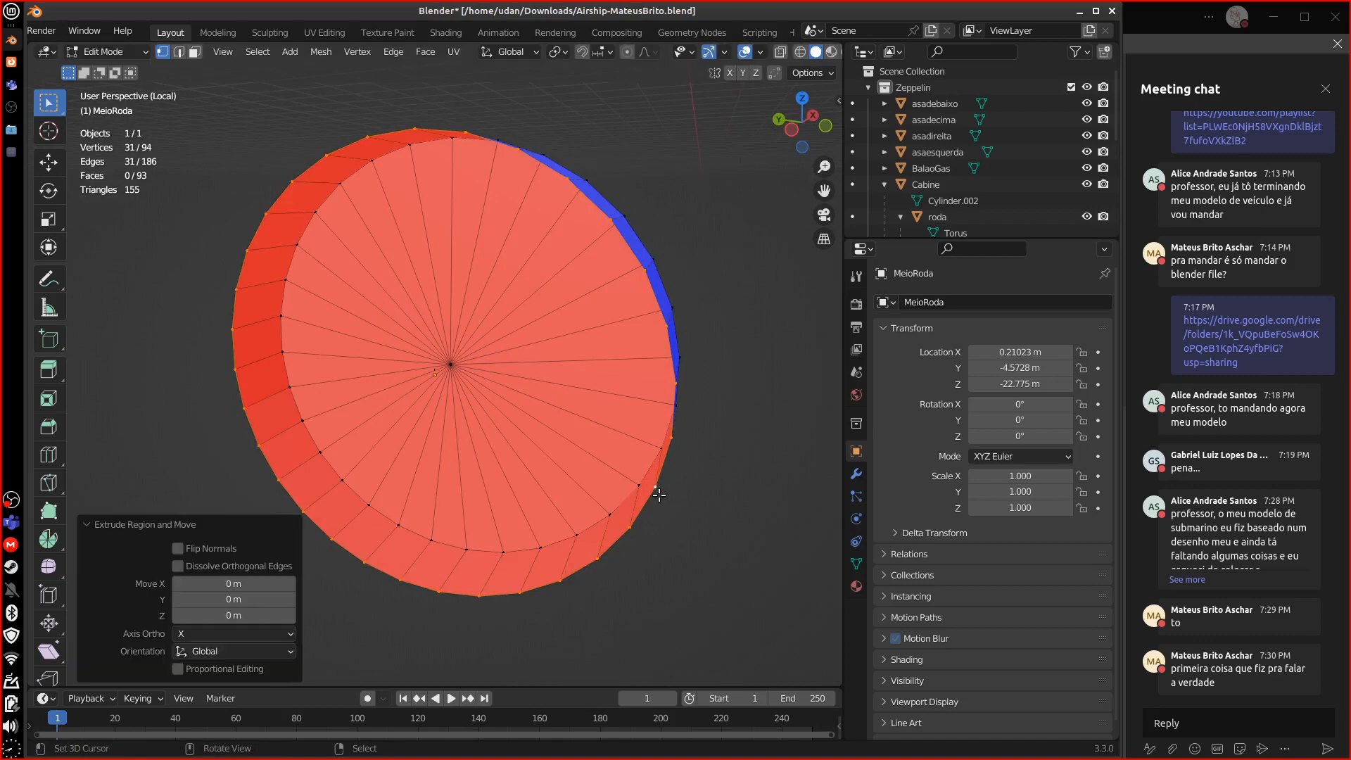
key("m")
left_click(655, 496)
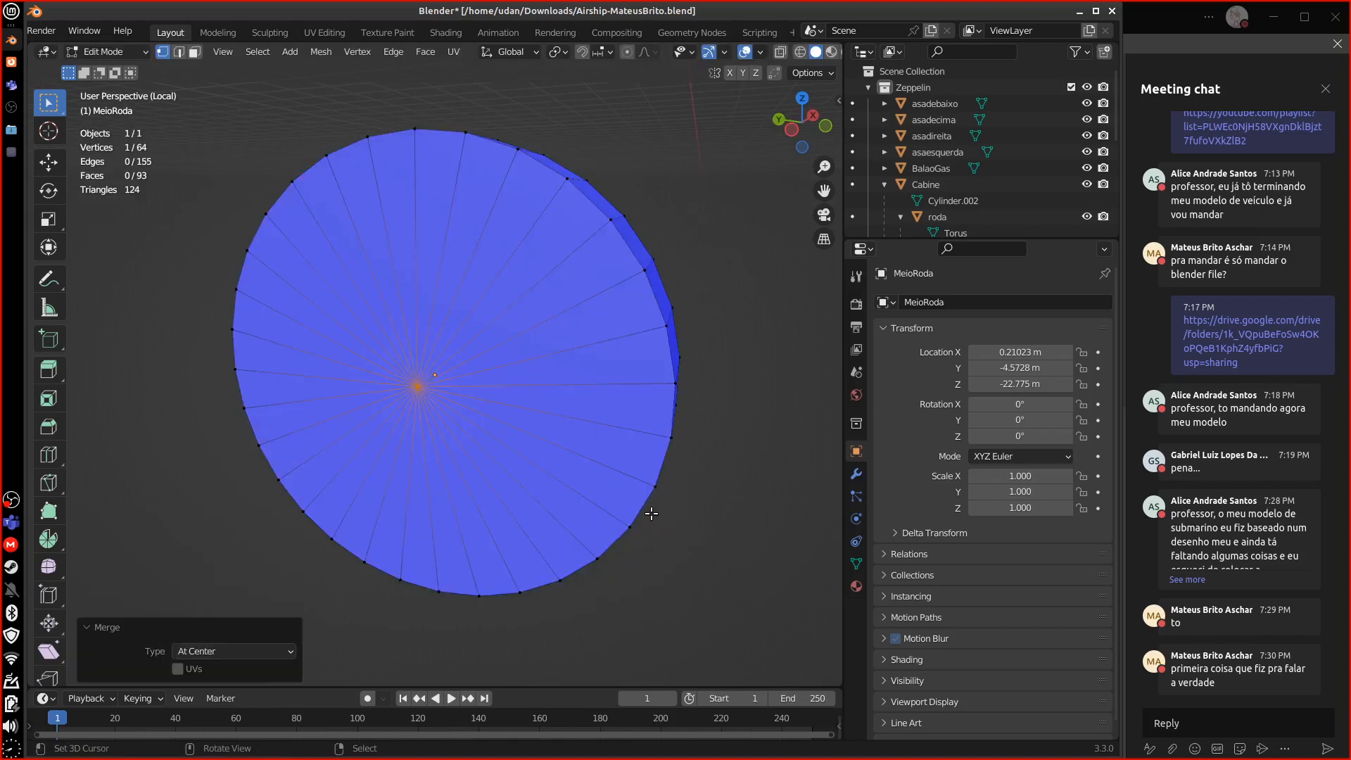
key("KP_Divide")
middle_click_drag(619, 541, 538, 576)
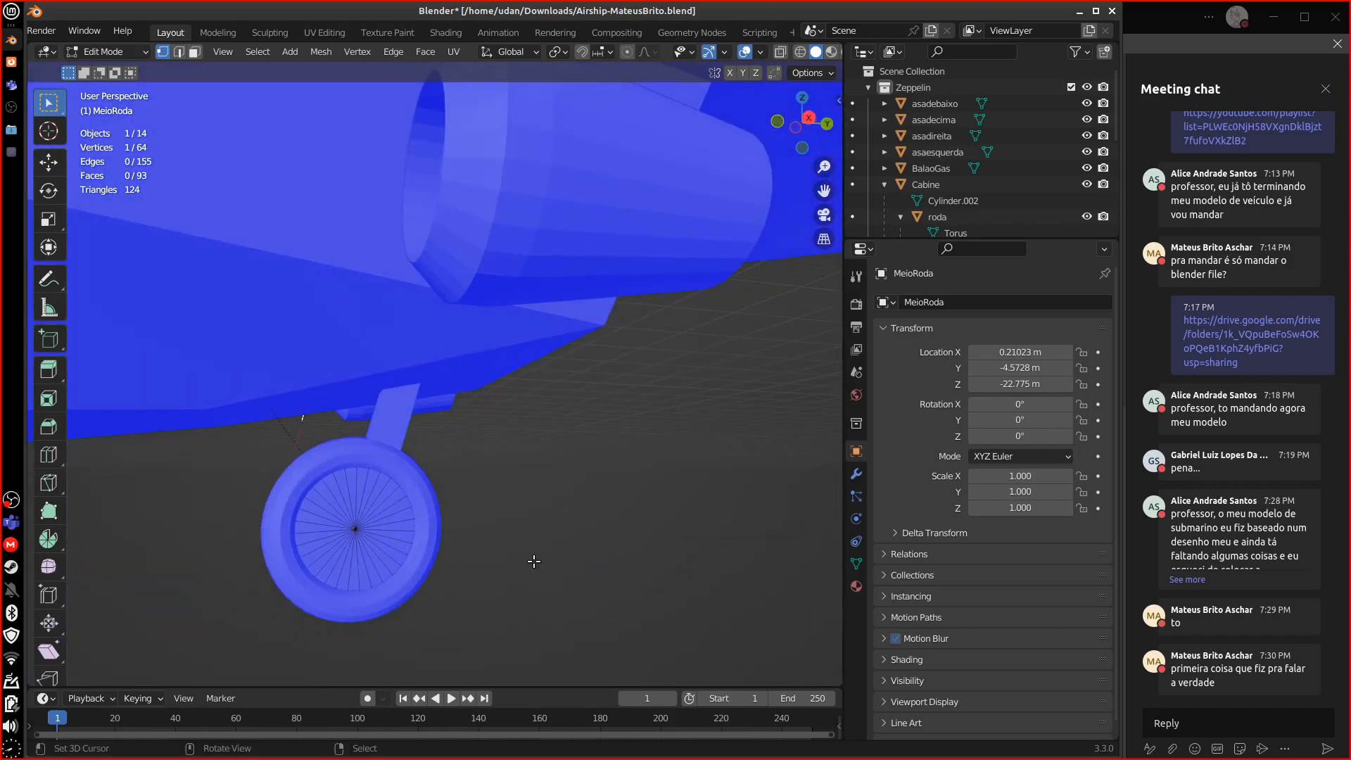
scroll(533, 561, "down", 5)
middle_click_drag(556, 441, 622, 454)
key("Tab")
left_click(478, 426)
key("g")
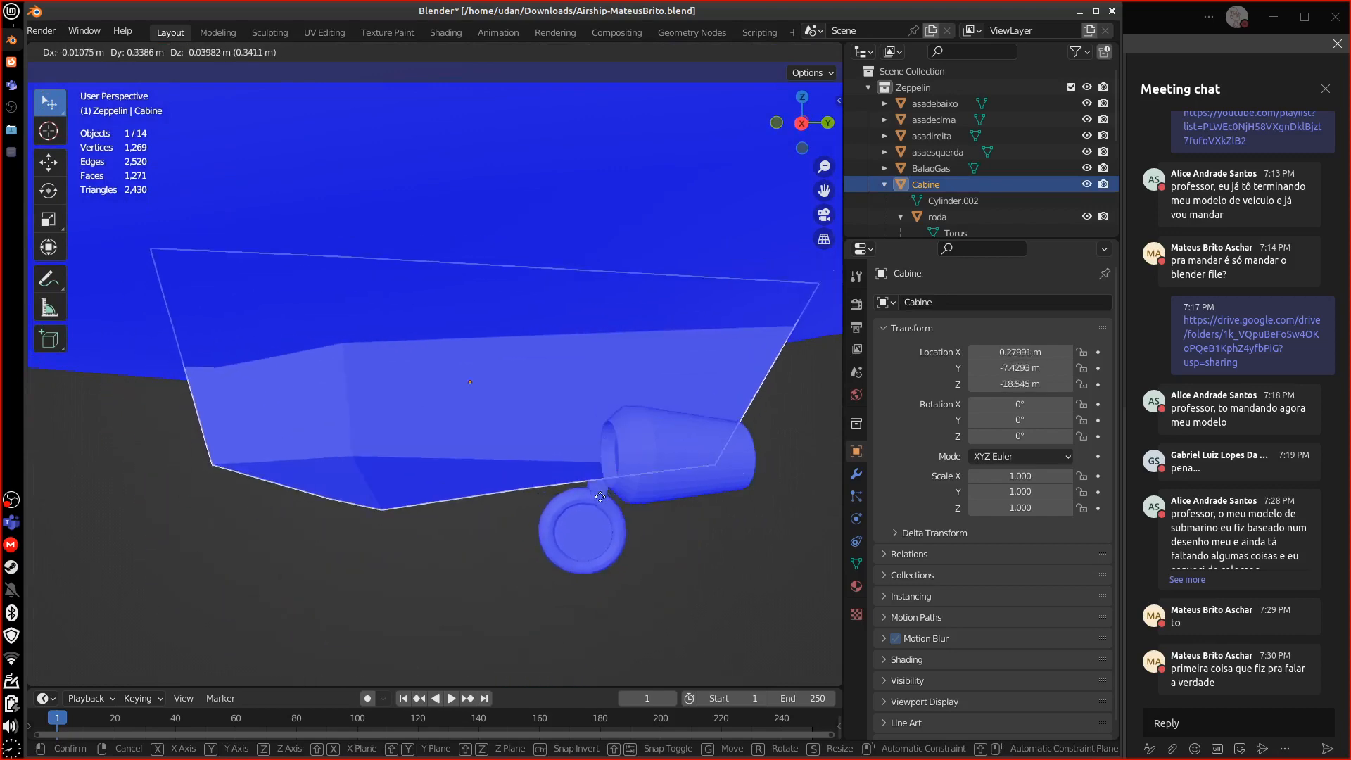
right_click(591, 531)
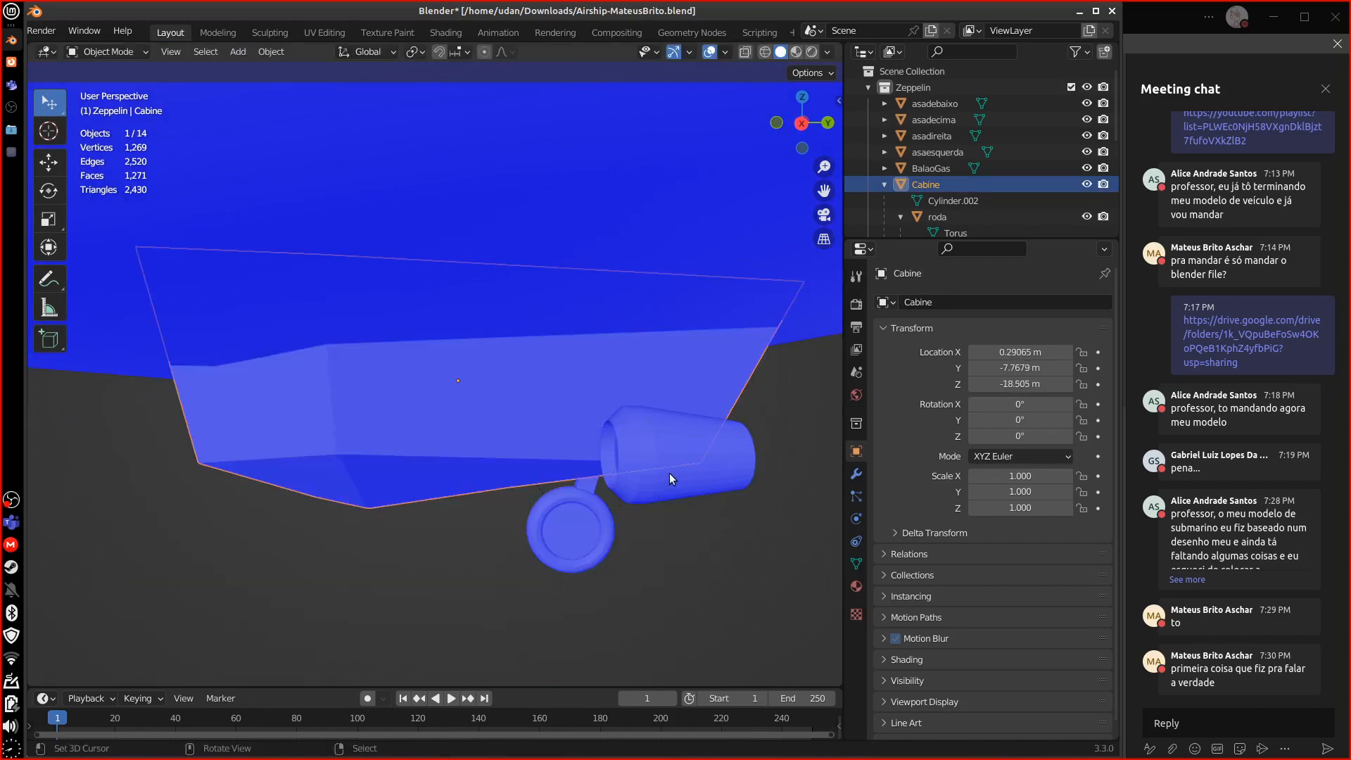
middle_click_drag(601, 479, 563, 495)
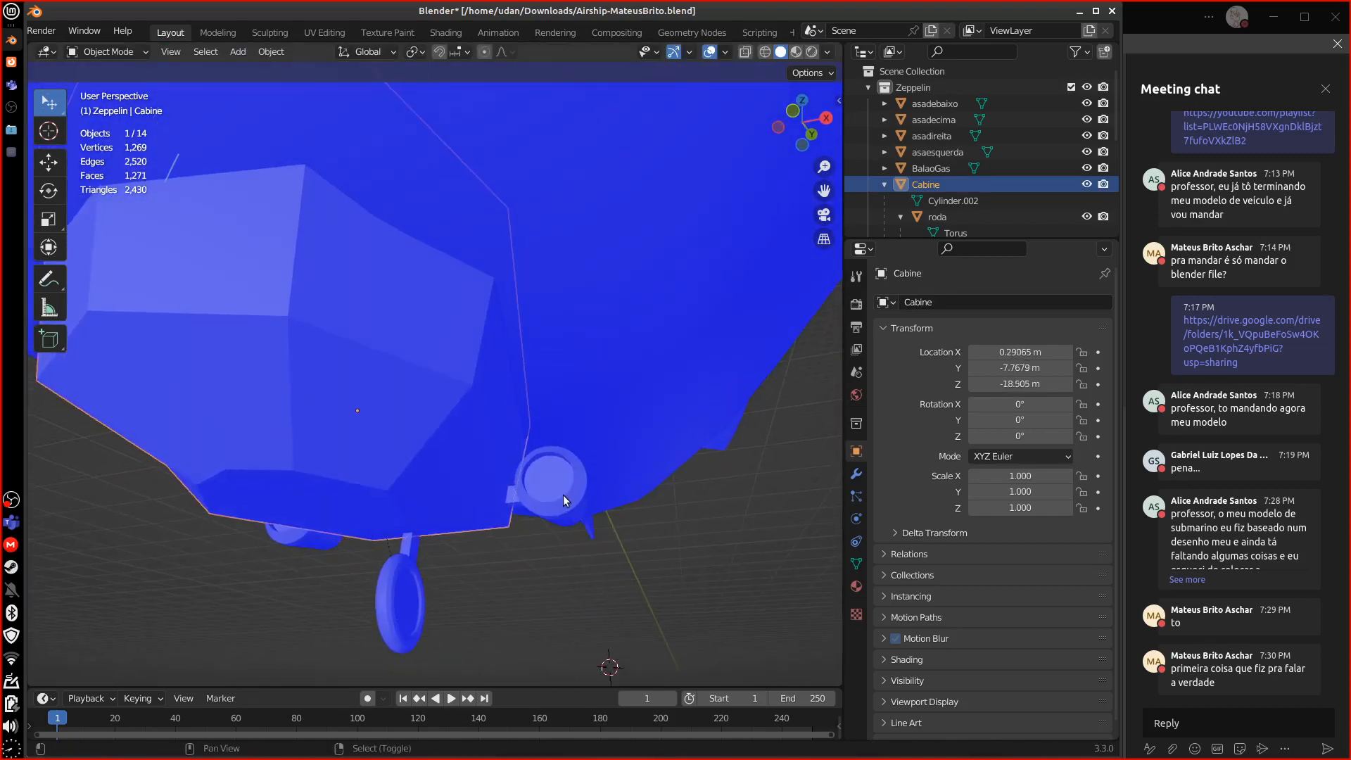
left_click(563, 495, "shift")
left_click(399, 613, "shift")
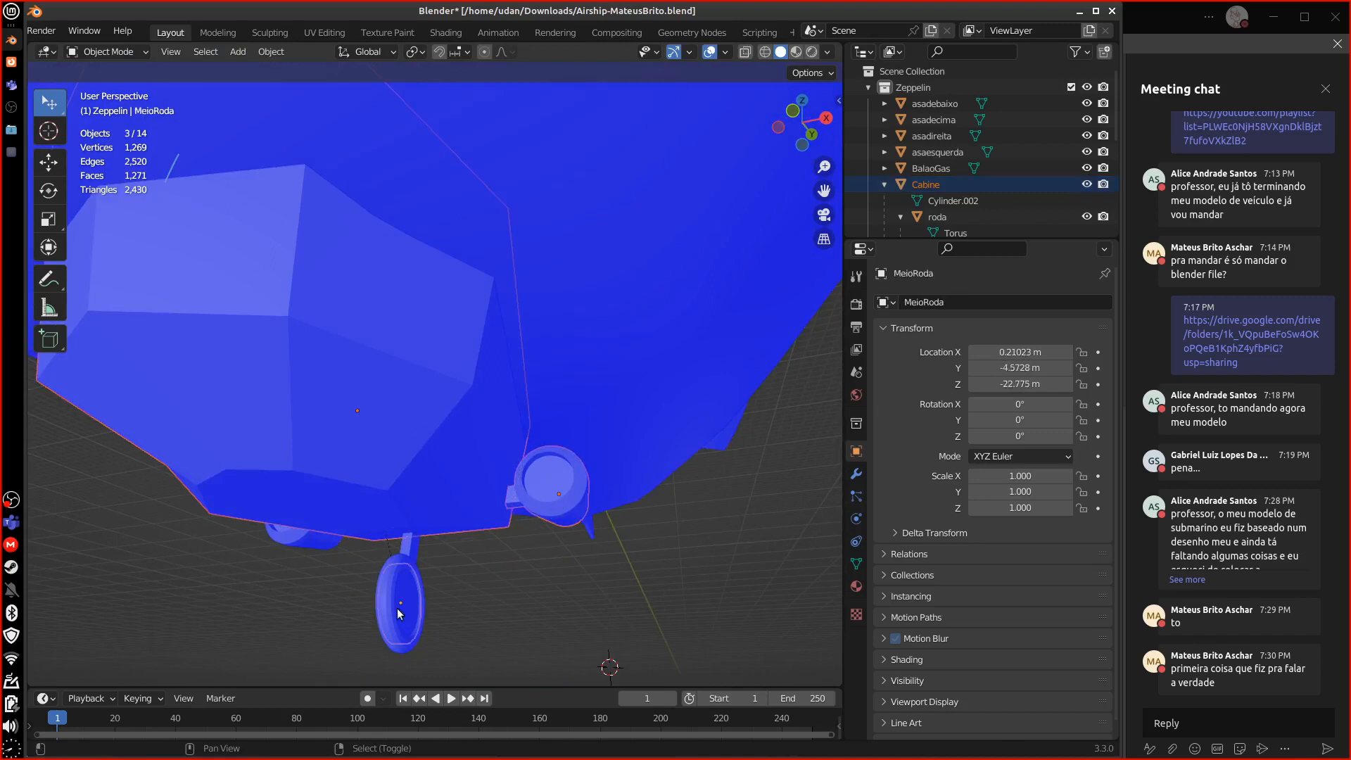
left_click(416, 554)
middle_click_drag(487, 605, 568, 640)
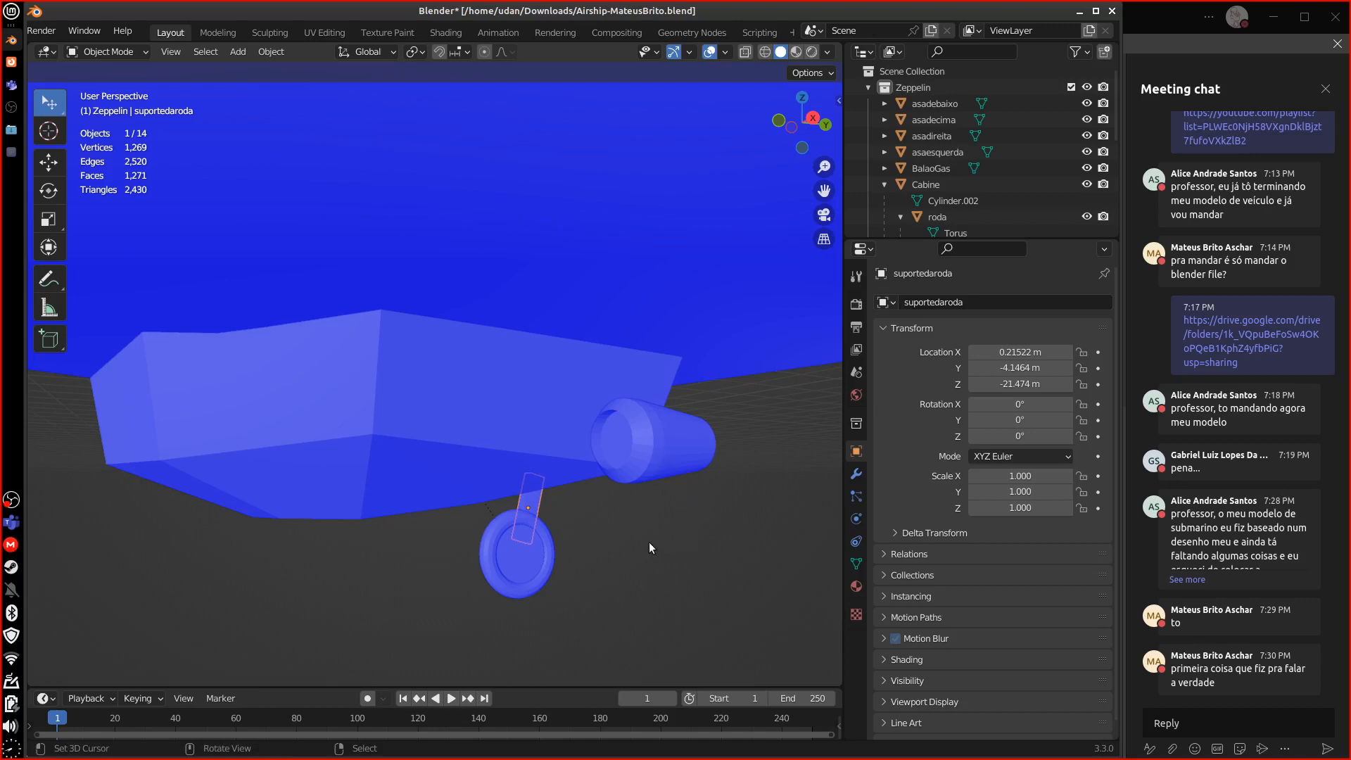
- Open Cabine in Edit Mode with face selection and select its large upper face hidden inside the balloon
left_click(506, 415)
key("Tab")
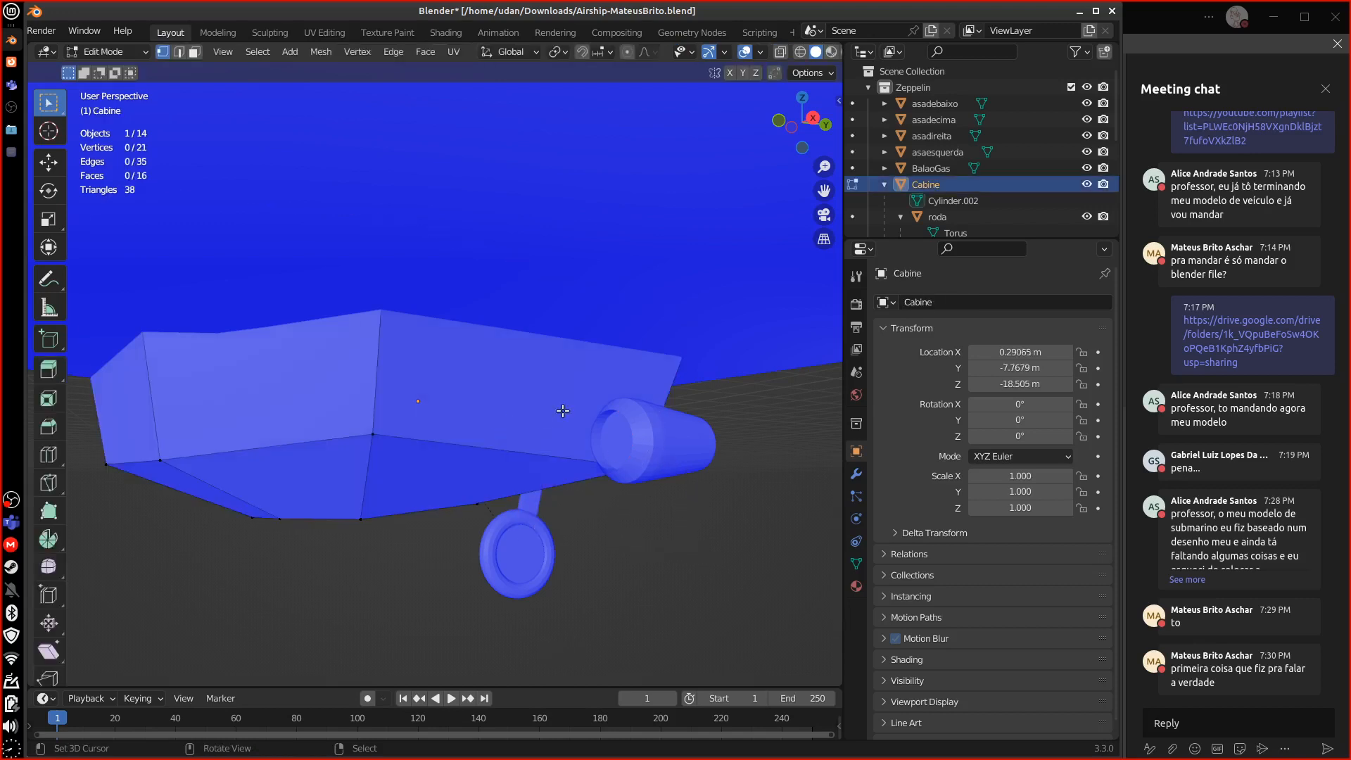
left_click(780, 52)
mouse_move(639, 359)
middle_mouse_down()
mouse_move(588, 384)
mouse_move(556, 437)
mouse_move(600, 360)
middle_mouse_up()
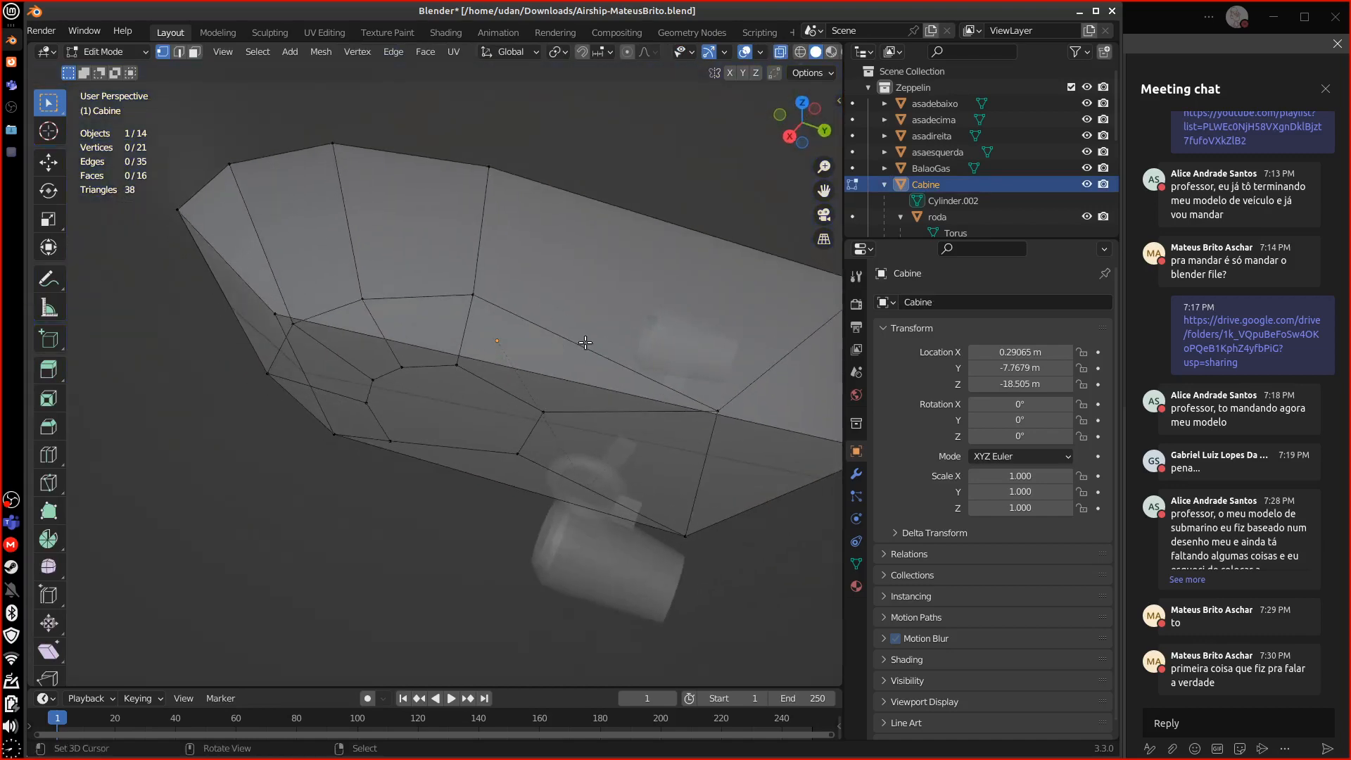
left_click(194, 51)
left_click(779, 53)
middle_click_drag(685, 364, 665, 366)
left_click(623, 333)
mouse_move(676, 497)
middle_mouse_down()
mouse_move(778, 483)
mouse_move(699, 530)
mouse_move(636, 492)
mouse_move(637, 505)
mouse_move(657, 503)
middle_mouse_up()
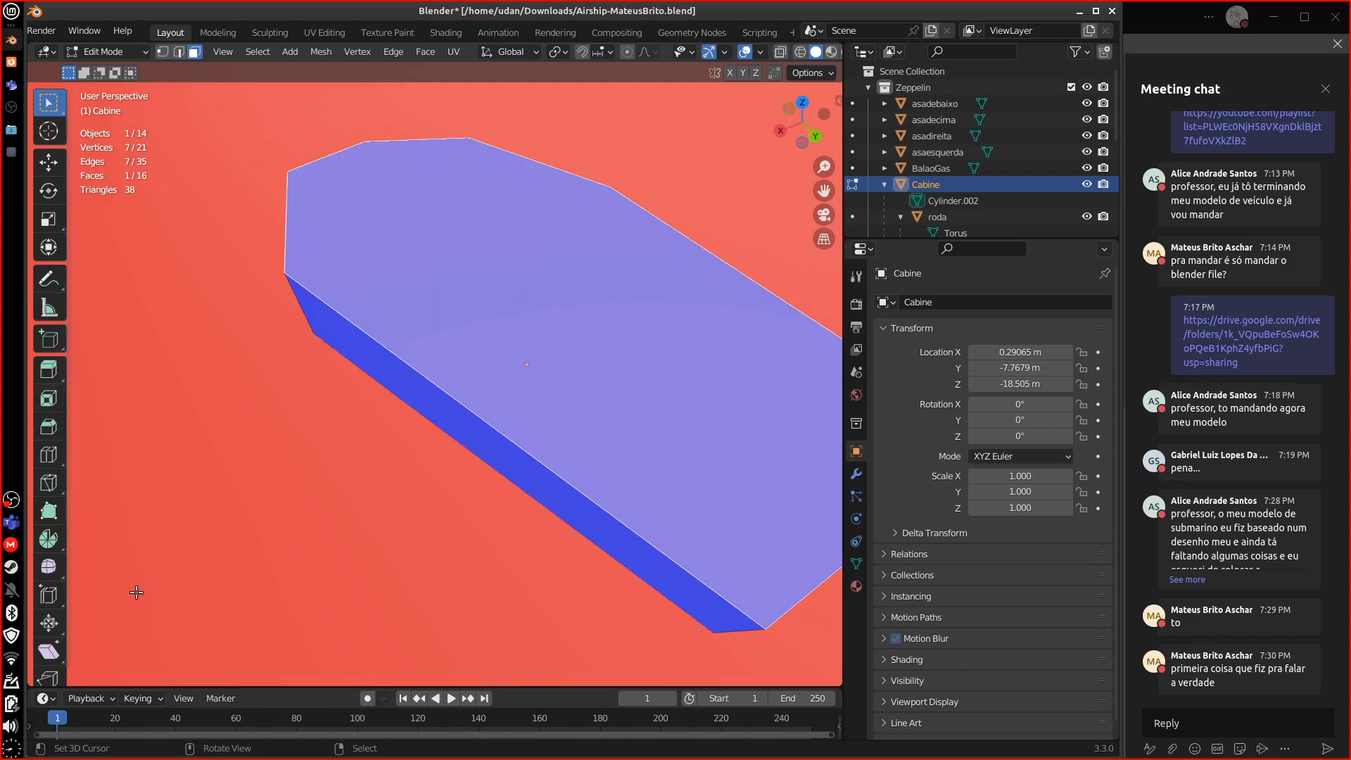
- Edge-slide the cabin's selected upper face downward along its side edges by a factor of about -0.221
scroll(633, 439, "down", 2)
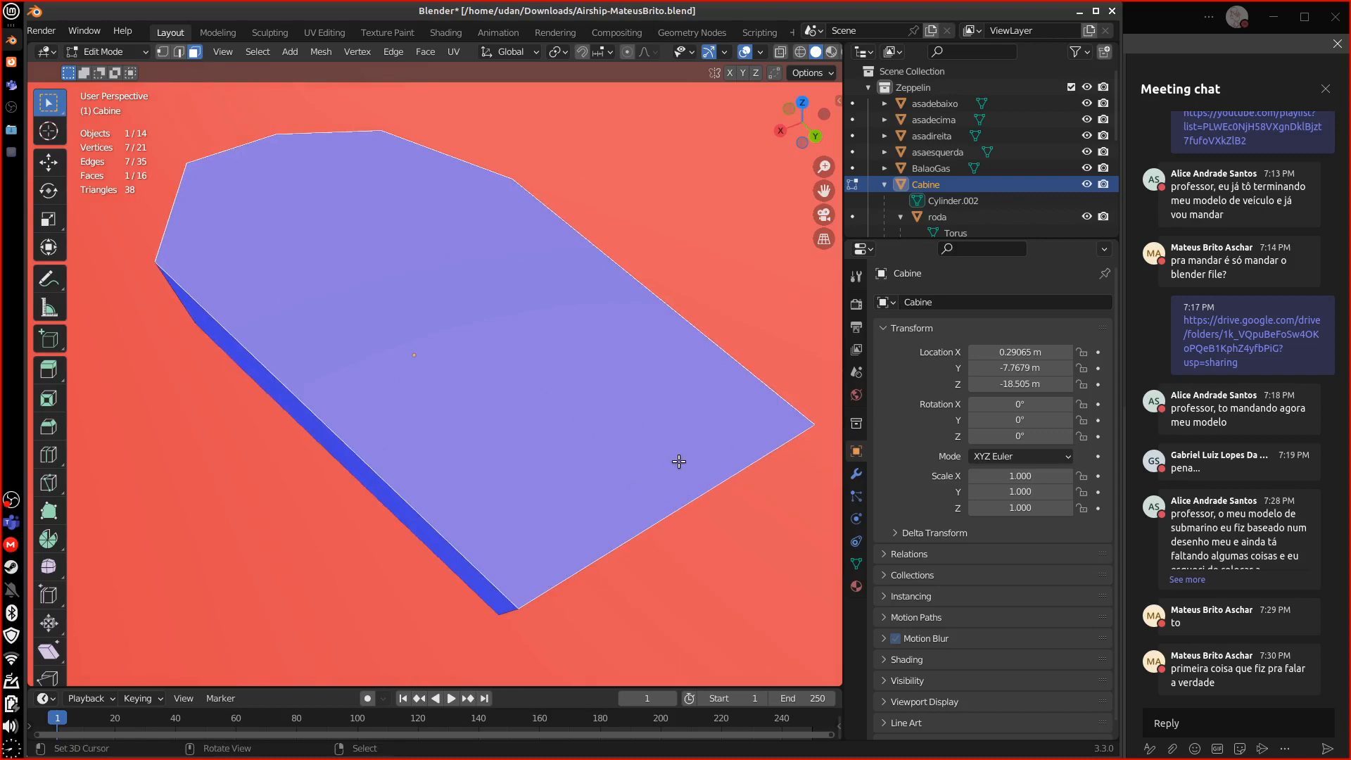
middle_click_drag(678, 460, 729, 377)
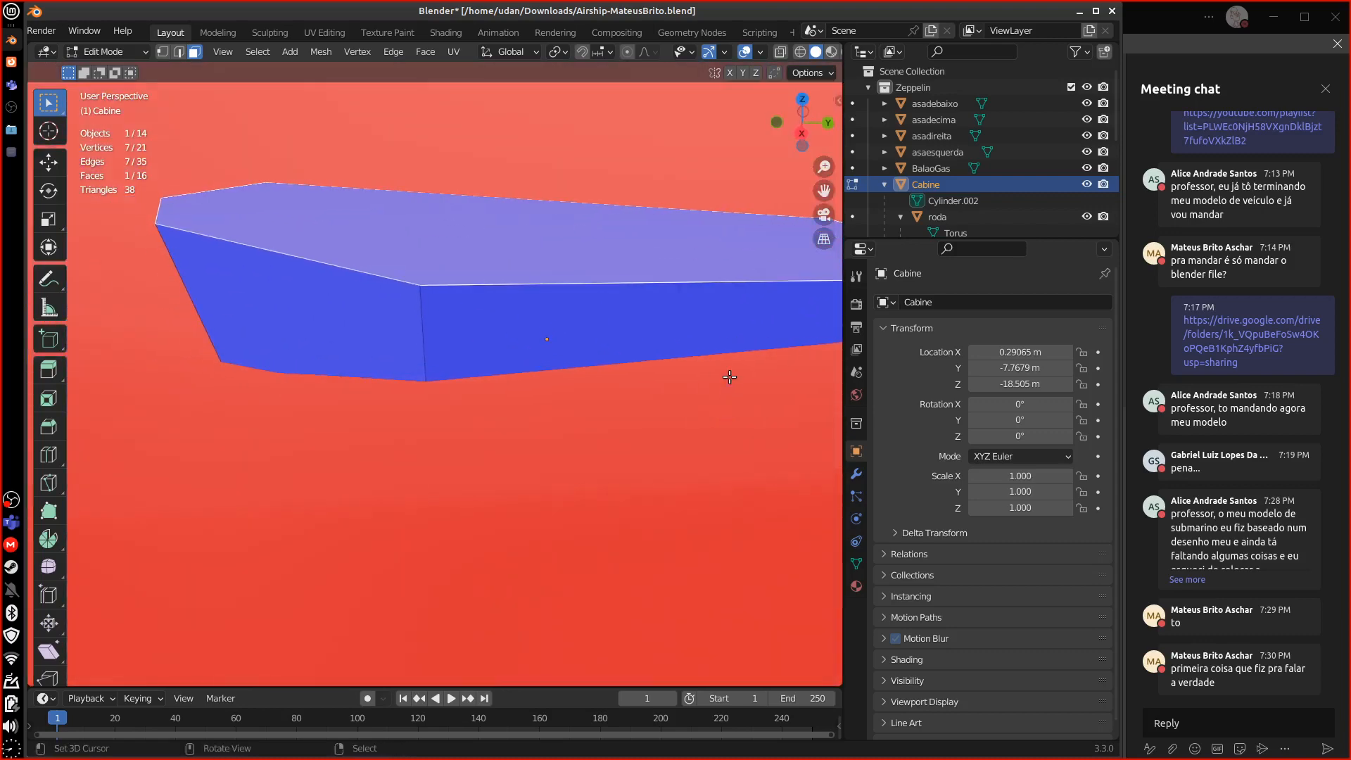
key("g")
key("g")
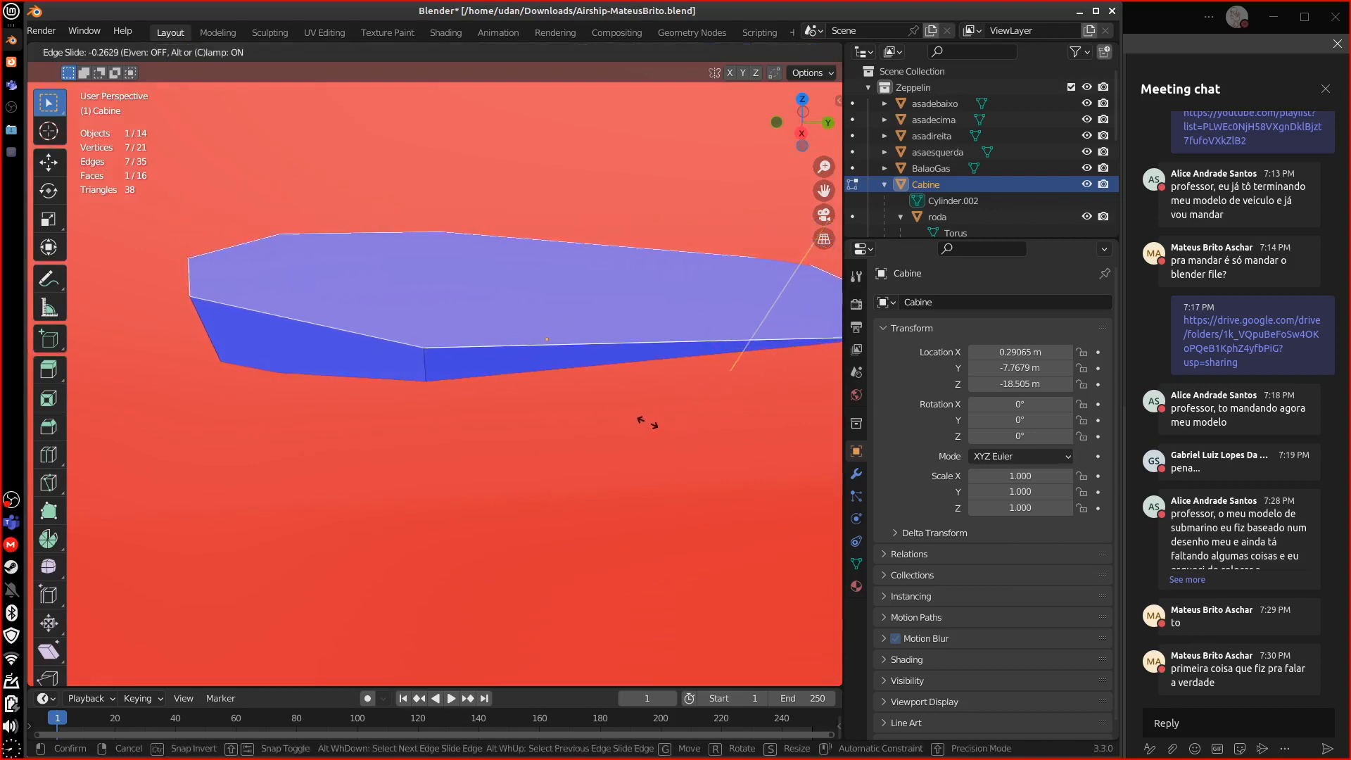
left_click(669, 383)
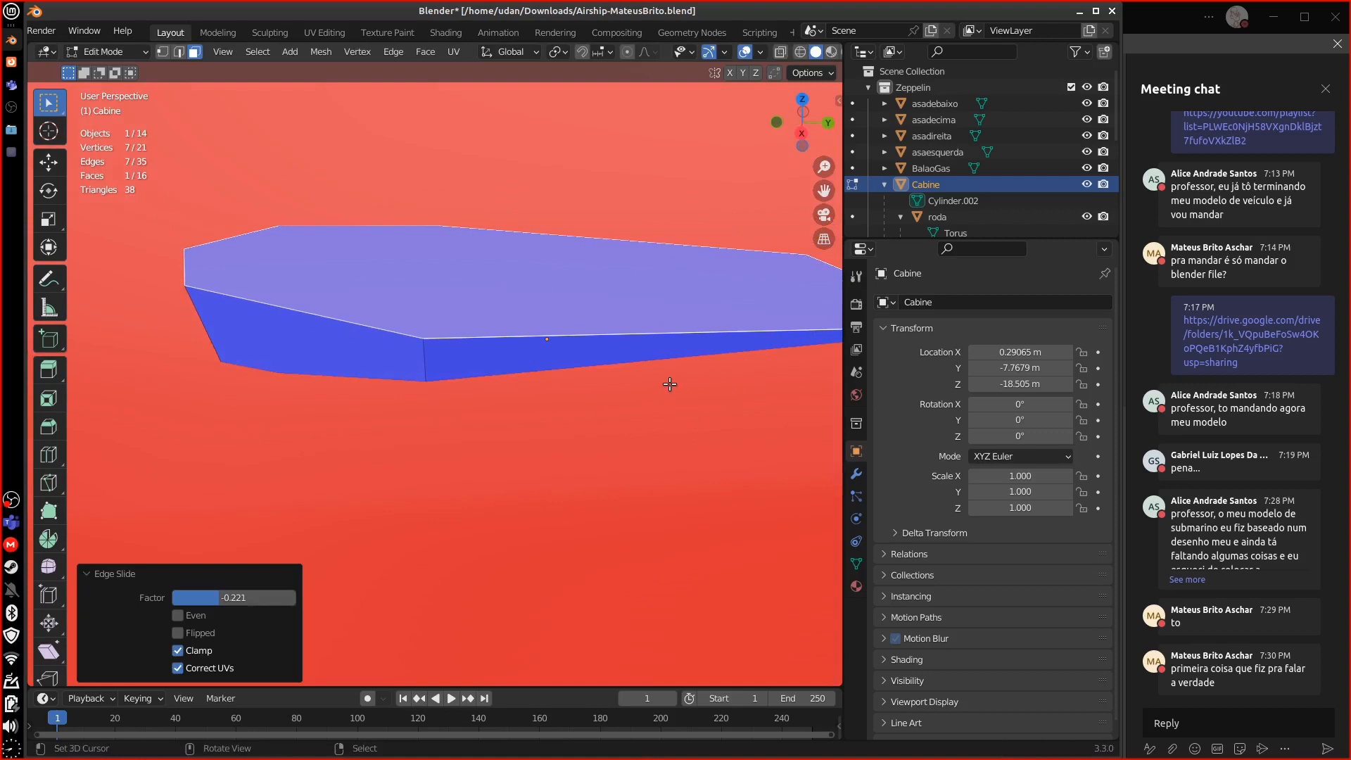
- Delete the cabin's hidden upper face and leave Edit Mode
key("x")
left_click(664, 323)
middle_click_drag(645, 416, 719, 421)
scroll(573, 532, "down", 8)
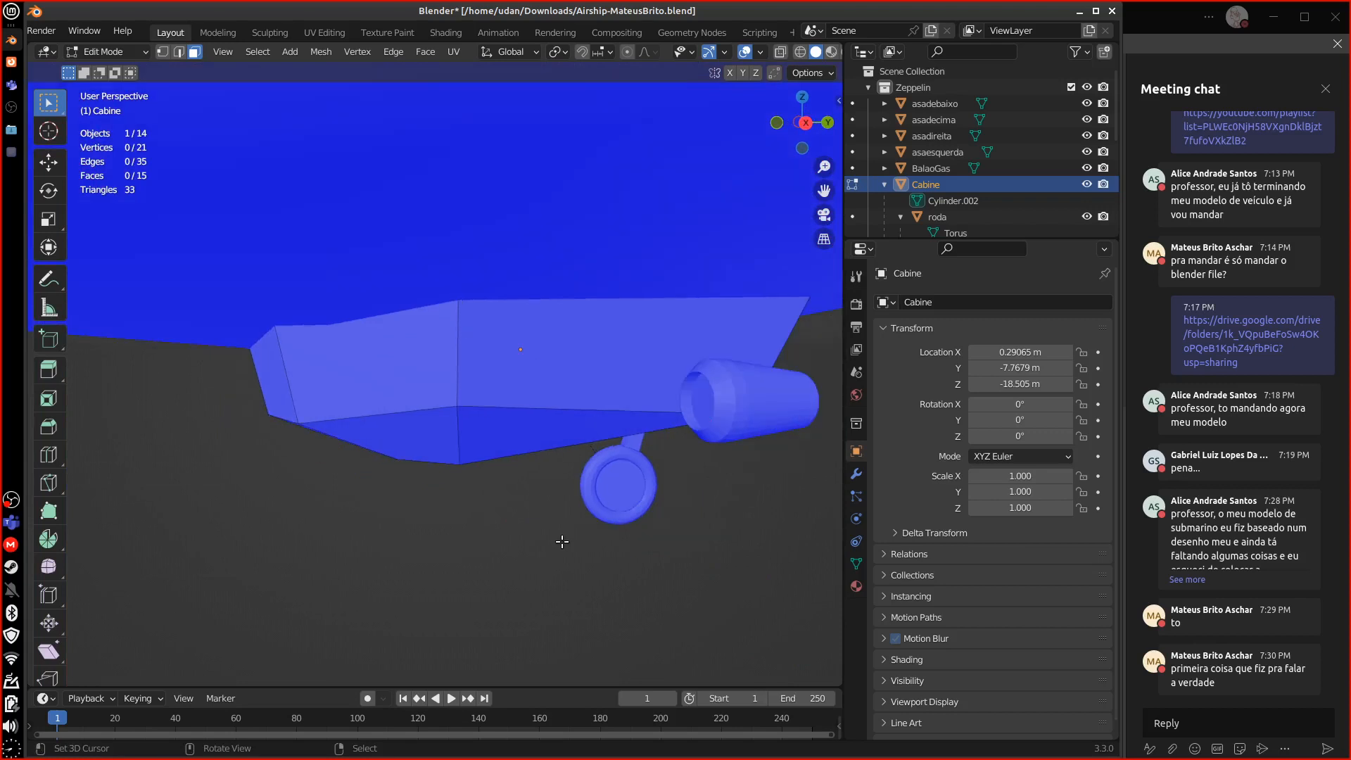
mouse_move(646, 488)
middle_mouse_down()
mouse_move(499, 528)
mouse_move(737, 495)
mouse_move(623, 525)
mouse_move(706, 450)
mouse_move(610, 481)
mouse_move(449, 450)
mouse_move(597, 390)
mouse_move(818, 462)
mouse_move(651, 483)
middle_mouse_up()
key("Tab")
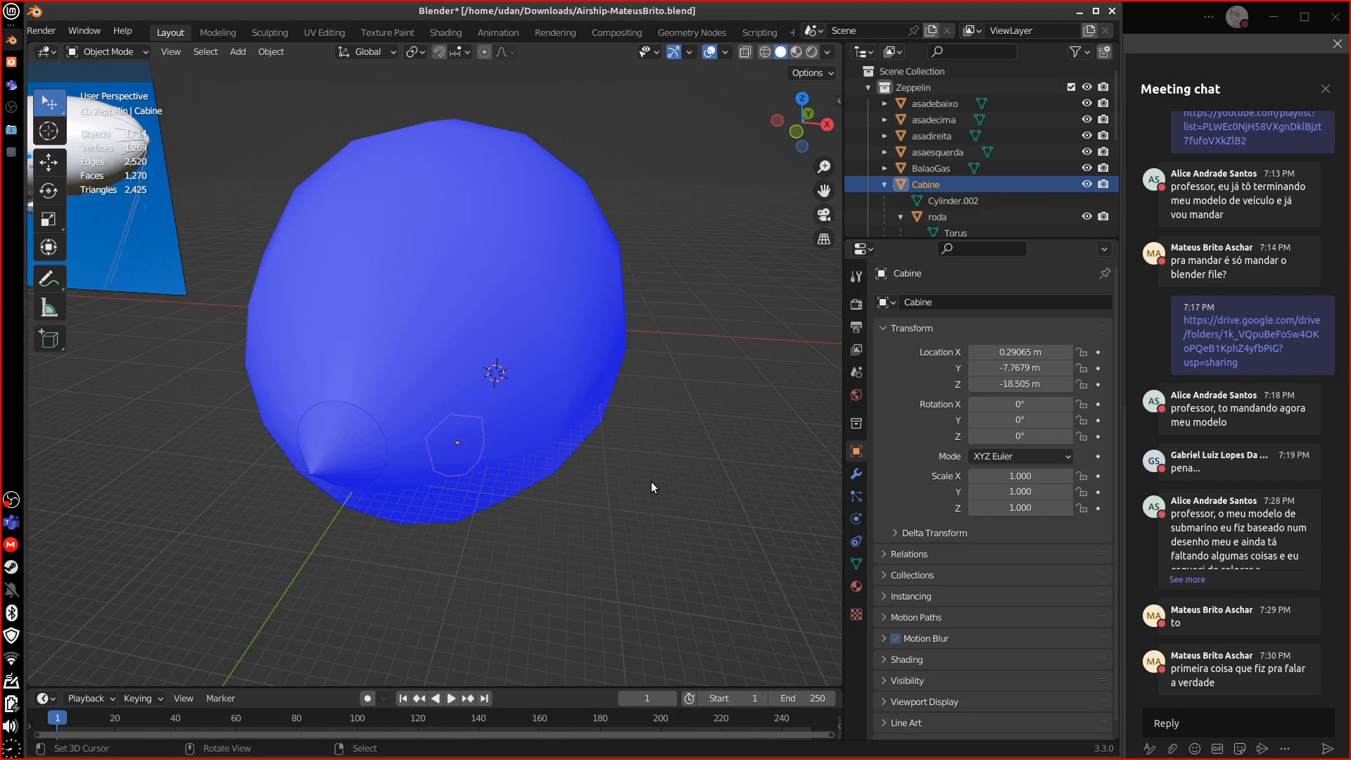
- Switch the view to orthographic projection and open the red asadireita fin in Edit Mode
key("KP_3")
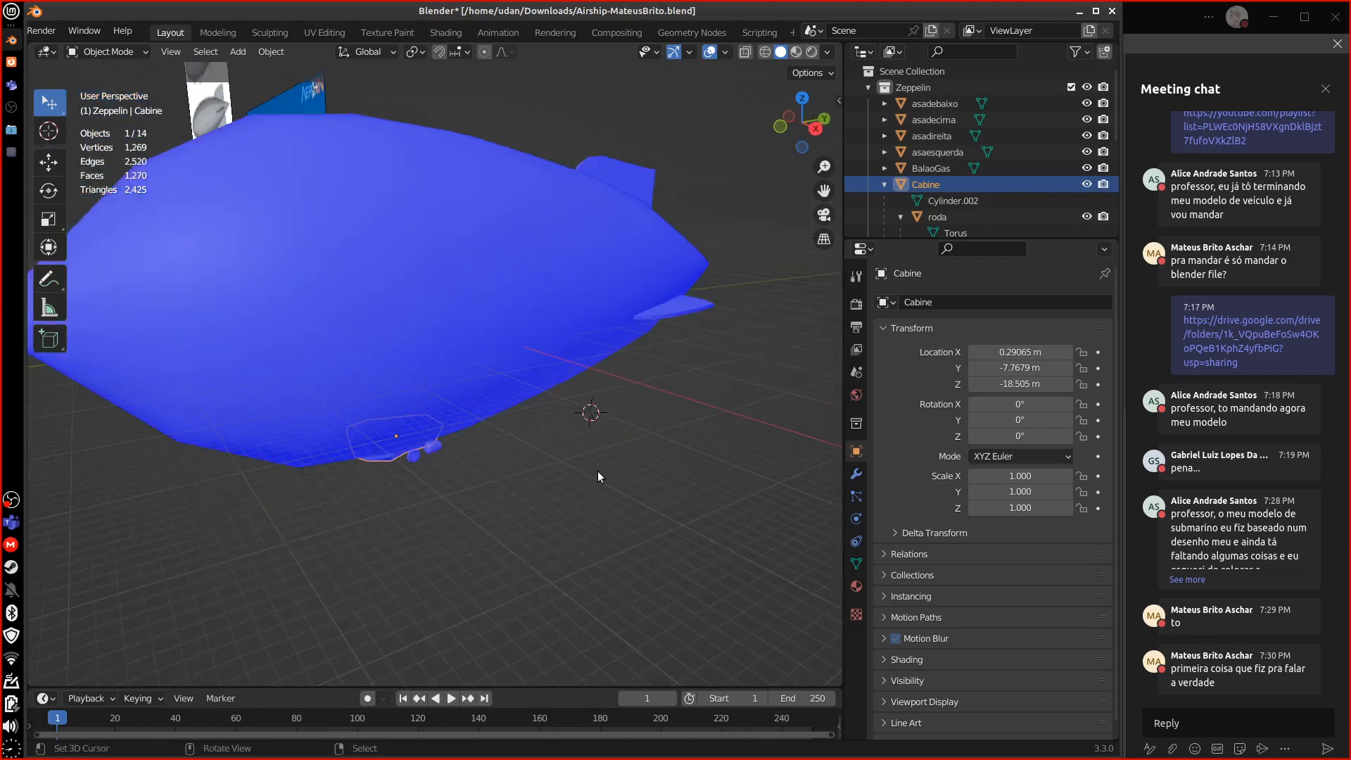
key("KP_5")
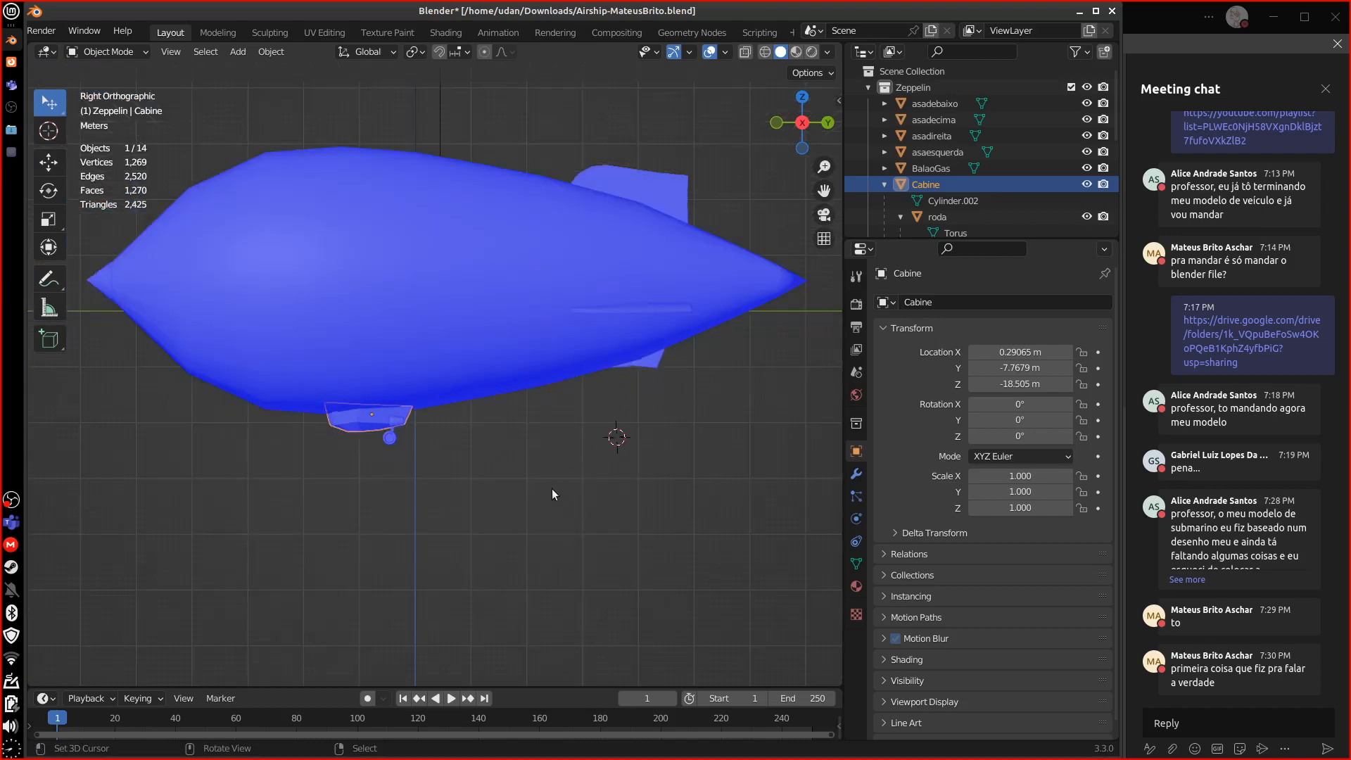
middle_click_drag(552, 488, 361, 510, "shift")
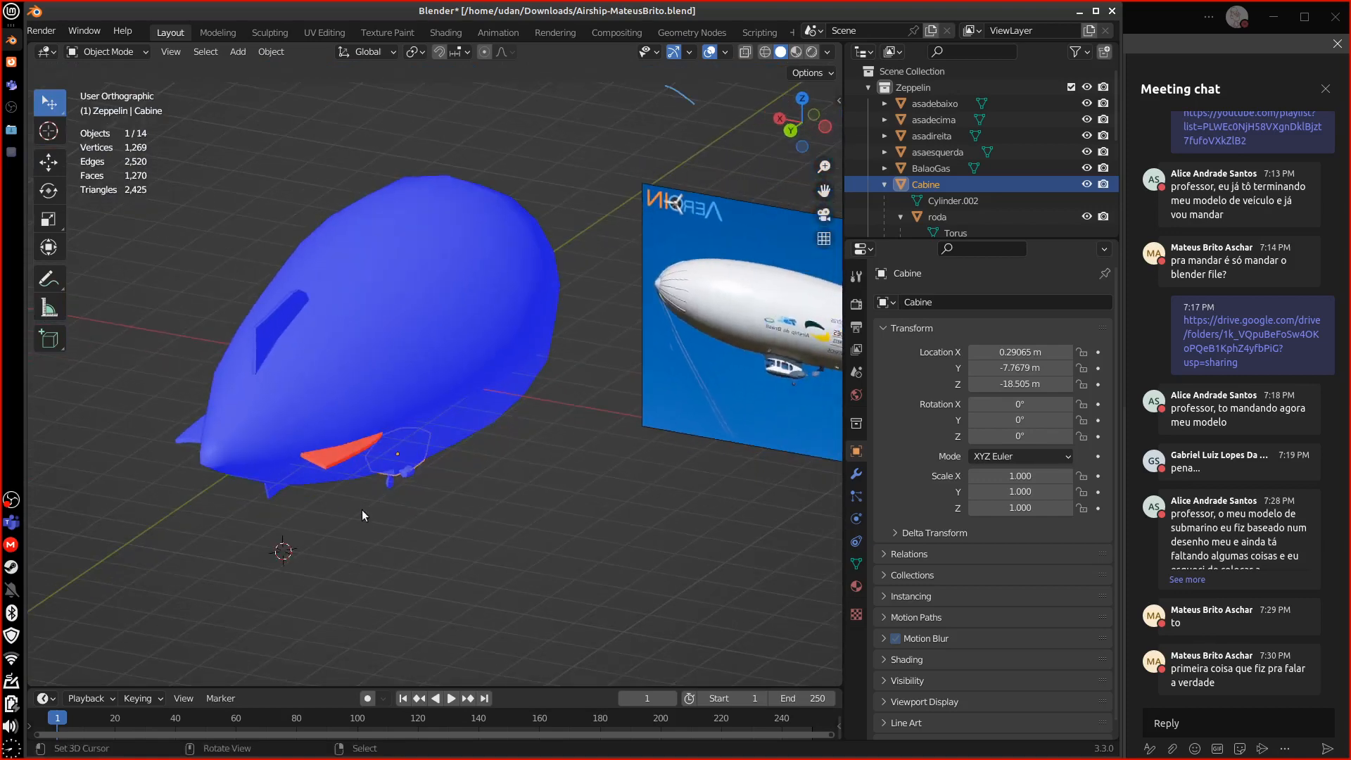
key("Tab")
key("Tab")
left_click(336, 462)
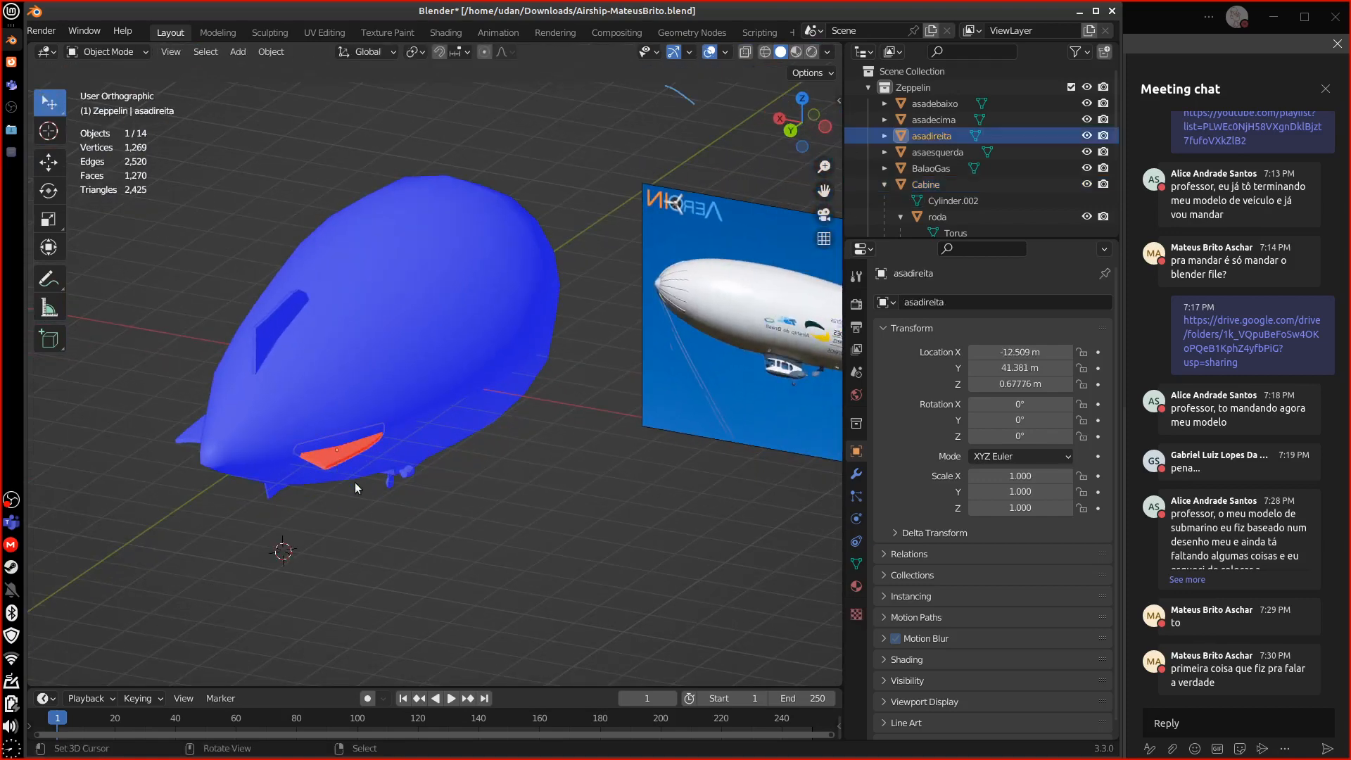
key("Tab")
- Flip the normals of all faces of the asadireita fin
middle_click_drag(393, 503, 471, 370)
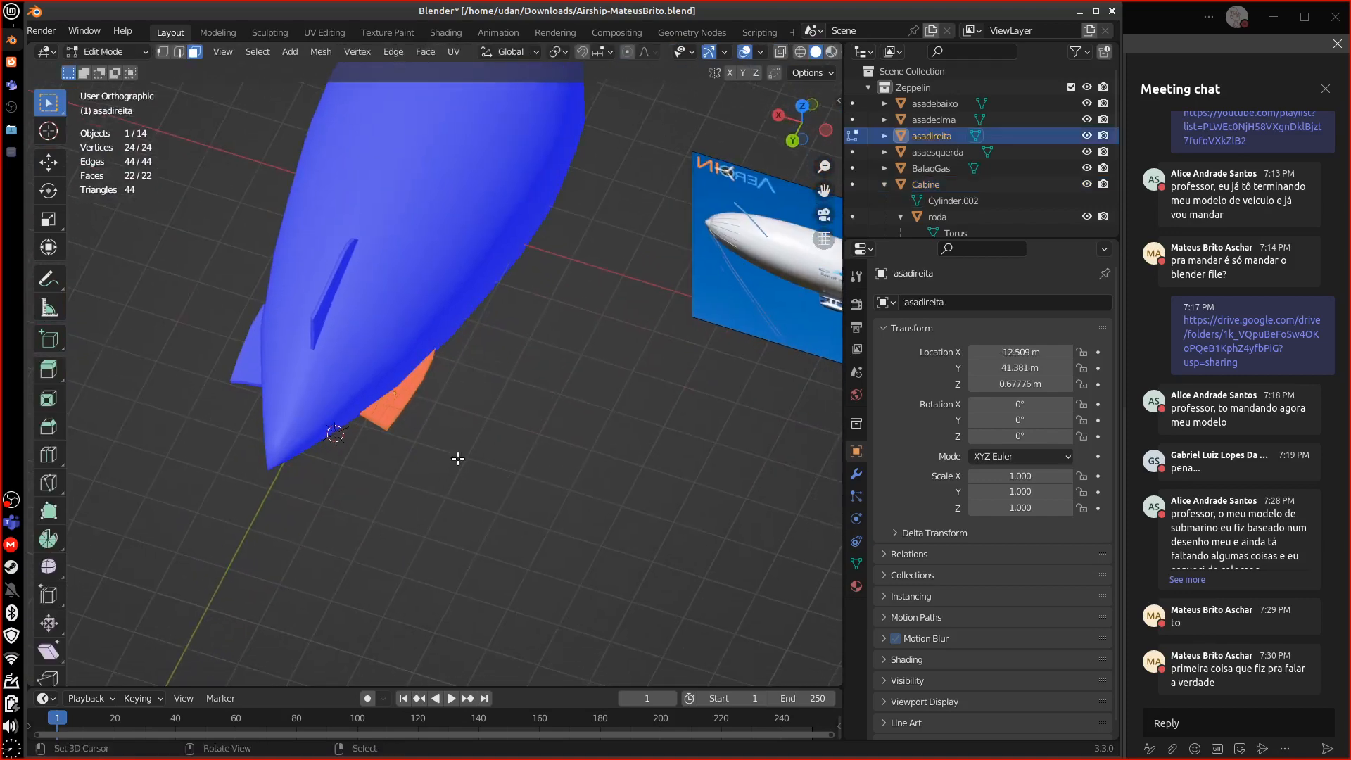
scroll(458, 465, "up", 1)
scroll(459, 470, "up", 8)
middle_click_drag(420, 451, 549, 403, "shift")
key("alt+n")
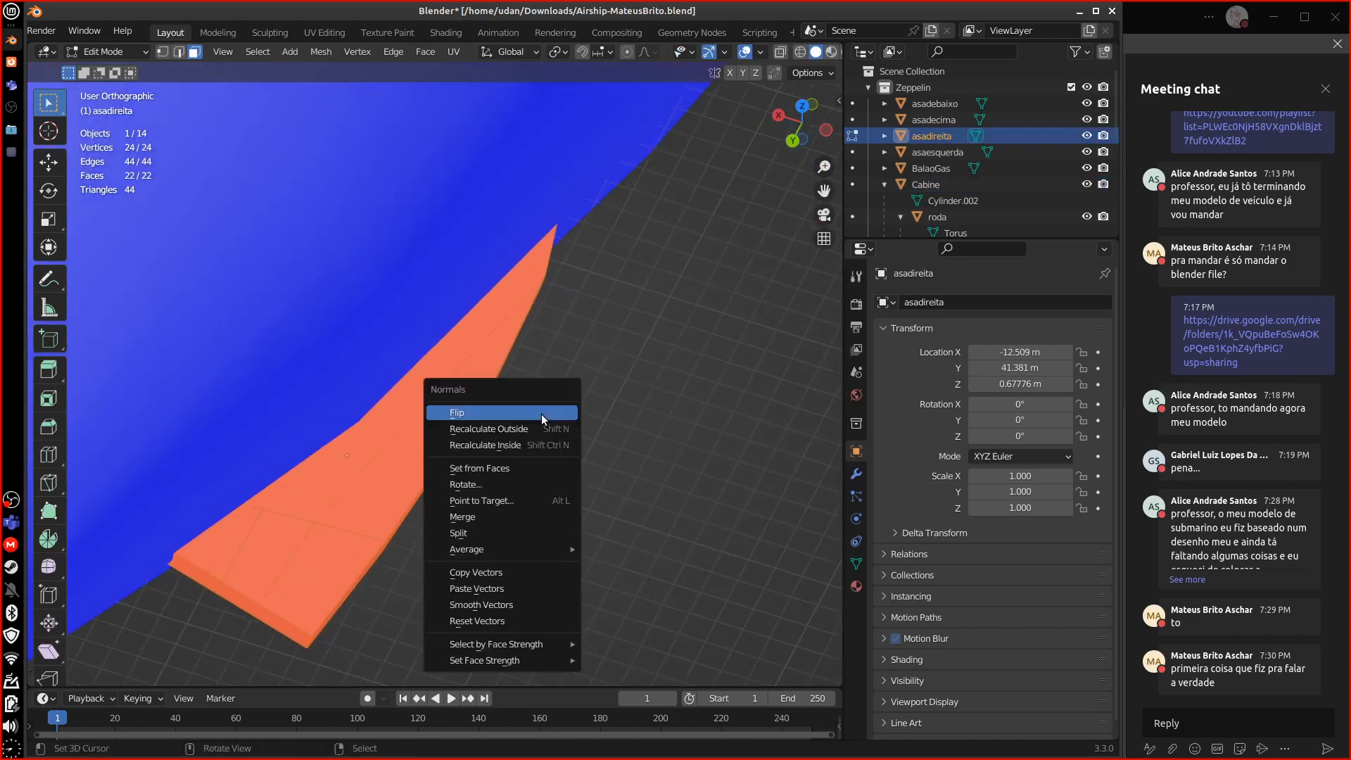
left_click(541, 413)
middle_click_drag(519, 516, 368, 377)
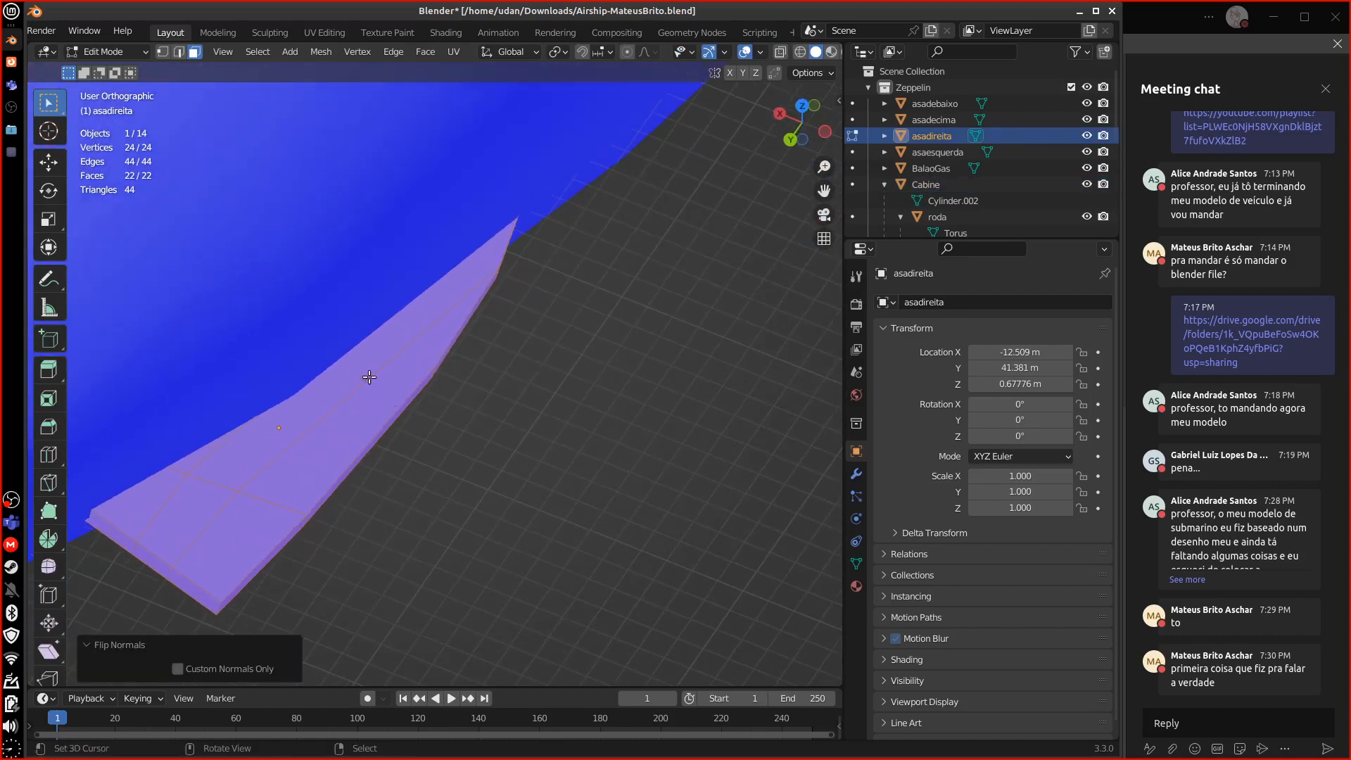
- Move the whole asadireita fin mesh about -1.384 m along the global X axis and return to Object Mode
middle_click_drag(427, 421, 525, 451, "shift")
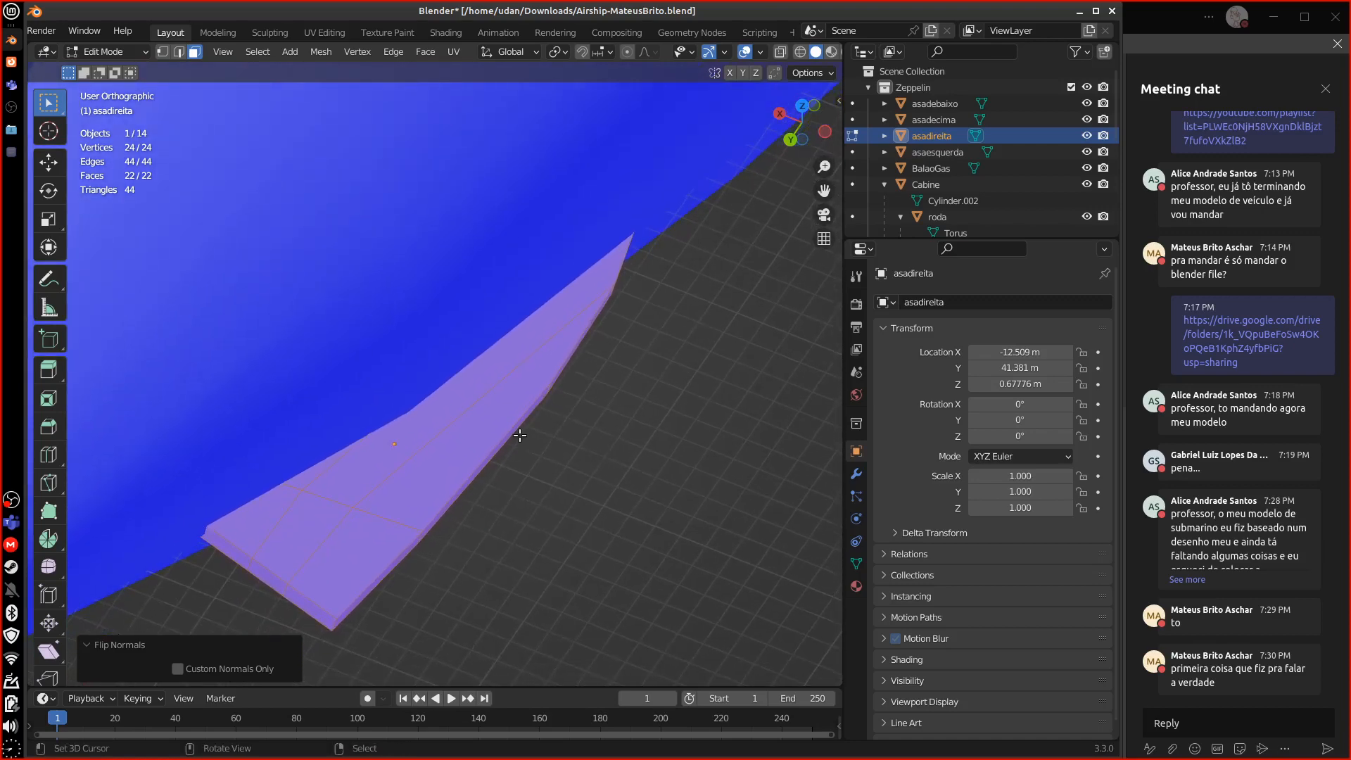
key("g")
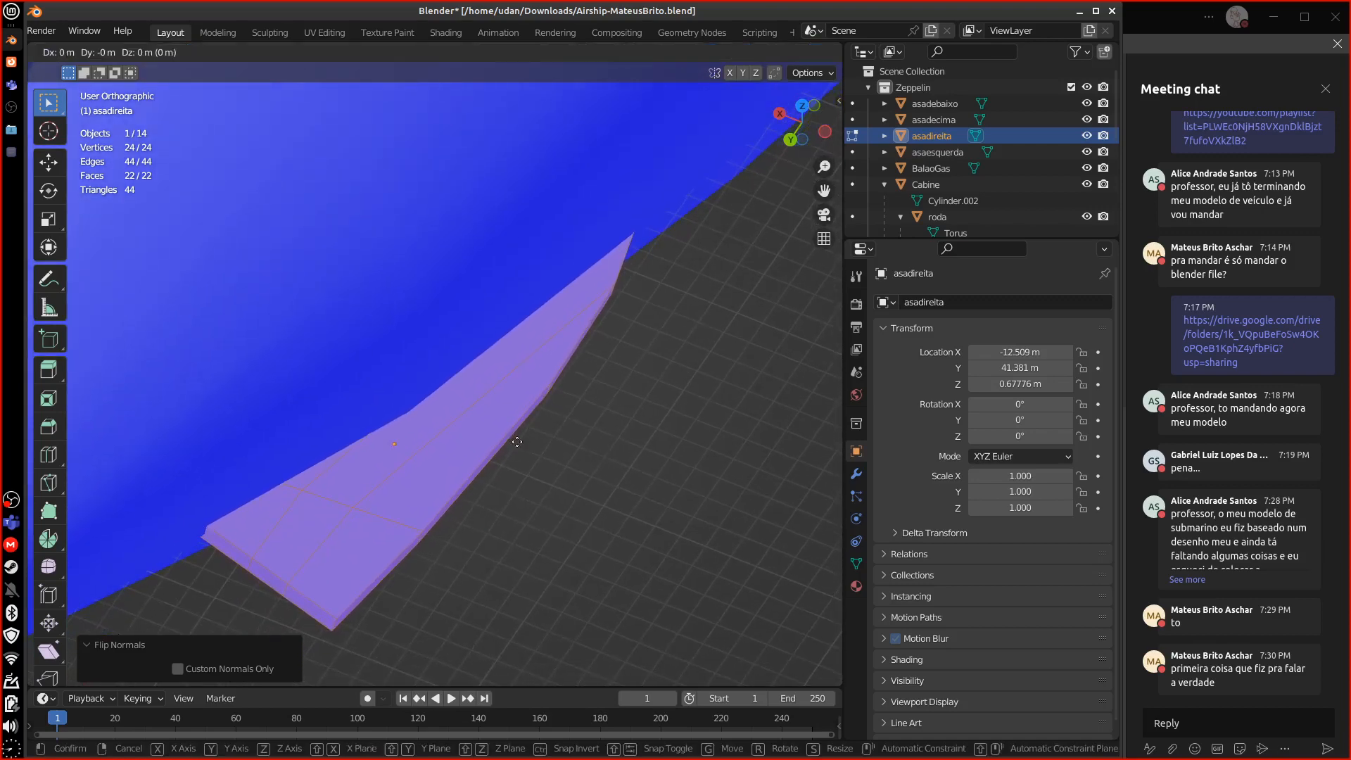
key("x")
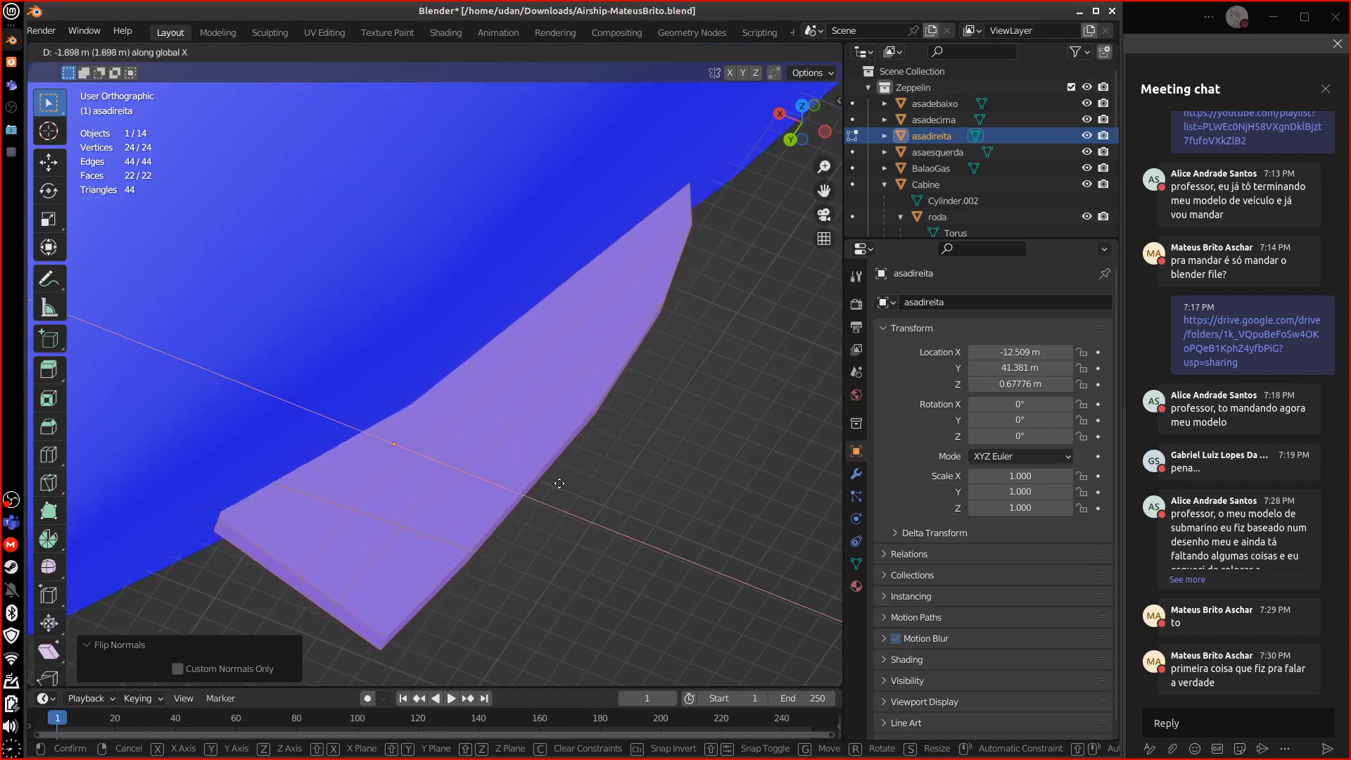
left_click(563, 490)
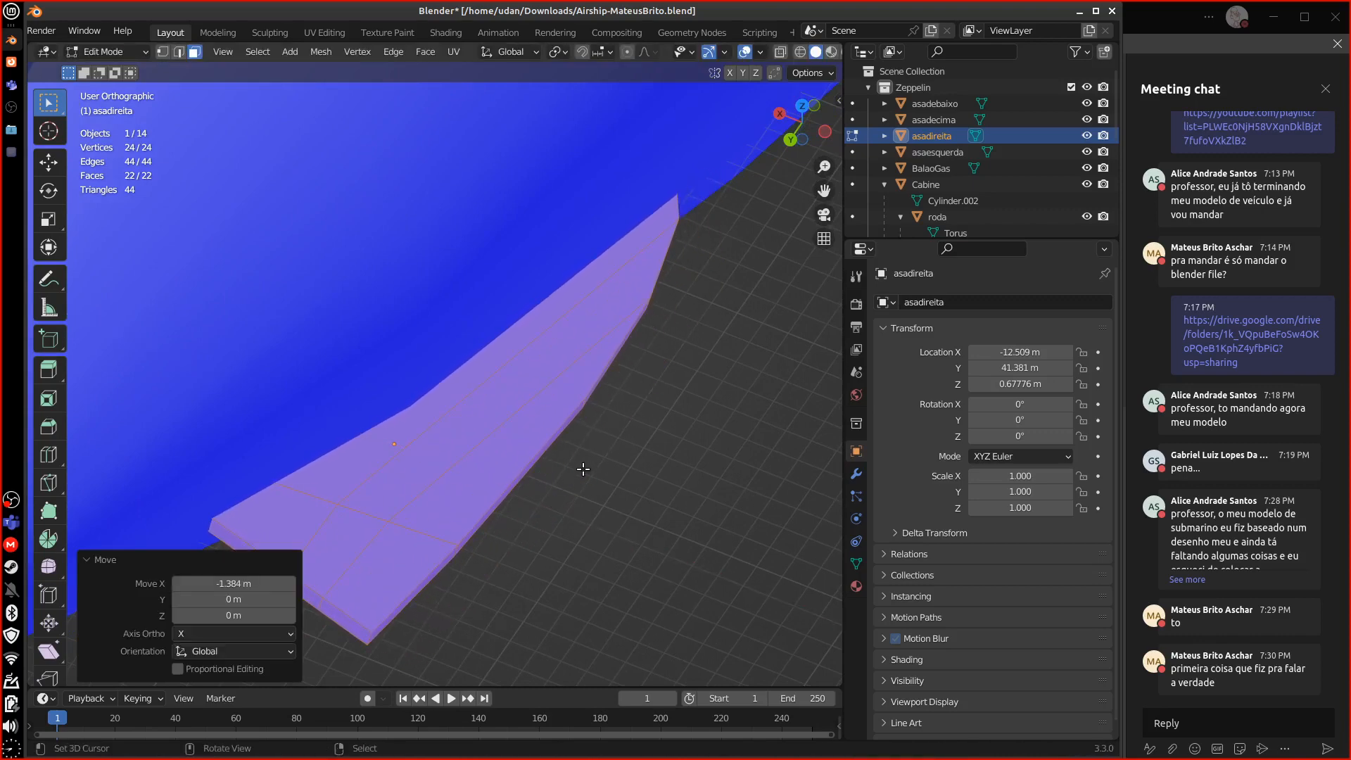
key("Tab")
scroll(623, 469, "down", 10)
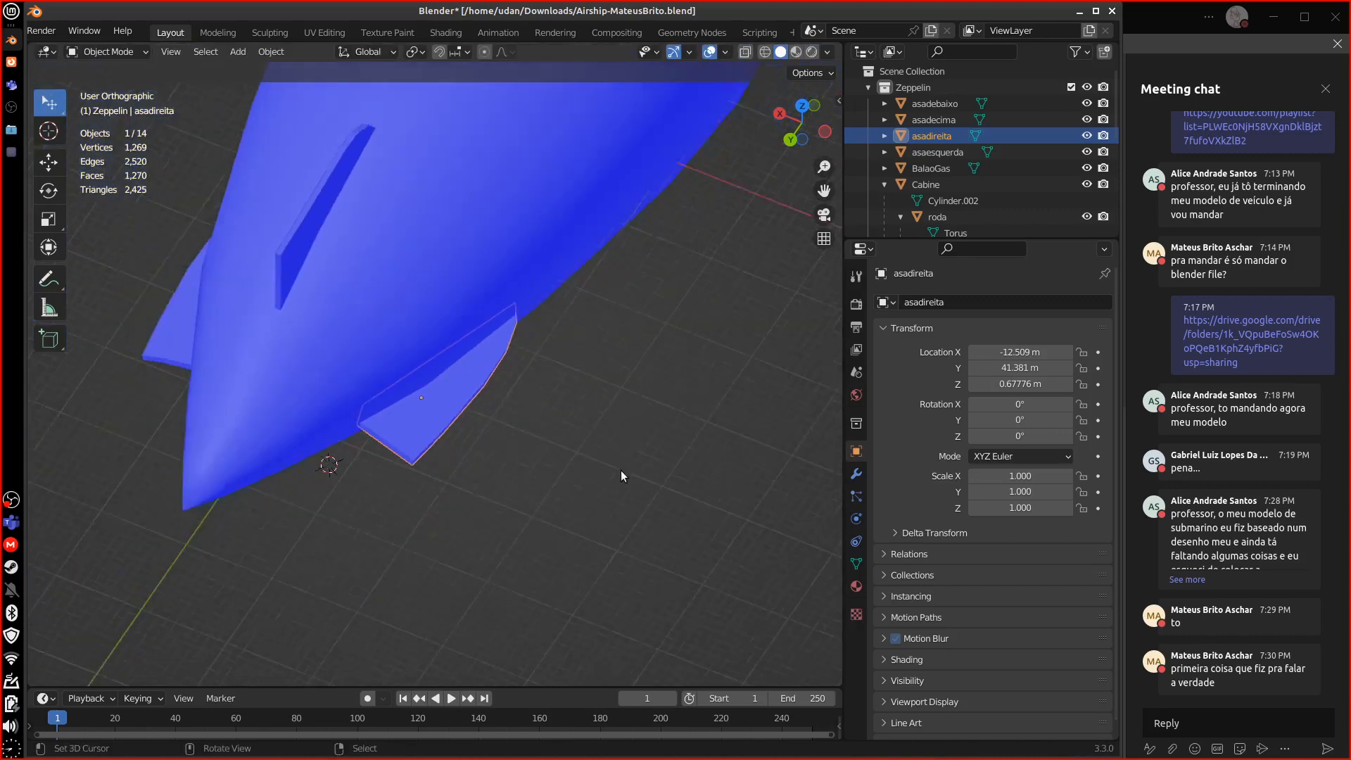
middle_click_drag(629, 475, 555, 411)
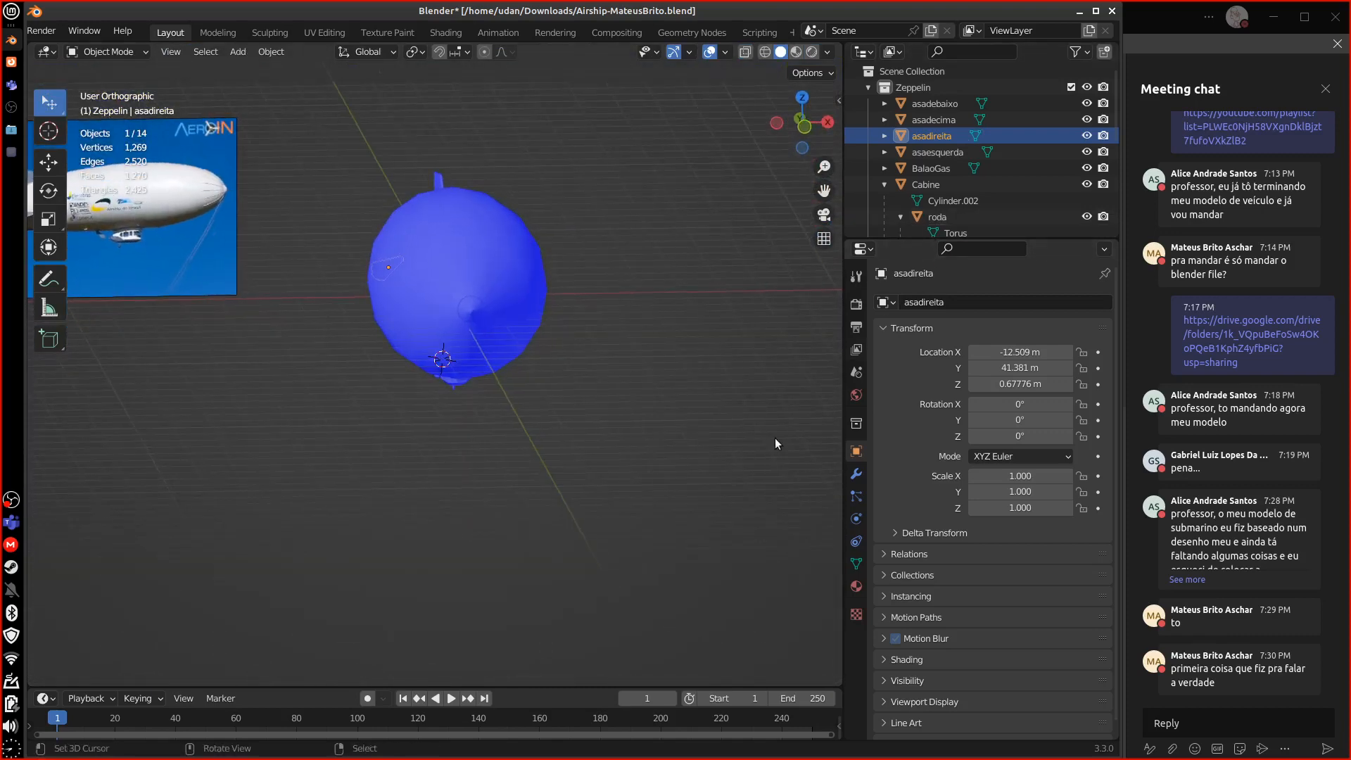
- In the right orthographic view, move the lower fin asadebaixo about 0.634 m along Y and -1.091 m along Z
key("KP_3")
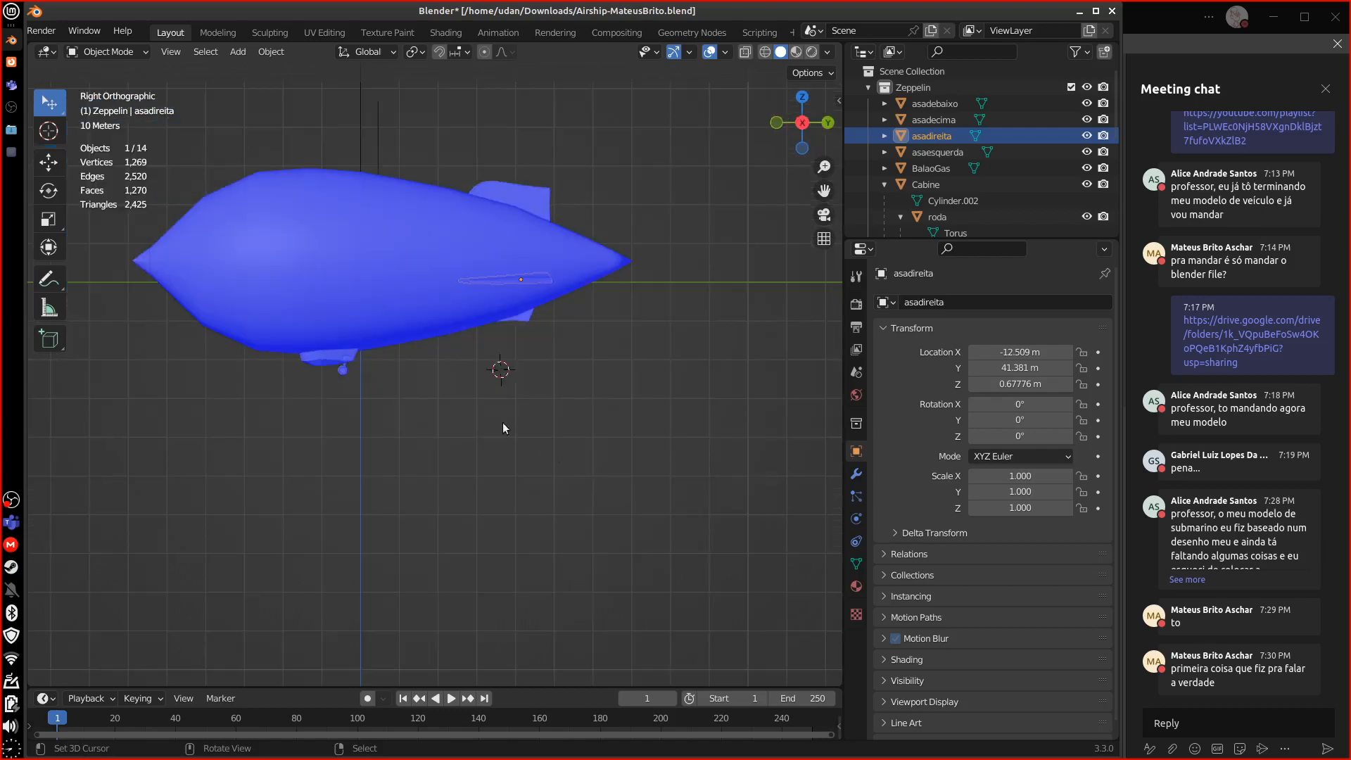
scroll(567, 311, "up", 5)
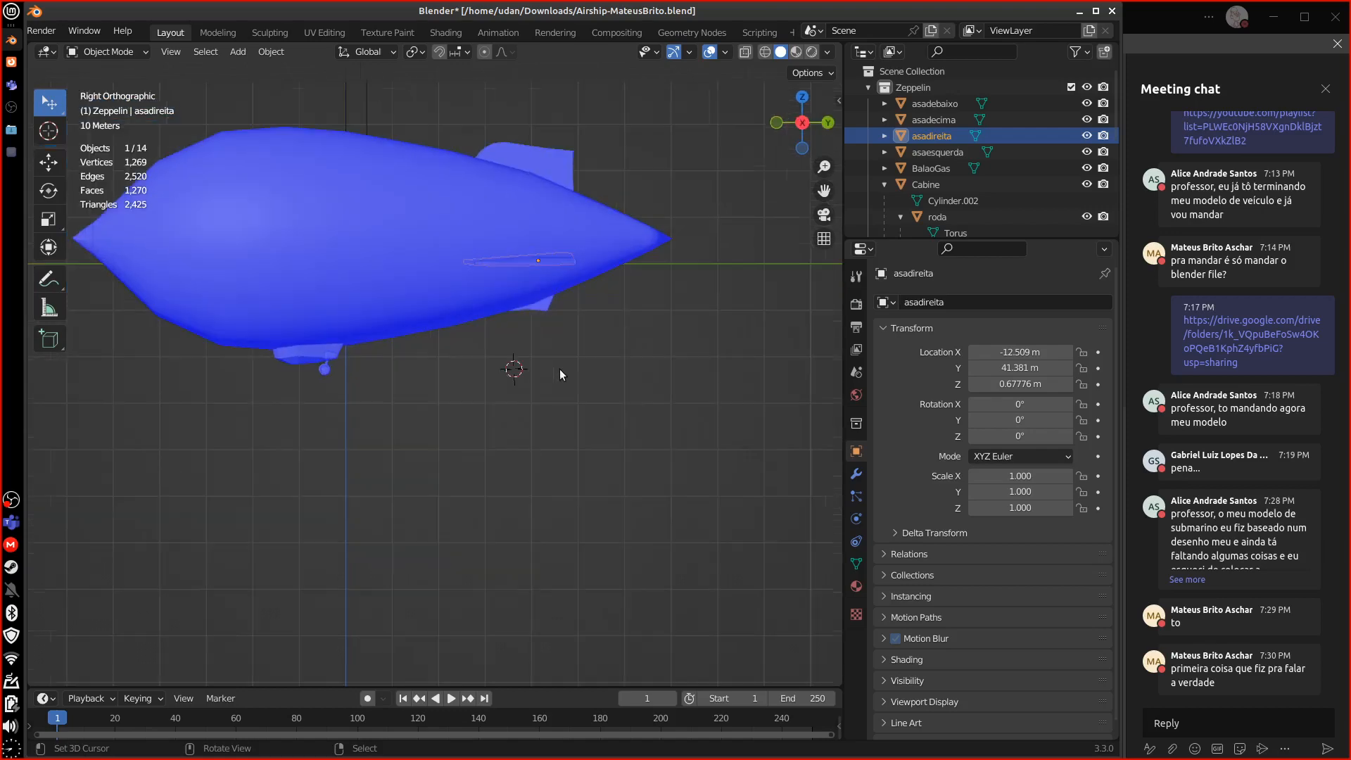
left_click(640, 251)
middle_click_drag(677, 257, 538, 466, "shift")
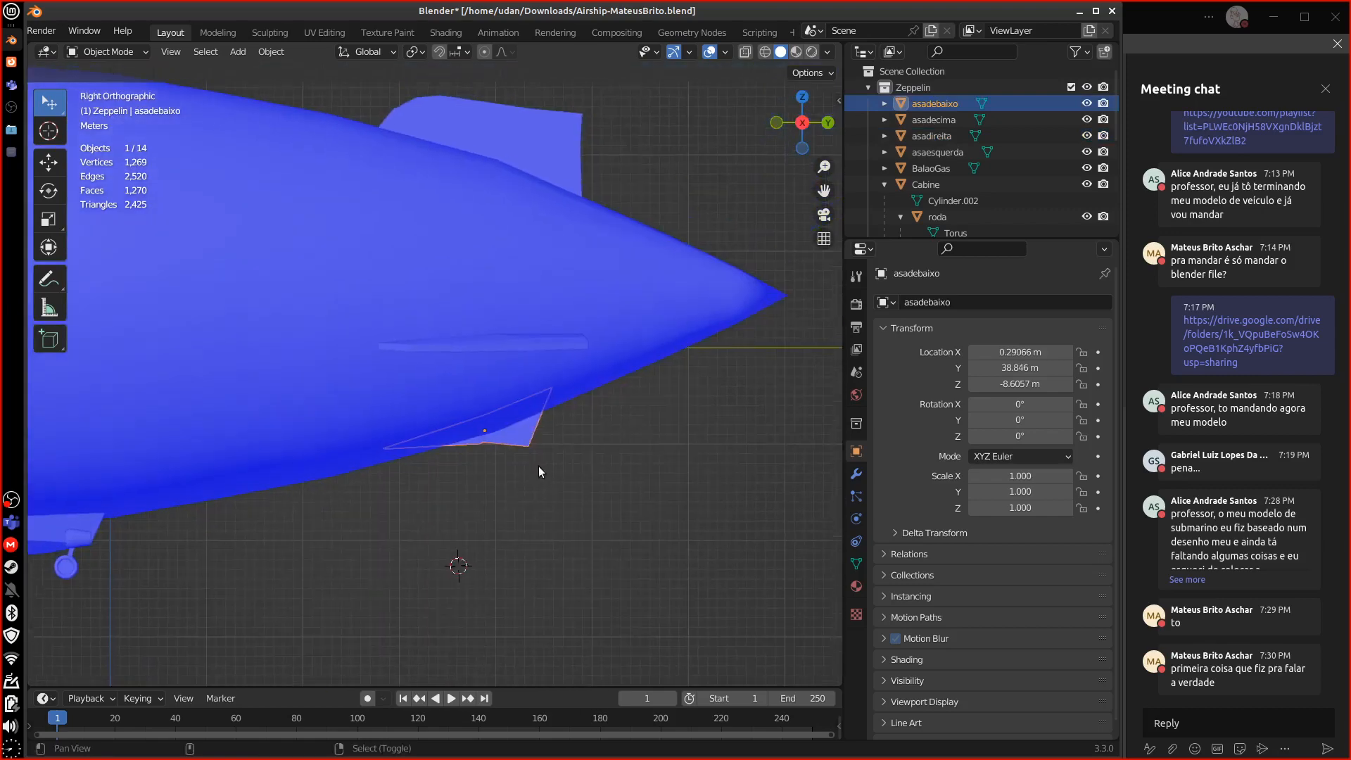
scroll(545, 525, "up", 1)
scroll(546, 524, "up", 3)
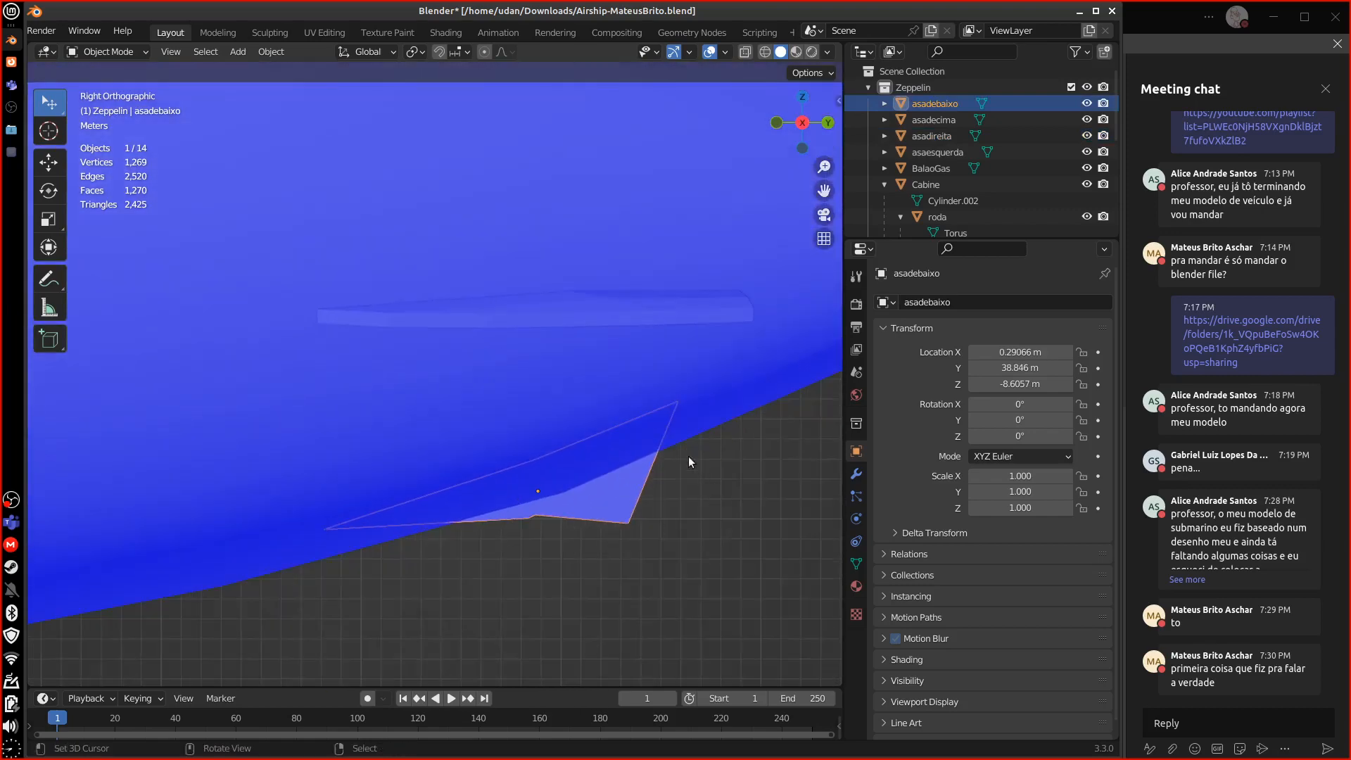
middle_click_drag(689, 458, 557, 321, "shift")
key("Tab")
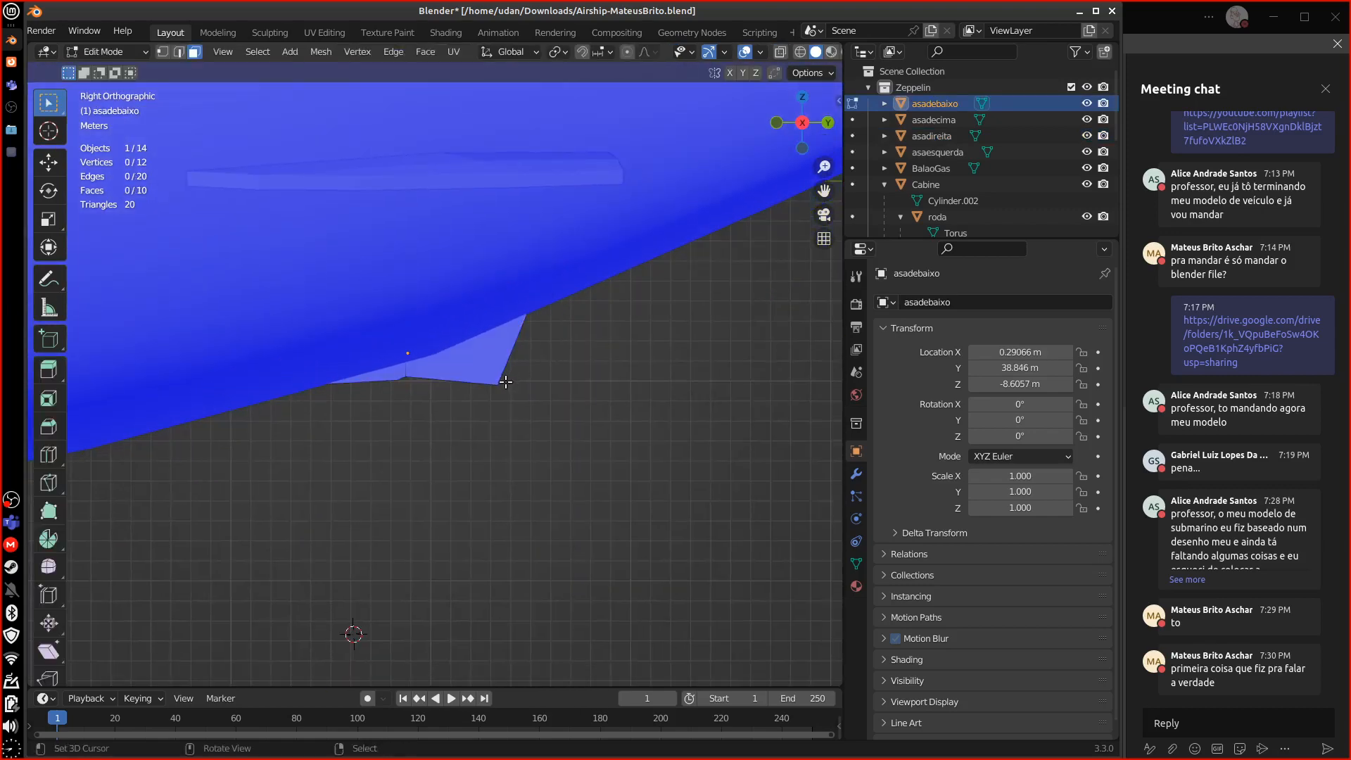
key("Tab")
key("g")
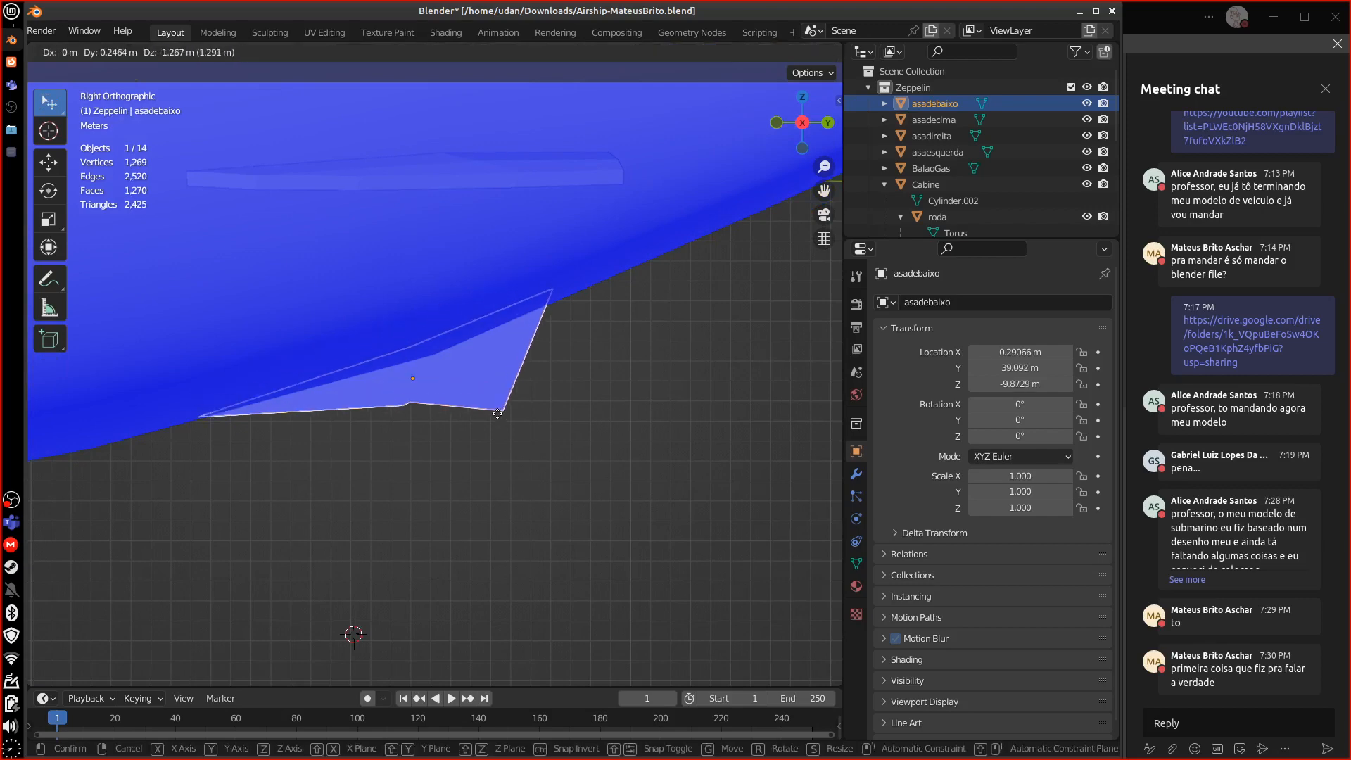
left_click(527, 412)
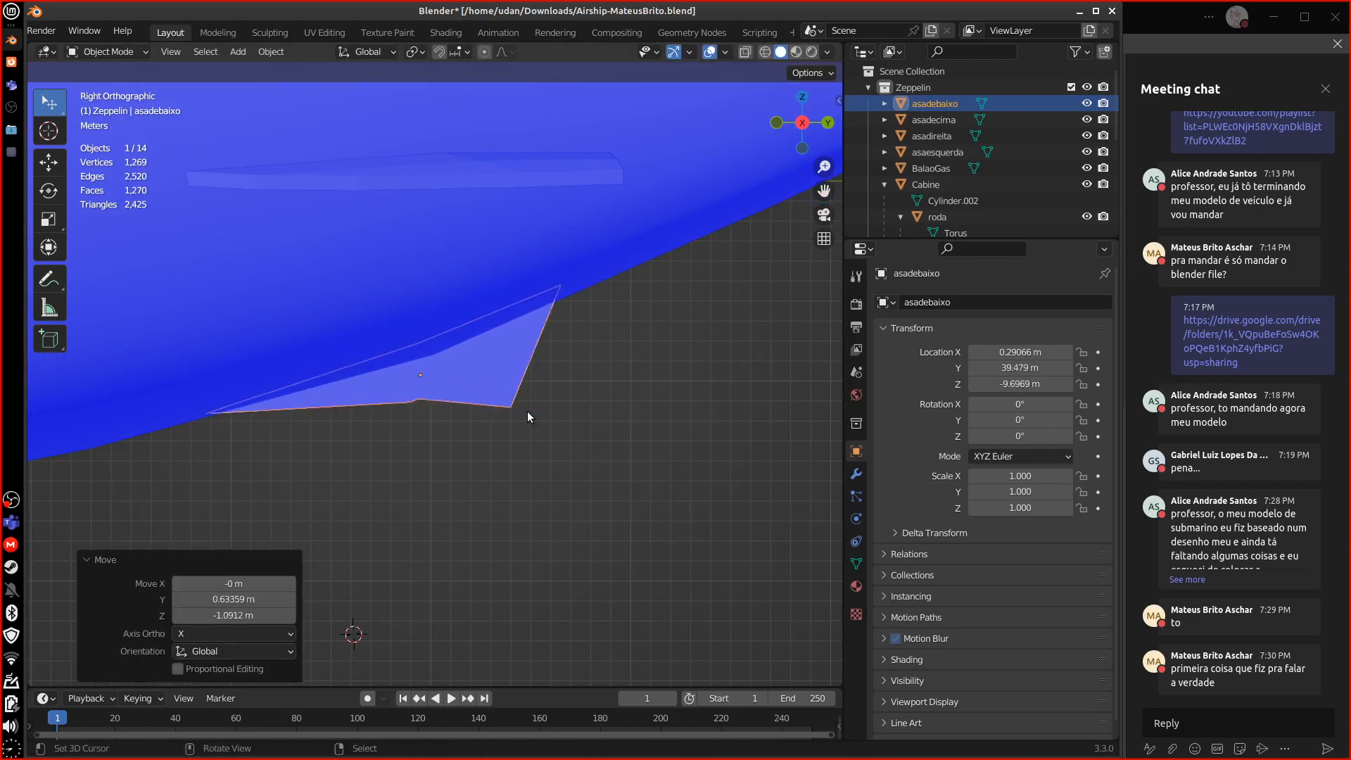
- Isolate the asadebaixo fin in Edit Mode and select a vertex at the kink in its lower edge
key("Tab")
middle_click_drag(564, 413, 542, 371)
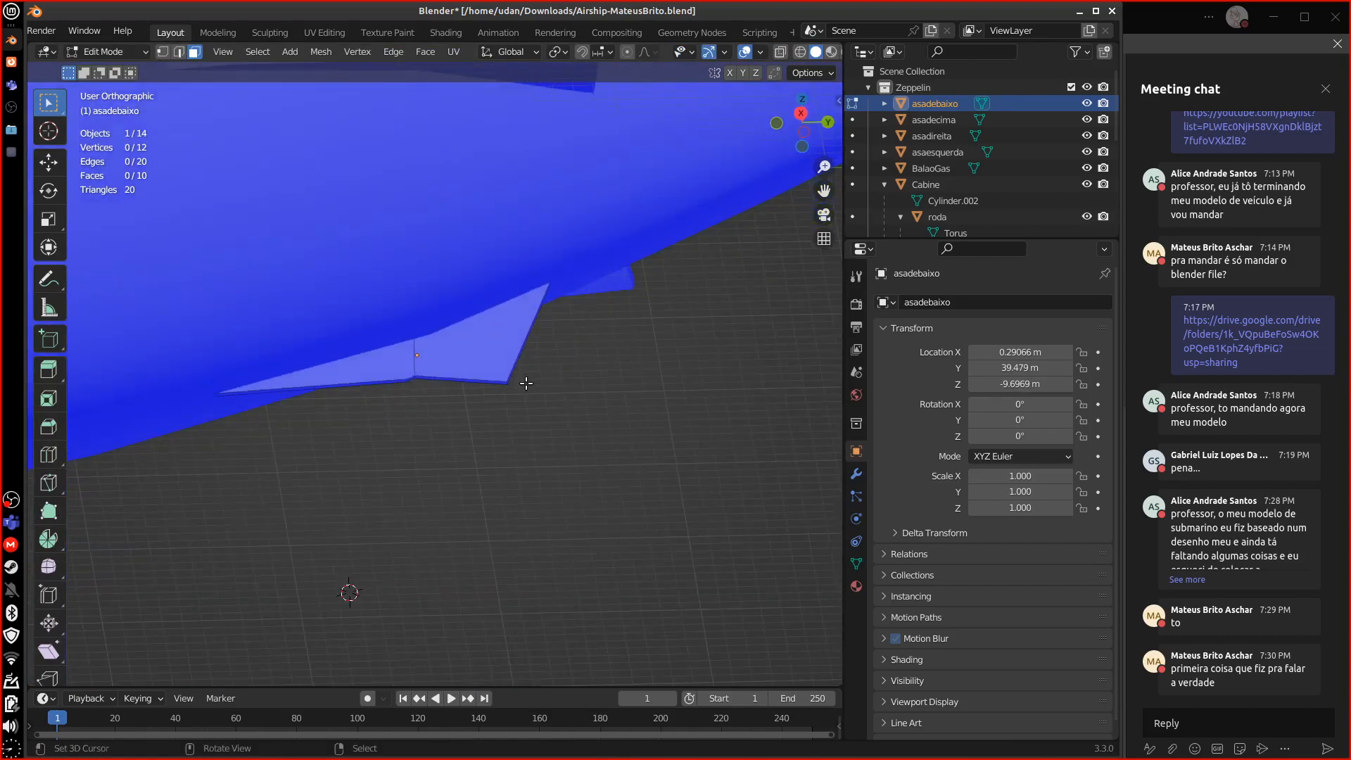
key("KP_Divide")
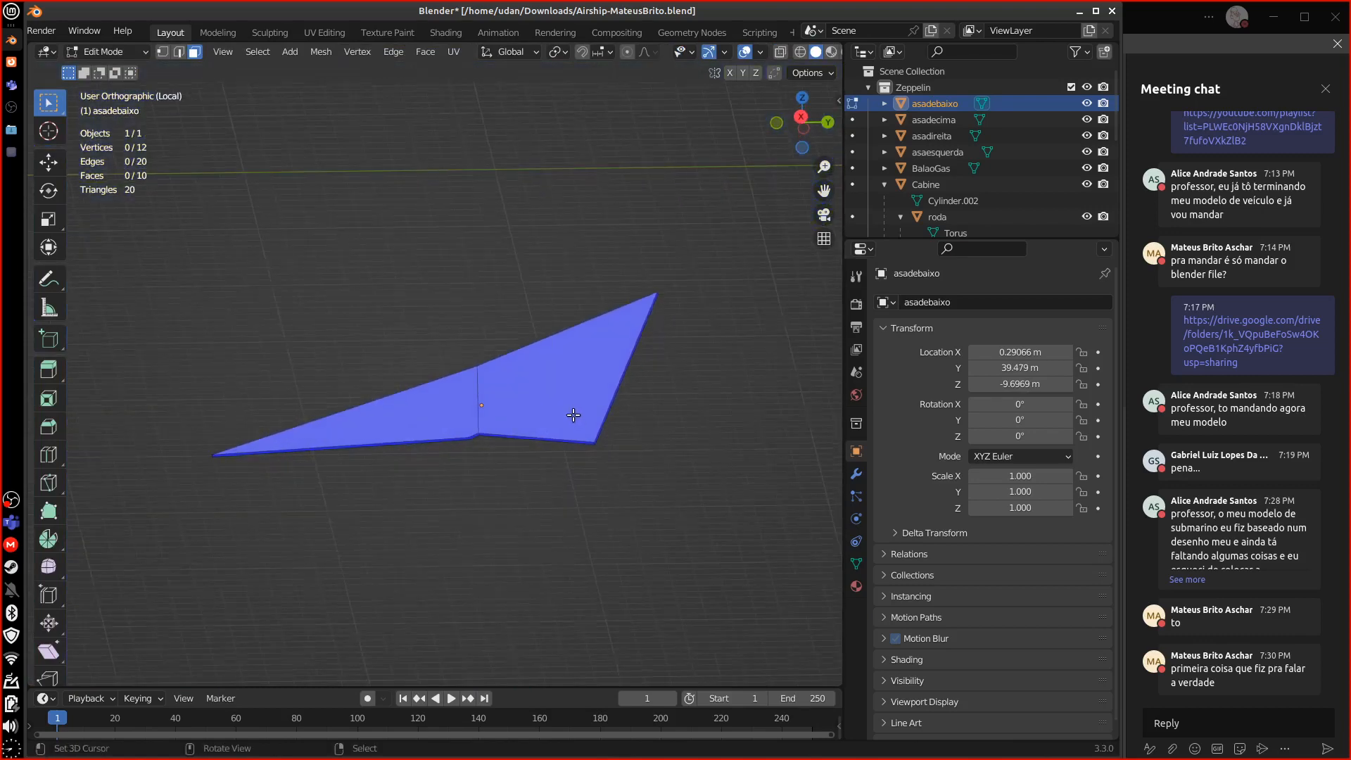
scroll(574, 415, "up", 3)
key("1")
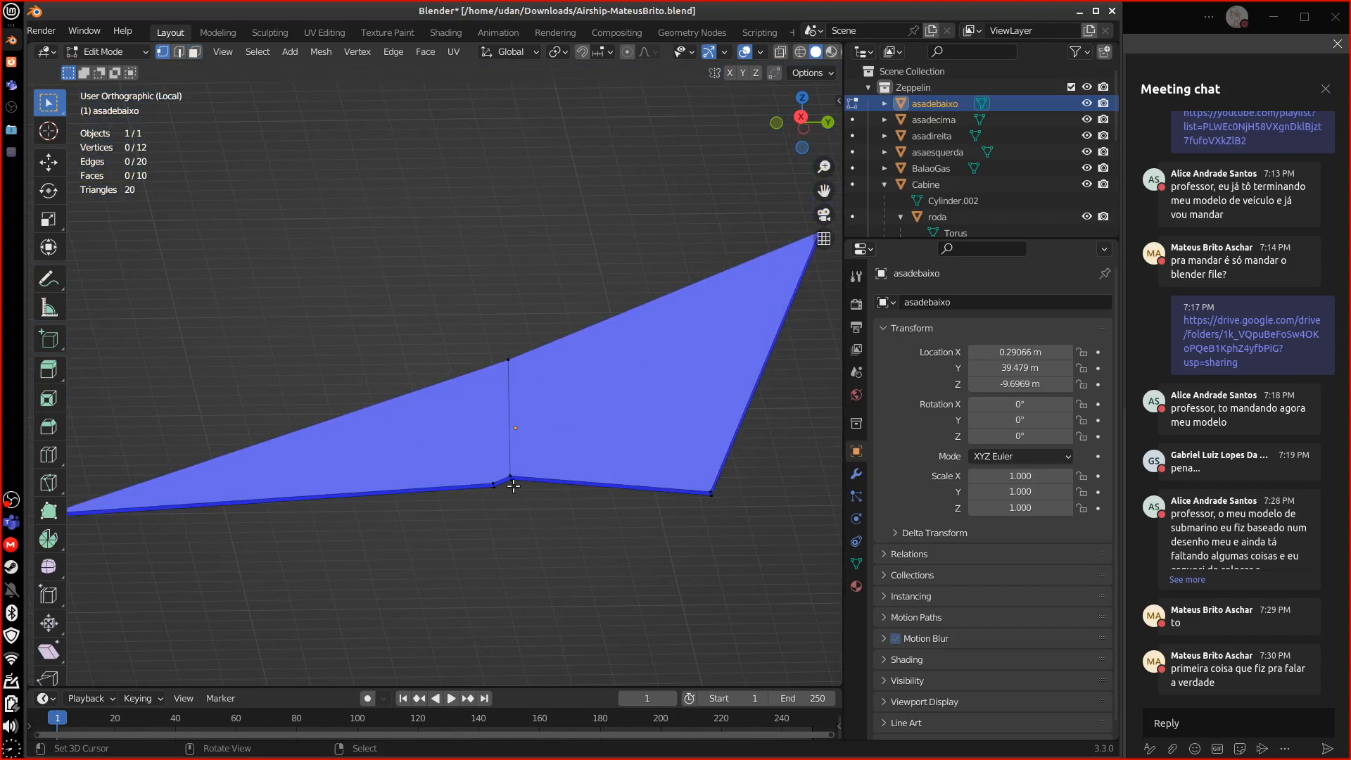
middle_click_drag(513, 486, 593, 428, "shift")
left_click(593, 427, "shift")
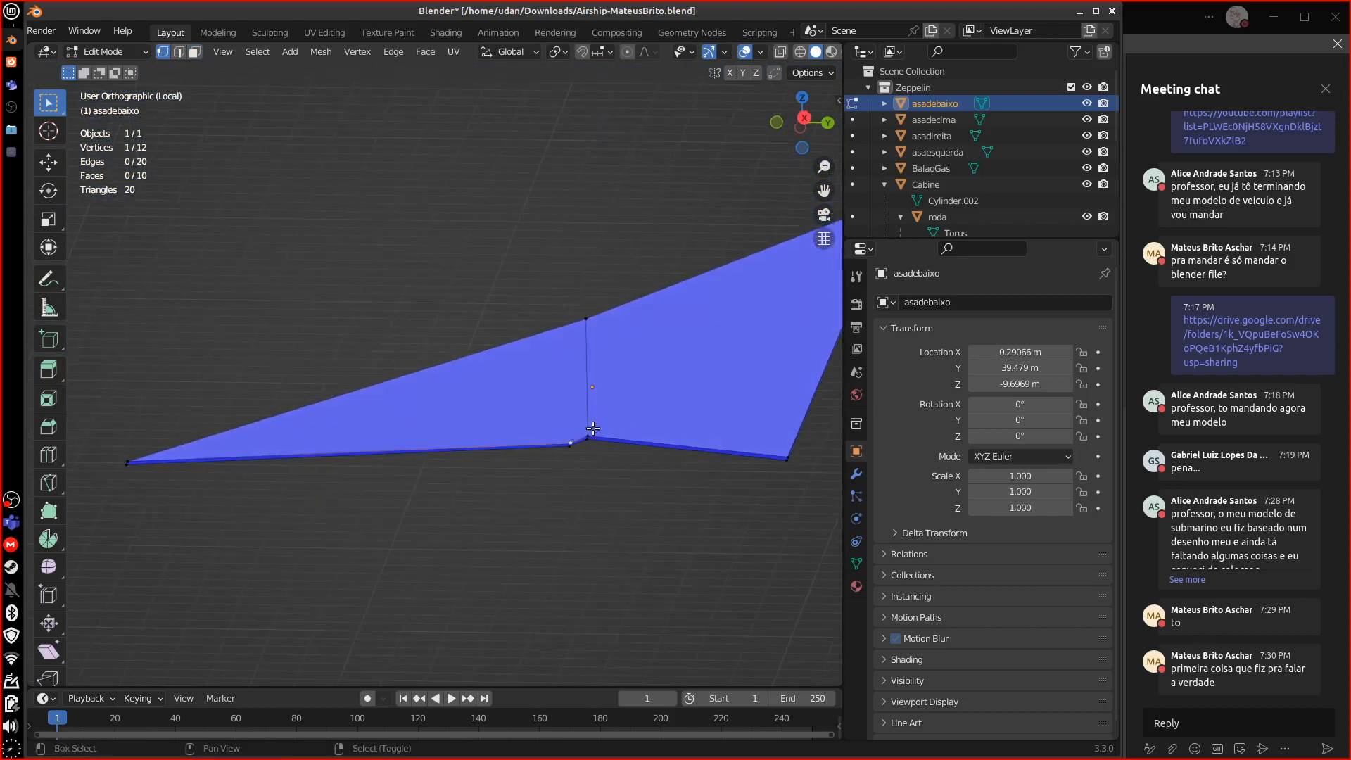
- Select the corner vertices of the front side face of the asadebaixo fin
left_click(593, 427, "shift")
left_click(576, 321, "shift")
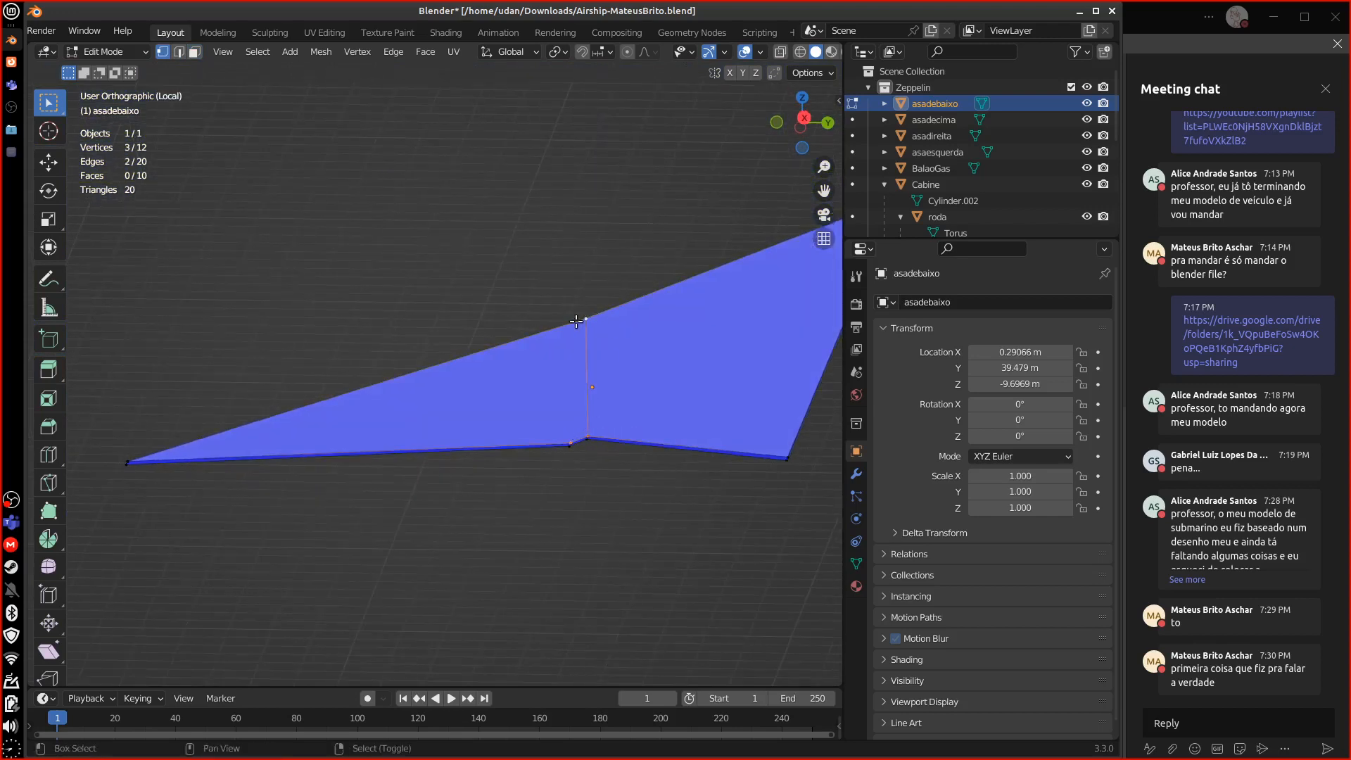
left_click(136, 452, "shift")
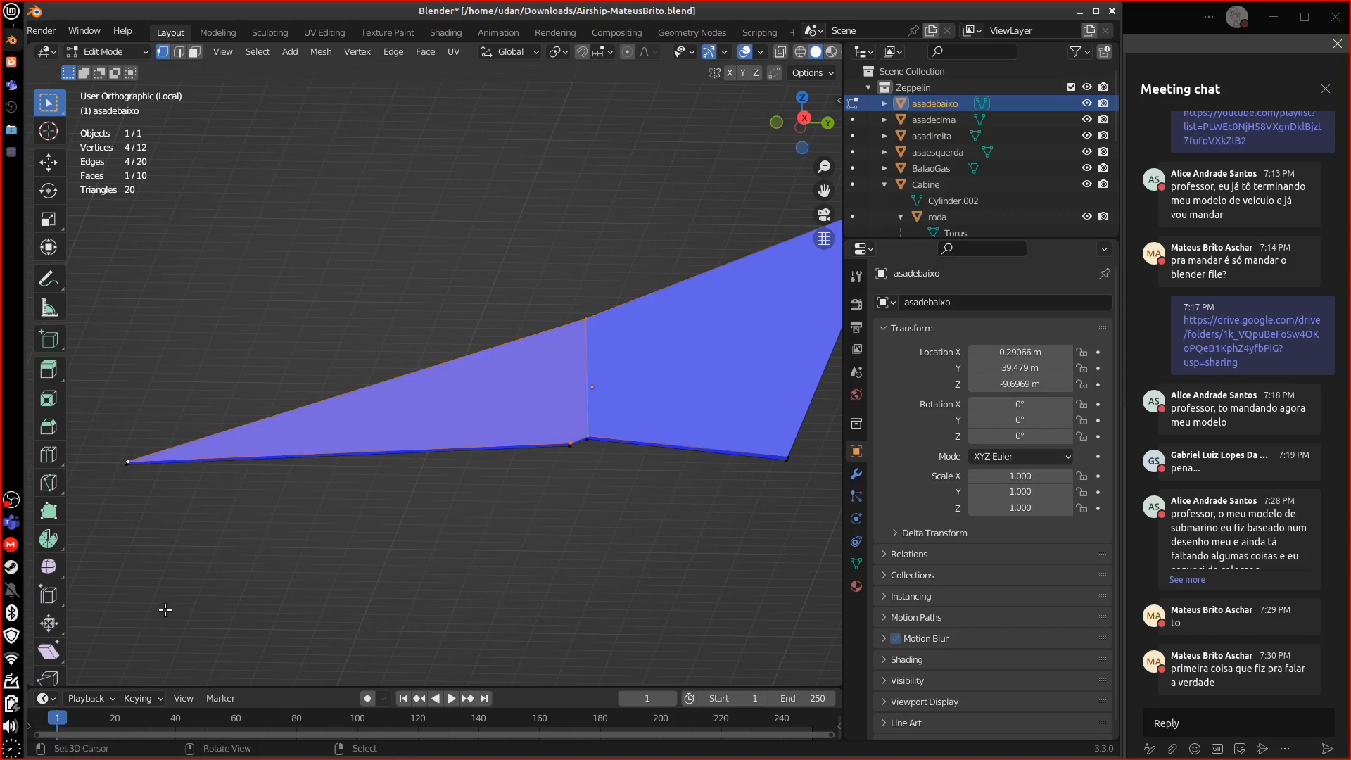
- Delete the two narrow upper faces of the asadebaixo fin and return from local view to the whole airship
middle_click_drag(351, 526, 183, 69)
left_click(195, 52)
right_click(433, 391)
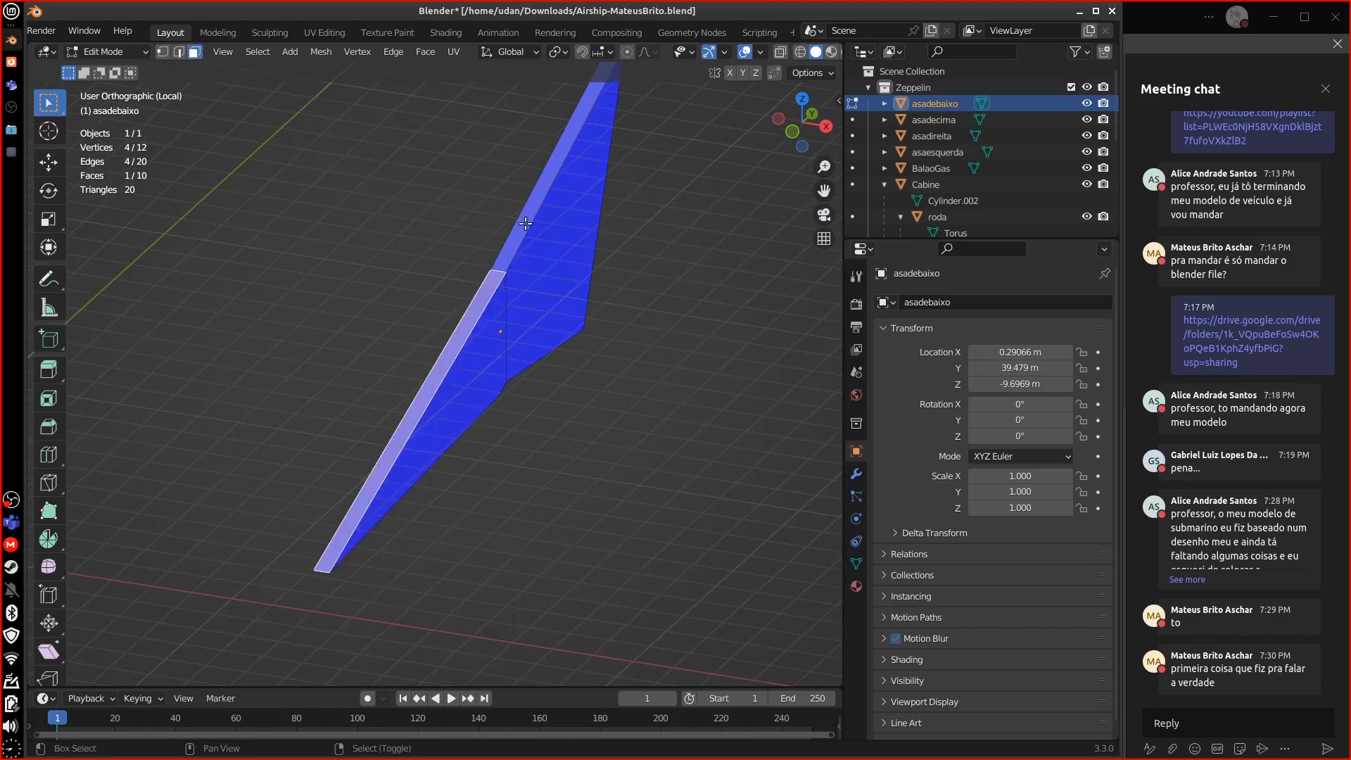
right_click(524, 225, "shift")
middle_click_drag(593, 275, 619, 559, "shift")
key("x")
left_click(497, 391)
key("KP_Divide")
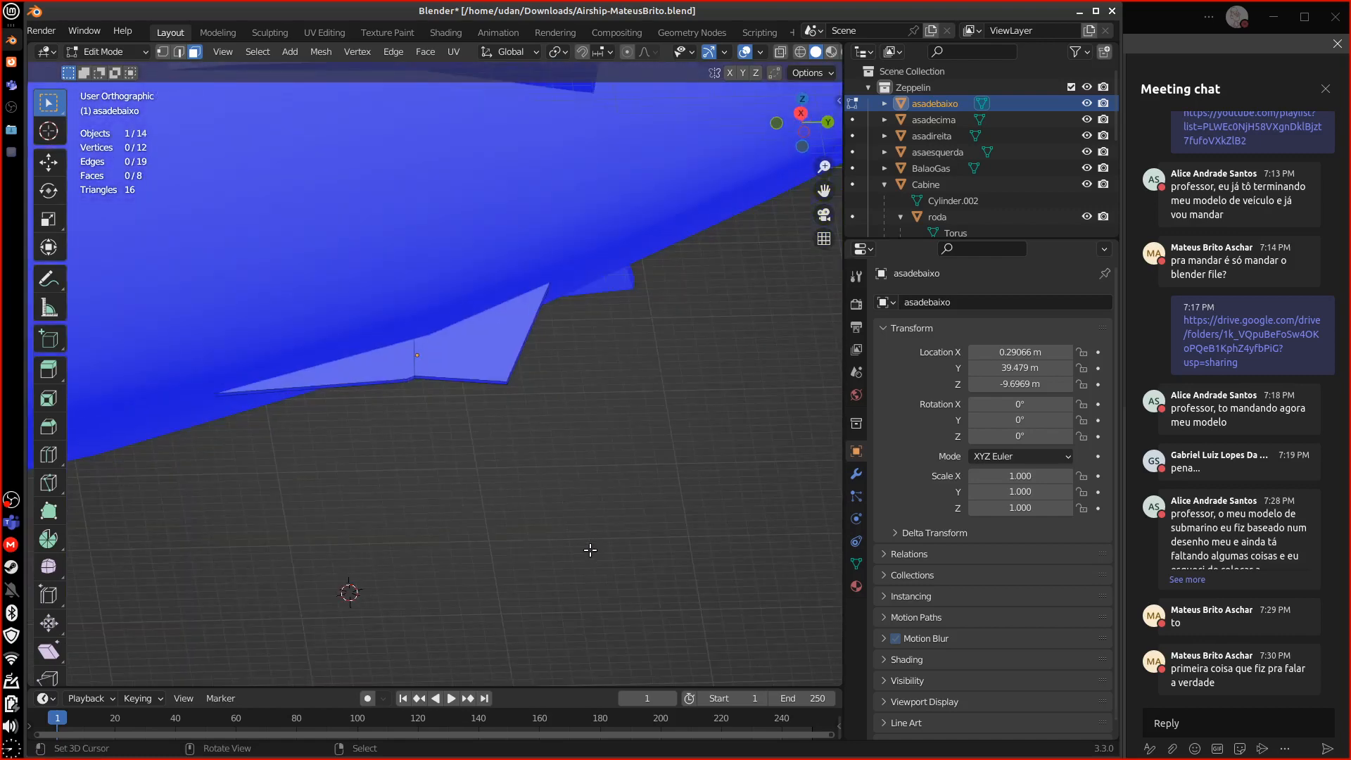
- In the BalaoGas mesh, add one centred edge loop just behind the nose and scale it to 1.080
left_click_drag(627, 424, 588, 546, "alt+shift")
scroll(588, 547, "down", 5)
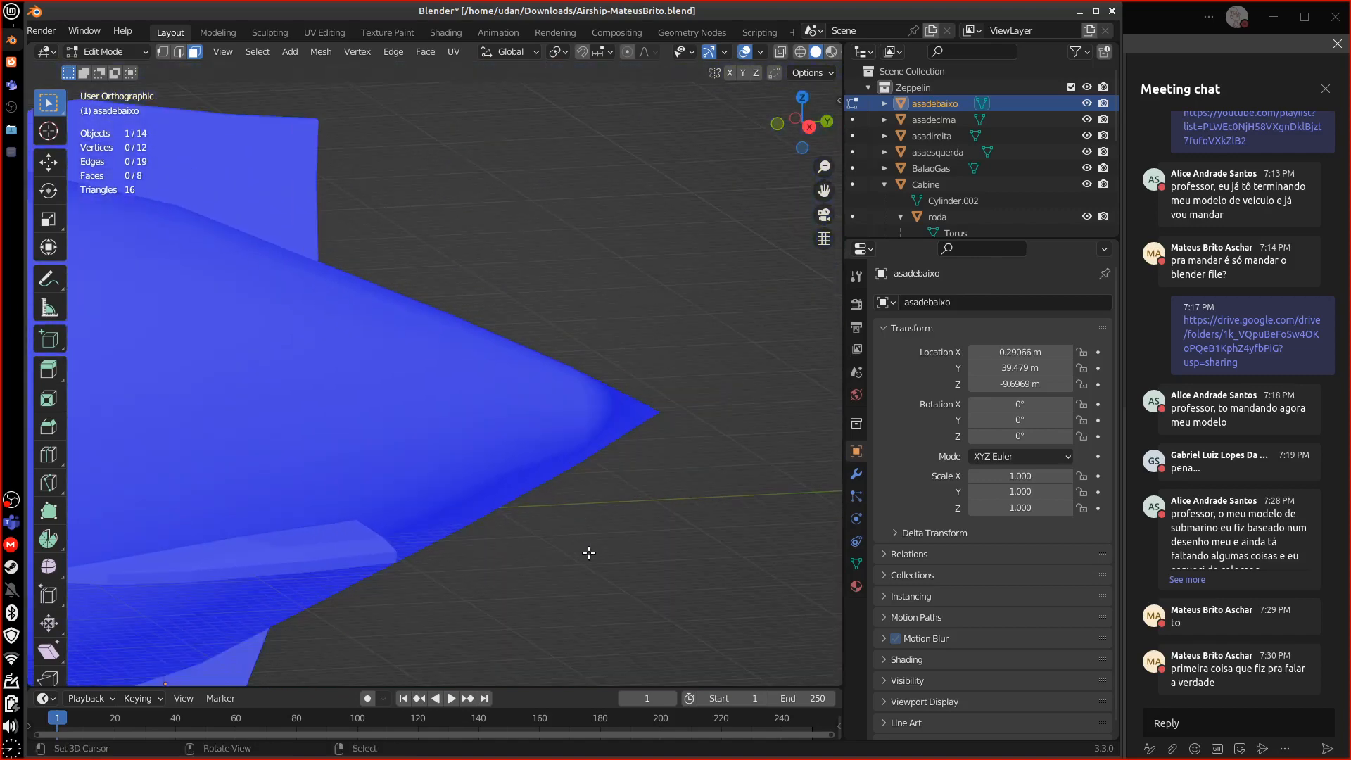
left_click_drag(477, 529, 793, 503, "alt+shift")
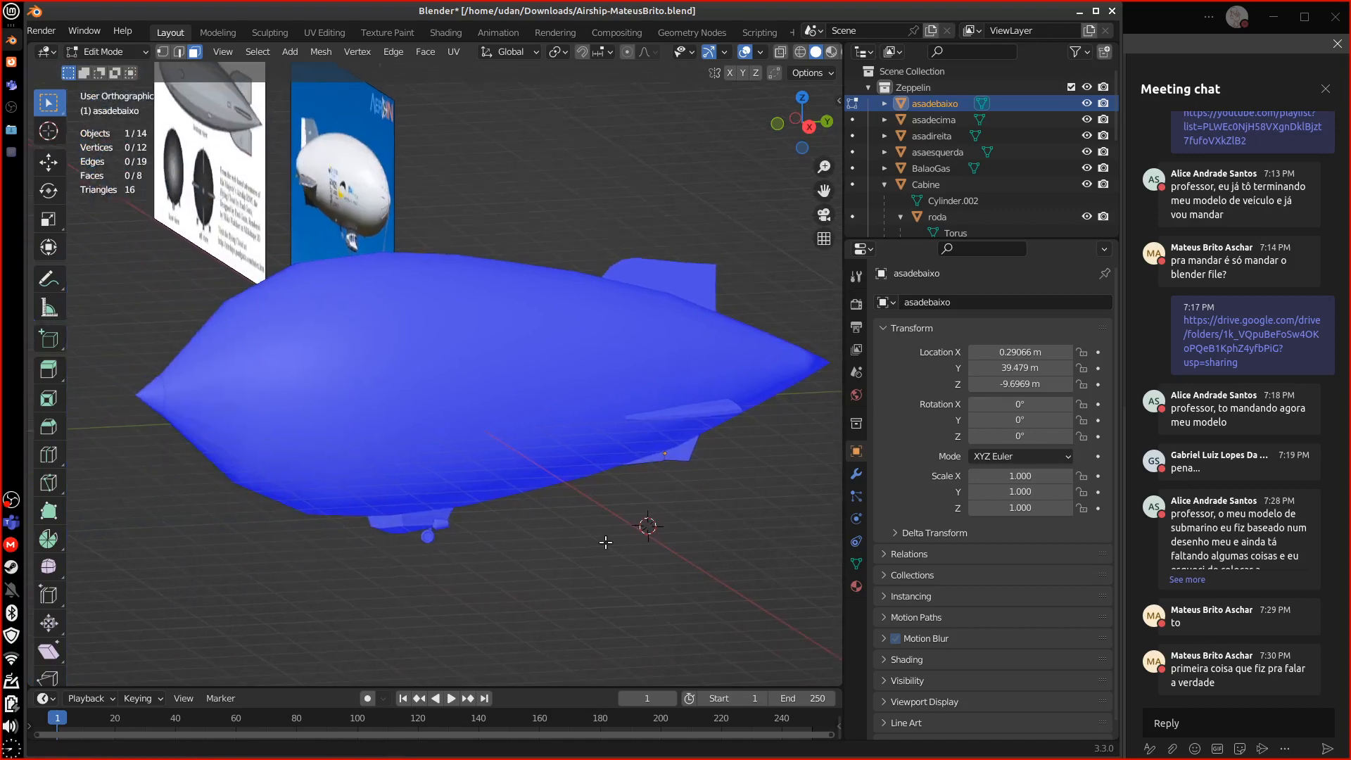
left_click_drag(613, 547, 672, 573, "alt")
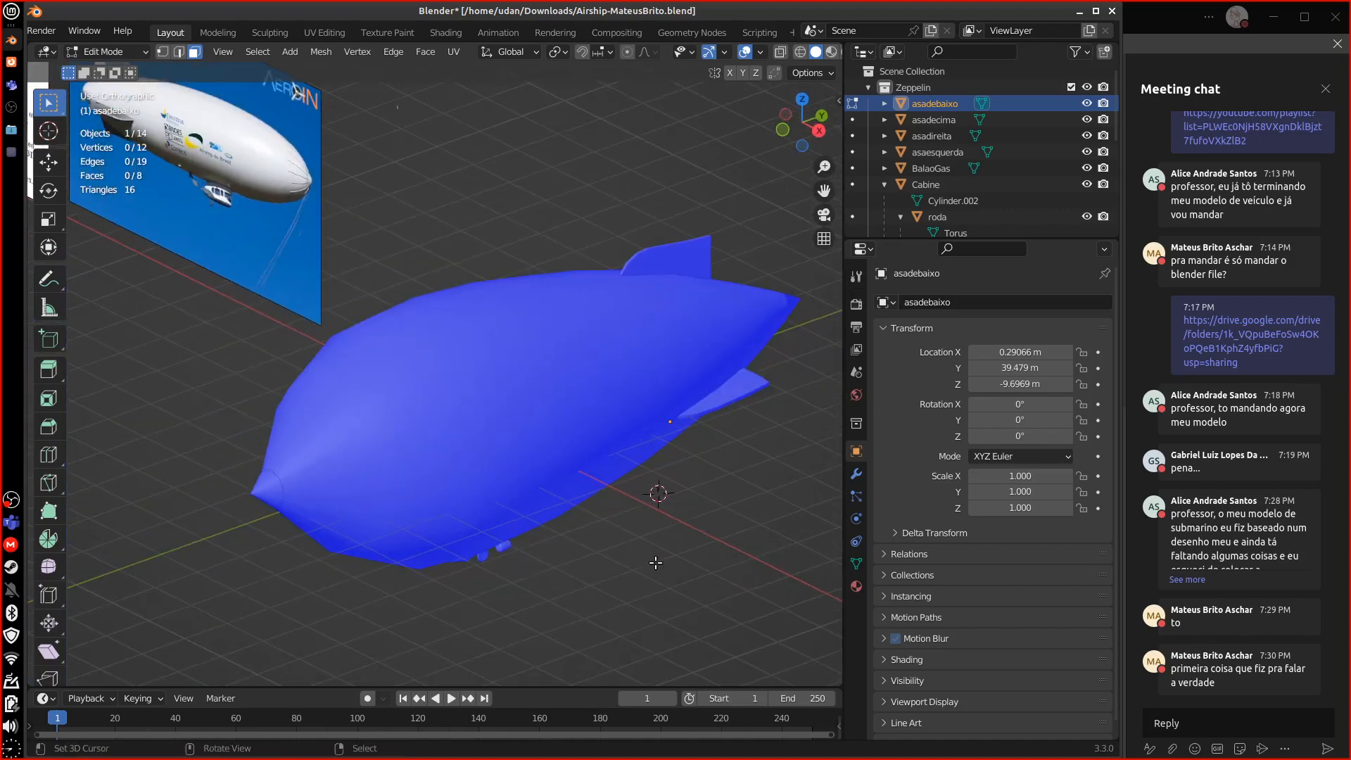
key("KP_3")
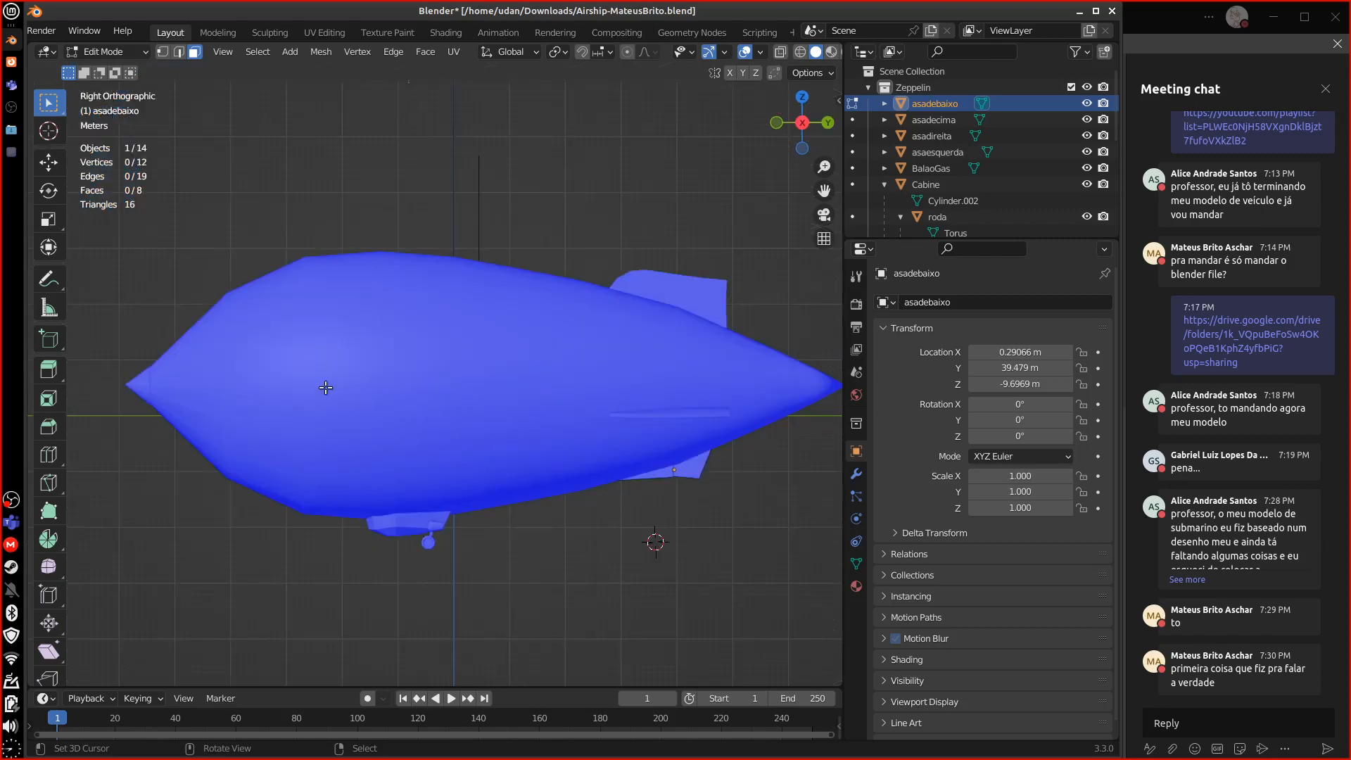
key("Tab")
left_click(366, 367)
key("Tab")
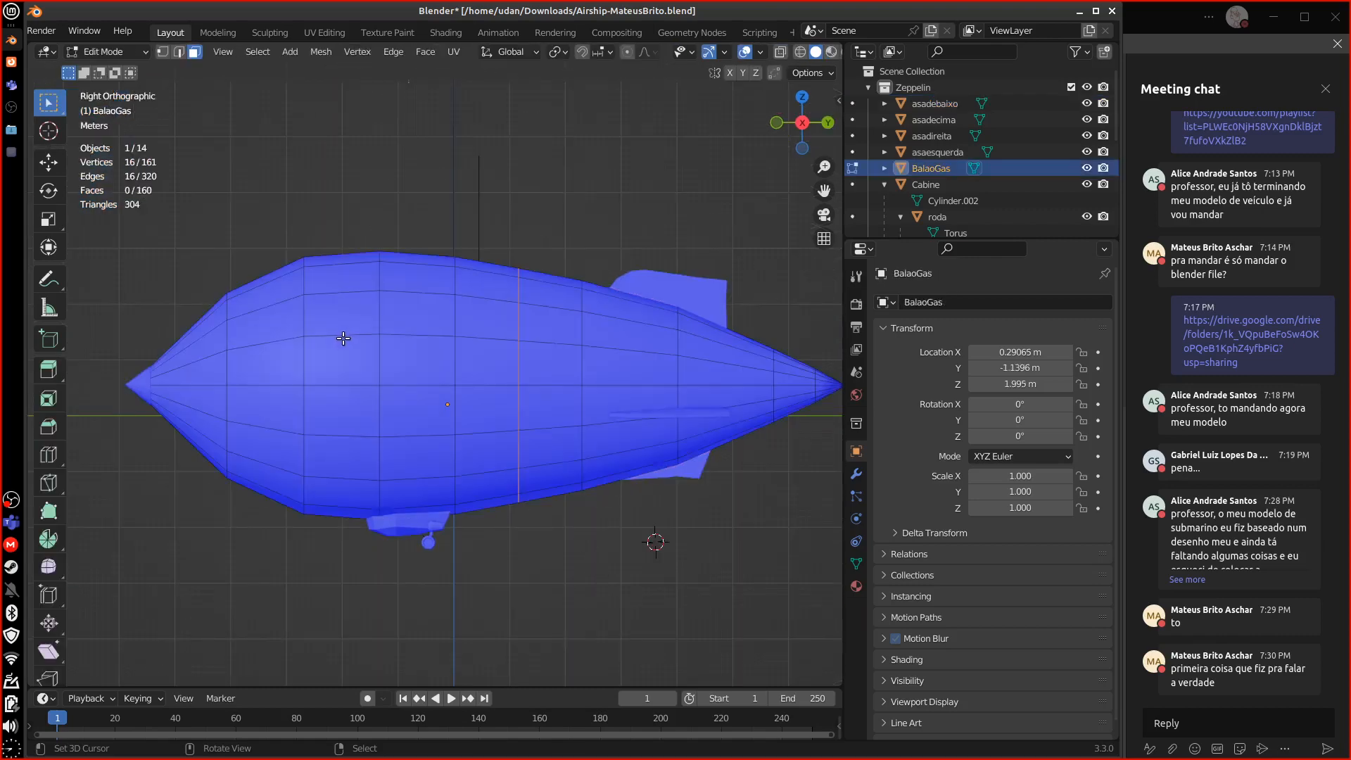
left_click(200, 383)
right_click(202, 391)
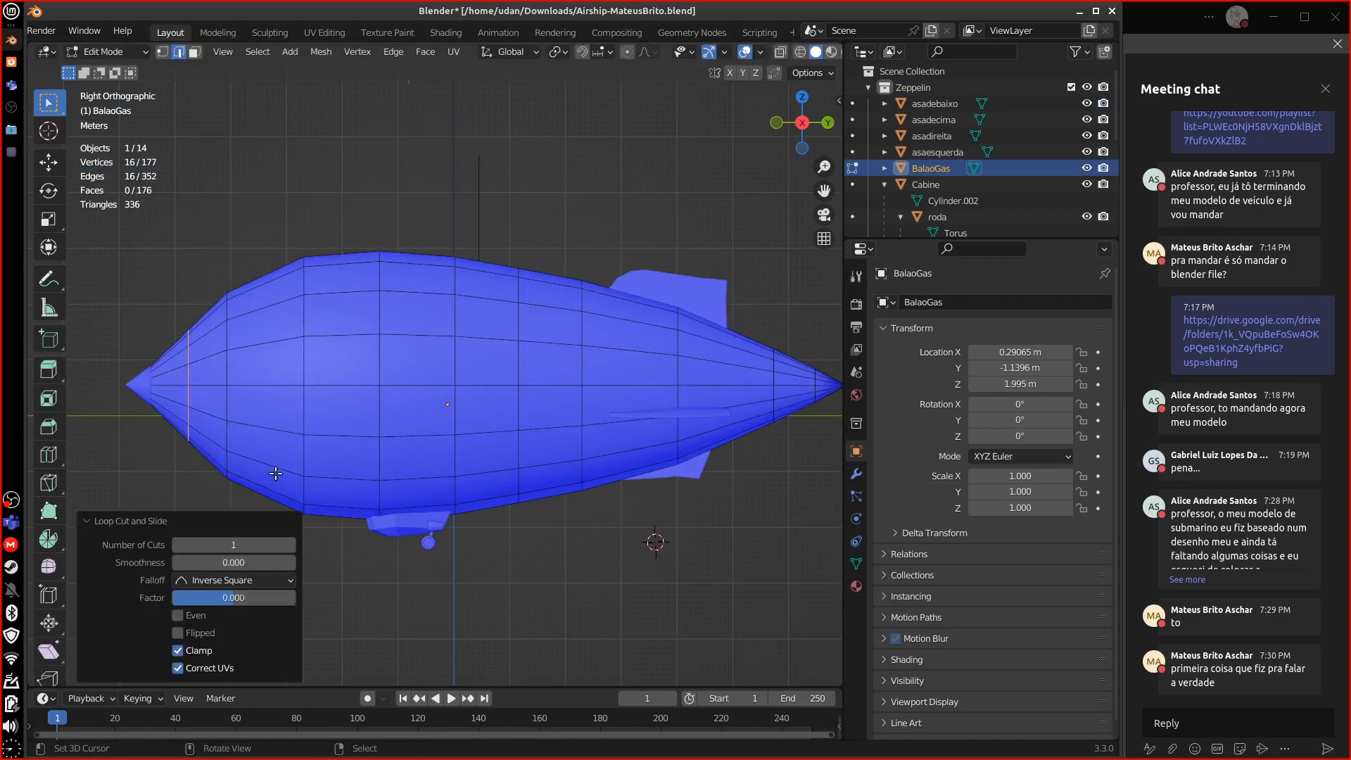
key("s")
left_click(280, 484)
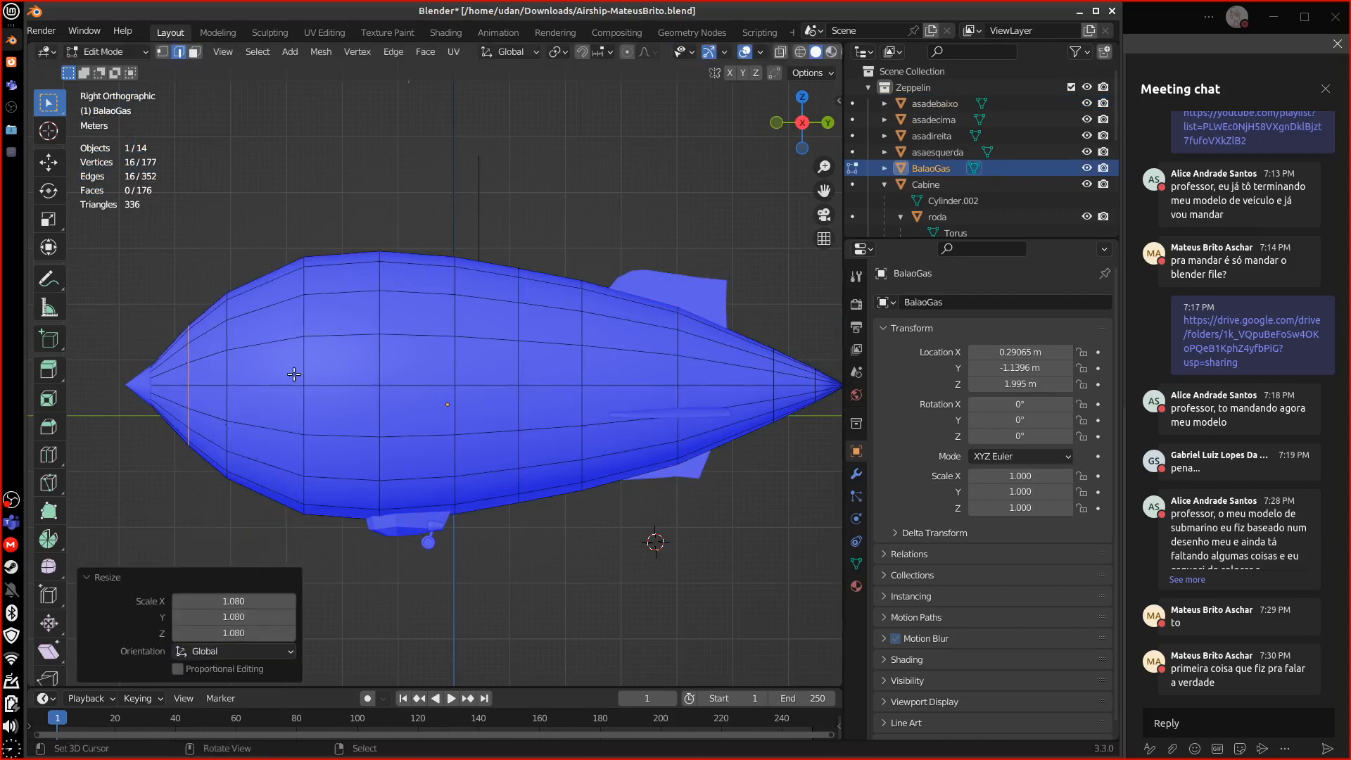
- Add a second centred edge loop on the front bulge of BalaoGas, scale it to 1.035, and check the smoothed outline
key("ctrl+r")
left_click(284, 298)
right_click(284, 297)
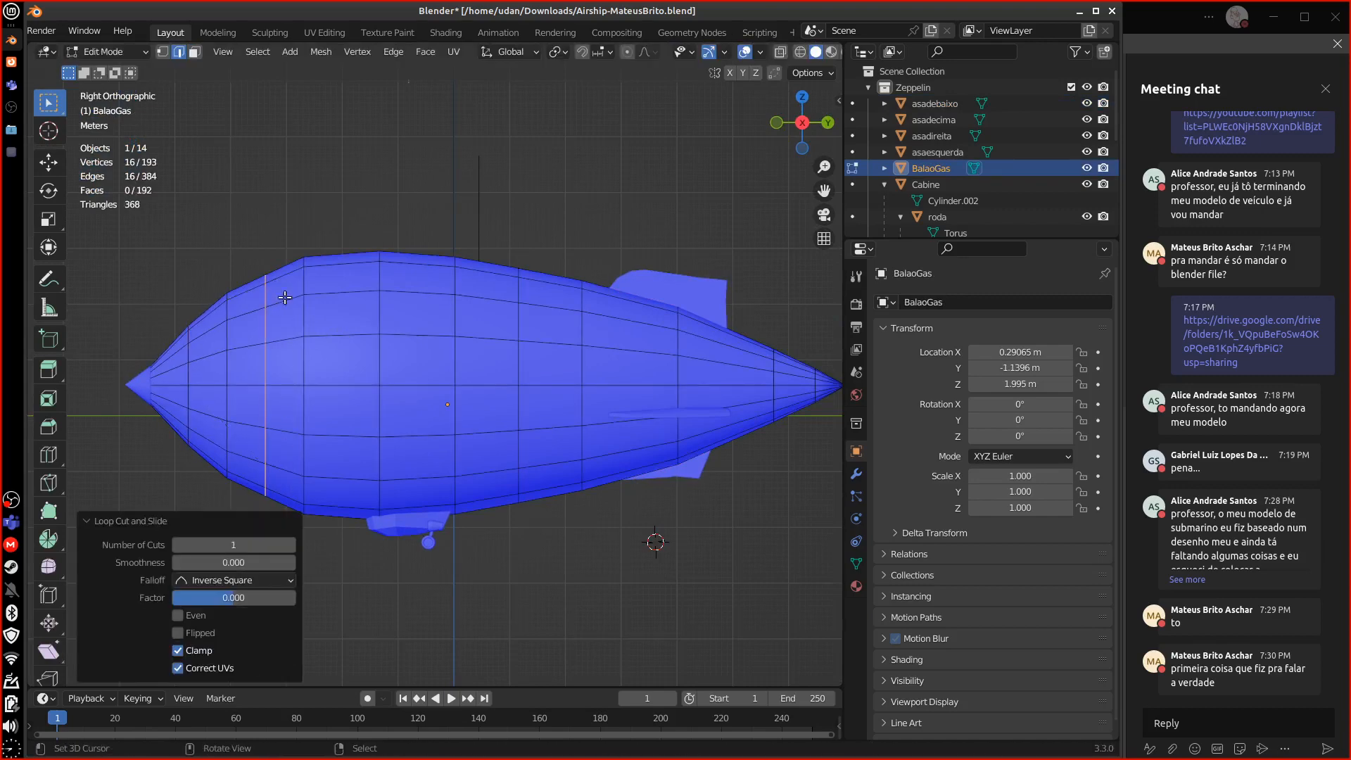
key("s")
left_click(380, 473)
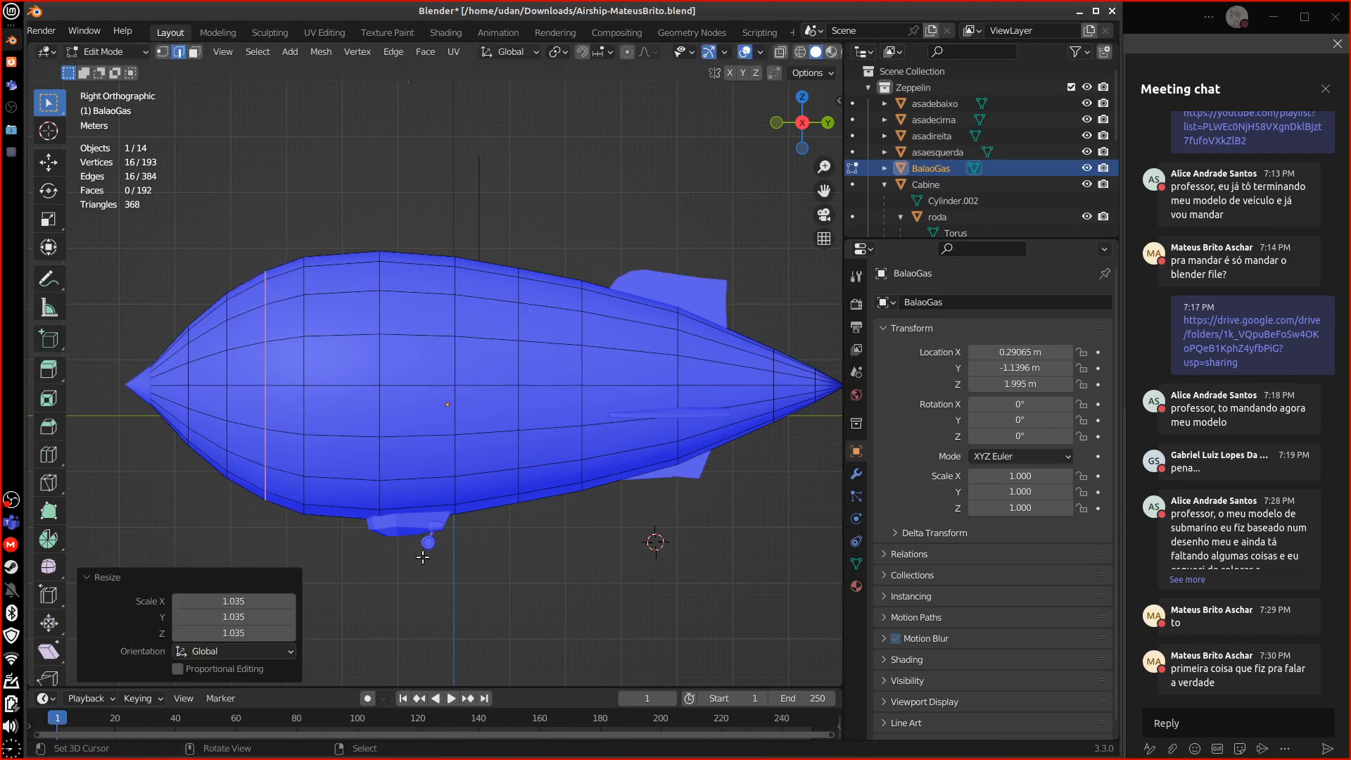
key("Tab")
key("Tab")
key("Tab")
key("Tab")
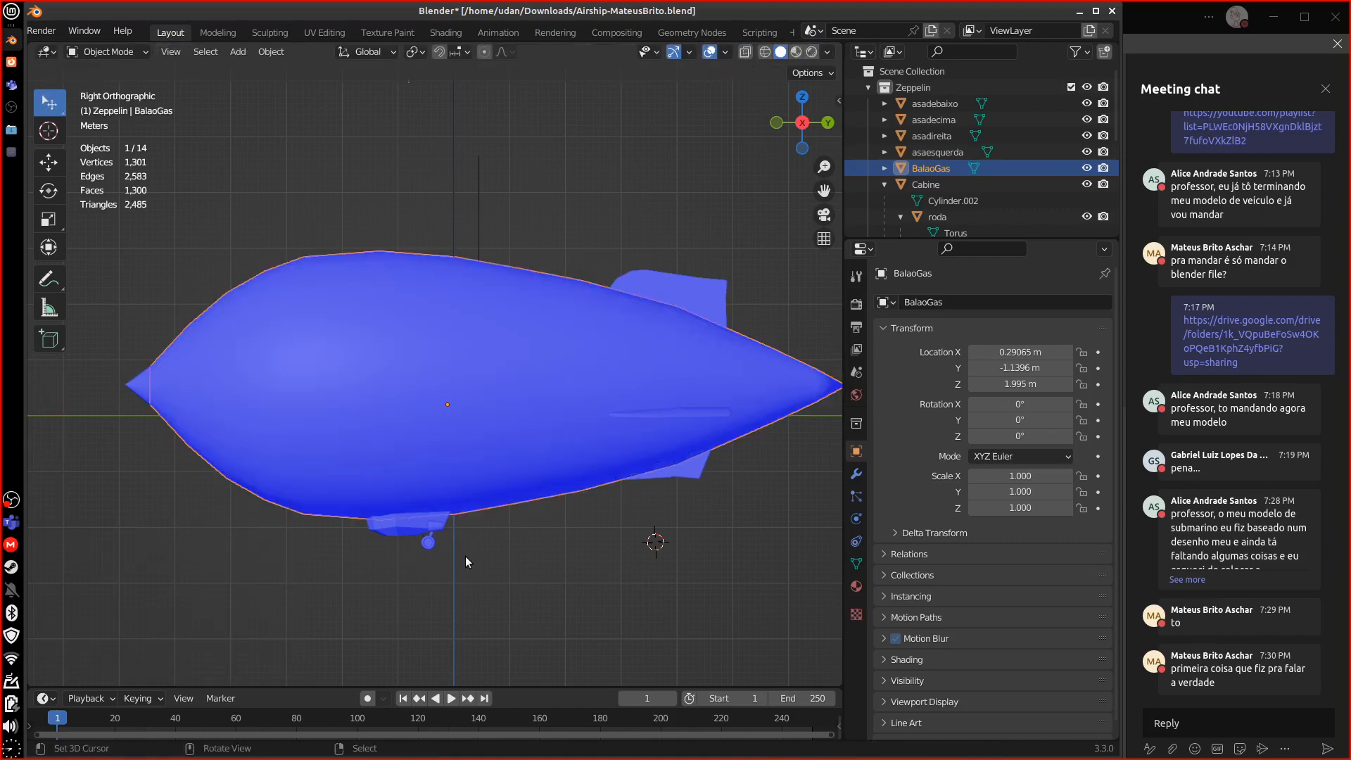
- Add a centred edge loop on BalaoGas at the front of the tail fins and scale it to 1.030
key("ctrl+r")
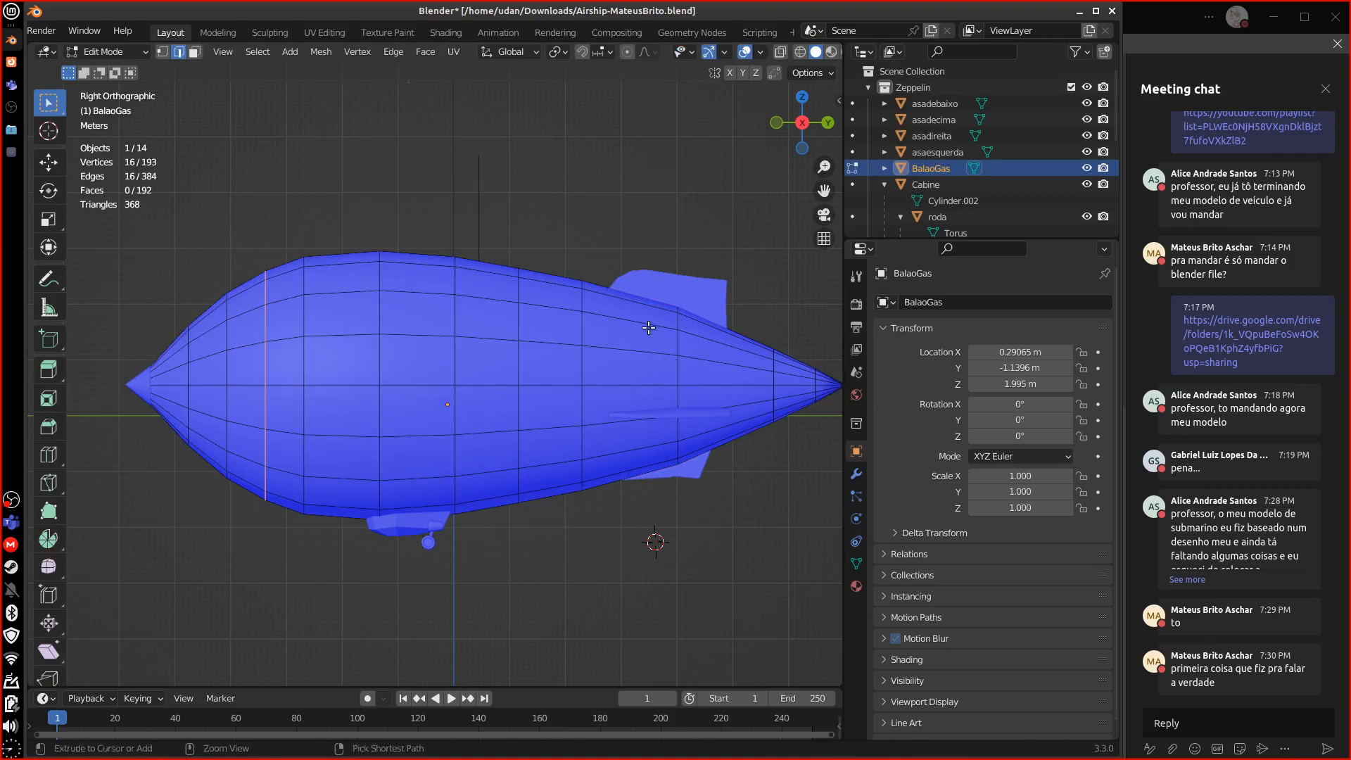
left_click(645, 314)
right_click(649, 316)
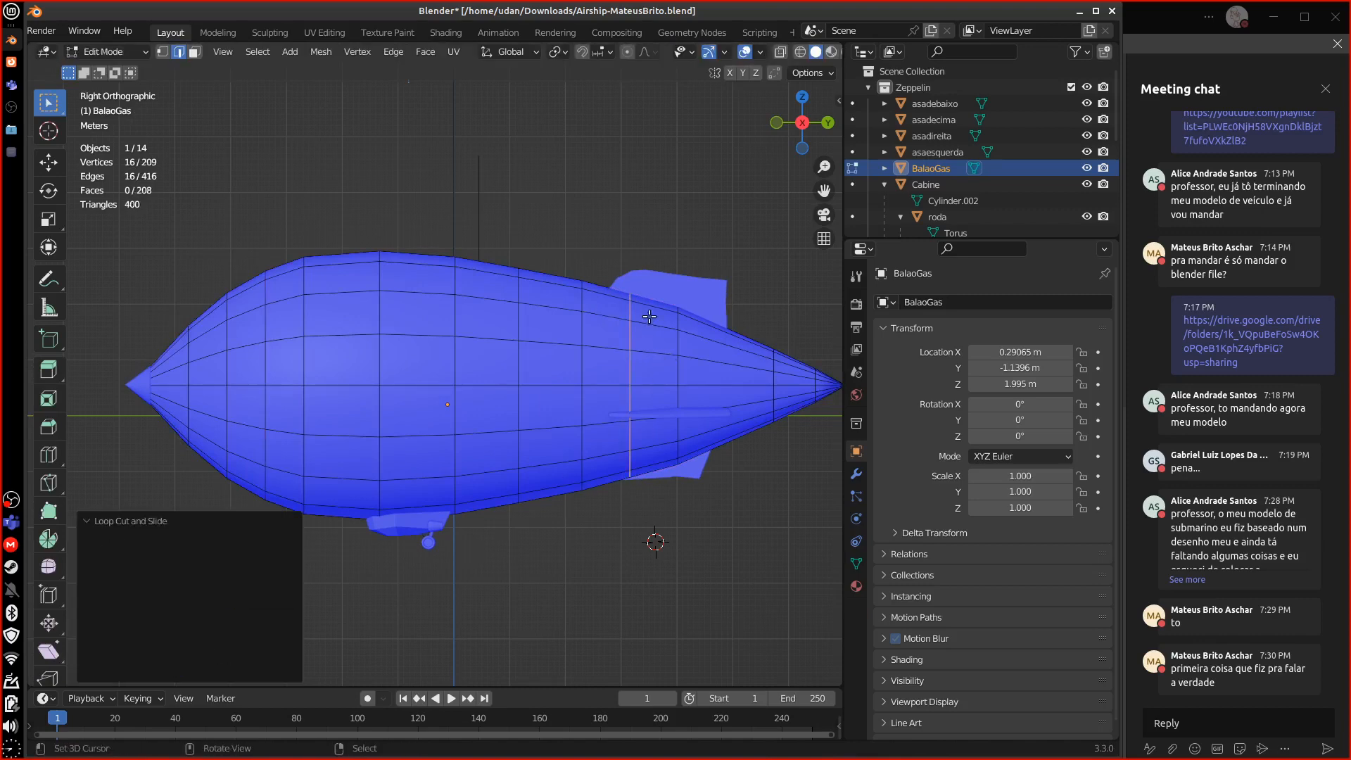
key("s")
left_click(679, 488)
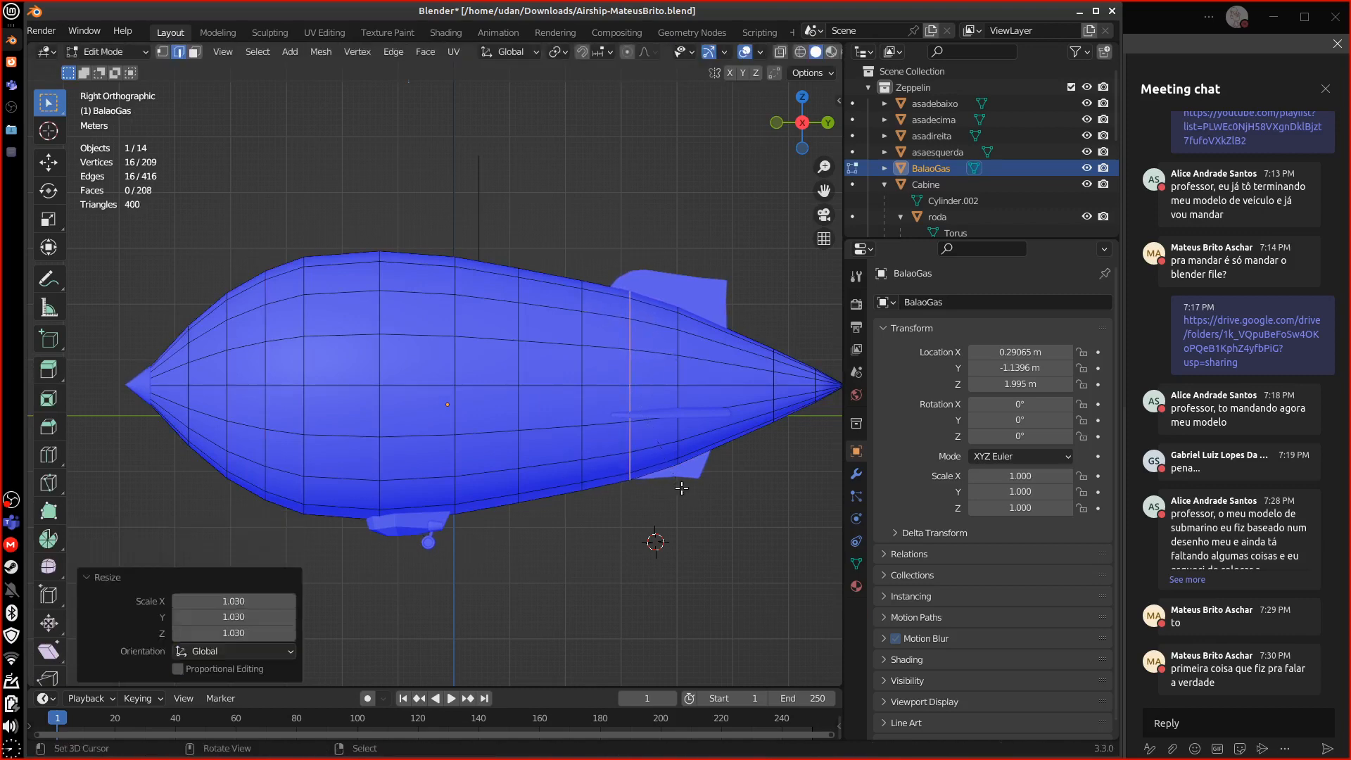
- Add a centred edge loop on BalaoGas at the rear of the tail fins, scale it to 1.040, and finish mesh editing
key("ctrl+r")
left_click(737, 367)
right_click(738, 367)
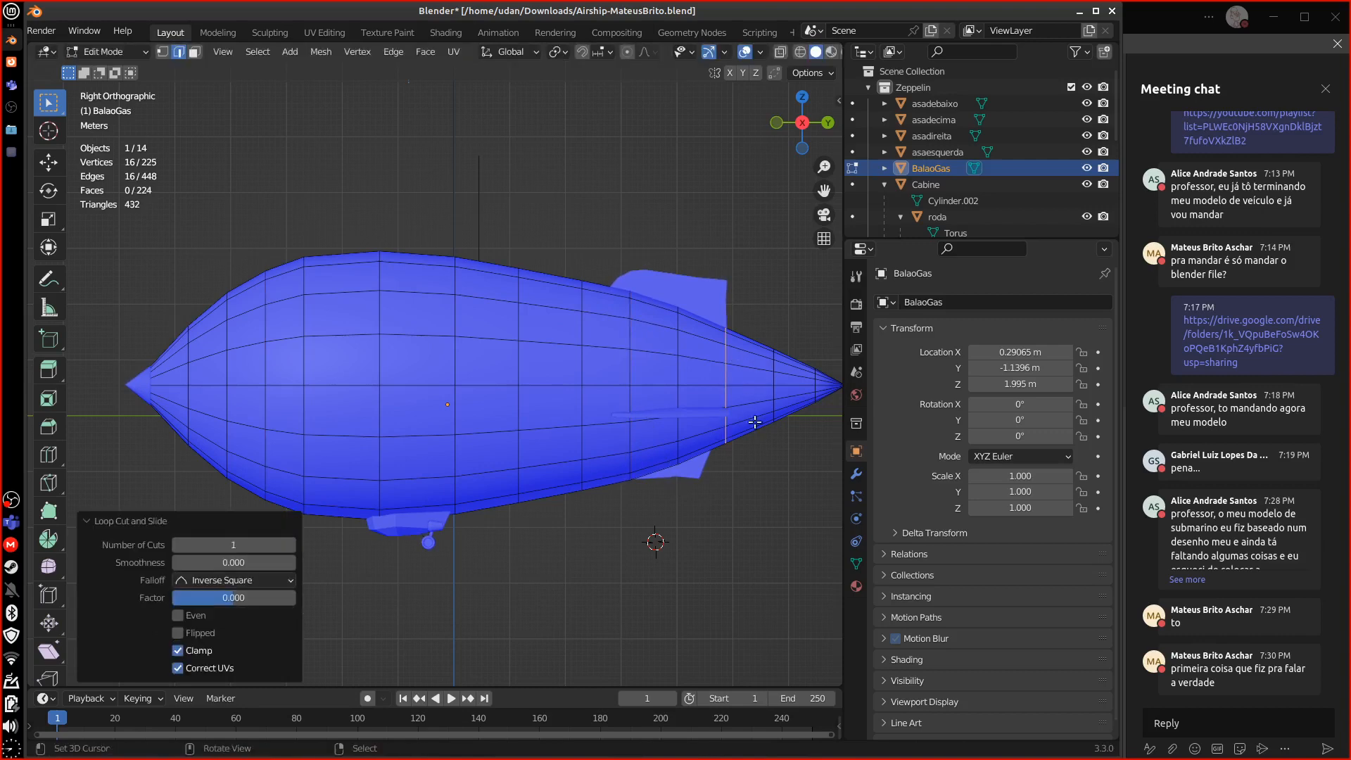
key("s")
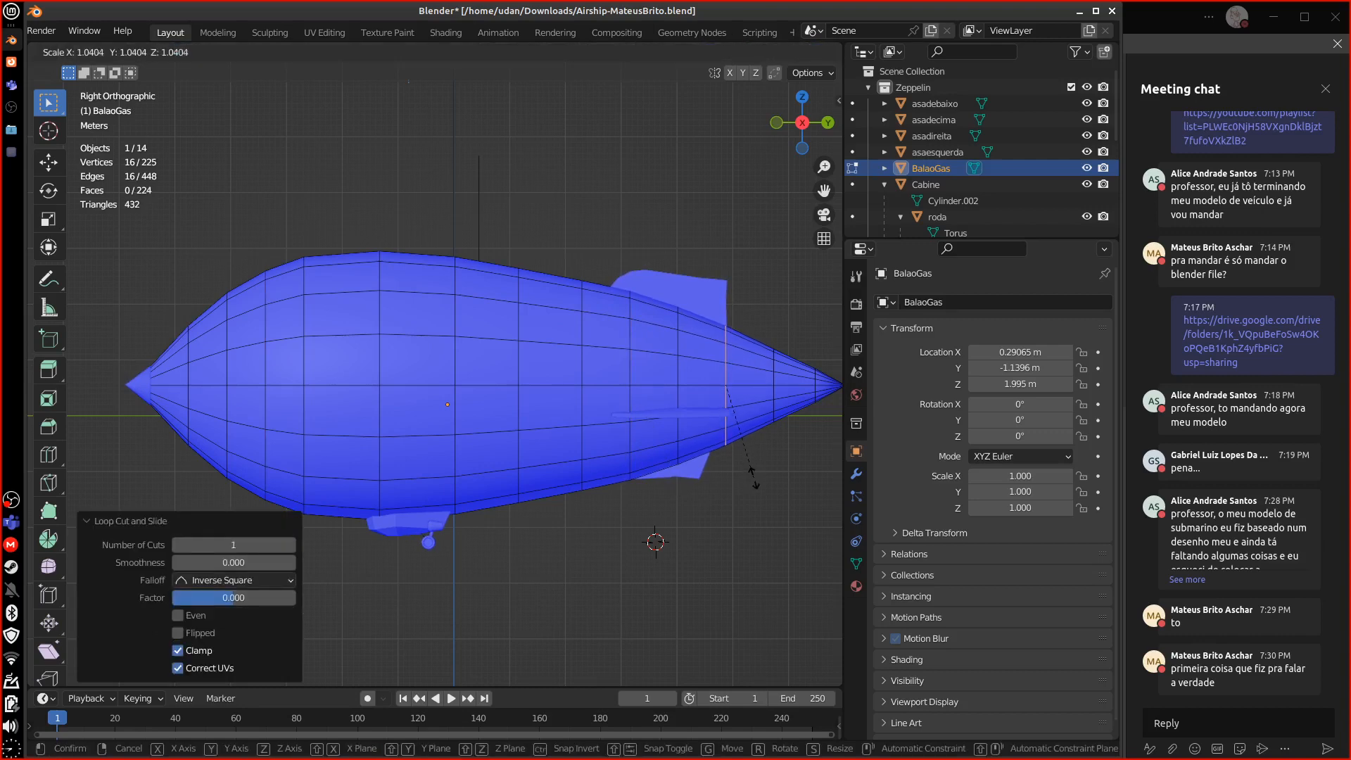
left_click(755, 478)
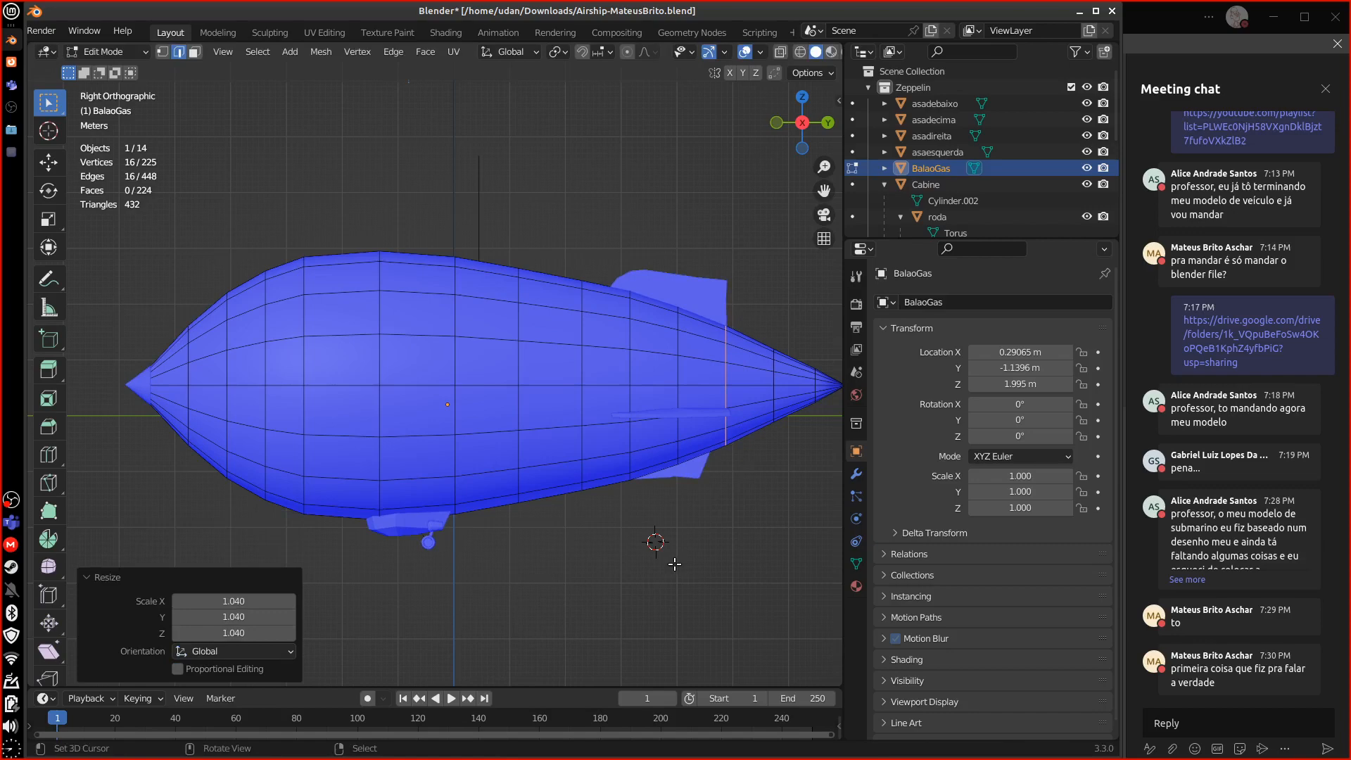
key("Tab")
middle_click_drag(557, 466, 673, 524)
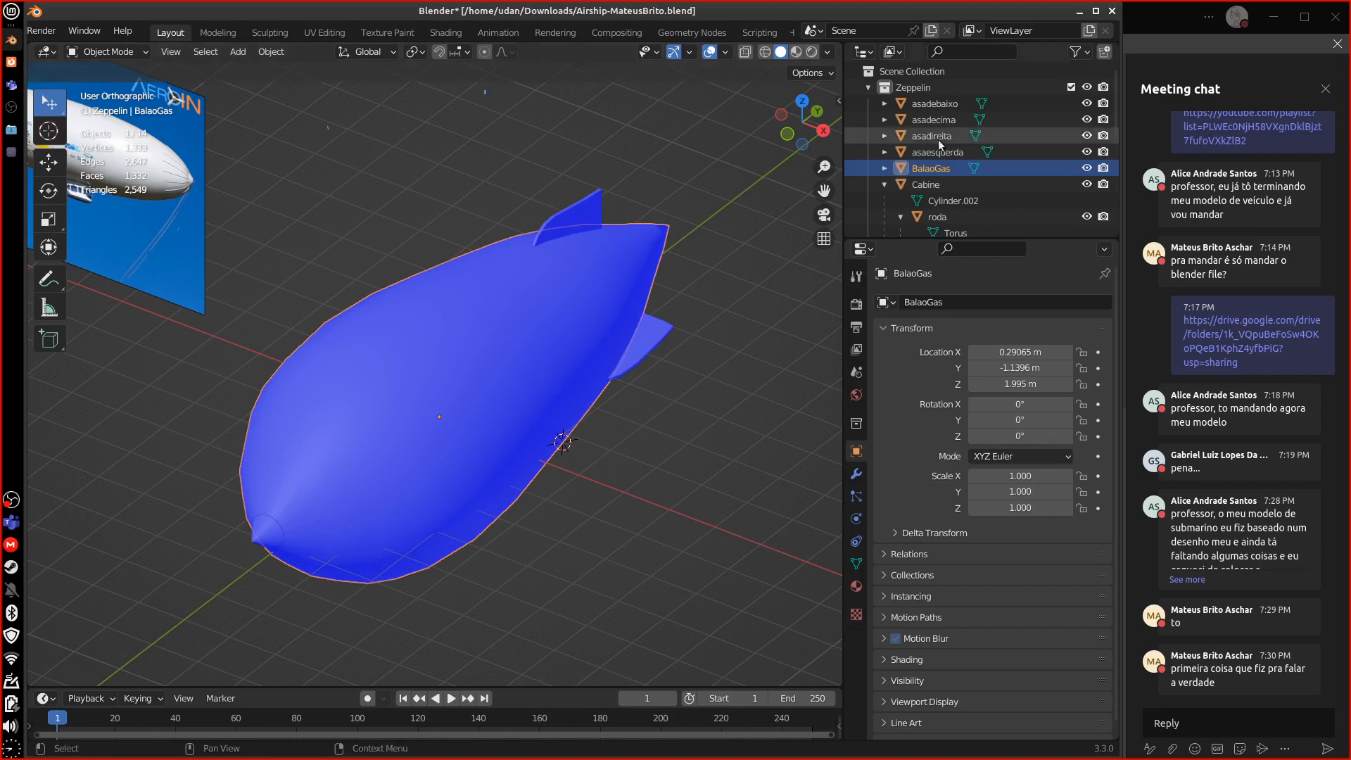
- Enlarge the object hierarchy area and rename the Cabine object's mesh data Cylinder.002 as Cabine
left_click(884, 168)
left_click_drag(983, 236, 983, 391)
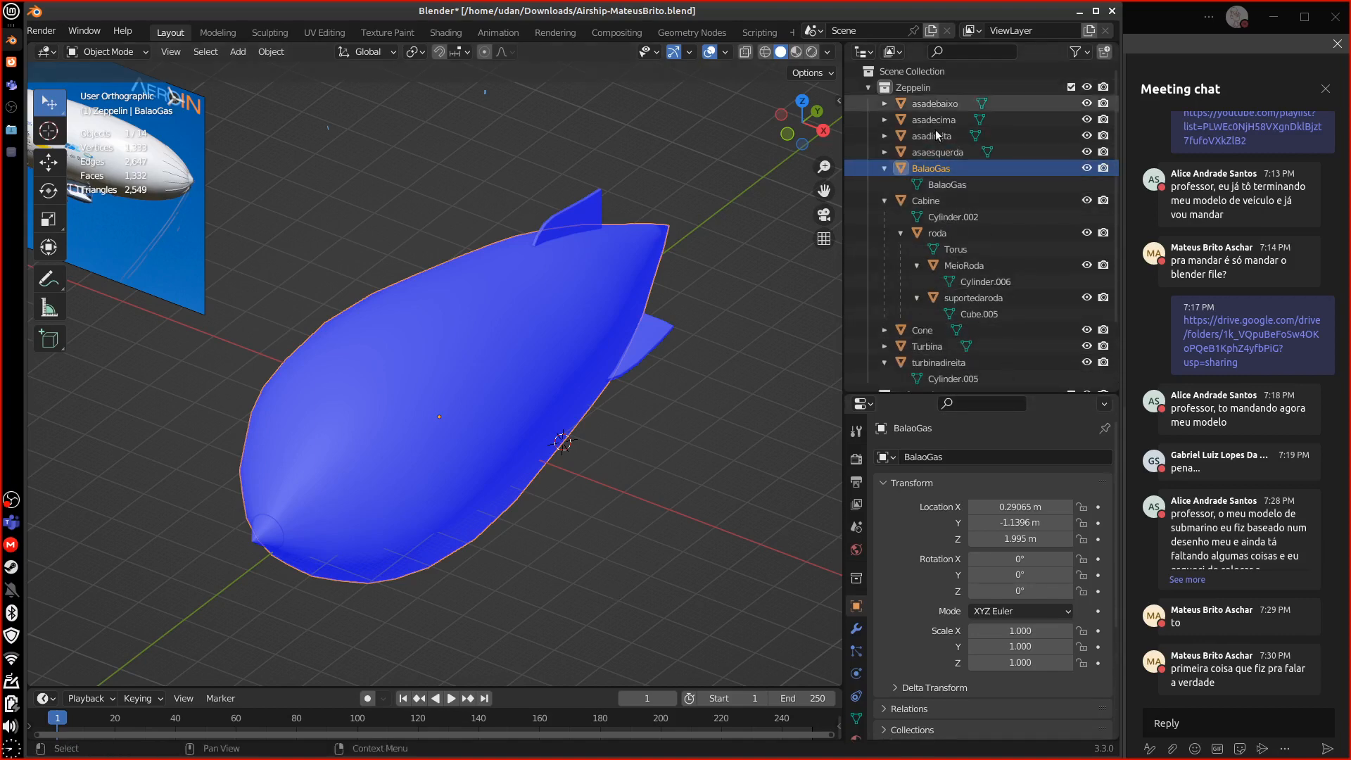
double_click(958, 201)
double_click(956, 216)
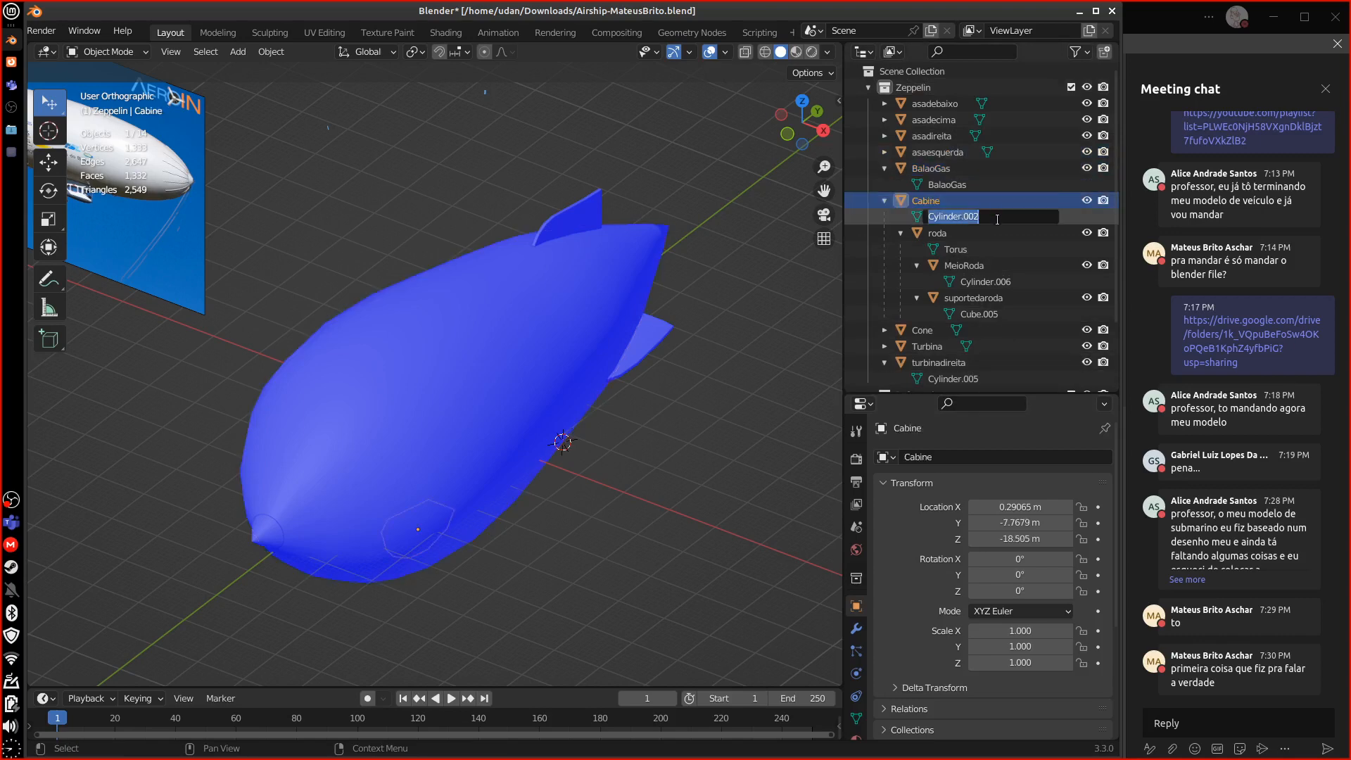
type("Cabine")
key("Return")
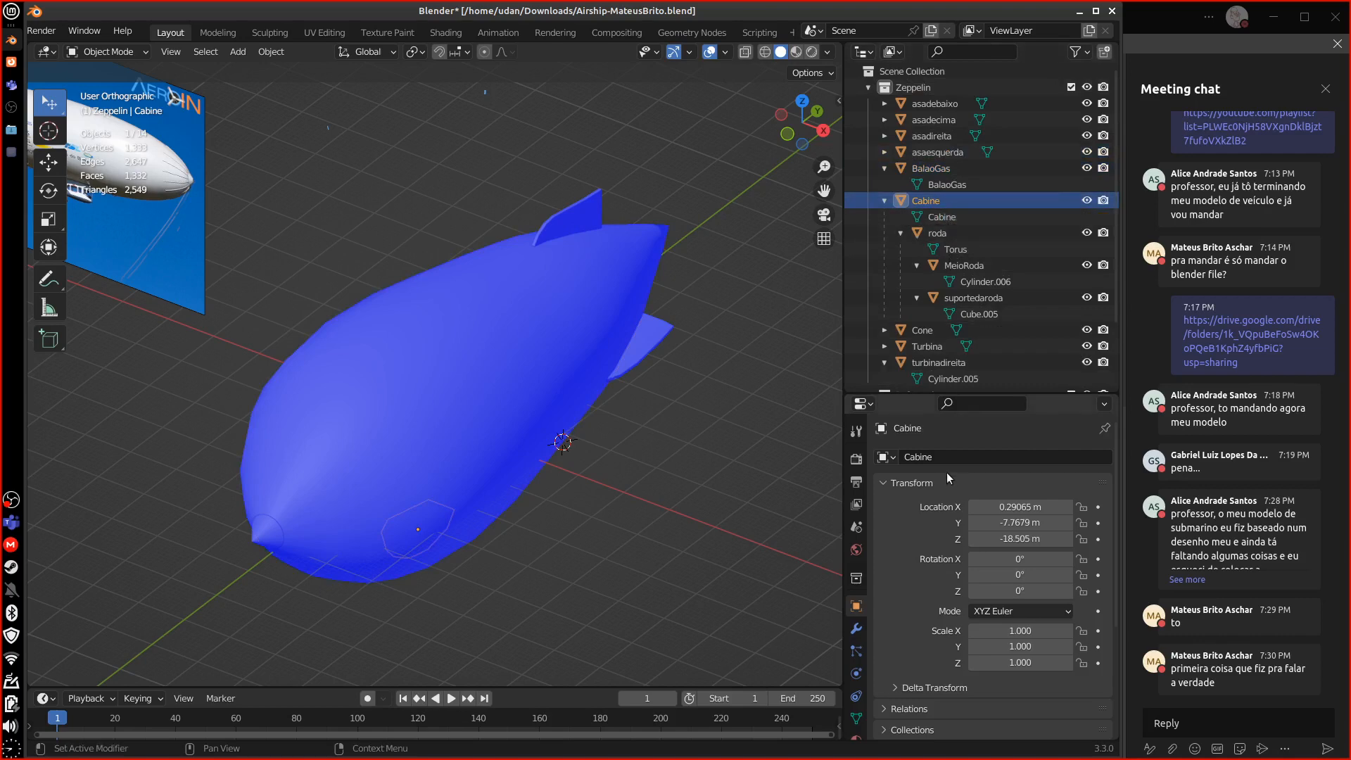
- Rename the roda object as Roda
double_click(956, 234)
type("R")
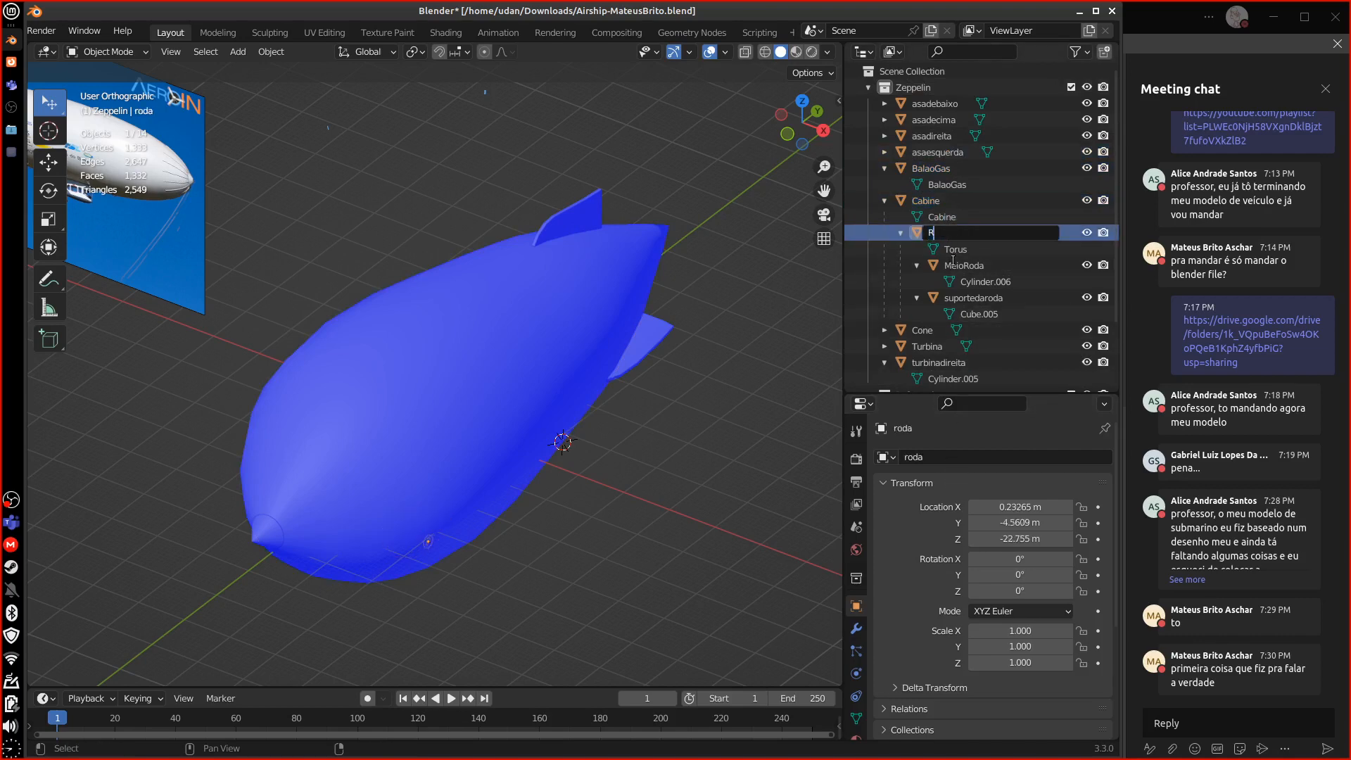
type("oda")
key("Return")
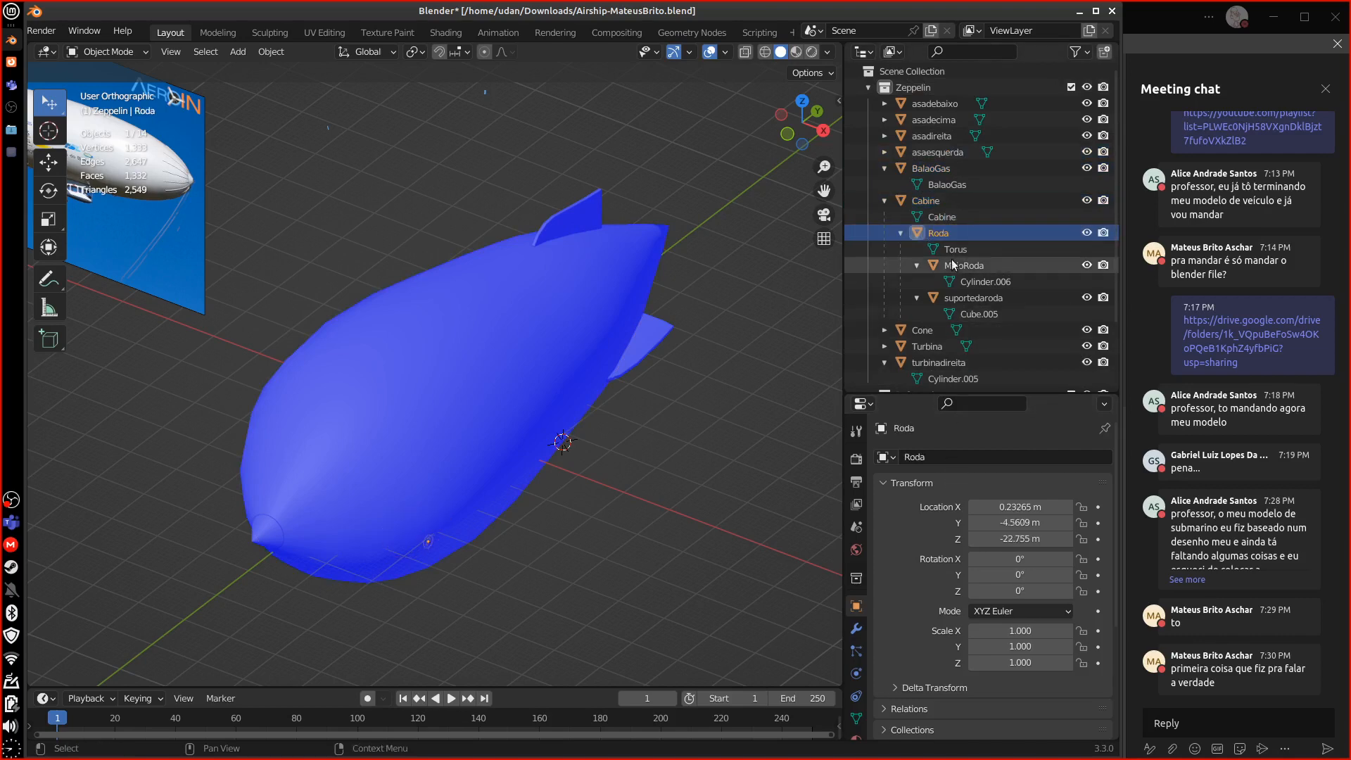
- Rename the Torus mesh data under the wheel object as Roda
double_click(956, 249)
scroll(961, 284, "down", 2)
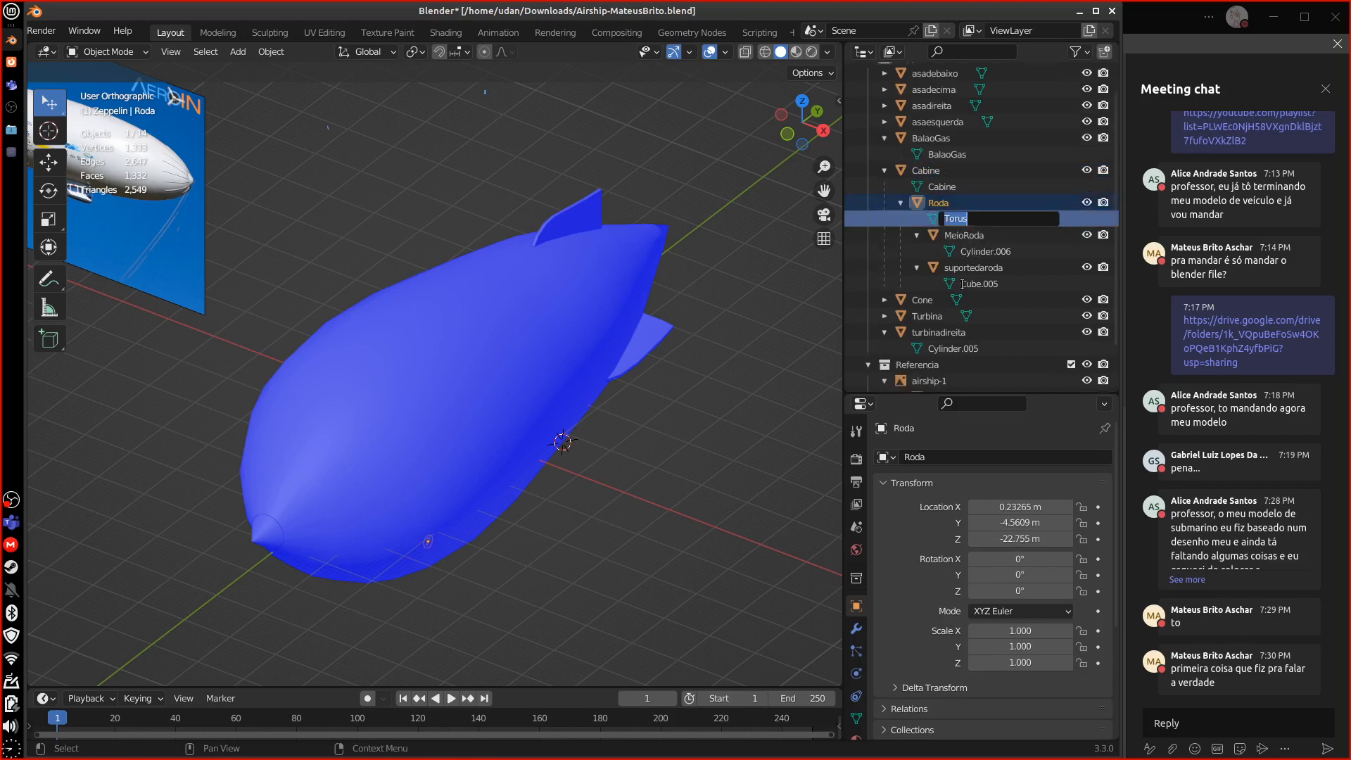
type("oda")
key("Return")
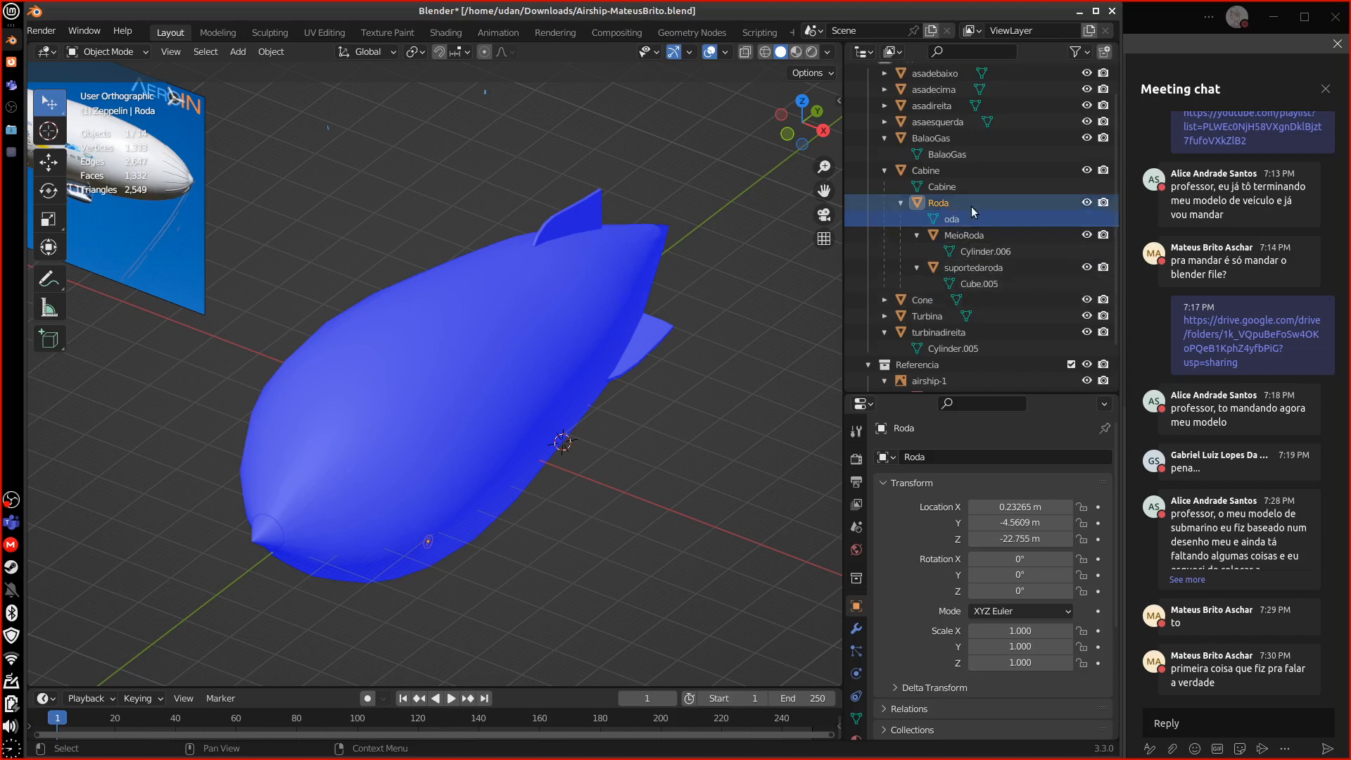
double_click(951, 219)
left_click(949, 219)
left_click(949, 224)
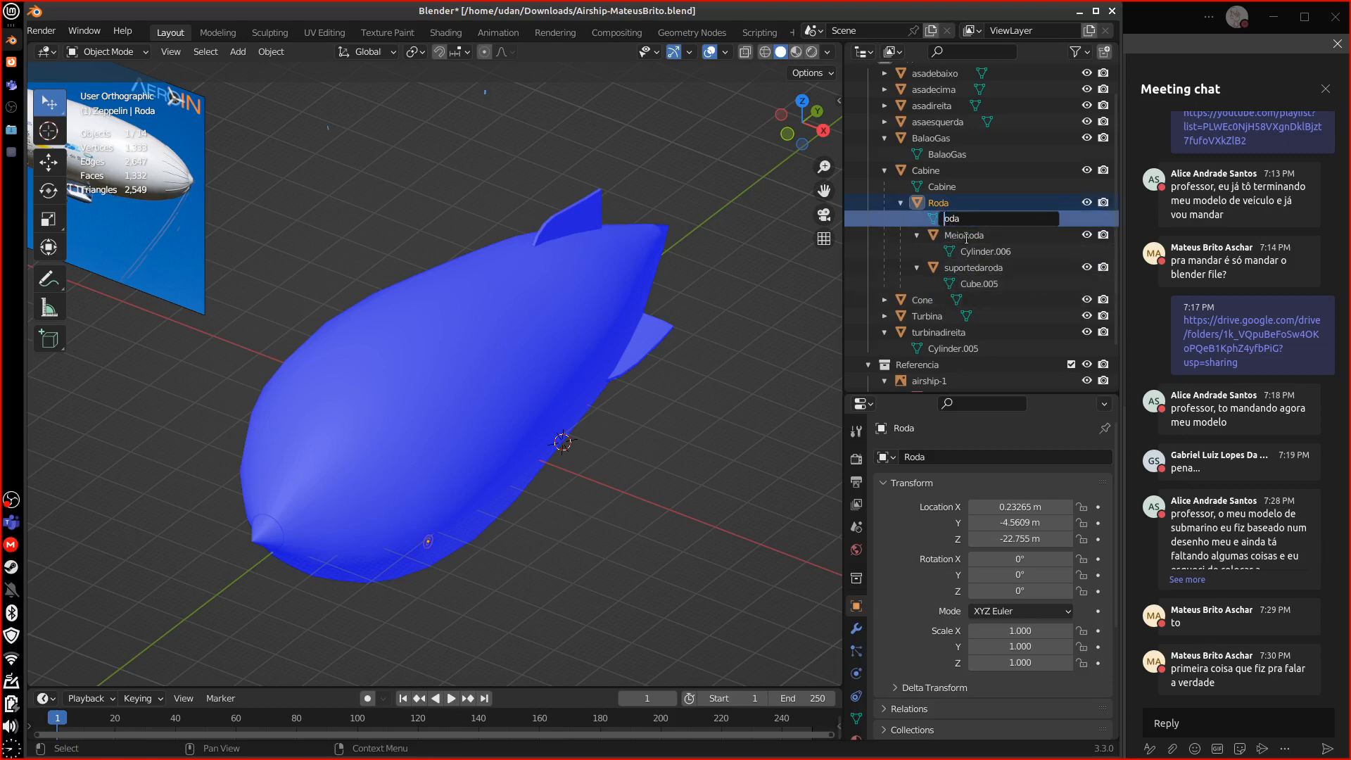
type("R")
key("Return")
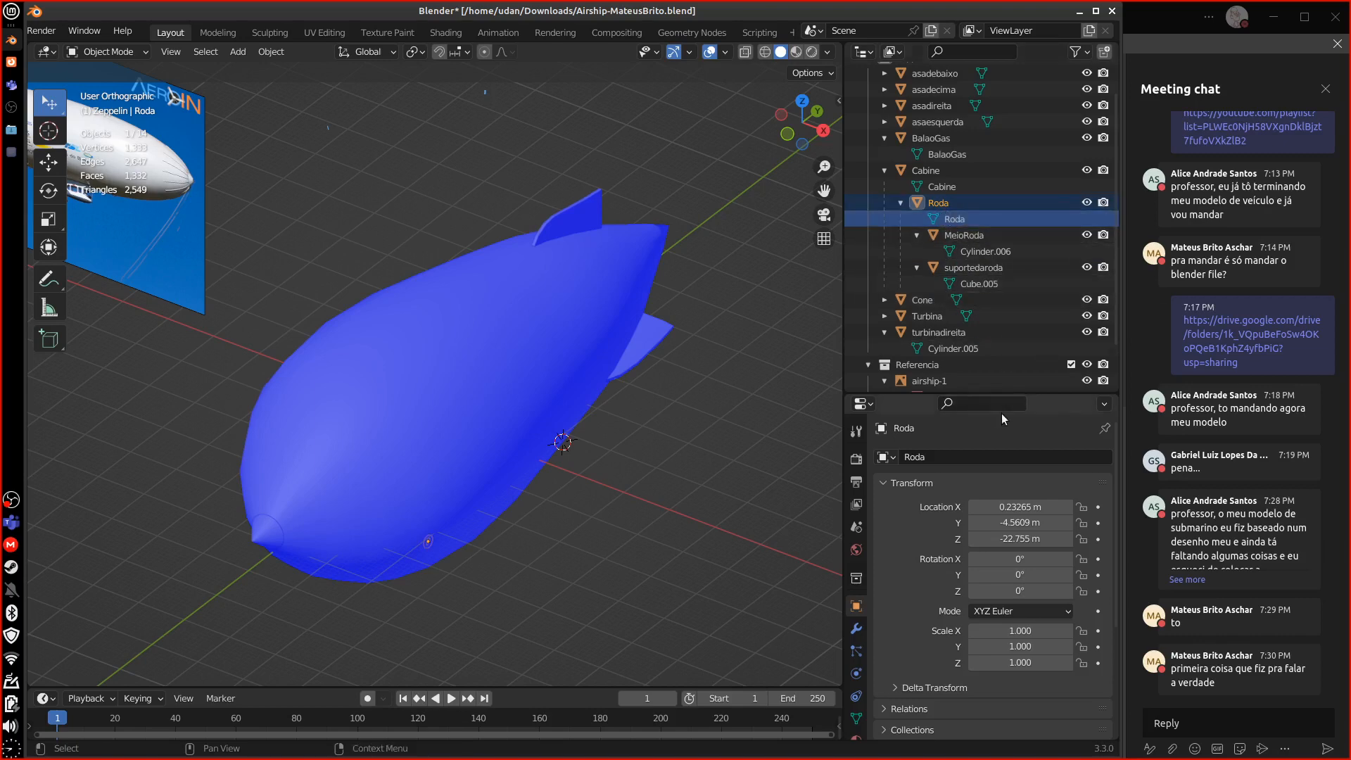
- Rename the mesh data Cylinder.006 of the MeioRoda object as MeioRoda
double_click(998, 251)
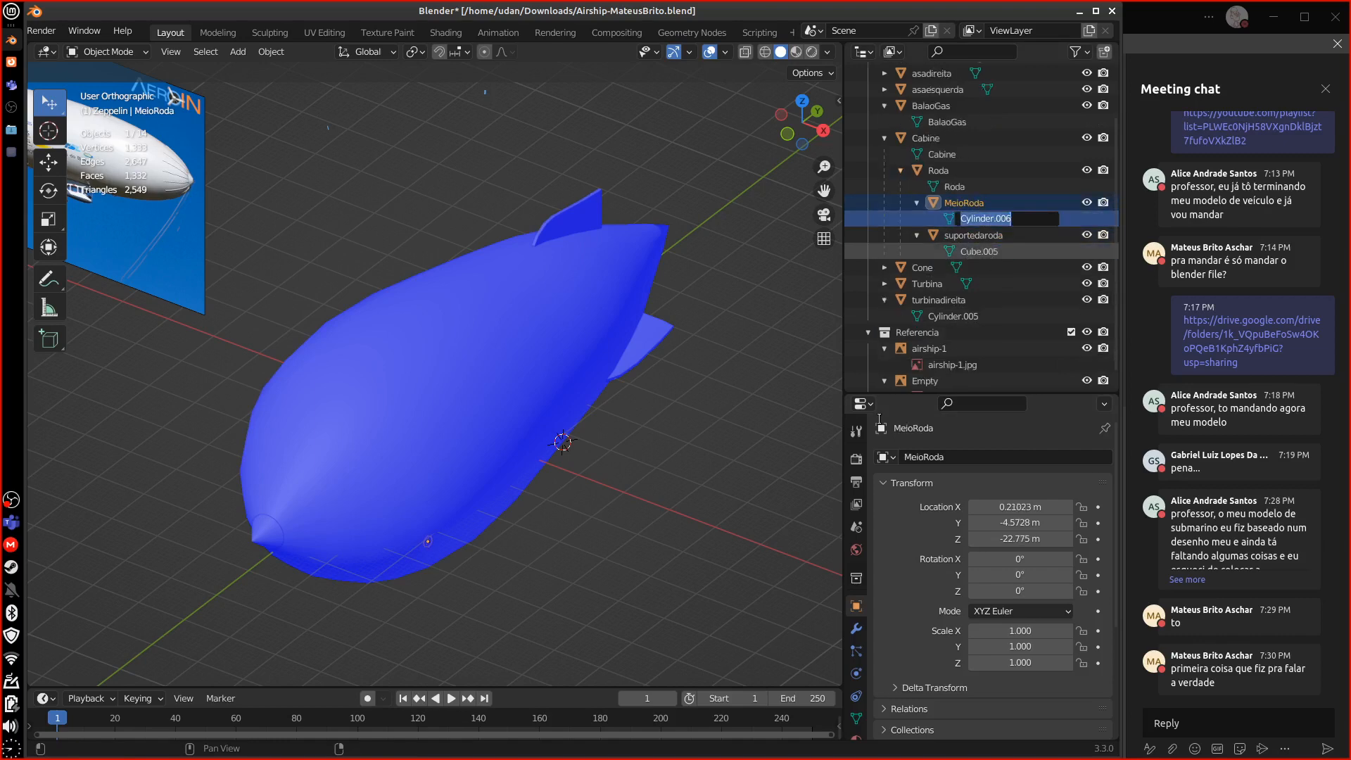
type("MeioRoda")
key("Return")
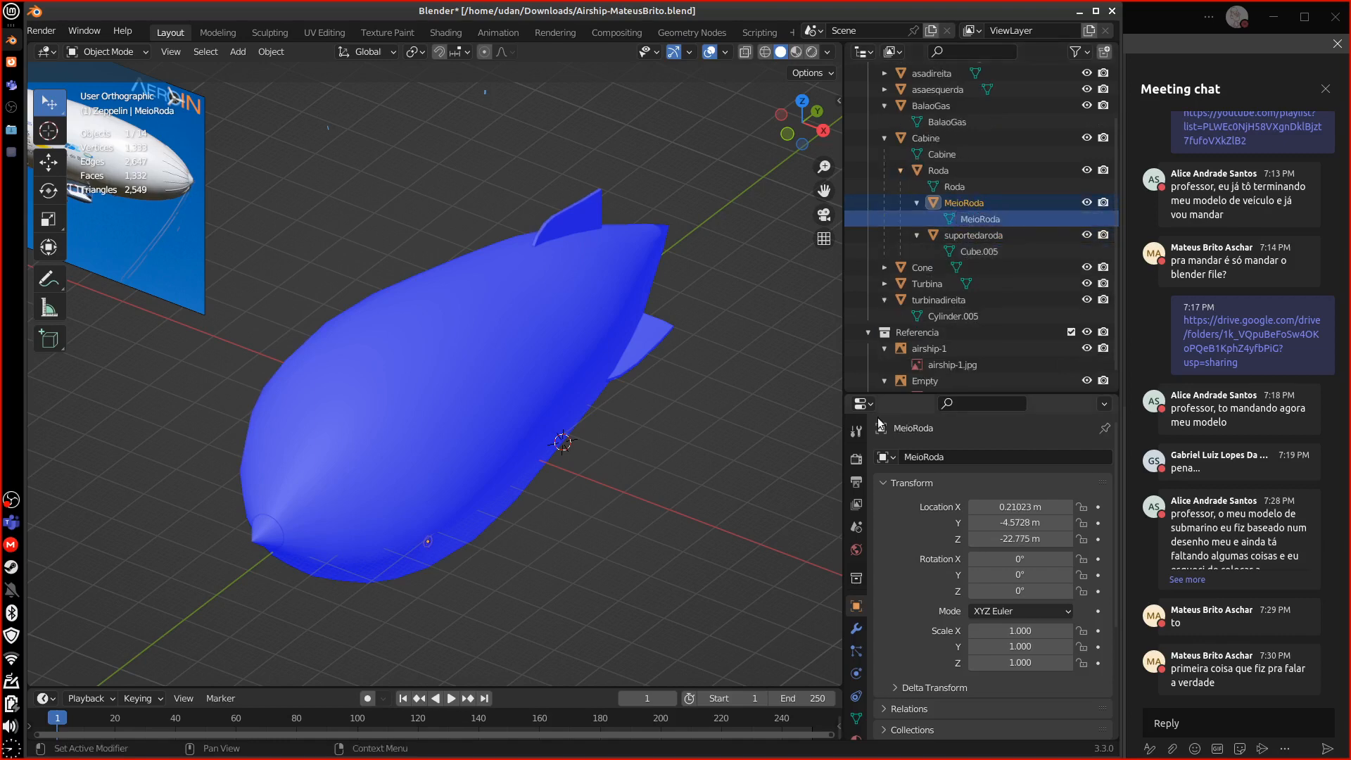
- Select the suportedaroda object and examine the wheel support beneath the cabin up close
left_click(973, 235)
middle_click_drag(693, 528, 566, 457)
middle_click_drag(479, 557, 500, 469, "shift")
scroll(481, 569, "up", 1)
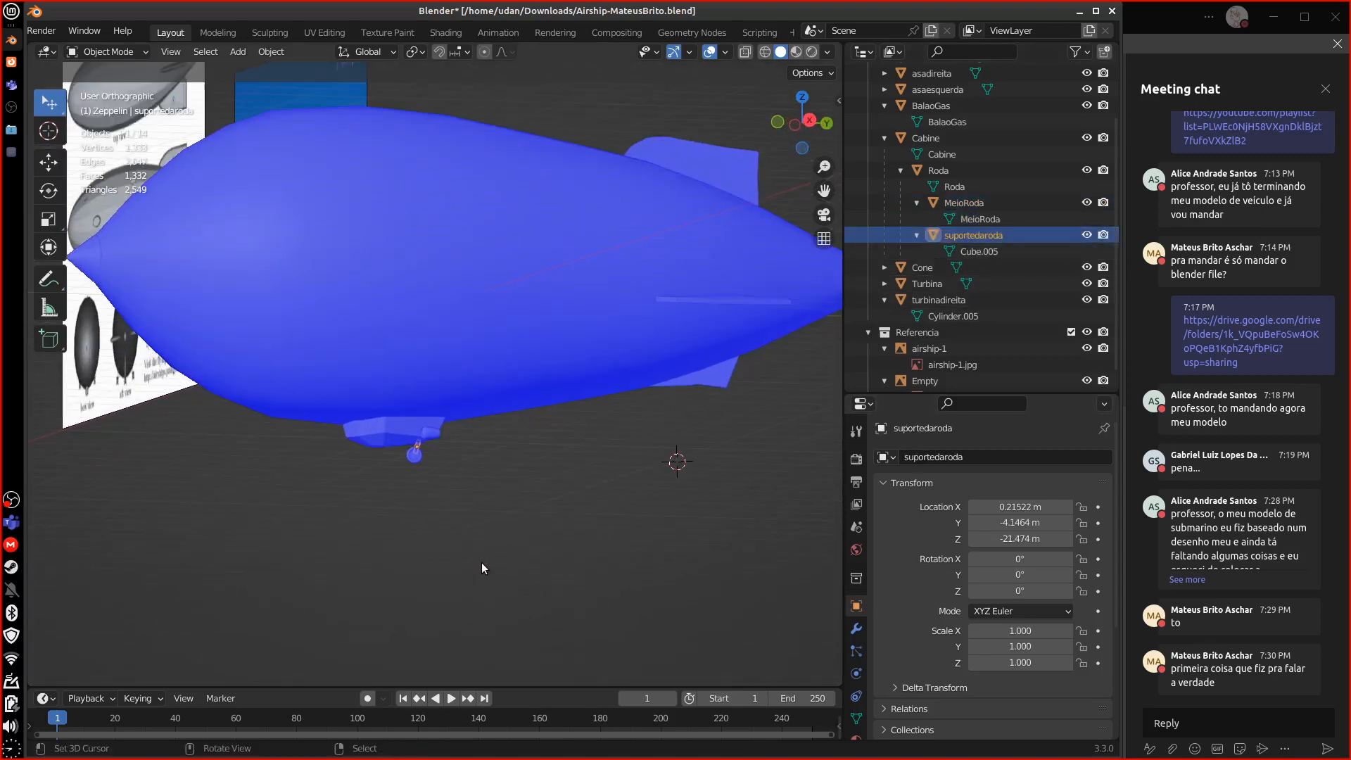
scroll(480, 564, "up", 4)
middle_click_drag(473, 546, 509, 309, "shift")
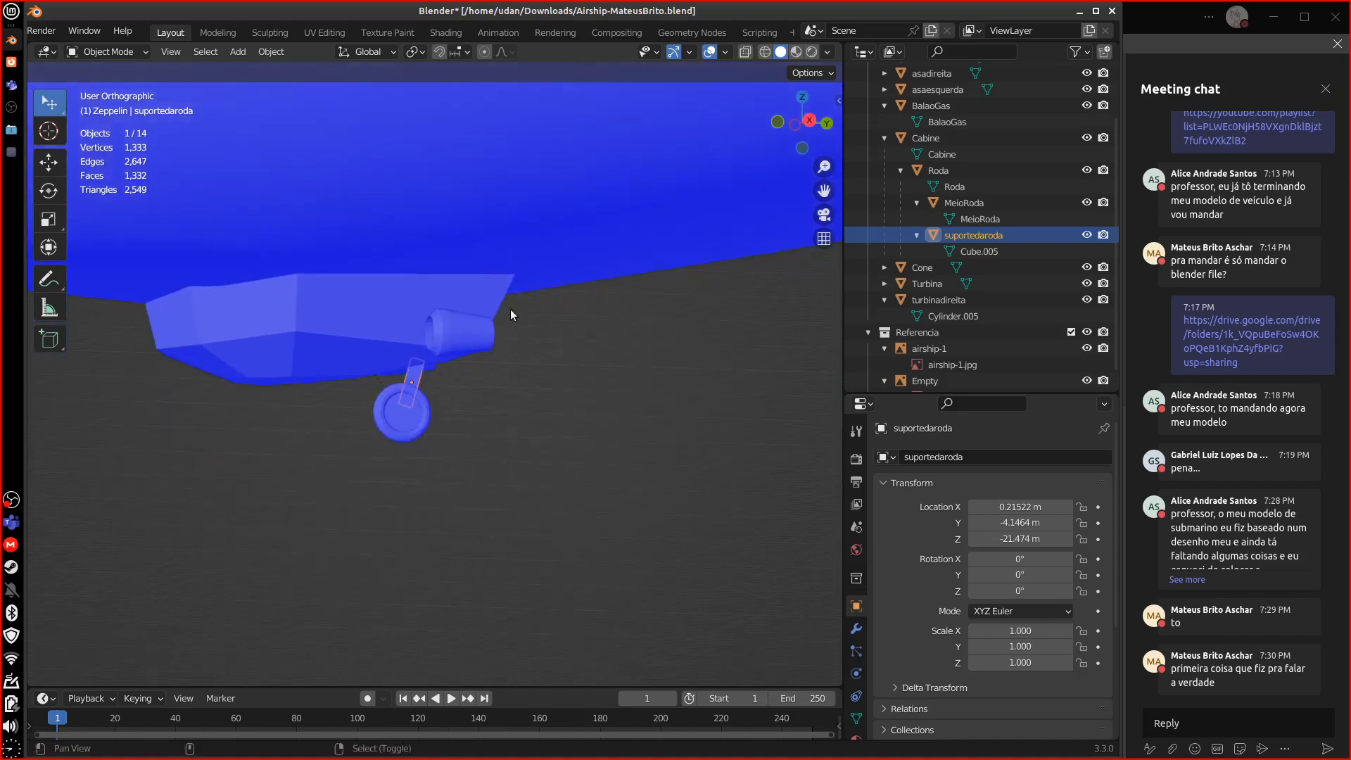
mouse_move(504, 429)
middle_mouse_down()
mouse_move(467, 443)
mouse_move(493, 440)
middle_mouse_up()
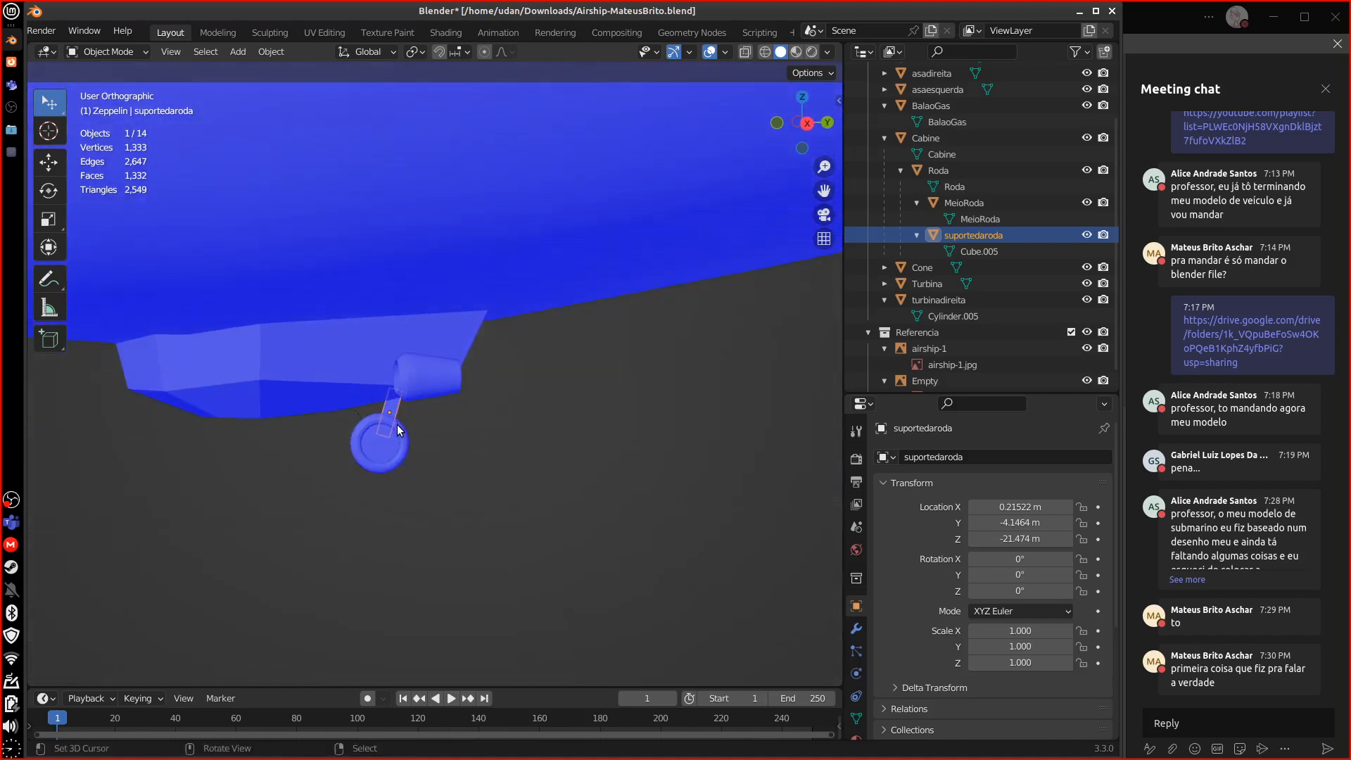
- Place the 3D cursor on the wheel support beneath the cabin
left_click(387, 424)
key("c")
middle_click_drag(622, 568, 606, 534)
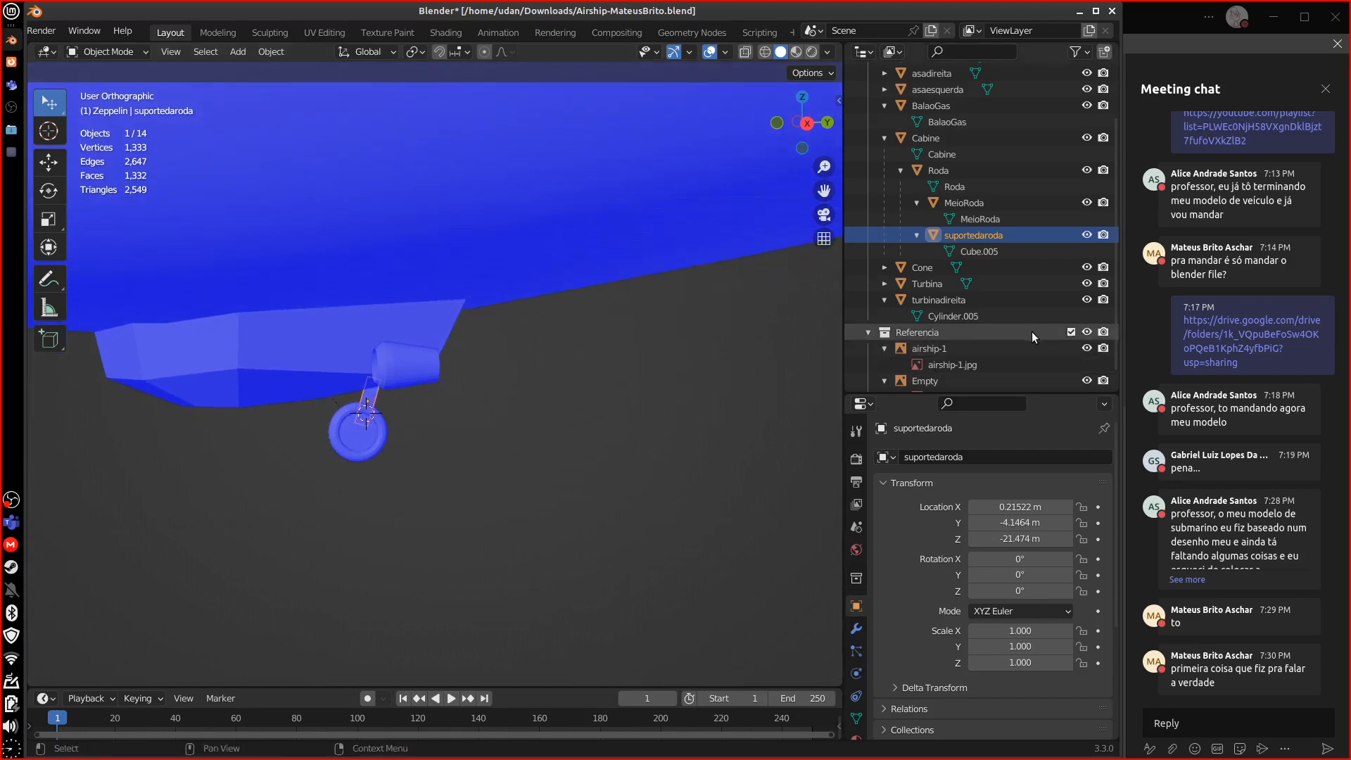
- Rename the turbinadireita object as TurbinaDireita
double_click(934, 300)
scroll(916, 308, "down", 1)
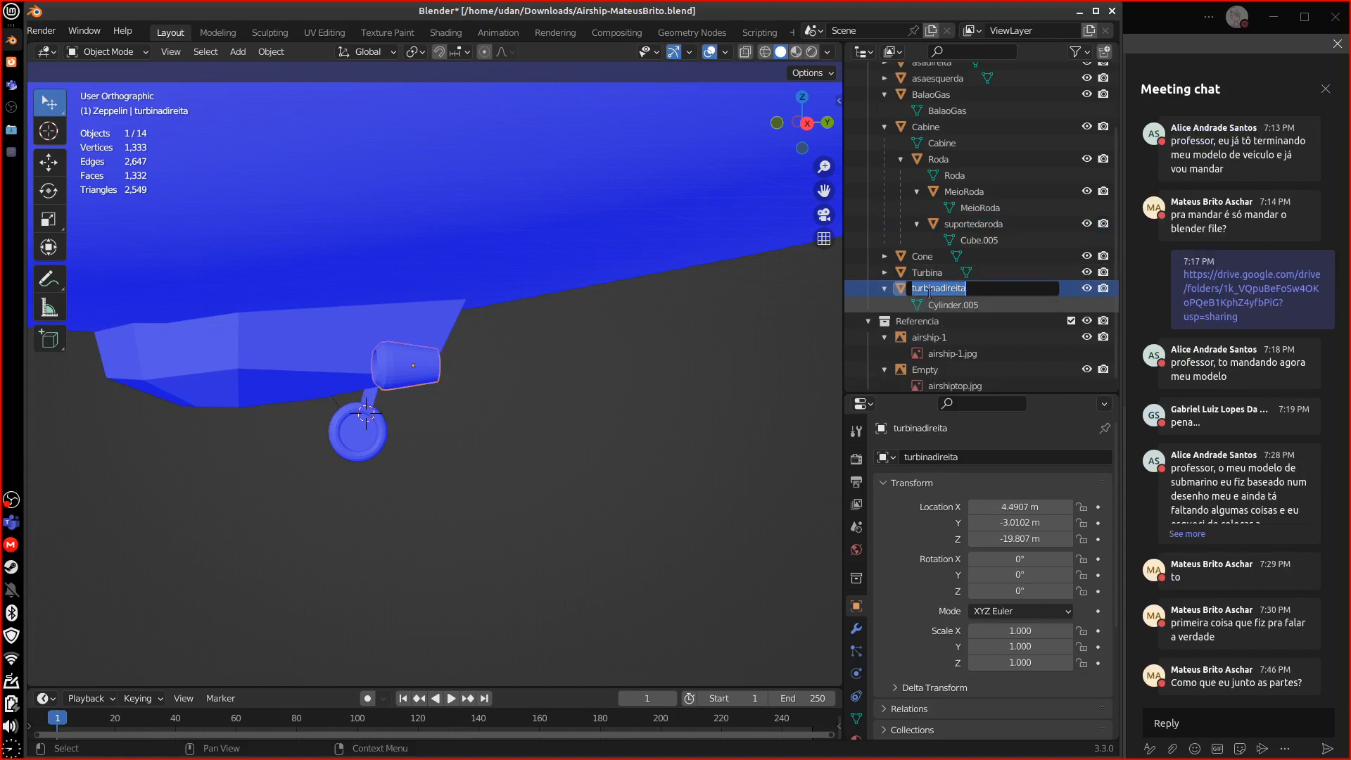
key("Home")
key("Delete")
type("T")
left_click(948, 290)
key("Delete")
type("D")
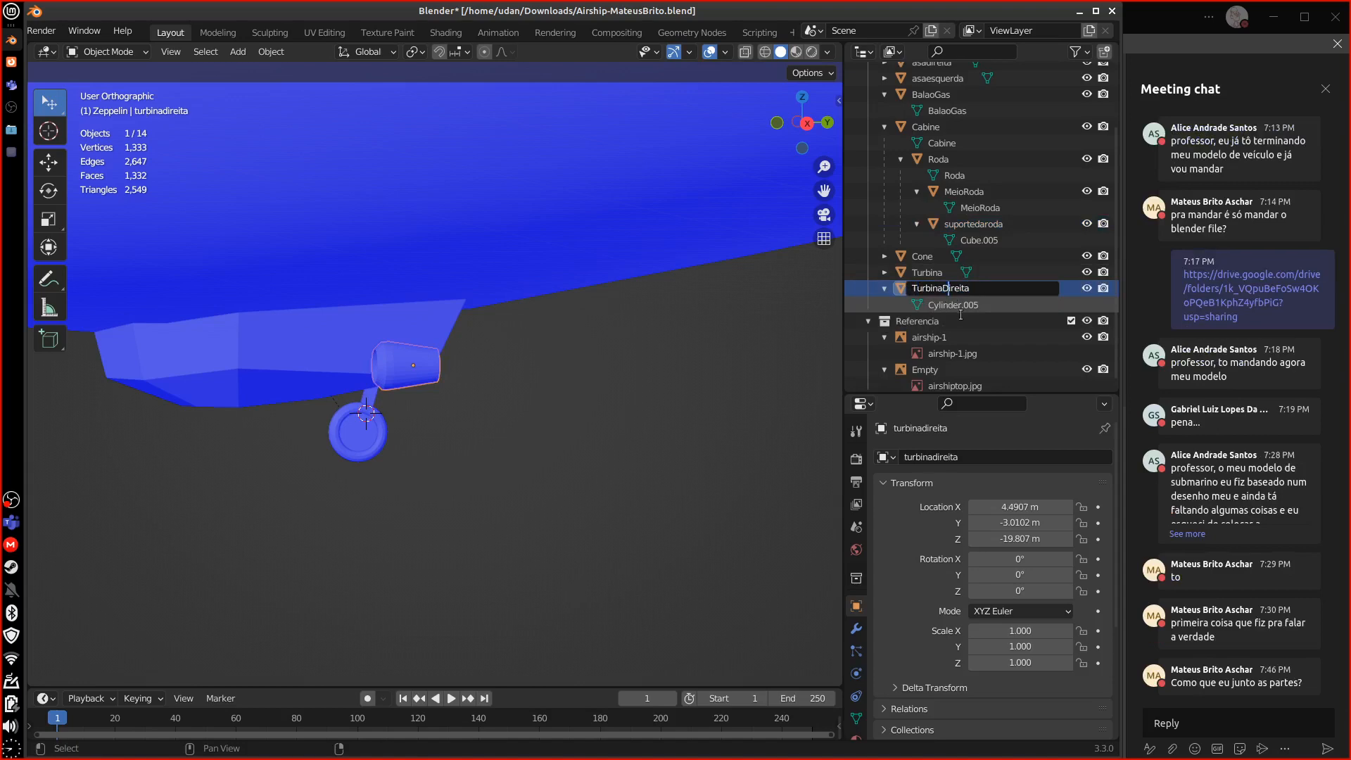
key("Return")
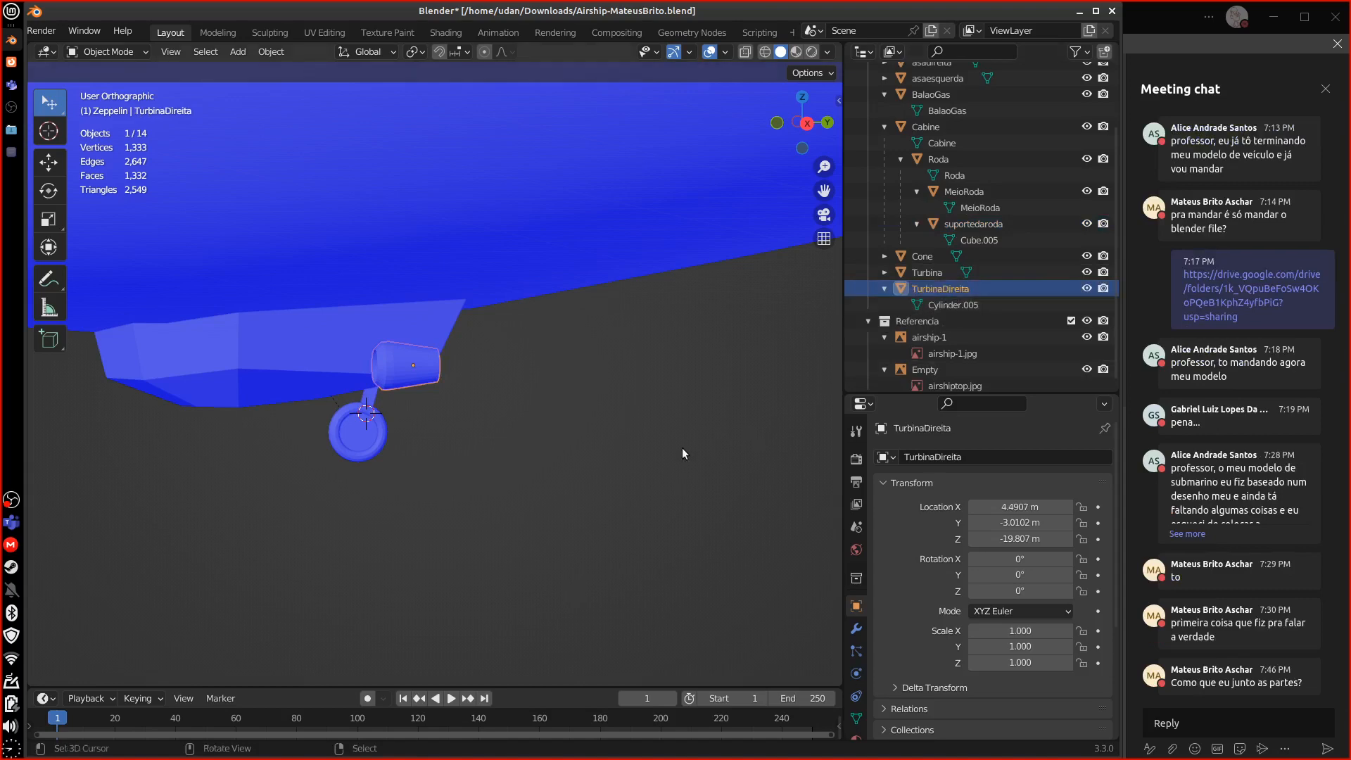
- Merge all vertices of the TurbinaDireita mesh by distance
middle_click_drag(682, 448, 601, 496)
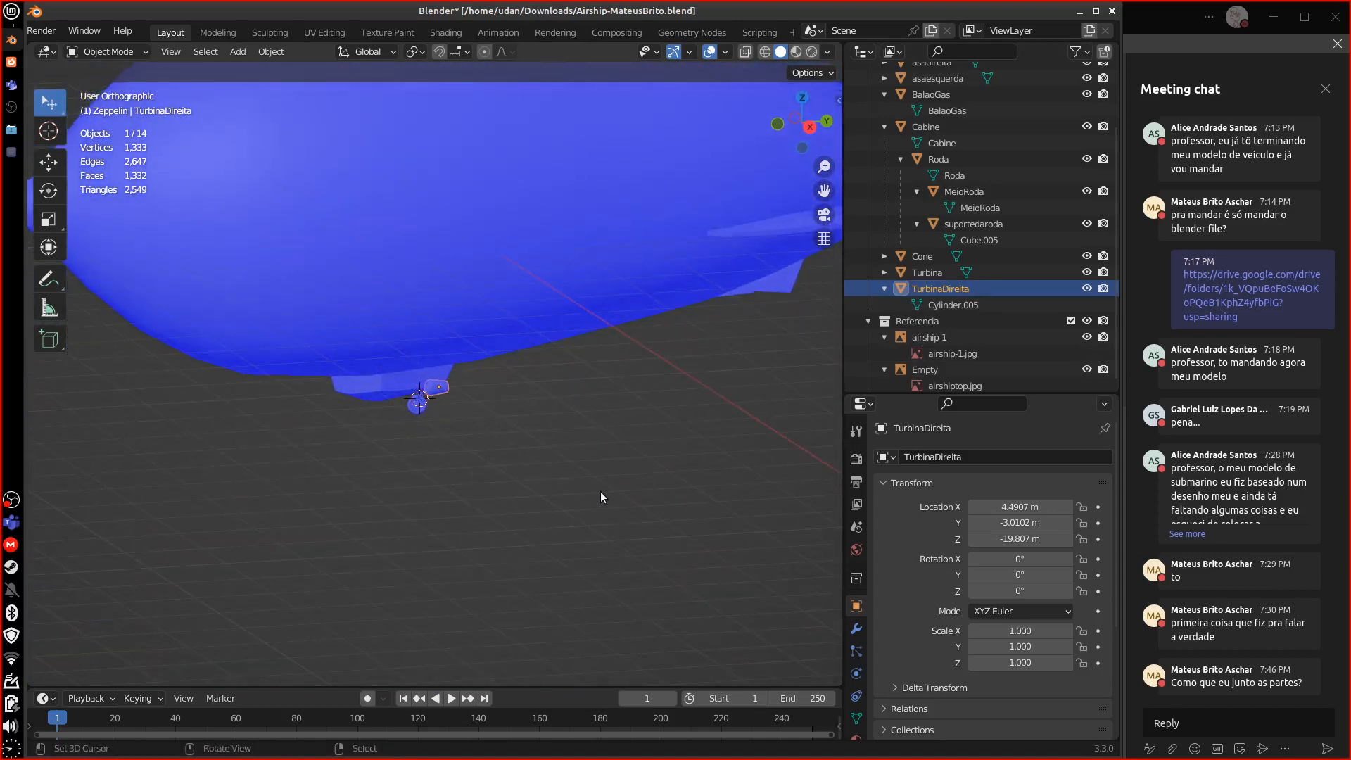
middle_click_drag(422, 459, 419, 519)
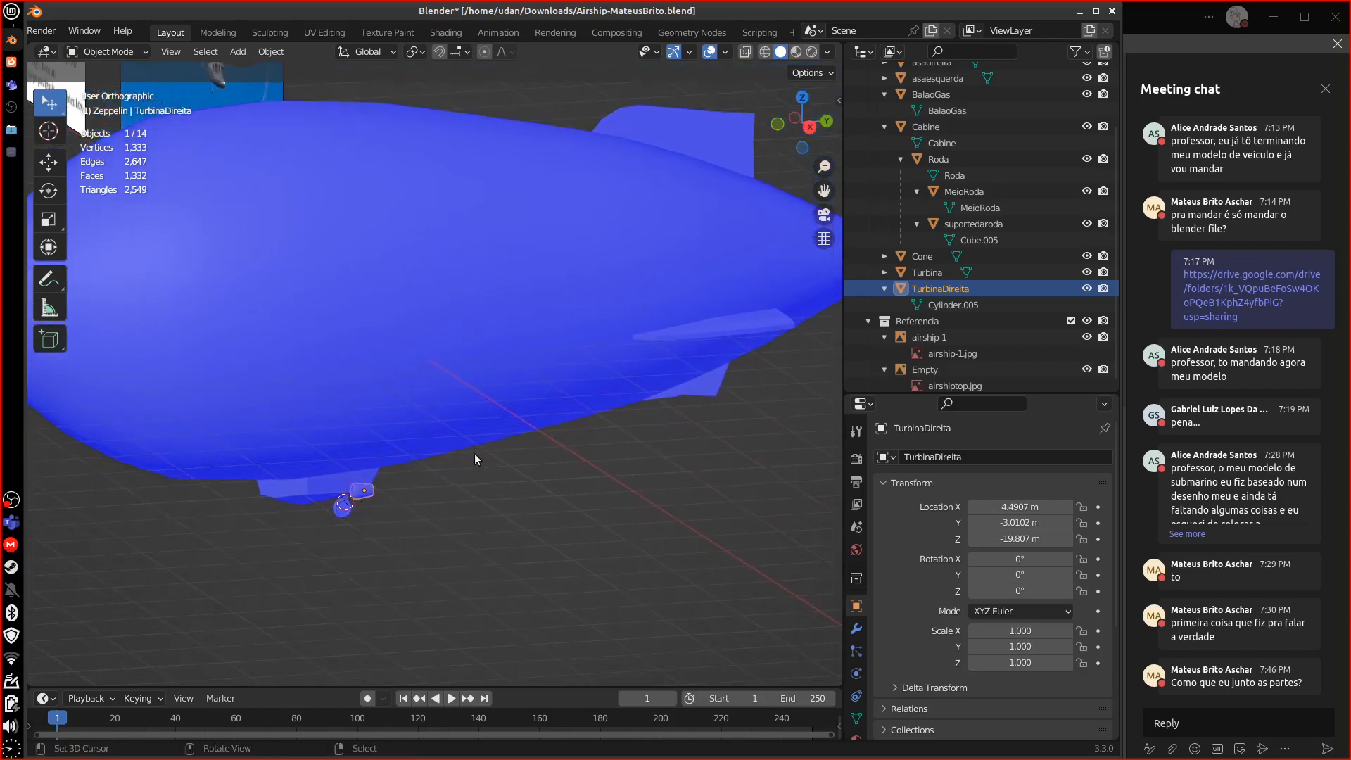
key("Tab")
key("a")
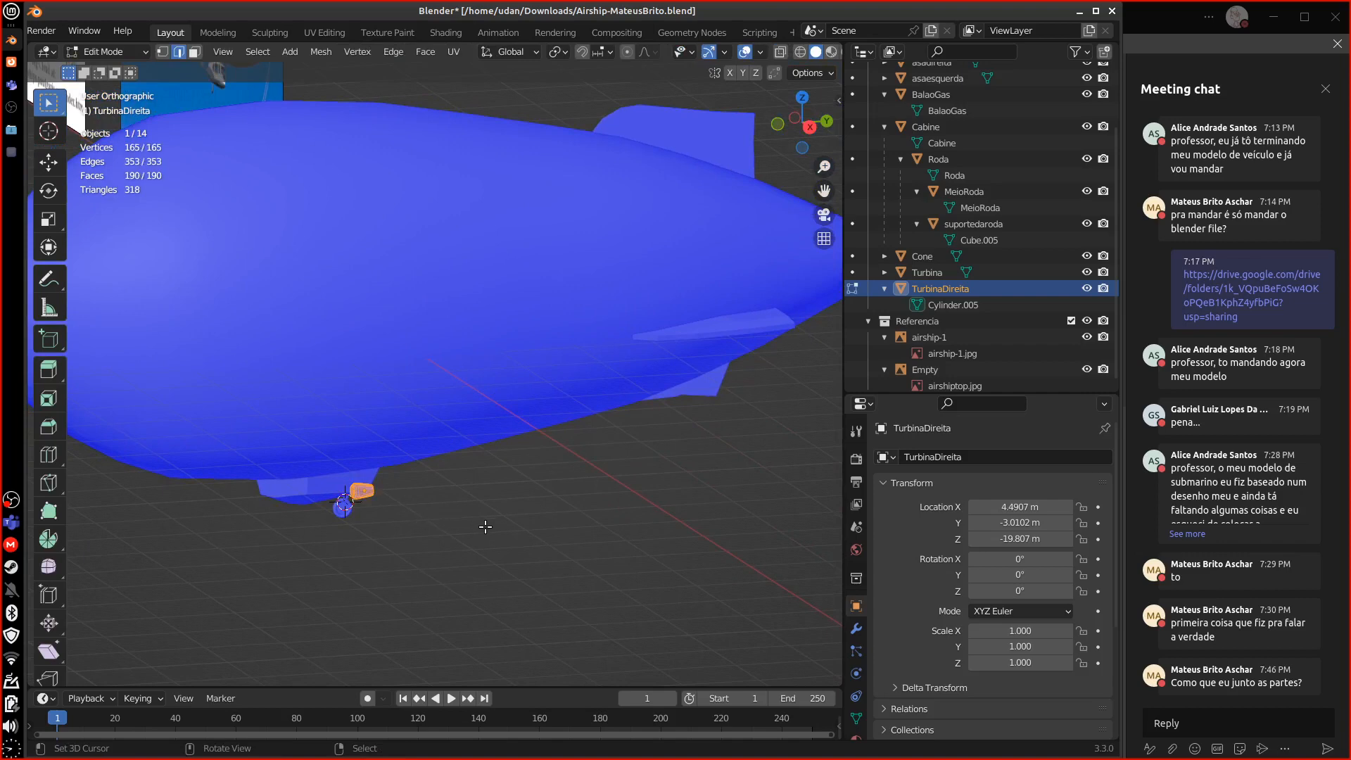
left_click(489, 528)
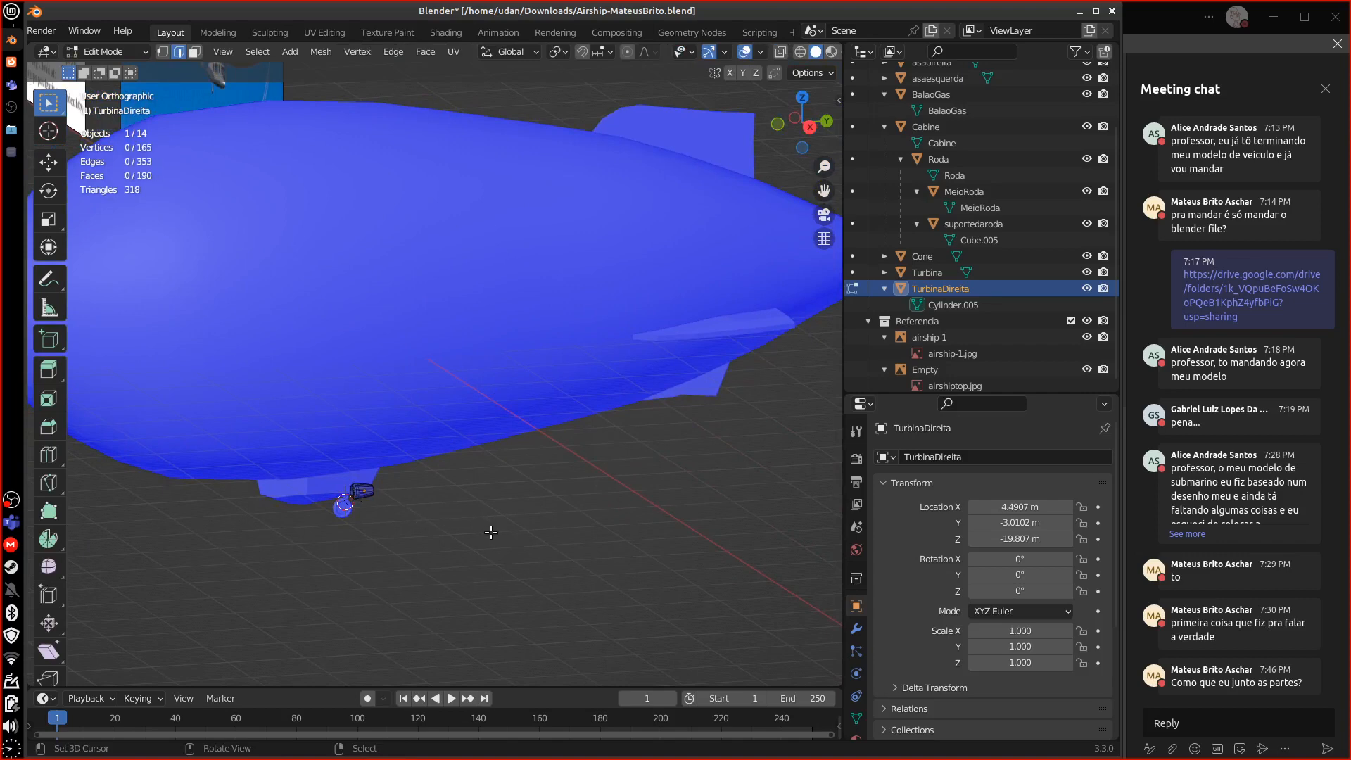
scroll(516, 580, "up", 4)
scroll(517, 590, "up", 1)
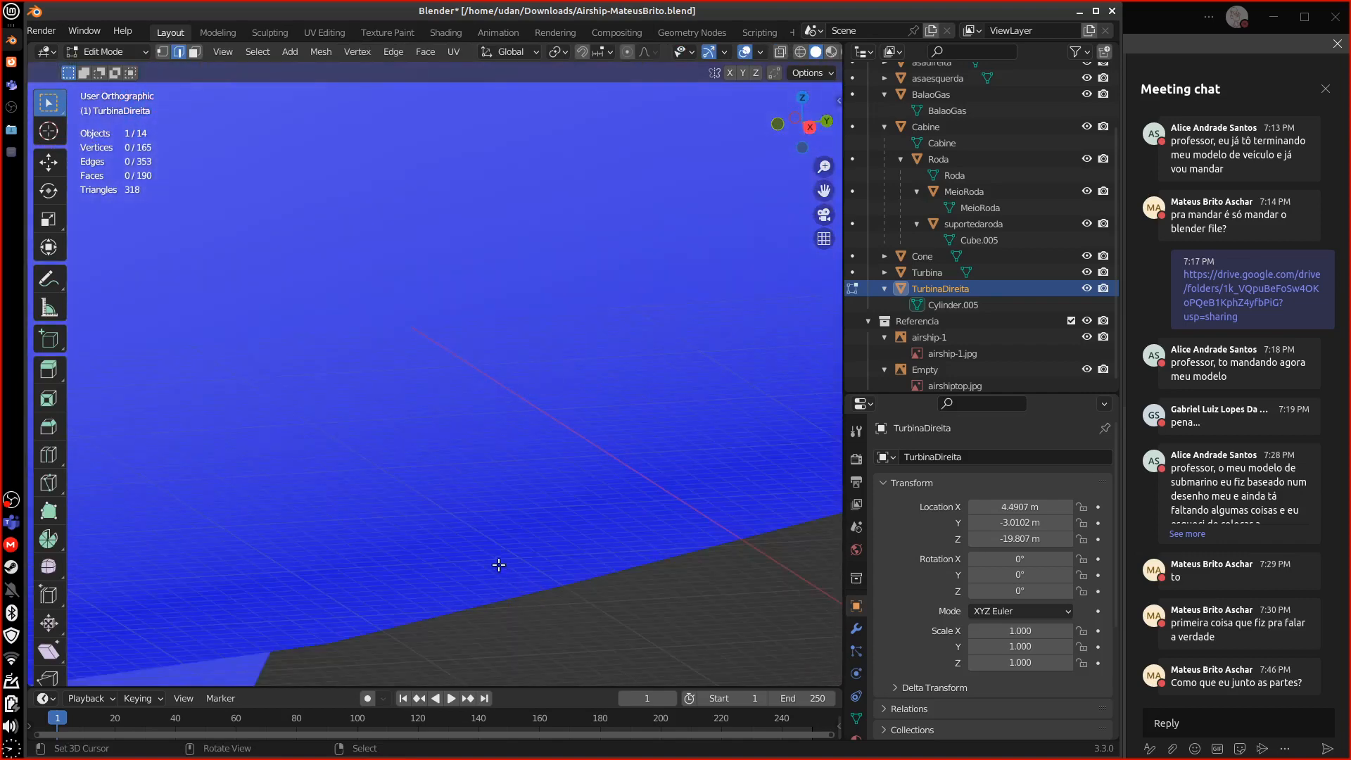
middle_click_drag(497, 563, 653, 165, "shift")
left_click(163, 52)
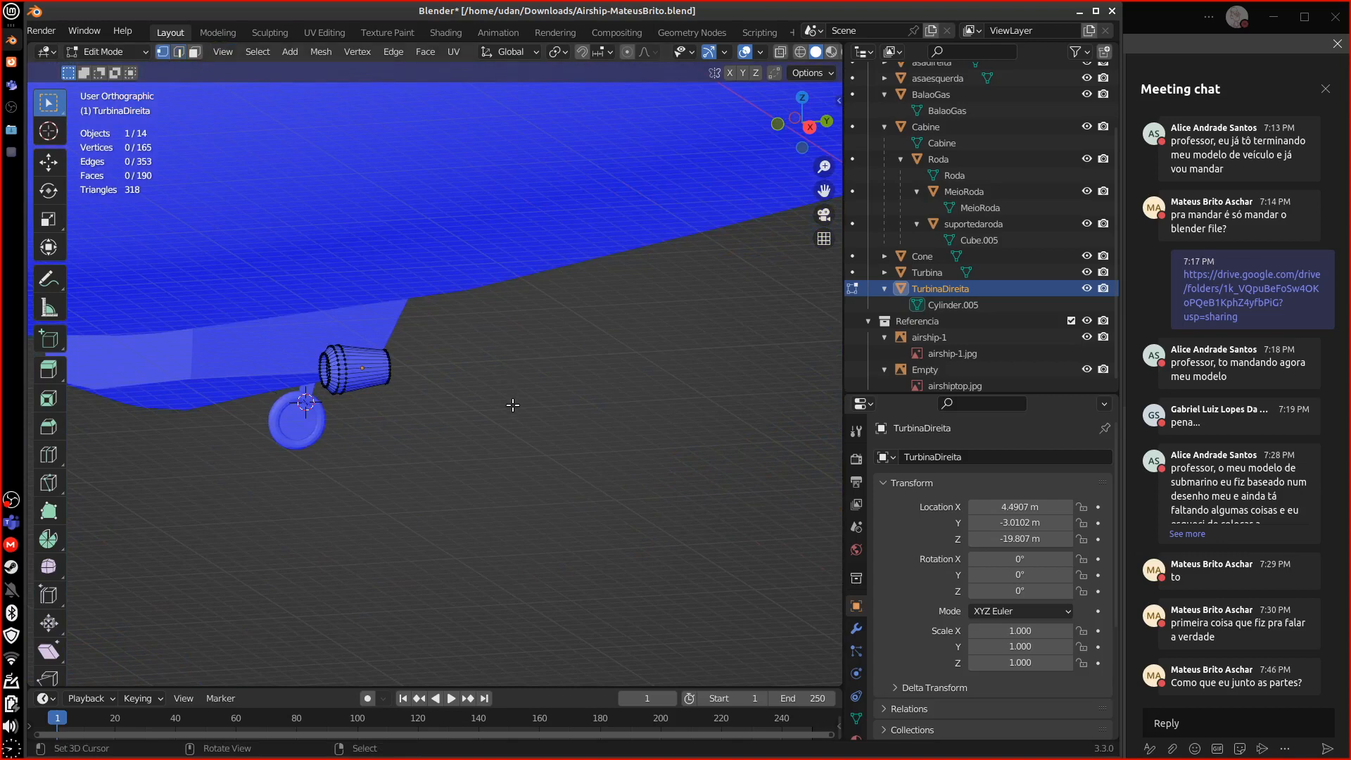
key("a")
key("m")
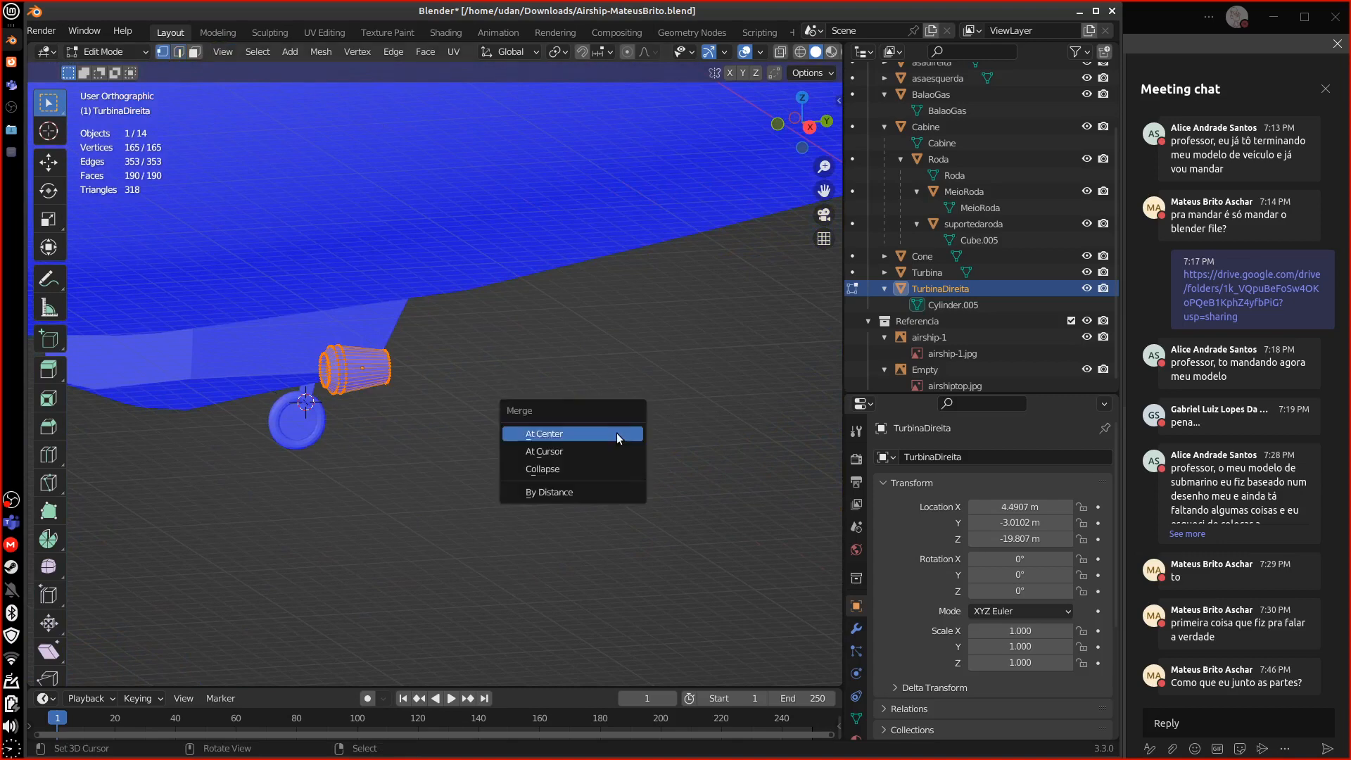
left_click(598, 489)
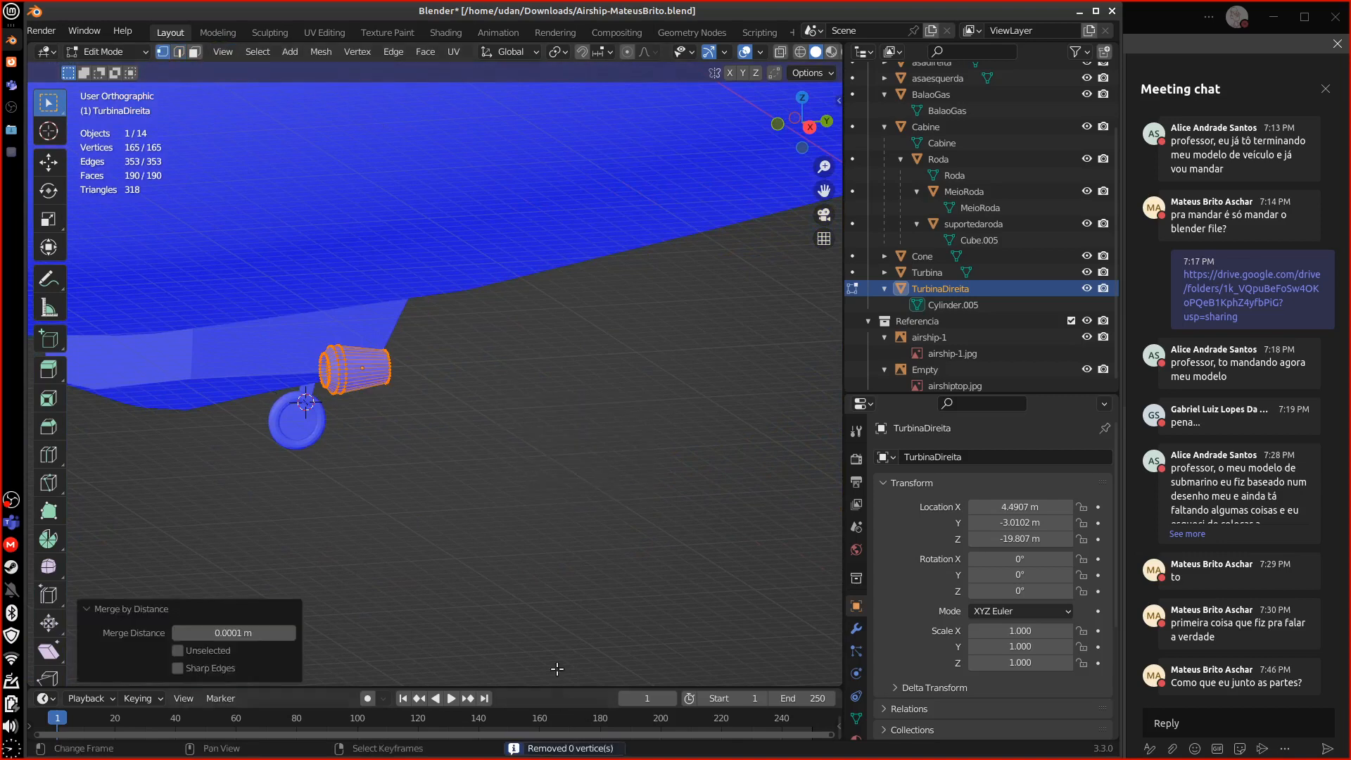
key("Tab")
- Merge all vertices of the Cabine mesh by distance
left_click(322, 324)
key("Tab")
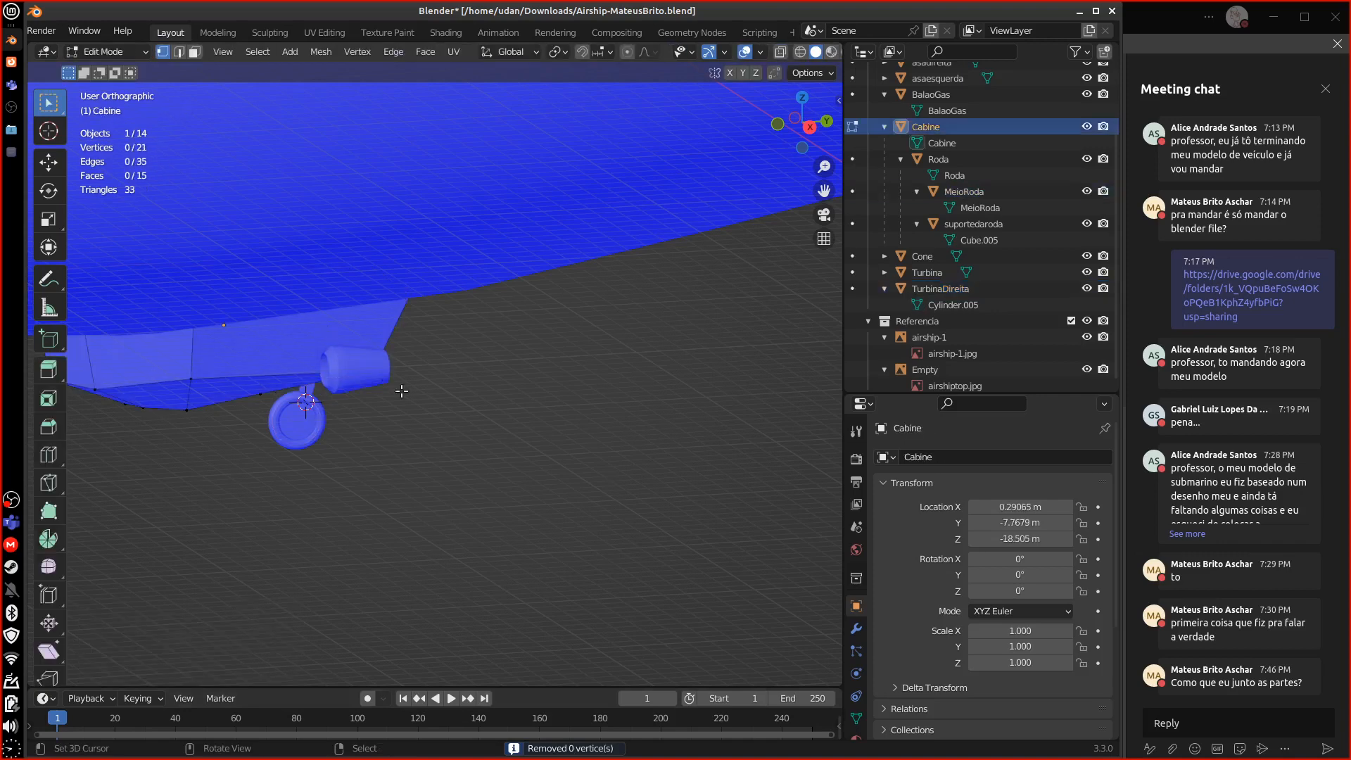
key("a")
key("m")
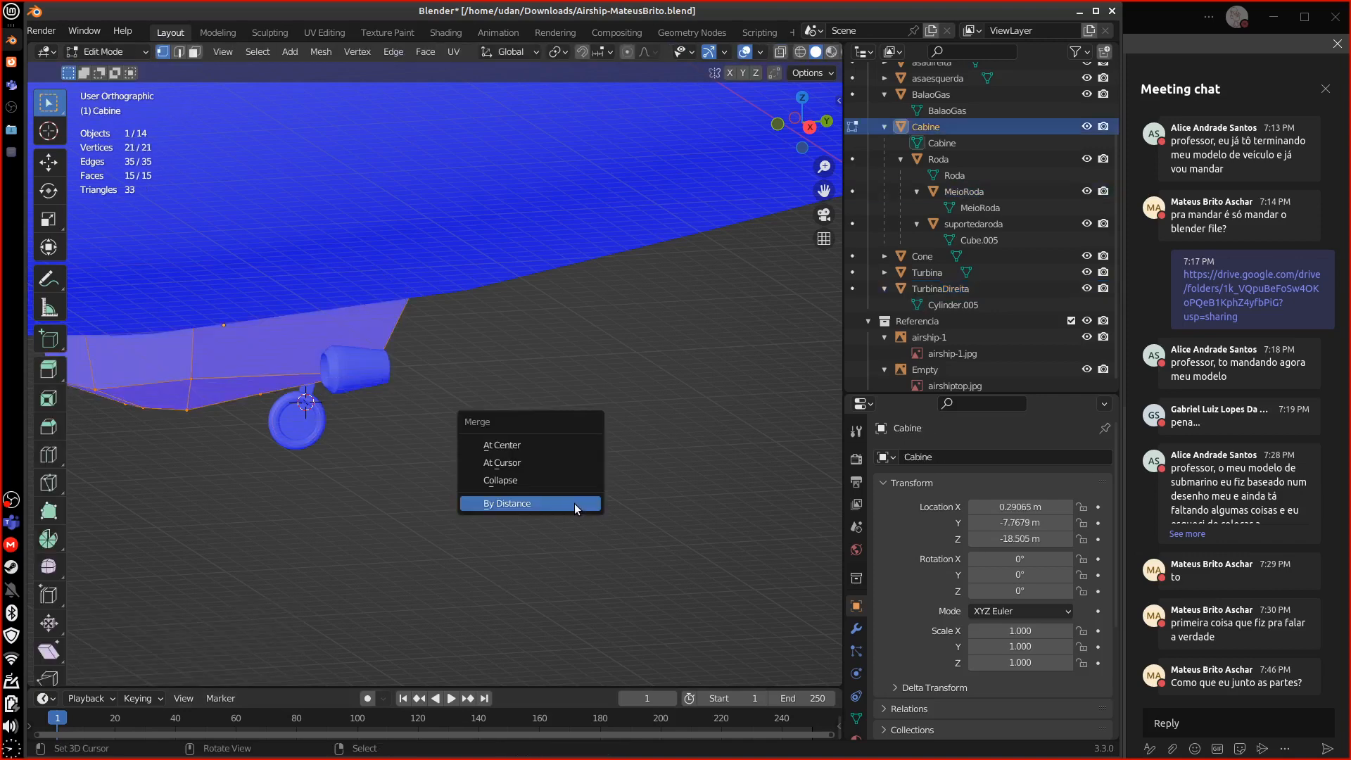
left_click(574, 504)
key("Tab")
- Merge all vertices of the BalaoGas mesh by distance
left_click(563, 256)
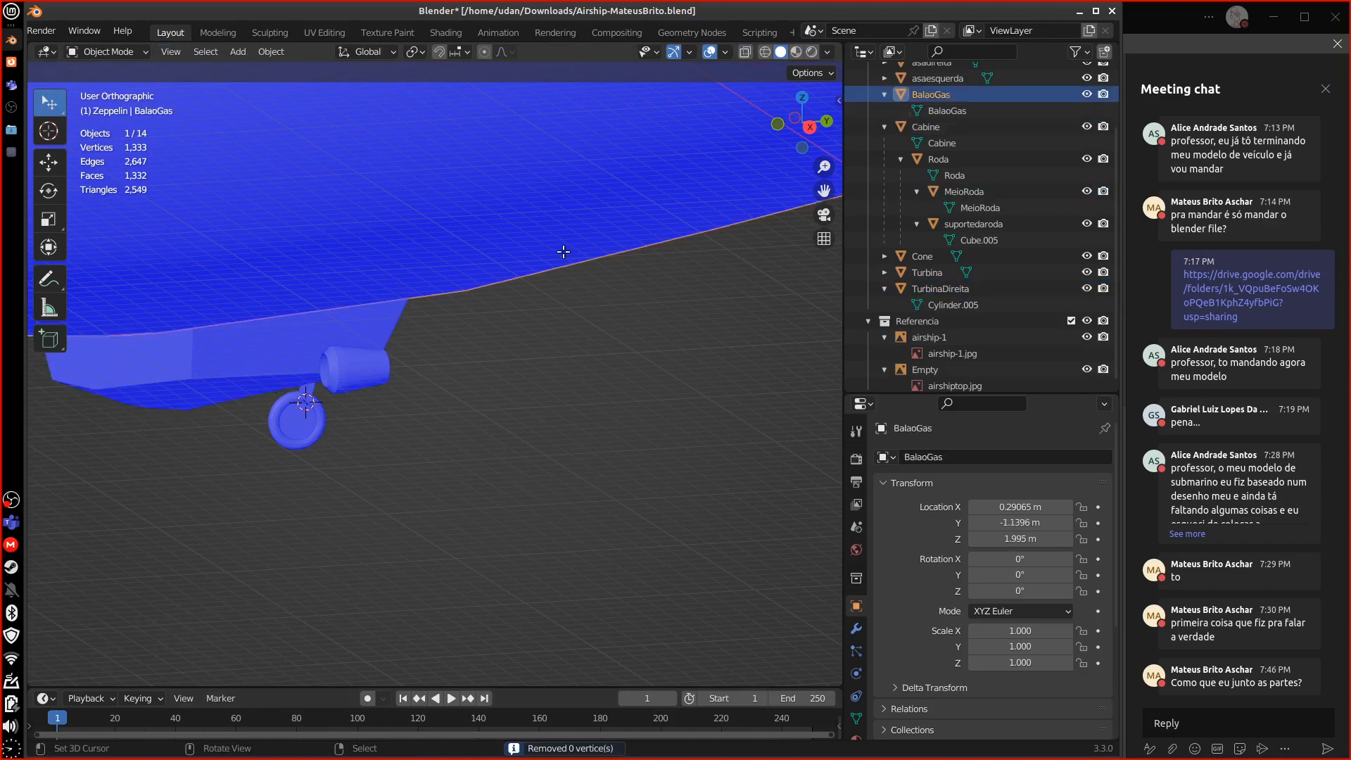
key("Tab")
key("a")
key("m")
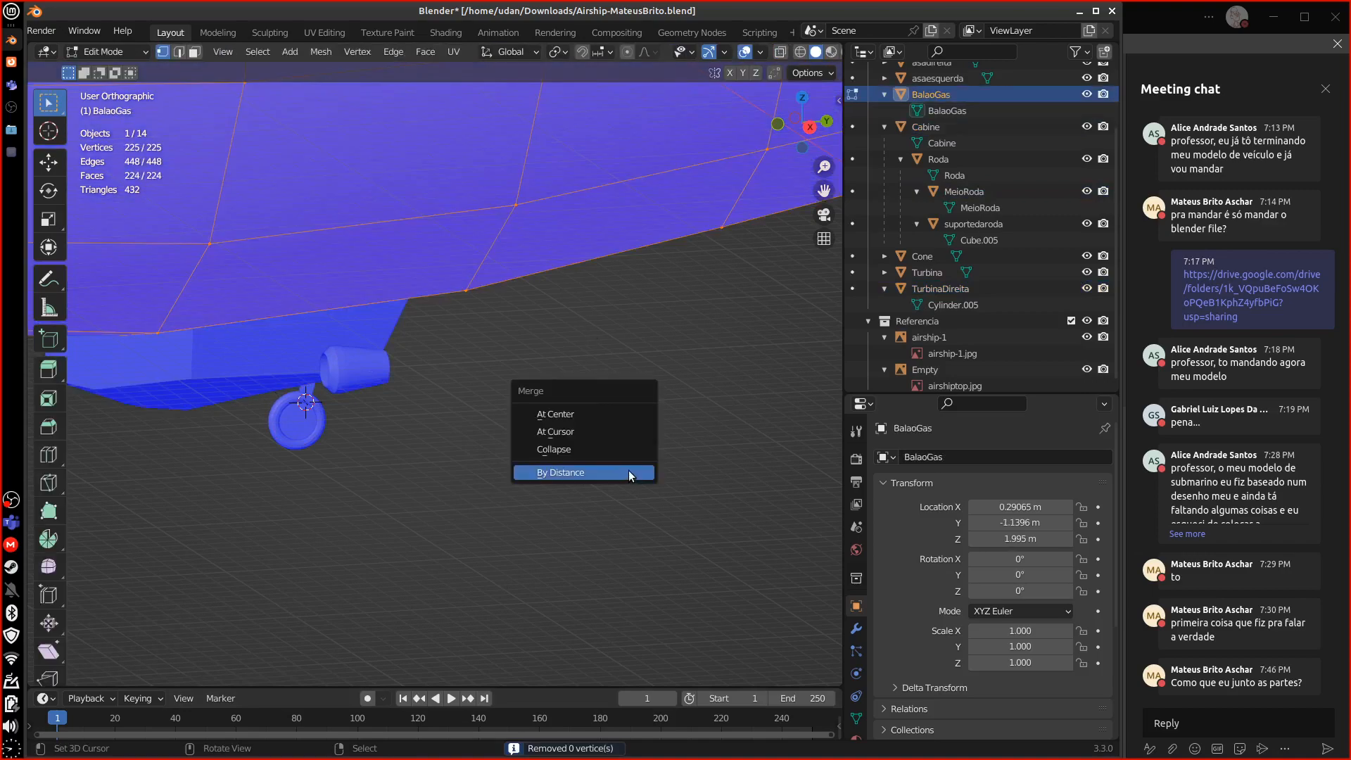
left_click(628, 471)
scroll(507, 549, "up", 4)
scroll(534, 506, "down", 6)
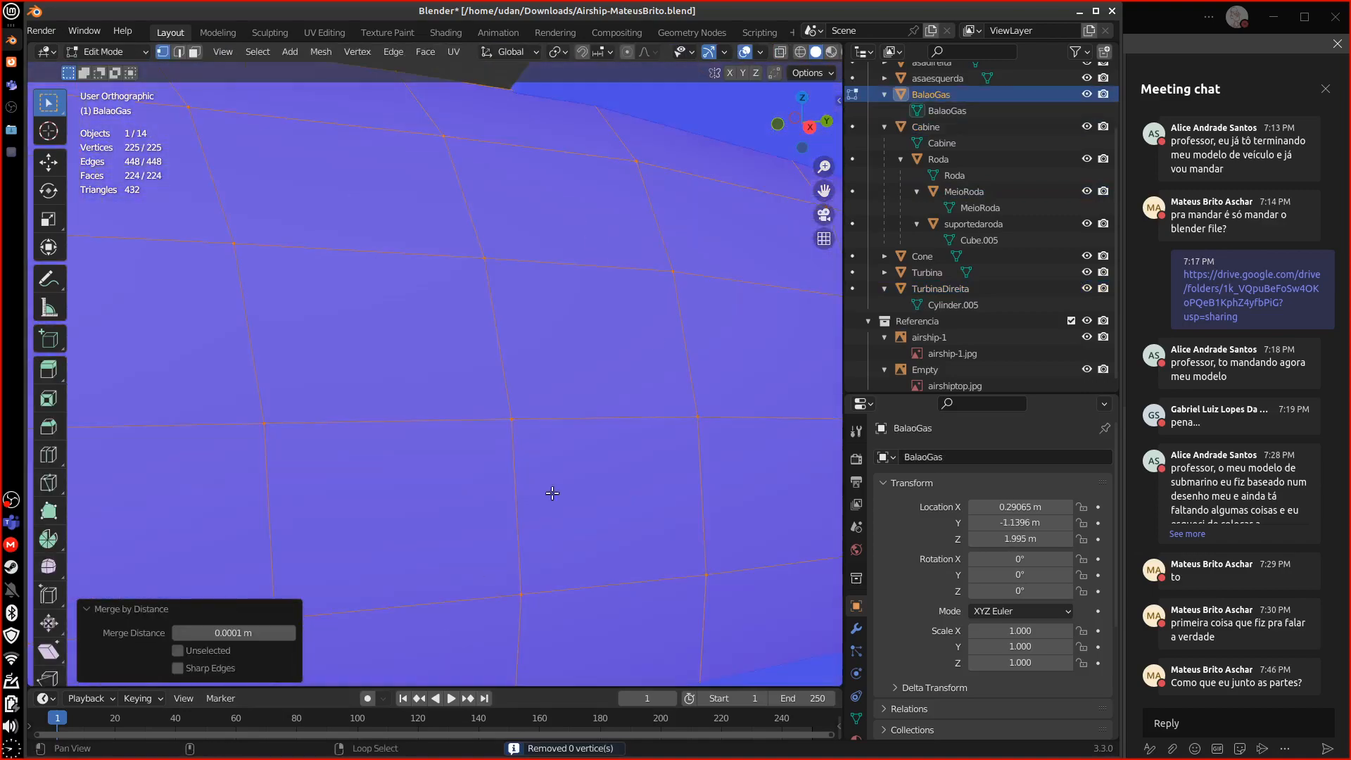
key("Tab")
- Merge all vertices of the upper fin asadecima by distance
left_click(630, 251)
key("Tab")
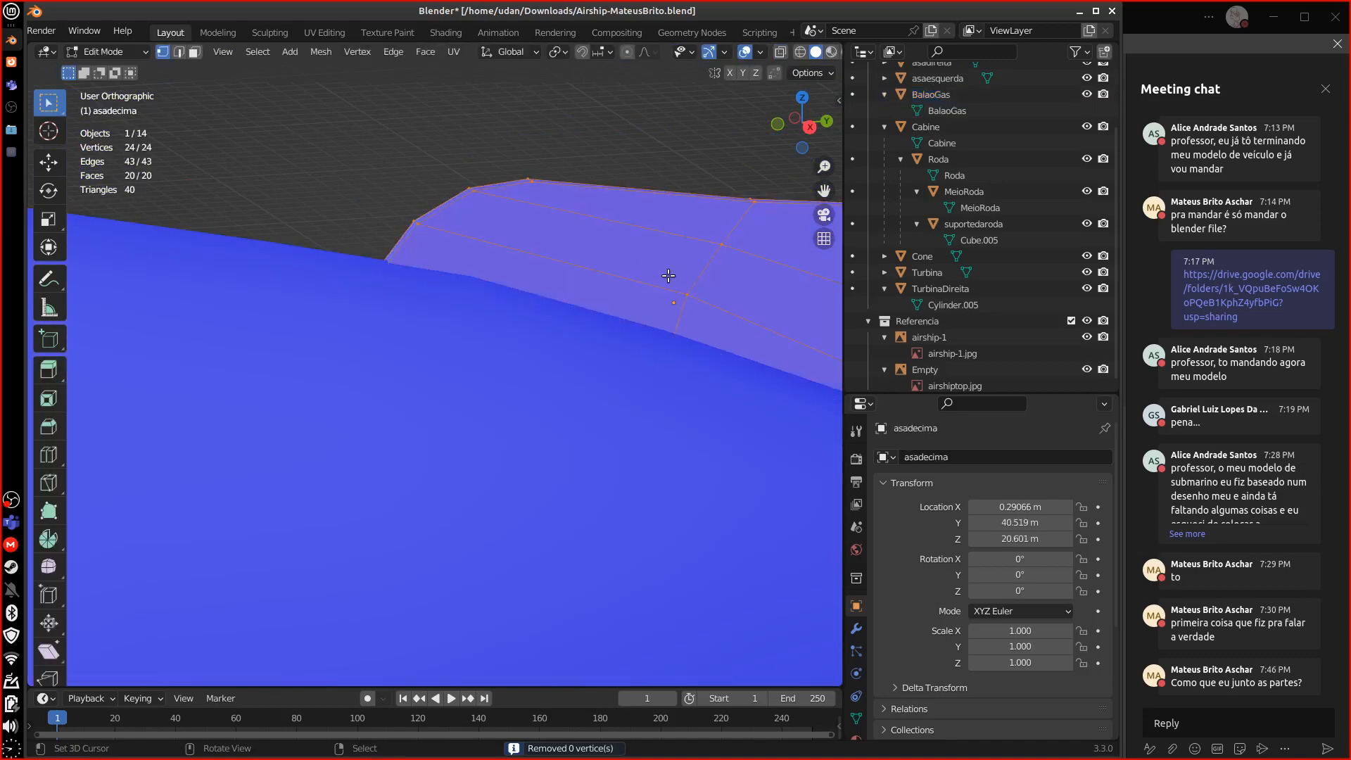
key("m")
left_click(682, 289)
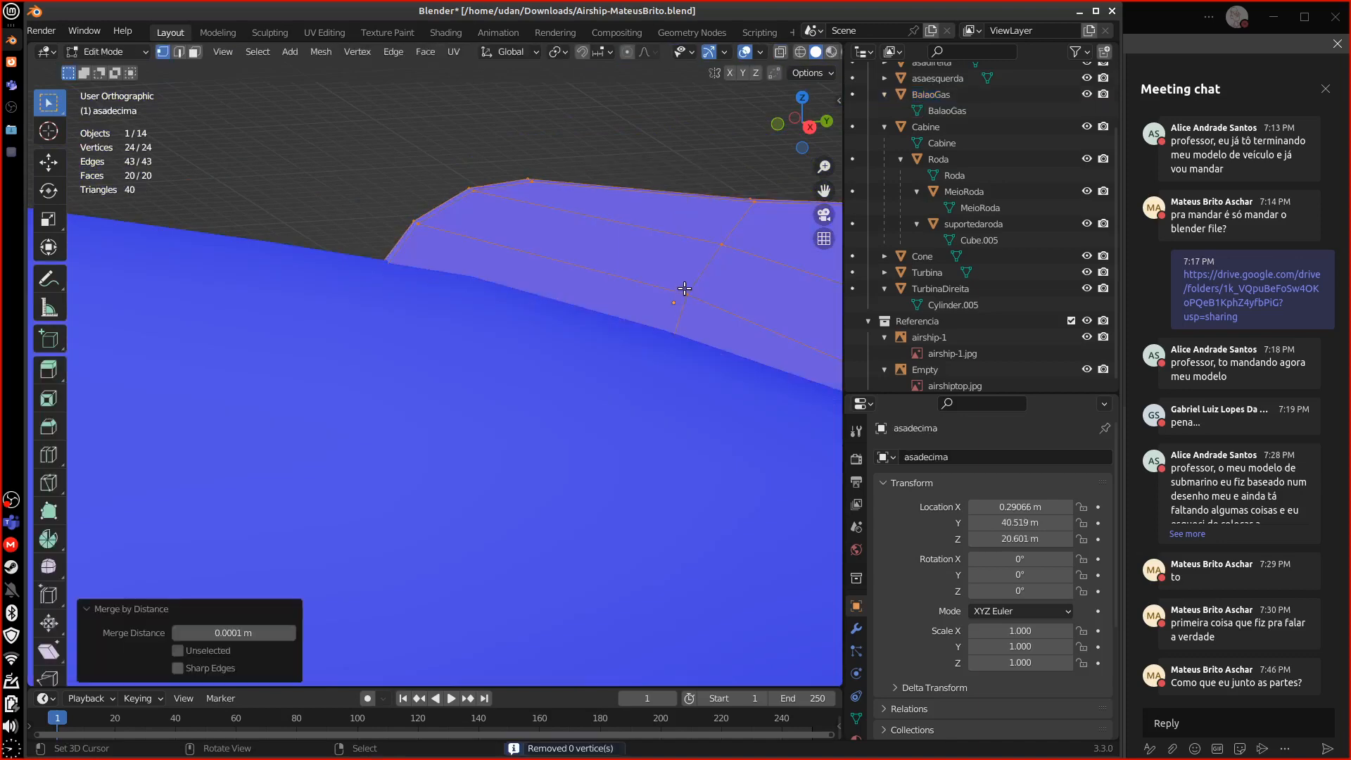
key("Tab")
- Merge all vertices of the Cone at the balloon's nose by distance
middle_click_drag(613, 479, 492, 366, "shift")
scroll(670, 568, "down", 5)
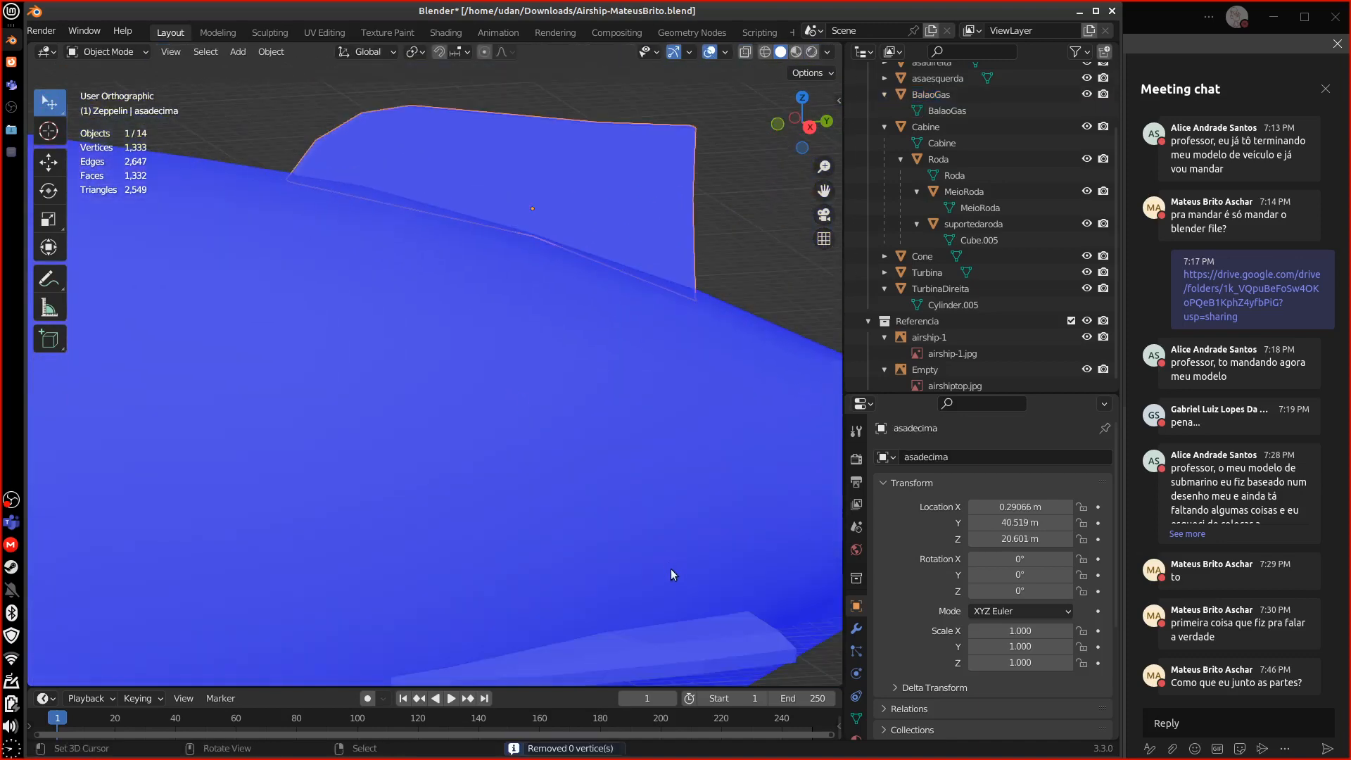
right_click(514, 586)
middle_click_drag(521, 589, 742, 473, "shift")
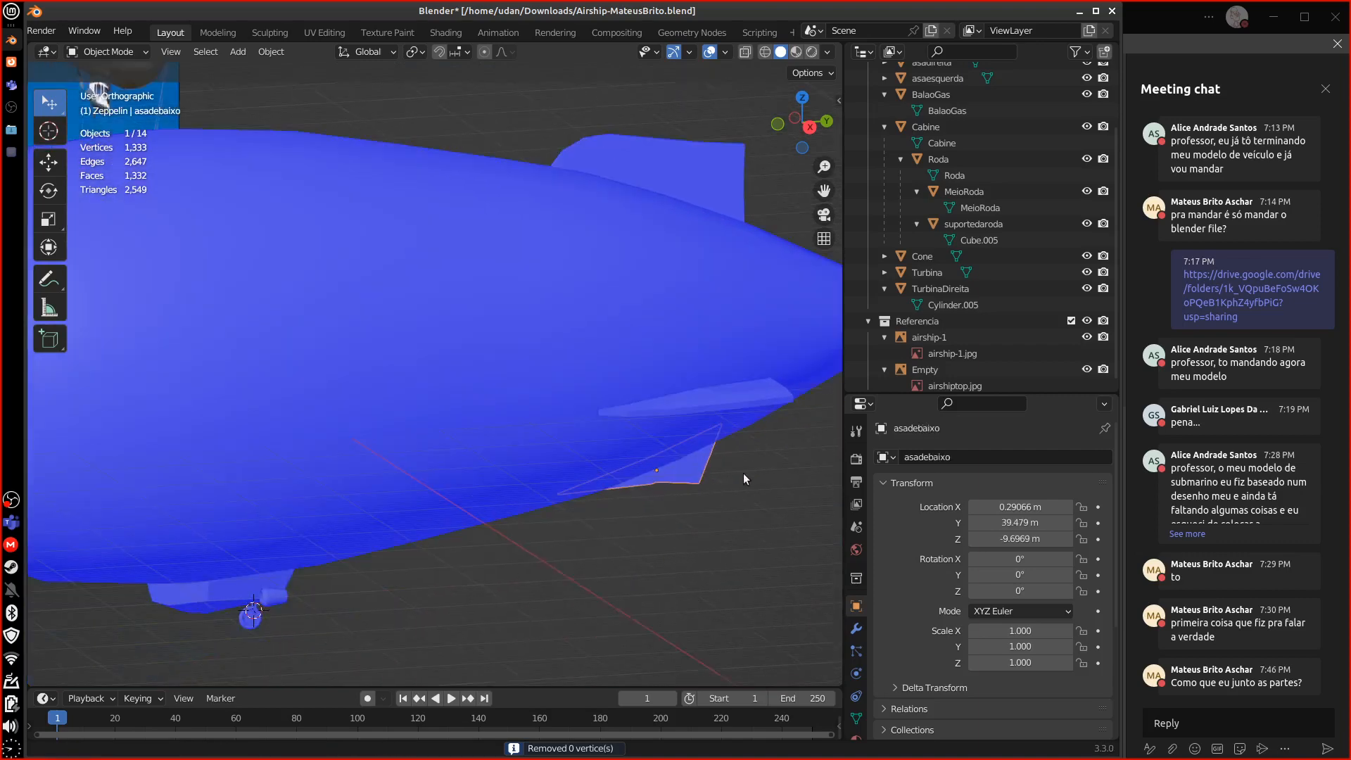
middle_click_drag(429, 508, 653, 570, "shift")
middle_click_drag(385, 504, 534, 521, "shift")
right_click(201, 458)
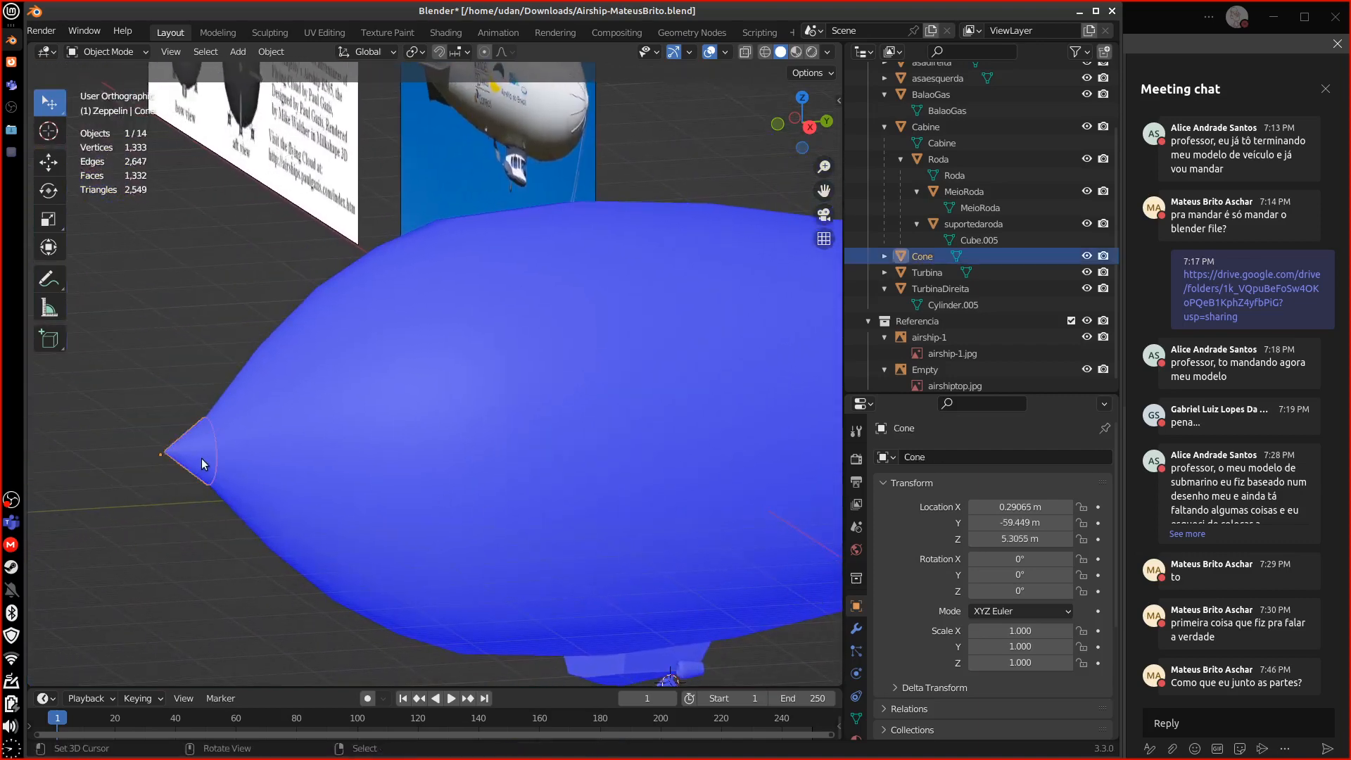
key("Tab")
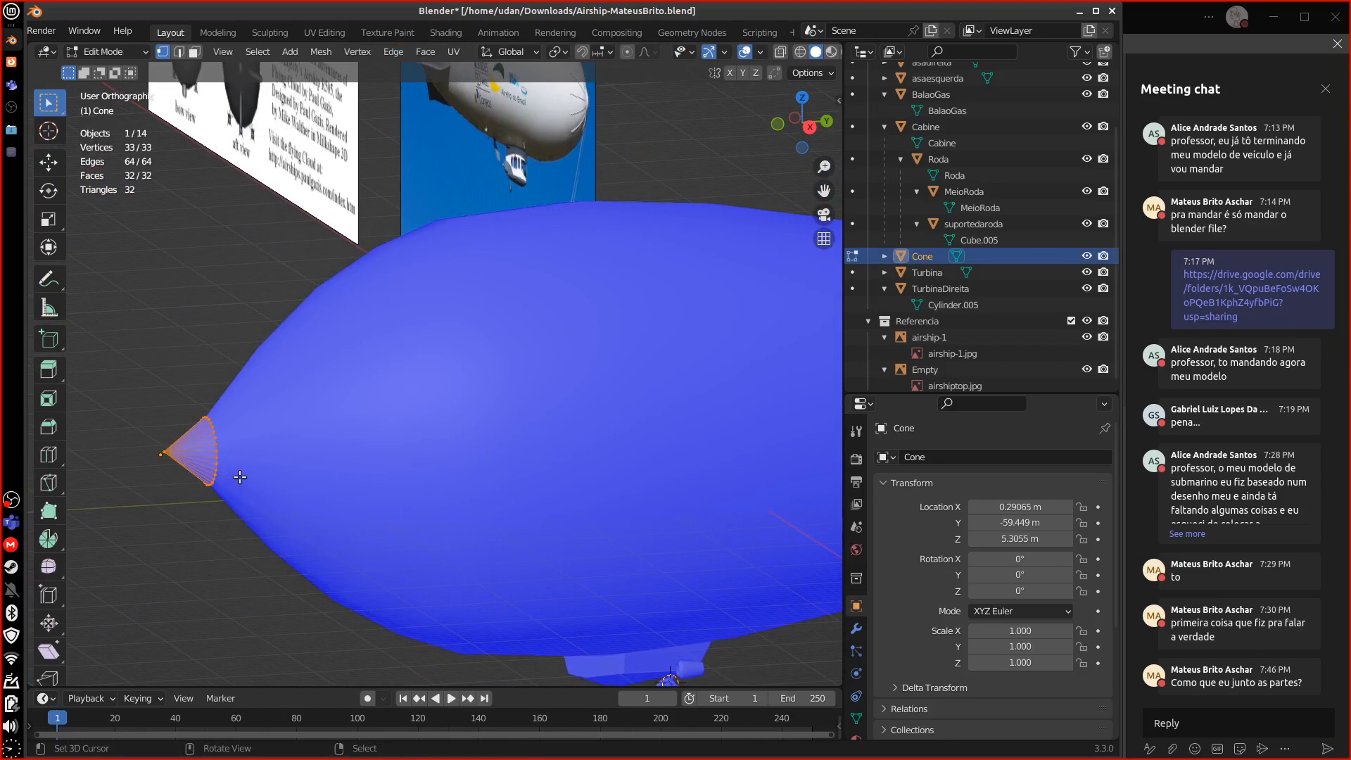
key("m")
left_click(239, 474)
mouse_move(678, 583)
middle_mouse_down("shift")
mouse_move(531, 541)
mouse_move(593, 602)
middle_mouse_up("shift")
key("Tab")
- Rename the Empty object holding the airshiptop.jpg reference image as AirshipTop
scroll(597, 603, "up", 2)
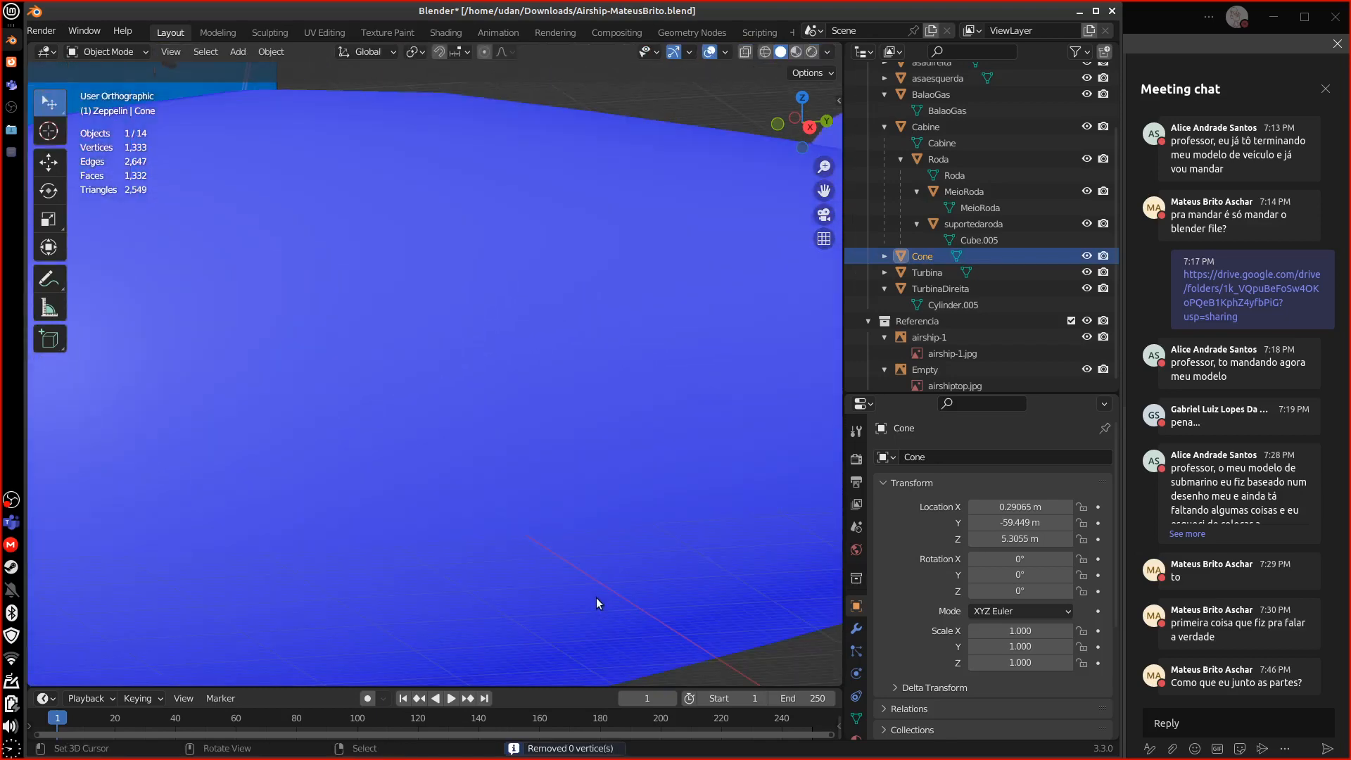
scroll(597, 603, "down", 5)
middle_click_drag(597, 603, 675, 573)
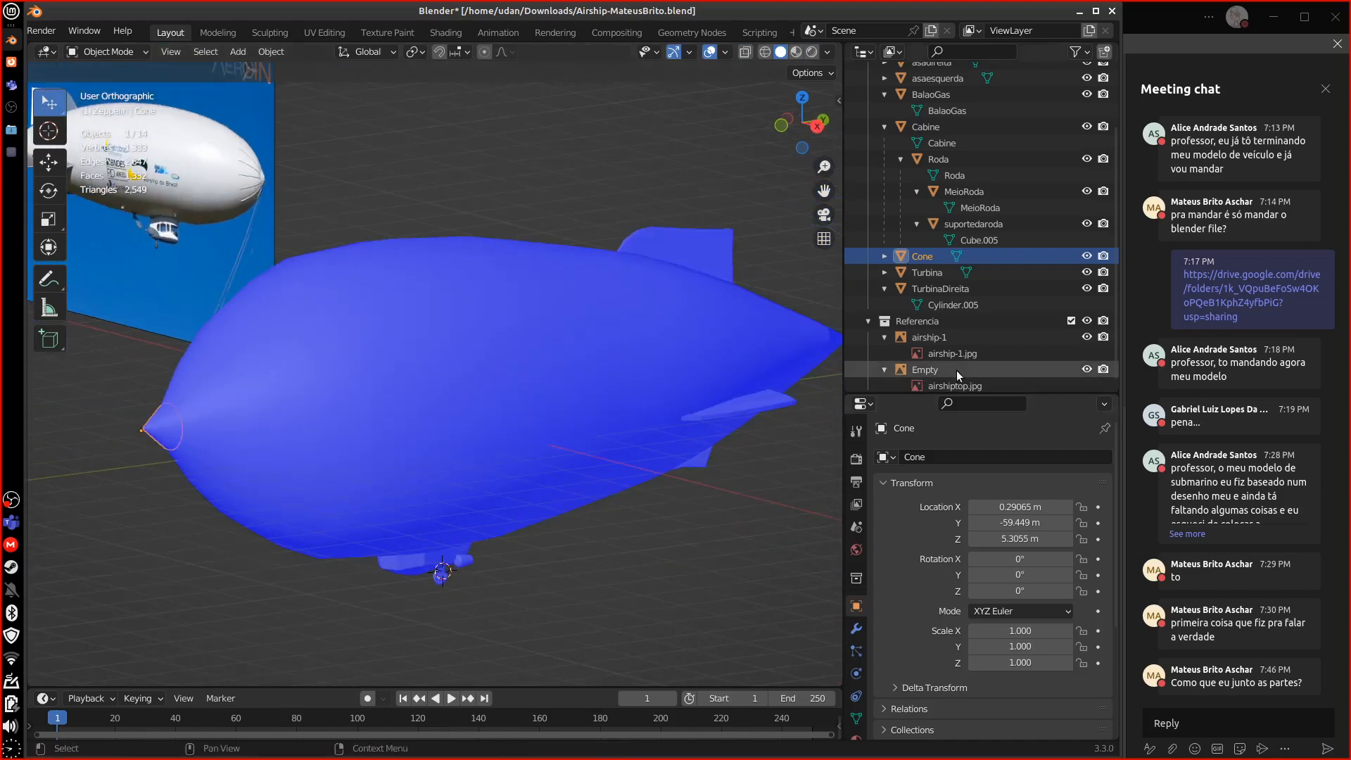
double_click(941, 369)
type("AirshipTop")
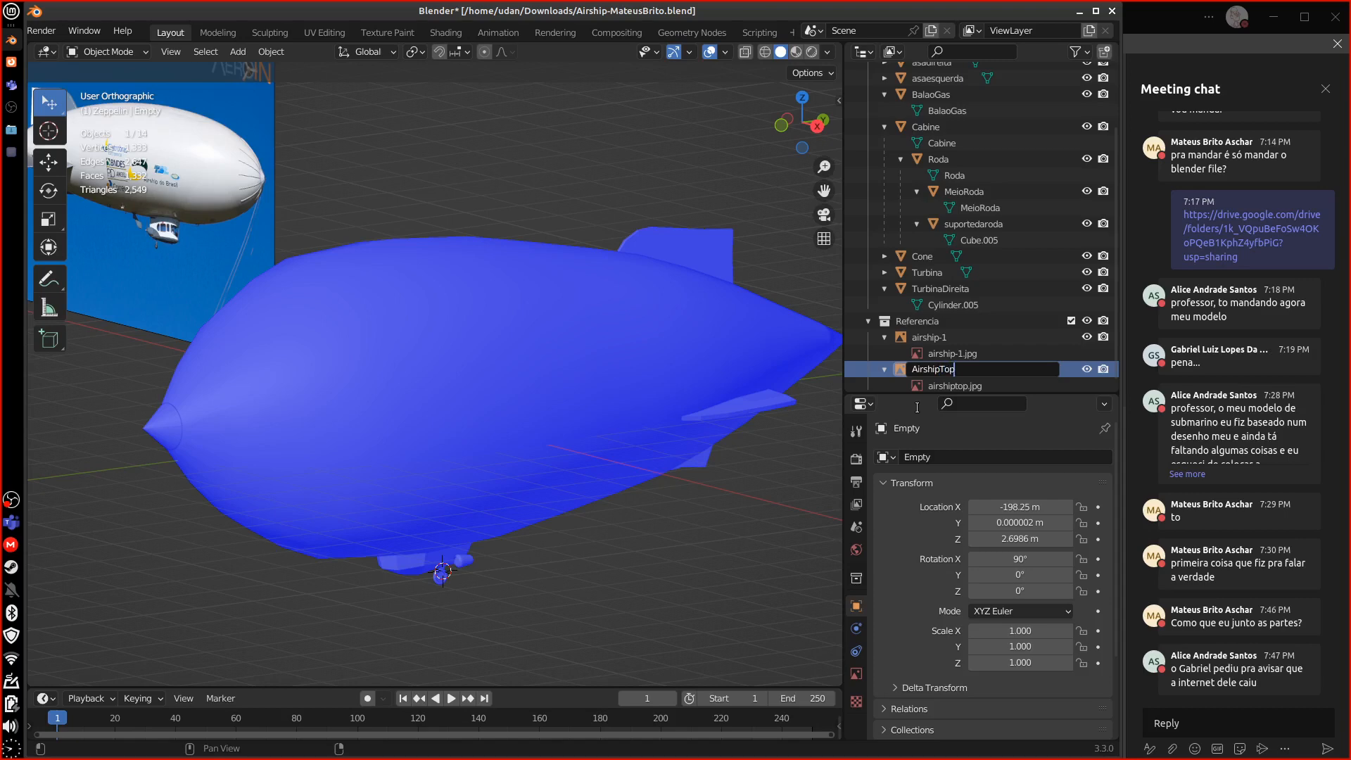
key("Return")
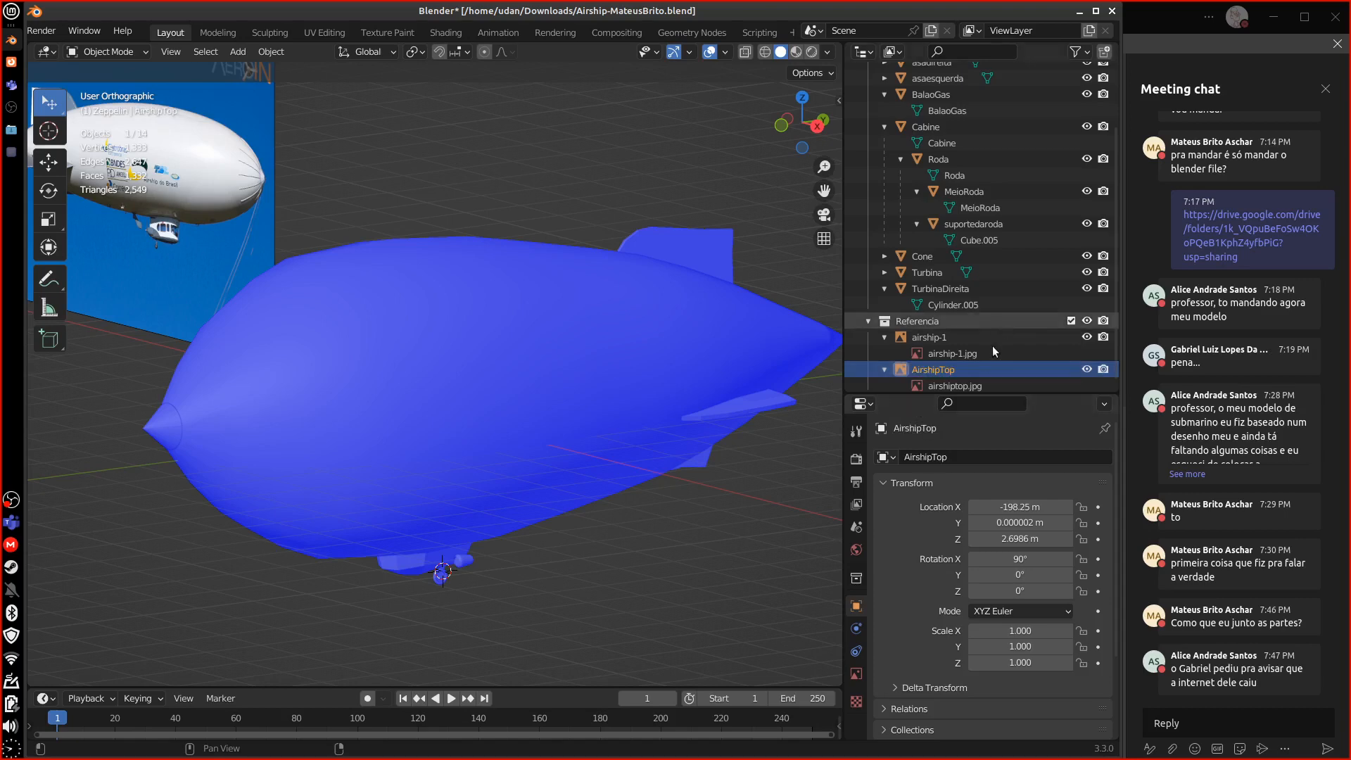
- Exclude the Referencia collection from the view layer and turn off the Face Orientation overlay
left_click(1070, 322)
middle_click_drag(792, 499, 725, 372)
left_click(725, 51)
left_click(669, 341)
left_click(725, 51)
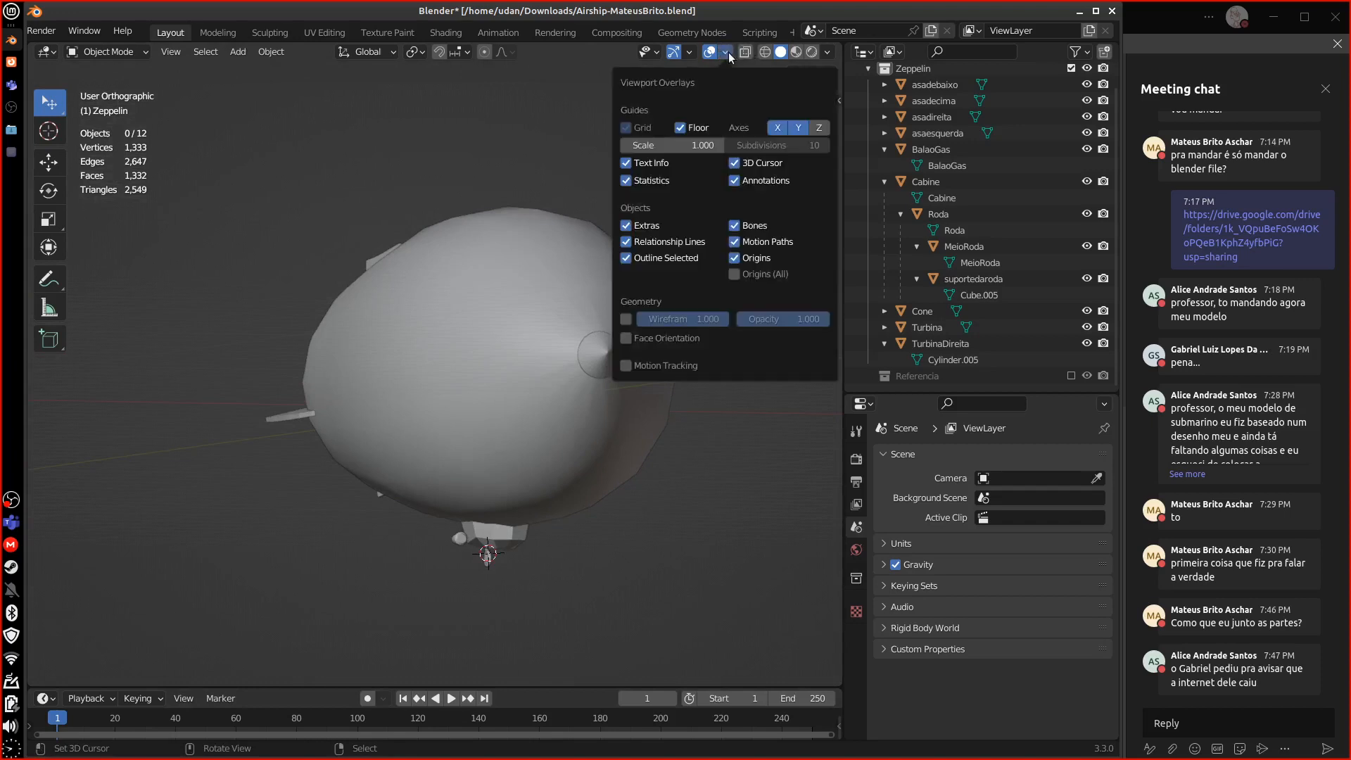
left_click(677, 337)
left_click(676, 337)
middle_click_drag(612, 436, 550, 516)
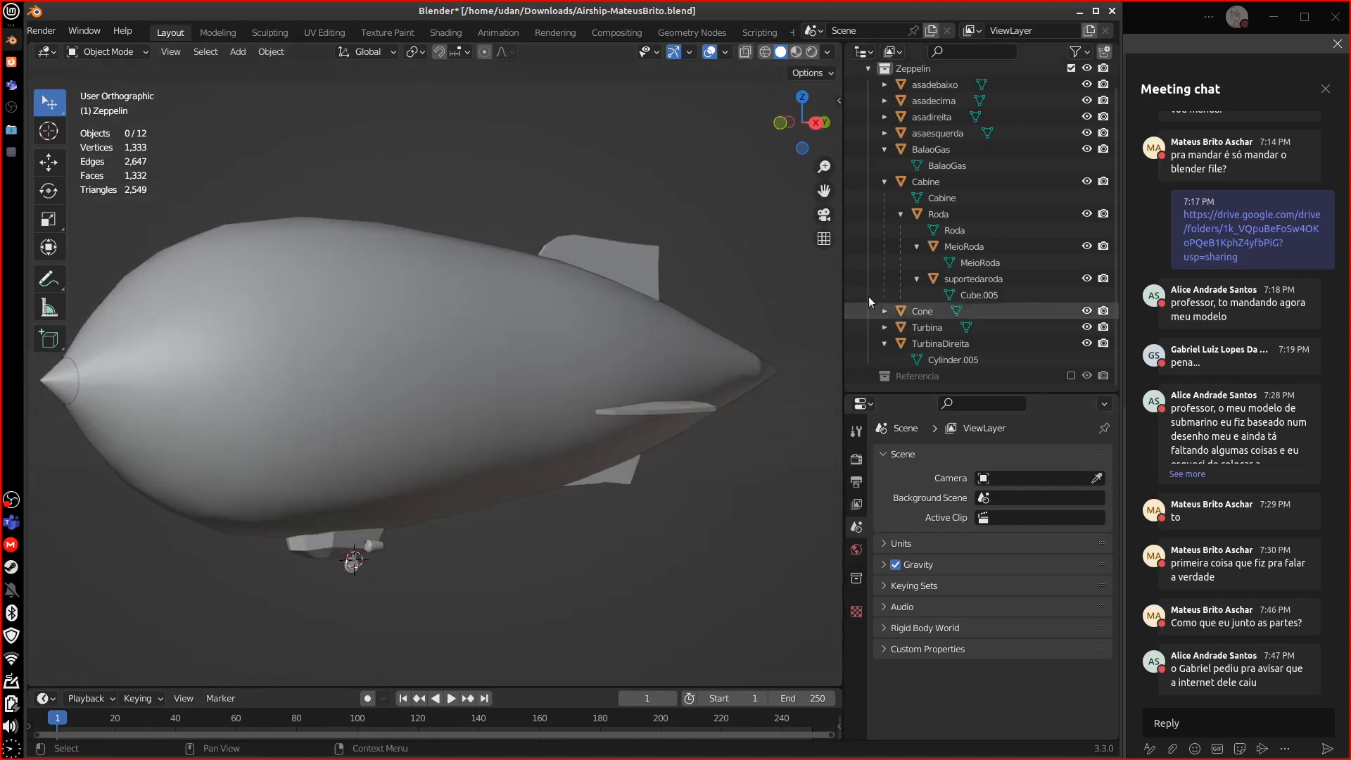
- Select all the airship objects and make BalaoGas the active object
key("a")
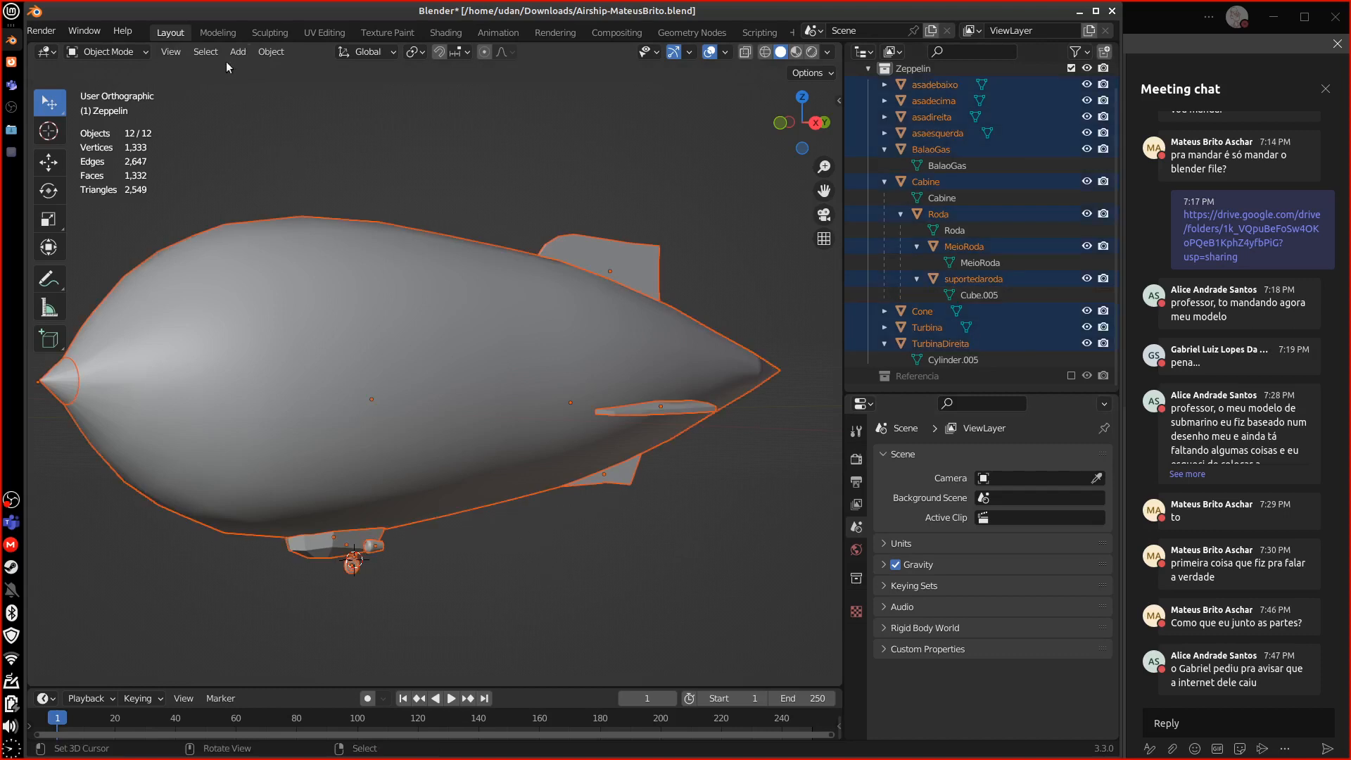
left_click(210, 52)
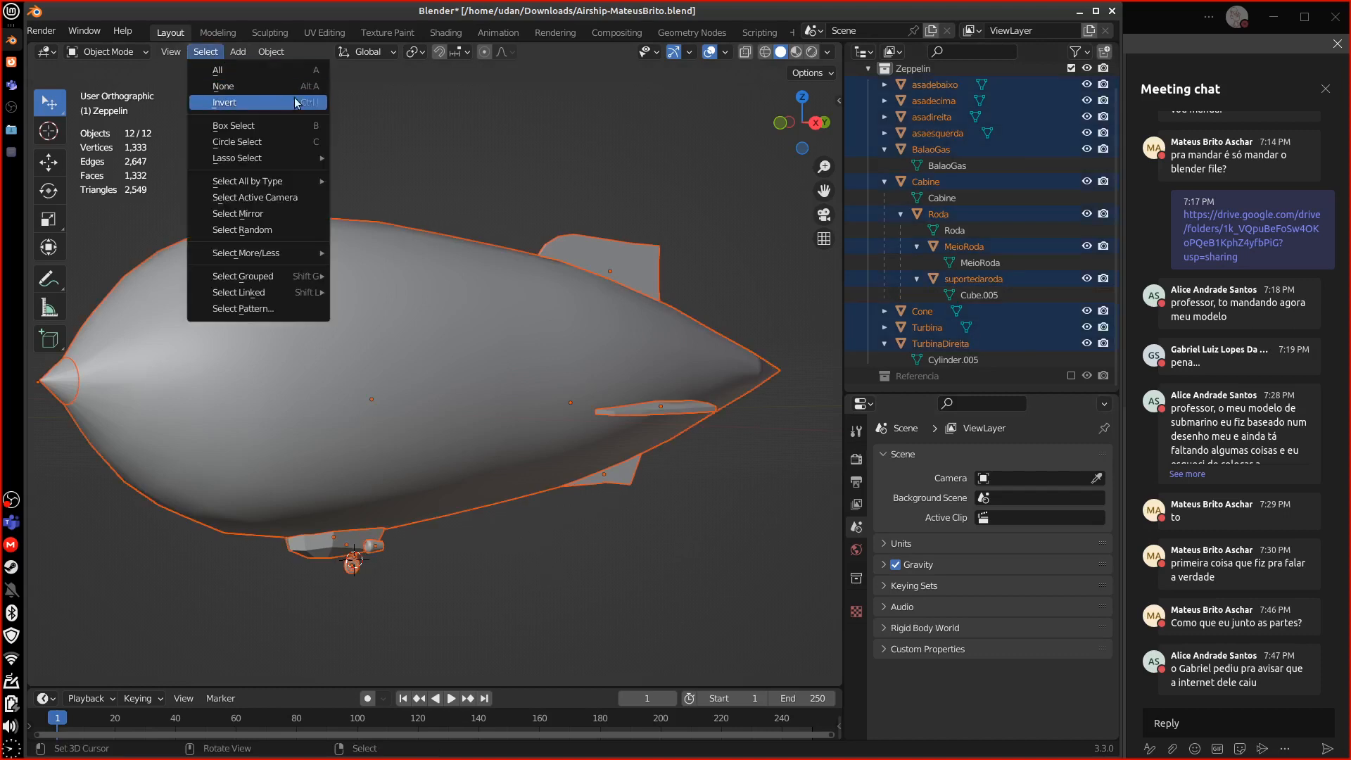
left_click(599, 574)
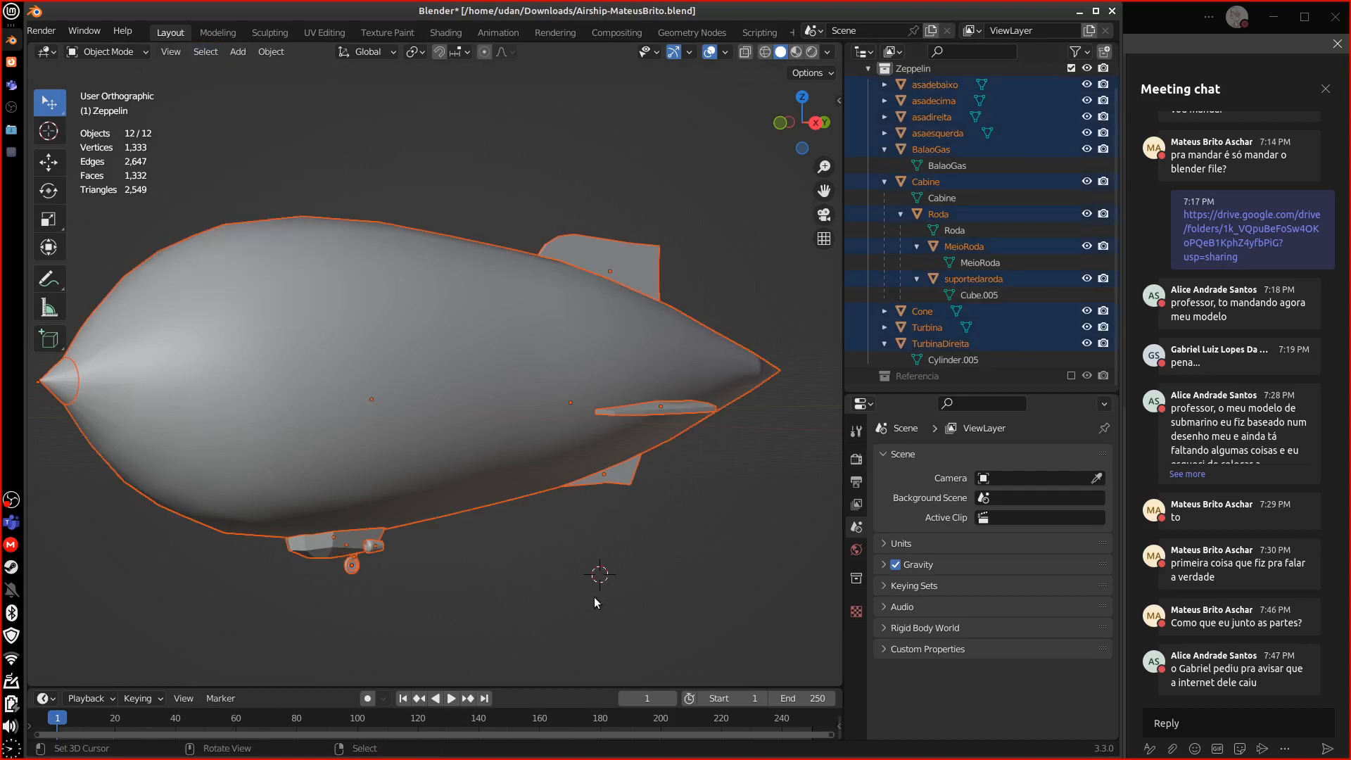
left_click(443, 394, "shift")
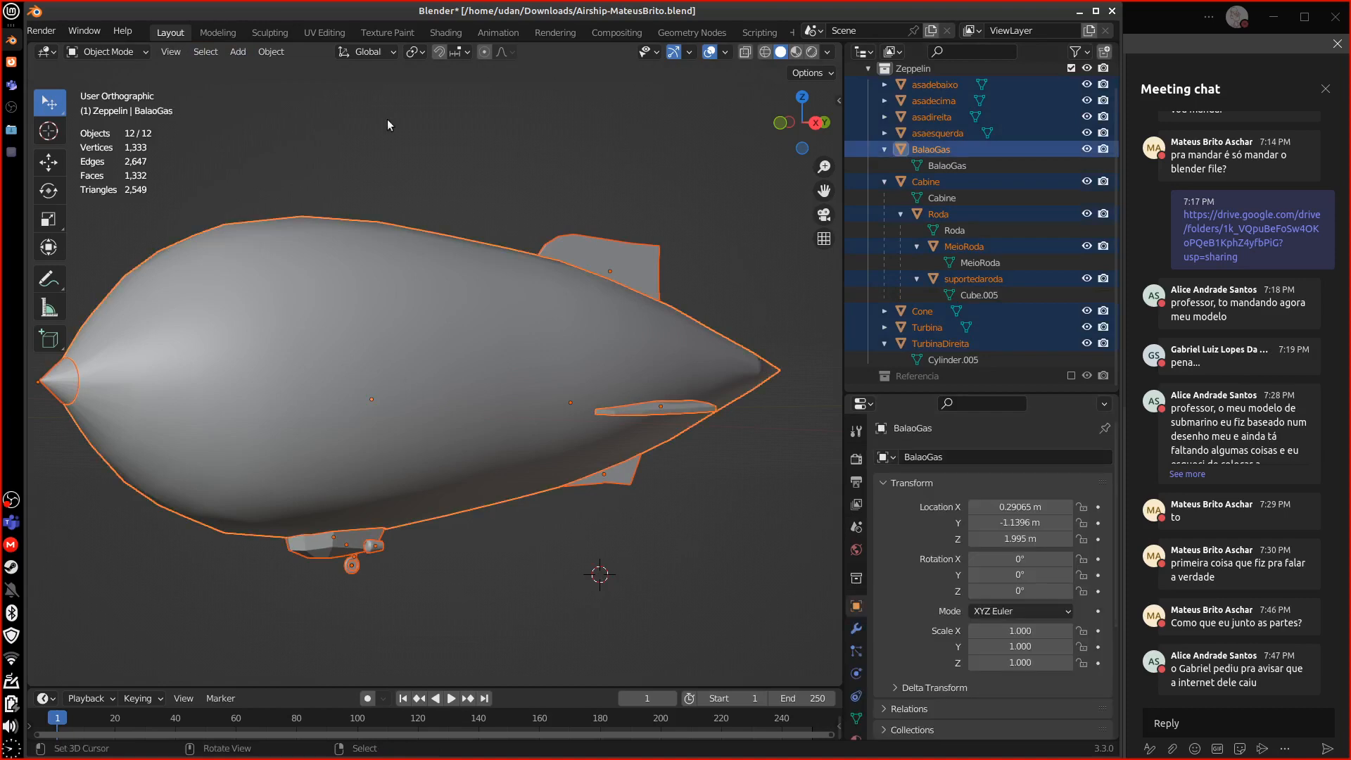
- Place the 3D cursor near the middle of the balloon
middle_click_drag(425, 626, 637, 525)
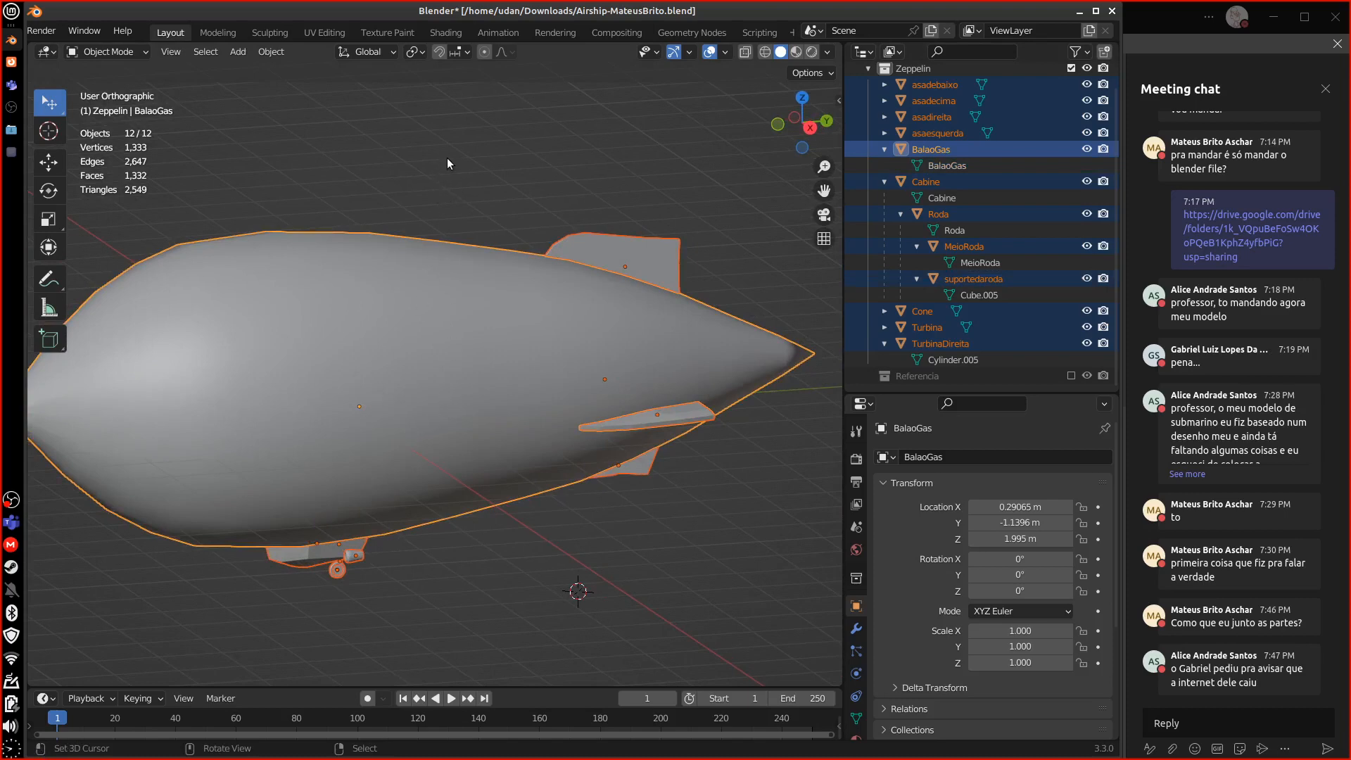
left_click_drag(452, 153, 415, 213)
mouse_move(513, 420)
middle_mouse_down()
mouse_move(577, 517)
mouse_move(698, 525)
mouse_move(563, 495)
middle_mouse_up()
left_click_drag(357, 380, 357, 404)
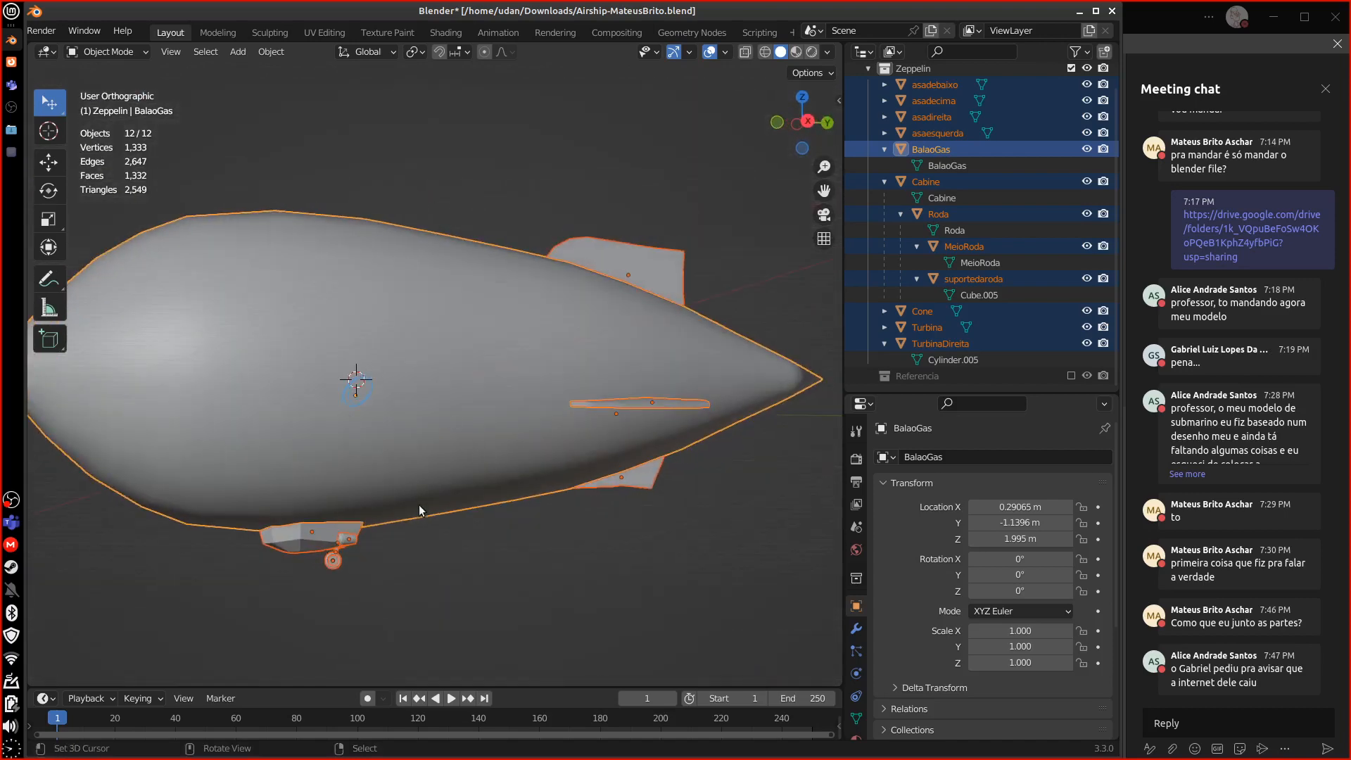
- Join all the selected airship objects into BalaoGas
right_click_drag(381, 391, 354, 383)
middle_click_drag(595, 578, 634, 532)
left_click(272, 53)
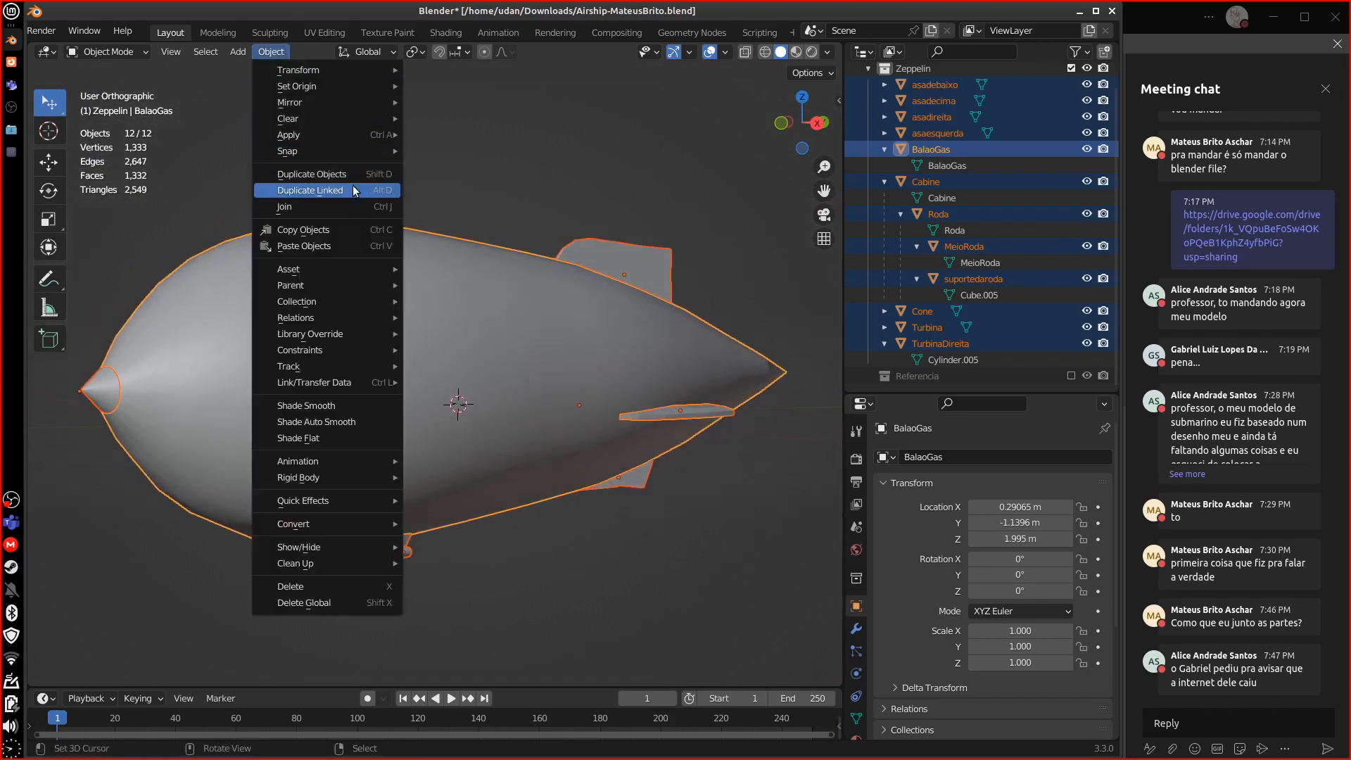
left_click(361, 206)
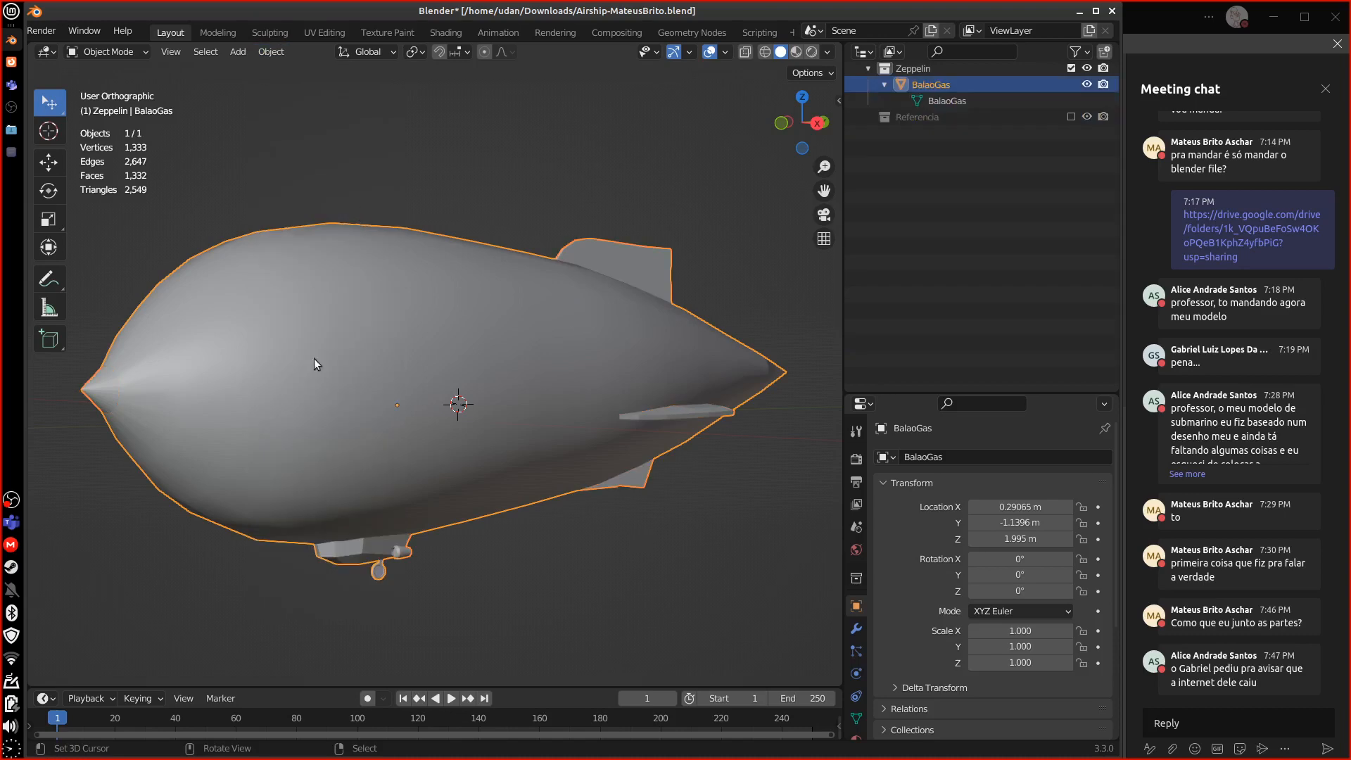
middle_click_drag(669, 567, 703, 507)
scroll(943, 86, "up", 1)
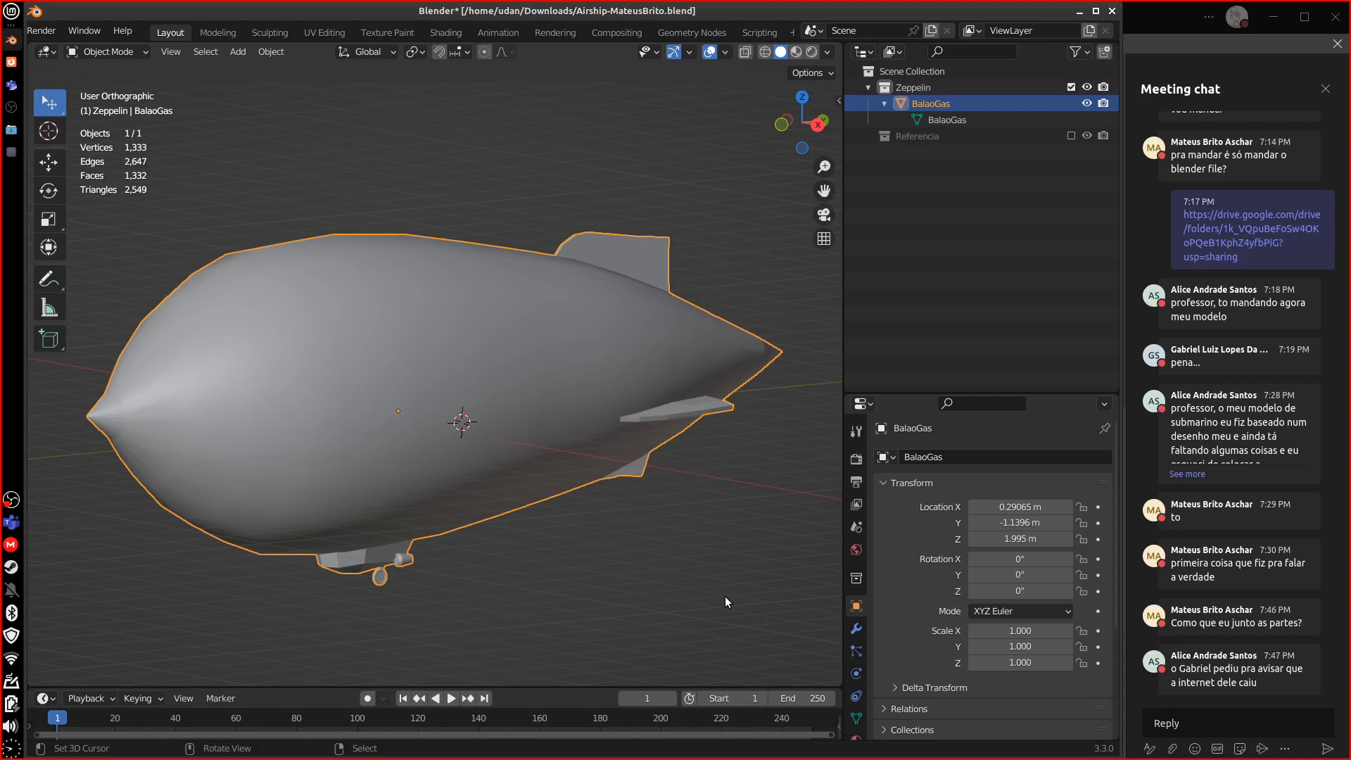
- Annotate the viewport with a curved line rising from the balloon to the handwritten text FBX
key("d")
mouse_move(429, 259)
left_mouse_down()
mouse_move(448, 225)
mouse_move(540, 166)
mouse_move(557, 190)
left_mouse_up()
left_click_drag(553, 154, 574, 153)
left_click_drag(552, 173, 568, 170)
mouse_move(580, 152)
left_mouse_down()
mouse_move(579, 181)
mouse_move(640, 187)
left_mouse_up()
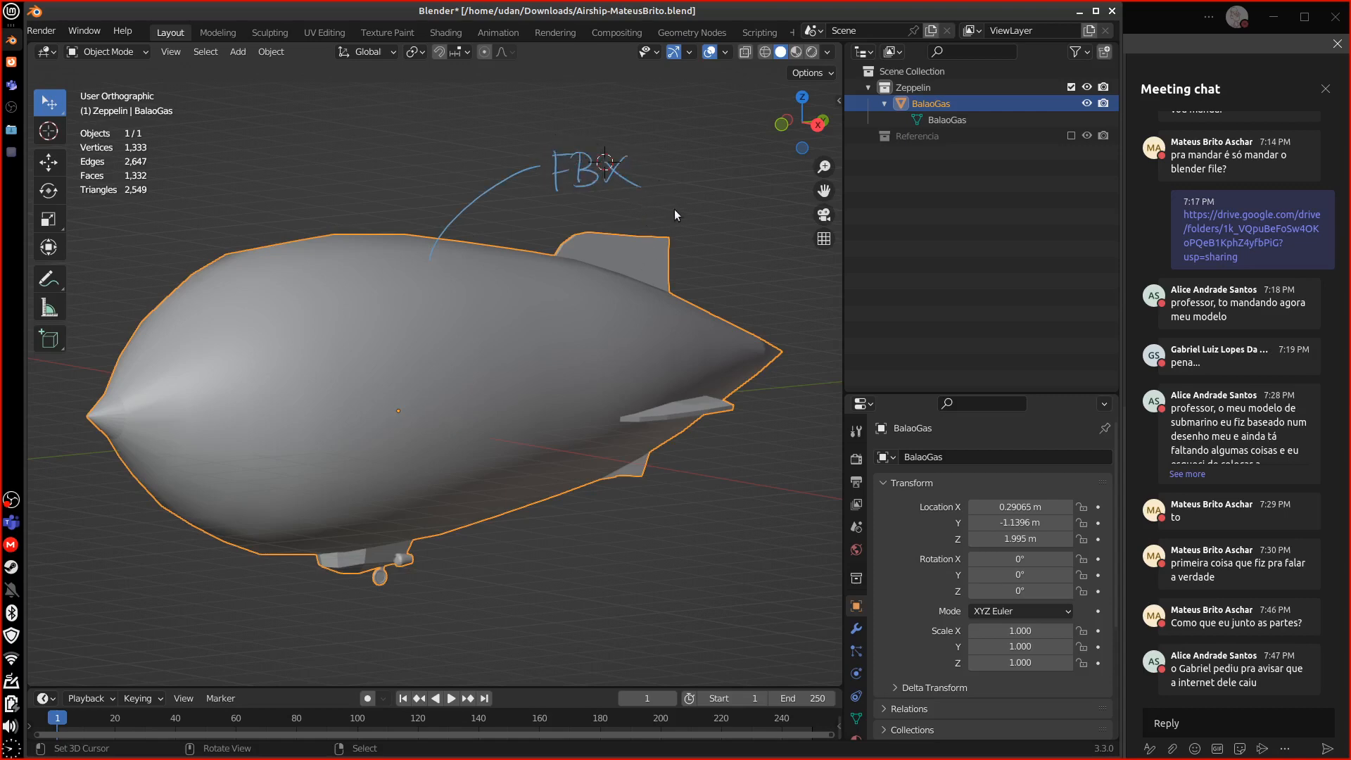
- Switch to the Box Select tool and erase the handwritten FBX annotation with its curved line
left_click(436, 647)
left_click(49, 104)
left_click(179, 133)
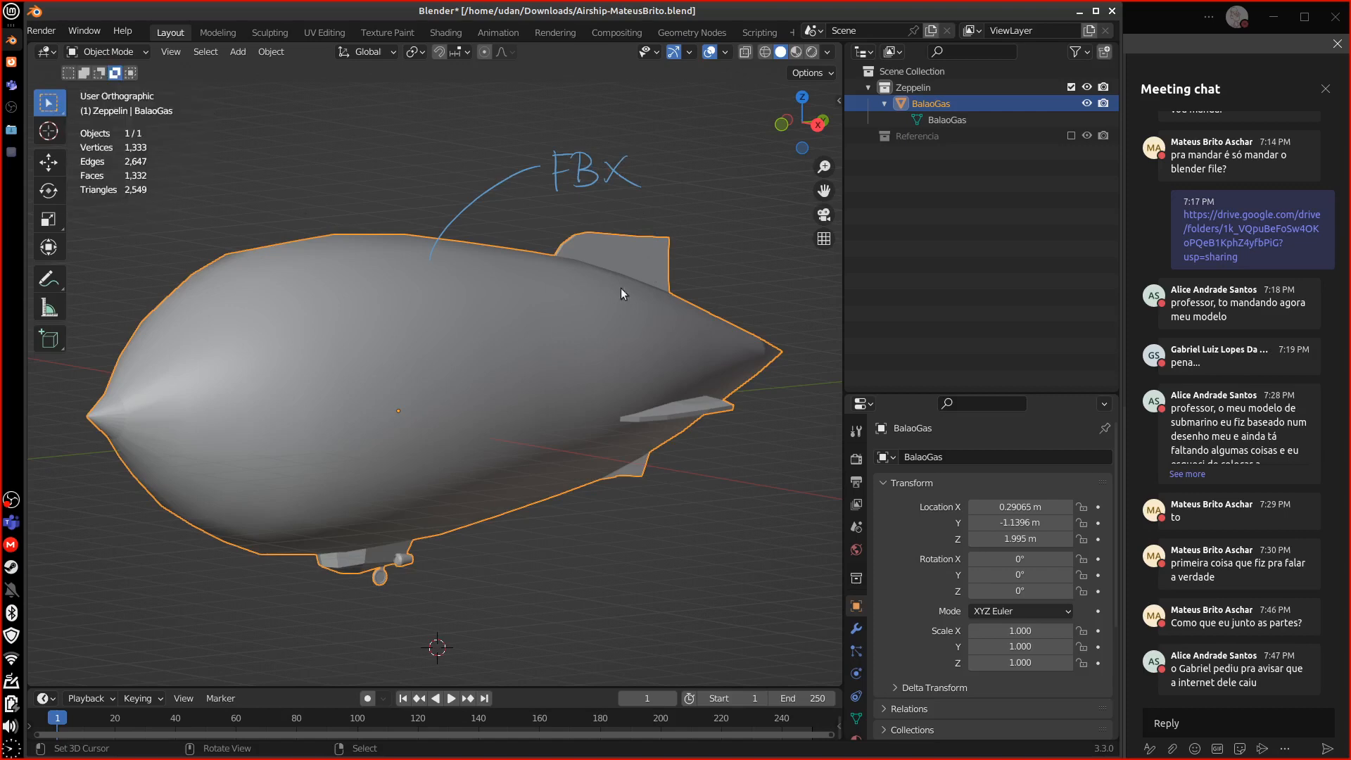
mouse_move(547, 142)
left_mouse_down()
mouse_move(669, 146)
mouse_move(560, 128)
left_mouse_up()
mouse_move(619, 125)
right_mouse_down()
mouse_move(455, 221)
mouse_move(624, 171)
mouse_move(598, 211)
mouse_move(543, 208)
right_mouse_up()
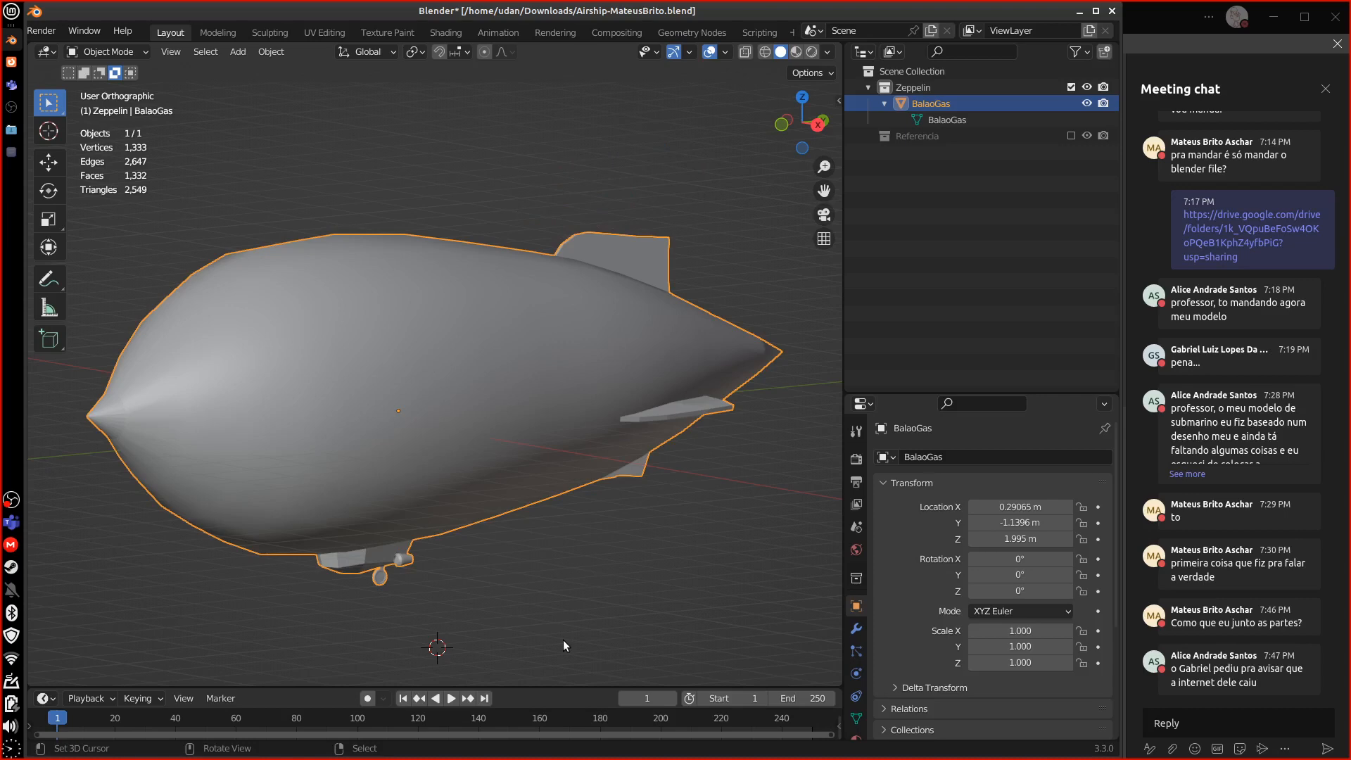
- Undo the annotation changes and the join until the airship parts are separate objects again, and collapse BalaoGas in the outliner
key("ctrl+z")
key("ctrl+z")
key("ctrl+z")
key("ctrl+z")
key("ctrl+z")
key("ctrl+z")
key("ctrl+z")
key("ctrl+z")
key("ctrl+z")
key("ctrl+z")
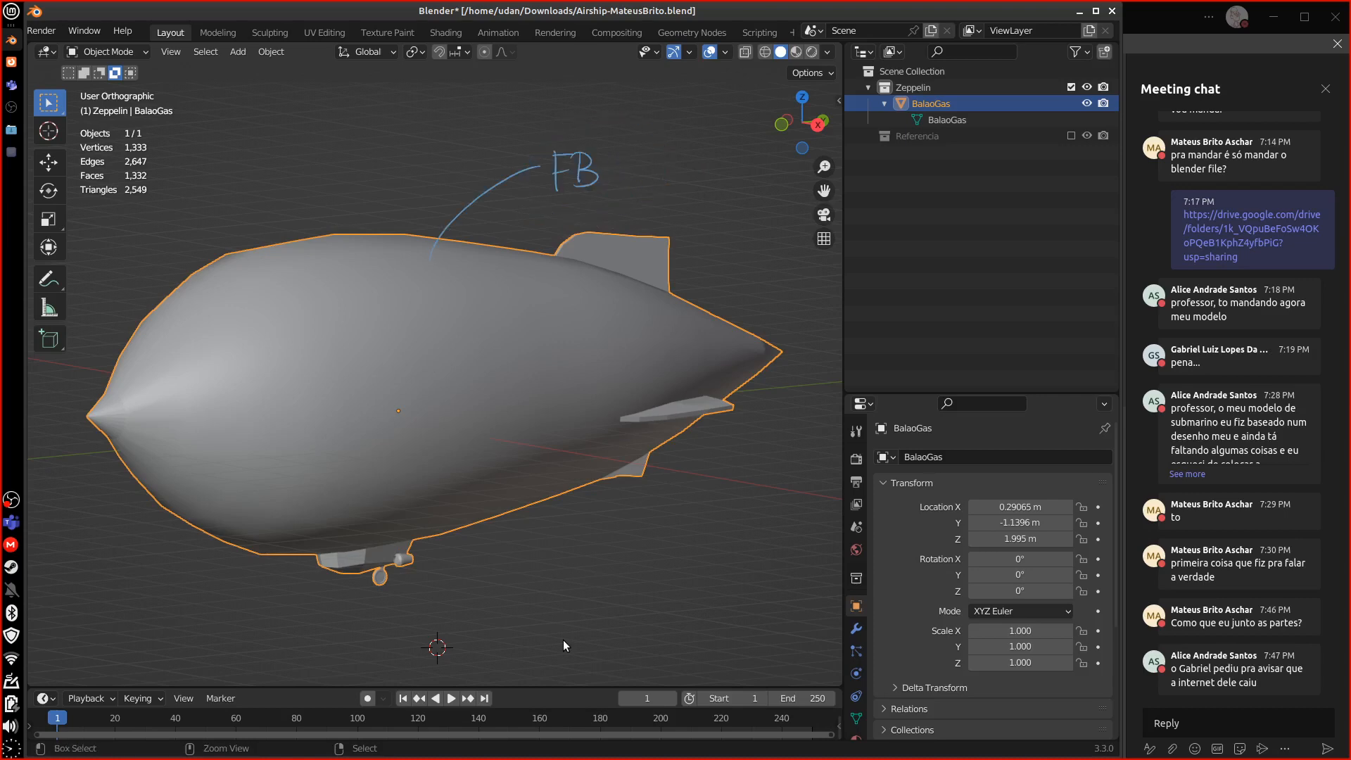
key("ctrl+z")
key("ctrl+z")
key("ctrl+z")
key("ctrl+z")
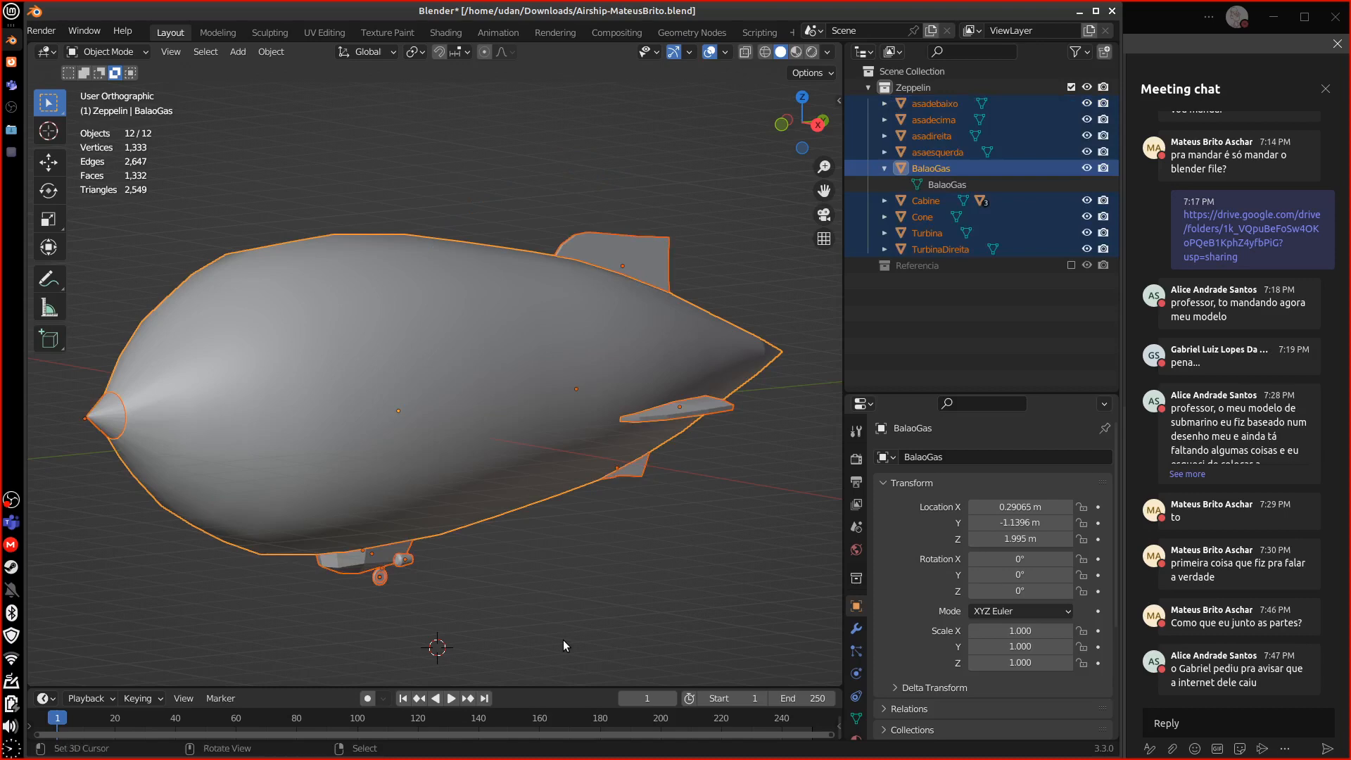
left_click(886, 169)
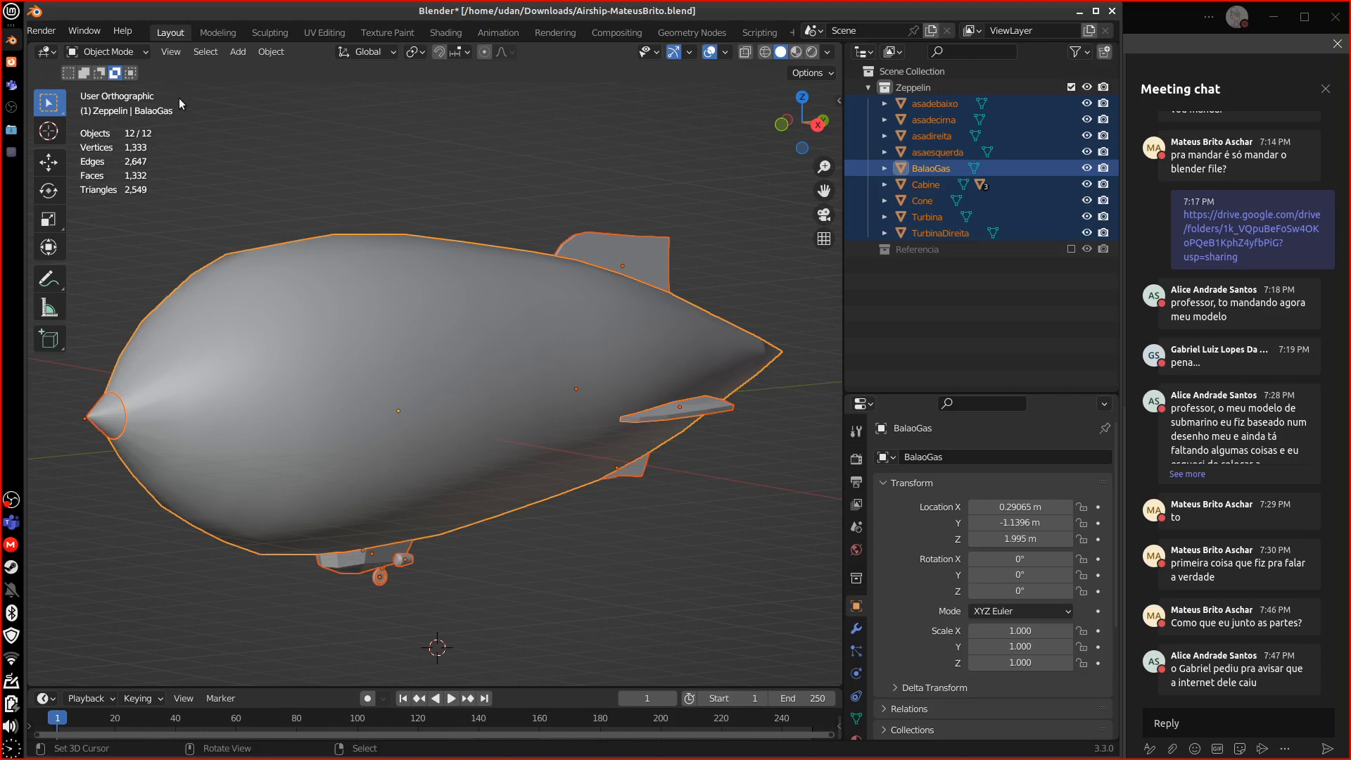
left_click_drag(136, 119, 223, 121)
left_click_drag(213, 114, 241, 123)
mouse_move(247, 102)
left_mouse_down()
mouse_move(251, 125)
mouse_move(291, 108)
left_mouse_up()
- Join the selected wings, cabin, wheel parts, cone and turbines with BalaoGas into a single object
left_click(271, 51)
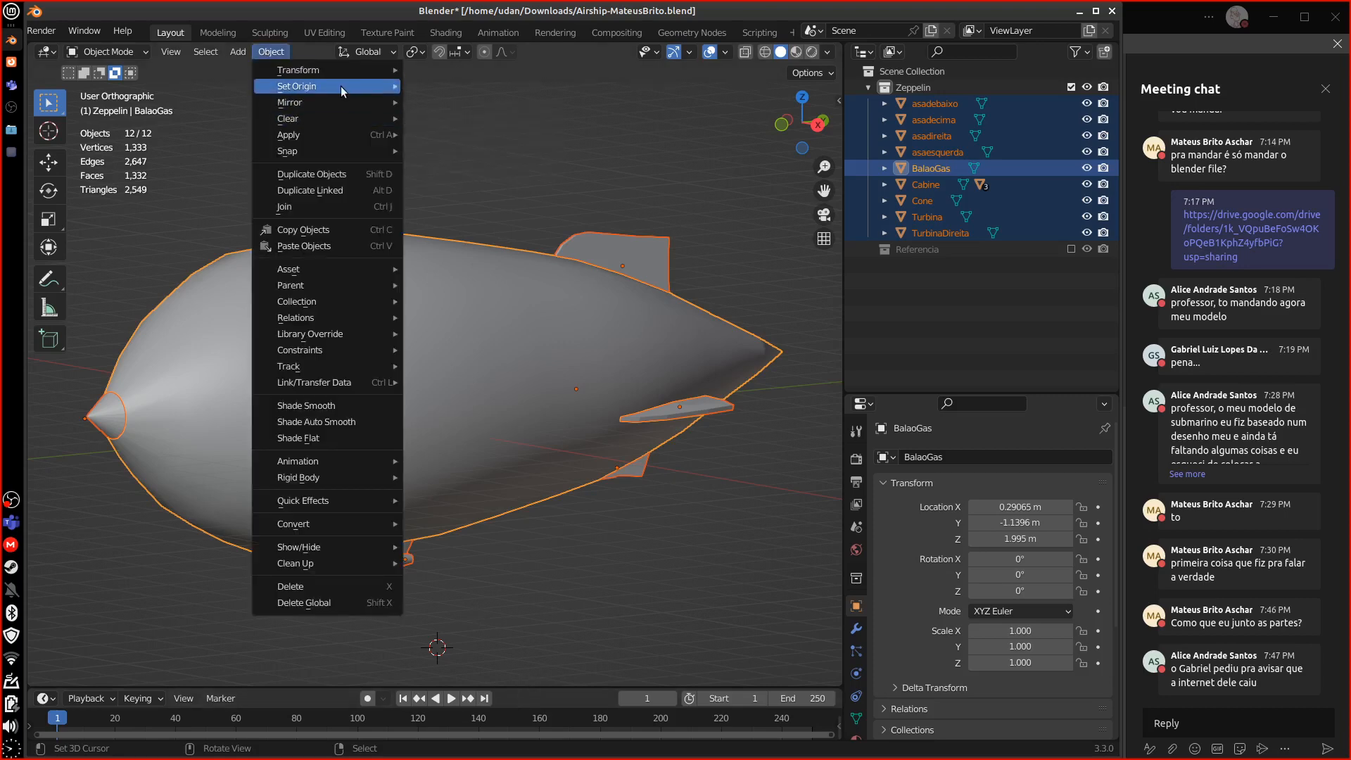
mouse_move(340, 86)
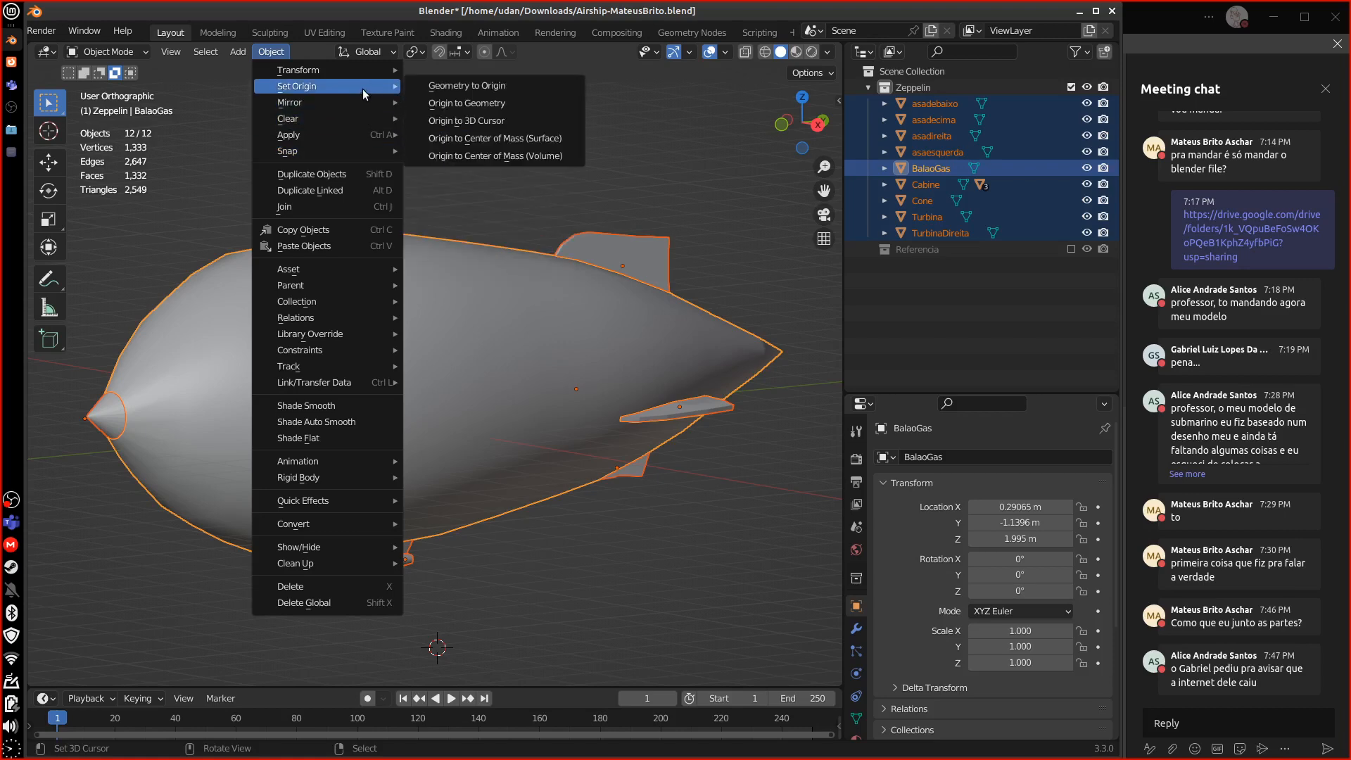
left_click(343, 206)
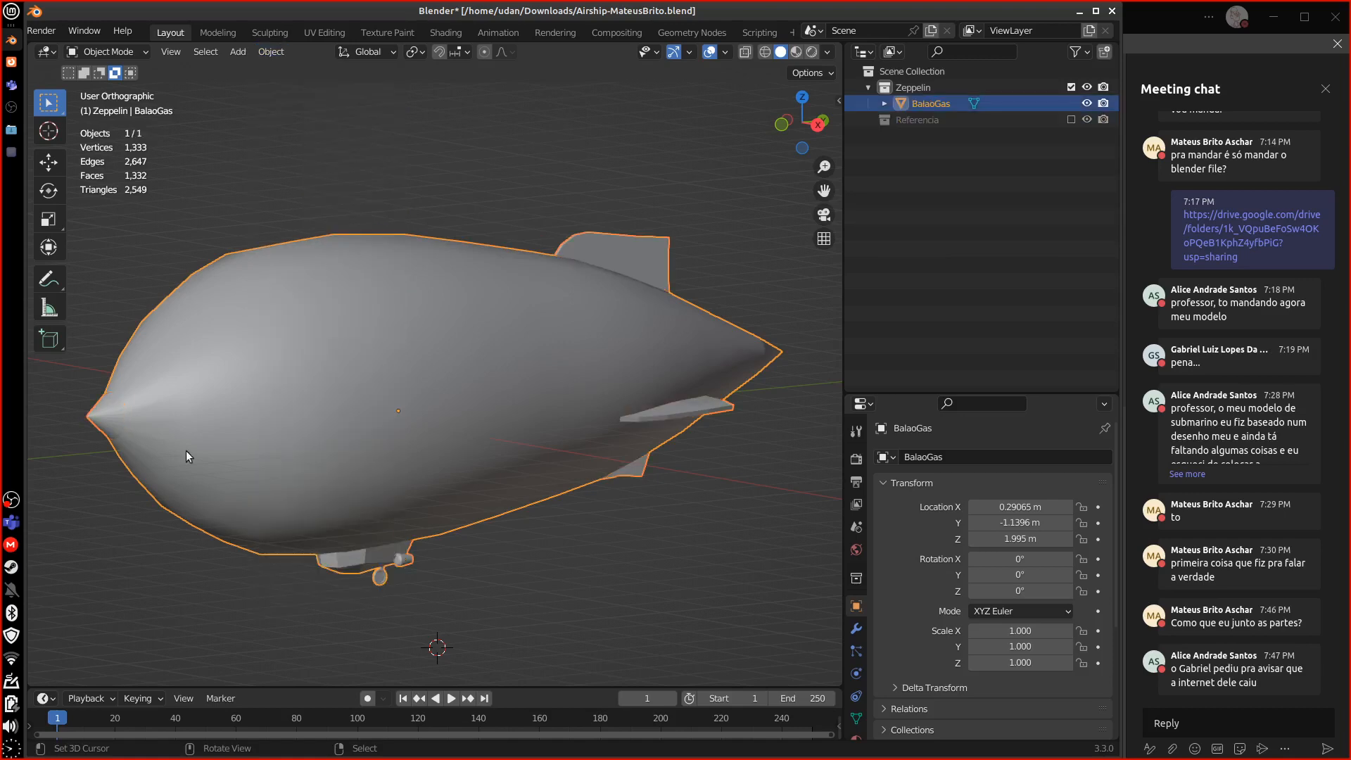
middle_click_drag(504, 588, 463, 585)
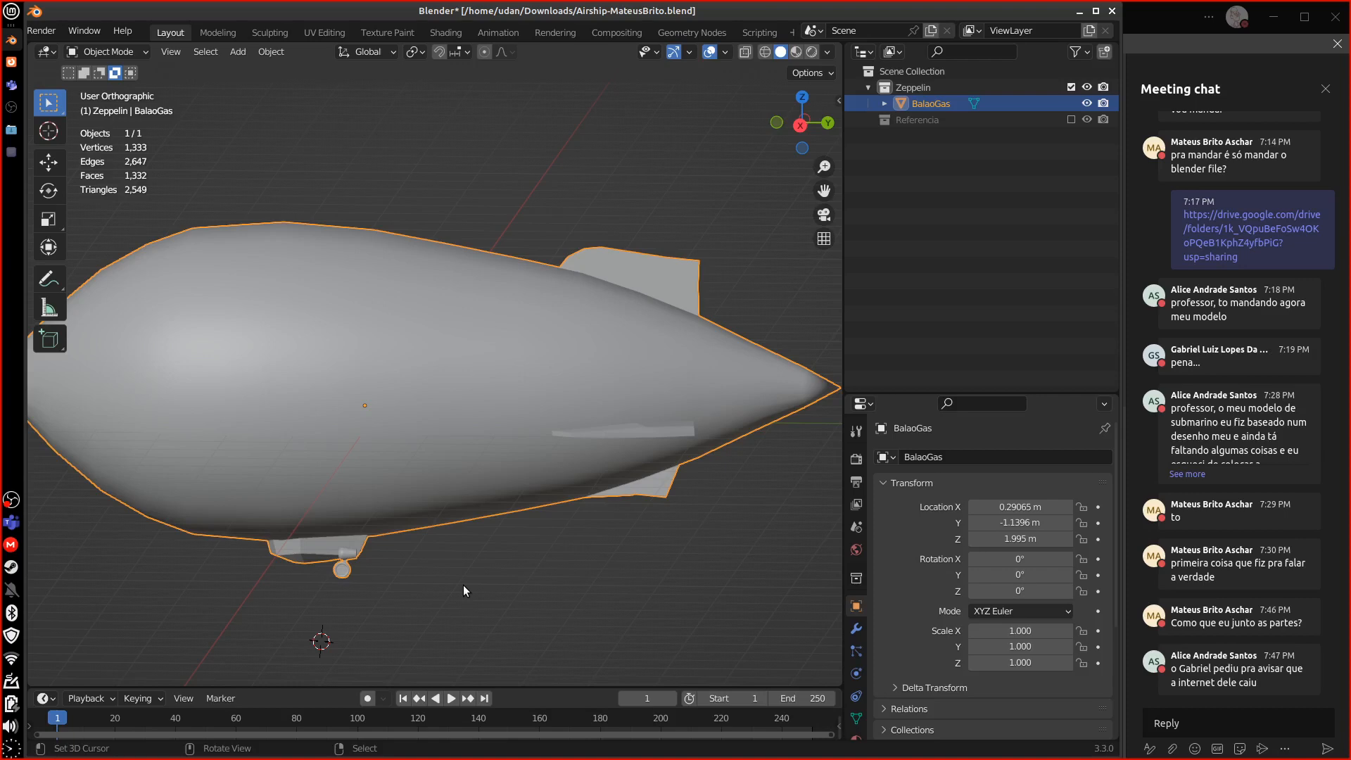
middle_click_drag(532, 567, 422, 598)
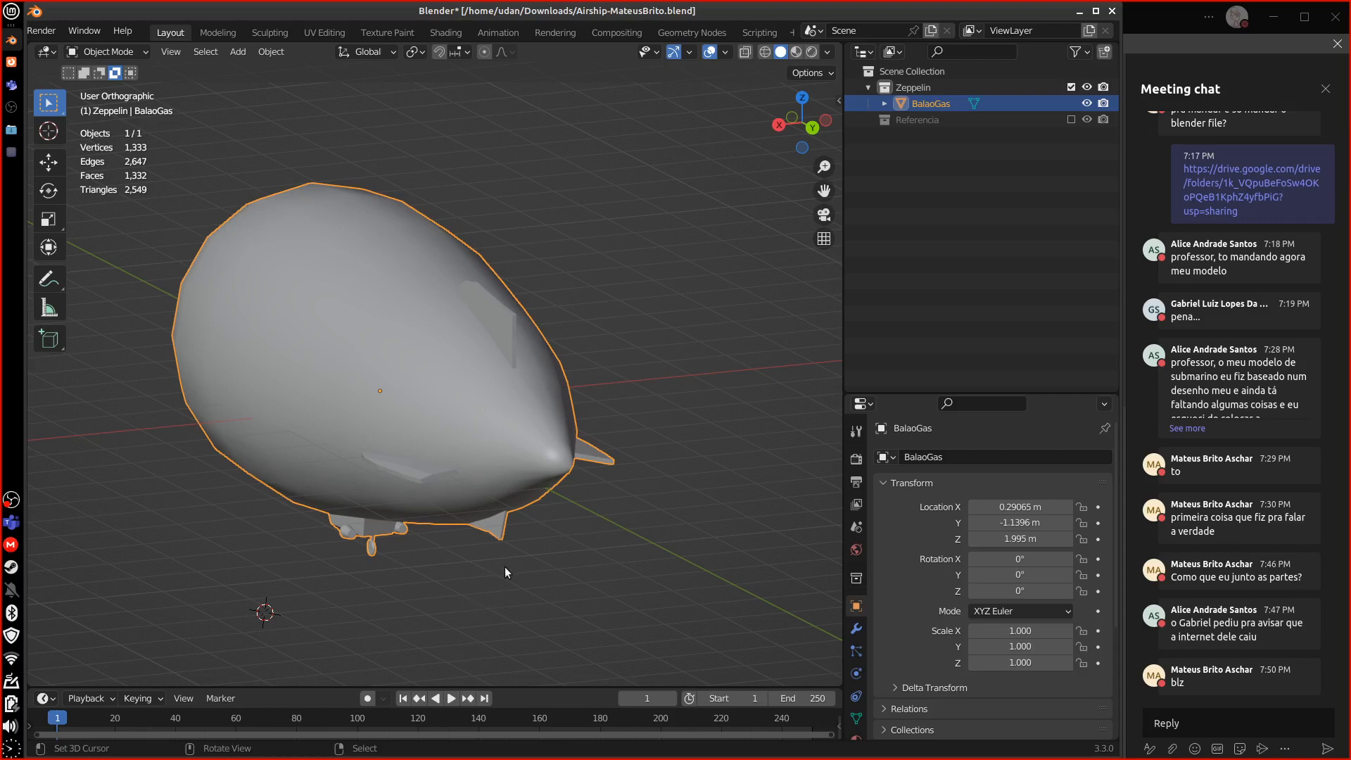
middle_click_drag(504, 567, 718, 560)
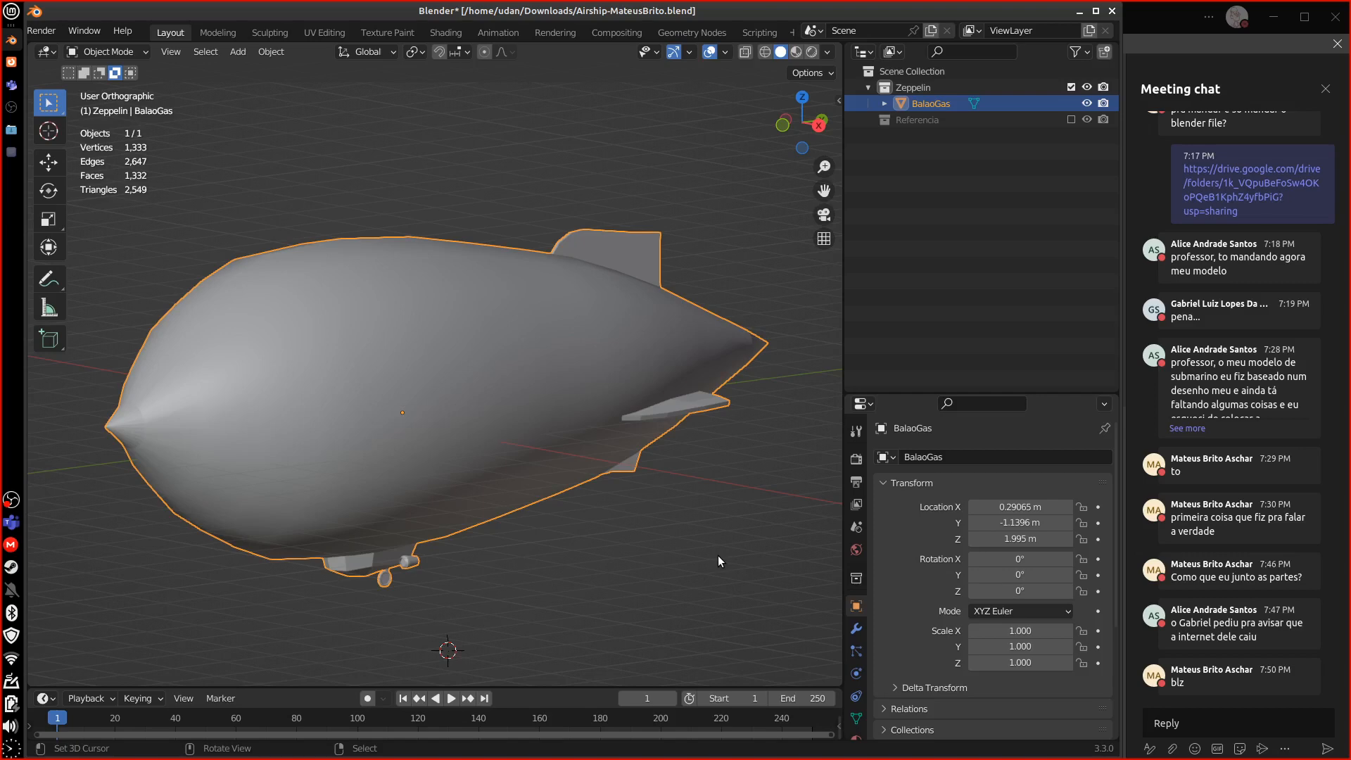
- Switch to Firefox and show the YouTube playlist Ajustes para entrega de modelos - PUC Jogos
left_click(11, 62)
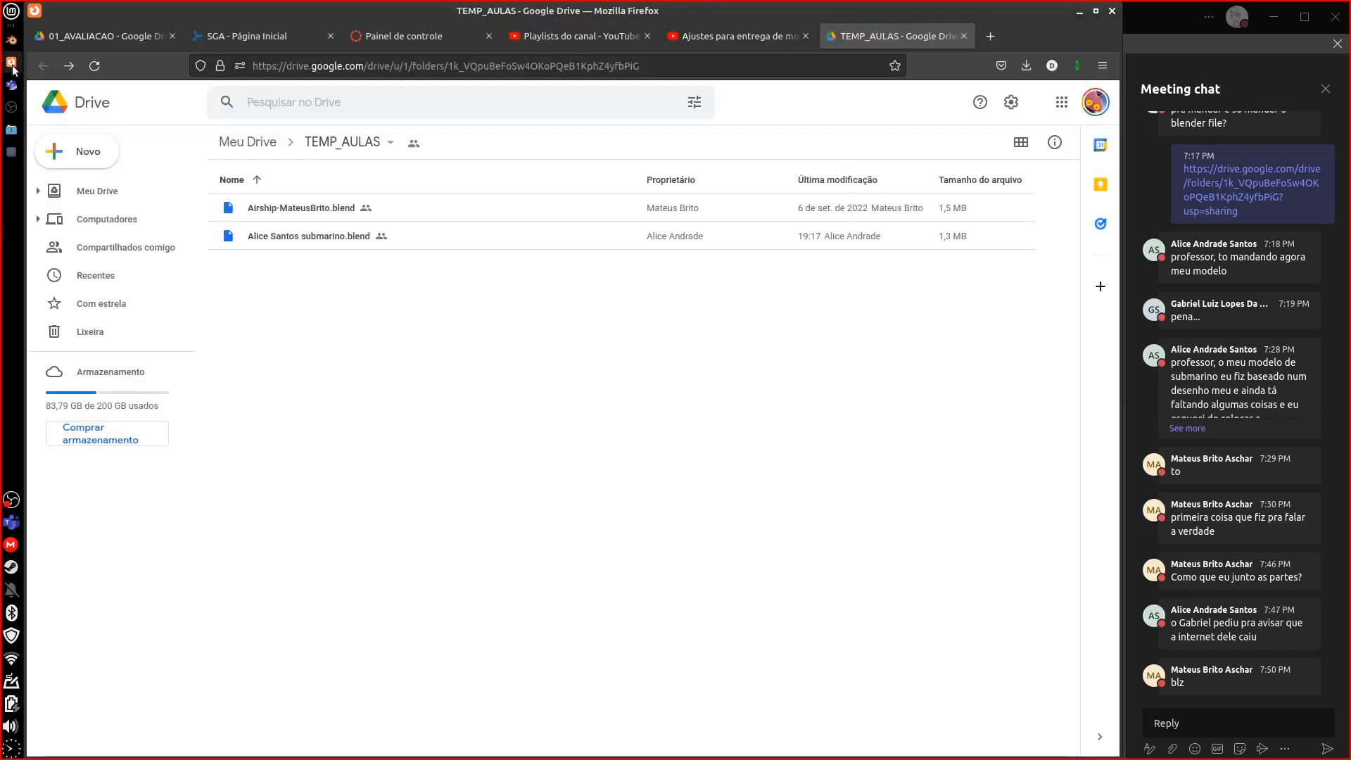
left_click(741, 35)
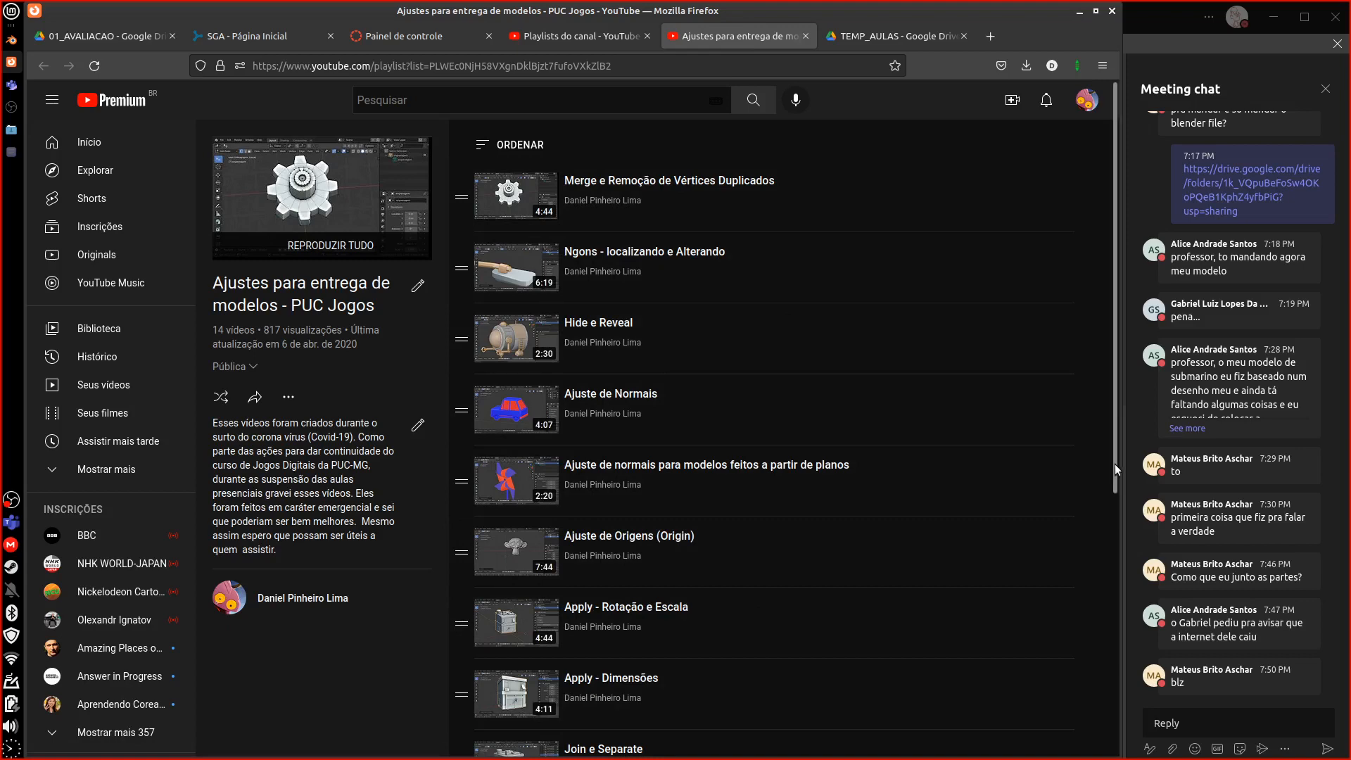
left_click_drag(1115, 463, 1083, 424)
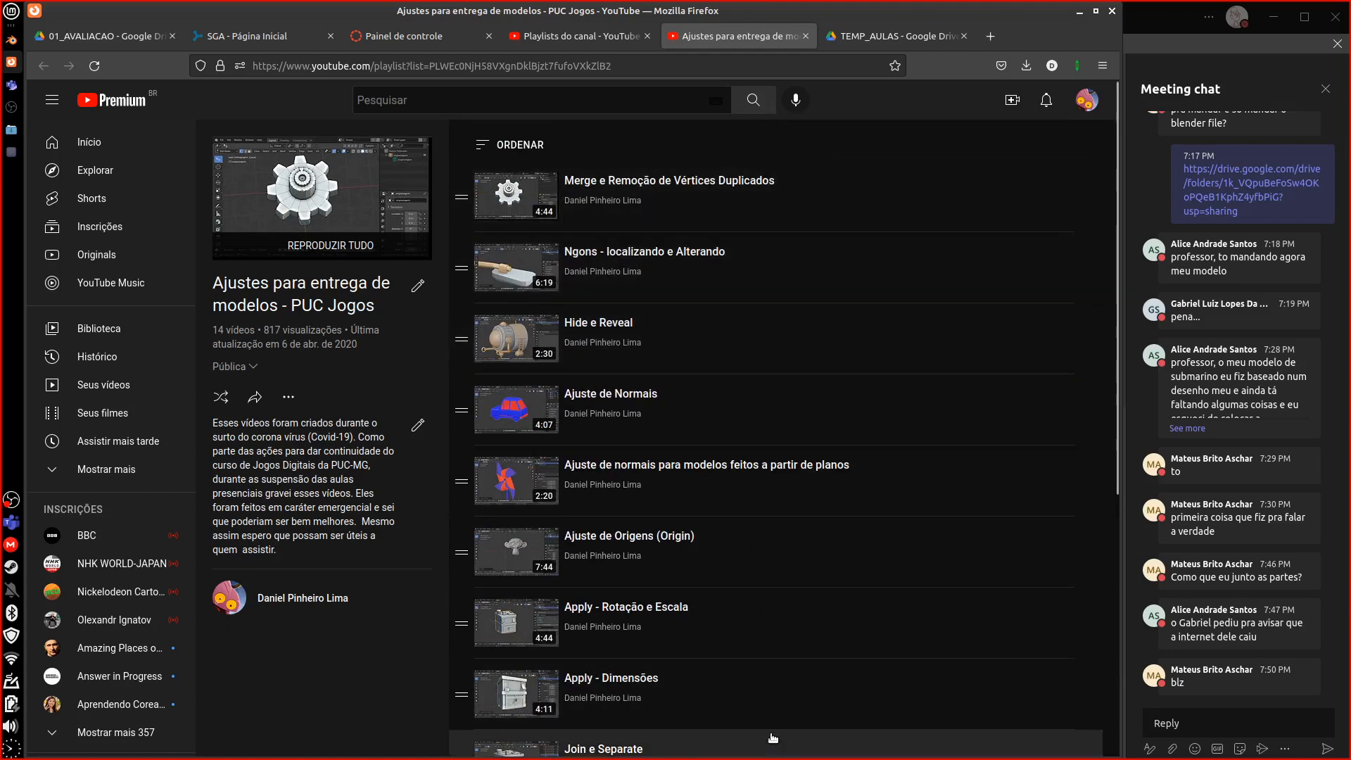
left_click(416, 37)
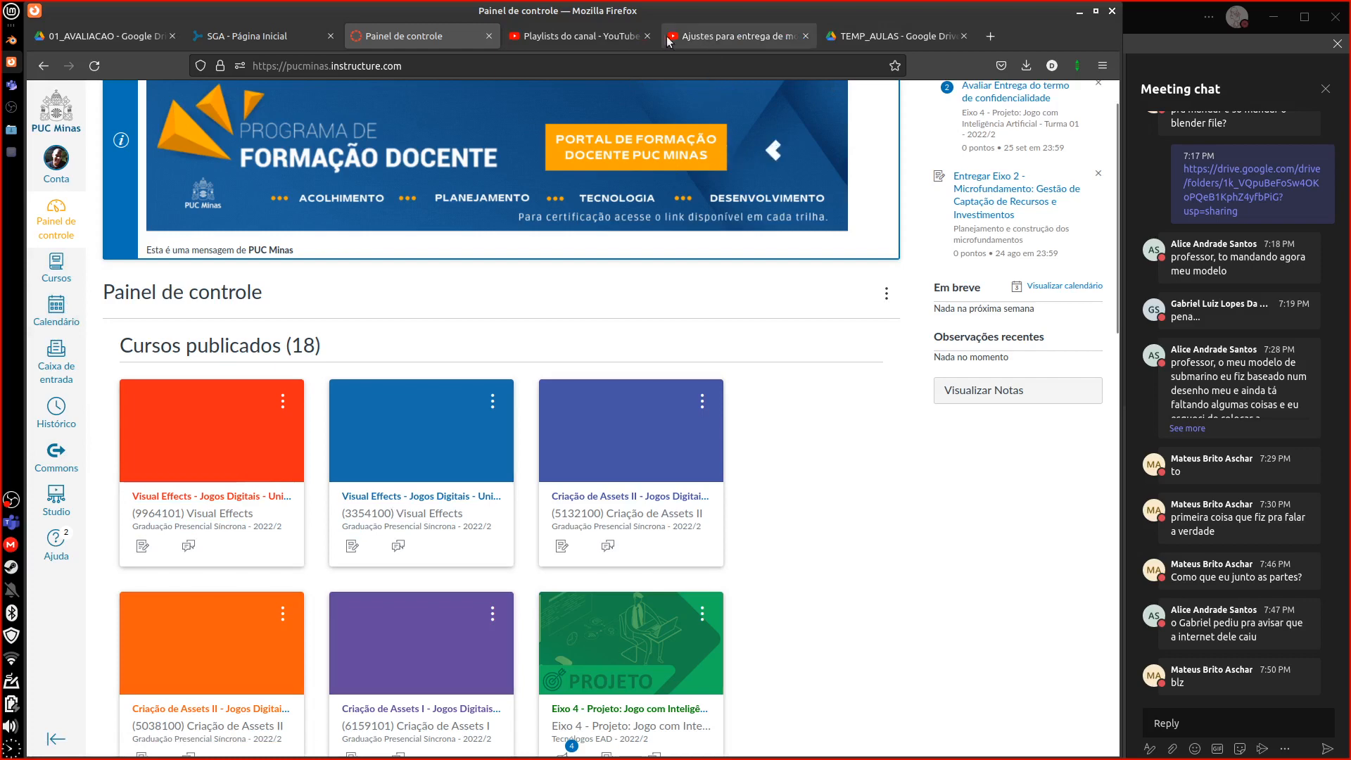
left_click(737, 41)
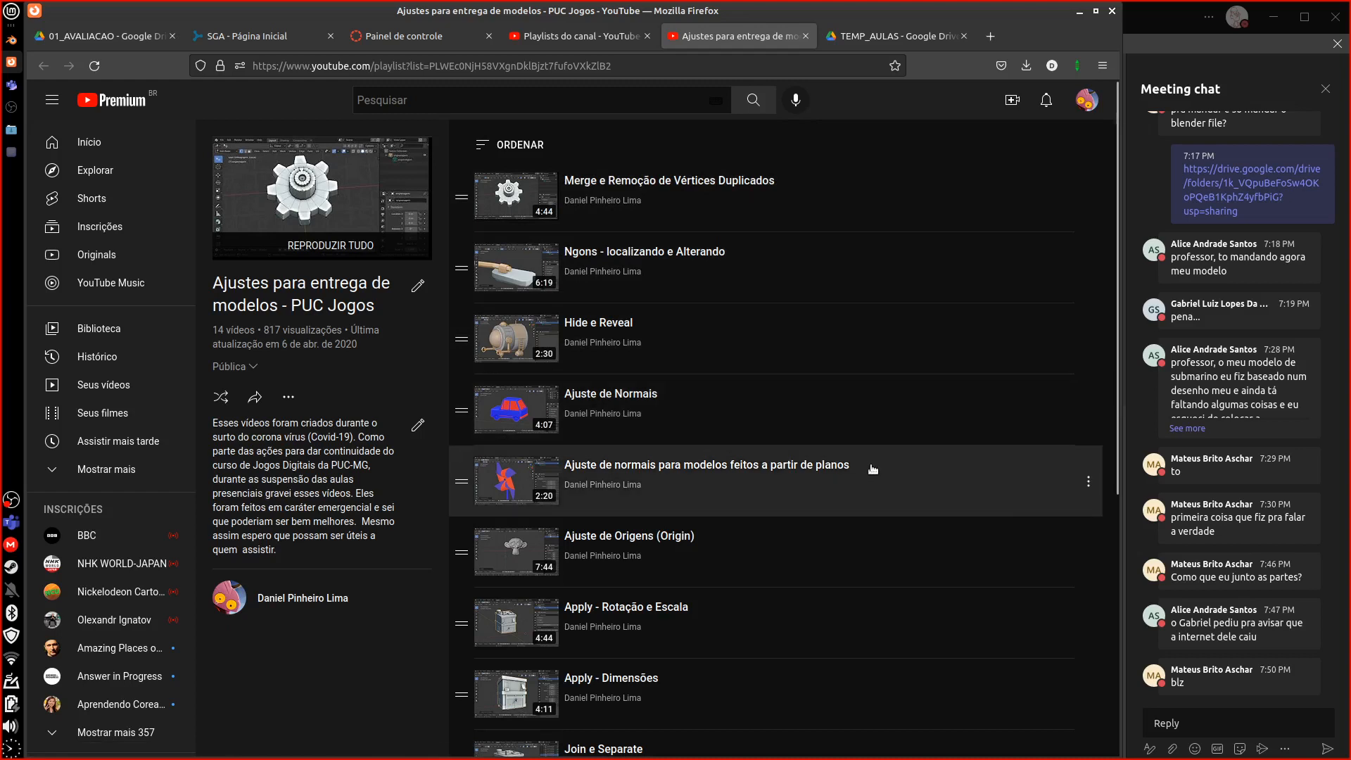
- Look through the playlist's model delivery videos from beginning to end, and return to Blender
scroll(1117, 365, "down", 3)
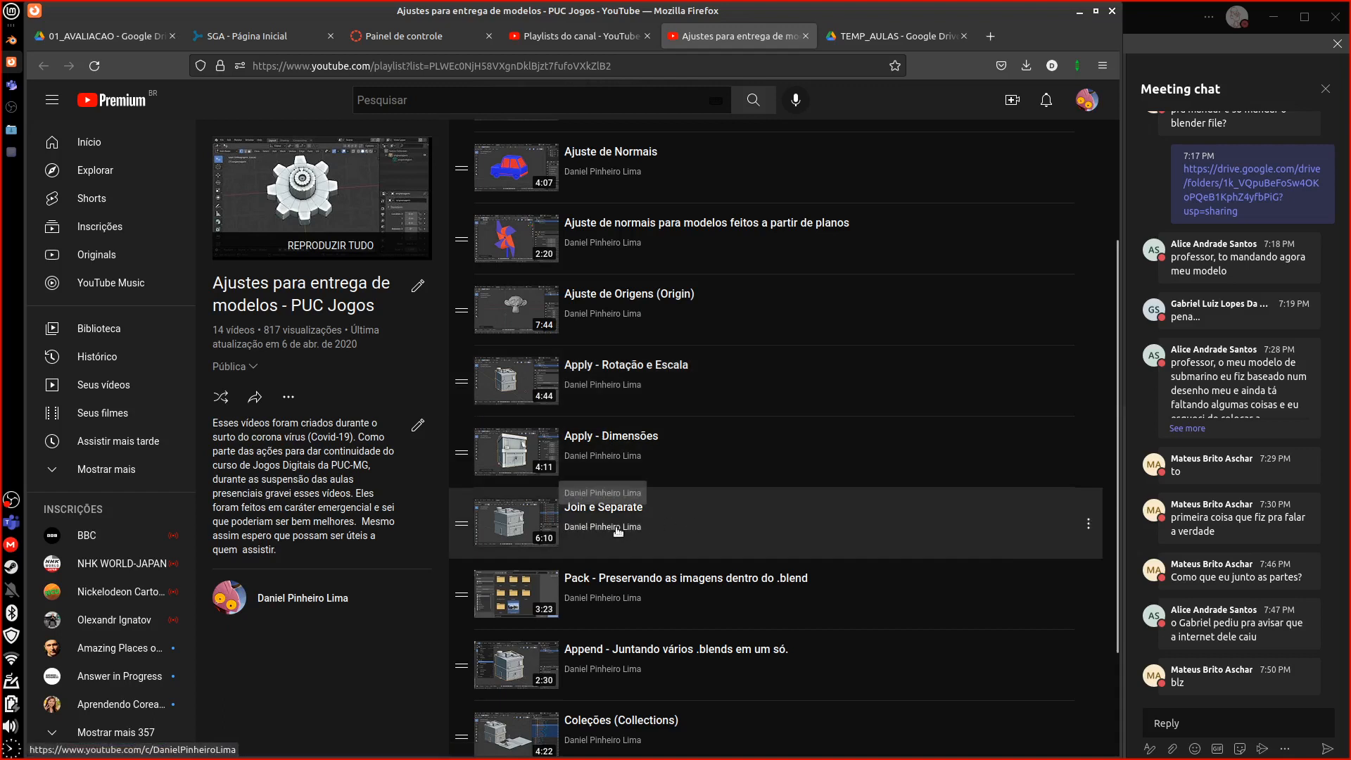
scroll(1109, 549, "down", 2)
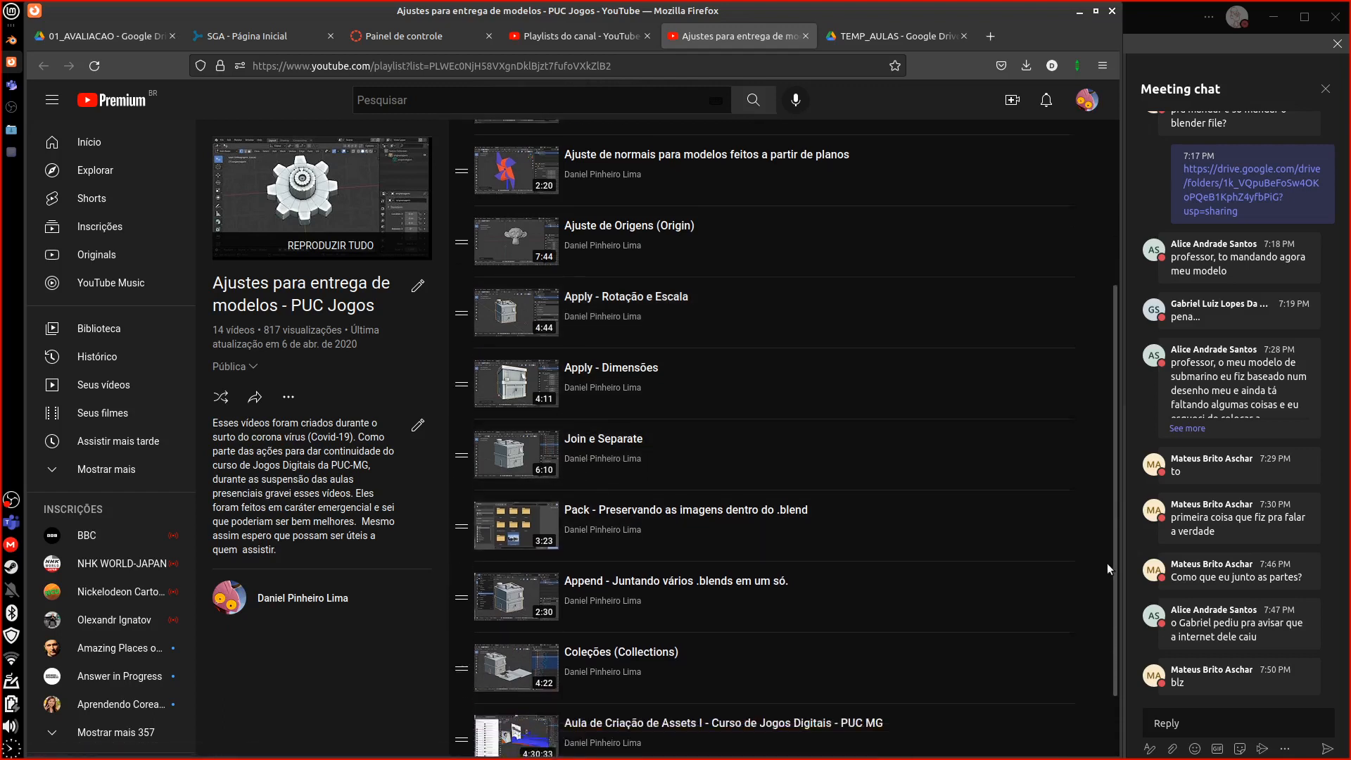
scroll(1104, 593, "down", 1)
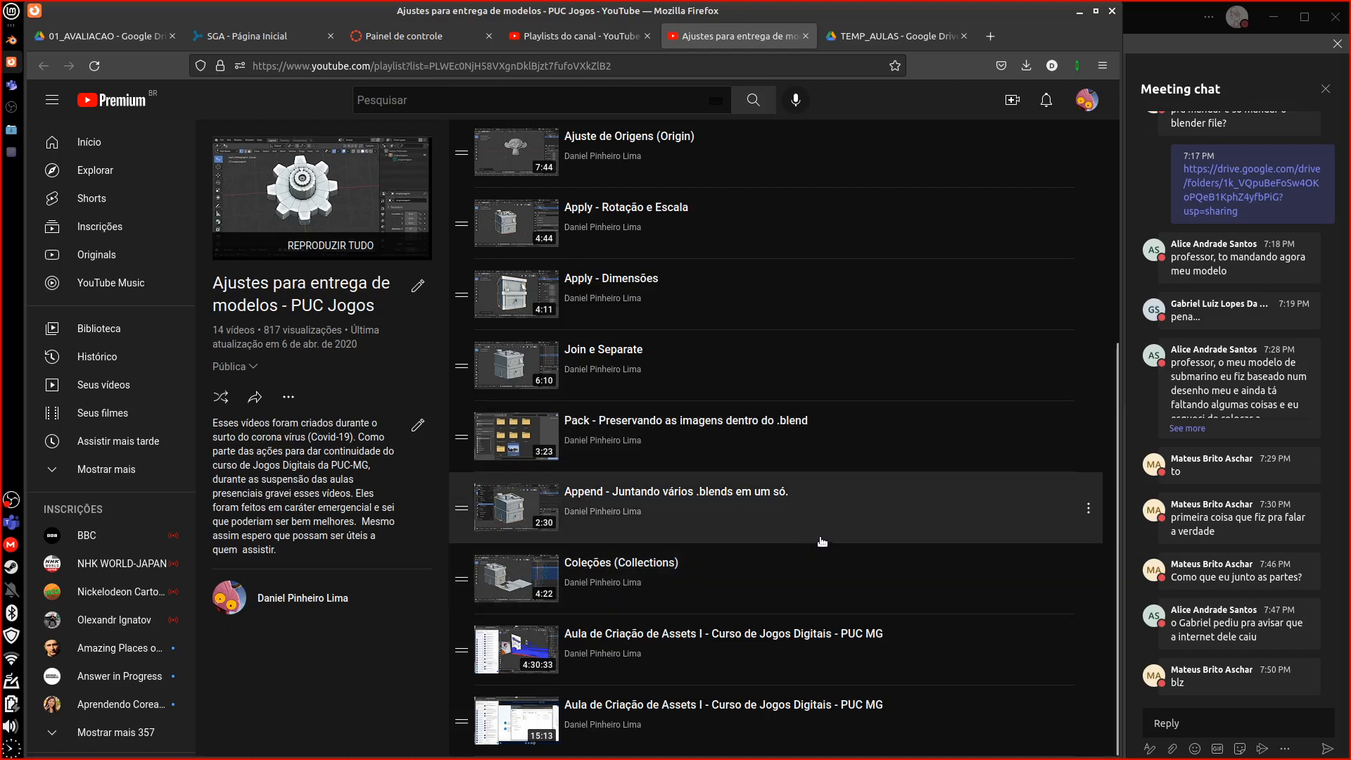
left_click_drag(1117, 439, 1083, 171)
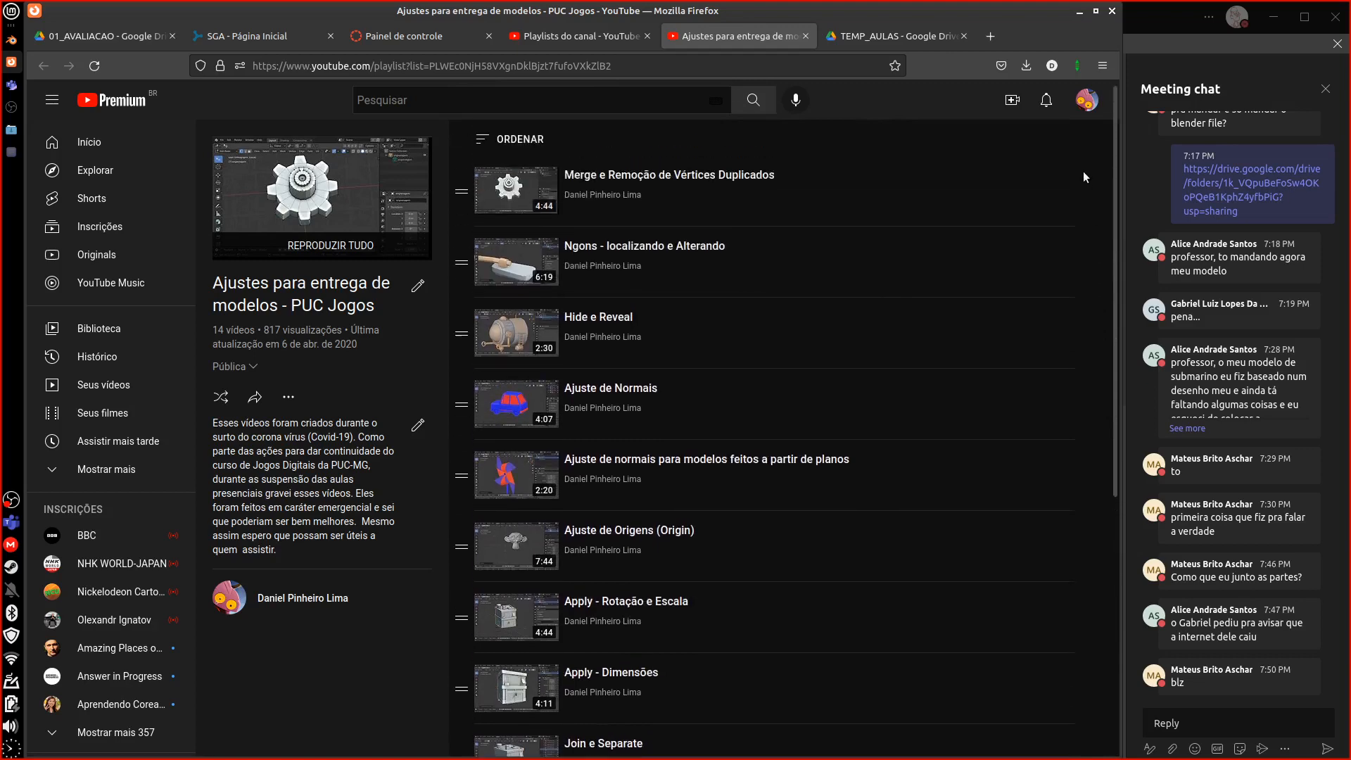
left_click_drag(1118, 325, 1100, 664)
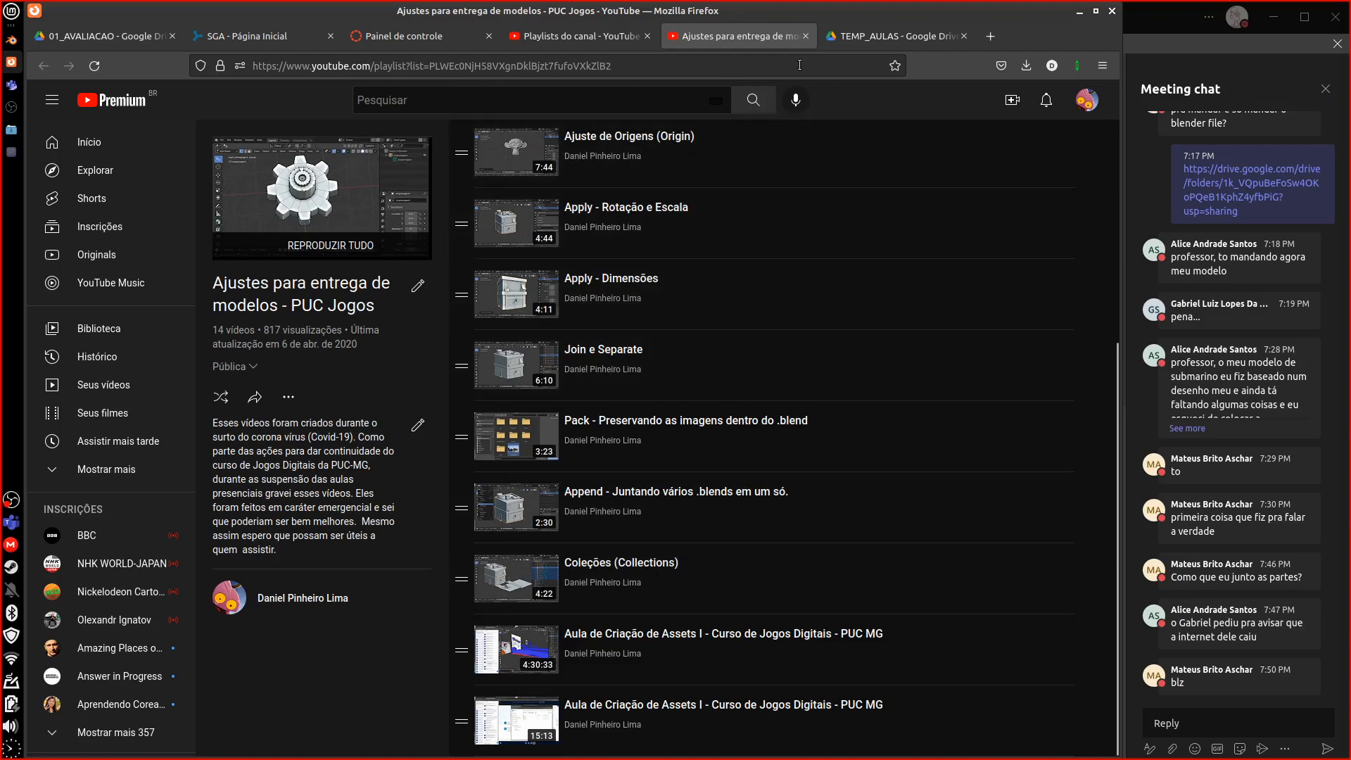
left_click(1080, 13)
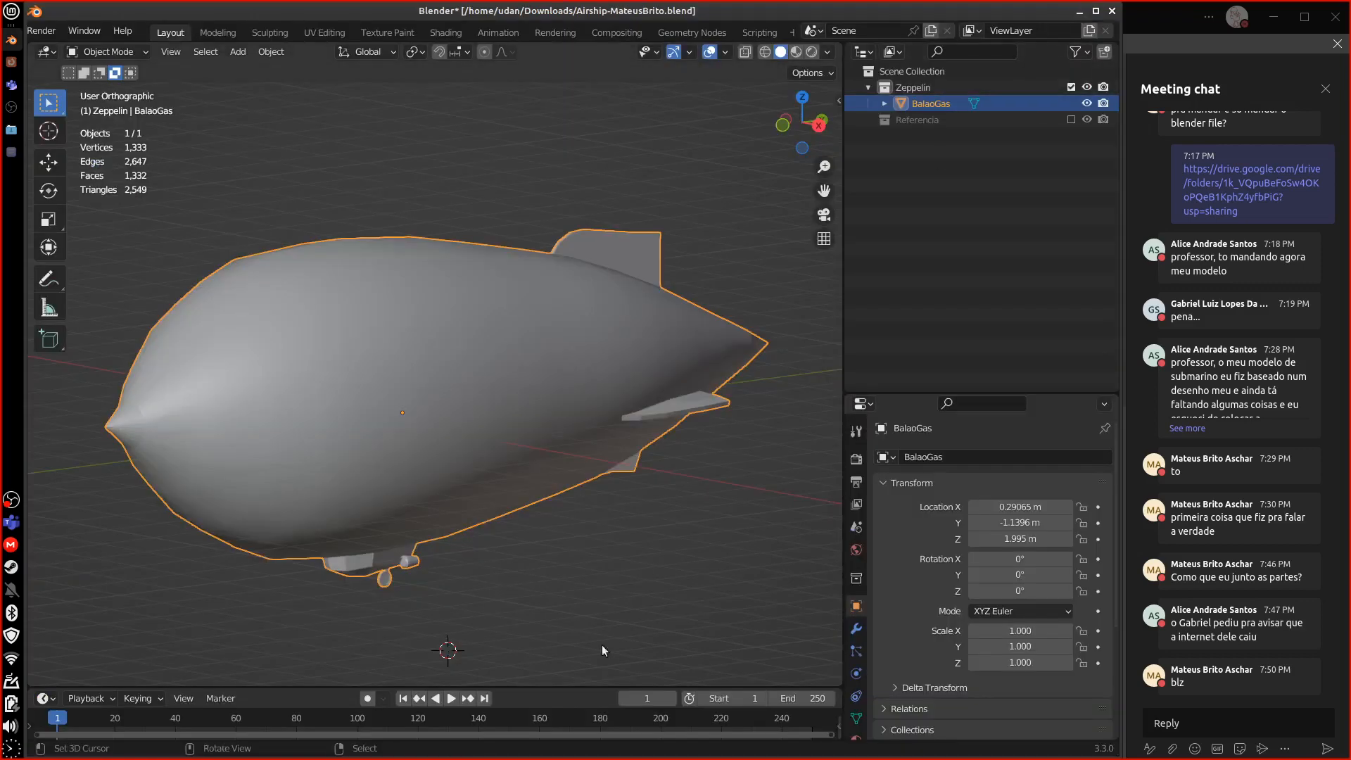
- Include the Referencia collection in the view layer and turn on the Face Orientation overlay
middle_click_drag(471, 651, 584, 578)
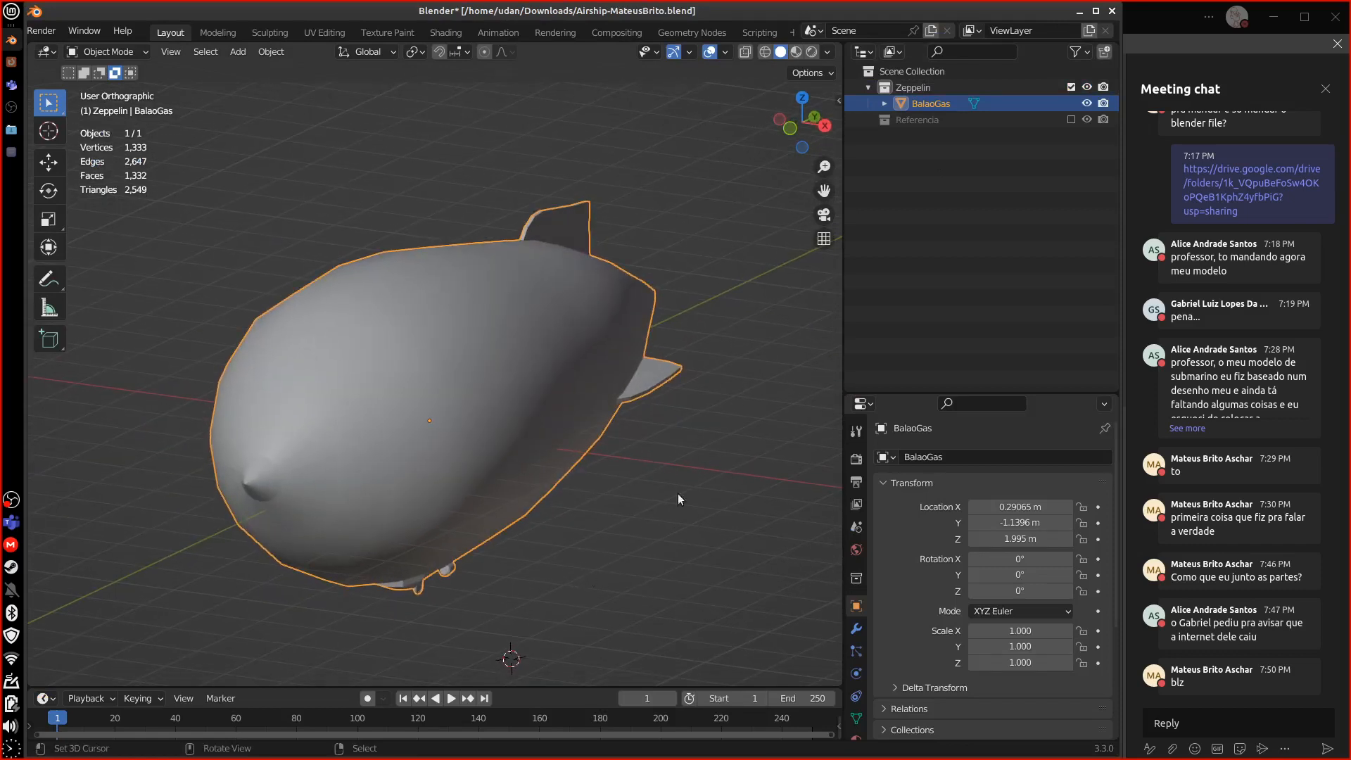
left_click(1071, 120)
middle_click_drag(530, 540, 438, 619)
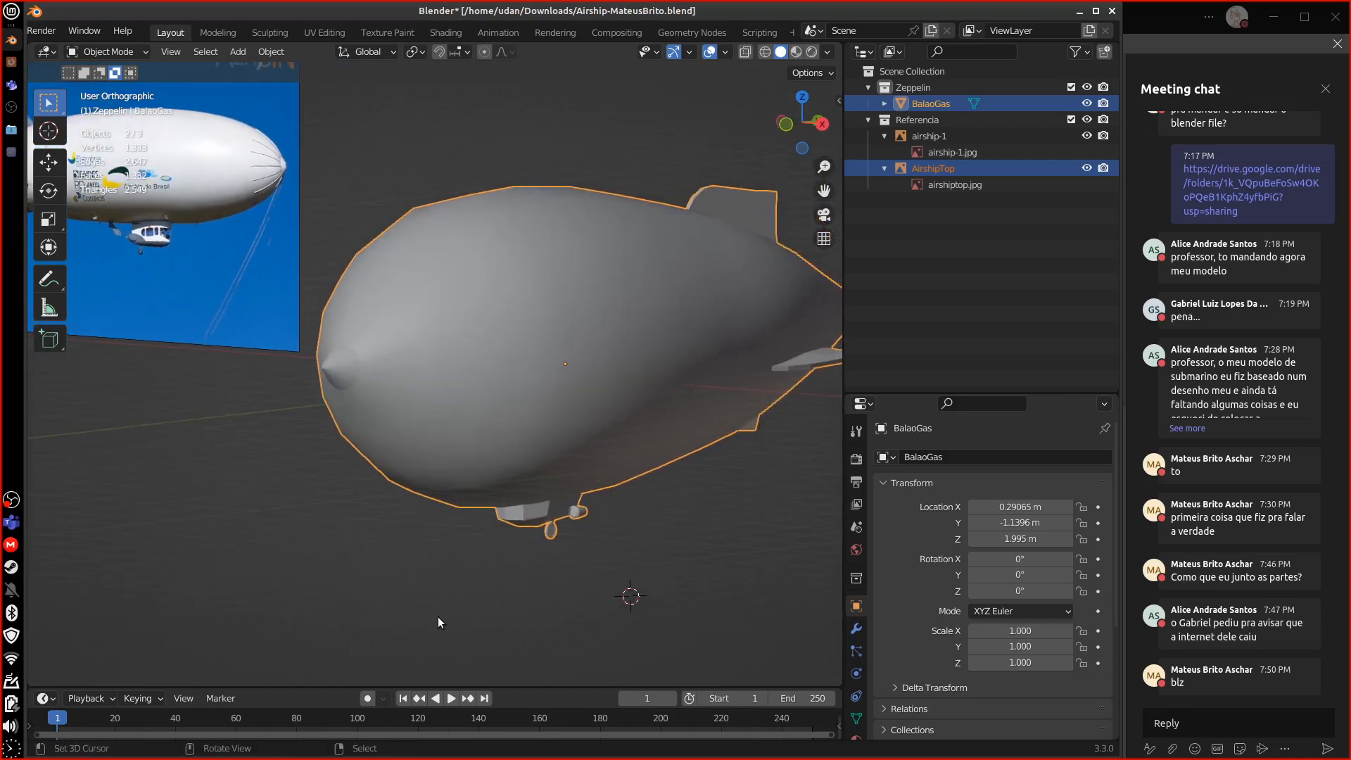
left_click(884, 104)
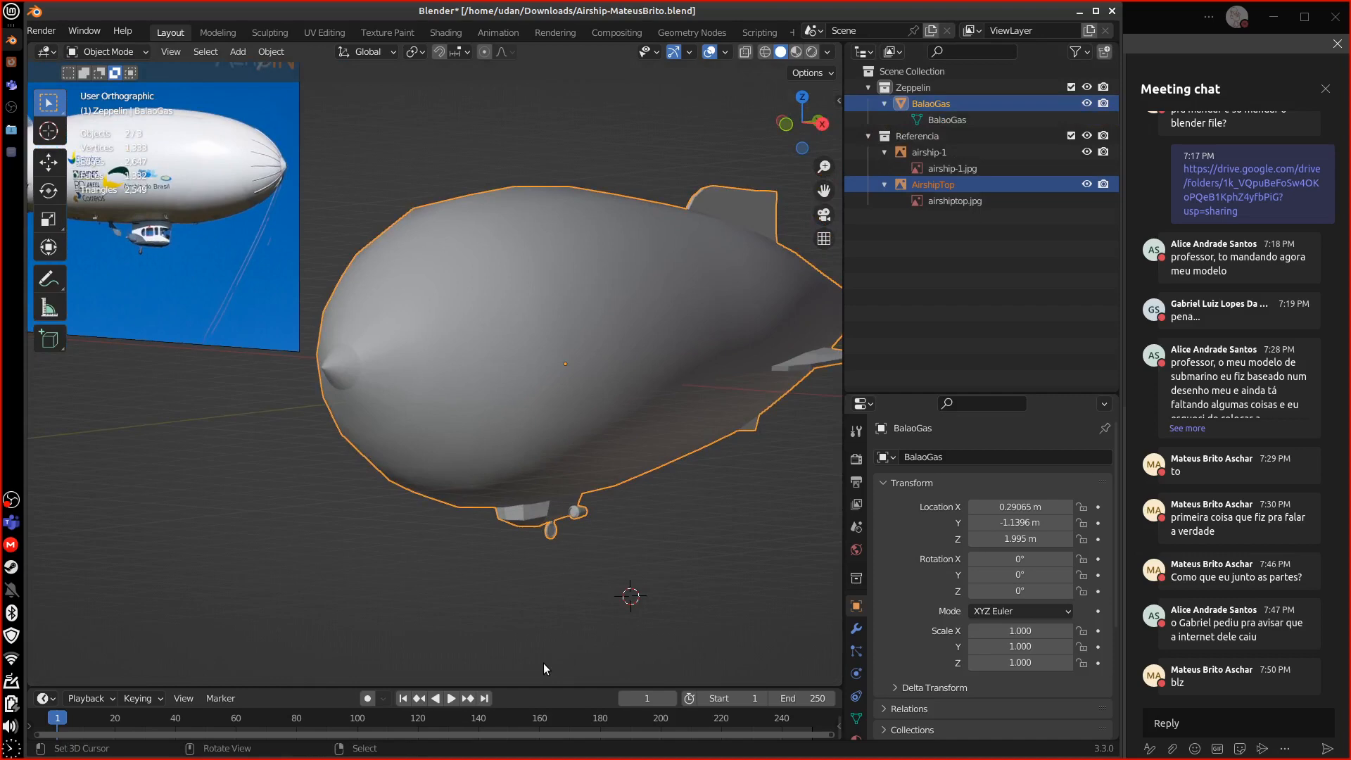
left_click(724, 51)
left_click(645, 338)
- In Edit Mode with face selection, select all BalaoGas faces by sides, using Greater Than 4 vertices
middle_click_drag(657, 605, 669, 510)
key("Tab")
key("alt+a")
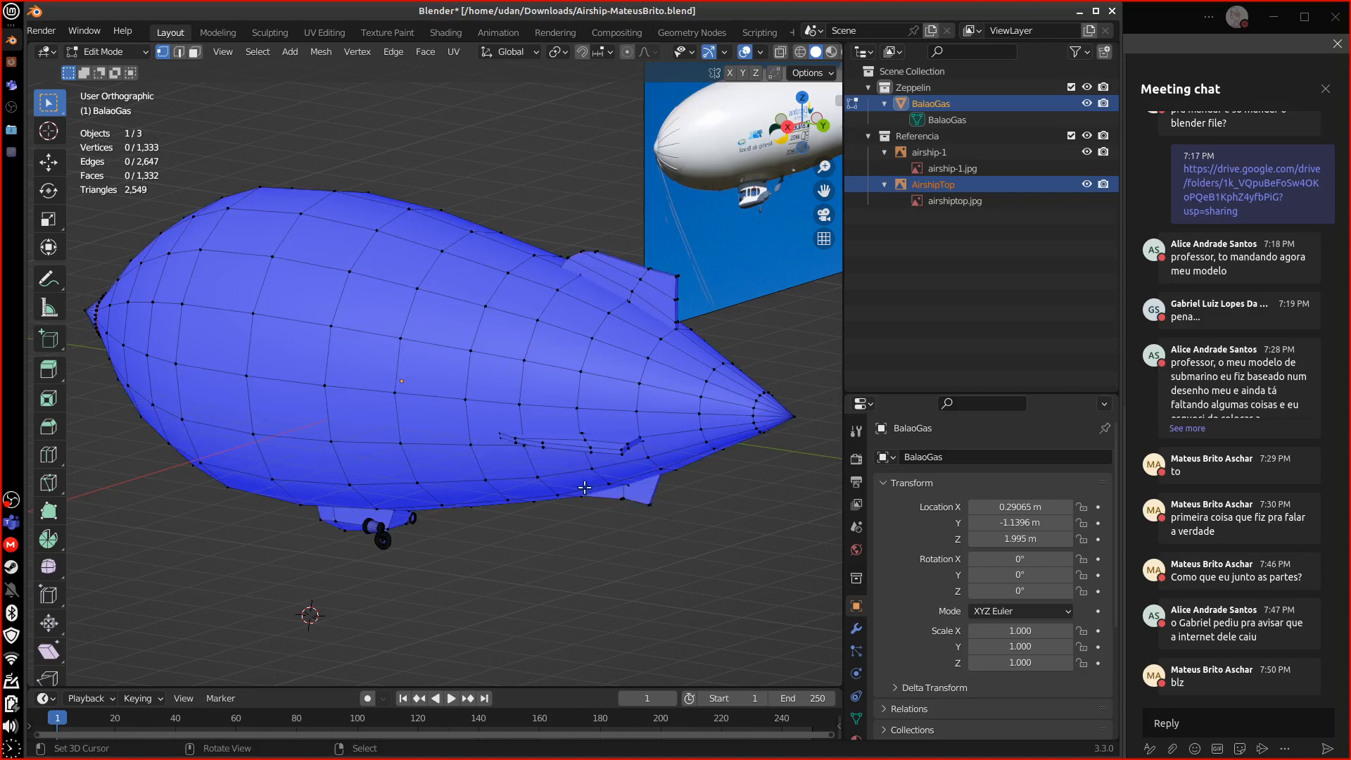
middle_click_drag(436, 247, 477, 188)
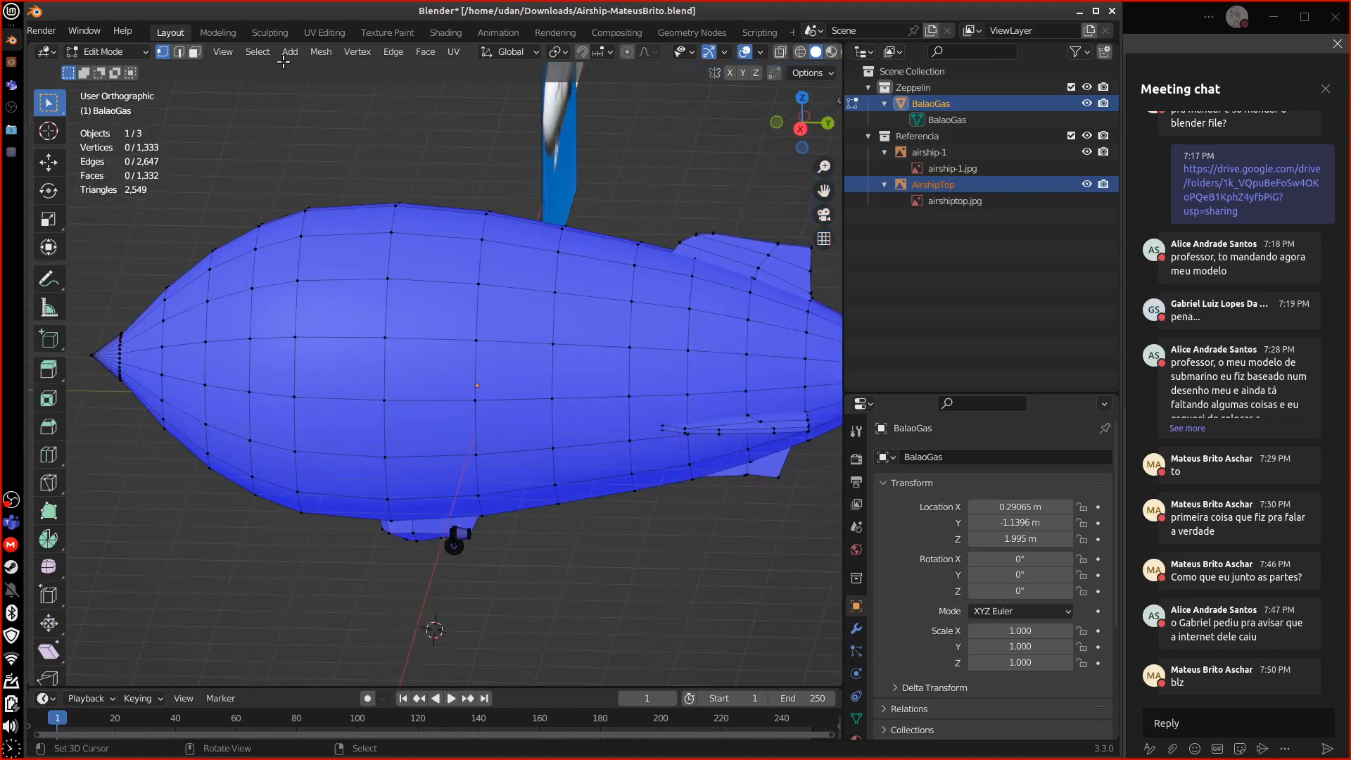
key("3")
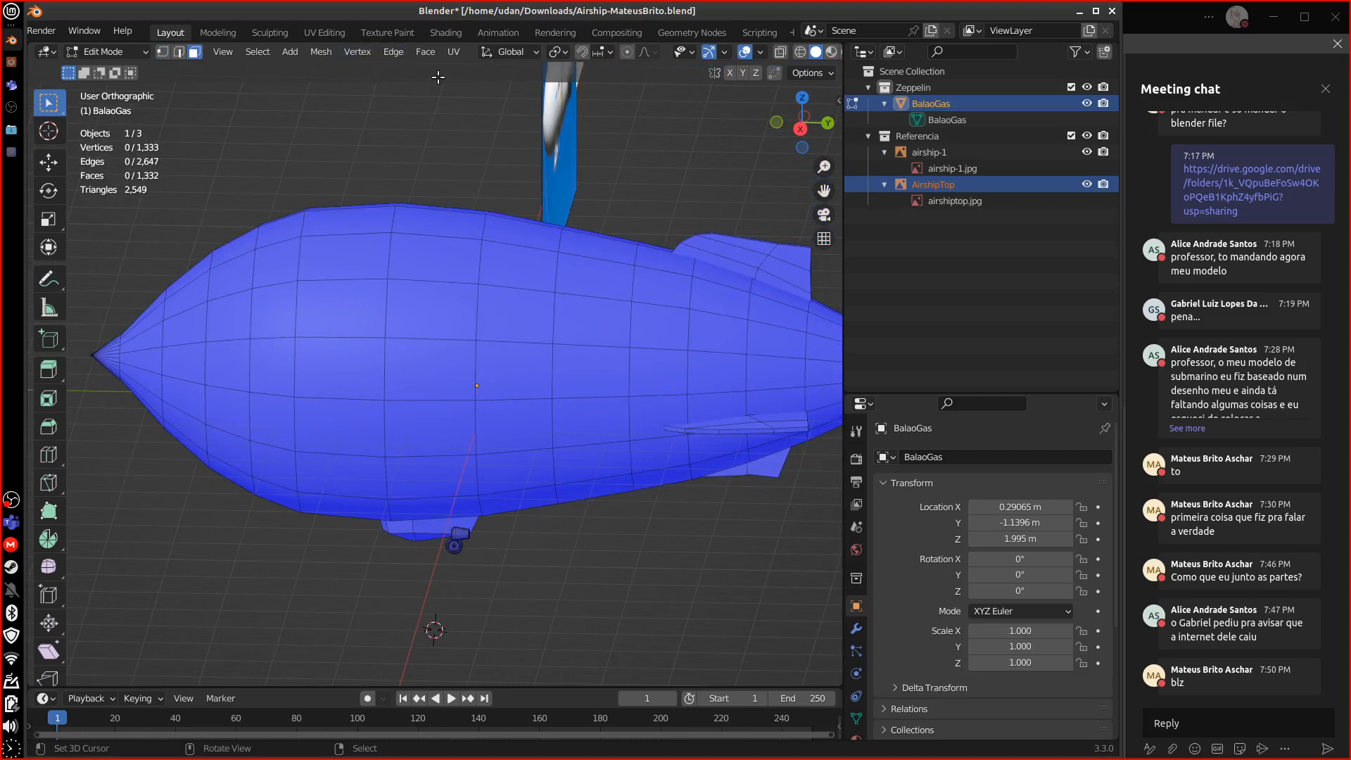
left_click(257, 52)
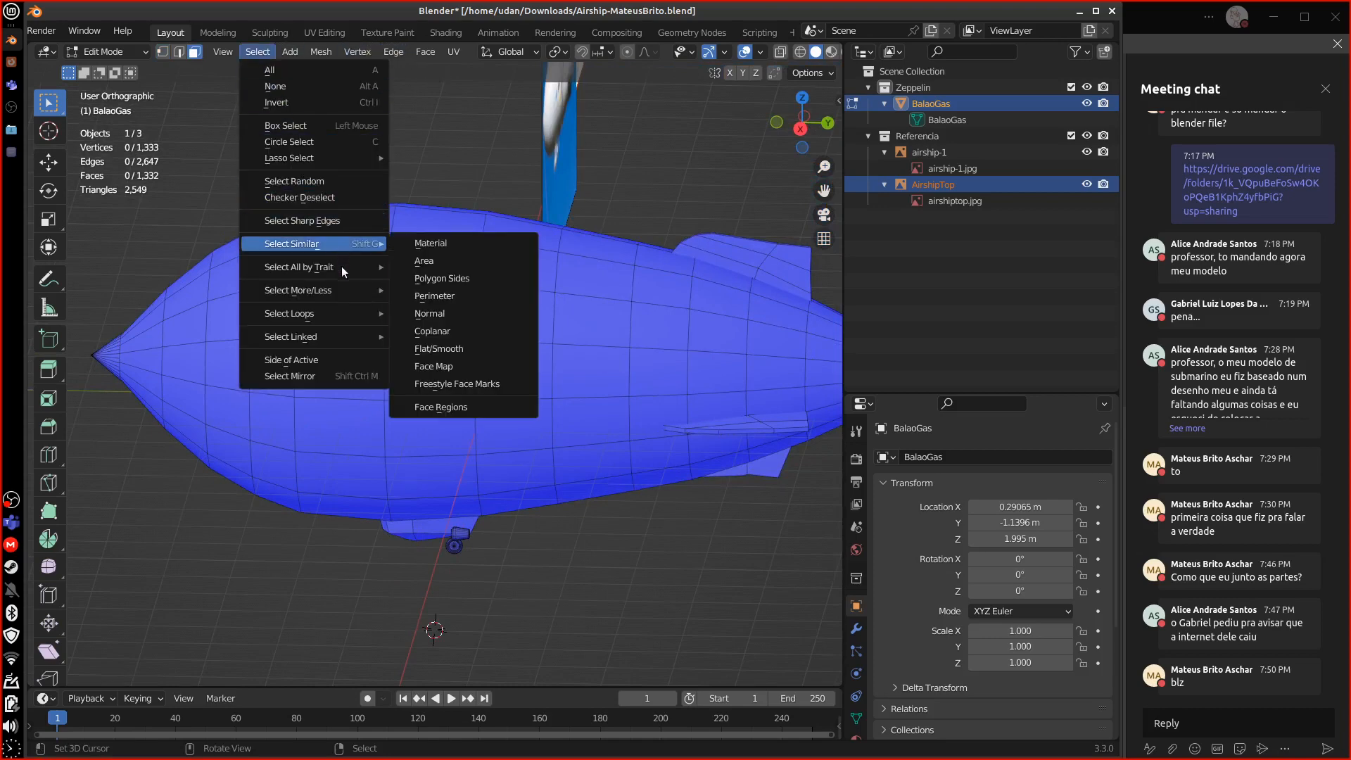
mouse_move(342, 268)
left_click(484, 297)
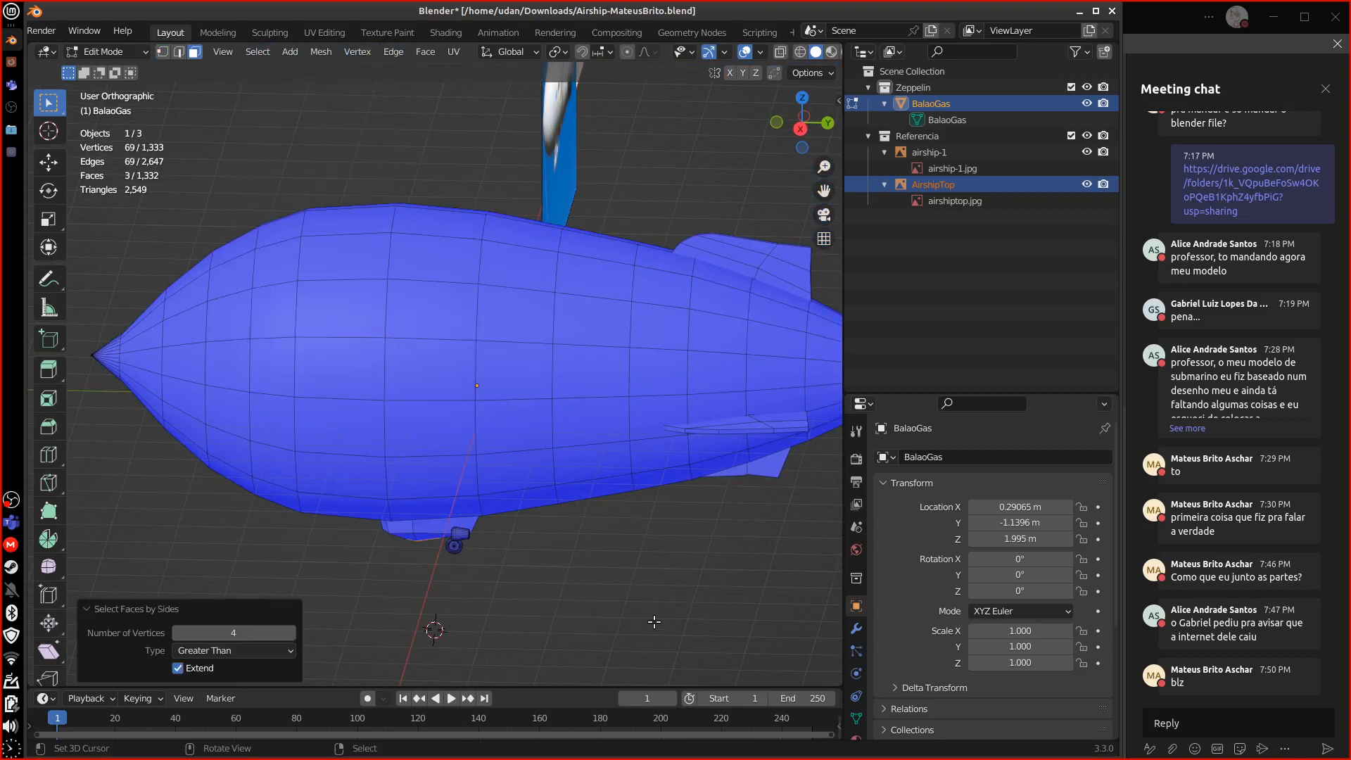
middle_click_drag(654, 622, 564, 529)
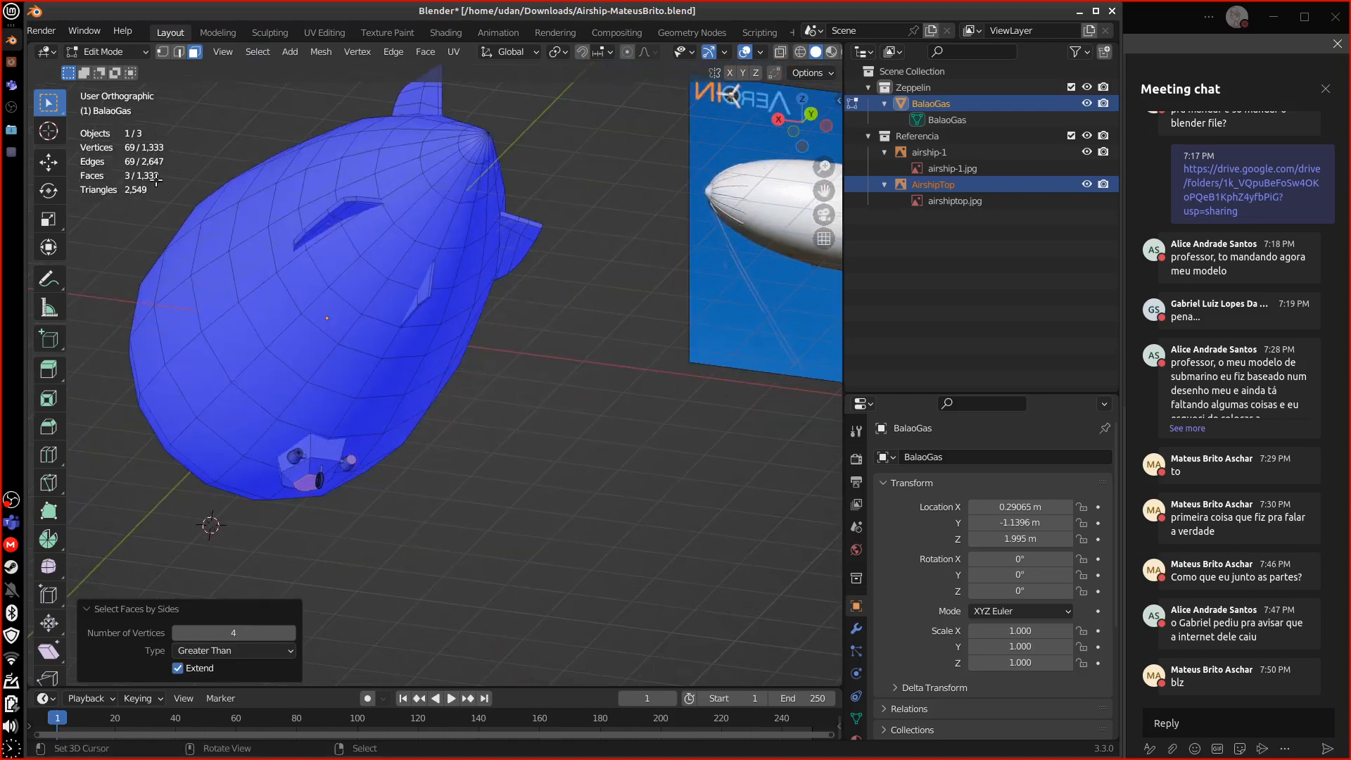
- Delete the many-sided n-gon face on the underside of the gondola, using the Faces option
middle_click_drag(416, 462, 455, 440)
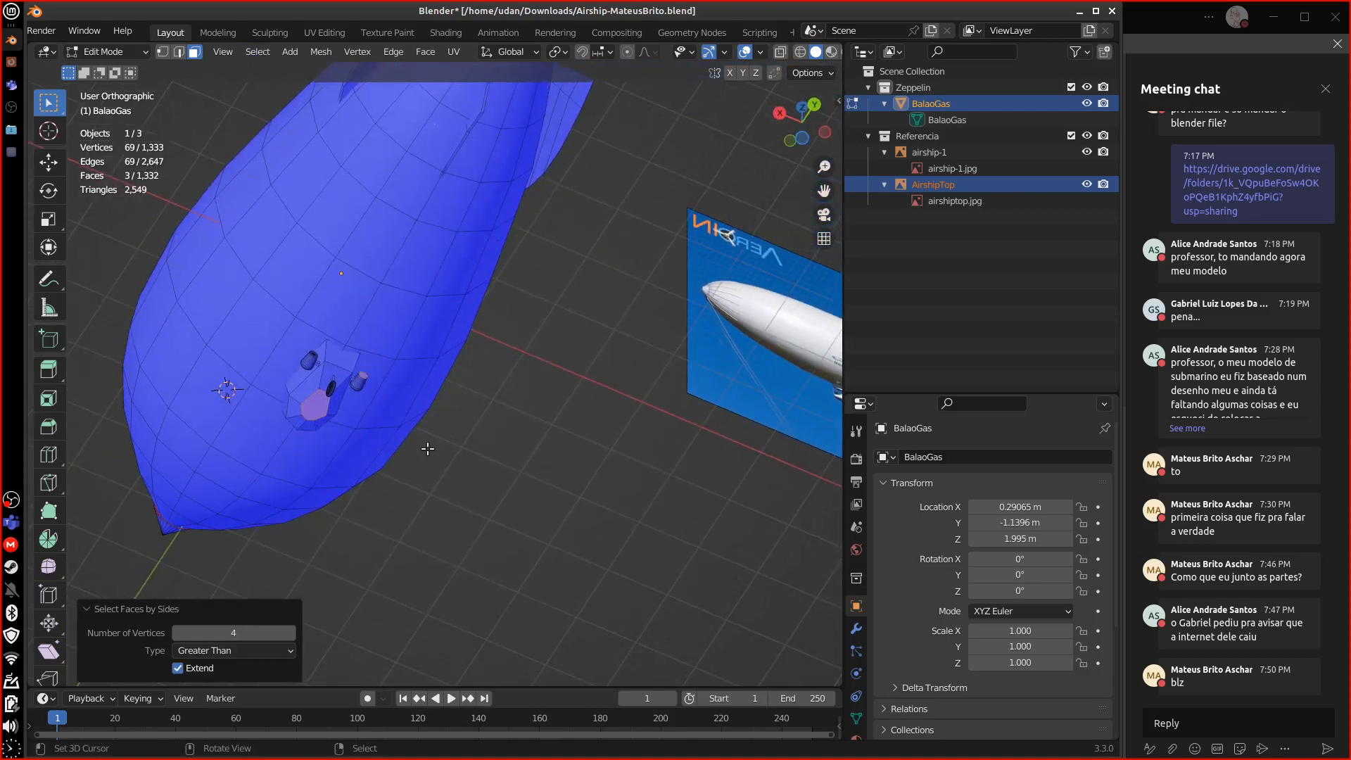
scroll(428, 449, "up", 4)
middle_click_drag(360, 395, 419, 501, "shift")
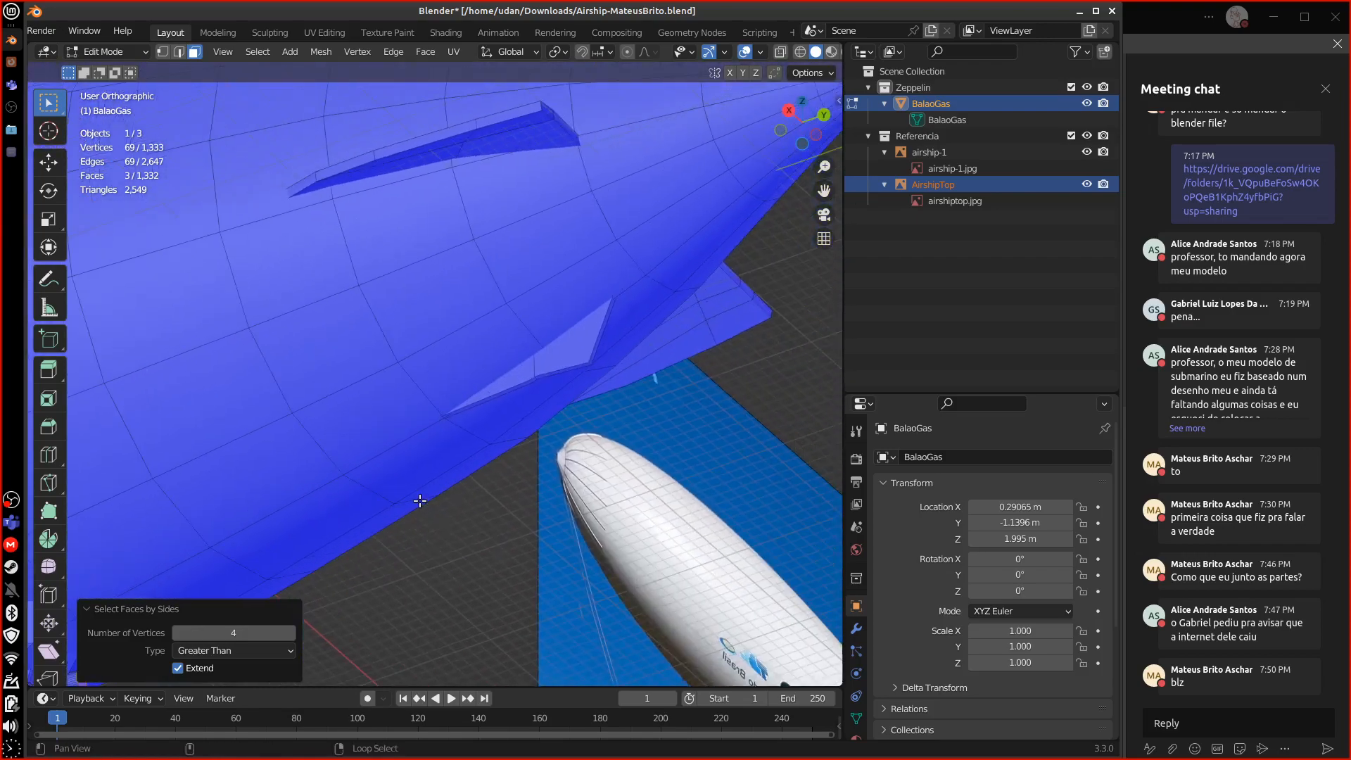
left_click_drag(420, 501, 739, 289, "alt+shift")
left_click_drag(495, 460, 645, 458, "alt+shift")
scroll(538, 518, "up", 2)
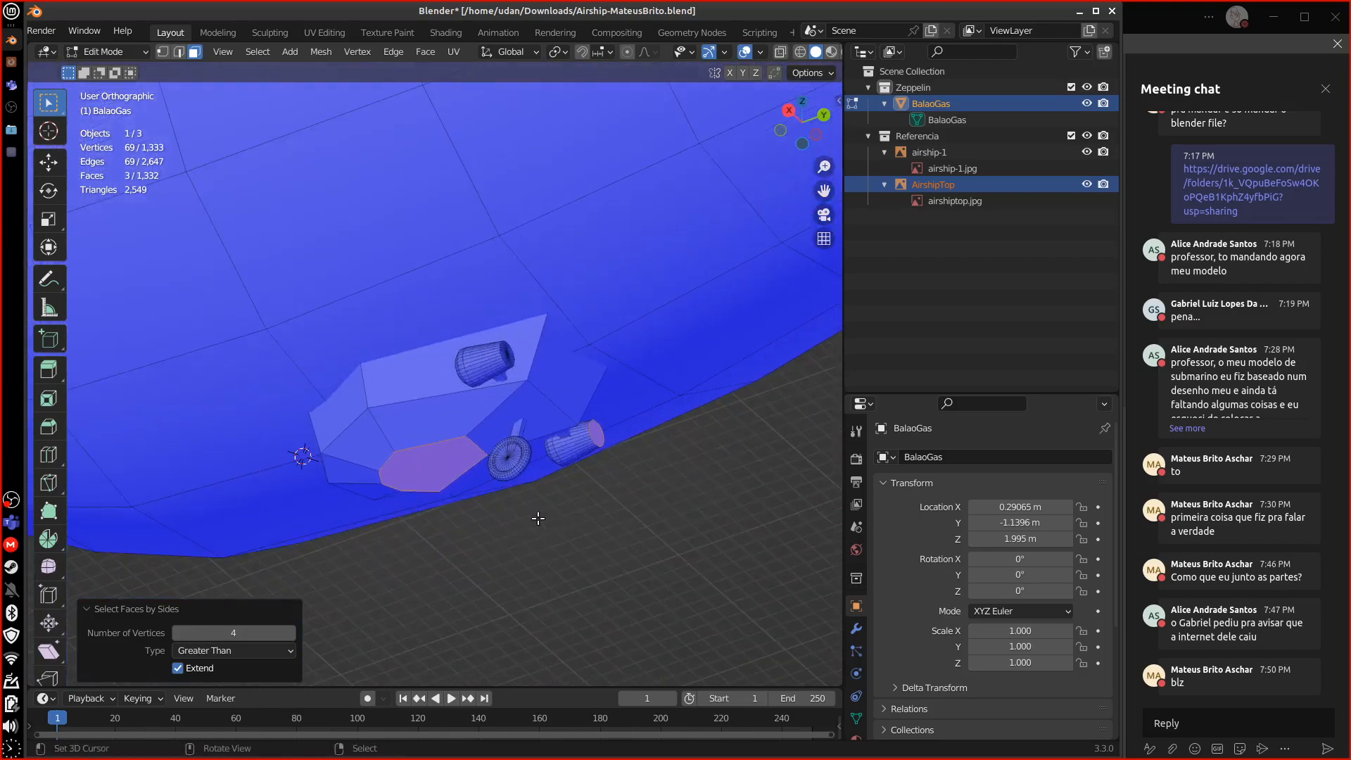
scroll(538, 519, "up", 3)
middle_click_drag(490, 501, 485, 462)
right_click(435, 318)
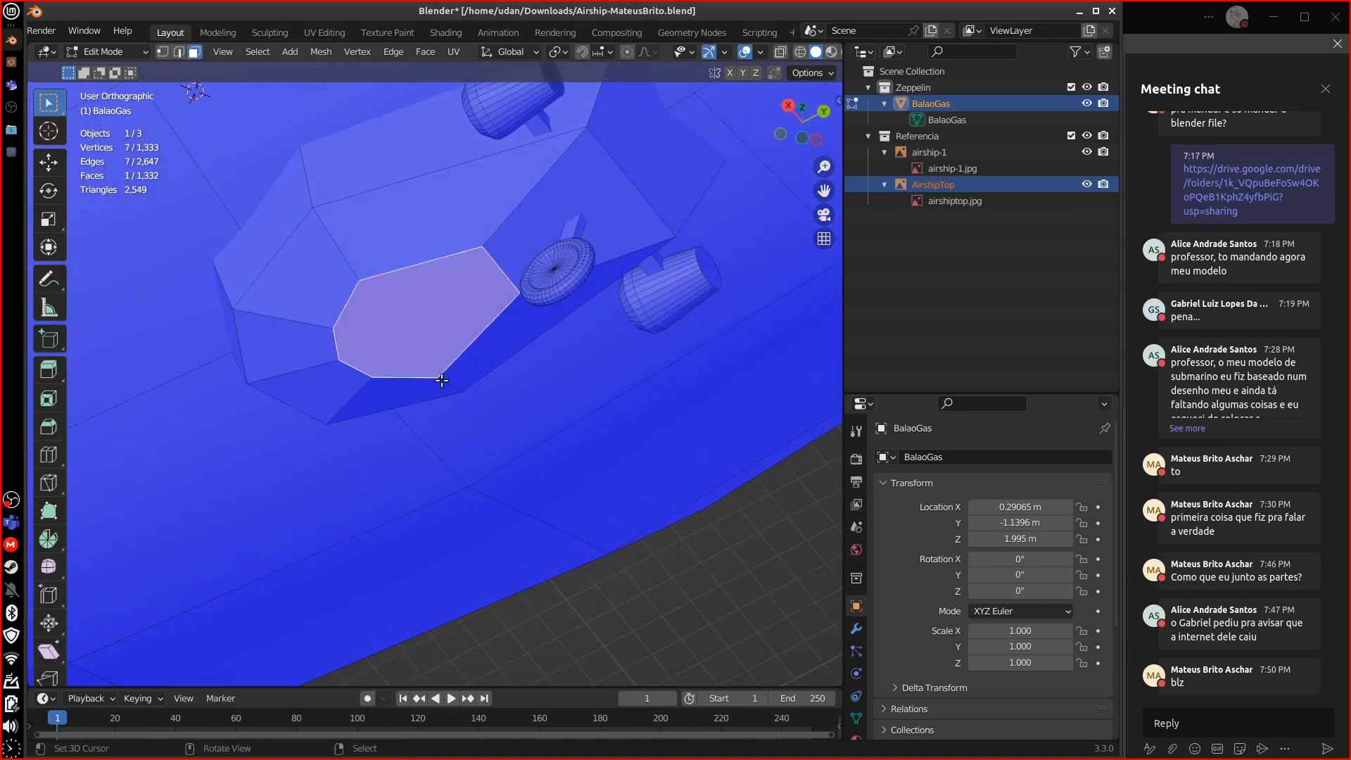
key("x")
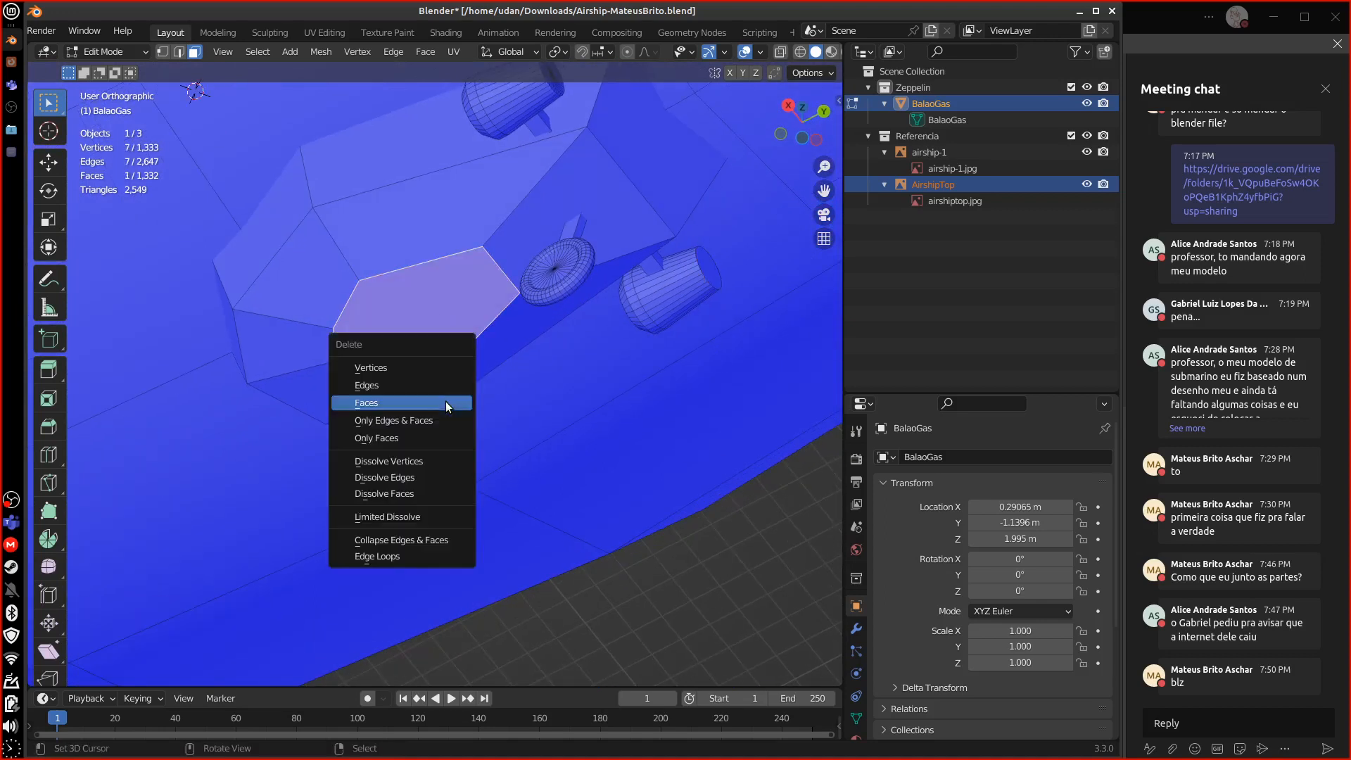
left_click(441, 400)
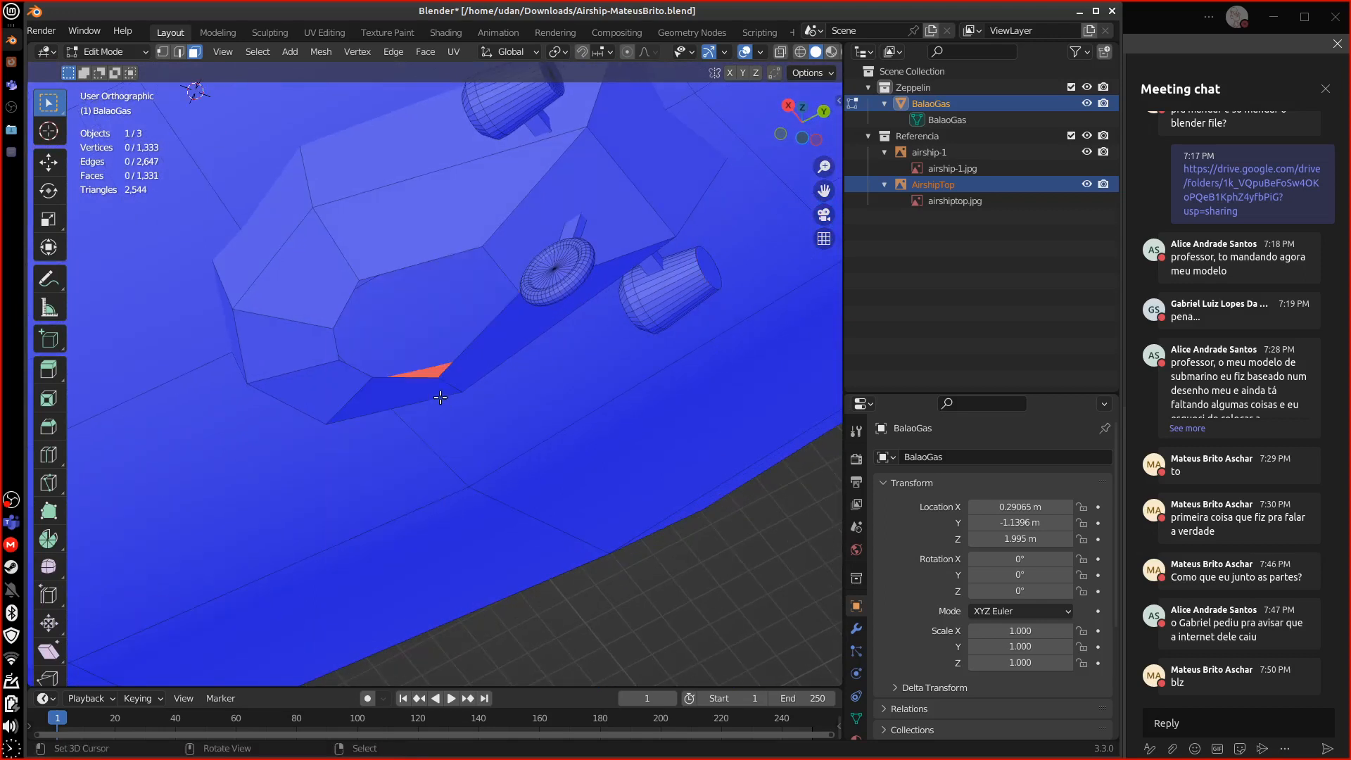
- In vertex selection, fill the wheel-side part of the gondola's underside opening with a four-vertex face
left_click(164, 53)
middle_click_drag(469, 379, 469, 371)
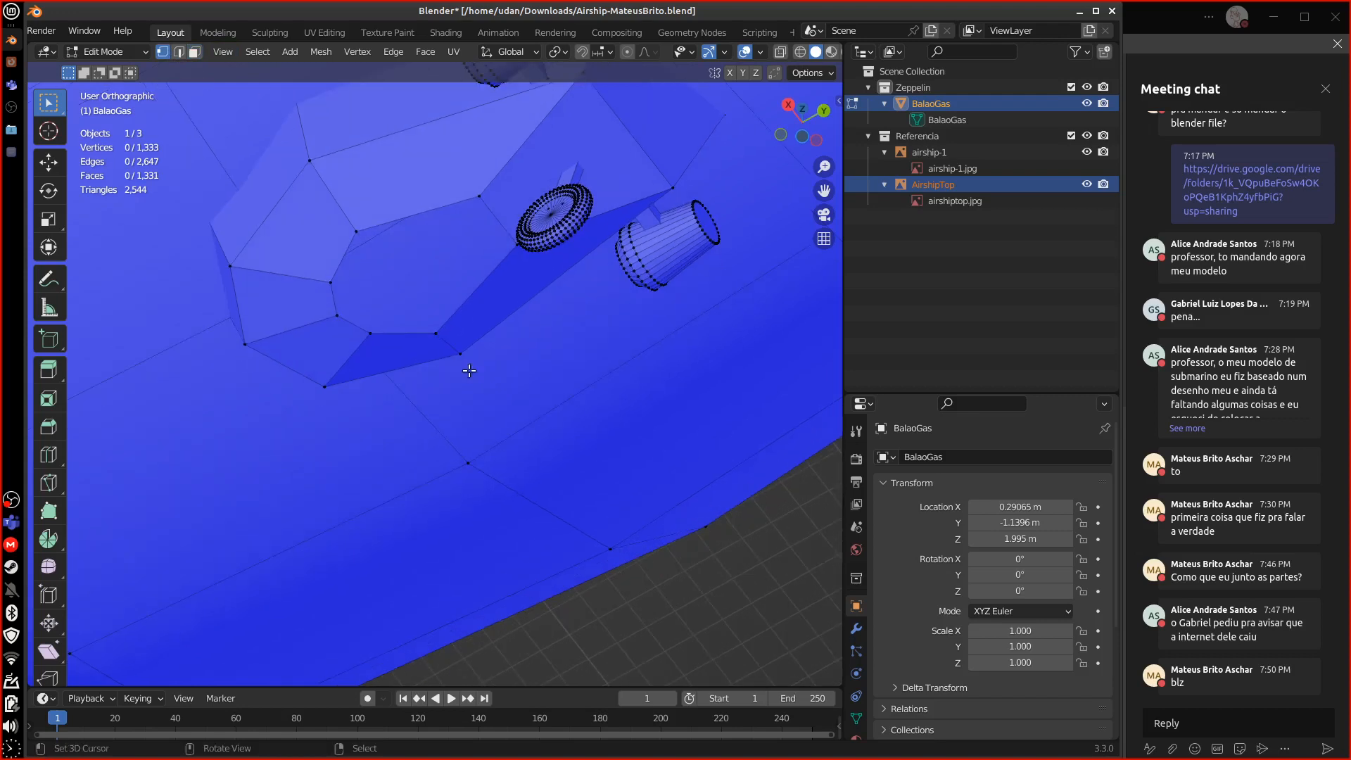
left_click(364, 244)
left_click(438, 335, "shift")
middle_click_drag(522, 274, 458, 347, "shift")
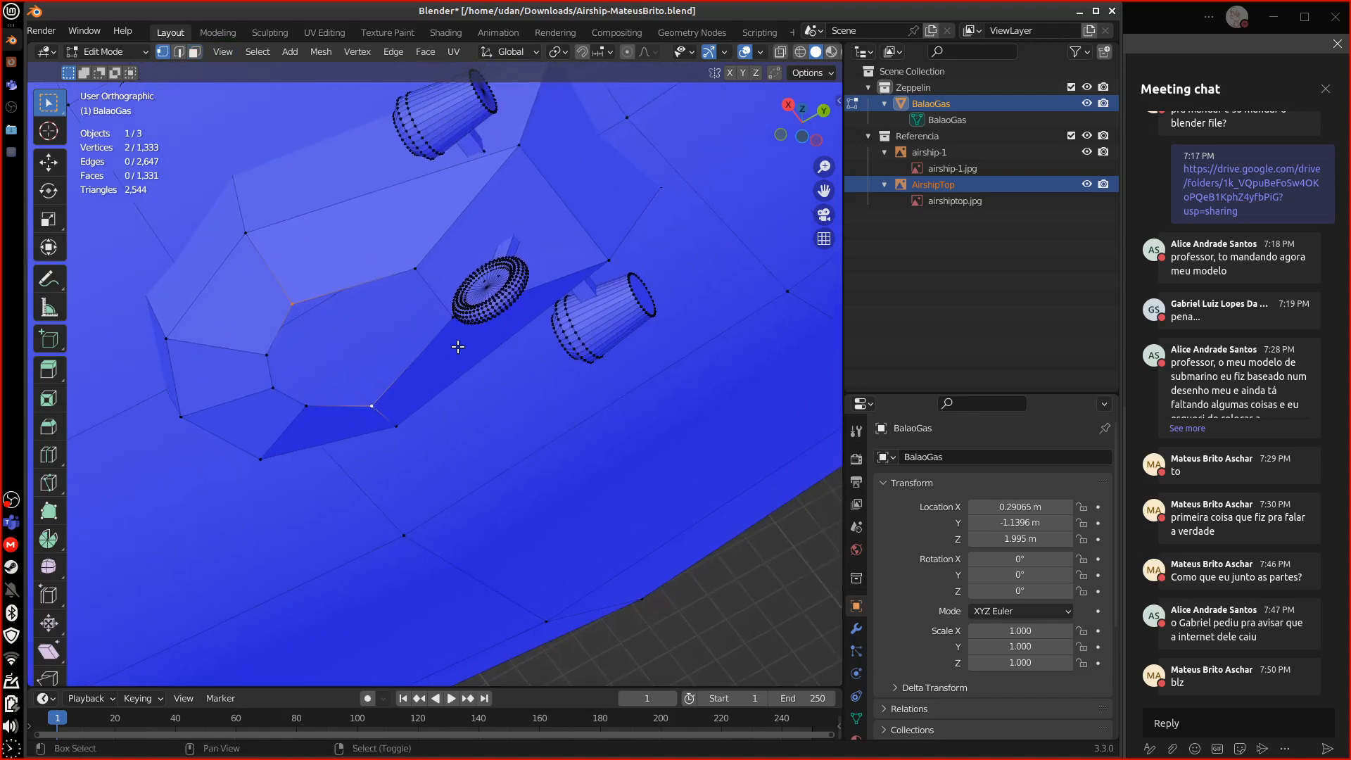
left_click(415, 268, "shift")
key("f")
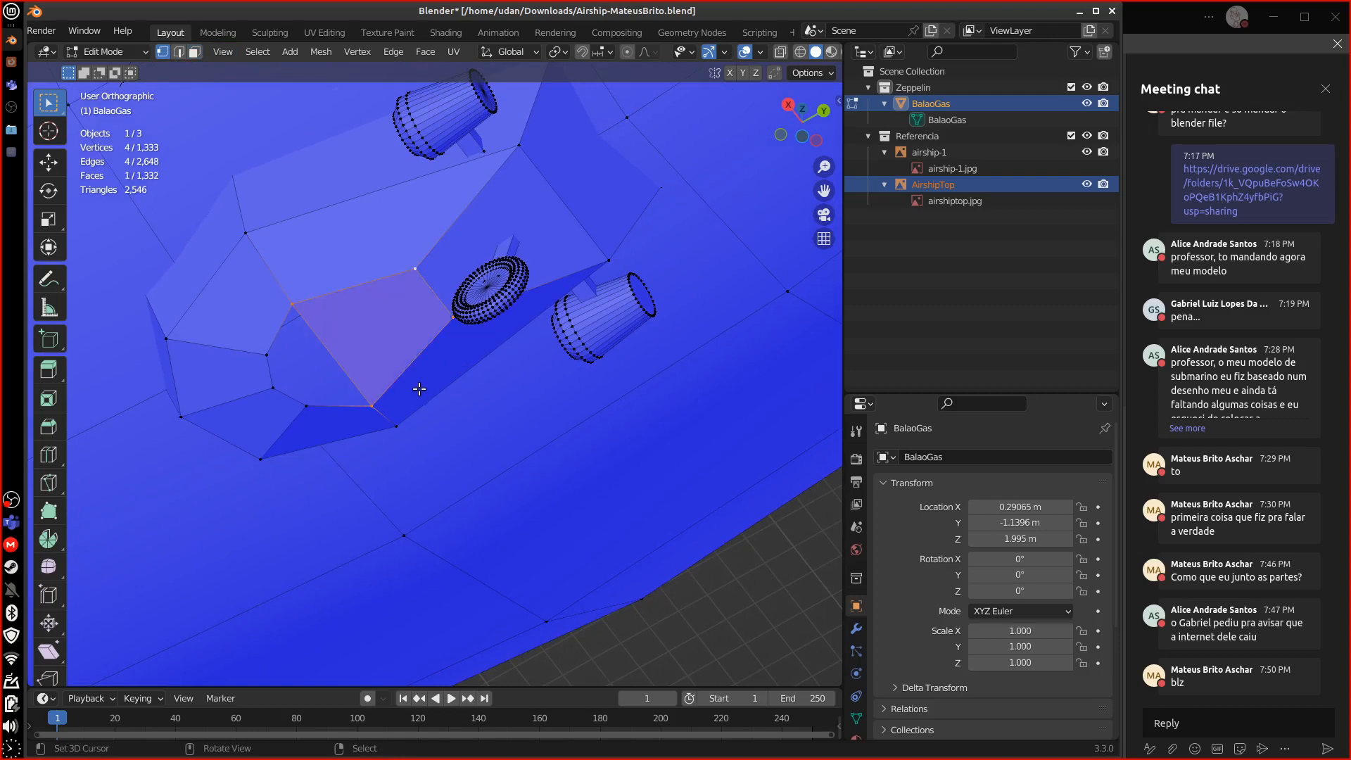
- Fill a second four-vertex face in the gondola's underside opening, adjoining the new face's diagonal edge
left_click(378, 406)
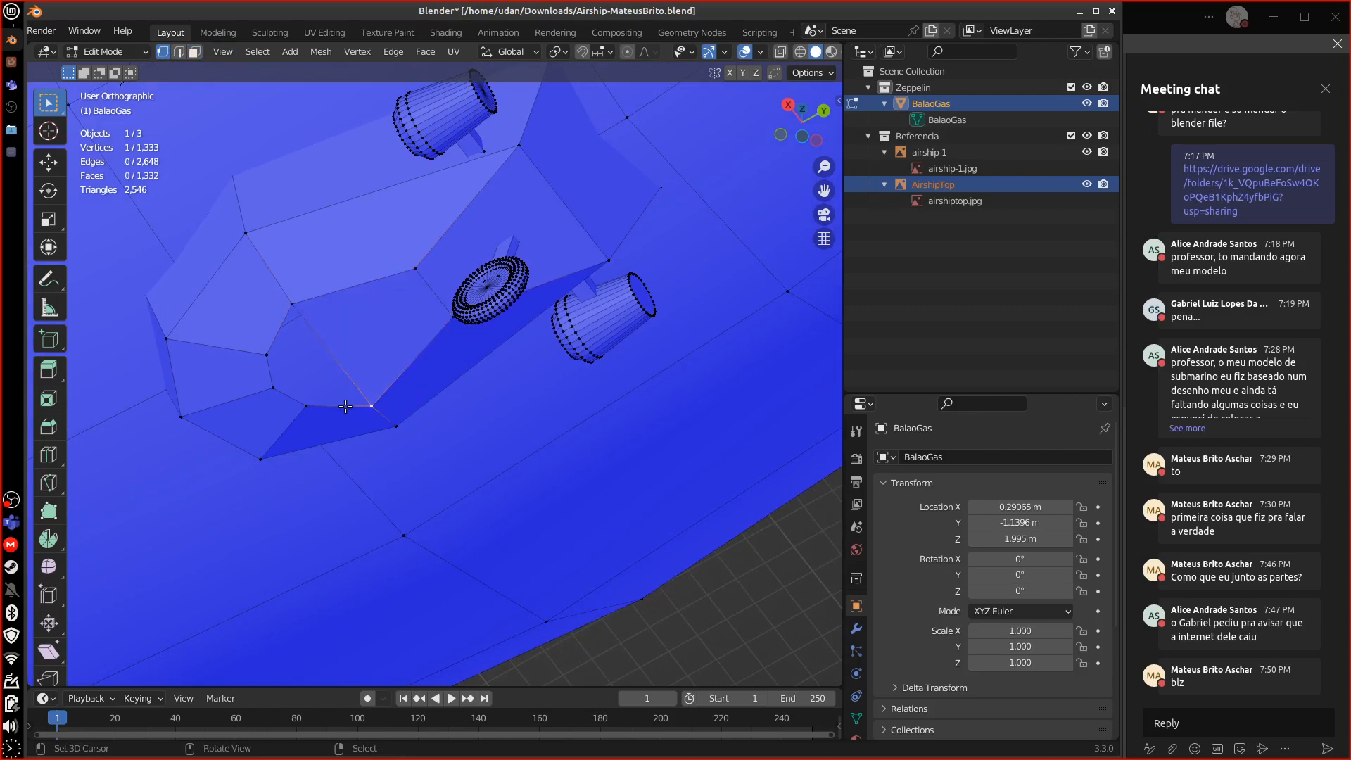
left_click(307, 406)
left_click(294, 382, "shift")
left_click(267, 354)
left_click(306, 406, "shift")
left_click(371, 407, "shift")
left_click(292, 304, "shift")
key("f")
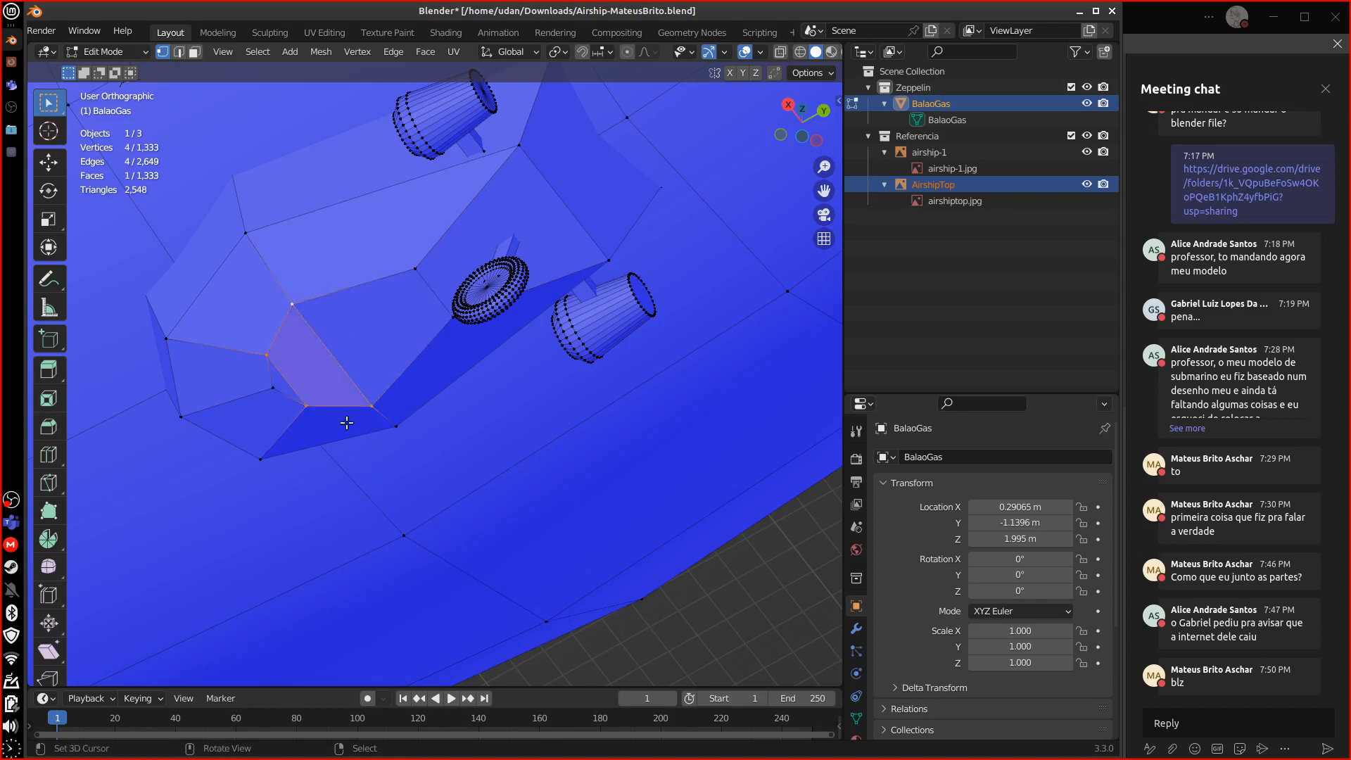
- Close the remaining gap in the gondola's underside with a three-vertex face
right_click(310, 405)
right_click(268, 356, "shift")
right_click(274, 387, "shift")
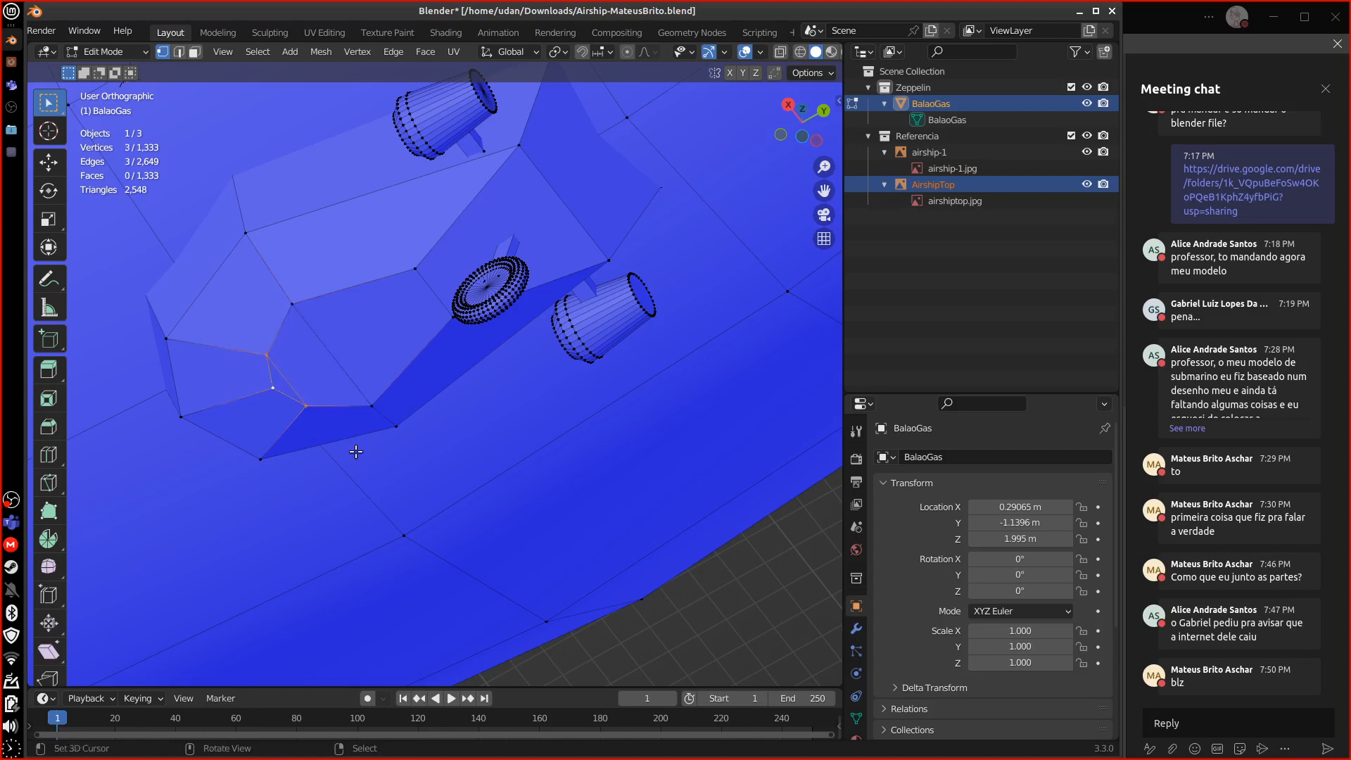
key("f")
- Delete the round n-gon face capping the open end of the first engine beside the gondola
left_click_drag(456, 463, 431, 498, "alt")
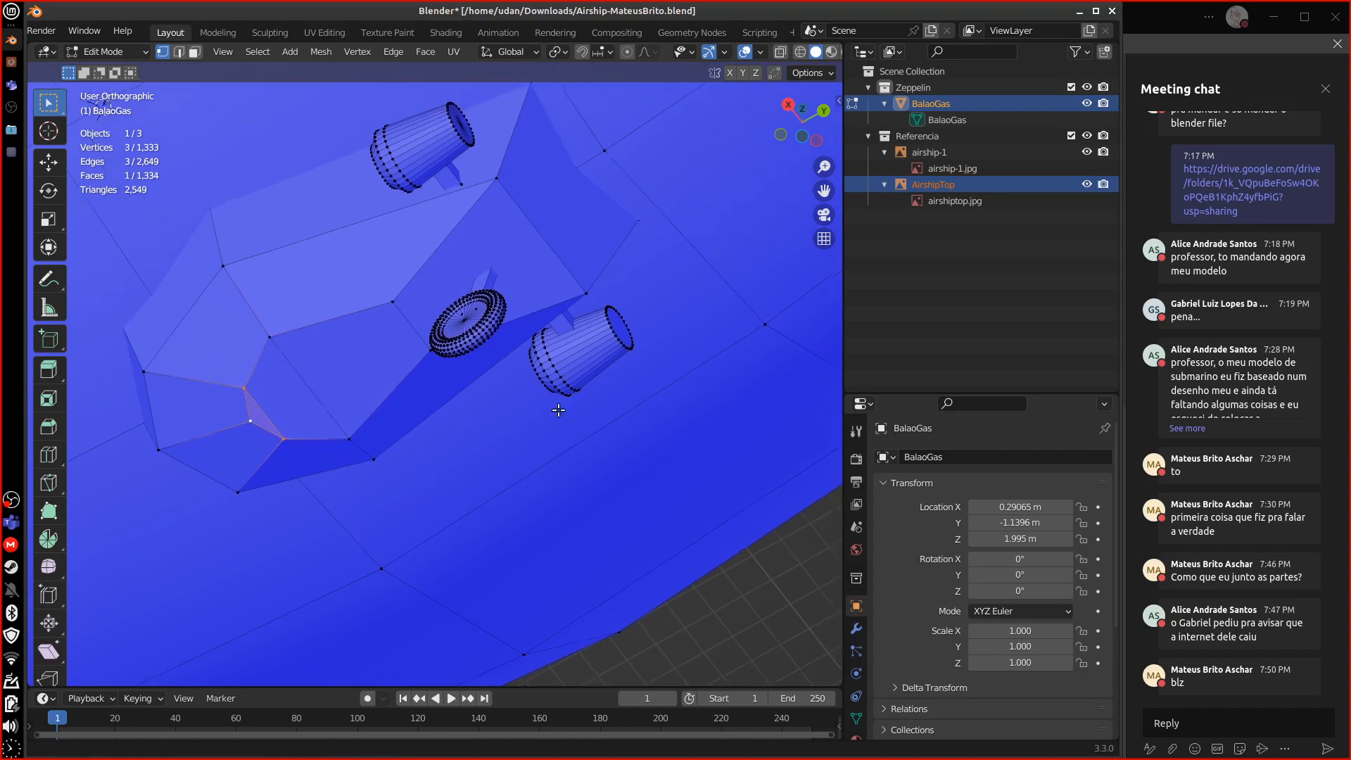
left_click_drag(619, 366, 584, 402, "alt")
left_click(459, 570, "alt")
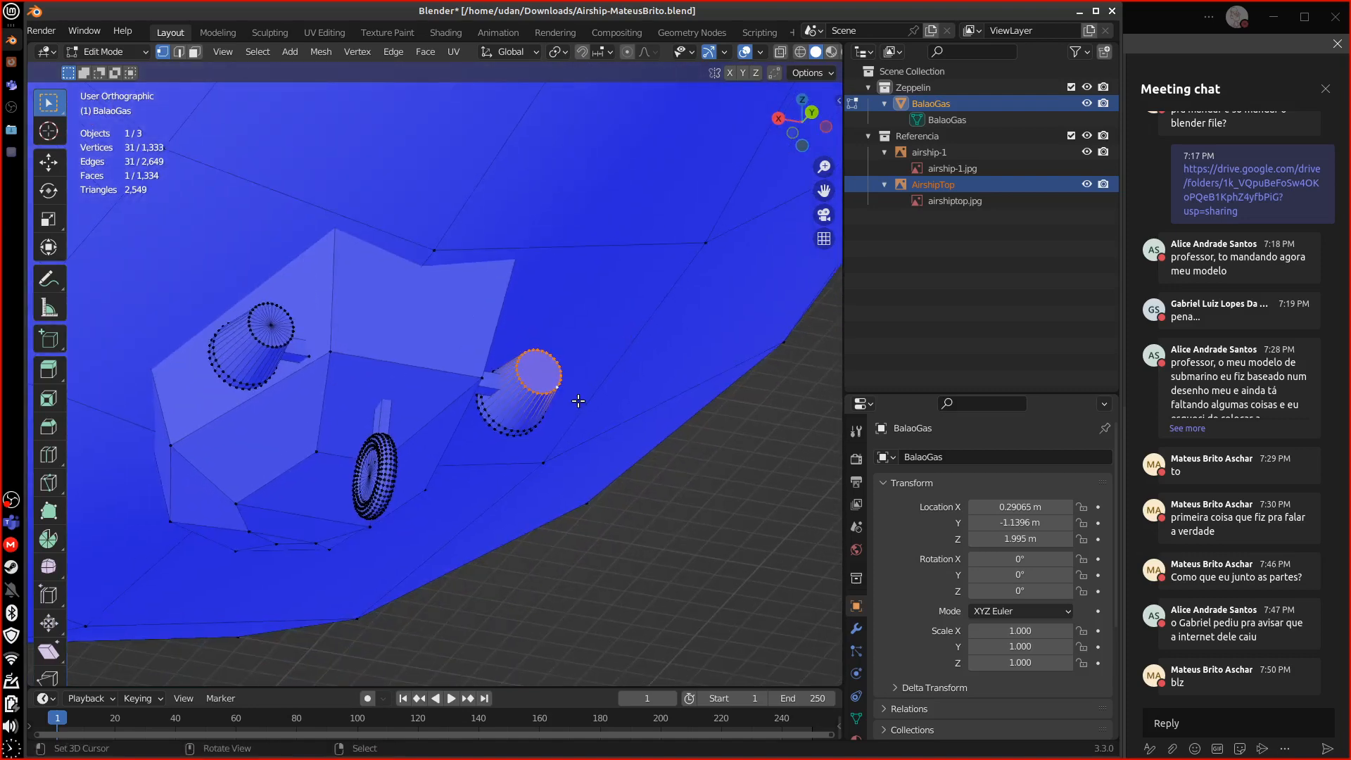
key("x")
left_click(578, 400)
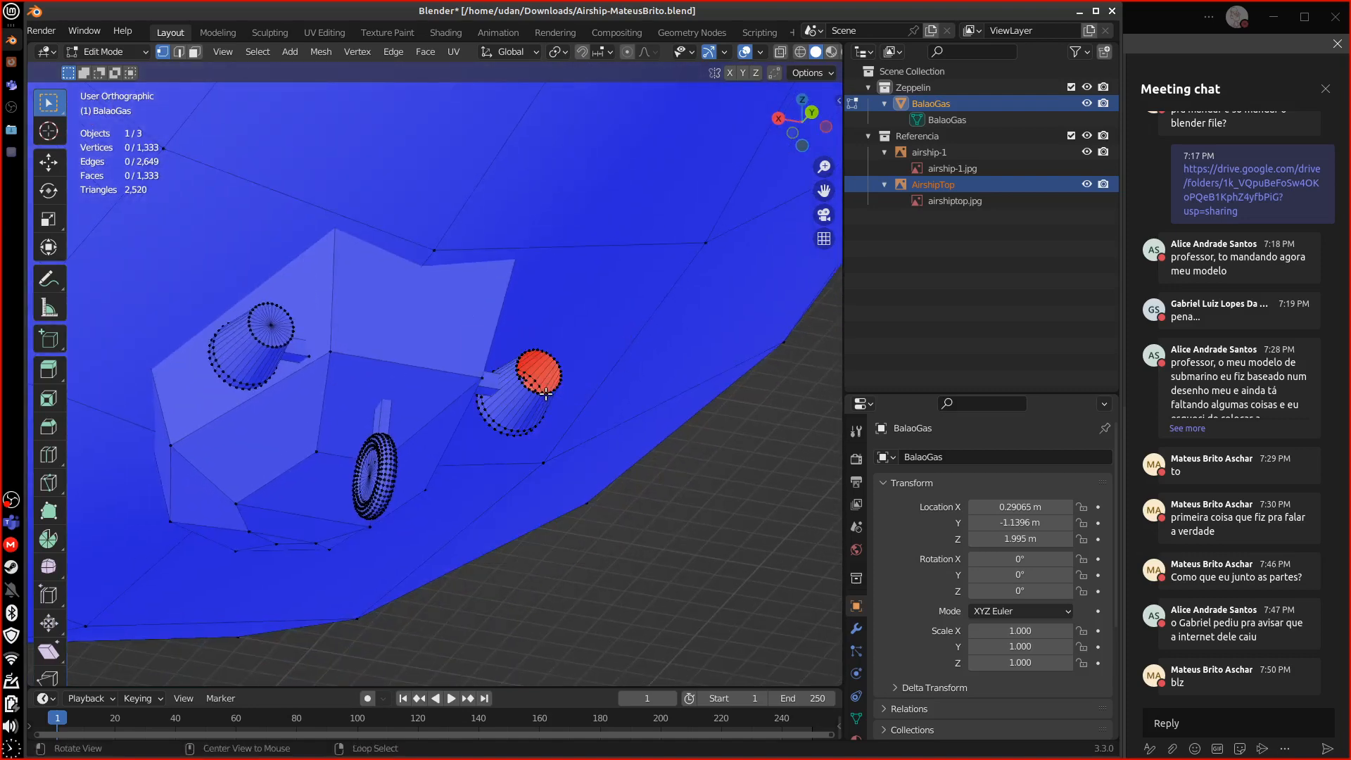
- Extrude the first engine's open edge loop in place and merge the new vertices At Center
left_click_drag(592, 398, 574, 482, "alt")
left_click(567, 491, "alt")
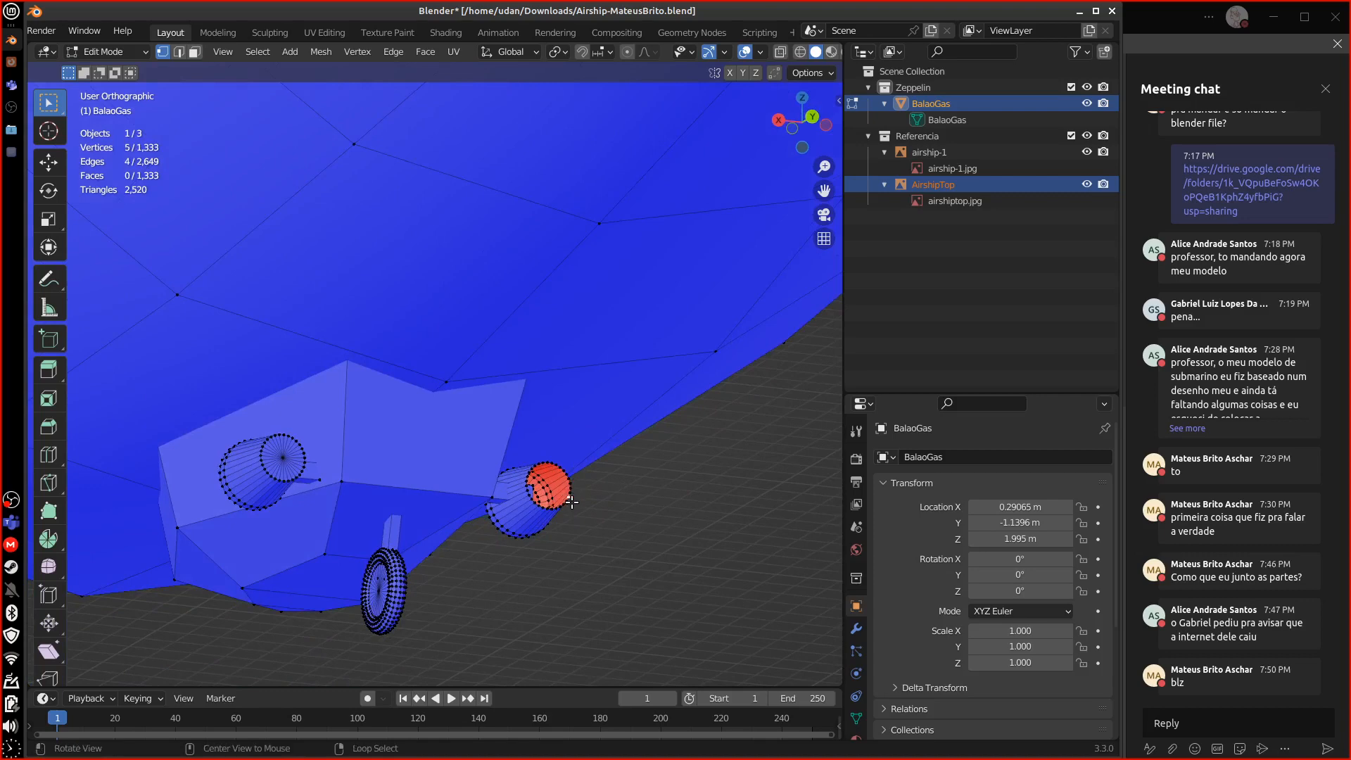
scroll(603, 541, "up", 4)
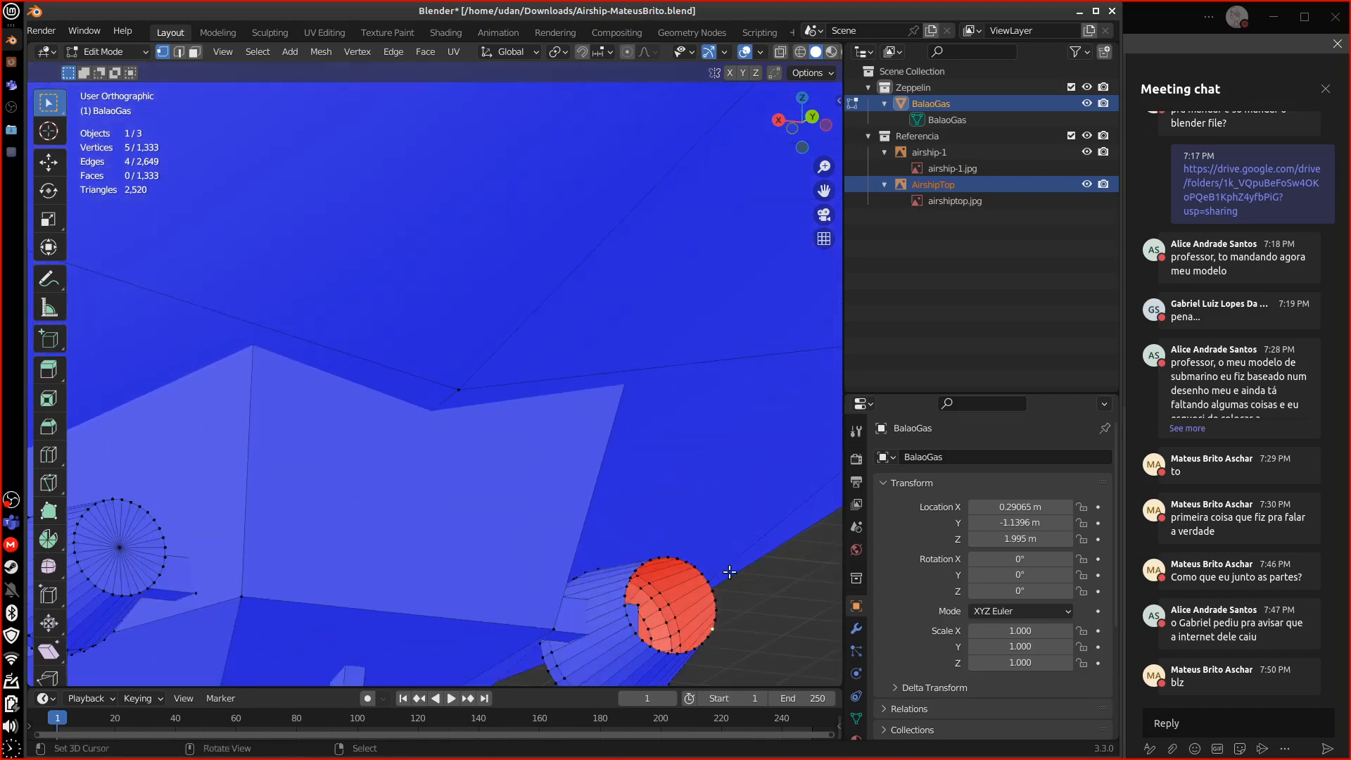
left_click(724, 584, "alt")
middle_click_drag(728, 586, 645, 426, "shift")
key("e")
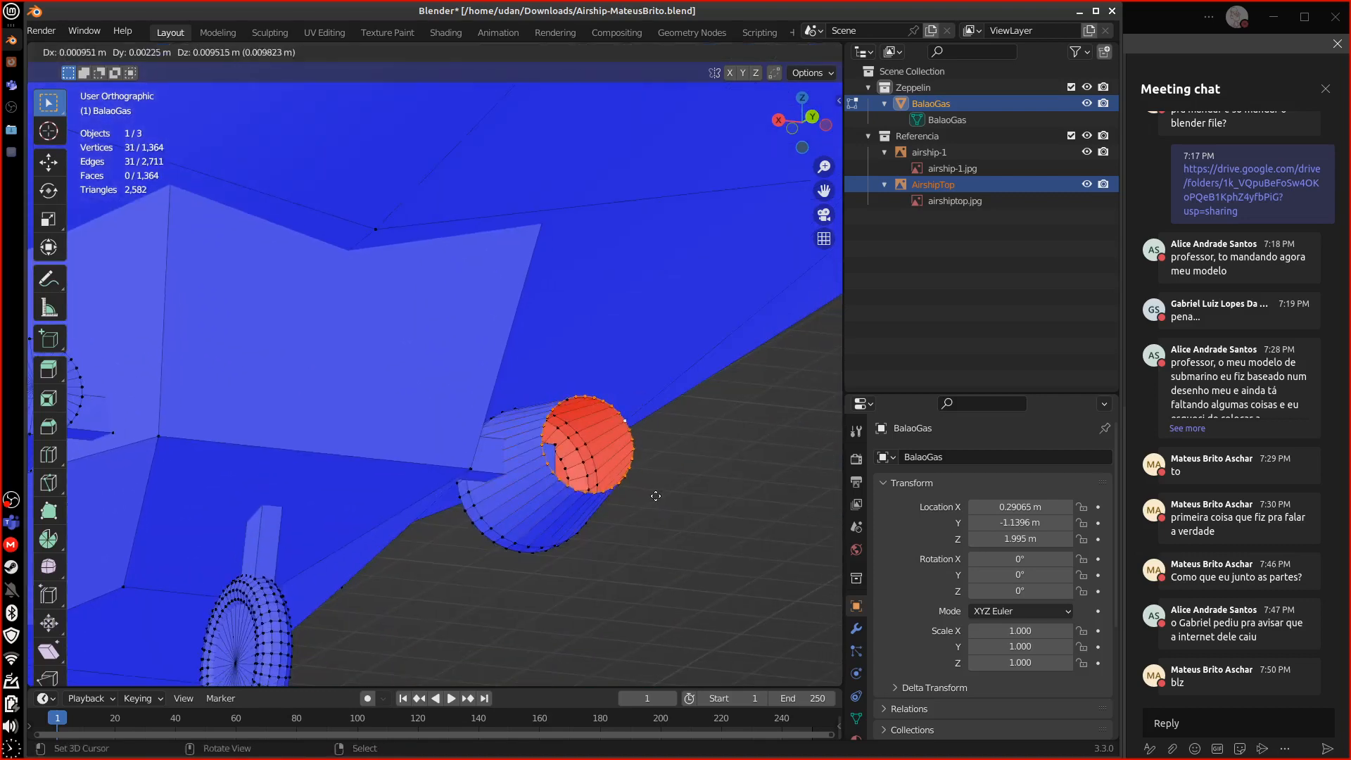
right_click(653, 496)
key("m")
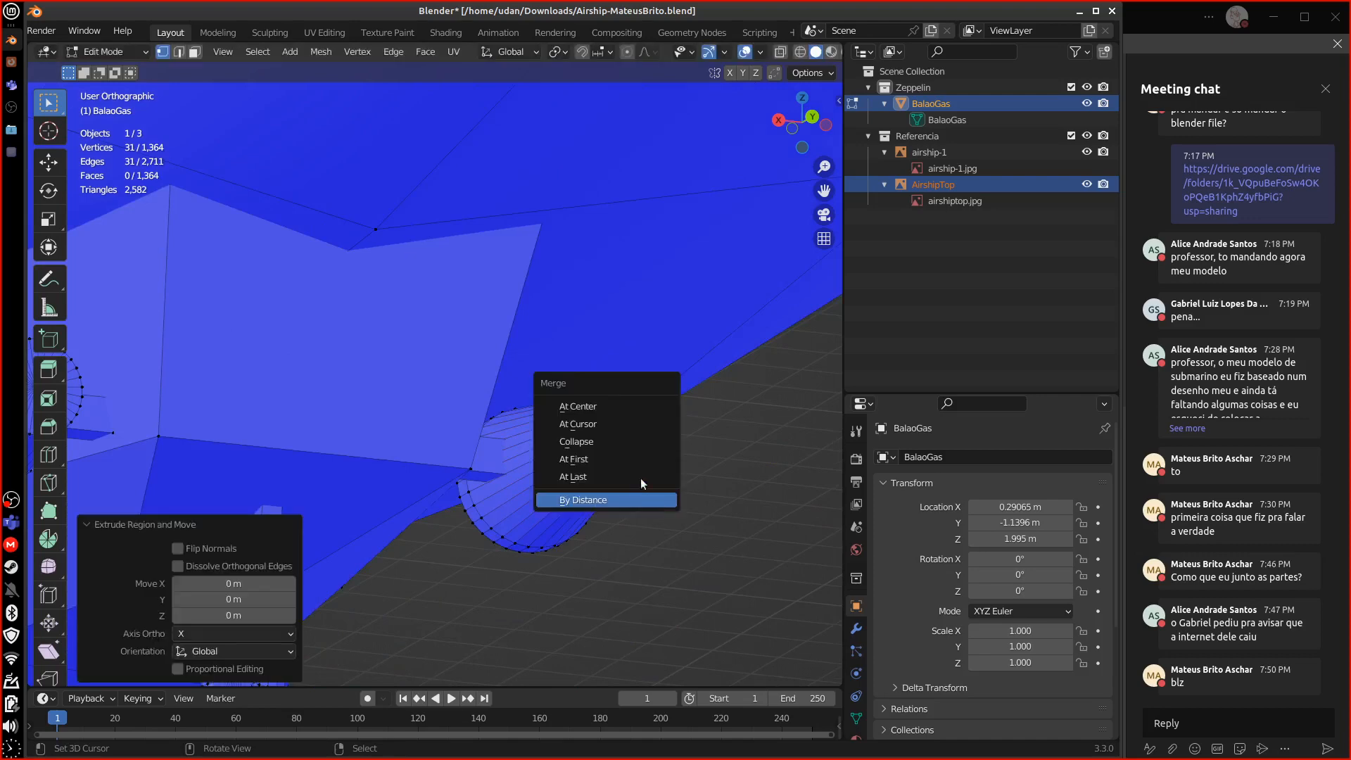
left_click(619, 411)
- In face selection, delete the round n-gon cap on the engine at the gondola's opposite side
middle_click_drag(618, 489, 776, 541)
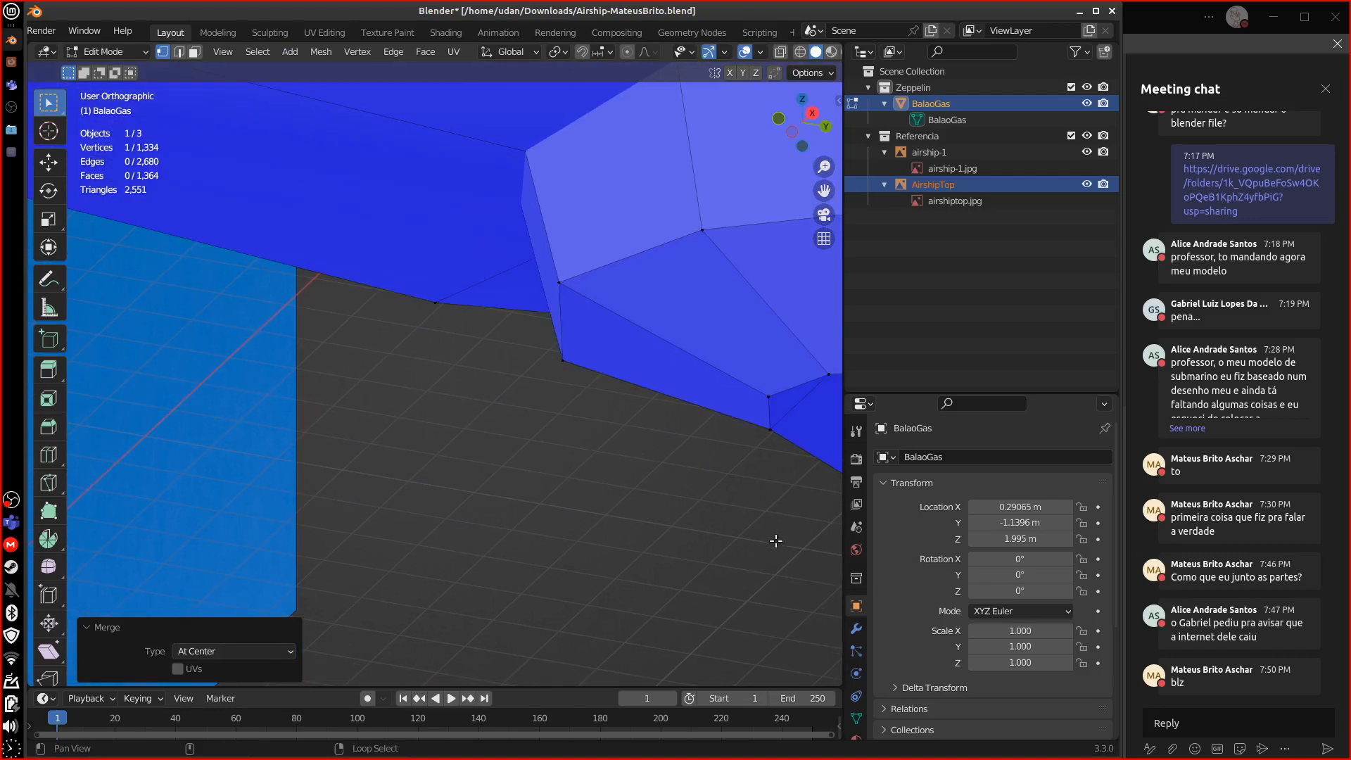
middle_click_drag(434, 507, 658, 542)
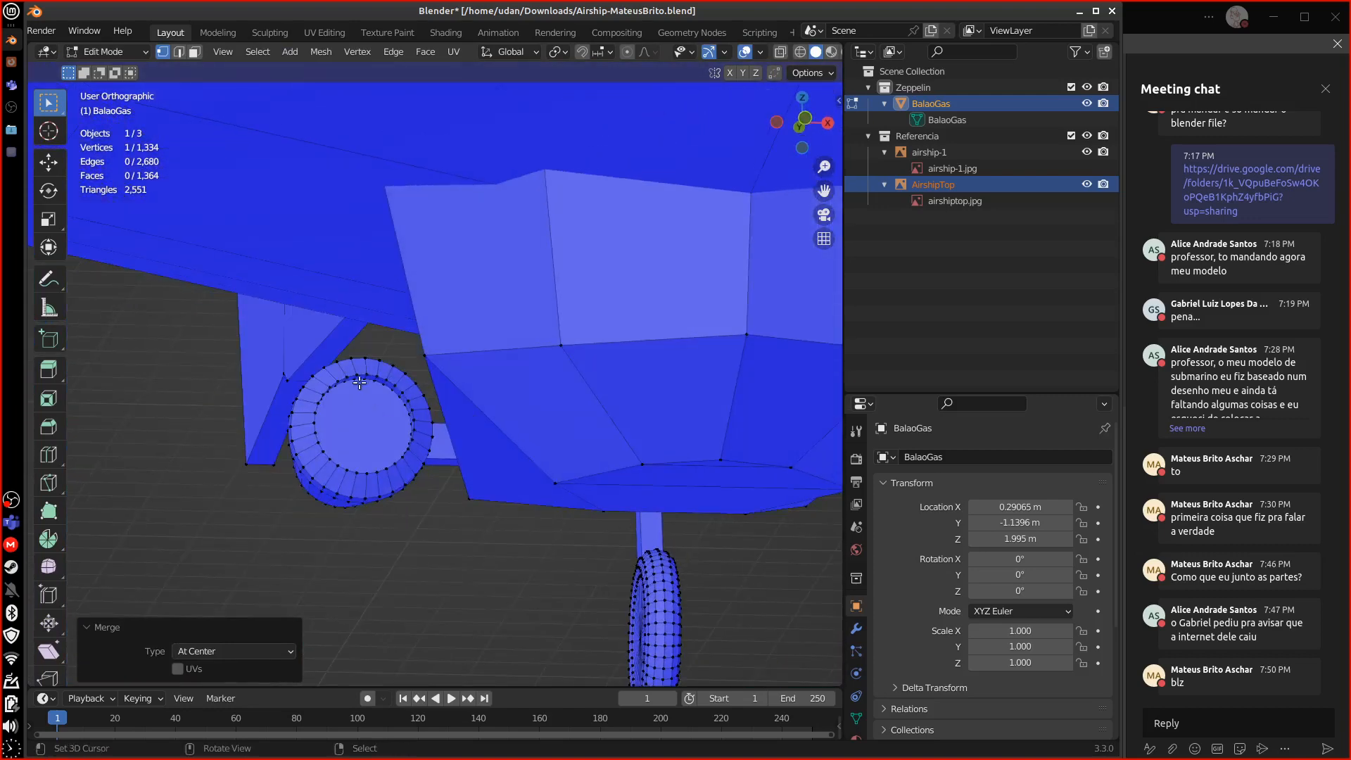
key("3")
left_click(373, 426)
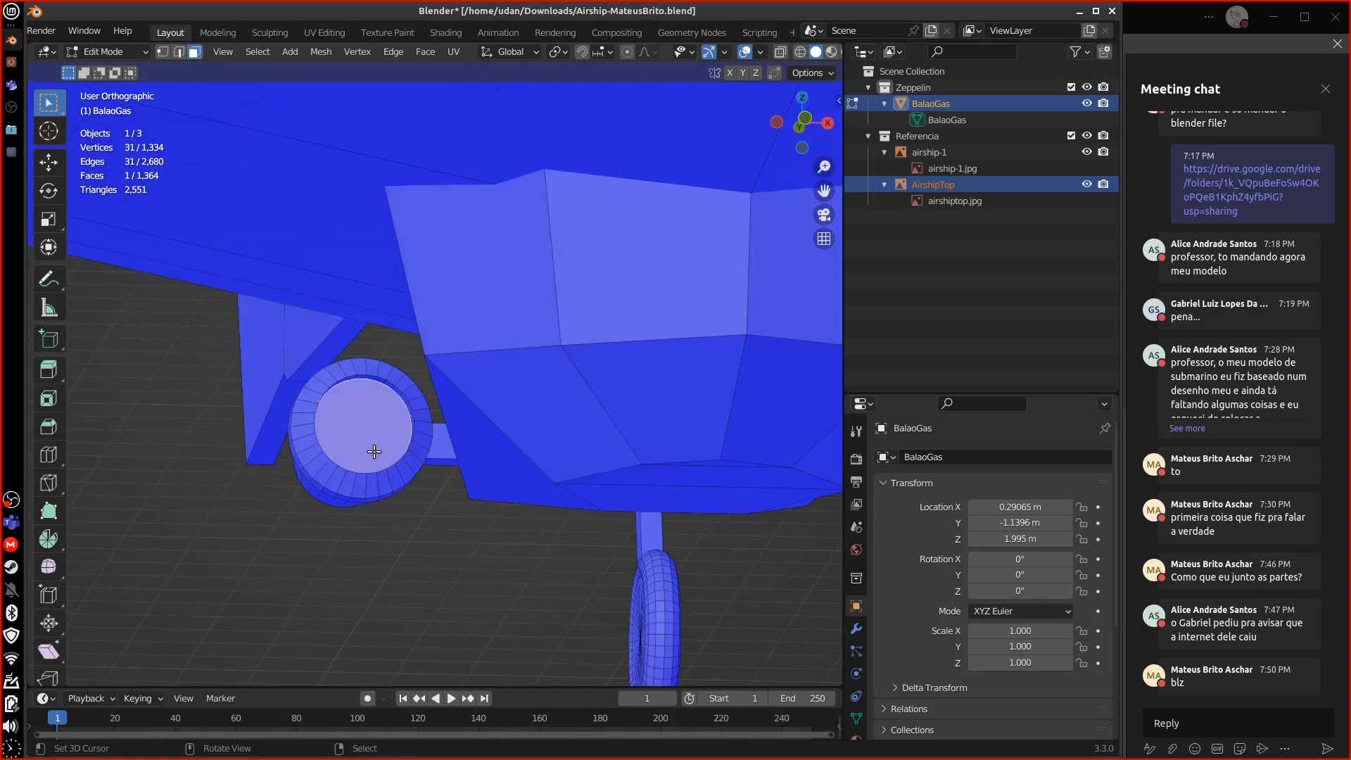
key("x")
left_click(369, 452)
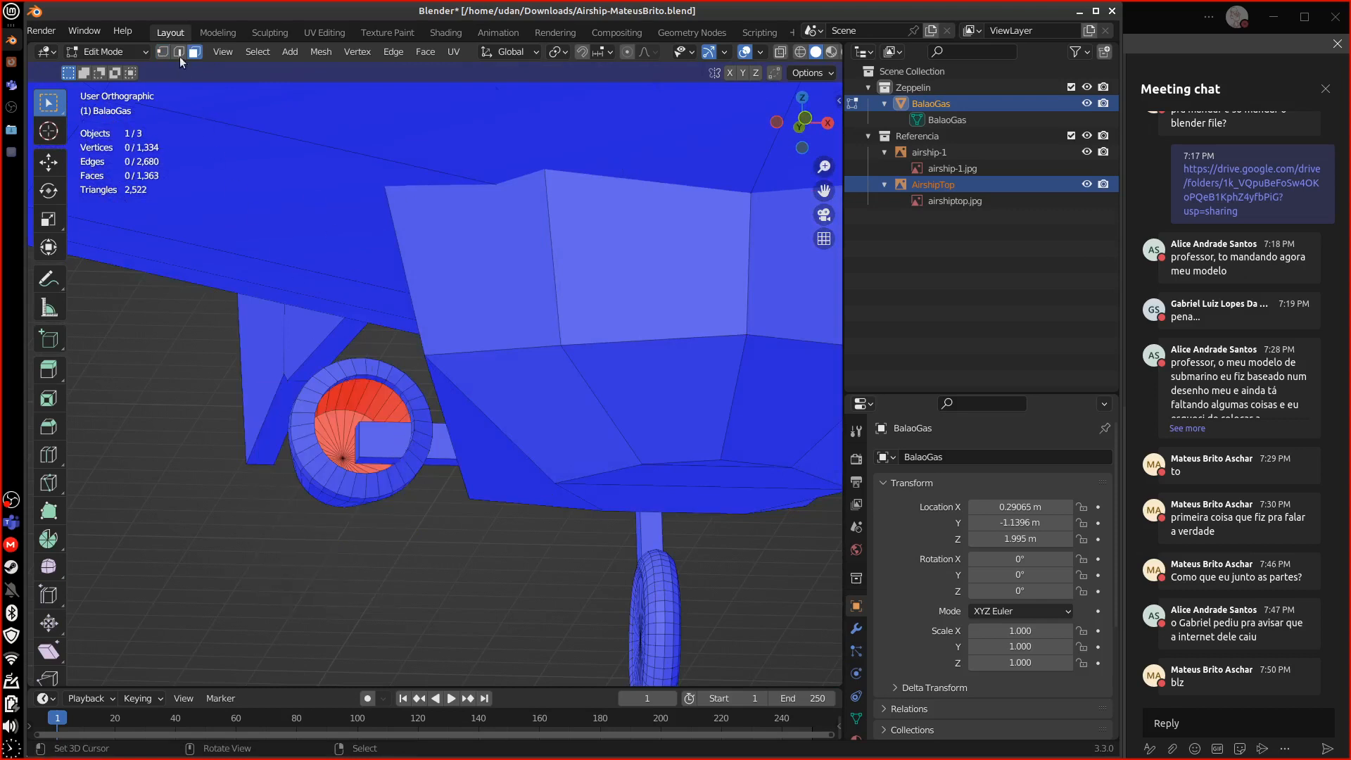
- Select the second engine's open edge loop, extrude it in place and merge the new vertices At Center
key("1")
left_click(402, 401, "alt")
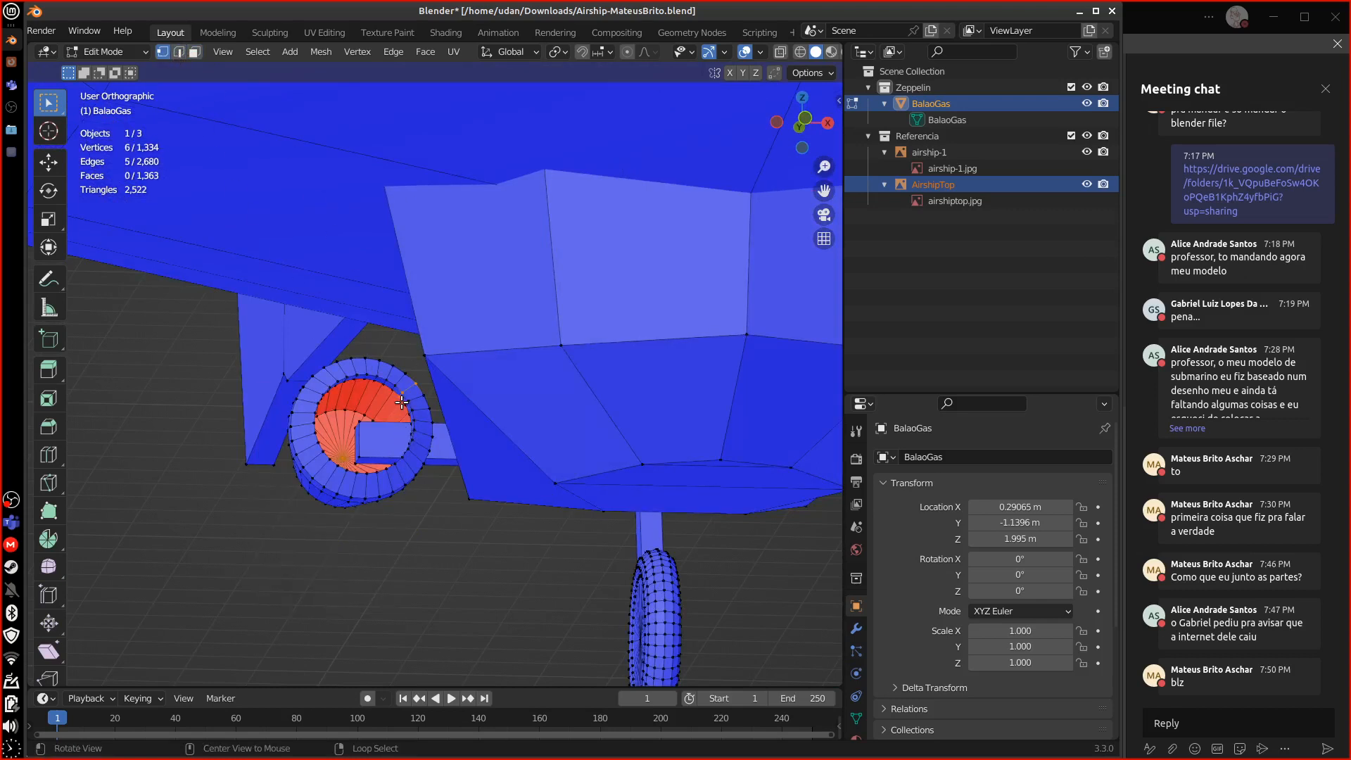
left_click(402, 403, "alt")
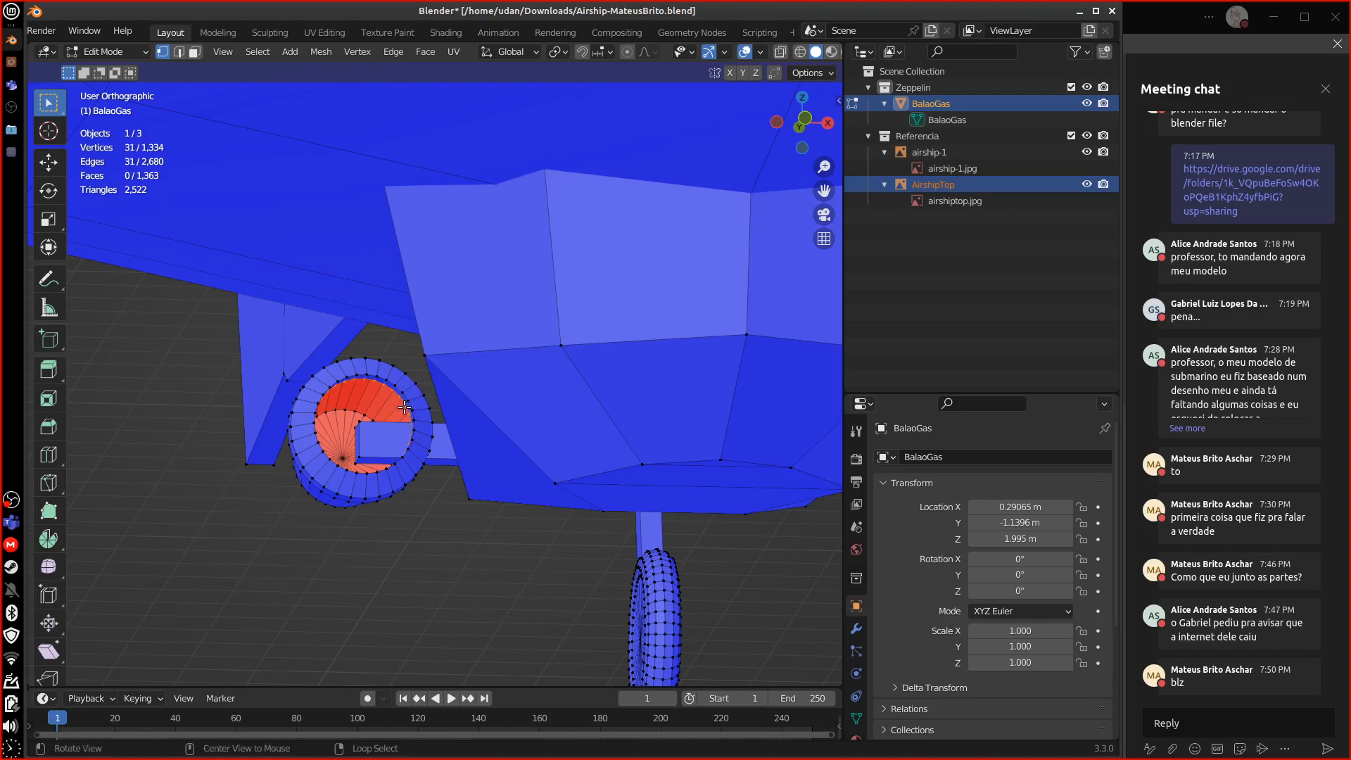
key("e")
right_click(433, 491)
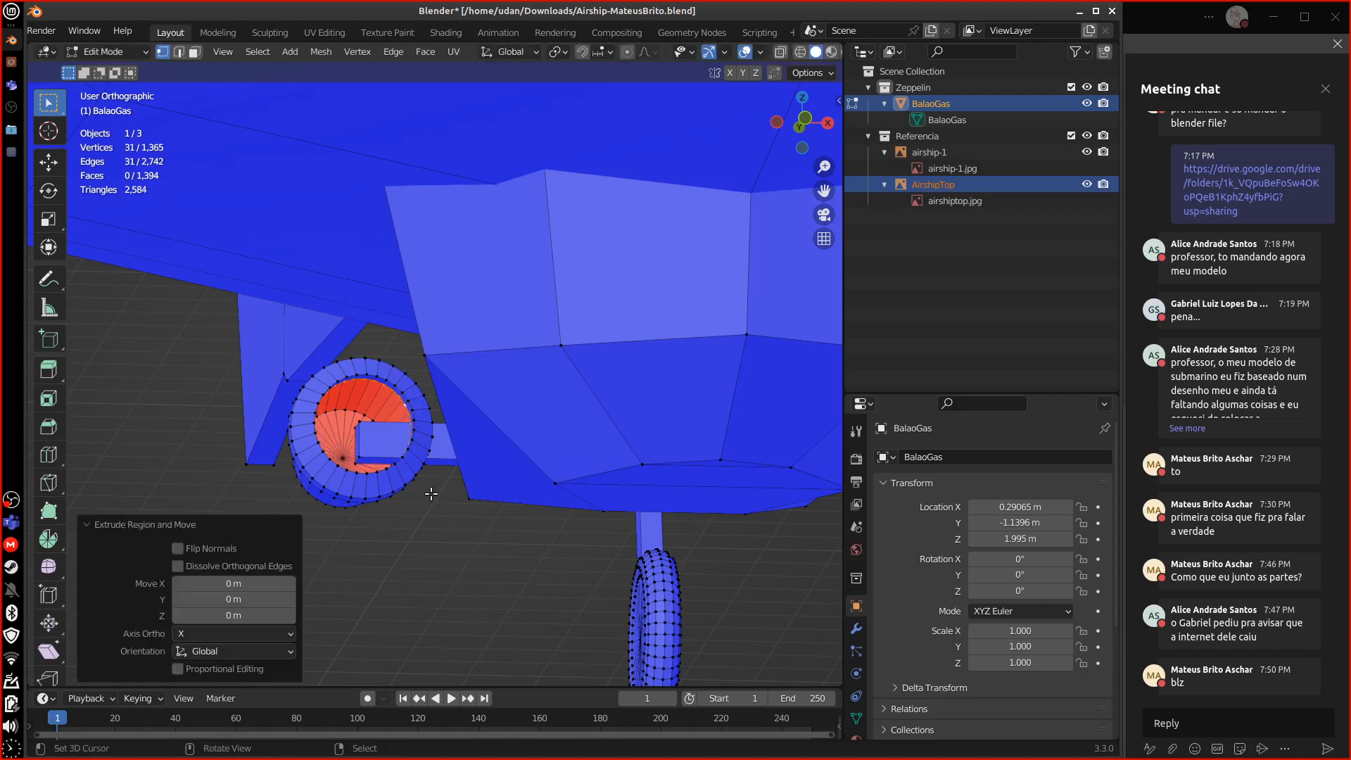
key("m")
left_click(416, 494)
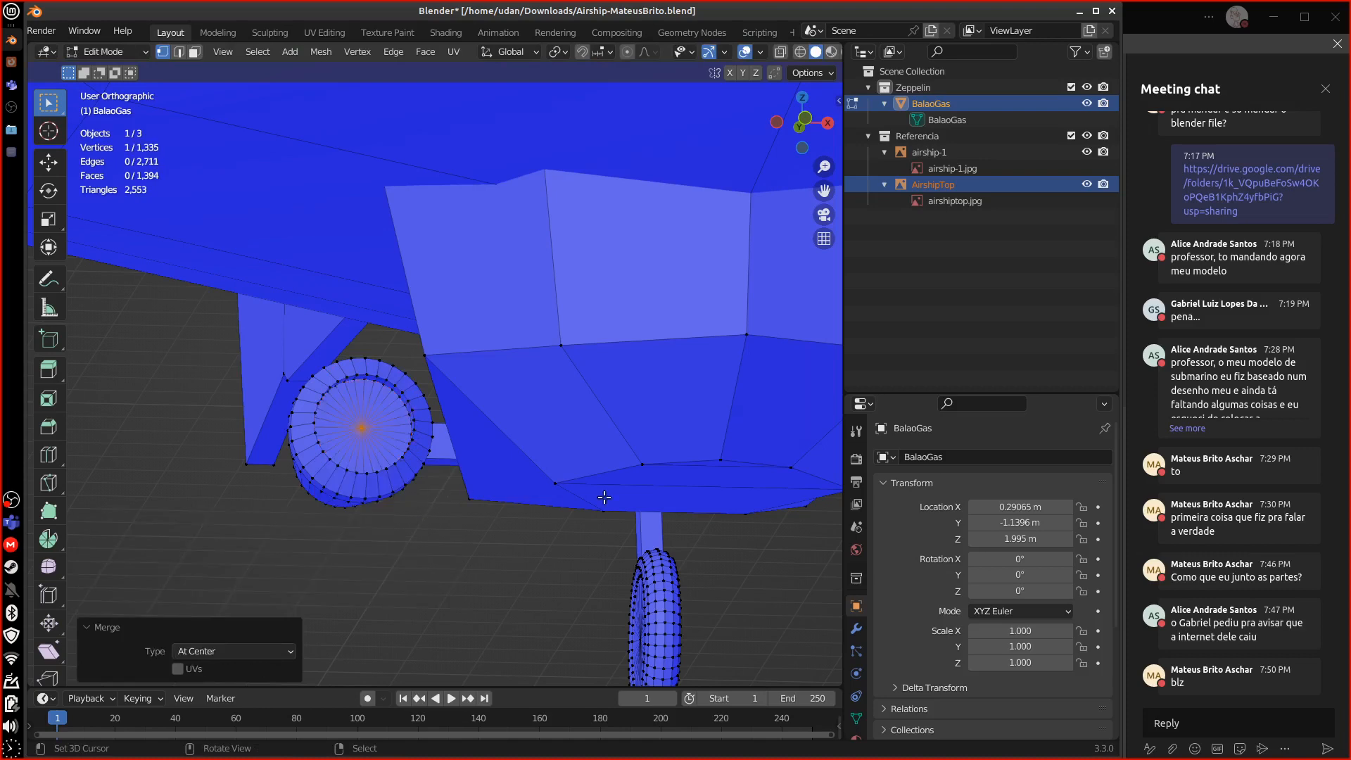
- Recheck the whole mesh for n-gons by selecting faces by sides, Greater Than 4 vertices
middle_click_drag(605, 497, 540, 526)
scroll(597, 516, "down", 5)
scroll(597, 518, "down", 4)
right_click(551, 513)
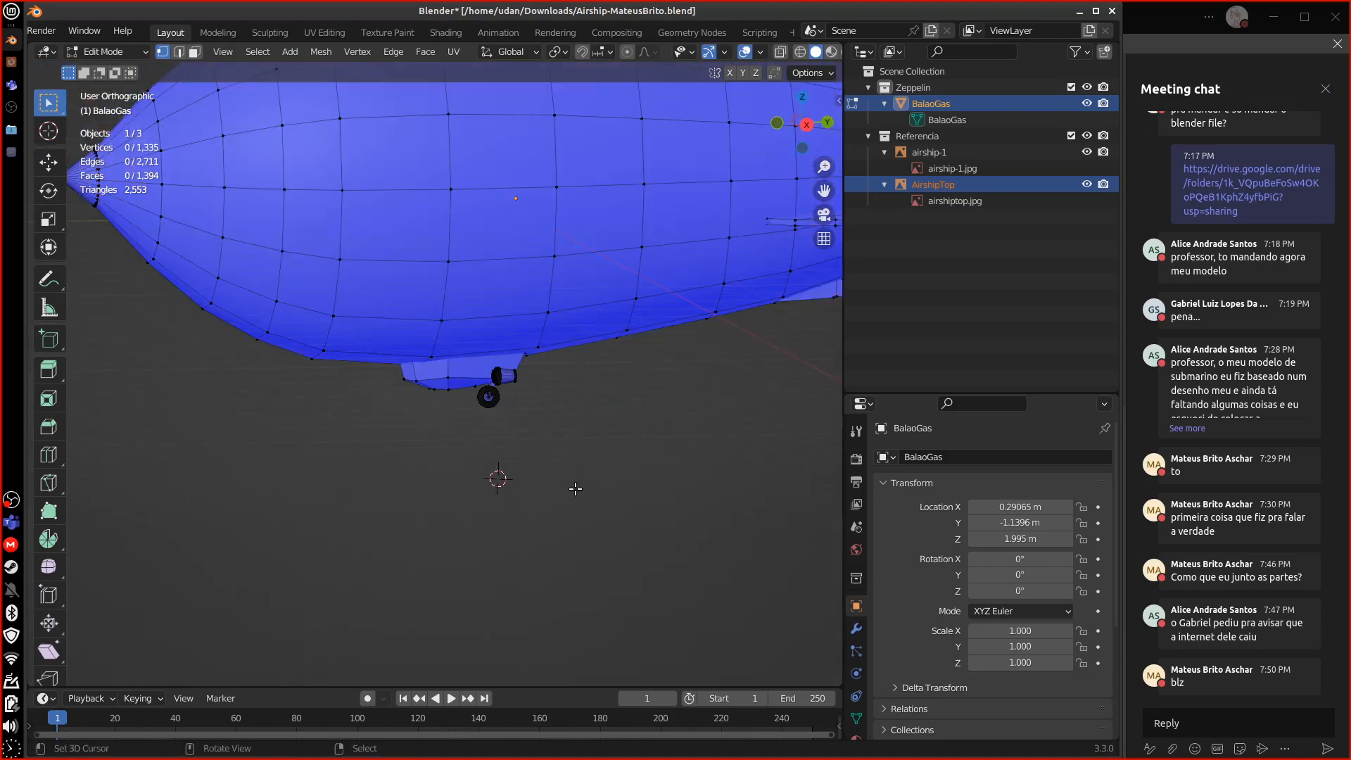
middle_click_drag(622, 430, 563, 499, "shift")
left_click(261, 53)
mouse_move(290, 52)
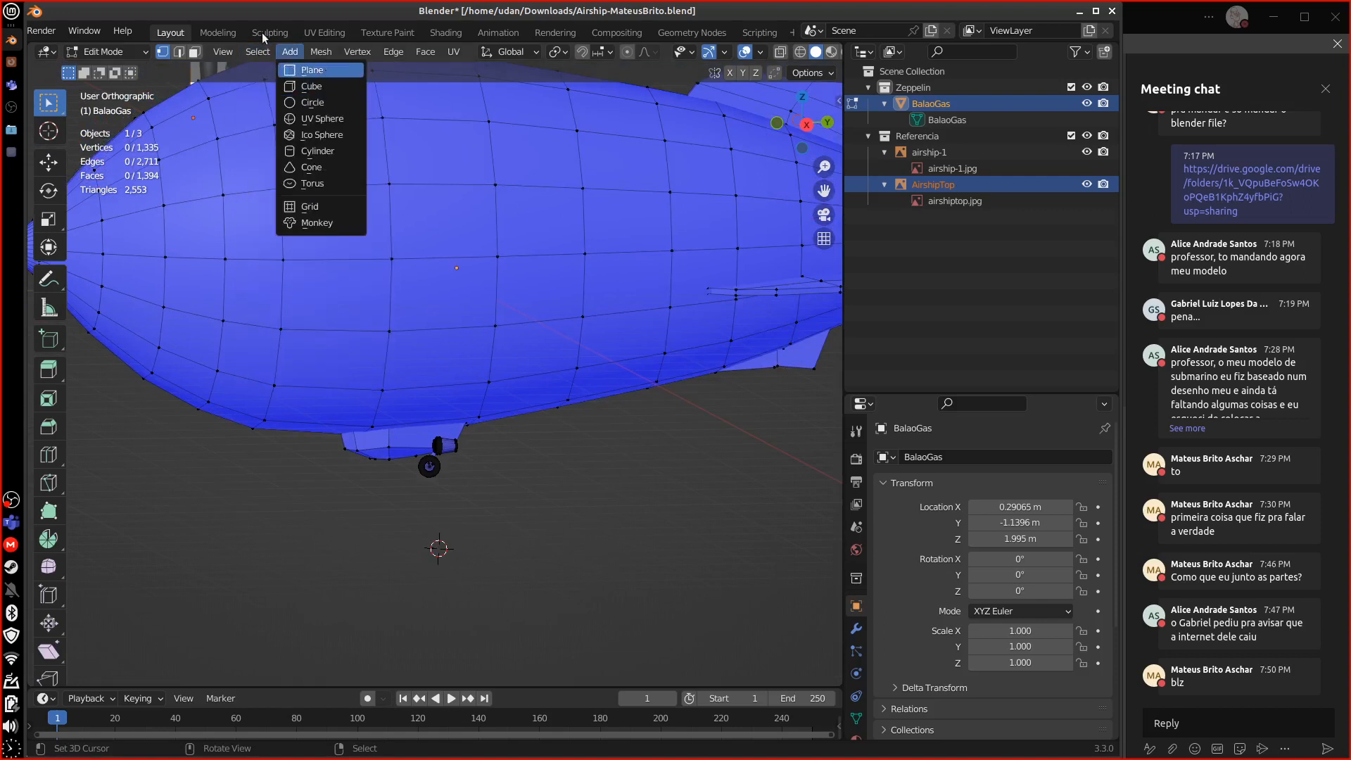
mouse_move(354, 271)
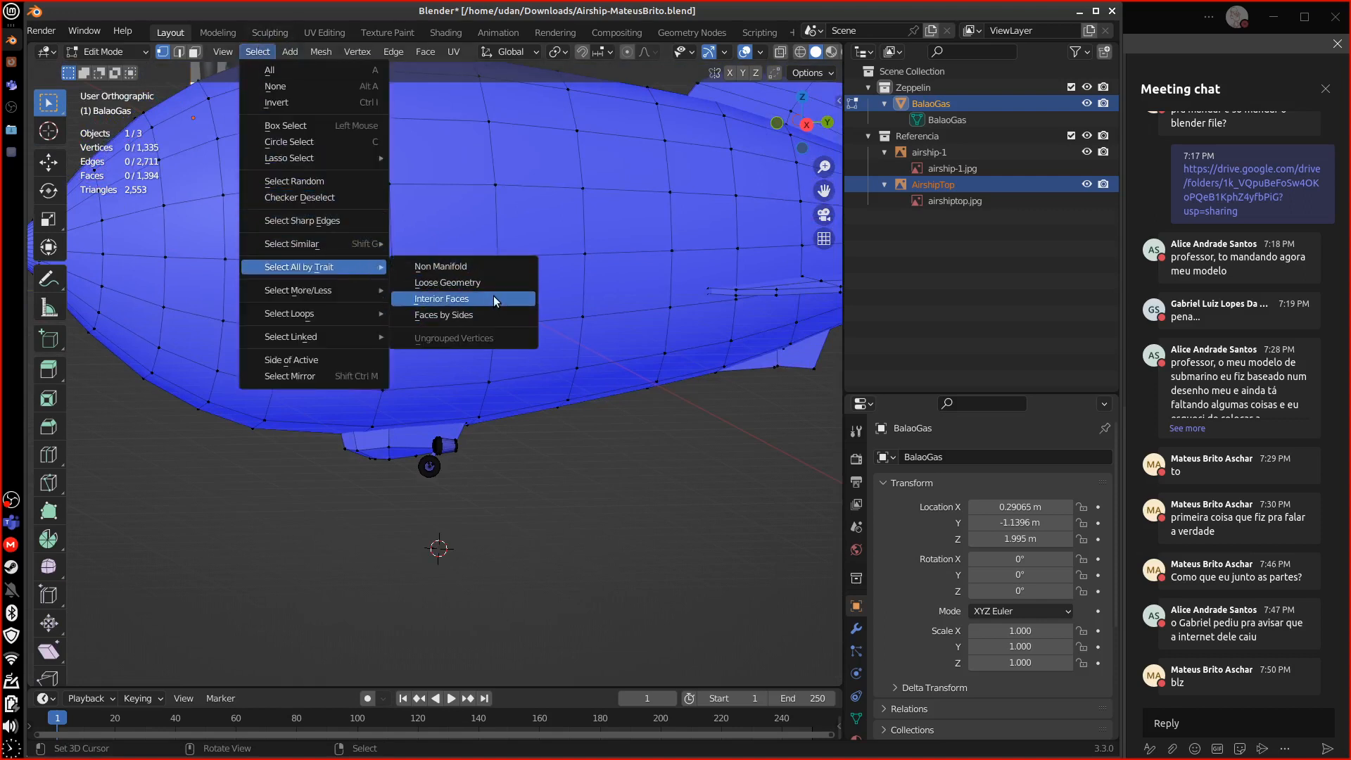
left_click(491, 314)
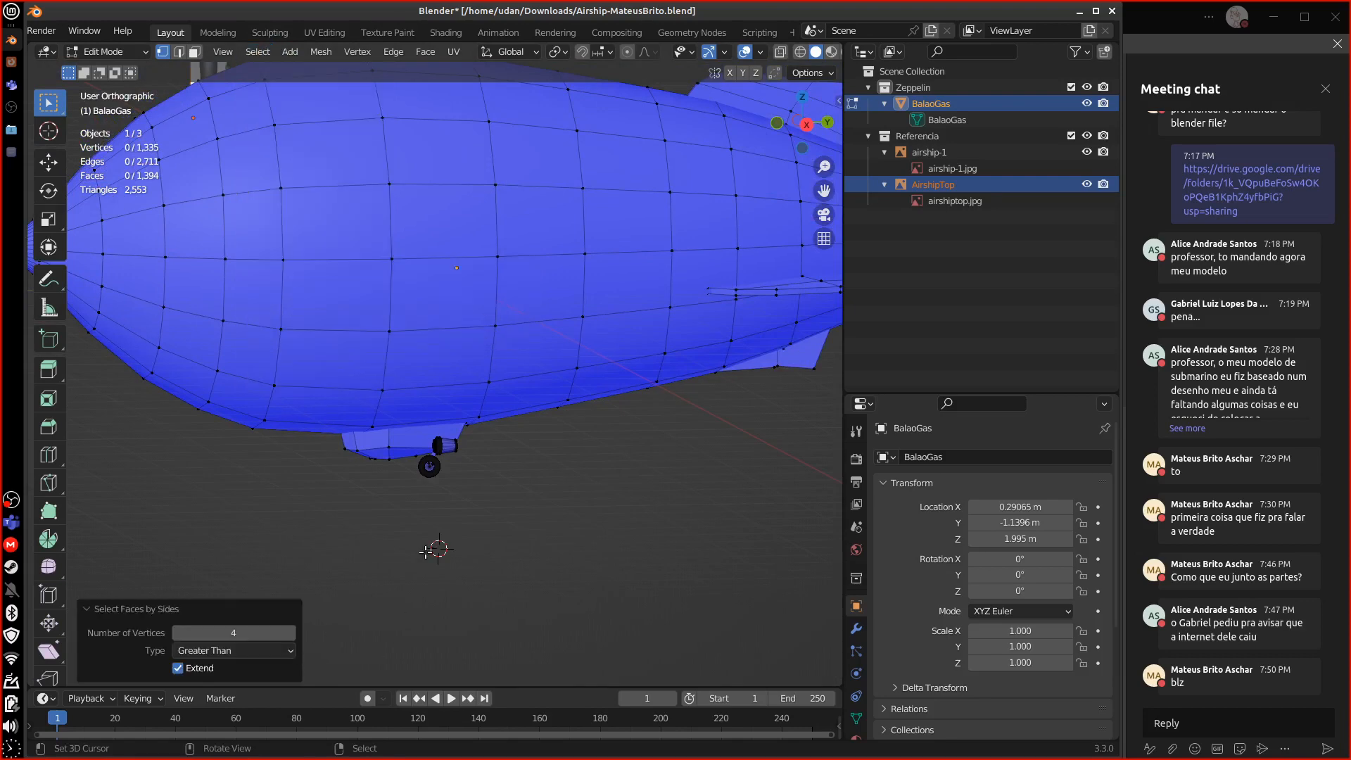
middle_click_drag(614, 466, 501, 495)
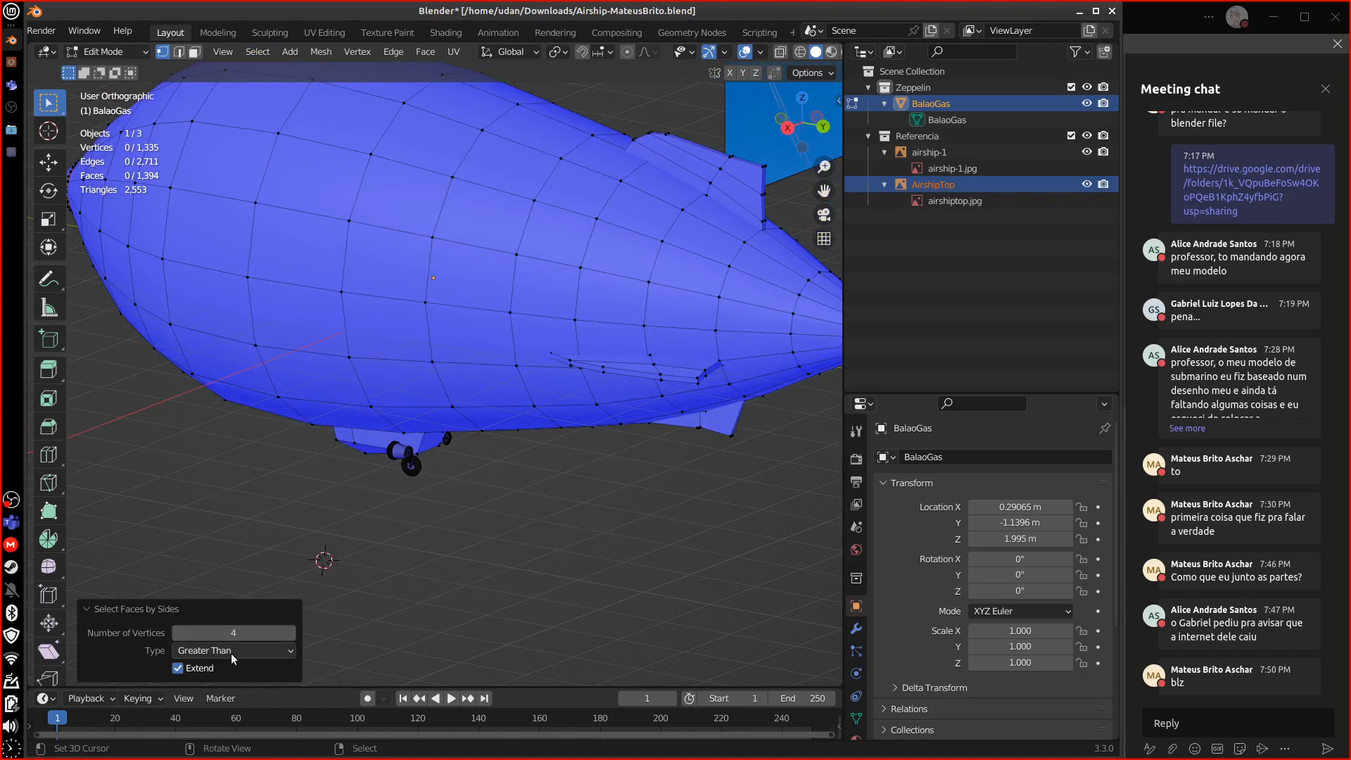
middle_click_drag(321, 575, 610, 500)
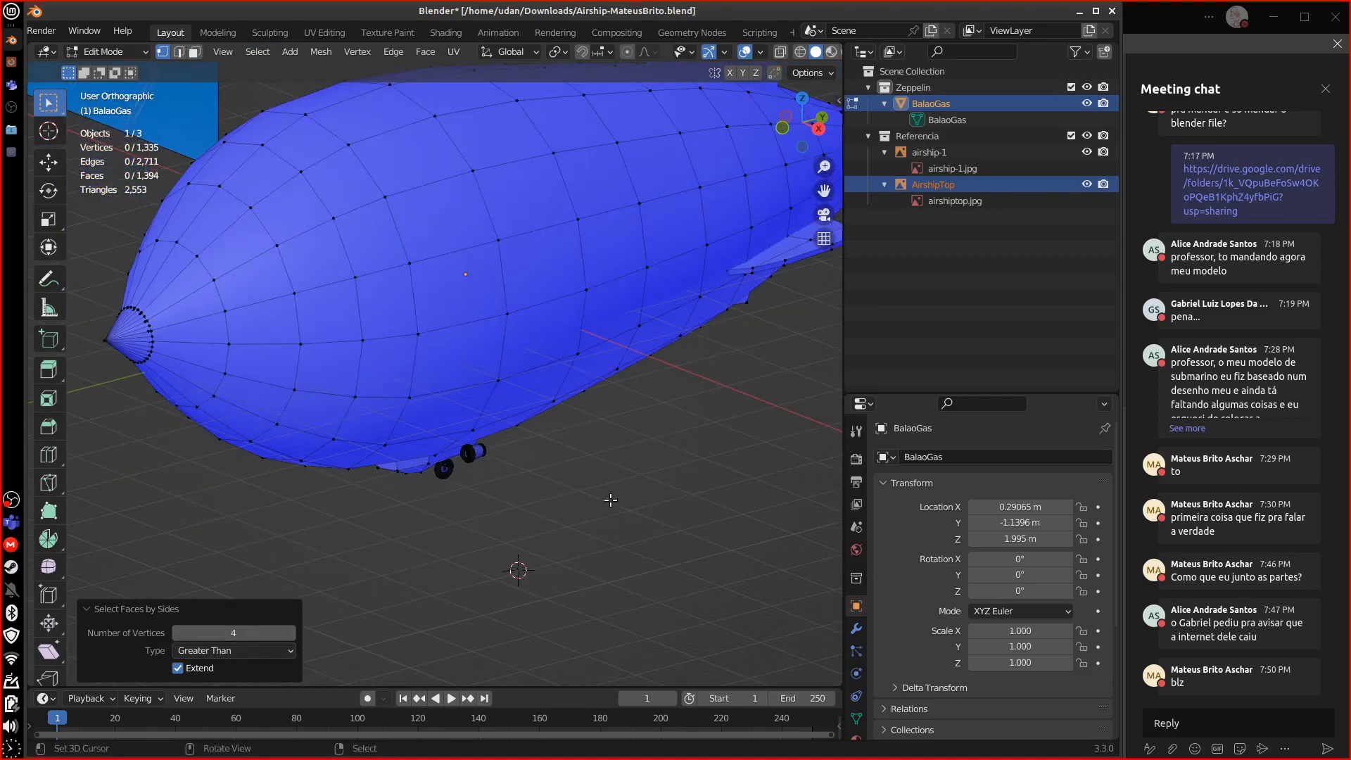
- Enlarge the Properties editor's height and return BalaoGas to Object Mode
left_click(152, 339)
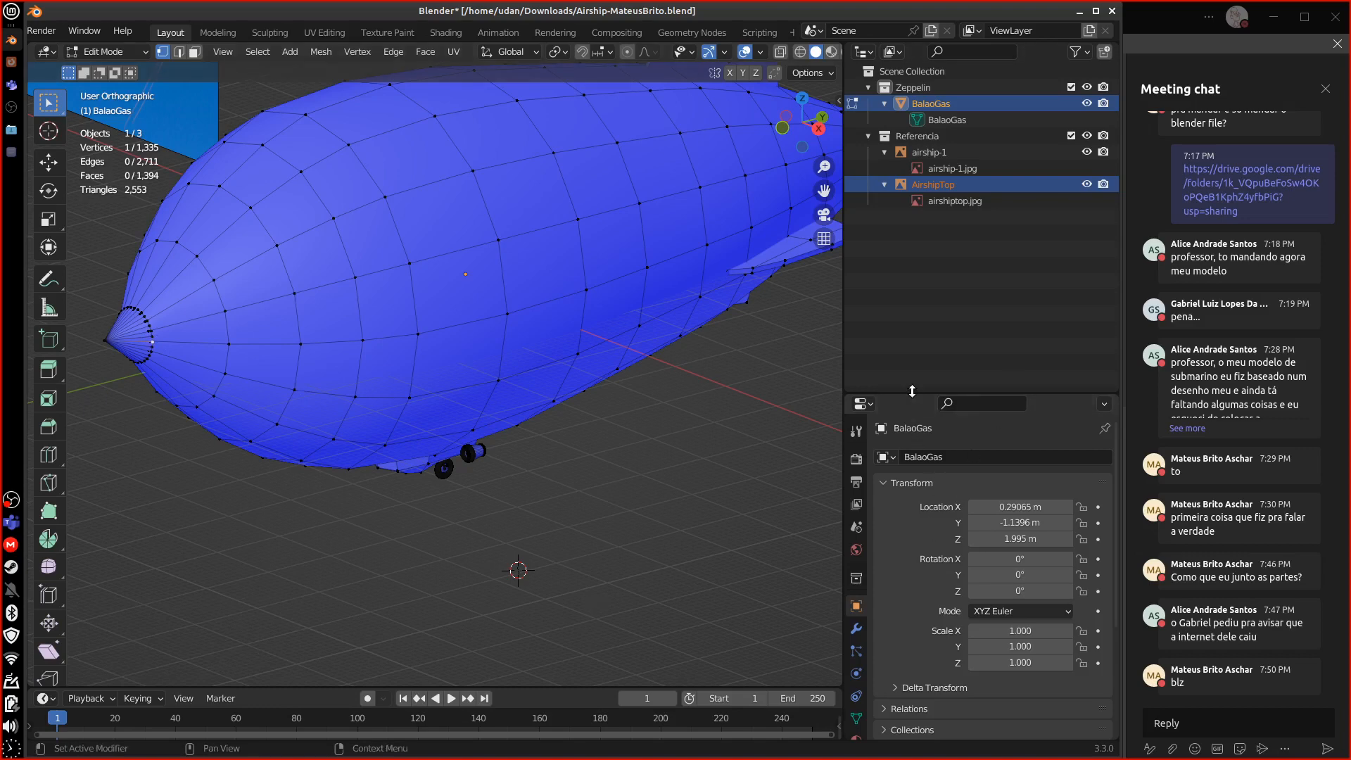
left_click_drag(912, 392, 913, 299)
key("Tab")
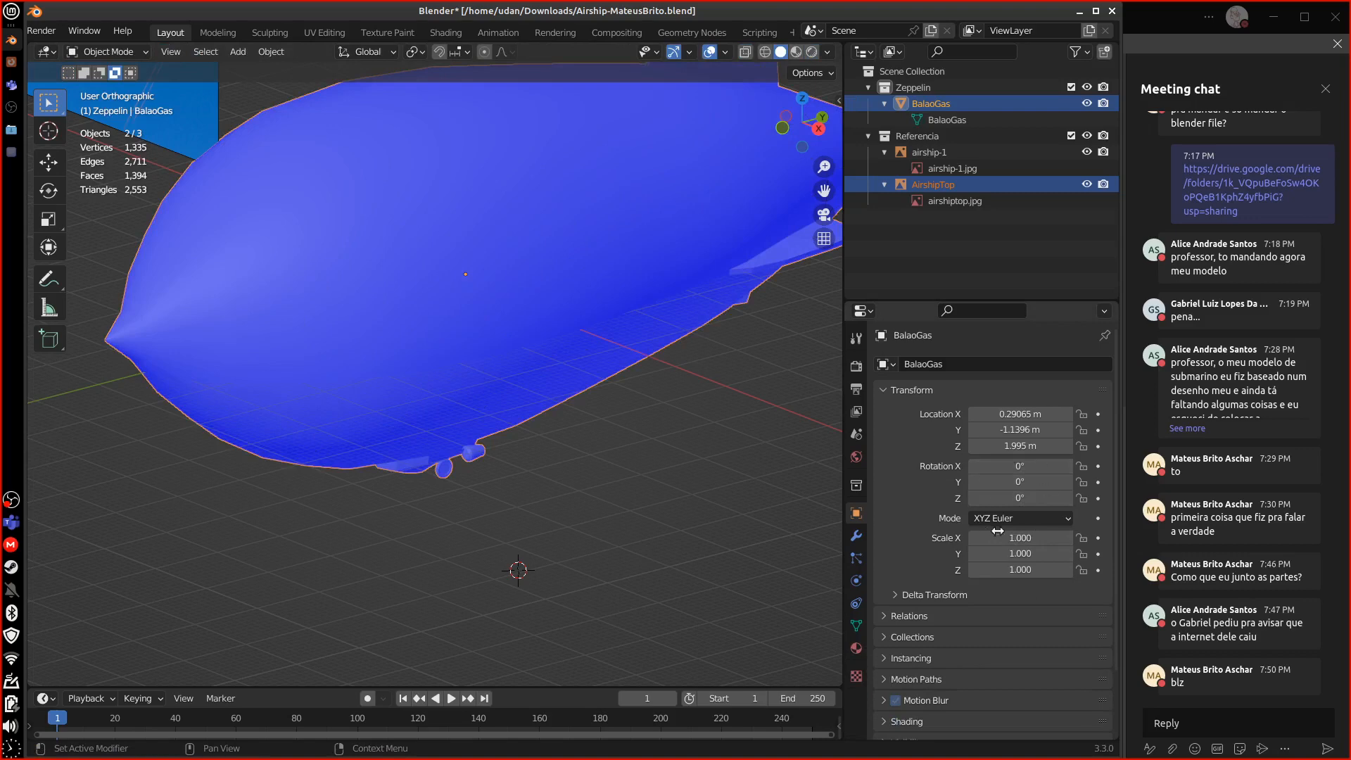
- Examine the BalaoGas airship from the nose, flank and tail with its face orientation coloring shown
middle_click_drag(749, 550, 736, 512)
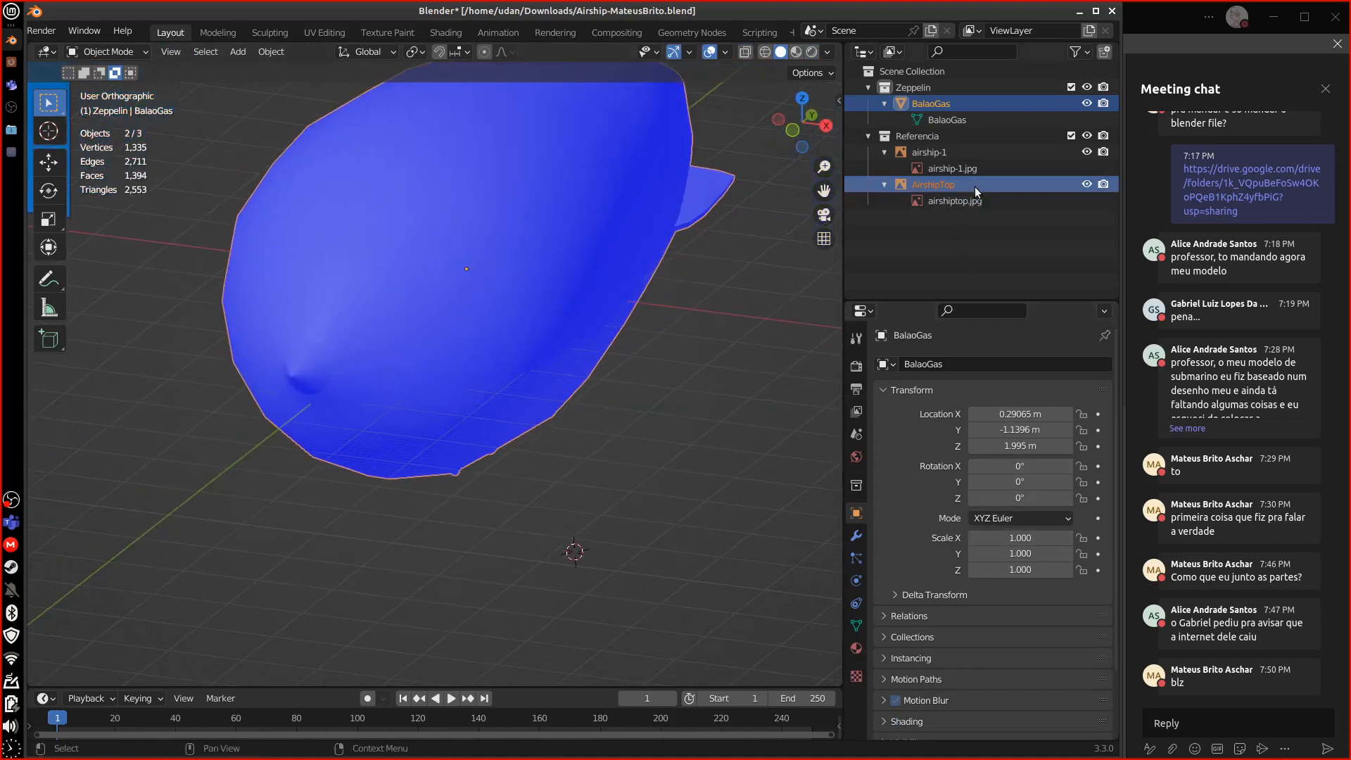
middle_click_drag(808, 281, 481, 318)
middle_click_drag(649, 467, 551, 524, "shift")
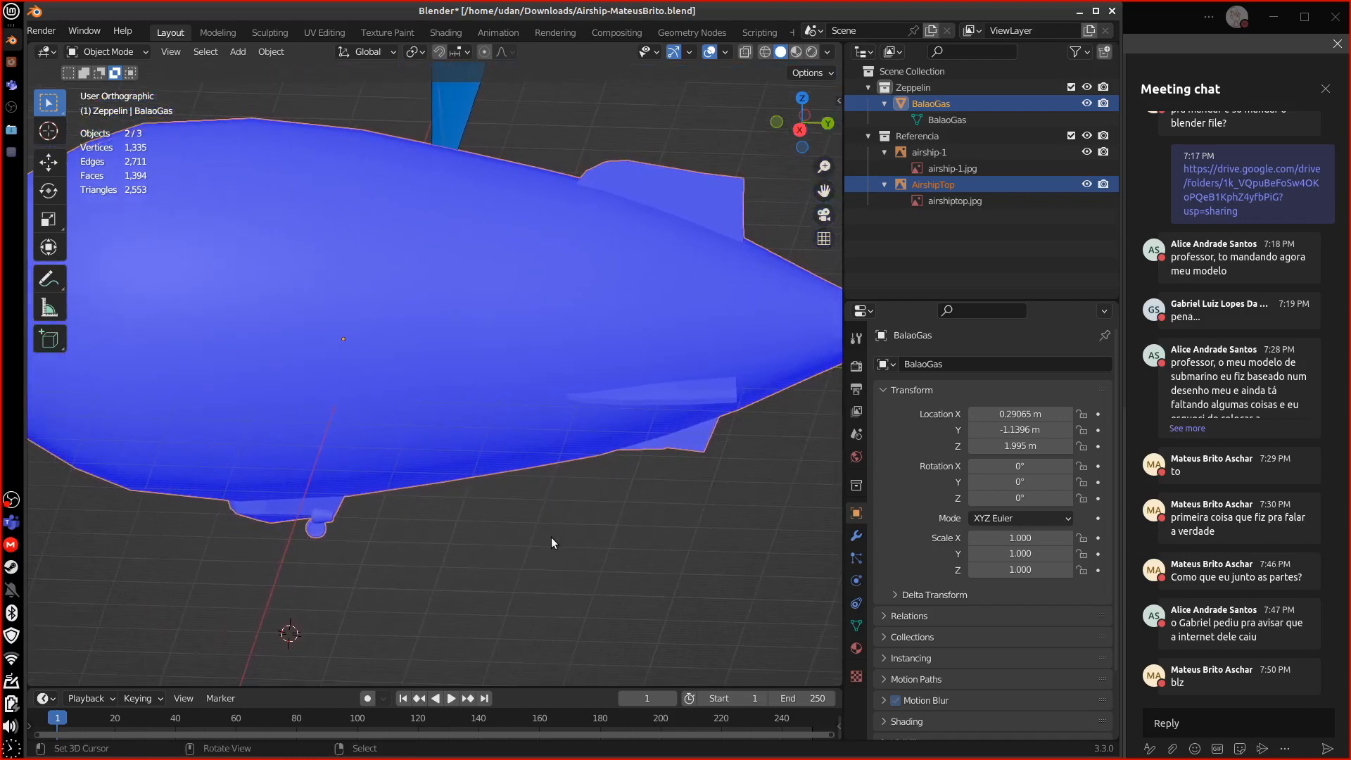
scroll(550, 539, "up", 2)
scroll(550, 539, "down", 2)
scroll(550, 539, "down", 3)
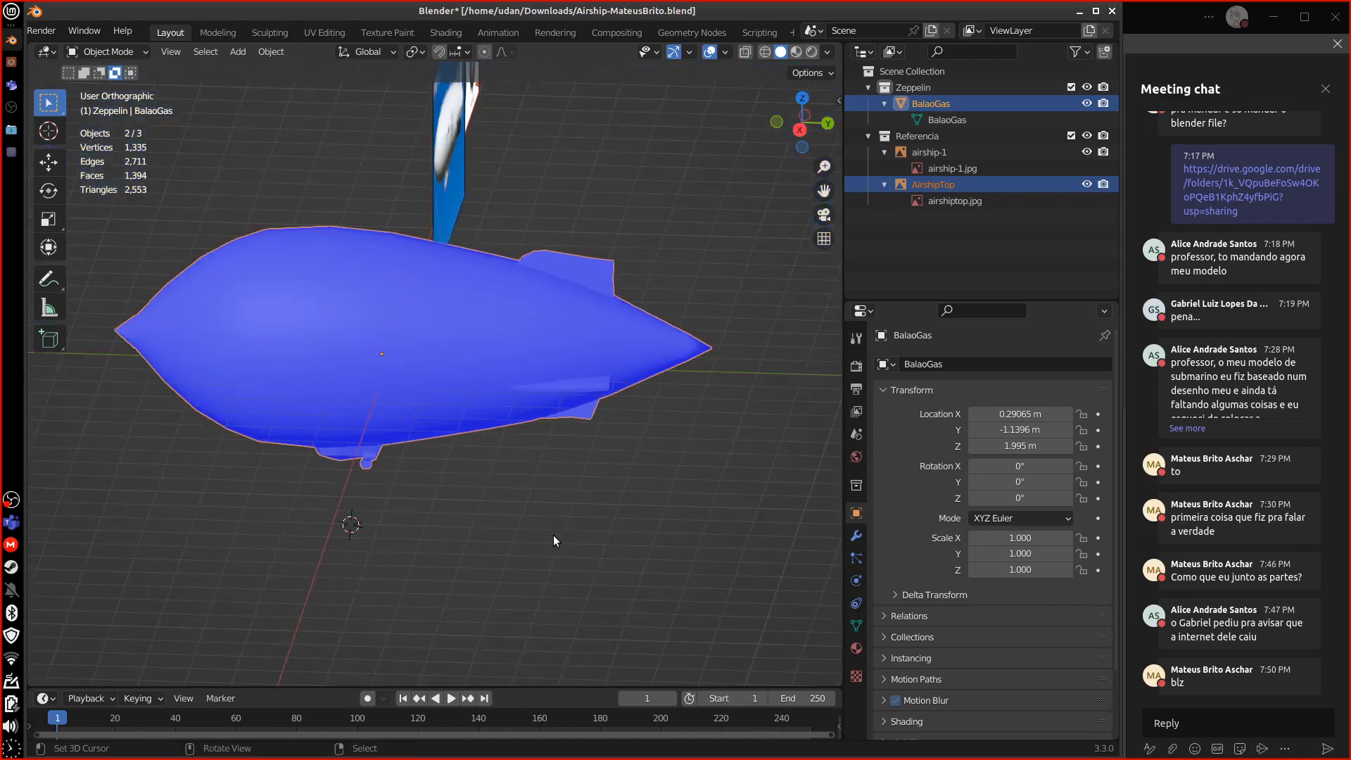
middle_click_drag(553, 535, 497, 562)
- Select only the BalaoGas airship, nudge it slightly and test rotating it freely about its origin
key("r")
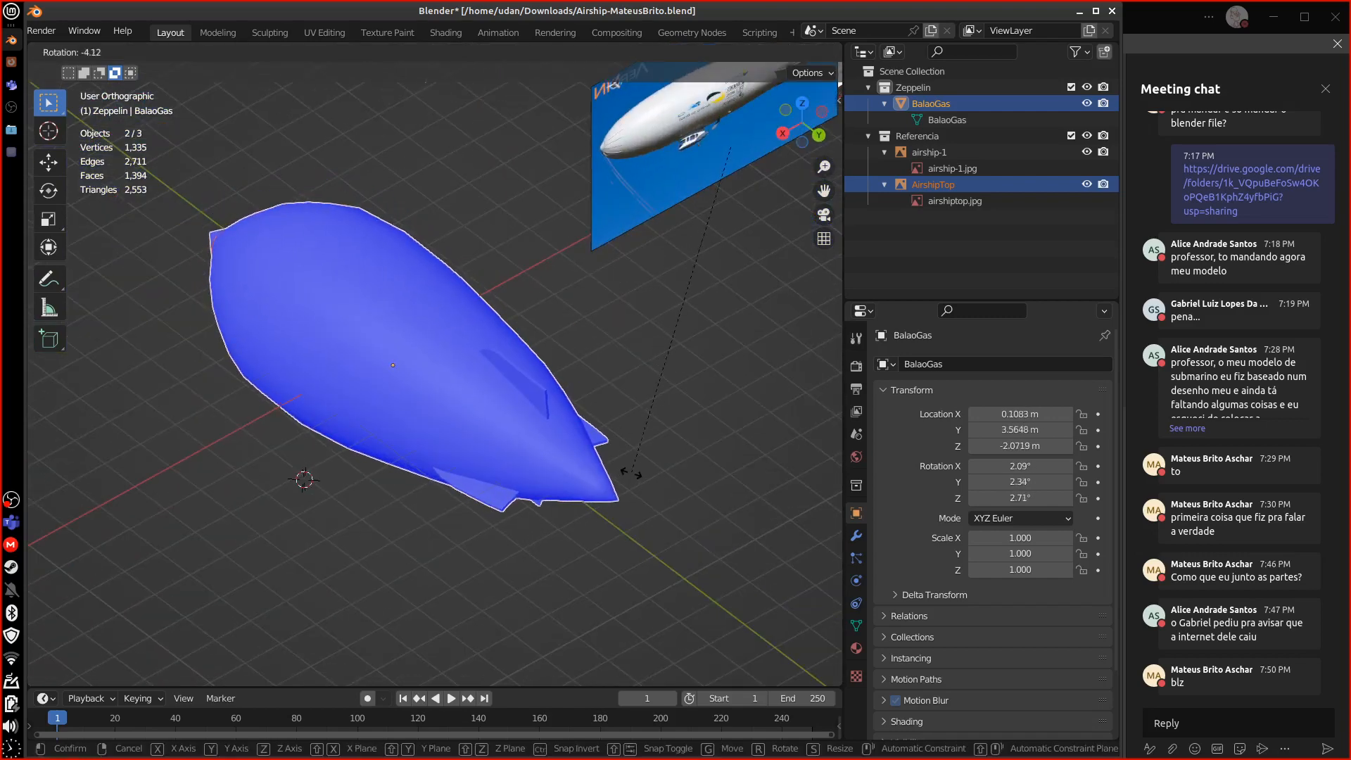
right_click(631, 473)
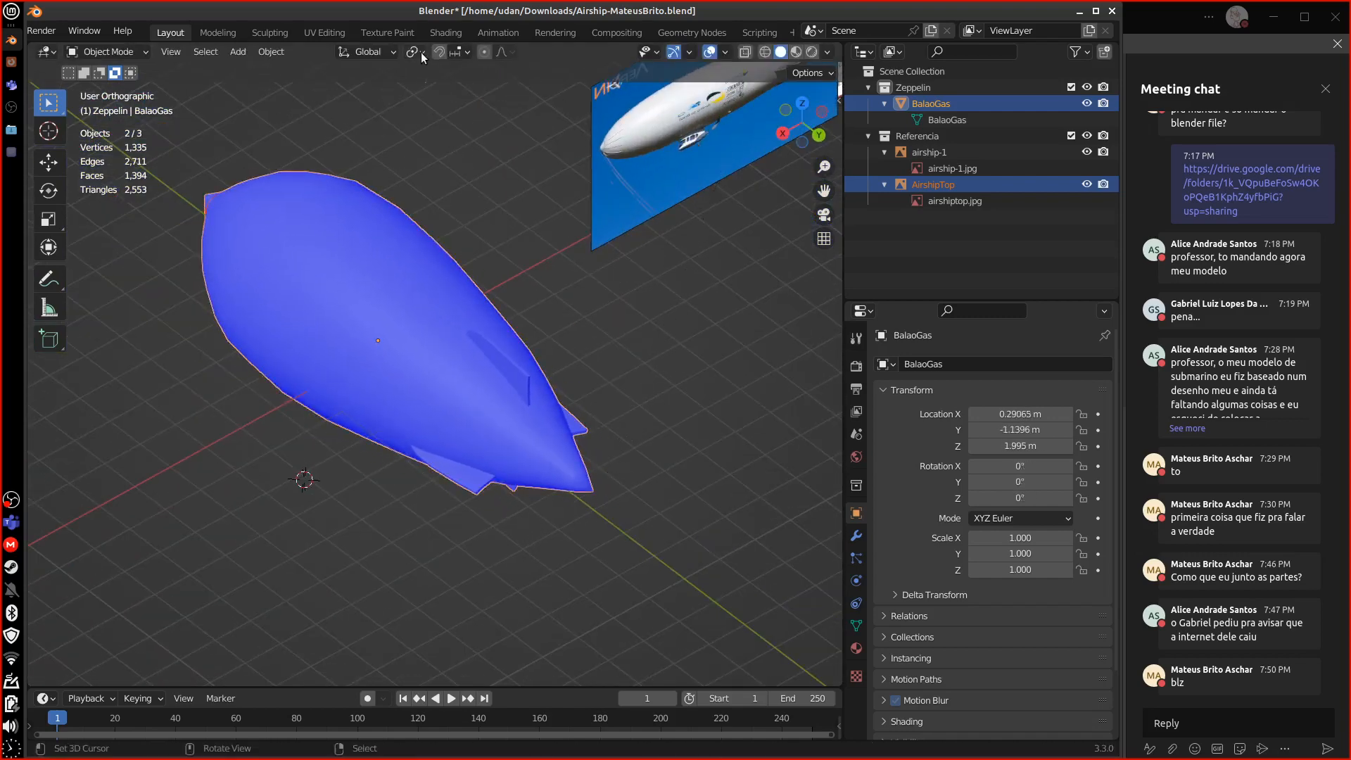
left_click(421, 52)
right_click_drag(452, 272, 455, 274)
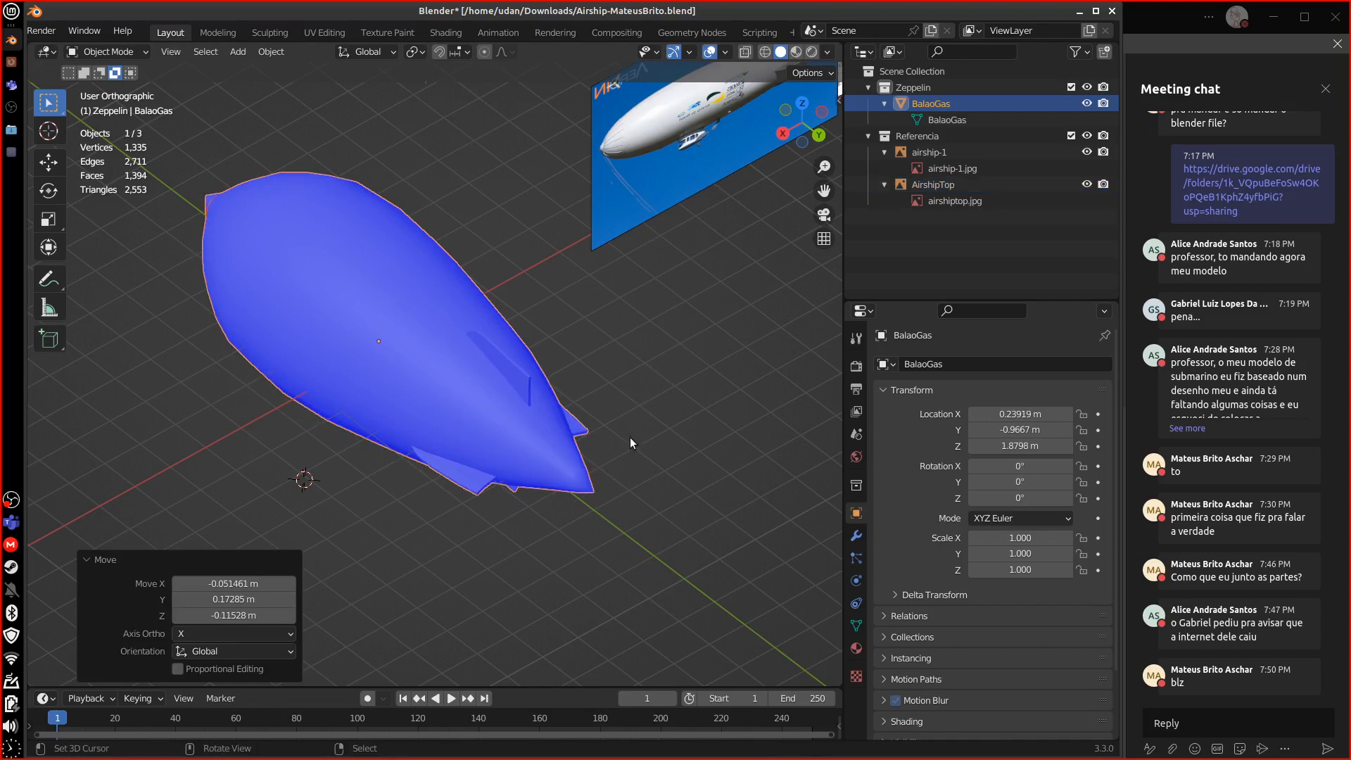
key("r")
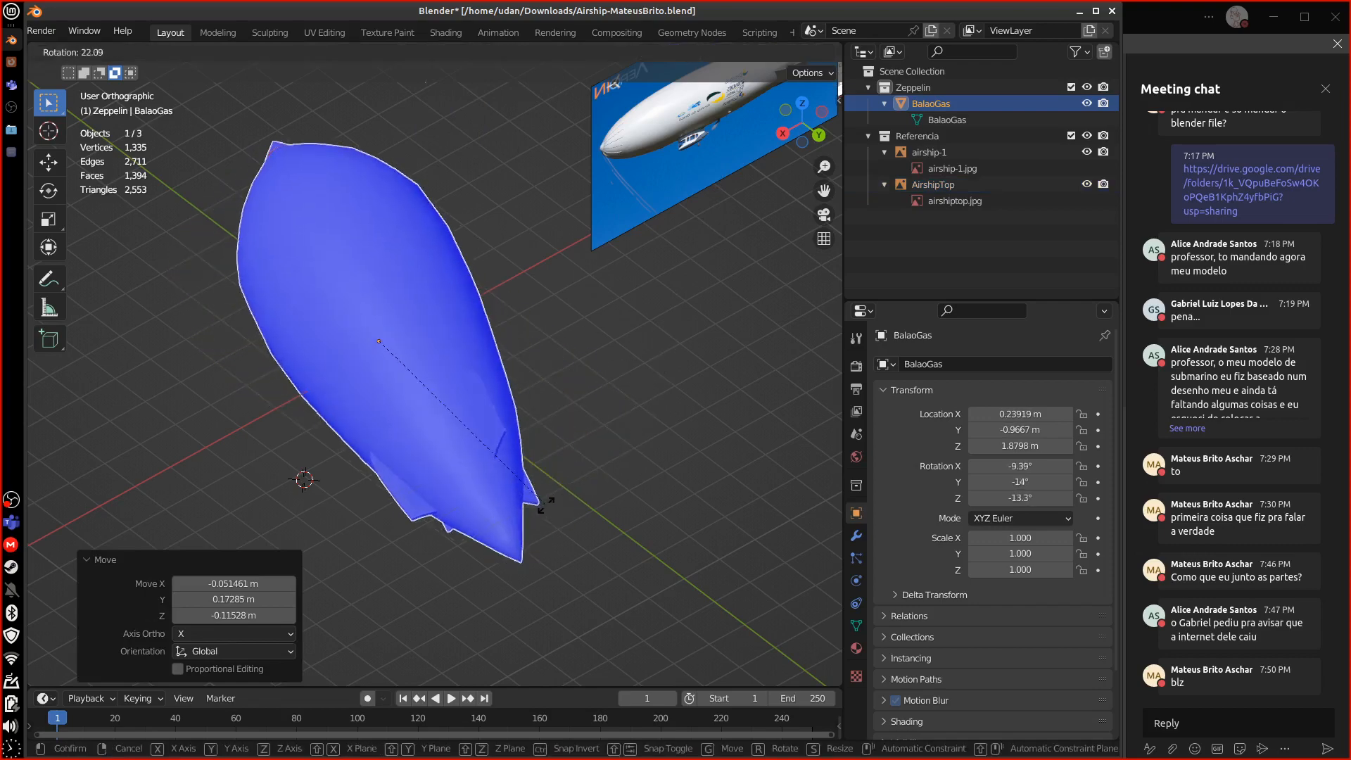
right_click(571, 486)
- Turn off the Face Orientation overlay and close the airship's Blender window
middle_click_drag(571, 485, 692, 422)
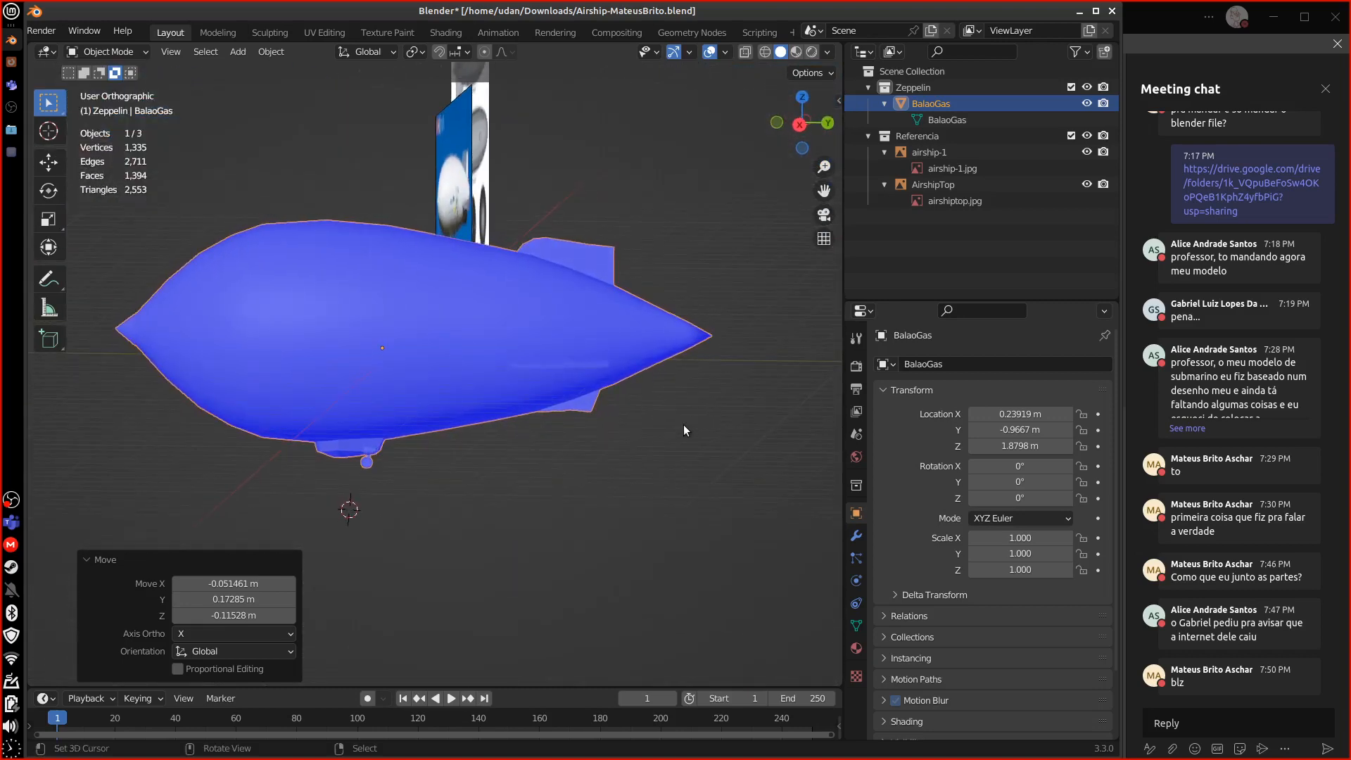
middle_click_drag(682, 424, 640, 620)
left_click(725, 52)
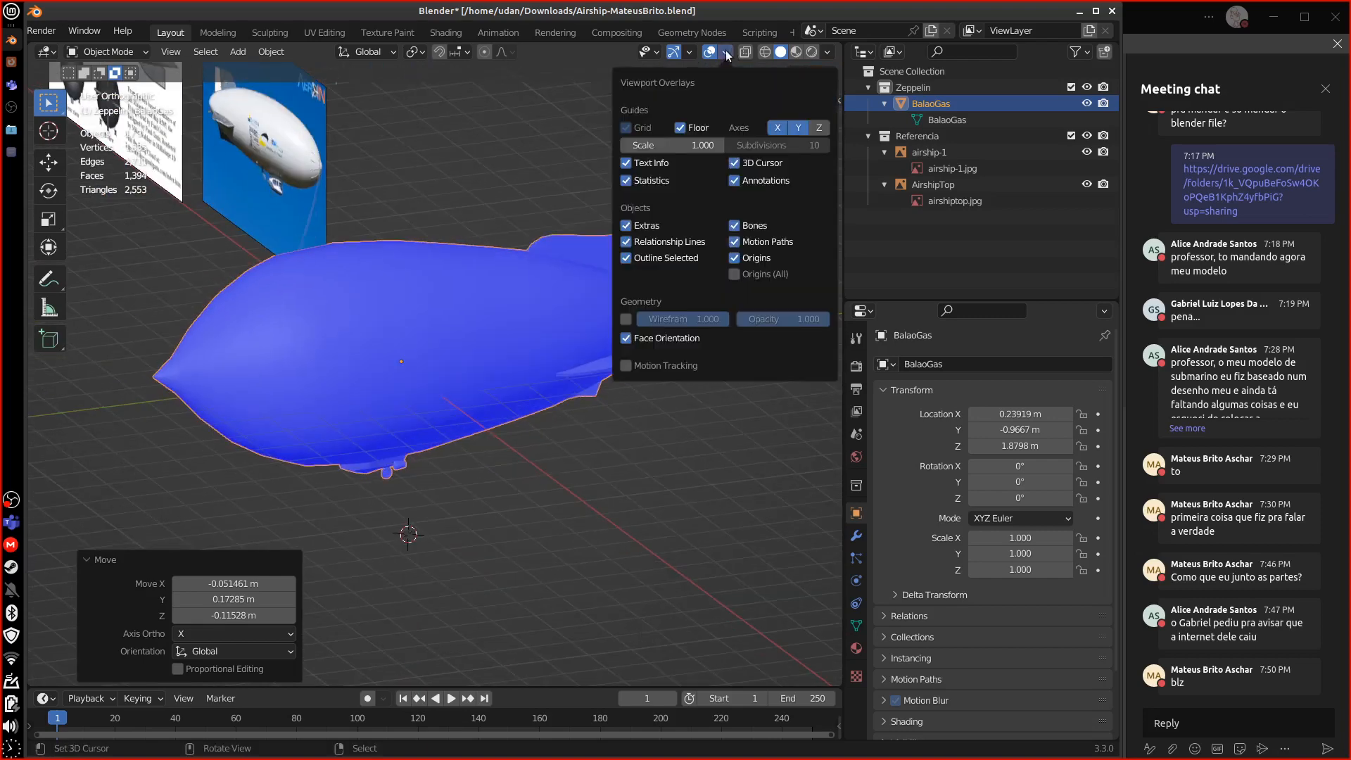
left_click(674, 341)
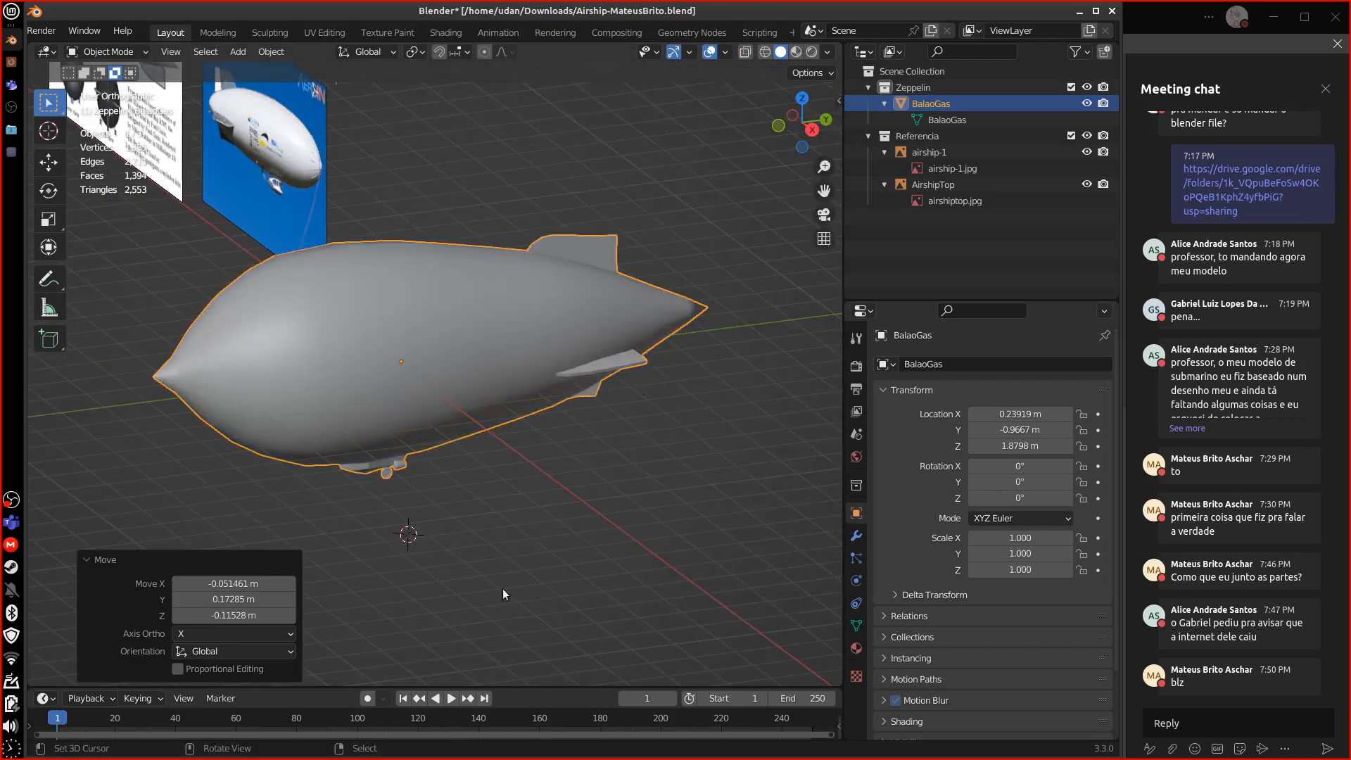
middle_click_drag(503, 590, 562, 600)
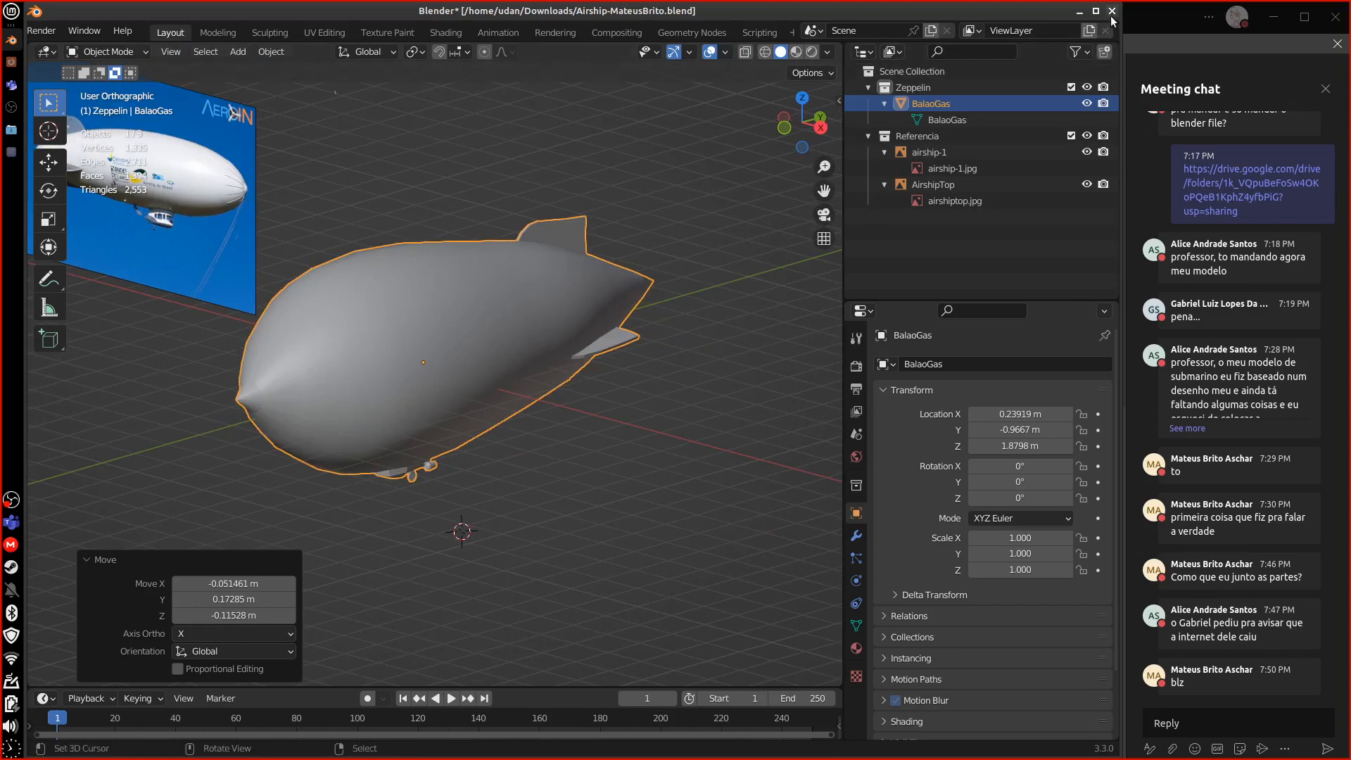
left_click(1109, 11)
left_click(500, 416)
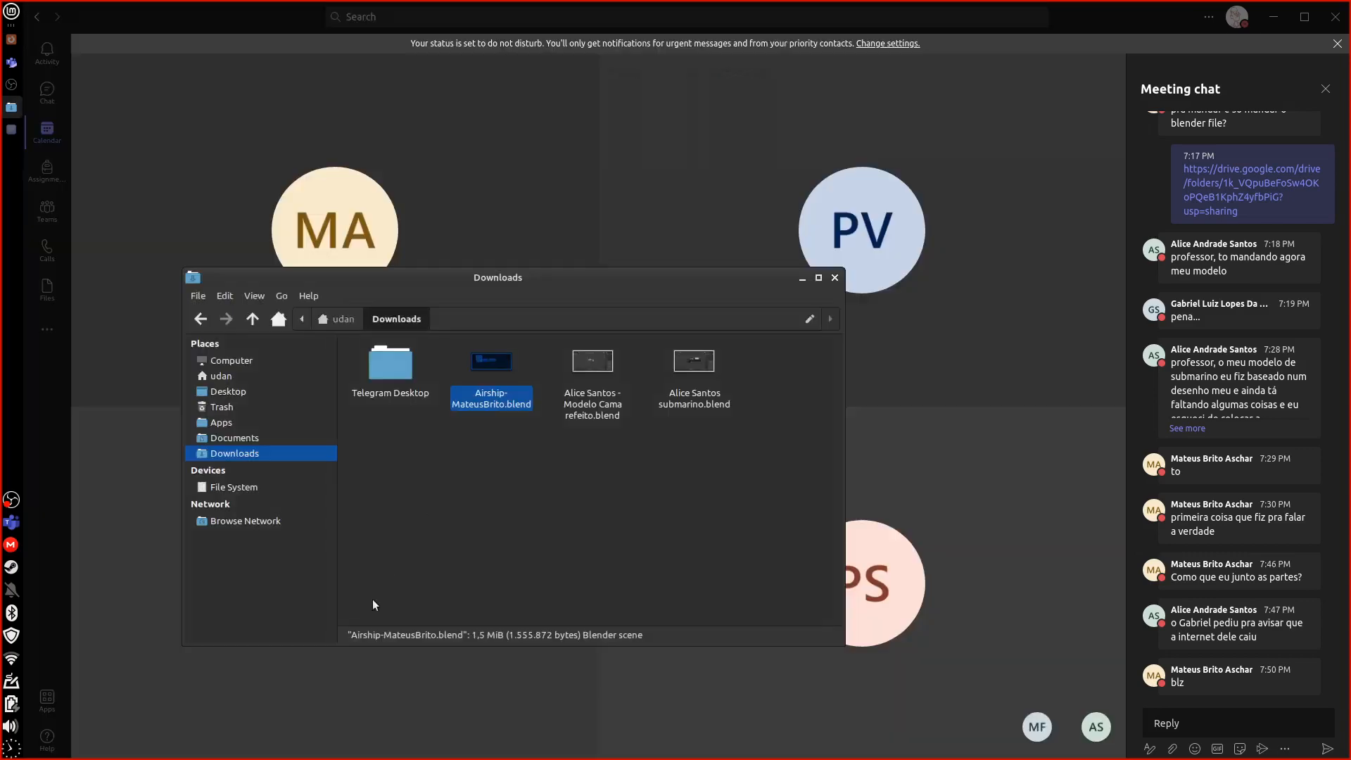
- Switch to Firefox and check the 01_AVALIACAO and TEMP_AULAS folders in Google Drive for submitted models
left_click(11, 39)
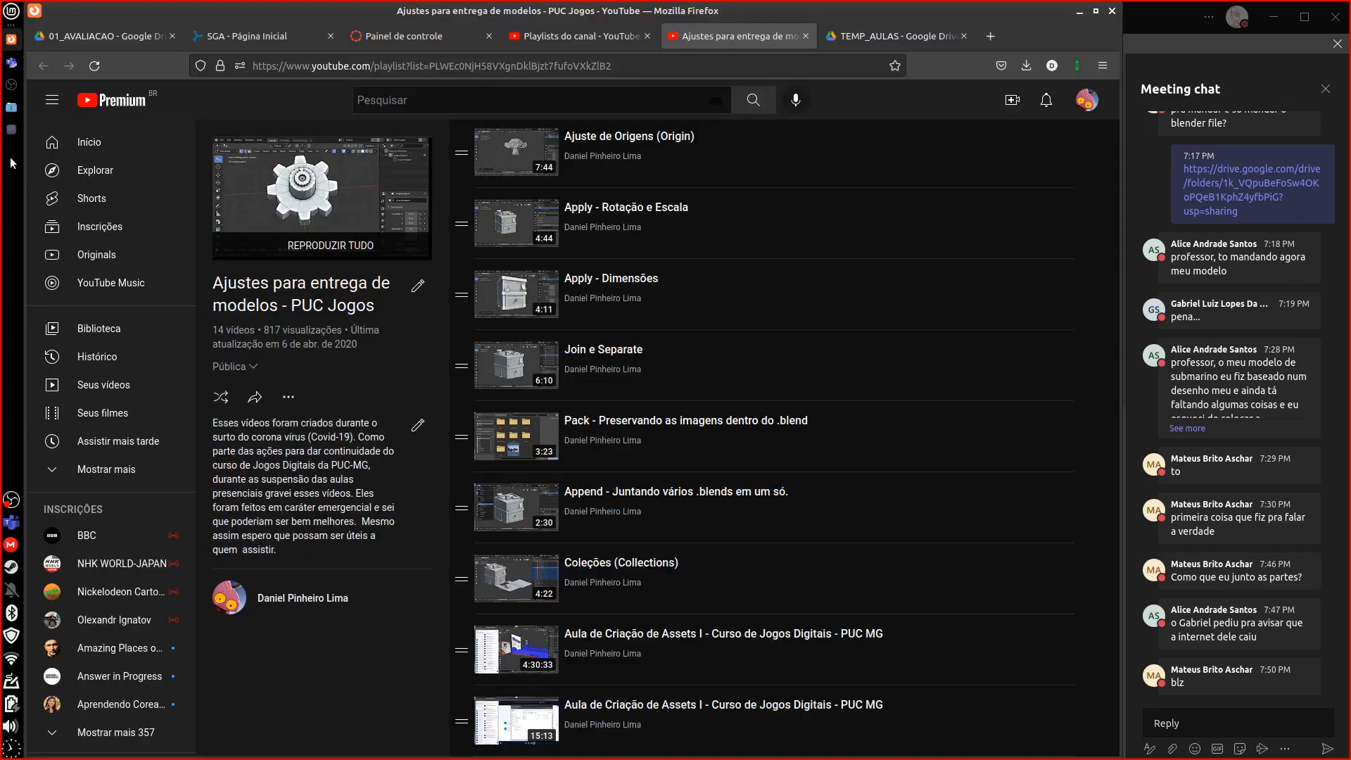
left_click(120, 36)
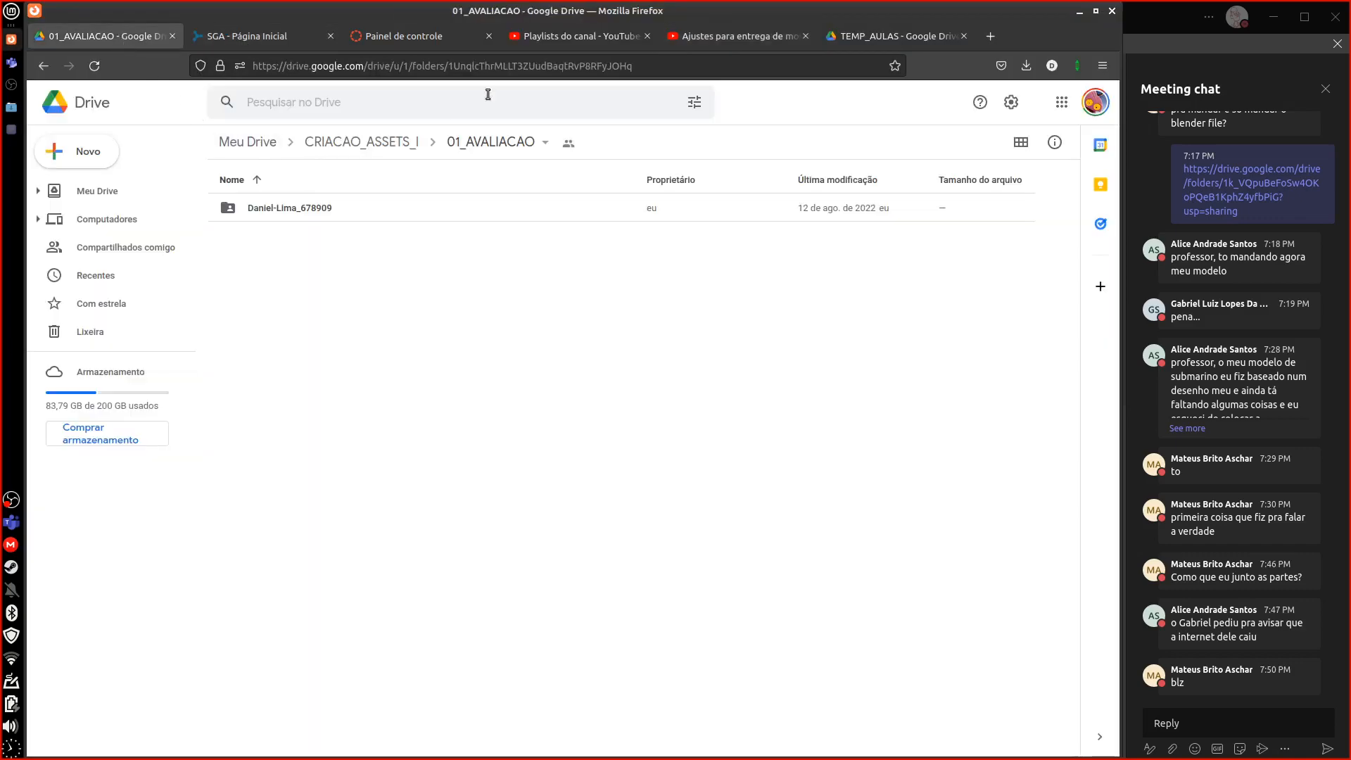
left_click(895, 36)
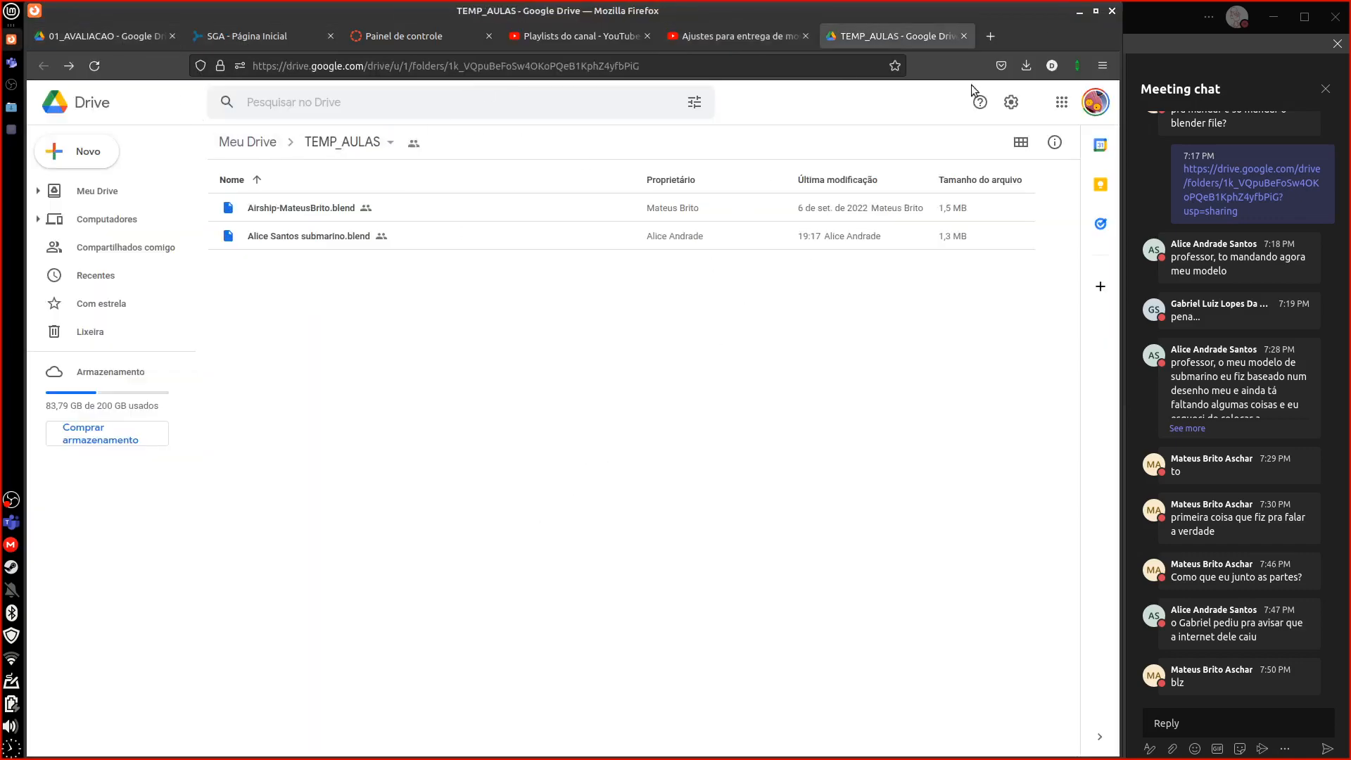
left_click(1080, 11)
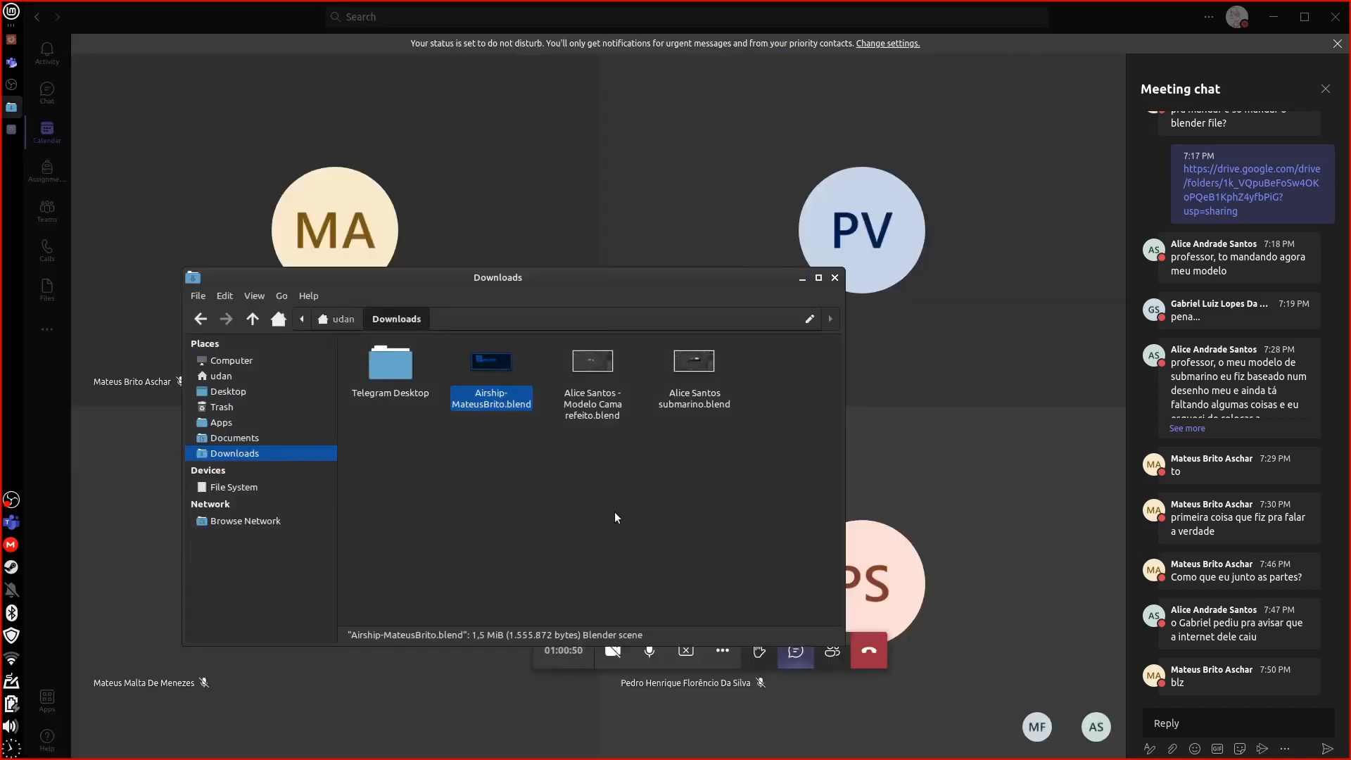
- Open the Modelo Cama refeito bed file from Downloads in Blender and size its window to fit beside the meeting chat
left_click(606, 397)
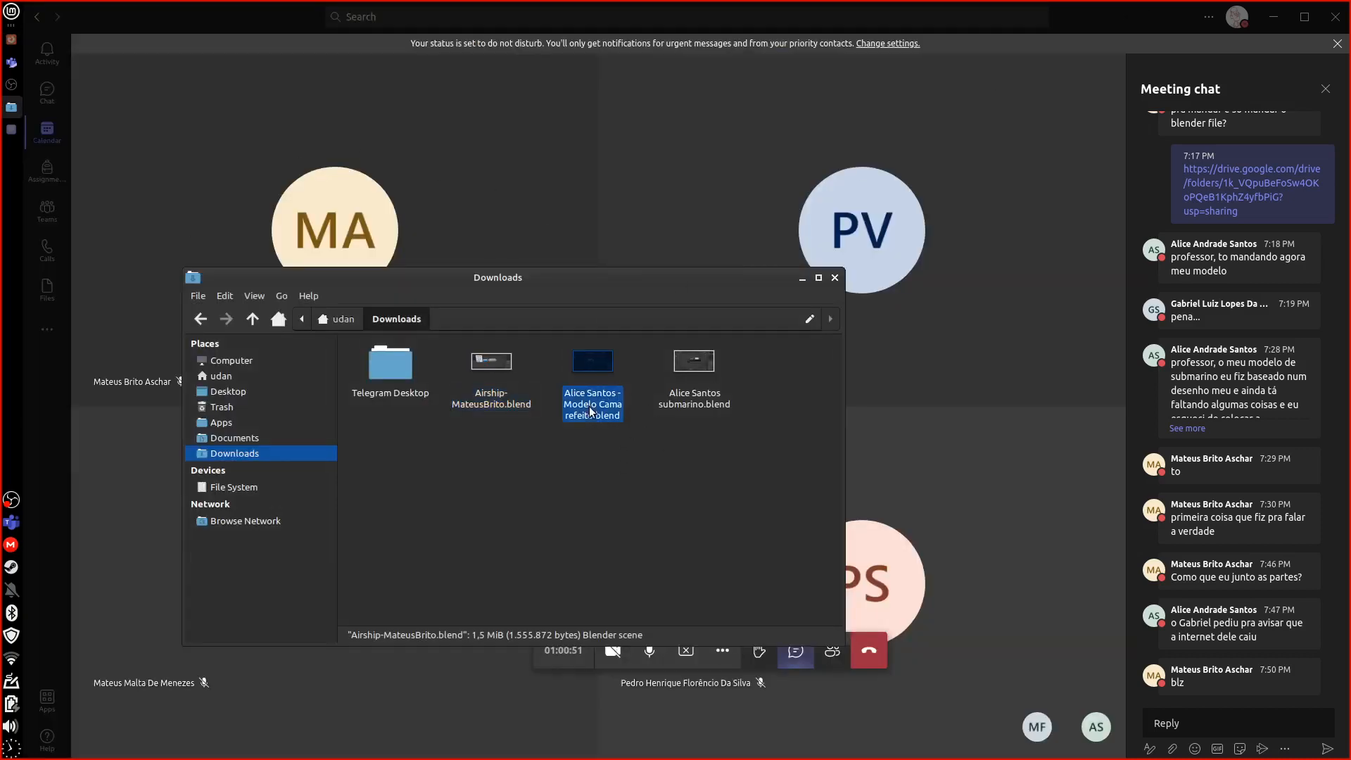
key("Return")
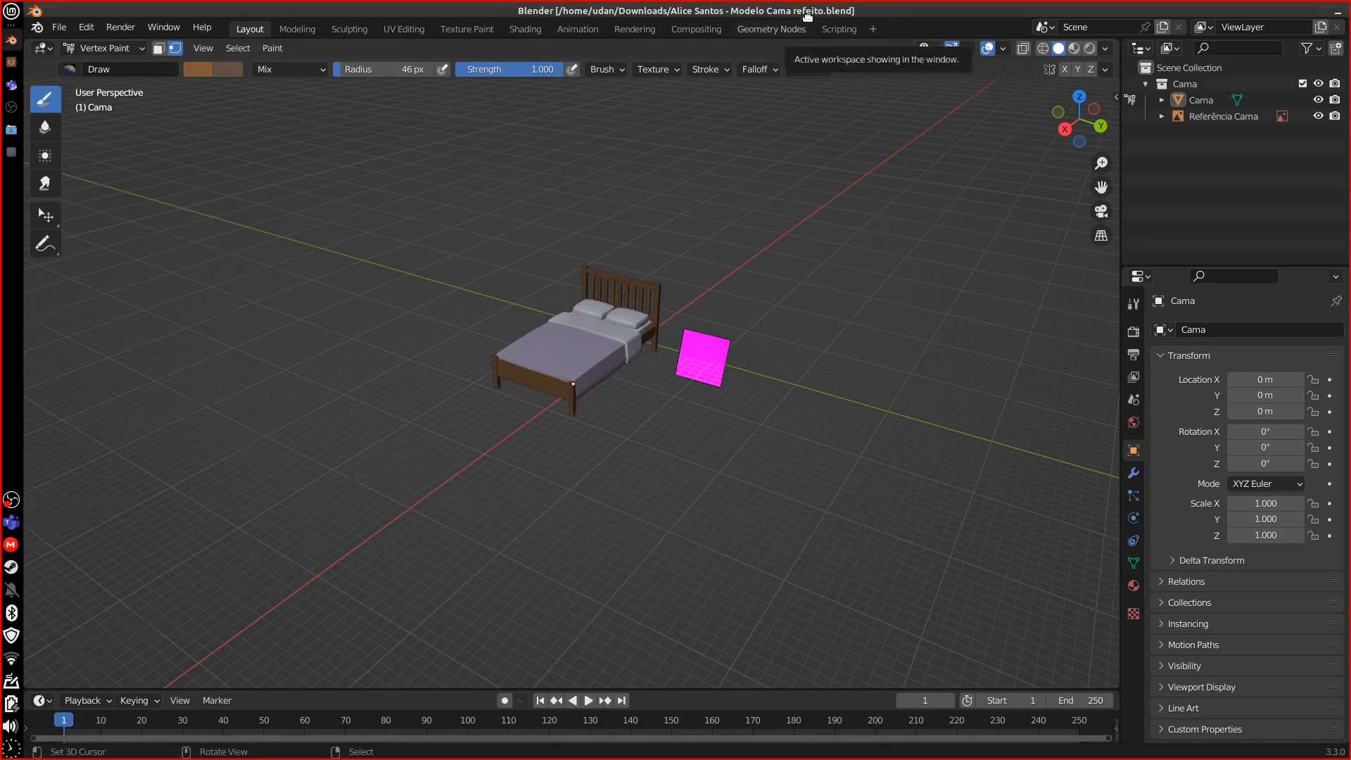
left_click_drag(809, 15, 4, 141)
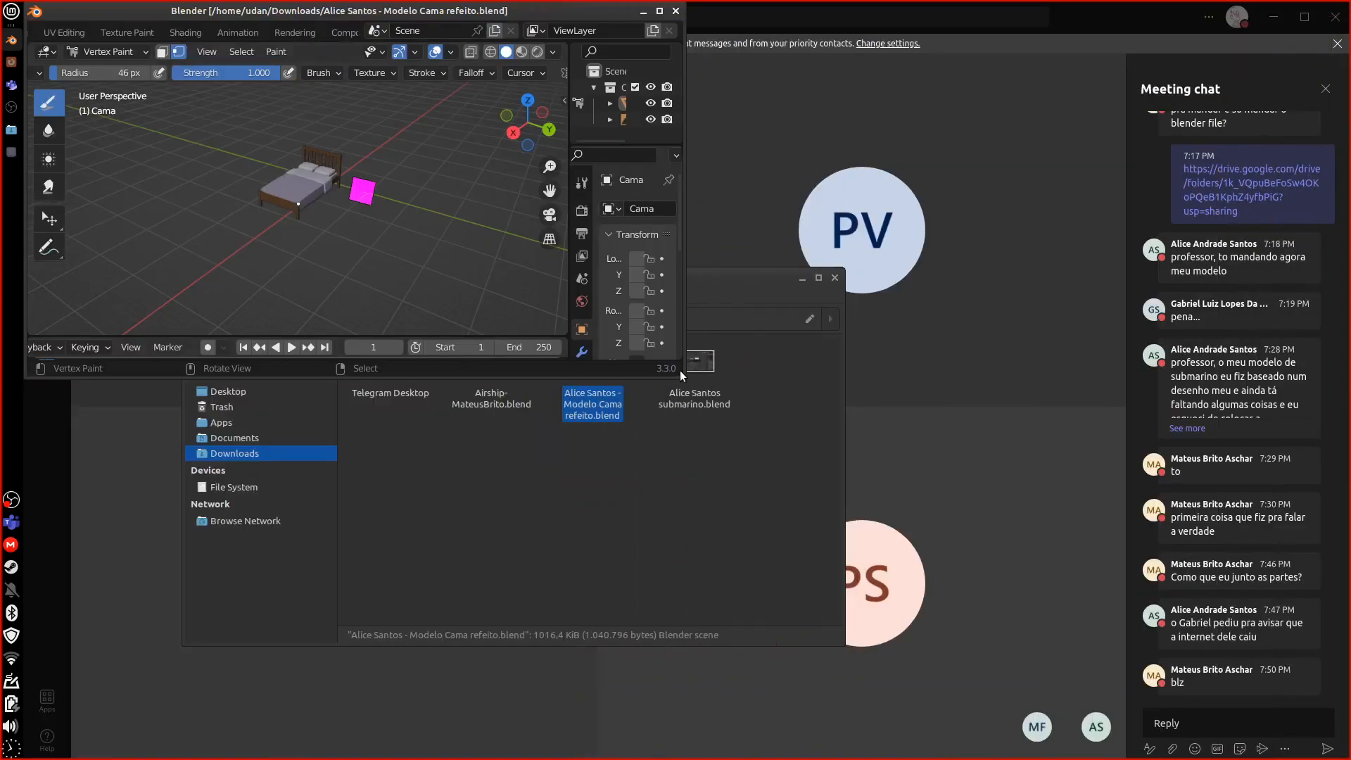
mouse_move(679, 366)
left_mouse_down()
mouse_move(854, 559)
mouse_move(1099, 751)
mouse_move(1123, 748)
left_mouse_up()
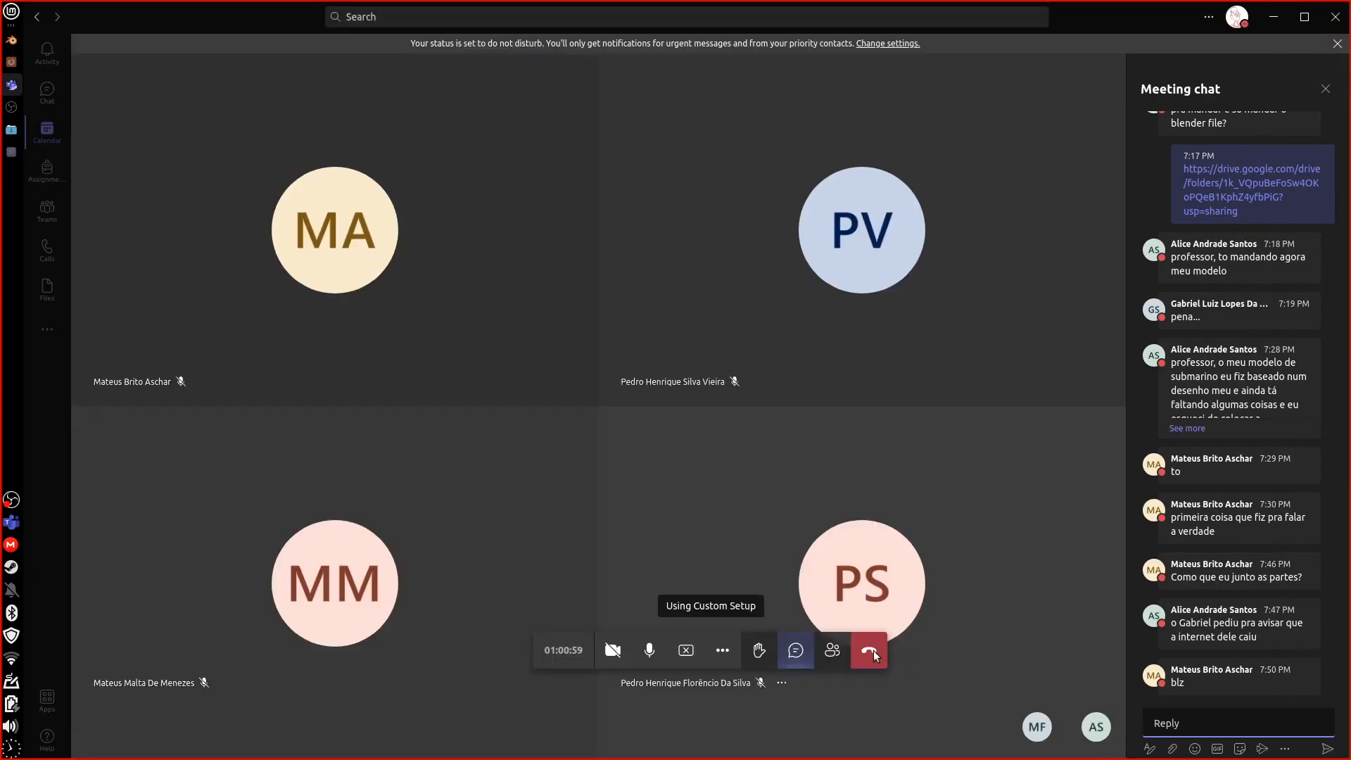
left_click(12, 40)
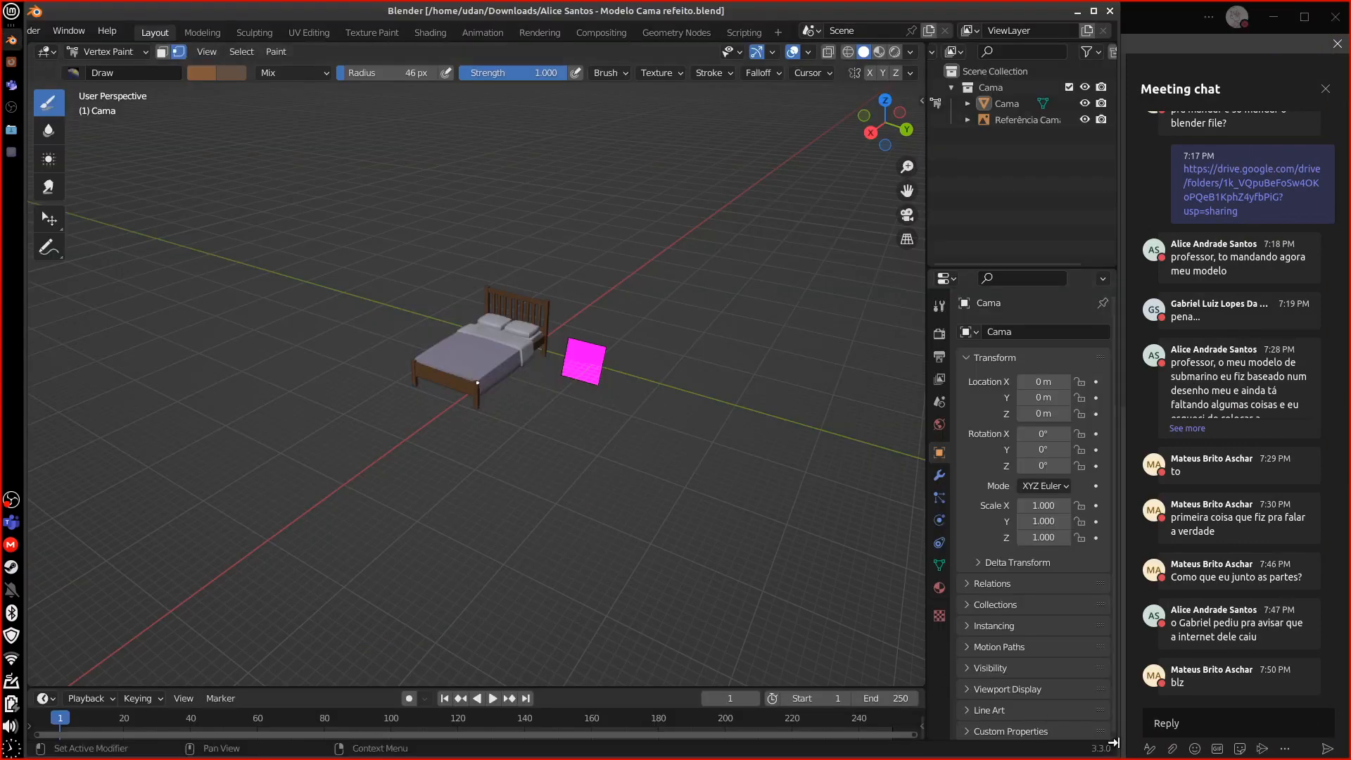
left_click_drag(1112, 743, 1122, 734)
- Switch the bed from Vertex Paint to Object Mode and hide the magenta Referência Cama image
middle_click_drag(670, 446, 589, 378)
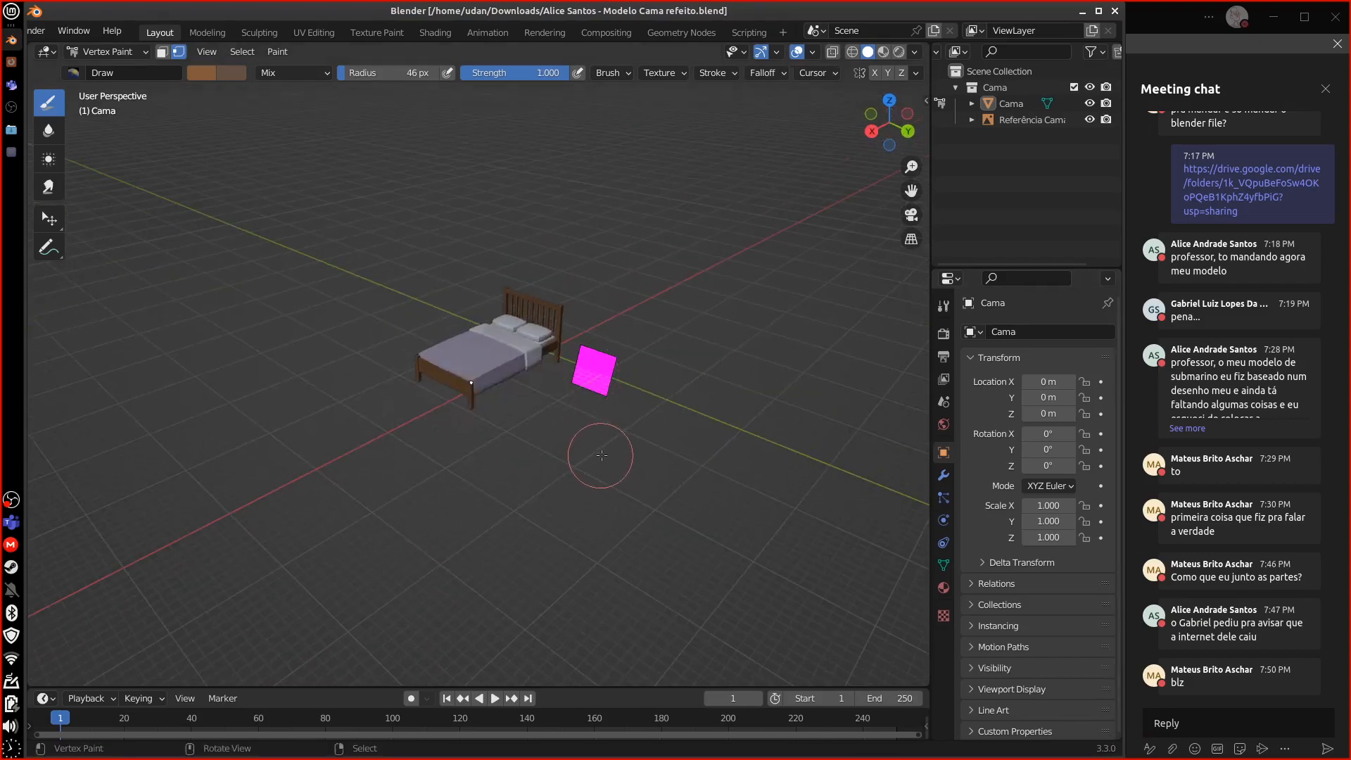
middle_click_drag(601, 455, 577, 415)
scroll(580, 460, "up", 2)
left_click(129, 52)
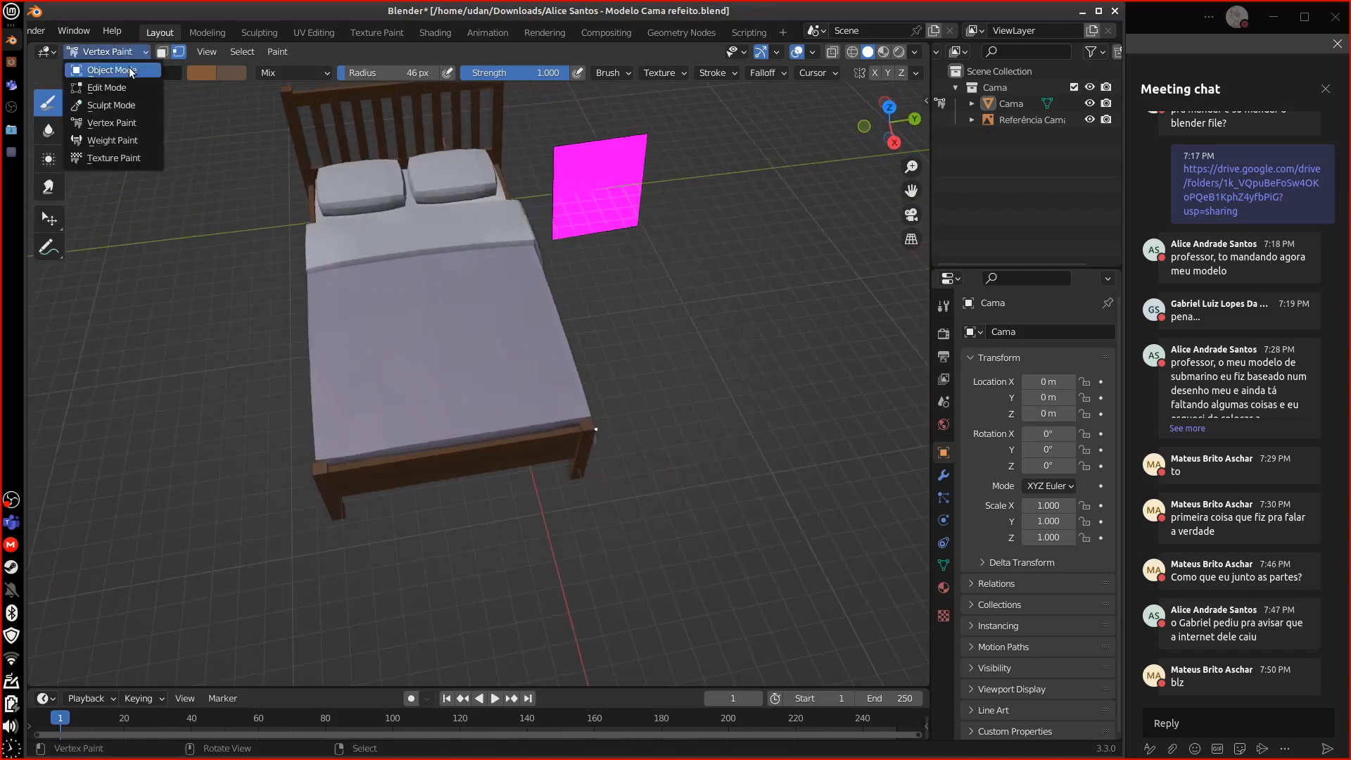
left_click(112, 70)
middle_click_drag(690, 449, 694, 306)
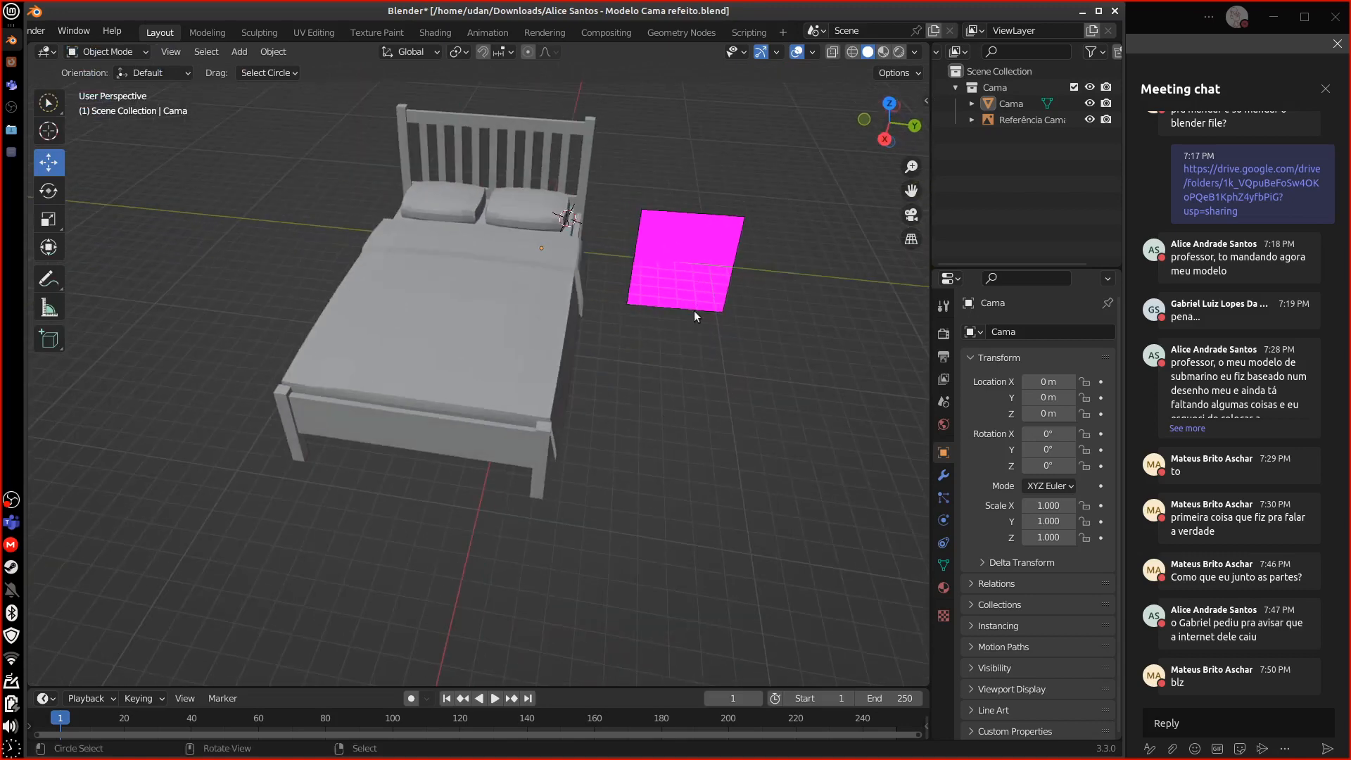
left_click(1088, 119)
- Expand the Cama object in the outliner and rename its Cube mesh data to Cama
left_click(971, 103)
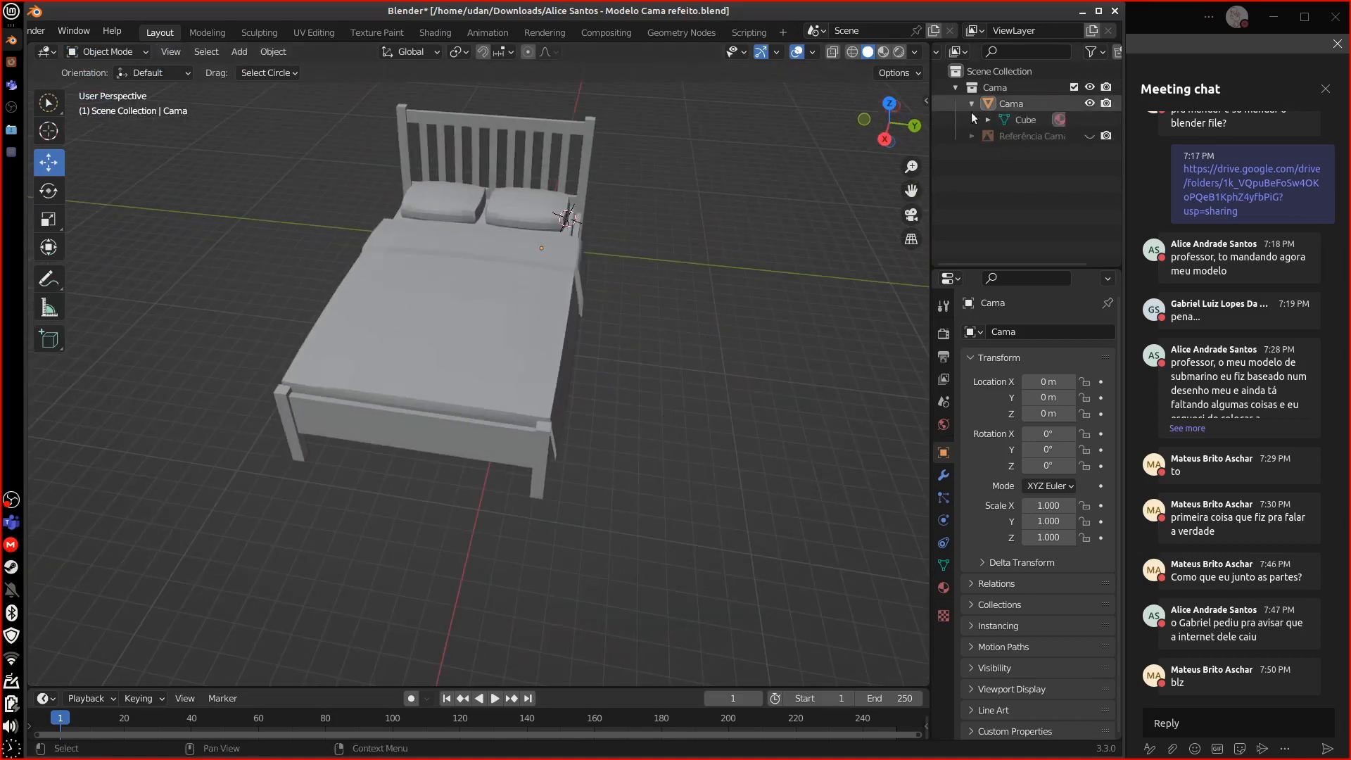
left_click(1013, 120)
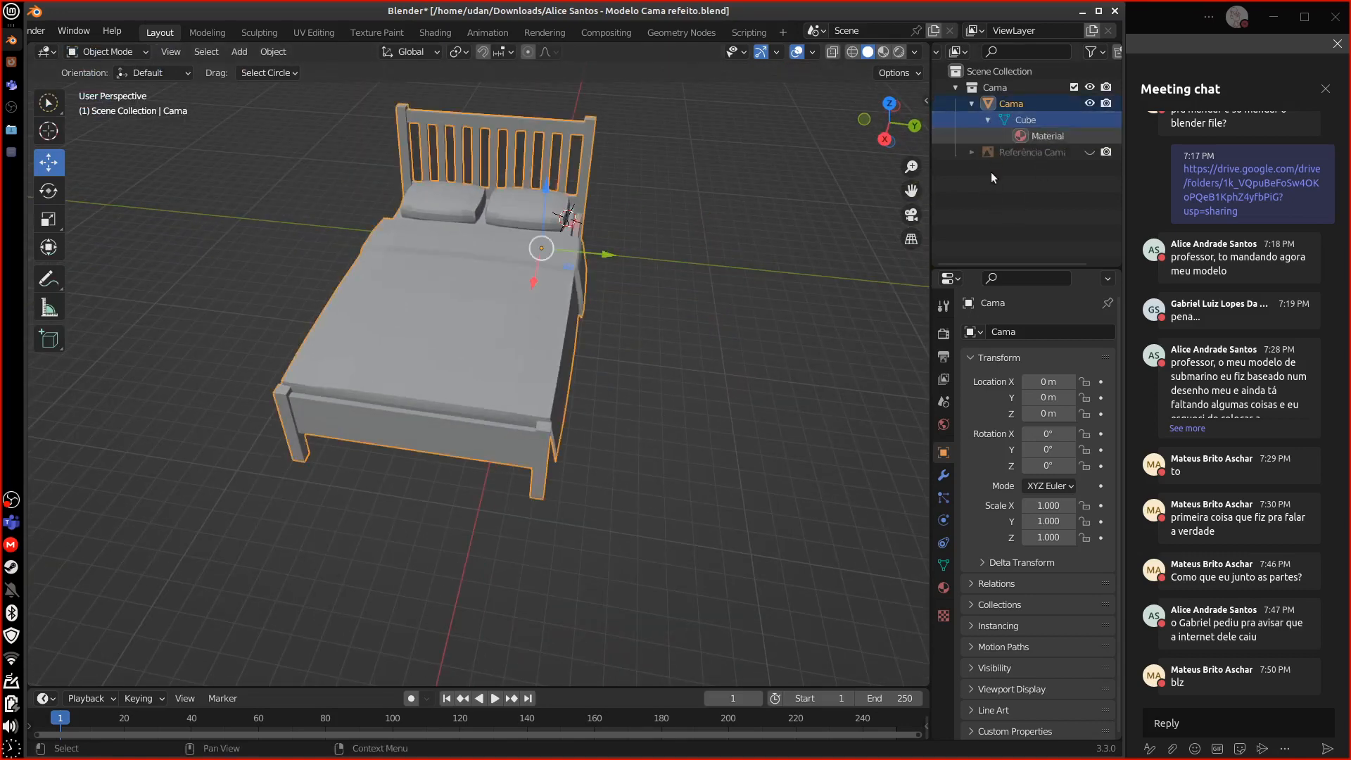
left_click(988, 120)
double_click(1029, 119)
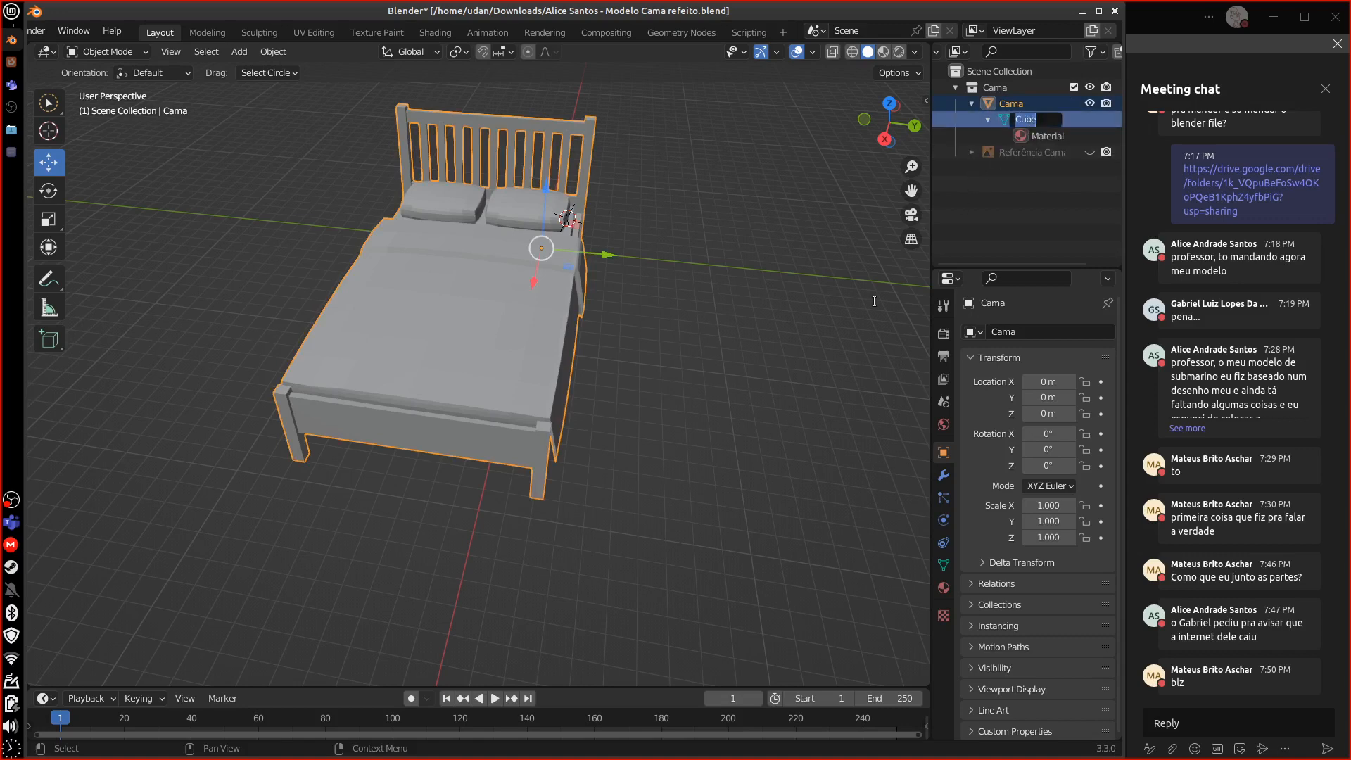
key("Return")
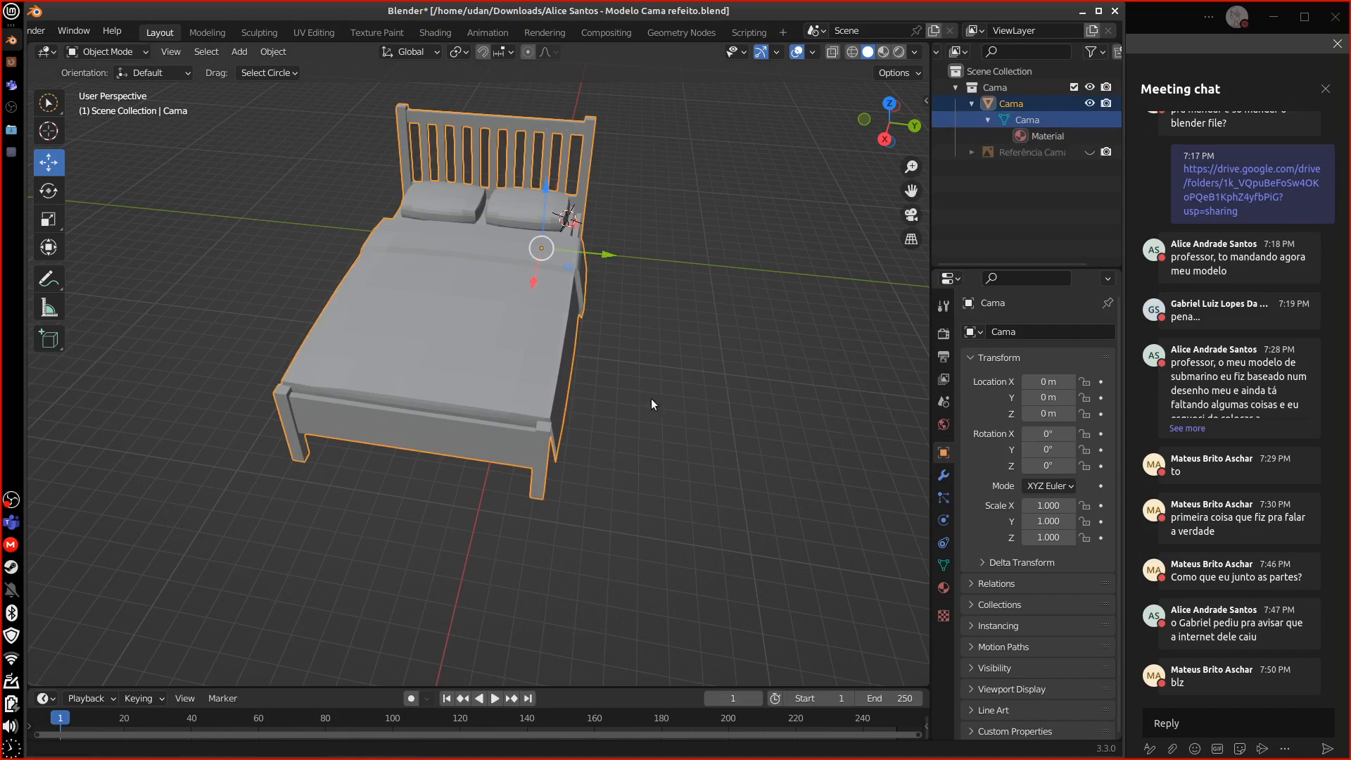
- Put the bed in Edit Mode and examine the mesh along the blanket's hanging side and folded edge
left_click_drag(652, 398, 577, 464, "alt")
key("Tab")
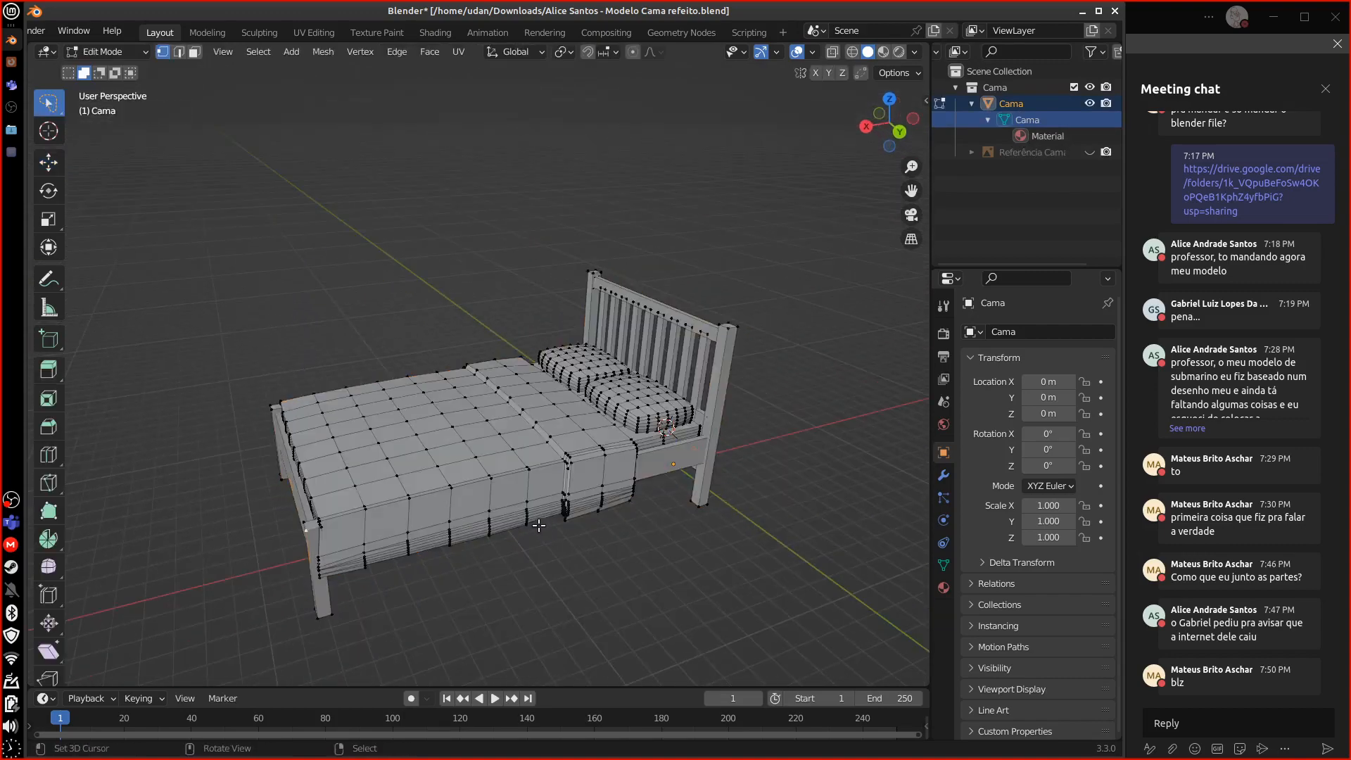
left_click_drag(594, 536, 551, 477, "alt")
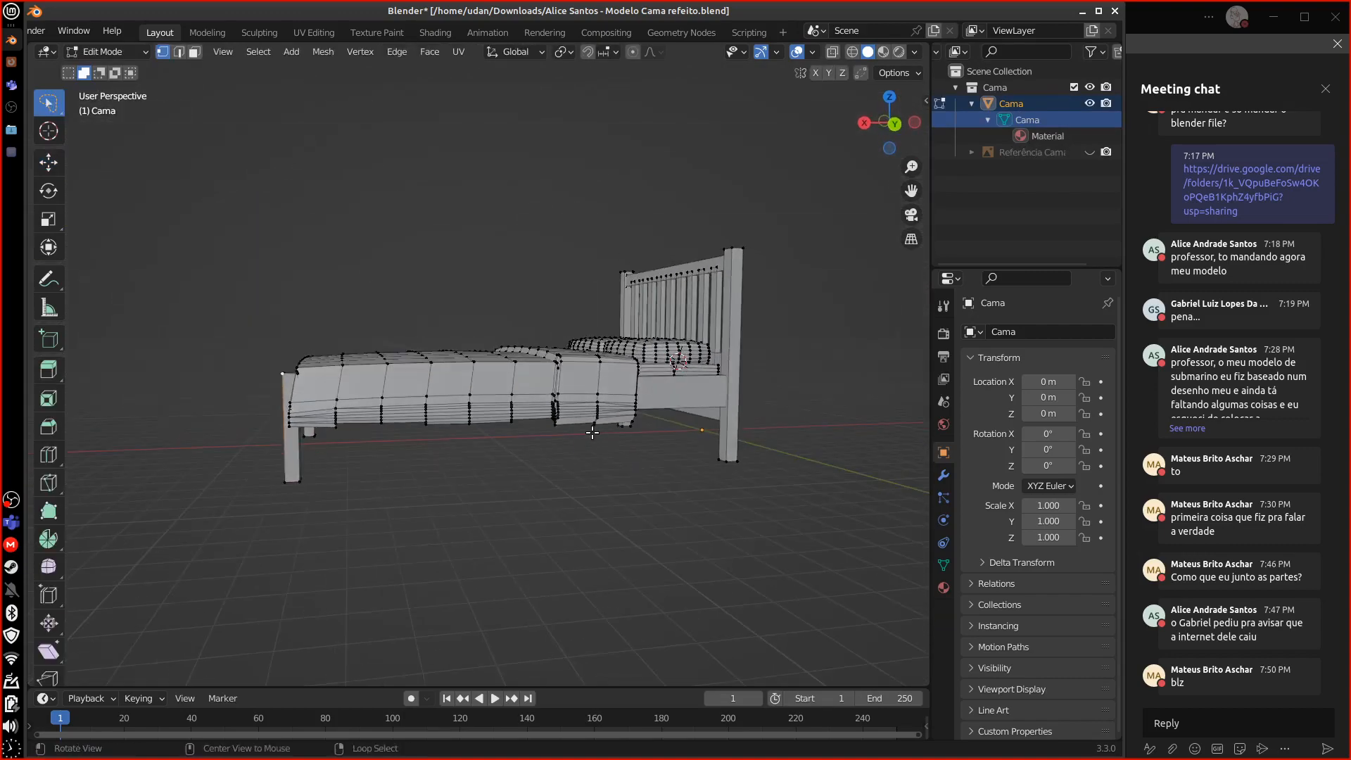
scroll(544, 502, "up", 5)
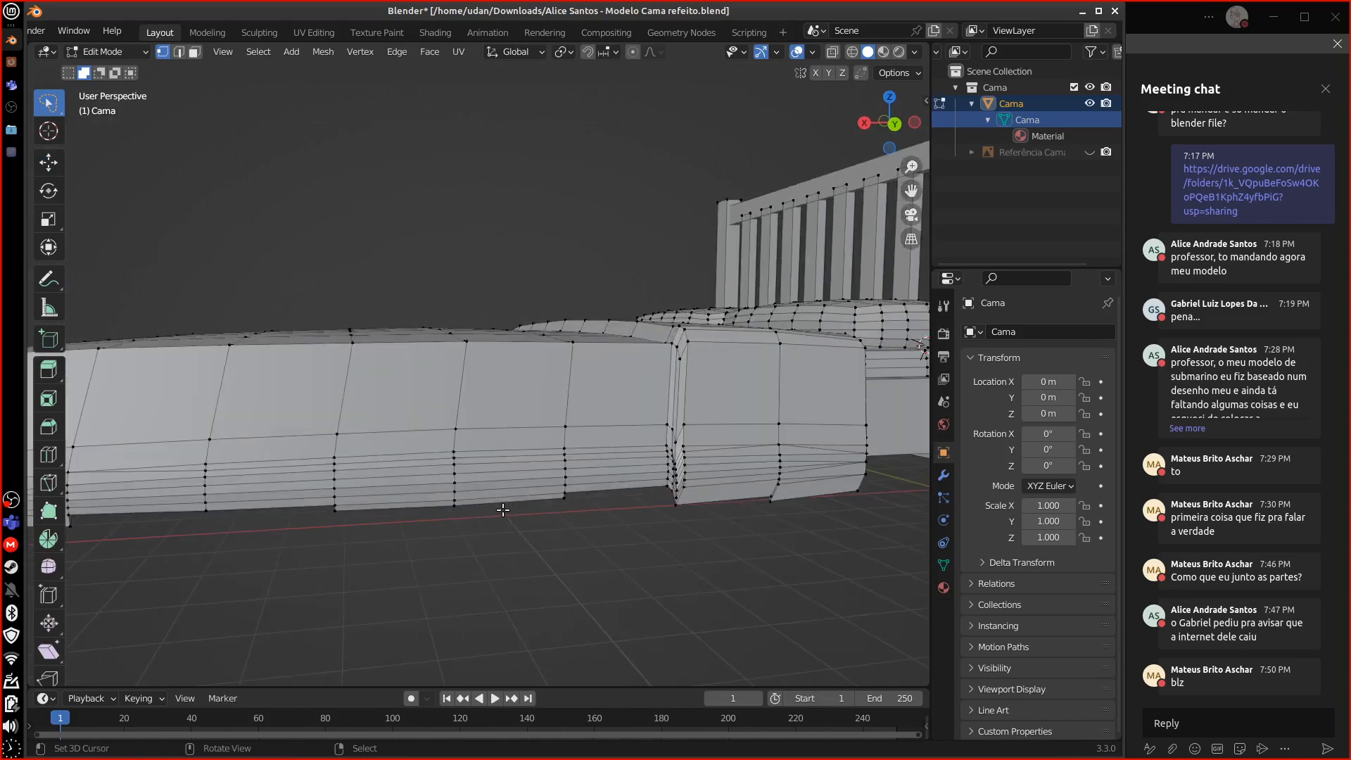
left_click_drag(409, 477, 584, 468, "alt")
left_click_drag(781, 467, 627, 469, "alt+shift")
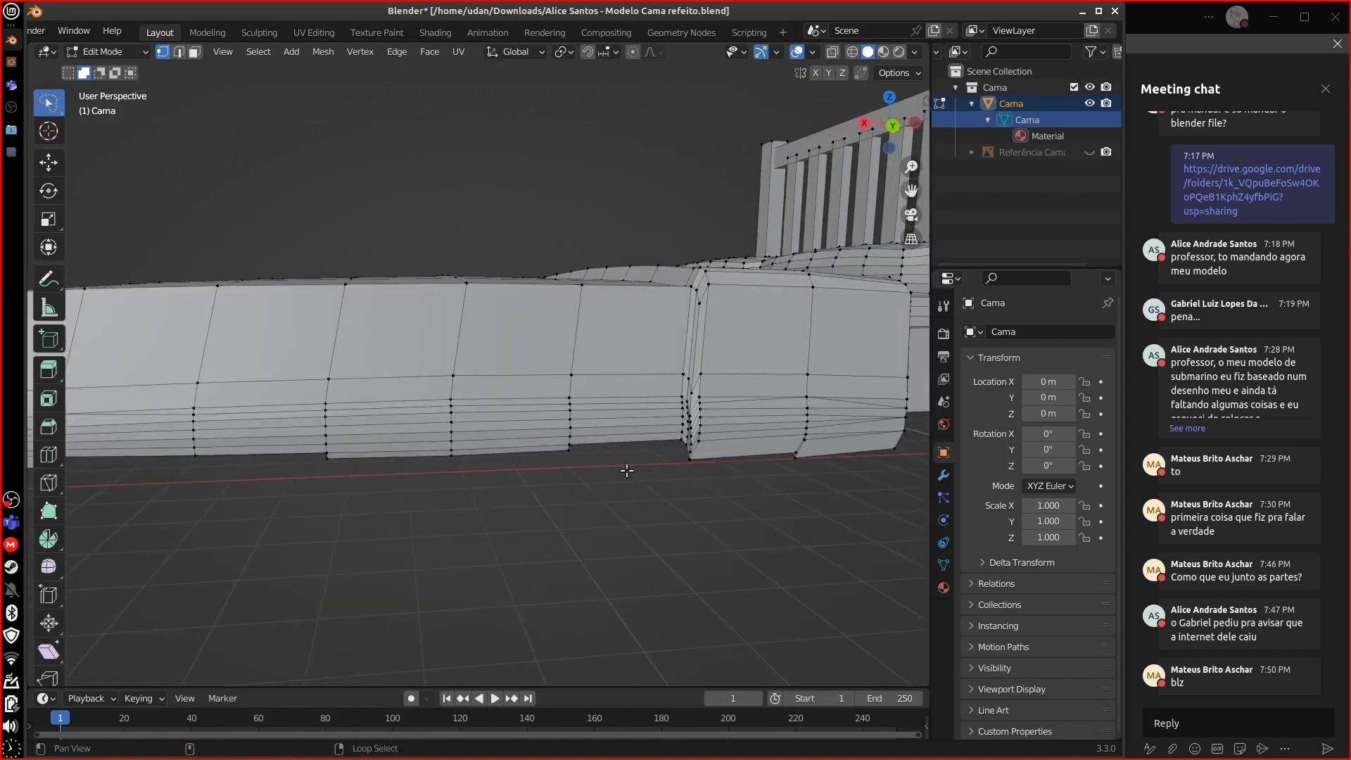
left_click_drag(745, 461, 671, 415, "alt")
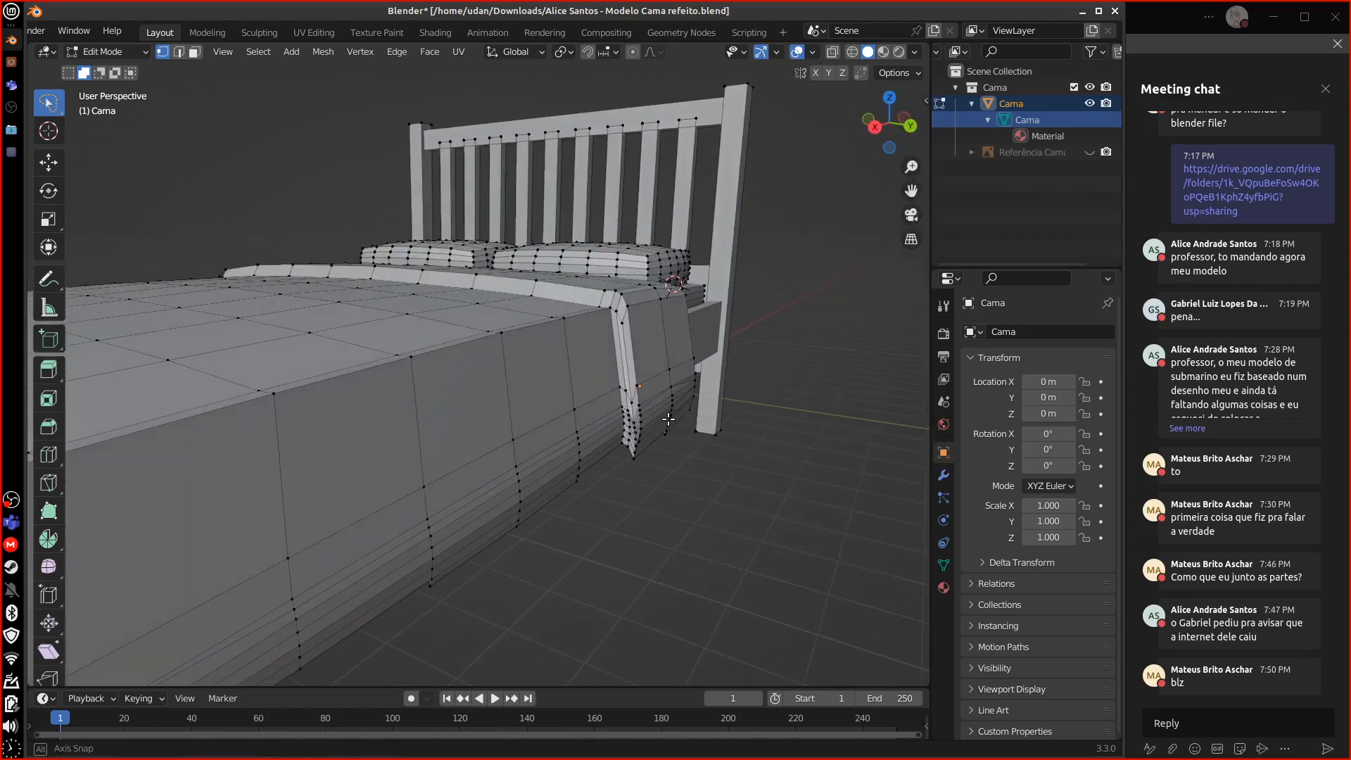
scroll(667, 421, "up", 1)
scroll(670, 425, "up", 1)
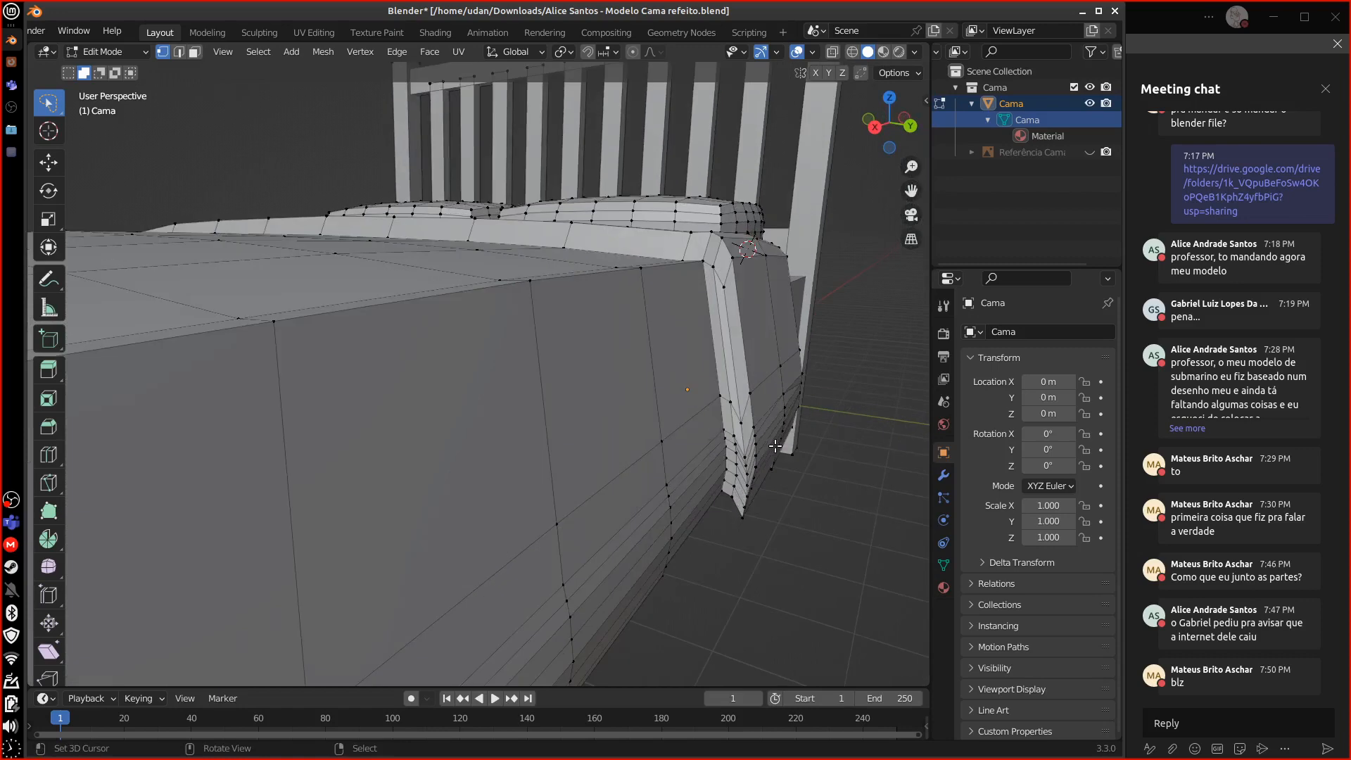
middle_click_drag(775, 446, 765, 438)
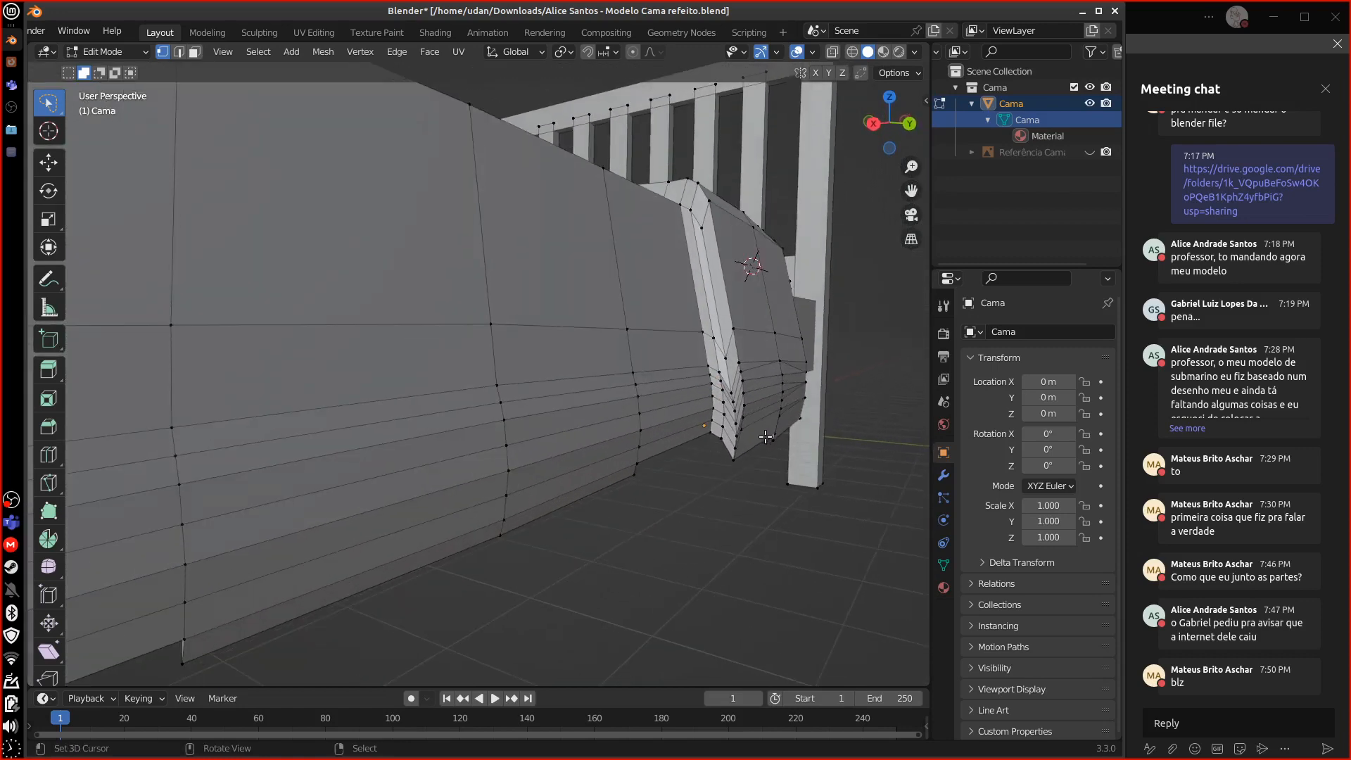
- Slide the upper out-of-line vertices of the blanket's folded edge along their edges to straighten the first horizontal row
scroll(766, 437, "up", 1)
left_click_drag(865, 415, 804, 404, "alt+shift")
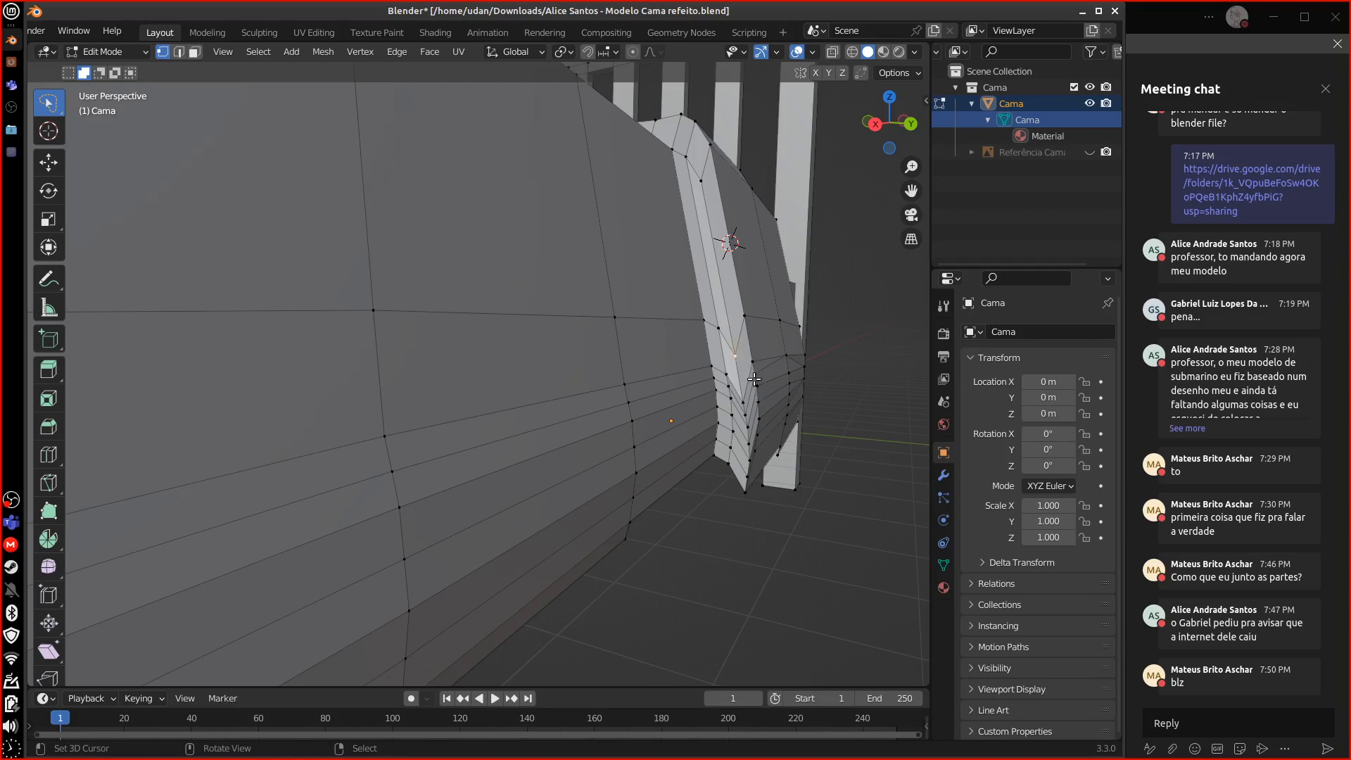
key("shift+v")
left_click(753, 351)
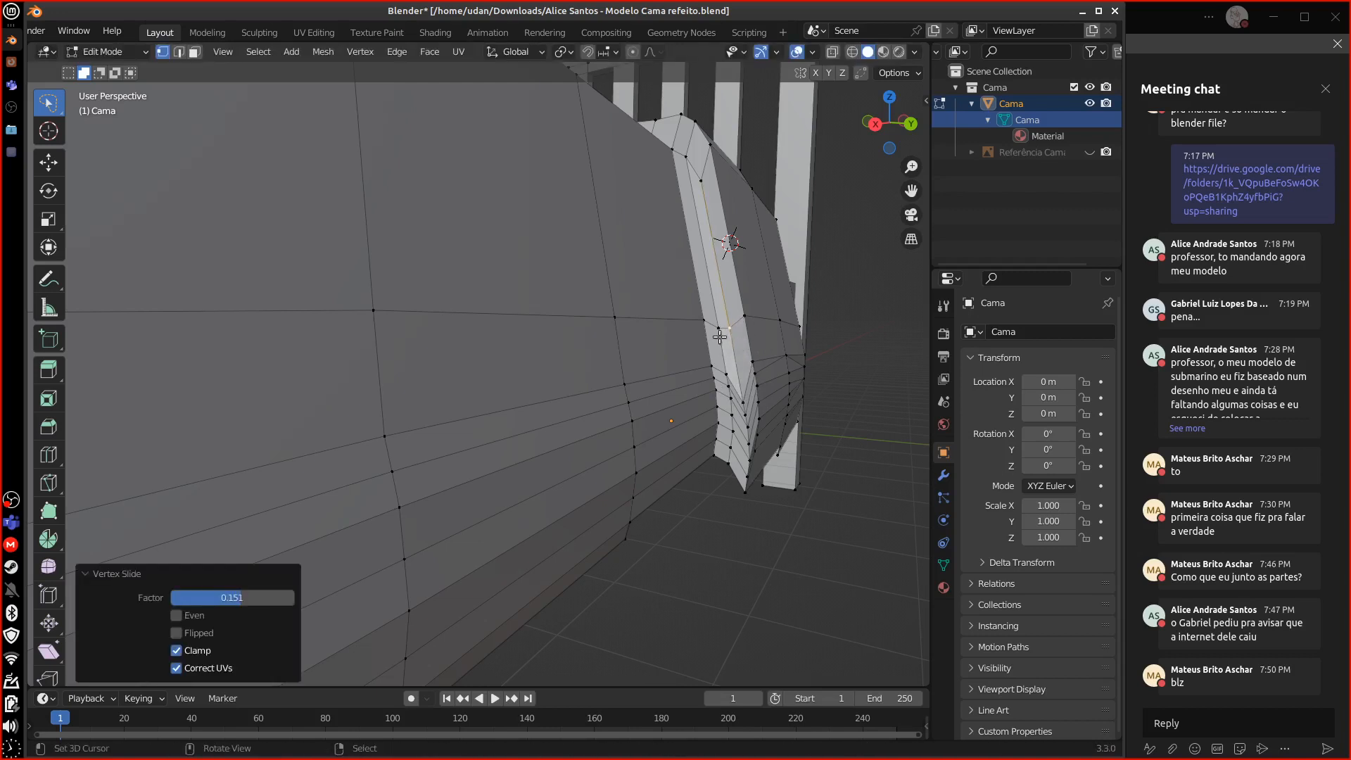
right_click(717, 332)
key("shift+v")
left_click(741, 345)
right_click(735, 334)
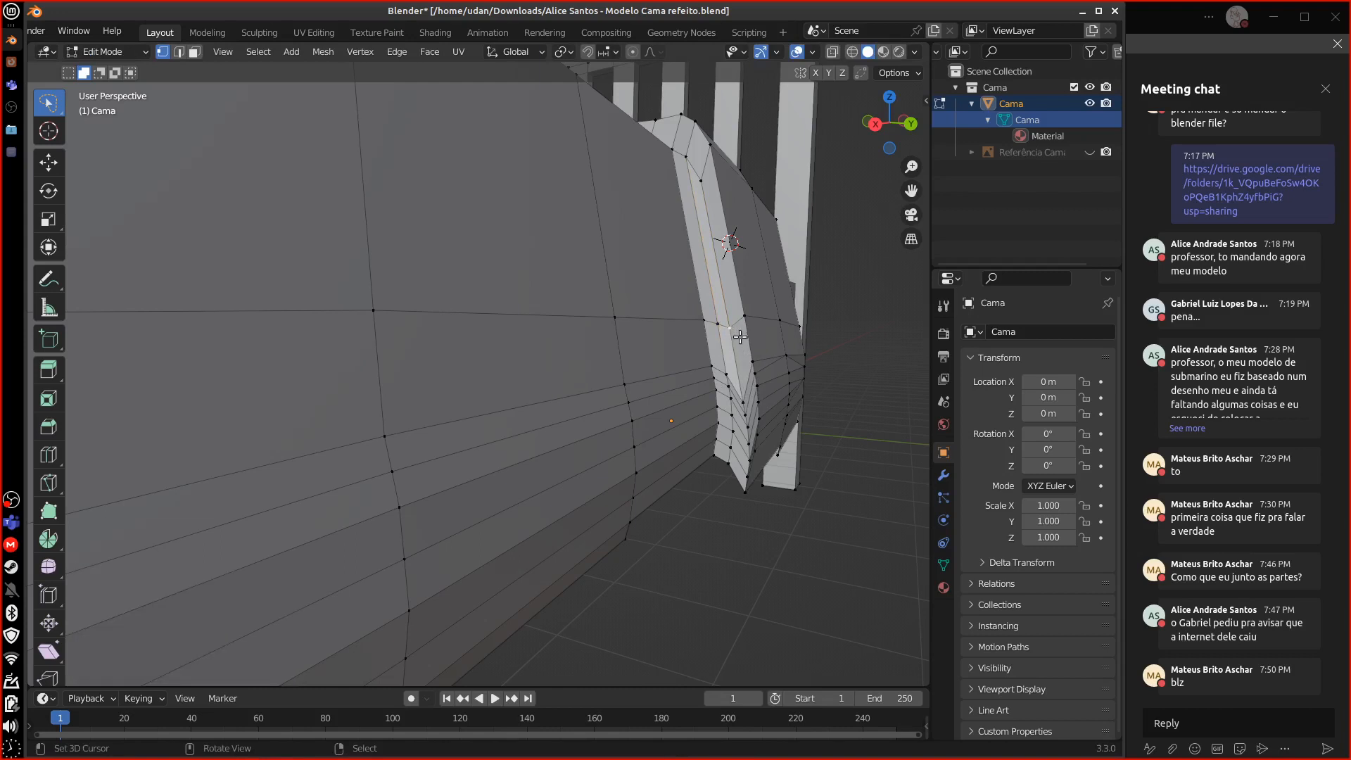
key("shift+v")
left_click(743, 332)
- Slide the next vertices down the fold's ridge along their edges to level them with the neighbouring horizontal edges
right_click(743, 398)
key("shift+v")
left_click(765, 385)
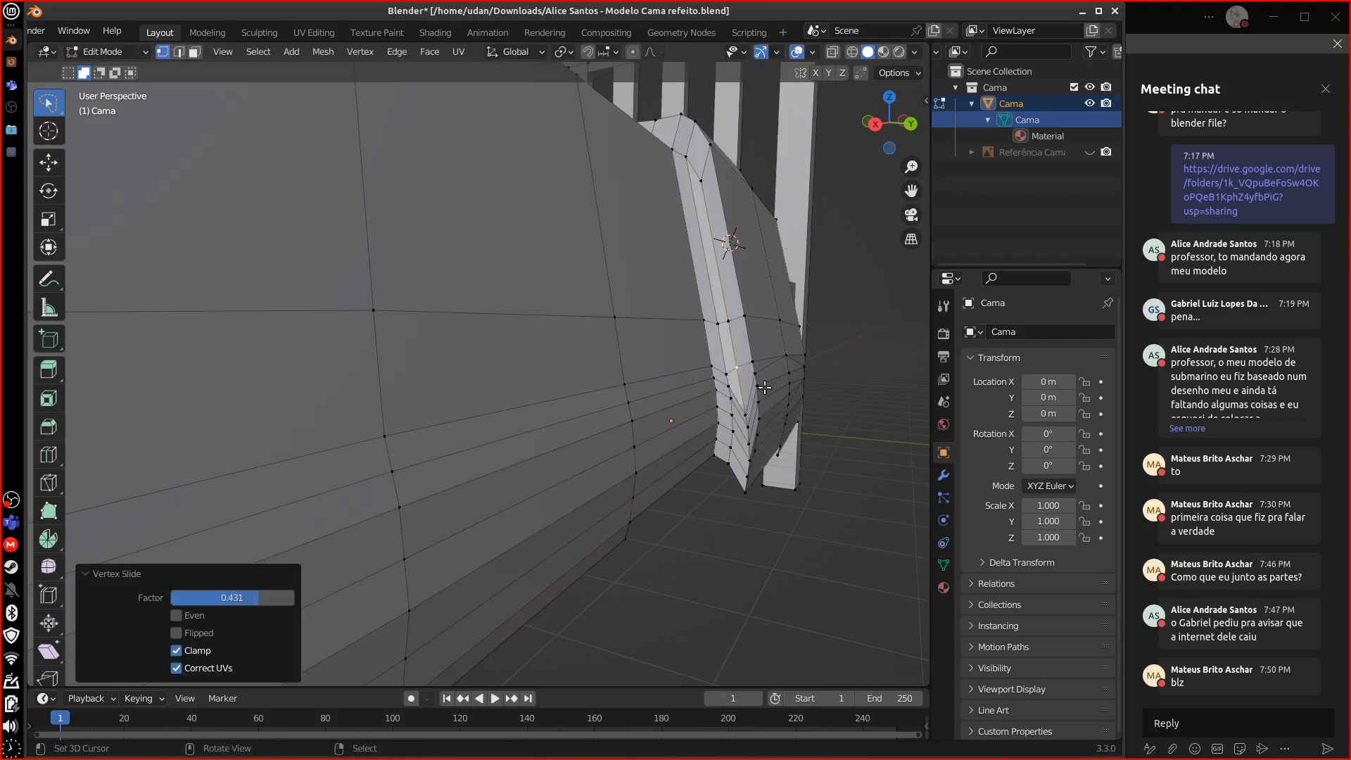
right_click(728, 375)
key("shift+v")
left_click(748, 384)
right_click(745, 412)
key("shift+v")
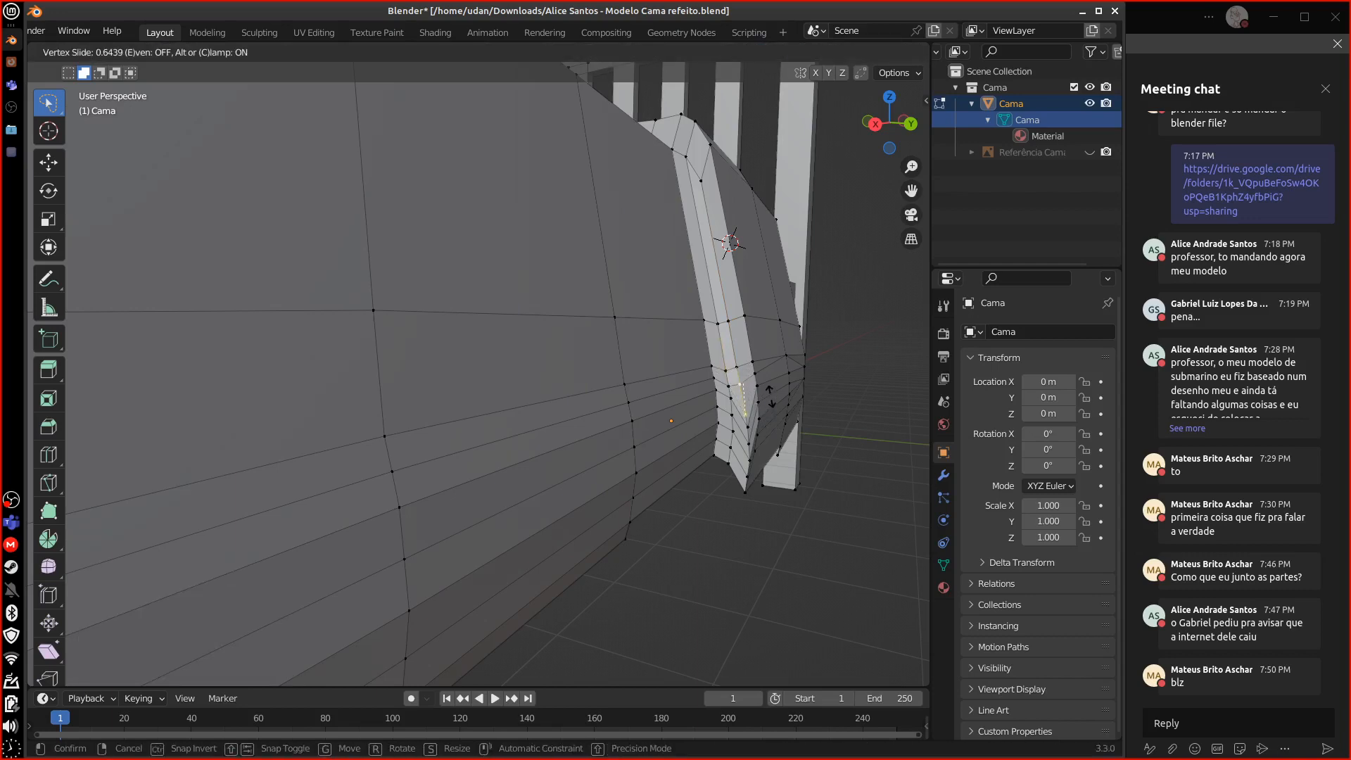
left_click(769, 394)
- Slide the fold's middle ridge vertices along their edges to line them up with the adjacent edge rows
right_click(793, 366)
middle_click_drag(829, 414, 658, 393)
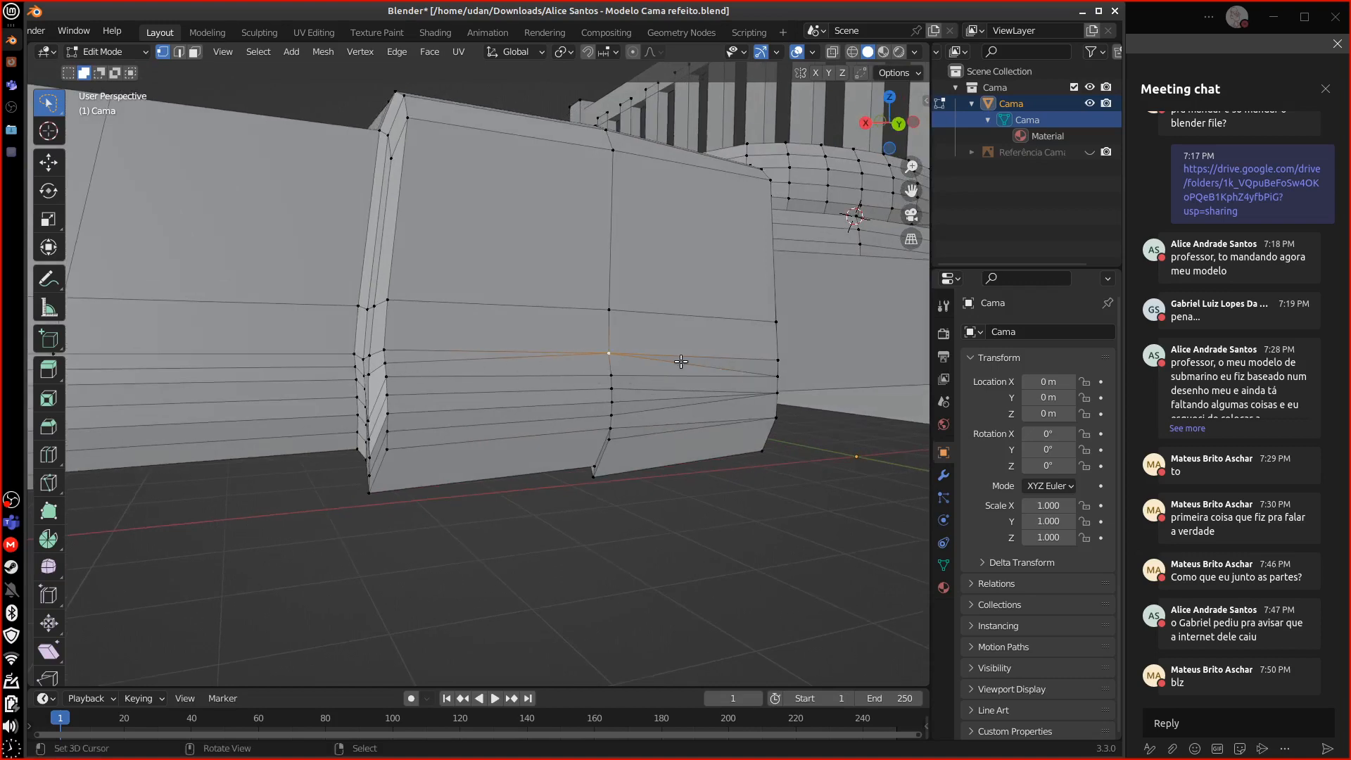
middle_click_drag(594, 381, 626, 380)
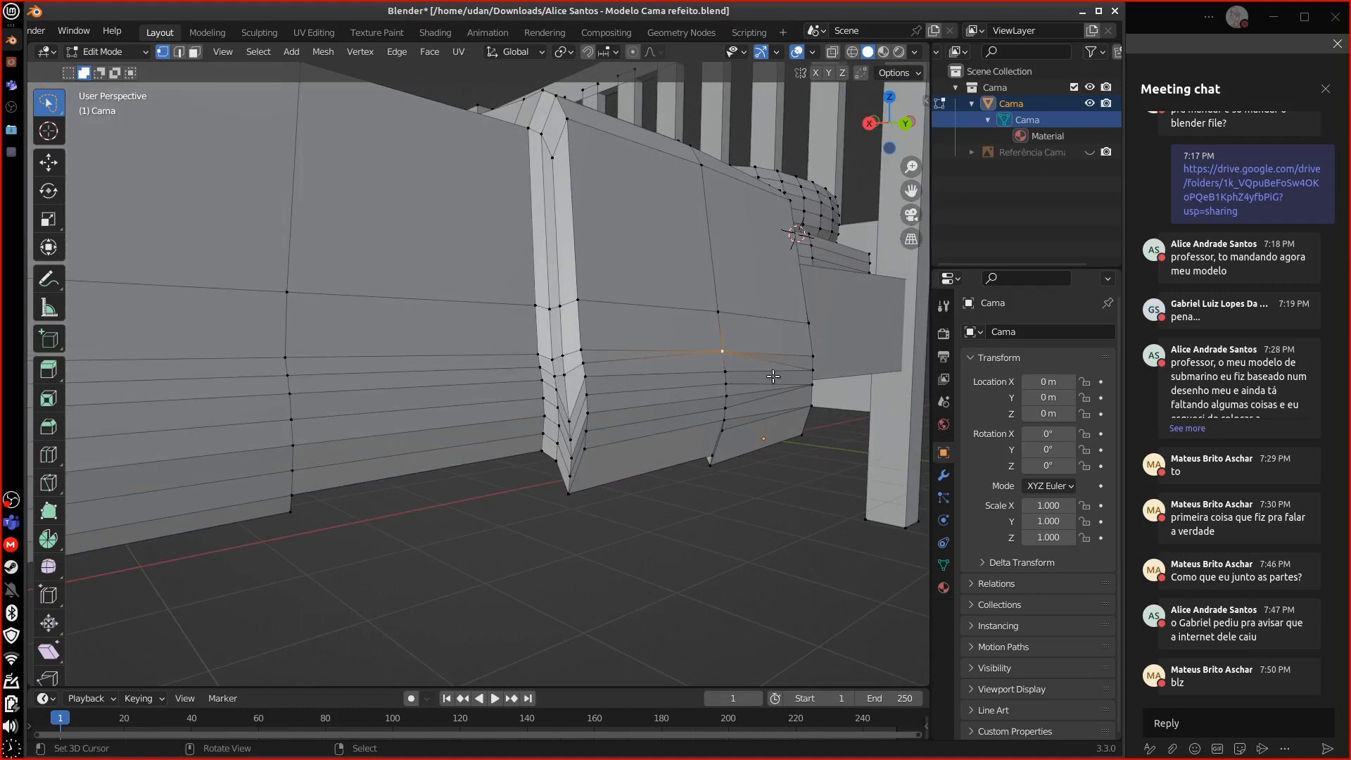
middle_click_drag(772, 377, 772, 381)
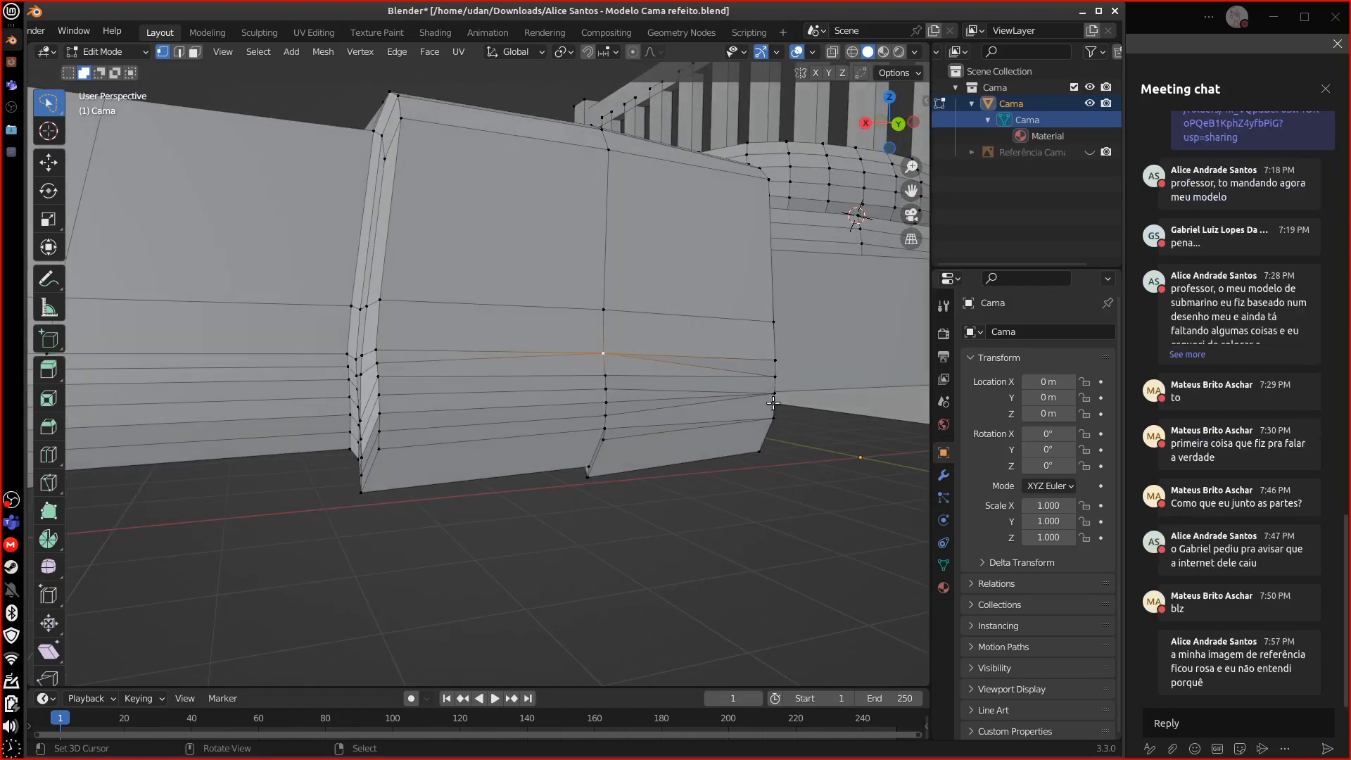
middle_click_drag(659, 430, 662, 426)
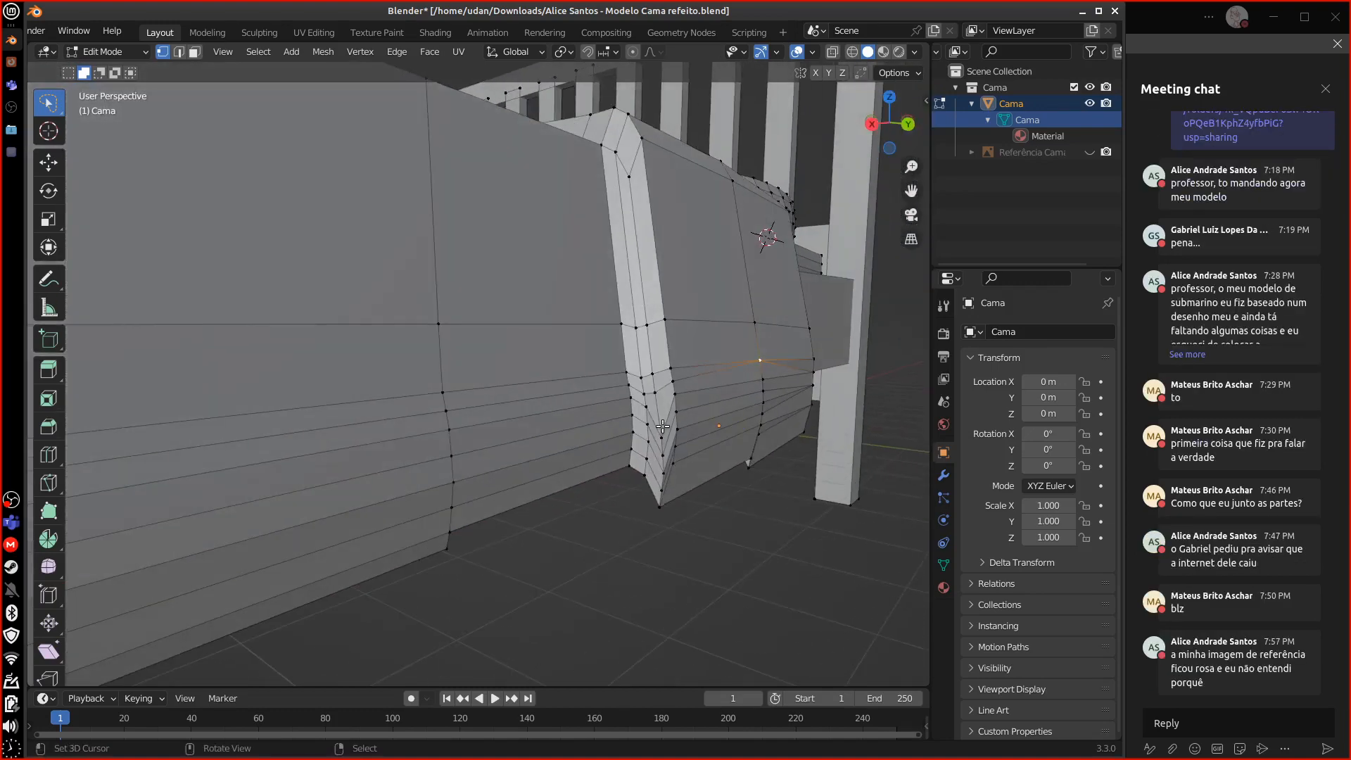
key("g")
key("g")
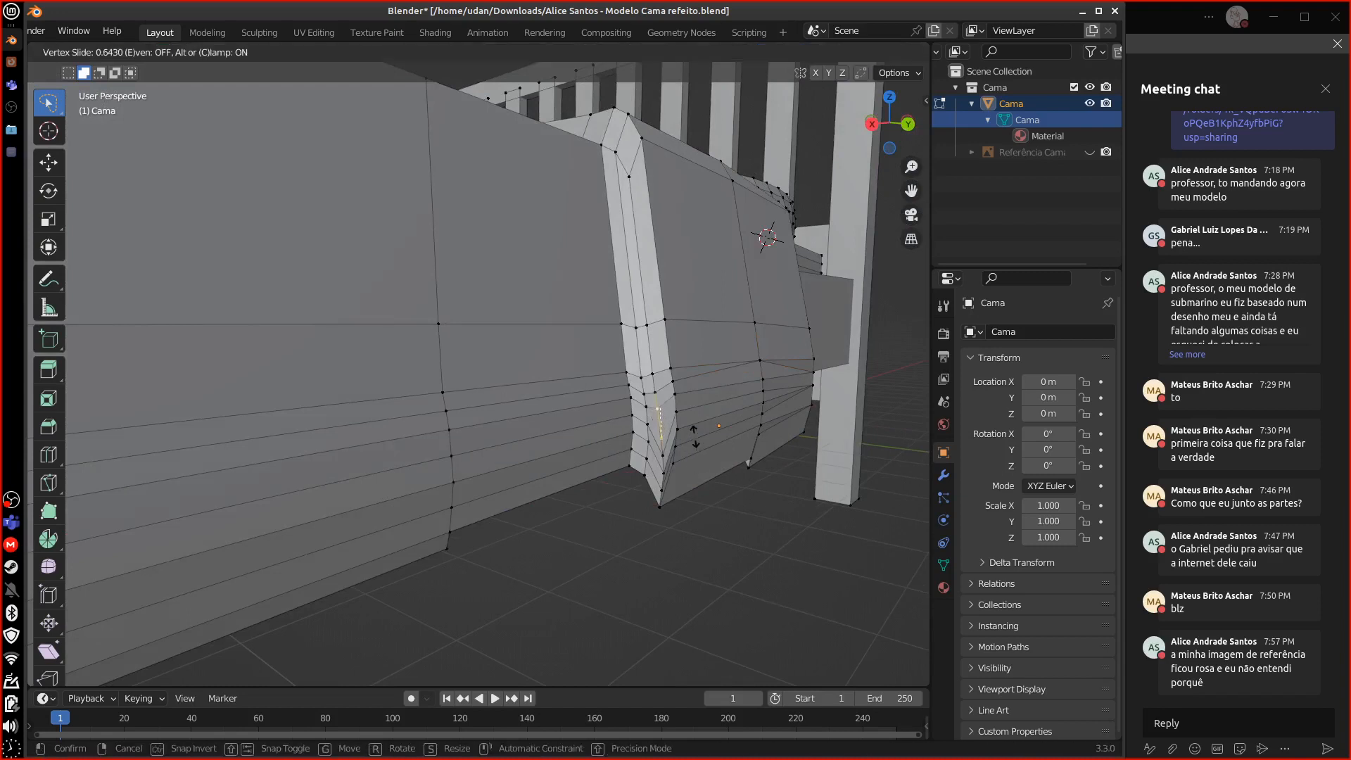
left_click(694, 429)
right_click(670, 458)
key("g")
key("g")
left_click(688, 436)
- Slide the remaining ridge vertices near the fold's bottom tip along their edges to even out the lowest rows
right_click(669, 472)
key("g")
key("g")
left_click(694, 454)
right_click(664, 486)
key("g")
key("g")
left_click(657, 508)
- Move the two vertices at the small notch in the blanket's bottom edge to reshape its slanted side
middle_click_drag(695, 488, 693, 458)
right_click(613, 473)
scroll(699, 459, "up", 3)
middle_click_drag(832, 488, 844, 478)
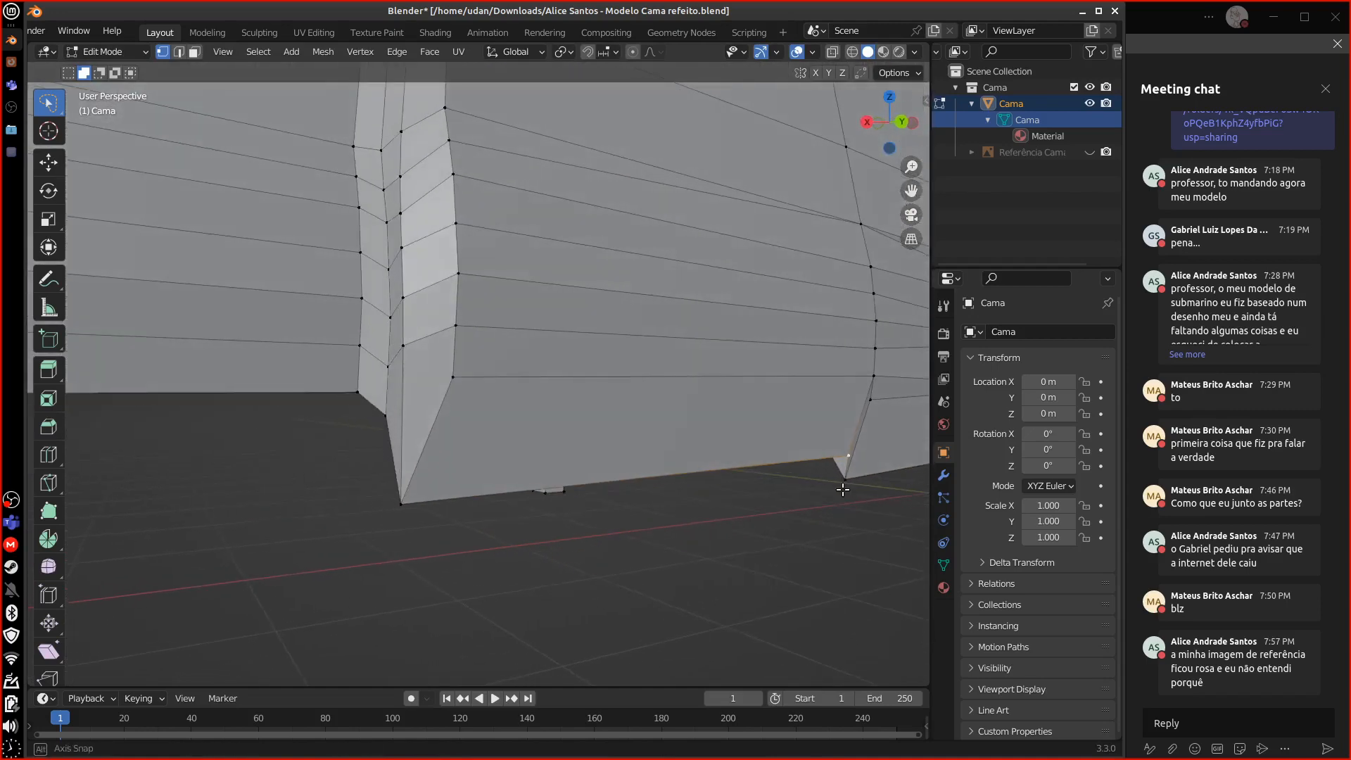
key("g")
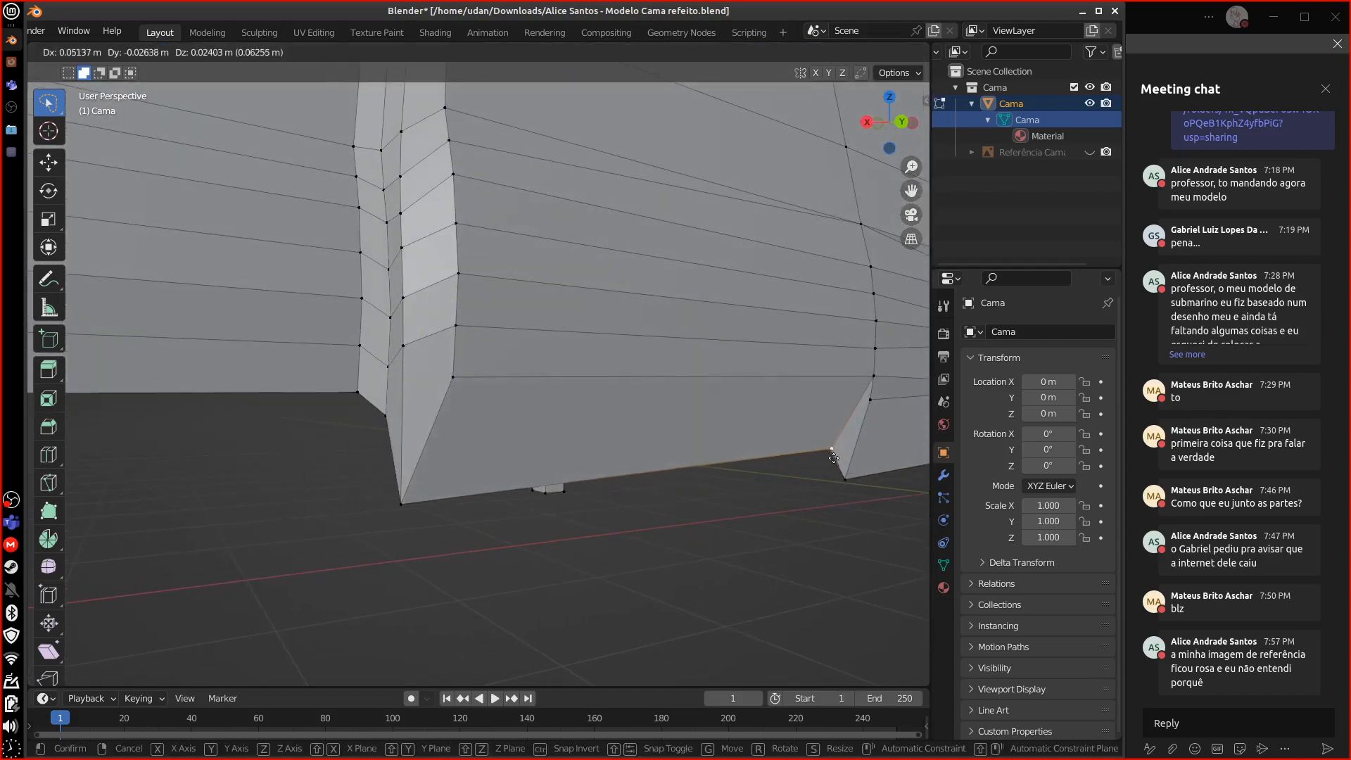
left_click(841, 459)
left_click(873, 402)
key("g")
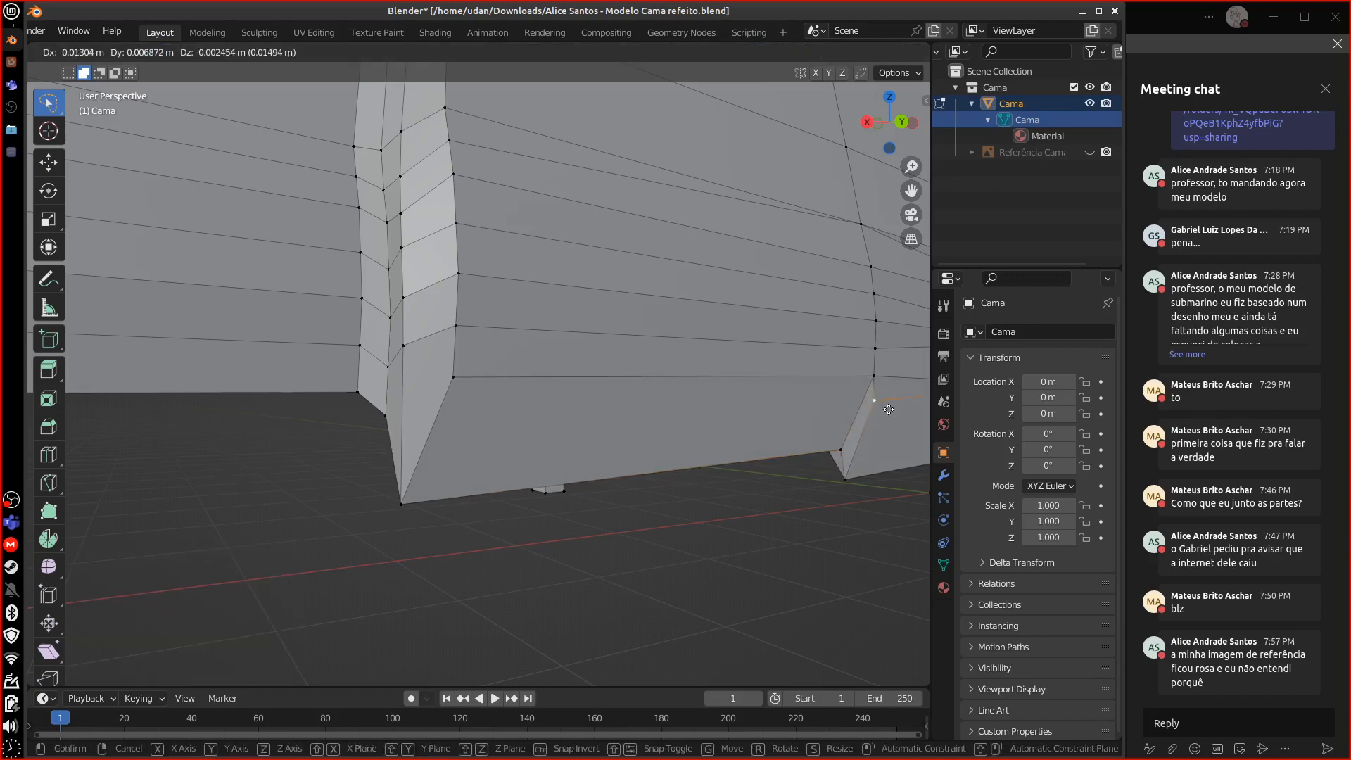
left_click(878, 406)
- Examine the horizontal edge rows running along the blanket's hanging side and across its fold
middle_click_drag(844, 450, 796, 459)
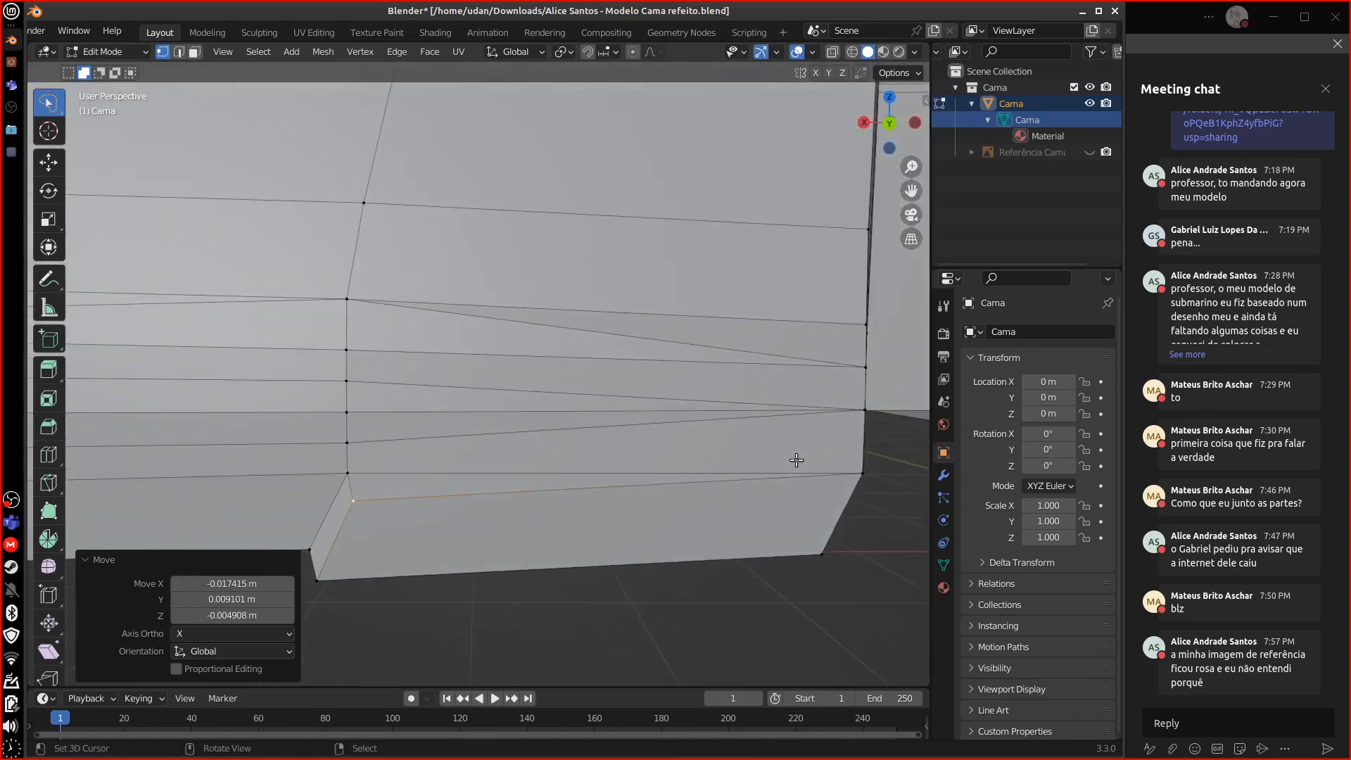
middle_click_drag(614, 462, 748, 488, "shift")
left_click_drag(749, 489, 682, 446, "alt+shift")
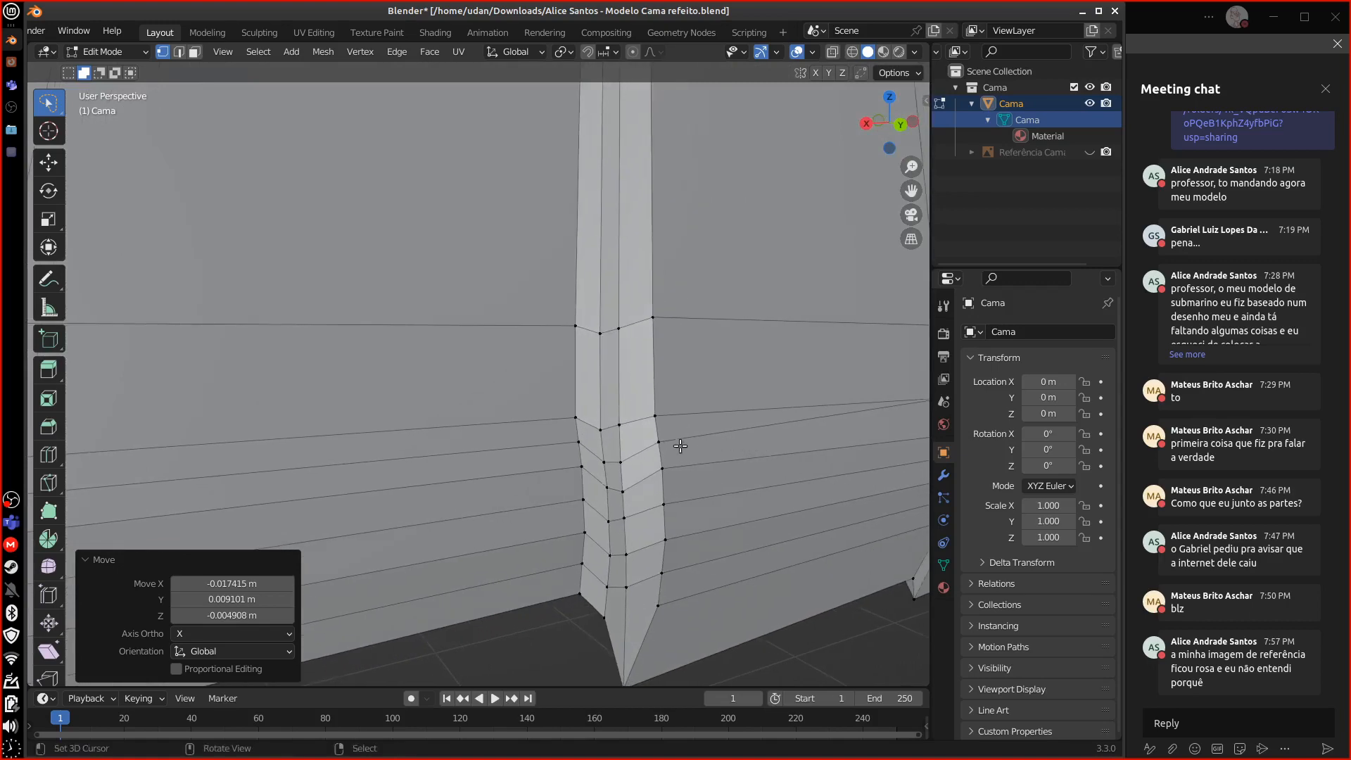
right_click(666, 439)
left_click_drag(406, 538, 631, 470, "alt+shift")
scroll(631, 470, "down", 10)
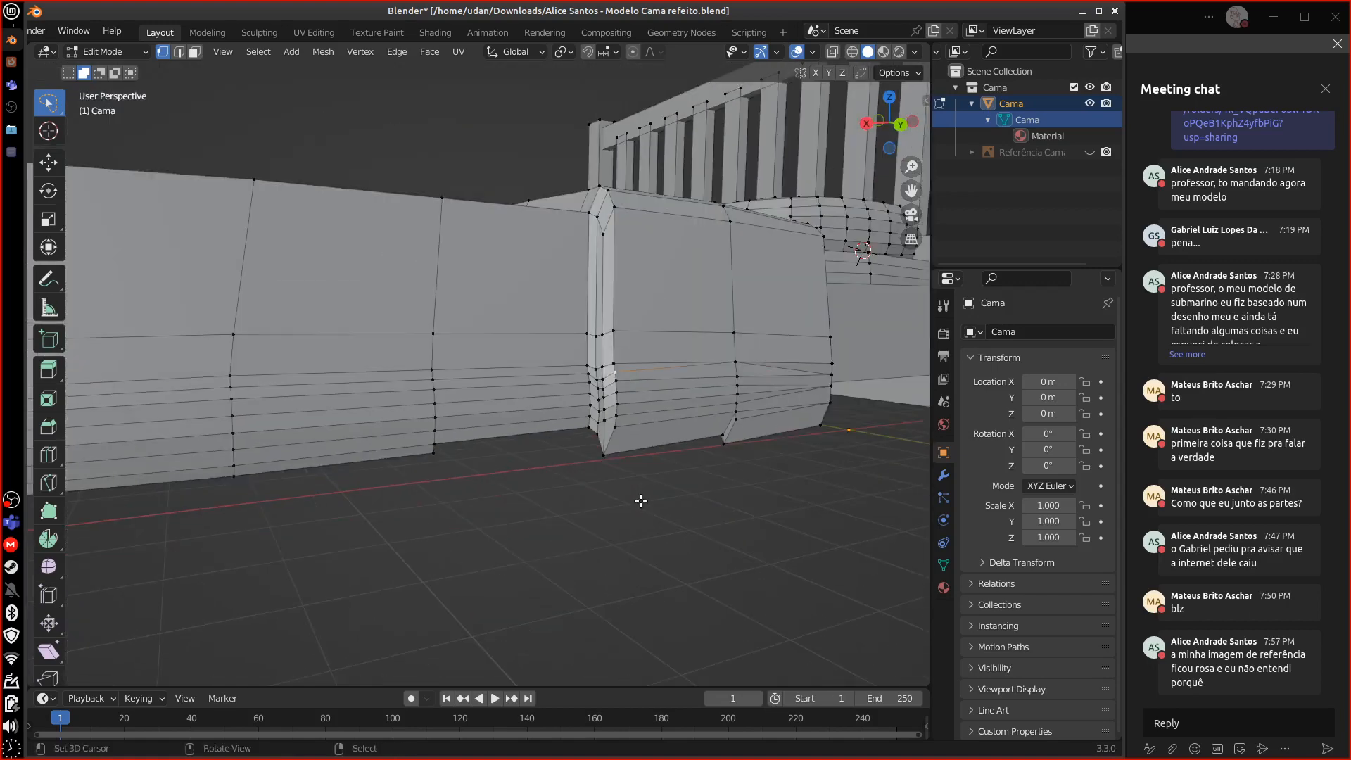
middle_click_drag(500, 483, 727, 487, "shift")
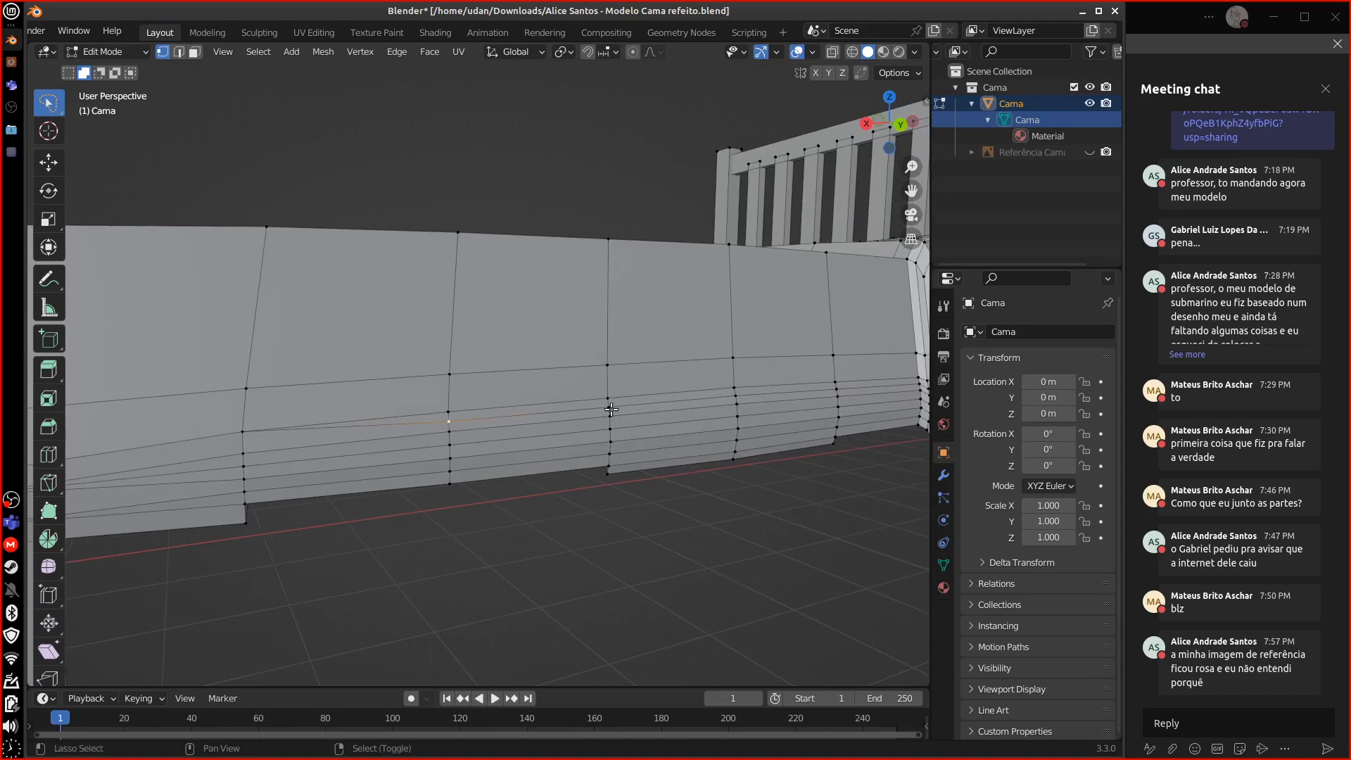
key("ctrl+z")
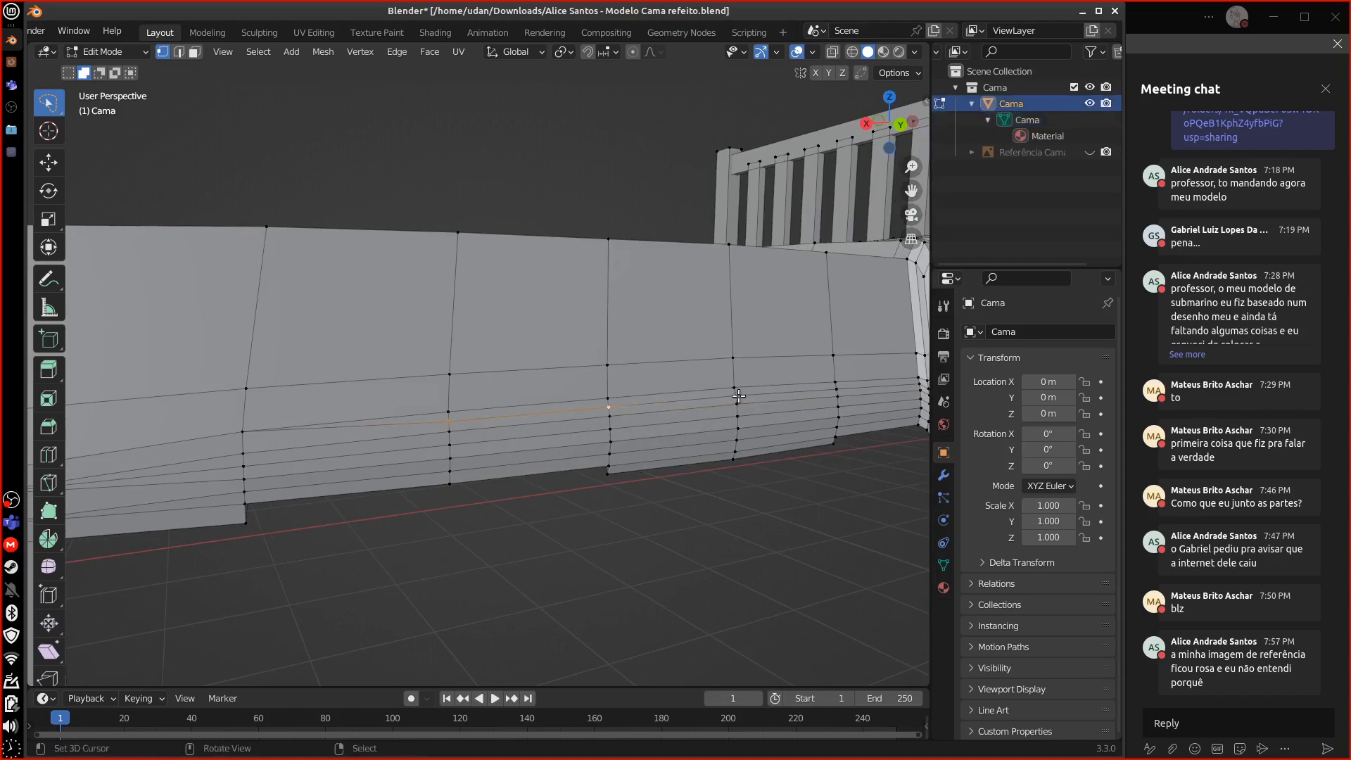
middle_click_drag(832, 388, 537, 493, "shift")
scroll(534, 496, "up", 4)
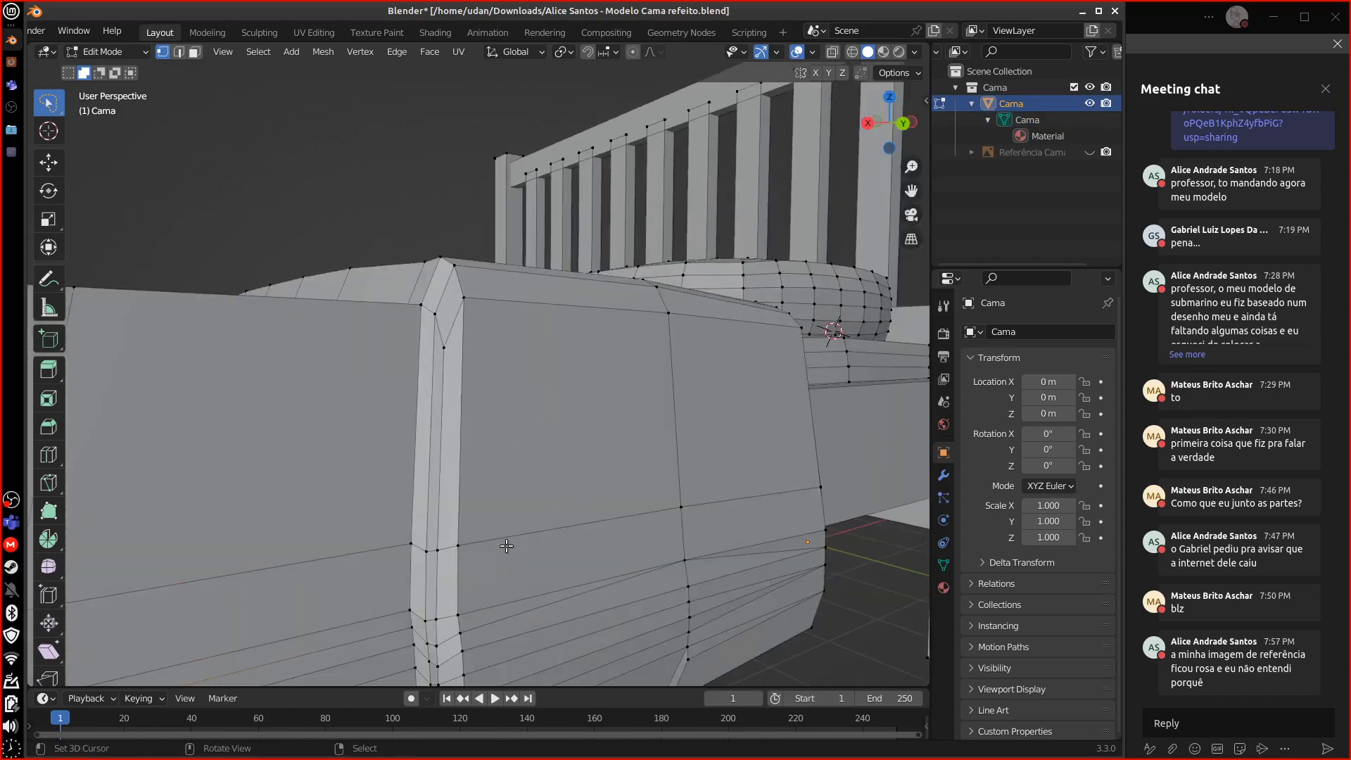
- Slide the horizontal edge loop crossing the blanket's fold fully onto the neighbouring loop above it
middle_click_drag(517, 546, 559, 422)
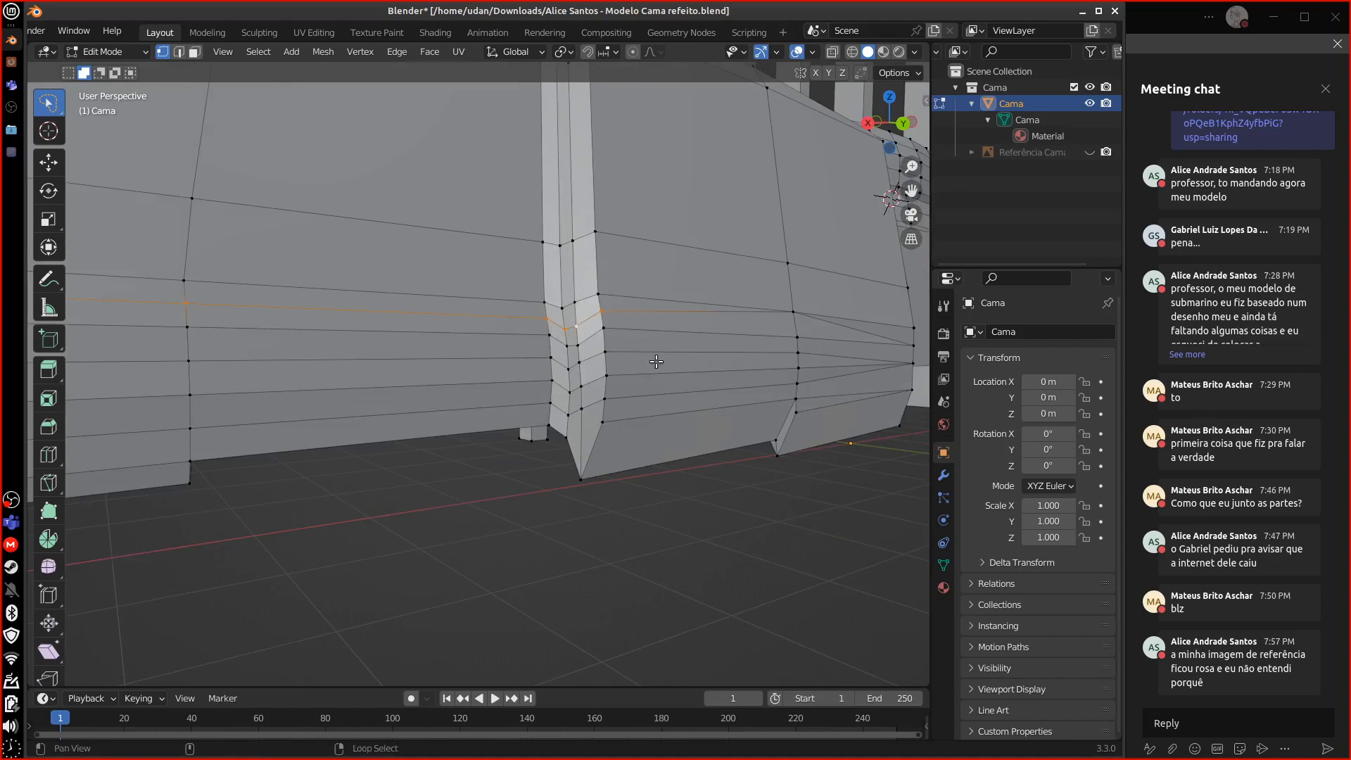
middle_click_drag(656, 361, 633, 414, "shift")
key("g")
key("g")
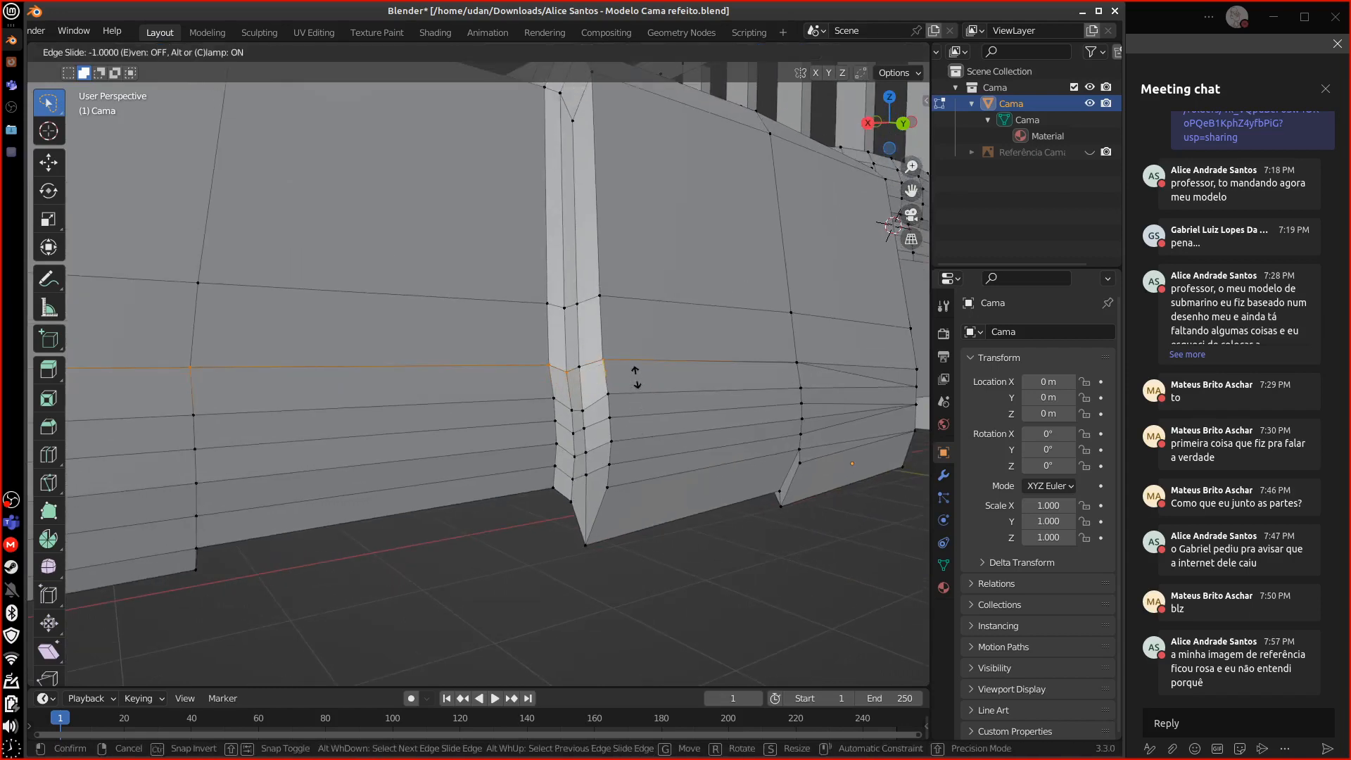
left_click(617, 368)
- Select the whole bed mesh and merge its overlapping vertices by distance at 0.0001 m
middle_click_drag(669, 421, 754, 469)
left_click(736, 441, "shift")
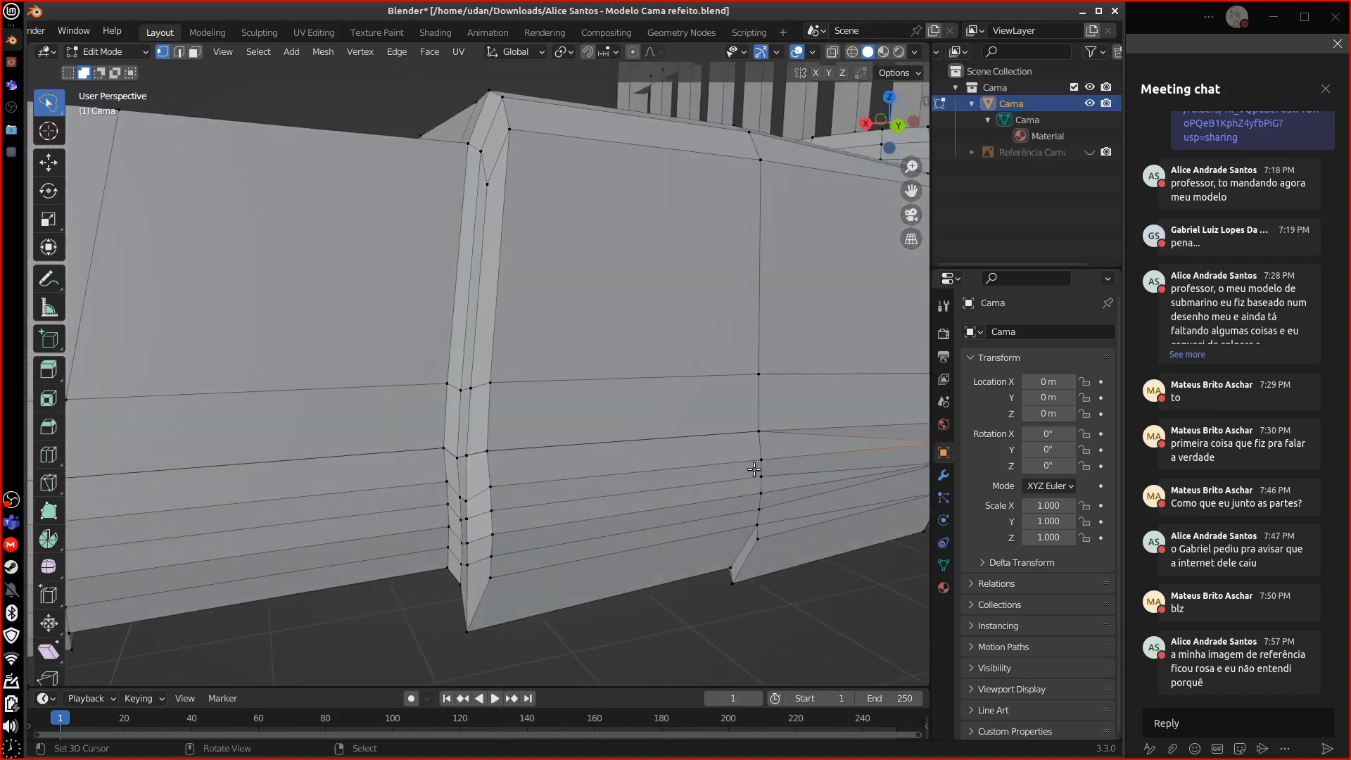
key("a")
key("m")
left_click(723, 554)
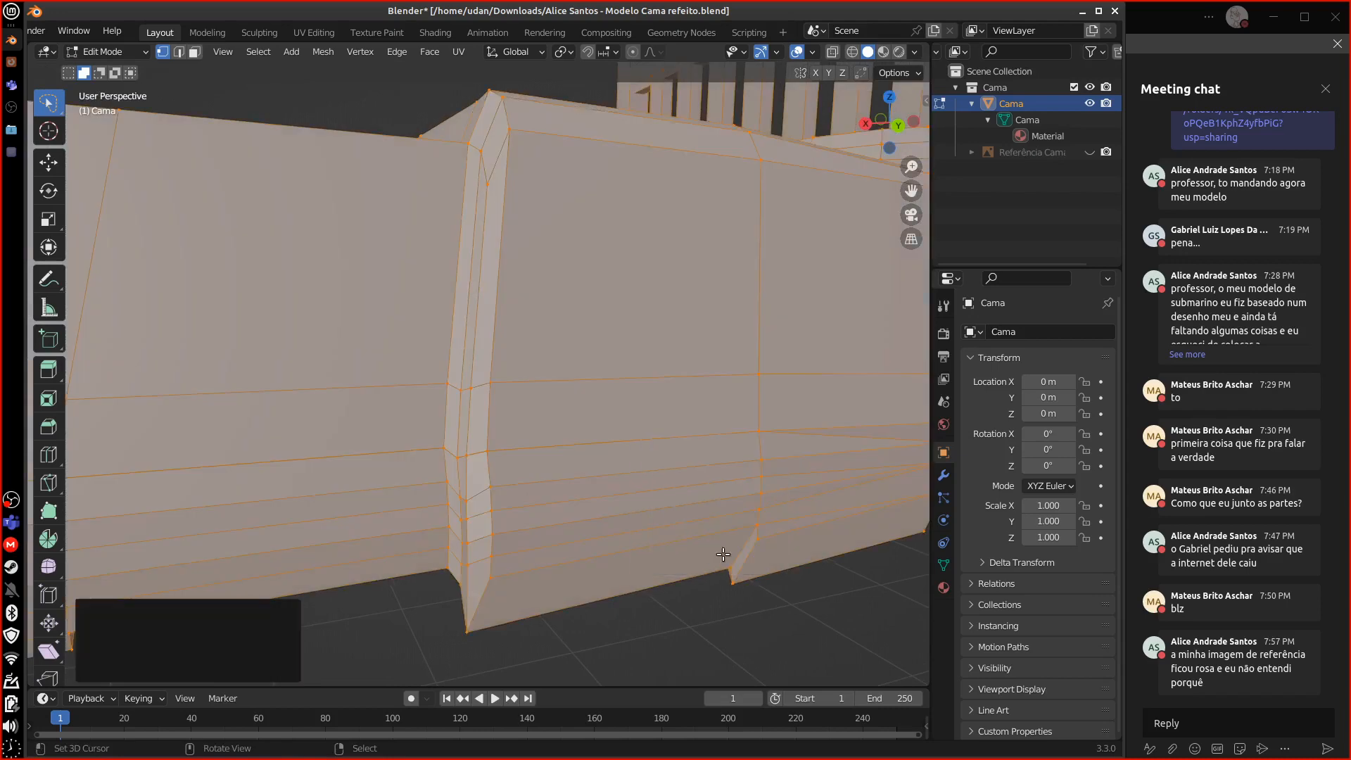
middle_click_drag(805, 557, 825, 466)
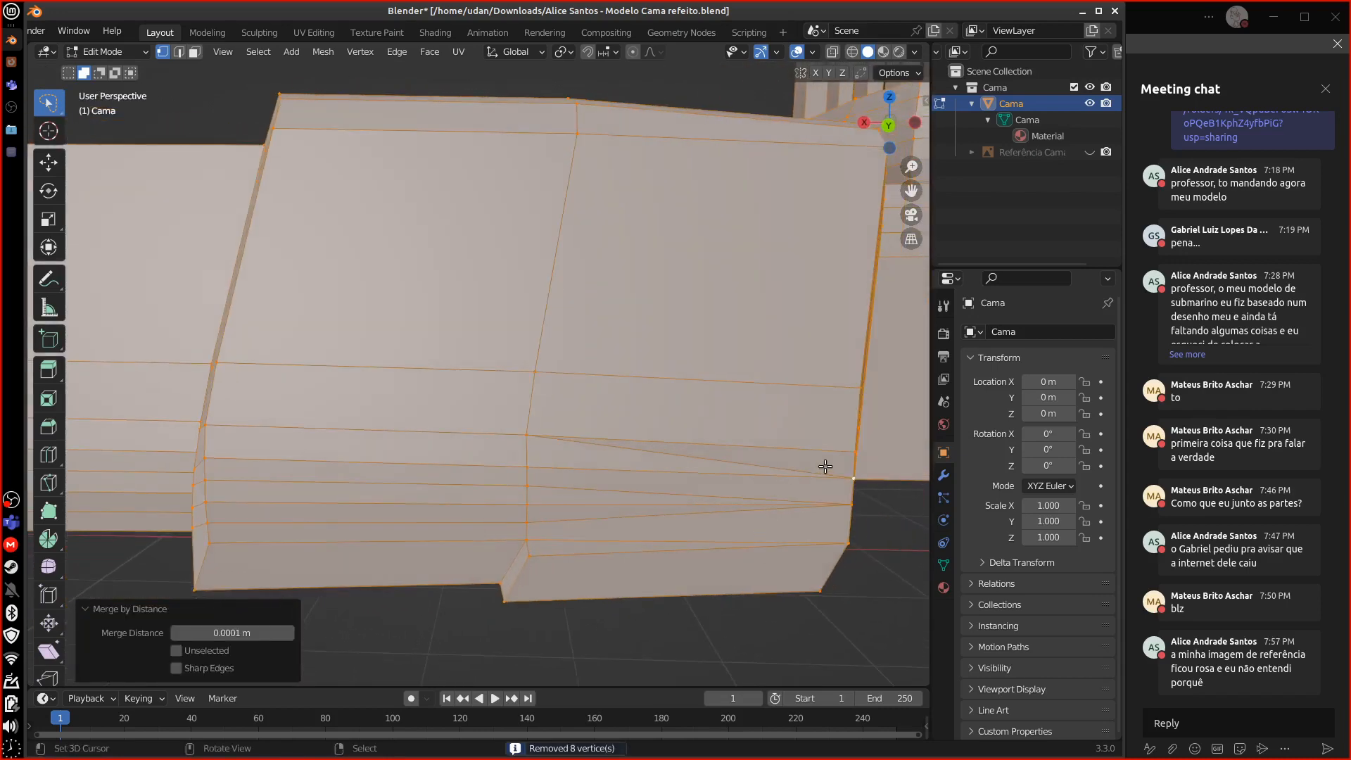
- Try to join the two narrow triangular-ended faces near the blanket's outer edge into a single face
key("3")
left_click(758, 459)
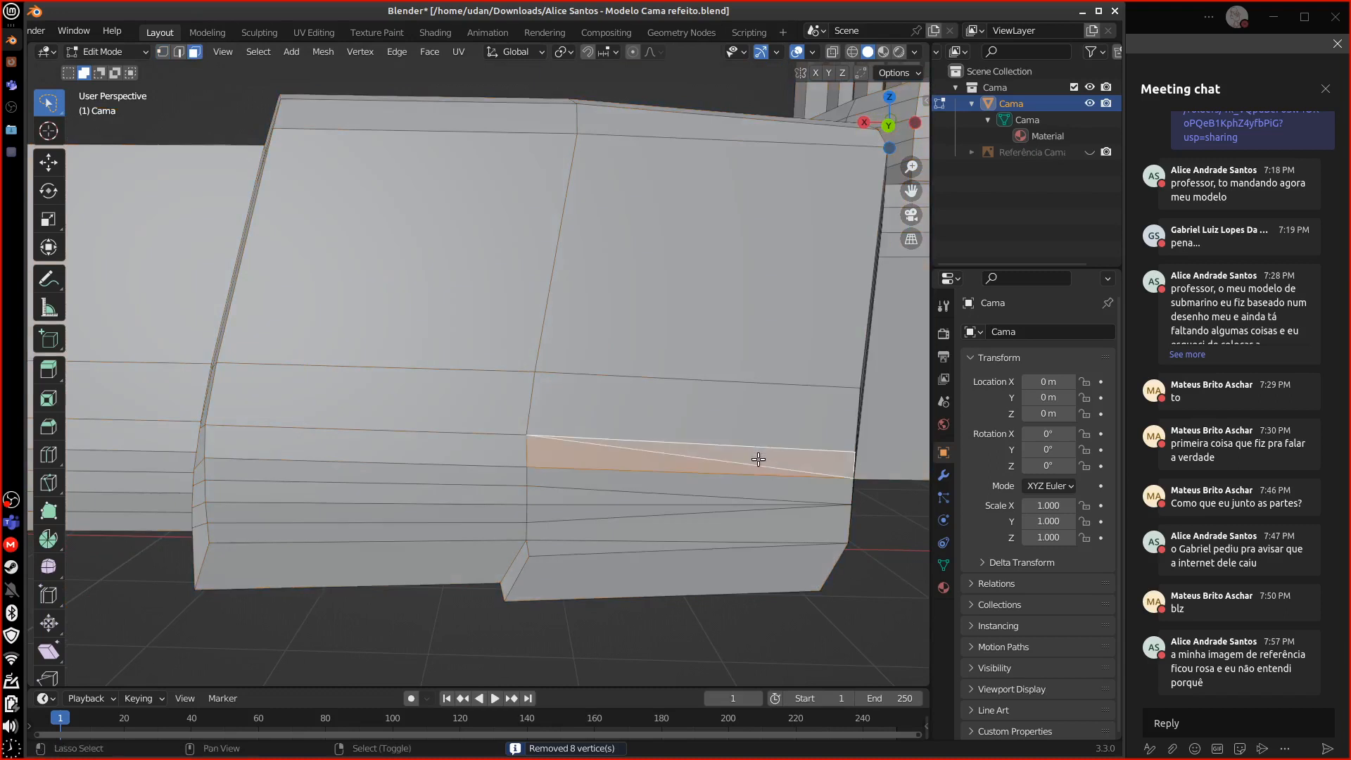
key("f")
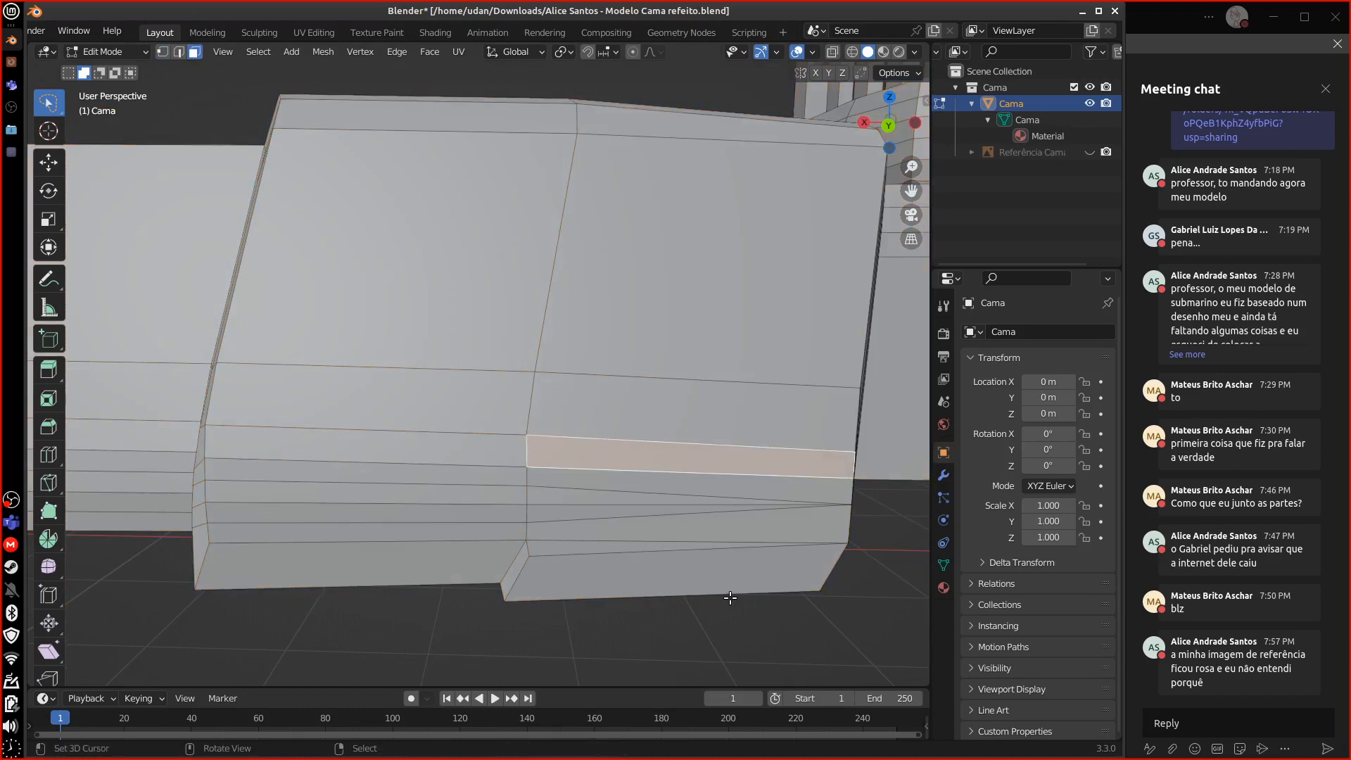
key("ctrl+z")
- Delete the two narrow faces near the blanket's outer edge and fill the gap with one four-sided face
right_click(696, 475)
right_click(716, 462)
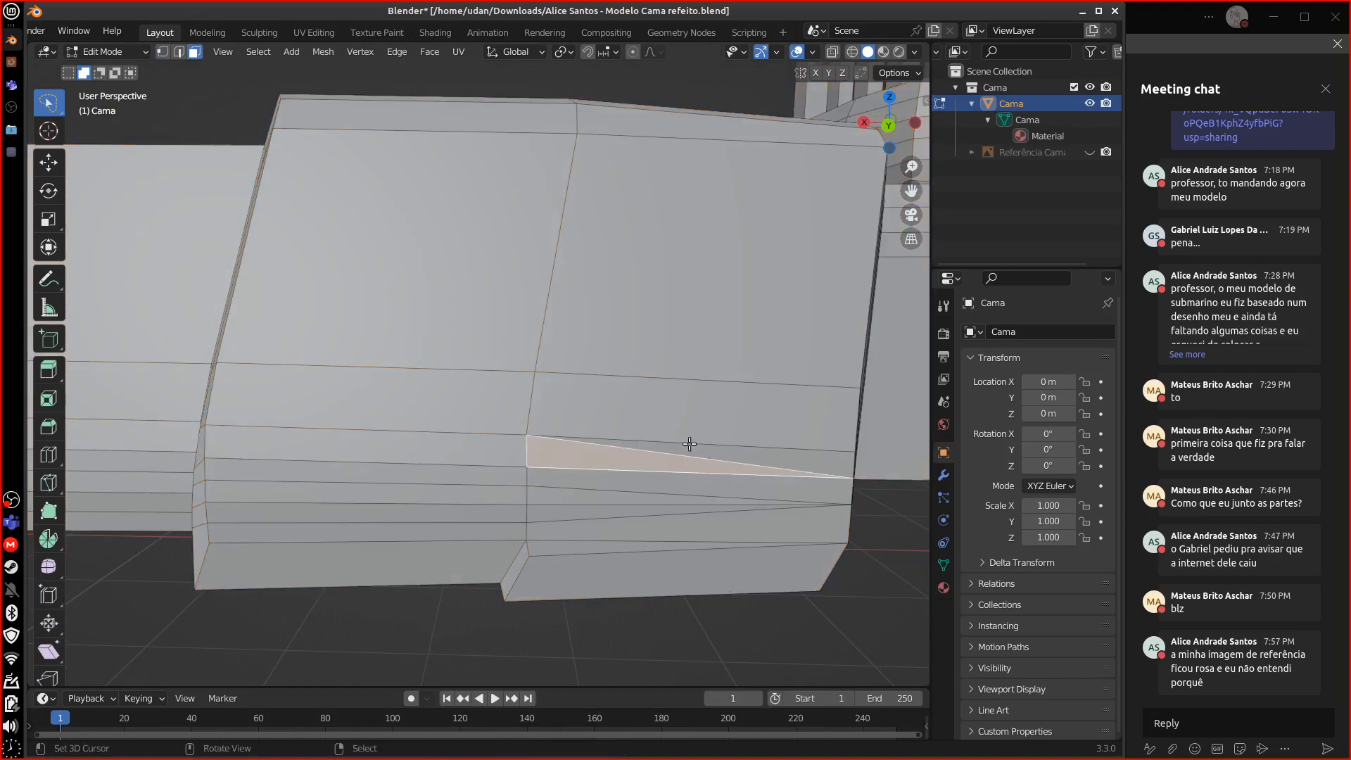
right_click(779, 467, "shift")
key("x")
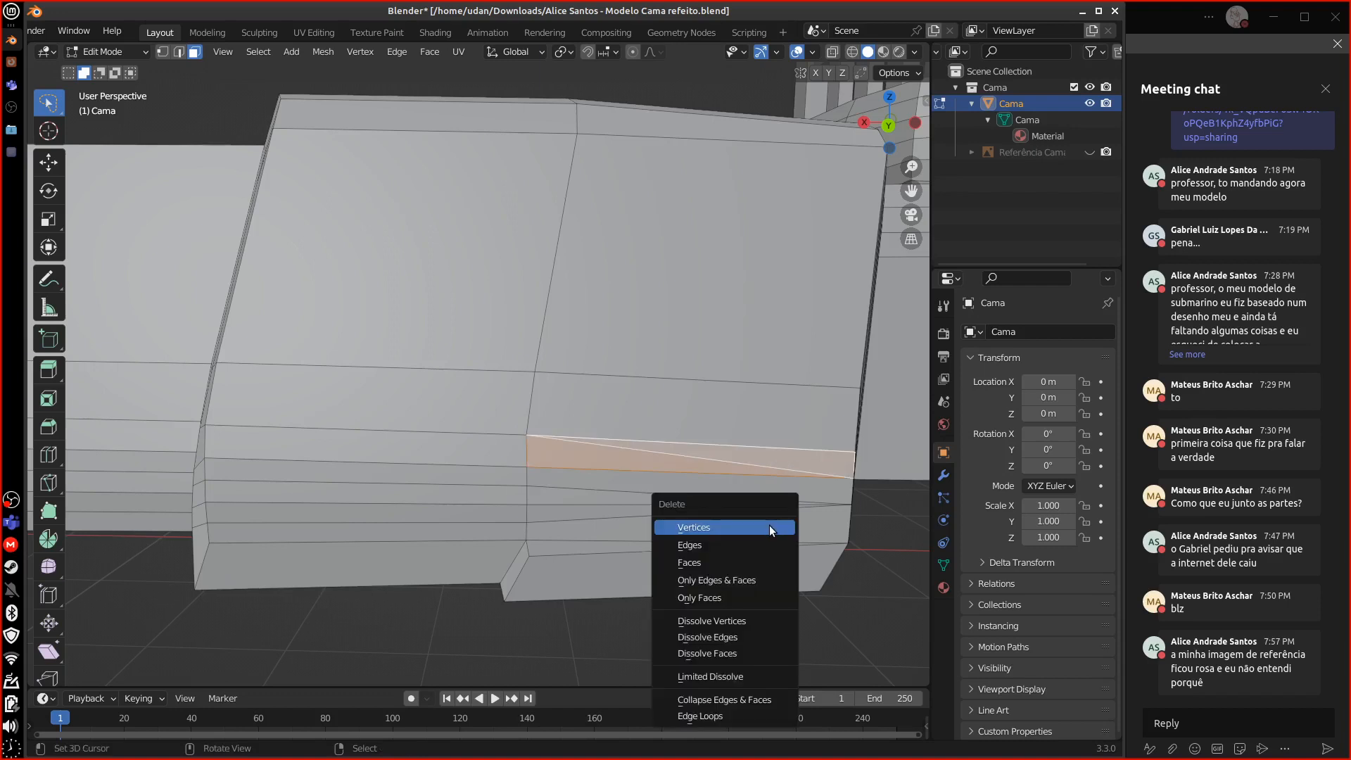
left_click(734, 562)
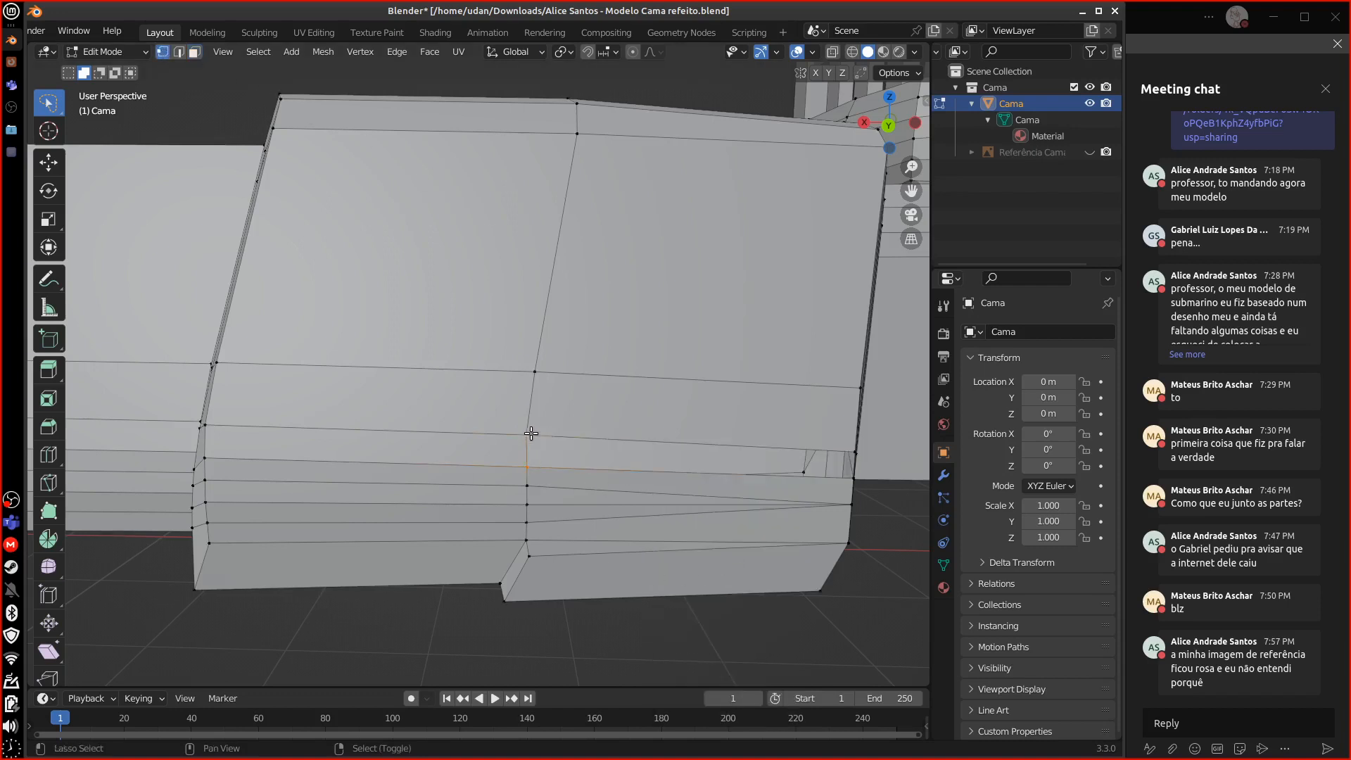
middle_click_drag(528, 467, 726, 566)
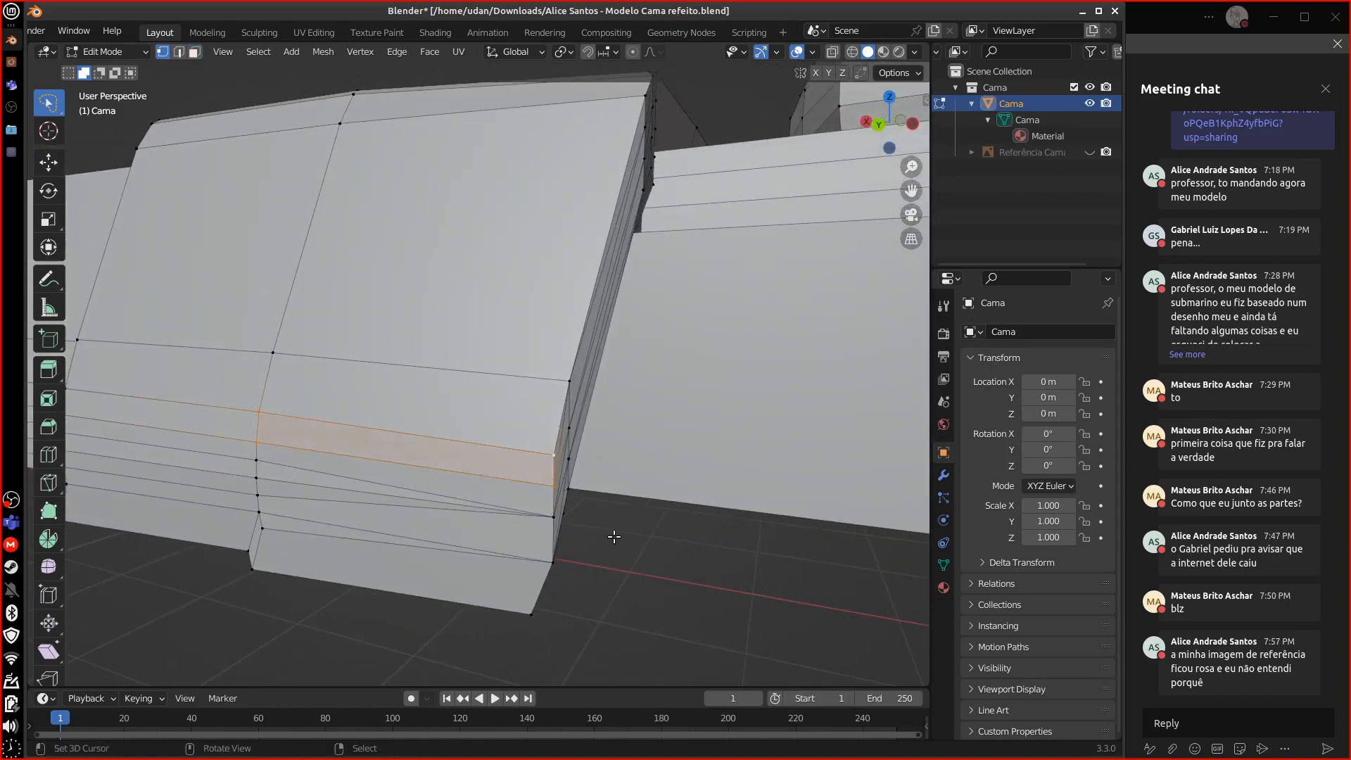
- Delete the narrow faces enclosed by four vertices along the thin side edge of the blanket's hanging corner
middle_click_drag(612, 537, 800, 481)
middle_click_drag(698, 501, 573, 560, "shift")
middle_click_drag(687, 531, 563, 527)
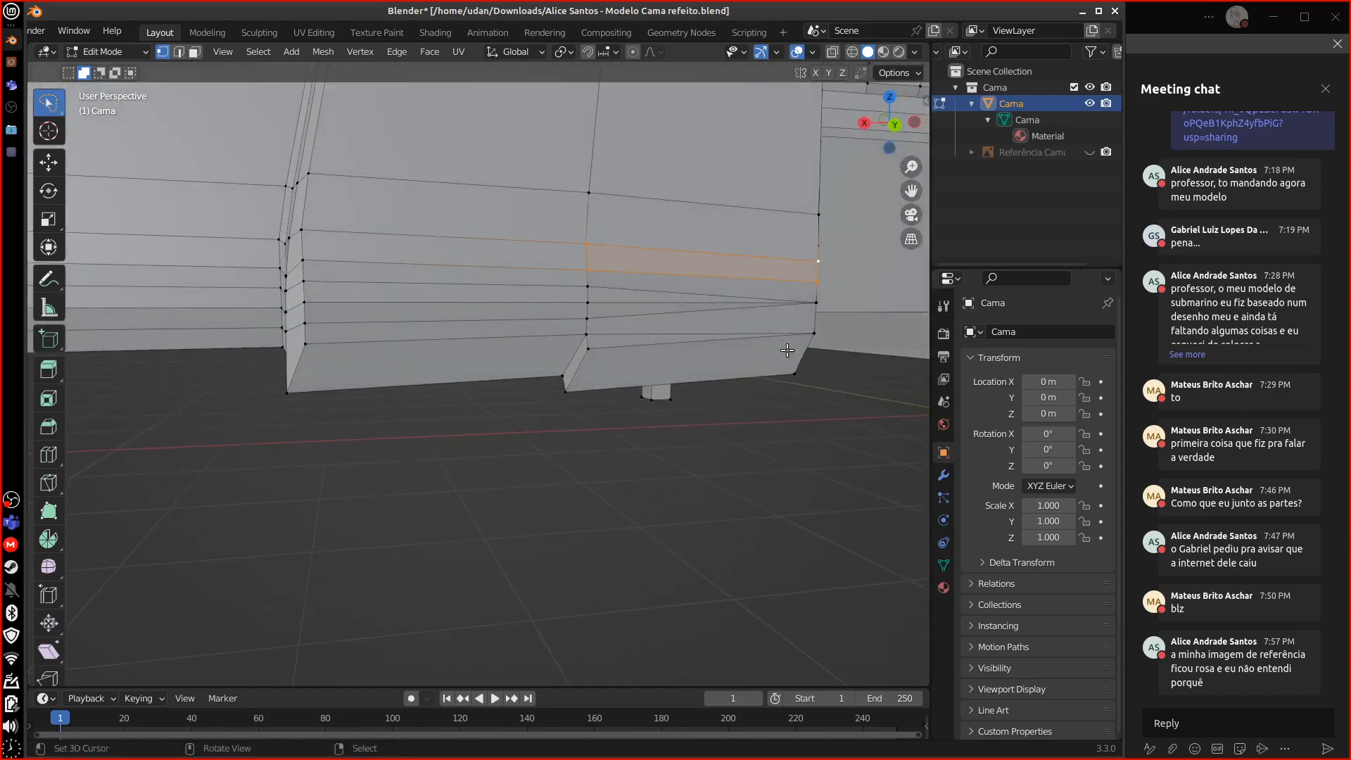
left_click(819, 303)
middle_click_drag(829, 338, 806, 369)
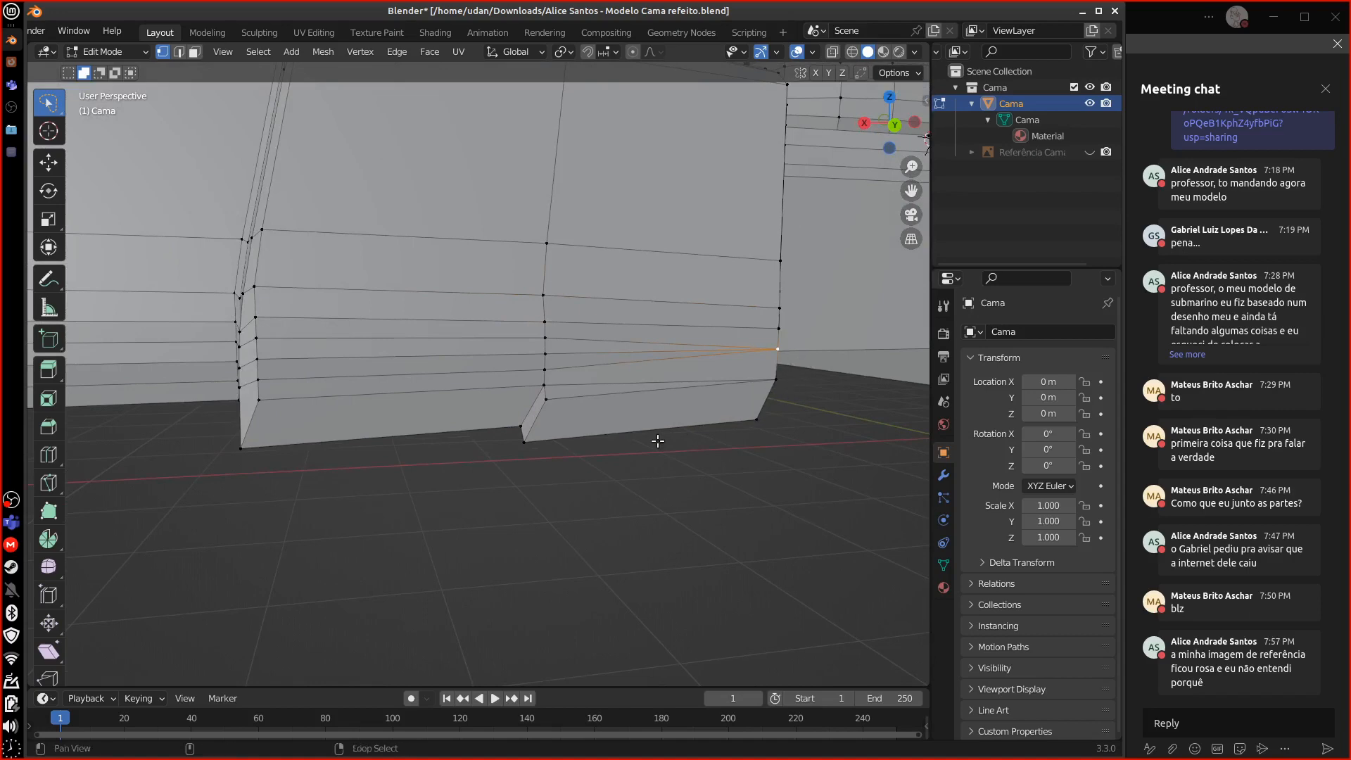
middle_click_drag(657, 441, 737, 458)
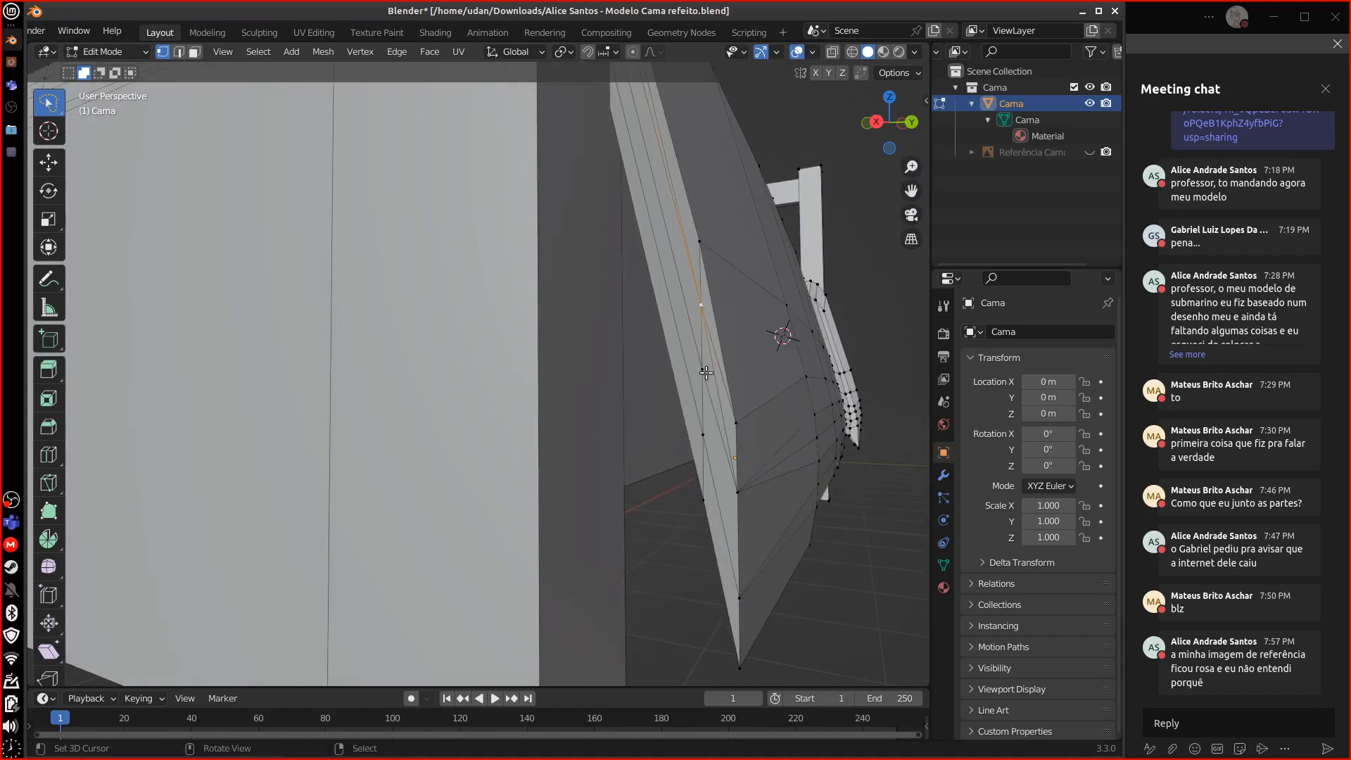
middle_click_drag(728, 389, 681, 401, "shift")
right_click(650, 364)
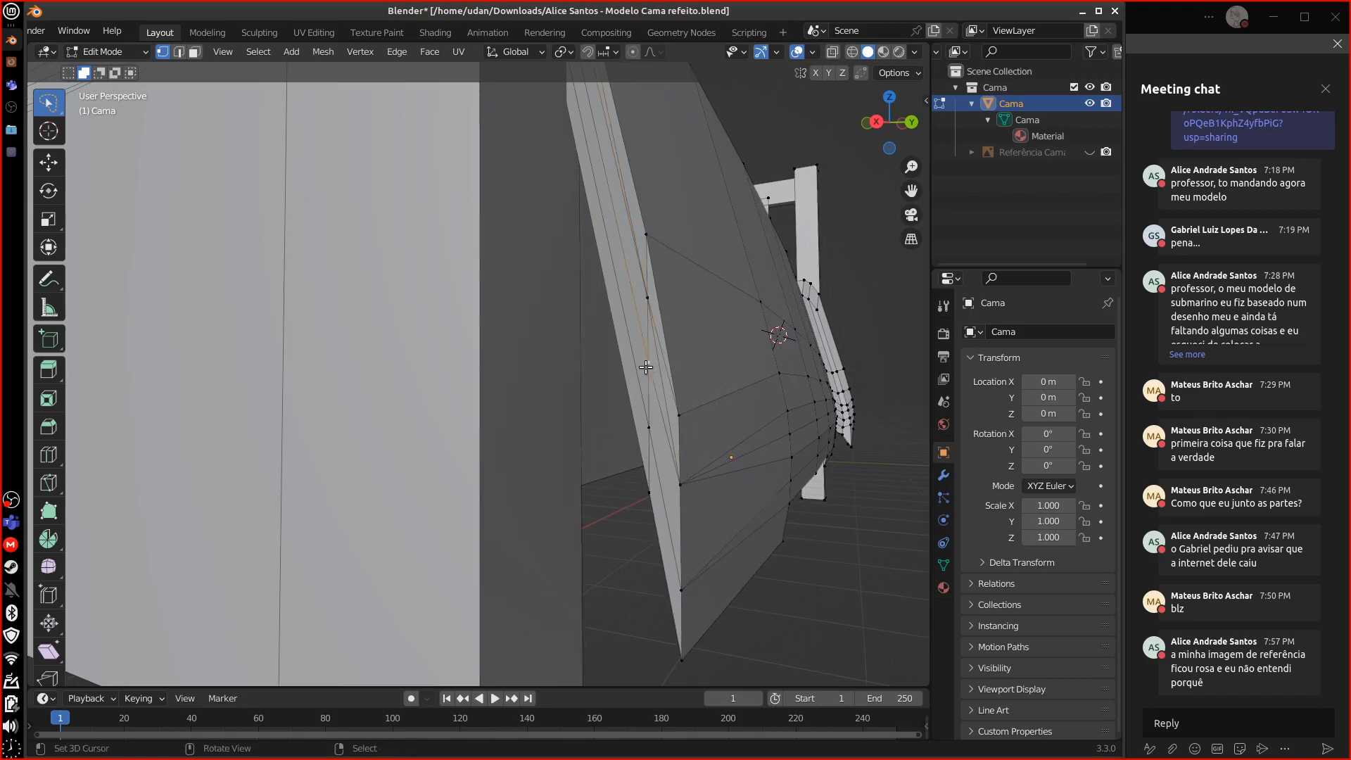
right_click(680, 481, "shift")
right_click(677, 412, "shift")
right_click(651, 310, "shift")
key("x")
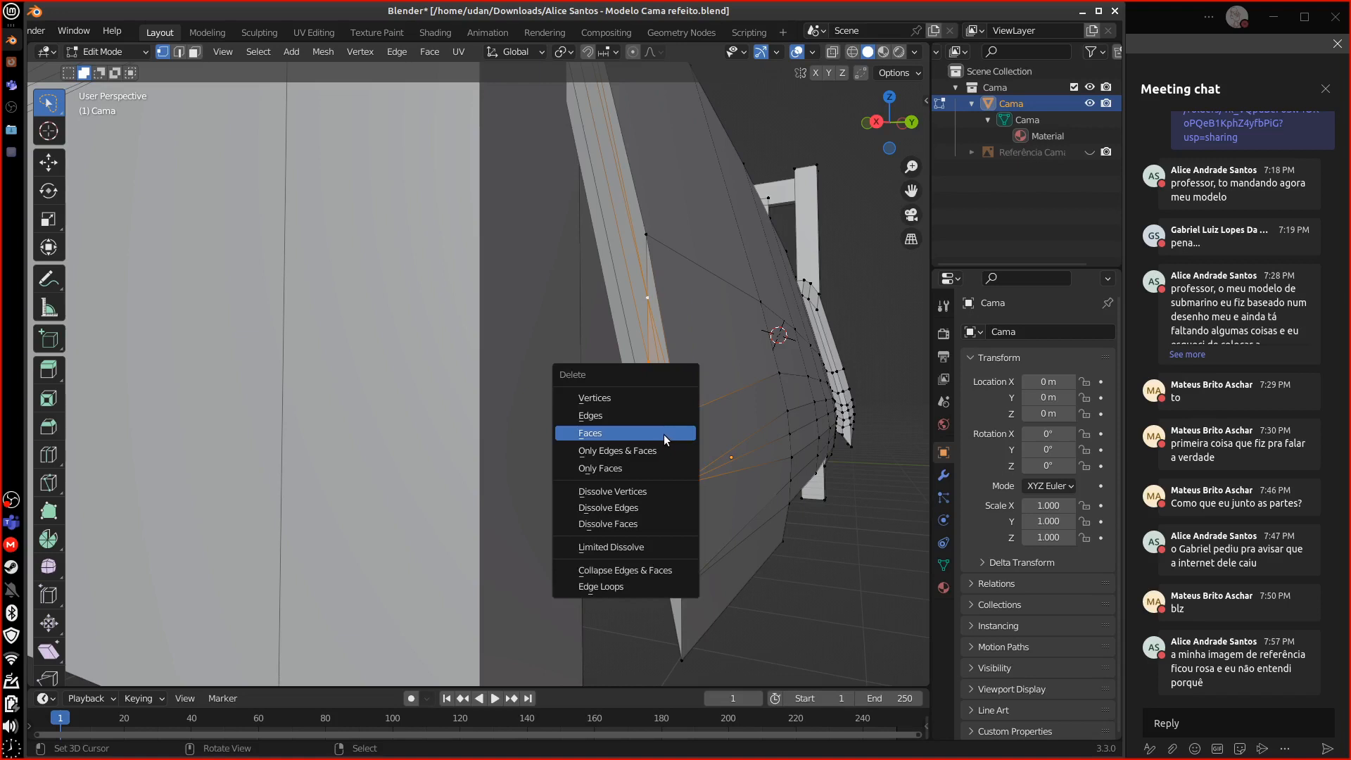
left_click(661, 433)
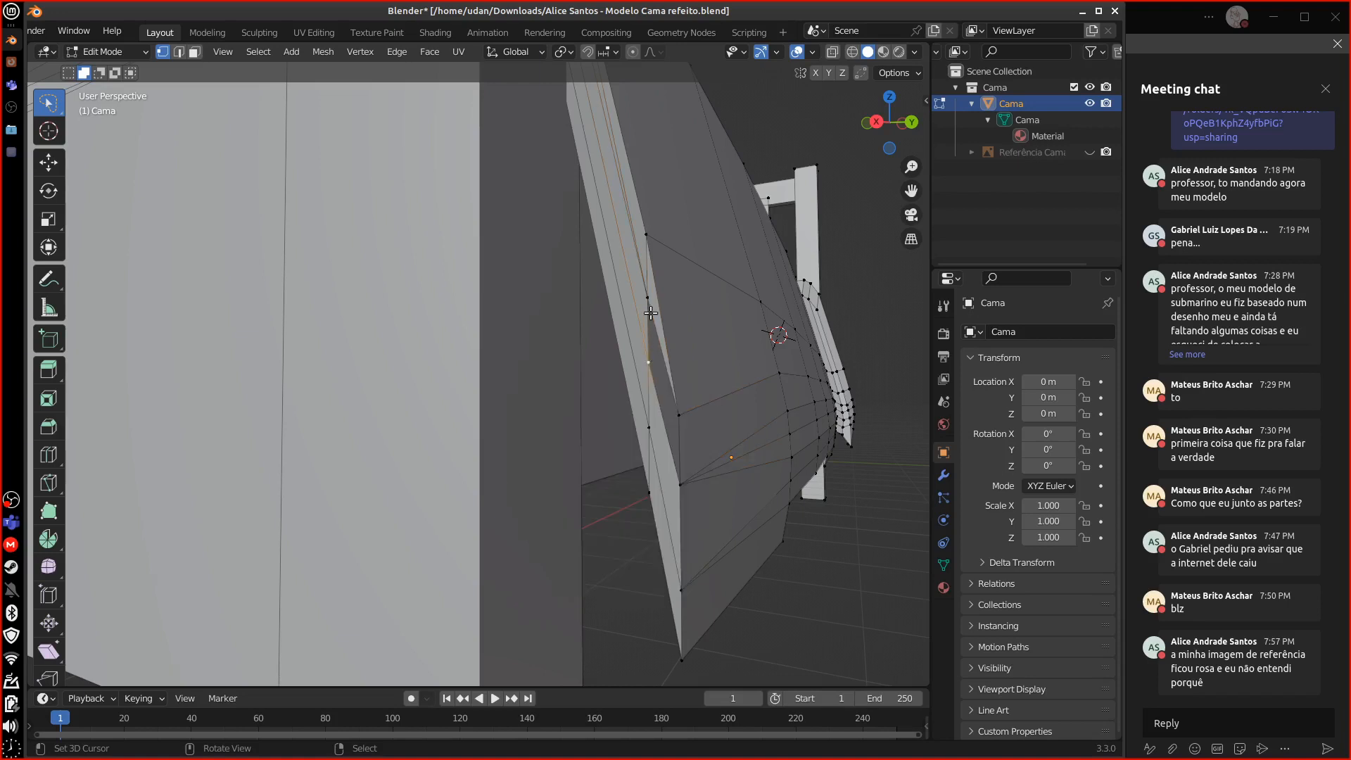
- Fill the gap in the blanket's thin side edge with one face spanning its four surrounding vertices
left_click(650, 312, "shift")
left_click(680, 415, "shift")
left_click(688, 478, "shift")
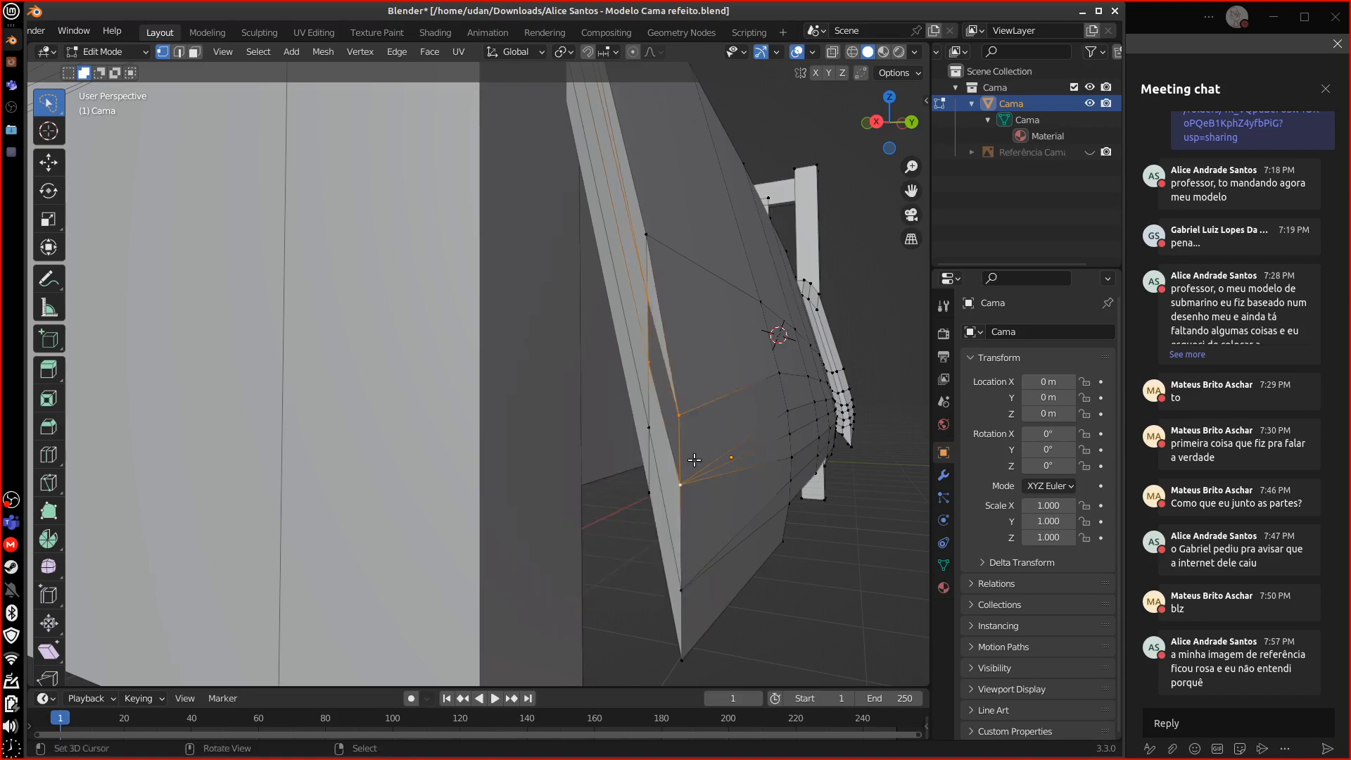
key("f")
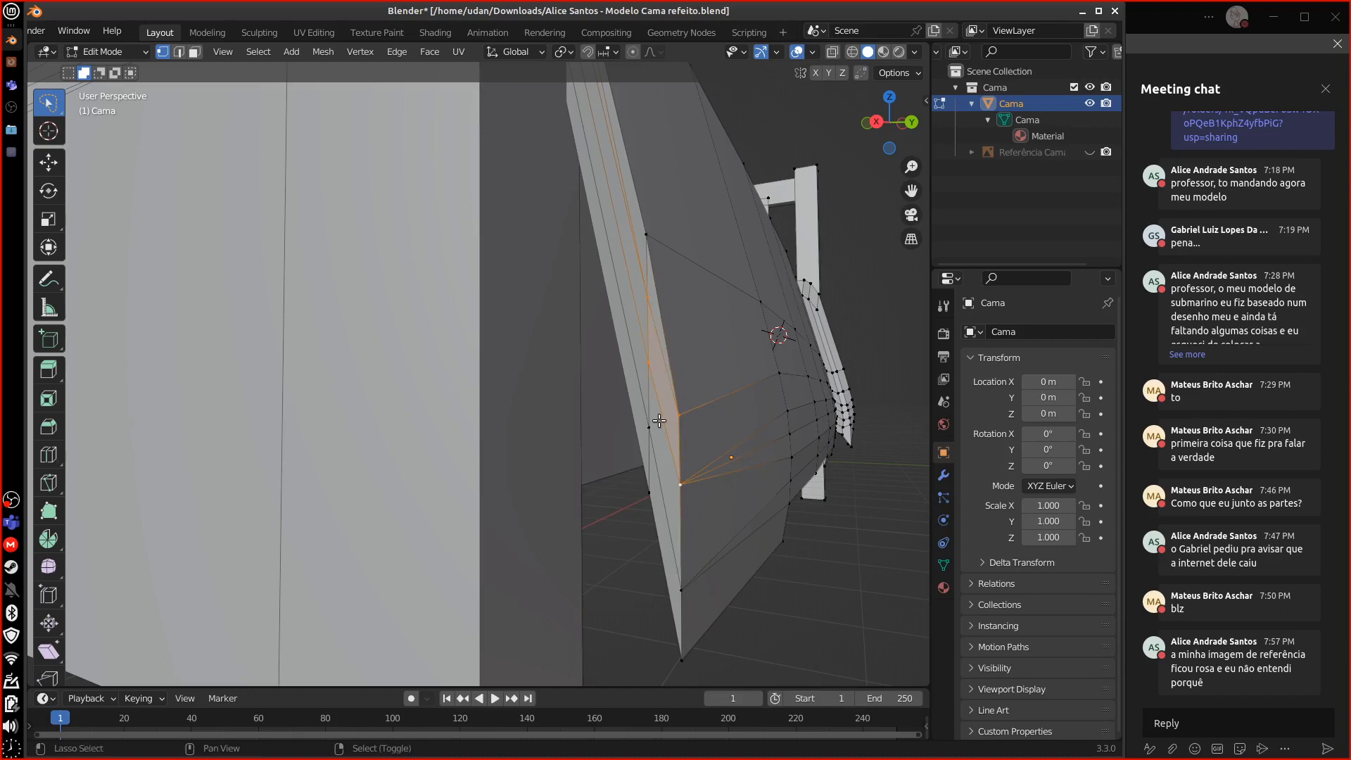
middle_click_drag(686, 404, 845, 475)
middle_click_drag(790, 411, 722, 442)
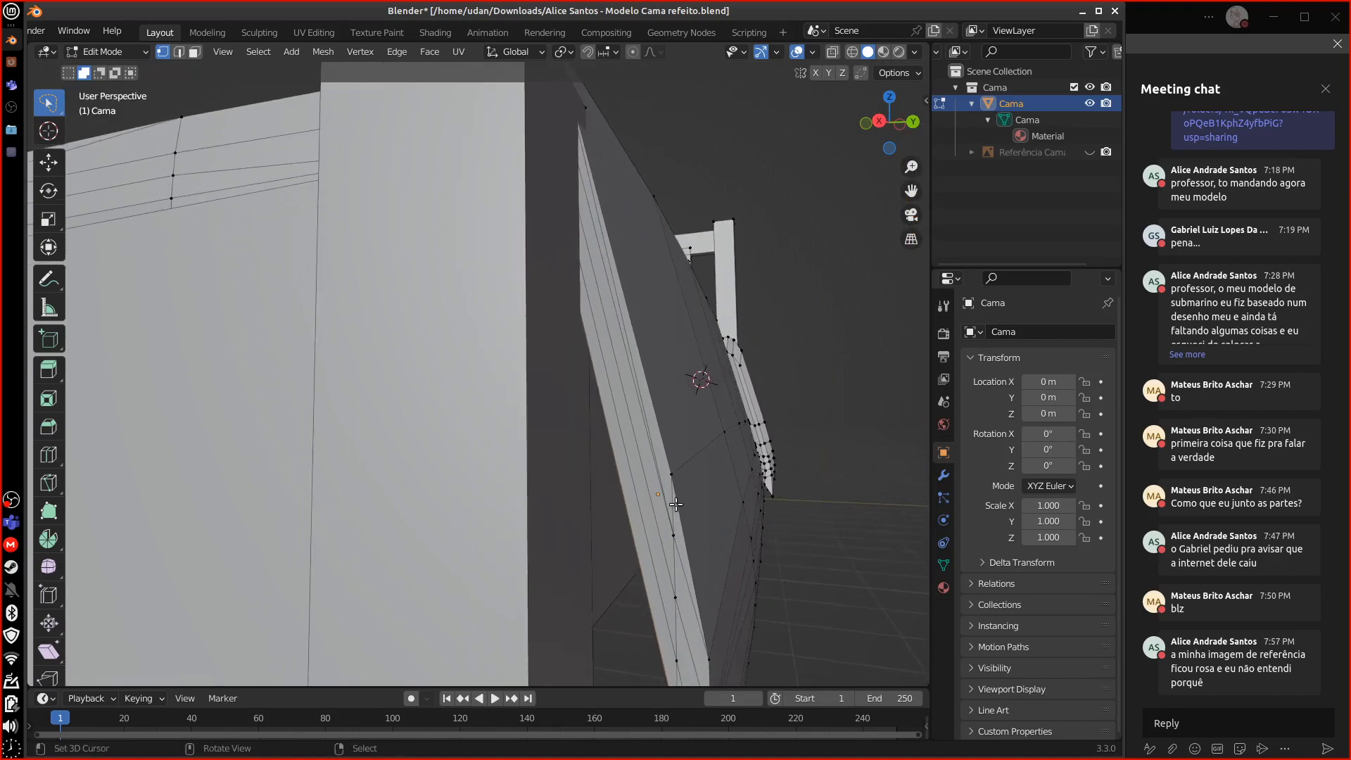
mouse_move(715, 468)
left_mouse_down()
mouse_move(675, 487)
mouse_move(754, 432)
left_mouse_up()
key("ctrl+z")
scroll(782, 535, "down", 5)
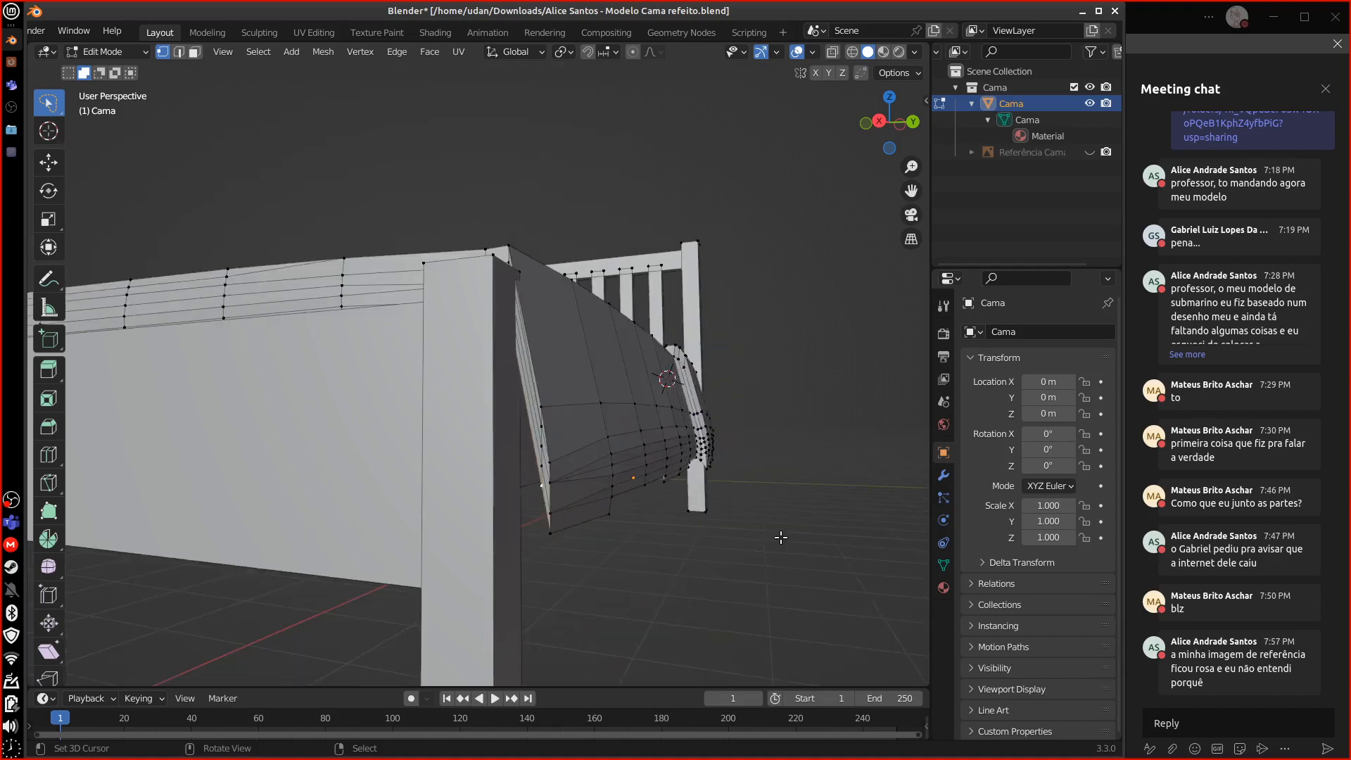
- Unhide the Referência Cama object, expand its entry in the scene hierarchy and select its image data
scroll(784, 521, "down", 4)
left_click(1089, 153)
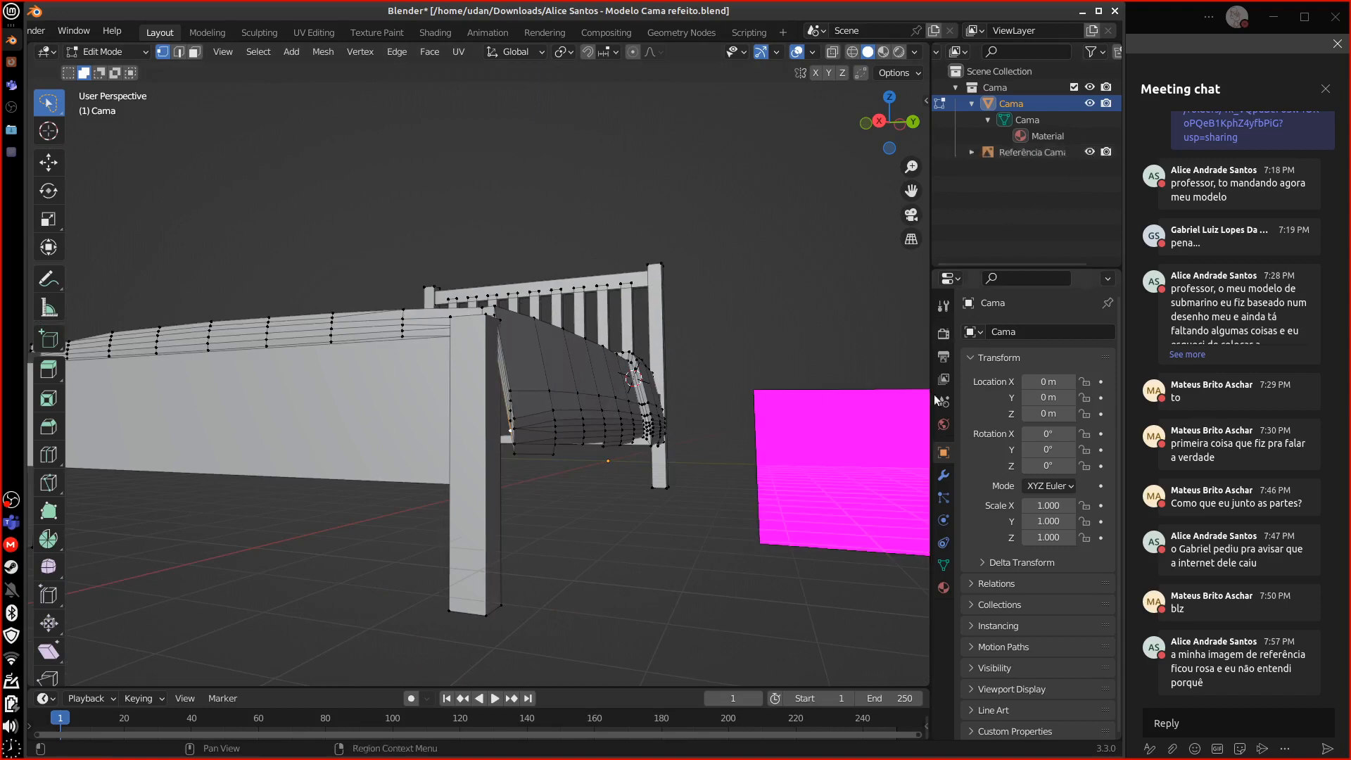
middle_click_drag(876, 466, 801, 464)
left_click(971, 152)
left_click(795, 502)
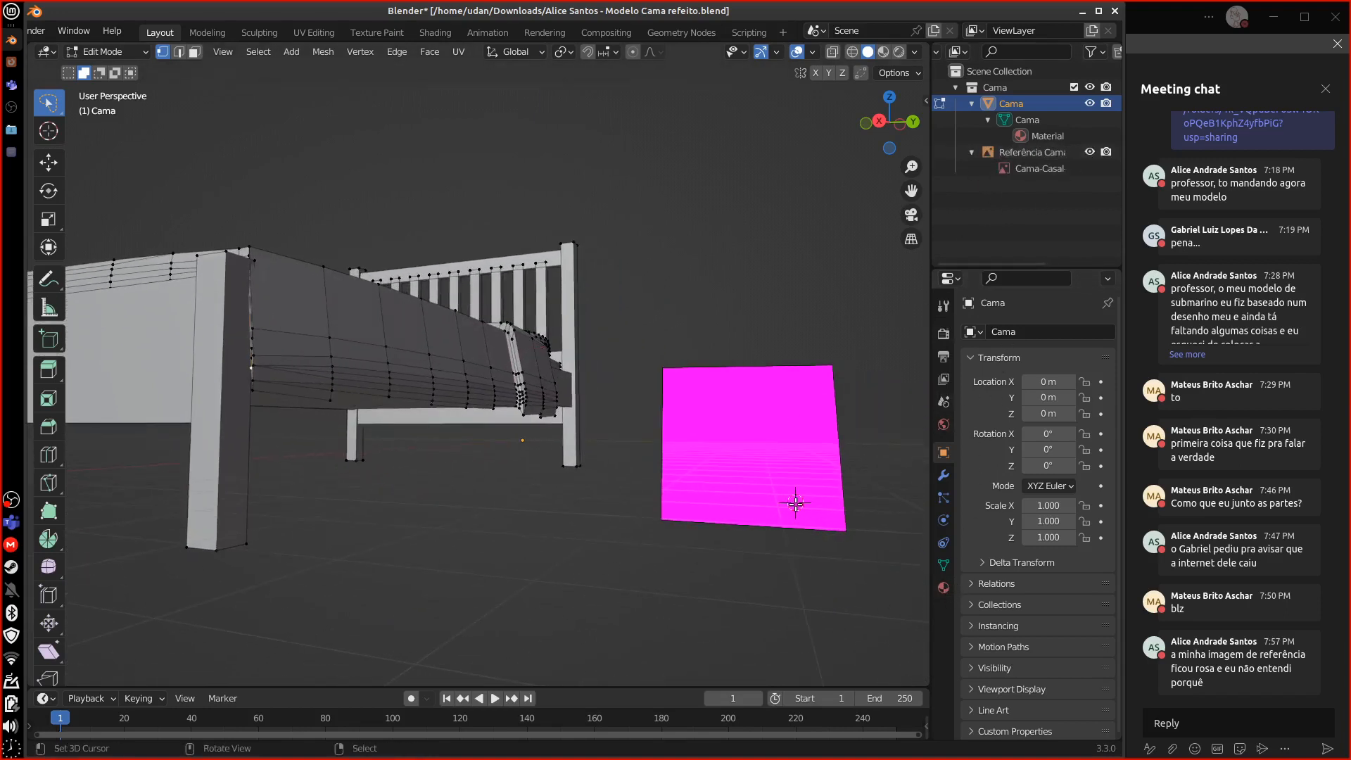
left_click(1039, 168)
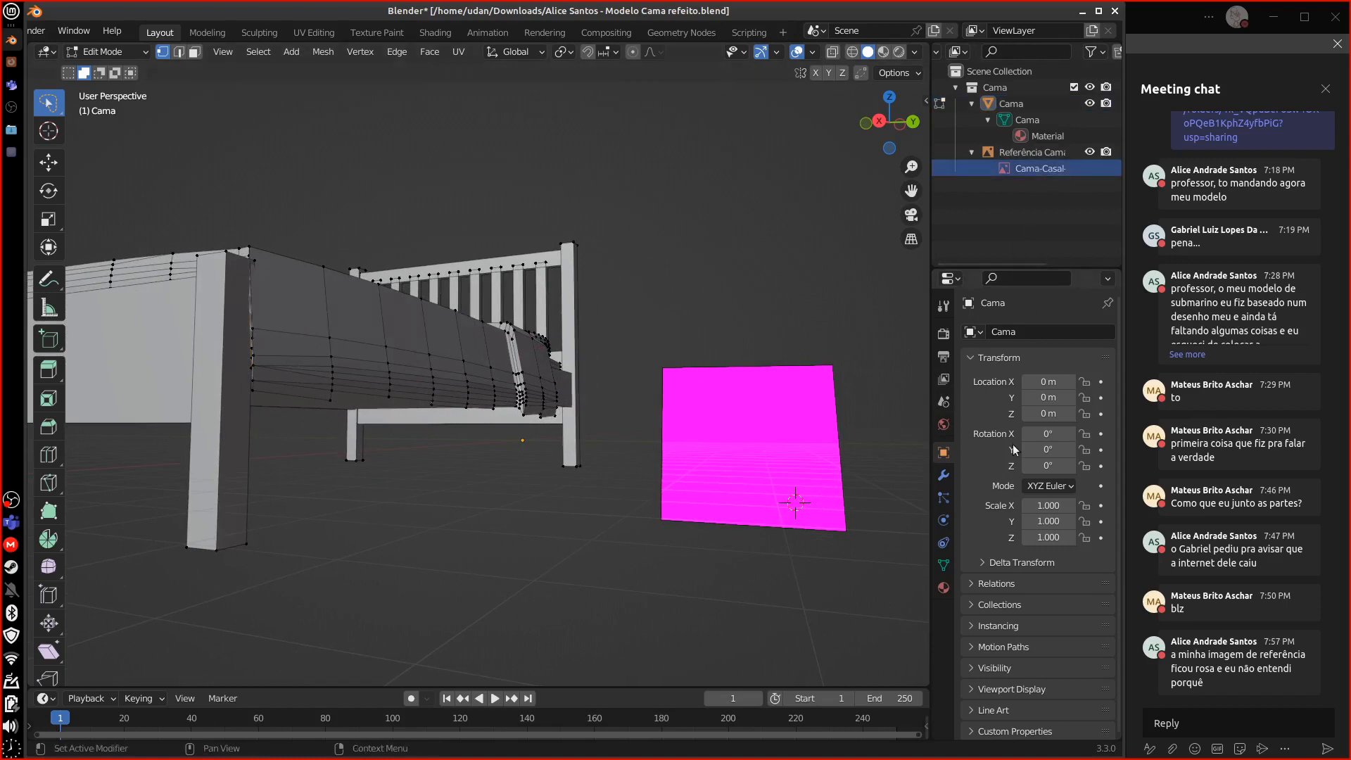
- Switch to Object Mode, select Referência Cama and display its image settings with the full source file path readable
left_click(105, 51)
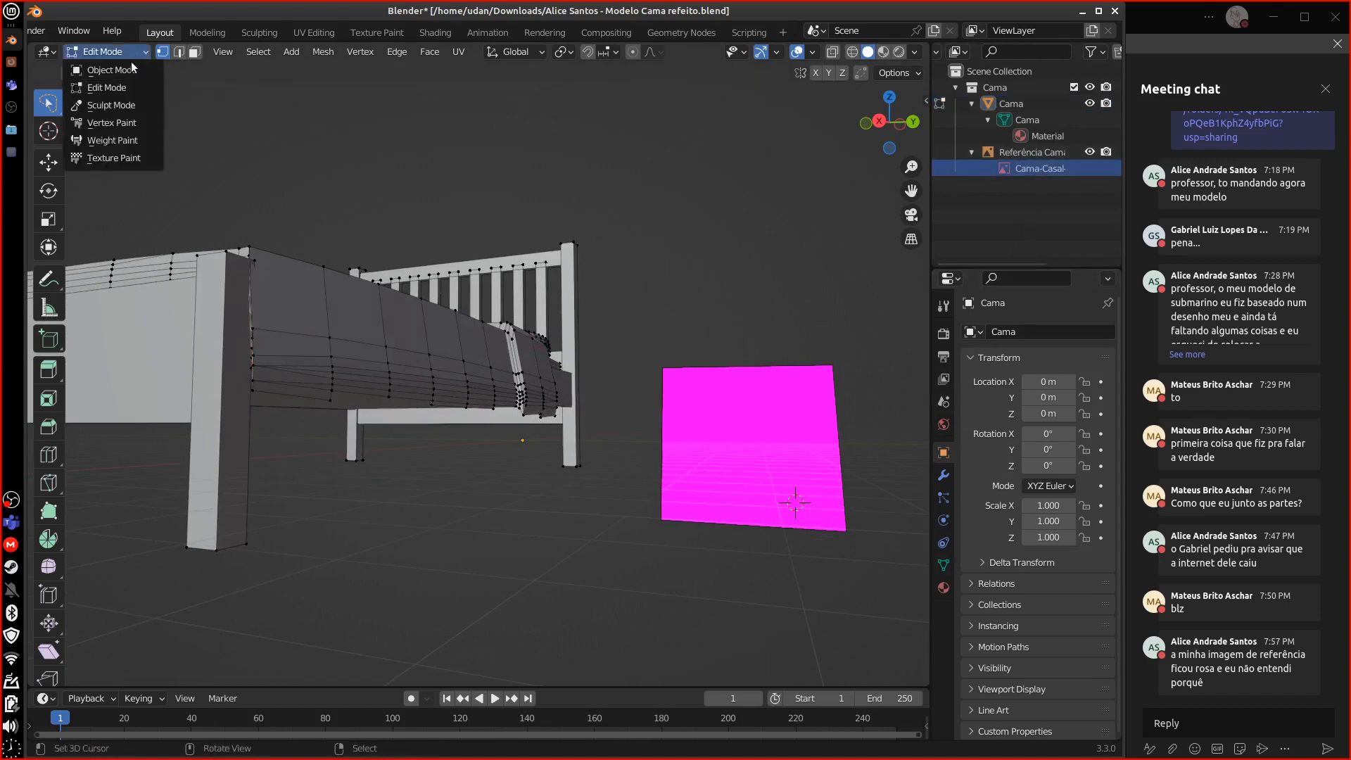
left_click(106, 71)
left_click(1017, 152)
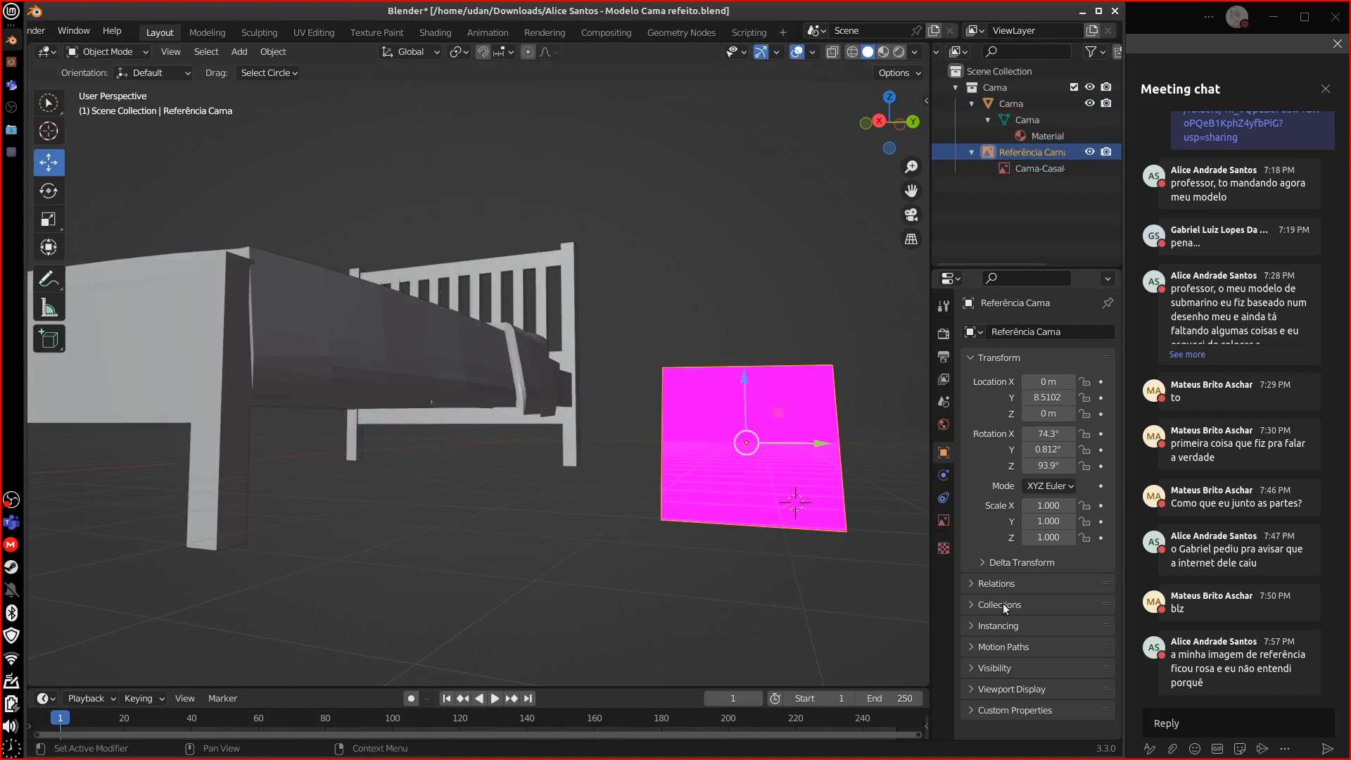
left_click_drag(1012, 268, 1014, 210)
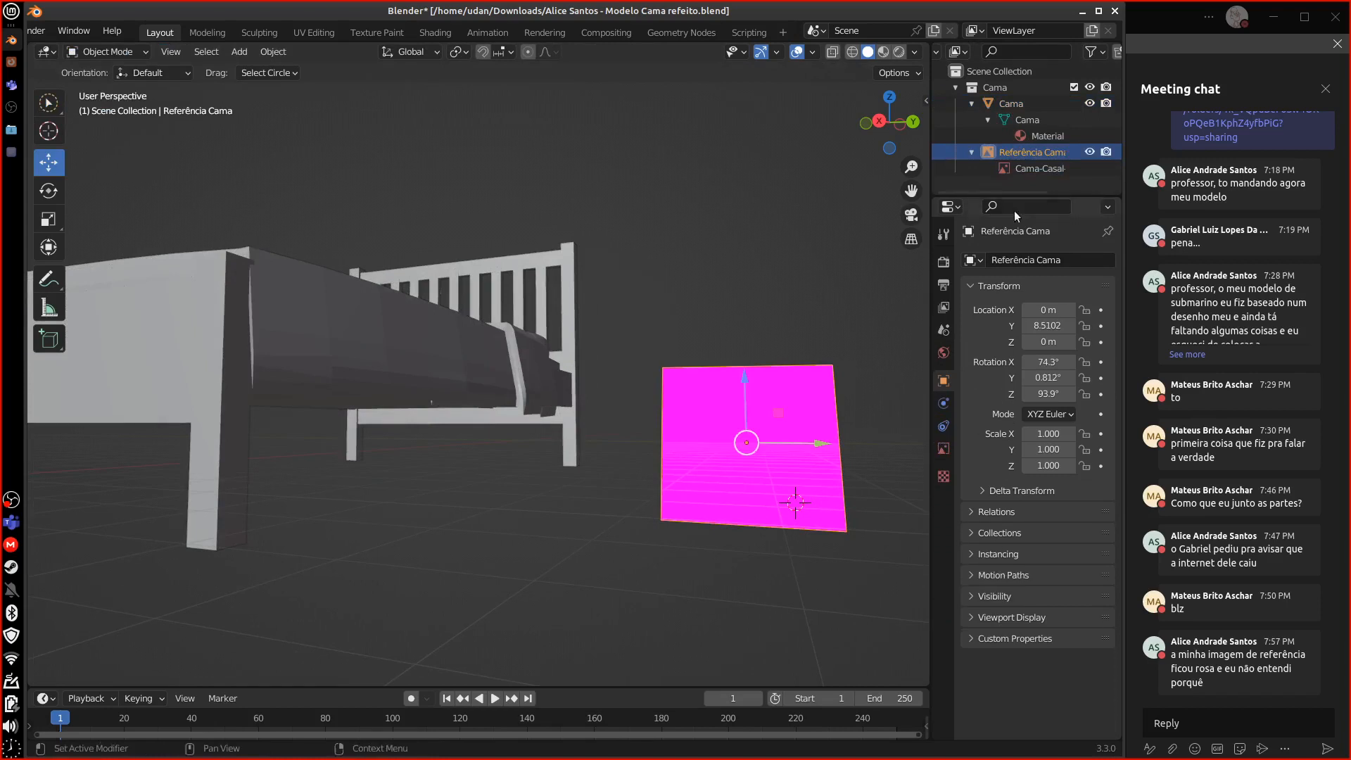
left_click(942, 449)
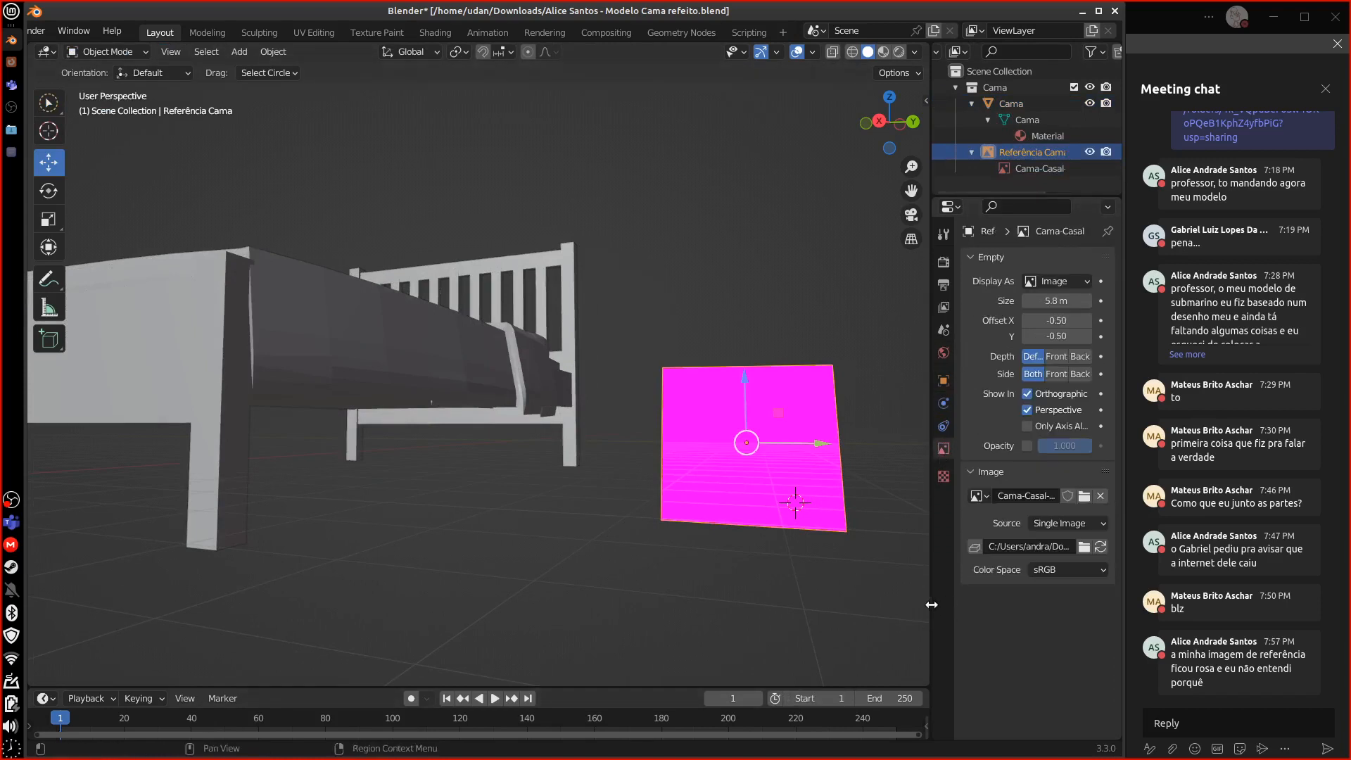
left_click_drag(930, 607, 728, 619)
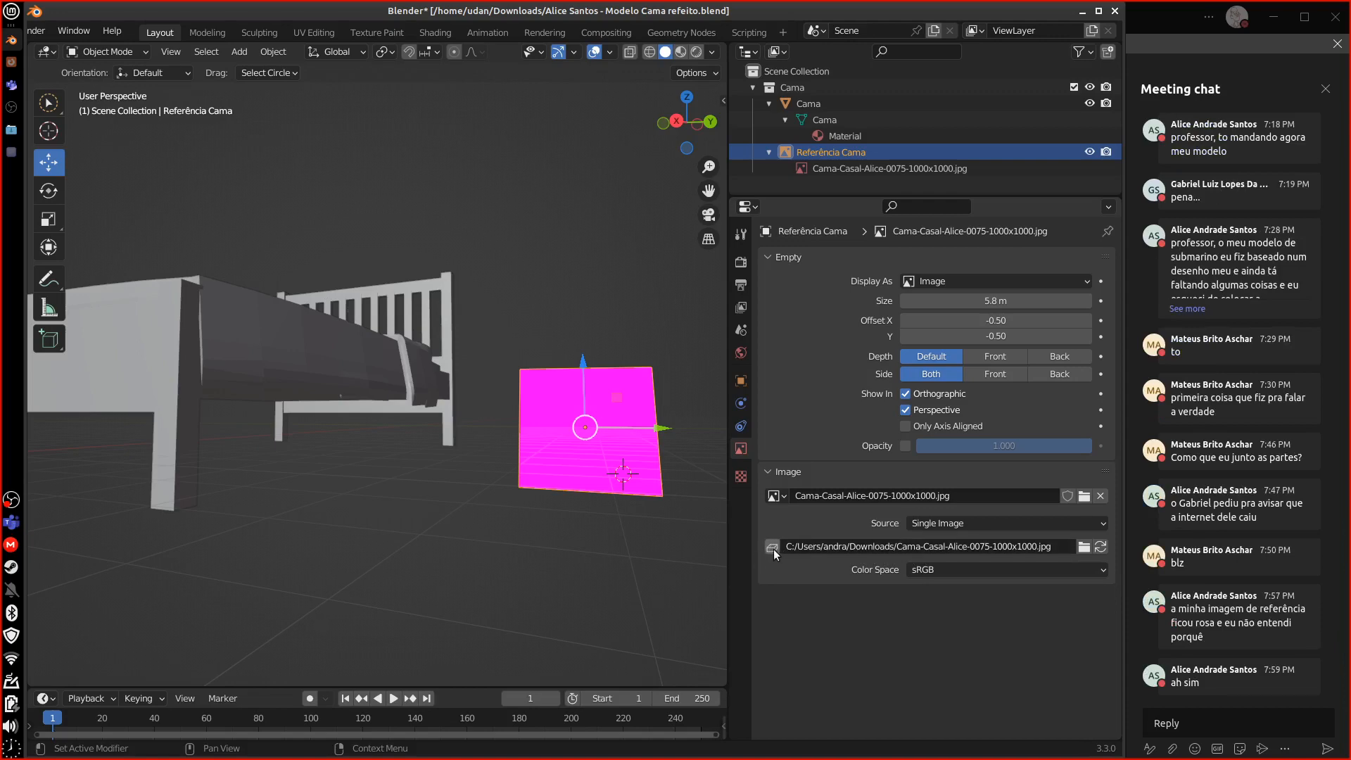
- Look up the External Data commands for handling the reference image's file, then restore the wider 3D view
scroll(106, 39, "left", 5)
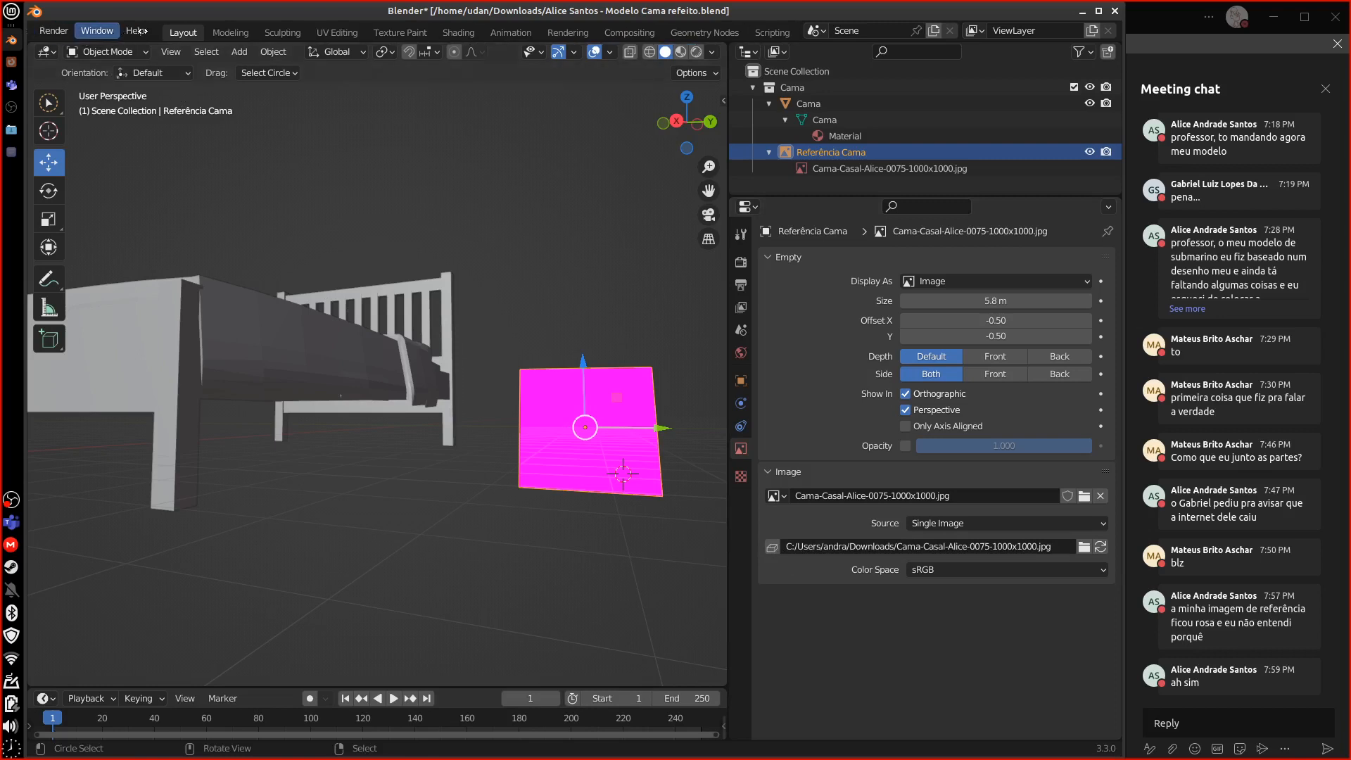
left_click(62, 30)
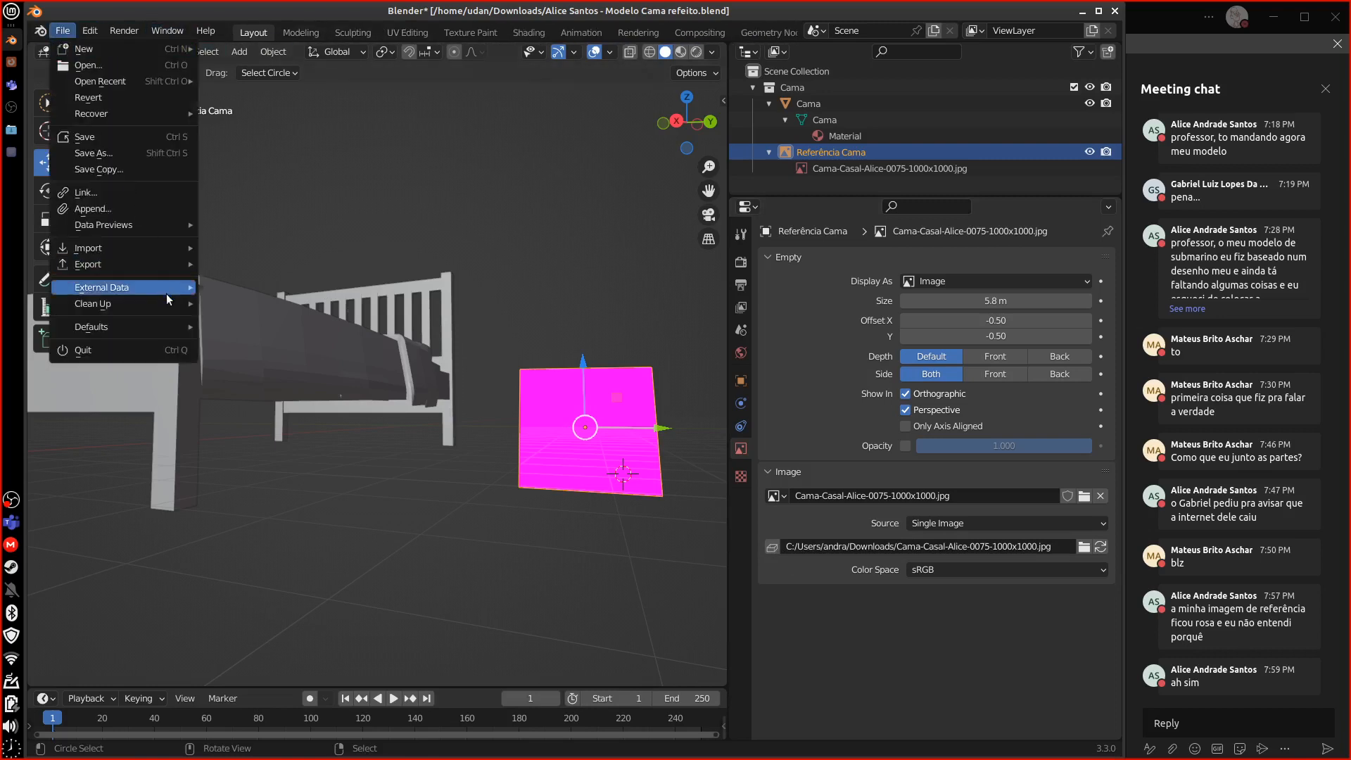
mouse_move(168, 288)
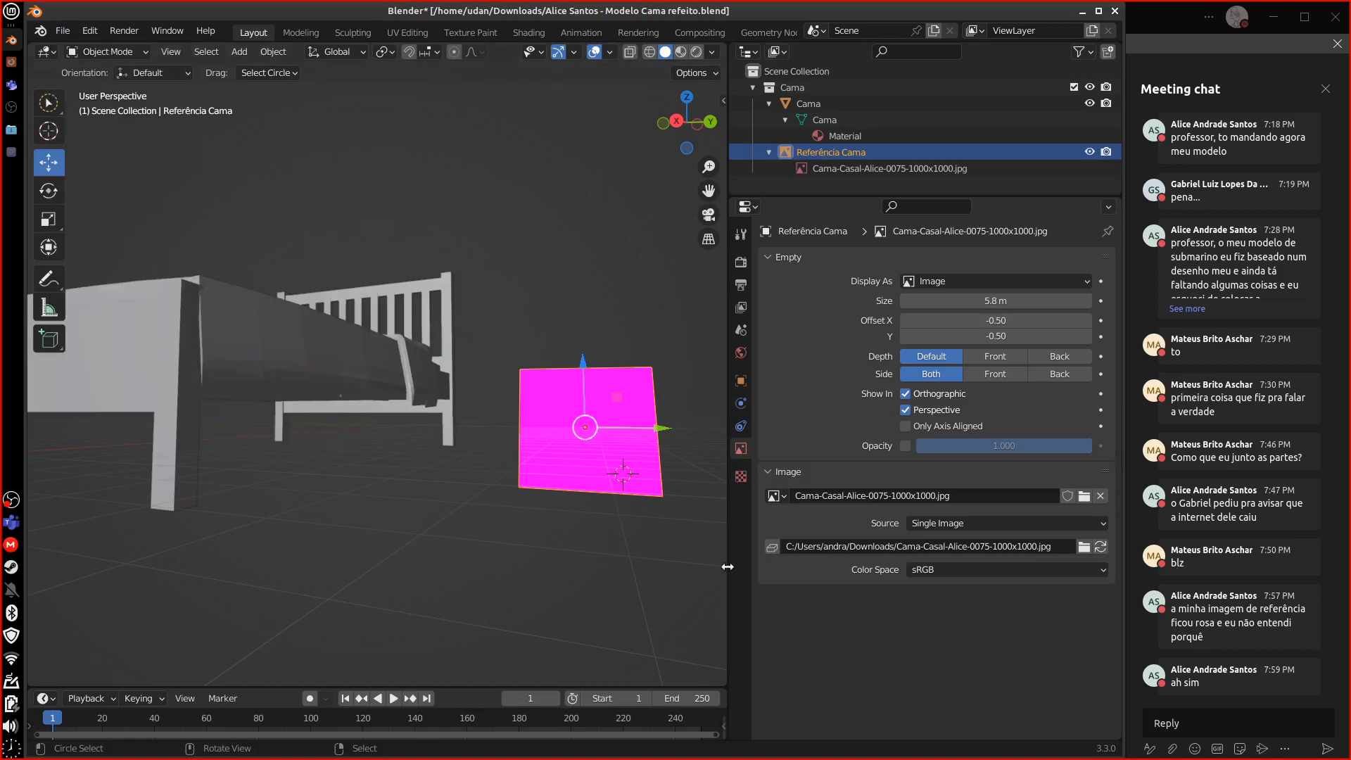
left_click_drag(727, 569, 953, 582)
- Select the bed object and enter Edit Mode with the headboard in close view
middle_click_drag(675, 582, 838, 495)
right_click(656, 479)
key("Tab")
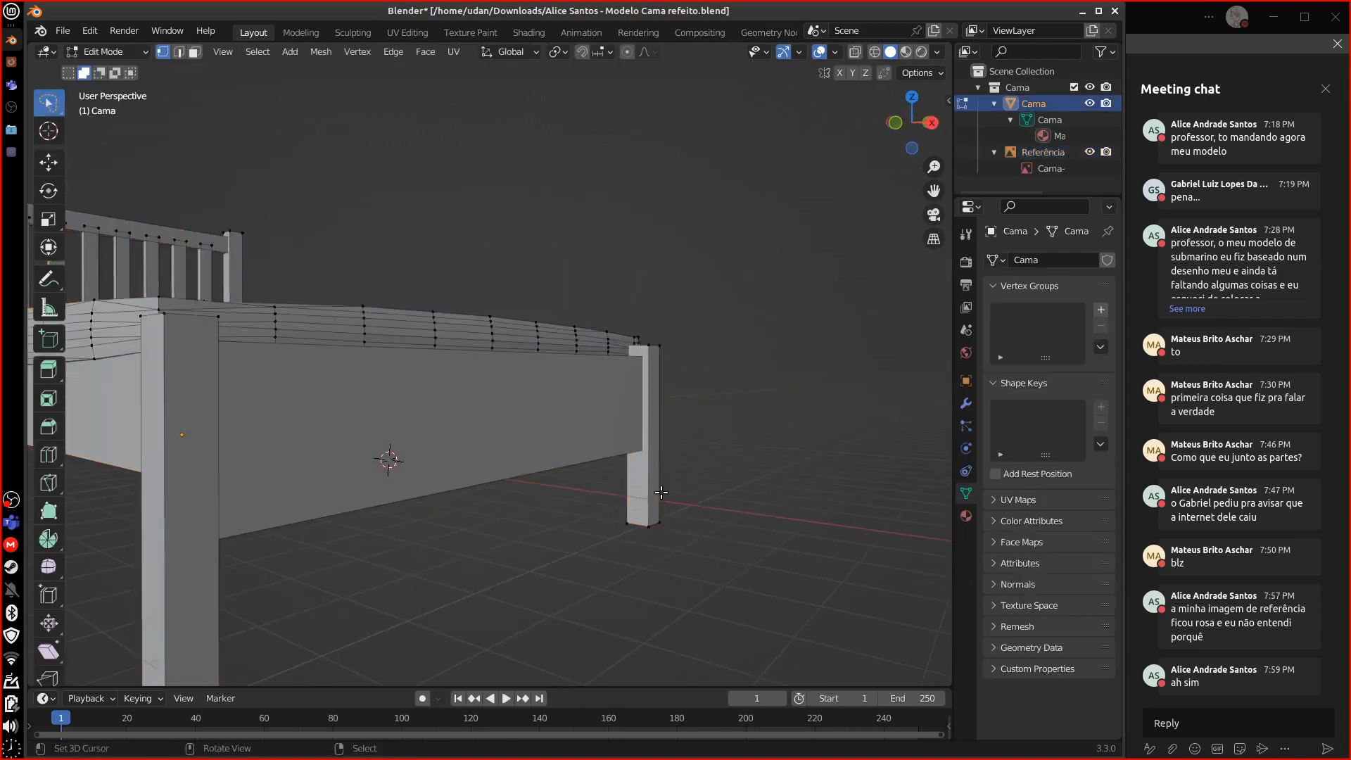
middle_click_drag(667, 505, 702, 329)
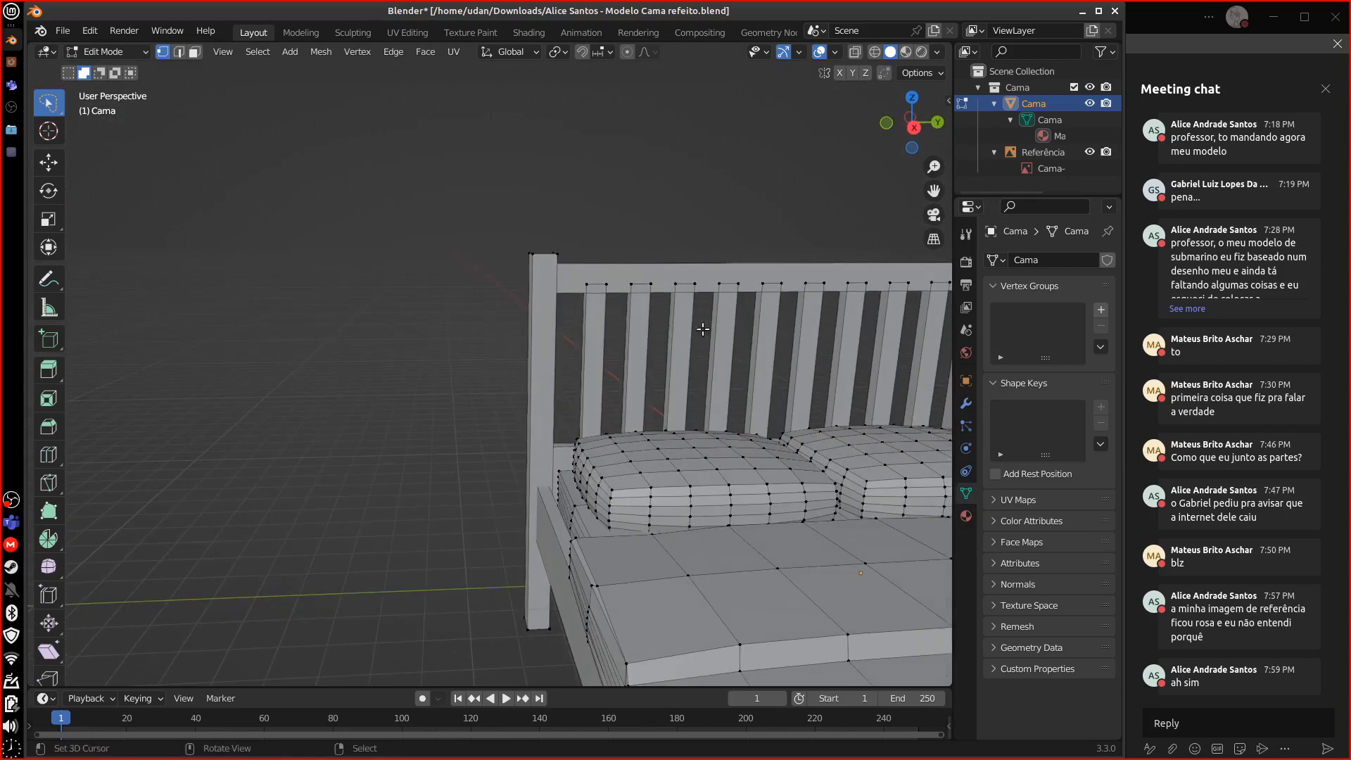
scroll(738, 333, "up", 5)
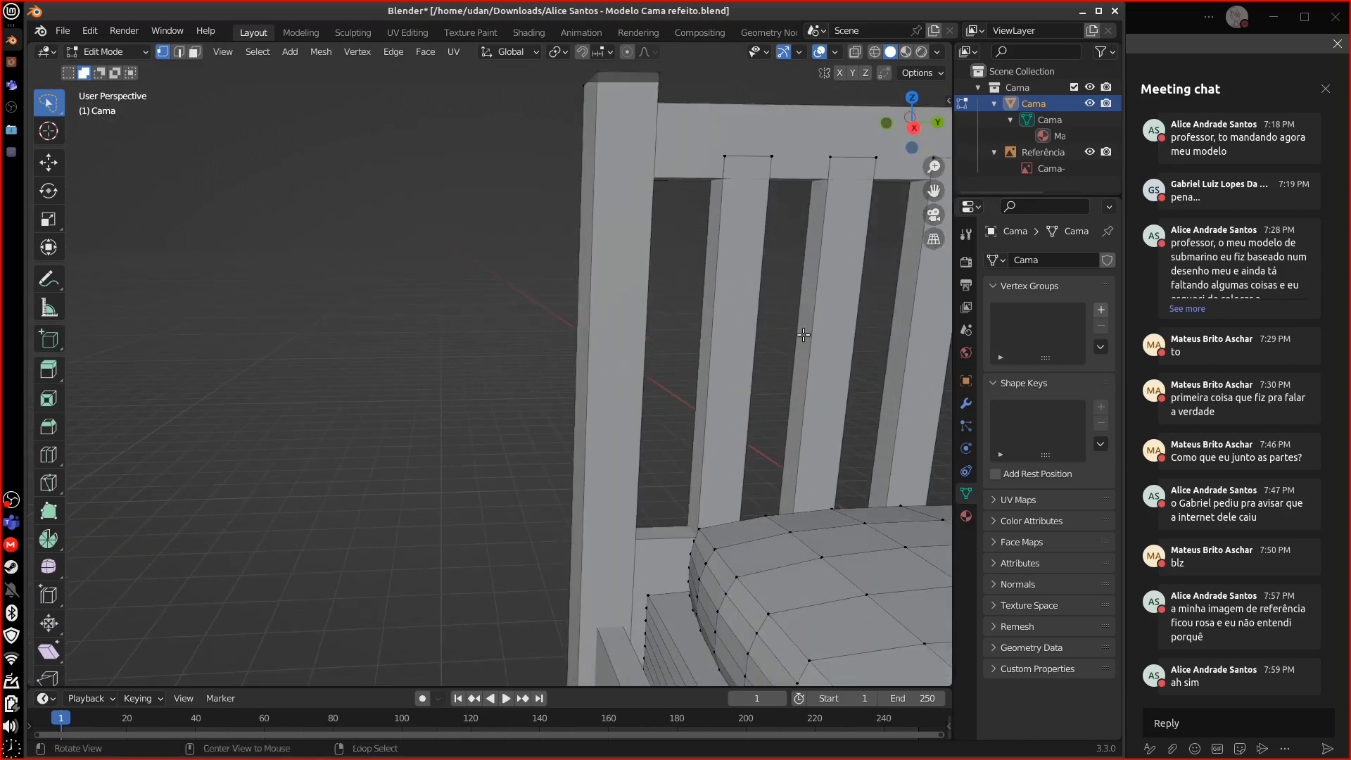
left_click_drag(803, 335, 645, 422, "alt")
left_click_drag(563, 415, 595, 374, "alt")
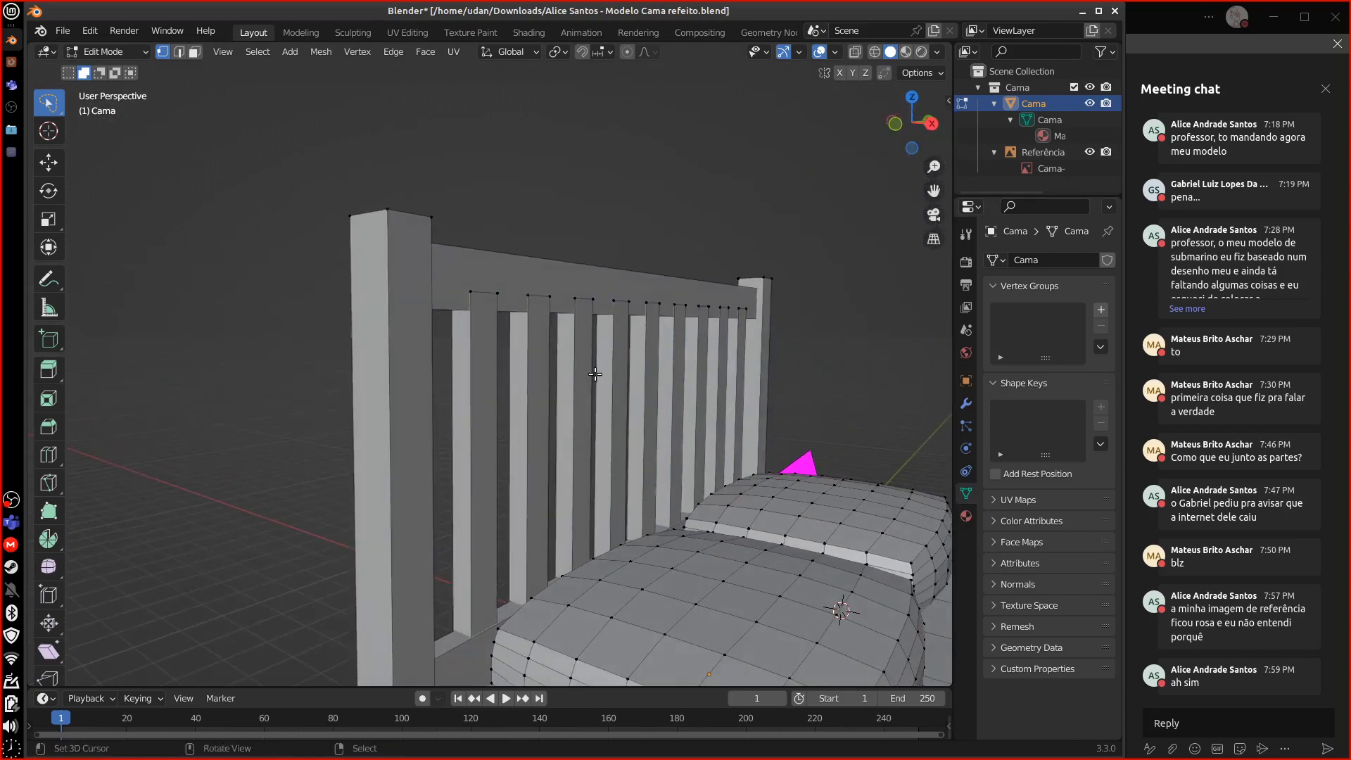
- Select all the vertical slats of the headboard together with their linked geometry
right_click(489, 293)
key("ctrl+l")
right_click(546, 294, "shift")
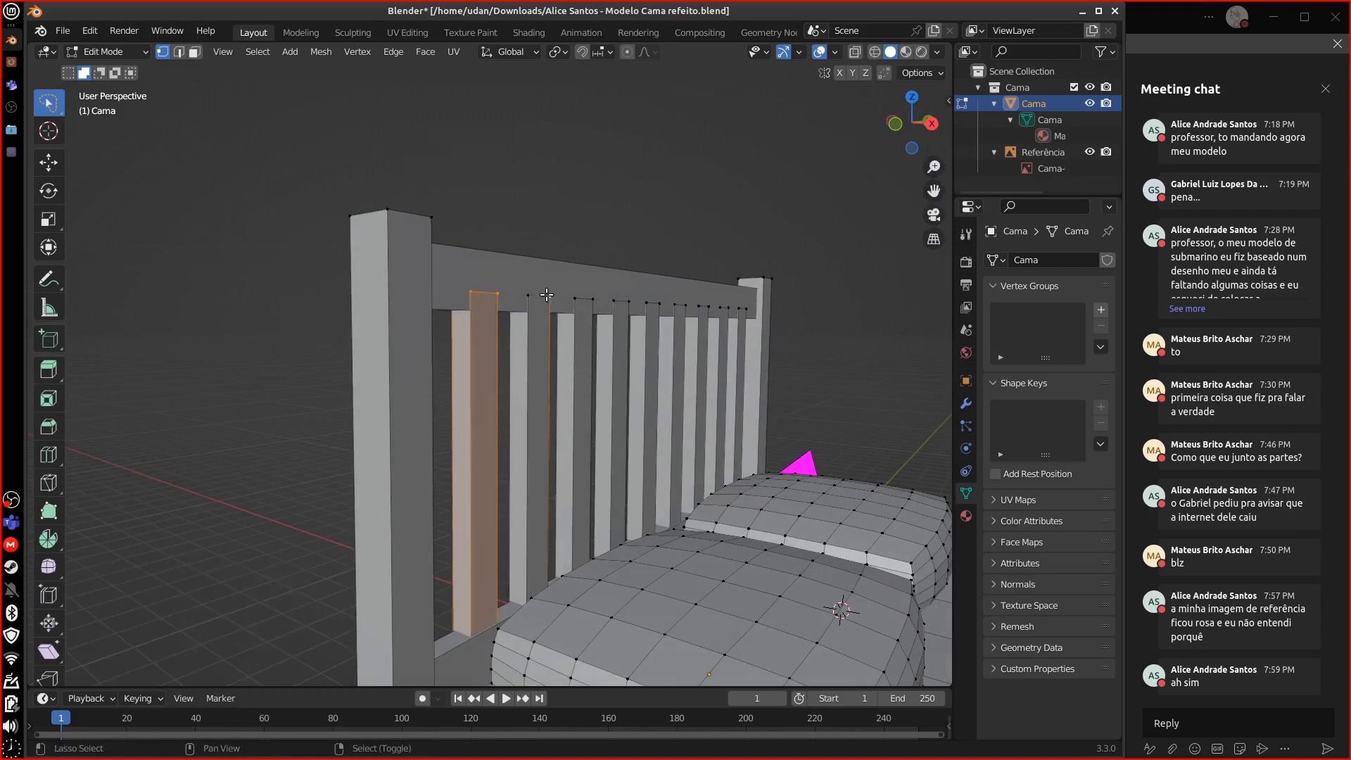
right_click(593, 299, "shift")
right_click(629, 301, "shift")
right_click(660, 303, "shift")
right_click(700, 301, "shift")
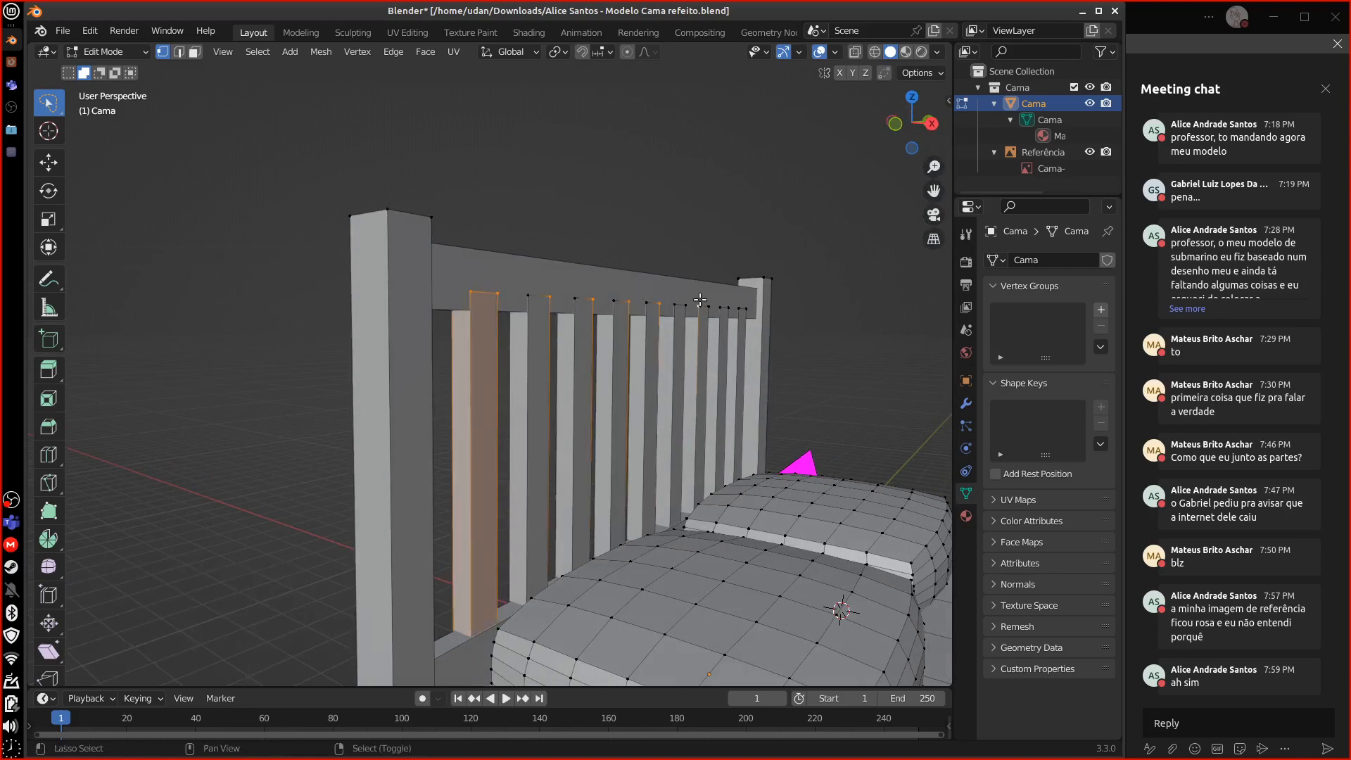
right_click(724, 306, "shift")
right_click(745, 309, "shift")
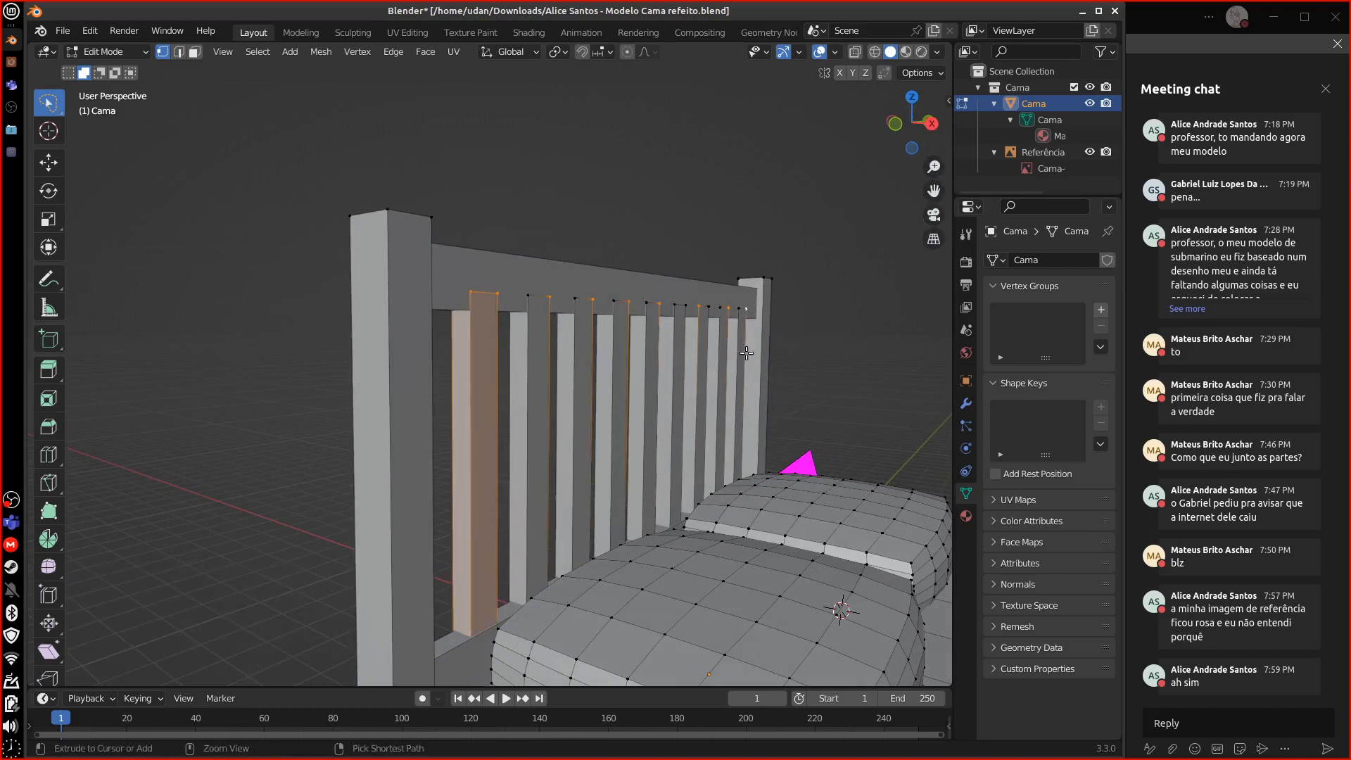
key("ctrl+l")
right_click(686, 306, "shift")
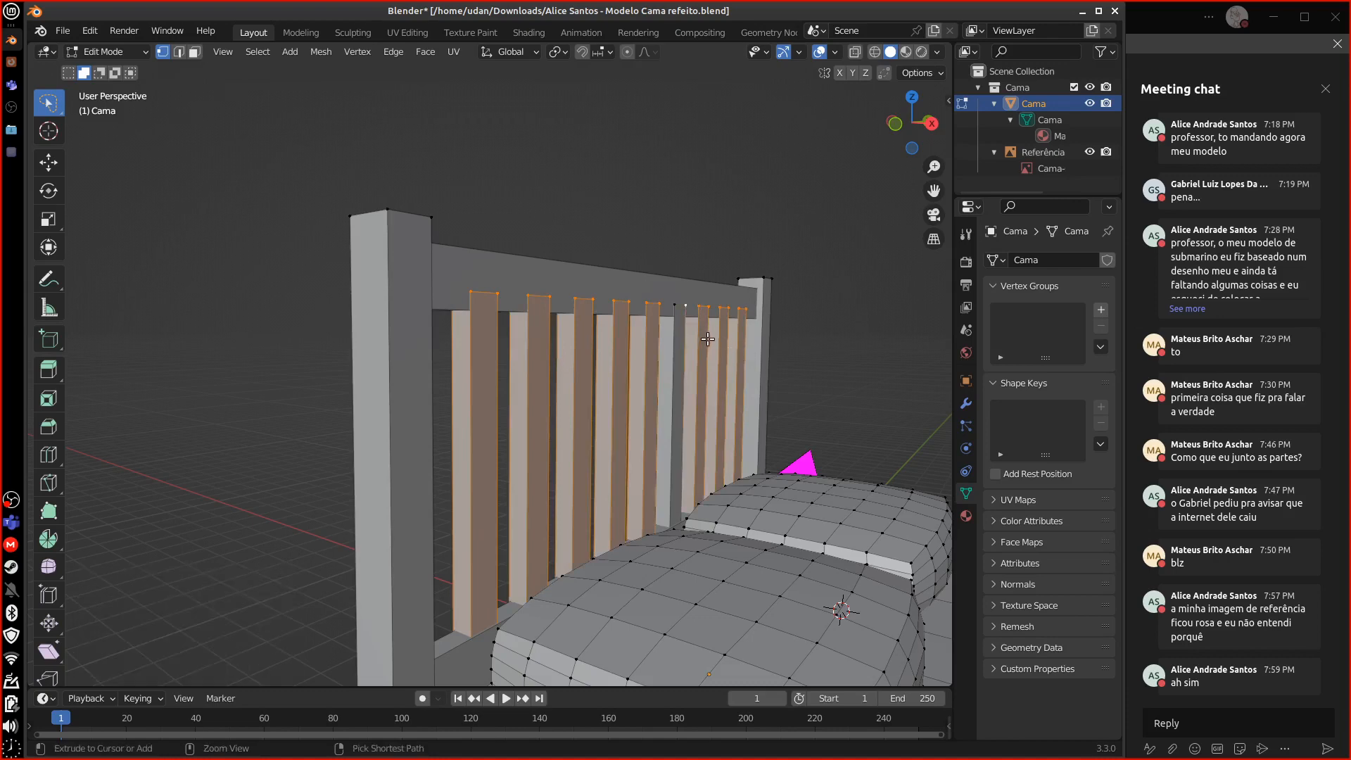
key("ctrl+l")
- Scale the selected headboard slats to 0.784 along the global X axis
middle_click_drag(728, 369, 765, 442)
key("s")
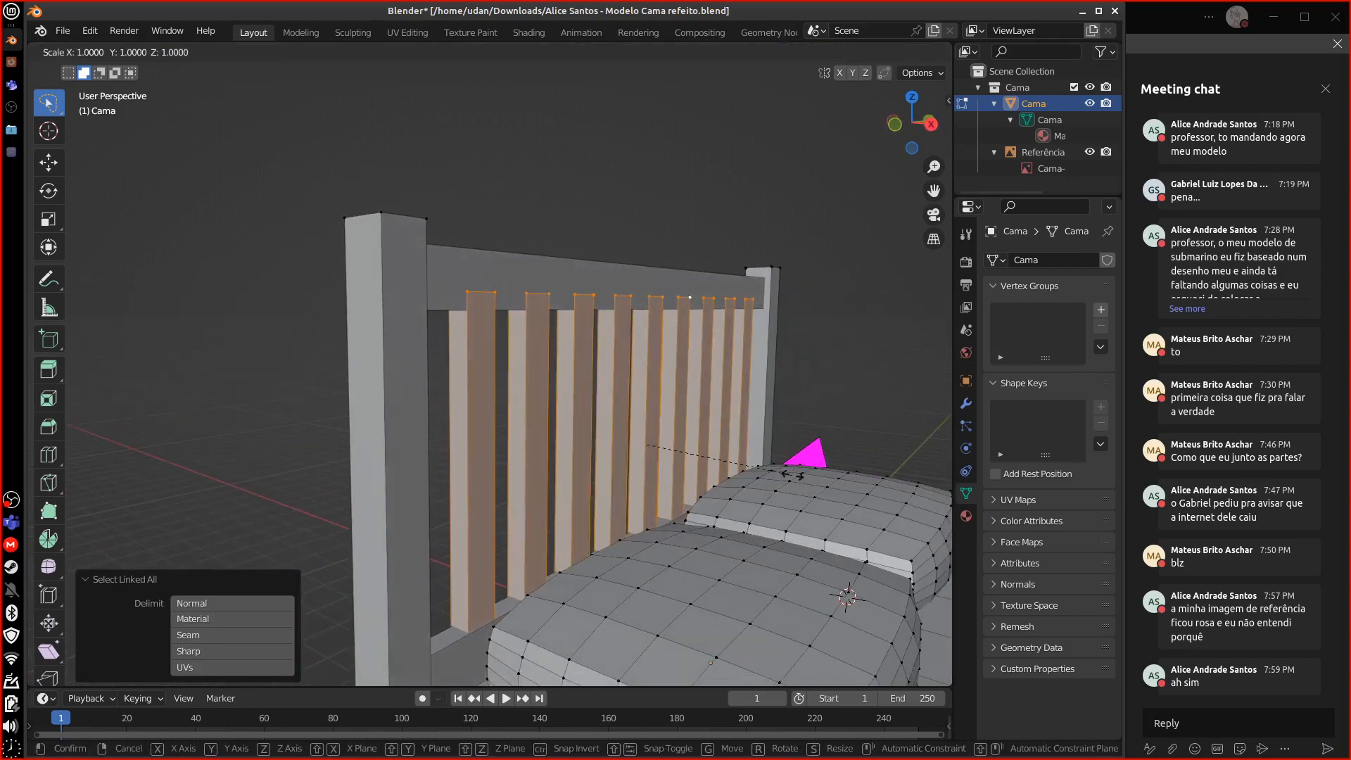
key("y")
key("x")
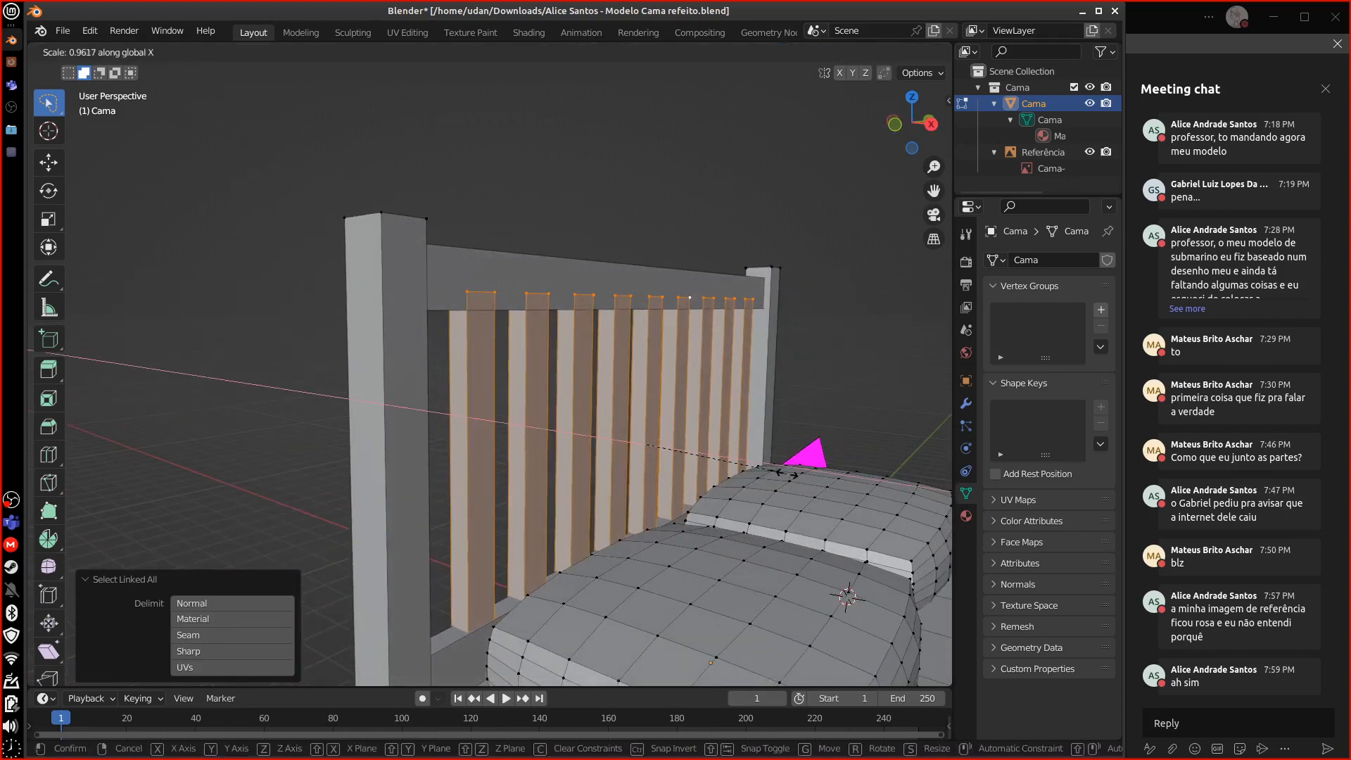
left_click(737, 489)
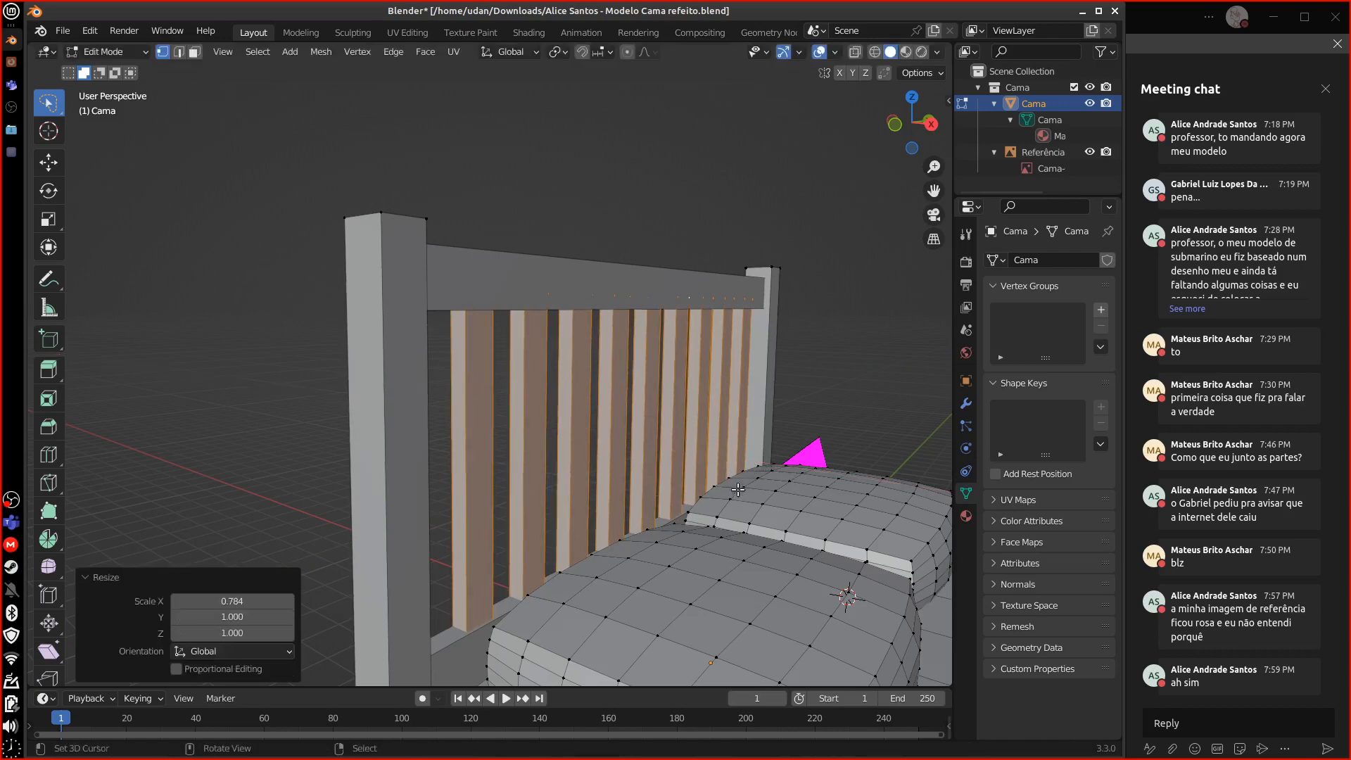
middle_click_drag(735, 498, 795, 497)
middle_click_drag(725, 457, 690, 455)
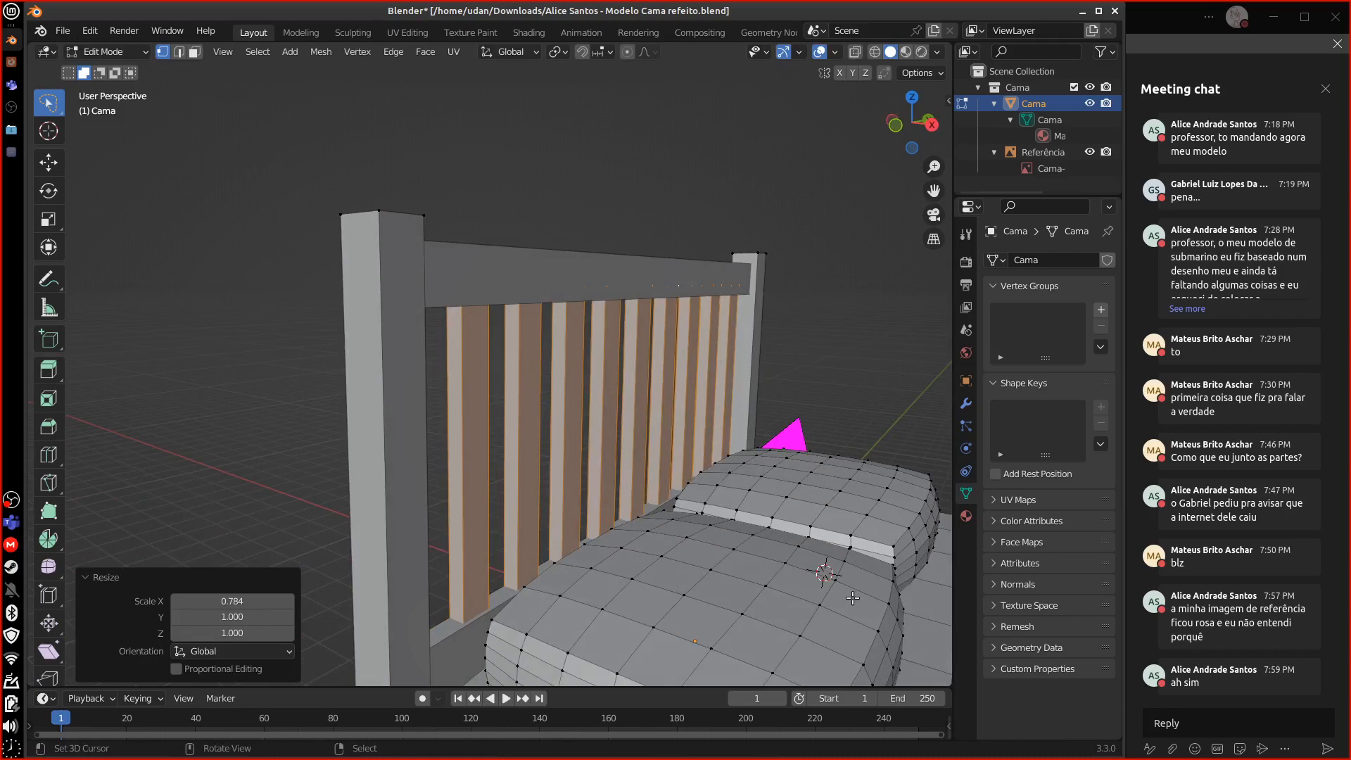
- Move the protruding vertex on the blanket's corner beside the mattress back in line with the blanket's edge
middle_click_drag(852, 598, 708, 521, "shift")
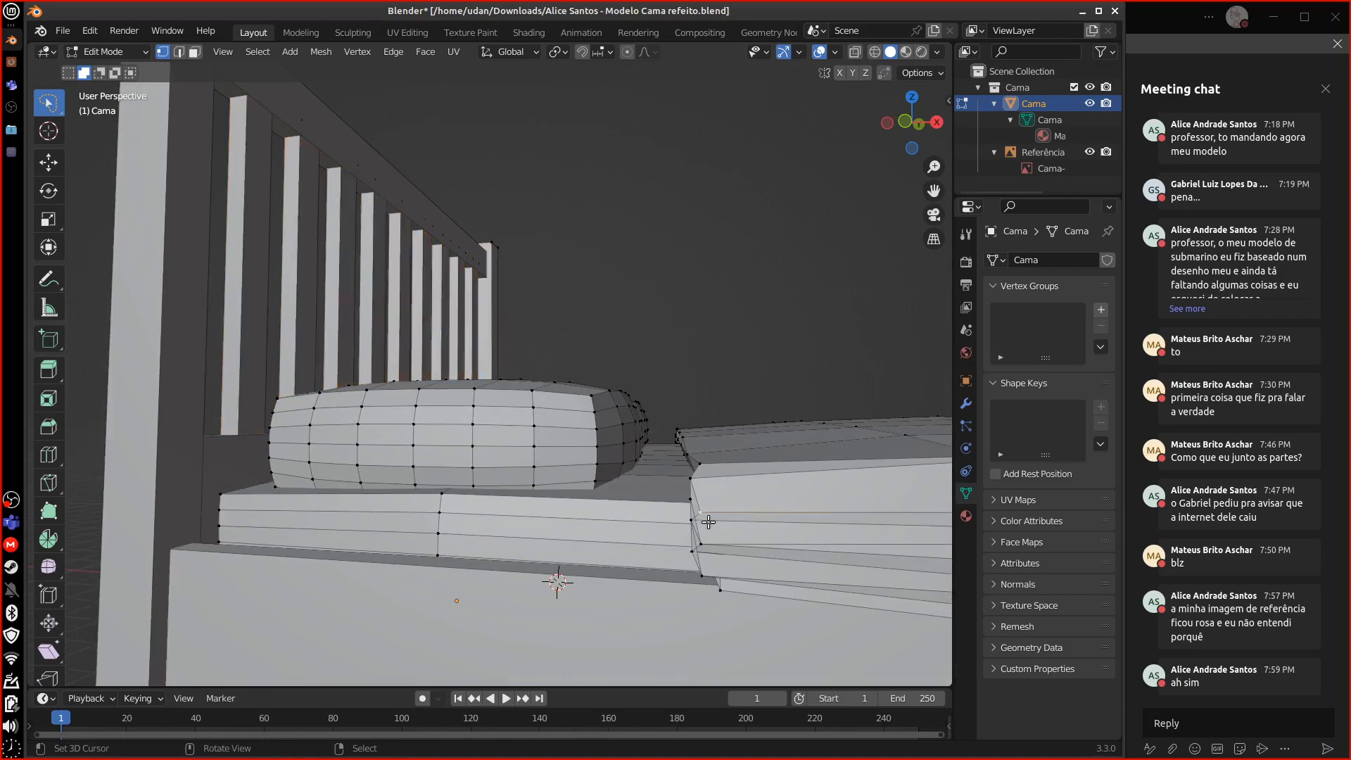
scroll(749, 534, "up", 2)
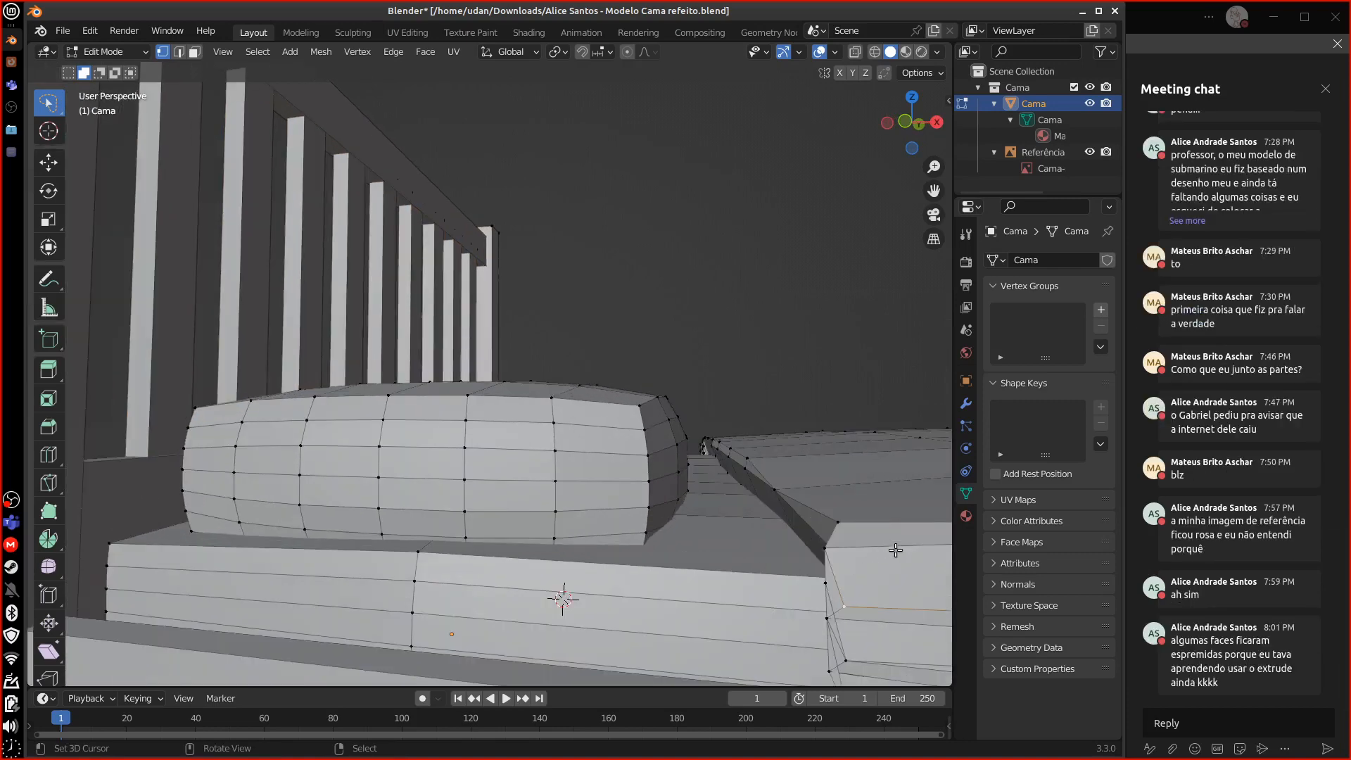
middle_click_drag(894, 550, 731, 391, "shift")
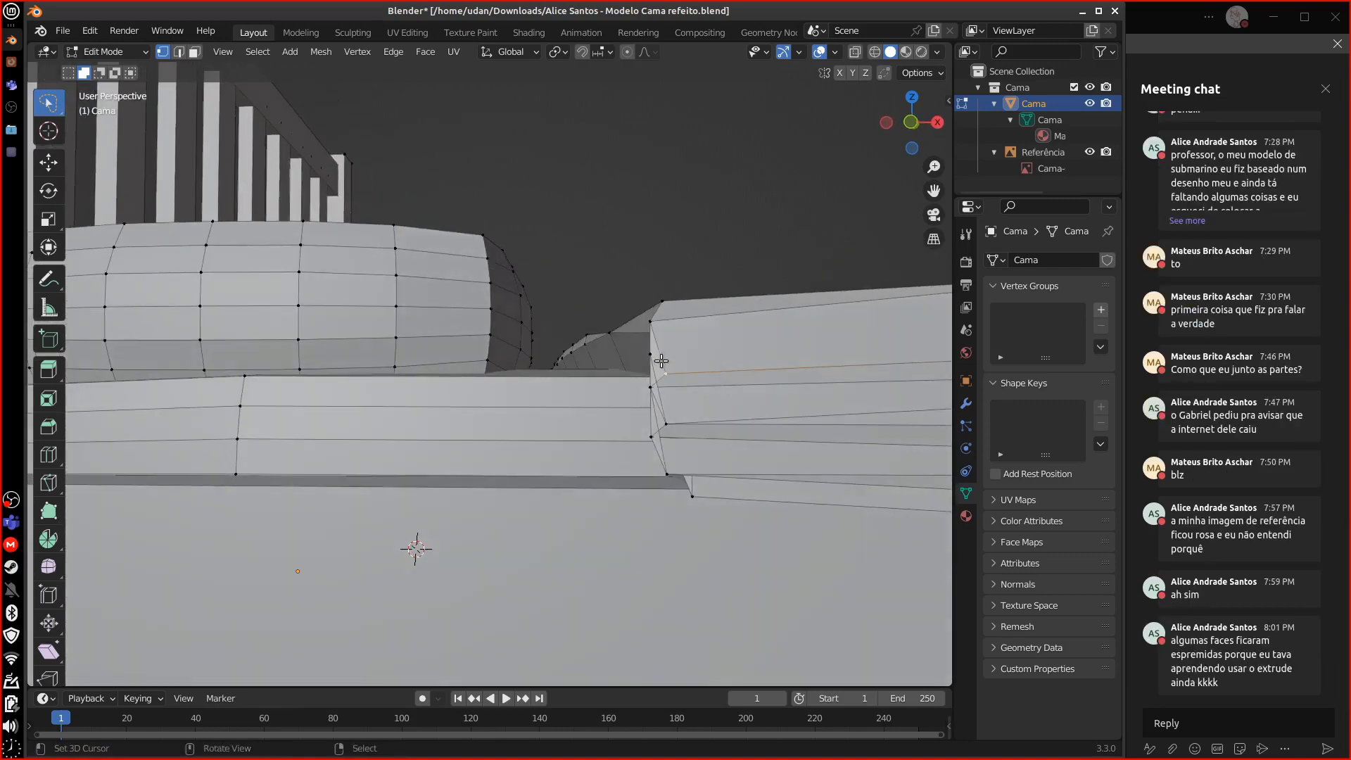
scroll(697, 429, "up", 2)
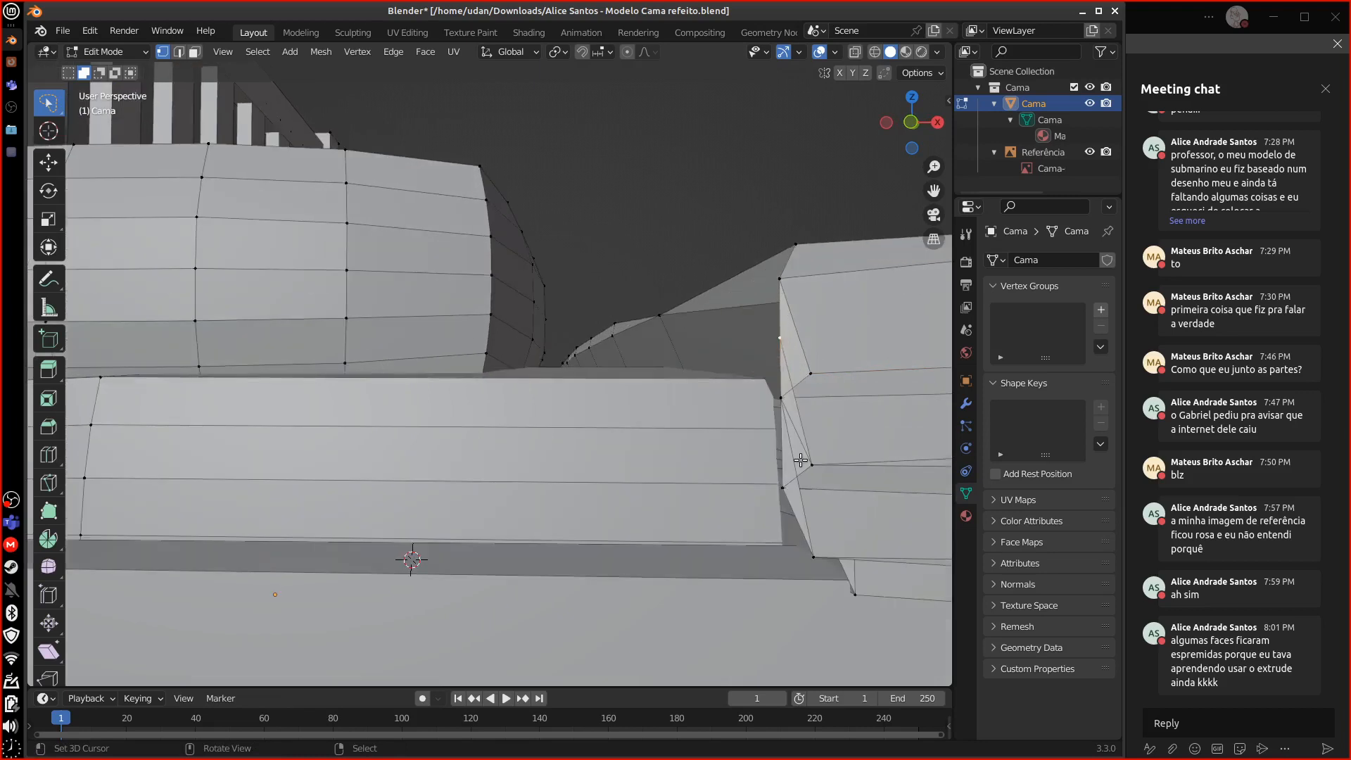
right_click(816, 468, "shift")
right_click(810, 376, "shift")
right_click(777, 400, "shift")
key("k")
left_click_drag(776, 400, 821, 374)
key("g")
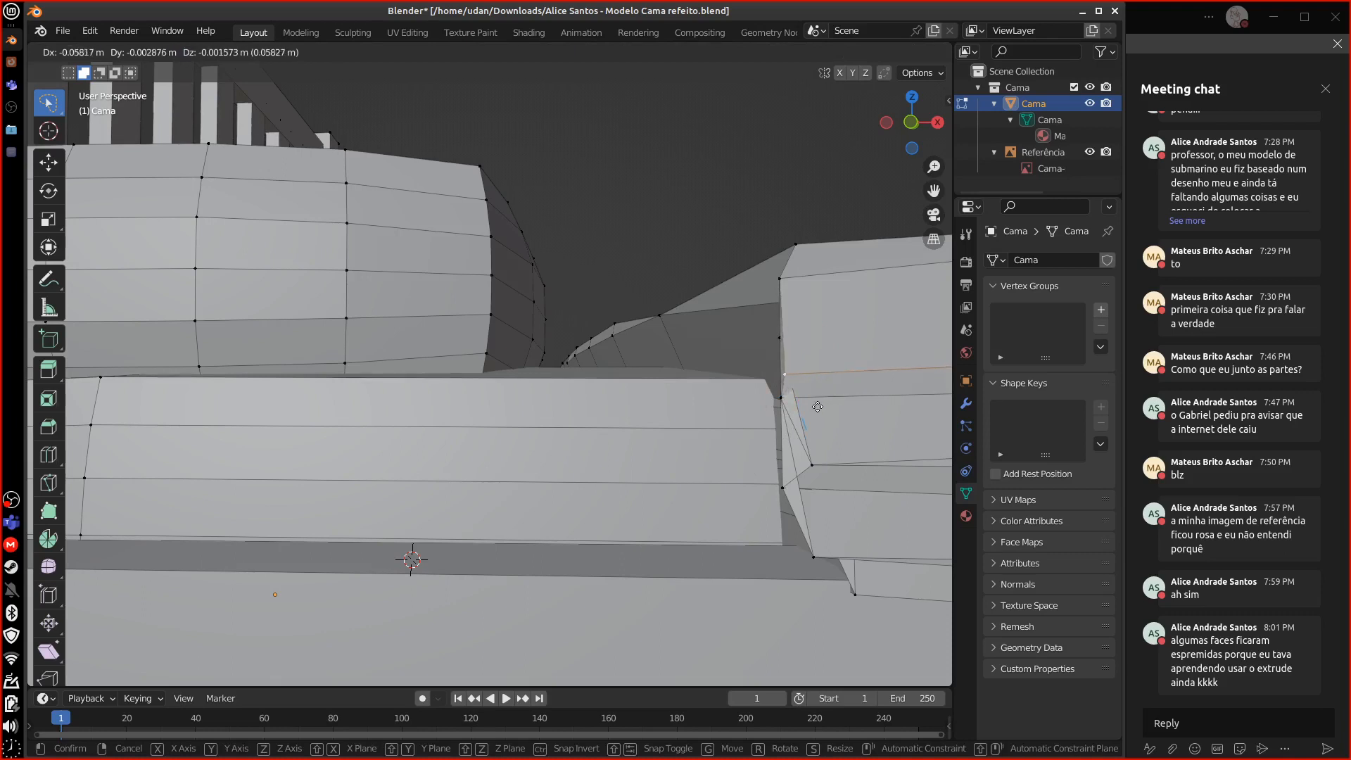
left_click(820, 406)
- Reposition the neighbouring vertices on the blanket's corner to open up the squeezed faces, raising the lower one about 0.064 m
left_click(790, 344)
key("g")
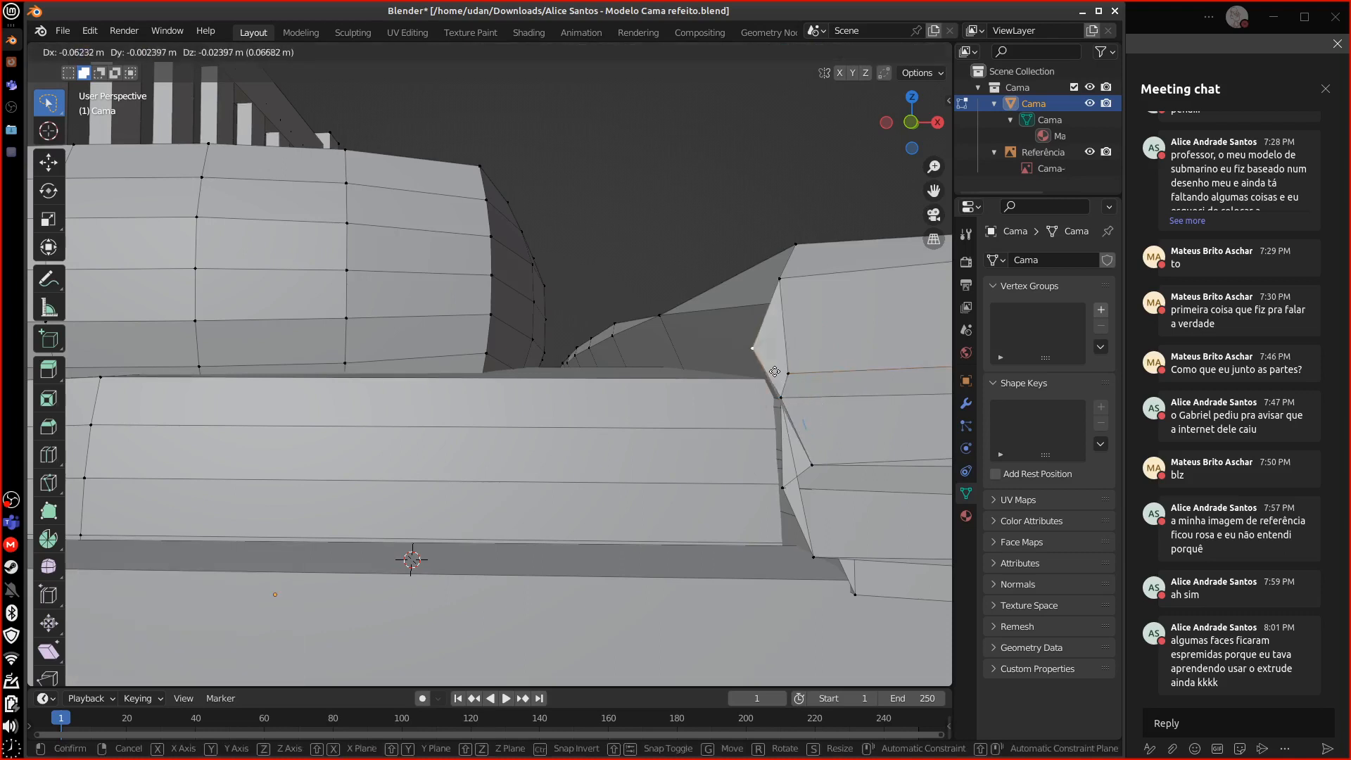
left_click(789, 386)
key("g")
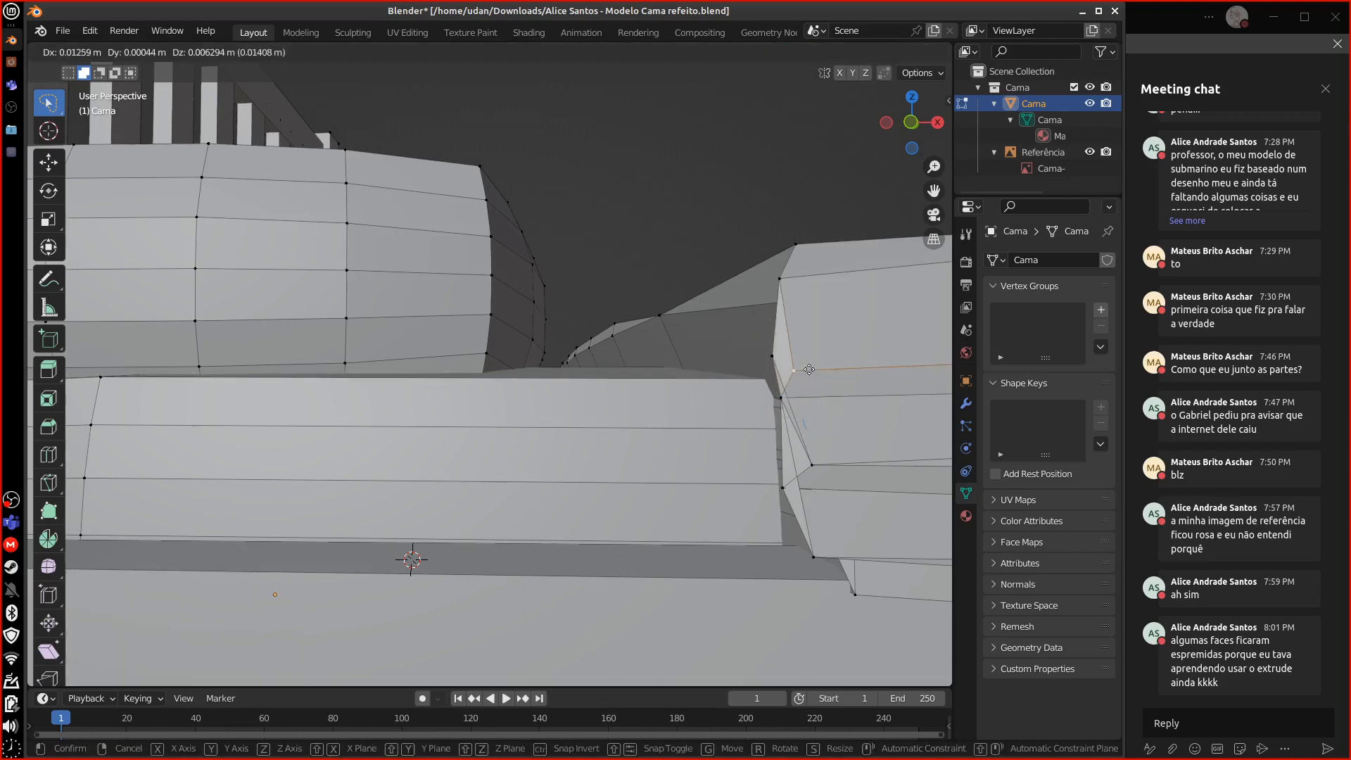
left_click(808, 365)
left_click(812, 464)
key("g")
left_click(837, 422)
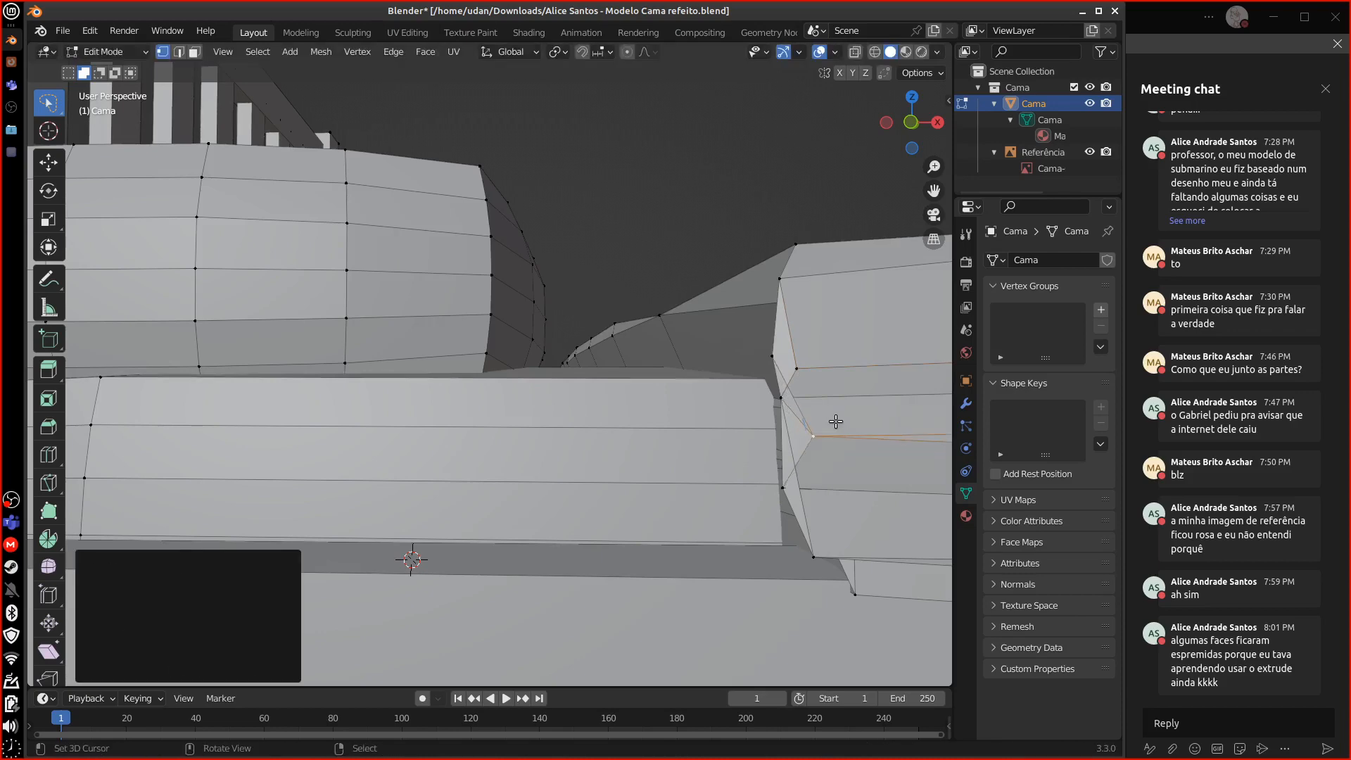
- Examine the blanket's side faces from all around the bed, marking the crowded corner and the fold's edge
middle_click_drag(837, 422, 677, 627)
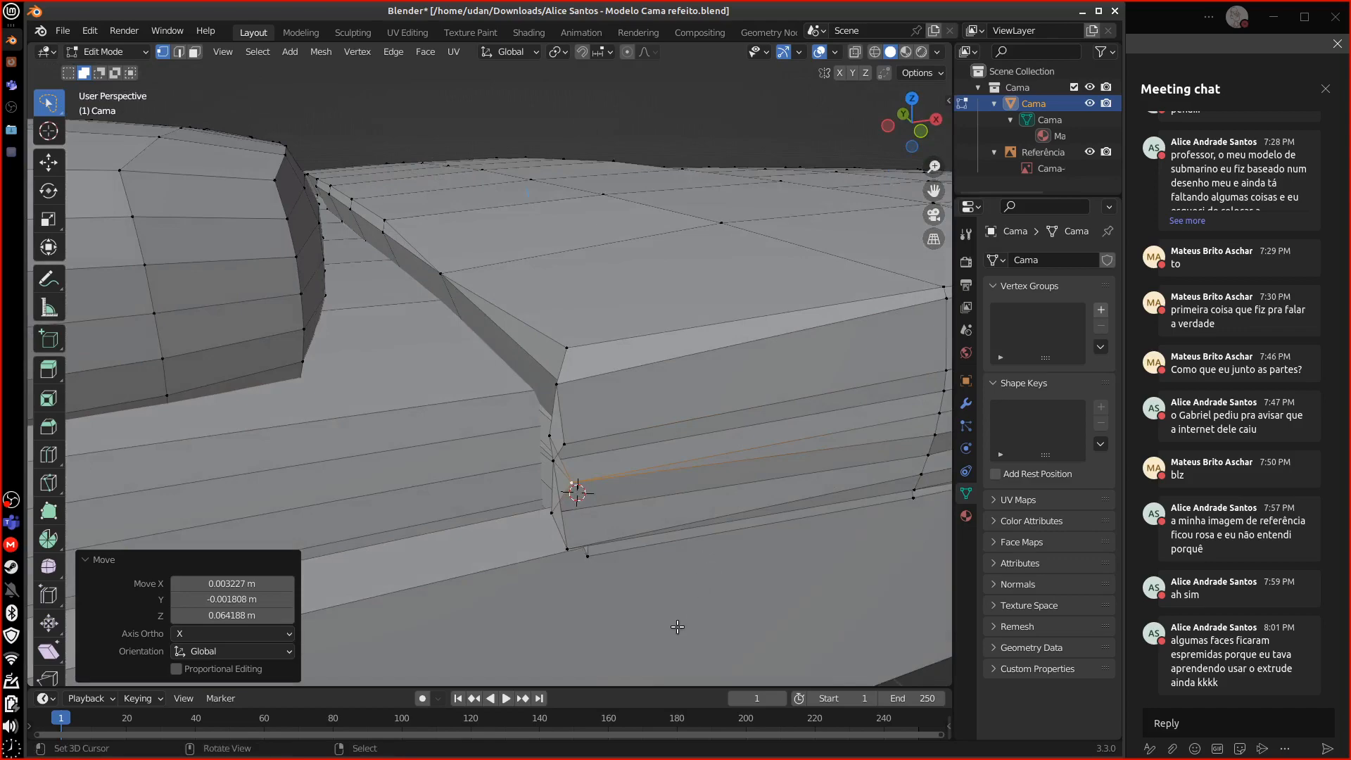
scroll(688, 571, "down", 9)
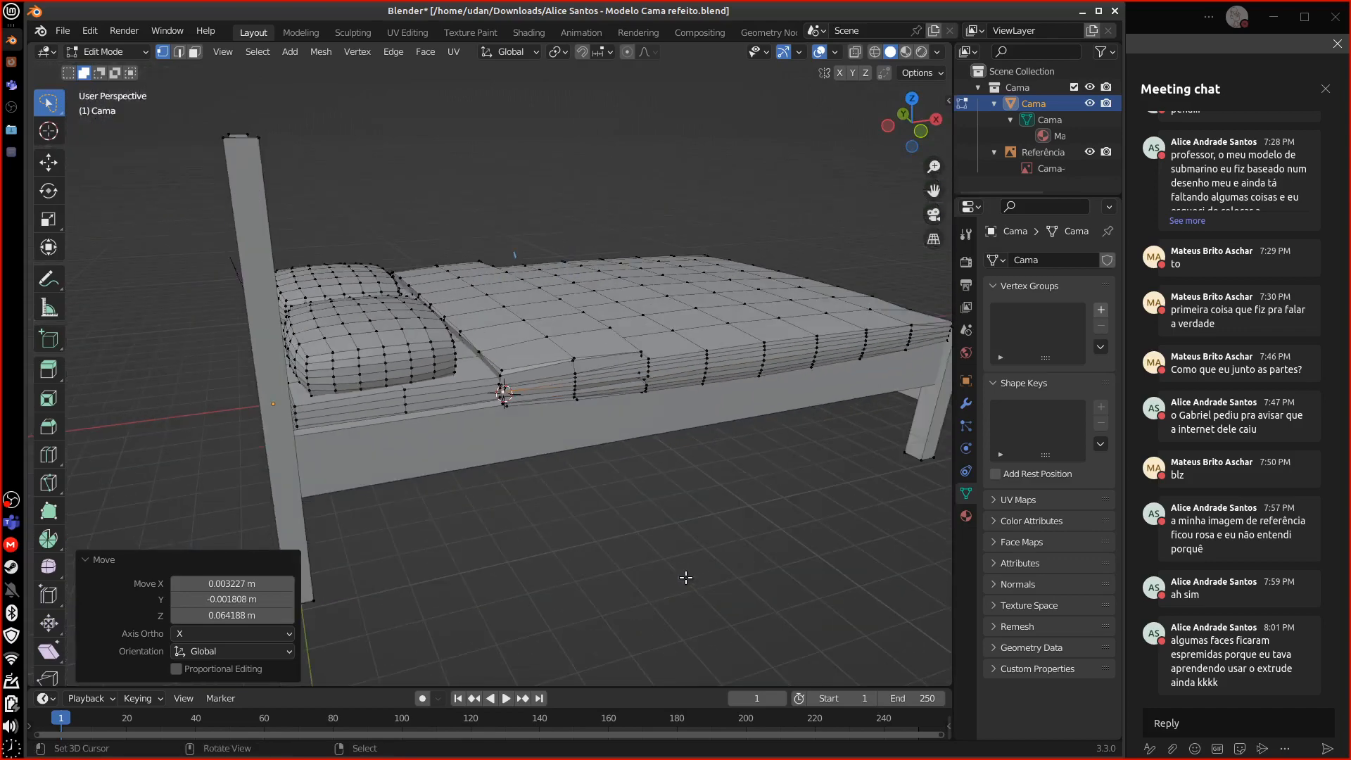
middle_click_drag(766, 536, 669, 586)
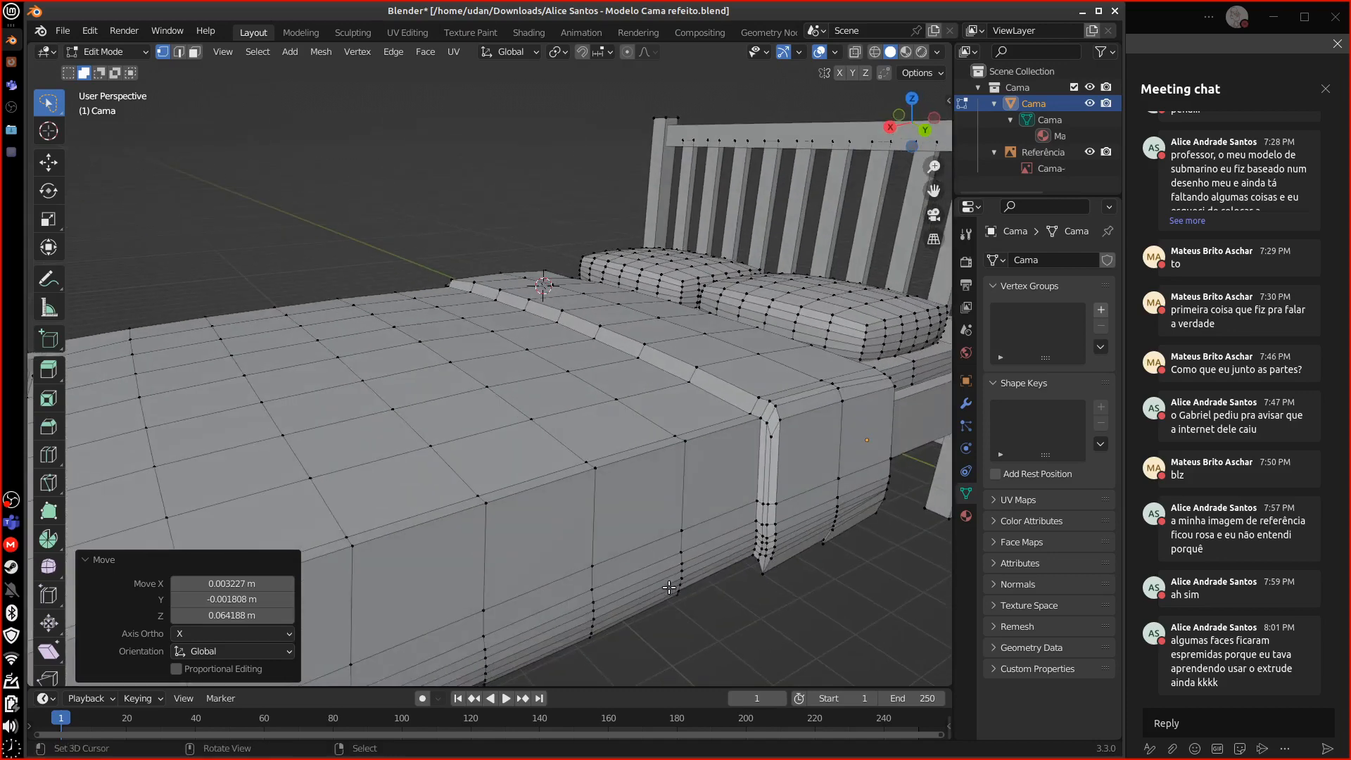
scroll(670, 596, "down", 2)
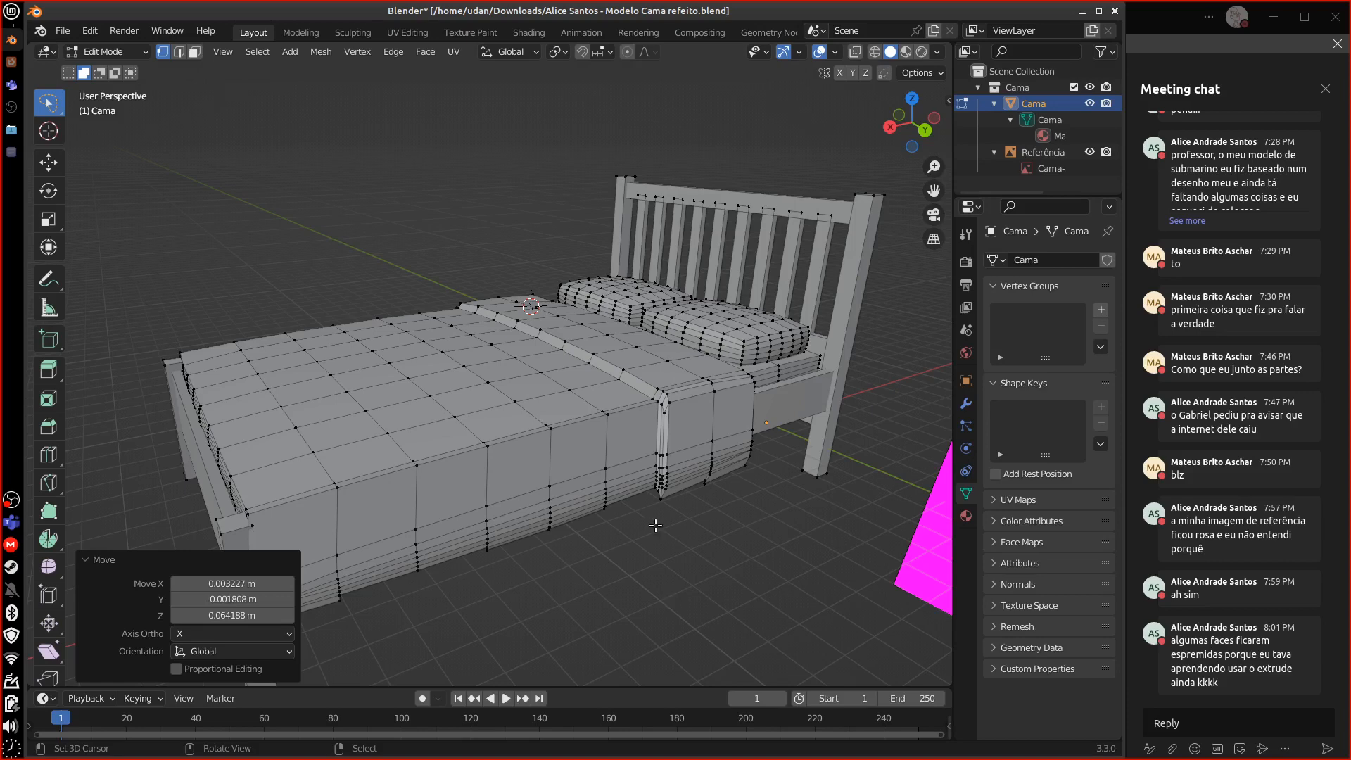
middle_click_drag(654, 525, 633, 431)
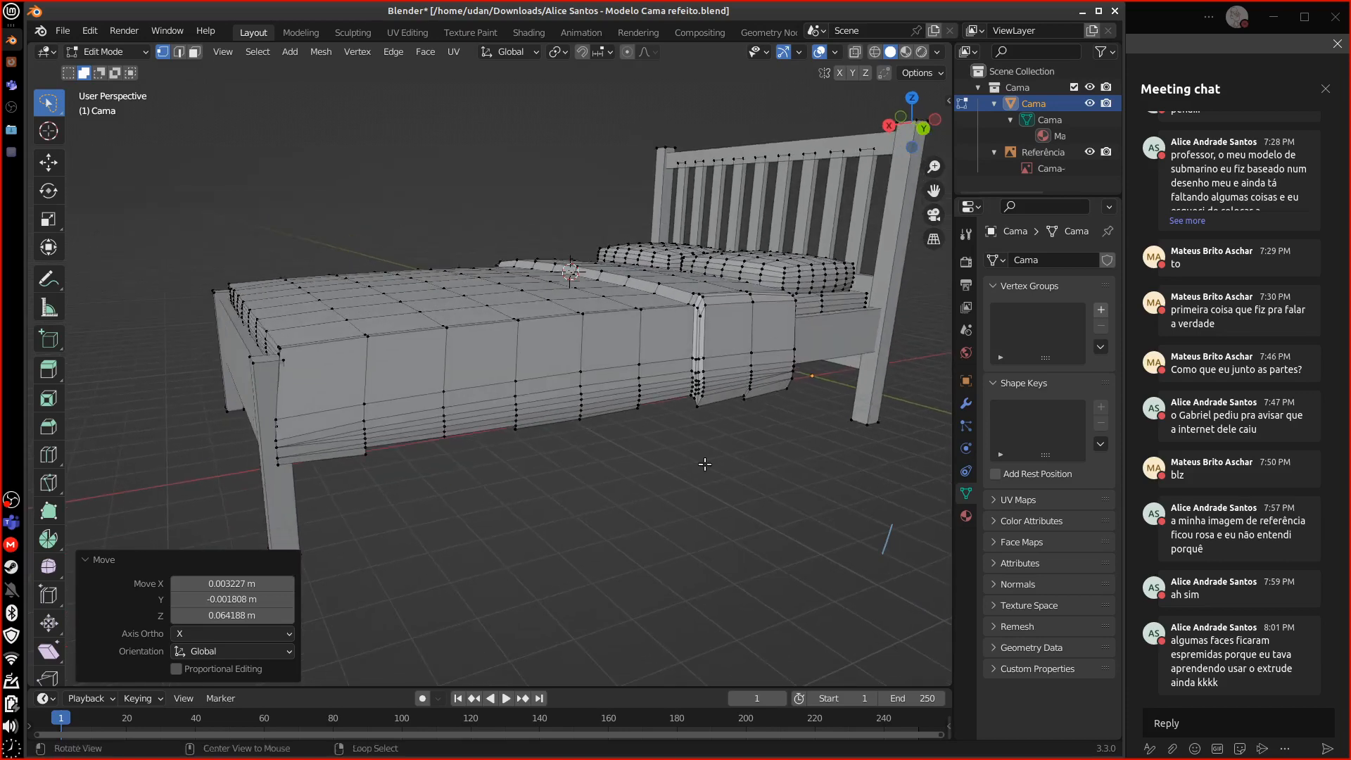
middle_click_drag(705, 464, 724, 410)
left_click_drag(712, 349, 706, 352)
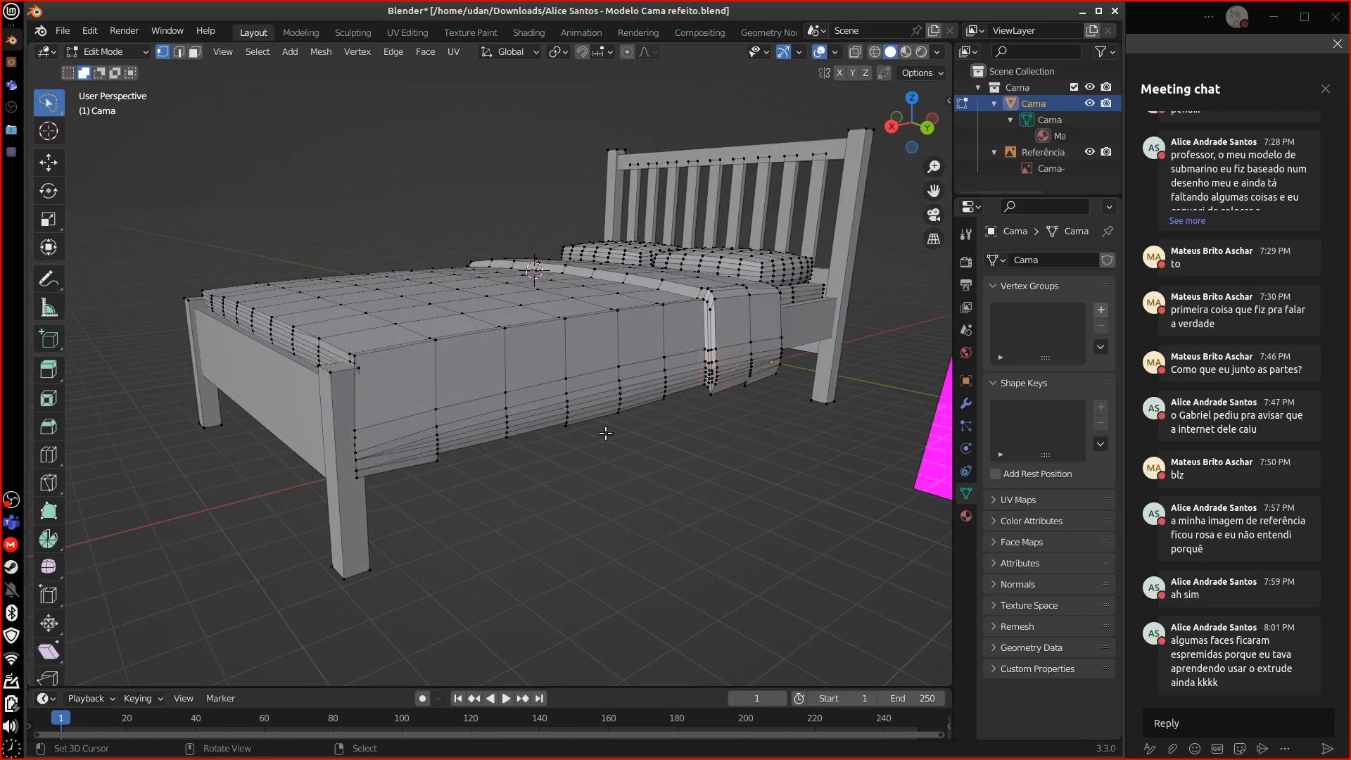
middle_click_drag(571, 473, 605, 507)
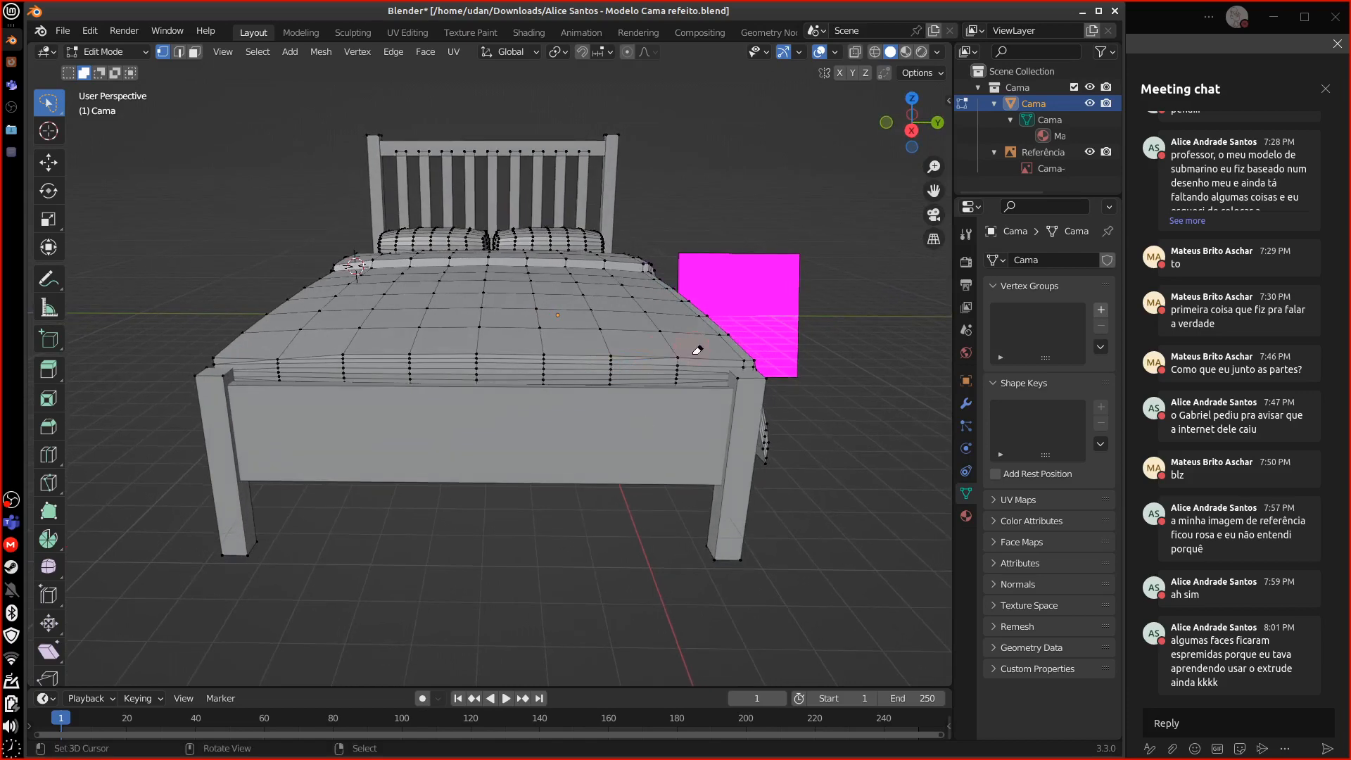
middle_click_drag(698, 349, 669, 435)
middle_click_drag(708, 430, 541, 409)
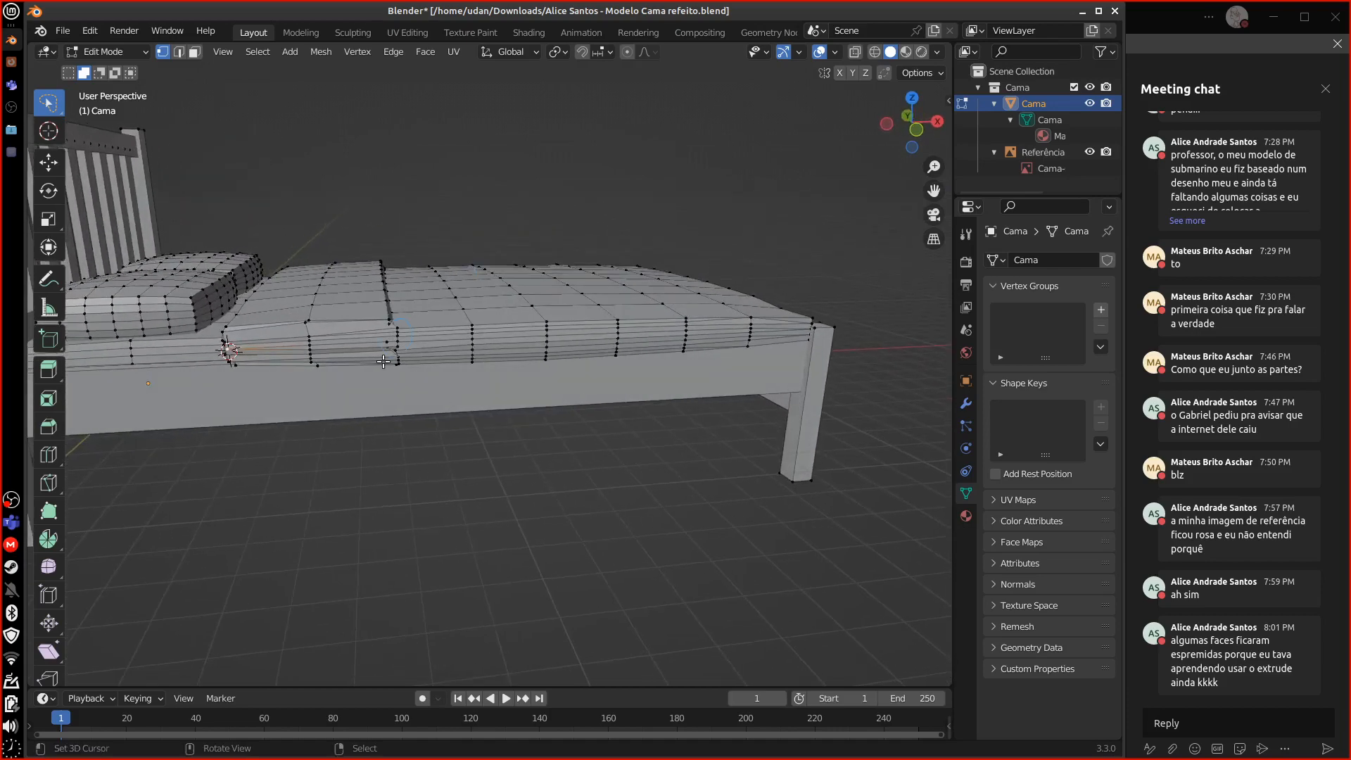
middle_click_drag(401, 410, 486, 371)
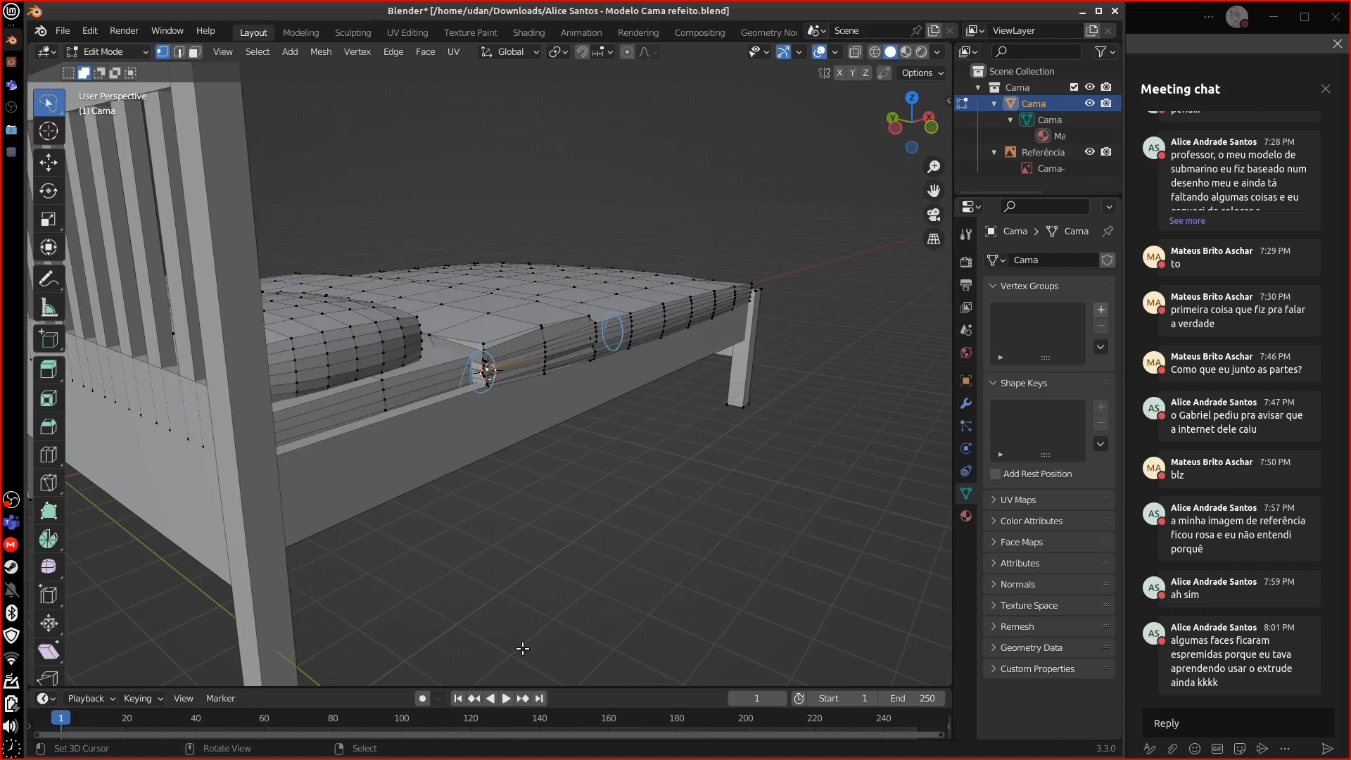
- From behind the headboard, select the bottom vertices of the slats that extend over the lower panel
middle_click_drag(522, 648, 526, 518)
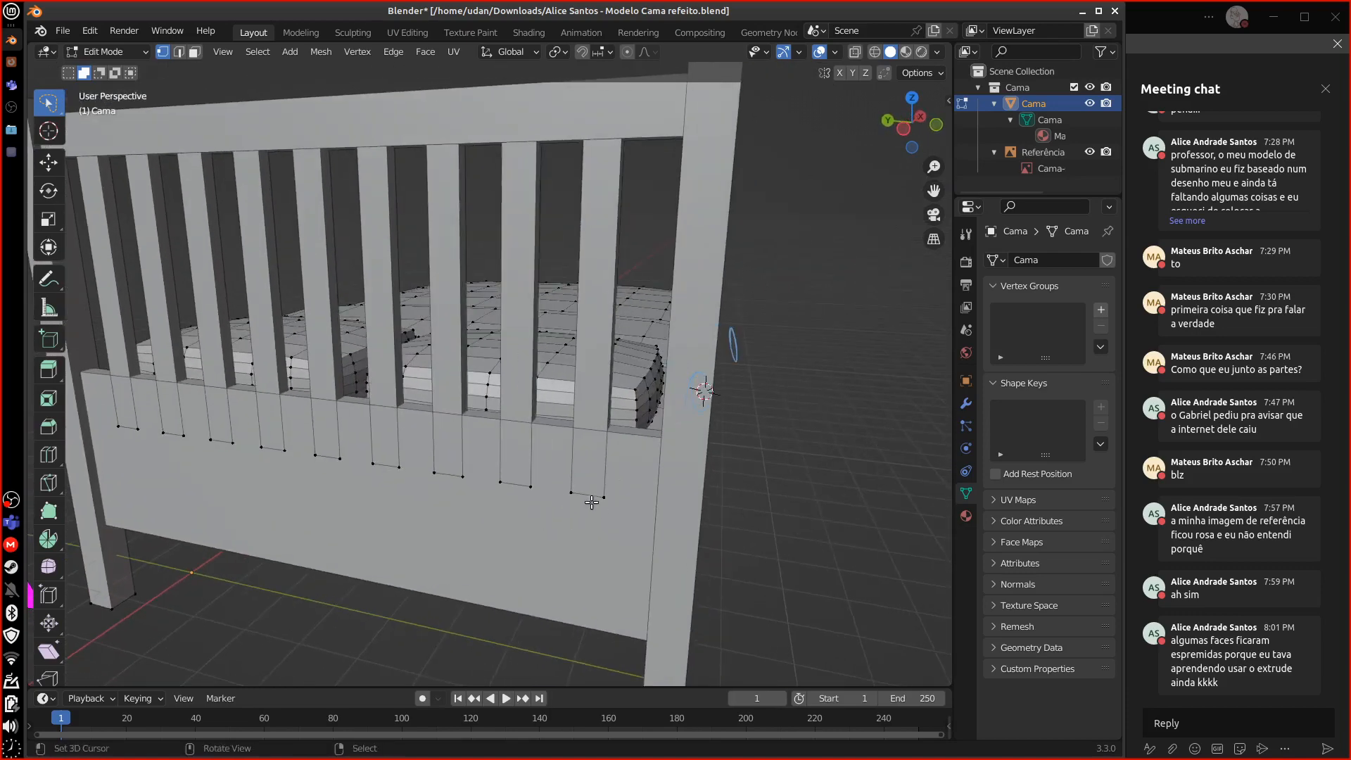
left_click_drag(565, 522, 587, 482)
left_click_drag(561, 532, 572, 510)
left_click_drag(631, 462, 589, 459)
mouse_move(473, 567)
left_mouse_down()
mouse_move(497, 513)
mouse_move(589, 498)
left_mouse_up()
mouse_move(618, 467)
right_mouse_down()
mouse_move(606, 458)
mouse_move(509, 566)
mouse_move(567, 553)
mouse_move(566, 488)
right_mouse_up()
right_click(598, 488)
key("b")
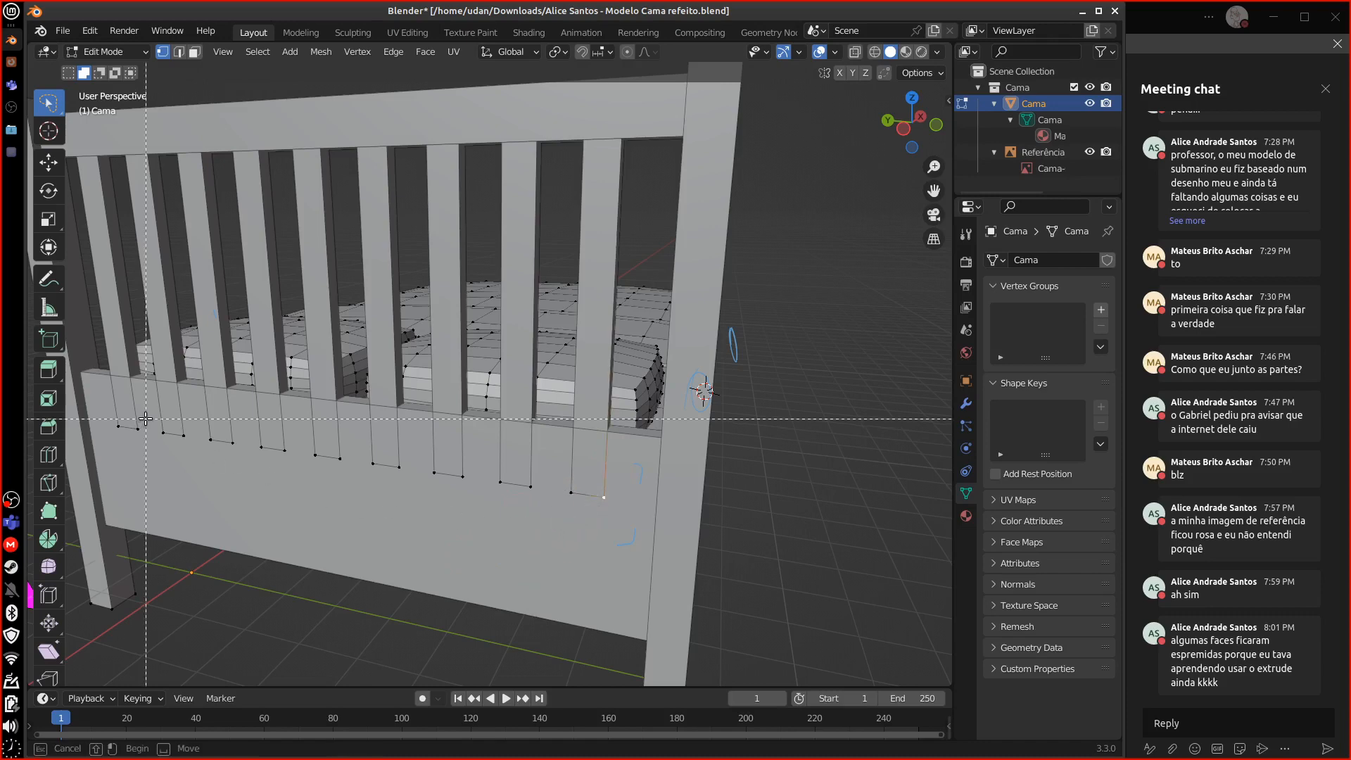
mouse_move(104, 418)
left_mouse_down()
mouse_move(199, 543)
mouse_move(447, 530)
mouse_move(240, 475)
mouse_move(277, 448)
mouse_move(638, 507)
mouse_move(456, 482)
mouse_move(596, 536)
left_mouse_up()
key("c")
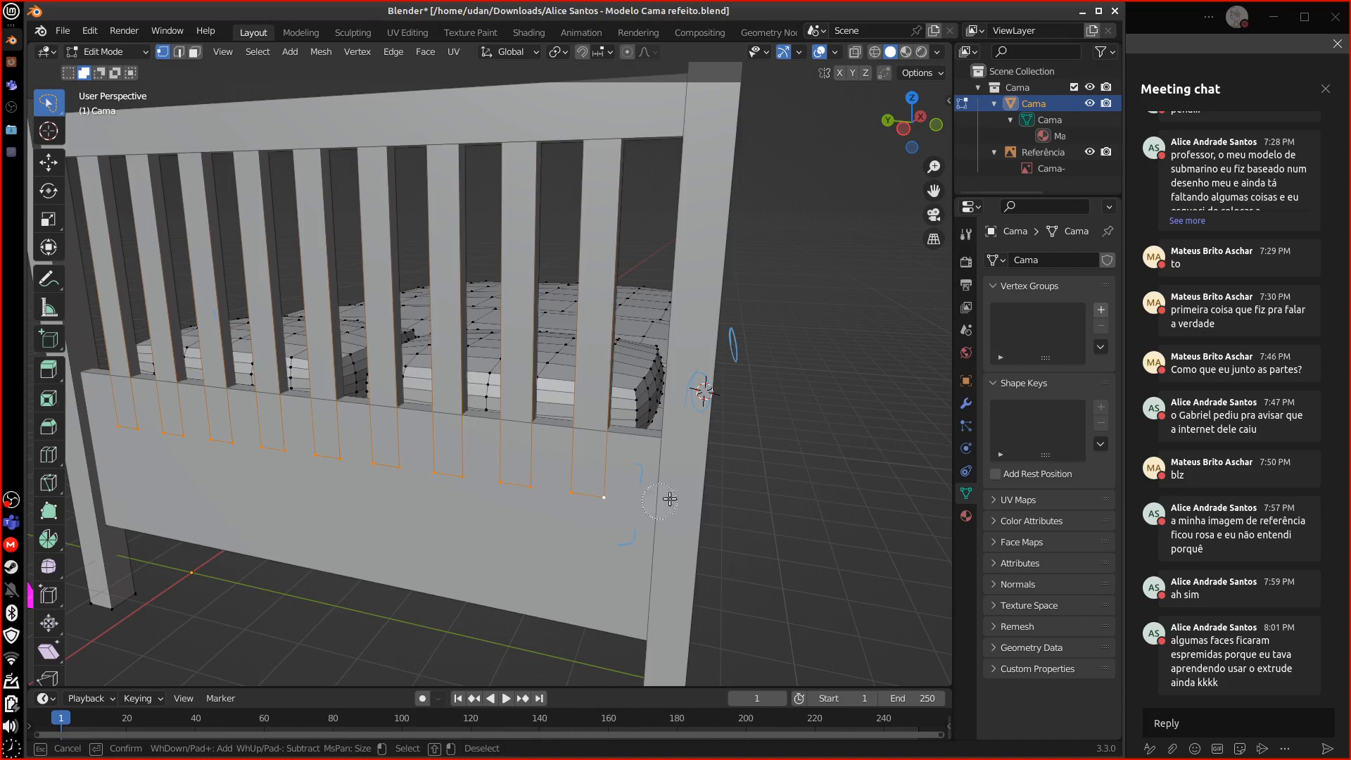
key("Escape")
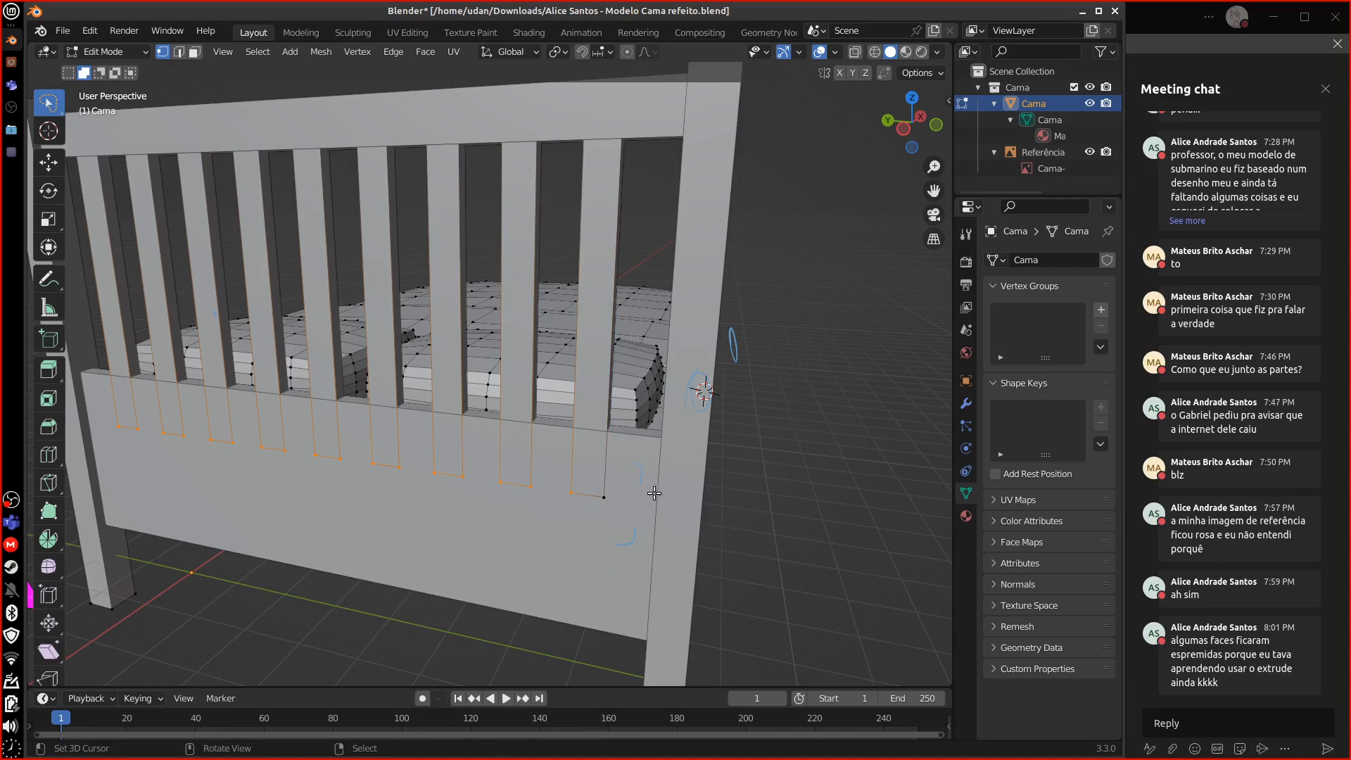
- Inspect how the headboard slats sit inside the frame, using the front orthographic view with X-ray
key("KP_3")
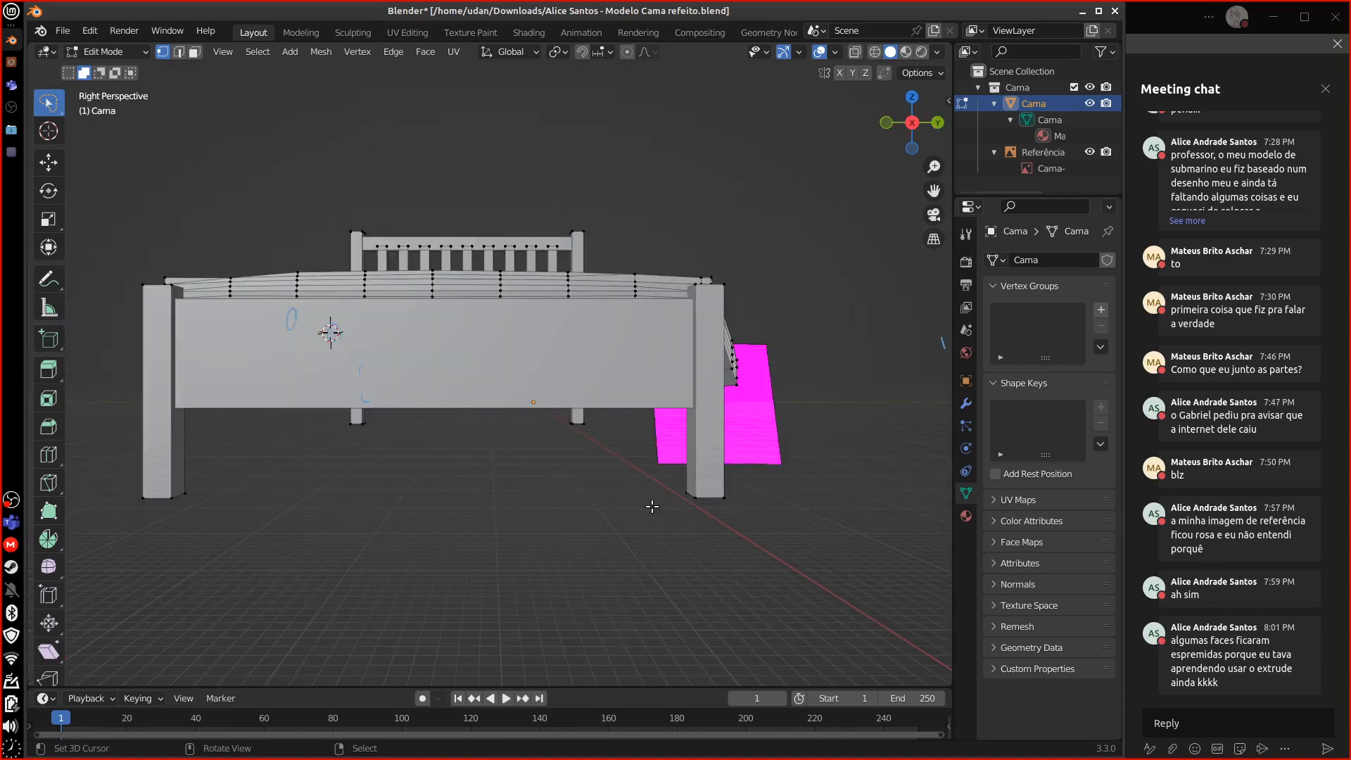
key("KP_1")
key("KP_5")
scroll(831, 299, "down", 2)
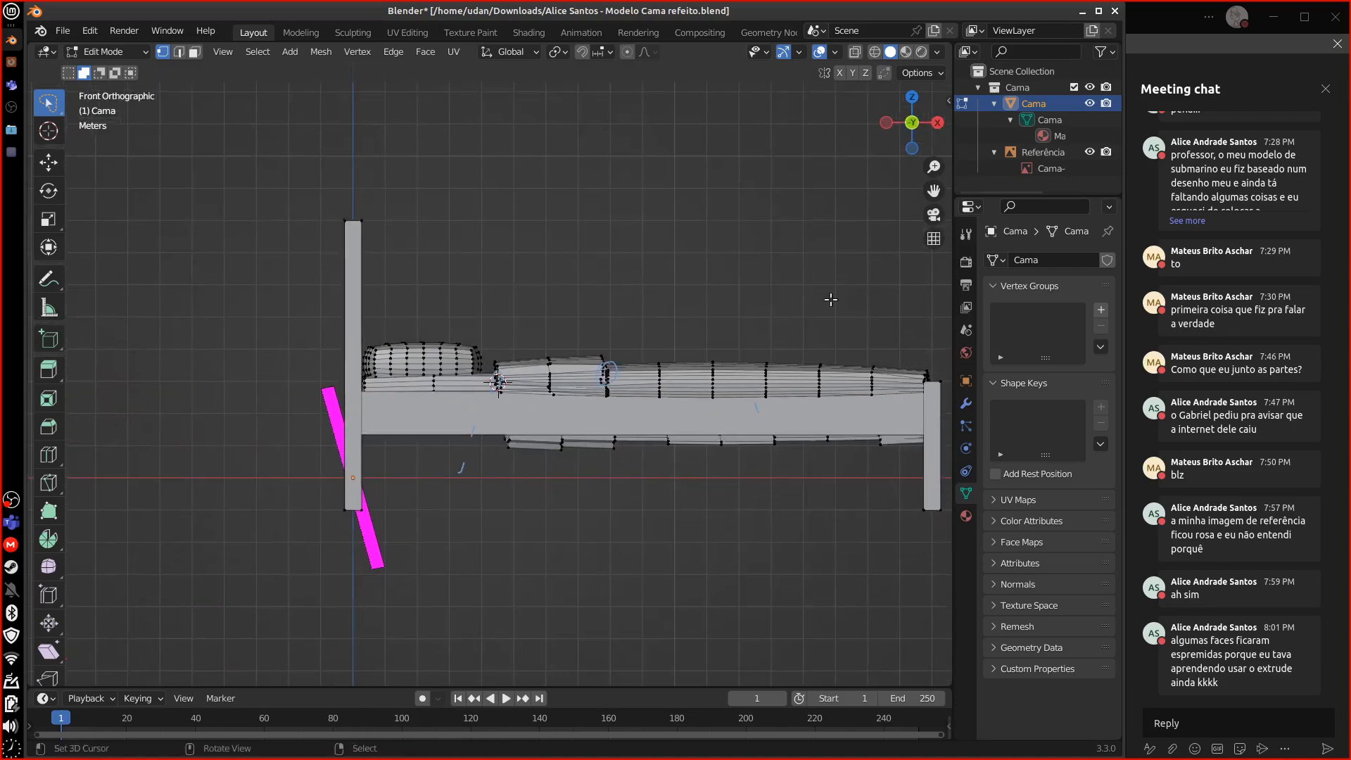
left_click(854, 51)
middle_click_drag(495, 461, 467, 424, "shift")
key("KP_1")
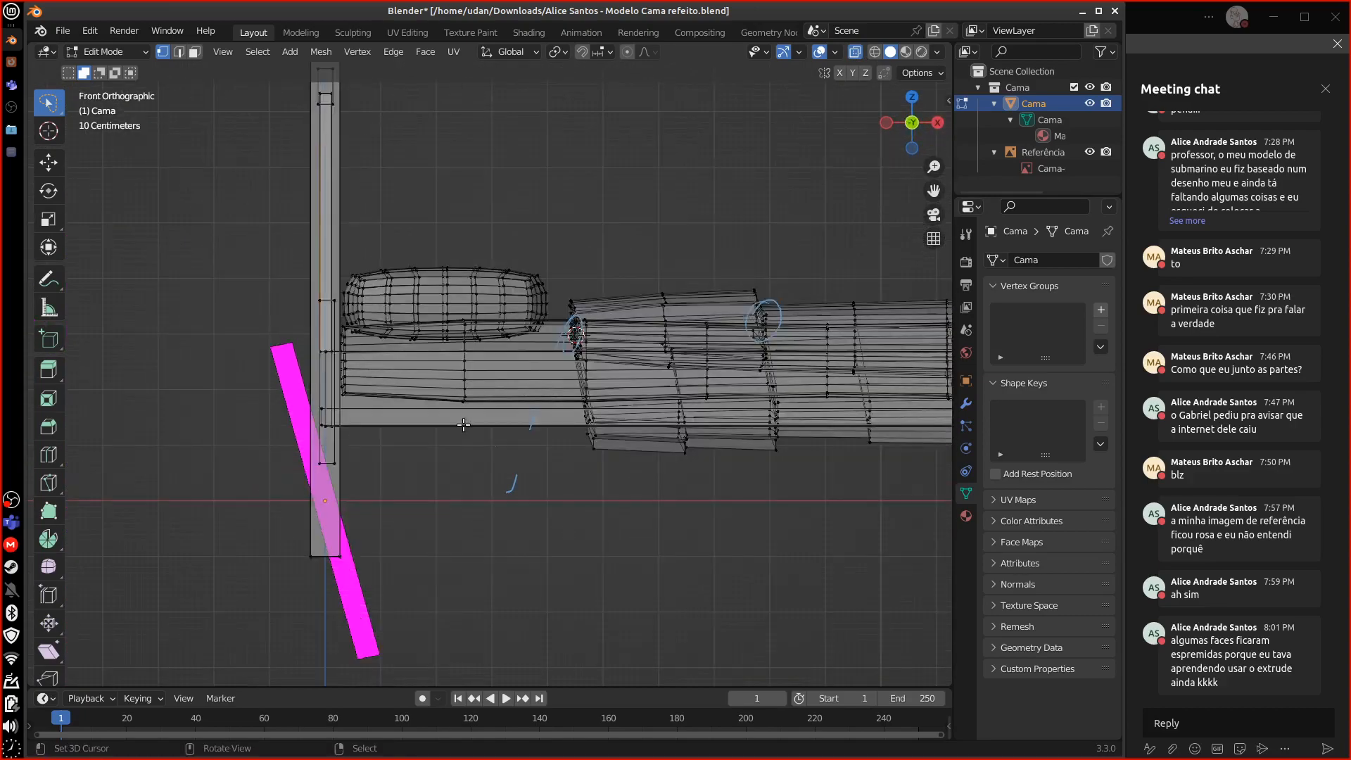
middle_click_drag(437, 370, 408, 501, "shift")
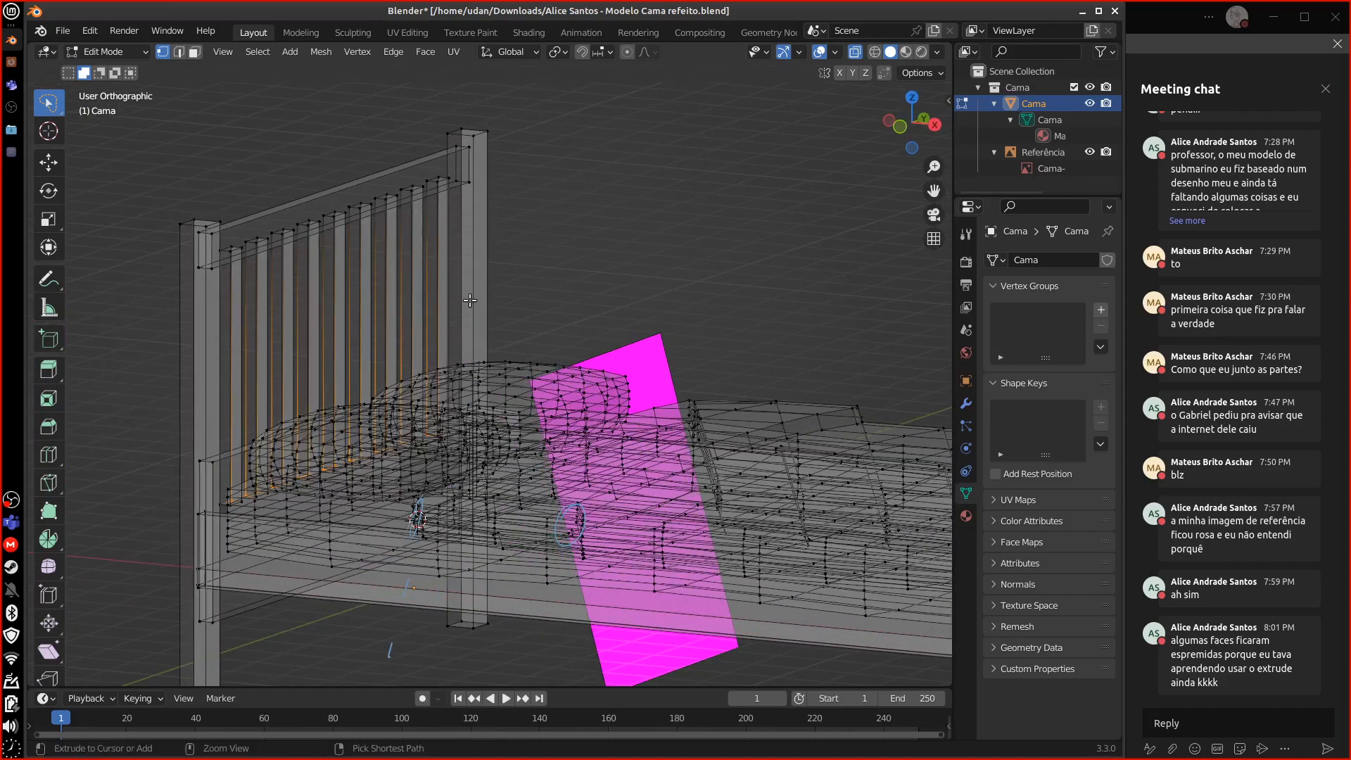
- Extend the selection to the linked slat geometry, turn X-ray off and move the slats up about 0.9 m along global Z
key("ctrl+l")
left_click(855, 52)
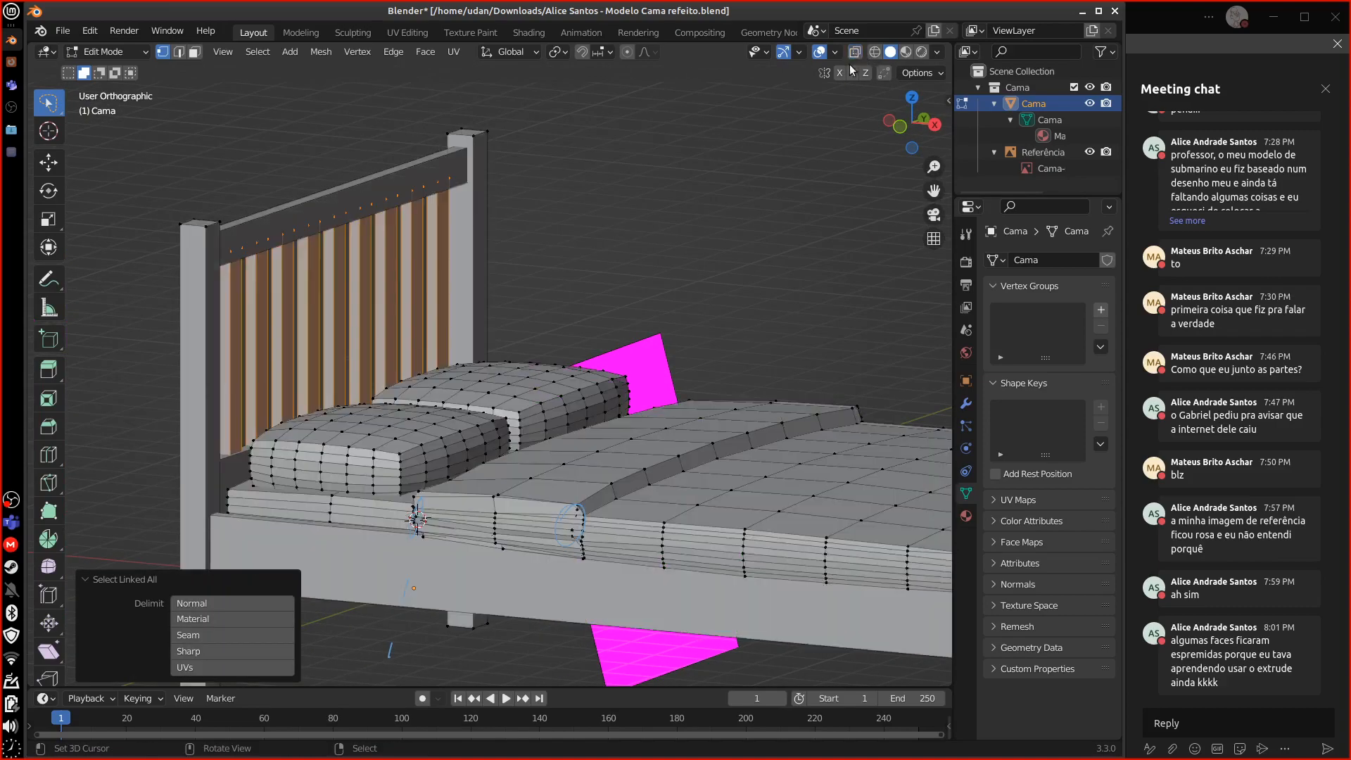
middle_click_drag(506, 450, 487, 465)
key("g")
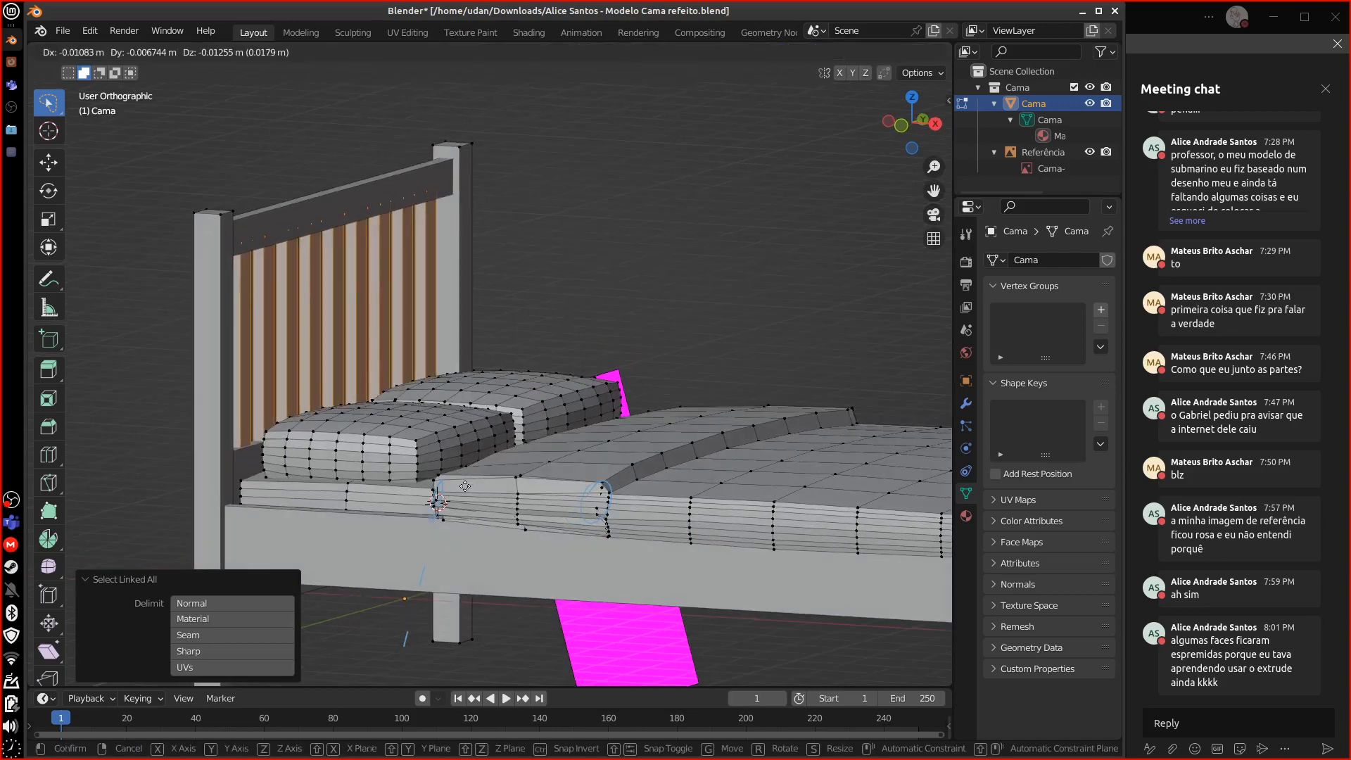
key("z")
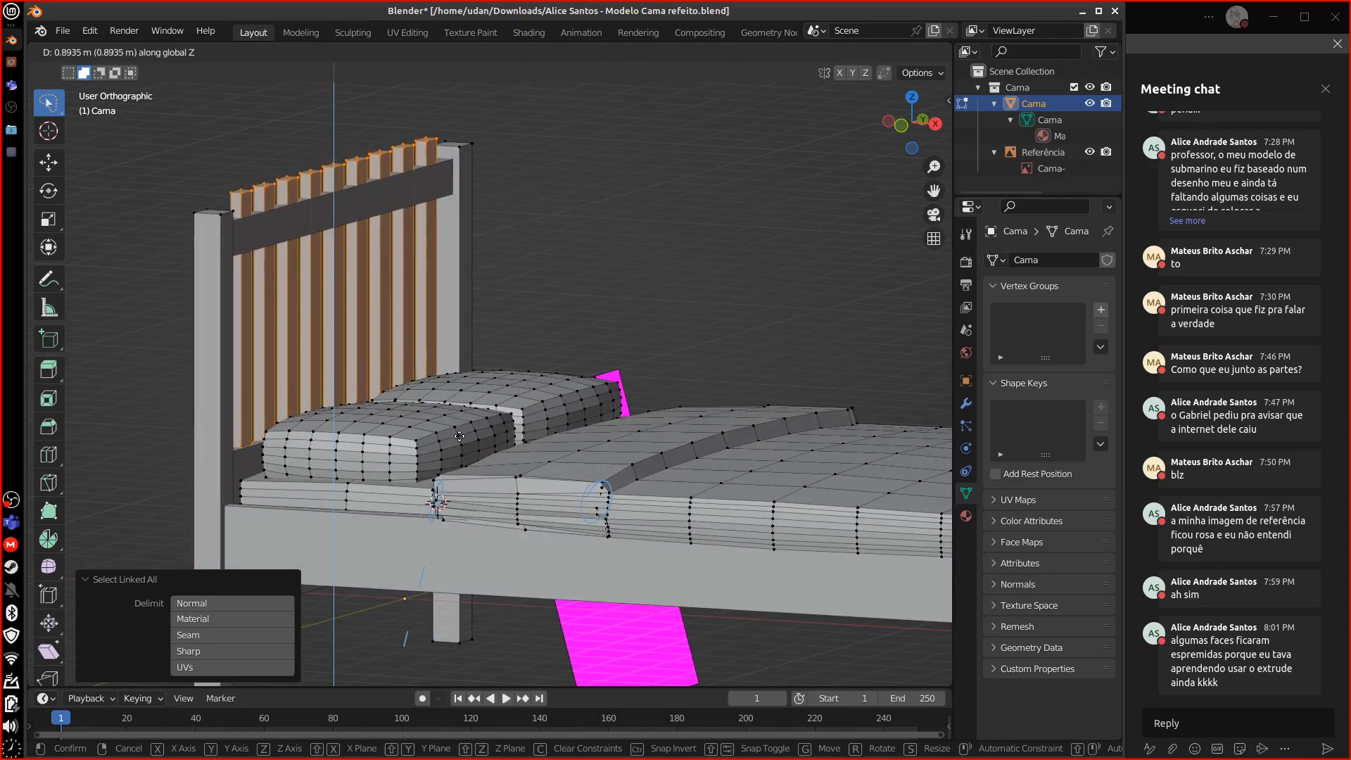
left_click(460, 432)
- Select the top faces of all the headboard slats in face mode and delete them
middle_click_drag(349, 220, 481, 246)
left_click(194, 51)
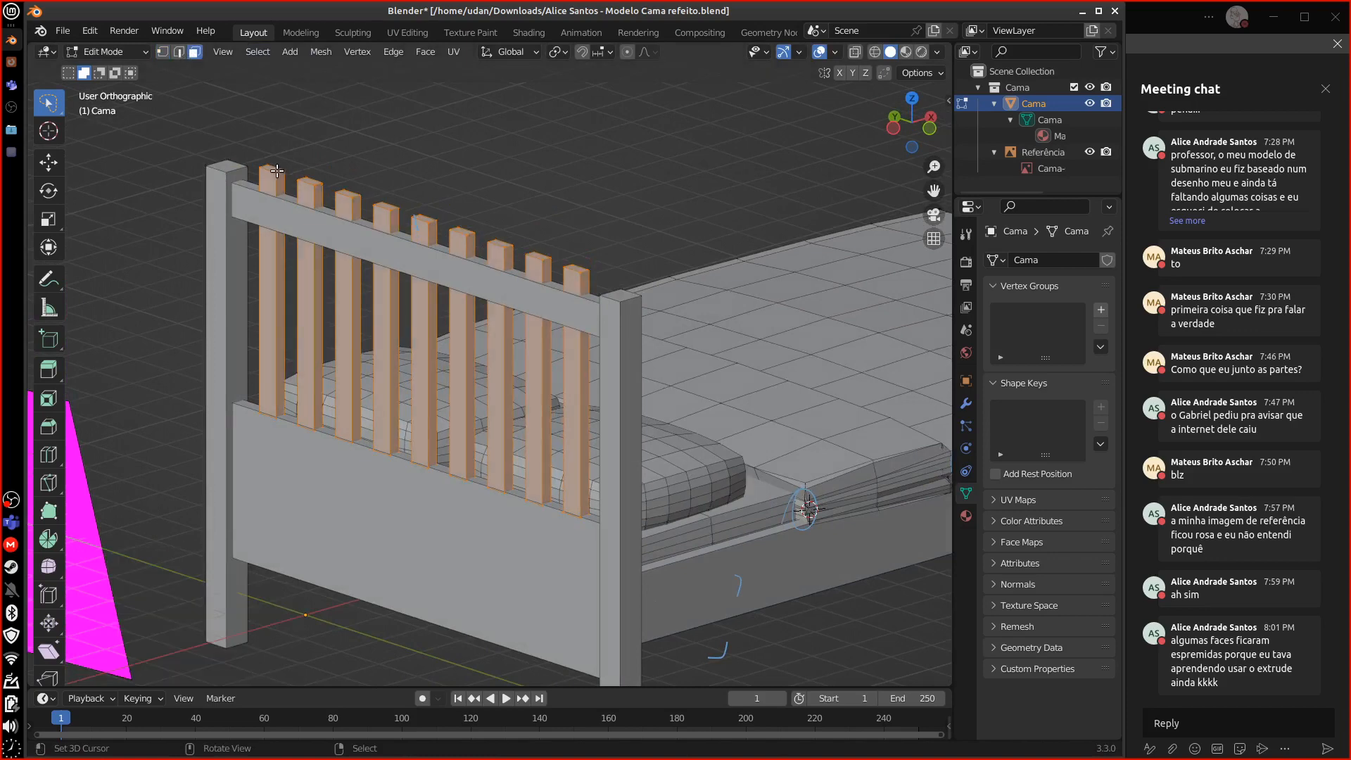
key("alt+a")
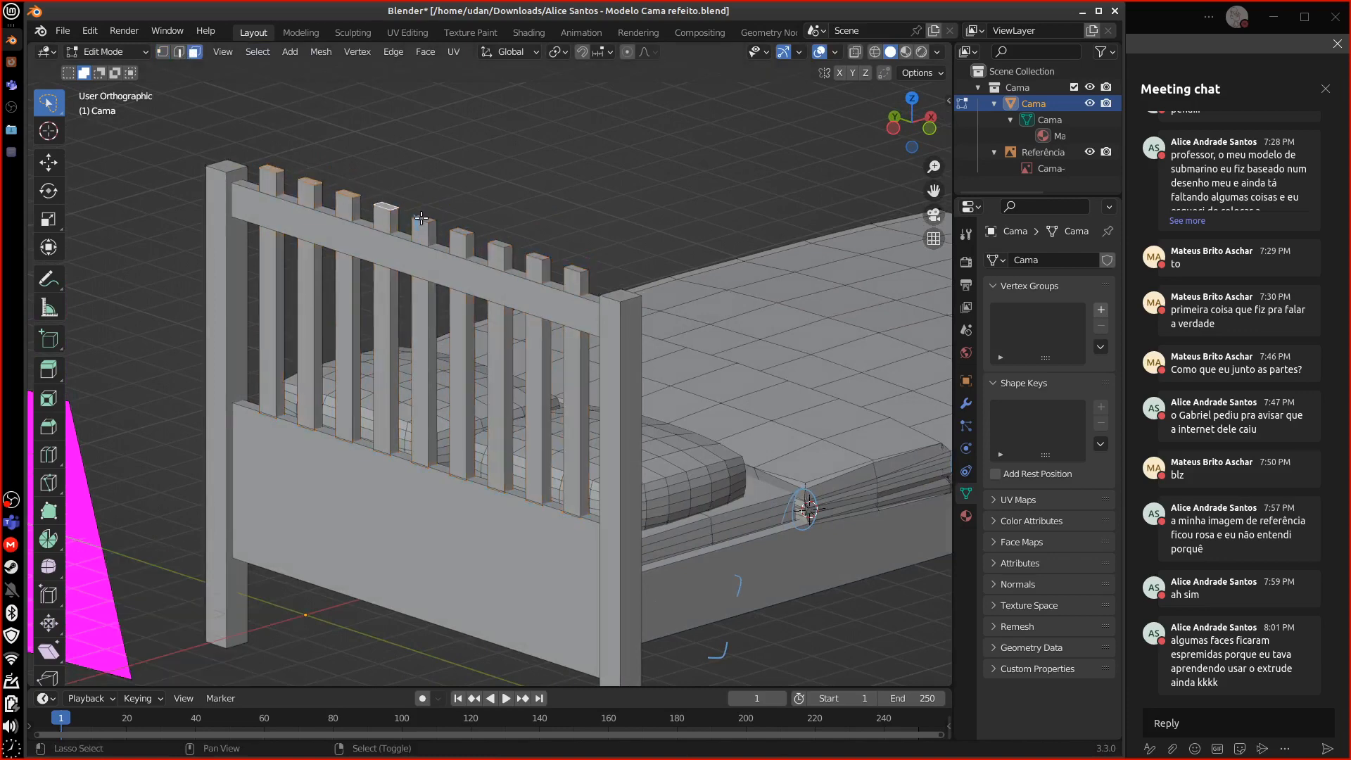
left_click(497, 247, "shift")
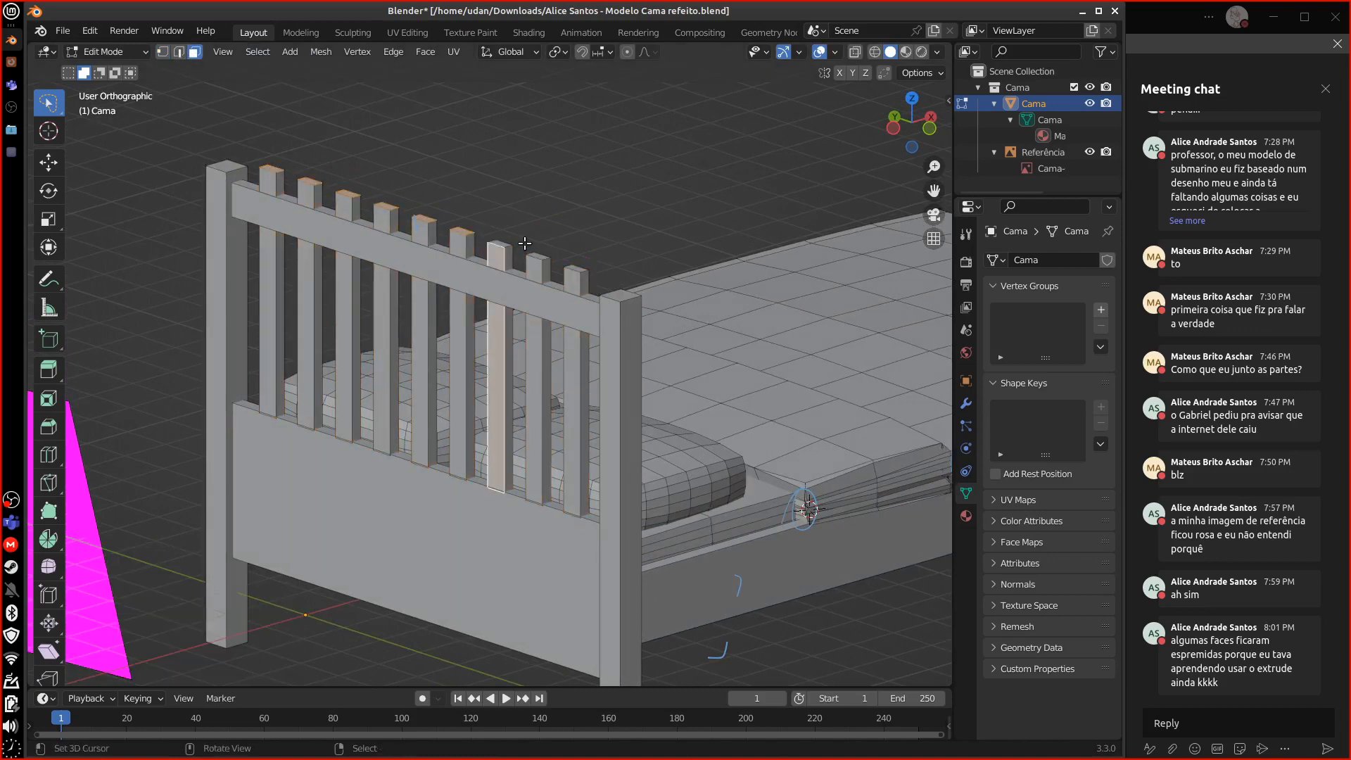
key("ctrl+z")
left_click(500, 243, "shift")
left_click(537, 256, "shift")
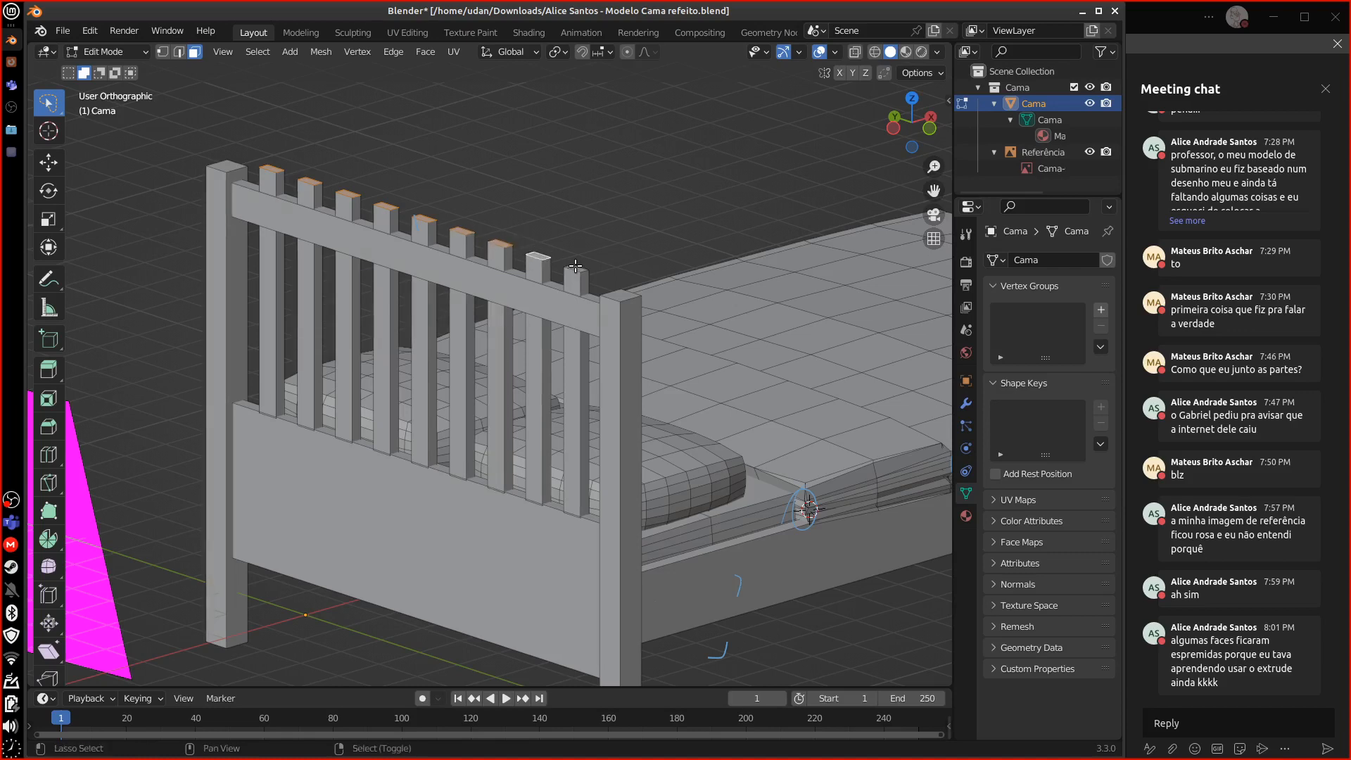
left_click(575, 268, "shift")
key("x")
left_click(604, 313)
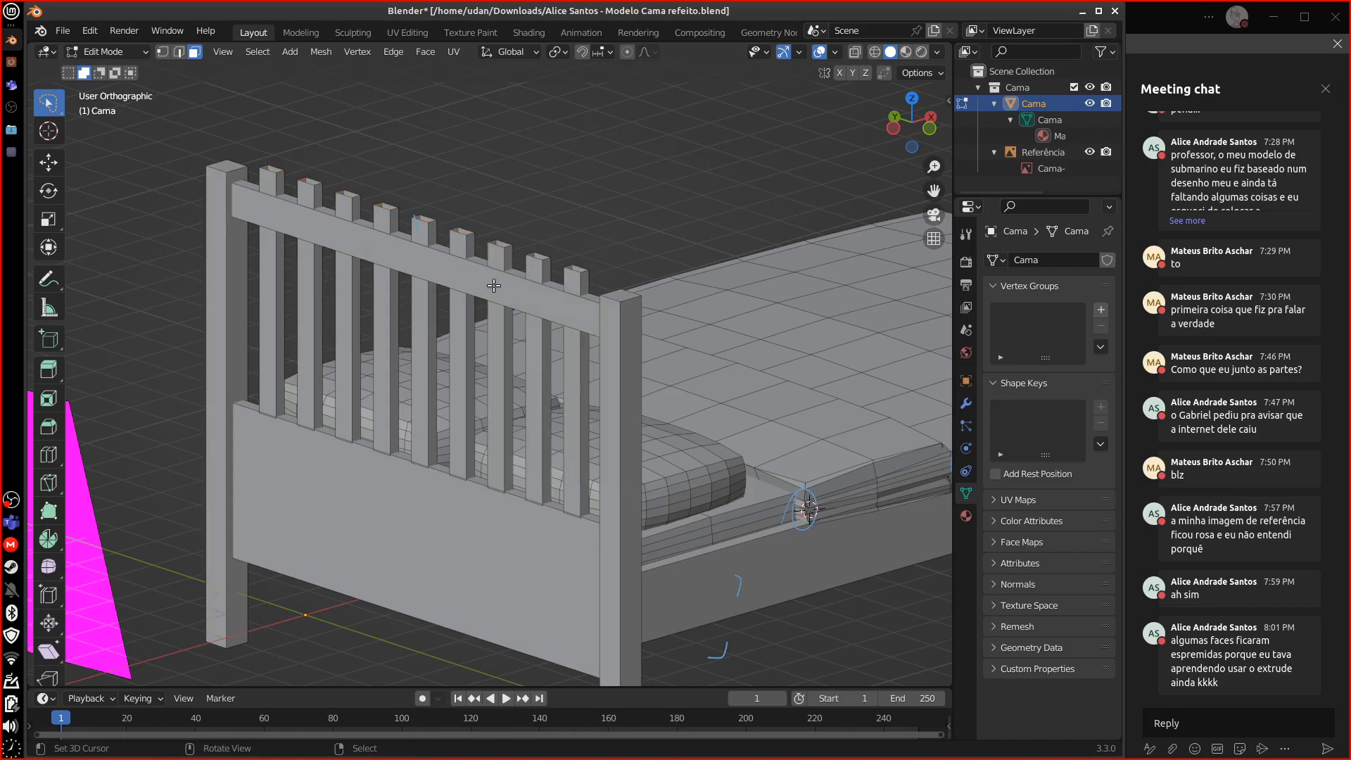
- Select the top vertices of all the headboard slats in vertex mode, using X-ray to catch the hidden ones, and turn X-ray off
left_click(163, 51)
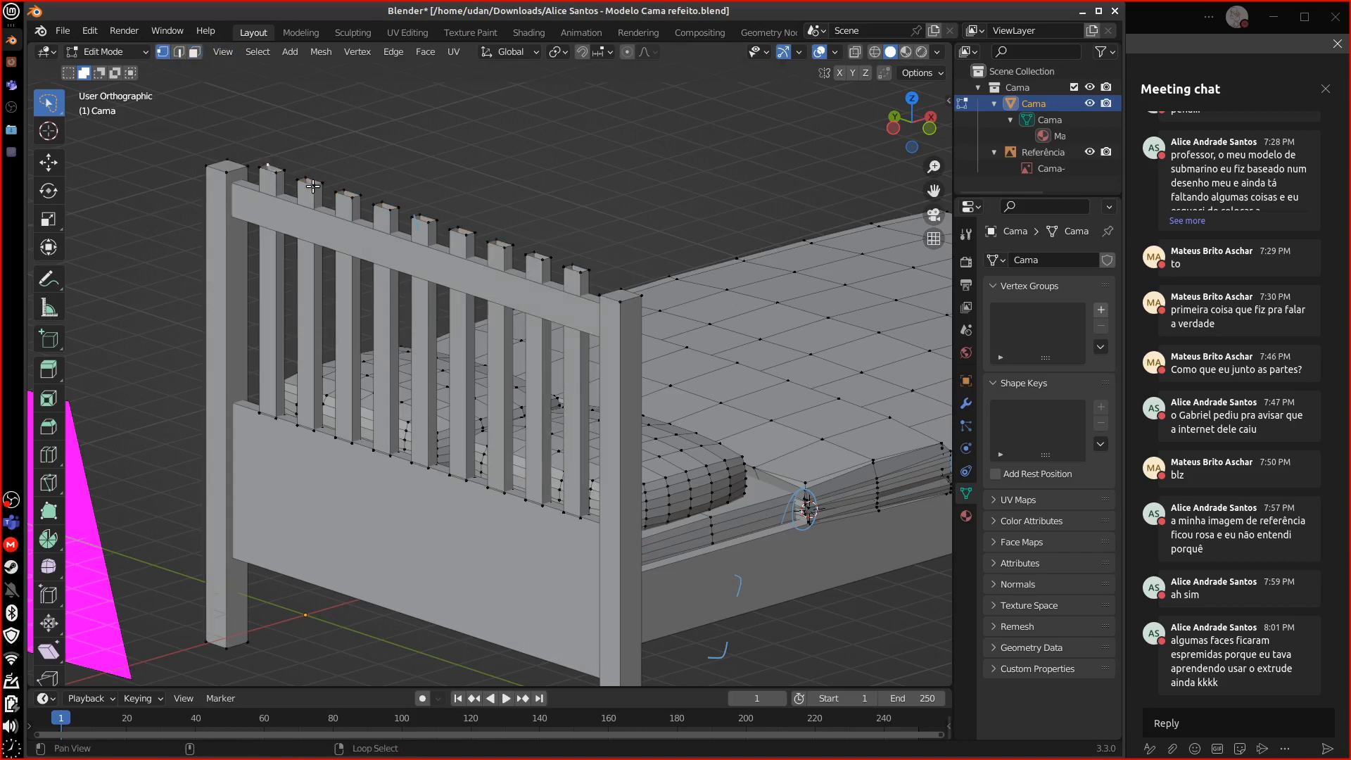
middle_click_drag(608, 264, 518, 212)
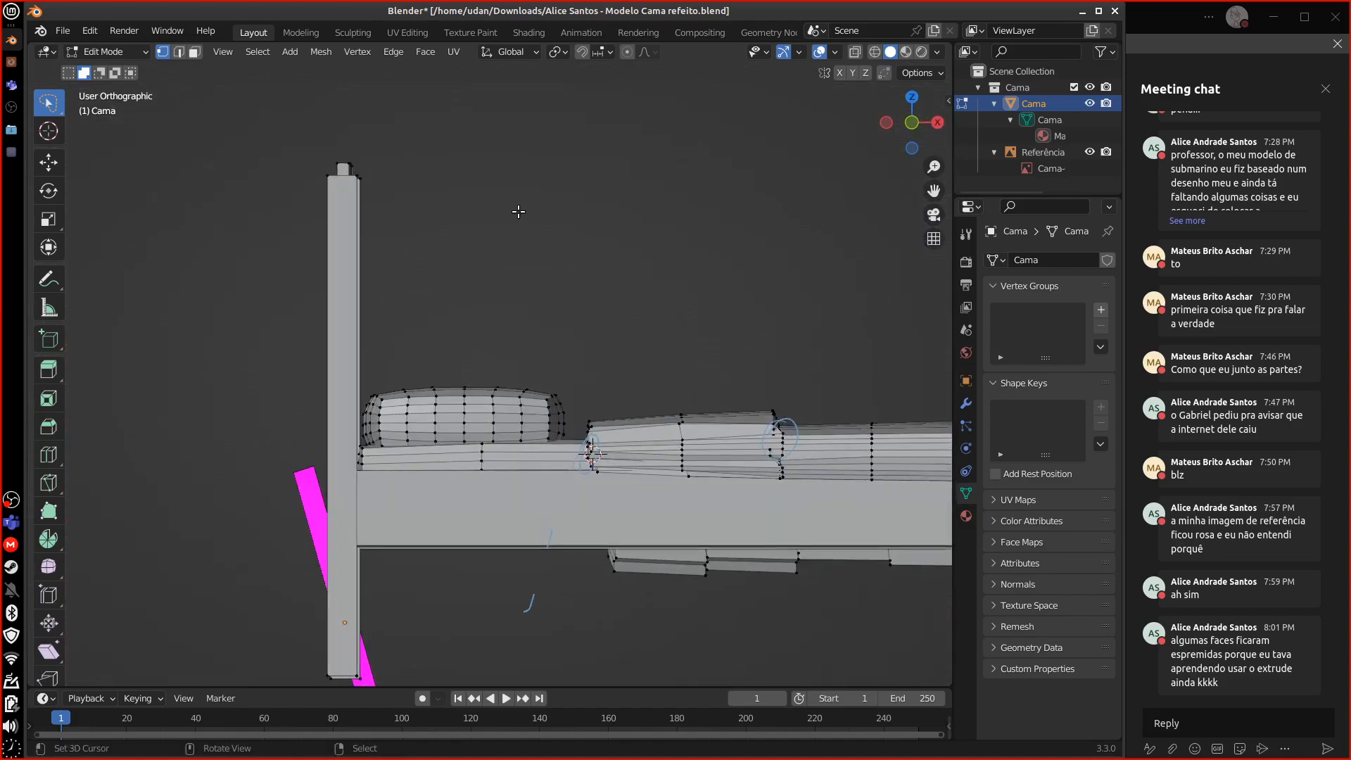
left_click(854, 51)
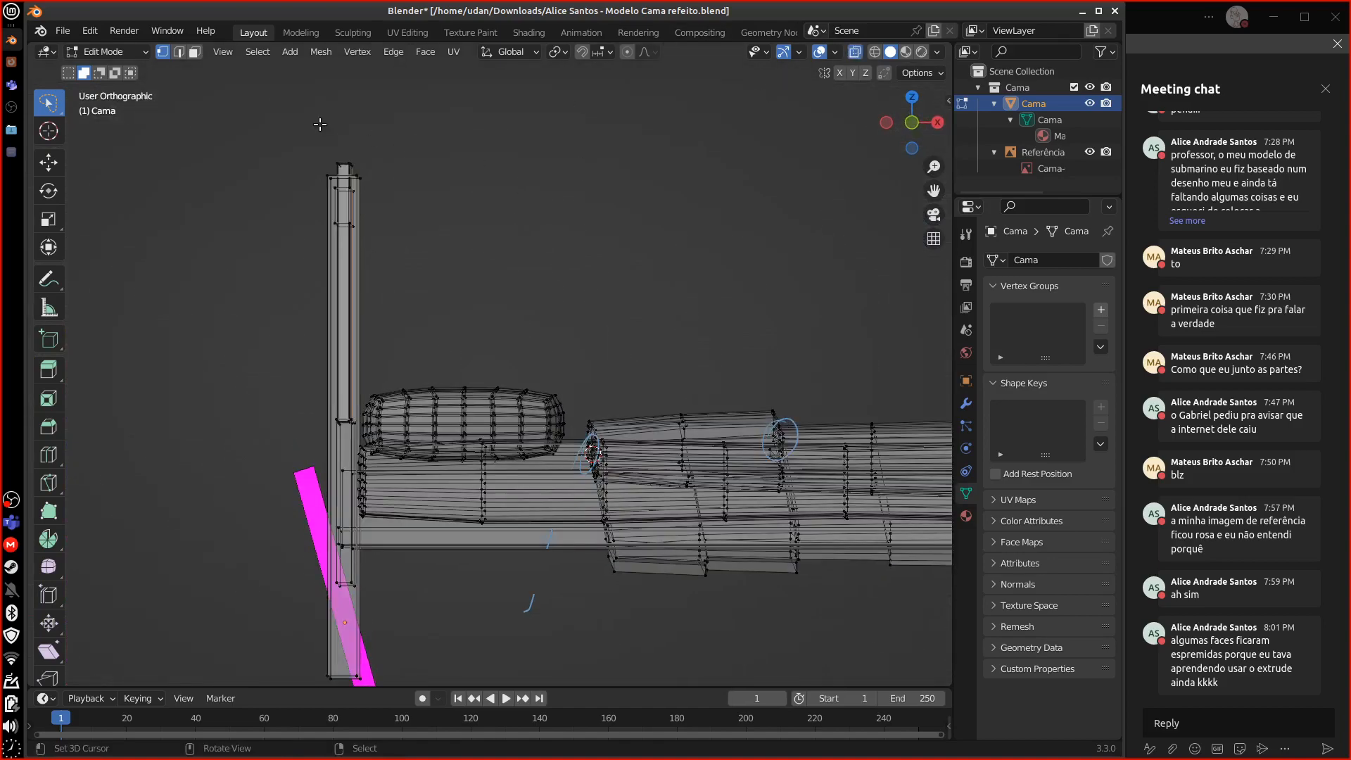
key("b")
left_click_drag(351, 168, 383, 168)
middle_click_drag(416, 198, 521, 222)
left_click(854, 52)
middle_click_drag(688, 311, 676, 285)
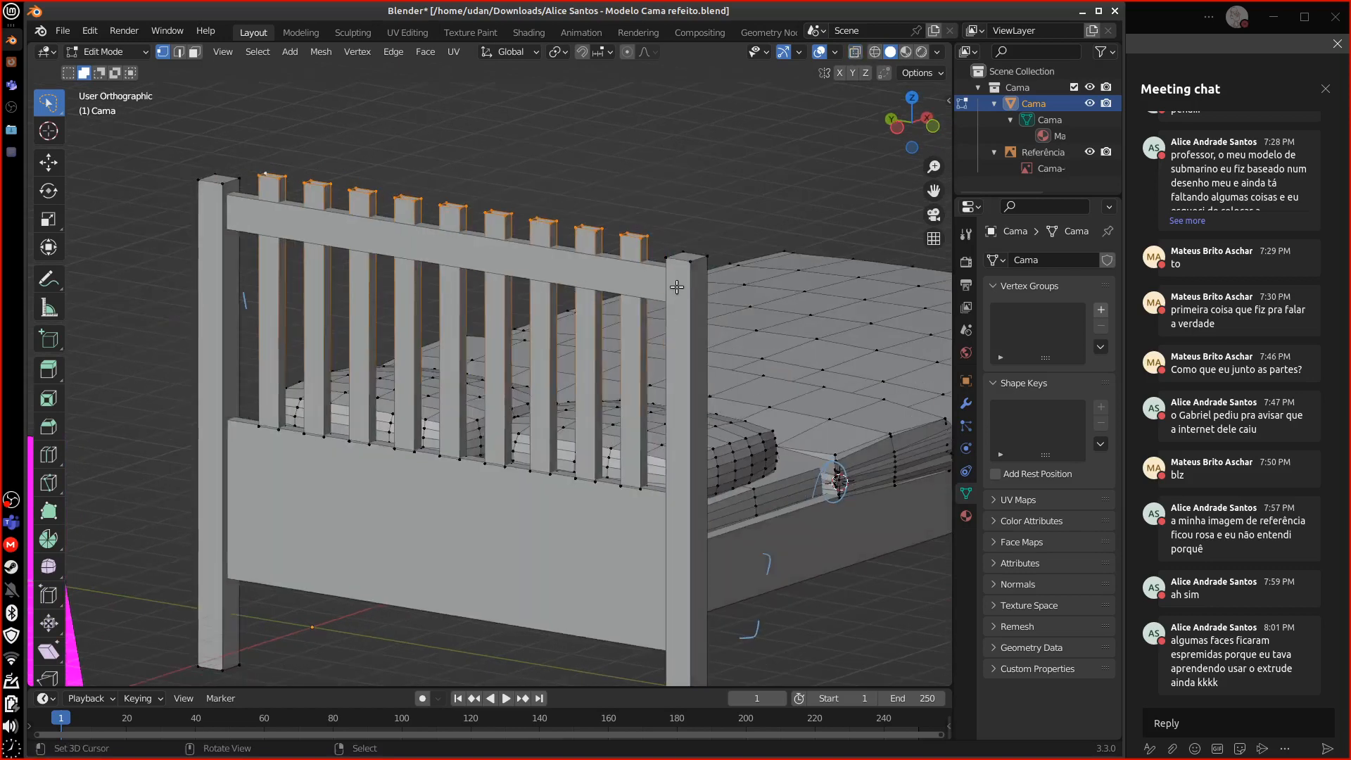
- Lower the slats' top vertices along global Z until they are hidden behind the headboard's upper rail, and return to Object Mode
key("g")
key("y")
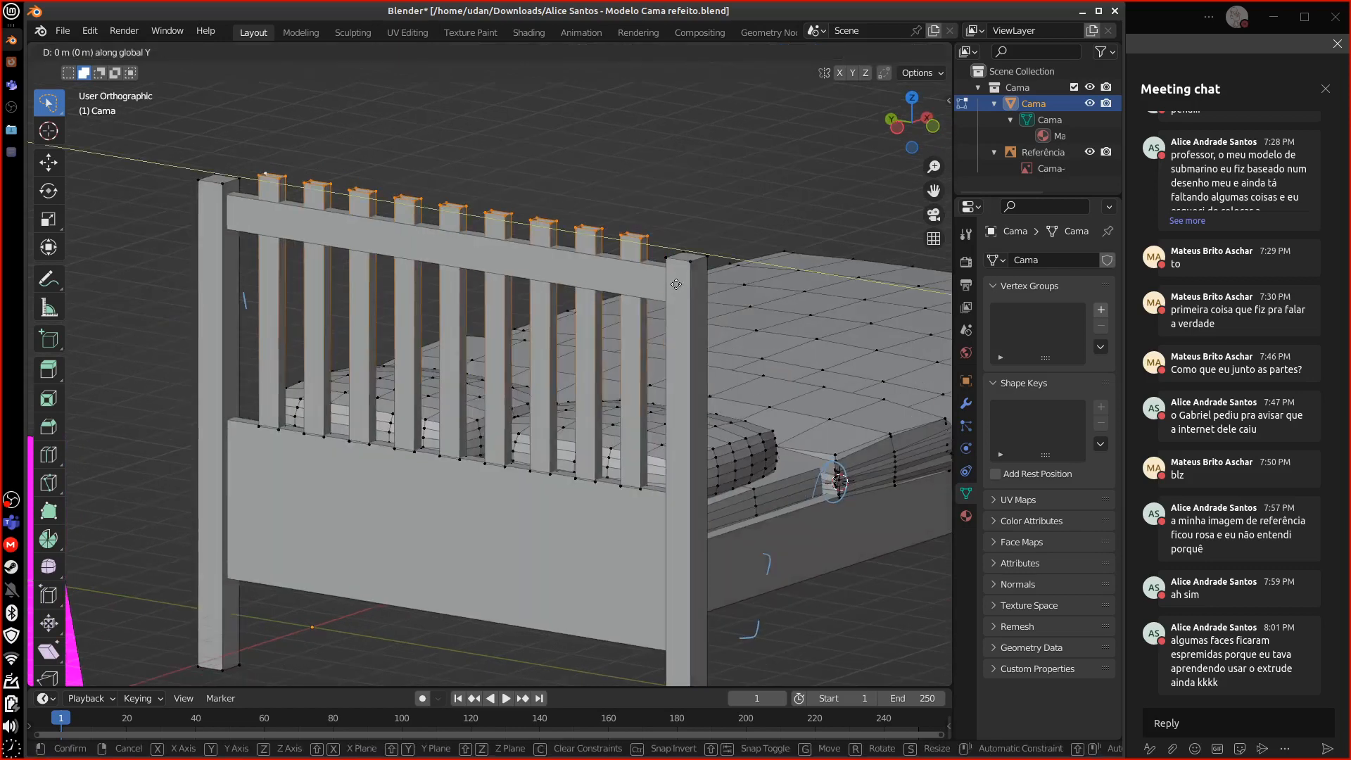
key("z")
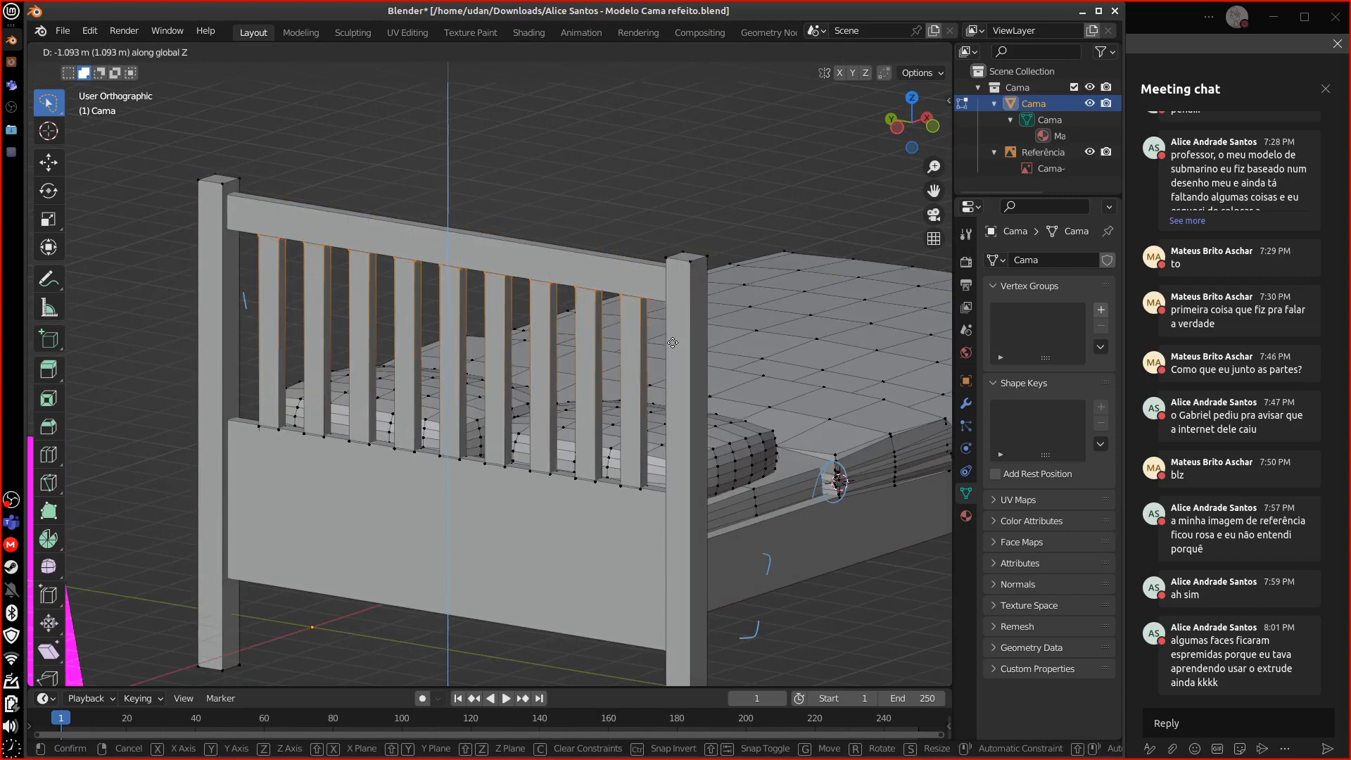
left_click(672, 326)
middle_click_drag(671, 326, 458, 329)
key("Tab")
- Apply Shade Smooth to the bed and replace it with Shade Auto Smooth at a 30° angle
middle_click_drag(574, 373, 488, 574)
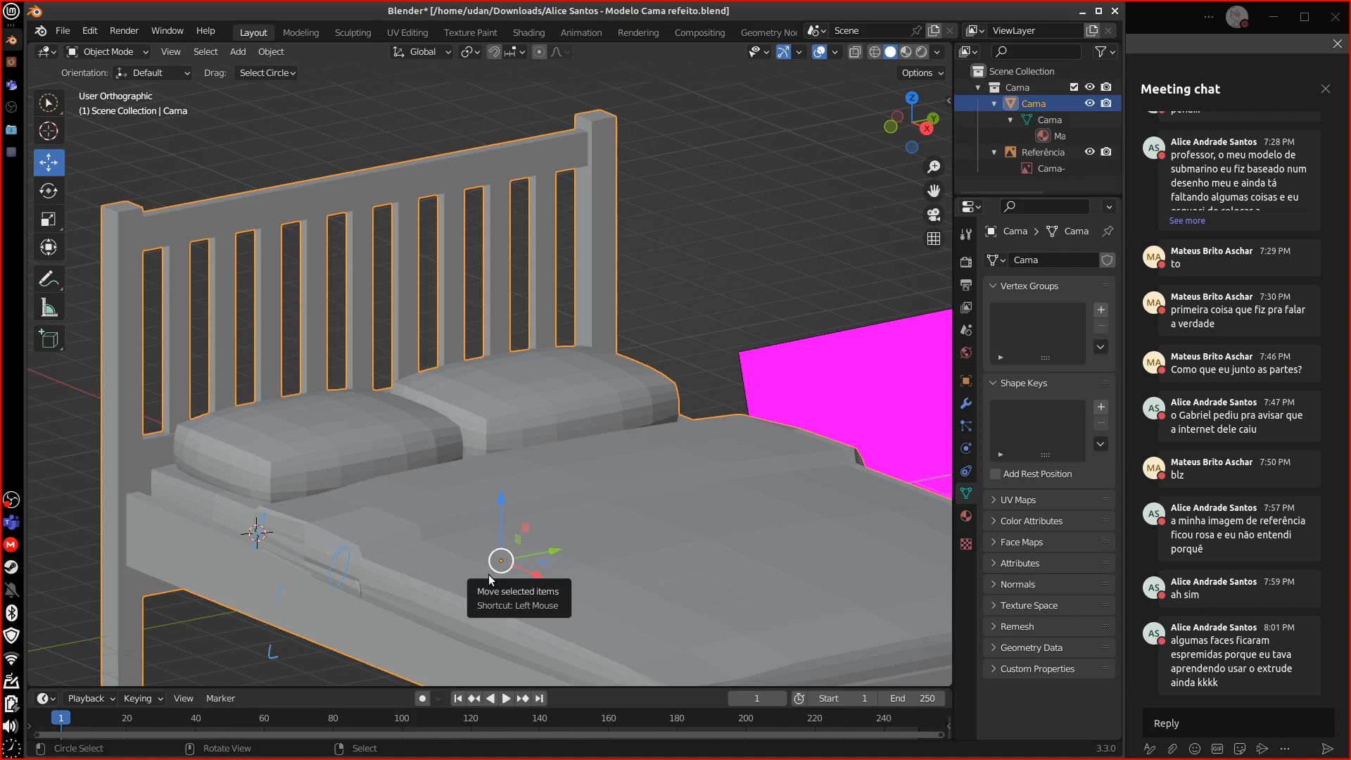
middle_click_drag(652, 583, 661, 554)
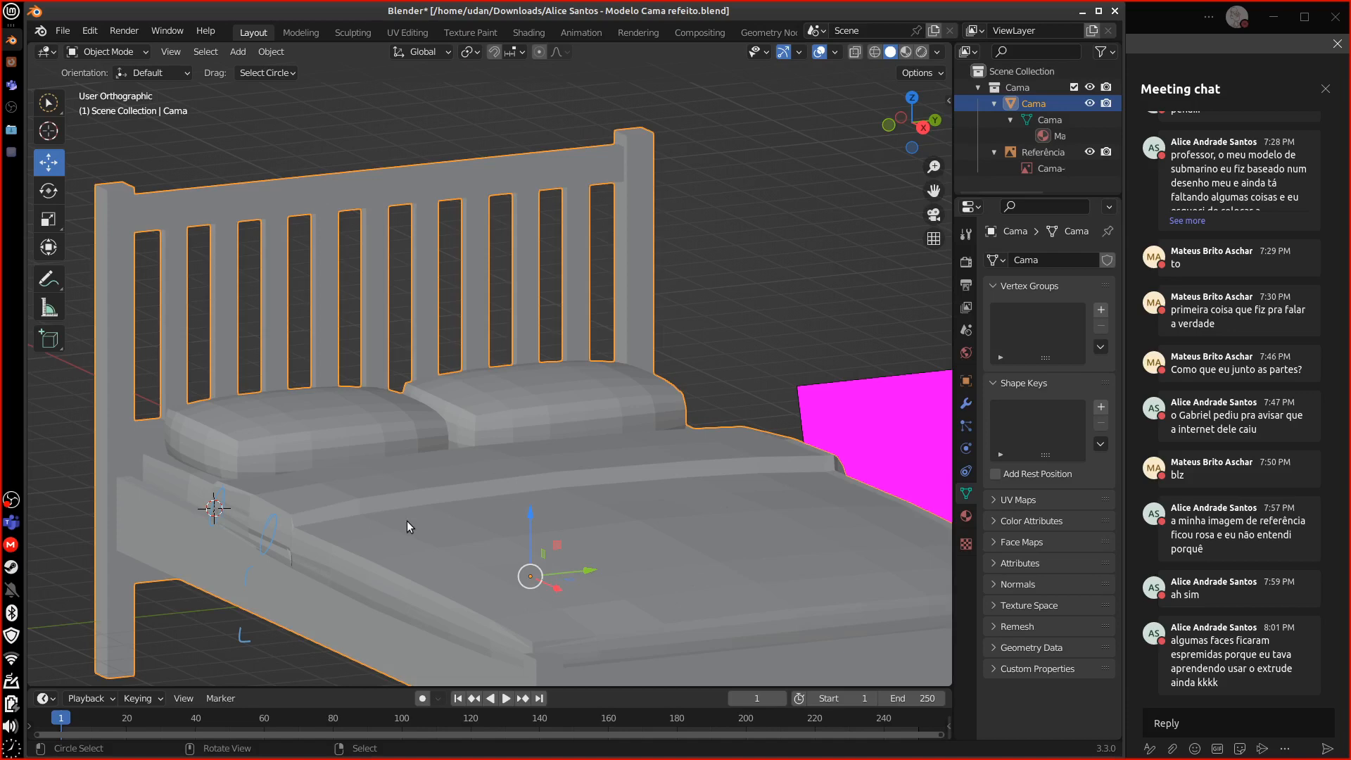
middle_click_drag(407, 521, 639, 559)
middle_click_drag(645, 545, 805, 537, "shift")
middle_click_drag(719, 542, 709, 528)
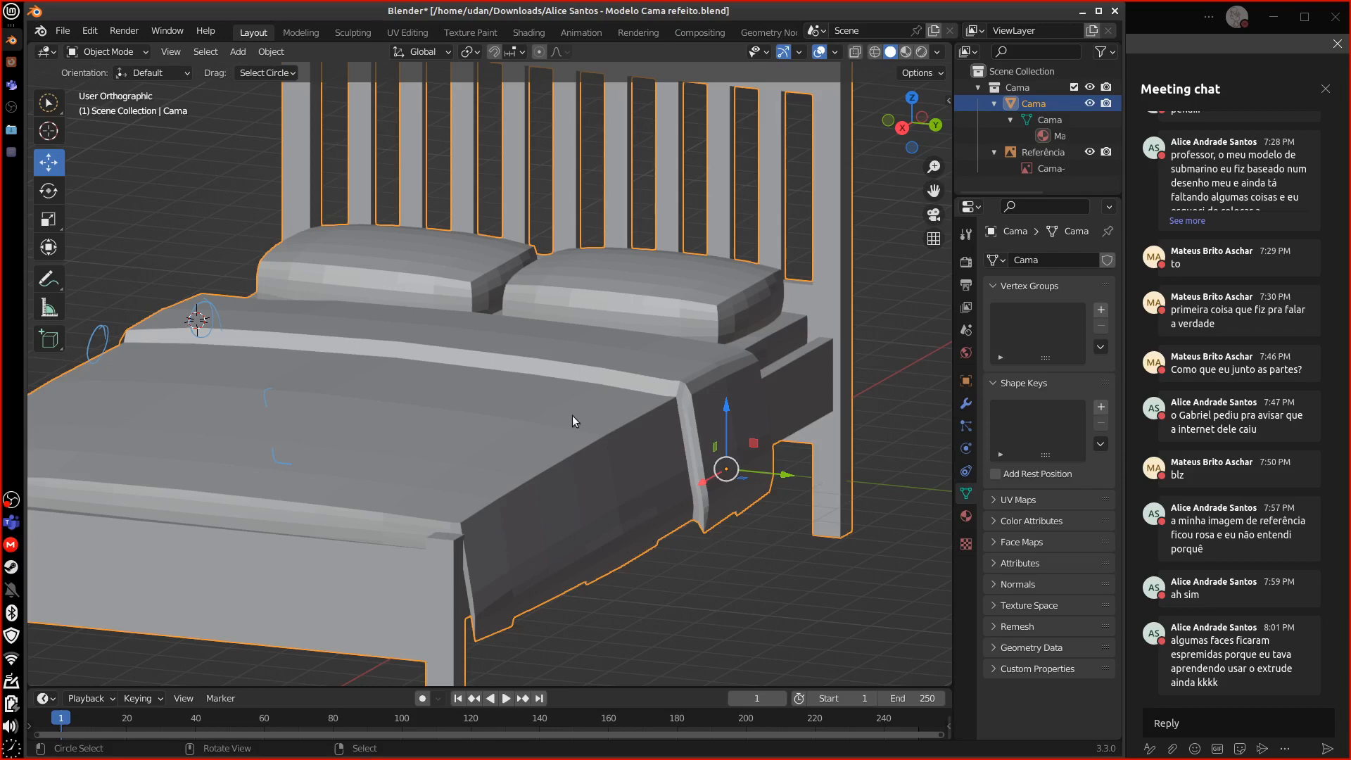
left_click(270, 52)
left_click(273, 52)
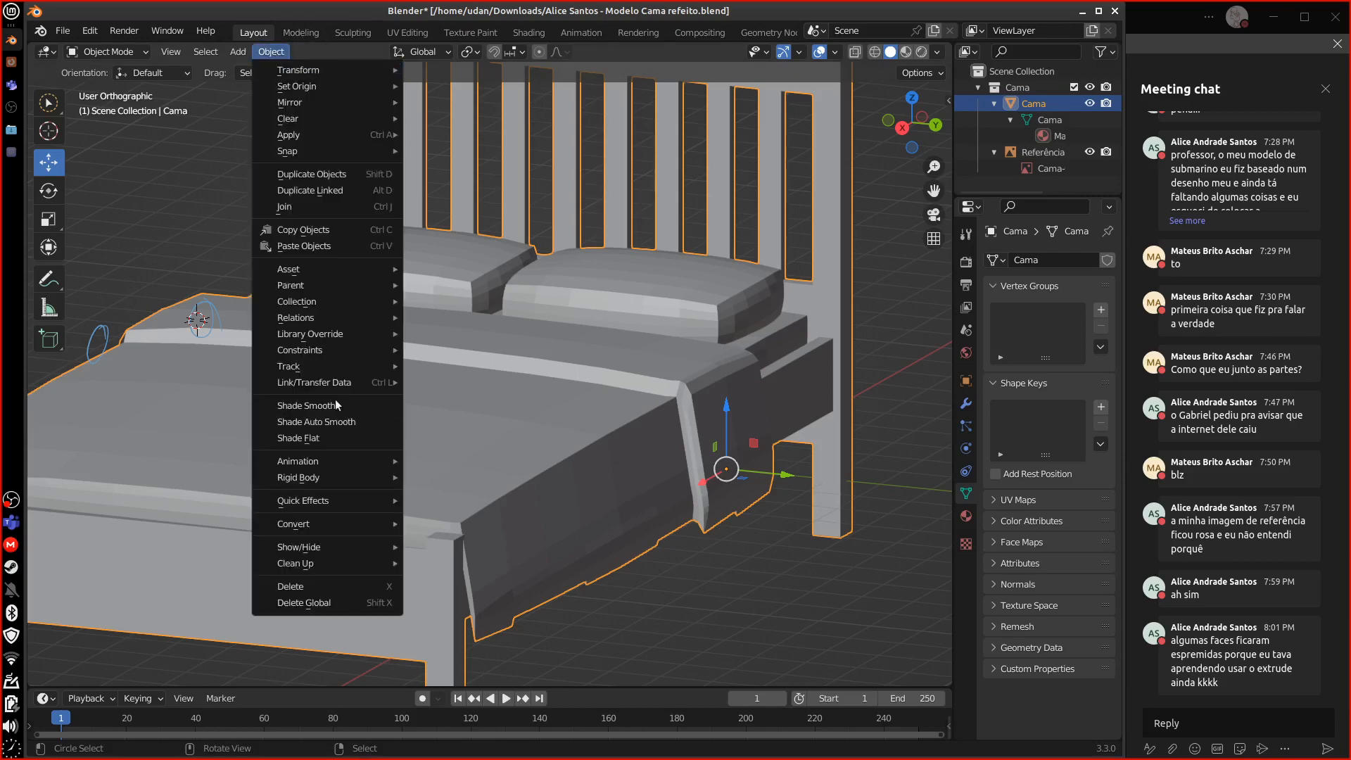
left_click(348, 408)
middle_click_drag(614, 543, 572, 393)
left_click(285, 58)
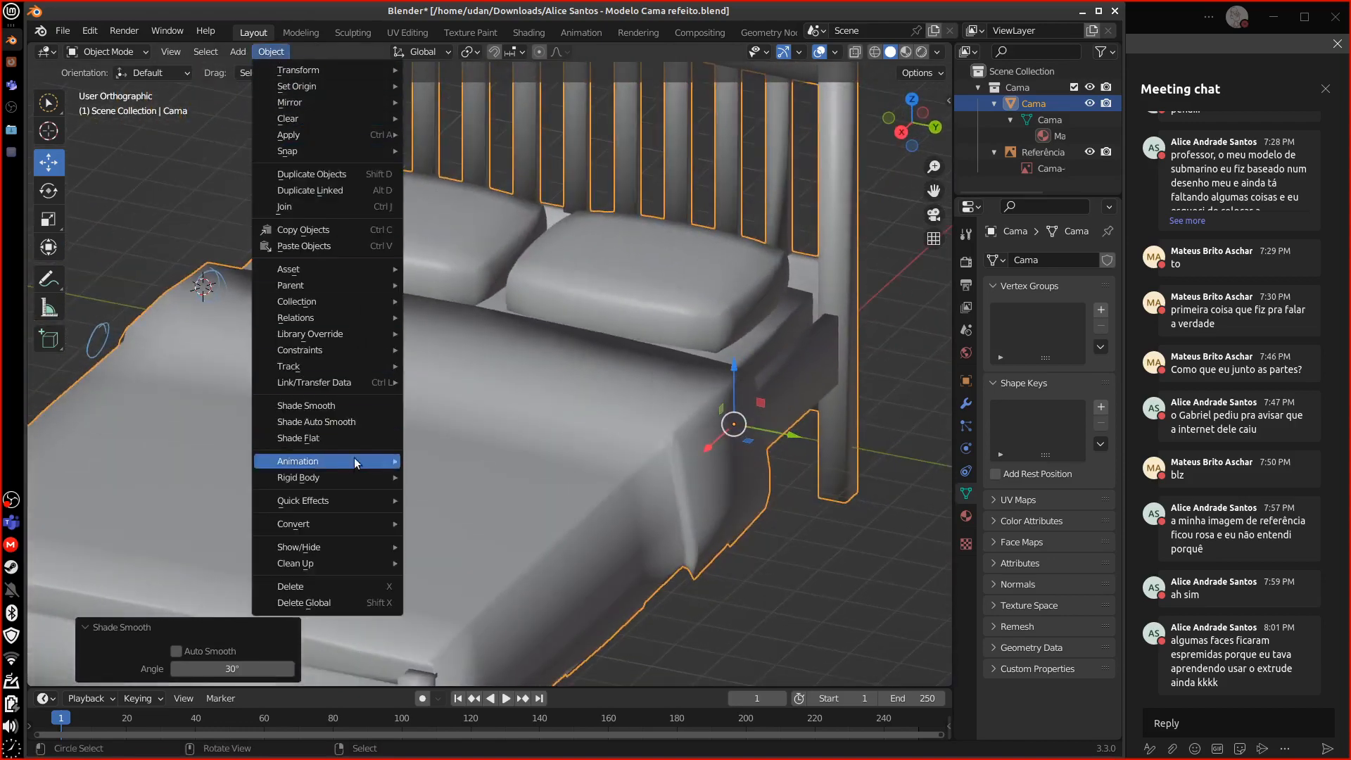
left_click(331, 422)
mouse_move(697, 565)
middle_mouse_down()
mouse_move(640, 528)
mouse_move(855, 550)
mouse_move(766, 498)
middle_mouse_up()
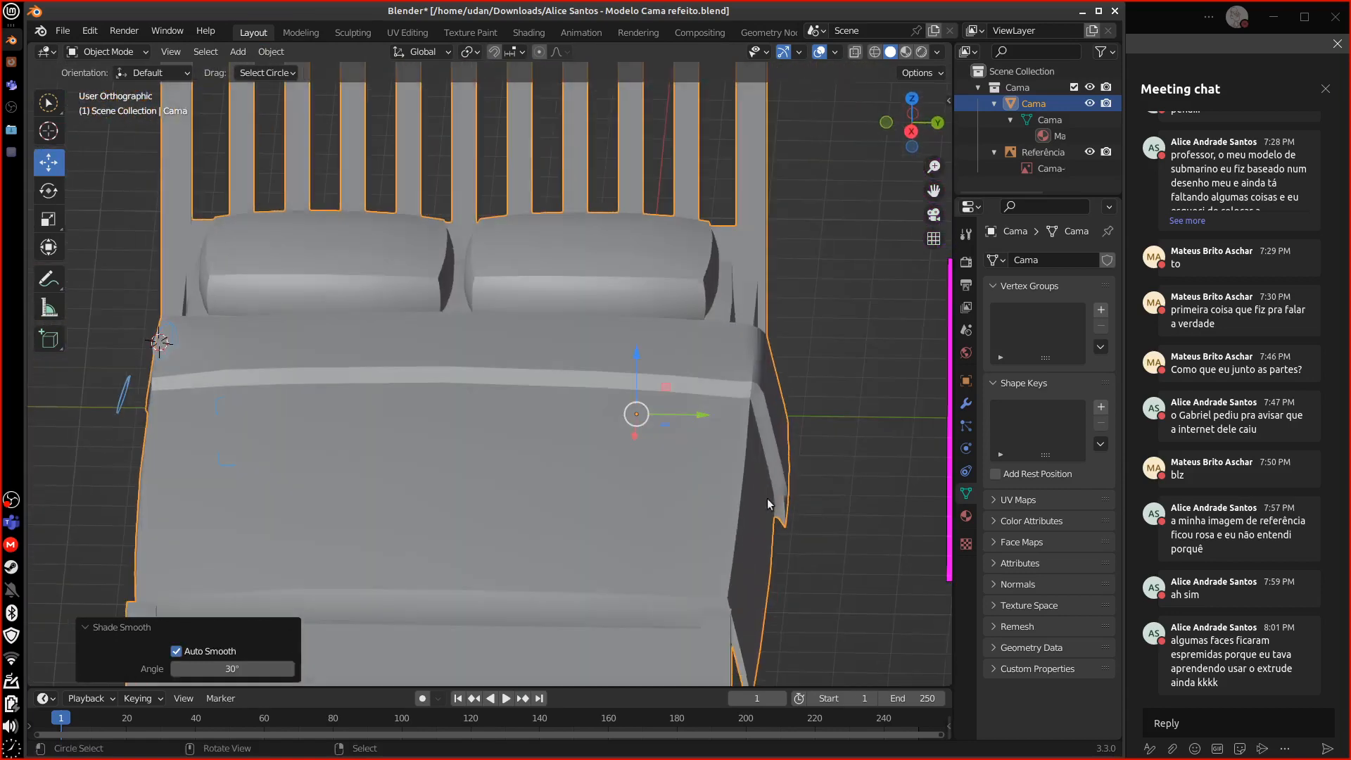
- Preview the bed in Material Preview, return to solid shading and set the viewport colour to Attribute
left_click(905, 51)
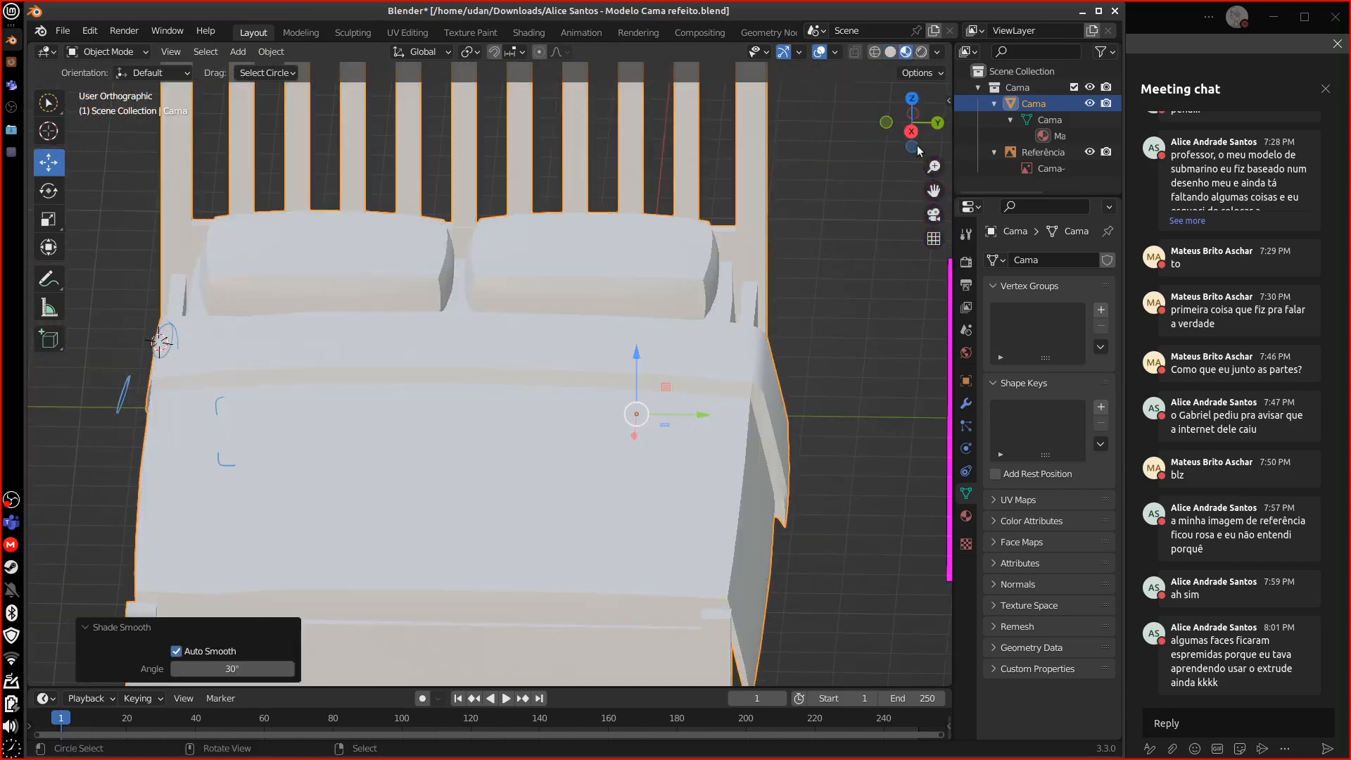
left_click(890, 51)
left_click(937, 52)
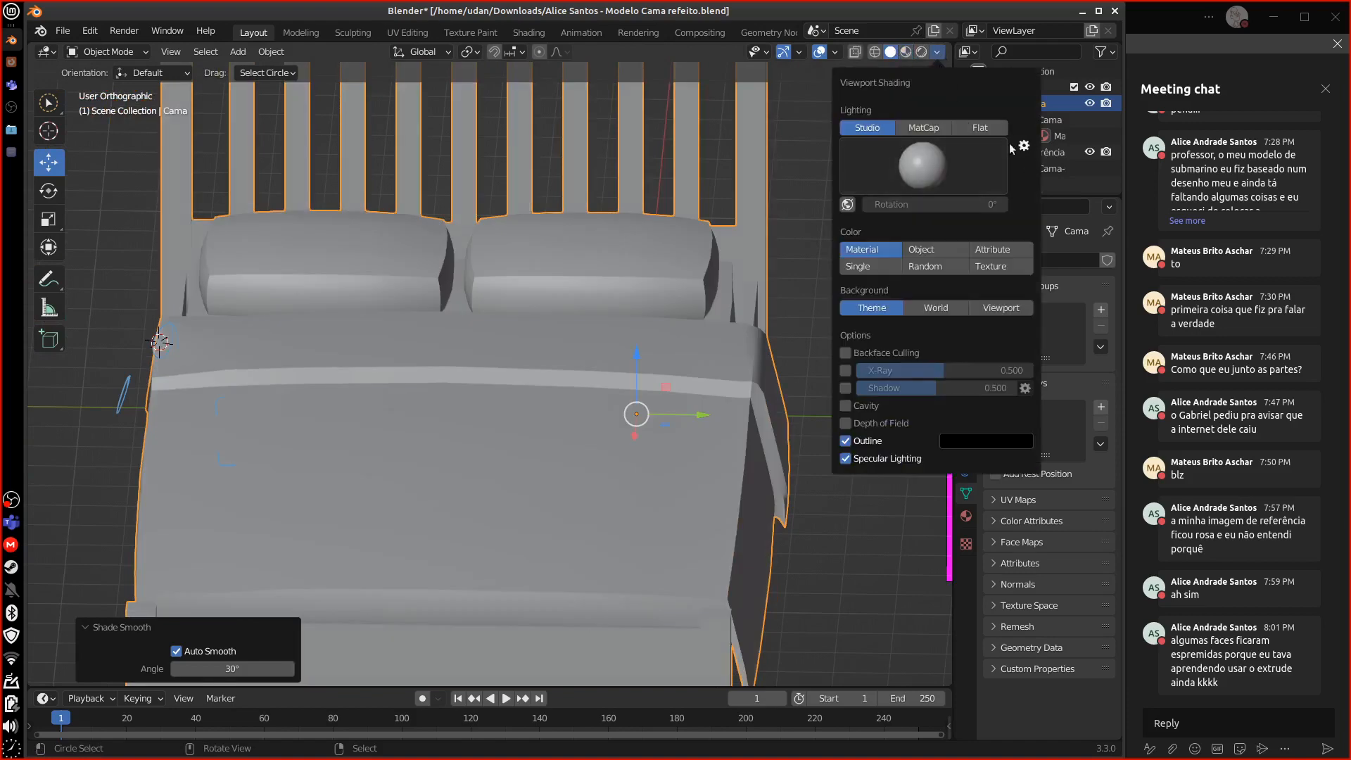
left_click(992, 249)
mouse_move(791, 562)
middle_mouse_down()
mouse_move(688, 546)
mouse_move(698, 525)
mouse_move(884, 553)
mouse_move(707, 563)
mouse_move(671, 592)
middle_mouse_up()
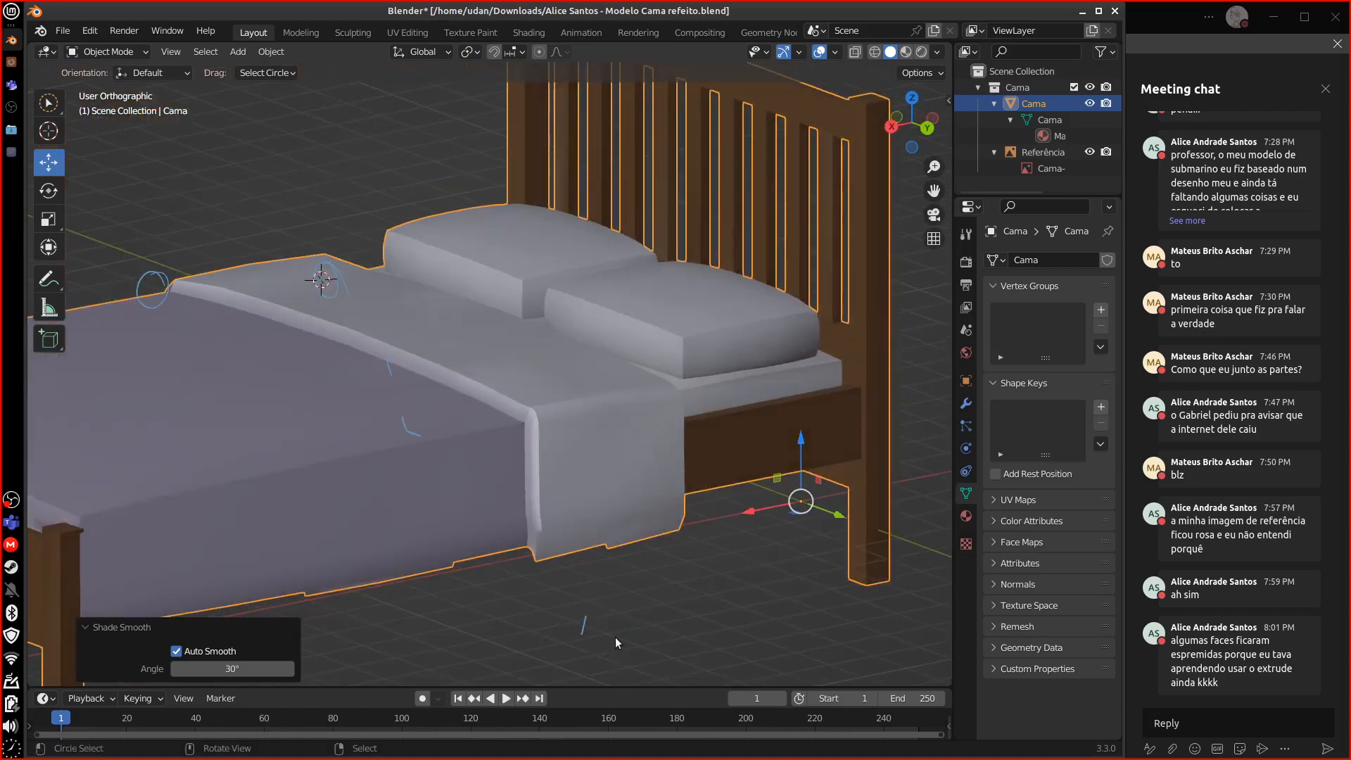
scroll(624, 630, "down", 2)
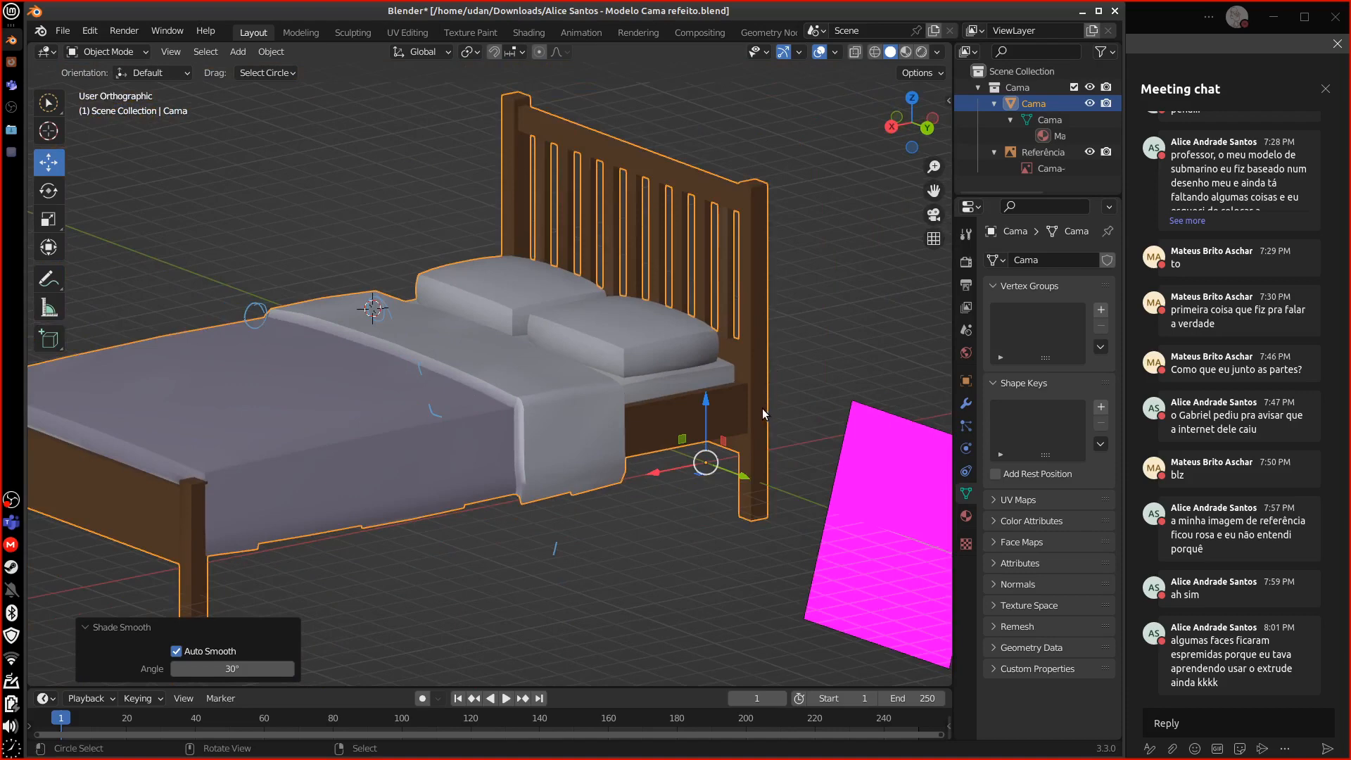
- Check the bed mesh for n-gons by selecting faces with more than 4 vertices, and turn on the statistics overlay
key("Tab")
key("alt+a")
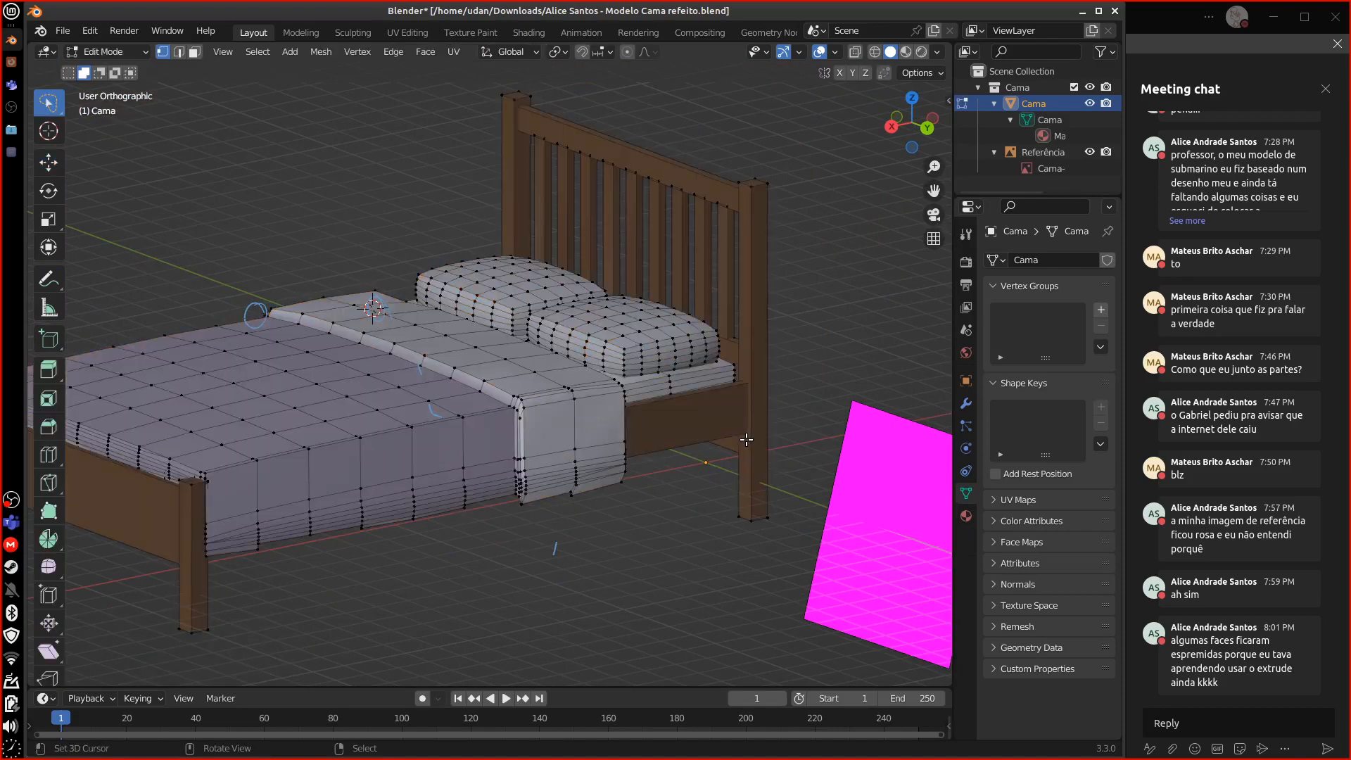
left_click(257, 52)
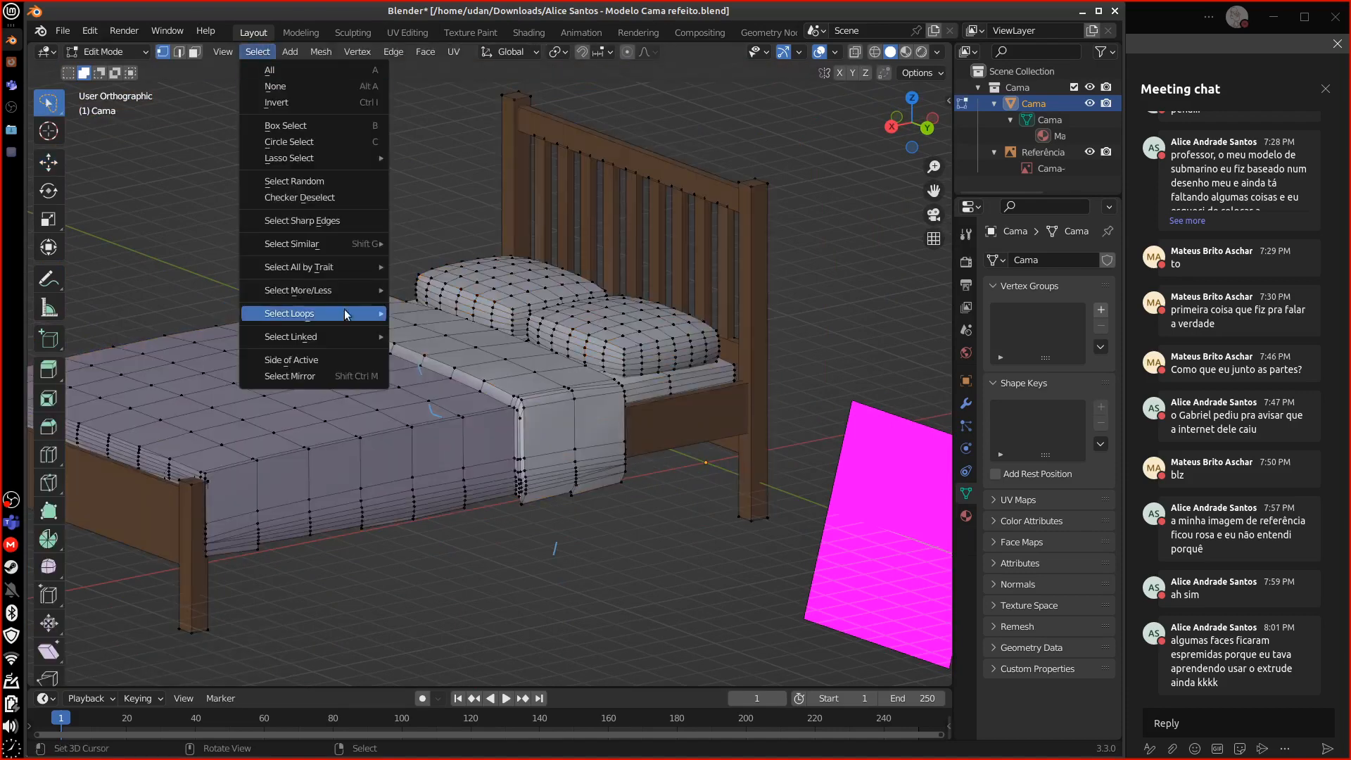
mouse_move(355, 266)
left_click(496, 312)
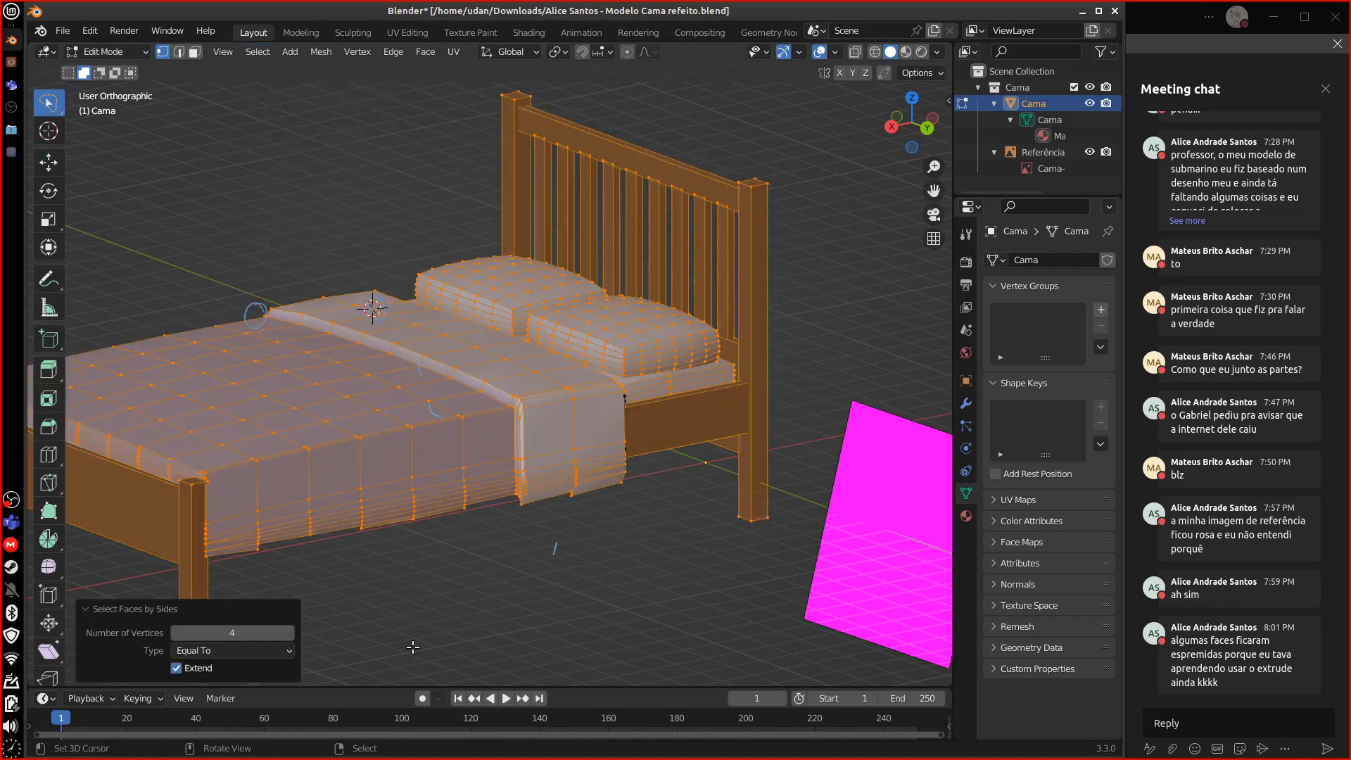
left_click(285, 651)
left_click(232, 597)
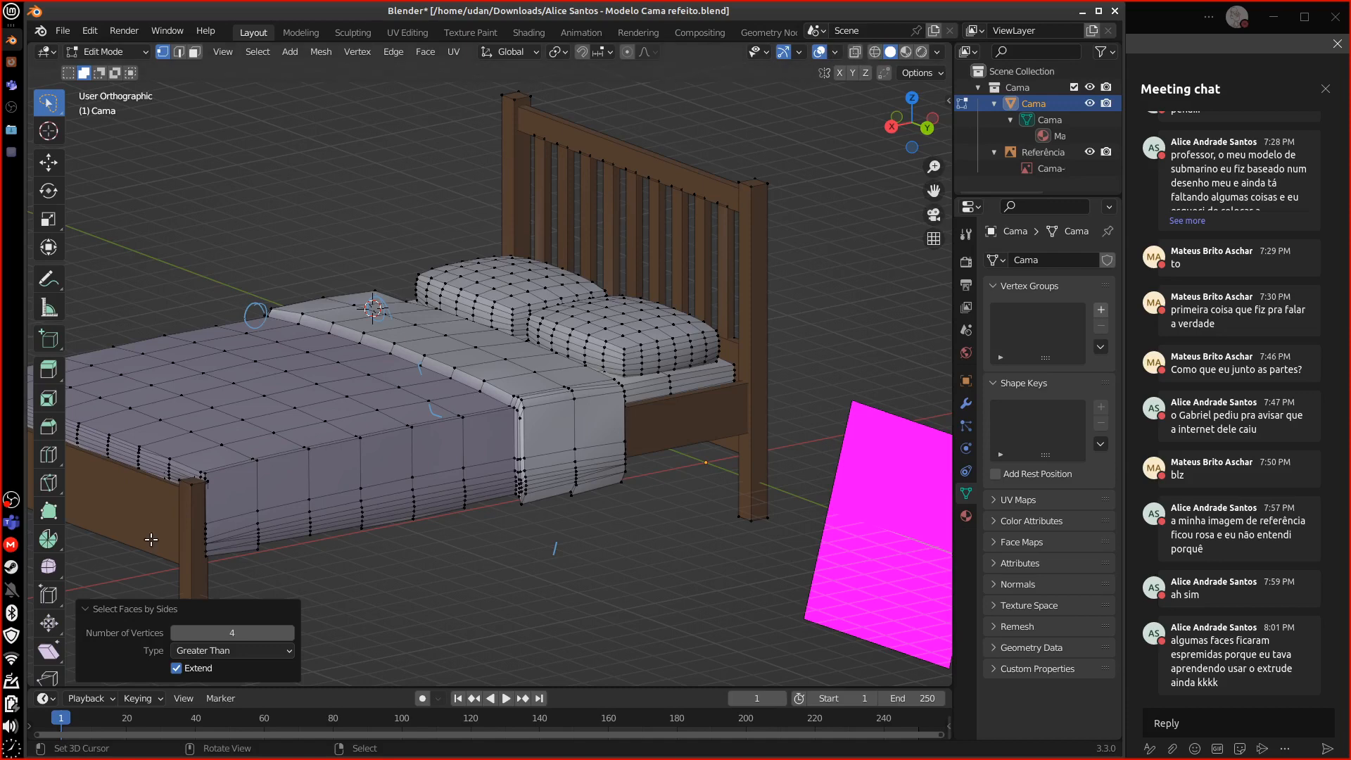
left_click(837, 53)
left_click(754, 181)
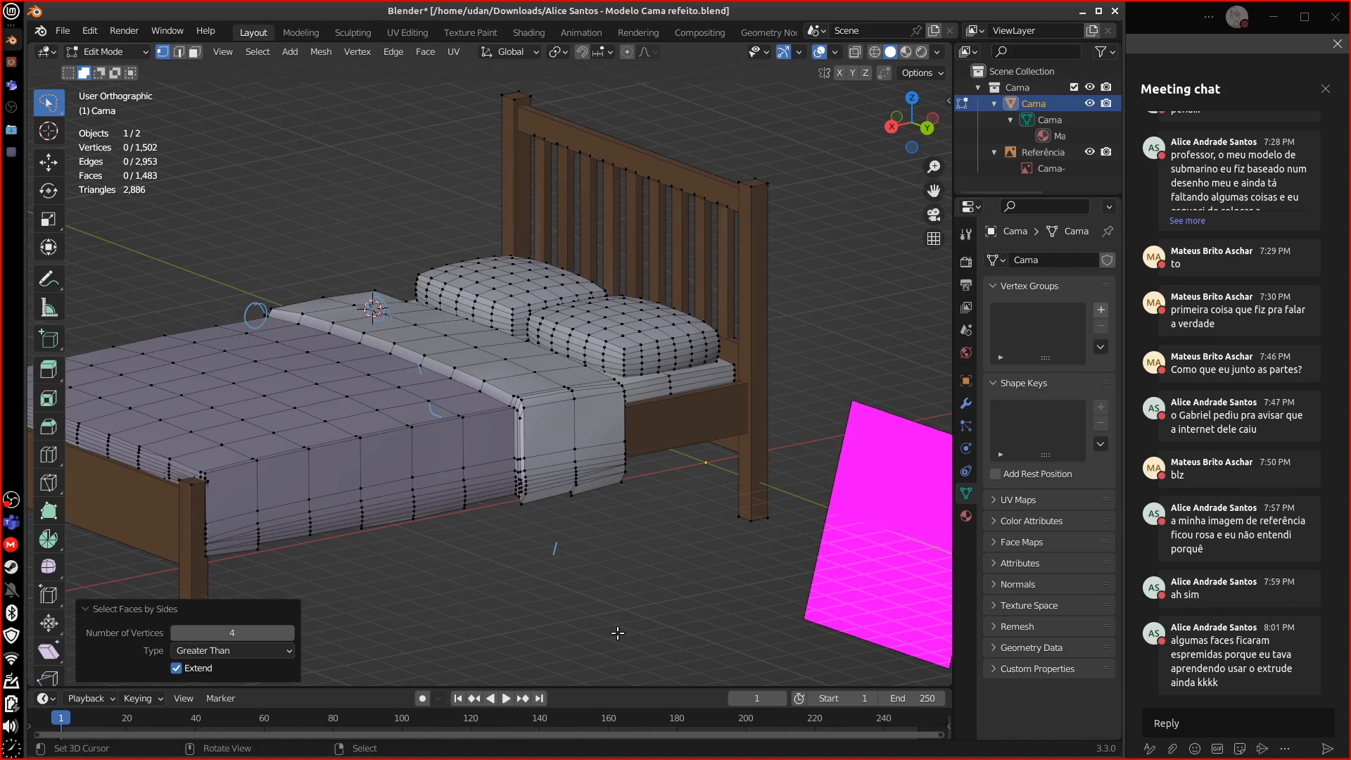
- Unlink the material from the bed and remove its empty material slot in Object Mode
left_click(966, 517)
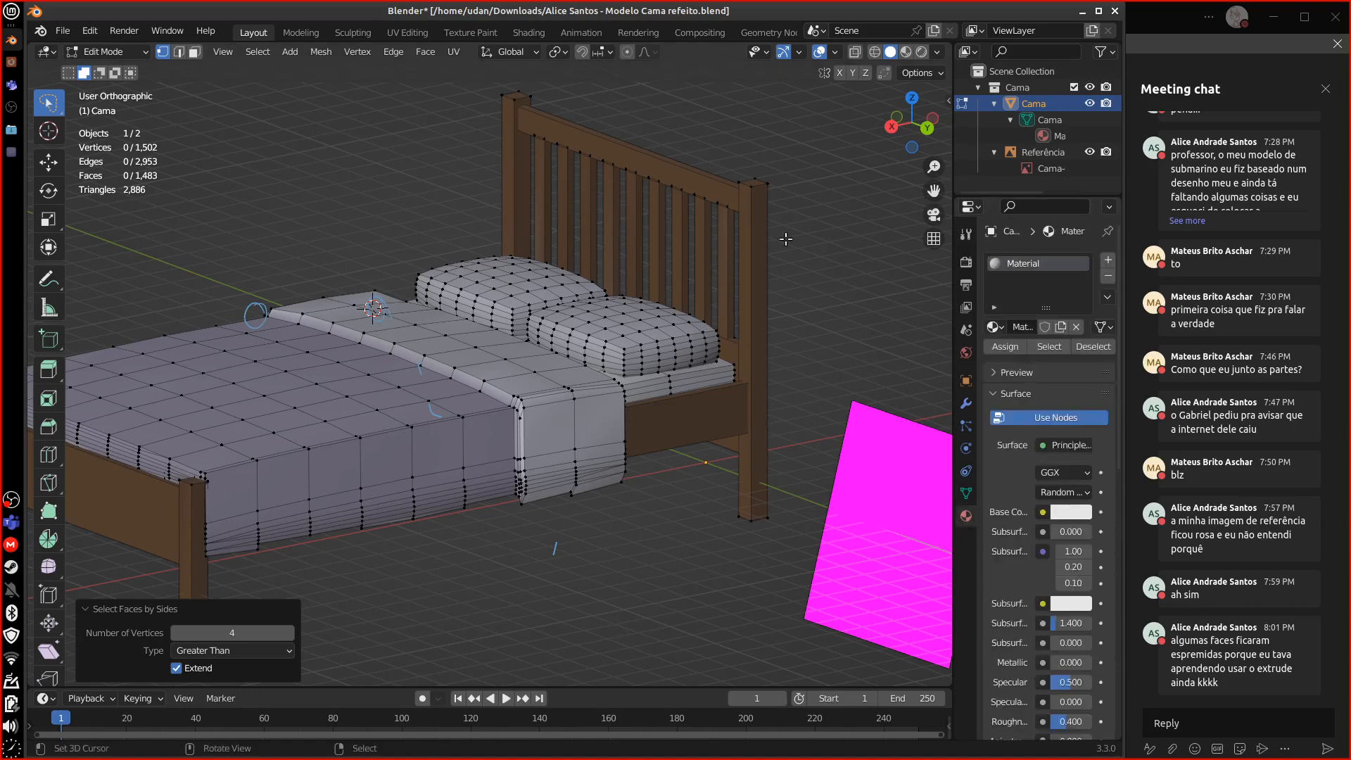
left_click(1075, 327)
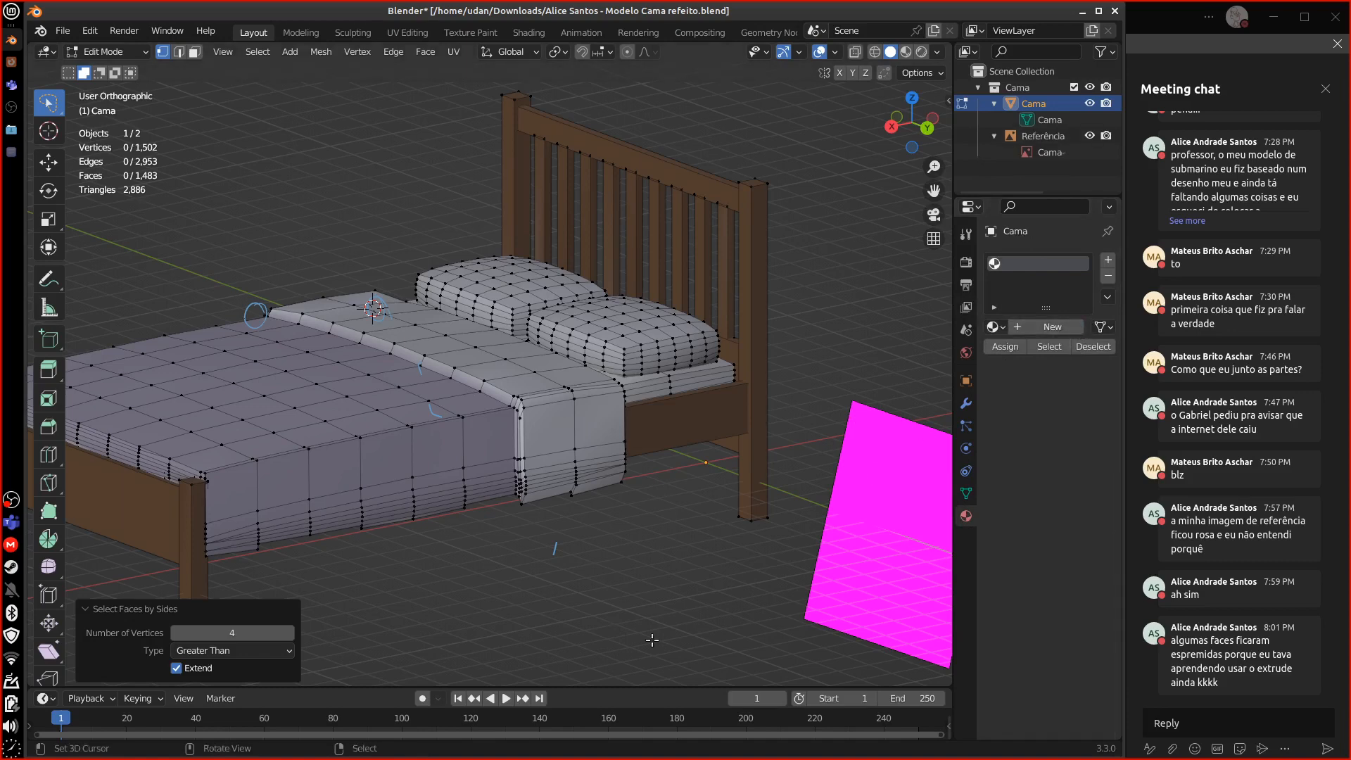
left_click(1108, 276)
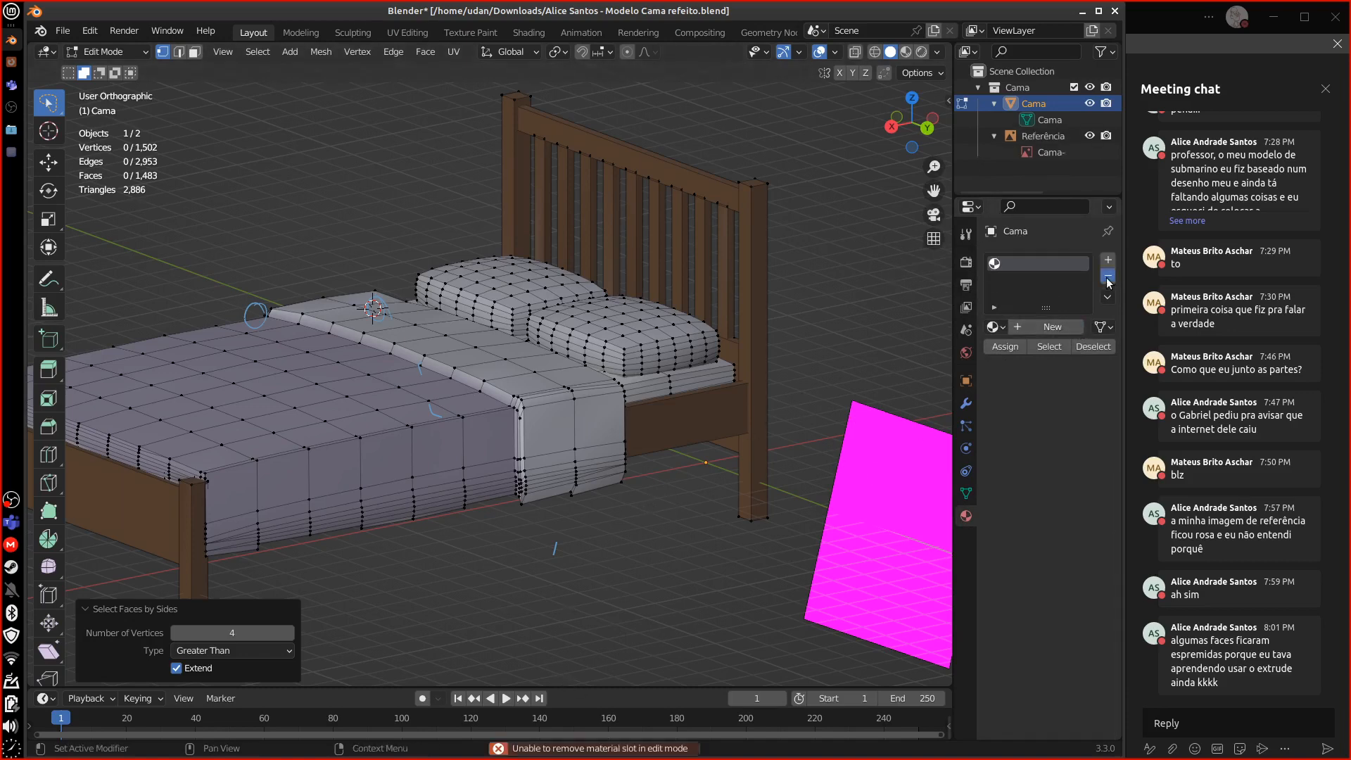
left_click(1108, 278)
key("Tab")
left_click(1108, 276)
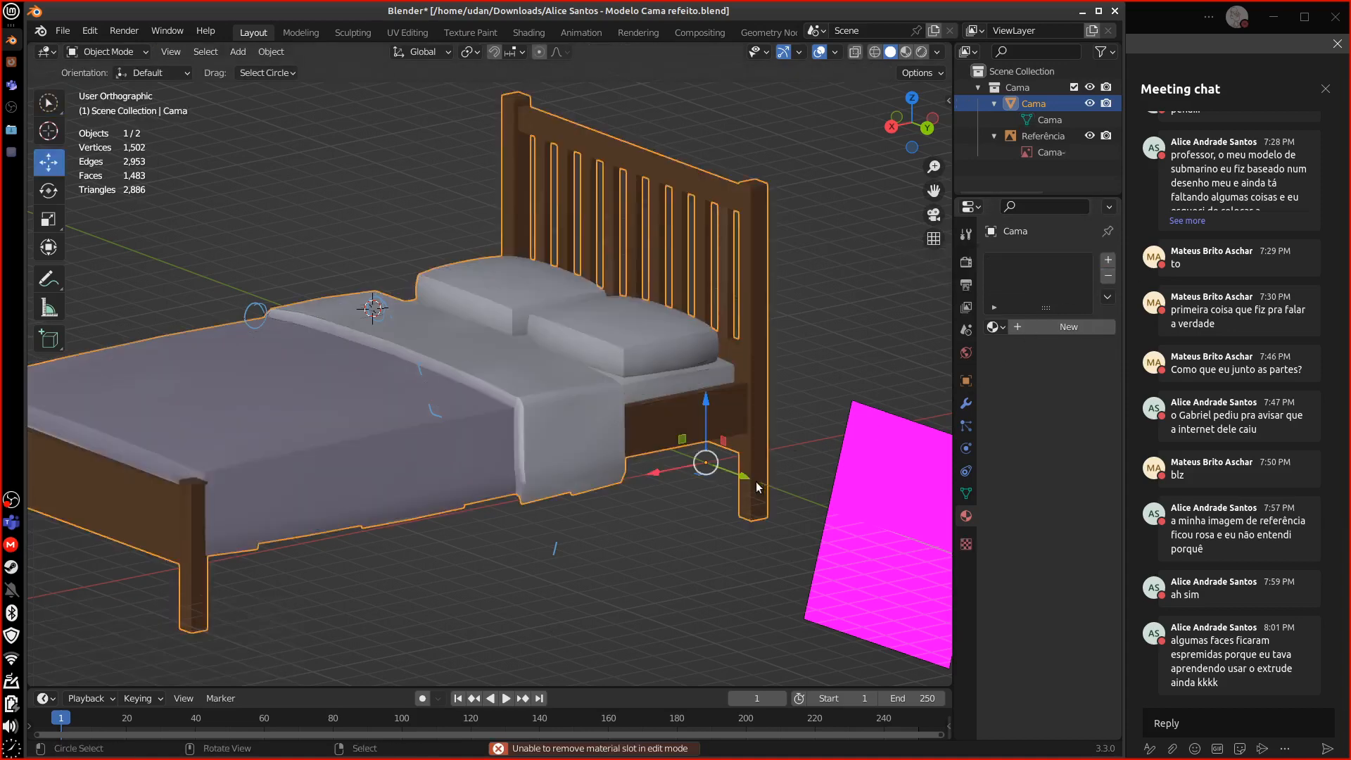
- Switch the selection tool to Select Box and point out the bed's origin beneath the frame
middle_click_drag(812, 531, 647, 602)
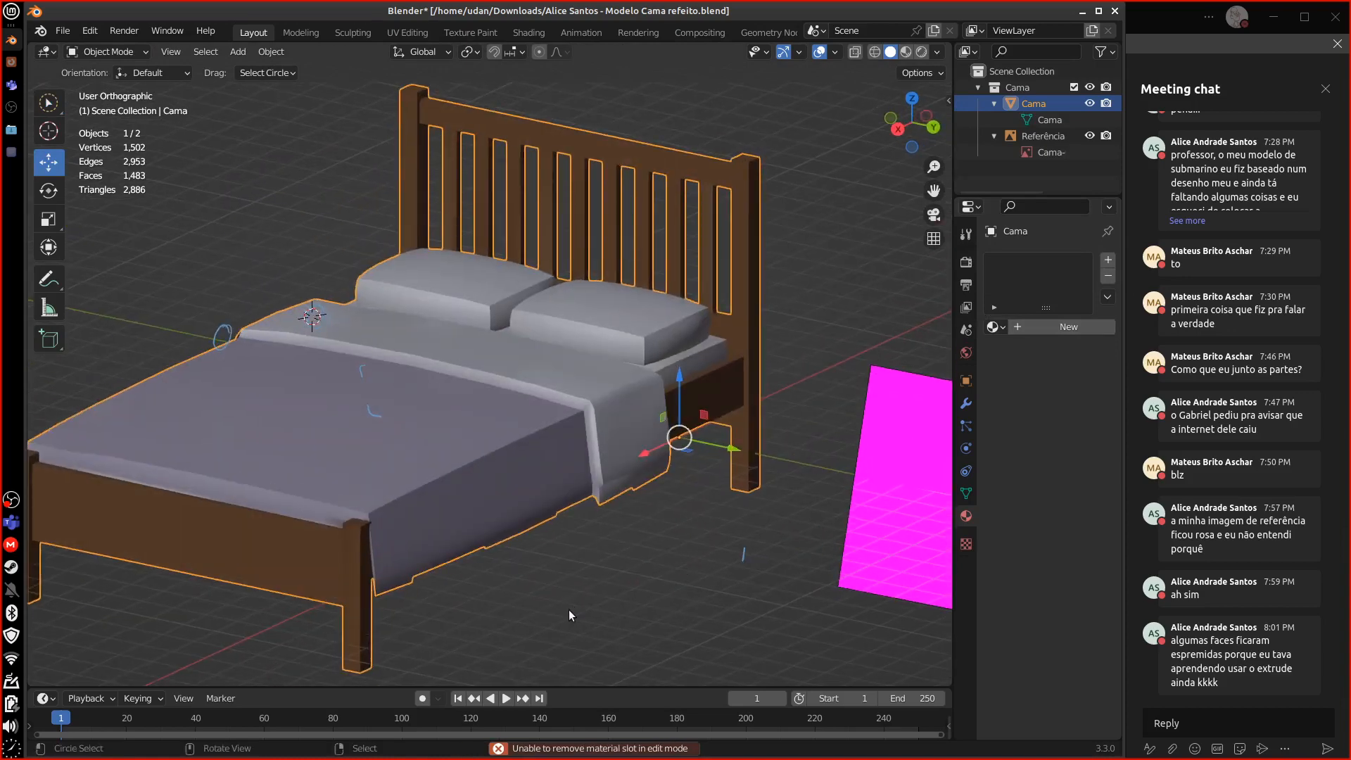
middle_click_drag(570, 615, 780, 501)
key("w")
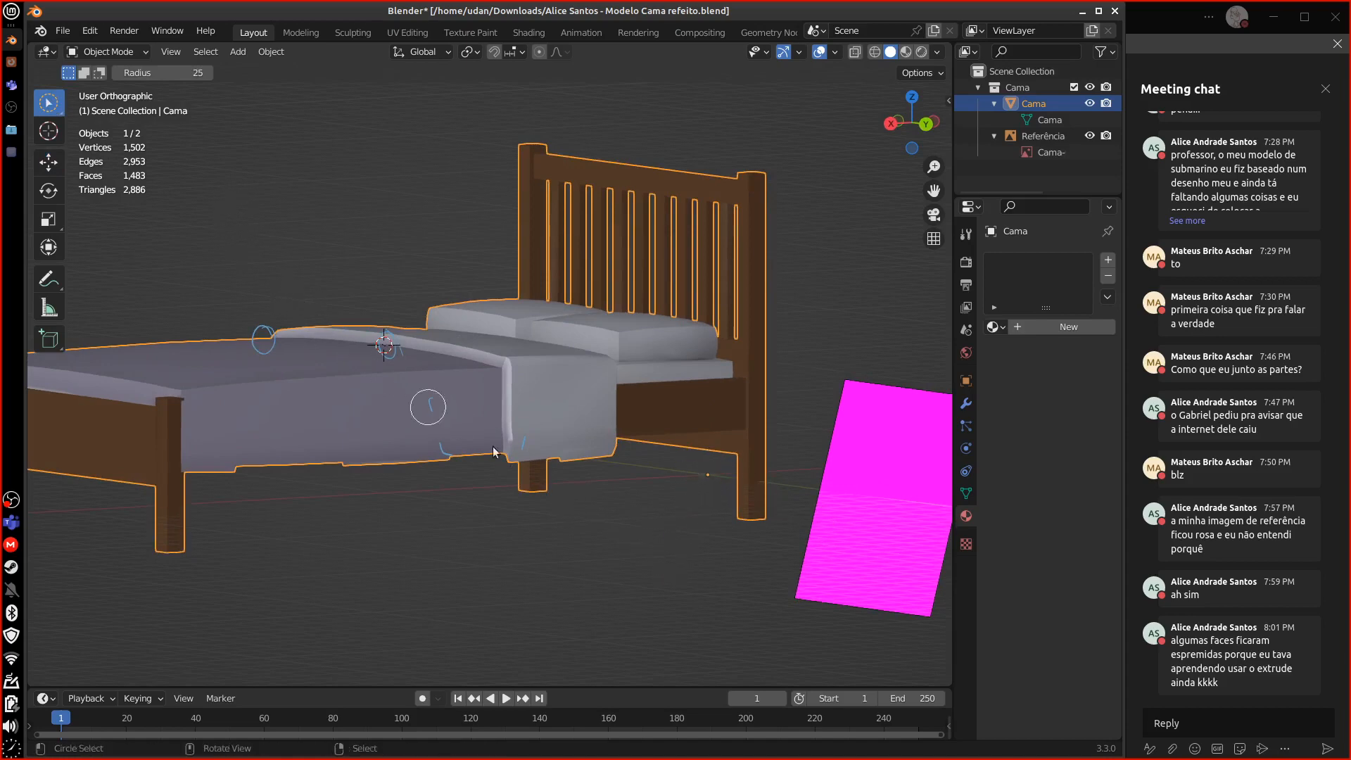
middle_click_drag(702, 551, 711, 563)
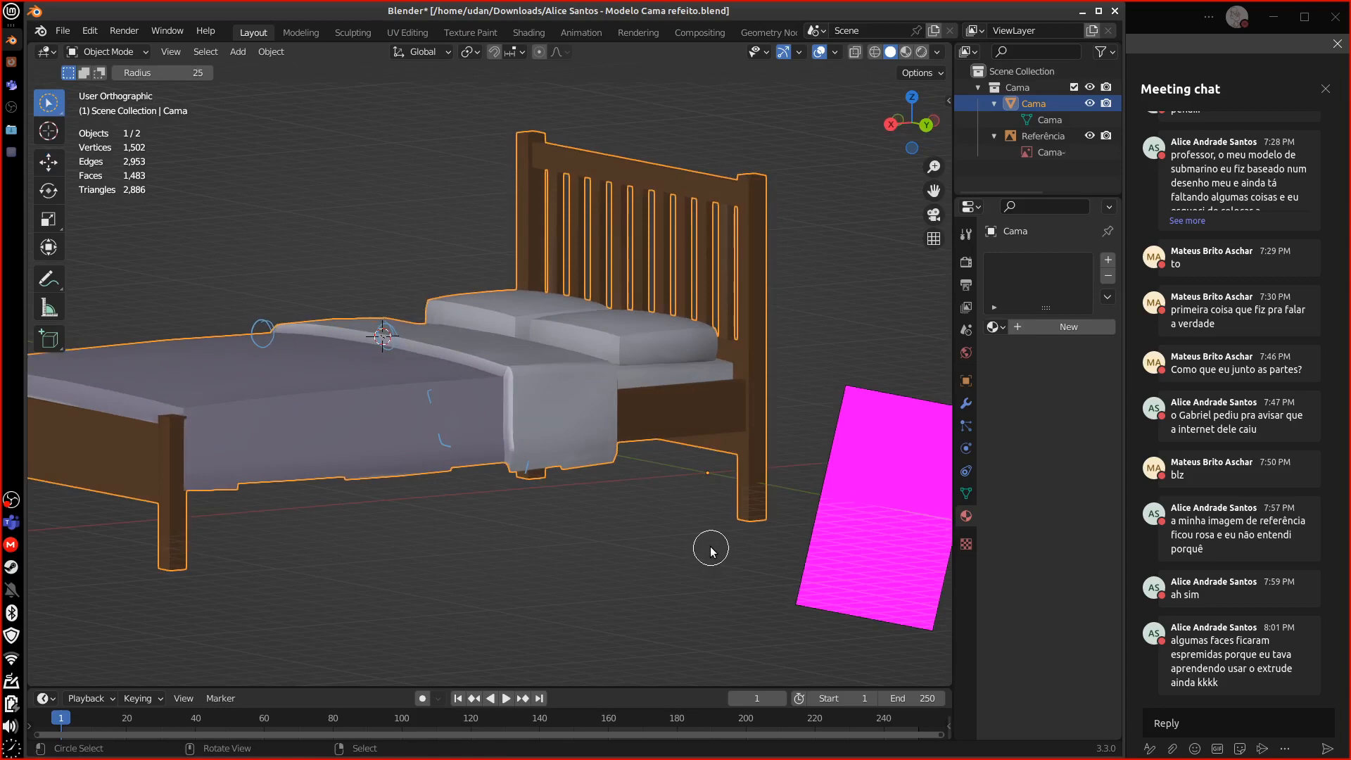
left_click_drag(49, 111, 181, 139)
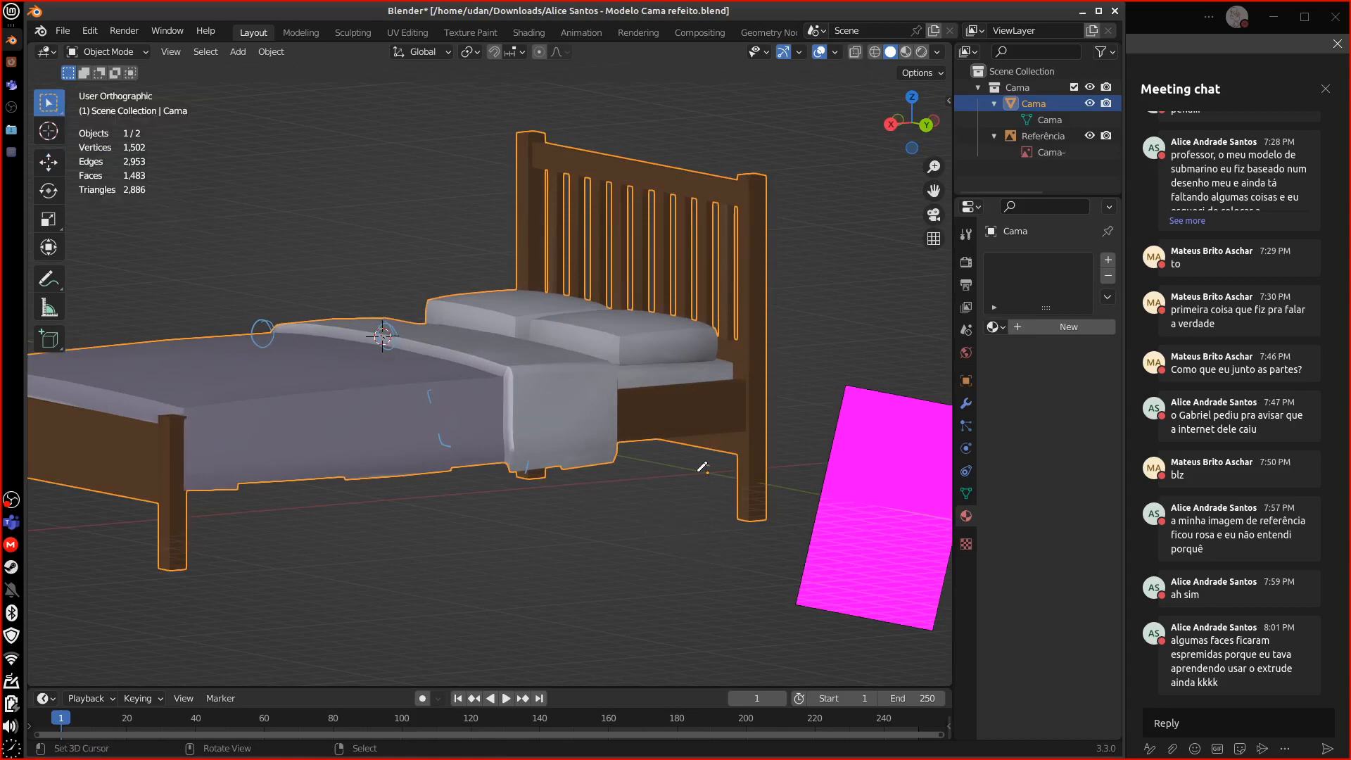
left_click_drag(697, 472, 710, 463)
mouse_move(710, 495)
right_mouse_down()
mouse_move(705, 477)
mouse_move(454, 429)
mouse_move(541, 463)
right_mouse_up()
- Move all of the bed's geometry 3 m along Y and 1 m along Z so the legs rest on the ground line
key("KP_3")
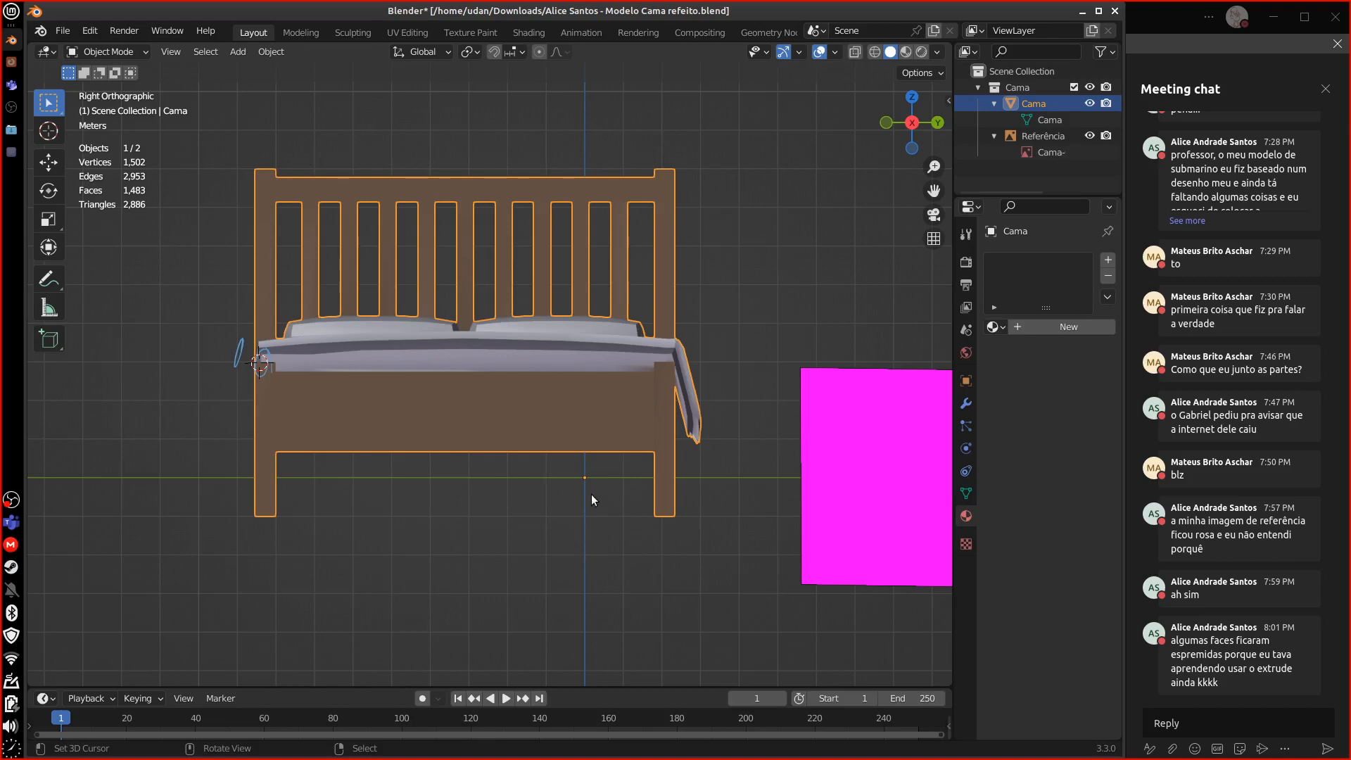
key("Tab")
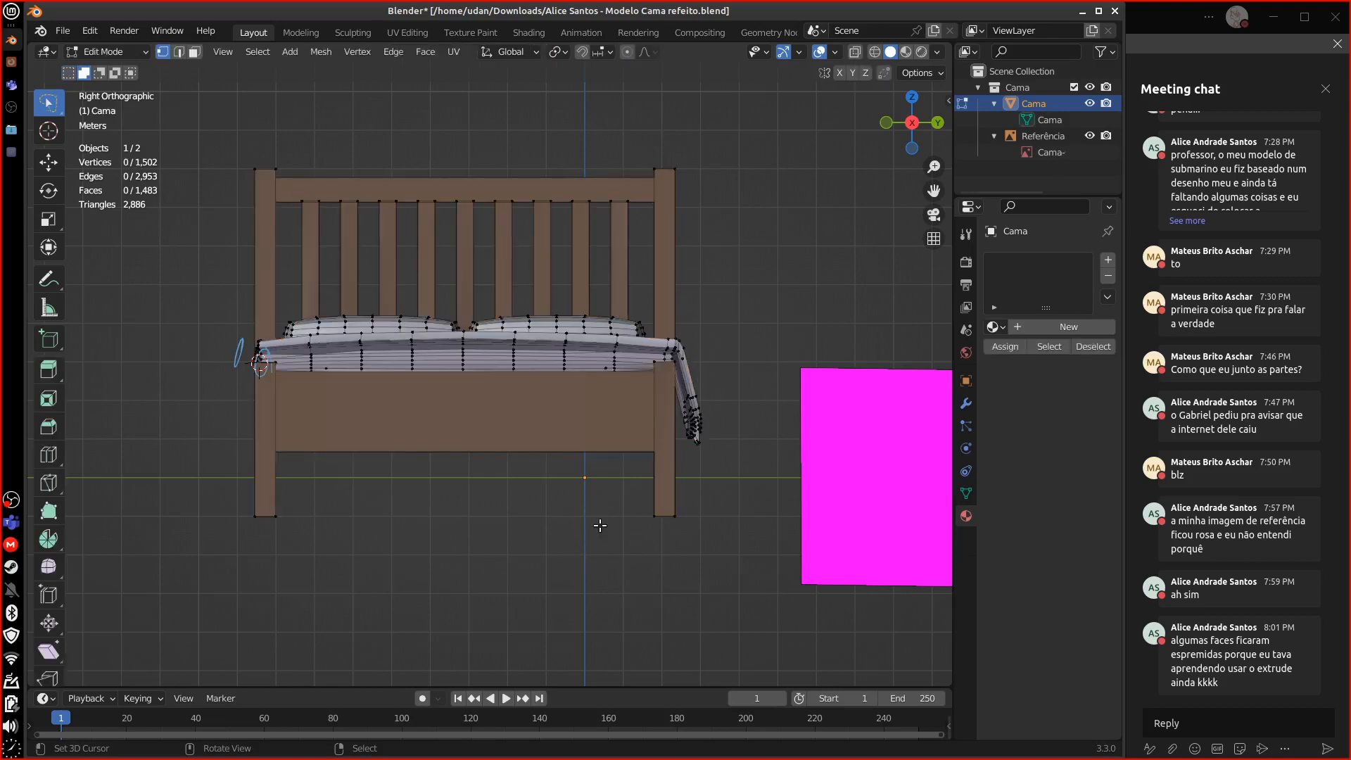
key("a")
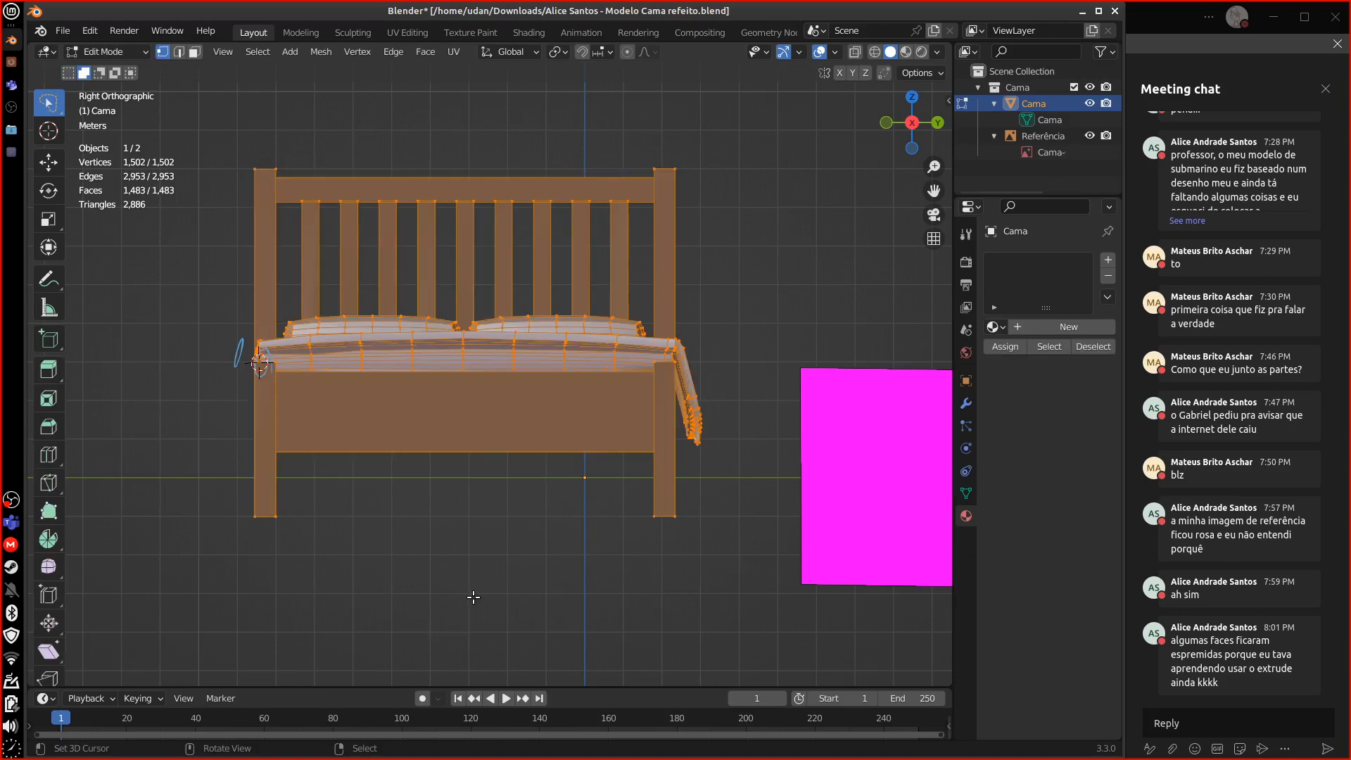
key("g")
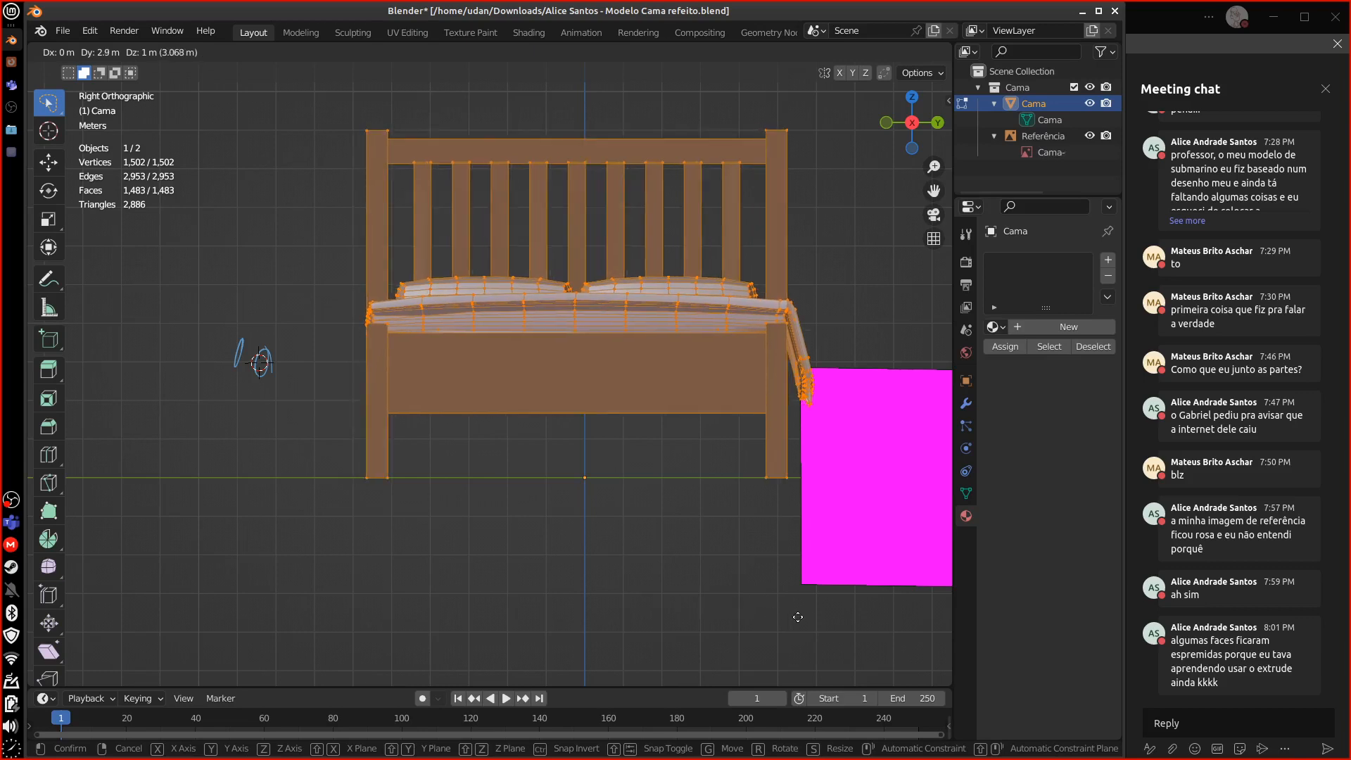
left_click(841, 616)
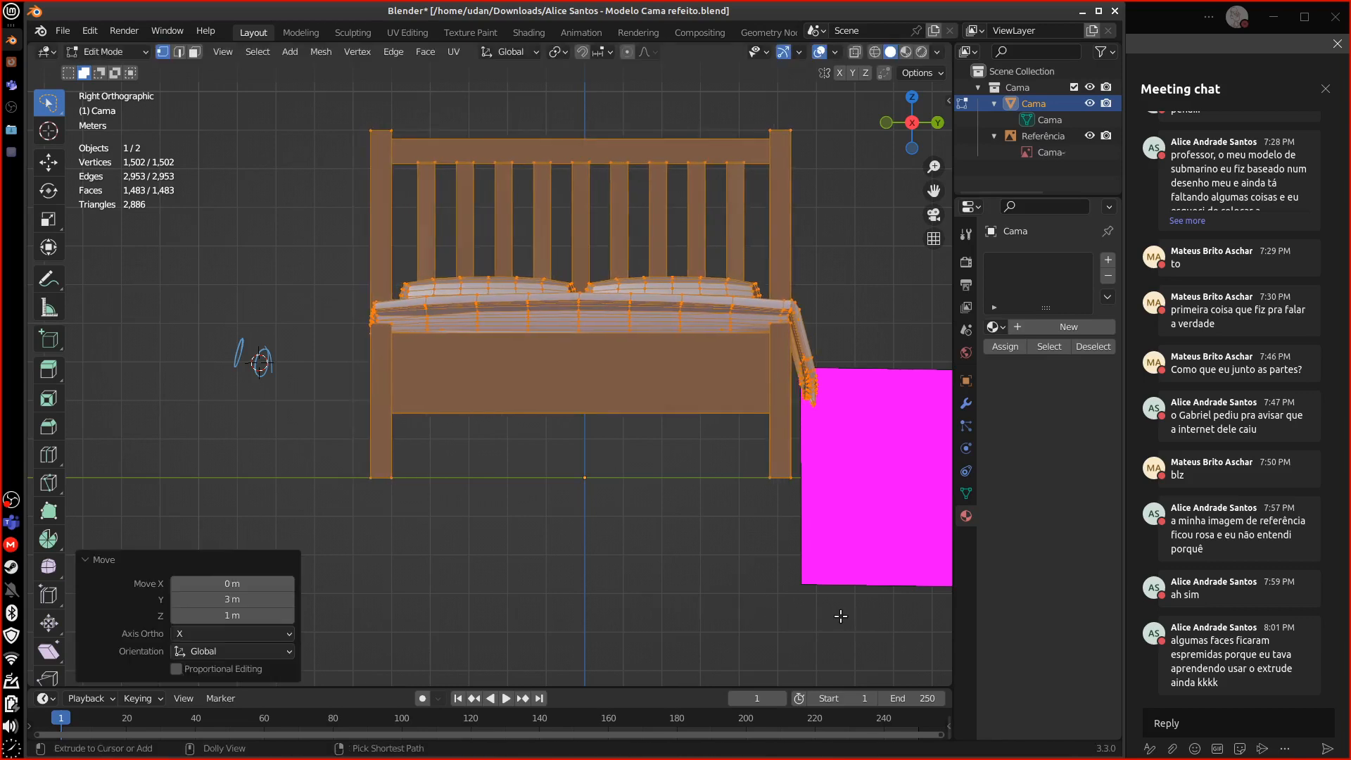
key("KP_1")
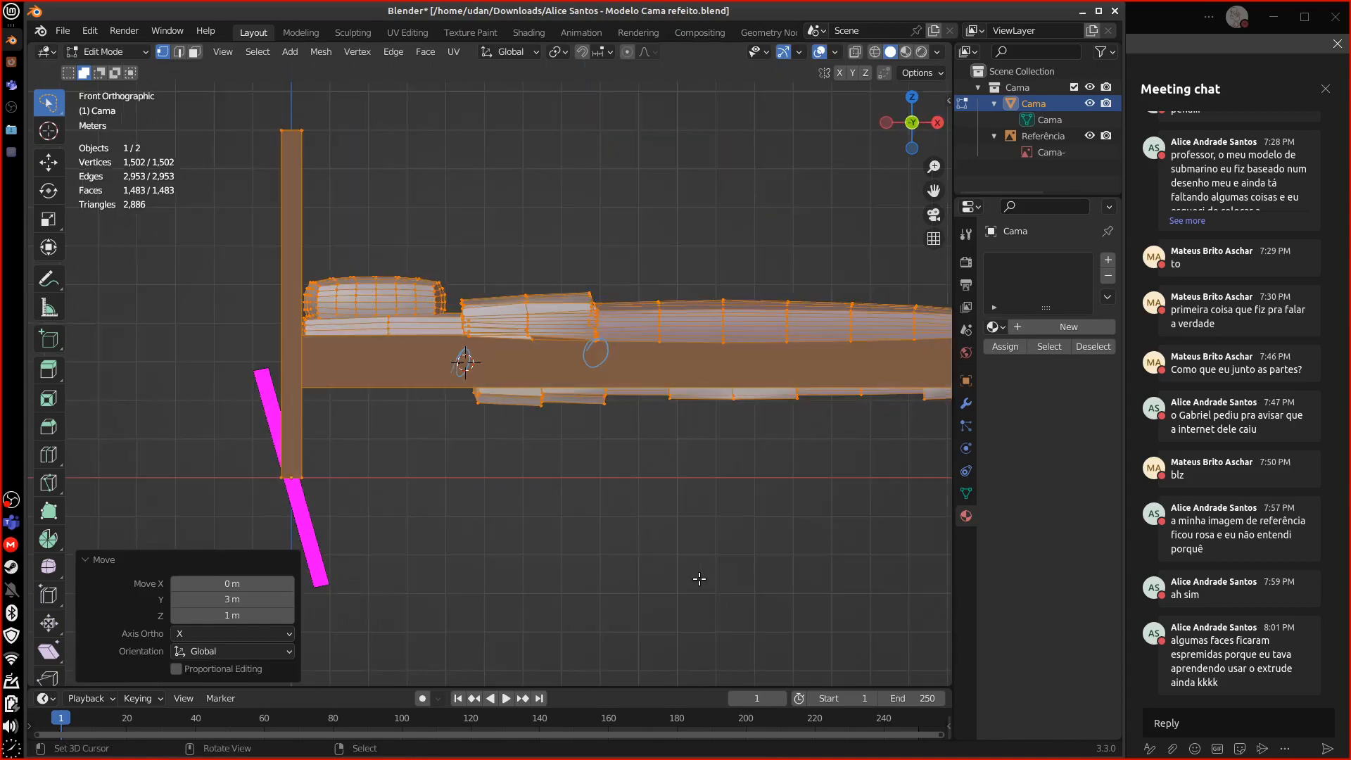
- Move all of the bed's geometry -8 m along X so the origin sits beneath its middle, and return to Object Mode
scroll(731, 549, "down", 2)
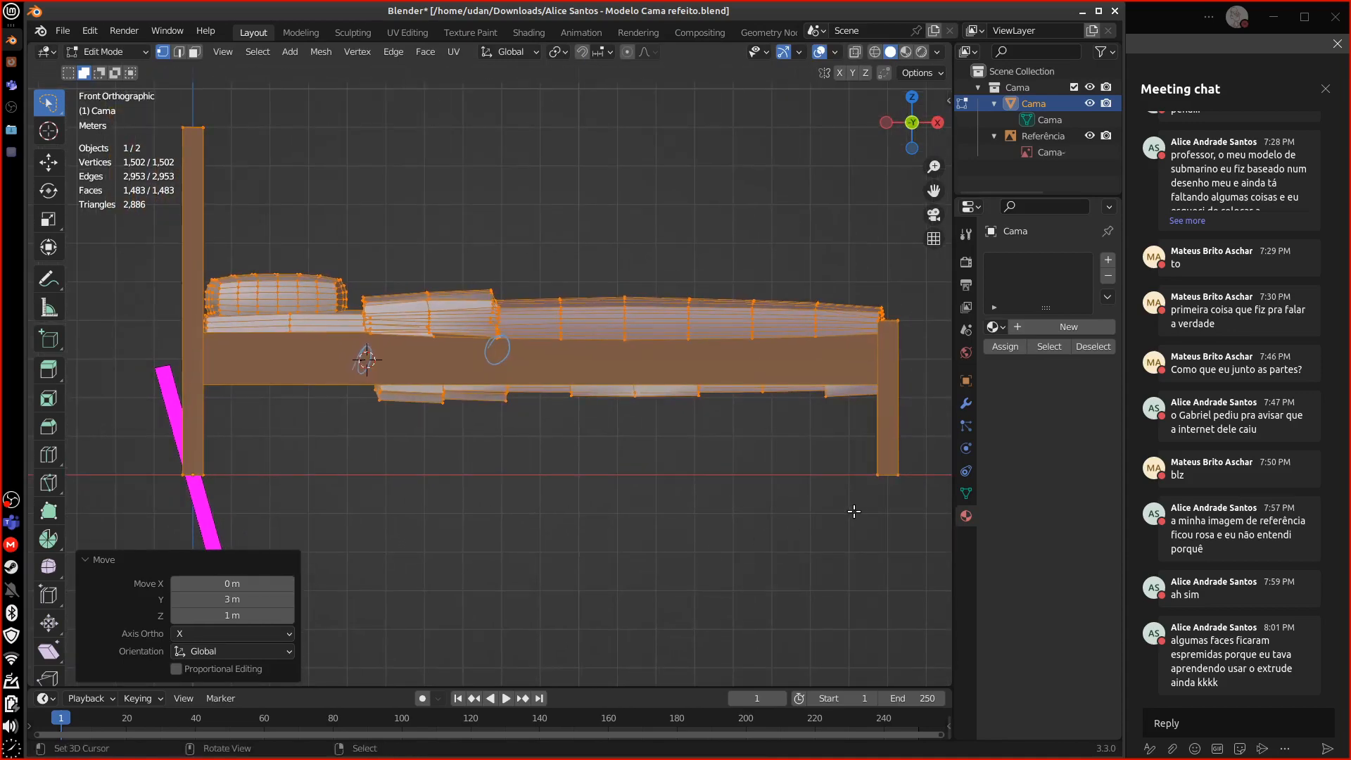
key("g")
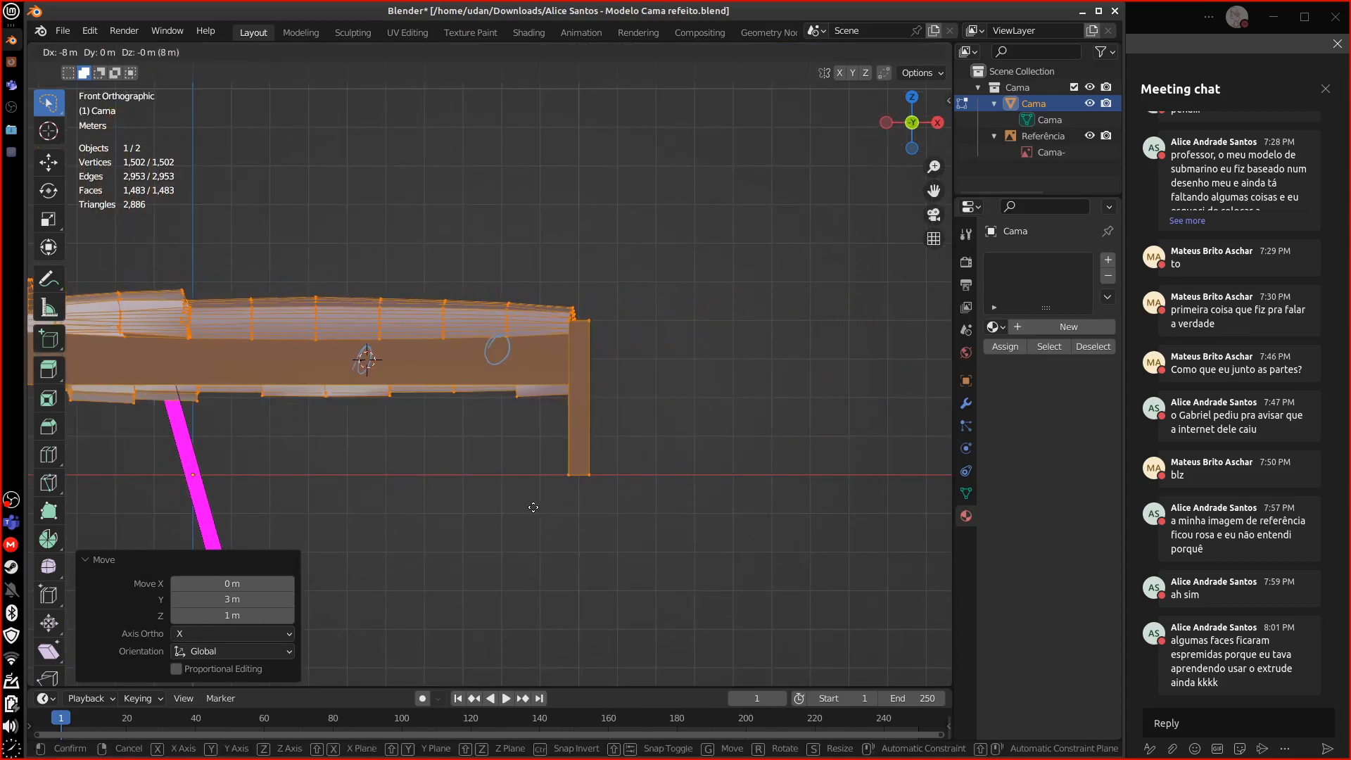
left_click(552, 506)
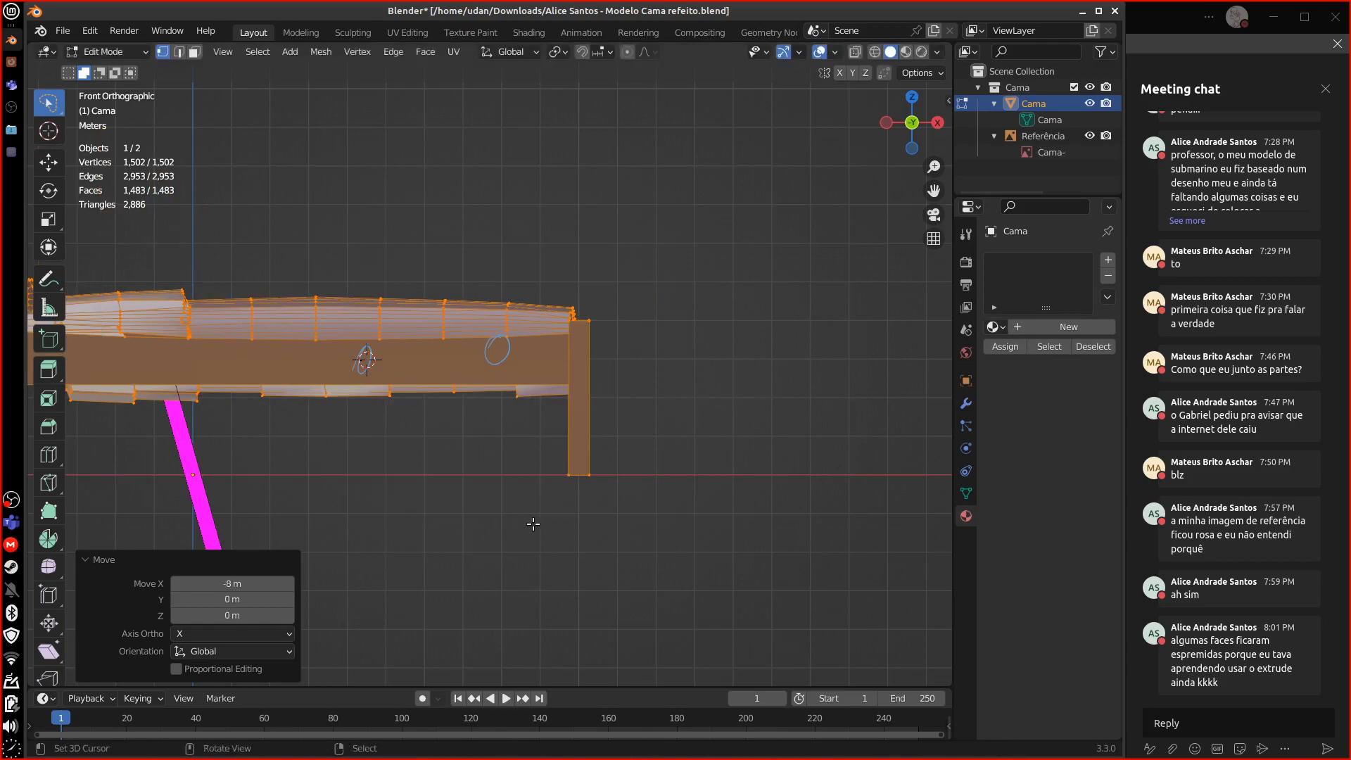
middle_click_drag(534, 521, 784, 513, "shift")
middle_click_drag(651, 496, 499, 562)
key("Tab")
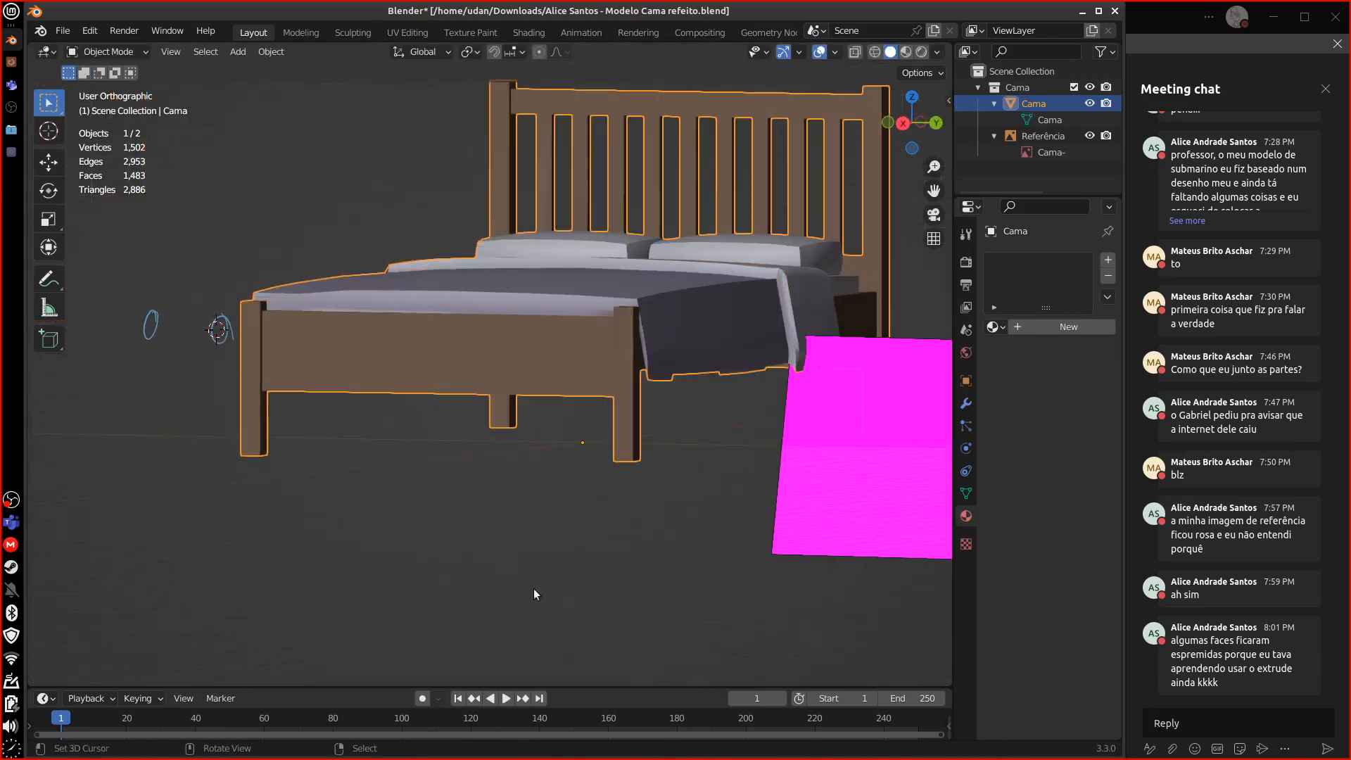
- Display the bed's object transform properties and widen the area that shows them
middle_click_drag(668, 571, 864, 436)
left_click(965, 380)
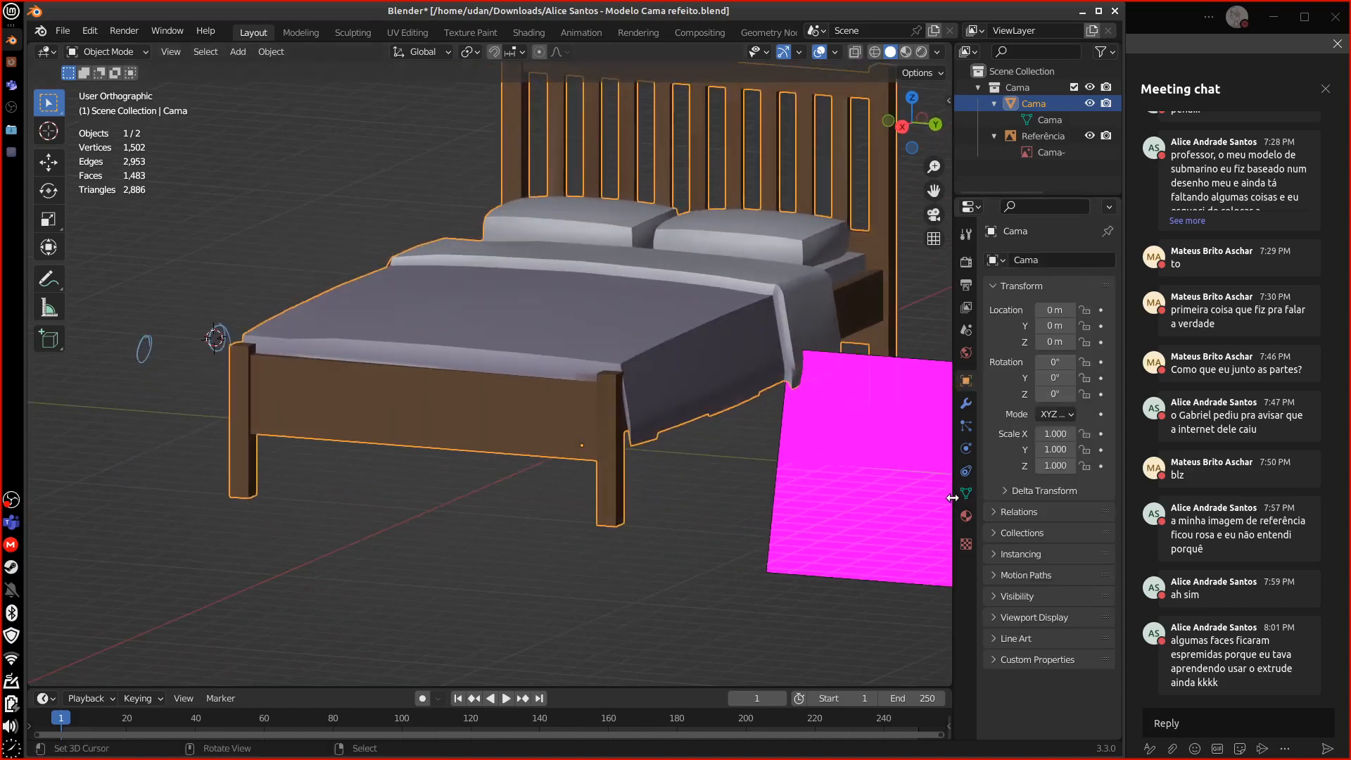
left_click_drag(951, 497, 867, 497)
- Move the pink reference image away from the bed by about -2.3 m in X, 3.5 m in Y and 3.9 m in Z
left_click(717, 492)
middle_click_drag(799, 518, 516, 550, "shift")
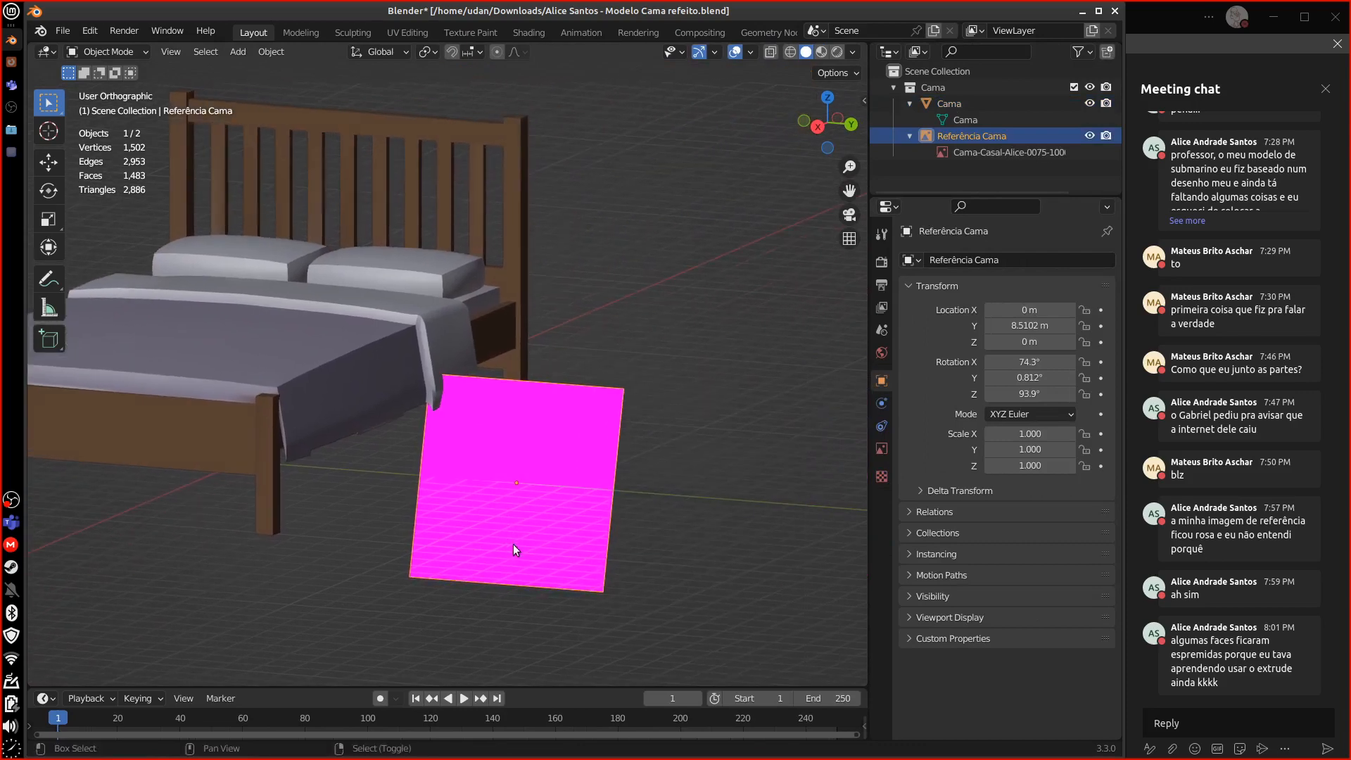
key("g")
left_click(683, 408)
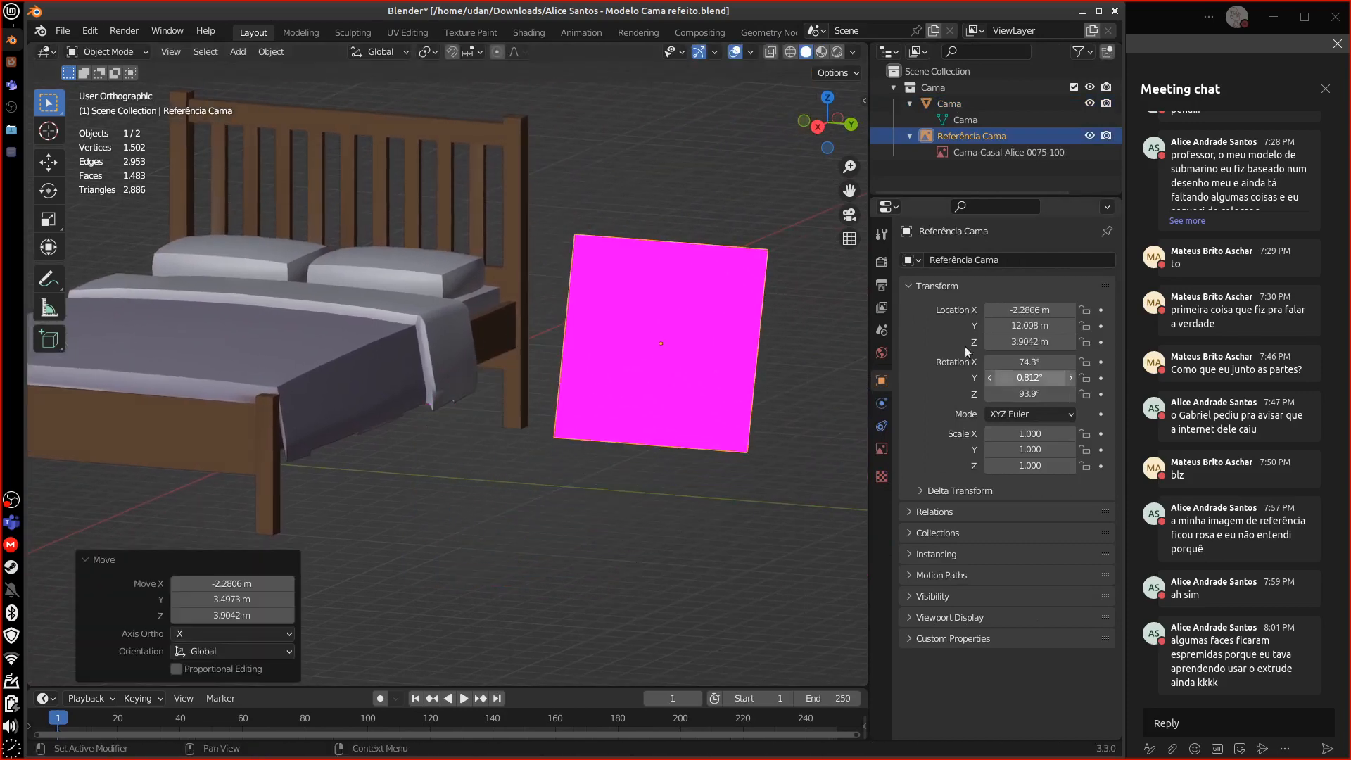
- Show the bed's dimensions in the viewport and rotate the bed to -90° about Z so its footboard faces the front view
key("n")
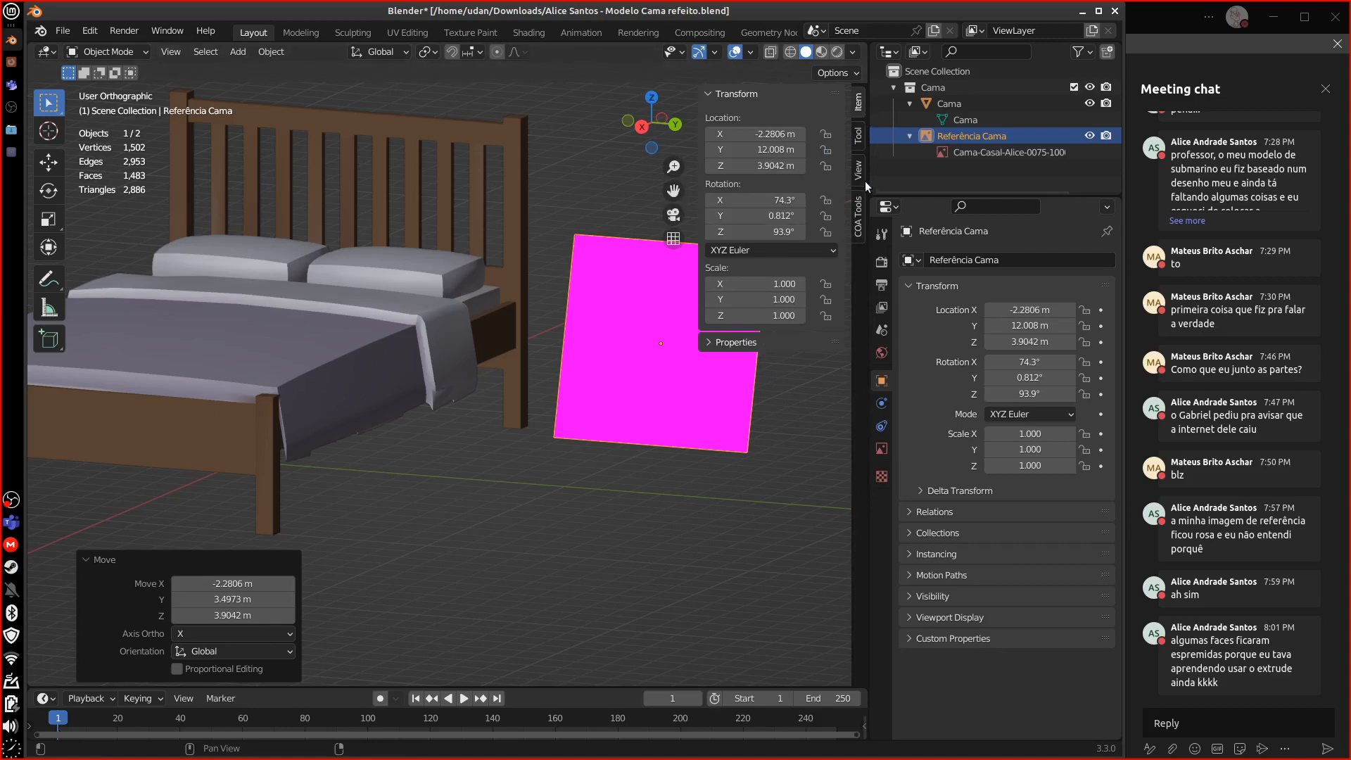
left_click(437, 346)
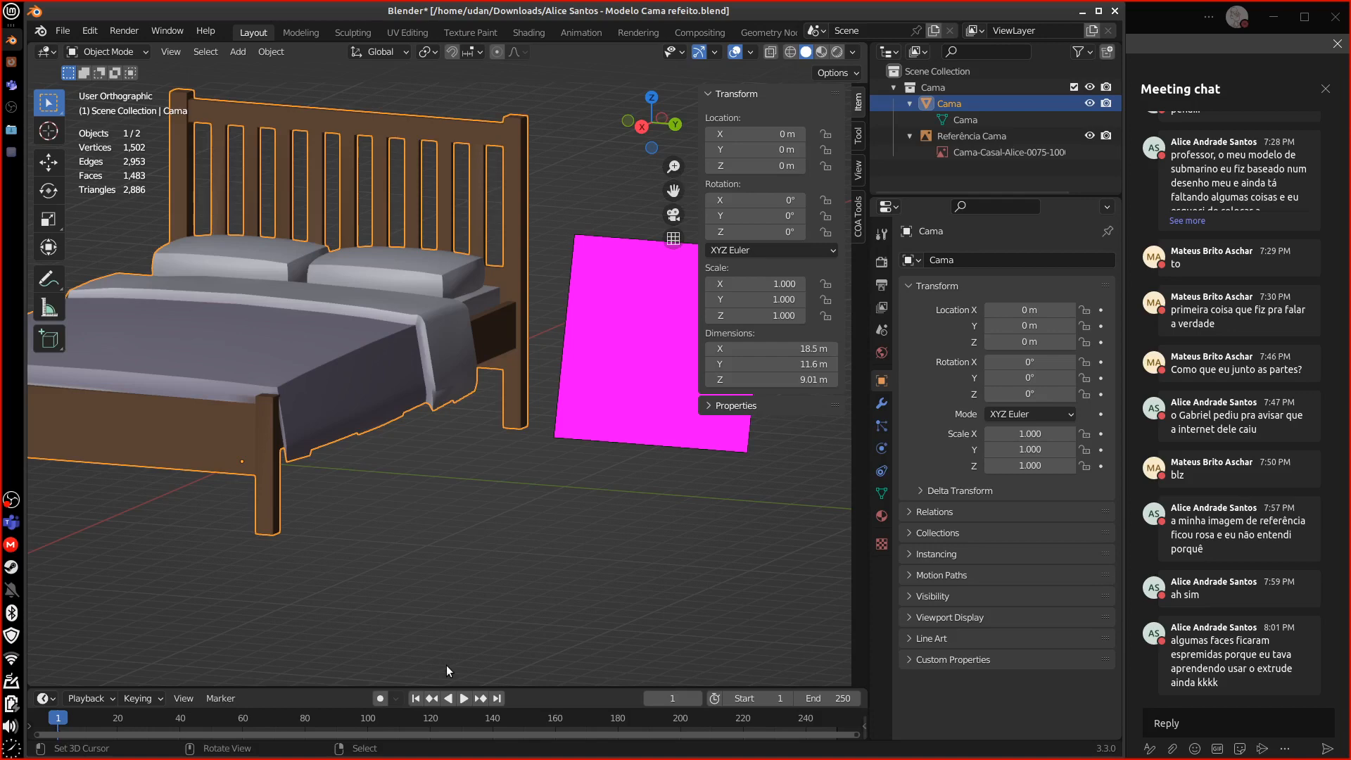
key("KP_7")
middle_click_drag(695, 539, 488, 415, "shift")
key("r")
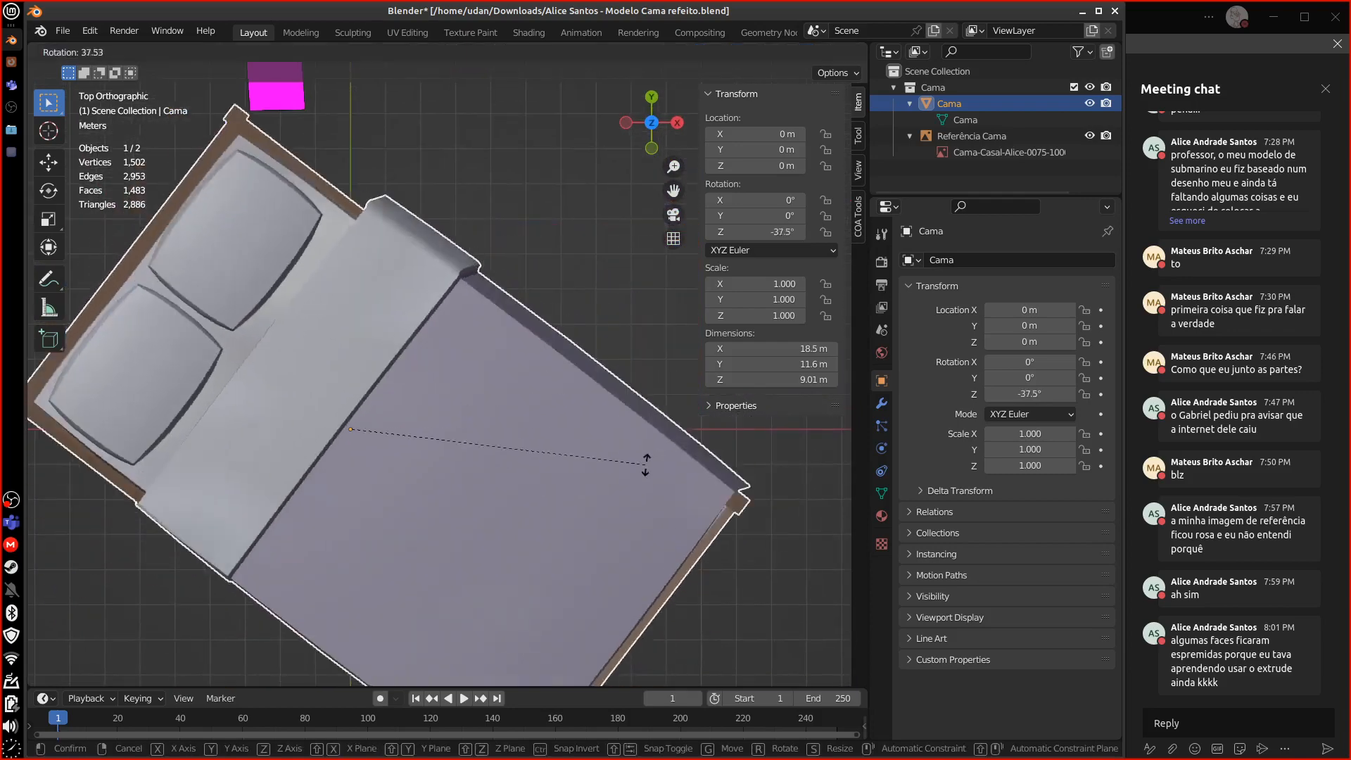
left_click(454, 619)
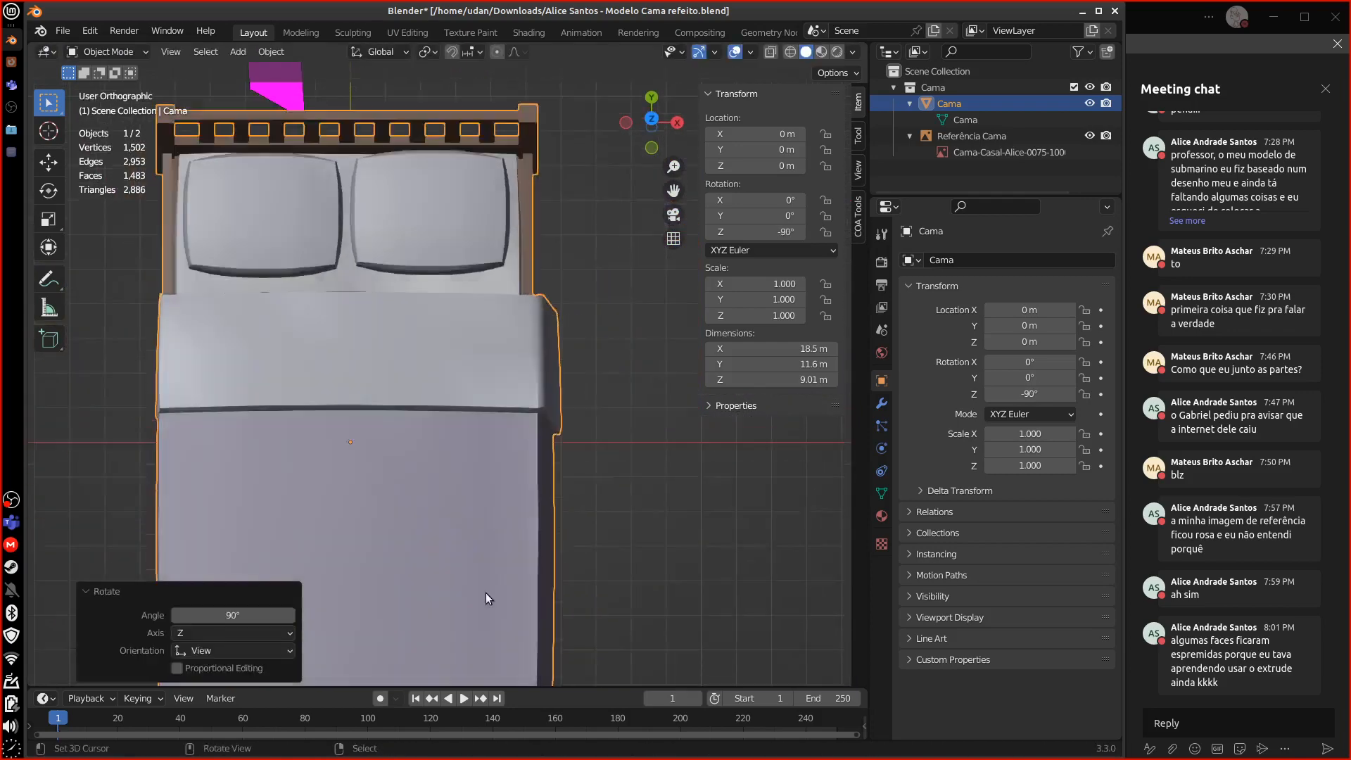
key("KP_1")
middle_click_drag(517, 588, 574, 565)
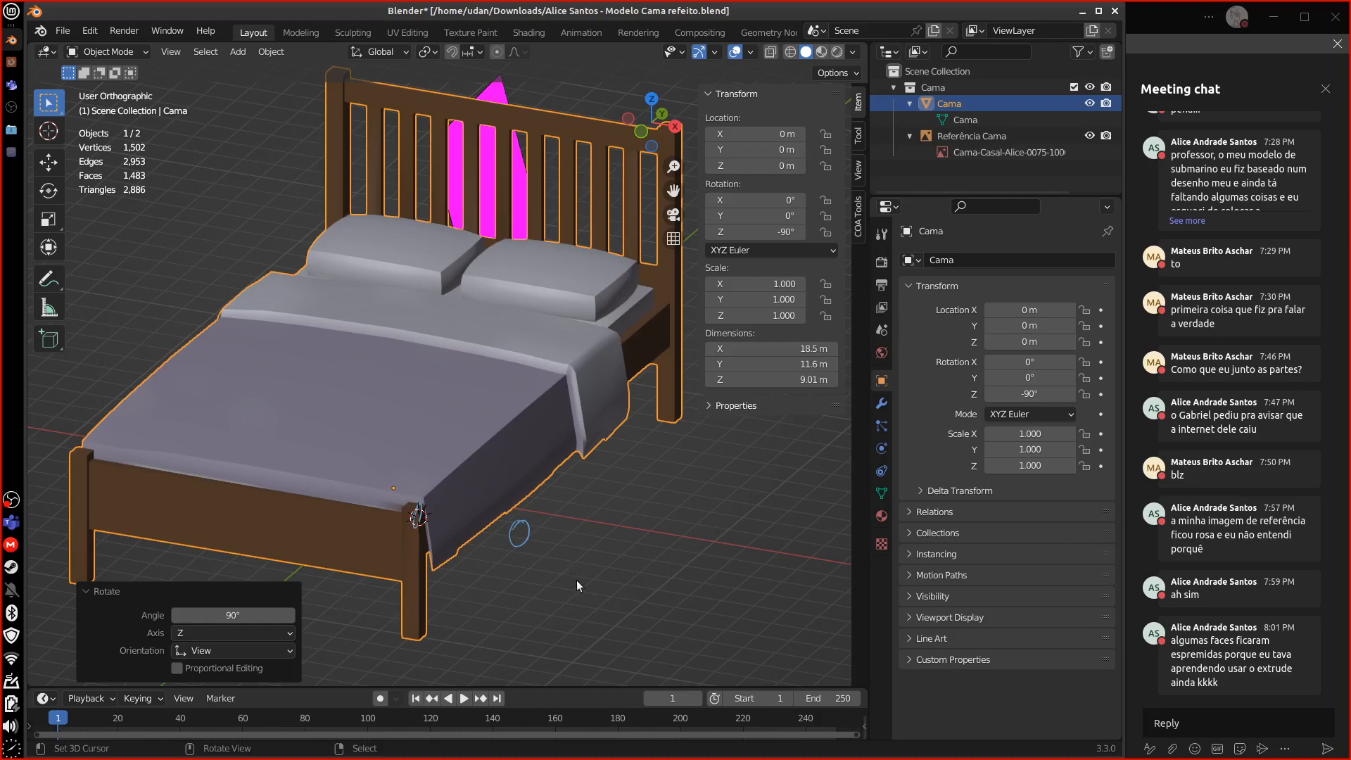
- Scale the bed uniformly by 0.1 and again by 1.1 to bring it to a realistic size
key("KP_3")
key("r")
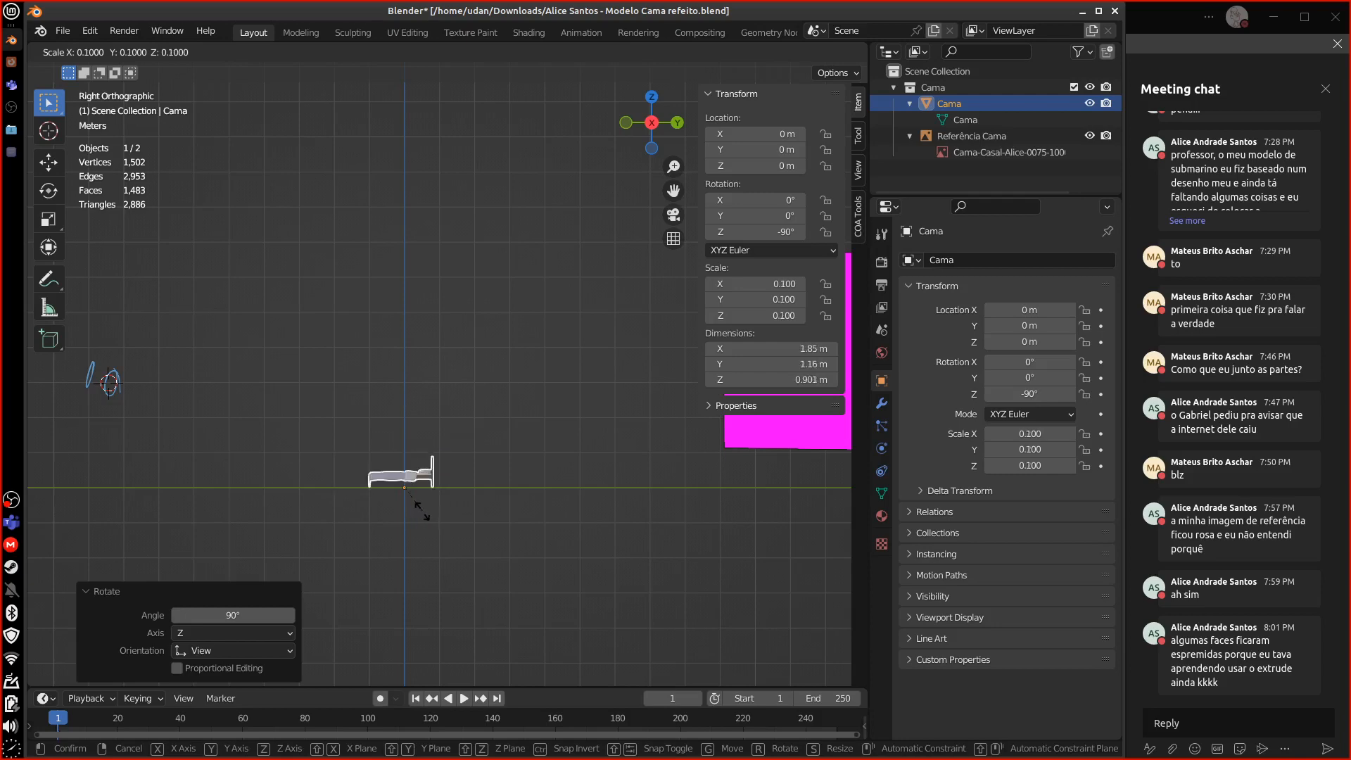
left_click(420, 510)
mouse_move(443, 528)
middle_mouse_down()
mouse_move(609, 563)
mouse_move(587, 557)
middle_mouse_up()
scroll(523, 570, "up", 3)
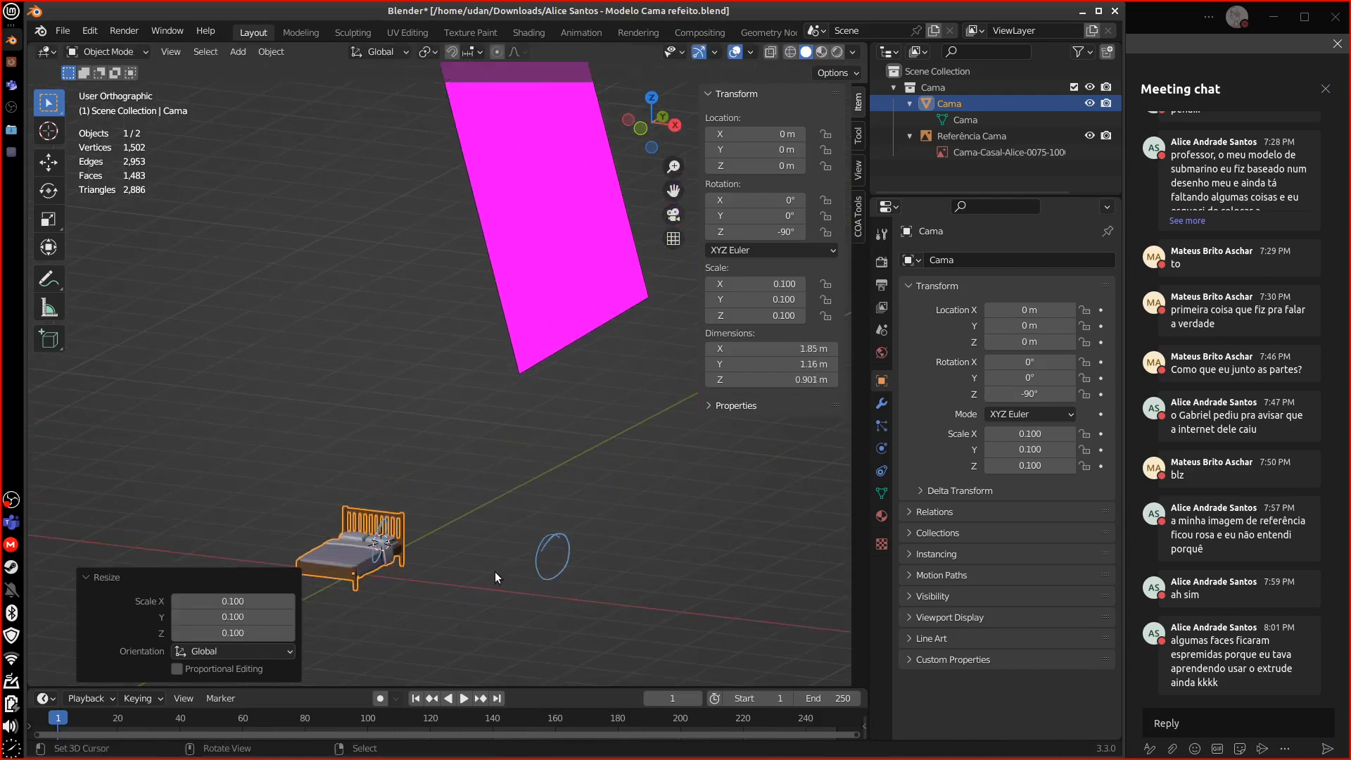
middle_click_drag(479, 531, 508, 484)
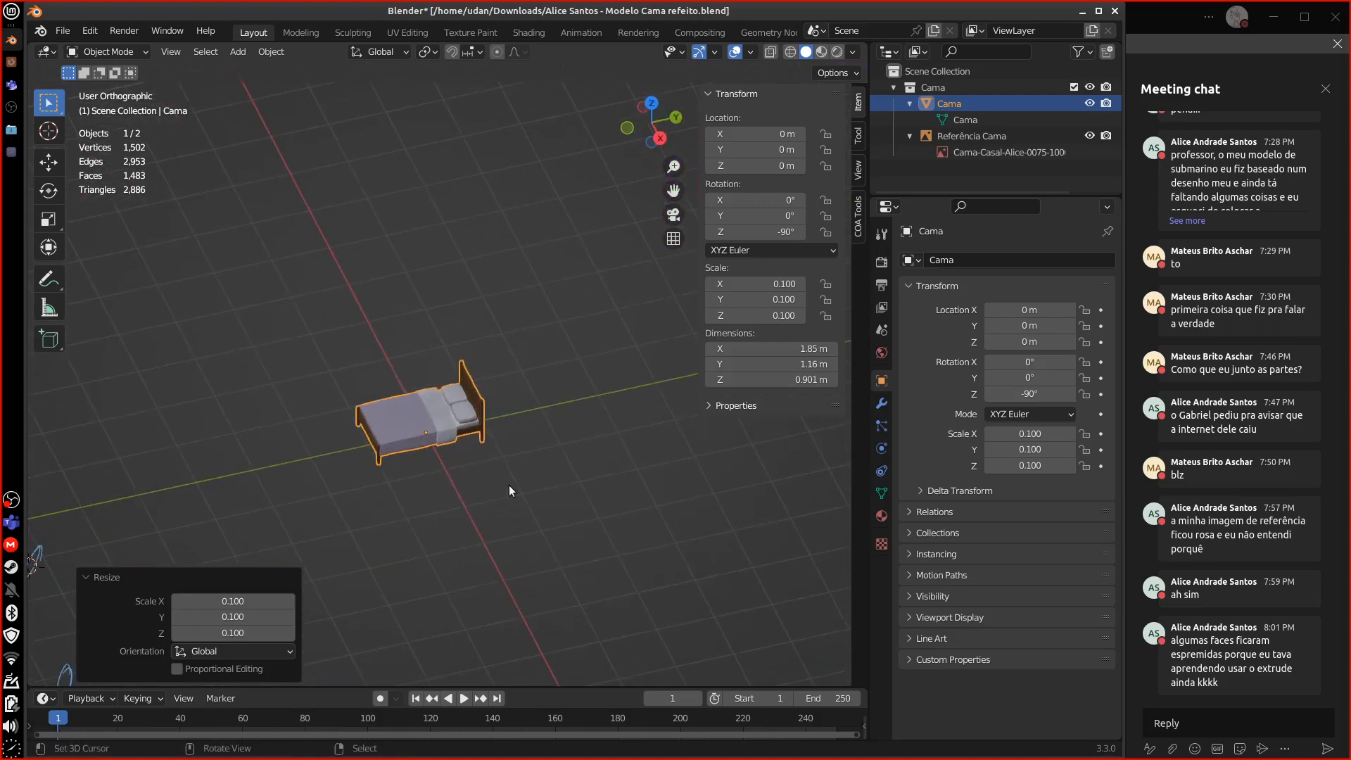
key("s")
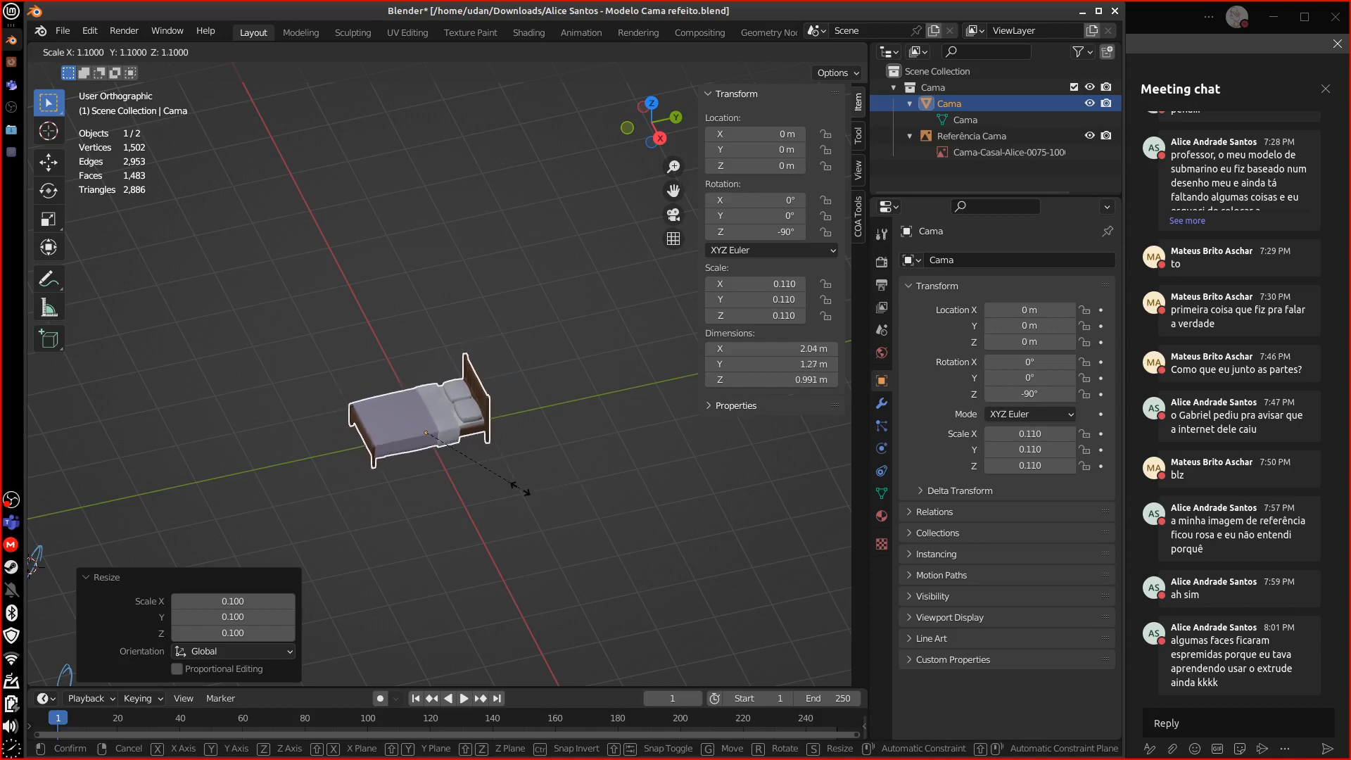
left_click(521, 485)
middle_click_drag(524, 488, 610, 512)
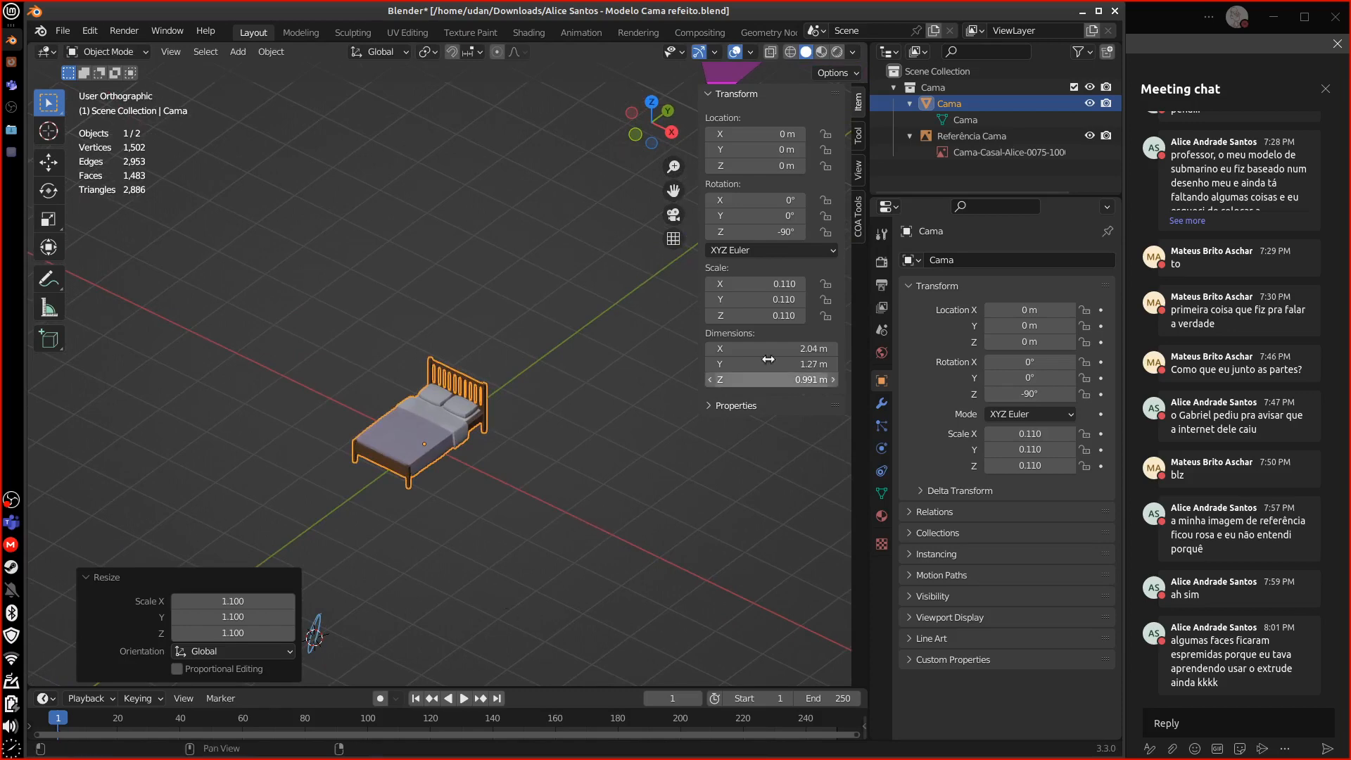
- Apply the bed's rotation and scale
left_click(271, 52)
mouse_move(338, 98)
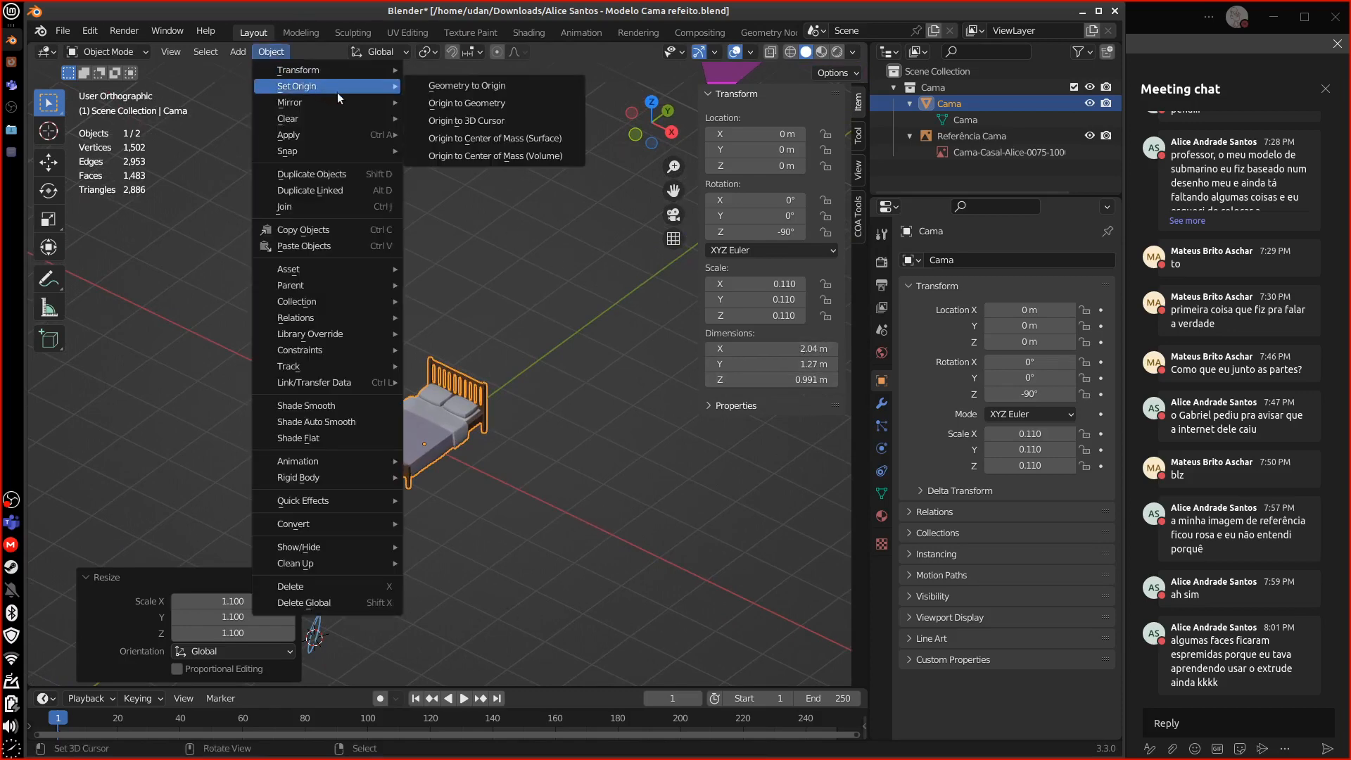
mouse_move(344, 136)
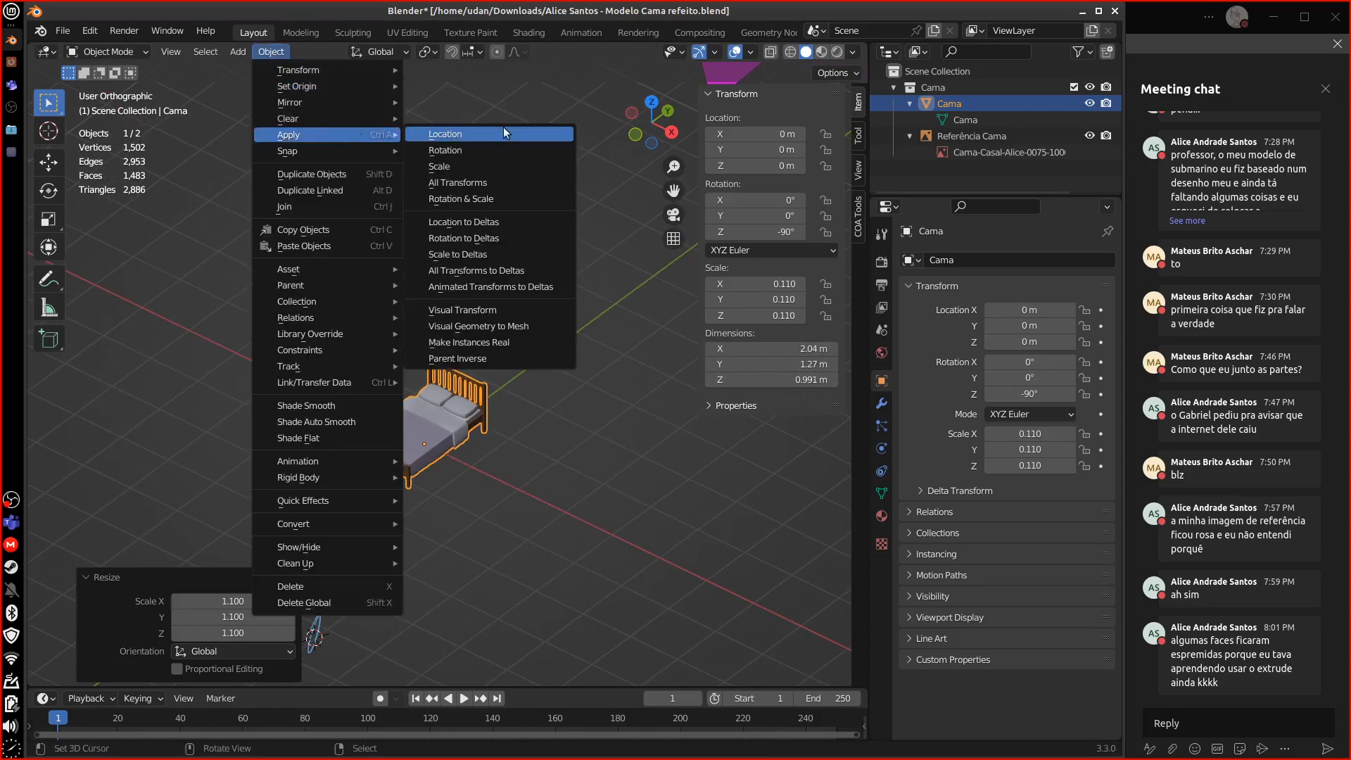
left_click(528, 201)
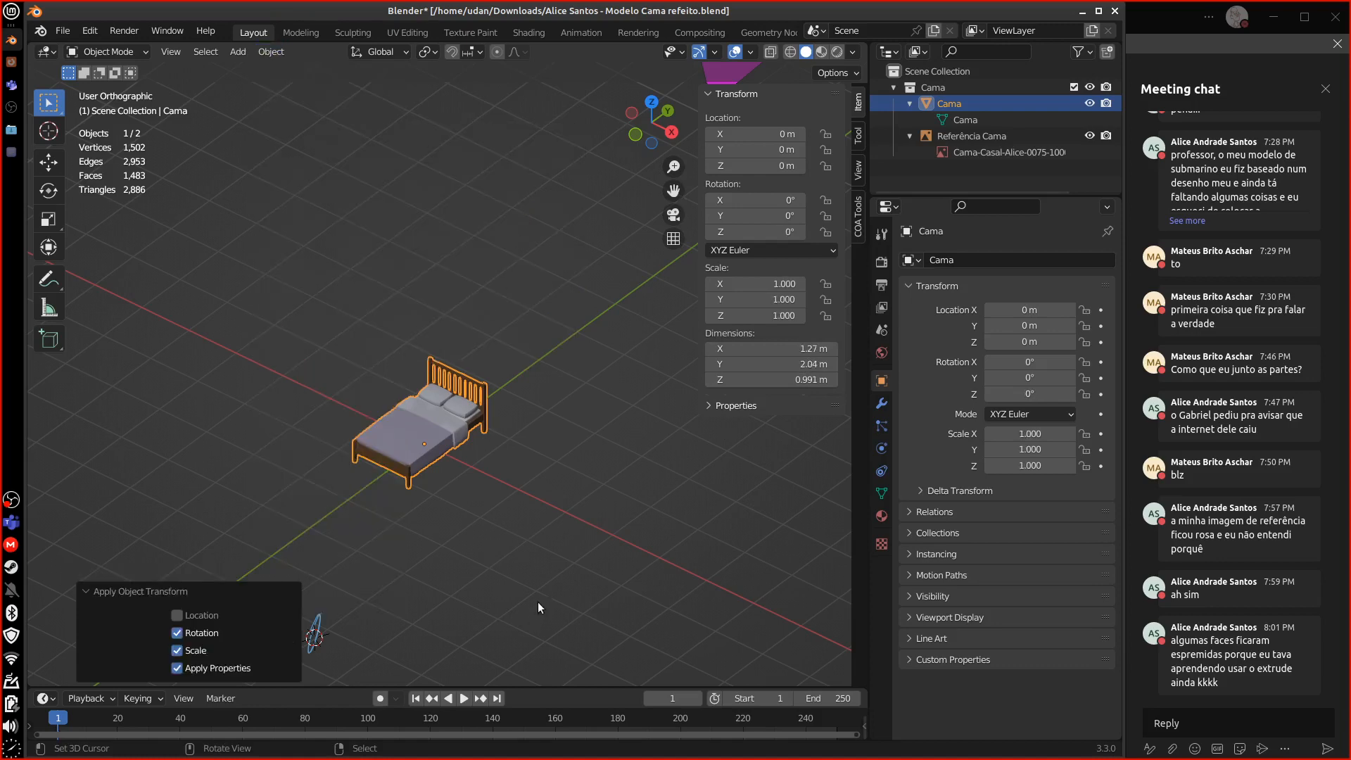
middle_click_drag(551, 521, 698, 516)
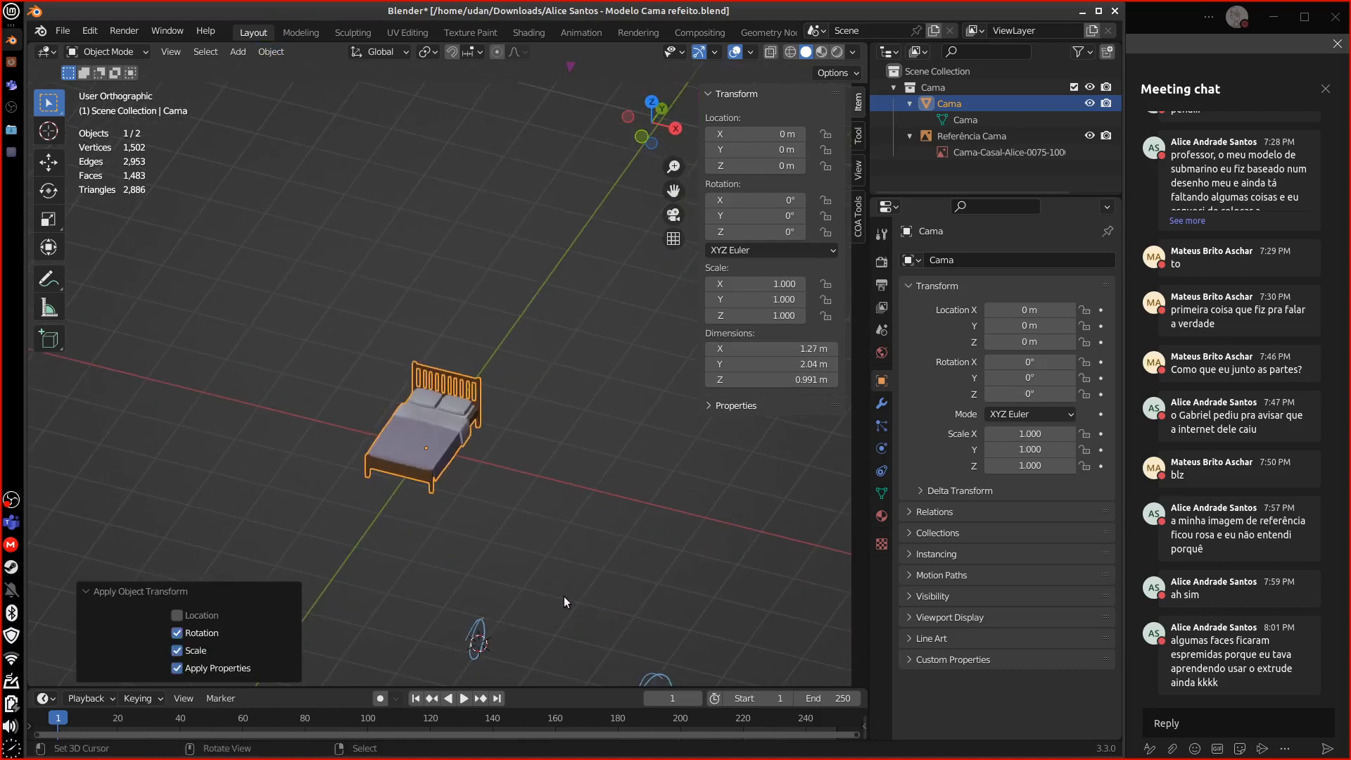
middle_click_drag(598, 584, 498, 550)
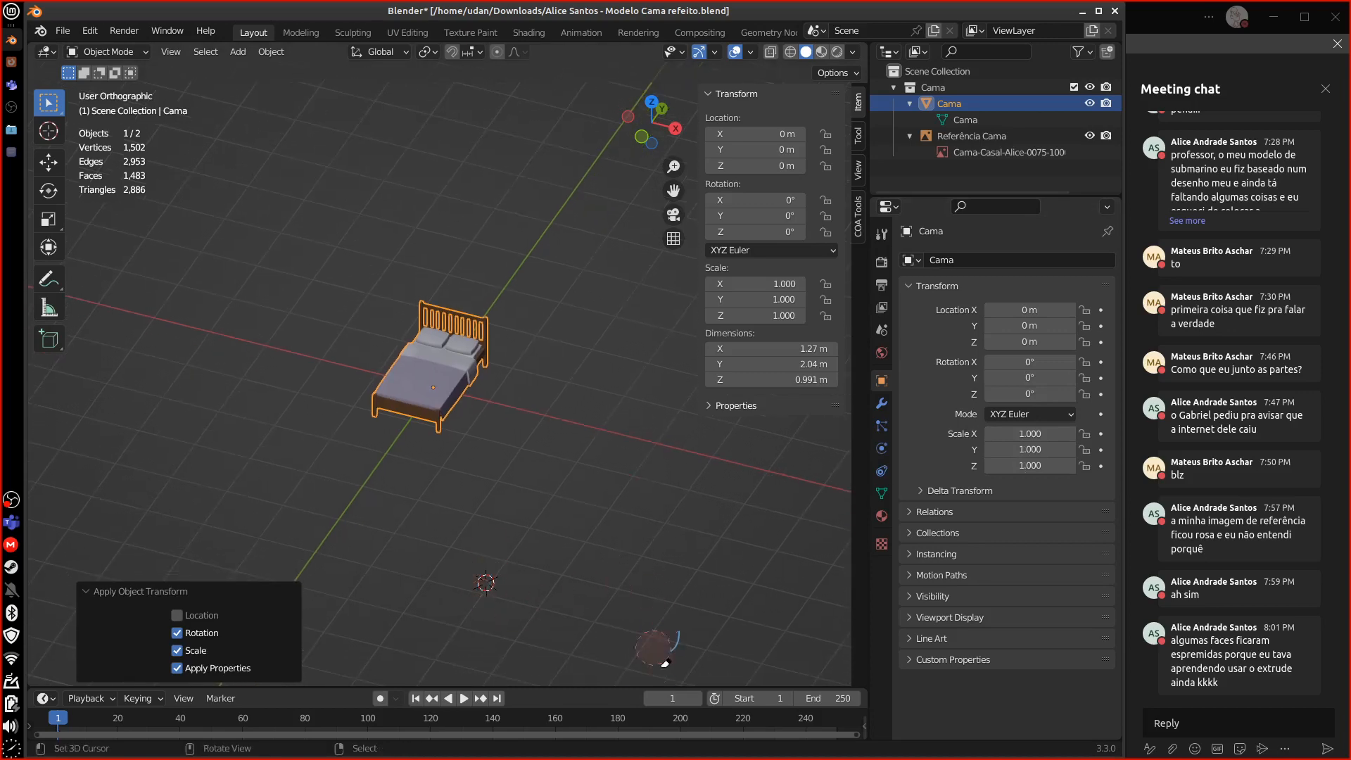
- Compare the bed's size with a grid square outlined beside it and labelled 1 m, and erase the sketch
key("KP_1")
middle_click_drag(458, 406, 598, 552)
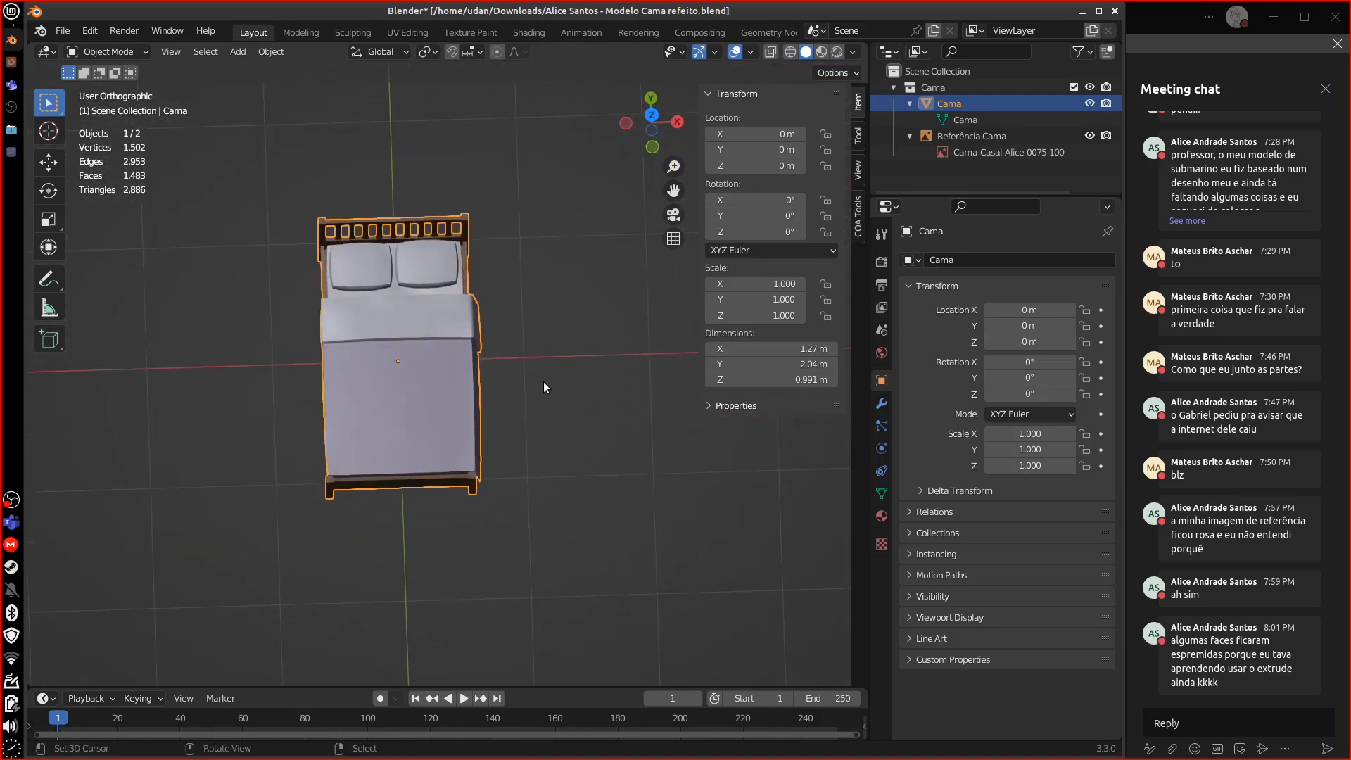
mouse_move(528, 361)
left_mouse_down()
mouse_move(528, 477)
mouse_move(661, 359)
mouse_move(589, 482)
left_mouse_up()
mouse_move(573, 511)
left_mouse_down()
mouse_move(574, 527)
mouse_move(617, 512)
mouse_move(635, 530)
mouse_move(589, 484)
left_mouse_up()
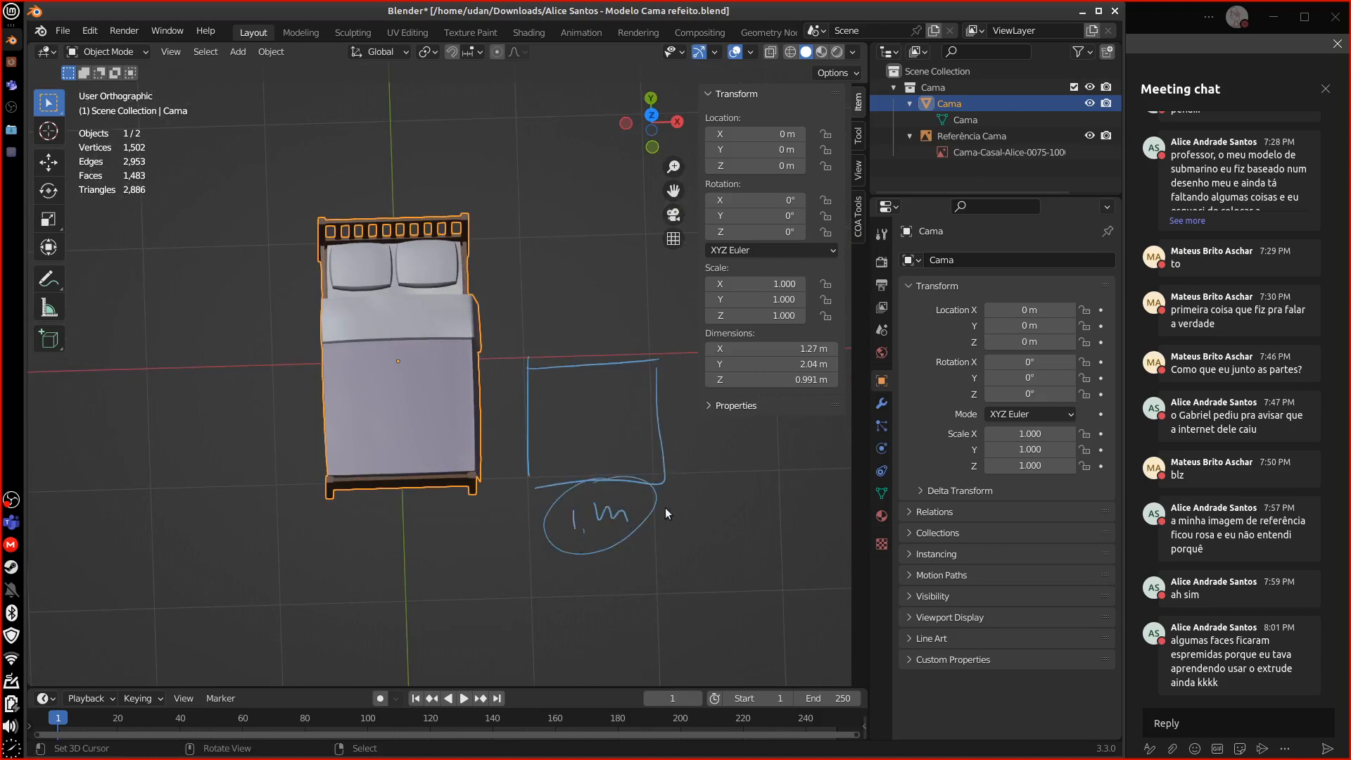
mouse_move(665, 510)
right_mouse_down()
mouse_move(583, 500)
mouse_move(553, 432)
right_mouse_up()
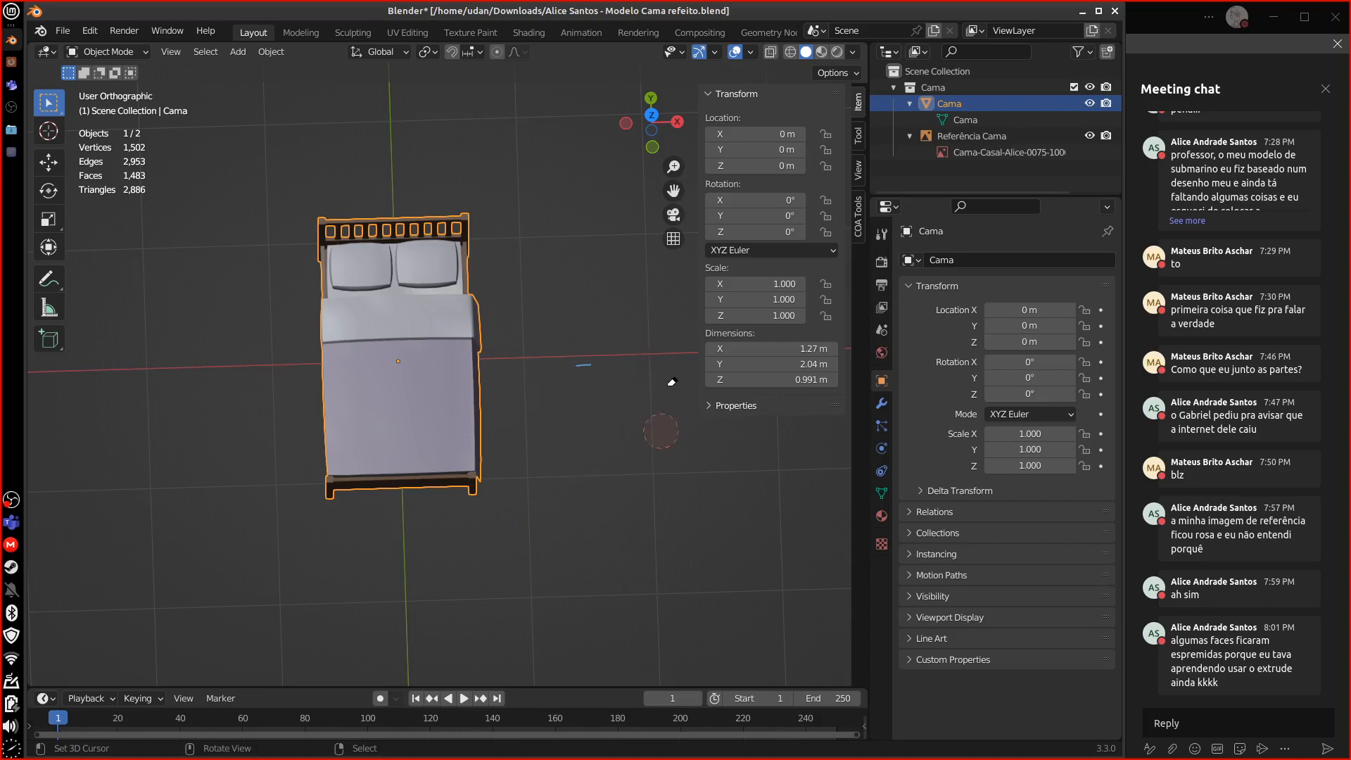
middle_click_drag(707, 551, 753, 517)
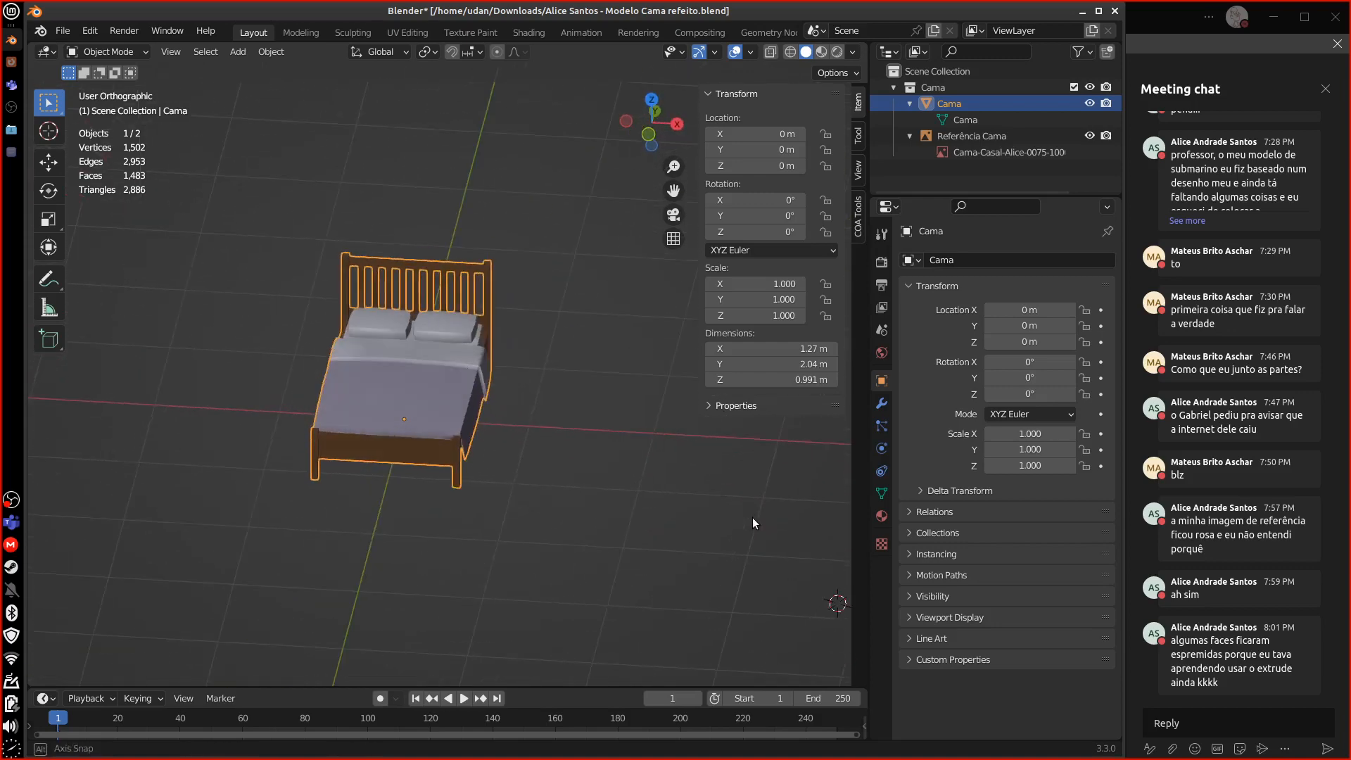
- Hide the viewport's transform and dimension values and point out the lower edge of the bed's blanket
right_click(838, 597, "shift")
left_click_drag(708, 321, 854, 338)
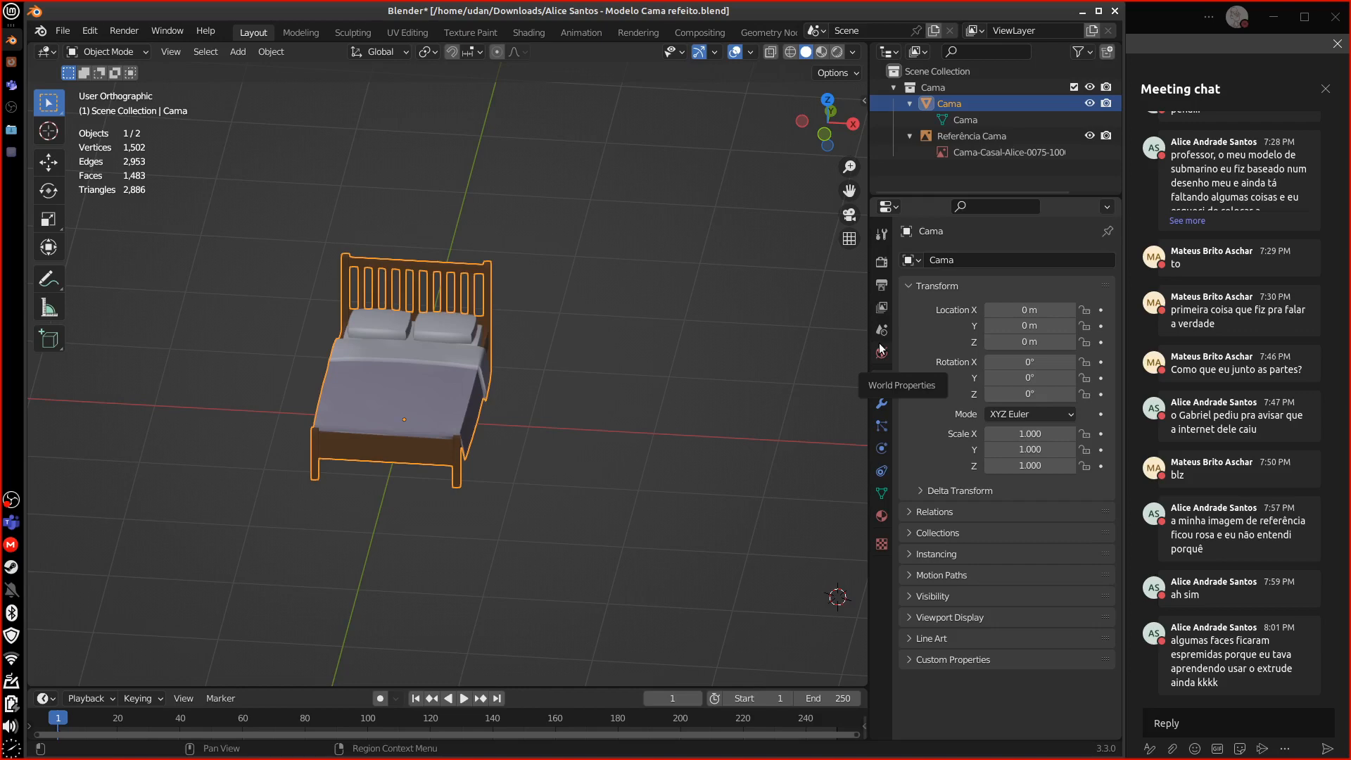
middle_click_drag(774, 437, 490, 537)
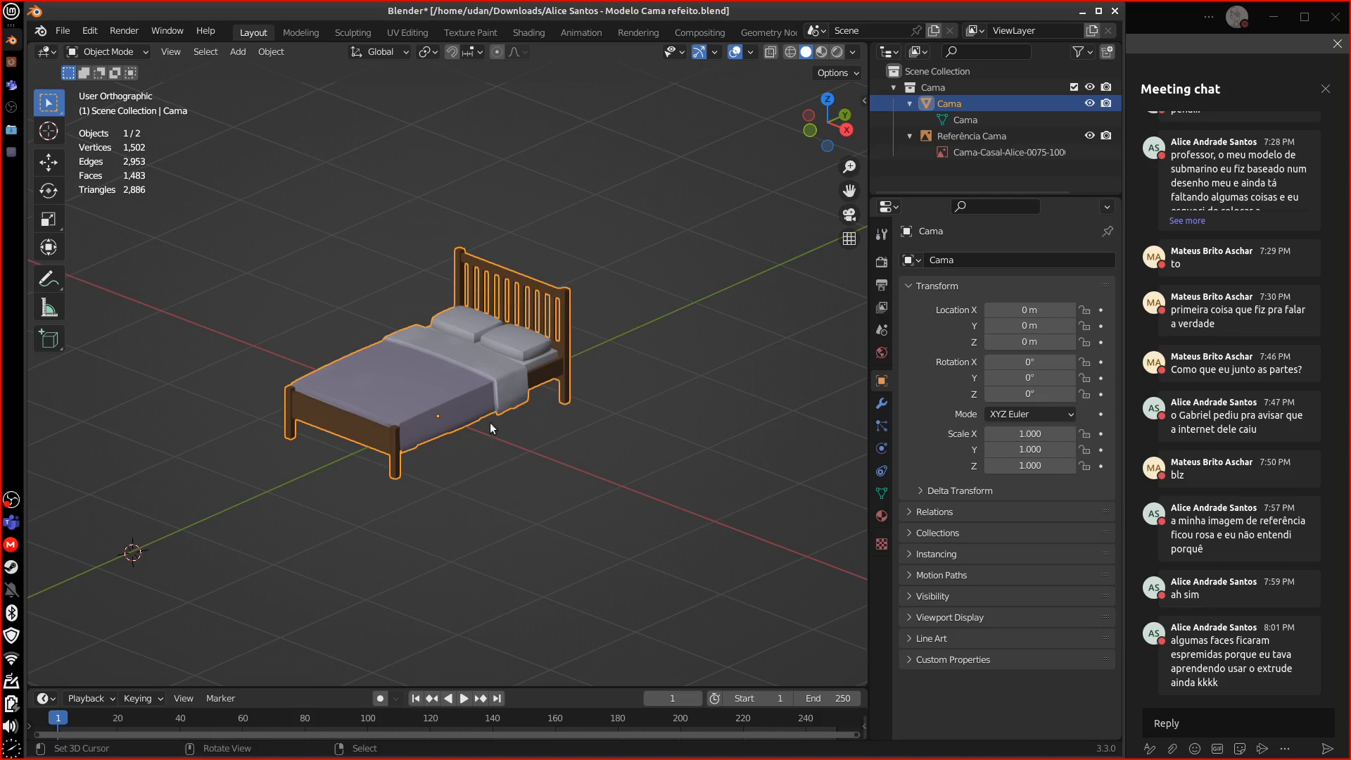
mouse_move(415, 442)
left_mouse_down()
mouse_move(535, 391)
mouse_move(431, 460)
left_mouse_up()
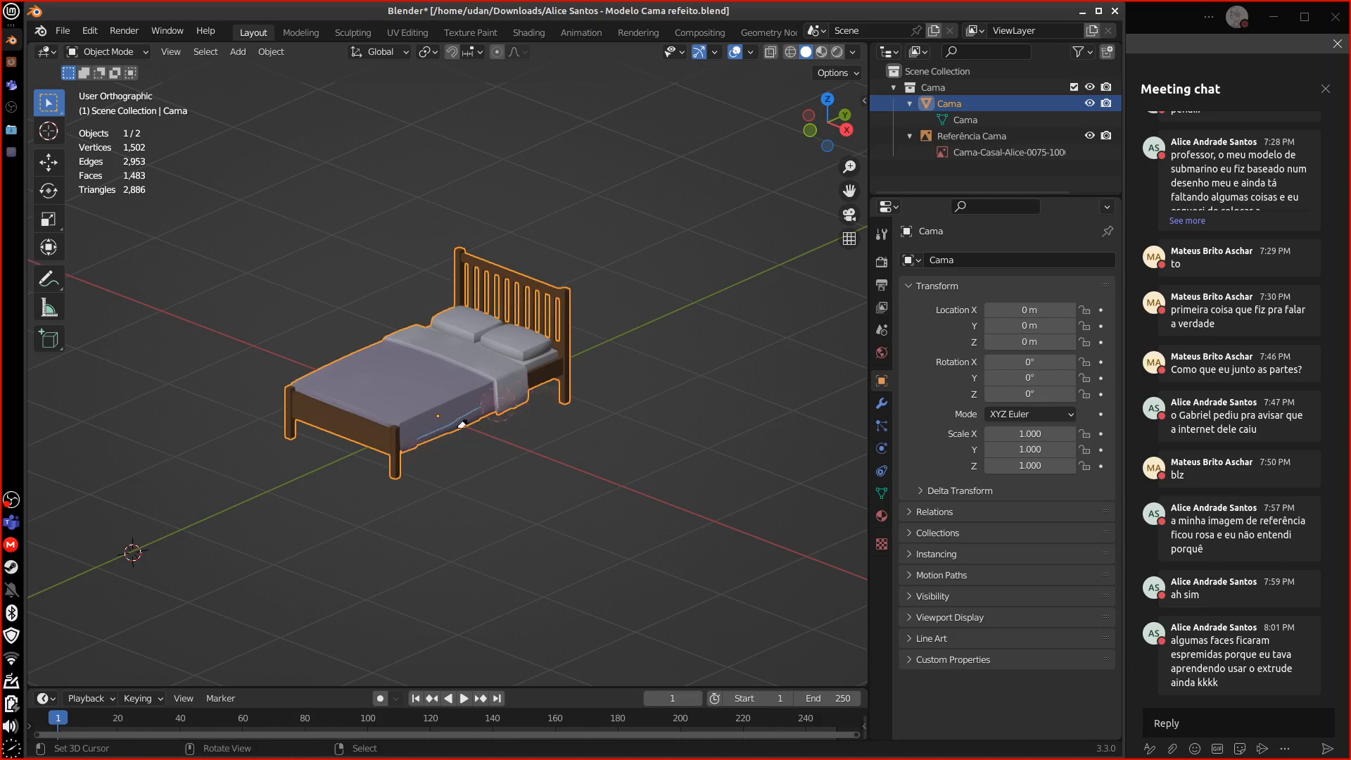
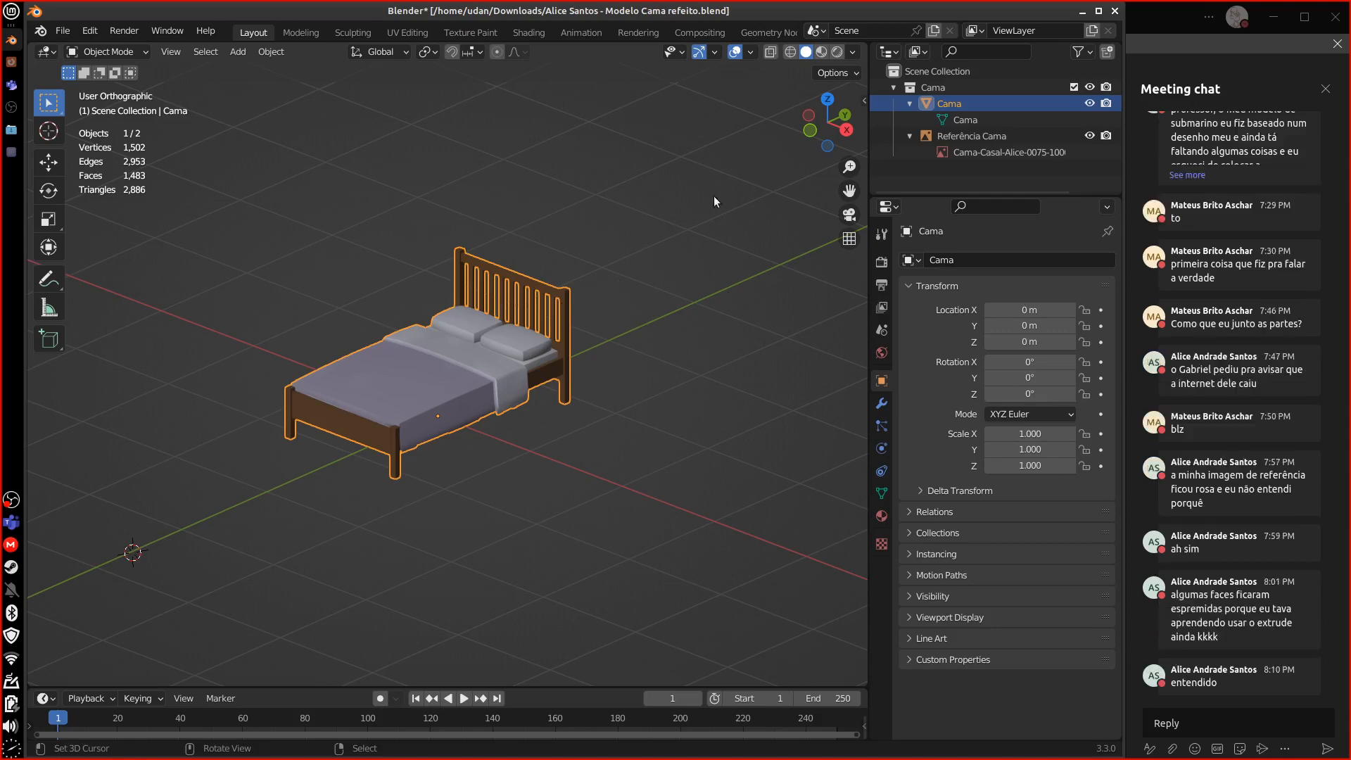
- Close the bed file and switch to the TEMP_AULAS folder of Google Drive in Firefox
left_click(1114, 11)
left_click(511, 416)
left_click(12, 40)
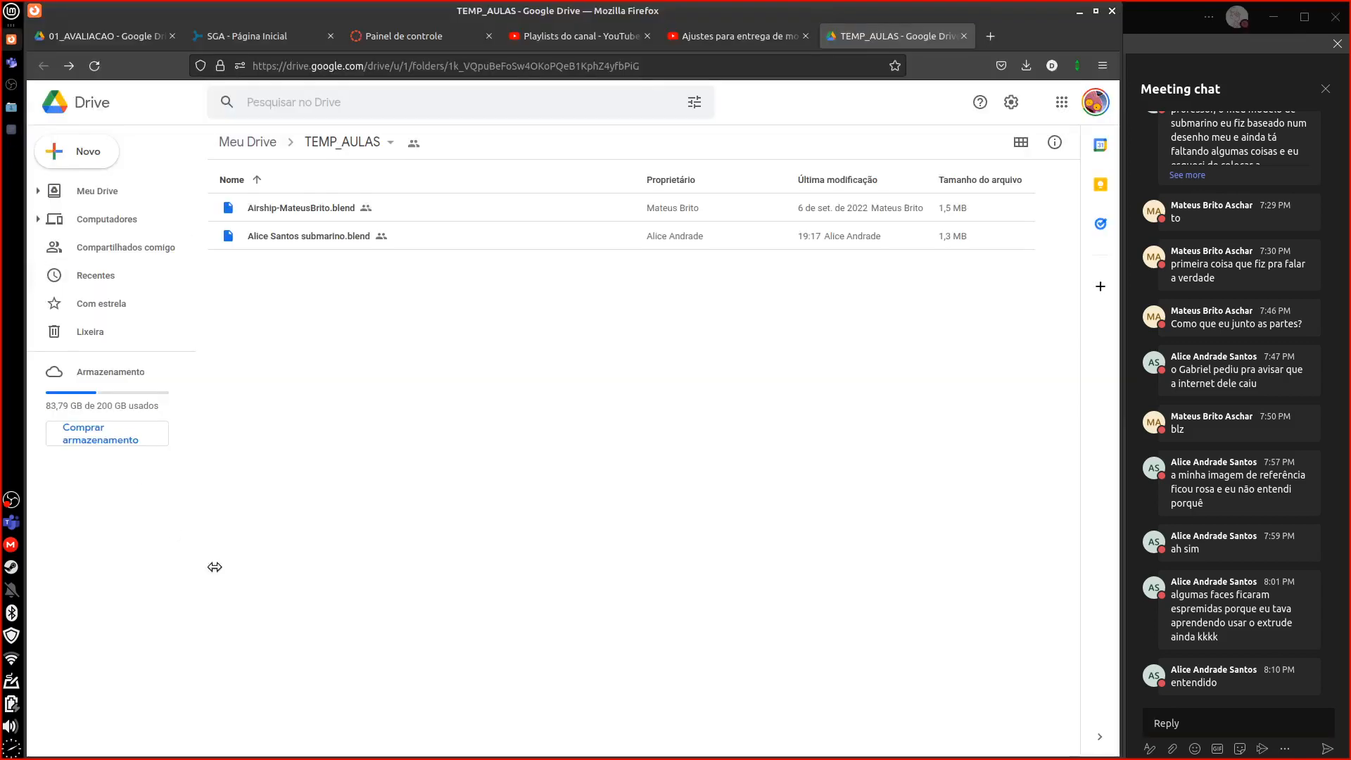
- Open the student's submarine .blend file from the Downloads folder in Blender and fit its window beside the meeting chat
left_click(12, 108)
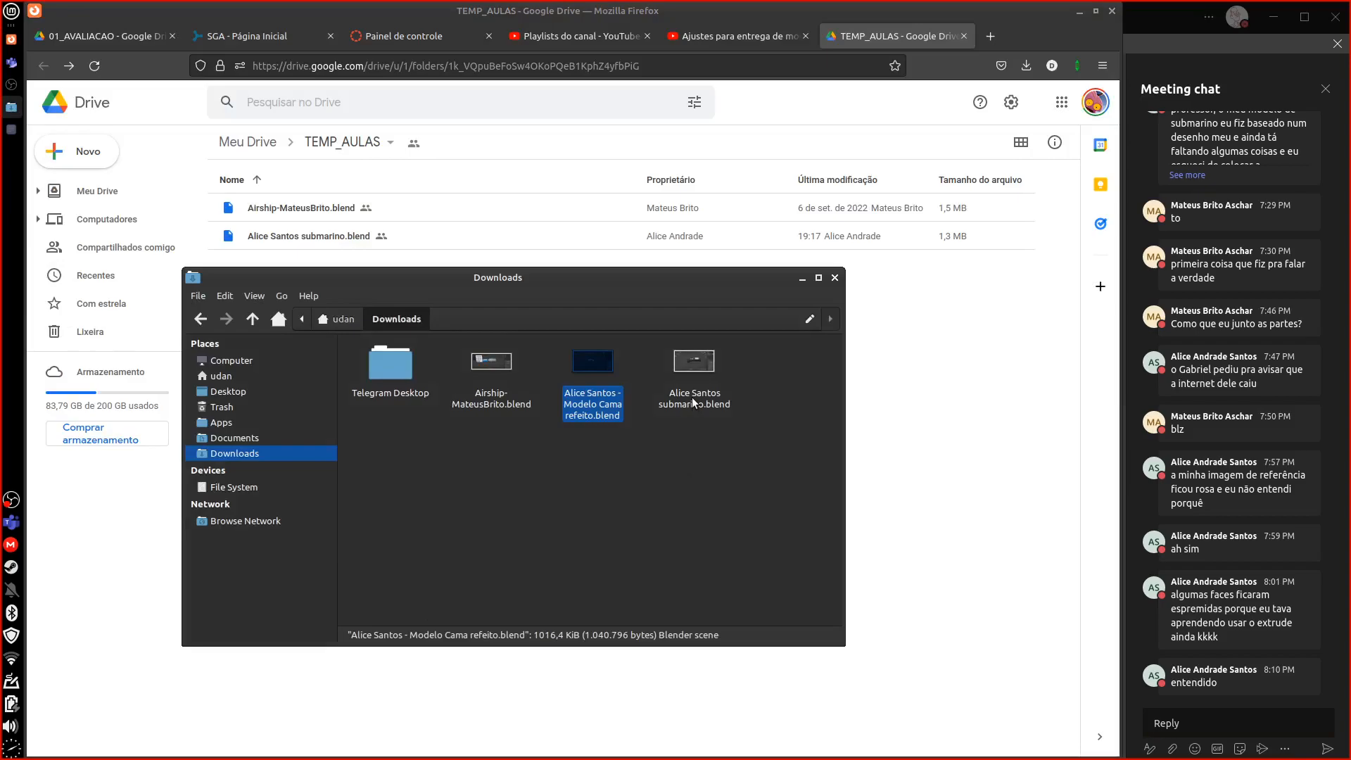
double_click(695, 362)
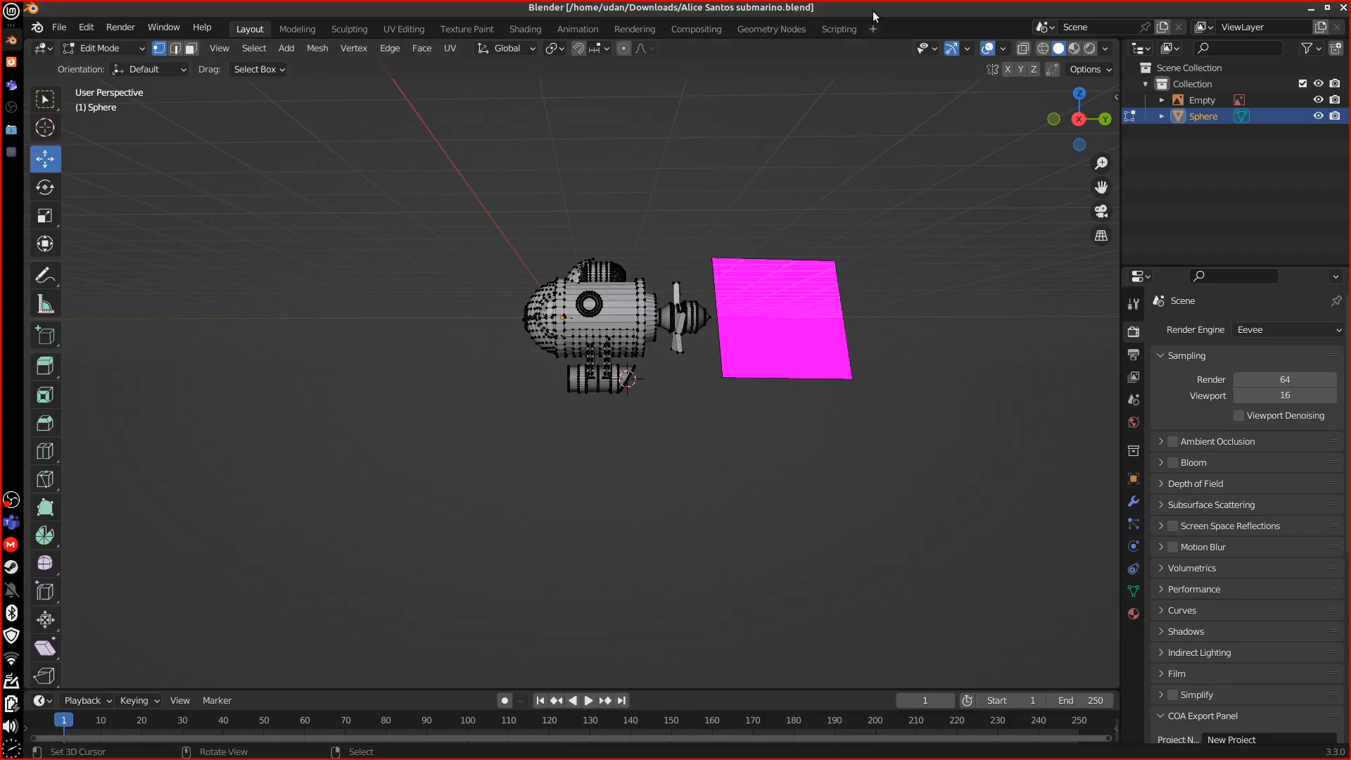
left_click_drag(914, 29, 2, 282)
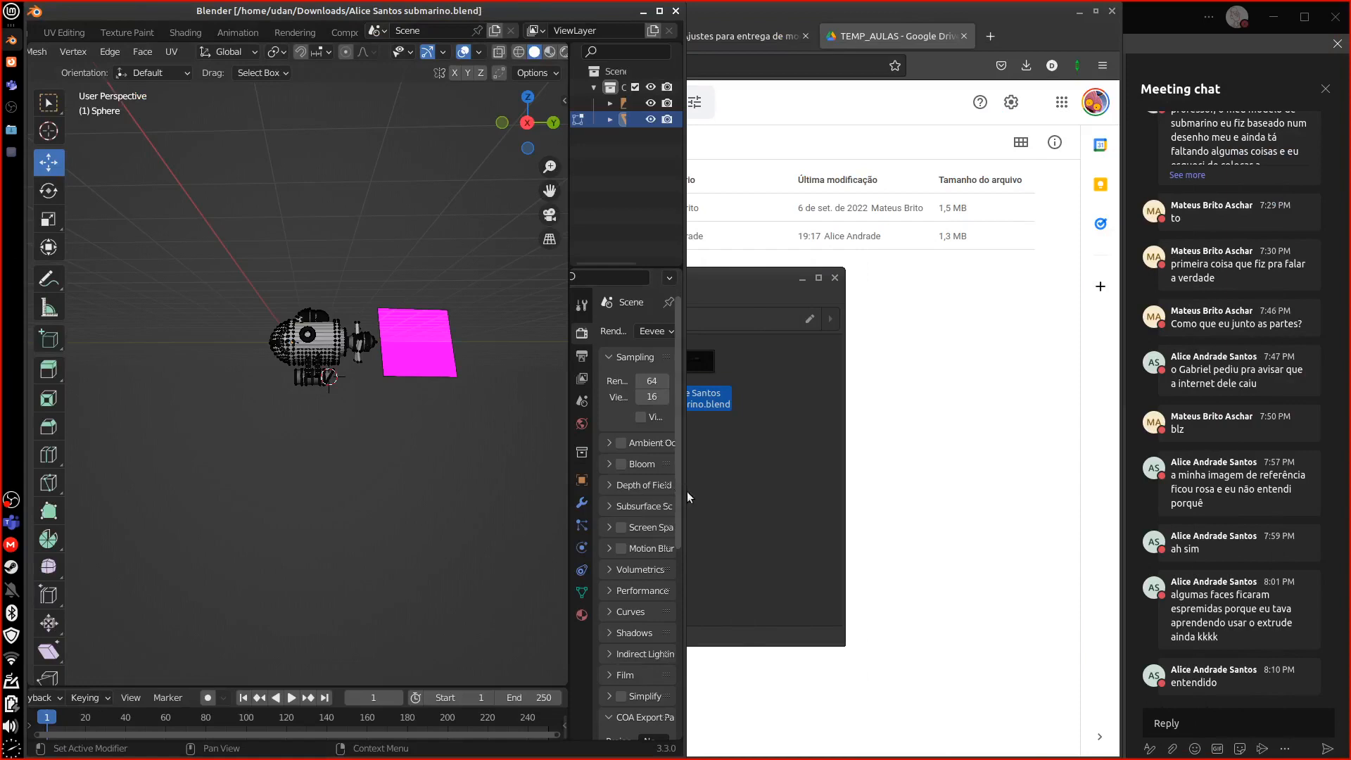
left_click_drag(689, 496, 1119, 514)
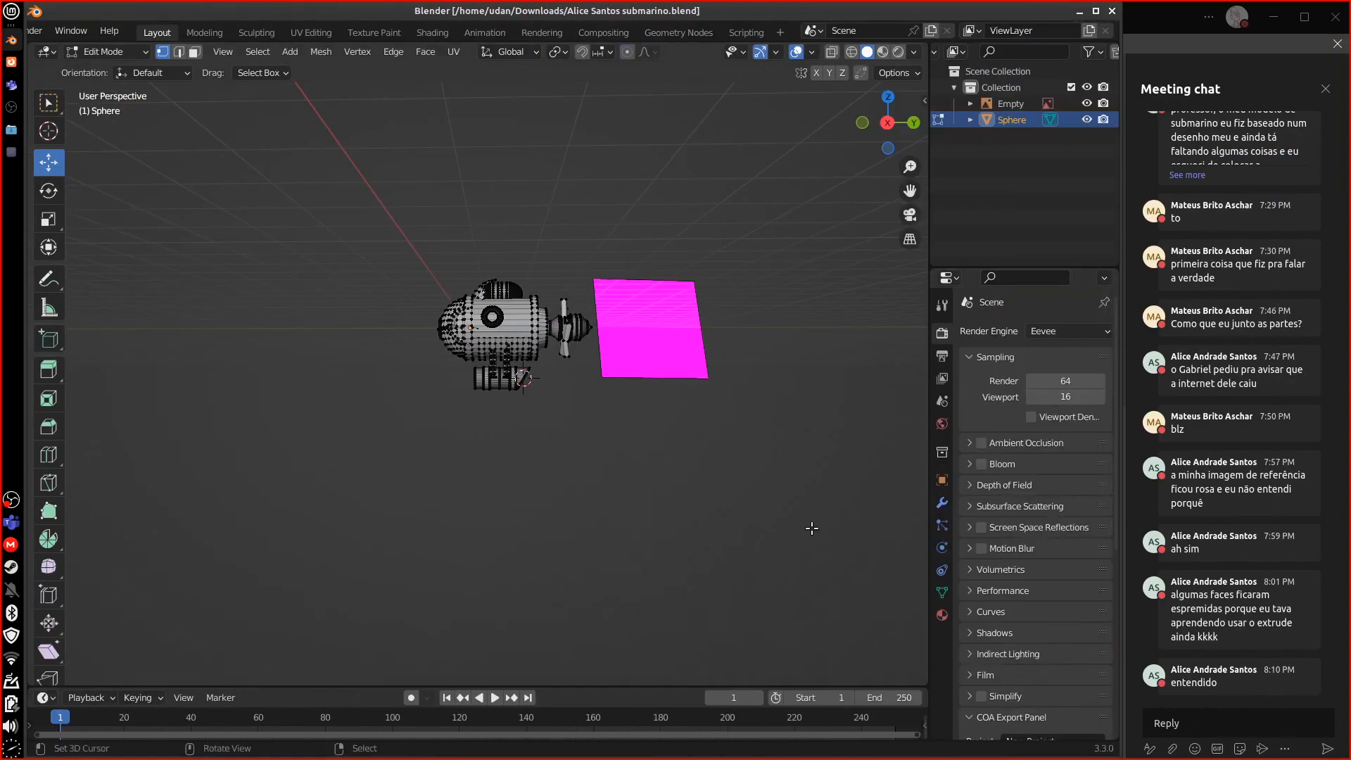
- Leave mesh editing, select the pink reference image beside the submarine and display its object transform properties
middle_click_drag(696, 425, 672, 514)
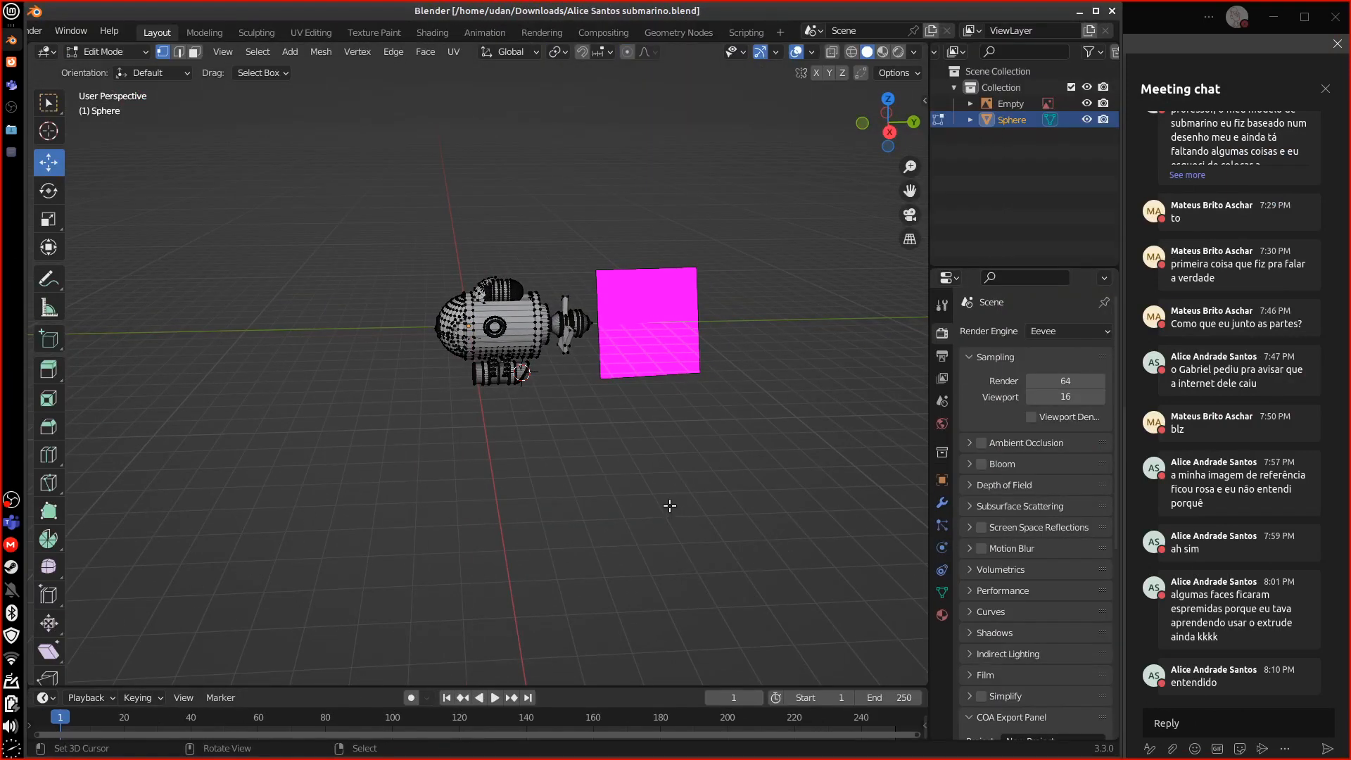
key("Tab")
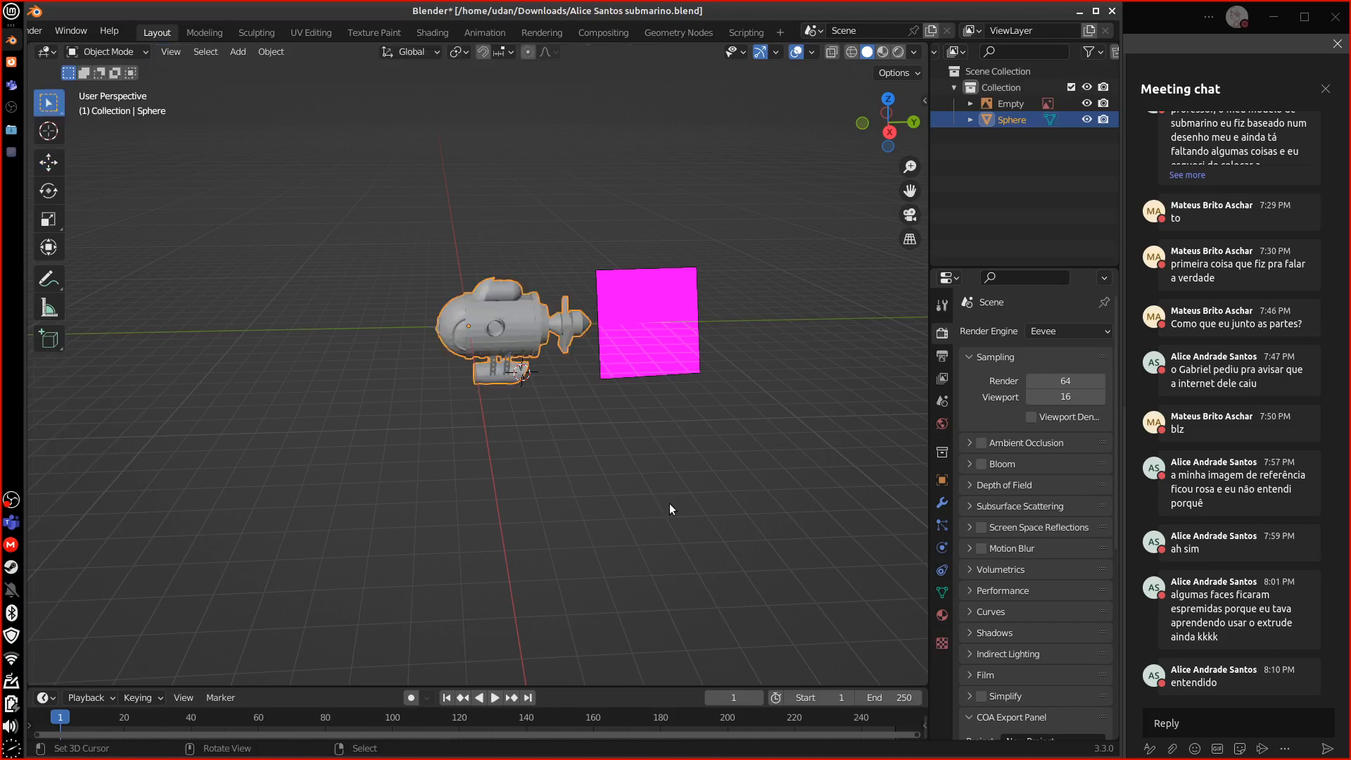
left_click(669, 345)
key("KP_1")
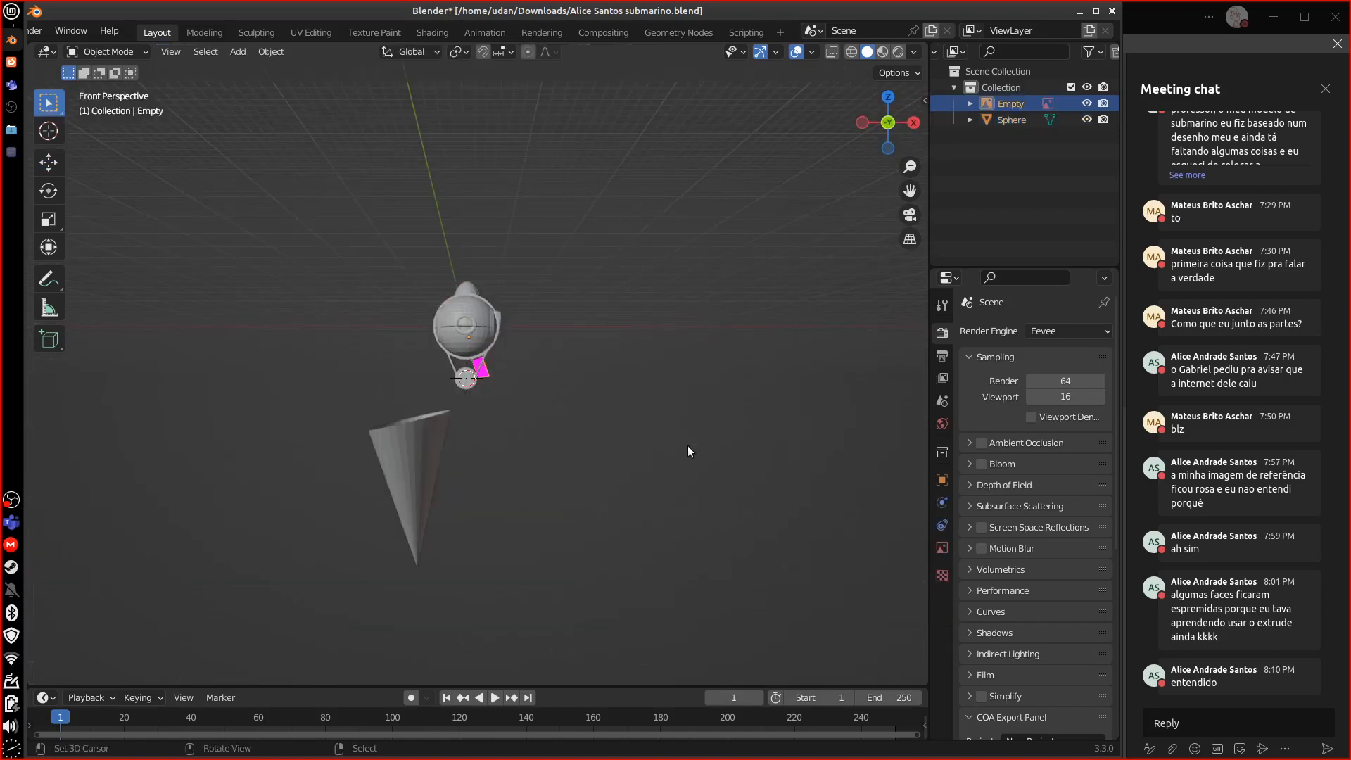
key("KP_3")
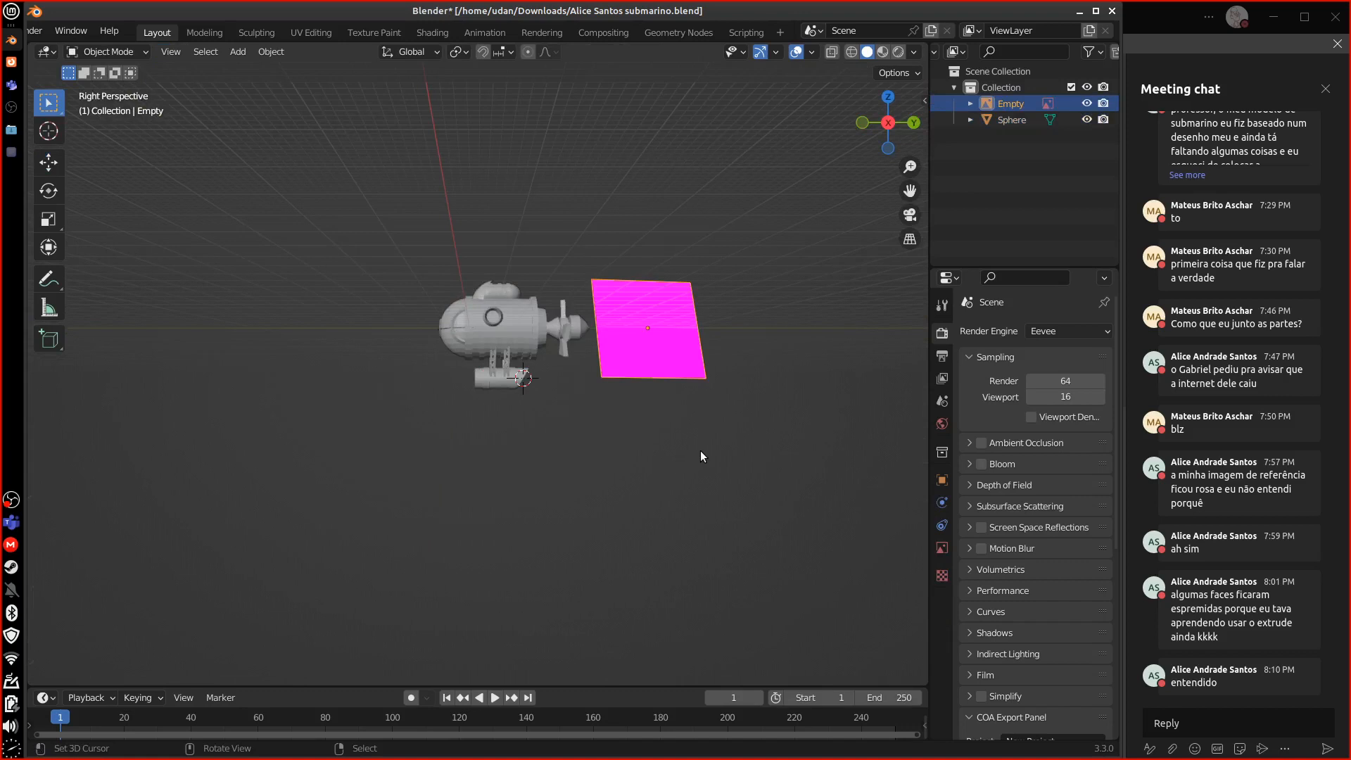
middle_click_drag(699, 450, 650, 456, "shift")
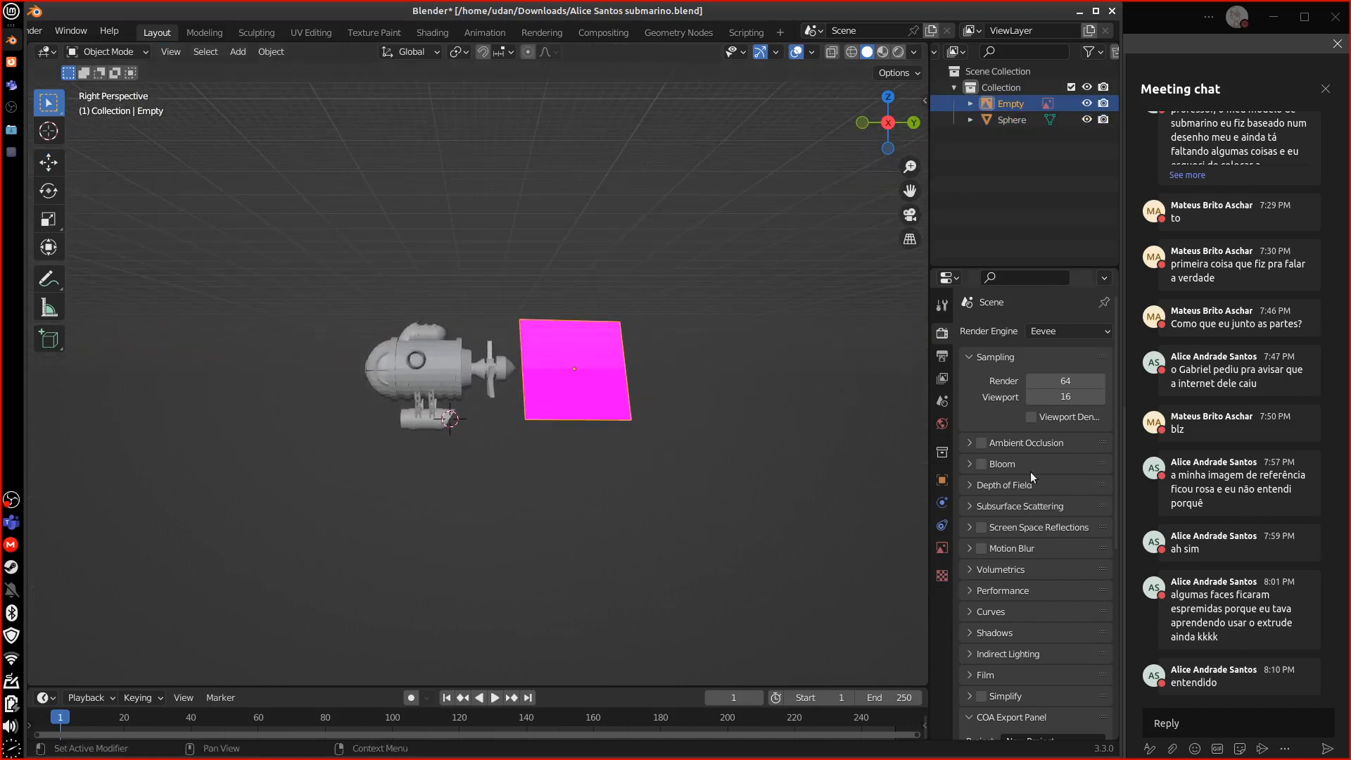
left_click(942, 480)
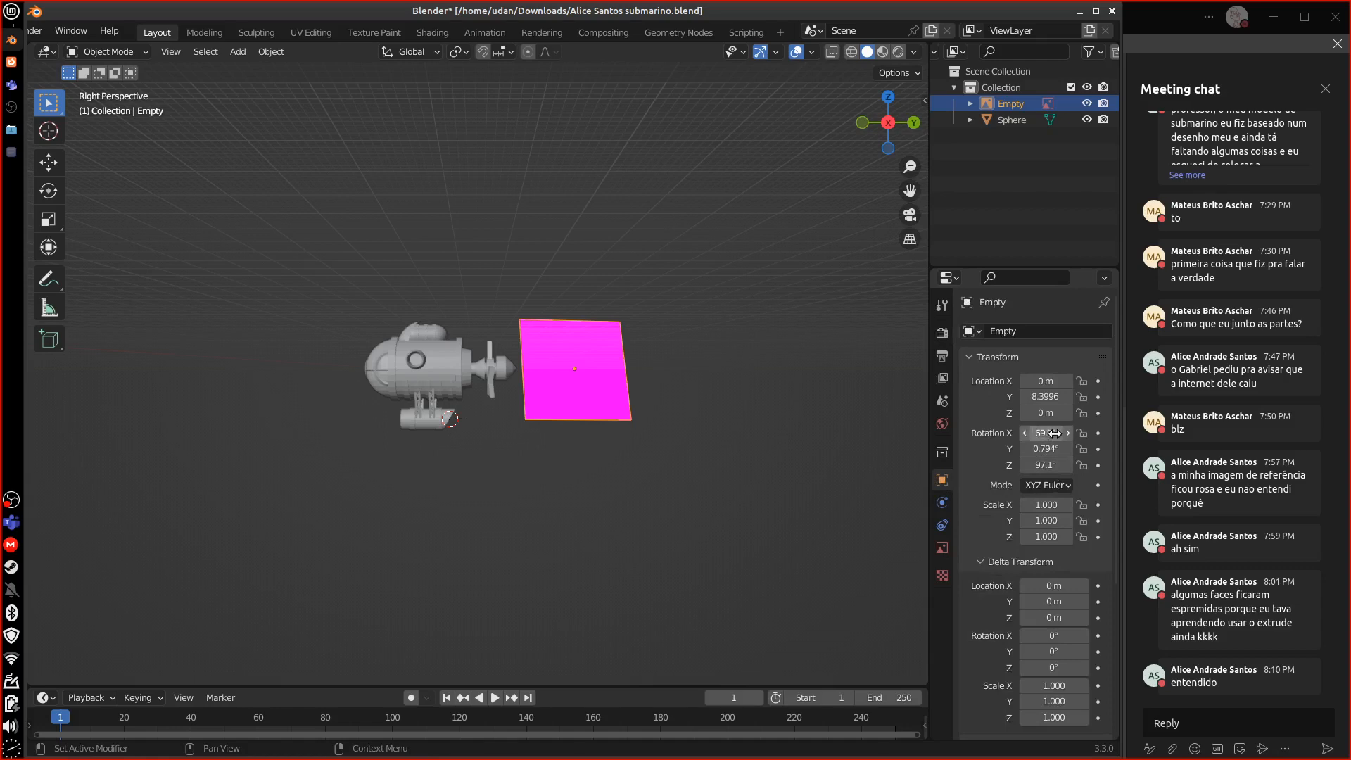
left_click_drag(928, 504, 871, 506)
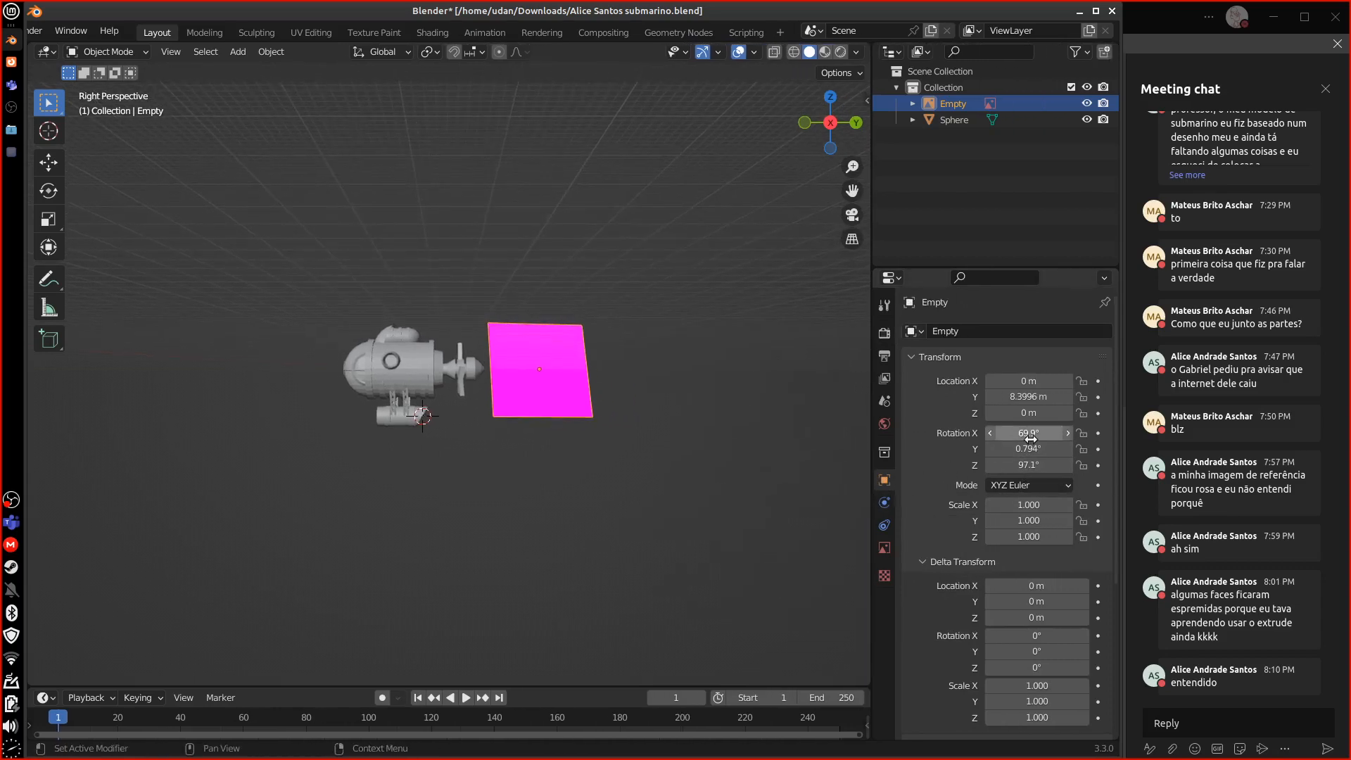
- Set the reference image's rotation to 90° on X, 0° on Y and 90° on Z
double_click(1039, 434)
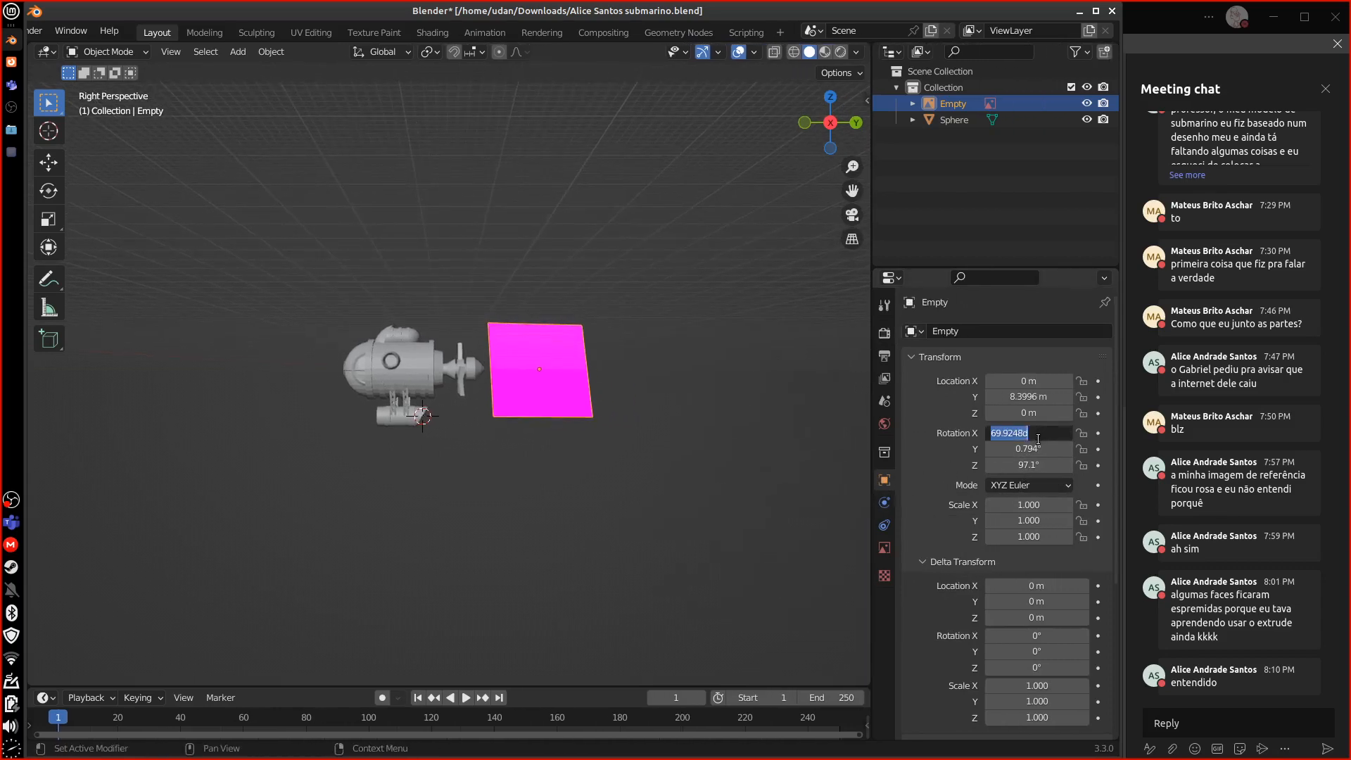
type("0")
key("Return")
double_click(1040, 434)
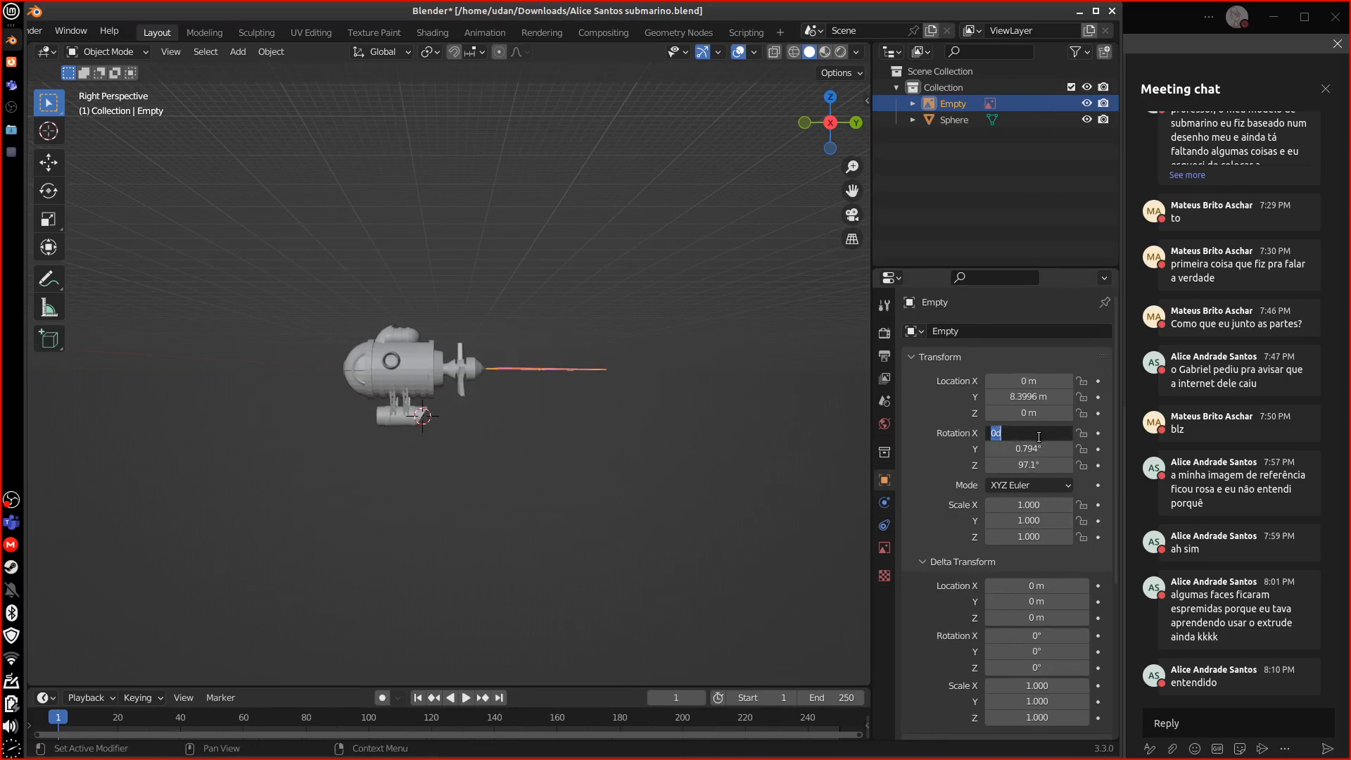
type("90")
key("Return")
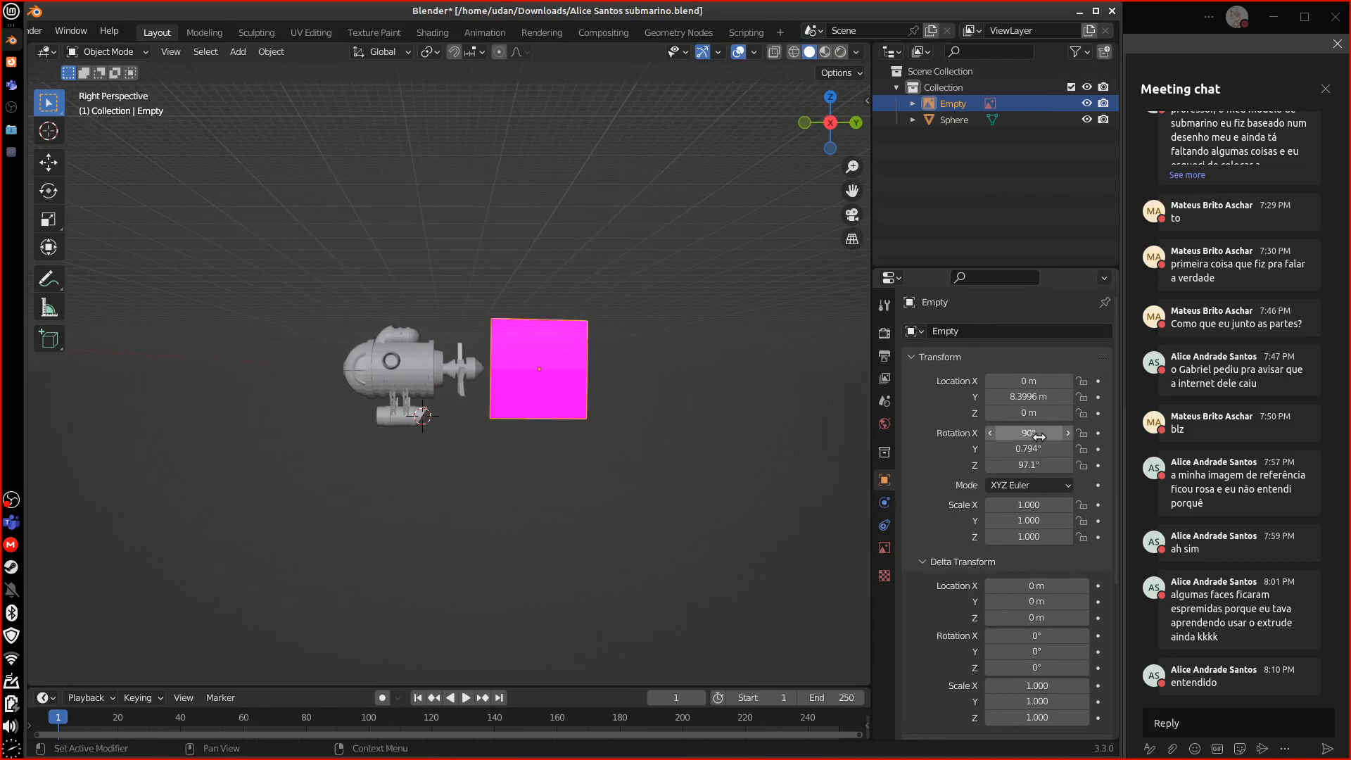
double_click(1039, 448)
type("0")
key("Return")
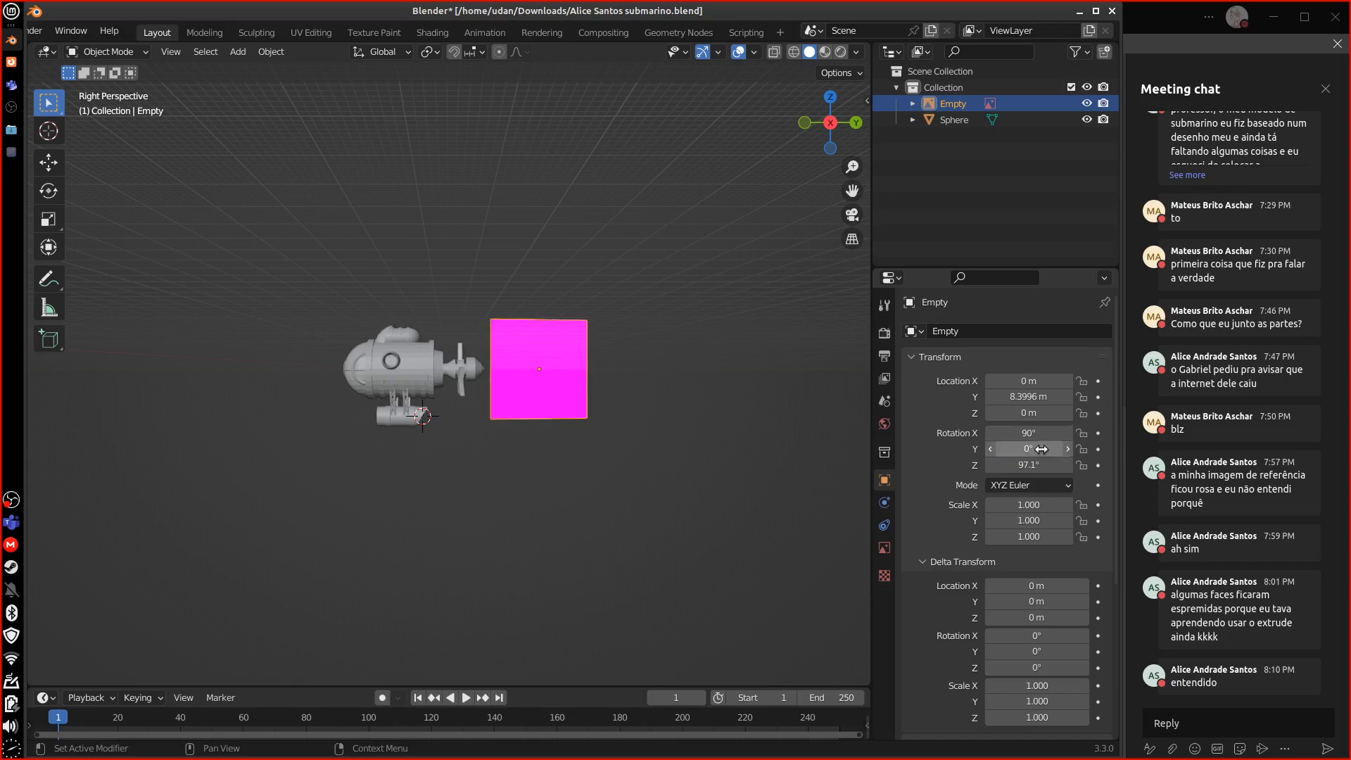
double_click(1034, 465)
type("90")
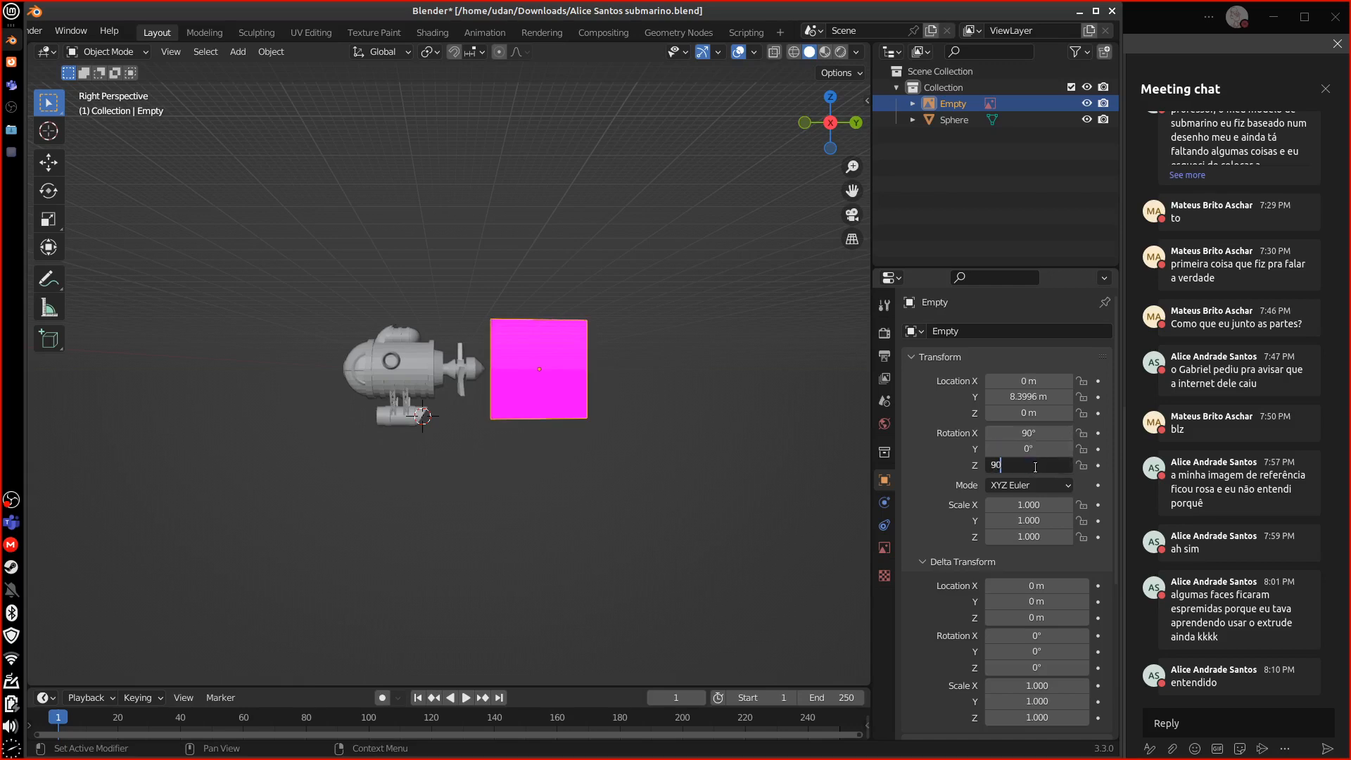
key("Return")
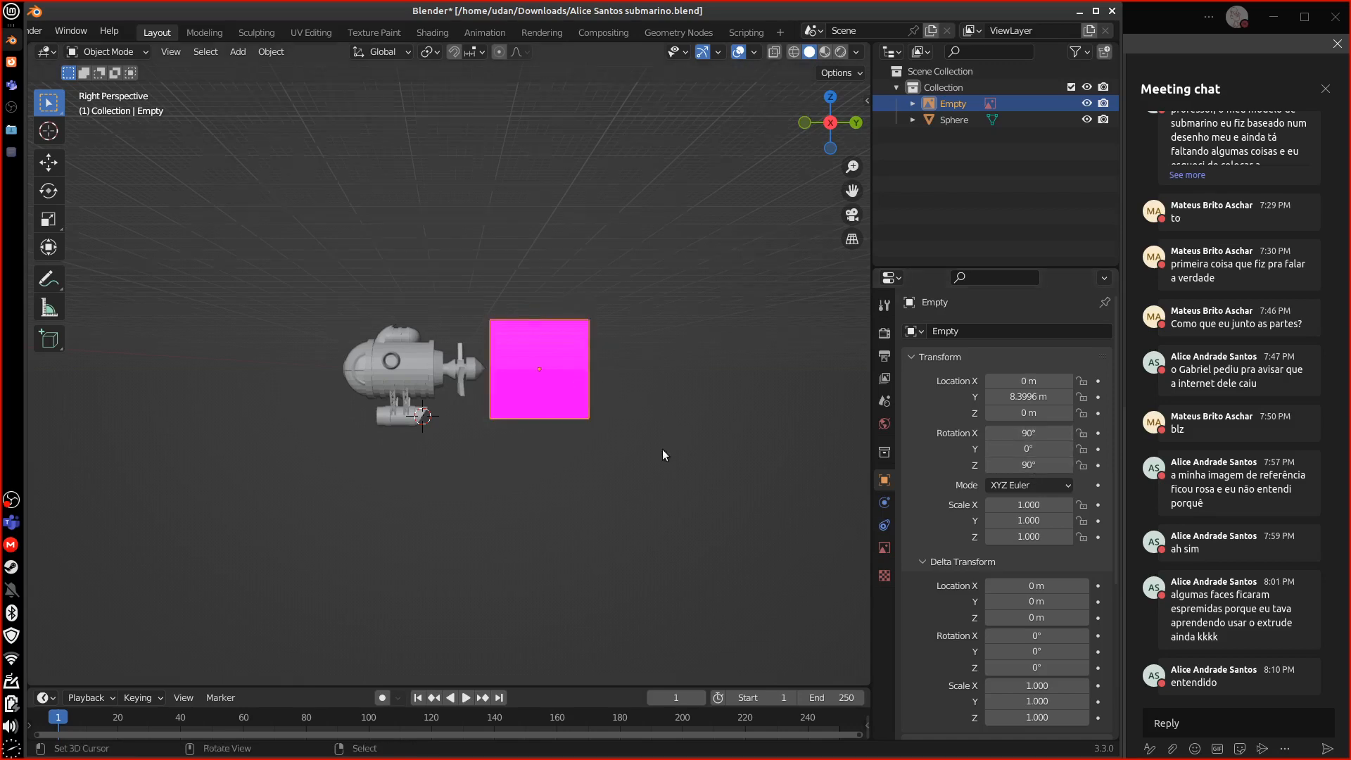
- Switch the viewport to orthographic projection and check the reference image's alignment with the submarine
mouse_move(661, 454)
middle_mouse_down()
mouse_move(492, 492)
mouse_move(646, 485)
mouse_move(648, 464)
middle_mouse_up()
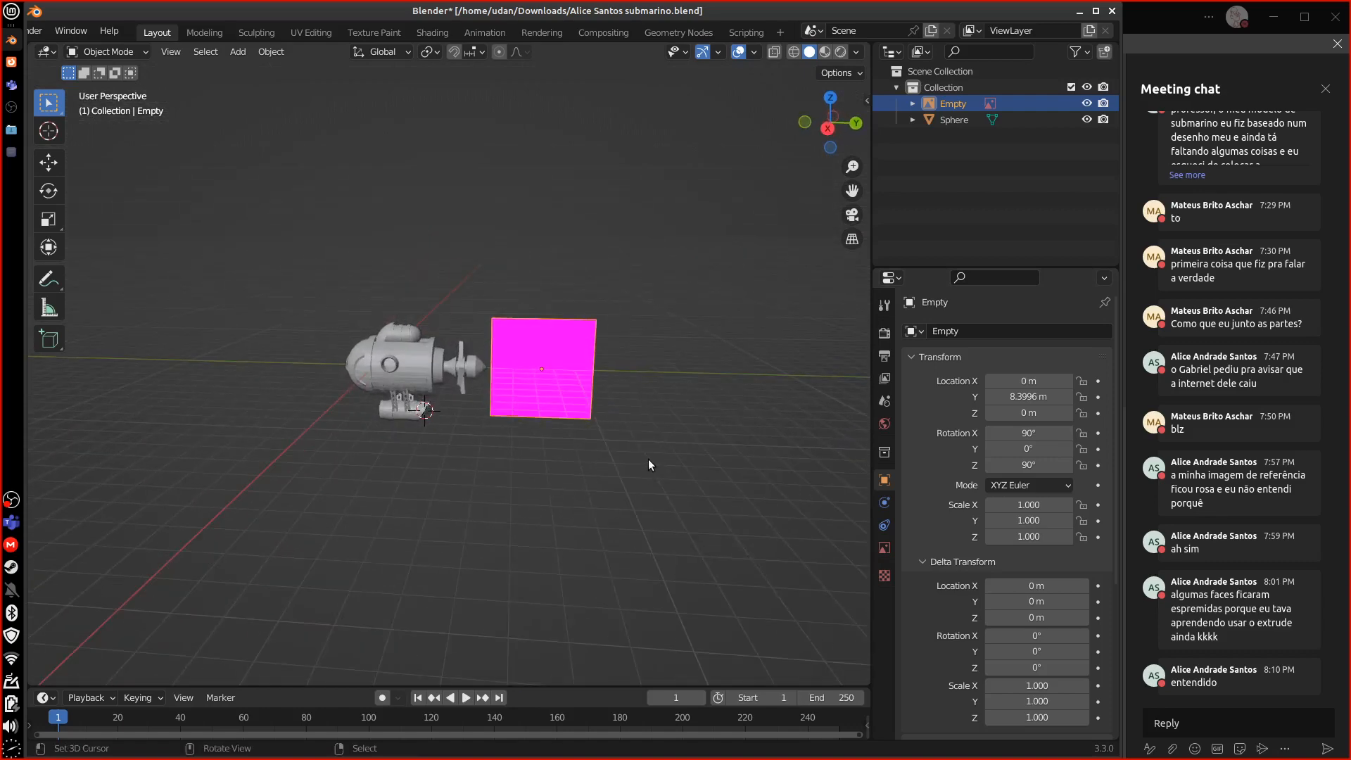
key("KP_1")
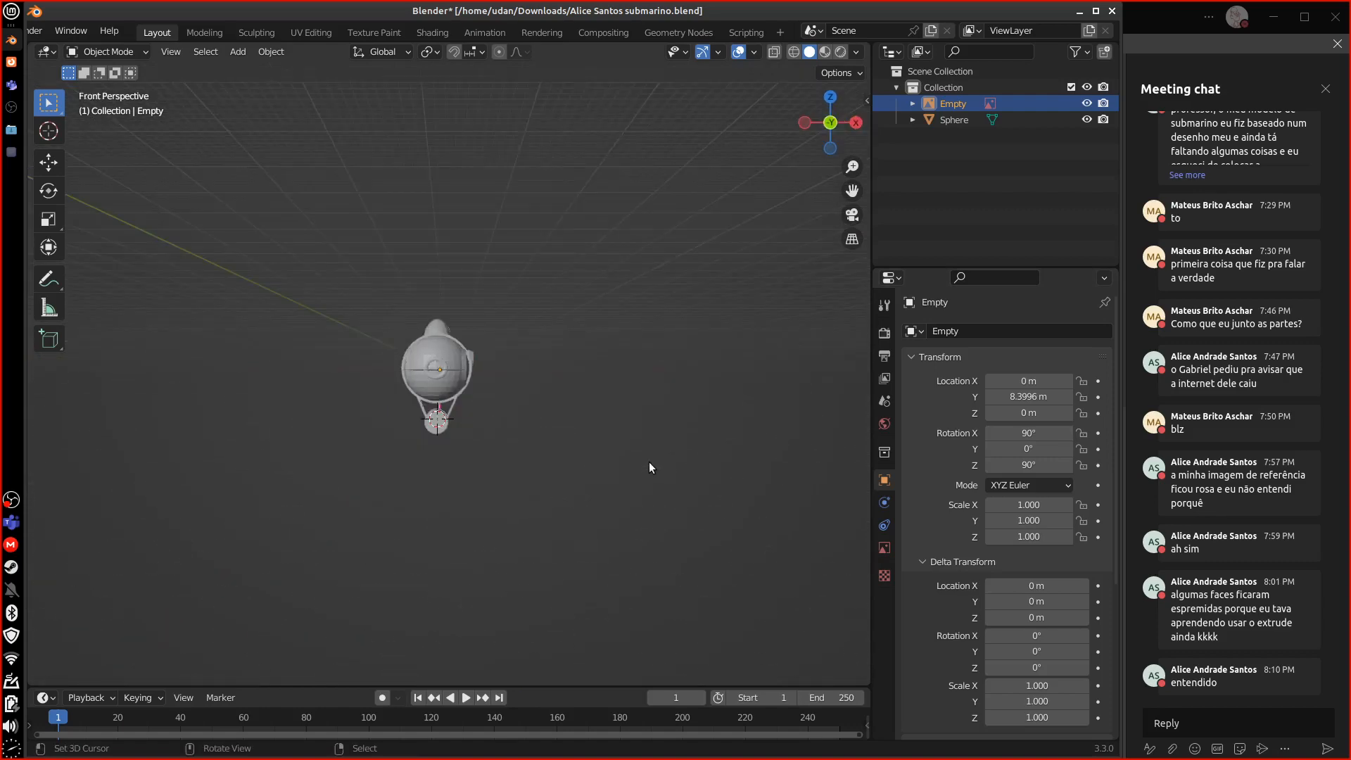
key("KP_5")
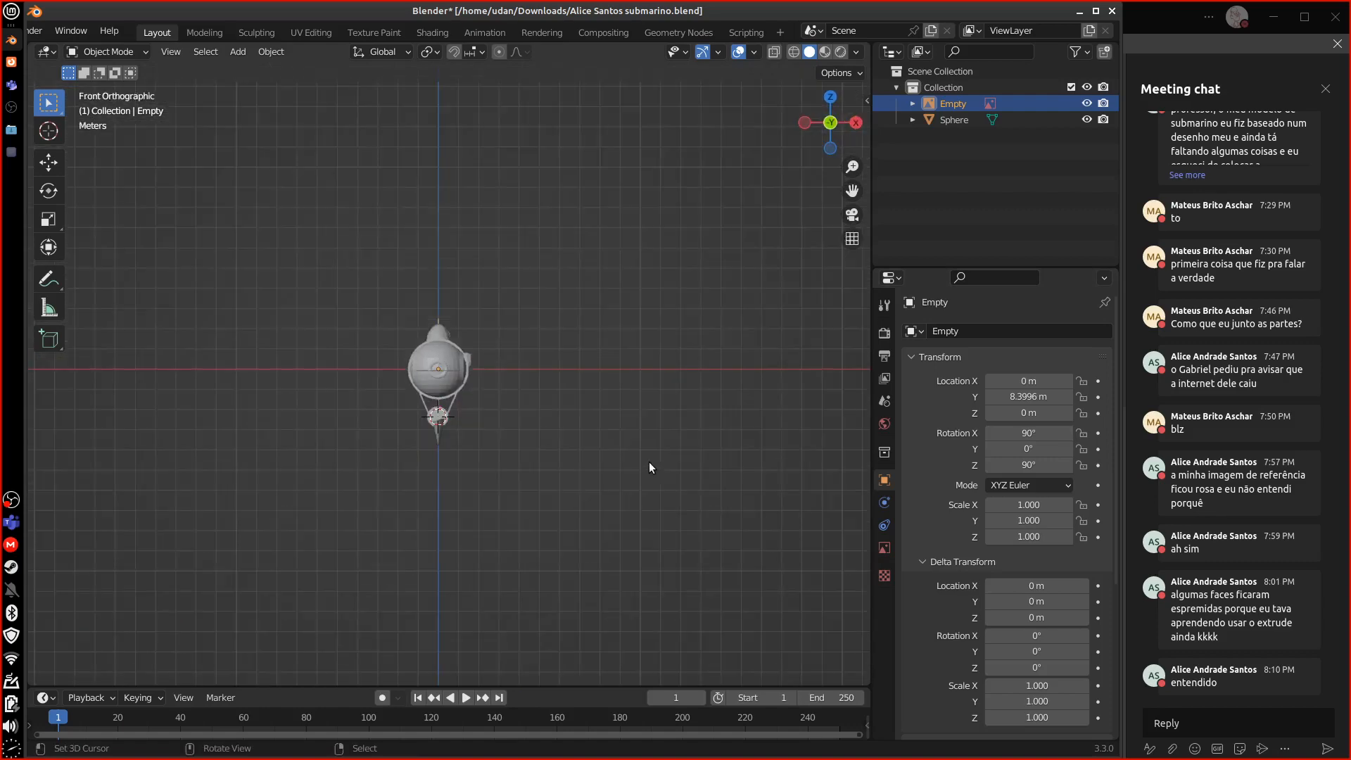
middle_click_drag(648, 454, 588, 469)
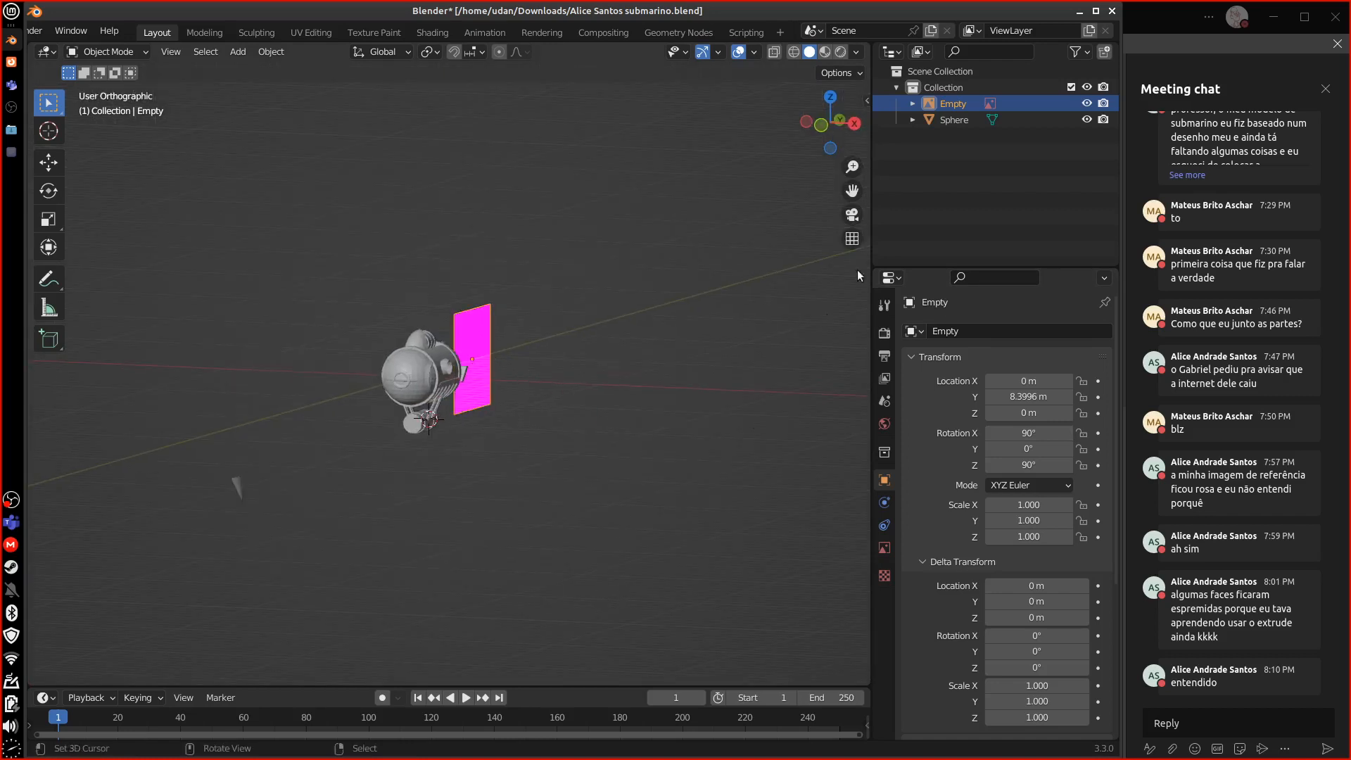
- Expand the reference image's Empty object in the outliner and rename it SubmarinoReference
left_click(912, 103)
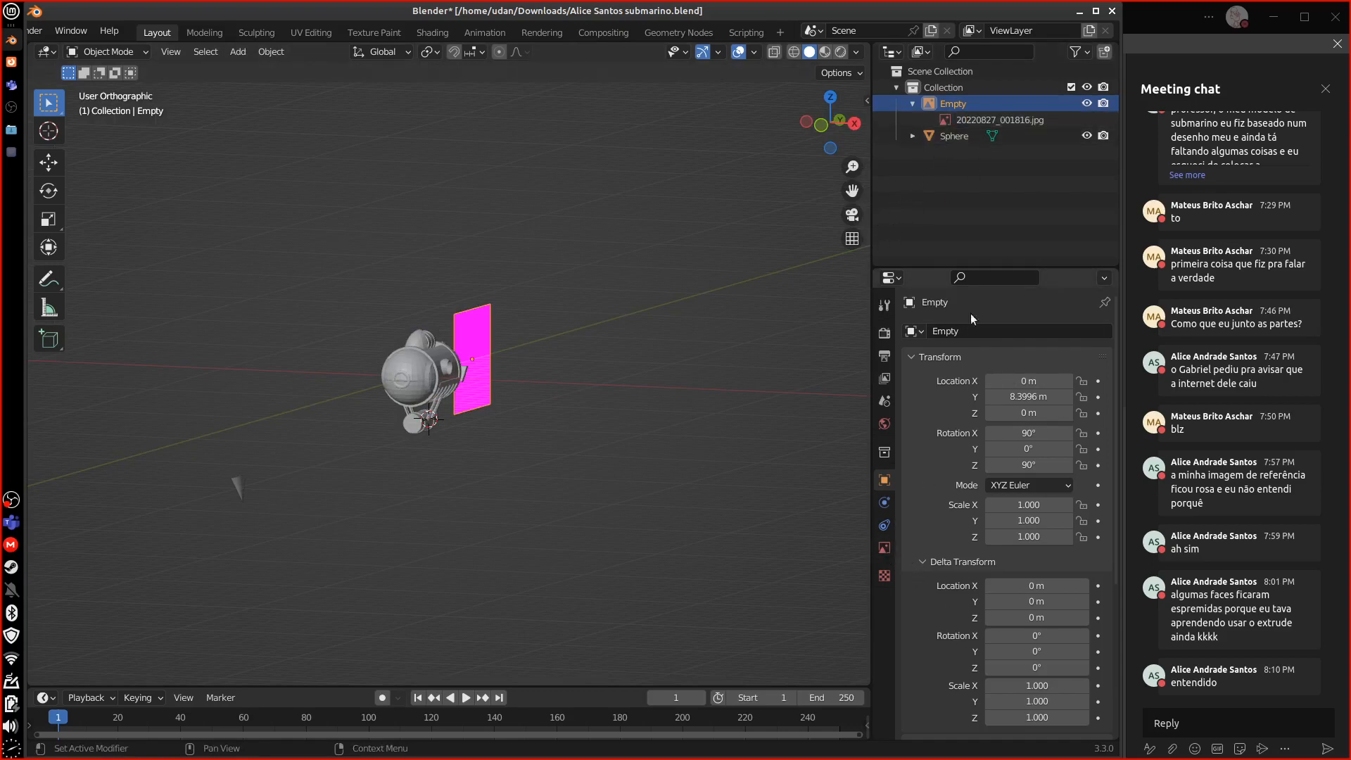
double_click(952, 103)
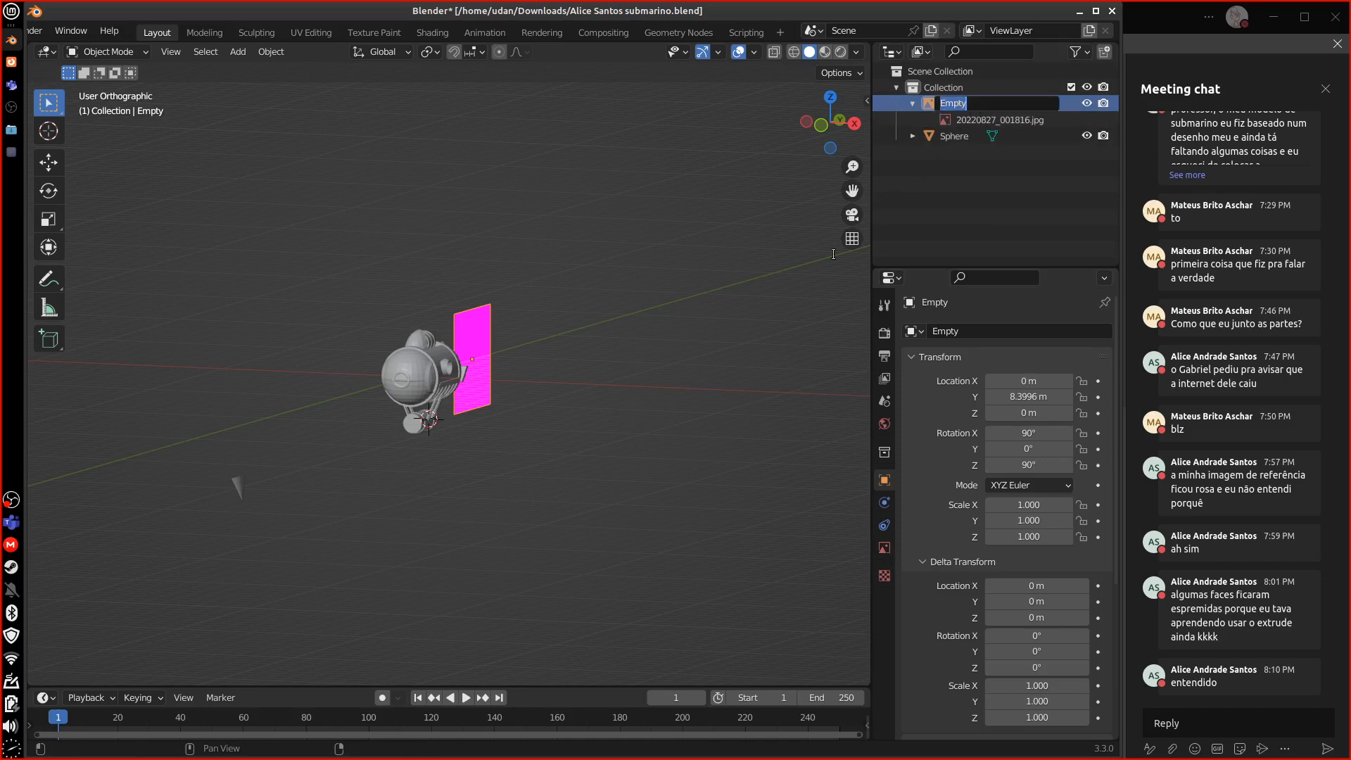
type("SubmarinoReference")
key("Return")
- Rename the image data under SubmarinoReference as SubmarinoRefence.jpg, keeping its file extension
double_click(991, 135)
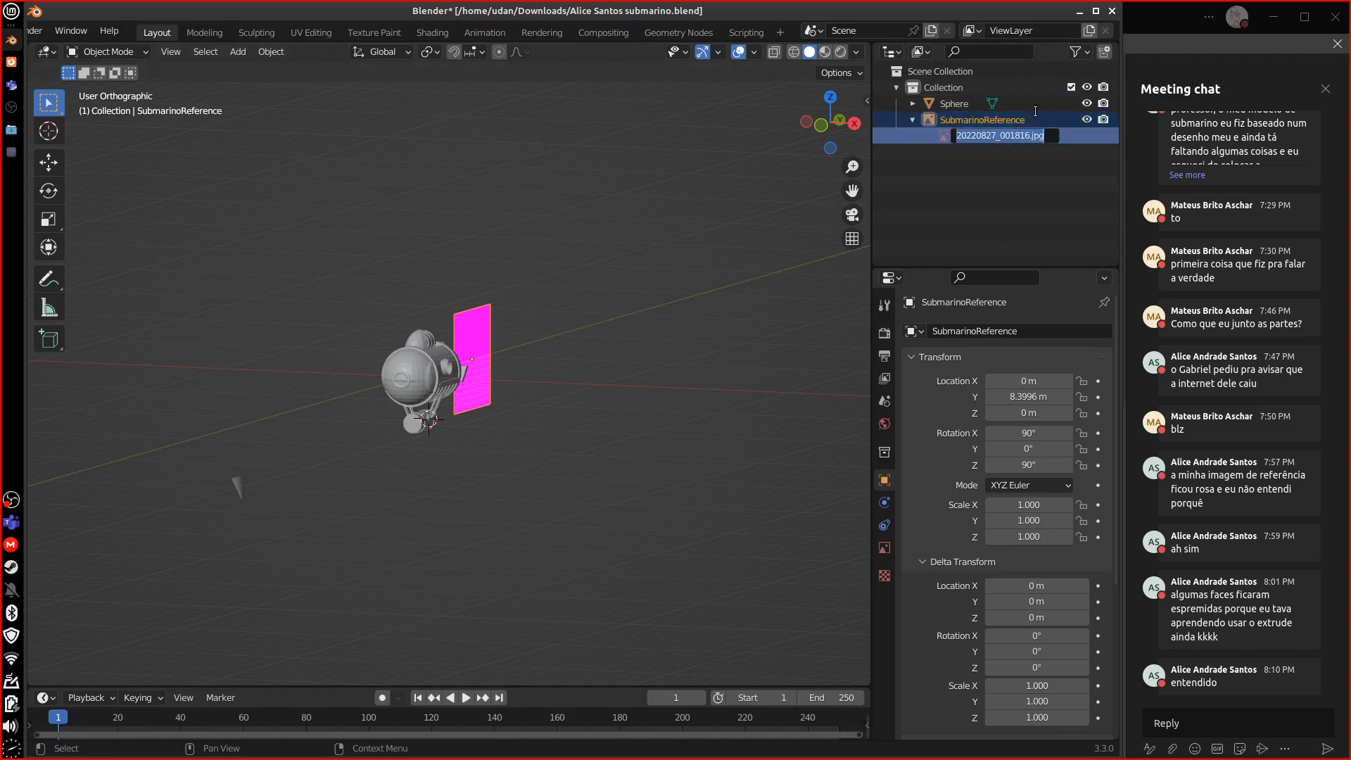
key("End")
key("Left")
key("Left")
key("Left")
key("Left")
key("shift+Home")
type("Sub")
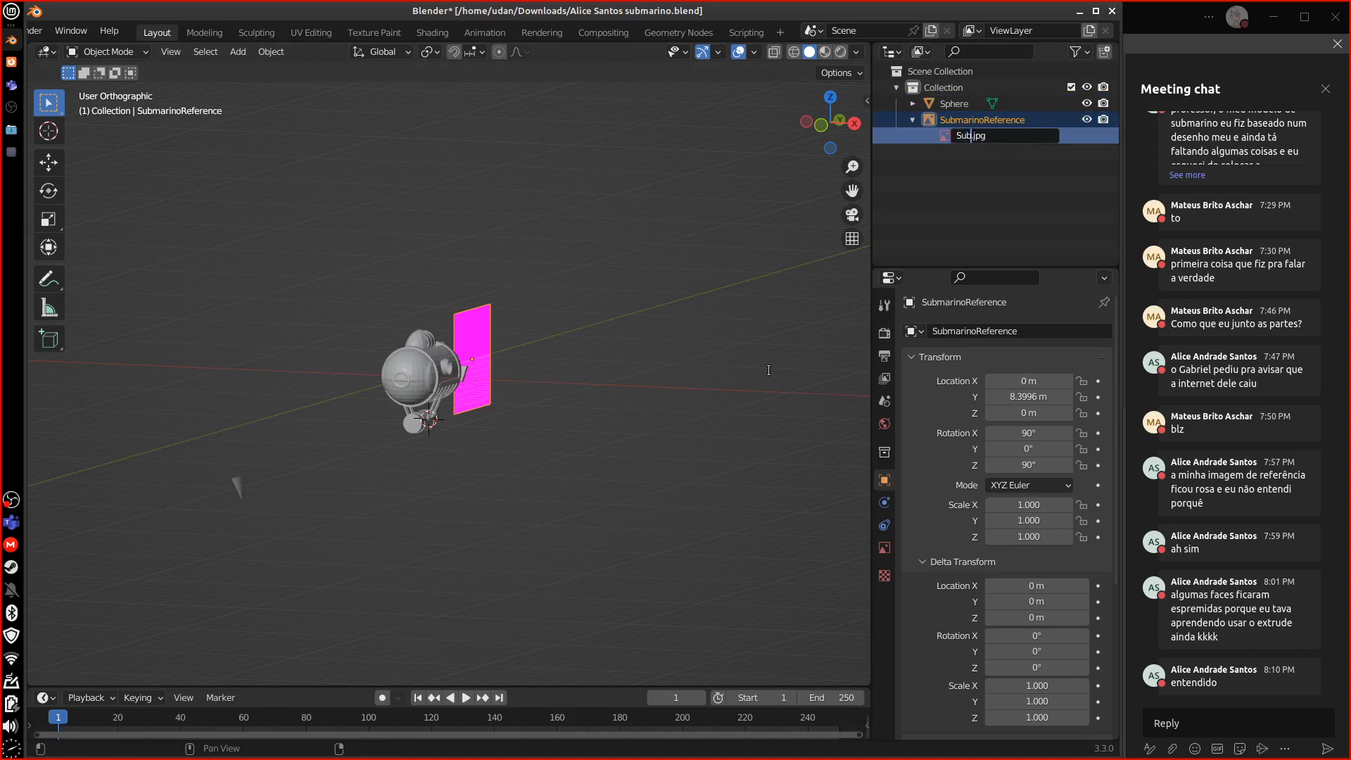
type("marino")
type("Refere")
type("n")
type("ce")
key("Return")
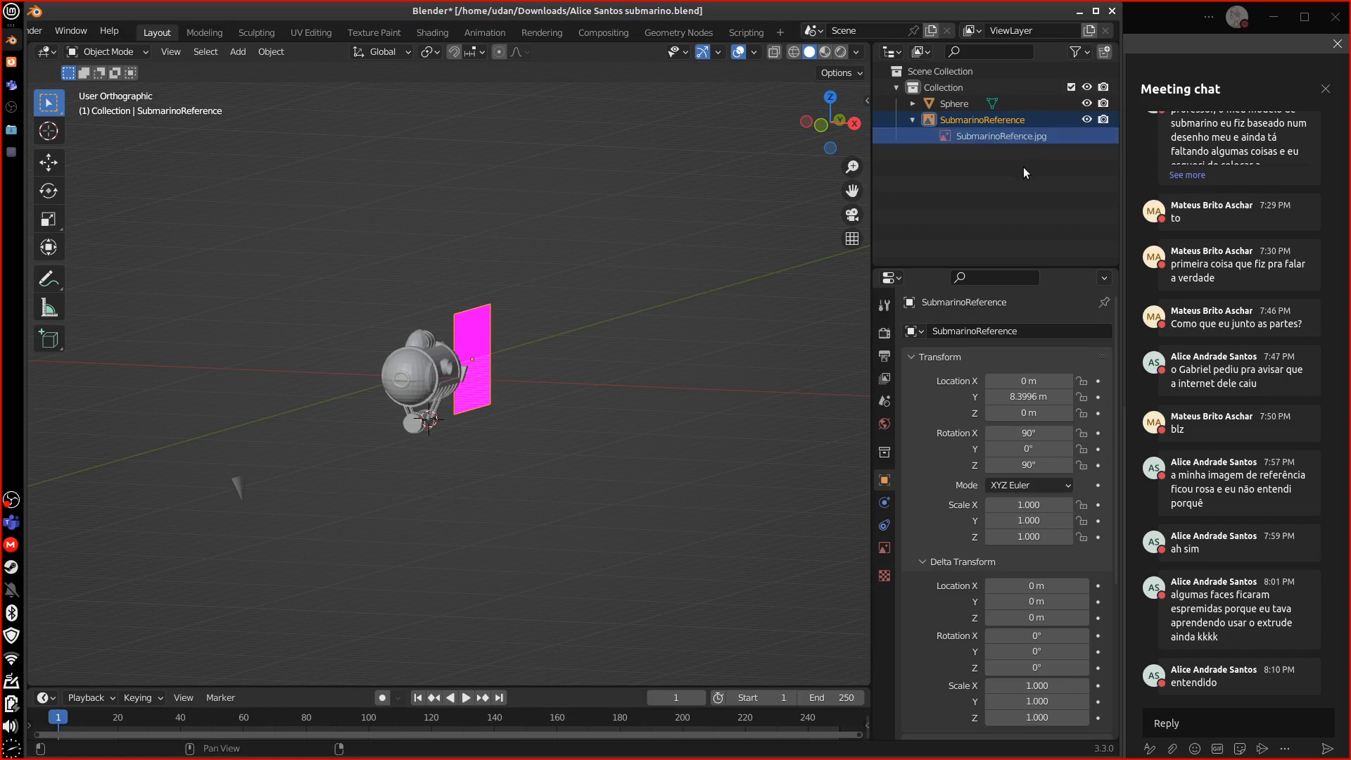
- Expand the Sphere object in the outliner and rename it Submarine
left_click(913, 104)
double_click(969, 104)
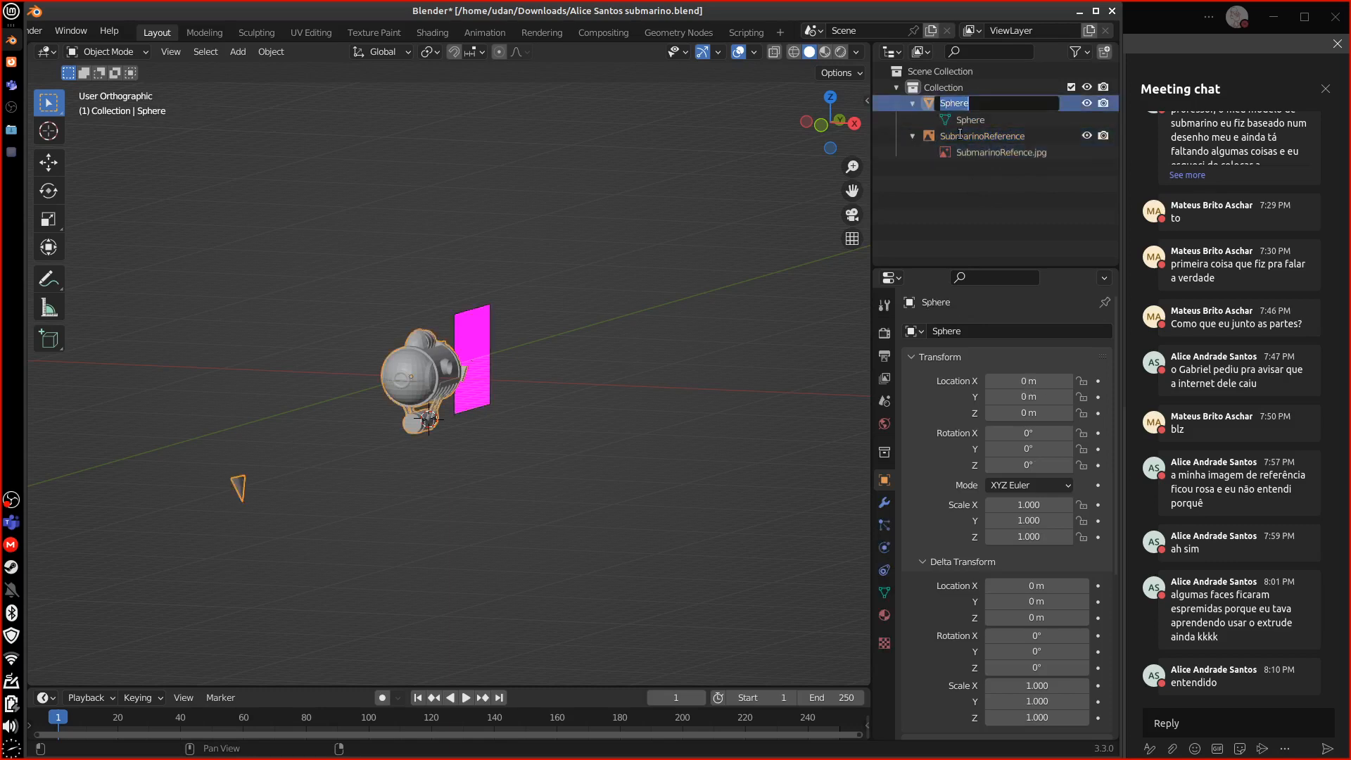
type("Submarine")
key("Return")
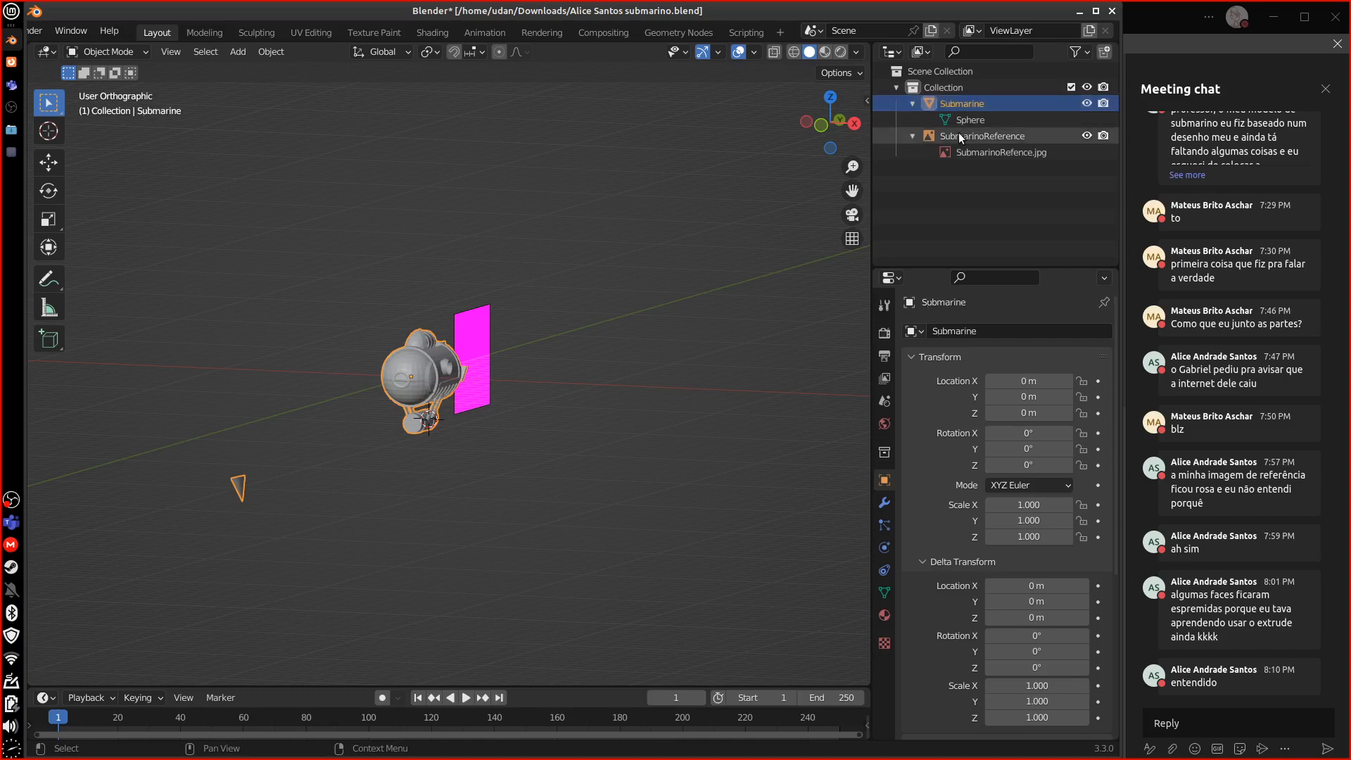
- Copy the Submarine object's name and use it to rename its mesh data
double_click(992, 106)
key("ctrl+c")
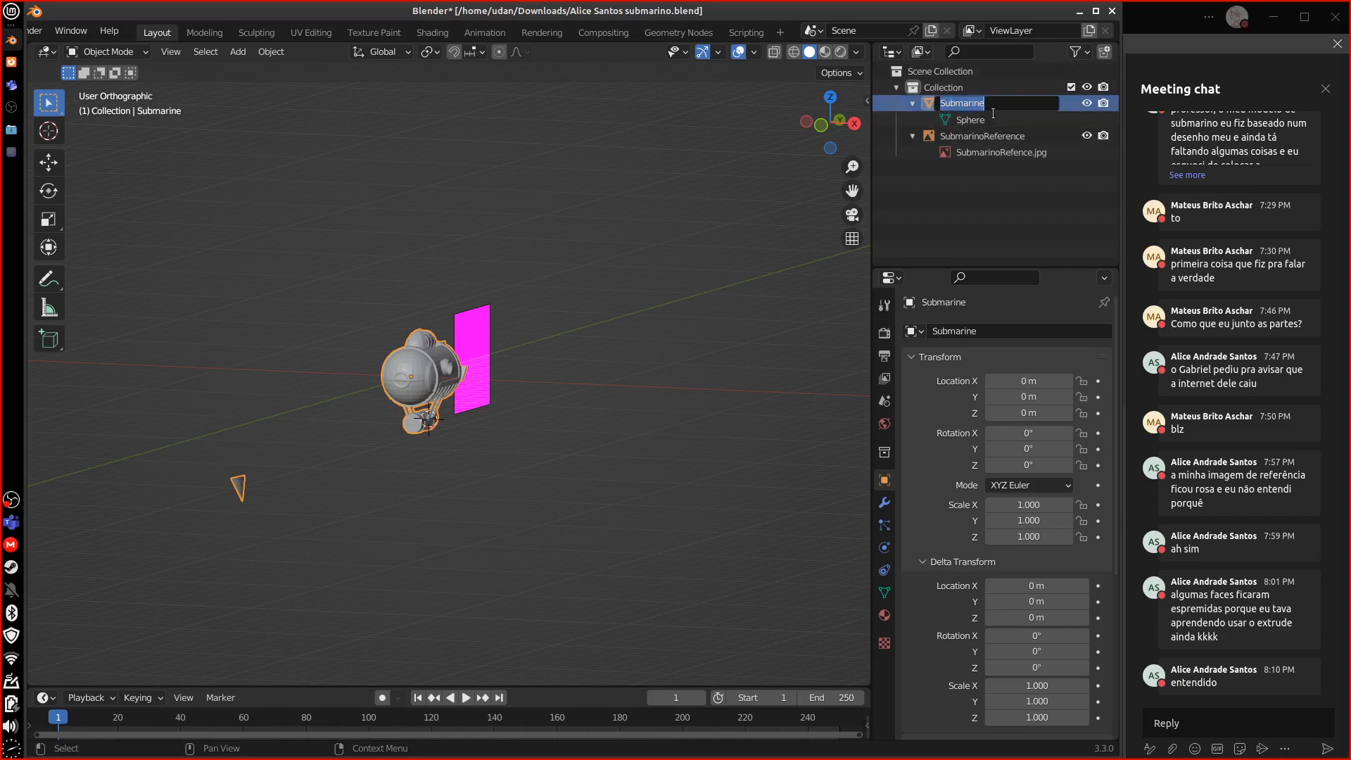
double_click(990, 119)
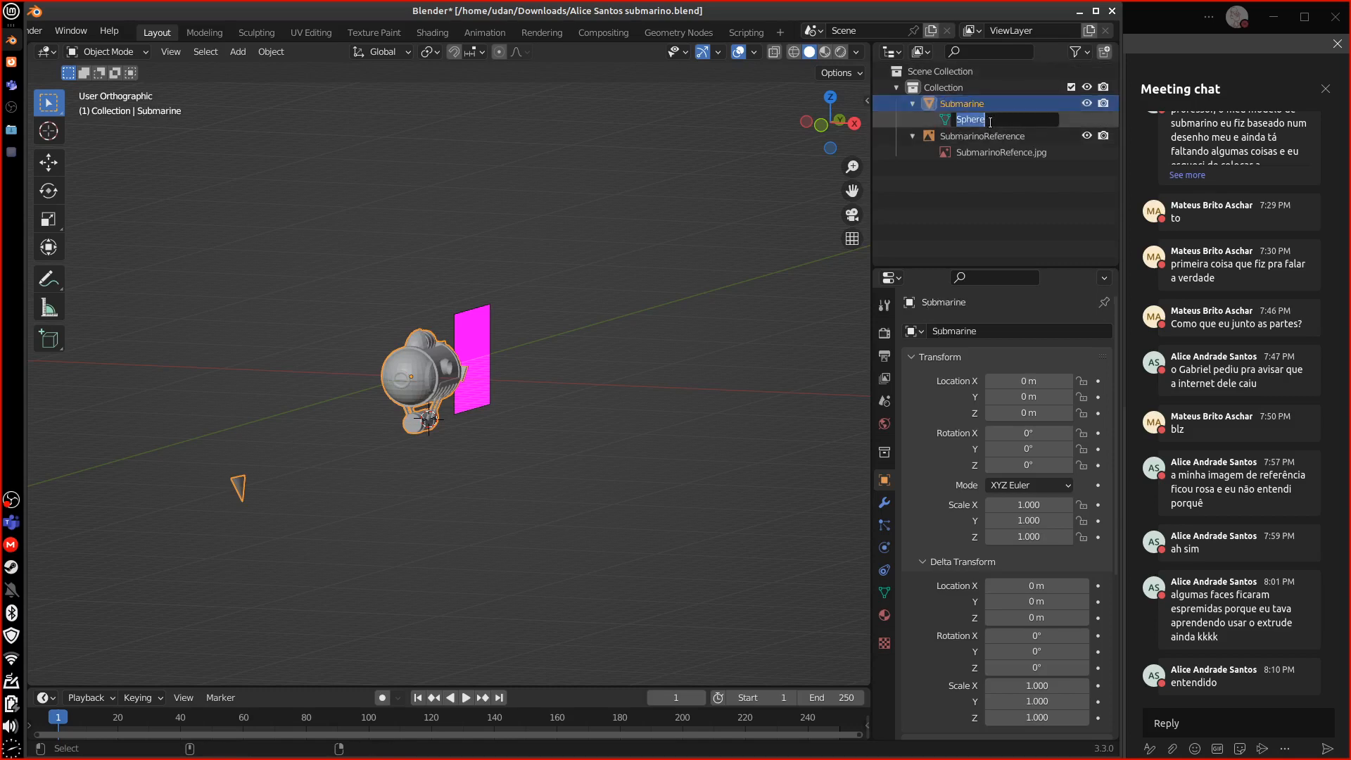
key("ctrl+v")
key("Return")
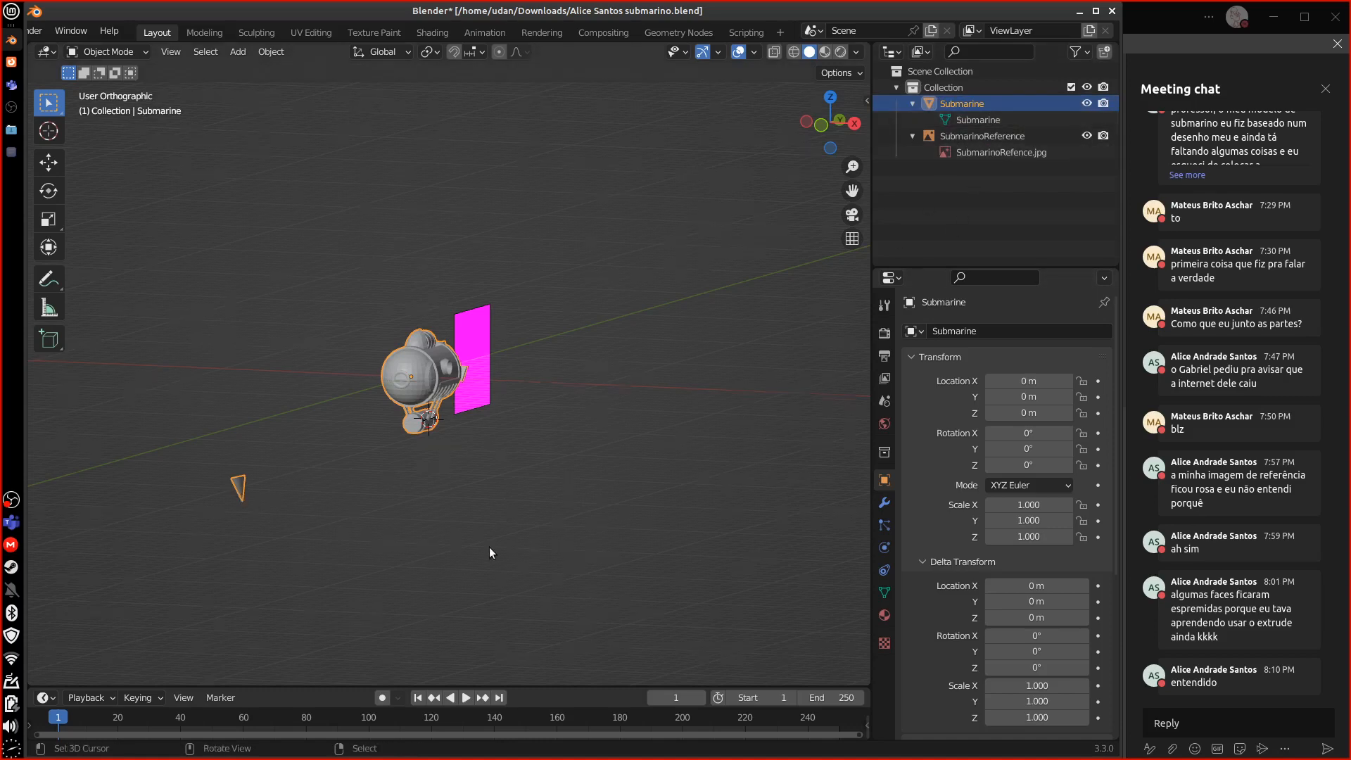
- Circle the stray cone away from the submarine, sketch a question mark above it, and erase both annotations
middle_click_drag(489, 548, 427, 536)
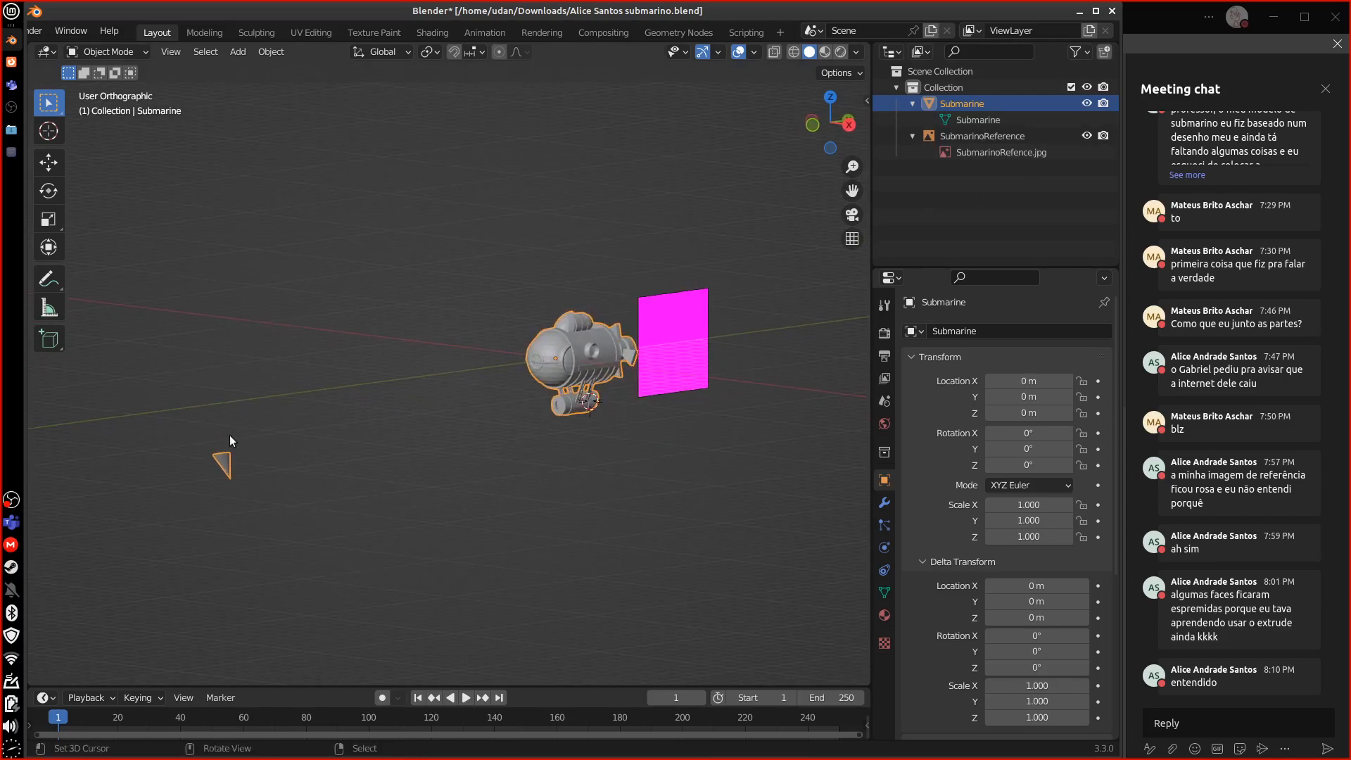
mouse_move(229, 435)
left_mouse_down()
mouse_move(257, 478)
mouse_move(214, 430)
left_mouse_up()
left_click_drag(197, 357, 215, 396)
left_click(218, 411)
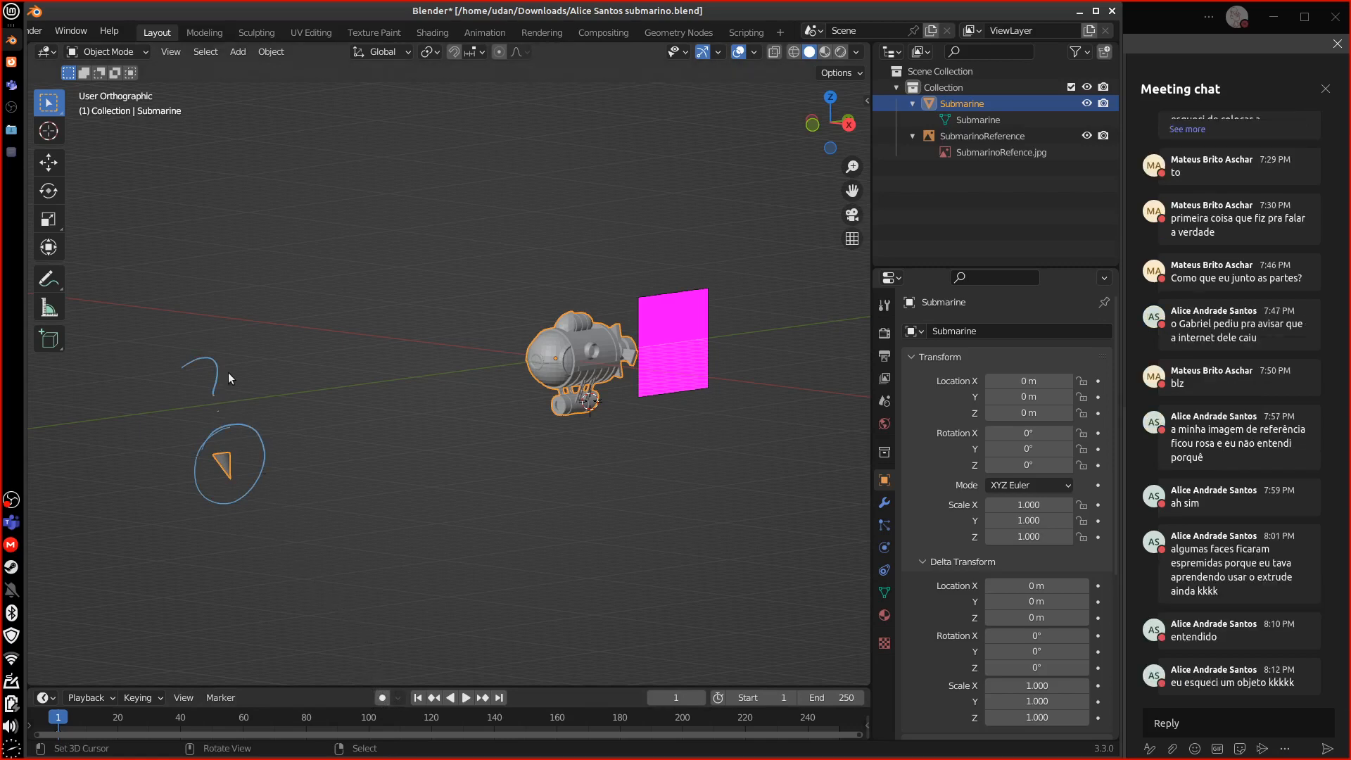
mouse_move(228, 378)
right_mouse_down()
mouse_move(200, 431)
mouse_move(218, 512)
mouse_move(175, 489)
right_mouse_up()
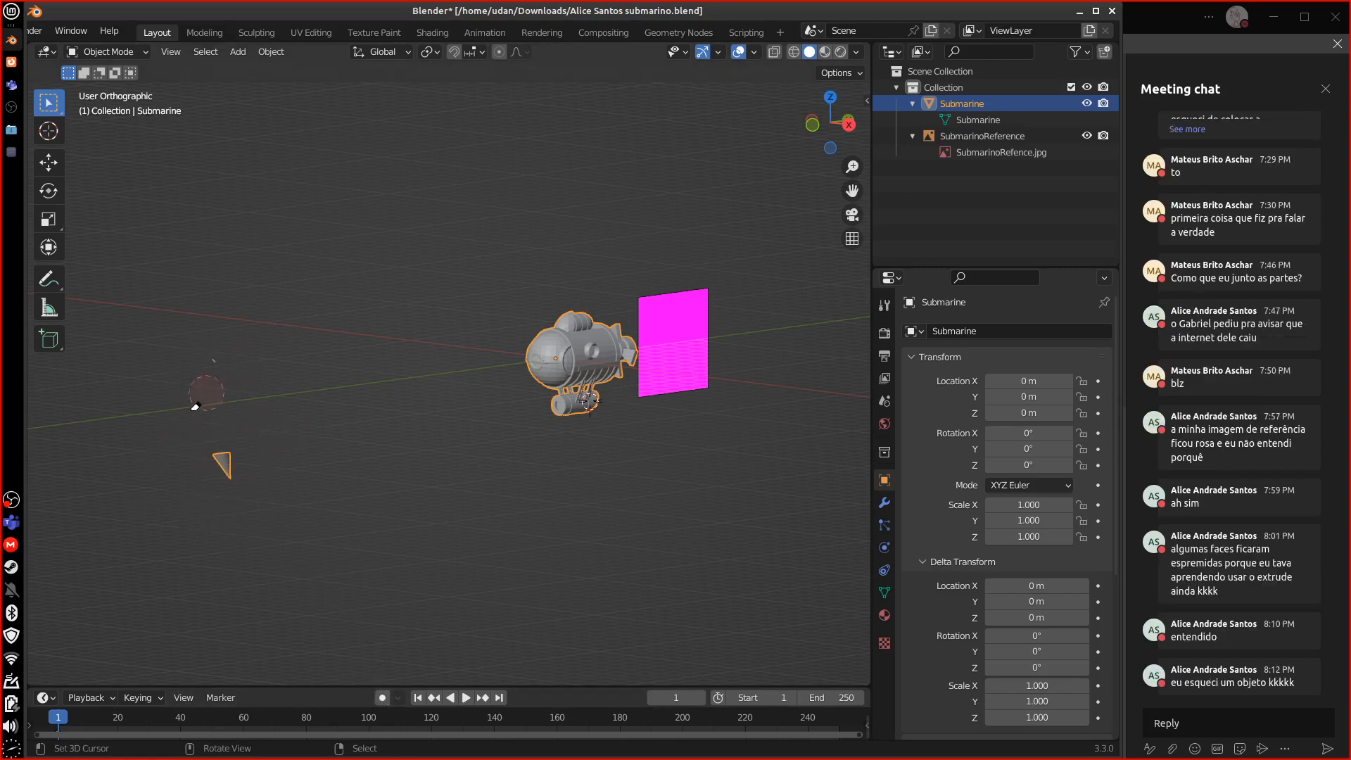
right_click_drag(236, 418, 242, 463)
- Select all linked geometry of the stray cone in Edit Mode and delete its vertices
key("Tab")
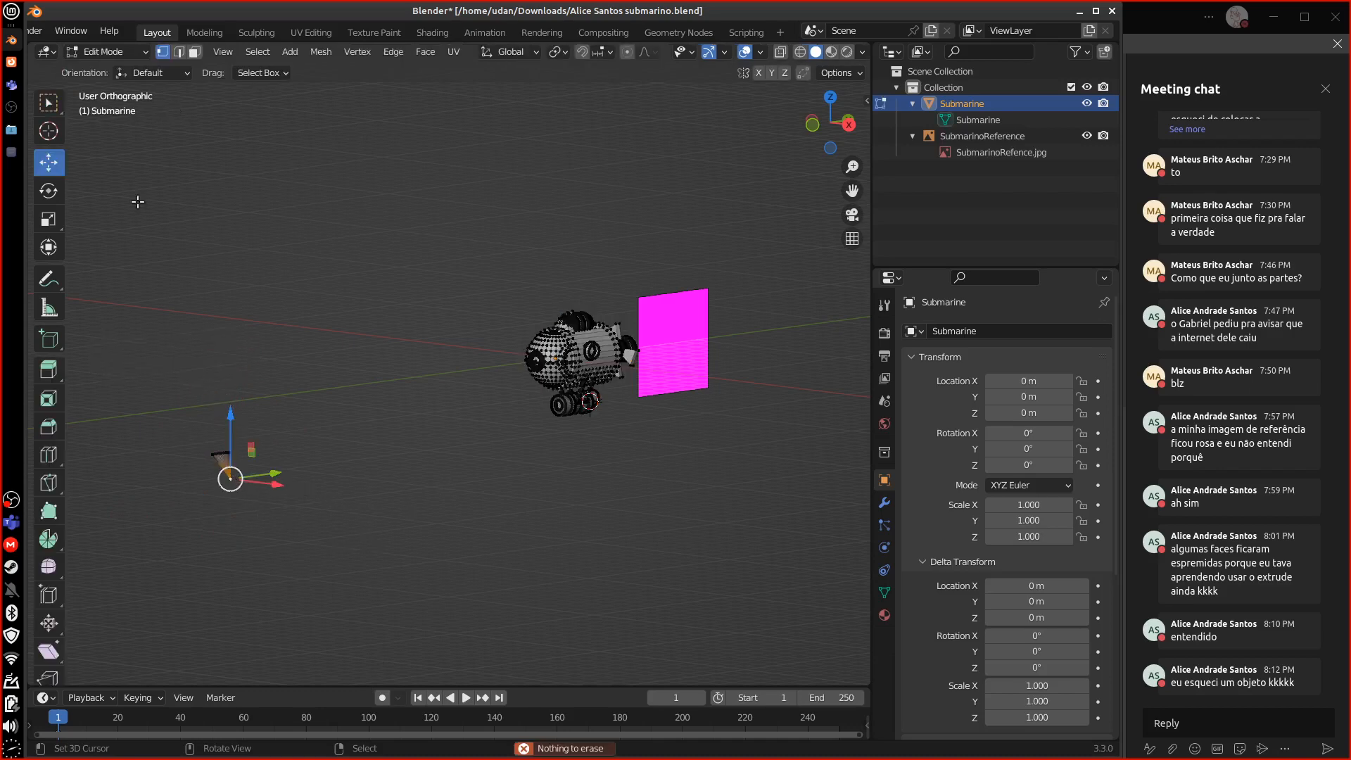
key("w")
mouse_move(418, 546)
middle_mouse_down()
mouse_move(393, 561)
mouse_move(410, 552)
middle_mouse_up()
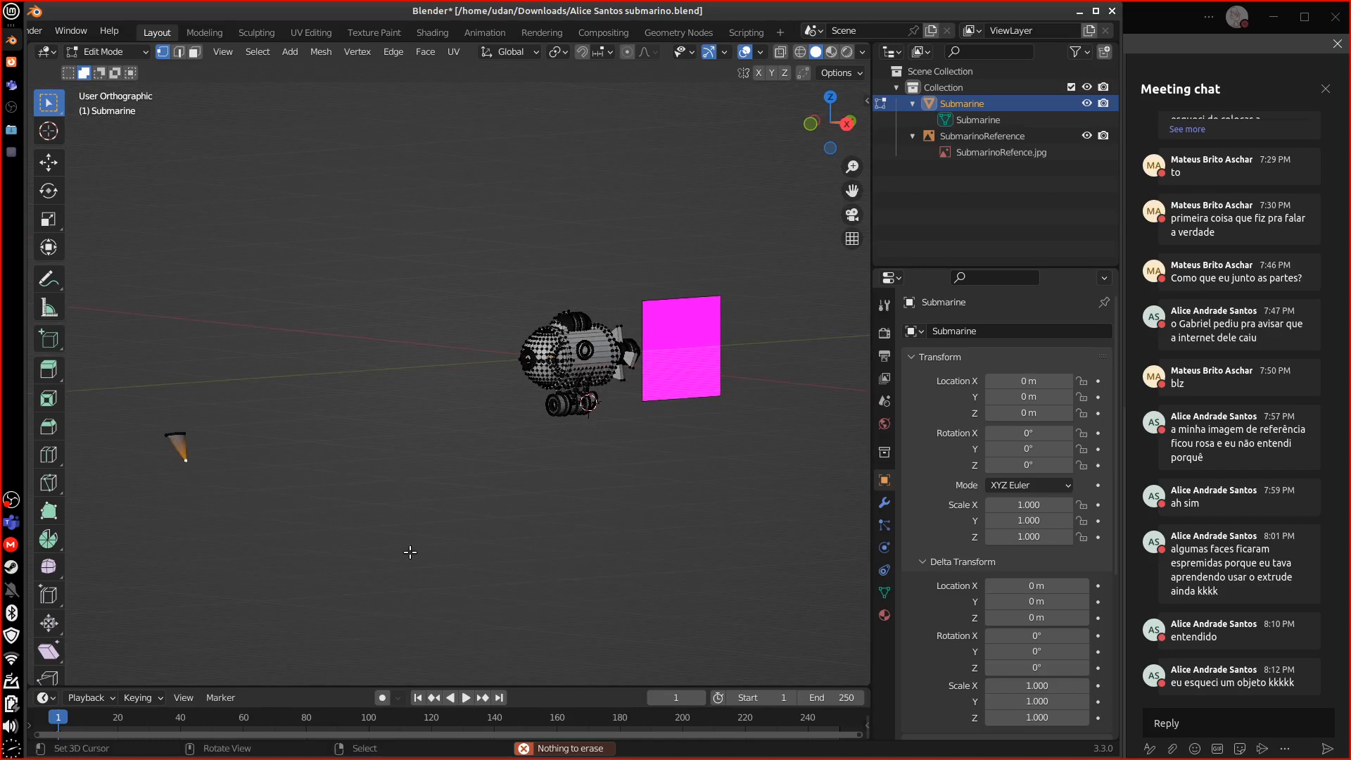
key("ctrl+l")
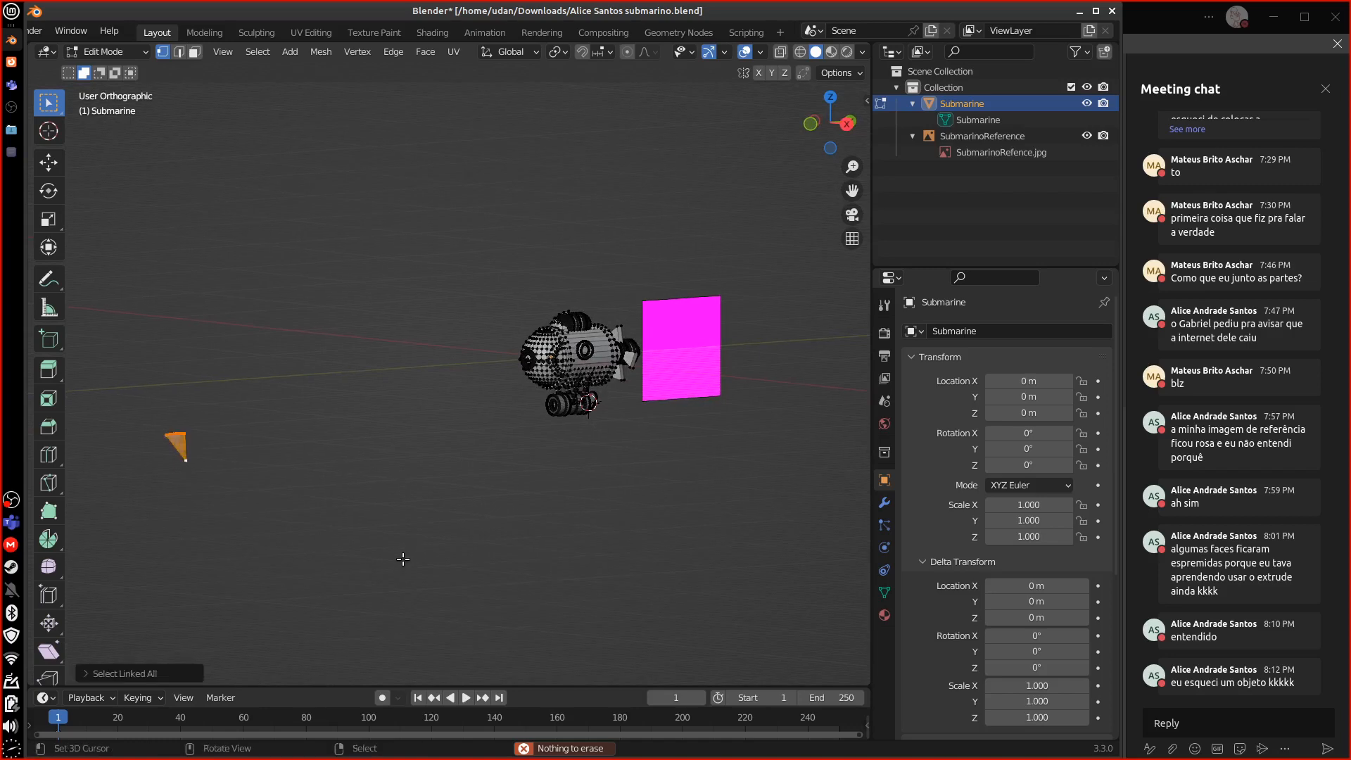
key("x")
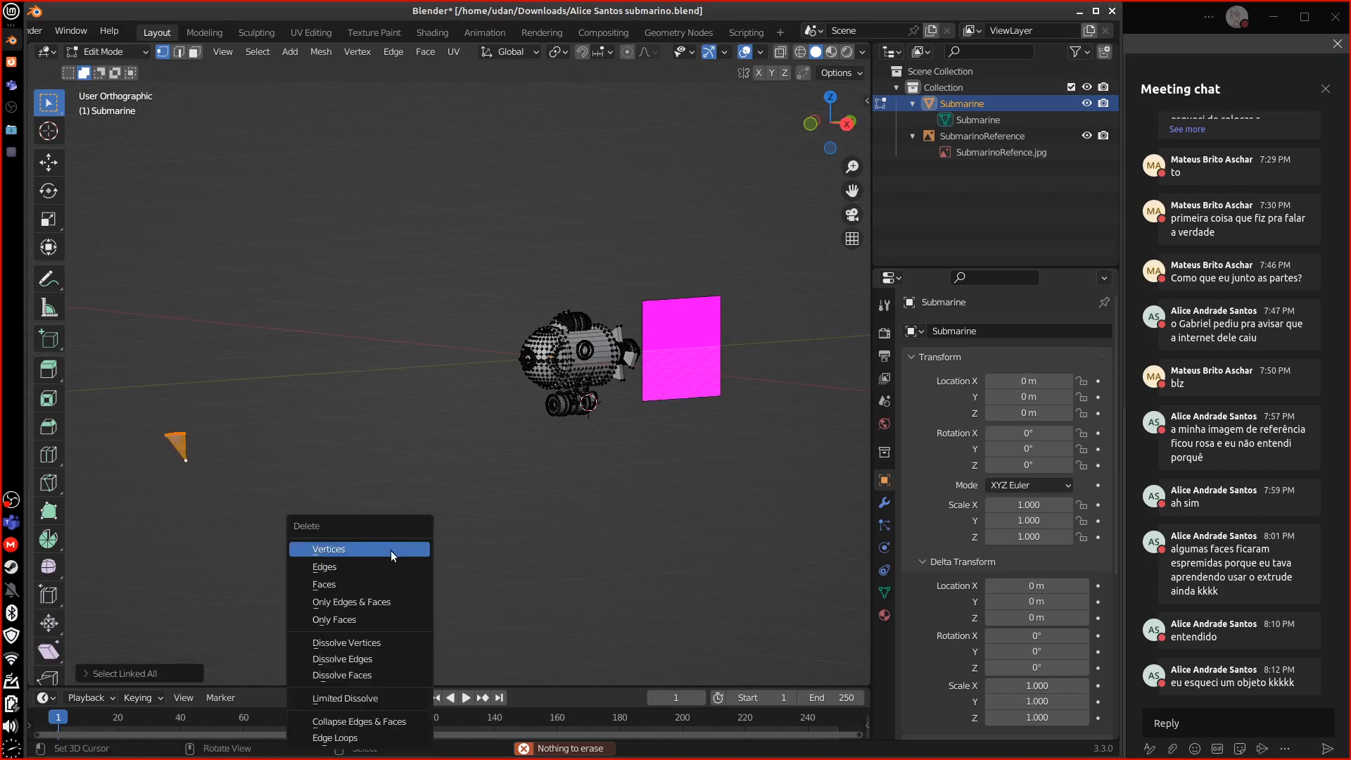
left_click(390, 550)
- Select all linked geometry of the pointed cap behind the submarine's propeller
middle_click_drag(578, 500, 552, 486)
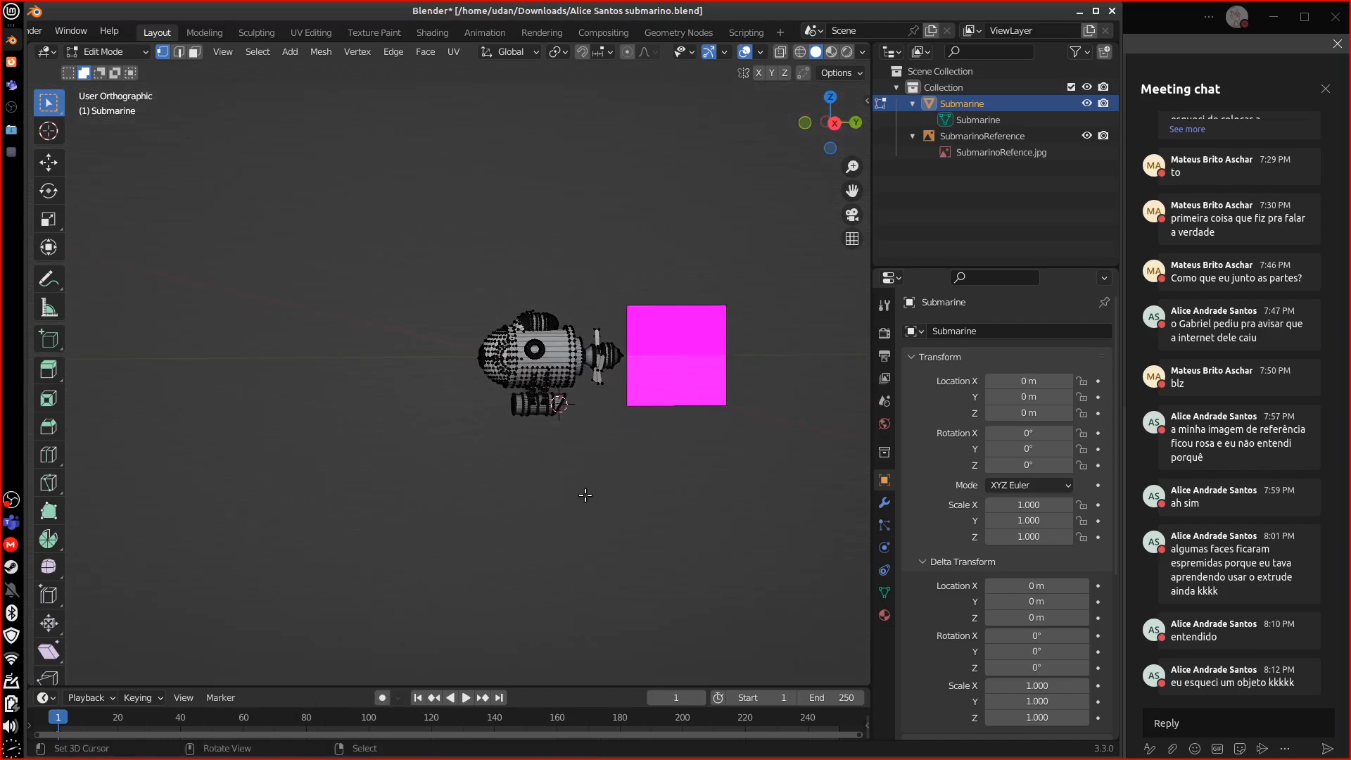
scroll(594, 492, "up", 6)
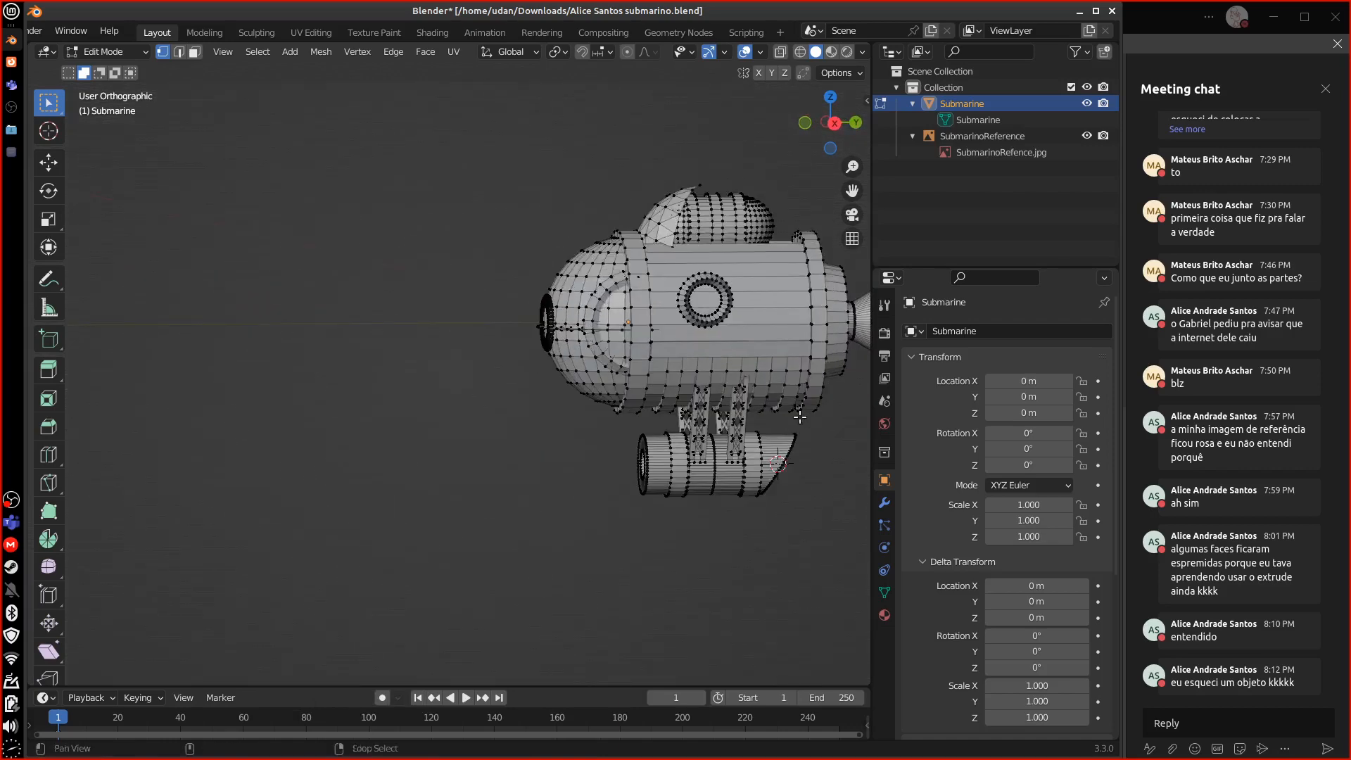
middle_click_drag(799, 418, 654, 433, "shift")
scroll(601, 460, "up", 2)
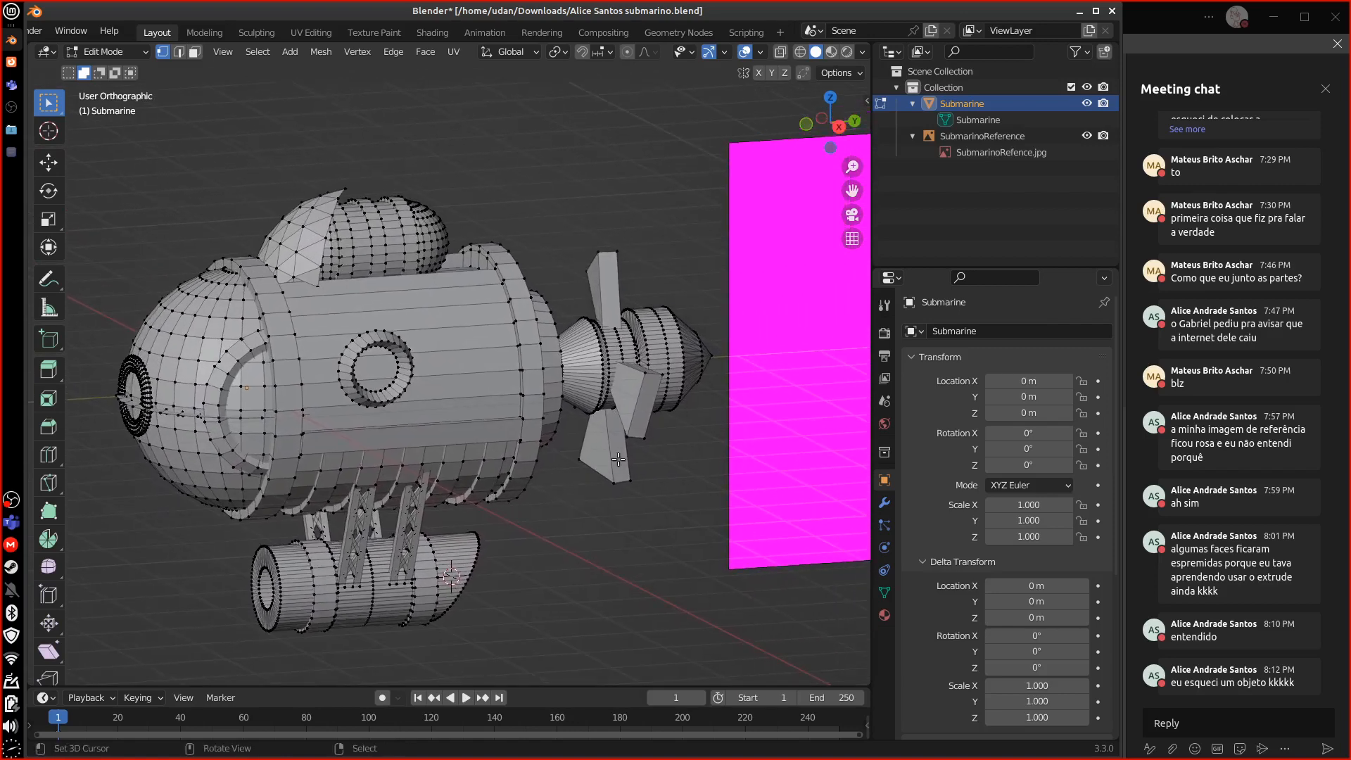
left_click(682, 385)
key("ctrl+l")
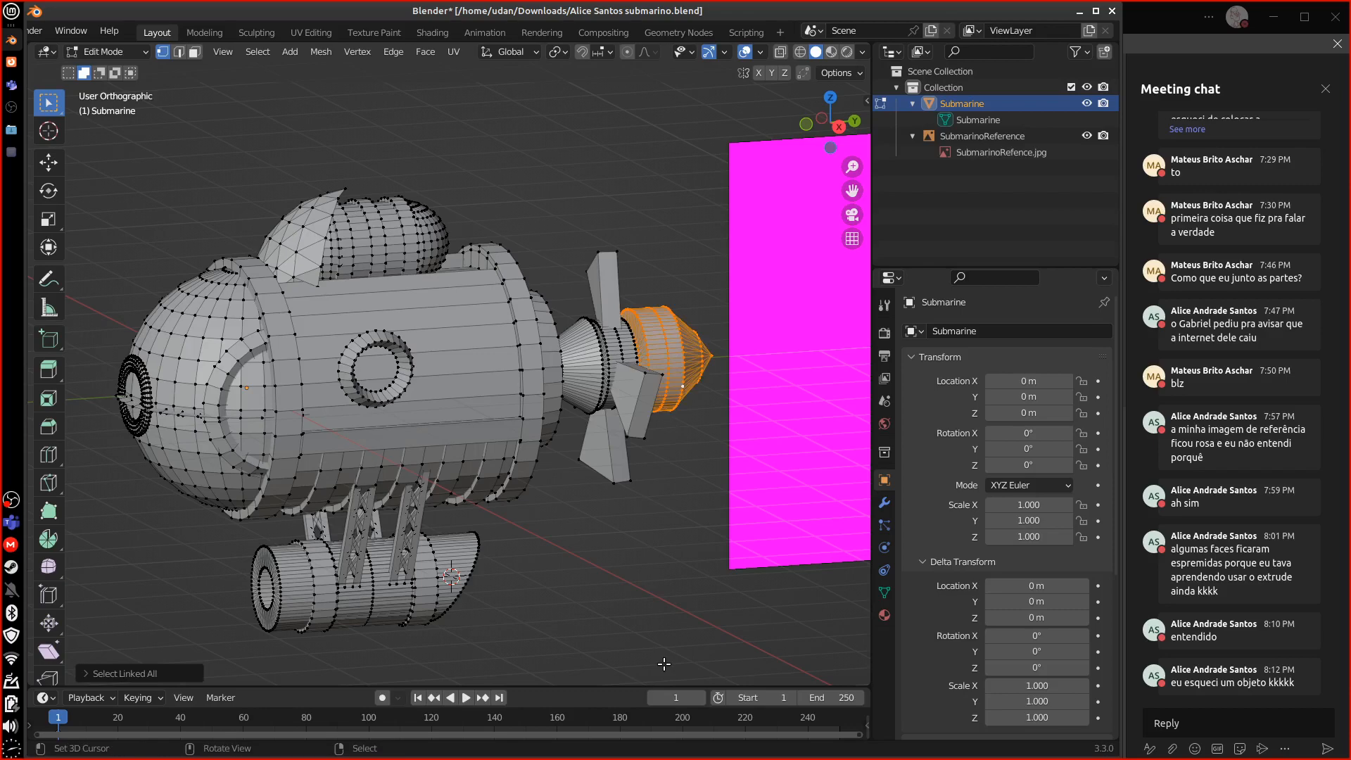
- Try to merge the duplicate vertices of the whole linked tail cap mesh by distance
key("KP_Decimal")
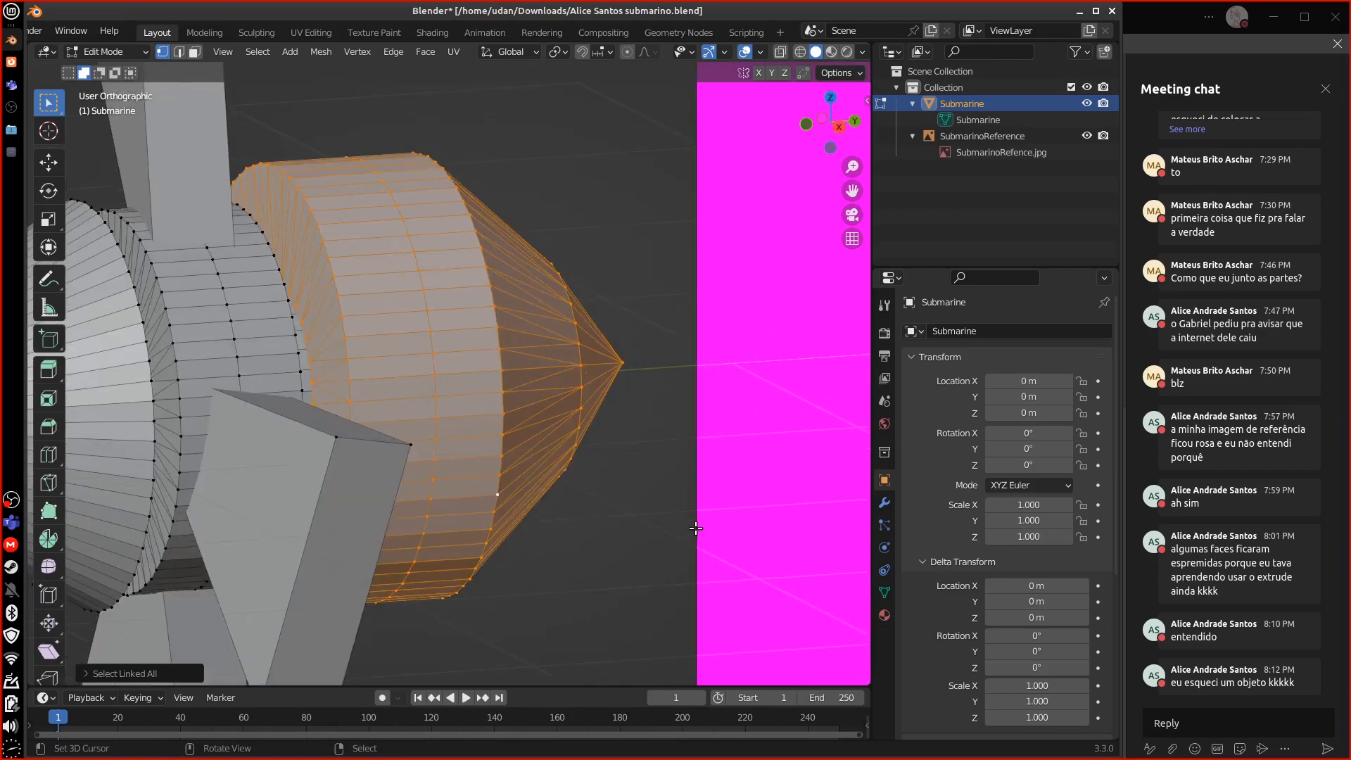
middle_click_drag(609, 508, 528, 468)
left_click(196, 53)
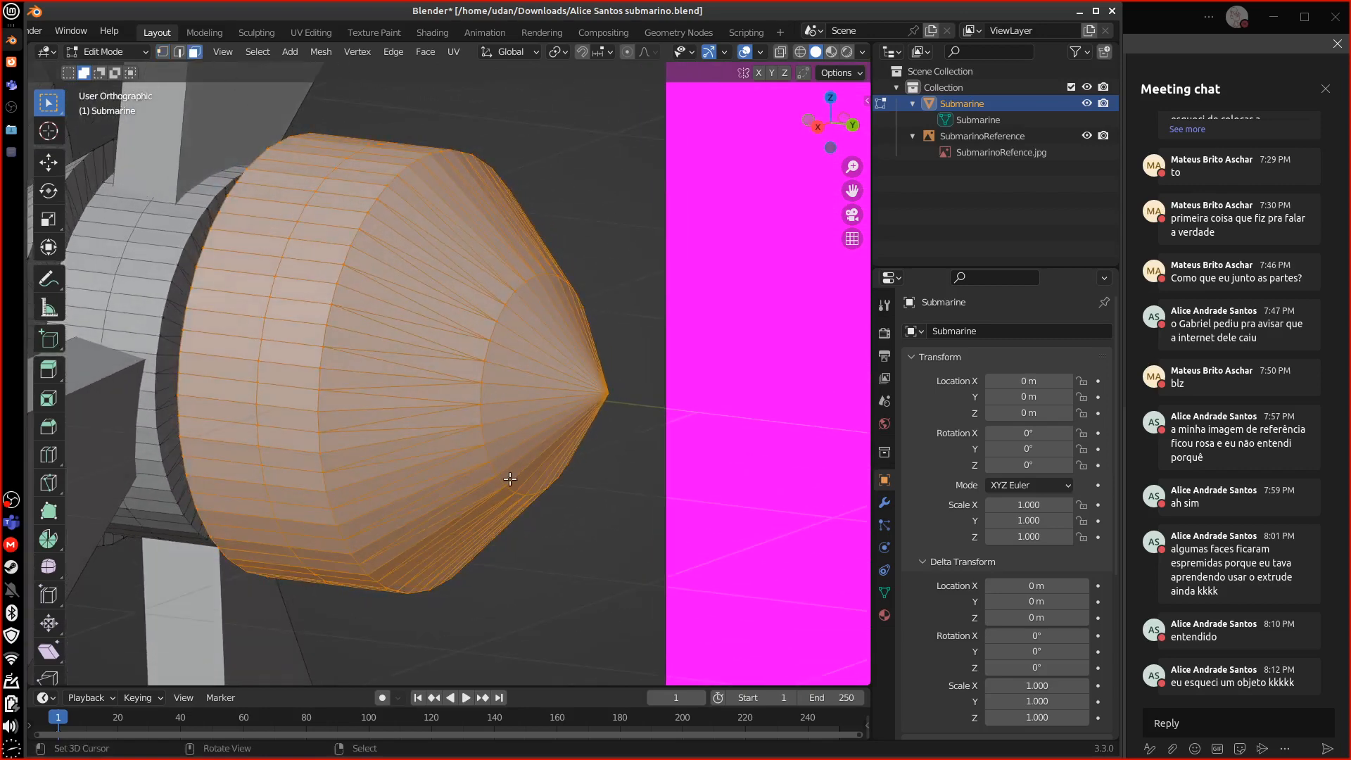
left_click(436, 422)
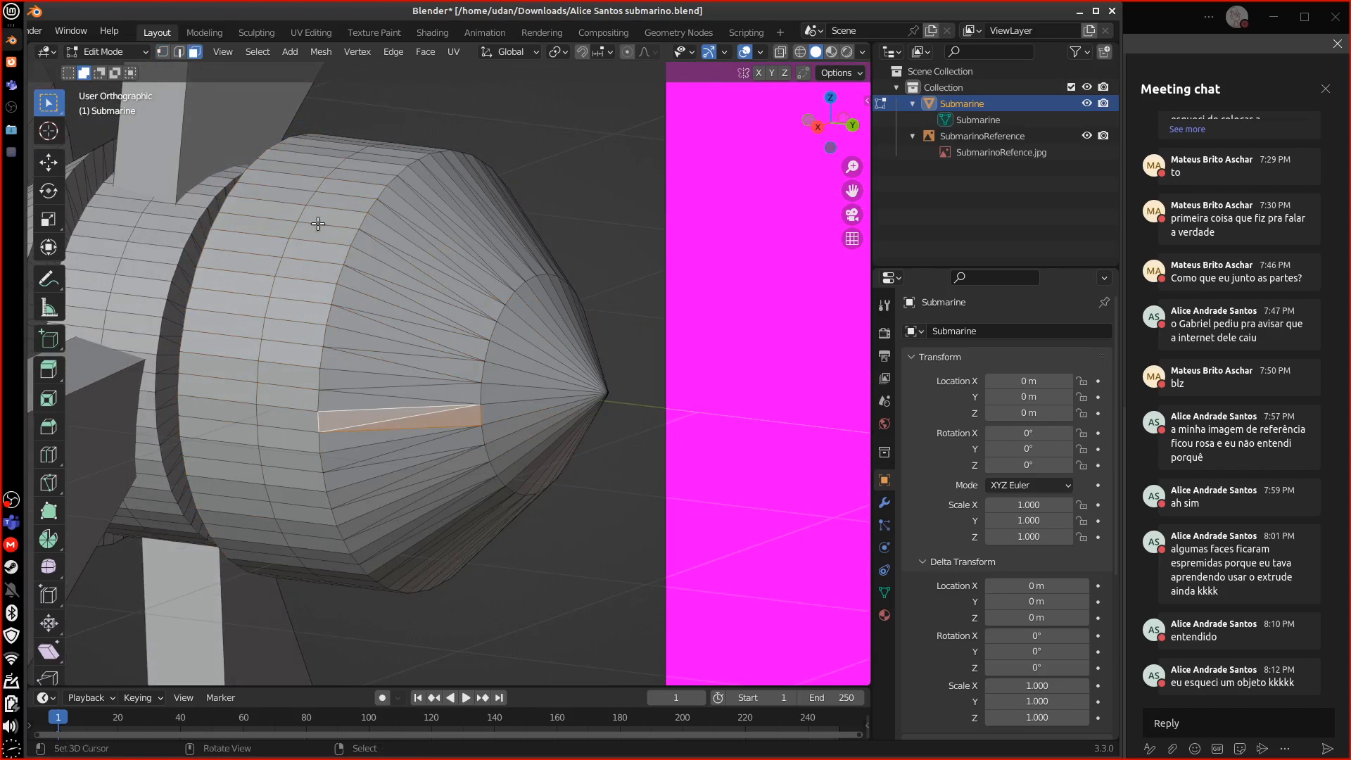
key("2")
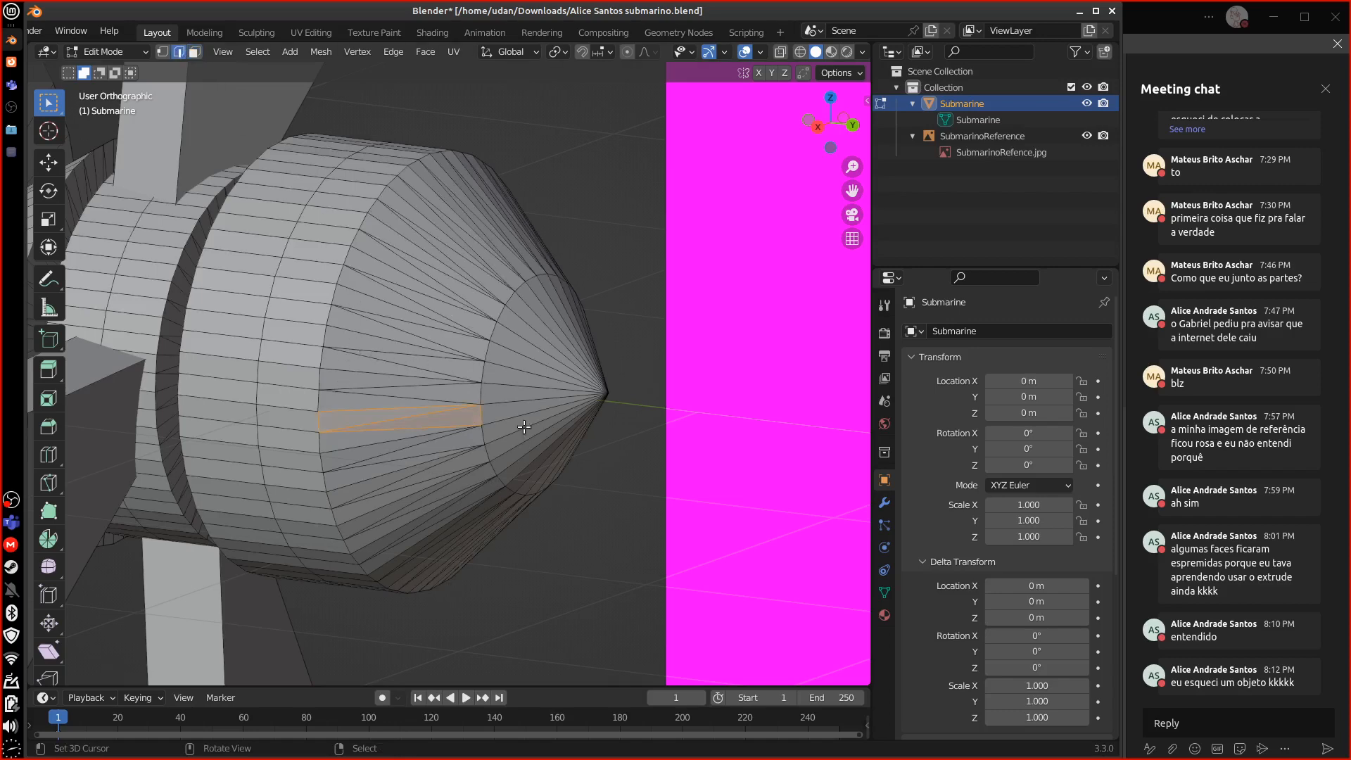
key("ctrl+l")
key("m")
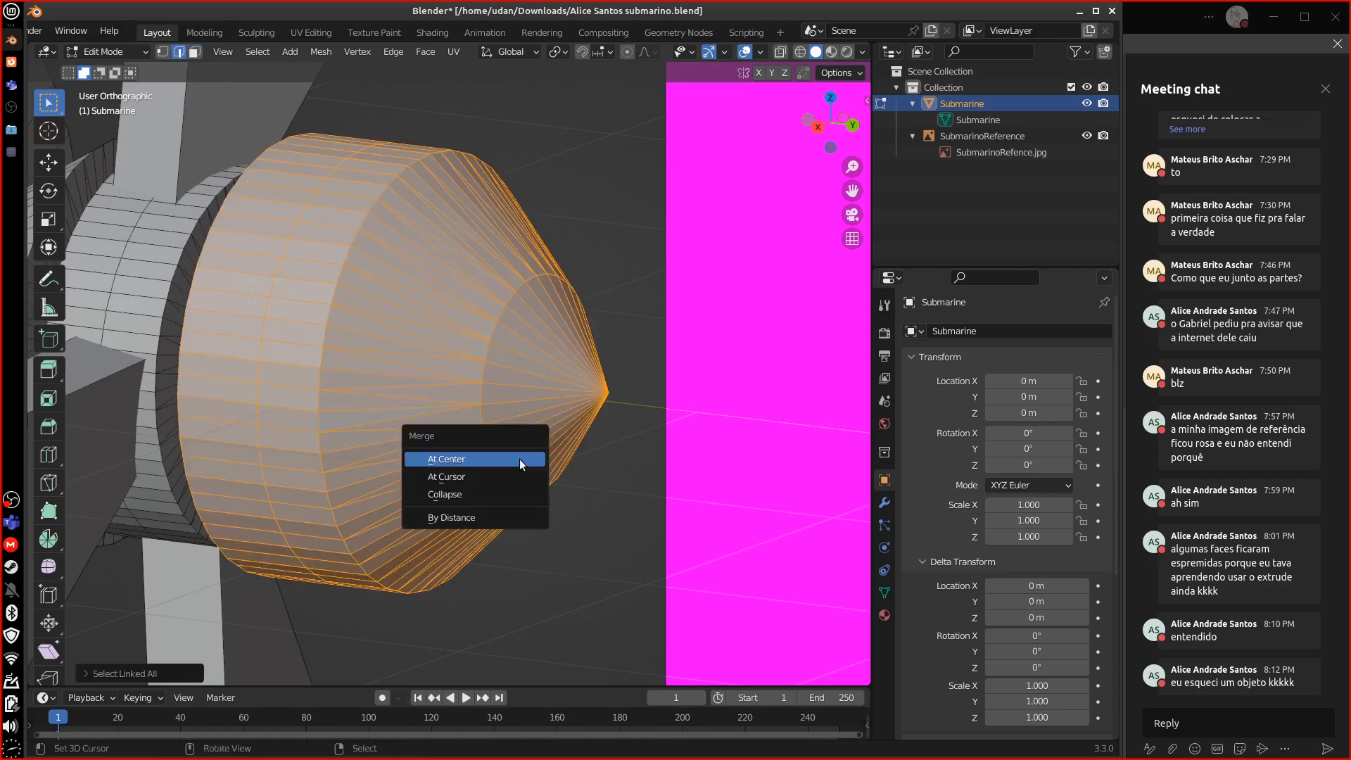
left_click(518, 513)
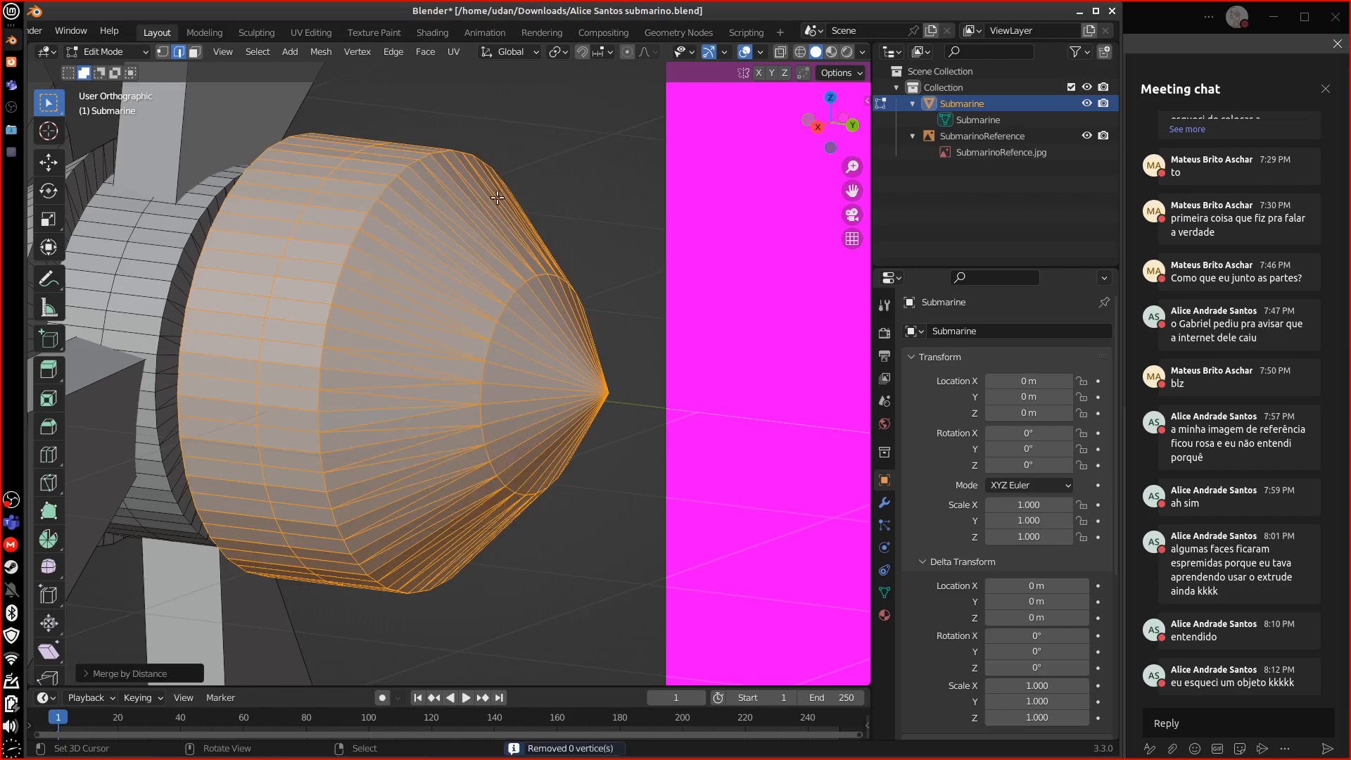
- Delete the tail cap's pointed cone vertices beyond the cylinder rim, selecting through the mesh in right orthographic view
left_click(482, 395)
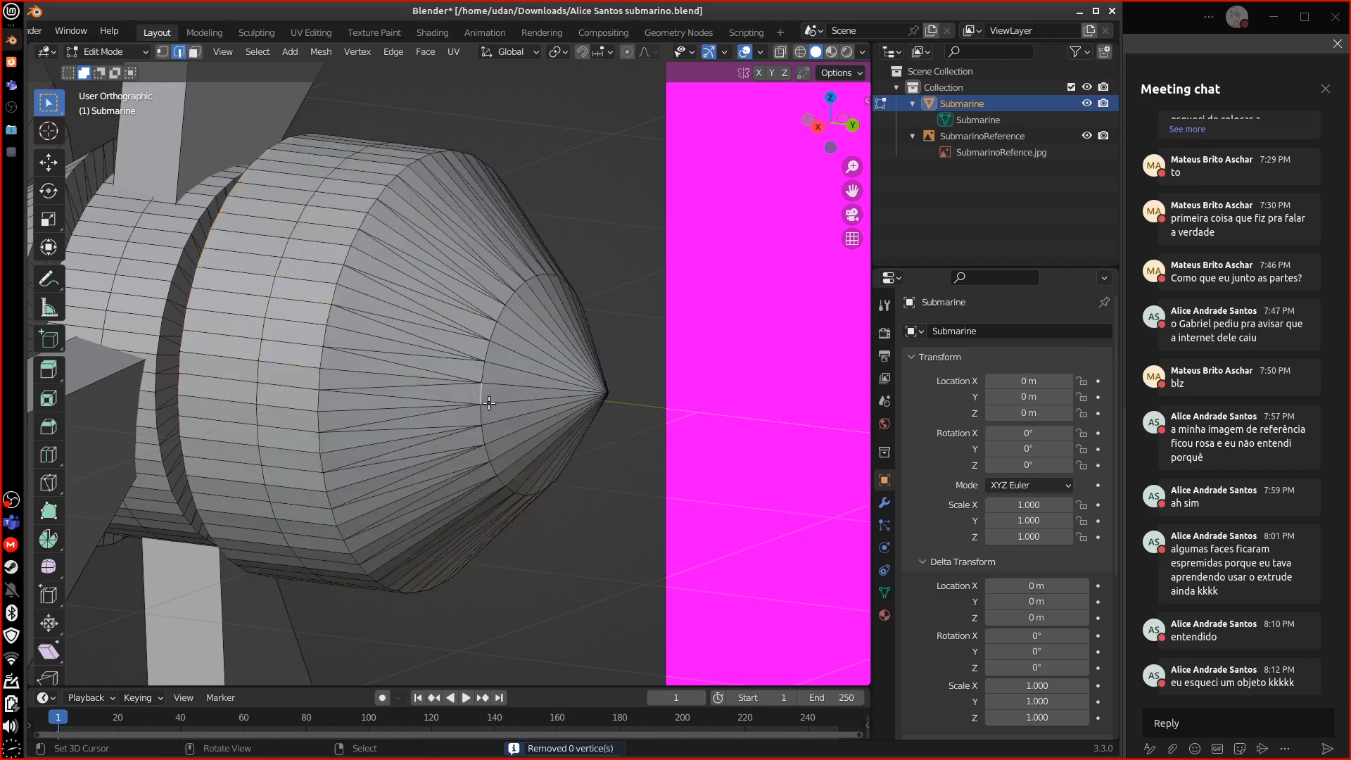
key("1")
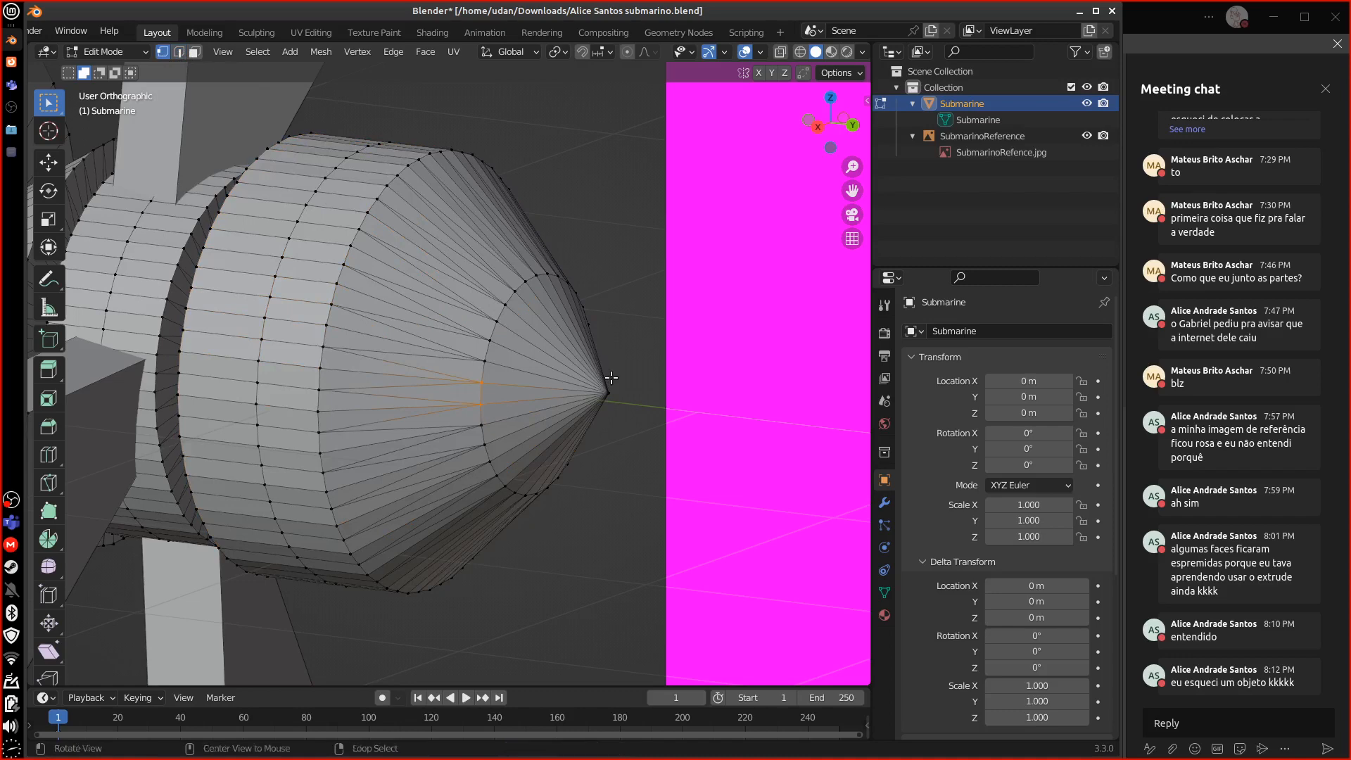
middle_click_drag(611, 377, 678, 378)
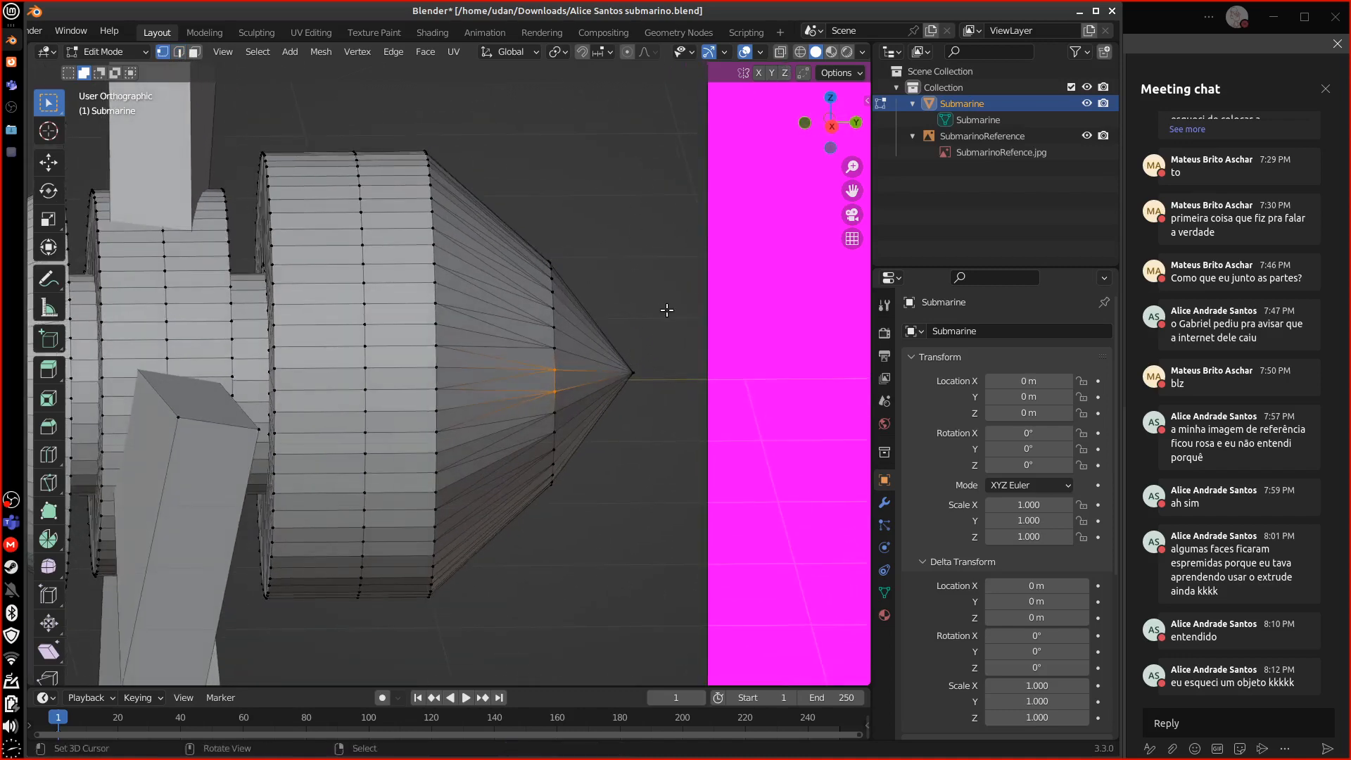
key("KP_3")
left_click(780, 52)
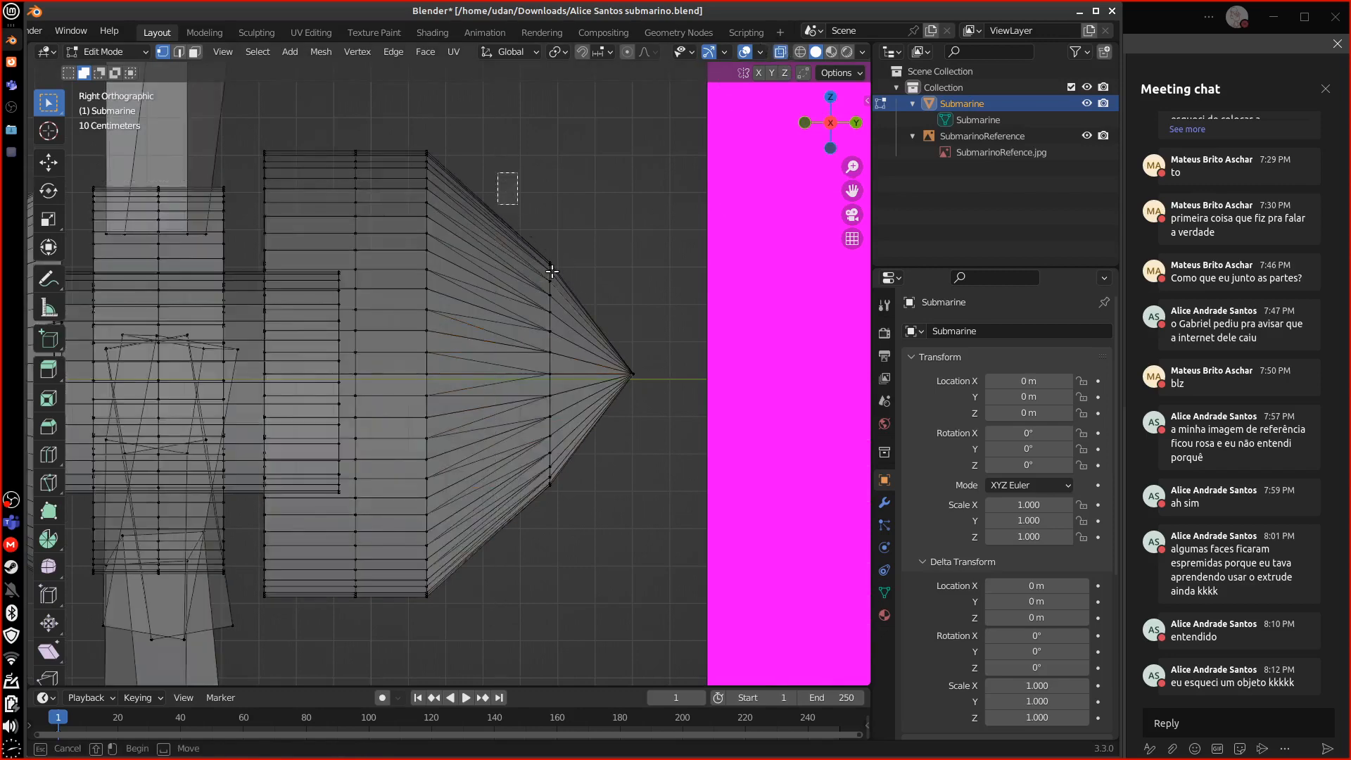
left_click_drag(497, 172, 674, 544)
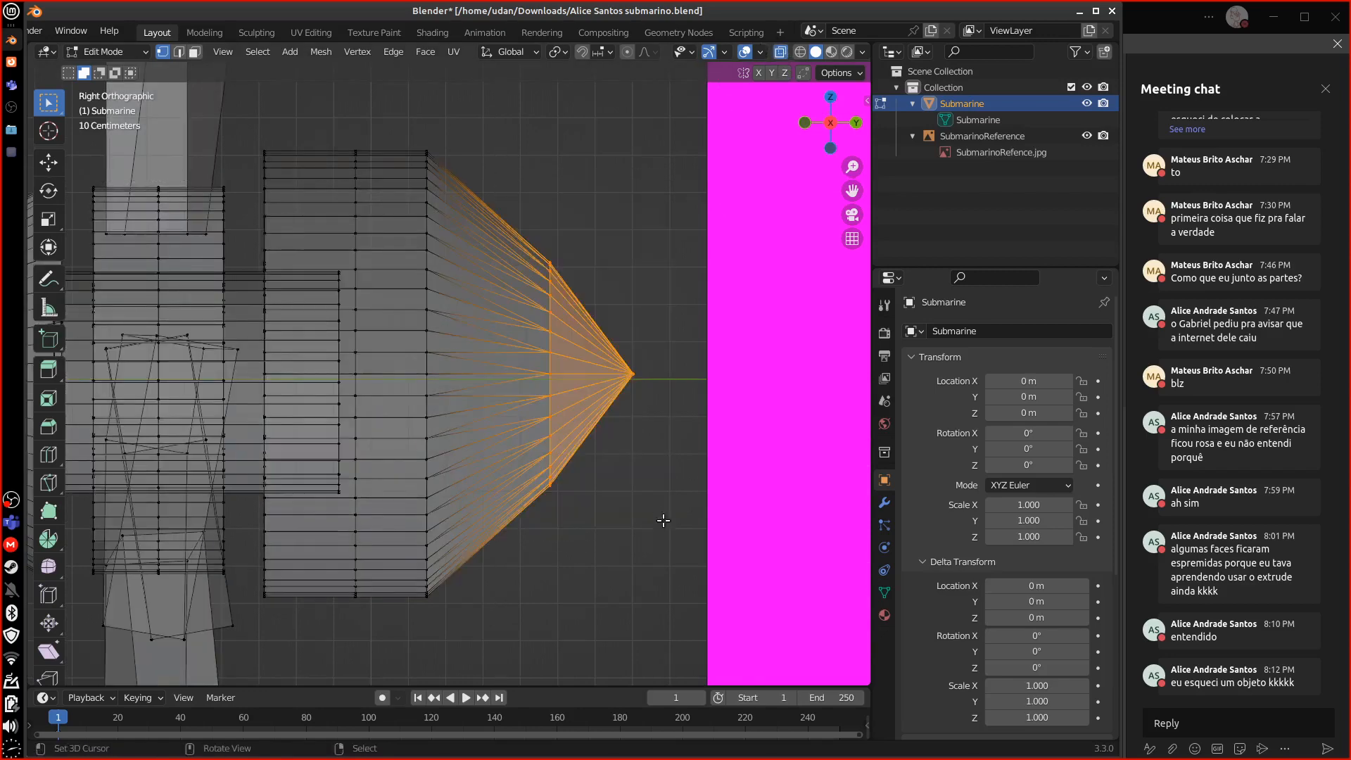
key("x")
left_click(631, 456)
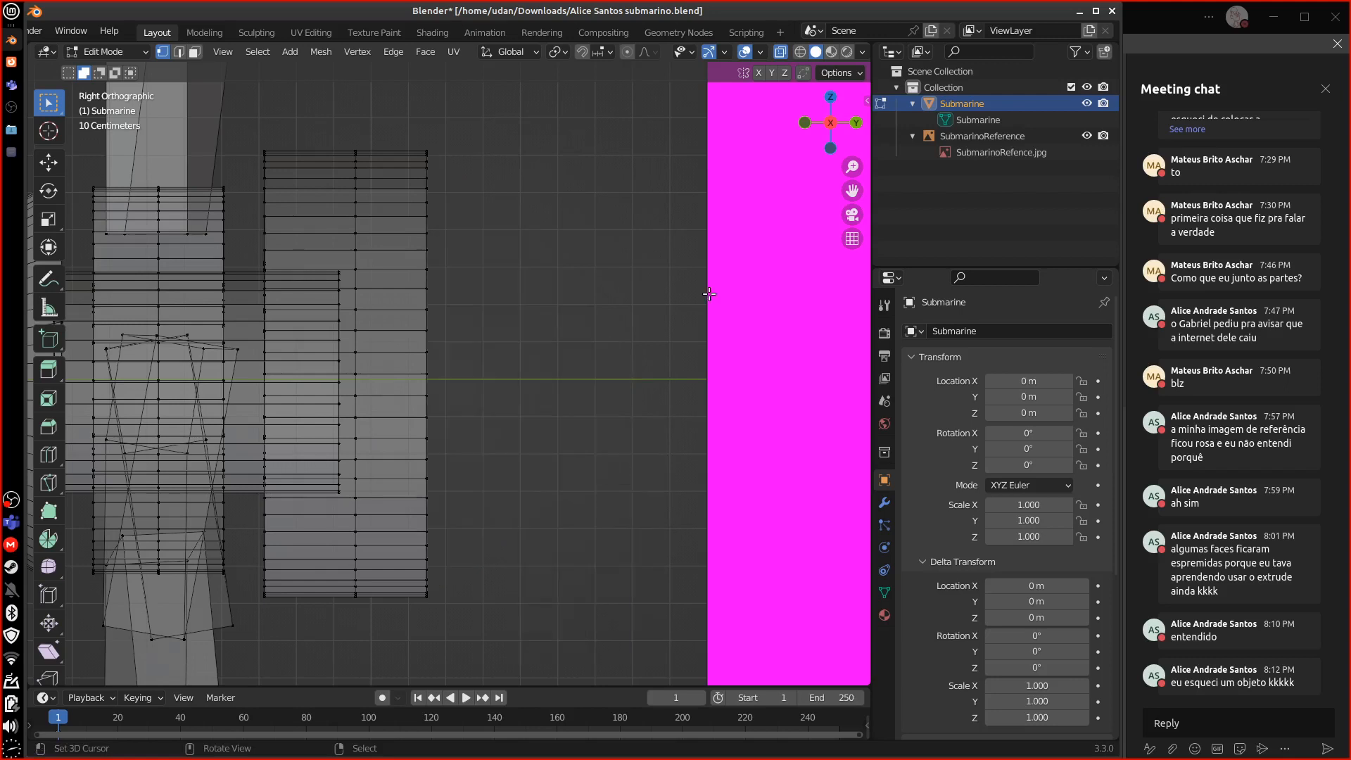
- Extrude the tail cylinder's open rim loop outward along its axis and scale it down to form a tapered section
left_click(780, 52)
left_click(426, 416, "alt")
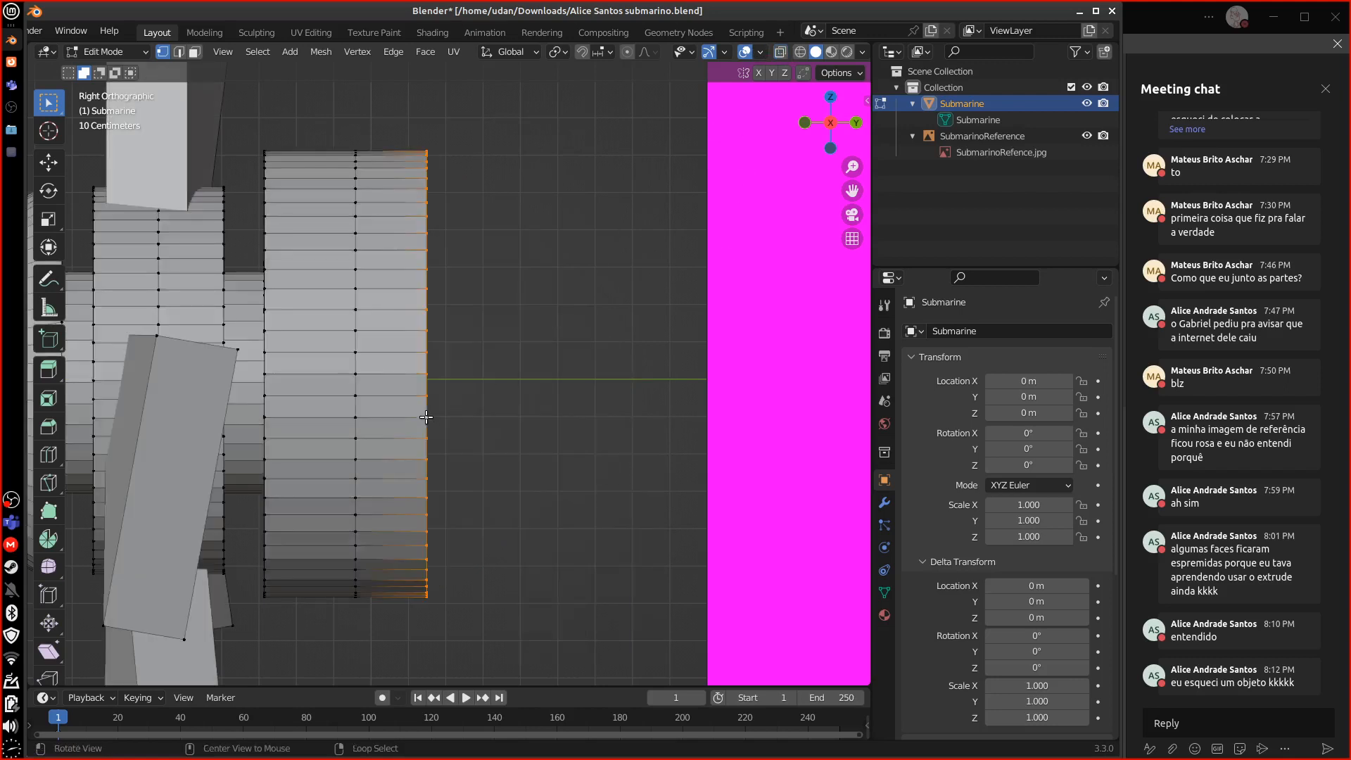
middle_click_drag(551, 419, 531, 426, "shift")
key("e")
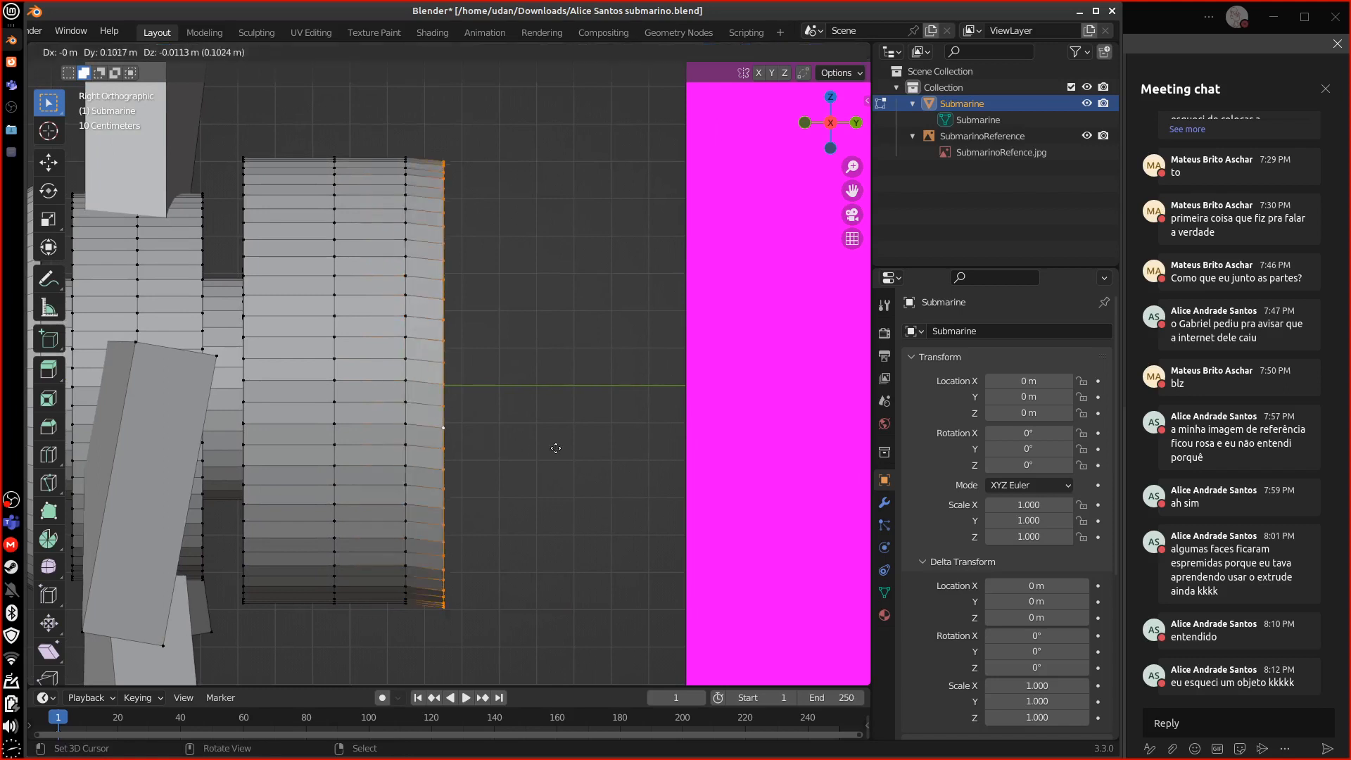
left_click(639, 444)
key("s")
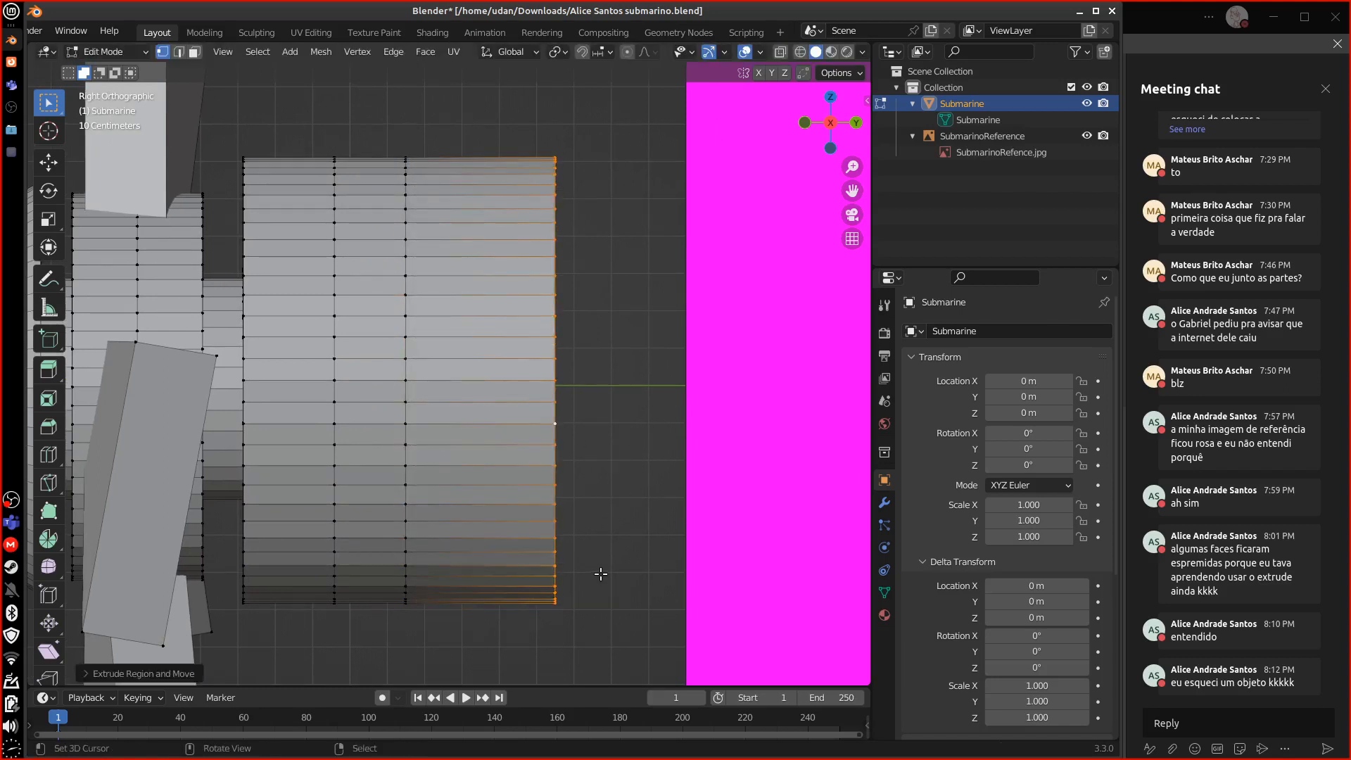
left_click(589, 478)
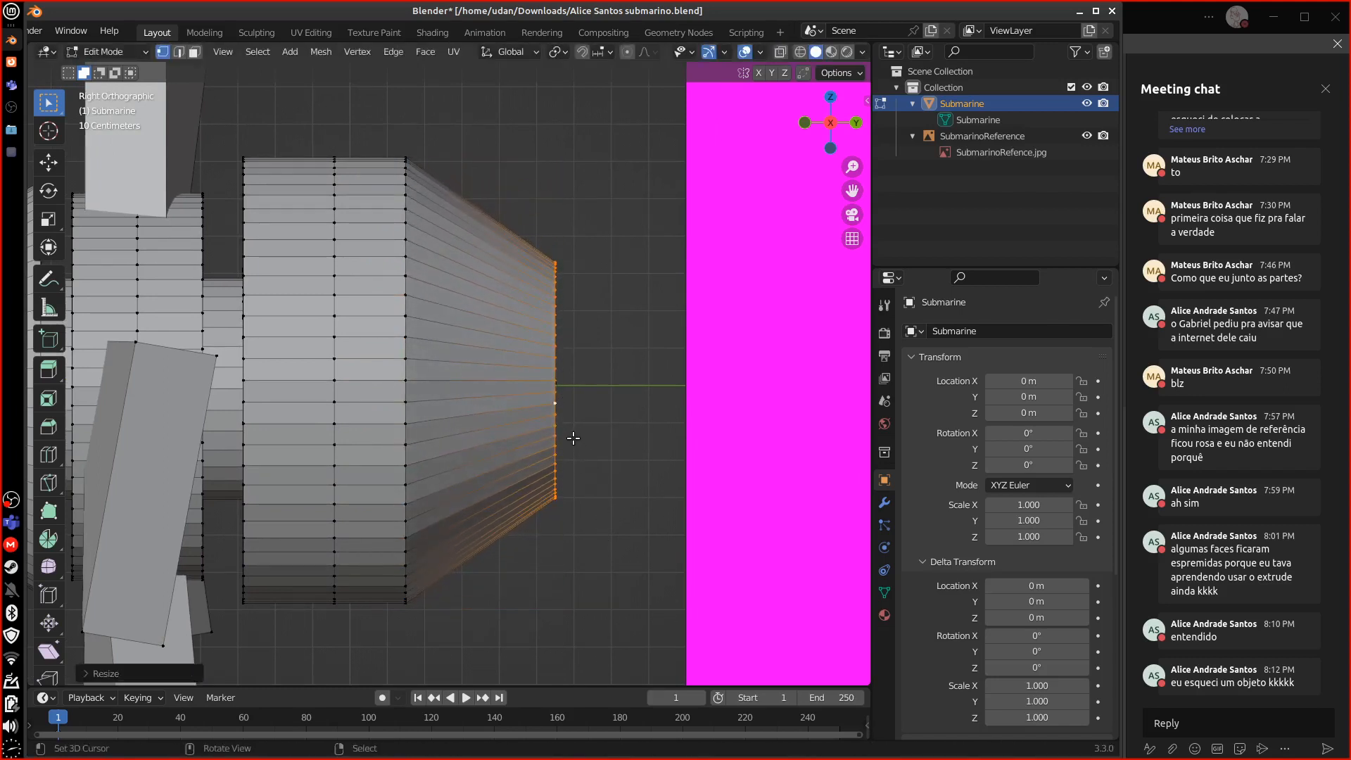
- Extrude the tapered end loop again, shrink it, and merge its vertices at center to close the tip
key("e")
left_click(652, 467)
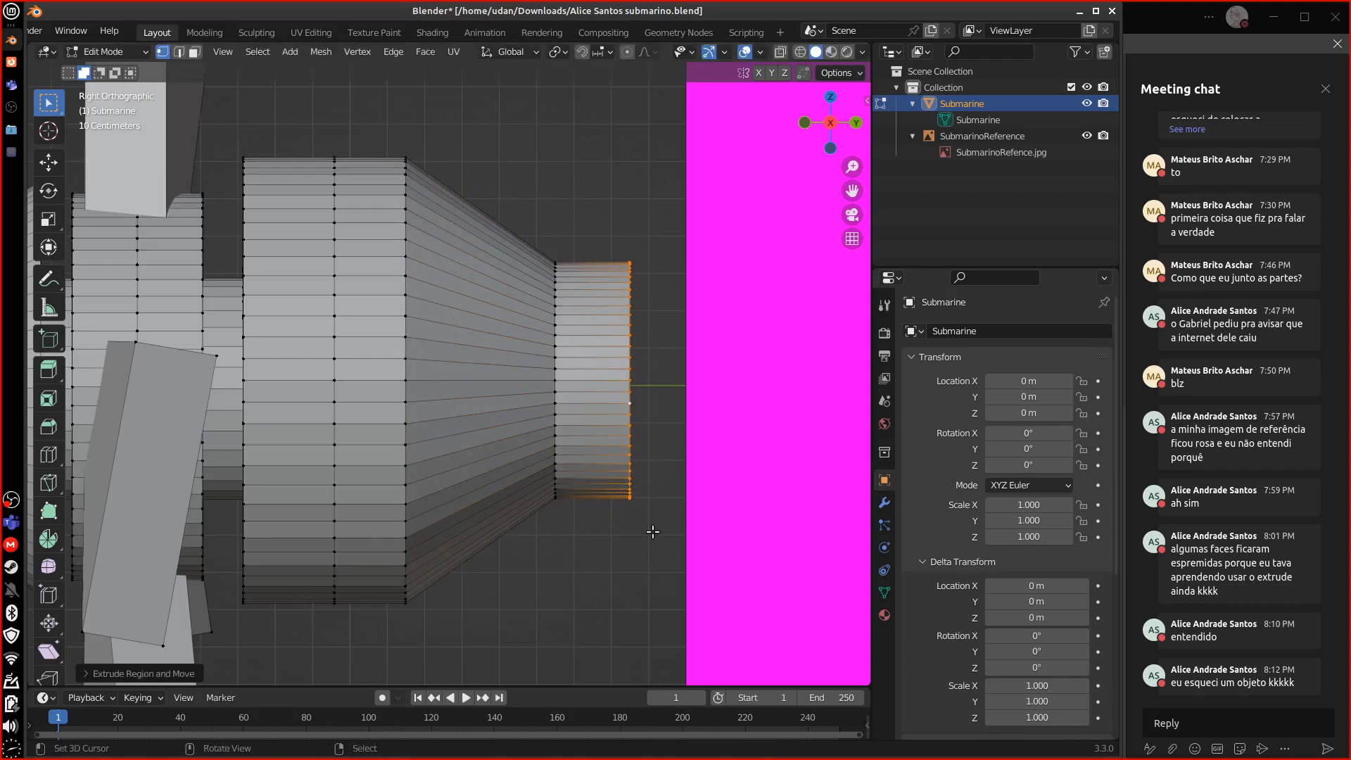
key("s")
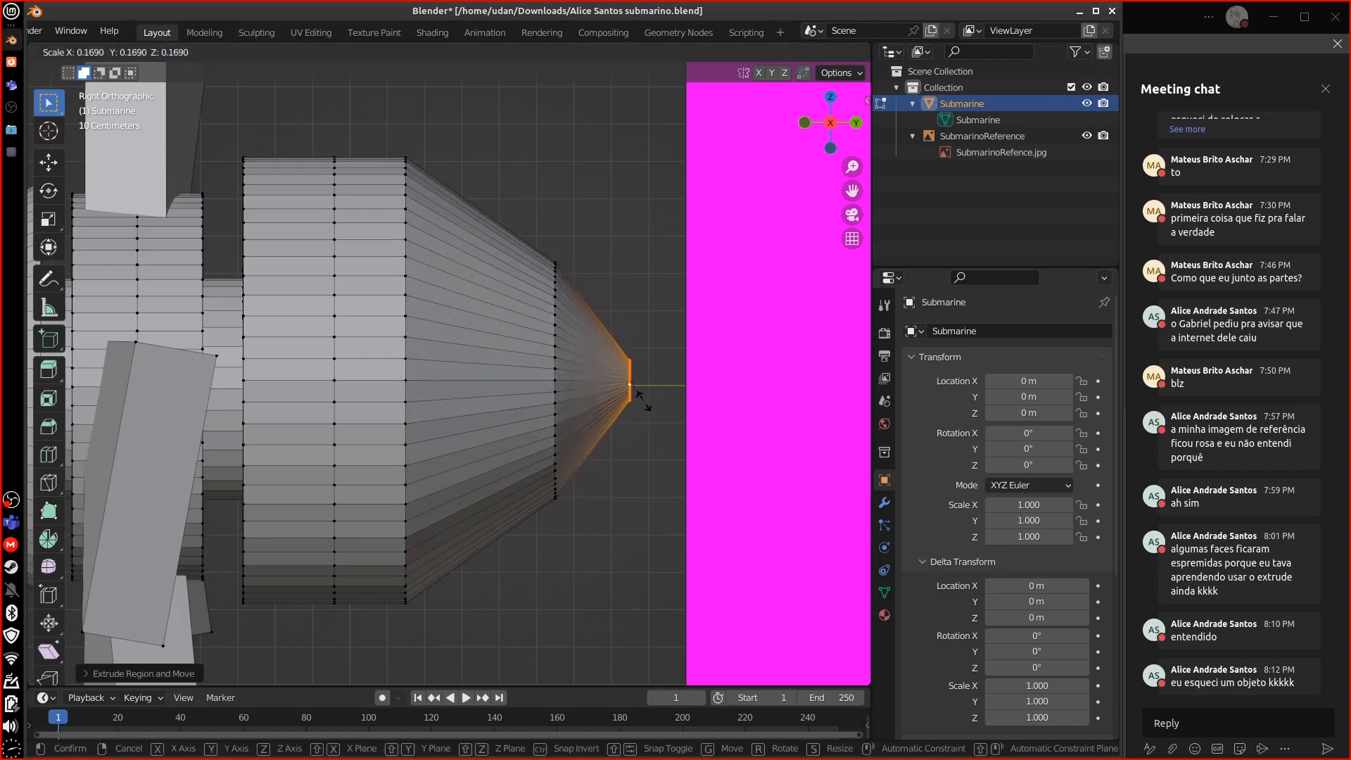
left_click(637, 416)
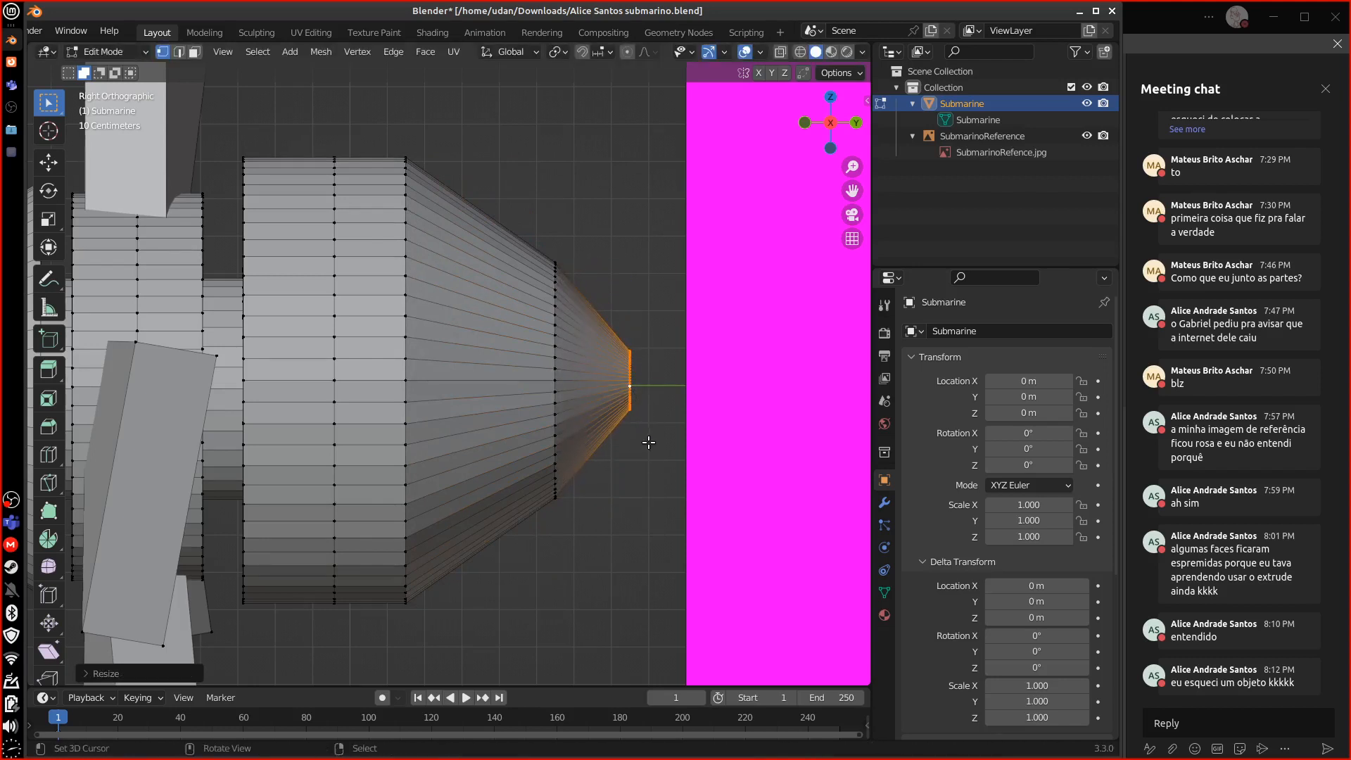
key("m")
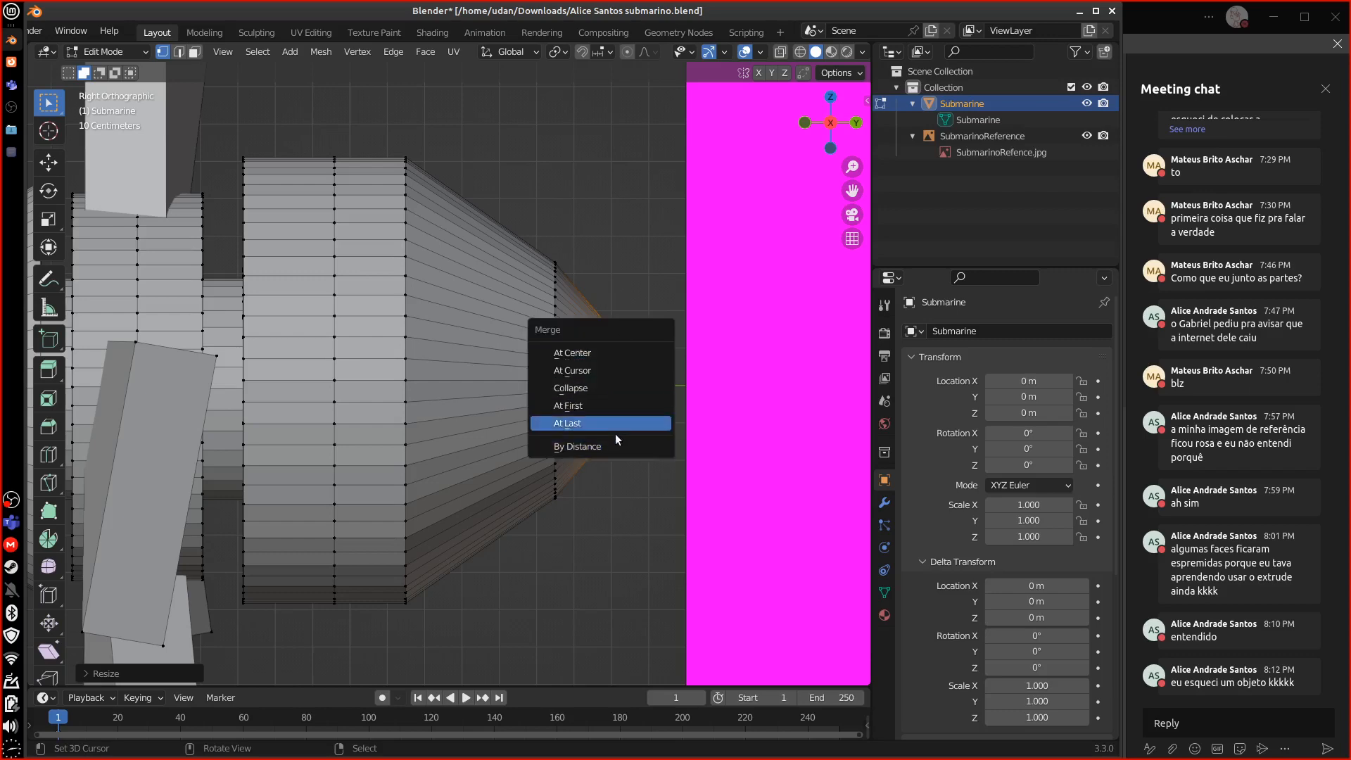
left_click(609, 353)
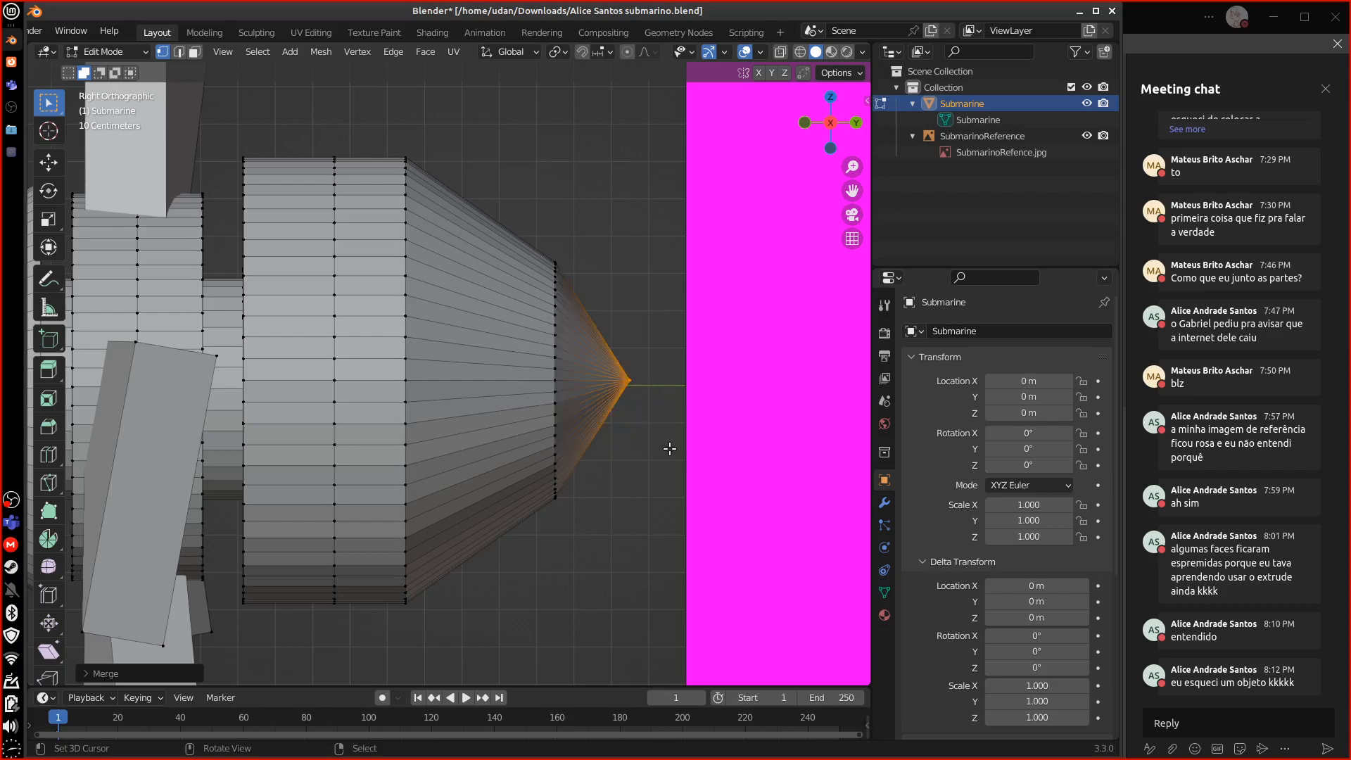
- Sketch a freehand annotation over the rebuilt cone's side faces and erase it
middle_click_drag(670, 448, 548, 387)
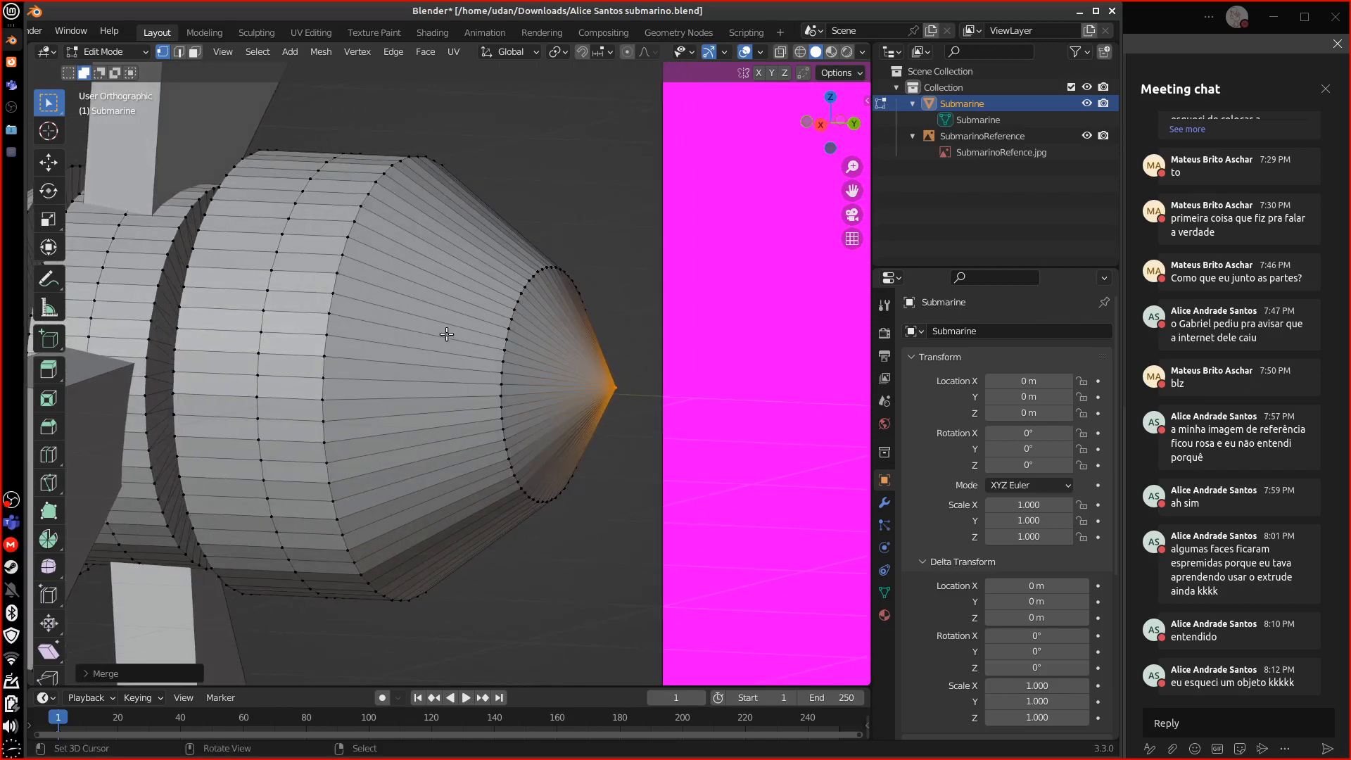
left_click_drag(434, 403, 434, 402)
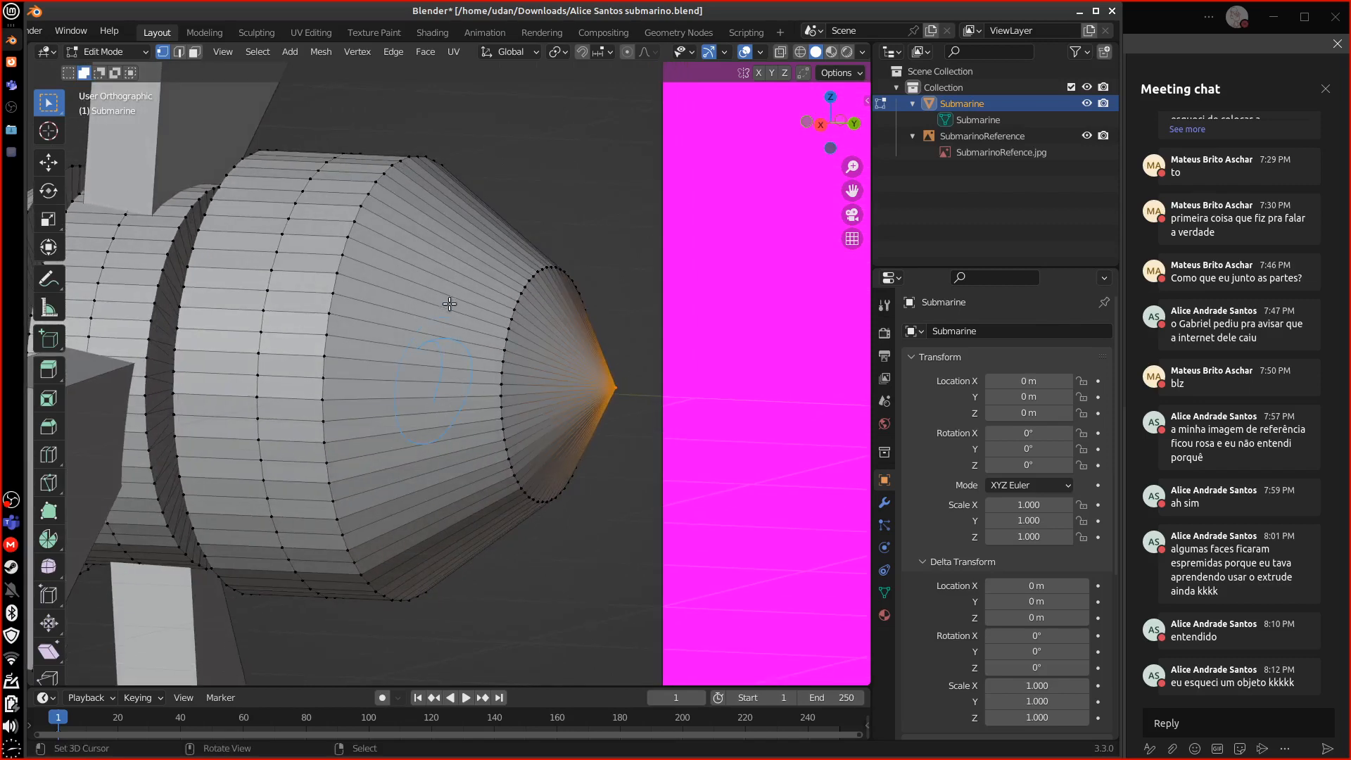
right_click(415, 341)
right_click_drag(452, 347, 472, 387)
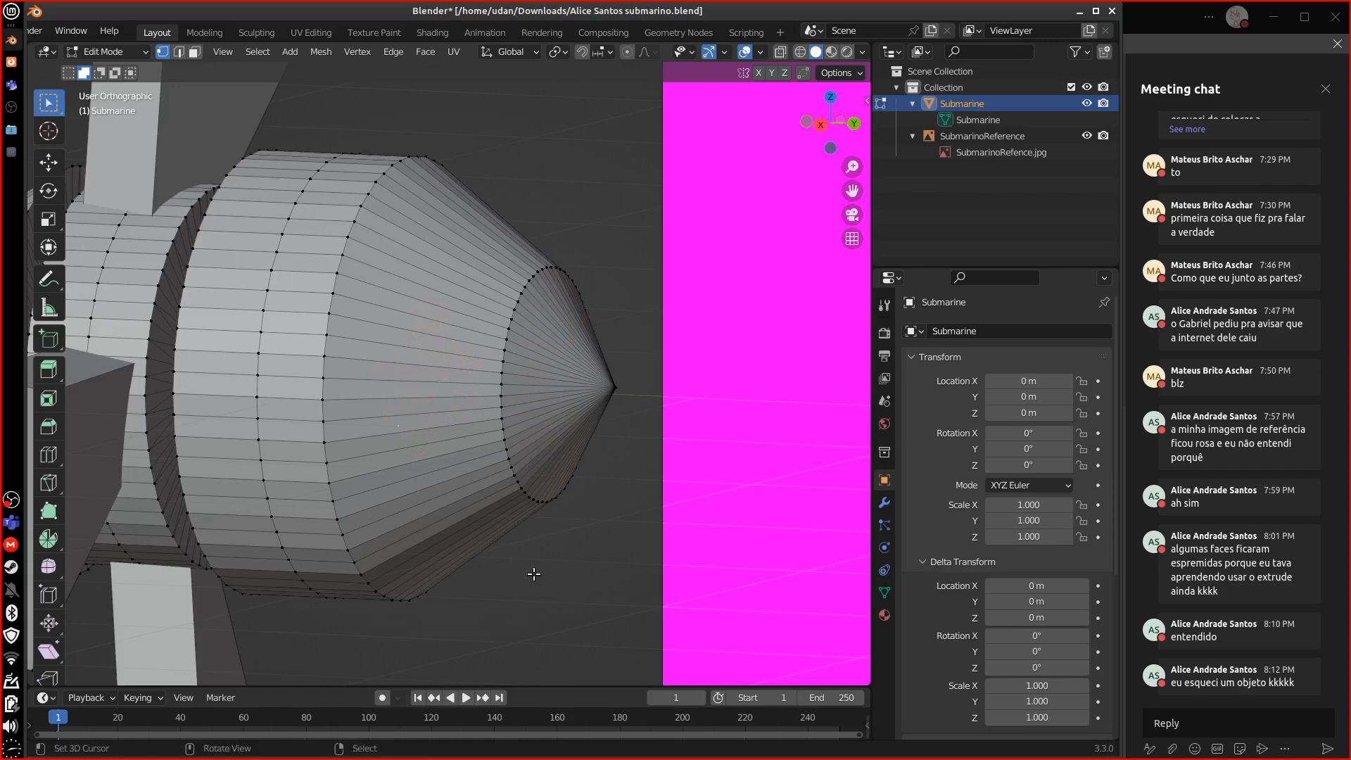
- Select the tail cylinder's middle edge loop in right view and turn on the Statistics overlay
key("KP_1")
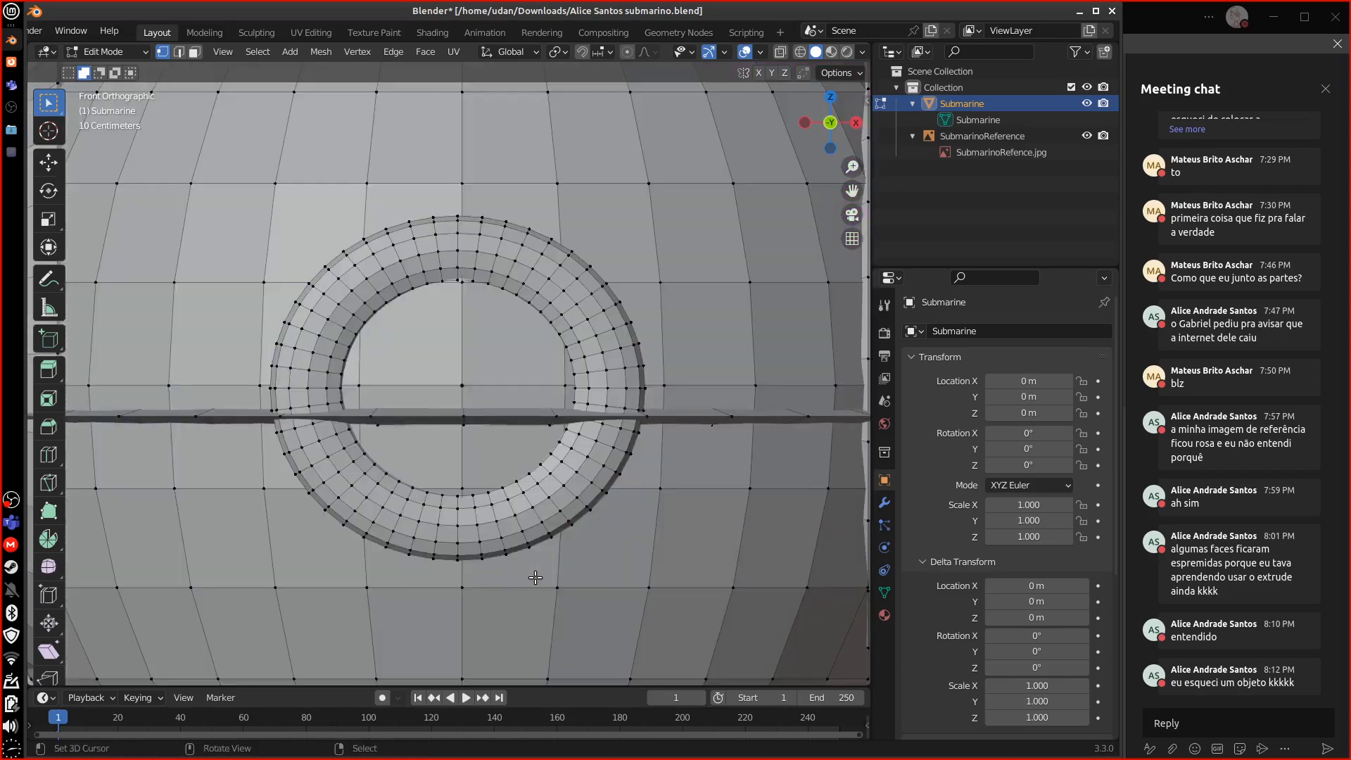
key("KP_3")
scroll(535, 578, "down", 5)
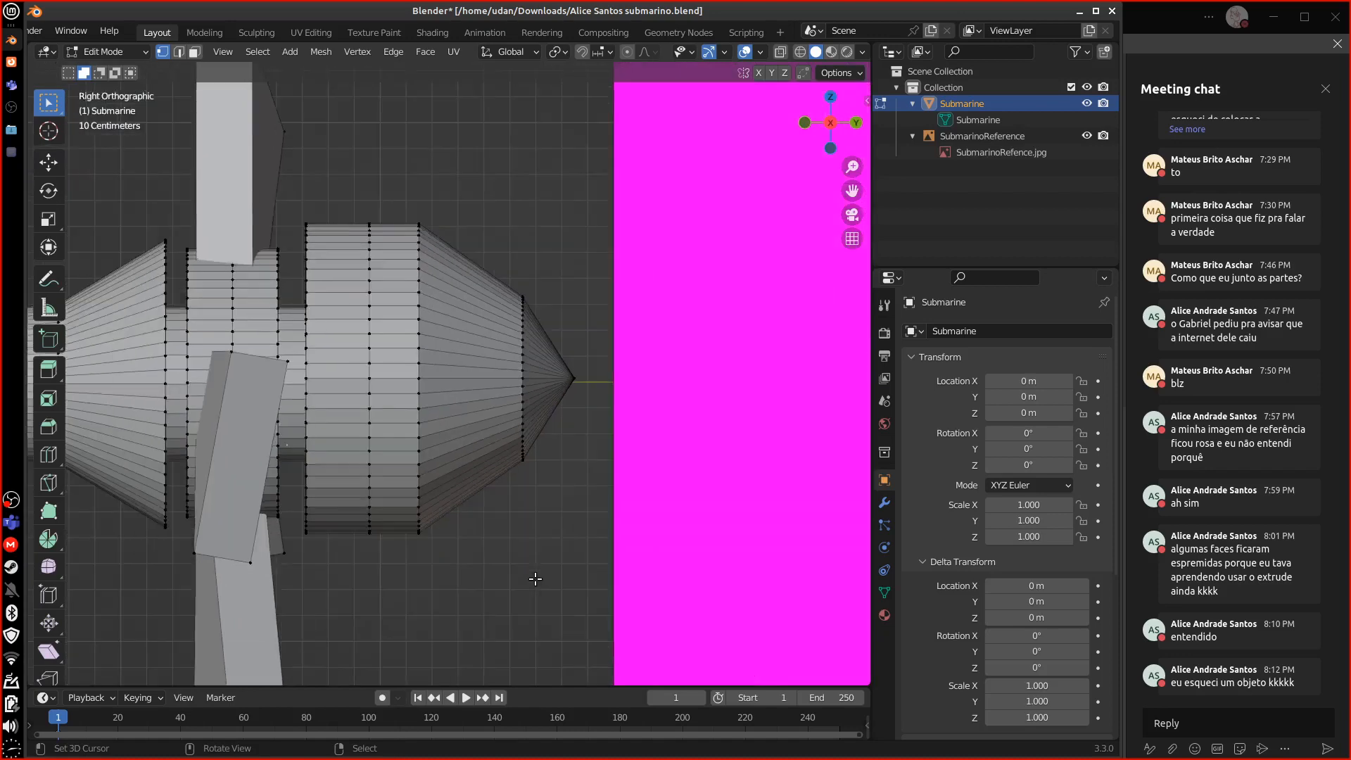
middle_click_drag(513, 494, 655, 530, "shift")
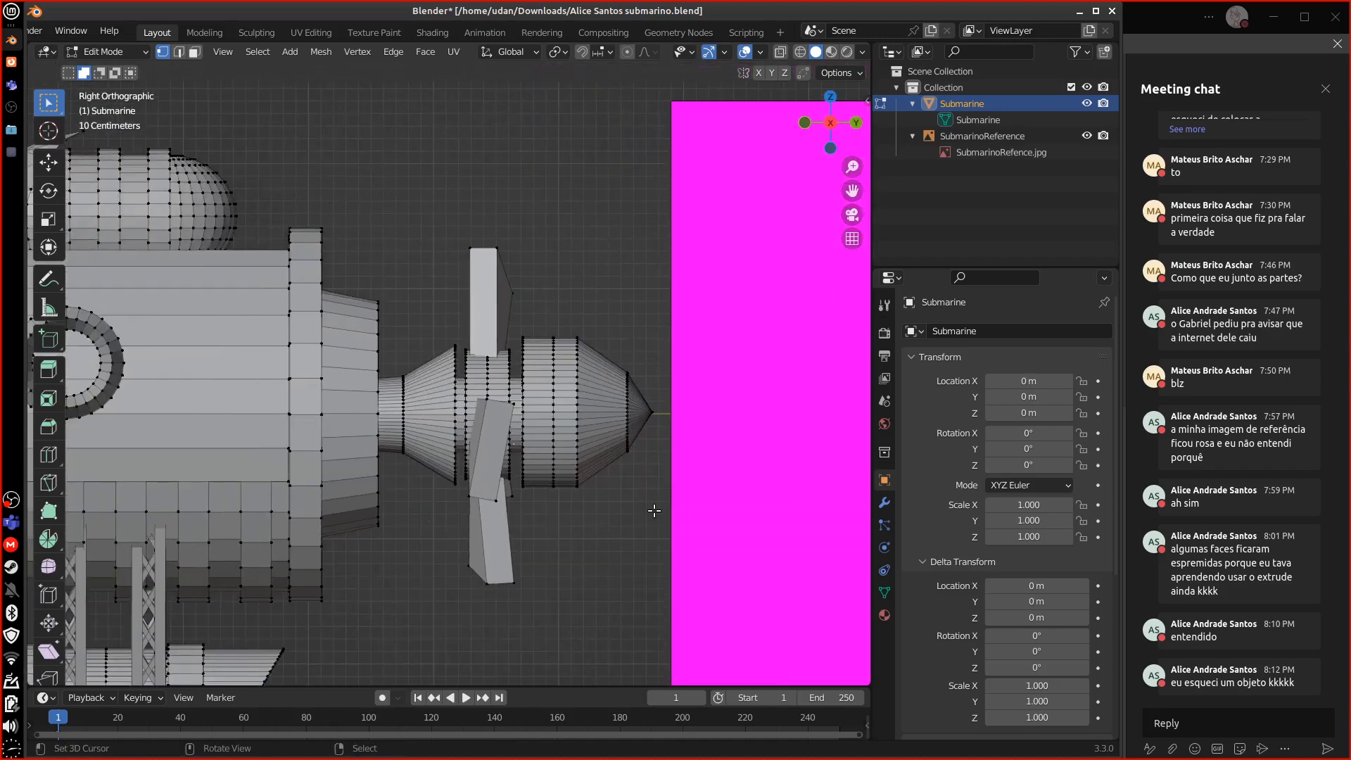
left_click(554, 385, "alt")
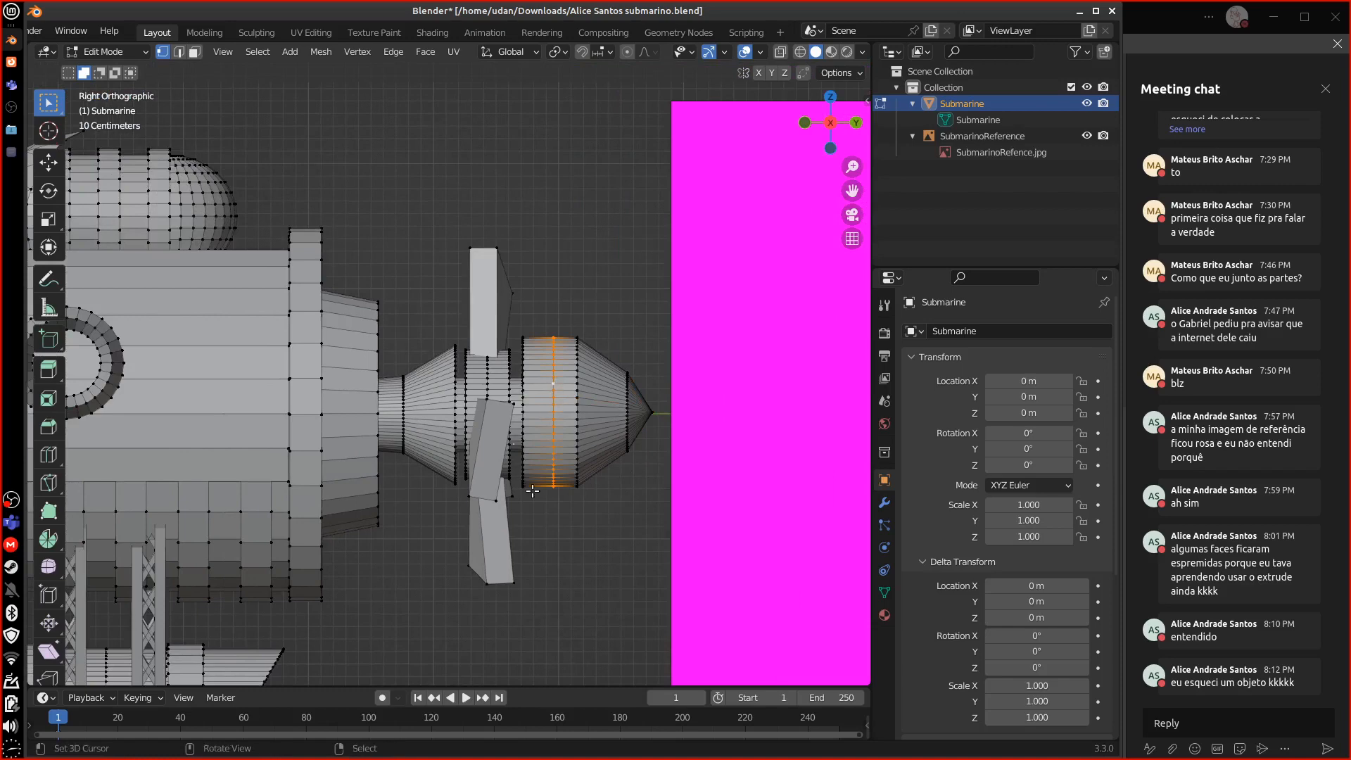
left_click(760, 53)
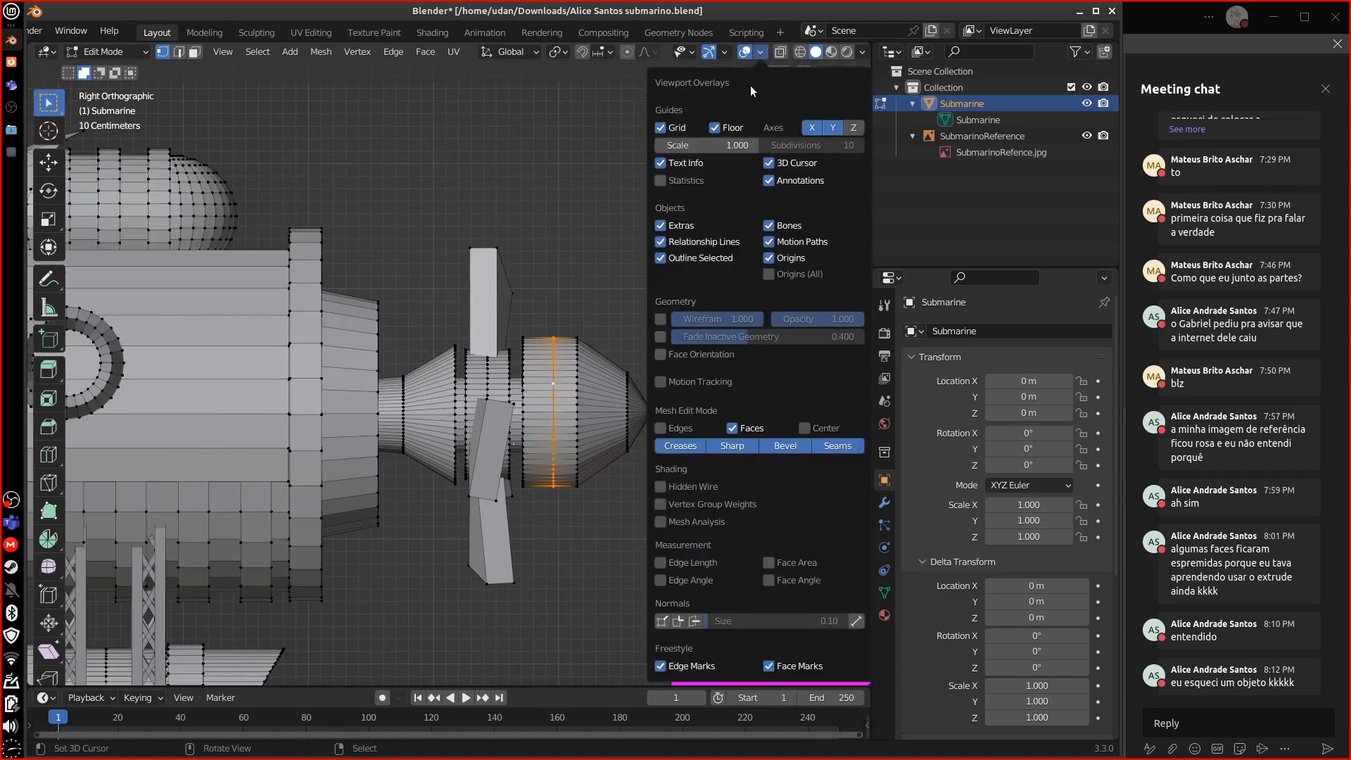
left_click(675, 179)
- Select the edge loop at the front of the hull's rear ring and compare its vertex count with the tail cylinder's
middle_click_drag(449, 542, 574, 545, "shift")
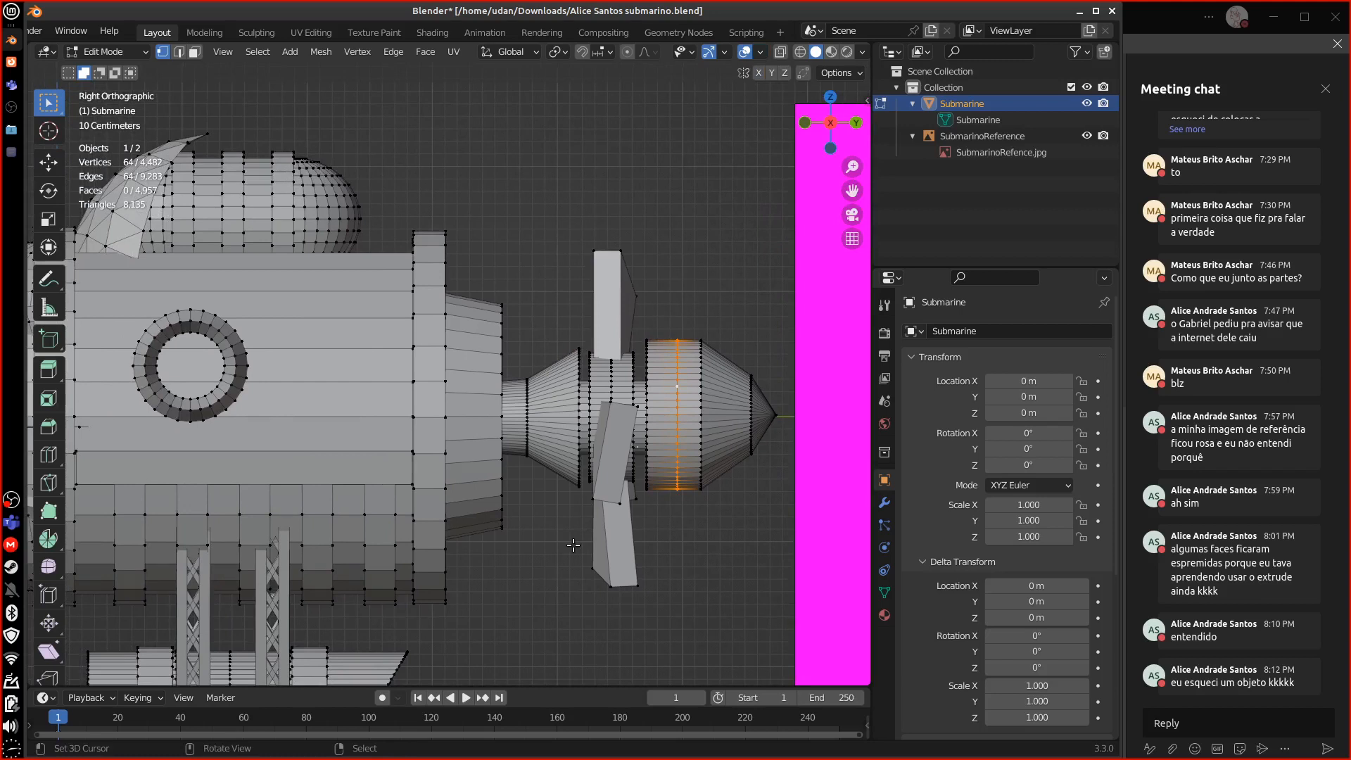
middle_click_drag(585, 569, 676, 521, "shift")
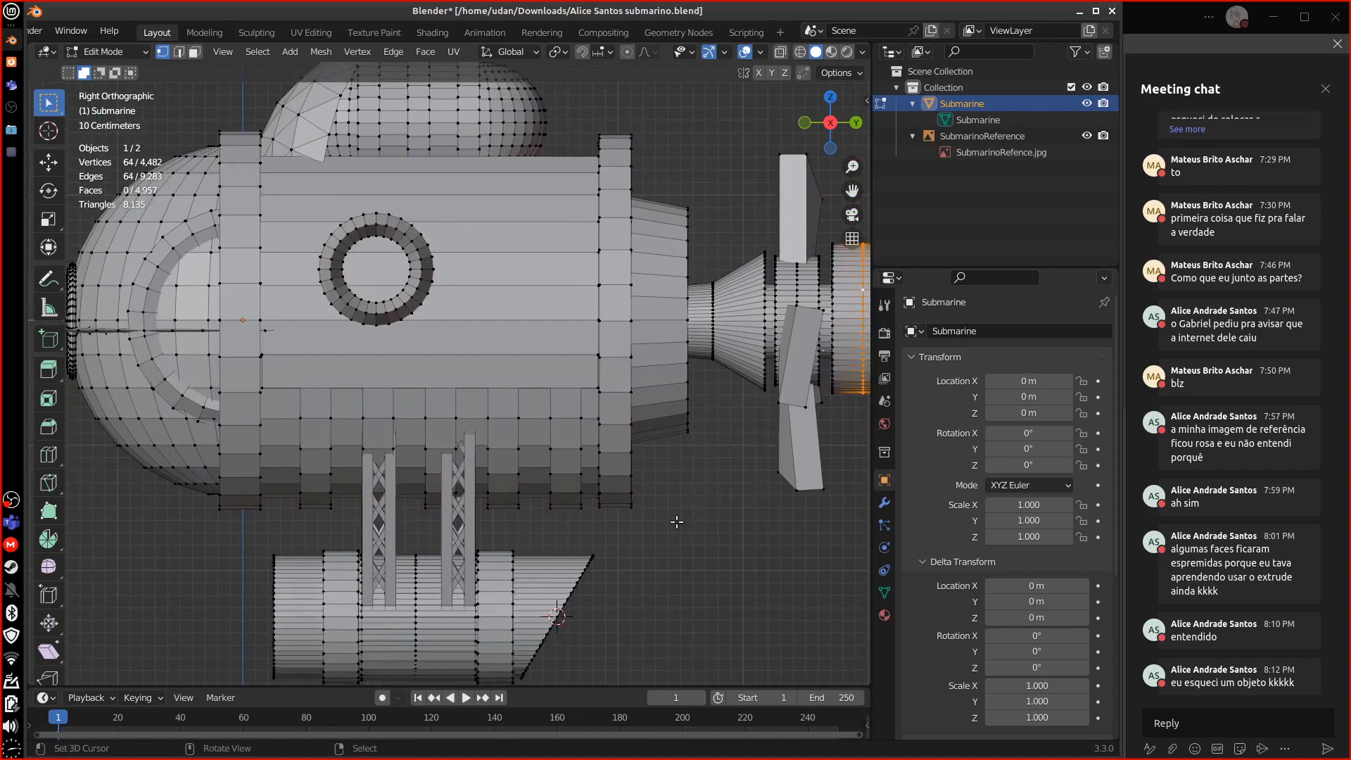
middle_click_drag(747, 519, 537, 562, "shift")
left_click(390, 339, "alt")
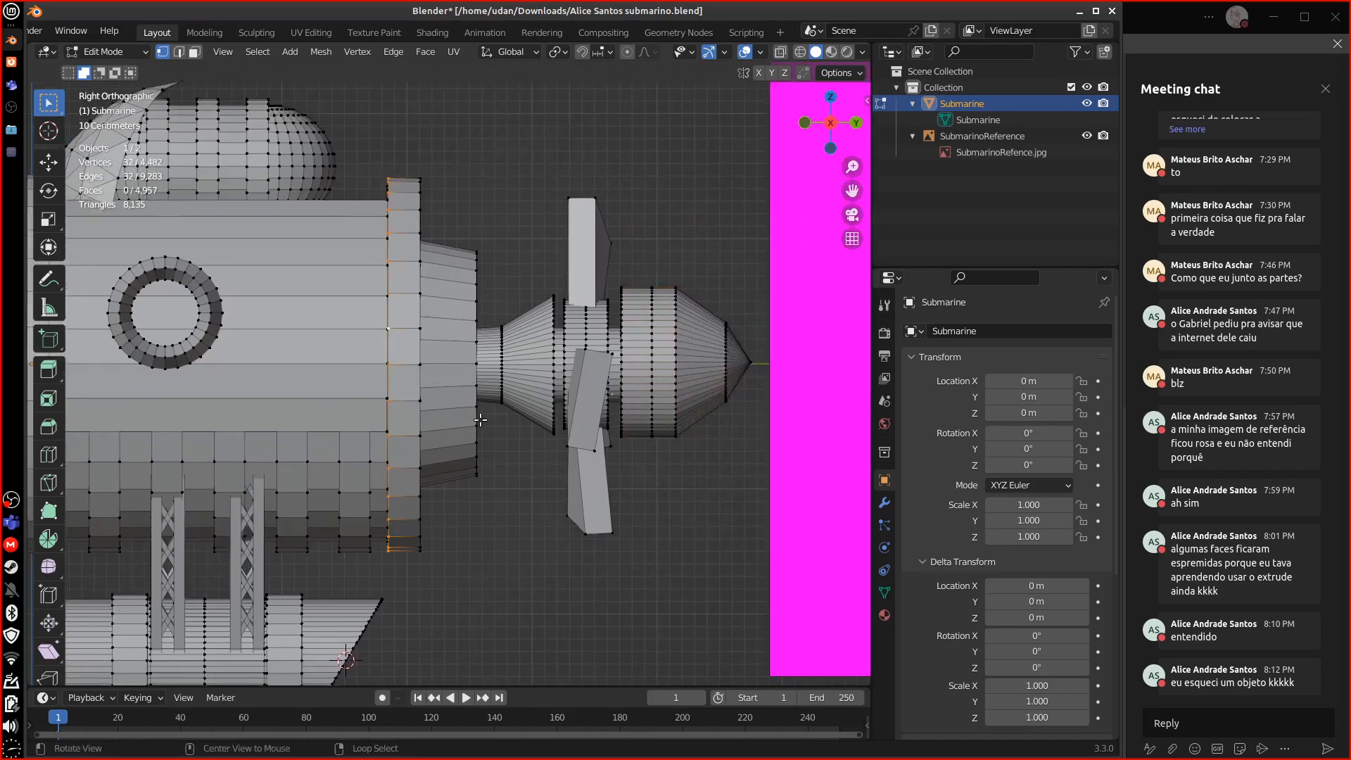
middle_click_drag(434, 377, 615, 396, "shift")
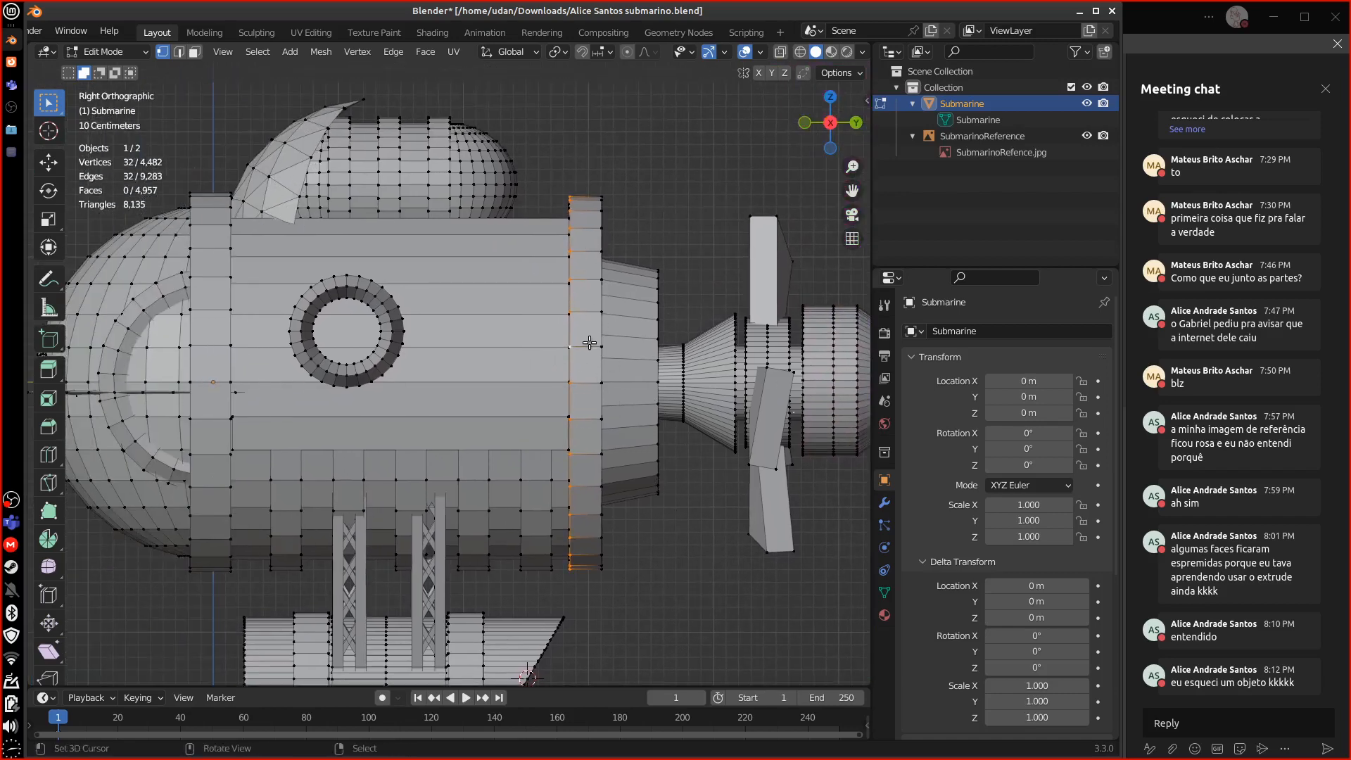
middle_click_drag(790, 476, 642, 485, "shift")
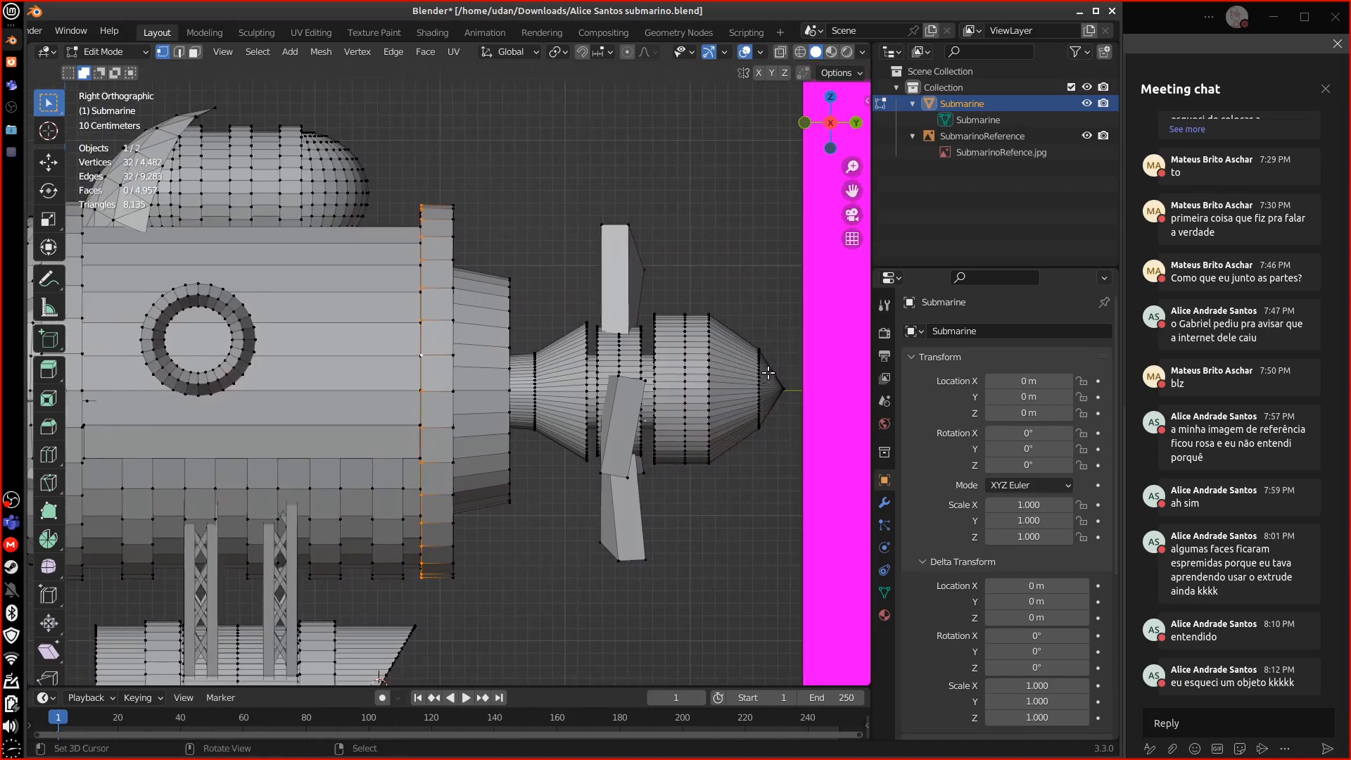
- Annotate the tail cap with a freehand circle around it and the note "-32" above it
key("d")
mouse_move(749, 265)
left_mouse_down()
mouse_move(803, 363)
mouse_move(686, 314)
left_mouse_up()
left_click_drag(685, 248, 775, 258)
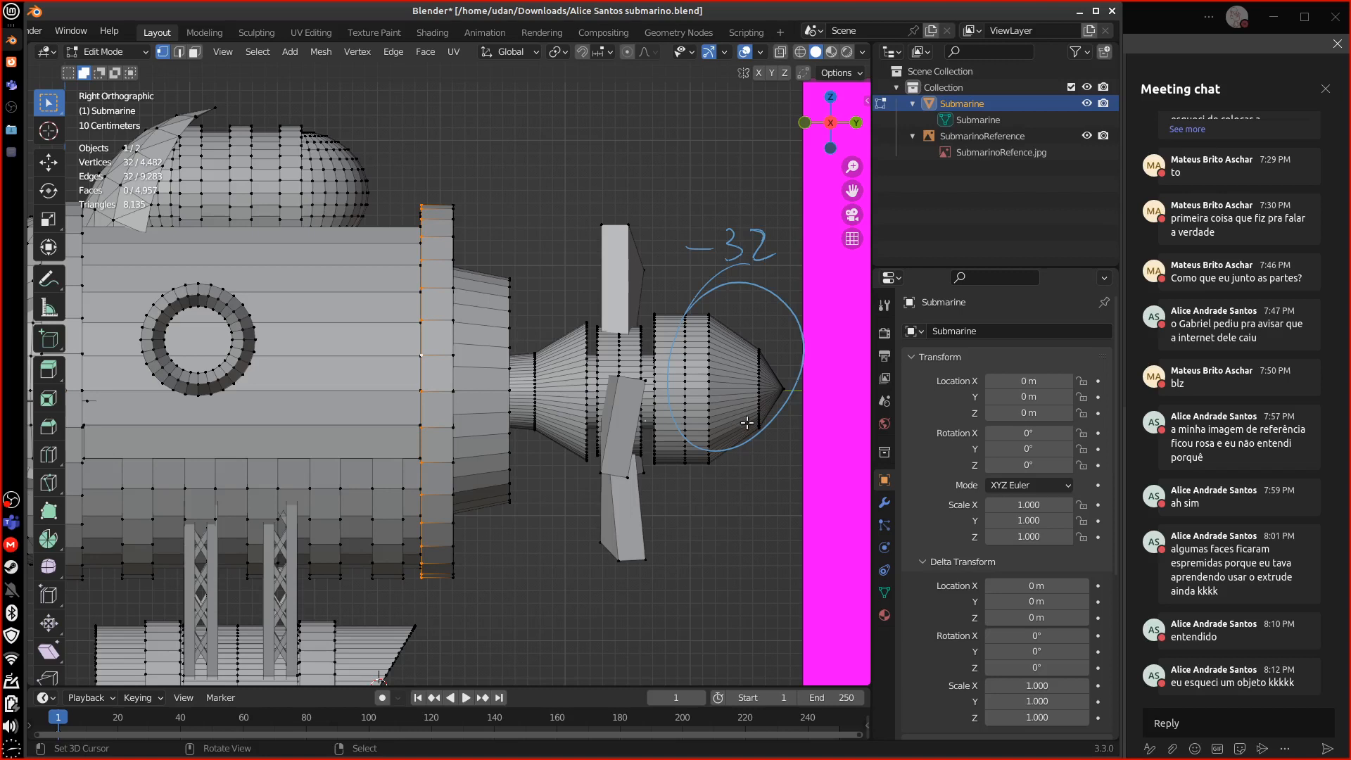
- Try scaling the tail cap's middle edge loop slightly outward and undo it
left_click(684, 367, "alt+shift")
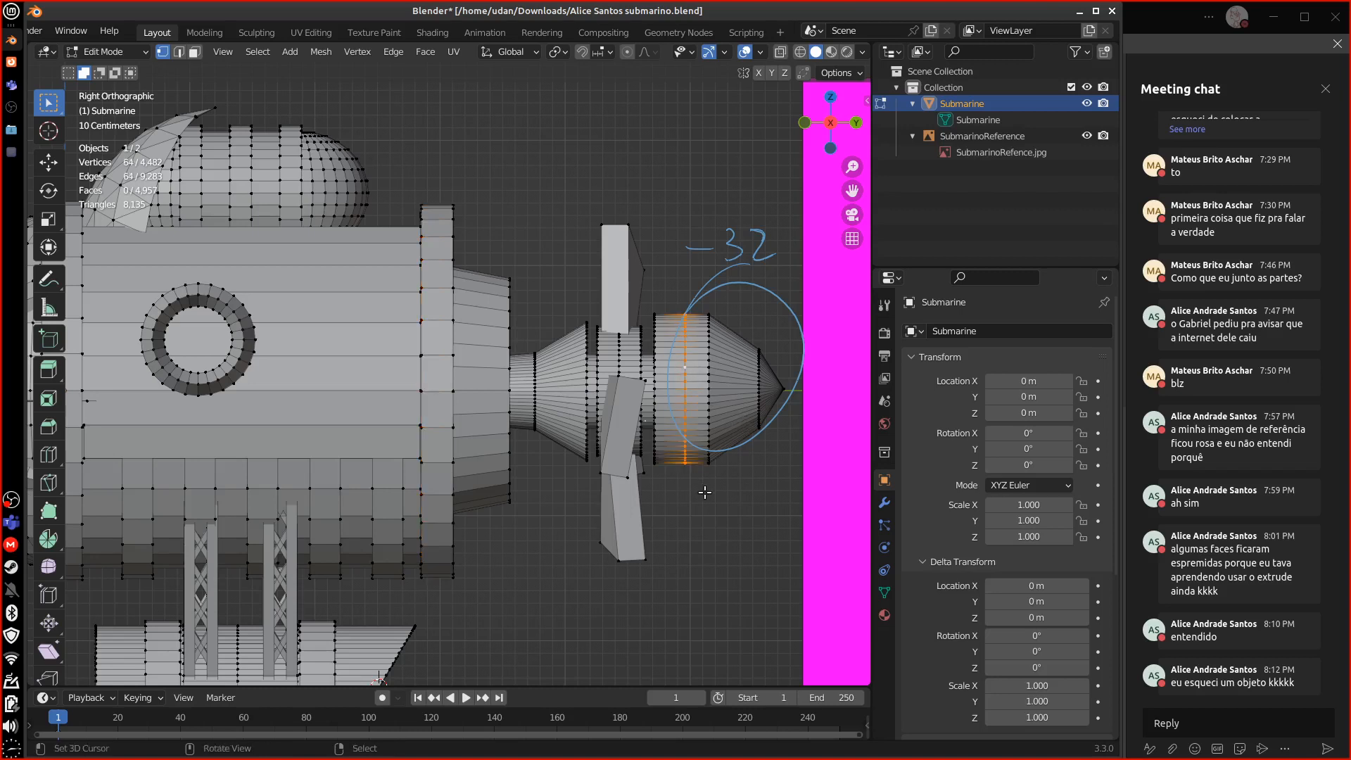
key("s")
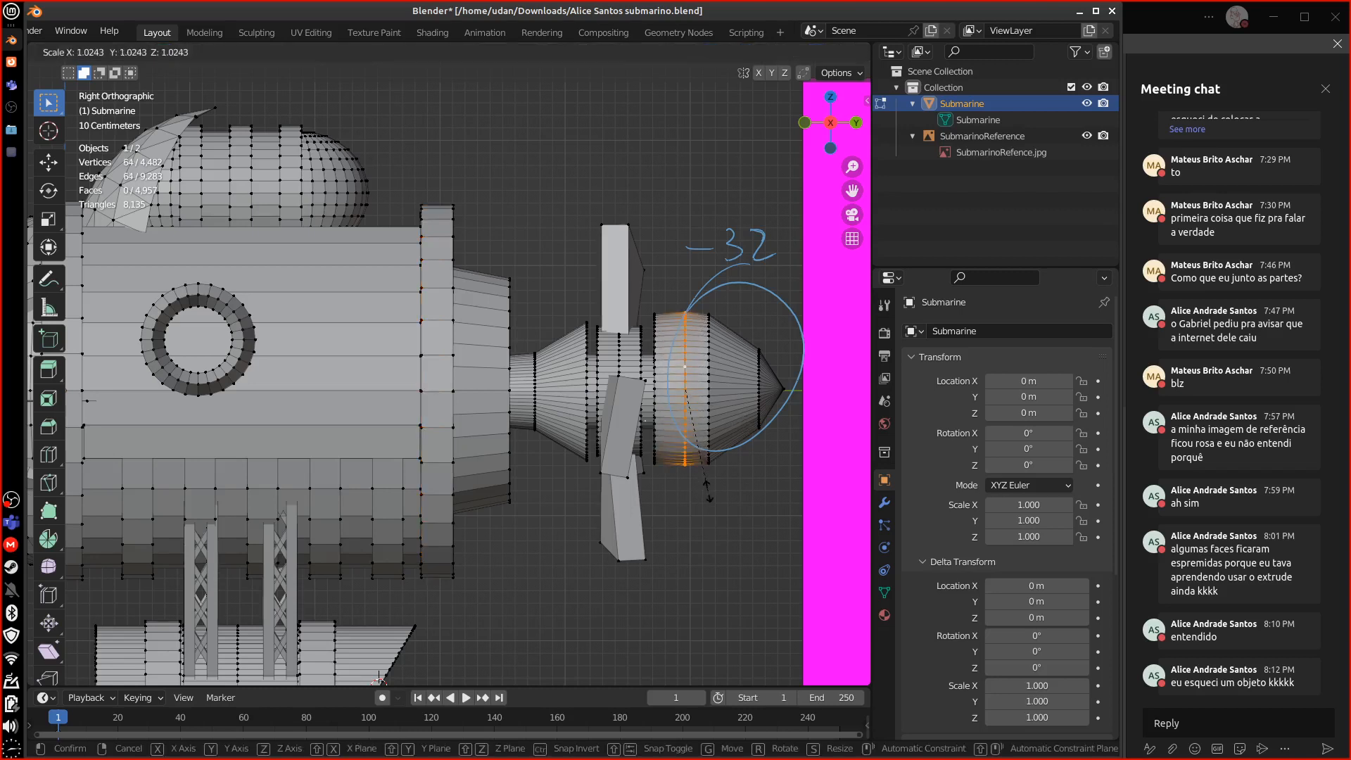
left_click(711, 463)
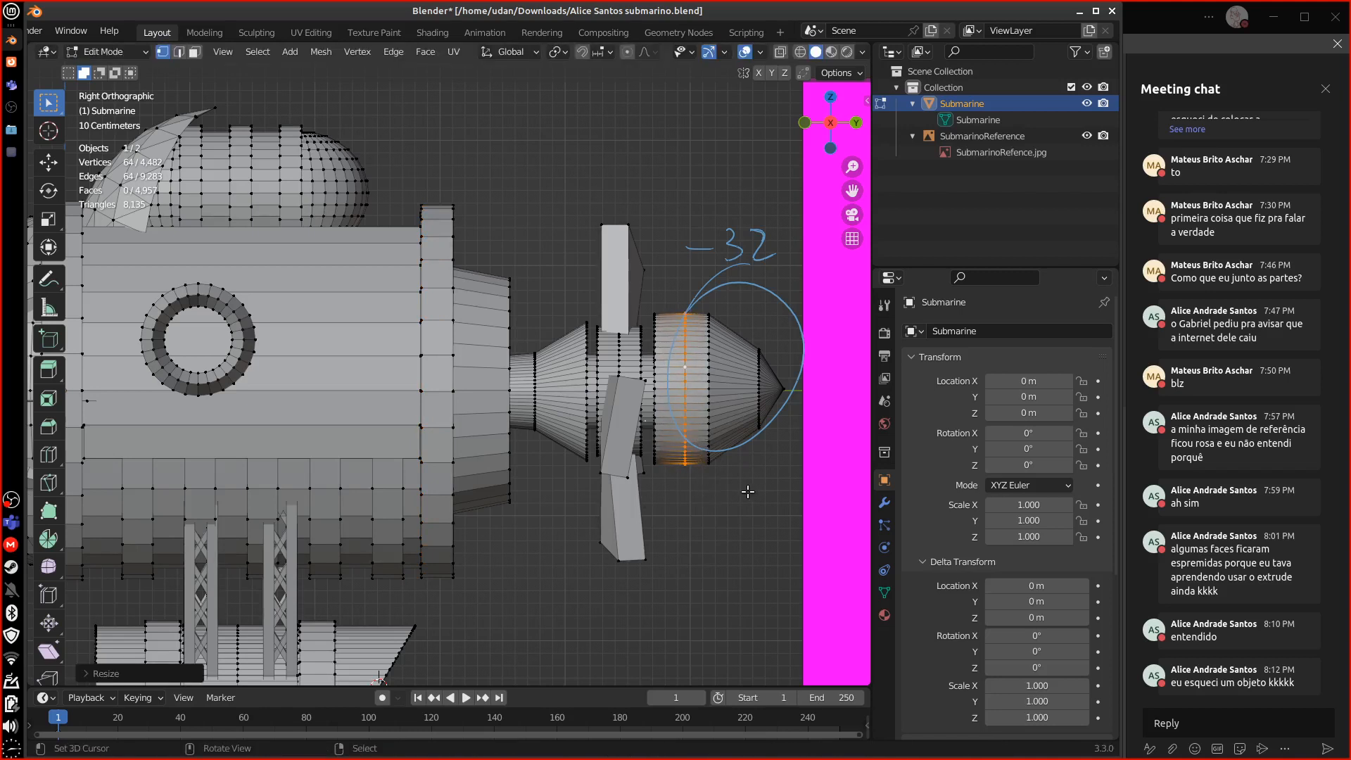
key("ctrl+z")
key("ctrl+z")
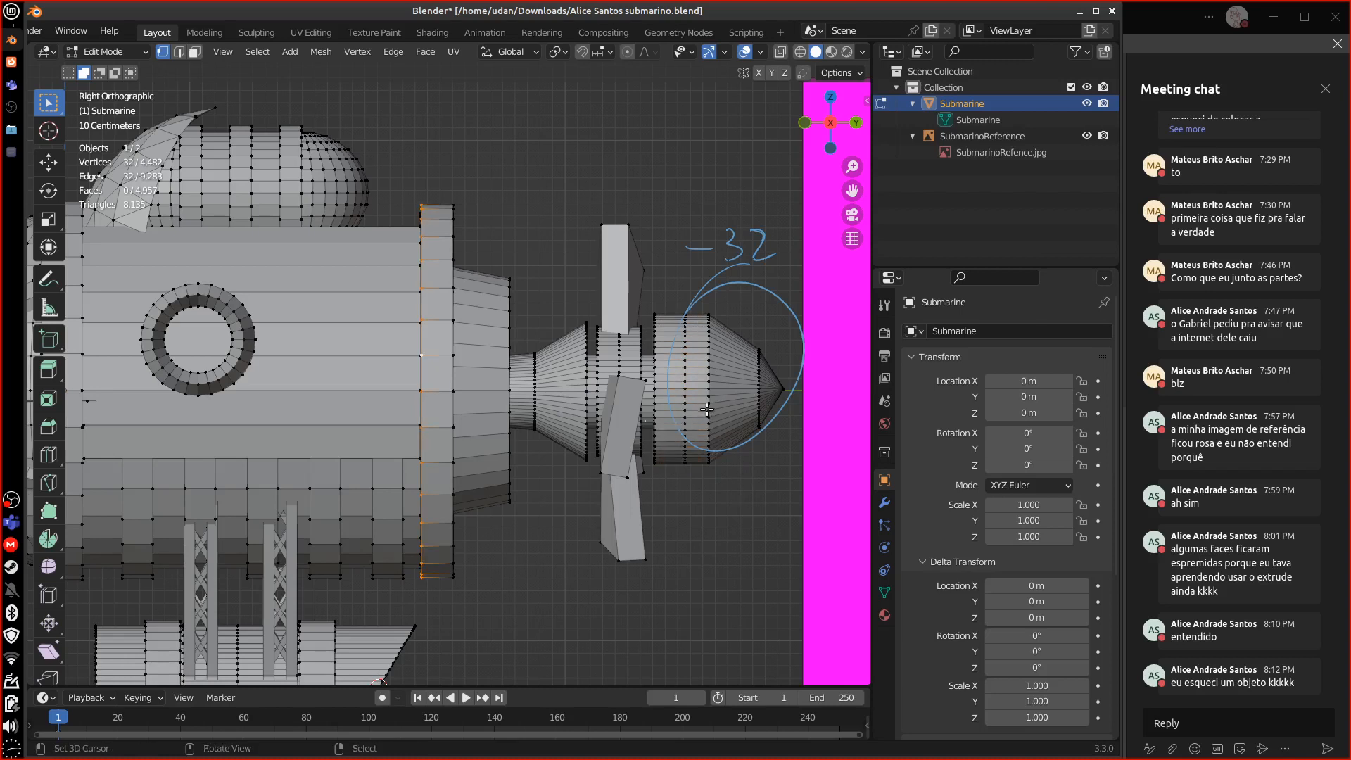
- Select the whole tail cap's linked geometry and annotate the cone ahead of the propeller with a short stroke and the note "16"
key("ctrl+shift+z")
key("ctrl+l")
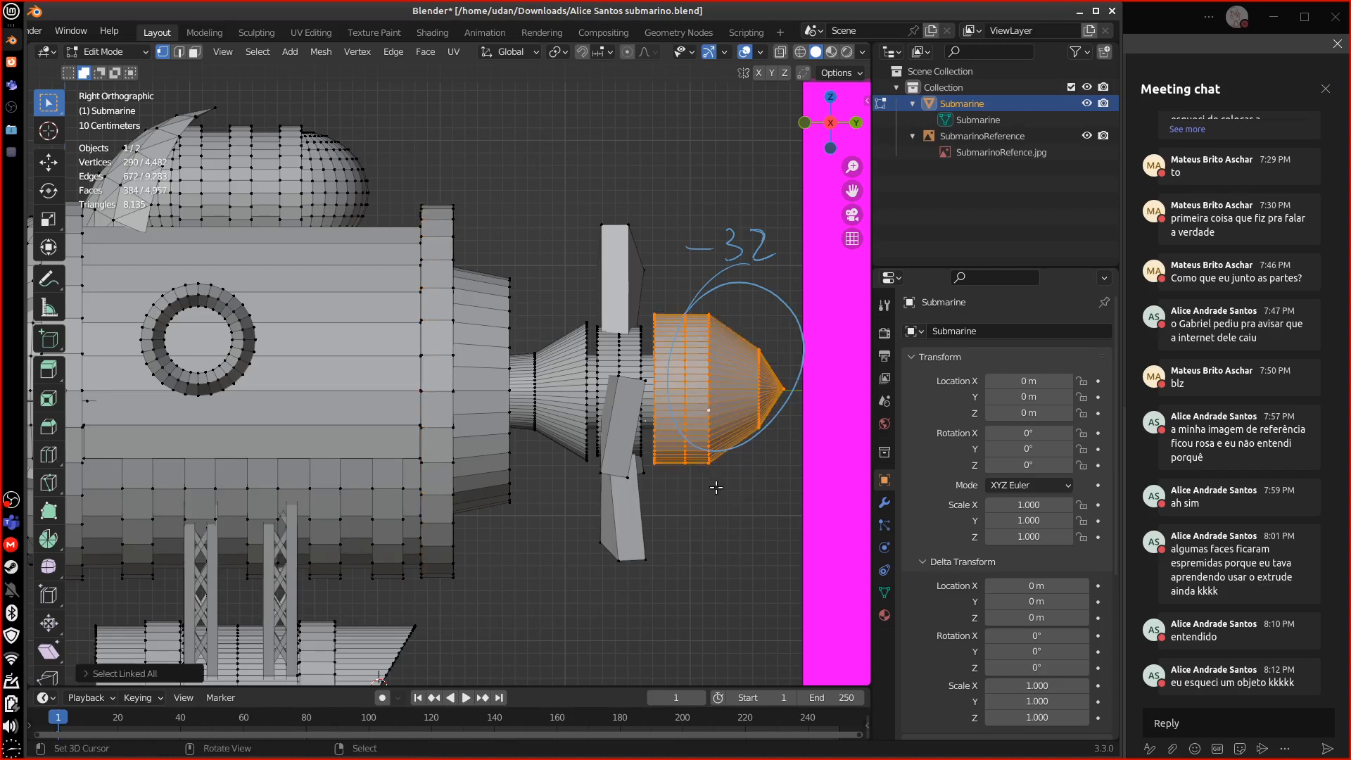
left_click(578, 403)
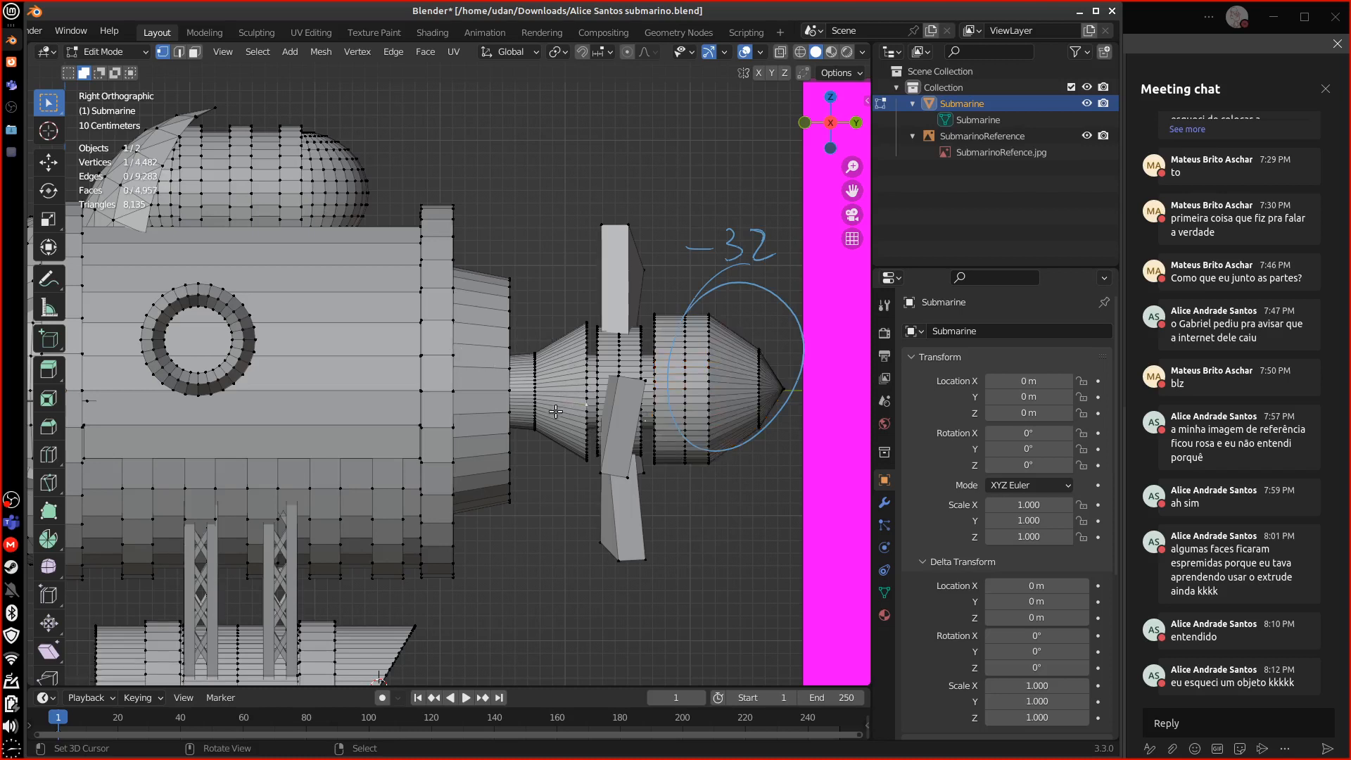
left_click_drag(551, 318, 571, 265)
mouse_move(581, 196)
left_mouse_down()
mouse_move(581, 232)
mouse_move(596, 210)
left_mouse_up()
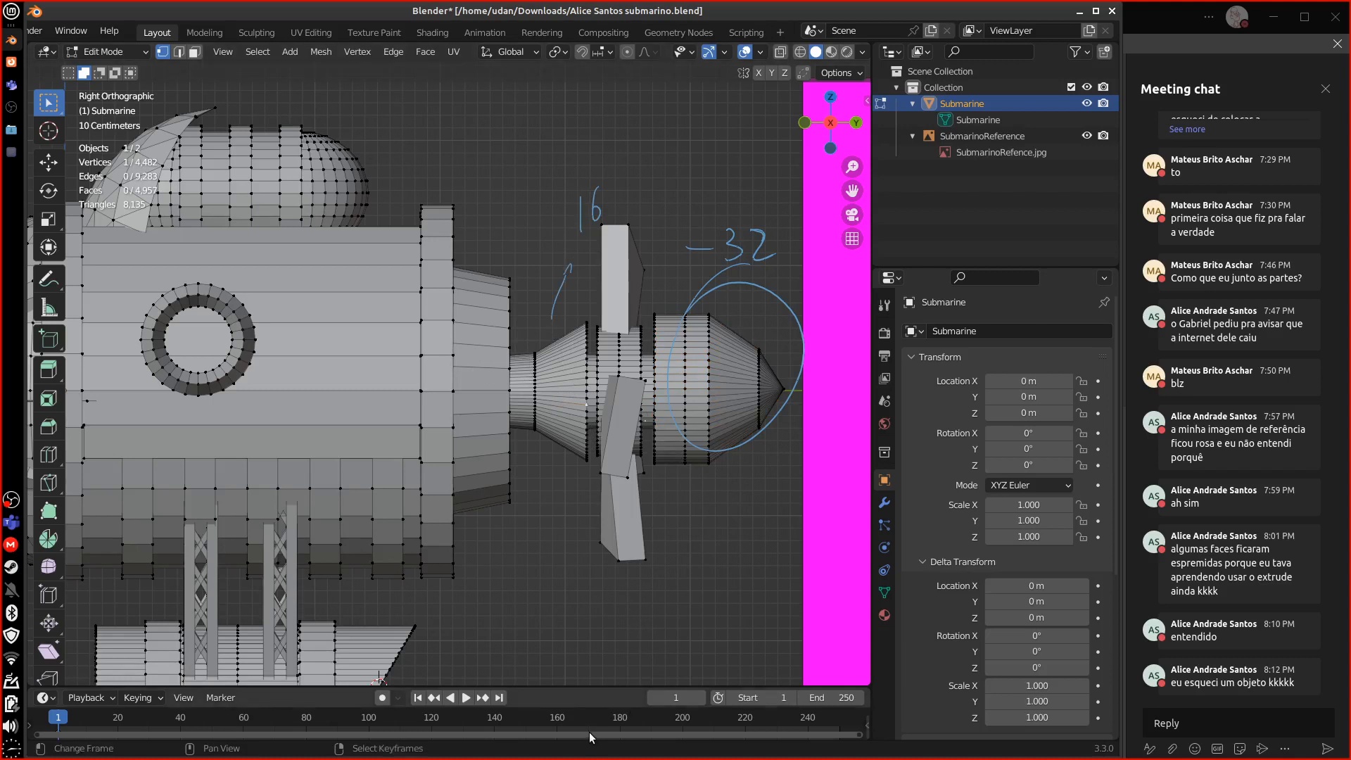
- Delete the middle edge loops of the propeller's ring and the tail cap
left_click(632, 409, "alt")
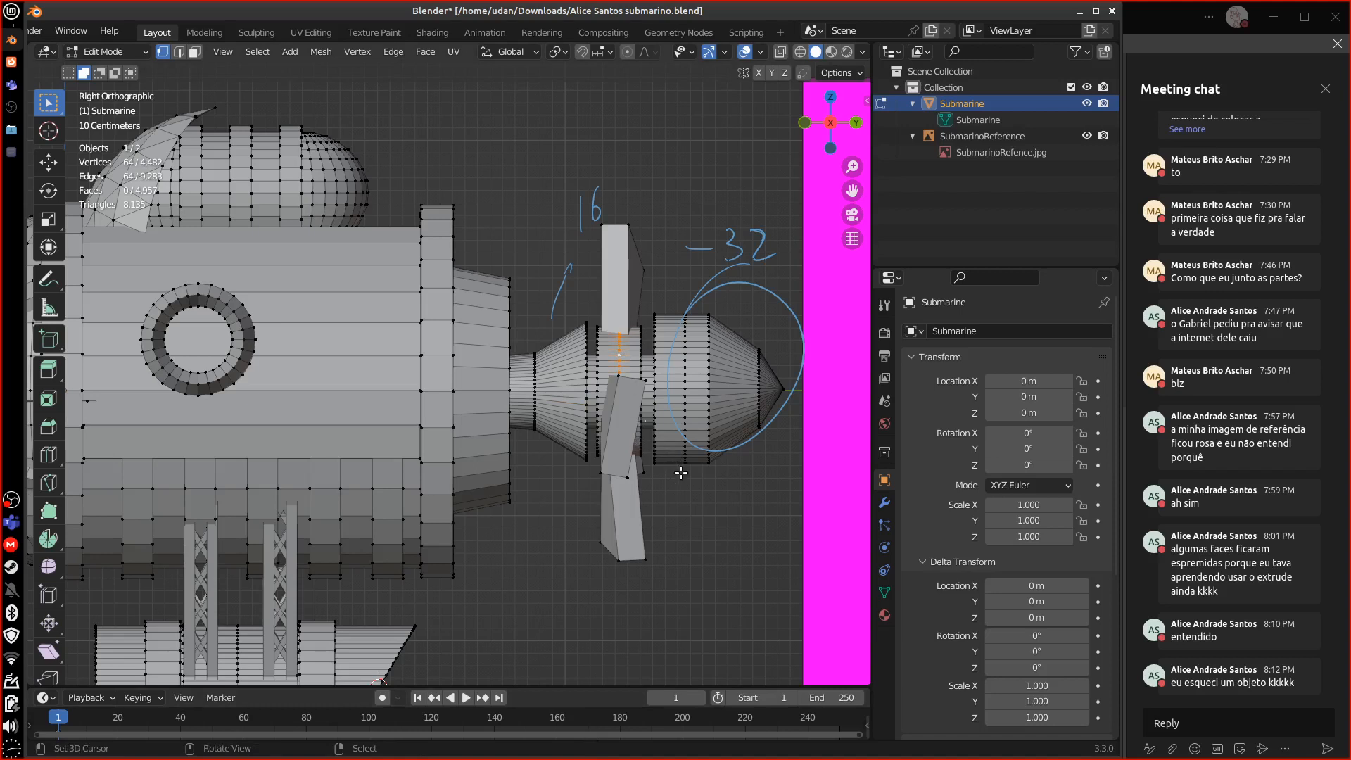
left_click(686, 376, "alt+shift")
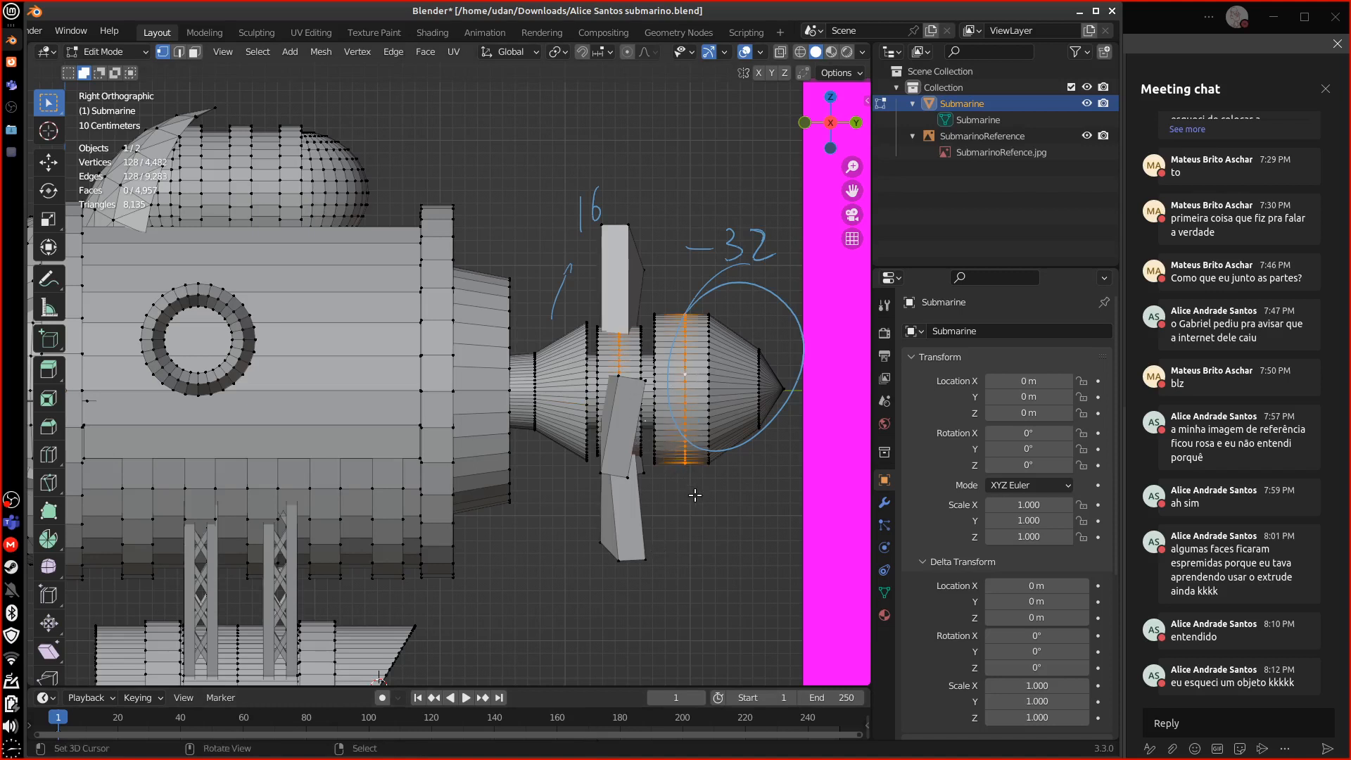
key("s")
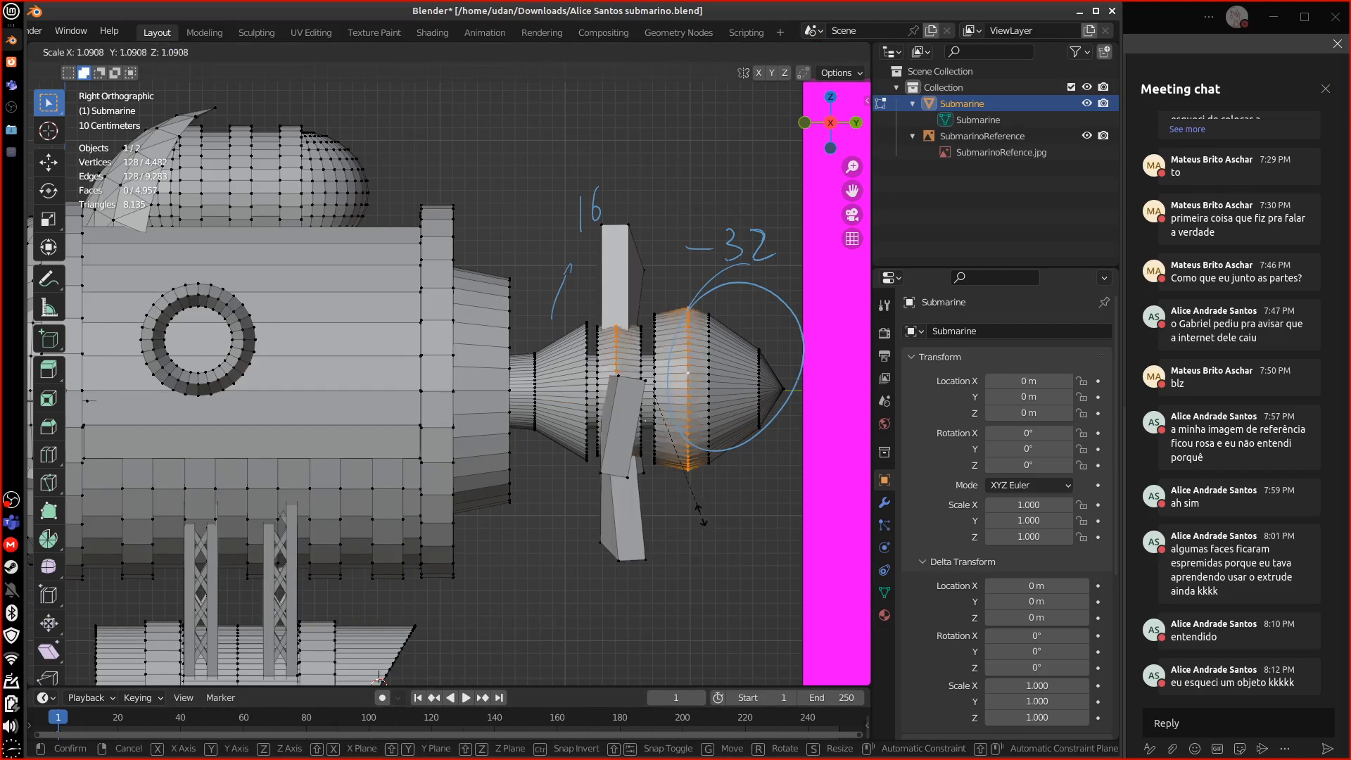
right_click(694, 499)
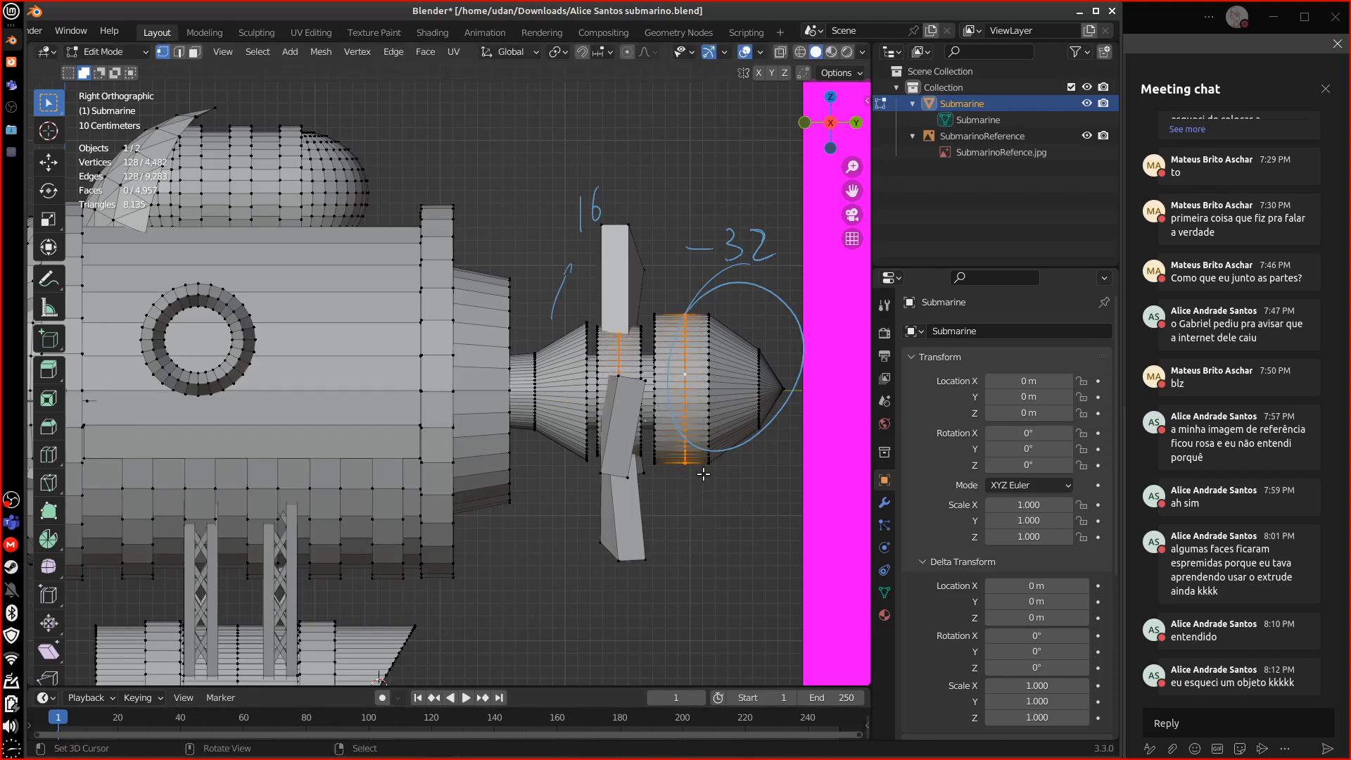
key("x")
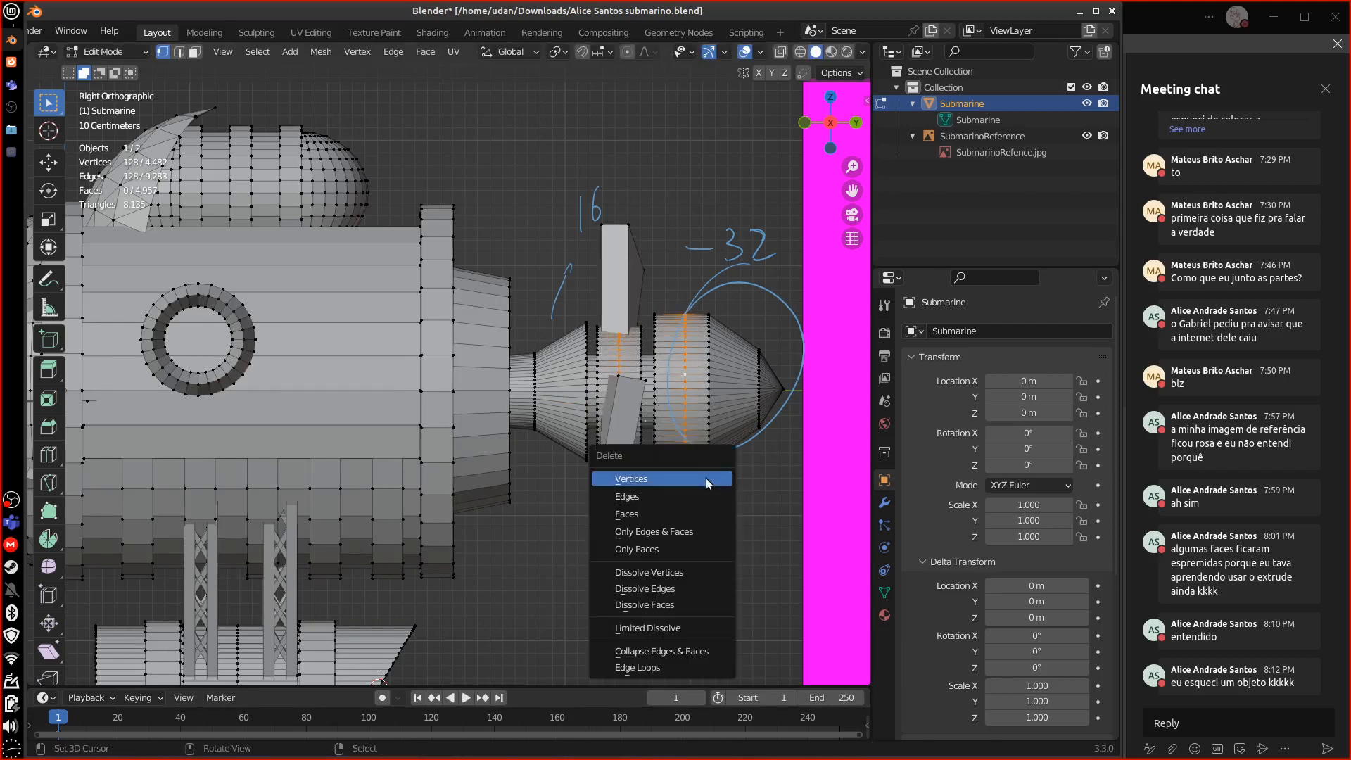
left_click(677, 669)
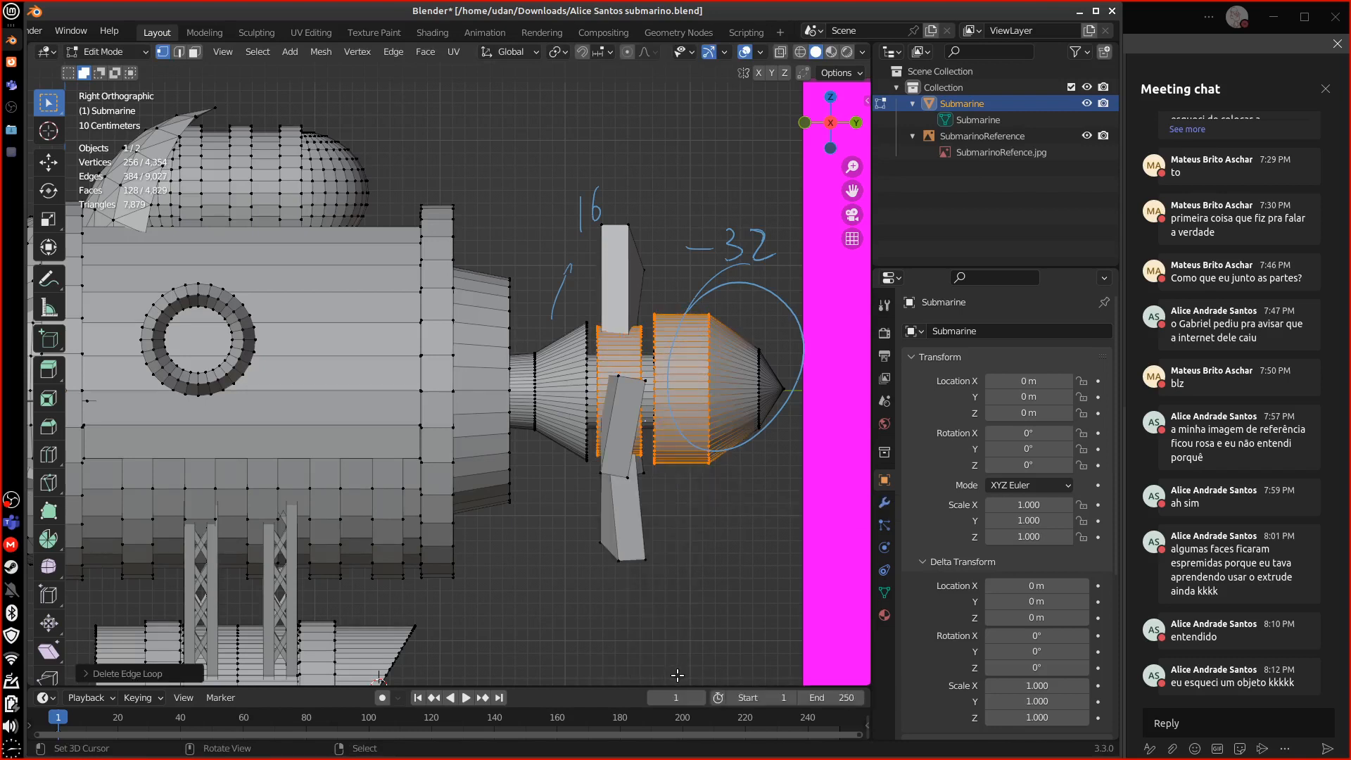
- Hide the front cone, the propeller ring, the tail cap and the inner shaft cylinder
middle_click_drag(695, 514, 726, 519, "shift")
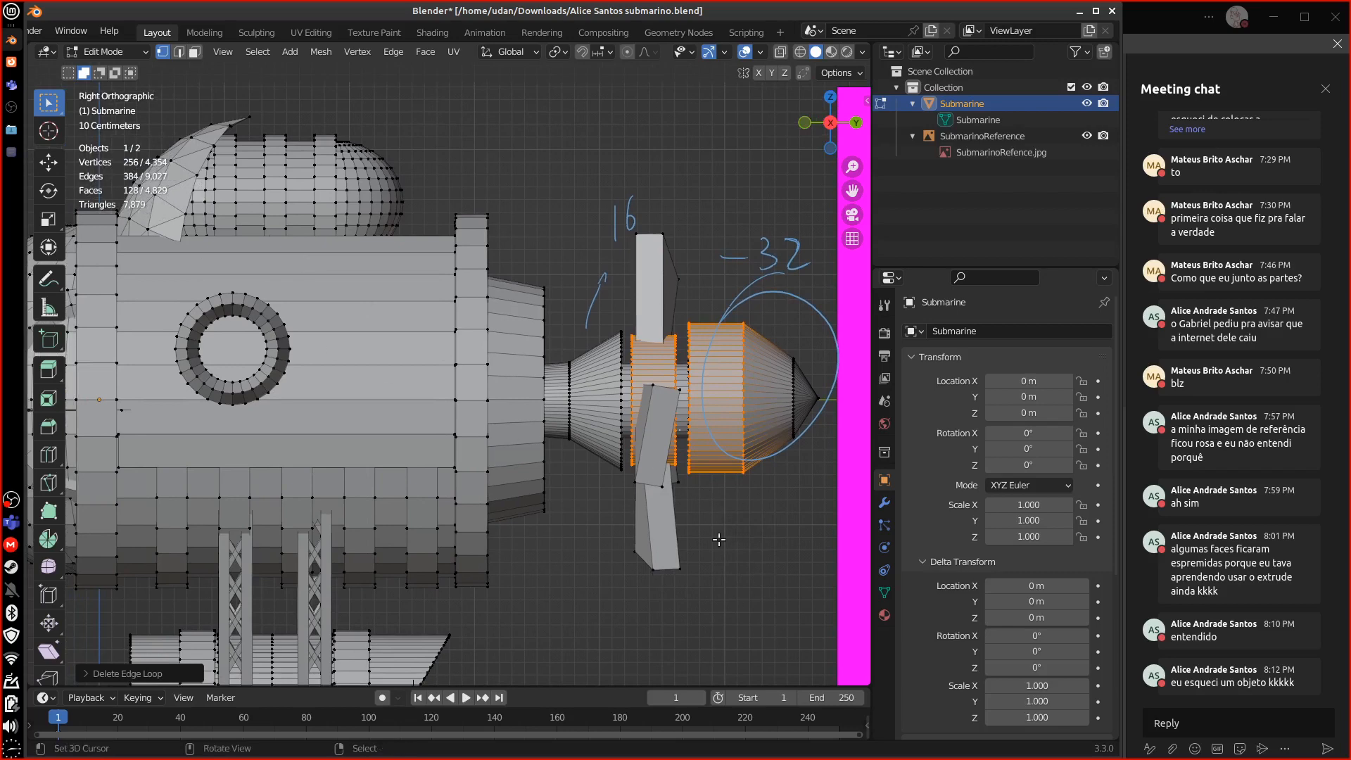
middle_click_drag(628, 575, 835, 539, "shift")
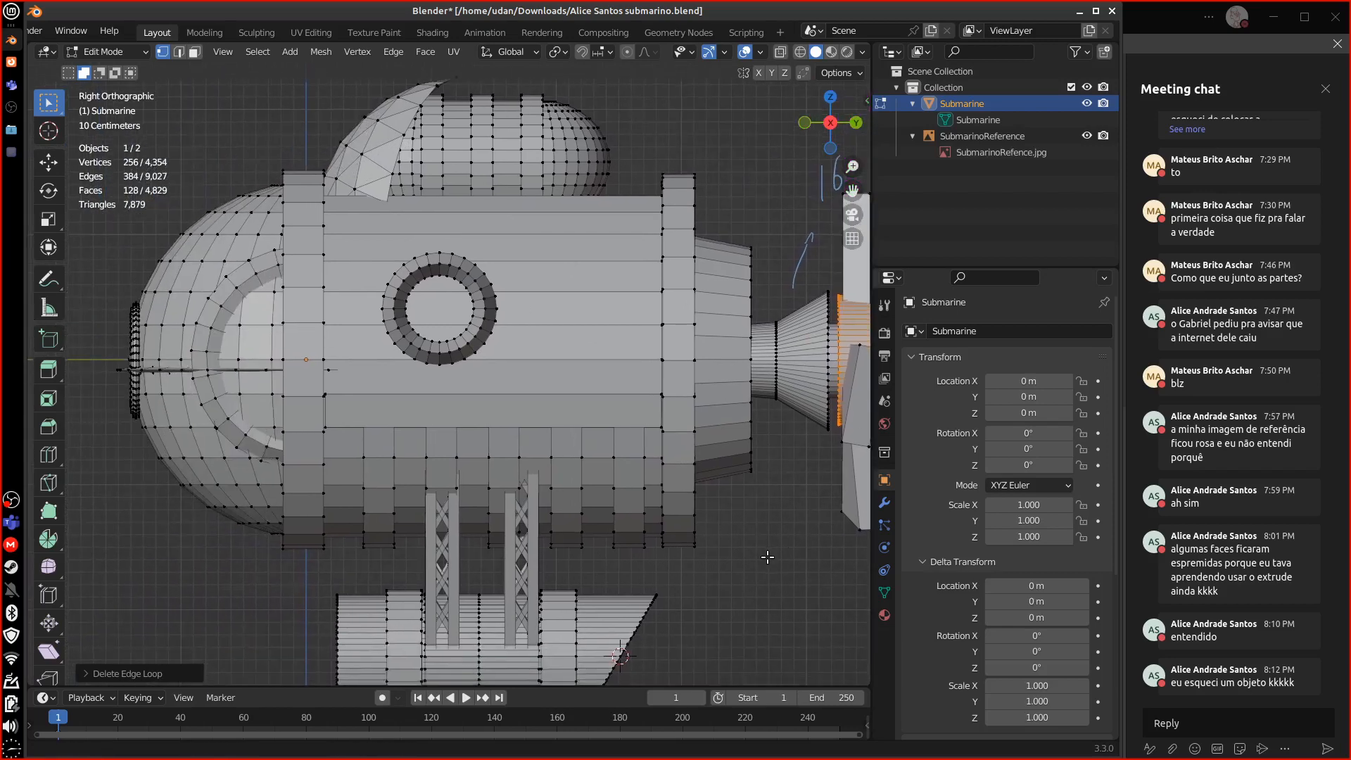
middle_click_drag(703, 539, 498, 574, "shift")
right_click(633, 462, "shift")
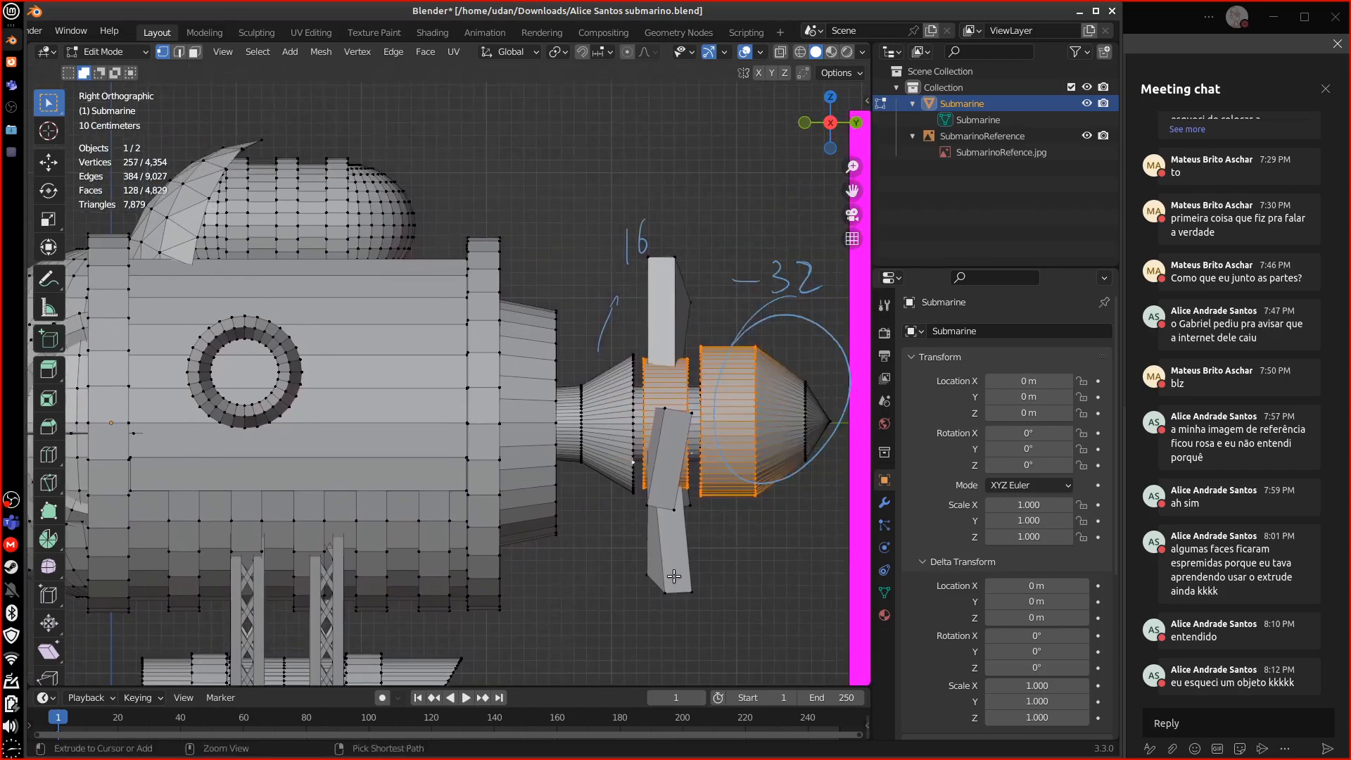
key("ctrl+l")
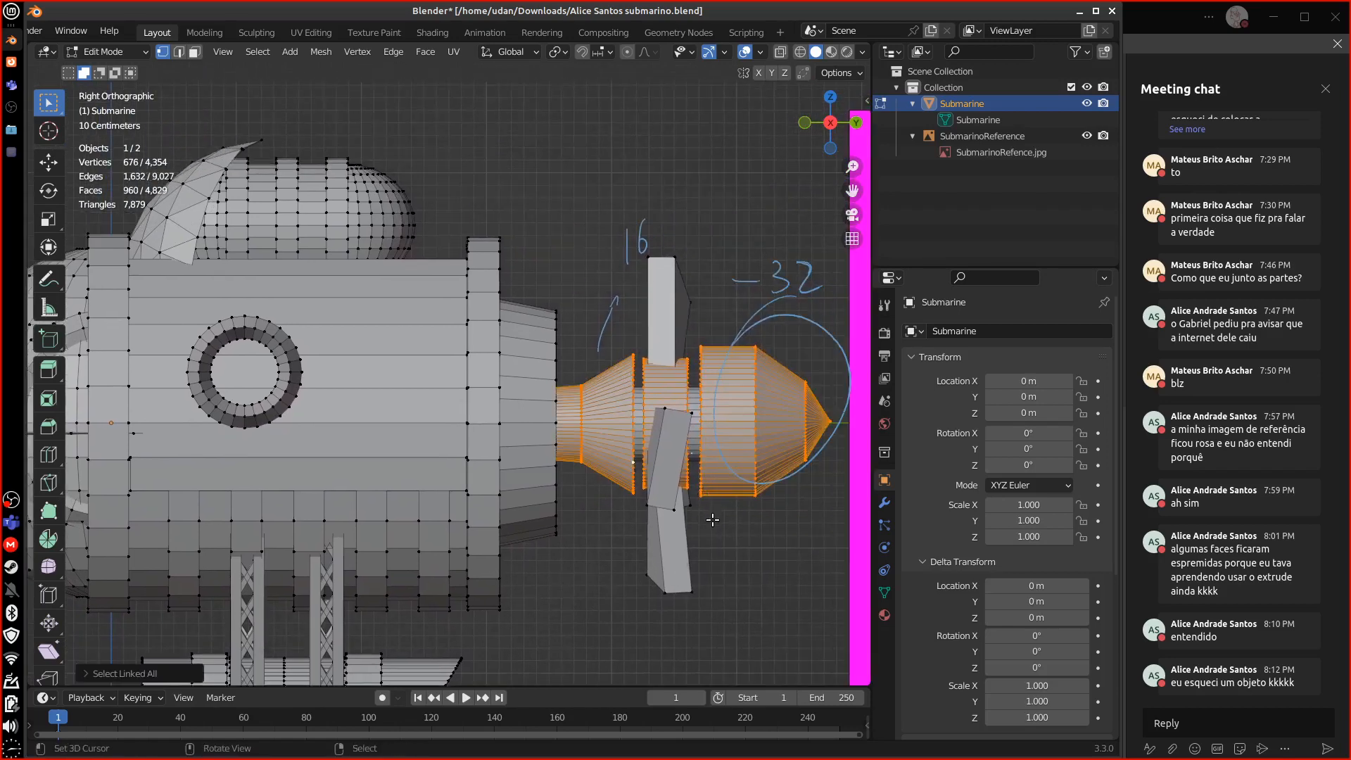
key("h")
right_click(727, 441)
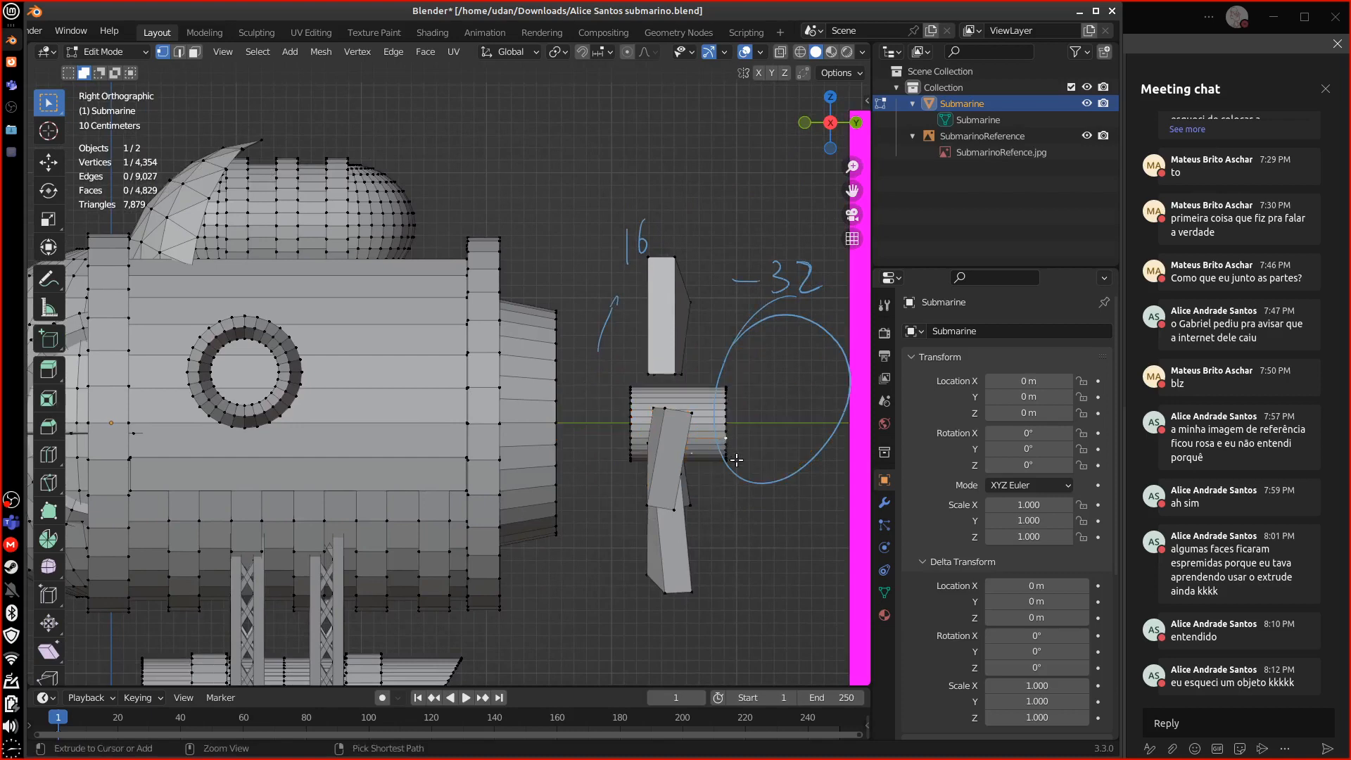
key("ctrl+l")
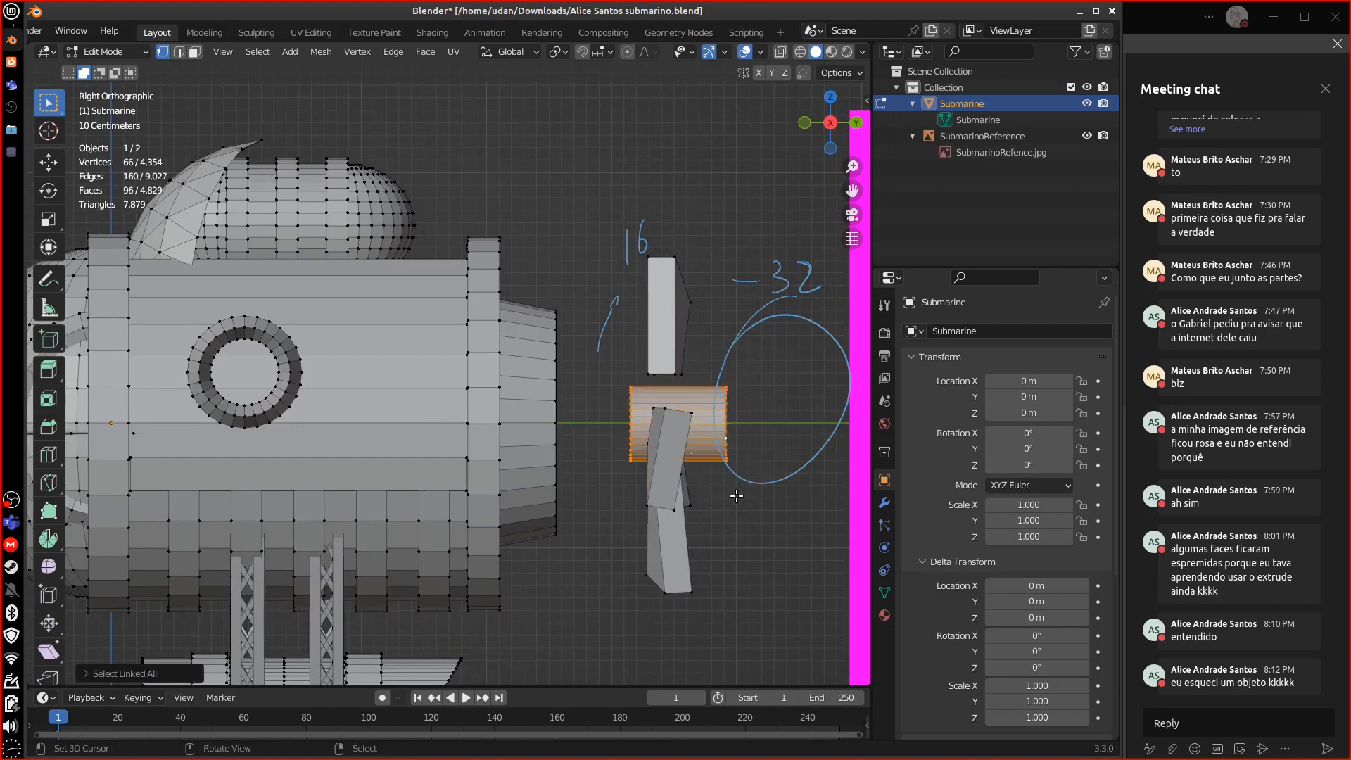
key("h")
- Delete the inner end faces of all four propeller blades
middle_click_drag(738, 501, 325, 124)
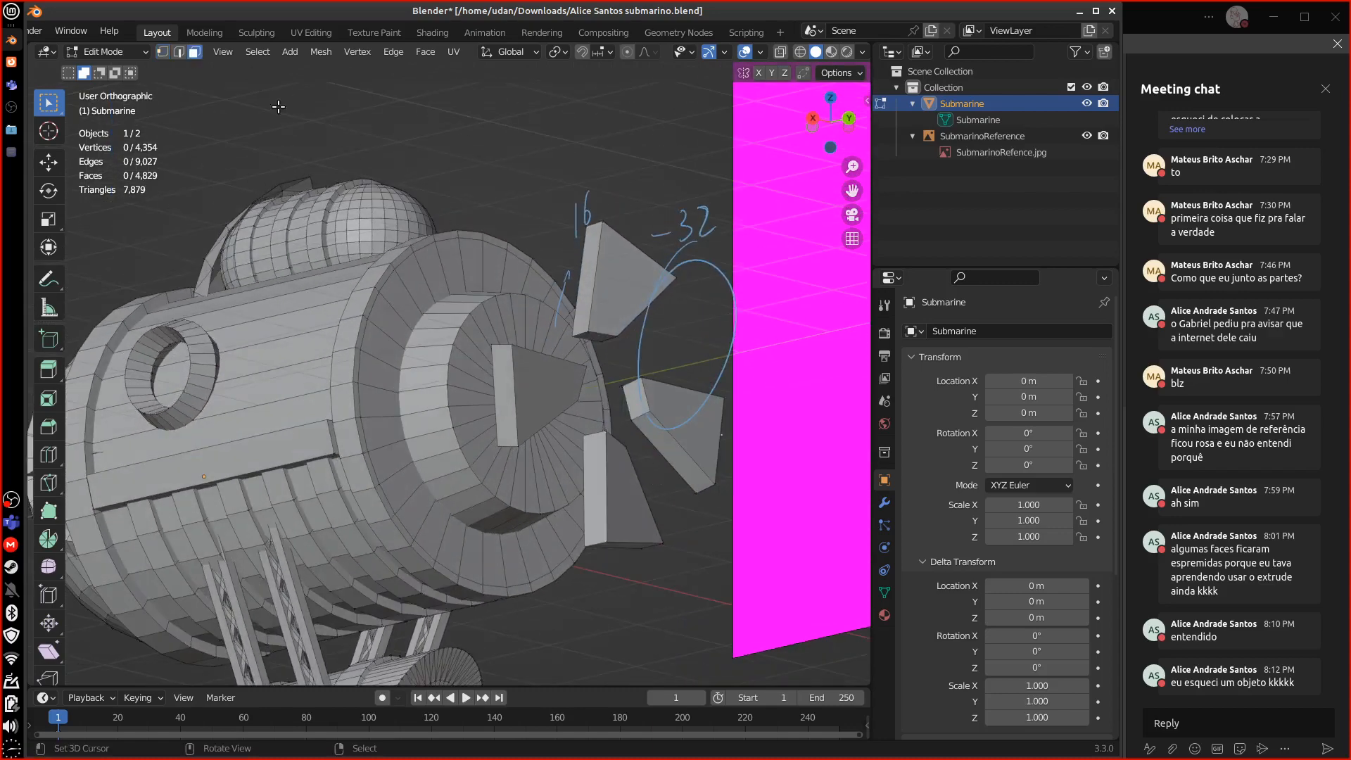
left_click(633, 399)
left_click(595, 338, "shift")
middle_click_drag(595, 338, 250, 440)
left_click(245, 439, "shift")
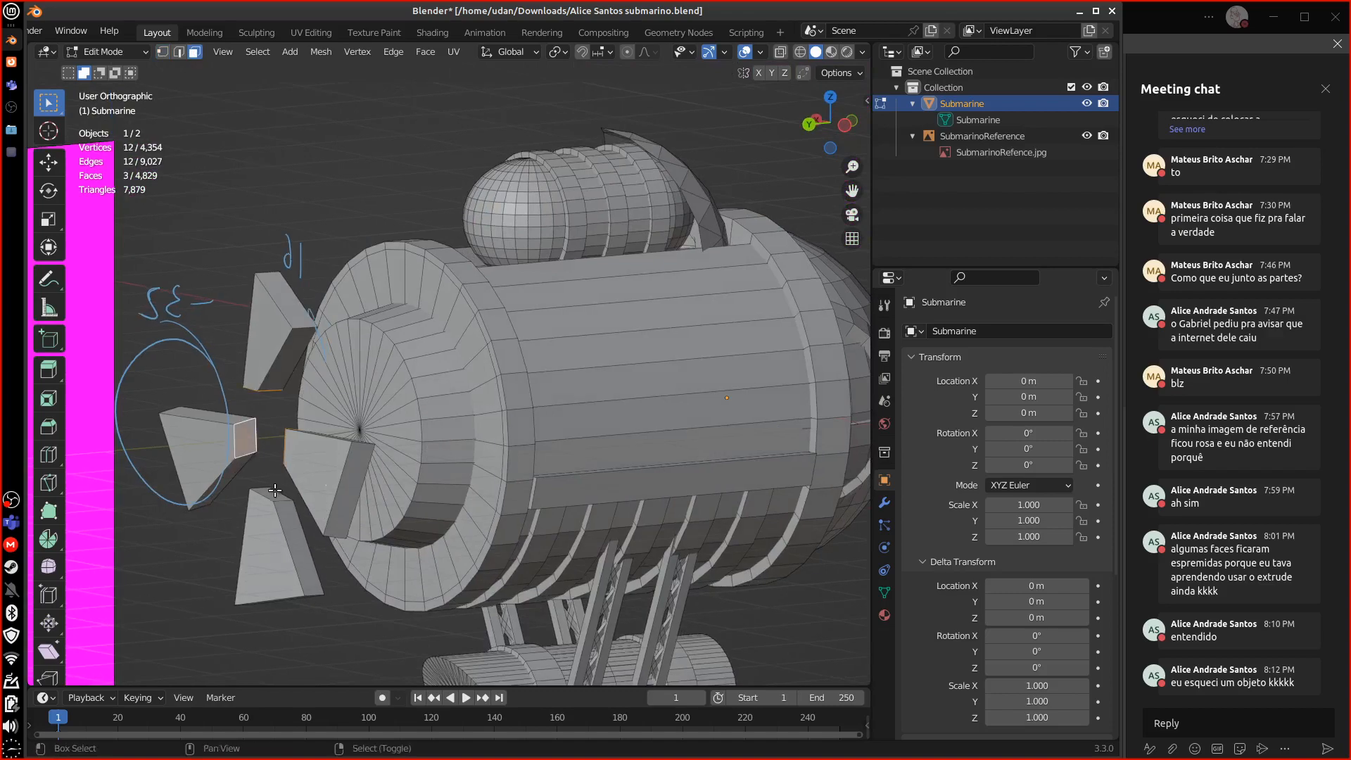
left_click(274, 489, "shift")
middle_click_drag(274, 489, 670, 521)
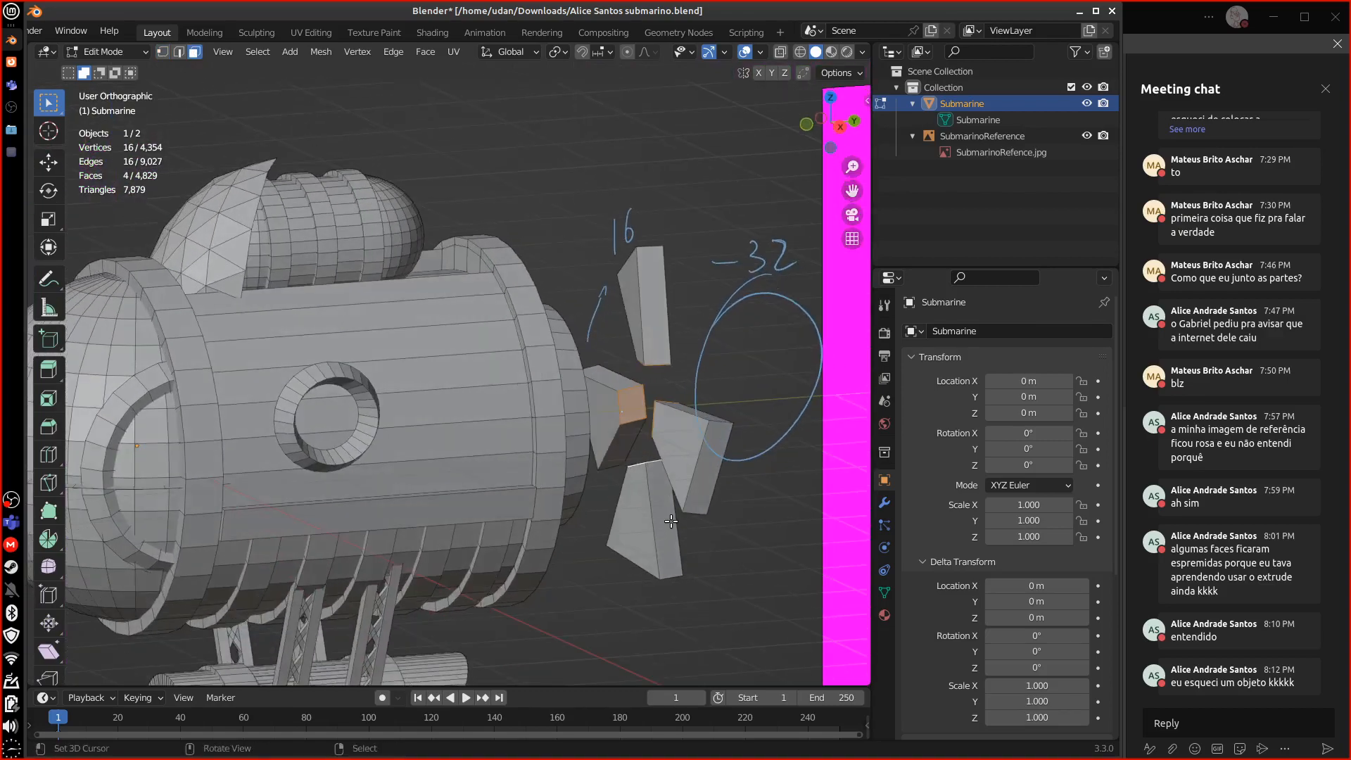
key("x")
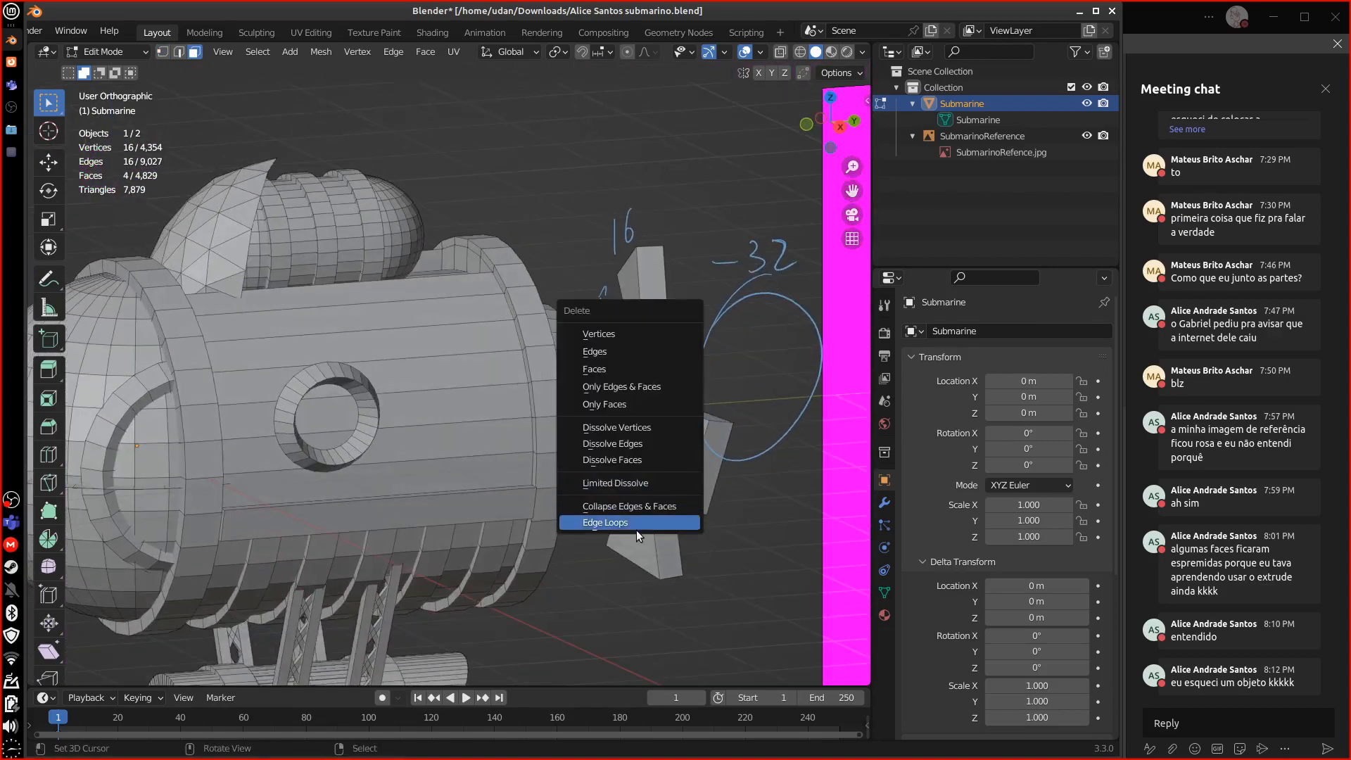
left_click(635, 368)
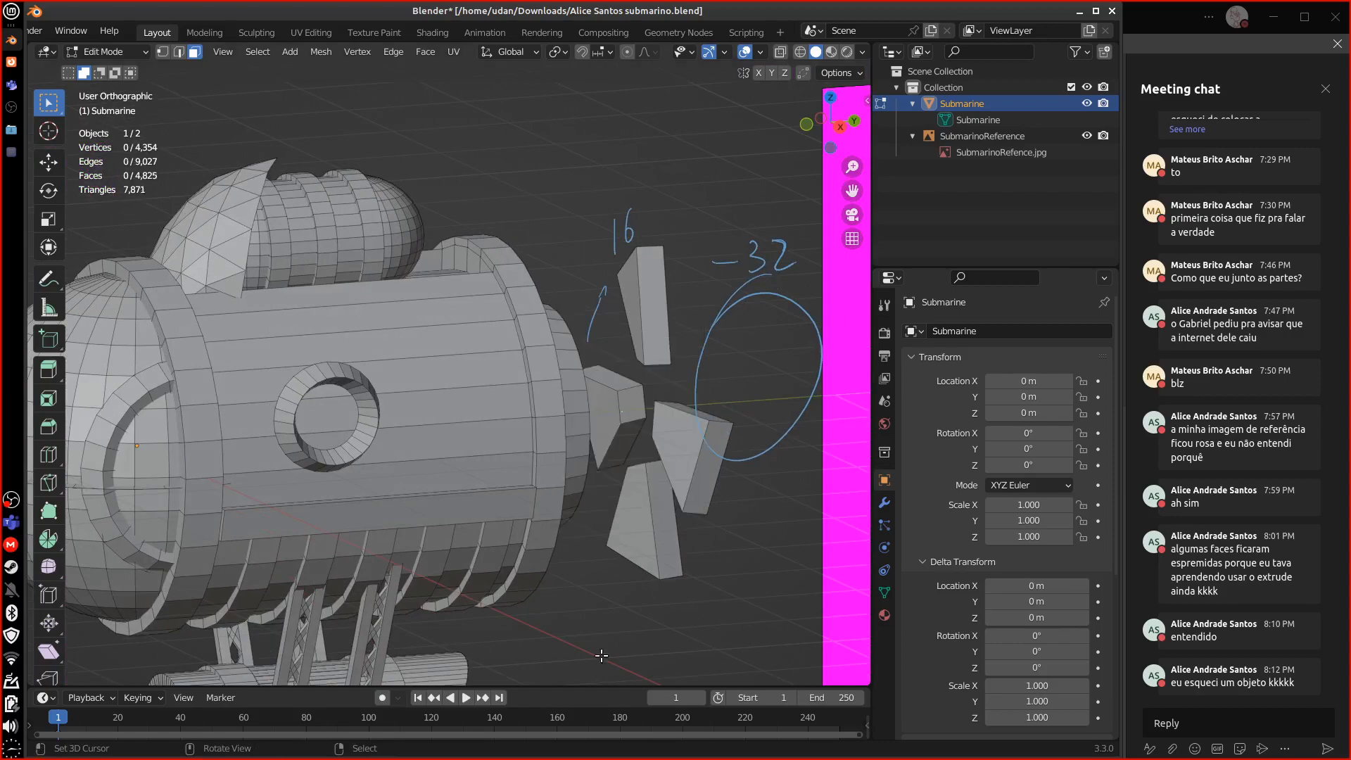
- Select all linked faces of the rearmost curved rib on the hull's underside
middle_click_drag(679, 545, 600, 484)
left_click(619, 493)
key("ctrl+l")
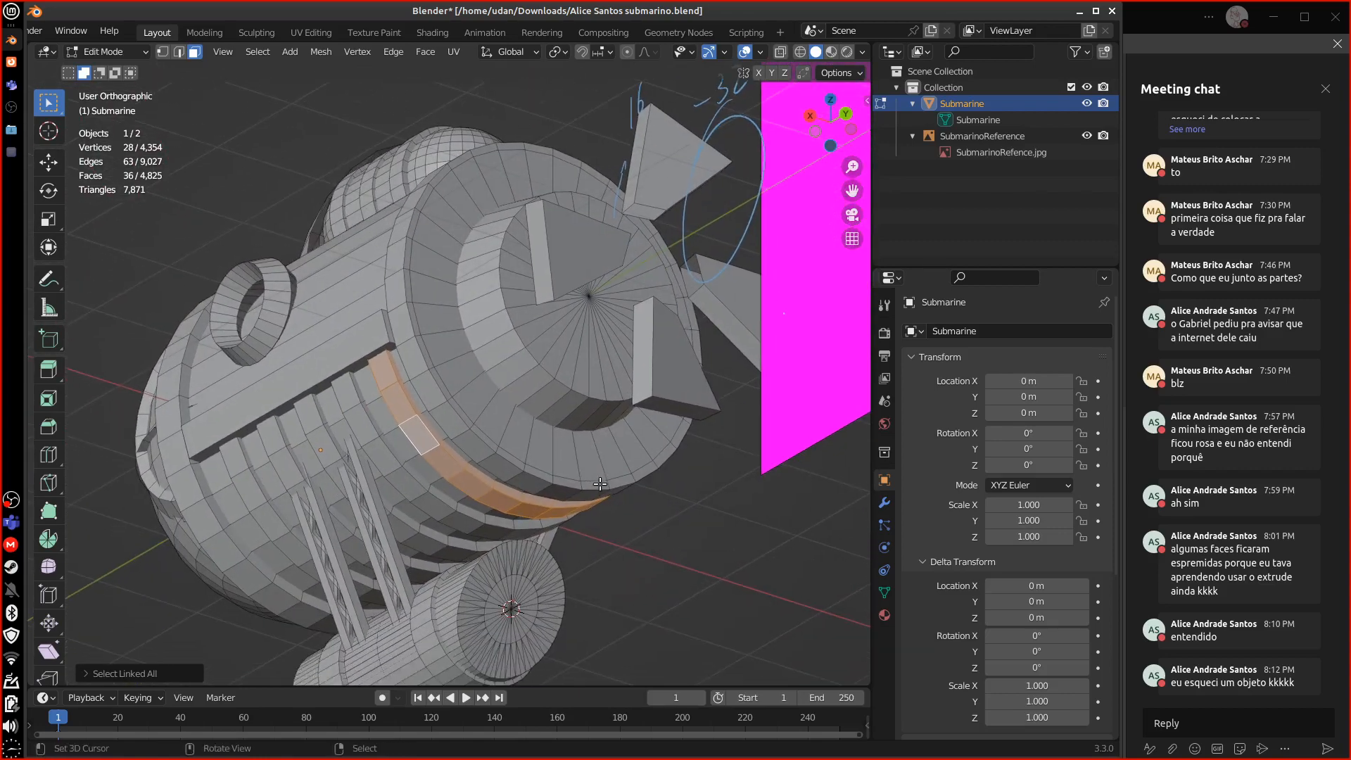
- Try moving the selected rib down along the global Z axis by about 0.32 m
key("g")
key("z")
right_click(600, 485)
key("g")
key("z")
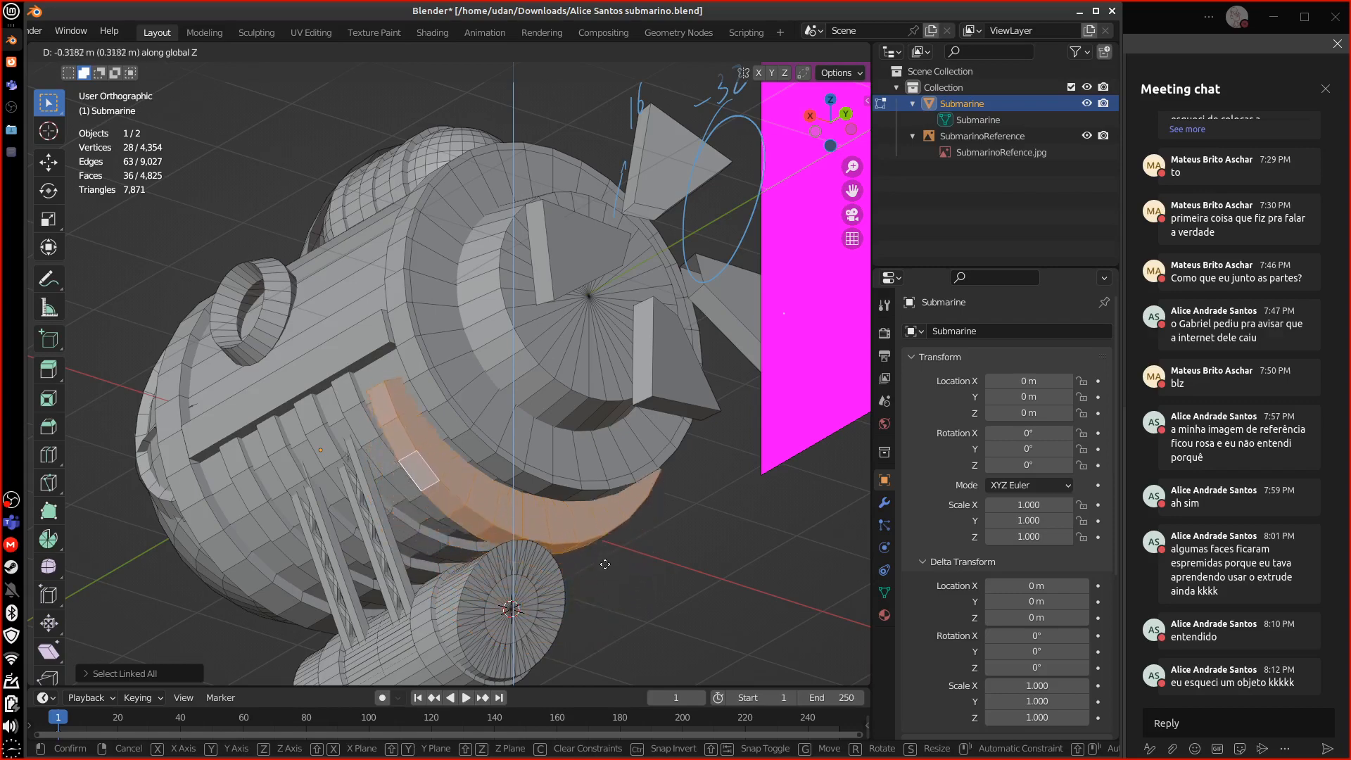
right_click(602, 557)
- Isolate the selected rib by hiding all the other geometry
middle_click_drag(604, 552, 630, 519)
middle_click_drag(638, 570, 664, 537)
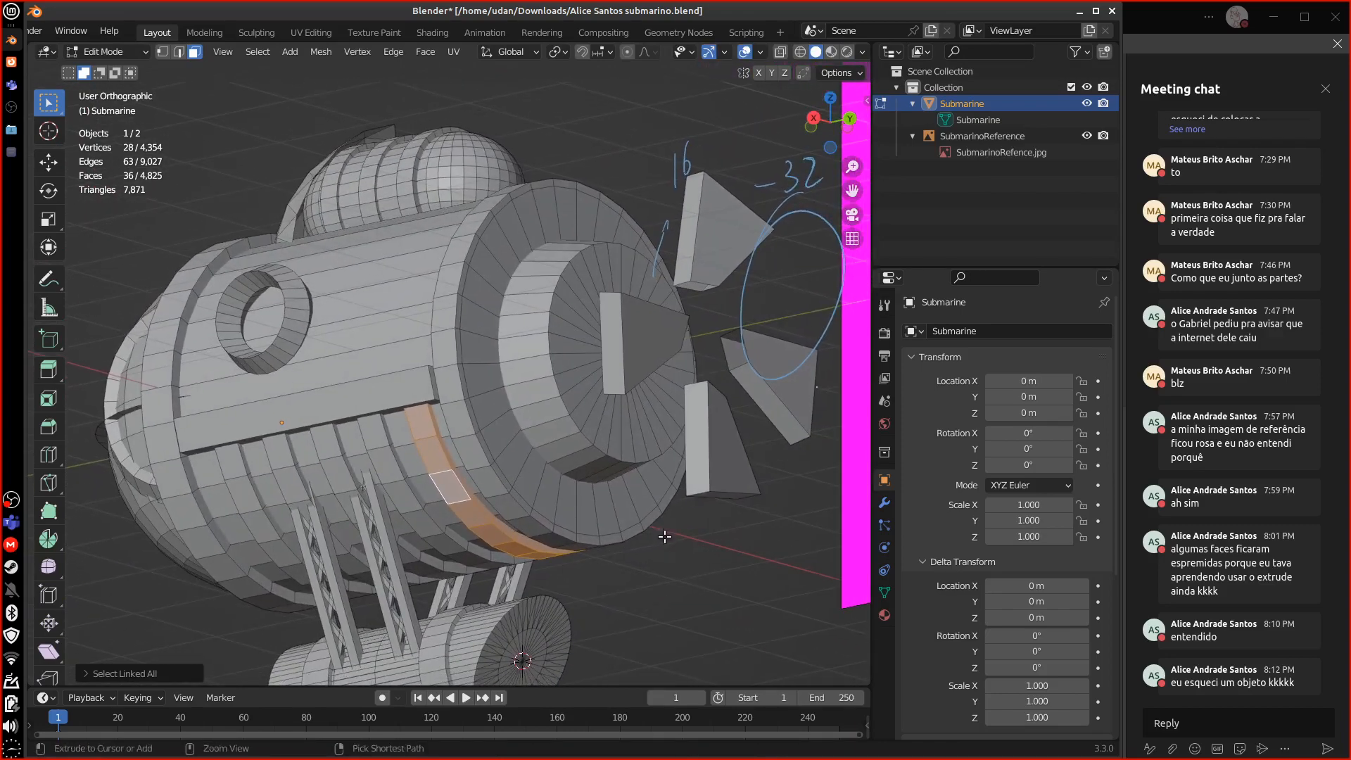
key("ctrl+i")
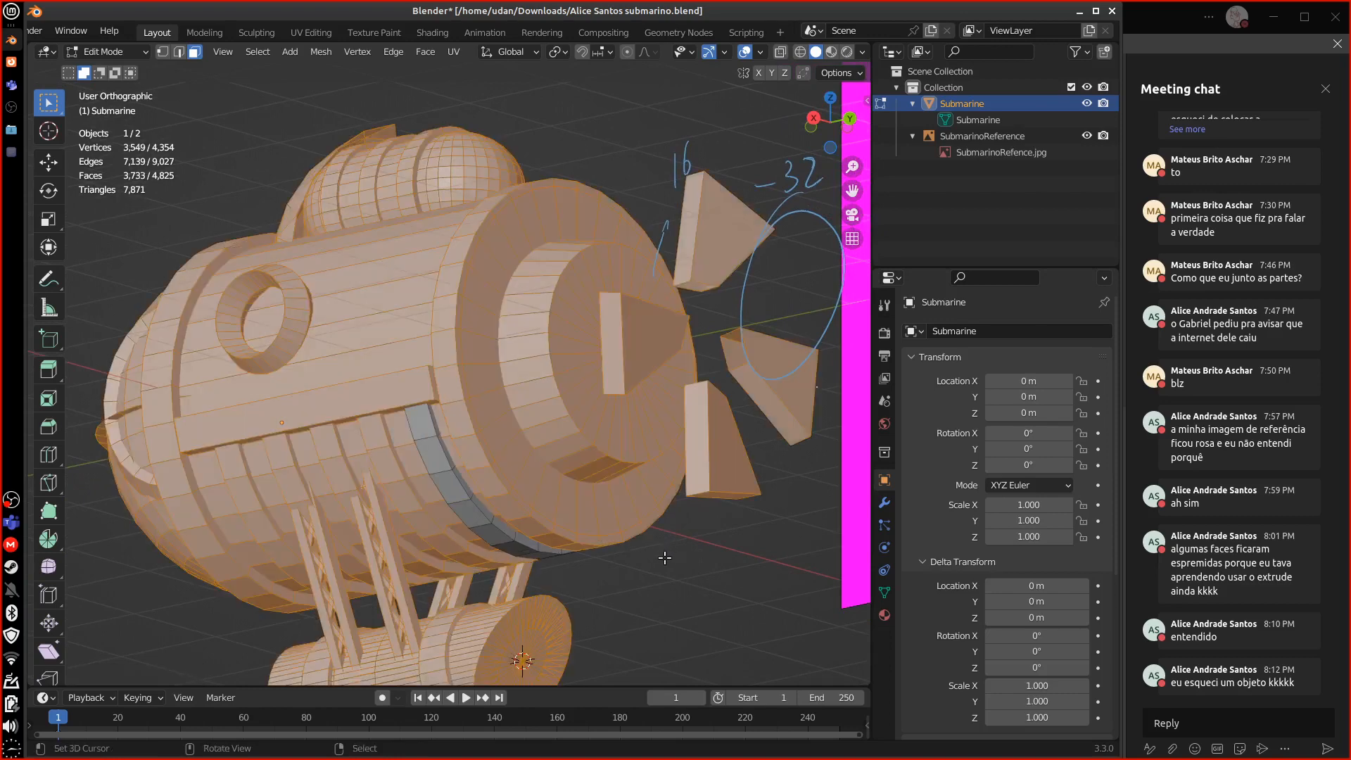
key("h")
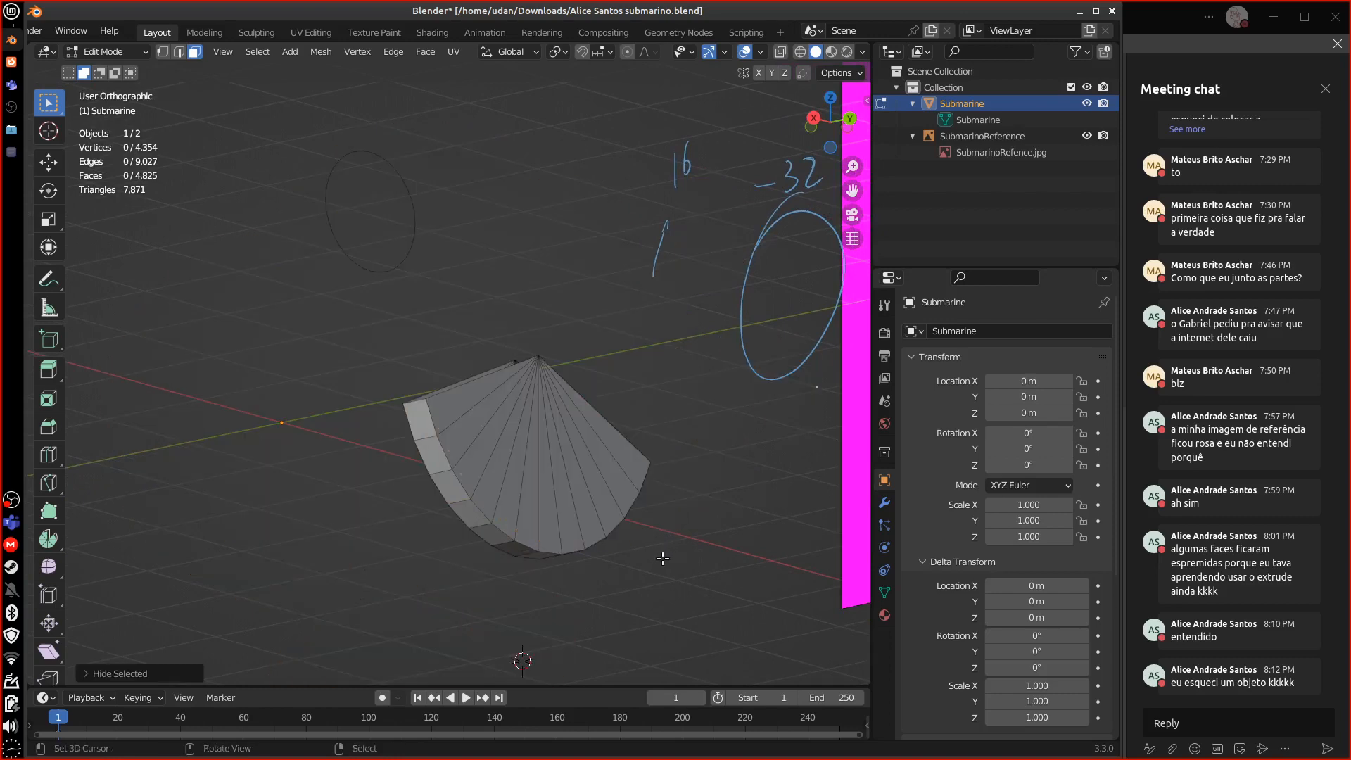
- Delete the two centre vertices where the isolated rib's wedge-shaped faces converge, keeping only the curved outer strip
left_click(550, 357)
middle_click_drag(550, 357, 537, 456)
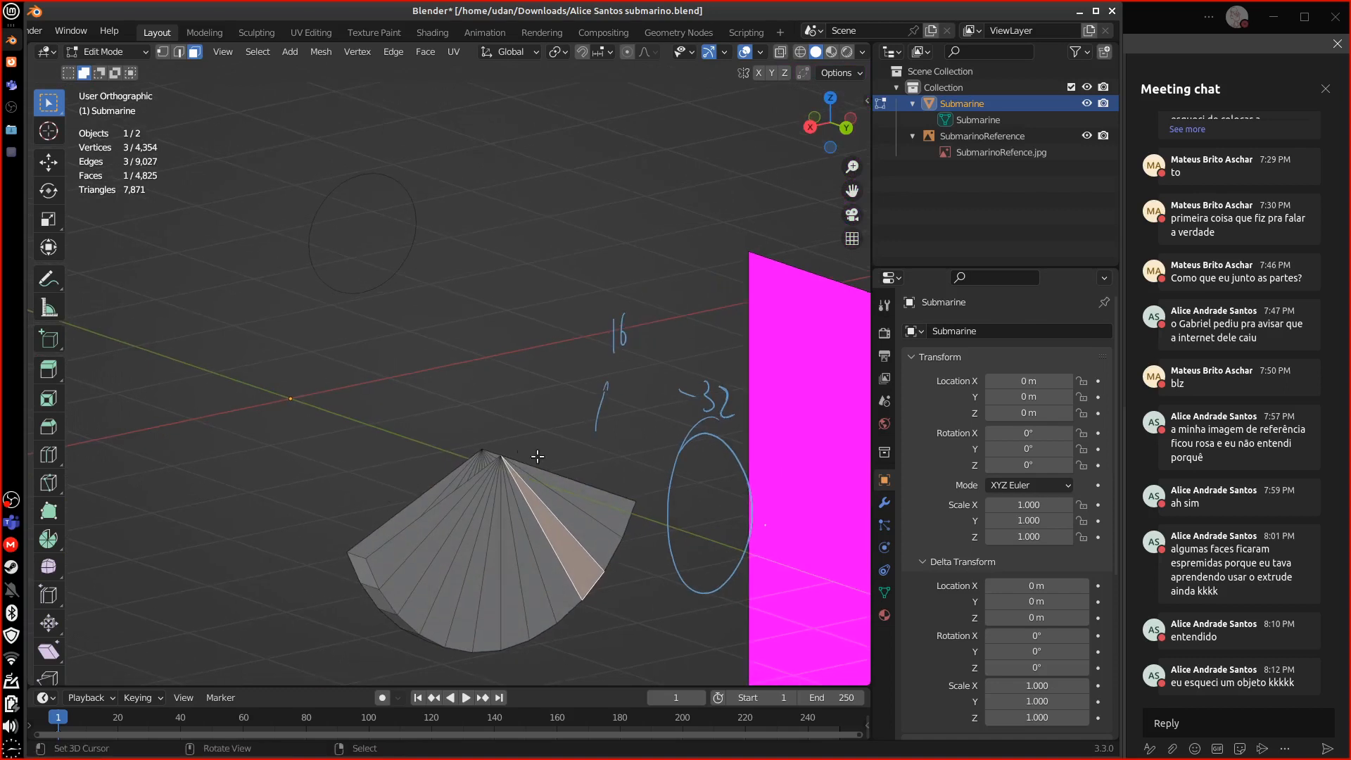
left_click(163, 52)
right_click(505, 451)
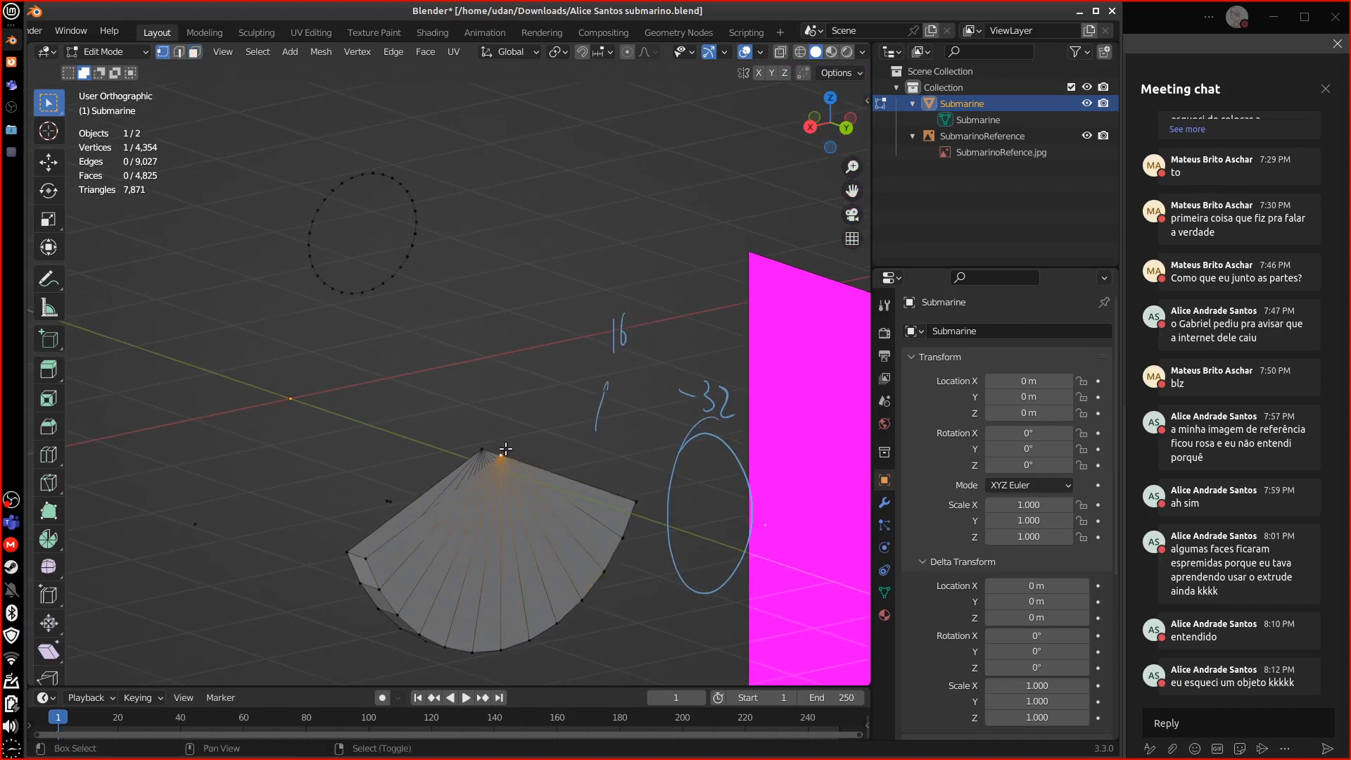
right_click(484, 448, "shift")
middle_click_drag(560, 543, 465, 508)
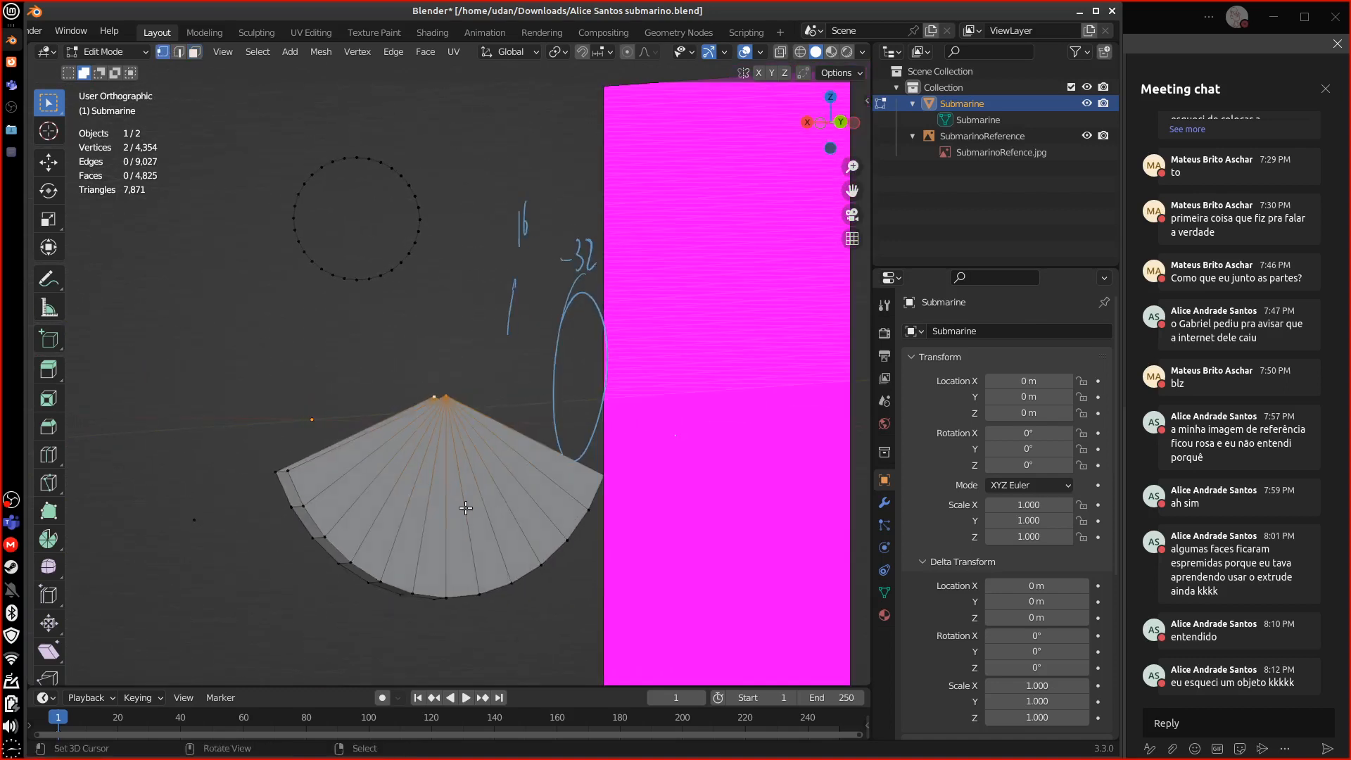
left_click_drag(473, 544, 577, 515)
right_click_drag(328, 447, 596, 502)
mouse_move(550, 513)
middle_mouse_down()
mouse_move(530, 516)
mouse_move(560, 514)
middle_mouse_up()
key("ctrl+r")
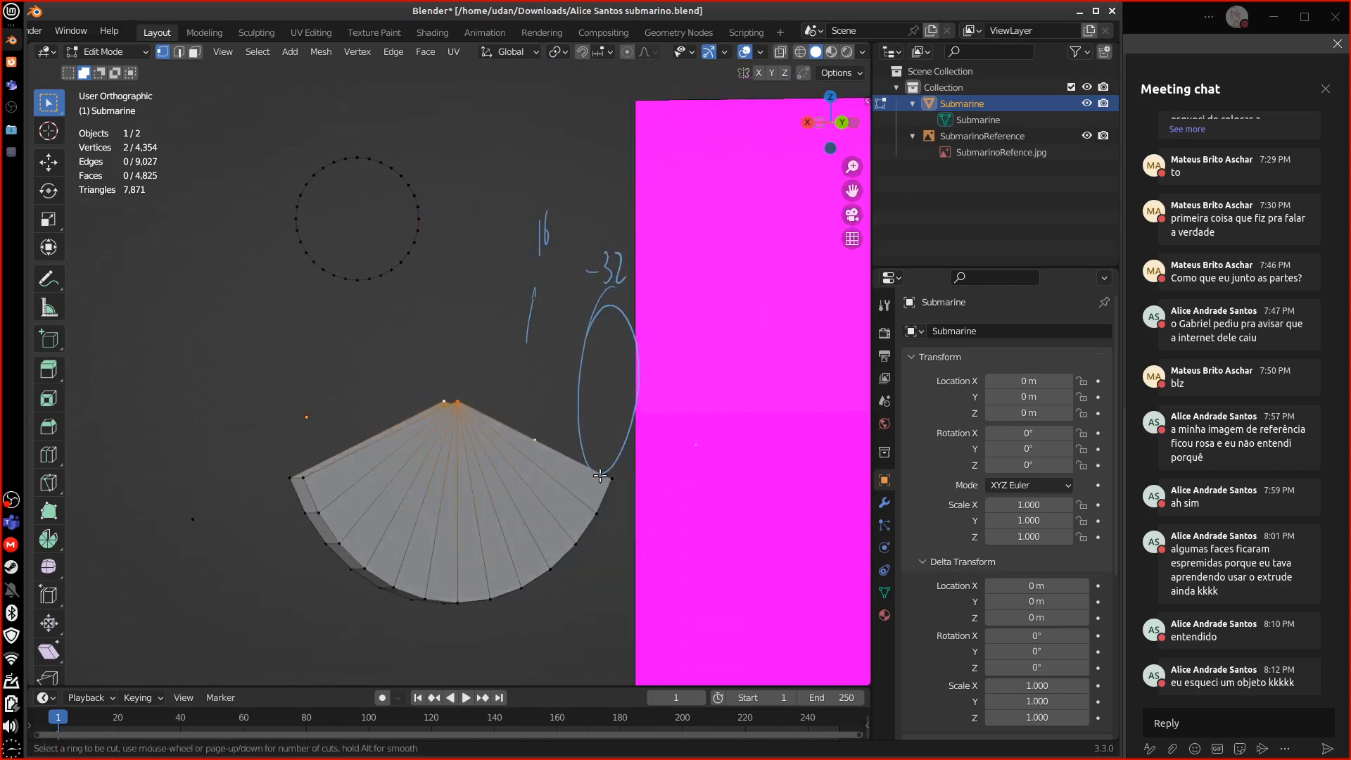
key("Escape")
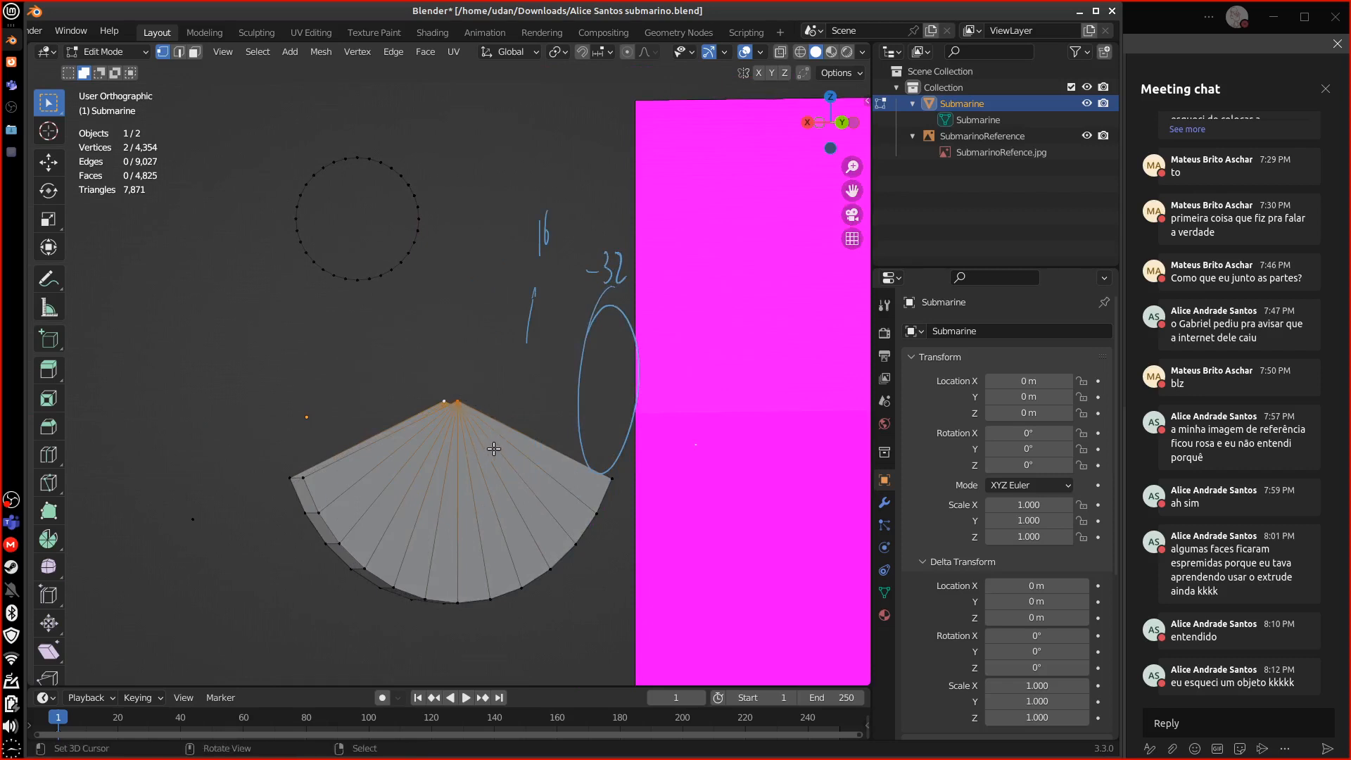
key("x")
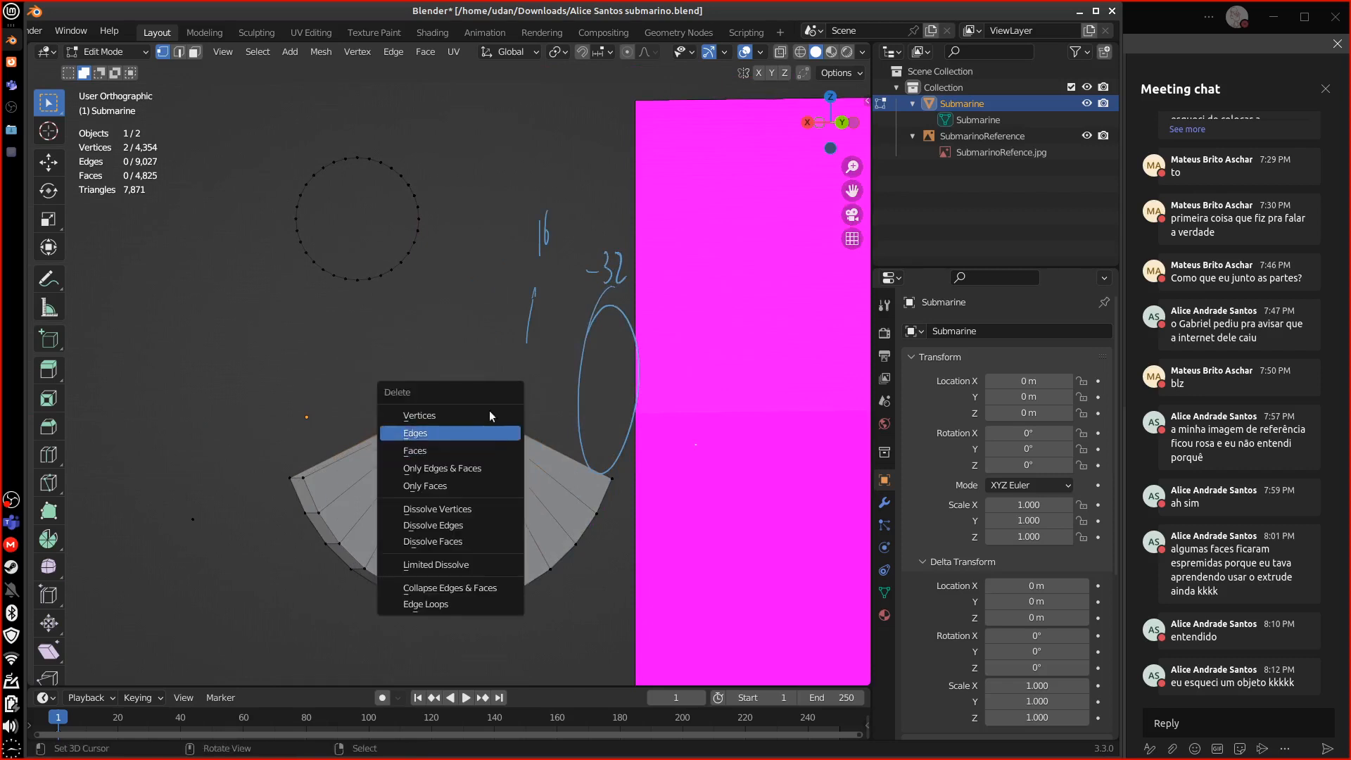
left_click(488, 415)
- Select both long edge loops of the curved strip and extrude it about 0.34 m upward toward the hull's interior
right_click(525, 590, "alt")
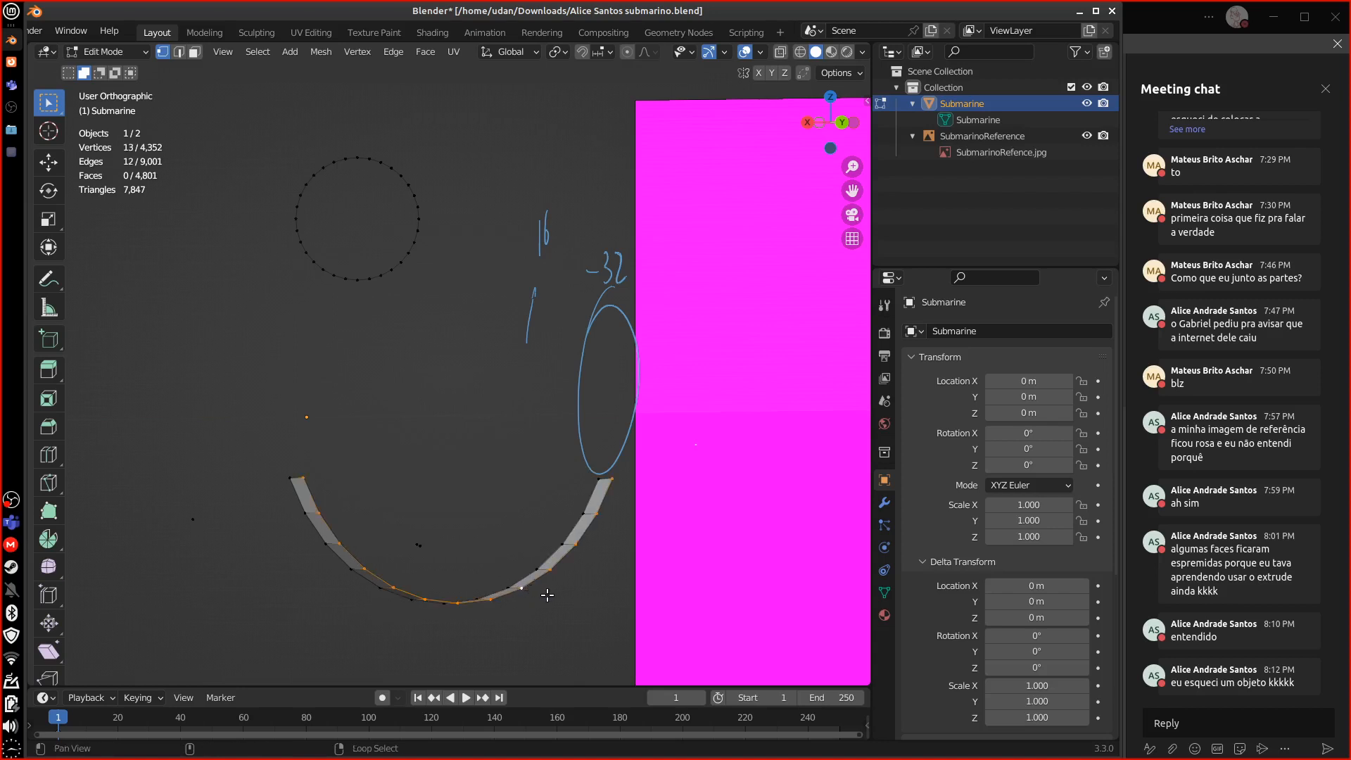
right_click(540, 573, "alt+shift")
middle_click_drag(549, 586, 598, 600)
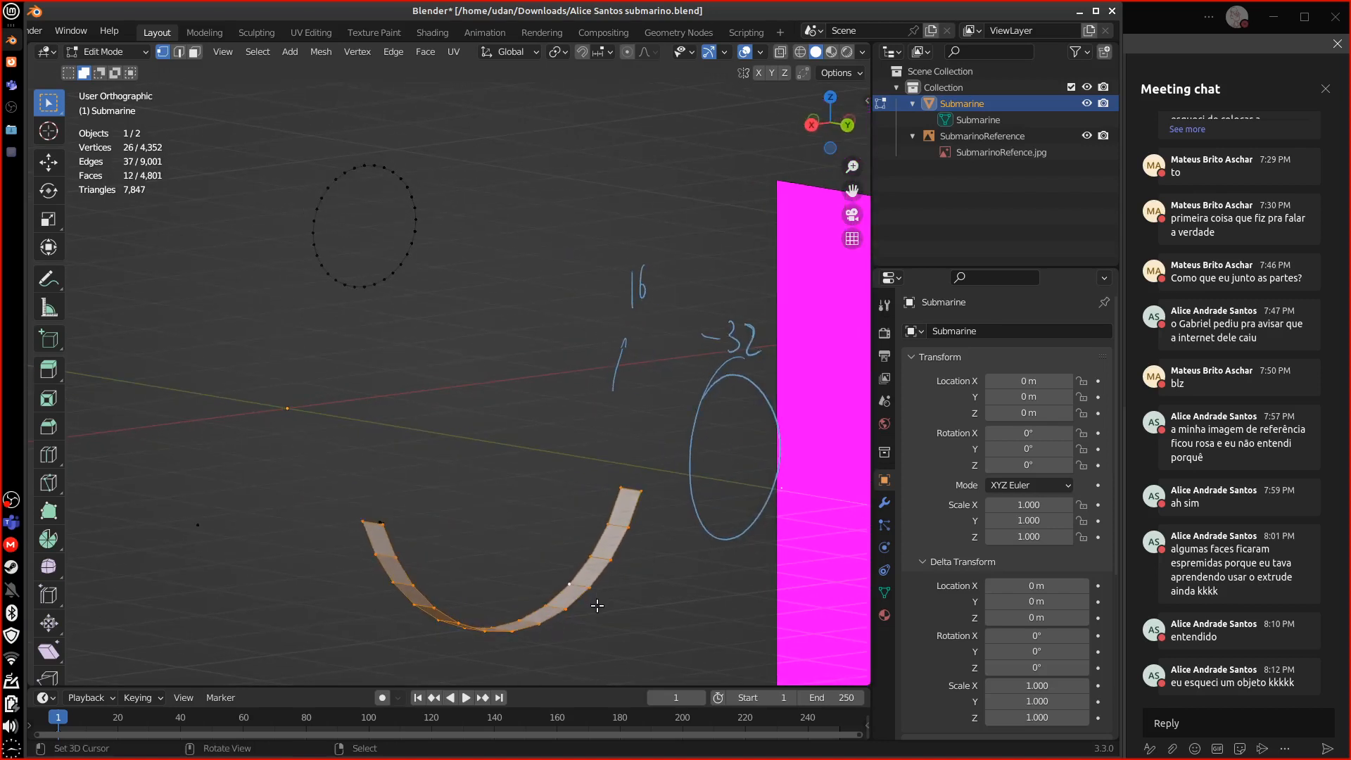
key("KP_3")
middle_click_drag(683, 548, 670, 598)
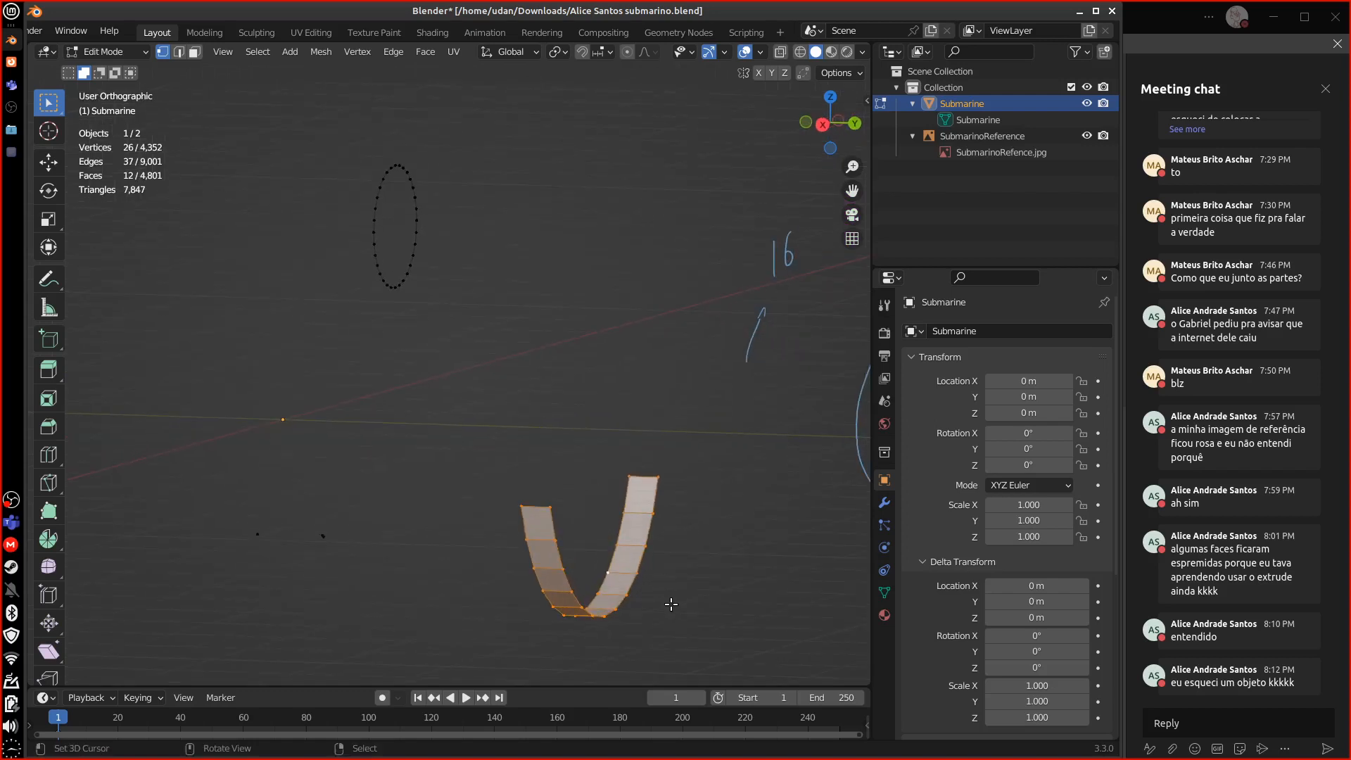
key("e")
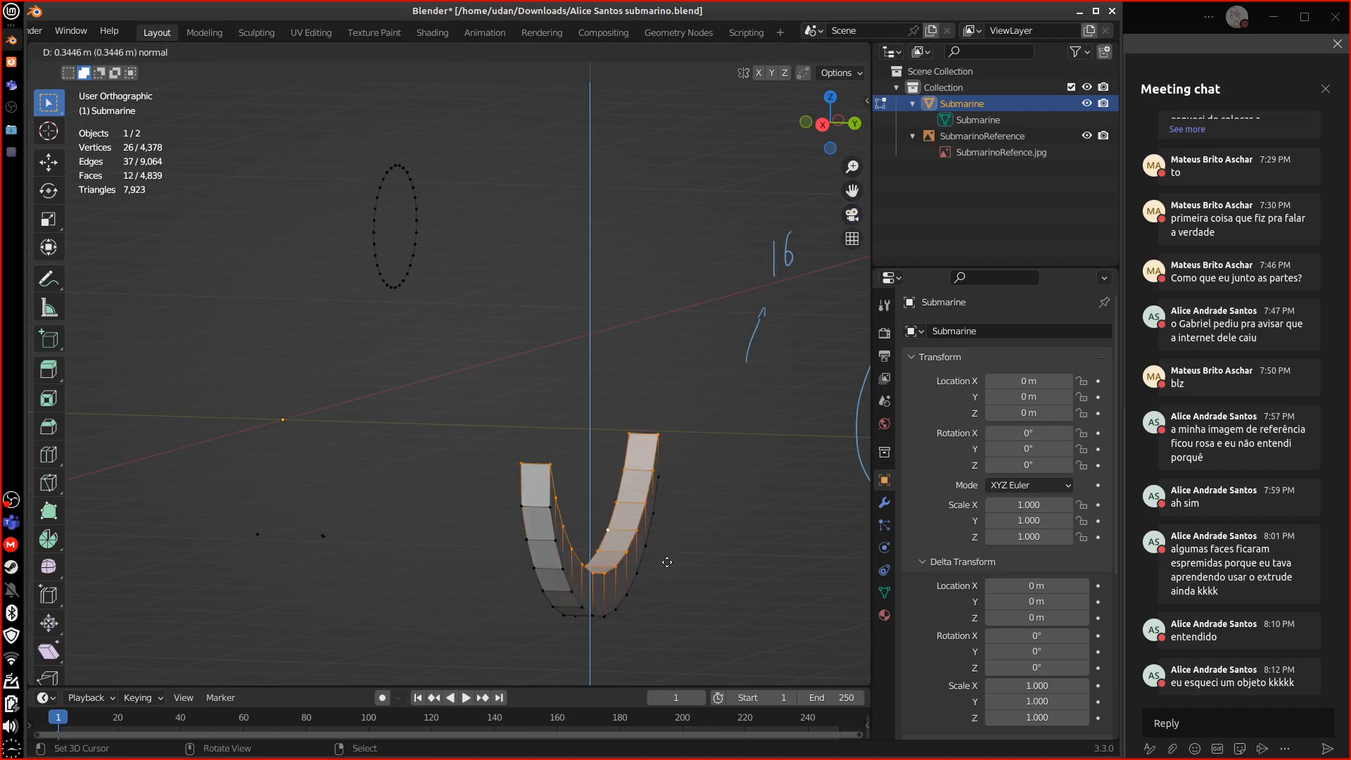
left_click(667, 559)
middle_click_drag(667, 559, 644, 598)
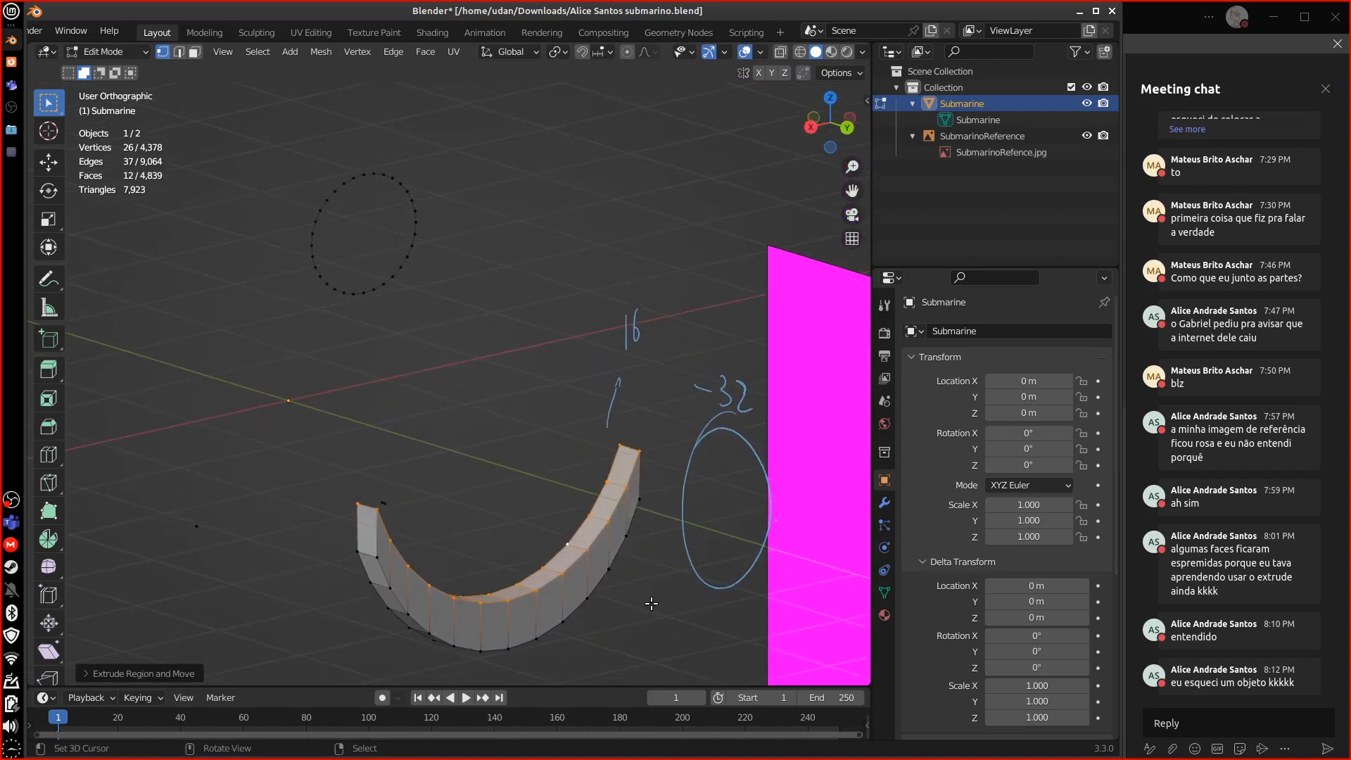
- Scale the extruded inner strip to about 0.86 in X and Y, excluding the Z axis
key("s")
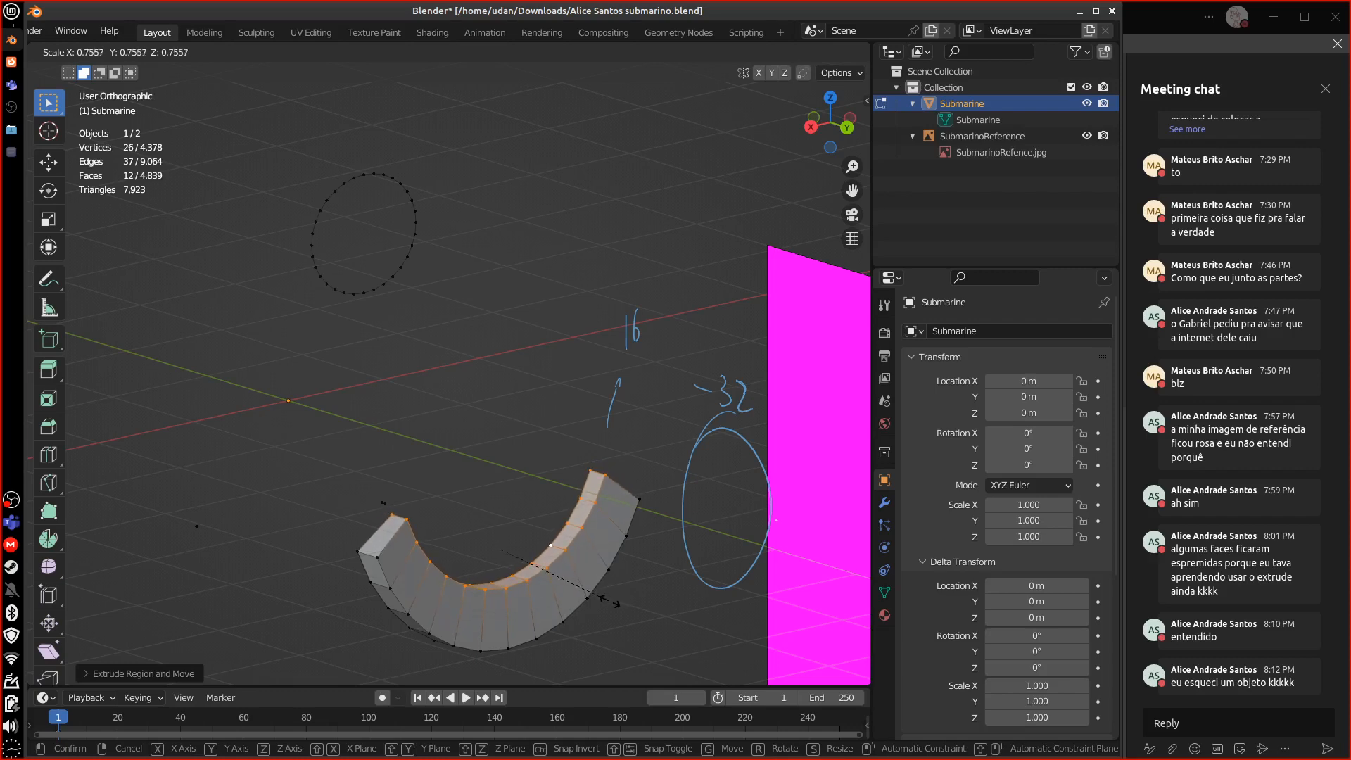
key("shift+z")
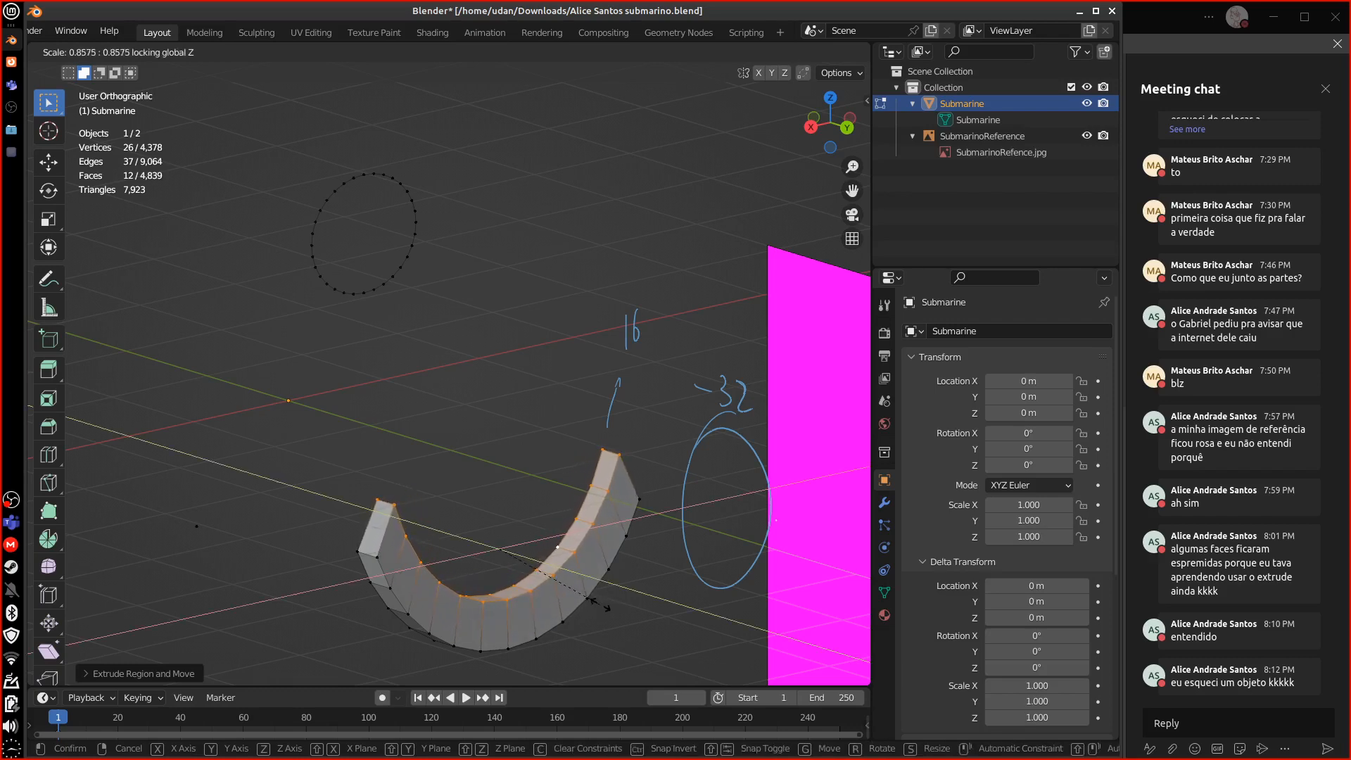
left_click(600, 603)
middle_click_drag(630, 596, 598, 579)
key("shift")
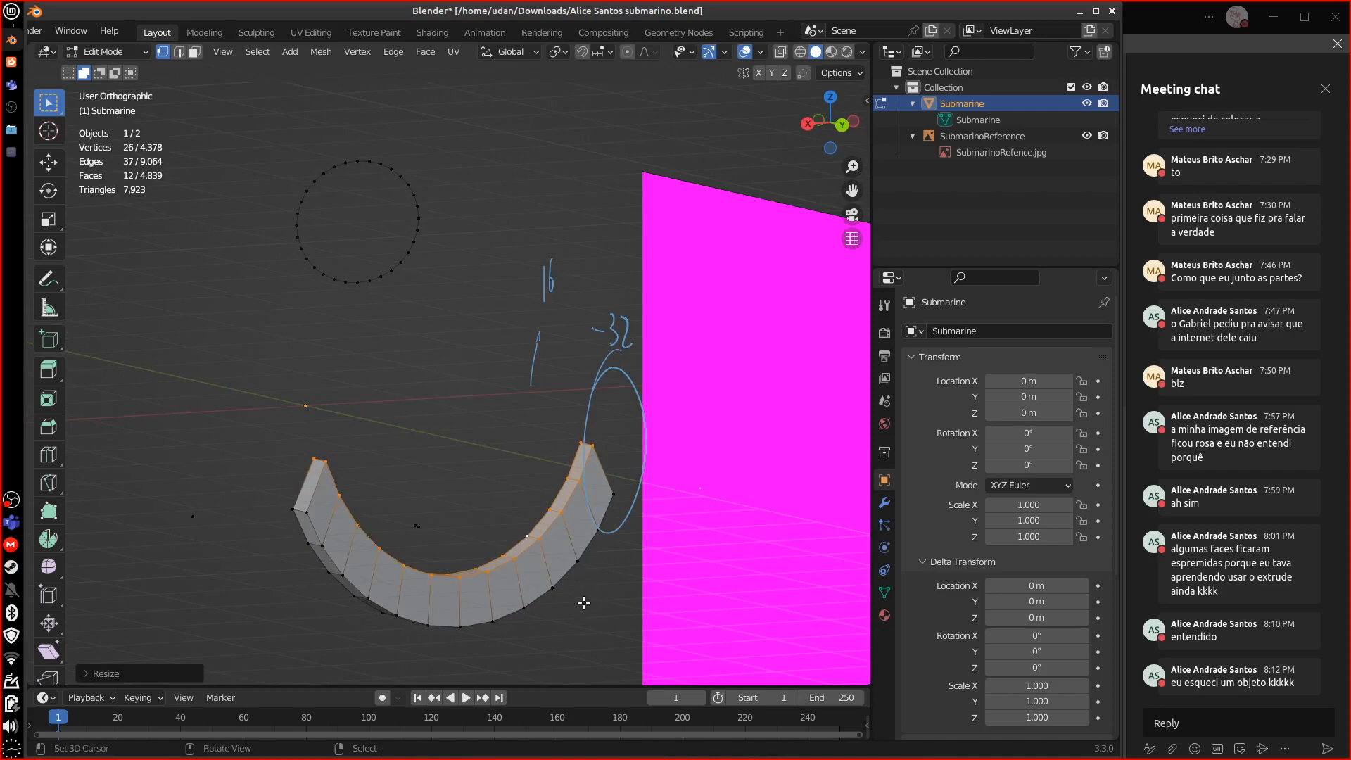
- Reveal the hidden submarine geometry and select everything linked to the rebuilt rearmost rib on the hull's underside
key("alt")
key("alt+h")
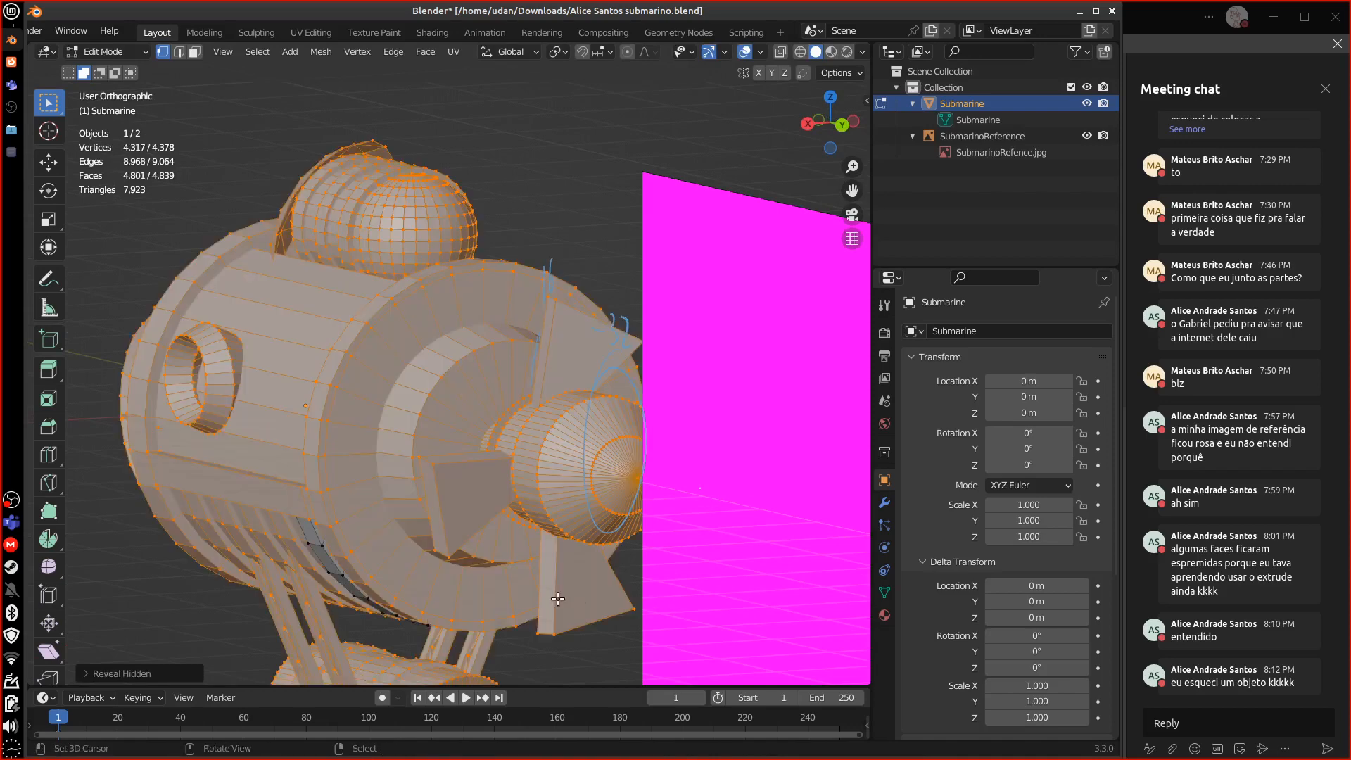
scroll(492, 584, "up", 3)
left_click(412, 562)
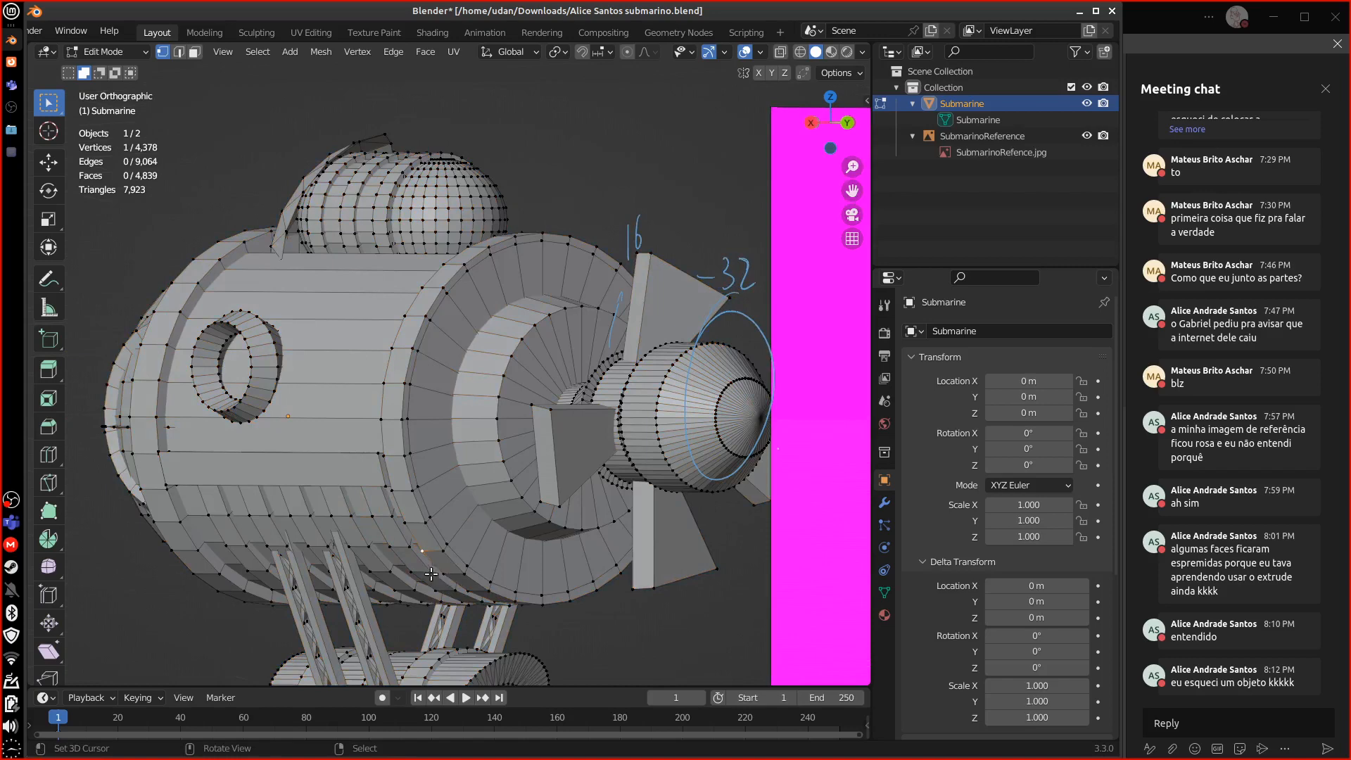
key("ctrl")
key("ctrl+l")
scroll(448, 588, "up", 5)
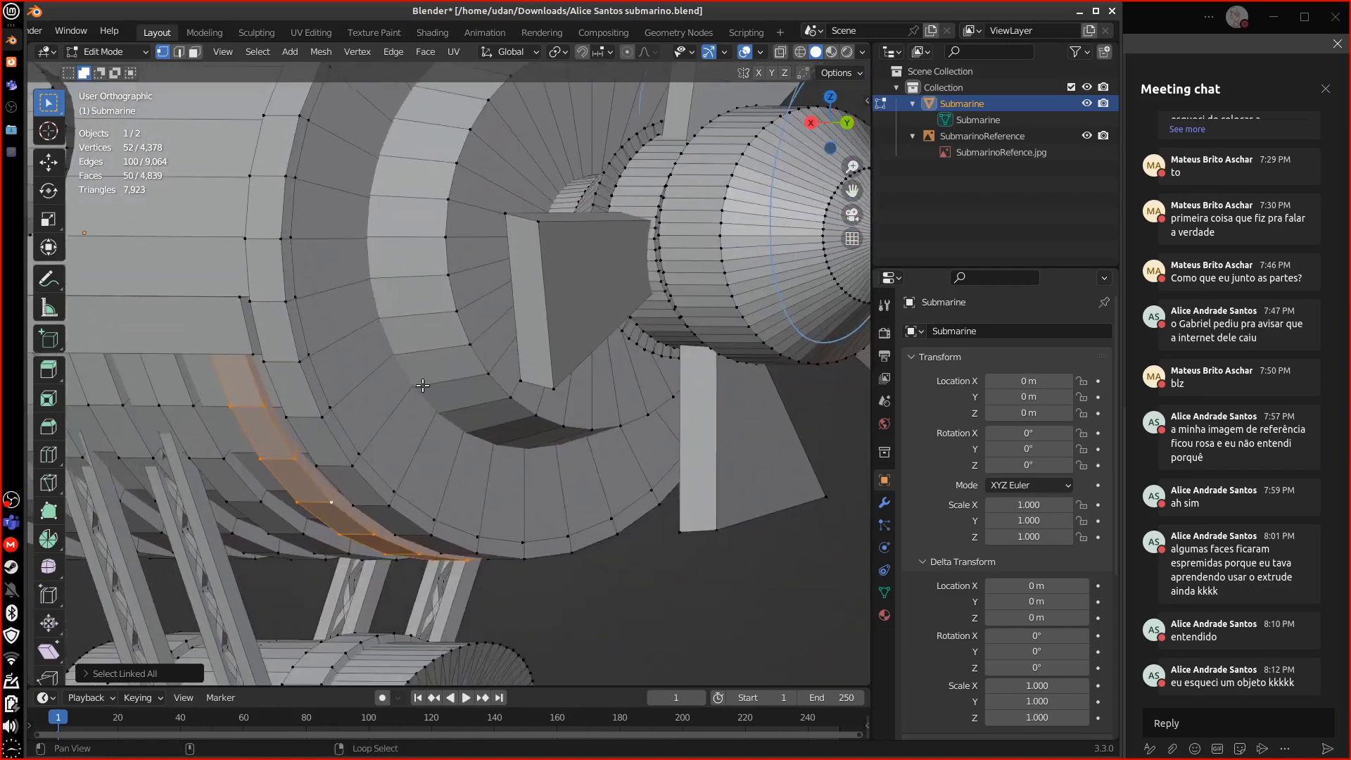
middle_click_drag(422, 384, 442, 474)
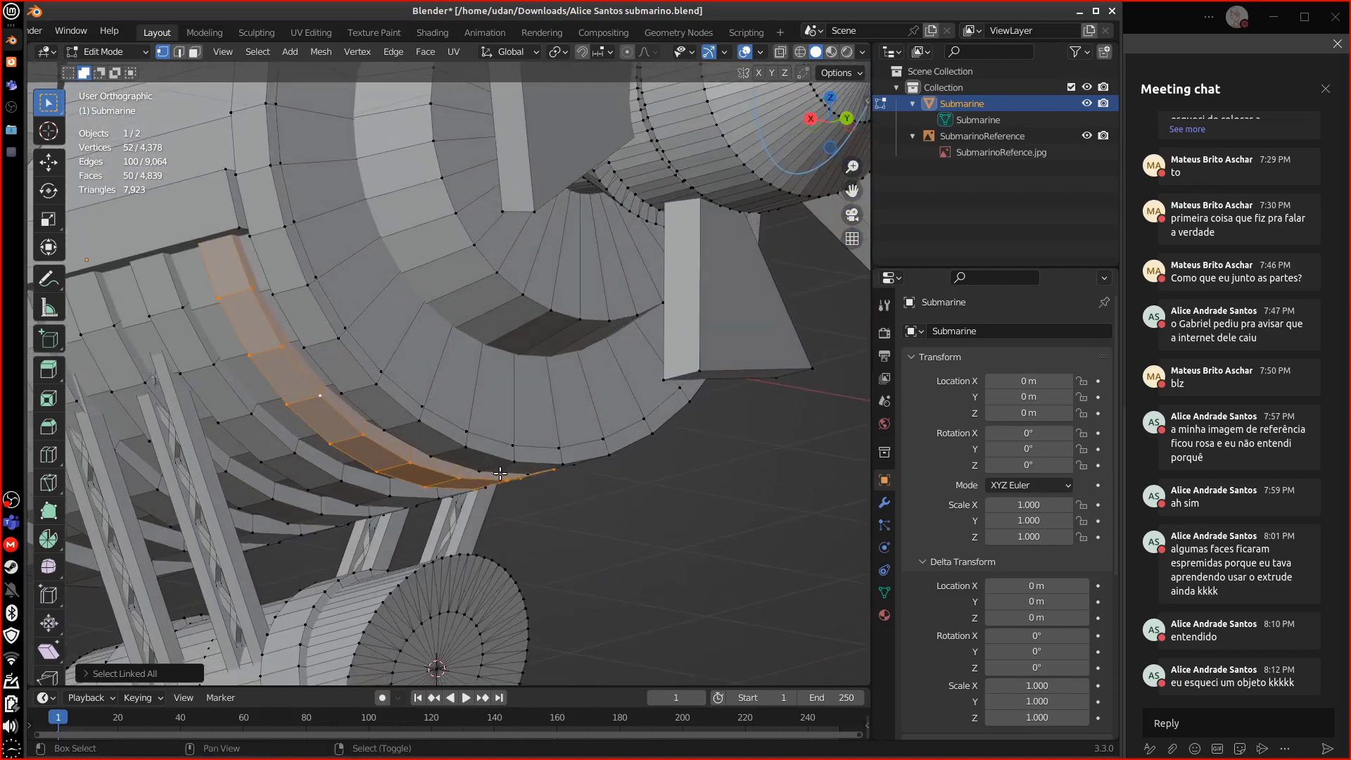
- Add two loop cuts running lengthwise around the rib's depth, sliding the second by a factor of about 0.10
key("shift+z")
key("shift+z")
key("ctrl+r")
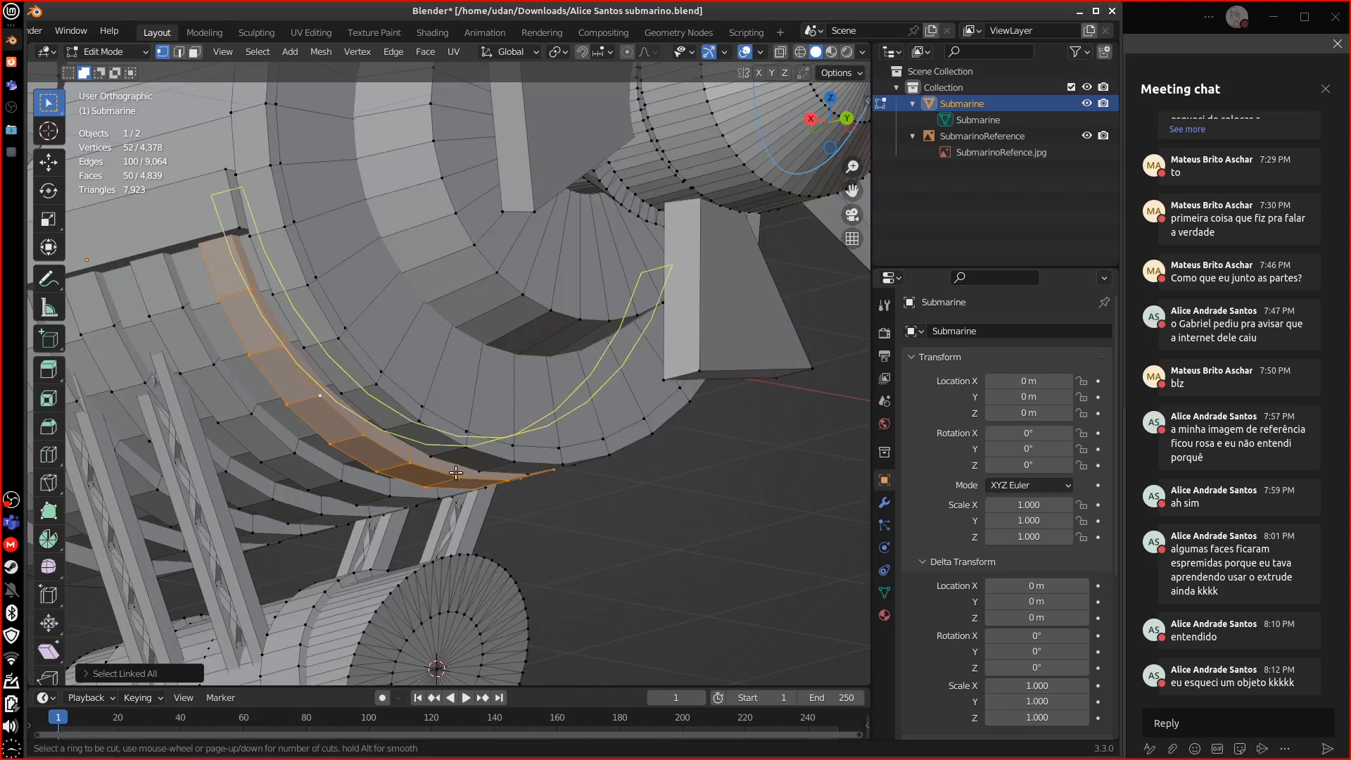
left_click(462, 476)
left_click(470, 477)
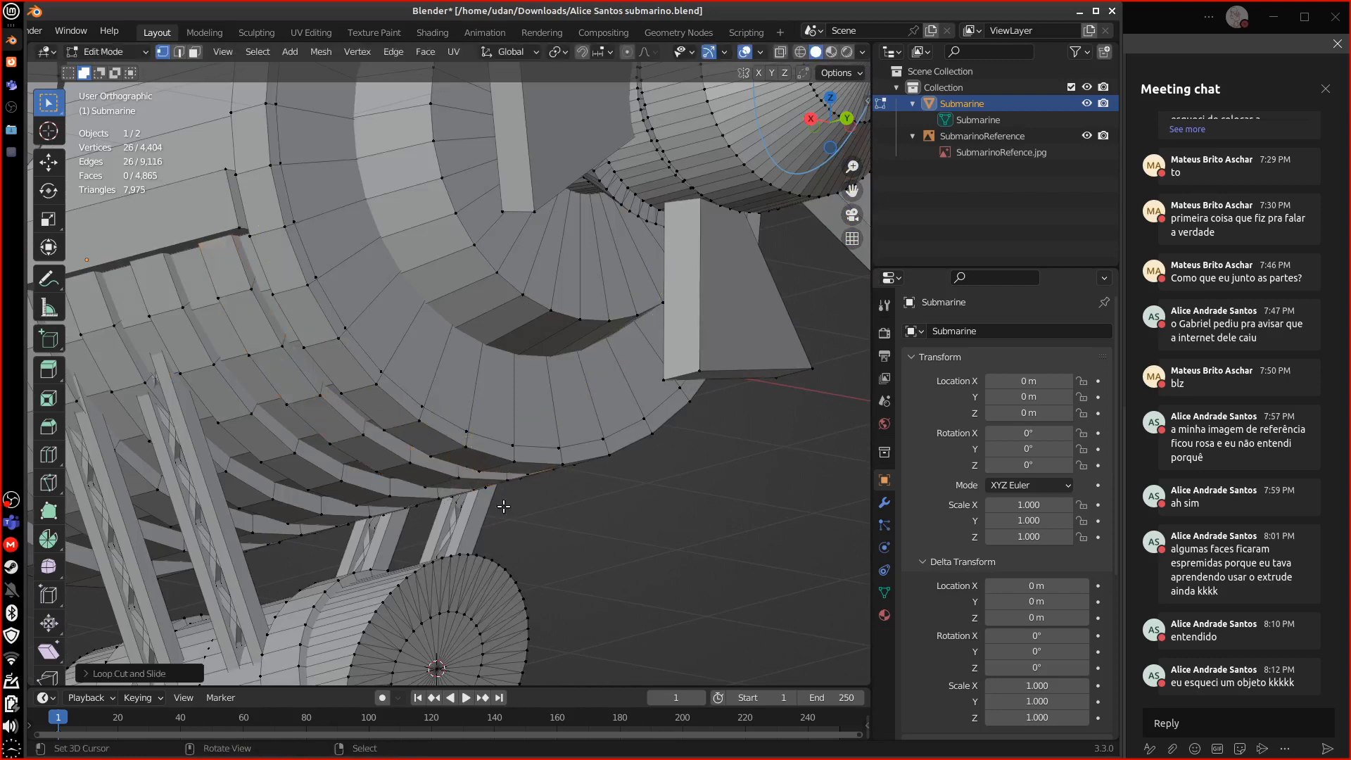
key("ctrl+r")
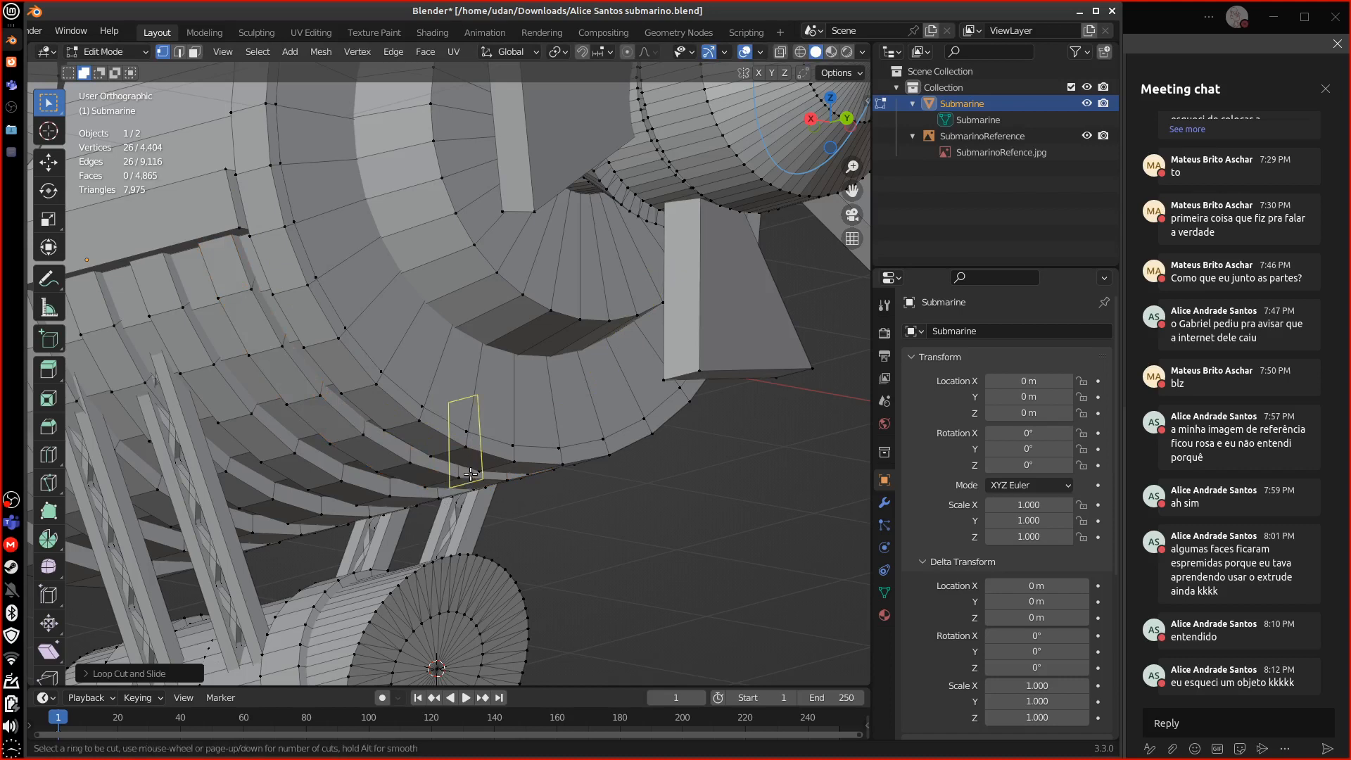
left_click(459, 470)
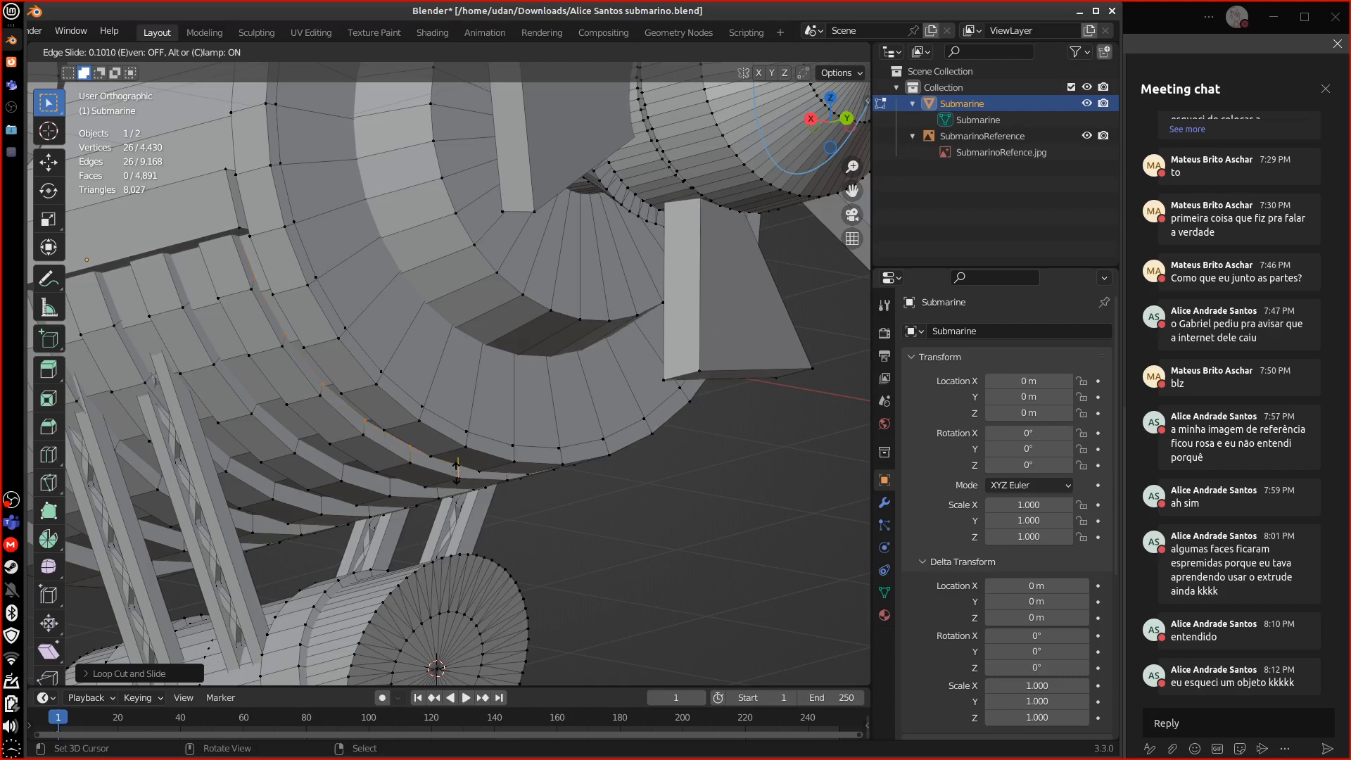
left_click(458, 470)
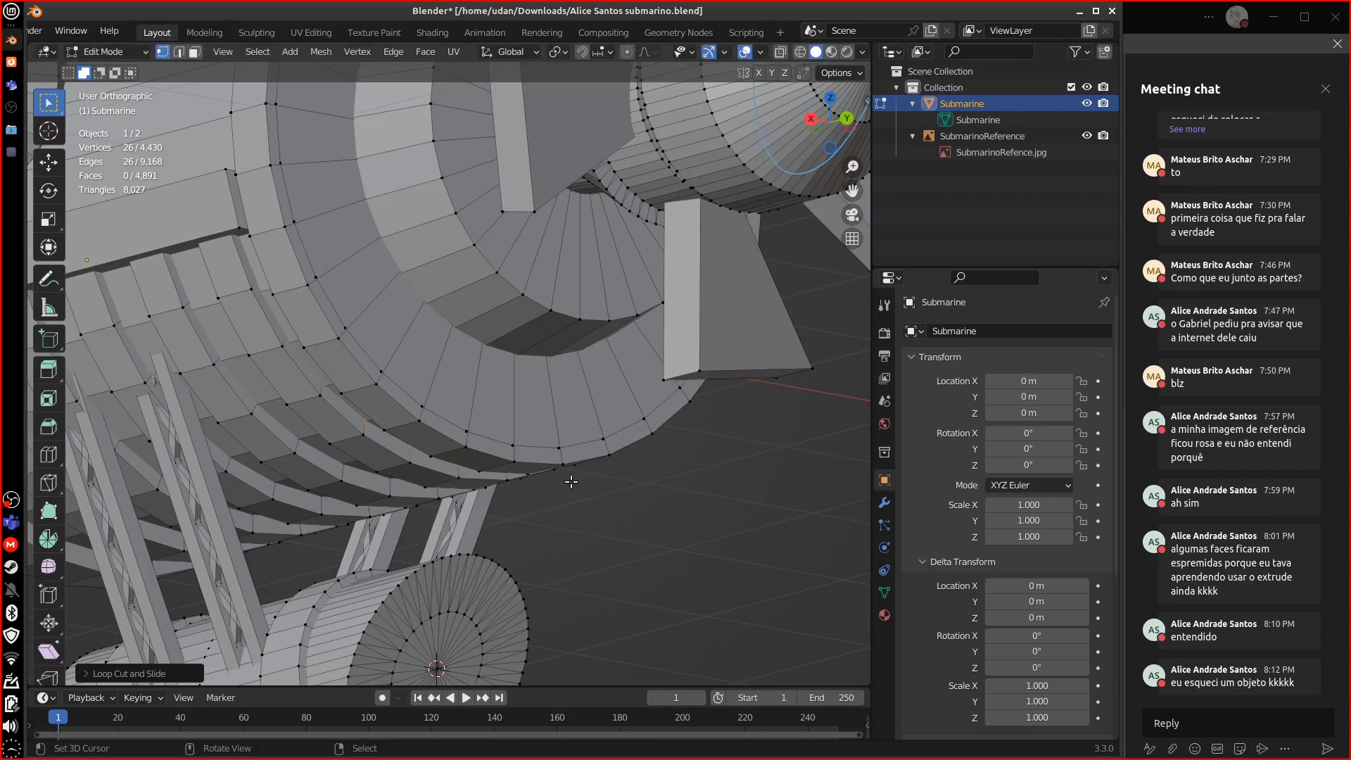
middle_click_drag(571, 481, 564, 487)
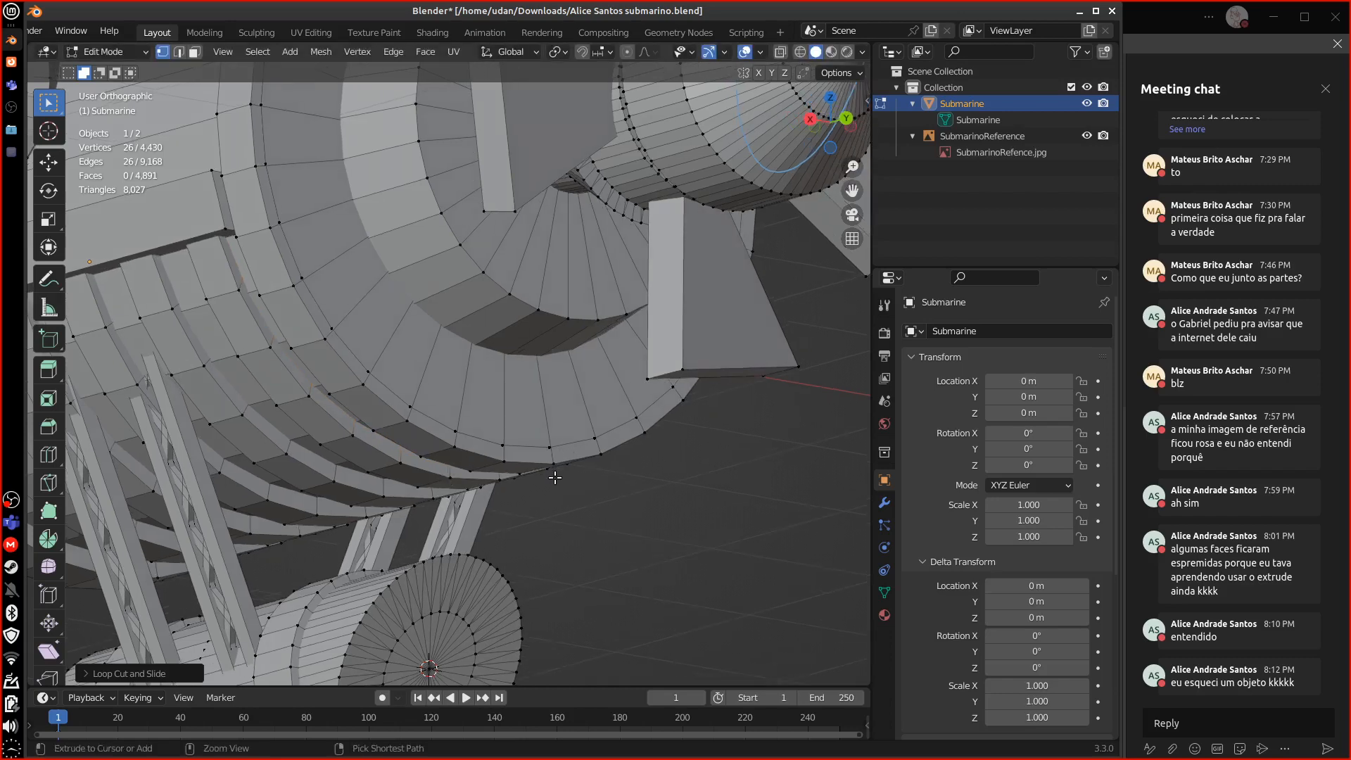
- Isolate the rib by selecting its linked geometry, inverting the selection and hiding the rest
key("ctrl+l")
key("ctrl+i")
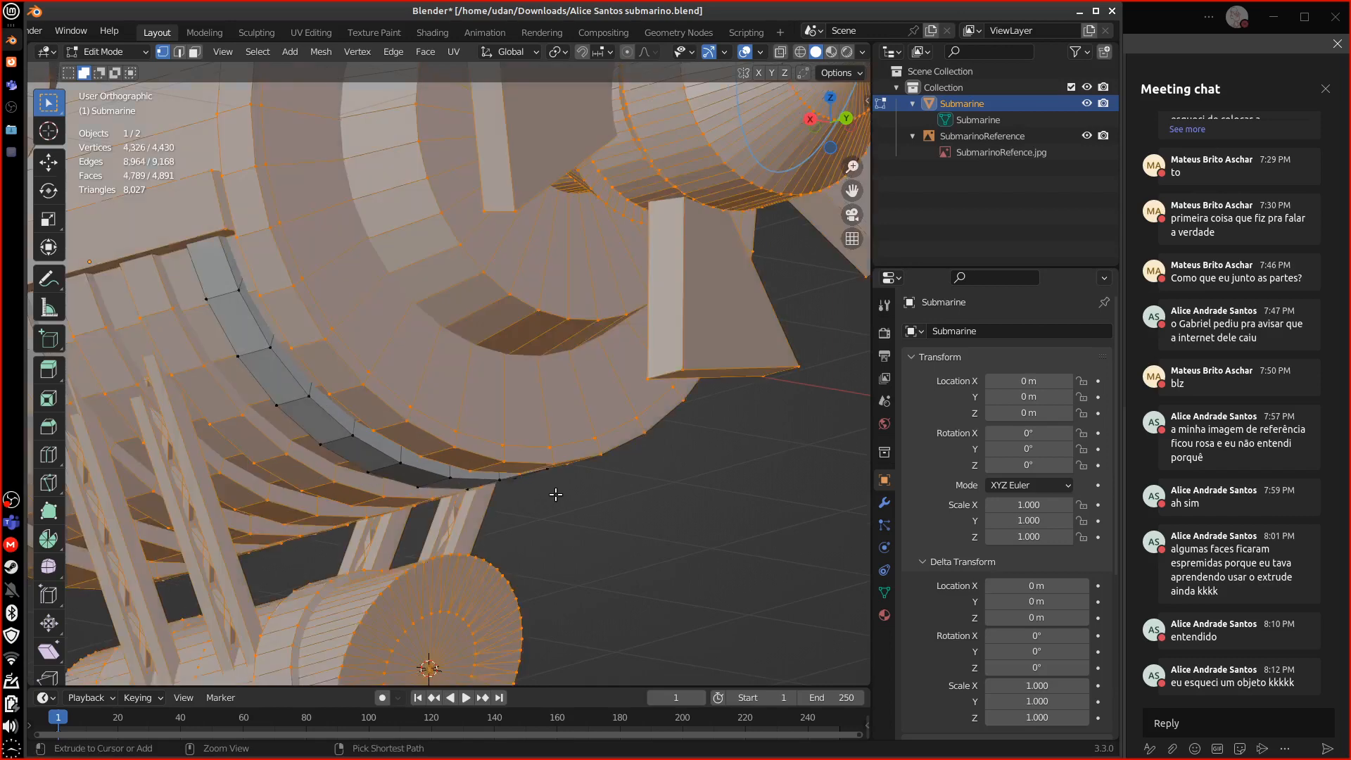
key("h")
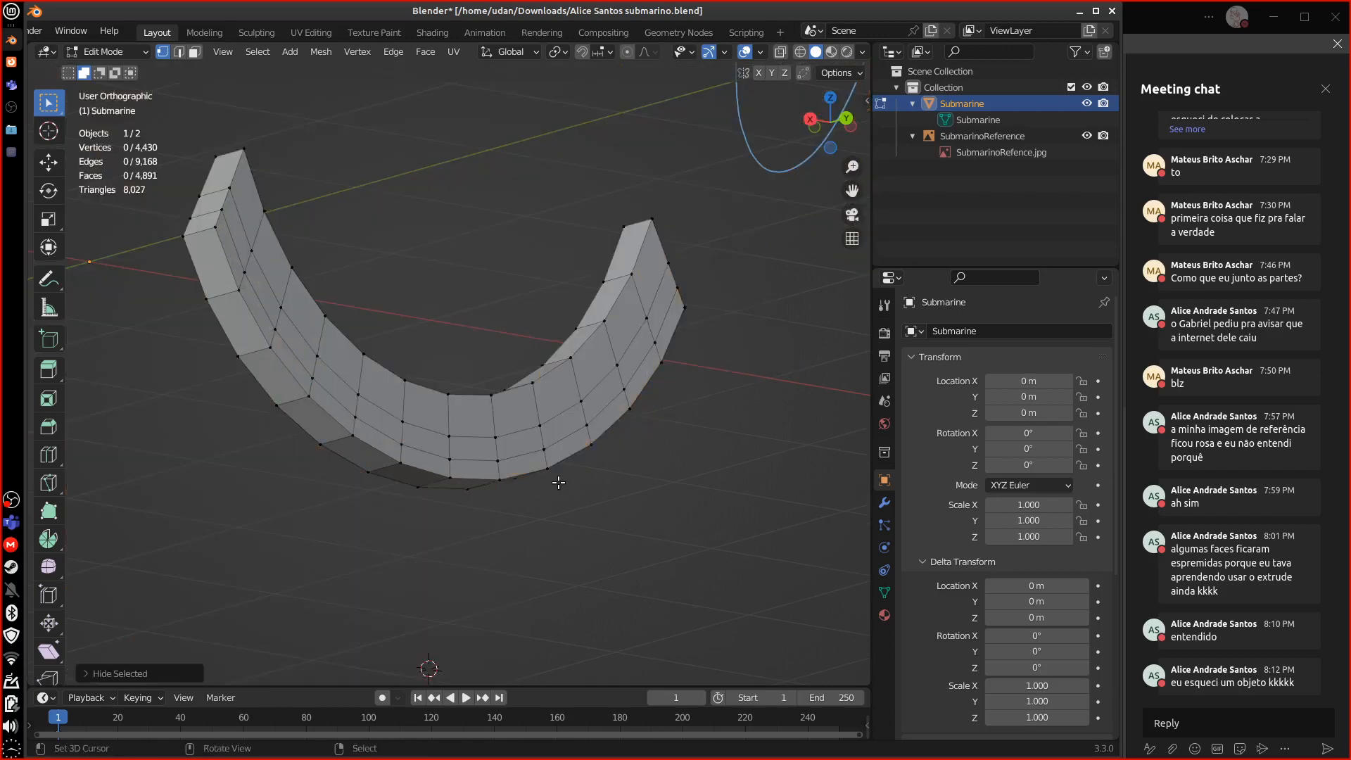
scroll(552, 496, "up", 2)
scroll(548, 506, "down", 3)
middle_click_drag(548, 510, 689, 440)
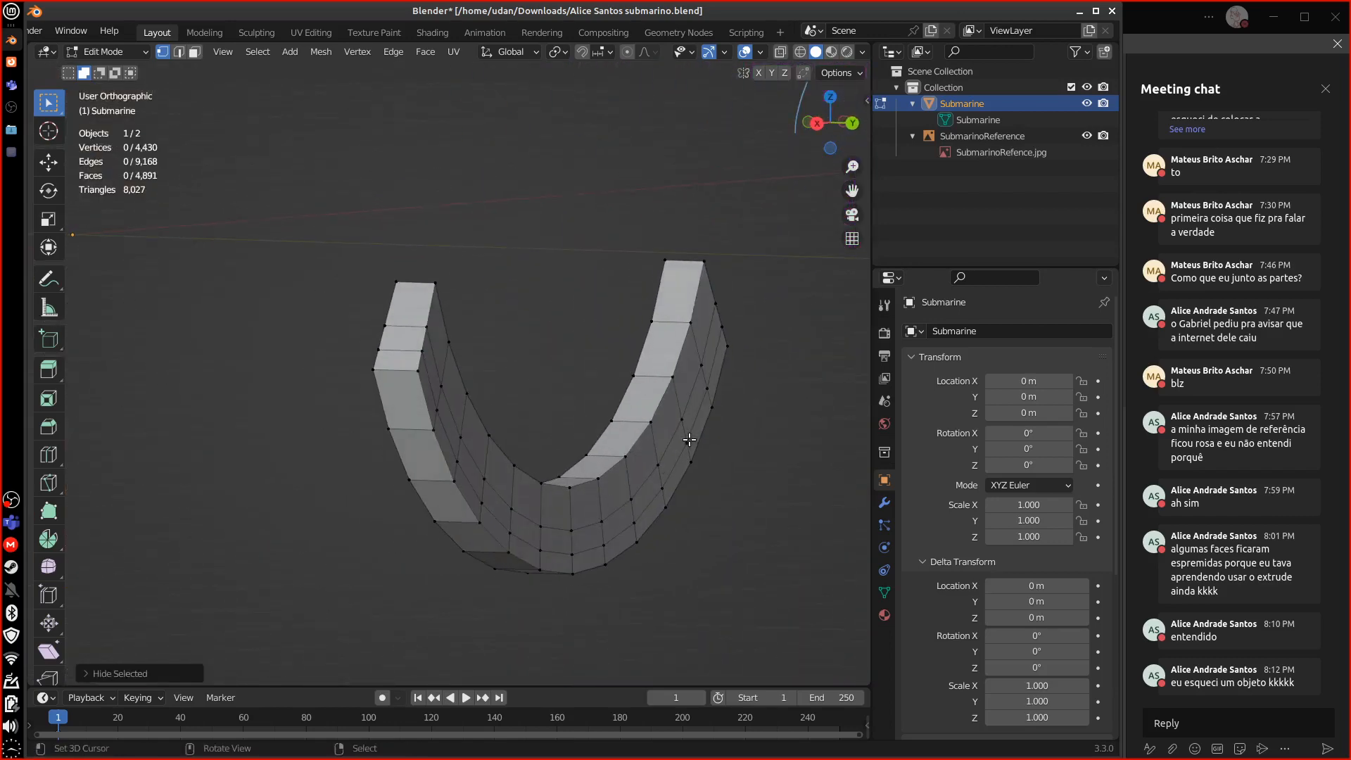
- Select the two inner face loops along the rib's sides and ends and delete their faces
left_click(195, 52)
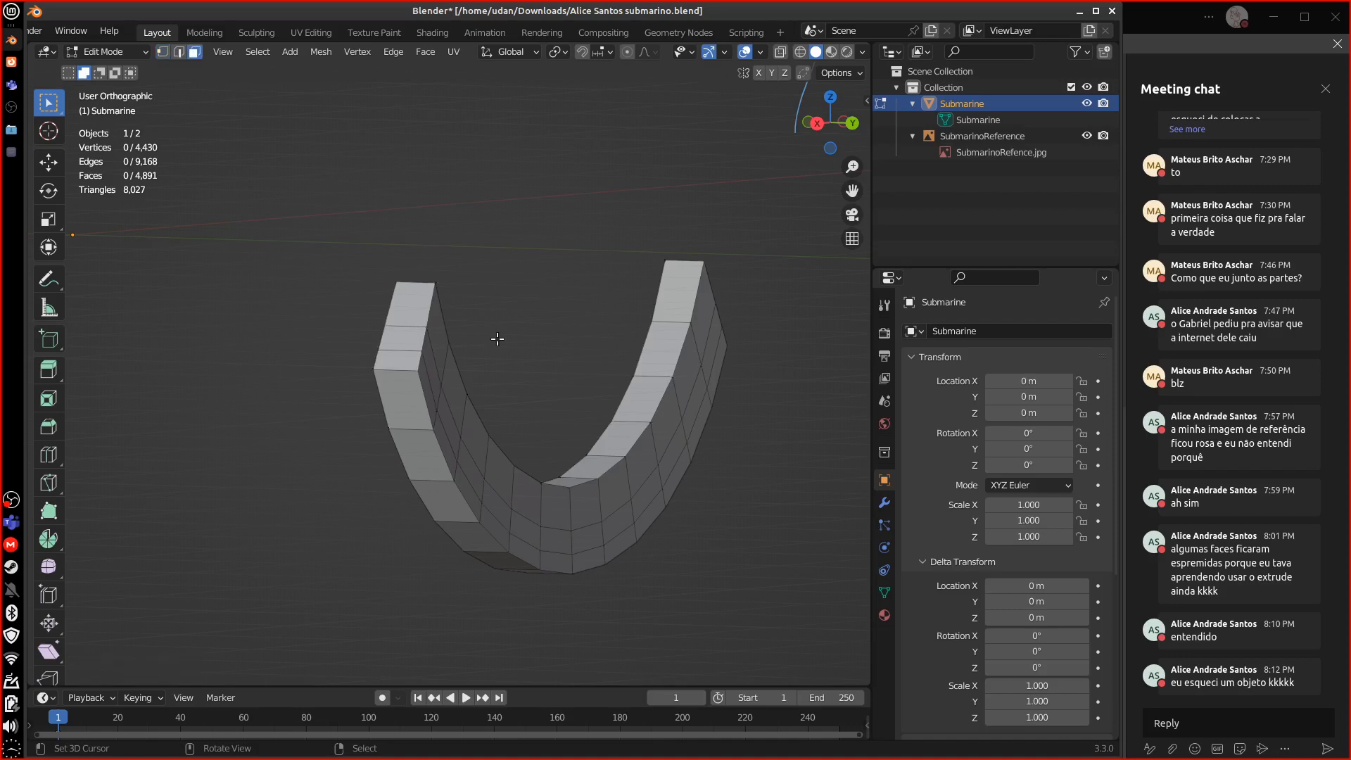
left_click(581, 535)
left_click(595, 522, "alt")
left_click(600, 508, "alt+shift")
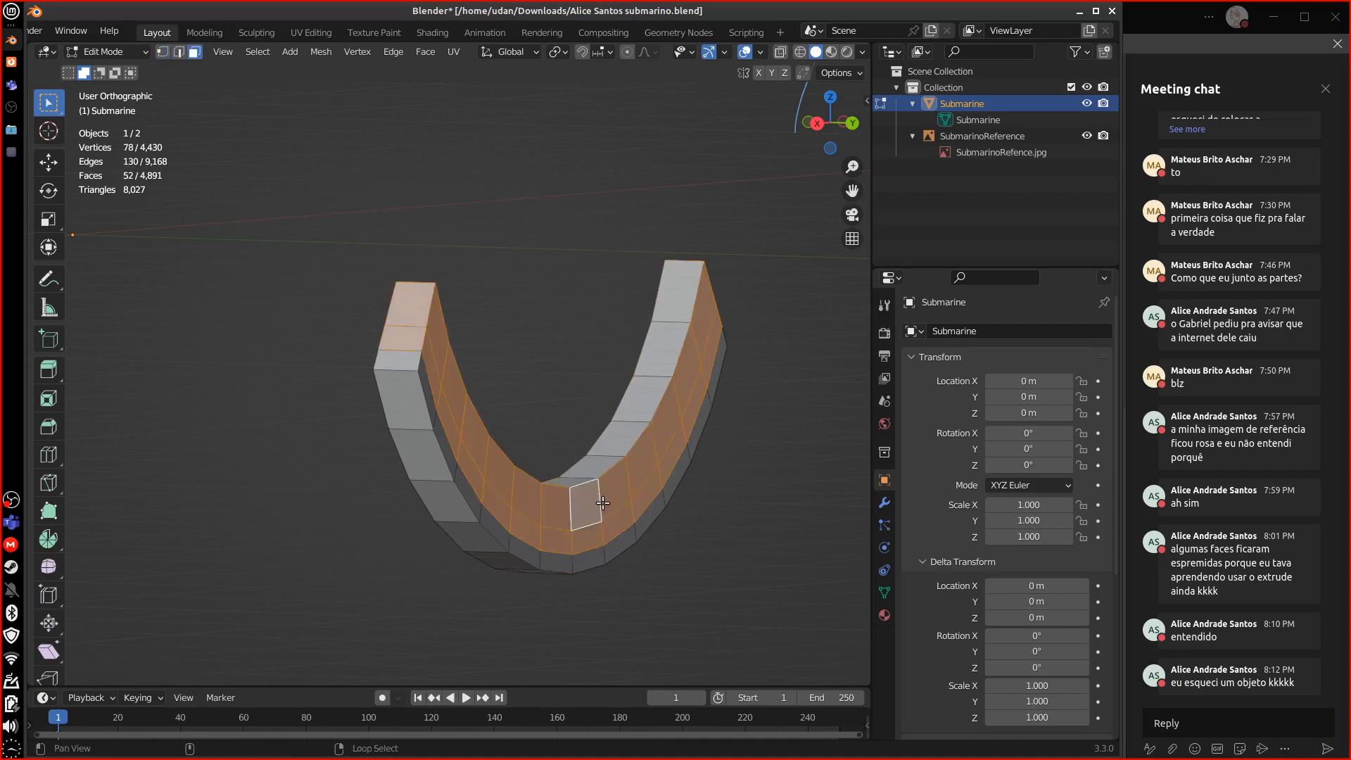
key("x")
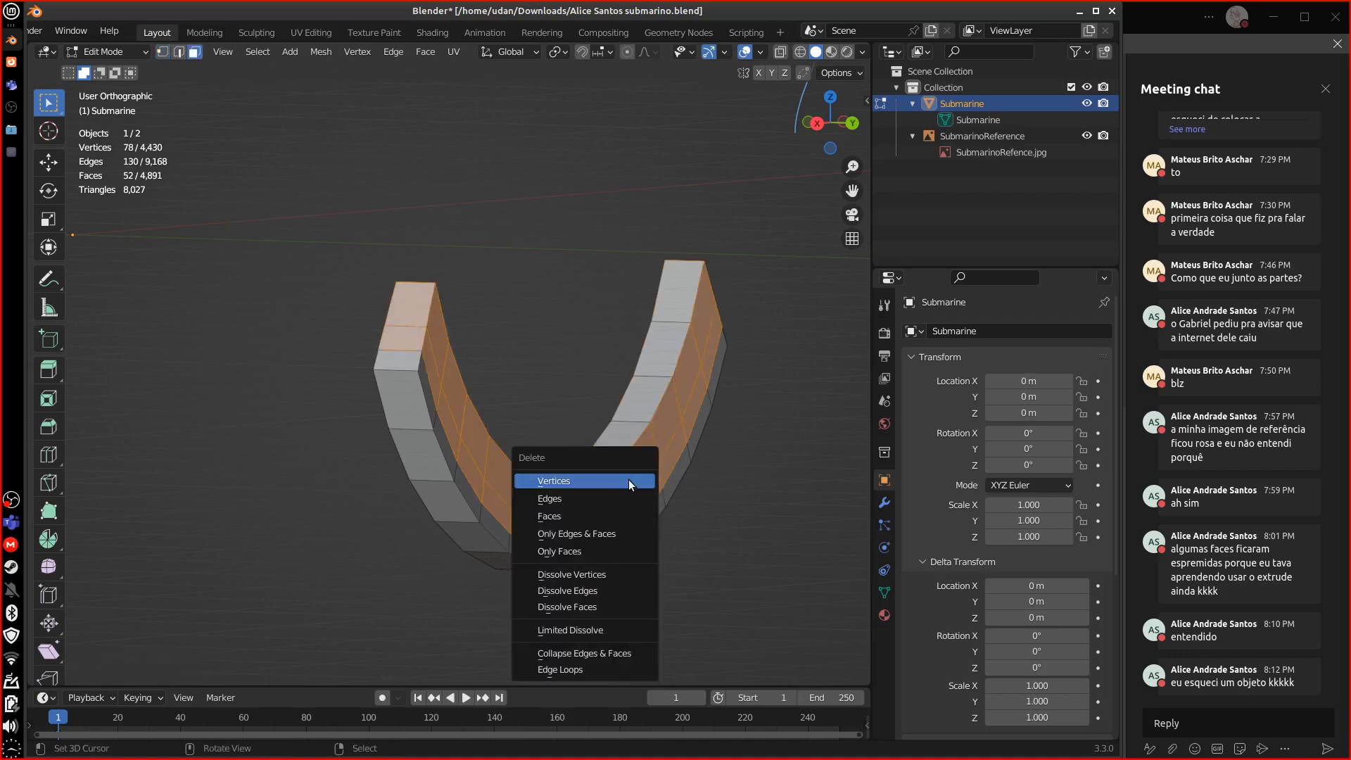
left_click(610, 514)
- Delete the detached inner strip of linked faces above the rib and reveal the hidden submarine geometry
left_click(629, 451)
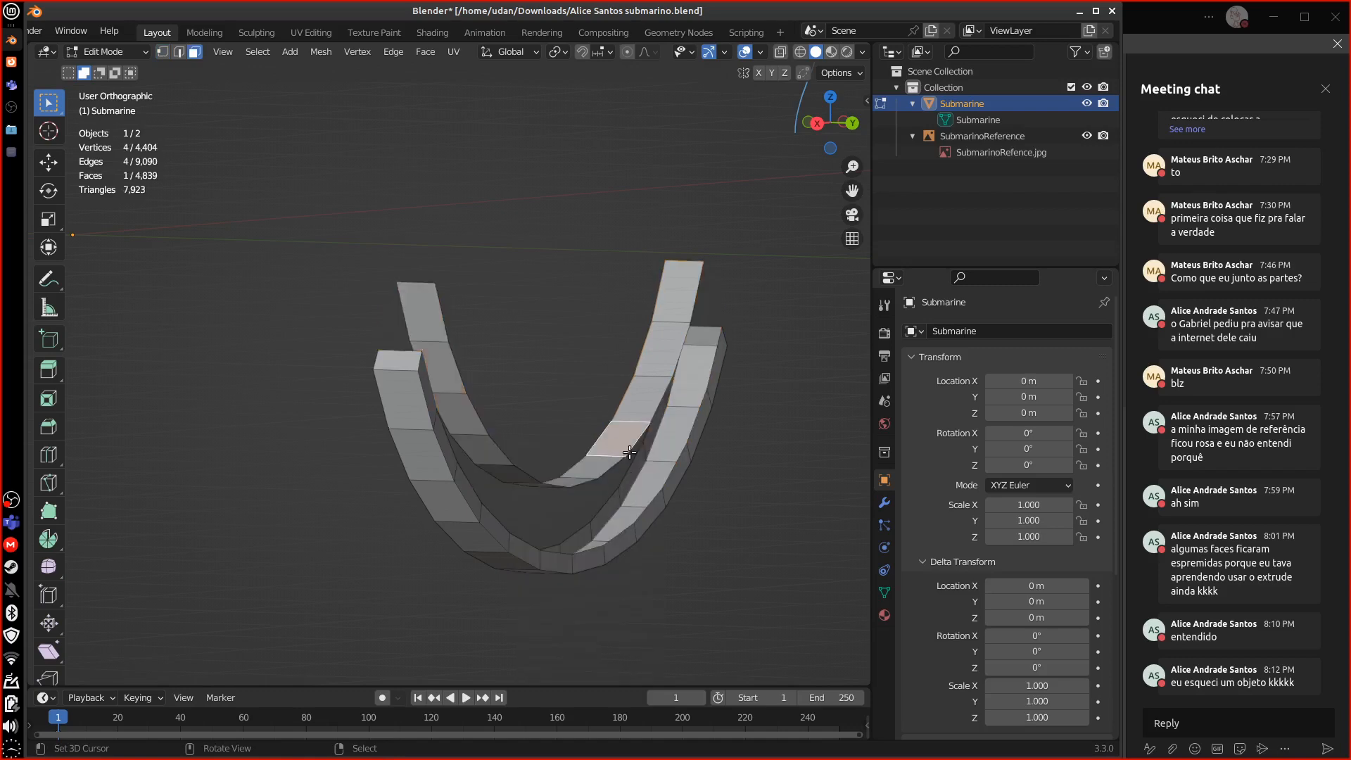
key("ctrl+l")
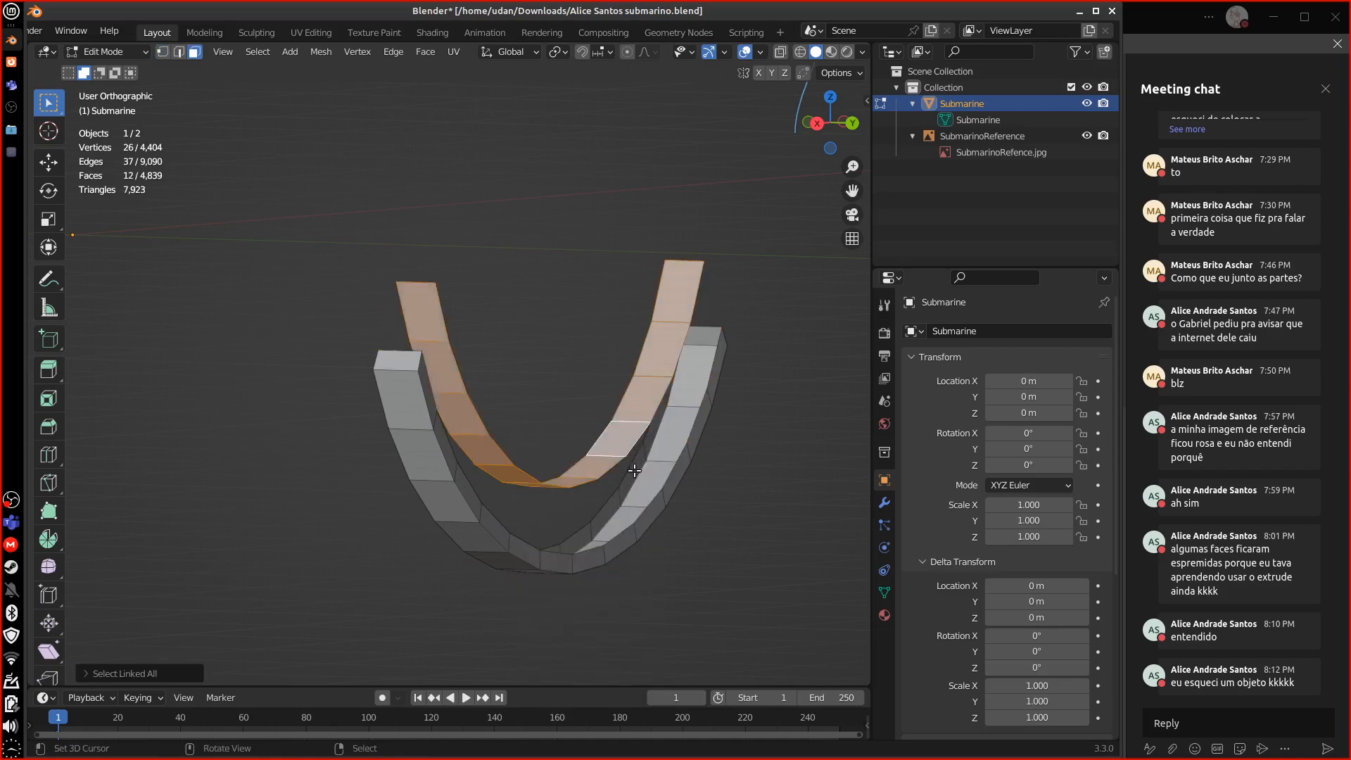
key("x")
left_click(611, 471)
middle_click_drag(610, 471, 669, 518)
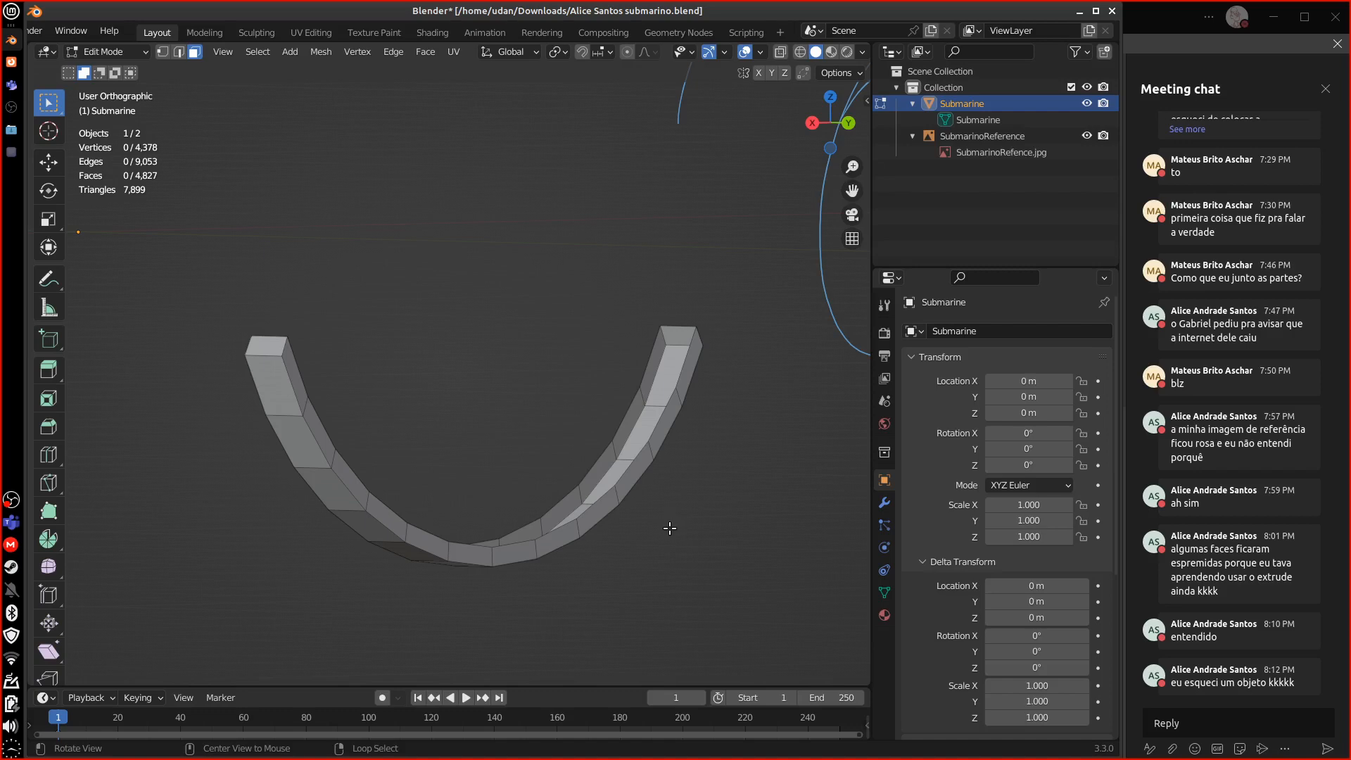
key("alt+h")
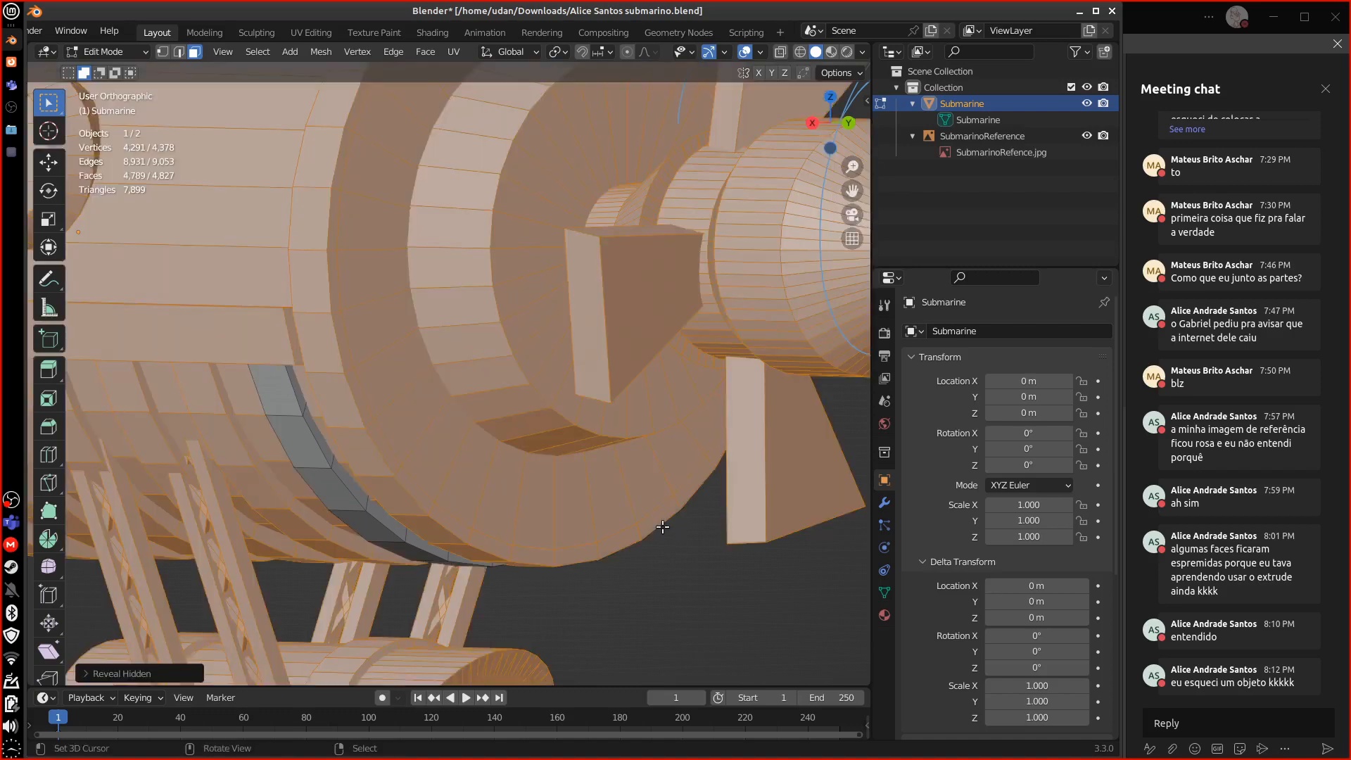
middle_click_drag(666, 529, 649, 506)
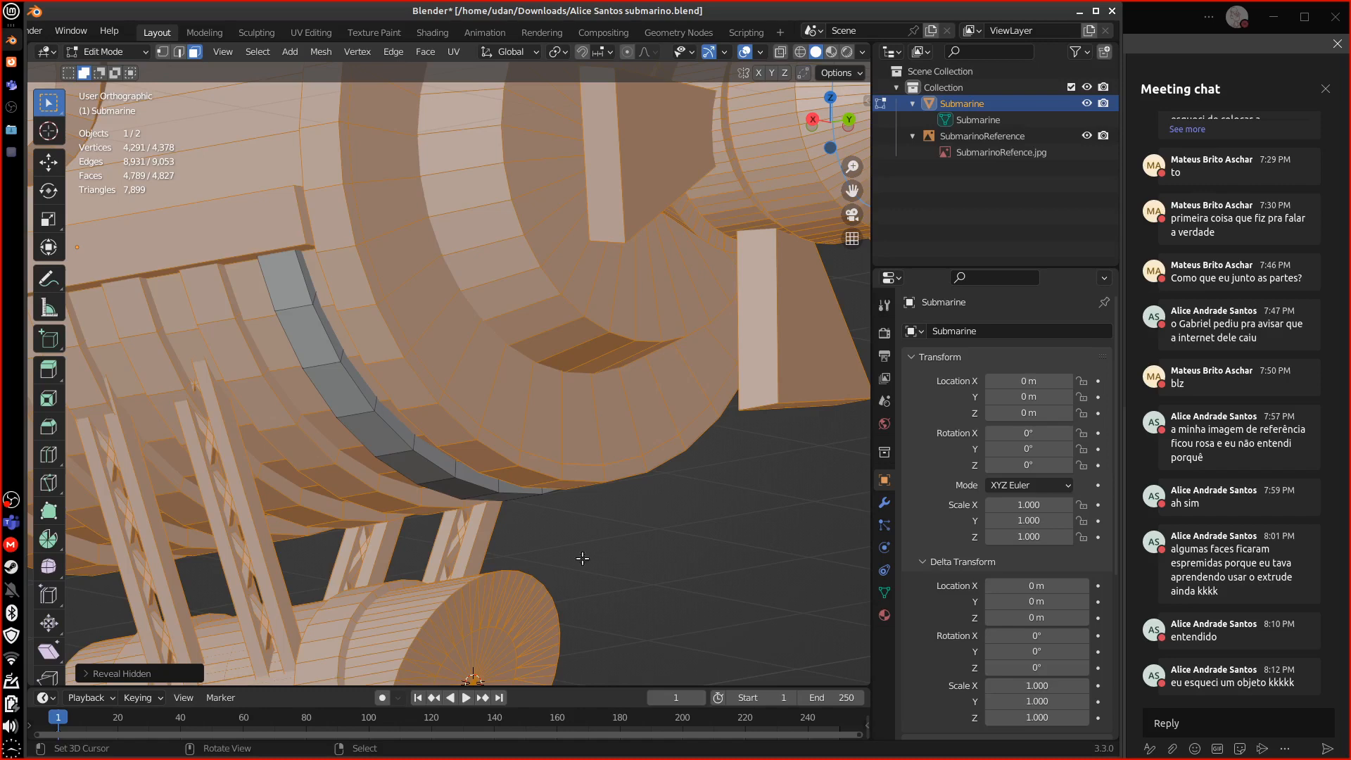
- Select all linked geometry of the lower cylinder's rear end section and merge its vertices by distance
middle_click_drag(594, 546, 640, 522, "shift")
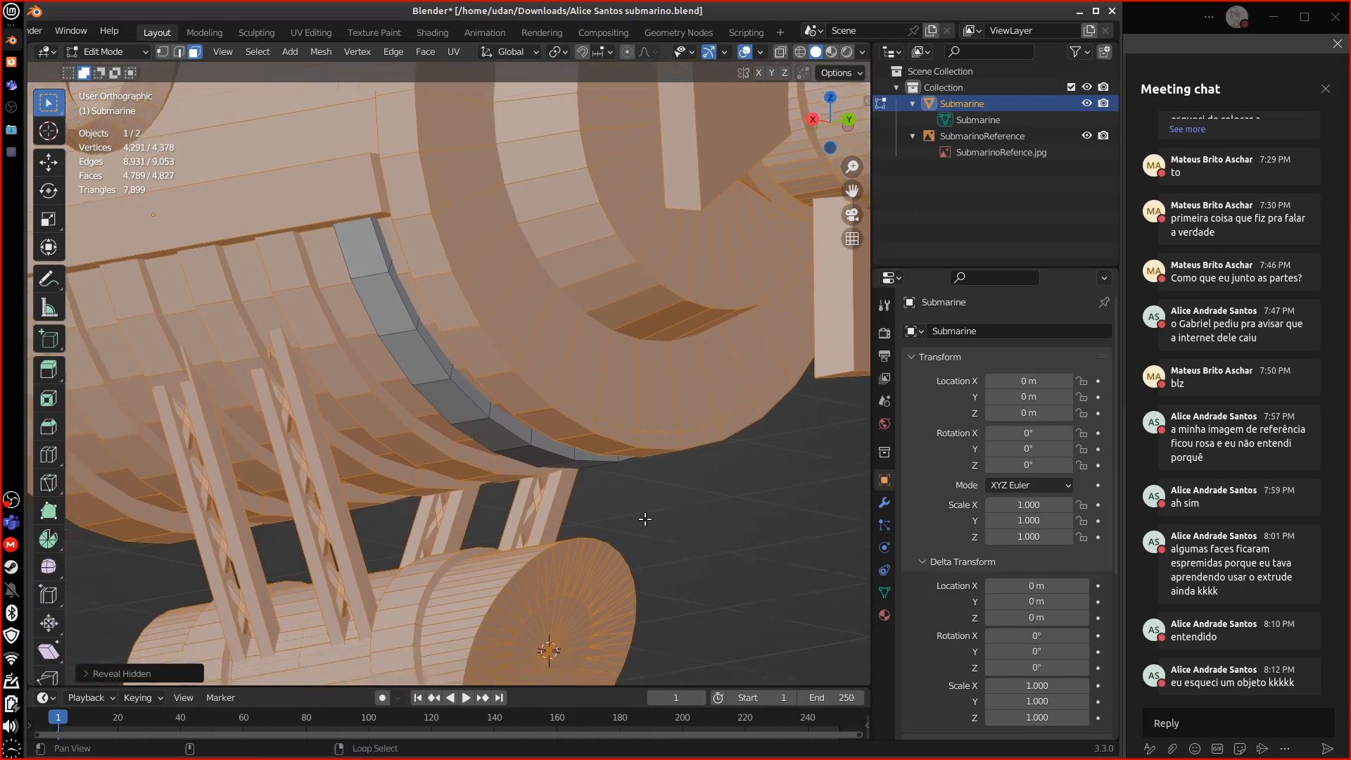
right_click(500, 418)
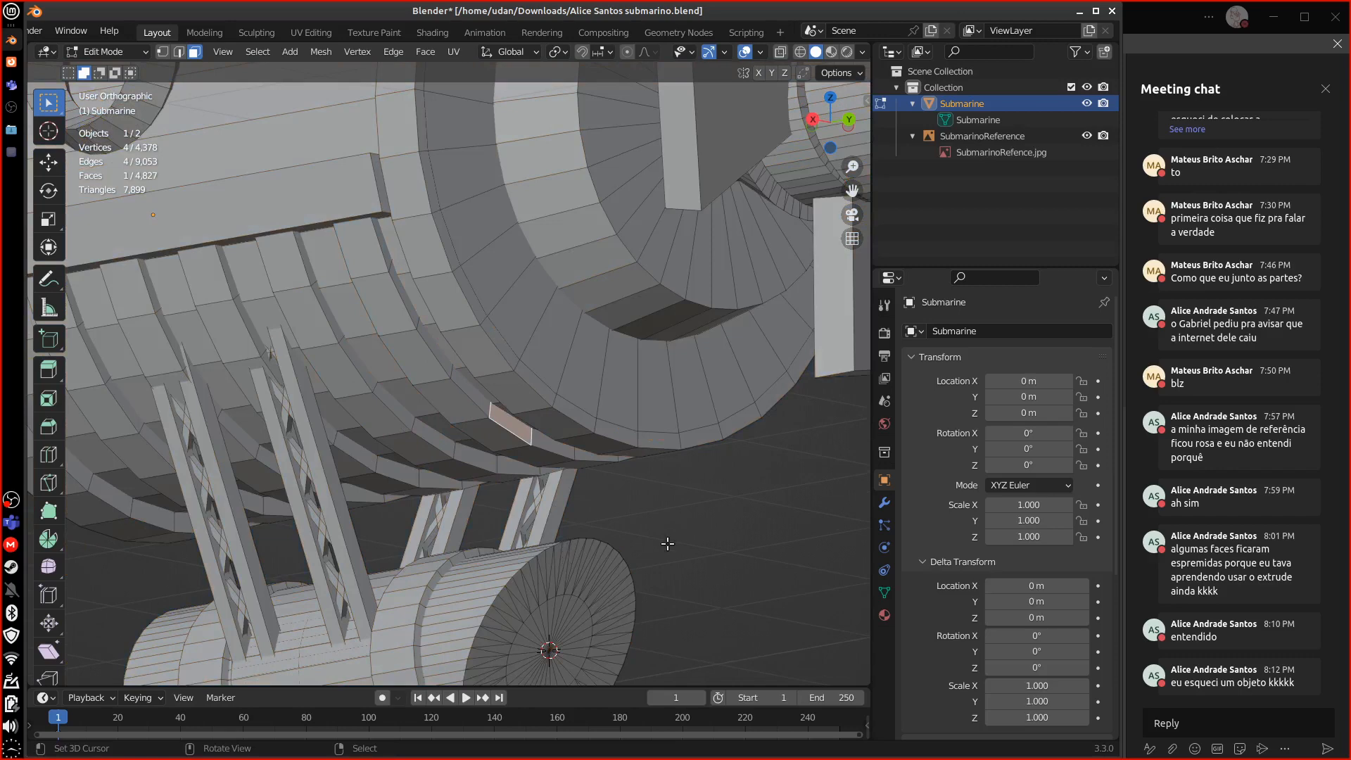
middle_click_drag(642, 574, 611, 350, "shift")
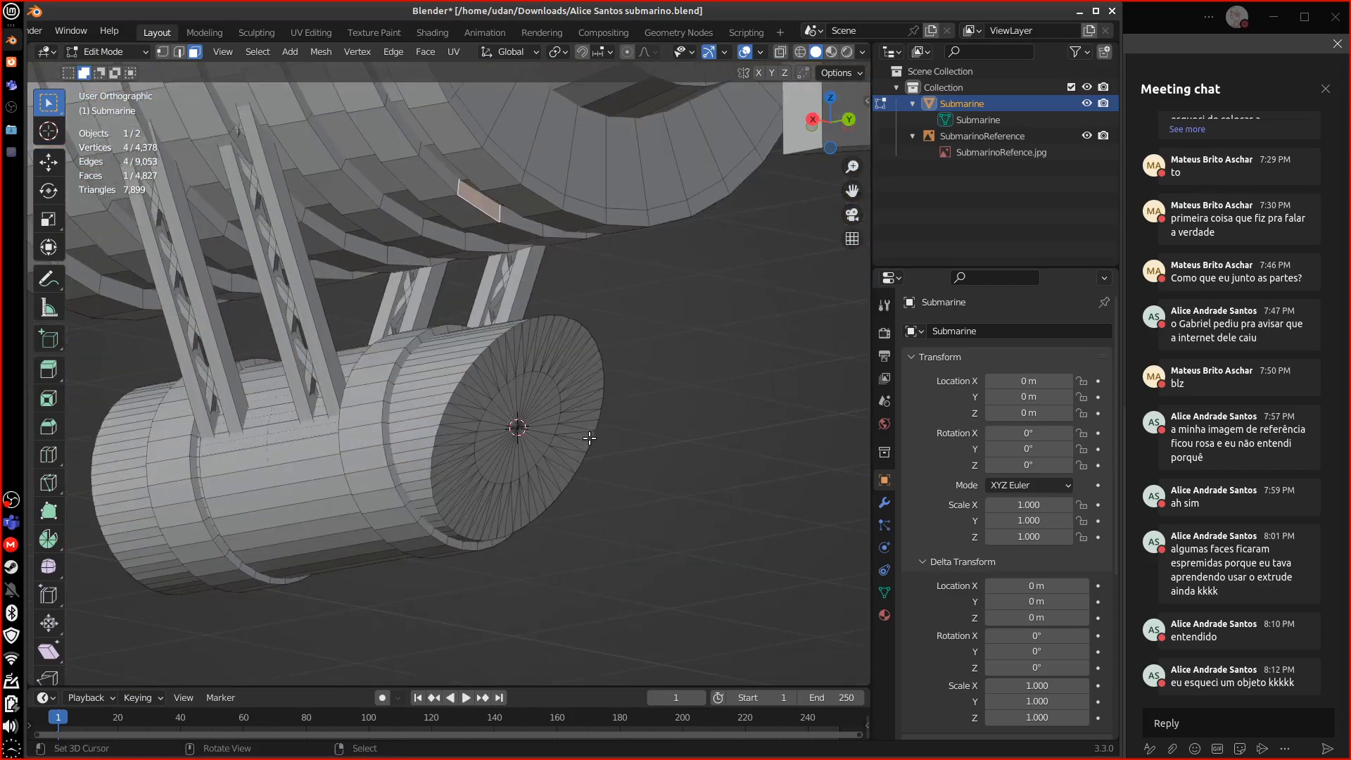
scroll(580, 438, "up", 2)
mouse_move(607, 417)
middle_mouse_down()
mouse_move(594, 373)
mouse_move(546, 335)
mouse_move(615, 395)
middle_mouse_up()
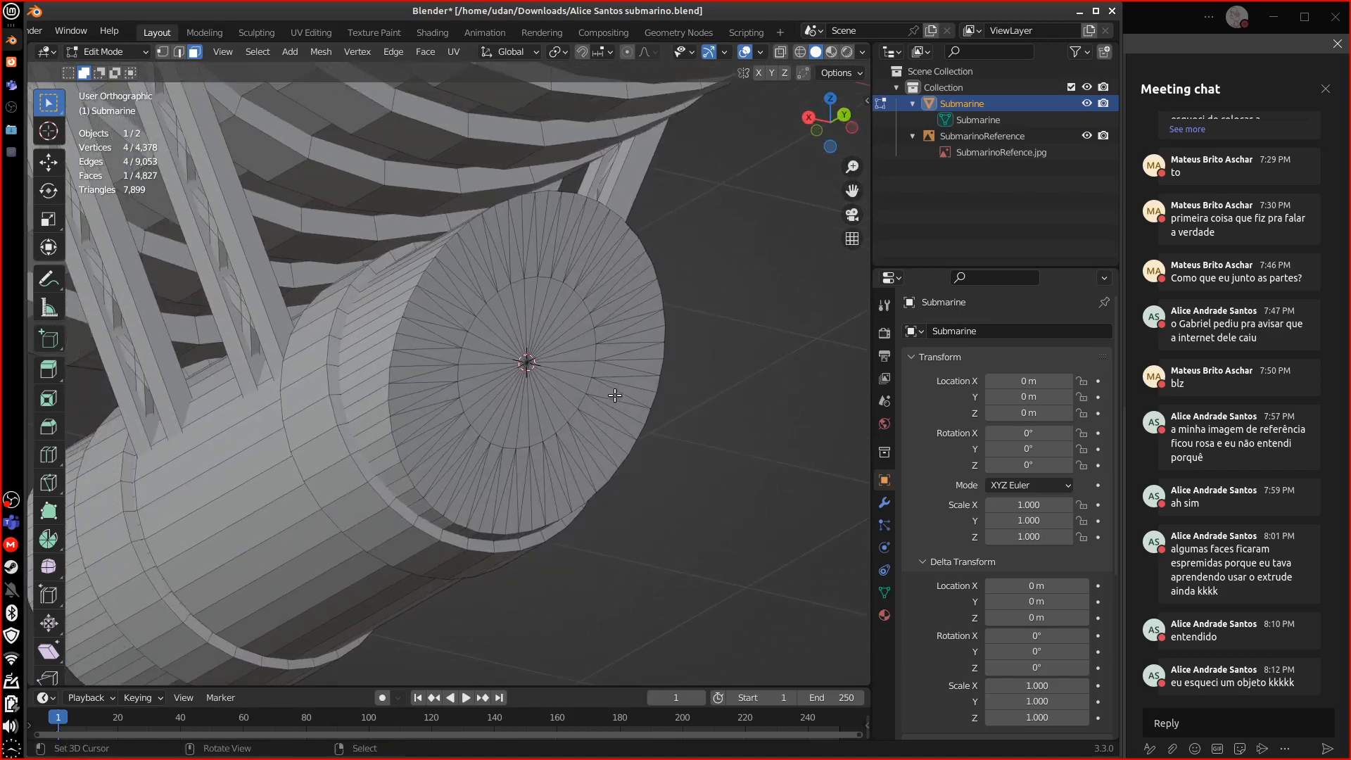
scroll(611, 397, "up", 1)
left_click(179, 51)
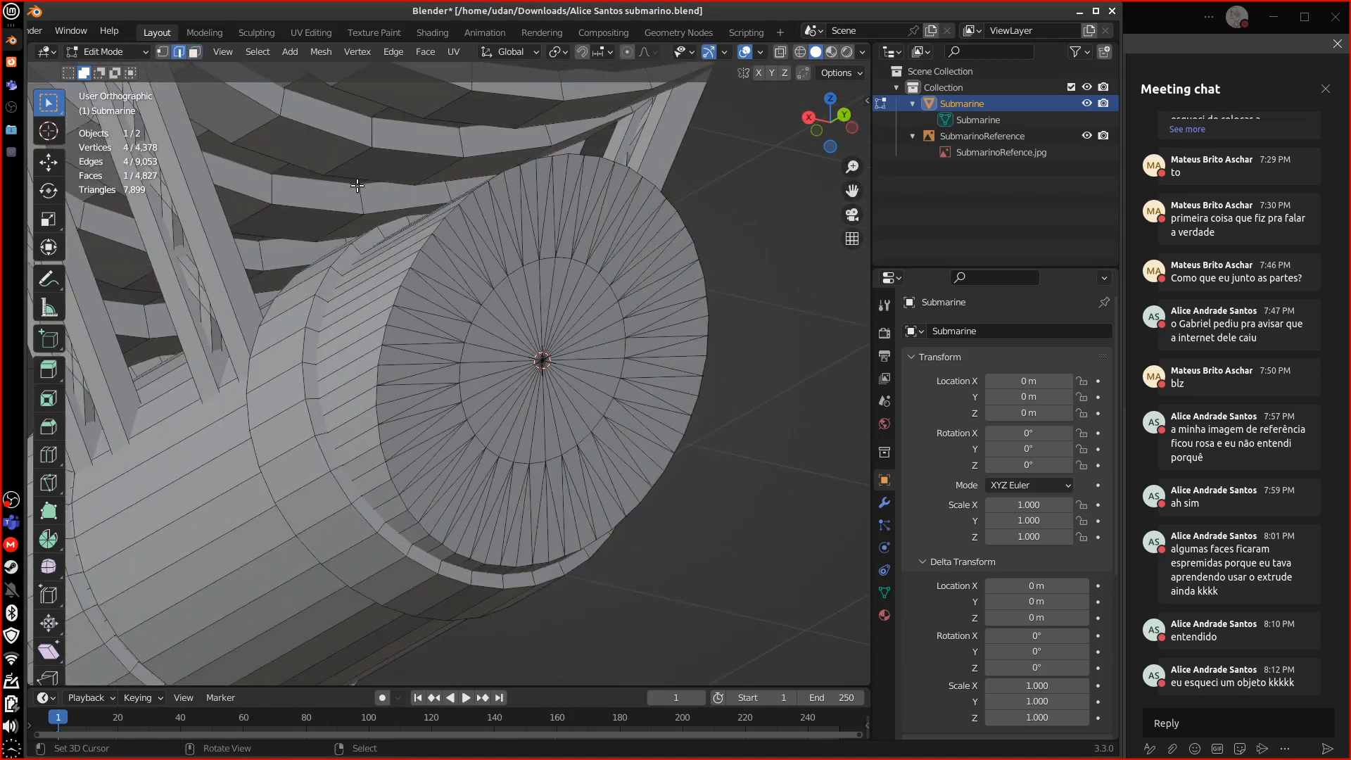
left_click(460, 443)
key("ctrl+l")
key("m")
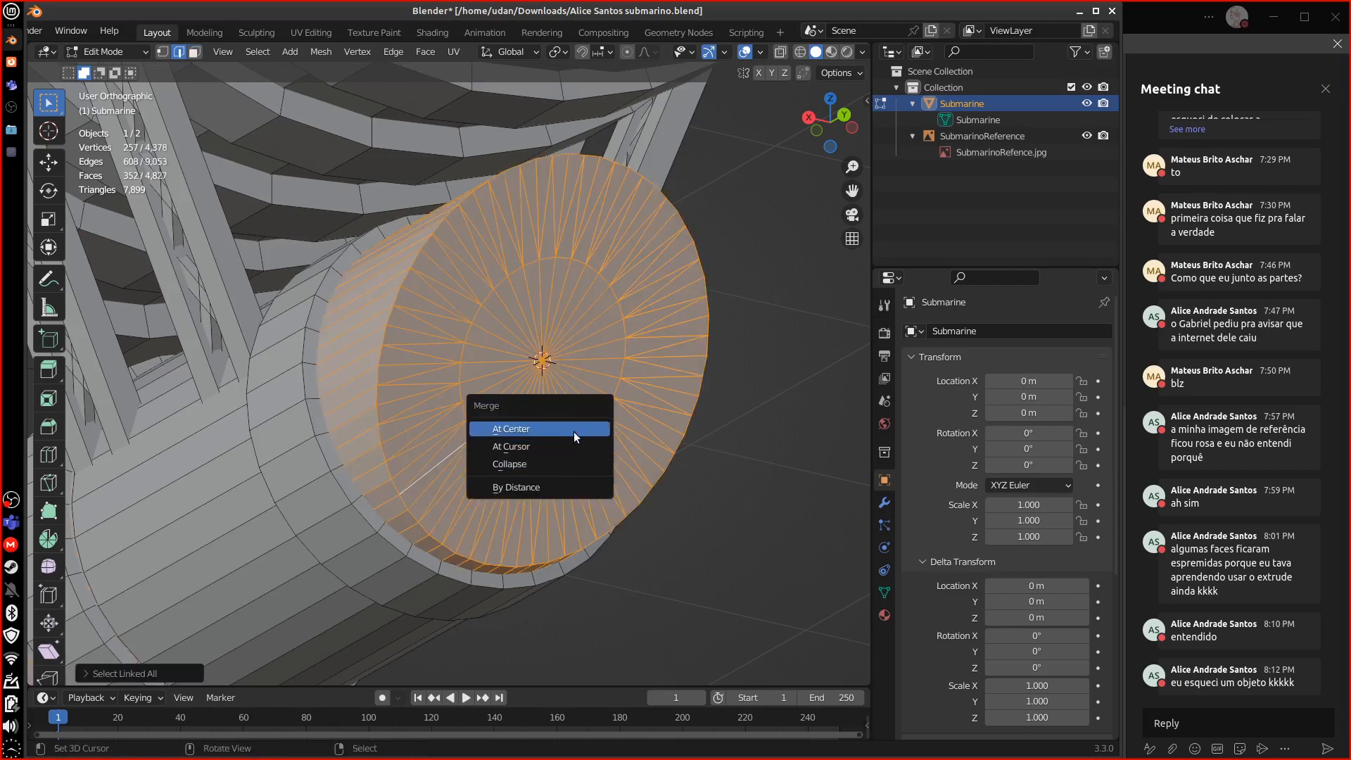
left_click(565, 486)
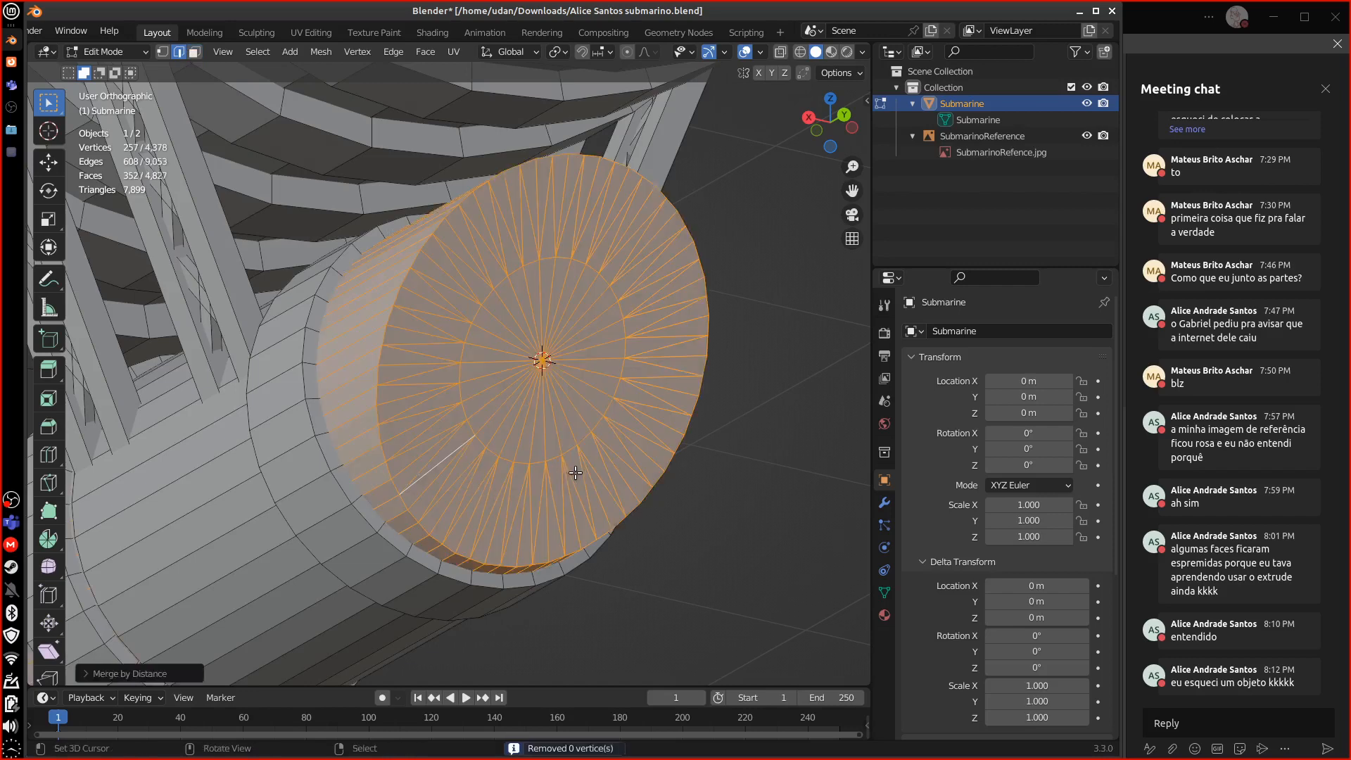
- Select all the faces of the lower cylinder's rear end cap and delete them
left_click(196, 53)
left_click(503, 498)
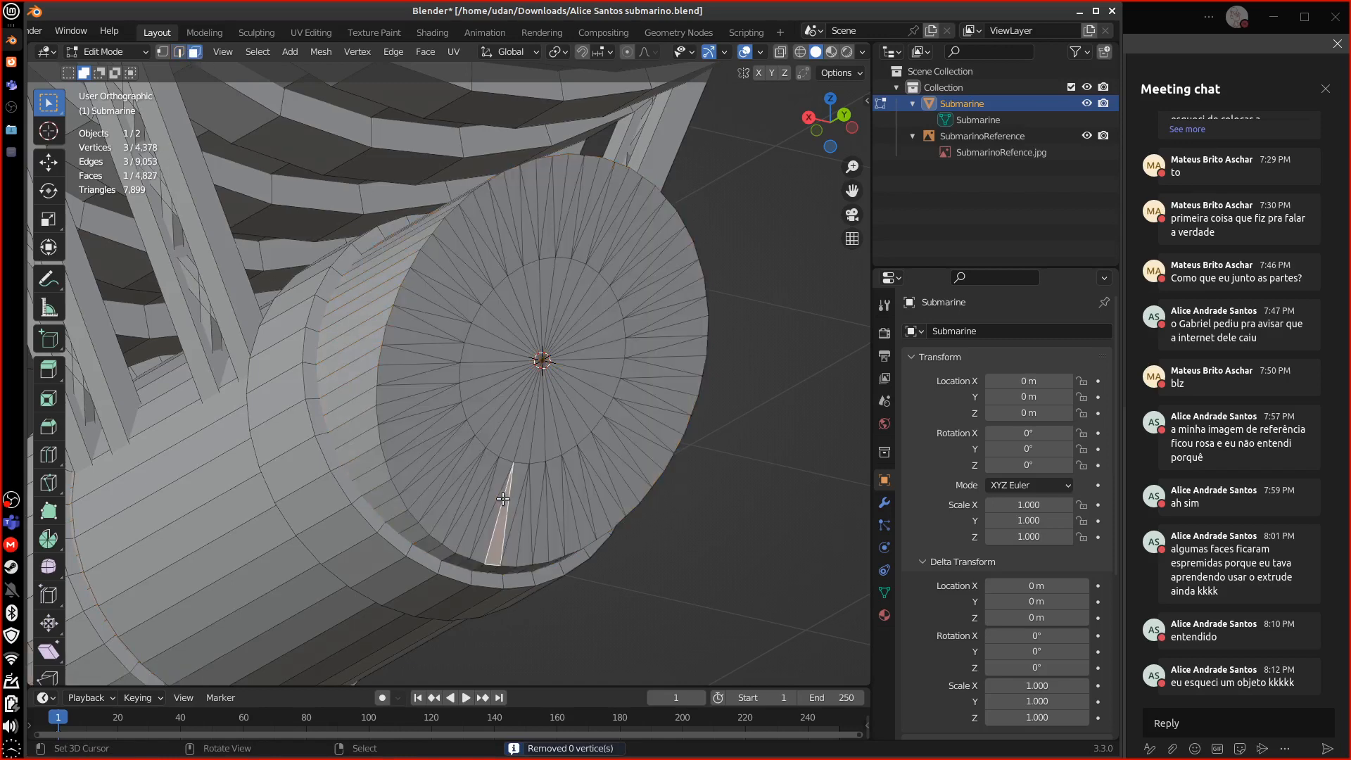
key("c")
mouse_move(572, 289)
left_mouse_down()
mouse_move(506, 211)
mouse_move(654, 394)
mouse_move(488, 428)
mouse_move(594, 430)
mouse_move(653, 370)
left_mouse_up()
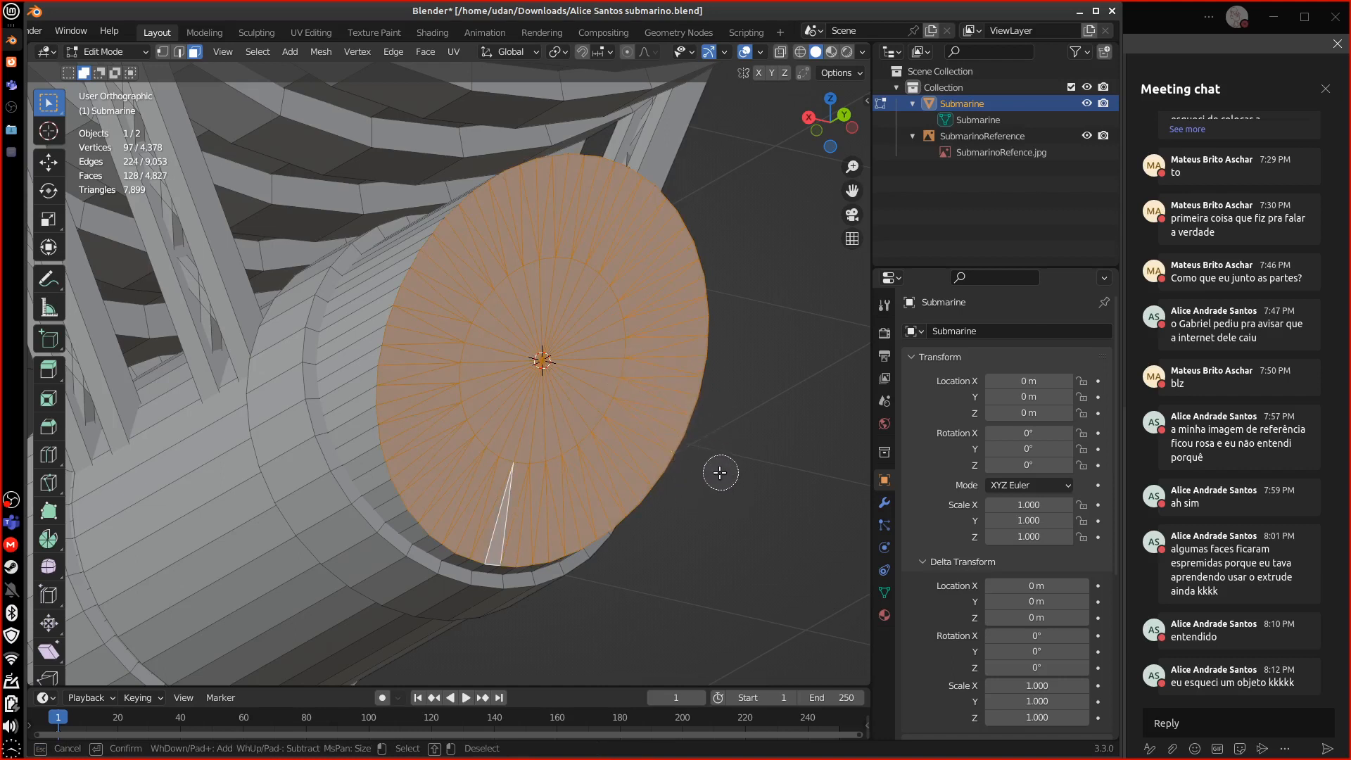
key("Escape")
key("x")
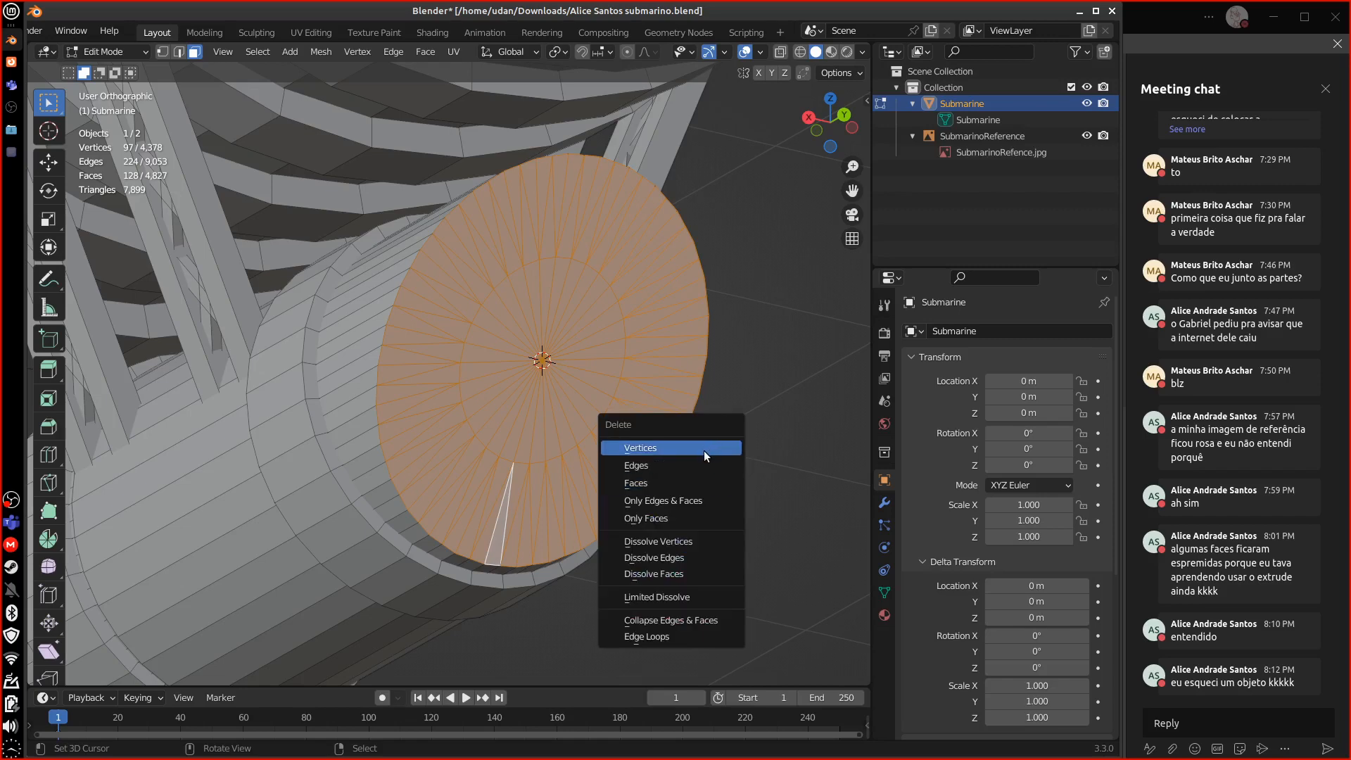
left_click(693, 485)
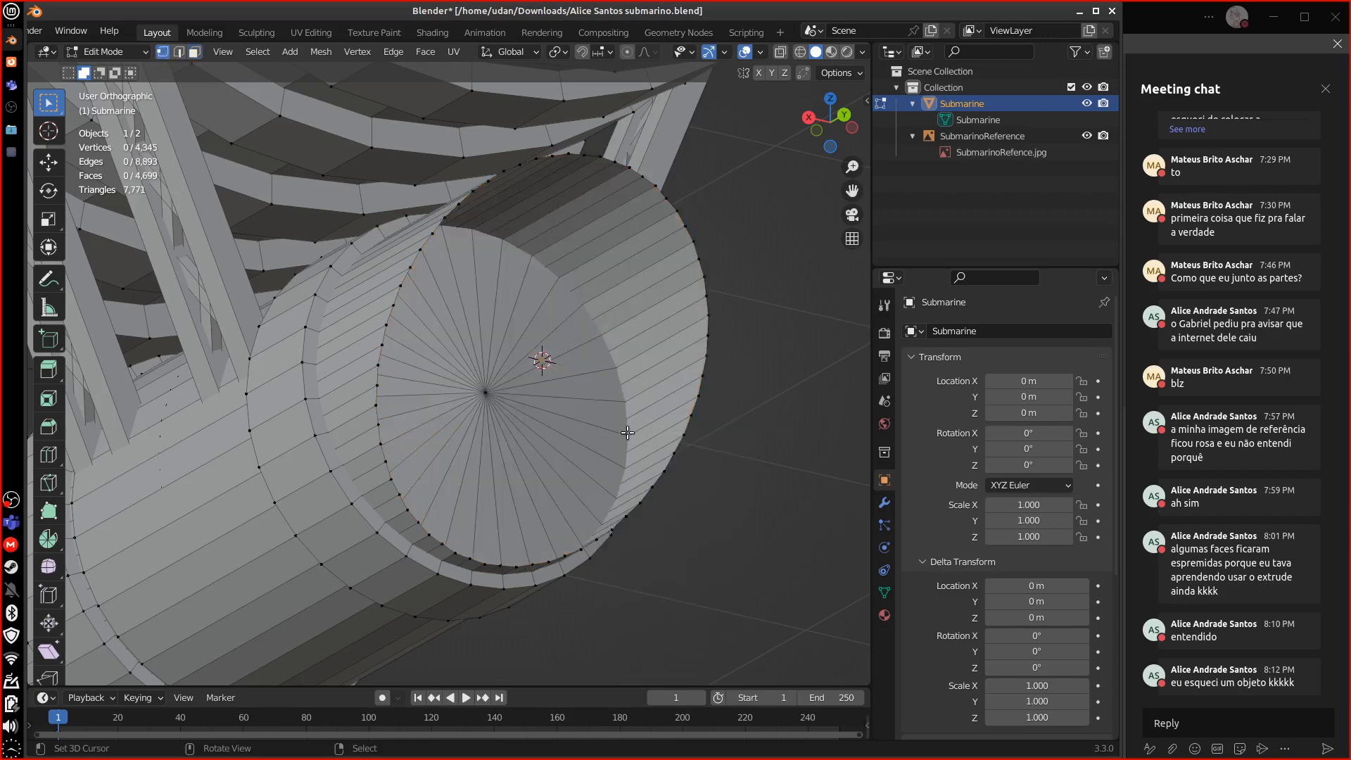
- Extrude the cylinder's open rear rim in place and scale it inward to form a flat ring
left_click(672, 499, "alt")
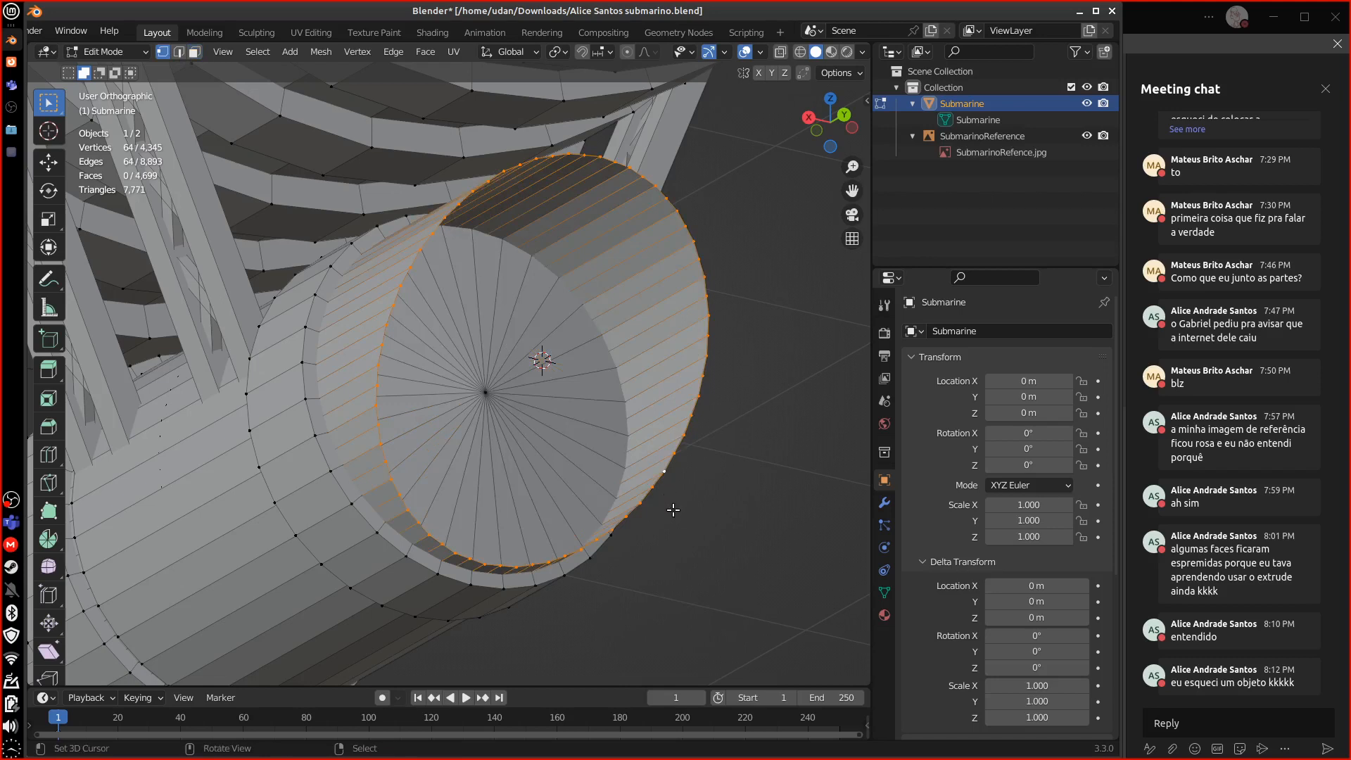
key("e")
right_click(676, 541)
key("s")
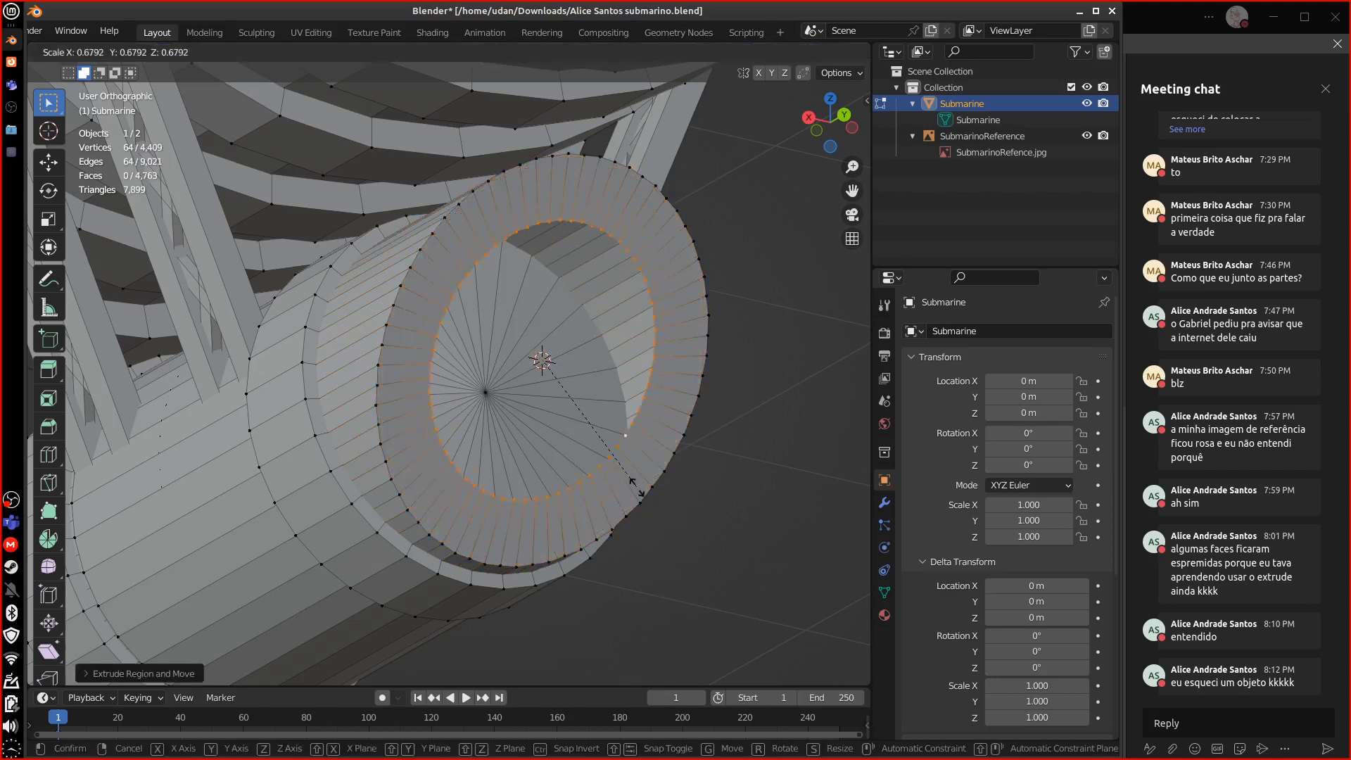
left_click(600, 452)
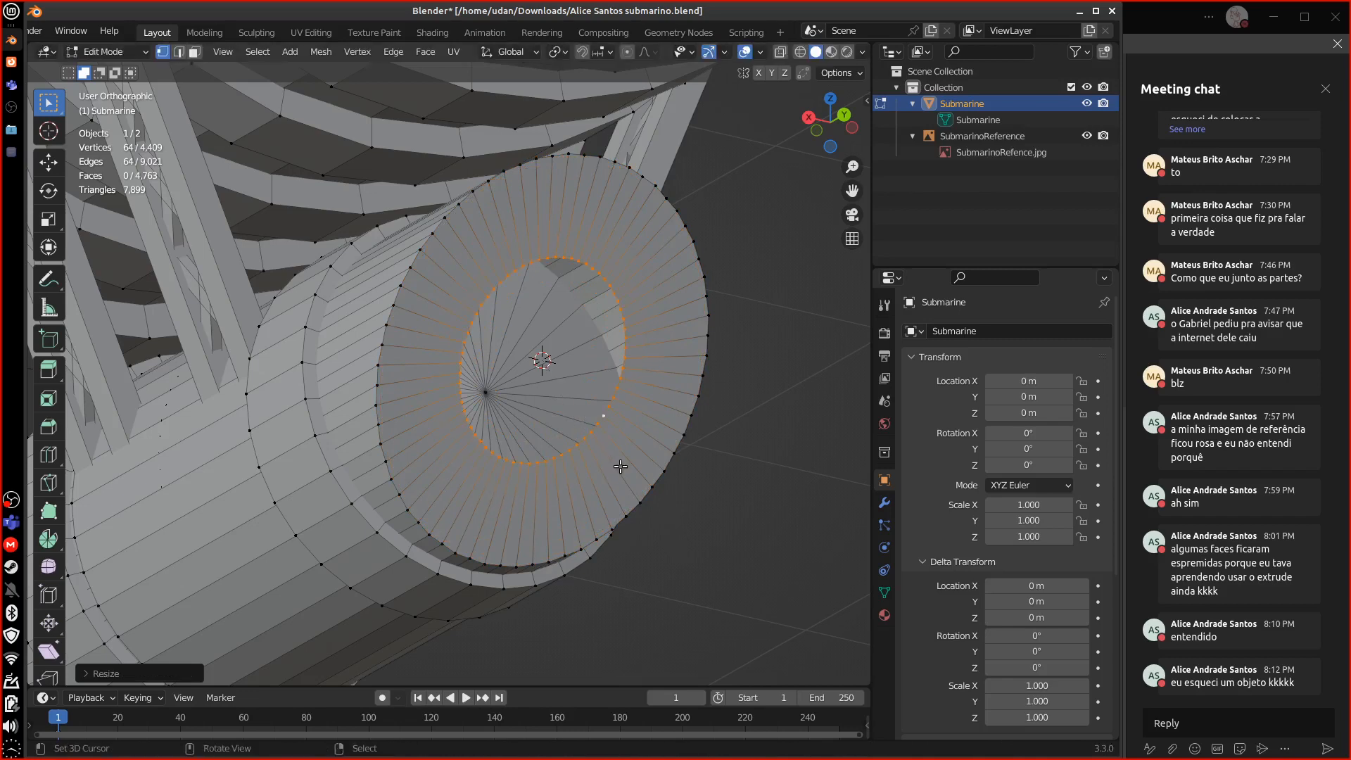
- Extrude the ring's inner edge loop in place and merge it at center to close the cap
middle_click_drag(619, 457, 652, 465)
key("e")
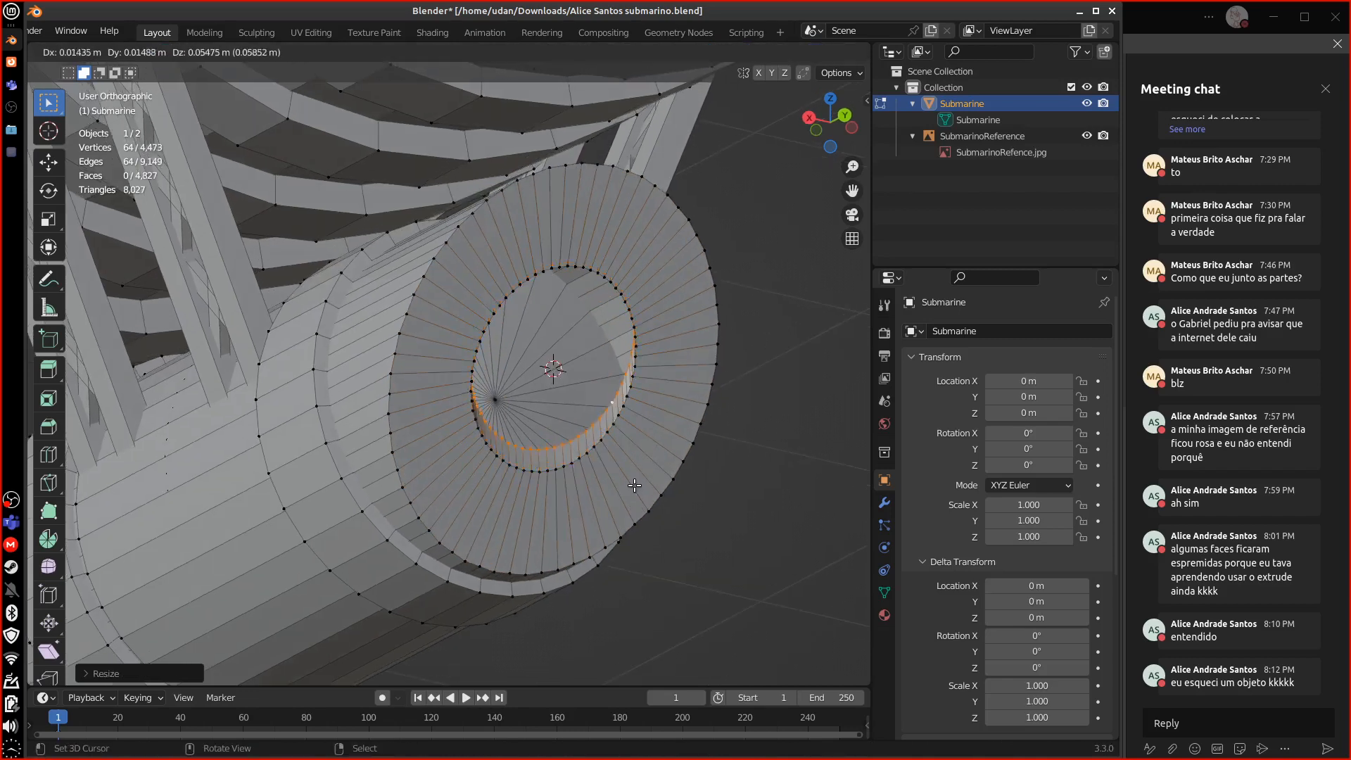
right_click(635, 489)
key("m")
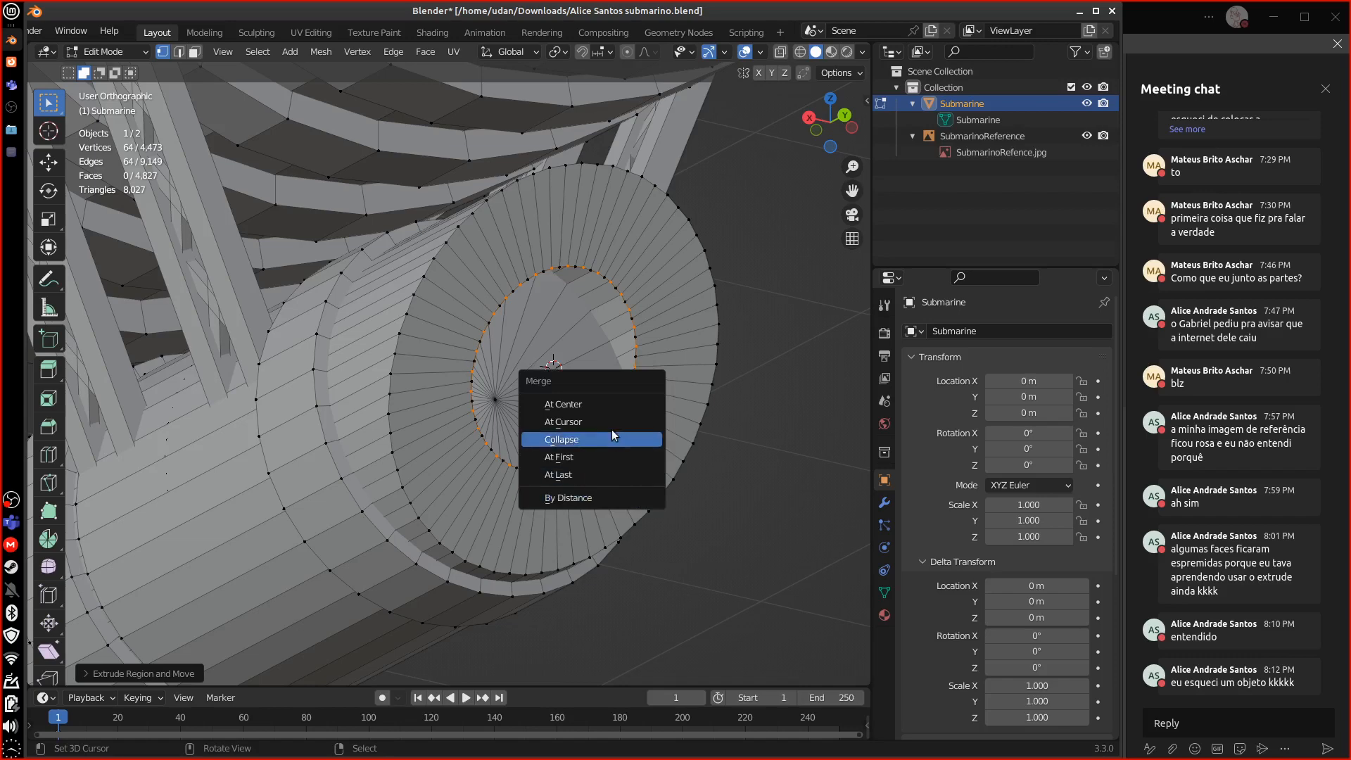
left_click(602, 404)
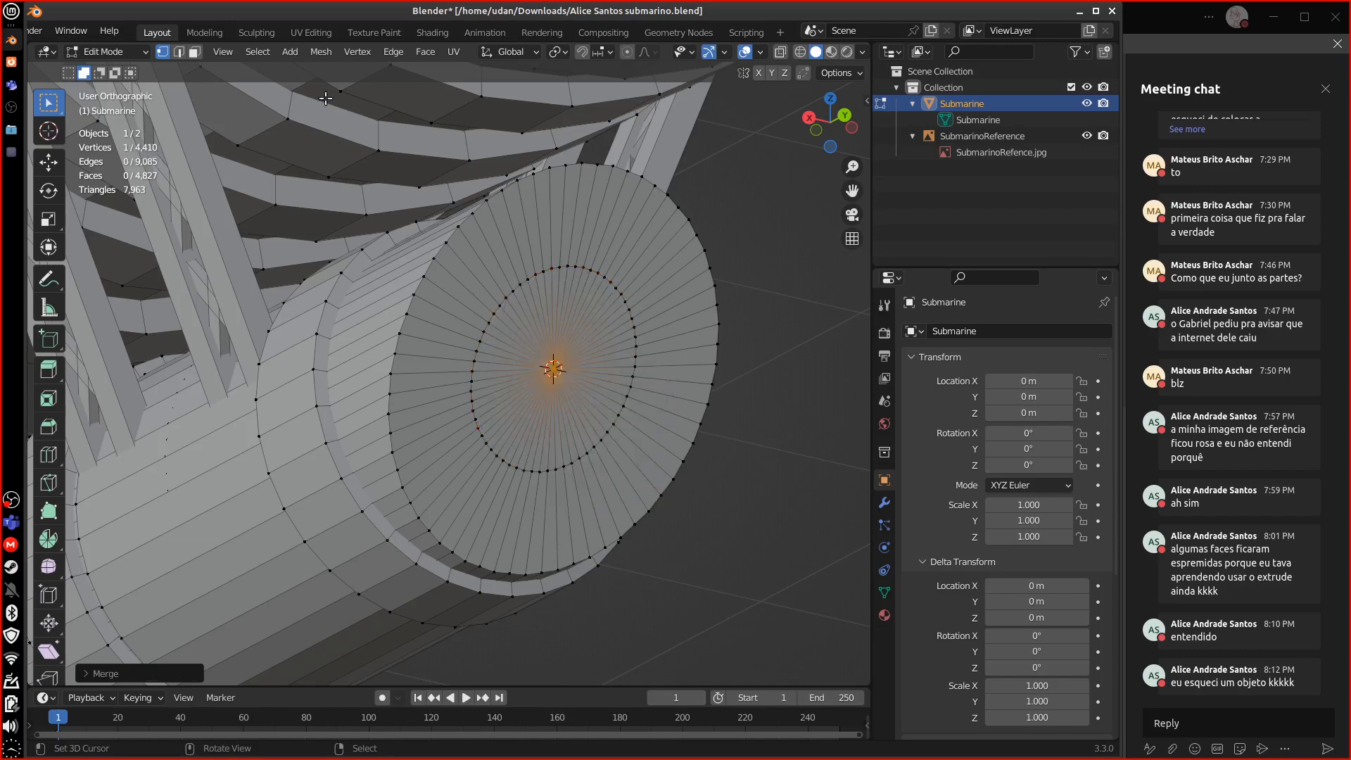
- Select the cap's inner disc and extrude it about 0.09 m into the cylinder along Y, then check it in Object Mode
left_click(634, 373, "alt+shift")
middle_click_drag(634, 373, 766, 482)
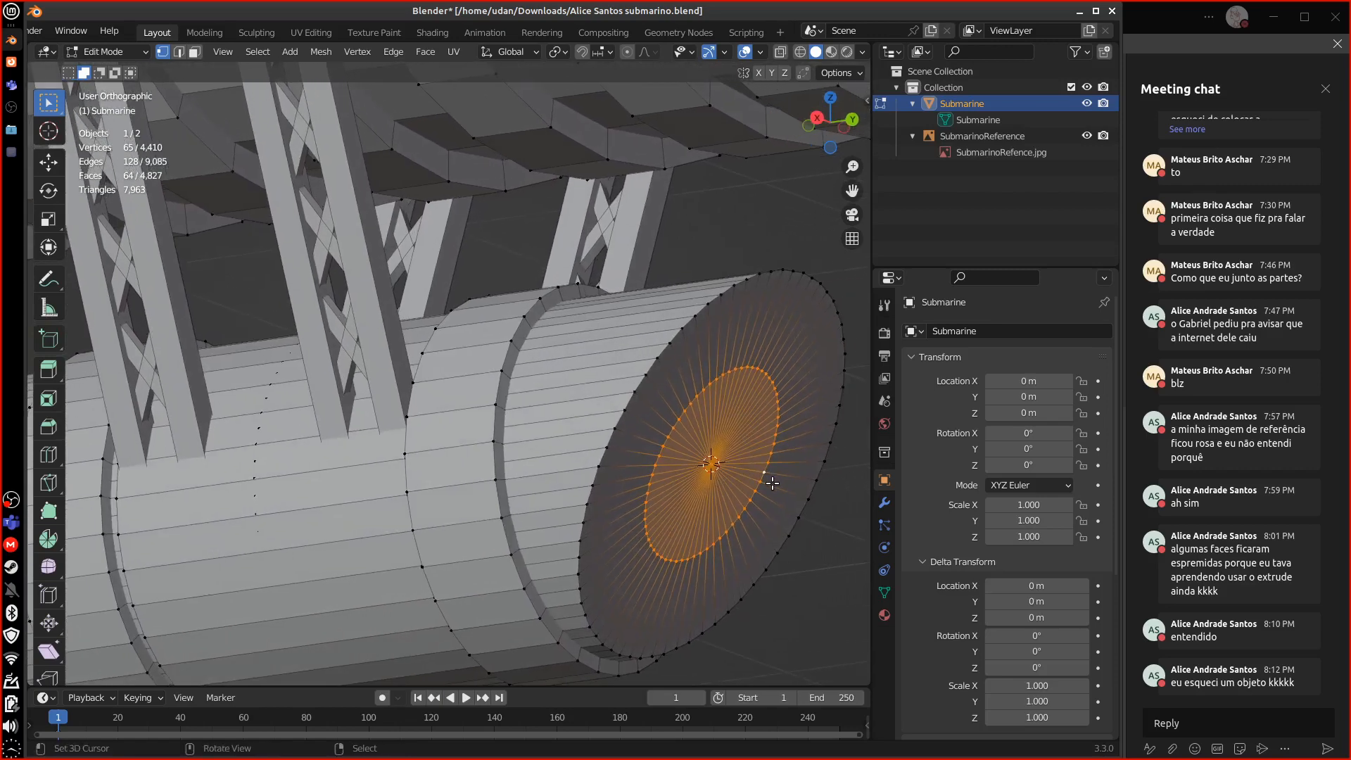
key("e")
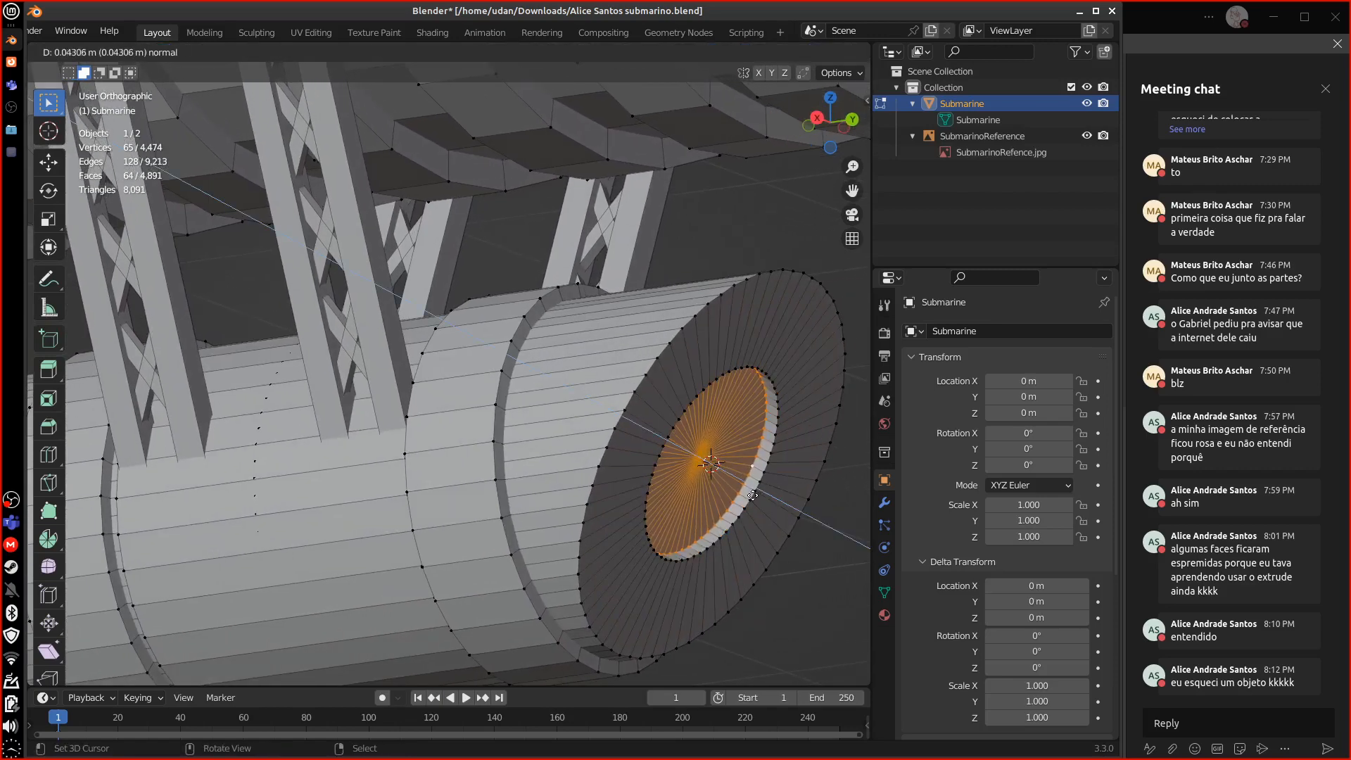
key("y")
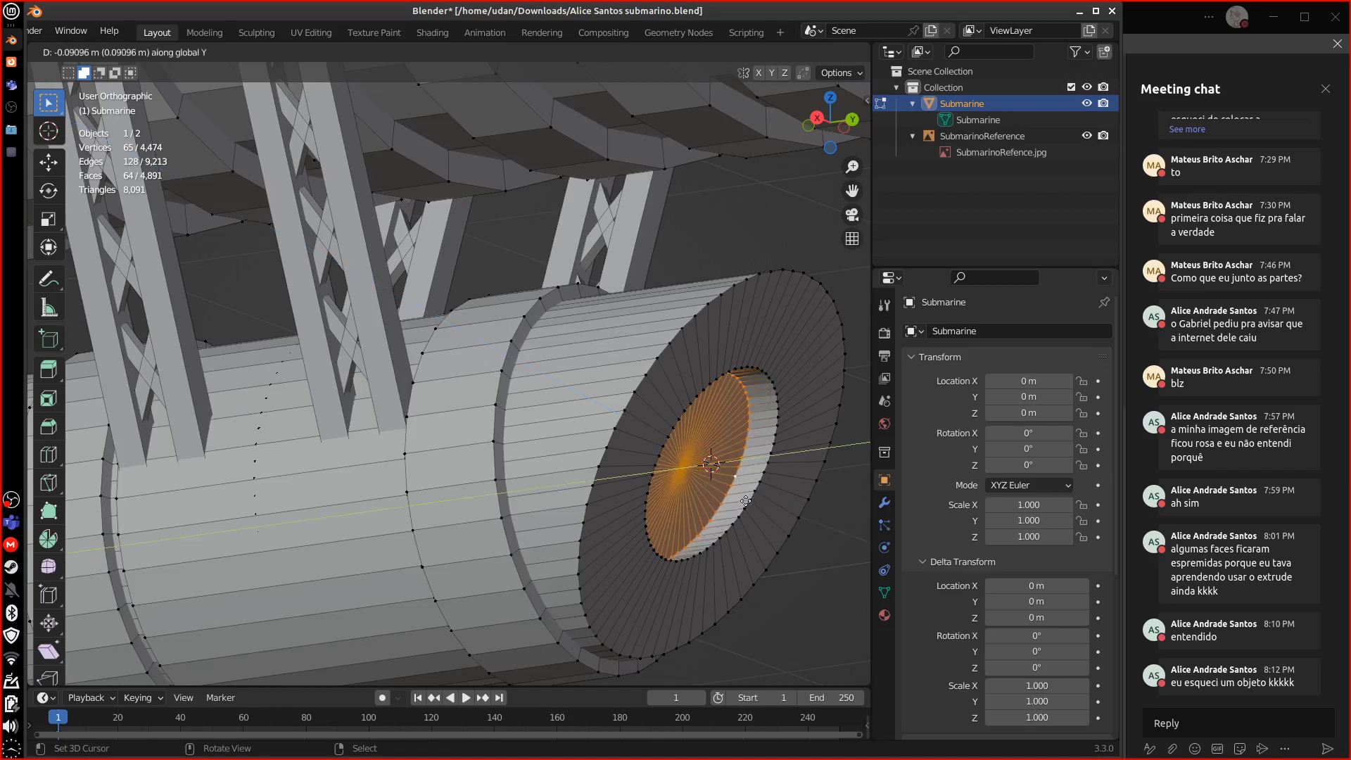
left_click(746, 501)
key("Tab")
middle_click_drag(766, 521, 612, 549)
key("Tab")
- Examine the lower cylinder's raised band and the hull's rear flange by selecting an edge loop on each
left_click(605, 566, "alt")
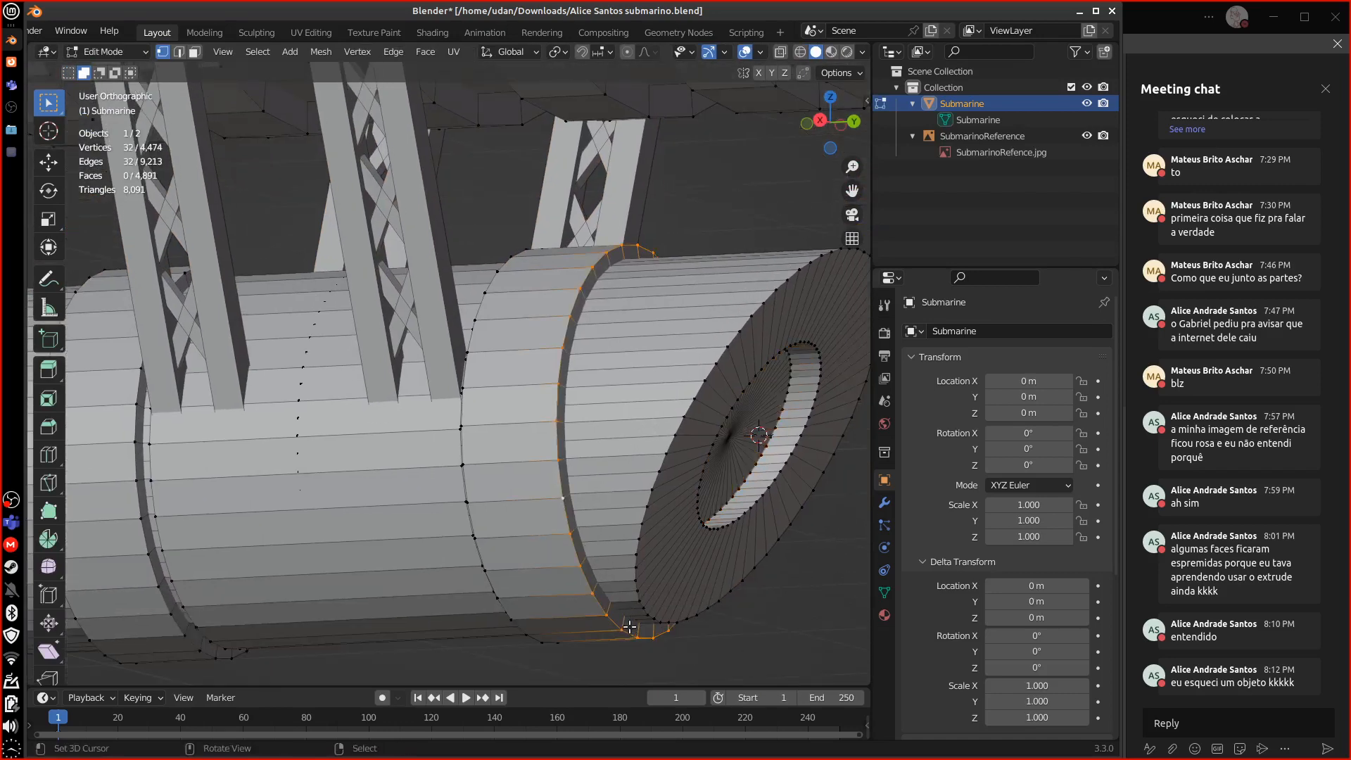
scroll(652, 574, "down", 8)
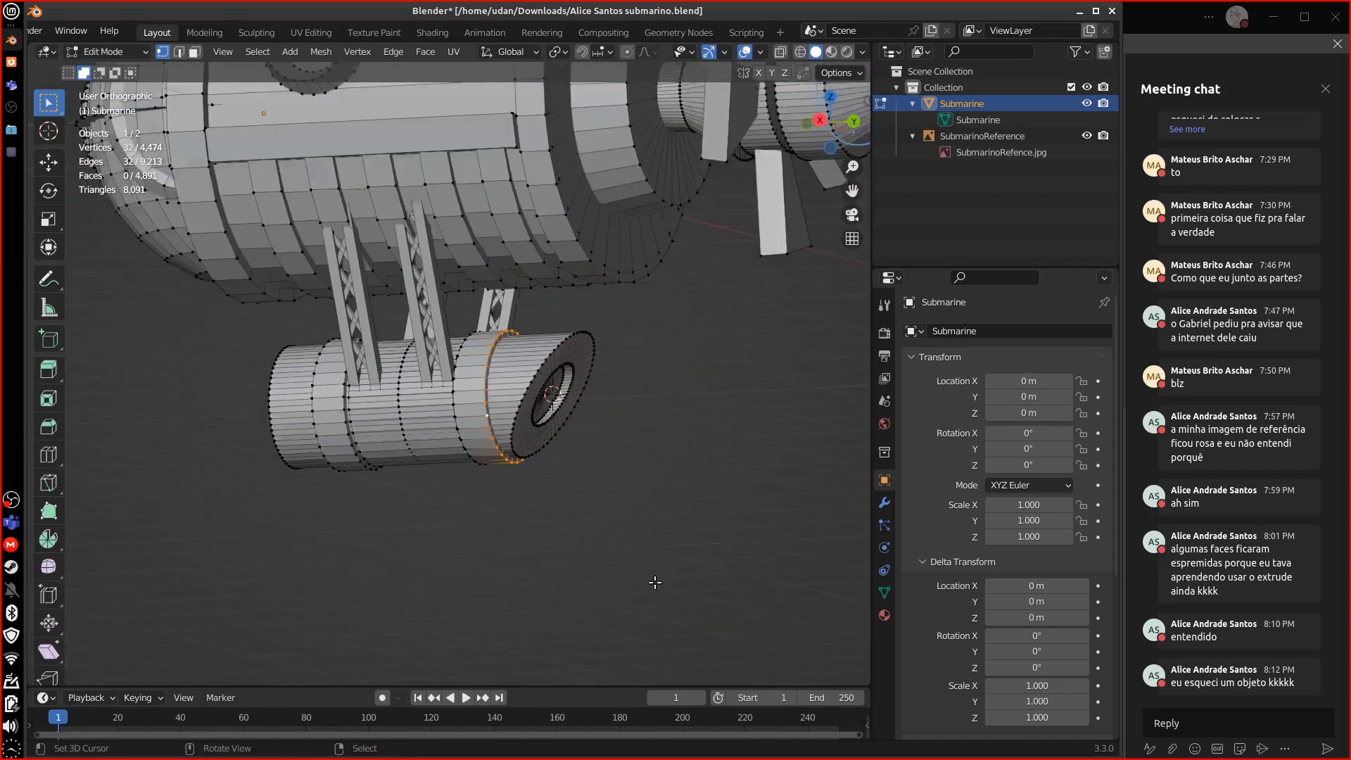
middle_click_drag(608, 428, 565, 434)
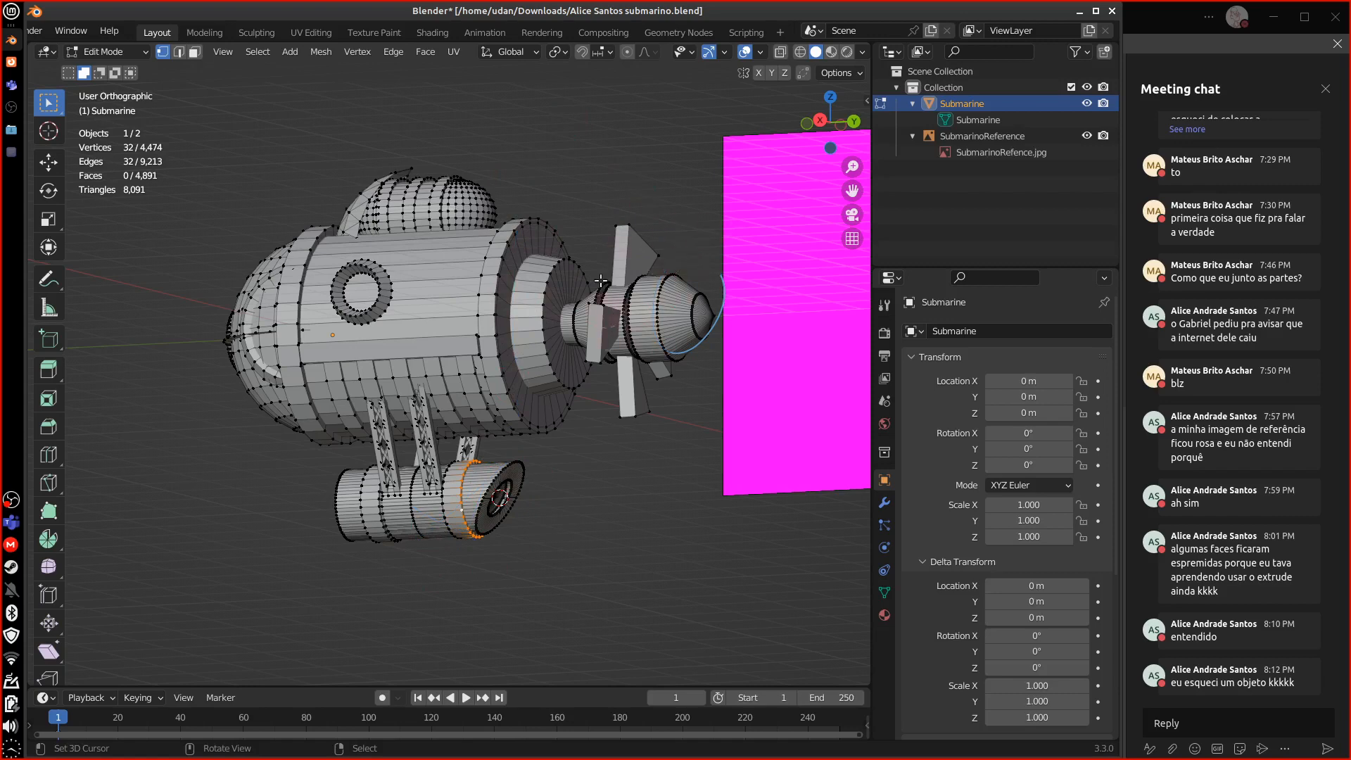
left_click_drag(578, 297, 538, 304, "alt")
left_click_drag(513, 255, 509, 333, "alt+shift")
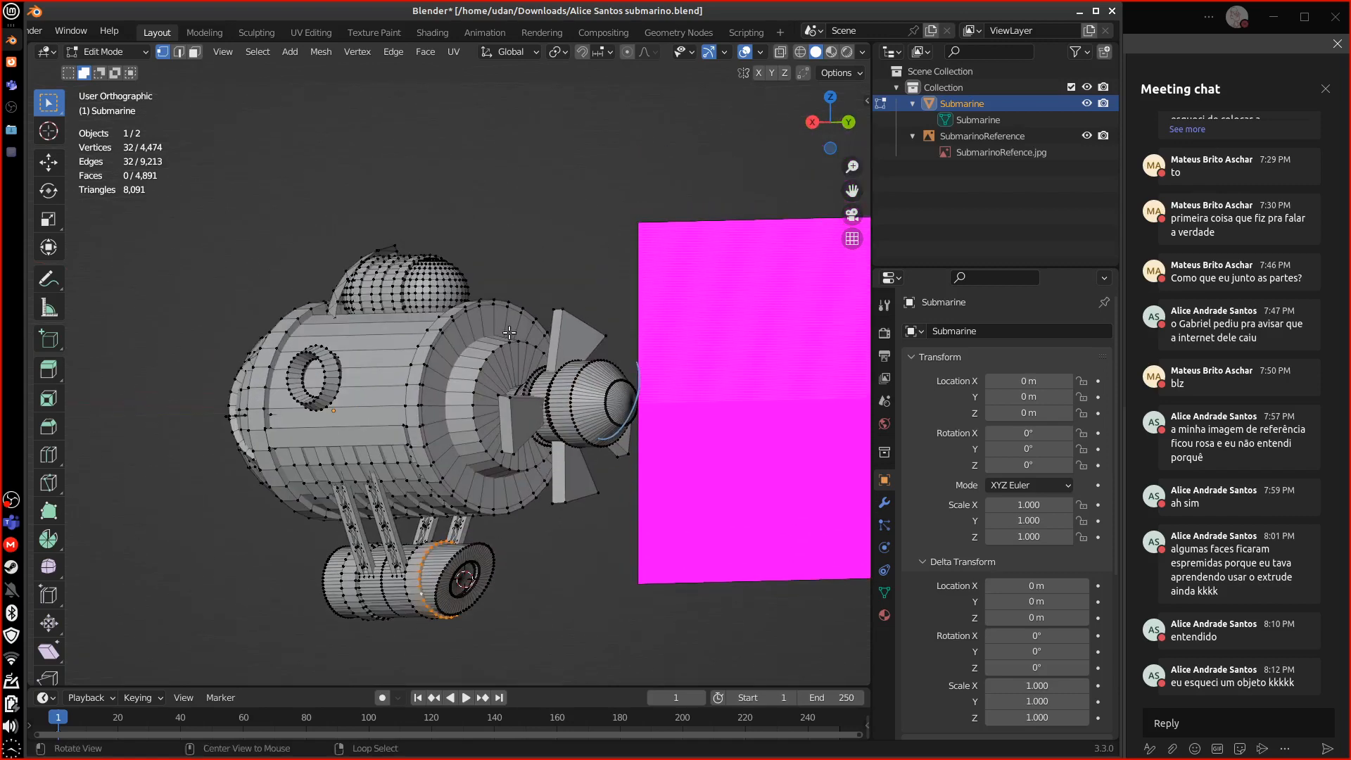
left_click(493, 308)
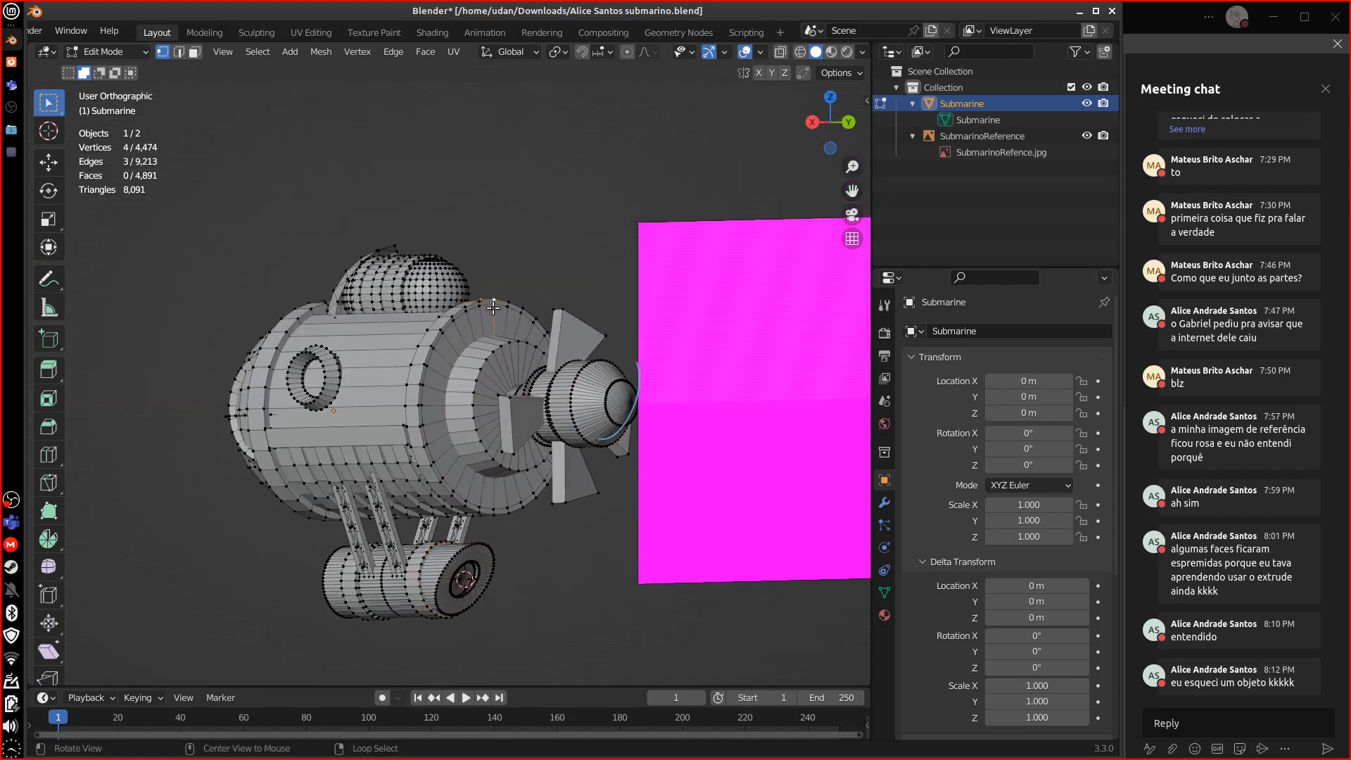
right_click(486, 309, "alt")
left_click_drag(541, 381, 489, 359, "alt+shift")
scroll(515, 424, "up", 1)
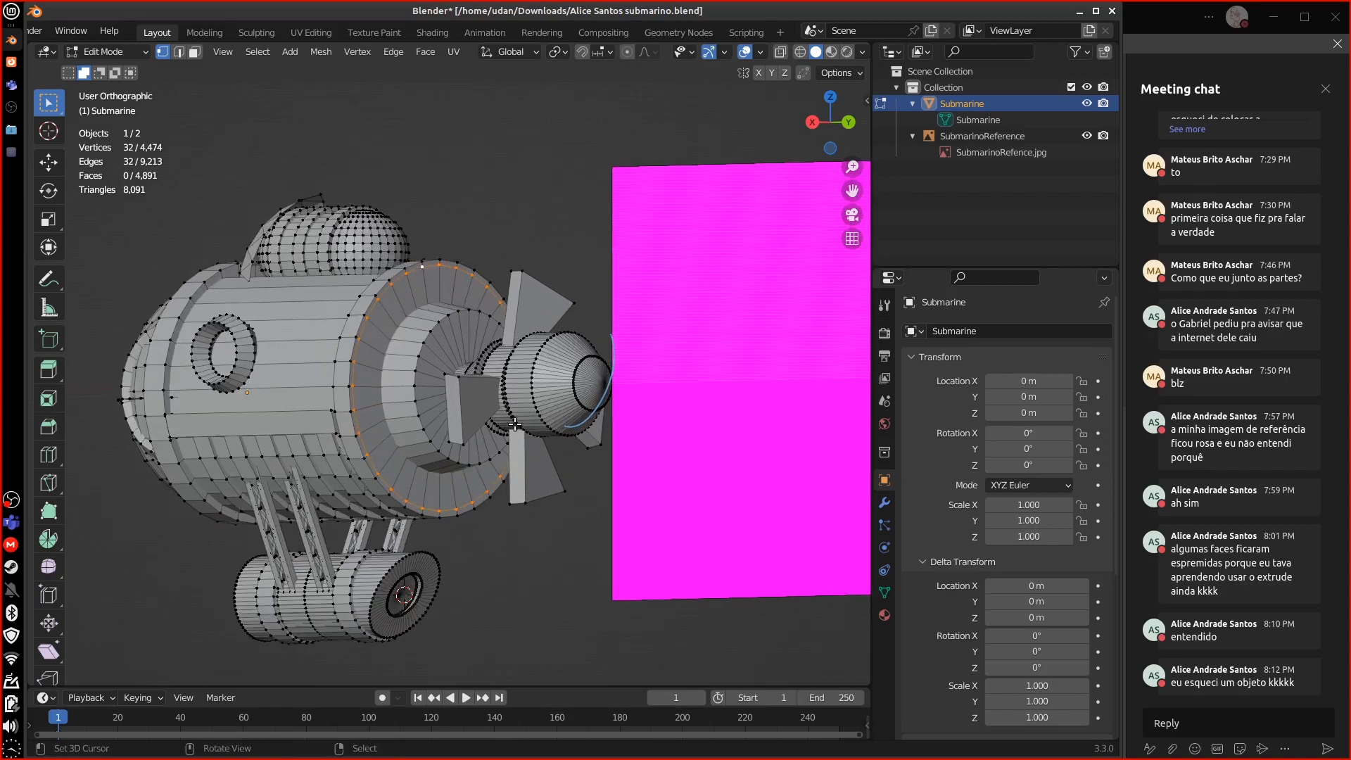
scroll(515, 424, "up", 5)
mouse_move(515, 424)
middle_mouse_down()
mouse_move(576, 455)
mouse_move(500, 442)
middle_mouse_up()
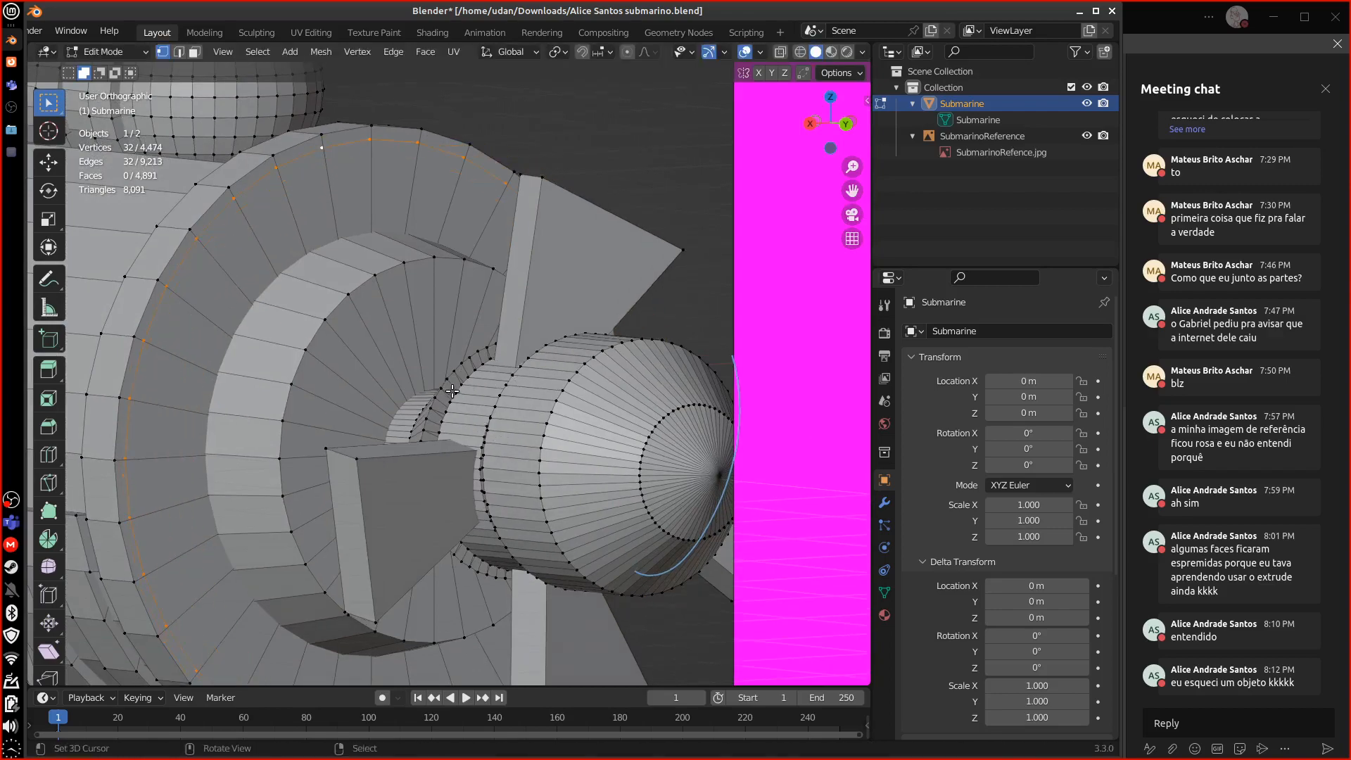
- Select the rear flange's outer edge loop and inspect the flange's internal geometry in wireframe
middle_click_drag(447, 373, 526, 414)
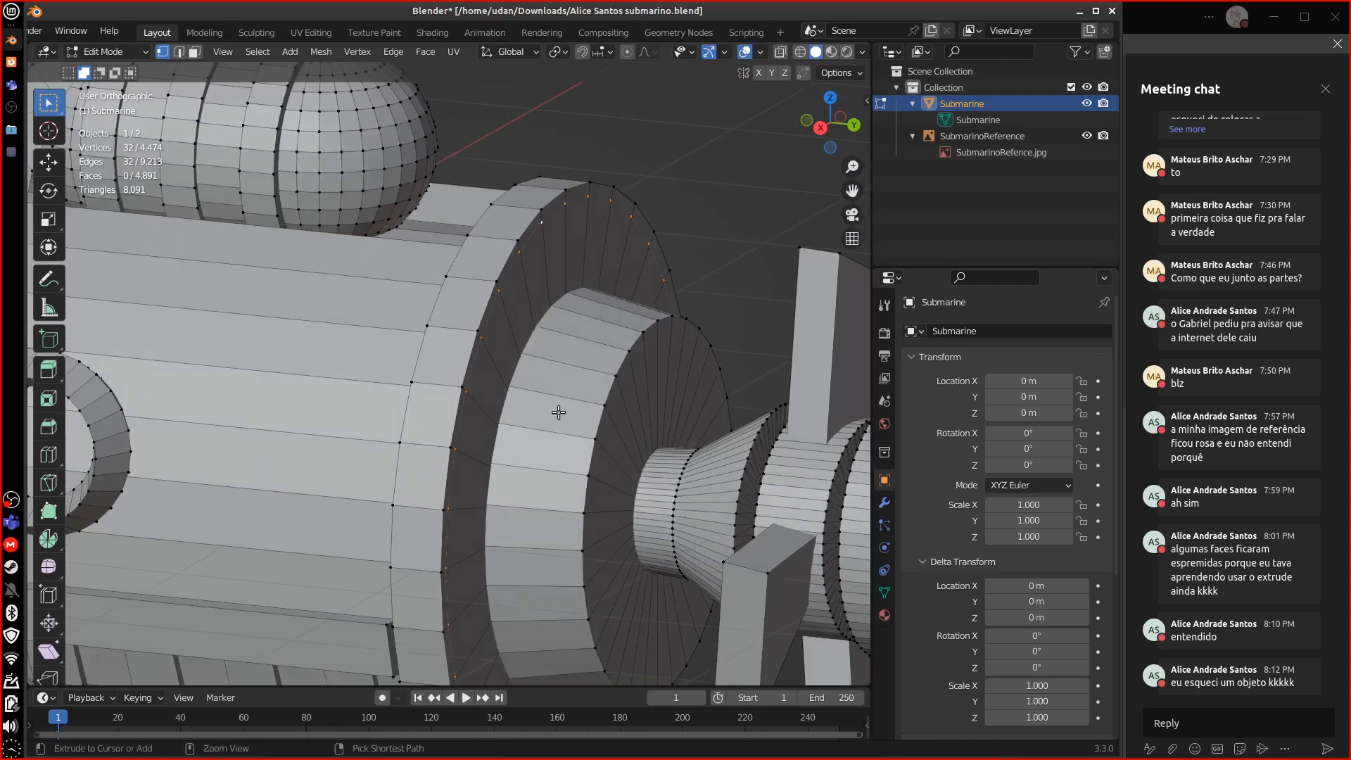
key("ctrl+l")
left_click(555, 211)
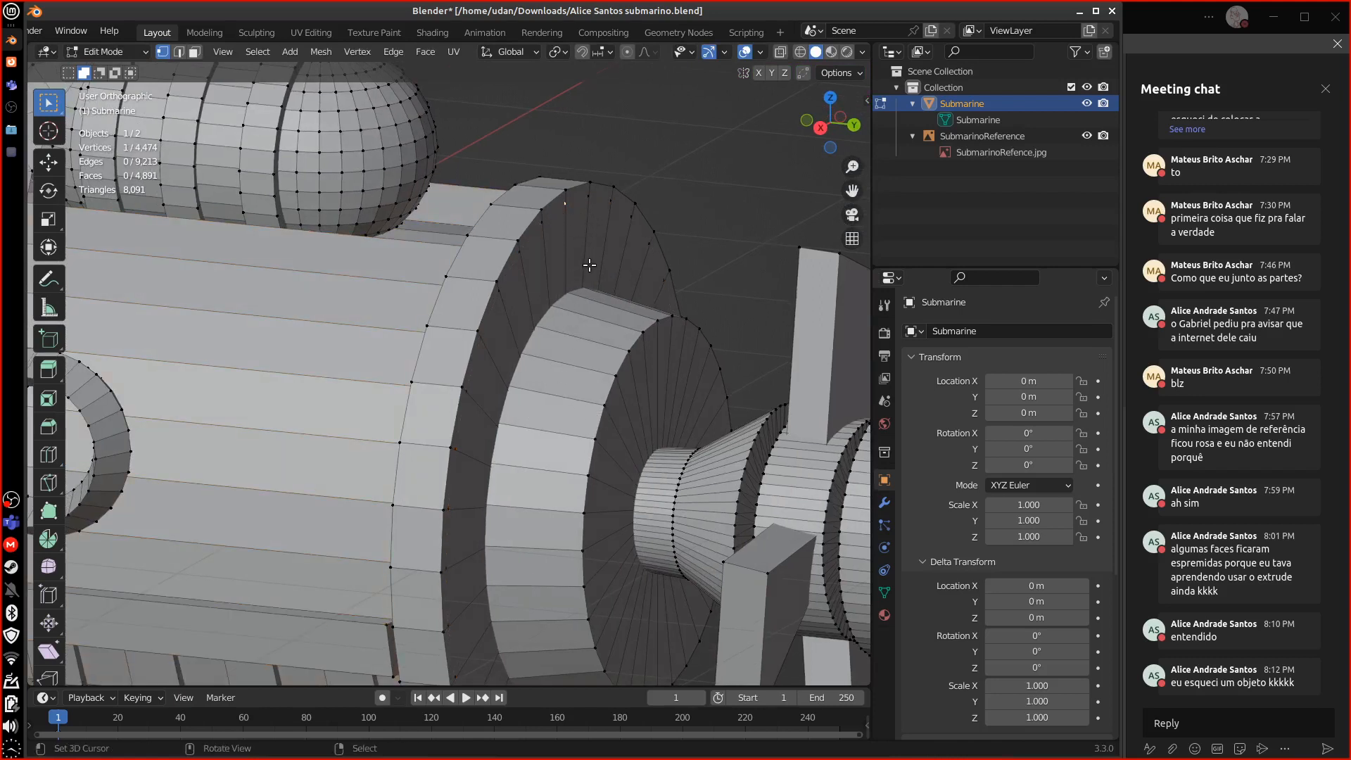
left_click(559, 225, "alt")
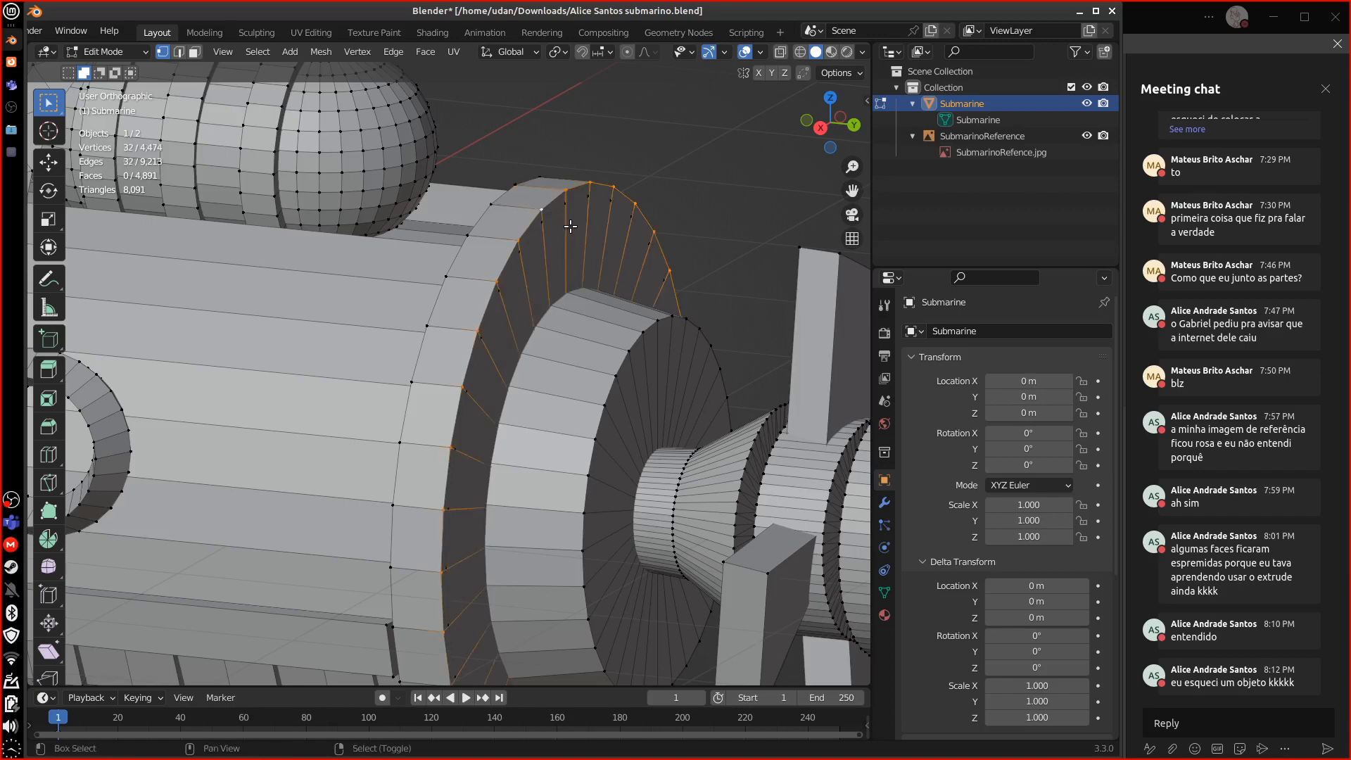
key("shift+z")
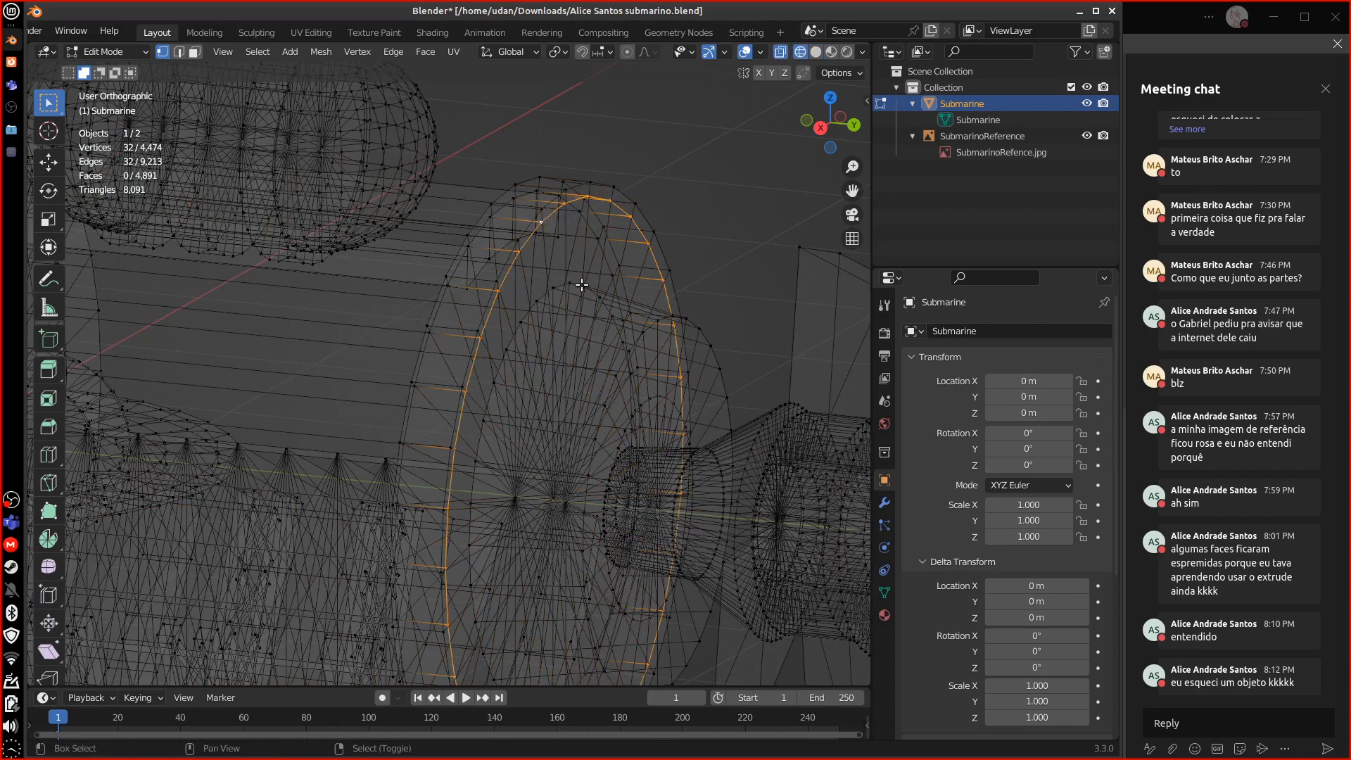
key("shift+z")
mouse_move(579, 286)
middle_mouse_down()
mouse_move(644, 338)
mouse_move(665, 323)
middle_mouse_up()
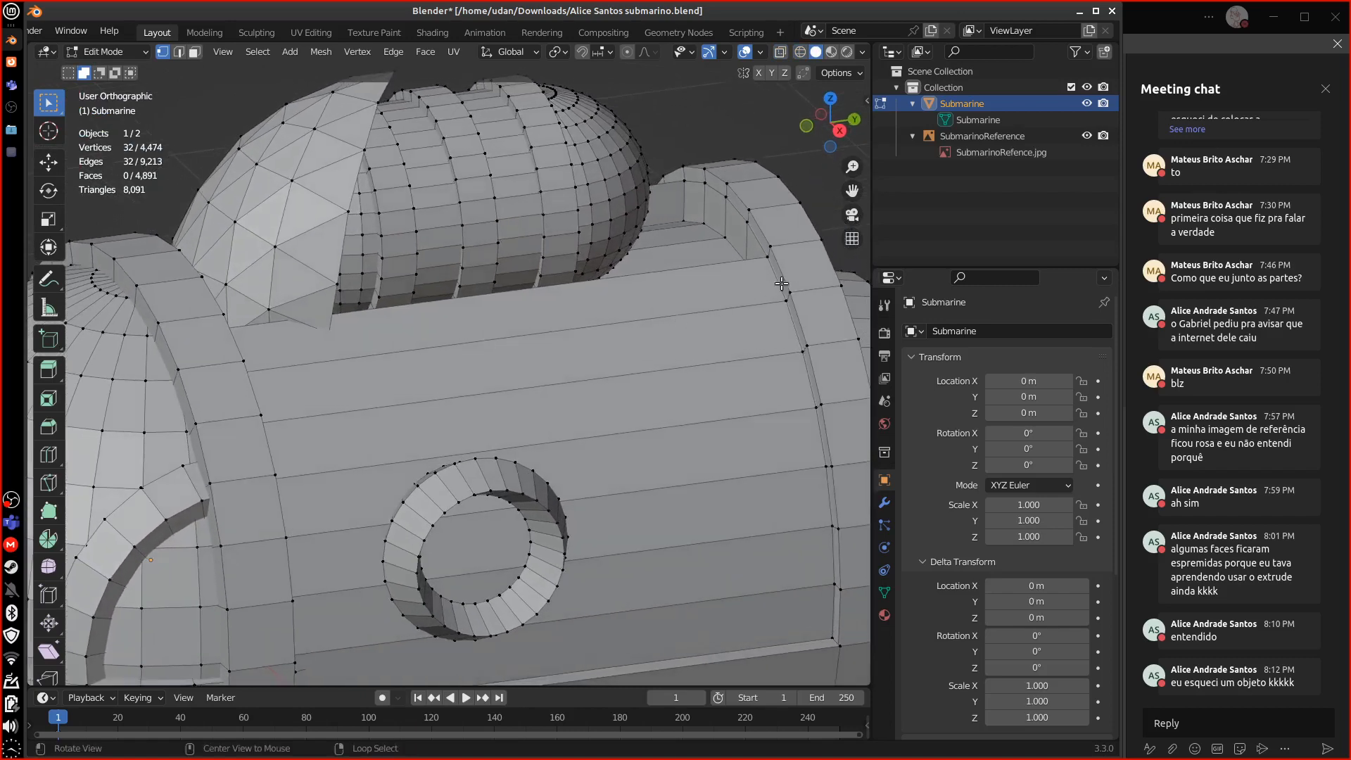
- Select the rear flange's linked geometry and try to move it away from the hull
middle_click_drag(821, 270, 582, 241, "shift")
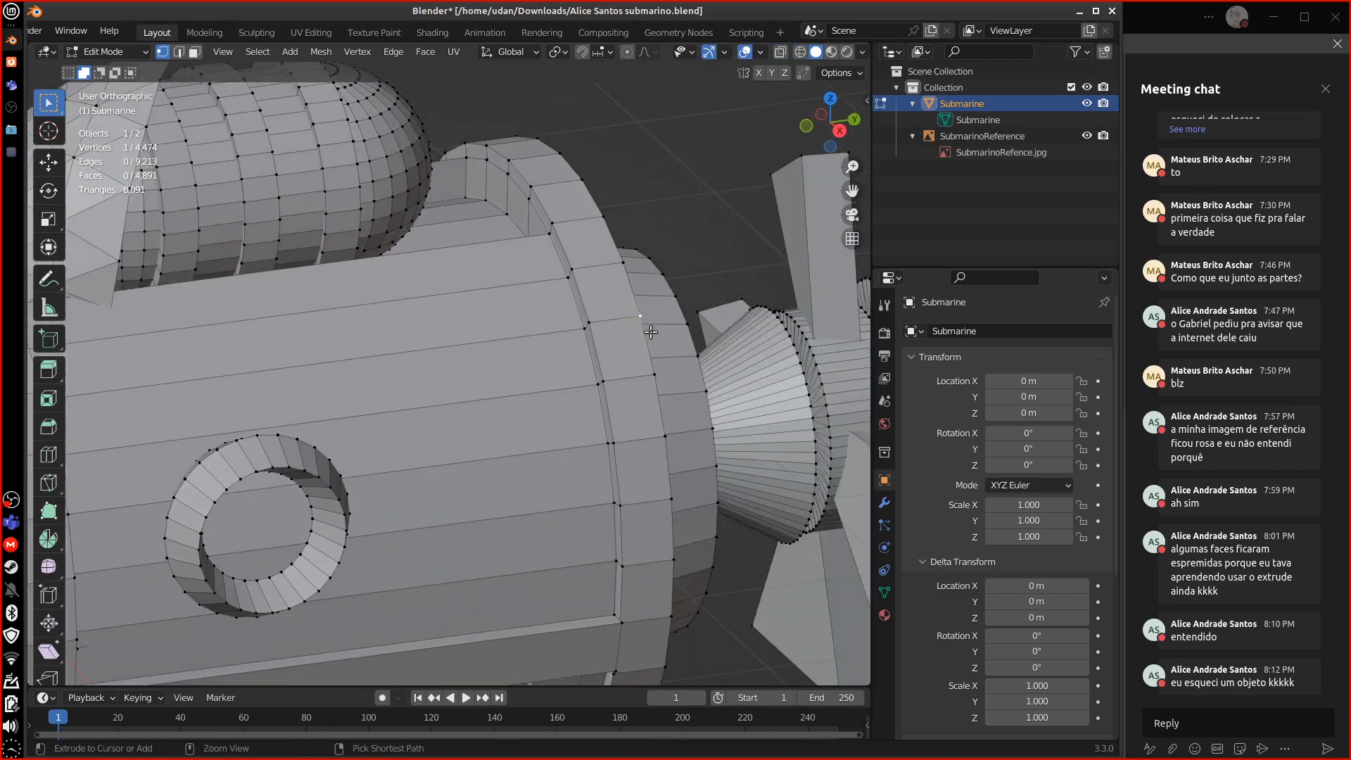
key("ctrl+l")
middle_click_drag(686, 360, 661, 367, "shift")
key("g")
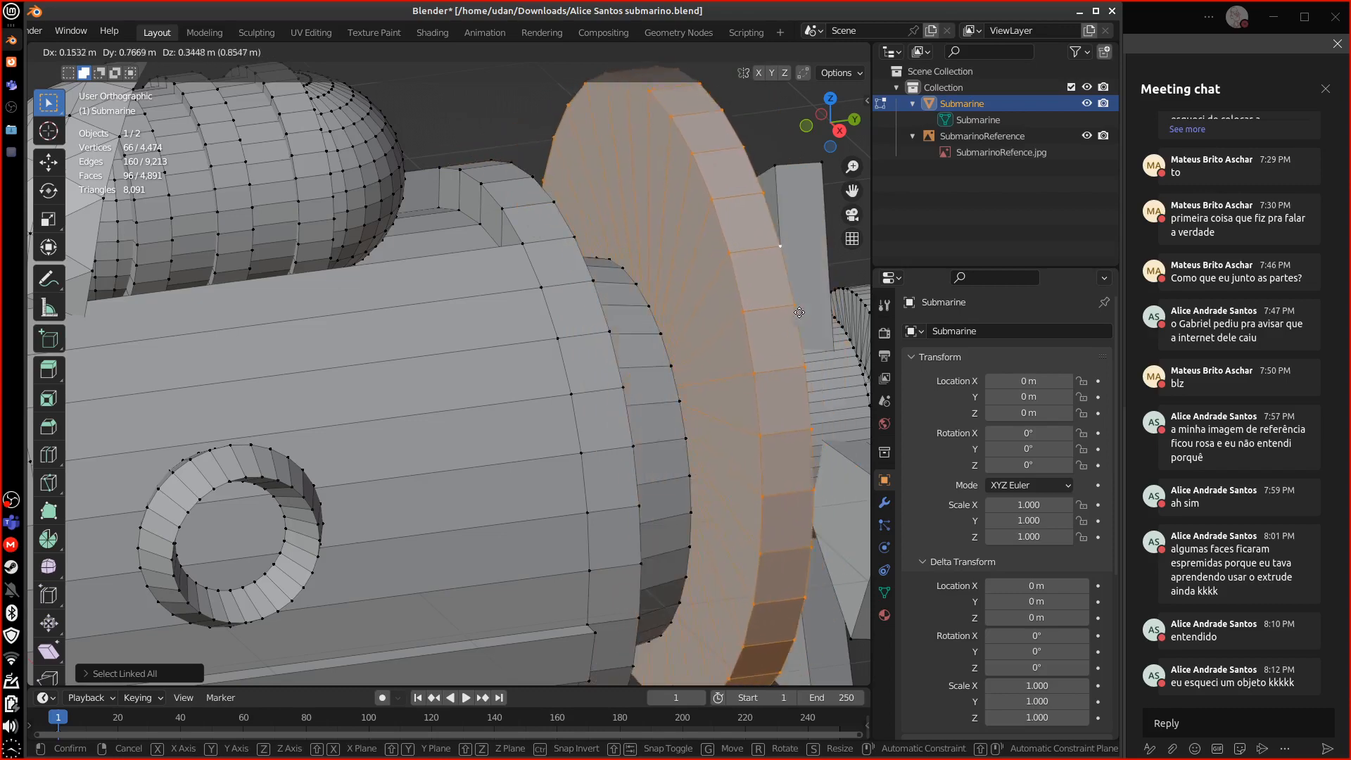
right_click(755, 336)
- Select the tapered ring's linked geometry behind the hull and add the propeller shaft and tail cone to the selection
middle_click_drag(698, 420, 546, 414)
left_click_drag(546, 414, 511, 329, "alt")
left_click(493, 430)
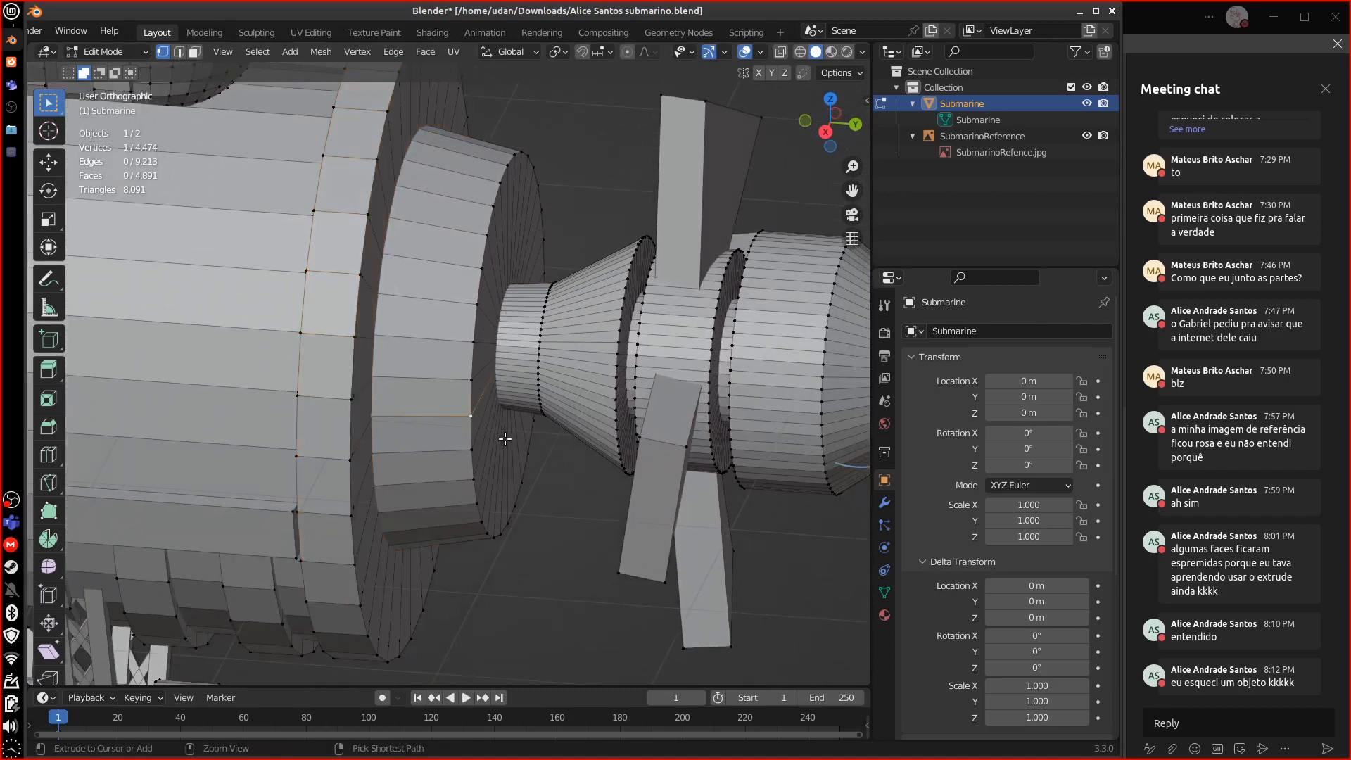
key("ctrl+l")
left_click_drag(639, 401, 543, 386, "alt+shift")
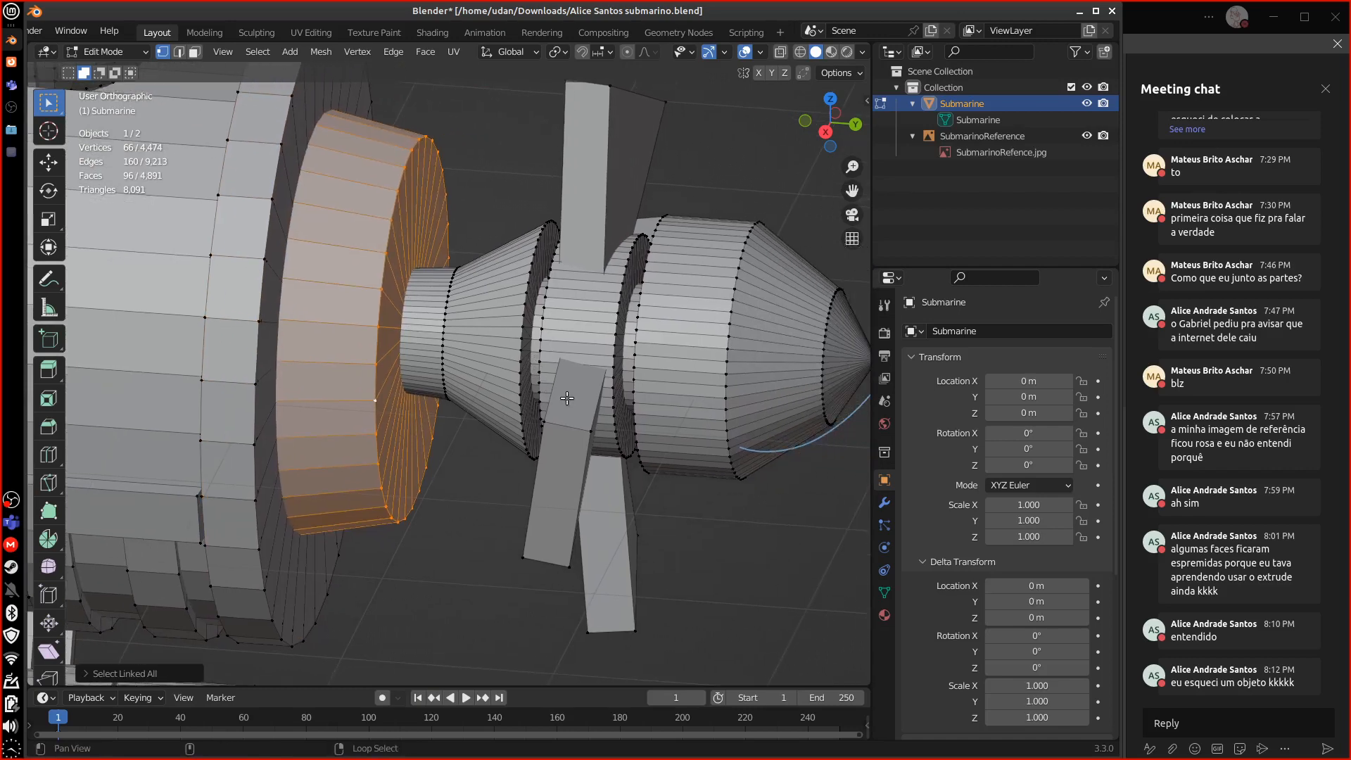
key("b")
left_click_drag(406, 227, 731, 507)
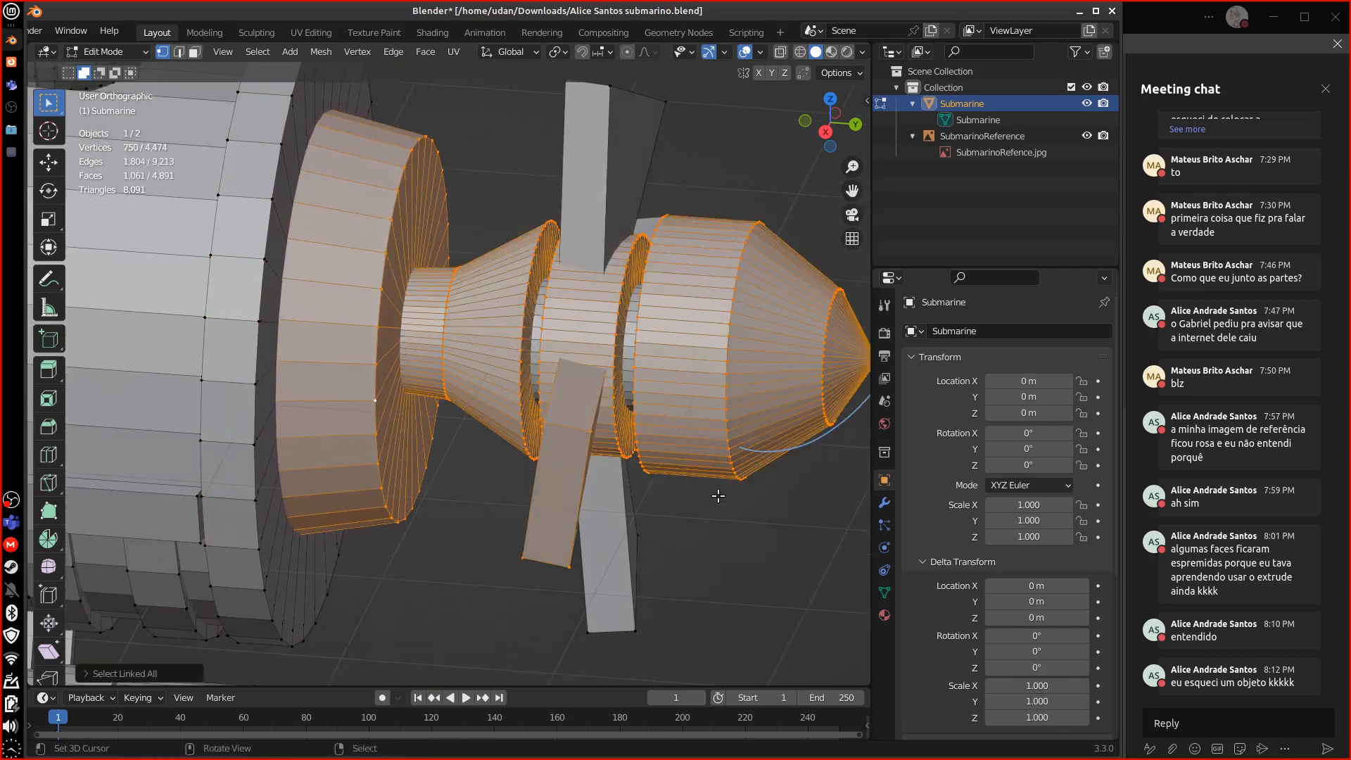
- Add the remaining propeller blades with their linked geometry to the selection and move the whole tail assembly along Y away from the hull
left_click(182, 51, "shift")
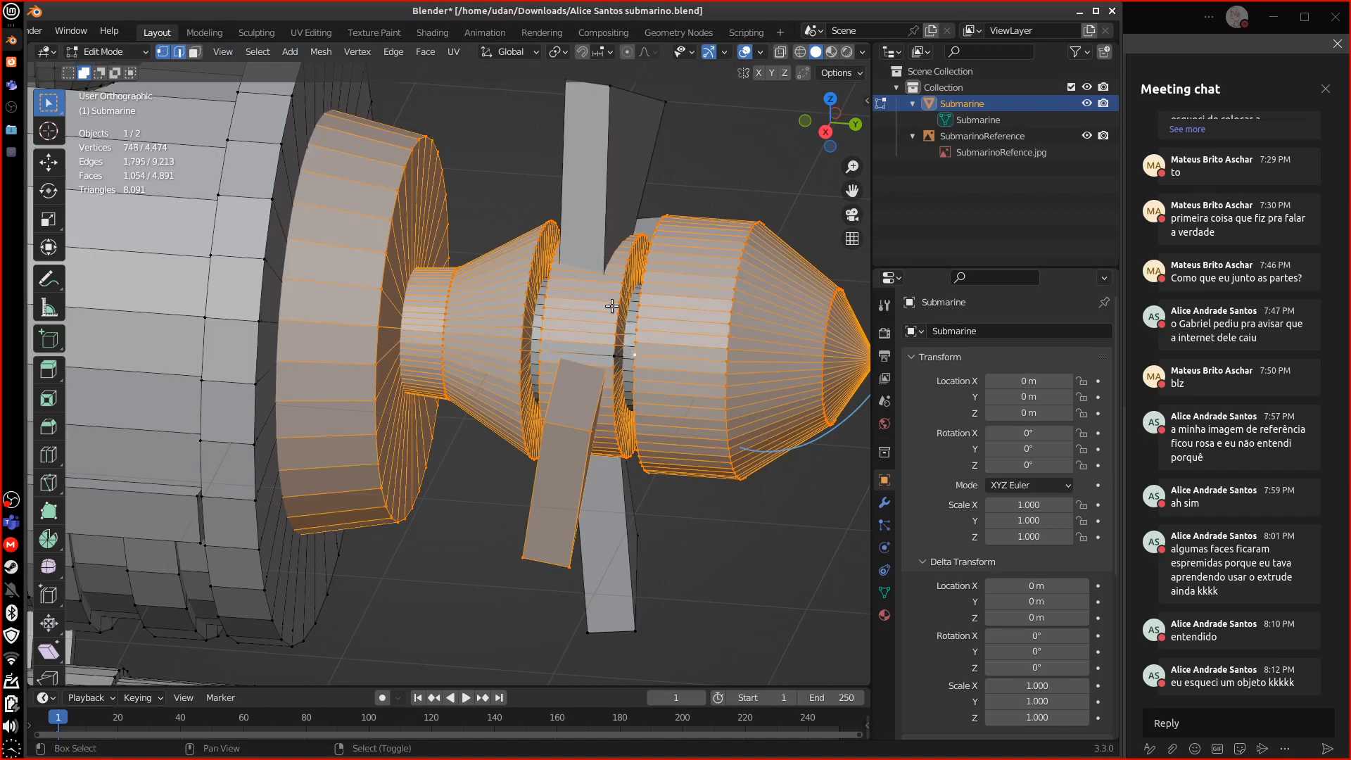
key("shift+3")
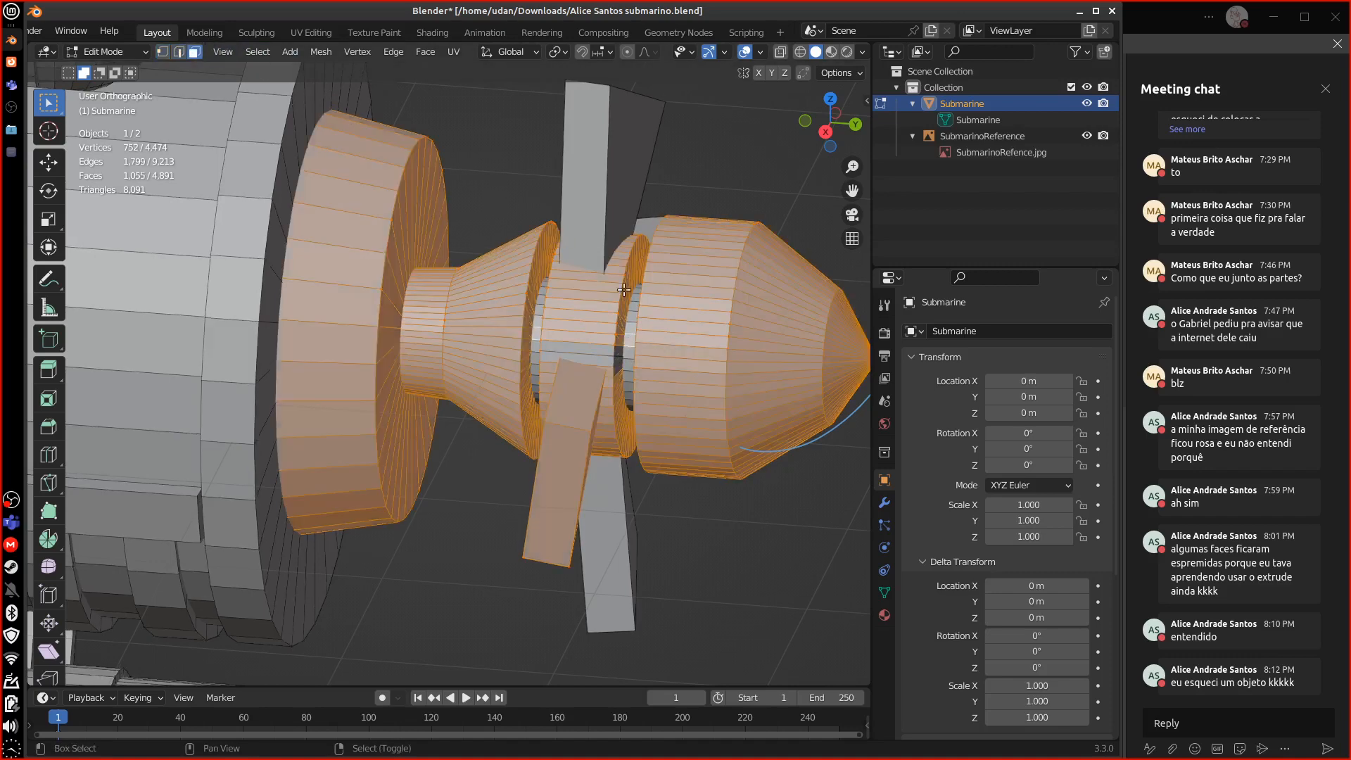
left_click(591, 176, "shift")
left_click(617, 543, "shift")
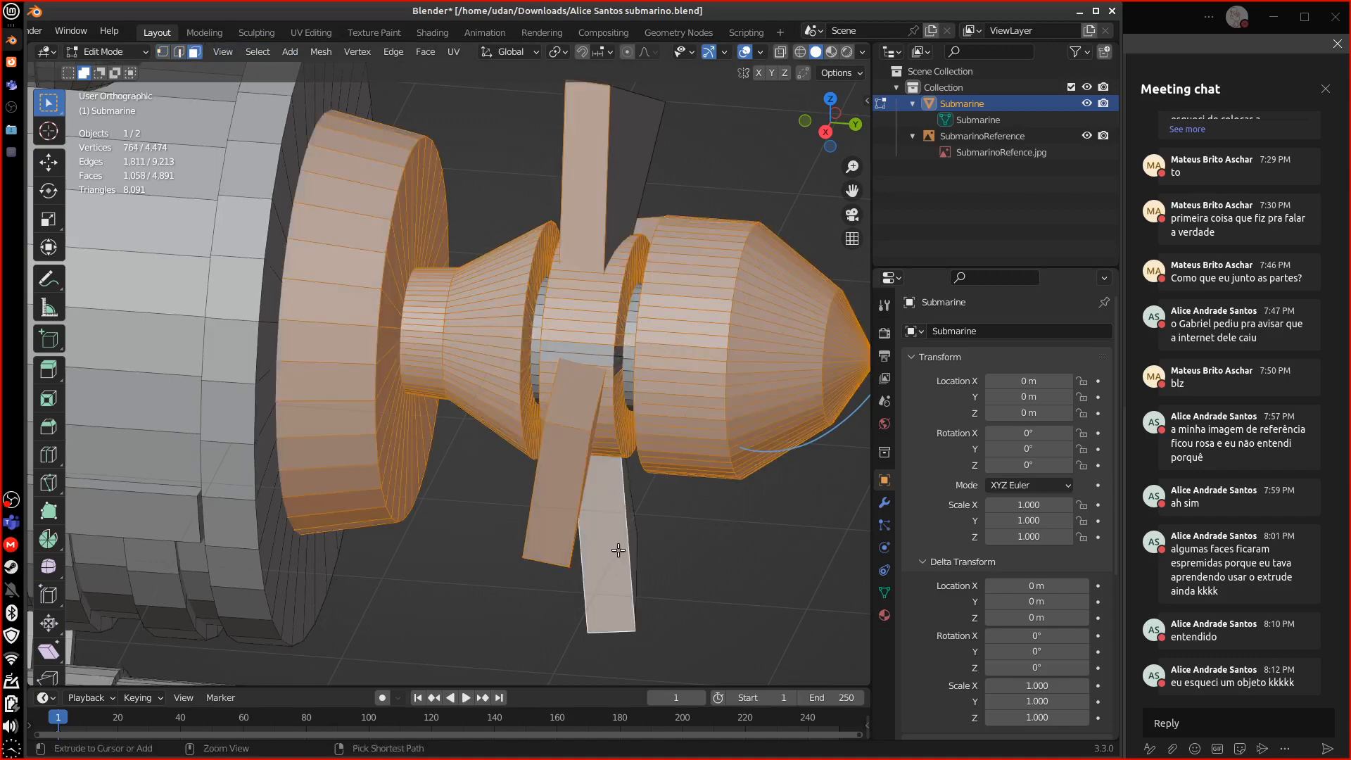
key("ctrl+l")
key("g")
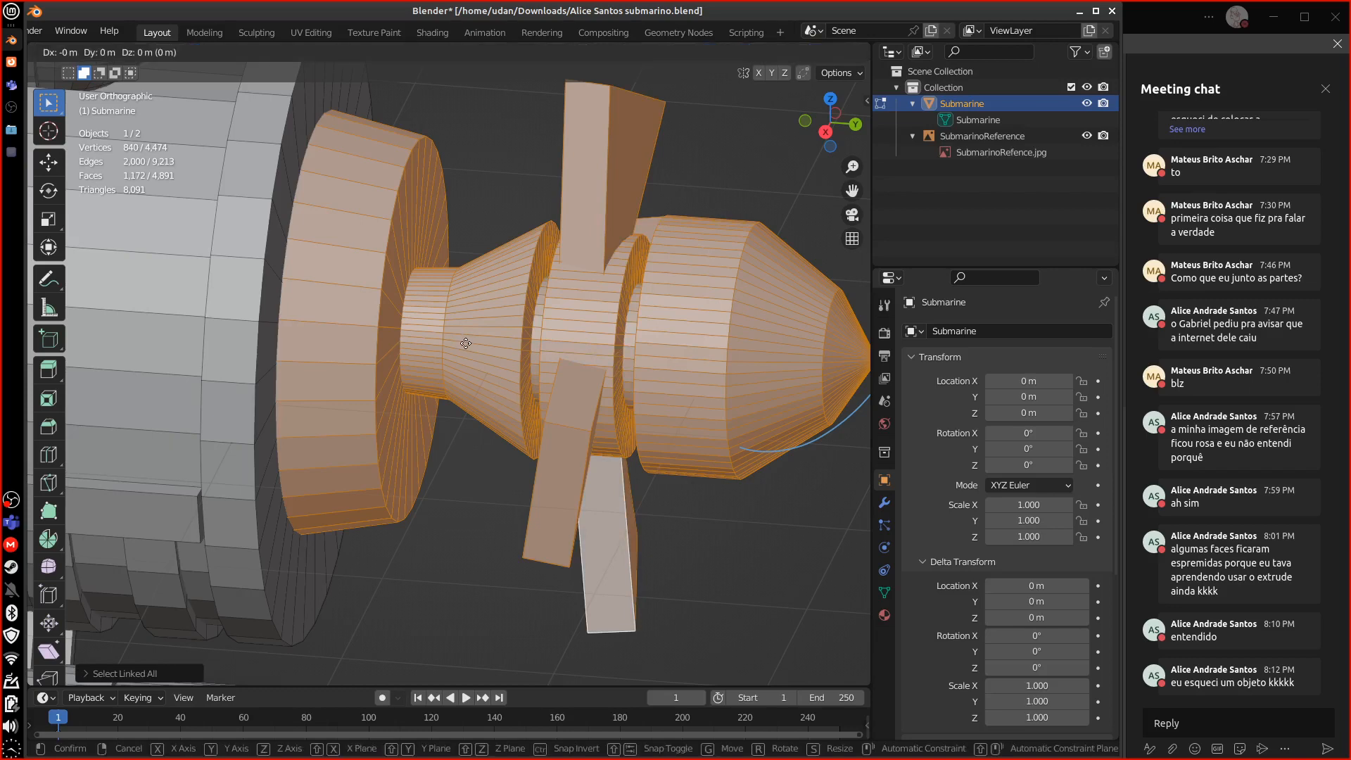
key("y")
left_click(725, 407)
- Select the small loose disc behind the hull's rear flange and delete its faces
middle_click_drag(648, 434, 512, 422)
left_click(363, 380)
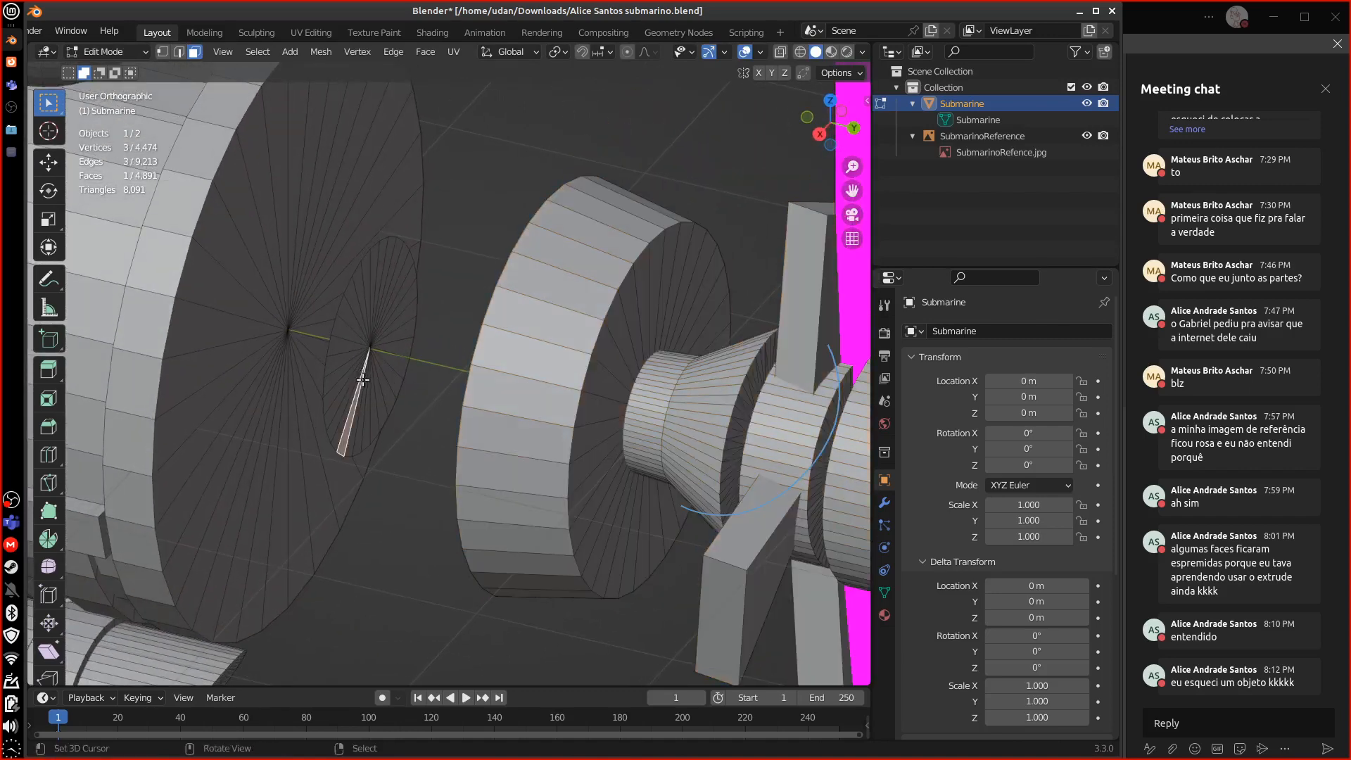
key("ctrl+l")
key("x")
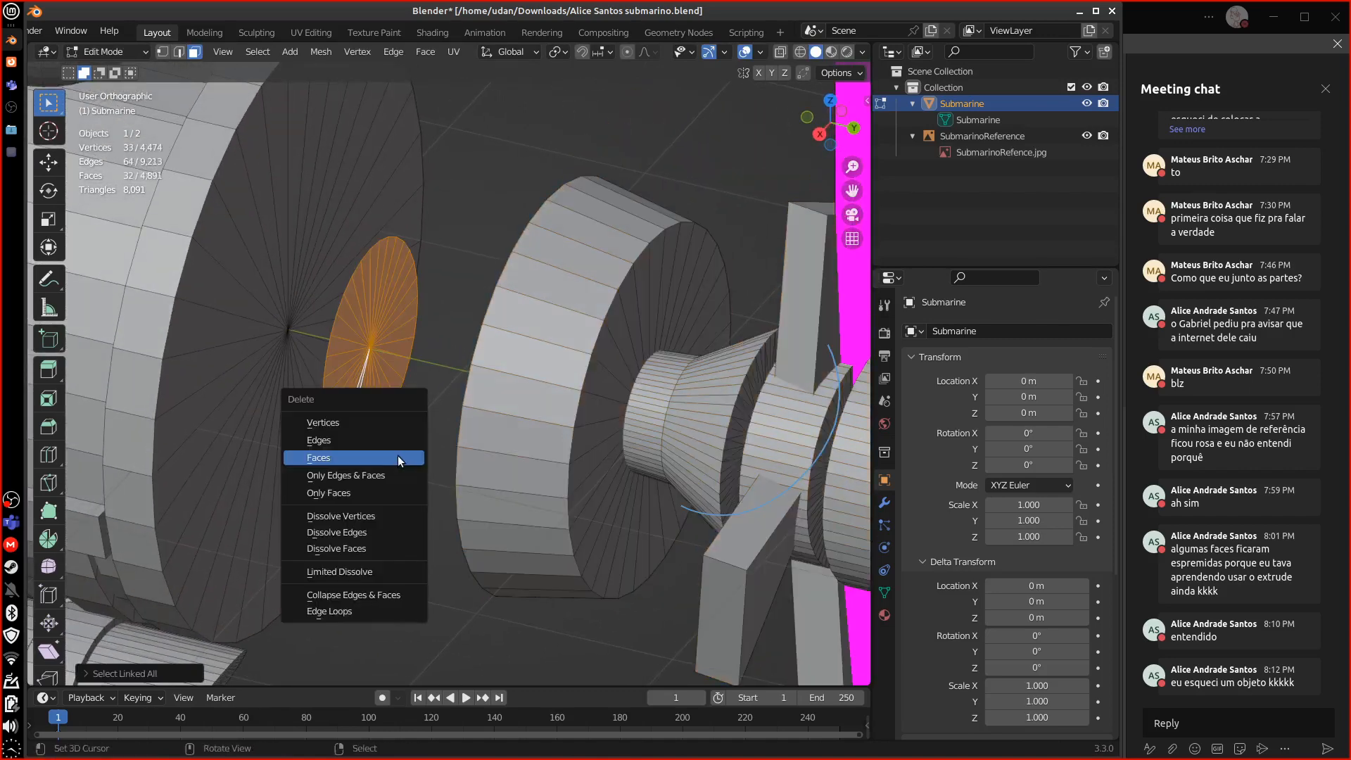
left_click(382, 461)
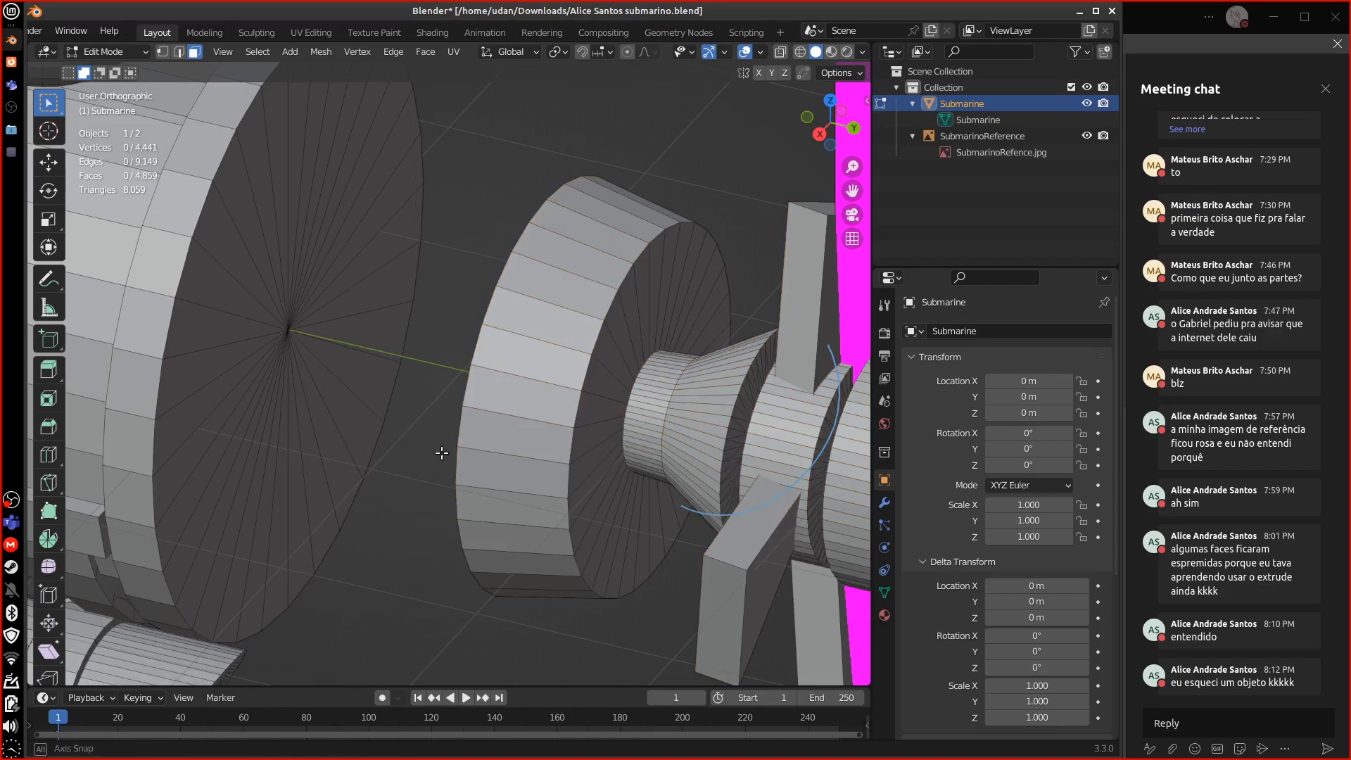
- Remove the tapered ring's hull-side cap by deleting its centre vertex
left_click_drag(441, 455, 588, 495, "alt+shift")
left_click_drag(637, 452, 729, 432, "alt")
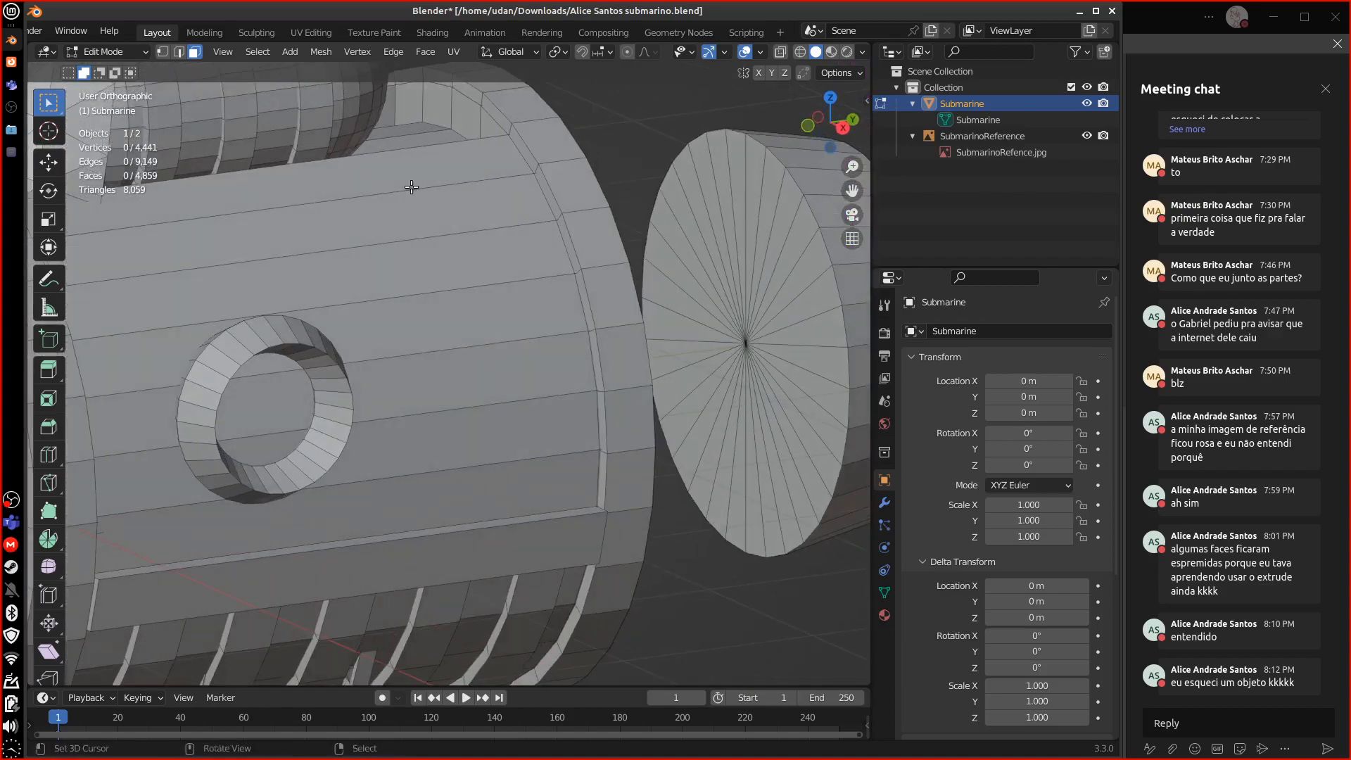
left_click(757, 346)
left_click_drag(757, 346, 677, 432, "alt")
key("x")
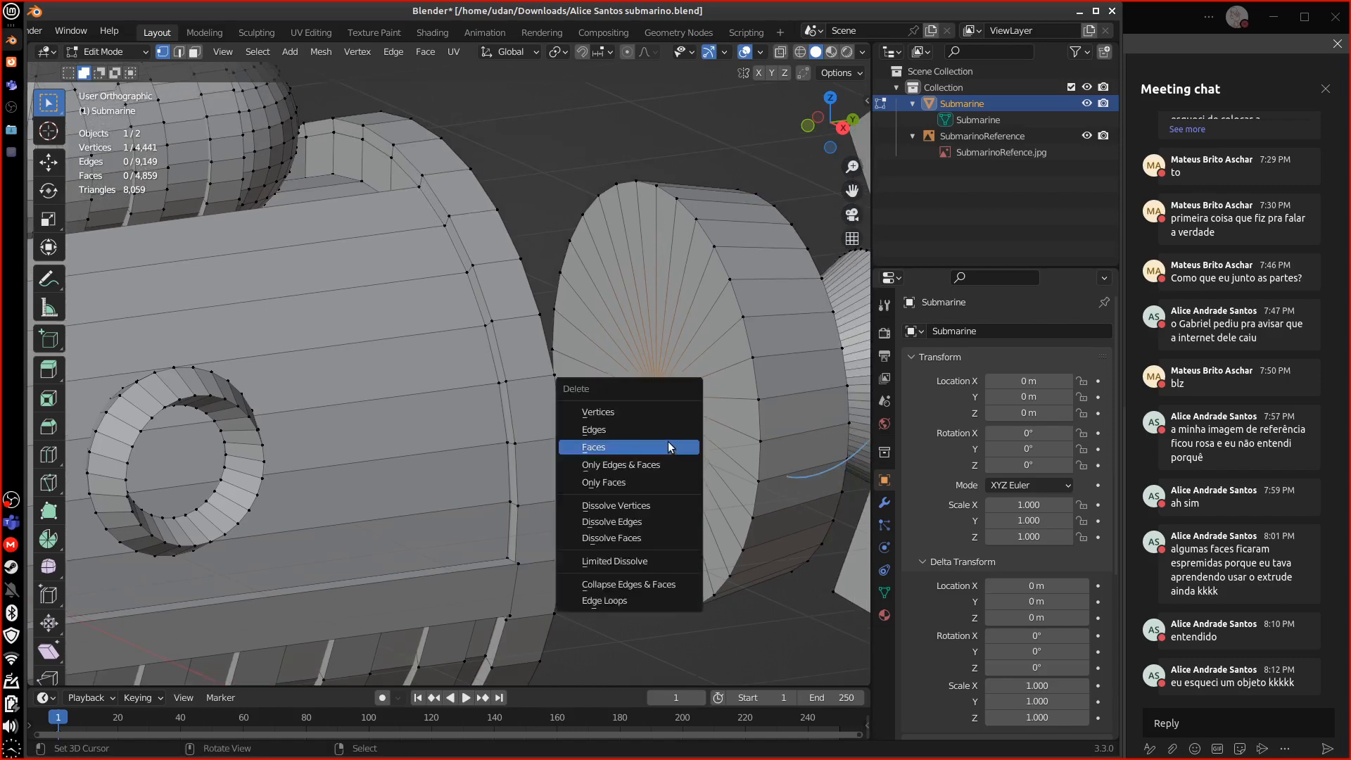
left_click(638, 420)
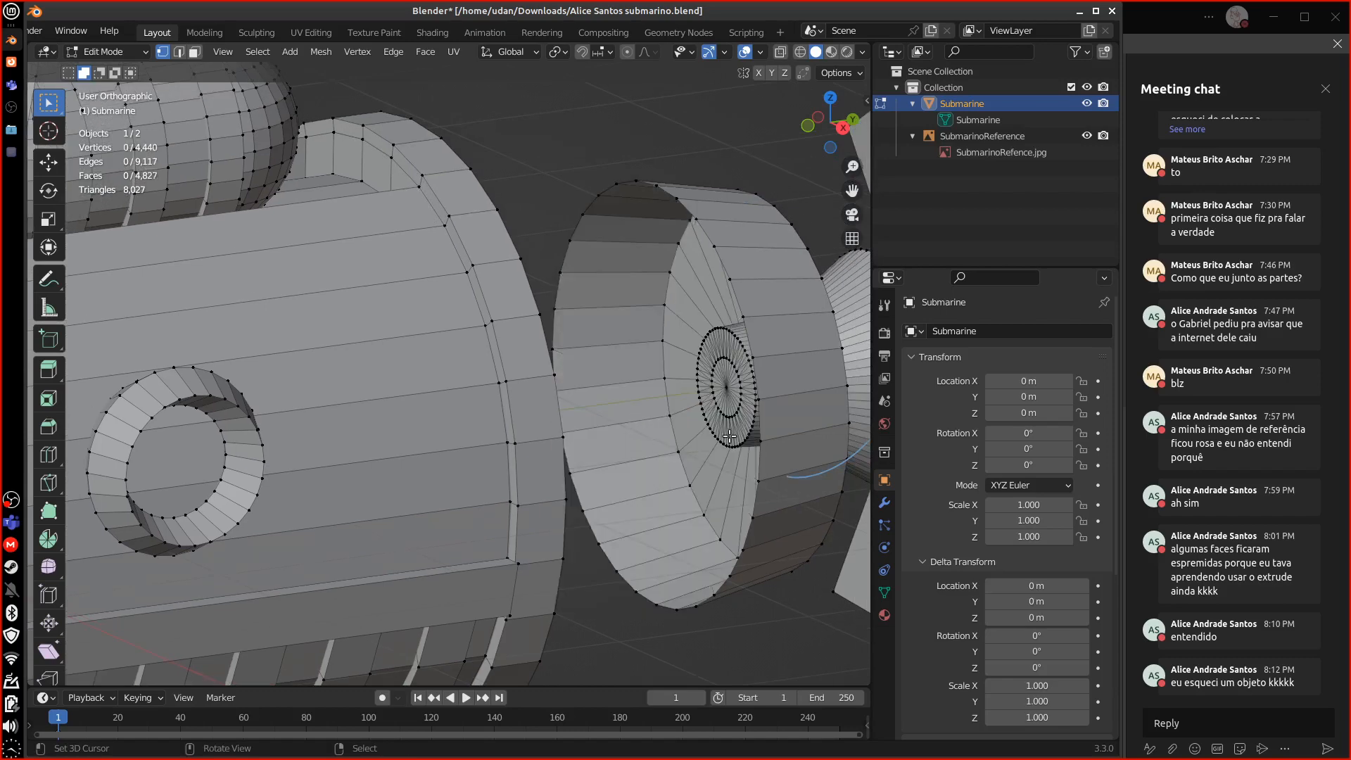
- Open the propeller shaft's front end inside the tapered ring by deleting its cap's centre vertex and inner edge loop vertices
left_click_drag(729, 436, 753, 403, "alt")
key("x")
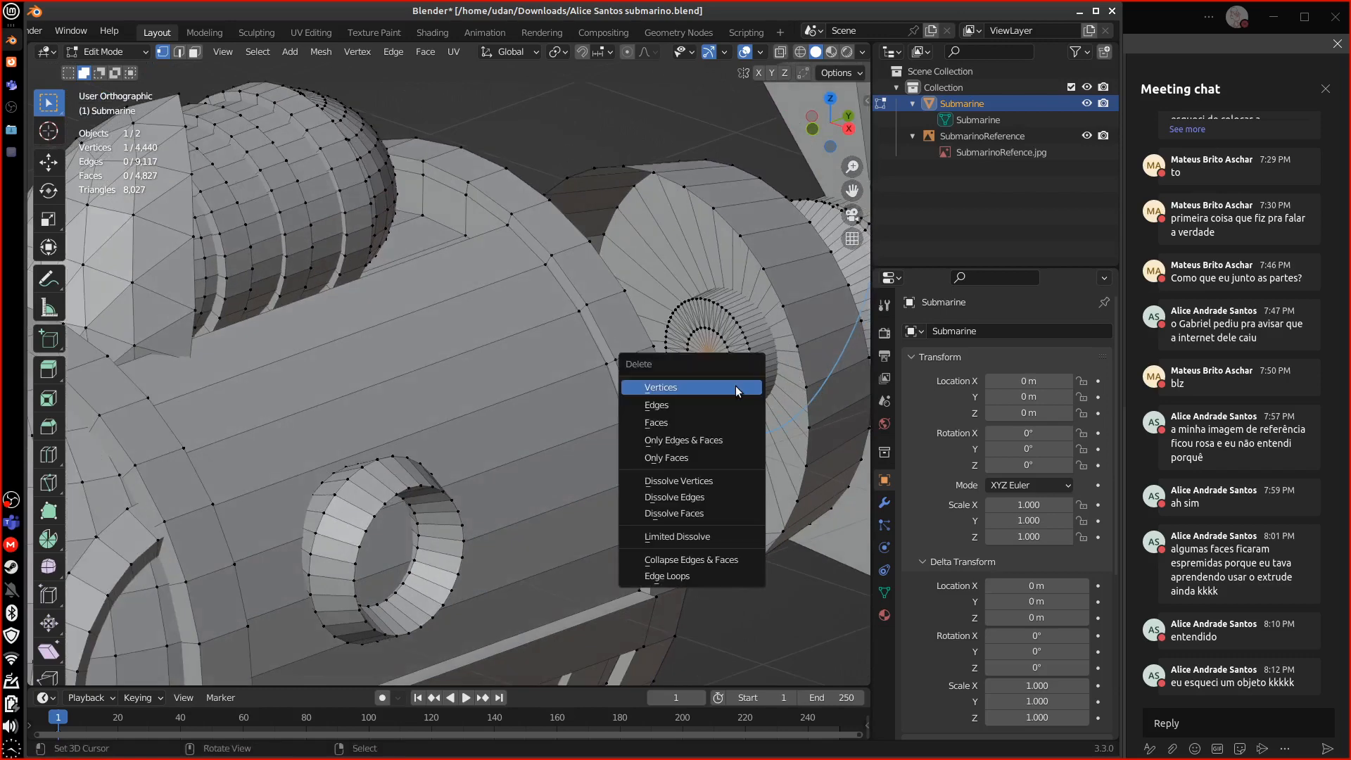
left_click(733, 387)
left_click(730, 362, "alt")
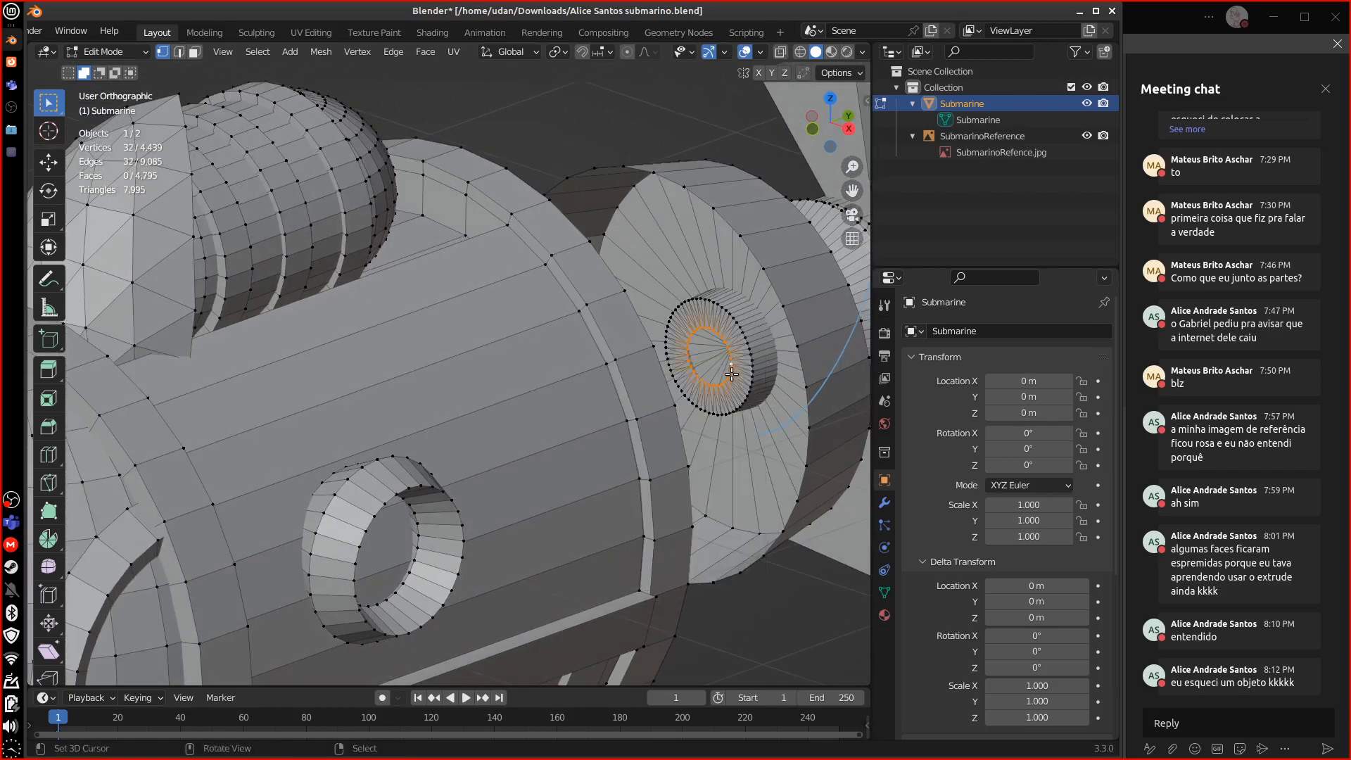
key("x")
left_click(732, 383)
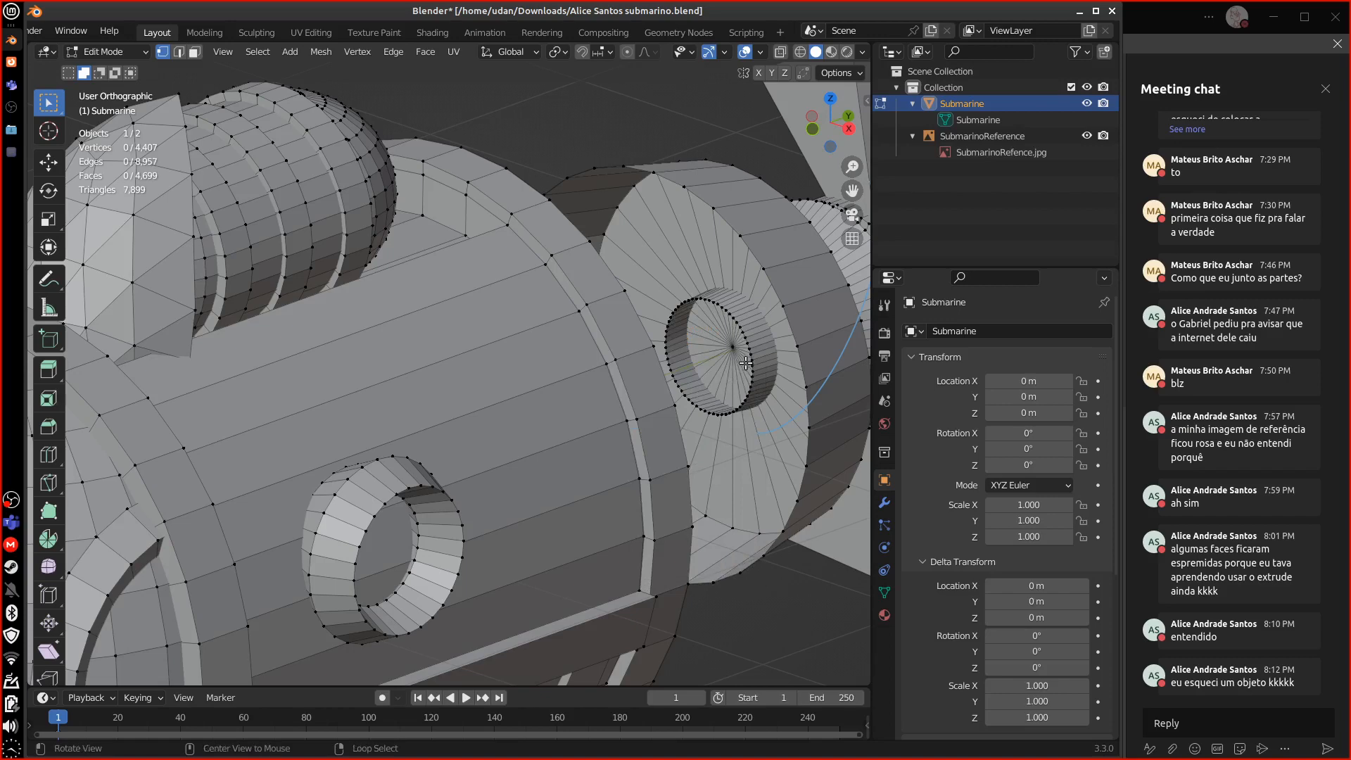
- Select the propeller shaft's open front edge loop and move it along Y toward the tail cone
left_click(745, 363, "alt")
left_click(750, 359, "alt")
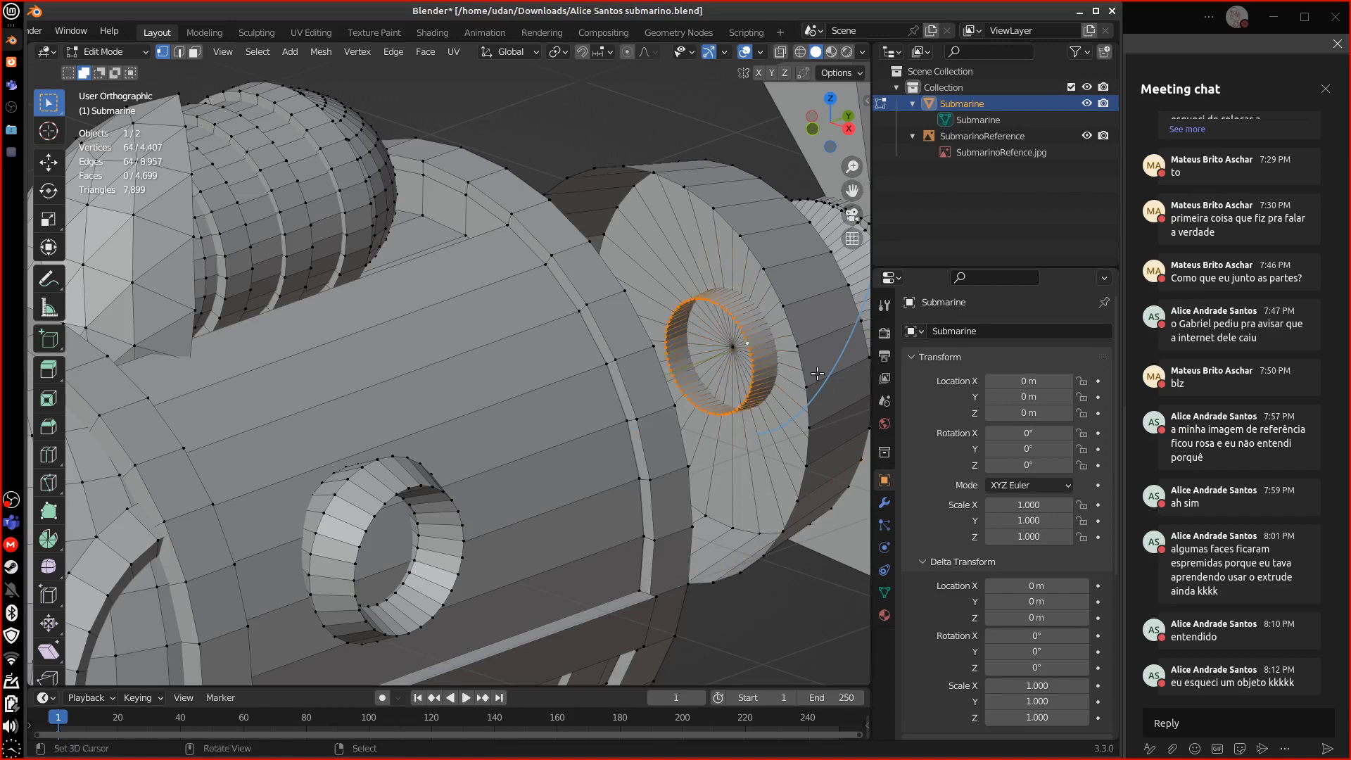
middle_click_drag(746, 342, 760, 455)
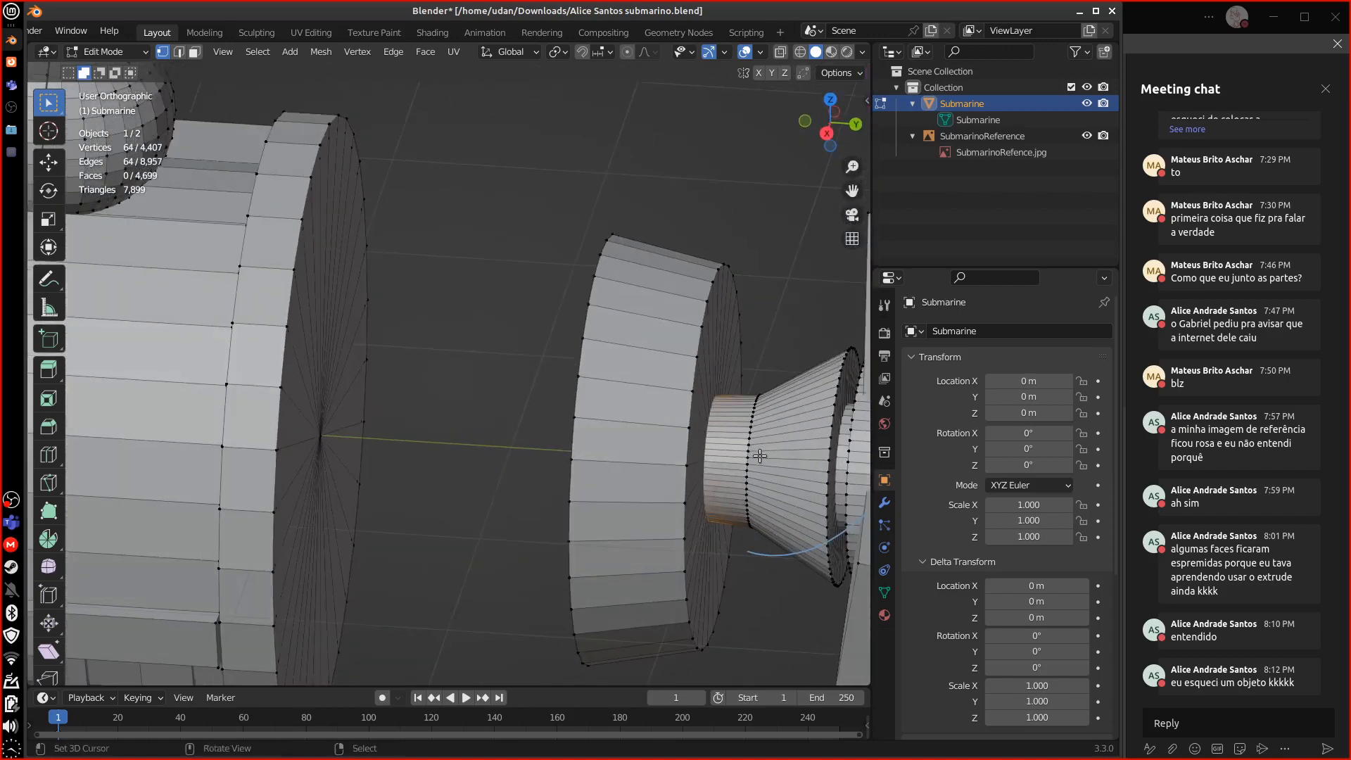
key("g")
key("y")
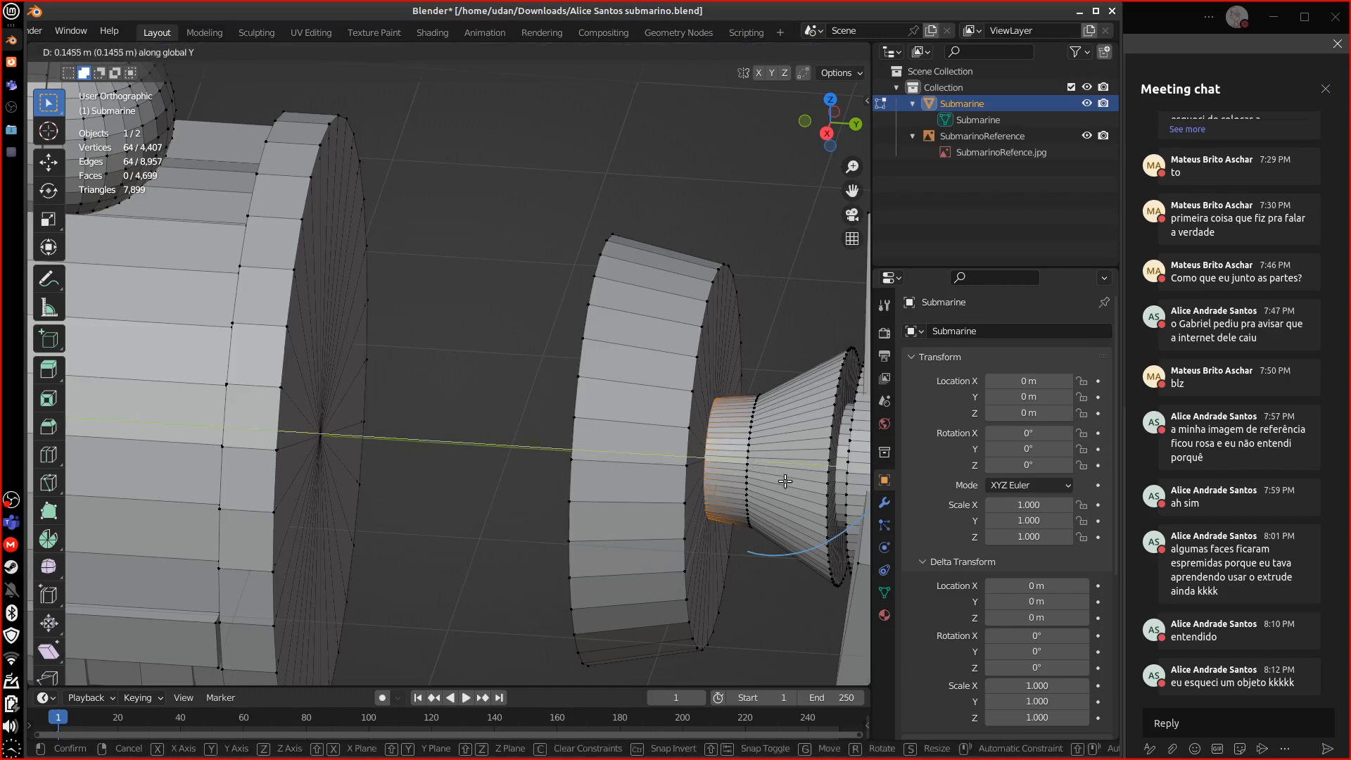
left_click(767, 474)
middle_click_drag(767, 473, 648, 480)
left_click(744, 485, "shift")
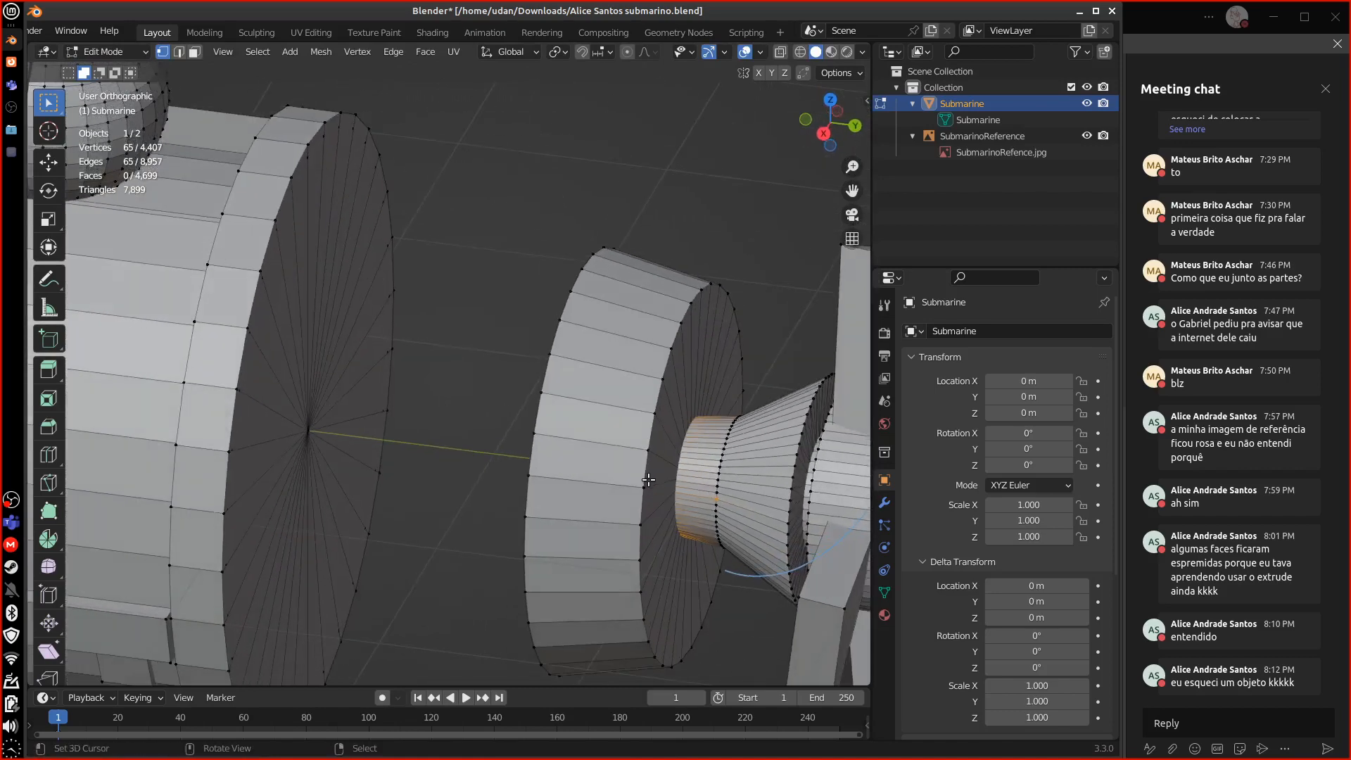
- Select the hull's rear flange with its linked geometry and move it about 0.9 m along Y away from the hull
left_click(264, 373, "alt")
key("ctrl+l")
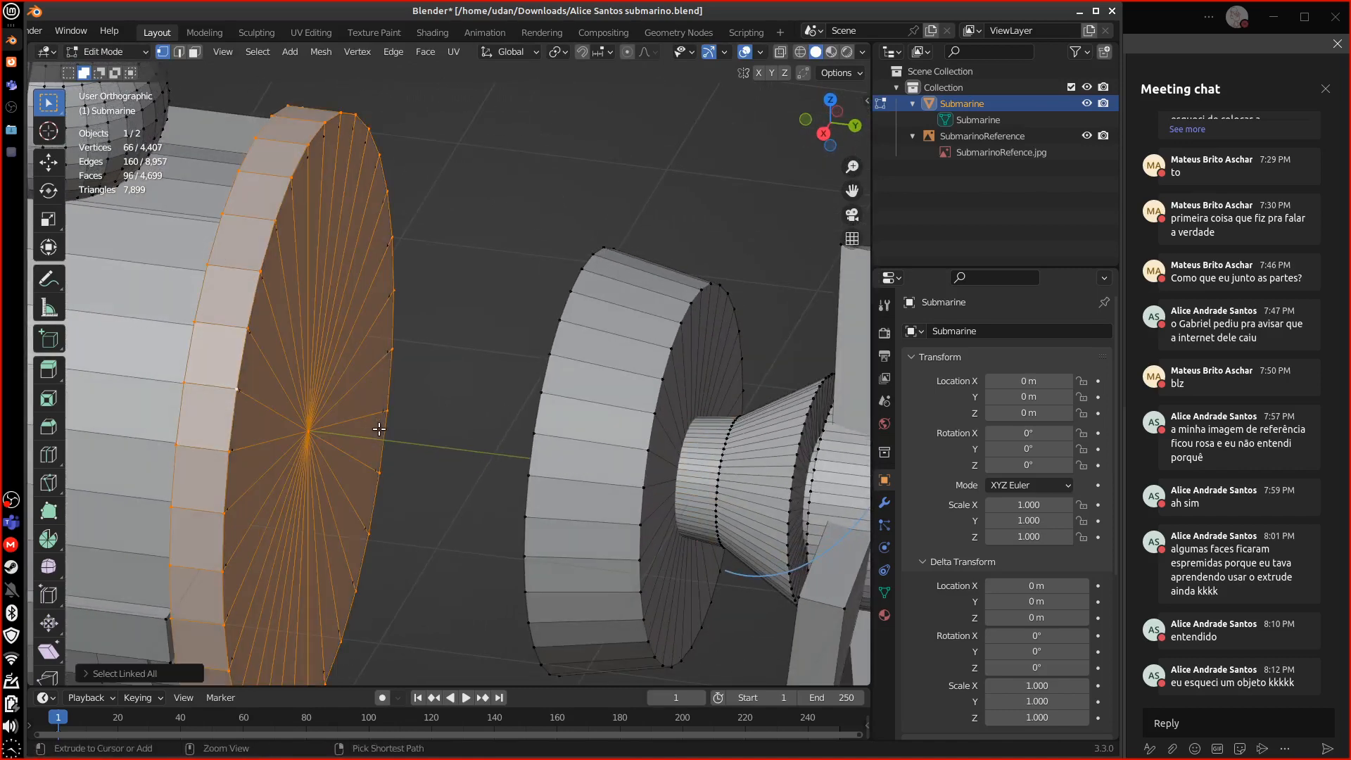
key("g")
key("y")
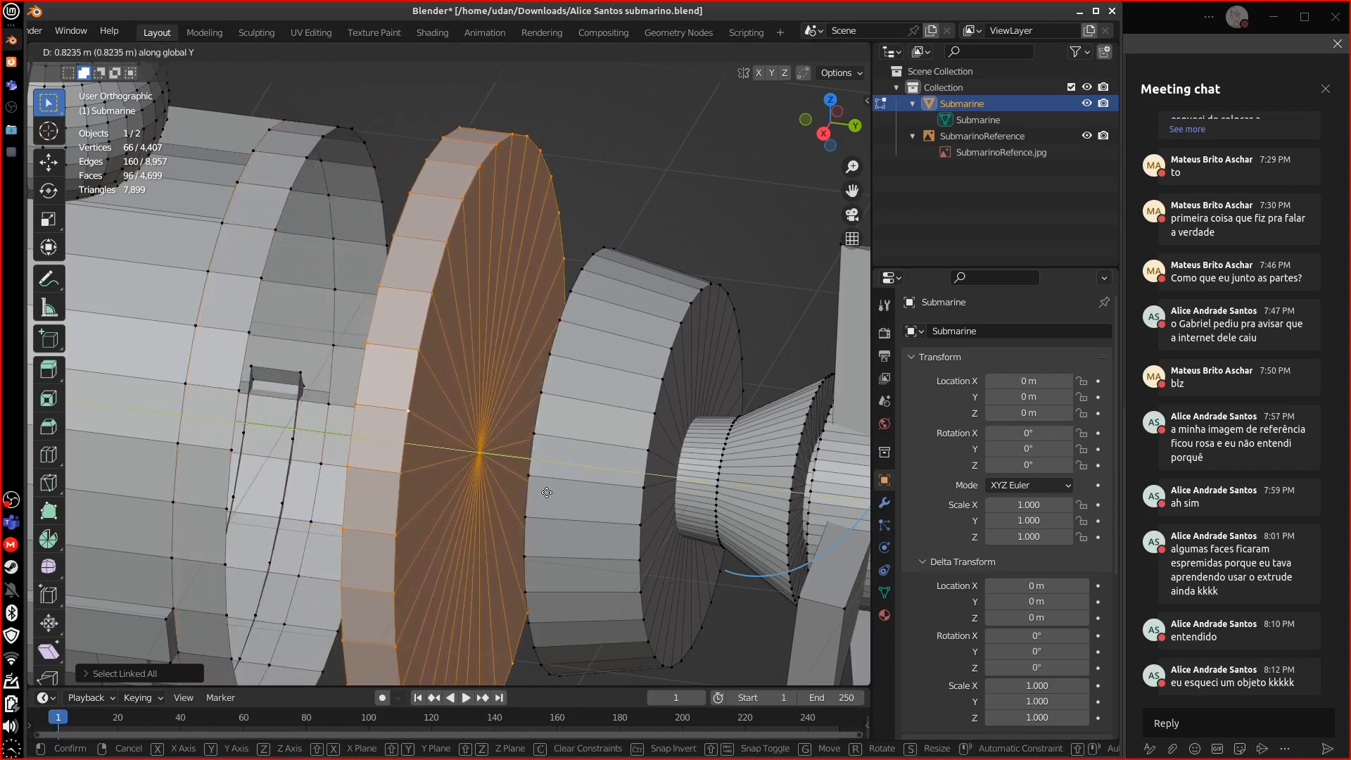
left_click(594, 510)
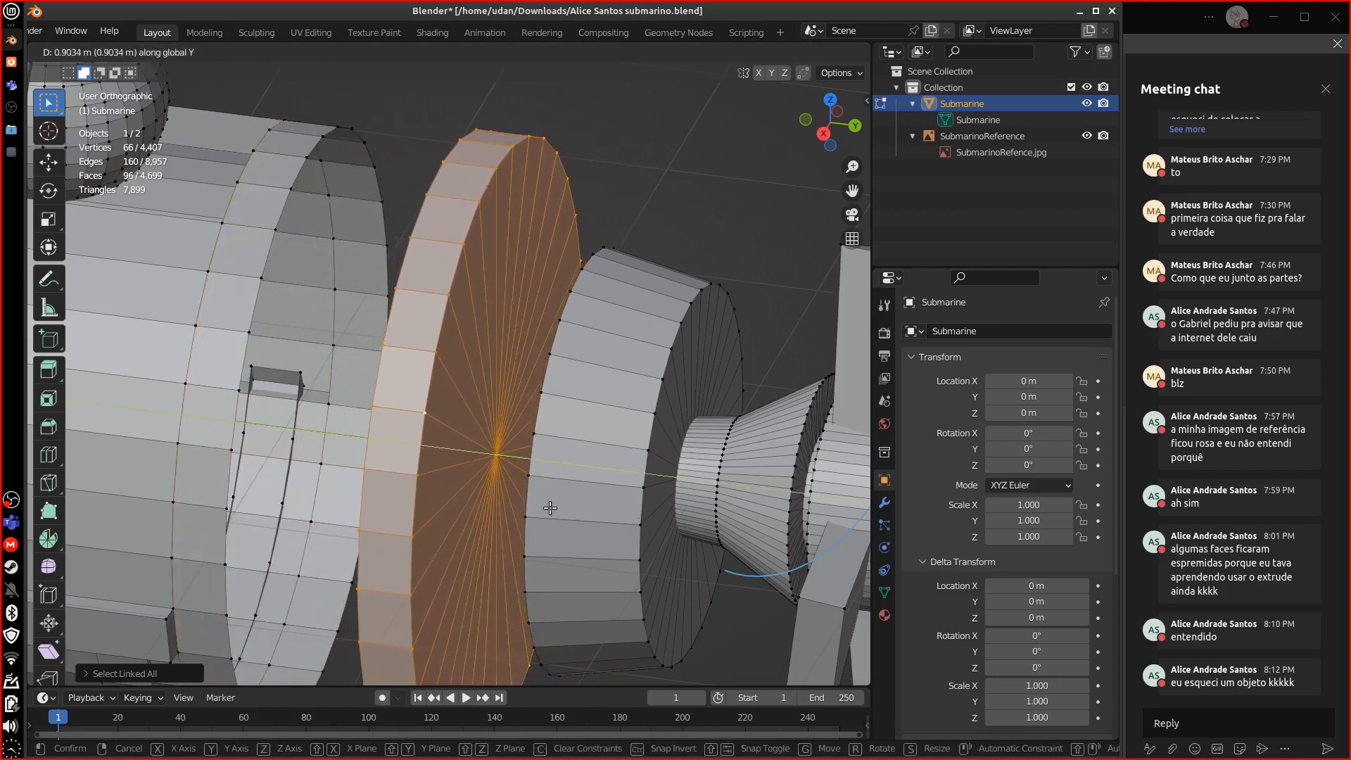
- Remove both end caps of the separated rear flange by deleting each cap's centre vertex
left_click(496, 455)
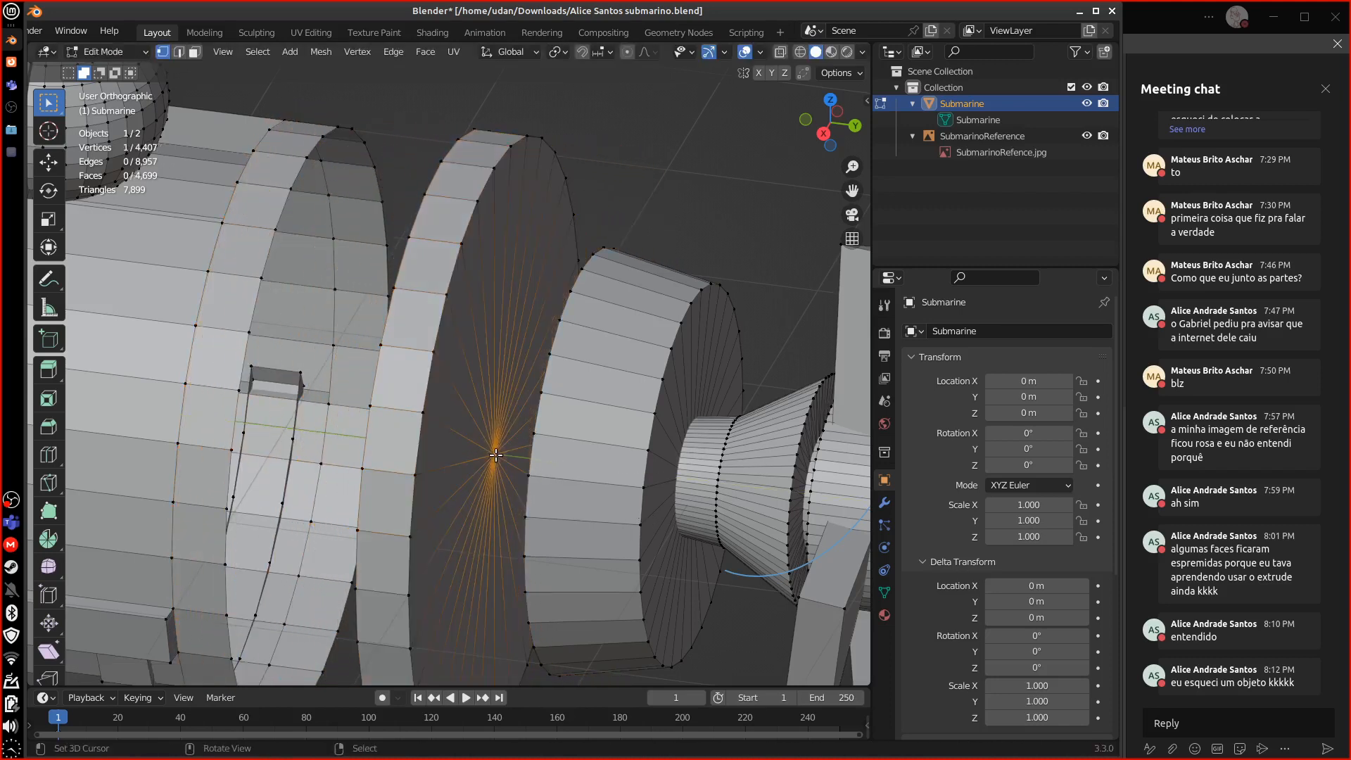
key("x")
left_click(516, 508)
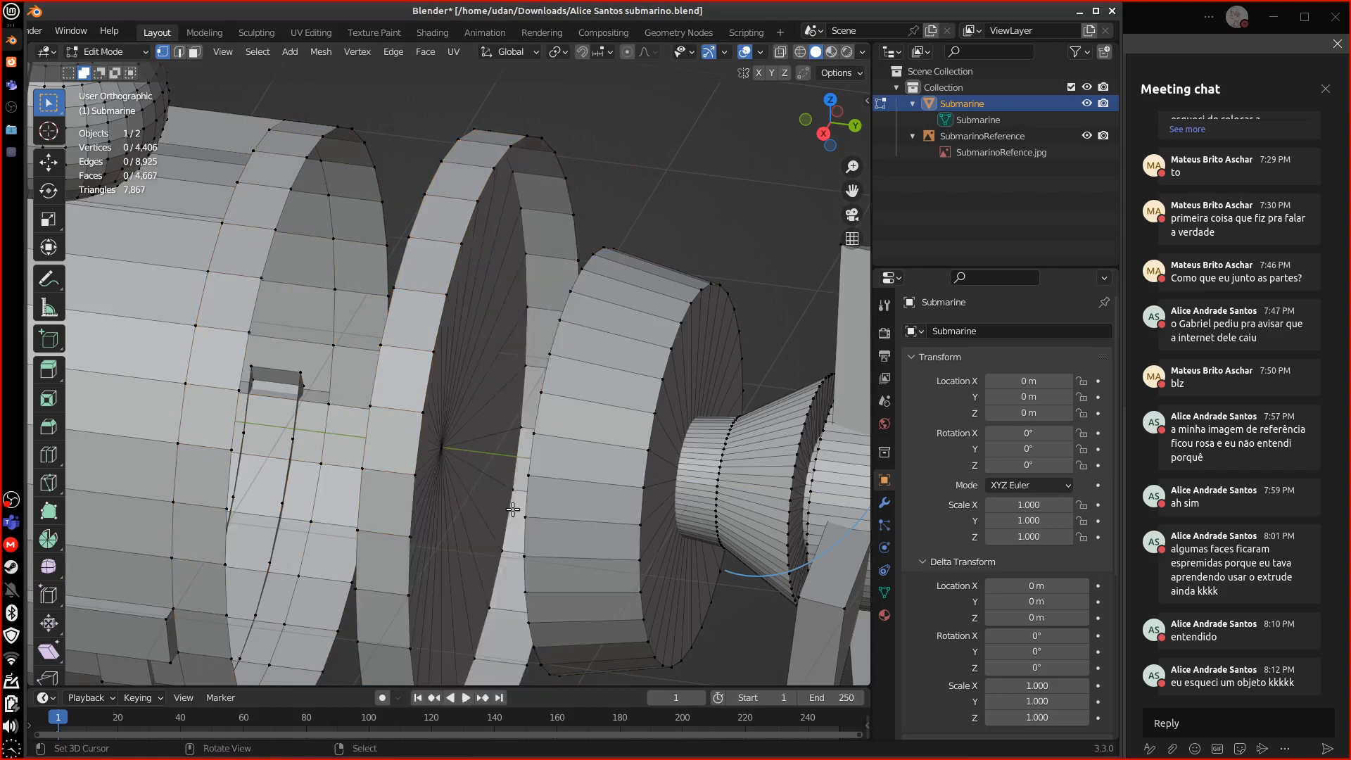
left_click(449, 456)
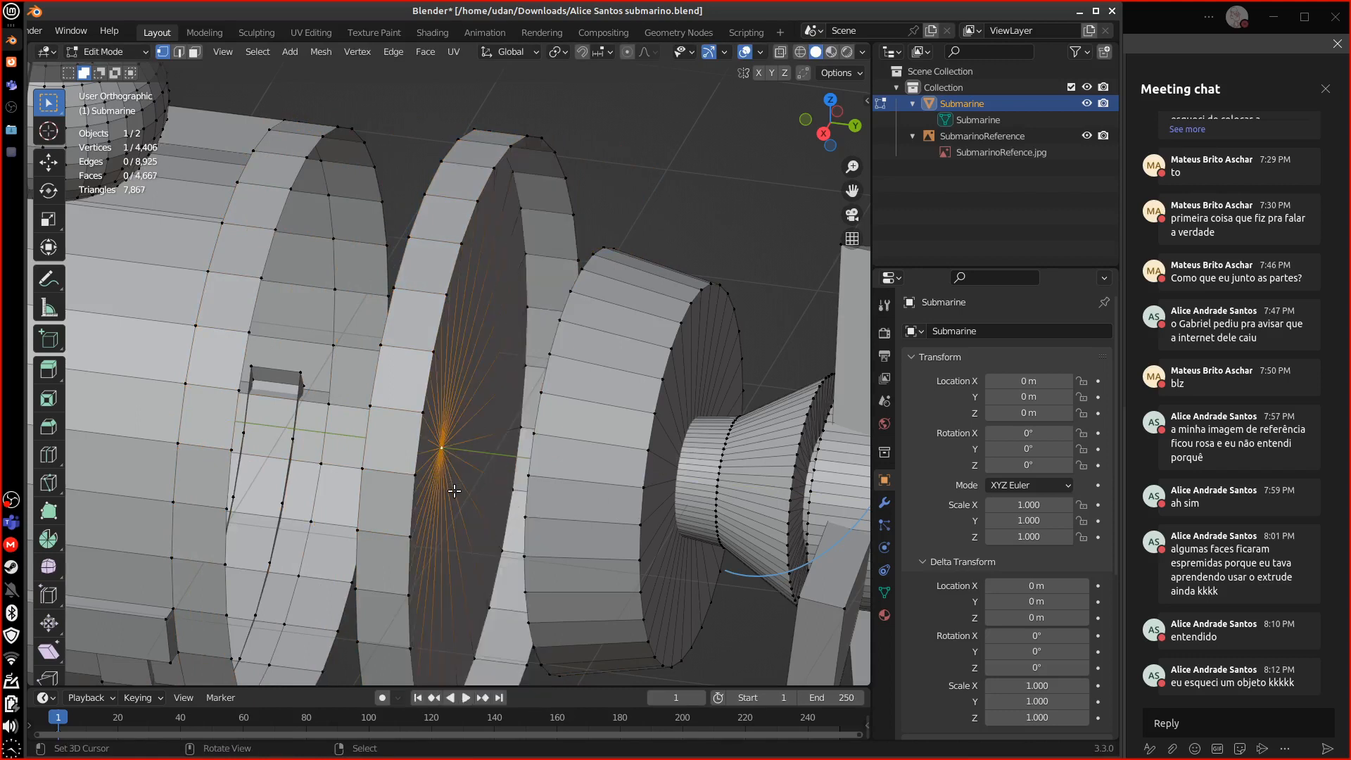
key("x")
left_click(449, 492)
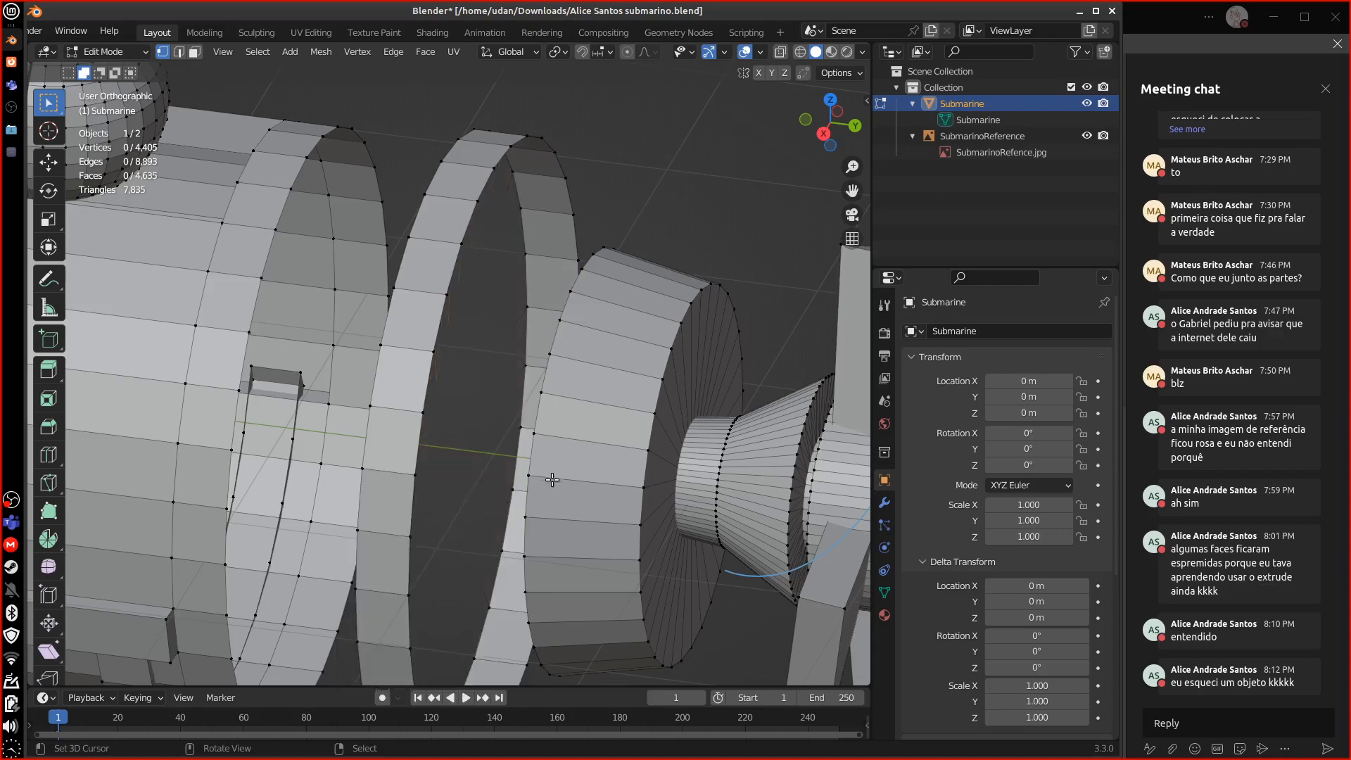
- Select the linked geometry of the main hull cylinder, separated flange, tapered ring, propeller shaft and tail cone
middle_click_drag(552, 480, 529, 462)
scroll(672, 419, "down", 10)
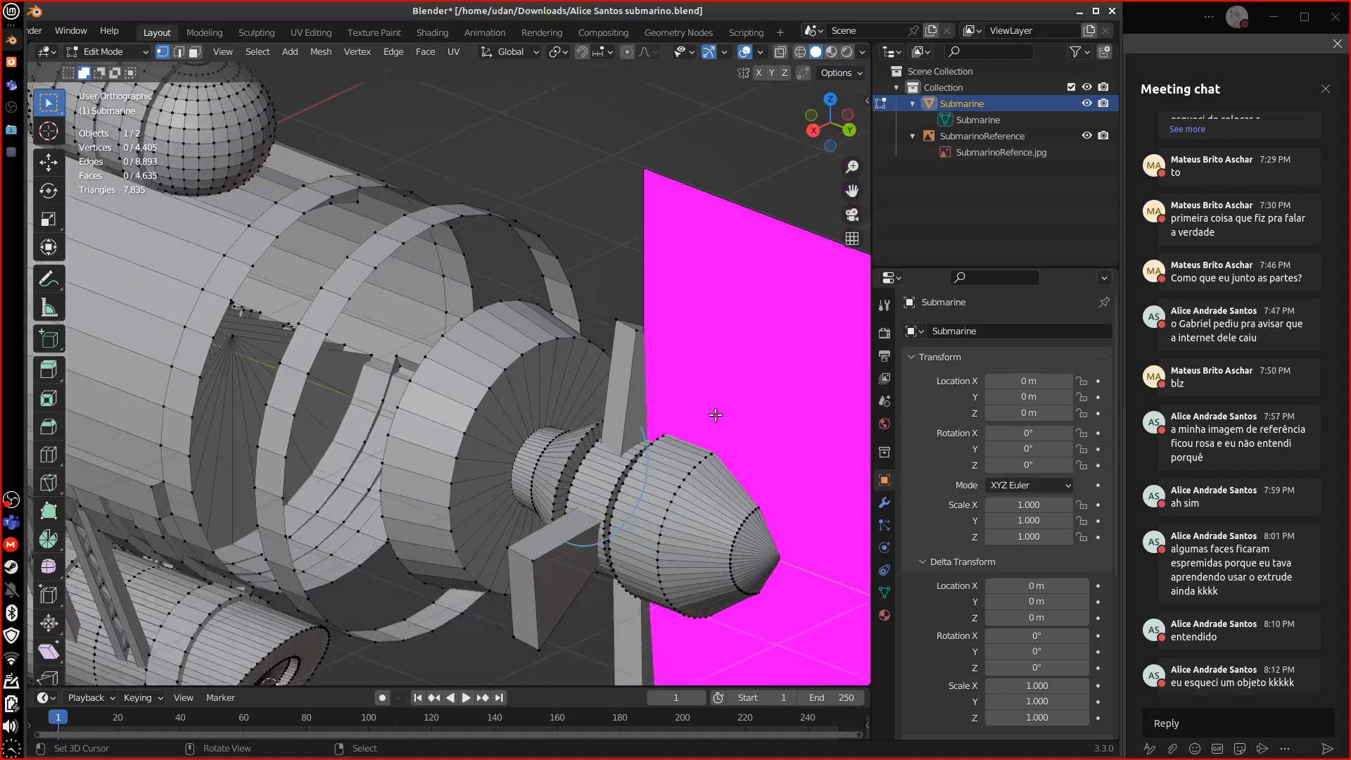
mouse_move(648, 450)
middle_mouse_down()
mouse_move(747, 411)
mouse_move(688, 410)
mouse_move(687, 446)
mouse_move(665, 448)
middle_mouse_up()
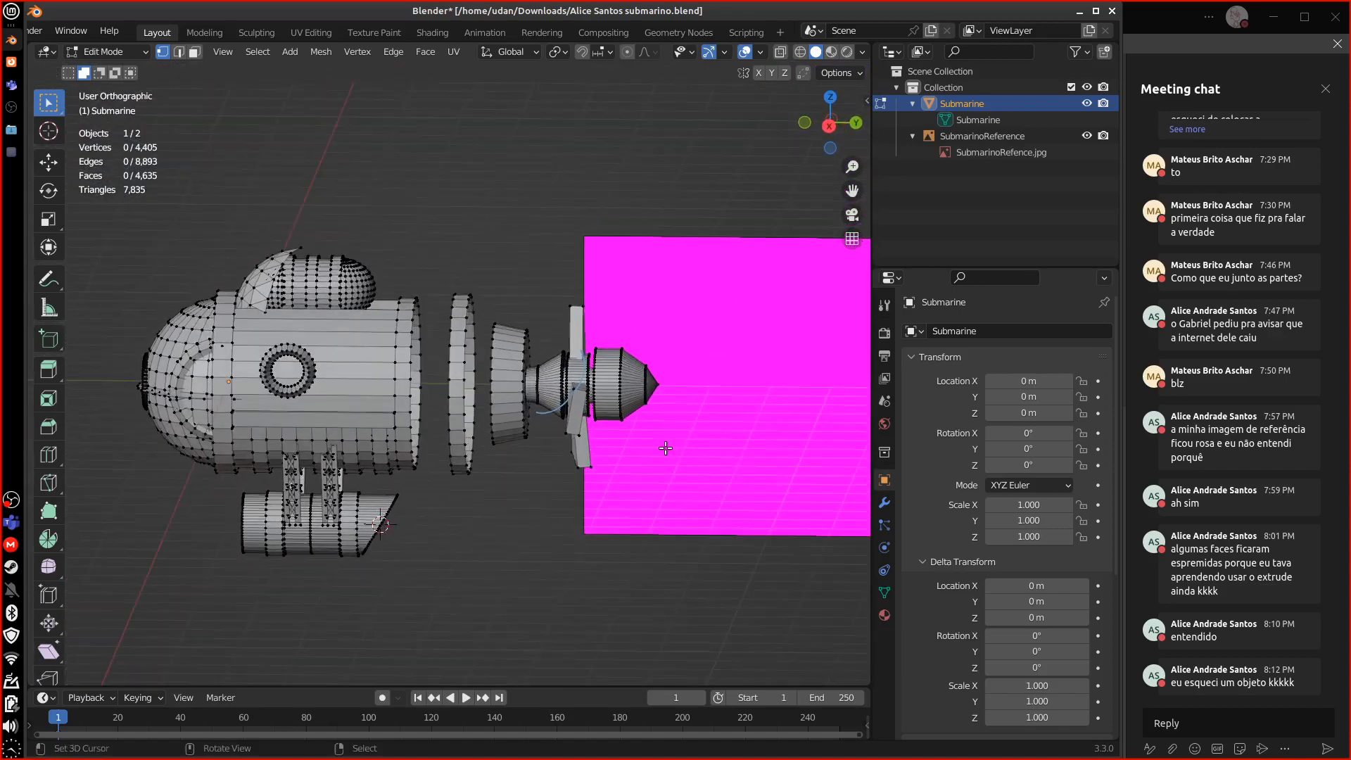
left_click(411, 384)
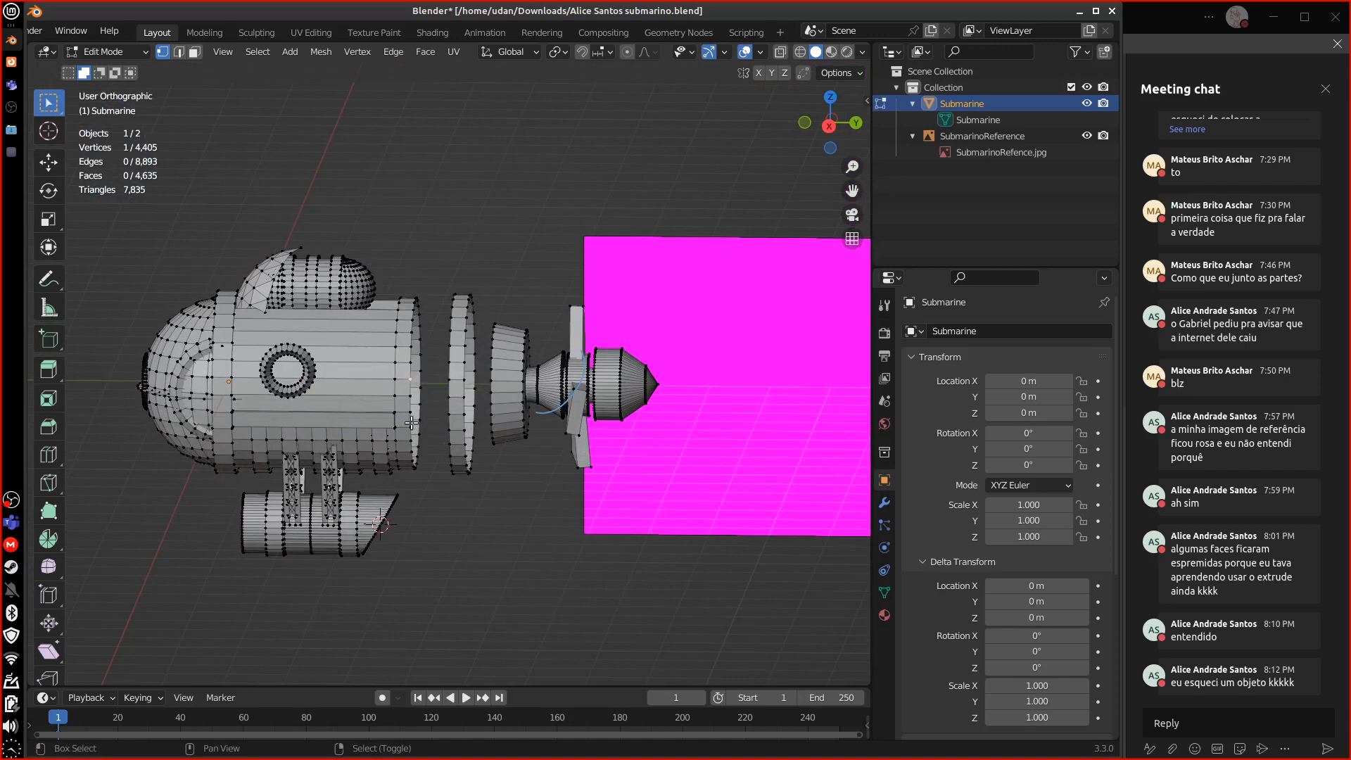
left_click(234, 329, "shift")
left_click(454, 363, "shift")
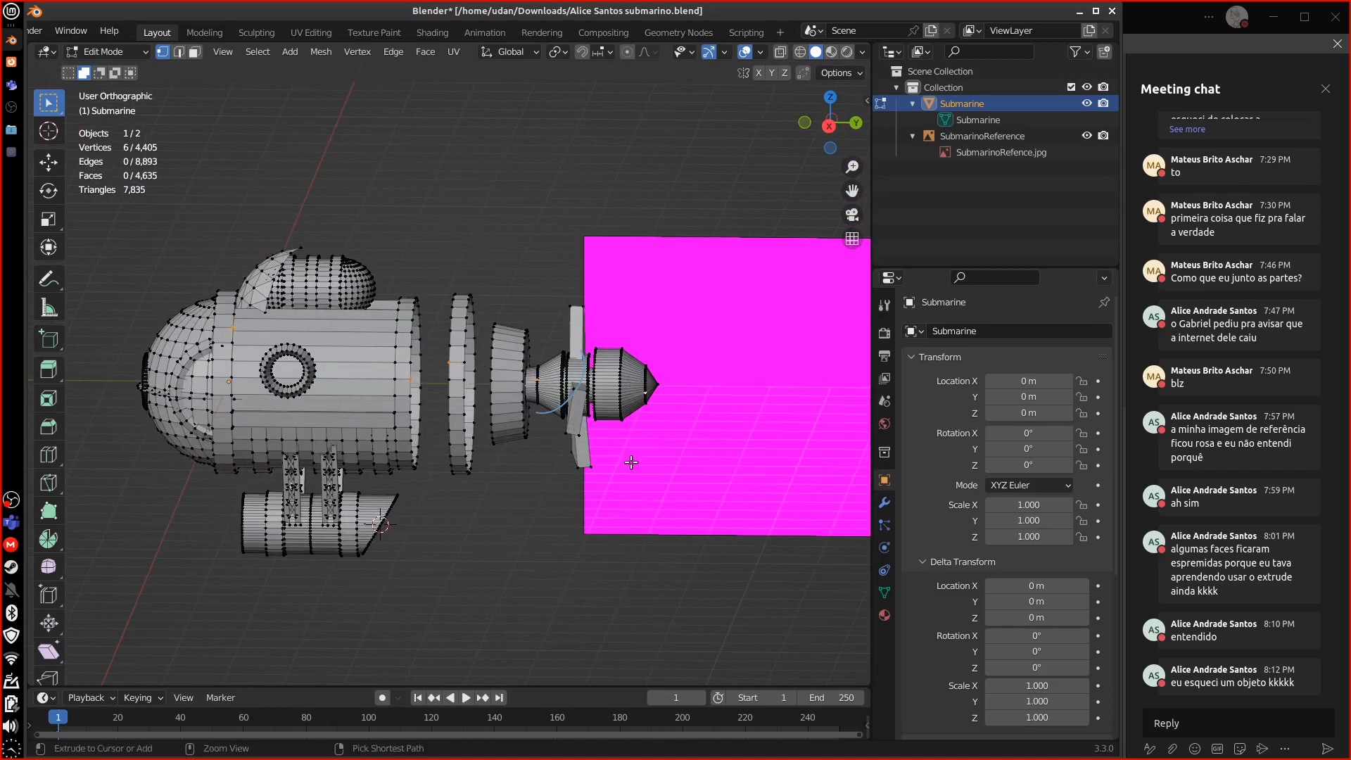
key("ctrl+l")
left_click(525, 401, "shift")
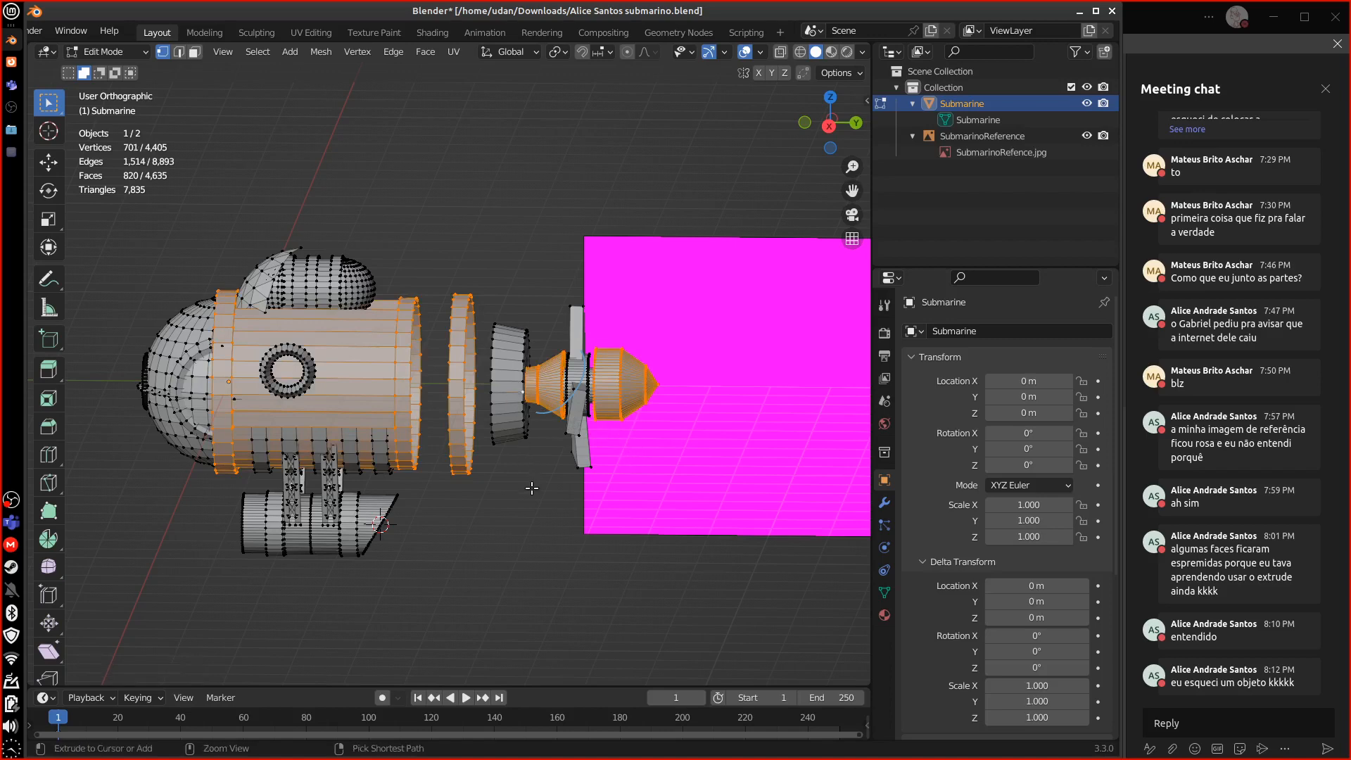
key("ctrl+l")
- Switch to the right orthographic view and place the 3D cursor in the empty space above the hull
middle_click_drag(531, 488, 541, 529)
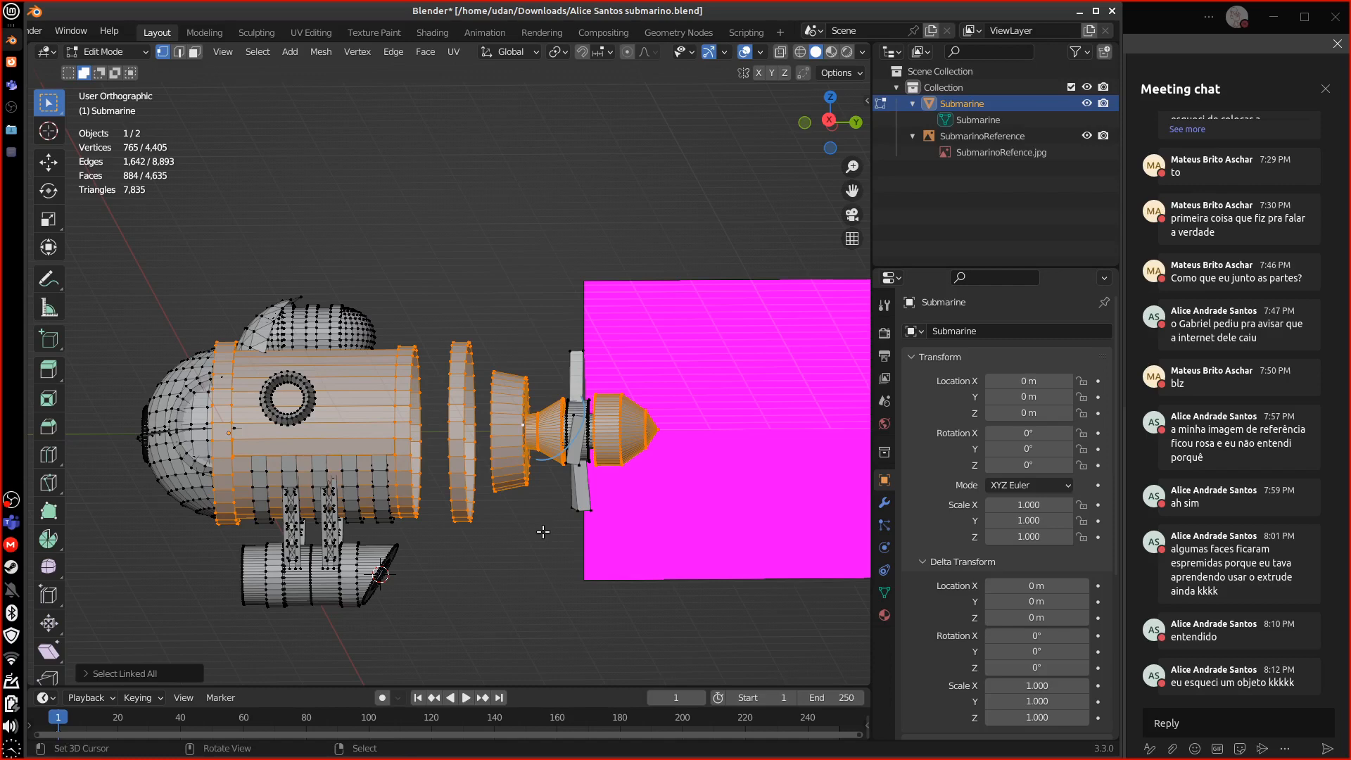
key("KP_3")
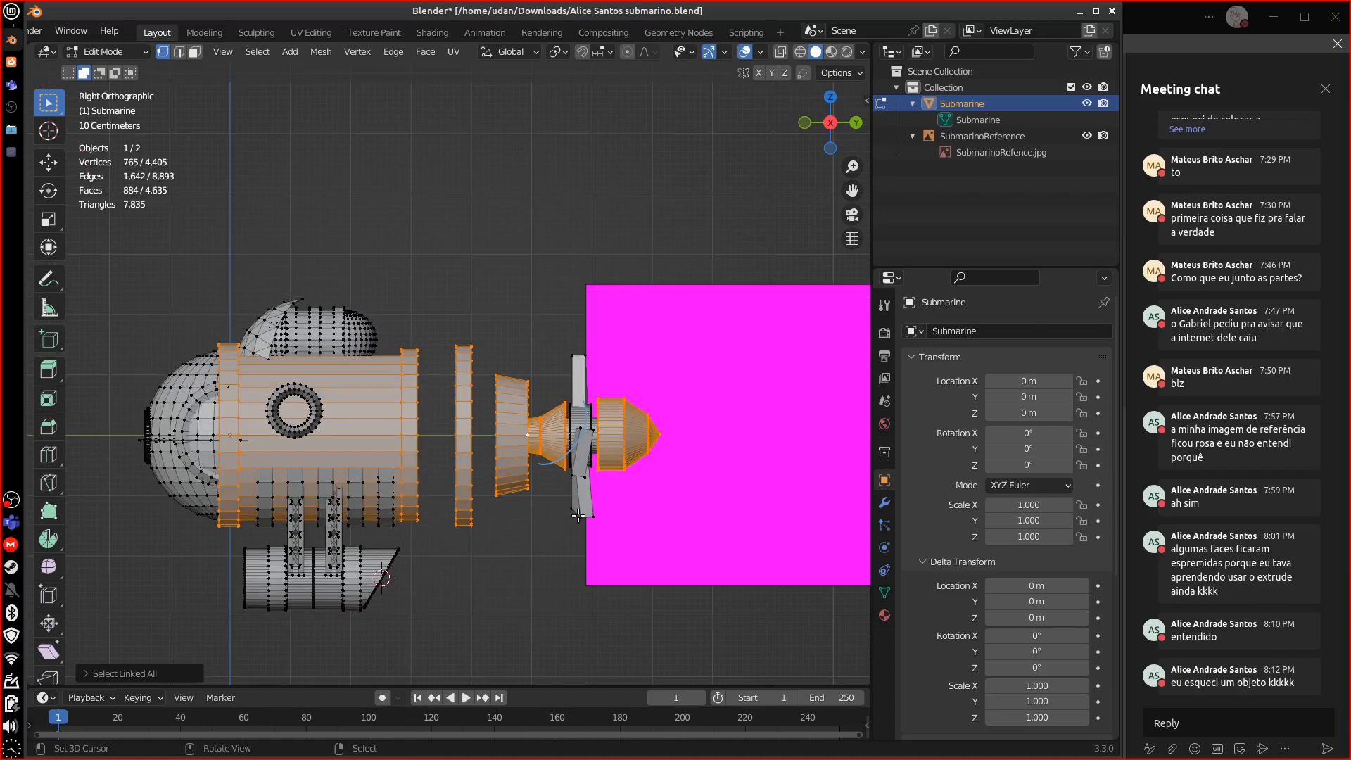
middle_click_drag(411, 226, 456, 350, "shift")
left_click(338, 248)
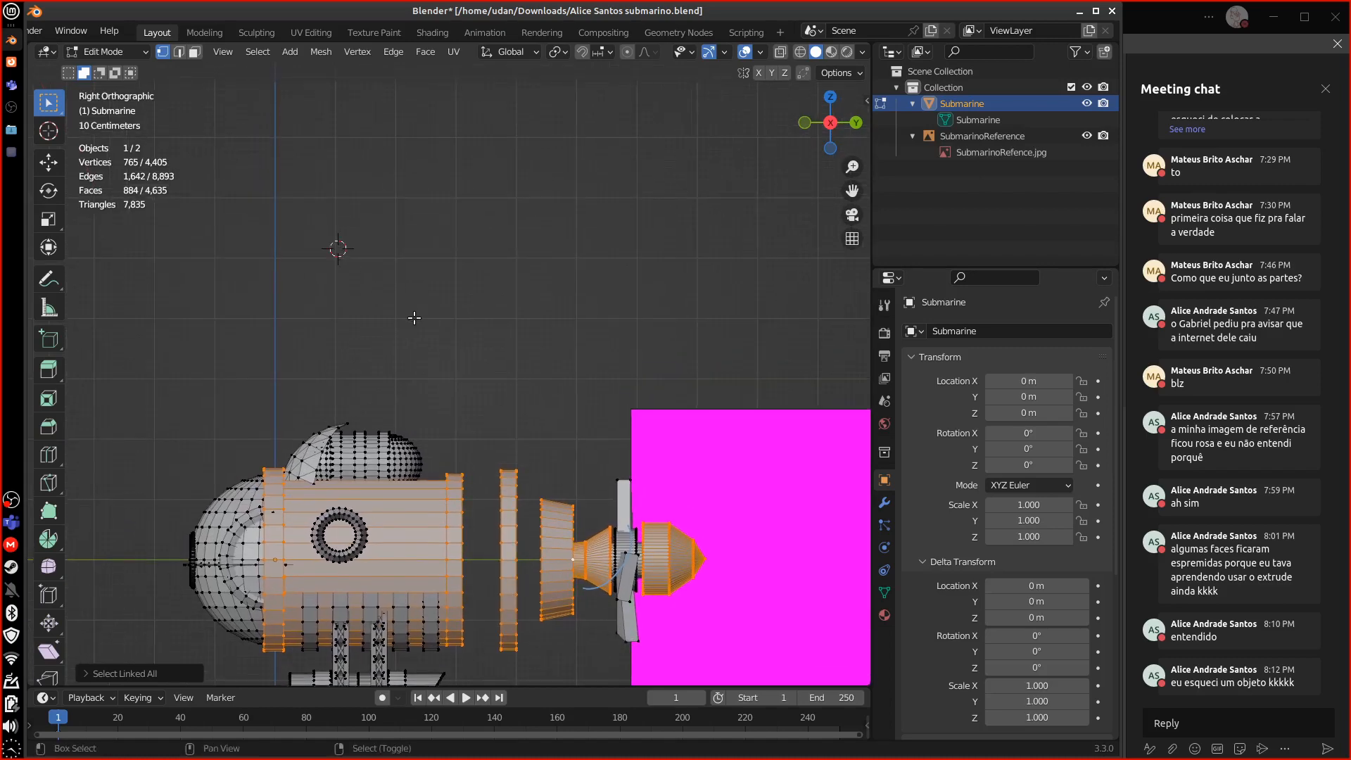
- Add a cylinder at the 3D cursor above the hull with 24 vertices and the Triangle Fan cap fill type
key("shift+a")
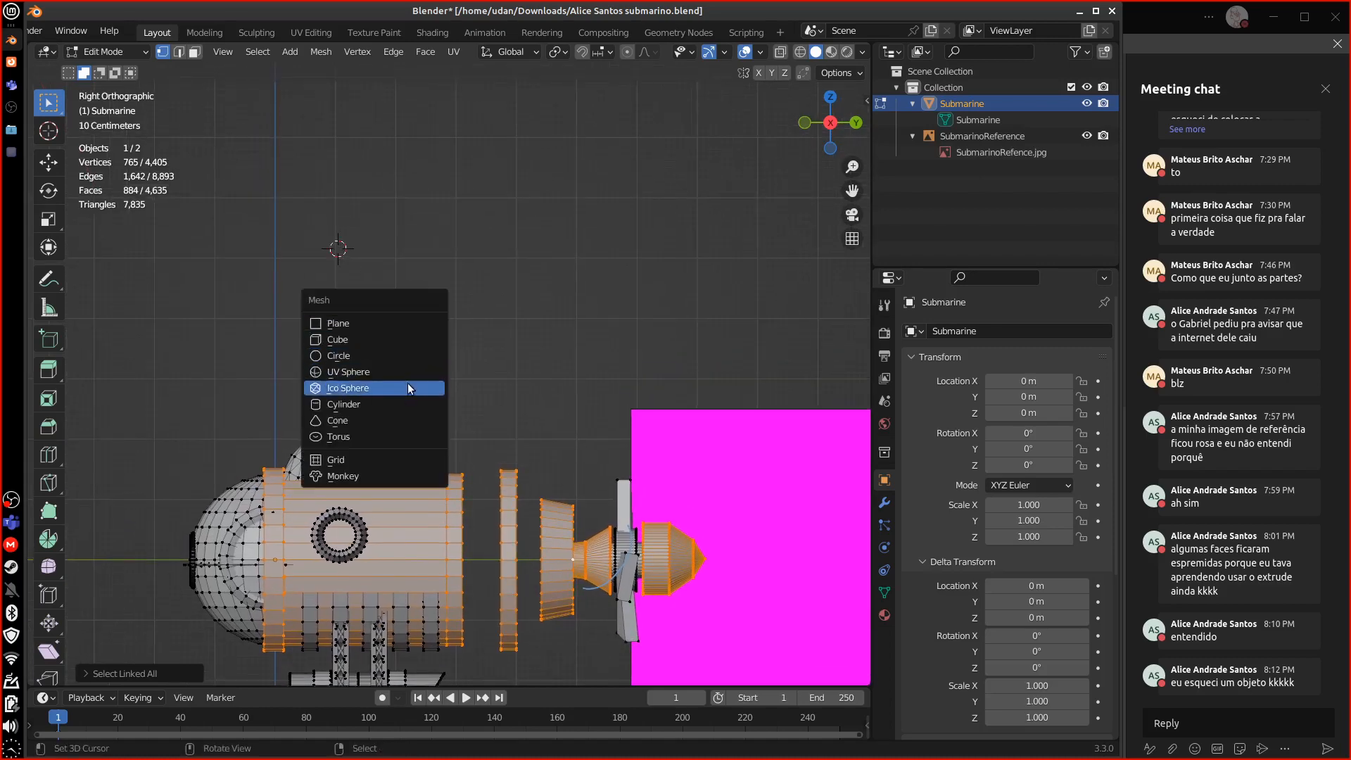
left_click(404, 404)
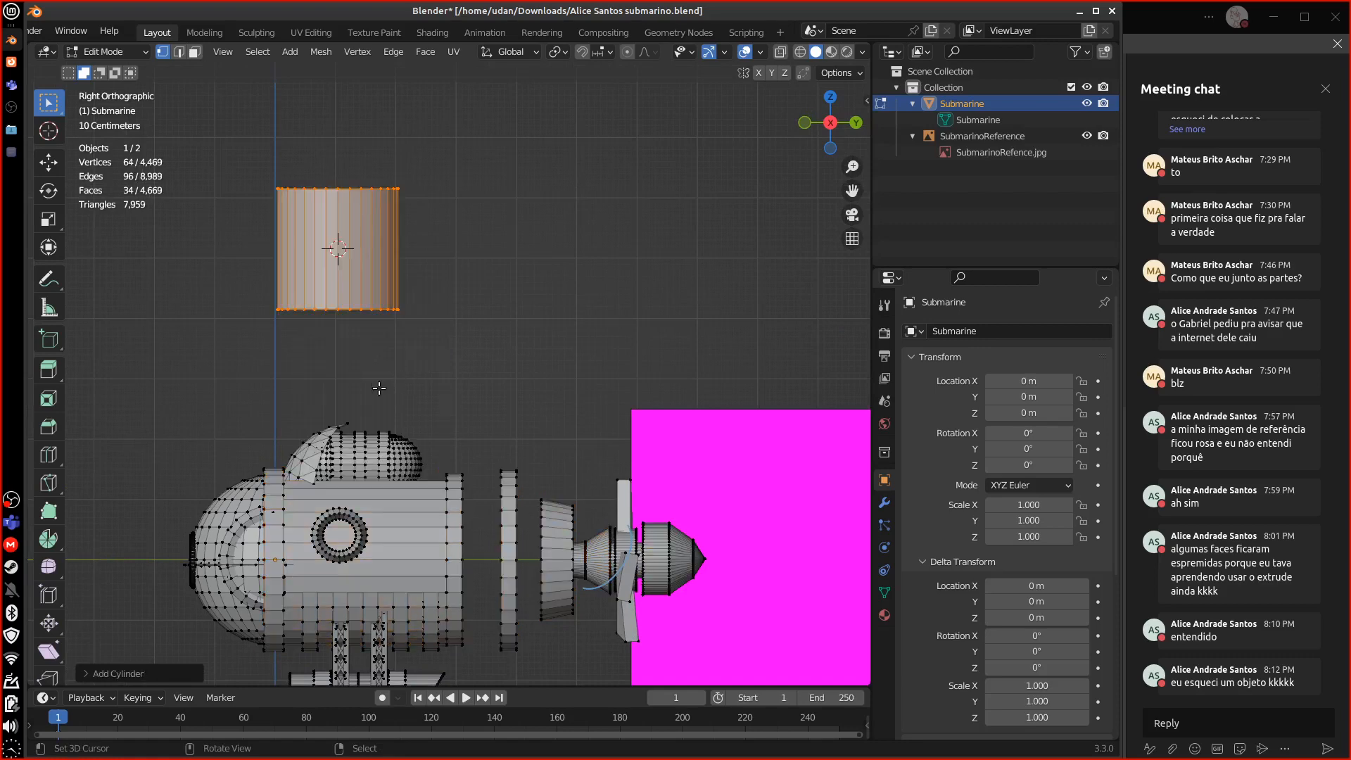
left_click(94, 674)
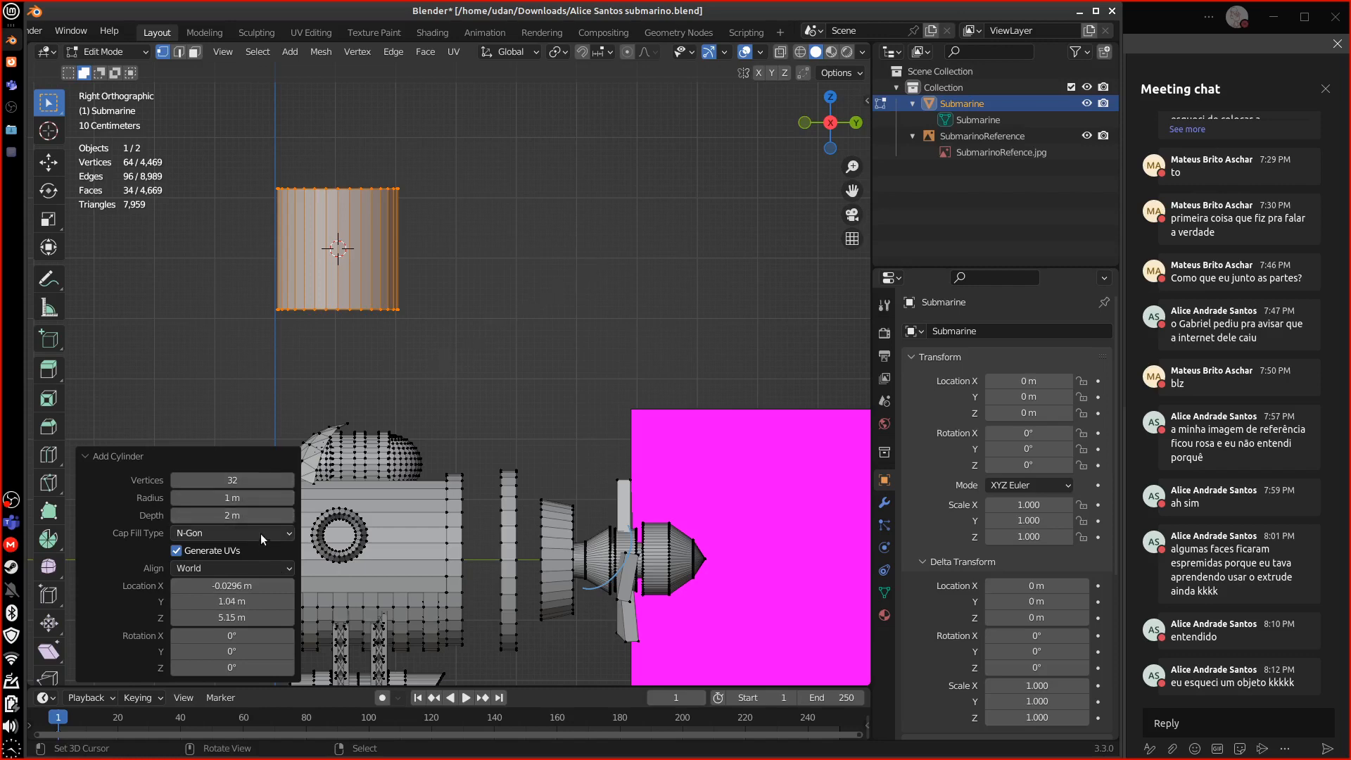
left_click(261, 481)
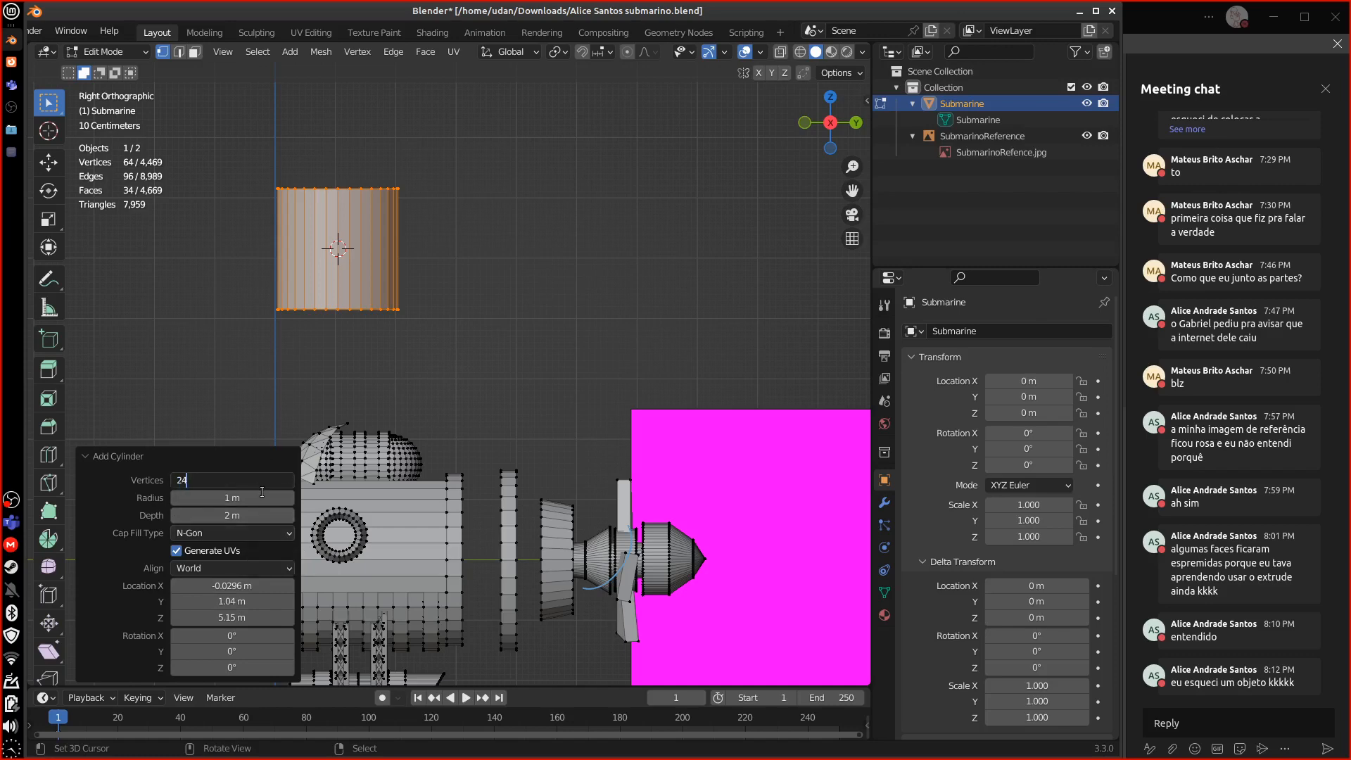
key("Return")
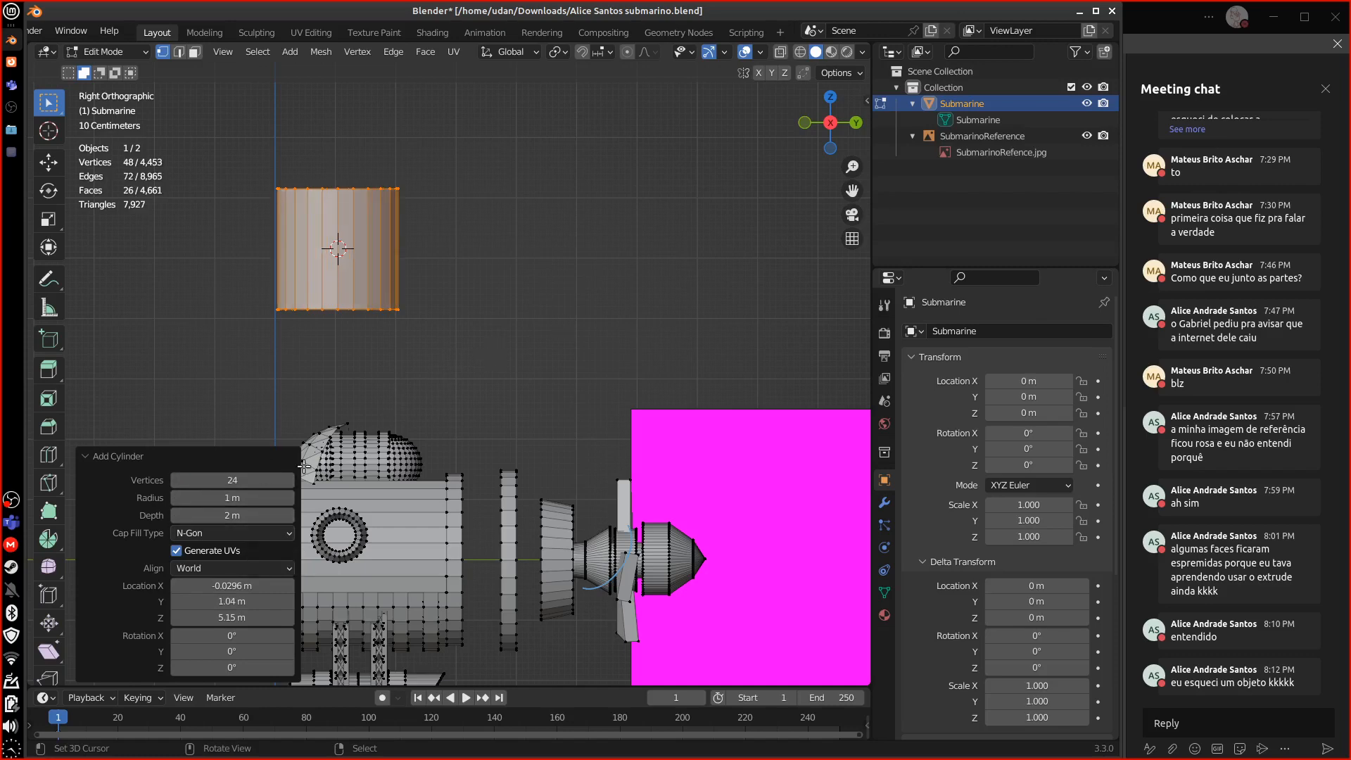
left_click(246, 536)
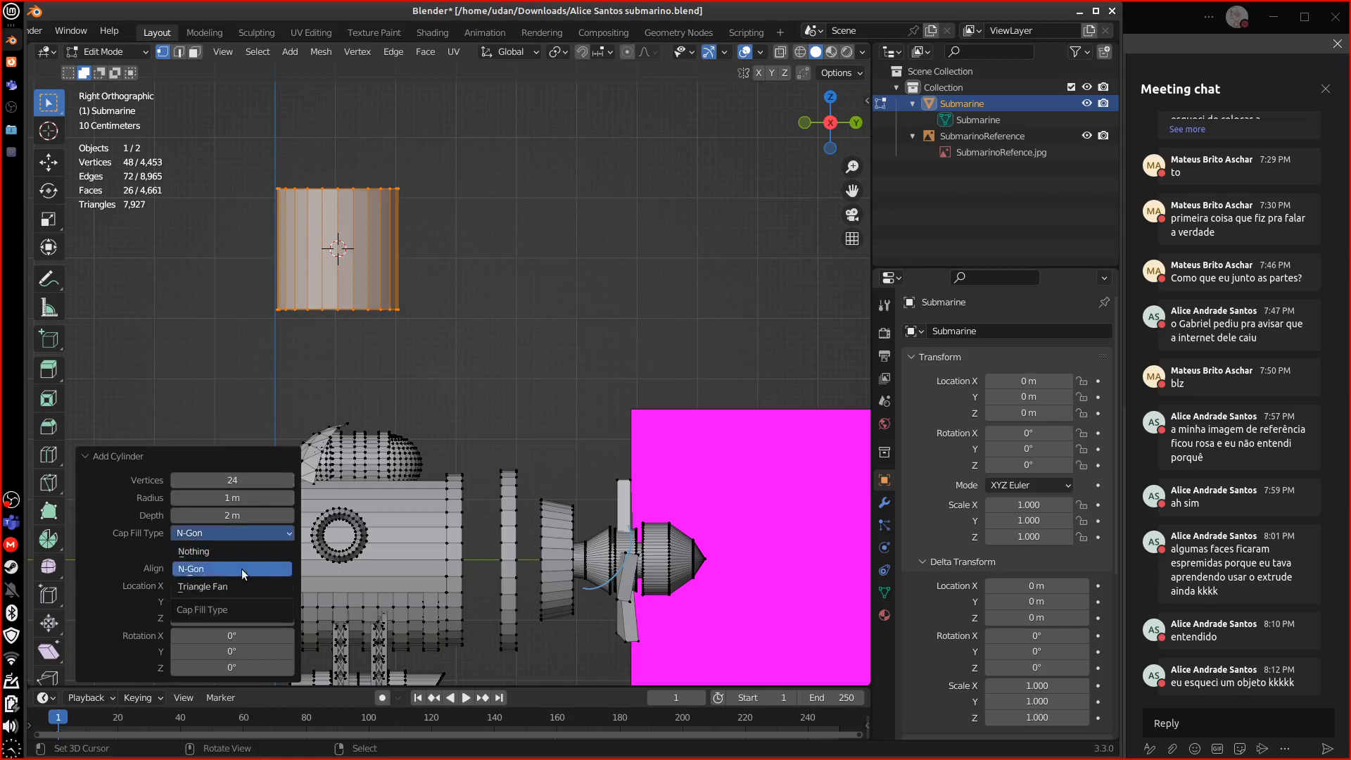
left_click(236, 584)
left_click(106, 455)
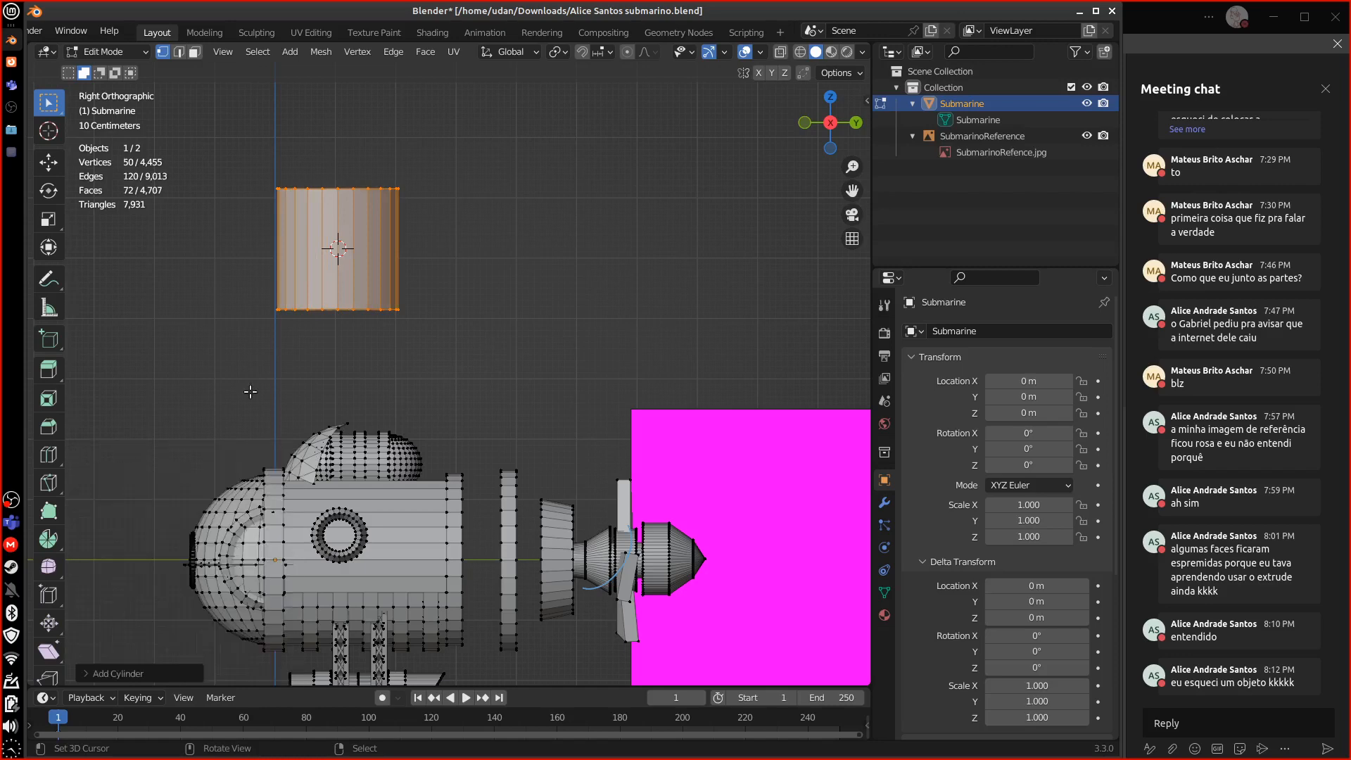
- Rotate the new cylinder by 90° in the right orthographic view so its axis runs along Y
mouse_move(432, 346)
middle_mouse_down()
mouse_move(424, 296)
mouse_move(429, 333)
middle_mouse_up()
key("KP_3")
key("r")
left_click(515, 241)
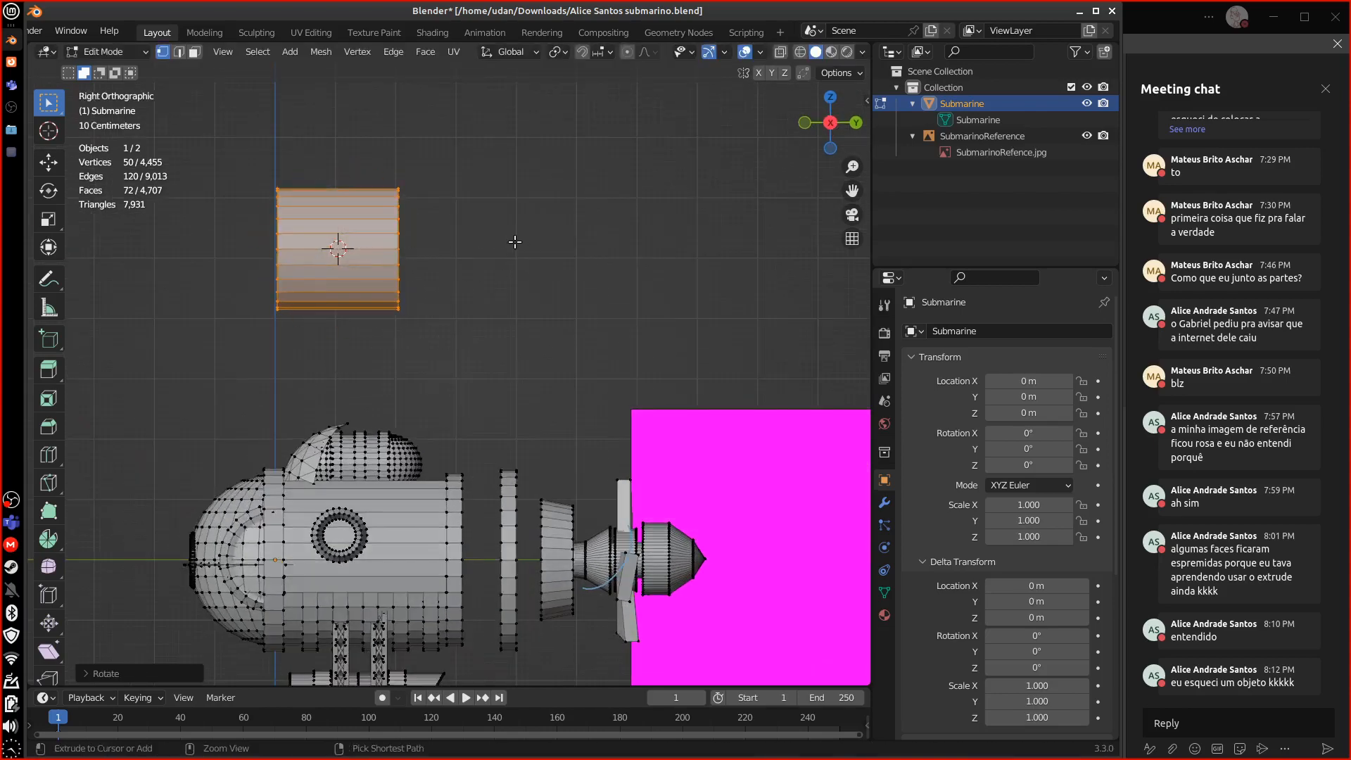
- Scale the cylinder up to about 1.4 and move it about 0.5 m along Y
key("s")
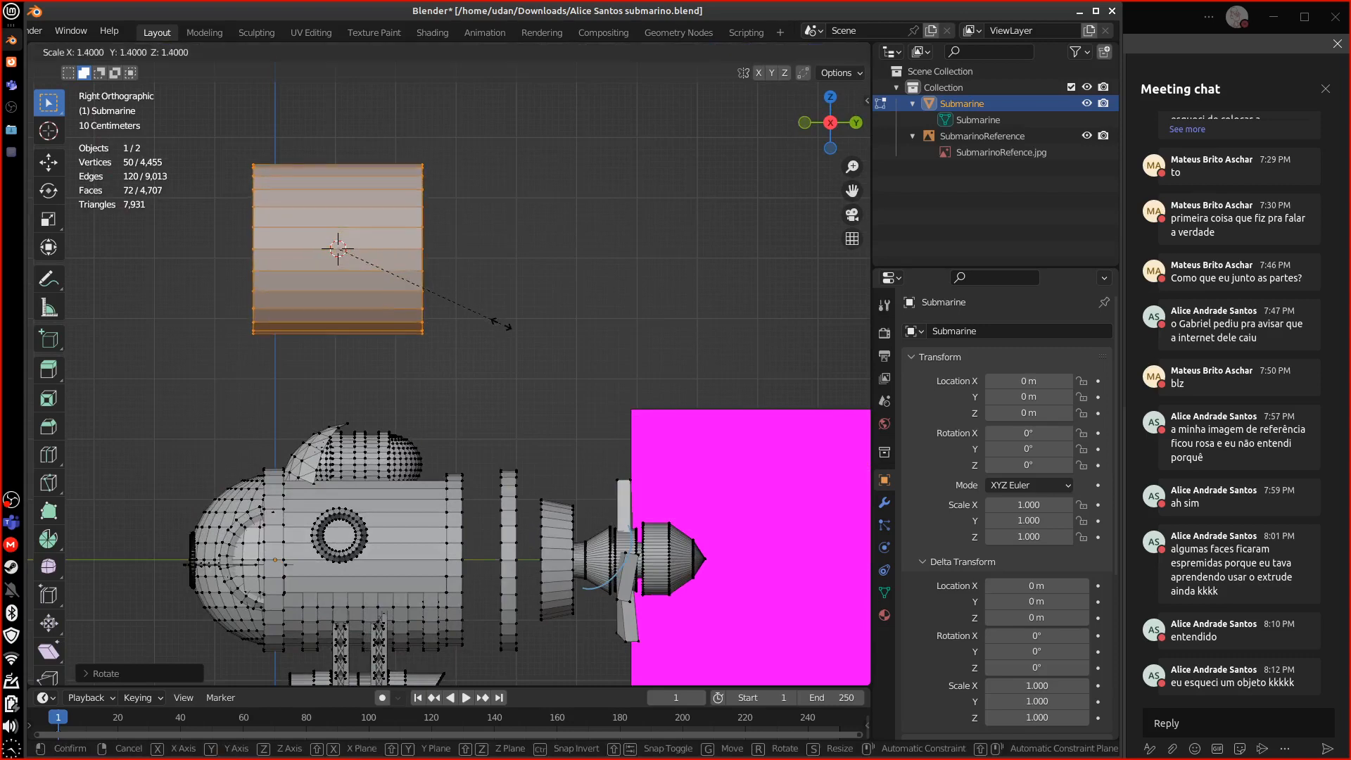
left_click(500, 322)
key("g")
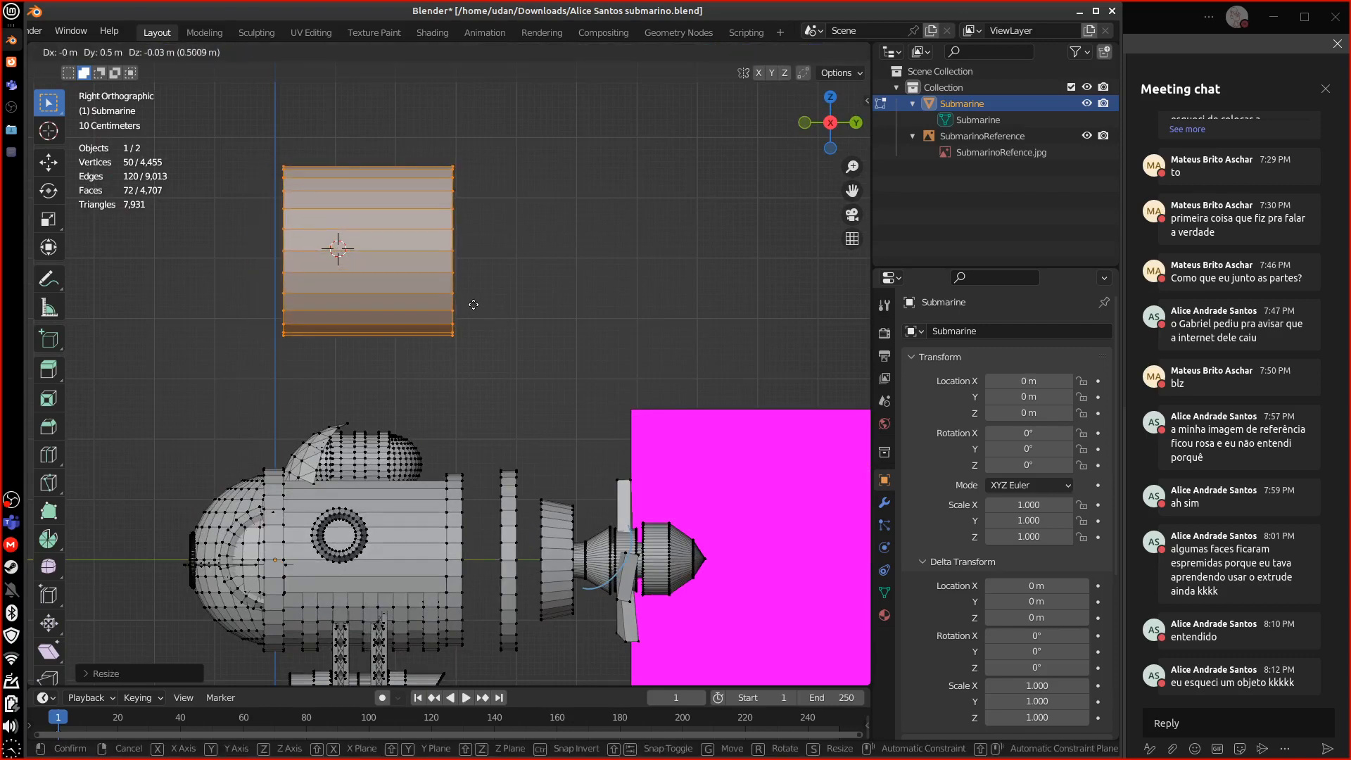
left_click(462, 291)
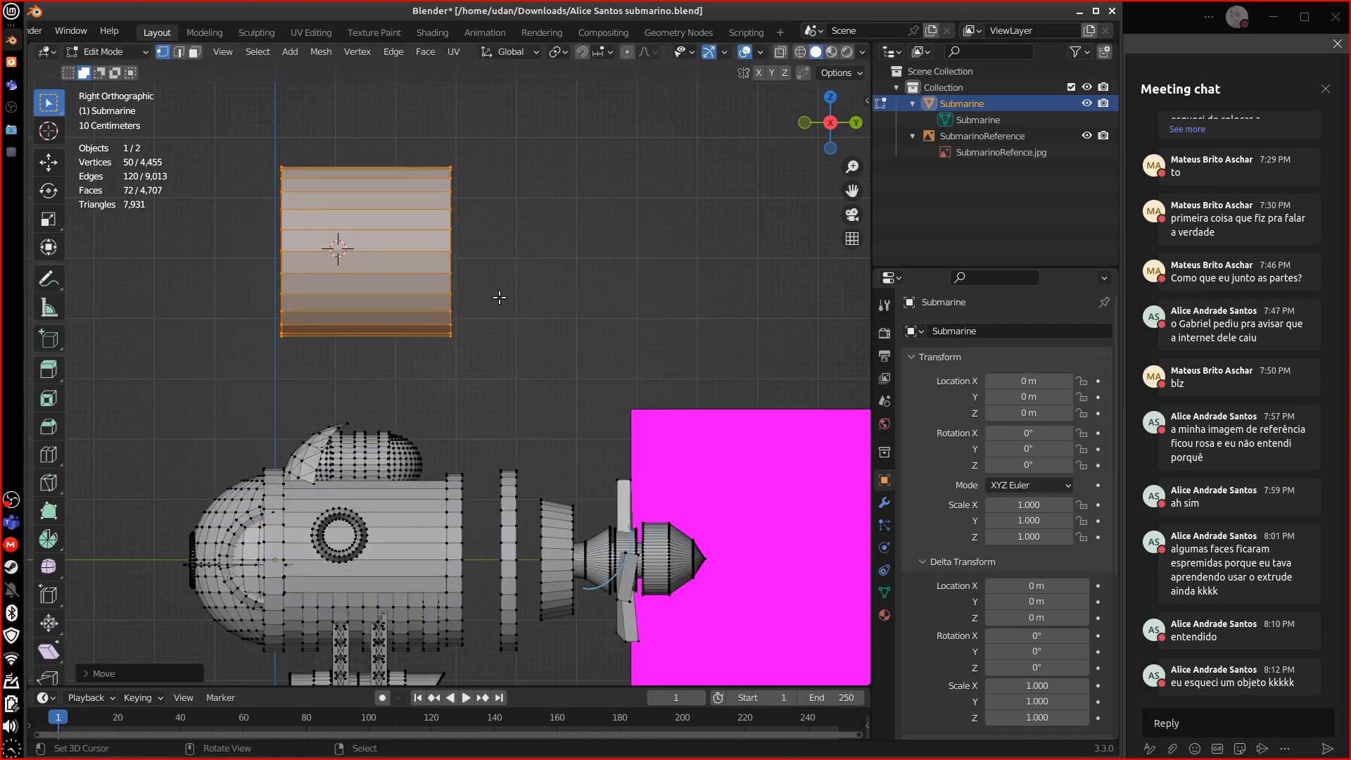
- Select the cylinder's whole front cap, including its rim and centre vertex, and return to the right orthographic view
mouse_move(313, 256)
middle_mouse_down()
mouse_move(331, 262)
mouse_move(320, 268)
middle_mouse_up()
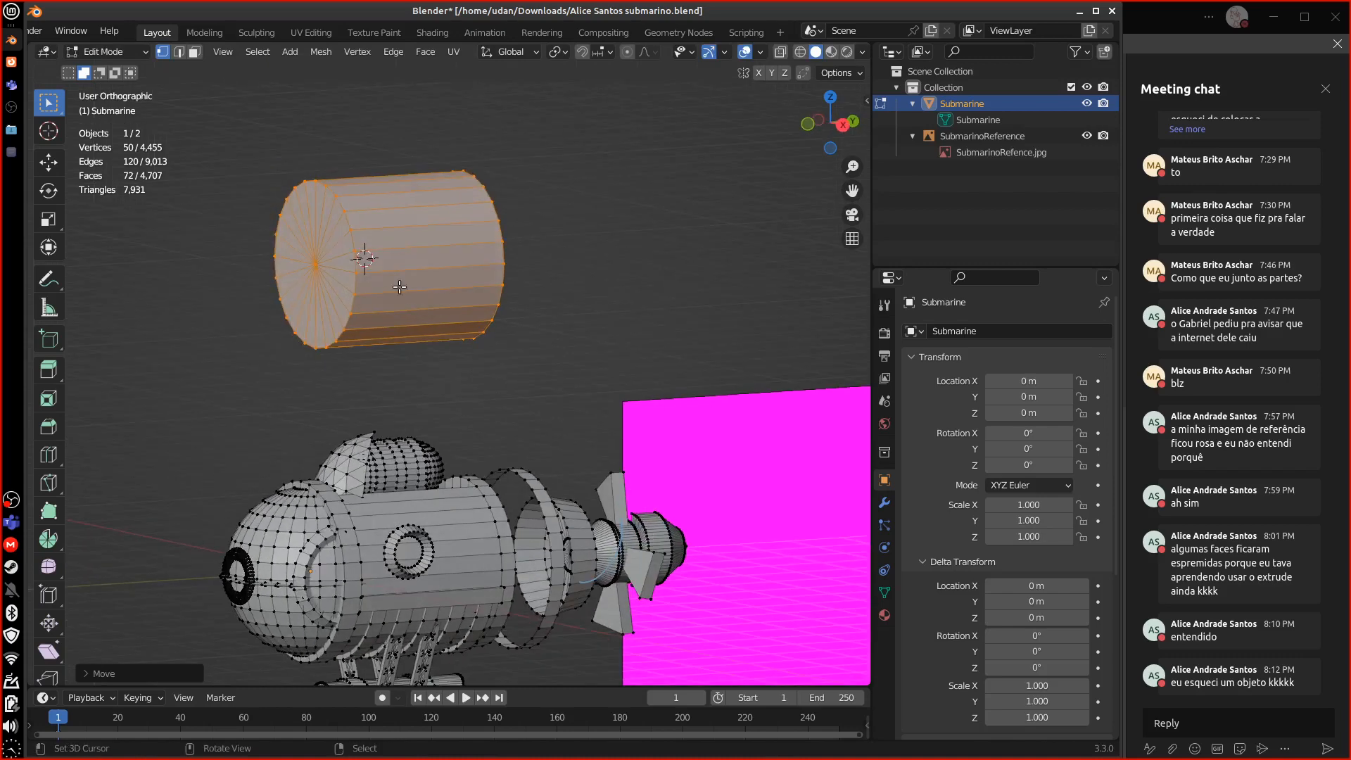
left_click(316, 266)
key("ctrl+KP_Add")
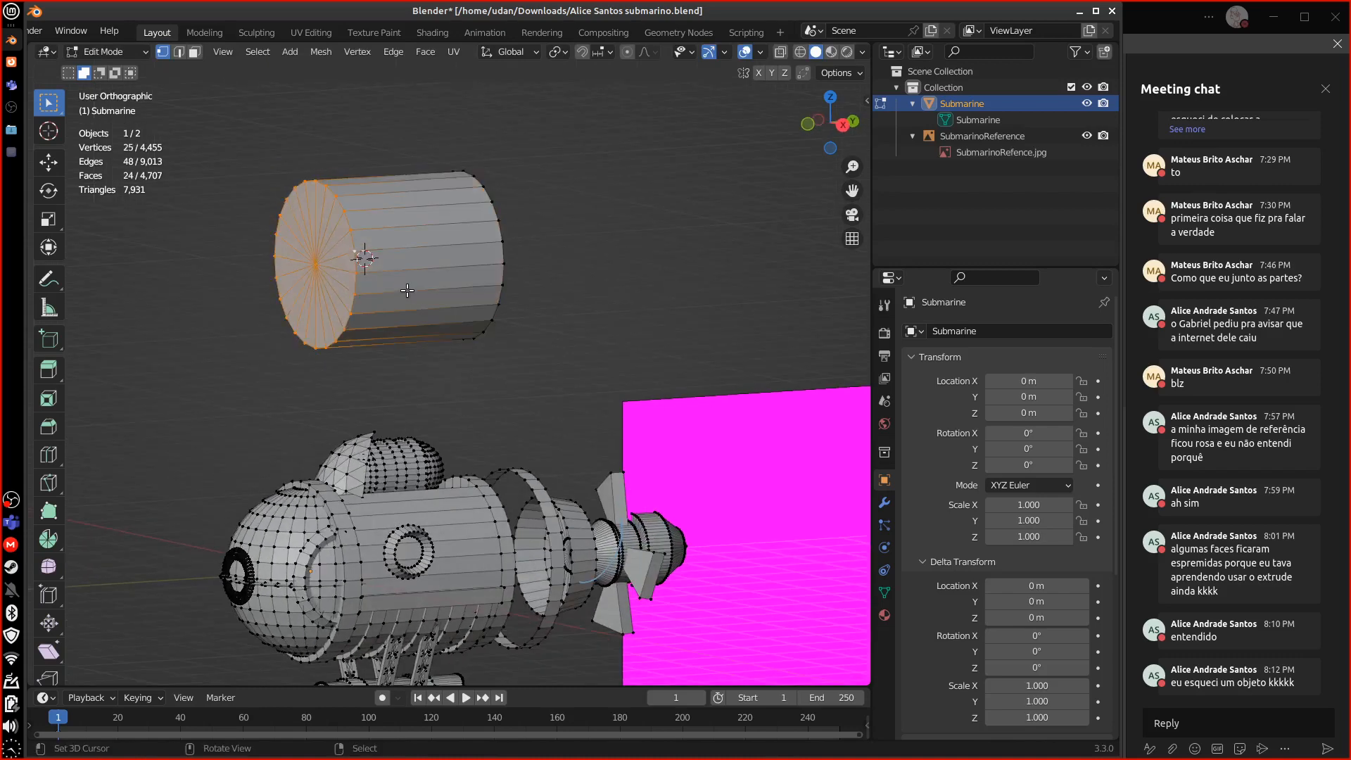
right_click(355, 263, "alt")
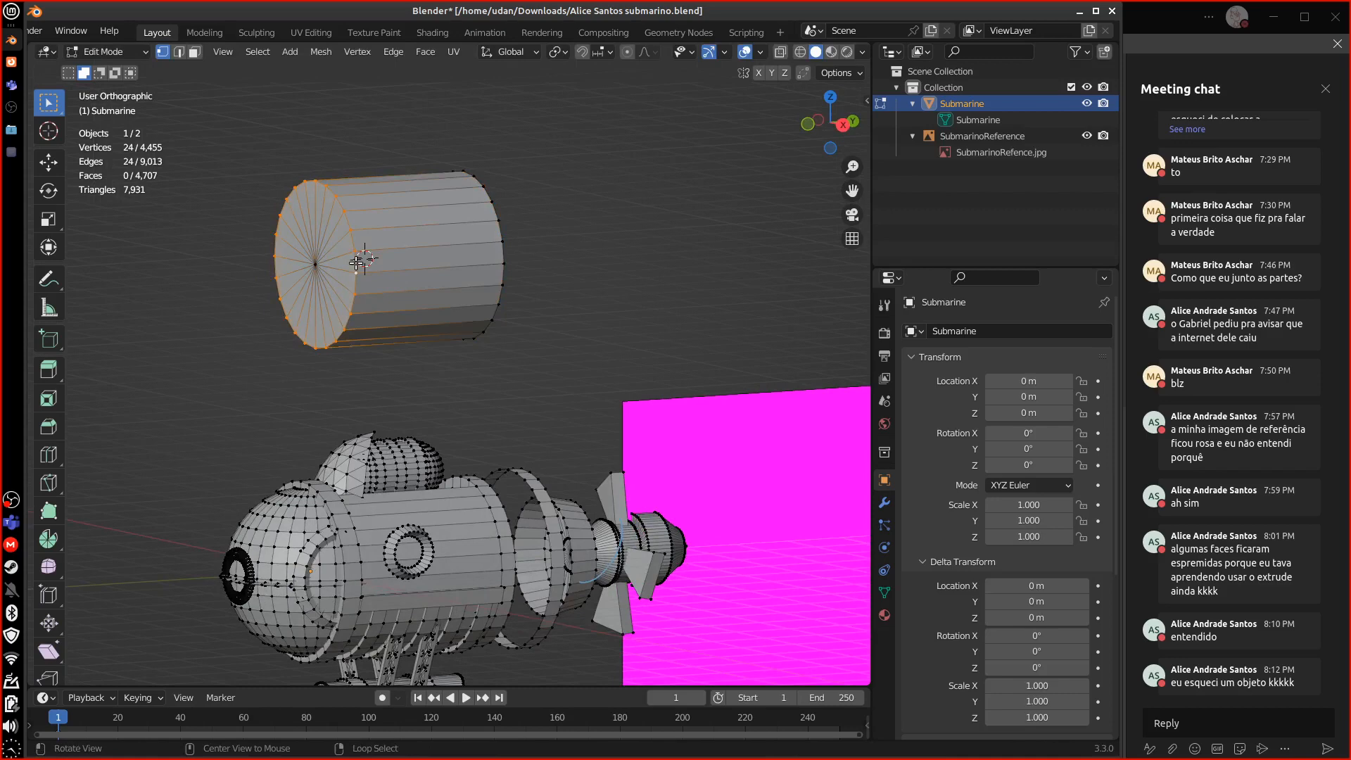
right_click(314, 265, "shift")
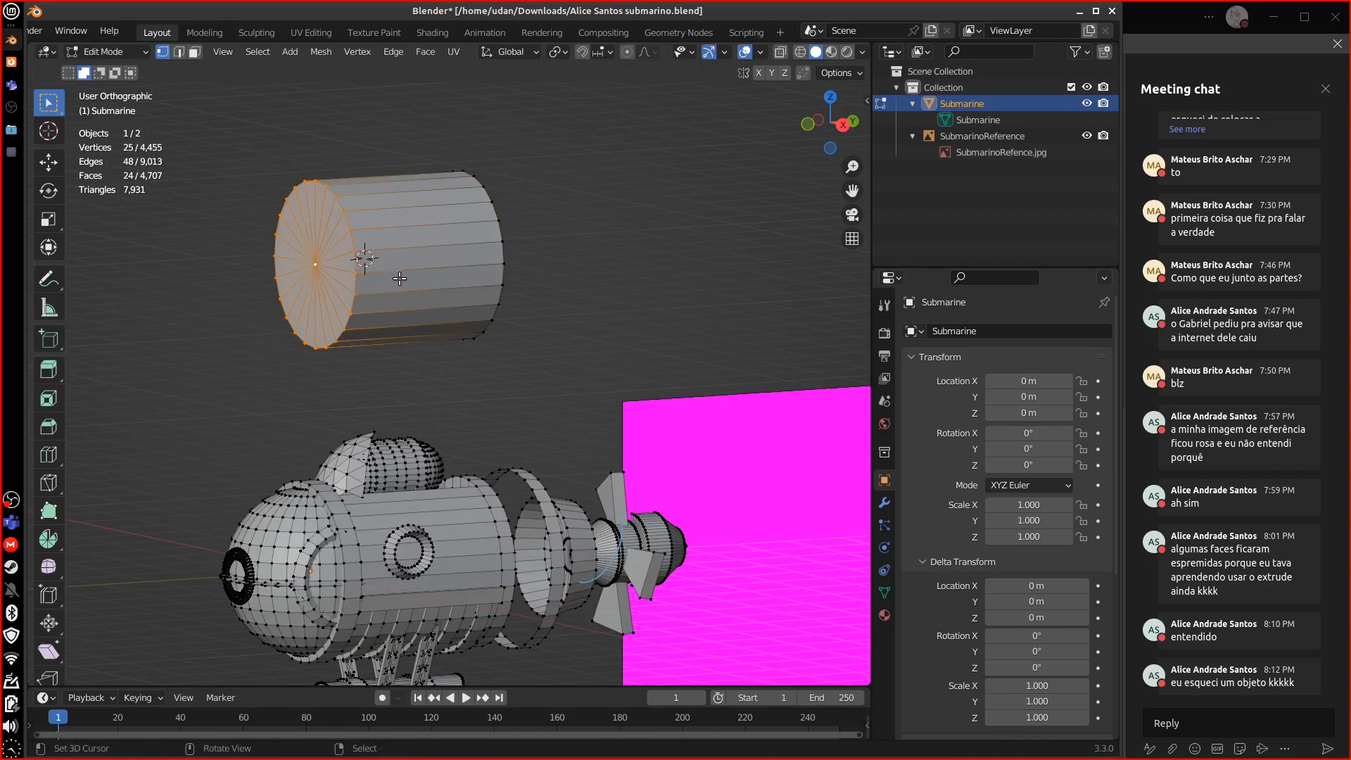
key("KP_2")
key("KP_3")
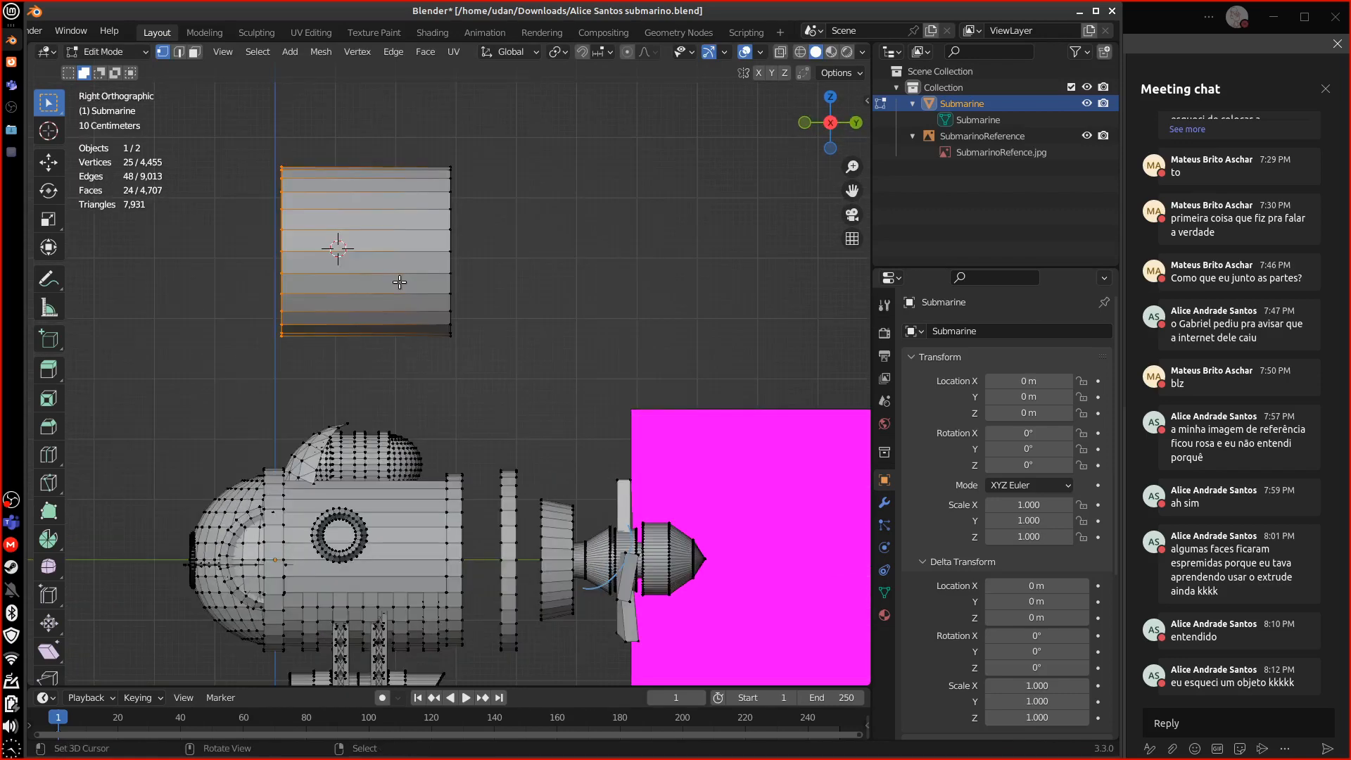
- Form a front flange by extruding the cap in place, scaling it to 1.1 and extruding it about 0.4 m outward
middle_click_drag(407, 286, 563, 360, "shift")
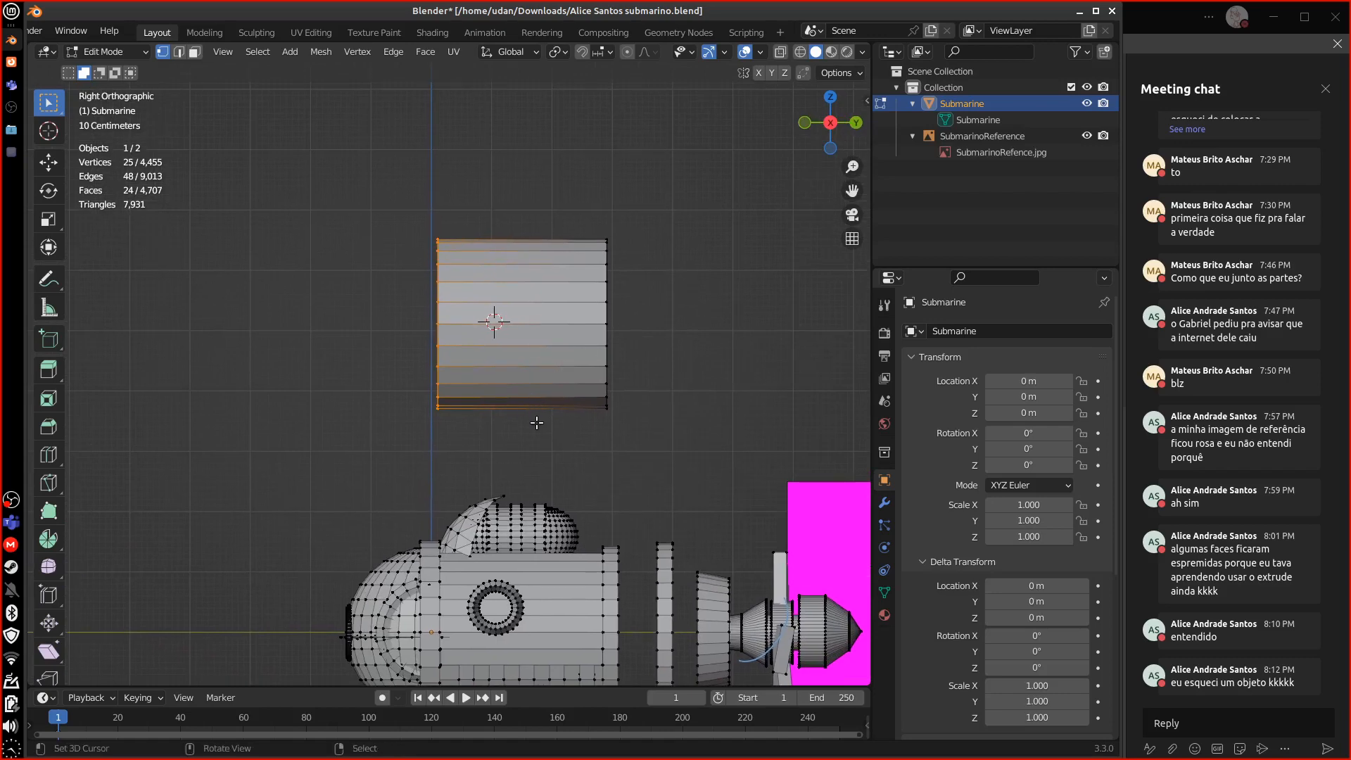
key("e")
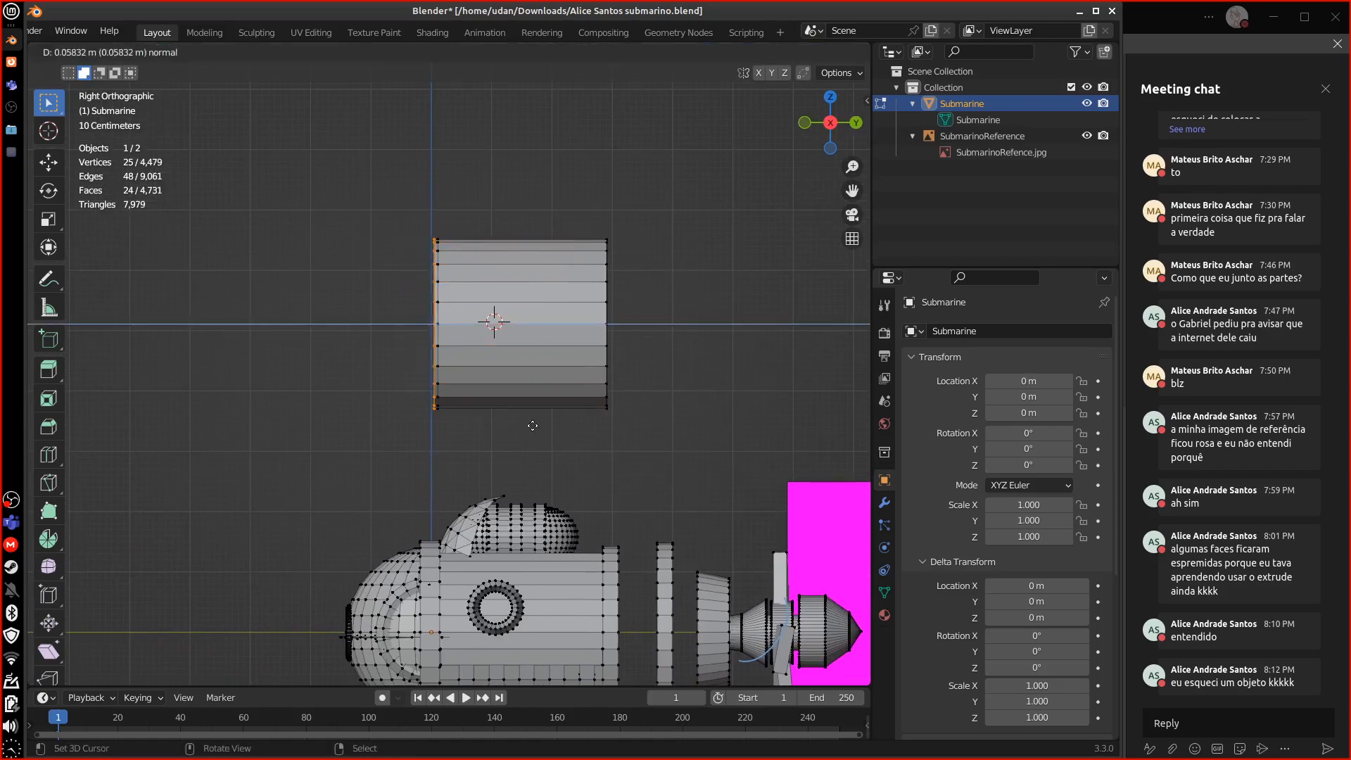
right_click(517, 427)
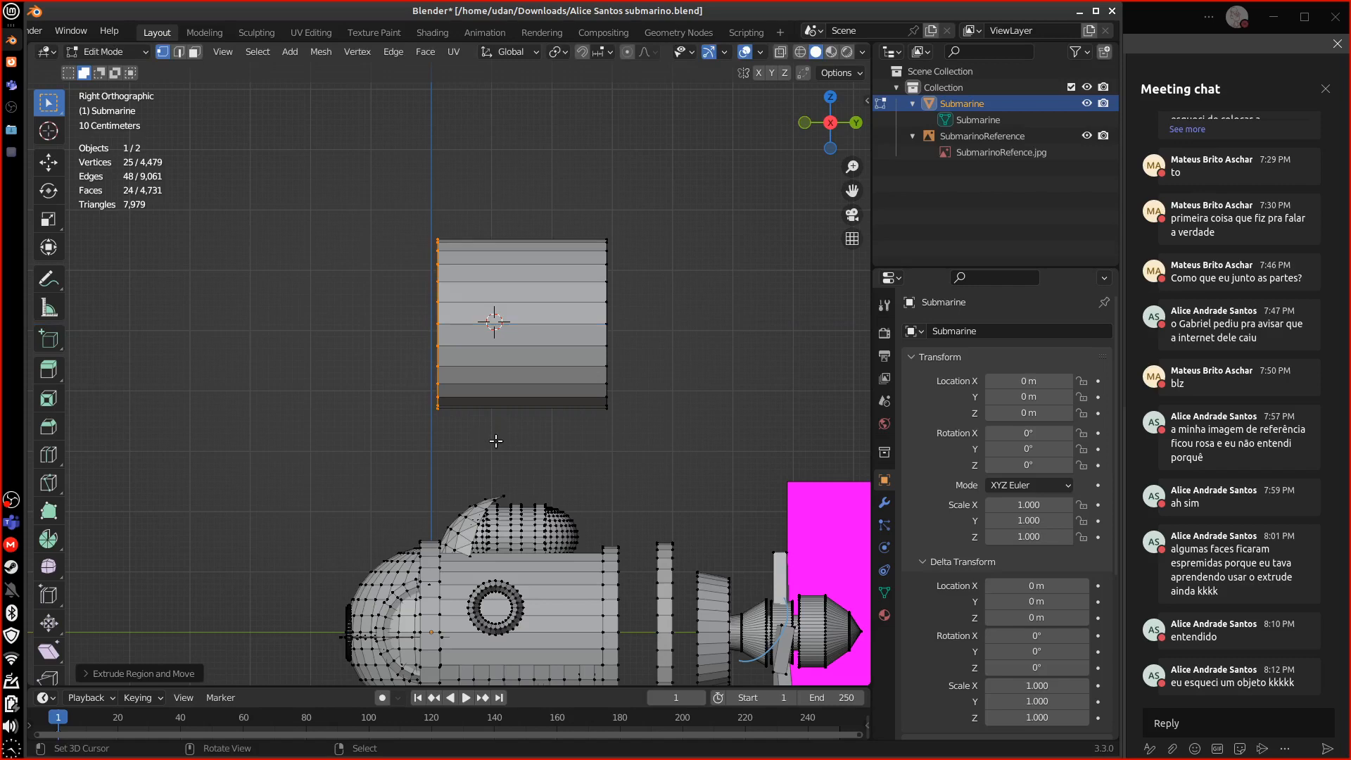
key("s")
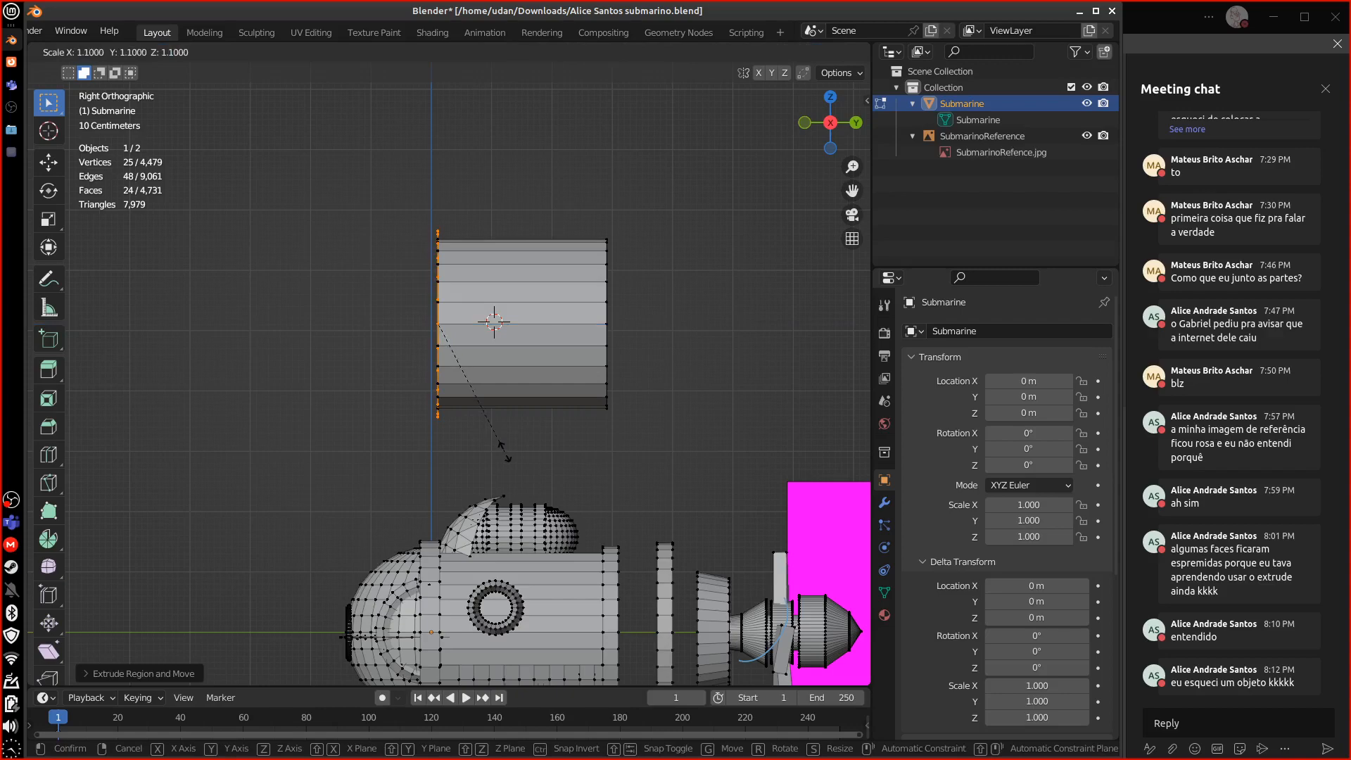
left_click(505, 444)
key("e")
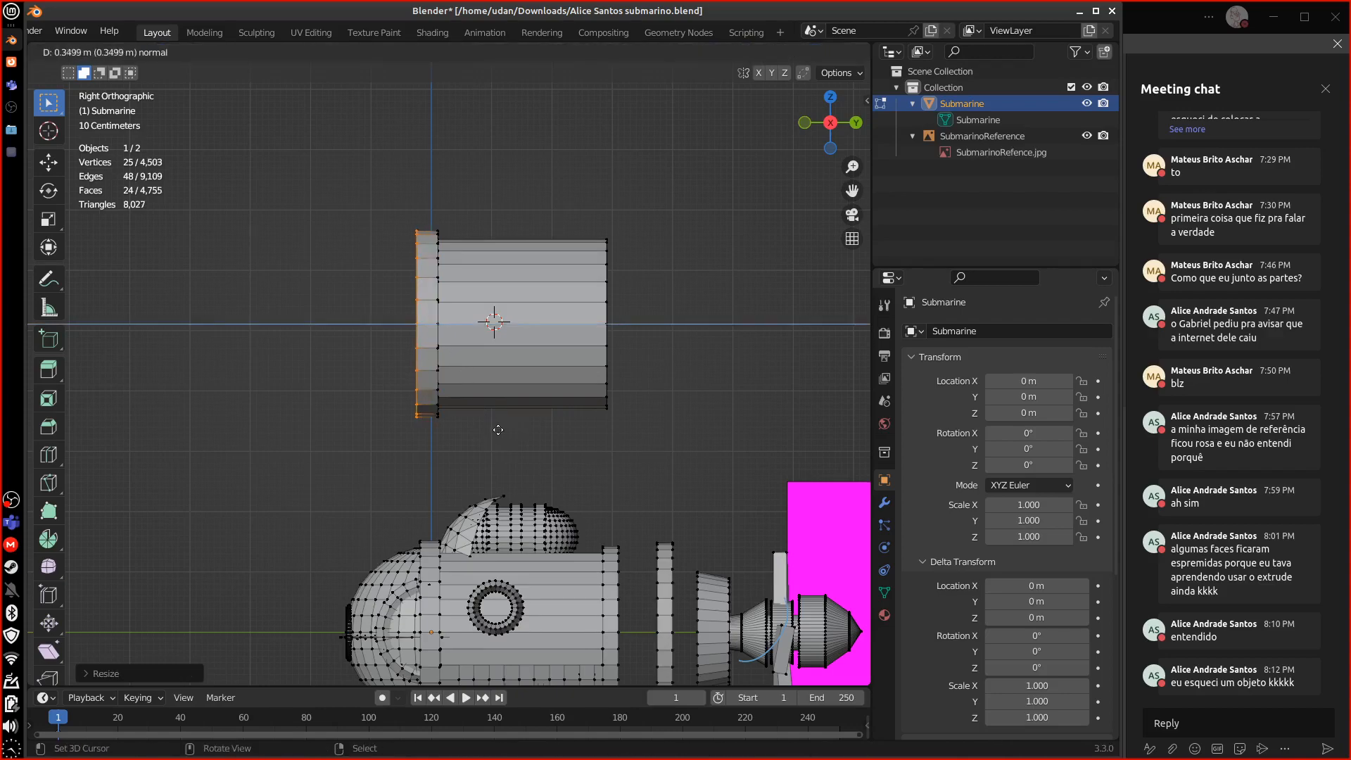
left_click(506, 422)
- Select the rim loop and centre vertex of the cylinder's rear cap and return to the right orthographic view
middle_click_drag(640, 371, 650, 408)
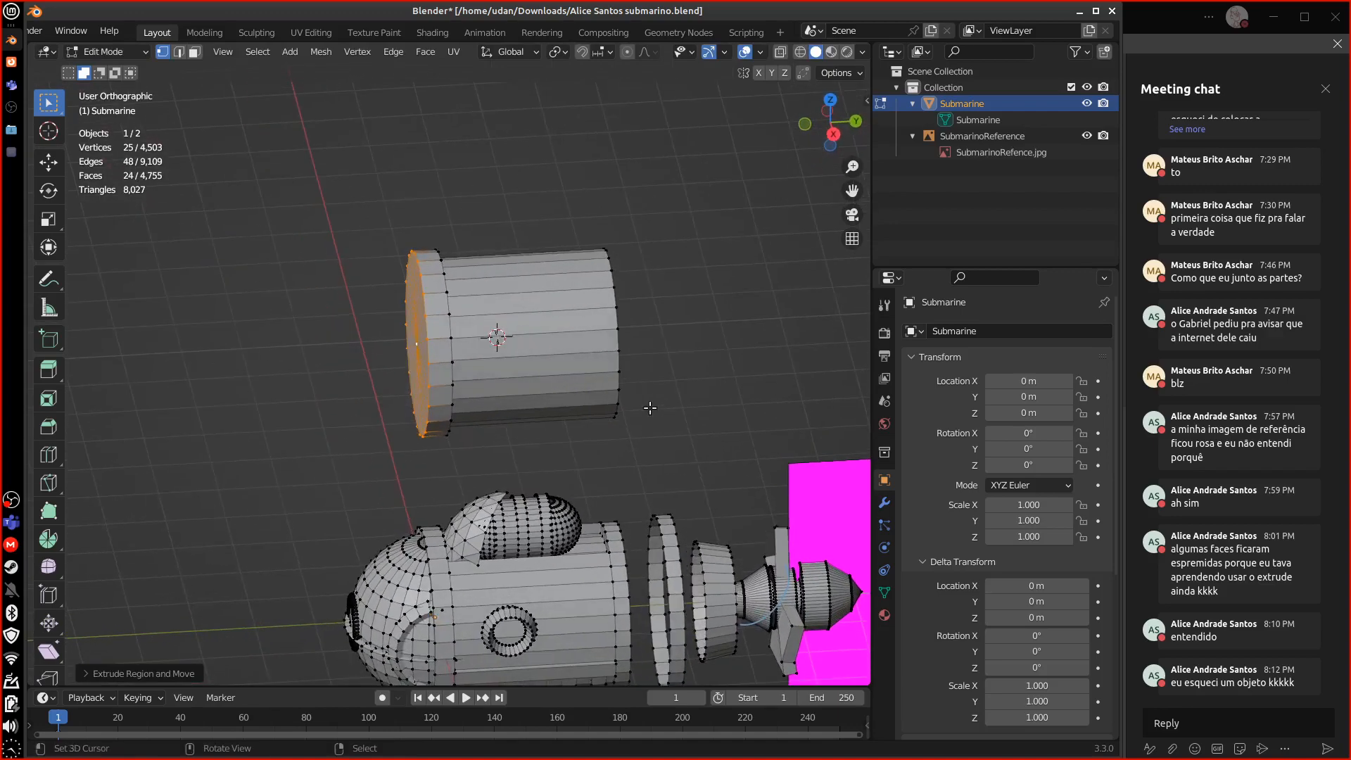
left_click(618, 337, "alt")
key("KP_1")
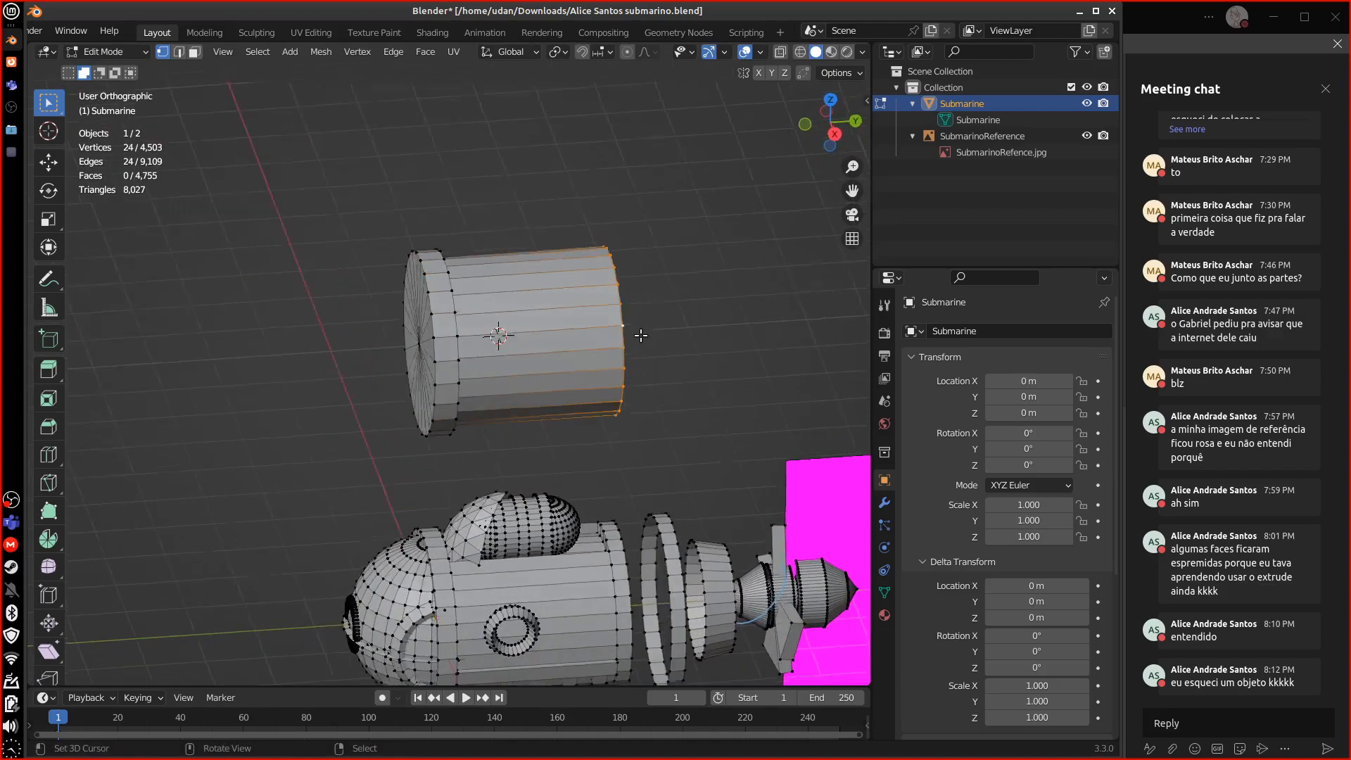
key("KP_2")
key("KP_3")
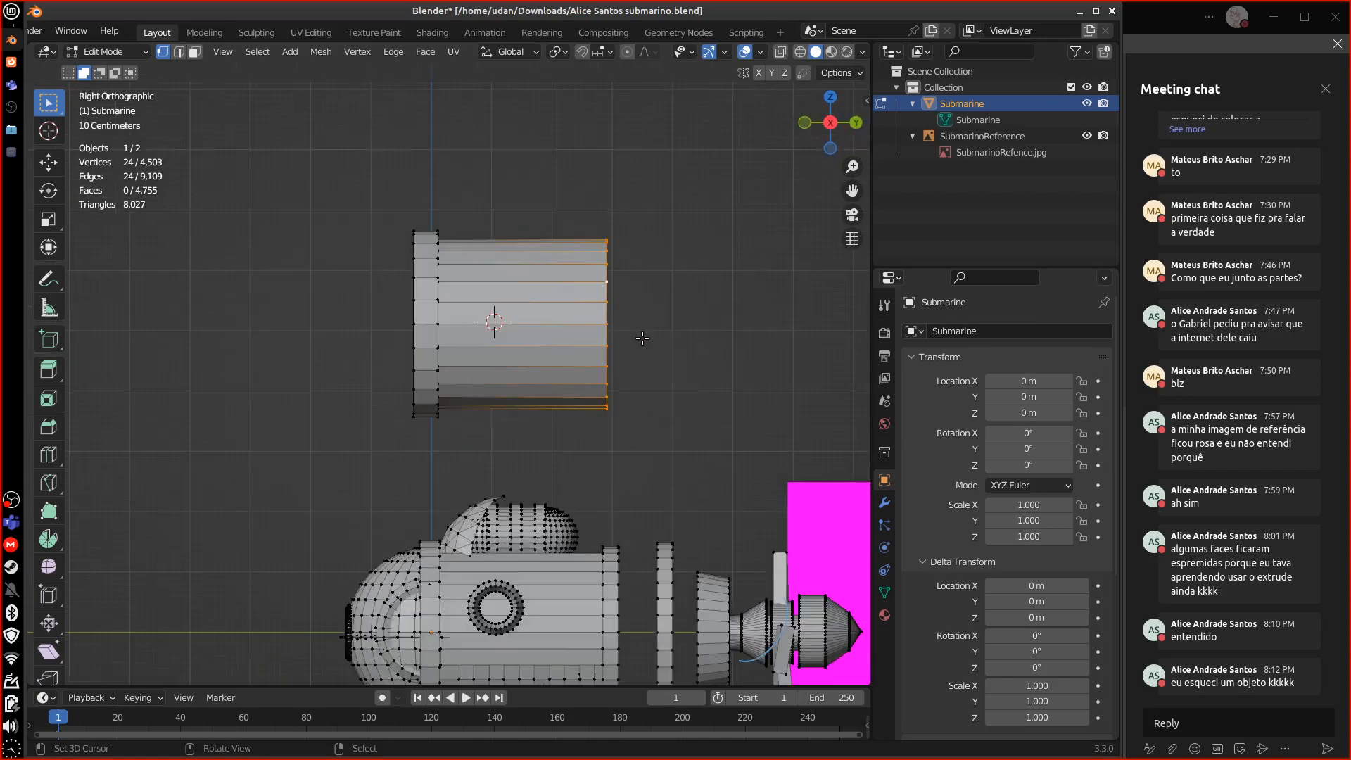
middle_click_drag(668, 359, 603, 377)
left_click(561, 347, "shift")
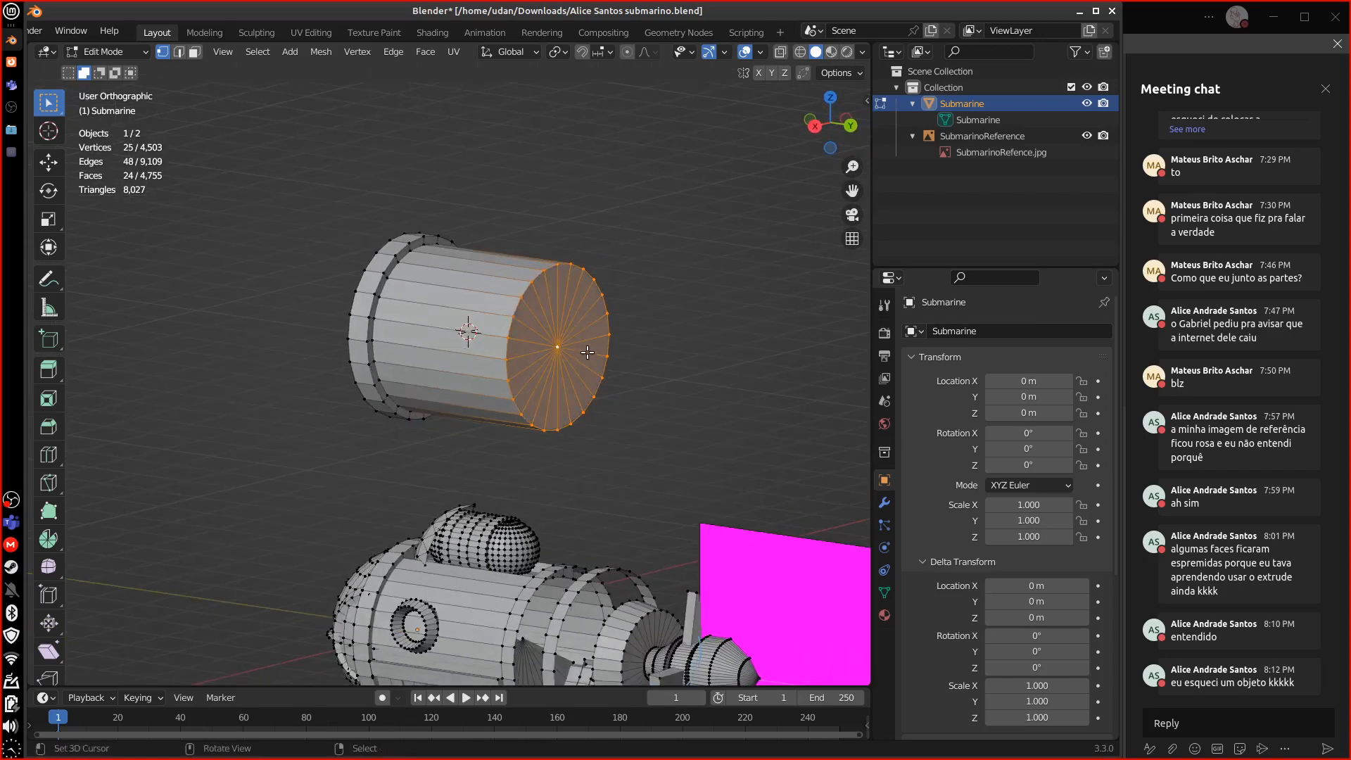
key("KP_1")
key("KP_3")
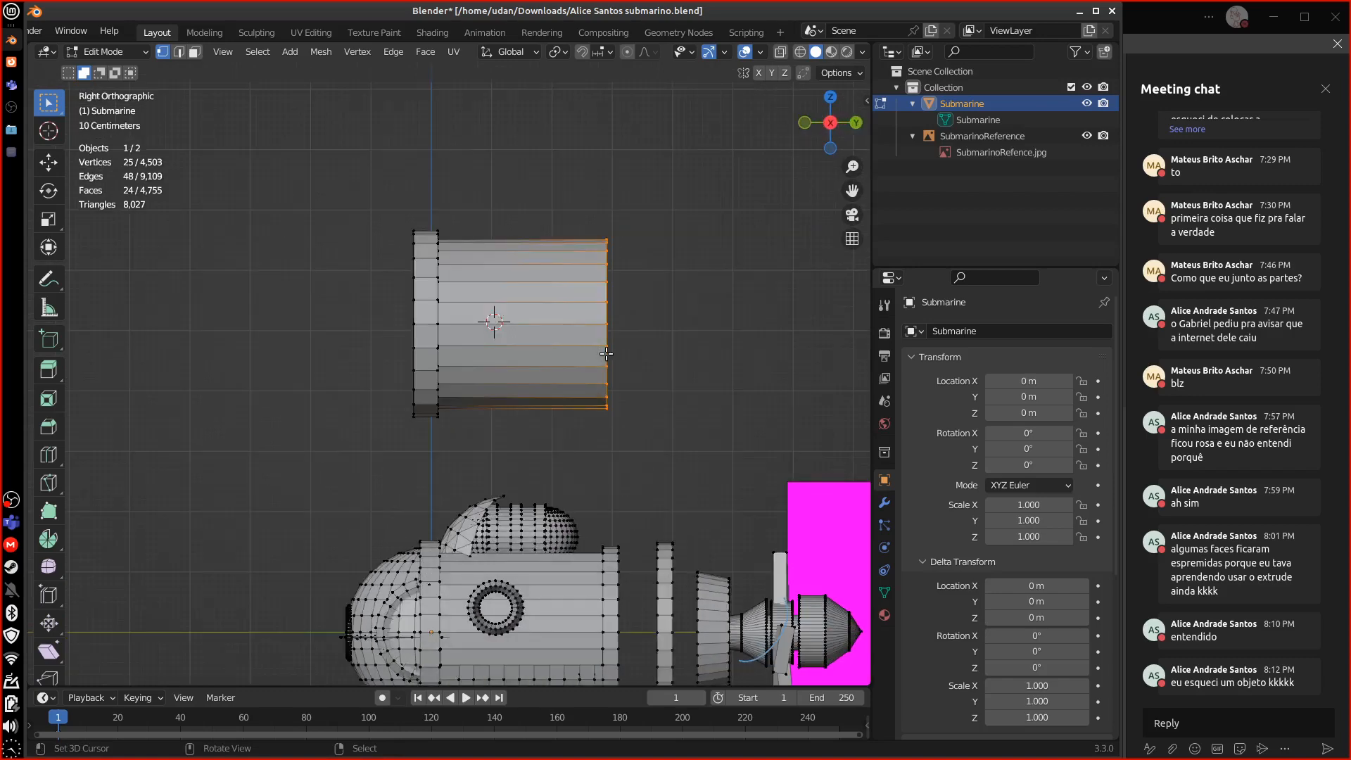
- Form a matching rear flange by extruding the cap in place, scaling it up slightly and extruding it about 0.32 m outward
scroll(577, 362, "down", 3, "ctrl")
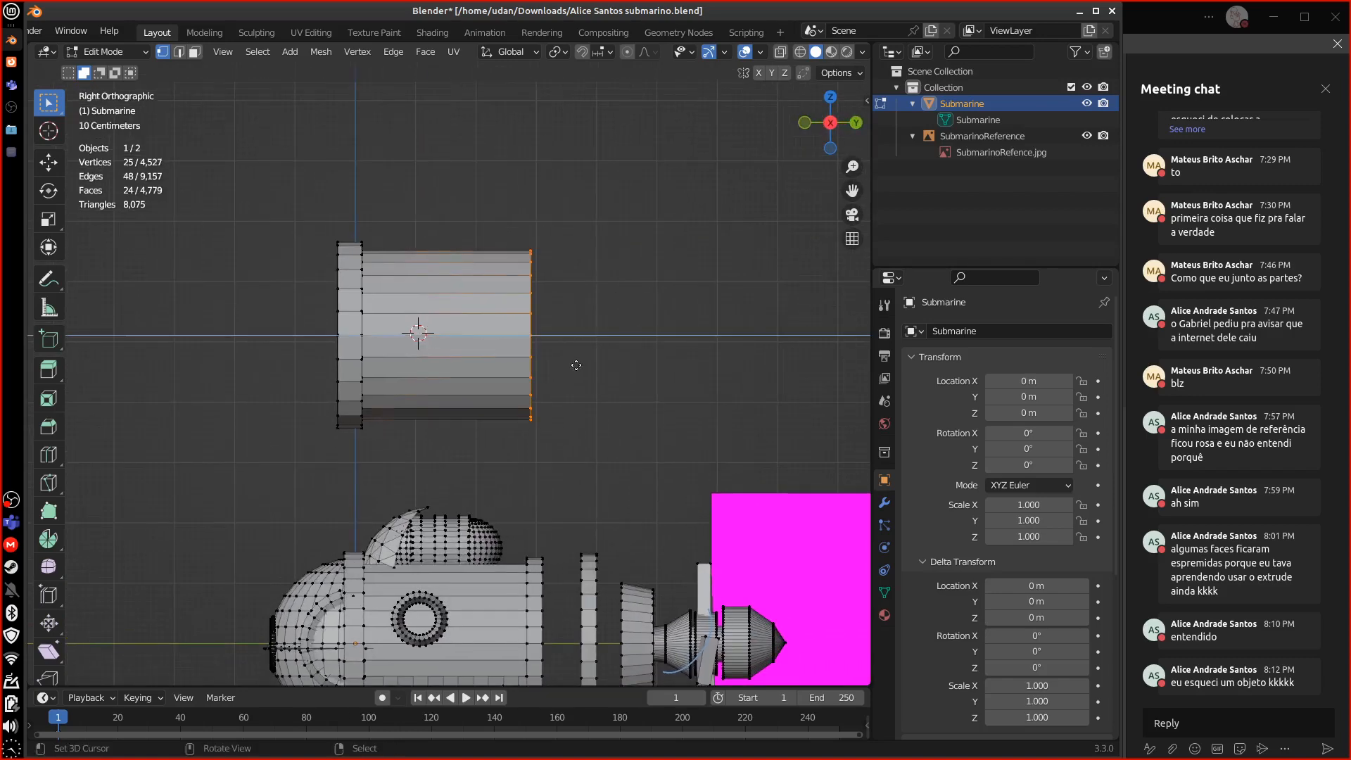
key("e")
left_click(581, 363)
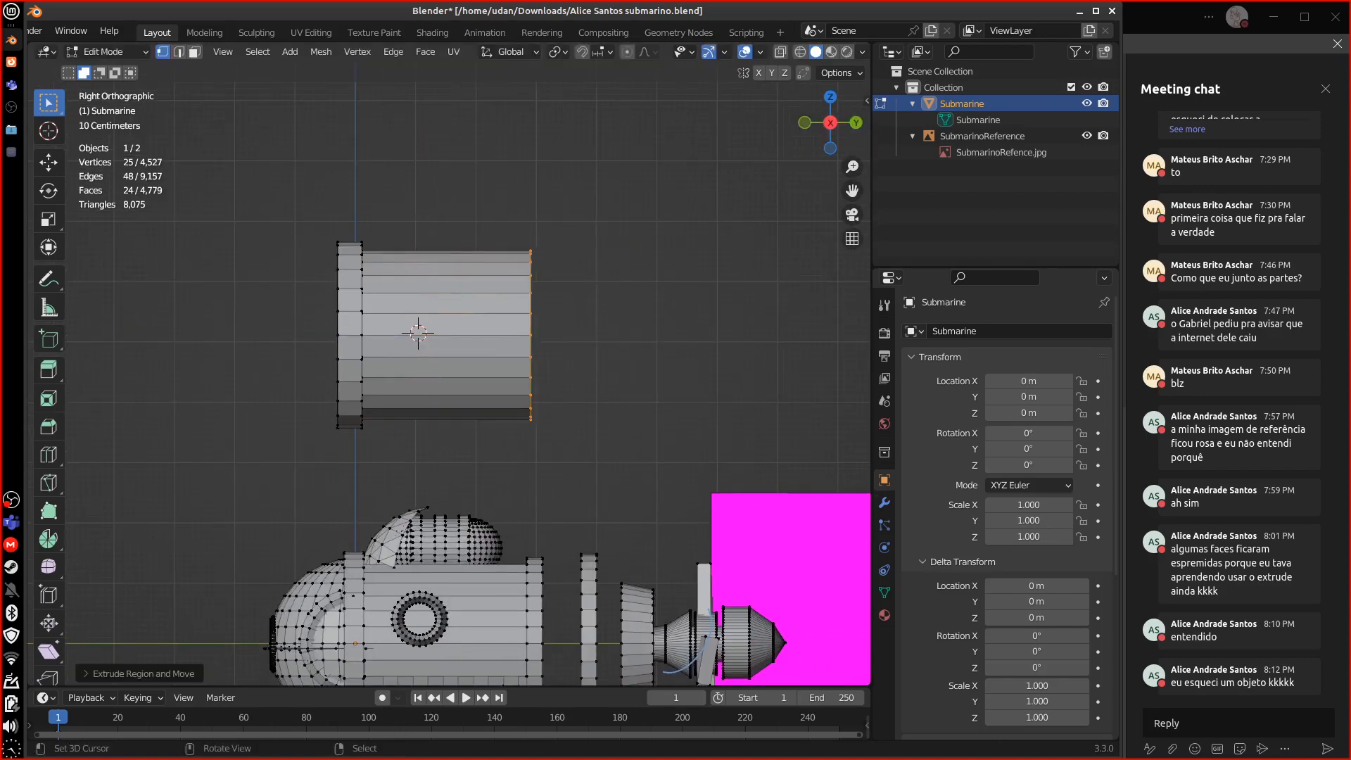
key("s")
left_click(581, 359)
key("e")
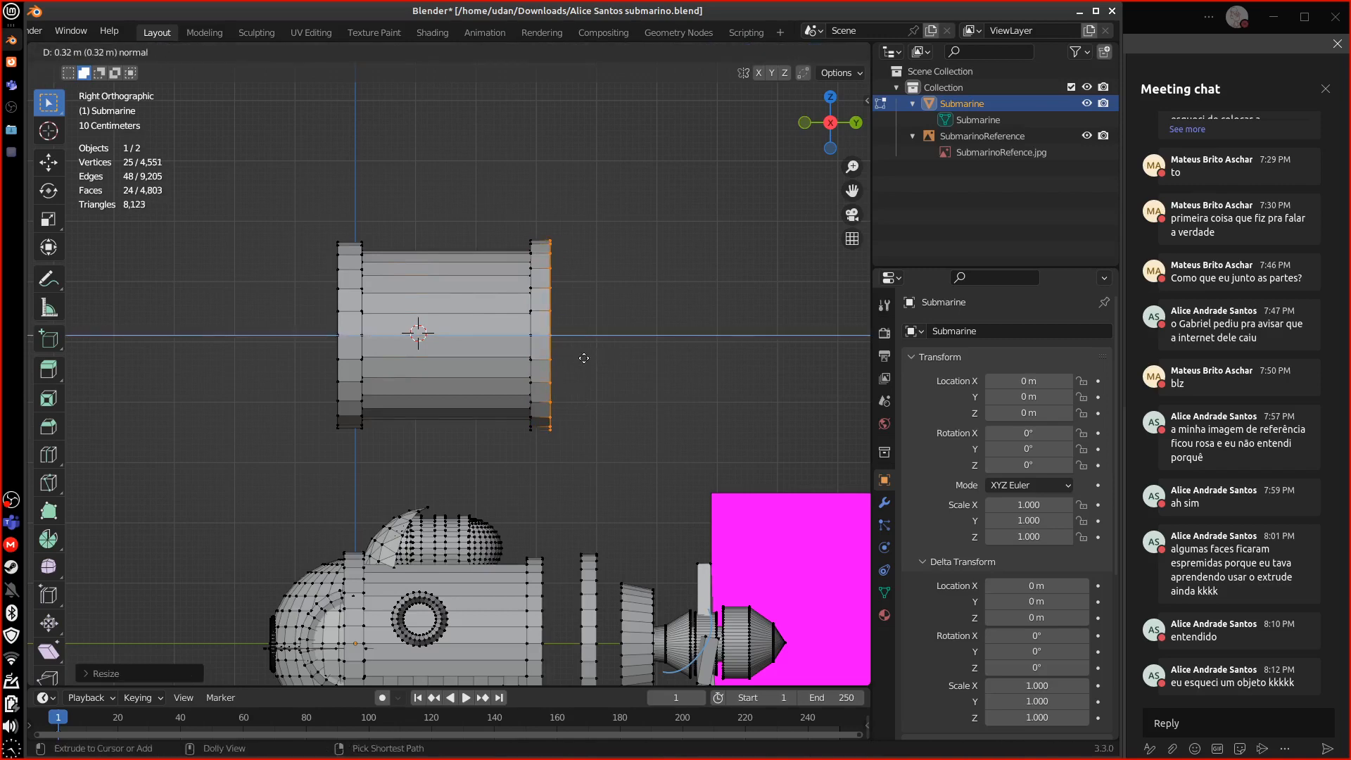
left_click(593, 406)
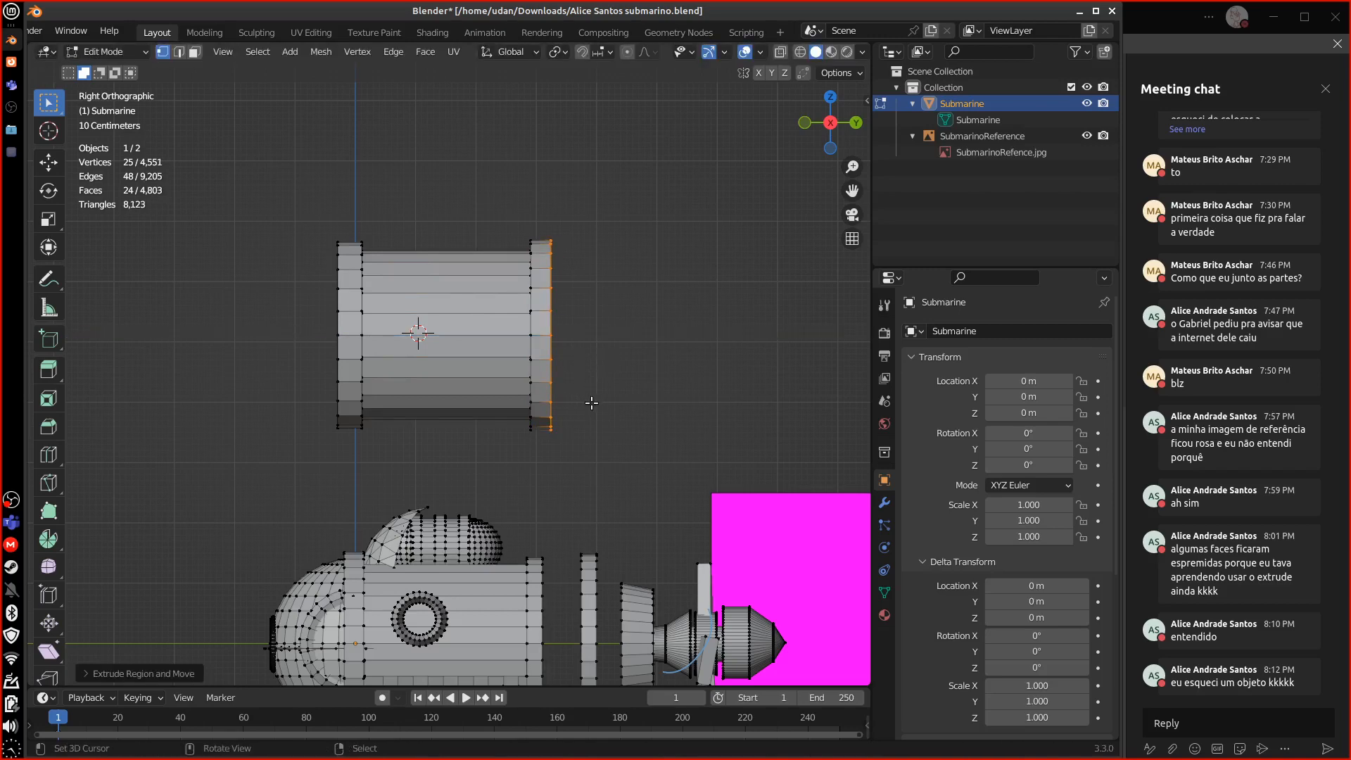
- Extrude the rear flange's end cap in place and scale it down to a smaller concentric disc
key("e")
left_click(591, 403)
key("s")
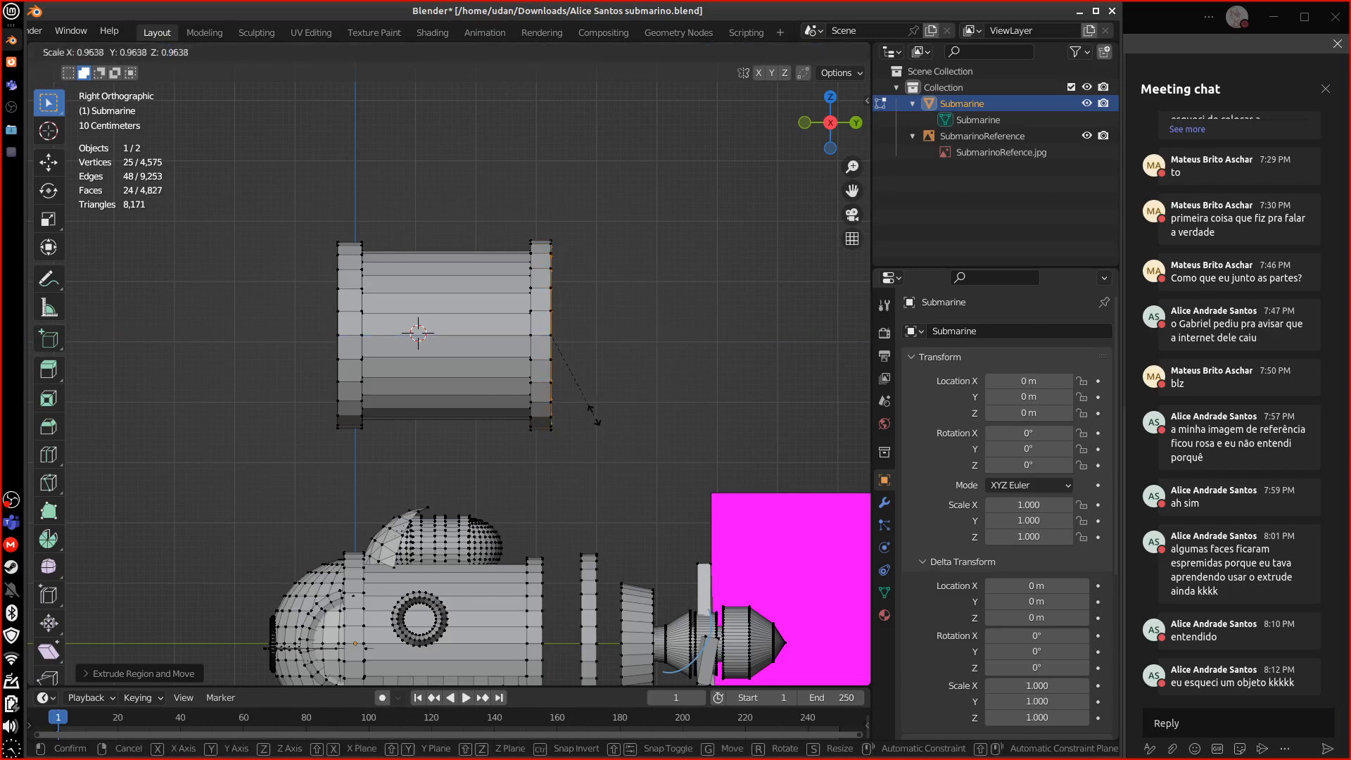
left_click(622, 367)
middle_click_drag(621, 367, 573, 387)
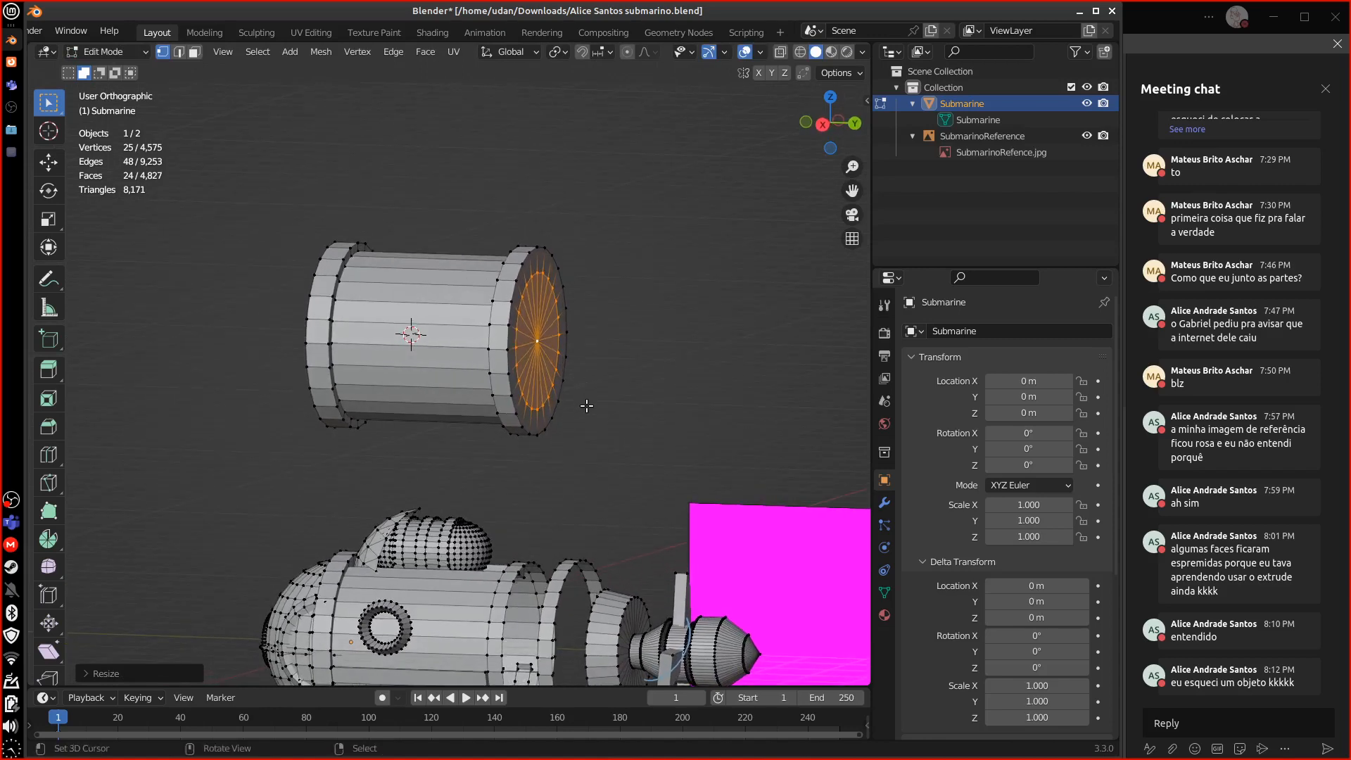
- Extrude the small rear disc about 0.17 m as a neck, then form a wider second ring behind it, about 0.26 m thick
key("e")
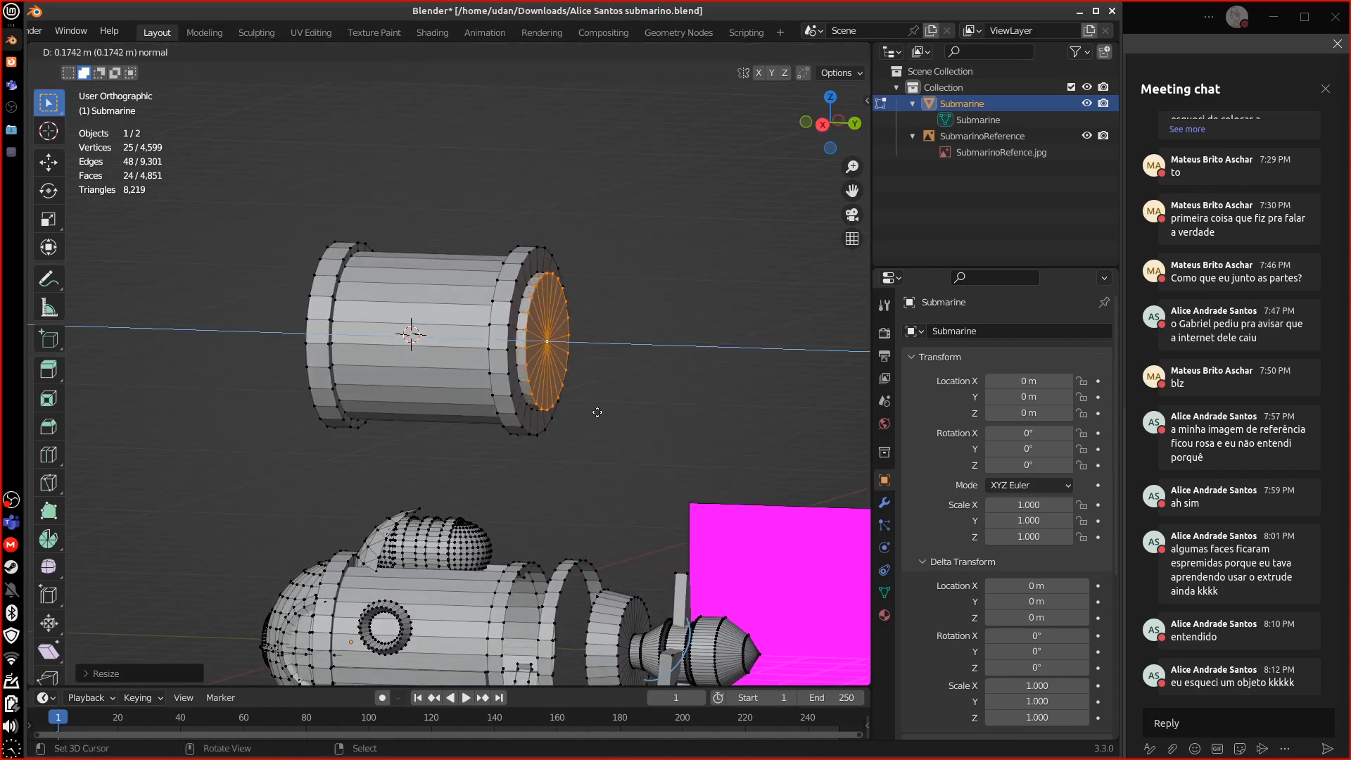
left_click(597, 412)
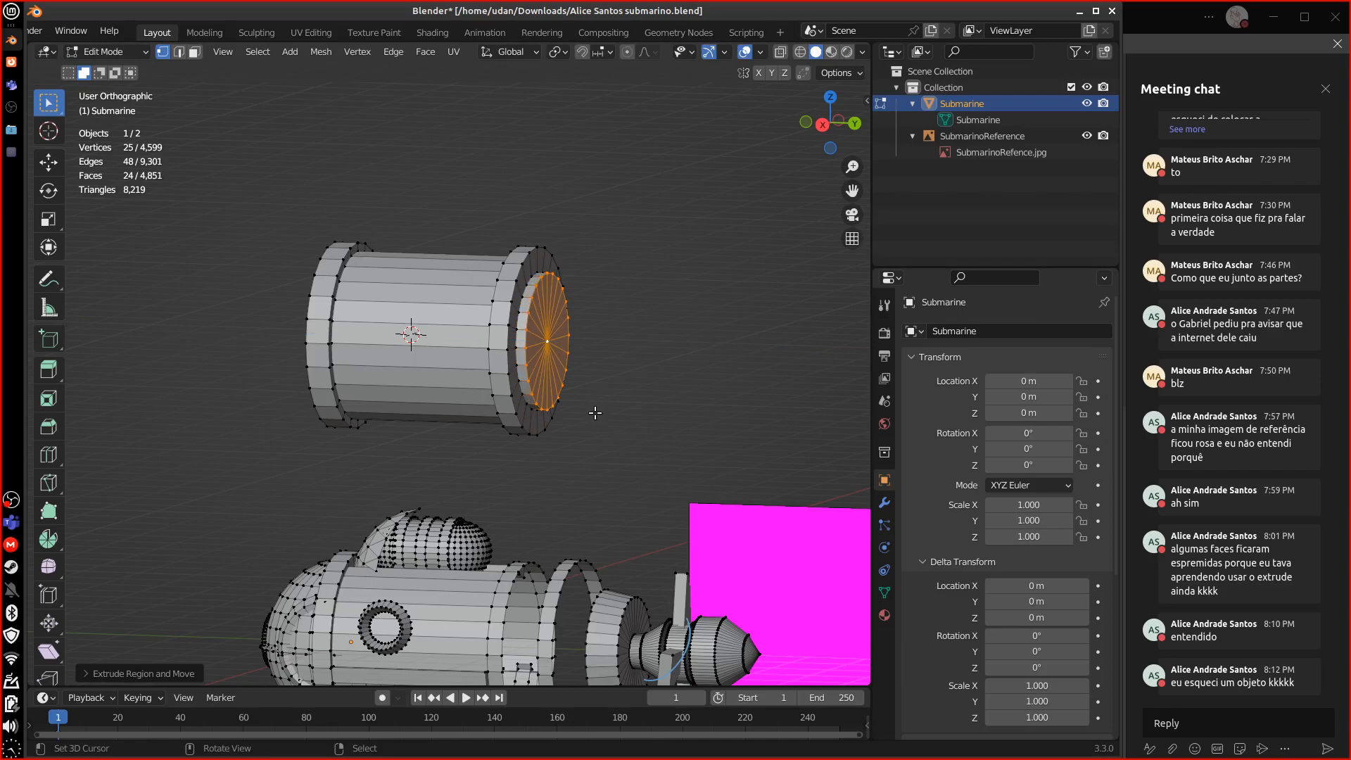
key("e")
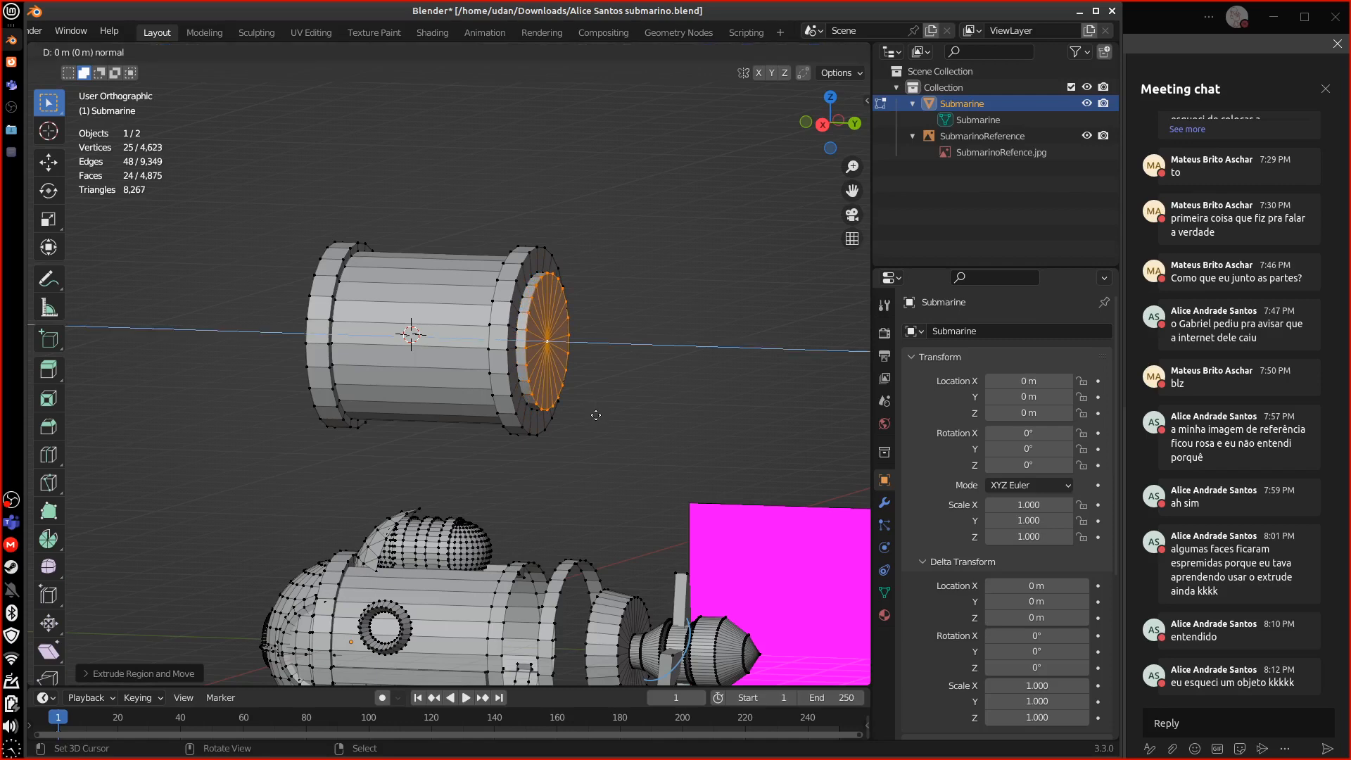
left_click(595, 415)
key("s")
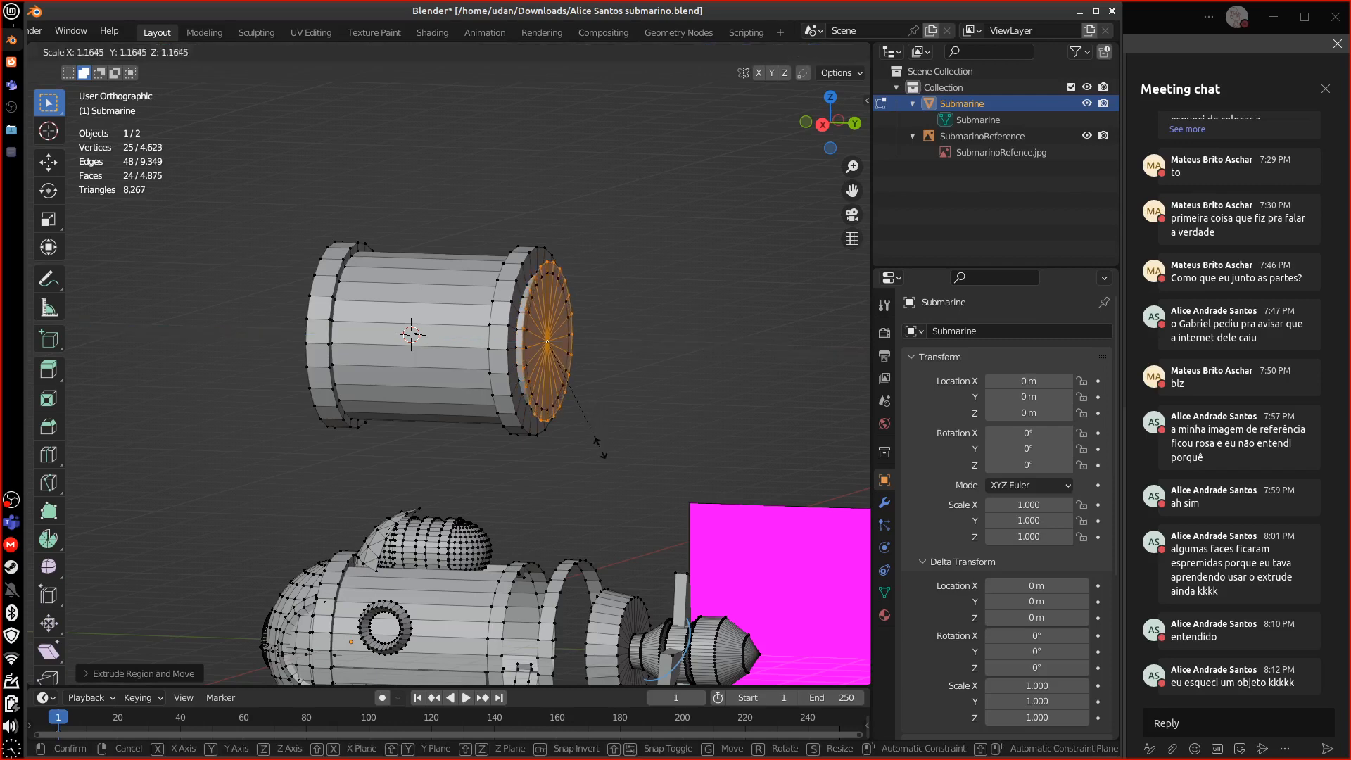
left_click(602, 461)
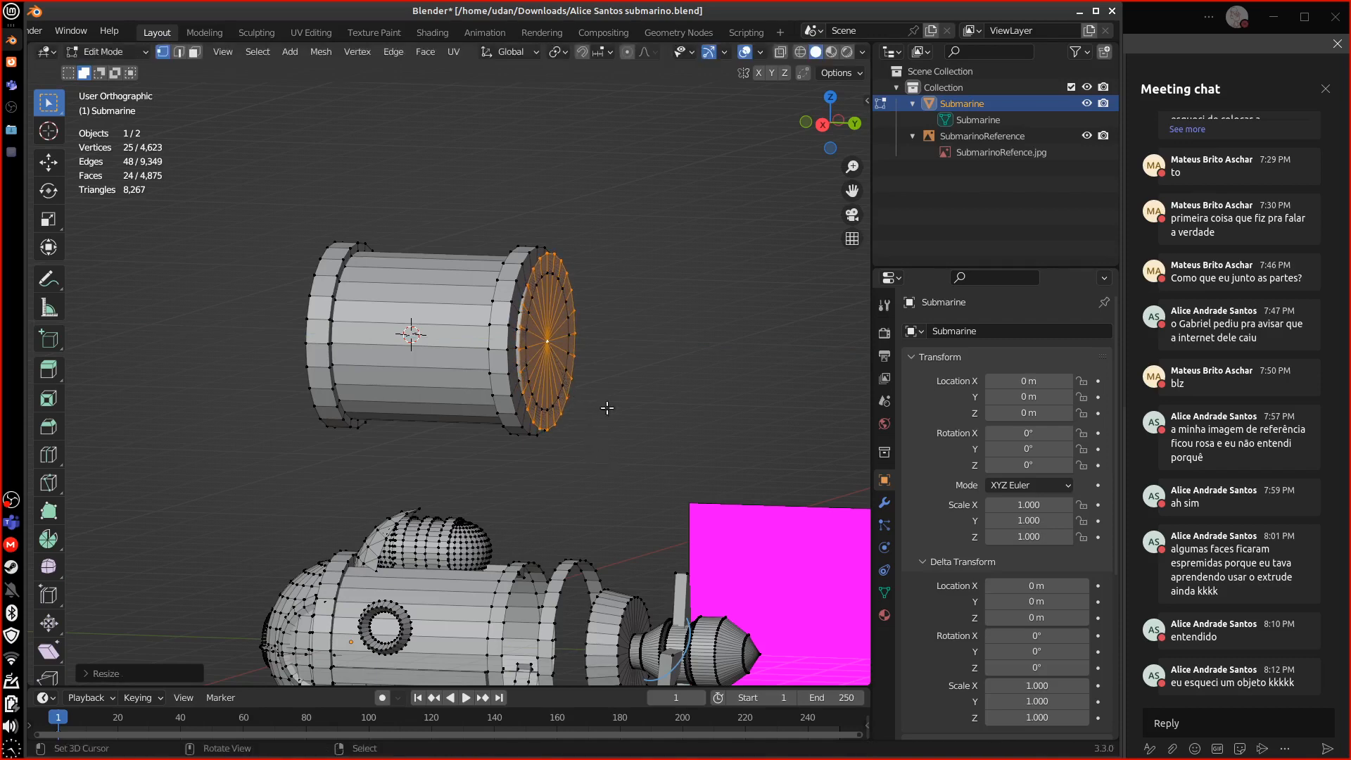
key("e")
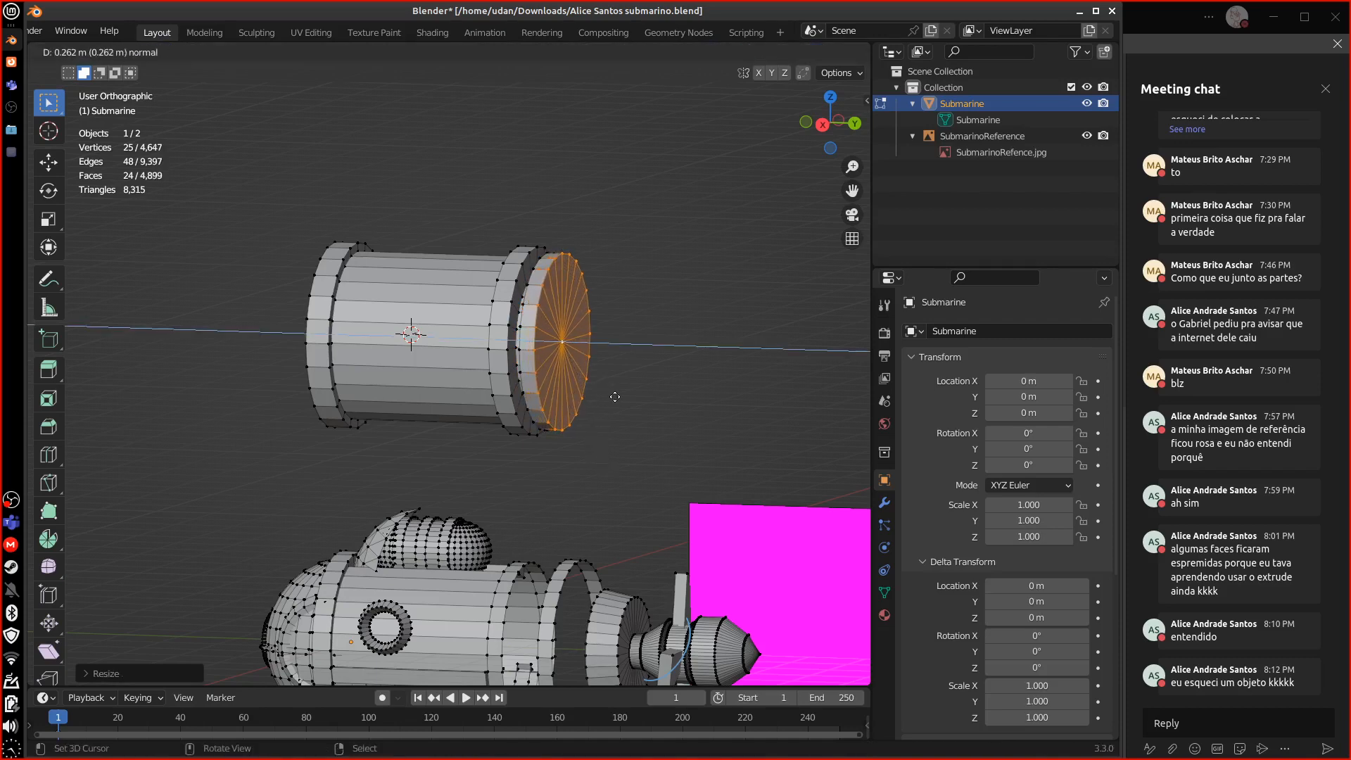
left_click(614, 392)
- Extrude the second ring's end cap in place and scale it down to about 0.6 as a concentric disc
mouse_move(614, 392)
middle_mouse_down()
mouse_move(675, 374)
mouse_move(636, 408)
middle_mouse_up()
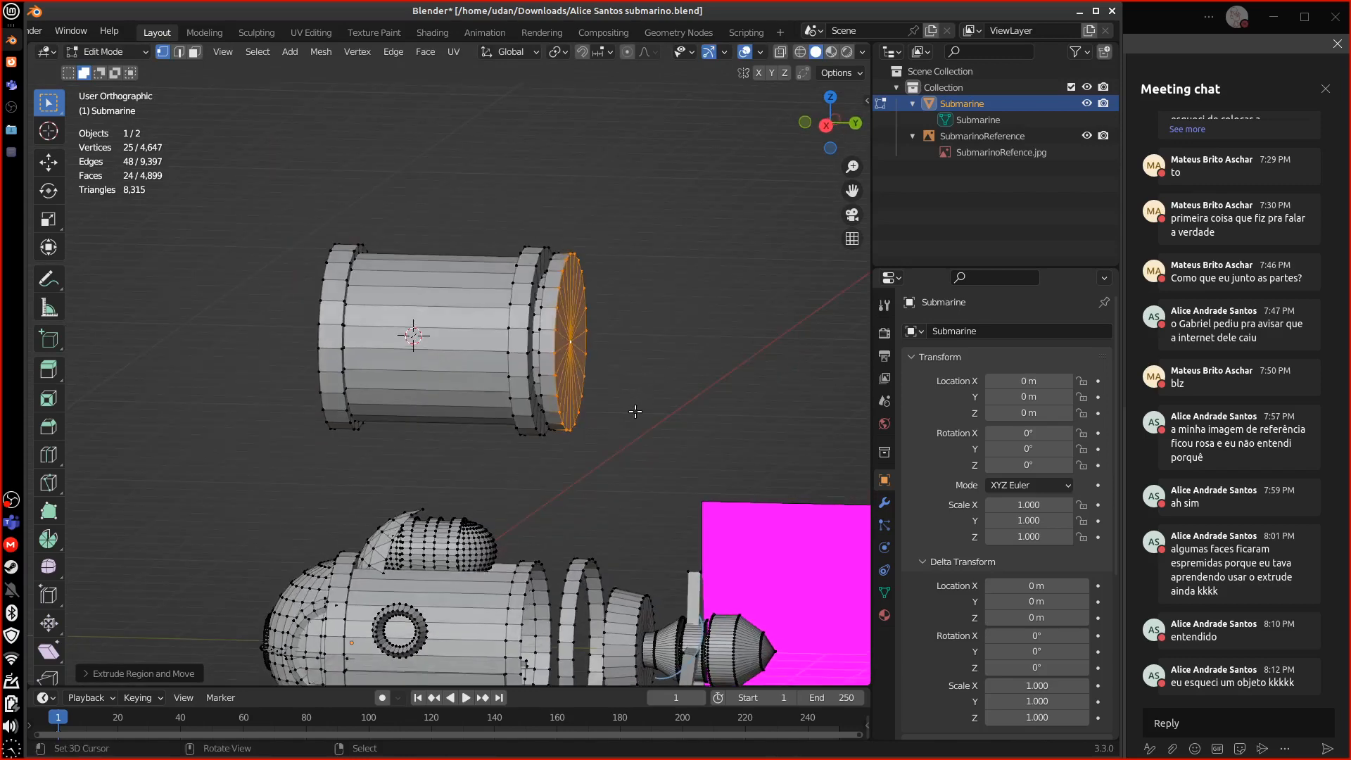
key("e")
left_click(634, 418)
key("s")
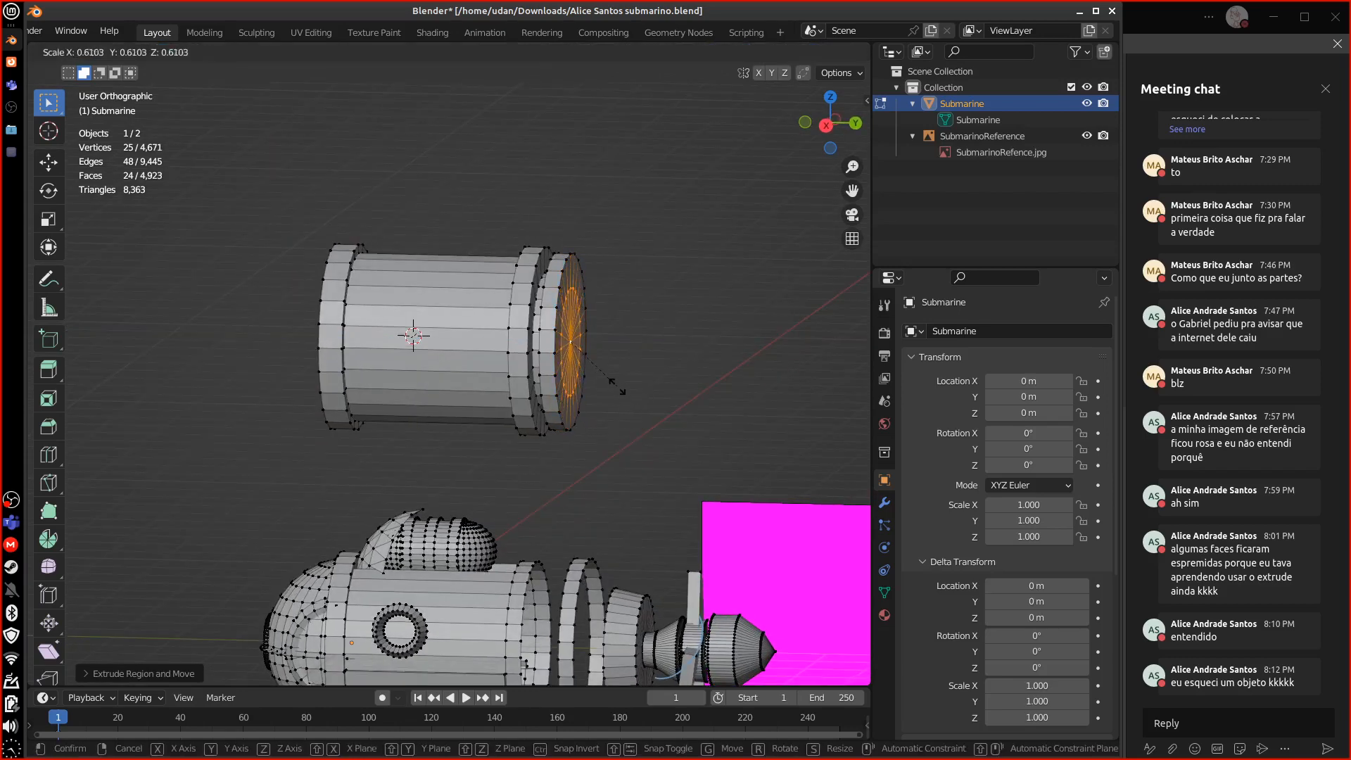
left_click(614, 382)
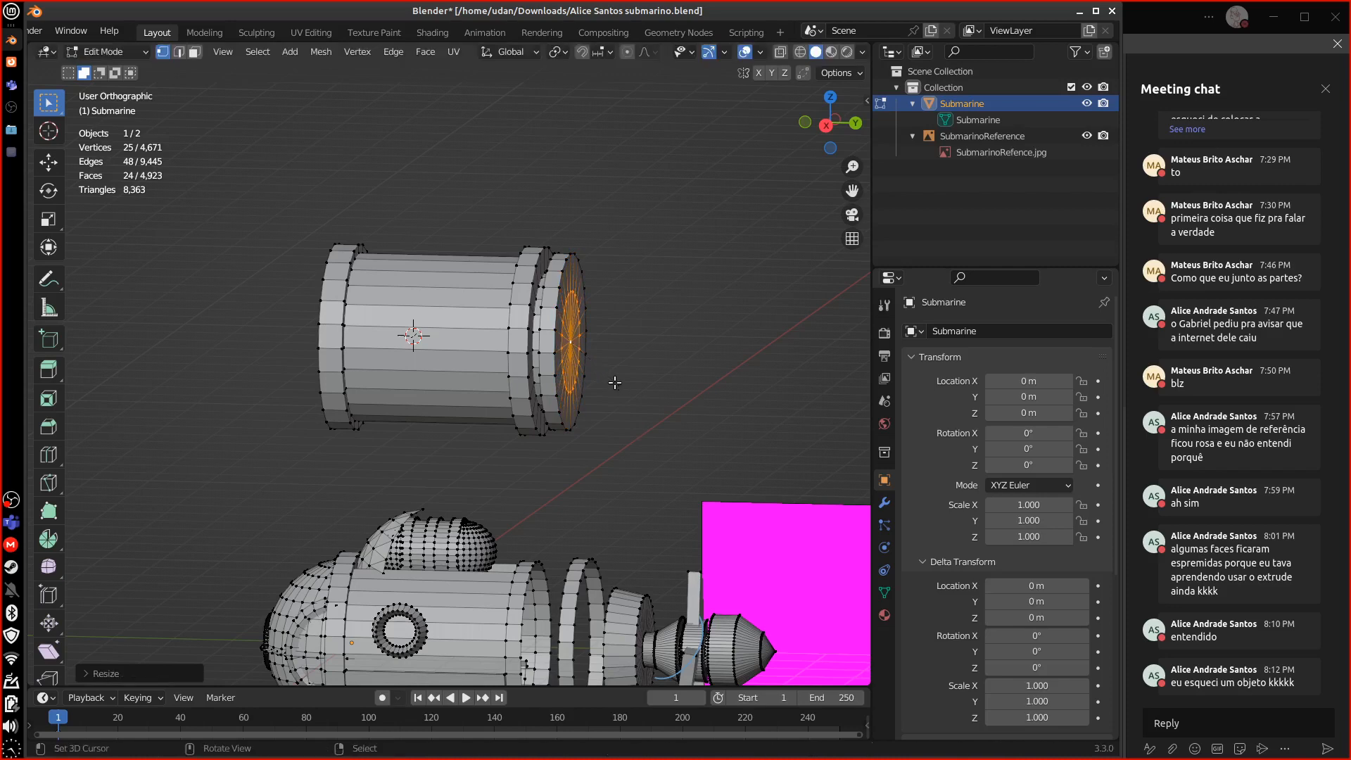
- Extrude the concentric disc about 0.37 m outward and scale down its end to form a tapered cone section
key("e")
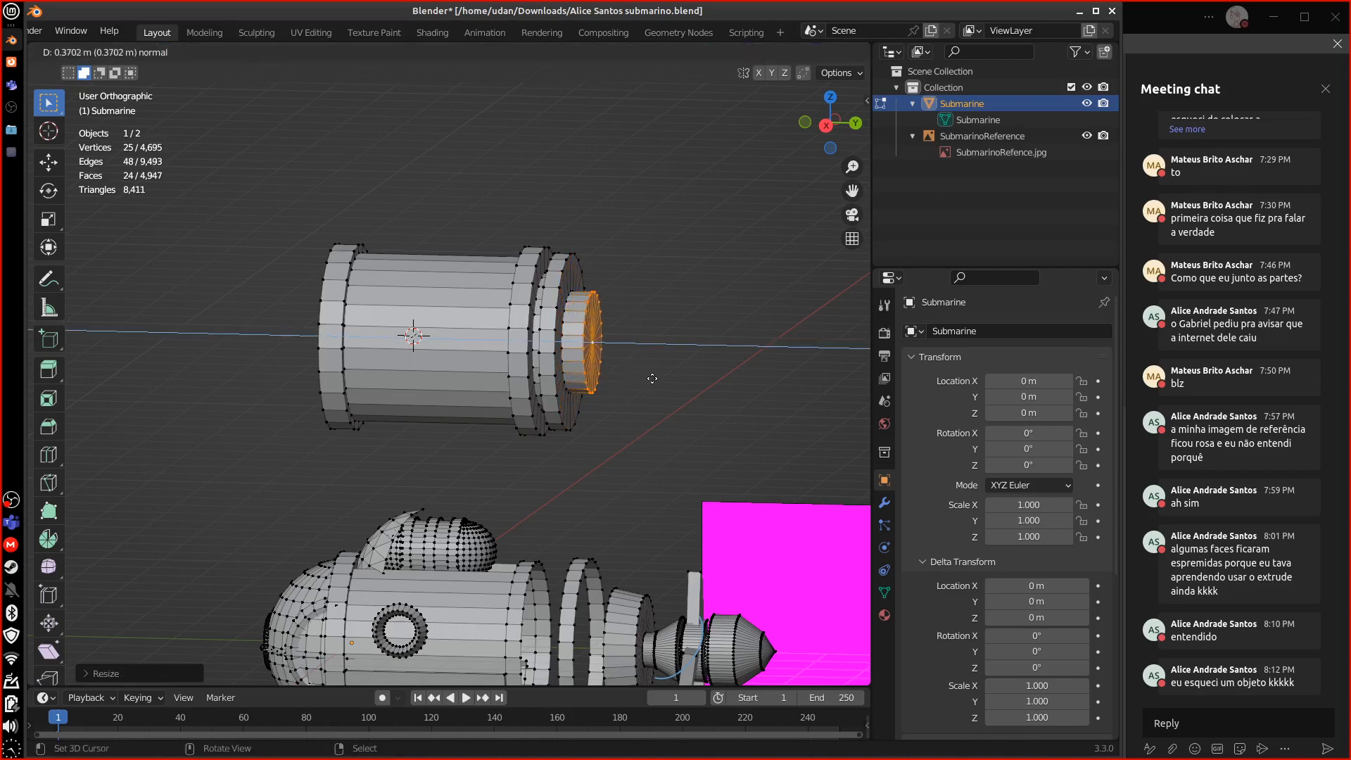
left_click(651, 378)
key("s")
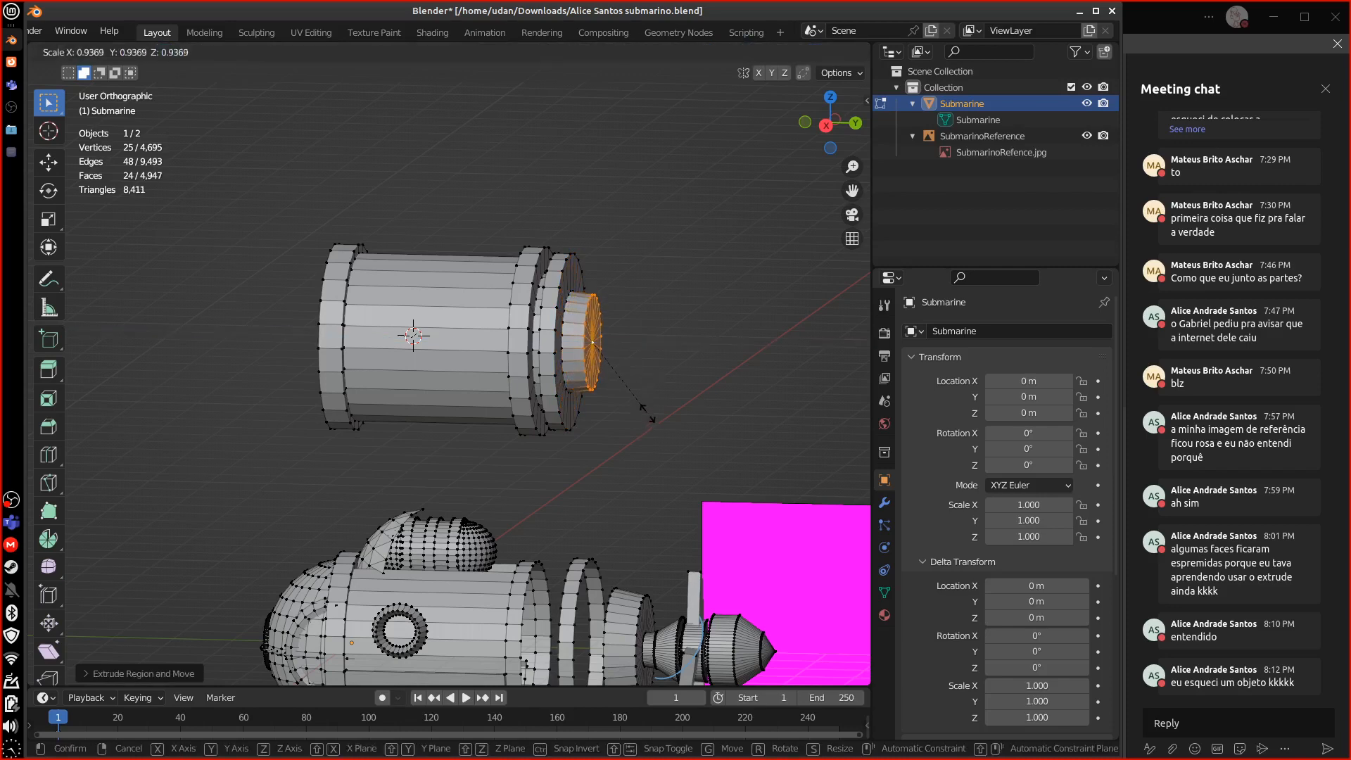
left_click(644, 401)
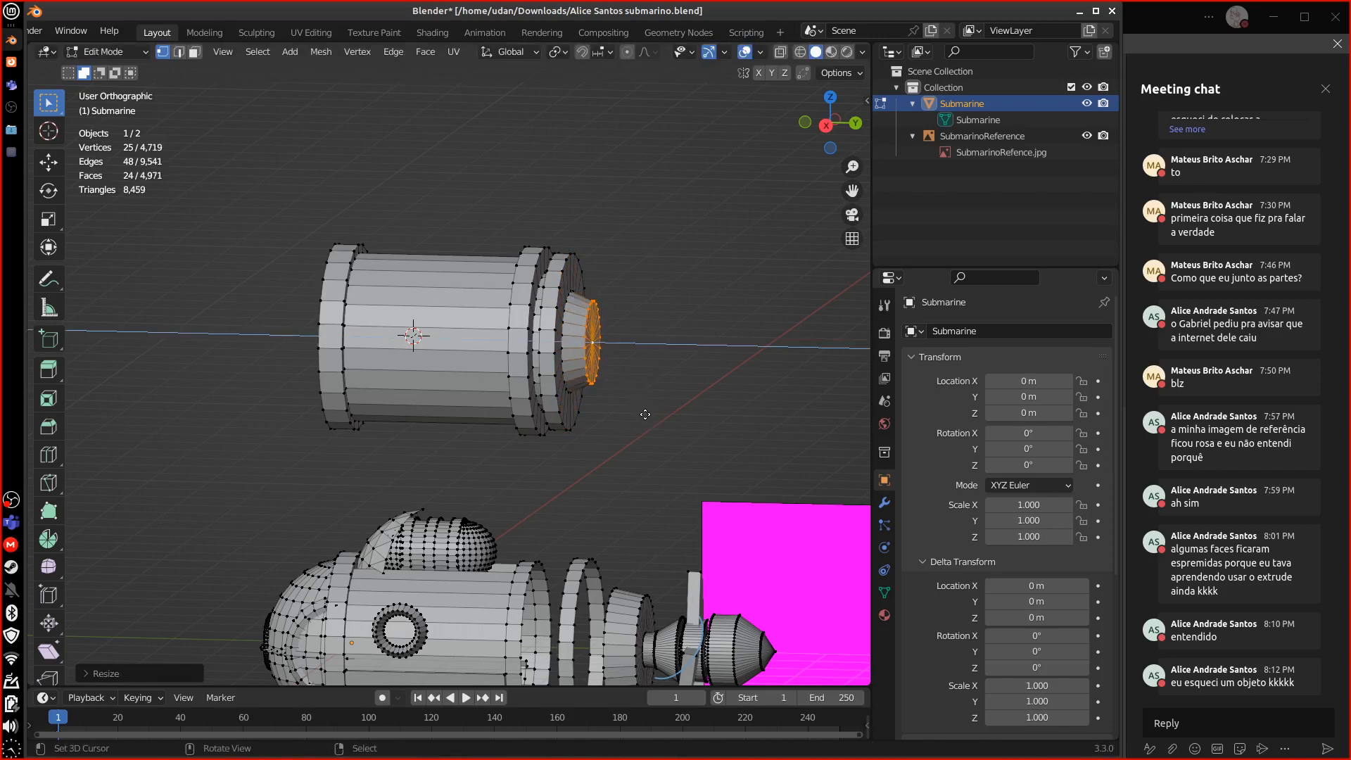
- Extrude the cone's end cap in place, scale it down to a smaller disc and extrude that into a short narrow neck
key("e")
left_click(645, 413)
key("s")
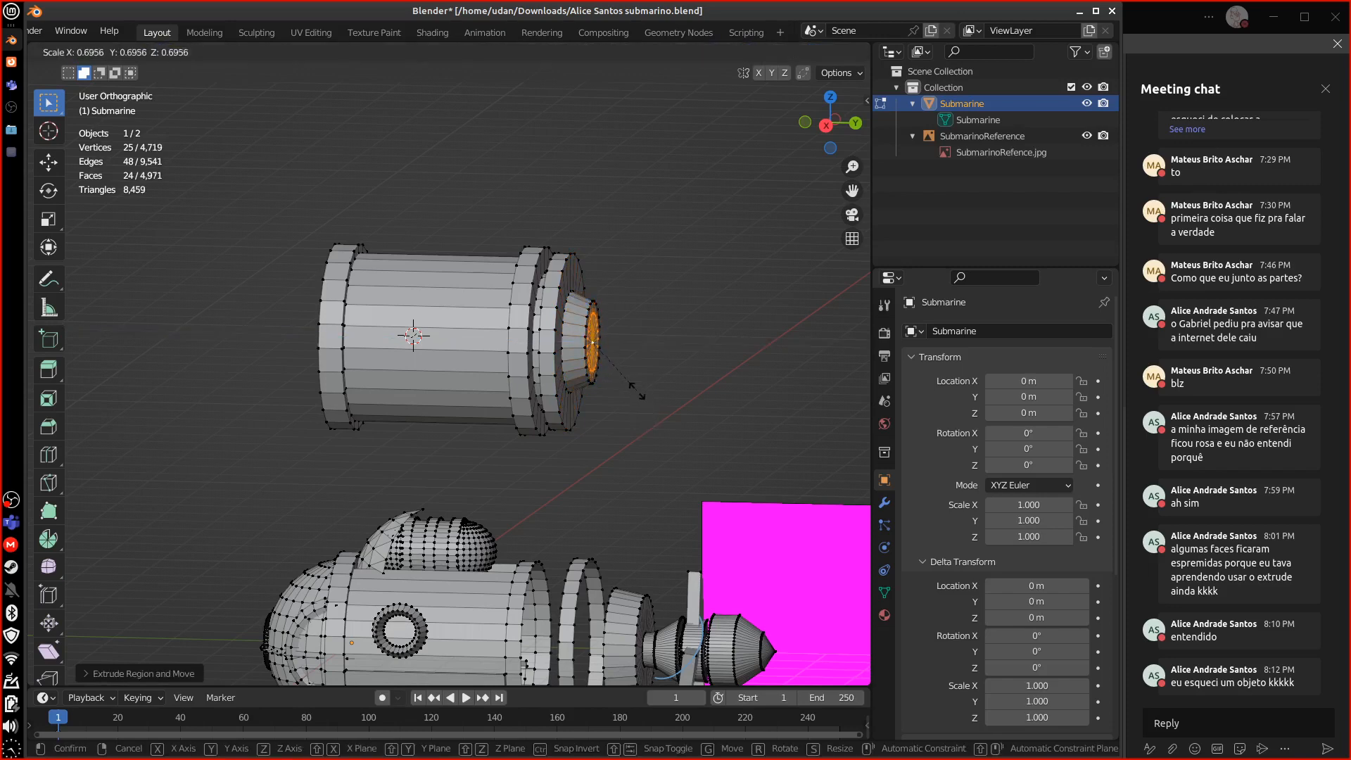
left_click(641, 367)
middle_click_drag(669, 355, 637, 361, "shift")
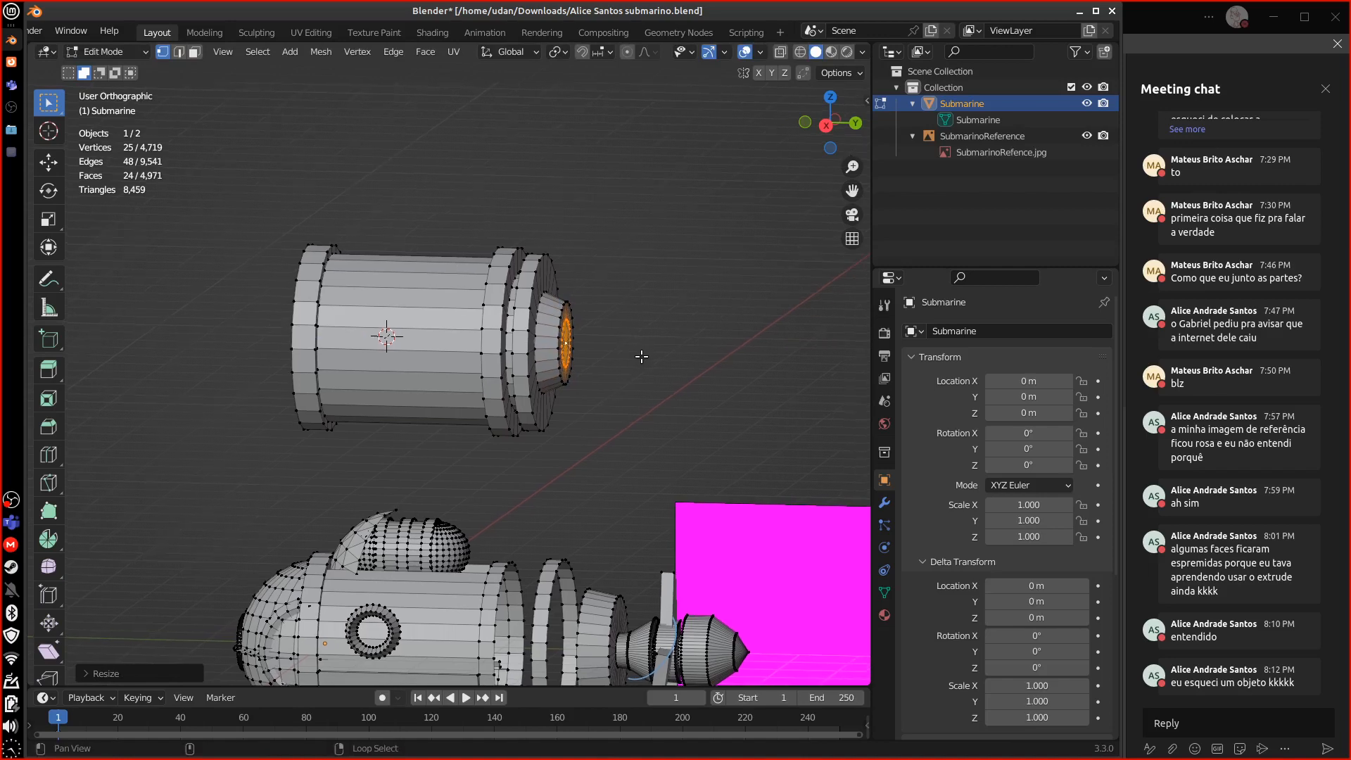
key("e")
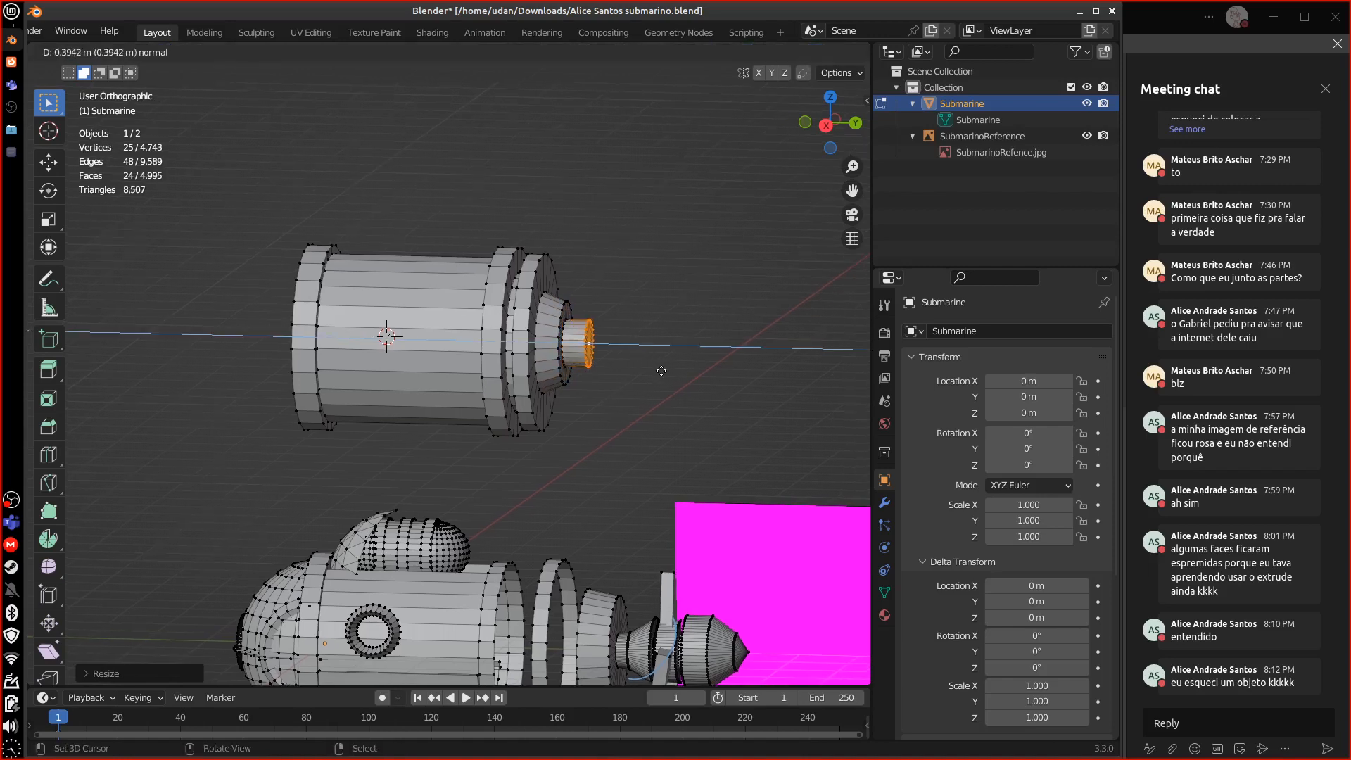
left_click(647, 380)
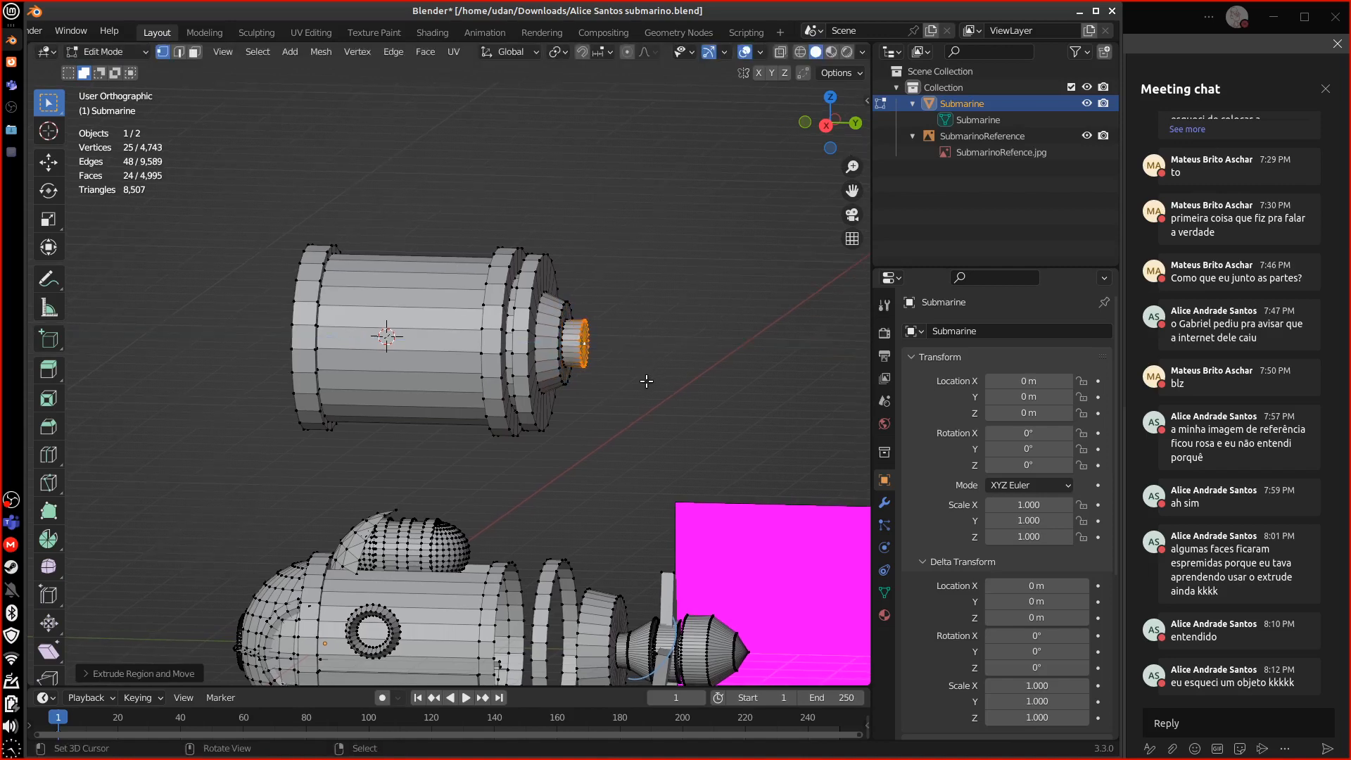
- Extrude the narrow neck's end outward and scale it up to about 1.5 to form a flared section
key("e")
left_click(667, 389)
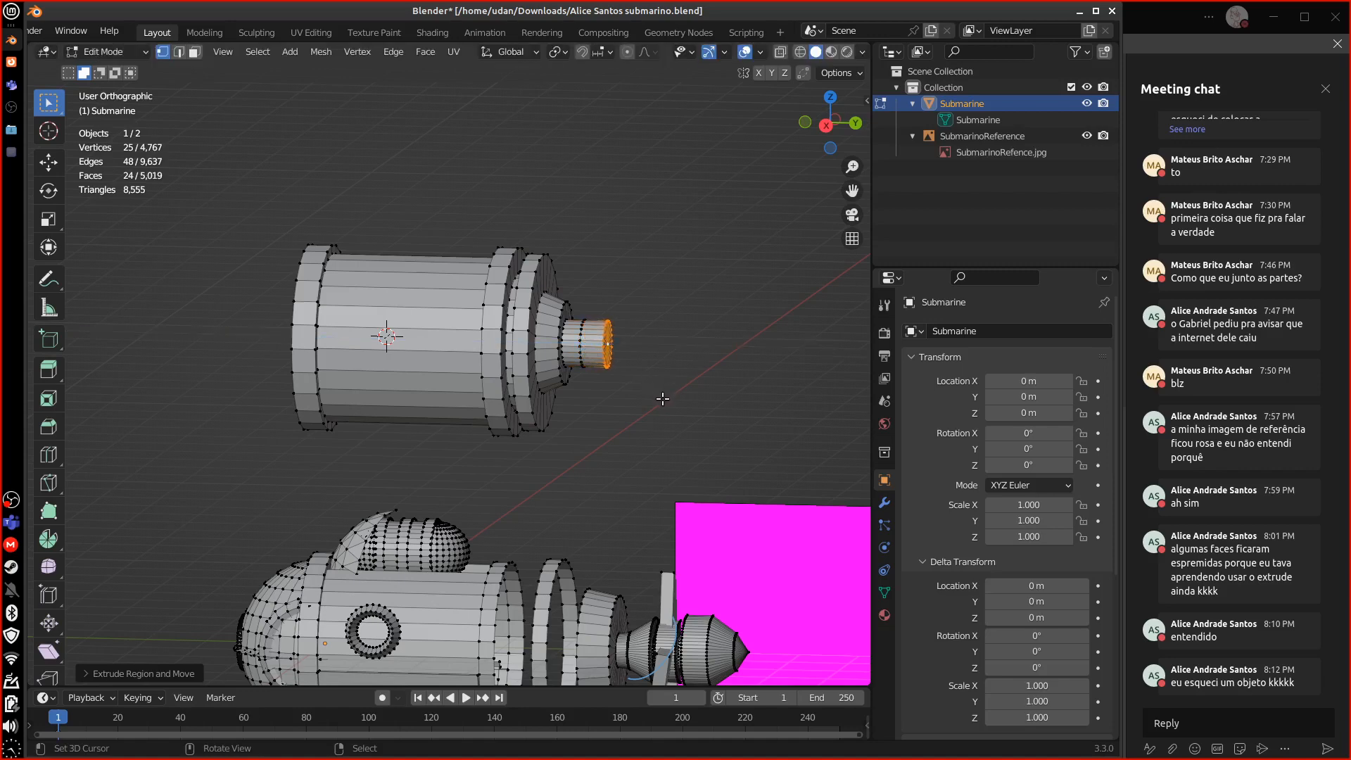
key("s")
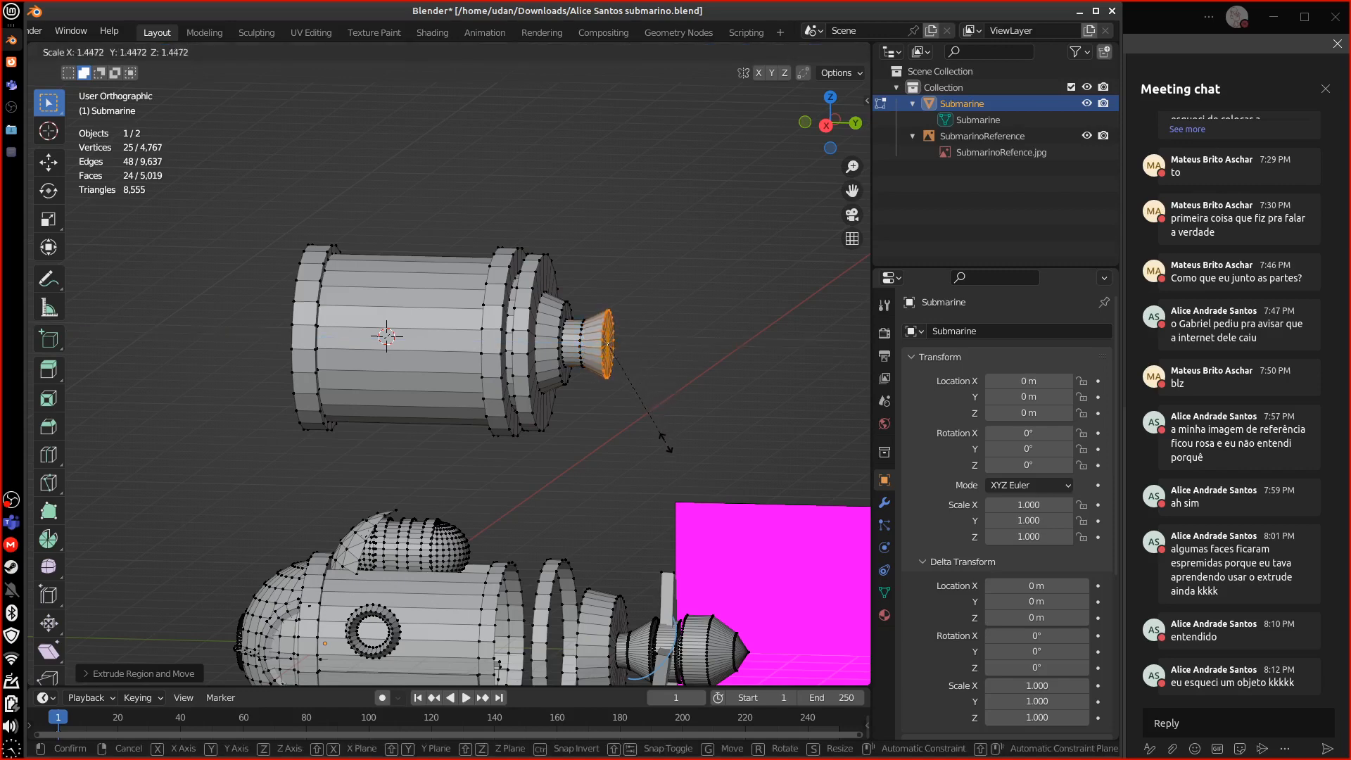
left_click(658, 425)
- Extrude the flare's end cap in place, scale it down and extrude the smaller disc outward as another narrow neck
key("e")
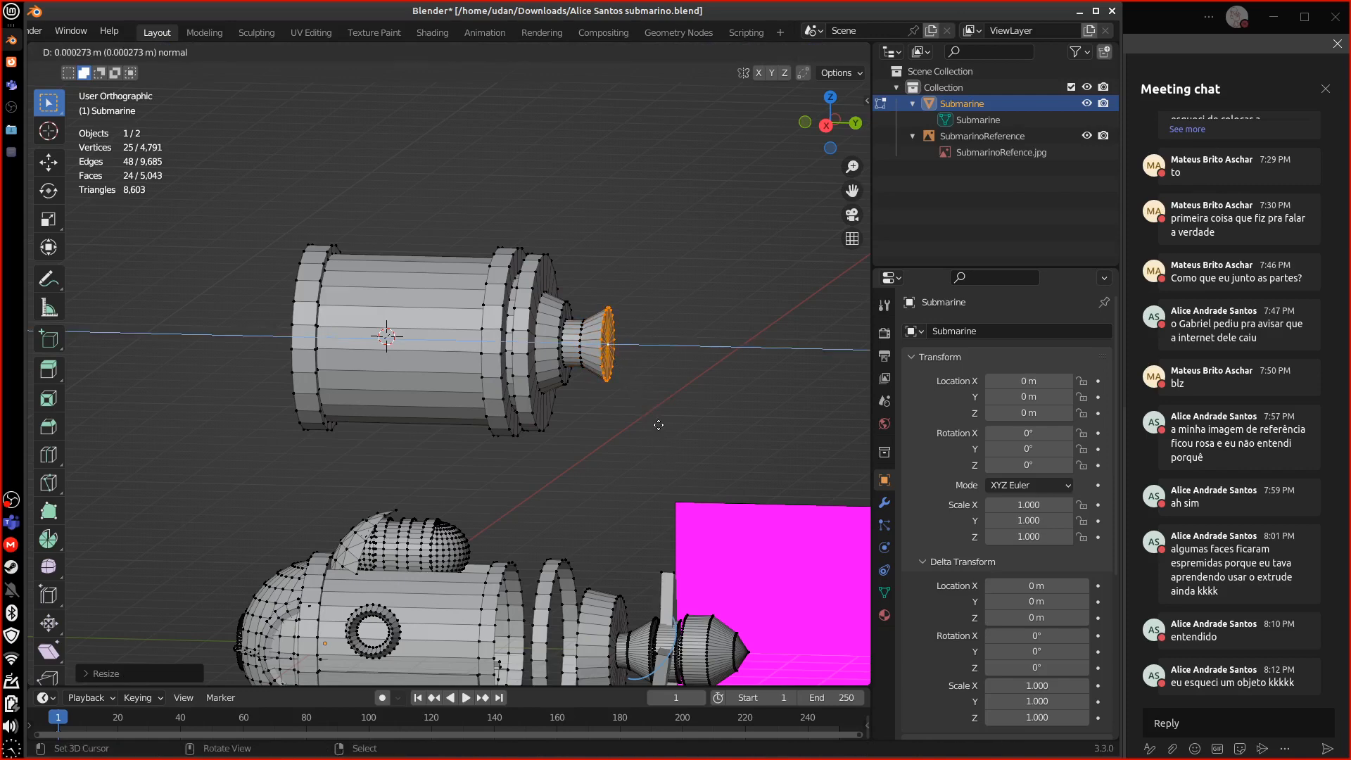
left_click(658, 432)
key("s")
left_click(650, 384)
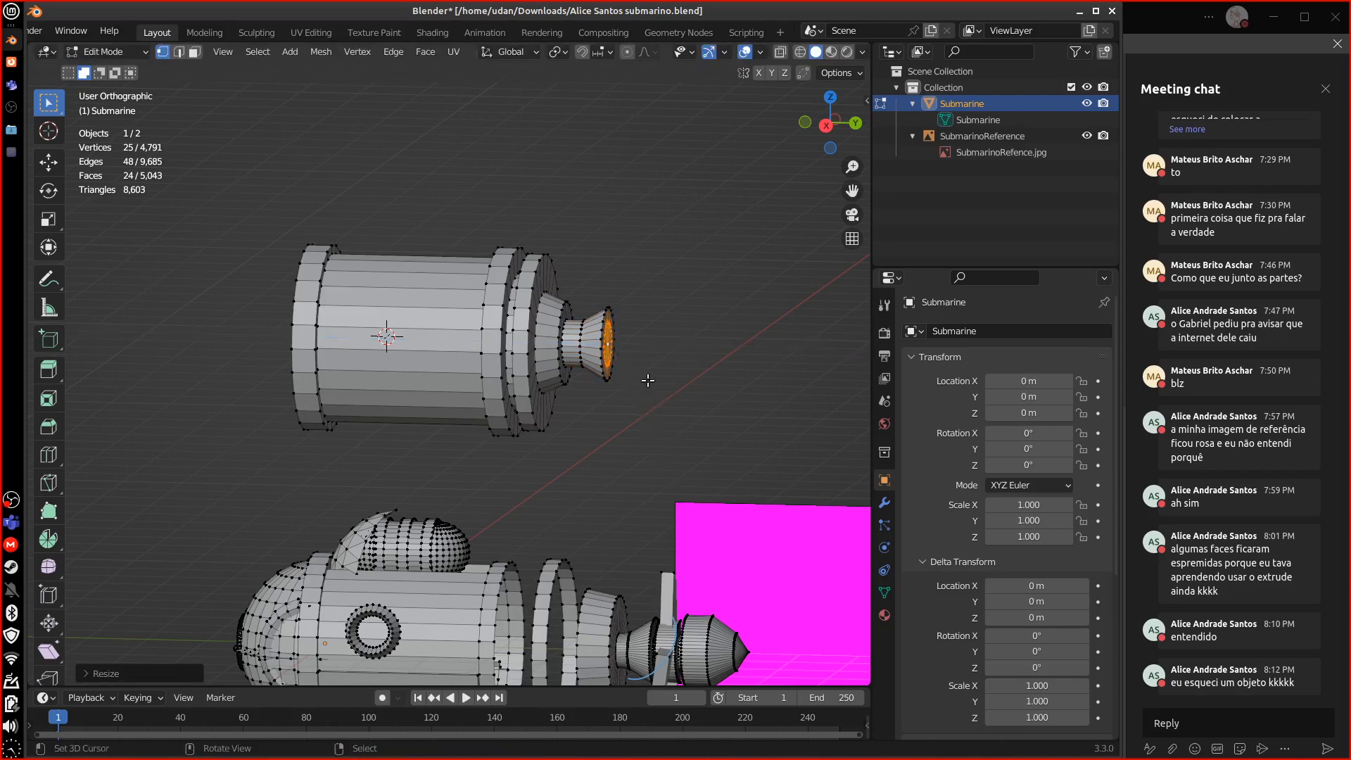
key("e")
left_click(679, 389)
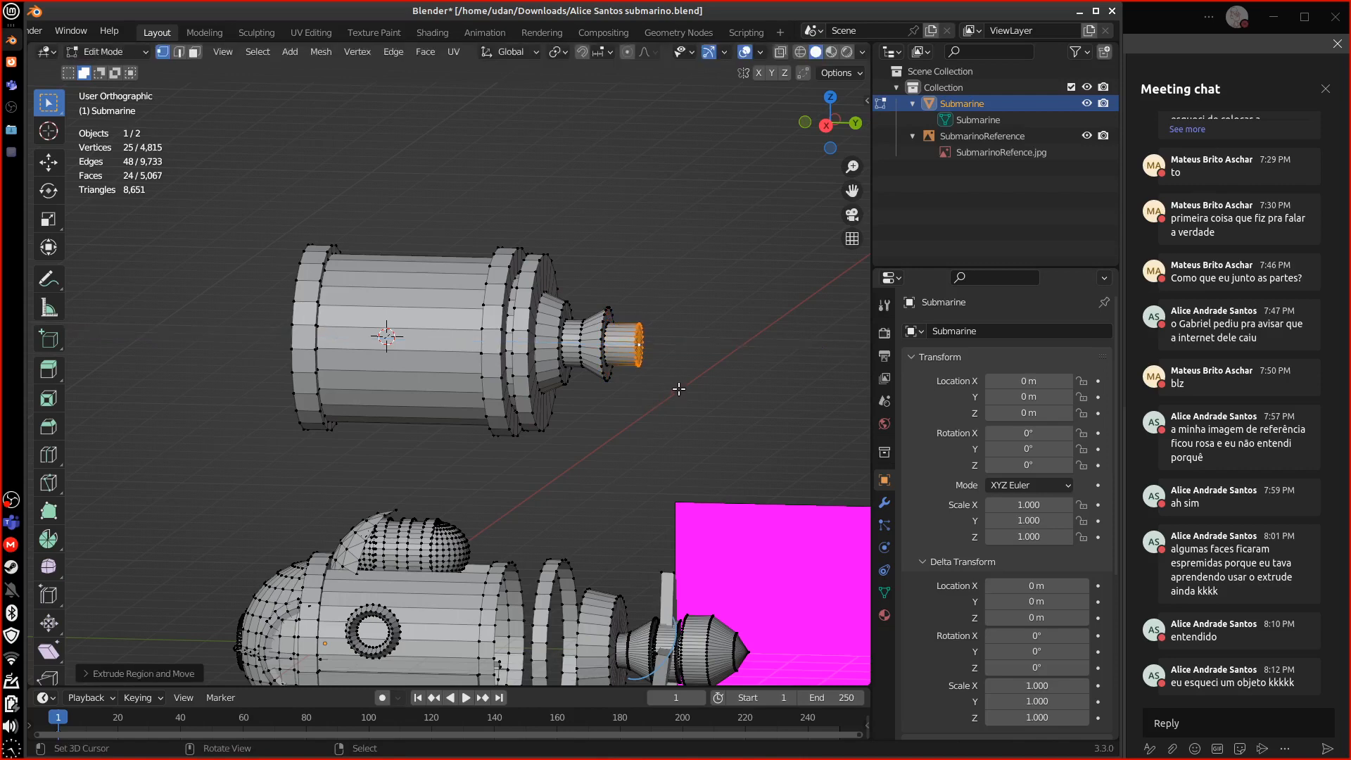
- Extrude the second neck's cap in place, scale it up to flare width and extrude it about 0.4 m outward
key("e")
left_click(678, 397)
key("s")
left_click(683, 437)
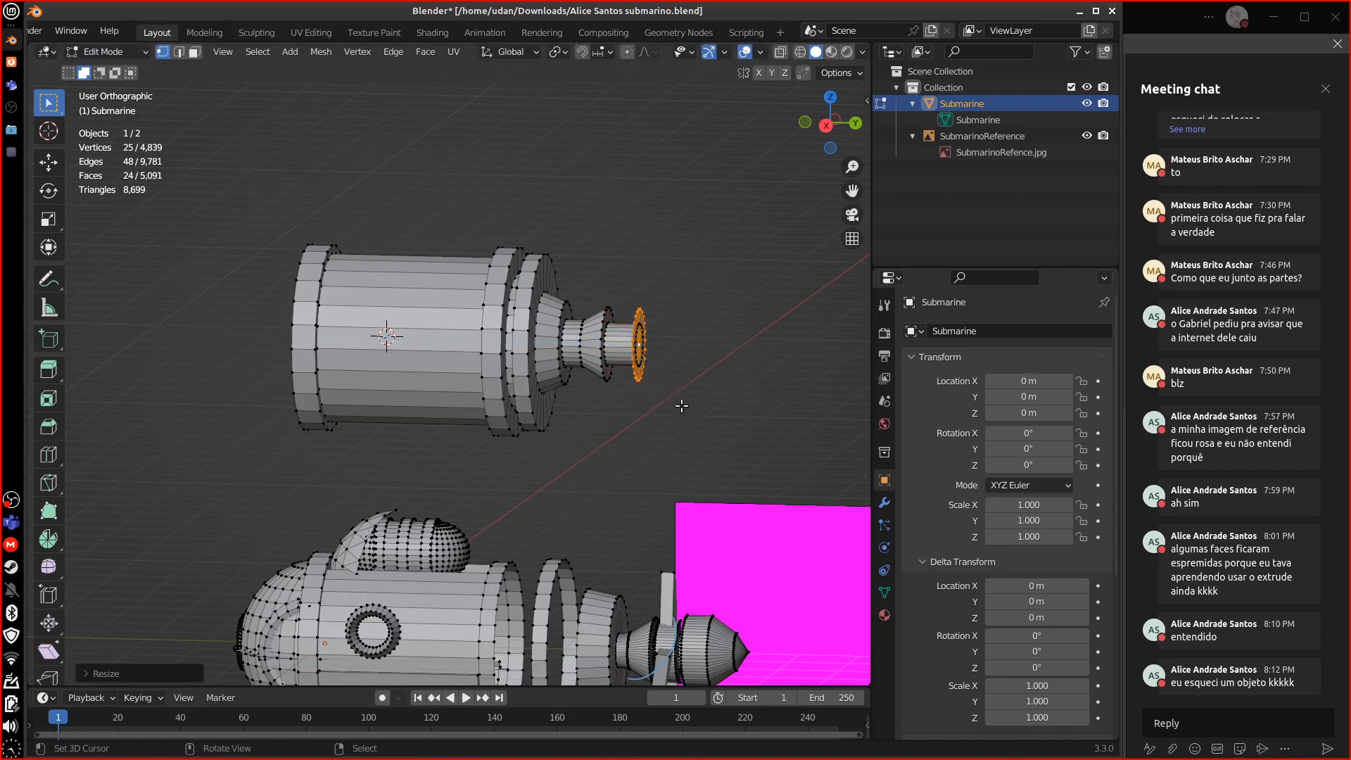
key("e")
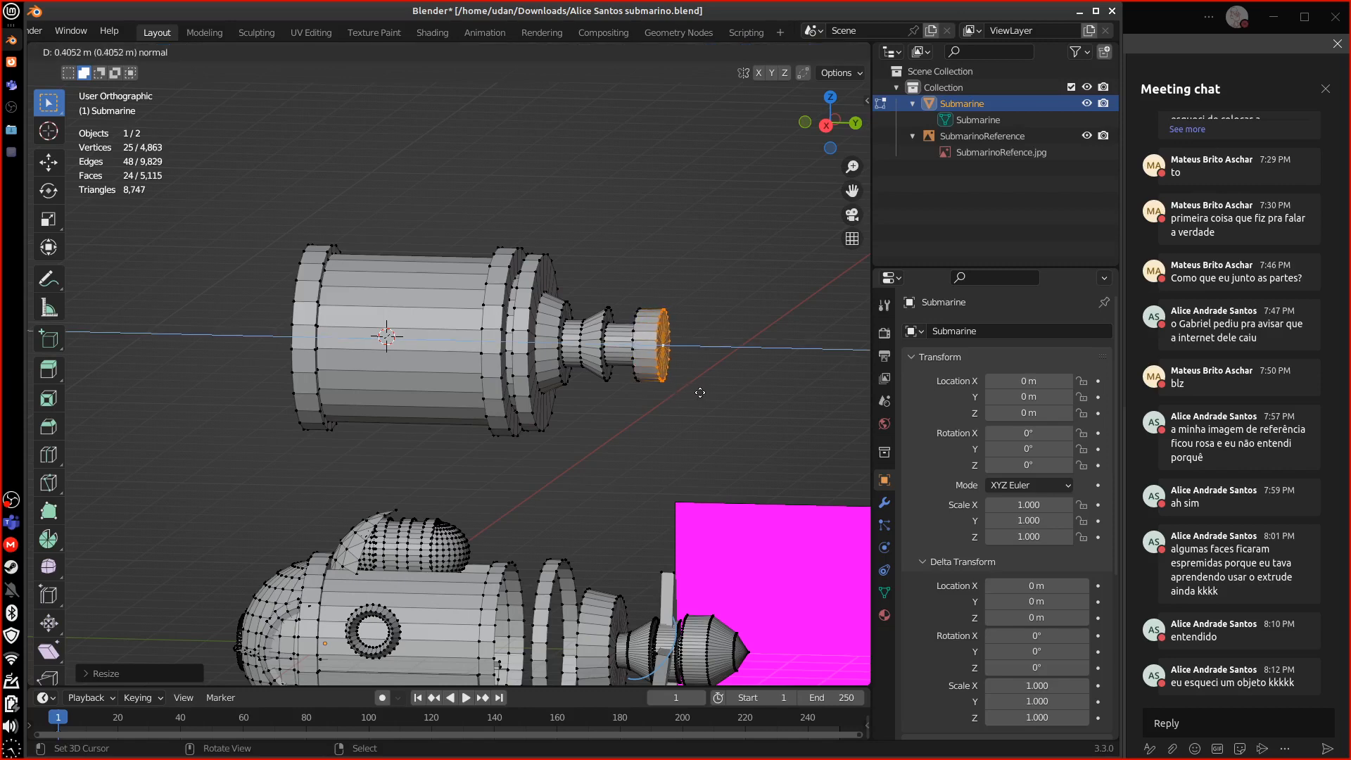
left_click(704, 390)
- Extrude the wide tail section about 0.38 m farther and scale its end down to about 0.6 as a taper
key("e")
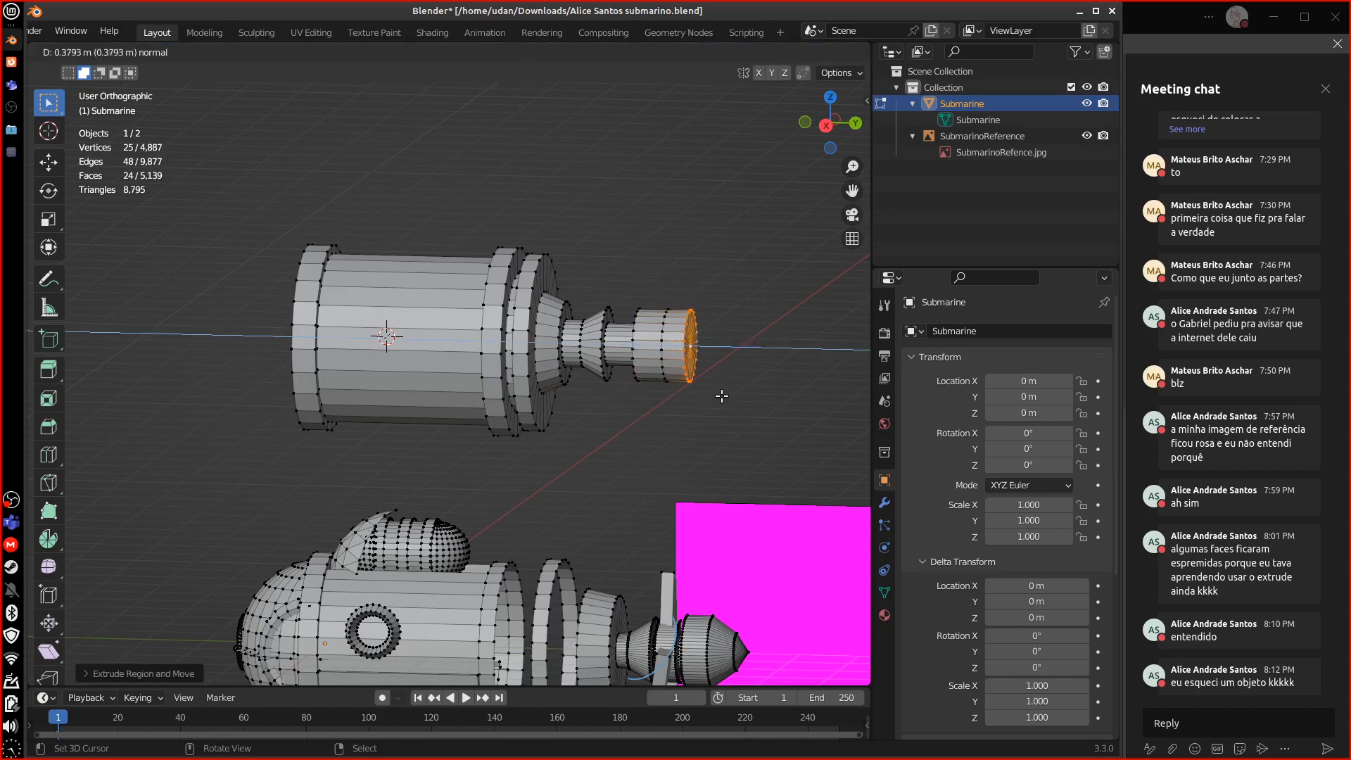
left_click(722, 415)
key("s")
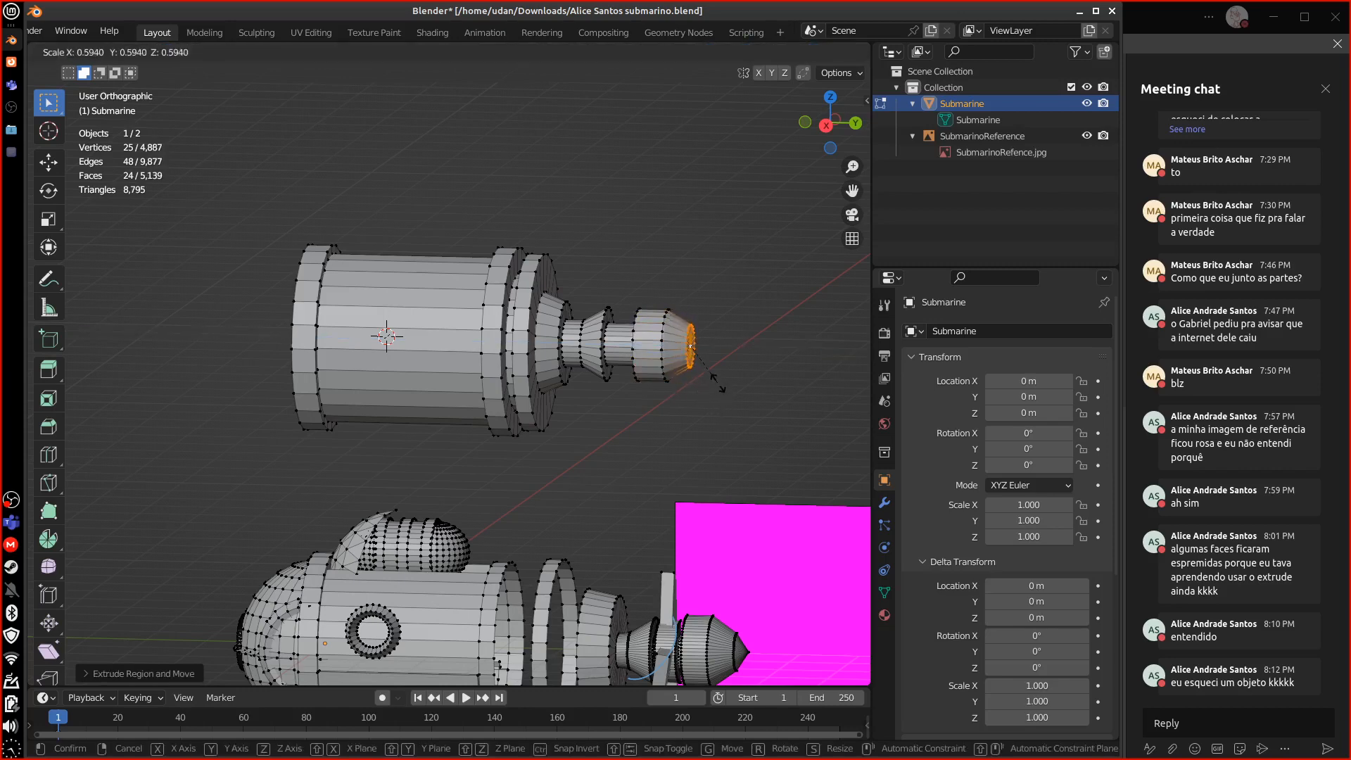
left_click(714, 377)
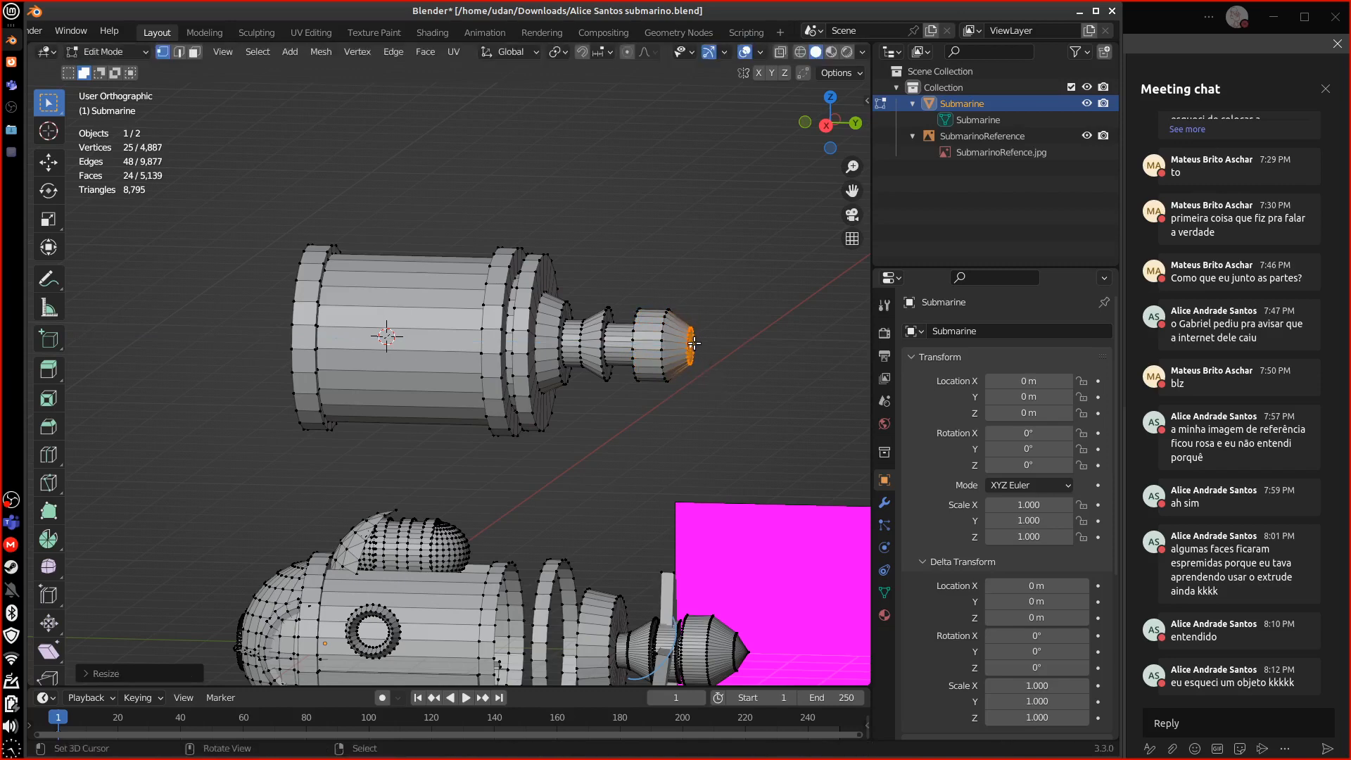
- Select the centre vertex of the tail's end cap and move it outward to form a pointed tip
left_click(706, 347)
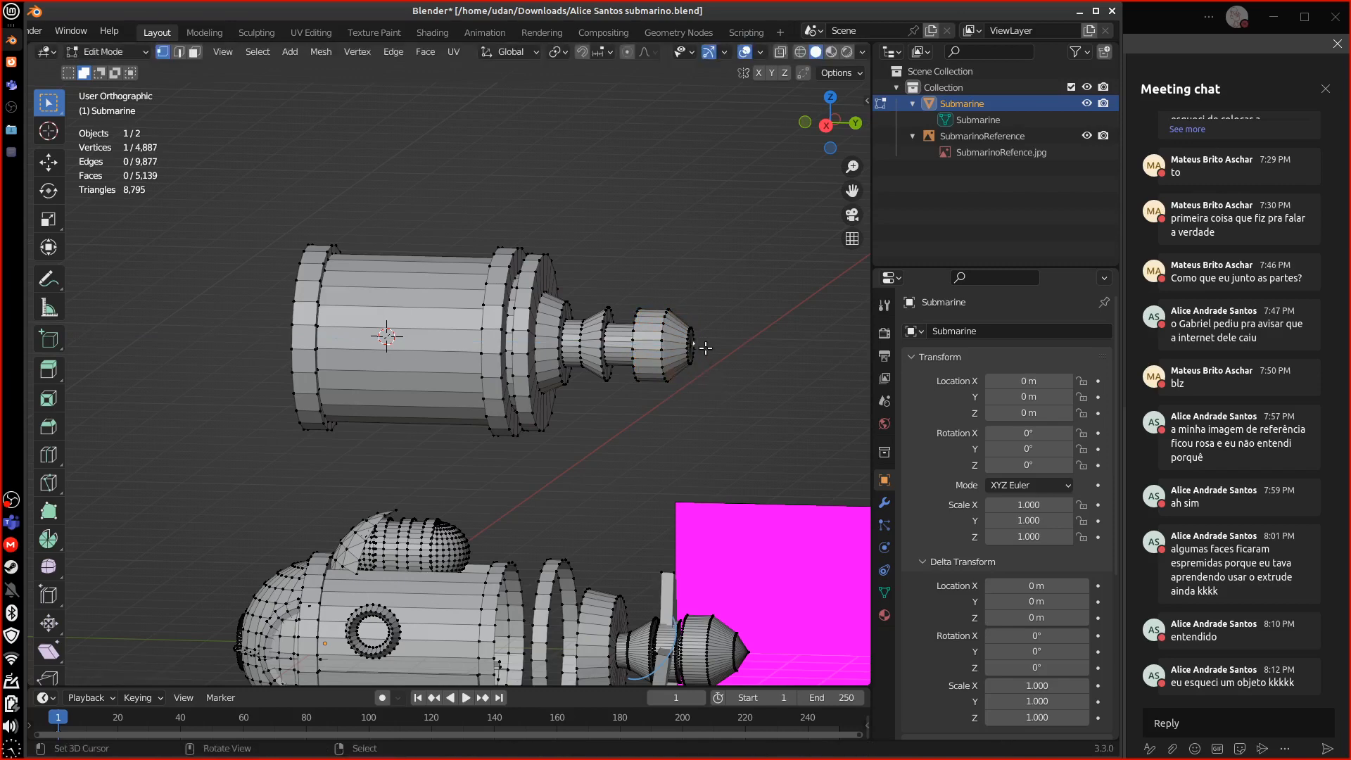
key("g")
left_click(735, 370)
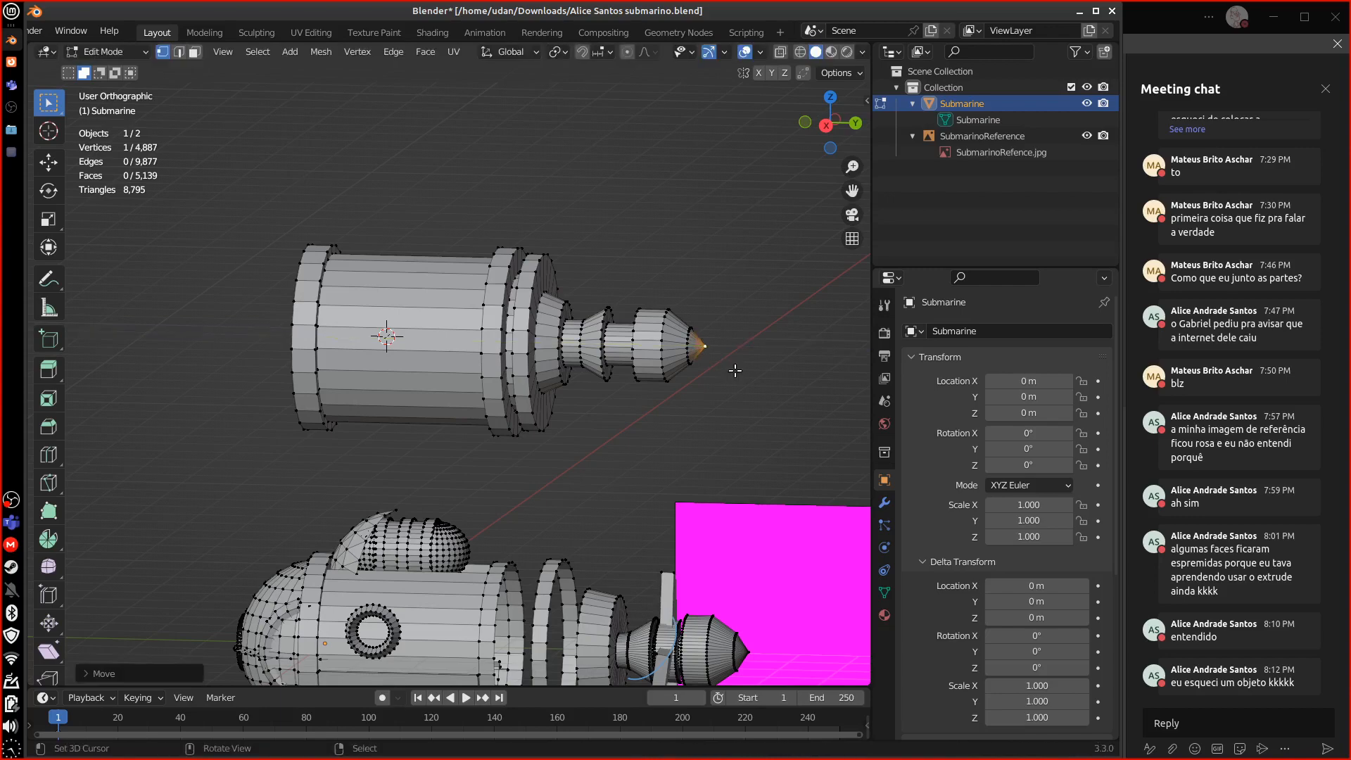
- Examine the connected hull mesh in perspective from the rear, side and front, including its flanges and tail sections
mouse_move(684, 371)
middle_mouse_down()
mouse_move(770, 356)
mouse_move(704, 379)
middle_mouse_up()
key("KP_5")
middle_click_drag(621, 405, 274, 446)
scroll(633, 395, "up", 6)
scroll(643, 461, "down", 8)
scroll(273, 453, "up", 3)
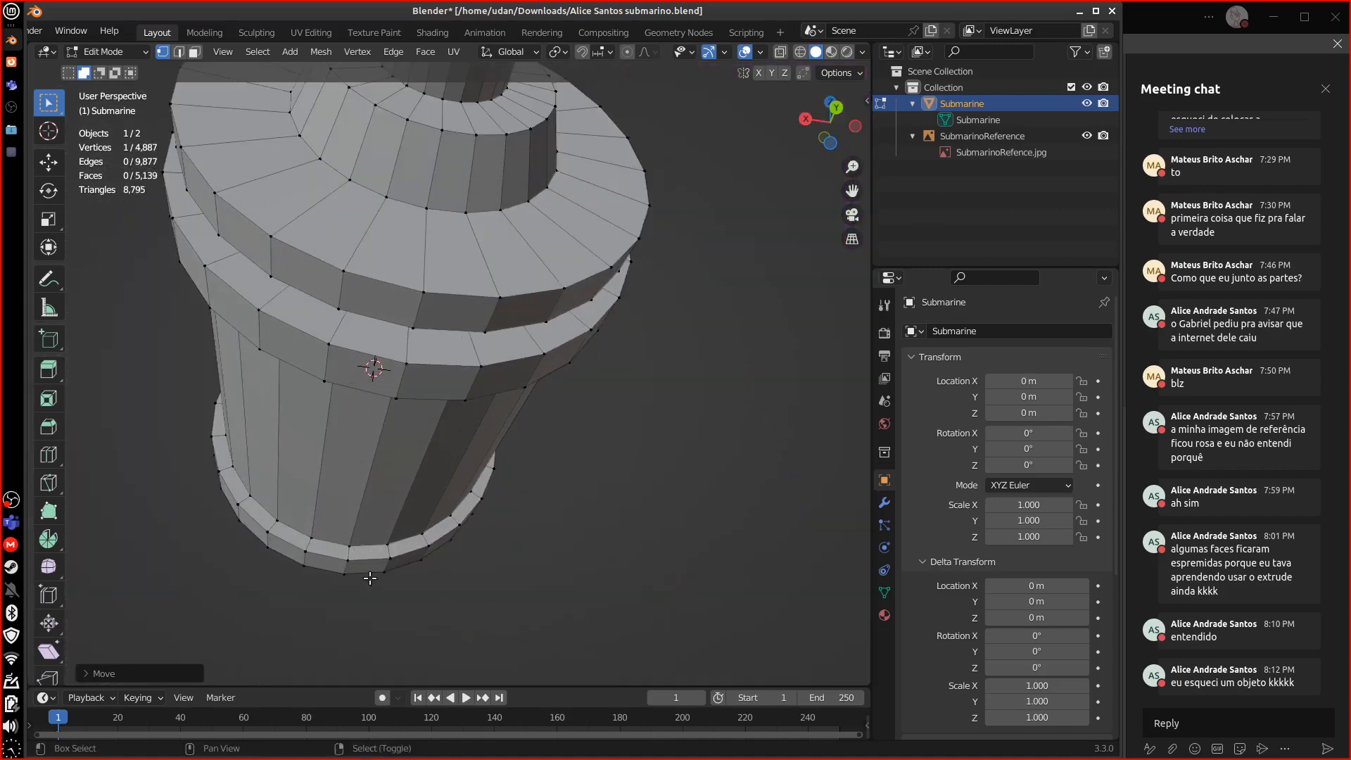
scroll(368, 574, "down", 4)
scroll(368, 574, "up", 2)
mouse_move(362, 597)
middle_mouse_down()
mouse_move(349, 572)
mouse_move(367, 600)
middle_mouse_up()
scroll(349, 571, "down", 4)
middle_click_drag(392, 610, 456, 631)
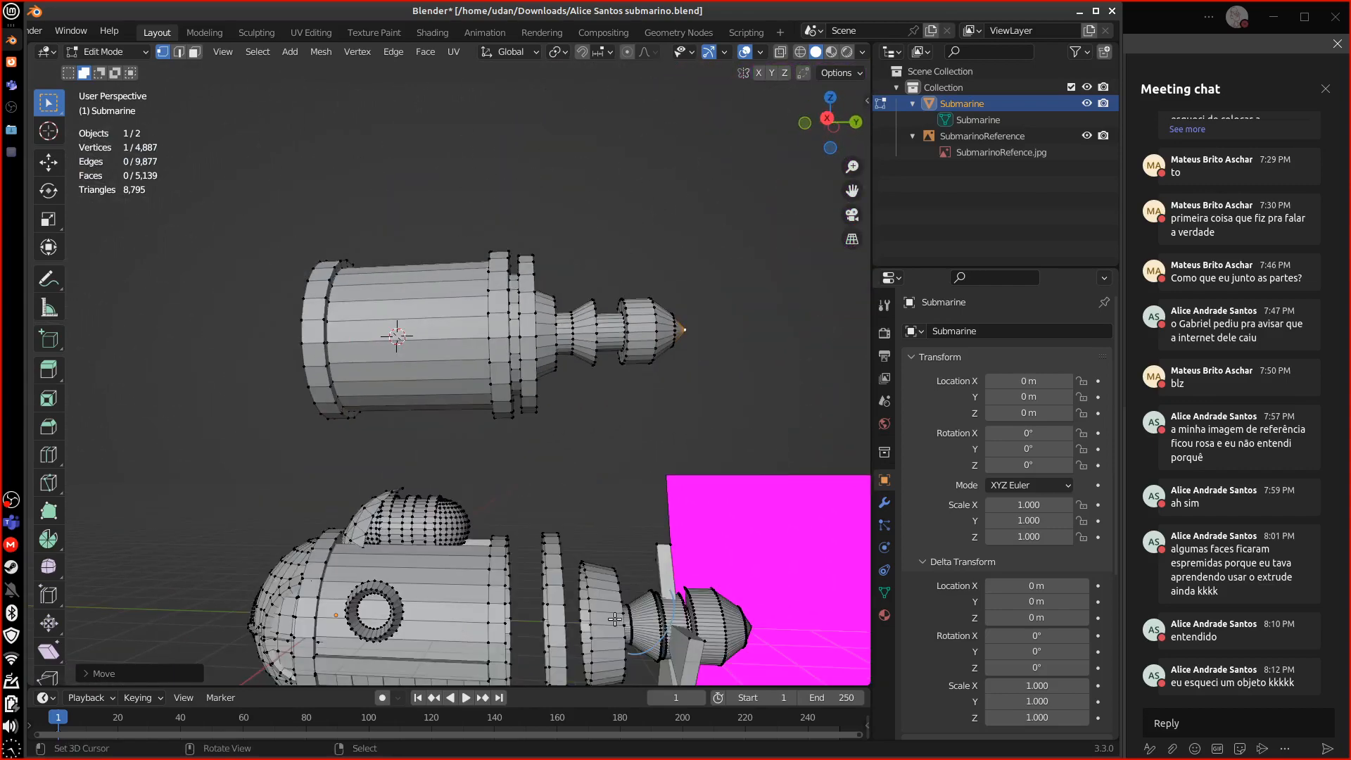
middle_click_drag(615, 618, 591, 615)
scroll(605, 601, "up", 3)
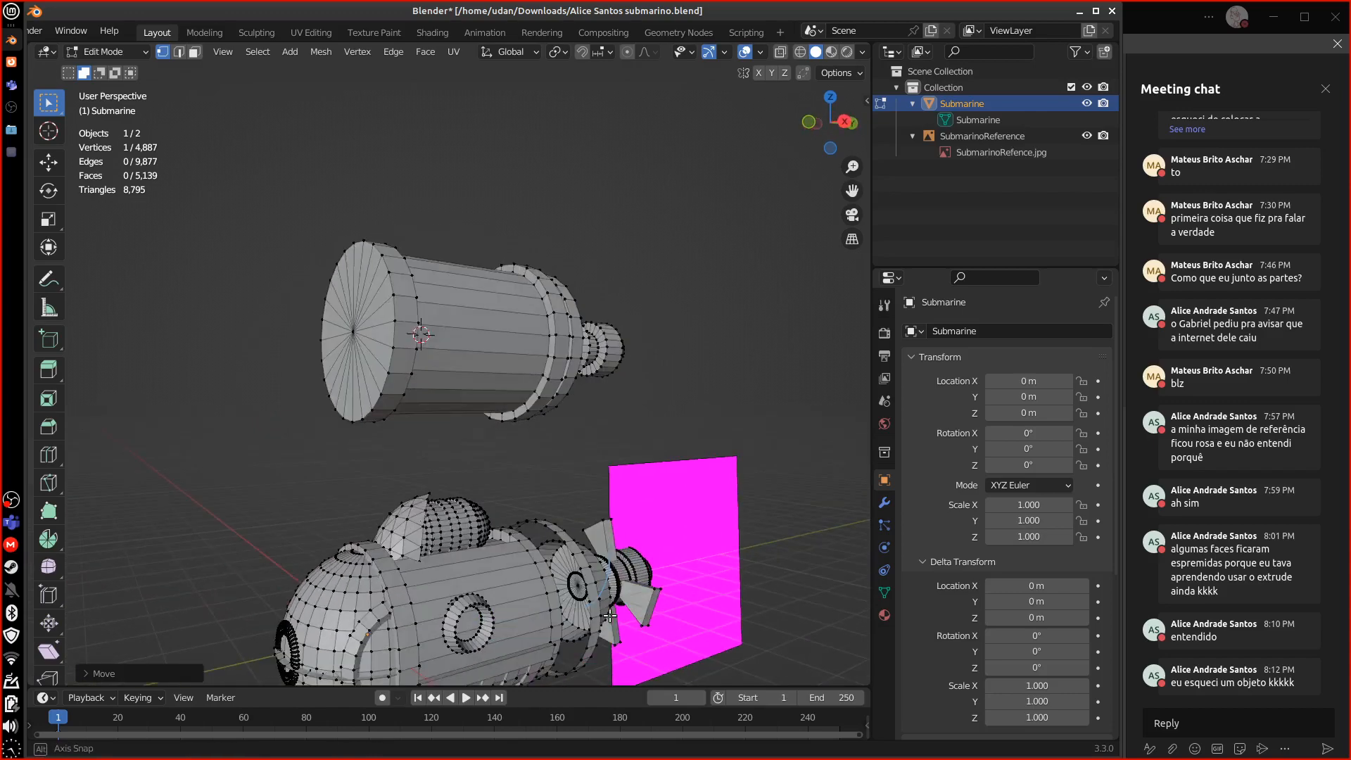
scroll(626, 587, "up", 2)
scroll(626, 587, "up", 2)
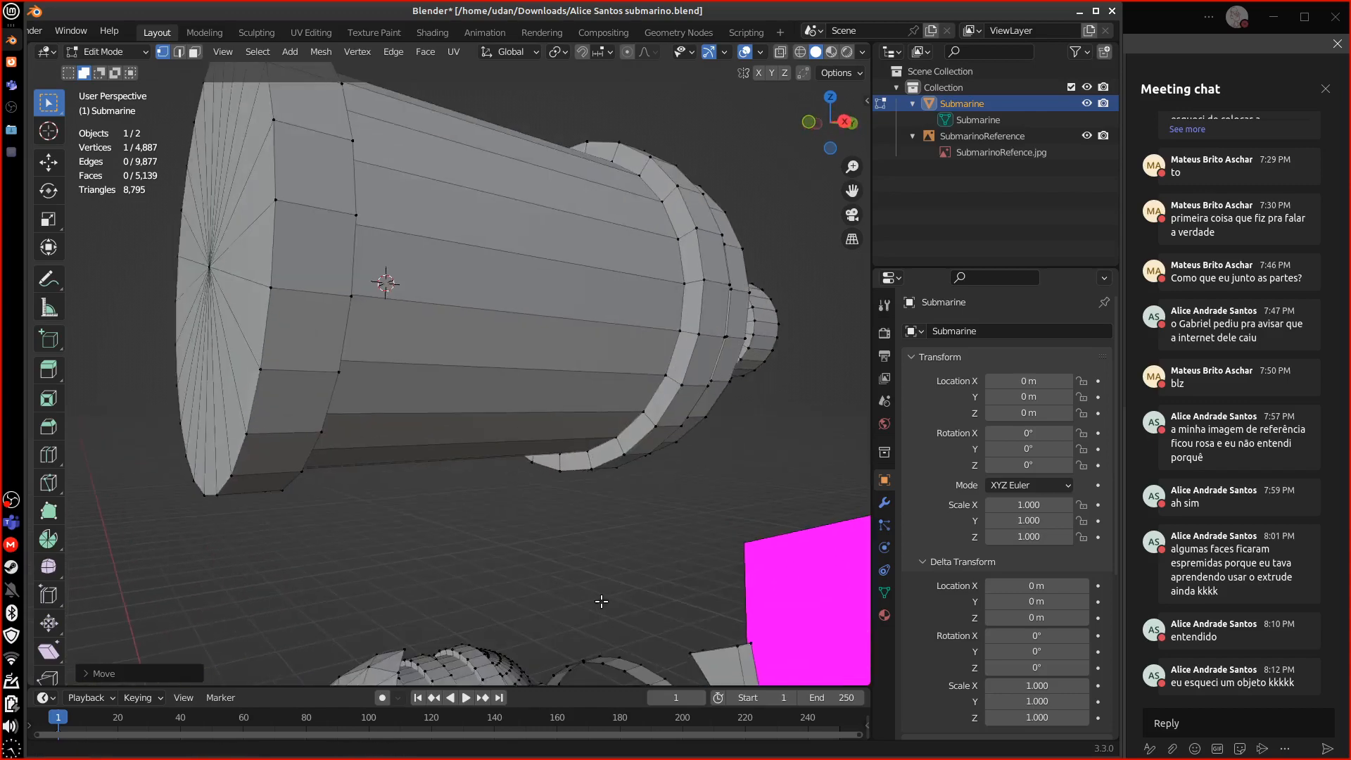
- Examine the original hull's rear cap and the gaps between its separate rings and tail parts from several angles
middle_click_drag(597, 603, 504, 199, "shift")
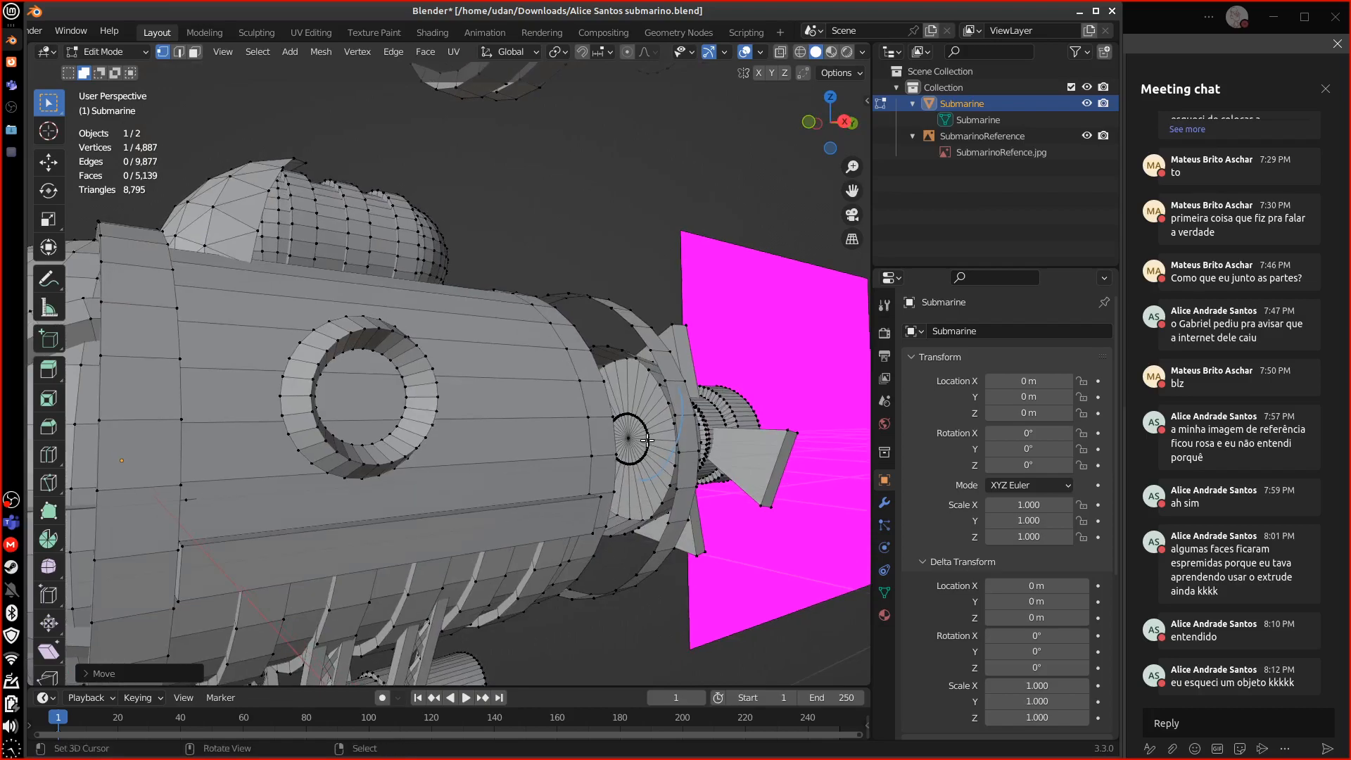
middle_click_drag(654, 447, 432, 521)
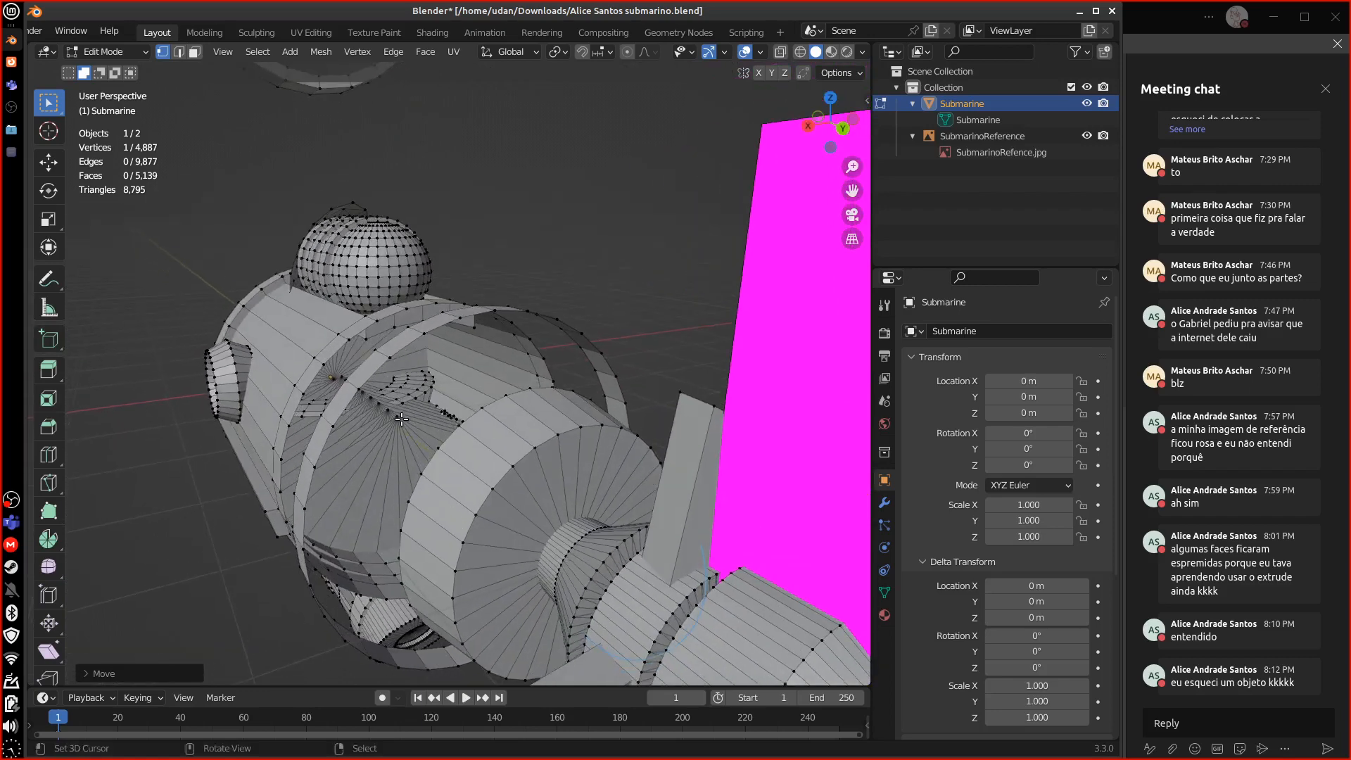
left_click(391, 417, "shift")
left_click(381, 396, "shift")
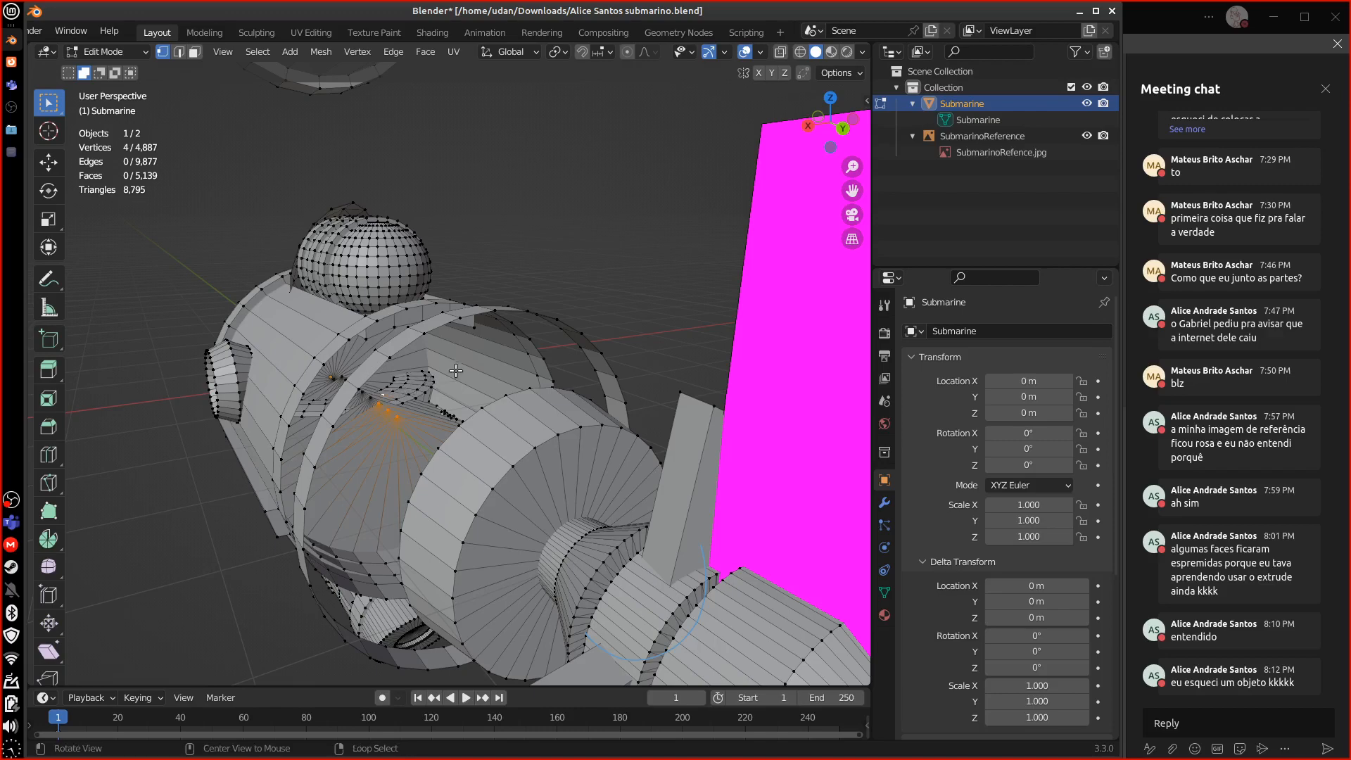
middle_click_drag(464, 369, 511, 371)
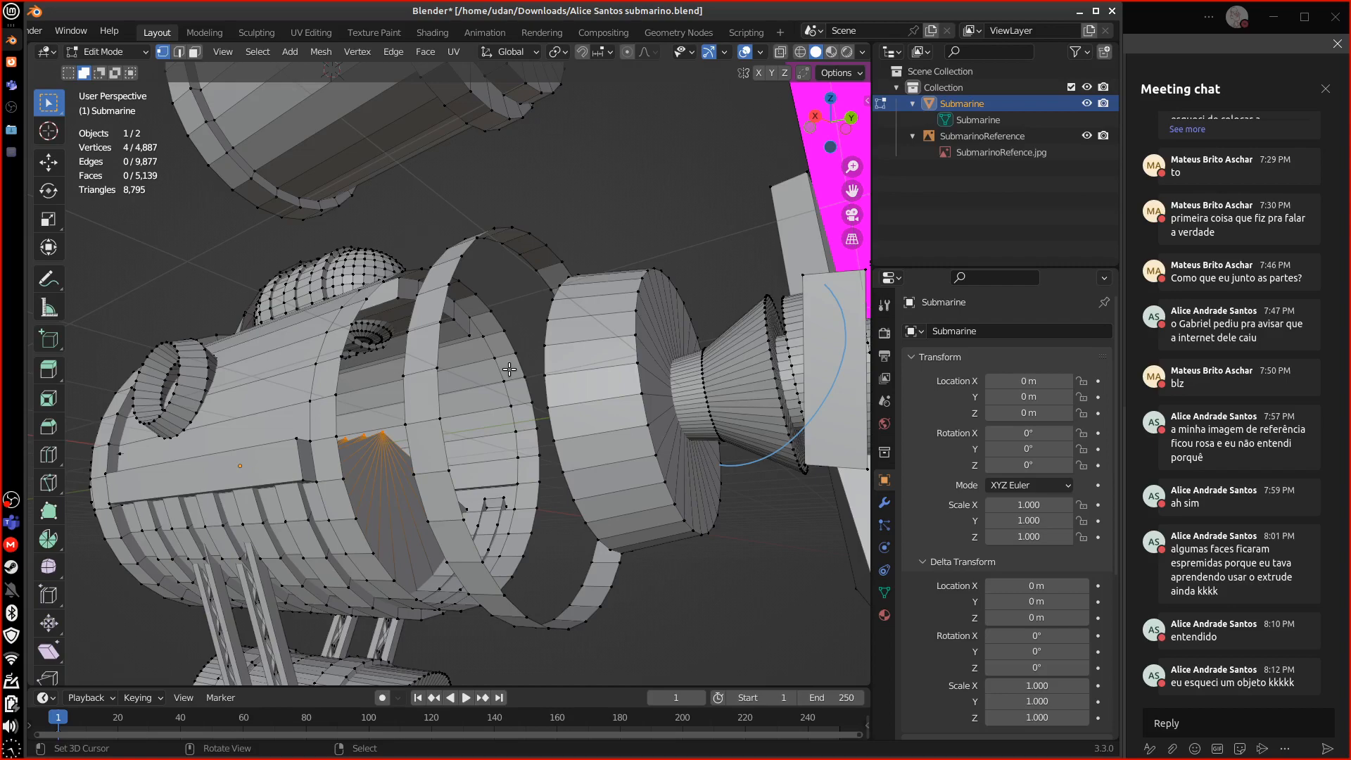
middle_click_drag(509, 369, 637, 478)
middle_click_drag(561, 517, 636, 351)
scroll(636, 359, "down", 8)
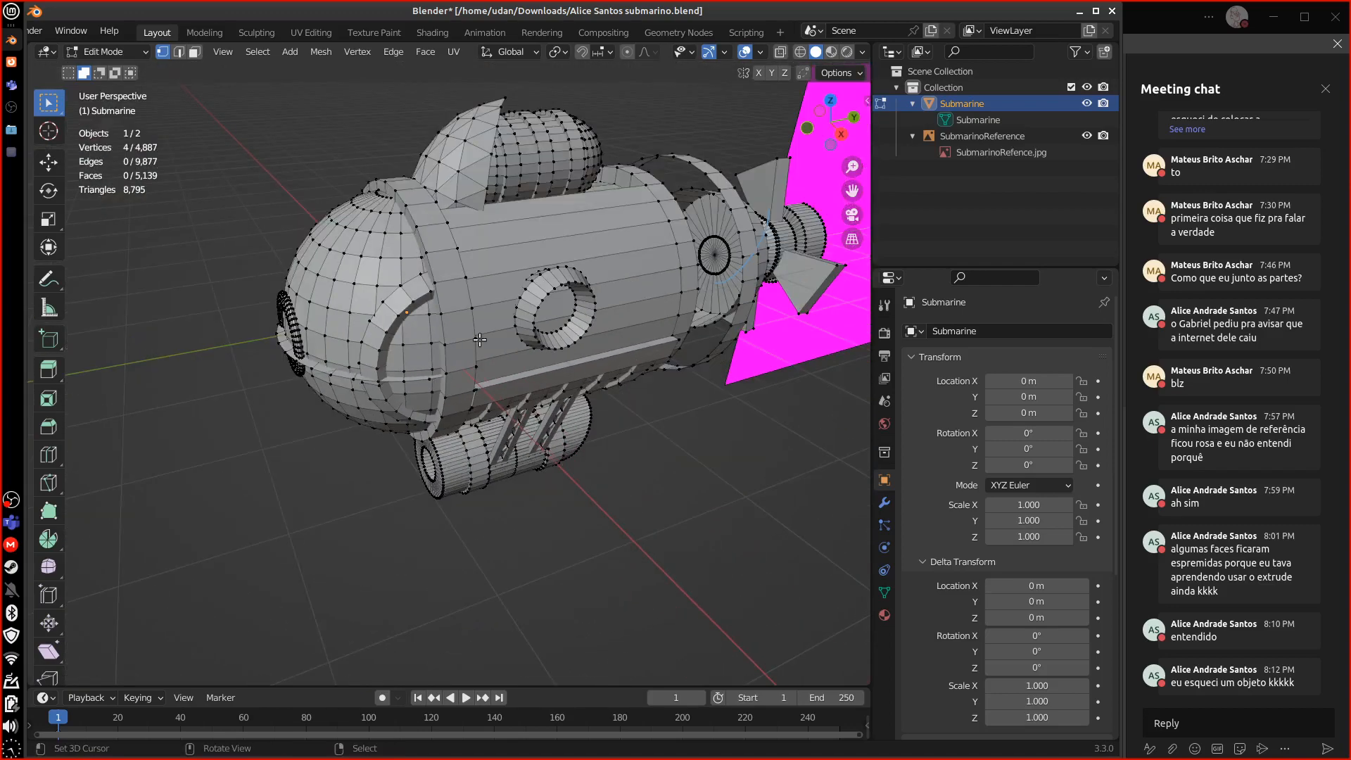
left_click(400, 258)
key("ctrl+l")
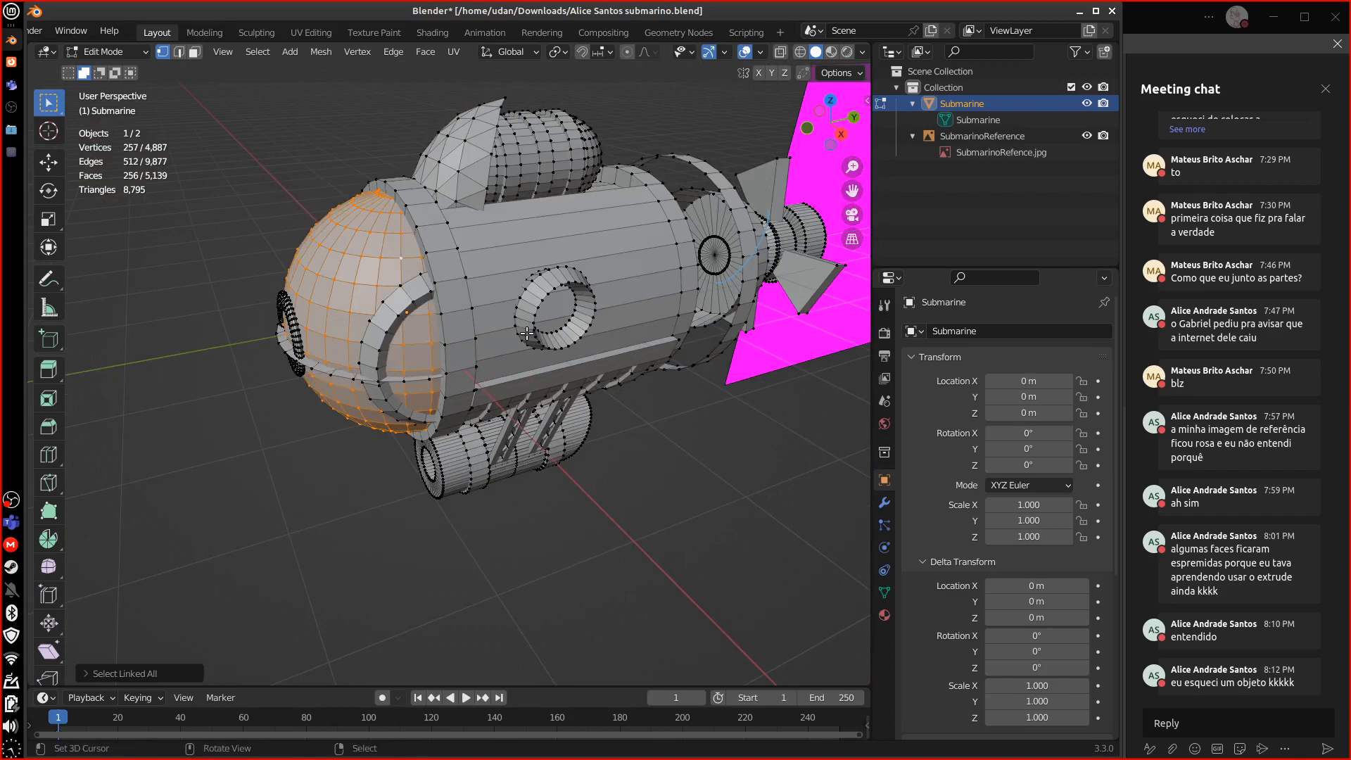
key("KP_3")
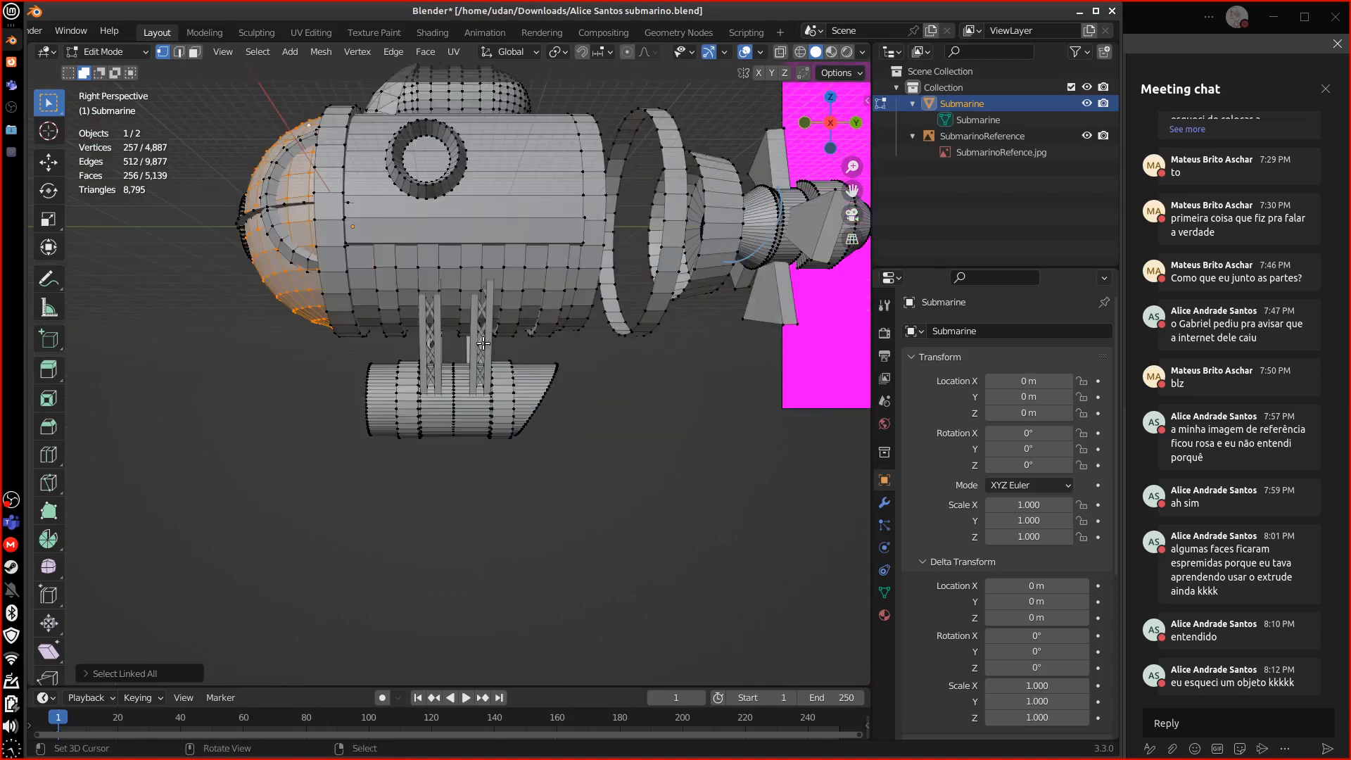
middle_click_drag(465, 274, 580, 406, "shift")
key("KP_5")
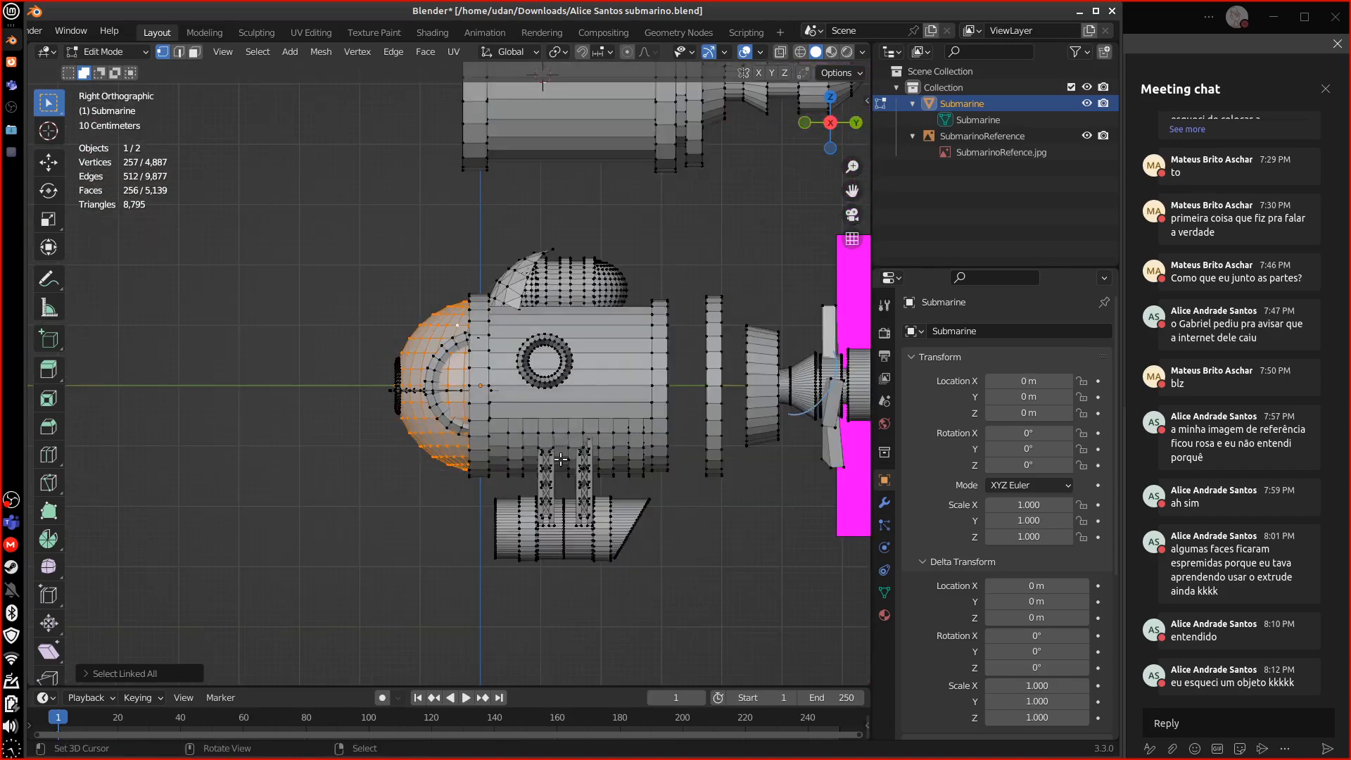
key("r")
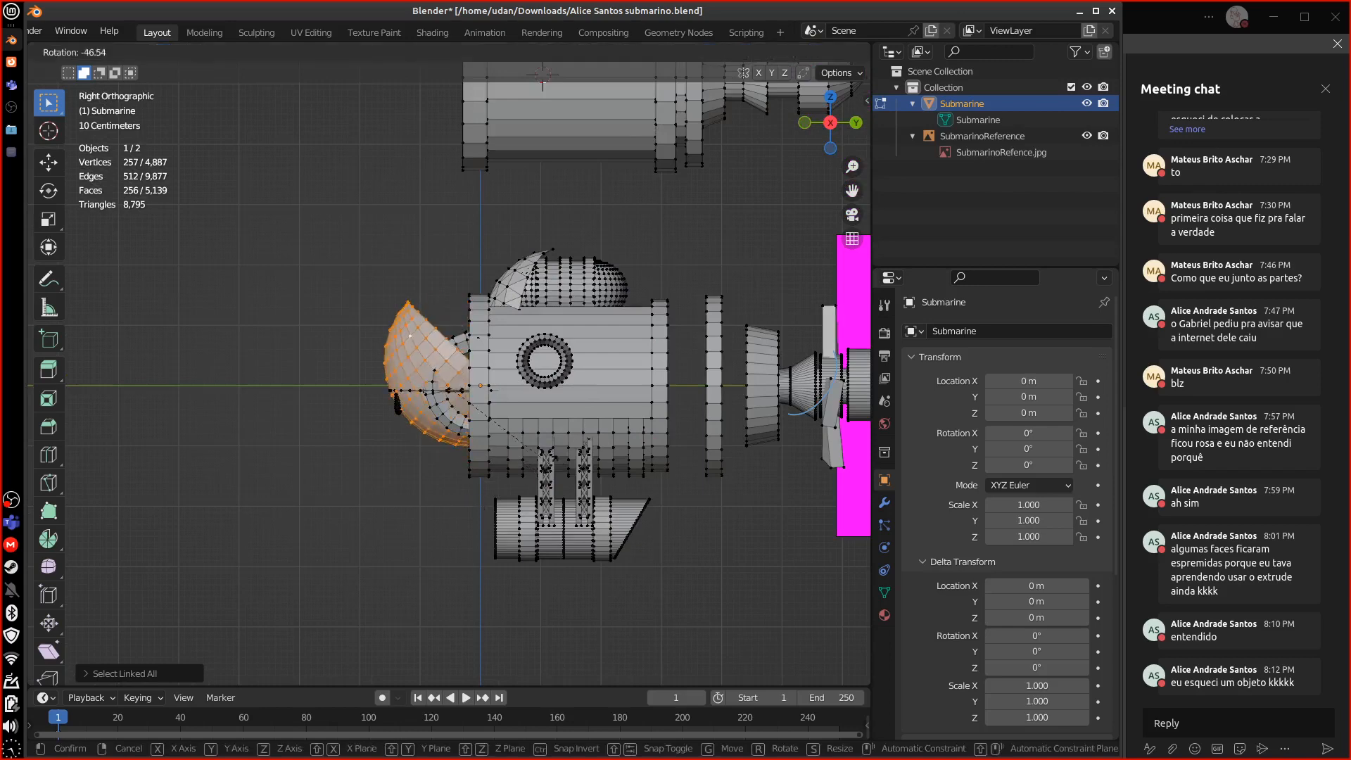
right_click(459, 480)
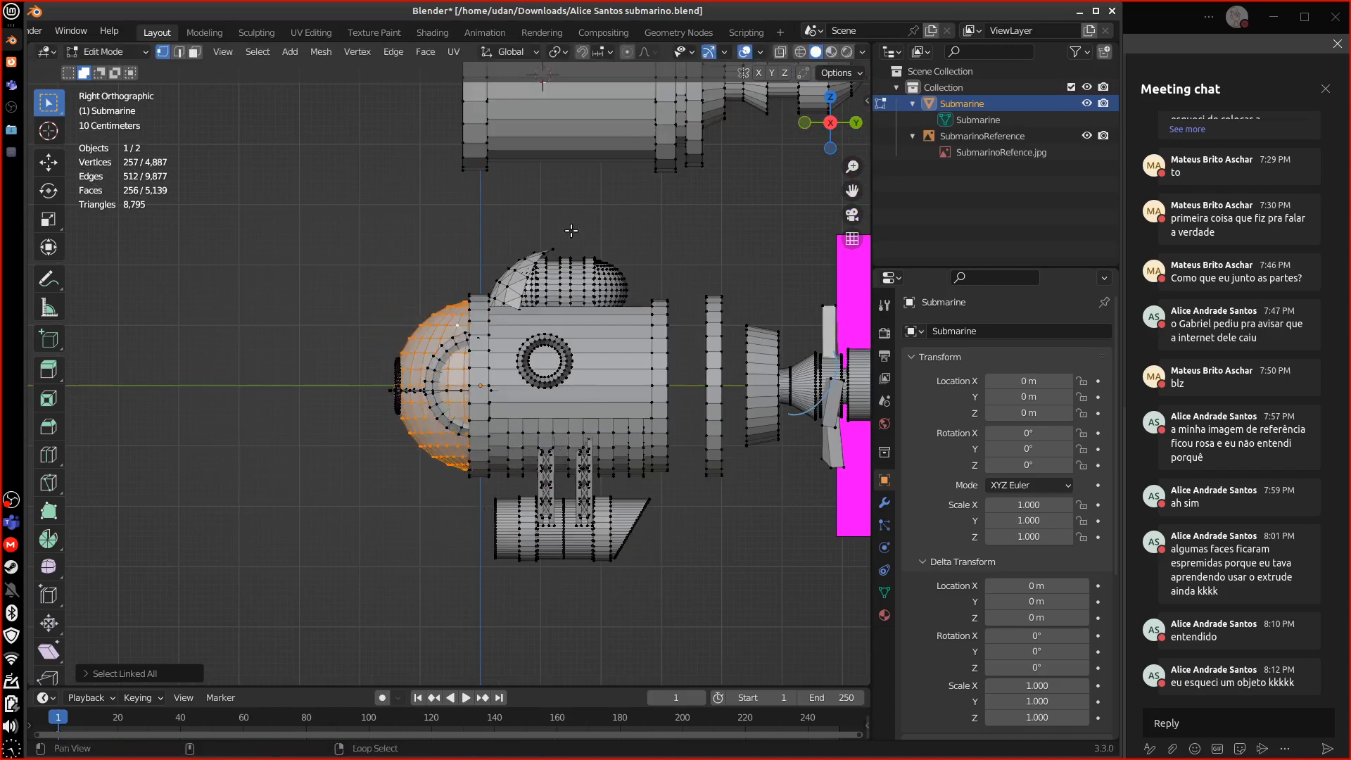
- Snap the 3D cursor to the centre vertex of the new hull's front cap
middle_click_drag(572, 229, 554, 459, "shift")
middle_click_drag(554, 398, 526, 361)
left_click(528, 363)
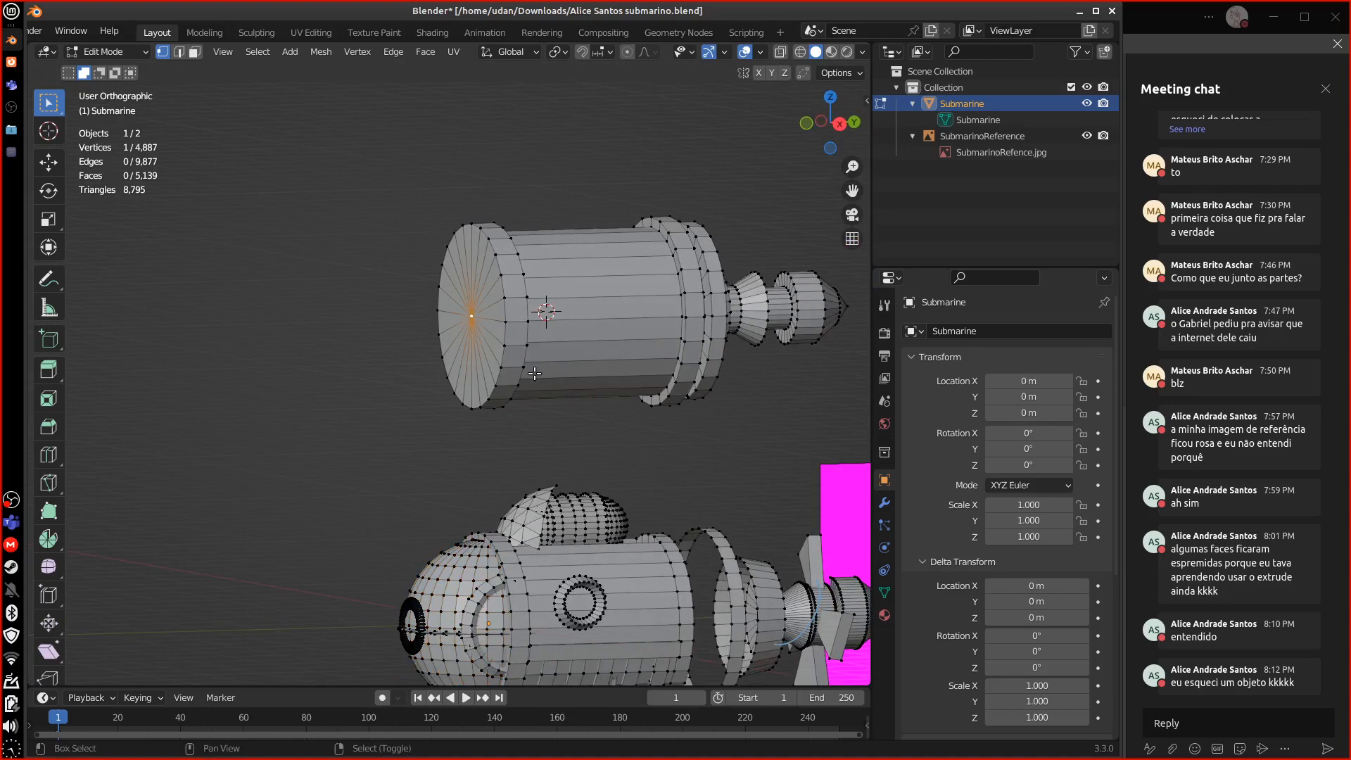
key("shift+s")
left_click(548, 435)
- Add a UV sphere with 24 segments and 12 rings at the 3D cursor in the right orthographic view
key("KP_3")
key("shift+a")
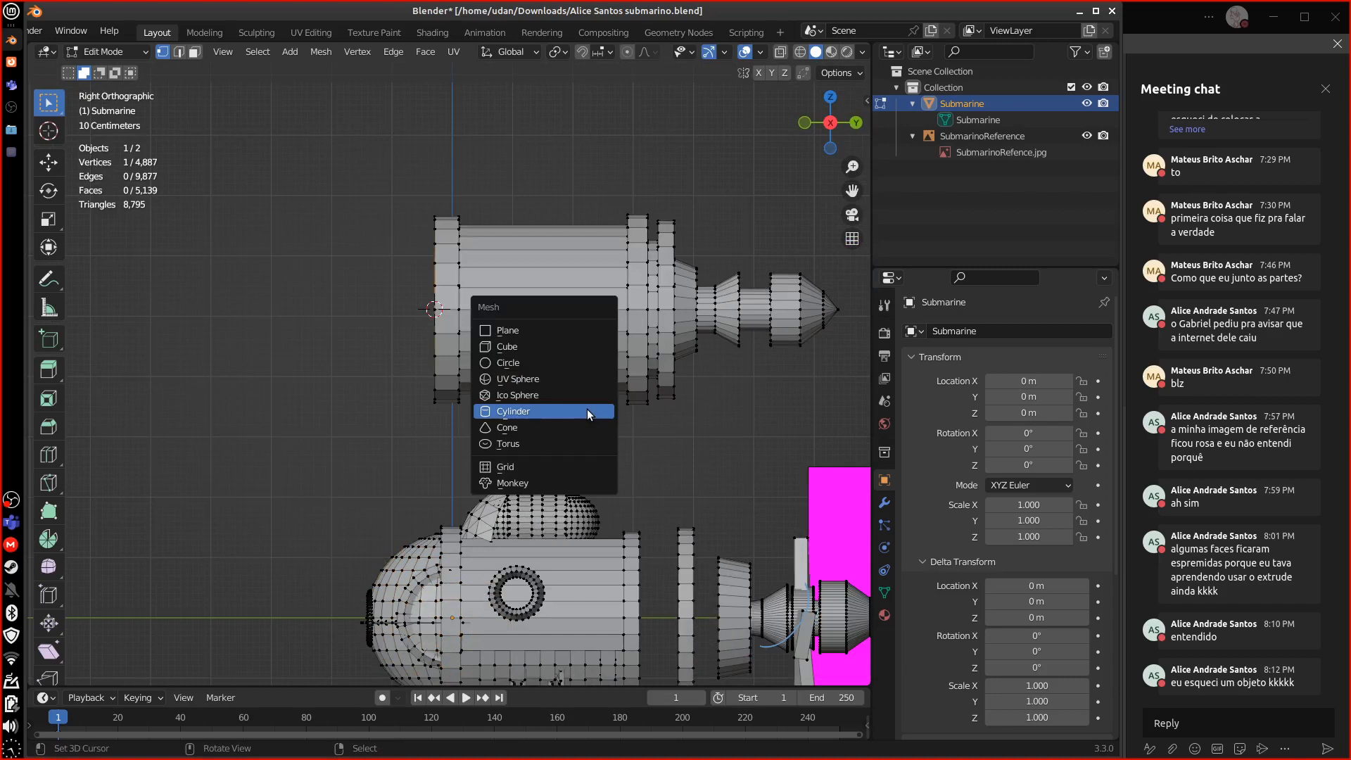
left_click(571, 379)
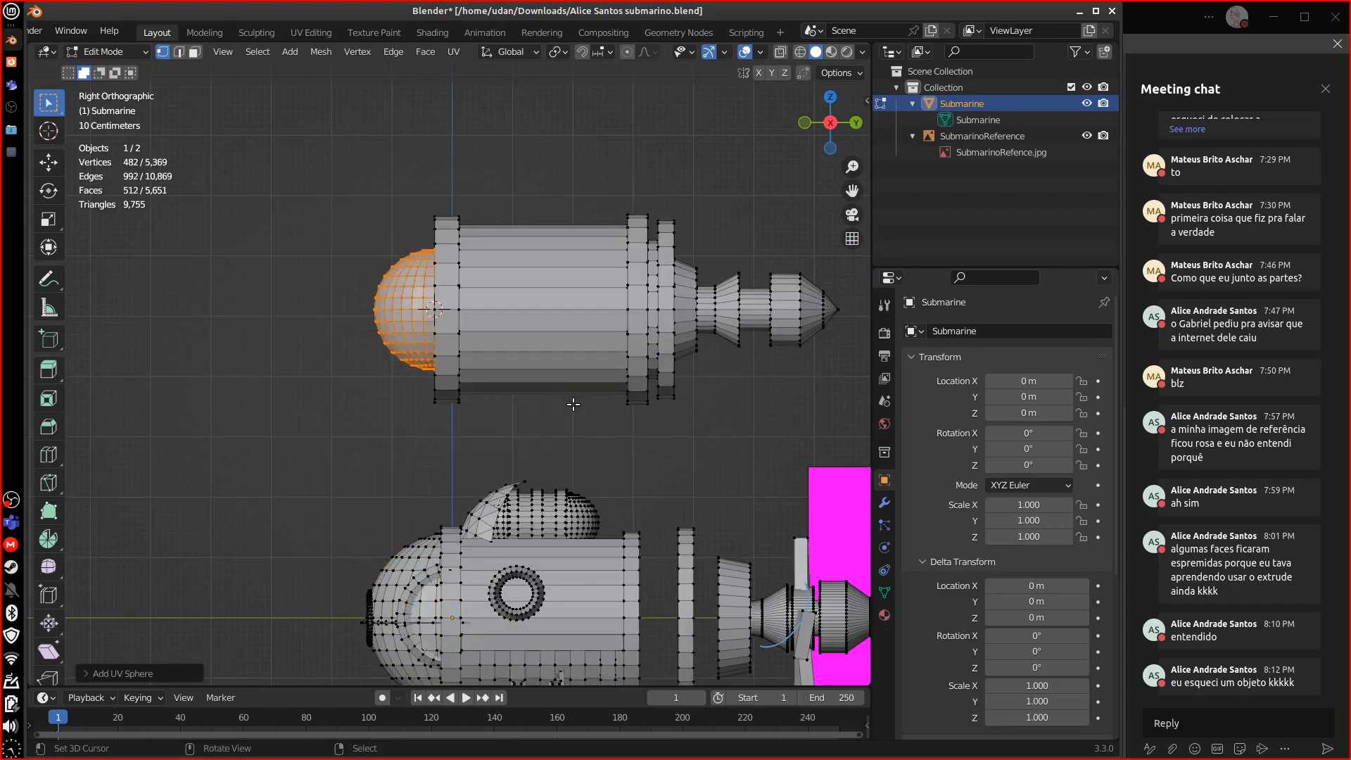
left_click(106, 675)
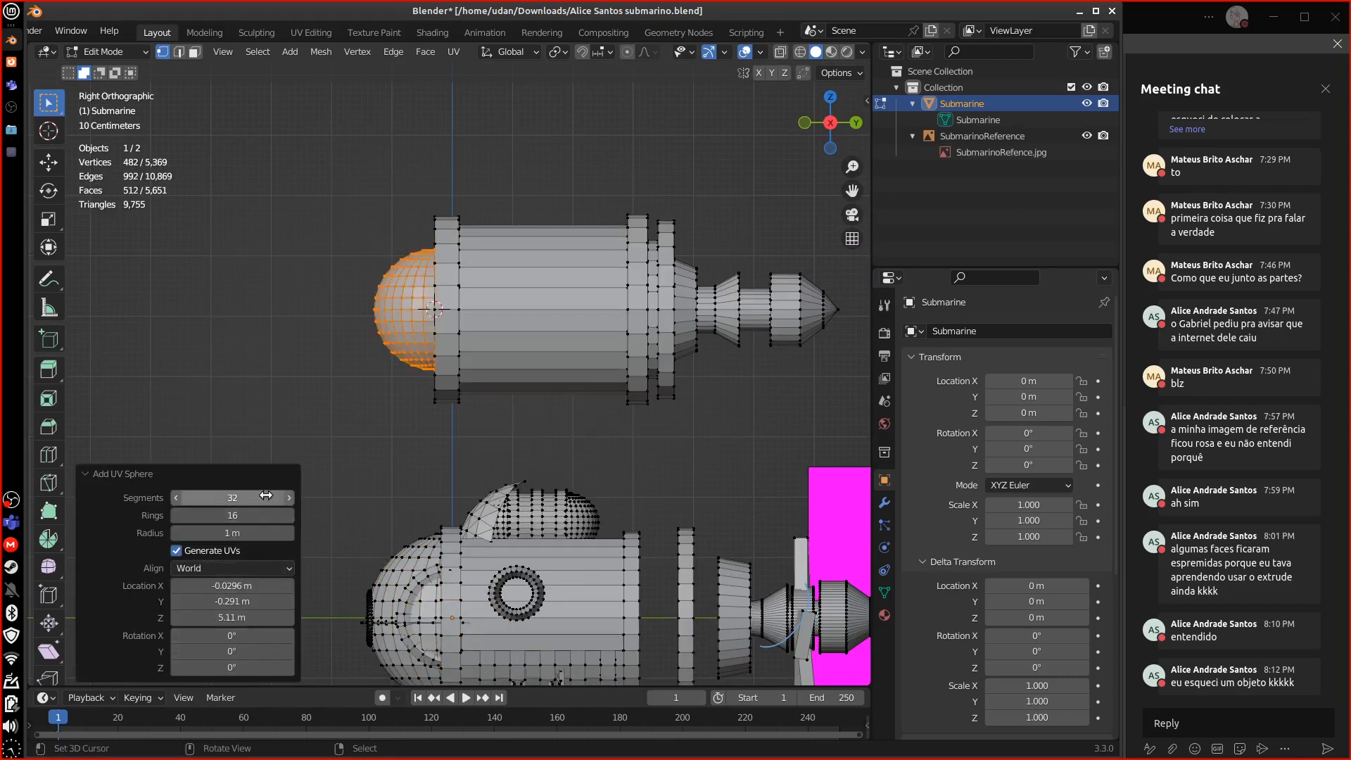
left_click(265, 496)
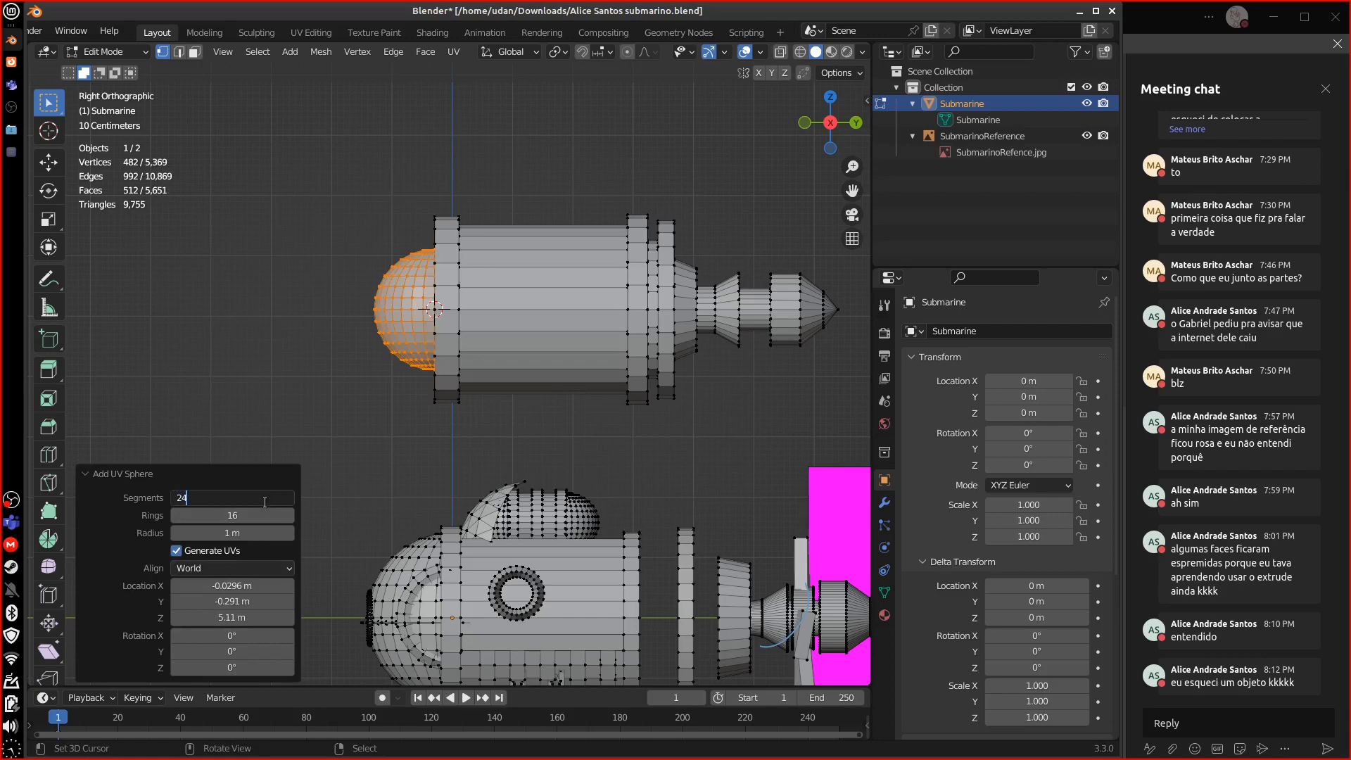
key("Return")
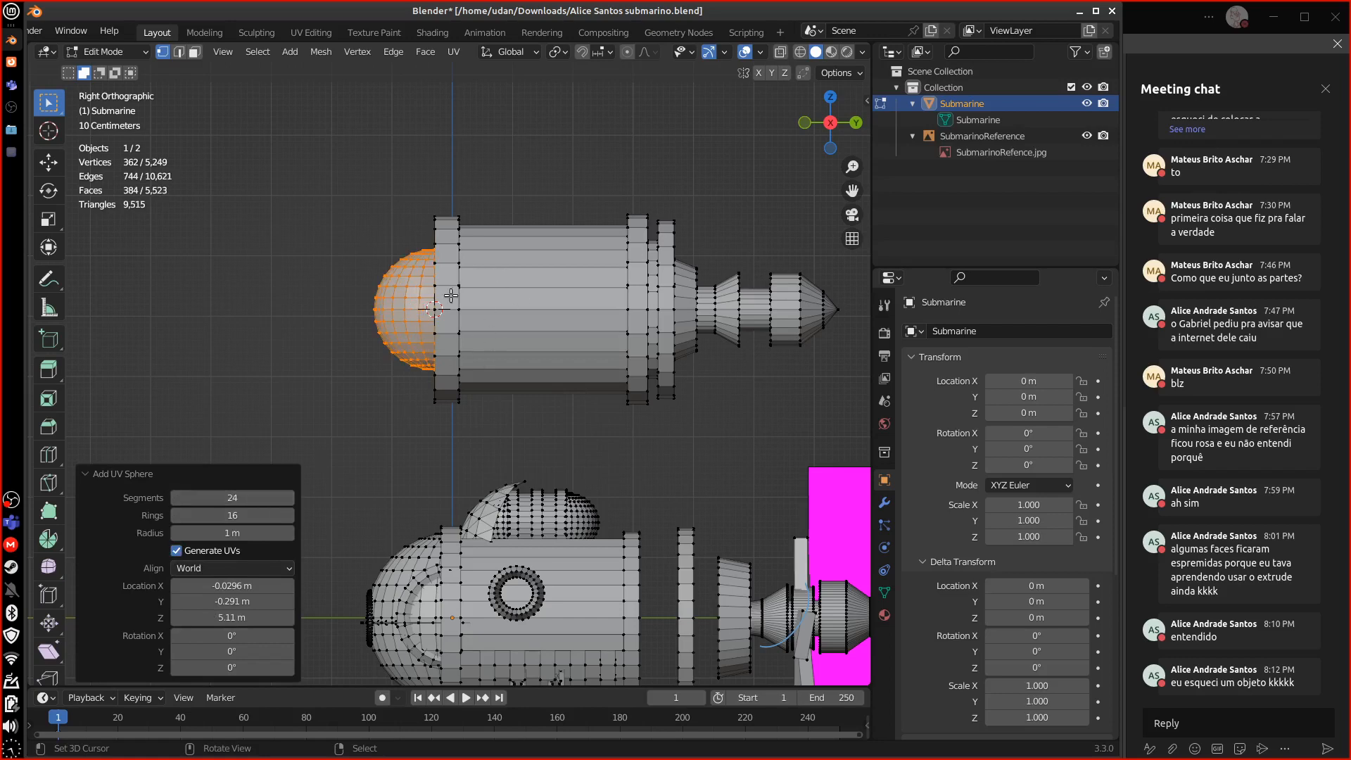
left_click(256, 516)
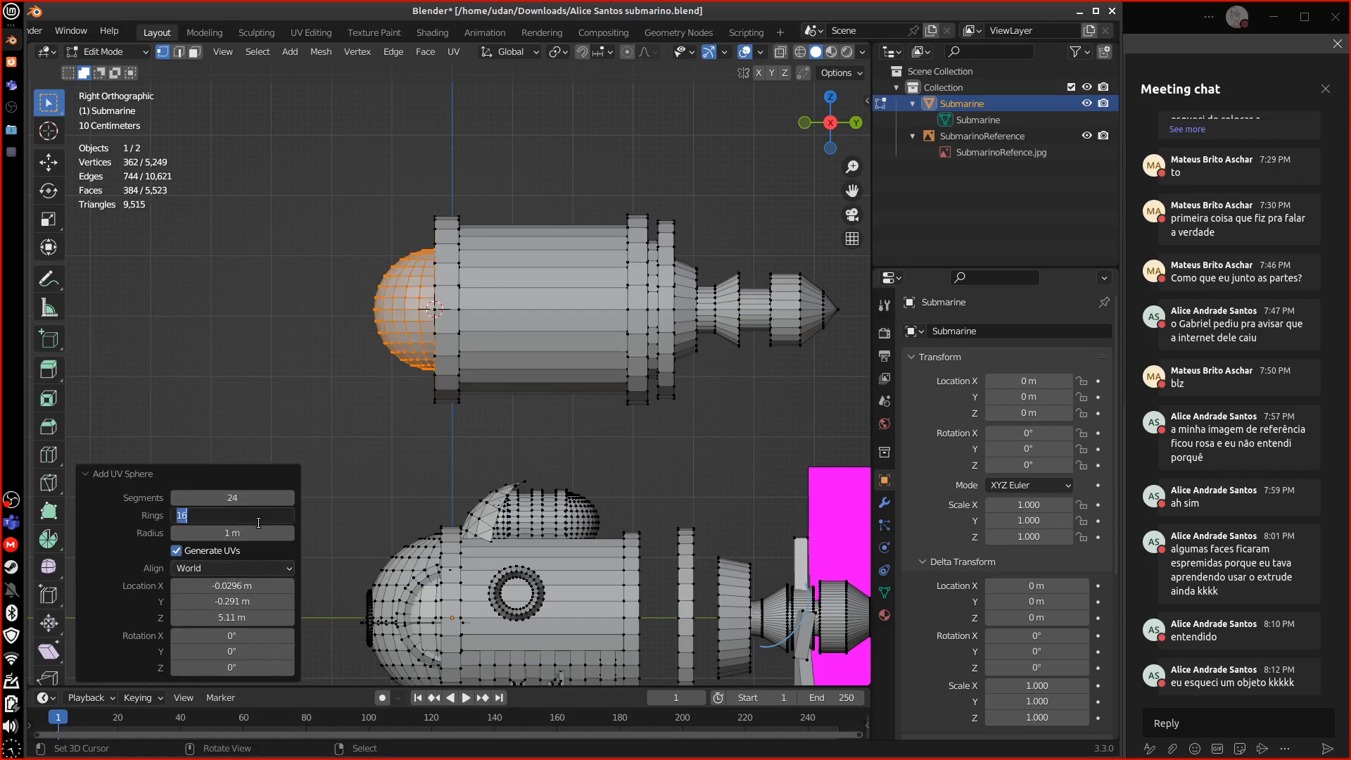
type("12")
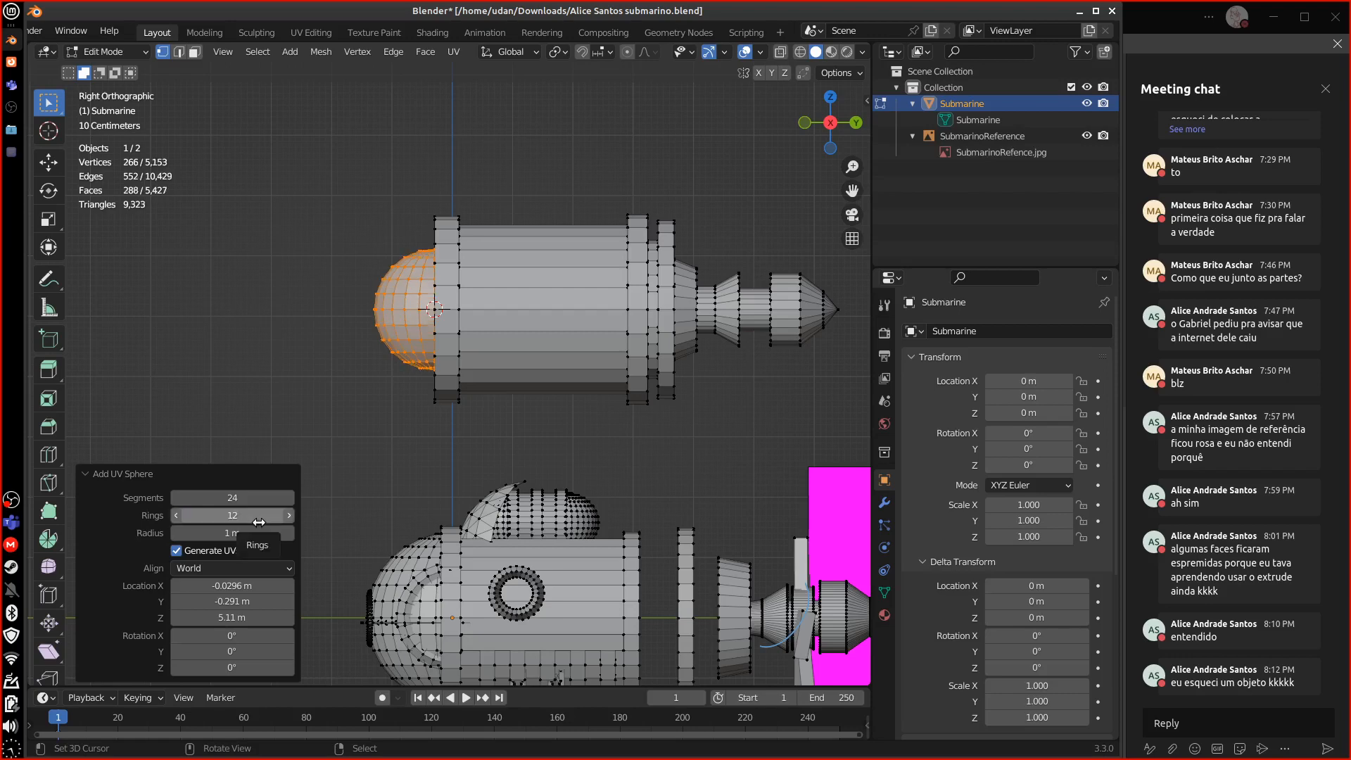
key("Return")
- Rotate the sphere -90° in the side view so its pole faces forward, and scale it up to 1.3
key("r")
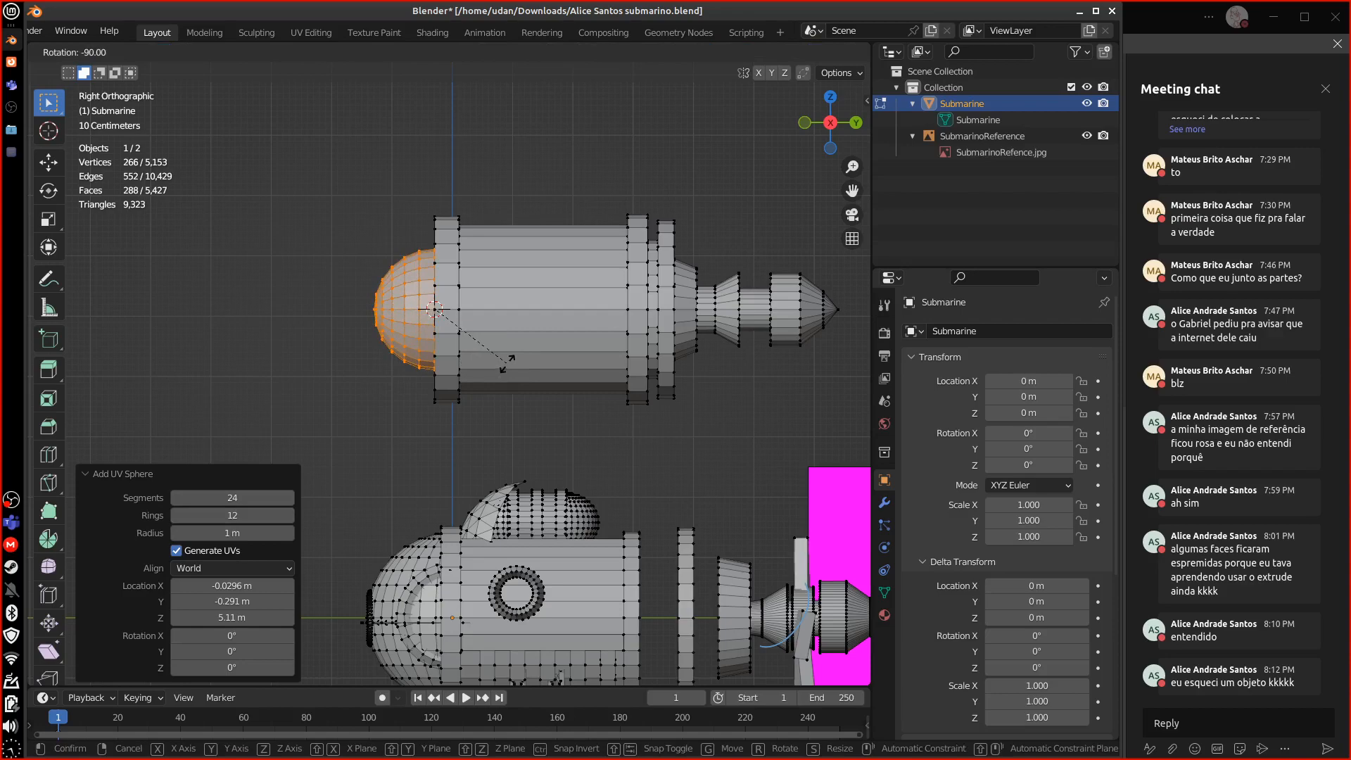
left_click(512, 360)
middle_click_drag(511, 360, 616, 392)
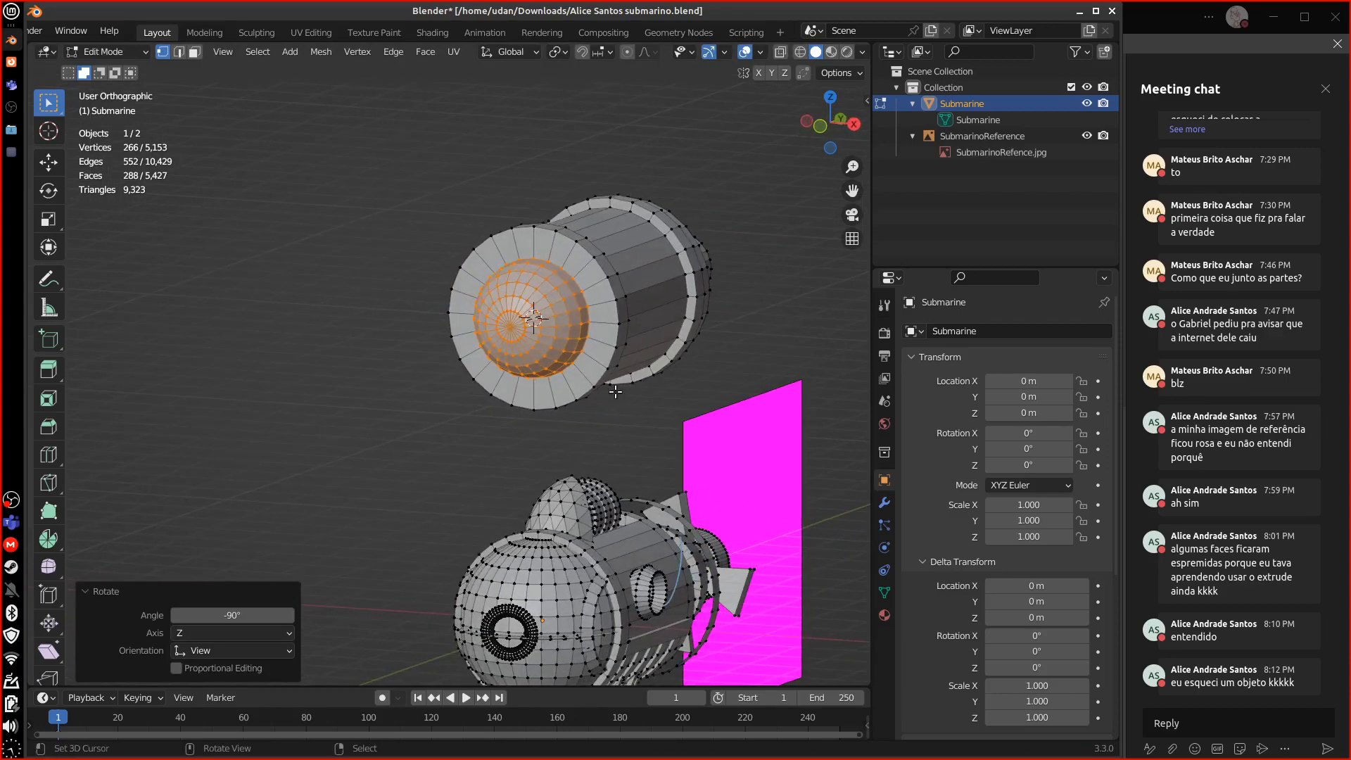
key("s")
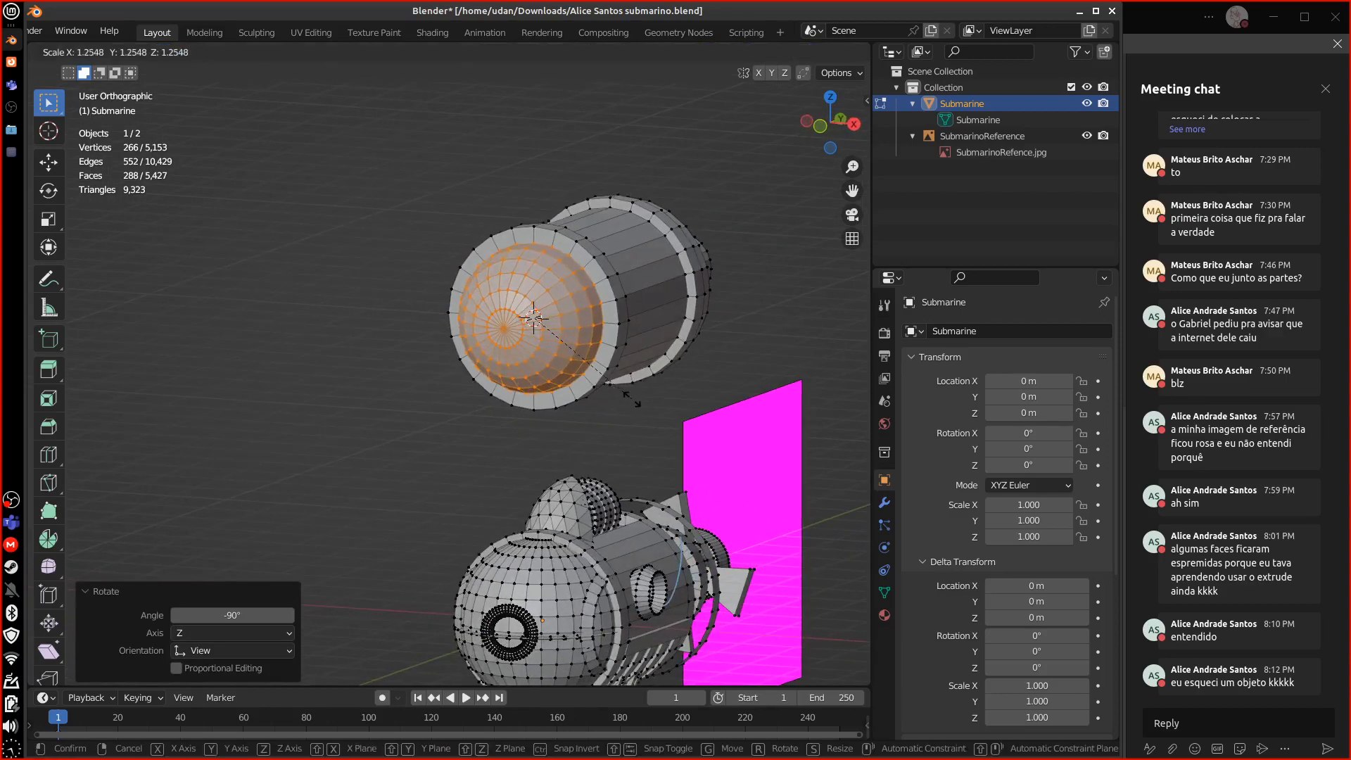
left_click(637, 398)
mouse_move(637, 399)
middle_mouse_down()
mouse_move(731, 405)
mouse_move(668, 384)
mouse_move(731, 394)
mouse_move(626, 403)
mouse_move(654, 401)
middle_mouse_up()
scroll(647, 359, "up", 5)
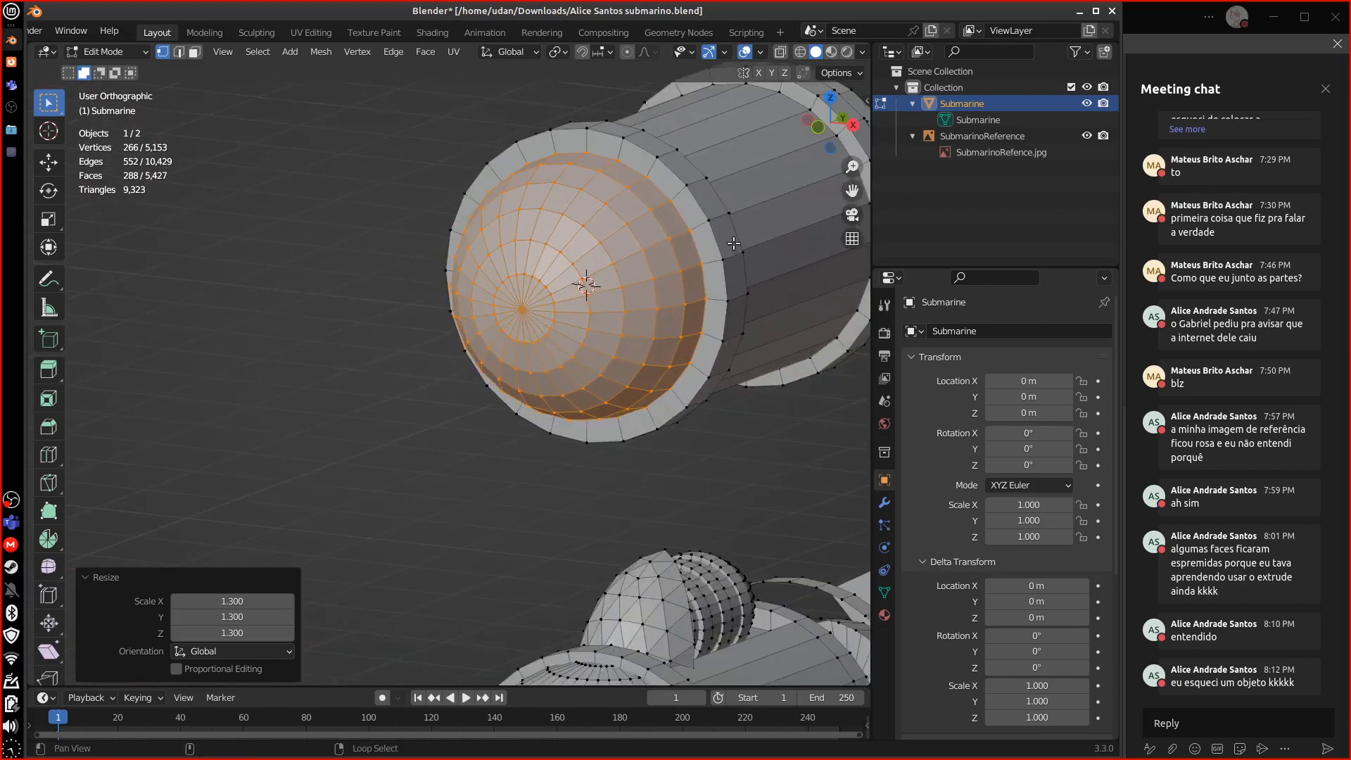
scroll(759, 305, "down", 2)
left_click(195, 51)
left_click(585, 325, "alt")
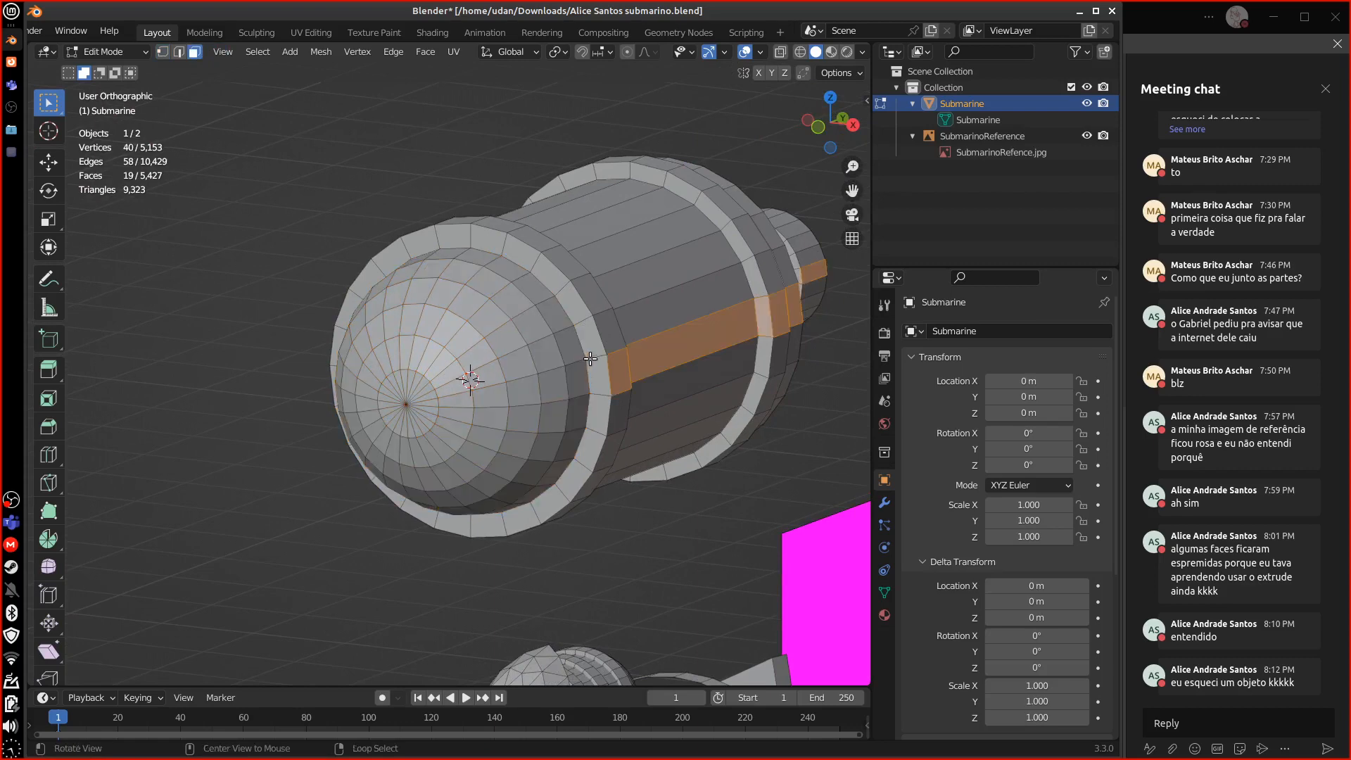
left_click(589, 341, "alt")
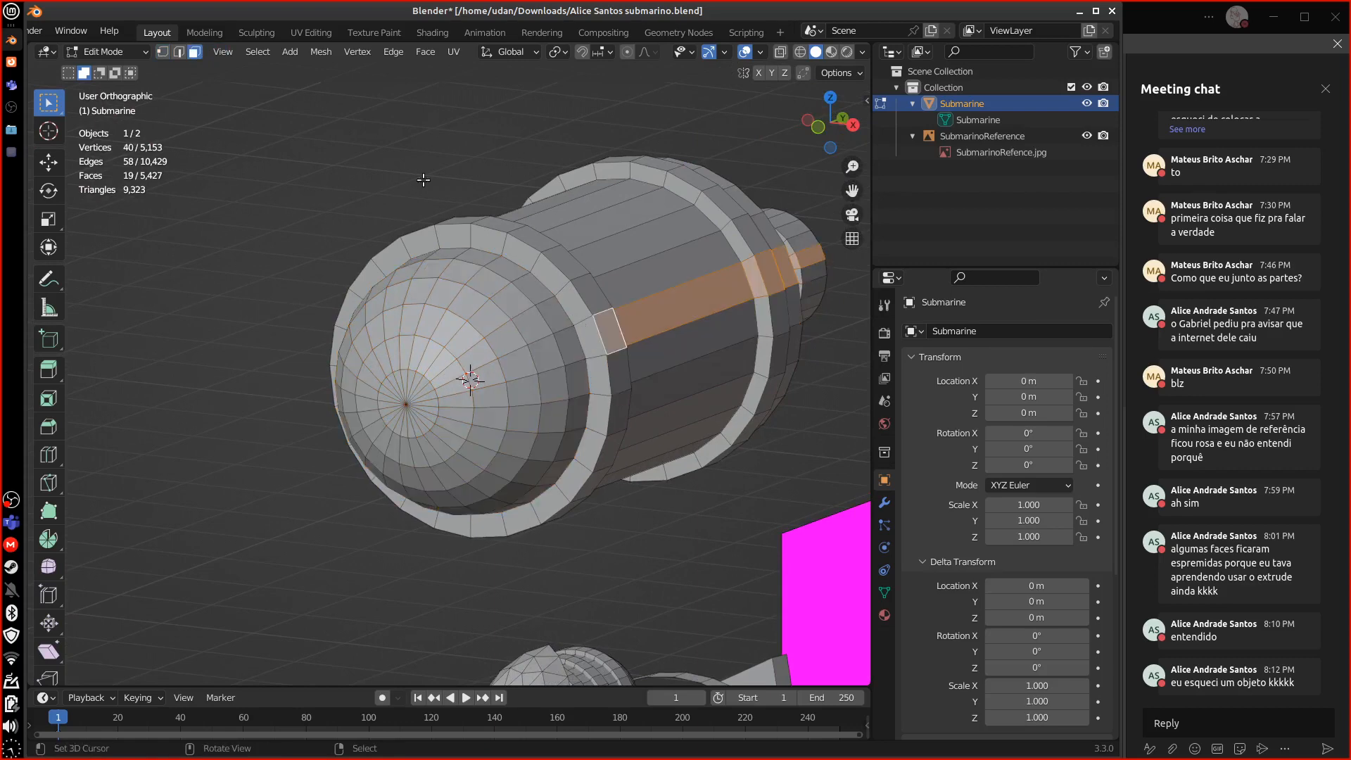
- Select the whole linked nose sphere and hide it to expose the hull's front cap
left_click(525, 449)
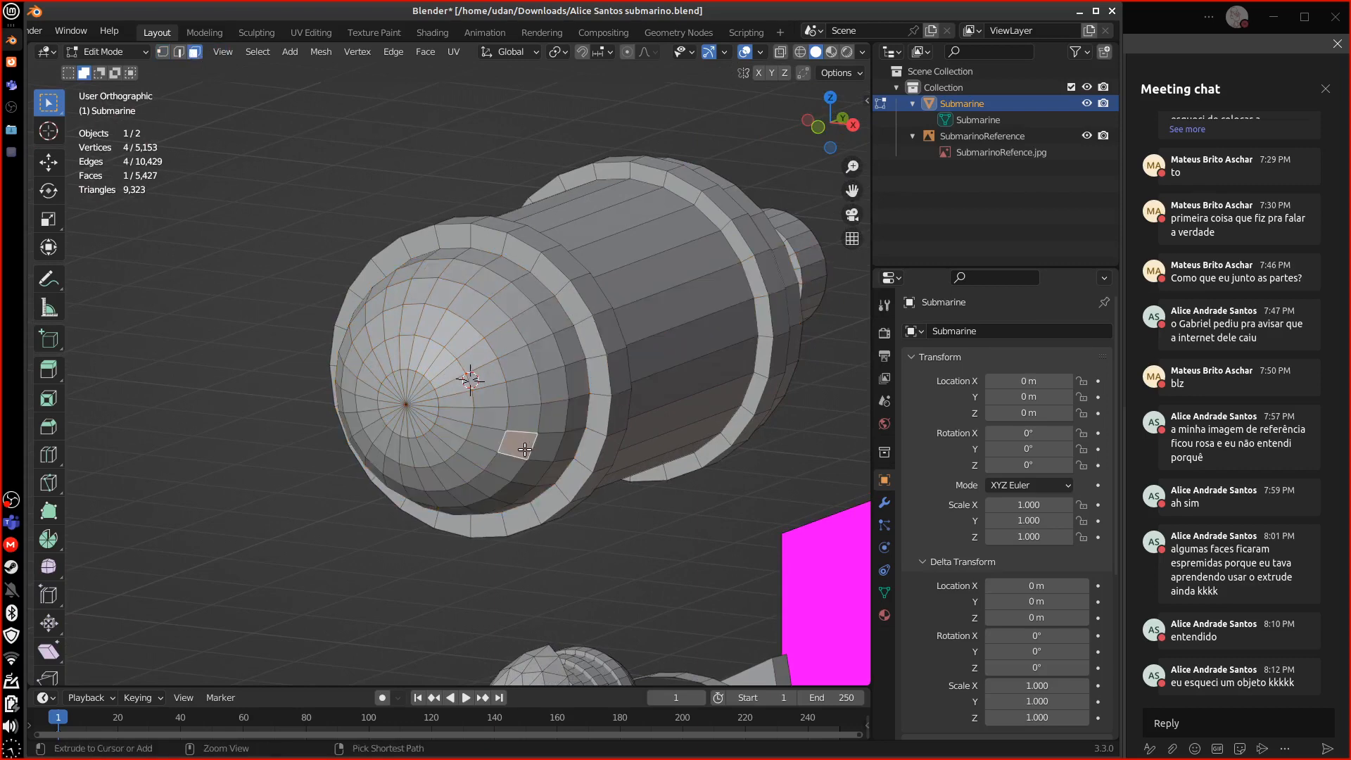
key("ctrl+l")
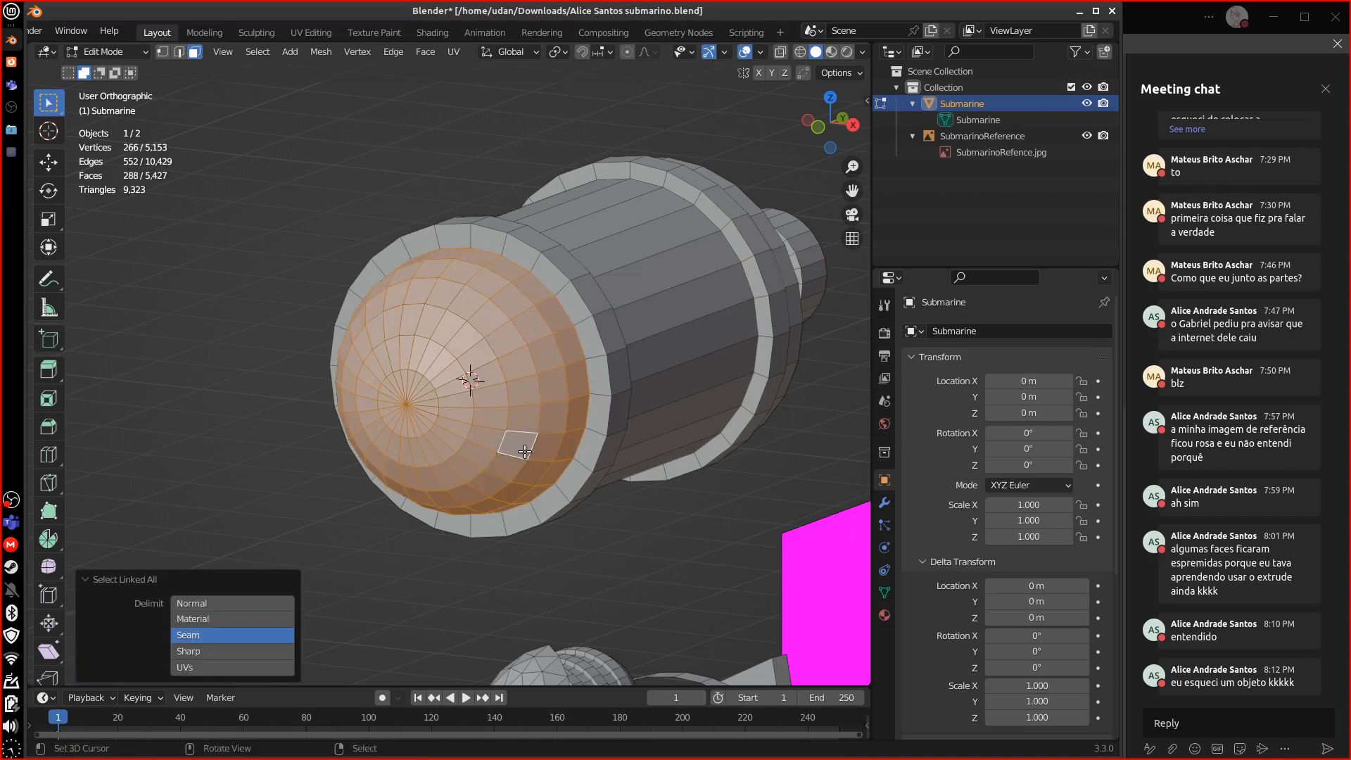
key("h")
- Delete the front cap's centre vertex to open the hull's front, and reveal the hidden nose sphere
key("1")
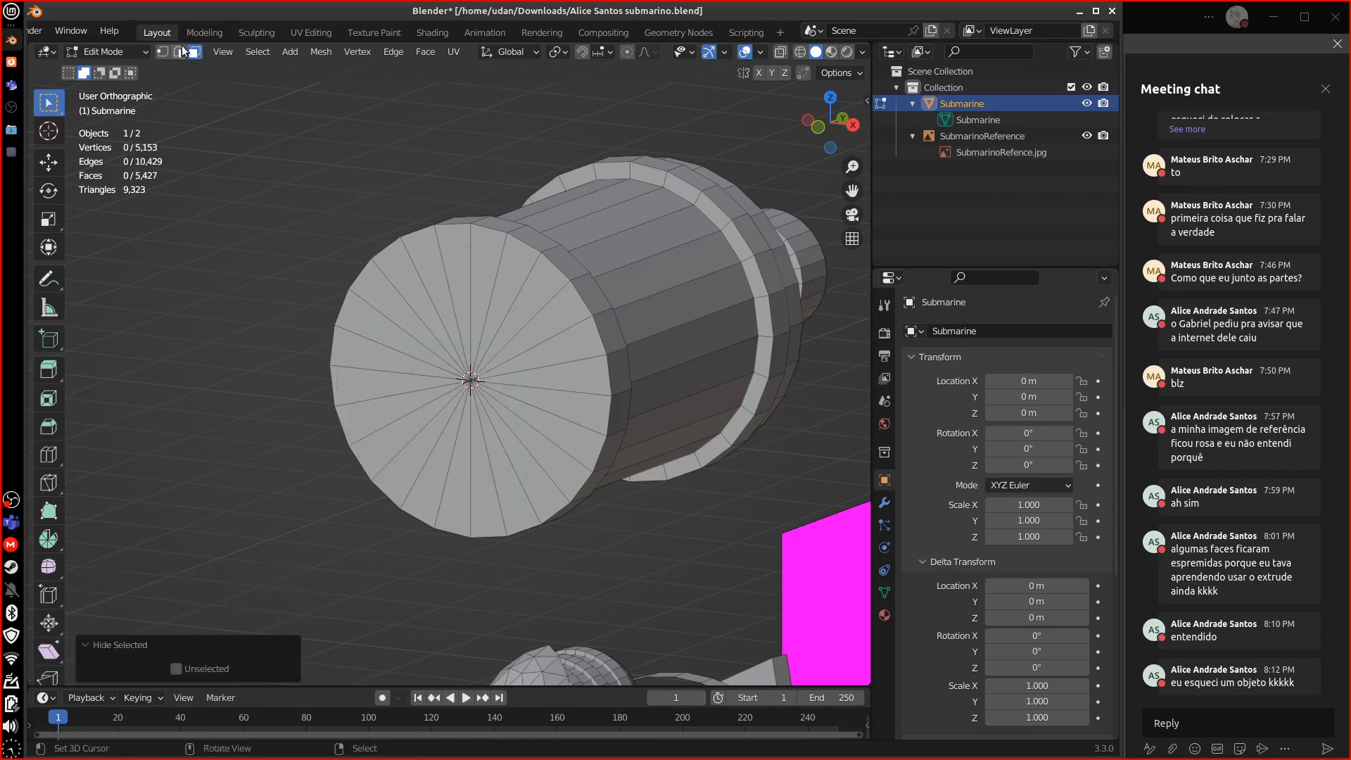
left_click(475, 386)
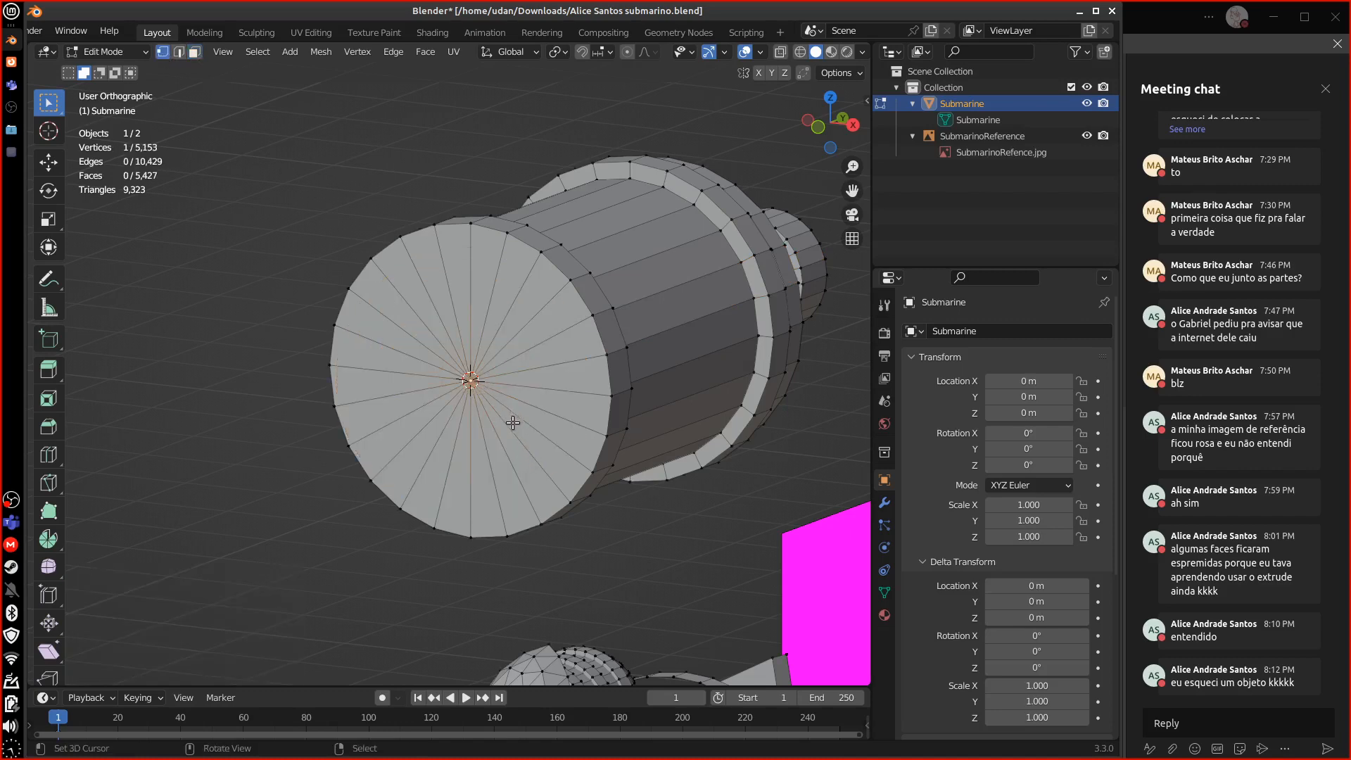
key("x")
left_click(517, 423)
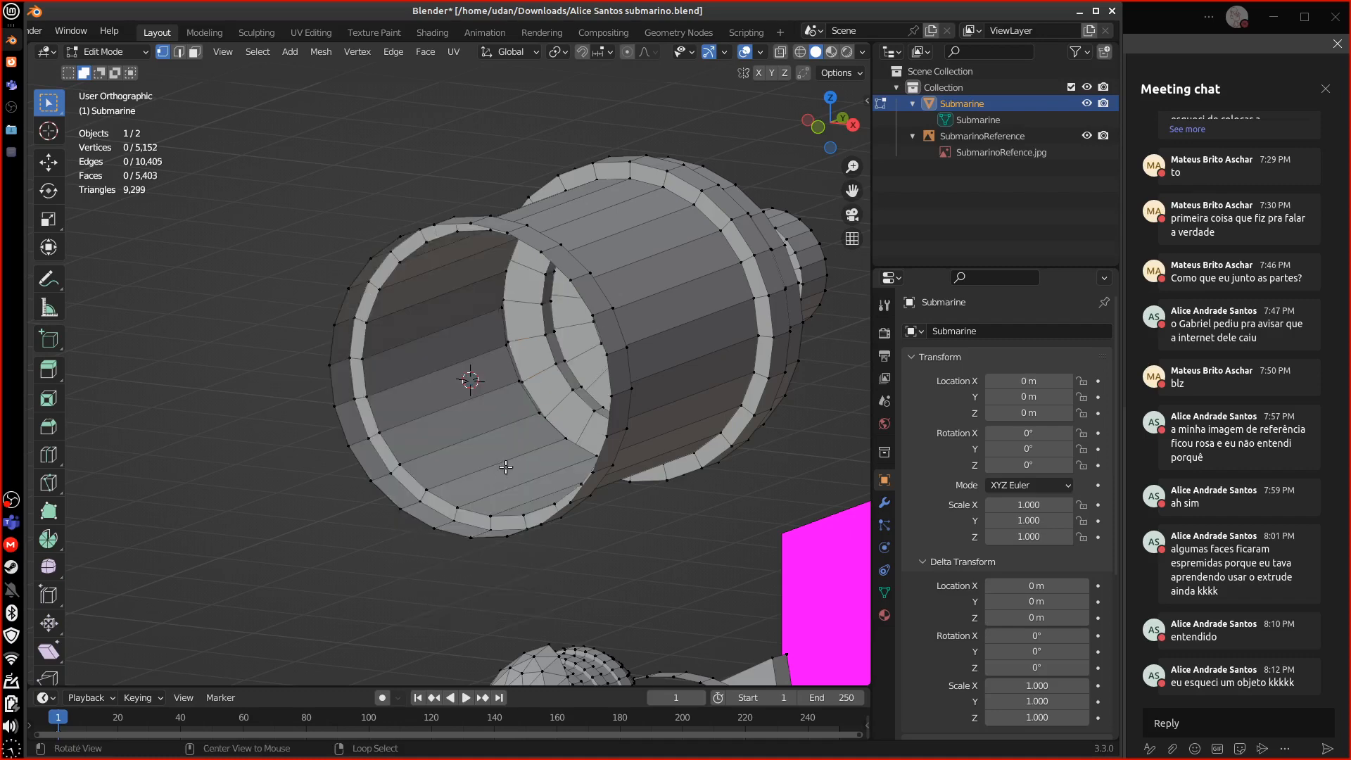
key("alt+h")
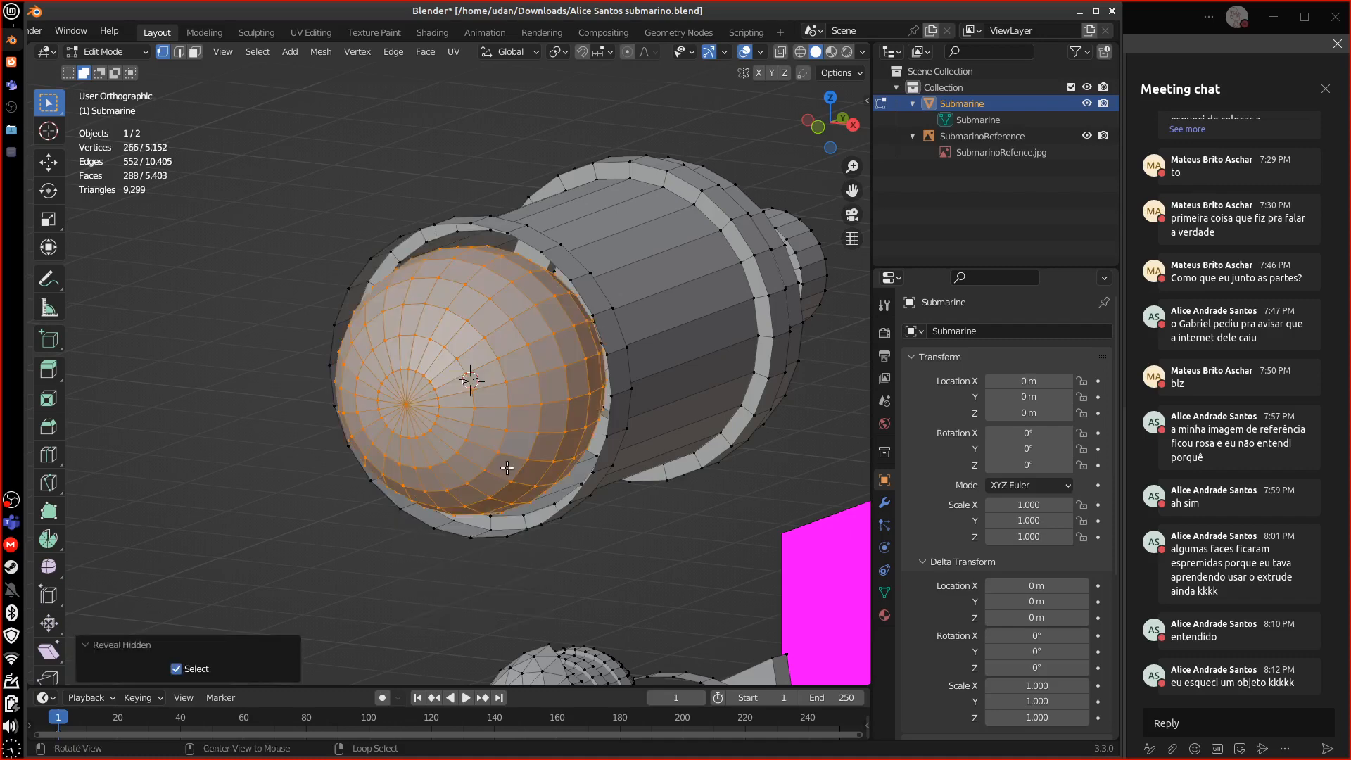
- Isolate the nose sphere by selecting its linked geometry, inverting the selection and hiding everything else
mouse_move(587, 404)
middle_mouse_down()
mouse_move(603, 406)
mouse_move(579, 405)
middle_mouse_up()
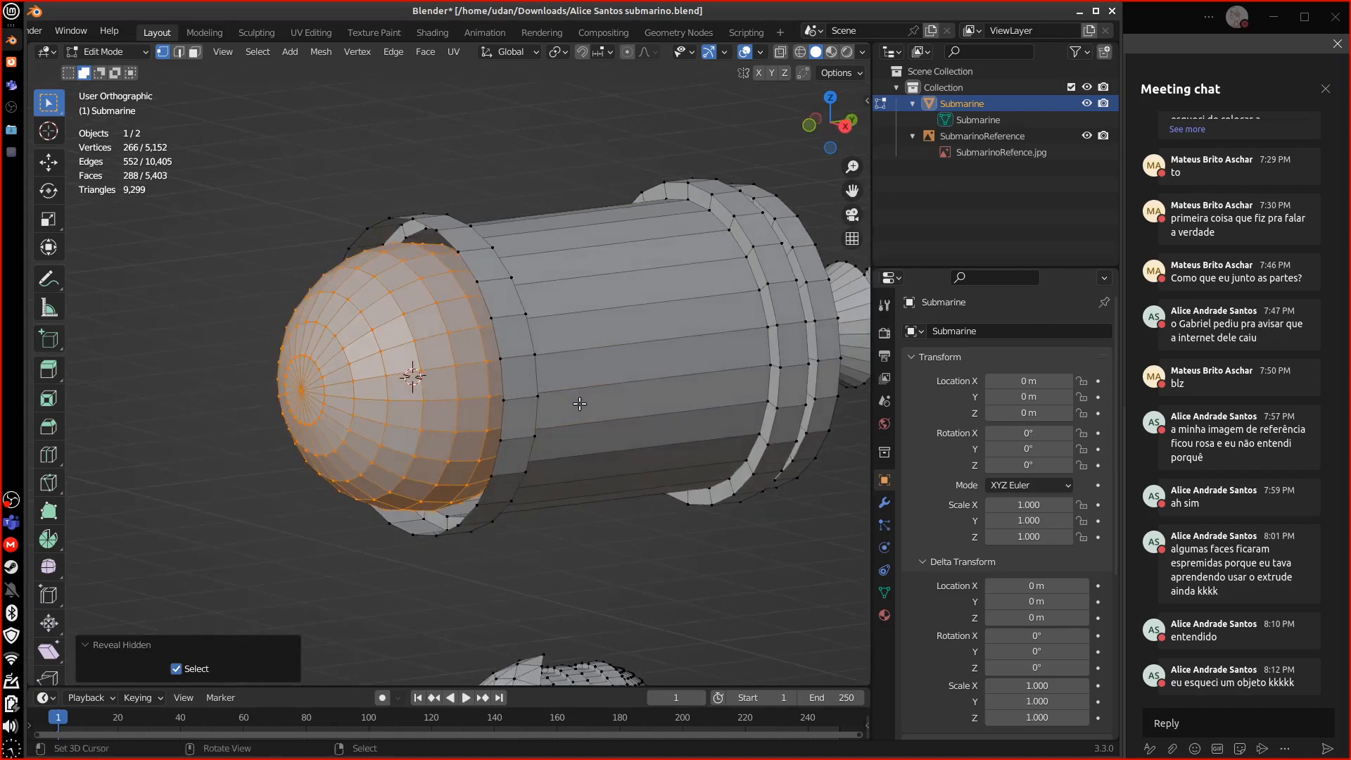
left_click(474, 342, "alt")
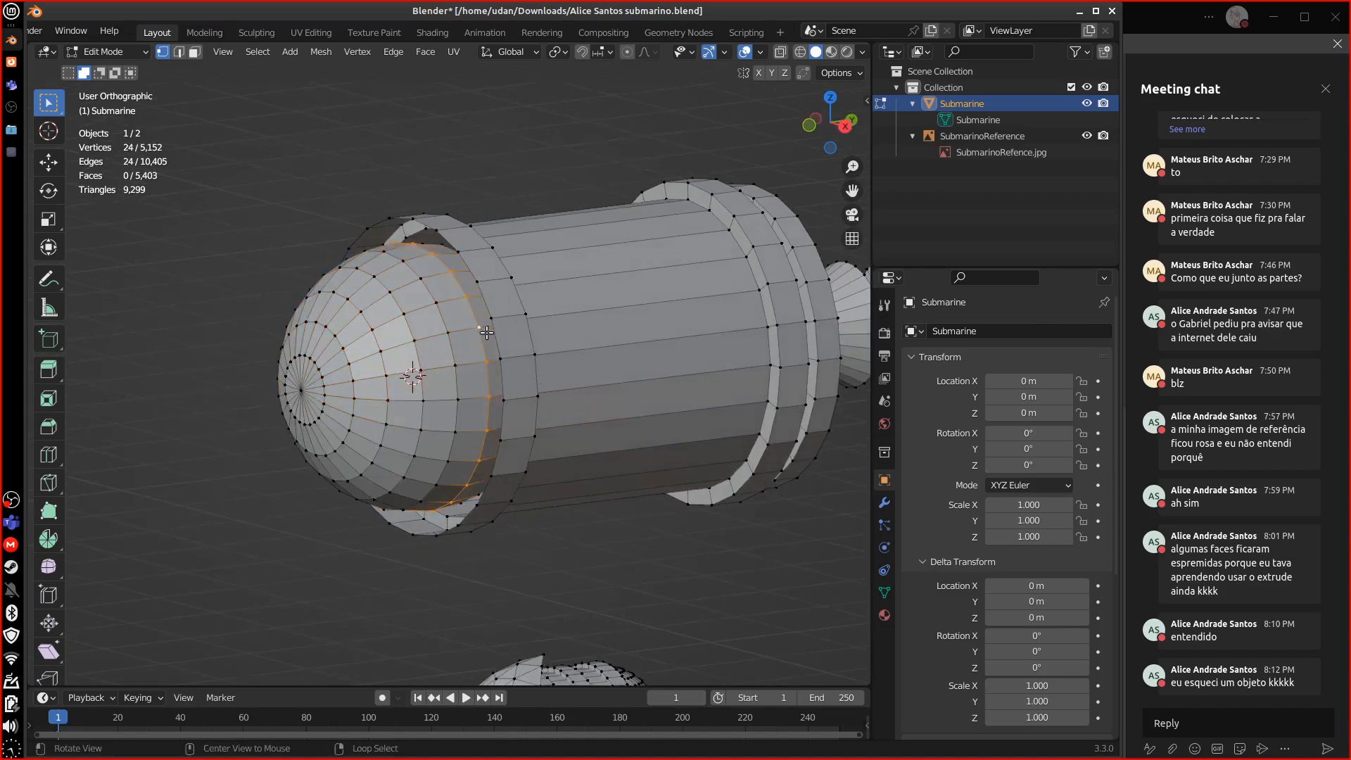
middle_click_drag(519, 384, 583, 380)
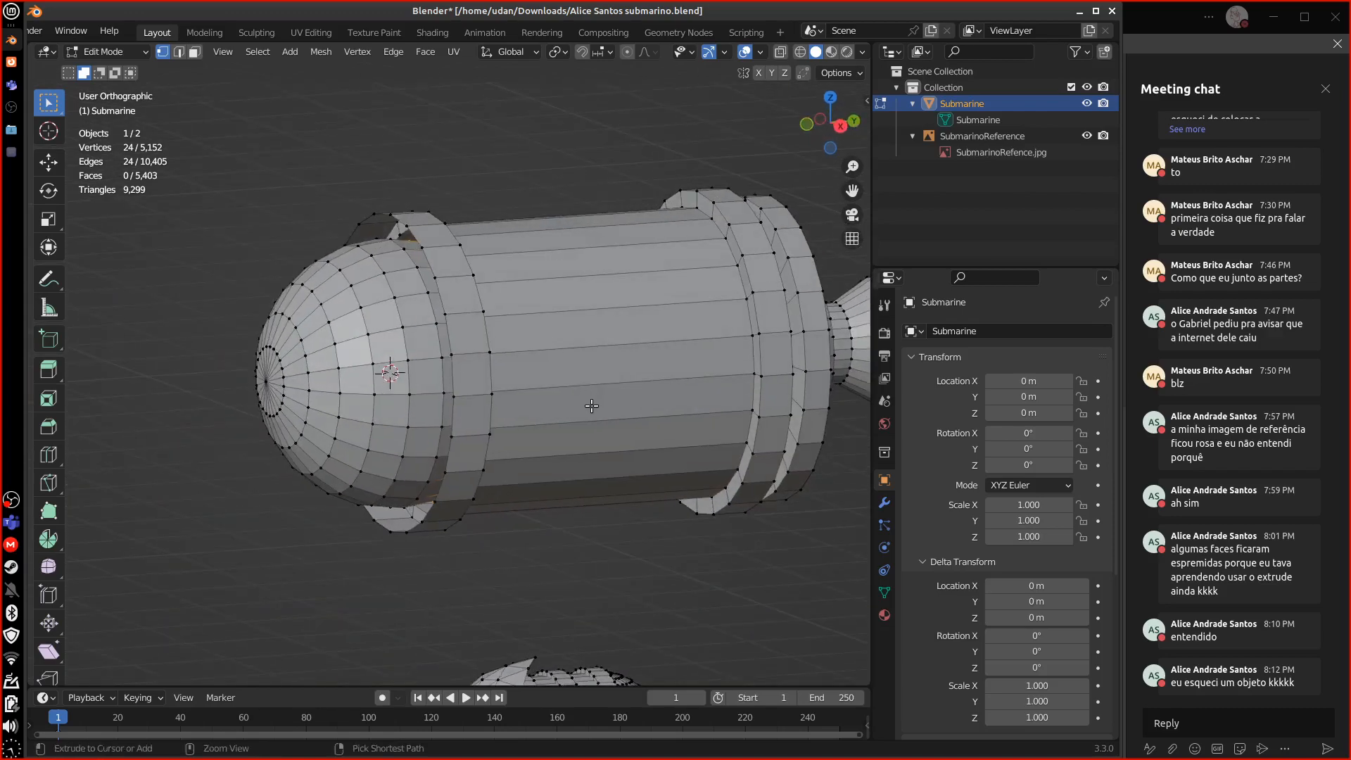
key("ctrl+l")
key("ctrl+i")
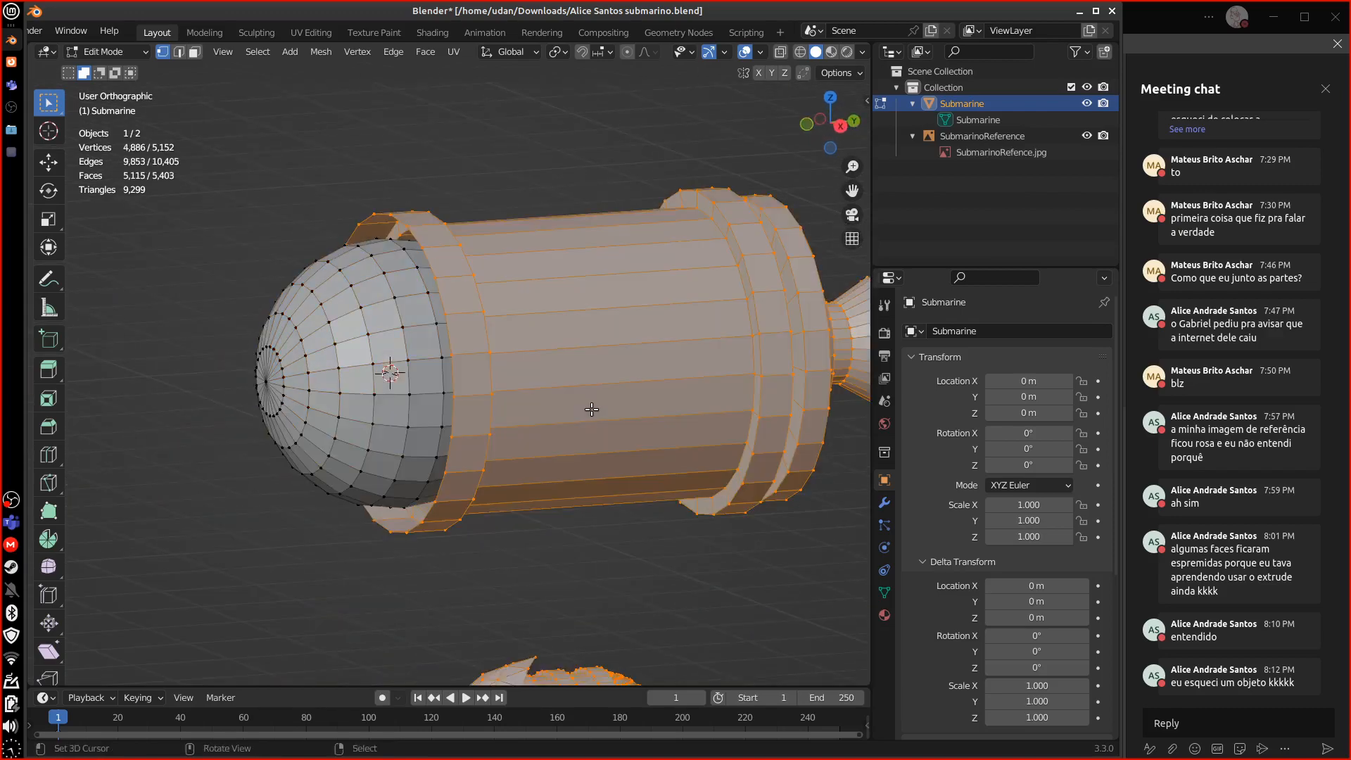
key("h")
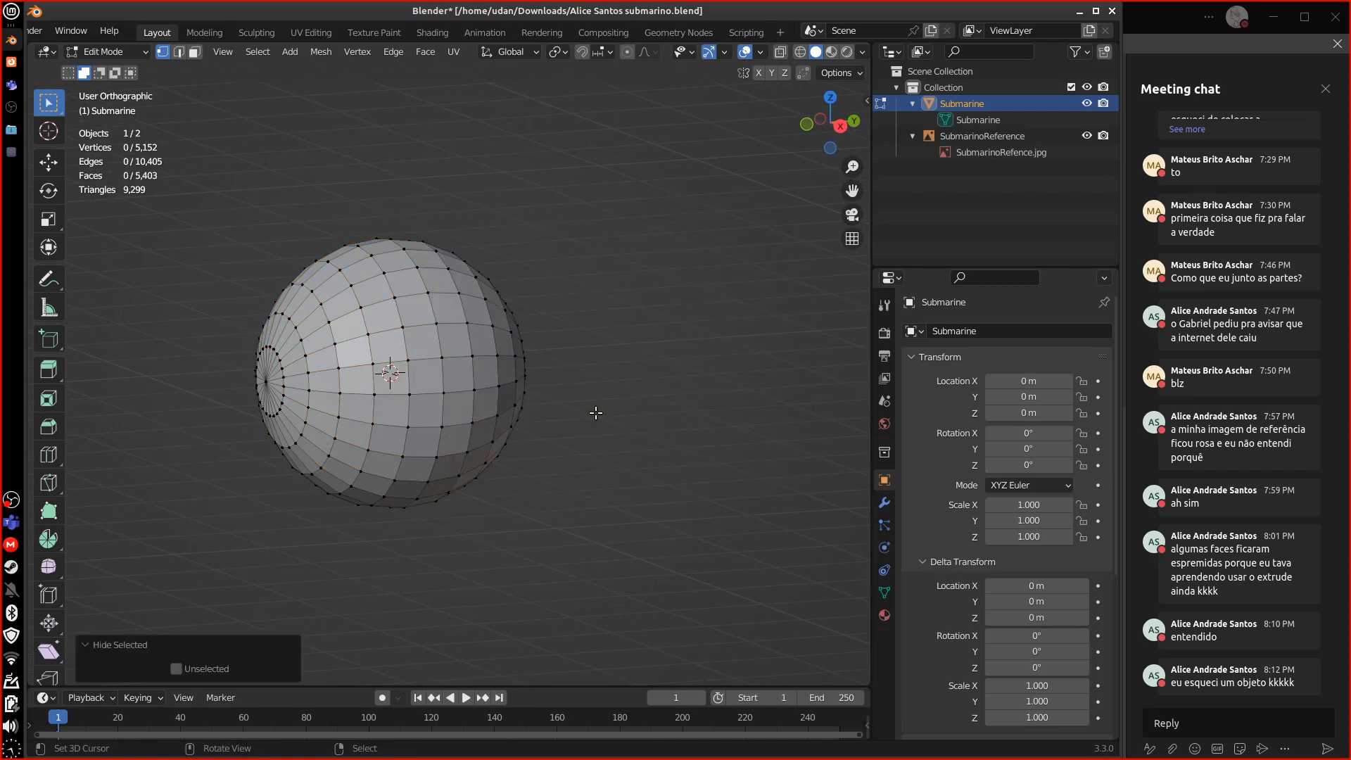
- Delete the sphere's rear part by removing one vertex loop behind the middle and the linked back piece it separates, keeping the front dome
middle_click_drag(594, 411, 574, 419)
left_click(408, 345, "alt")
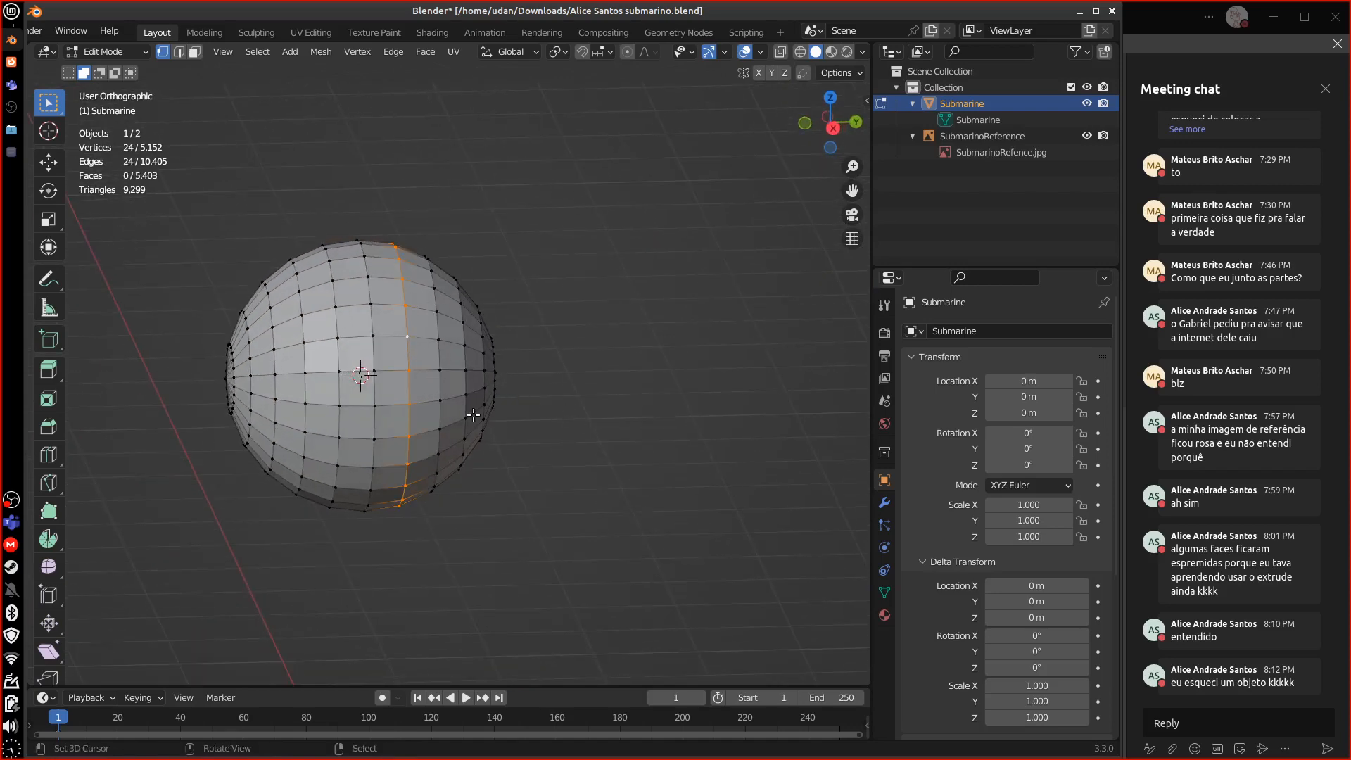
key("x")
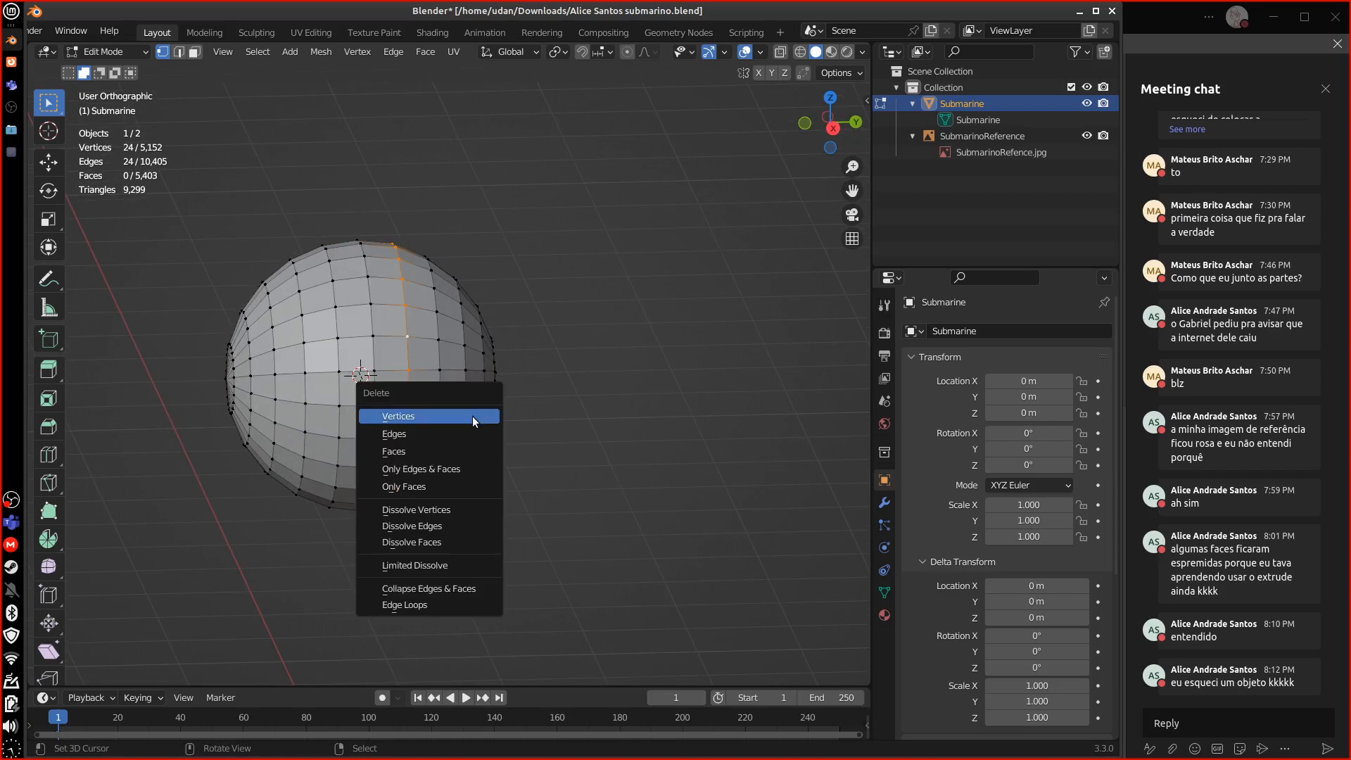
left_click(468, 416)
left_click(440, 370)
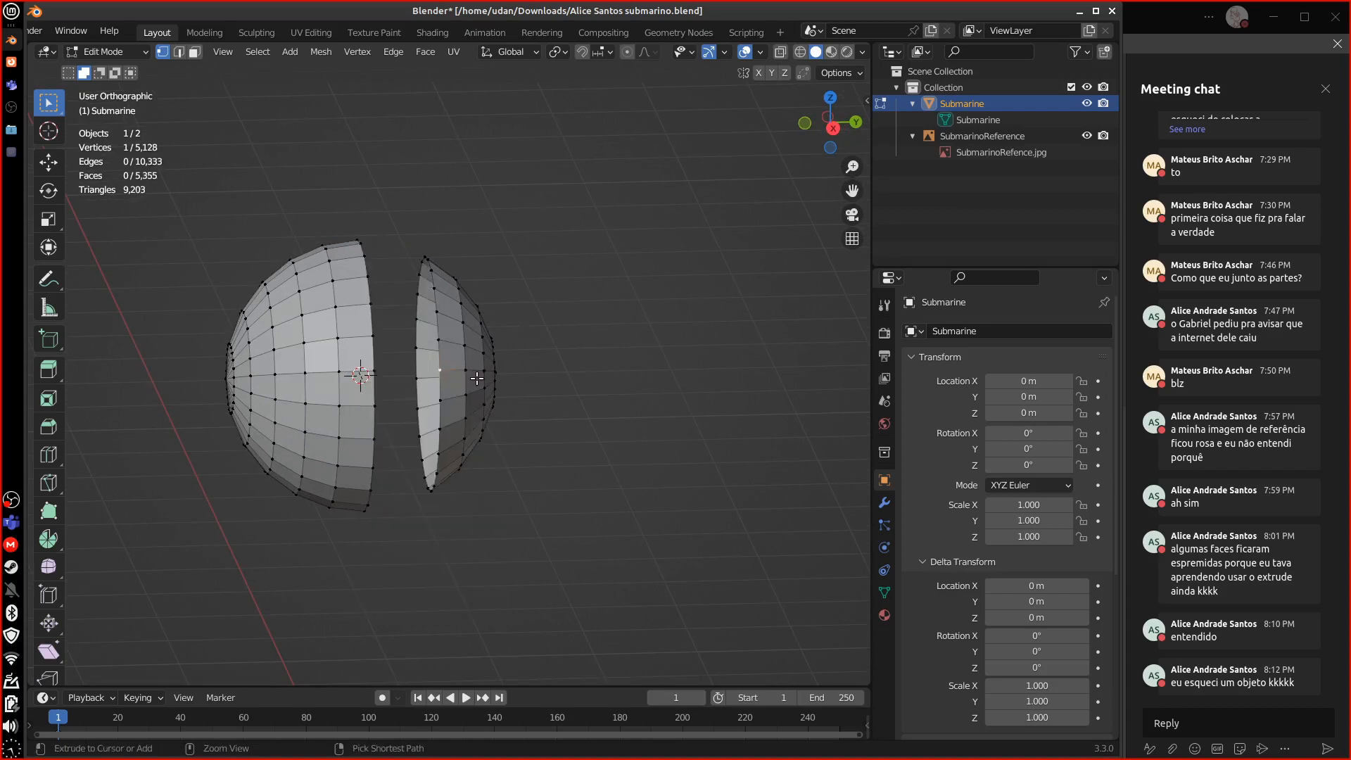
key("ctrl+l")
key("x")
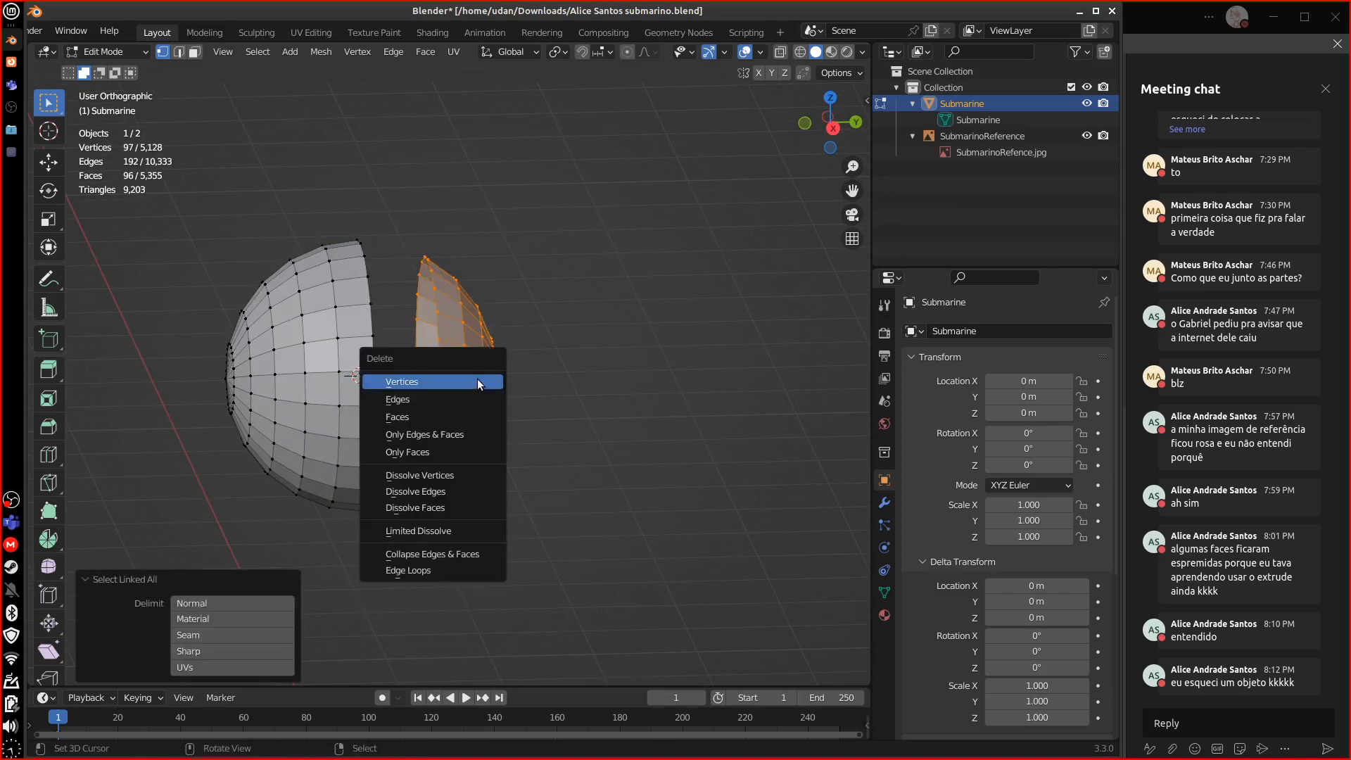
left_click(476, 380)
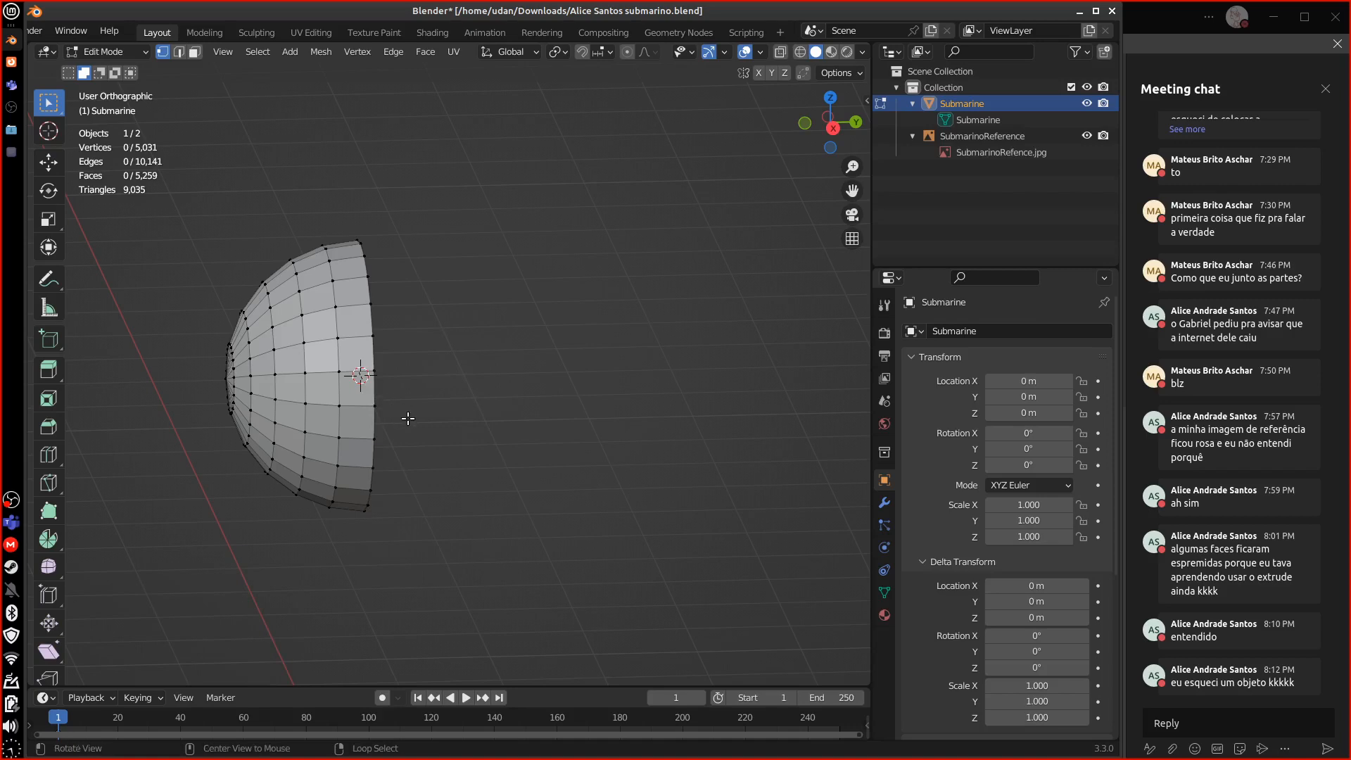
- Reveal the hidden hull, extrude its open front edge loop and scale it inward to about 0.84 to meet the nose's rim
key("alt+h")
middle_click_drag(441, 426, 499, 424)
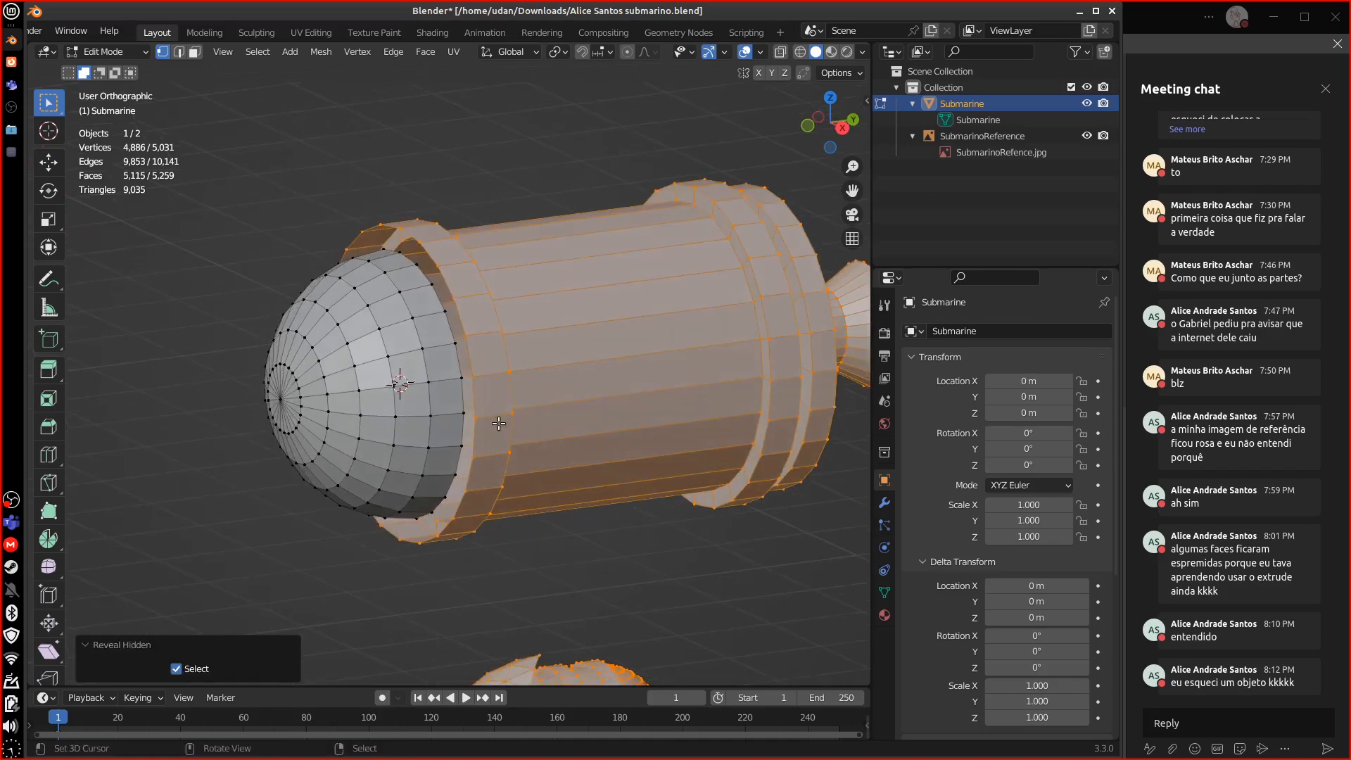
right_click(465, 356, "alt")
right_click(472, 356, "alt+shift")
middle_click_drag(472, 356, 503, 362)
right_click(499, 362, "alt")
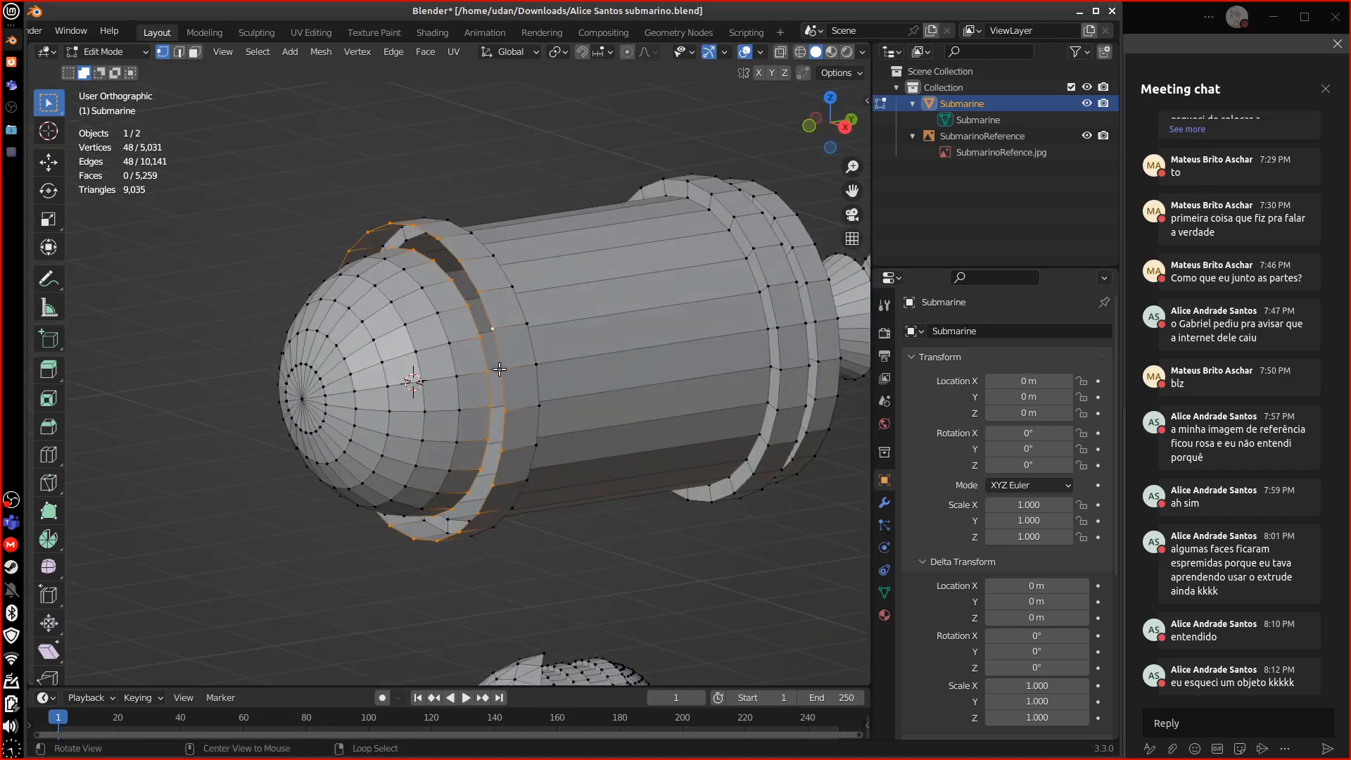
key("e")
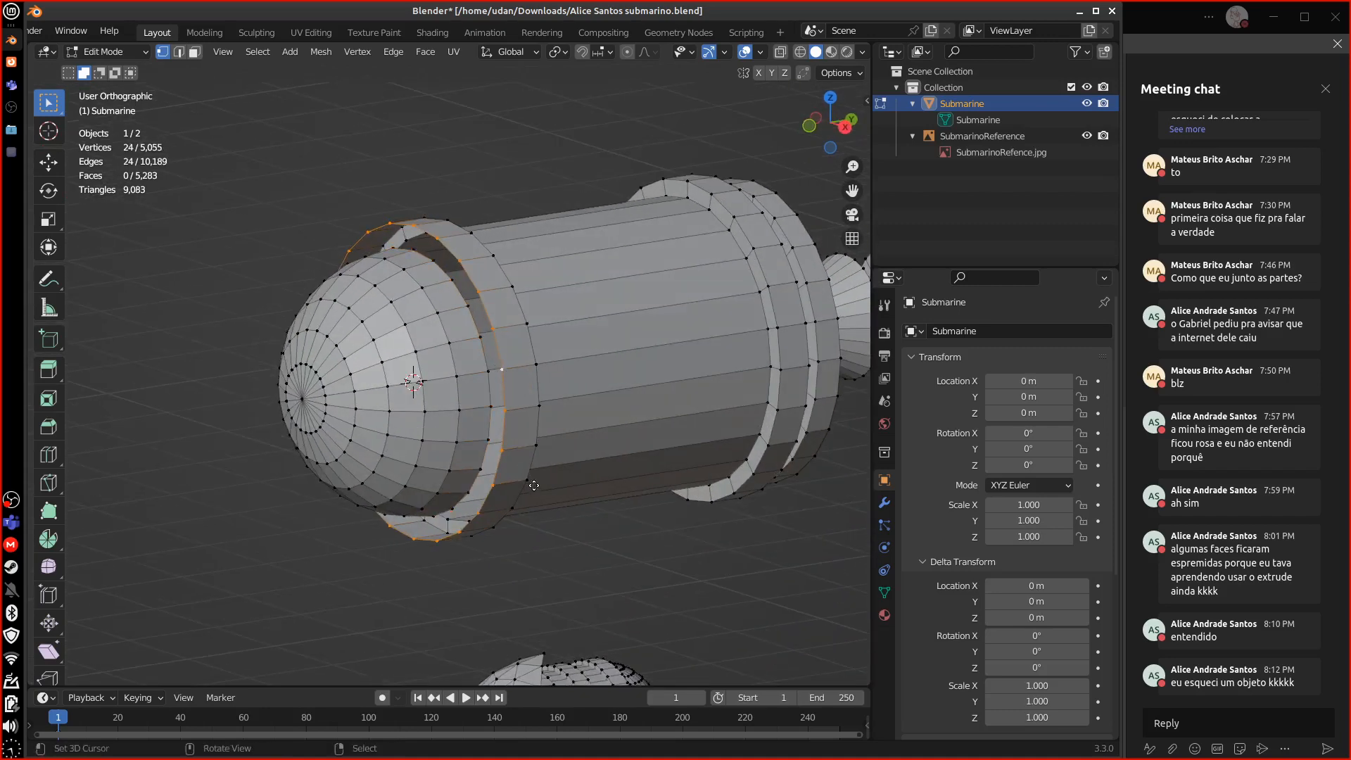
right_click(532, 485)
key("s")
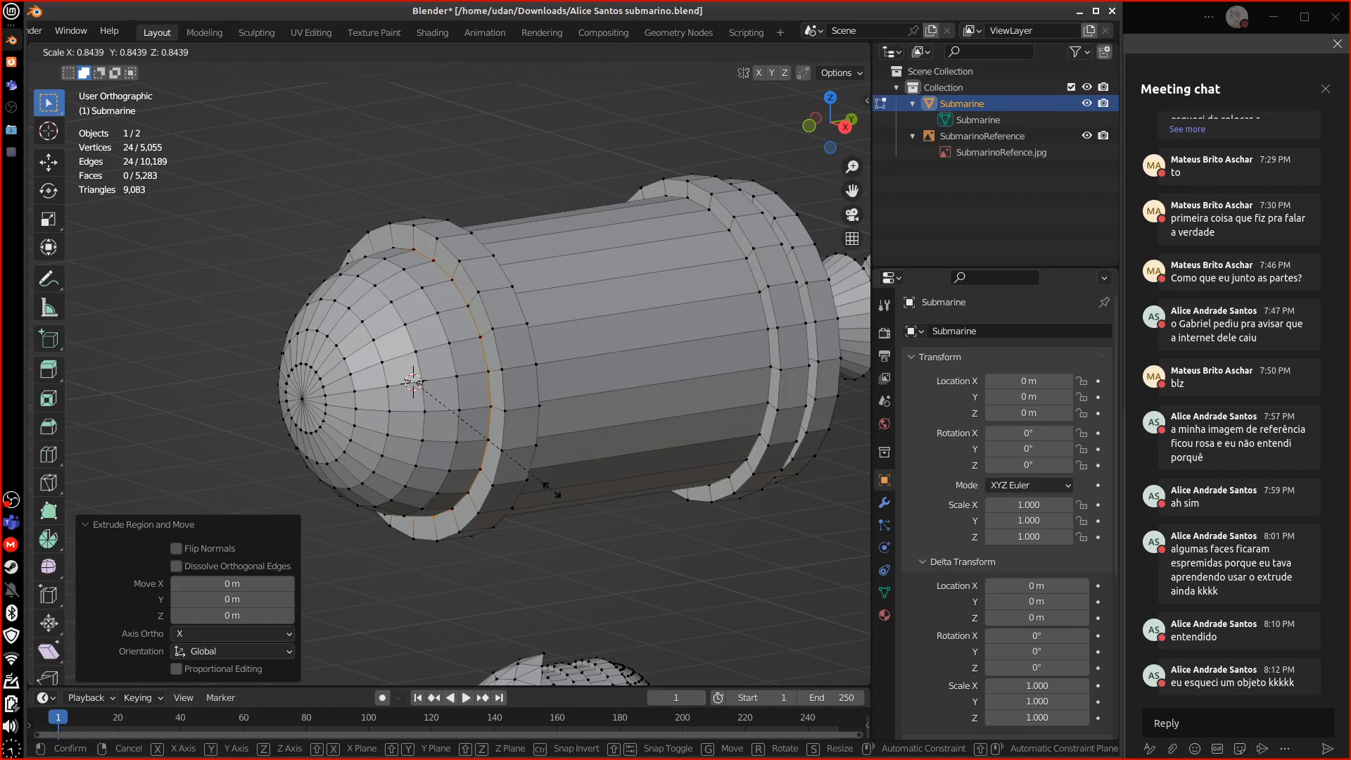
left_click(552, 490)
- Select the whole mesh and merge its vertices by distance with a merge distance of 0.001 m
key("a")
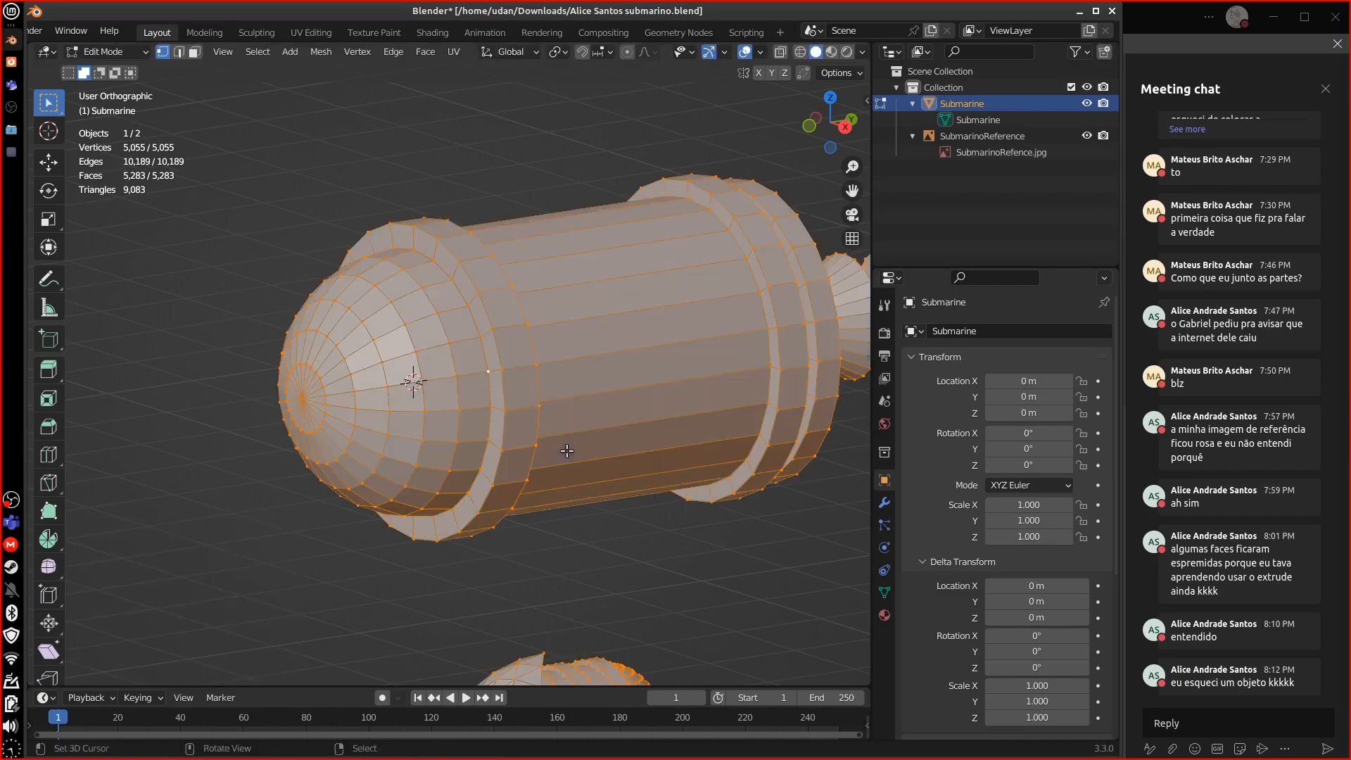
key("m")
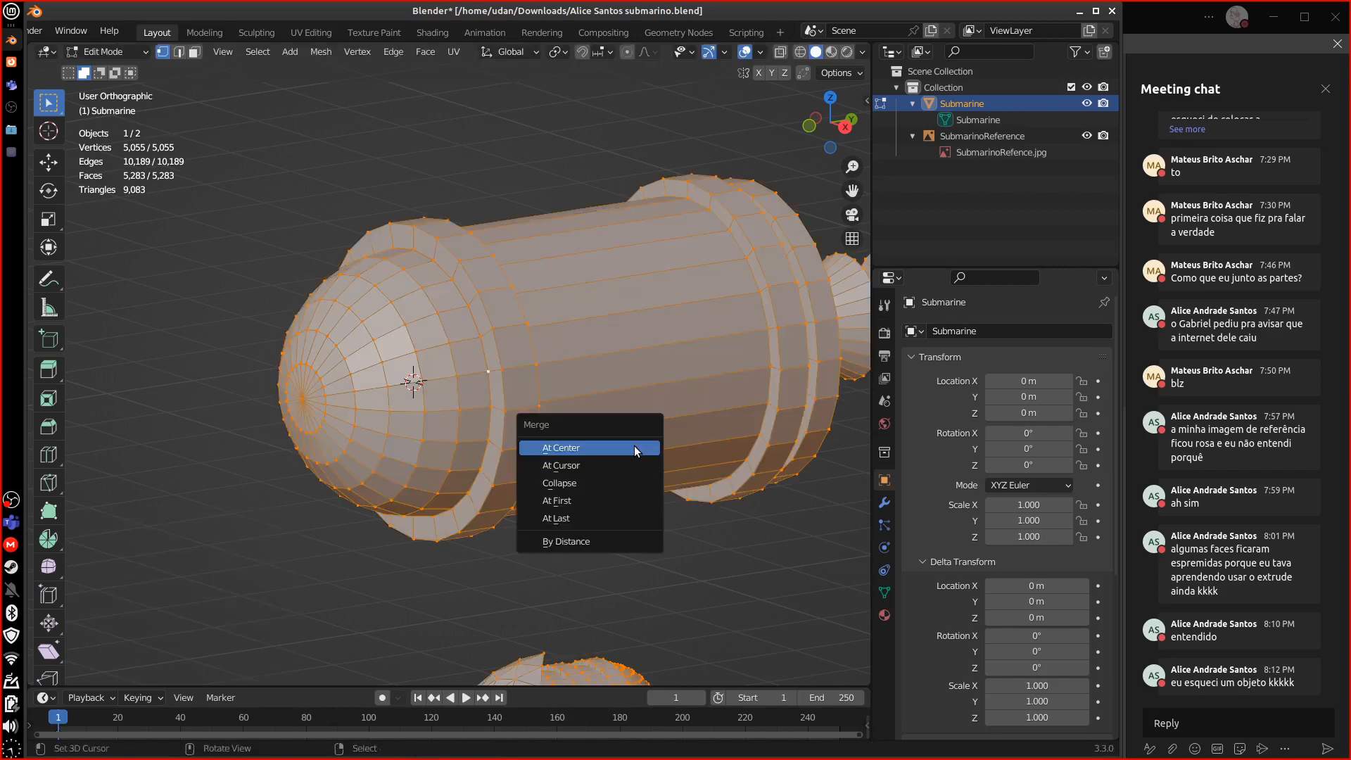
left_click(610, 542)
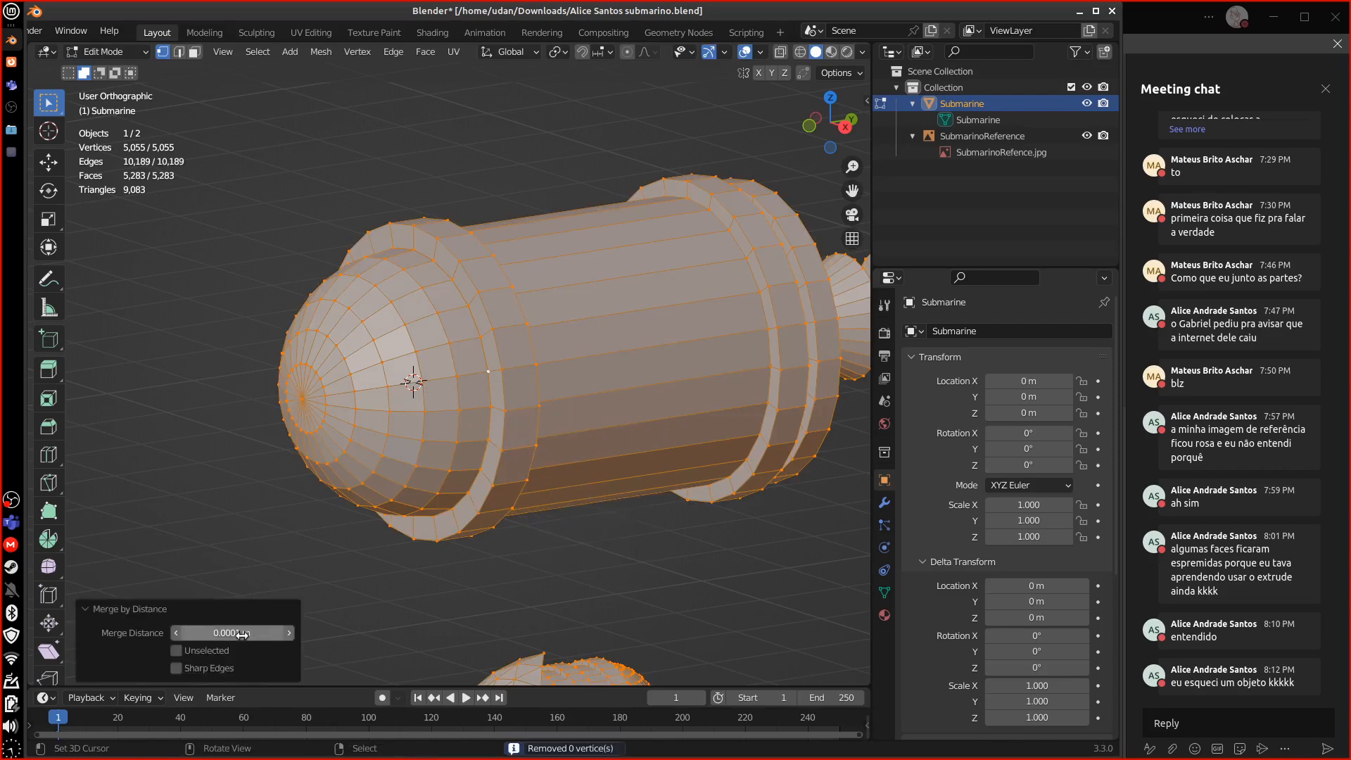
left_click(231, 635)
left_click(203, 633)
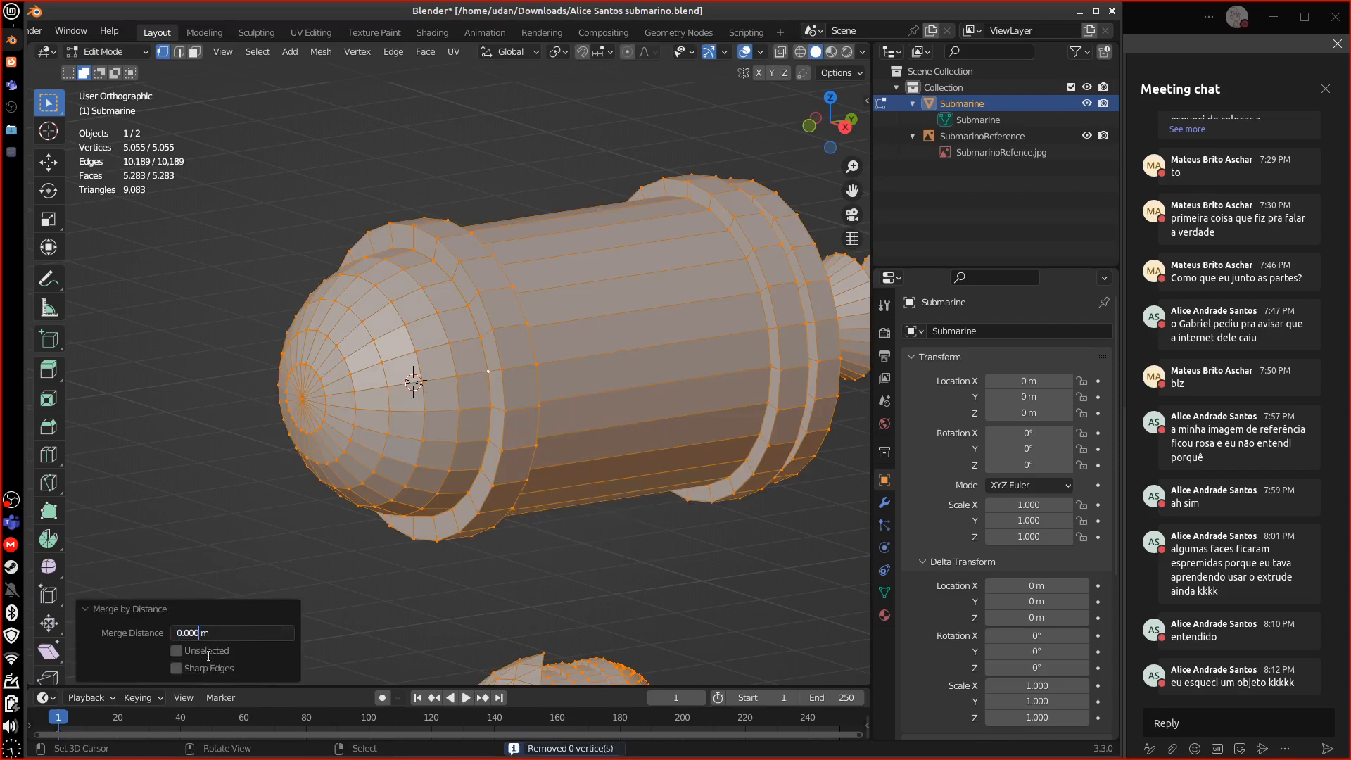
type("1")
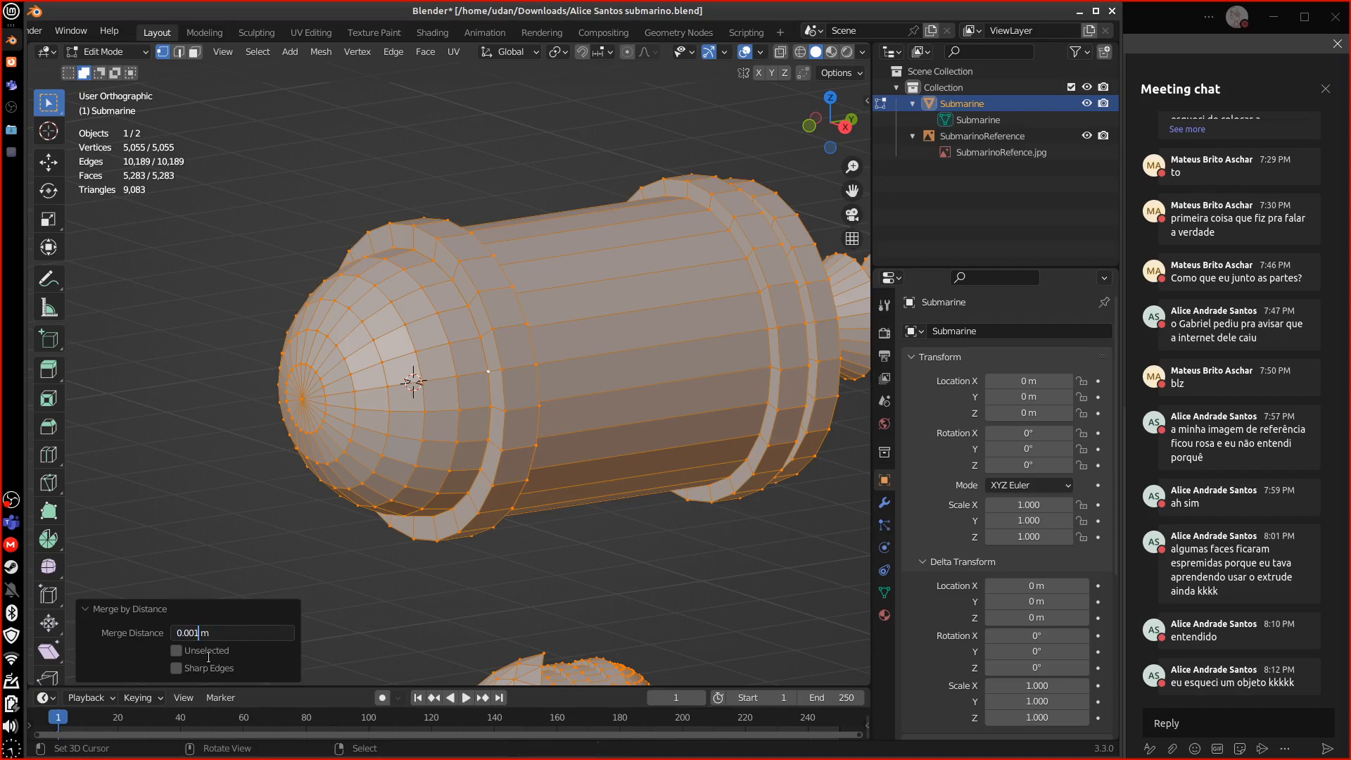
key("Return")
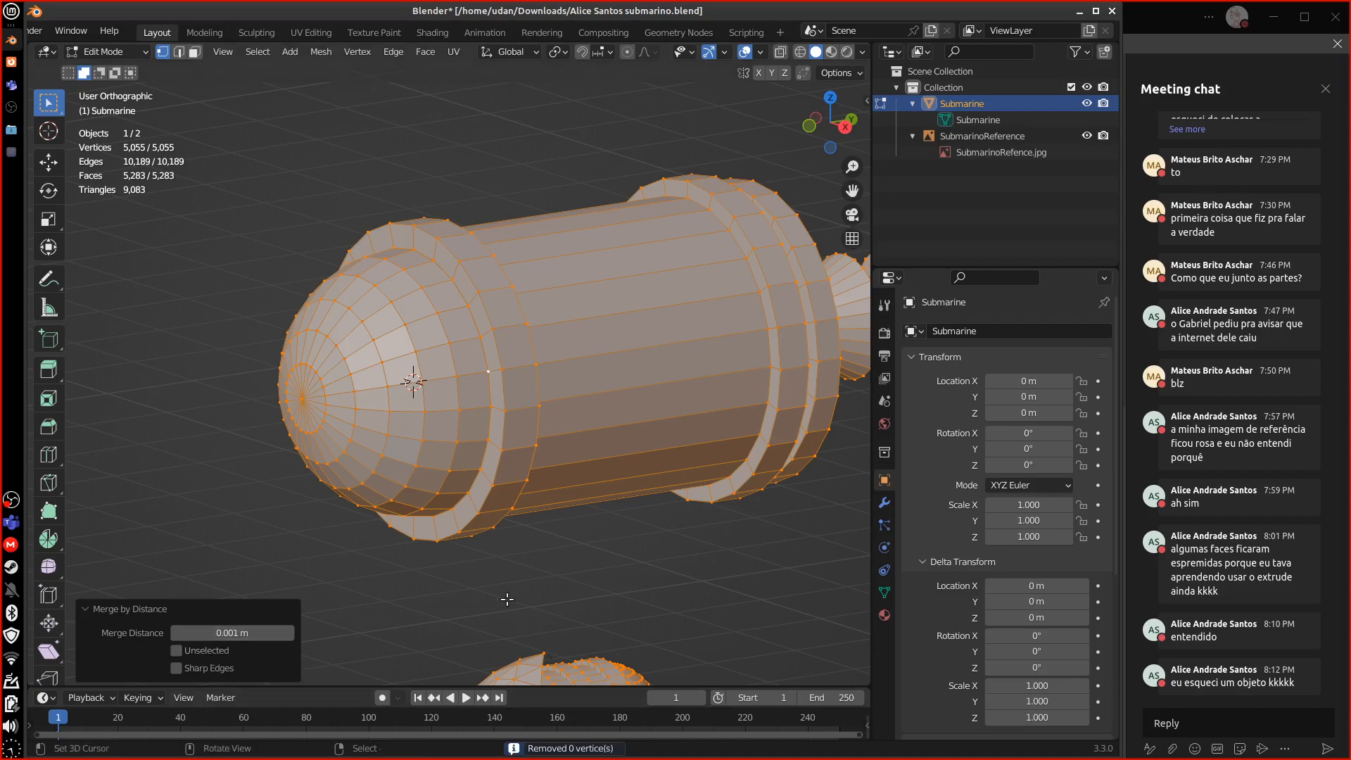
- Raise the merge distance to 0.01 m so the nose's rim welds to the hull
left_click(233, 633)
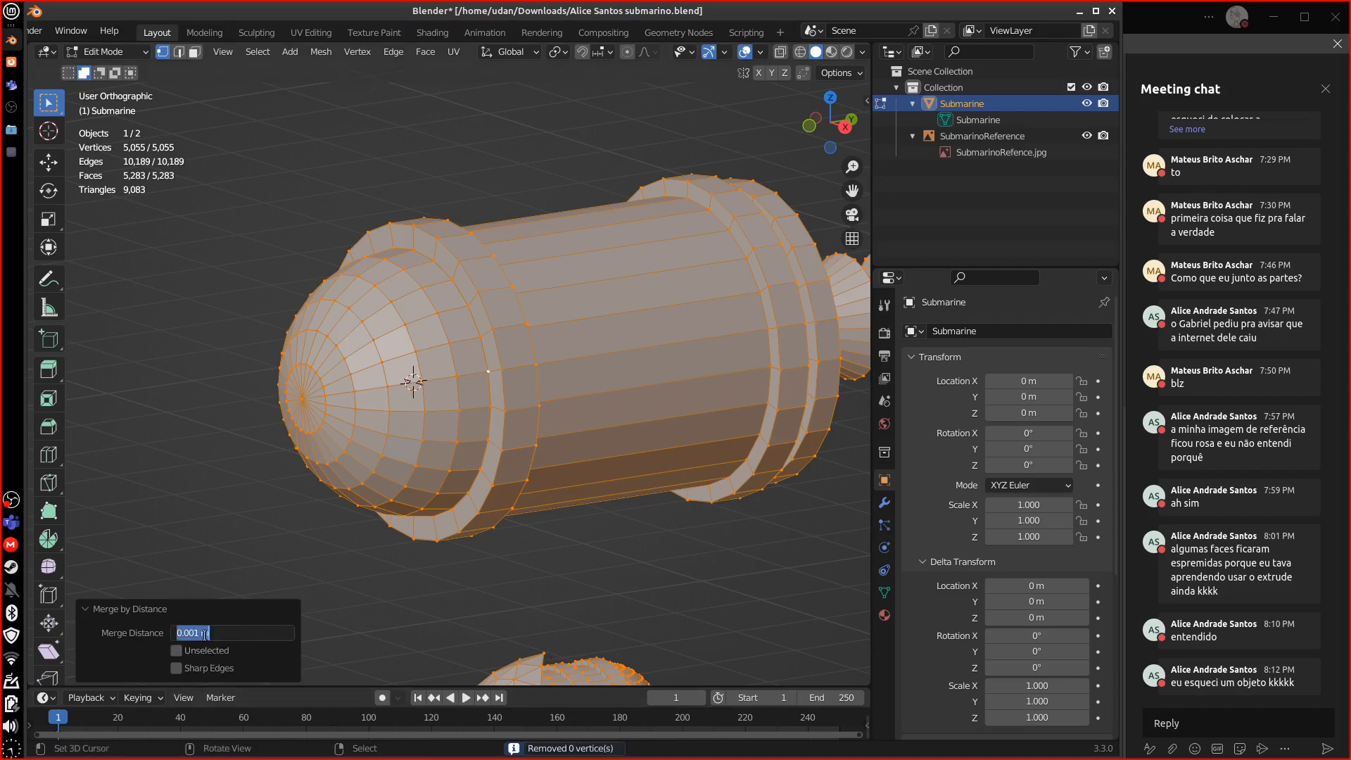
left_click(200, 637)
key("BackSpace")
key("BackSpace")
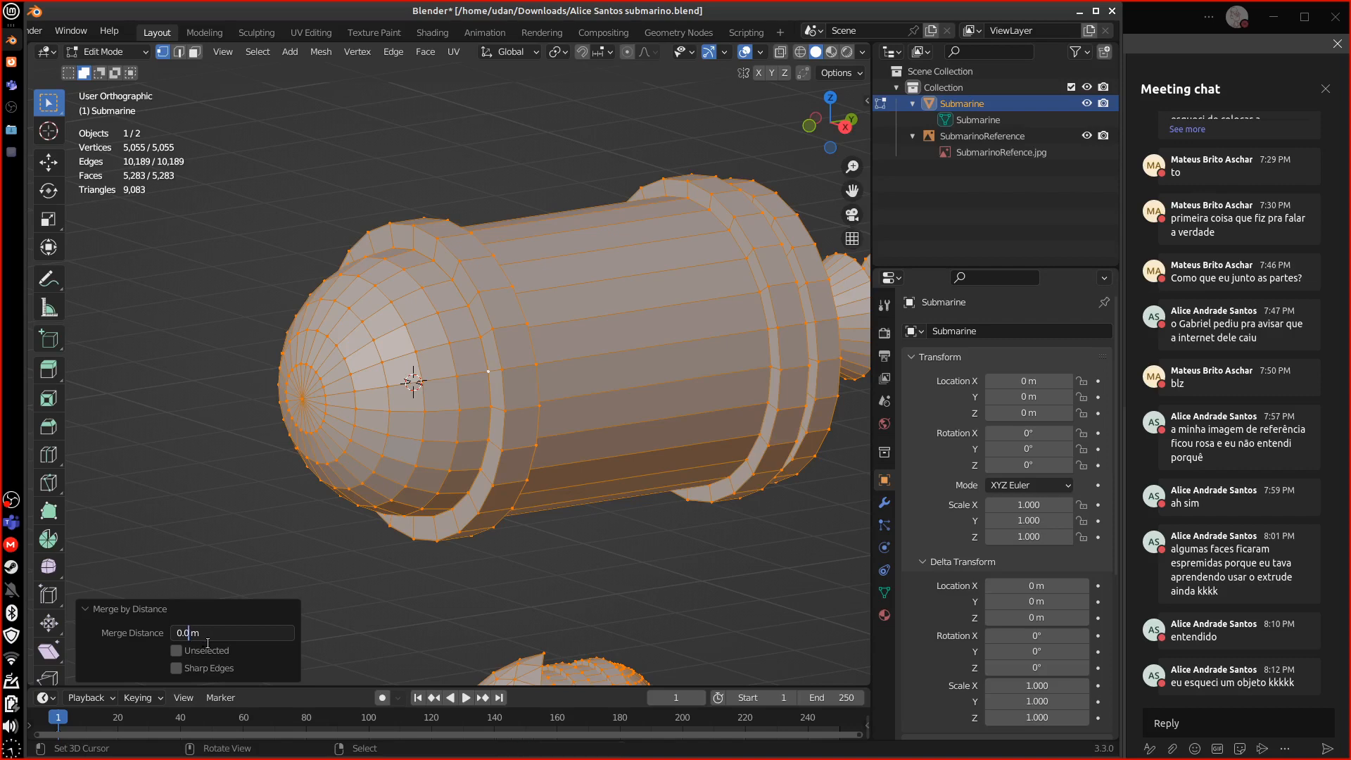
key("Return")
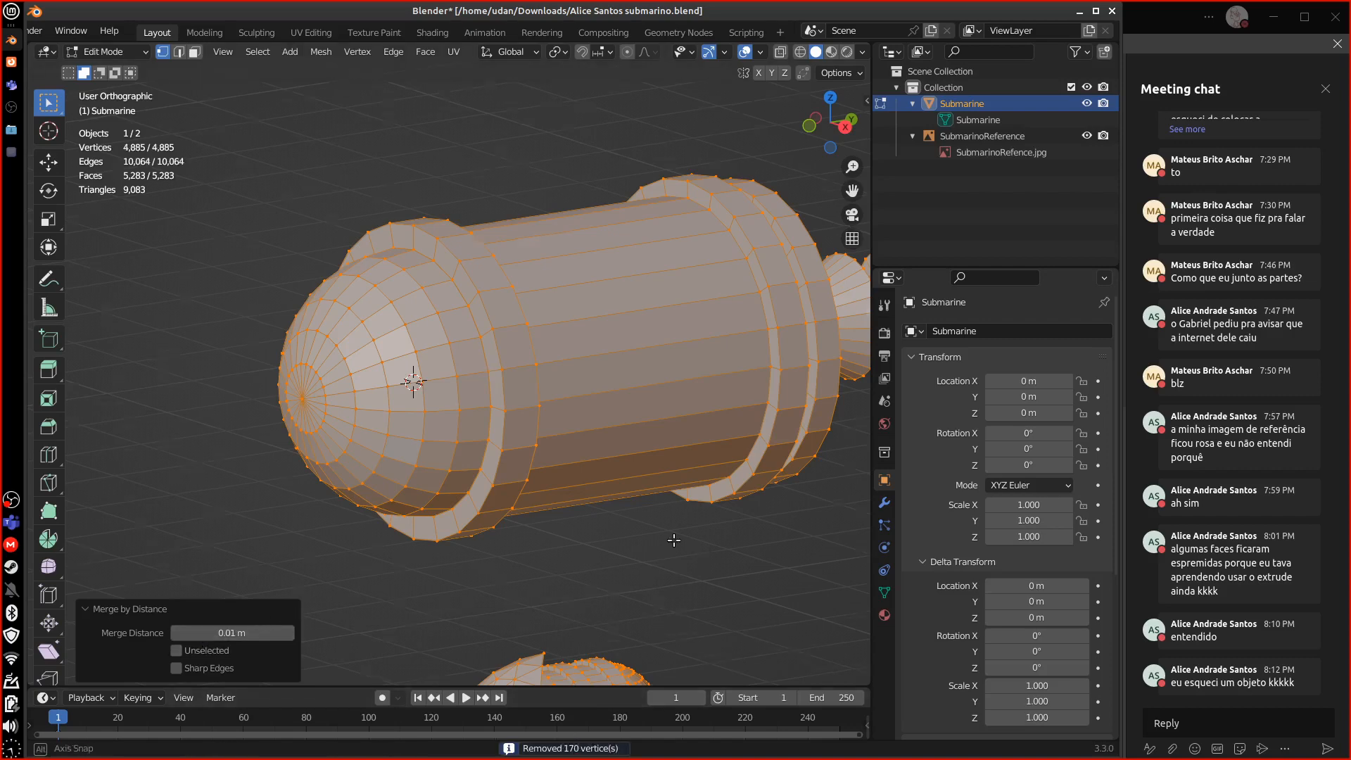
- Select everything linked to the nose seam to check that the nose and hull form one connected mesh
middle_click_drag(675, 556, 715, 548)
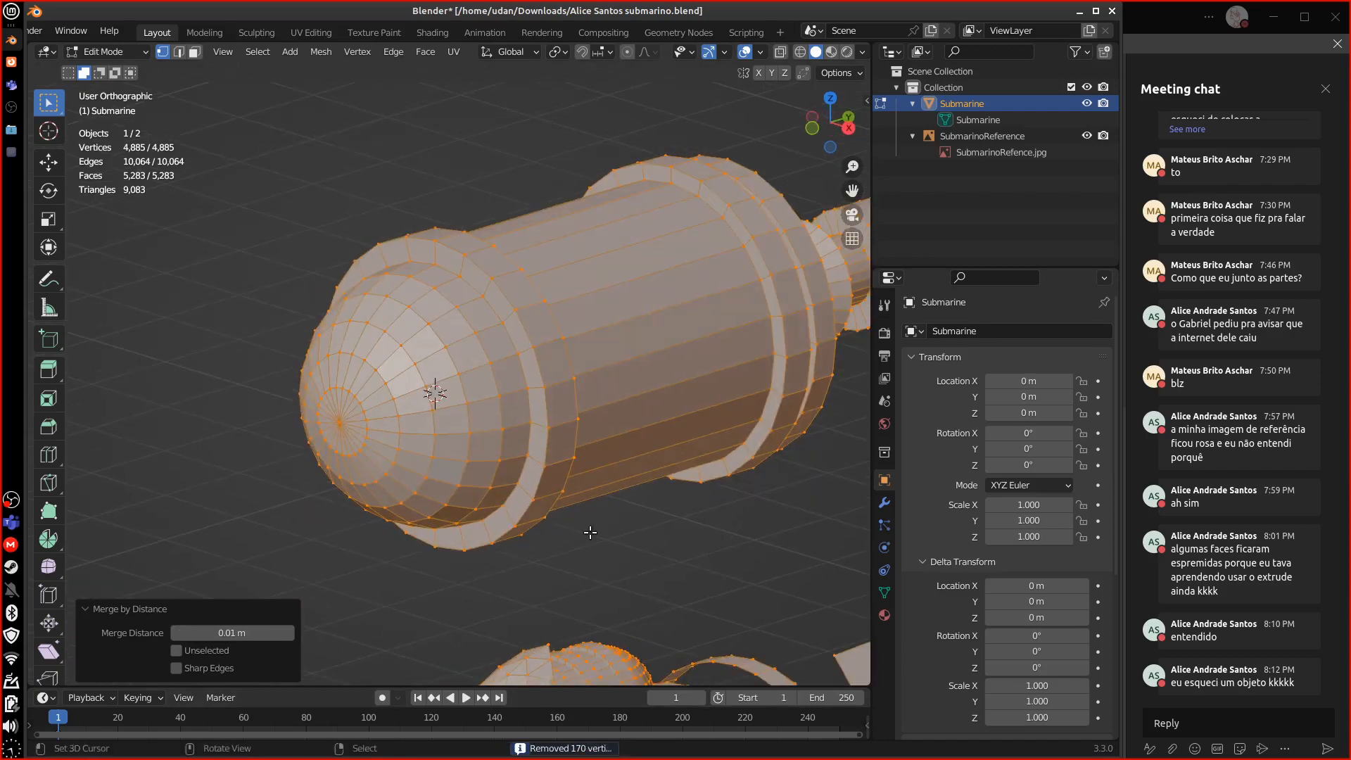
left_click(537, 413)
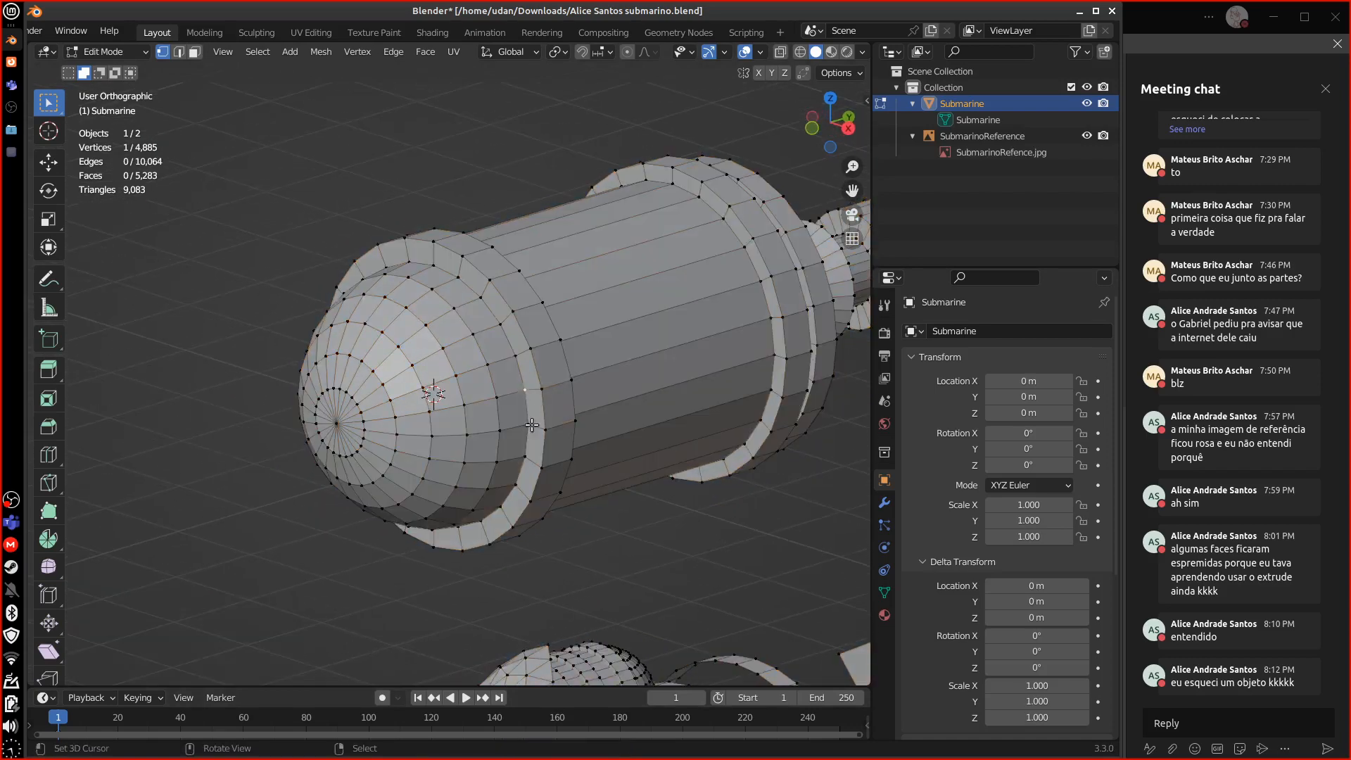
key("ctrl+l")
mouse_move(624, 450)
middle_mouse_down()
mouse_move(584, 445)
mouse_move(591, 431)
mouse_move(441, 416)
mouse_move(446, 398)
mouse_move(632, 438)
mouse_move(659, 427)
mouse_move(620, 449)
mouse_move(609, 437)
middle_mouse_up()
key("KP_5")
scroll(637, 425, "down", 3)
middle_click_drag(538, 497, 506, 505)
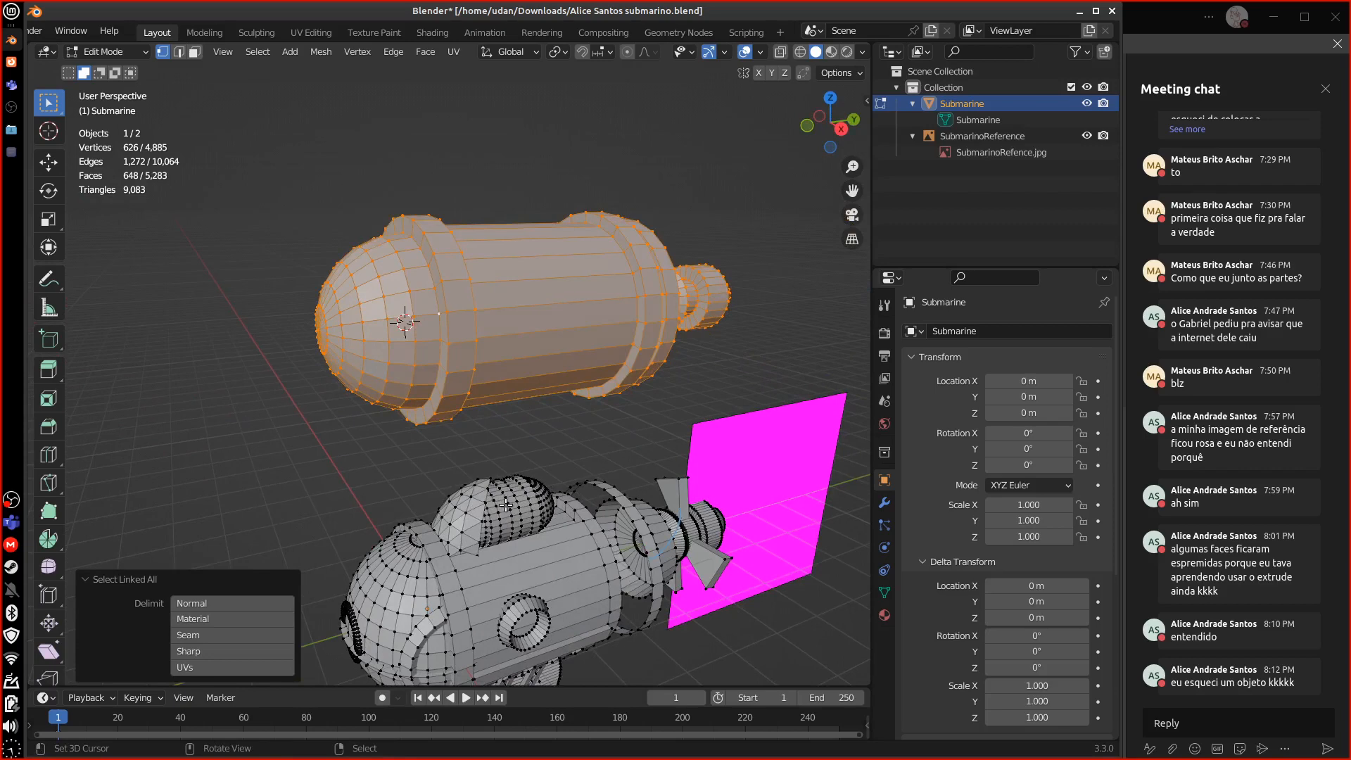
- Select the lower submarine's linked side porthole ring and move it 5 m up along Z onto the new hull's side
left_click(528, 596)
key("ctrl+l")
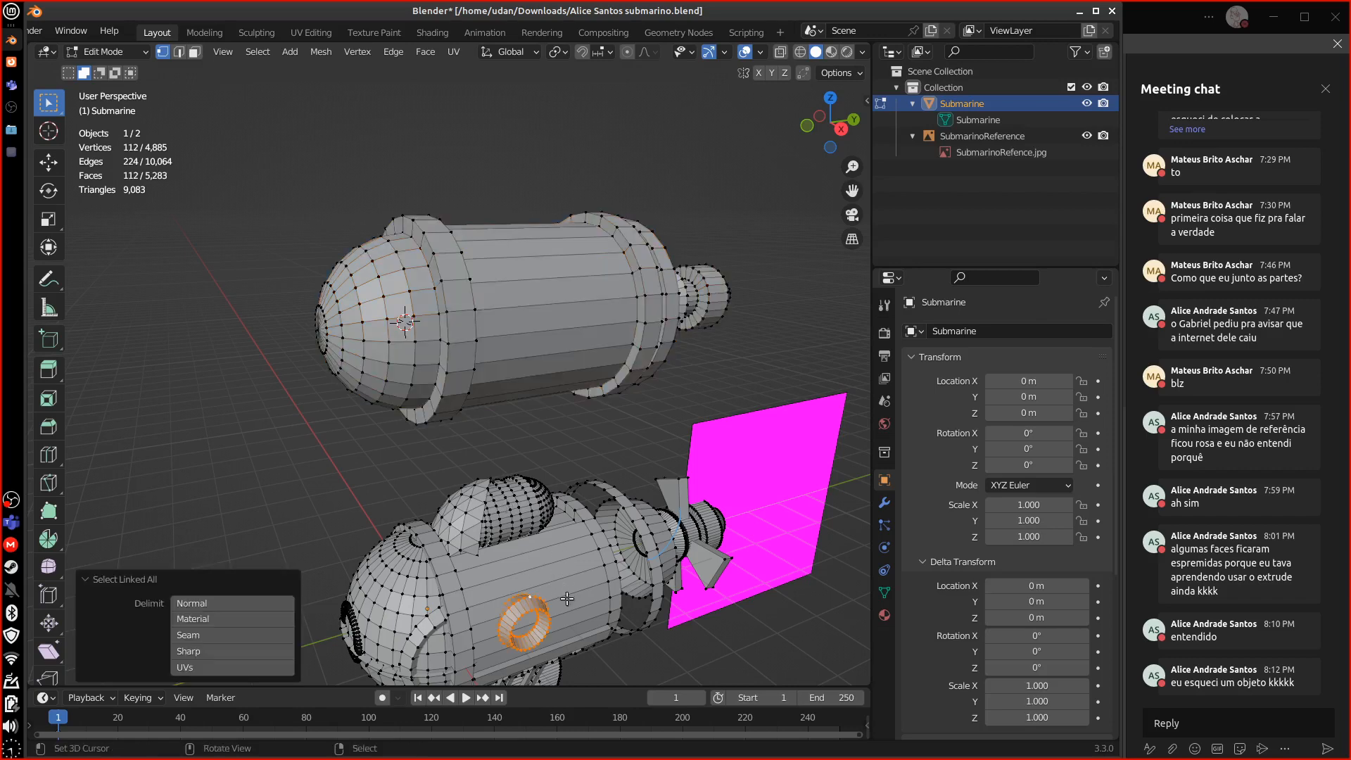
key("g")
key("z")
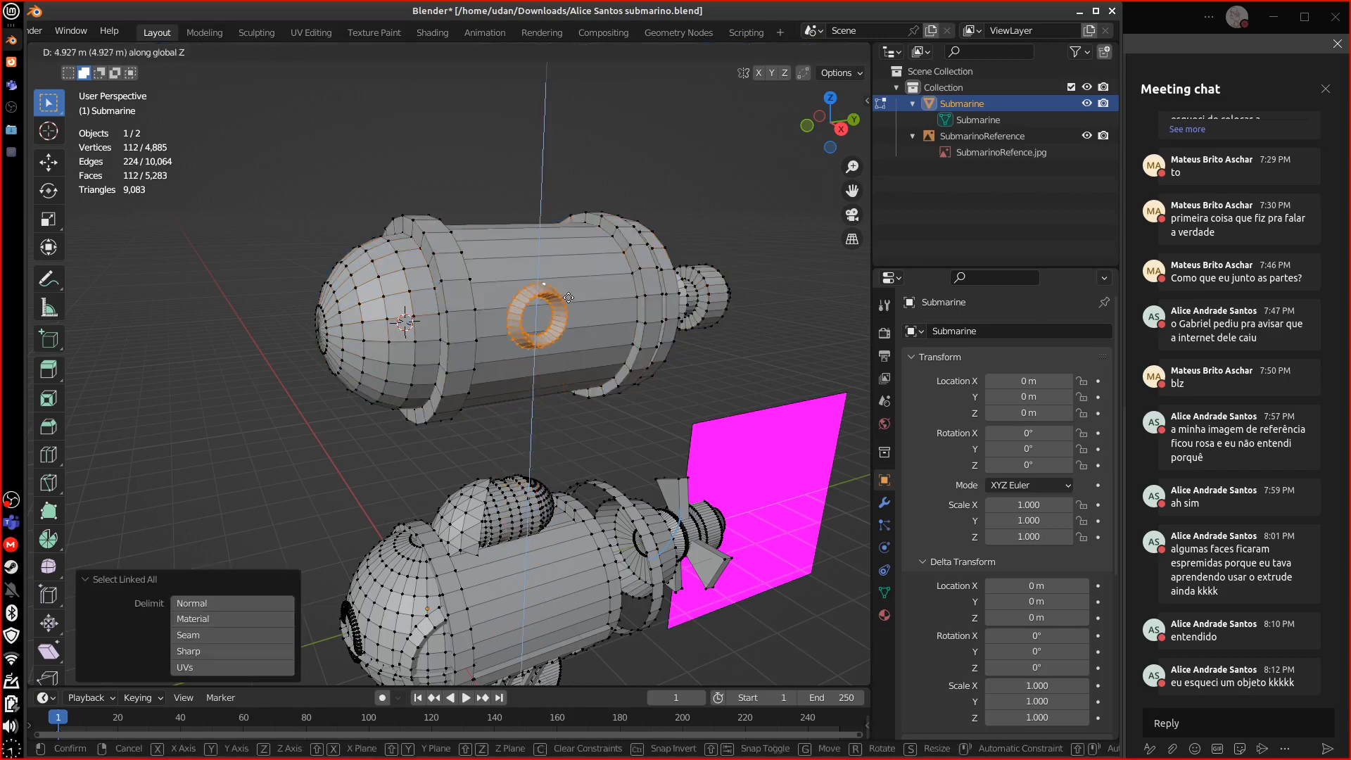
key("Return")
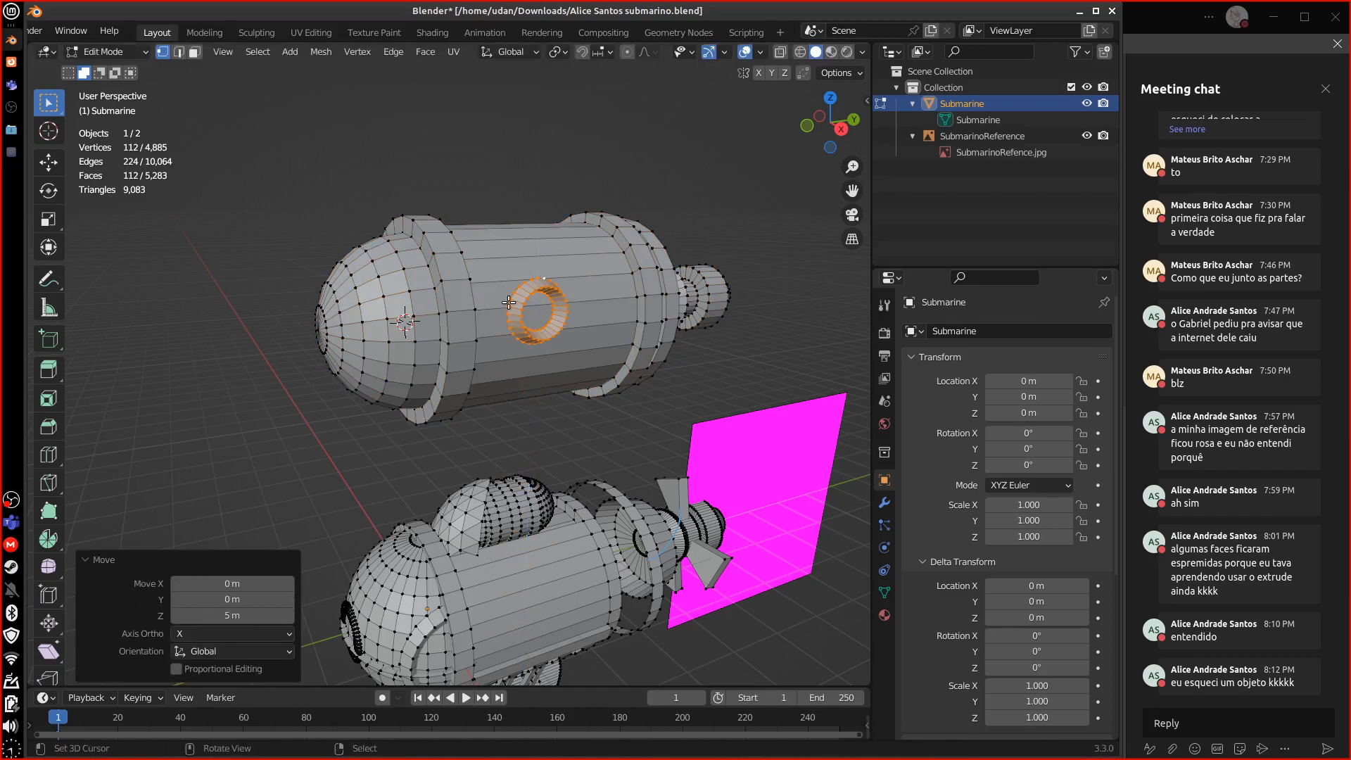
- Select the linked ring band around the lower submarine's top cabin to examine it as a separate piece
left_click(530, 508)
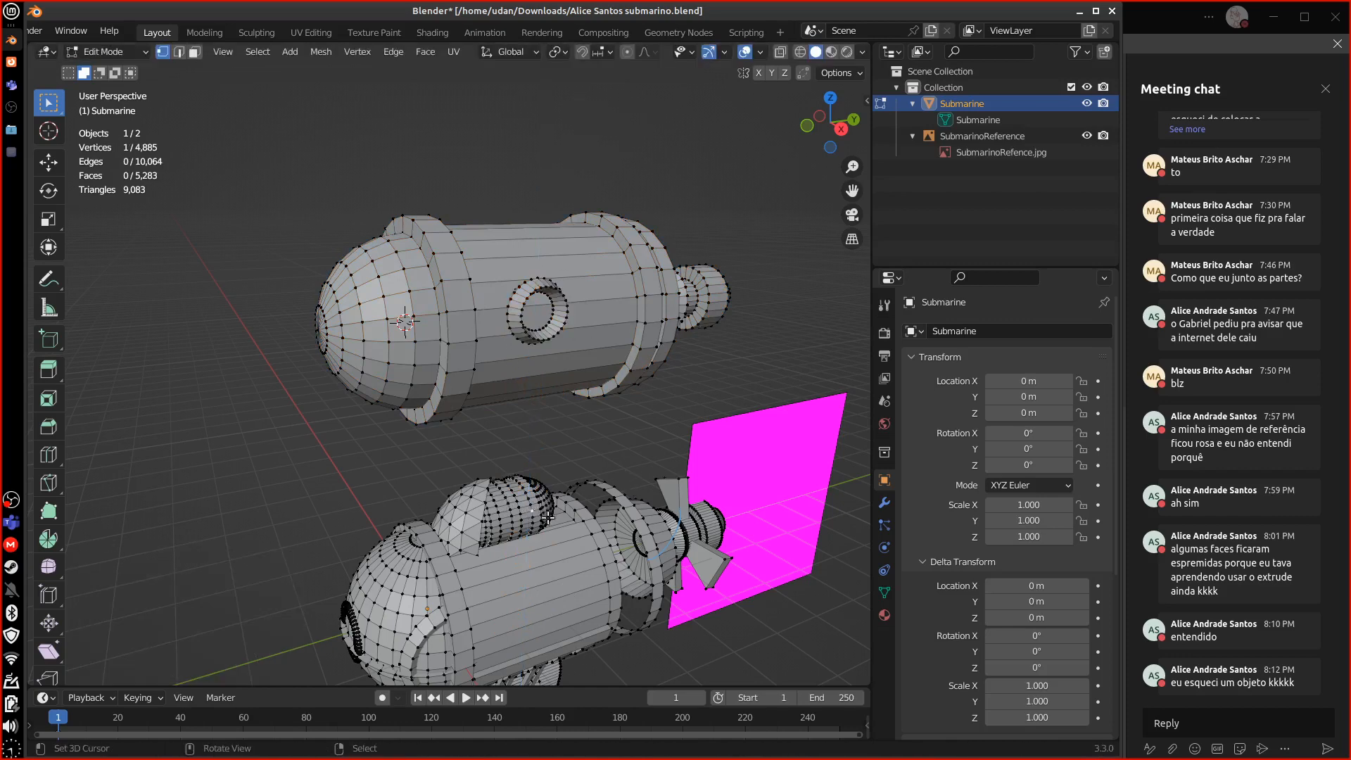
key("ctrl+l")
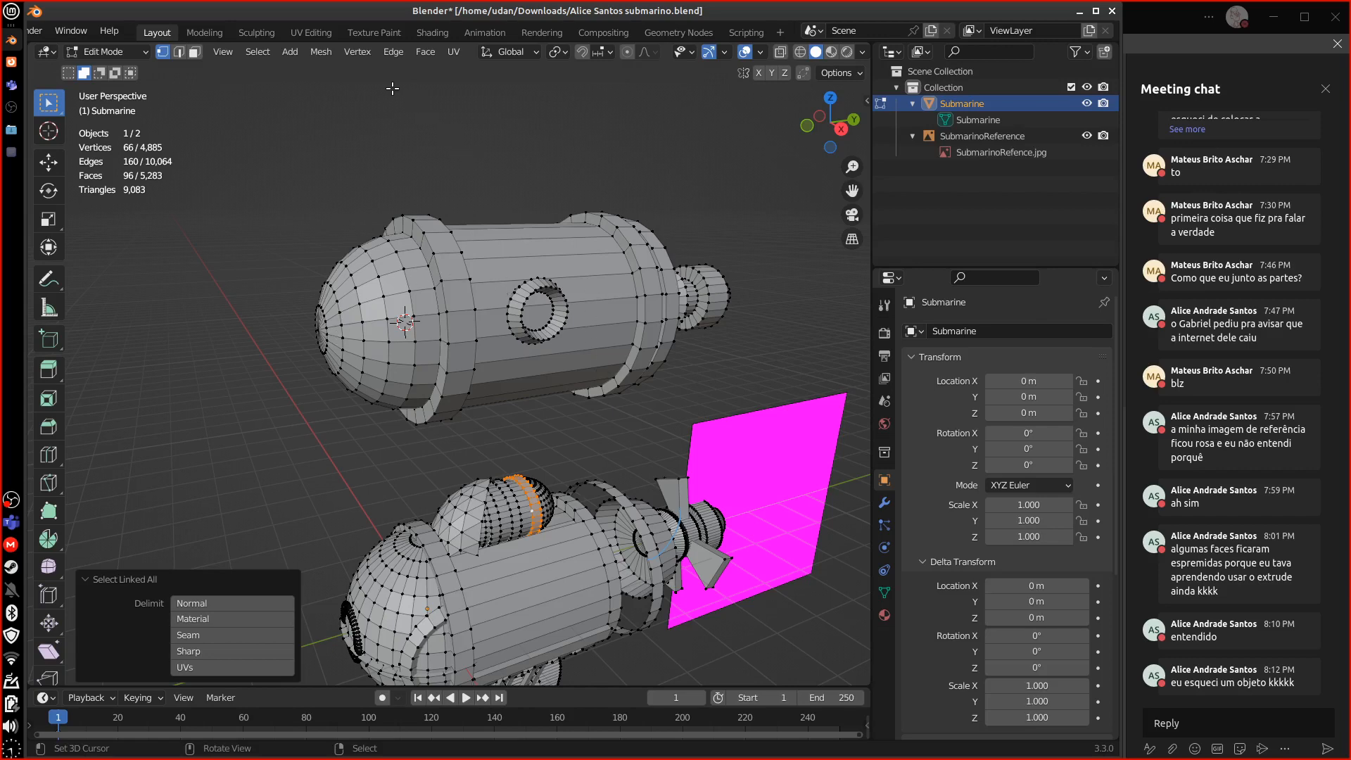
middle_click_drag(575, 260, 593, 243)
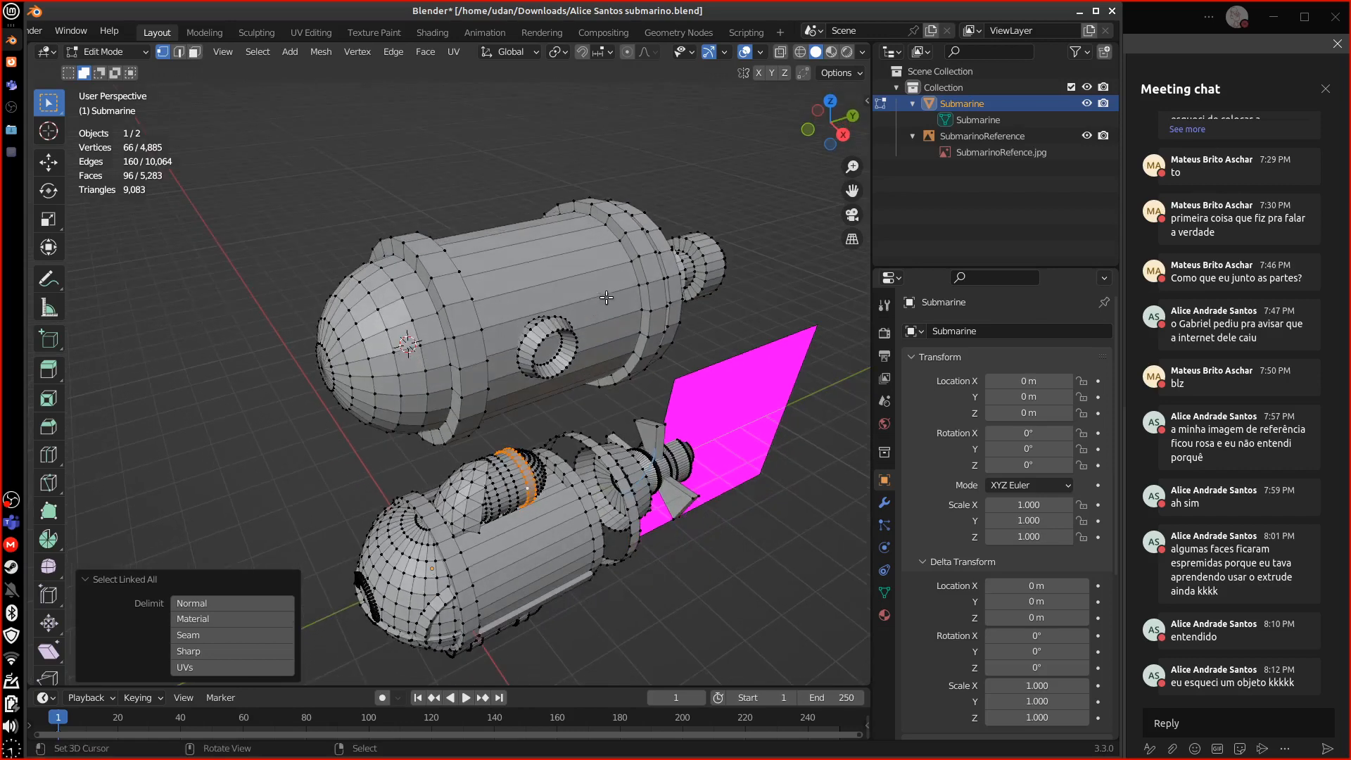
- Select four adjacent long faces along the new hull's top in face mode and extrude them inward about 0.14 m
left_click(593, 243)
key("3")
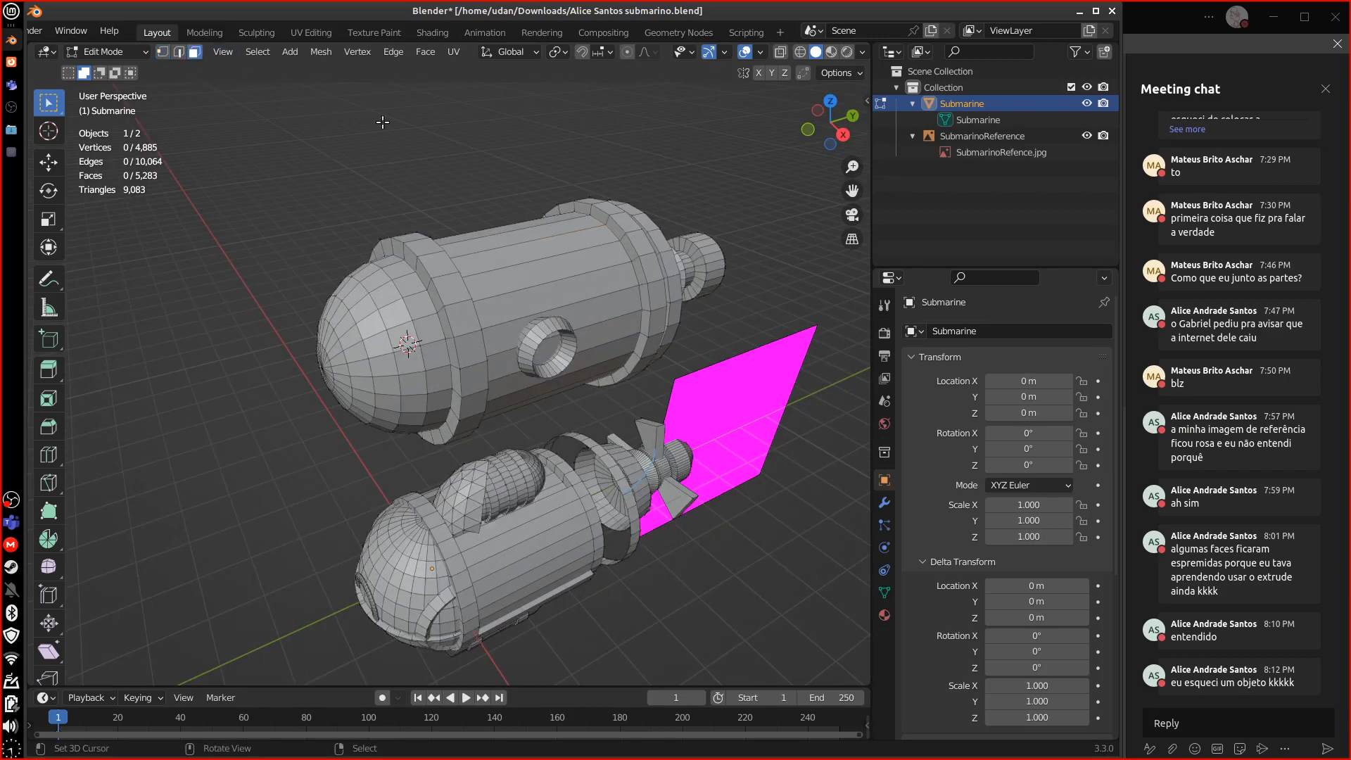
left_click(585, 245)
middle_click_drag(586, 245, 652, 280)
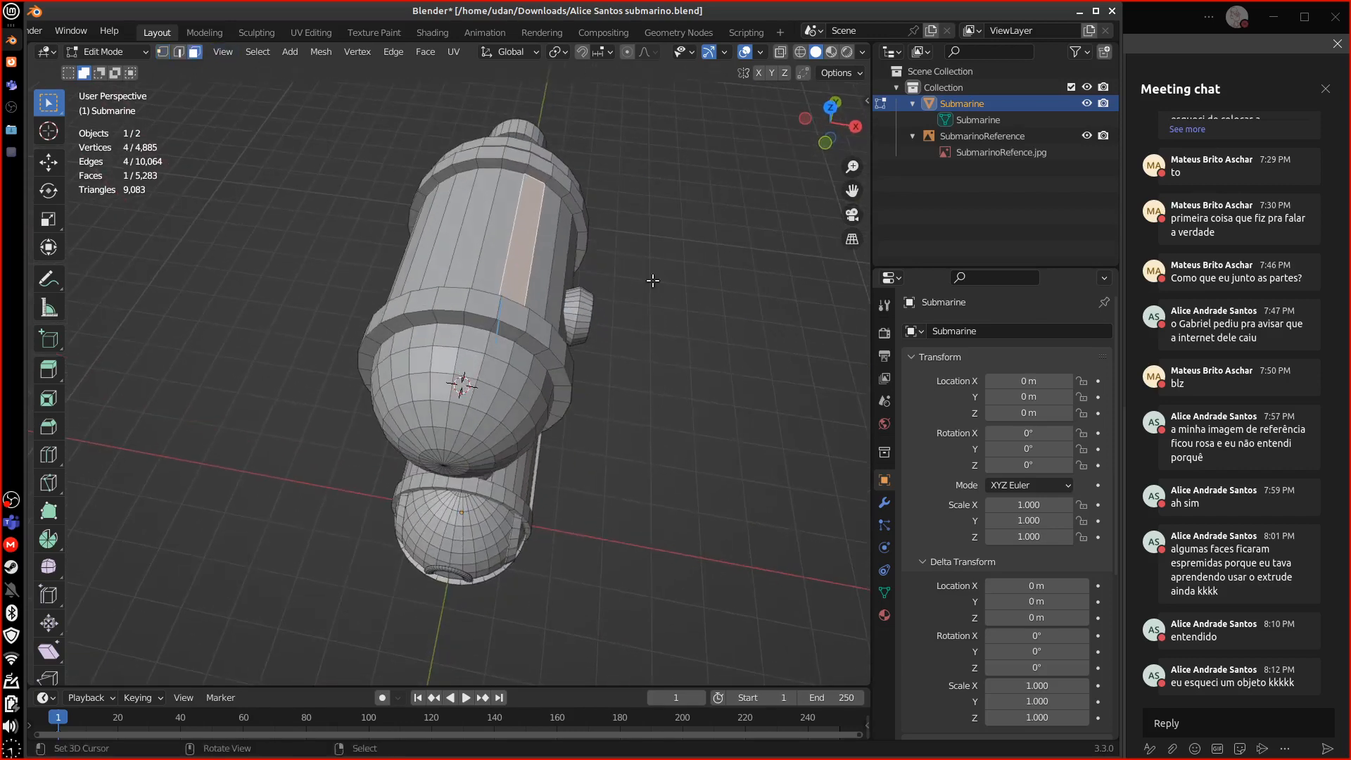
right_click(494, 229, "shift")
right_click(474, 220, "shift")
right_click(456, 219, "shift")
left_click_drag(630, 267, 574, 253, "alt")
key("e")
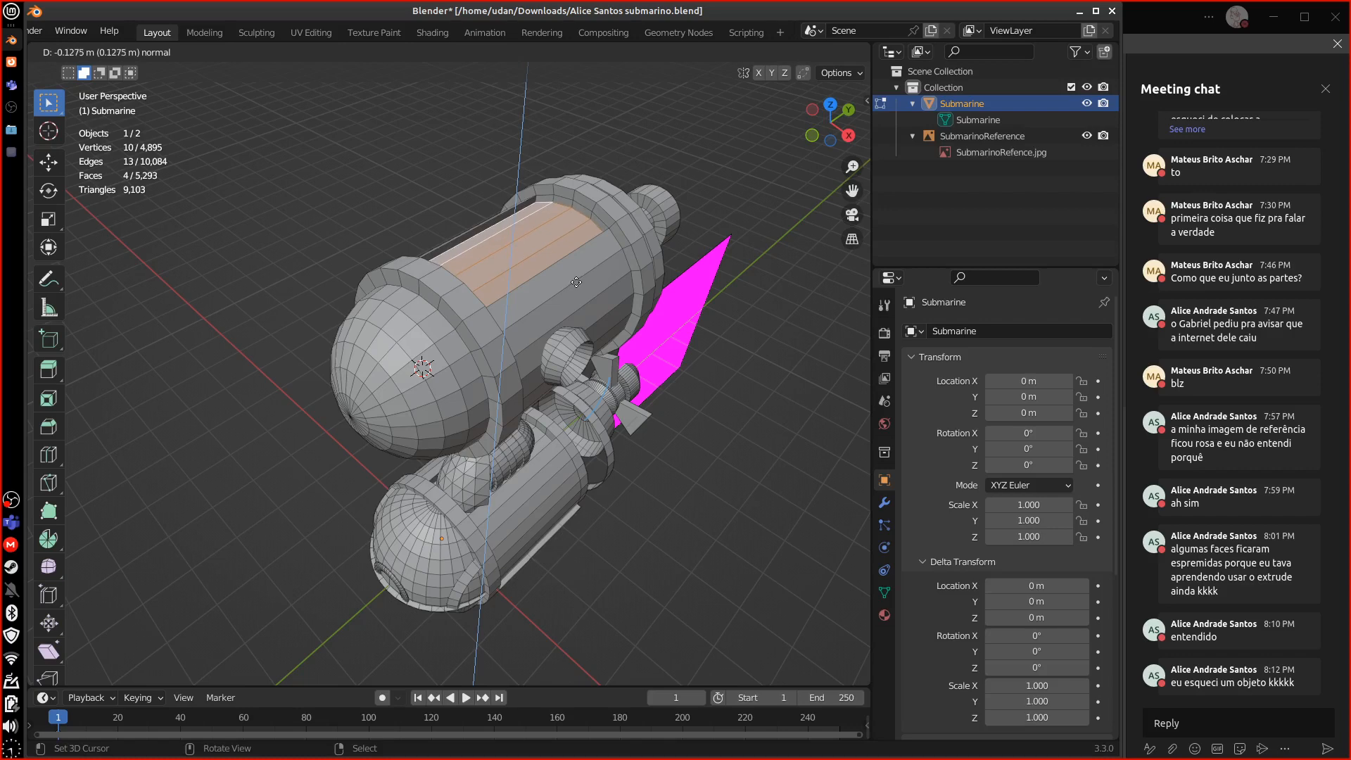
left_click(582, 283)
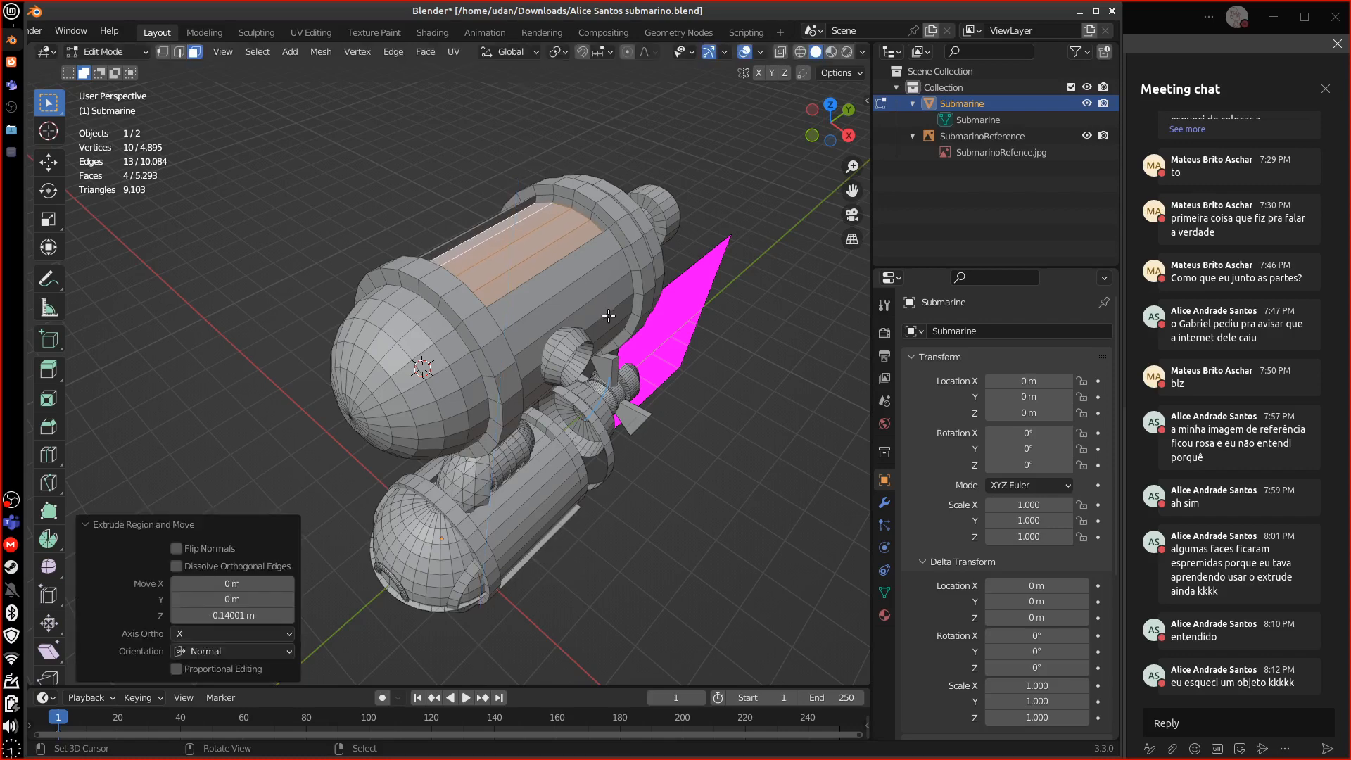
- Scale the recessed top faces to about 0.833 along the X axis
key("s")
key("x")
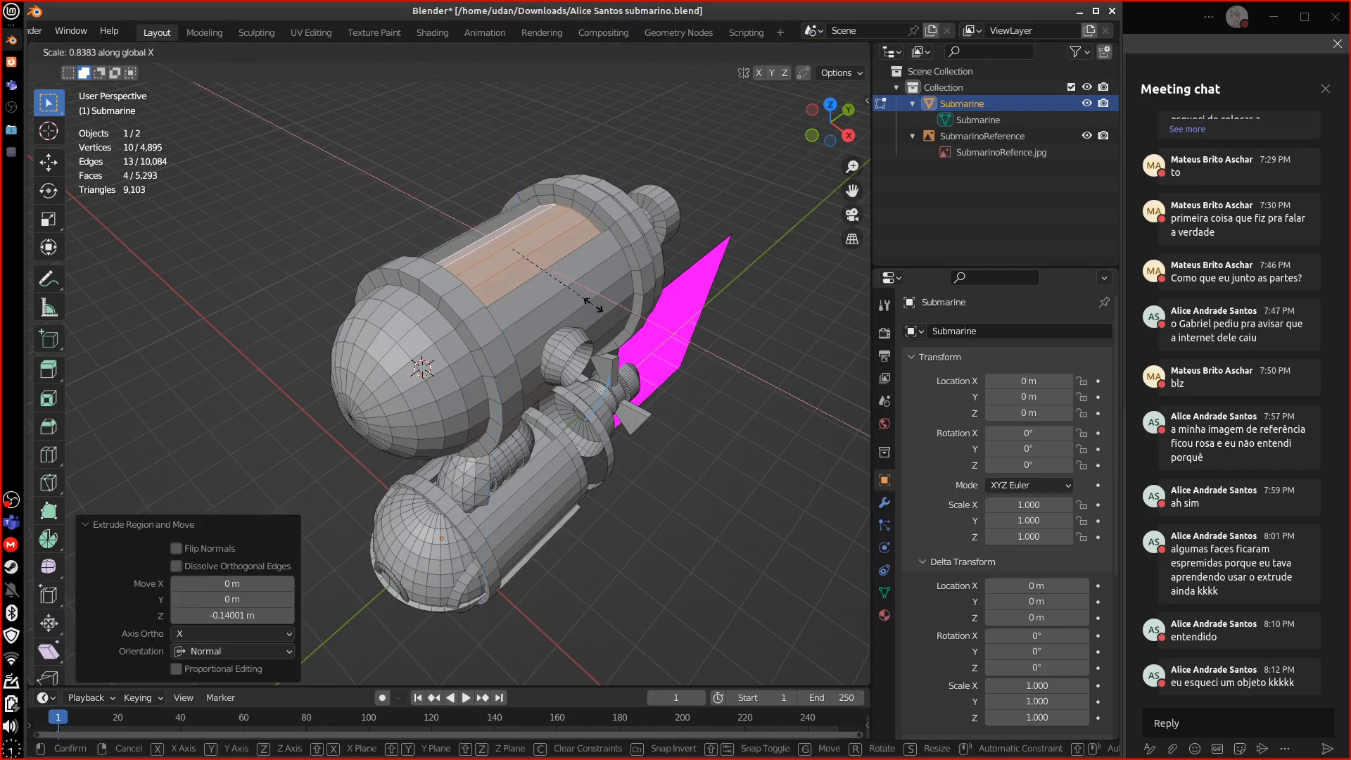
left_click(593, 305)
- Select nine adjacent long faces along the new hull's underside, extrude them, and raise them about 0.229 m along Z into the hull
middle_click_drag(593, 305, 654, 202)
middle_click_drag(672, 388, 655, 321, "shift")
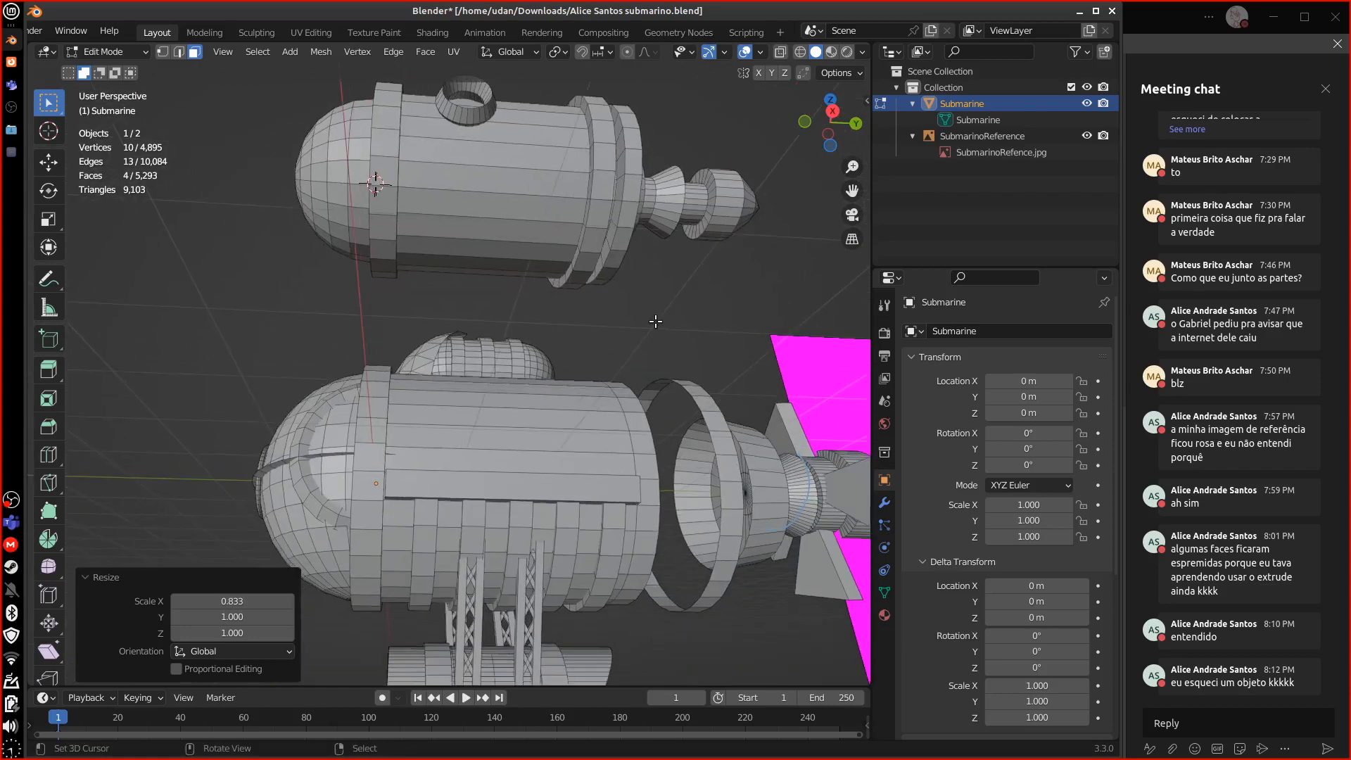
left_click(540, 186)
left_click(543, 239, "ctrl")
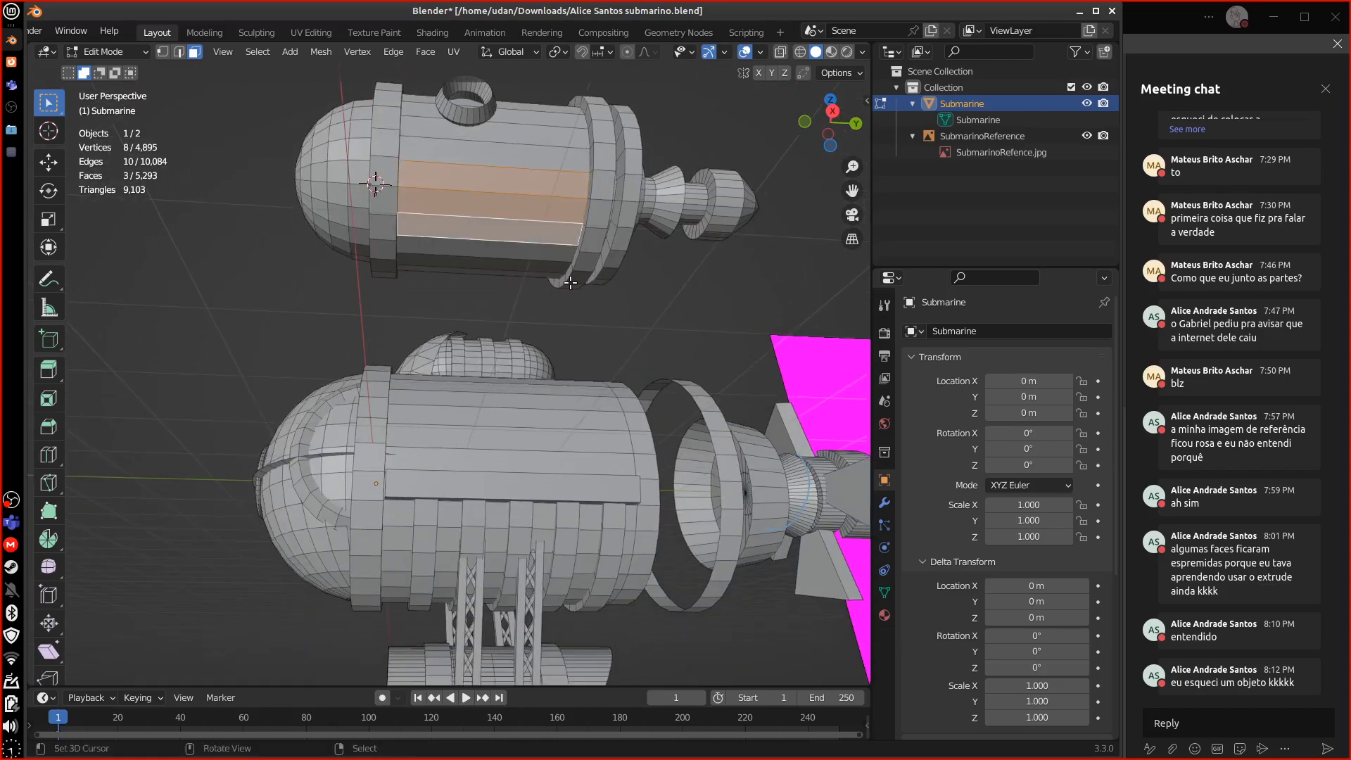
middle_click_drag(570, 282, 514, 328)
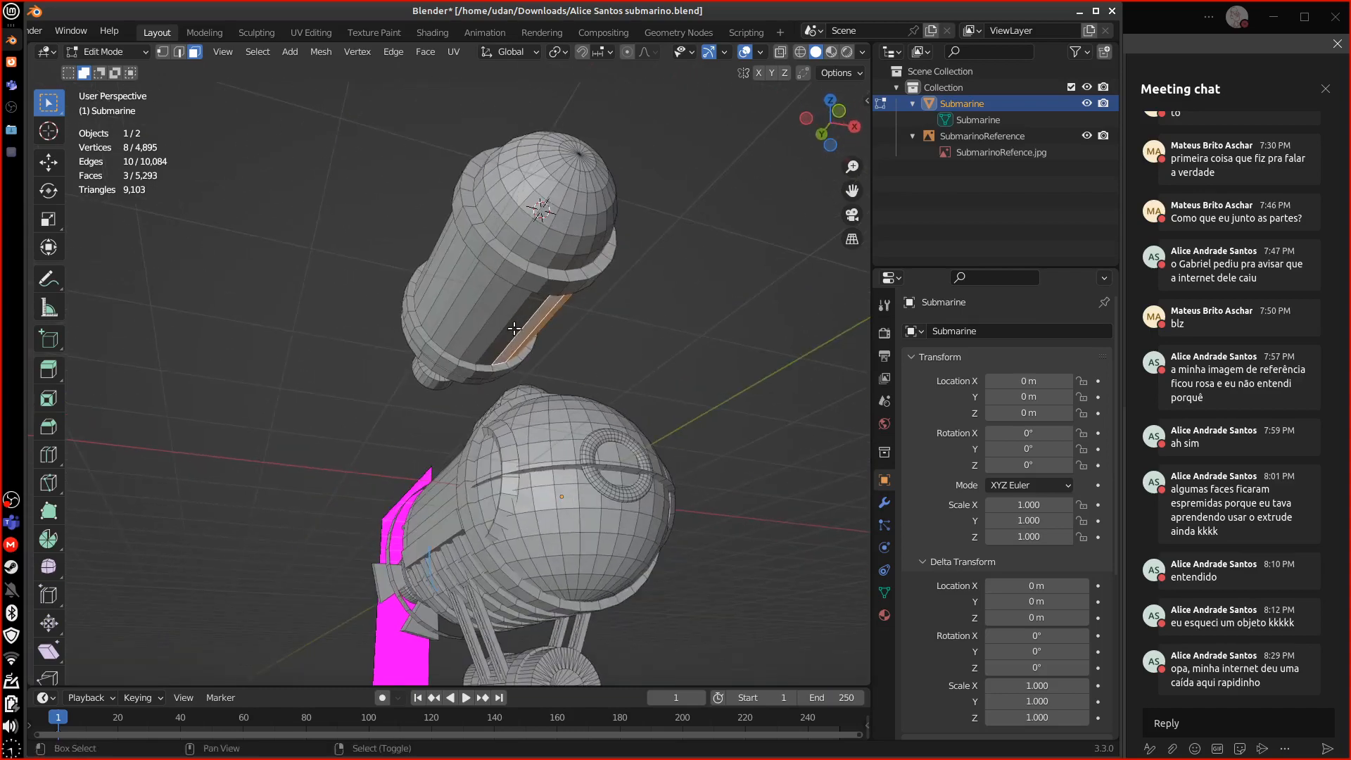
middle_click_drag(453, 288, 606, 370)
left_click(461, 238, "shift")
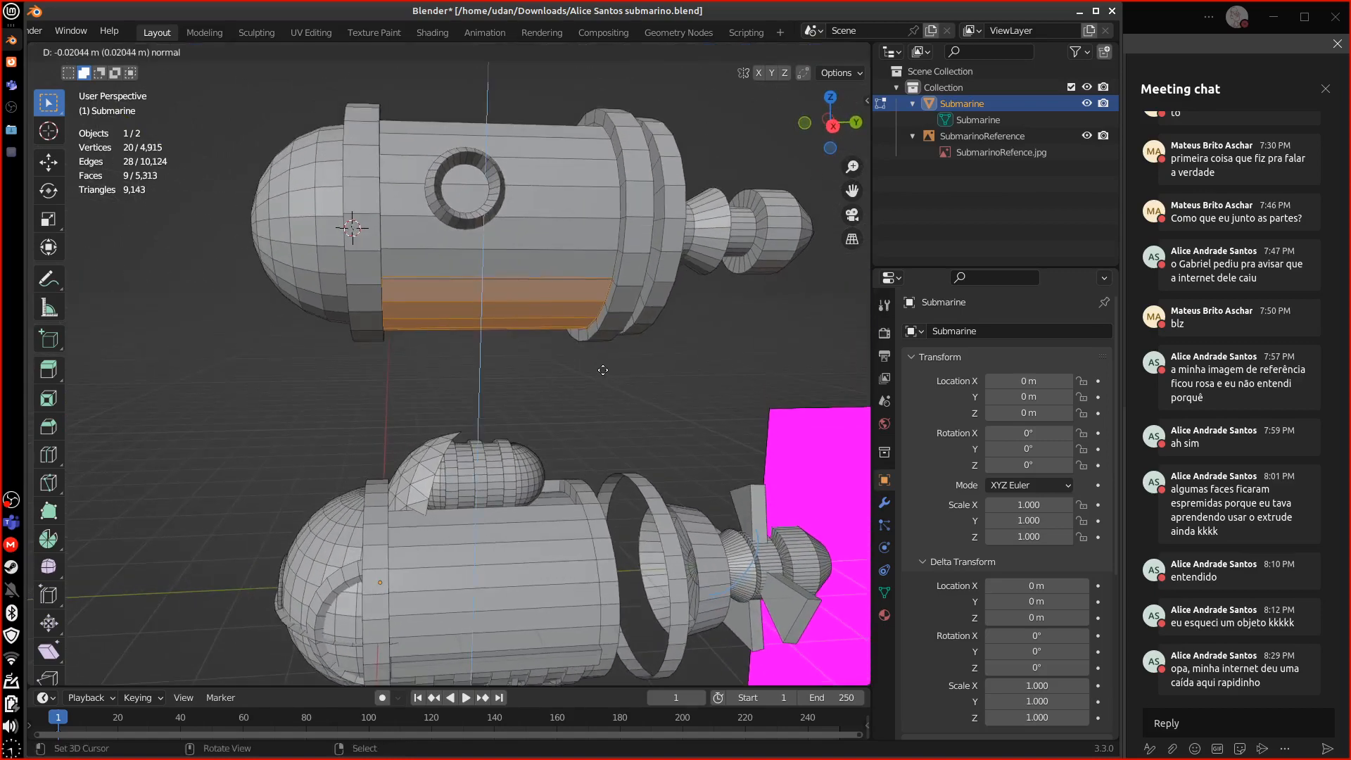
key("e")
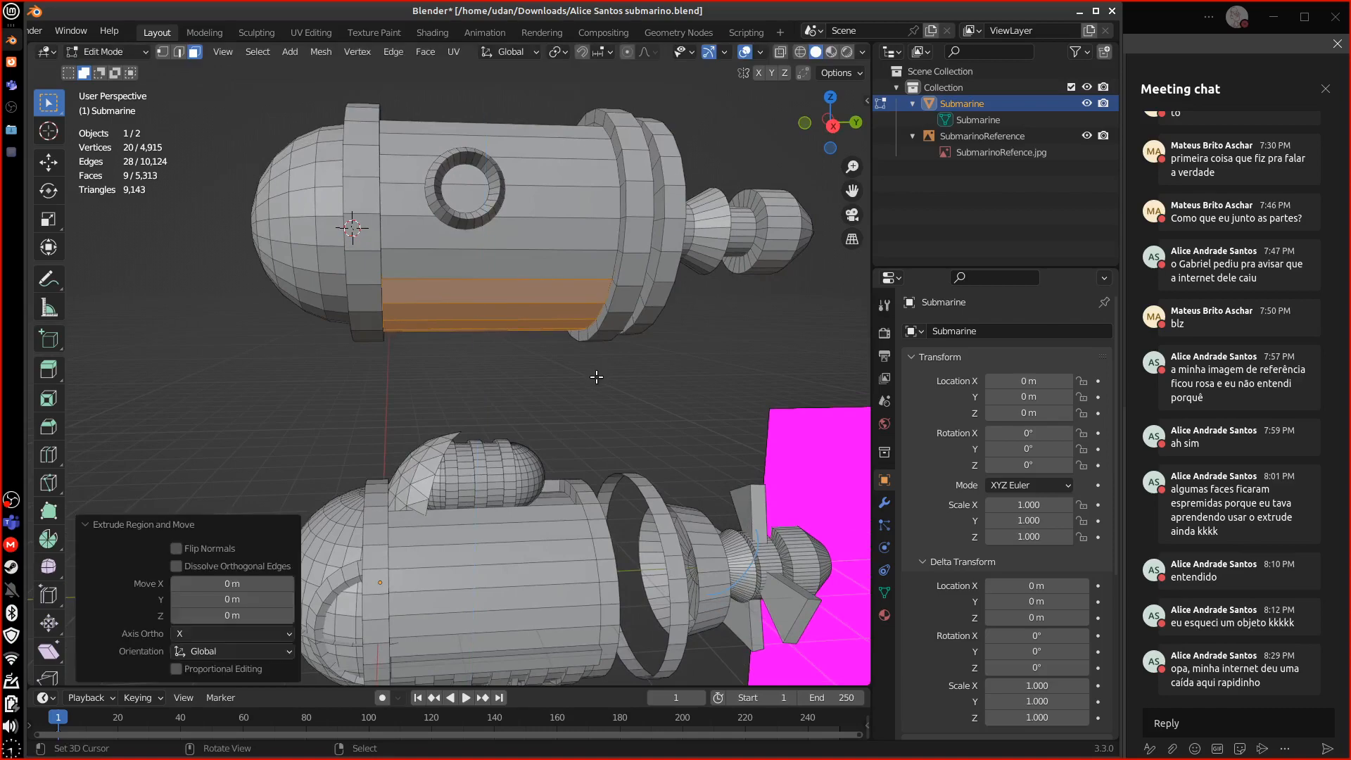
key("g")
key("z")
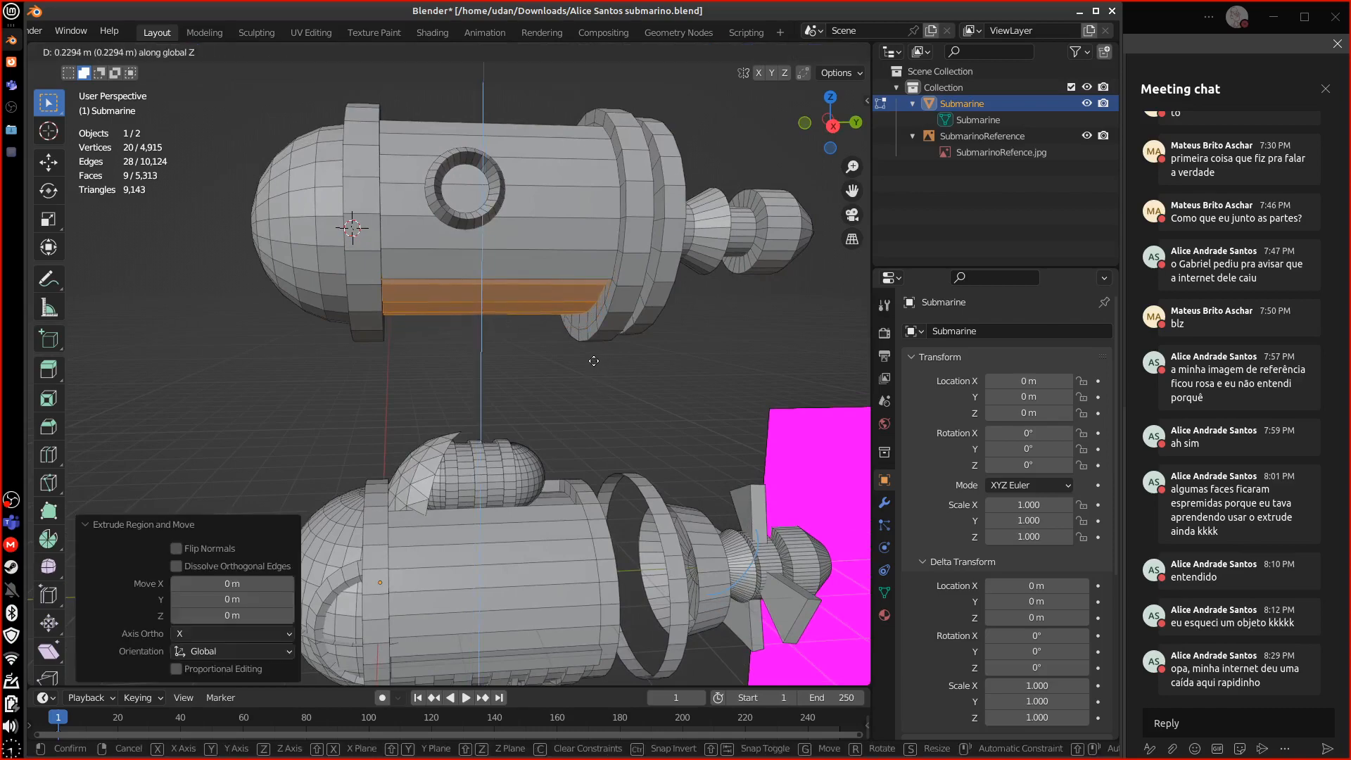
left_click(593, 360)
- Scale the recessed underside faces of the new hull to about 0.836 along the X axis
middle_click_drag(593, 361, 706, 288)
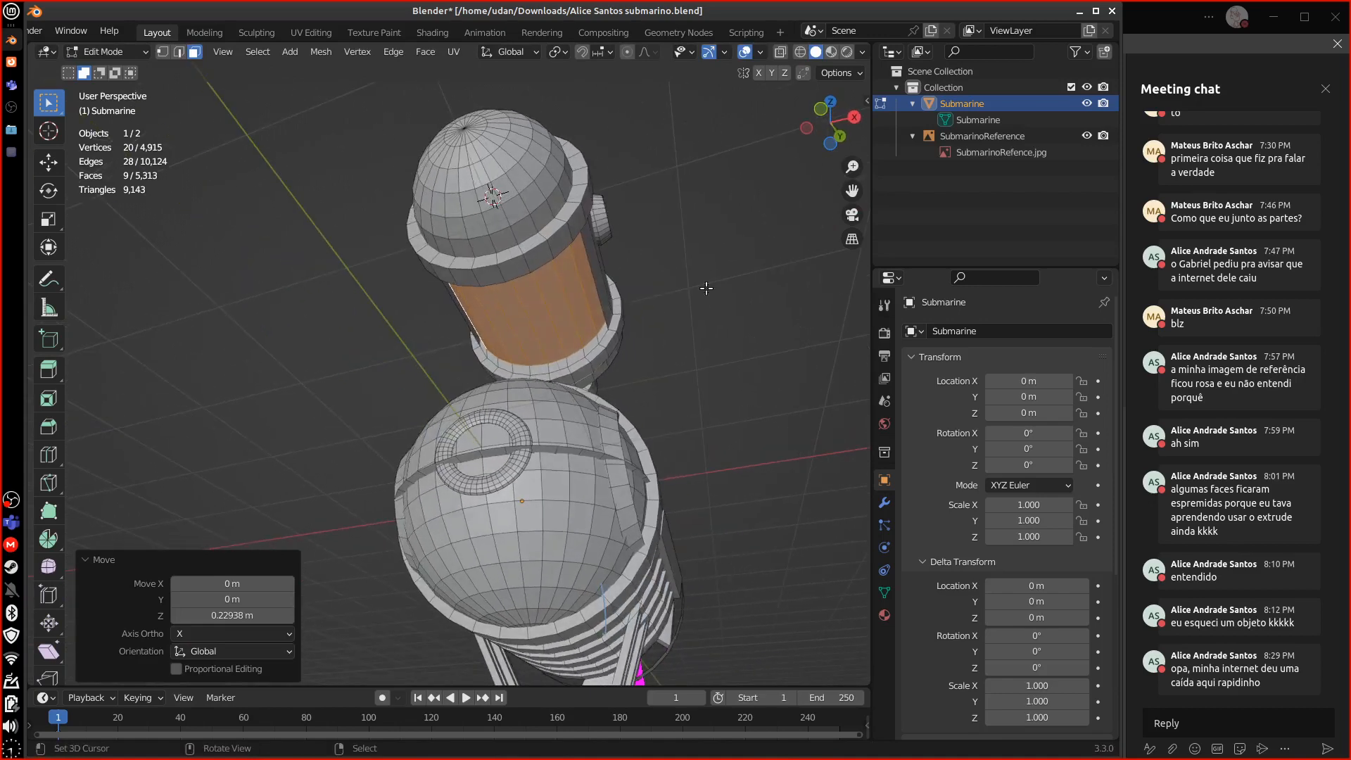
key("s")
key("x")
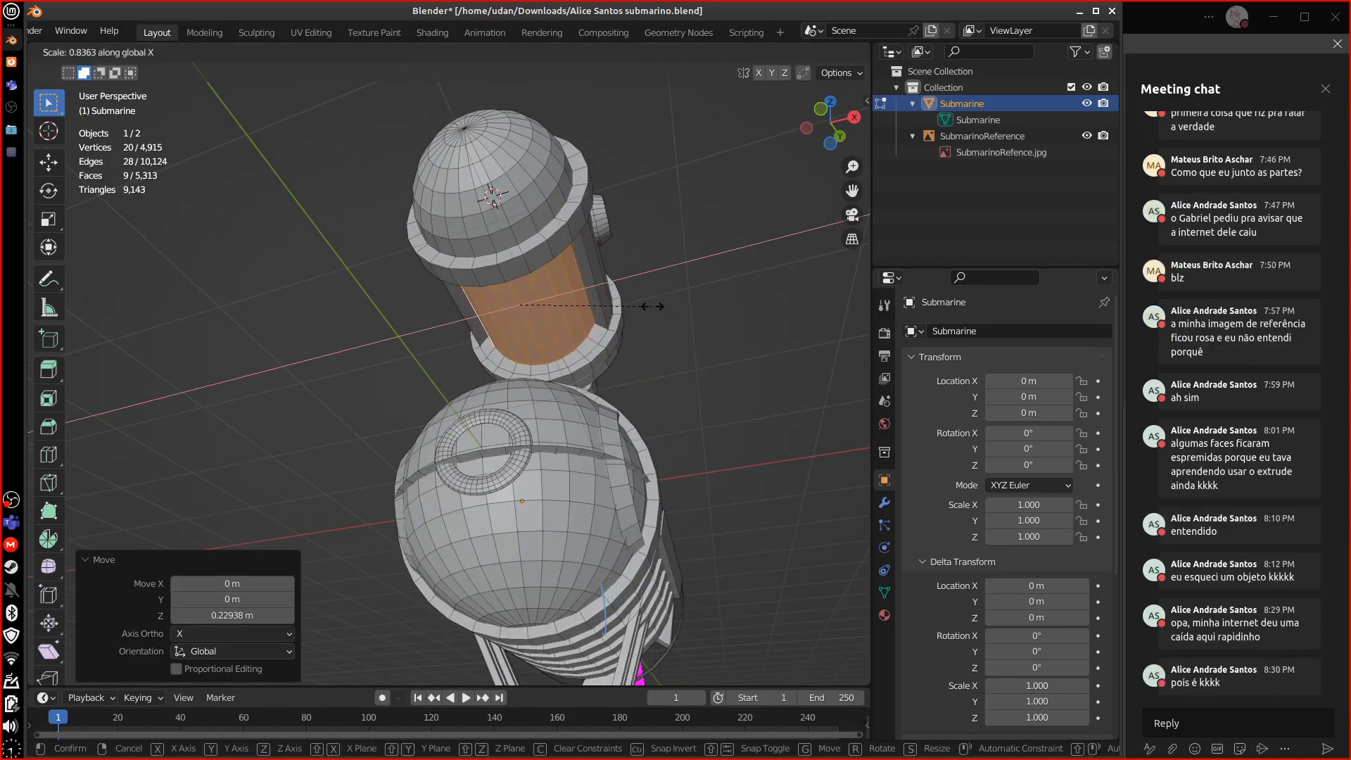
left_click(653, 306)
- Lower the recessed underside faces about 0.068 m along Z and scale them to about 1.101 along X
key("g")
key("z")
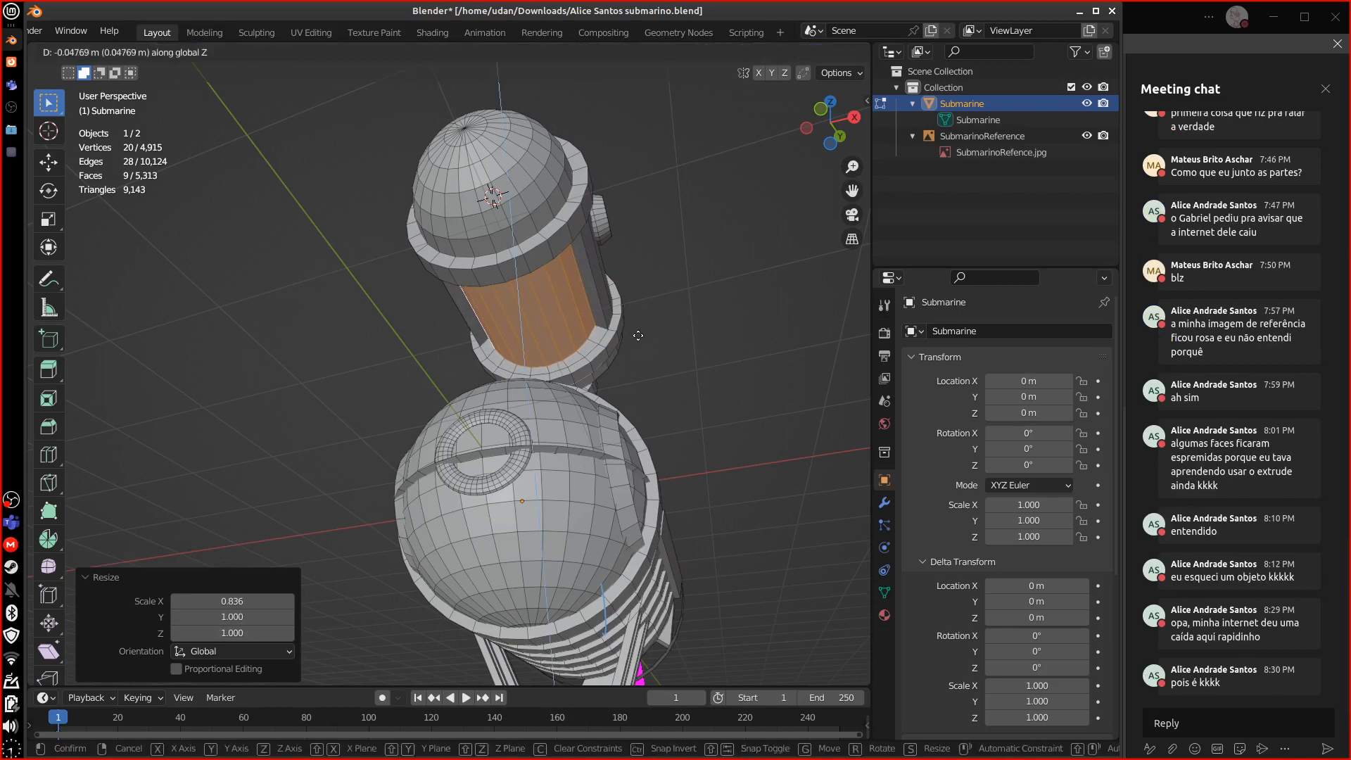
left_click(640, 332)
mouse_move(640, 332)
middle_mouse_down()
mouse_move(675, 320)
mouse_move(642, 328)
middle_mouse_up()
key("s")
key("x")
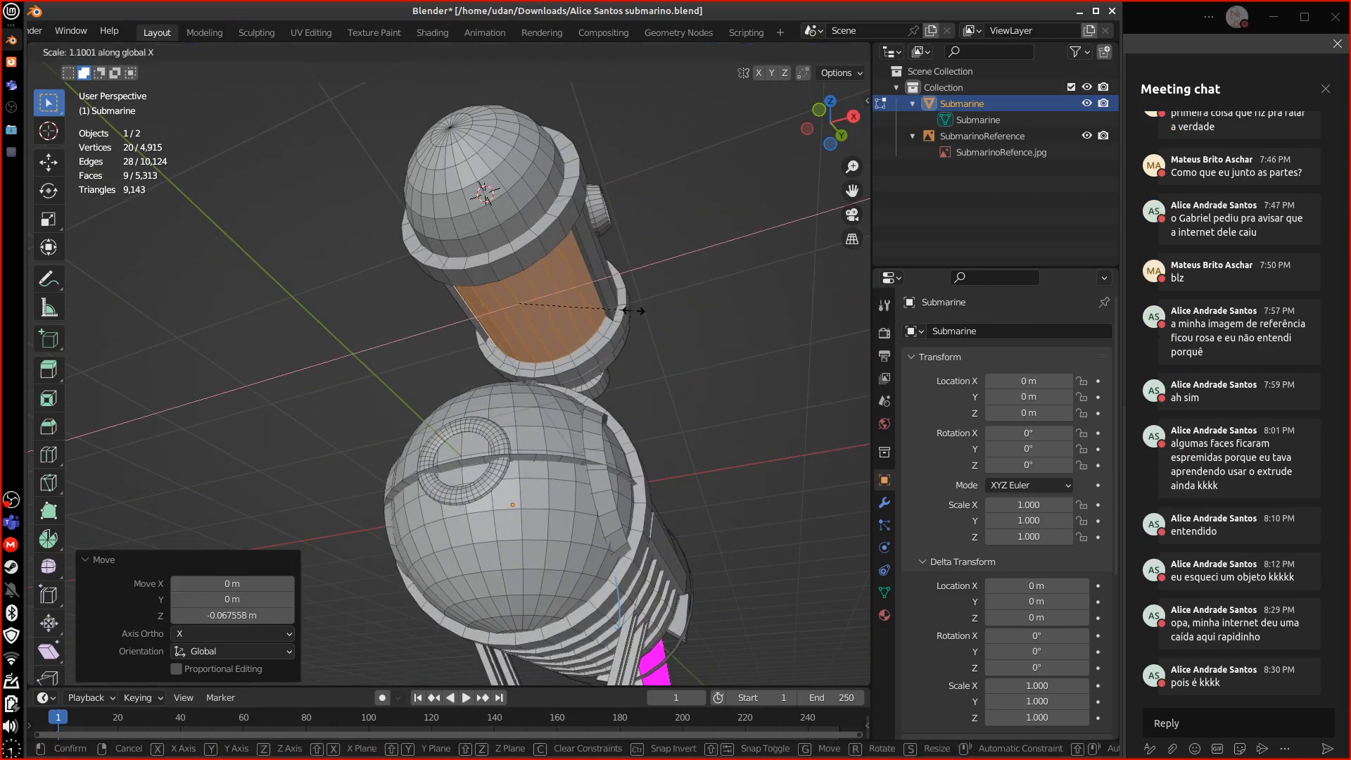
left_click(633, 312)
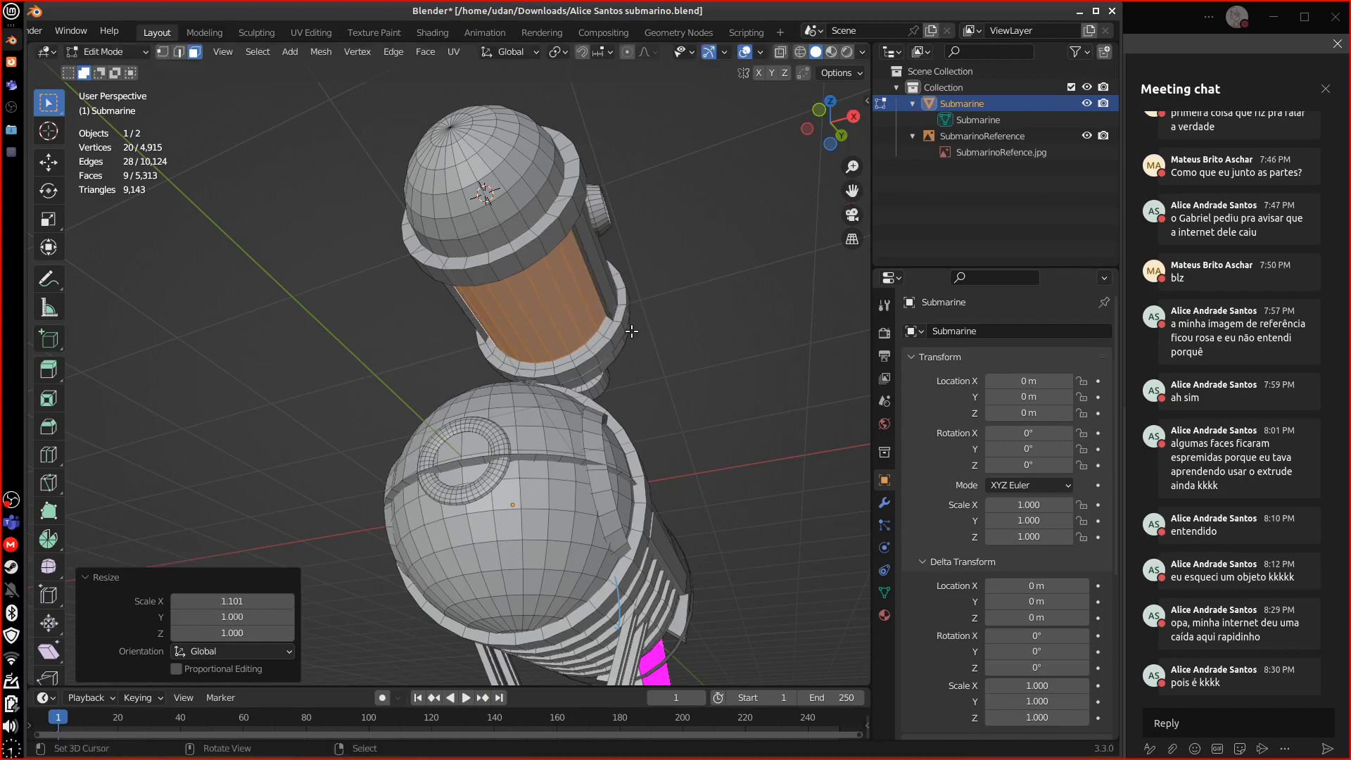
middle_click_drag(636, 347, 513, 338)
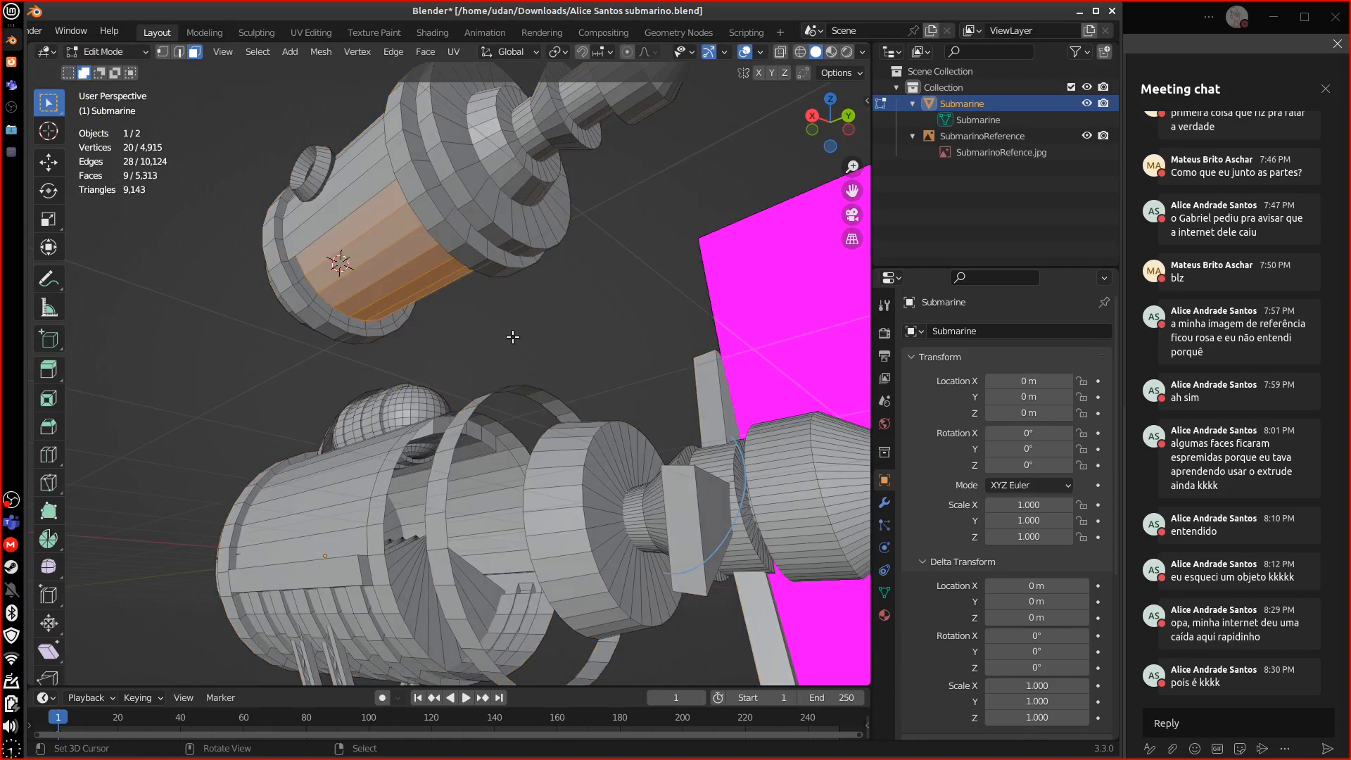
- Try moving the lower submarine's linked underside rib band about 5.15 m up along Z onto the new hull
left_click(388, 648)
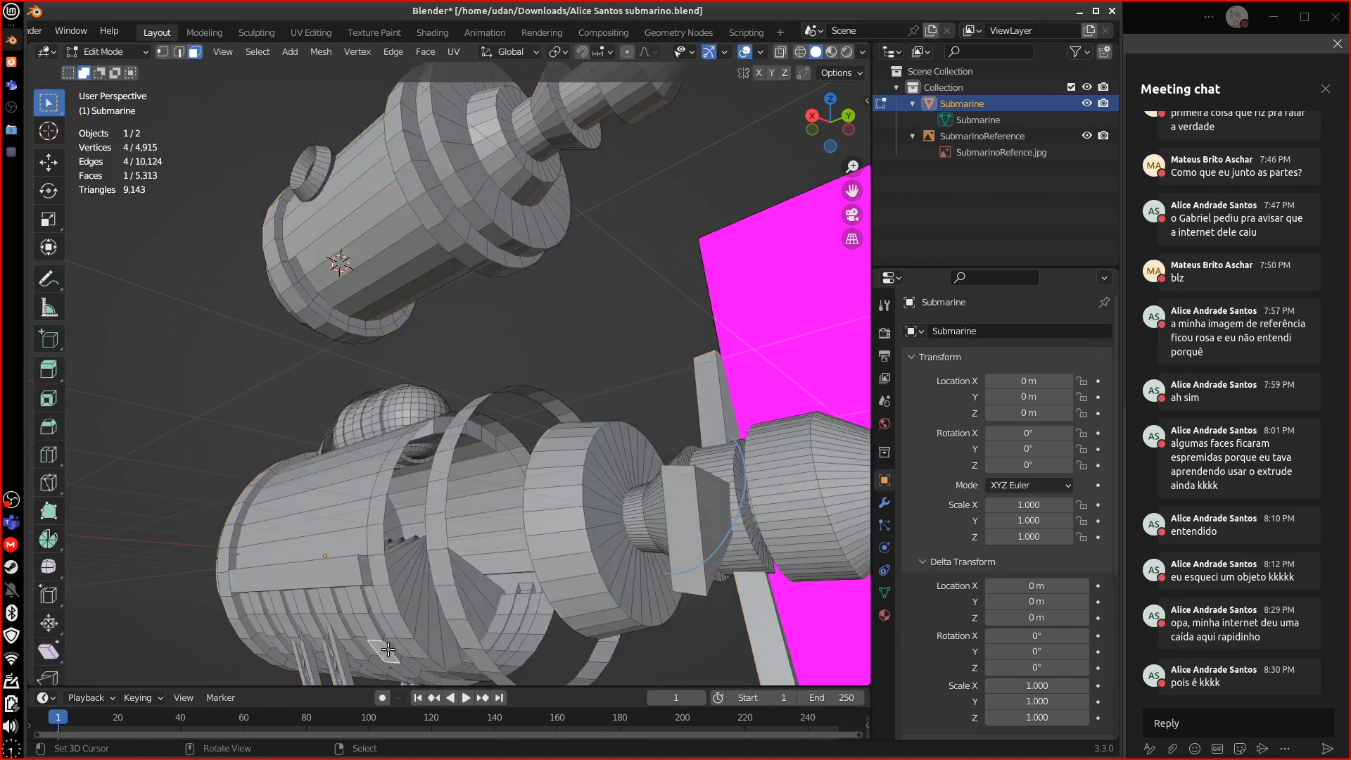
key("ctrl+l")
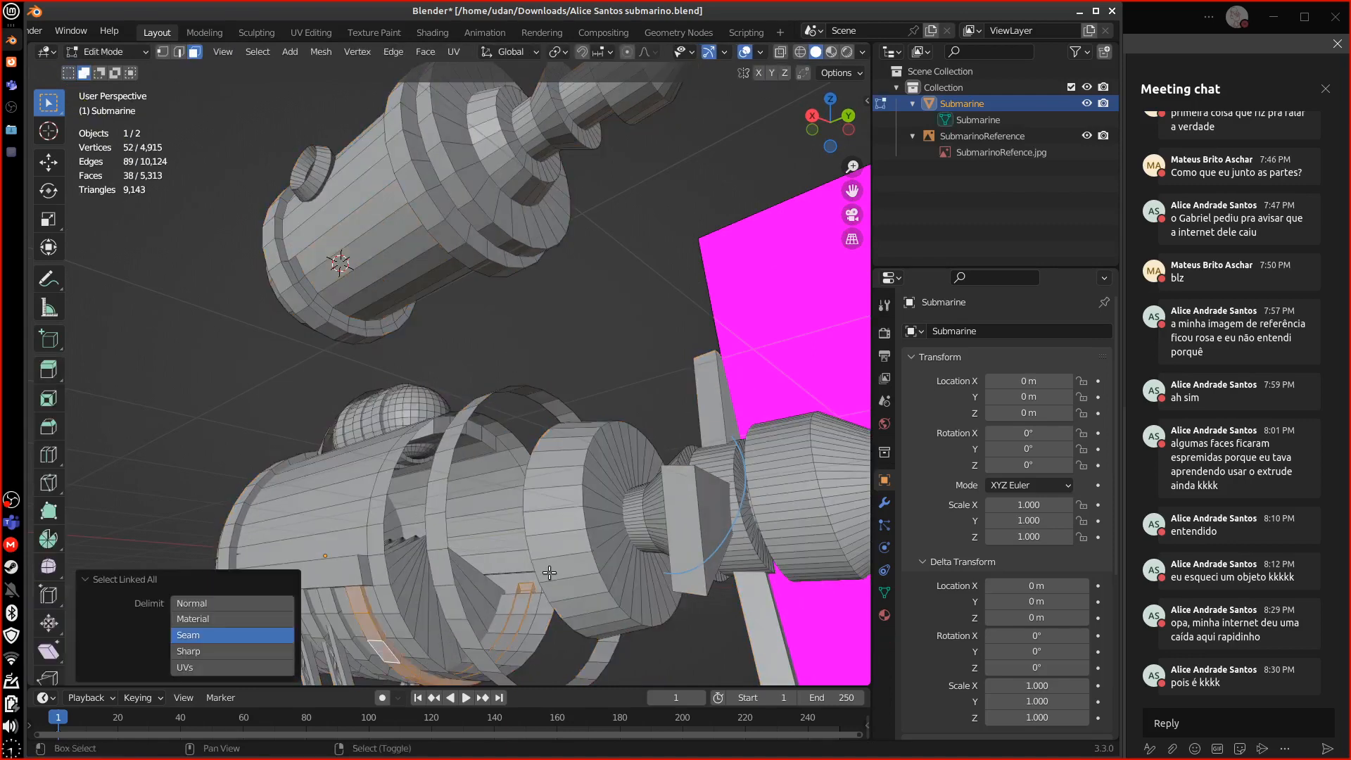
middle_click_drag(549, 573, 520, 600)
key("g")
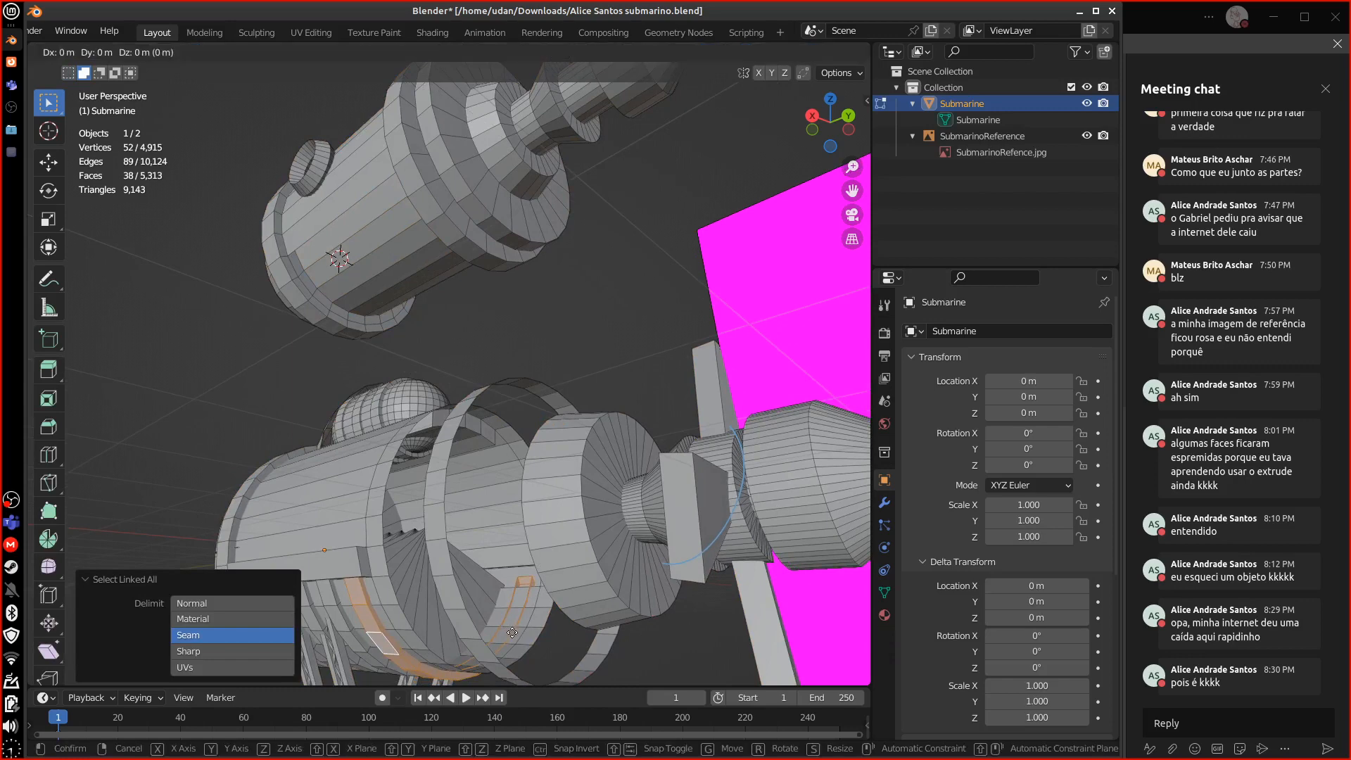
key("z")
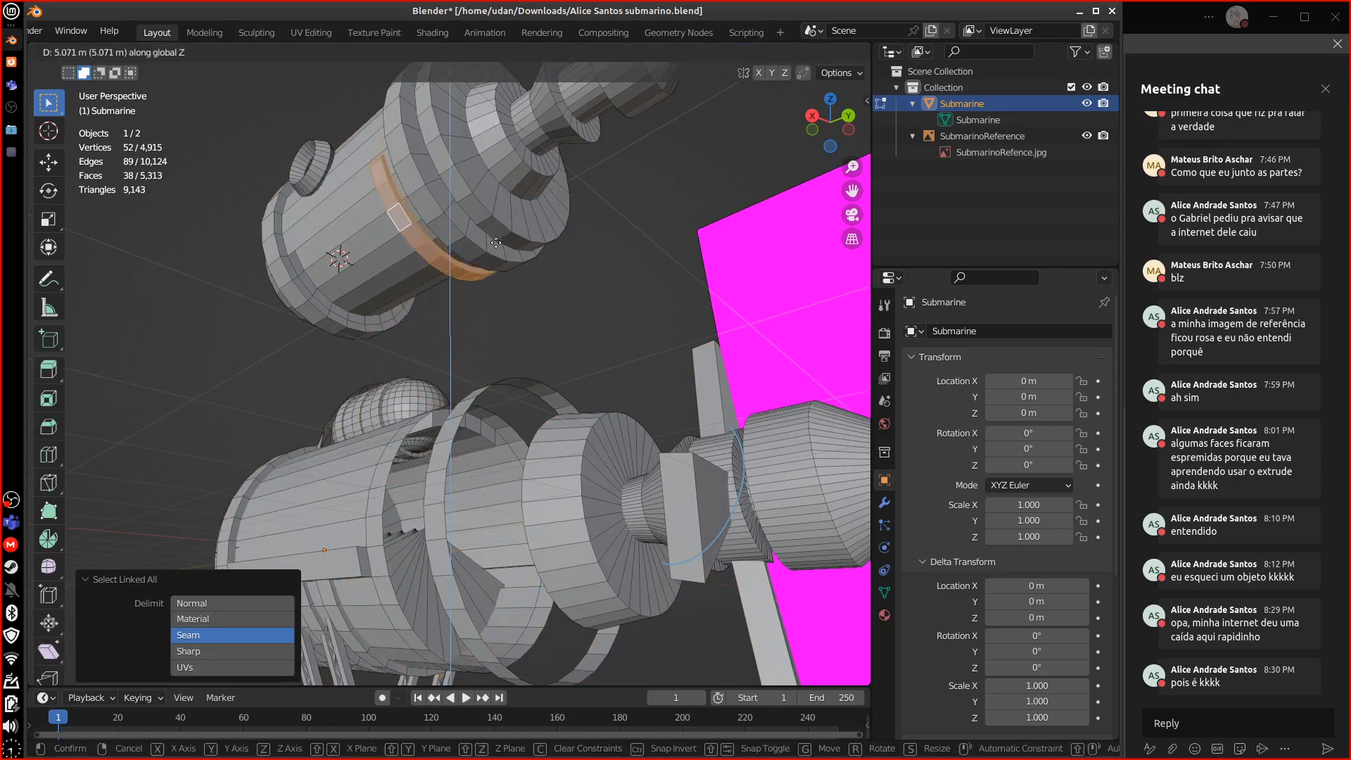
left_click(494, 237)
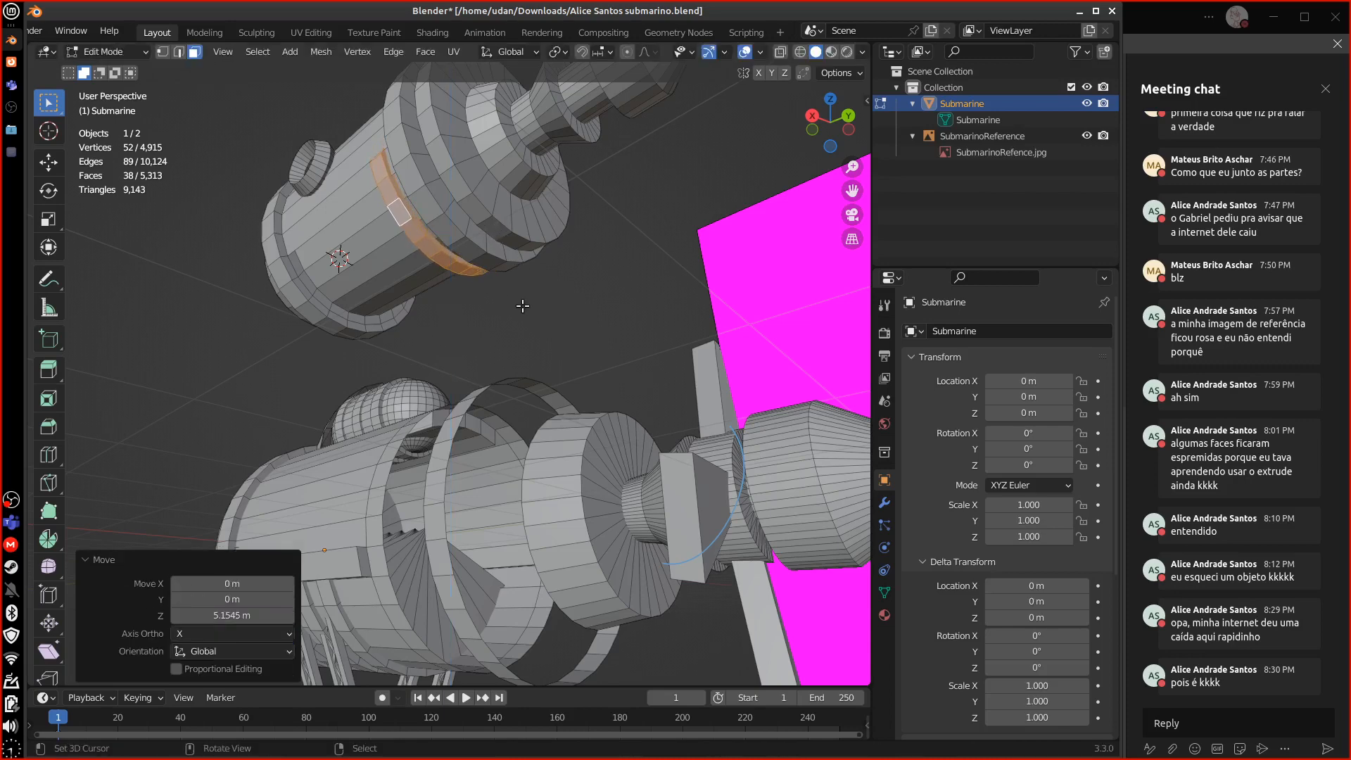
key("ctrl+z")
- Select all linked geometry of the lower submarine's main hull to examine which parts belong to it
middle_click_drag(534, 328, 505, 555)
left_click(533, 618)
key("ctrl+l")
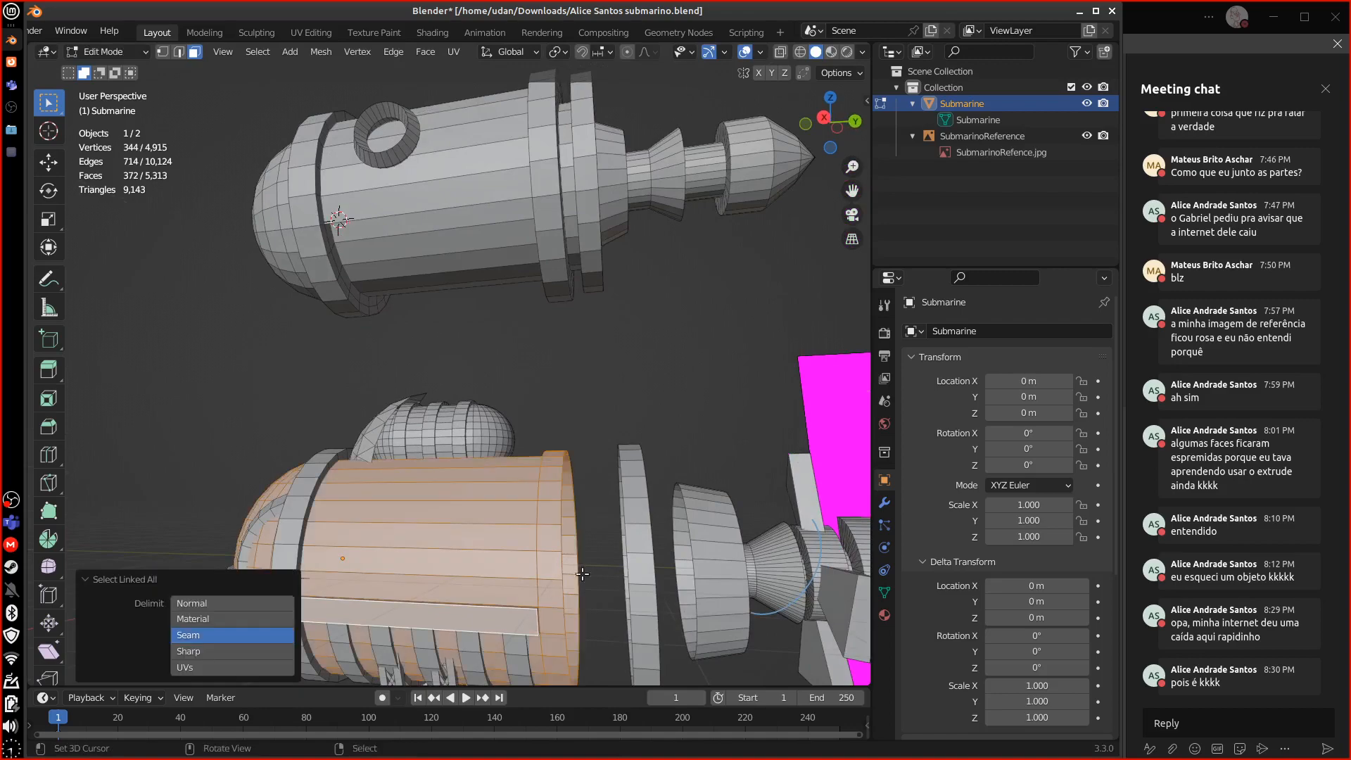
middle_click_drag(598, 564, 456, 236)
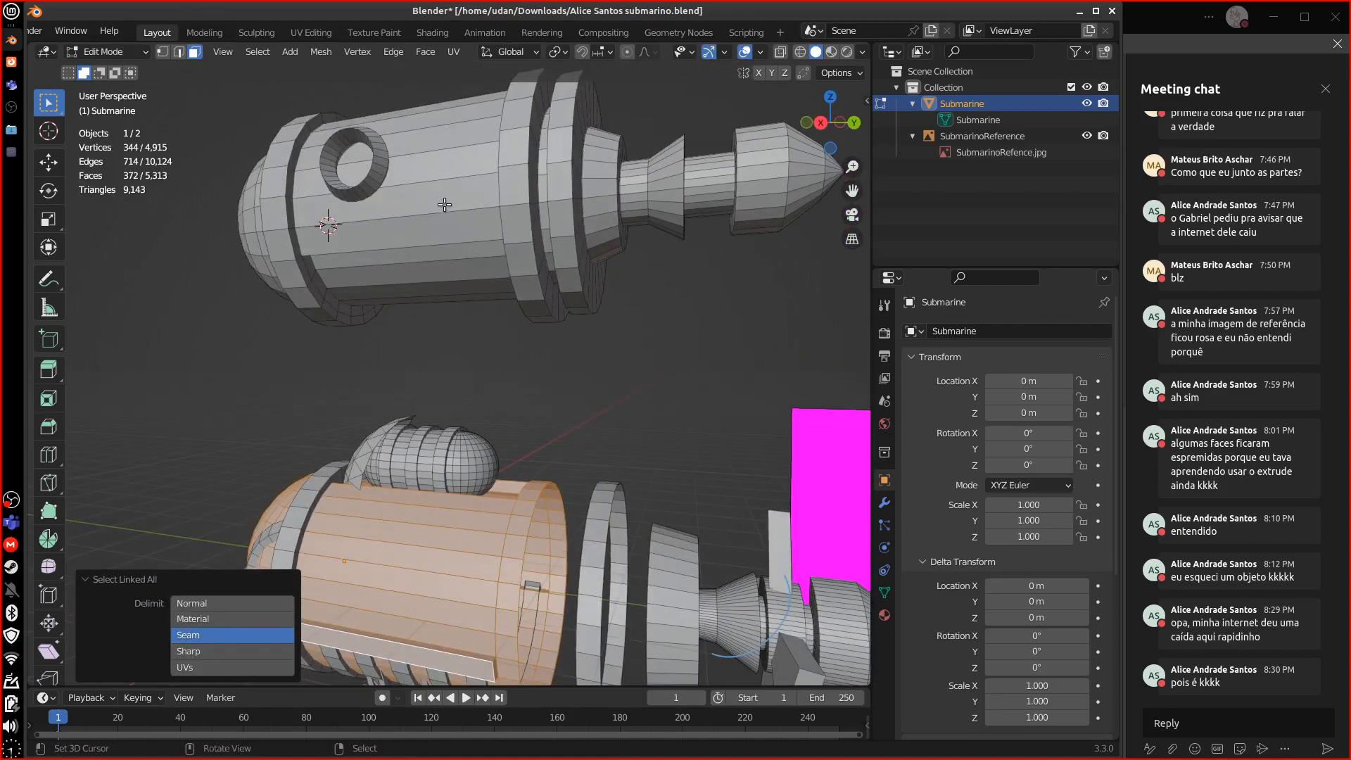
- Select the long face below the new hull's side porthole with the adjoining ring face at each end, and delete these three faces
left_click(445, 205)
middle_click_drag(494, 291, 527, 349)
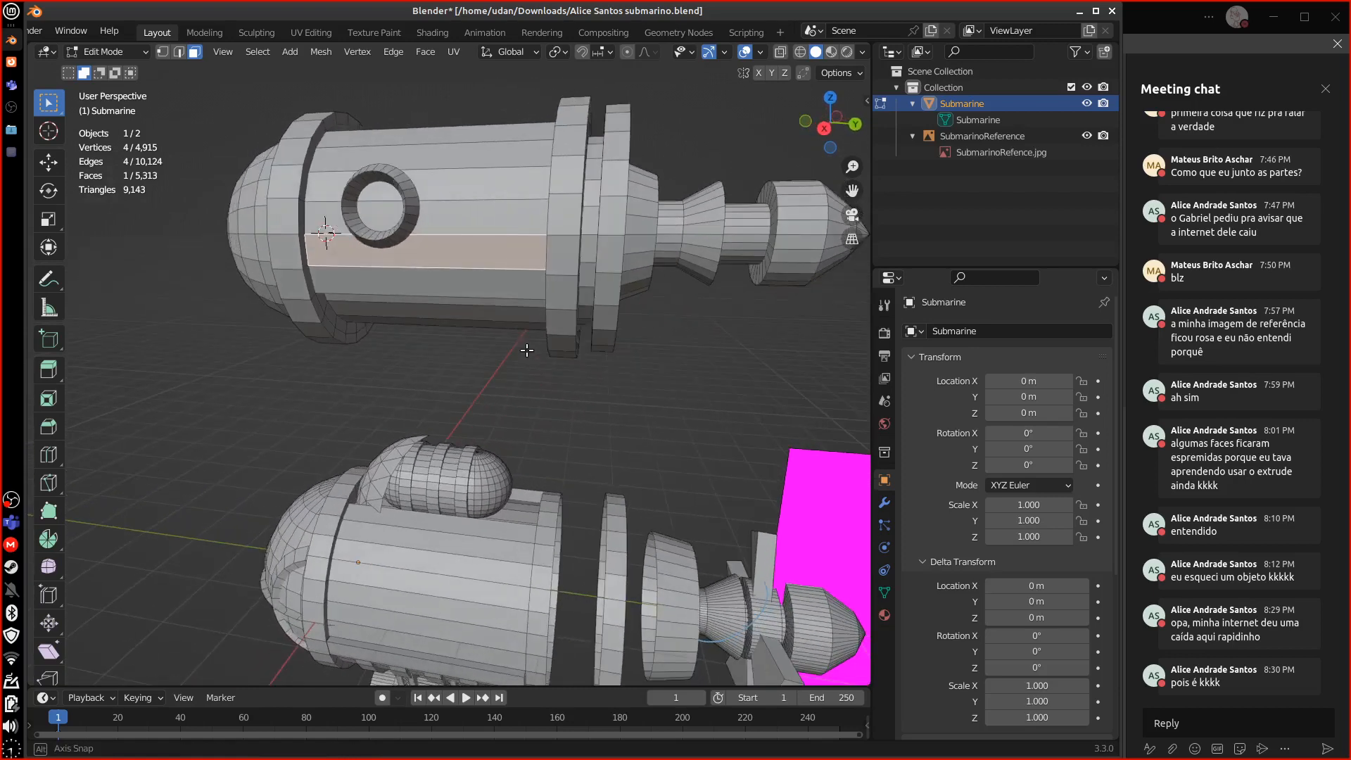
key("z")
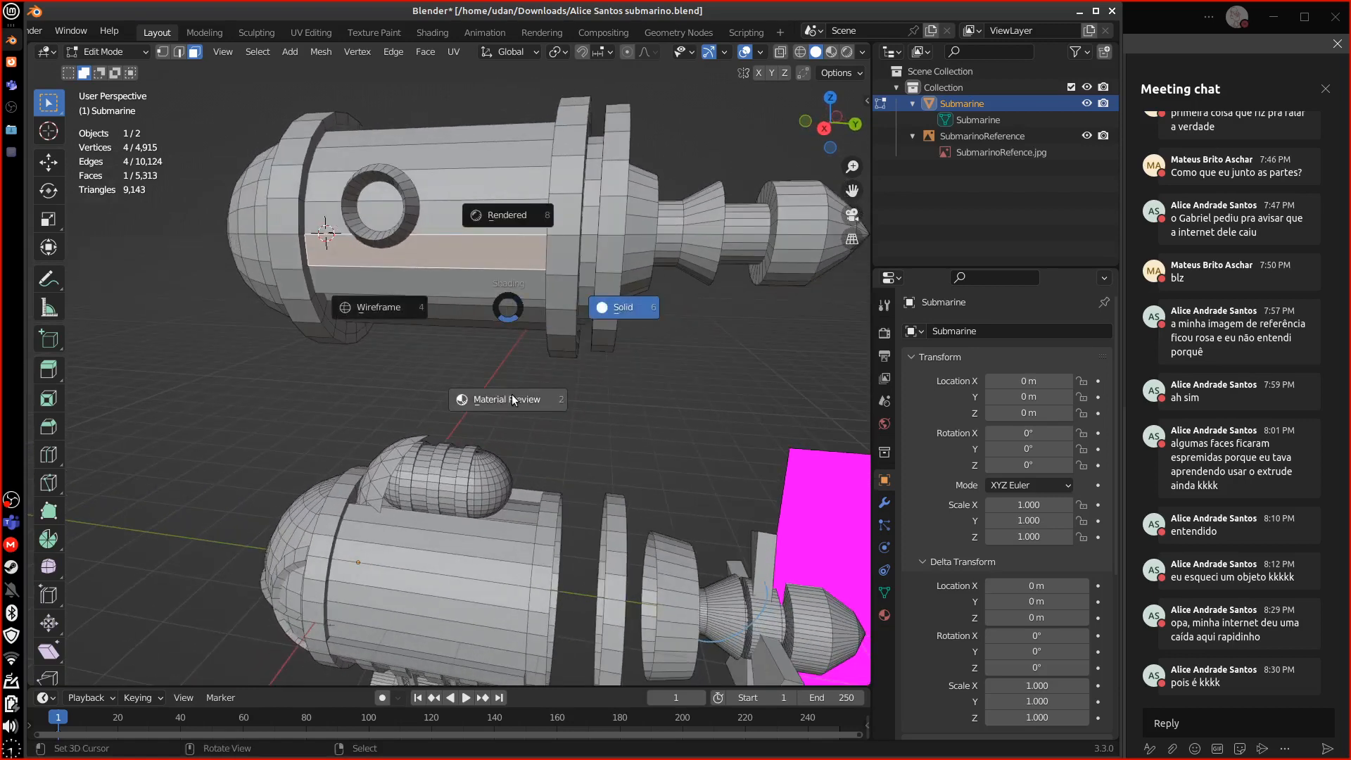
left_click(630, 353)
middle_click_drag(578, 318, 681, 345)
scroll(684, 341, "up", 1)
left_click(726, 283, "shift")
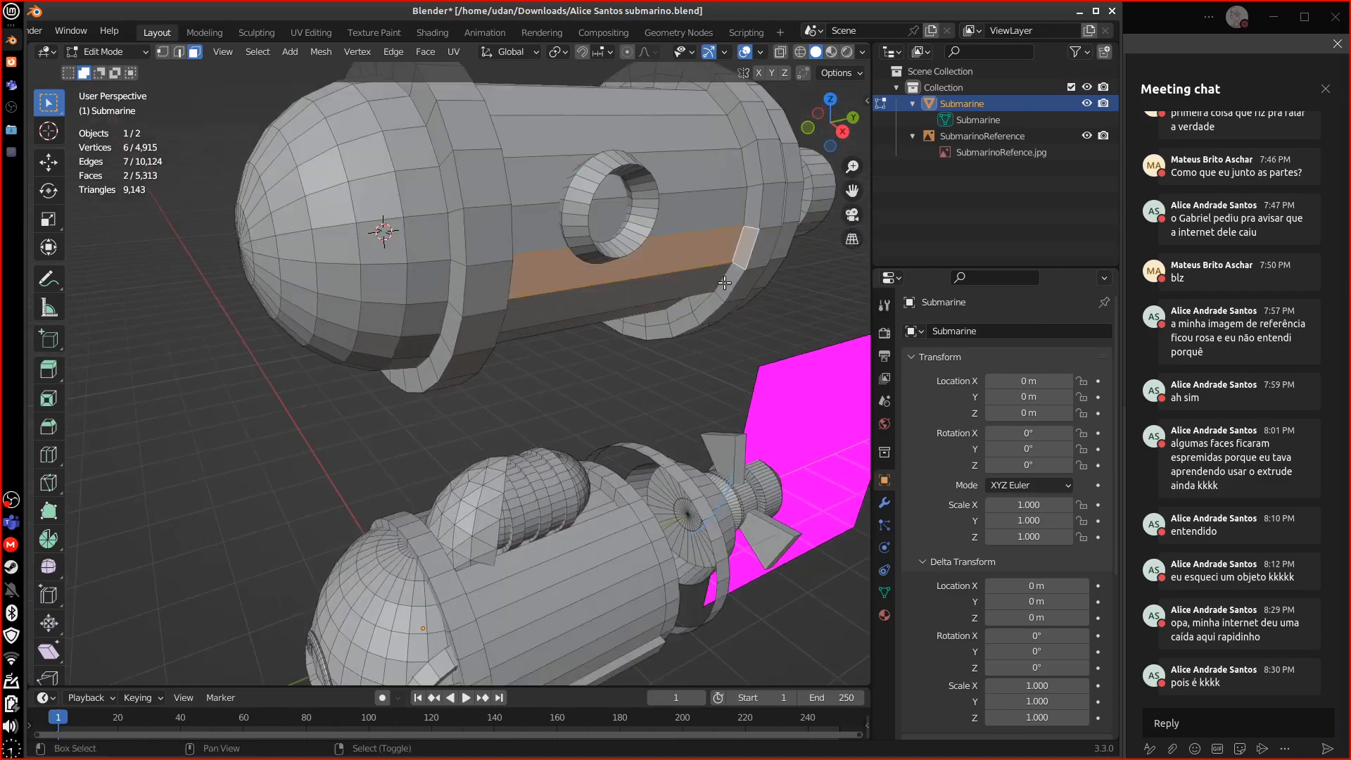
middle_click_drag(726, 283, 491, 274)
left_click(198, 223, "shift")
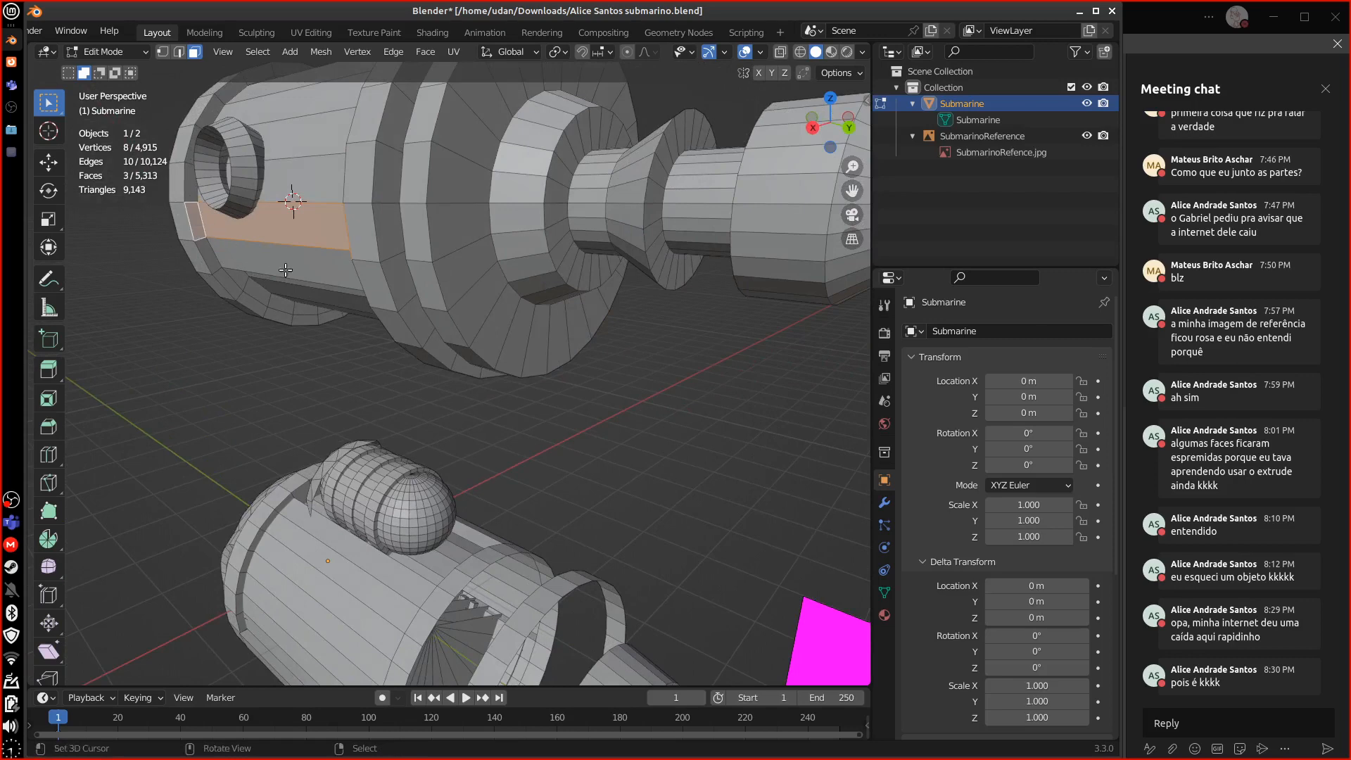
key("x")
left_click(280, 307)
- Switch to vertex selection and close the gap in the new hull's side with three new faces built from its corner vertices
middle_click_drag(282, 309, 426, 357)
left_click(161, 52)
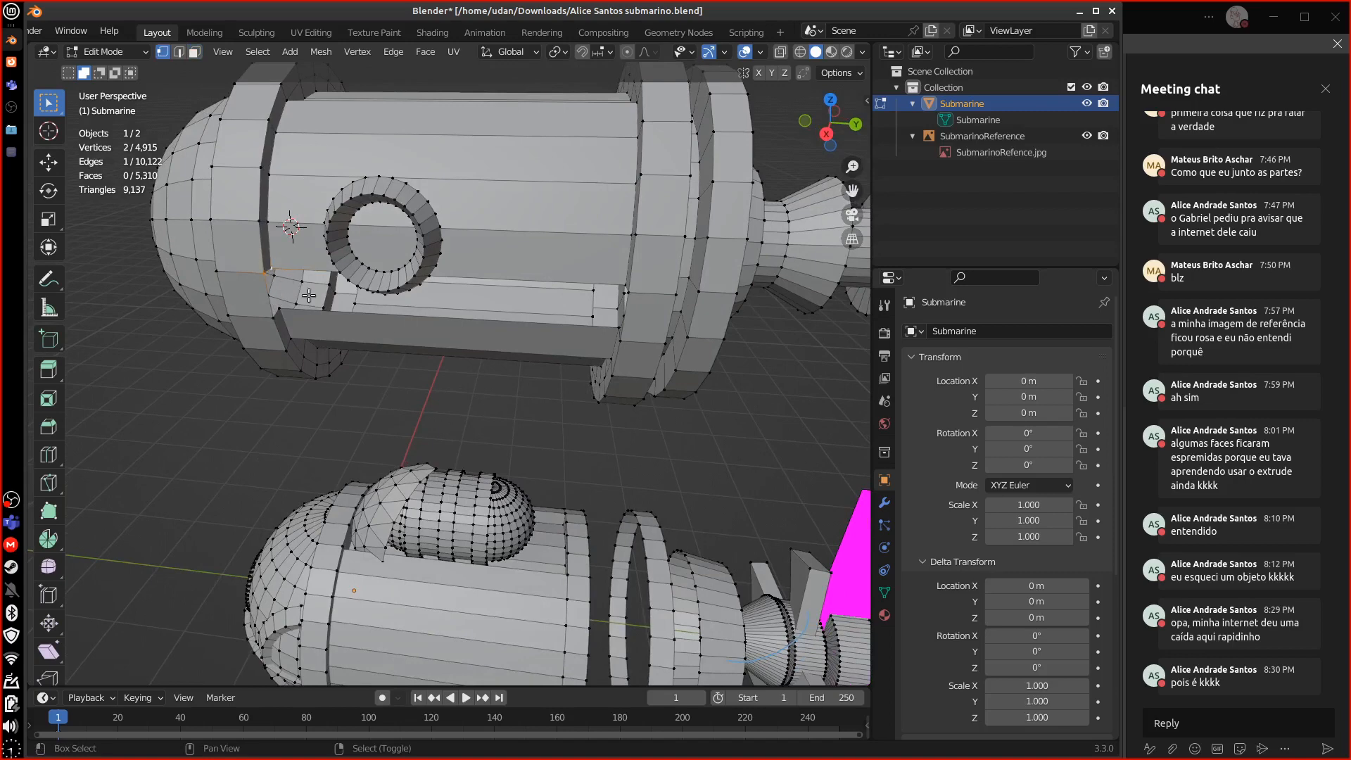
middle_click_drag(308, 295, 725, 295)
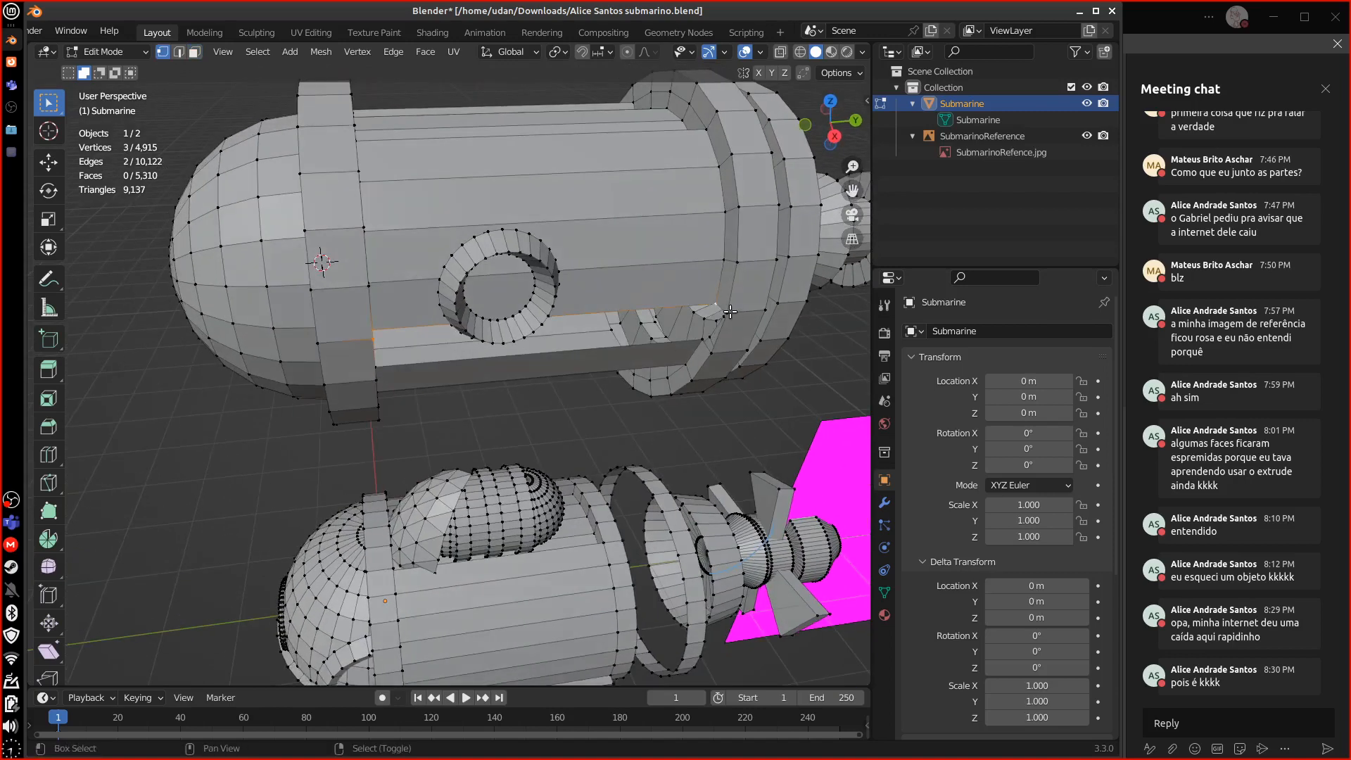
key("f")
middle_click_drag(734, 347, 243, 251)
left_click(696, 285)
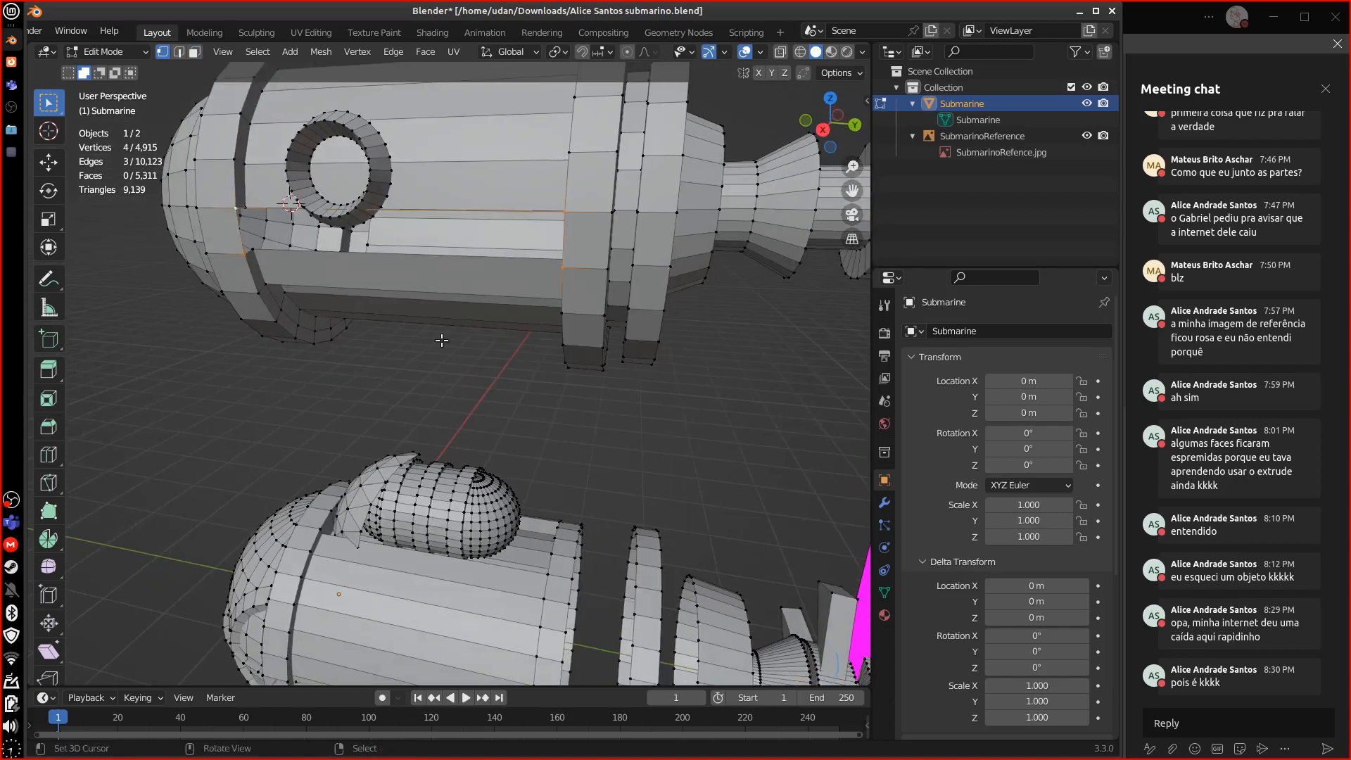
middle_click_drag(442, 340, 504, 157)
key("f")
left_click(674, 151)
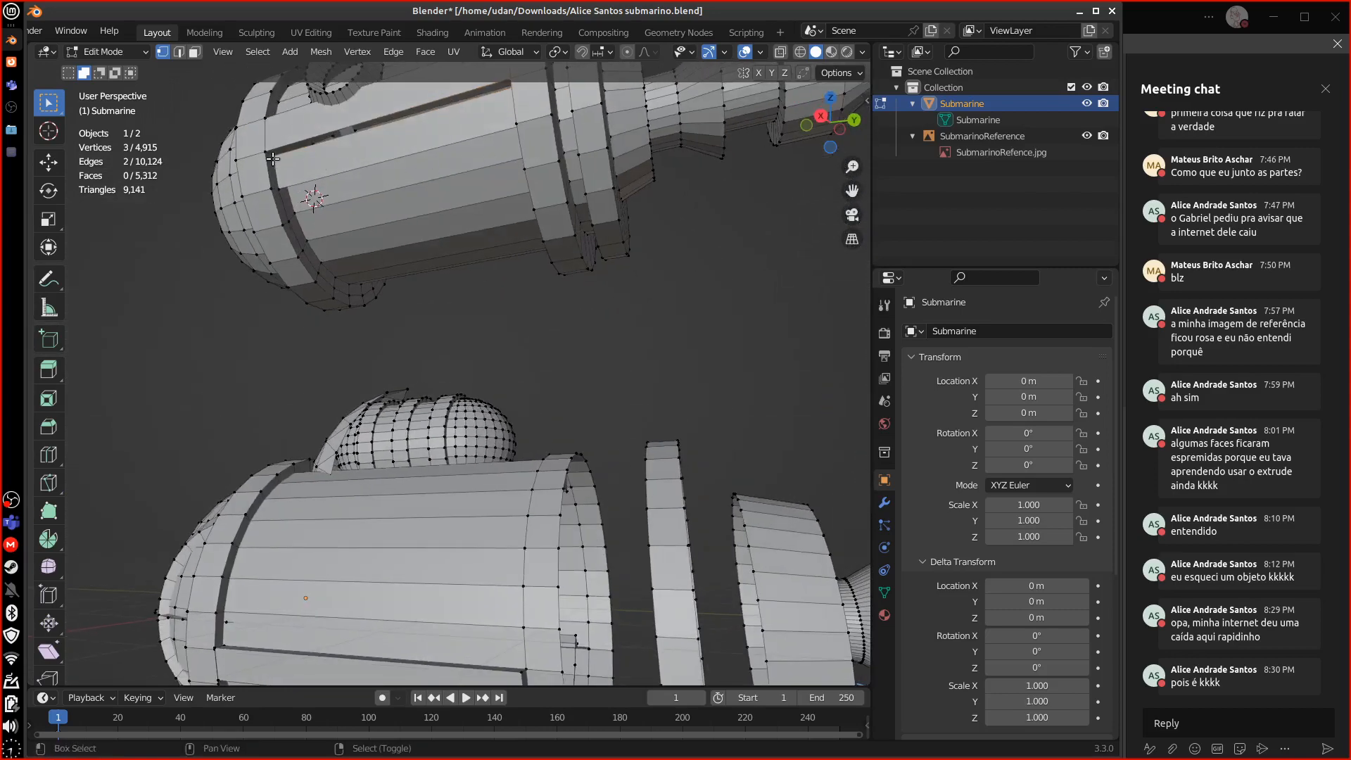
key("f")
- Select the new hull's linked side porthole ring and try moving it freely as a separate piece
middle_click_drag(396, 219, 483, 177)
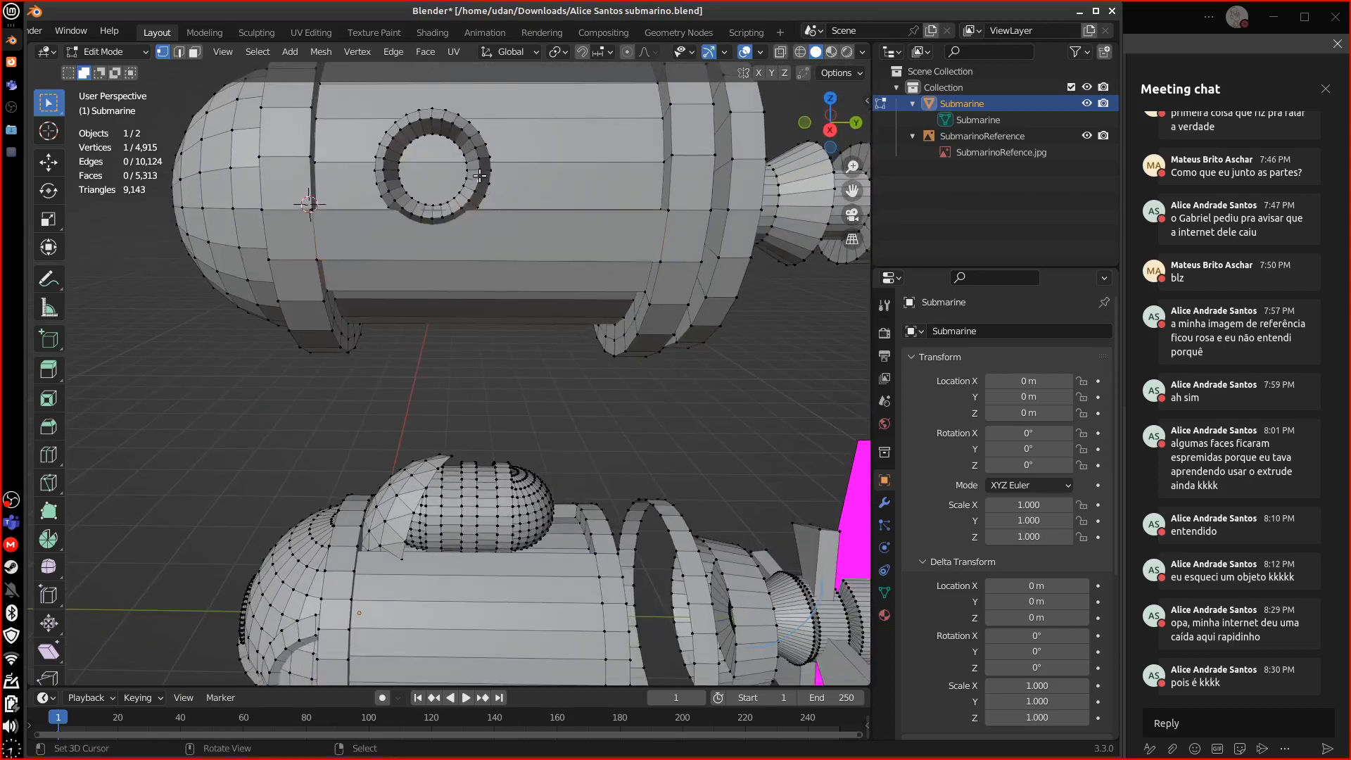
key("ctrl+l")
key("g")
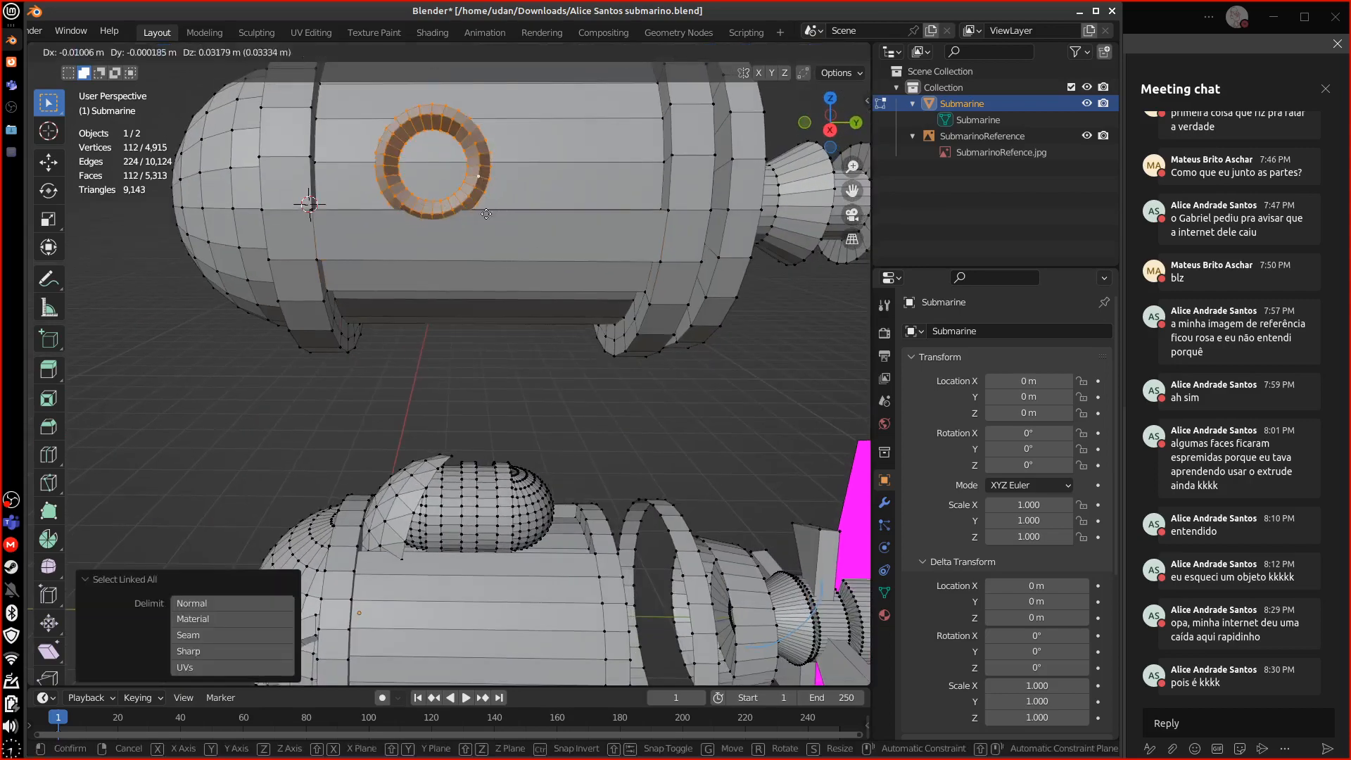
left_click(486, 196)
middle_click_drag(485, 196, 534, 394)
- Switch to object mode and inspect the new hull's side and underside alongside the lower submarine
key("Tab")
middle_click_drag(434, 394, 631, 201)
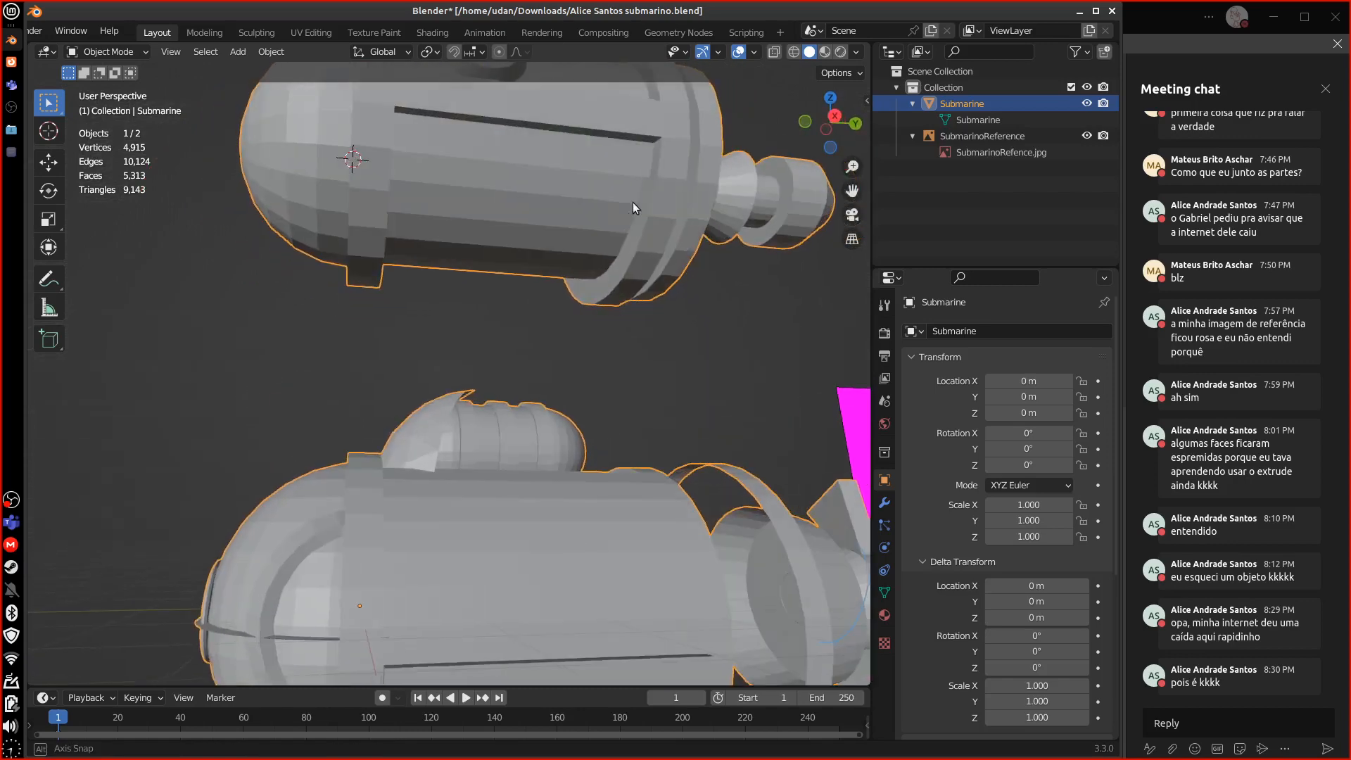
scroll(546, 534, "down", 8)
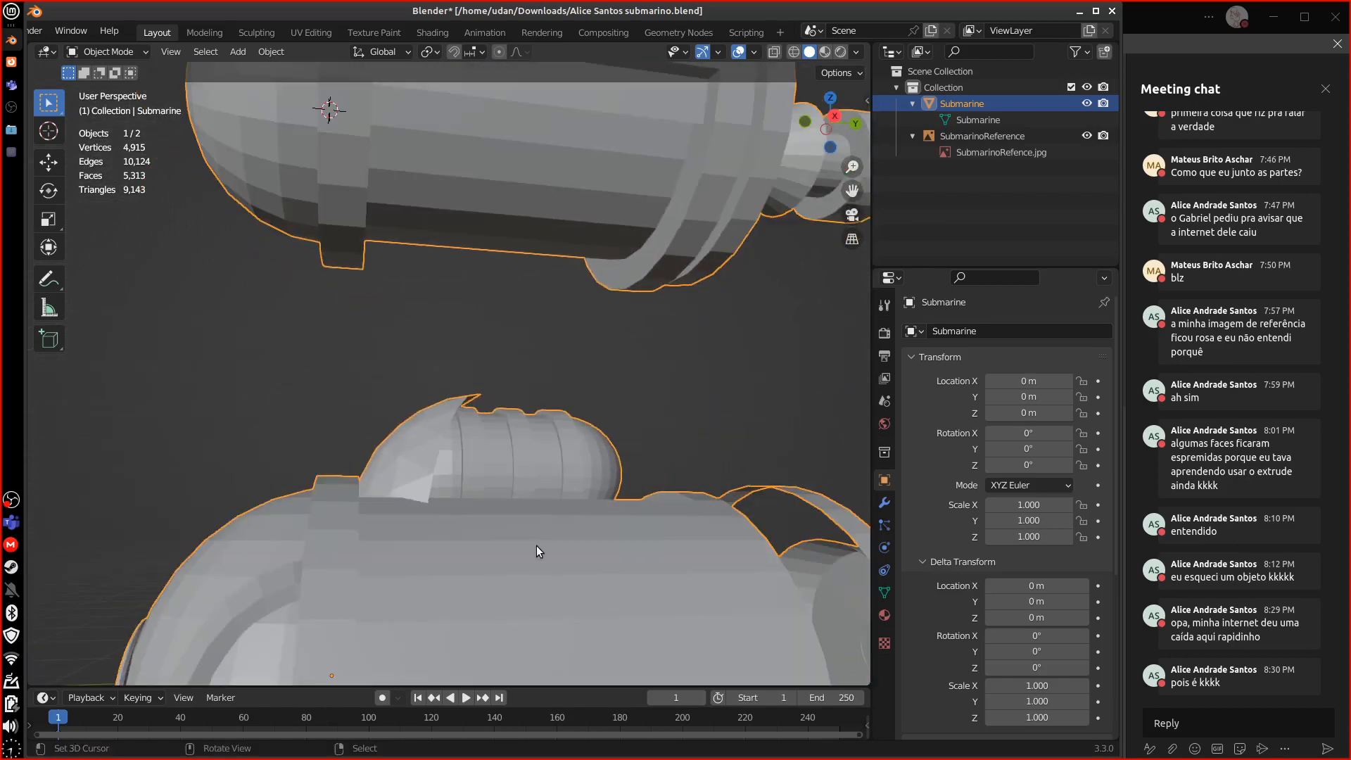
- Return to mesh editing, select the lower submarine's linked curved band on the nose's side, and try moving it freely
key("Tab")
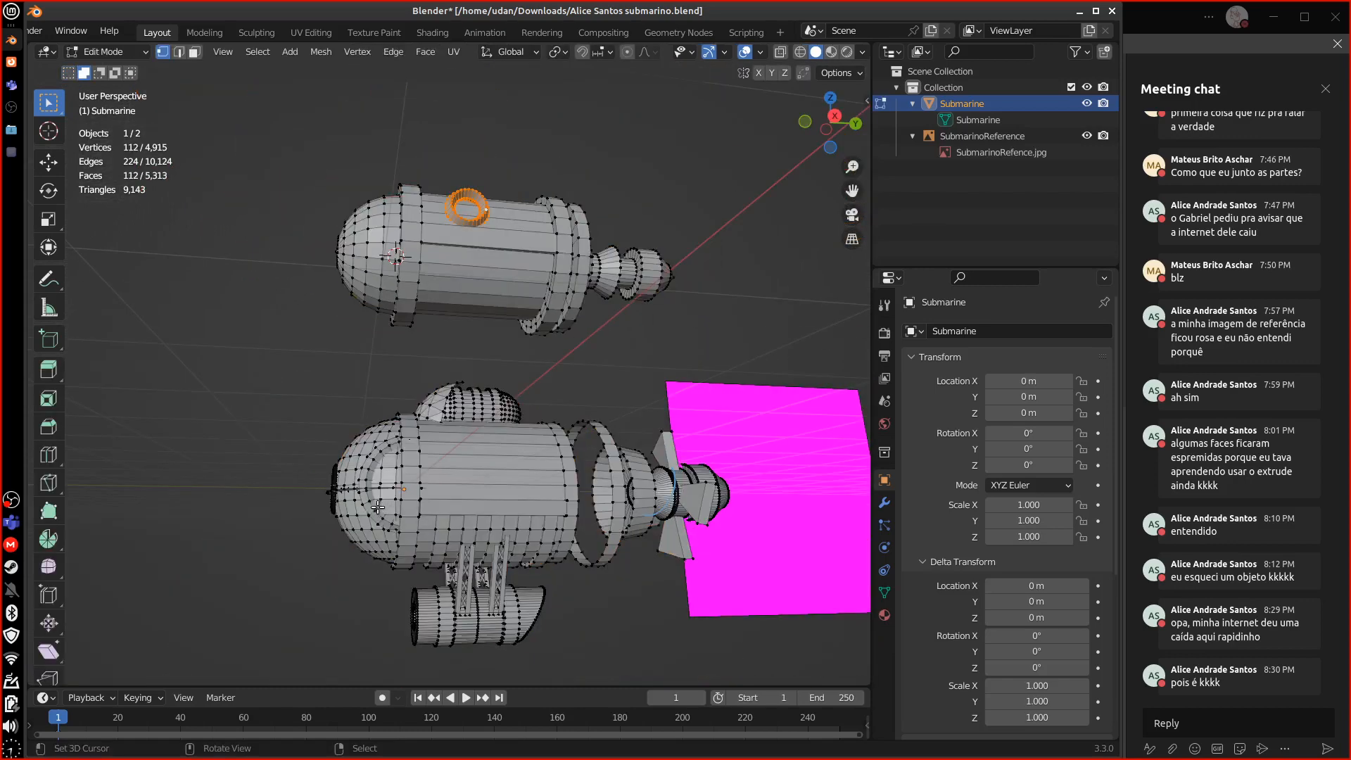
left_click(380, 508)
key("ctrl+l")
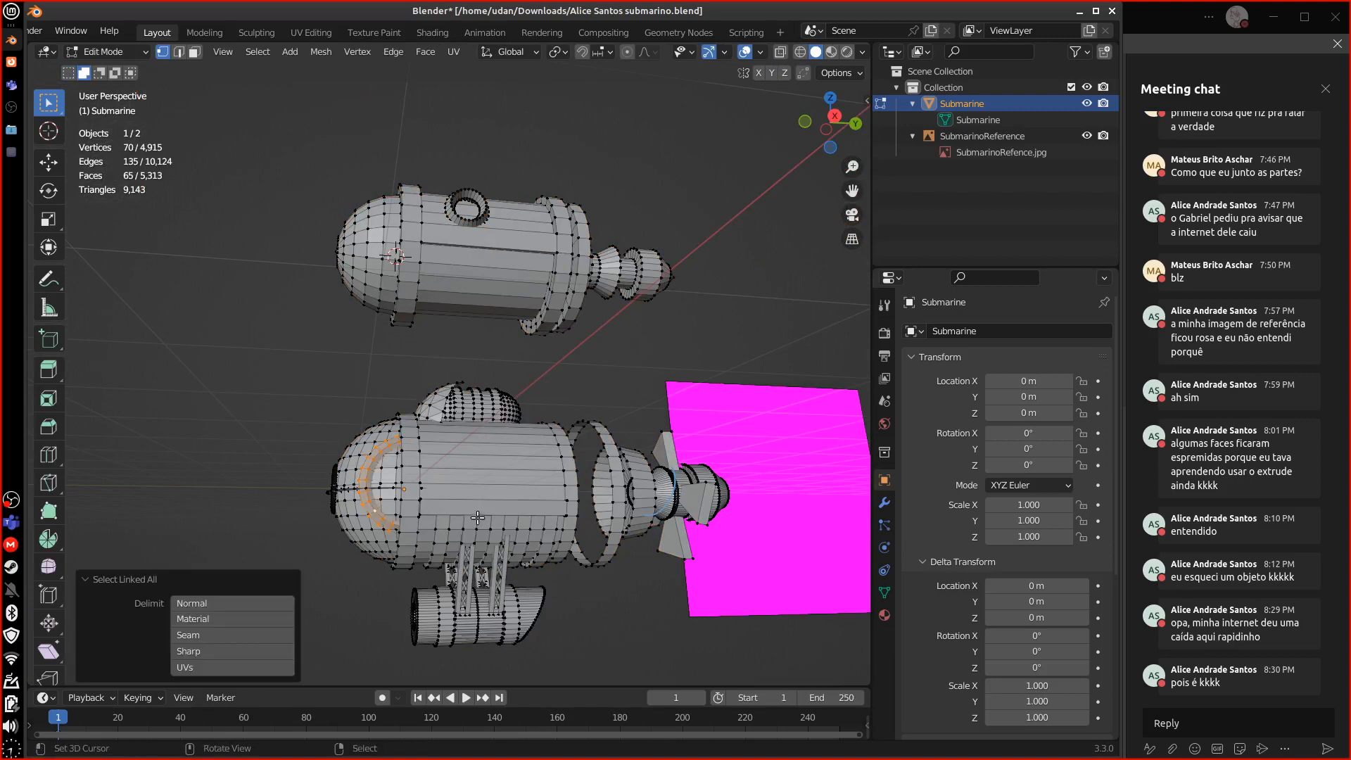
key("g")
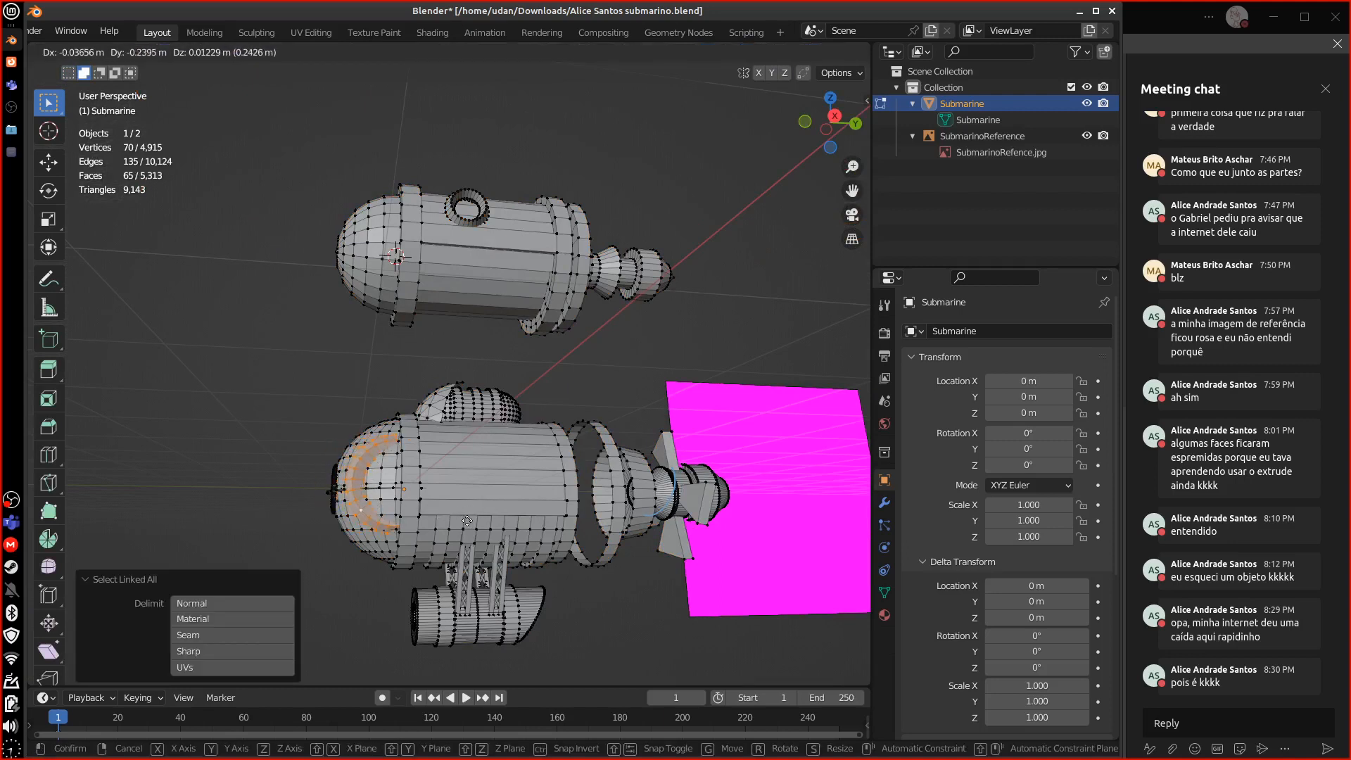
left_click(468, 520)
middle_click_drag(471, 502, 512, 457)
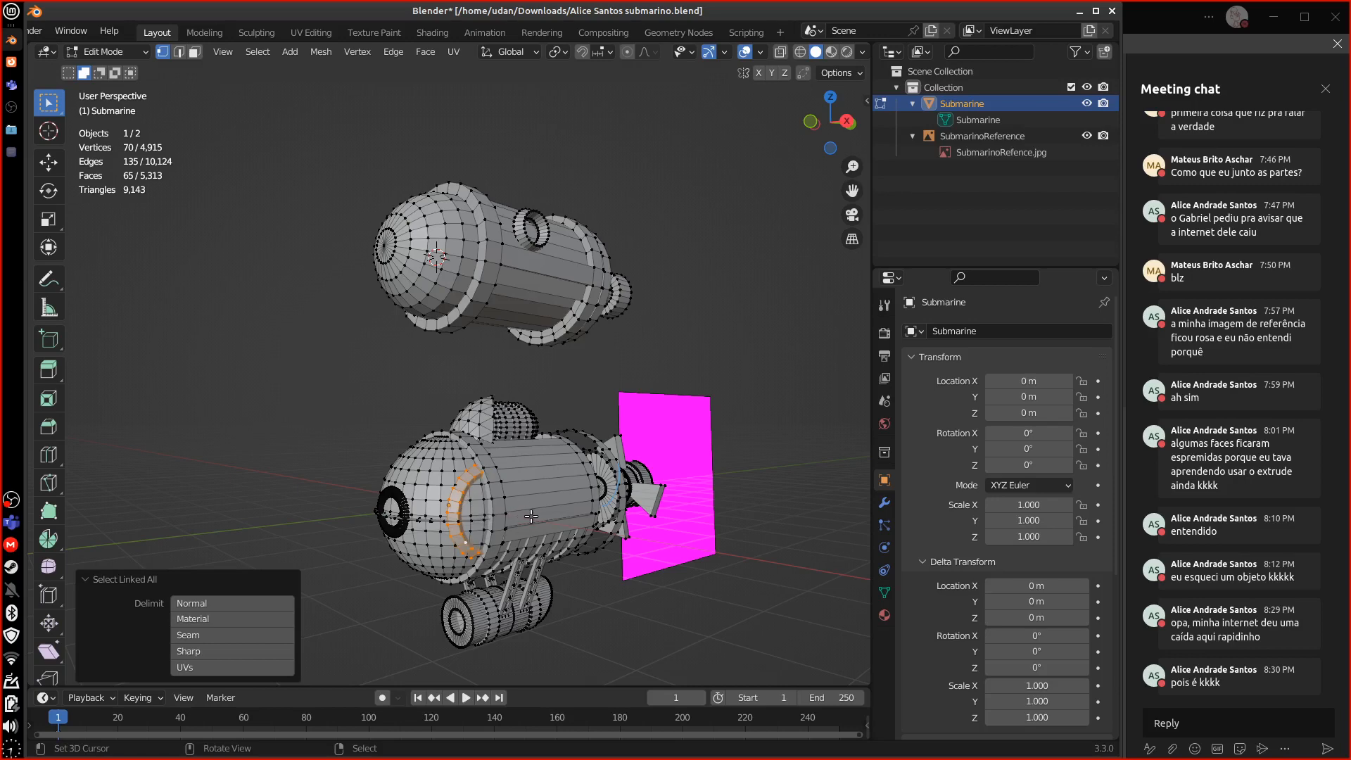
- Move the selected curved band up 5.1 m along Z, and shift it along Y onto the upper hull's nose
middle_click_drag(541, 504, 456, 498)
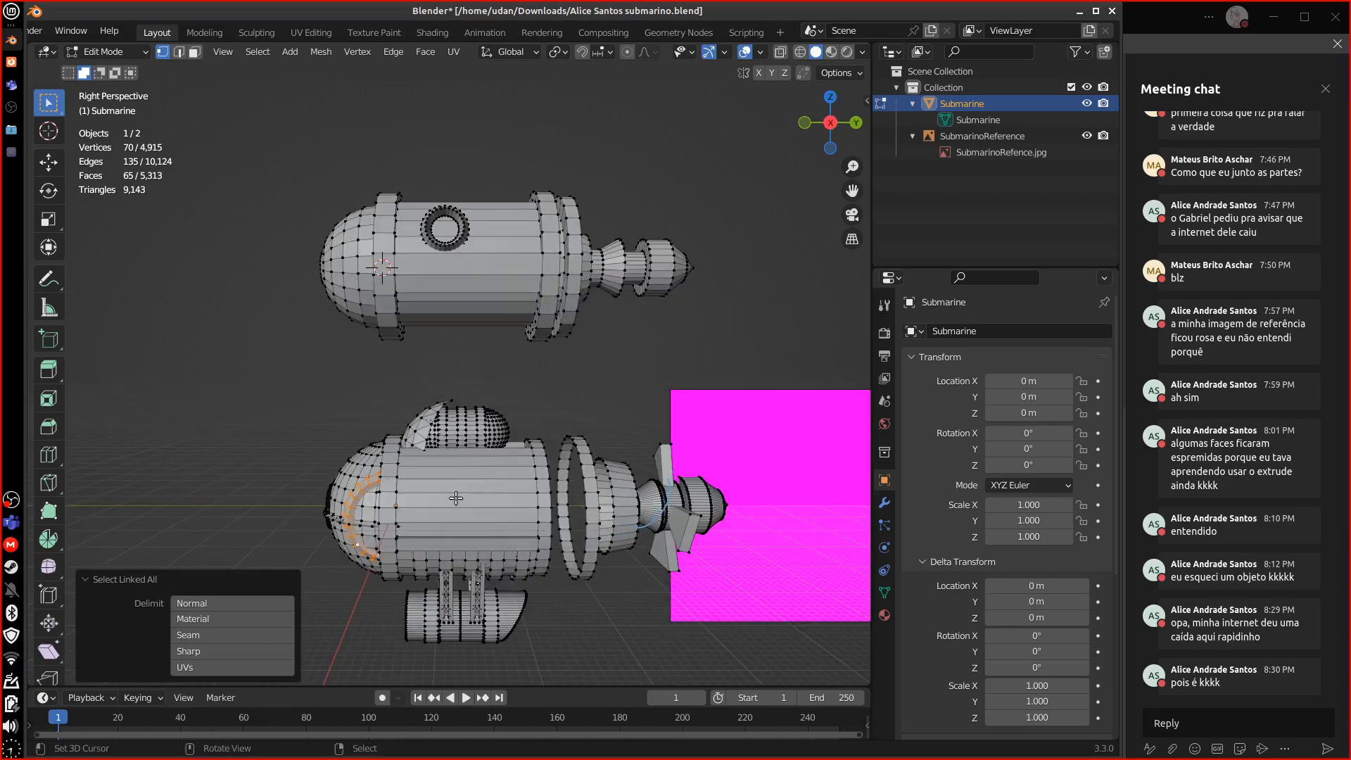
key("g")
key("z")
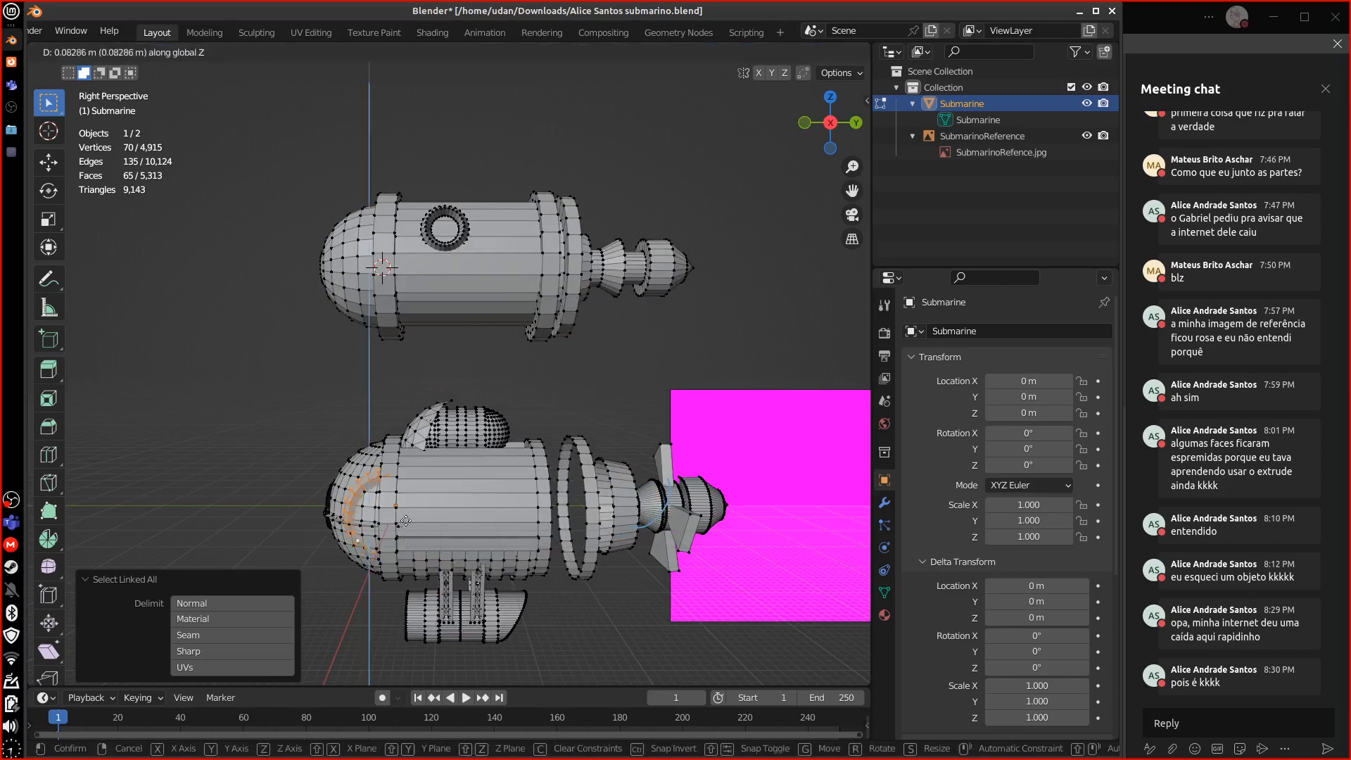
left_click(399, 321)
middle_click_drag(399, 321, 582, 446)
key("g")
key("y")
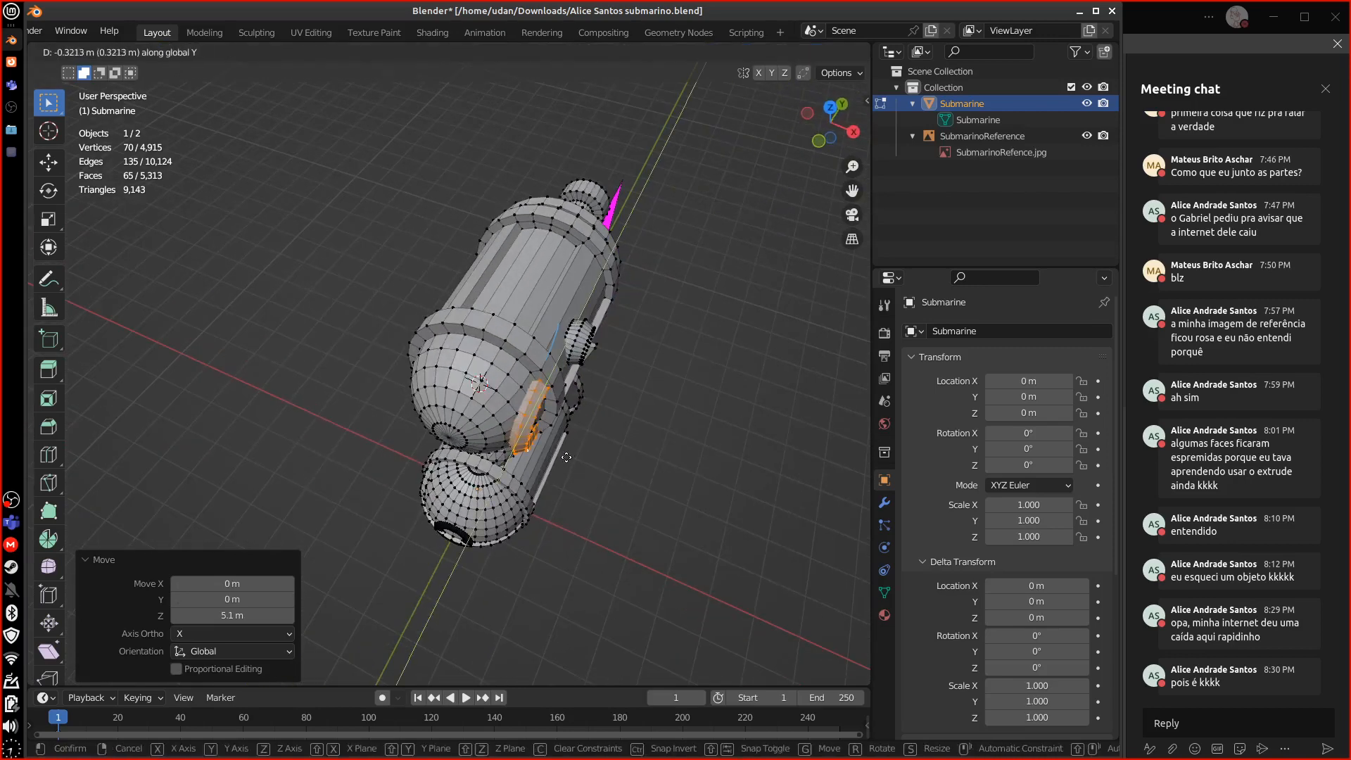
left_click(570, 450)
middle_click_drag(571, 450, 649, 379)
middle_click_drag(696, 551, 596, 522)
- Select one linked propeller blade on the lower submarine and add a vertex of the neighbouring blade
left_click(597, 522)
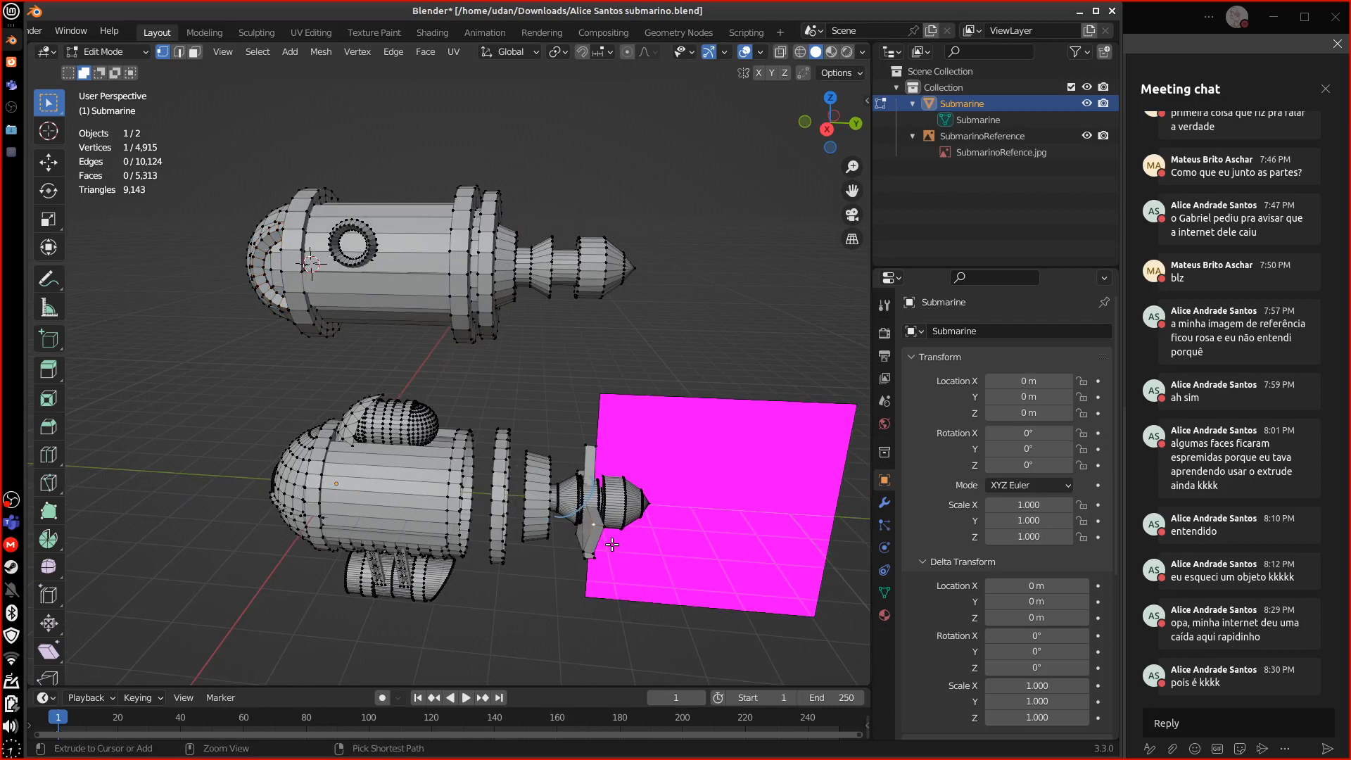
key("ctrl+l")
left_click(598, 444, "shift")
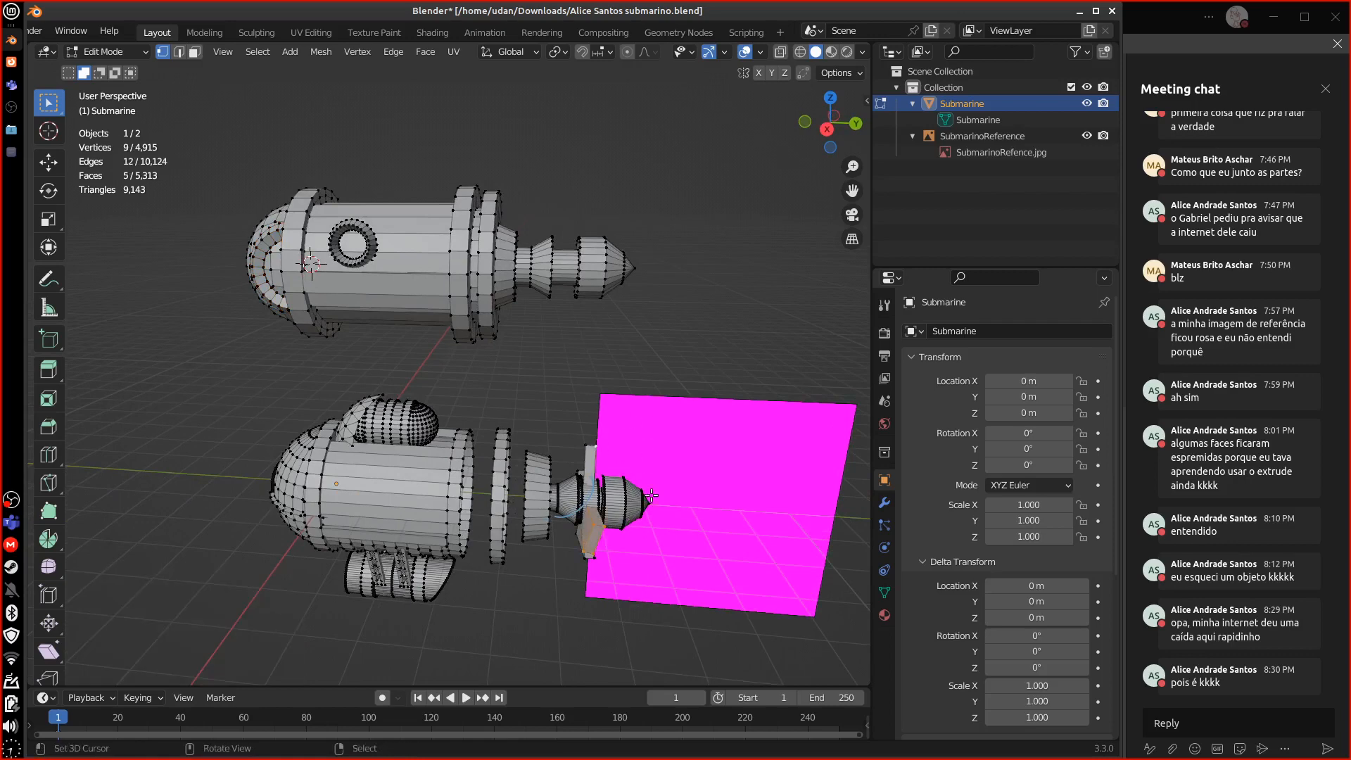
- Select the linked zigzag brace inside the lower submarine's rear support strut and move it freely out beyond the pod
middle_click_drag(616, 611, 569, 438)
scroll(533, 548, "up", 2)
scroll(536, 564, "up", 2)
right_click(464, 448)
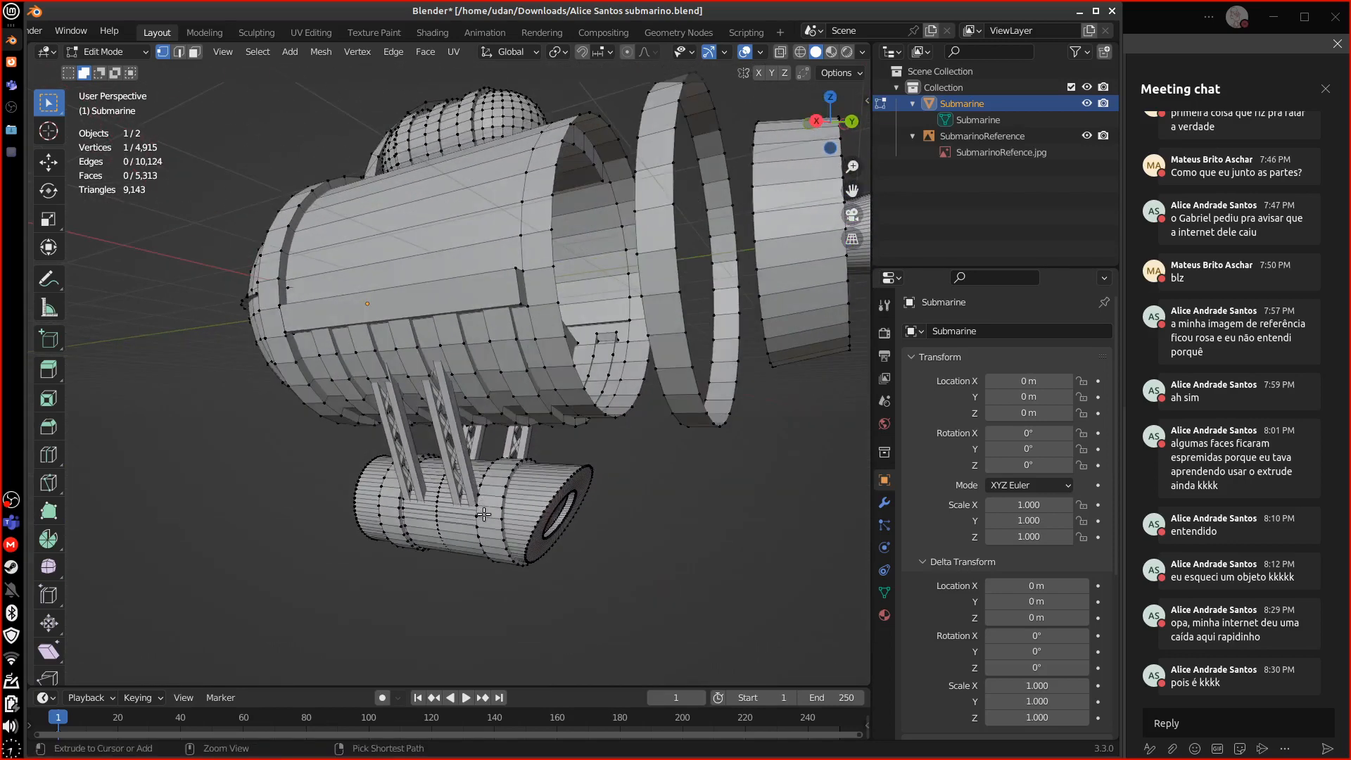
key("ctrl+l")
key("ctrl+z")
key("ctrl+l")
scroll(499, 505, "up", 5)
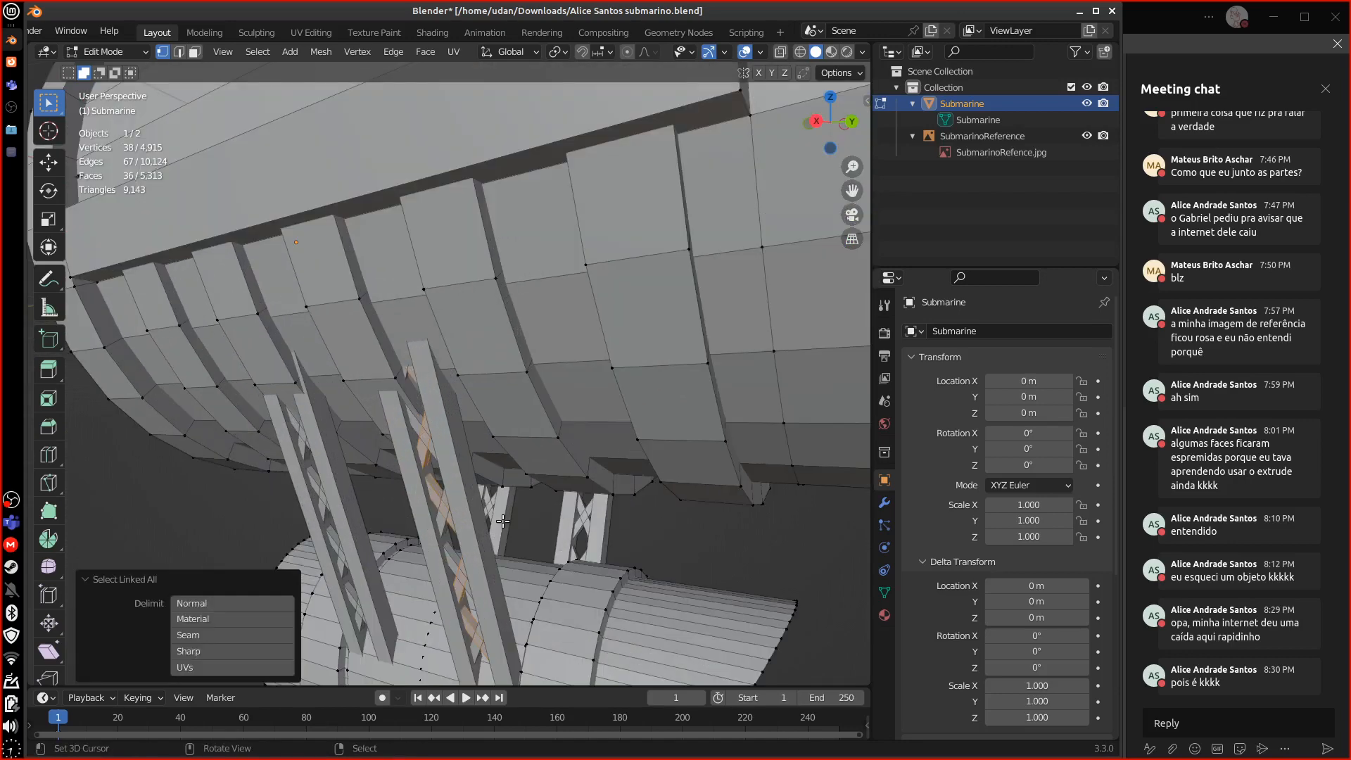
left_click_drag(511, 512, 556, 444, "alt")
scroll(554, 446, "down", 10)
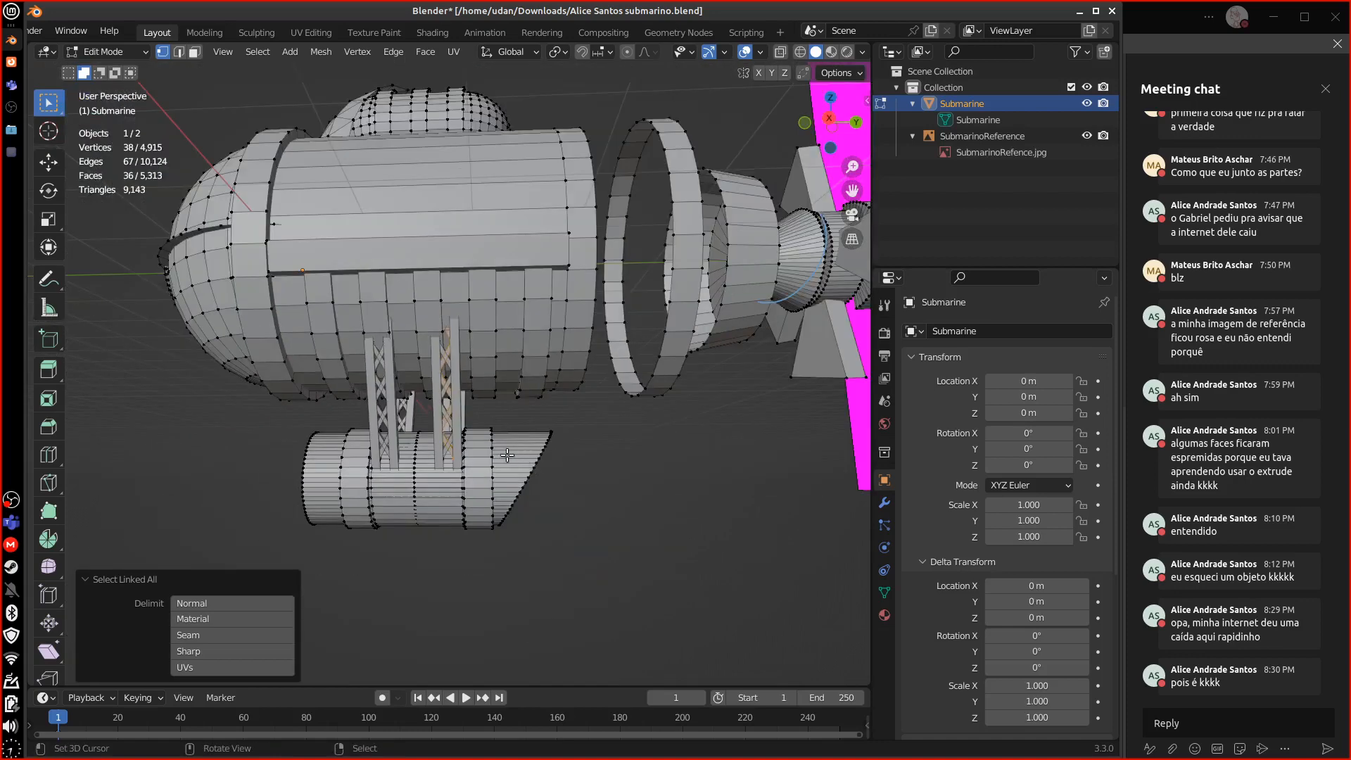
key("g")
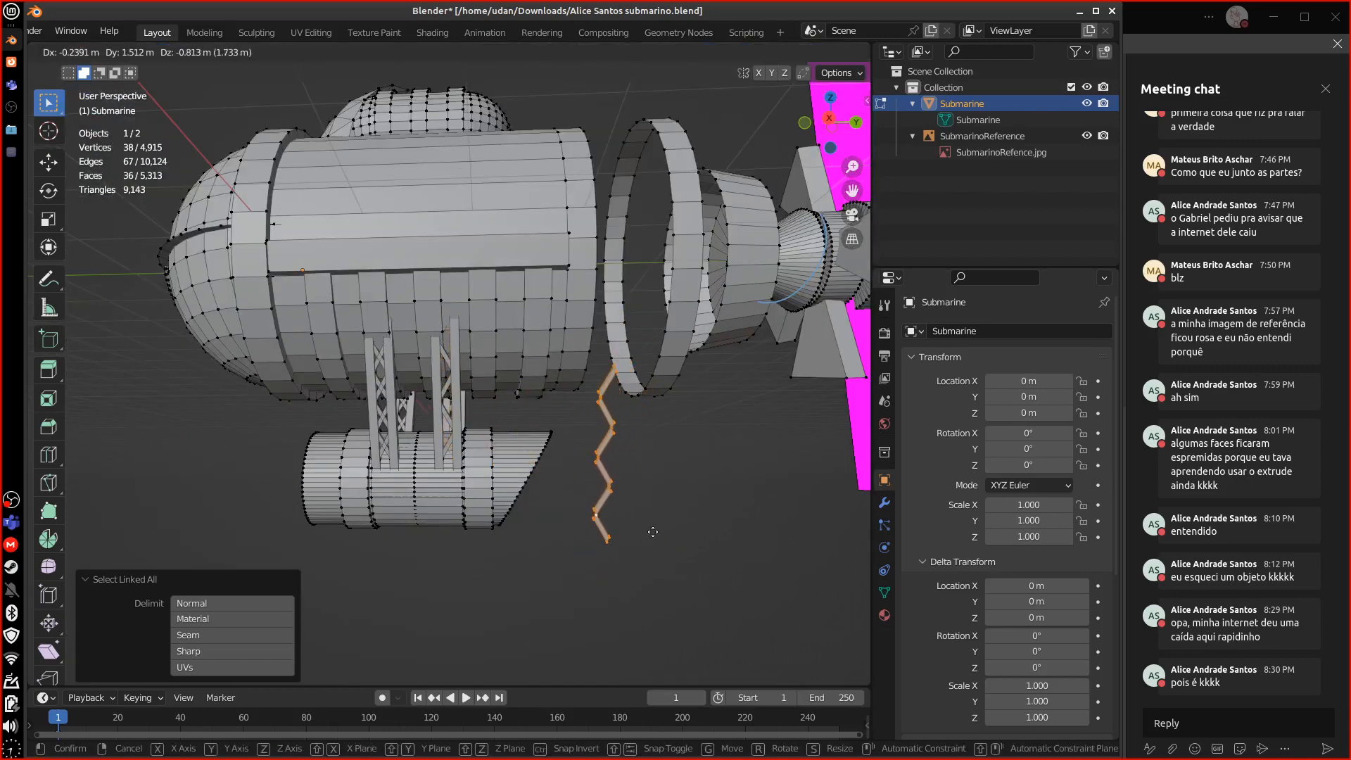
left_click(652, 533)
- Inspect the separated zigzag brace up close and undo its move
scroll(661, 556, "up", 3)
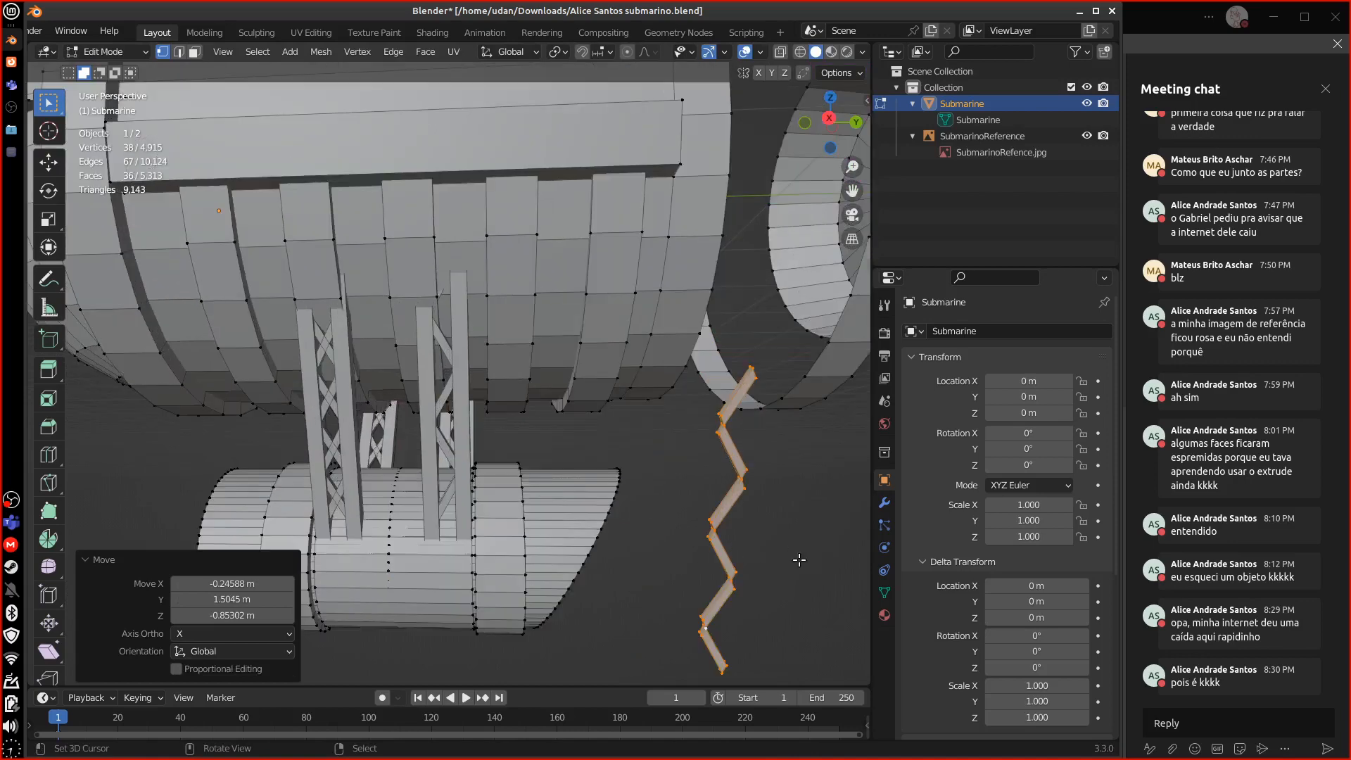
left_click_drag(801, 558, 637, 428, "alt+shift")
middle_click_drag(637, 428, 554, 410, "shift")
scroll(524, 395, "up", 5)
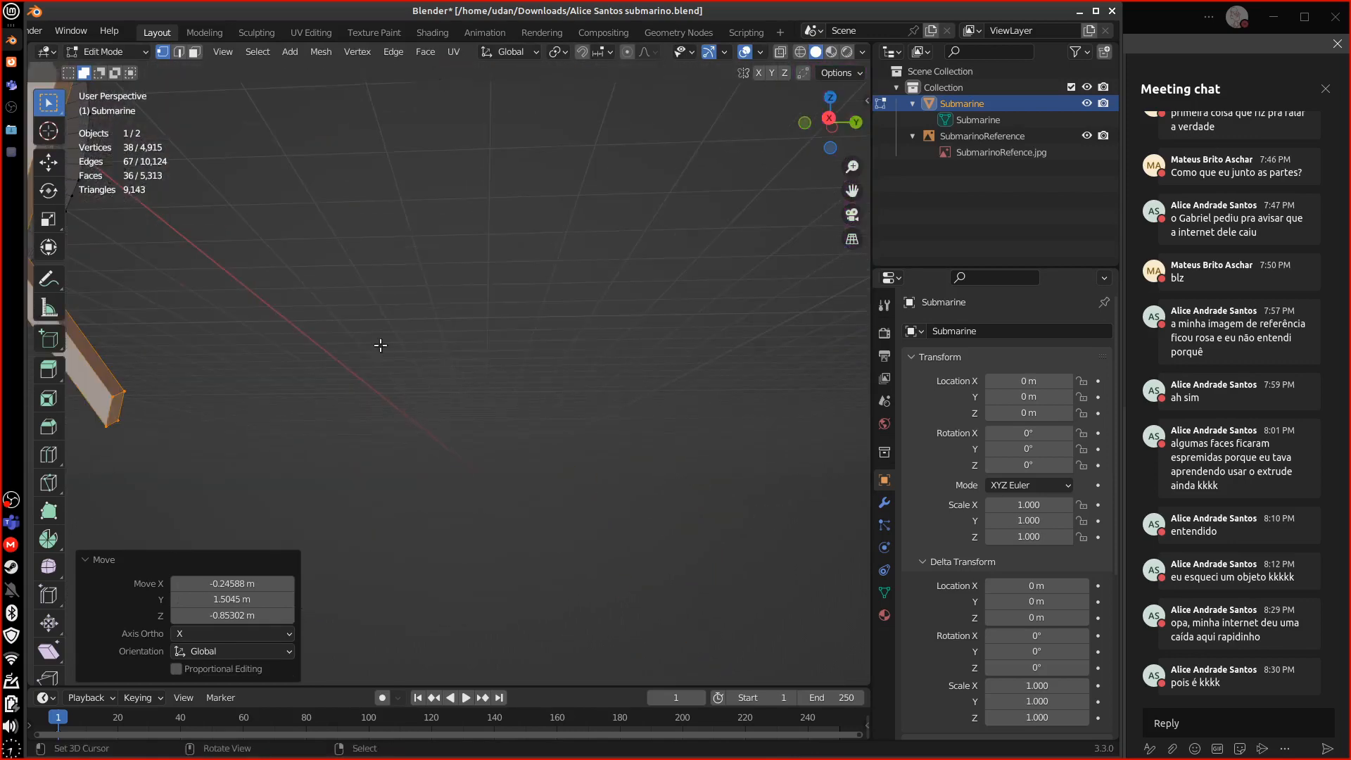
middle_click_drag(329, 312, 528, 387, "shift")
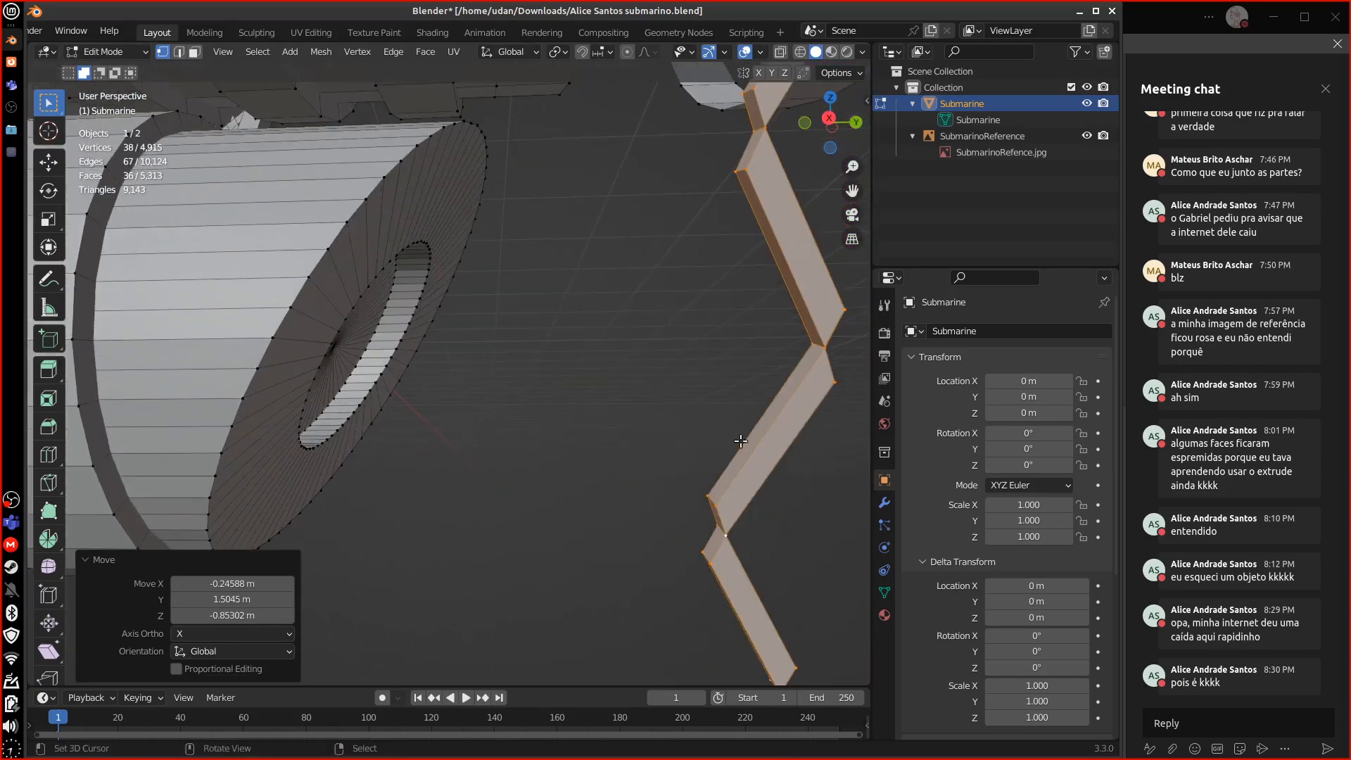
mouse_move(781, 460)
middle_mouse_down()
mouse_move(739, 458)
mouse_move(759, 467)
middle_mouse_up()
scroll(759, 467, "down", 2)
scroll(738, 482, "down", 4)
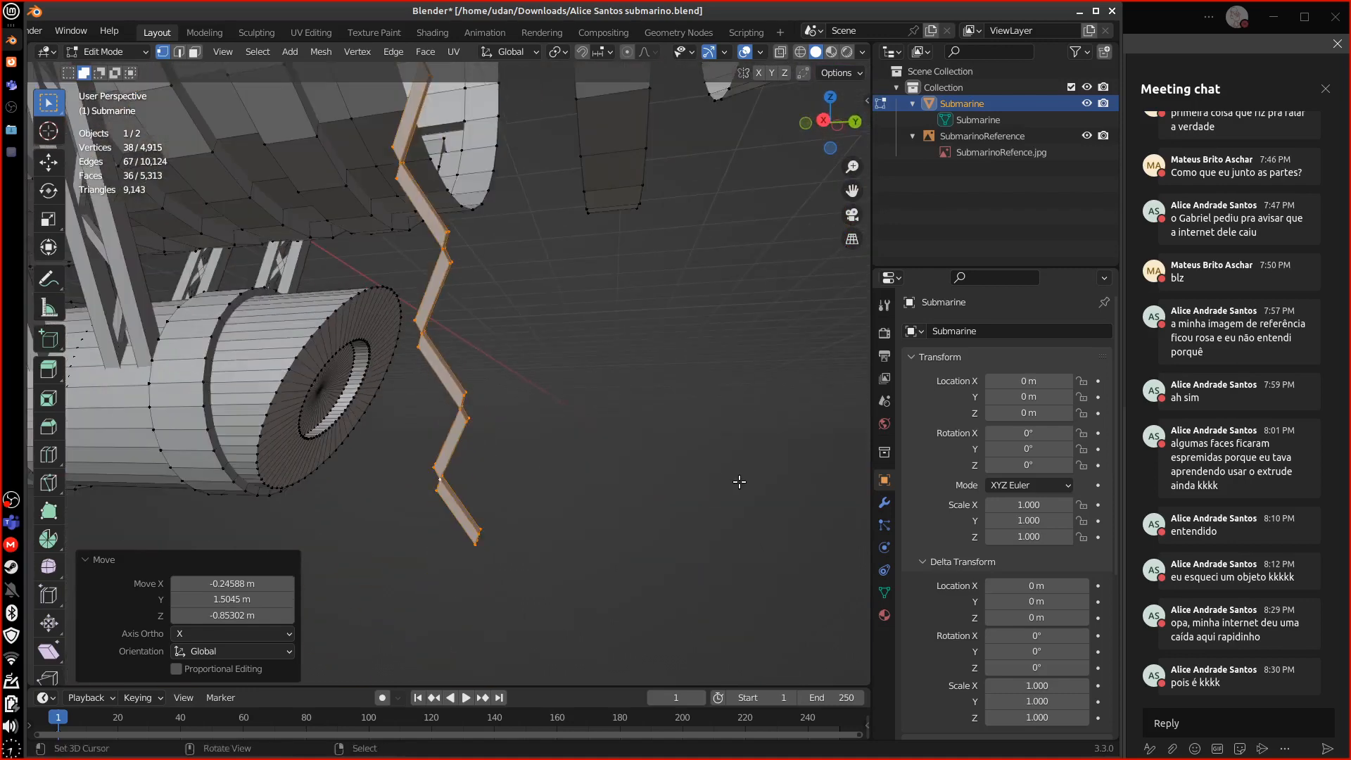
middle_click_drag(521, 403, 551, 423, "shift")
key("ctrl+z")
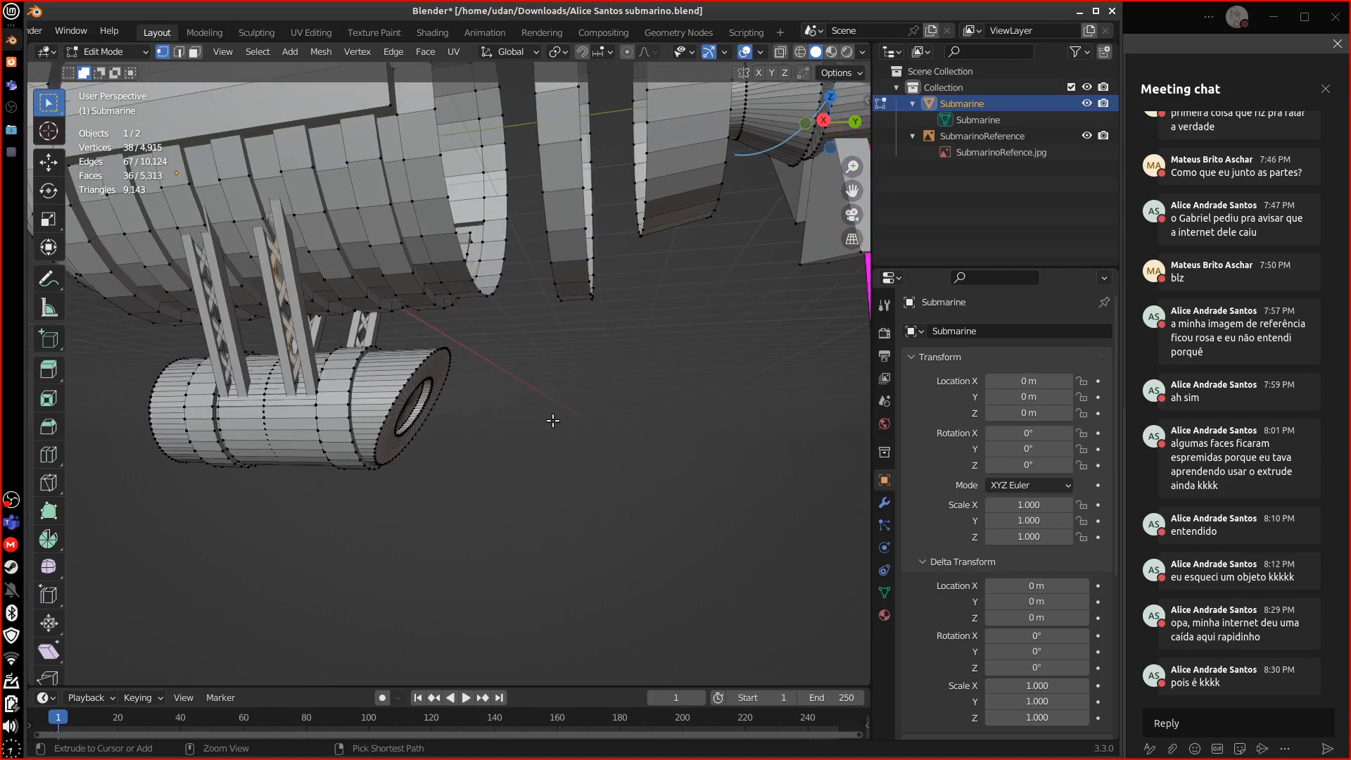
middle_click_drag(459, 374, 578, 453, "shift")
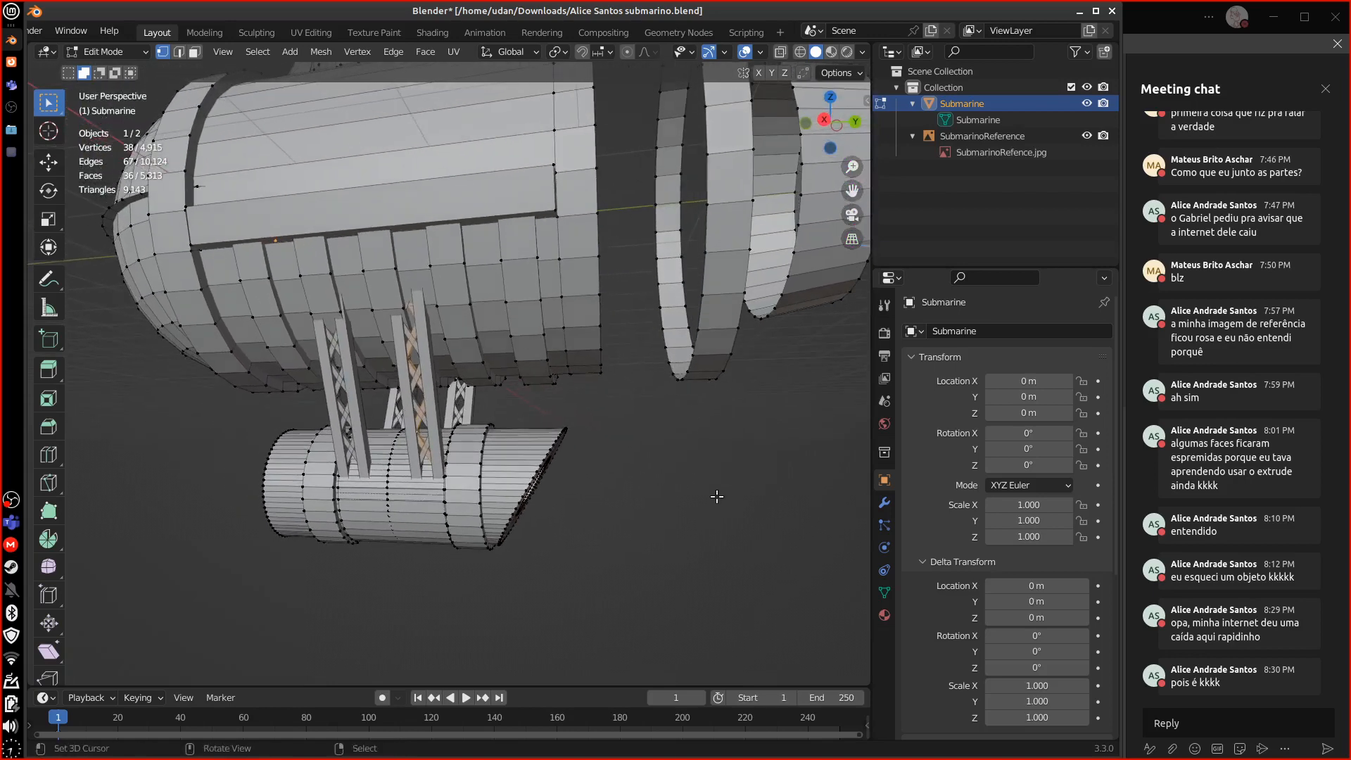
- Annotate a narrow slanted bar outline beside the lower submarine's pod
key("d")
left_click_drag(622, 560, 667, 500)
left_click_drag(622, 559, 631, 562)
mouse_move(630, 563)
left_mouse_down()
mouse_move(679, 499)
mouse_move(673, 507)
left_mouse_up()
- Scale the selected zigzag brace to 0.870 along X
scroll(483, 418, "up", 2)
scroll(483, 417, "up", 5)
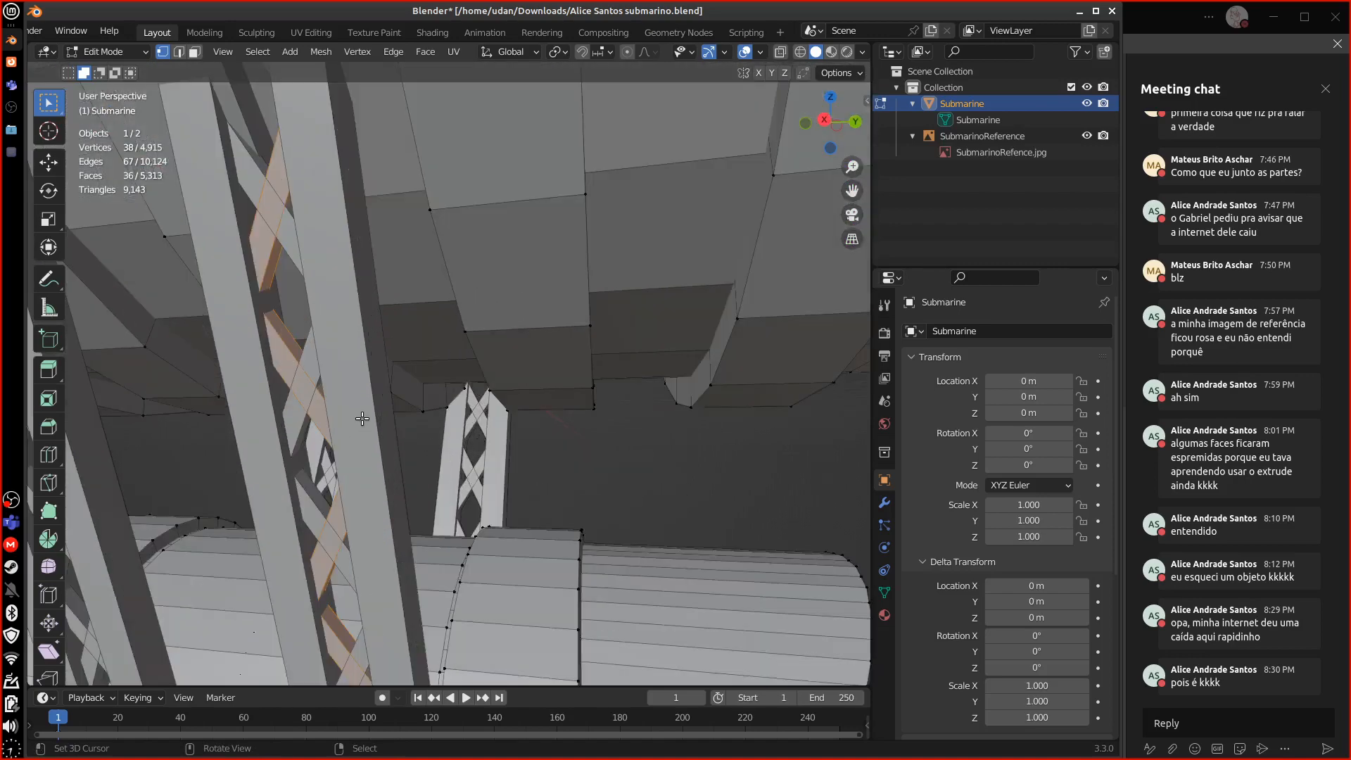
middle_click_drag(360, 417, 408, 422)
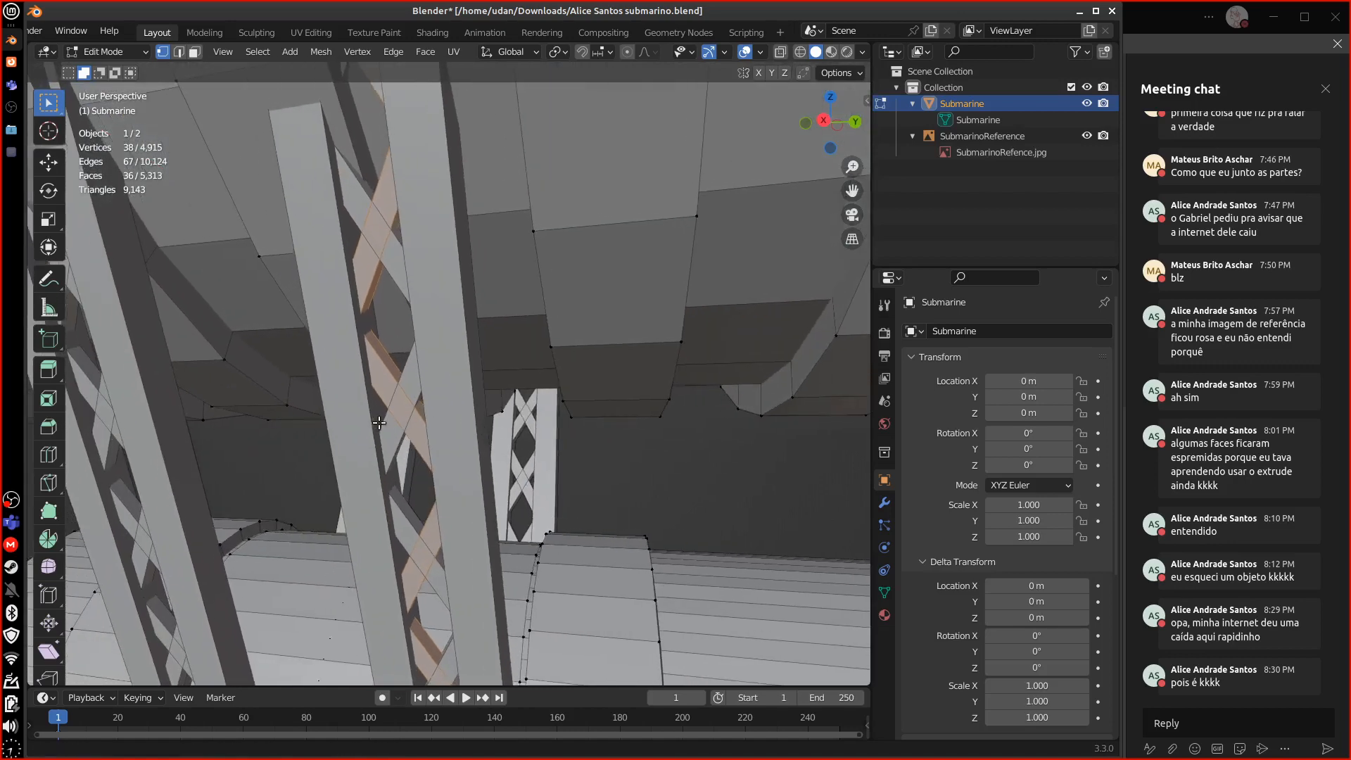
scroll(425, 445, "up", 2)
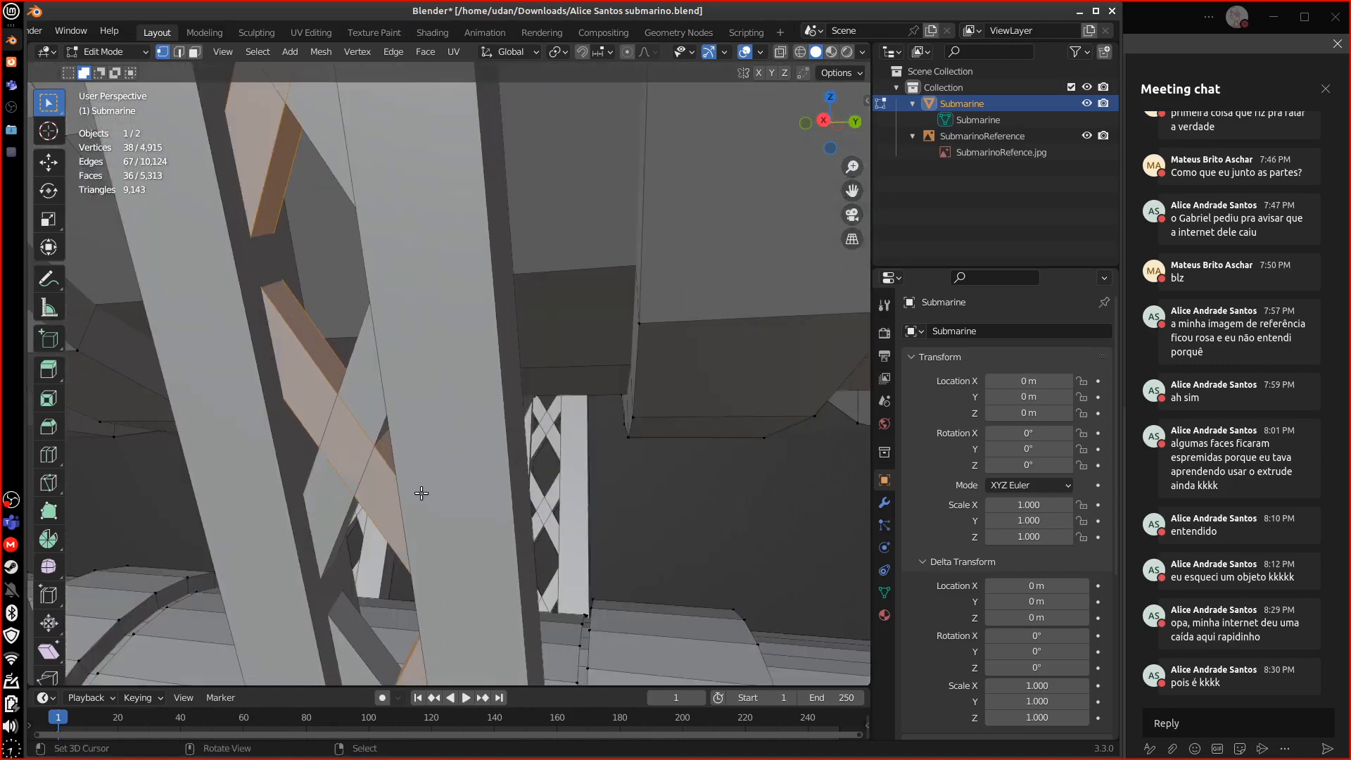
key("s")
key("y")
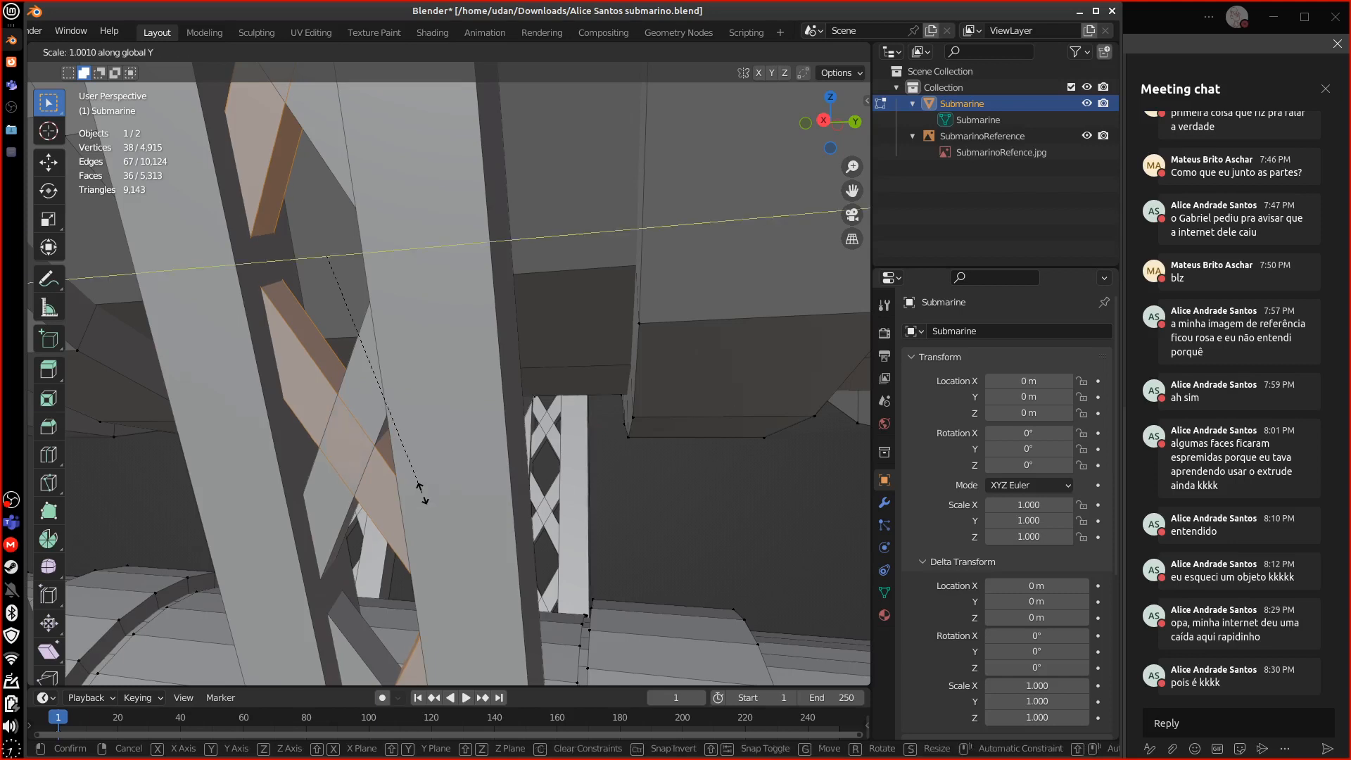
key("x")
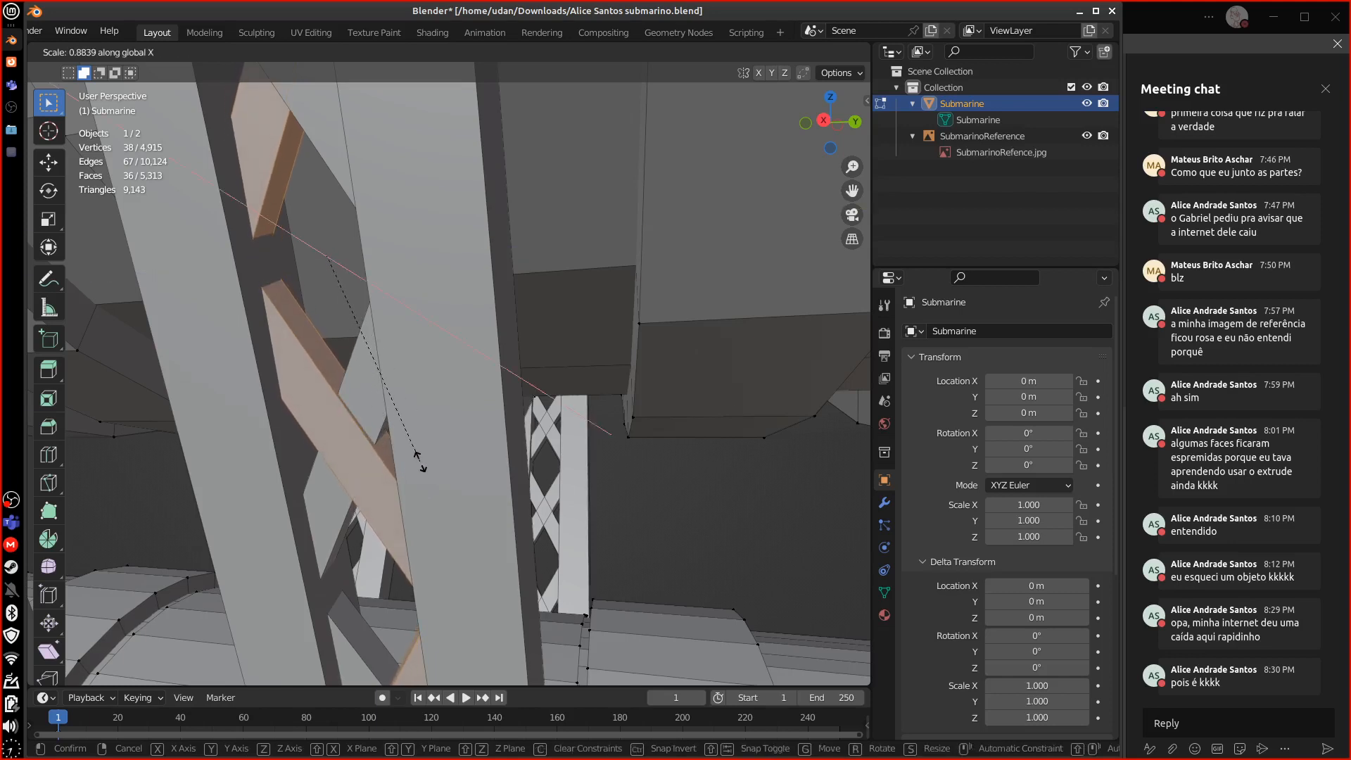
left_click(417, 456)
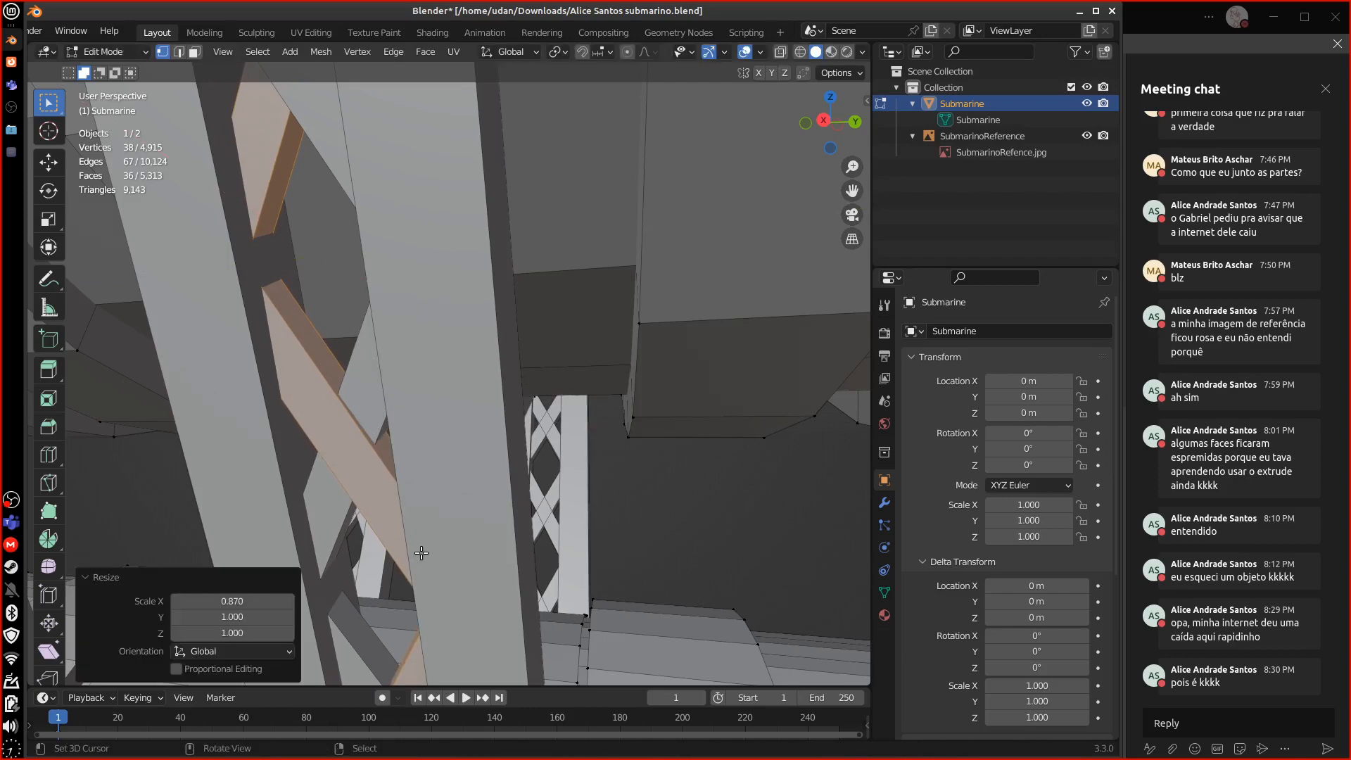
- Annotate a slanted stroke across the end face of the lower submarine's pod and review both submarines
scroll(420, 555, "down", 8)
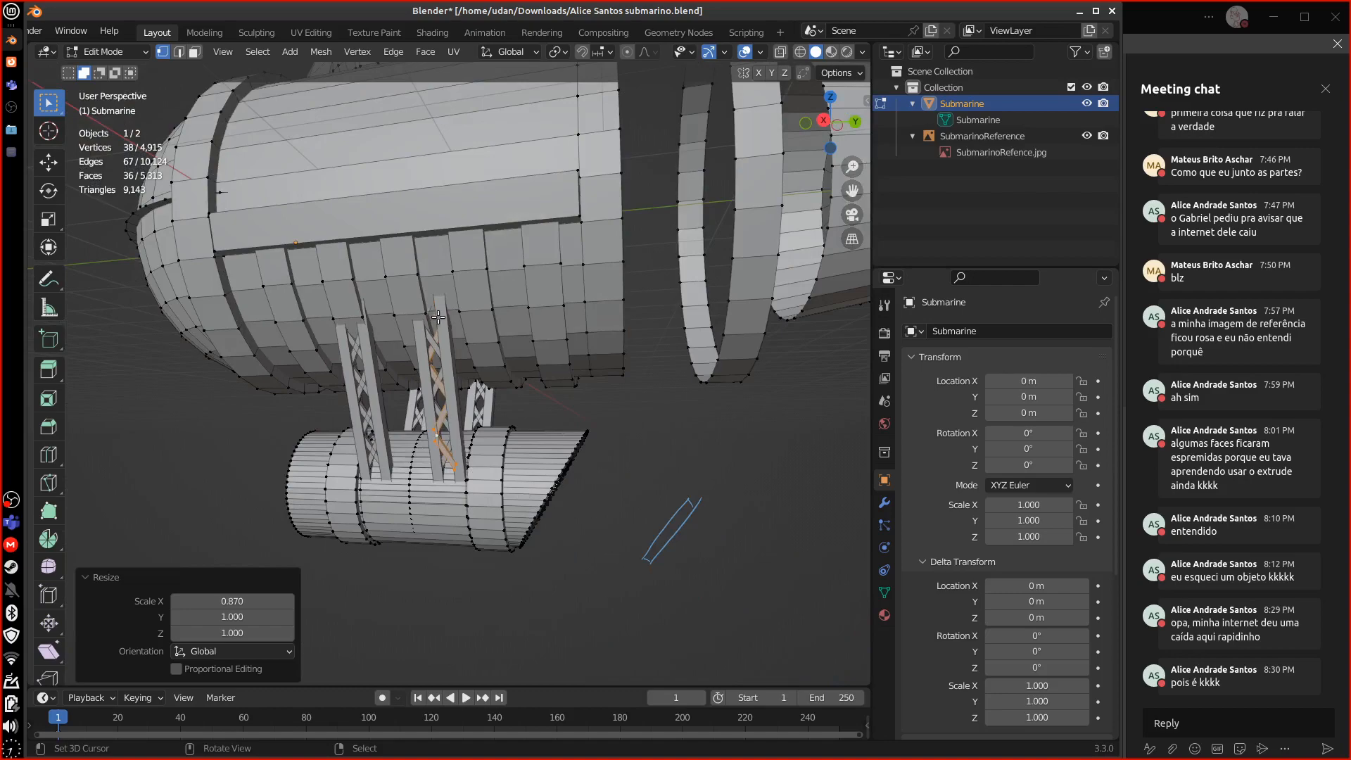
middle_click_drag(461, 391, 543, 452)
scroll(542, 452, "up", 5)
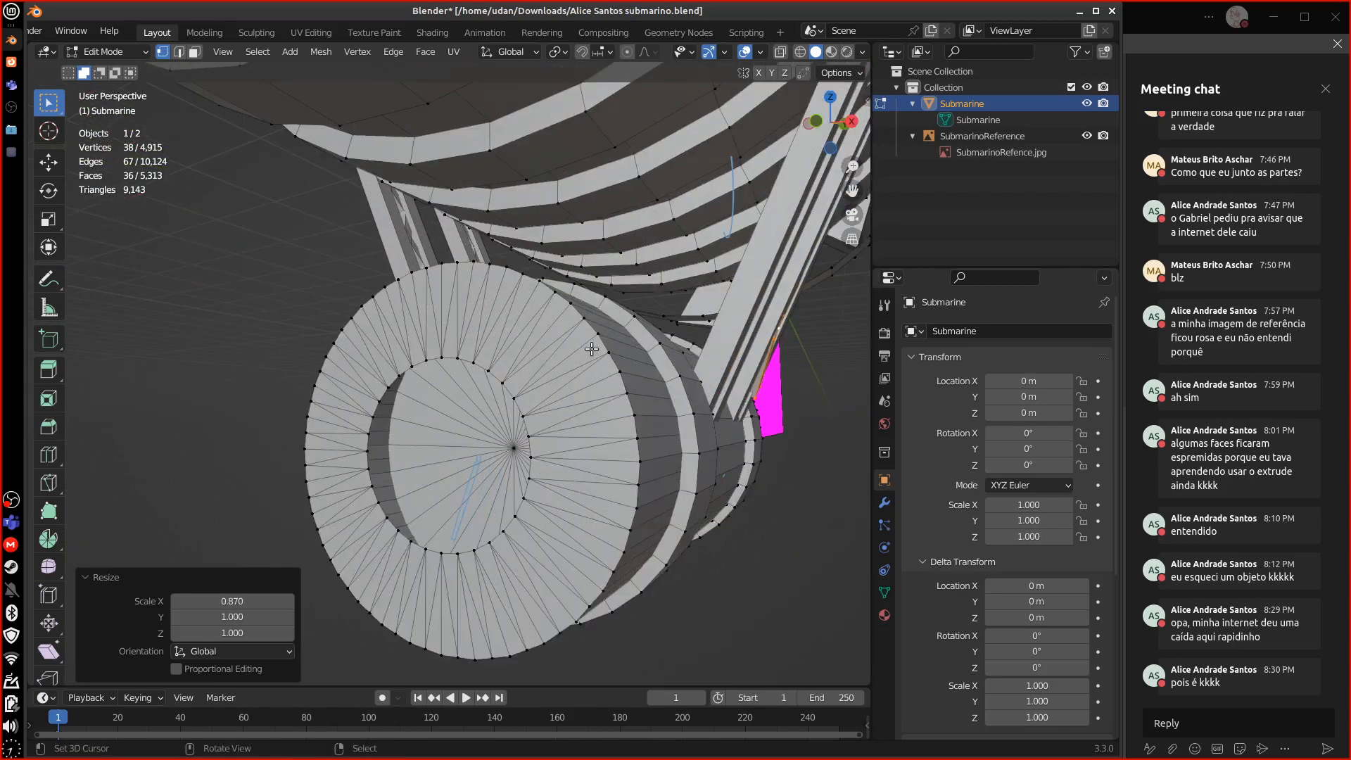
key("s")
left_click(598, 408)
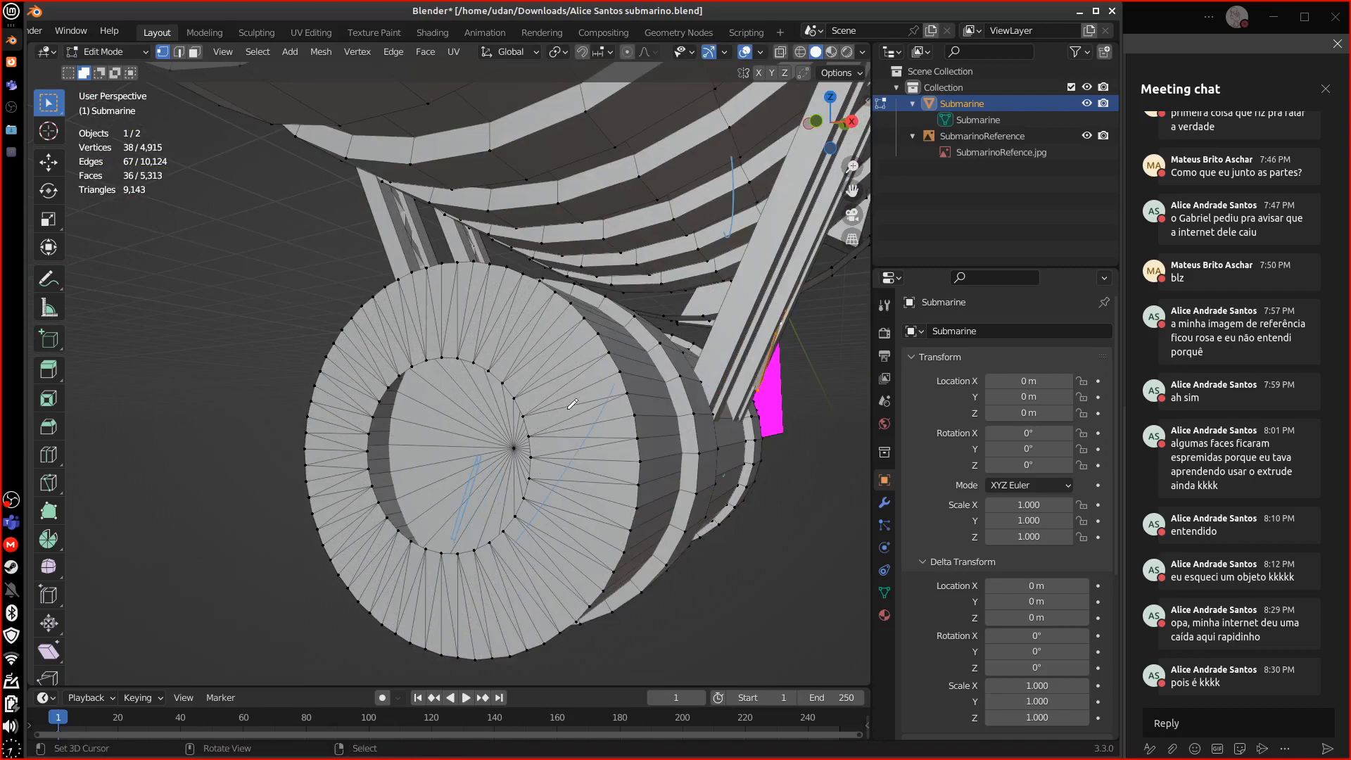
middle_click_drag(732, 542, 718, 443)
scroll(657, 569, "down", 5)
middle_click_drag(735, 359, 664, 542, "shift")
scroll(662, 543, "down", 4)
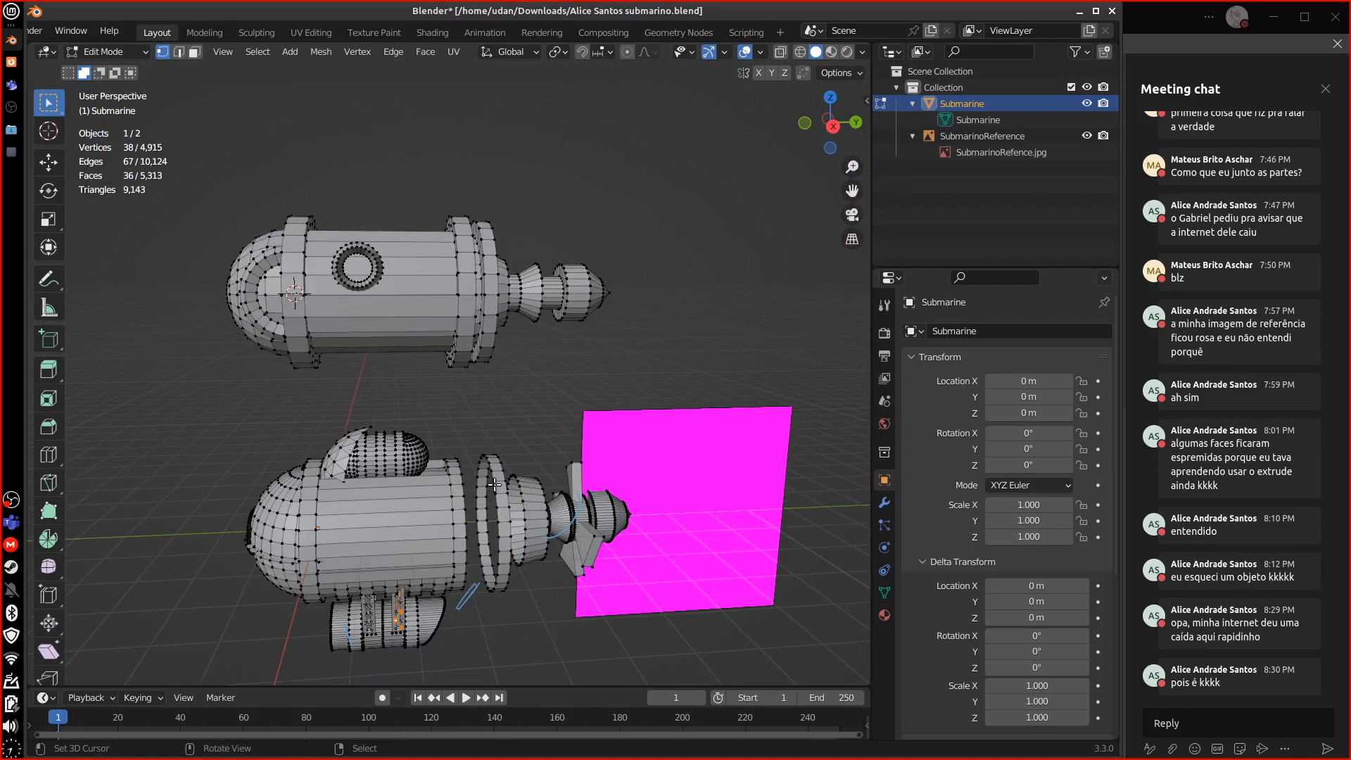
- Select the linked rear dome of the lower submarine's top cabin and try moving it freely as a separate piece
scroll(470, 514, "up", 6)
middle_click_drag(452, 507, 451, 441, "shift")
left_click(422, 411)
key("ctrl+l")
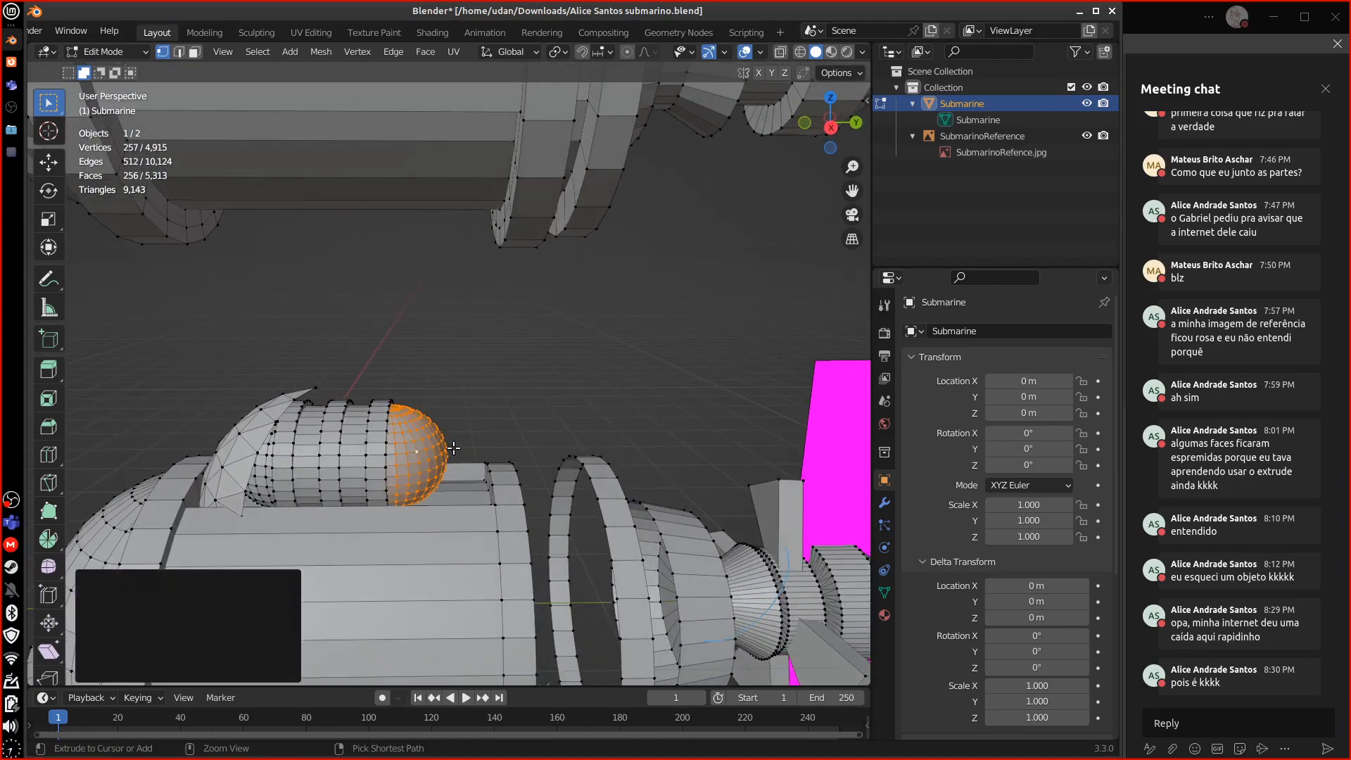
key("g")
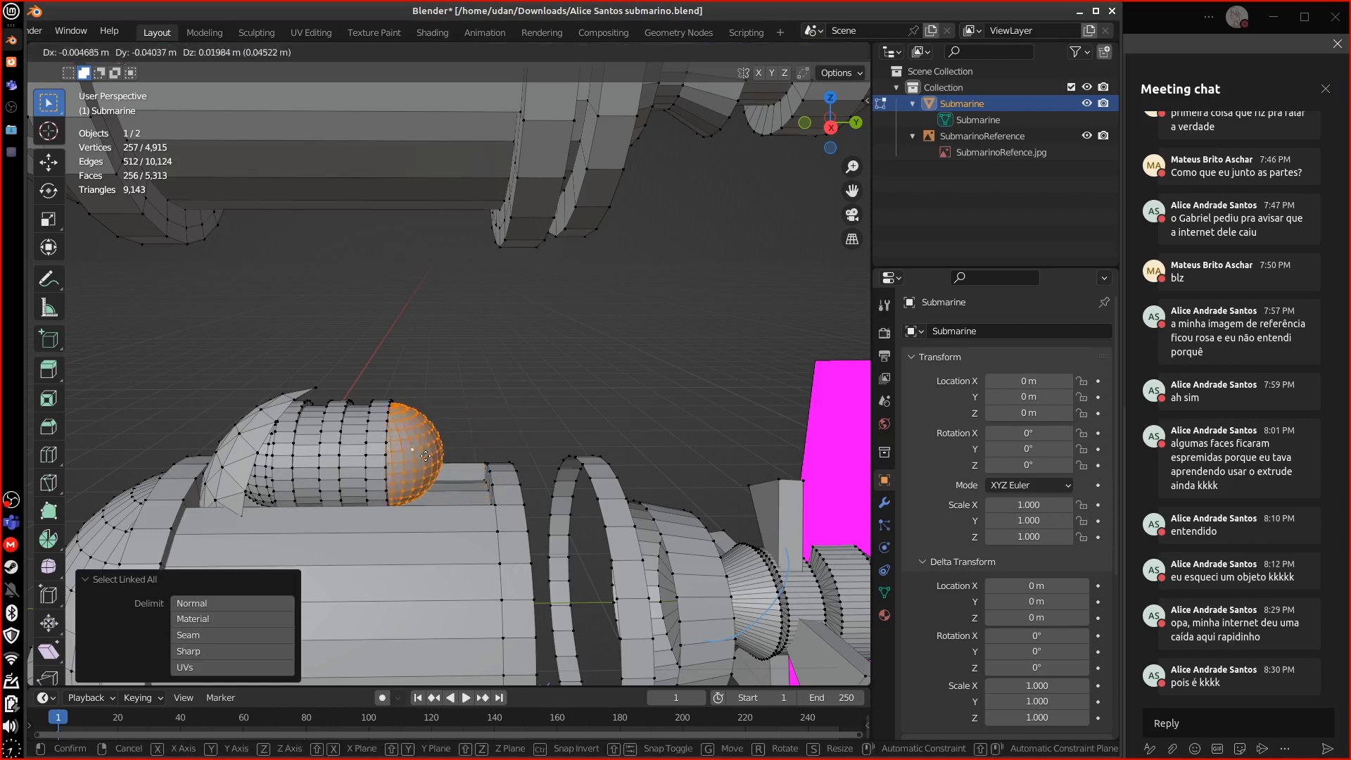
left_click(420, 452)
- Annotate a curved stroke over the upper hull's nose, running from its collar past the tip
middle_click_drag(429, 454, 447, 425, "shift")
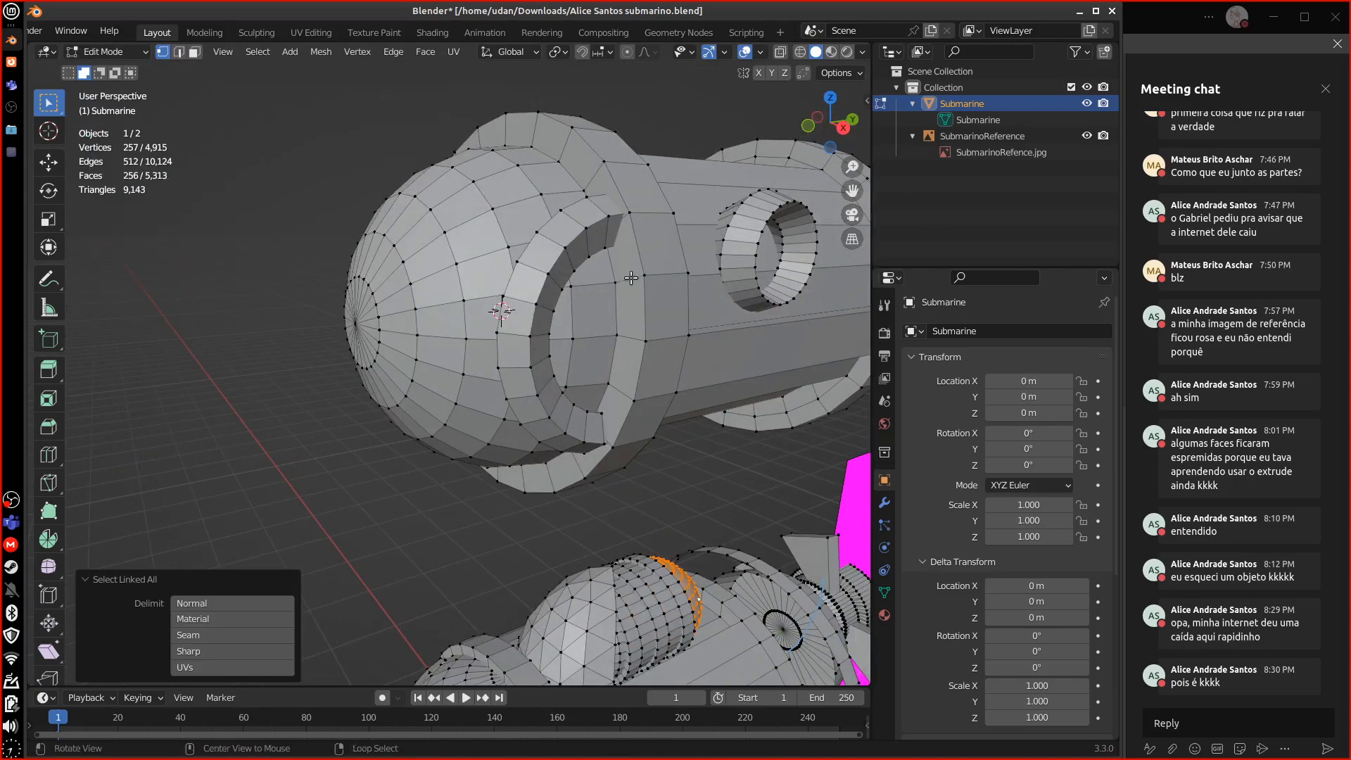
middle_click_drag(630, 282, 555, 186)
mouse_move(555, 184)
left_mouse_down()
mouse_move(363, 260)
mouse_move(256, 380)
left_mouse_up()
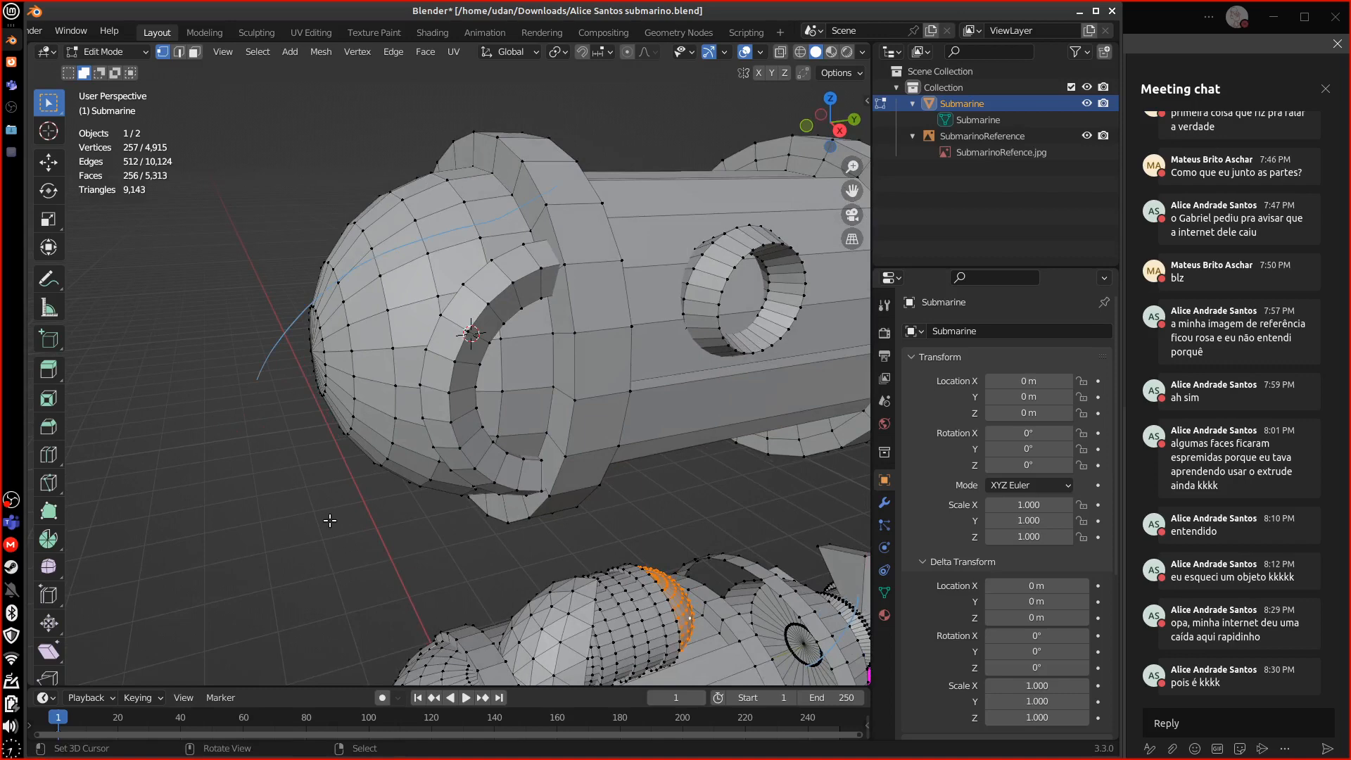
scroll(330, 519, "down", 8)
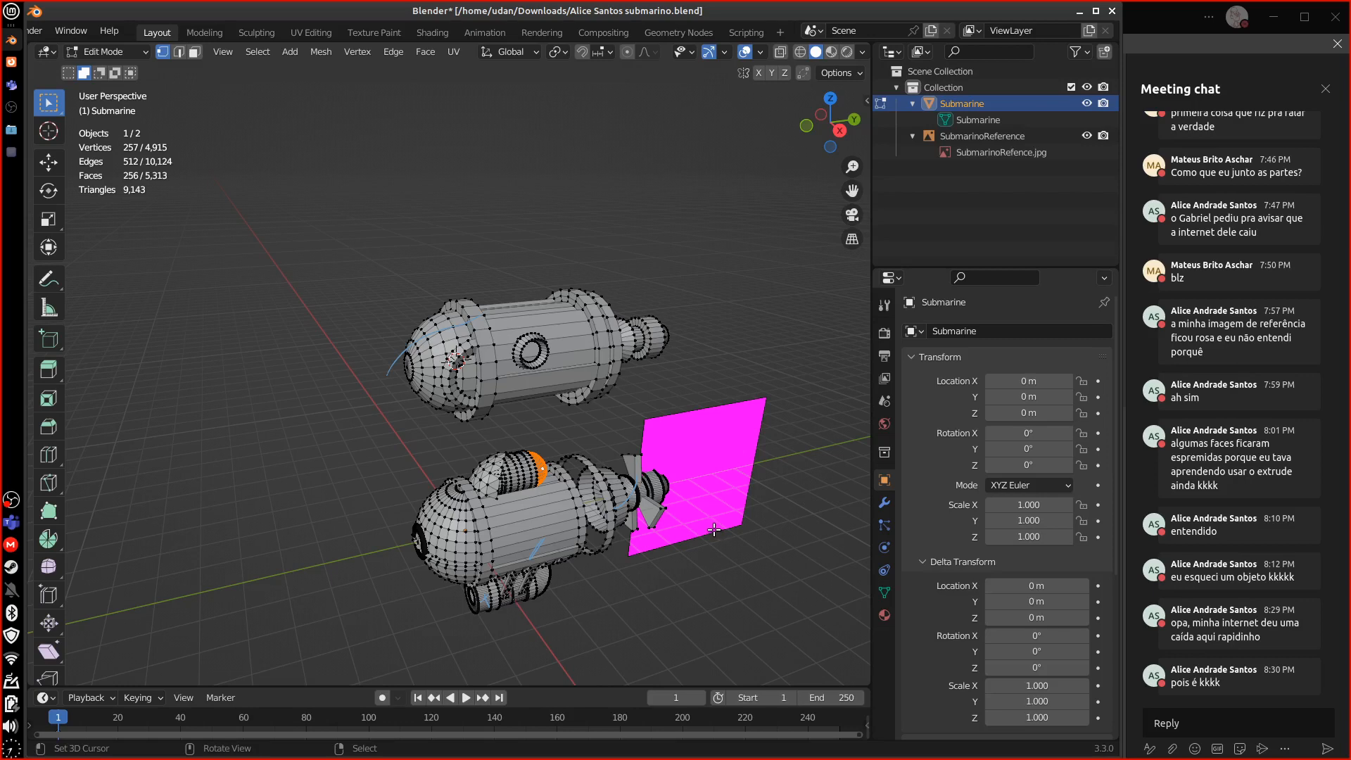
- Reopen the most recent submarine file without saving the changes, and switch from mesh editing to object mode
scroll(102, 31, "up", 3)
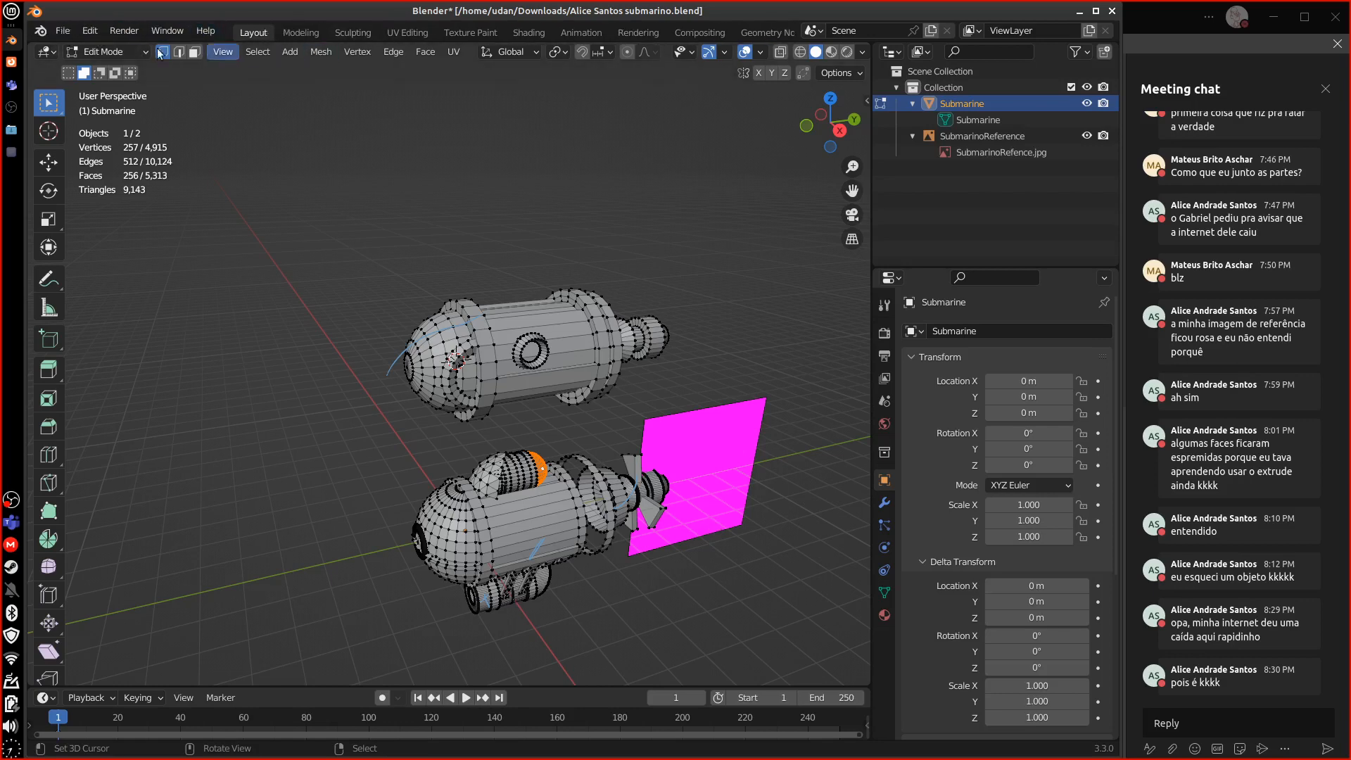
left_click(63, 30)
mouse_move(137, 86)
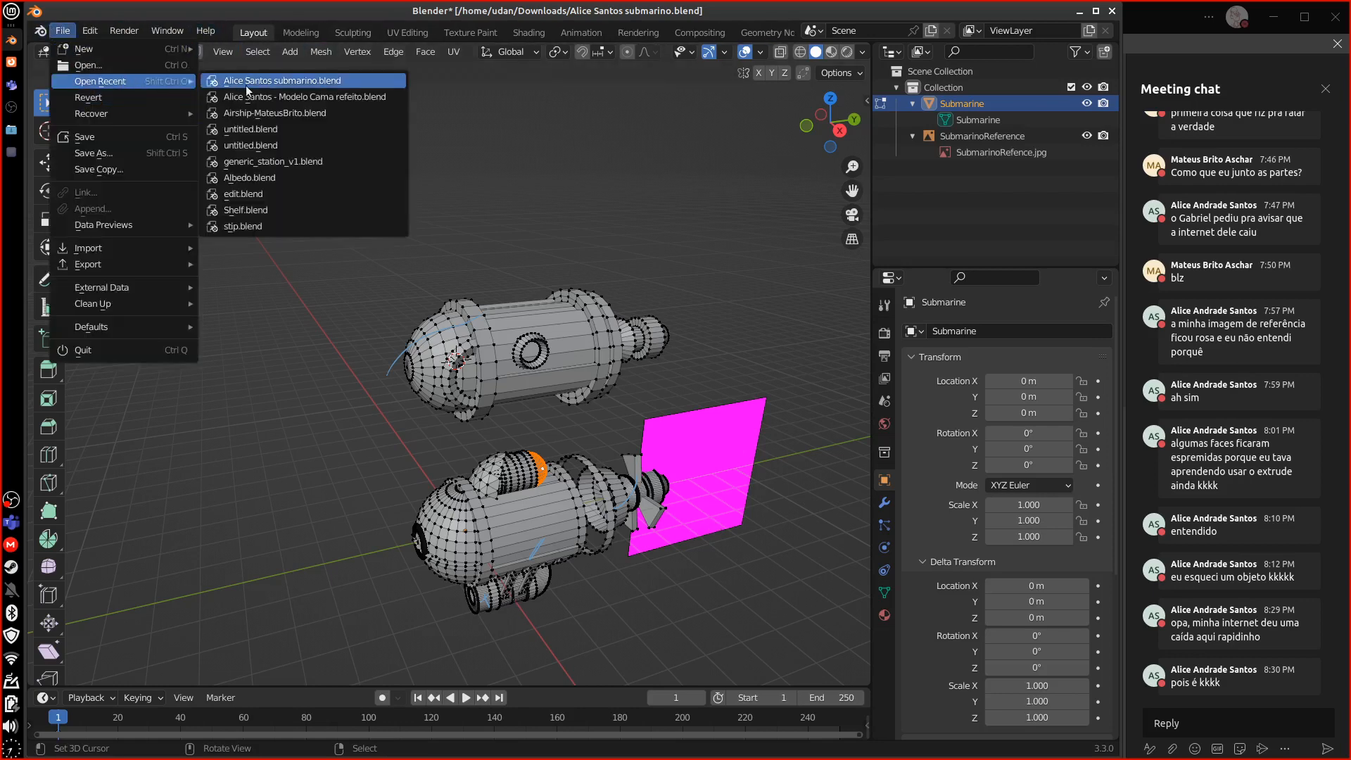
left_click(362, 83)
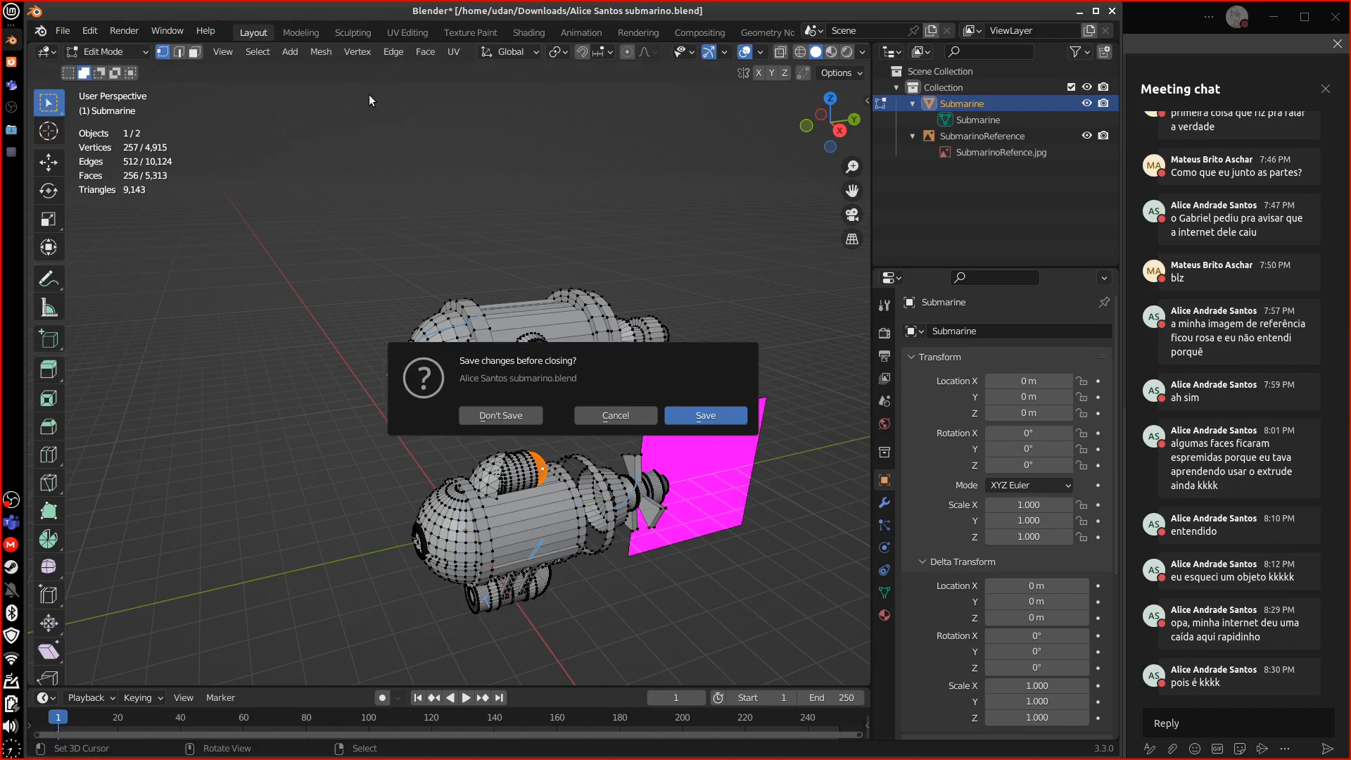
left_click(524, 416)
middle_click_drag(626, 445, 642, 488)
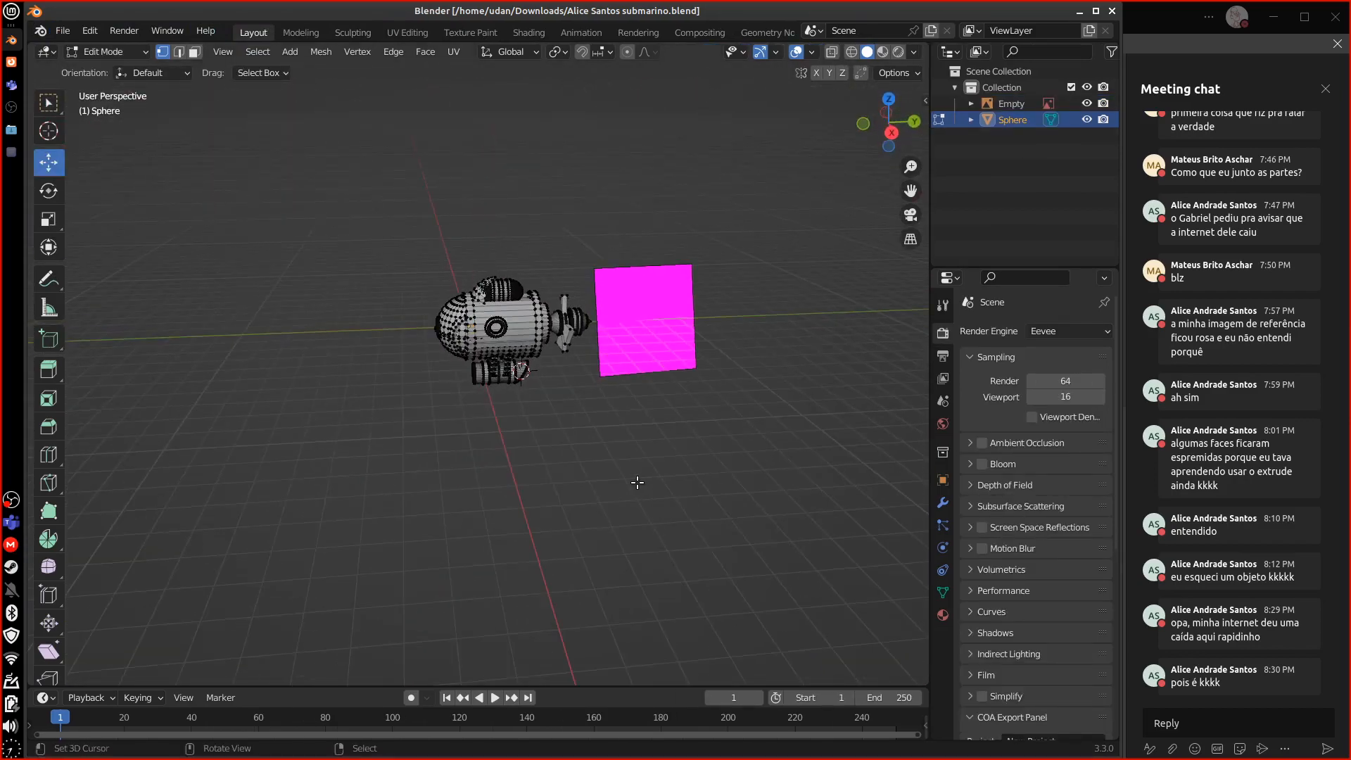
key("Tab")
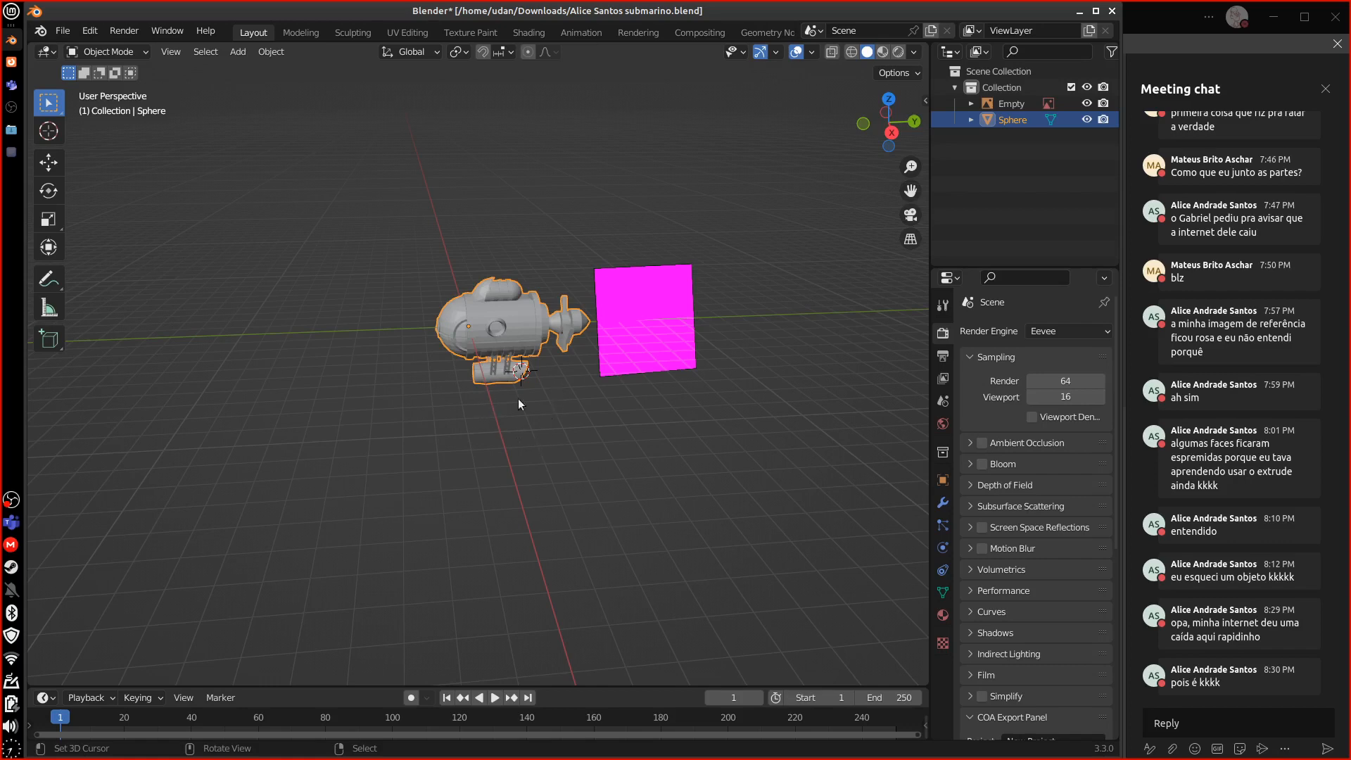
- Apply smooth shading to the whole submarine object and inspect its hull, side window and lower pod
middle_click_drag(518, 399, 584, 408)
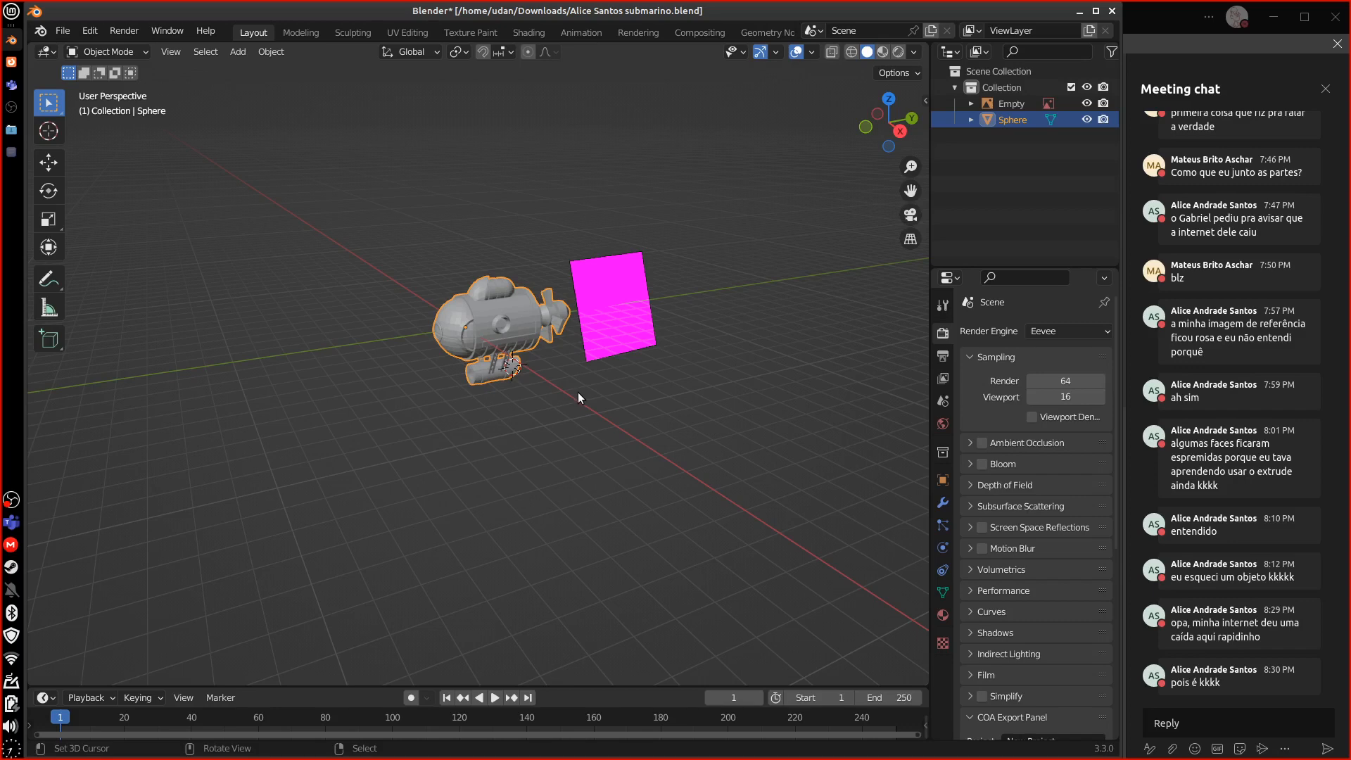
scroll(602, 407, "up", 4)
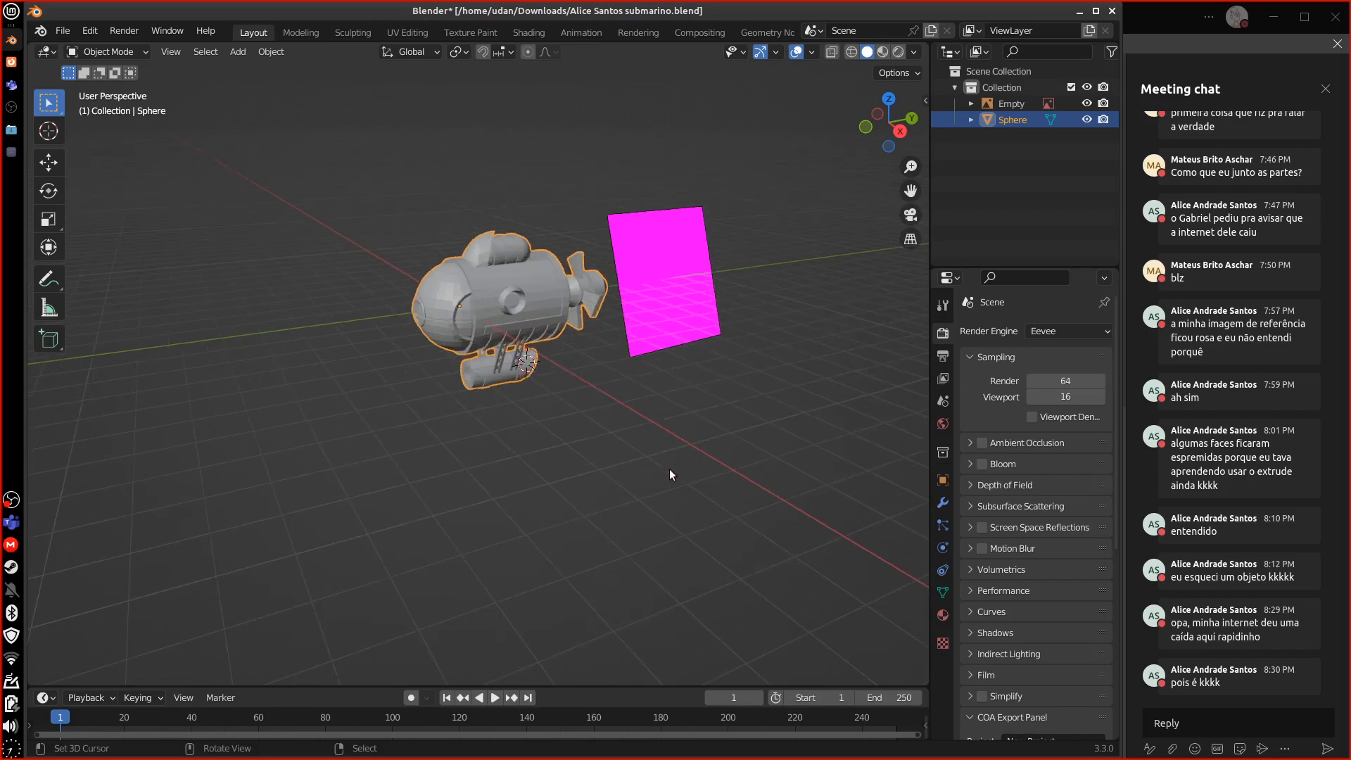
left_click(274, 52)
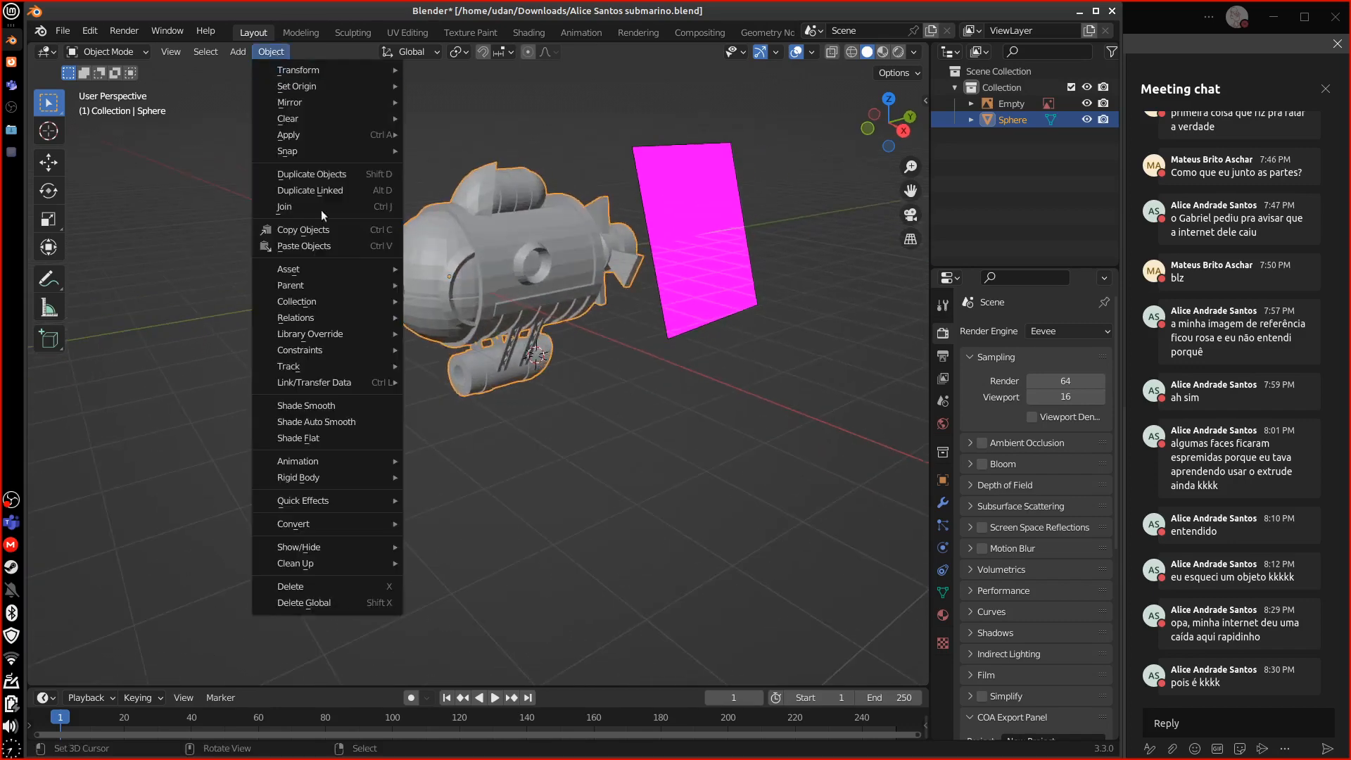
left_click(277, 51)
left_click(351, 419)
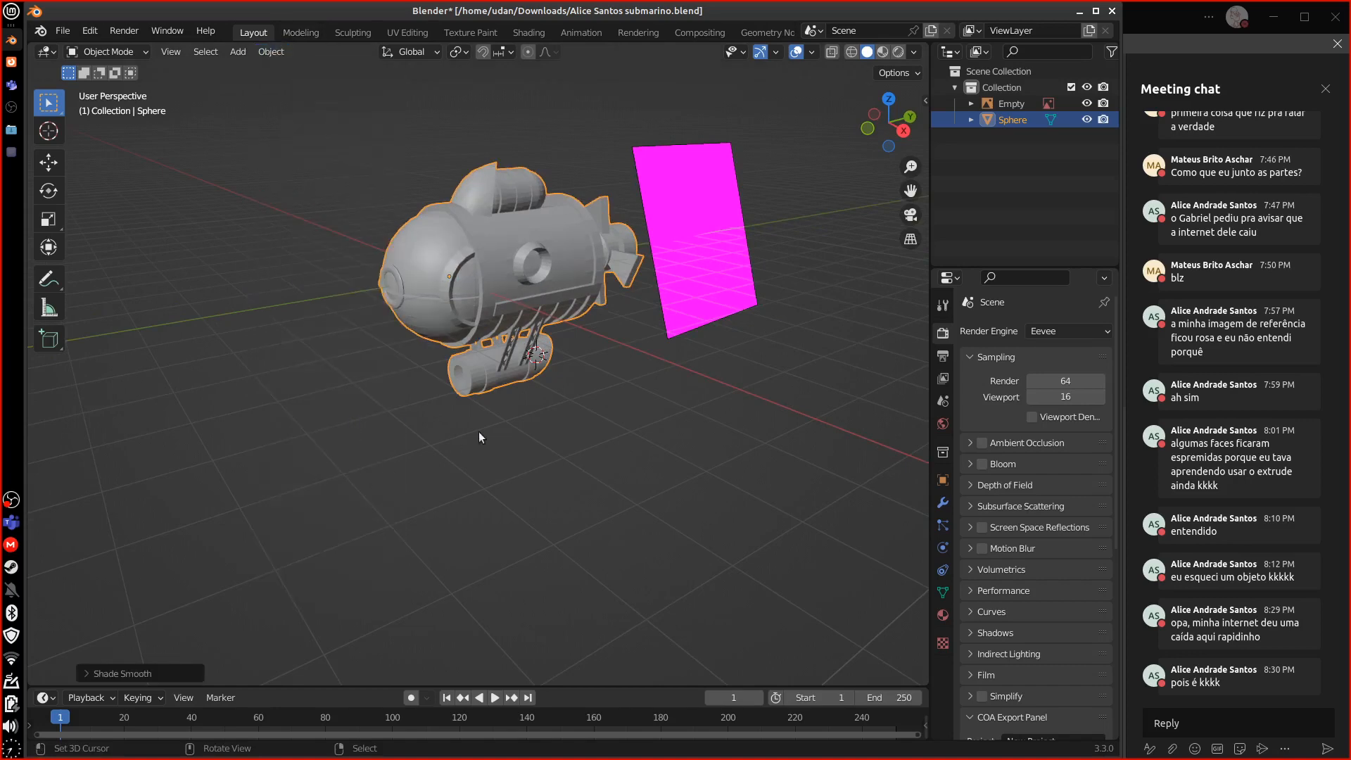
middle_click_drag(480, 437, 595, 389)
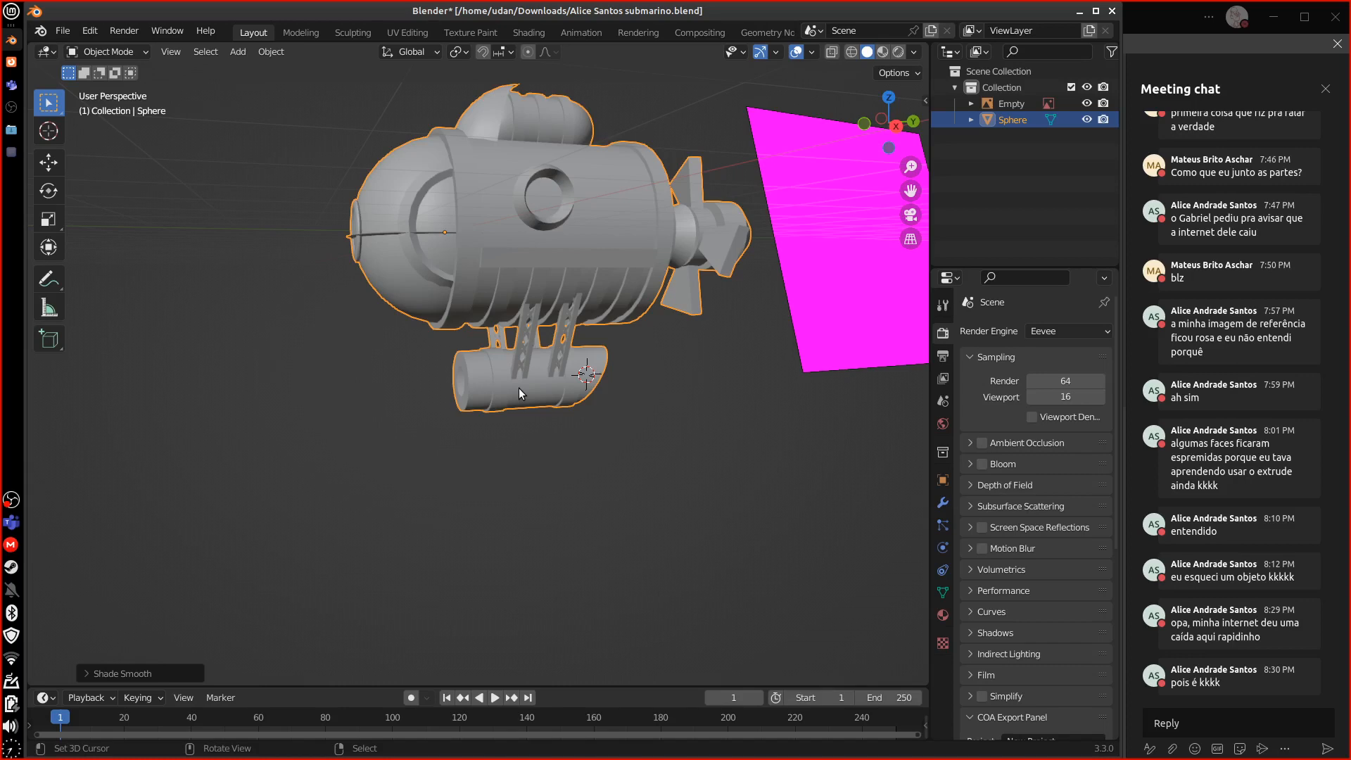
- Check the TEMP_AULAS Drive folder in Firefox, and return to Blender to annotate a large loop around the entire submarine
left_click(22, 63)
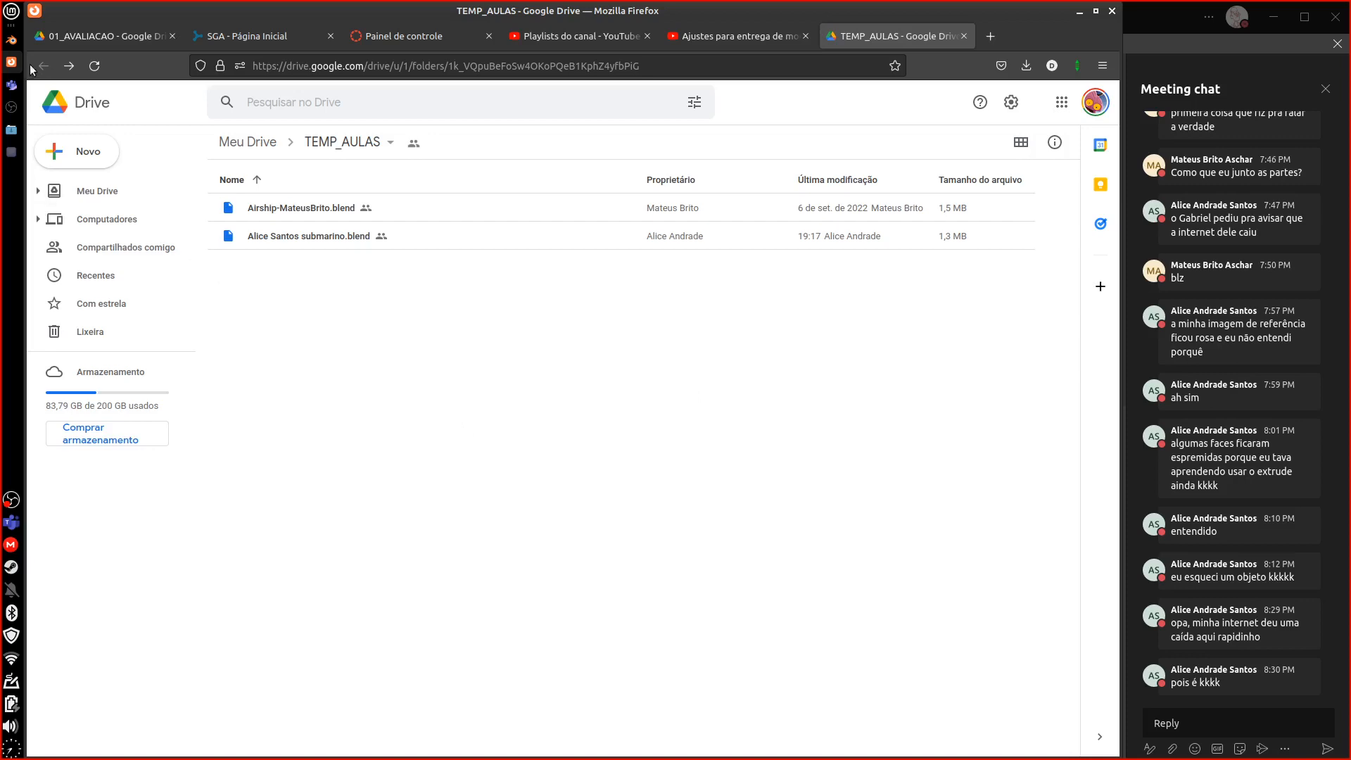
left_click(11, 40)
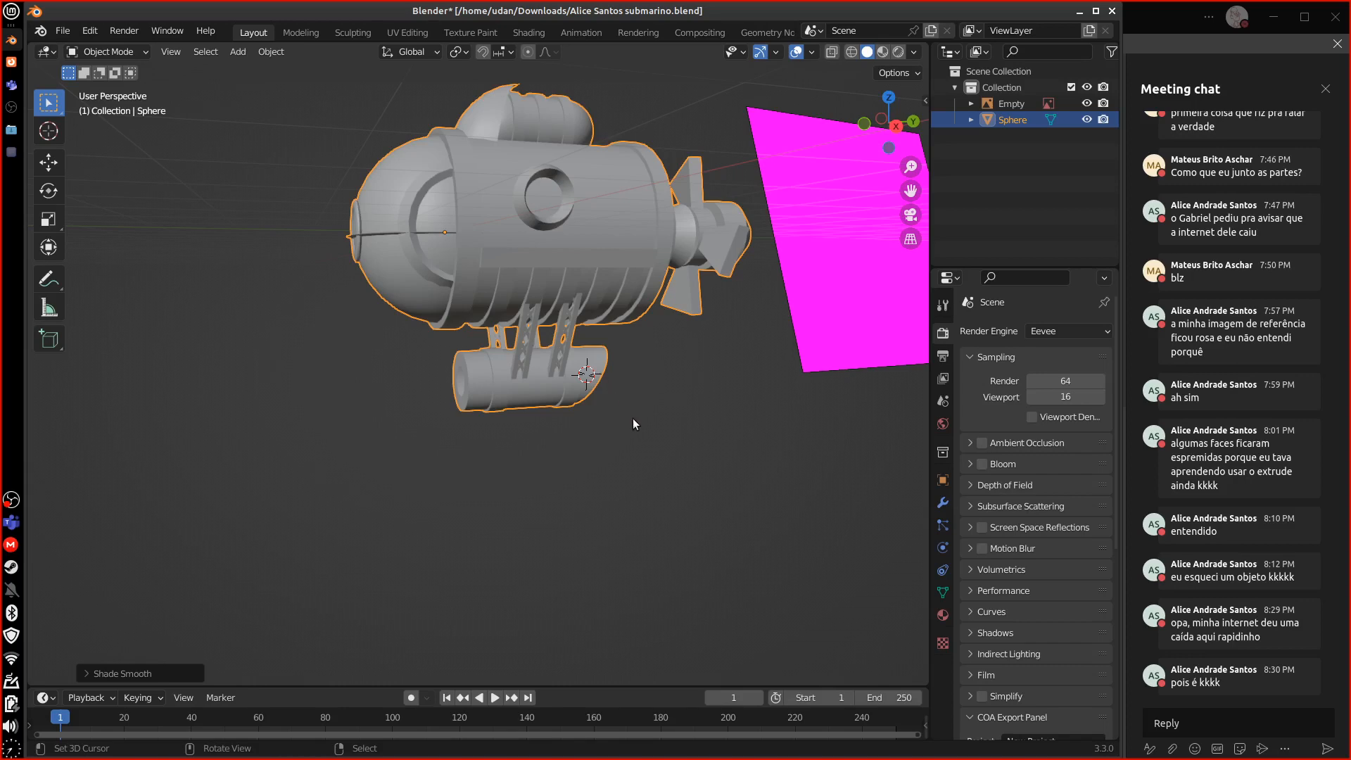
mouse_move(622, 448)
left_mouse_down()
mouse_move(721, 338)
mouse_move(355, 185)
mouse_move(695, 450)
left_mouse_up()
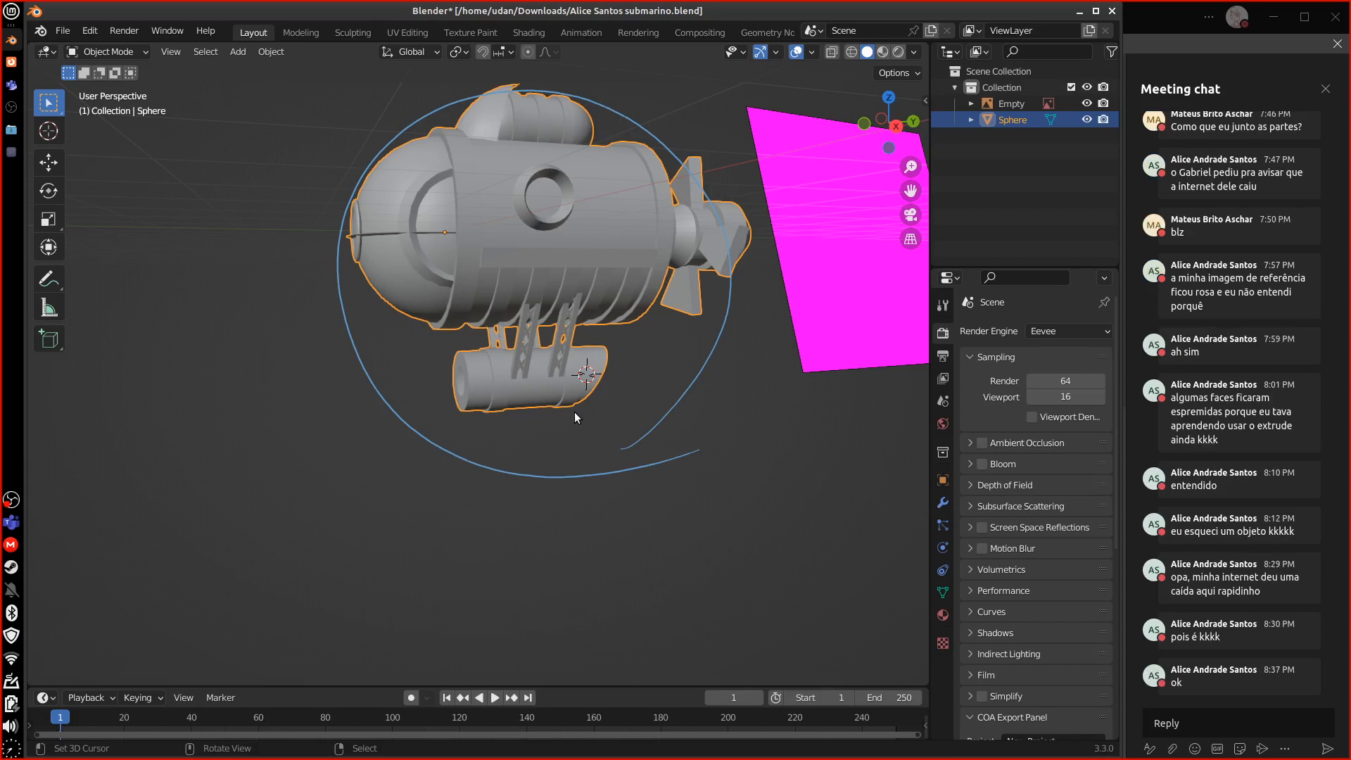
- Minimize Blender, Firefox and the Downloads file window to bring the Teams meeting into view
left_click(1079, 12)
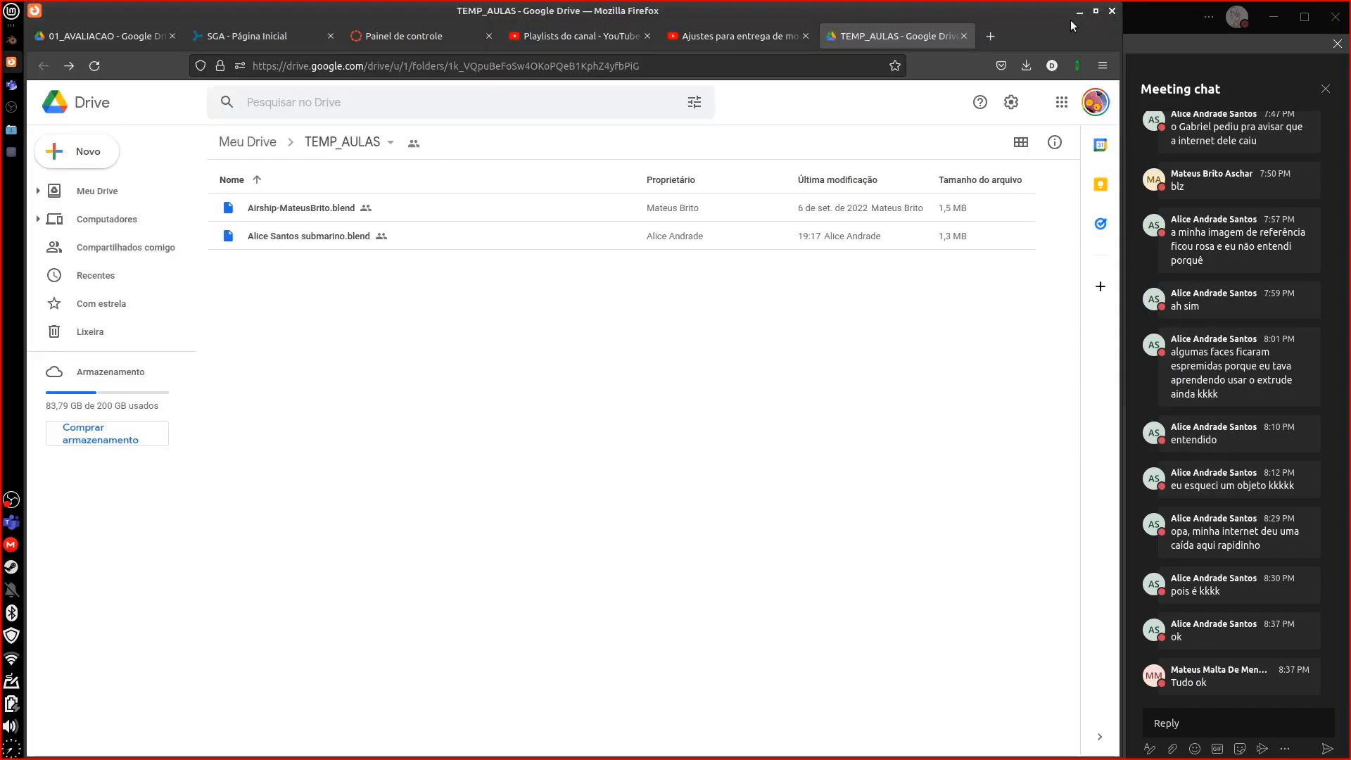
left_click(1079, 12)
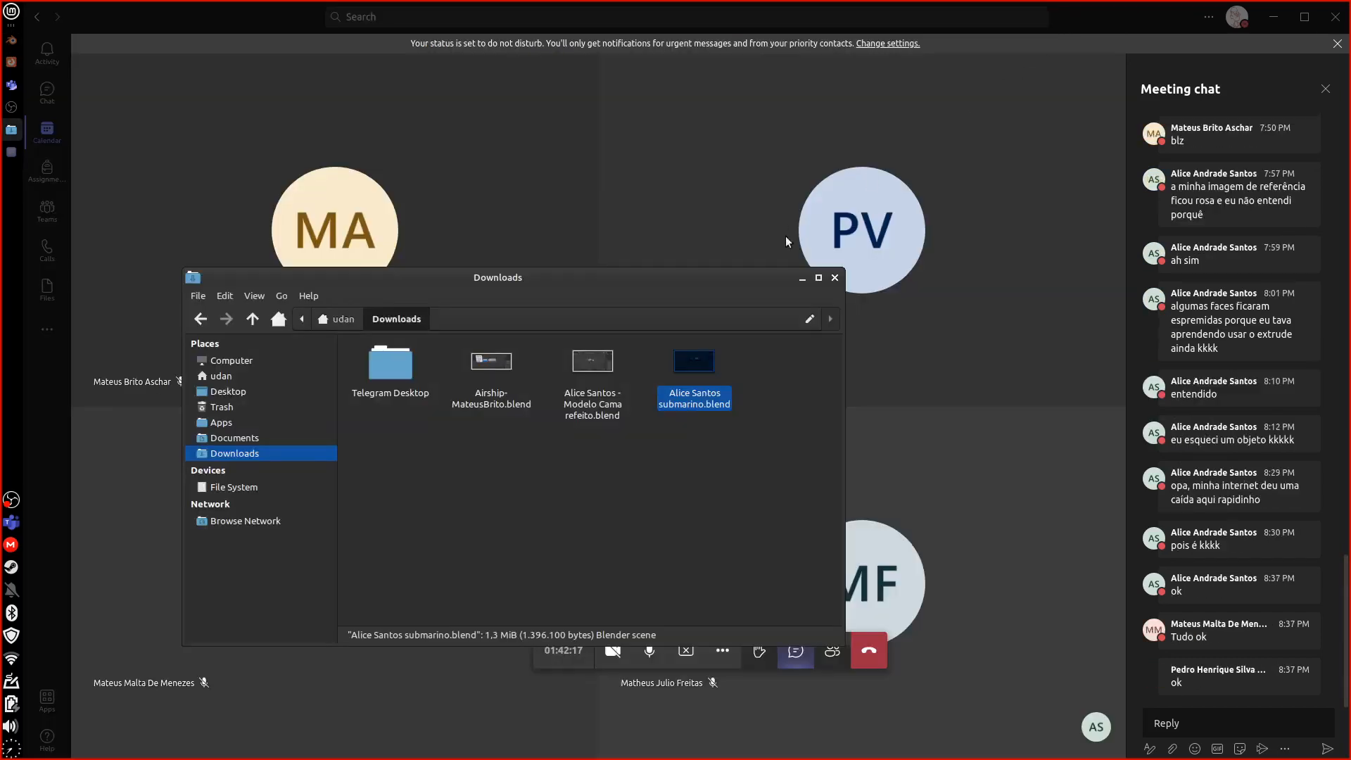
left_click(802, 279)
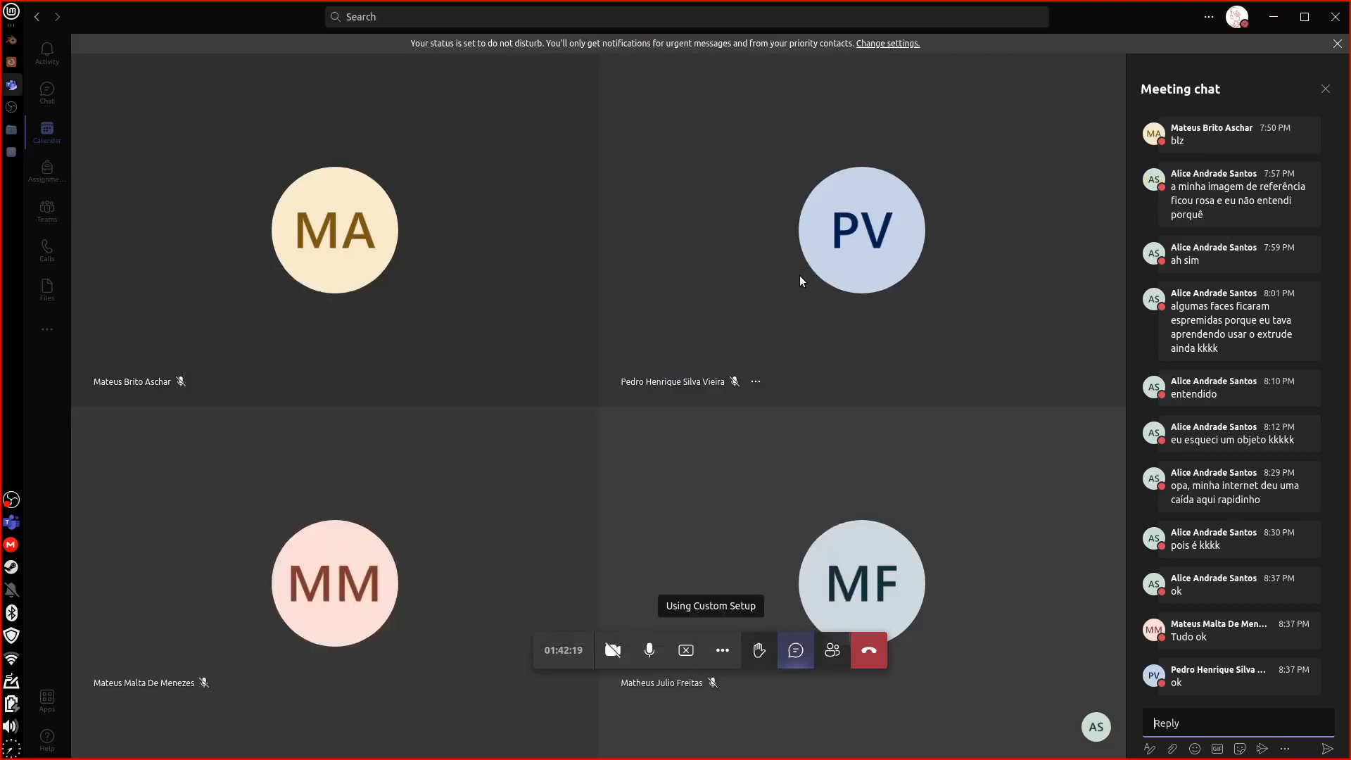